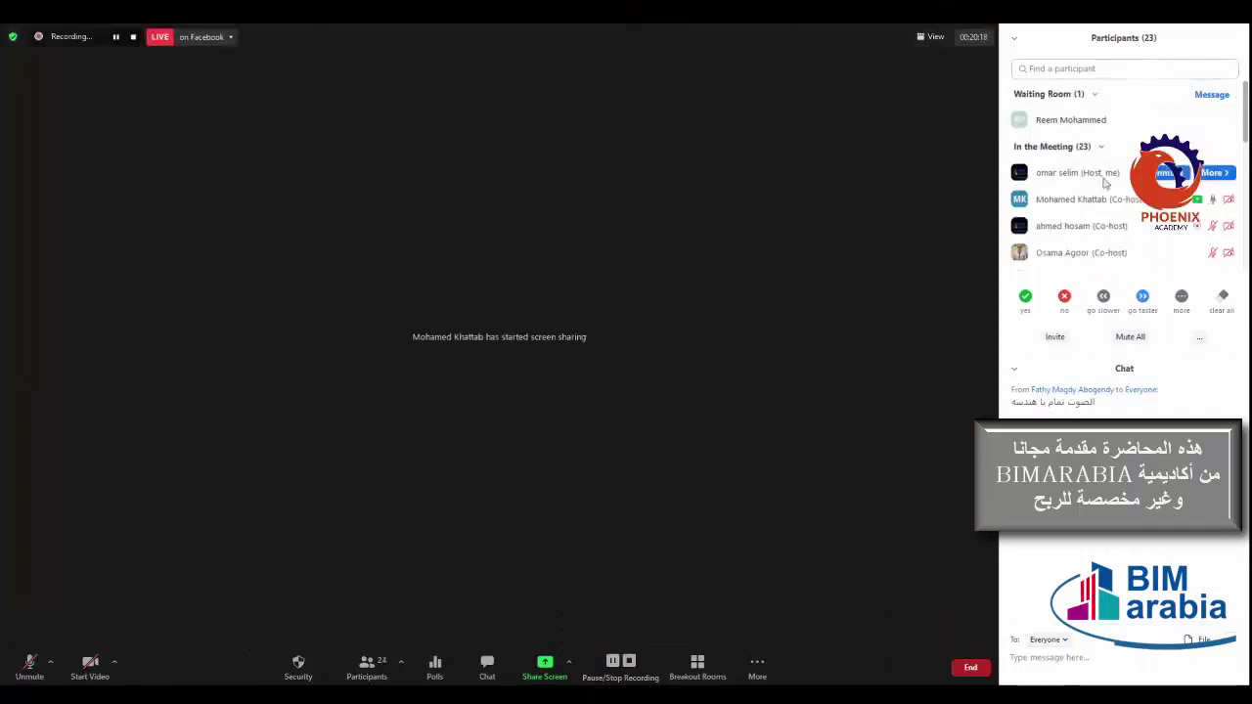
Admit the waiting-room participant into the Zoom meeting
click(1162, 119)
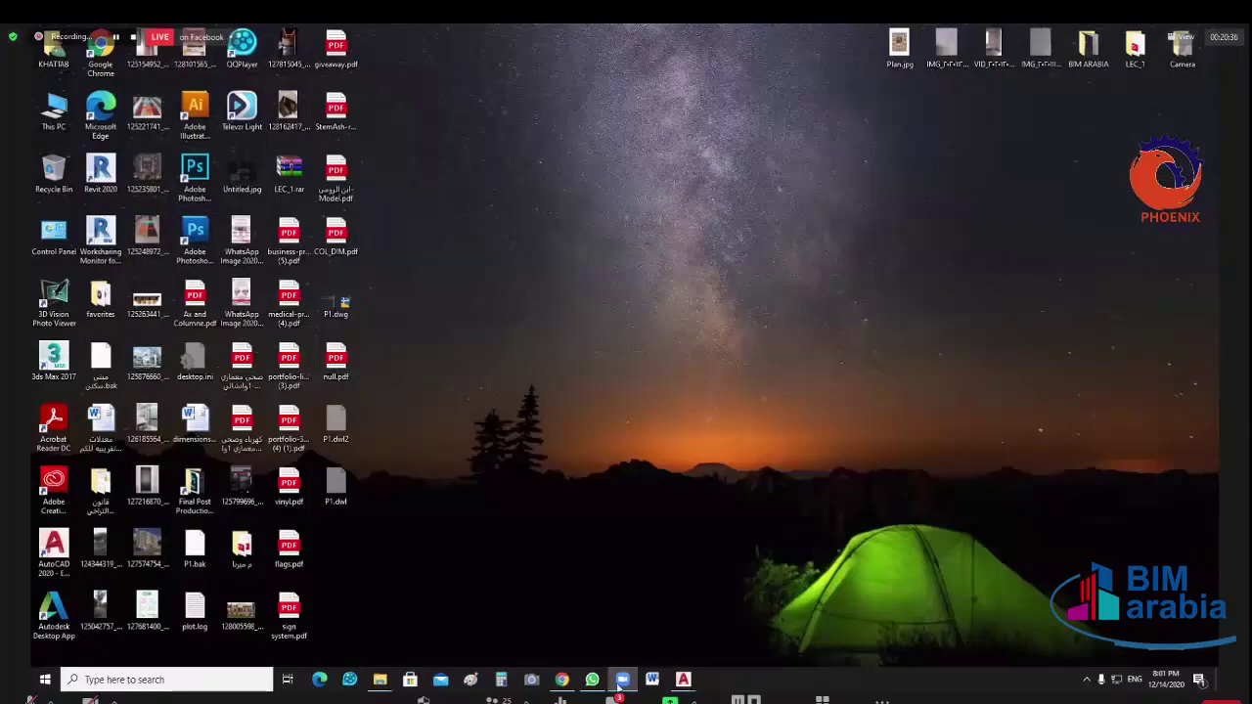
mouse_move(381, 684)
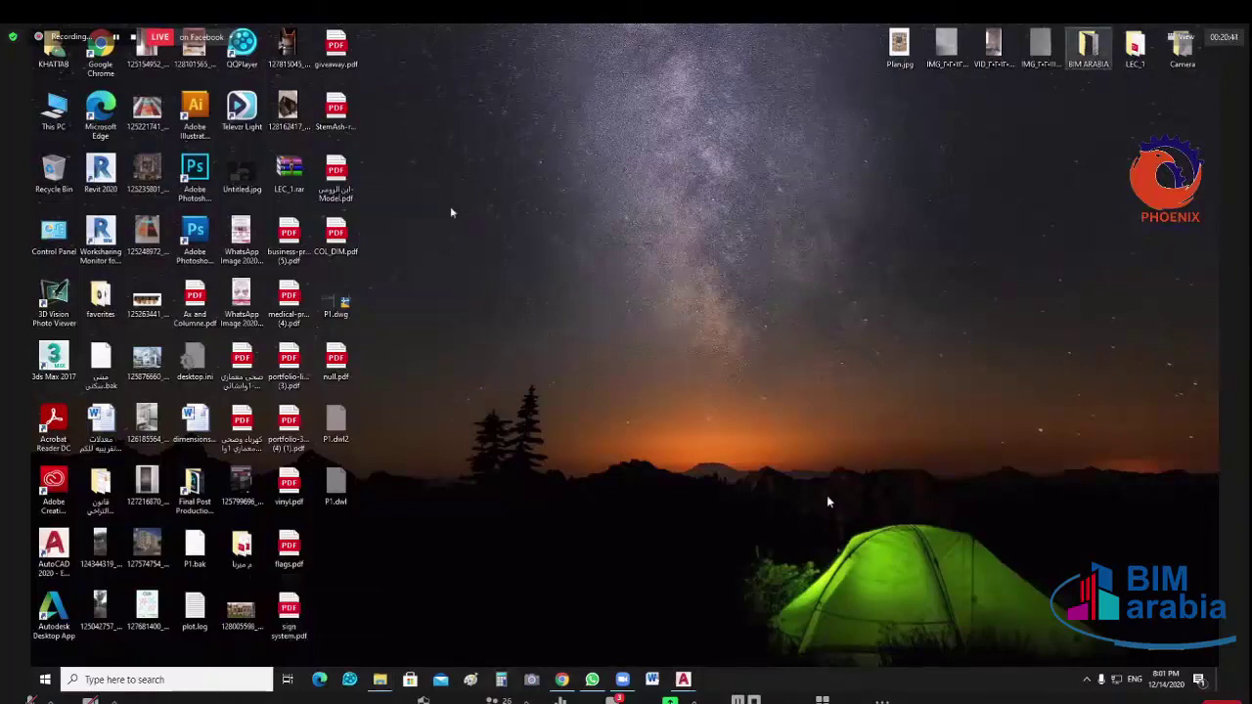
Show the Task folder as extra large icons and open 'WhatsApp Image 2020-12-13 at 9.35.50 PM.jpeg'
key(Return)
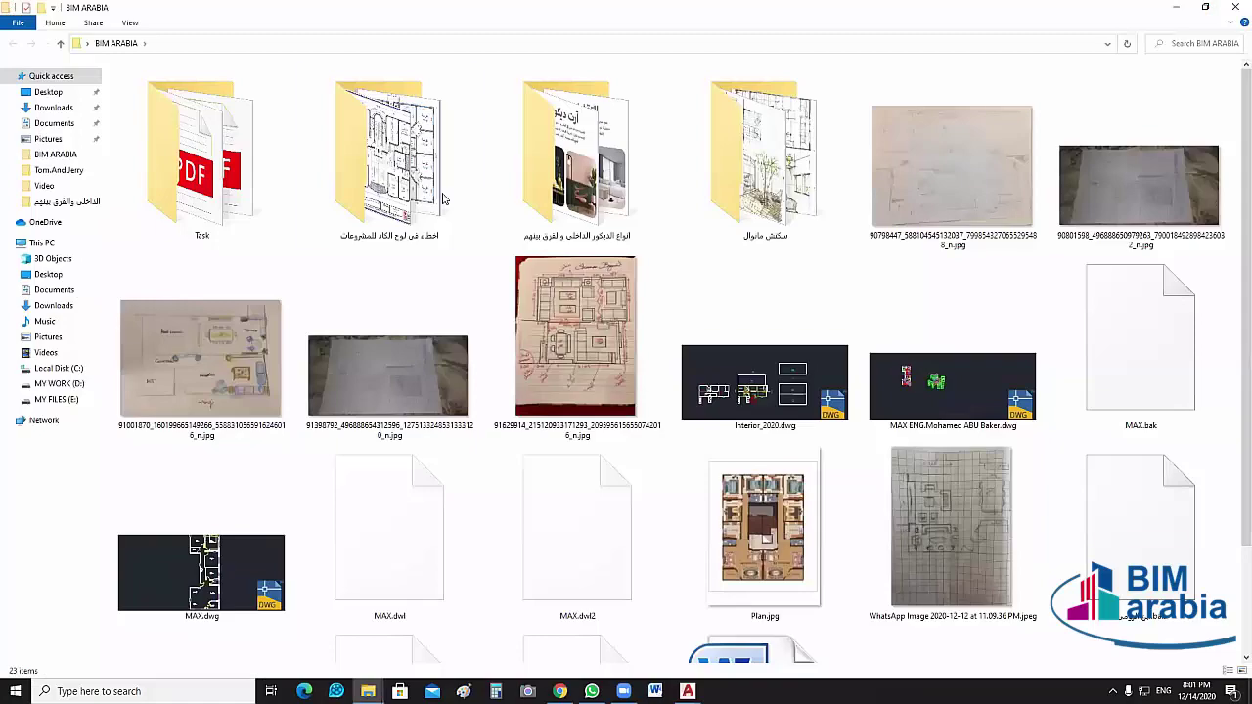
double_click(217, 191)
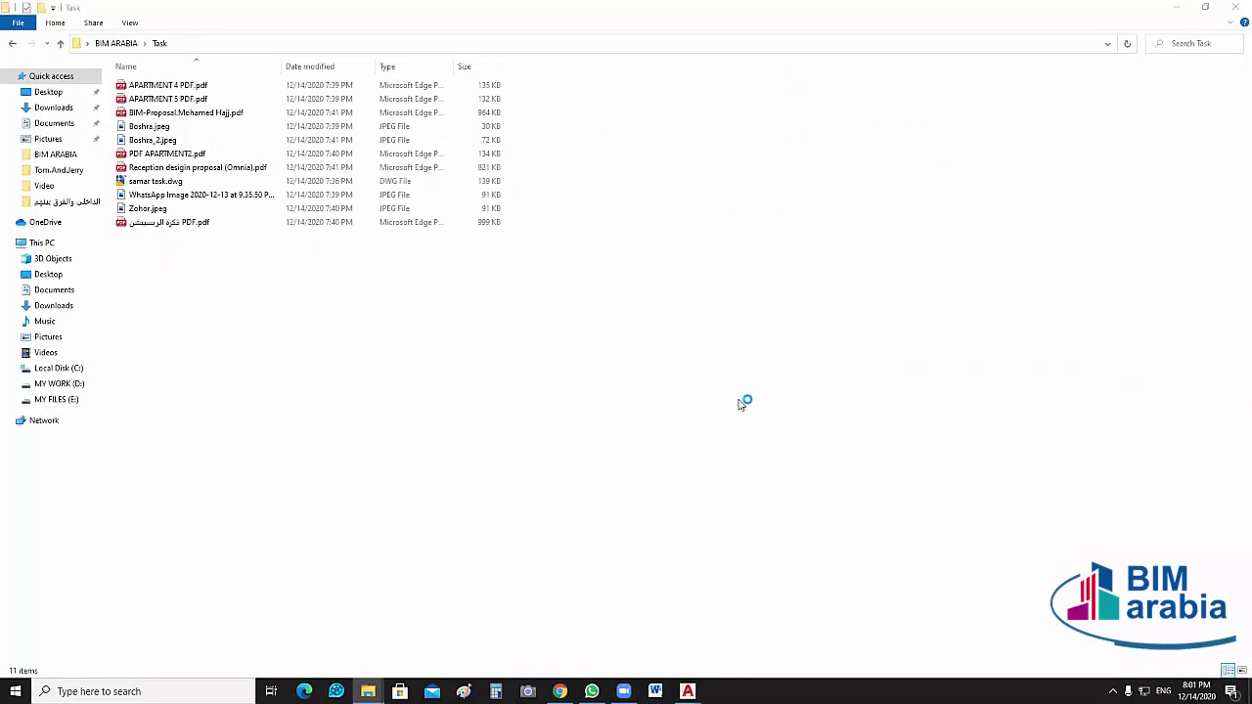
click(129, 23)
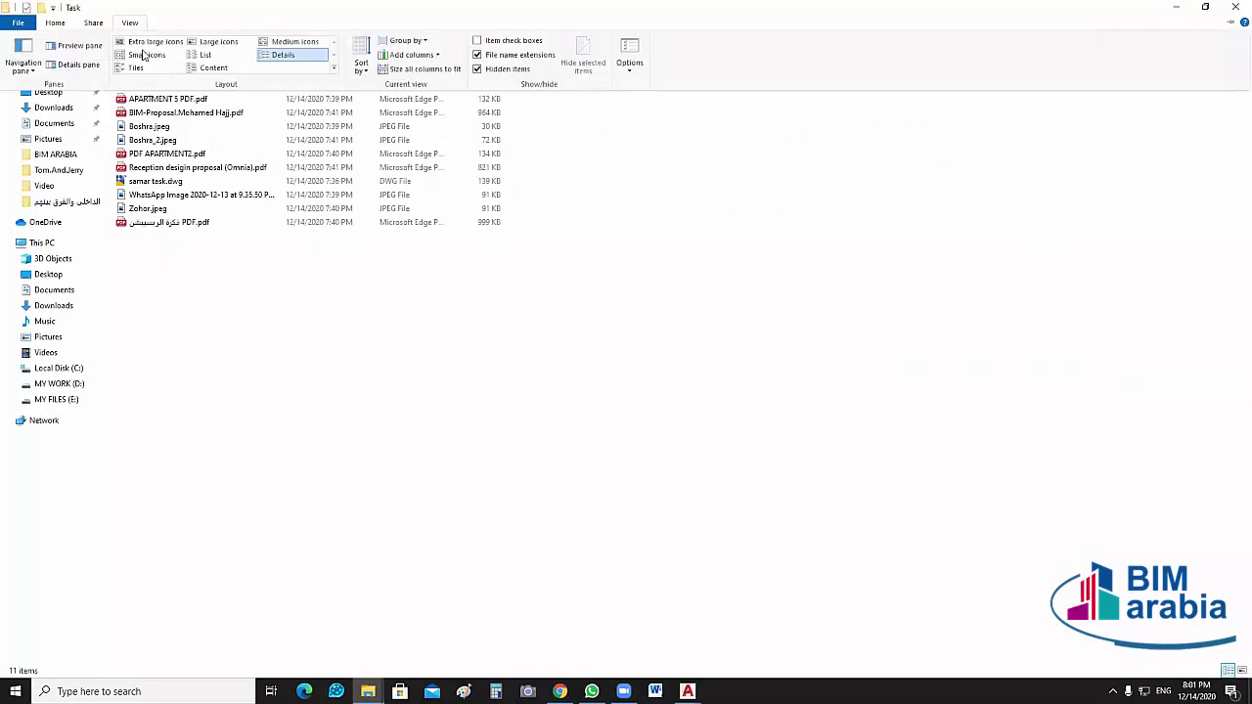
ctrl+scroll(810, 460, up, 5)
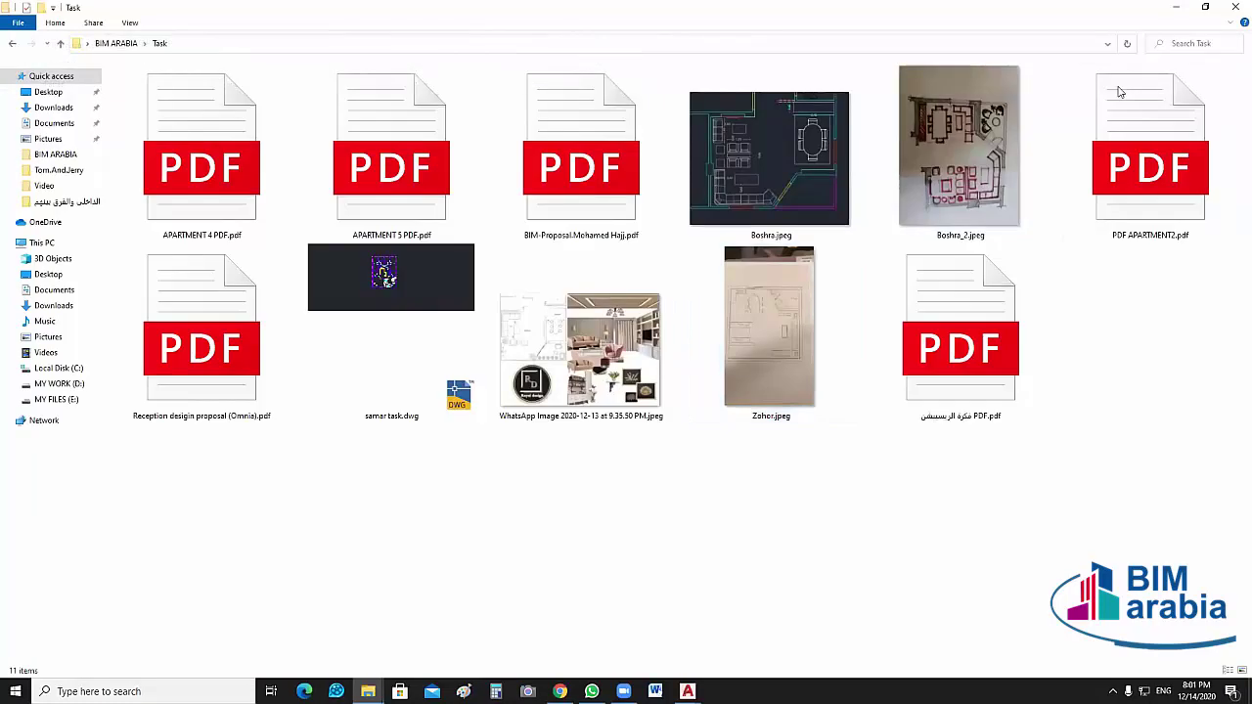
click(596, 369)
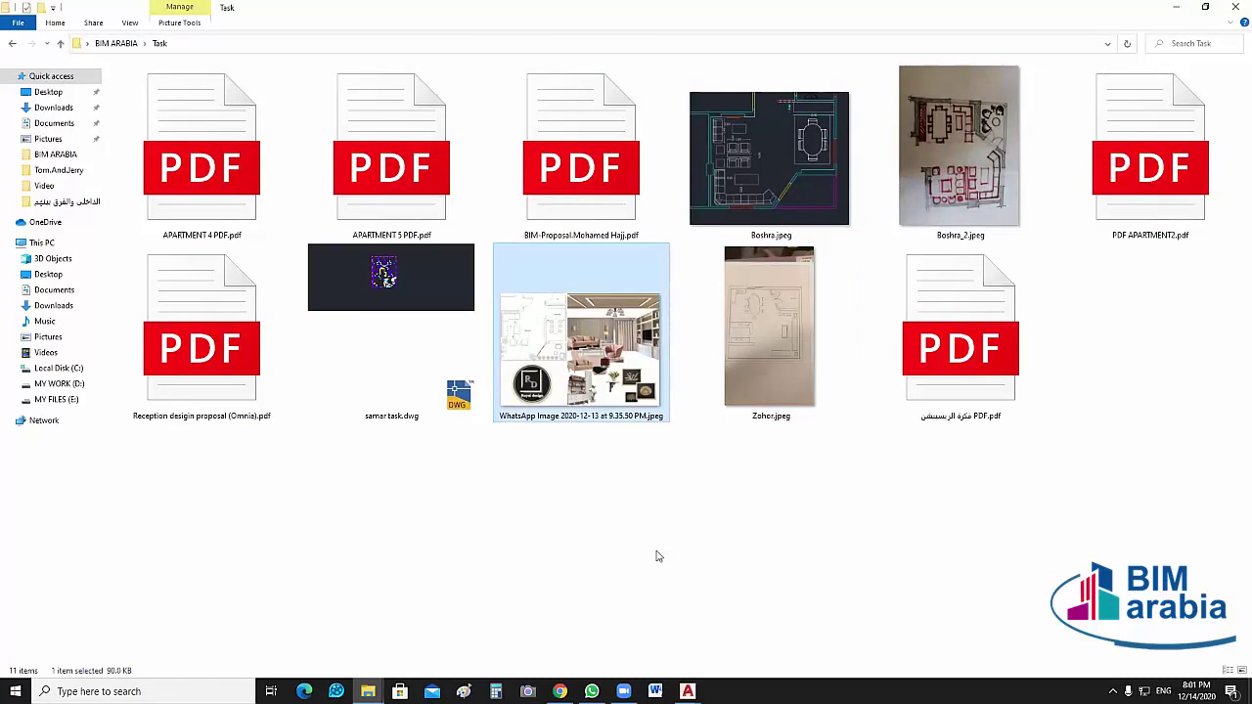
key(Return)
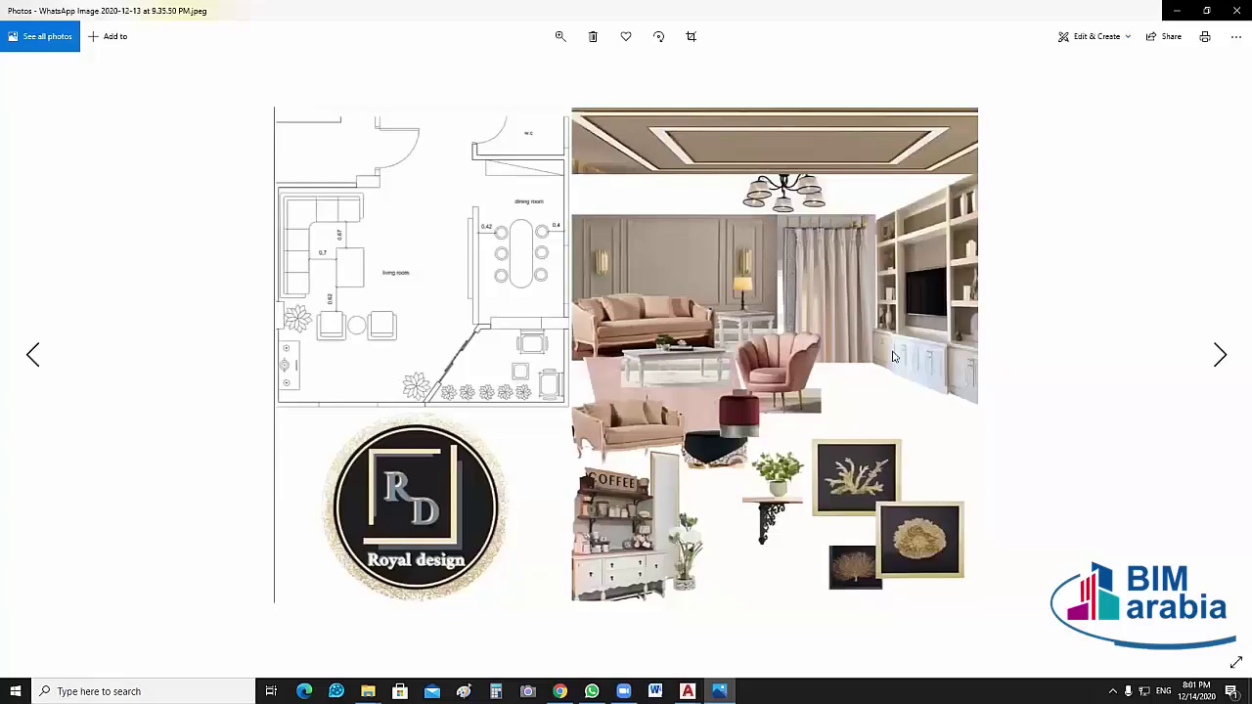
Zoom into the living and dining room floor plan on the mood board
scroll(728, 393, down, 1)
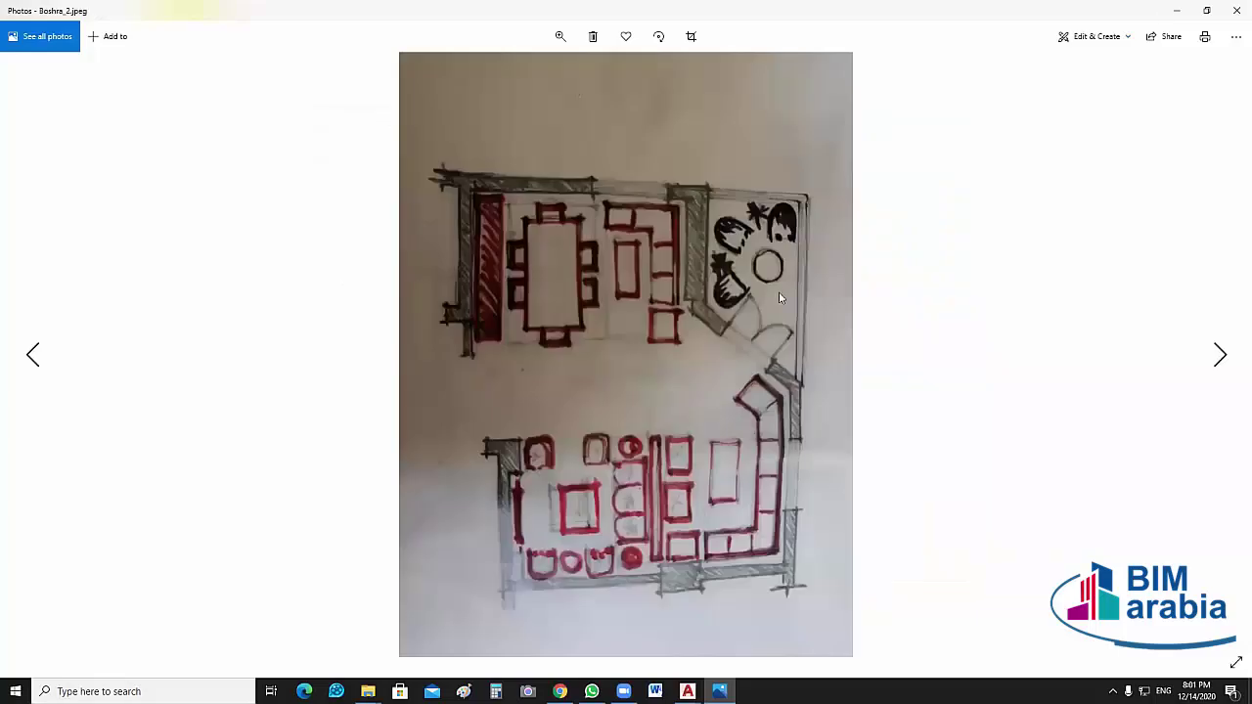
scroll(779, 291, up, 1)
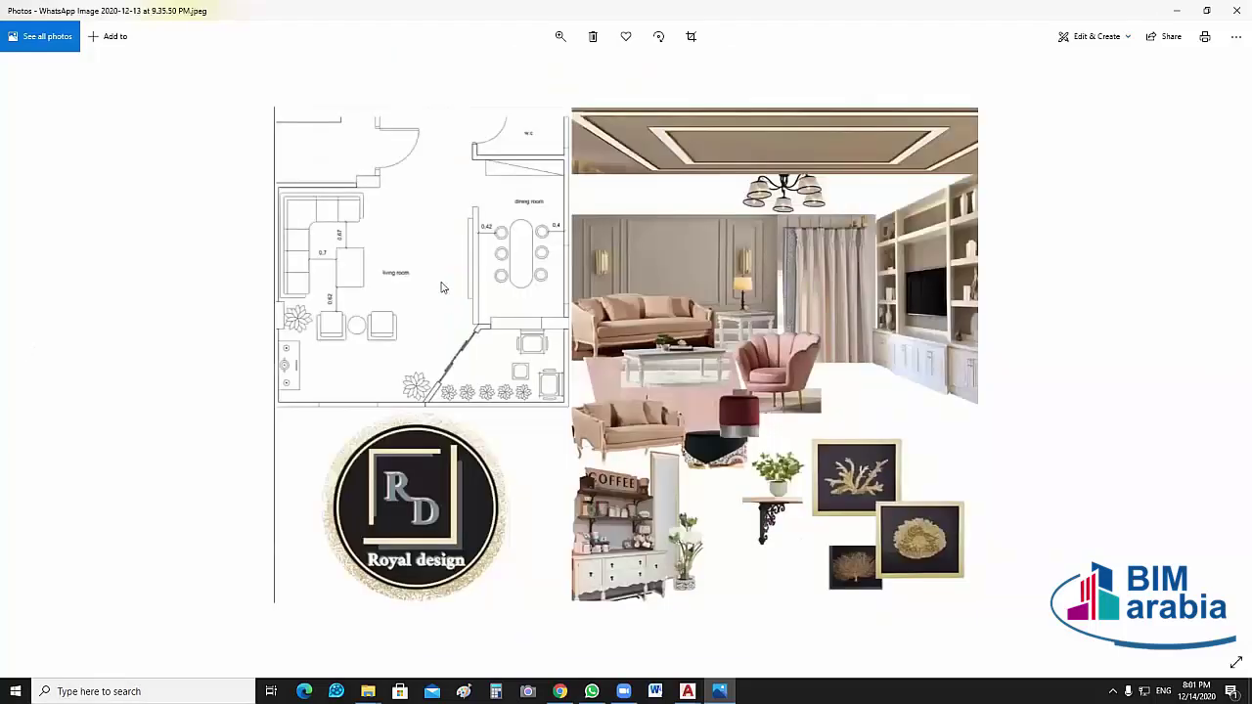
ctrl+scroll(409, 327, up, 2)
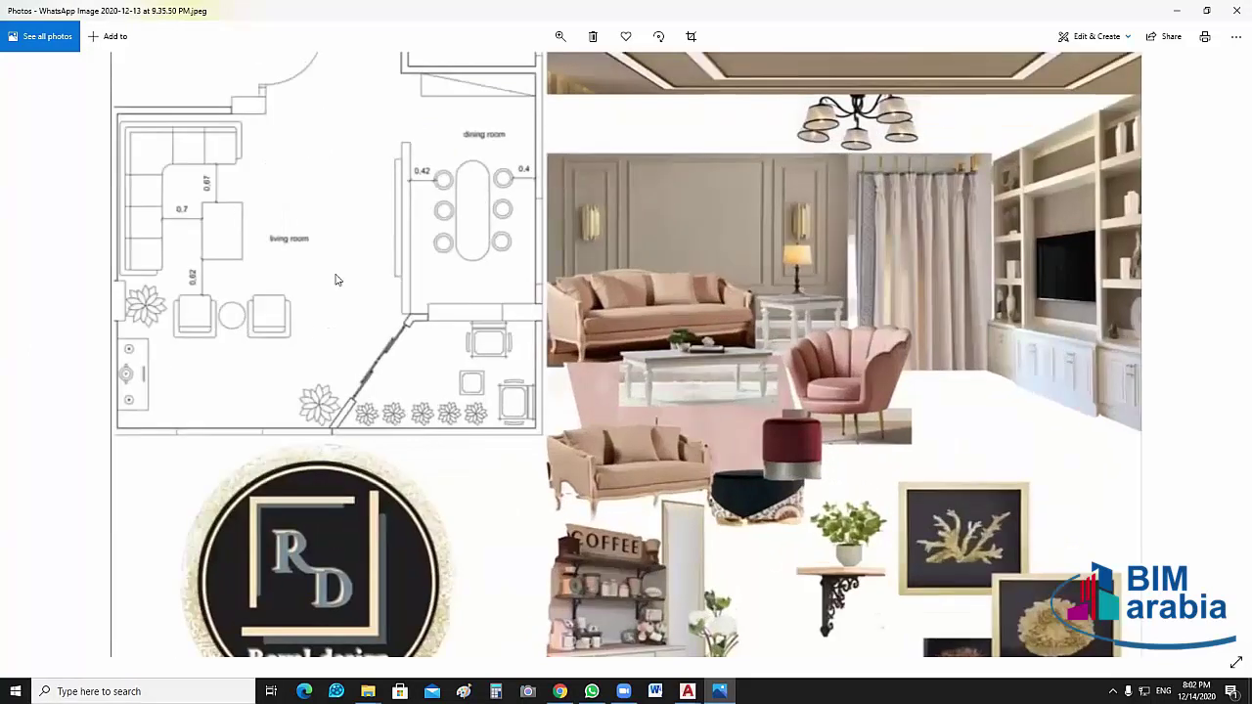
scroll(421, 257, up, 1)
scroll(445, 258, down, 1)
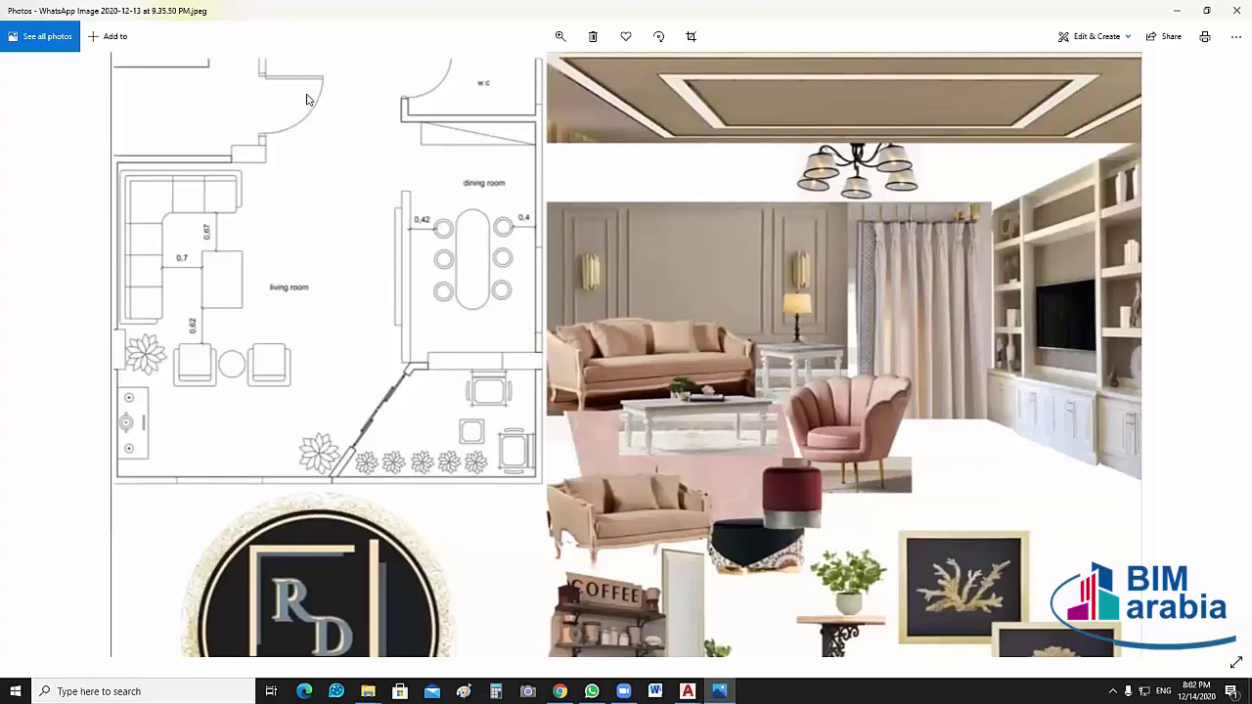
Draw a red arrow at the entrance door and circle the 0.4 and 0.42 dimensions
drag(214, 113, 318, 112)
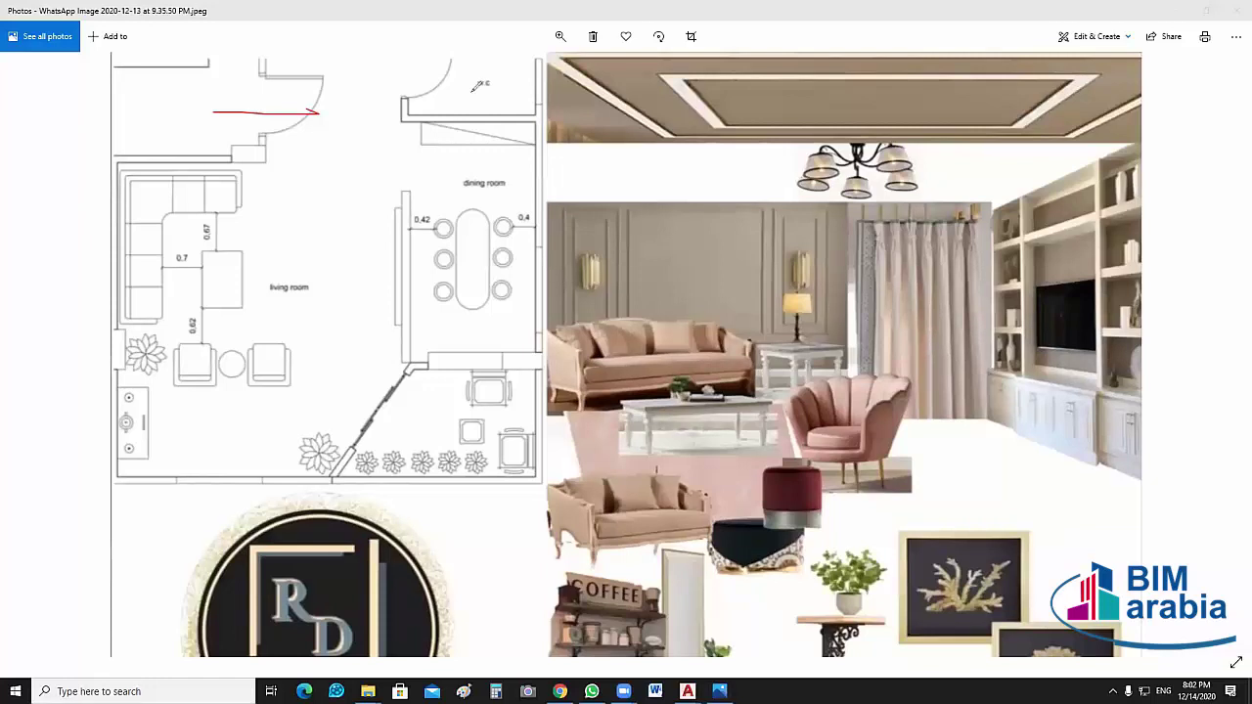
drag(299, 106, 305, 120)
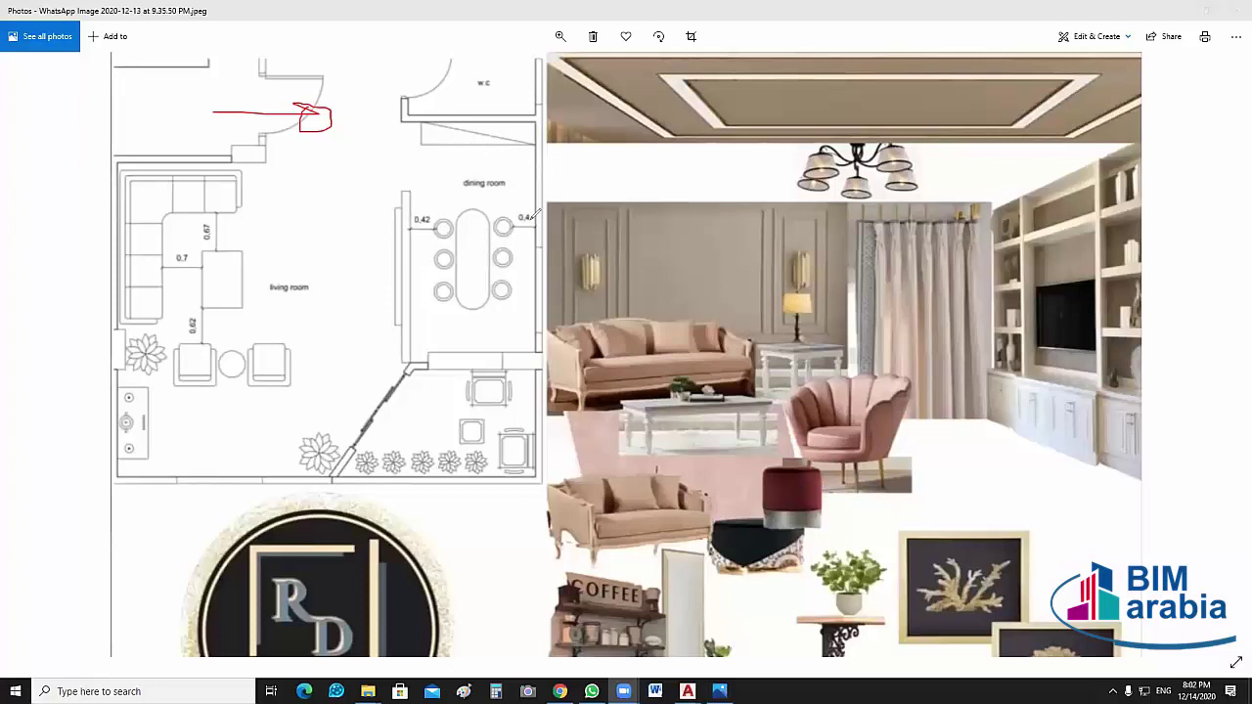
drag(512, 217, 535, 223)
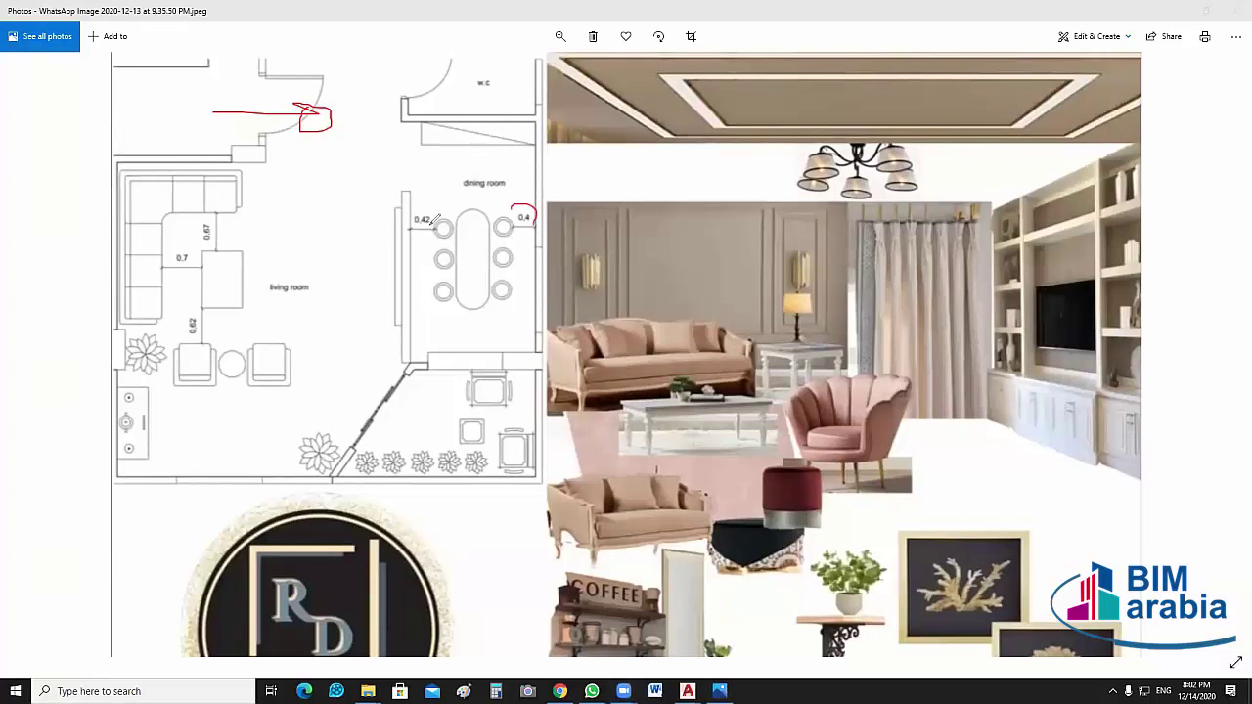
drag(430, 210, 429, 225)
drag(510, 216, 487, 217)
drag(494, 207, 510, 208)
Mark the walls below the w.c and dining room, and ellipse the empty living-room floor
mouse_move(410, 144)
mouse_down()
mouse_move(422, 143)
mouse_move(420, 123)
mouse_up()
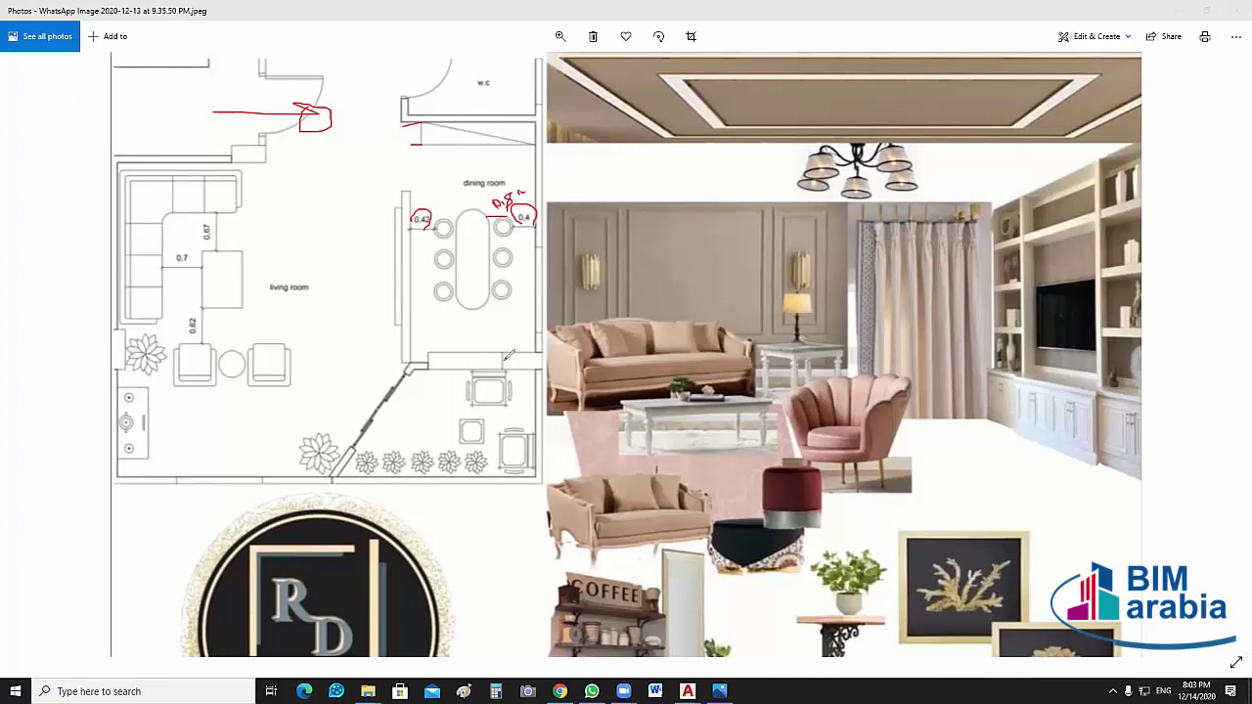
mouse_move(503, 360)
mouse_down()
mouse_move(534, 353)
mouse_move(521, 354)
mouse_up()
mouse_move(227, 398)
mouse_down()
mouse_move(277, 455)
mouse_move(248, 396)
mouse_move(232, 453)
mouse_move(247, 460)
mouse_move(216, 458)
mouse_up()
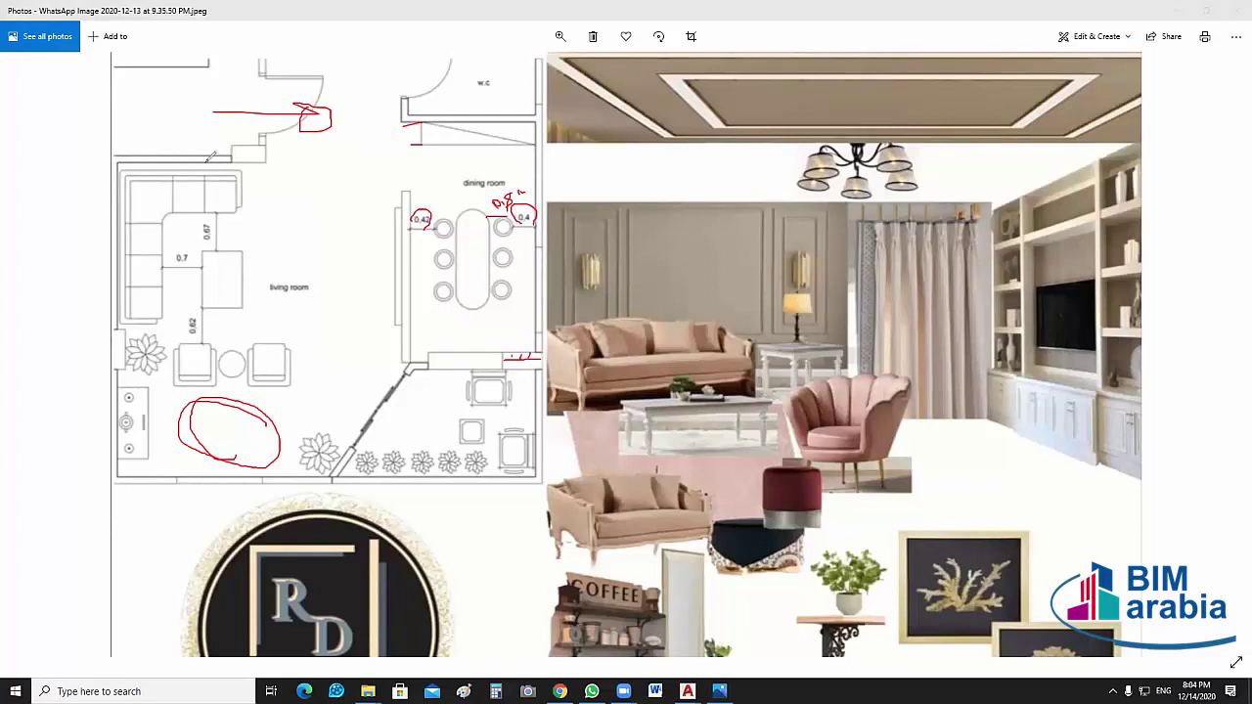
Trace red lines along the living-room walls and edges, then erase the living-room loops and paths
drag(197, 157, 149, 159)
mouse_move(257, 204)
mouse_down()
mouse_move(252, 360)
mouse_move(240, 406)
mouse_up()
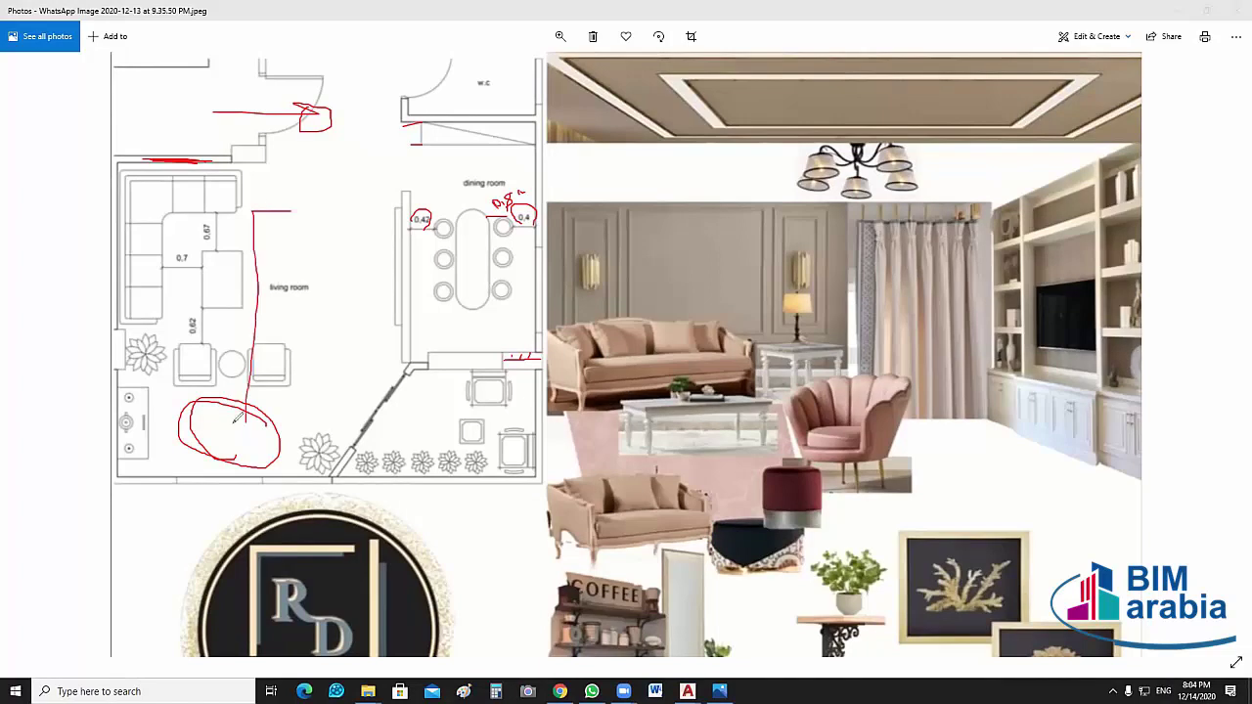
drag(296, 212, 293, 475)
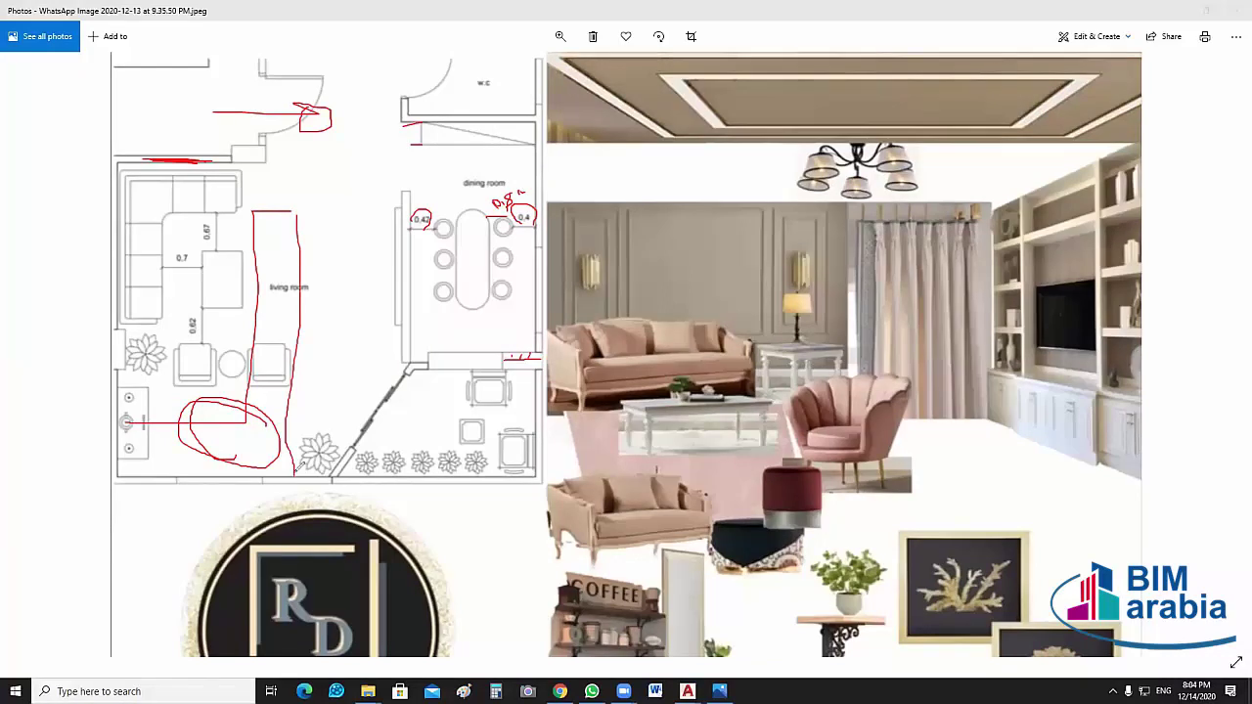
drag(131, 466, 294, 468)
mouse_move(245, 251)
mouse_down()
mouse_move(277, 243)
mouse_move(355, 111)
mouse_move(358, 125)
mouse_up()
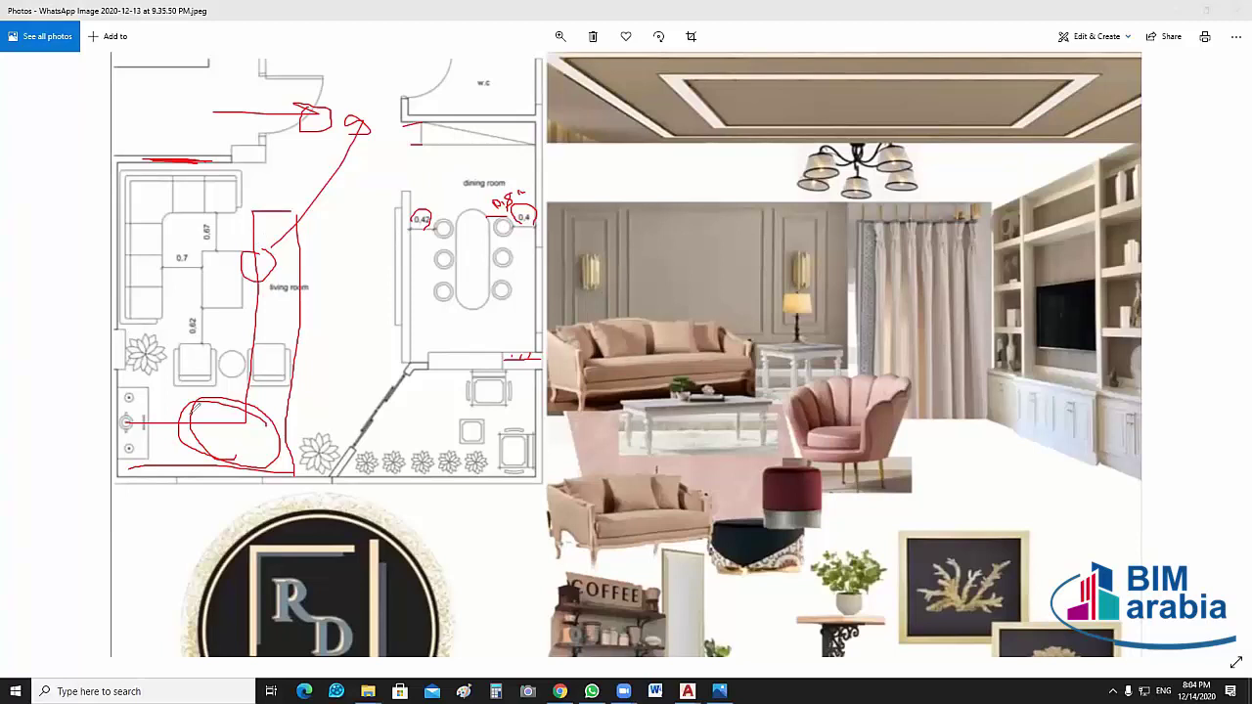
drag(194, 409, 199, 405)
drag(404, 208, 411, 256)
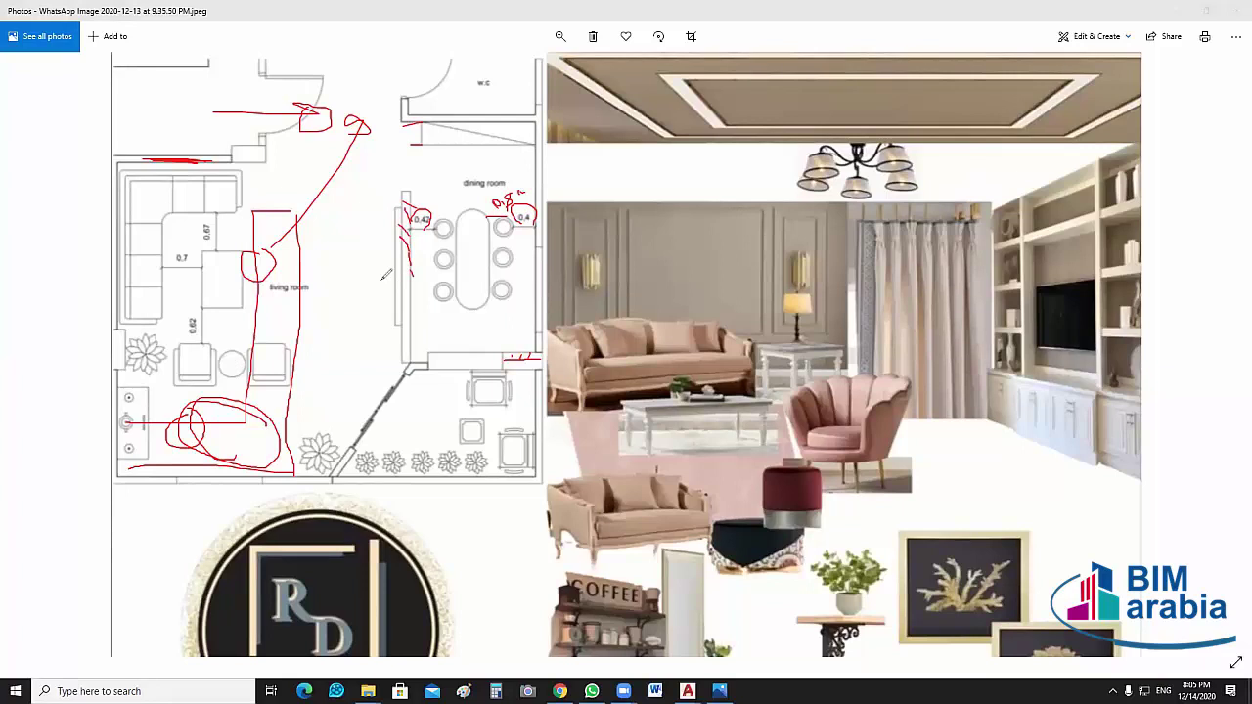
drag(125, 331, 137, 459)
mouse_move(280, 316)
mouse_down()
mouse_move(263, 310)
mouse_move(257, 224)
mouse_up()
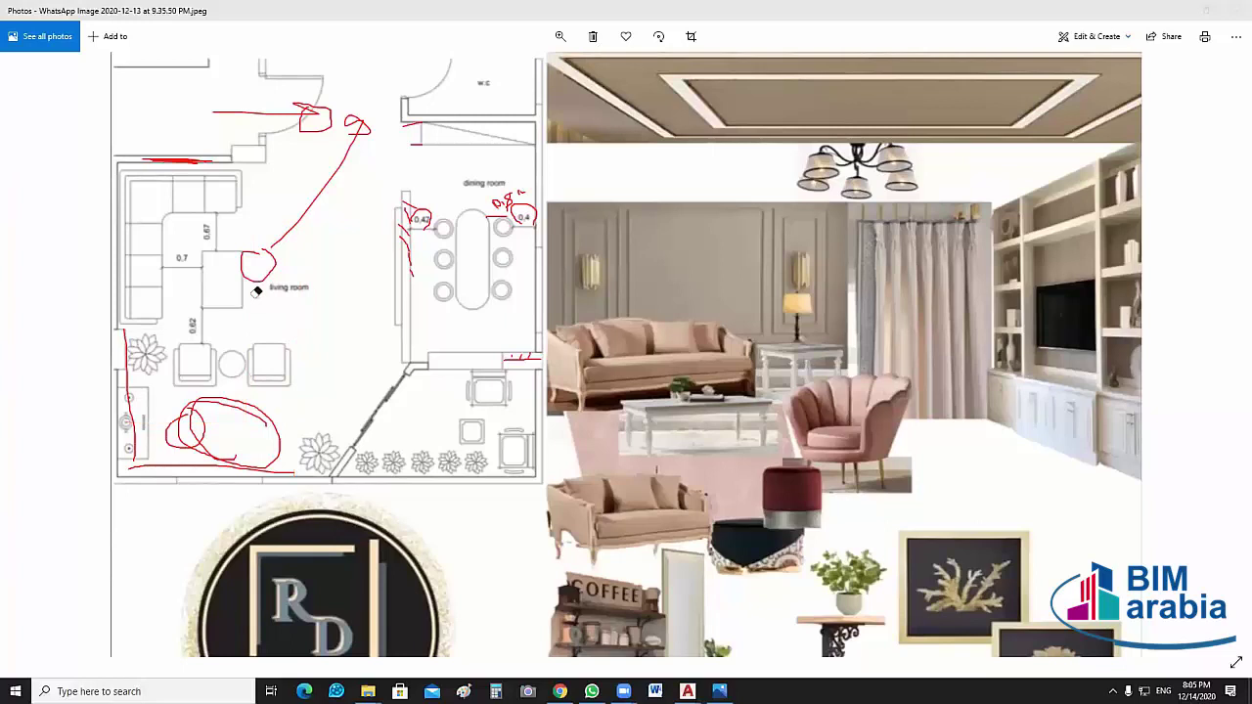
mouse_move(257, 292)
mouse_down()
mouse_move(204, 354)
mouse_move(179, 451)
mouse_move(330, 219)
mouse_move(370, 111)
mouse_up()
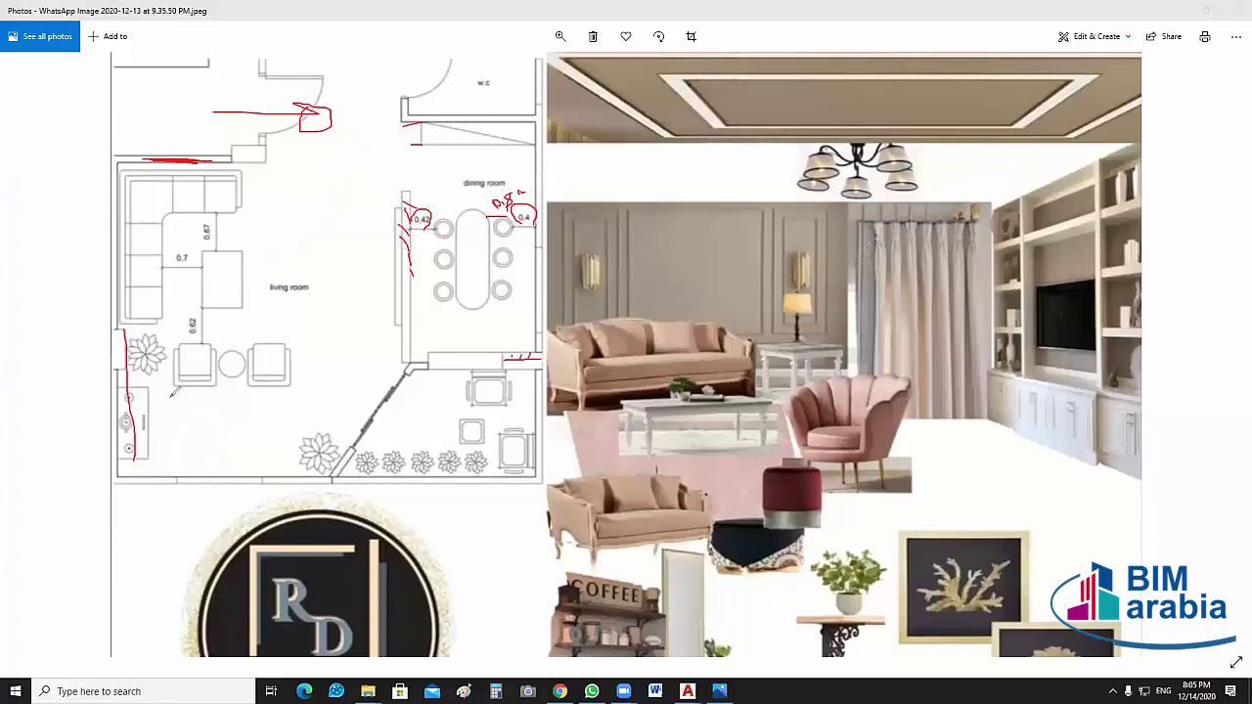
Sketch red L-shaped clearance lines and a loop around the armchairs, then clear all ink
drag(129, 327, 131, 454)
mouse_move(122, 374)
mouse_down()
mouse_move(150, 385)
mouse_move(168, 376)
mouse_move(174, 453)
mouse_up()
mouse_move(266, 444)
mouse_down()
mouse_move(285, 445)
mouse_move(286, 476)
mouse_up()
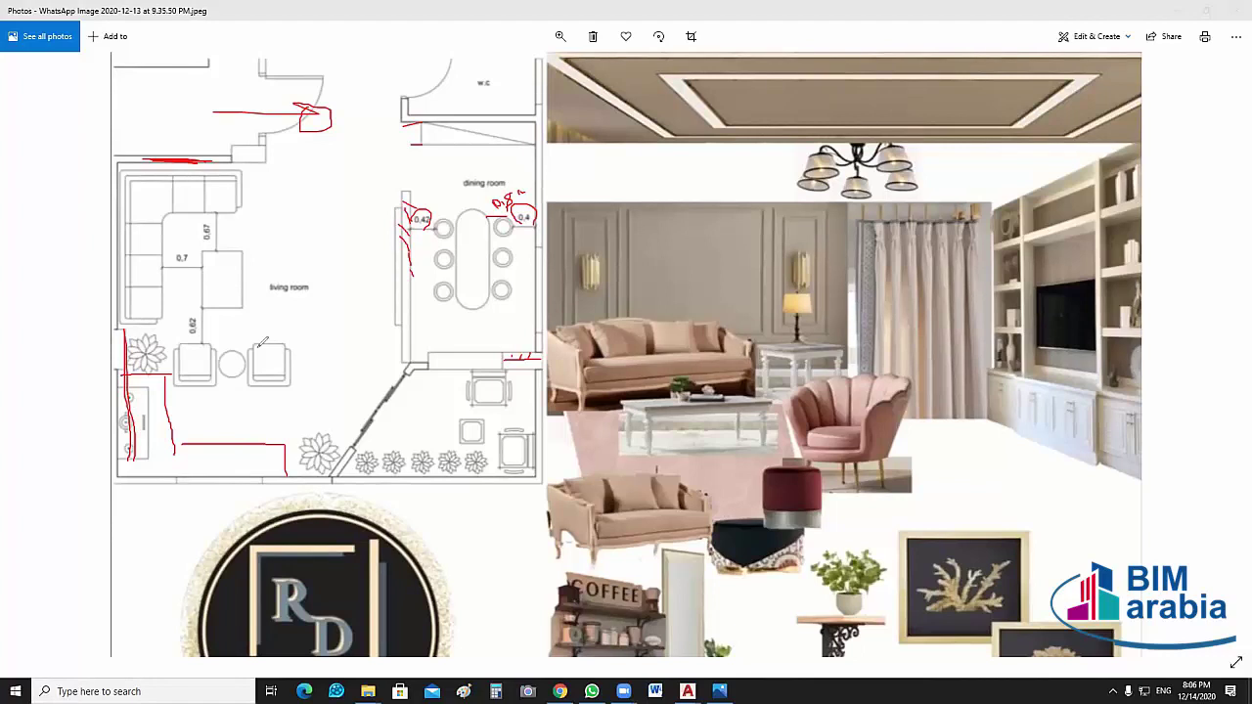
mouse_move(208, 324)
mouse_down()
mouse_move(229, 386)
mouse_move(226, 435)
mouse_move(265, 459)
mouse_up()
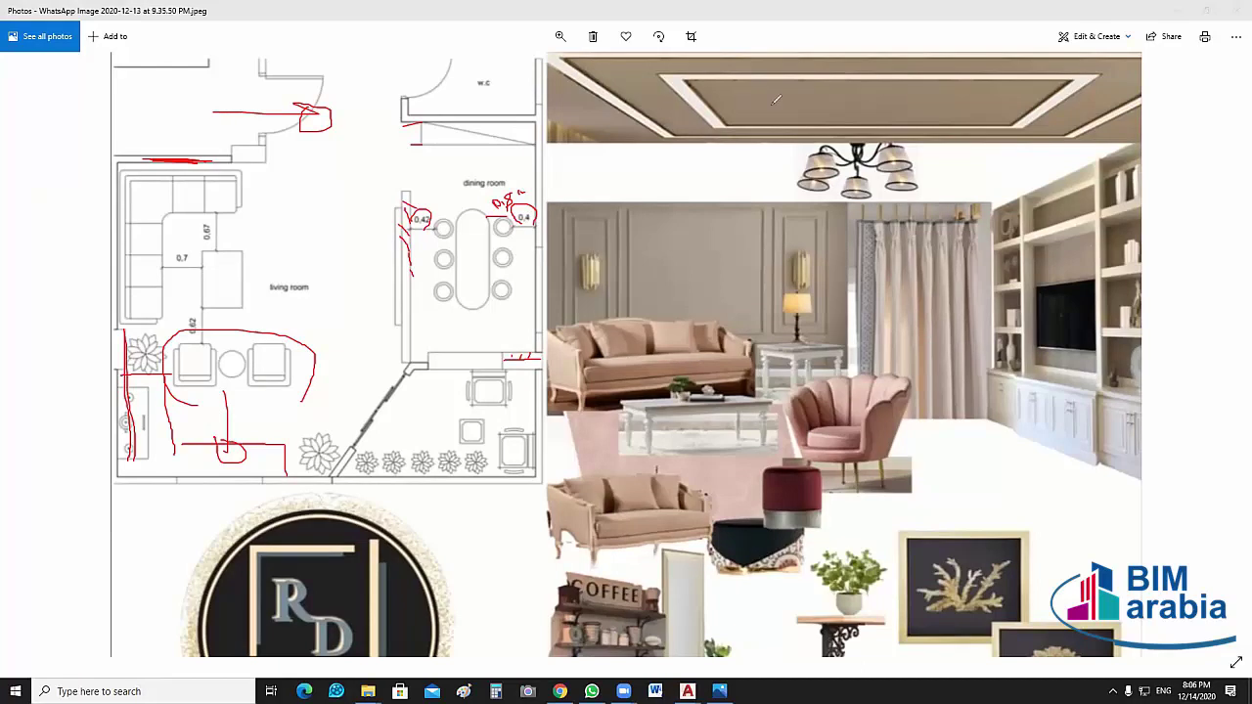
click(1234, 12)
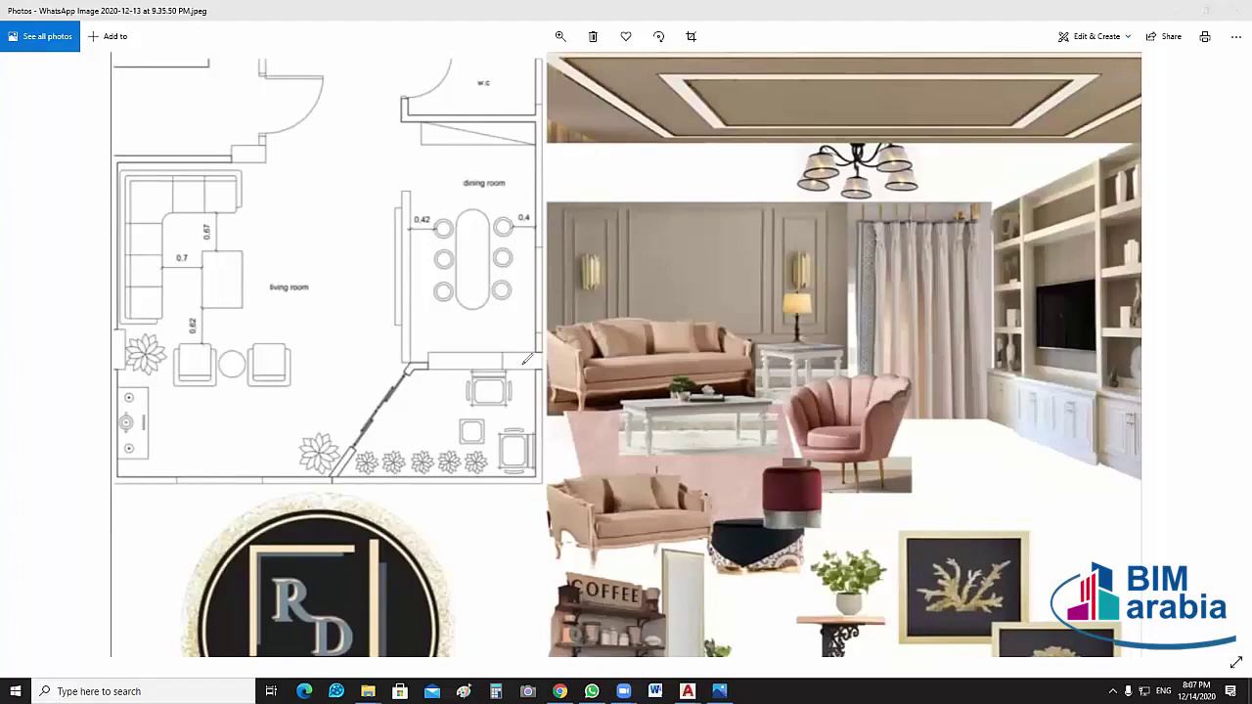
Draw a red '<' annotation at the dining-room wall on the shared screen
drag(525, 338, 523, 327)
drag(422, 319, 422, 324)
Outline the left shelving unit in red, with a tick above and a line at the terrace opening
mouse_move(1027, 189)
mouse_down()
mouse_move(998, 187)
mouse_move(987, 367)
mouse_move(1023, 381)
mouse_up()
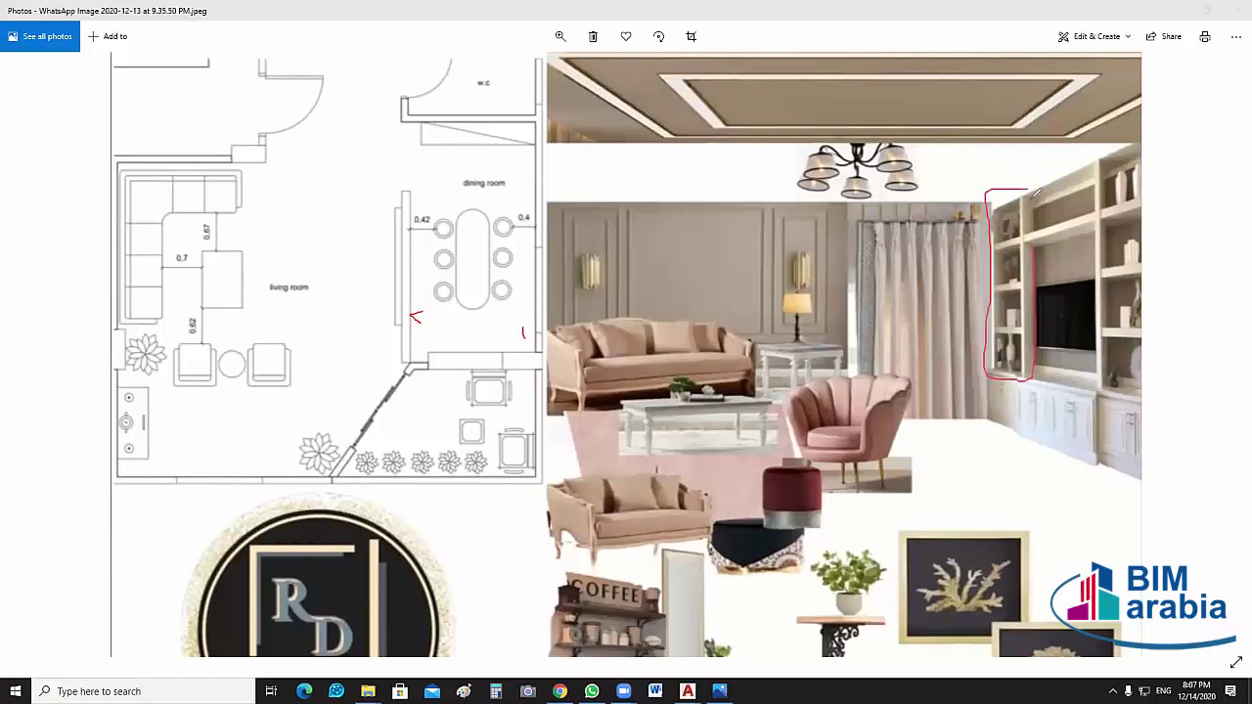
drag(1025, 190, 1023, 384)
drag(989, 168, 1007, 193)
drag(540, 361, 503, 361)
drag(983, 372, 1015, 413)
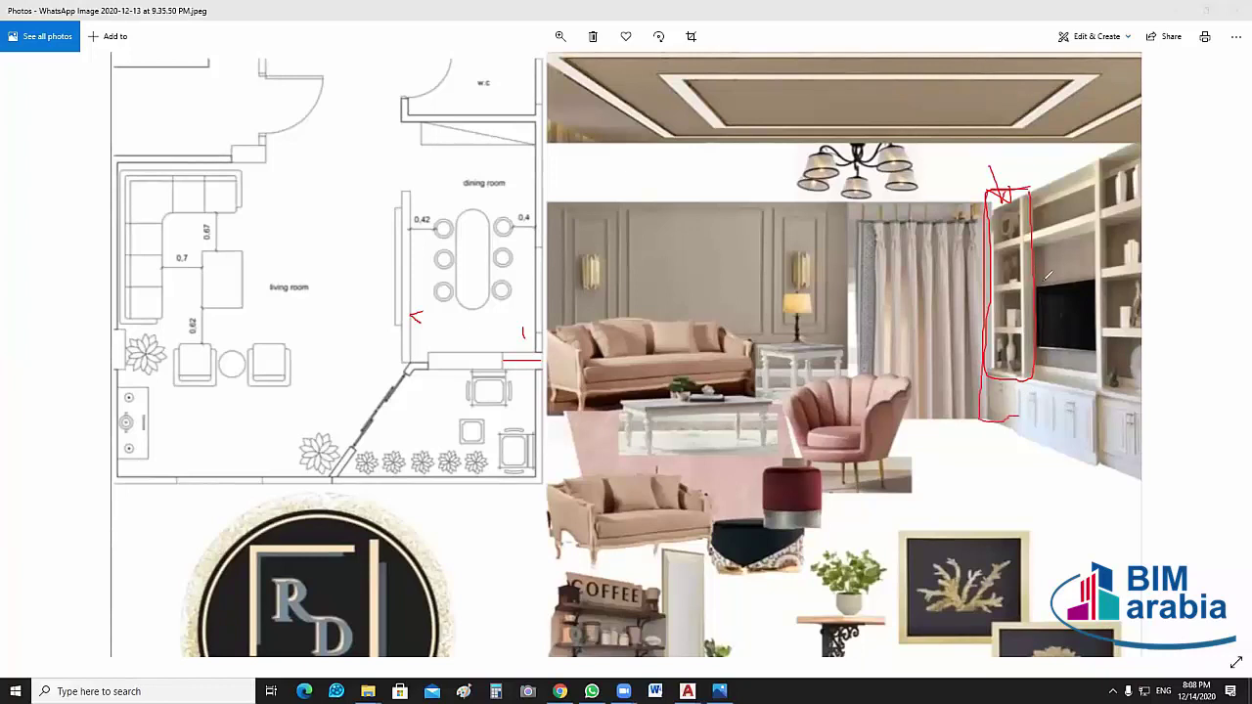
drag(1043, 280, 1022, 416)
Add a red tick near the ceiling and undo the stray stroke across the pouf
drag(673, 195, 683, 201)
drag(782, 449, 788, 572)
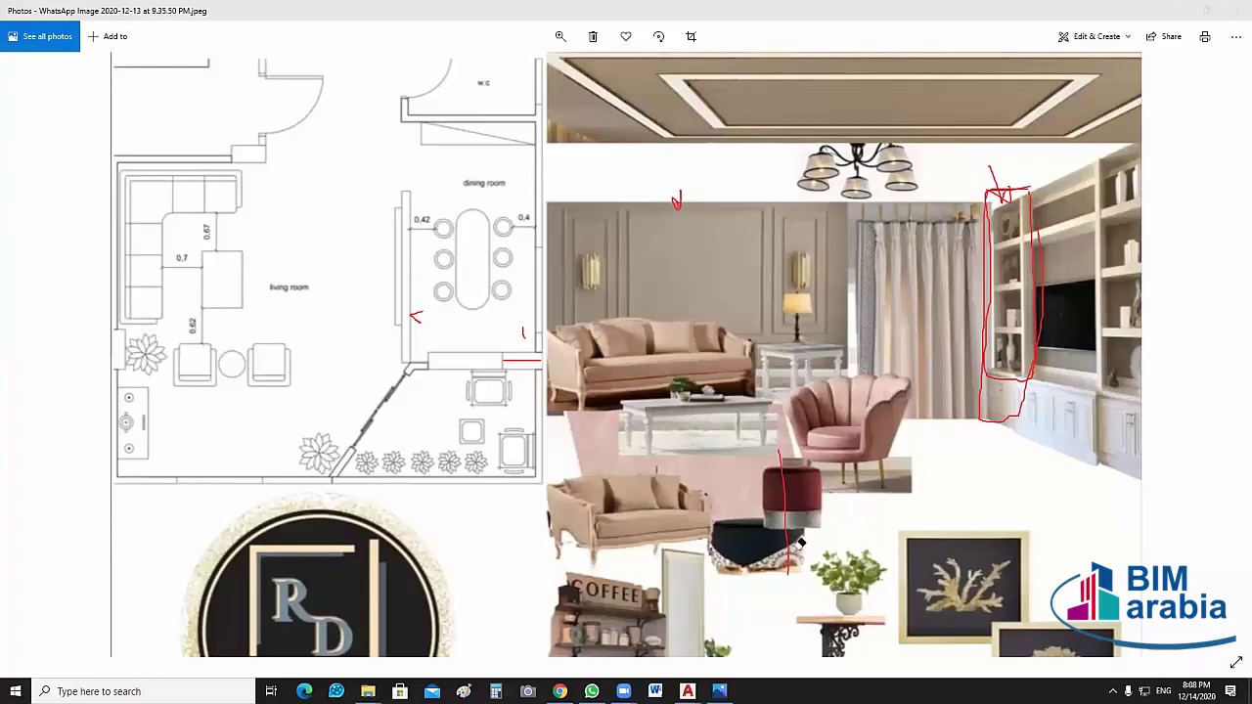
key(ctrl+z)
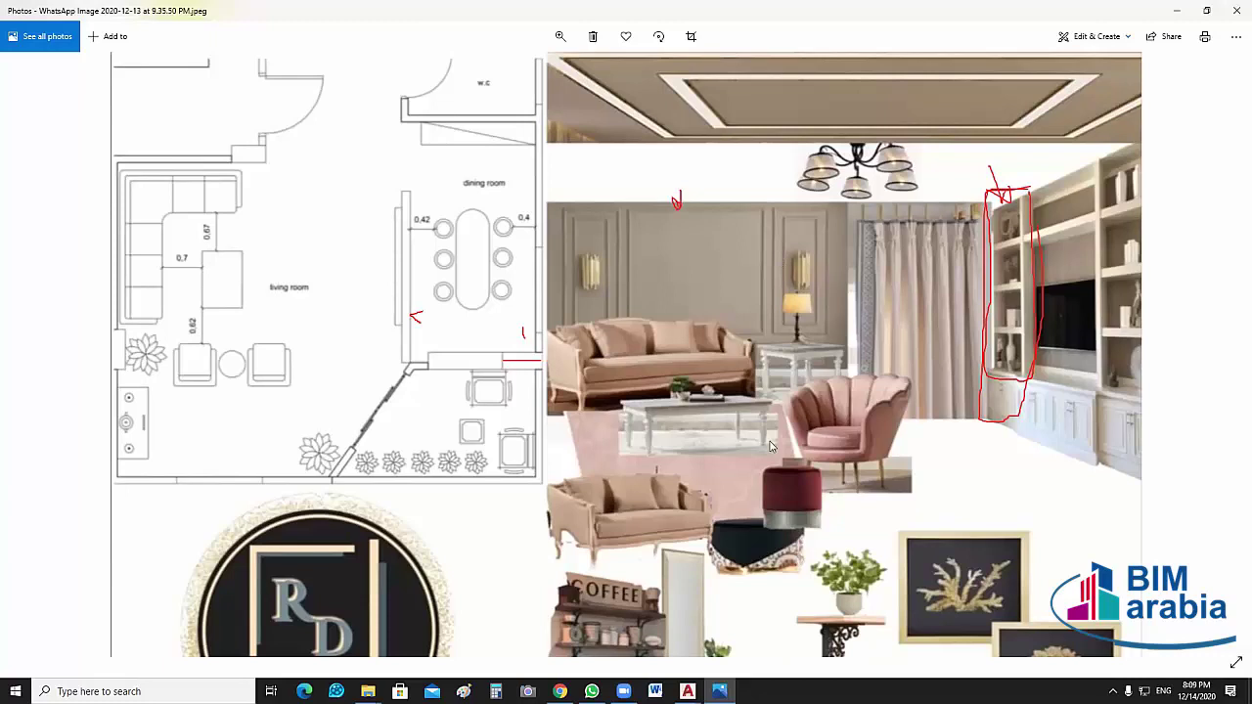
Close the mood-board image and open Zohor.jpeg from the Task folder
scroll(771, 447, down, 1)
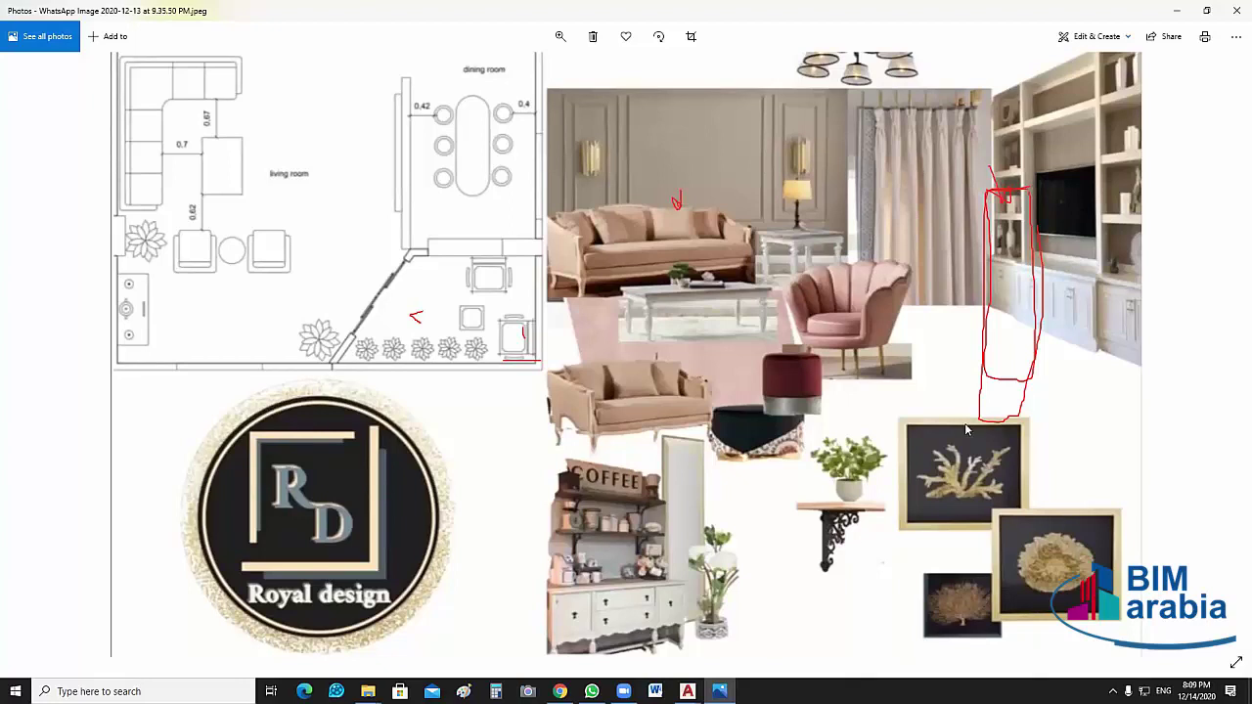
click(1235, 13)
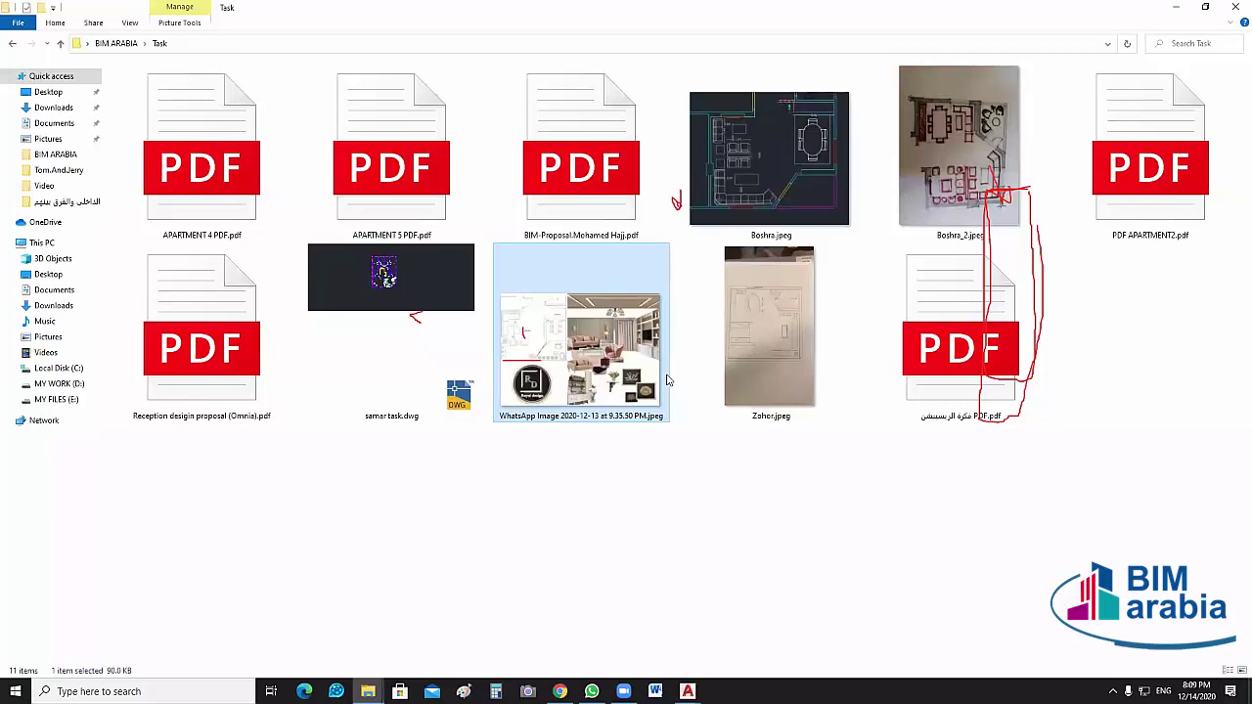
click(640, 476)
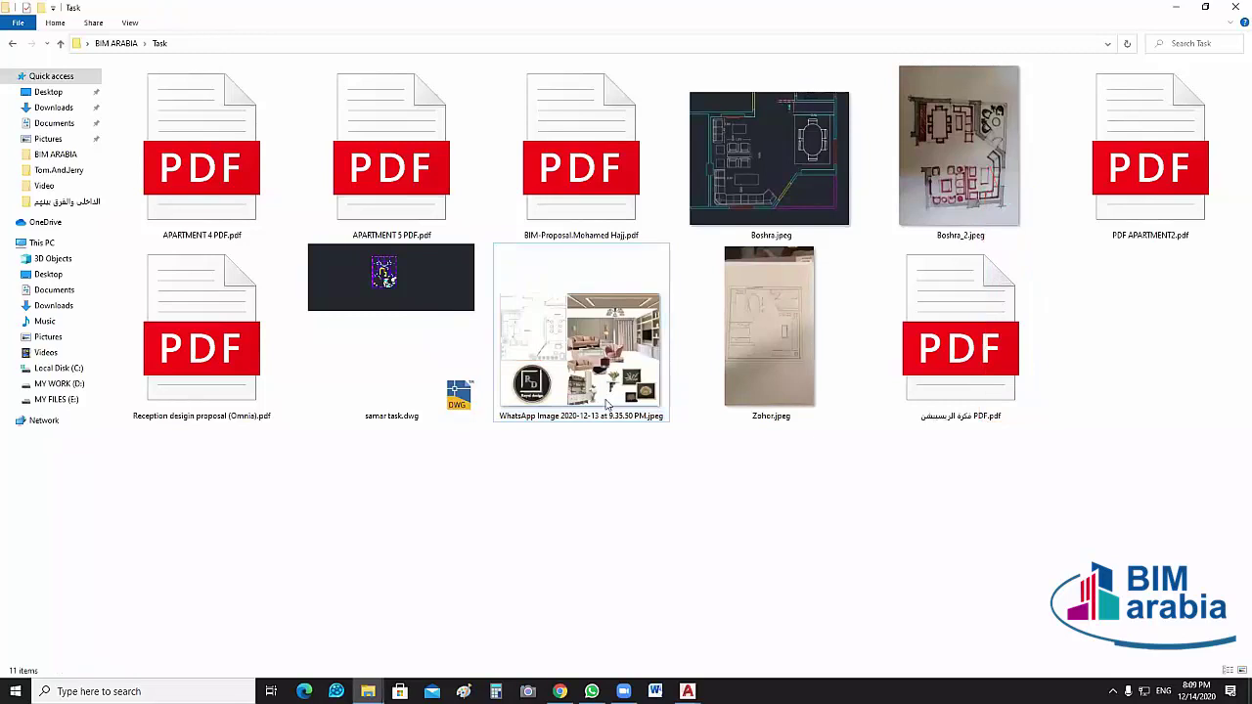
click(769, 322)
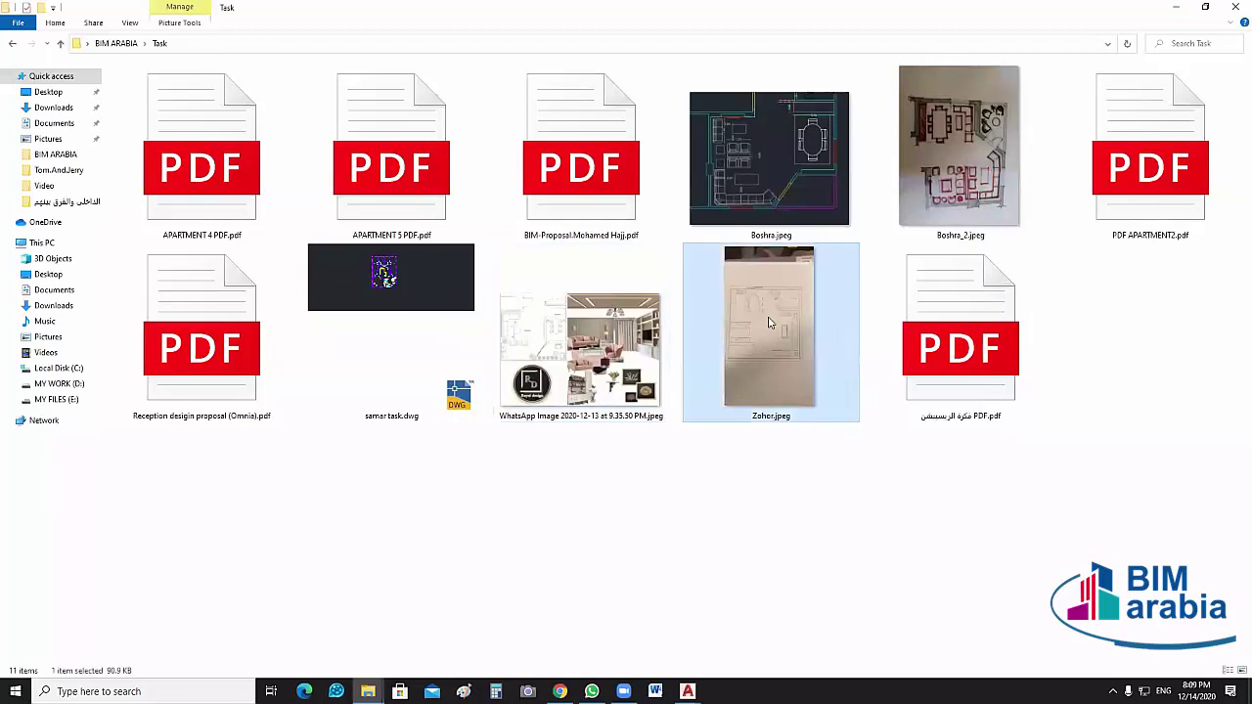
double_click(802, 366)
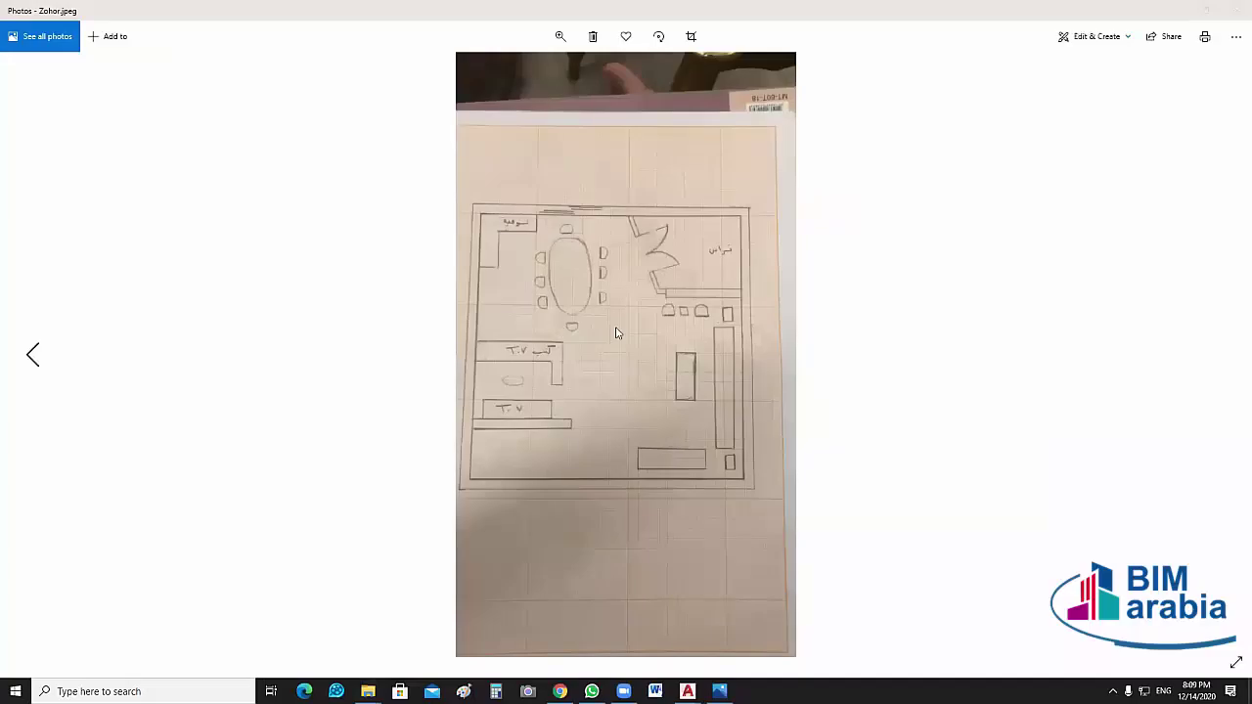
Return to Zohor.jpeg and zoom into its pencil-sketched room plan
key(Left)
key(Right)
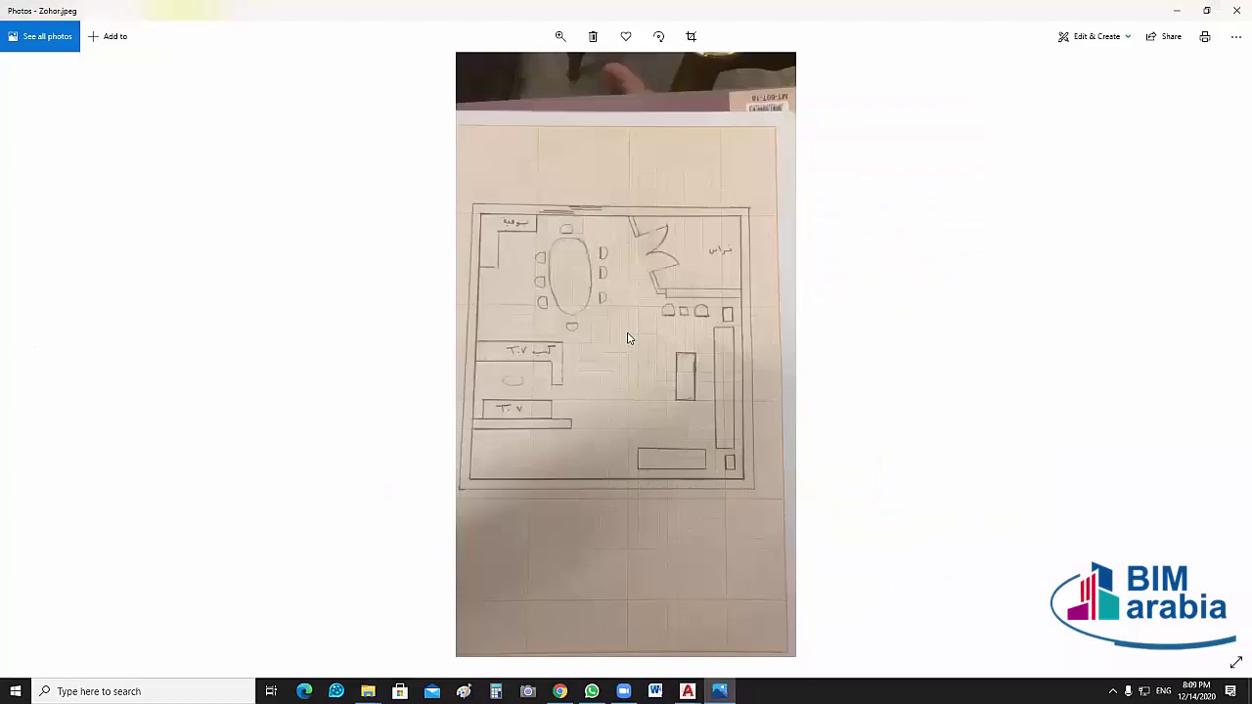
ctrl+scroll(592, 318, up, 5)
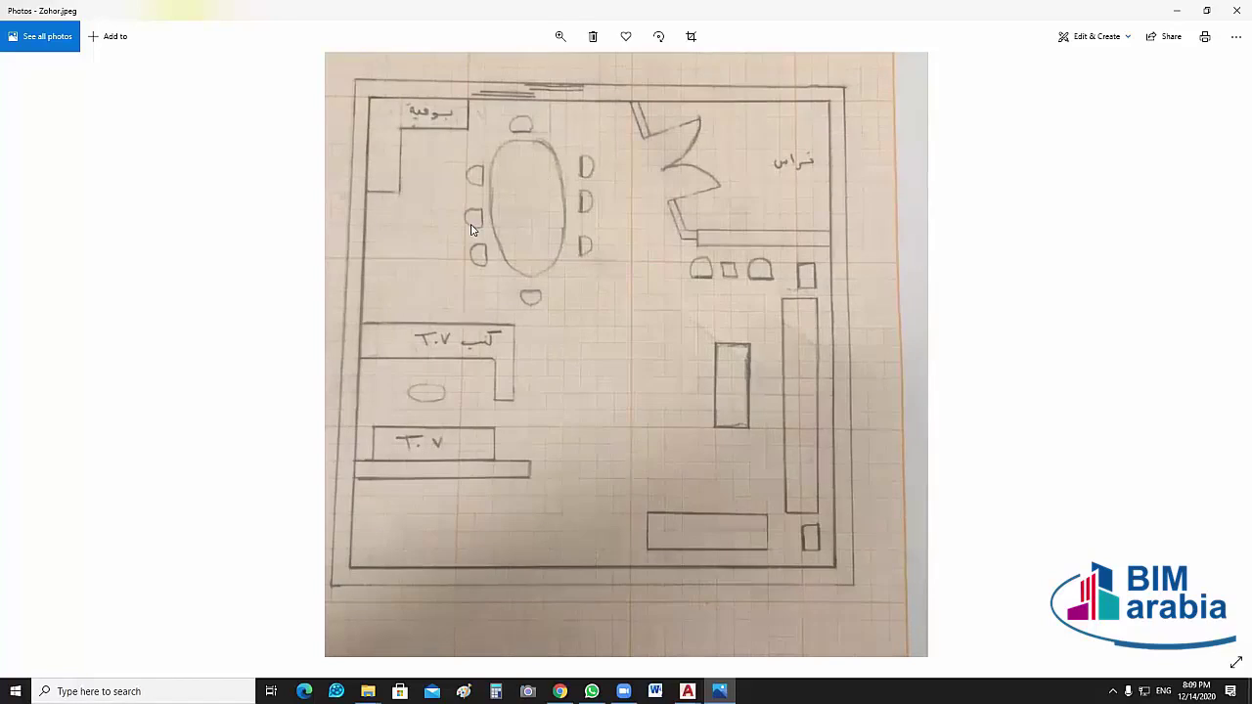
Outline the oval dining table in red, then mark the small rectangle and bottom wall
mouse_move(472, 228)
mouse_down()
mouse_move(428, 222)
mouse_move(623, 235)
mouse_move(630, 135)
mouse_move(622, 145)
mouse_up()
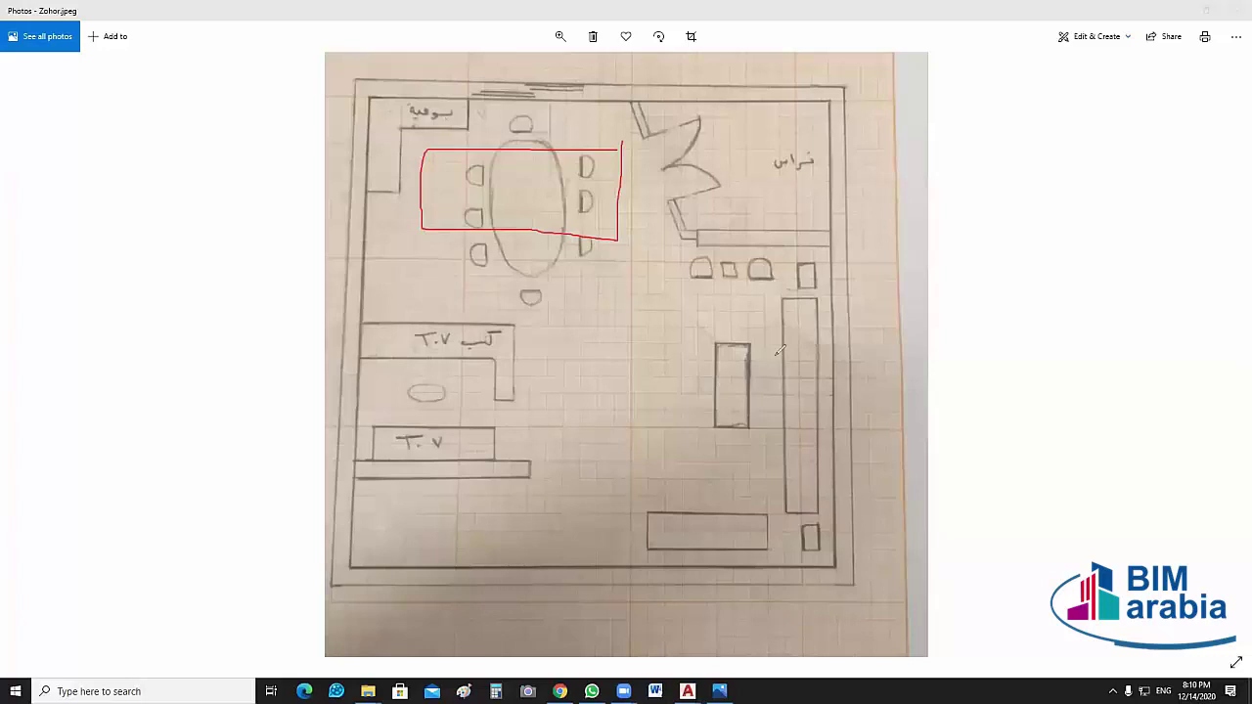
drag(752, 344, 832, 348)
mouse_move(458, 562)
mouse_down()
mouse_move(455, 496)
mouse_move(471, 559)
mouse_move(452, 564)
mouse_up()
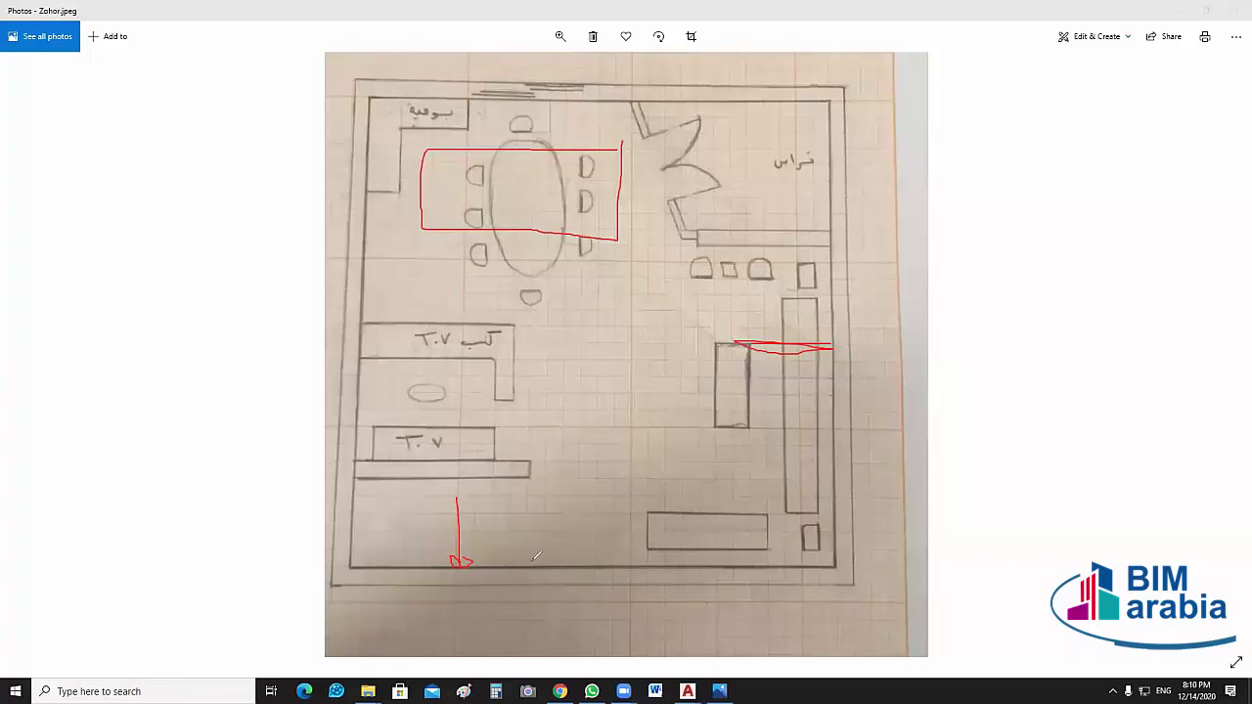
Sketch red clearance paths around the lower-left and right-side furniture
mouse_move(532, 564)
mouse_down()
mouse_move(416, 539)
mouse_move(363, 542)
mouse_move(358, 565)
mouse_up()
drag(357, 370, 559, 377)
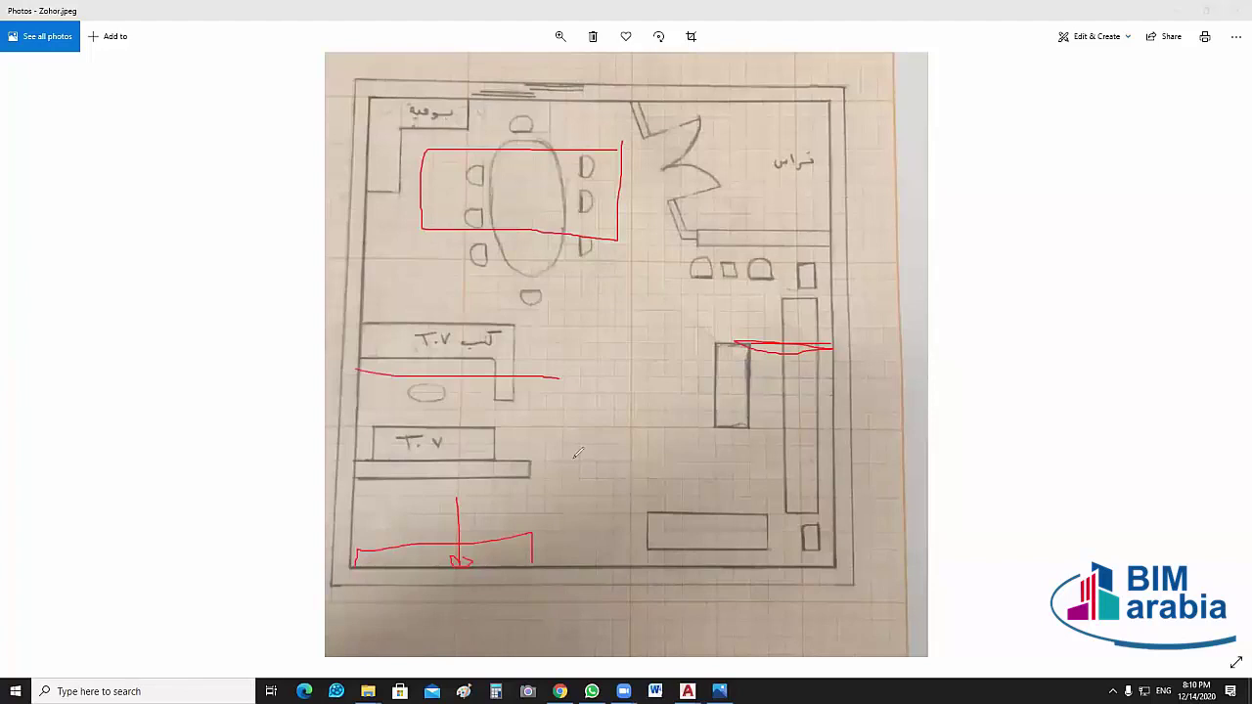
mouse_move(578, 453)
mouse_down()
mouse_move(520, 463)
mouse_move(519, 411)
mouse_move(362, 418)
mouse_up()
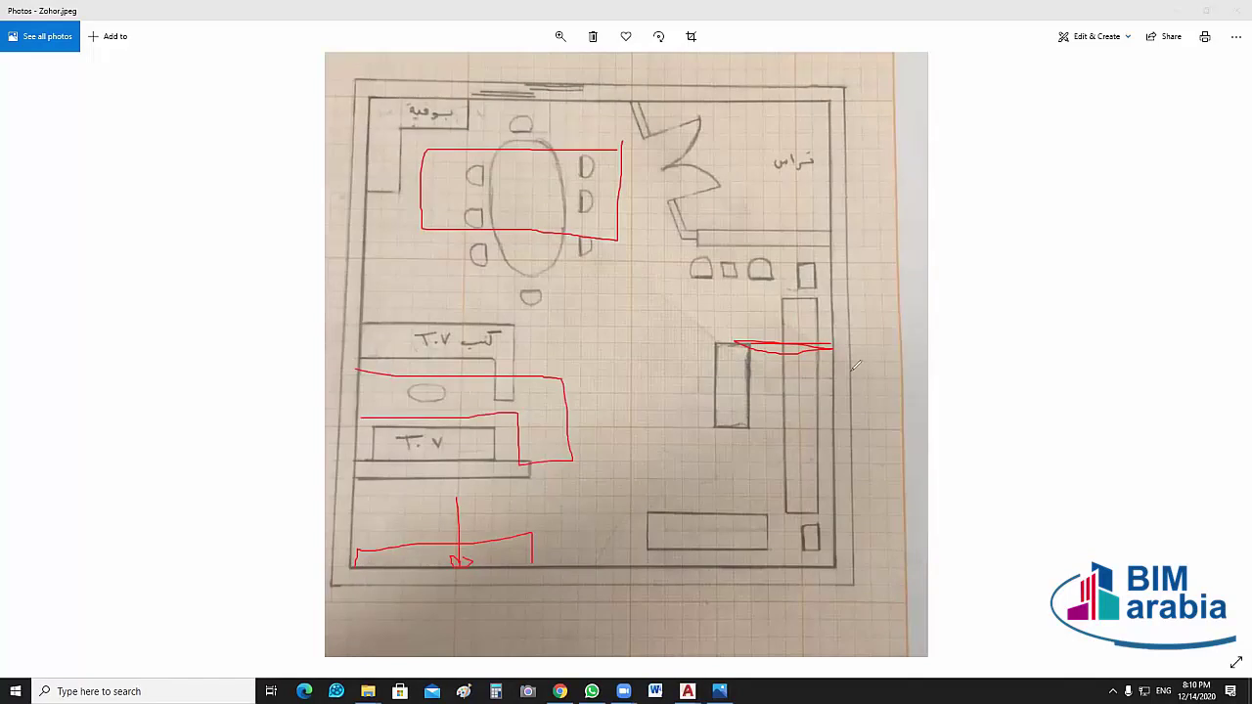
mouse_move(735, 348)
mouse_down()
mouse_move(760, 487)
mouse_move(627, 506)
mouse_up()
mouse_move(792, 558)
mouse_down()
mouse_move(840, 516)
mouse_move(836, 345)
mouse_up()
mouse_move(711, 401)
mouse_down()
mouse_move(672, 427)
mouse_move(683, 442)
mouse_move(716, 403)
mouse_move(716, 449)
mouse_move(673, 450)
mouse_up()
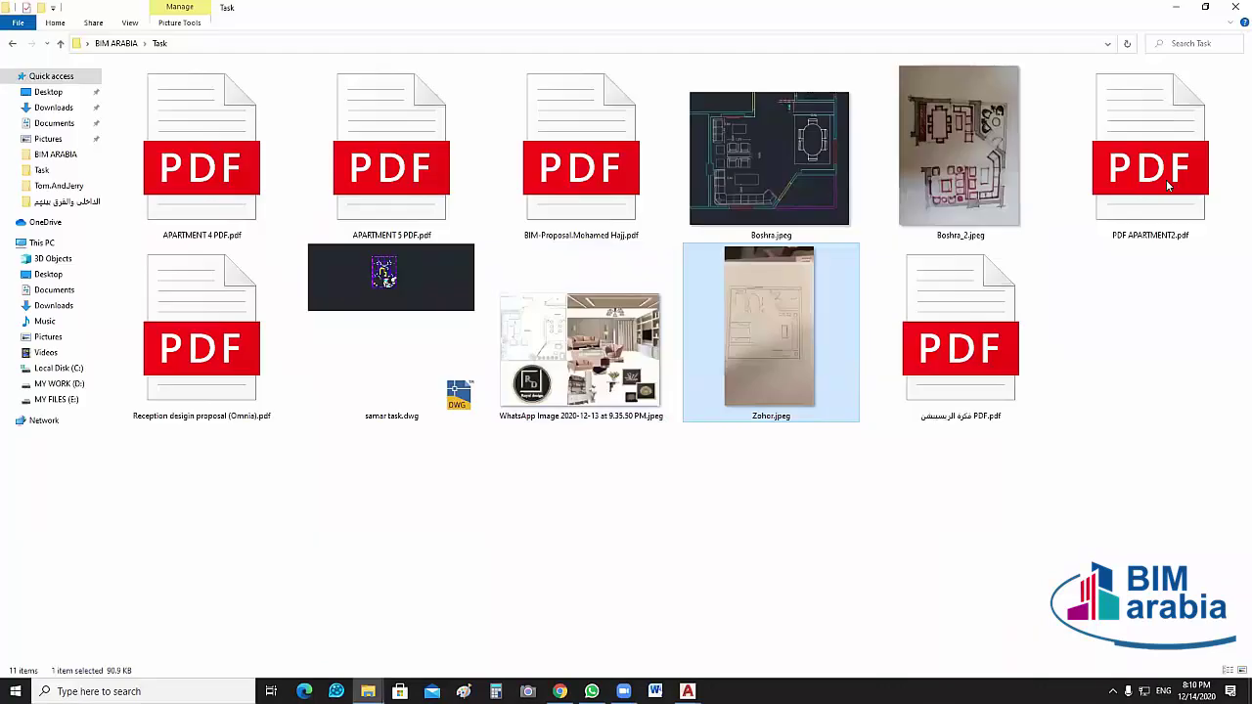
Open the Boshra_2.jpeg sketch from the Task folder
double_click(981, 157)
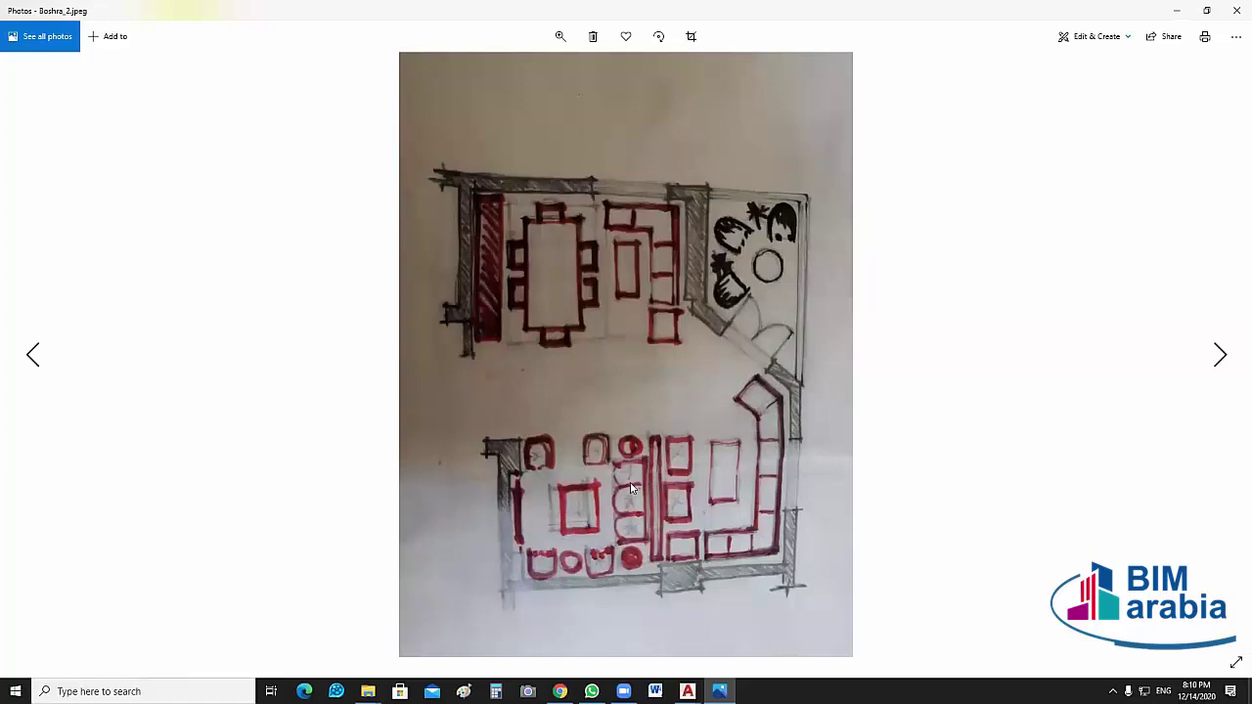
Zoom into Boshra_2.jpeg until the dining table and L-shaped sofa fill the window
ctrl+scroll(647, 477, up, 1)
ctrl+scroll(688, 376, up, 1)
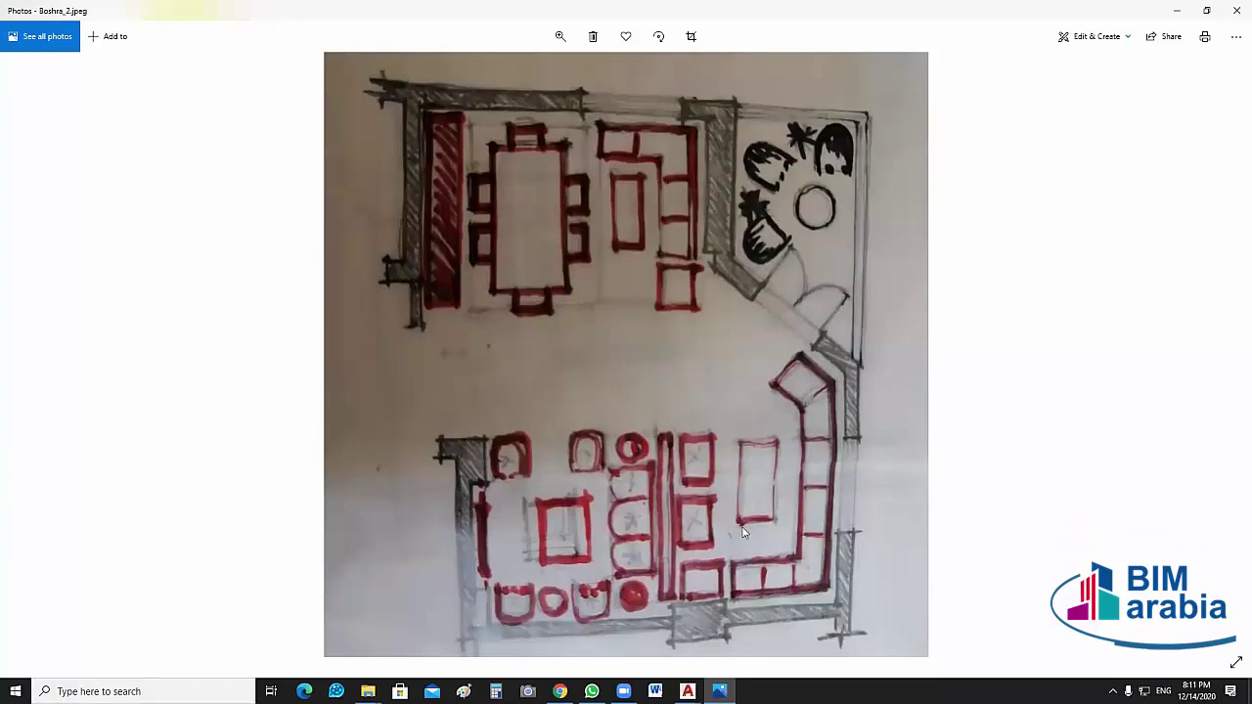
mouse_move(688, 692)
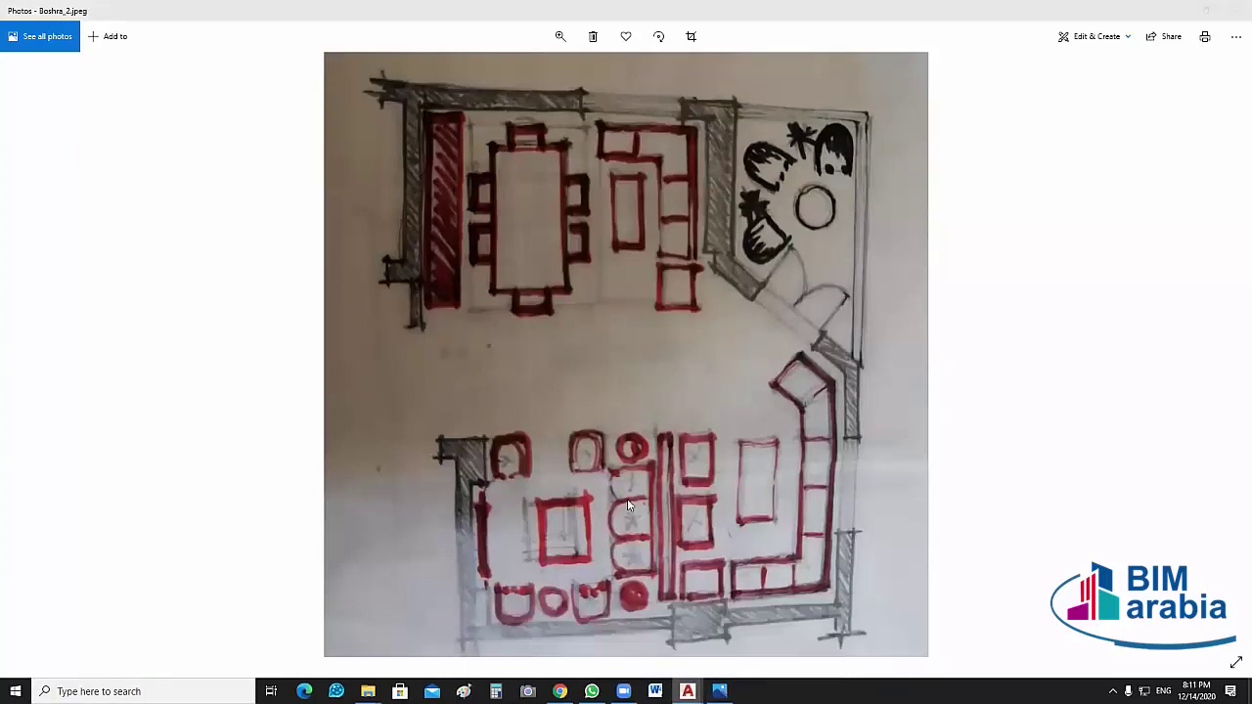
Return to the MAX.dwg plan and frame the dining and terrace rooms
key(alt+Tab)
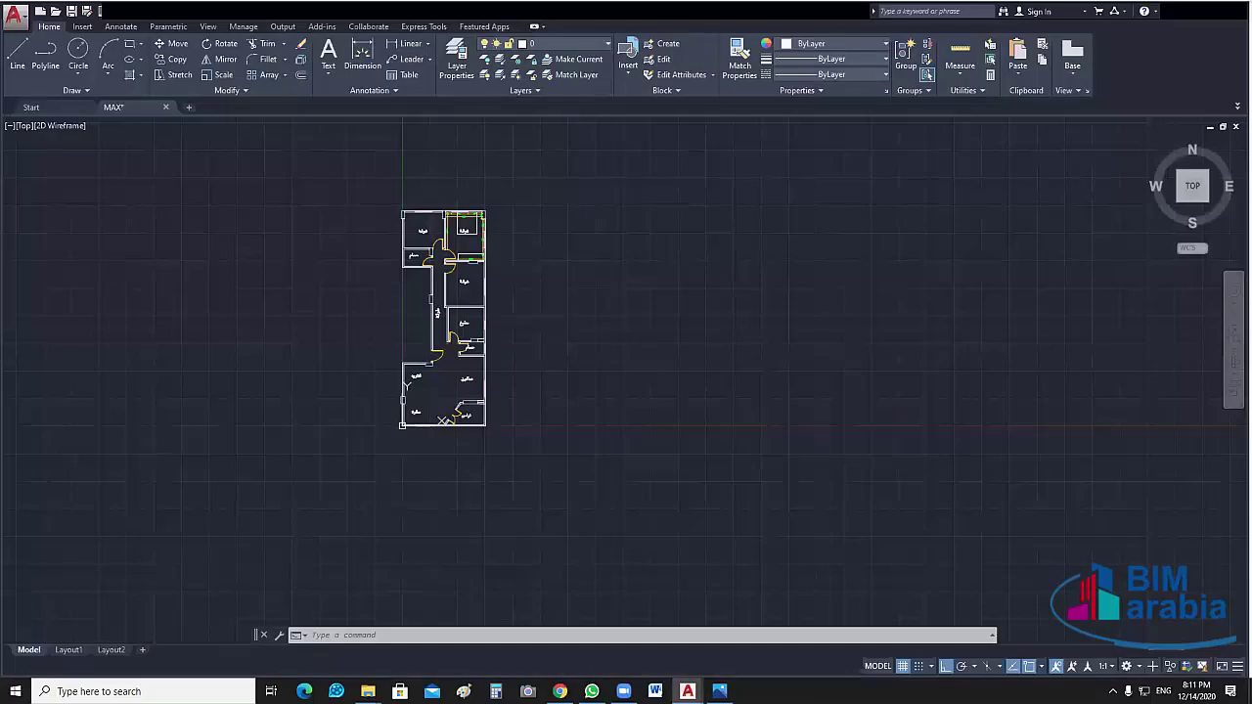
scroll(429, 371, up, 8)
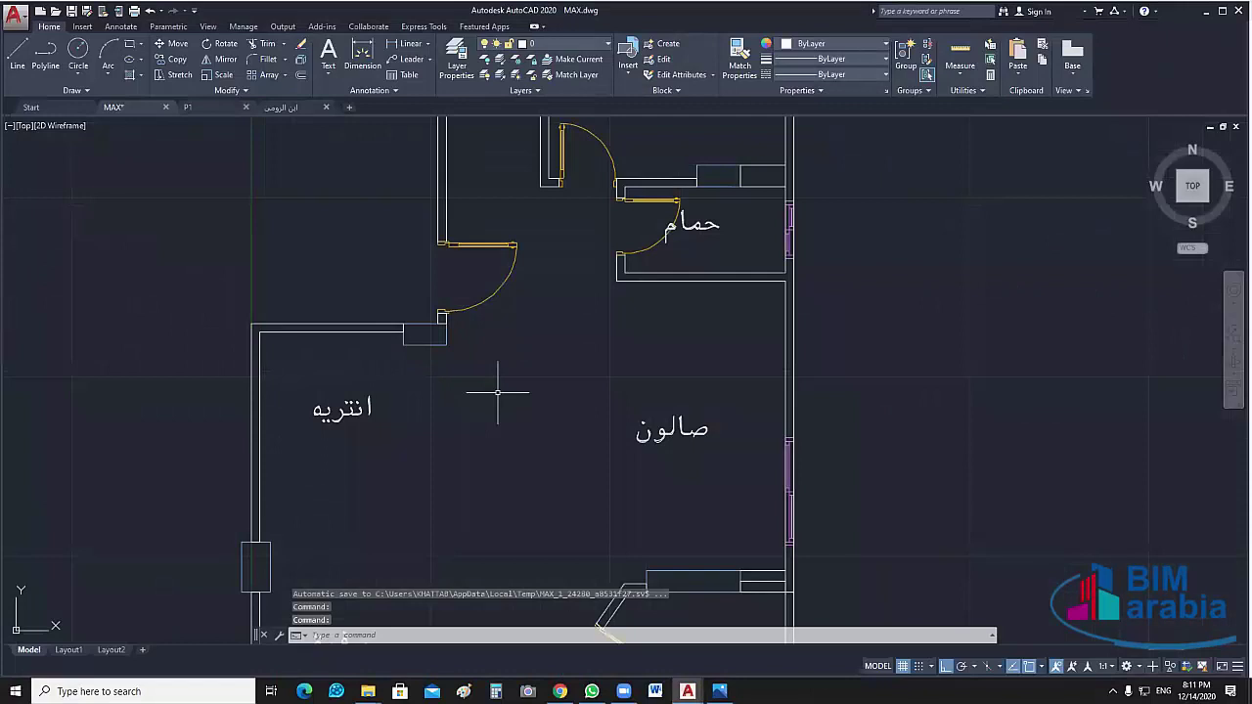
scroll(518, 231, down, 2)
middle_drag(496, 392, 503, 271)
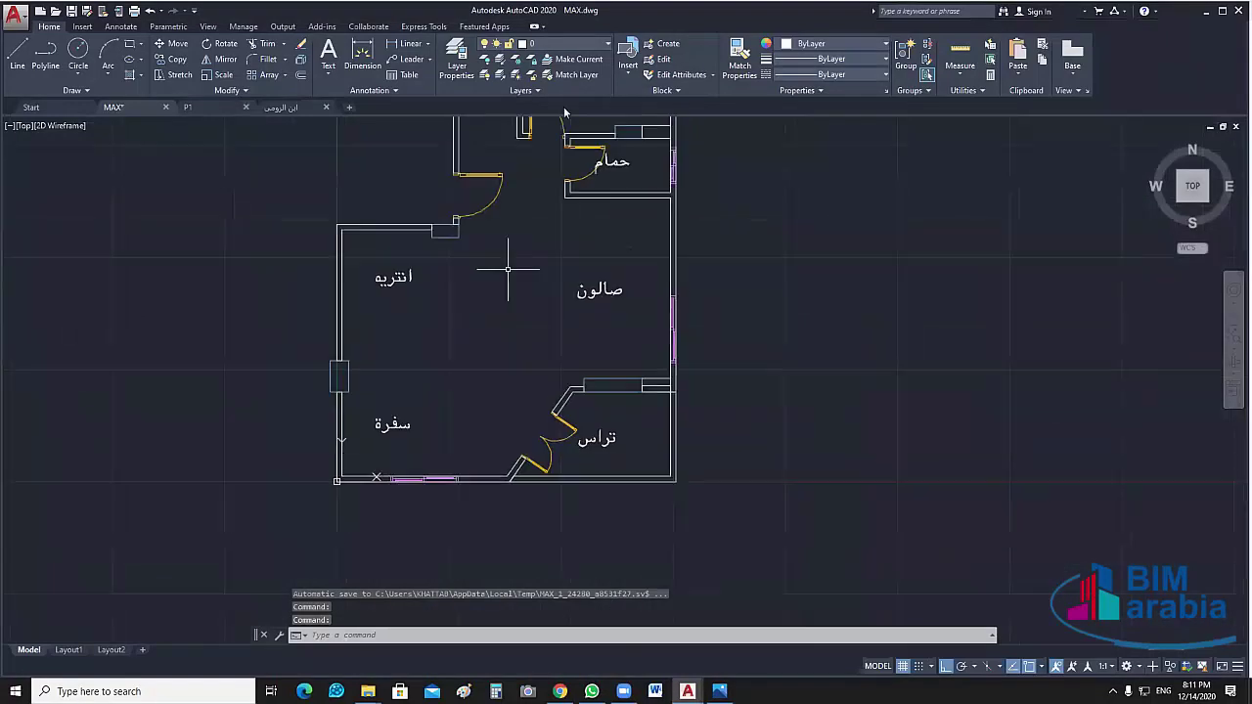
click(562, 43)
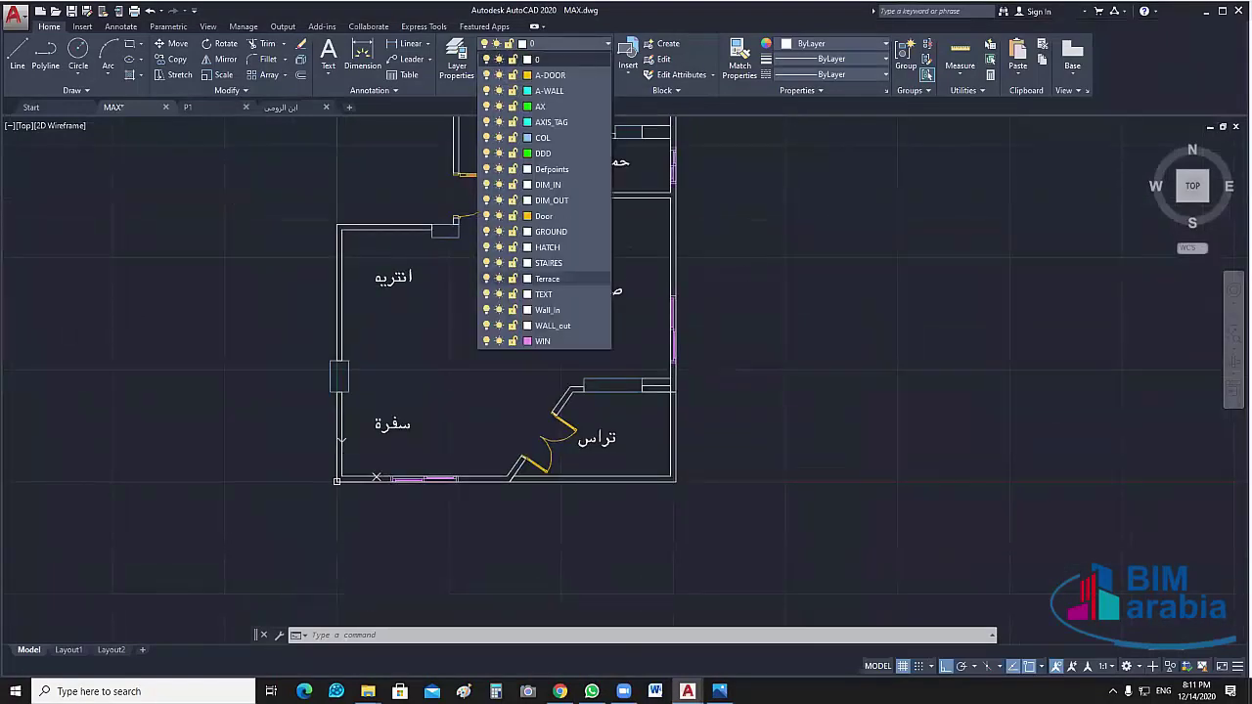
click(759, 266)
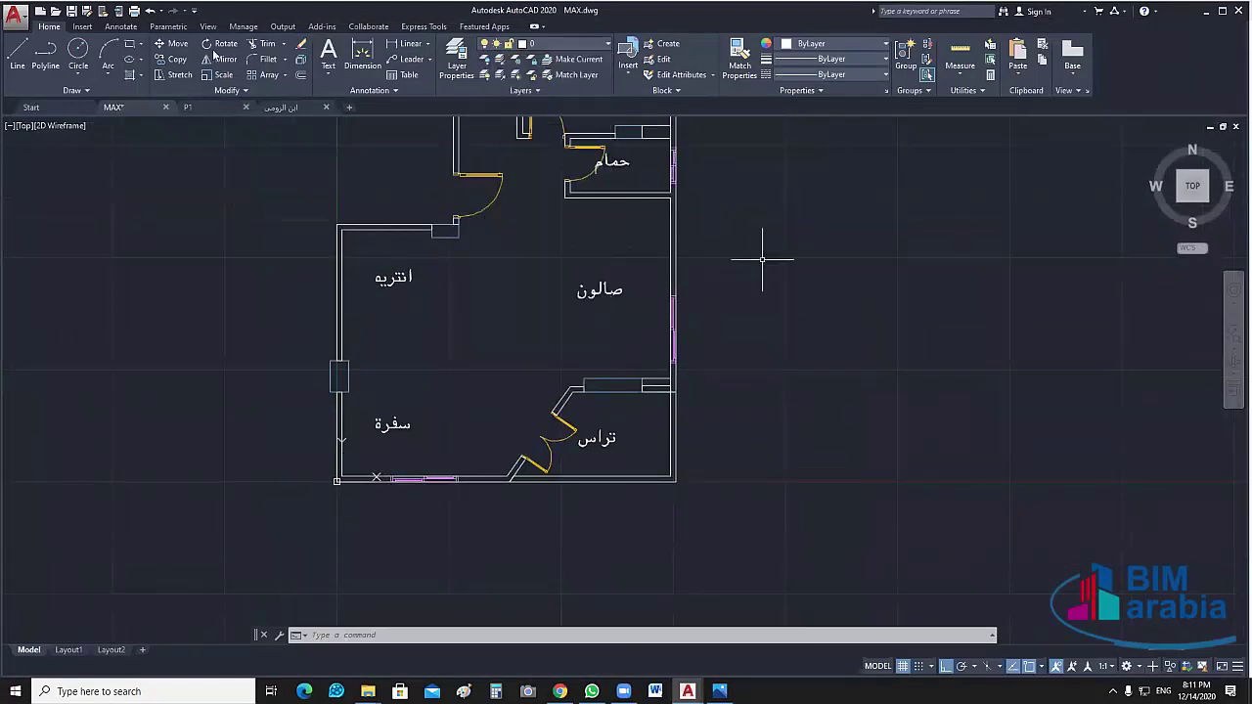
Add a vertical 4.03 linear dimension in the salon, from the wall corner to the terrace wall
click(393, 45)
scroll(637, 252, up, 4)
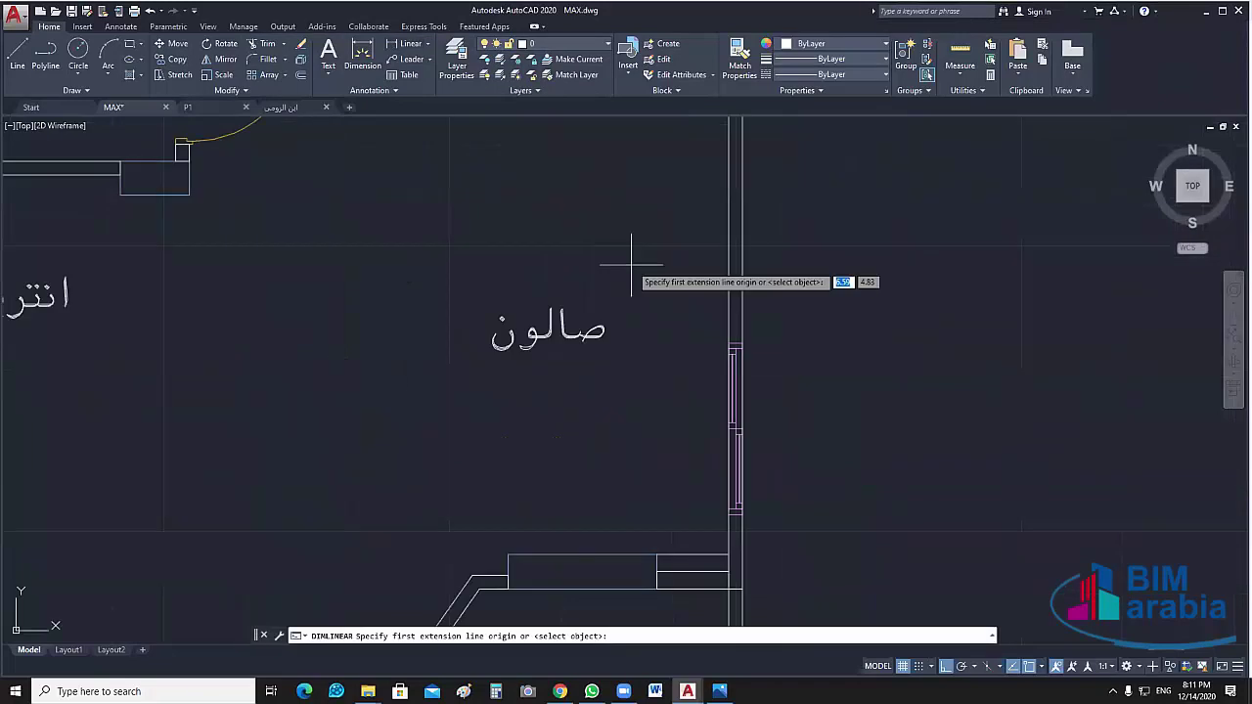
scroll(670, 136, down, 2)
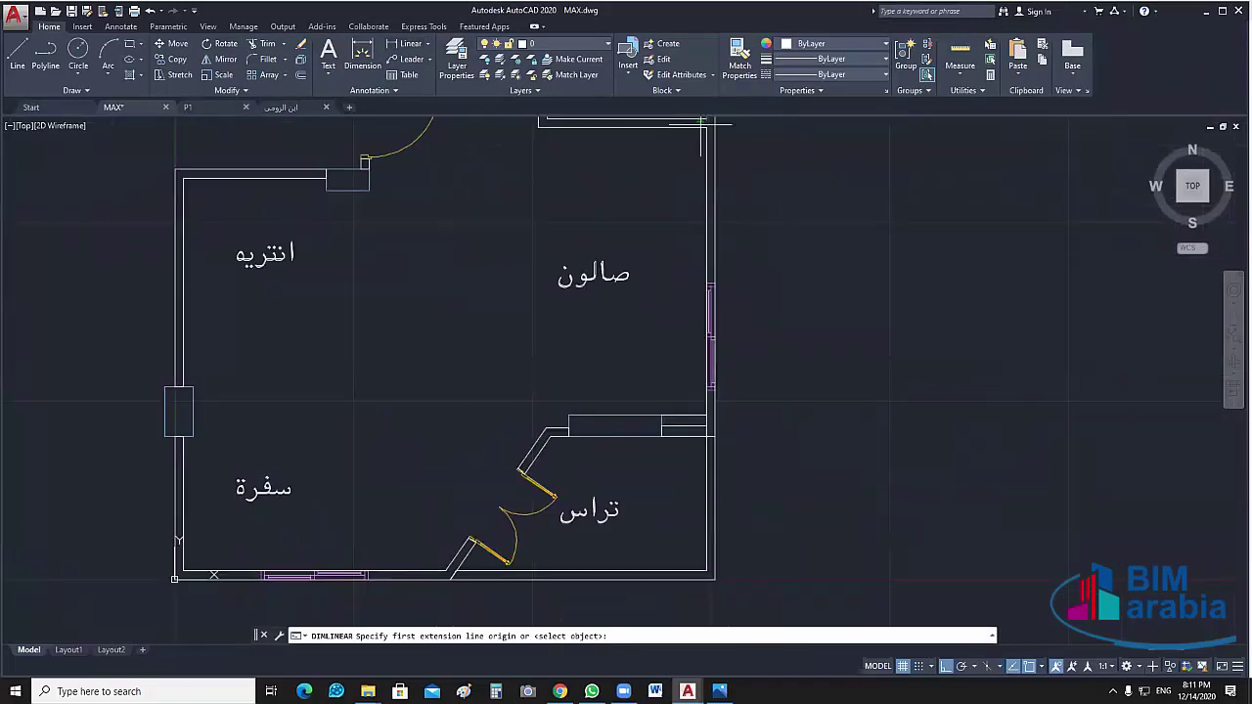
click(701, 121)
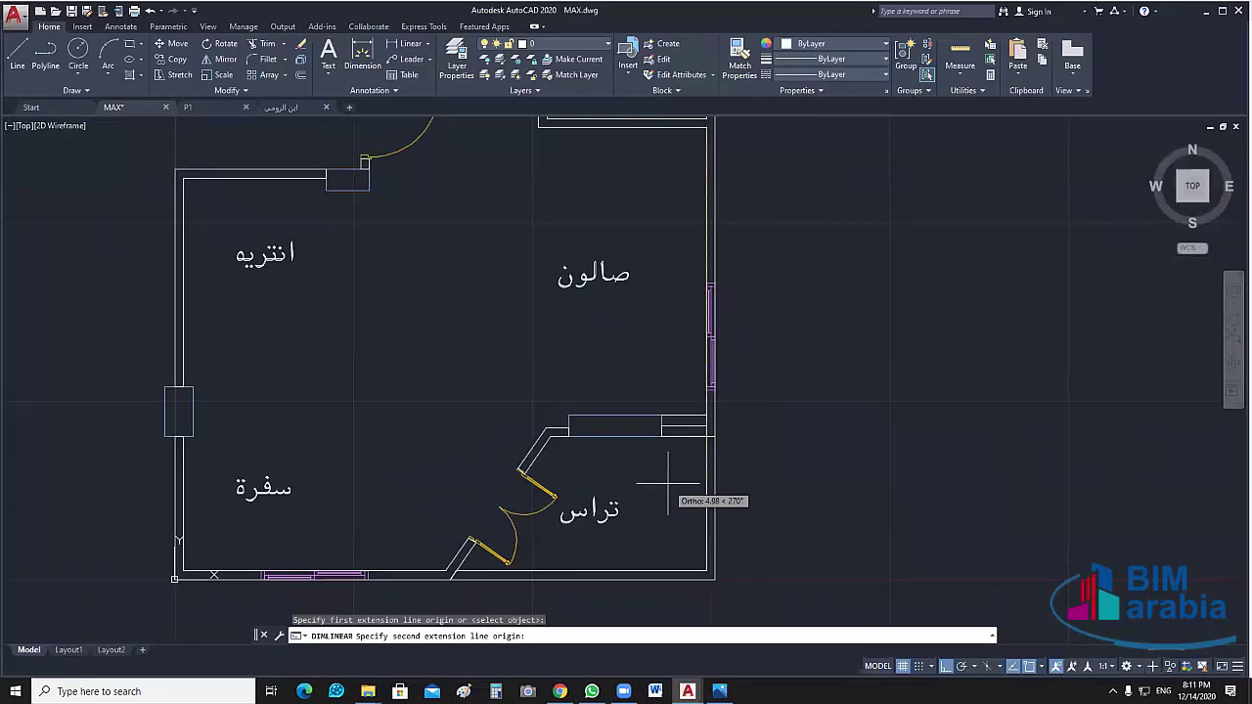
click(684, 431)
click(640, 370)
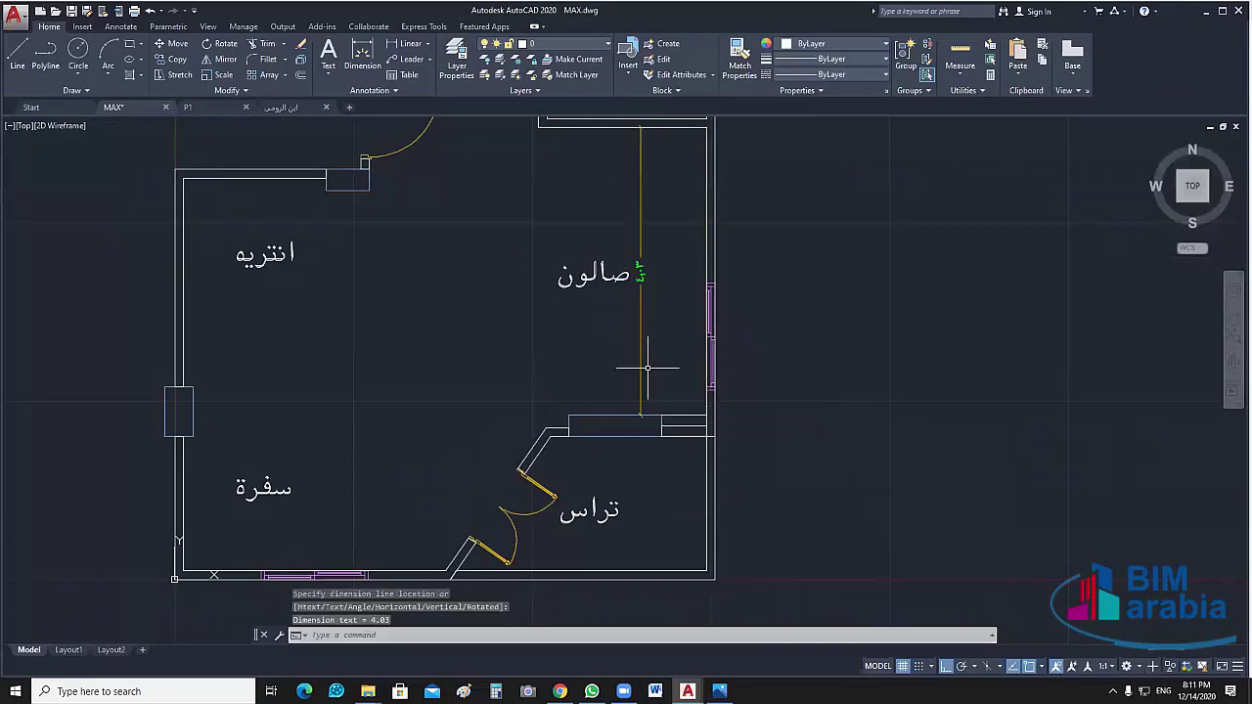
middle_drag(647, 363, 644, 383)
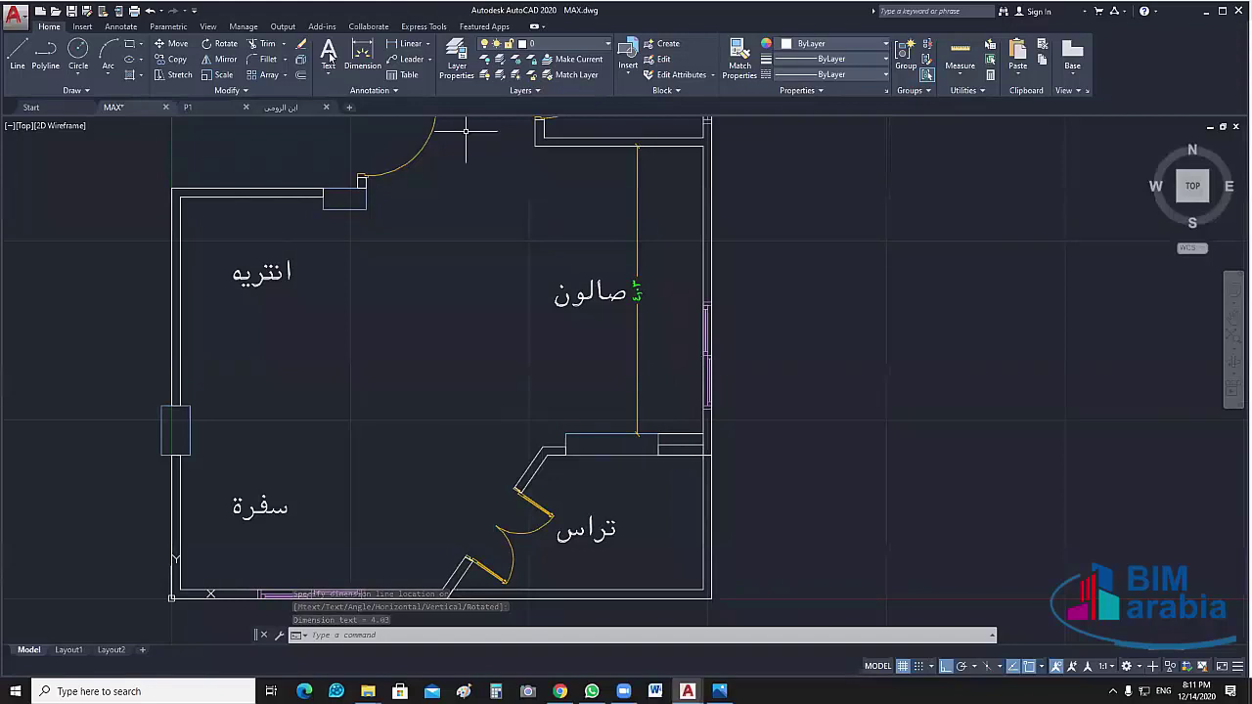
Add a 2.47 linear dimension across the top of the salon
key(Return)
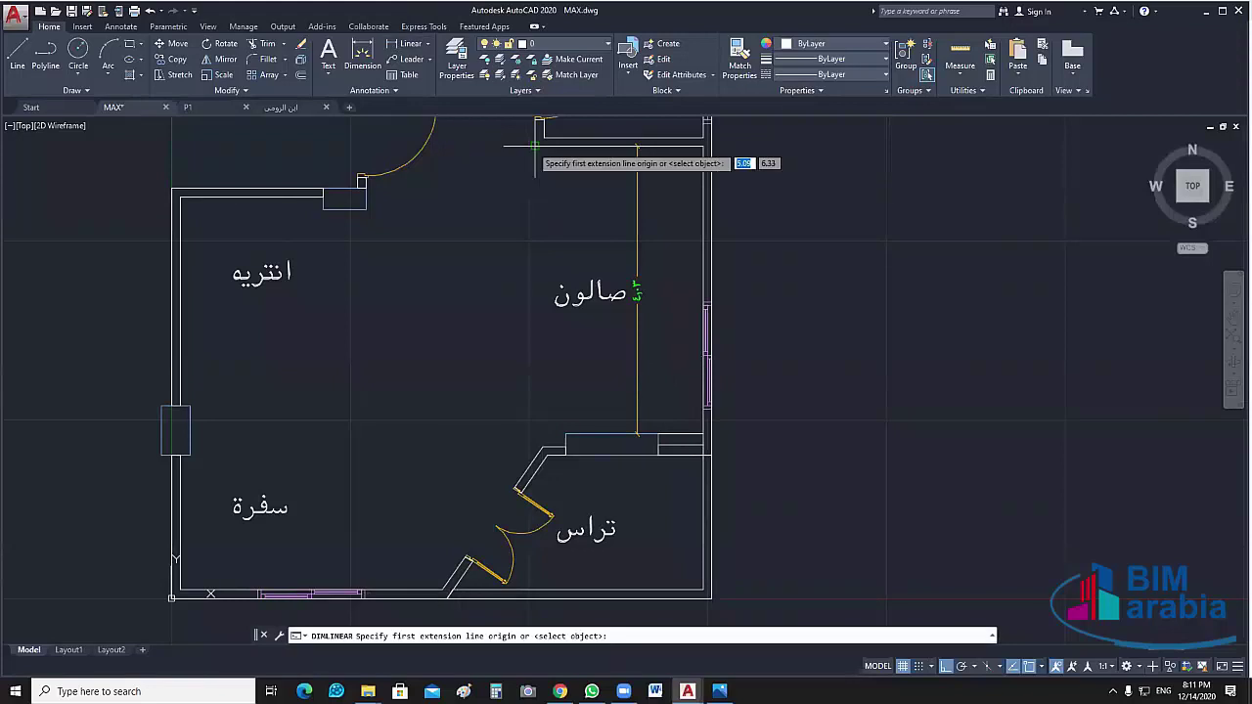
click(535, 145)
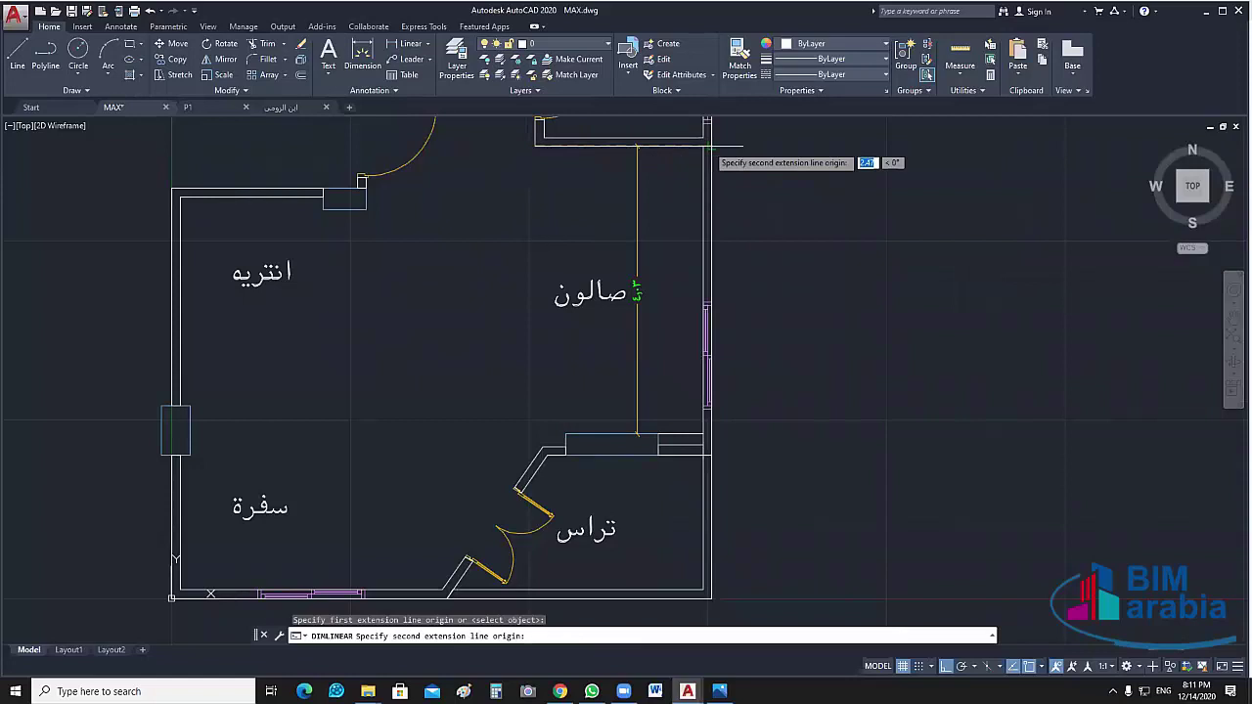
click(710, 147)
click(704, 186)
click(704, 186)
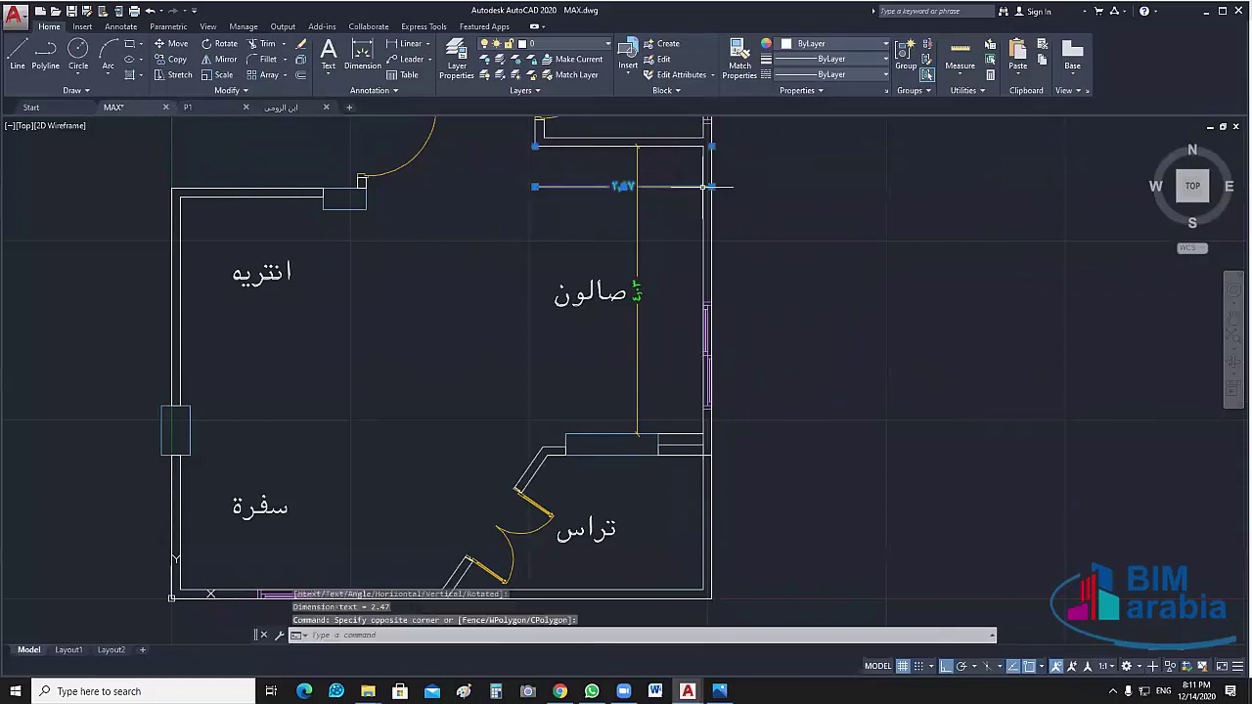
Stretch the 2.47 dimension's end onto the salon wall so it reads 2.35
scroll(704, 186, up, 2)
middle_drag(729, 187, 729, 293)
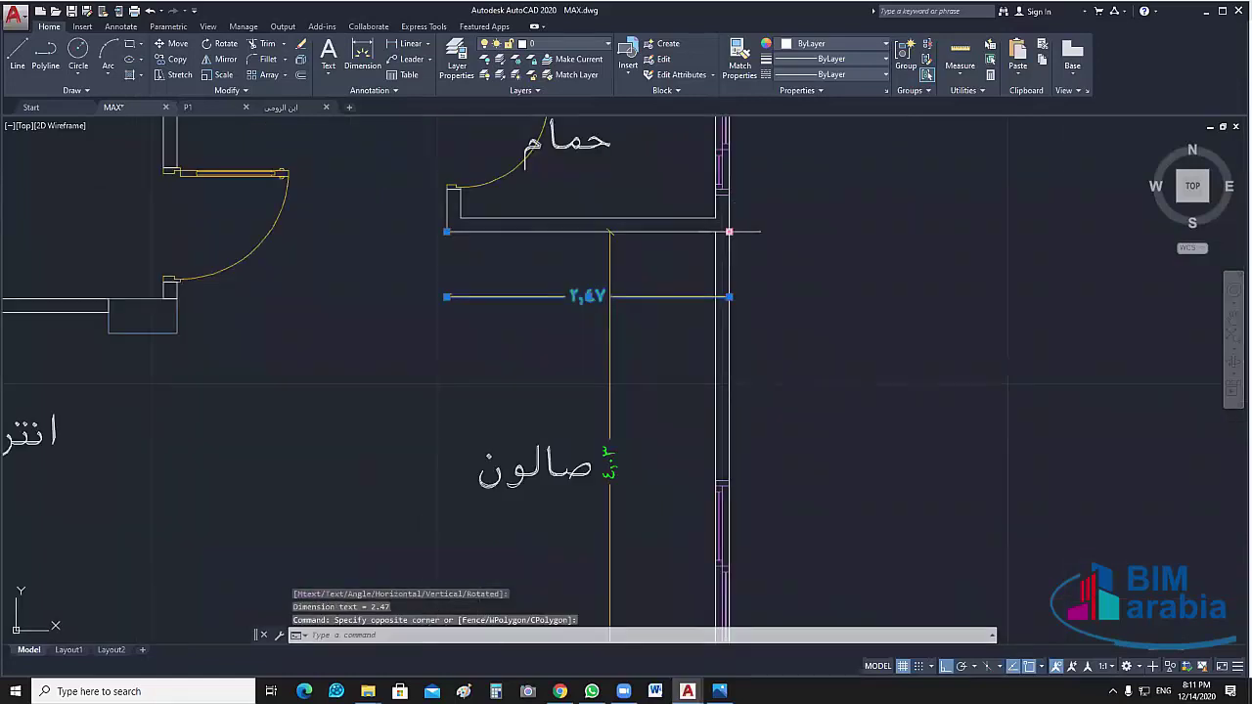
click(728, 232)
click(717, 232)
middle_drag(671, 316, 727, 265)
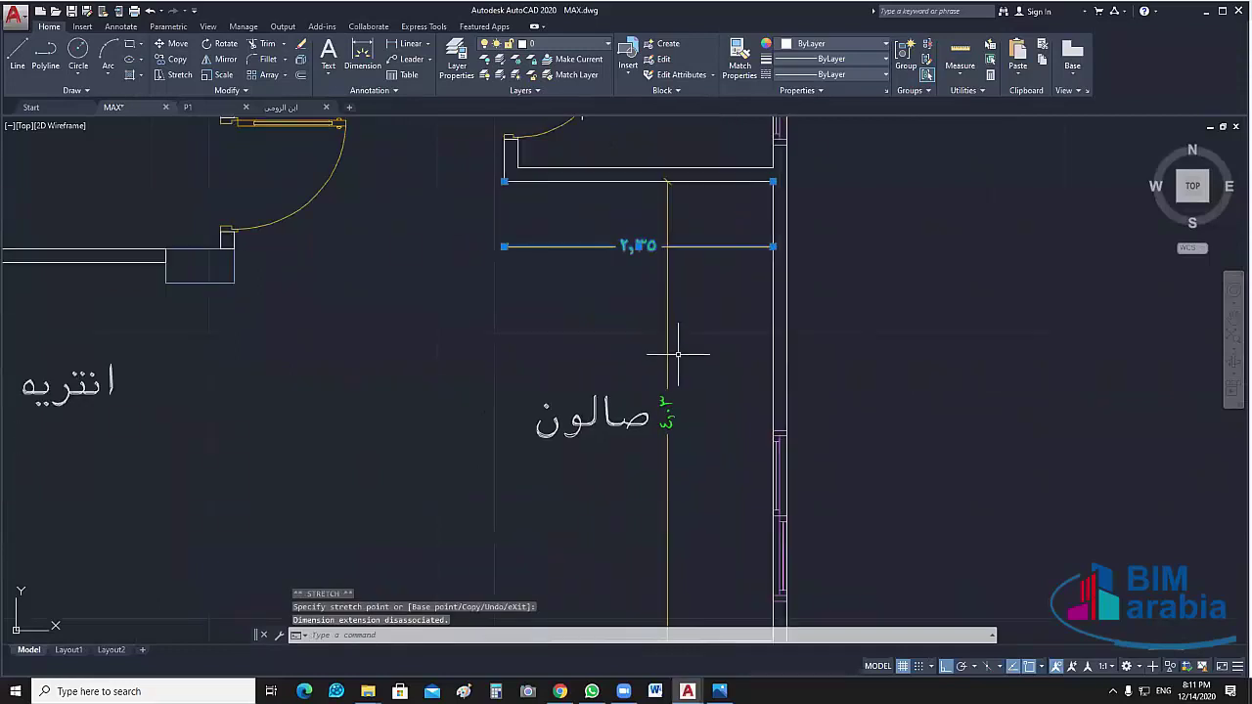
key(Escape)
scroll(598, 376, down, 2)
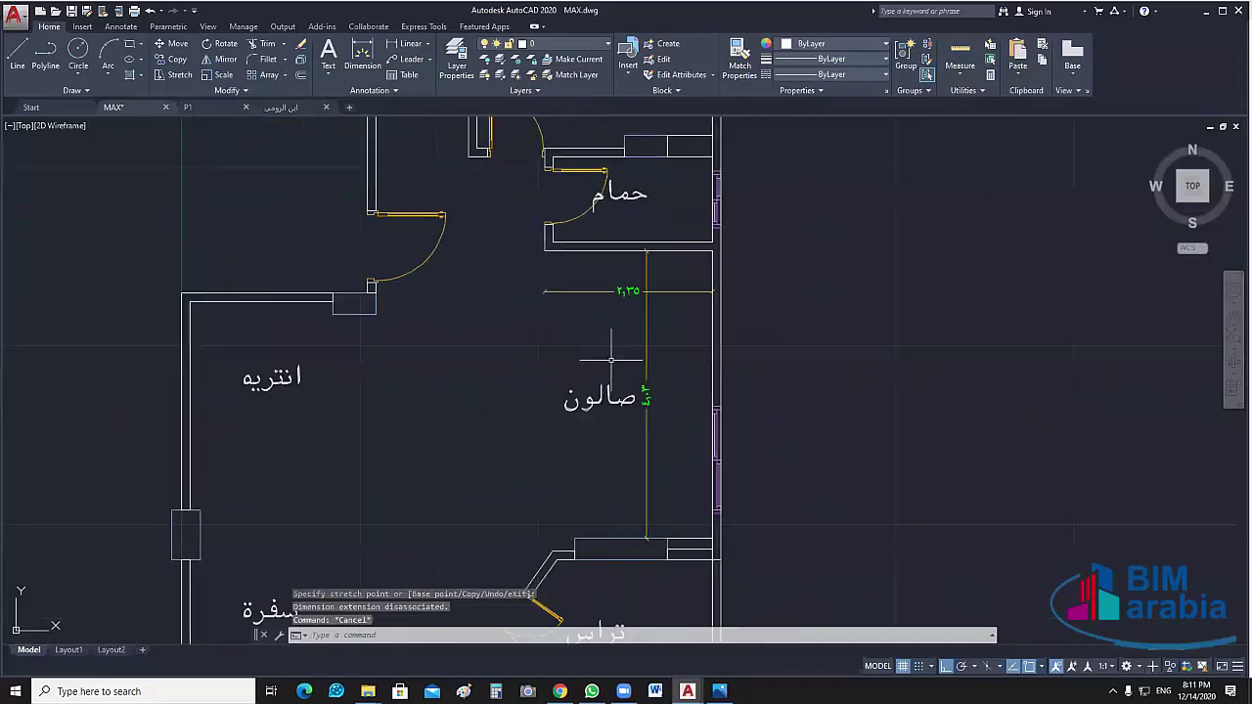
middle_drag(647, 290, 647, 256)
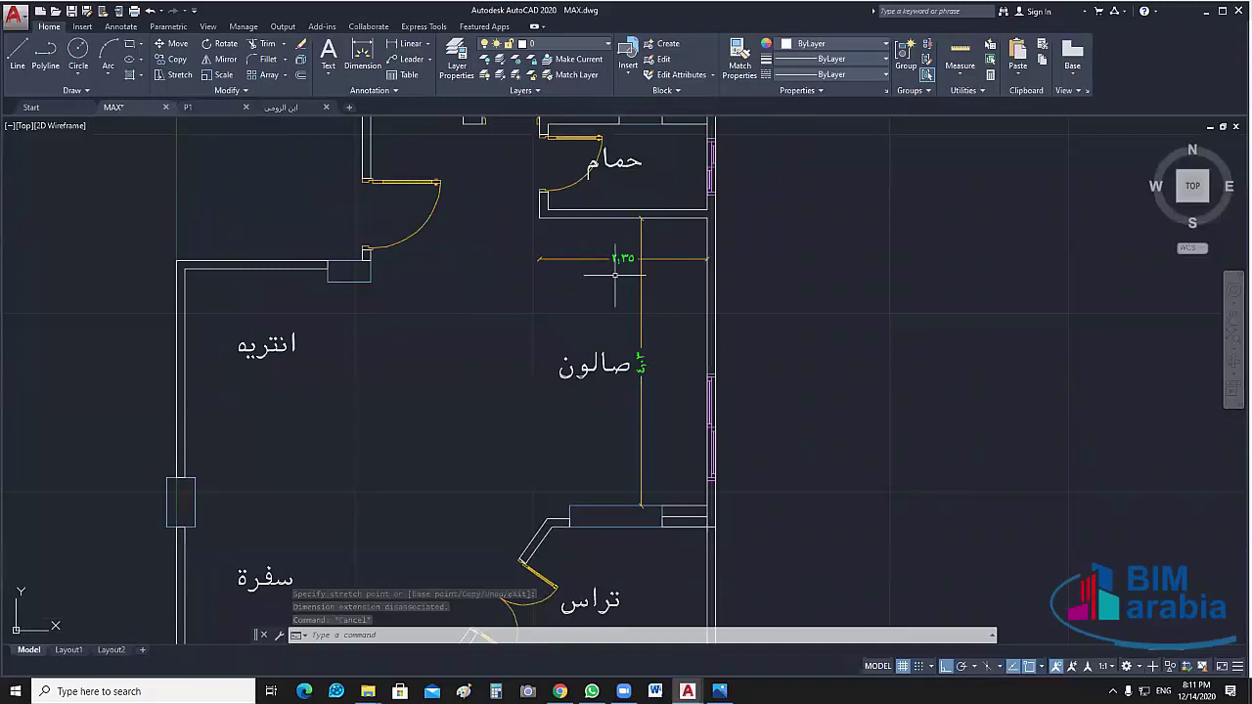
middle_drag(625, 384, 738, 341)
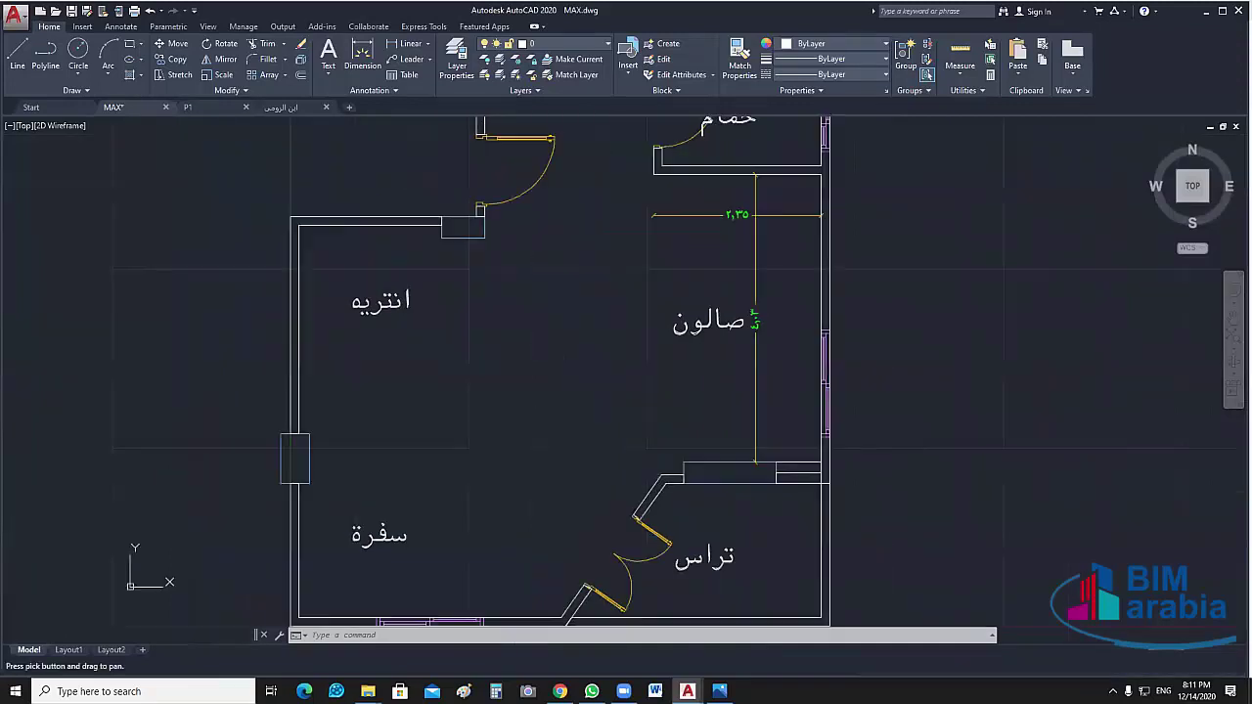
middle_drag(636, 391, 680, 366)
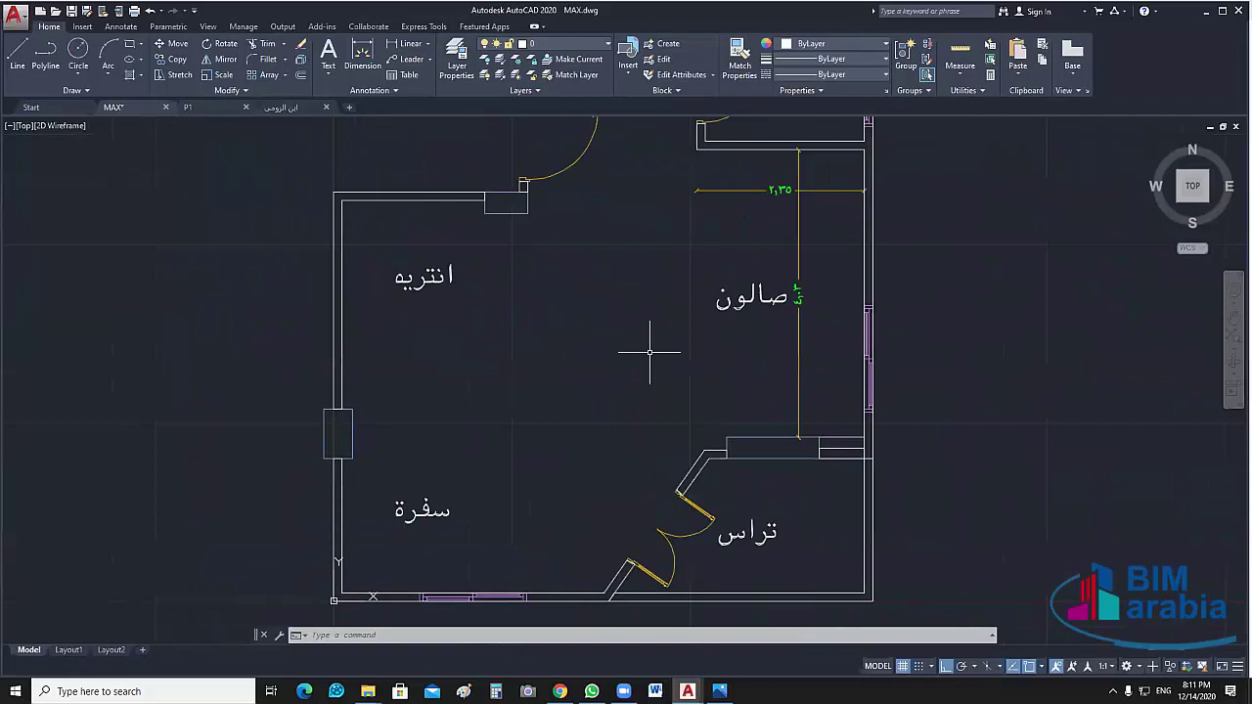
Dimension the left wall at 5.50 and the top wall at 2.60
click(412, 46)
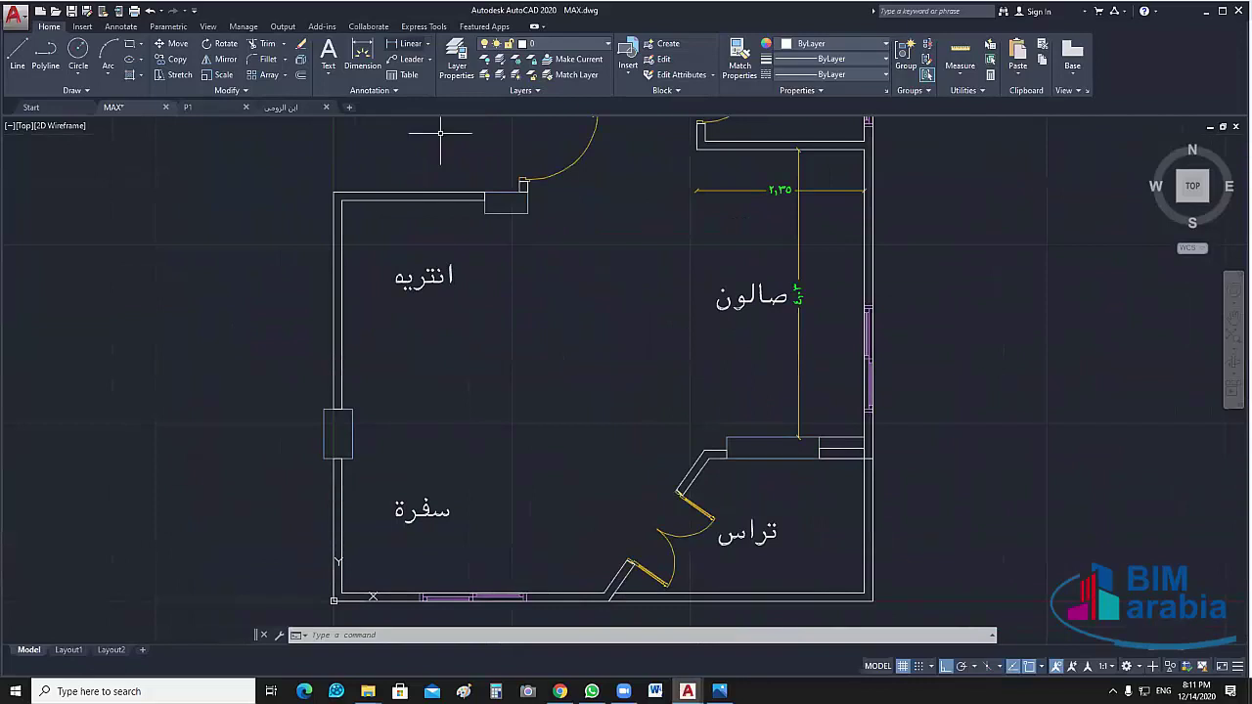
click(338, 200)
click(336, 597)
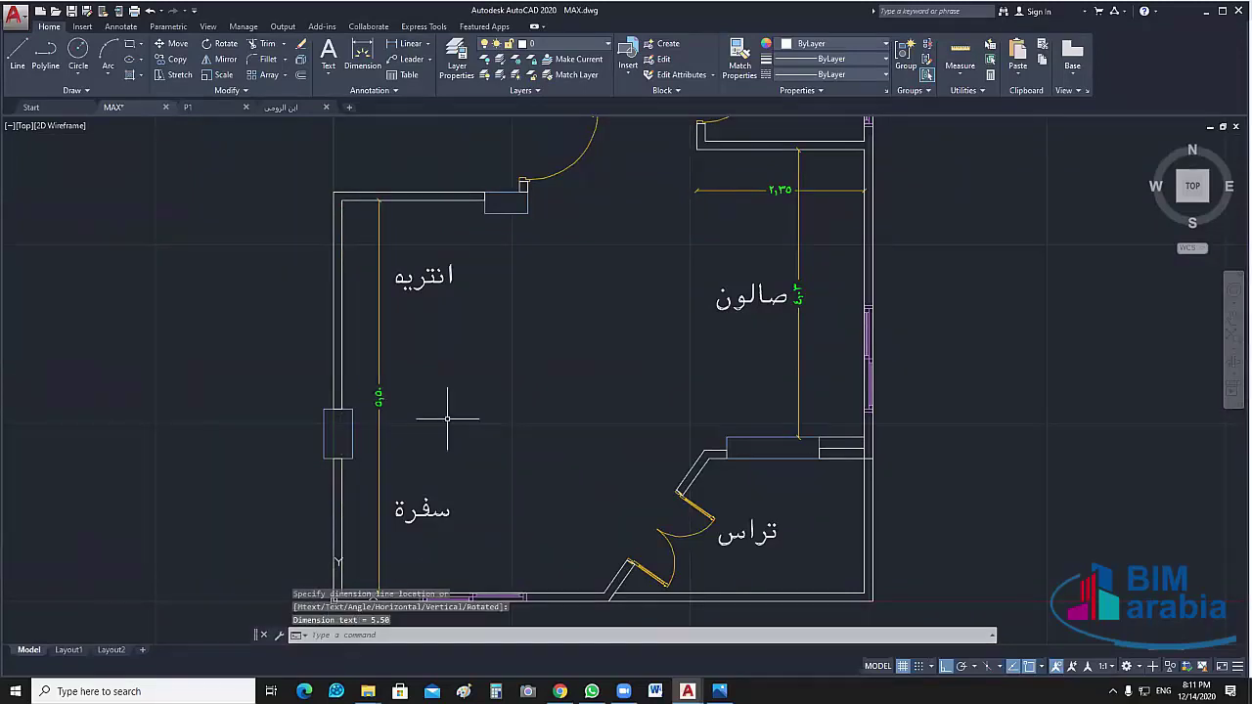
middle_drag(483, 274, 464, 243)
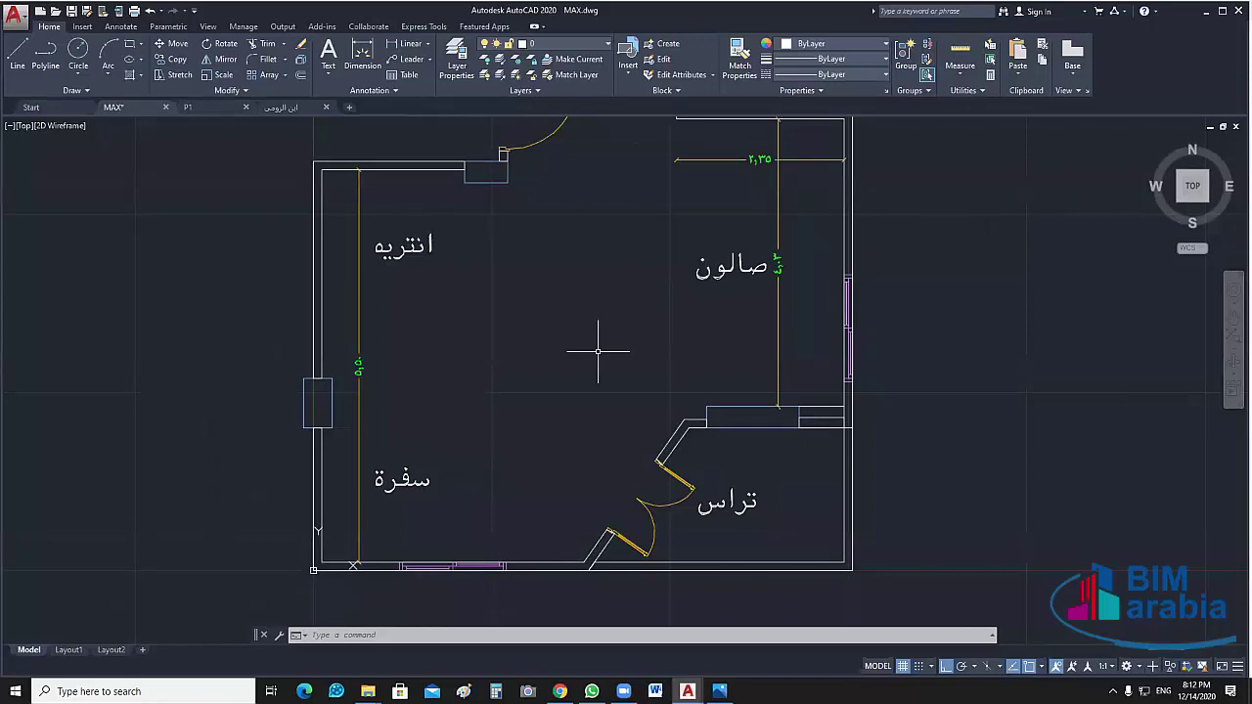
key(Return)
click(322, 170)
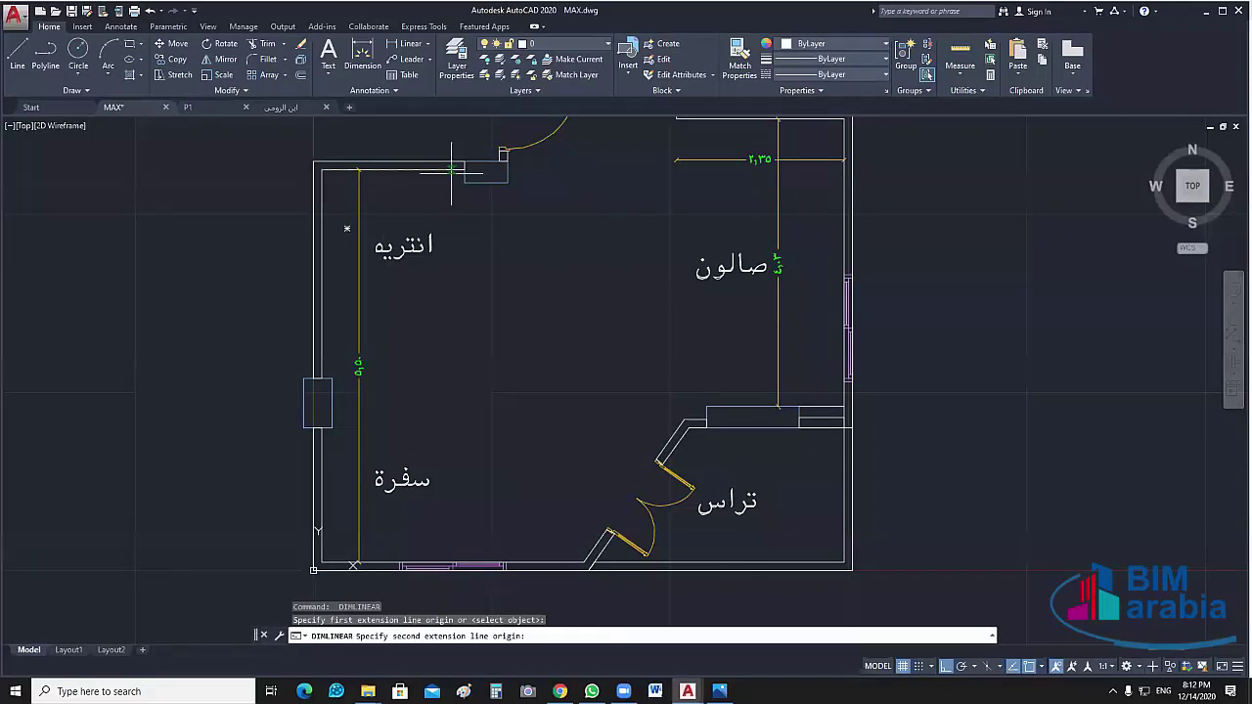
click(508, 173)
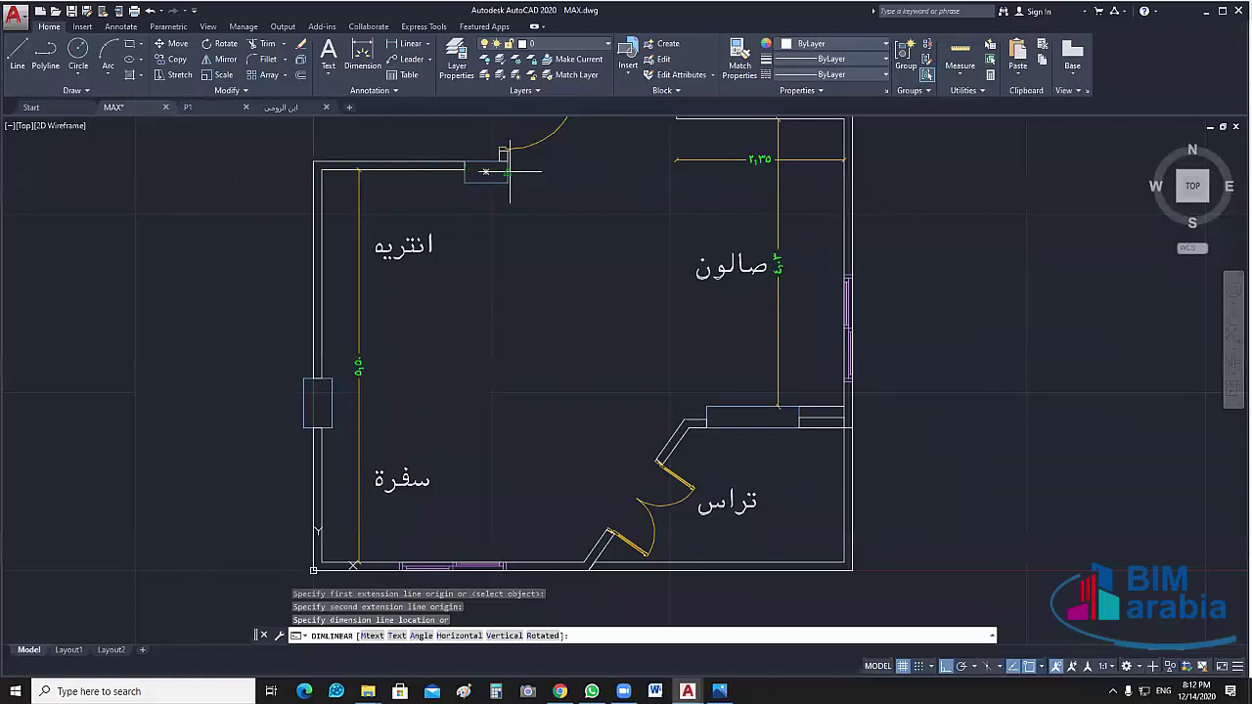
click(491, 219)
Dimension the 0.60 top-wall recess and the 2.92 span above the left-wall window
key(Return)
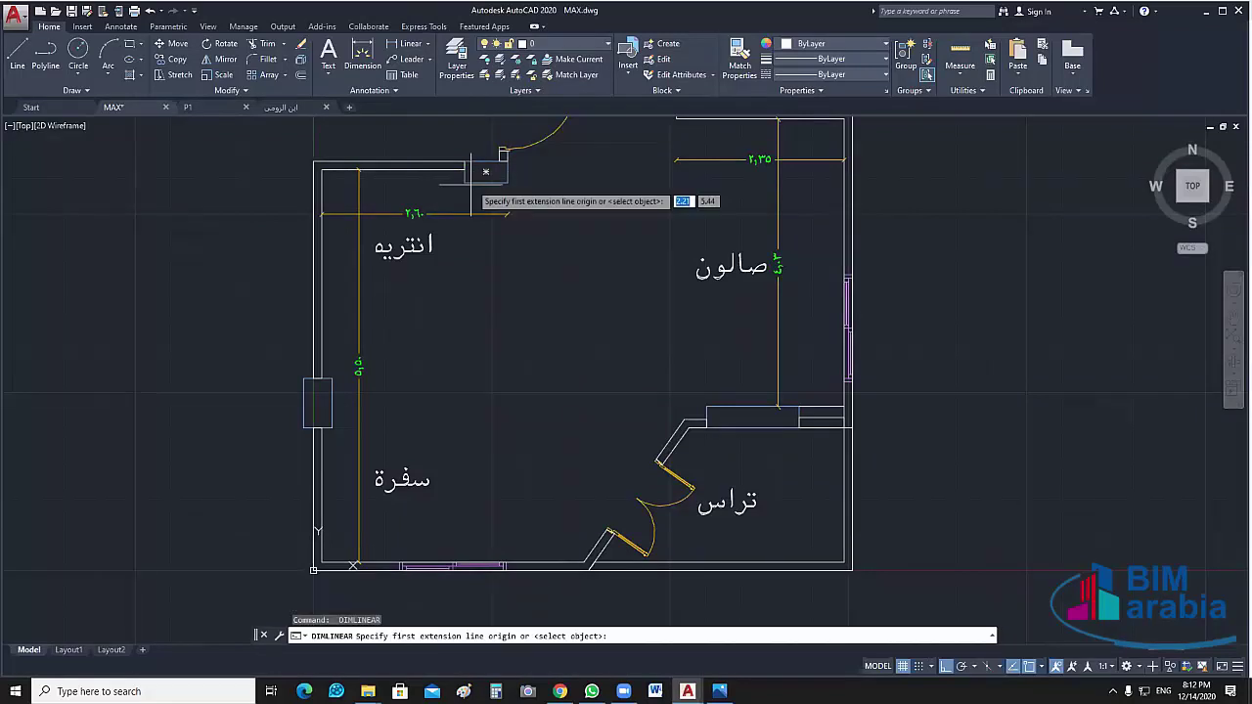
click(485, 172)
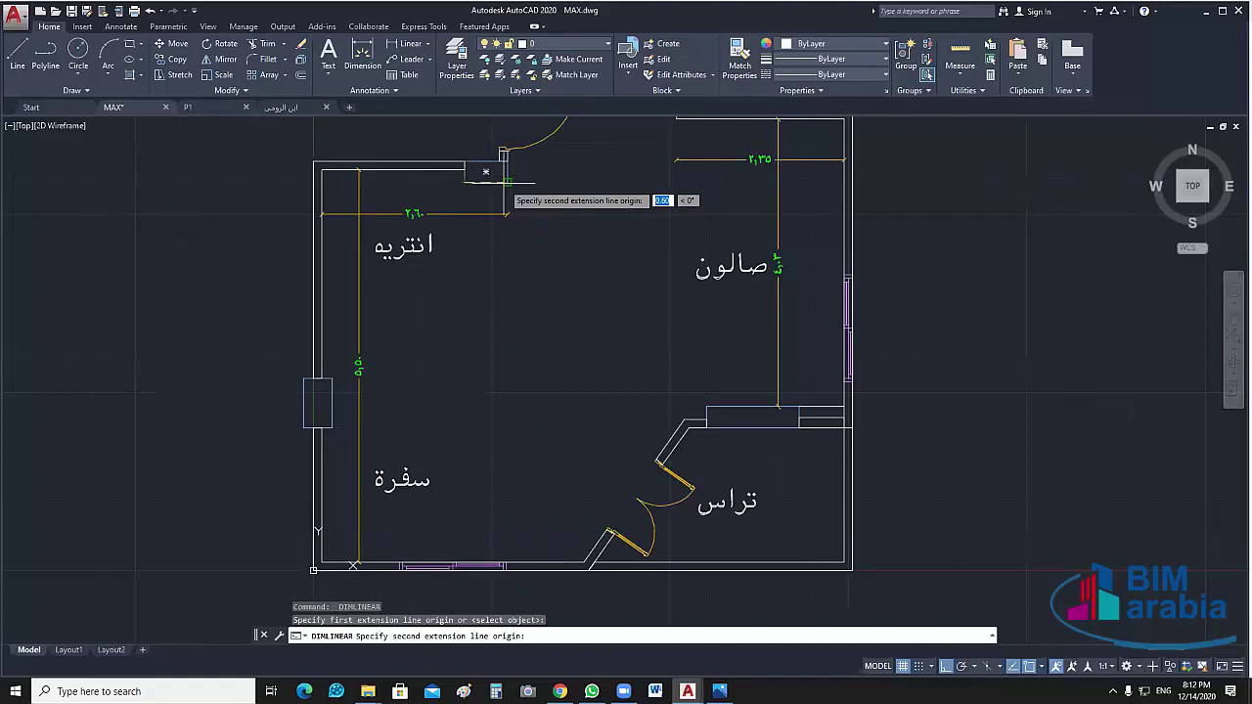
click(508, 181)
click(509, 198)
middle_drag(525, 268, 553, 264)
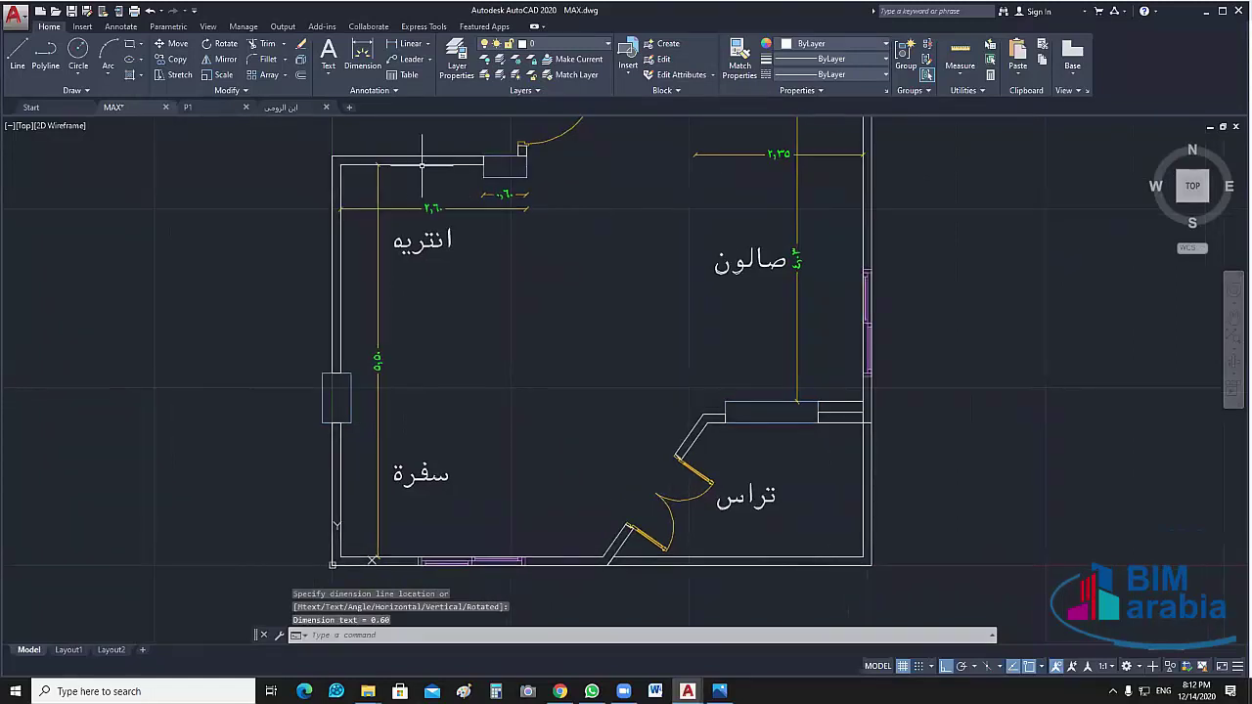
key(Return)
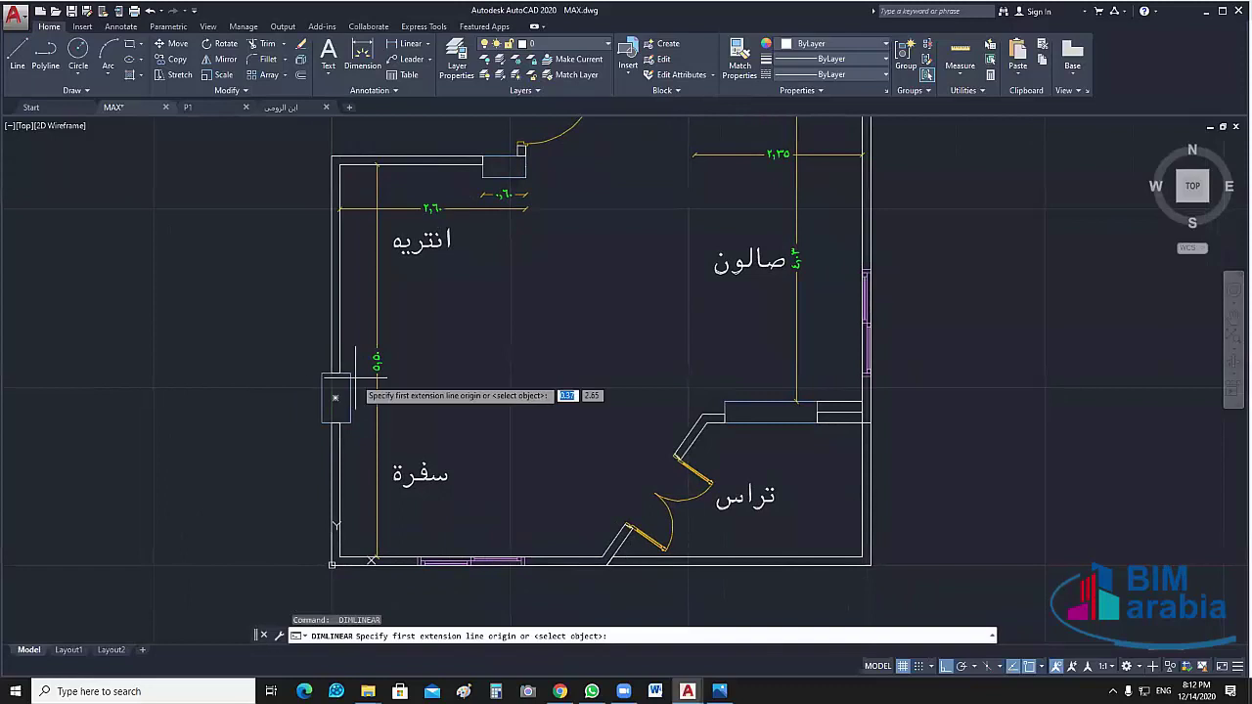
click(338, 373)
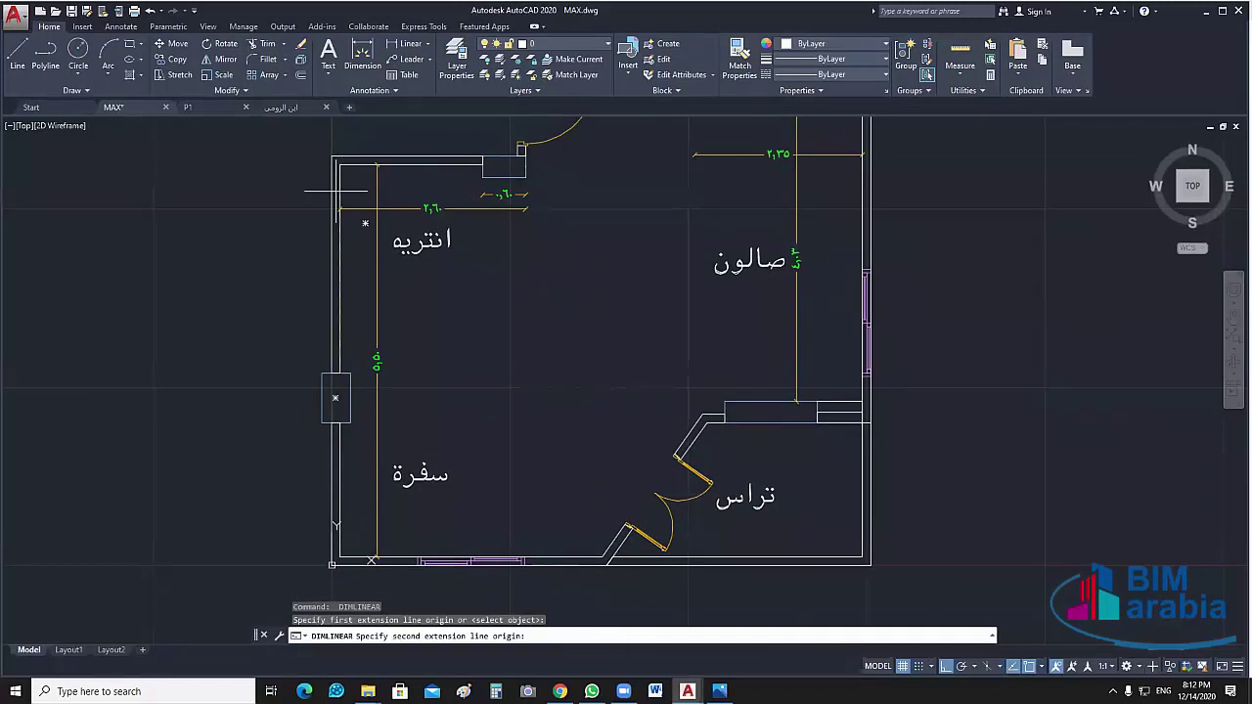
click(338, 167)
click(361, 195)
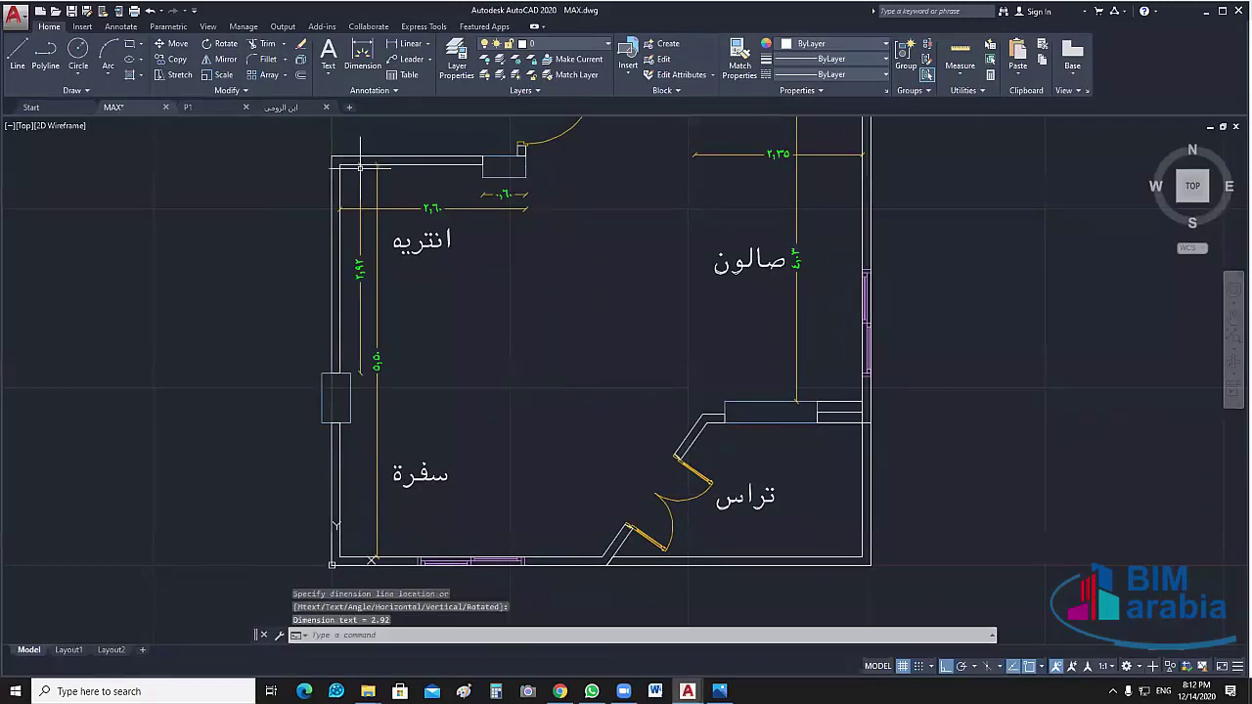
Add a 1.88 dimension below the left-wall window and a 3.67 bottom-wall dimension
key(space)
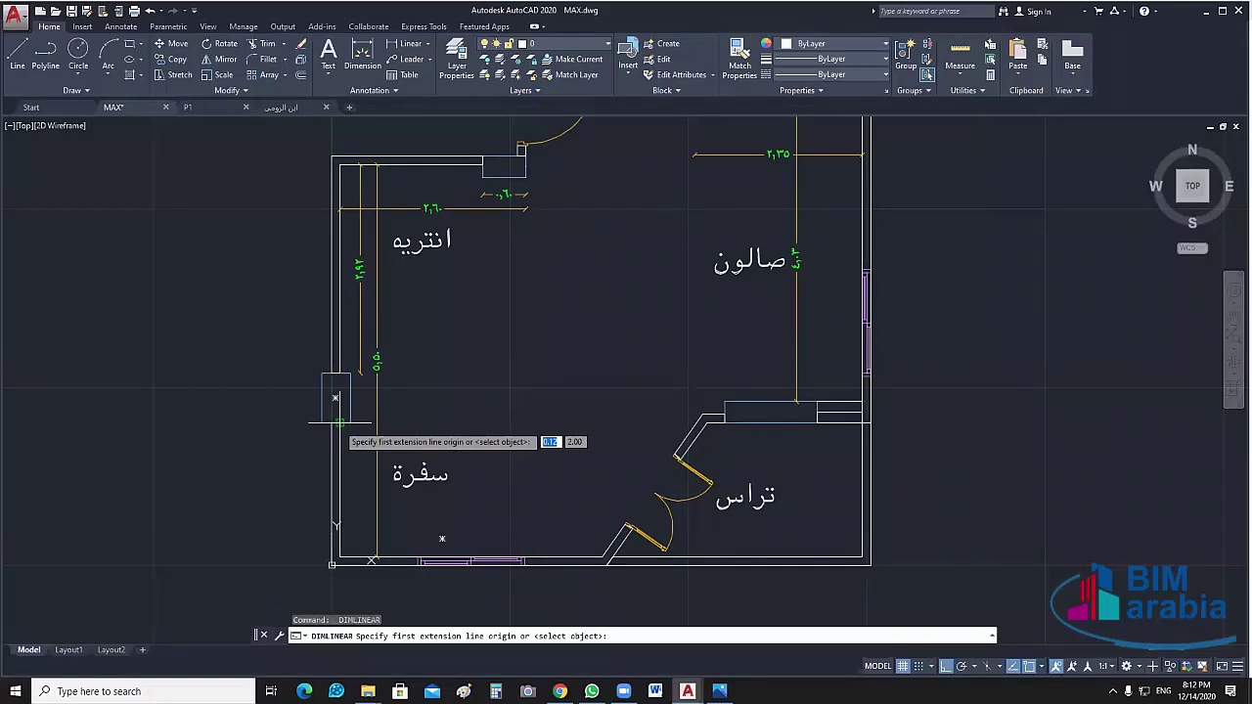
click(339, 423)
click(339, 557)
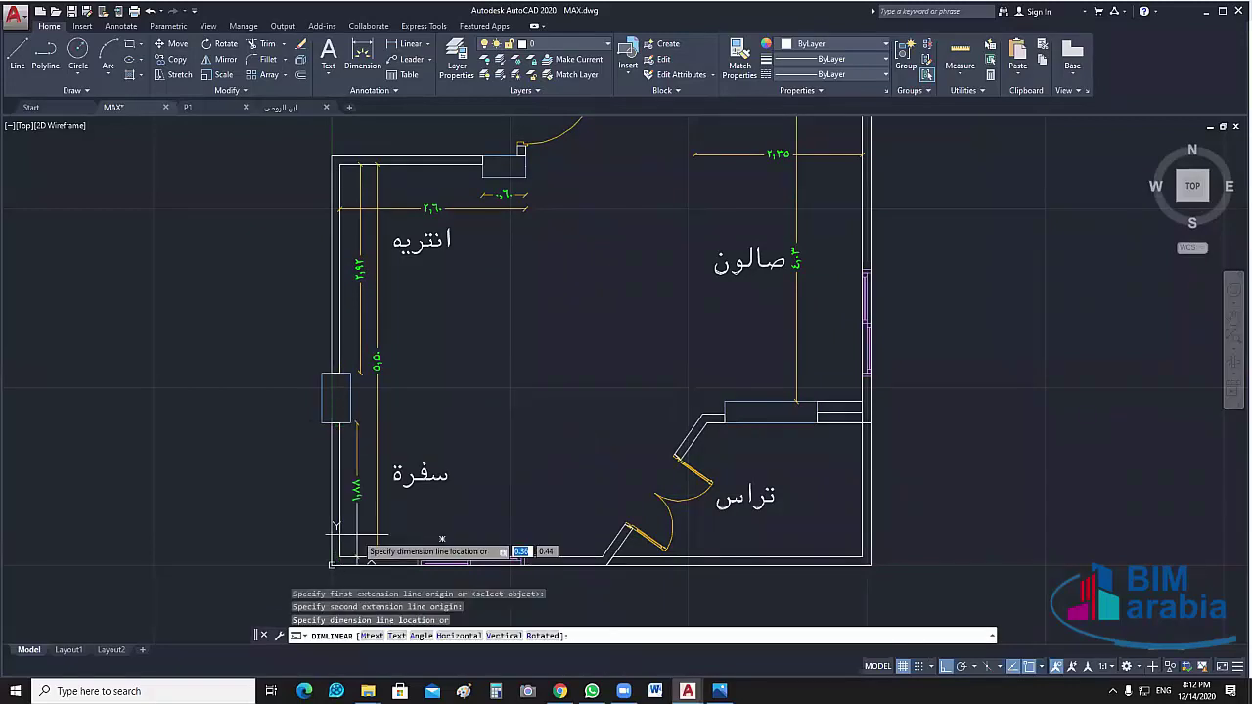
click(357, 534)
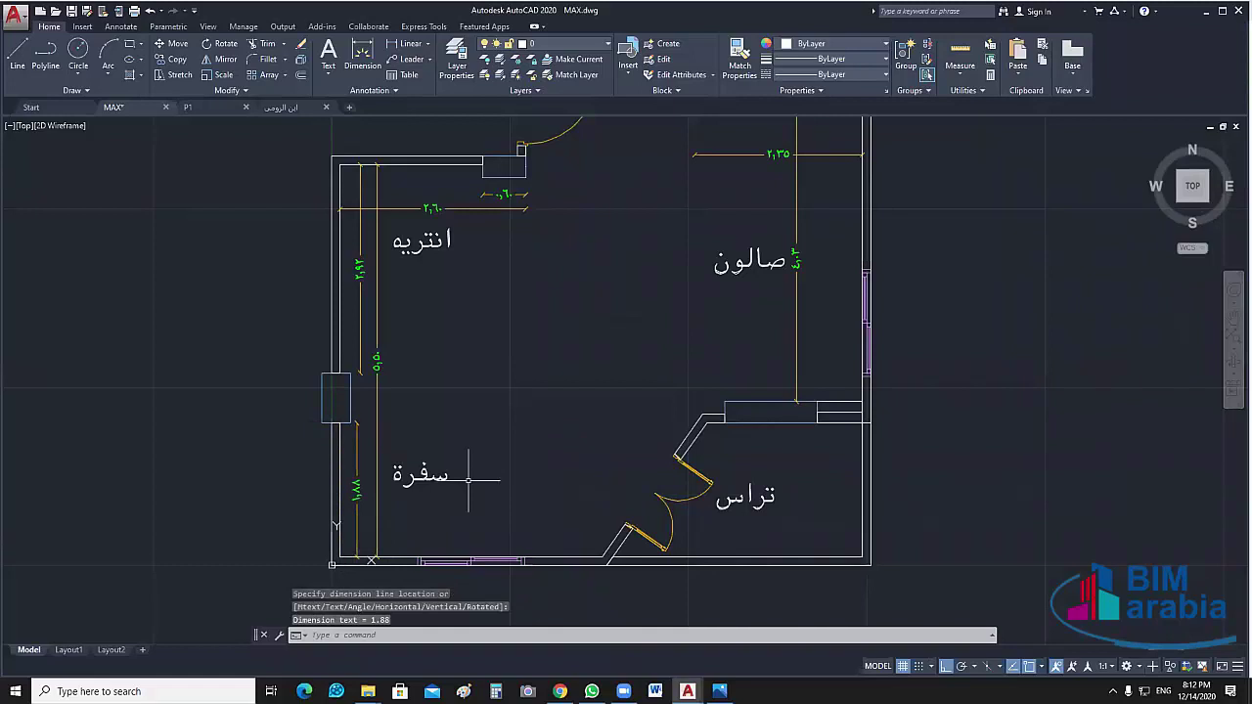
middle_drag(466, 481, 444, 424)
key(space)
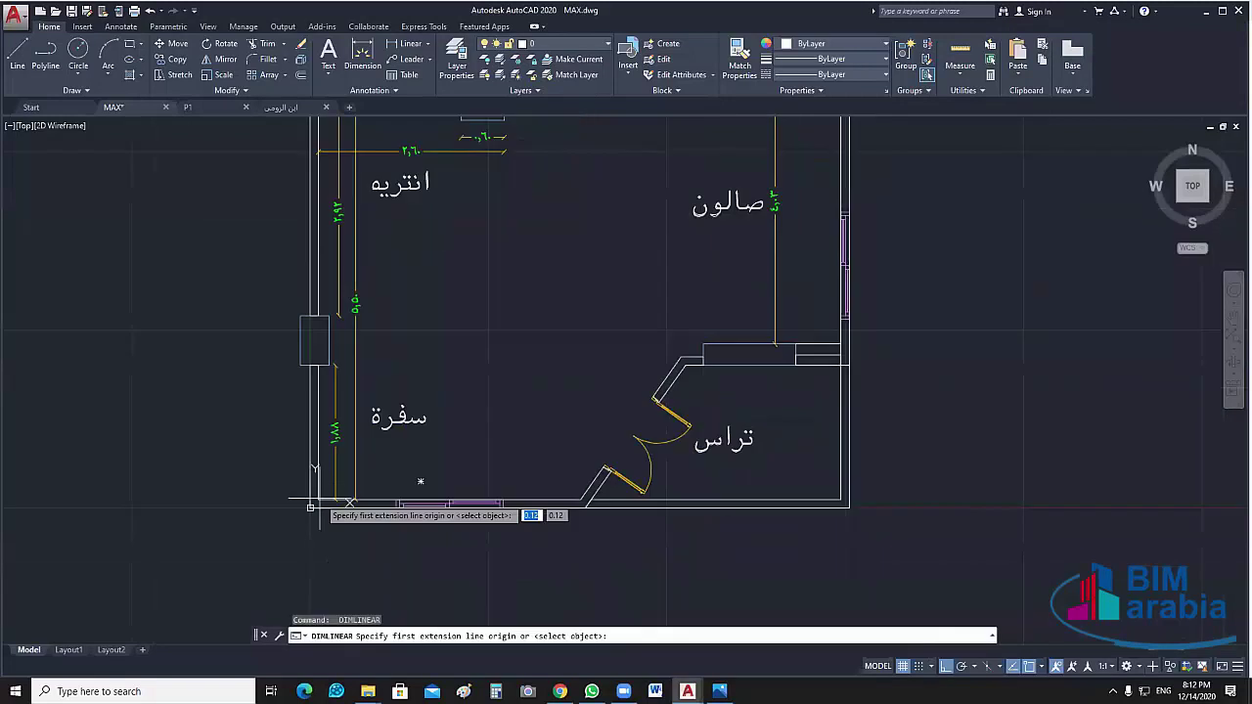
click(310, 507)
click(584, 505)
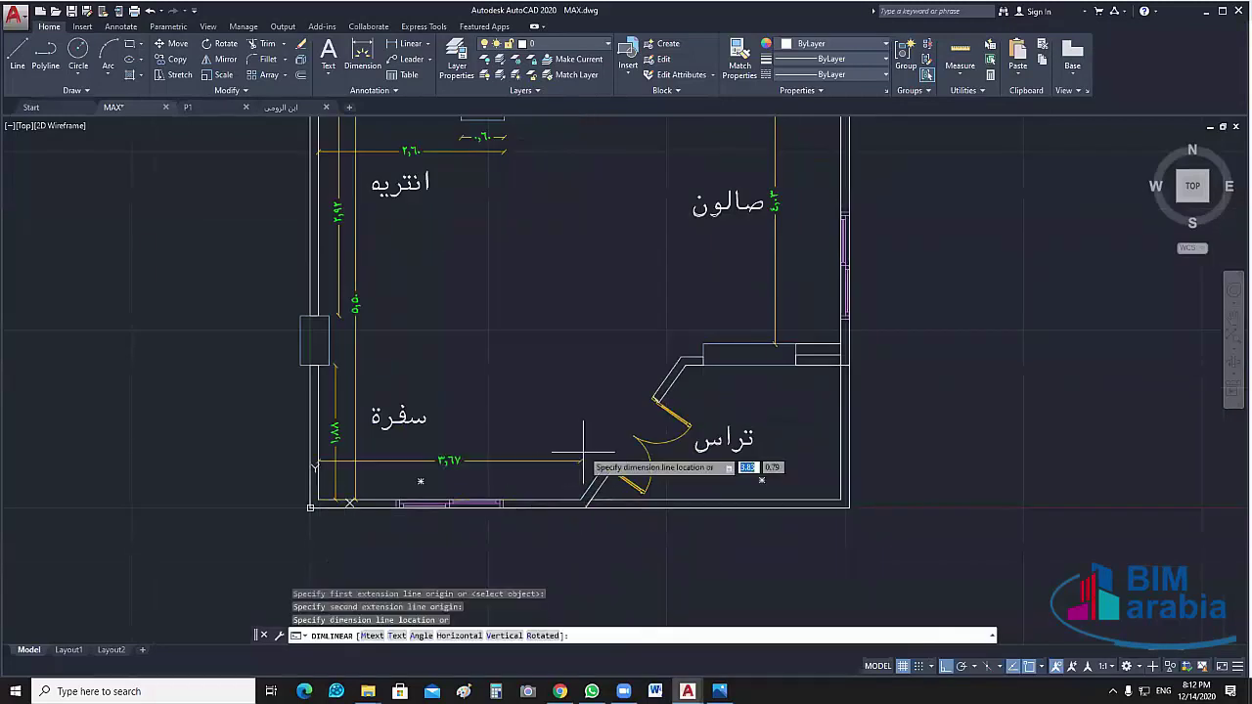
click(579, 478)
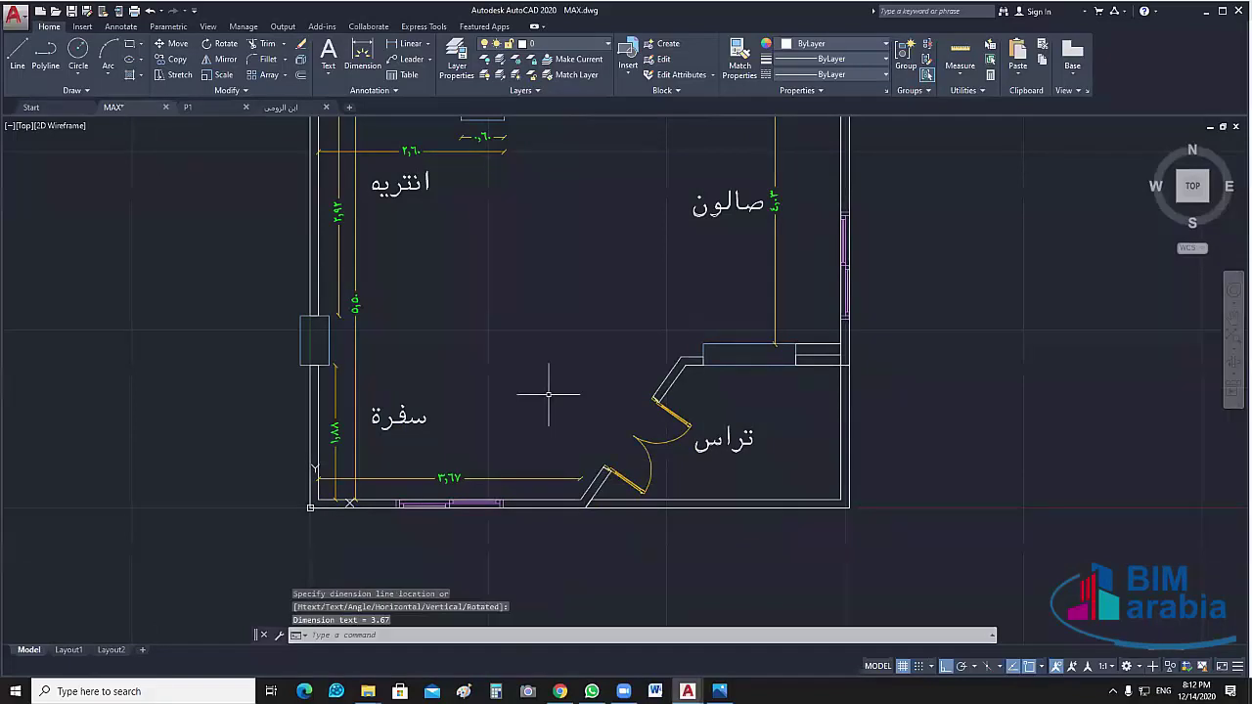
middle_drag(549, 394, 546, 435)
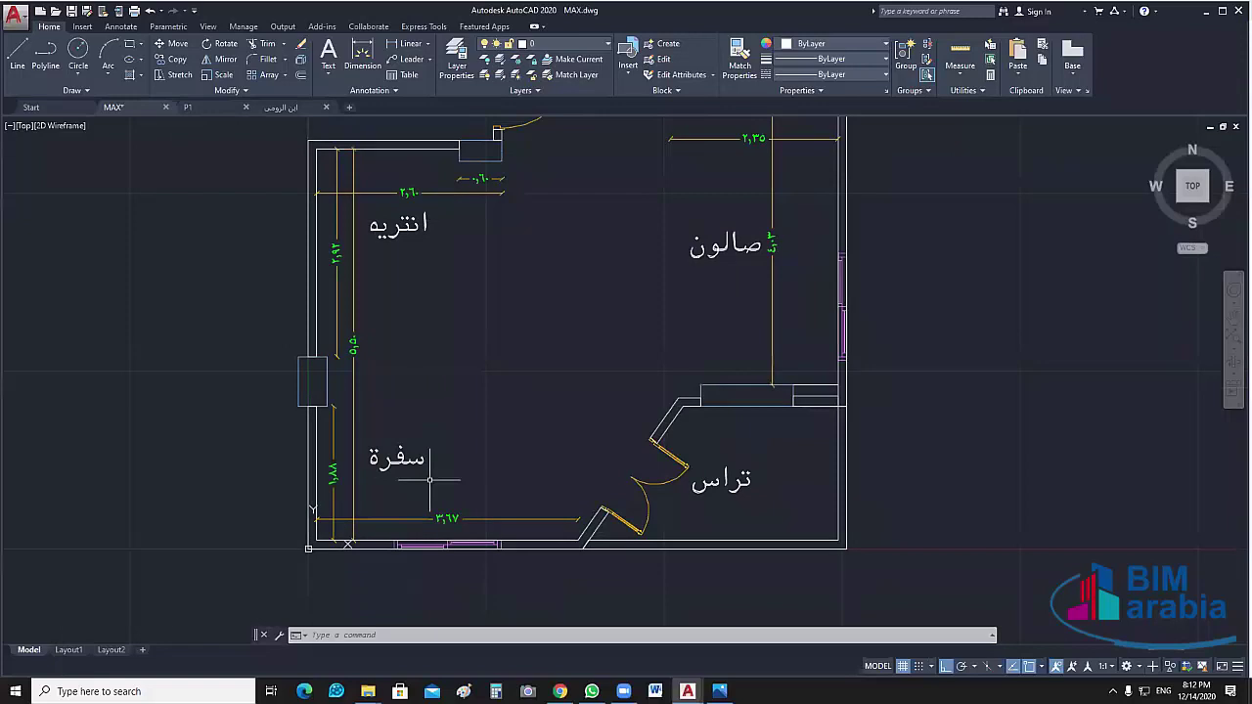
middle_drag(441, 479, 417, 511)
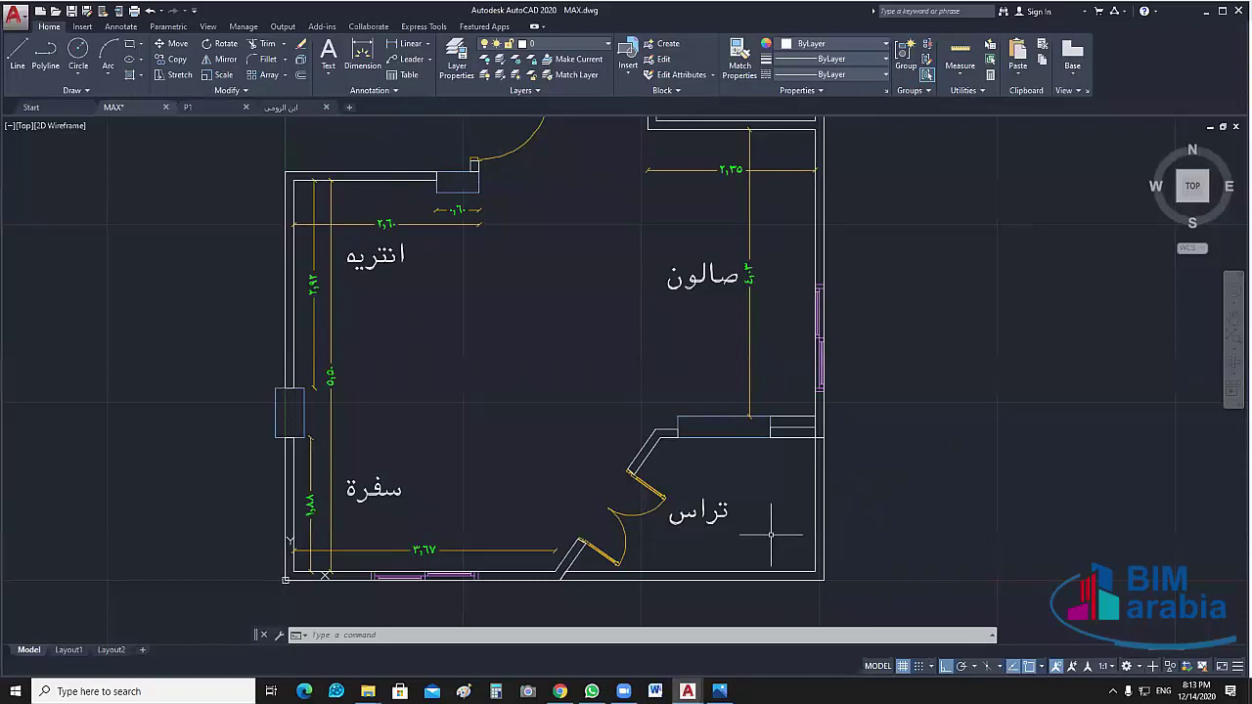
Dimension the terrace: 1.88 along its right wall and 2.18 across it
middle_drag(770, 535, 738, 470)
click(406, 43)
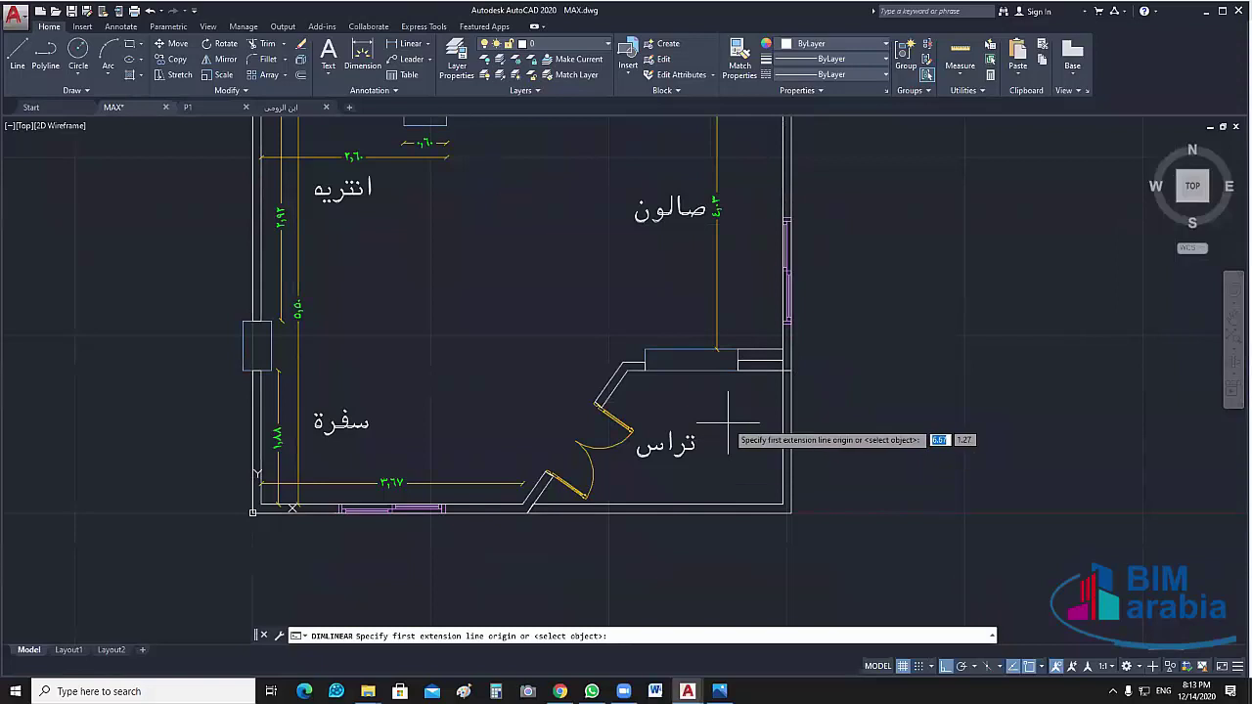
click(760, 365)
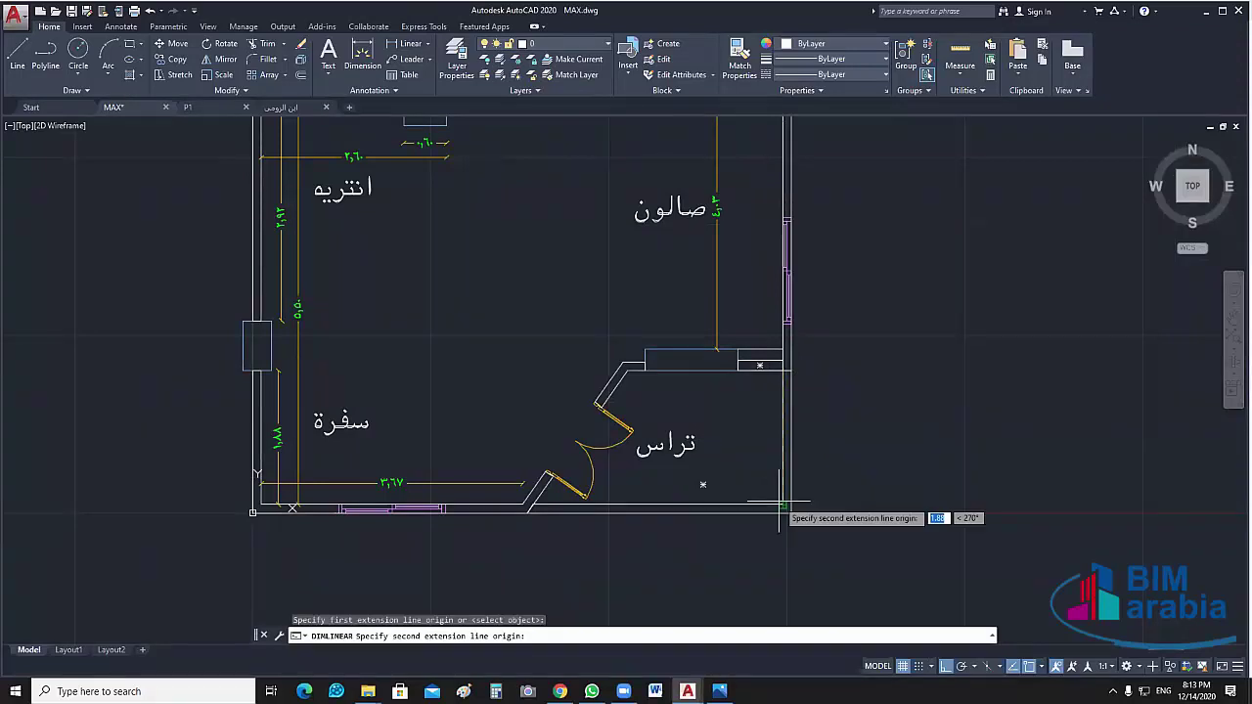
click(760, 508)
click(760, 510)
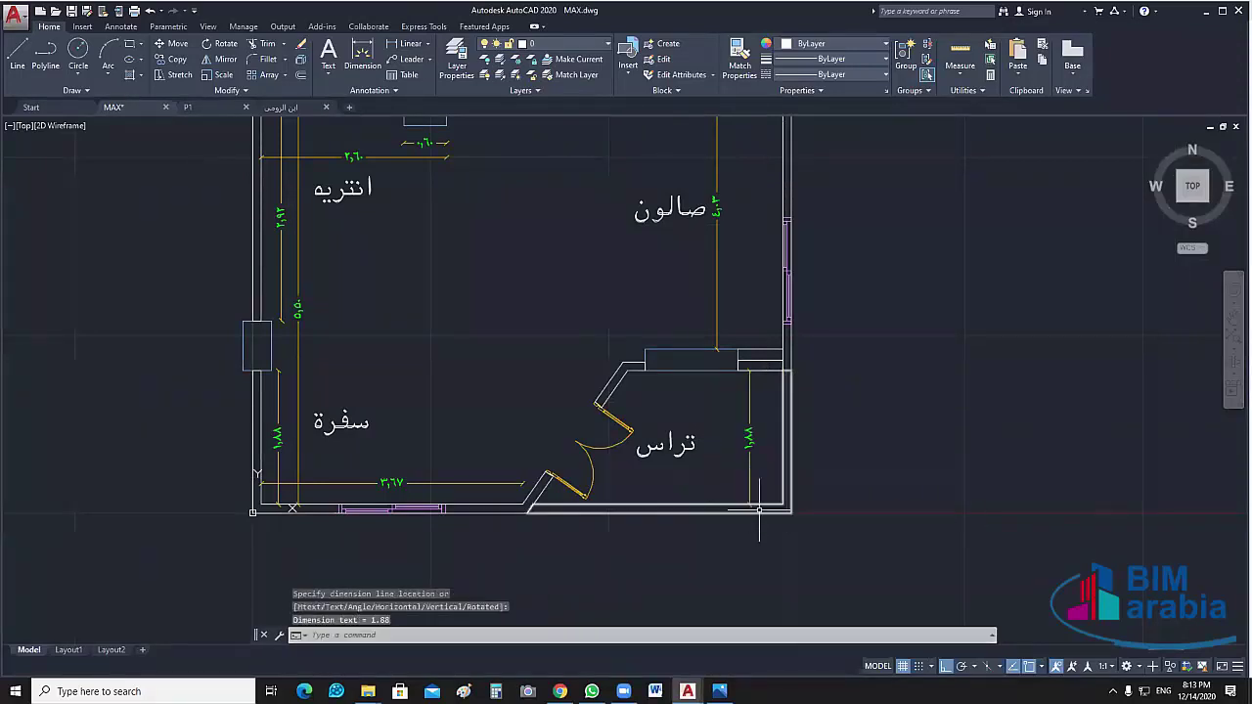
key(Return)
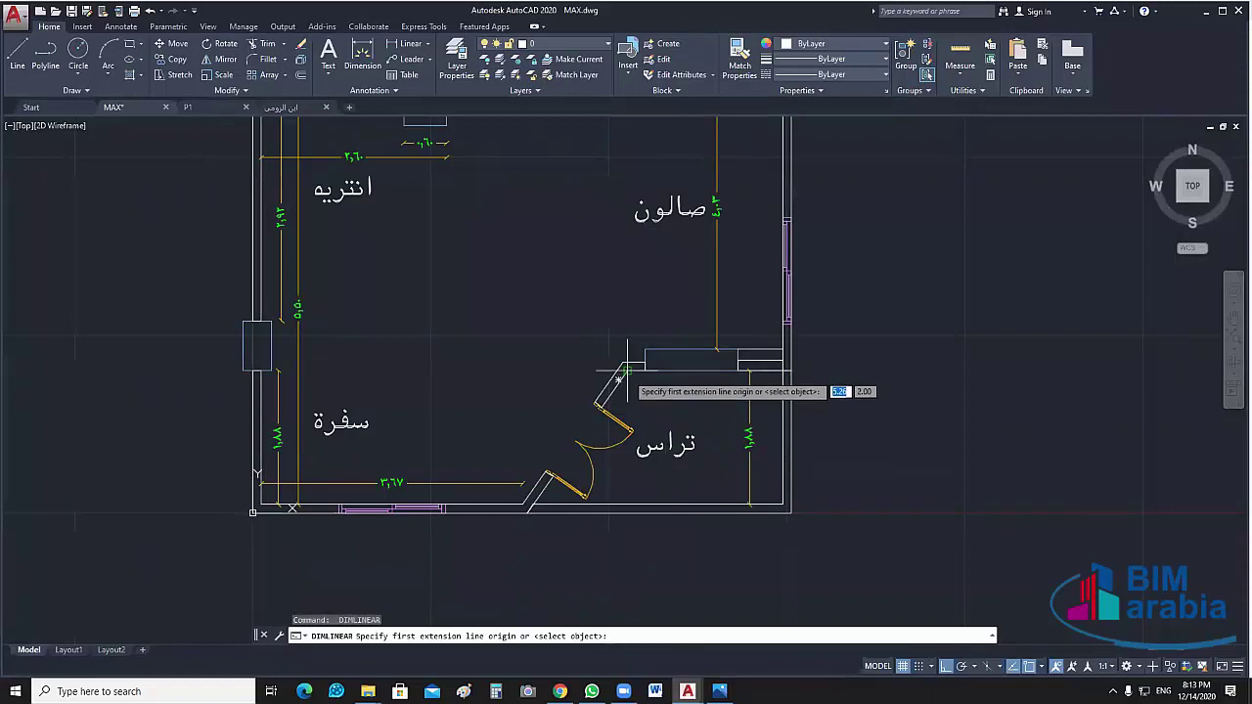
click(628, 369)
click(779, 372)
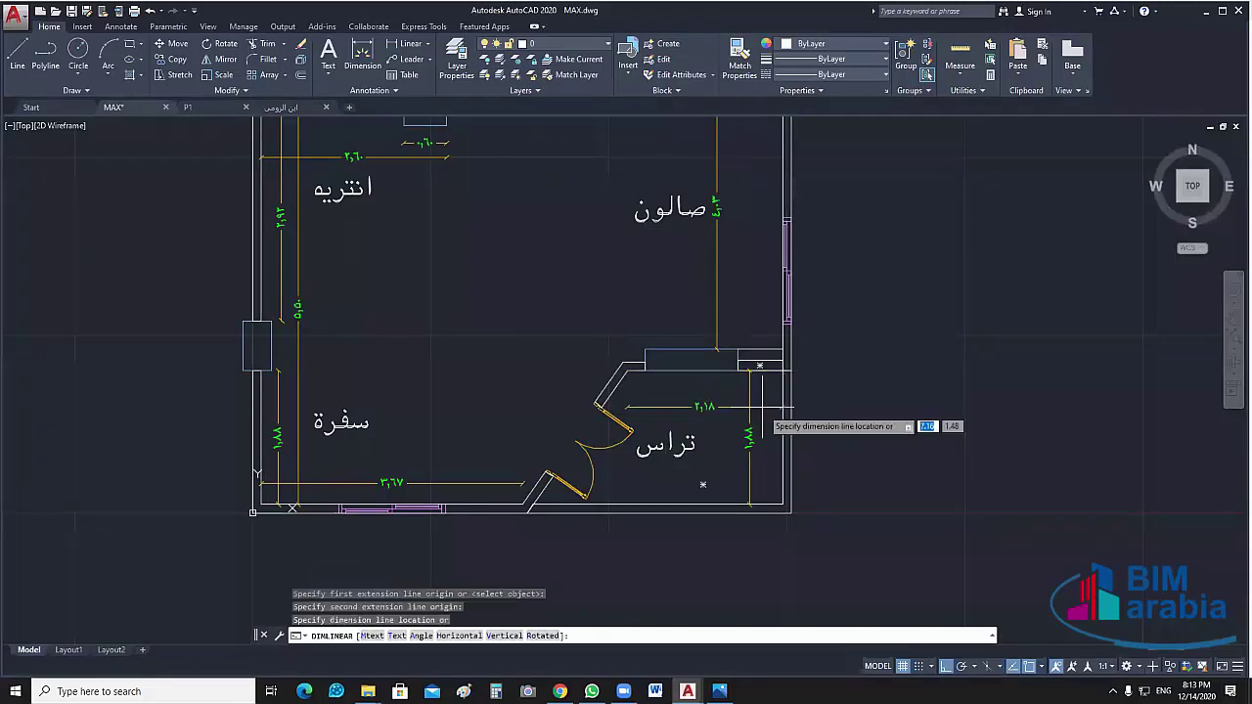
click(764, 419)
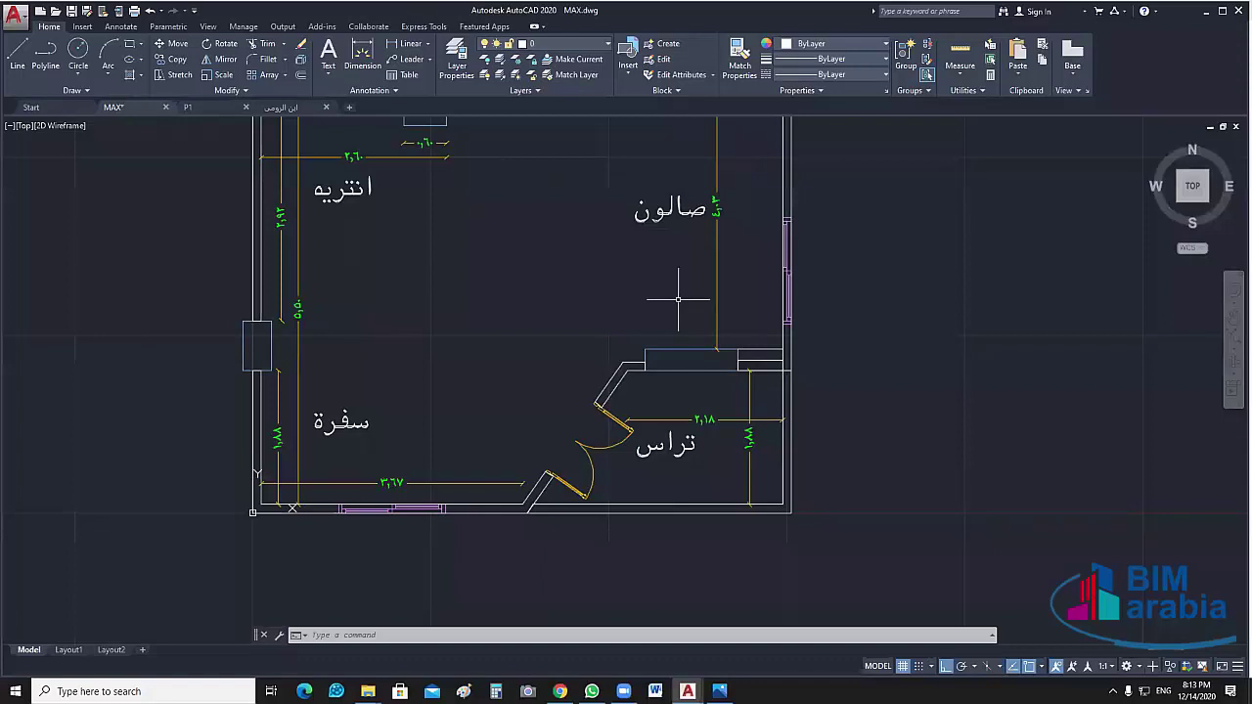
Add a 7.32 dimension spanning the full room width, then switch to the sketch photo
mouse_move(664, 287)
middle_down()
mouse_move(659, 387)
mouse_move(646, 400)
middle_up()
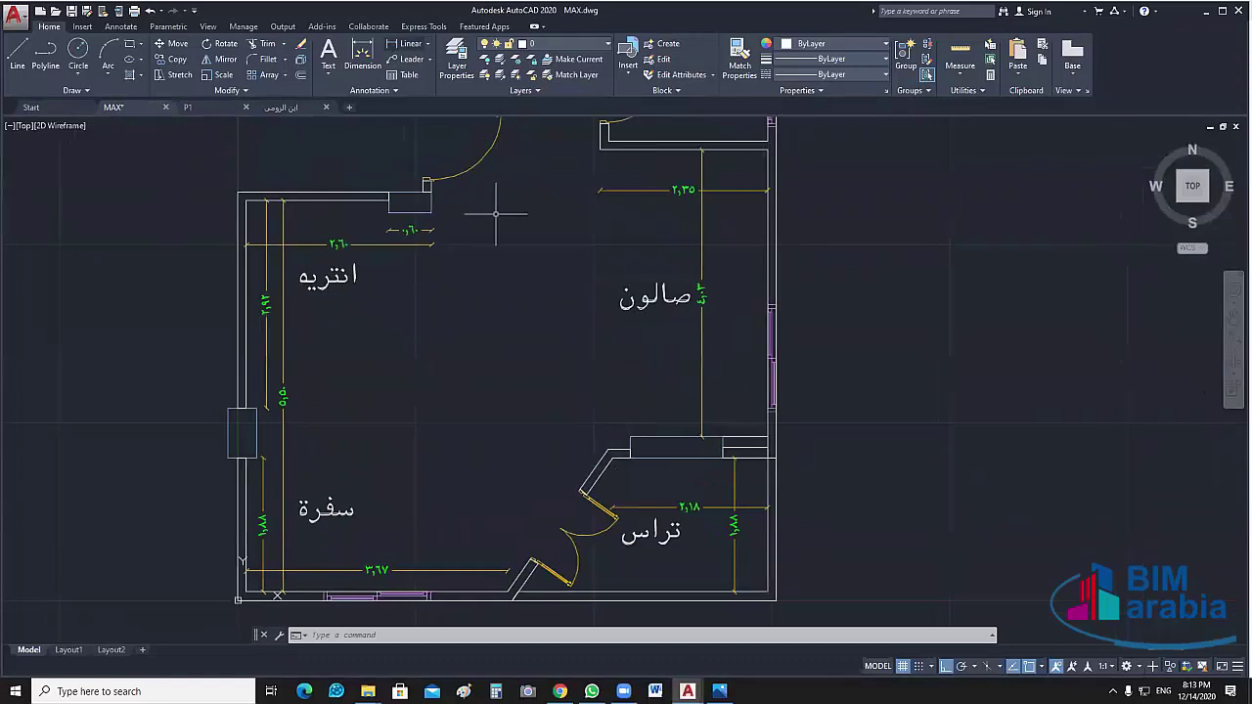
click(405, 43)
click(244, 330)
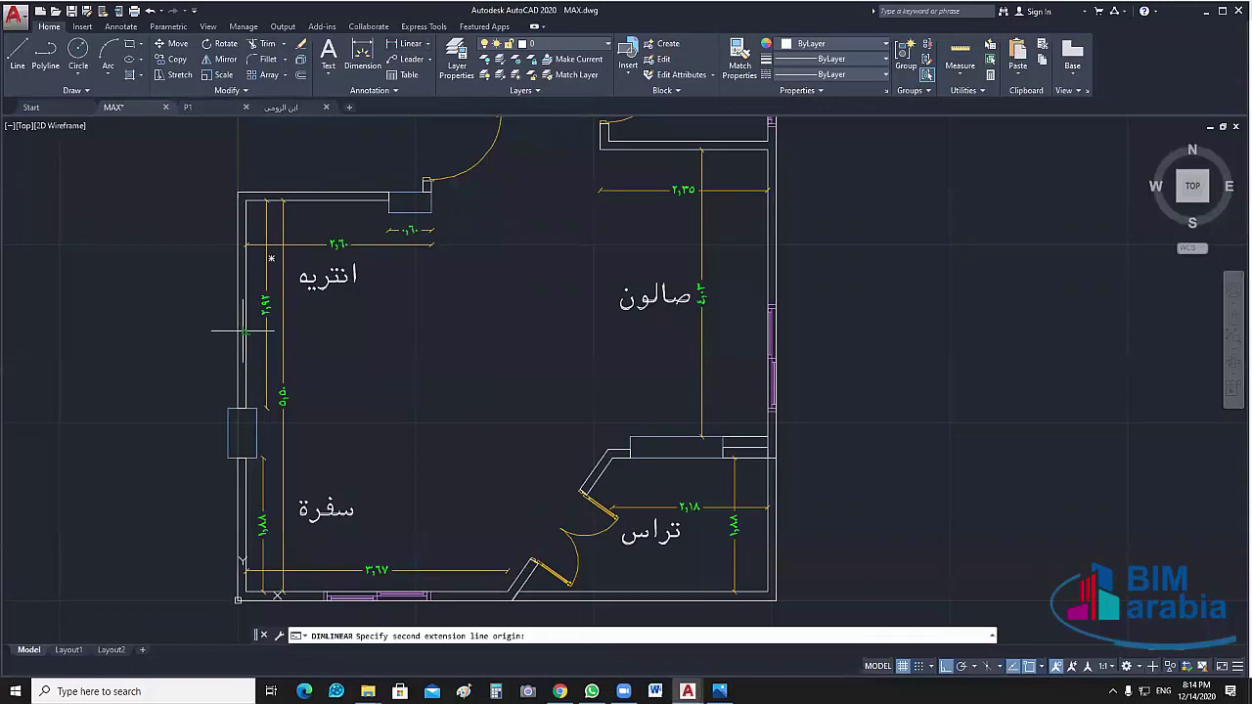
click(768, 344)
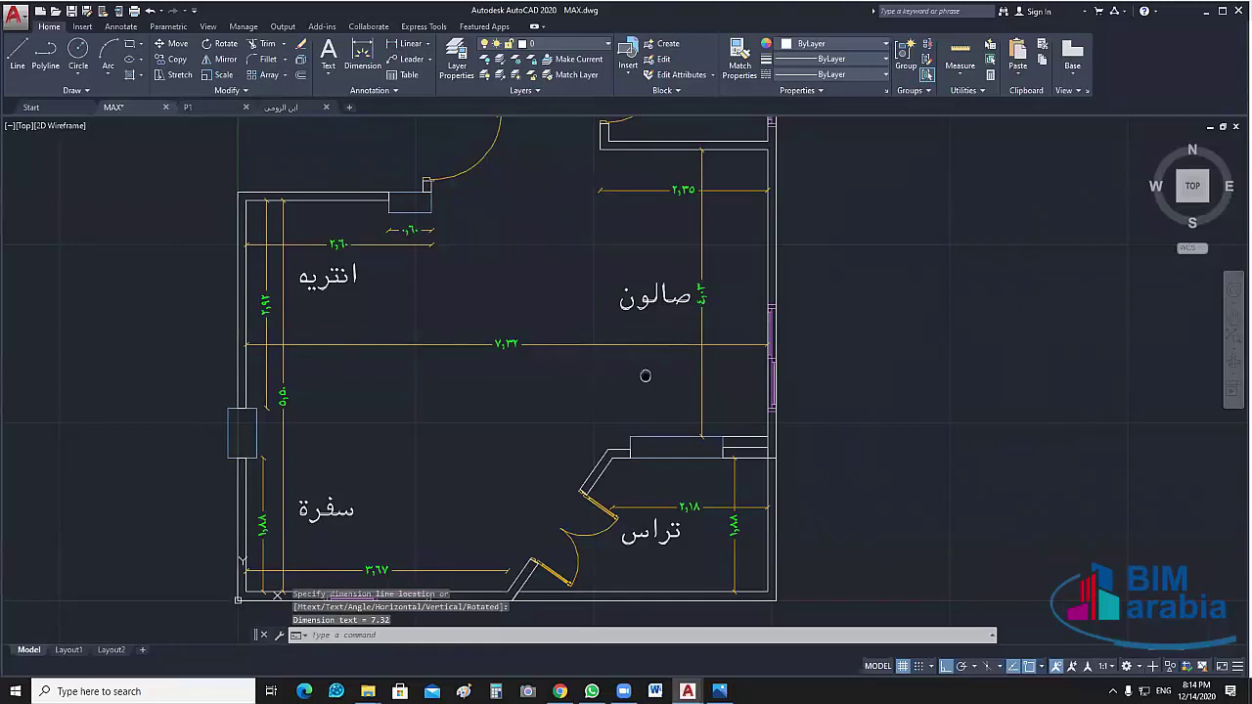
middle_drag(645, 376, 627, 383)
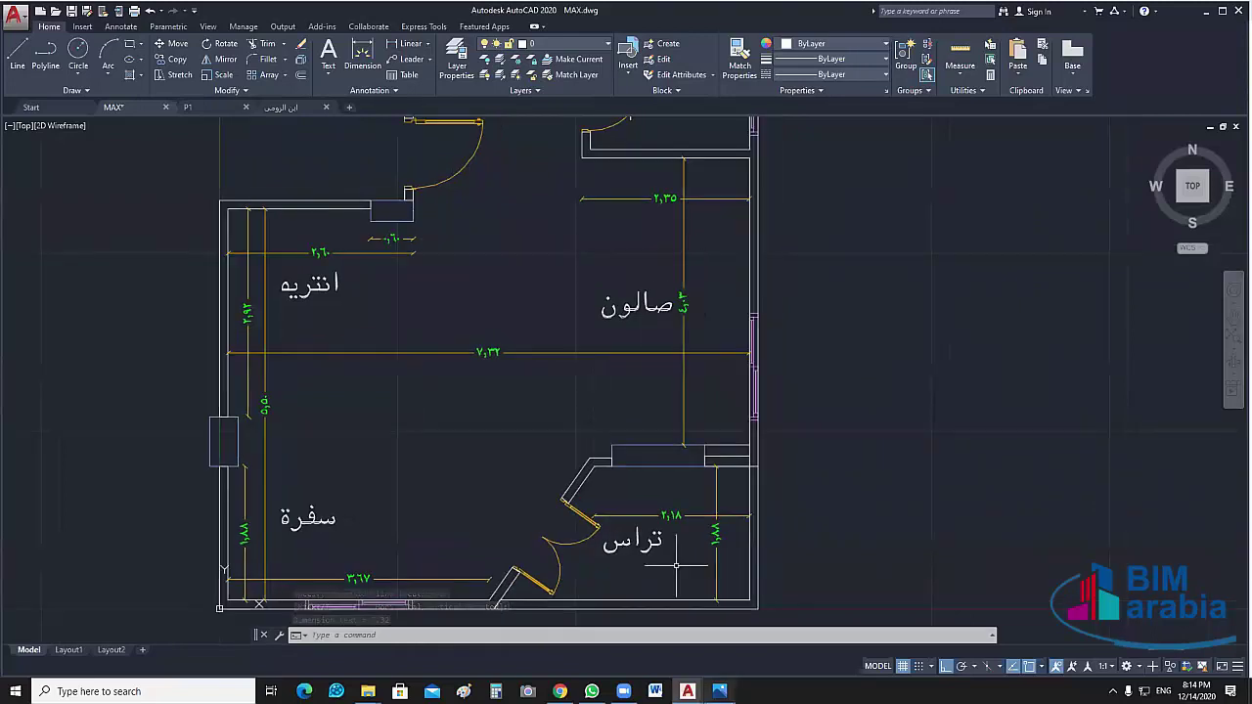
key(alt+Tab)
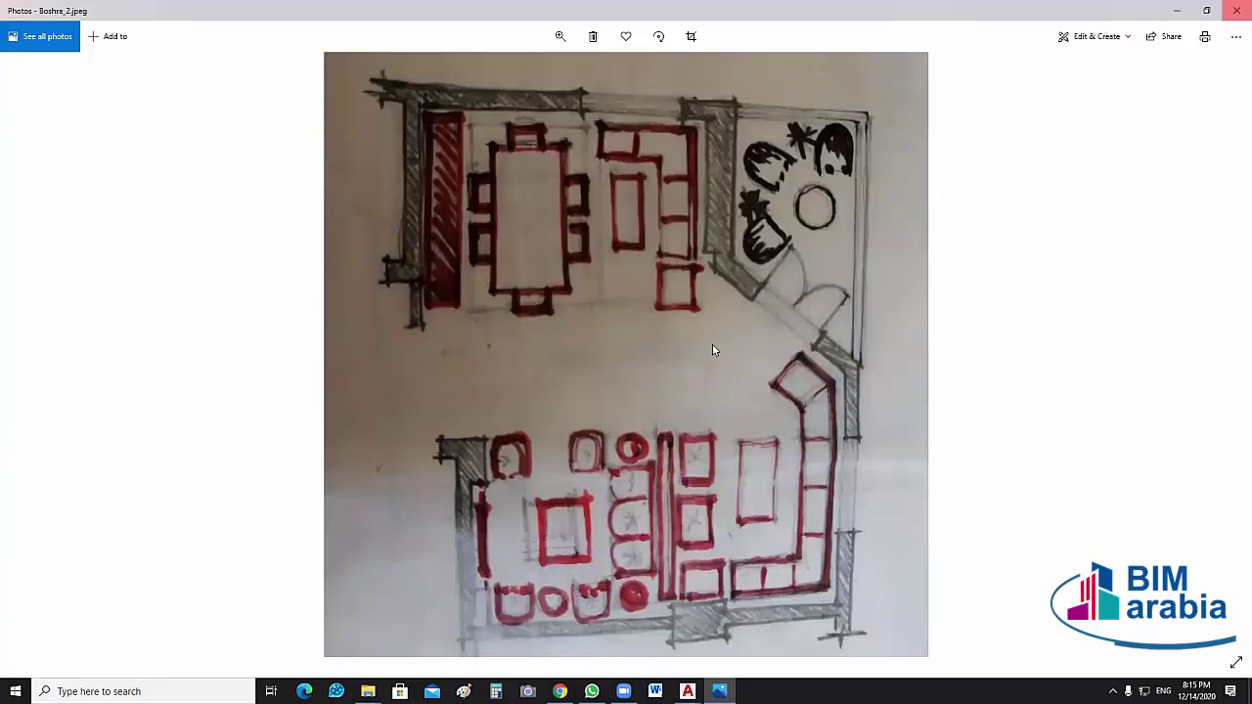
Close the sketch photo and open Boshra.jpeg from the Task folder
key(alt+F4)
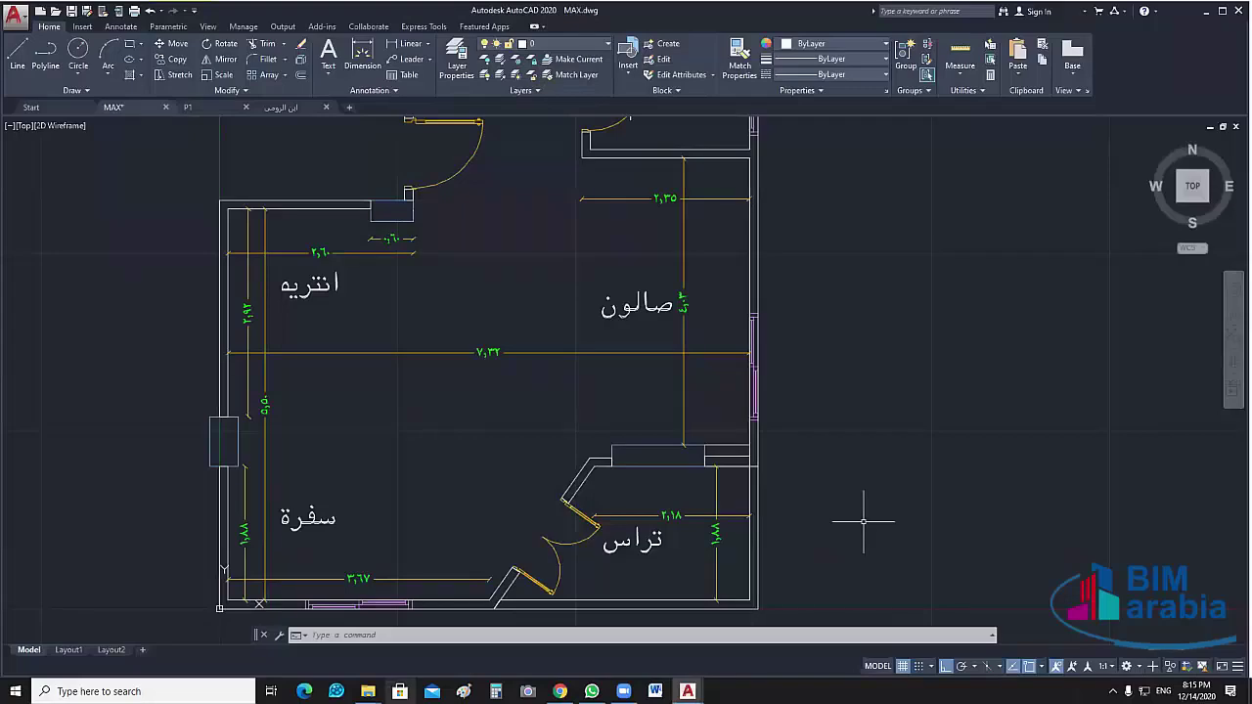
click(368, 691)
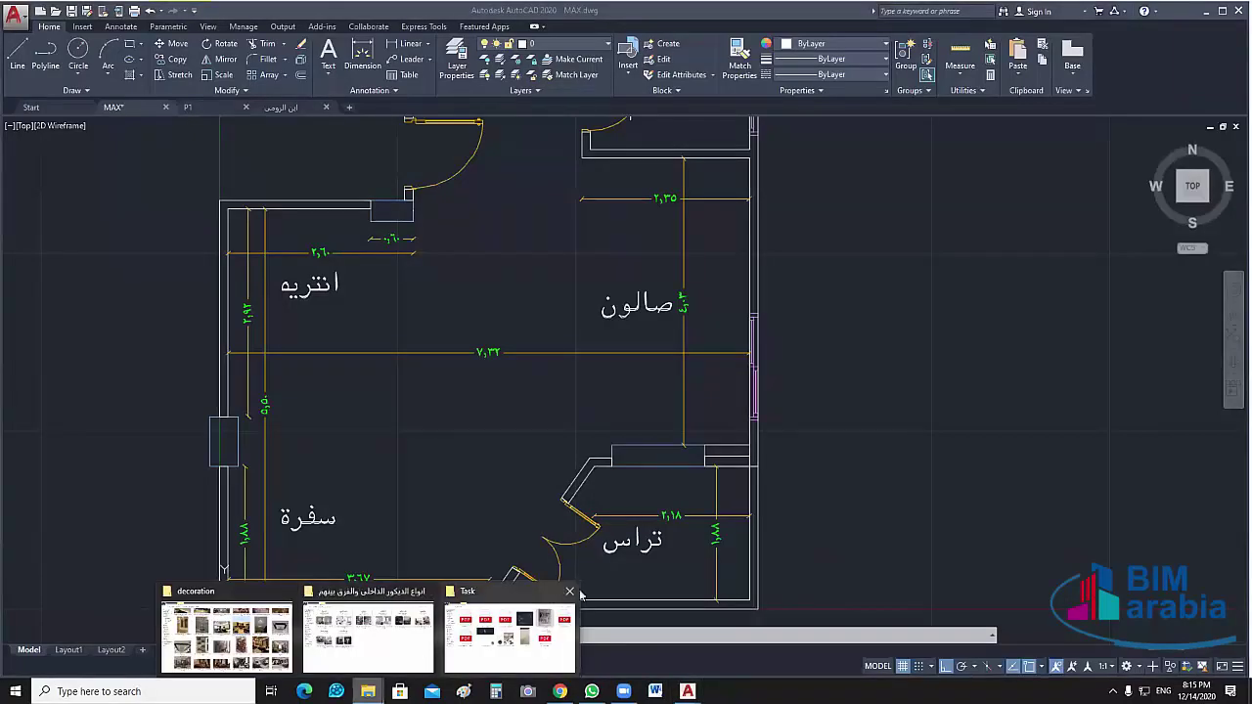
click(565, 619)
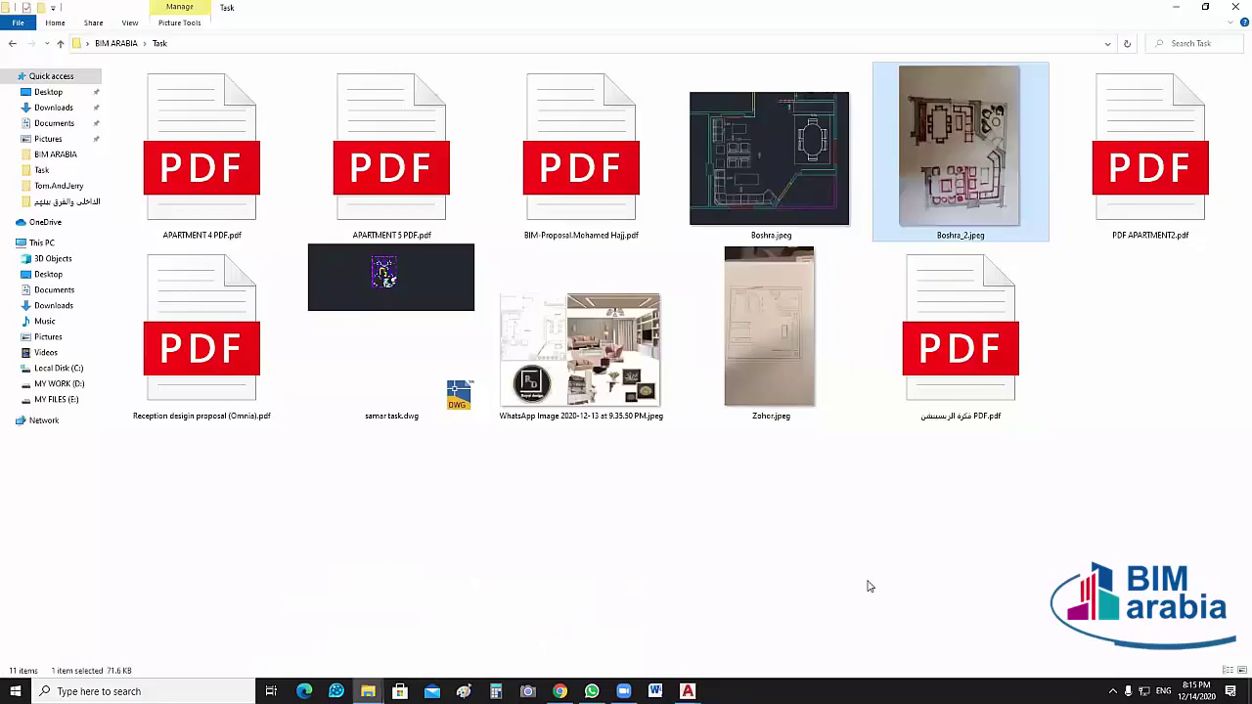
double_click(787, 168)
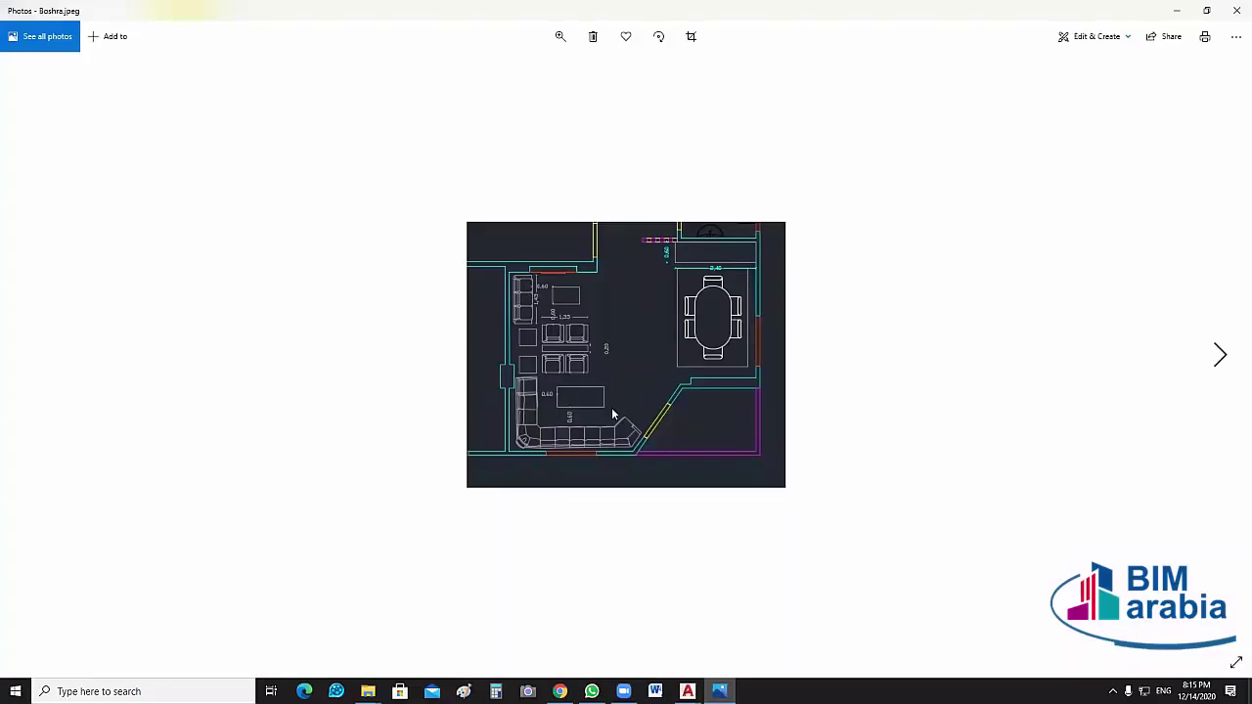
Zoom into Boshra.jpeg until the living-room furniture and oval dining table fill the window
scroll(585, 389, up, 4)
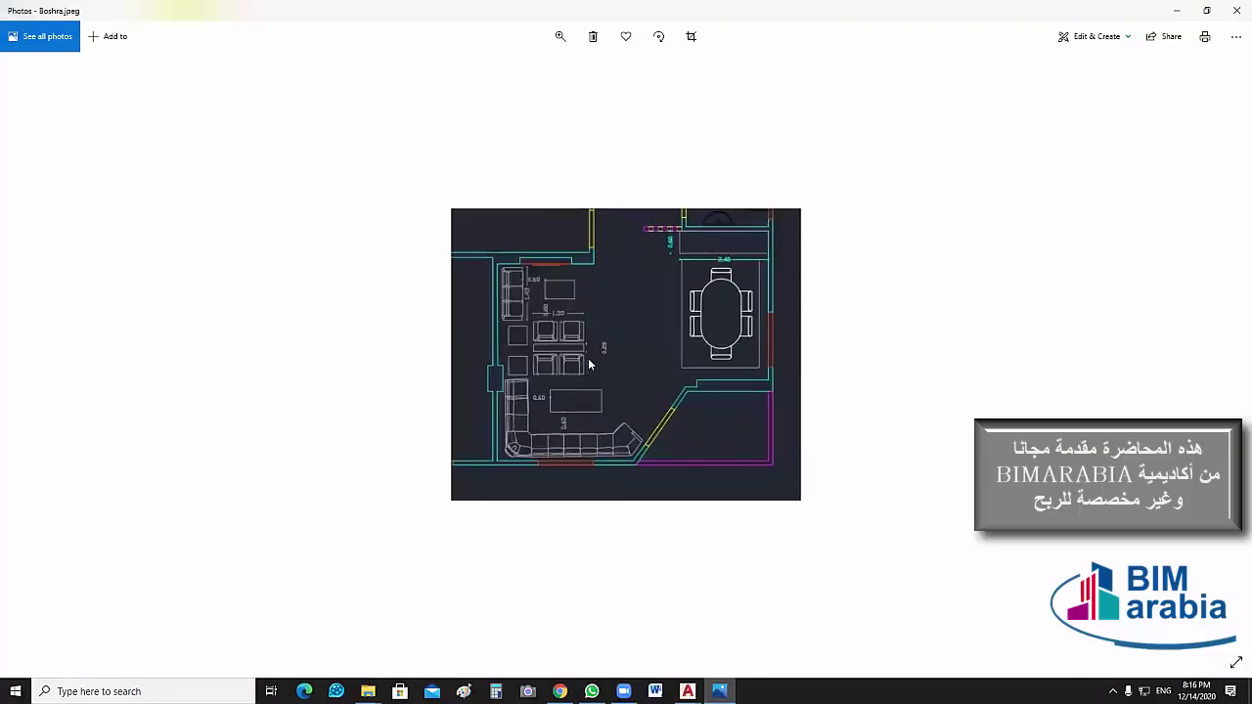
scroll(588, 362, up, 1)
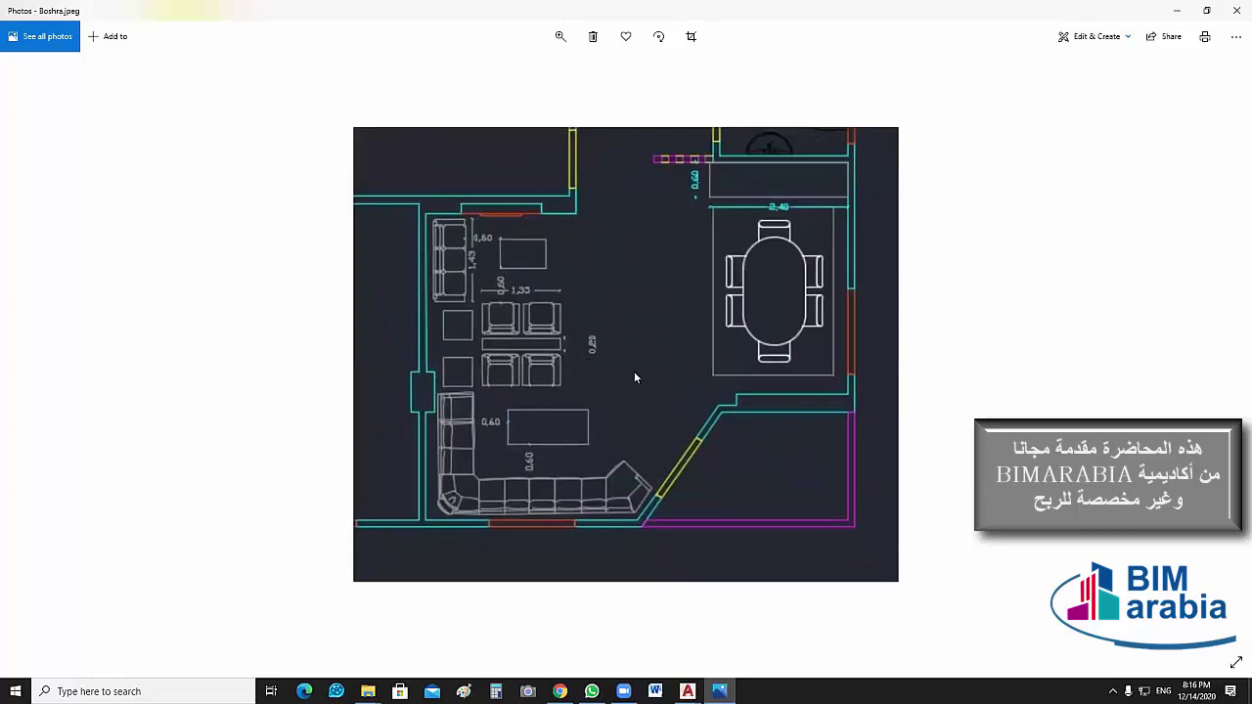
scroll(636, 372, up, 1)
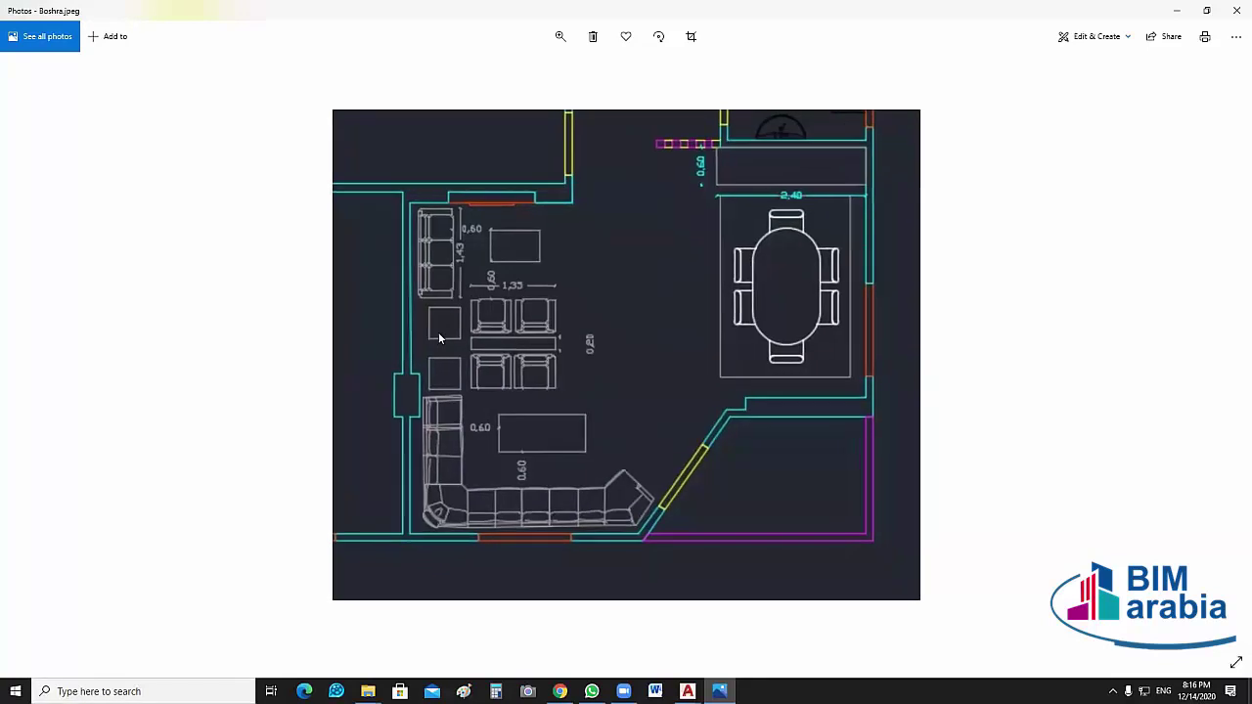
scroll(591, 241, up, 3)
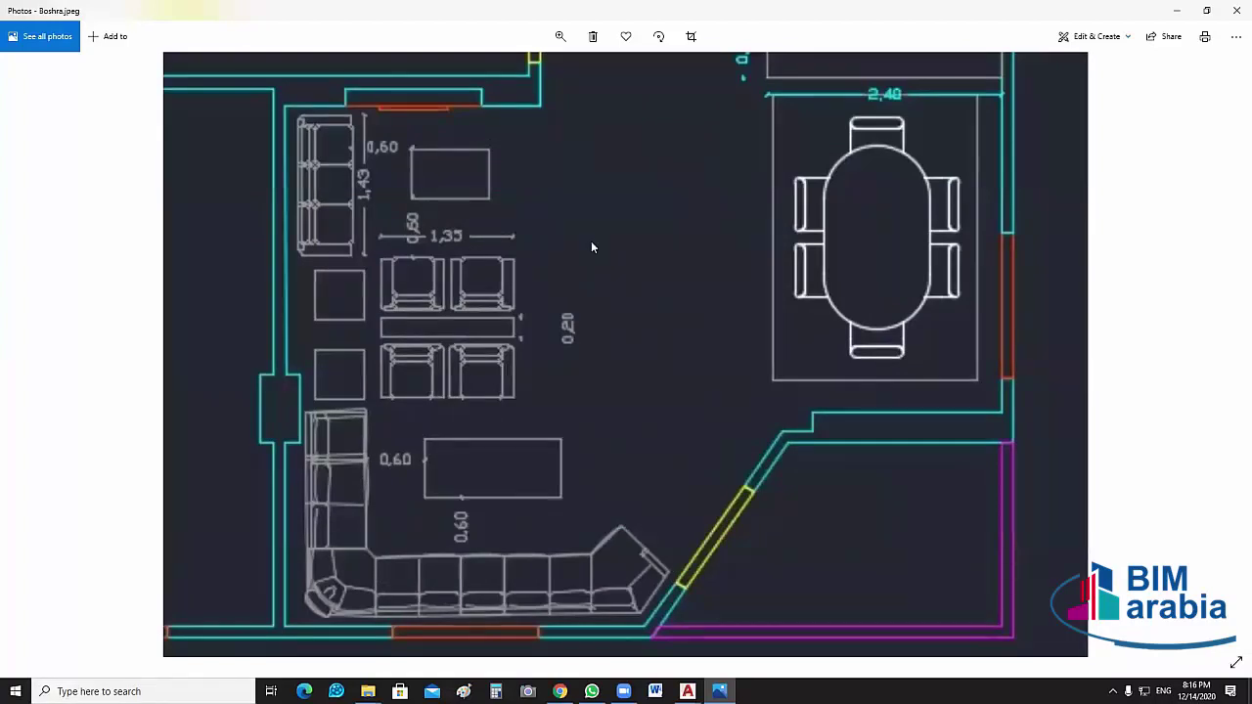
Cross out the small square side table with a red X and circle it
drag(349, 286, 324, 313)
drag(321, 289, 360, 302)
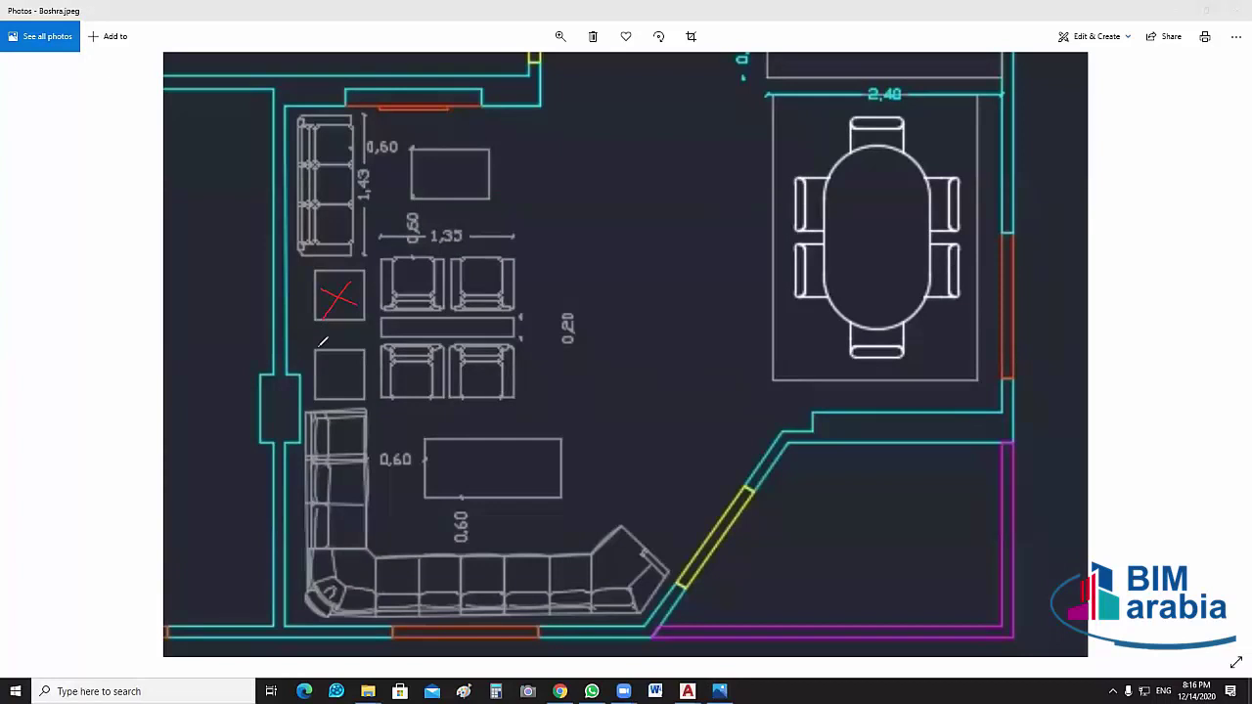
mouse_move(352, 254)
mouse_down()
mouse_move(332, 315)
mouse_move(301, 317)
mouse_up()
mouse_move(296, 262)
mouse_down()
mouse_move(300, 319)
mouse_move(360, 296)
mouse_move(526, 335)
mouse_move(510, 255)
mouse_move(375, 256)
mouse_move(372, 329)
mouse_up()
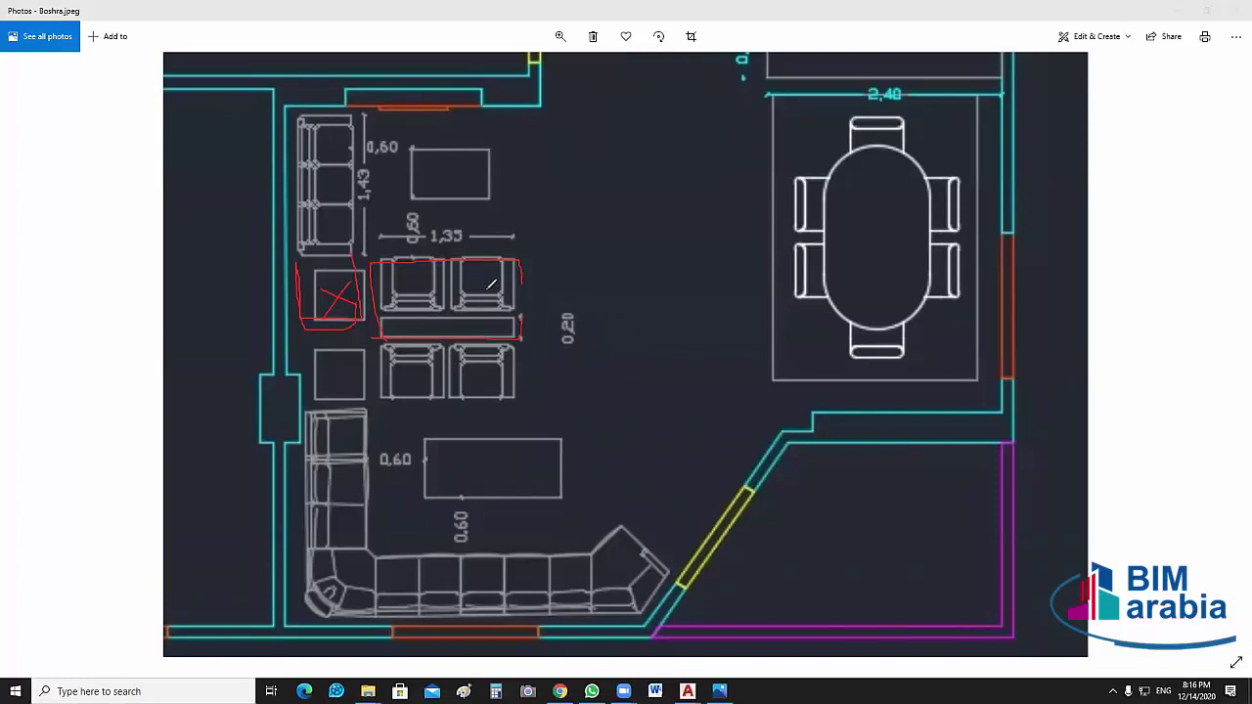
Loop red ink around the paired armchairs and outline the sofa's right end
mouse_move(536, 297)
mouse_down()
mouse_move(383, 296)
mouse_move(361, 316)
mouse_move(371, 390)
mouse_move(520, 373)
mouse_move(521, 315)
mouse_up()
drag(416, 290, 523, 334)
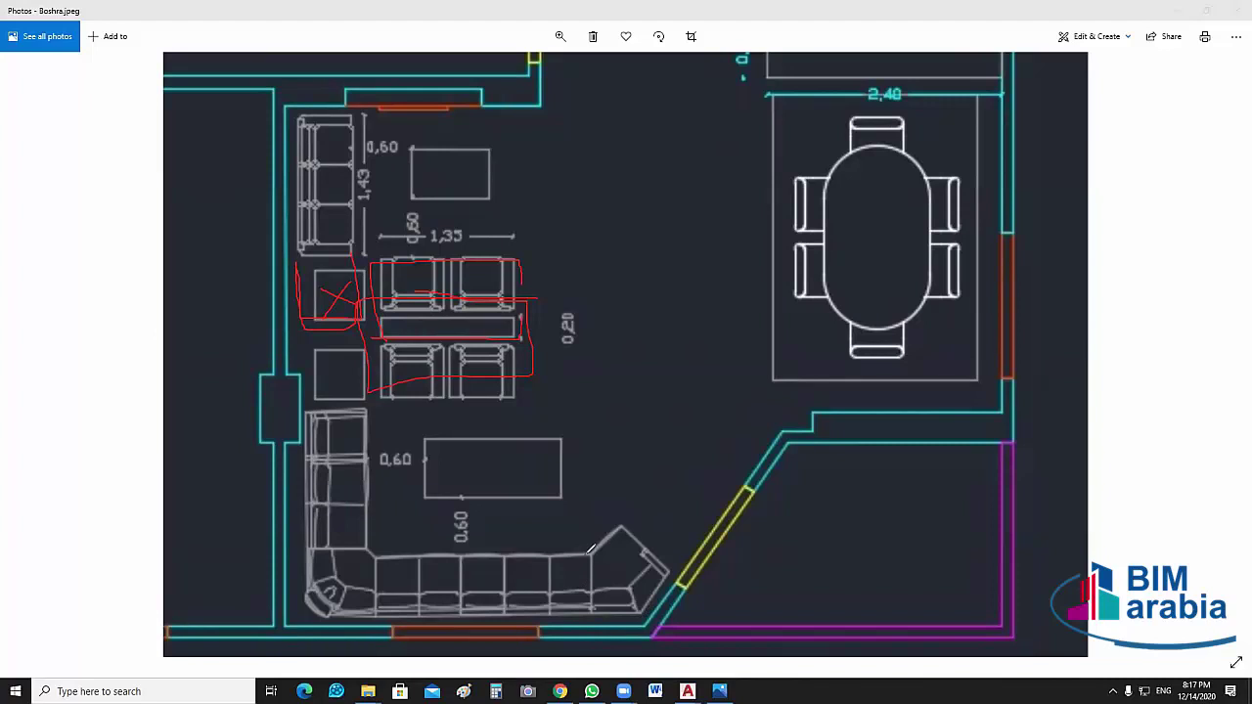
mouse_move(589, 551)
mouse_down()
mouse_move(643, 555)
mouse_move(652, 604)
mouse_move(607, 610)
mouse_up()
drag(593, 561, 640, 561)
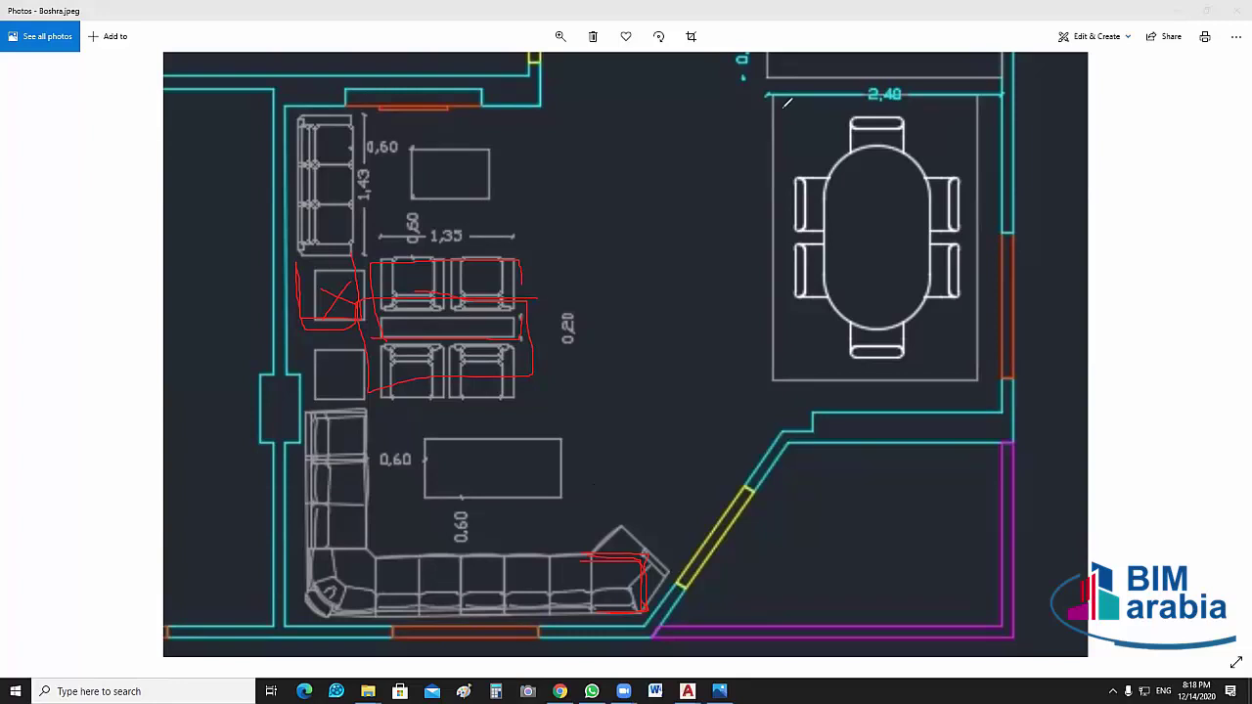
Erase the red ink, close Boshra.jpeg, and open فكرة الريسيبشن PDF.pdf from Task
key(e)
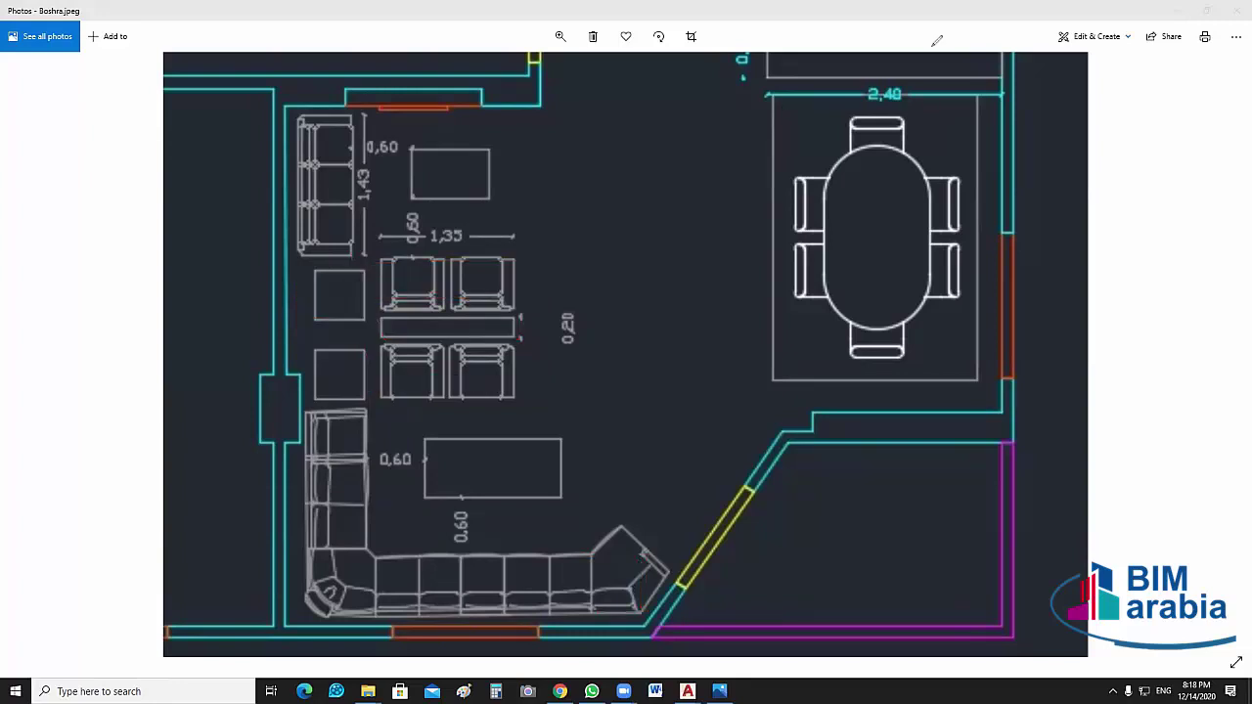
key(Escape)
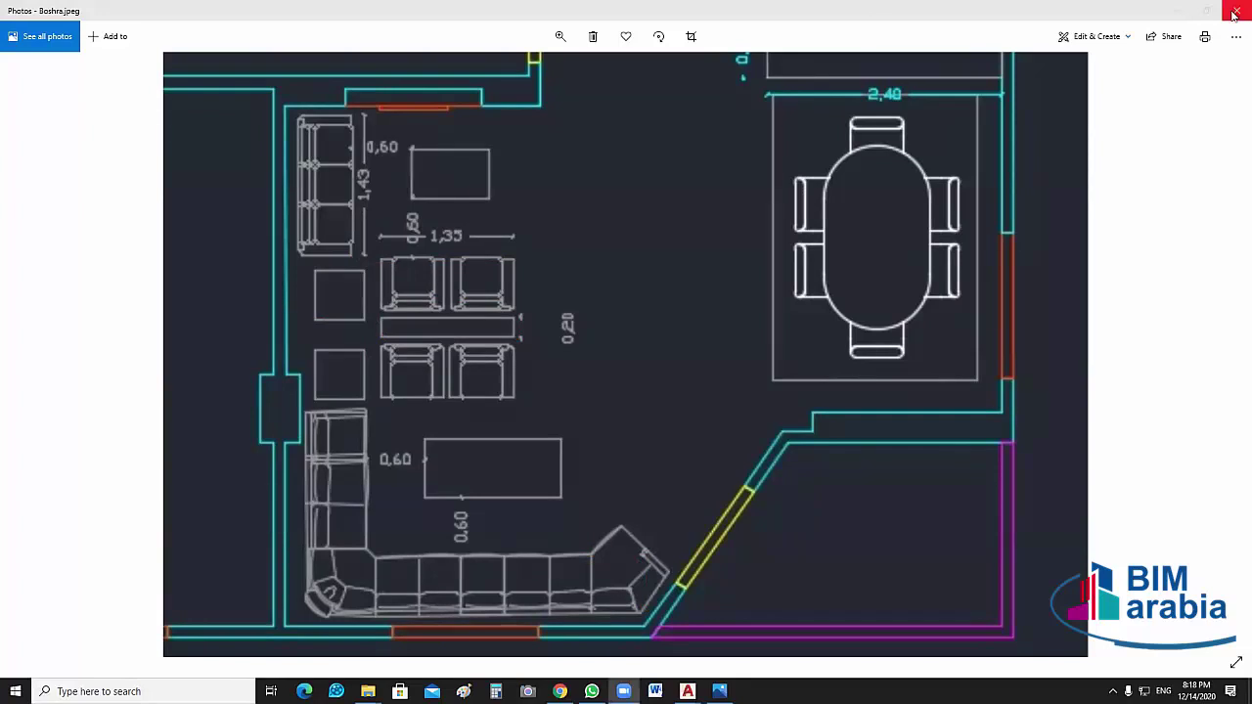
key(alt+F4)
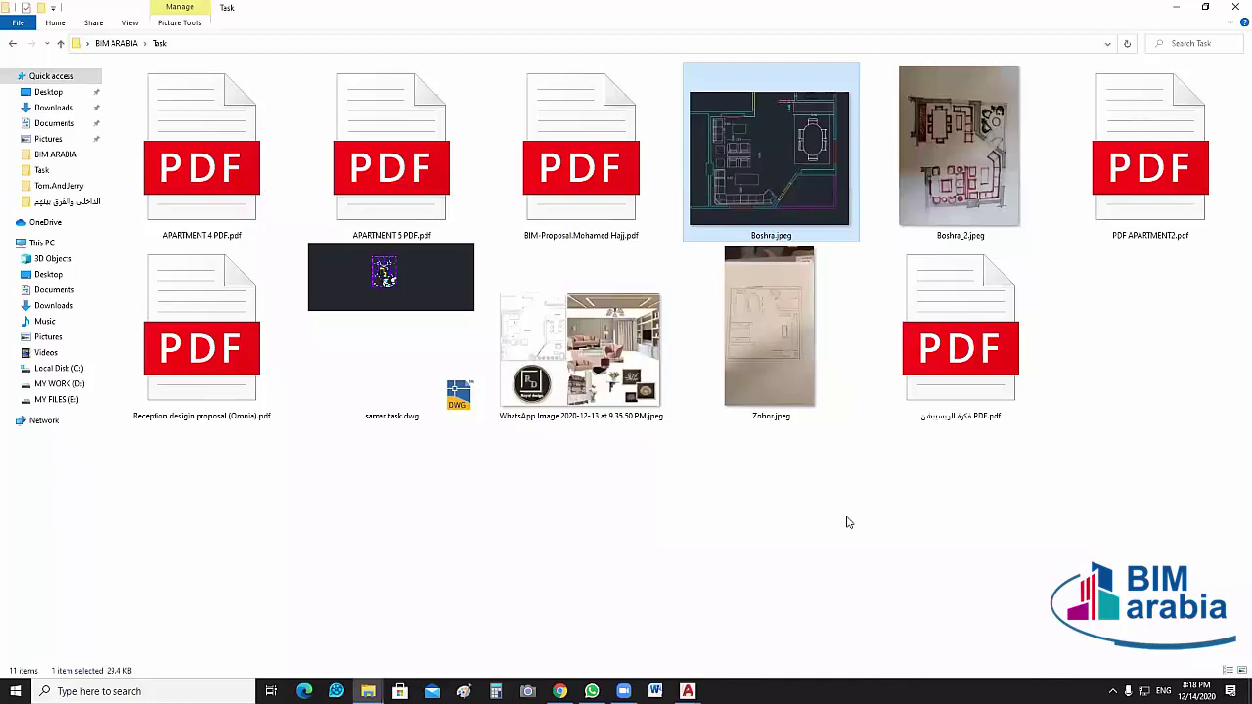
click(968, 367)
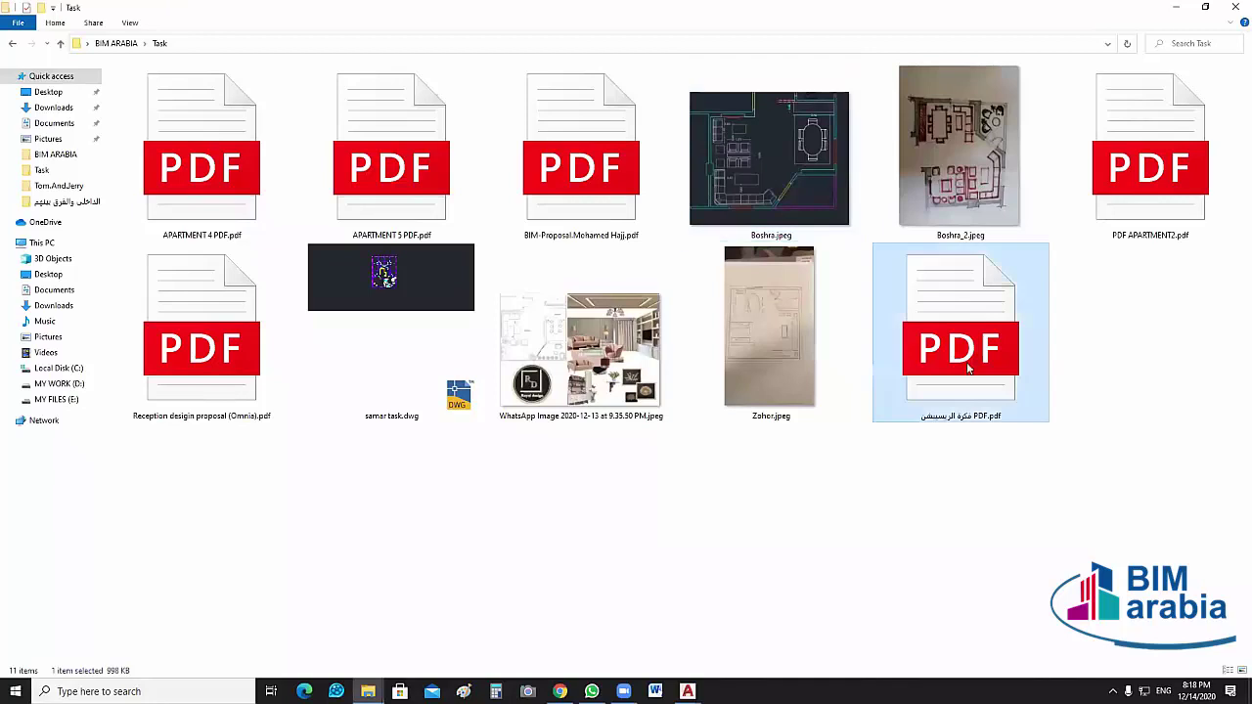
double_click(969, 368)
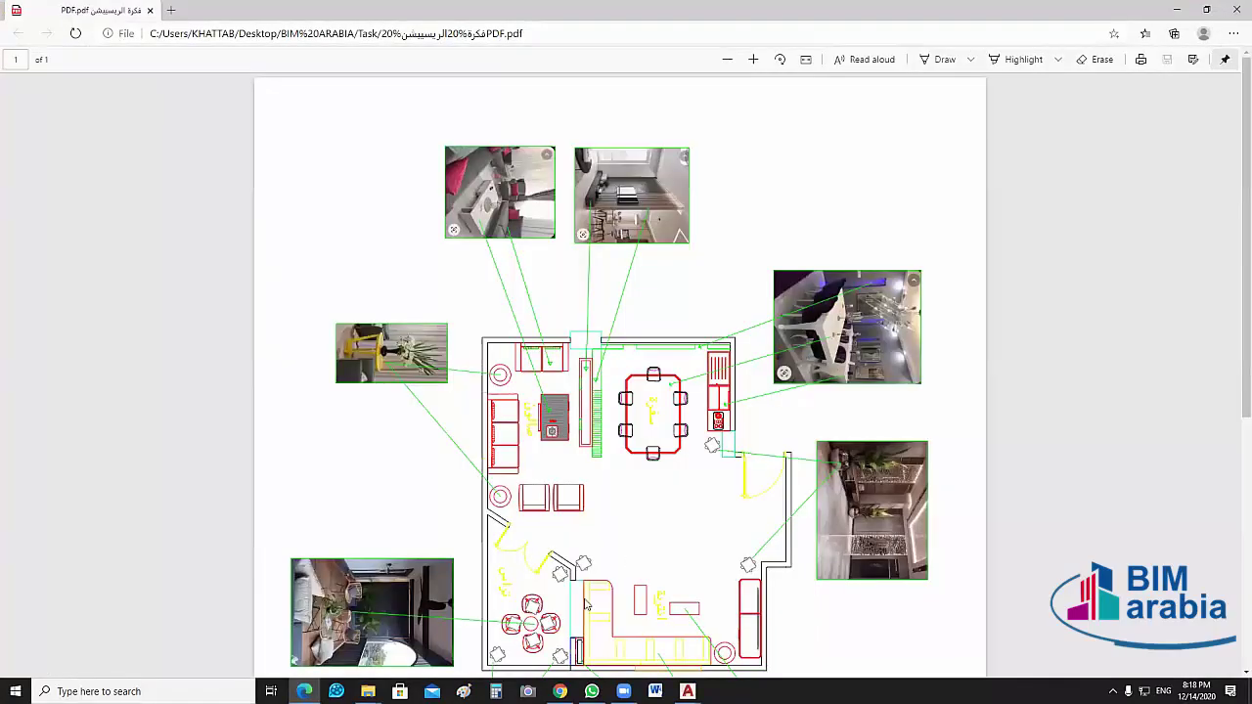
Reload the PDF and zoom into the furnished floor plan with its surrounding interior photos
scroll(707, 492, down, 5)
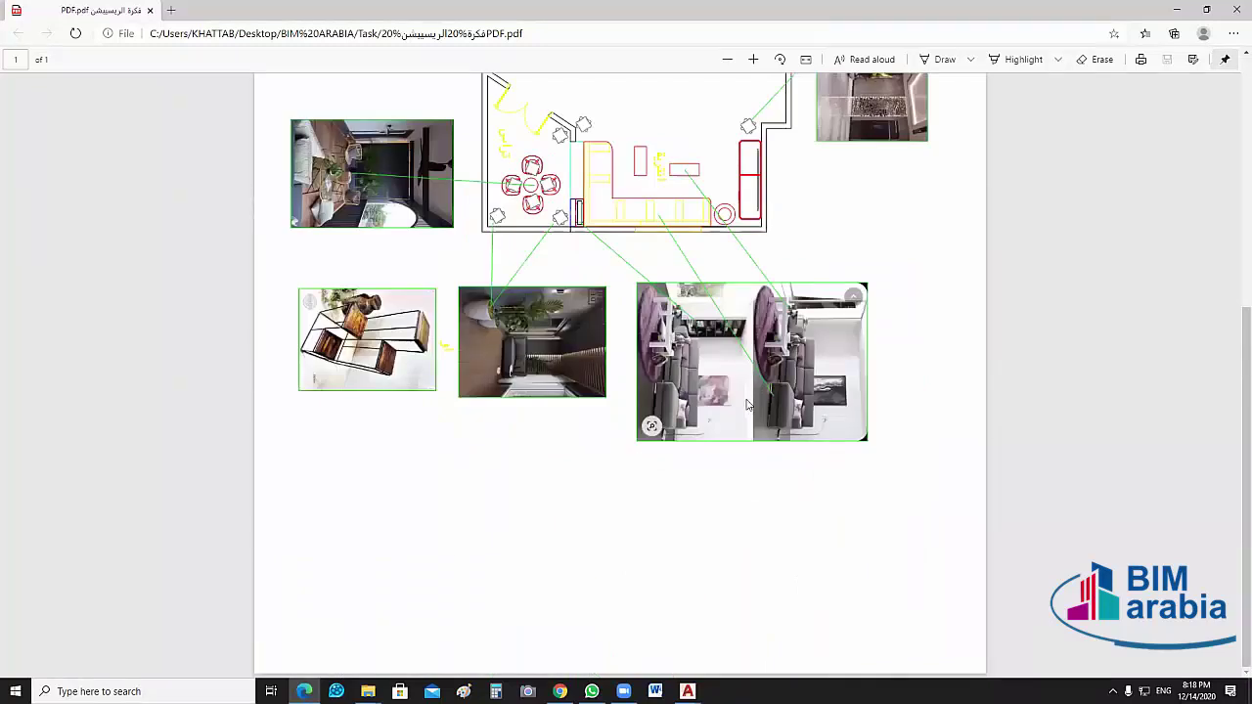
scroll(746, 404, up, 3)
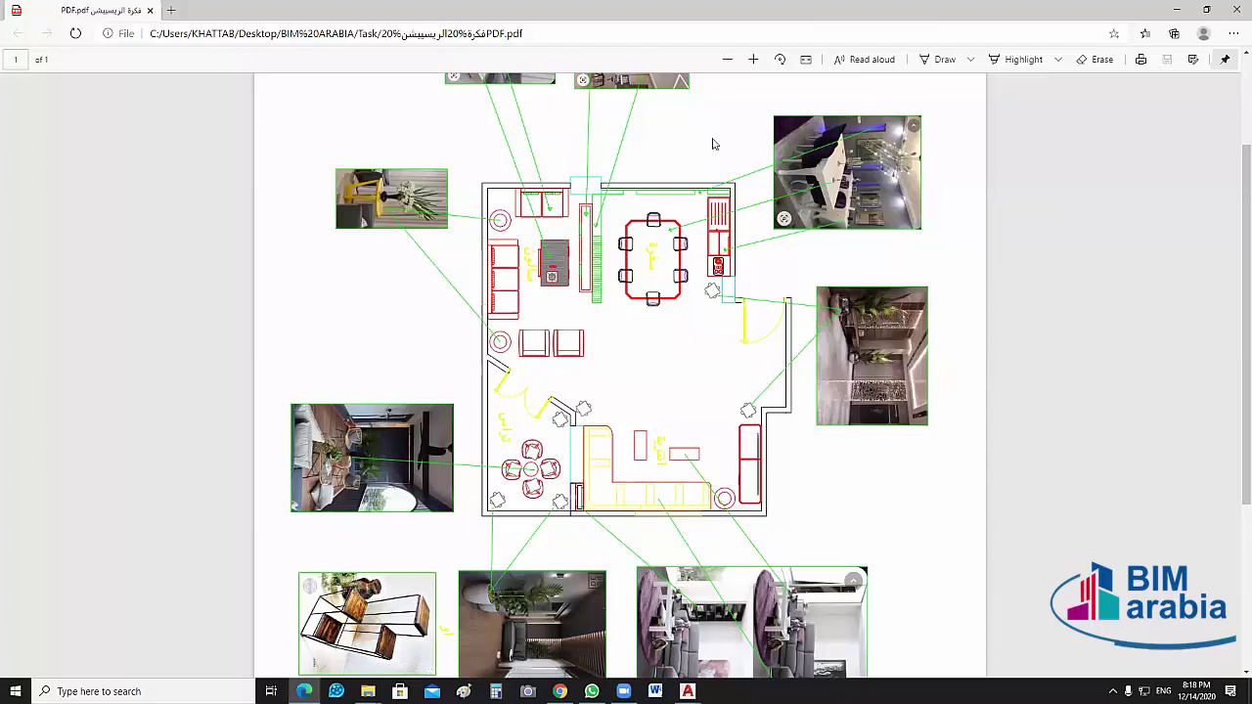
click(75, 34)
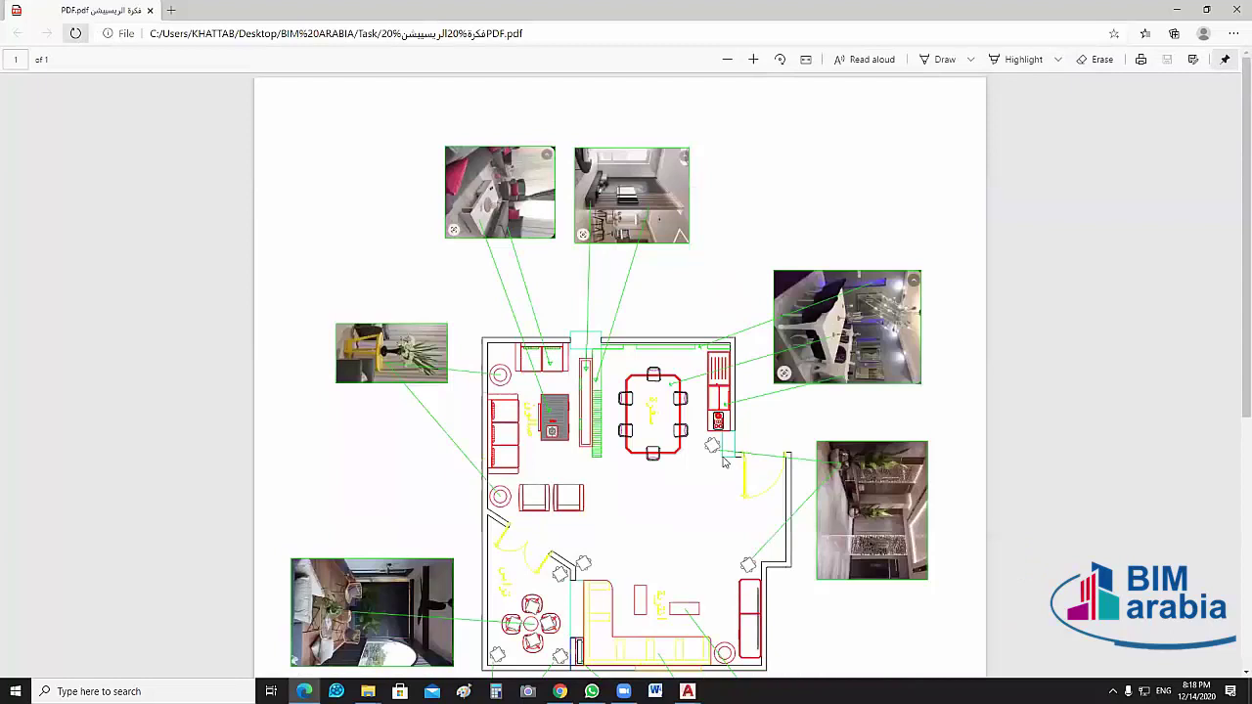
scroll(724, 463, down, 3)
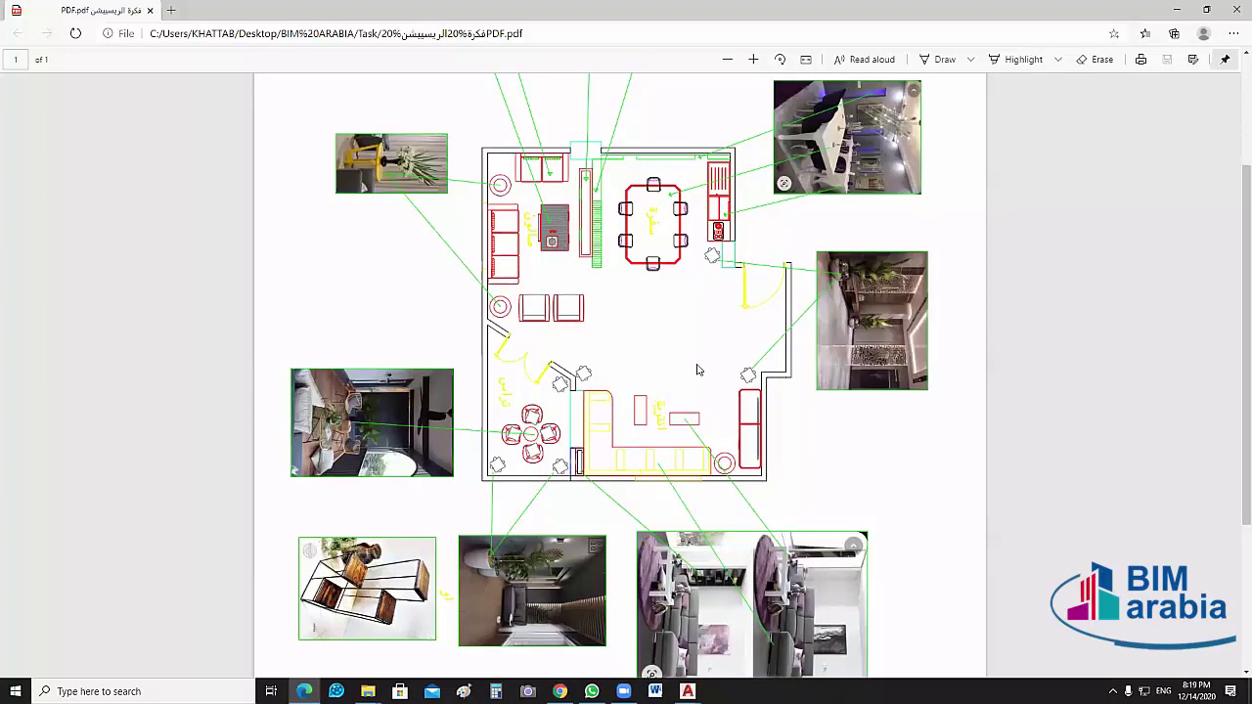
ctrl+scroll(724, 323, up, 1)
ctrl+scroll(755, 310, up, 1)
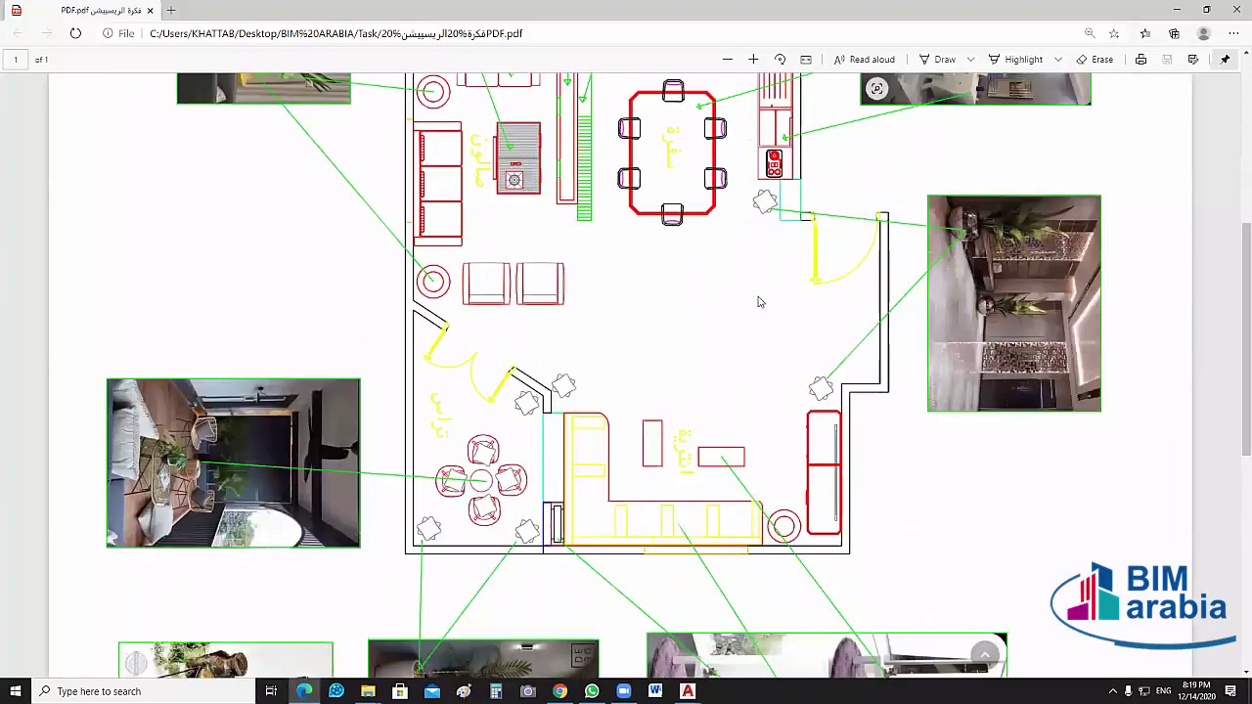
scroll(759, 302, up, 1)
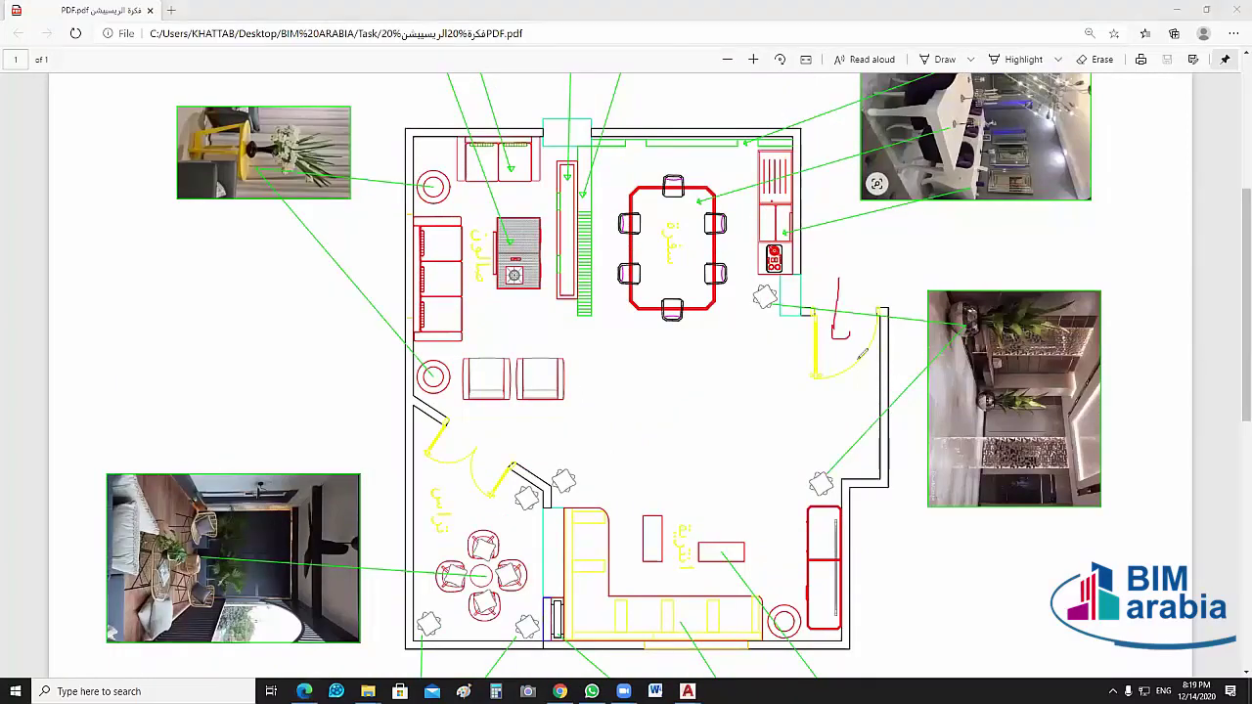
Draw red ink strokes over the entrance door, the right wall corner and beside the plan
drag(838, 280, 847, 334)
mouse_move(845, 479)
mouse_down()
mouse_move(957, 467)
mouse_move(954, 620)
mouse_up()
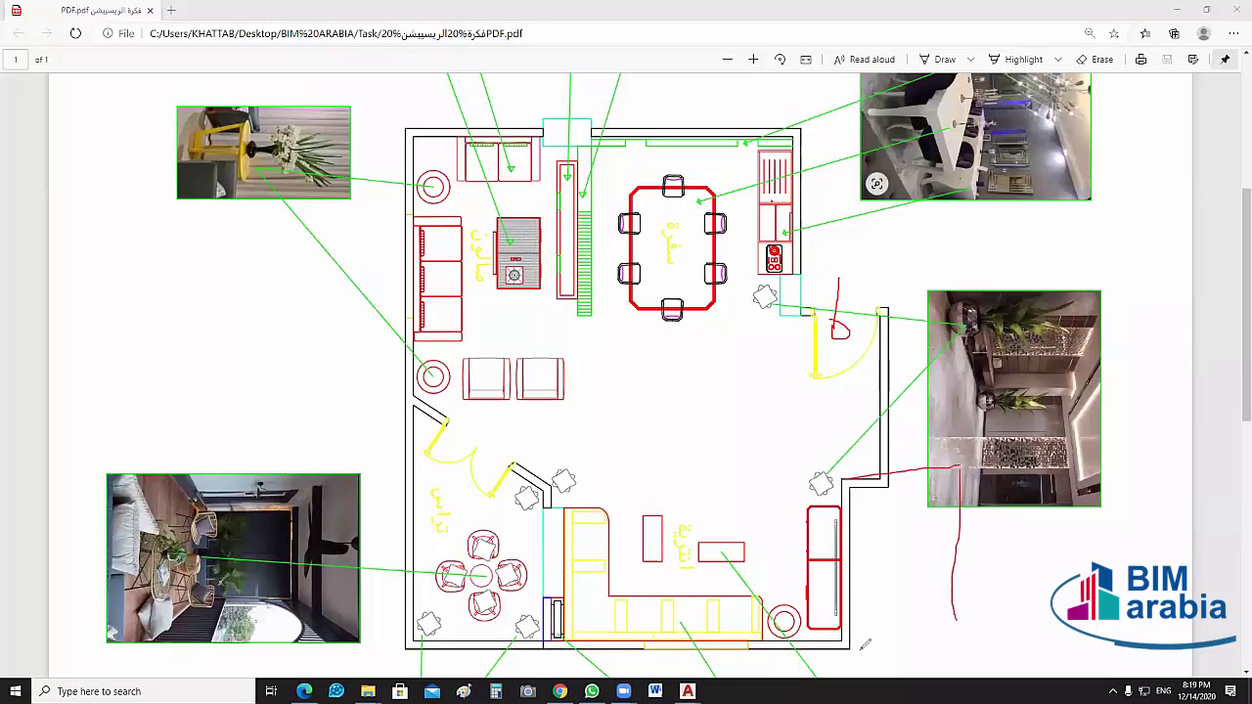
mouse_move(964, 392)
mouse_down()
mouse_move(809, 383)
mouse_move(829, 401)
mouse_move(782, 395)
mouse_up()
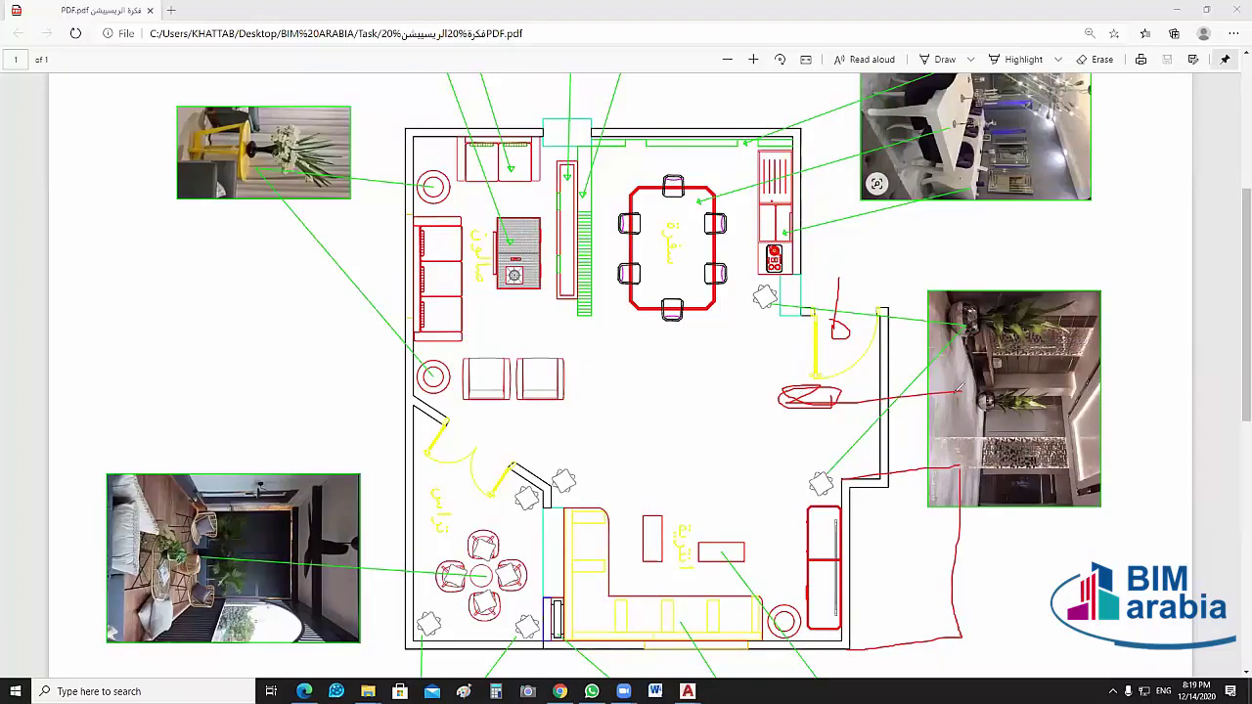
mouse_move(963, 390)
mouse_down()
mouse_move(772, 385)
mouse_move(815, 389)
mouse_up()
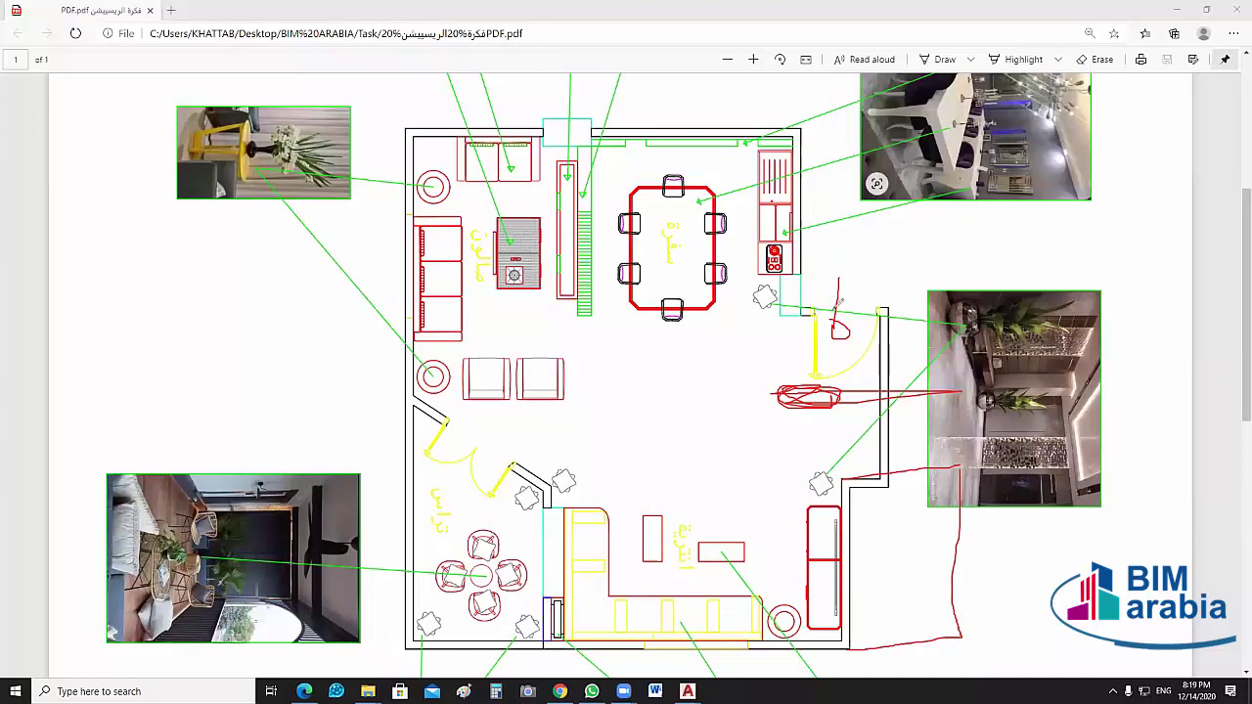
mouse_move(833, 305)
mouse_down()
mouse_move(826, 333)
mouse_move(847, 293)
mouse_up()
drag(942, 467, 948, 526)
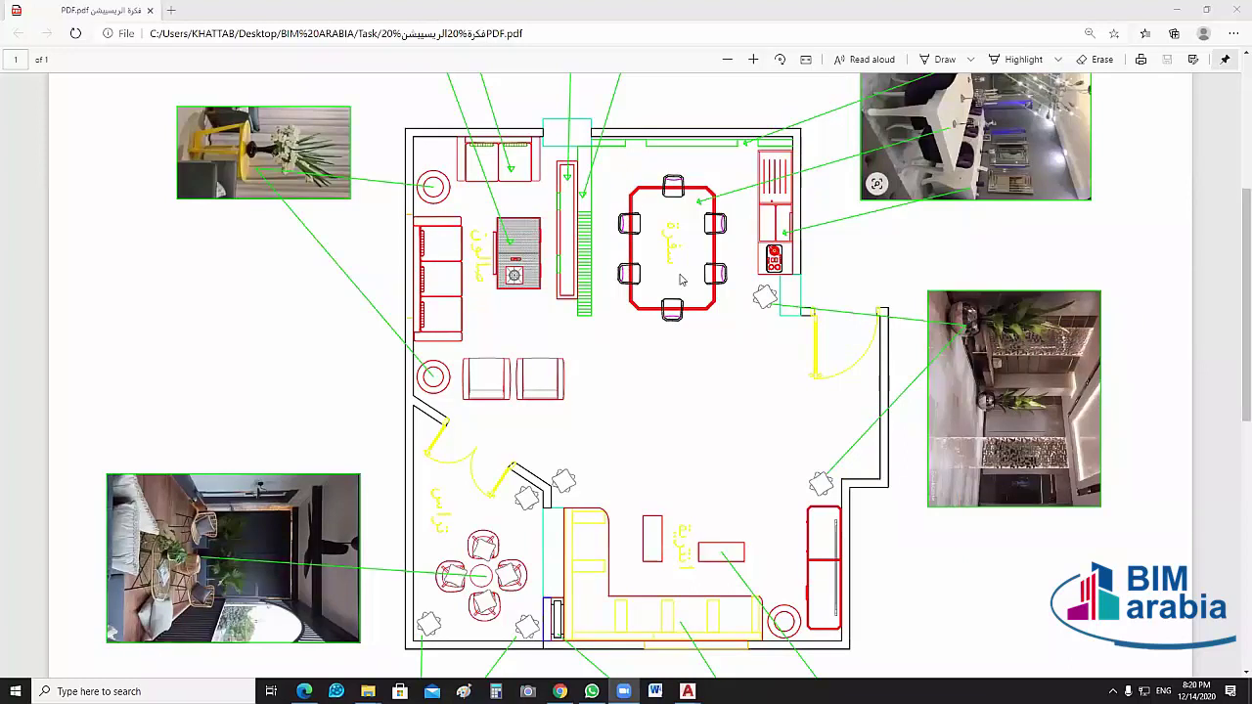
scroll(682, 280, up, 3)
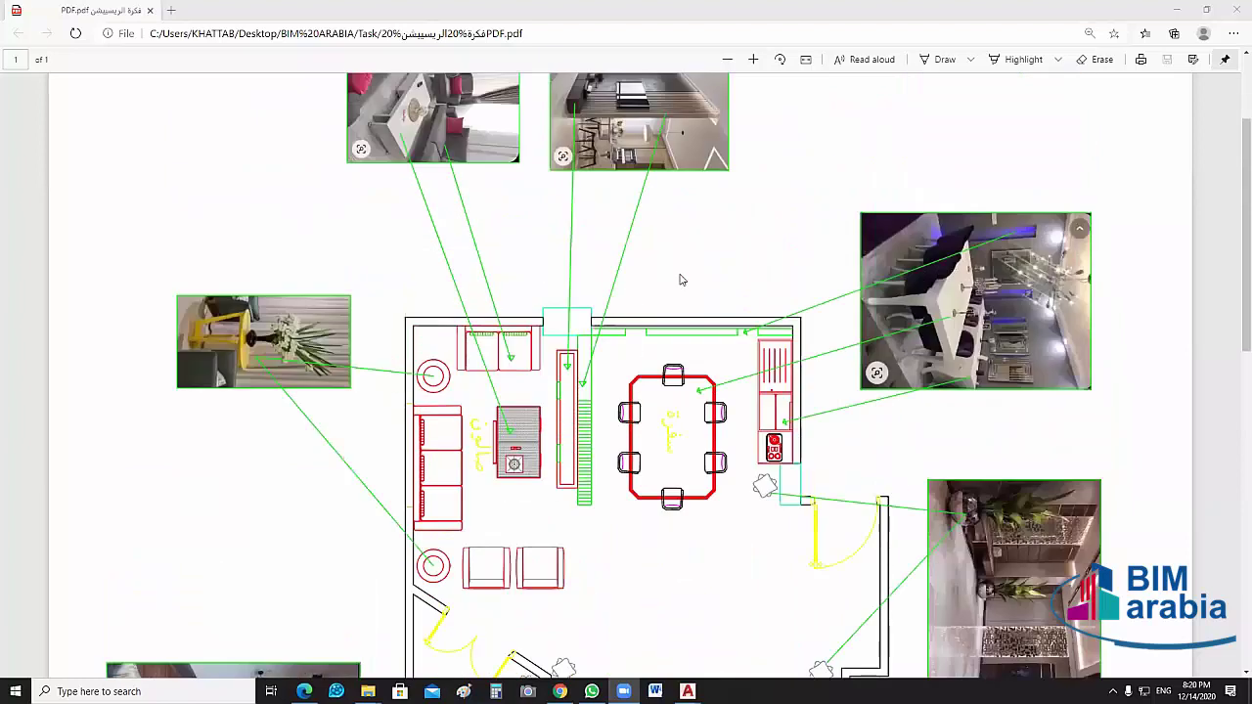
scroll(684, 205, up, 1)
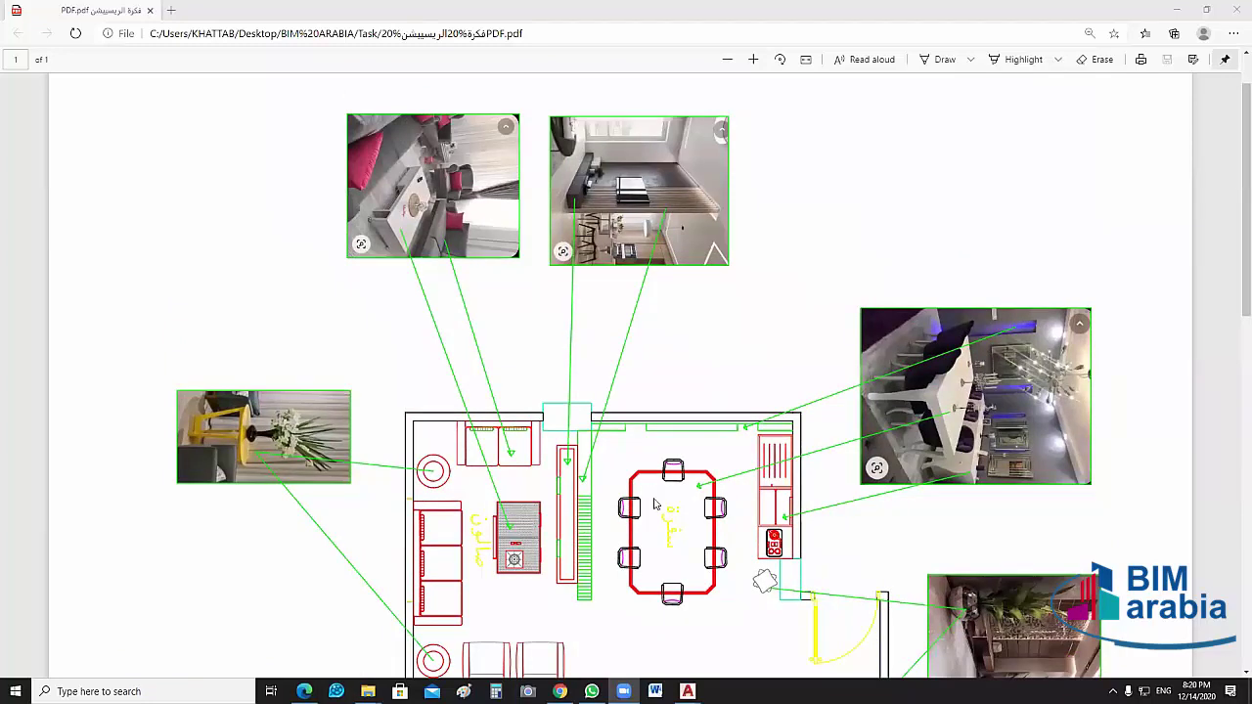
scroll(673, 337, down, 3)
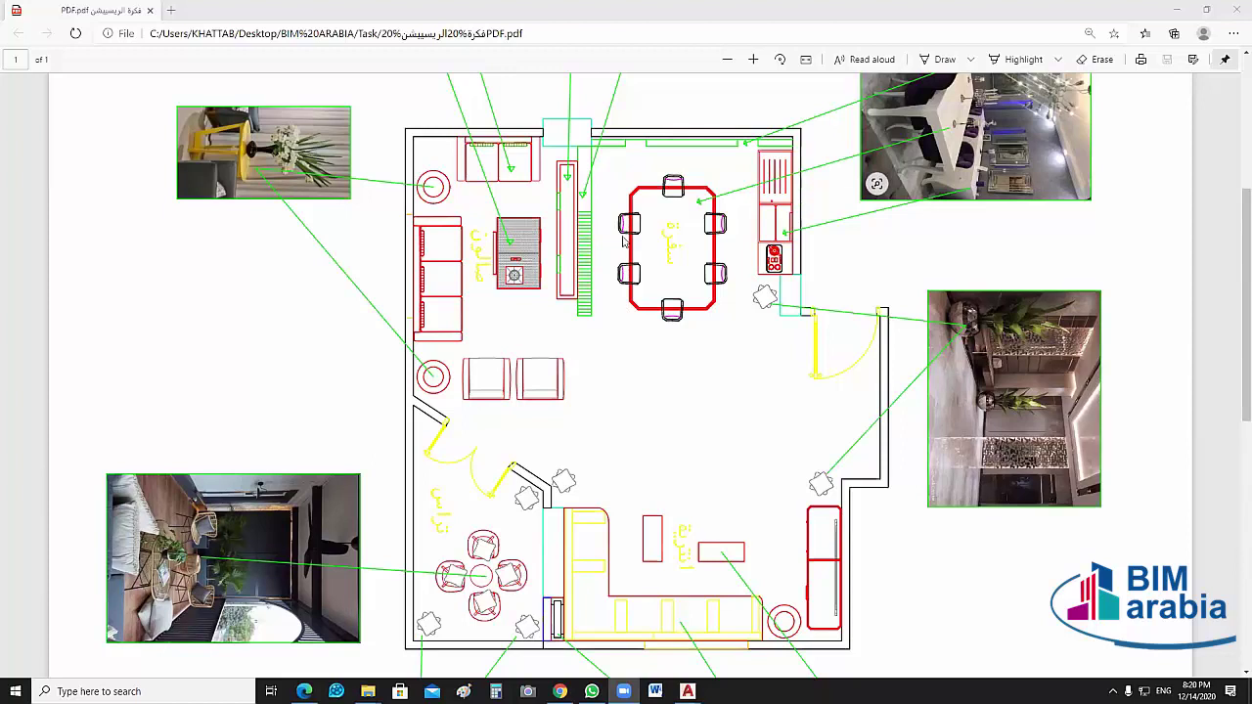
Scroll through the whole floor plan and its interior photos
scroll(645, 244, up, 1)
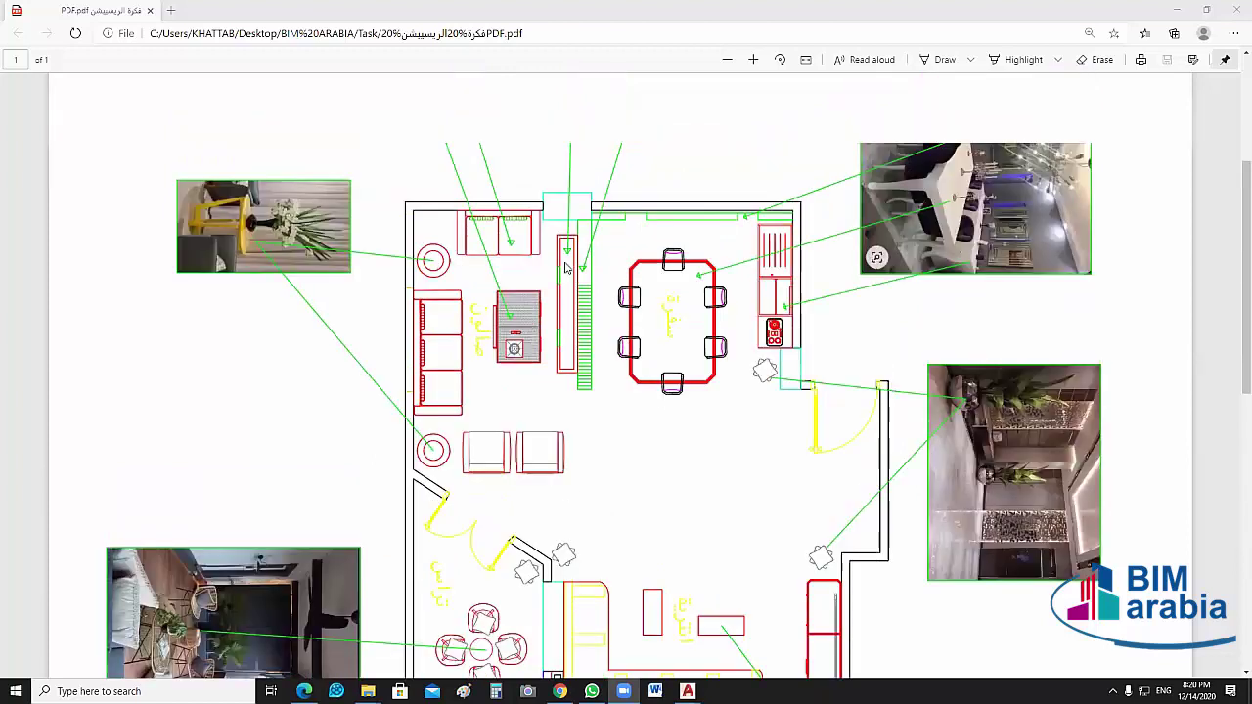
scroll(564, 266, up, 3)
scroll(477, 260, up, 1)
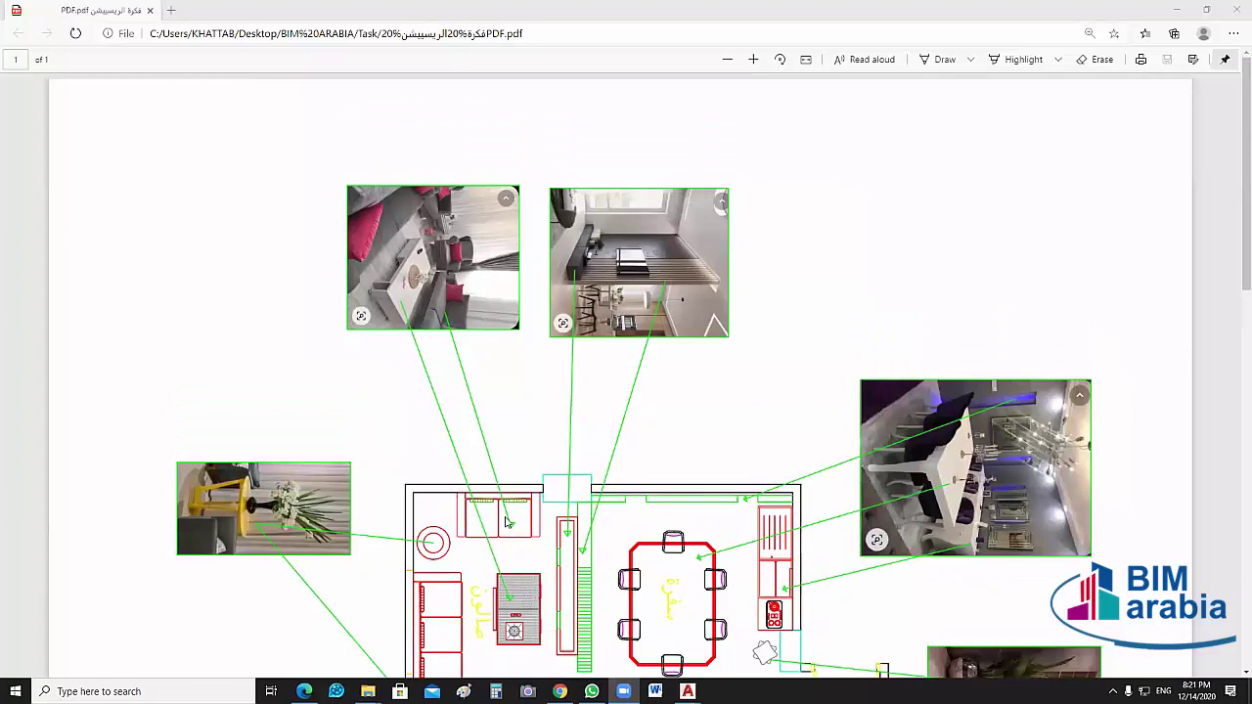
scroll(712, 406, down, 1)
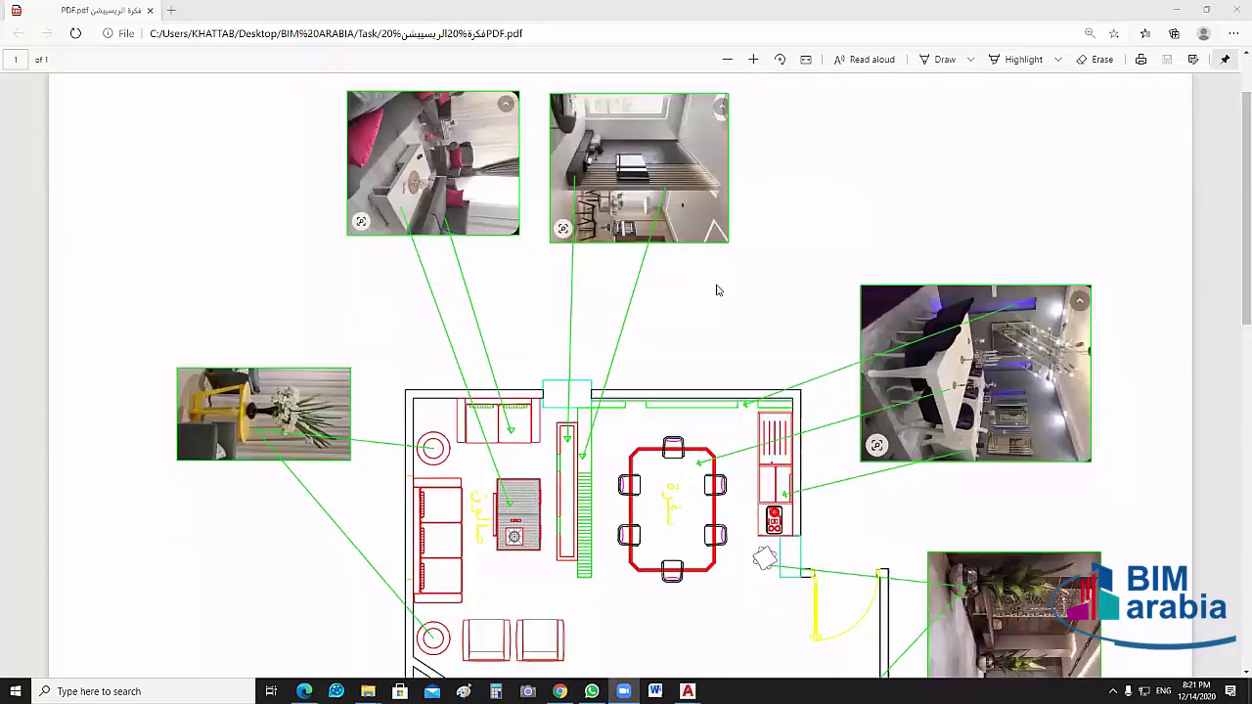
scroll(741, 386, down, 2)
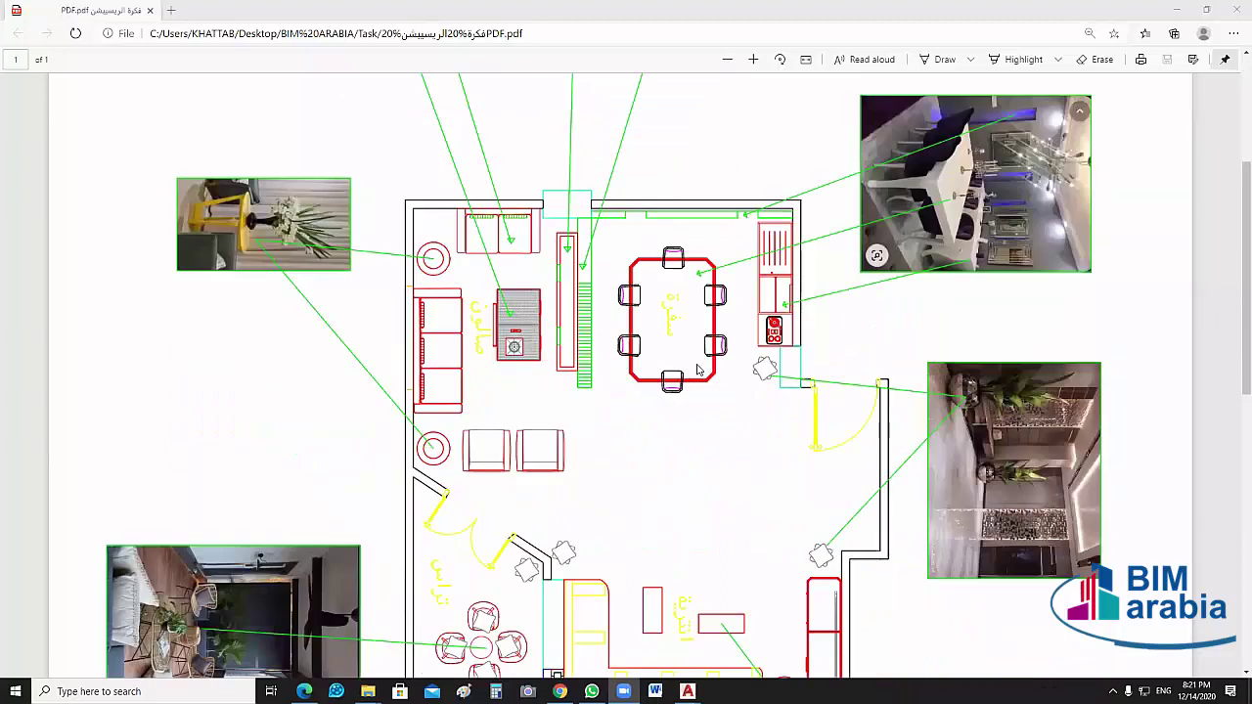
scroll(684, 354, down, 1)
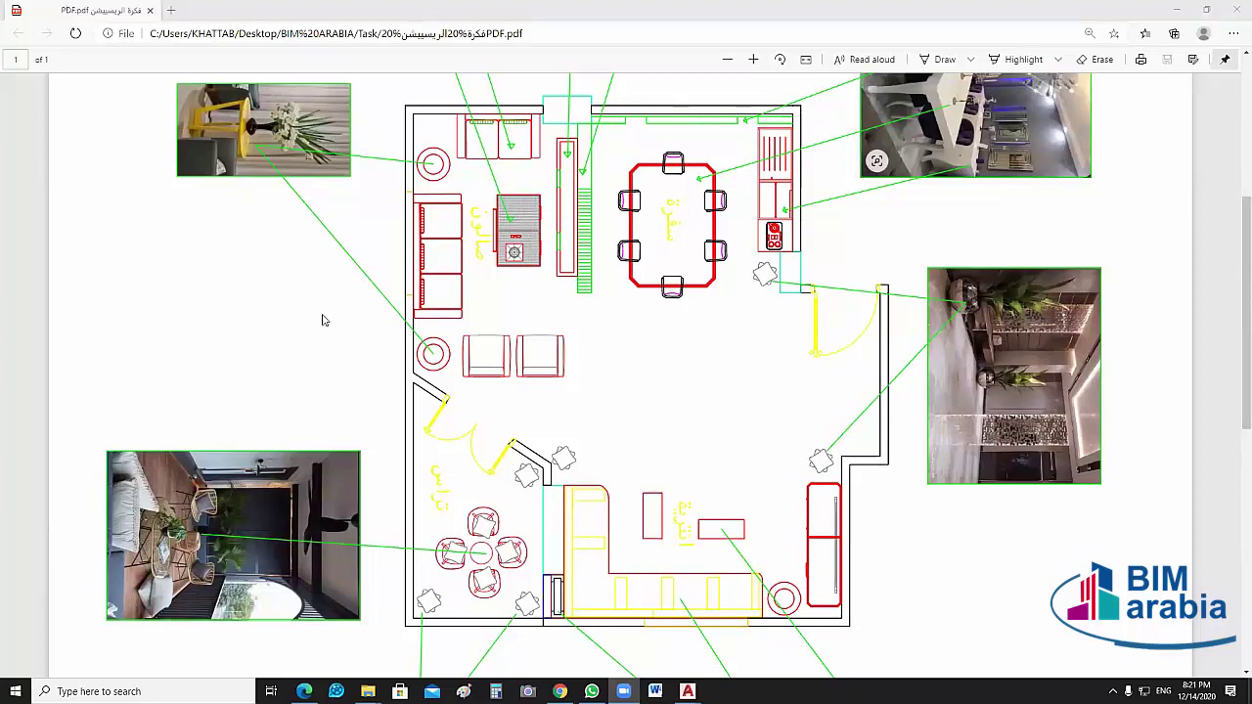
scroll(450, 262, up, 1)
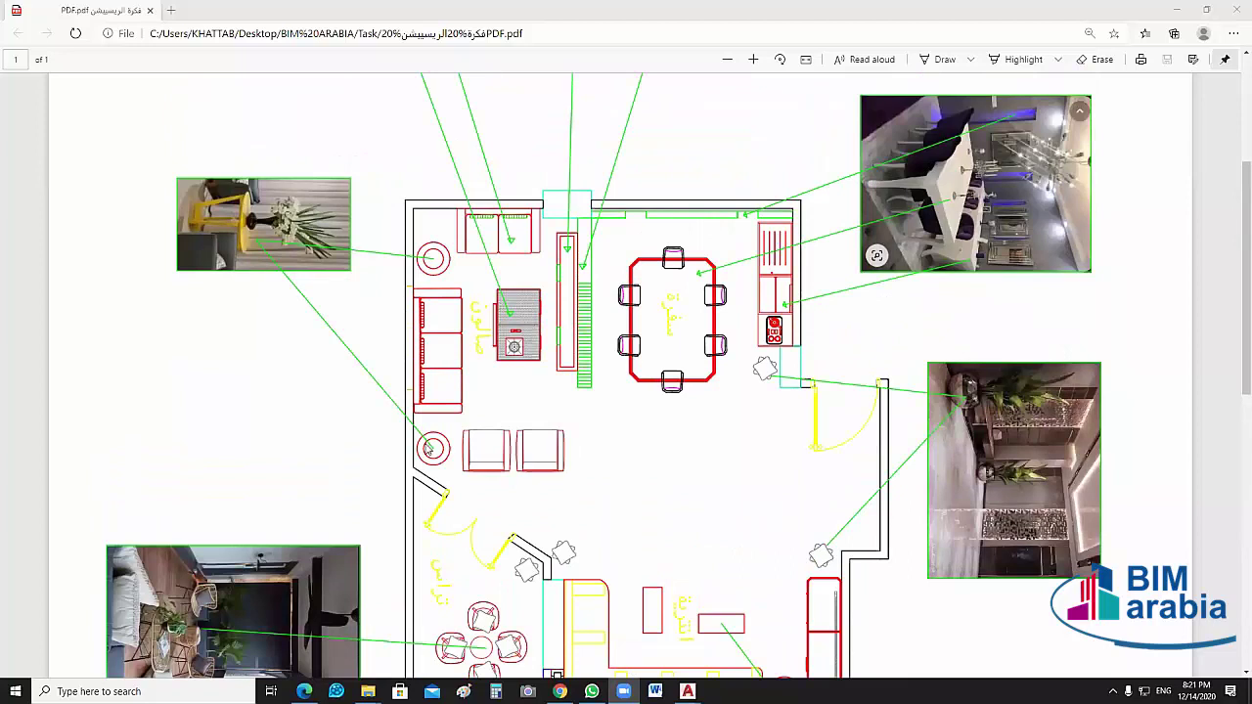
scroll(352, 322, down, 4)
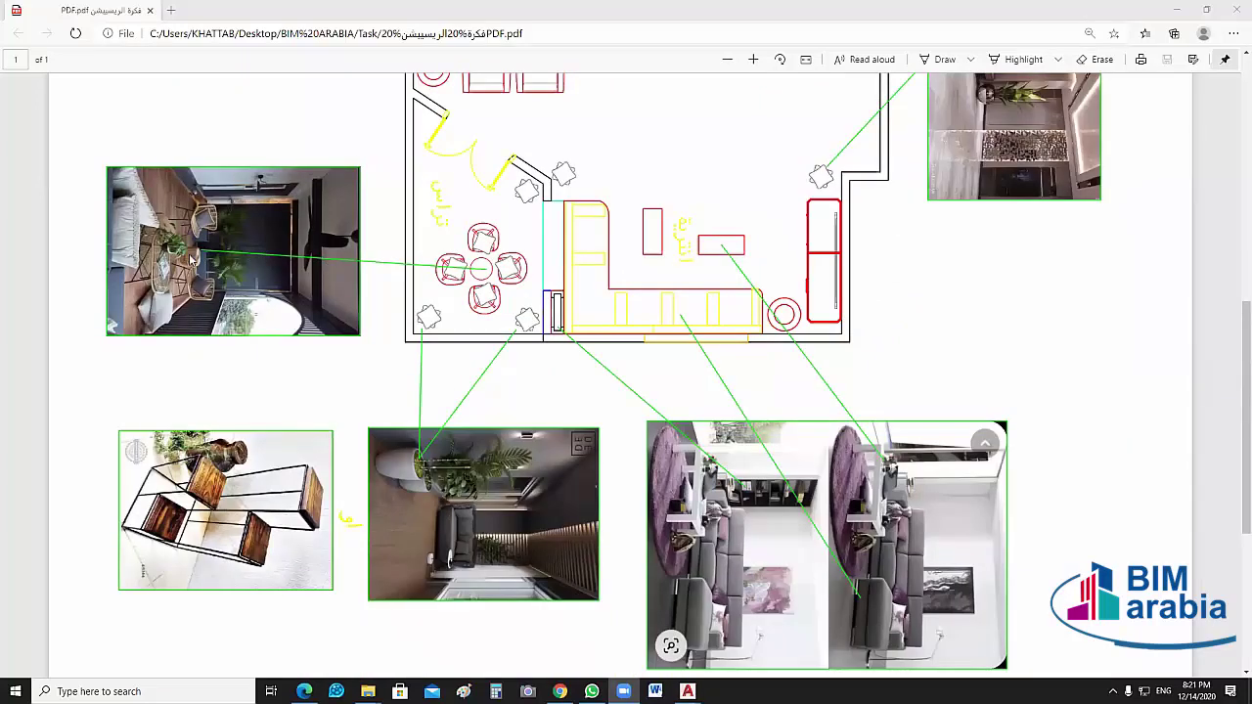
scroll(419, 279, down, 2)
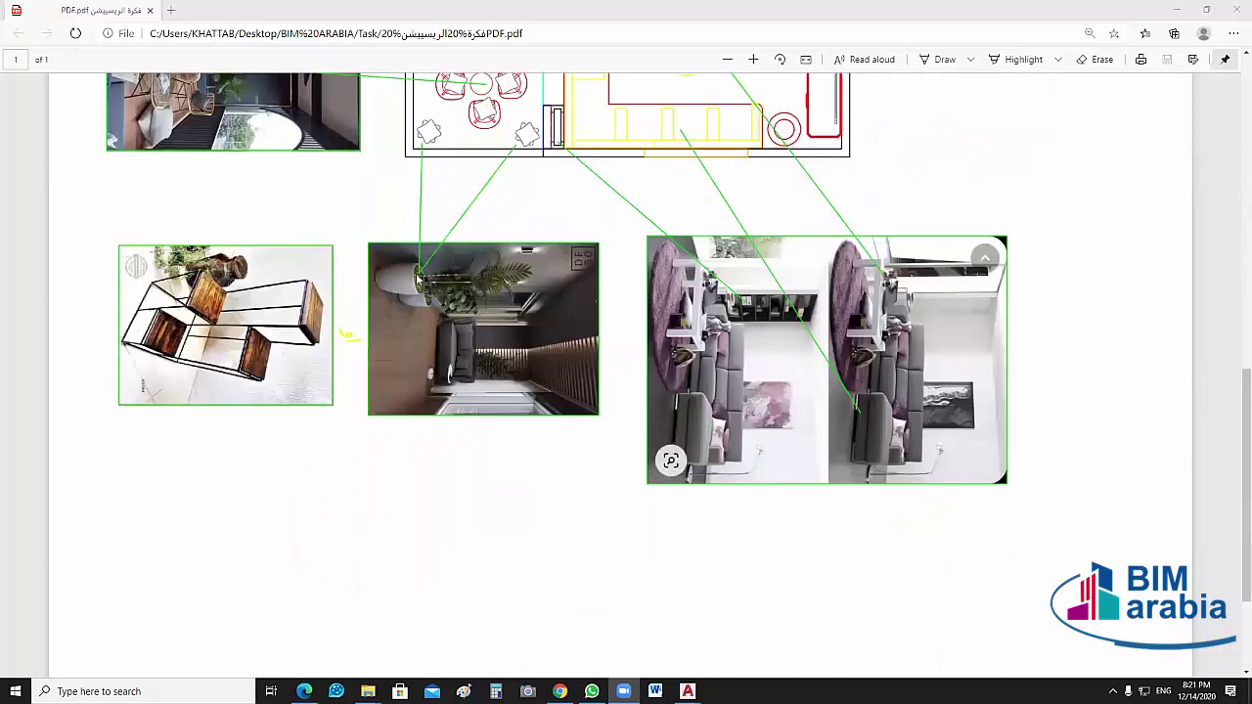
scroll(420, 293, up, 1)
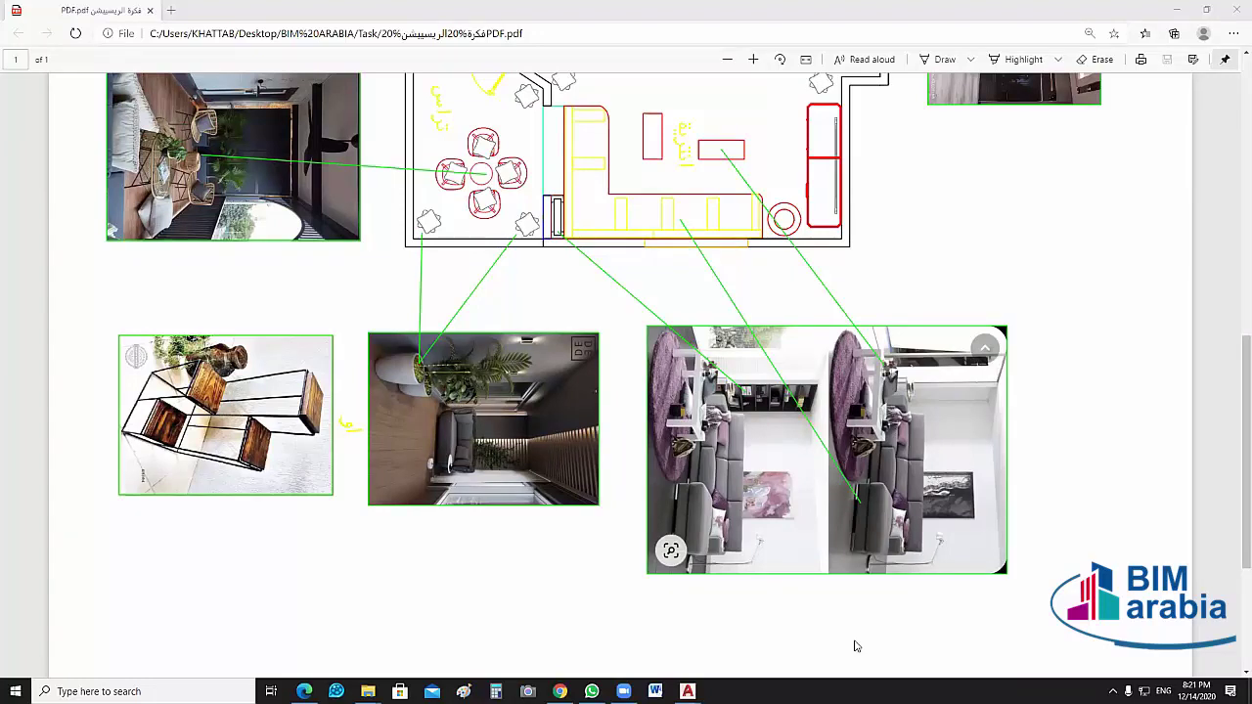
Close the Edge PDF viewer with Alt+F4
click(932, 543)
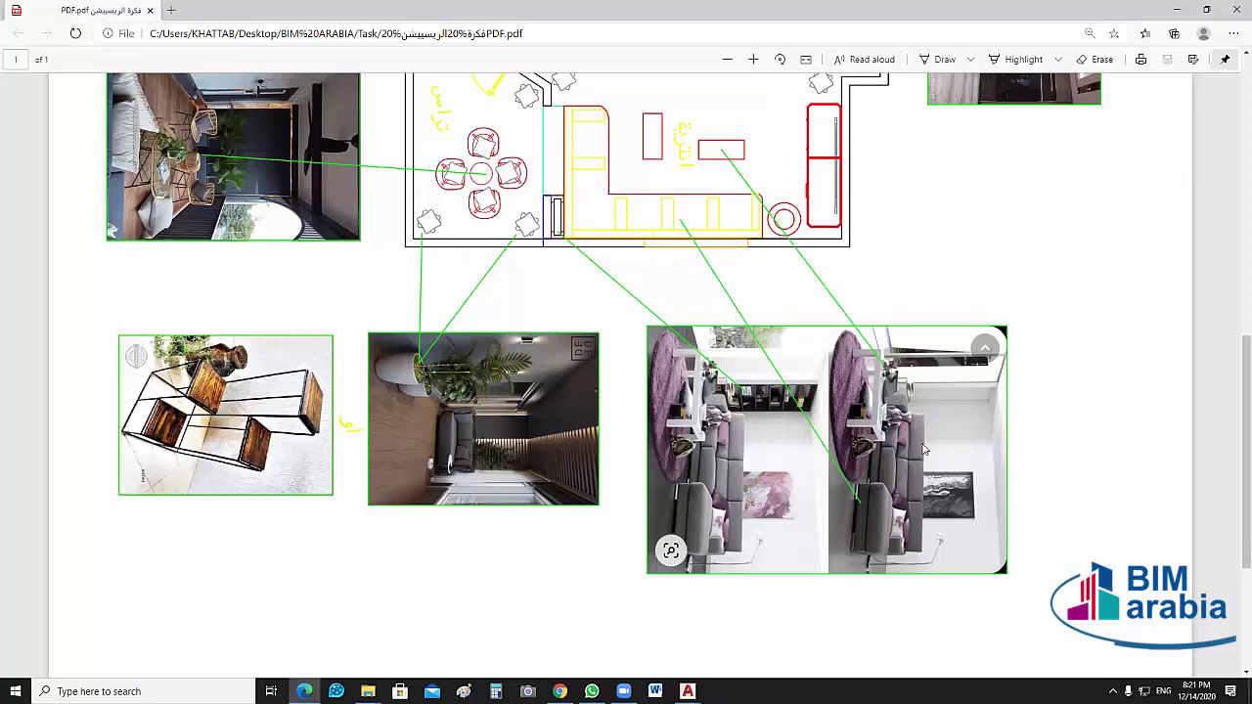
scroll(939, 459, up, 5)
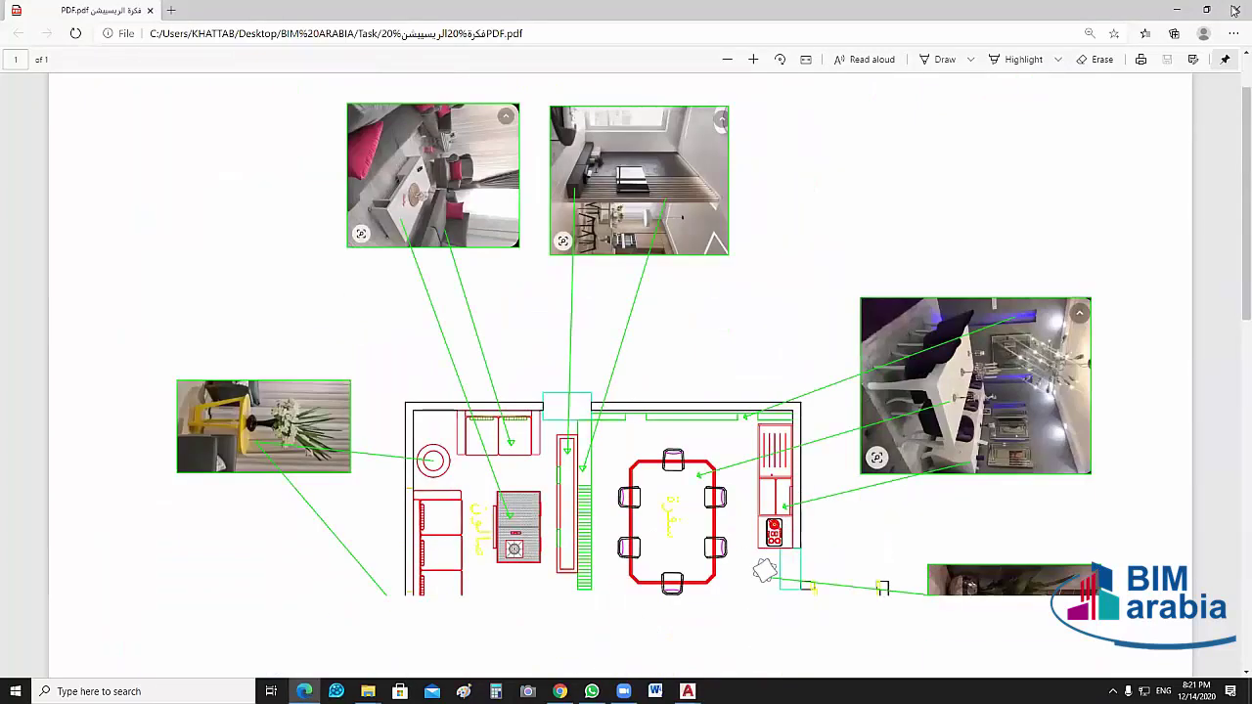
scroll(919, 547, down, 2)
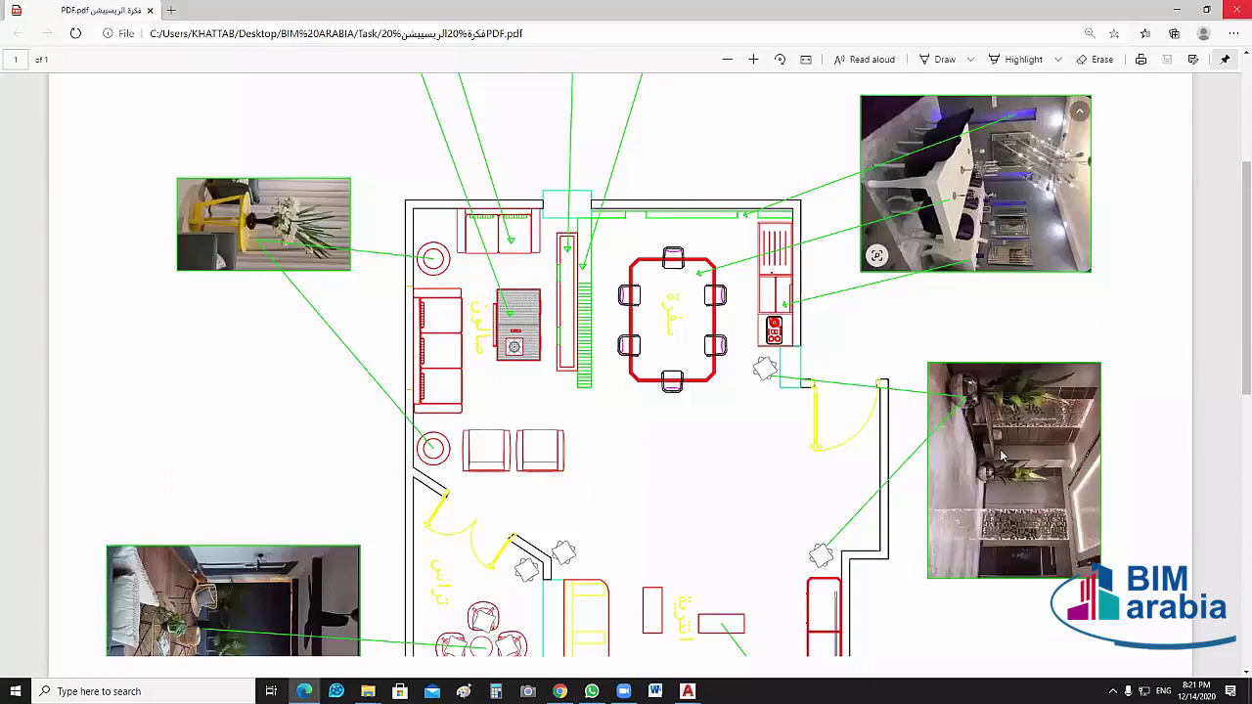
key(alt+F4)
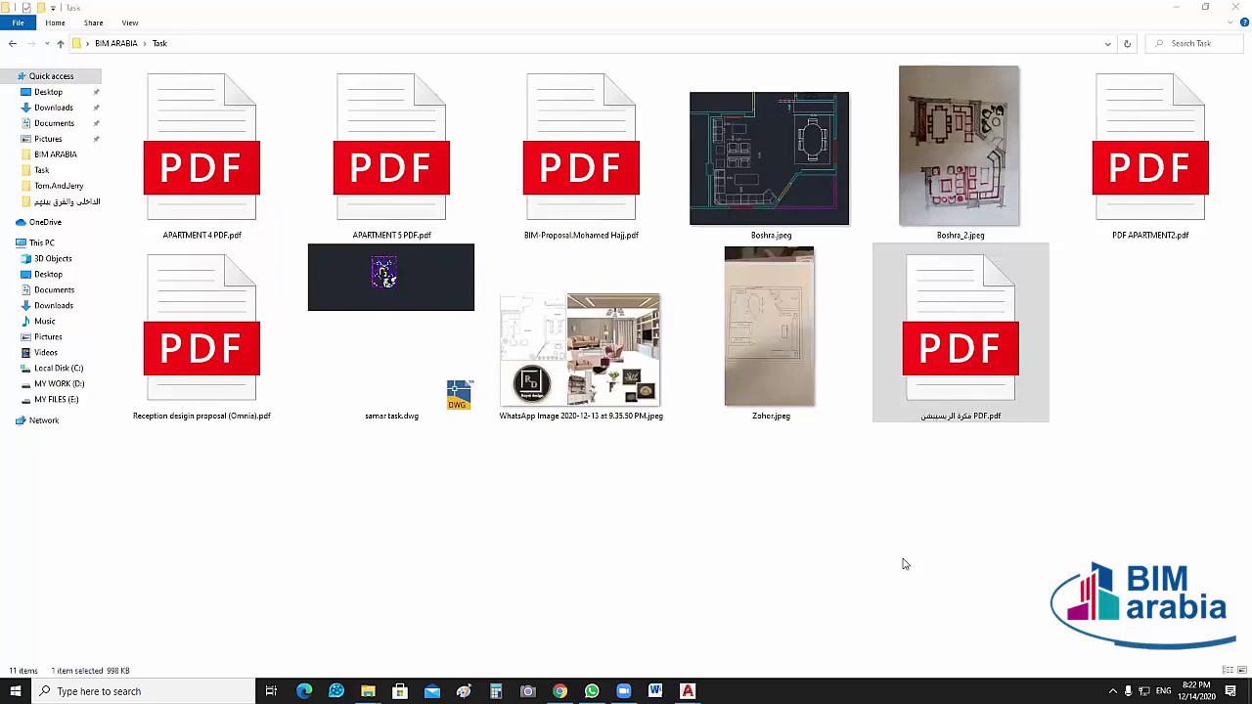
Open فكرة الريسيبشن PDF.pdf from the Task folder
double_click(947, 344)
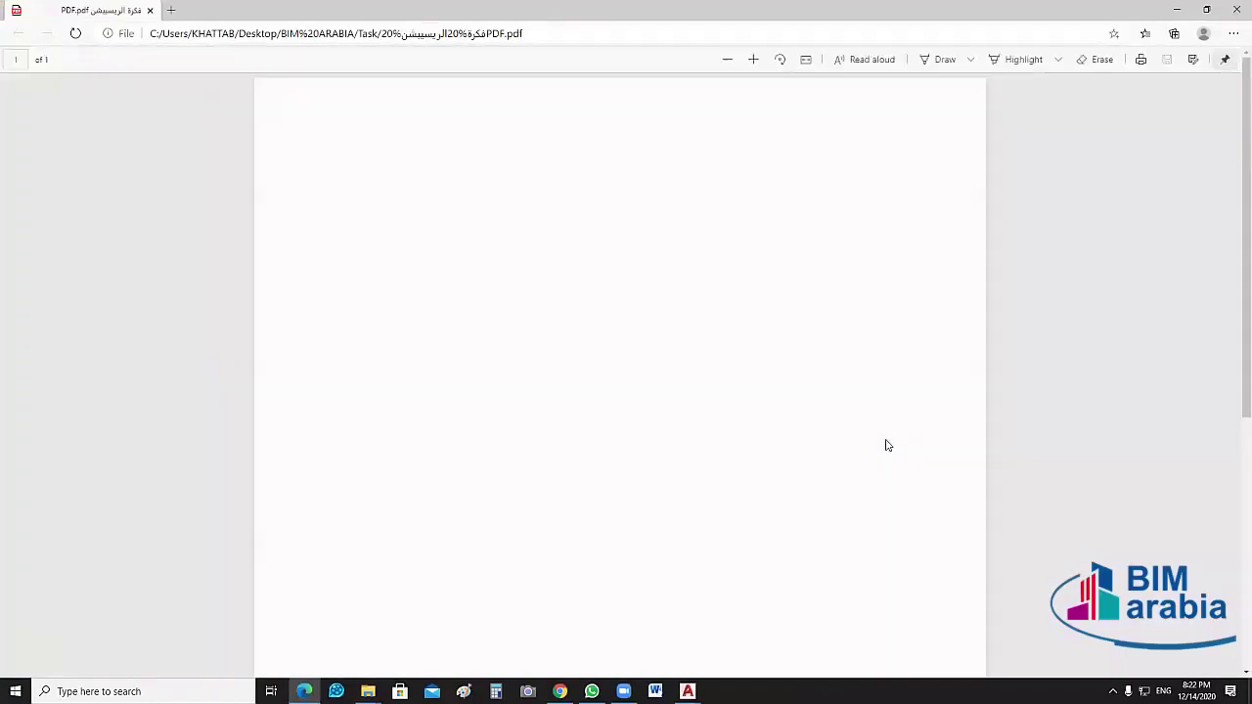
Scroll and zoom into the lower rooms of the floor plan
scroll(769, 408, down, 3)
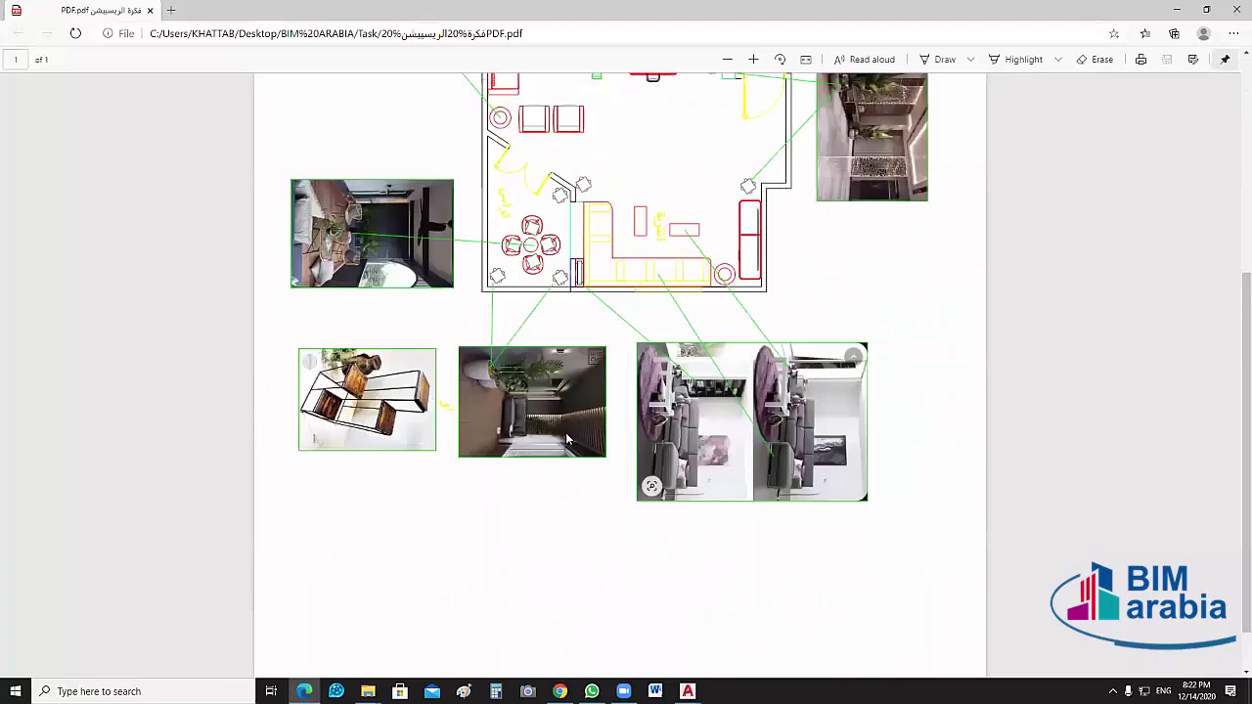
scroll(567, 440, up, 2)
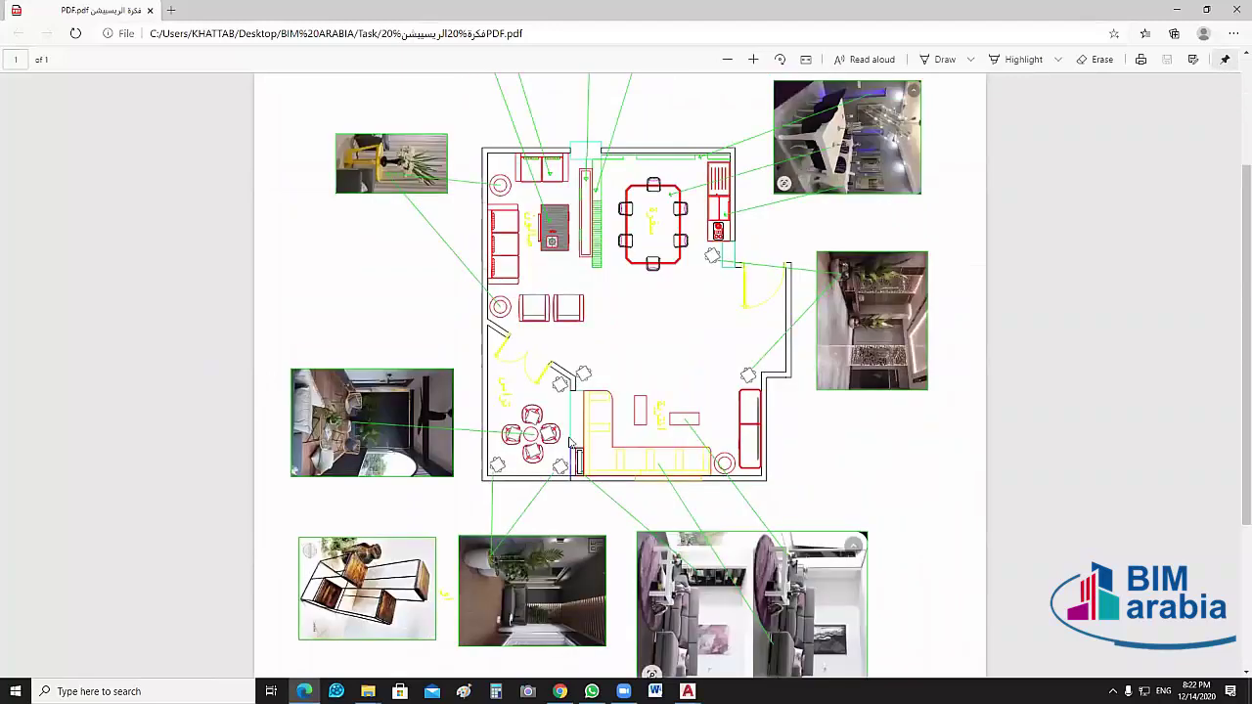
ctrl+scroll(456, 355, up, 3)
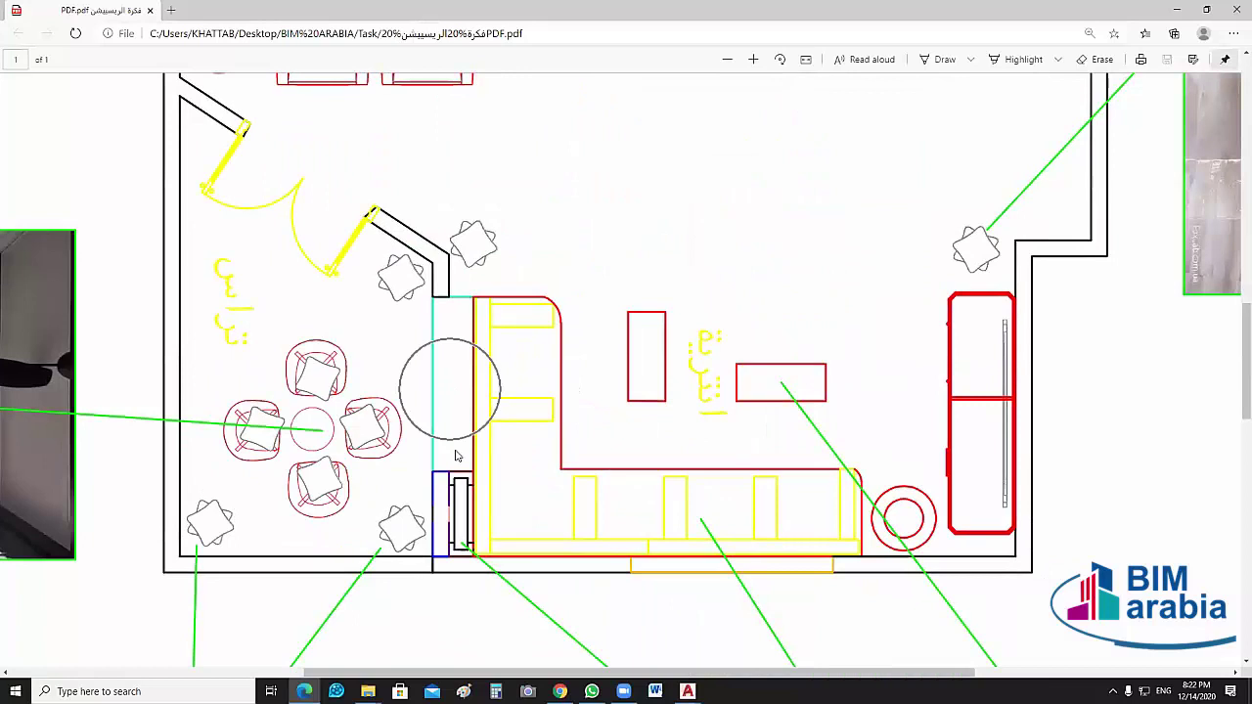
click(456, 369)
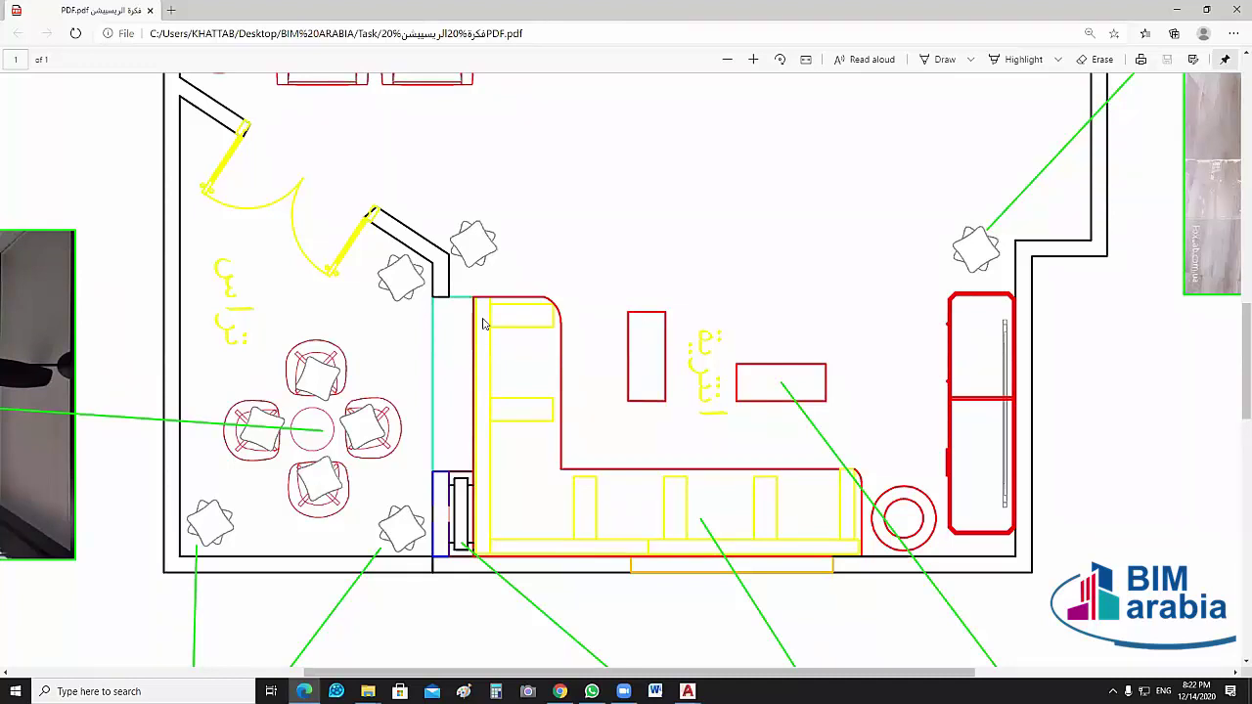
scroll(479, 473, up, 1)
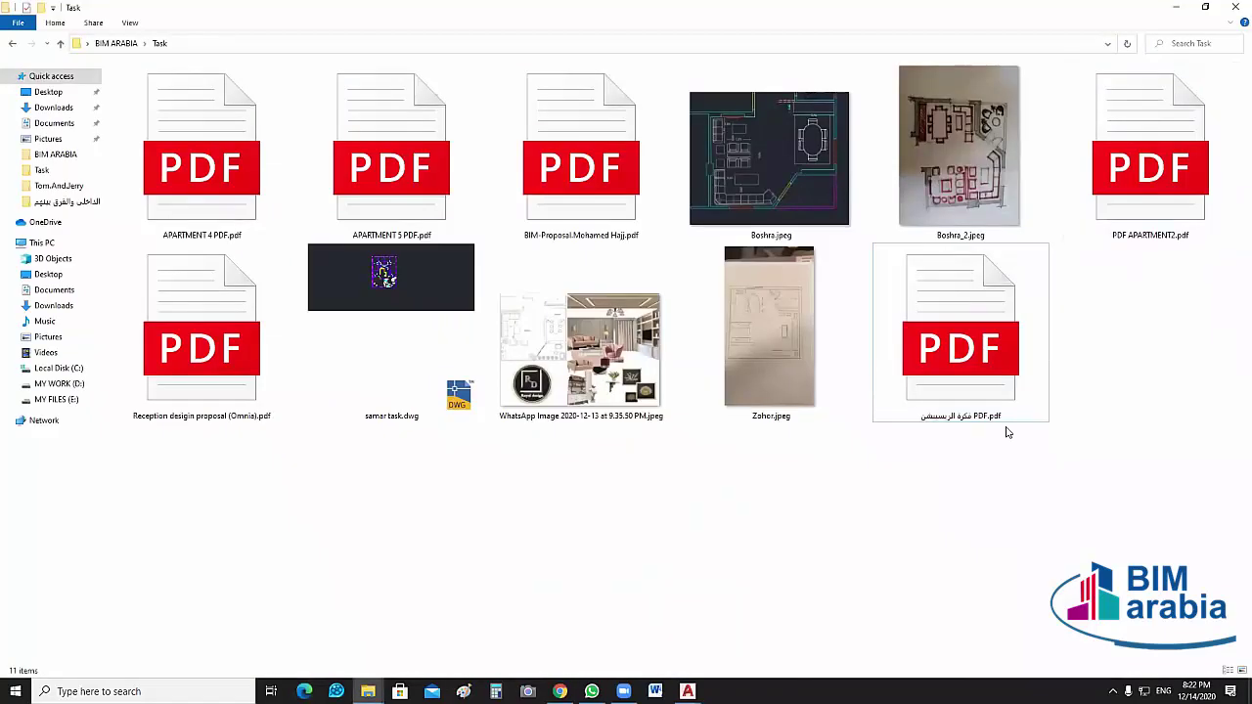
Select samar task.dwg, then bring up WhatsApp from the taskbar
click(400, 348)
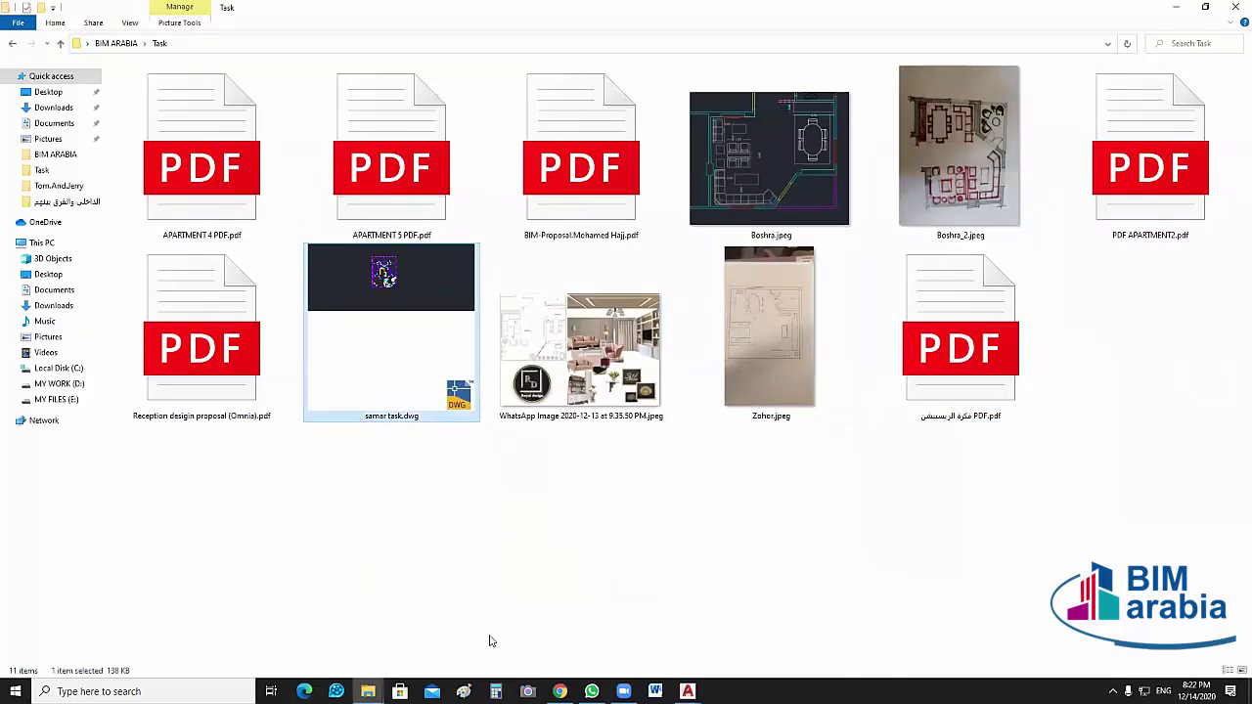
click(592, 692)
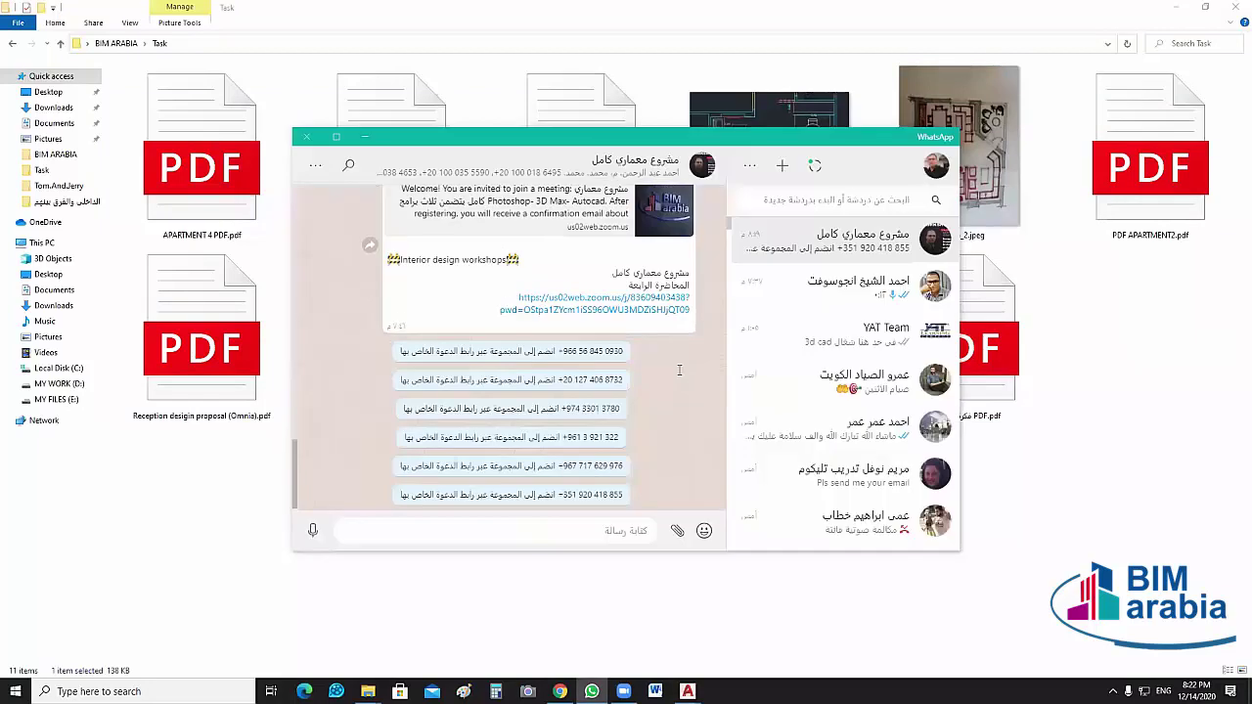
Scroll up the WhatsApp group chat to the shared samar task.dwg message
scroll(678, 370, up, 10)
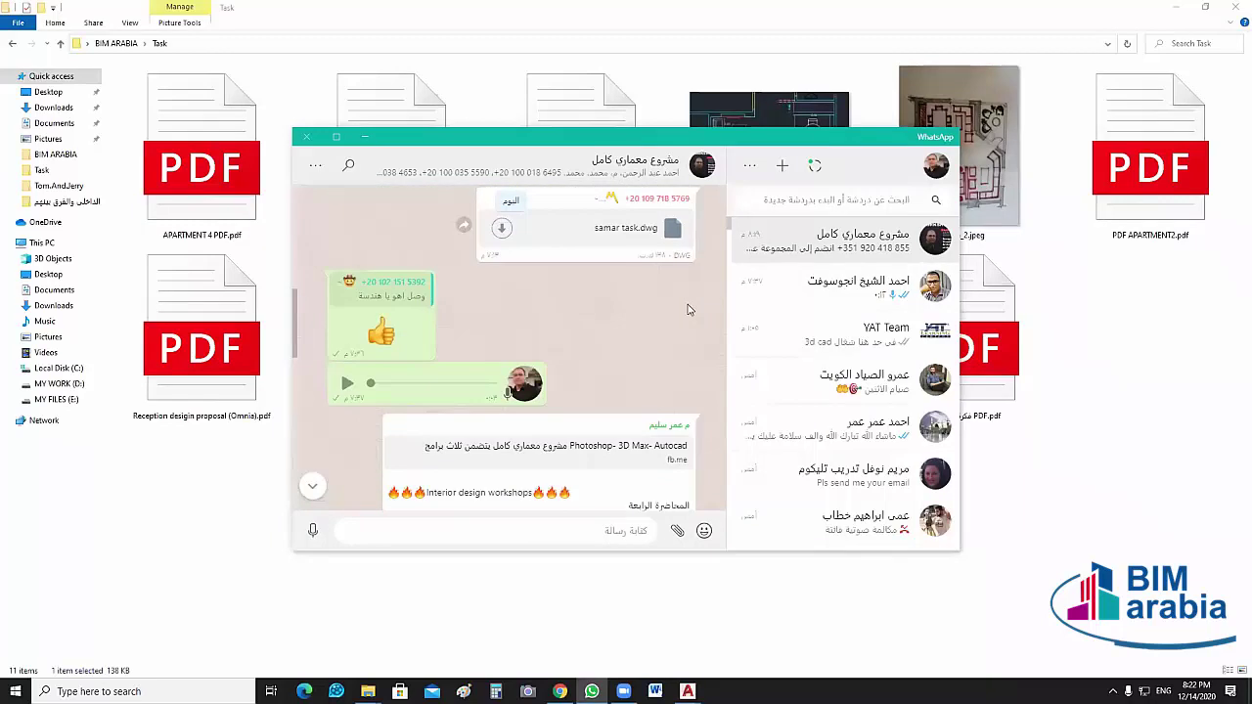
scroll(587, 328, up, 3)
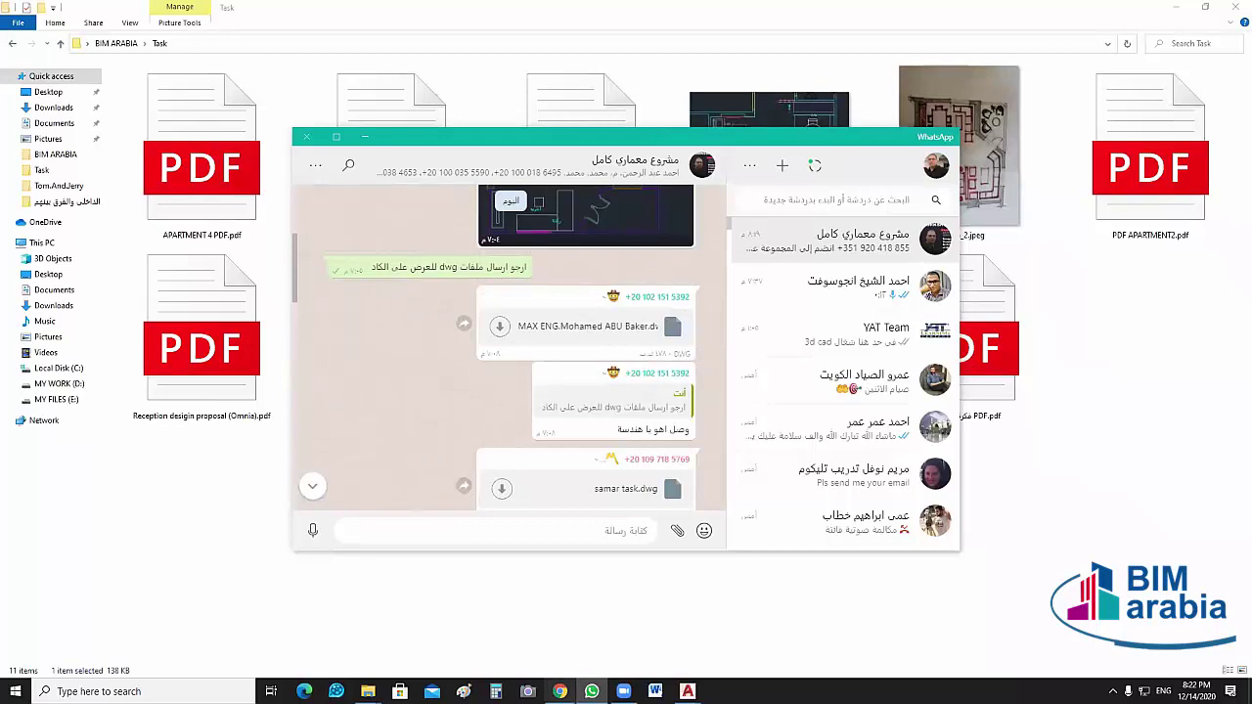
Go back through BIM ARABIA into the Task folder and open the MAX ENG .dwg plan
mouse_move(368, 692)
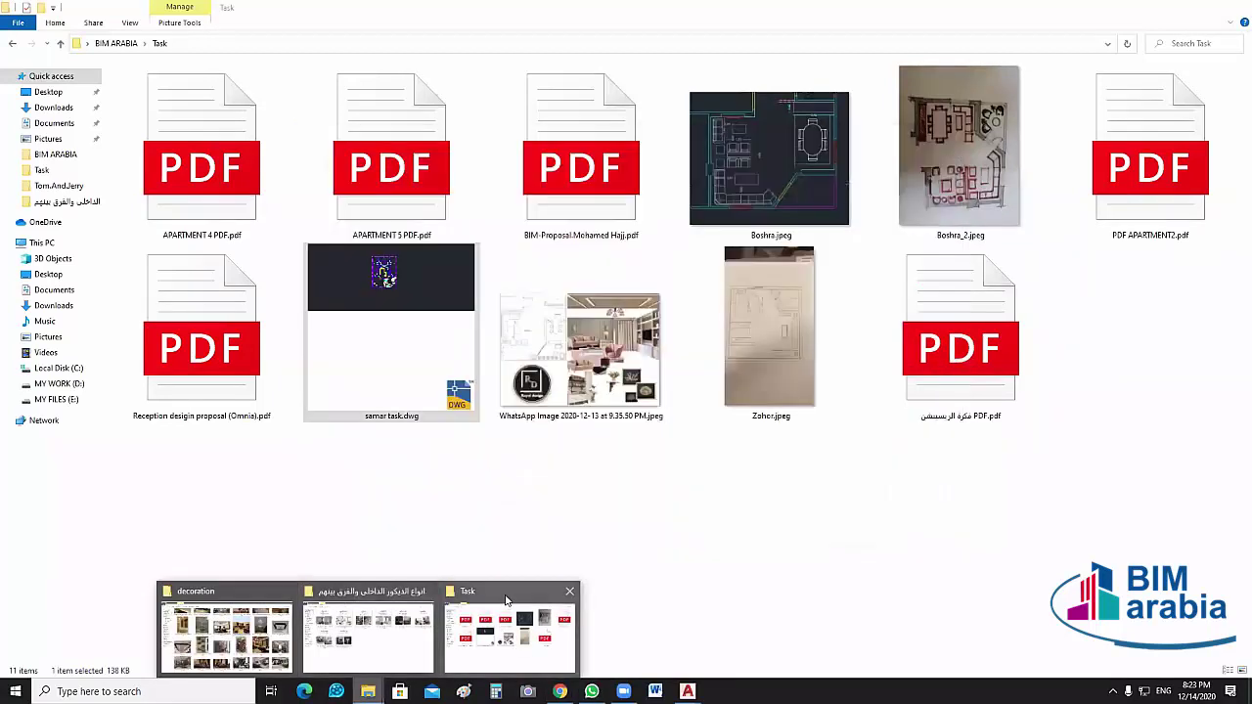
click(508, 626)
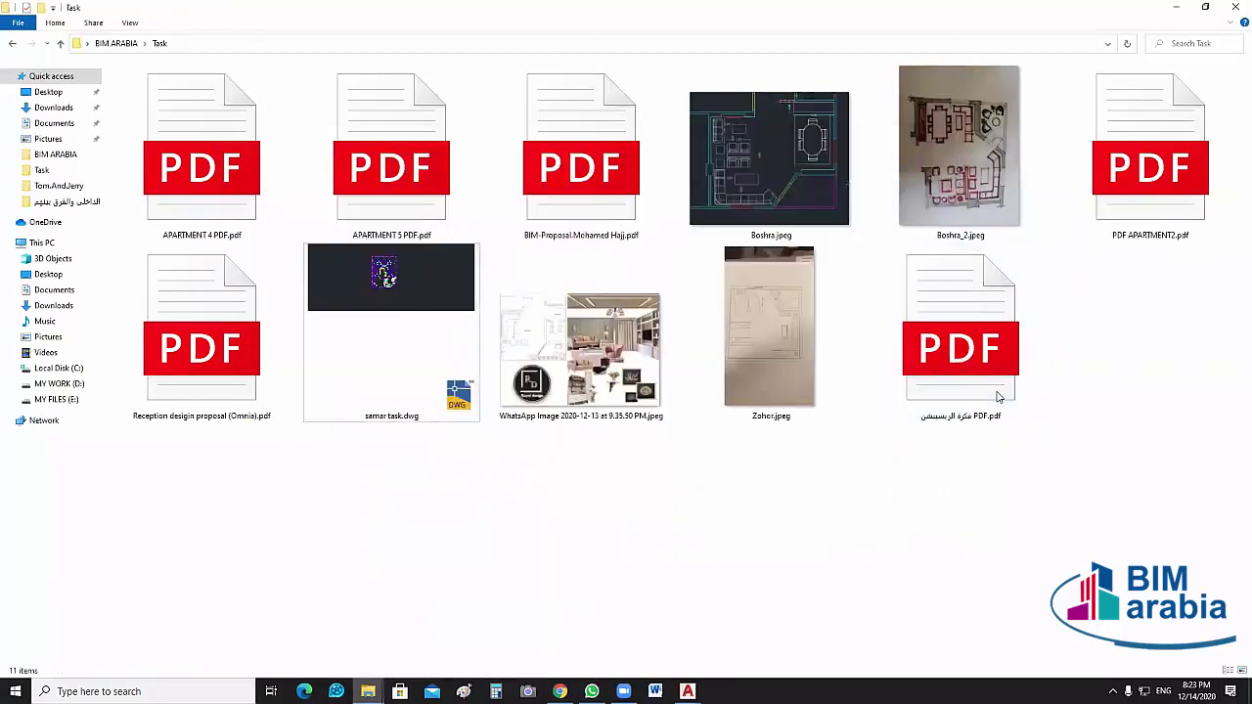
click(61, 43)
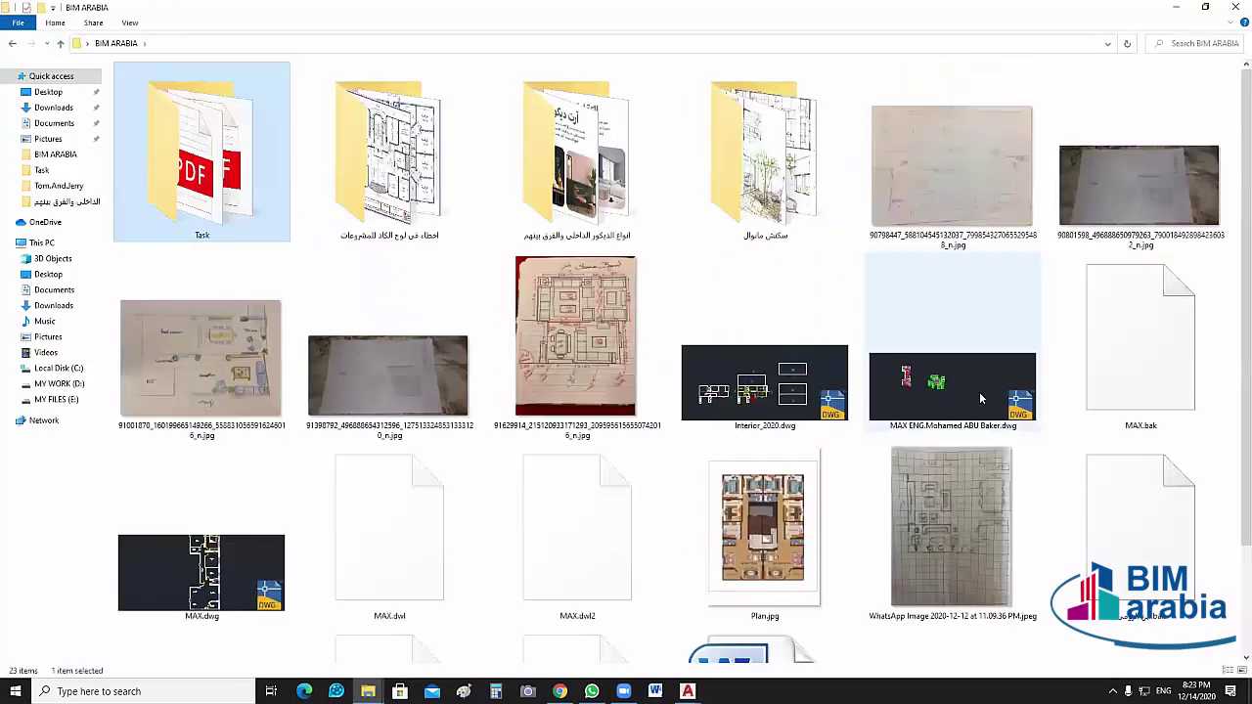
double_click(198, 157)
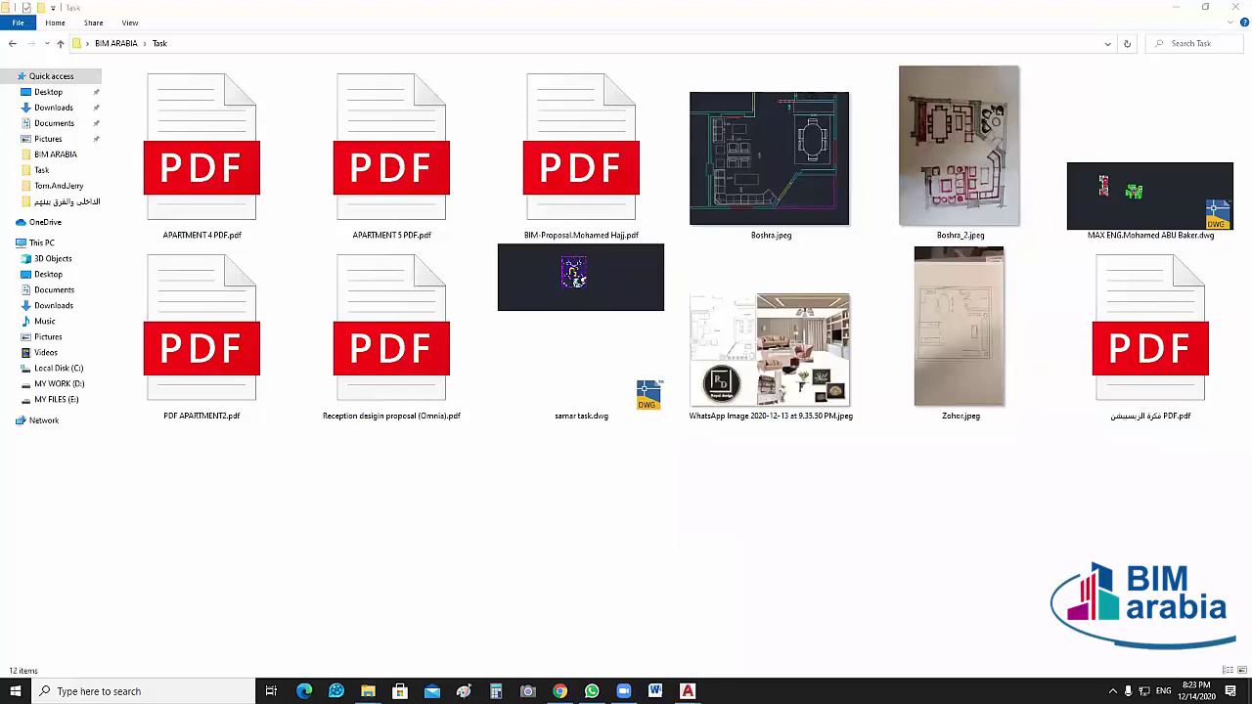
click(1101, 205)
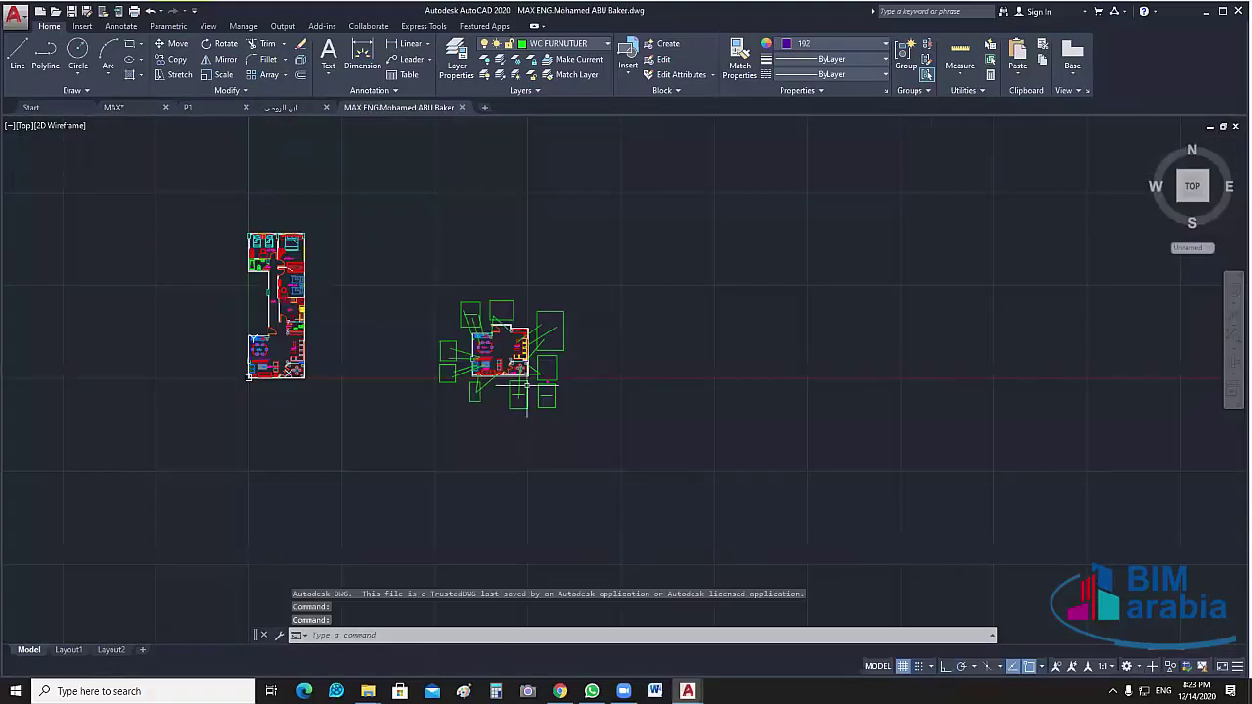
scroll(528, 384, up, 4)
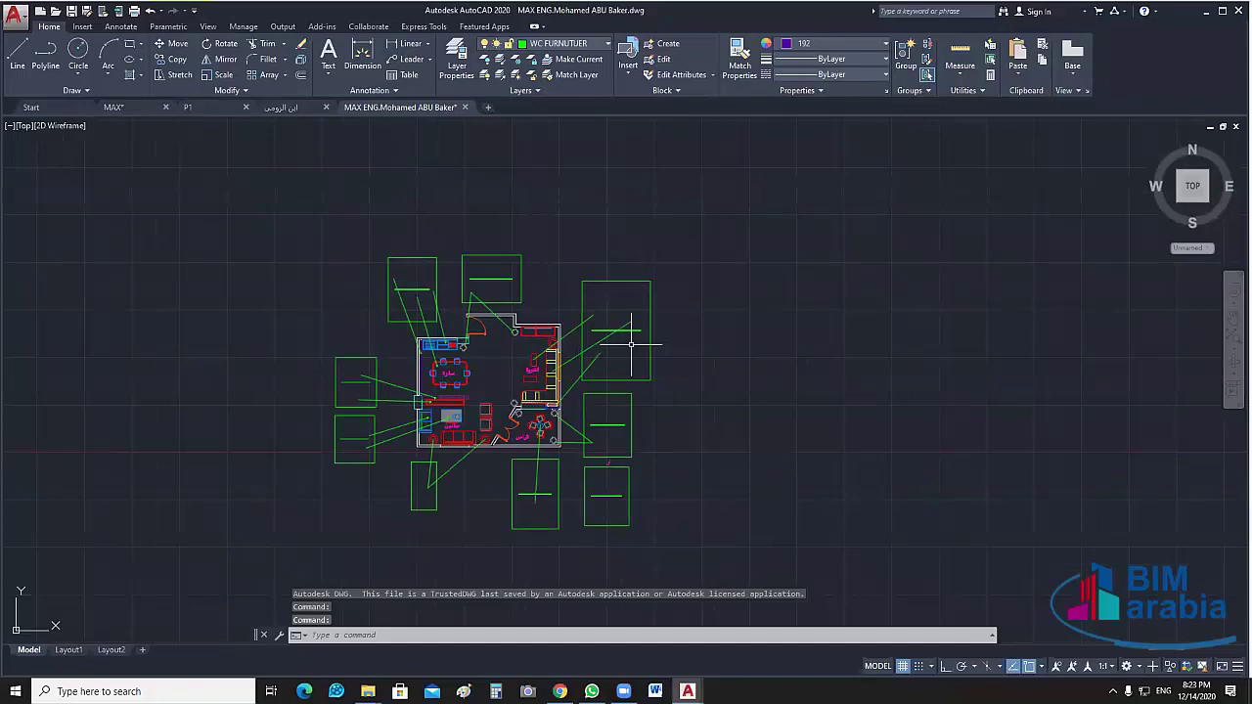
scroll(631, 344, up, 8)
scroll(677, 398, down, 12)
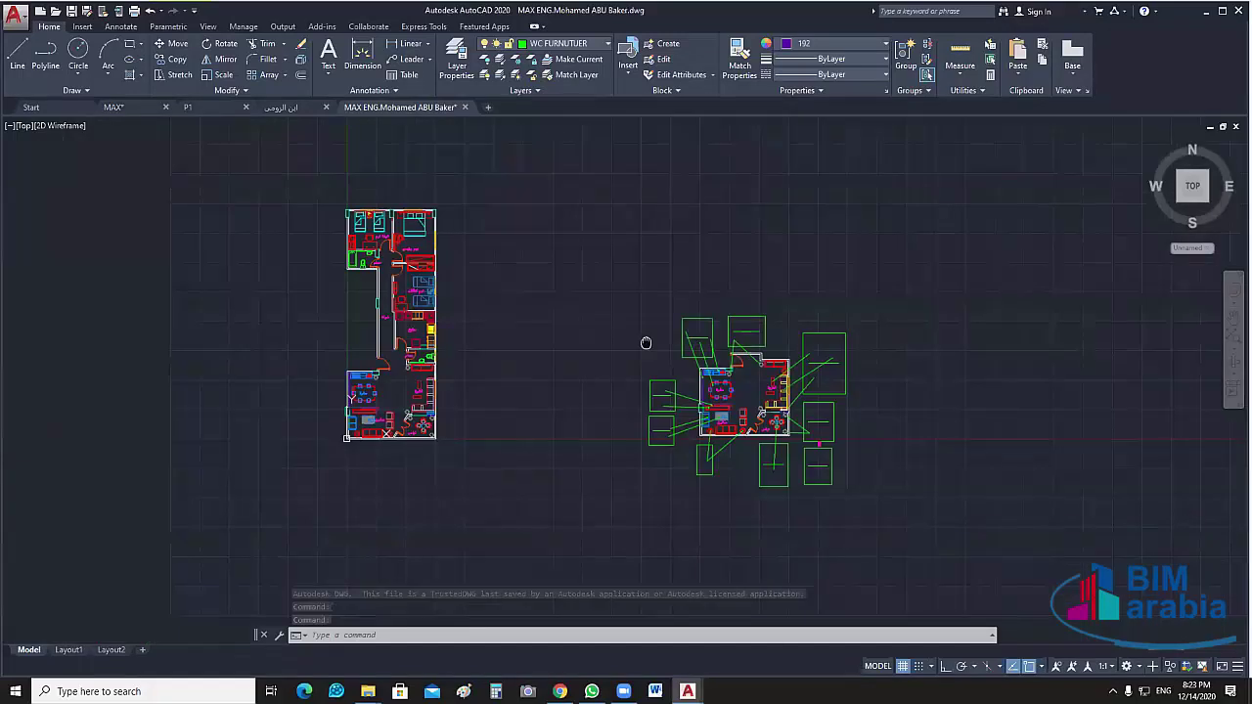
scroll(987, 381, up, 1)
scroll(987, 381, up, 10)
scroll(903, 380, down, 3)
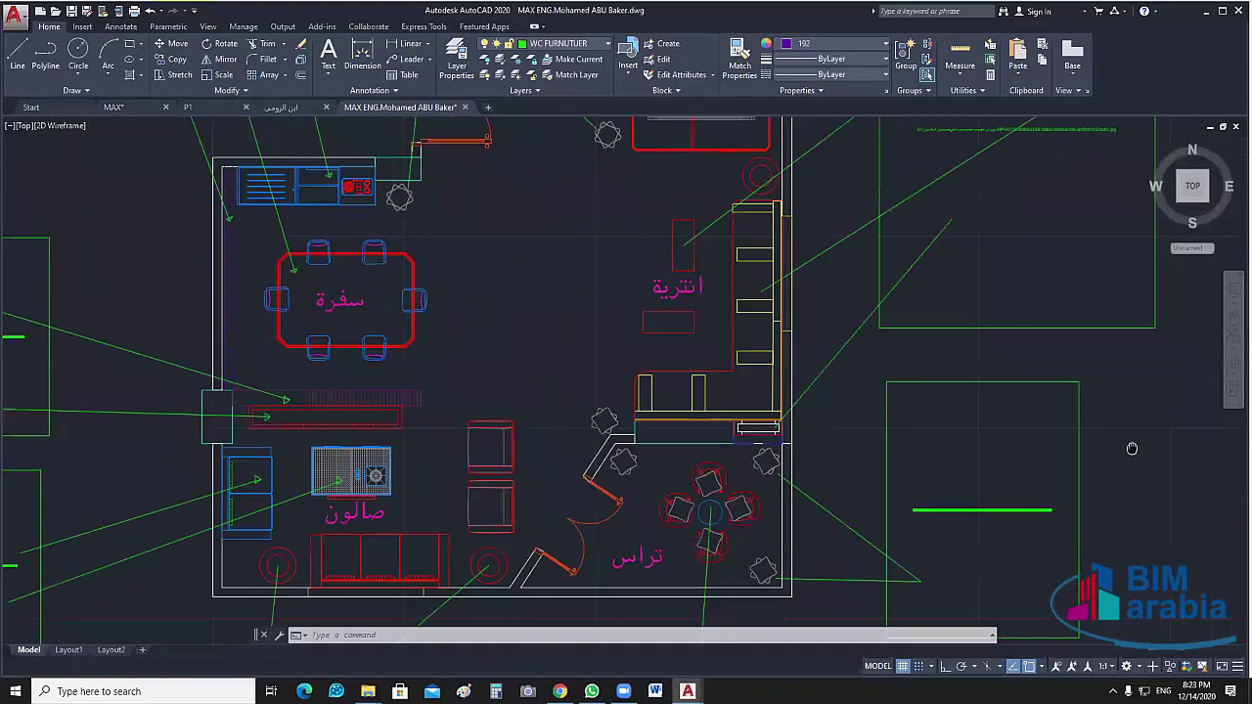
middle_drag(742, 415, 828, 448)
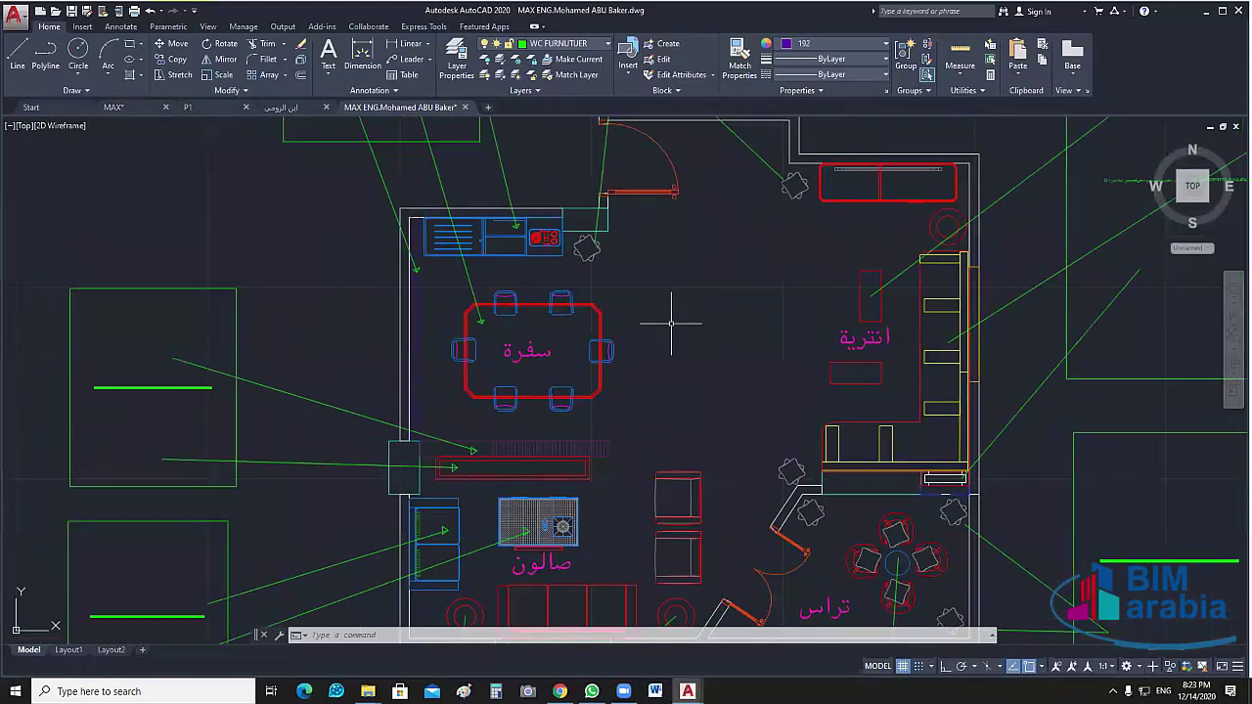
scroll(491, 300, up, 2)
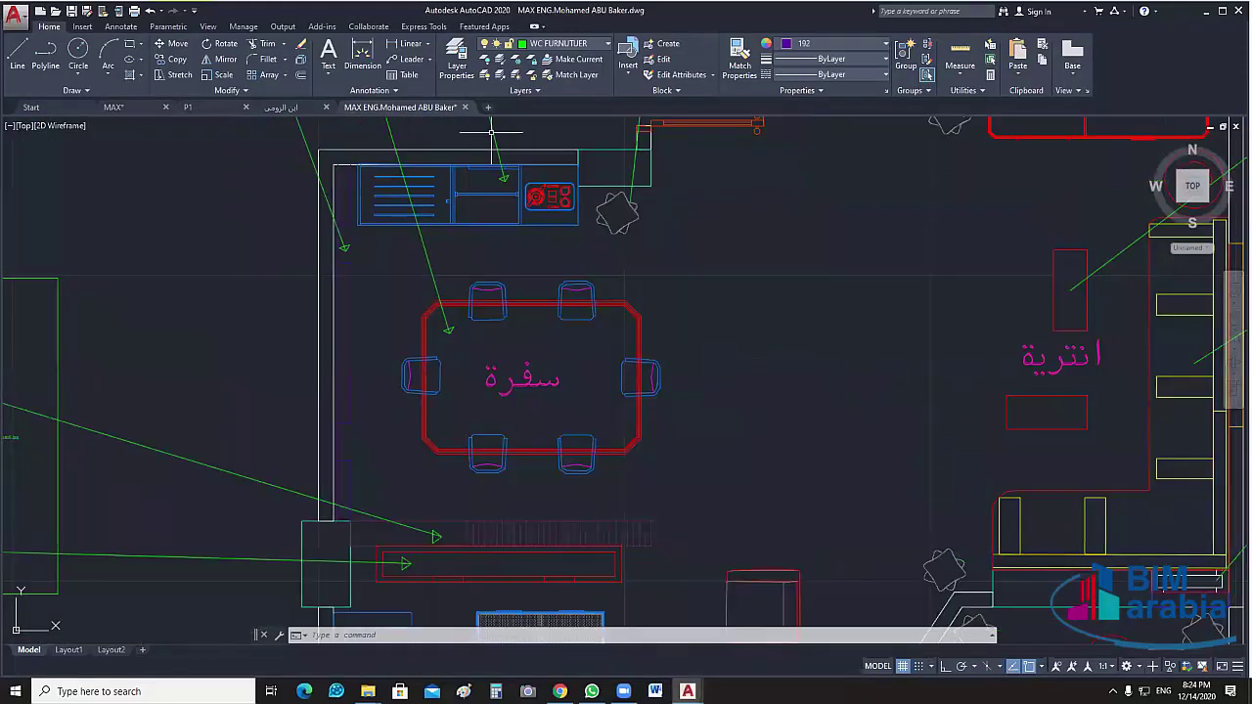
key(Escape)
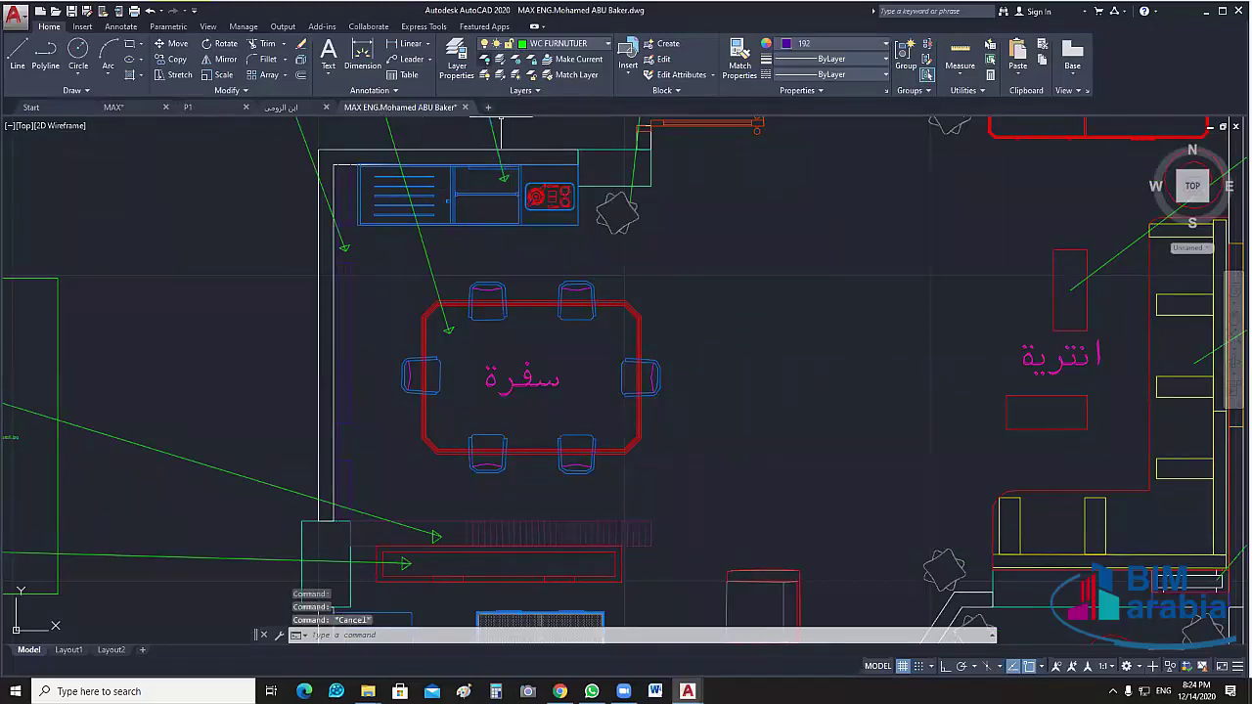
click(501, 59)
click(411, 171)
Add a 0.50 linear dimension at the kitchen counter's corner
key(Escape)
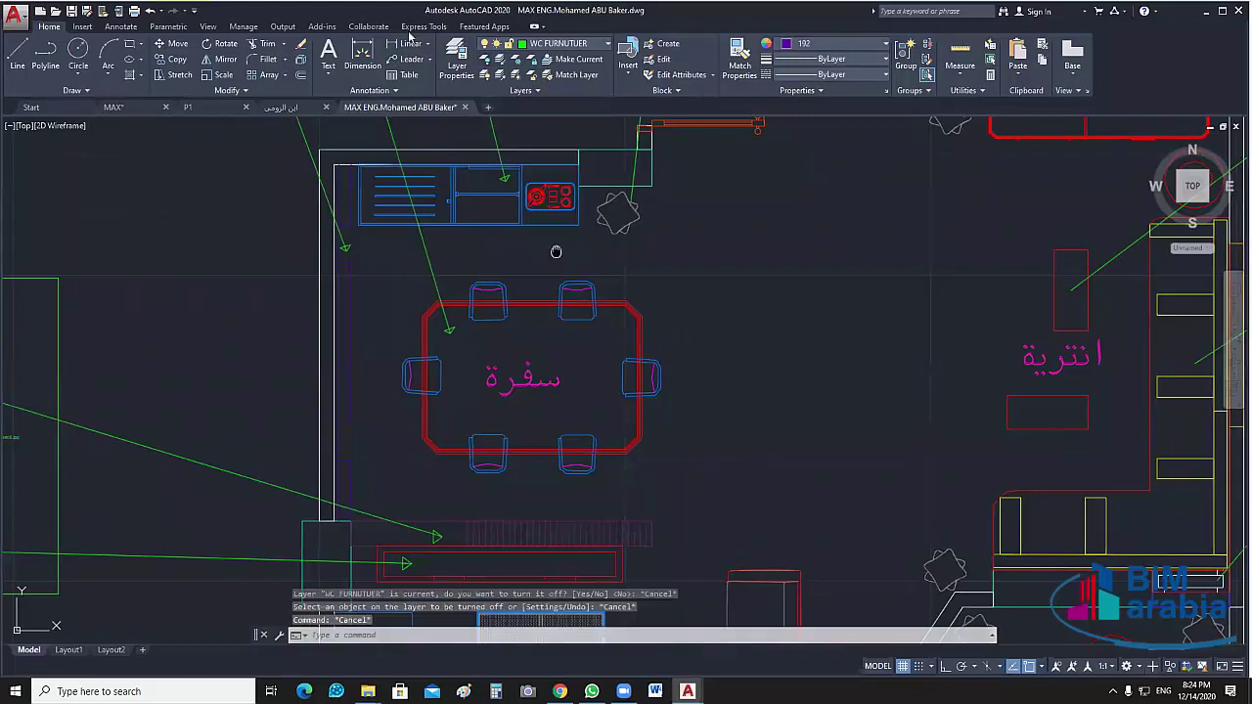
middle_drag(556, 245, 583, 268)
click(404, 44)
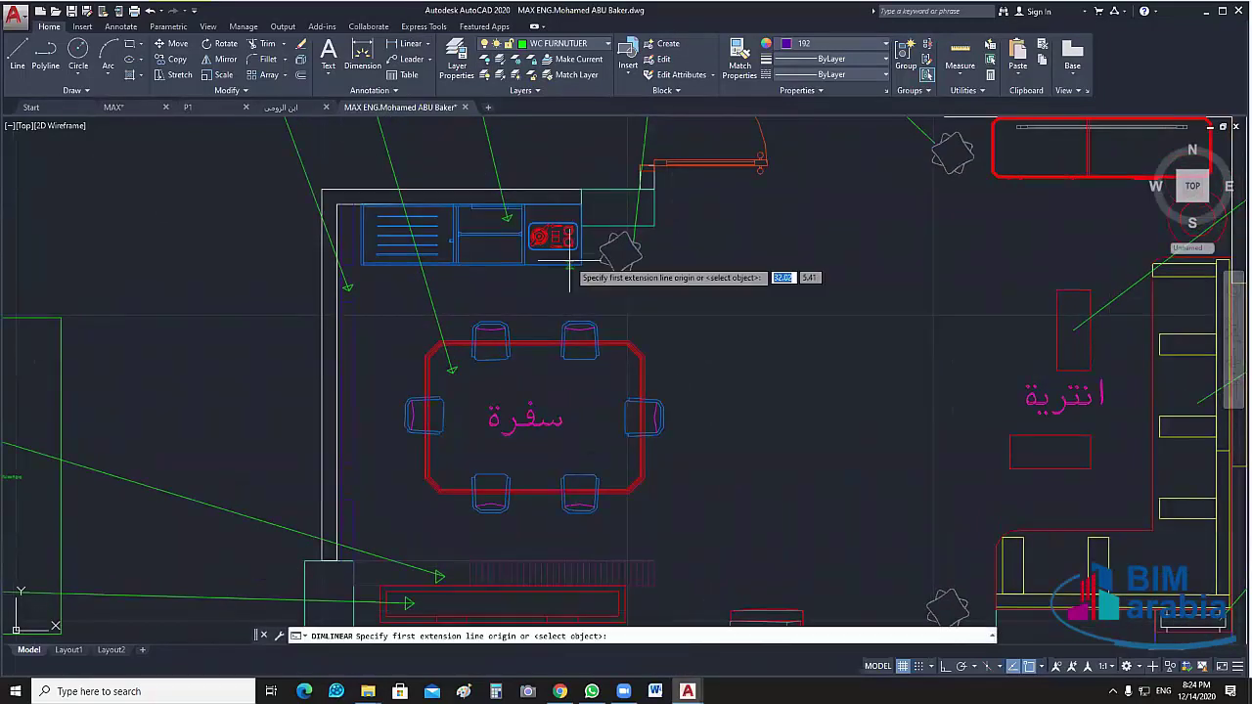
scroll(584, 266, up, 2)
click(583, 266)
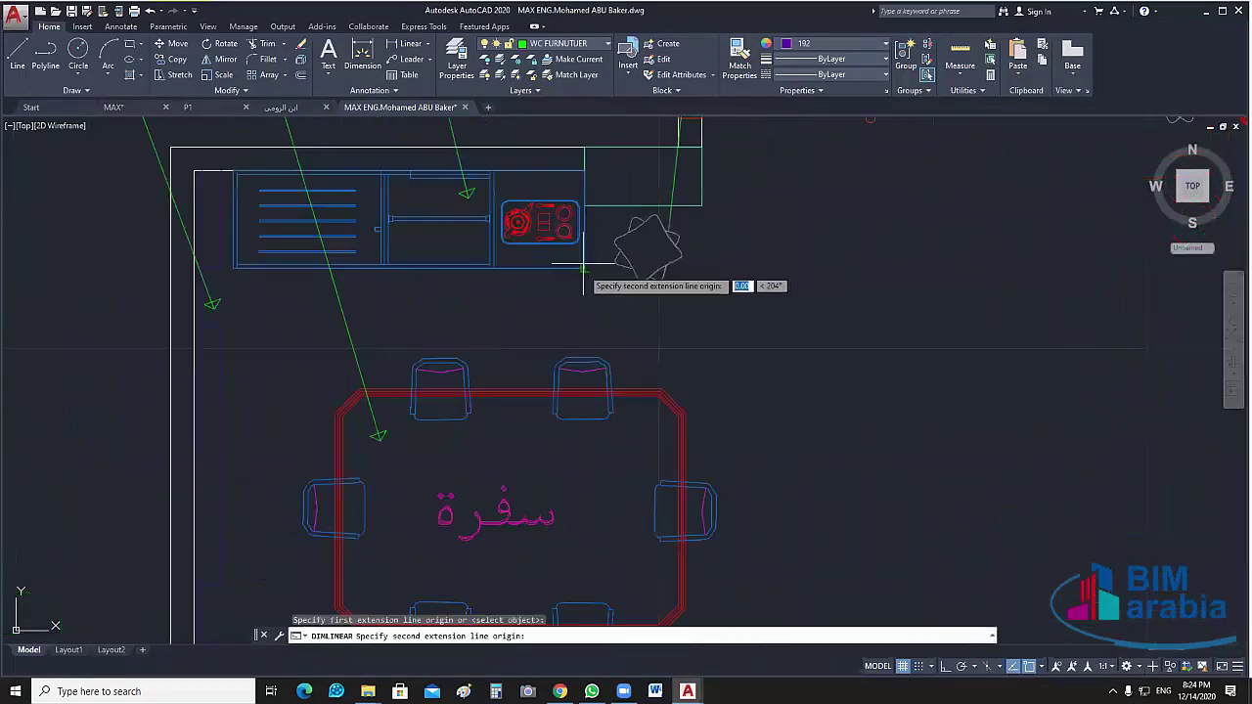
click(582, 170)
click(643, 177)
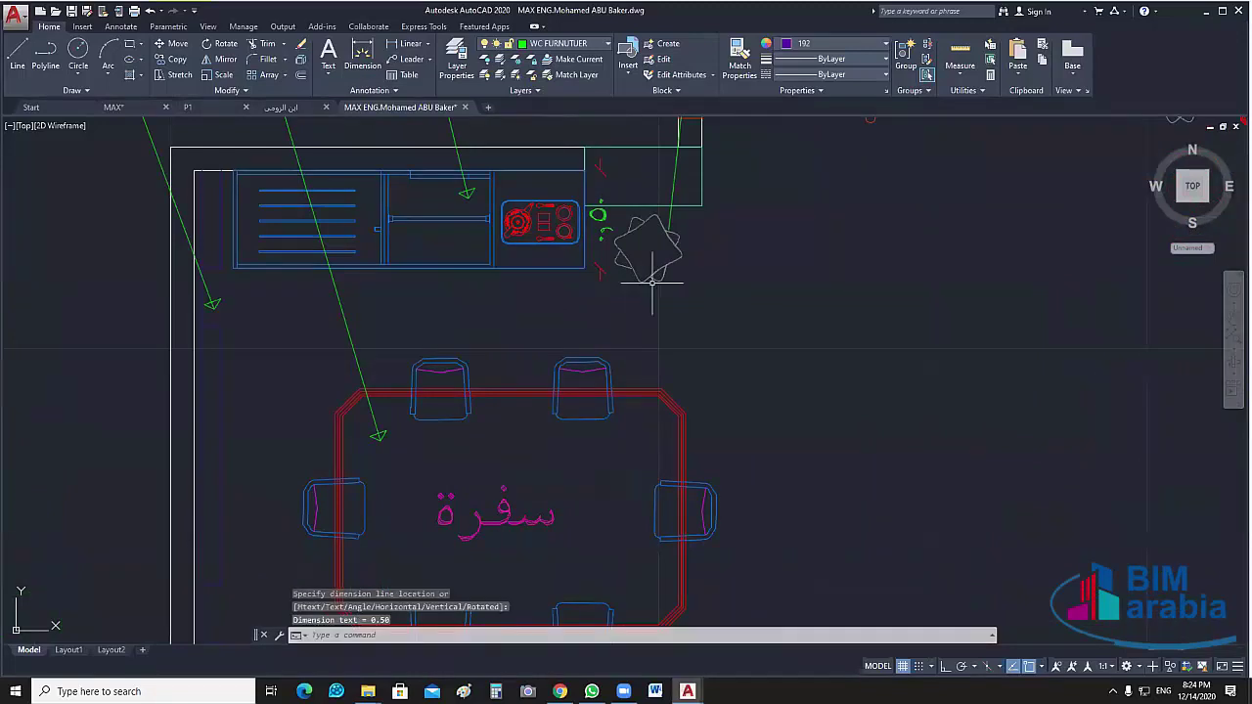
scroll(586, 266, down, 2)
scroll(473, 235, up, 2)
Dimension the 0.46 clearance from the top chair to the counter's bottom edge
key(Return)
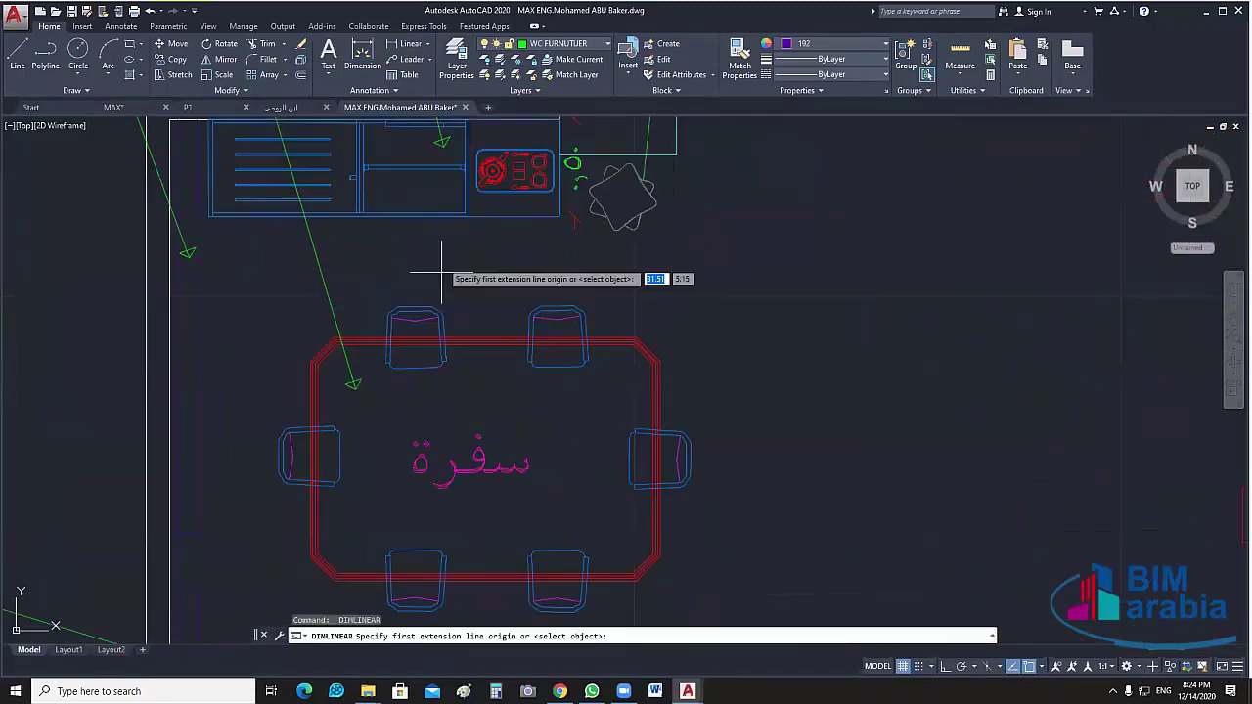
click(415, 307)
click(419, 212)
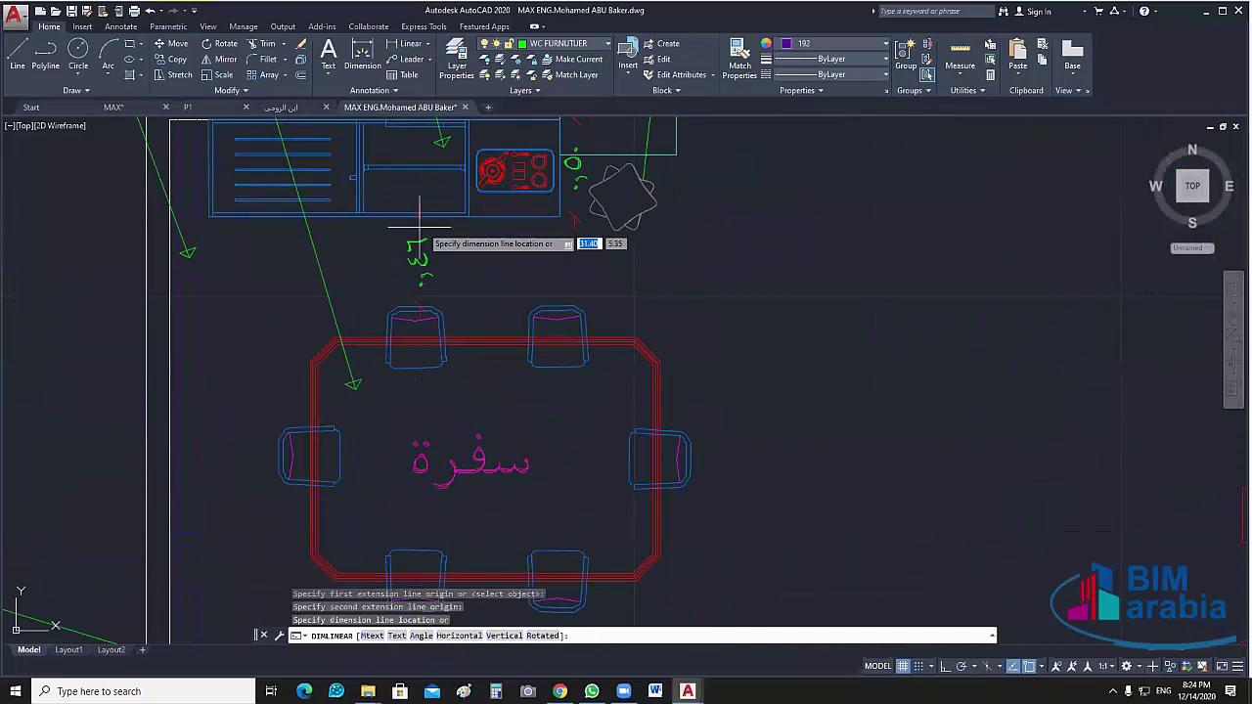
click(411, 235)
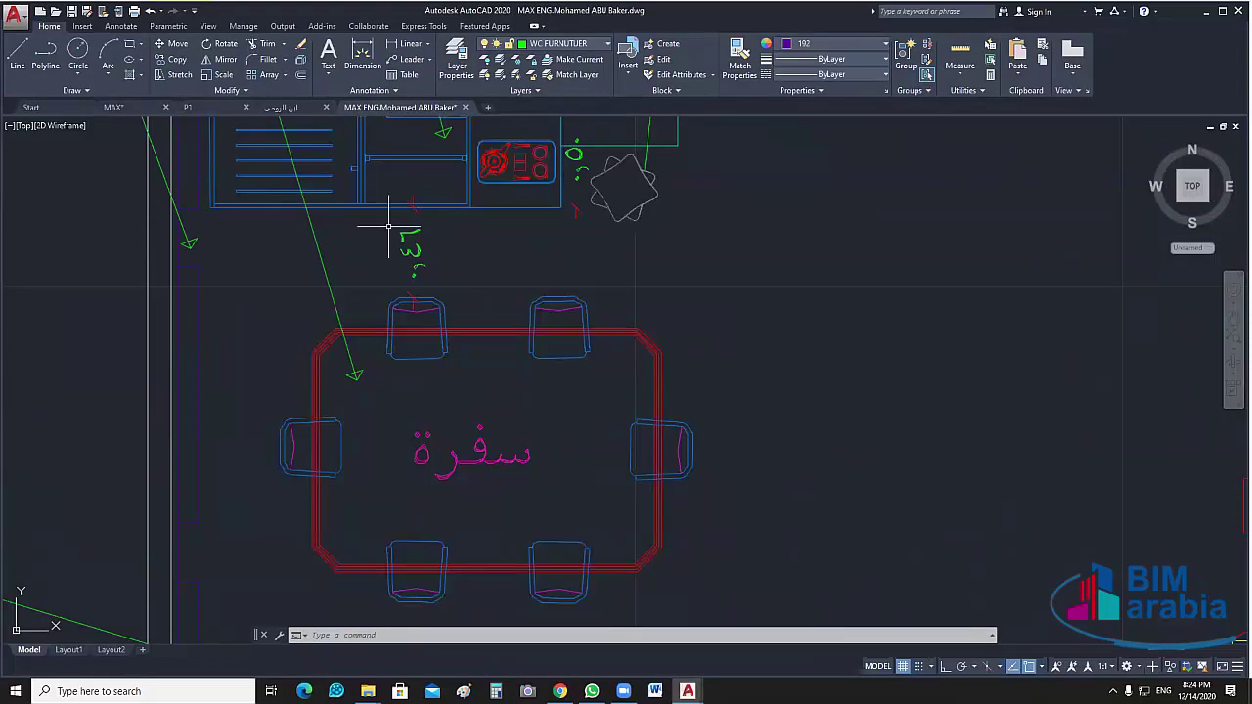
Dimension the 0.56 clearance from the wall to the table's left chair
middle_drag(388, 227, 428, 185)
key(space)
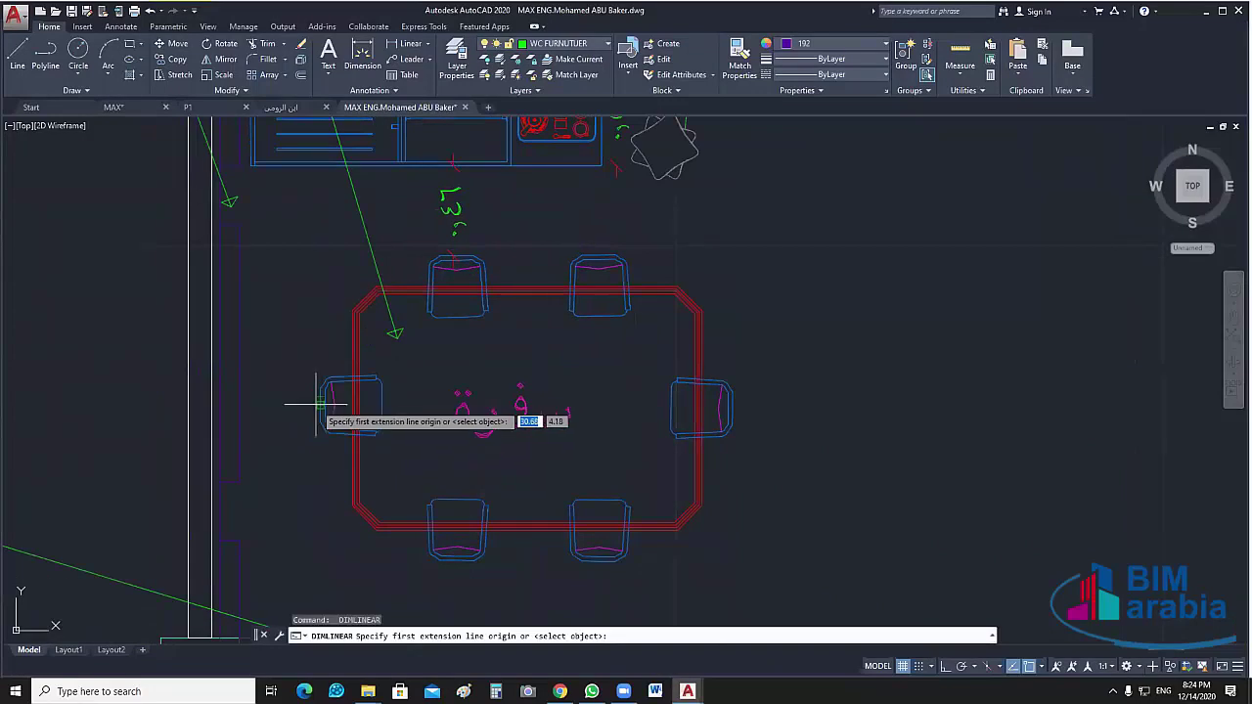
click(320, 404)
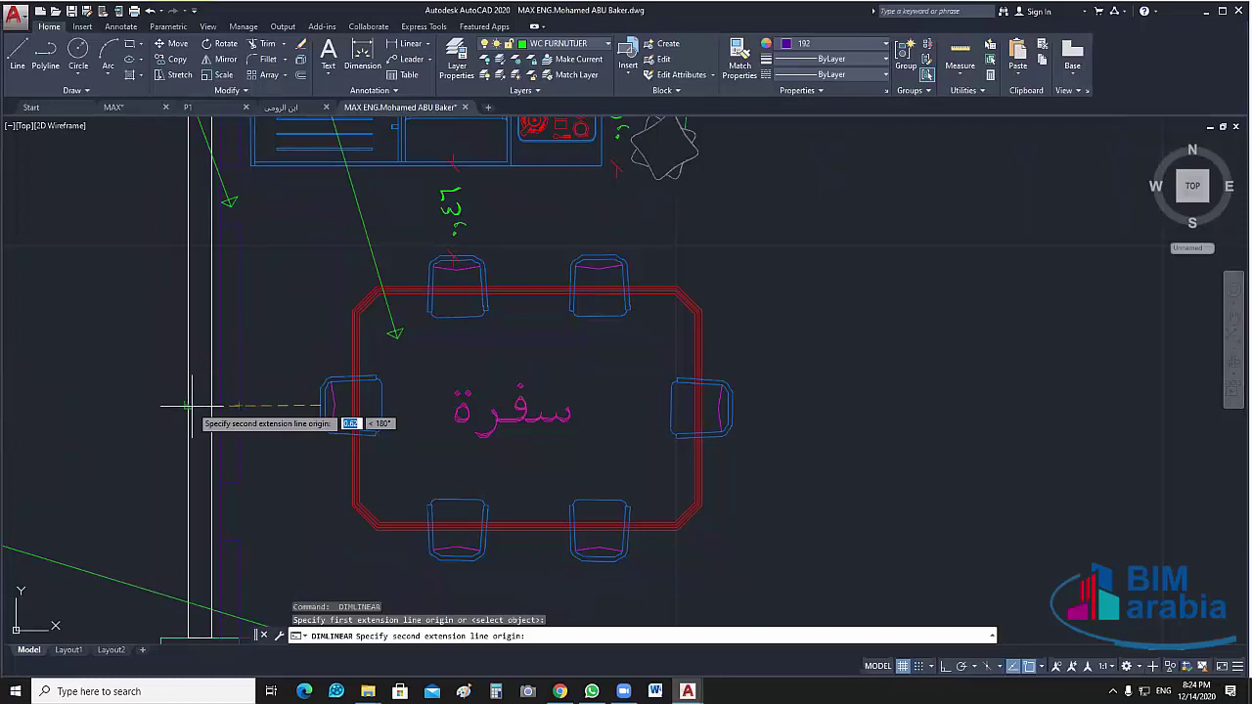
click(208, 404)
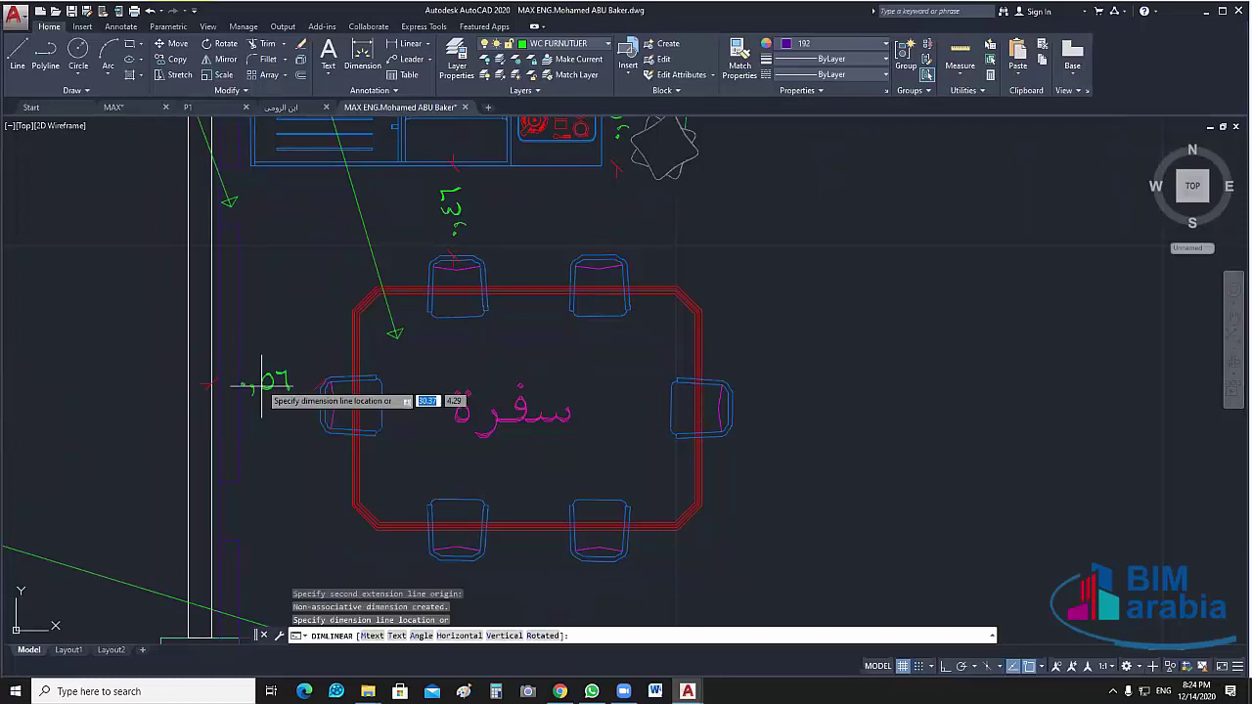
click(270, 399)
middle_drag(233, 478, 140, 425)
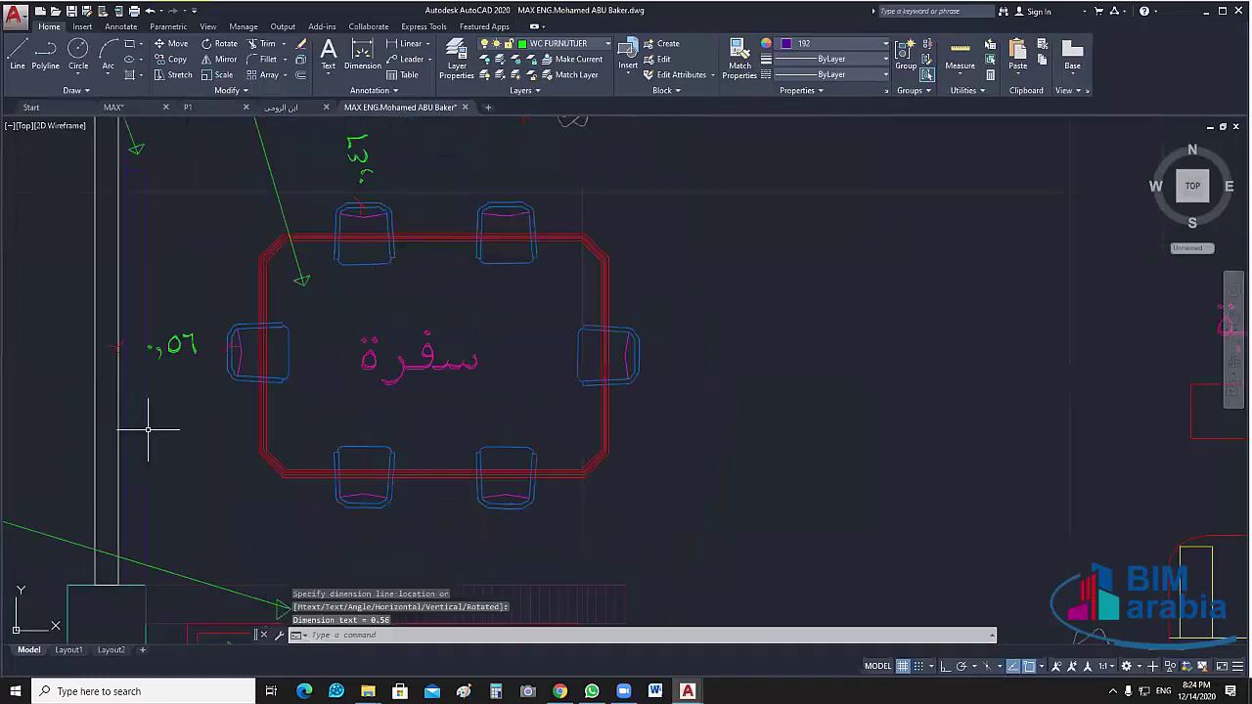
Add a 1.23 dimension along the dining table's right side
scroll(220, 438, down, 4)
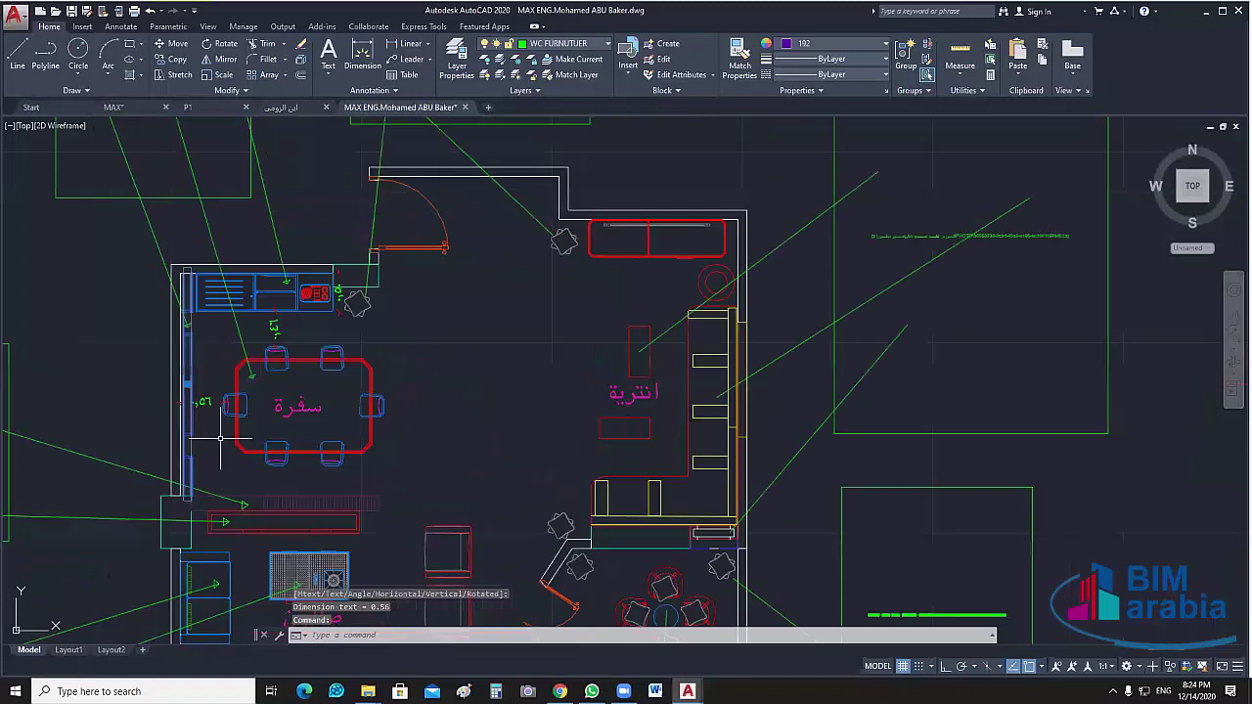
middle_drag(237, 444, 284, 454)
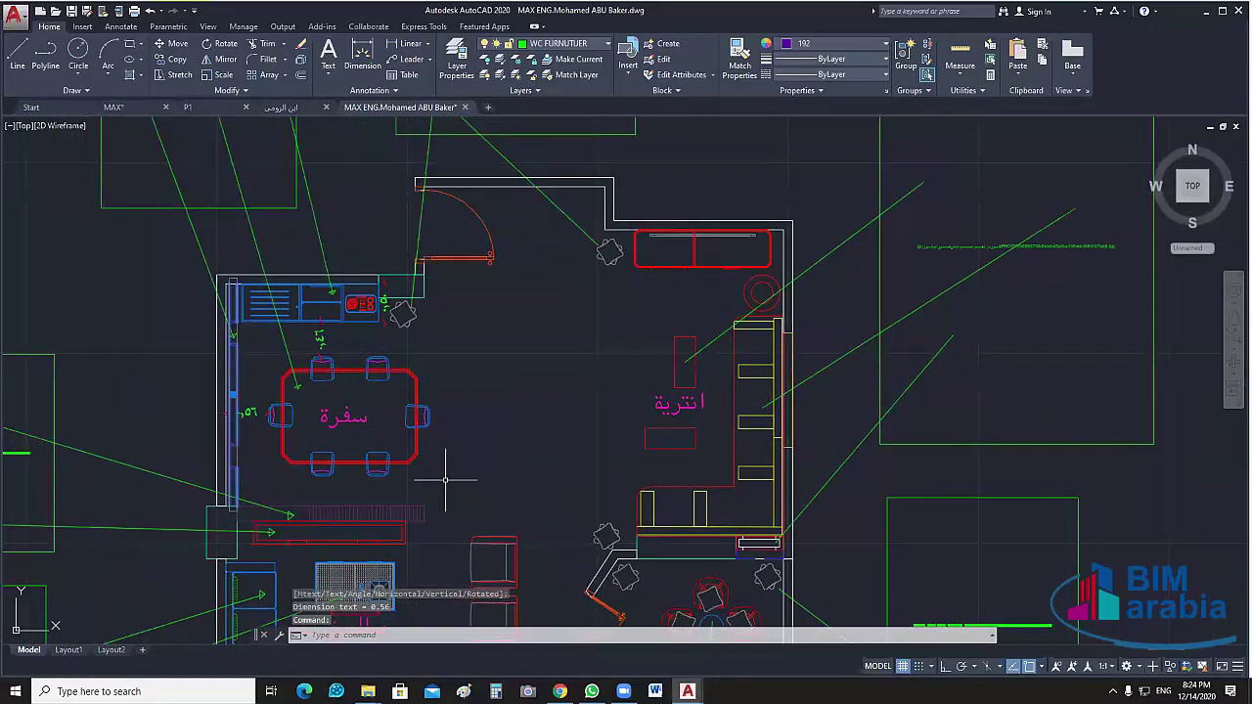
middle_drag(445, 479, 386, 397)
key(space)
scroll(323, 311, up, 4)
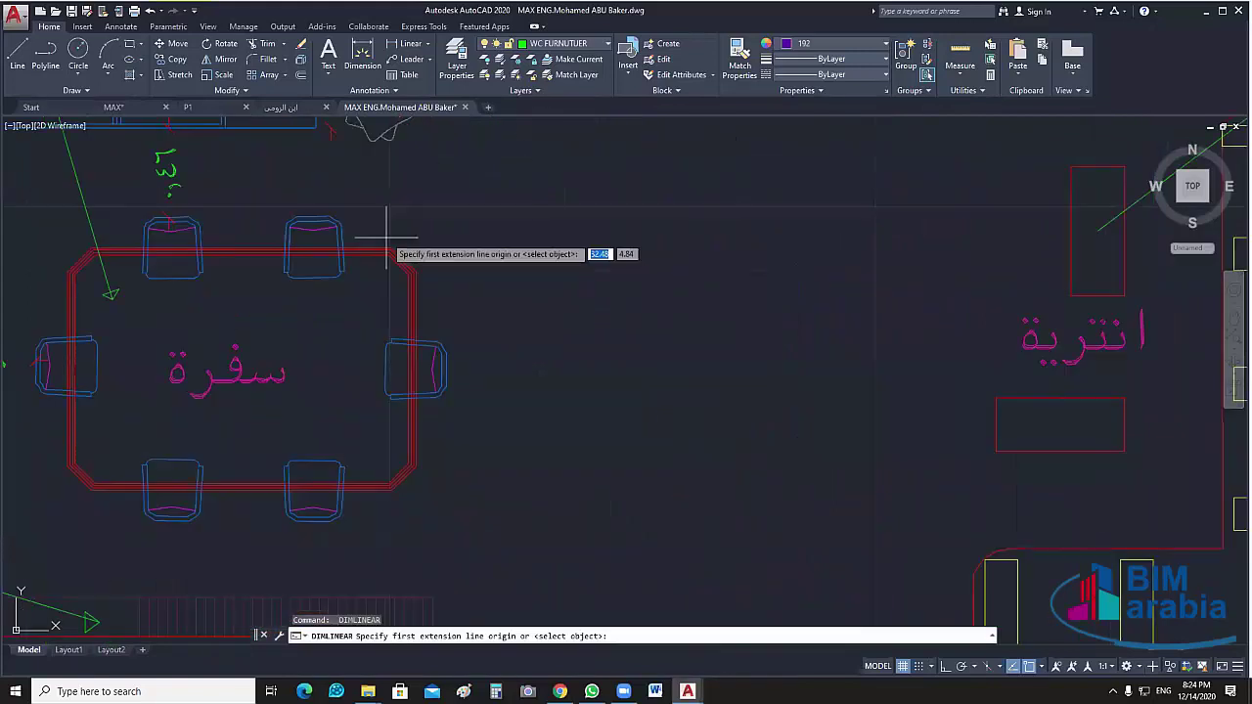
click(391, 252)
click(380, 484)
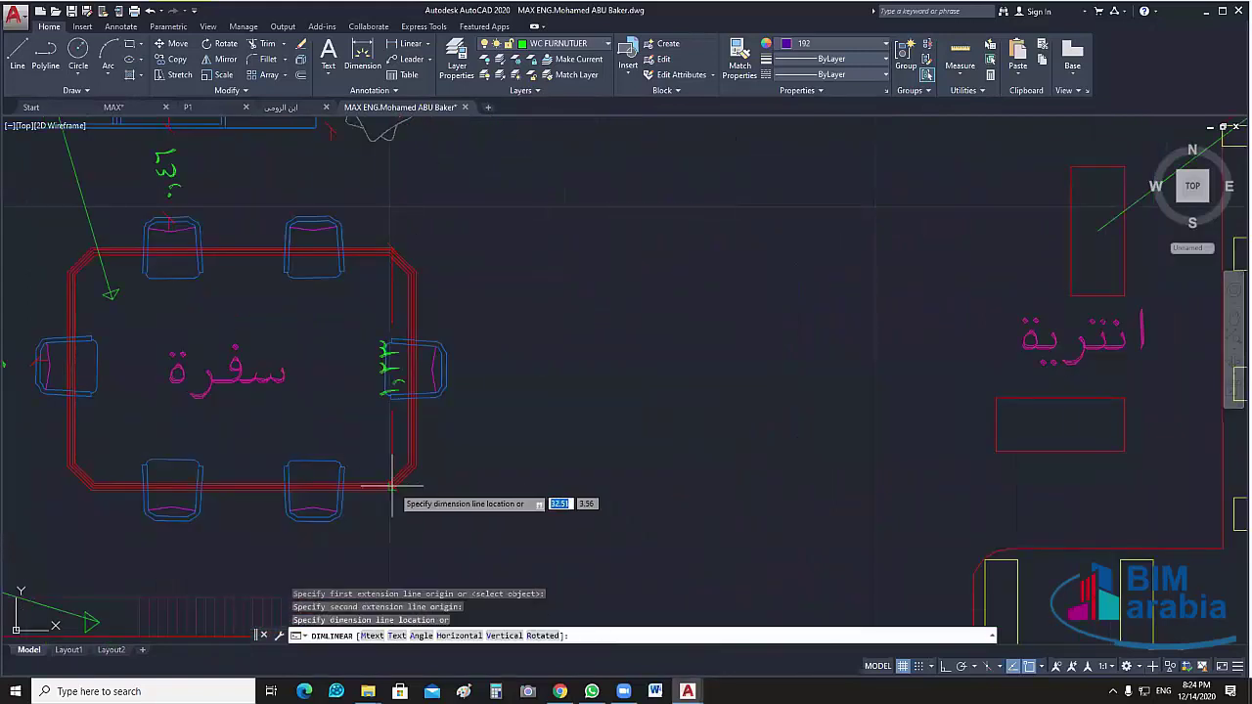
click(469, 460)
Dimension the 0.40 clearance from the bottom chair to the hatched bar
middle_drag(573, 398, 684, 414)
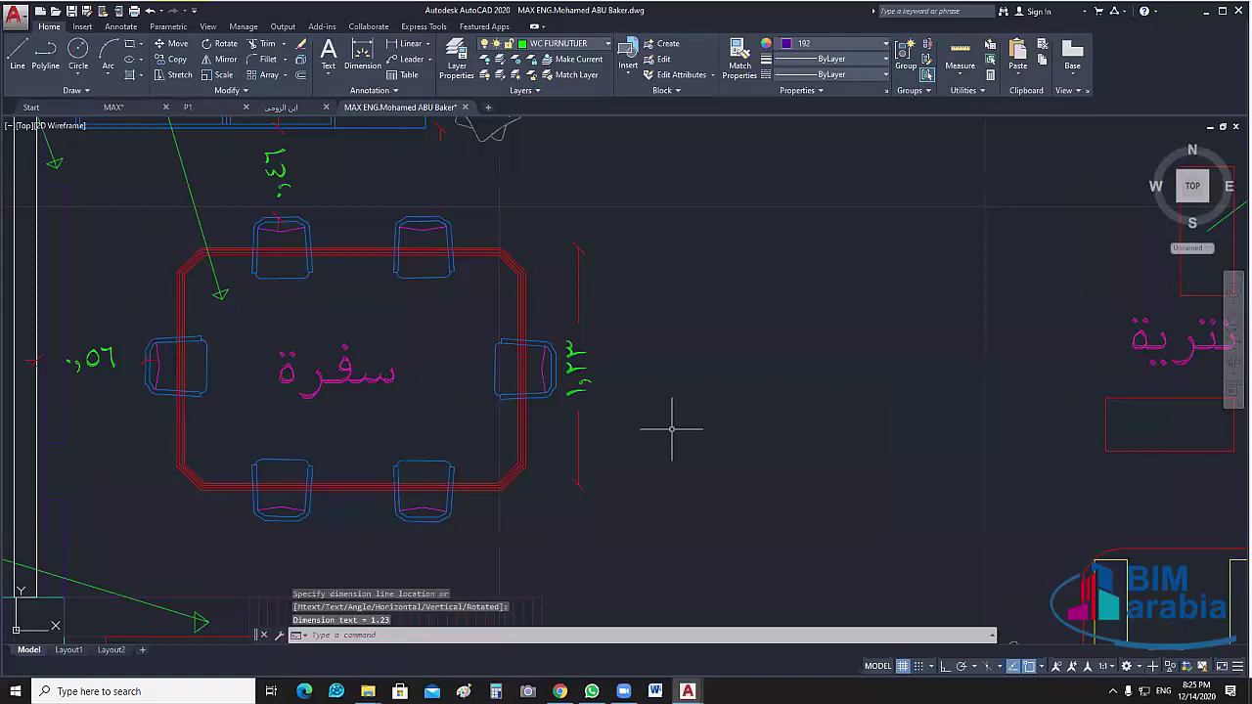
mouse_move(671, 478)
middle_down()
mouse_move(684, 480)
mouse_move(724, 342)
middle_up()
key(Return)
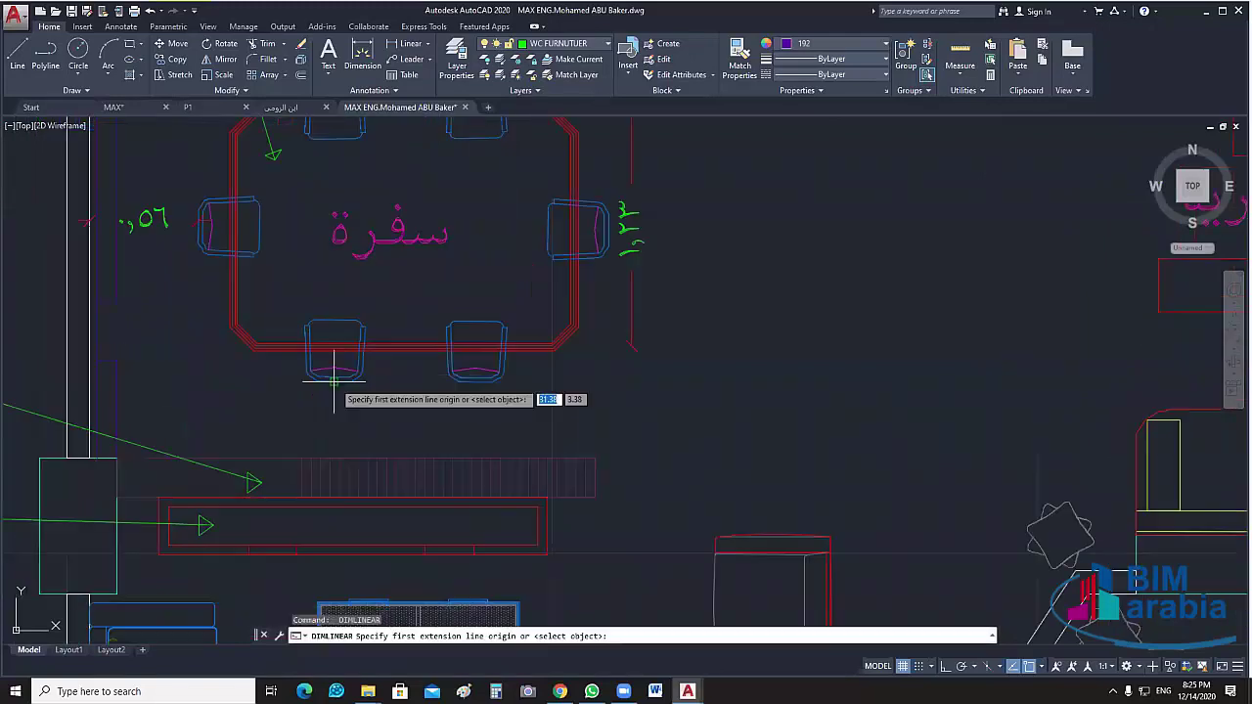
click(334, 382)
click(334, 457)
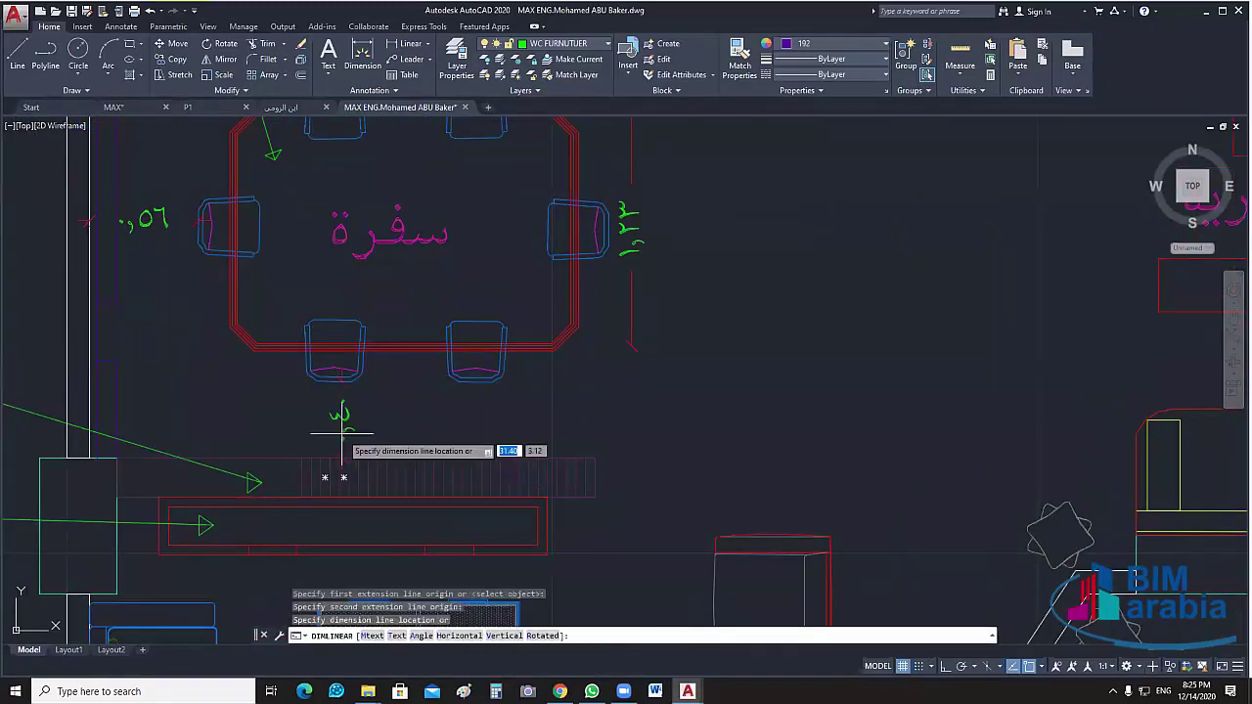
click(333, 472)
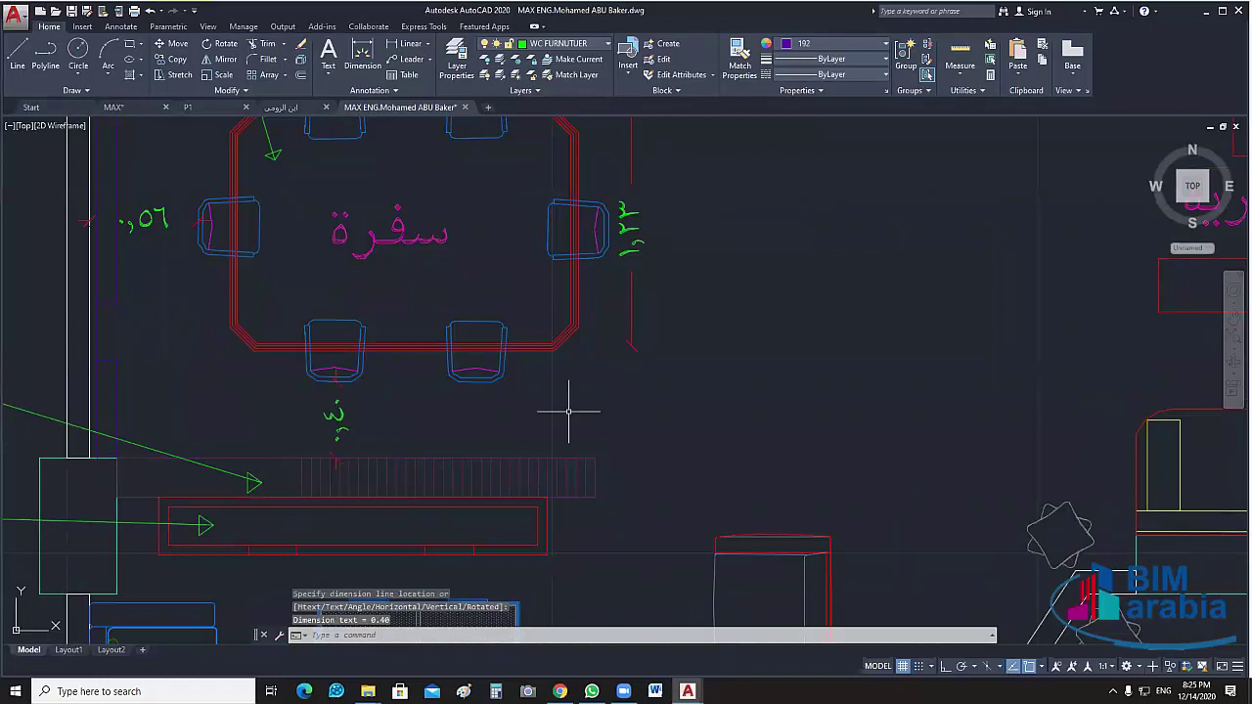
scroll(657, 388, down, 2)
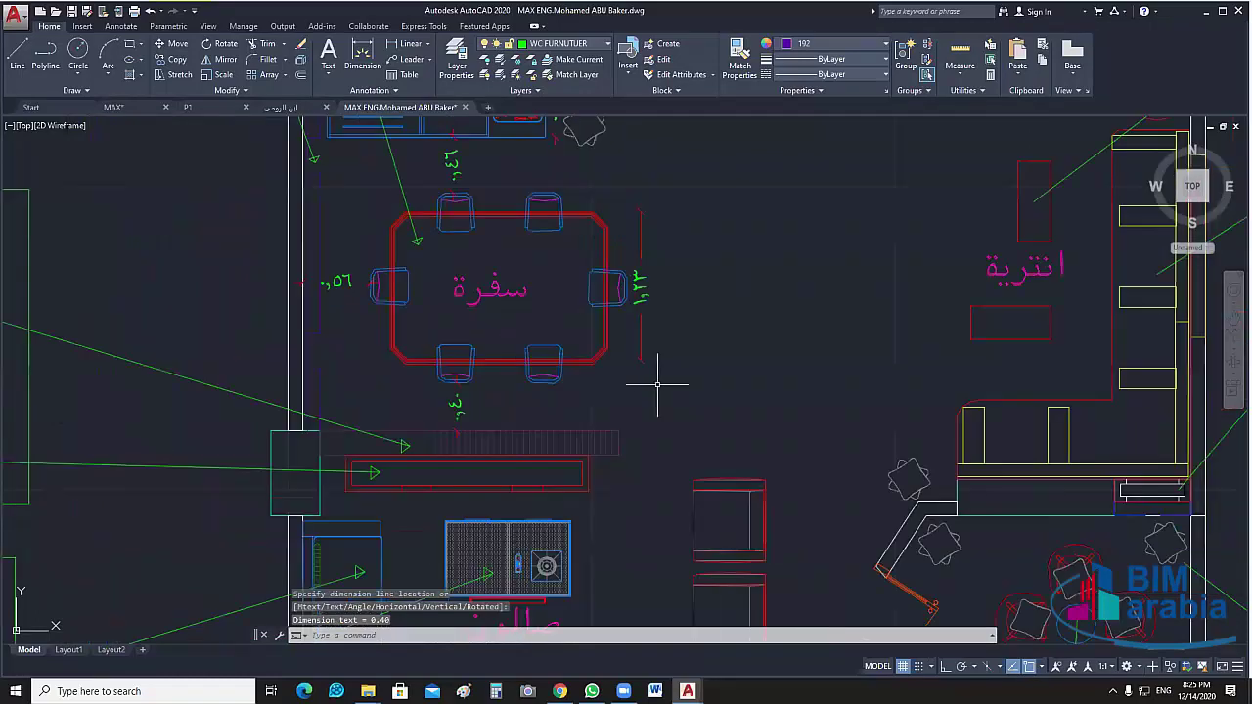
Pan and zoom out to frame the dimensioned سفرة table and the adjacent room
middle_drag(657, 389, 611, 426)
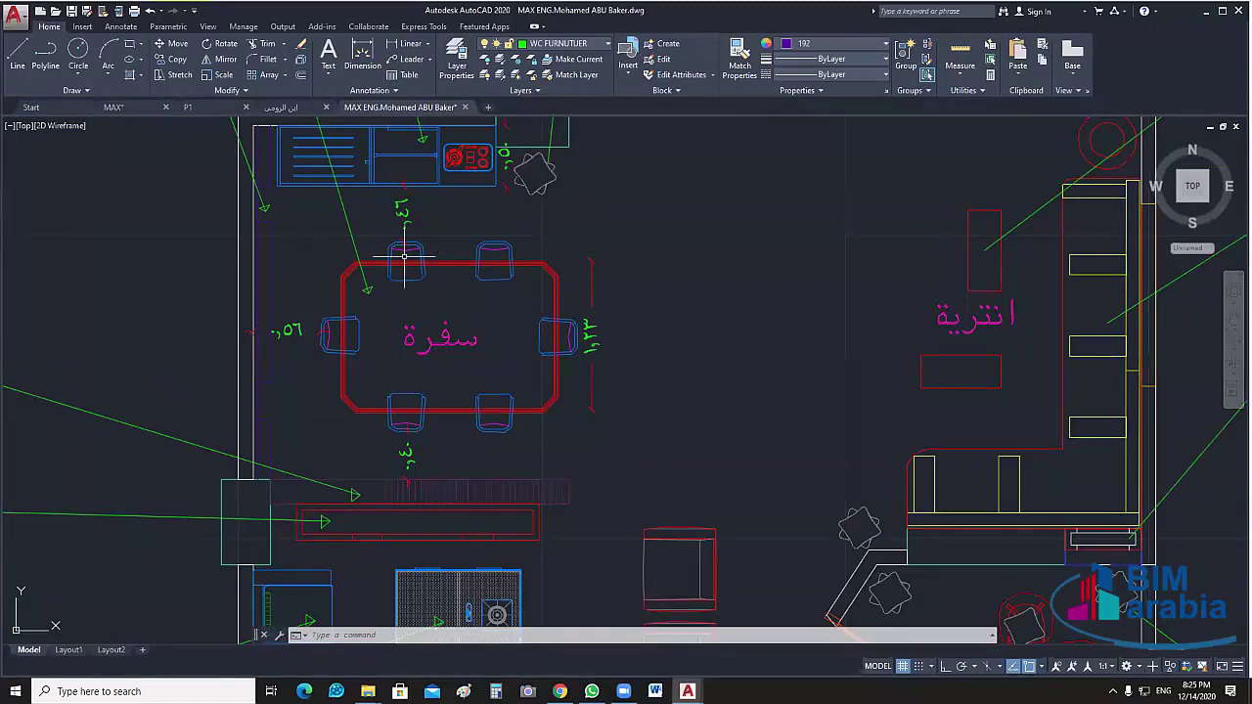
scroll(404, 256, up, 4)
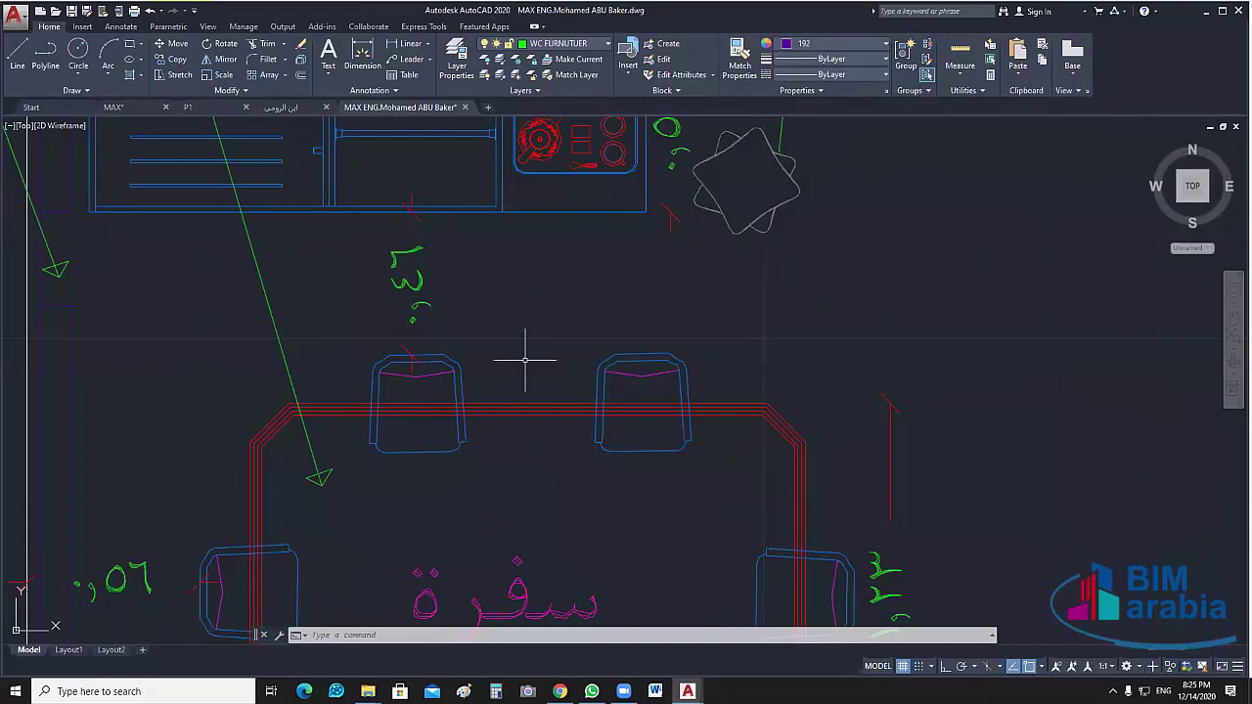
scroll(420, 256, down, 2)
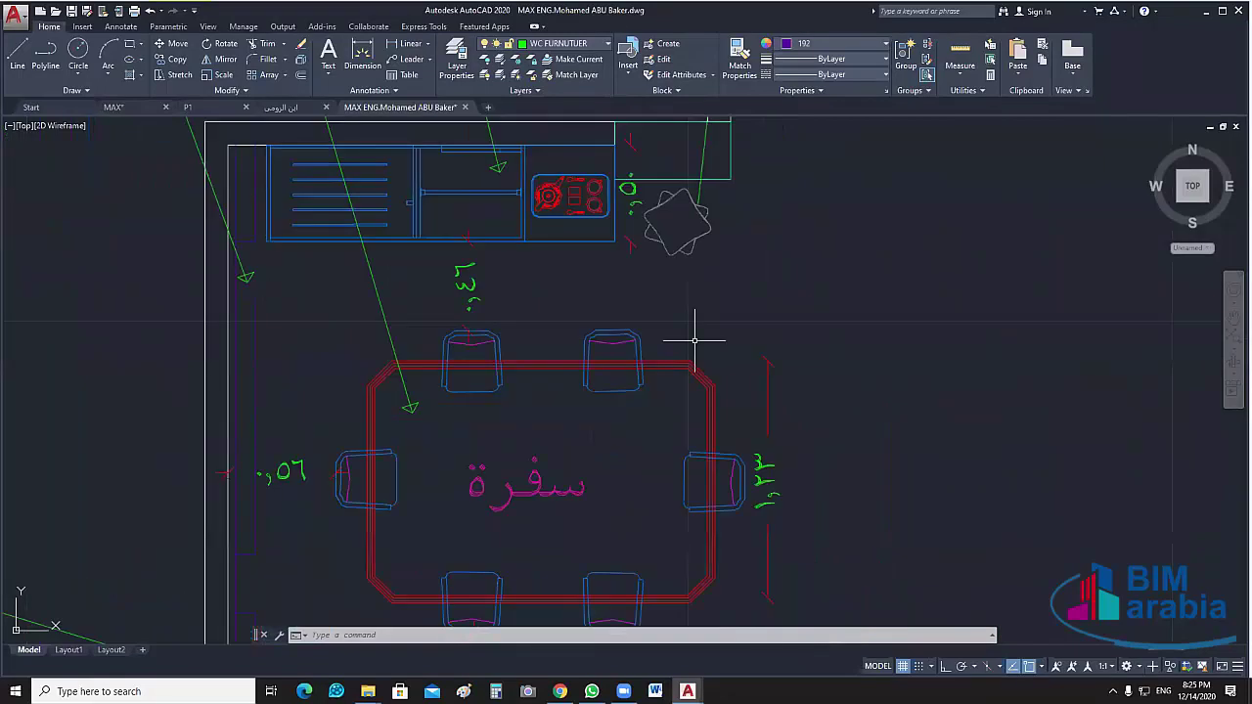
scroll(687, 335, down, 3)
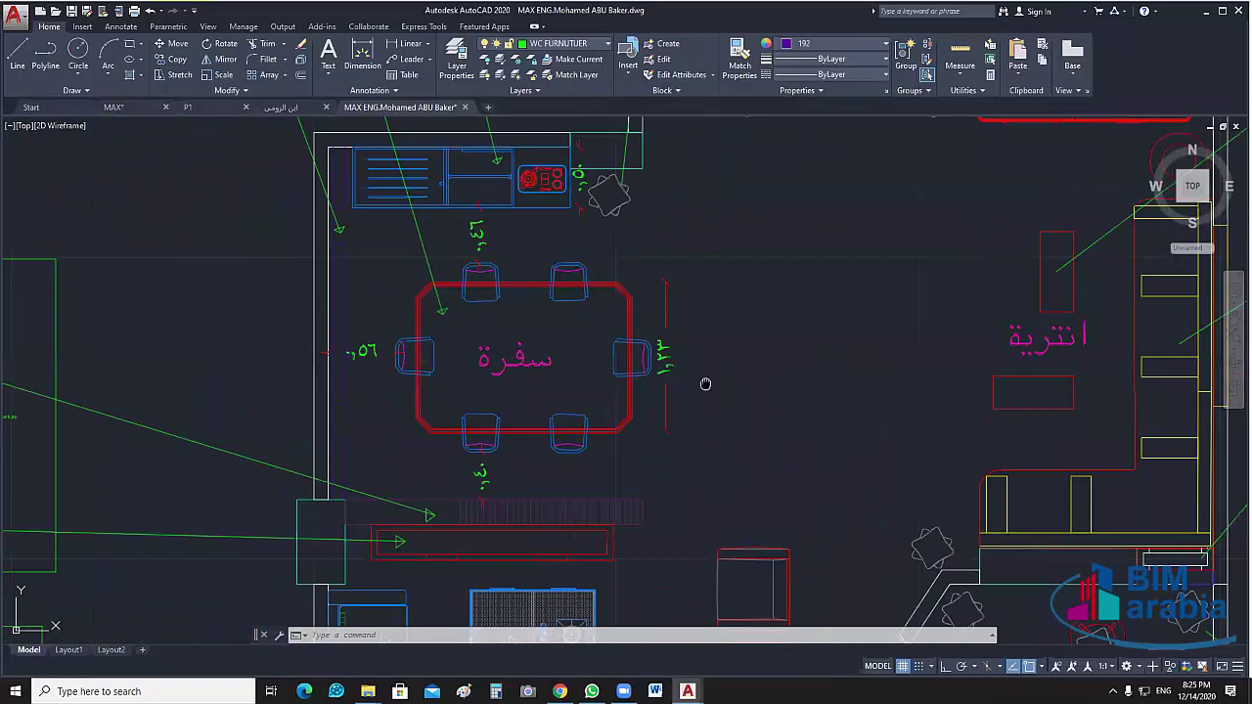
Dimension the dining table width at 1.78 and the counter length at 2.46
click(406, 43)
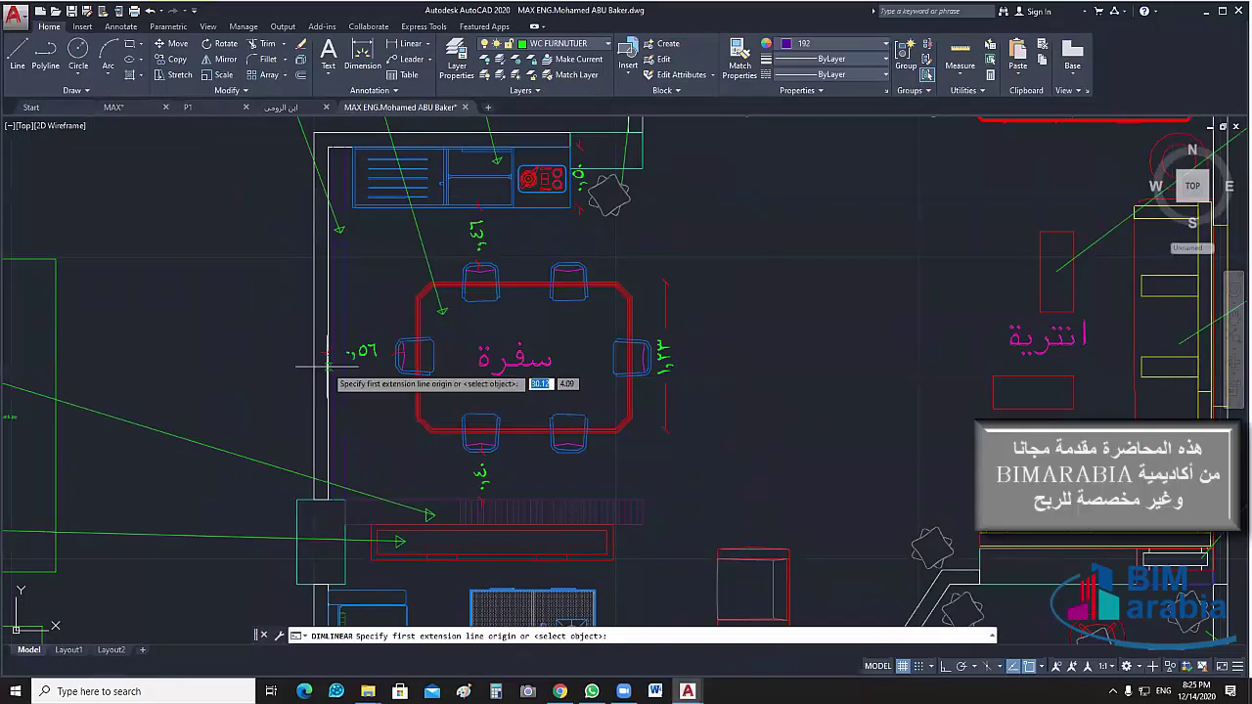
click(418, 415)
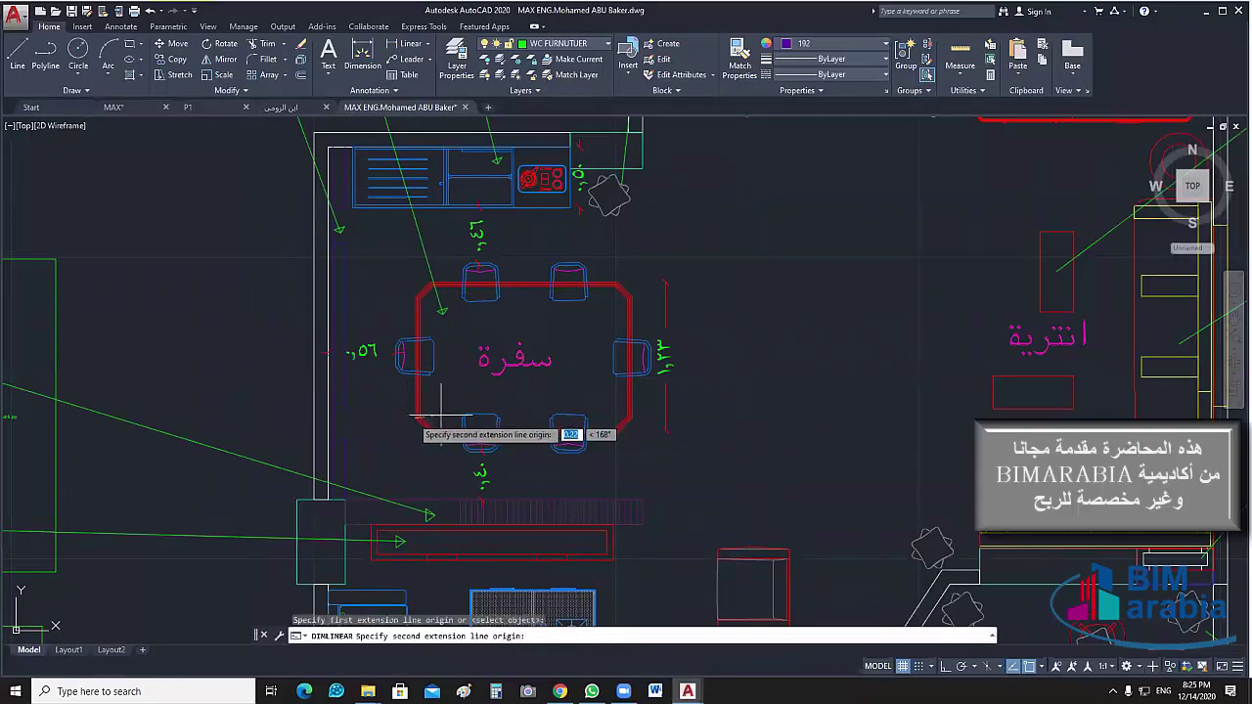
click(631, 418)
click(641, 476)
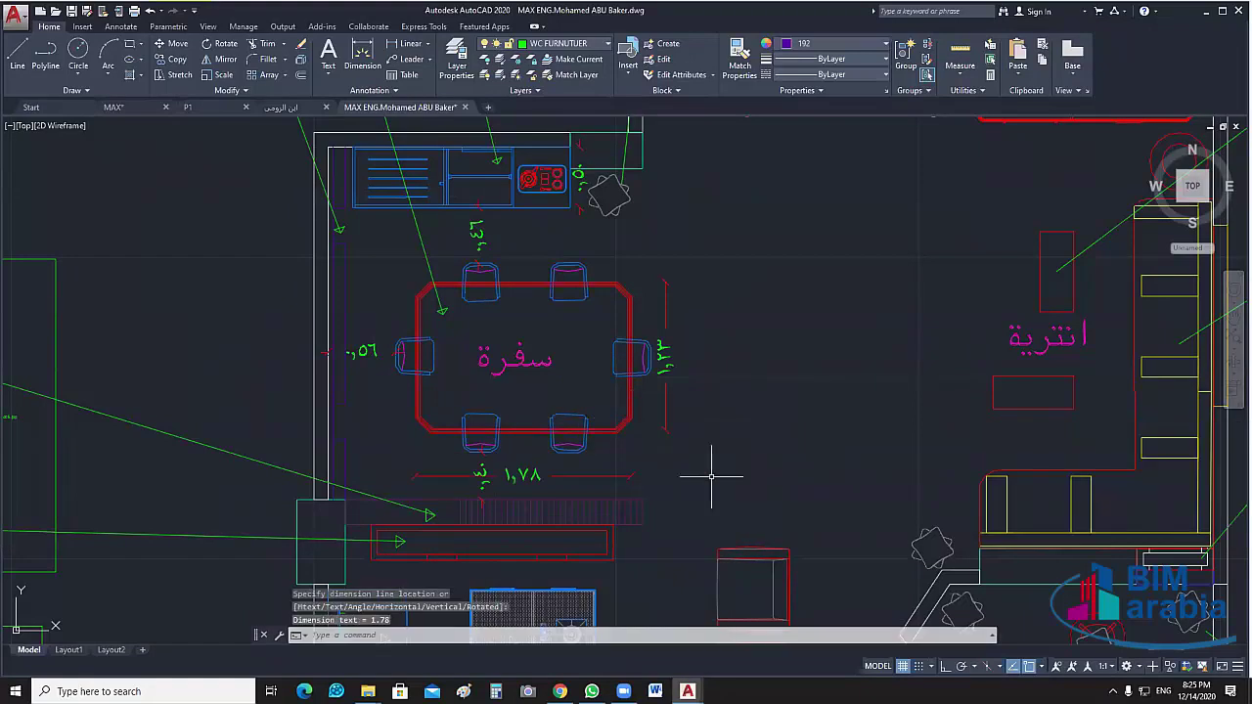
mouse_move(711, 476)
middle_down()
mouse_move(659, 467)
mouse_move(625, 439)
middle_up()
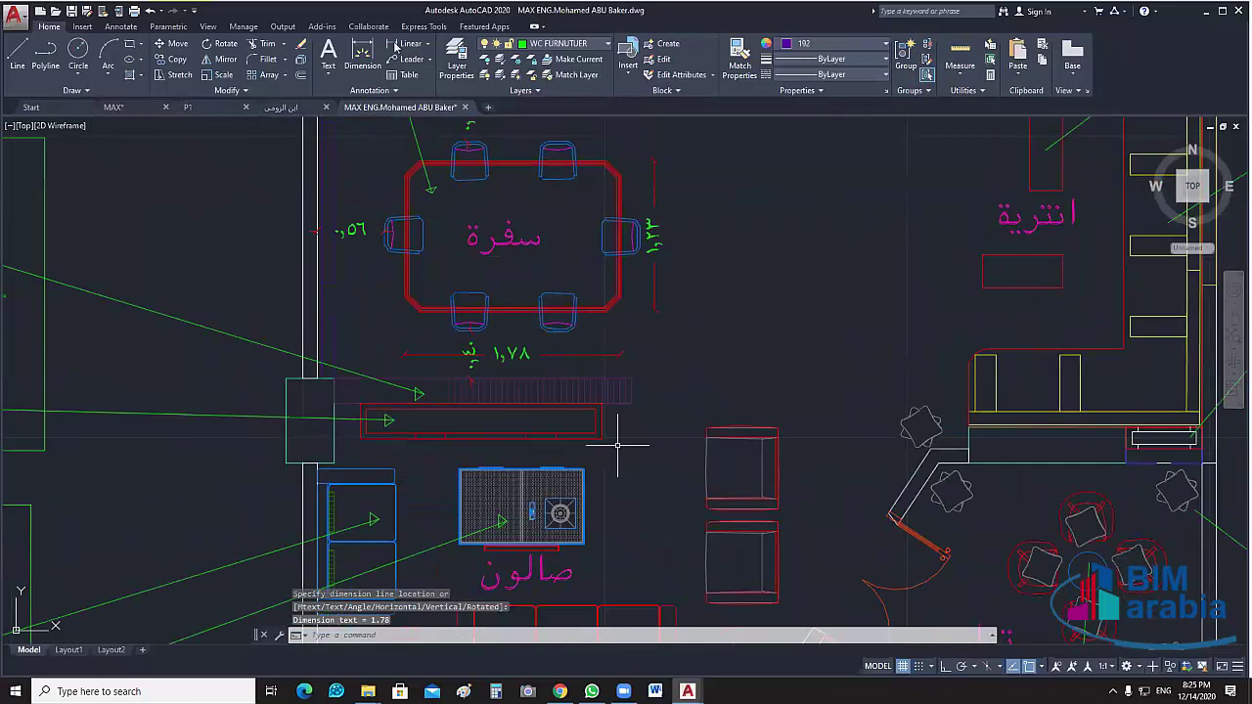
scroll(597, 445, up, 2)
key(Return)
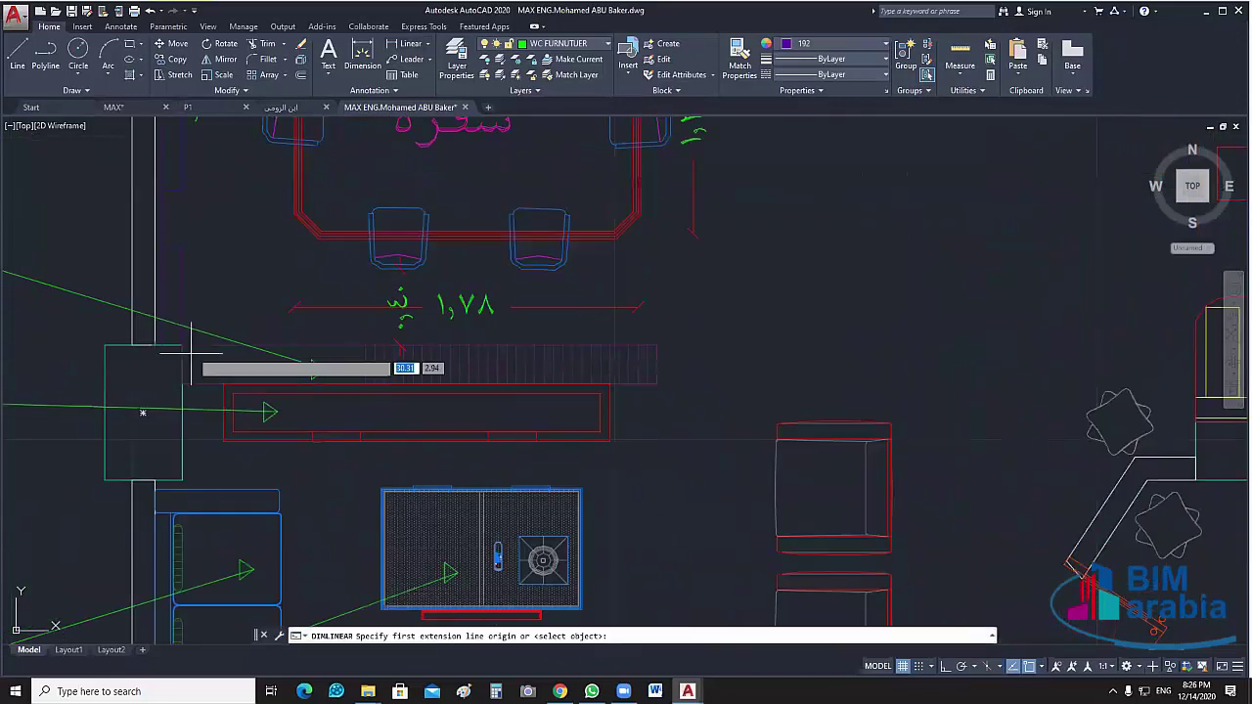
click(183, 345)
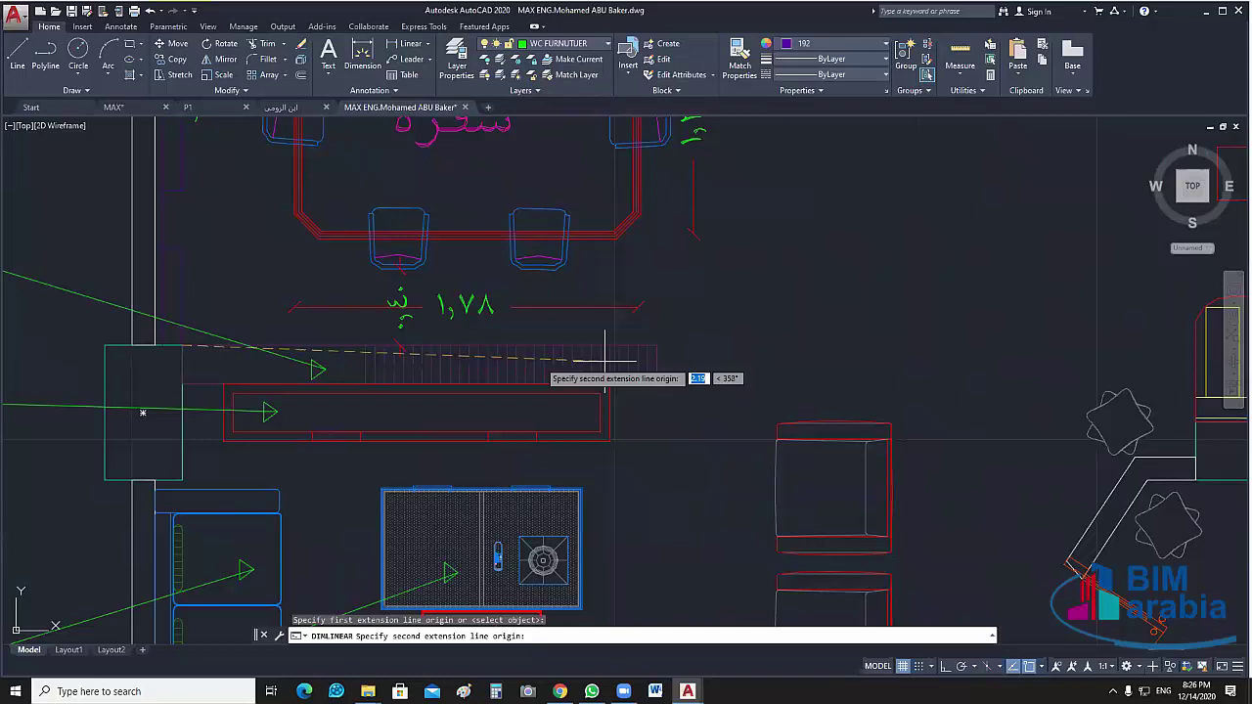
click(657, 345)
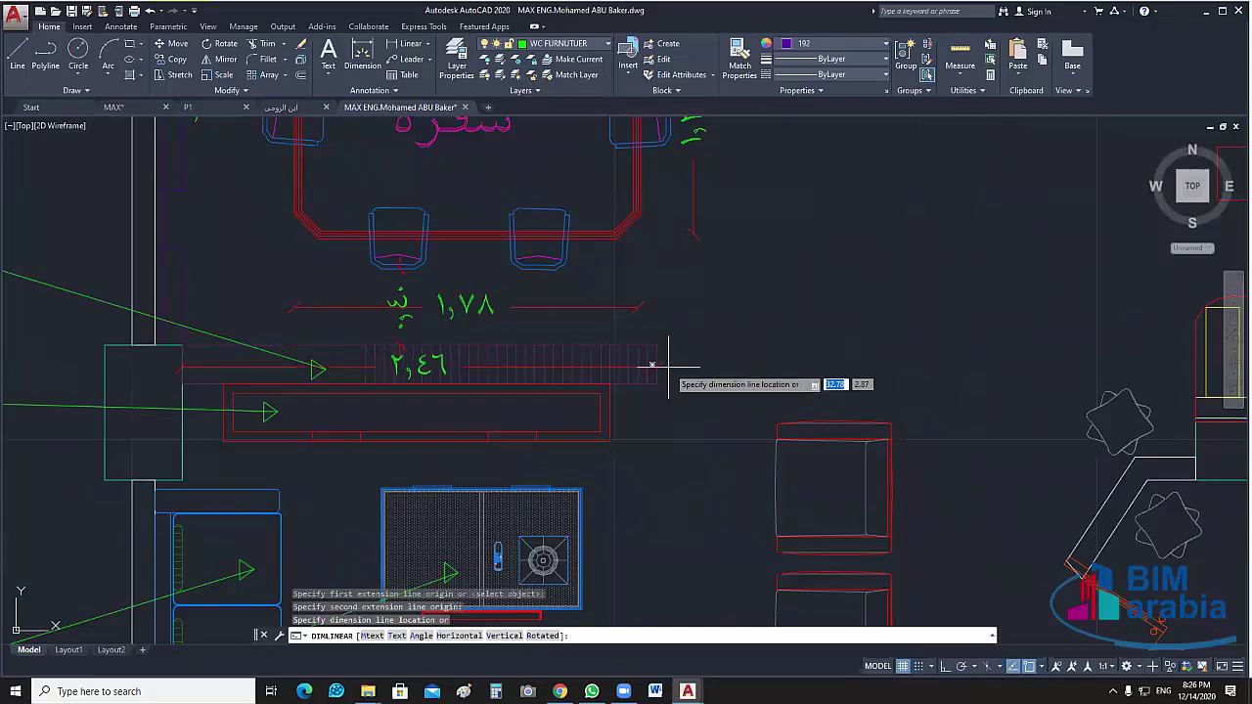
click(667, 364)
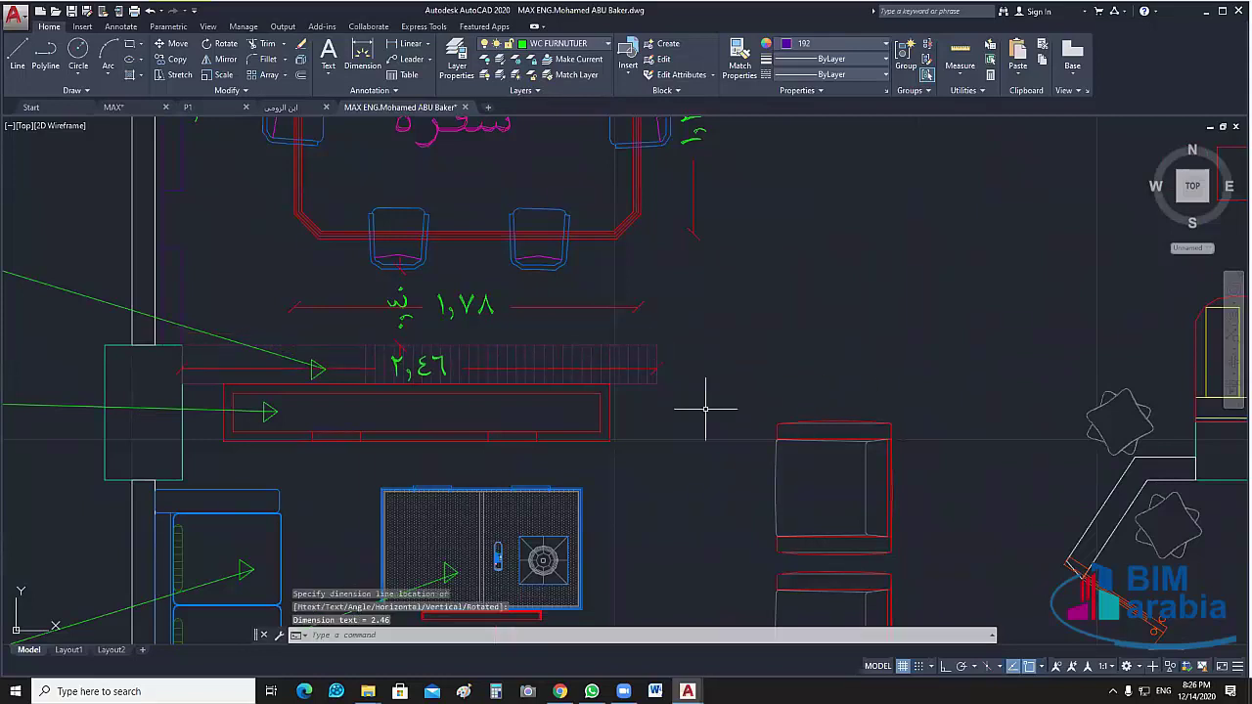
Add a 0.64 clearance above the cabinet and a vertical 1.20 clearance beside it
scroll(705, 409, down, 2)
middle_drag(715, 416, 647, 244)
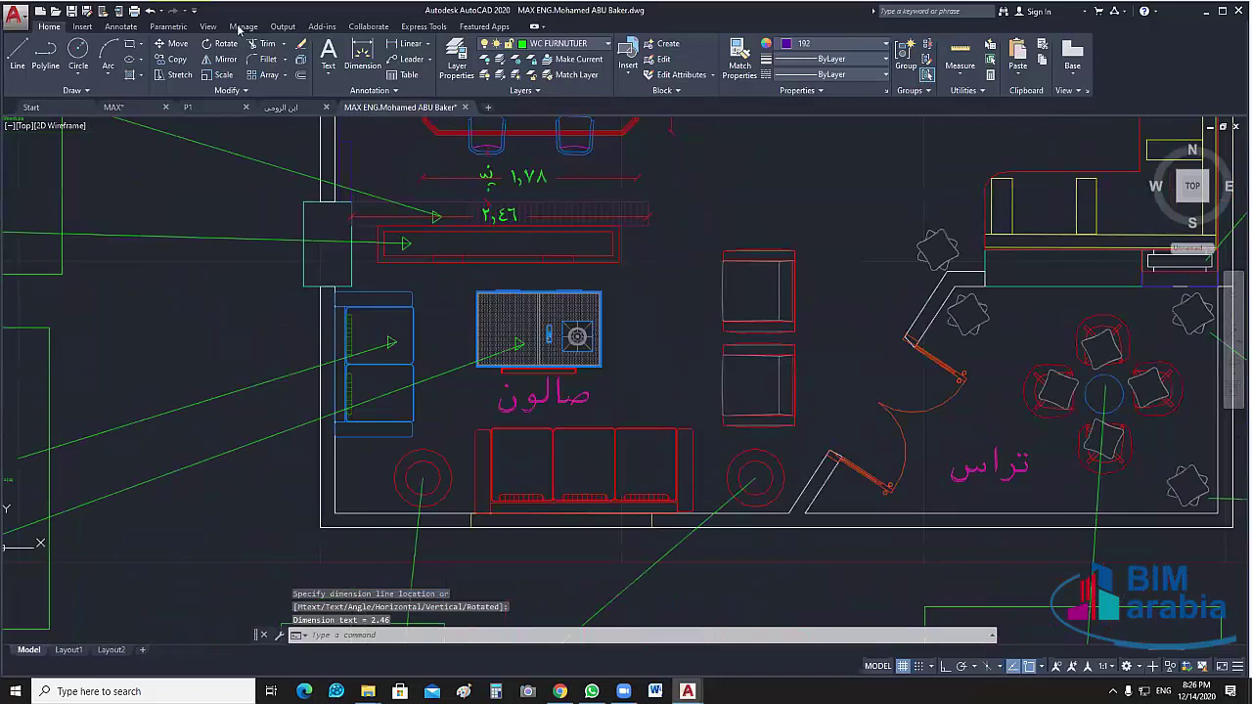
scroll(417, 350, up, 2)
click(411, 43)
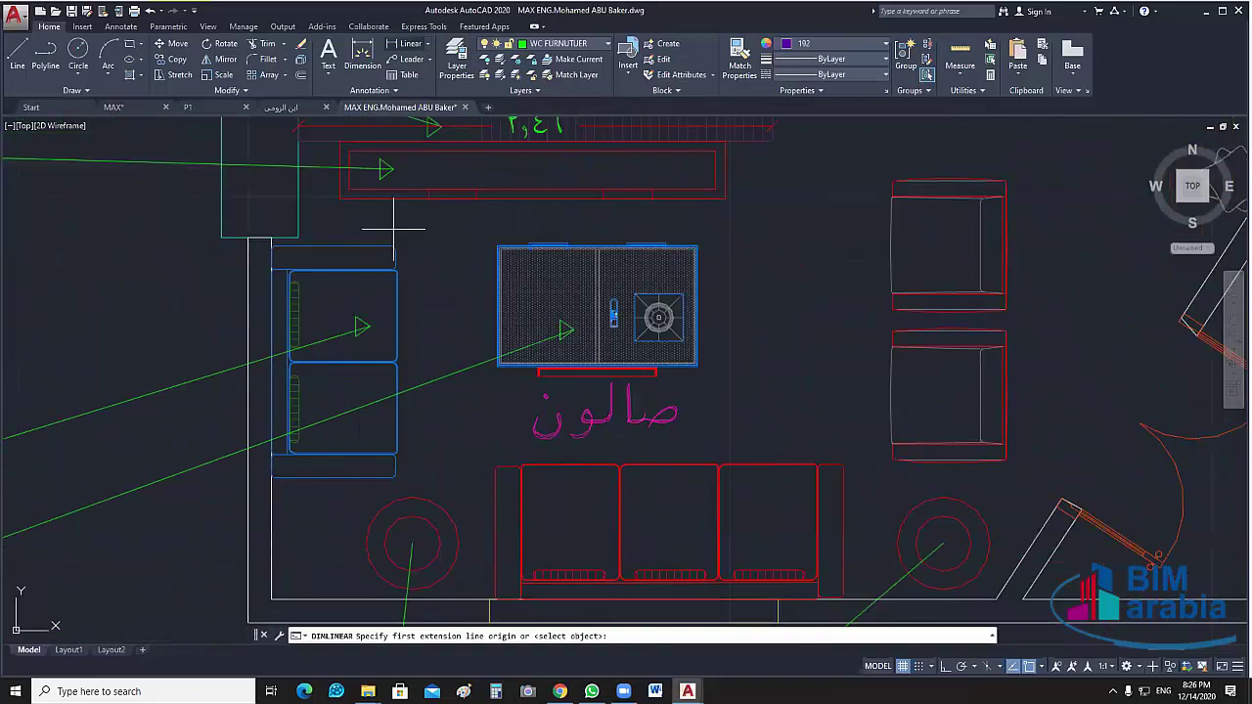
click(274, 250)
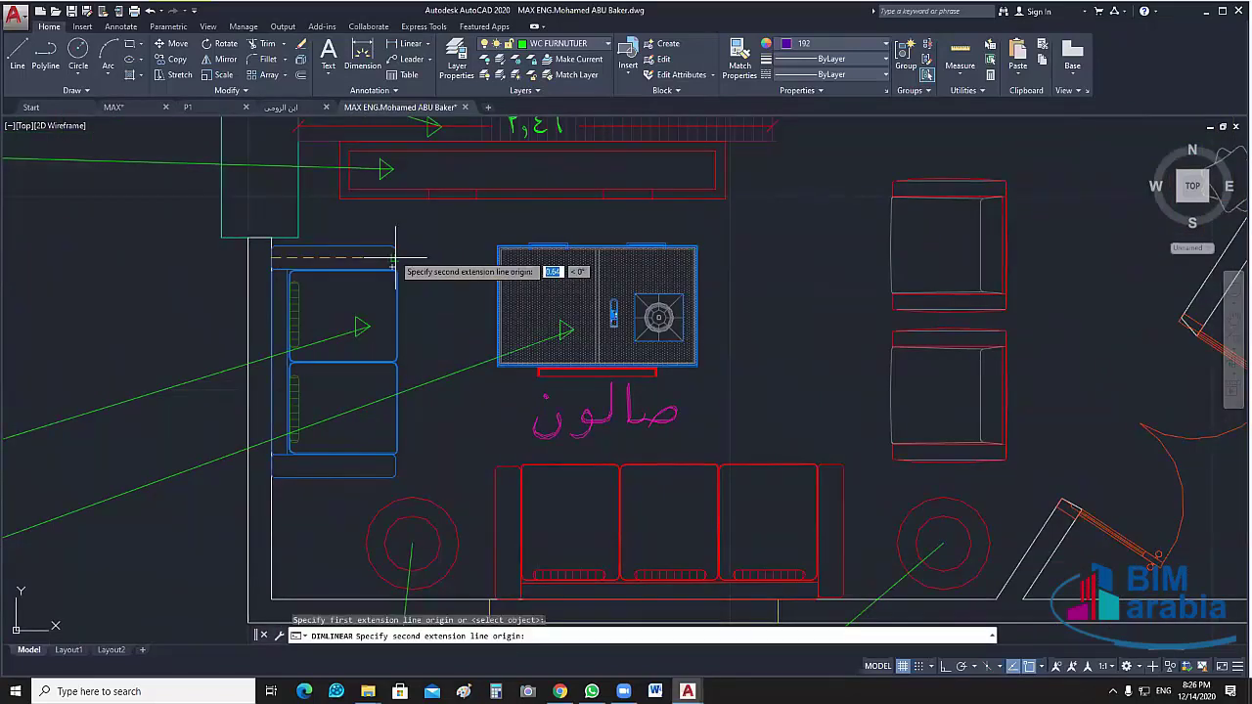
click(395, 248)
click(413, 266)
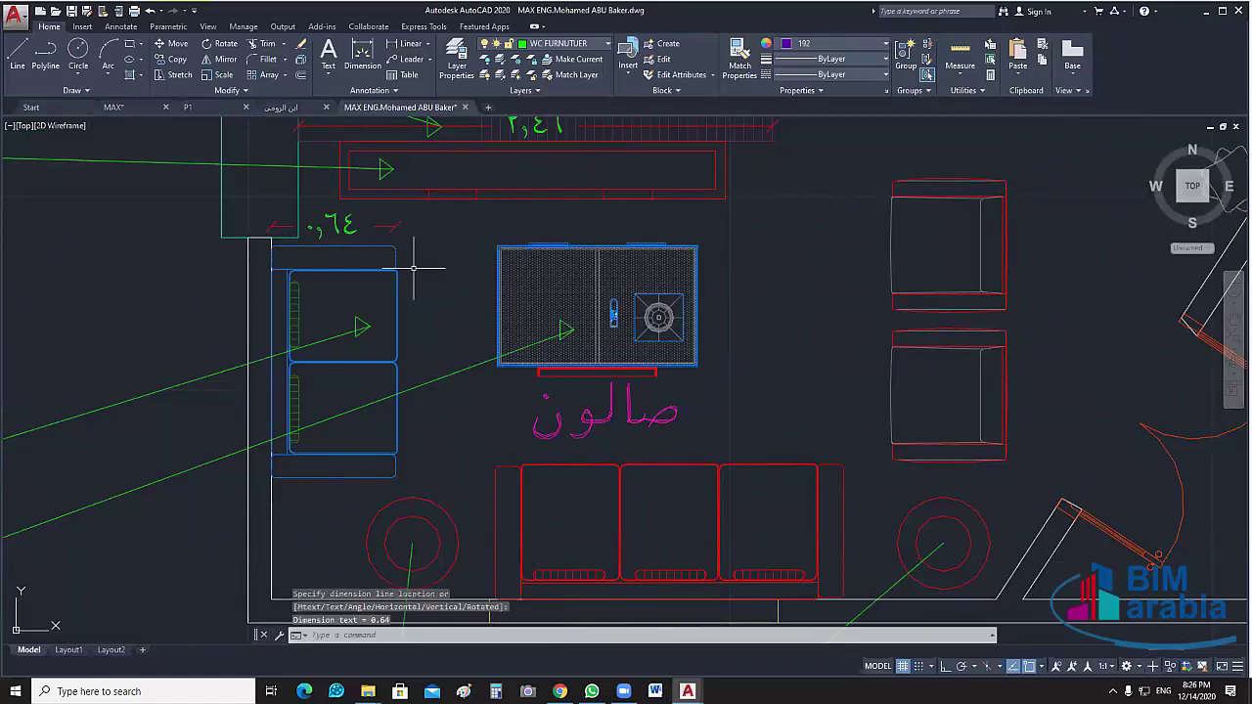
middle_drag(332, 248, 321, 195)
key(Return)
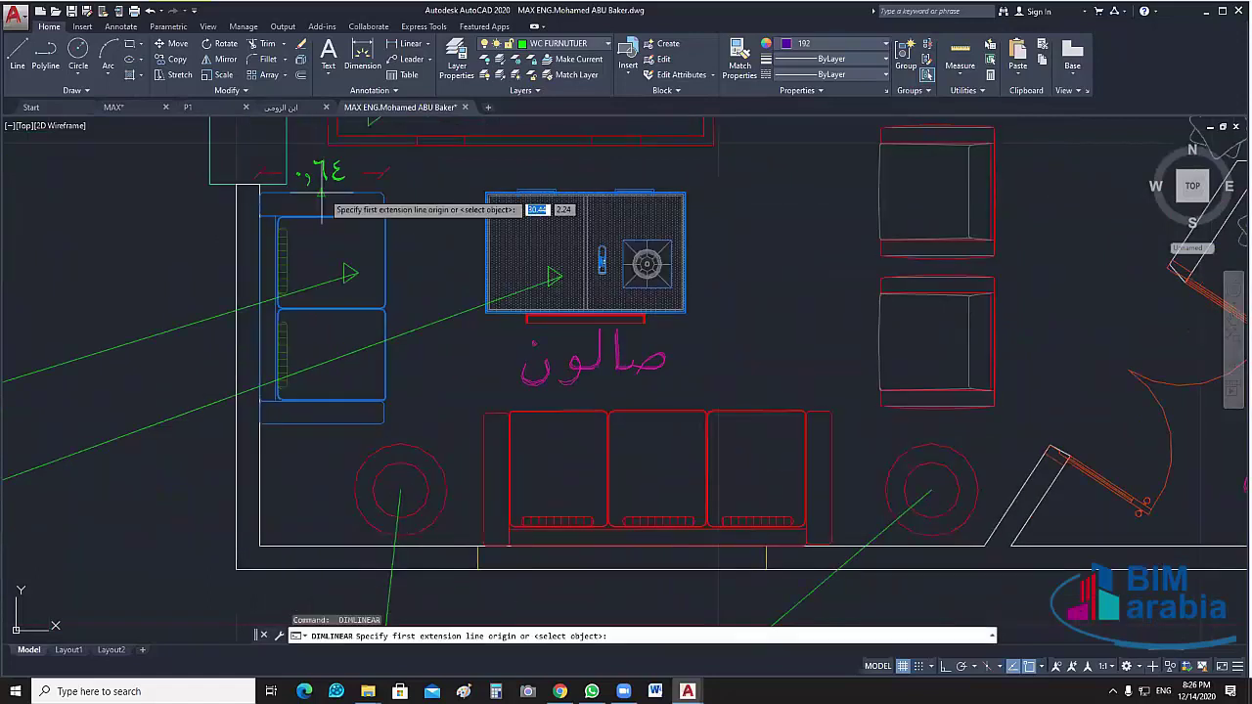
click(321, 194)
click(322, 426)
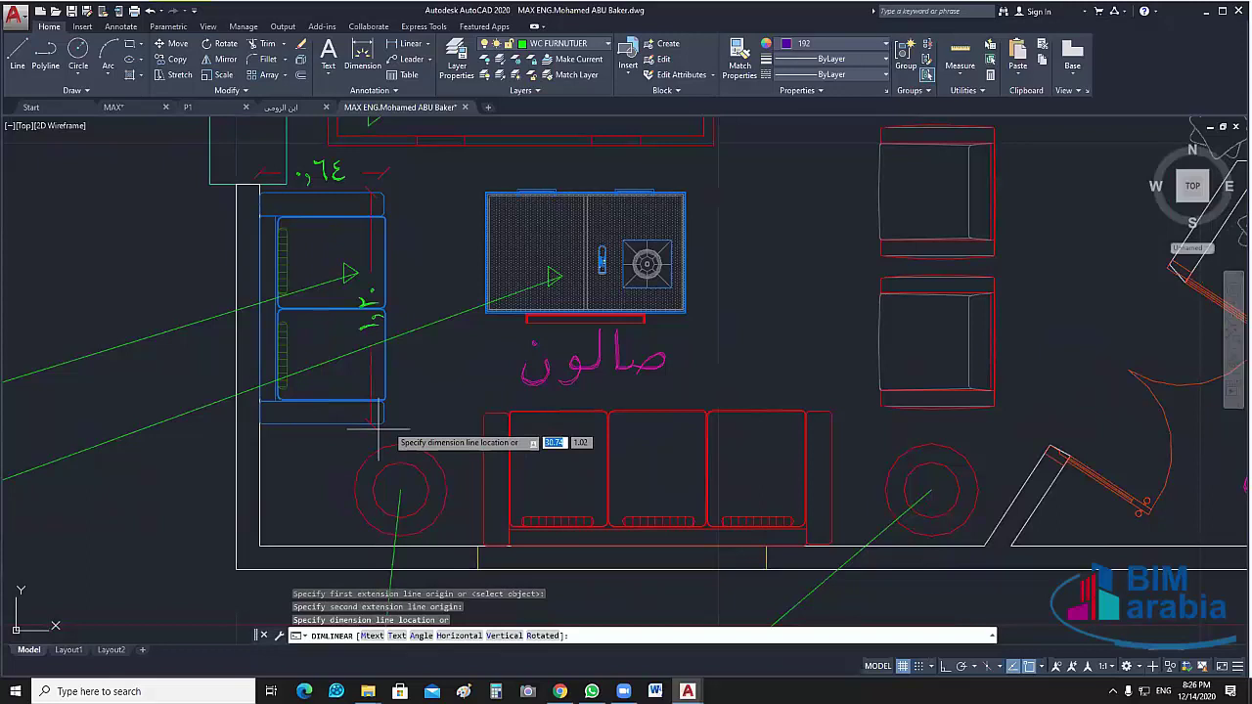
click(418, 411)
Dimension the sofa width at 1.80 and the stove's side at 0.63
key(space)
middle_drag(478, 462, 341, 445)
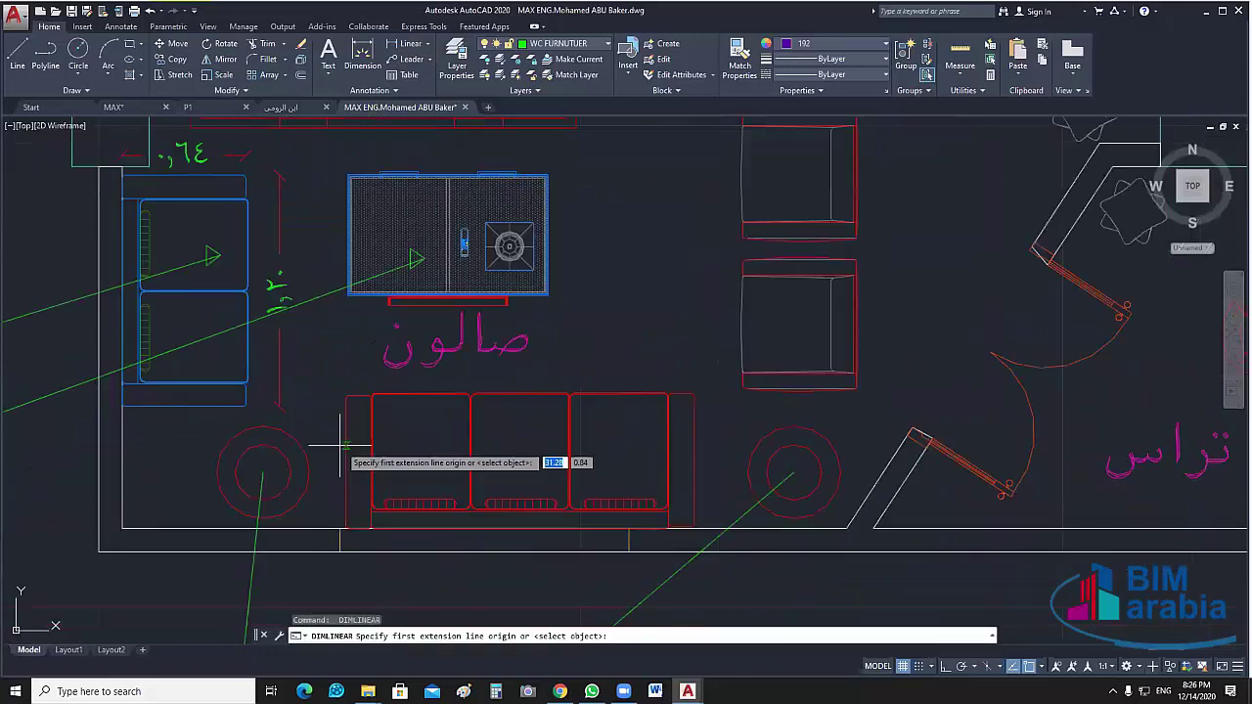
click(342, 445)
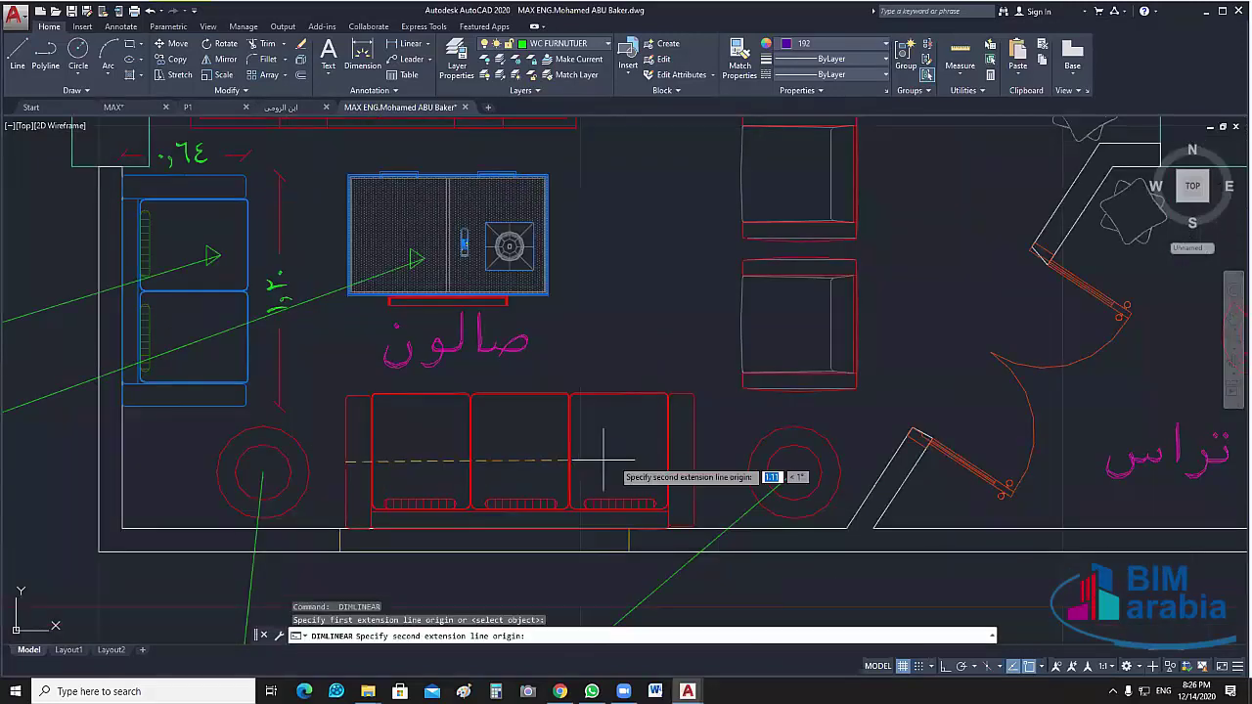
click(694, 455)
click(689, 426)
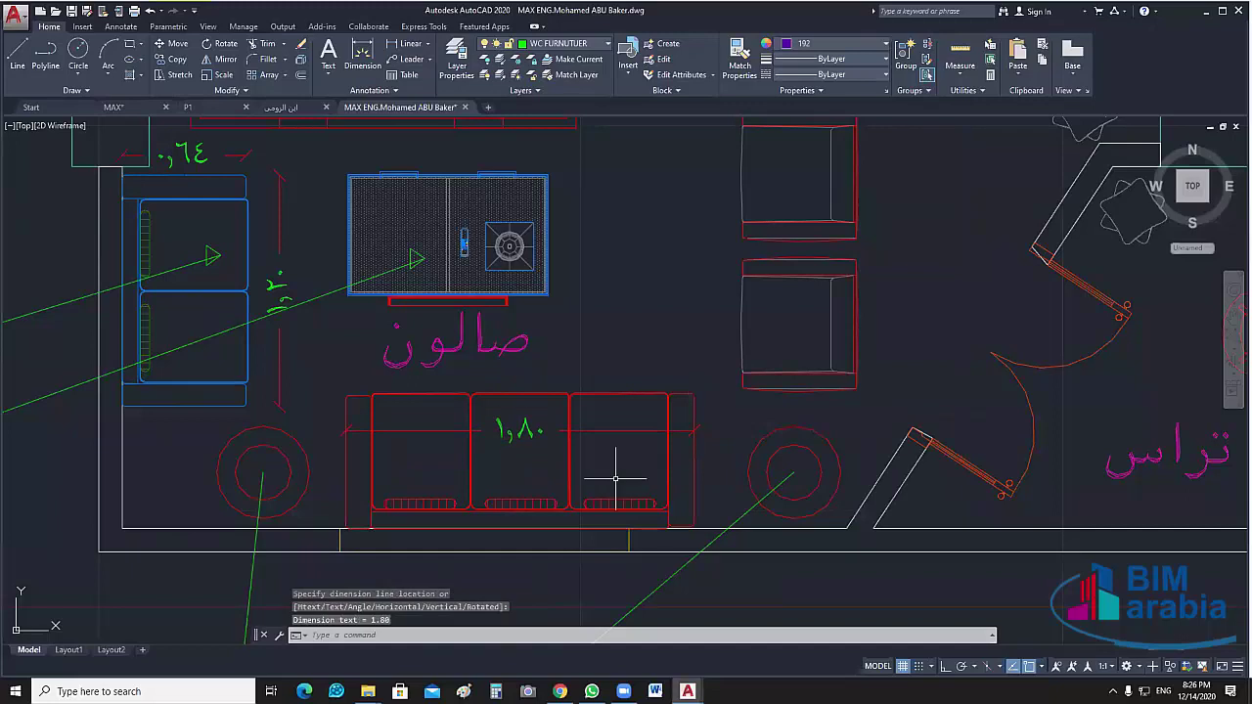
mouse_move(389, 512)
middle_down()
mouse_move(337, 504)
mouse_move(240, 574)
middle_up()
key(space)
click(400, 235)
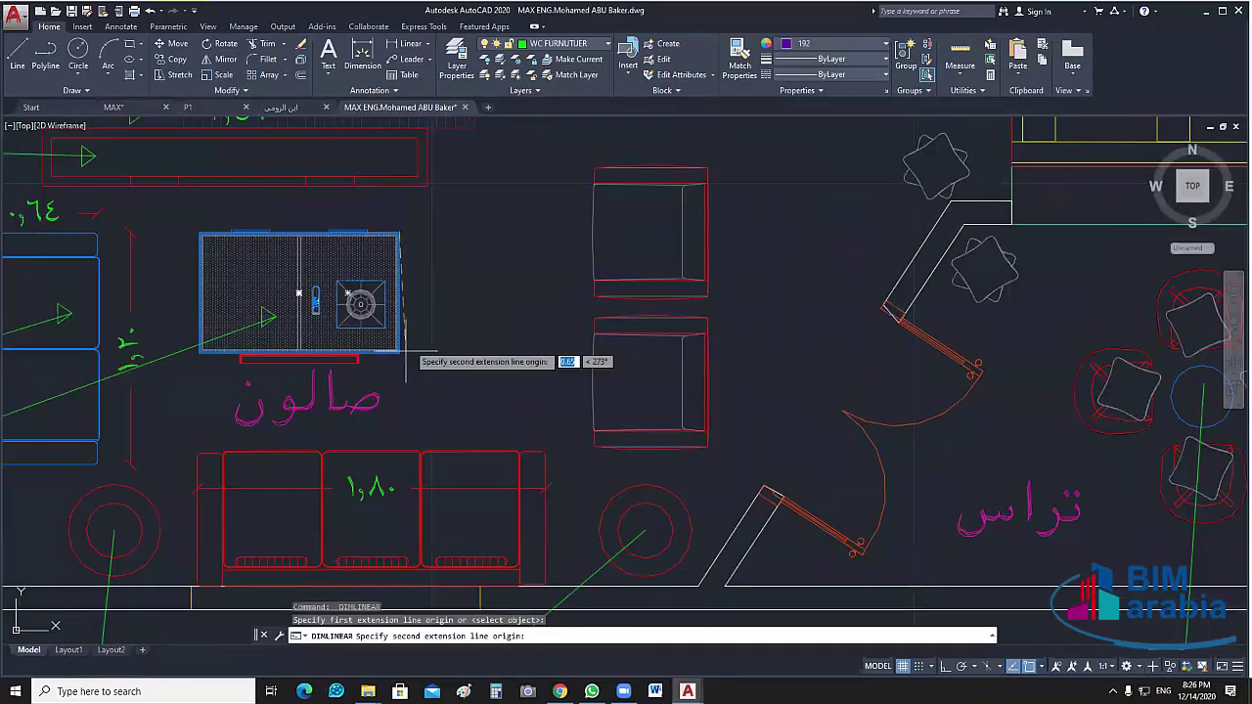
click(403, 350)
click(432, 345)
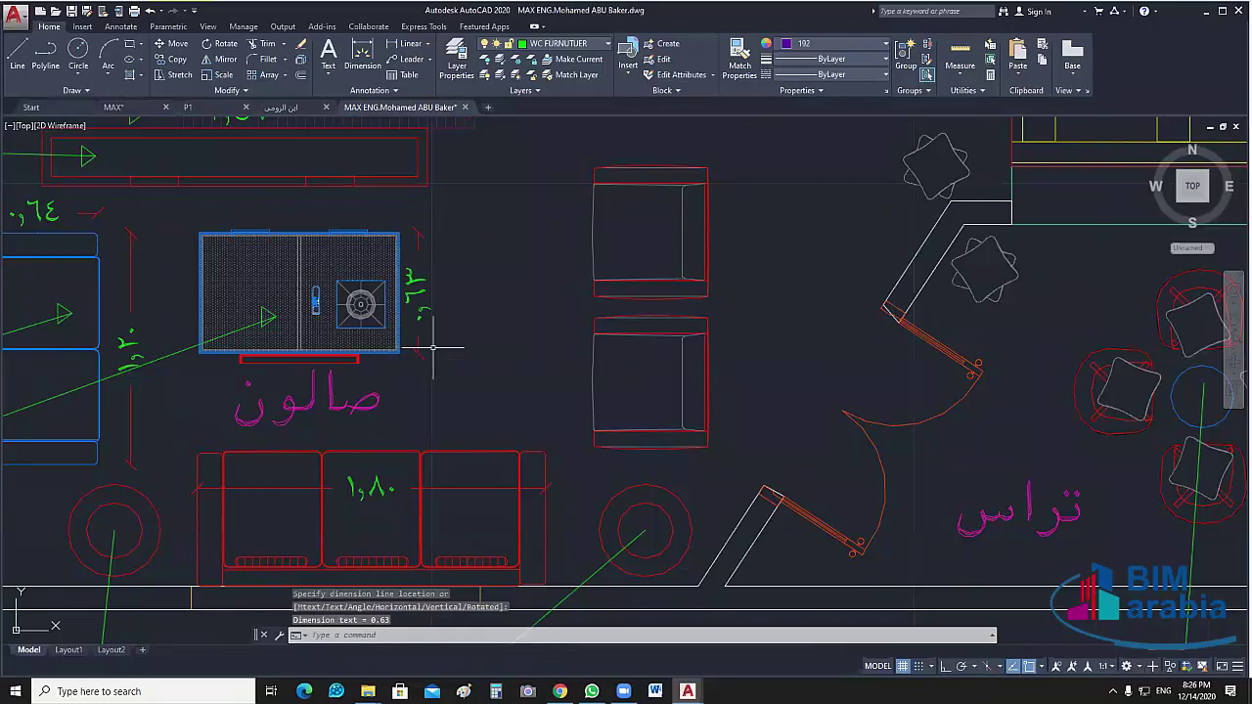
Add a 0.52 clearance between the blue seat and the stove
middle_drag(270, 306, 423, 391)
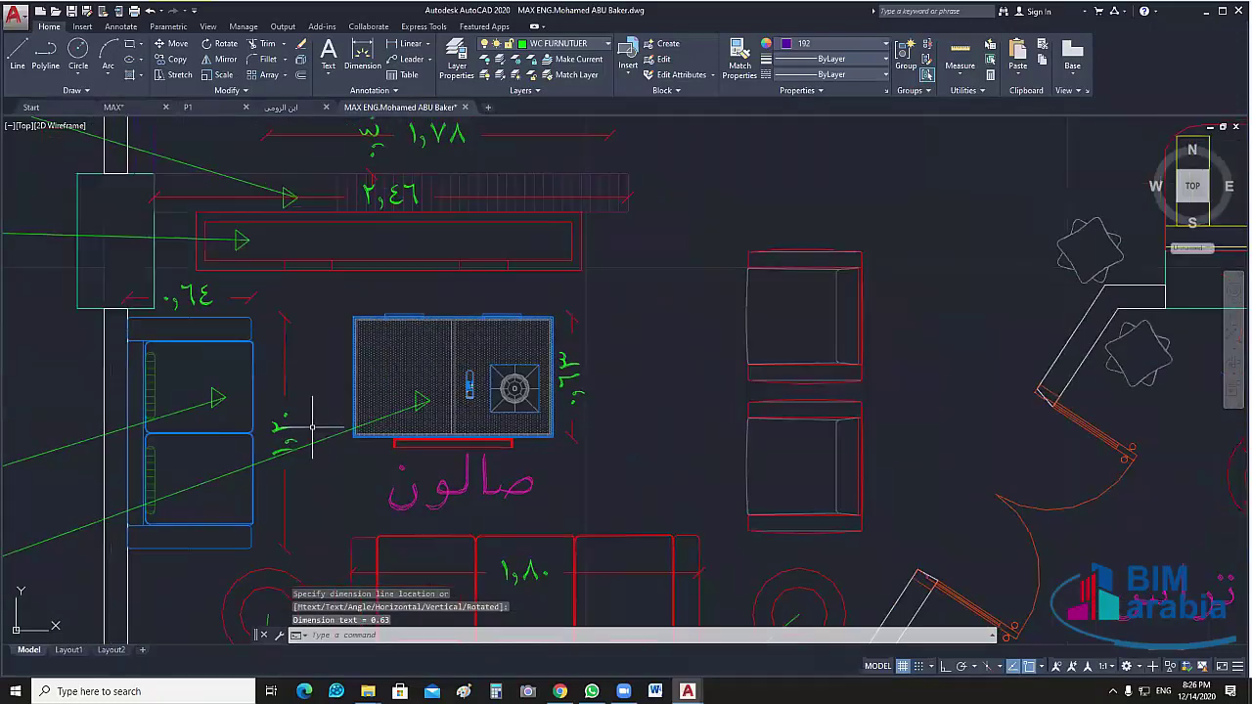
middle_drag(322, 420, 348, 358)
key(Return)
click(279, 326)
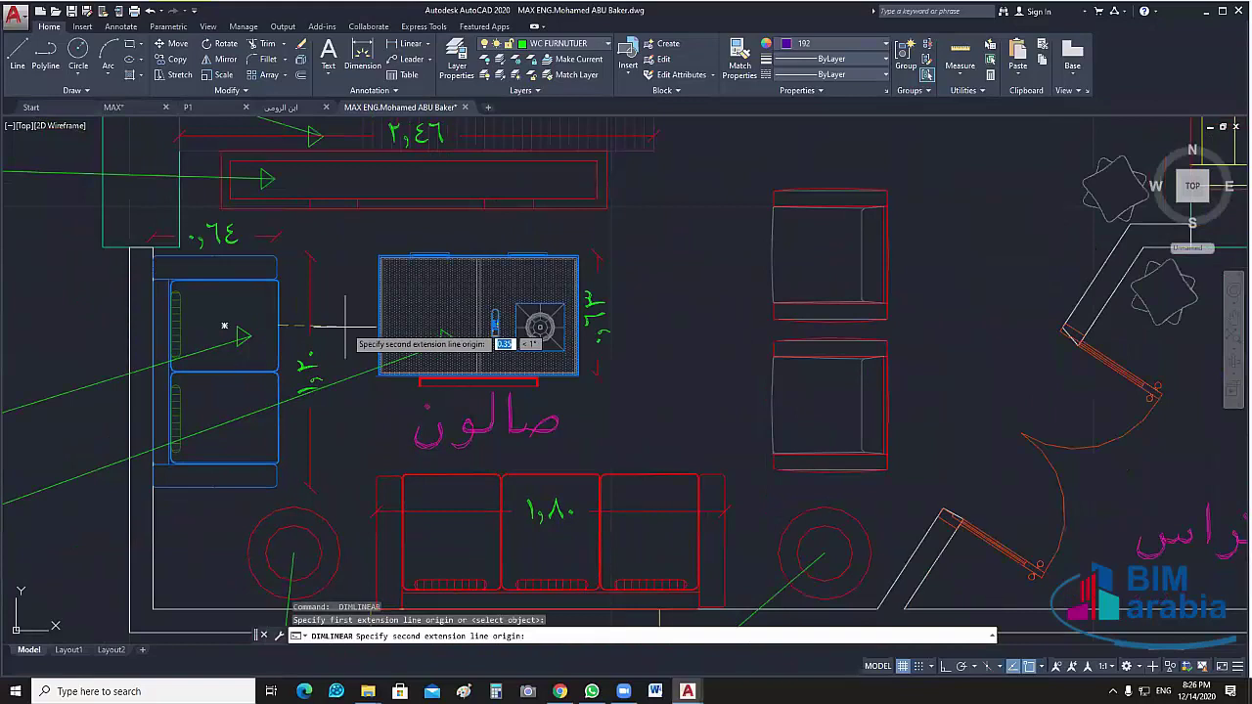
click(477, 316)
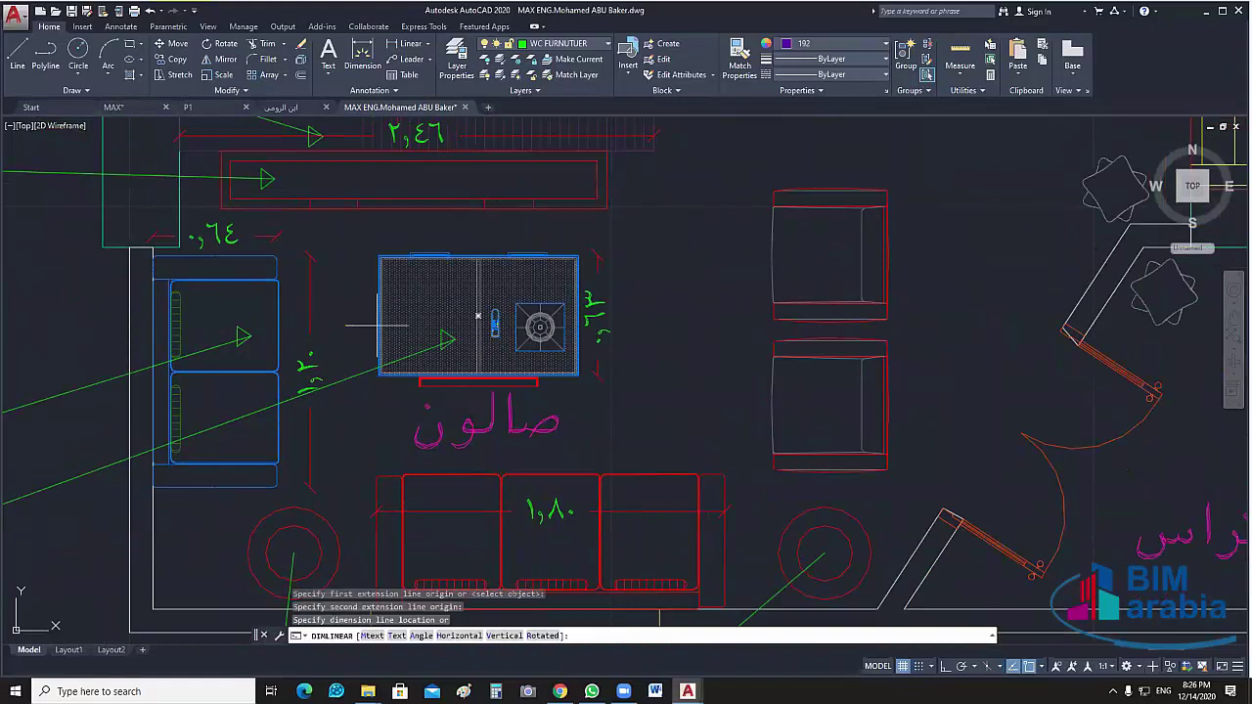
click(377, 328)
Dimension the 0.24 gap between the stove and the counter, discarding a mistaken attempt
key(Return)
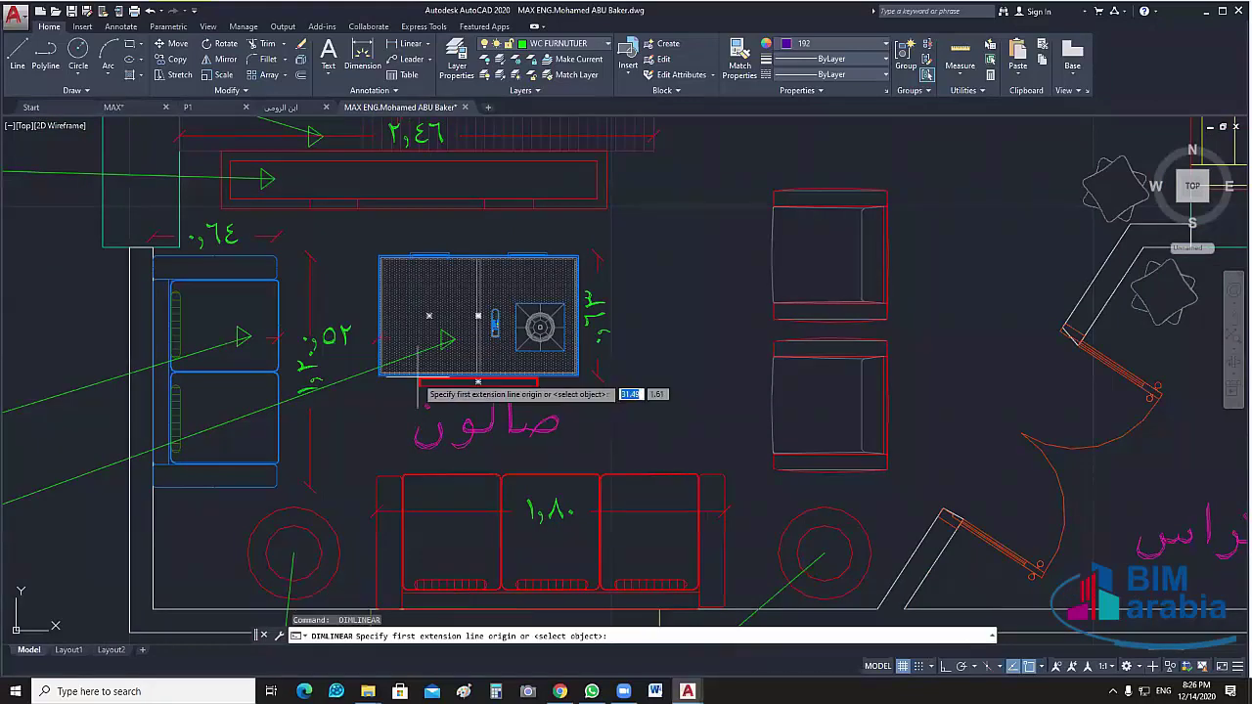
click(421, 381)
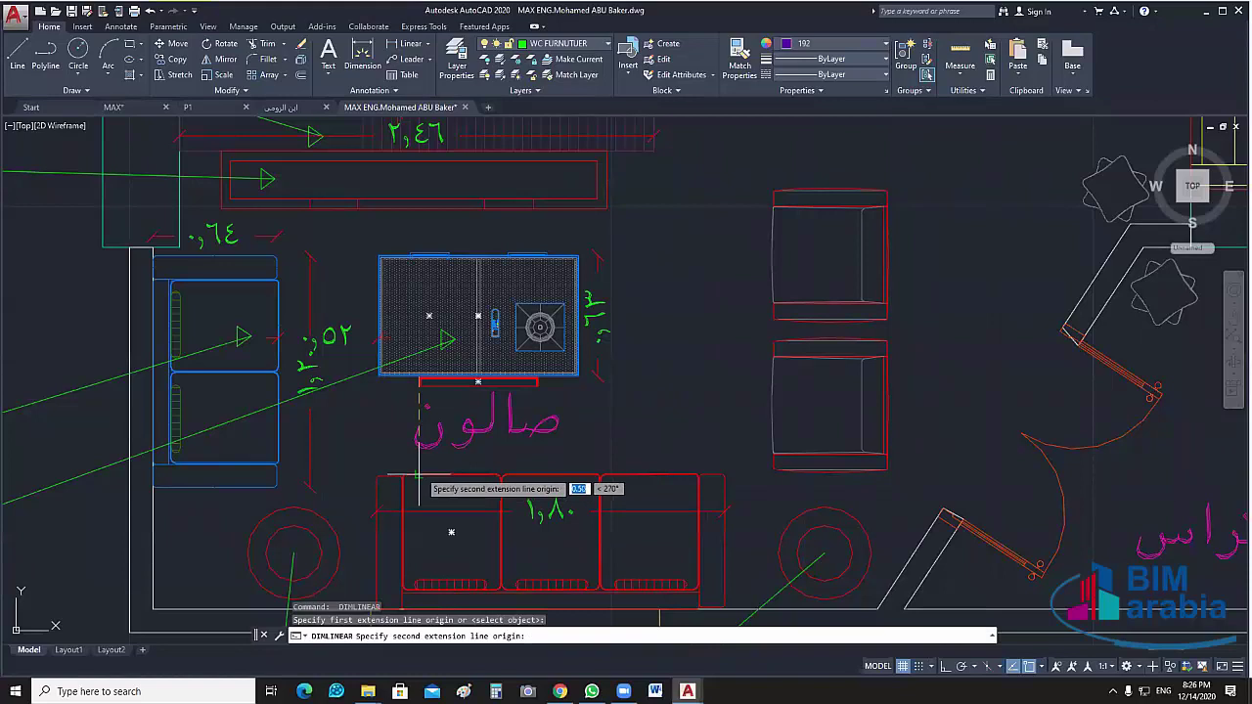
click(420, 477)
key(Escape)
key(Return)
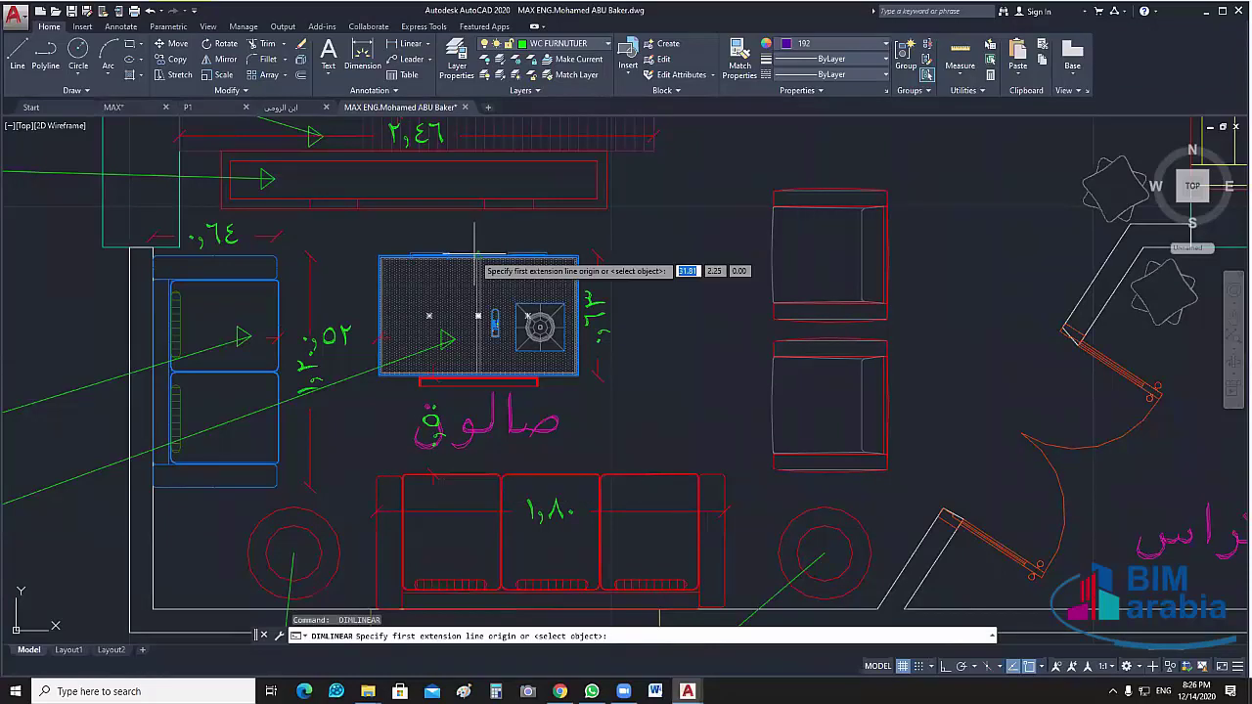
click(477, 256)
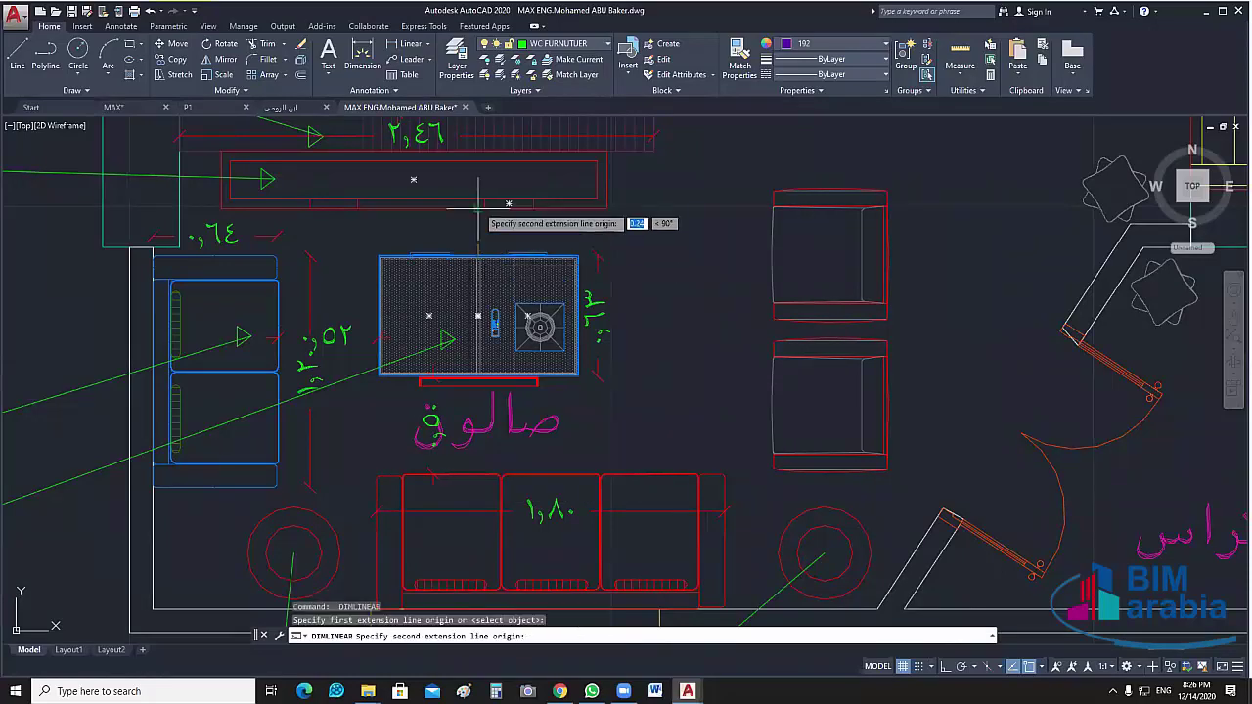
click(489, 220)
click(479, 232)
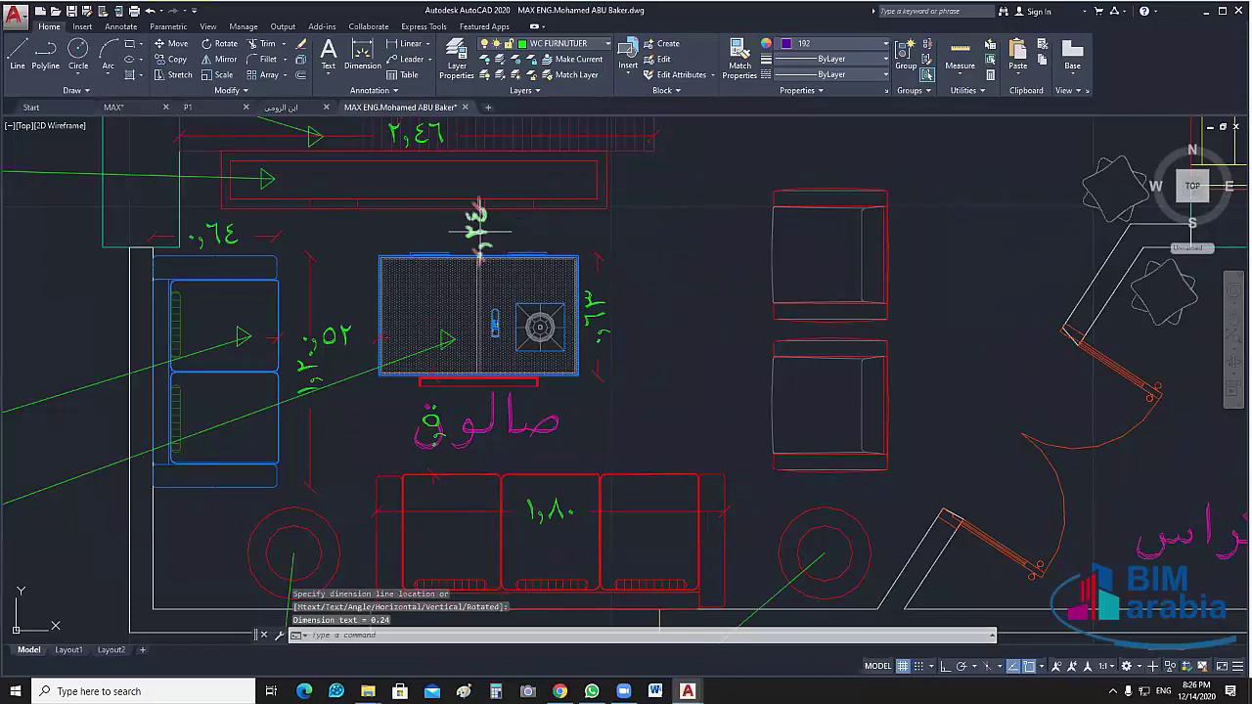
middle_drag(479, 232, 409, 199)
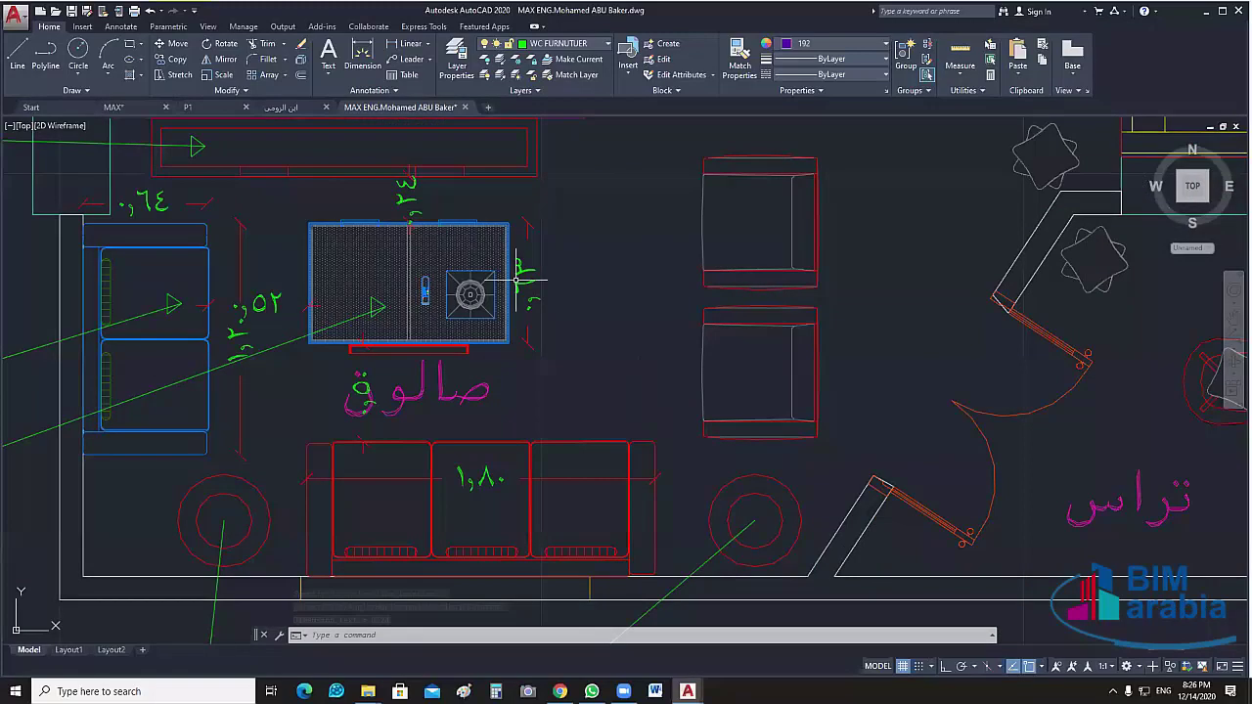
Pan across the full floor plan, then start a linear dimension zoomed on the red unit
middle_drag(528, 318, 434, 316)
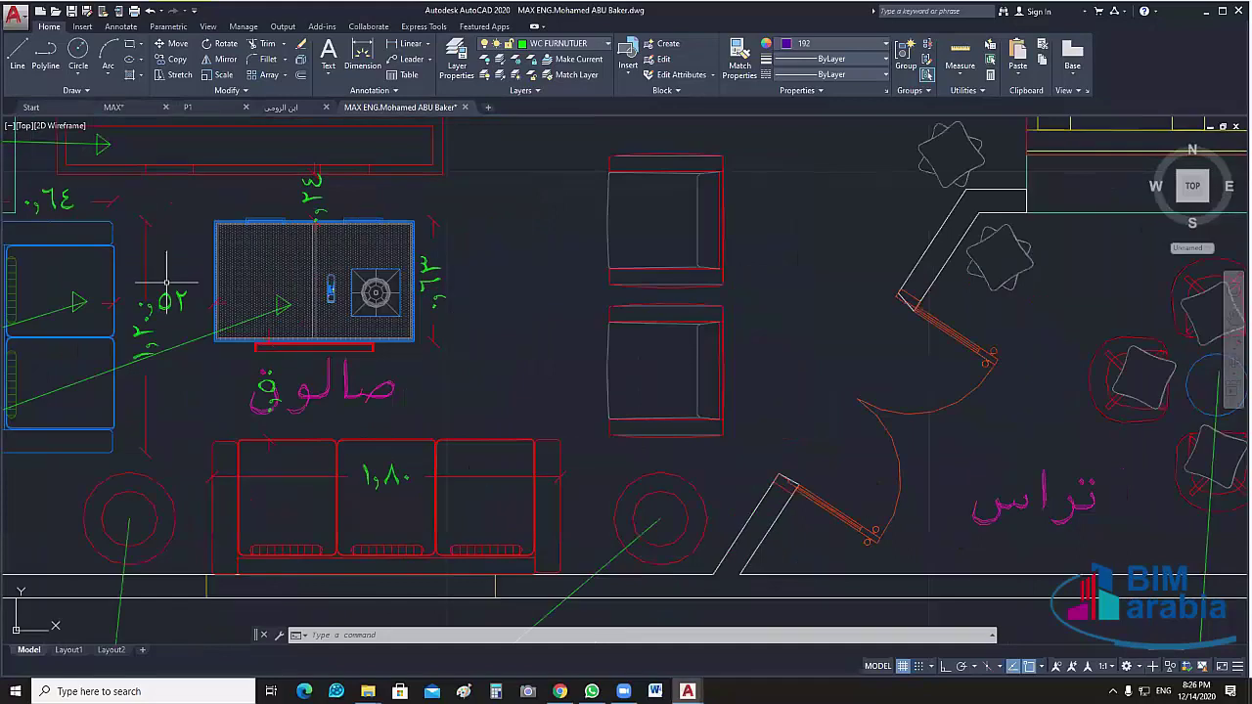
mouse_move(678, 264)
middle_down()
mouse_move(649, 307)
mouse_move(689, 284)
middle_up()
middle_drag(580, 325, 574, 346)
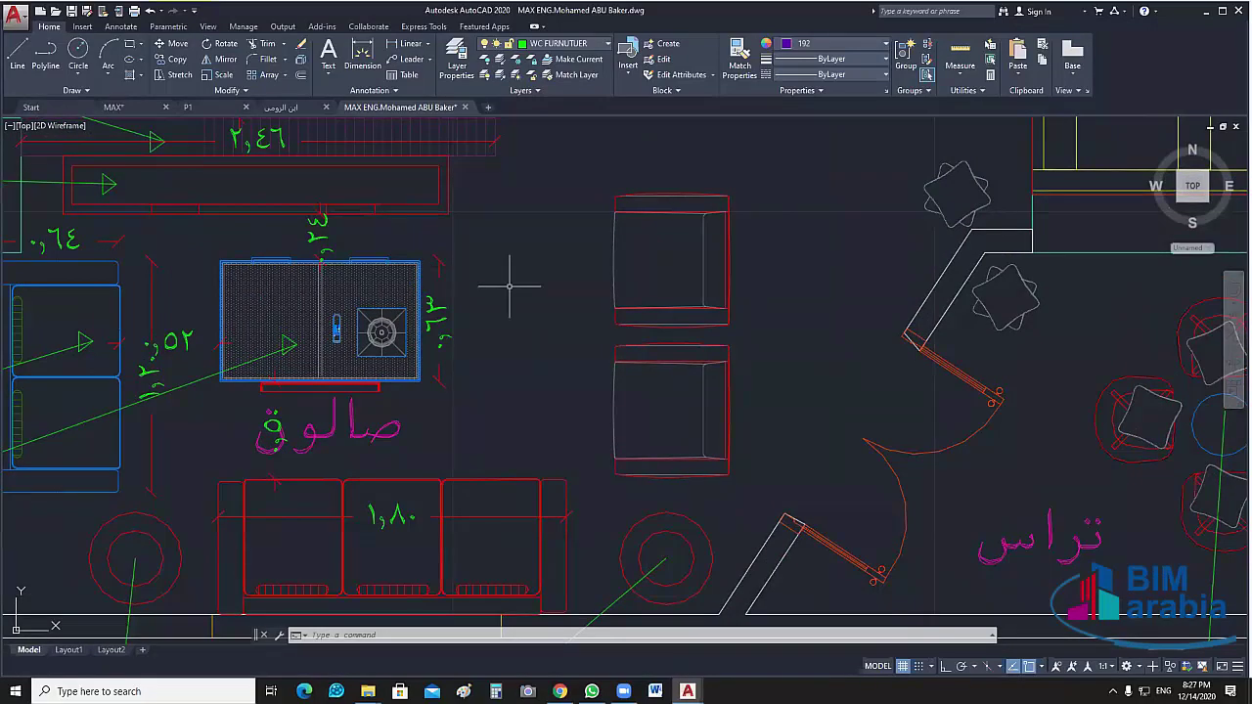
scroll(508, 286, down, 5)
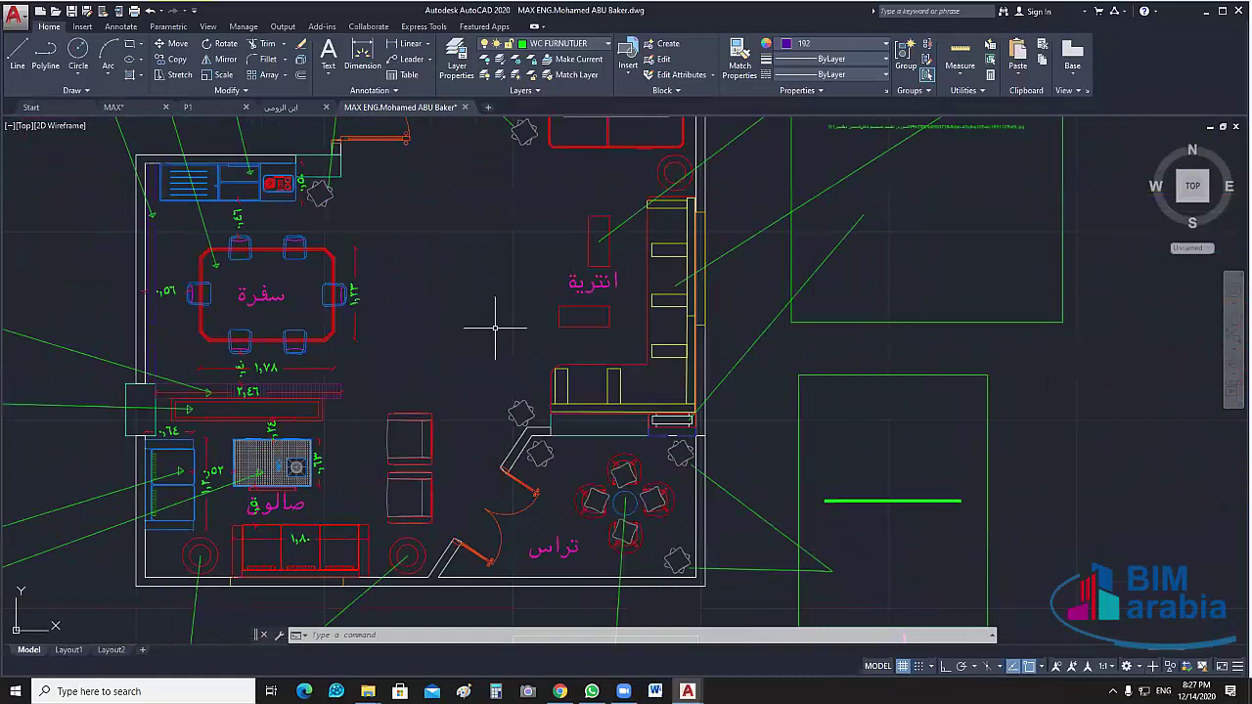
middle_drag(495, 328, 397, 404)
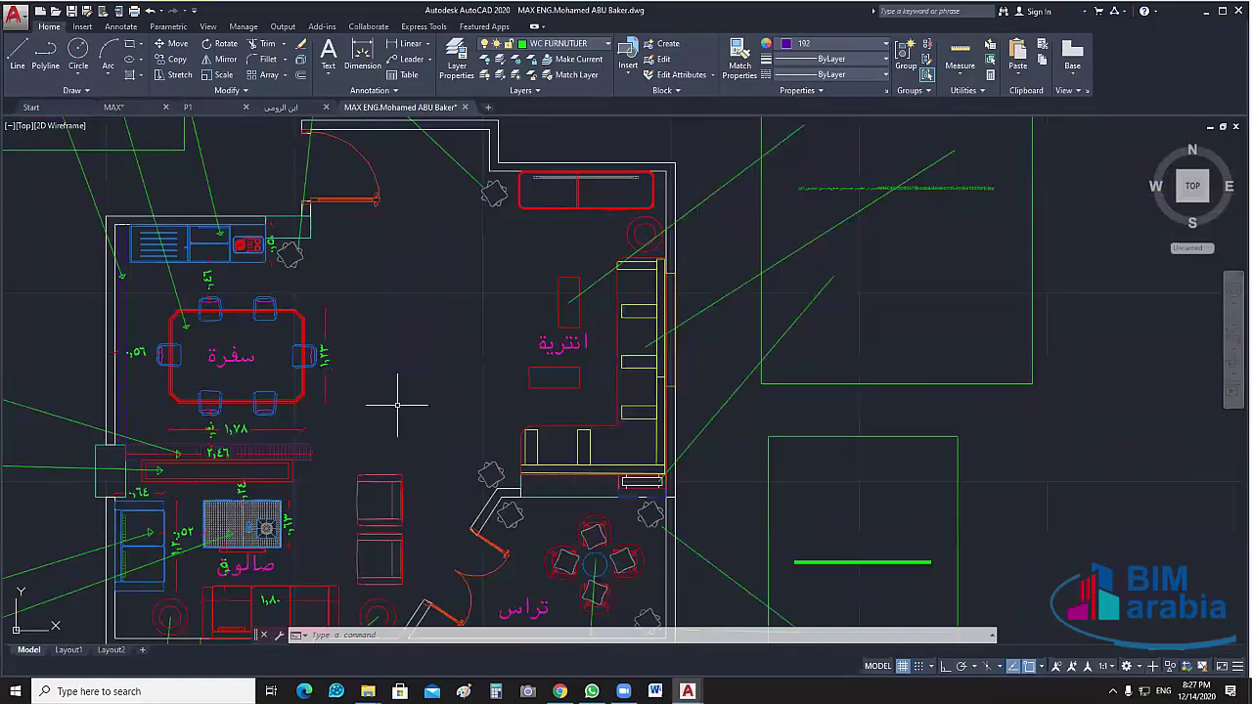
middle_drag(413, 416, 405, 436)
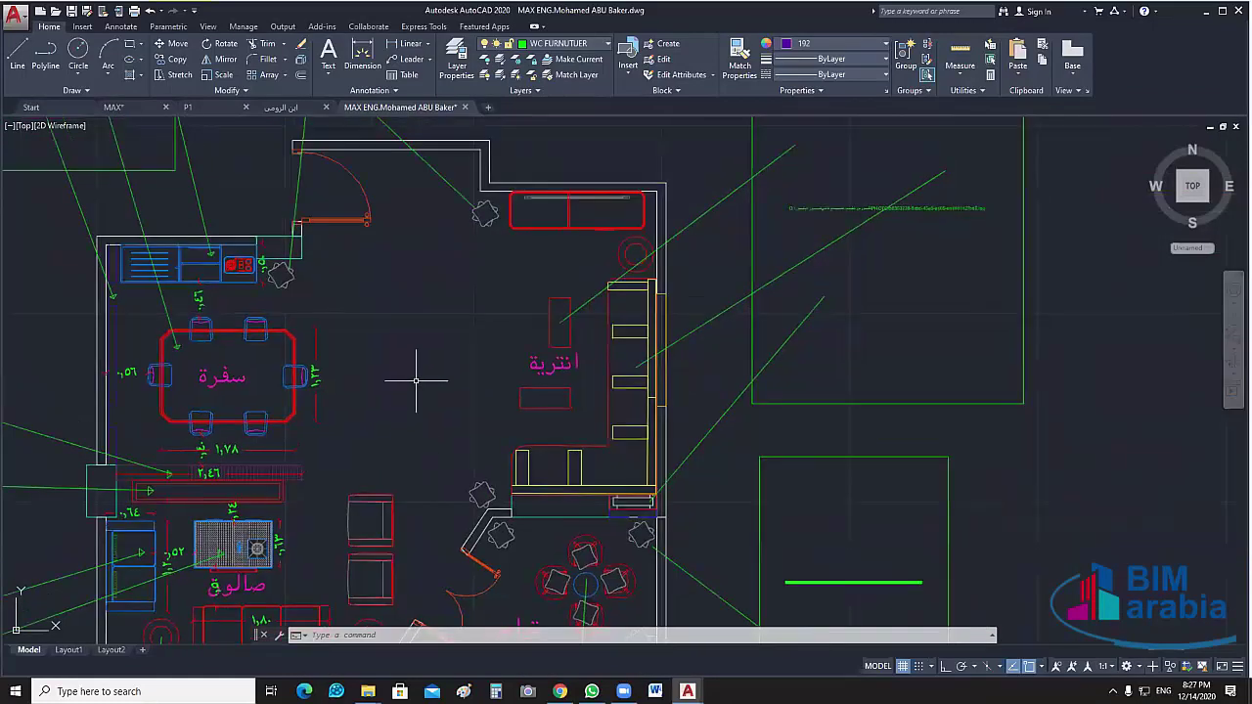
key(Return)
scroll(440, 269, up, 5)
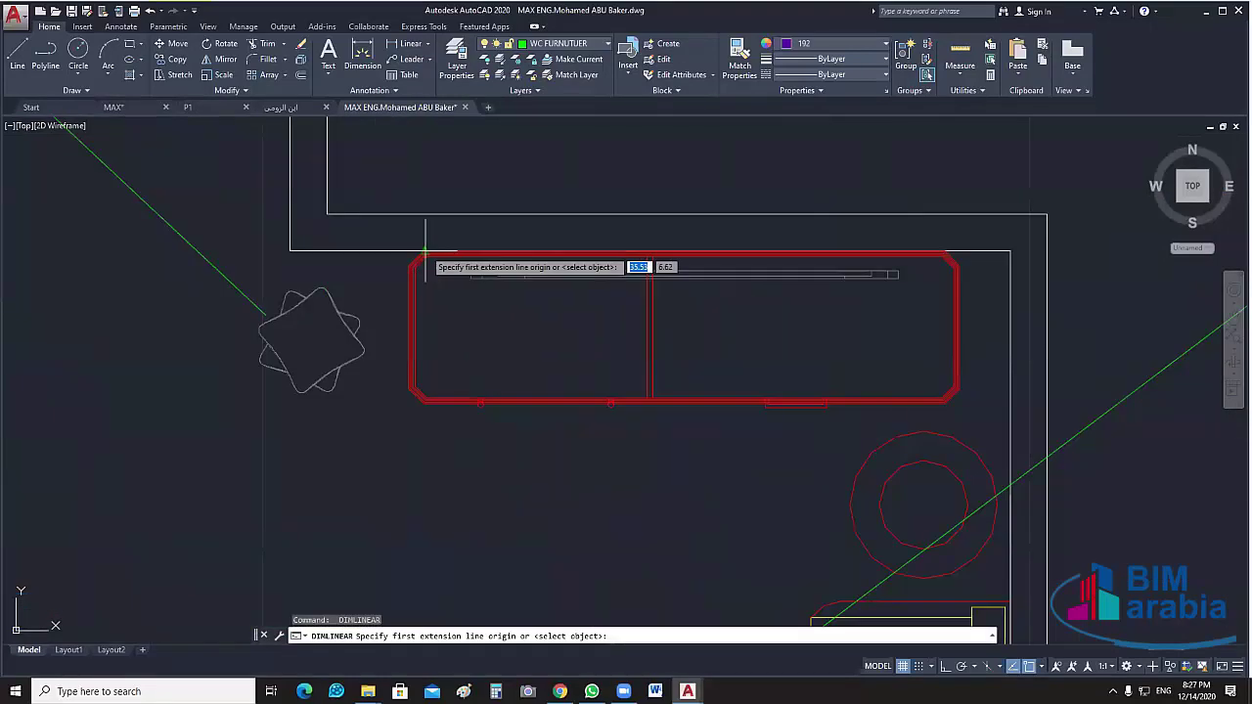
Dimension the red unit's depth at 0.50 and its length at 1.79
click(423, 256)
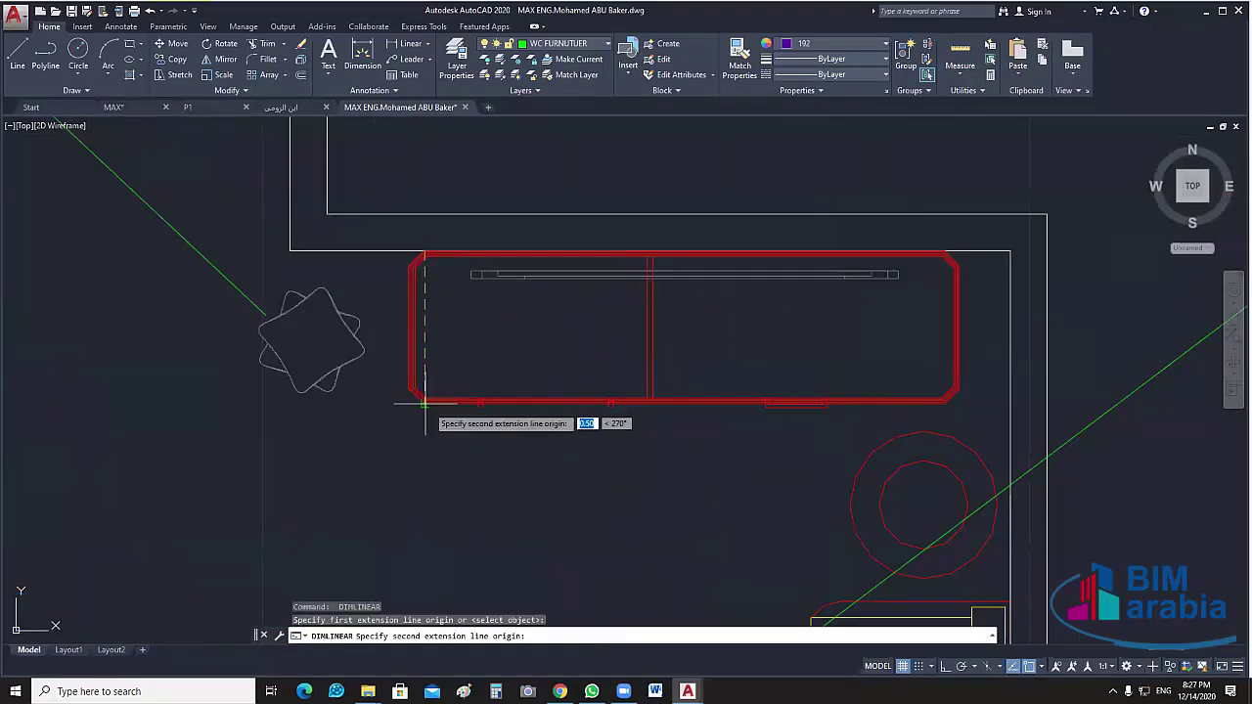
click(412, 399)
click(452, 422)
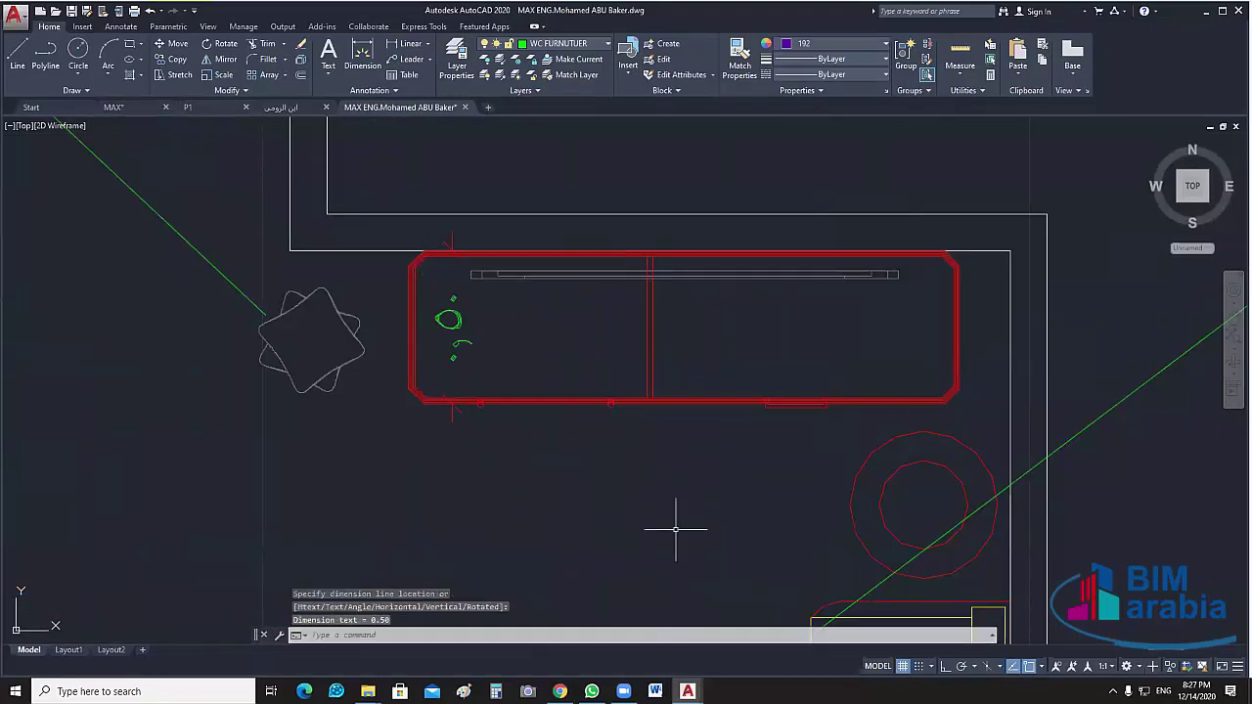
key(Return)
middle_drag(675, 529, 383, 405)
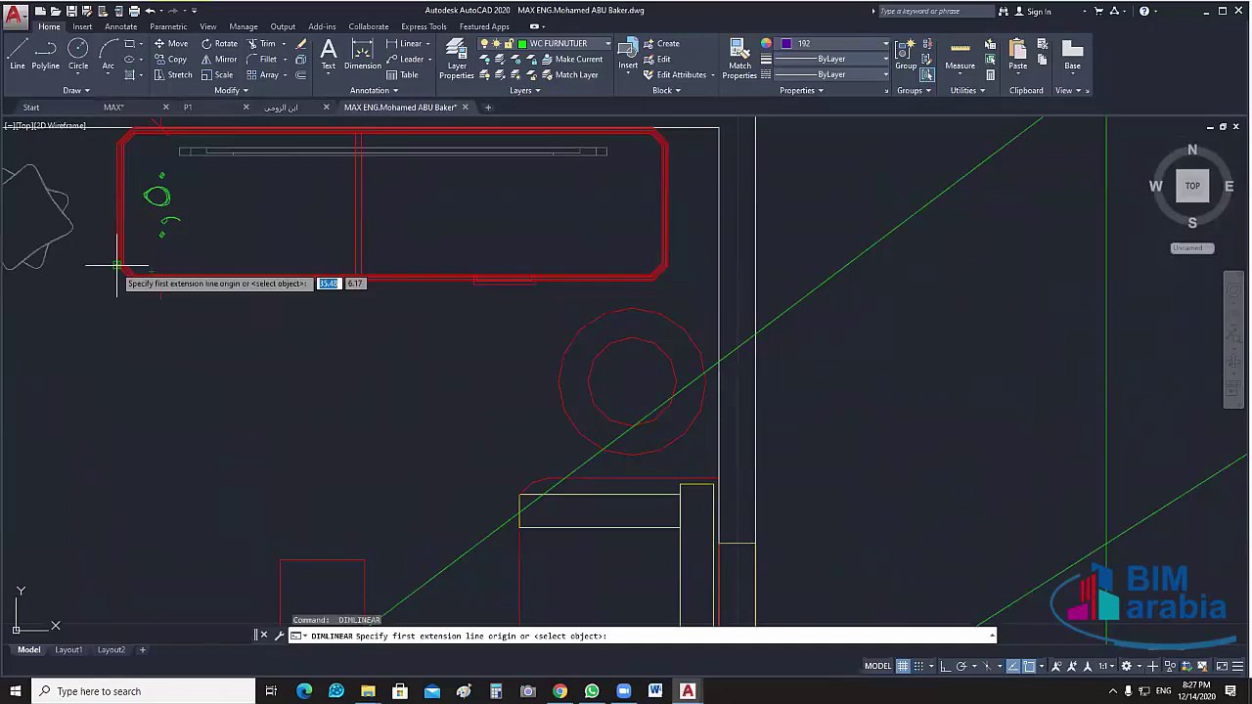
click(116, 264)
click(689, 277)
click(646, 231)
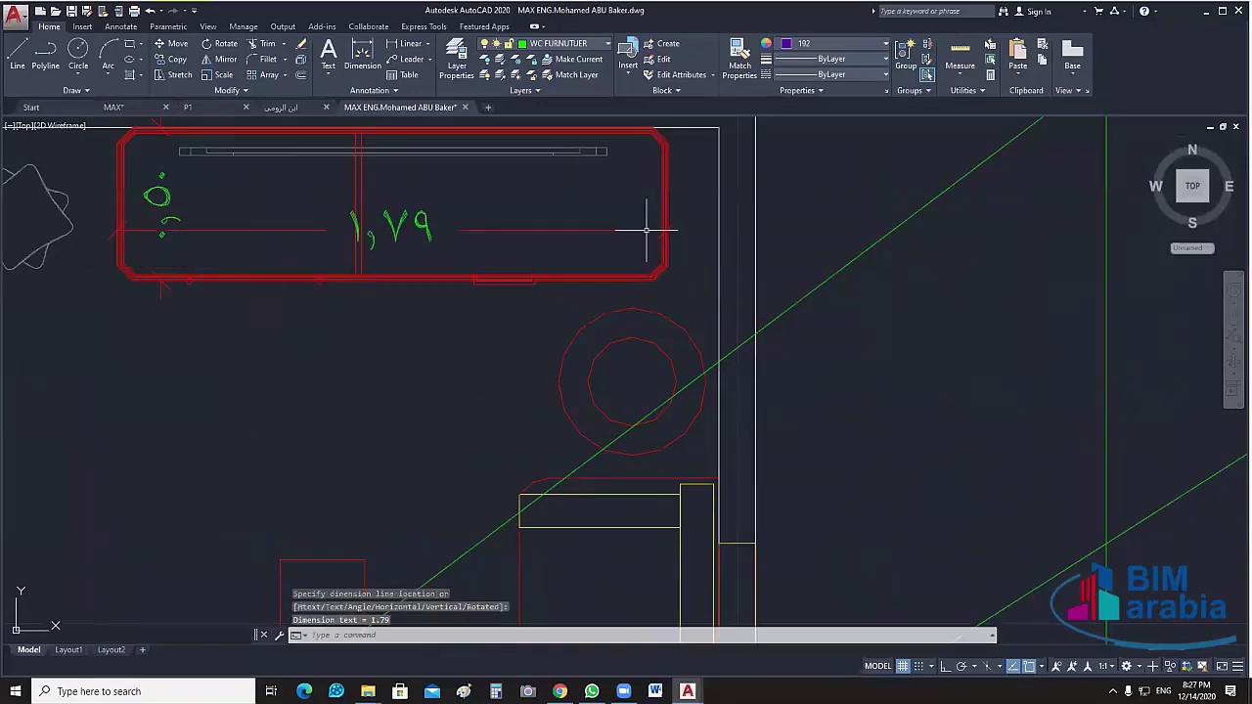
Glance at the MAX.dwg drawing, then return to the plan at the cabinet area
scroll(596, 294, down, 3)
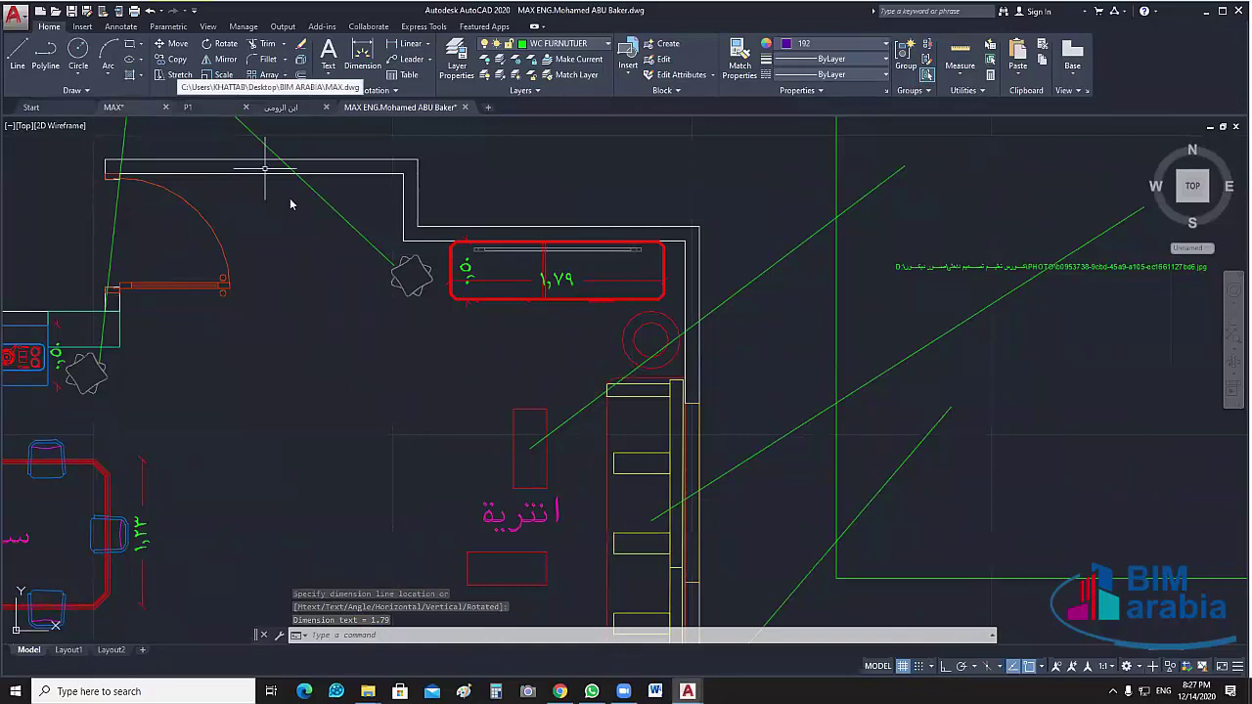
key(ctrl+Tab)
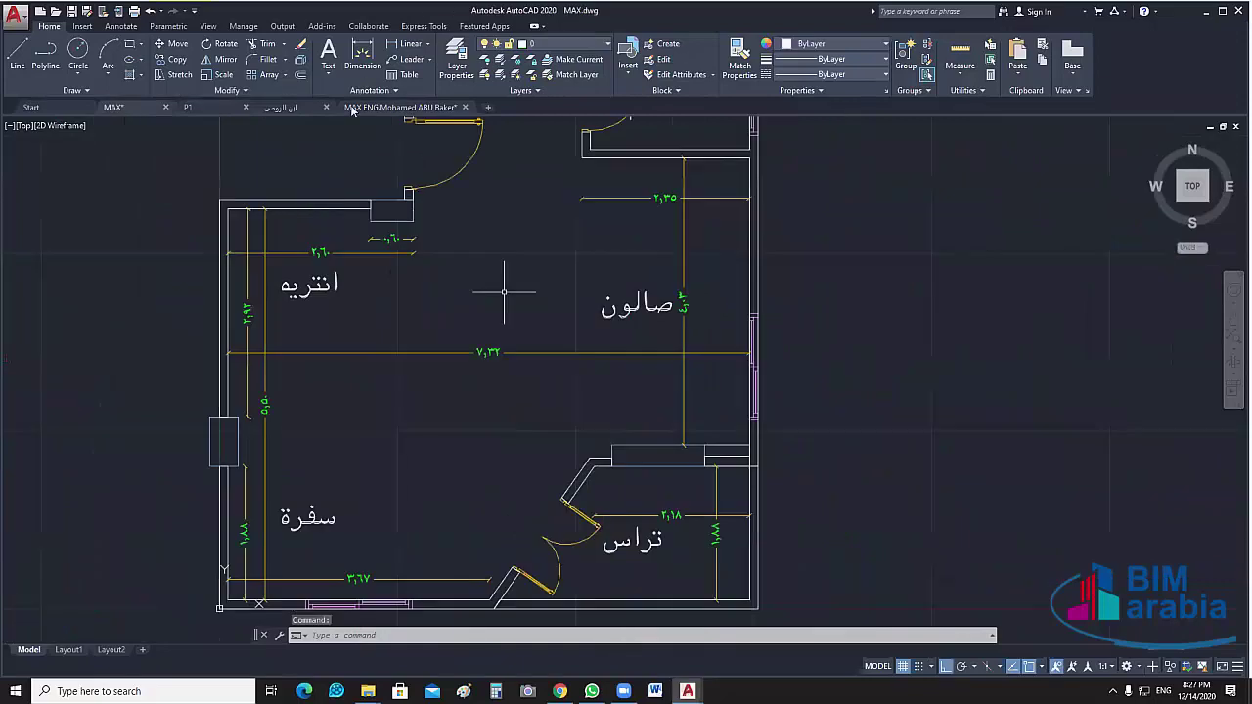
click(354, 107)
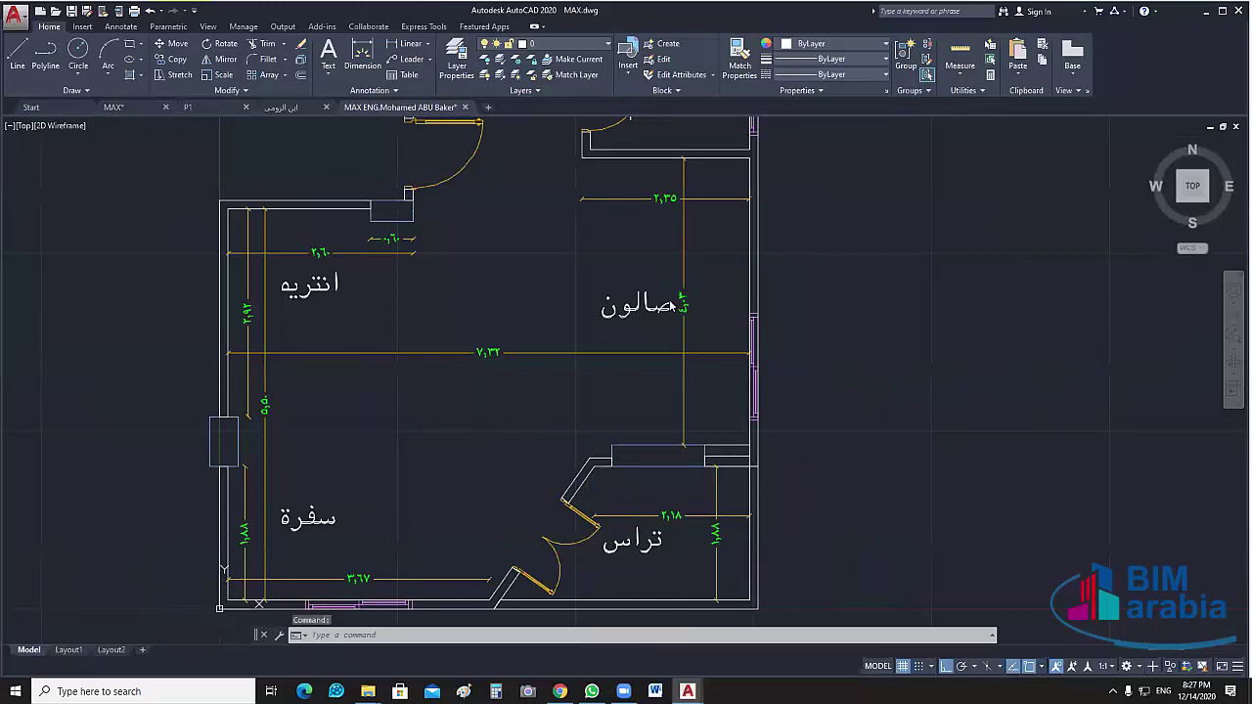
mouse_move(559, 315)
middle_down()
mouse_move(592, 341)
mouse_move(573, 439)
mouse_move(508, 273)
middle_up()
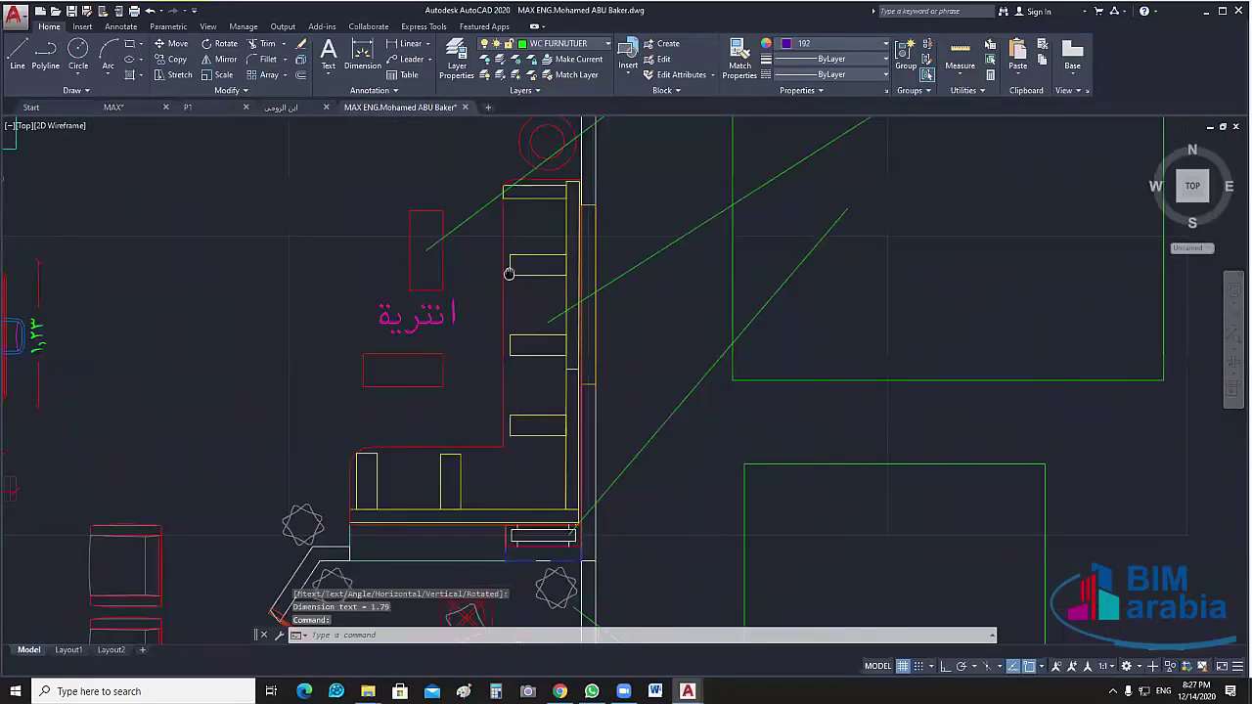
Dimension the cabinet width at 0.65
scroll(509, 273, up, 3)
key(space)
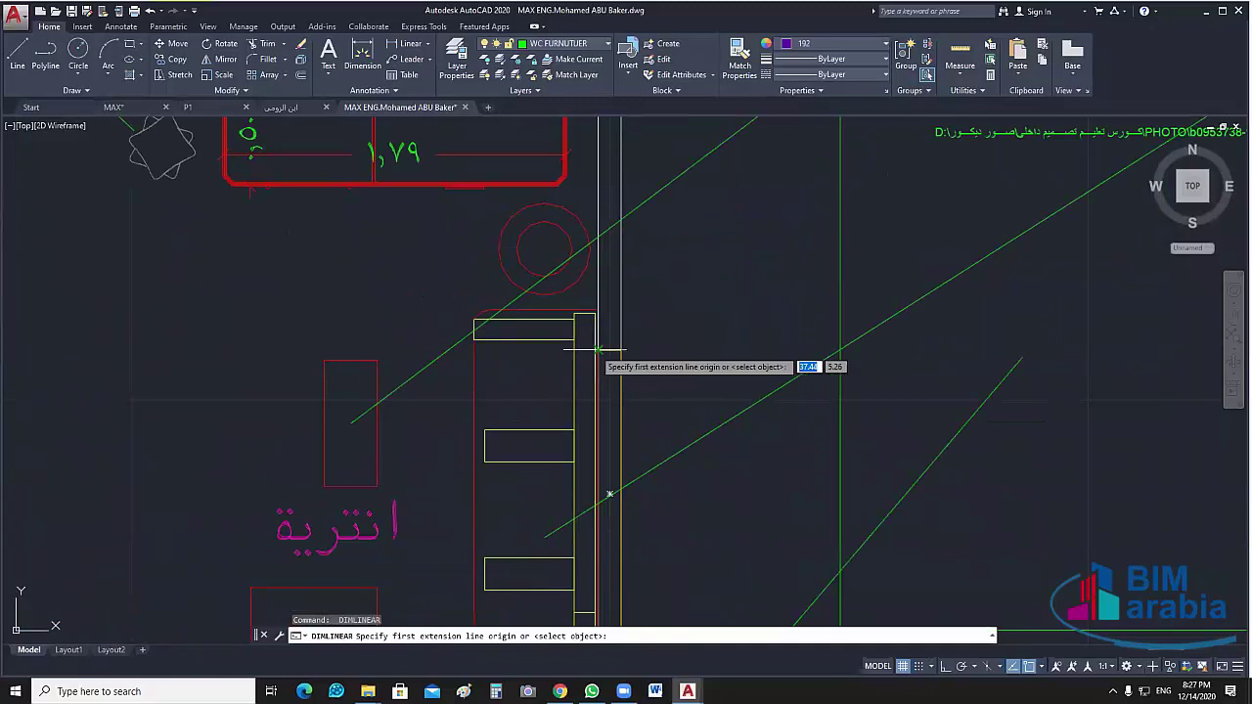
click(597, 349)
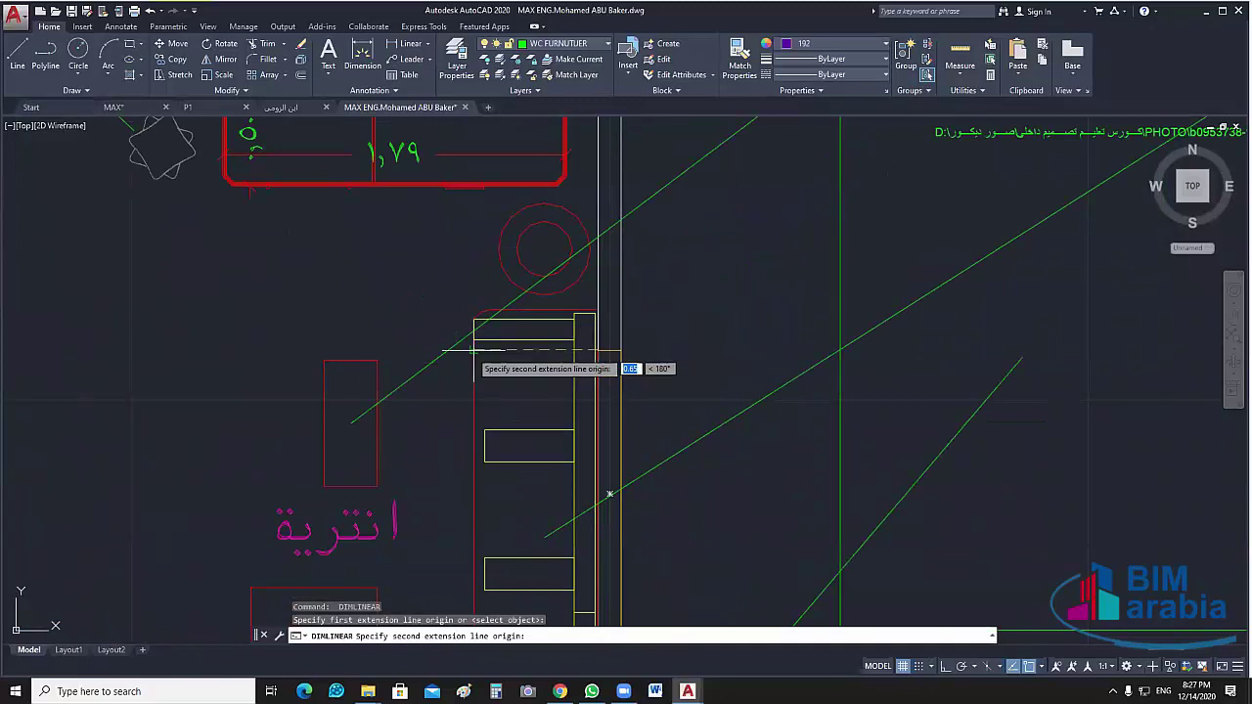
click(475, 349)
click(501, 372)
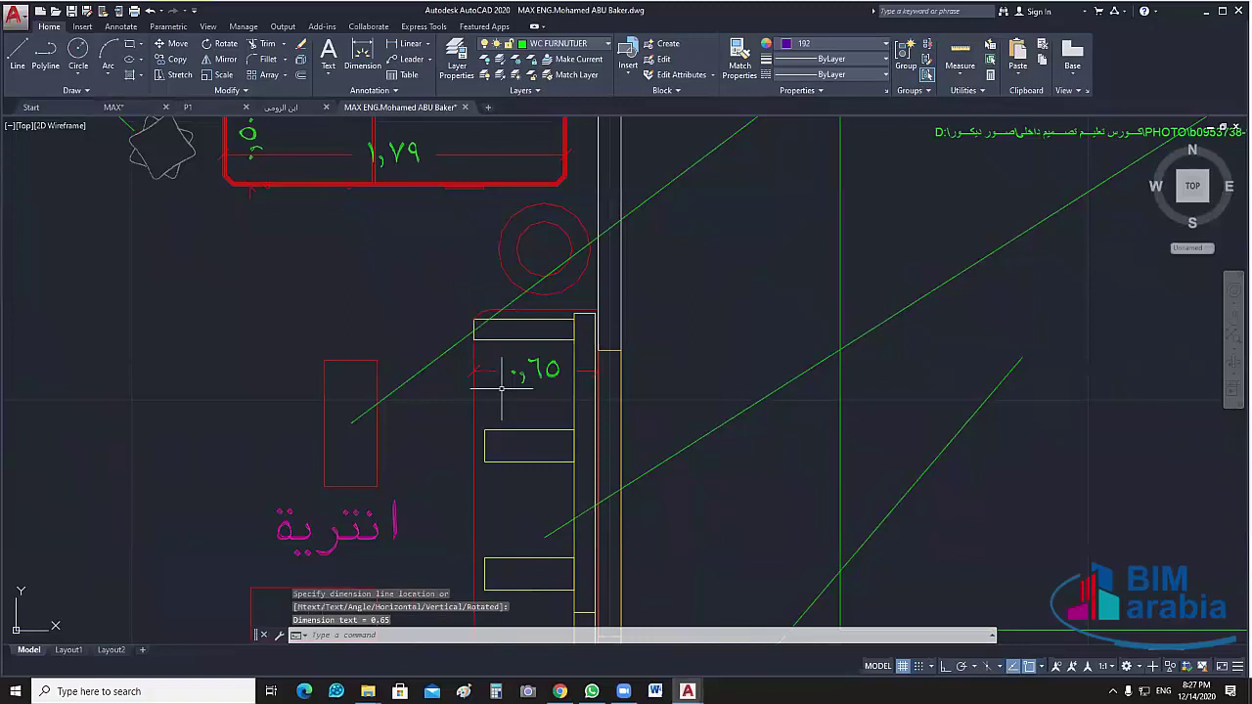
Add a 1.93 clearance from the lower wall corner to the cabinet's top corner
middle_drag(501, 388, 636, 349)
scroll(636, 349, down, 2)
key(Return)
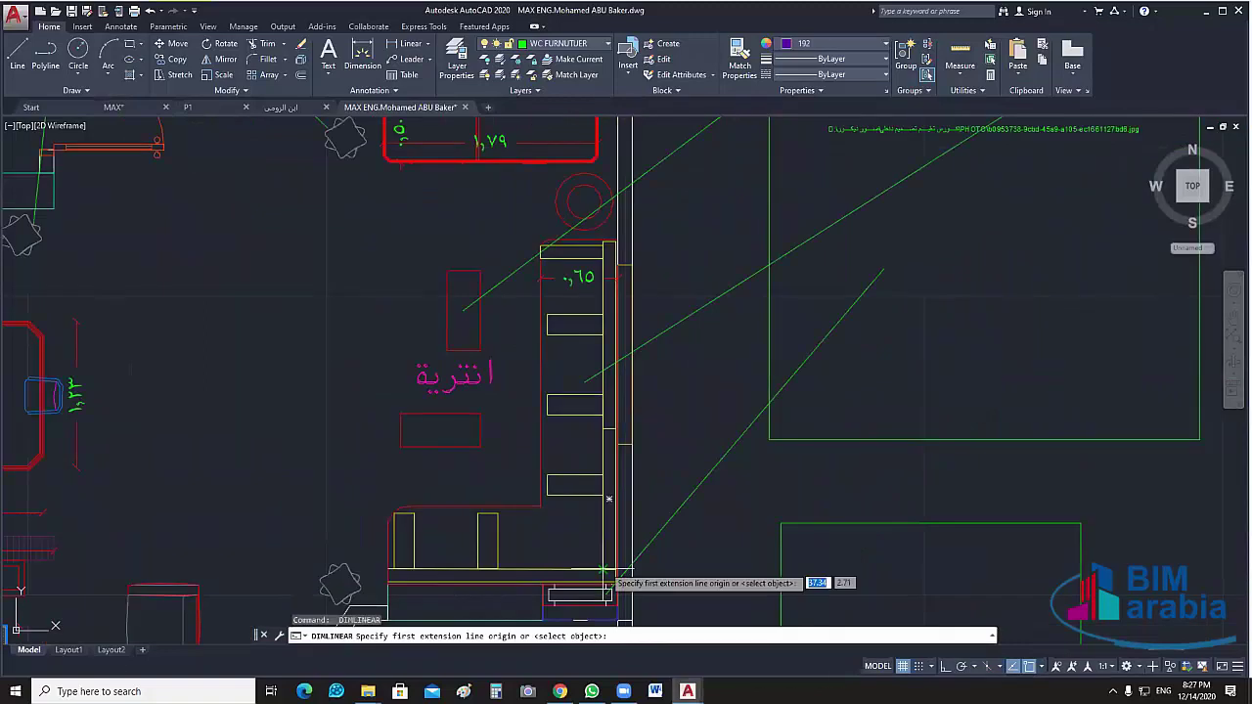
click(390, 576)
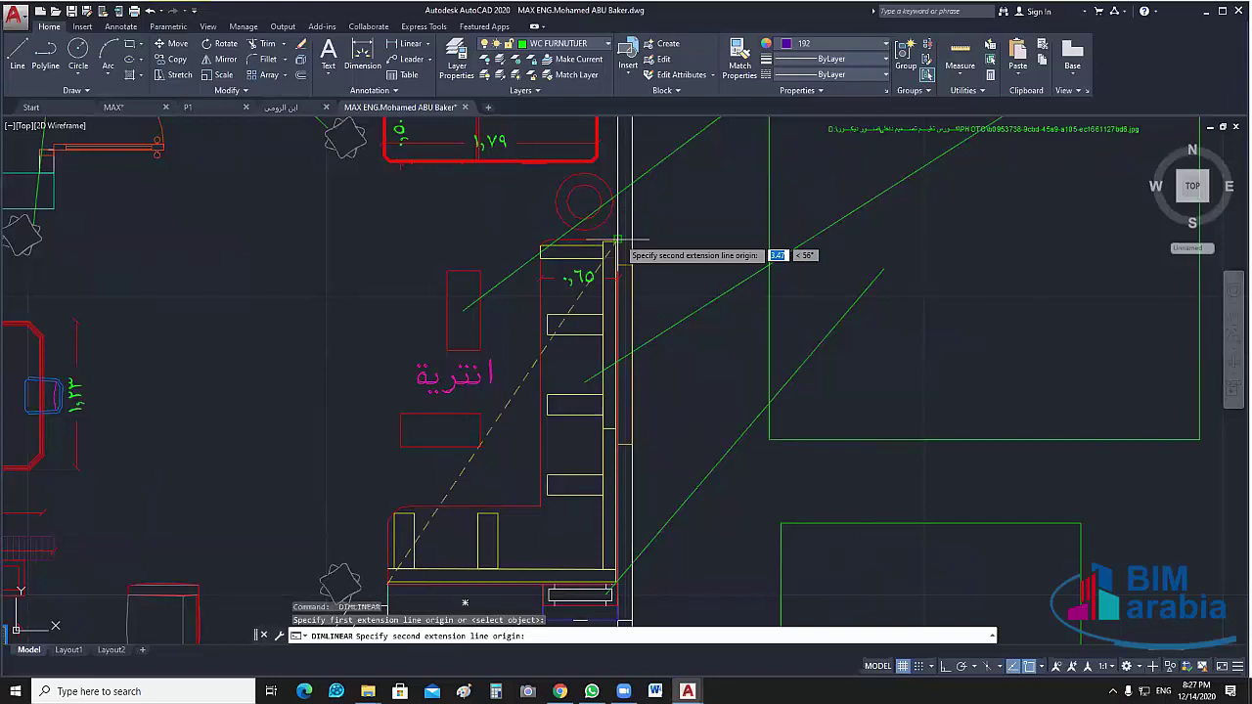
click(617, 239)
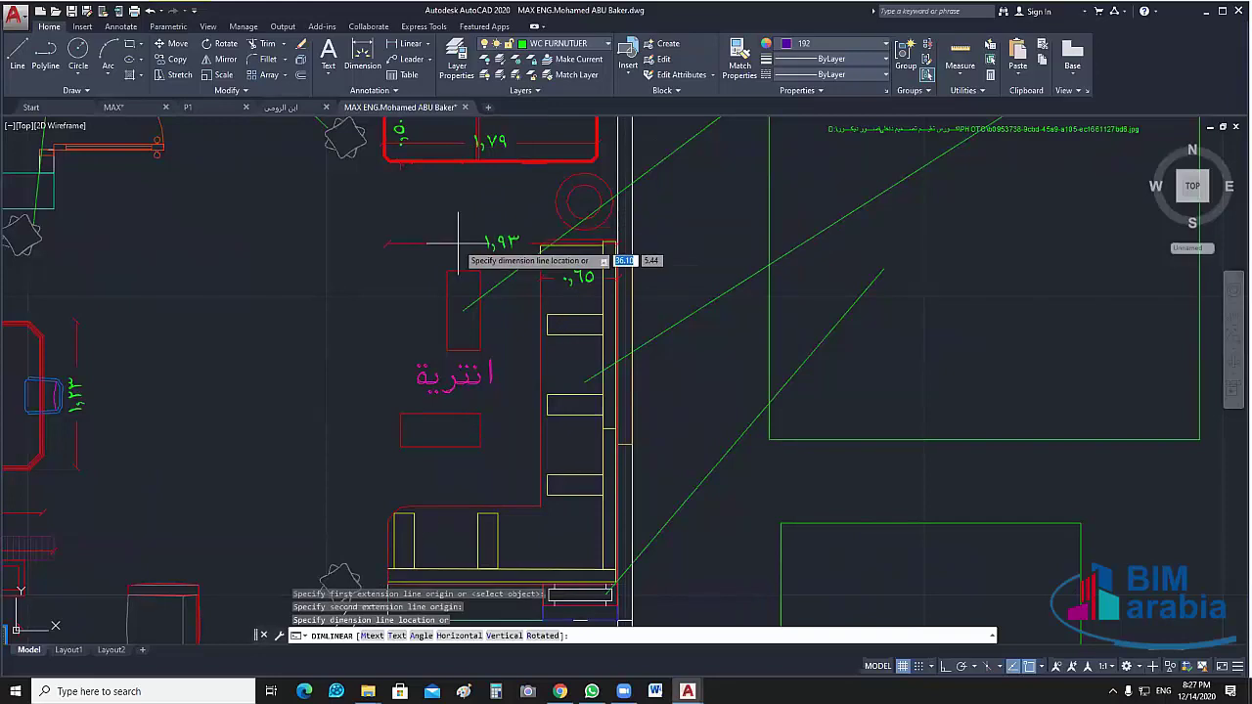
click(456, 238)
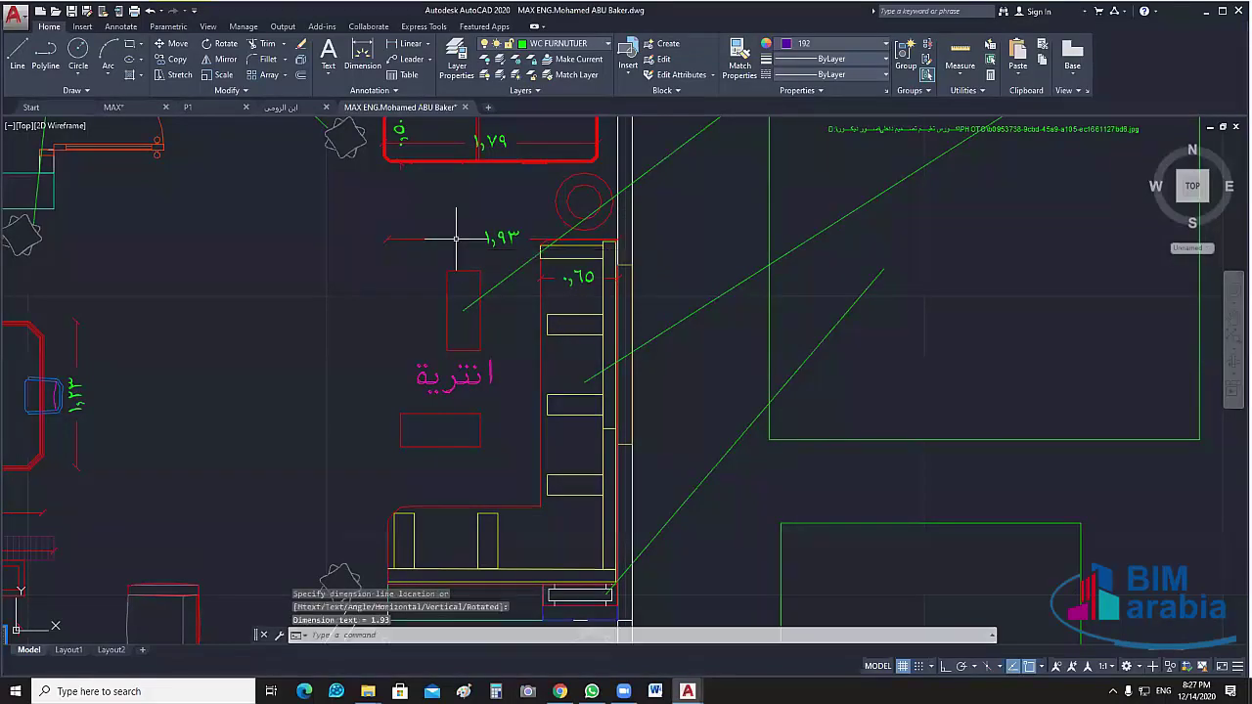
Add a vertical 2.79 dimension left of the room, checking MAX.dwg for reference
key(Return)
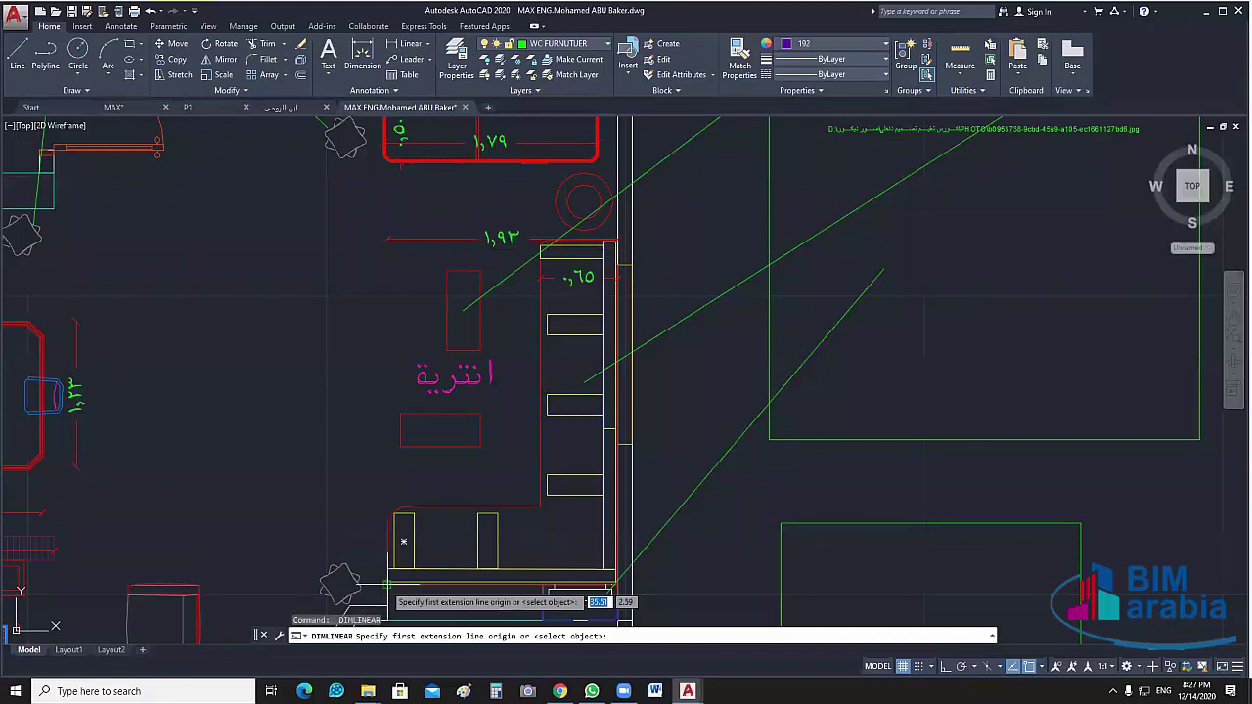
click(388, 583)
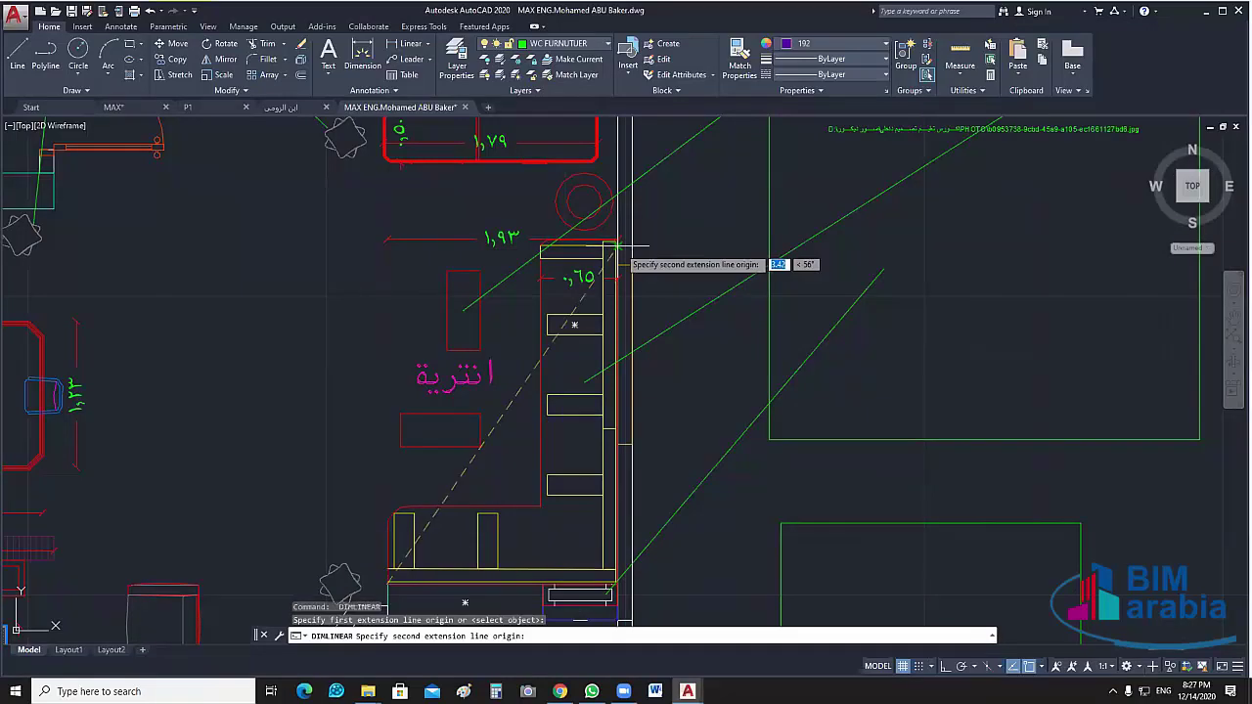
click(616, 244)
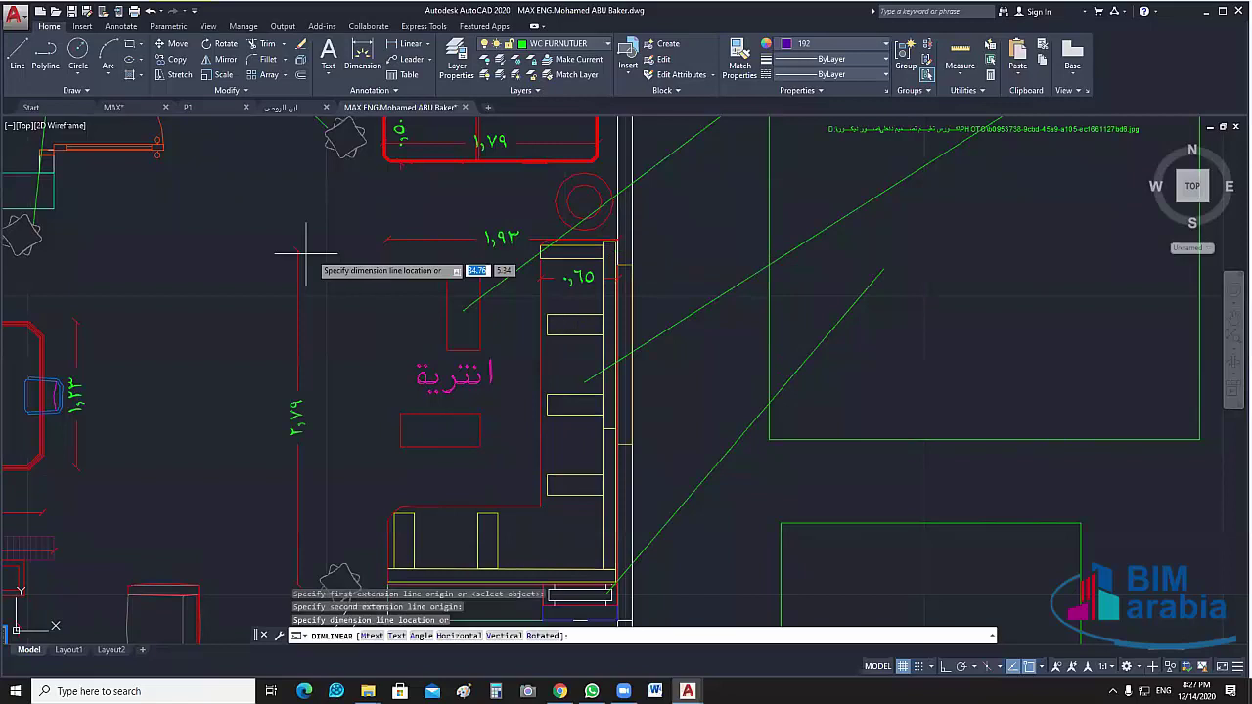
click(350, 289)
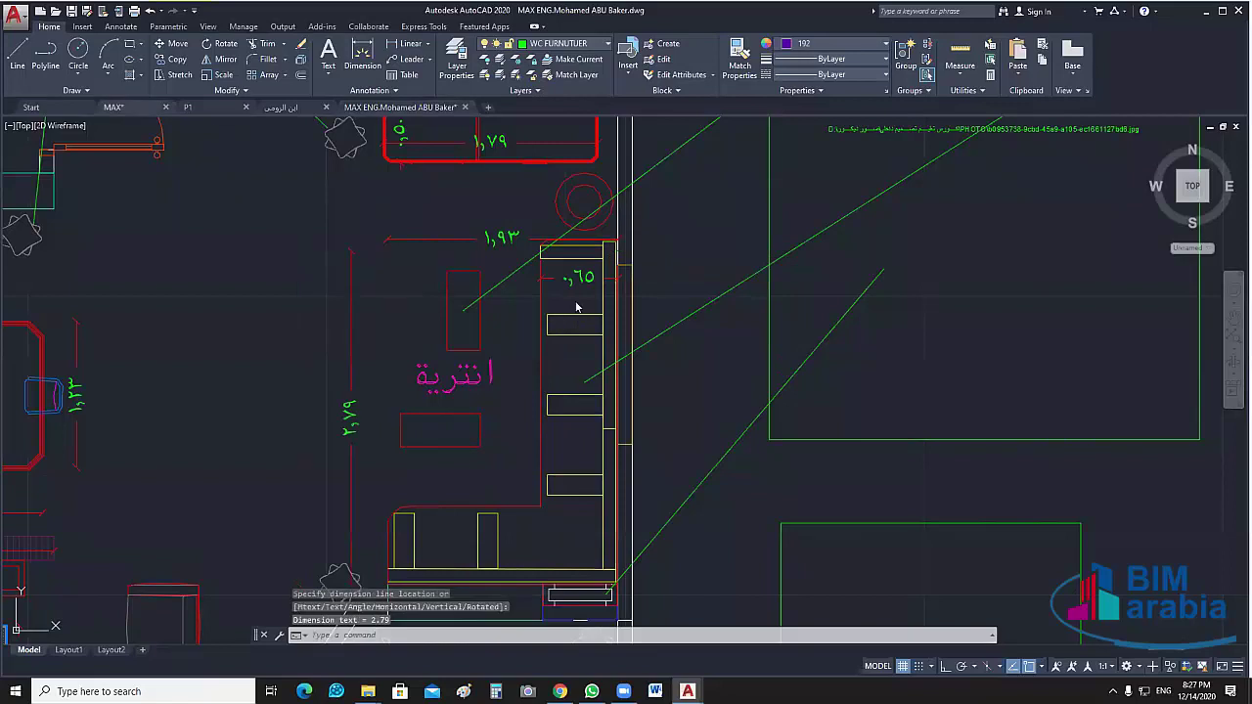
key(ctrl+Tab)
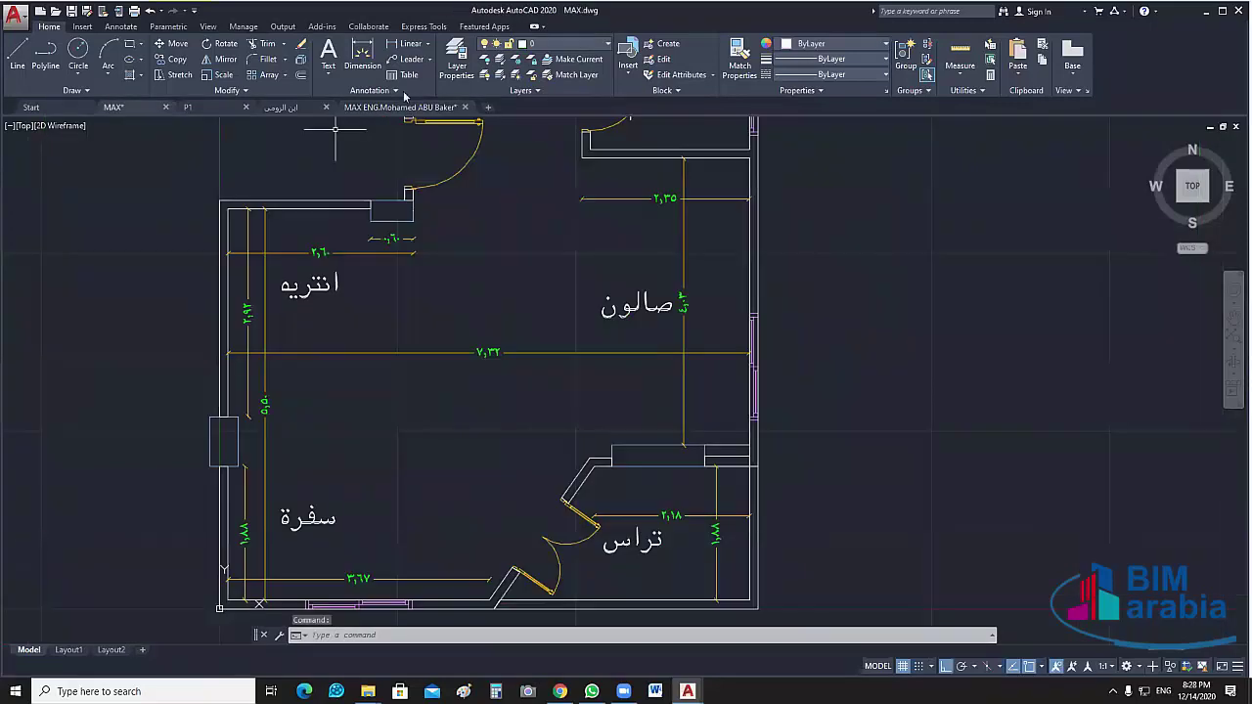
click(396, 107)
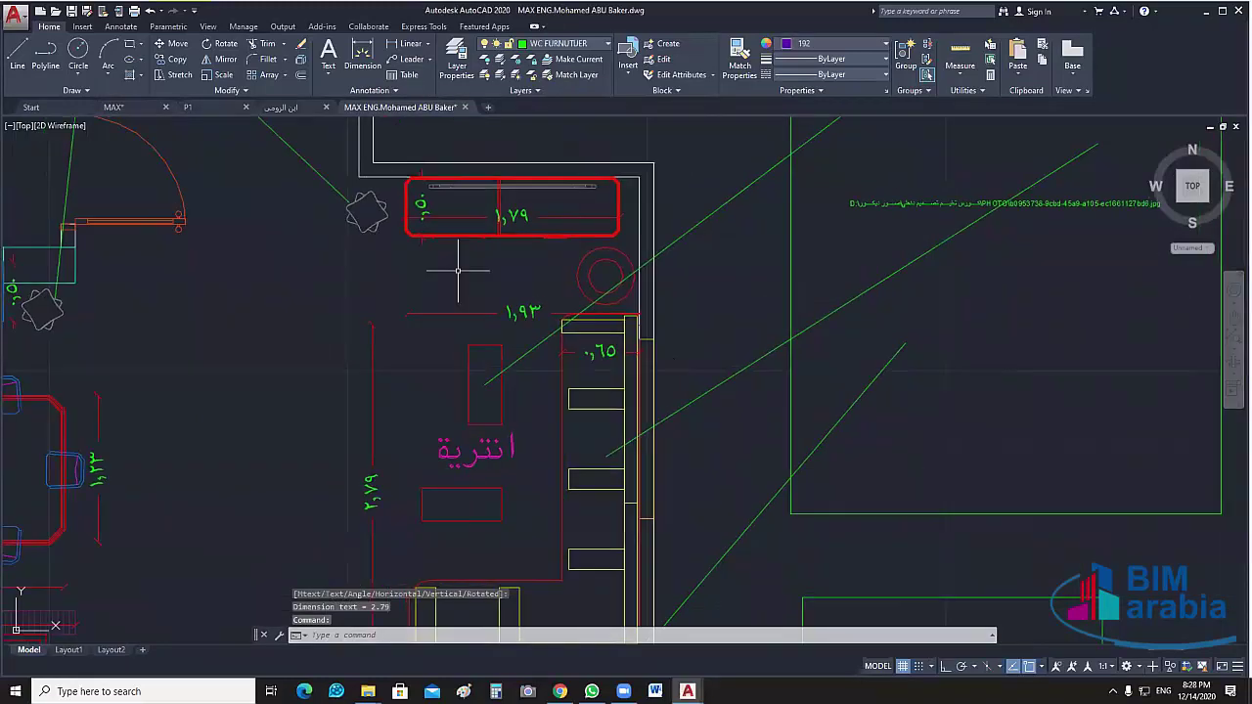
scroll(533, 291, up, 2)
Place a vertical 0.64 clearance near the cabinet top, redoing a misplaced first pick
key(Return)
click(586, 328)
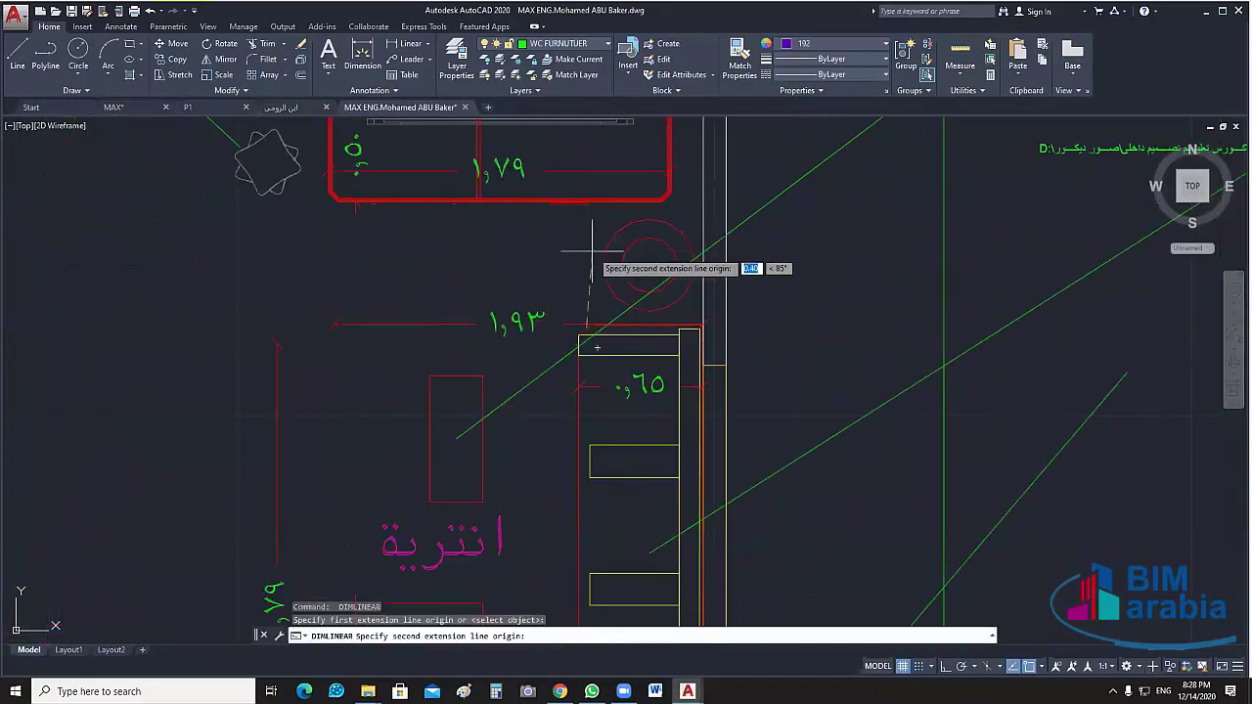
key(Escape)
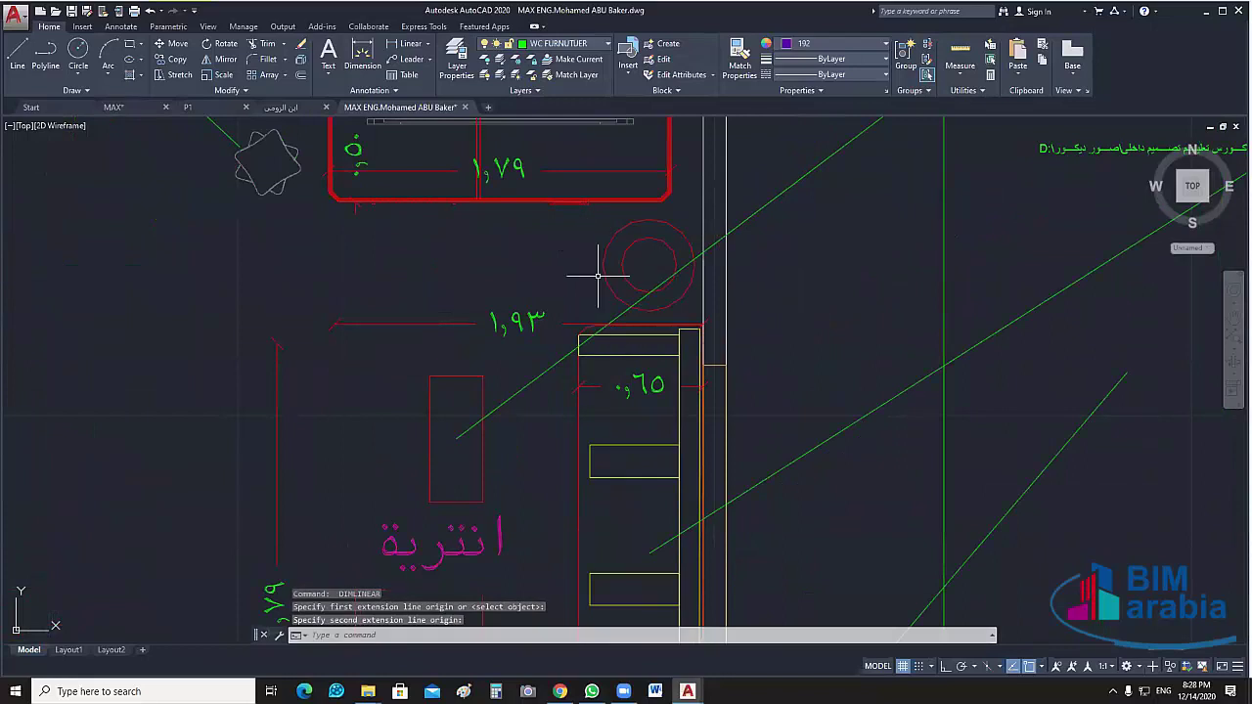
key(Return)
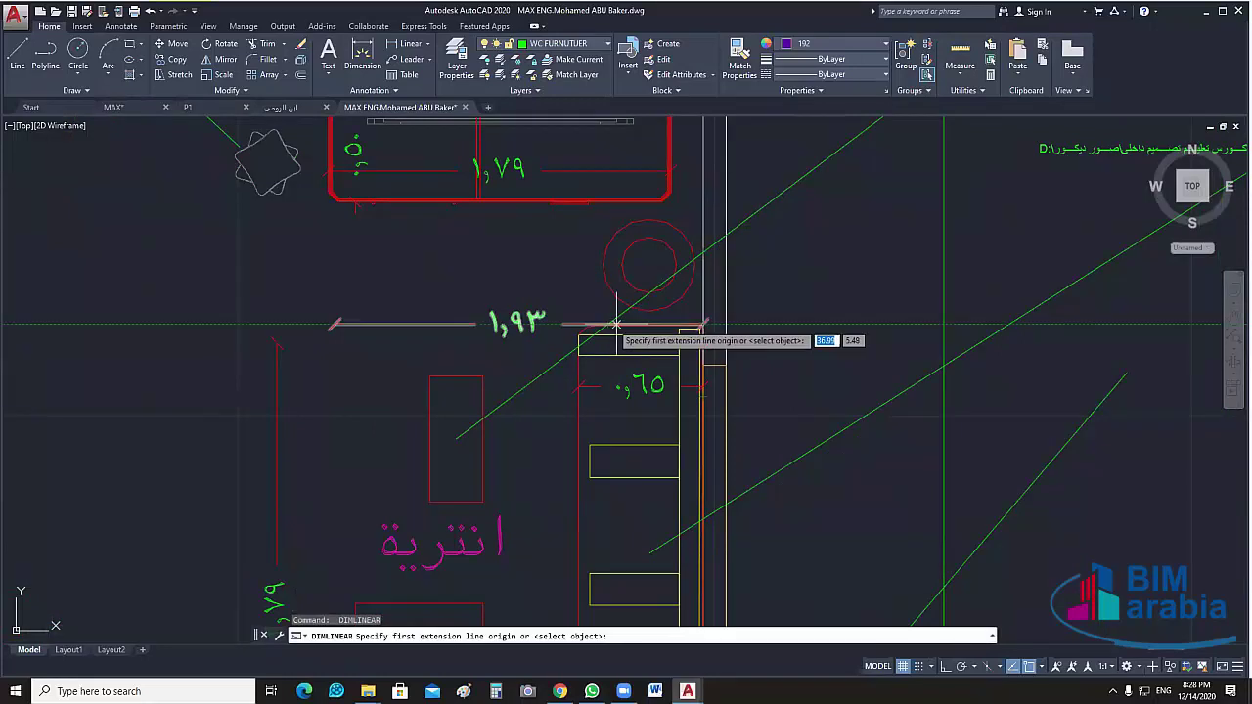
click(624, 324)
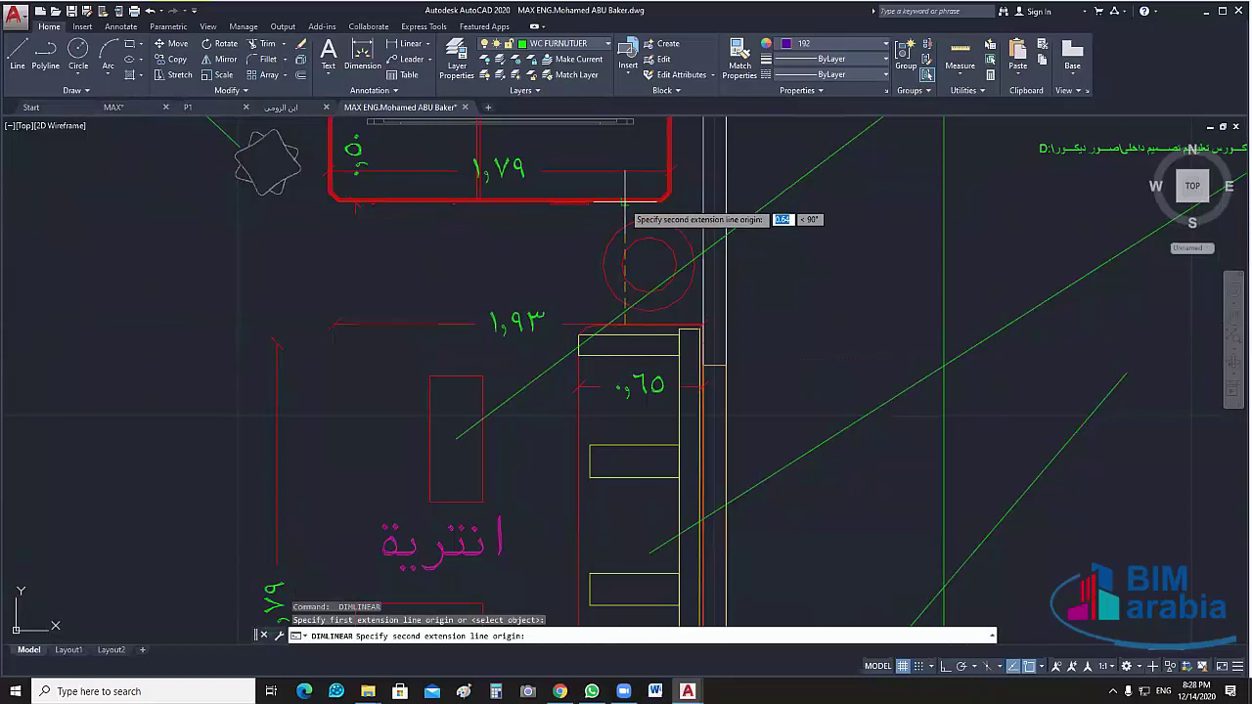
click(624, 200)
click(591, 260)
scroll(613, 195, down, 4)
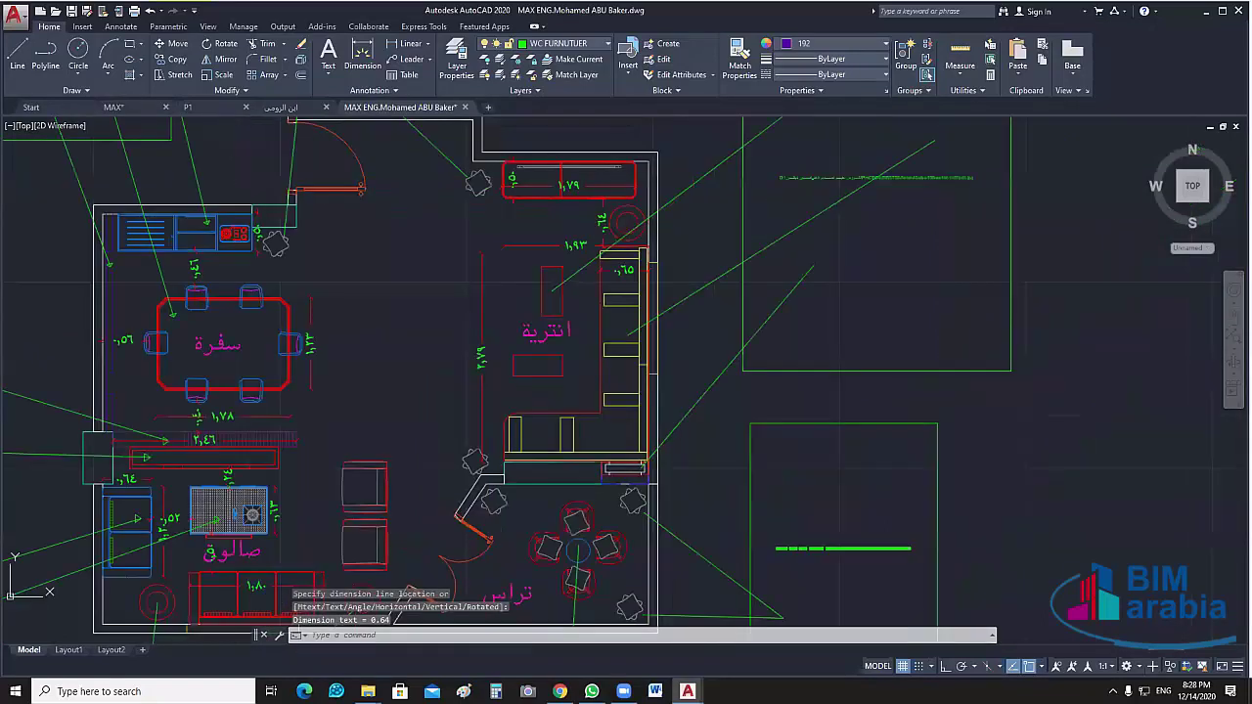
middle_drag(679, 372, 678, 329)
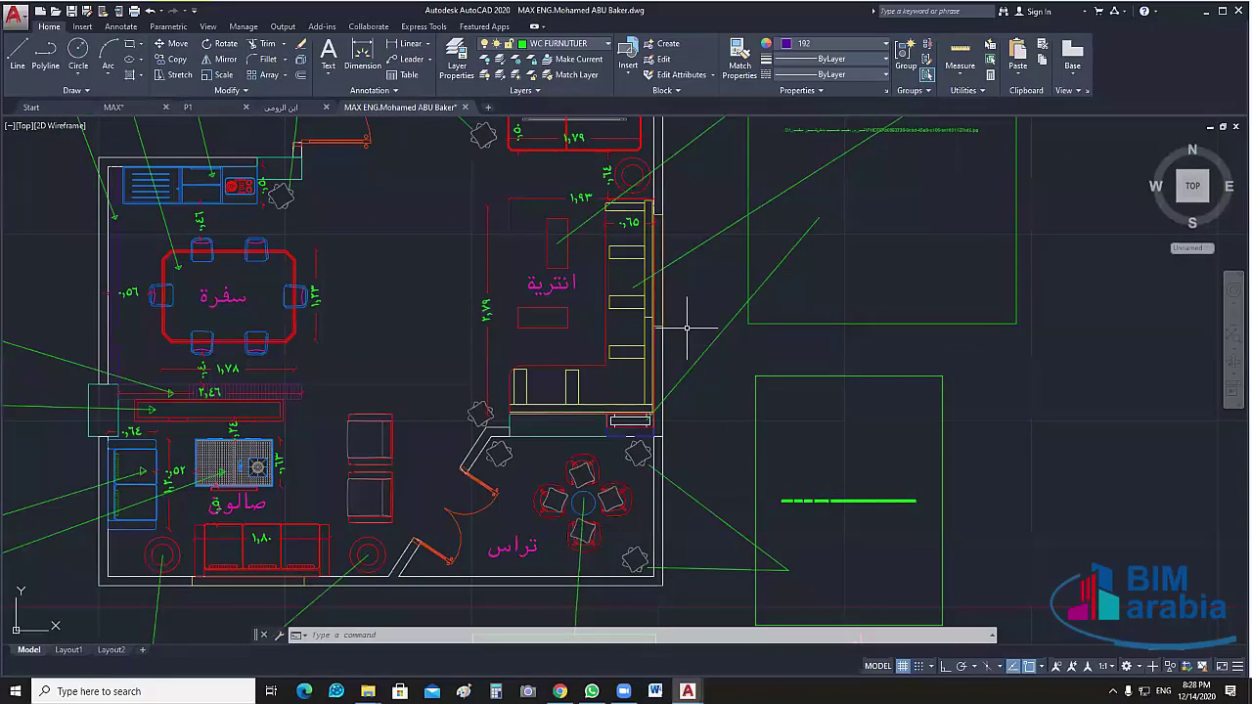
middle_drag(287, 227, 272, 396)
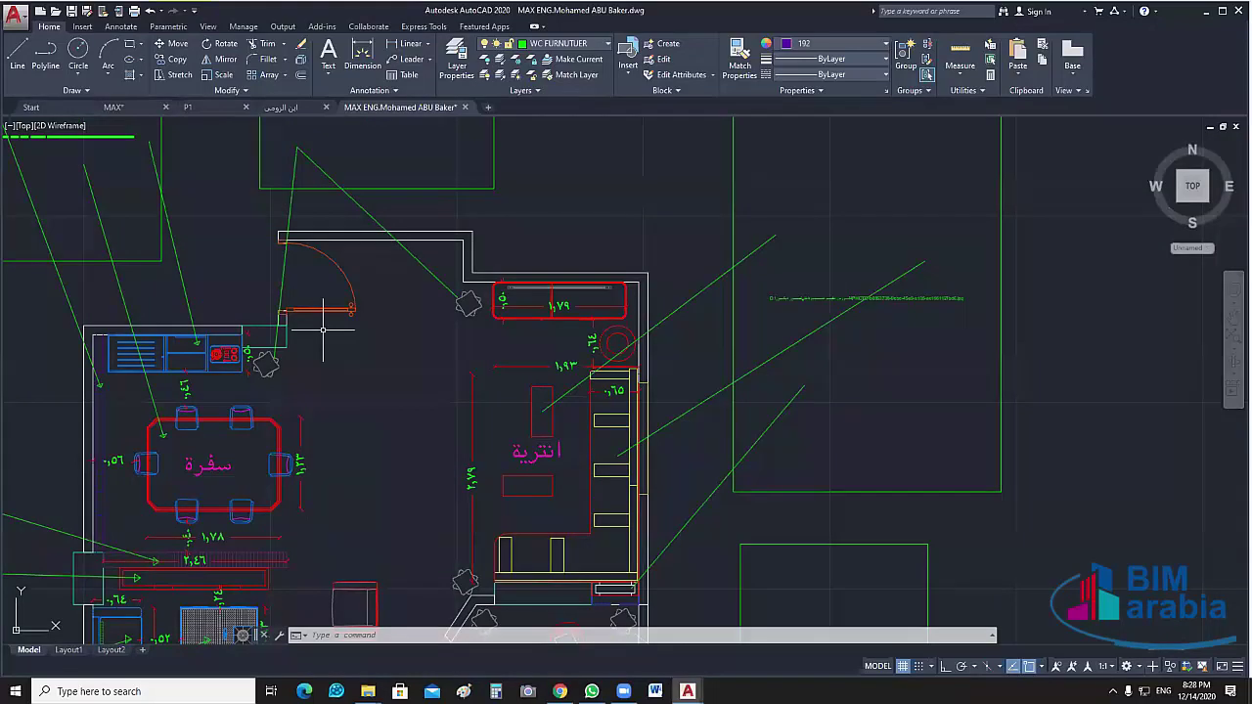
Mirror the entrance door across a horizontal line with Ortho on, erasing the original
click(324, 311)
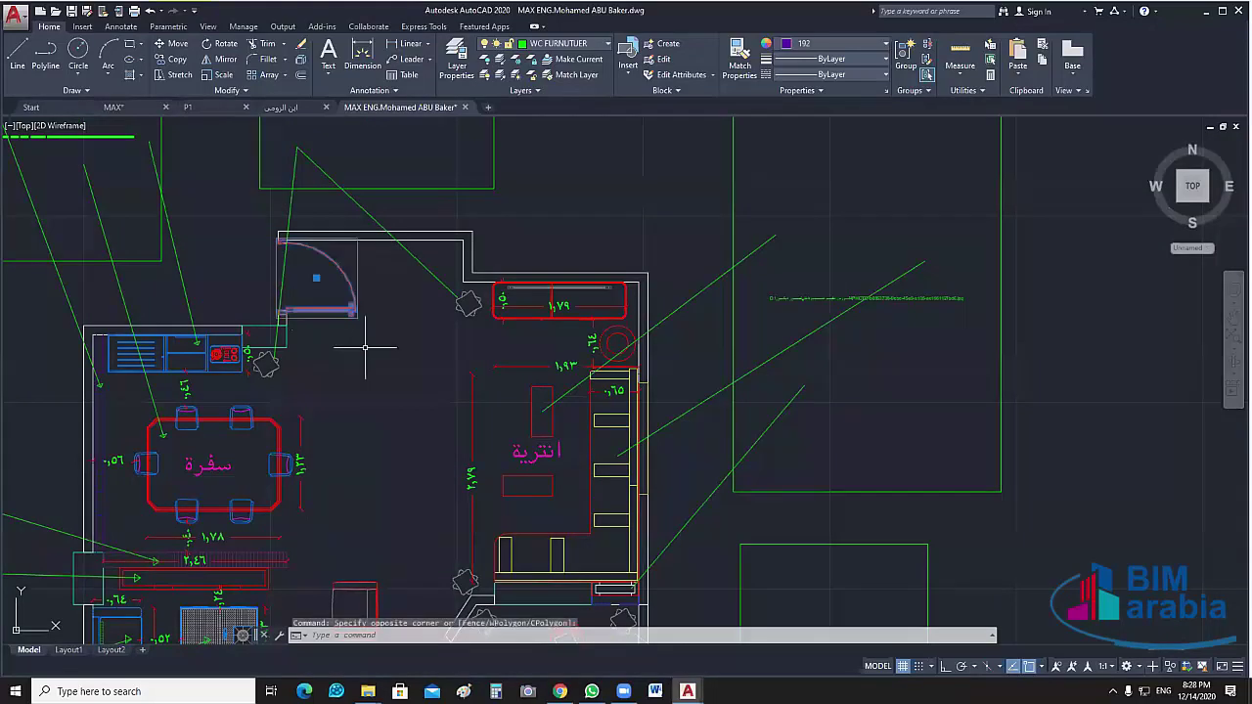
click(400, 380)
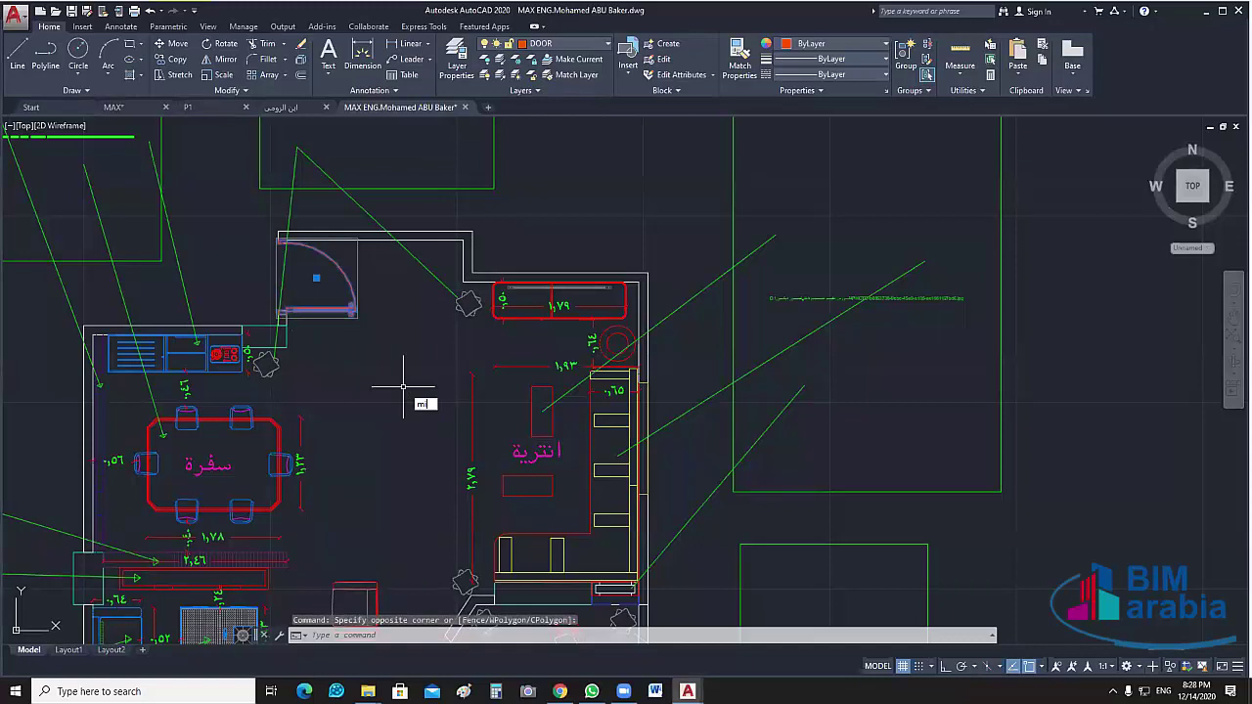
key(Return)
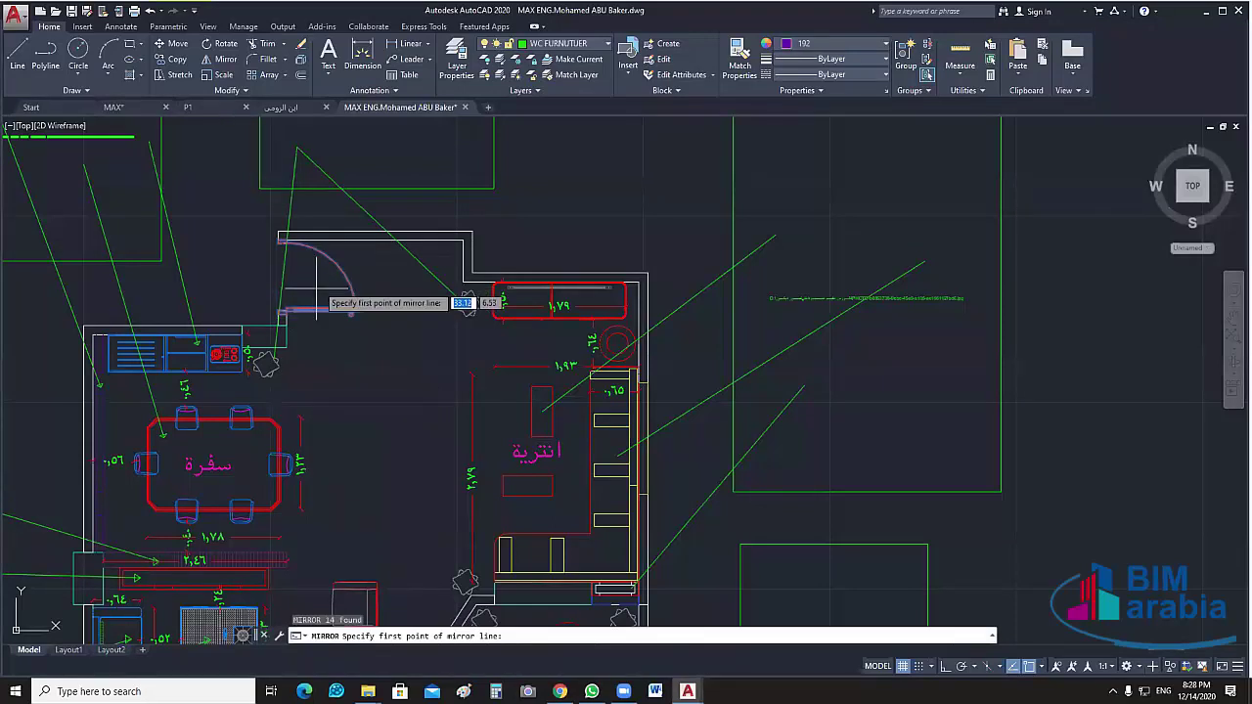
click(282, 278)
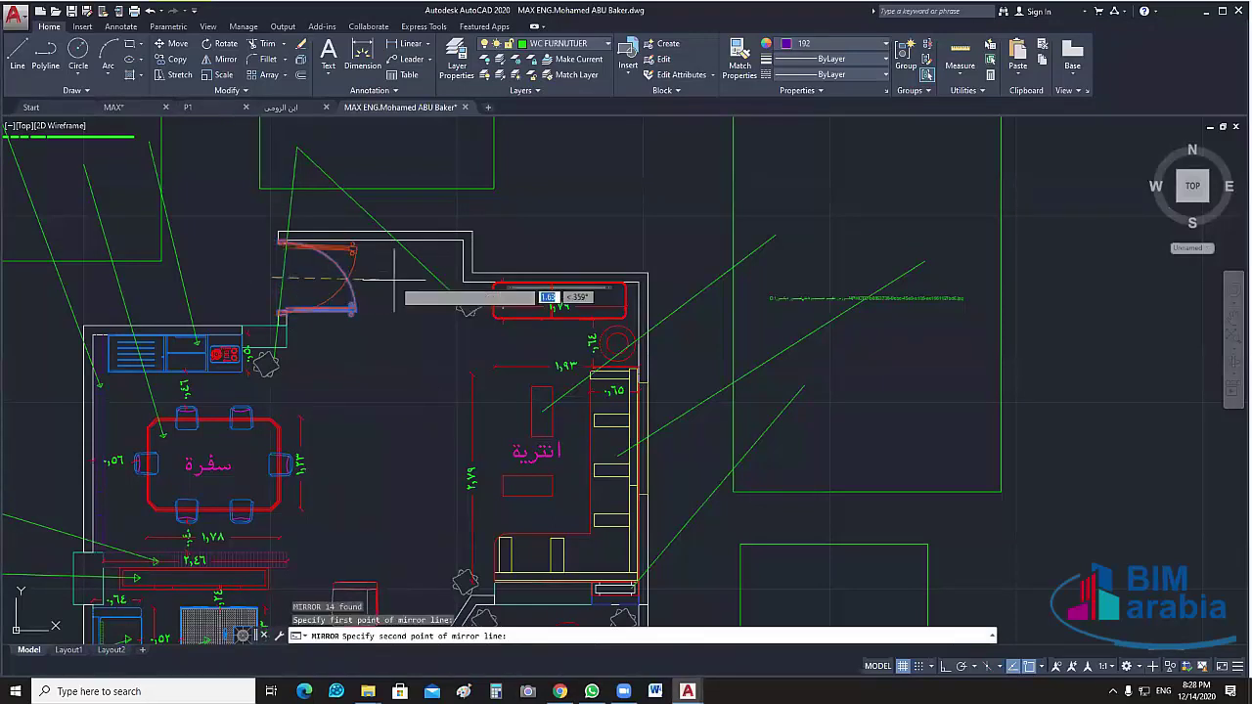
key(F8)
click(389, 274)
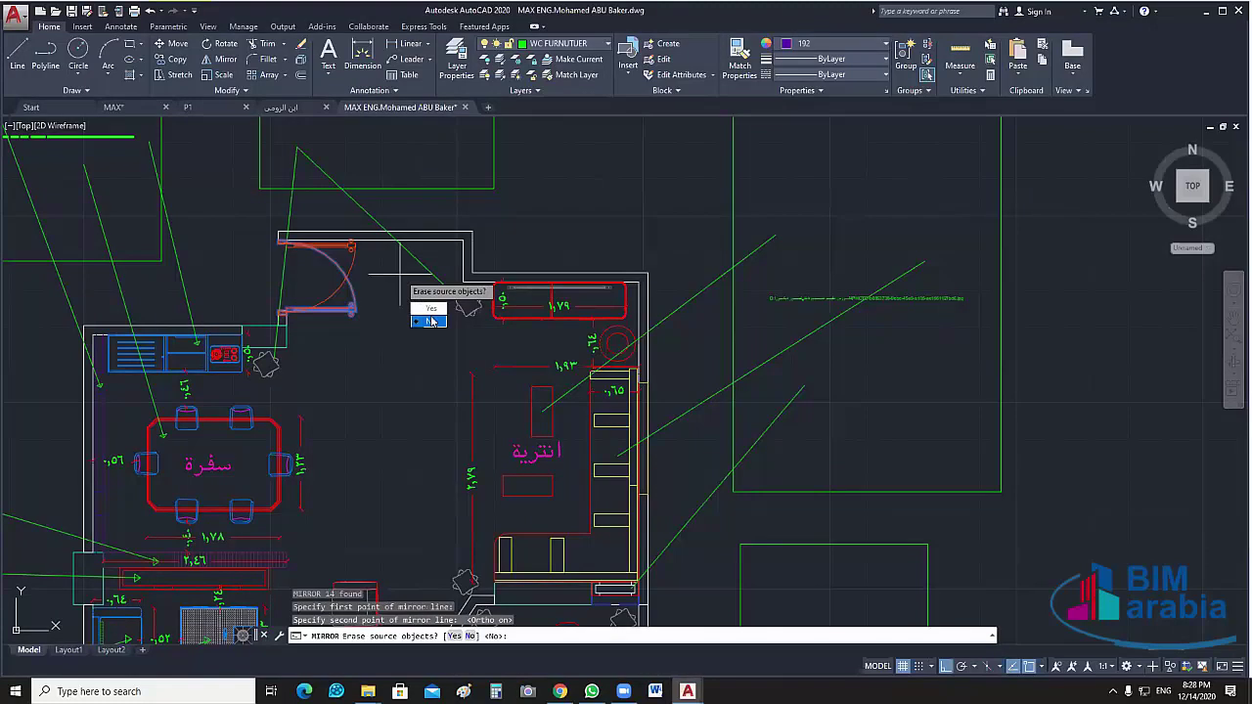
text(y)
key(Return)
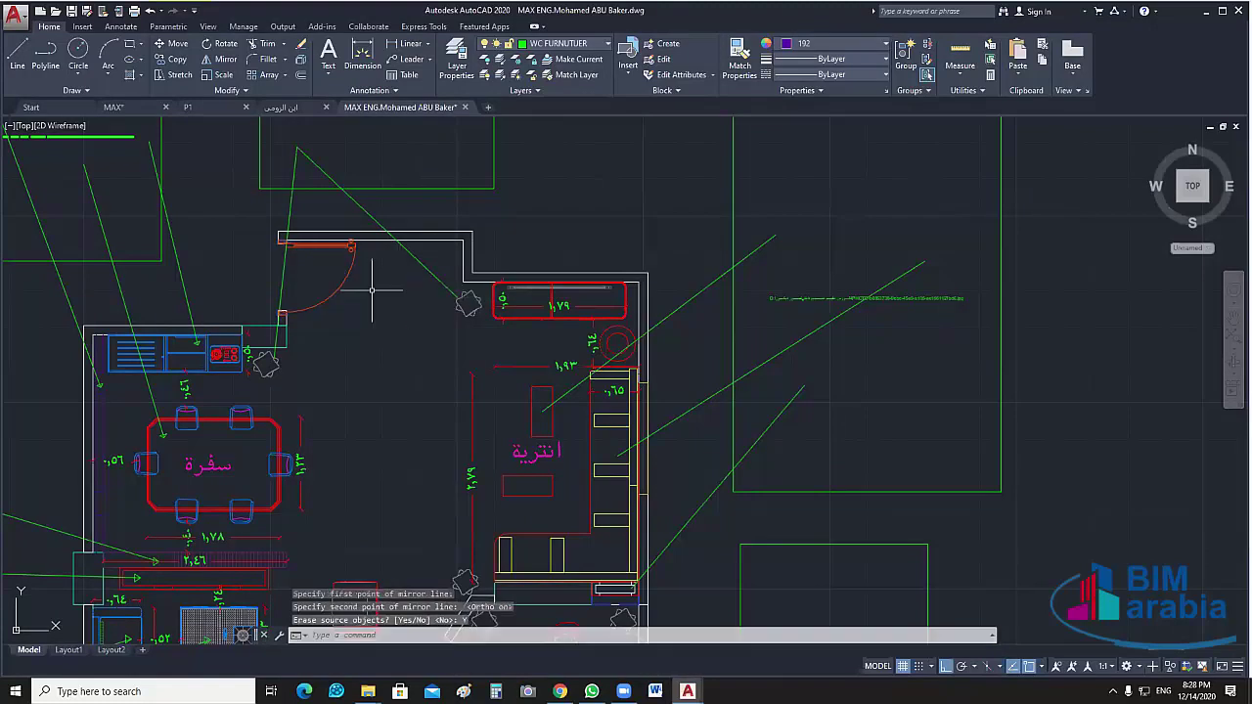
middle_drag(371, 291, 395, 304)
scroll(345, 312, up, 2)
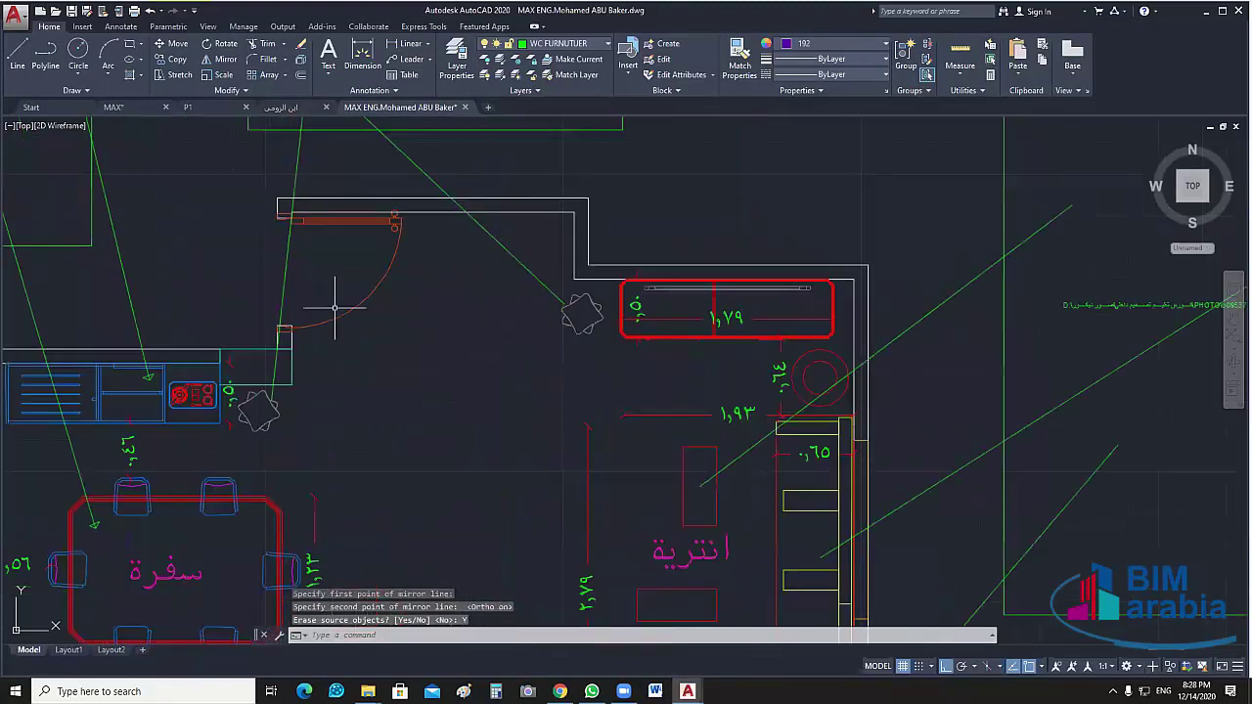
scroll(427, 327, down, 2)
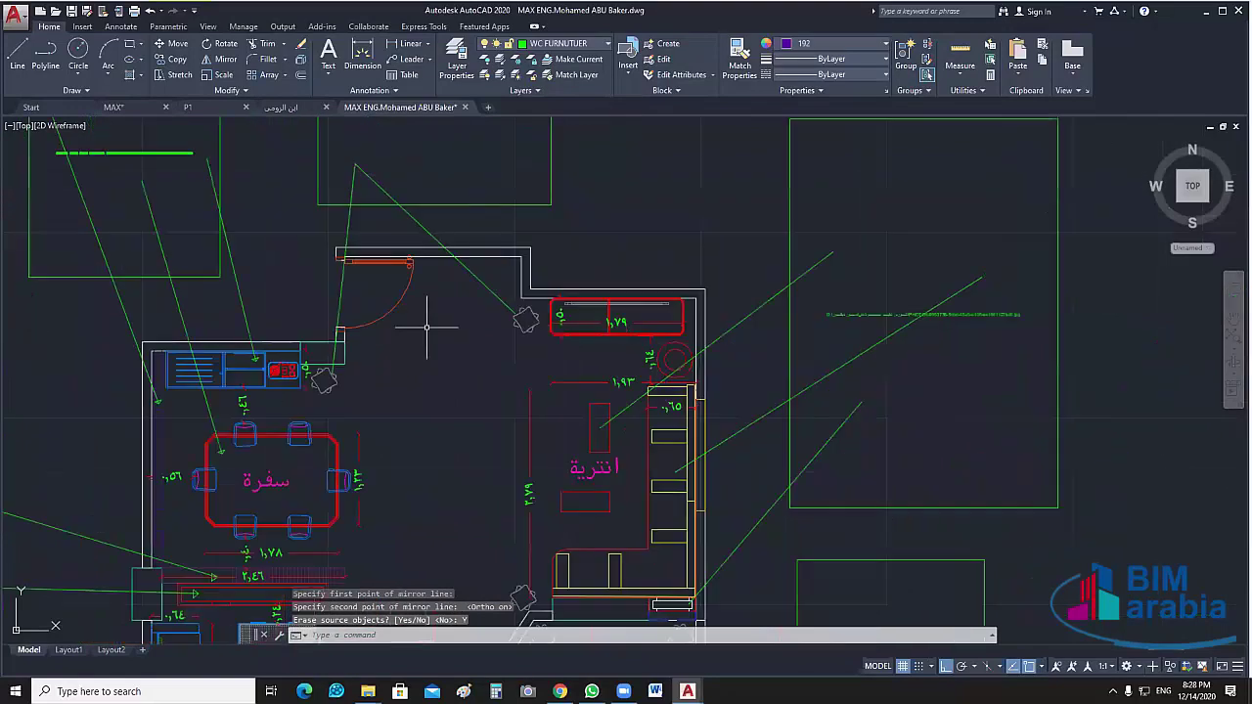
mouse_move(420, 321)
middle_down()
mouse_move(433, 270)
mouse_move(435, 365)
middle_up()
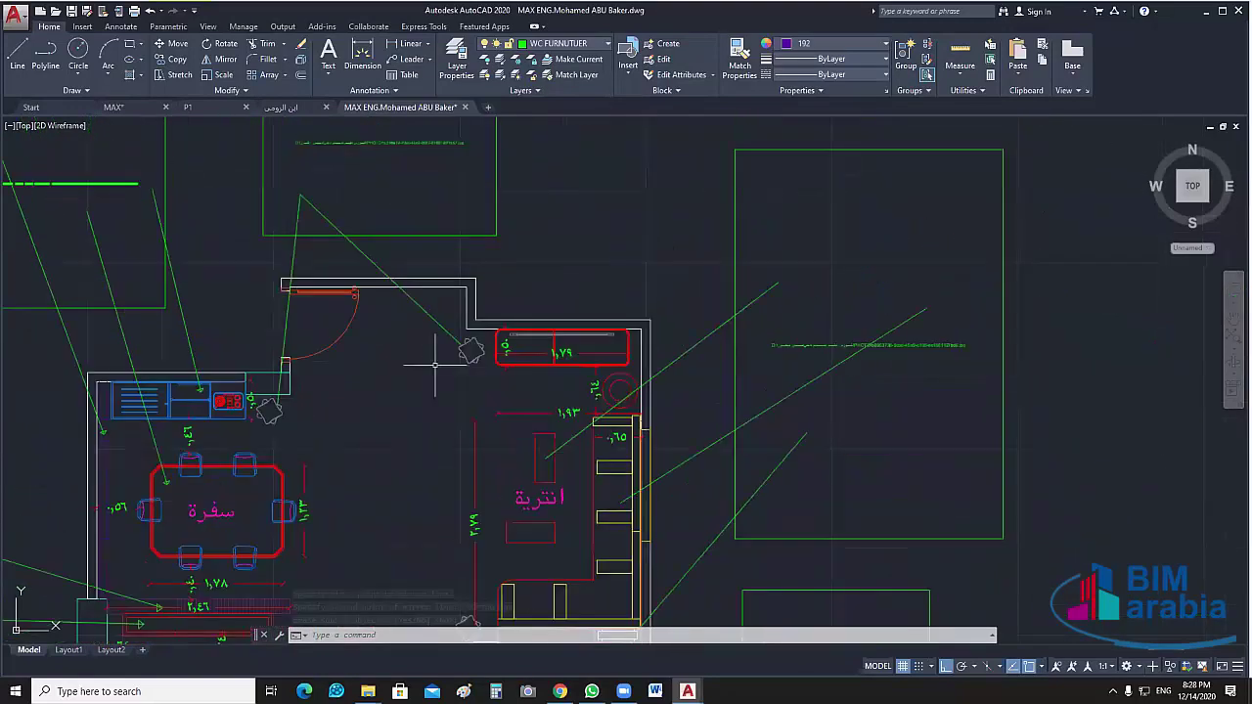
scroll(435, 309, down, 2)
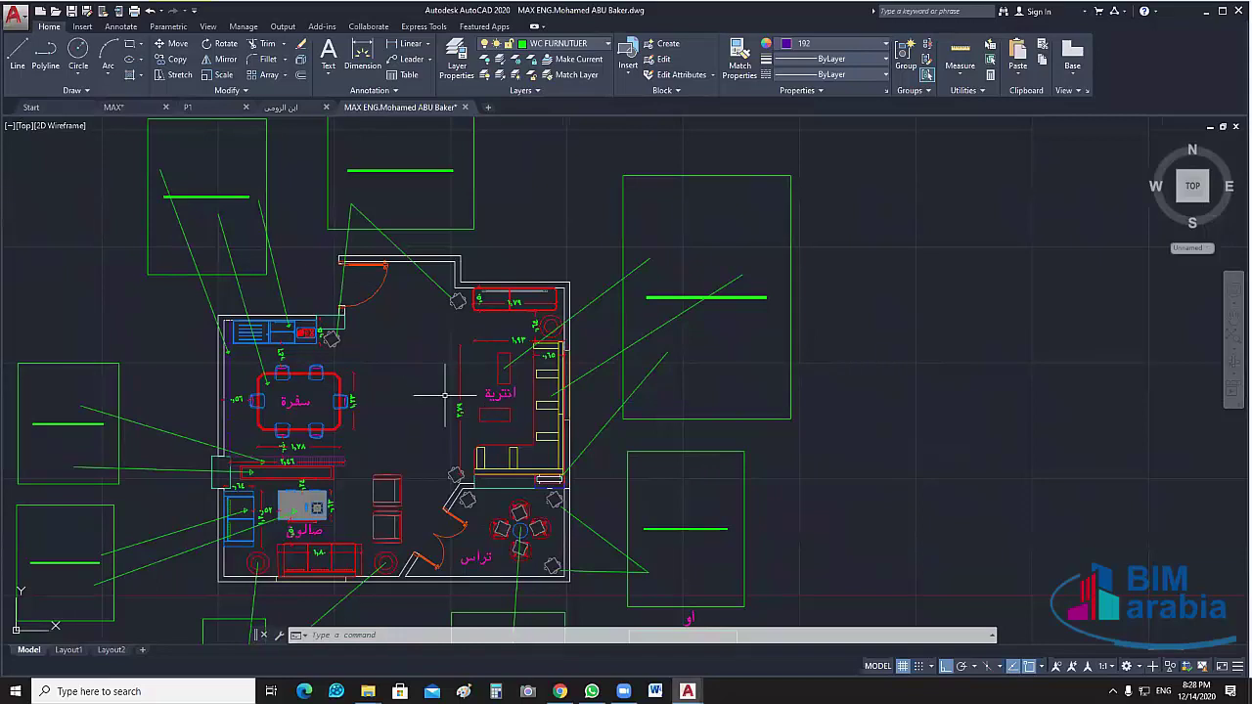
Review the dimensioned plan and mirrored door, then save the MAX ENG drawing with Ctrl+S
middle_drag(440, 386, 415, 303)
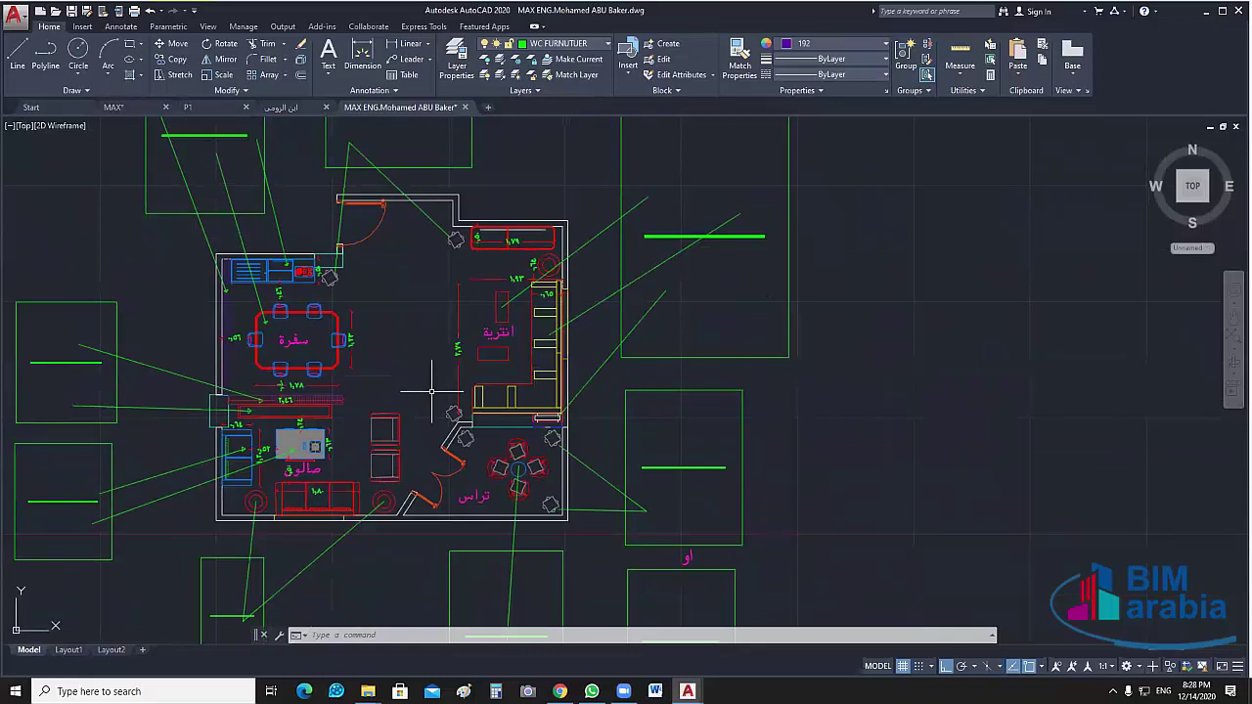
middle_drag(395, 395, 451, 353)
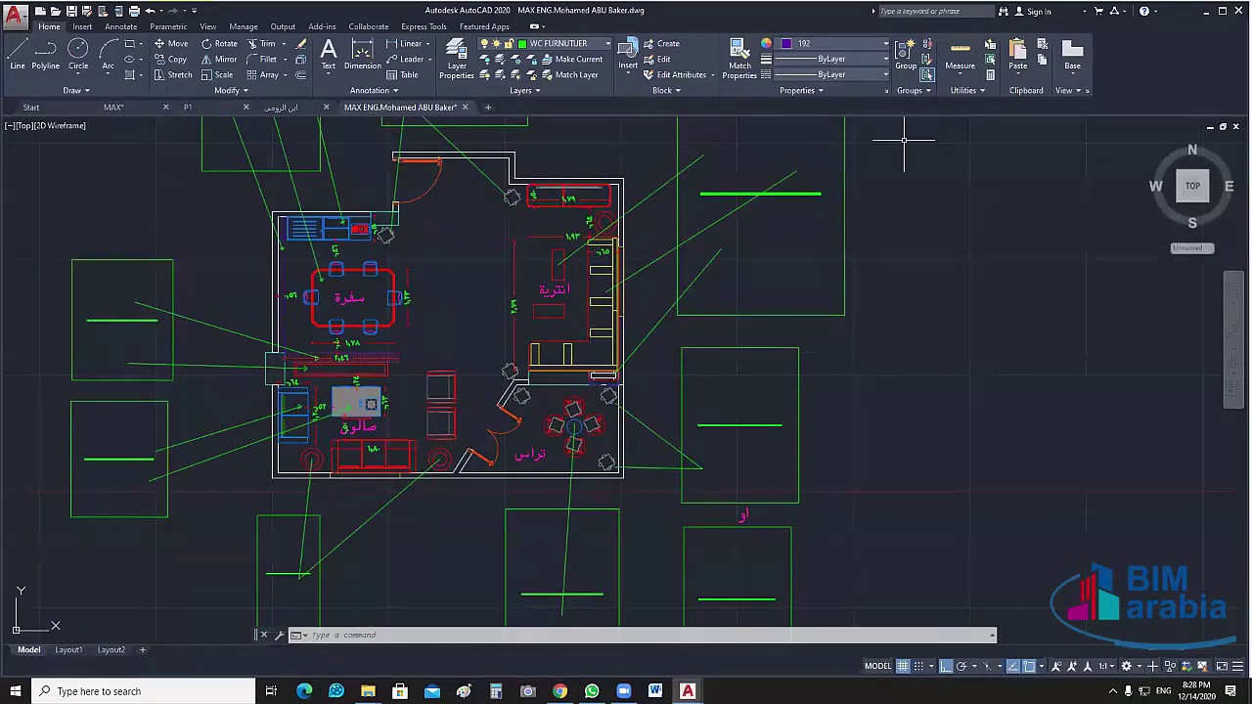
scroll(392, 351, up, 2)
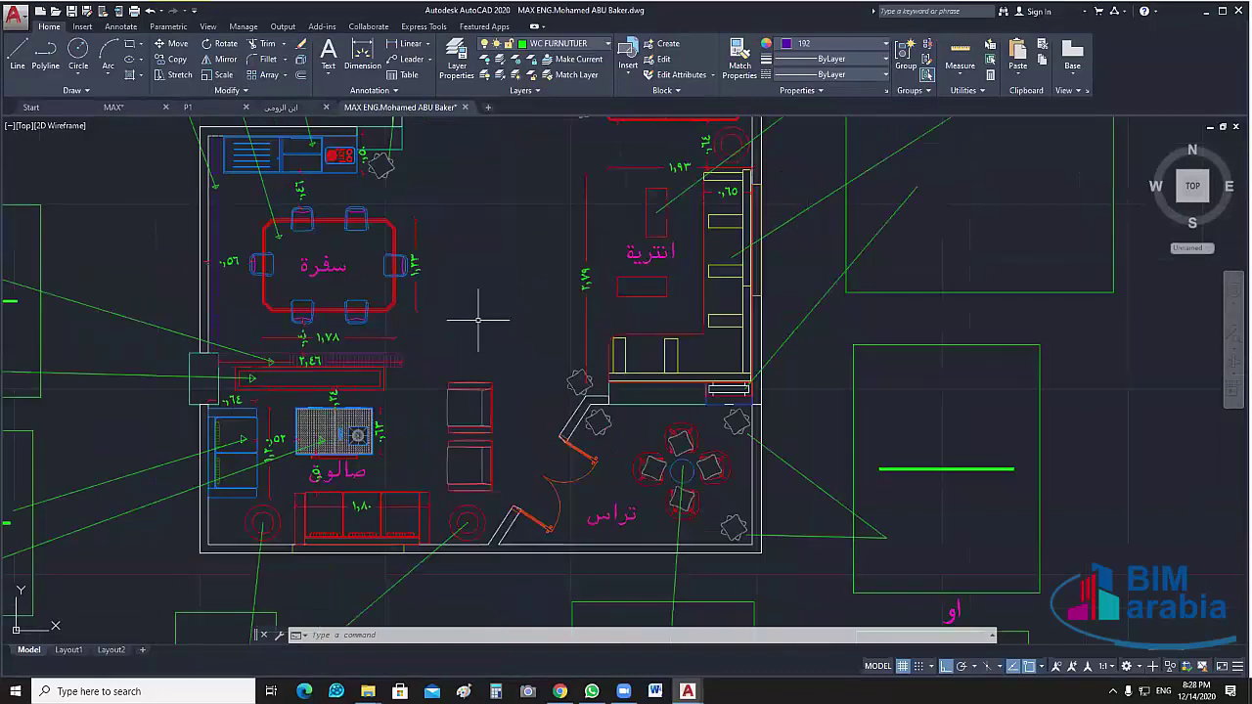
middle_drag(478, 319, 490, 363)
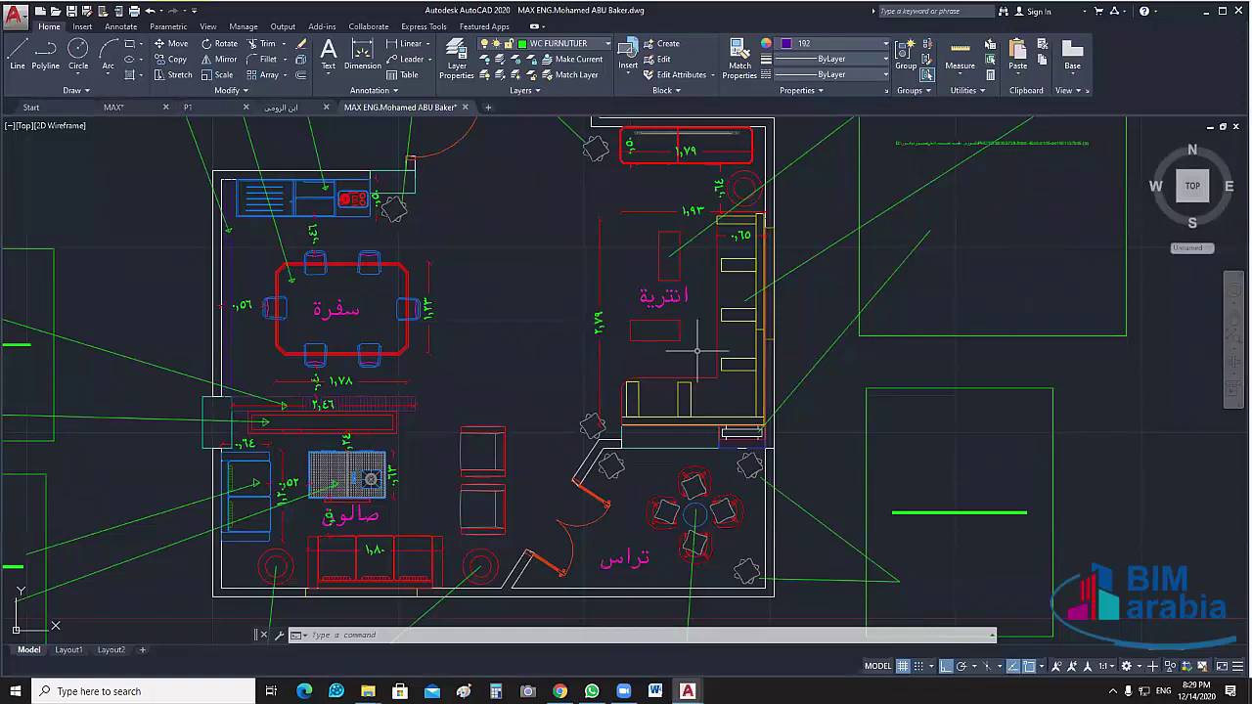
middle_drag(565, 283, 581, 347)
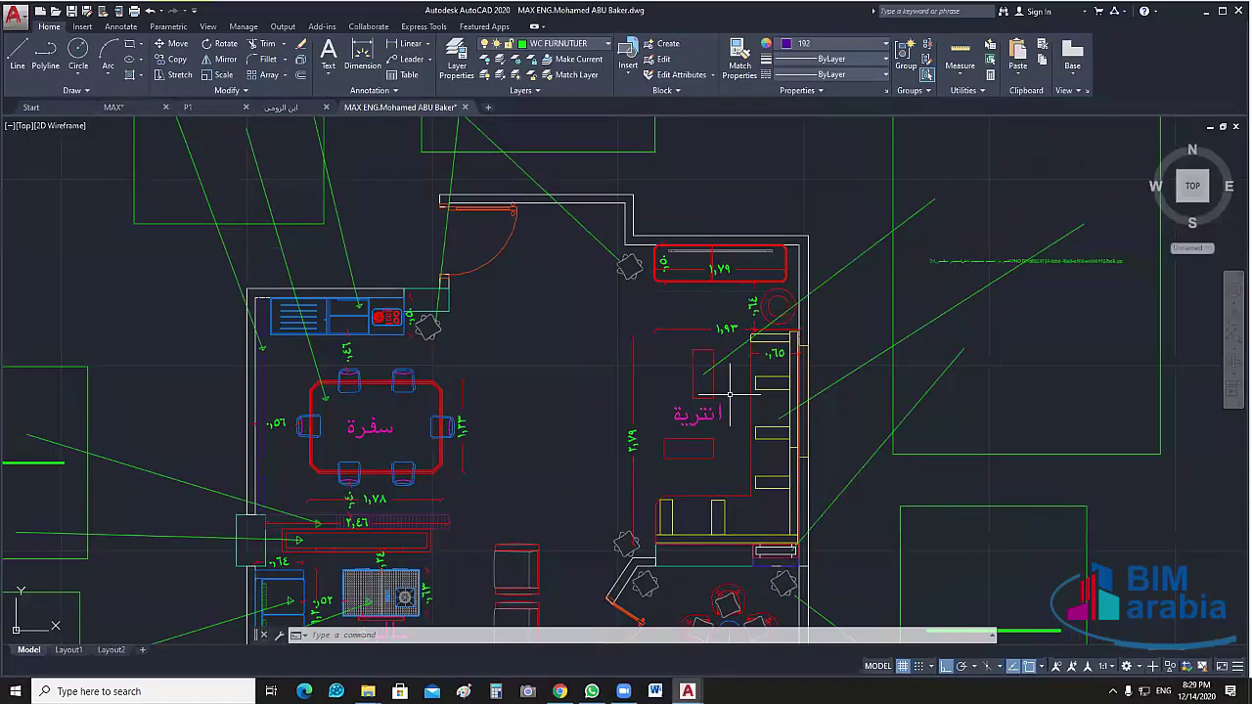
mouse_move(729, 426)
middle_down()
mouse_move(722, 361)
mouse_move(756, 305)
middle_up()
middle_drag(566, 357, 553, 376)
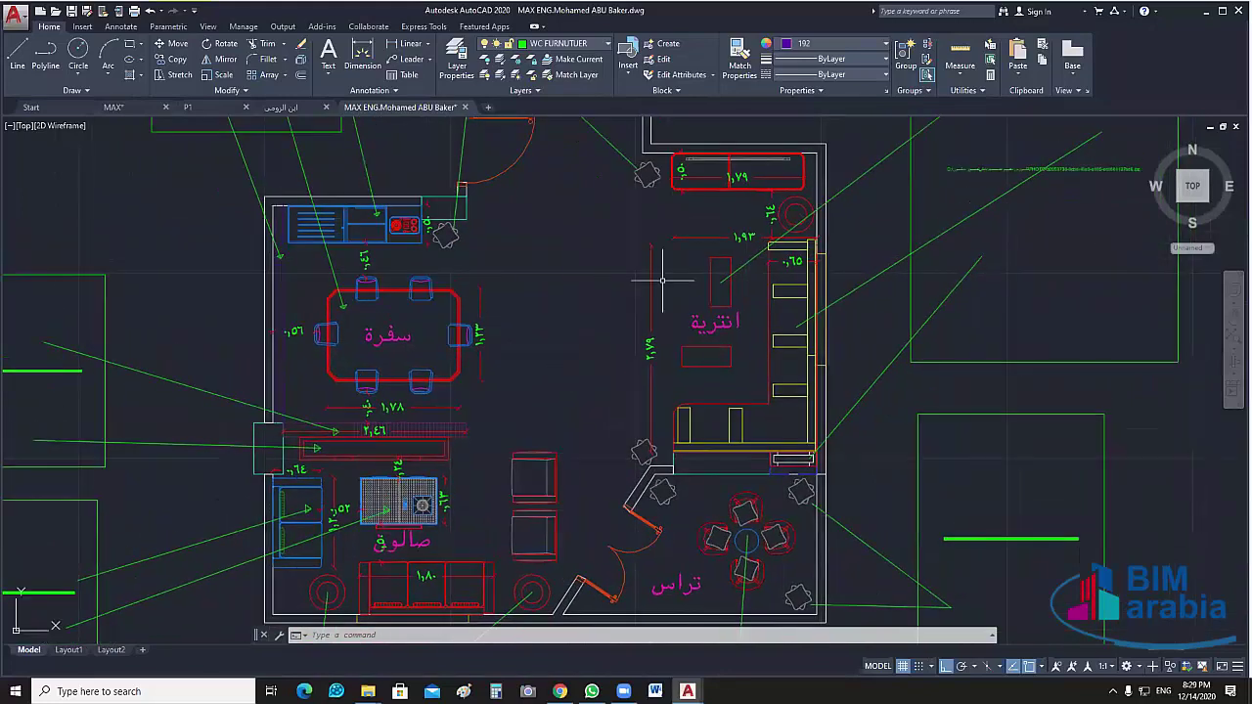
middle_drag(662, 281, 658, 376)
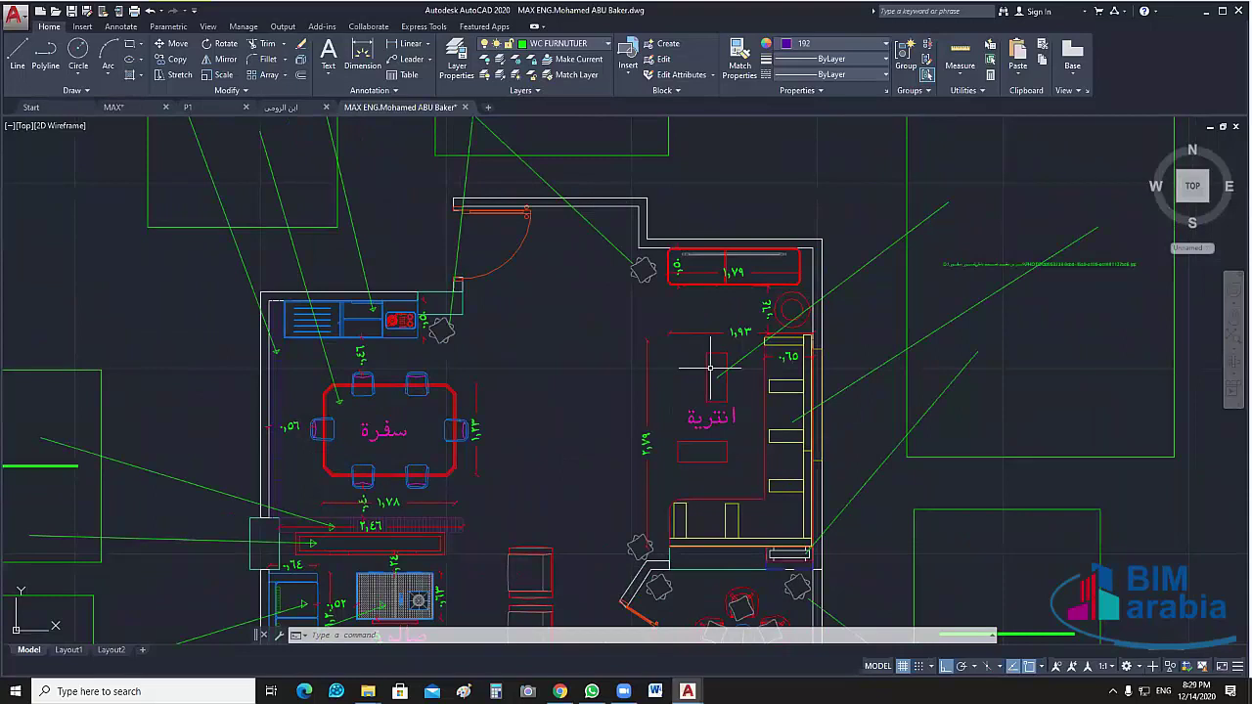
middle_drag(710, 368, 792, 273)
middle_drag(451, 344, 367, 308)
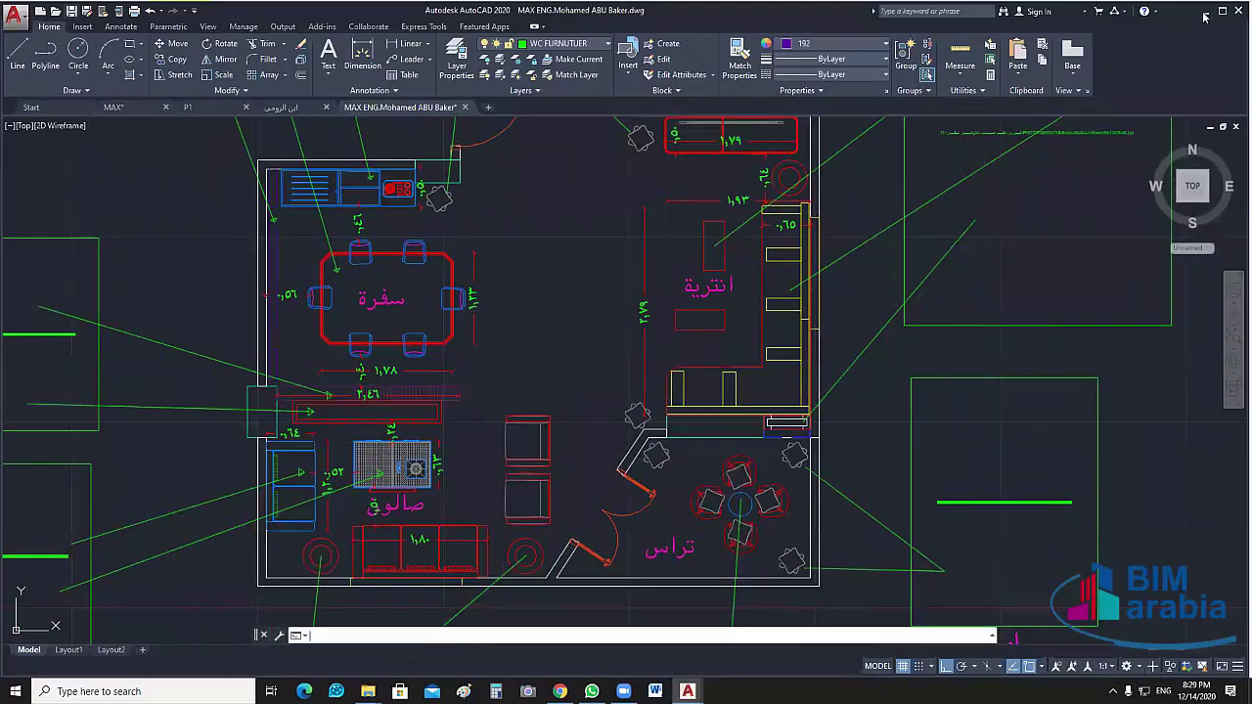
key(ctrl+s)
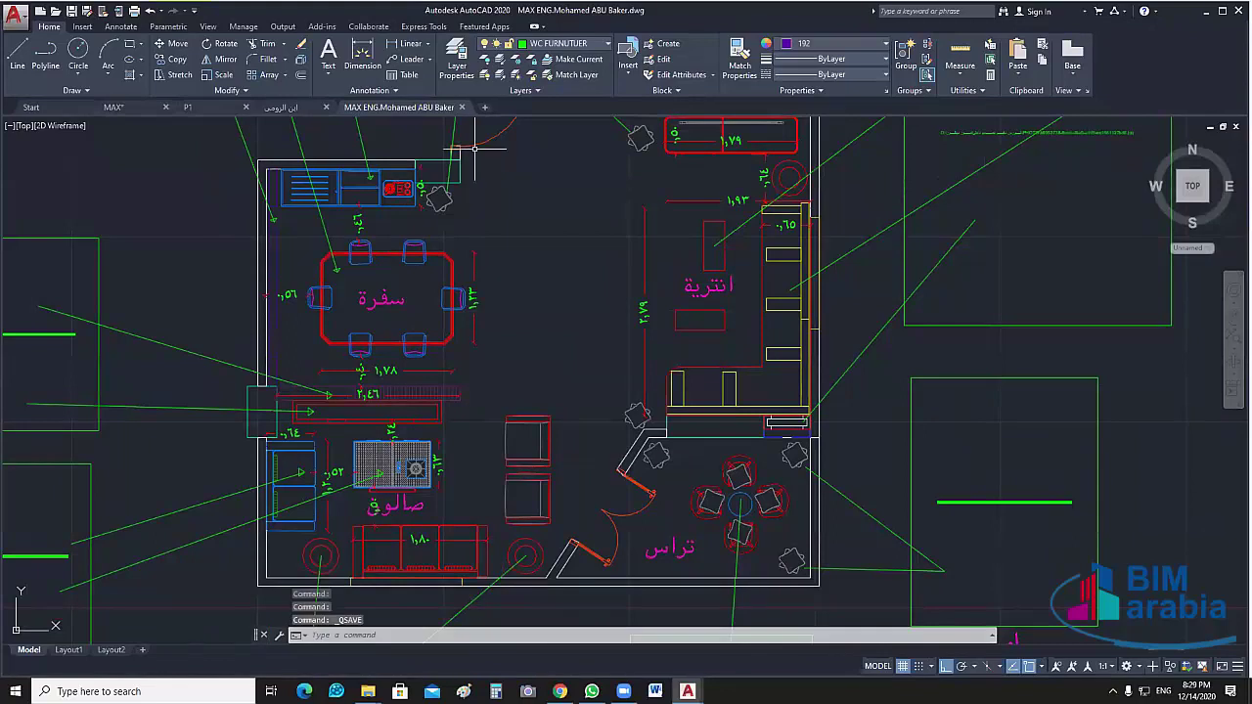
click(368, 691)
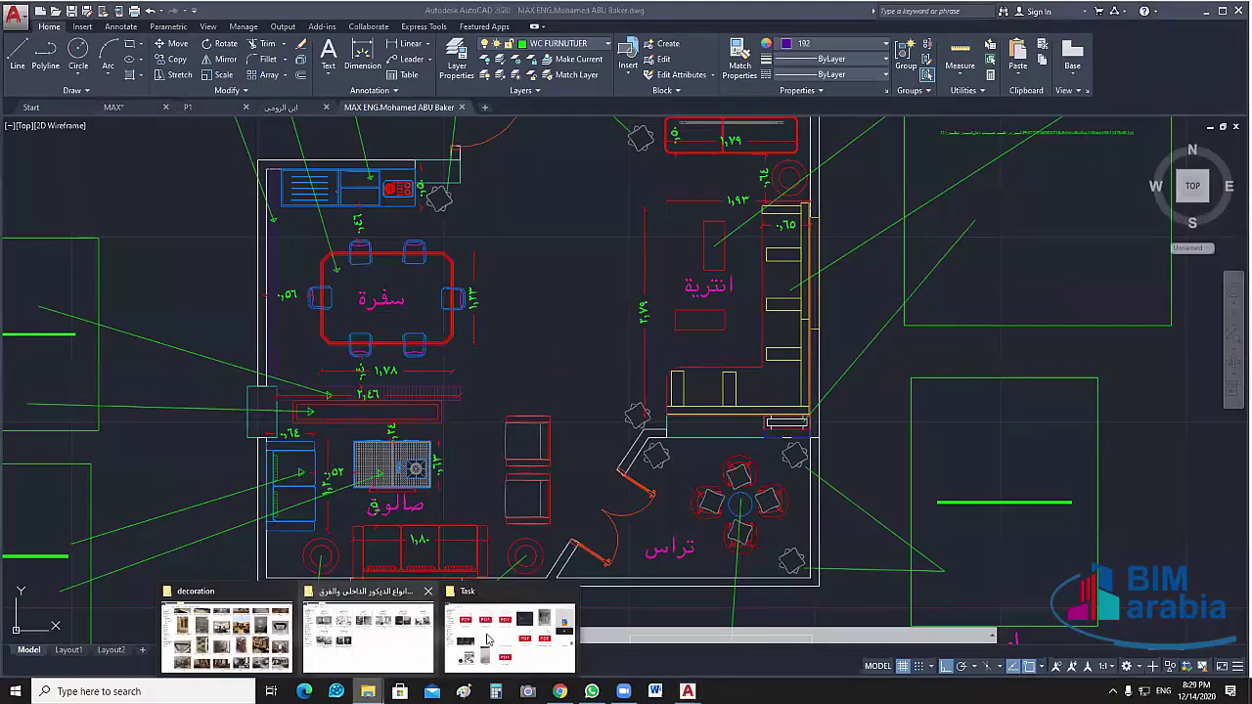
In the Task folder, view the WhatsApp image, then close the Photos viewer
click(529, 607)
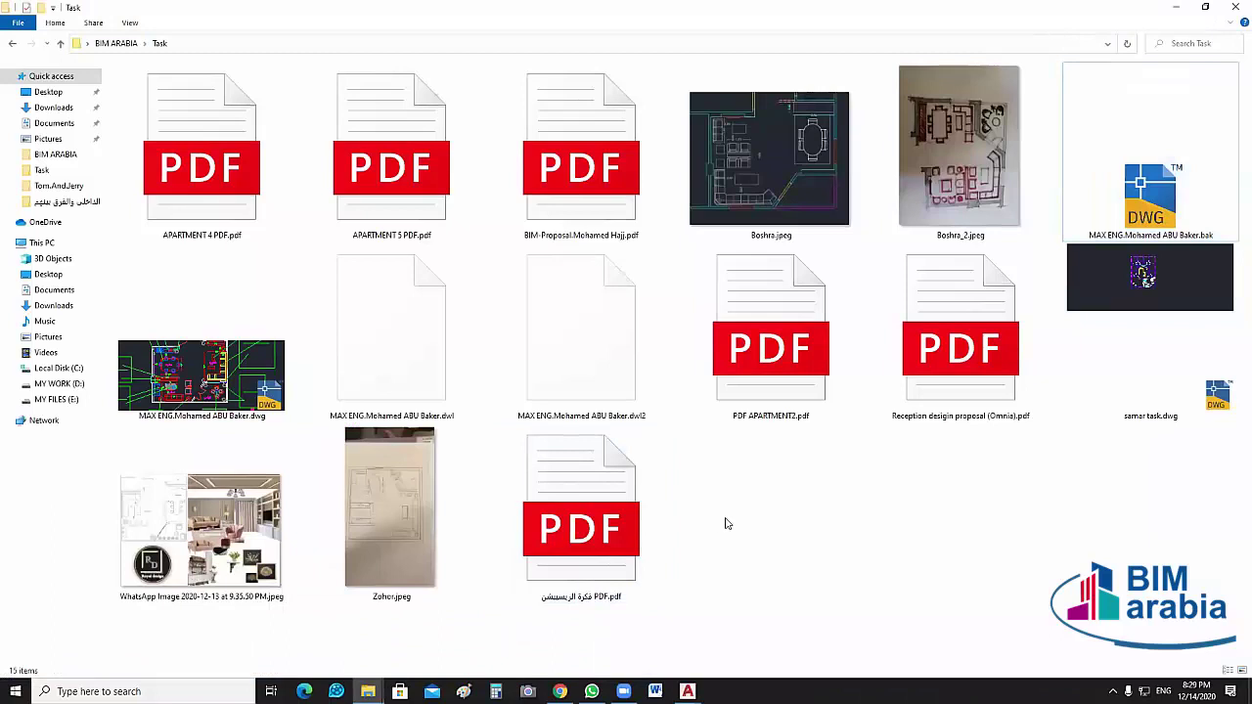
click(453, 544)
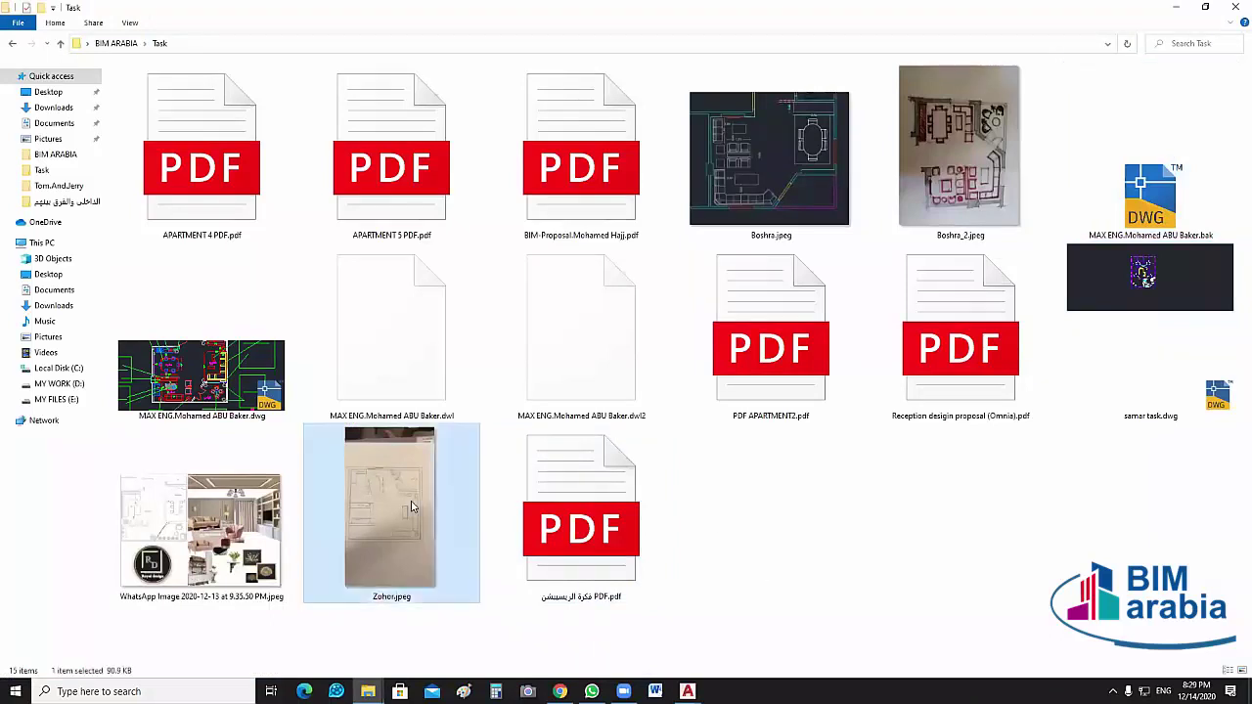
click(233, 553)
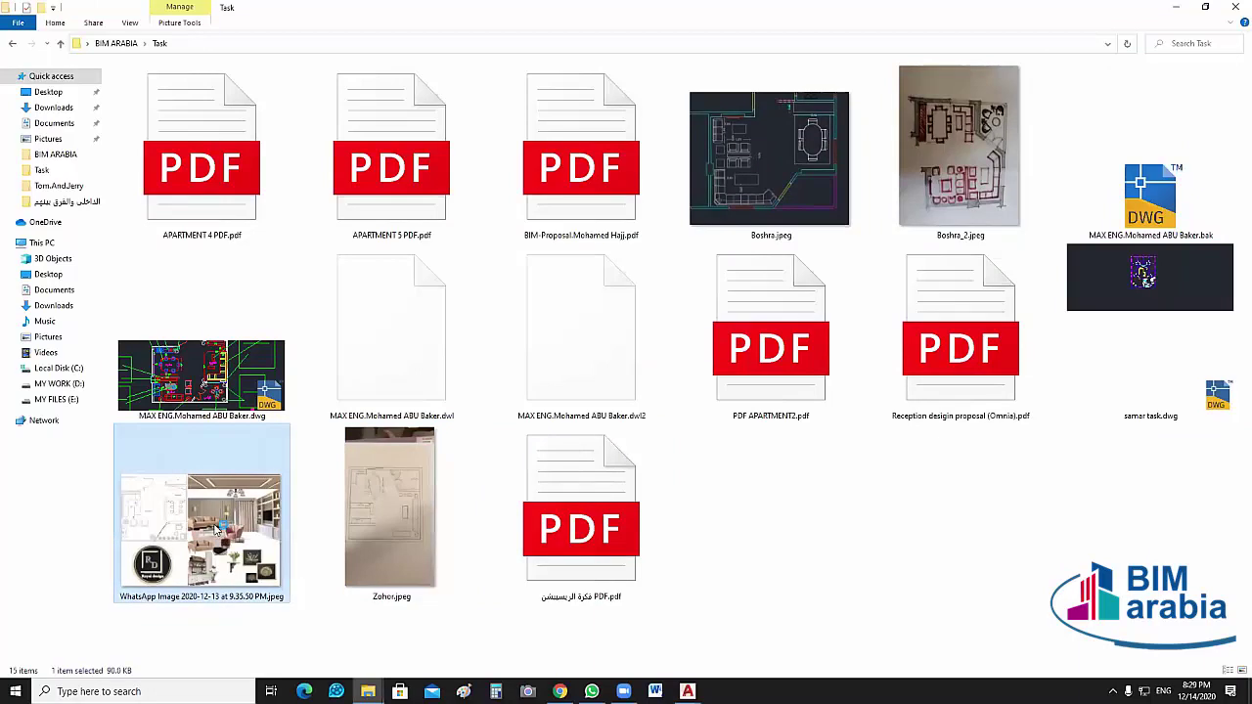
key(Return)
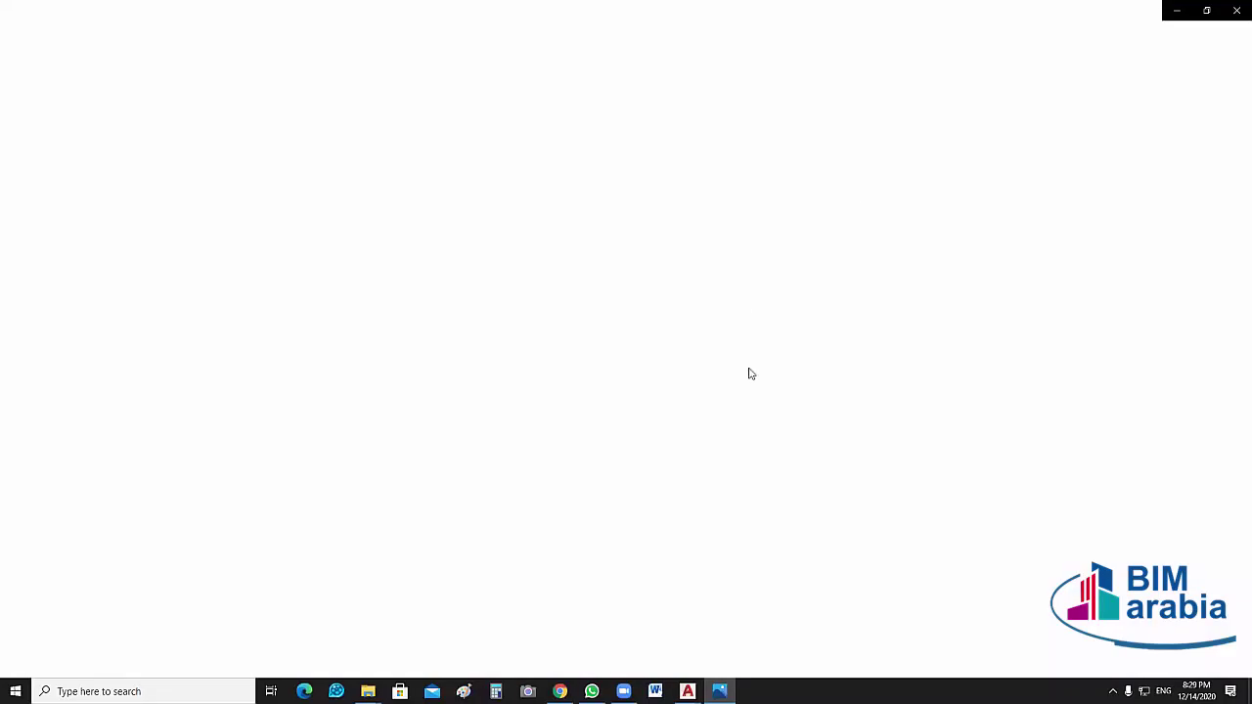
click(1235, 12)
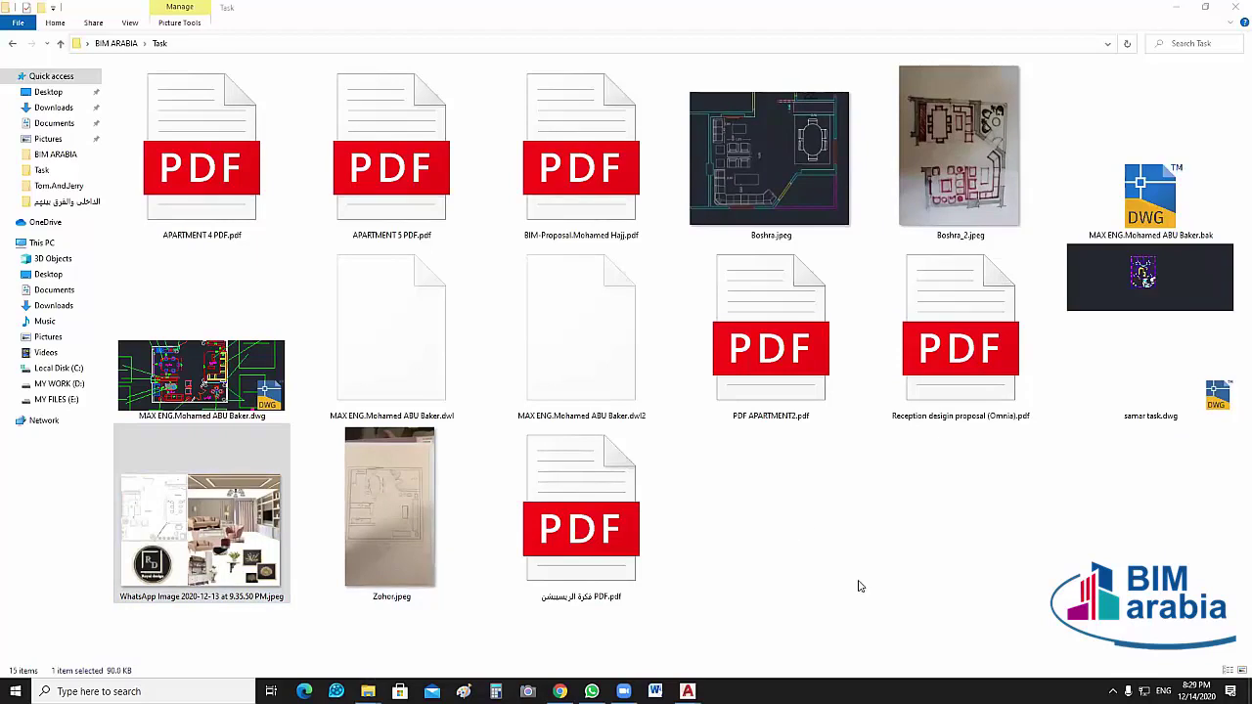
Open samar task.dwg from the Task folder in AutoCAD
click(1137, 328)
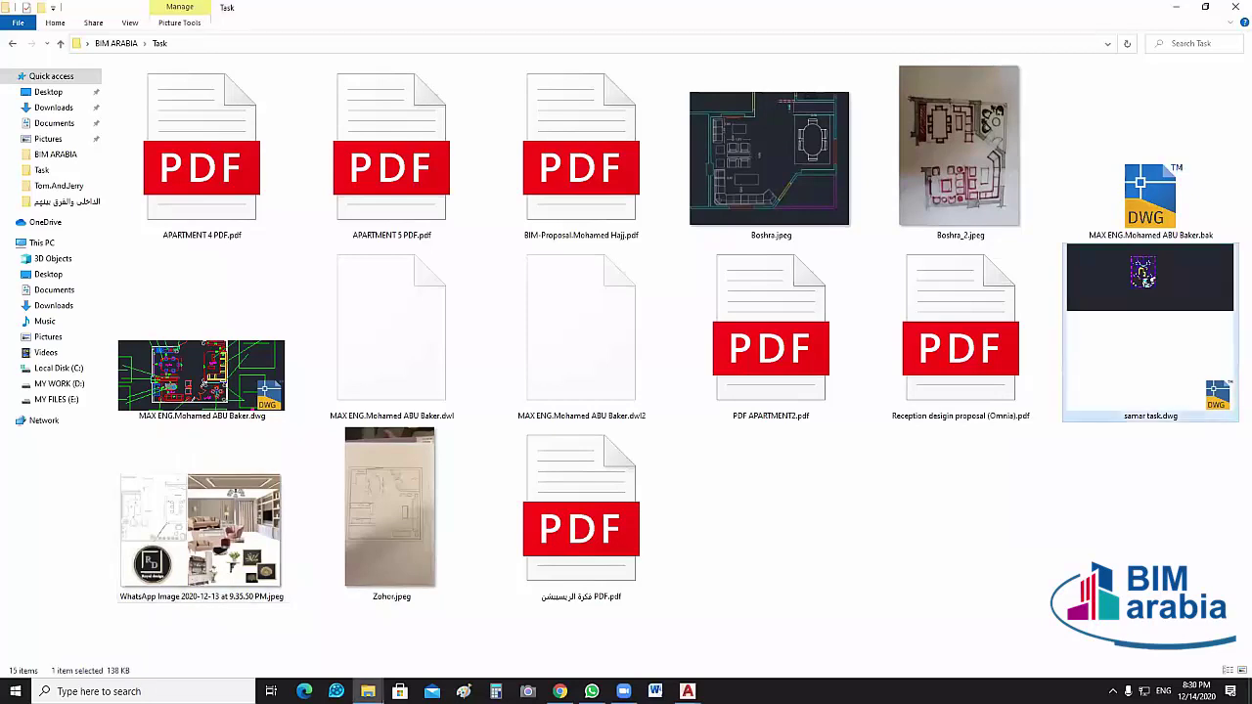
double_click(1142, 276)
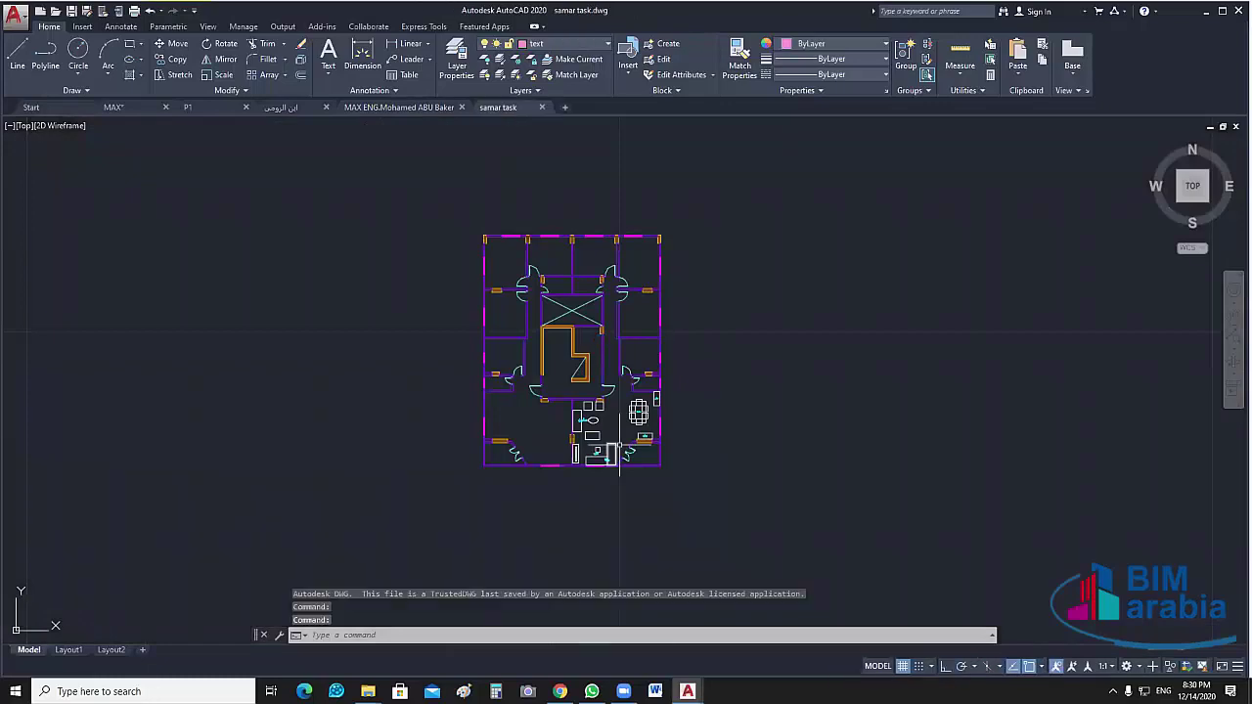
Zoom and pan across samar task.dwg to inspect the dining area
scroll(619, 450, up, 2)
scroll(652, 433, up, 6)
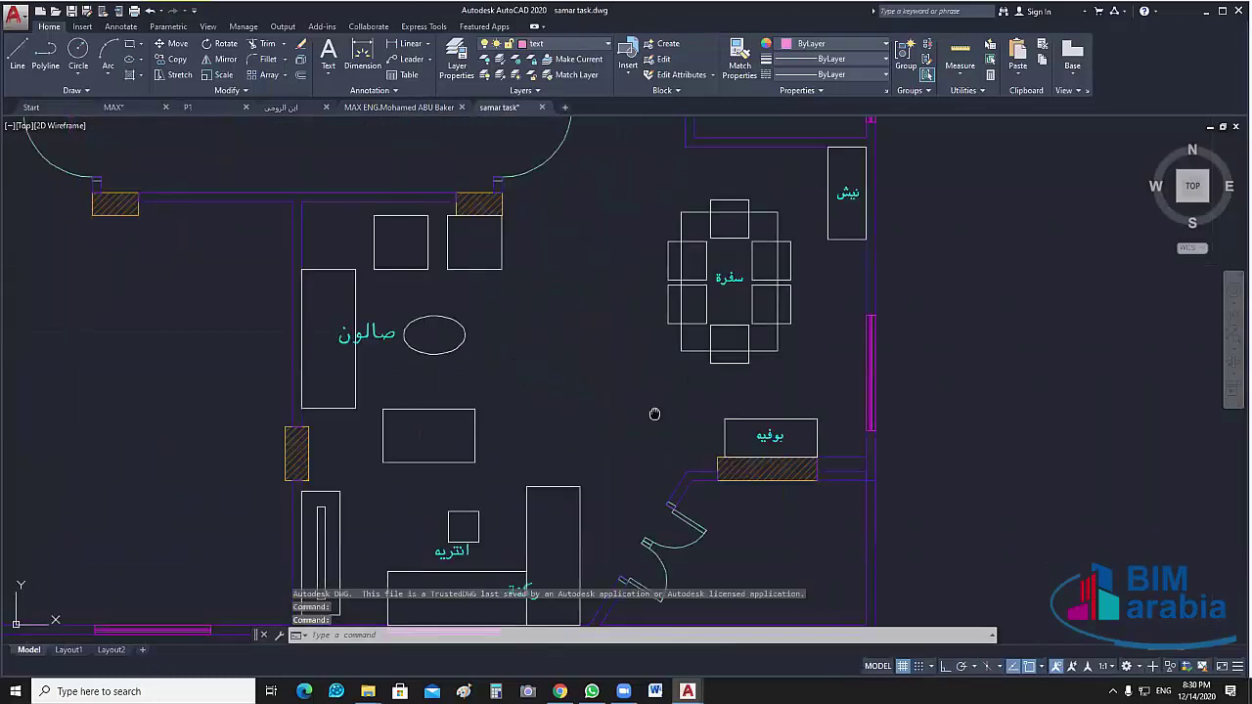
scroll(816, 271, down, 1)
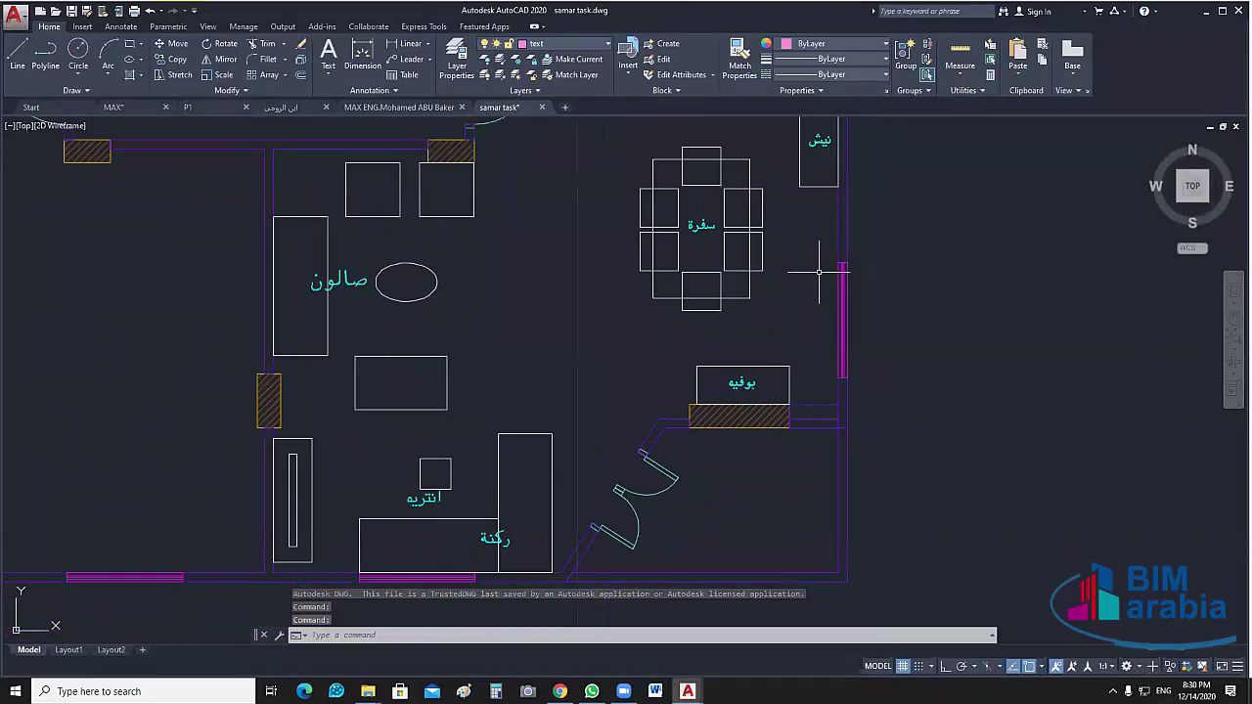
scroll(805, 271, down, 2)
middle_drag(805, 271, 780, 307)
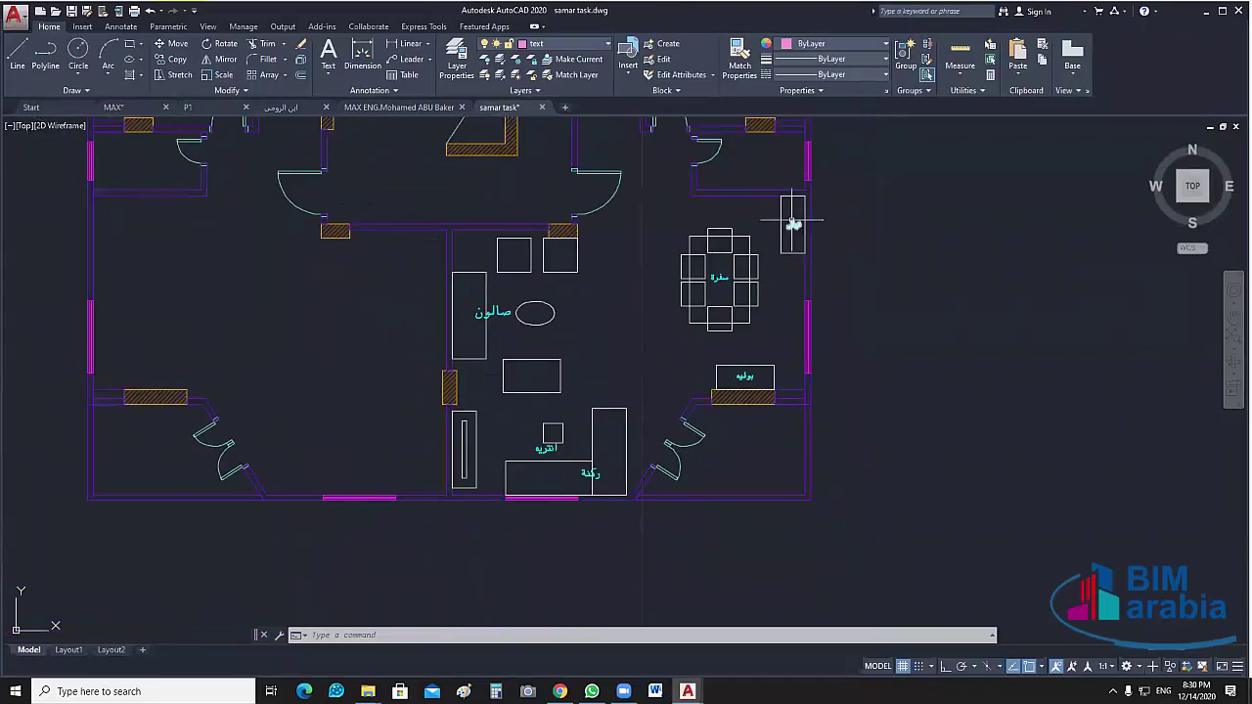
scroll(796, 146, up, 2)
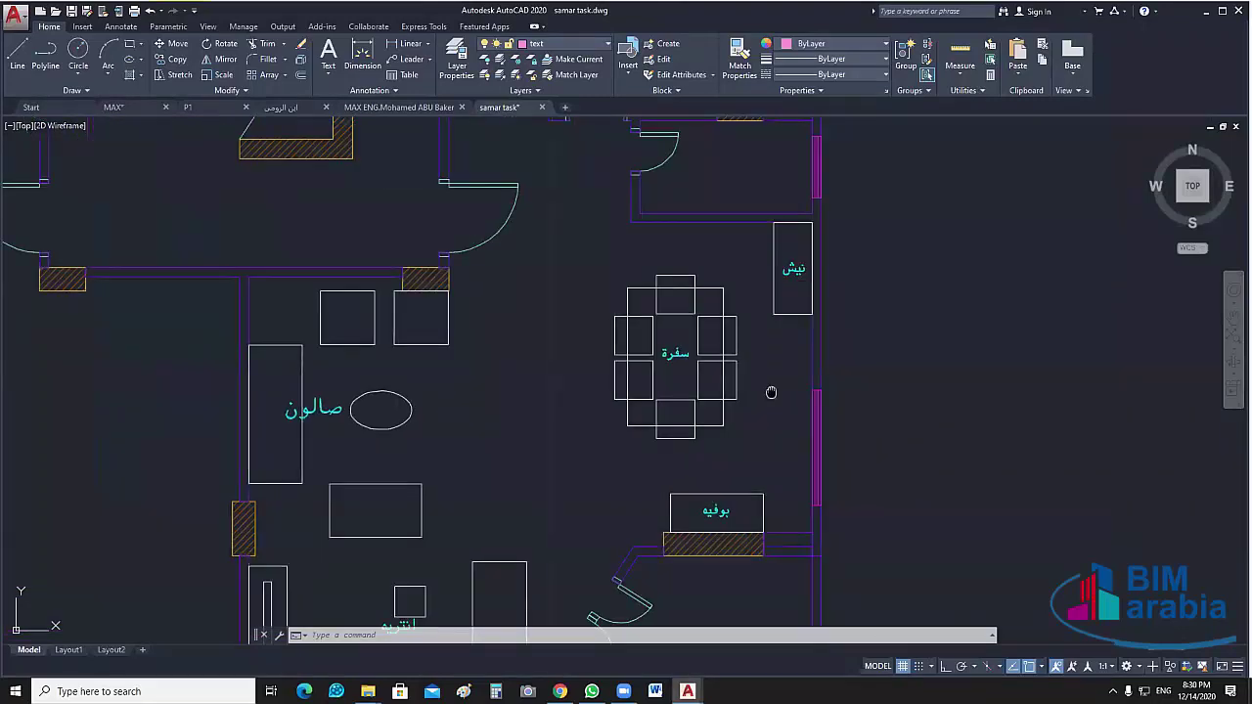
middle_drag(768, 390, 771, 393)
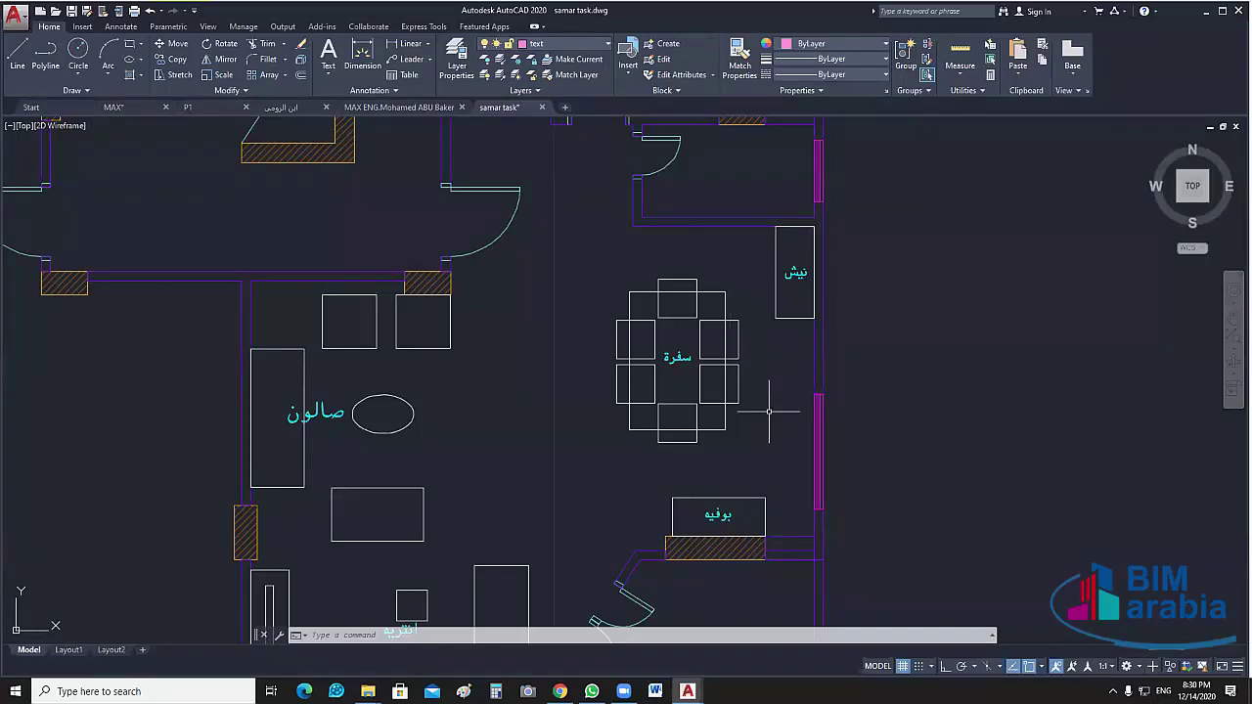
Frame the living and dining rooms together, then bring the Task folder window forward
scroll(684, 412, down, 2)
scroll(698, 374, up, 2)
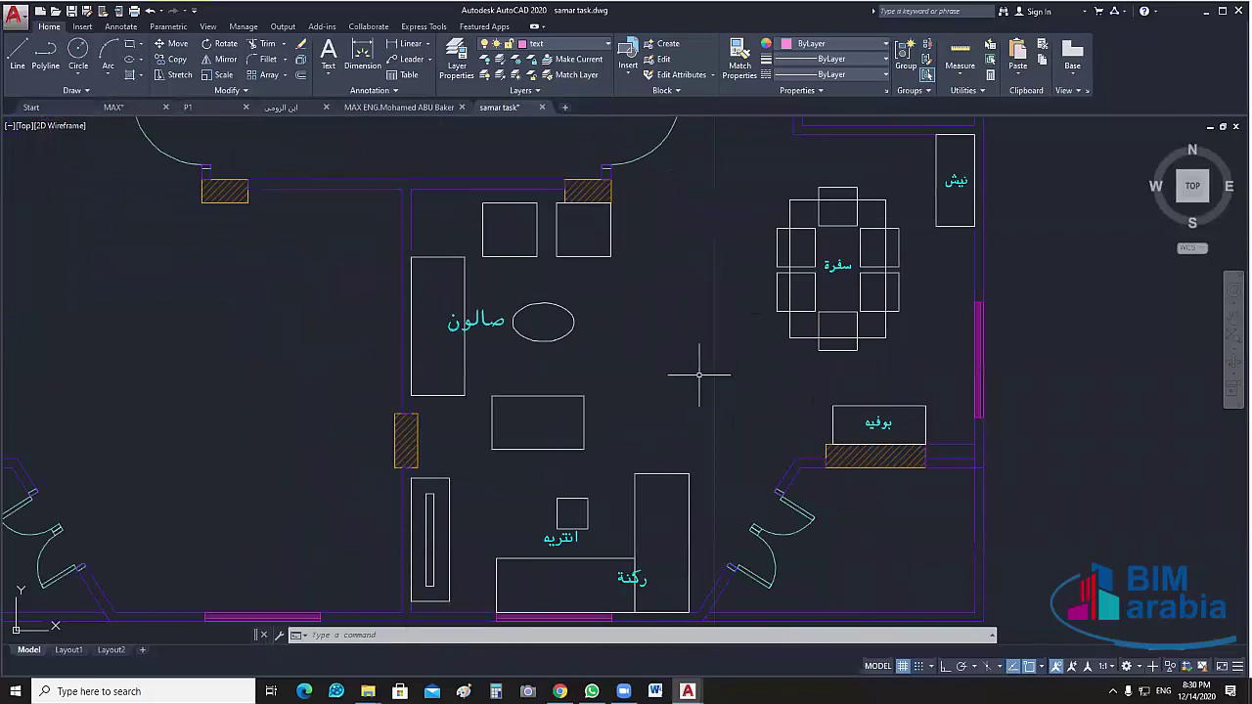
middle_drag(698, 373, 706, 243)
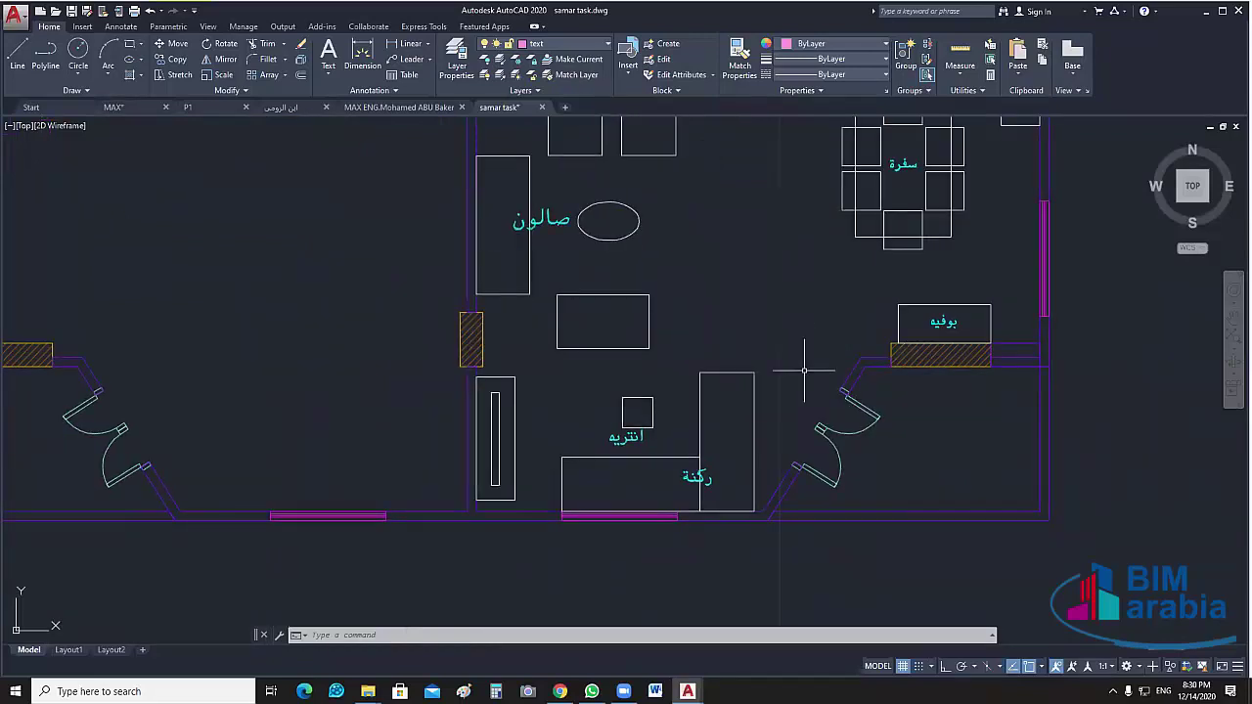
scroll(741, 300, down, 2)
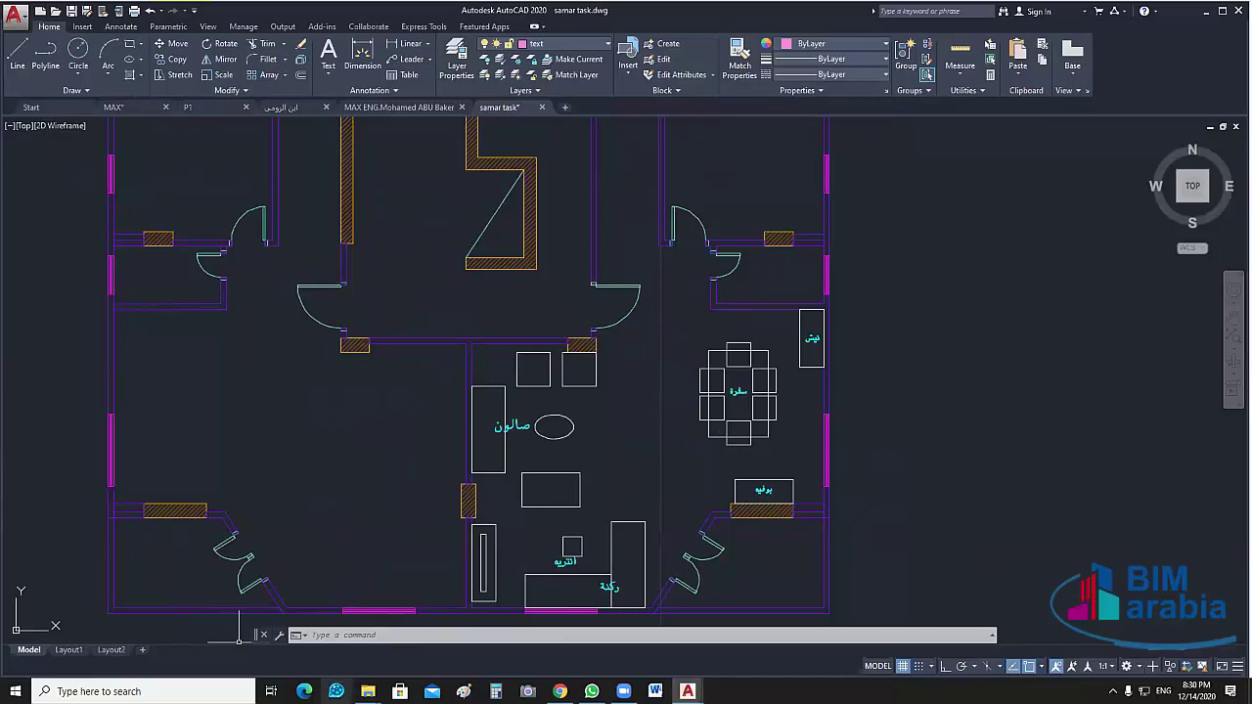
click(368, 691)
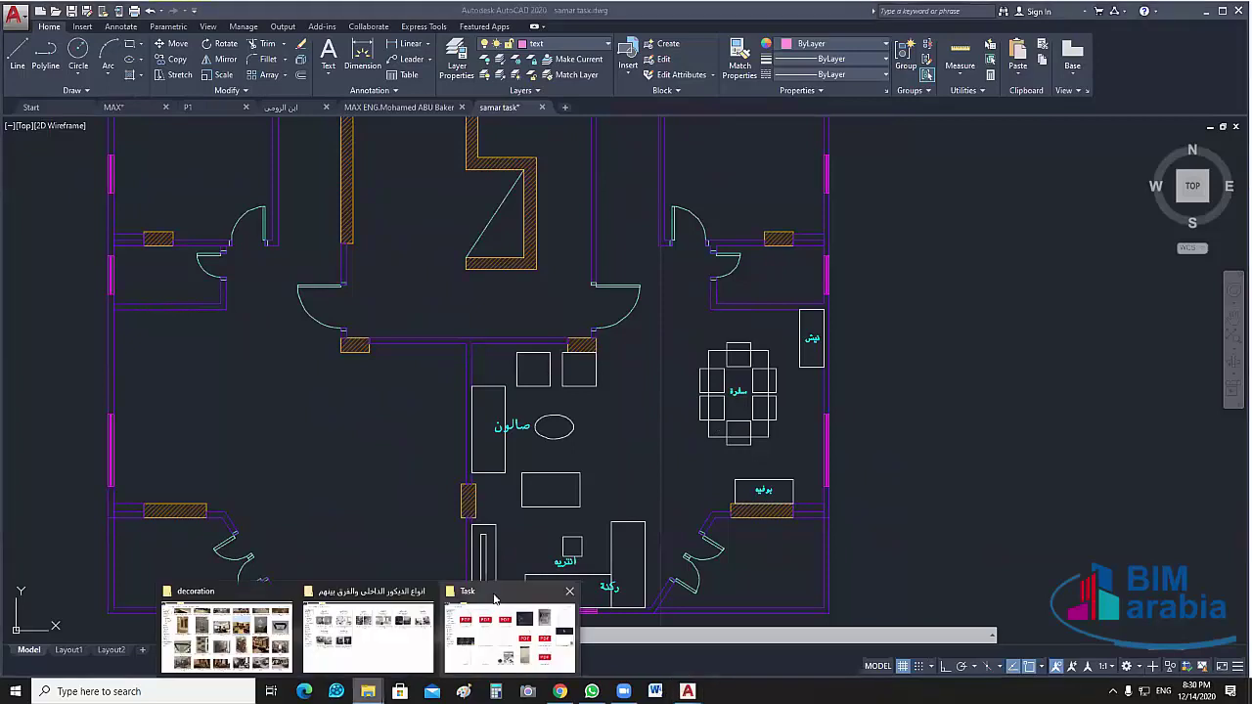
click(499, 605)
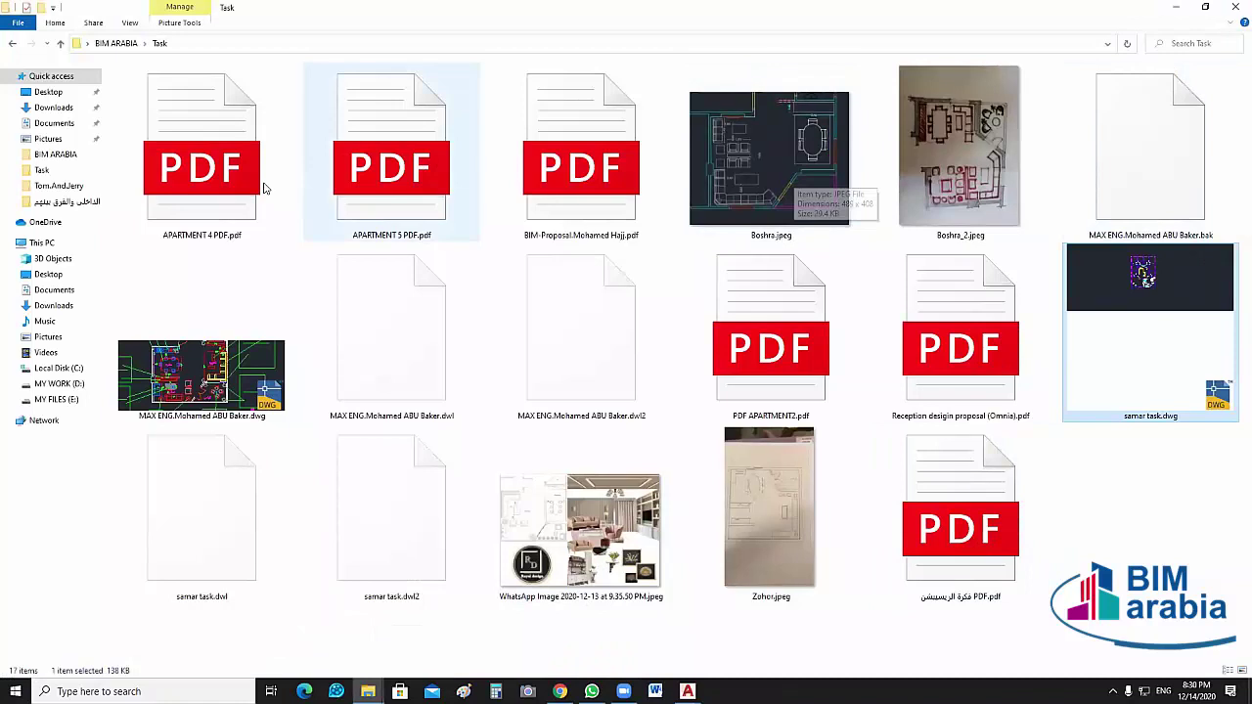
Open APARTMENT 4 PDF.pdf from the Task folder in Edge
double_click(183, 163)
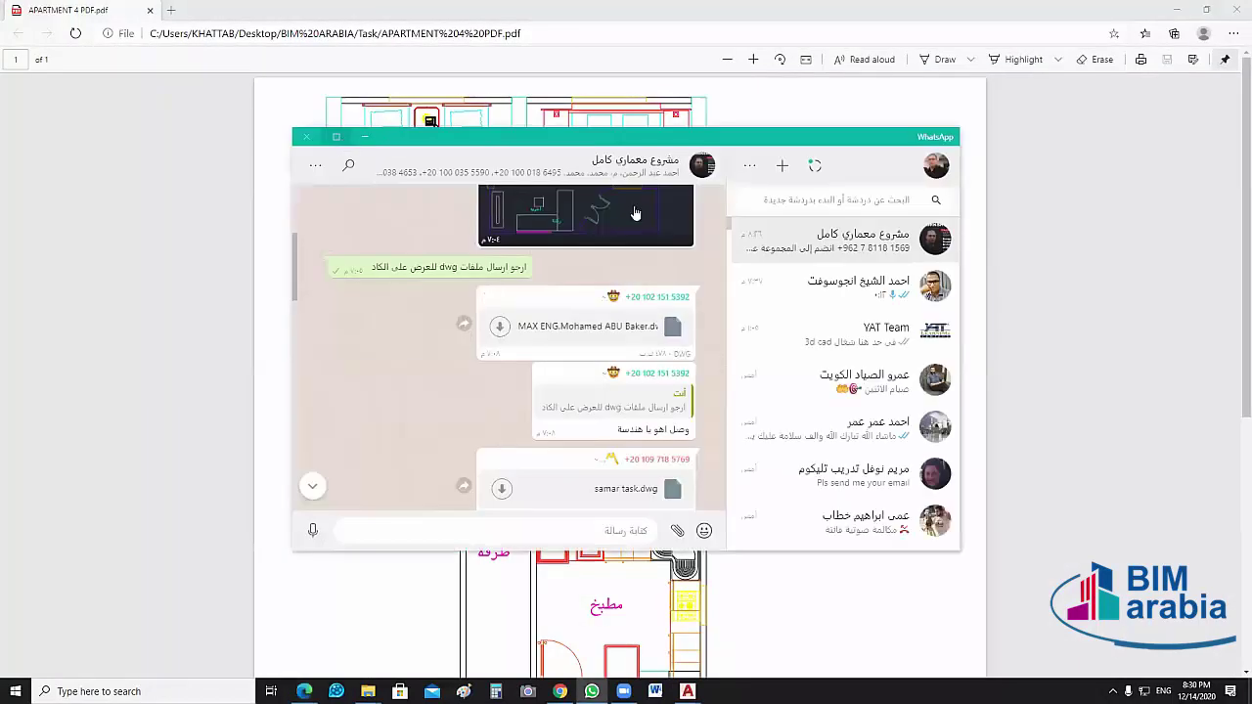
Switch to the WhatsApp group chat and open its Settings panel
key(alt+Tab)
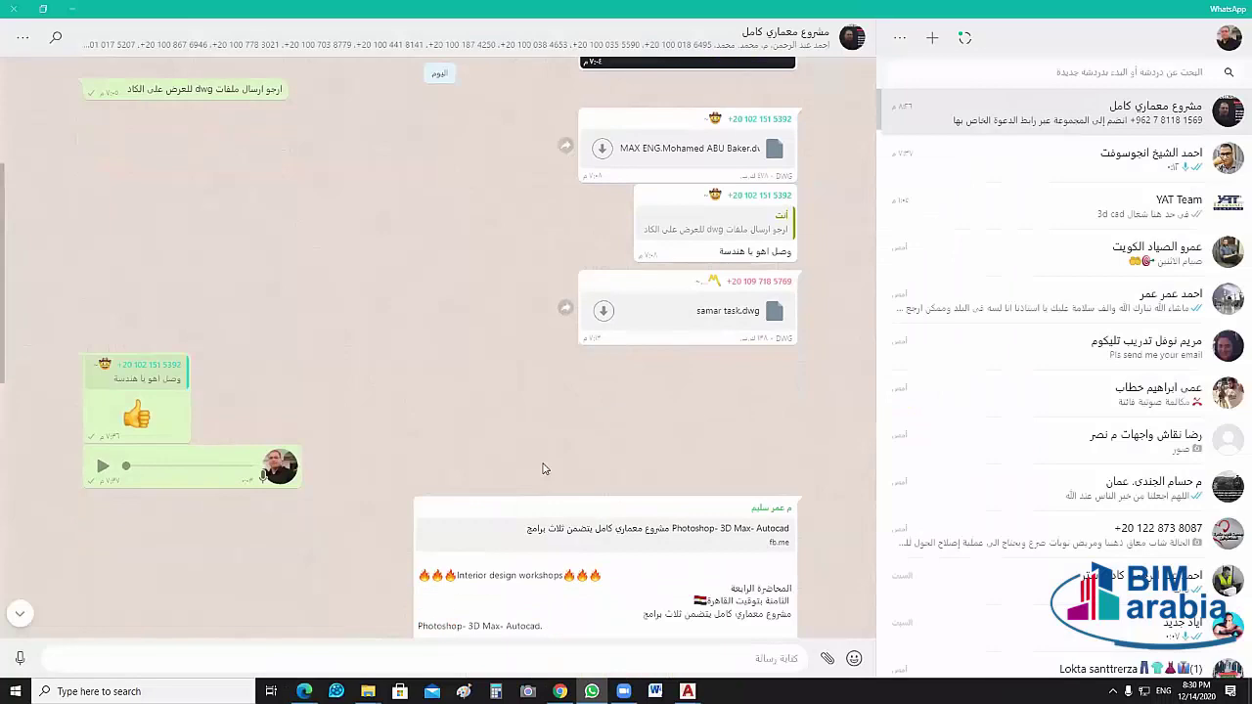
scroll(545, 484, down, 10)
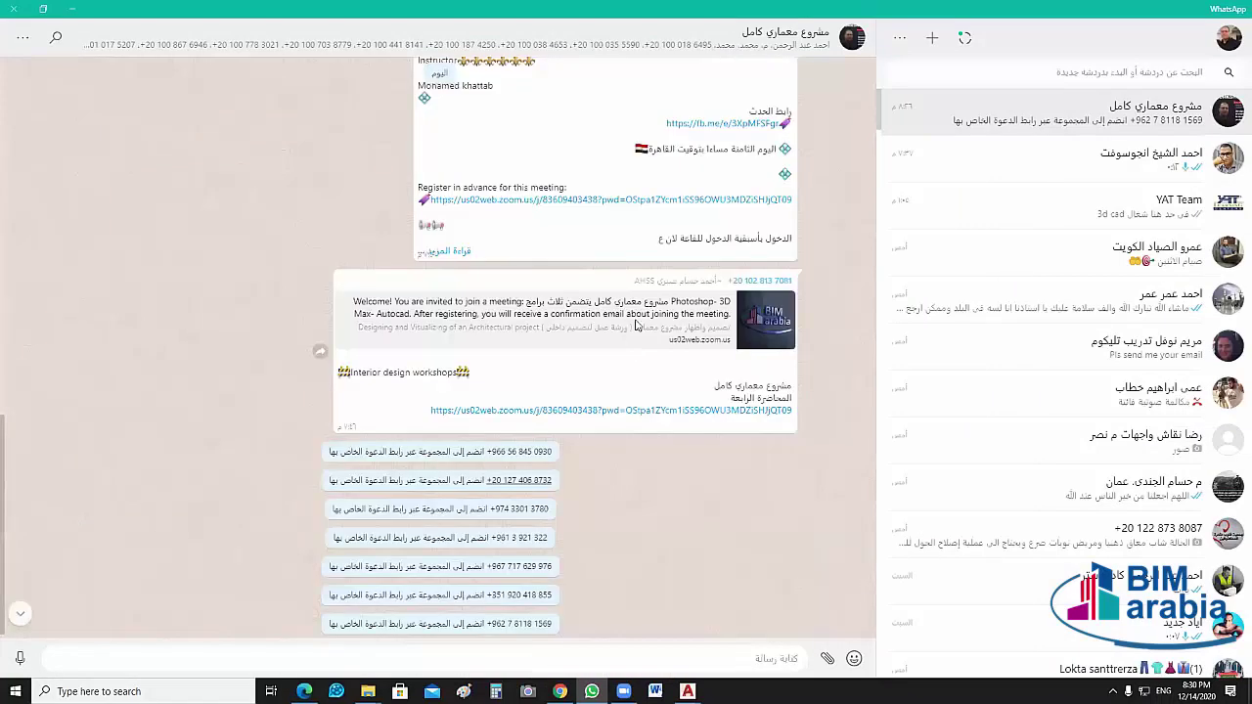
click(1026, 119)
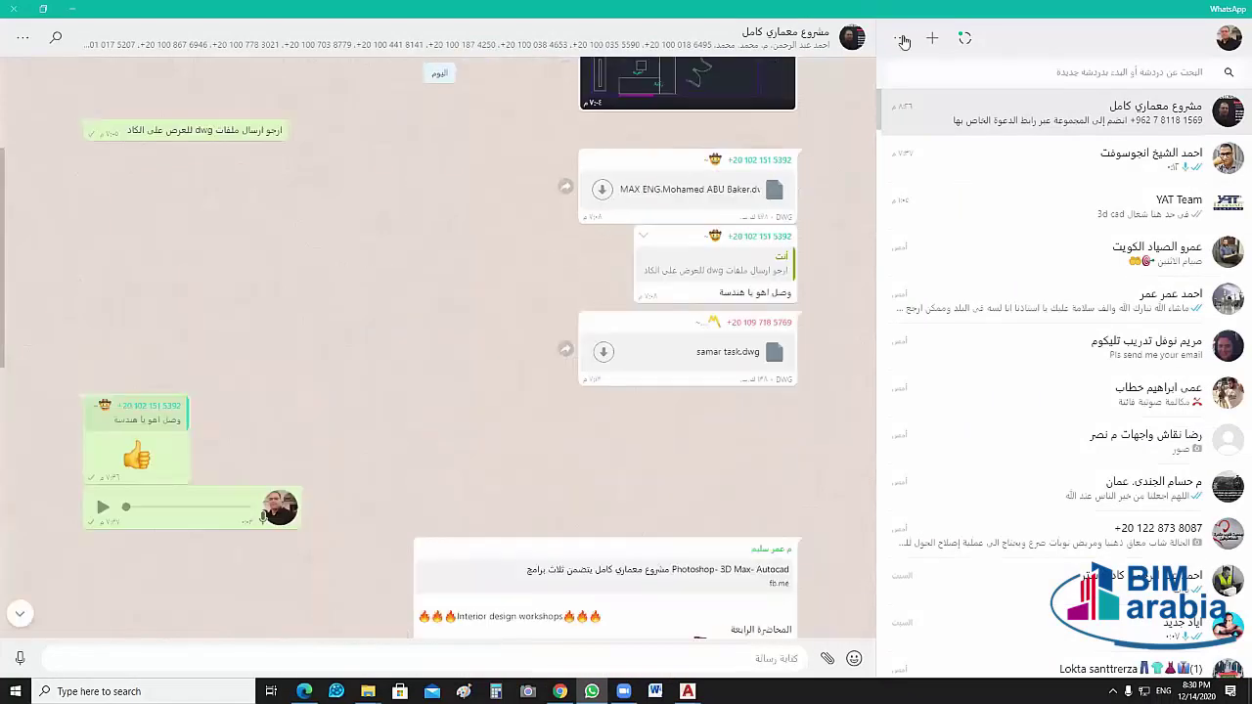
click(900, 39)
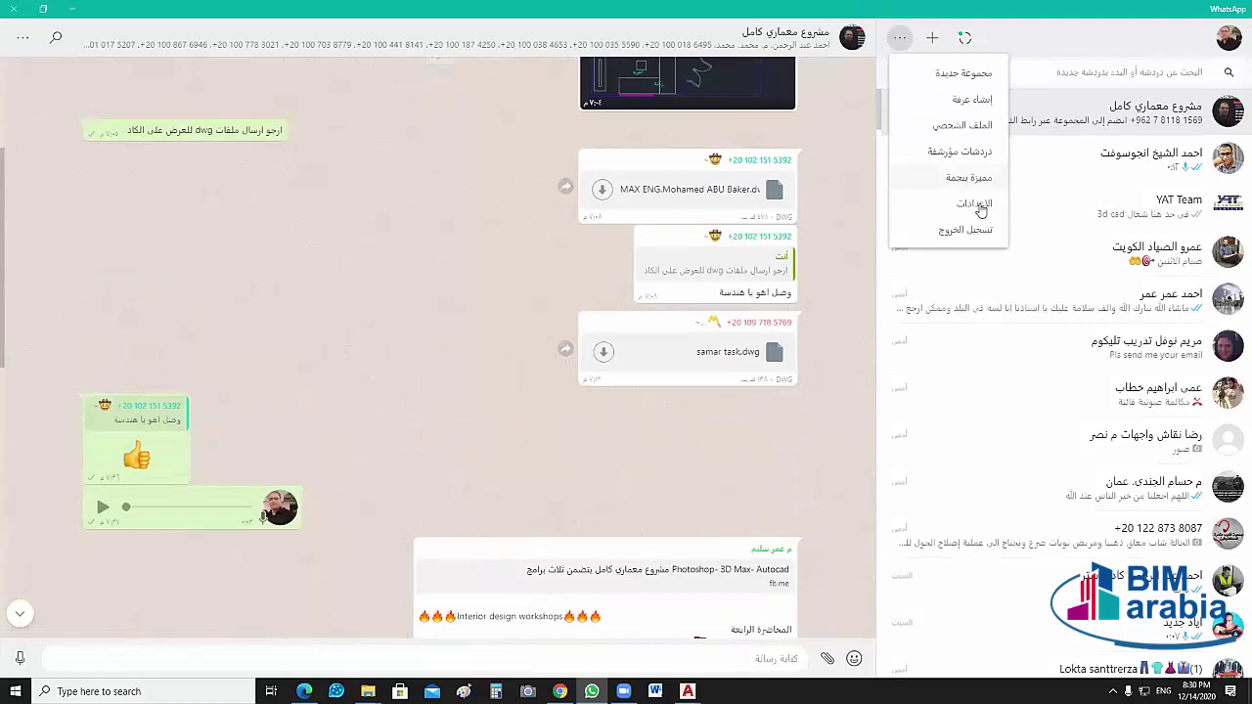
key(ctrl+comma)
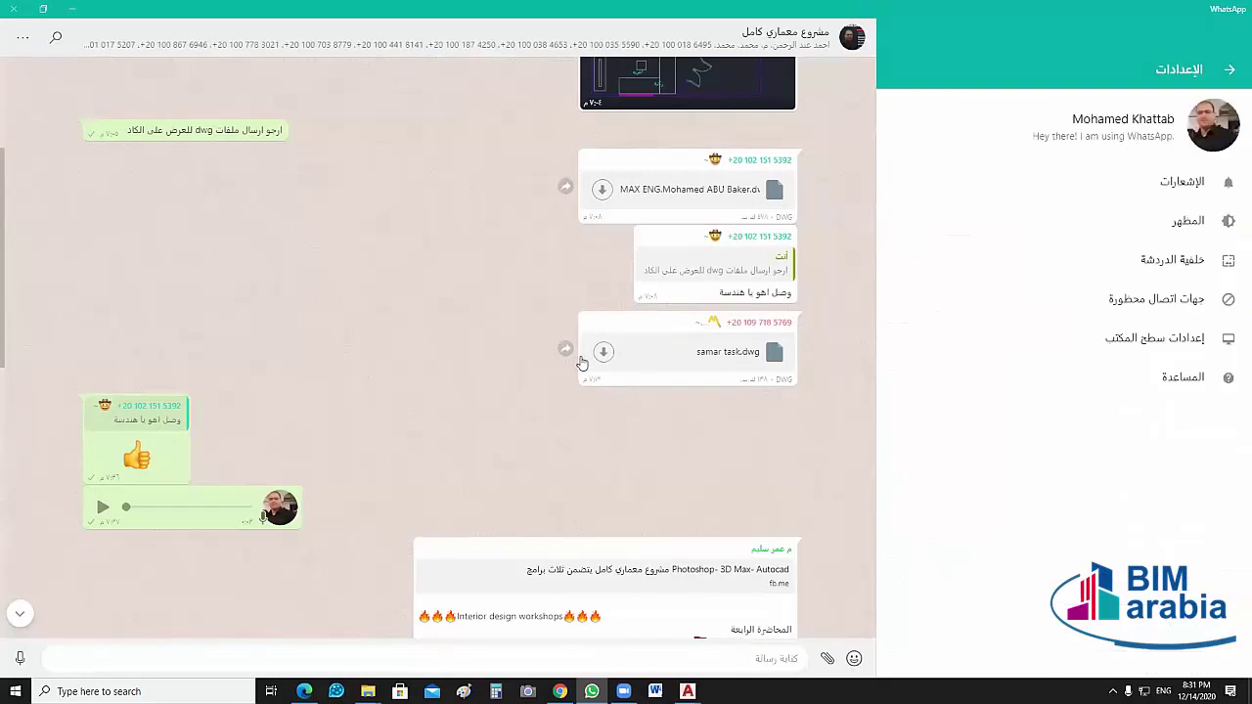
Scroll back through the students' submitted plans and restore WhatsApp to a smaller window
scroll(722, 262, up, 1)
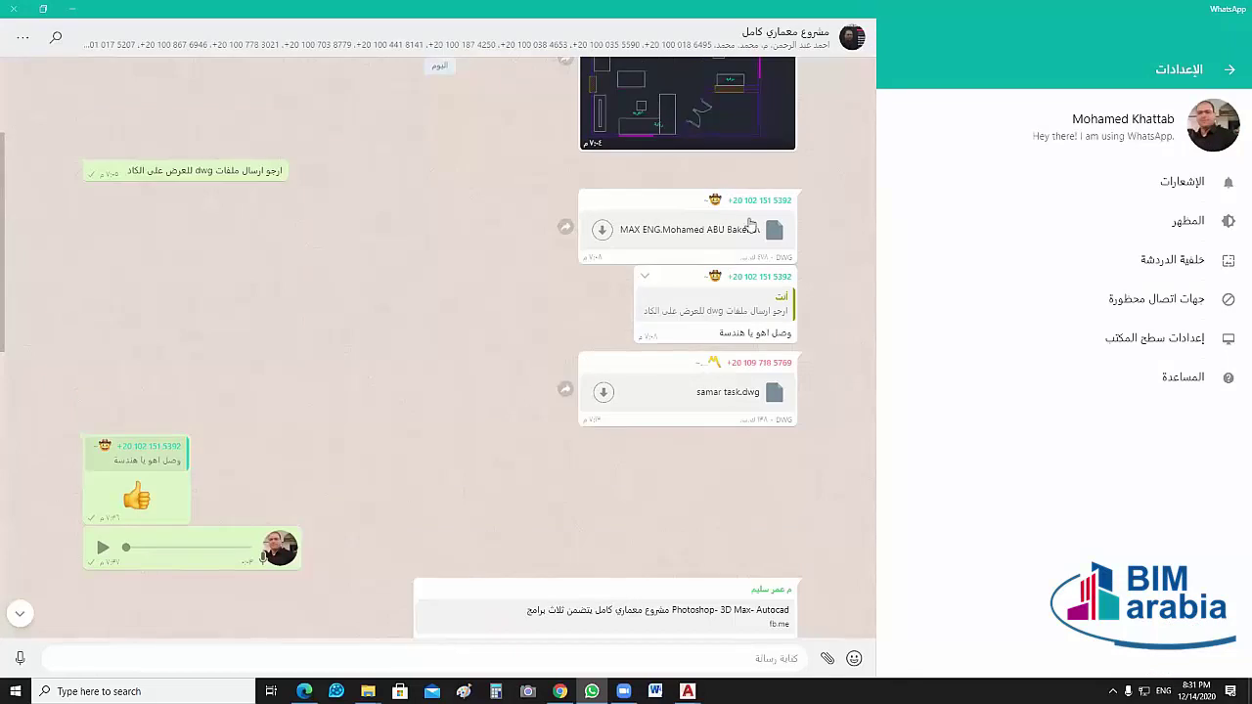
scroll(741, 211, up, 3)
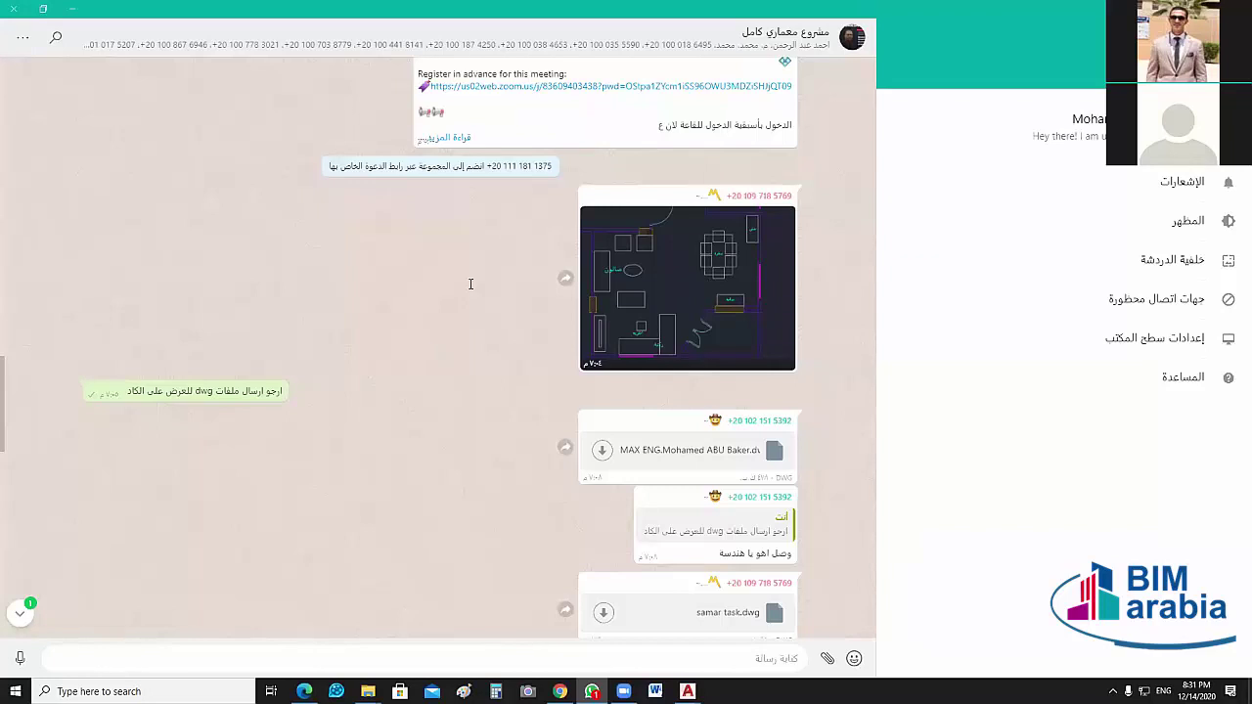
scroll(477, 289, up, 3)
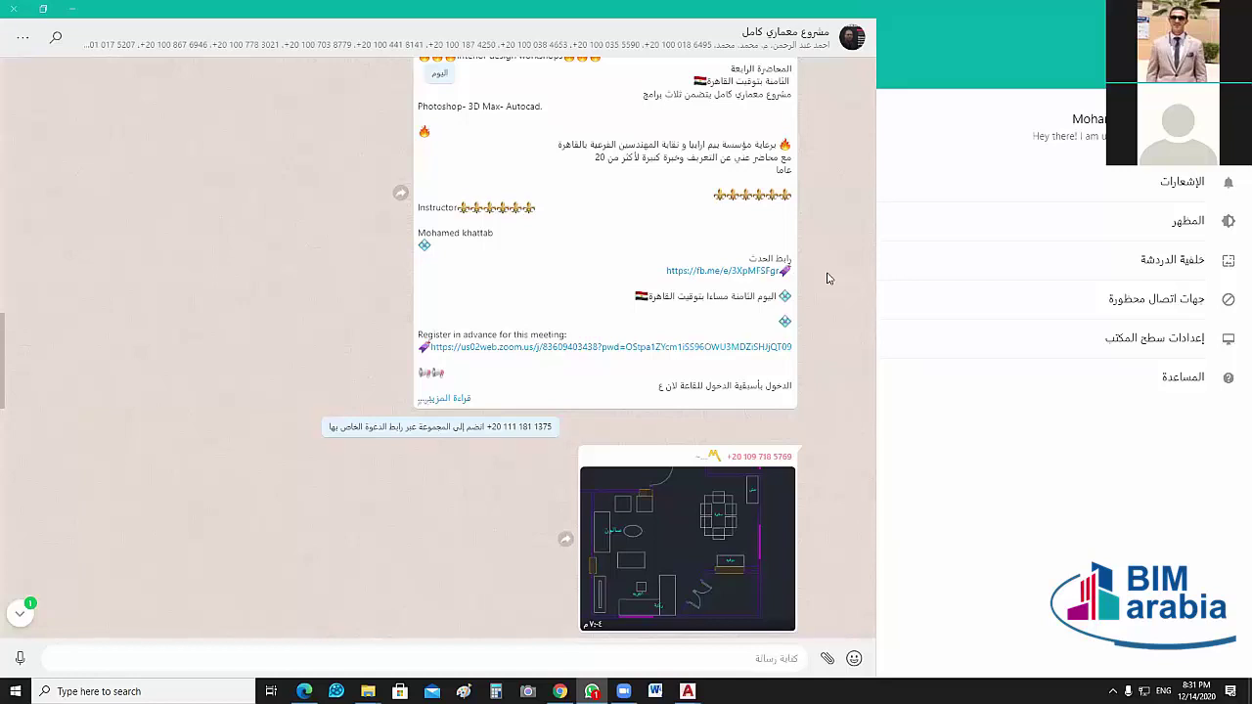
scroll(827, 278, up, 7)
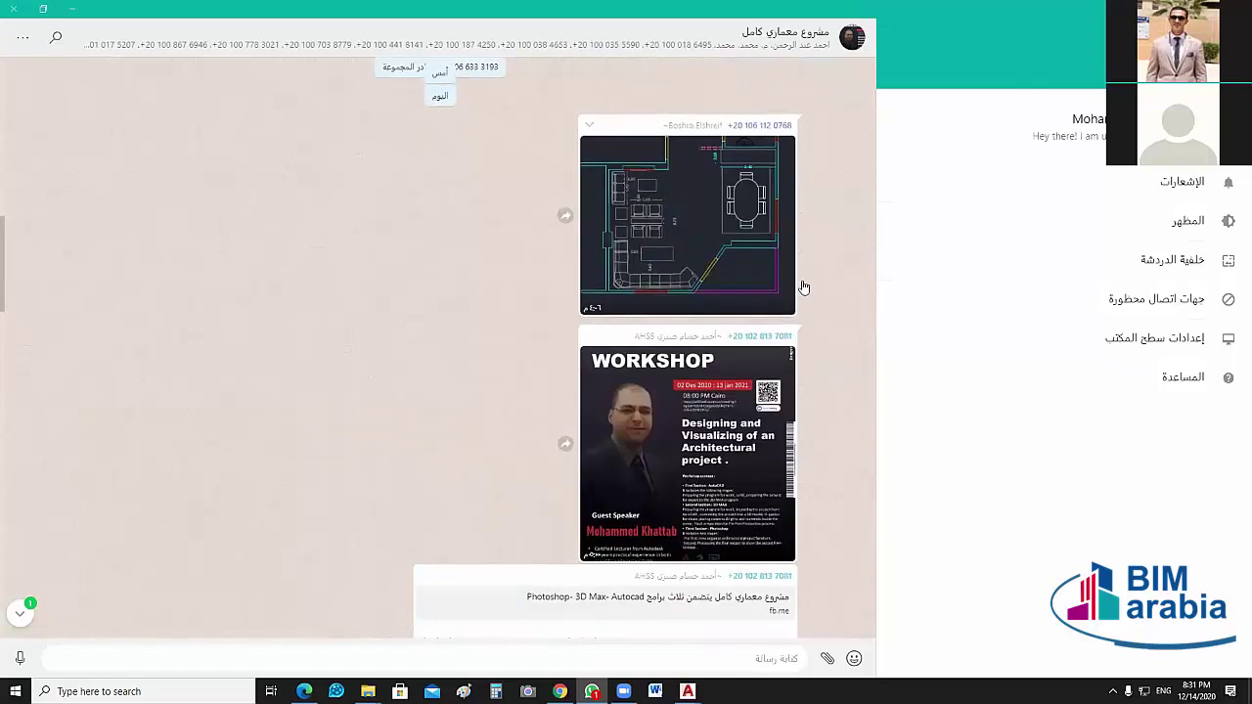
scroll(803, 286, up, 4)
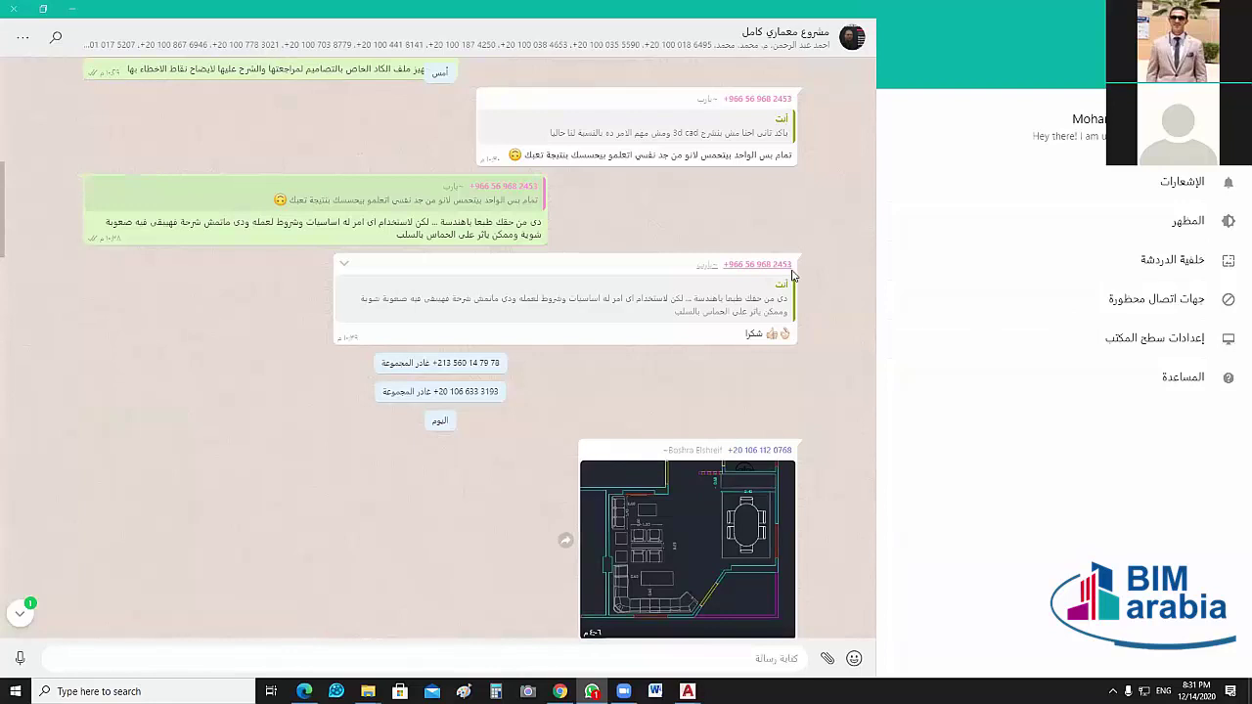
scroll(794, 277, up, 5)
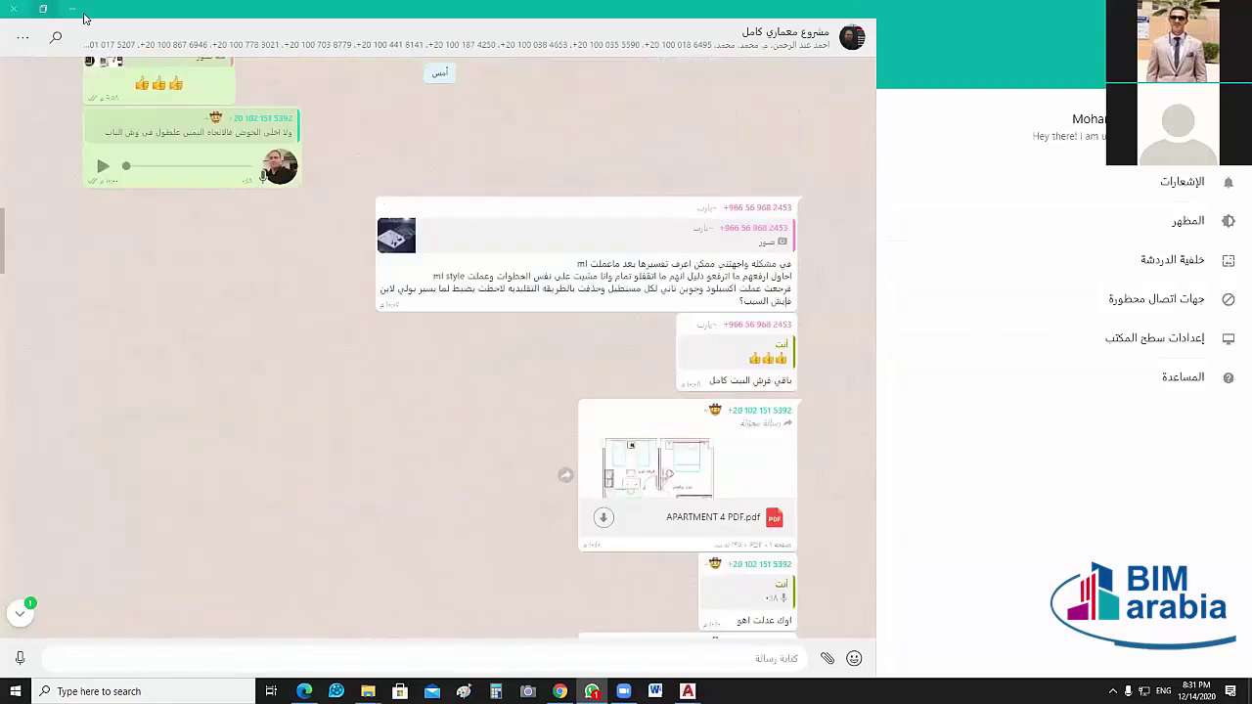
double_click(83, 18)
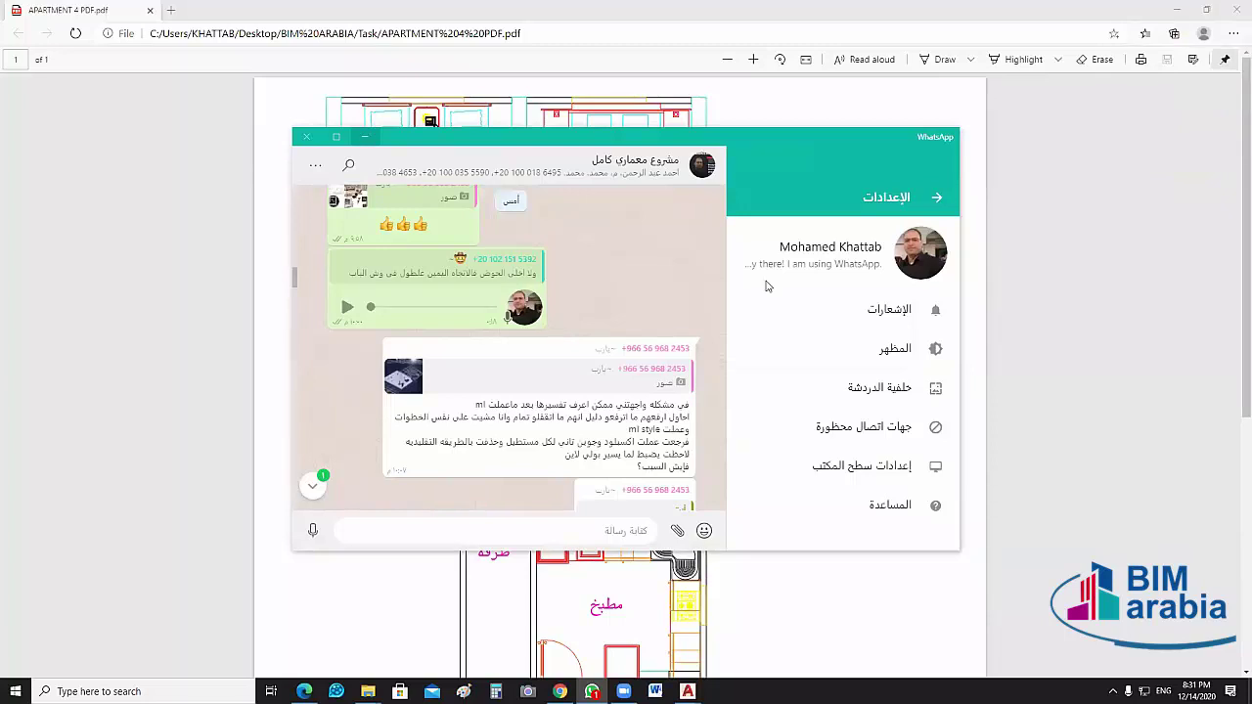
Open the Zohor.jpeg hand-drawn plan for a look, then close it
key(alt+Tab)
click(792, 493)
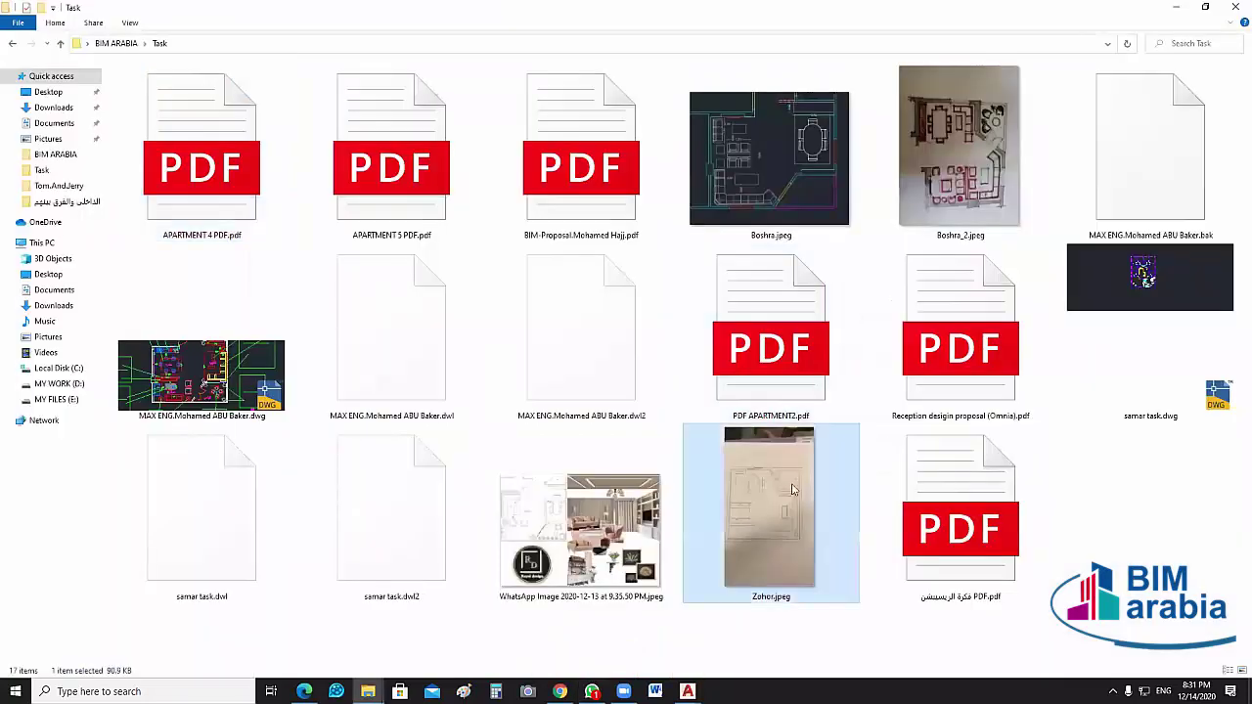
double_click(802, 499)
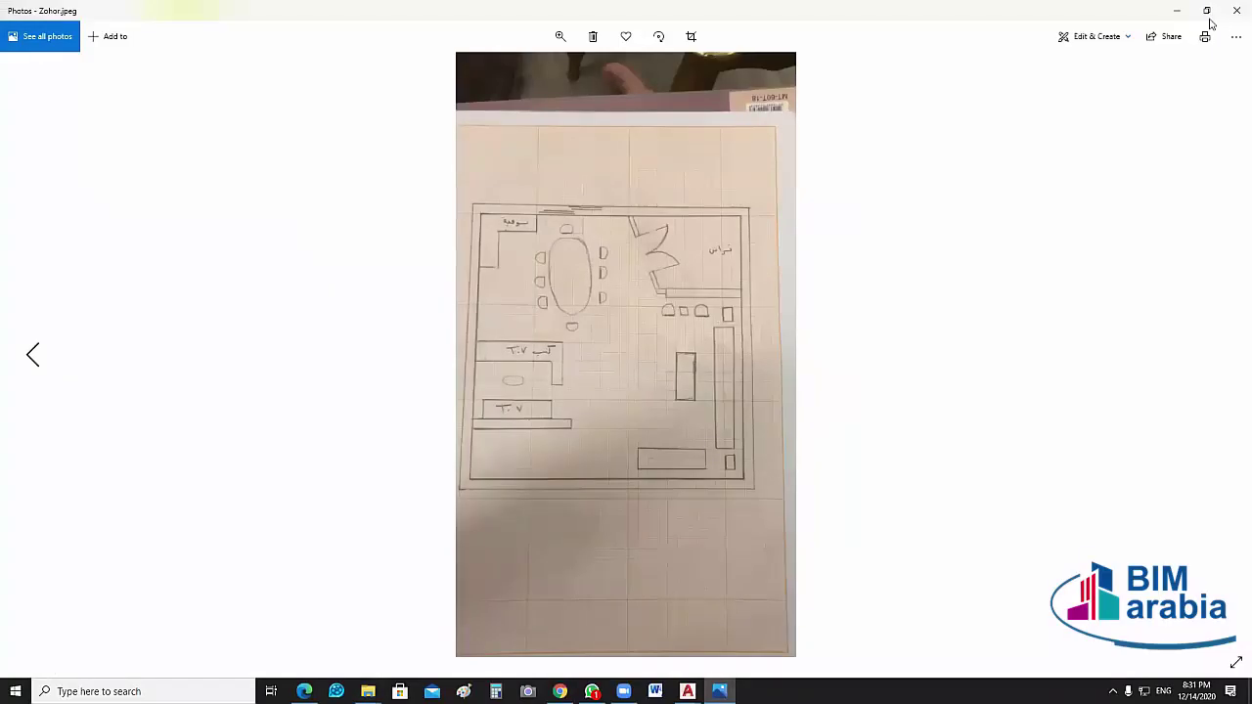
click(1234, 13)
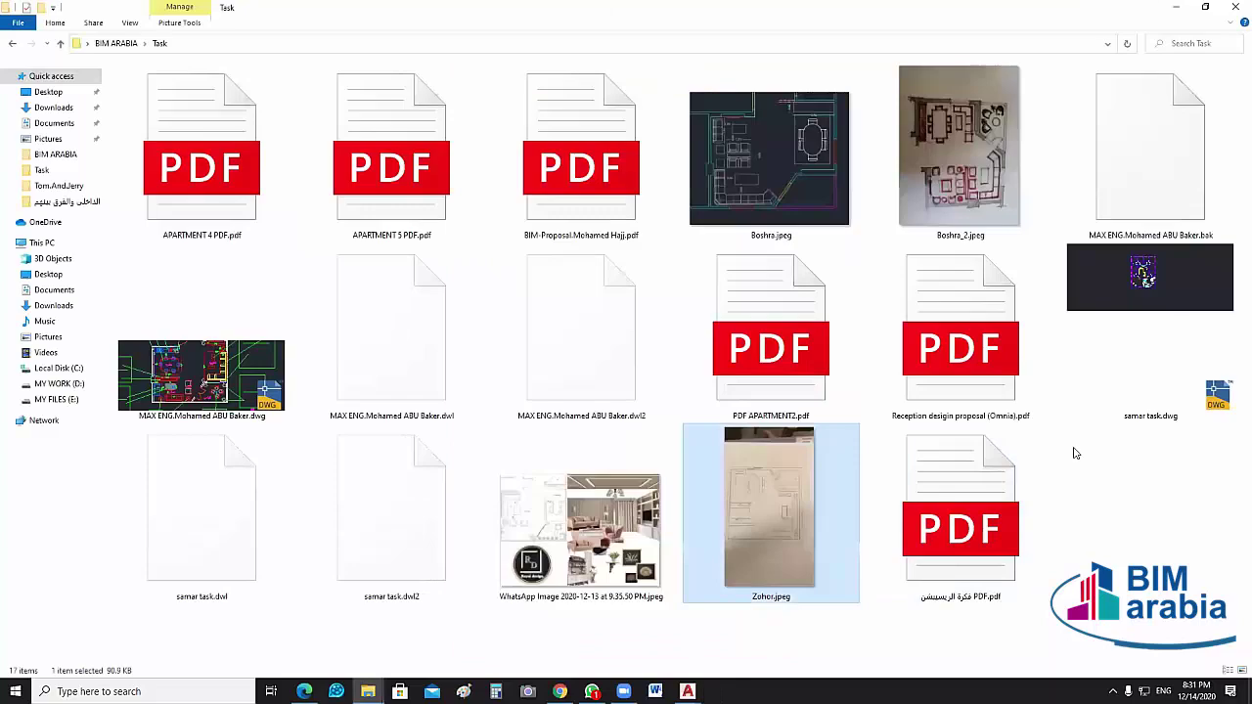
Go up to the BIM ARABIA folder and select the WhatsApp floor-plan sketch image
click(985, 195)
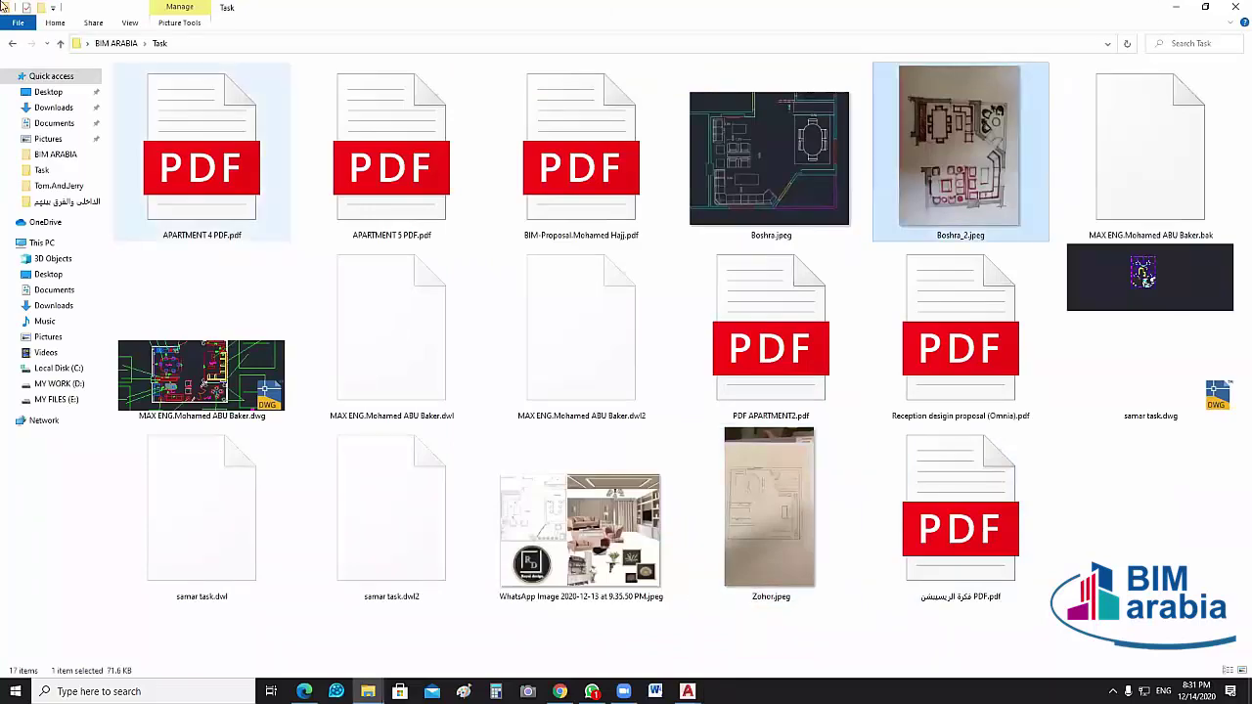
click(59, 43)
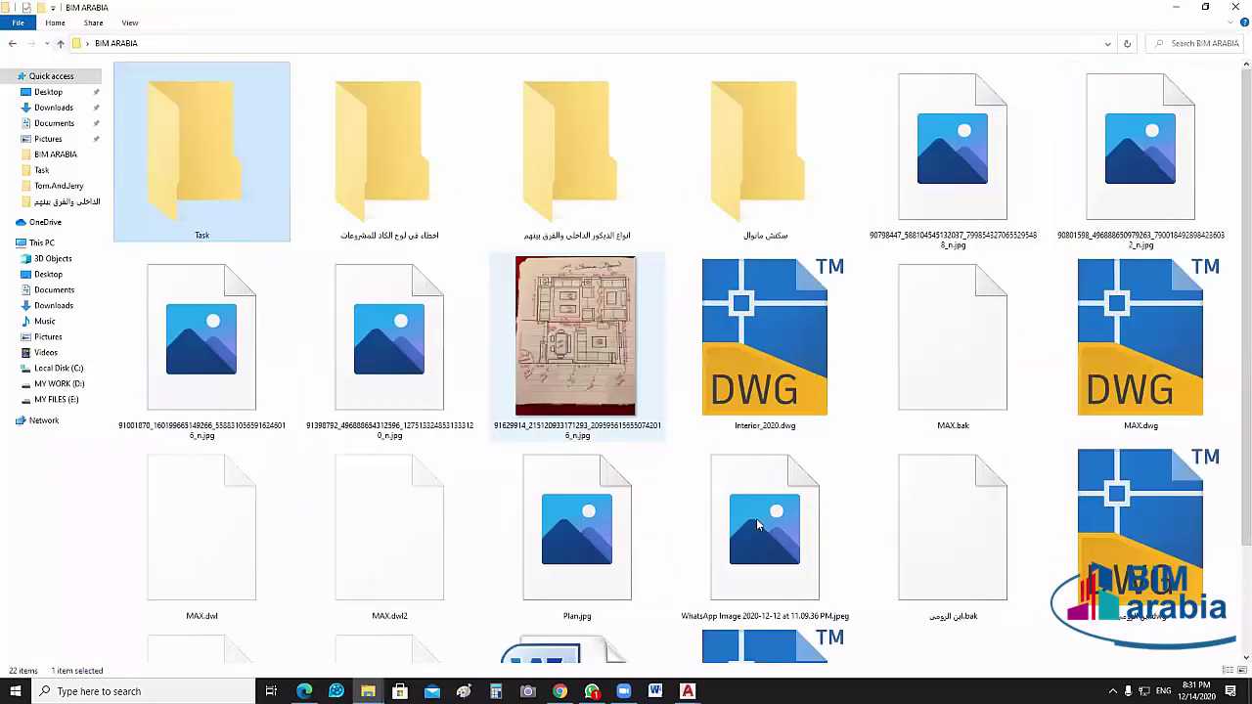
click(756, 519)
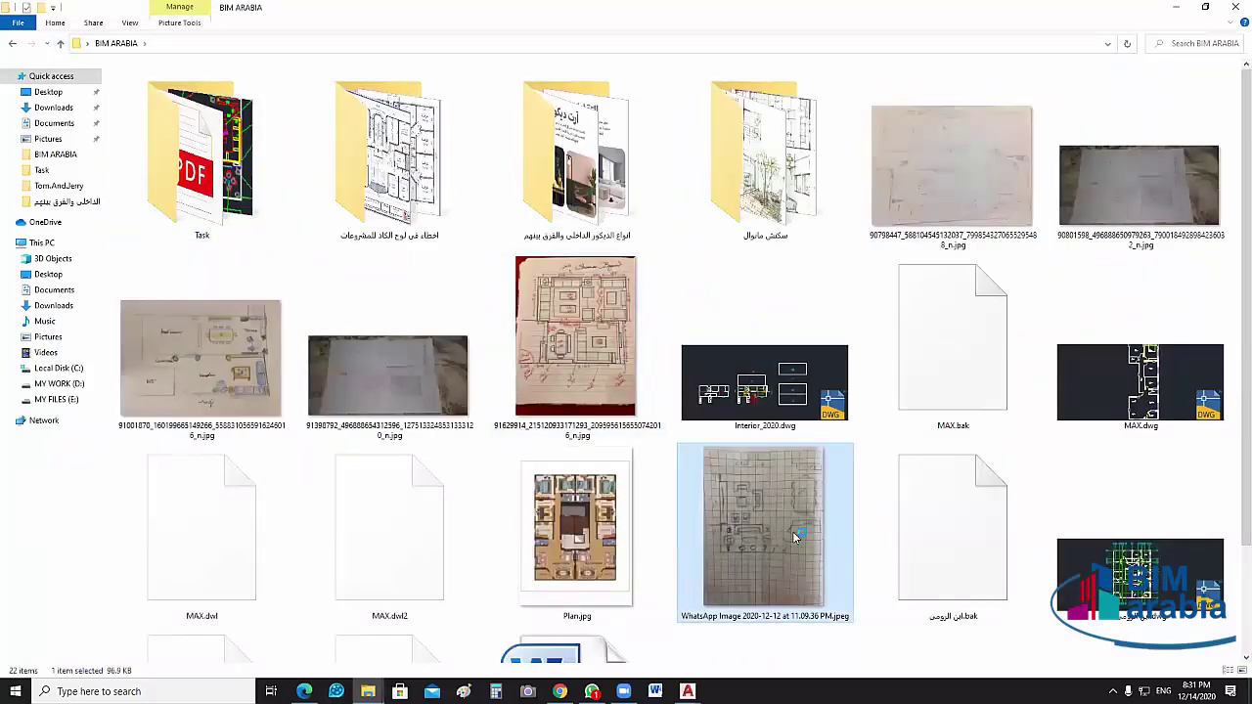
View the hand-drawn grid-paper sketch enlarged in Photos, then close it
double_click(793, 535)
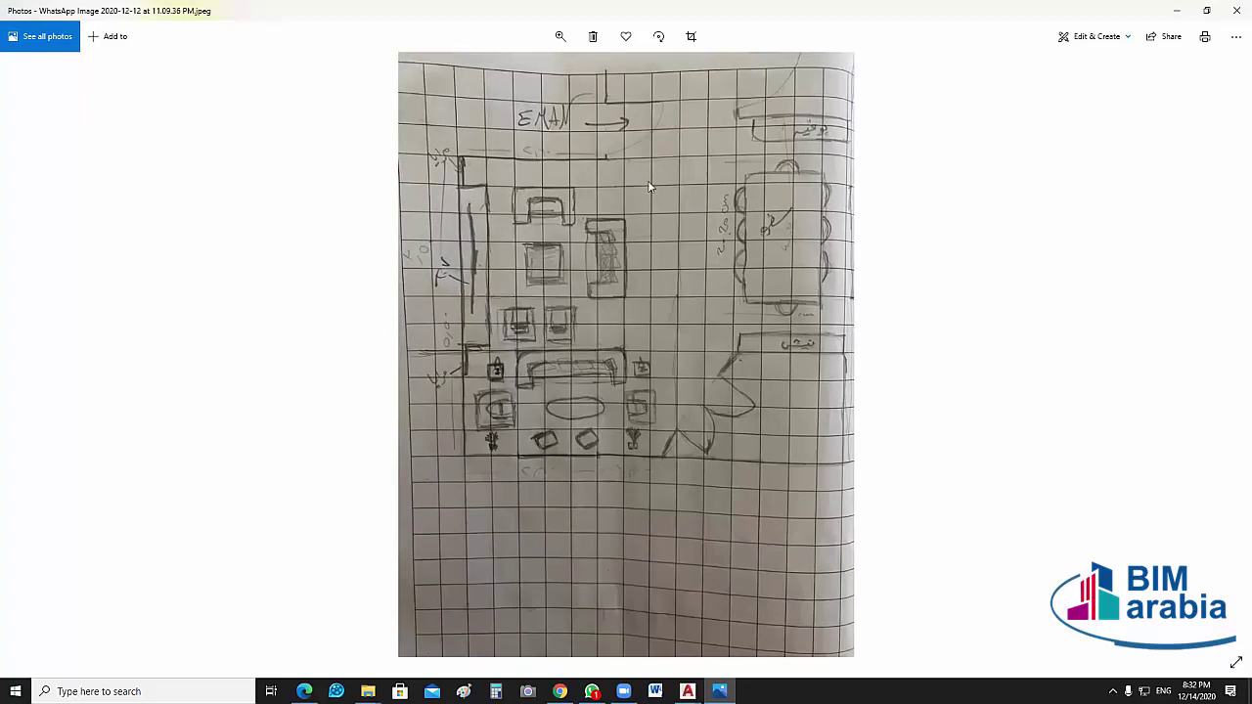
scroll(677, 213, up, 2)
drag(692, 272, 699, 309)
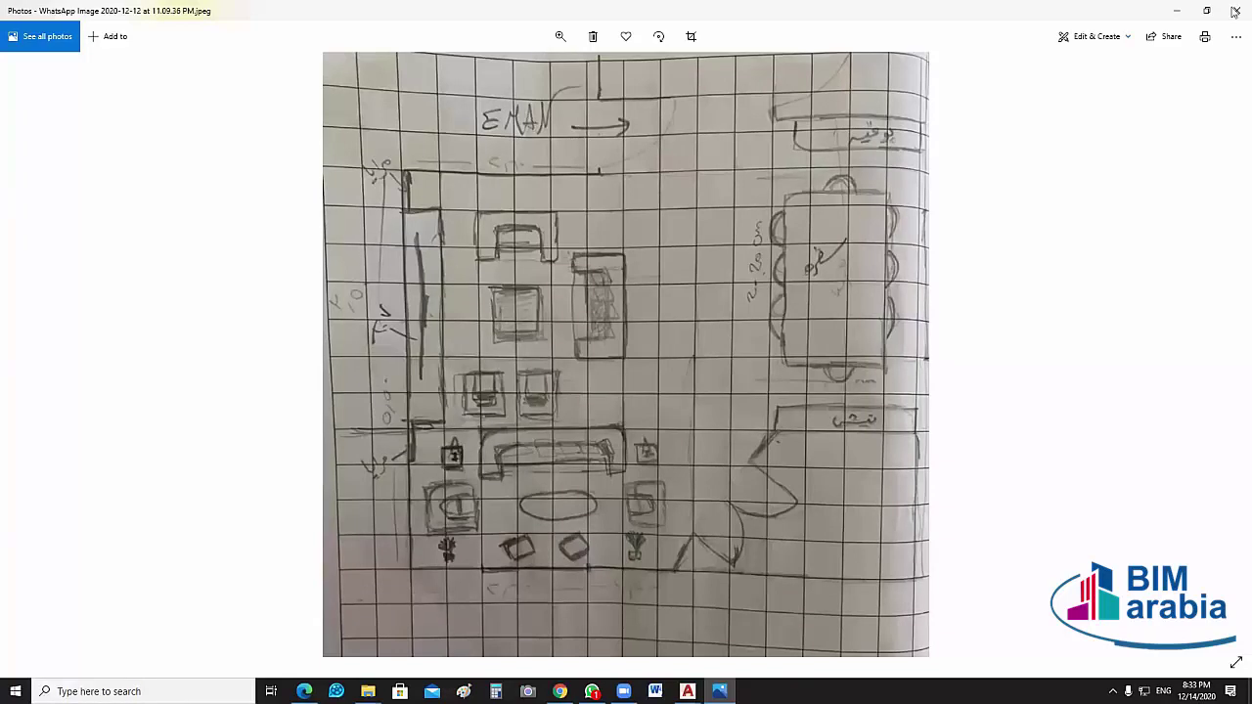
key(alt+F4)
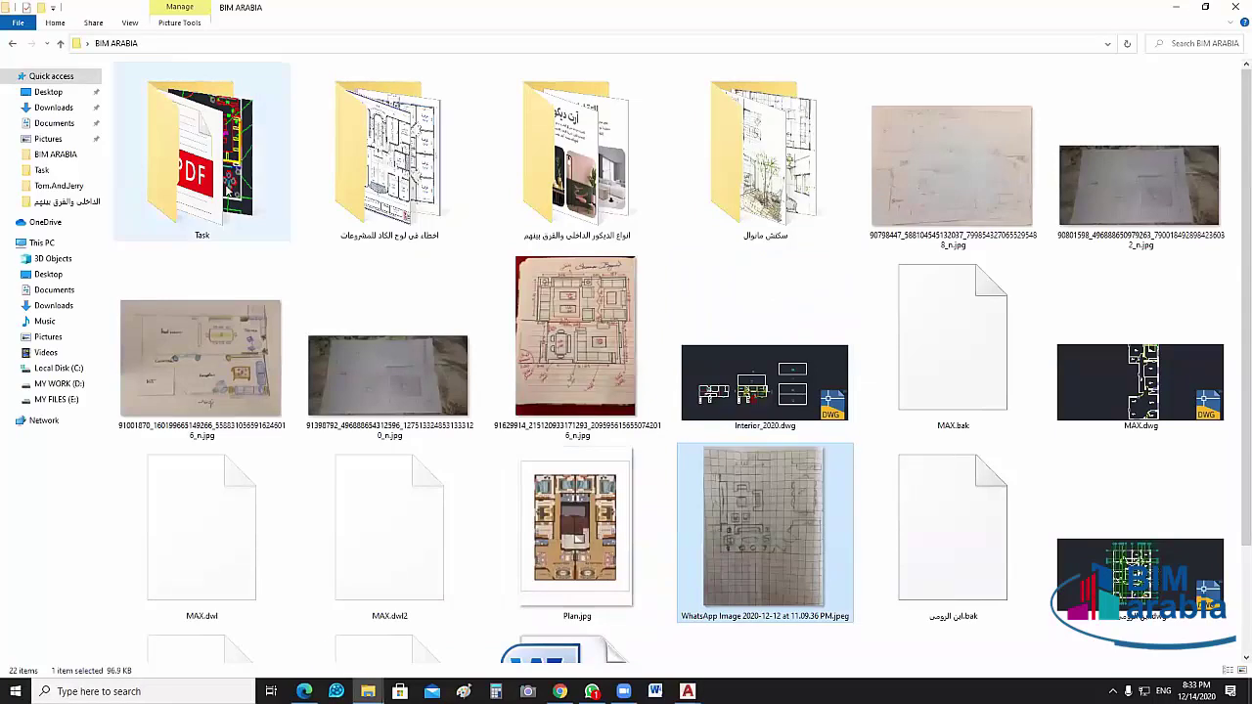
Open the Task folder and launch Reception desigin proposal (Omnia).pdf
key(Delete)
click(237, 211)
double_click(237, 211)
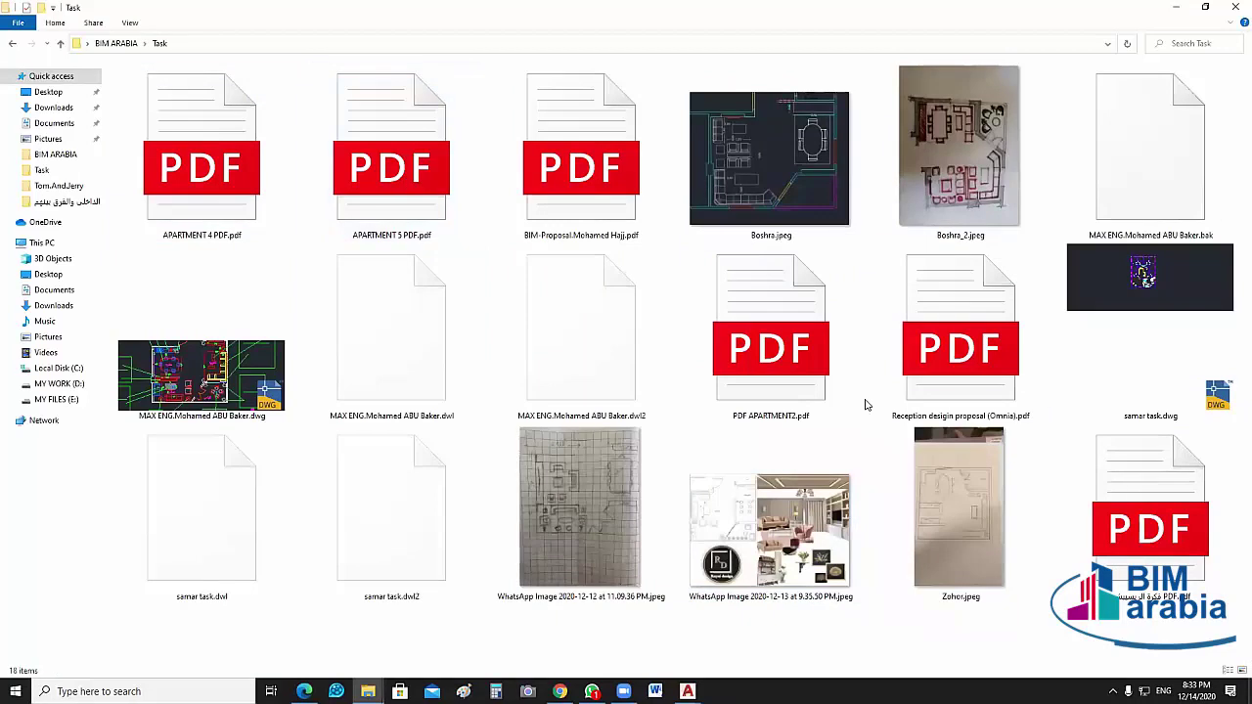
click(974, 367)
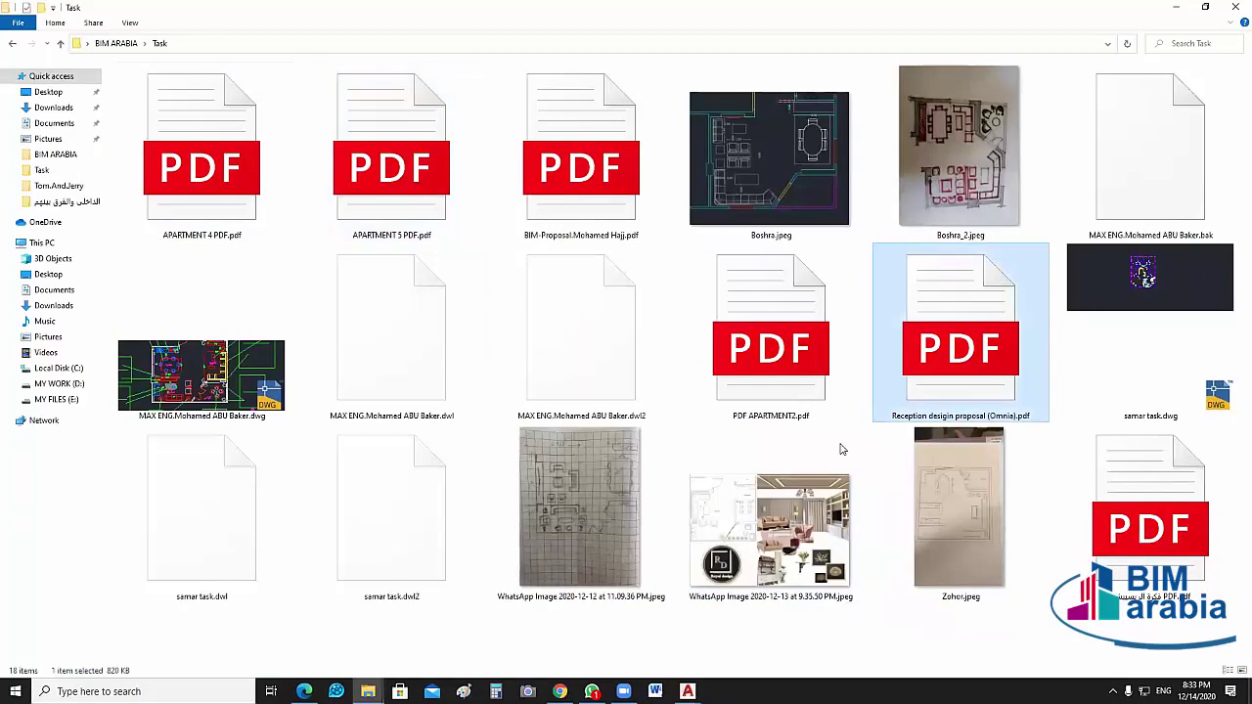
key(Return)
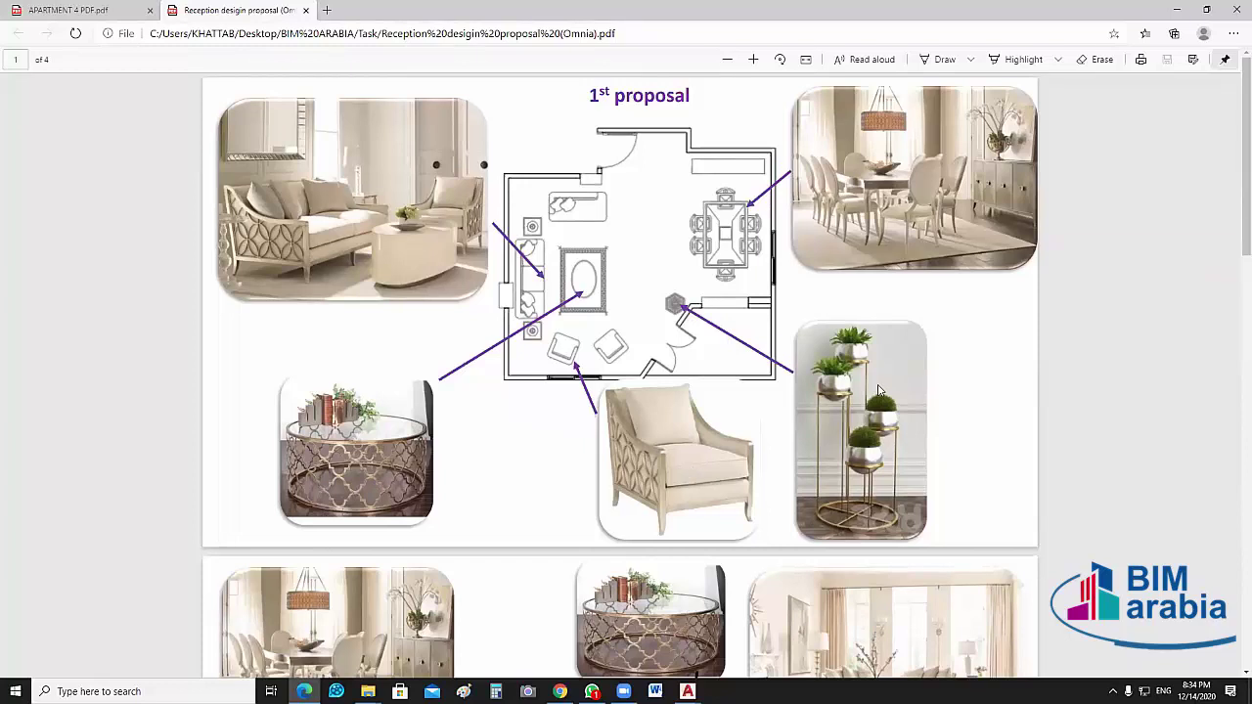
Scroll through the 1st and 2nd reception layout proposal pages
scroll(827, 447, down, 1)
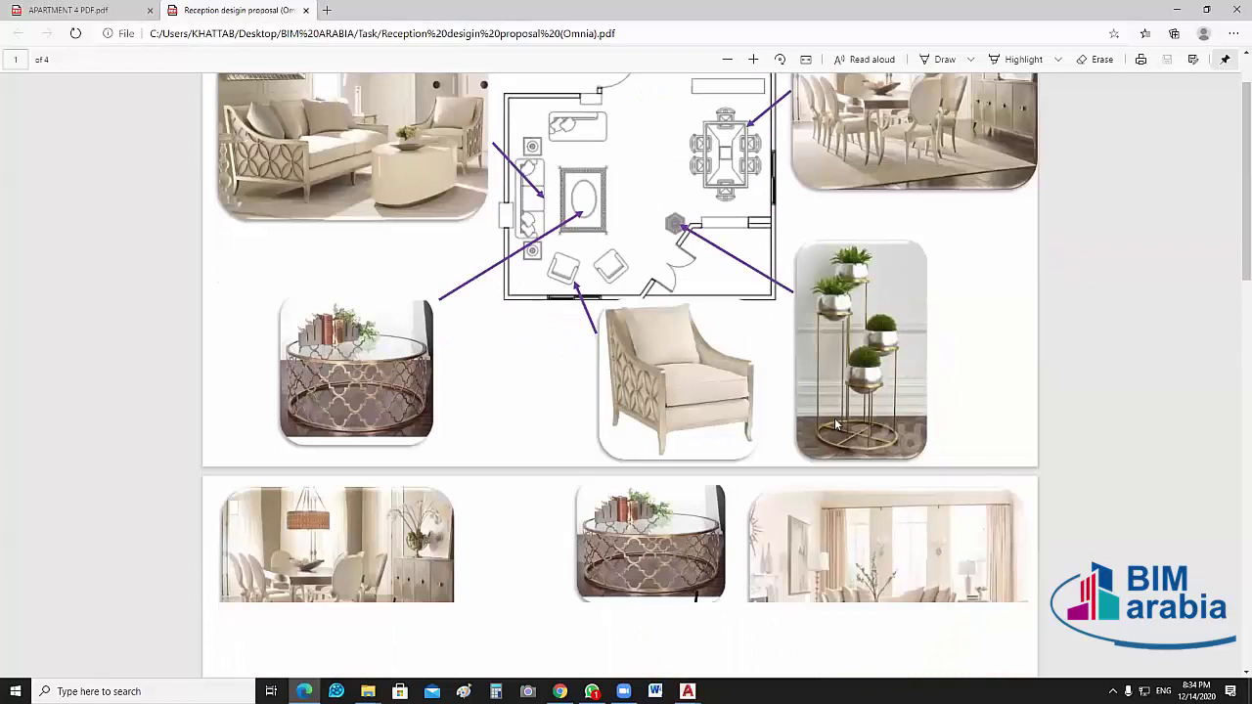
scroll(836, 424, down, 6)
scroll(587, 401, up, 3)
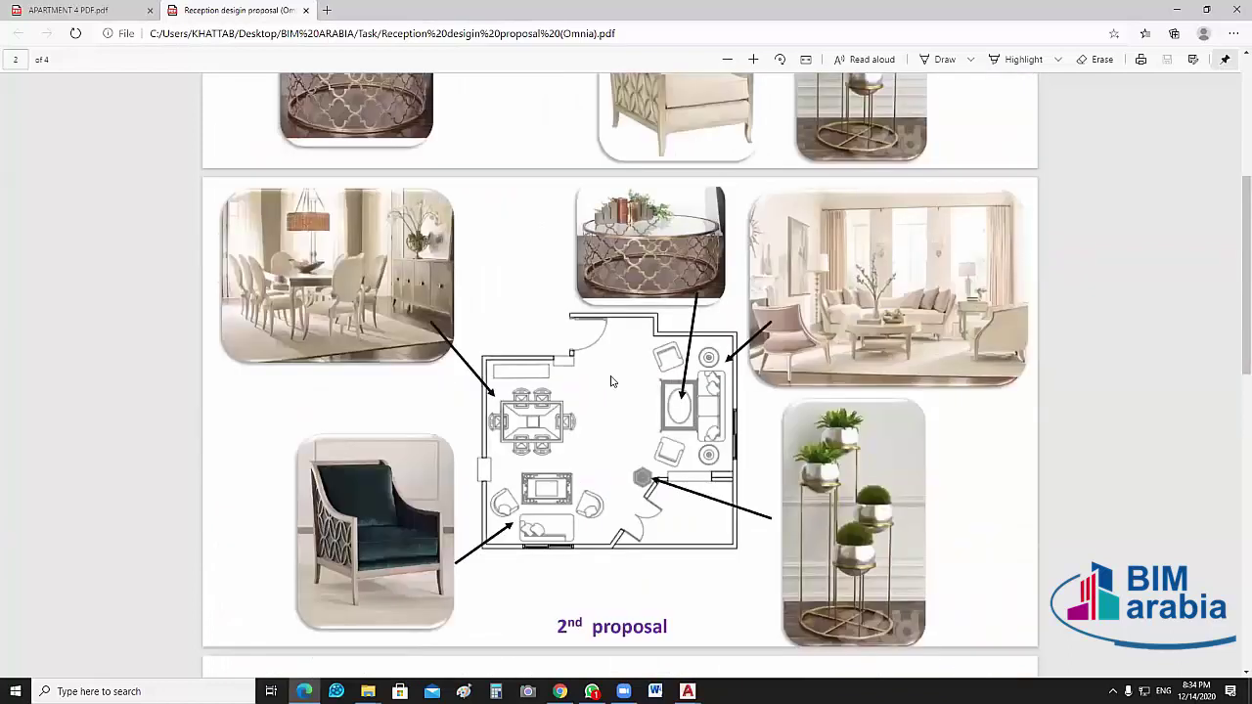
scroll(612, 381, up, 6)
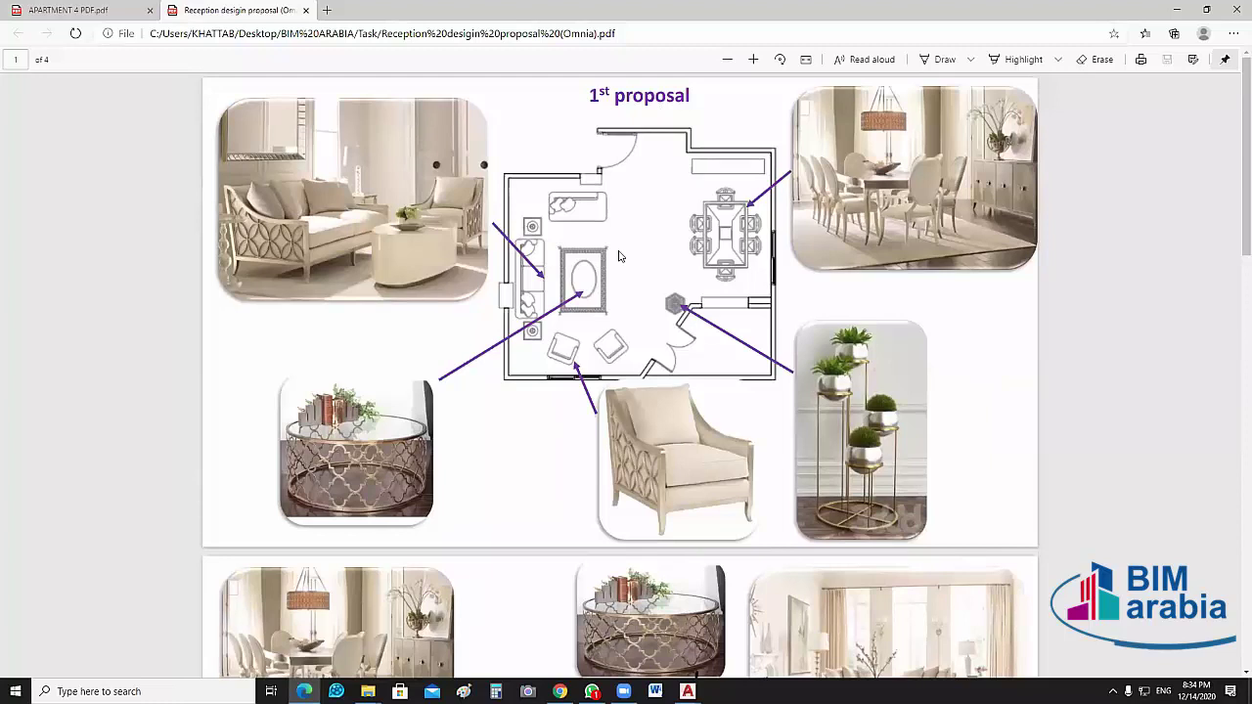
scroll(618, 257, down, 3)
scroll(685, 284, down, 3)
Return to the first proposal page, then bring MAX.dwg to the front in AutoCAD
scroll(704, 295, up, 1)
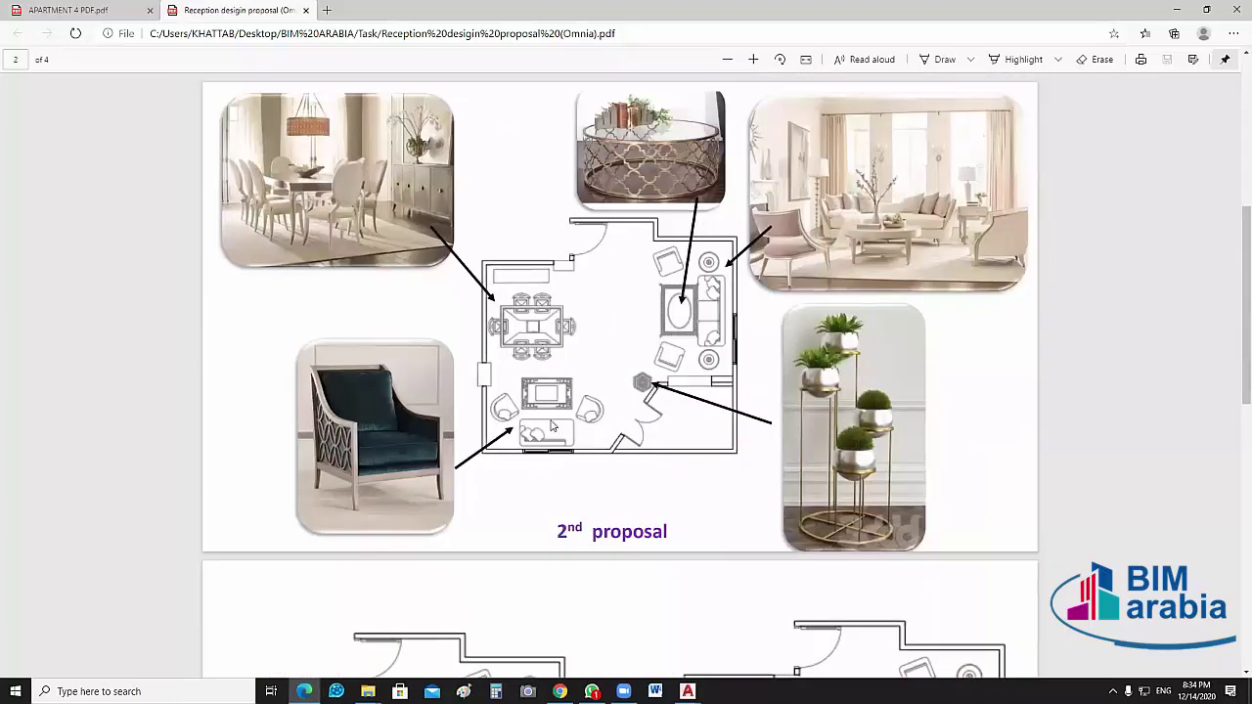
scroll(573, 459, up, 1)
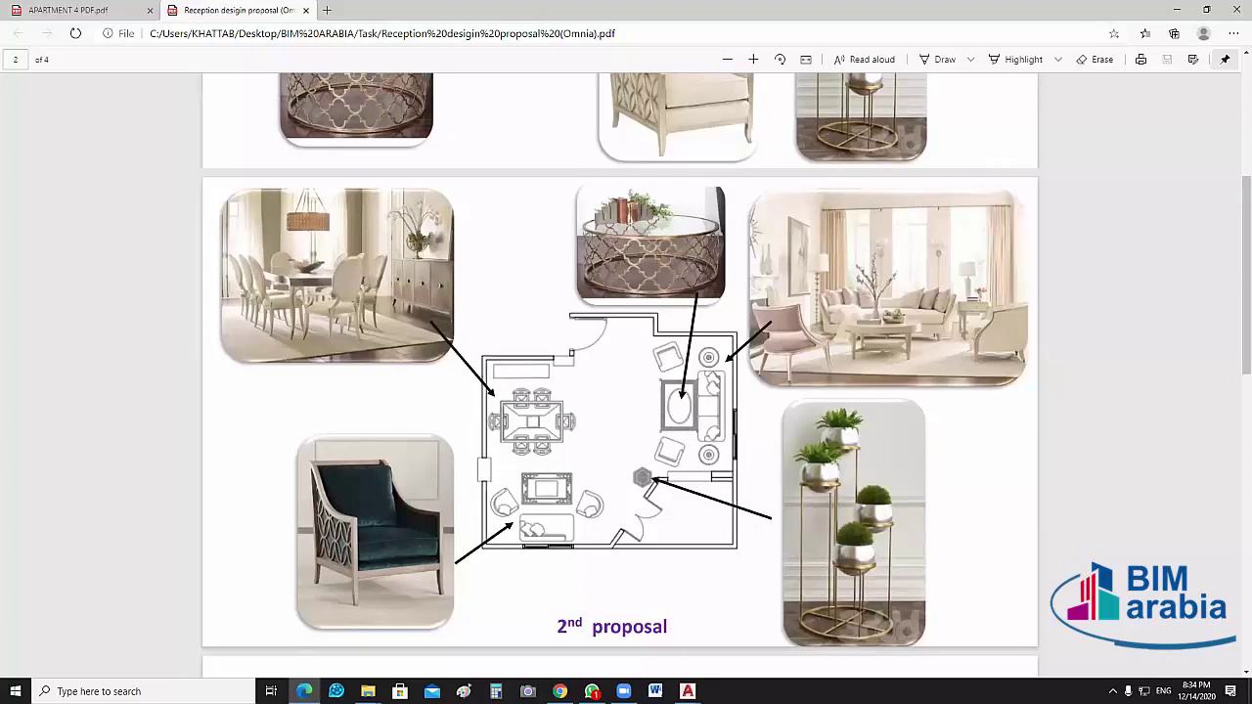
click(687, 691)
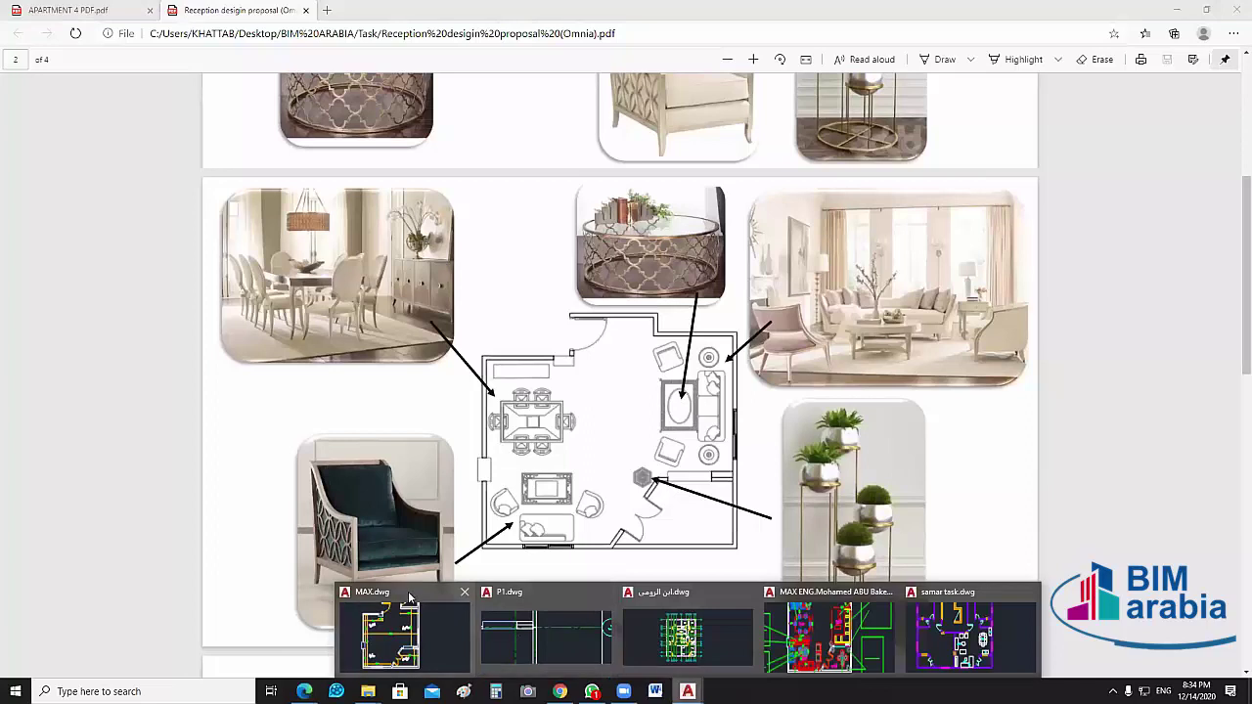
click(410, 597)
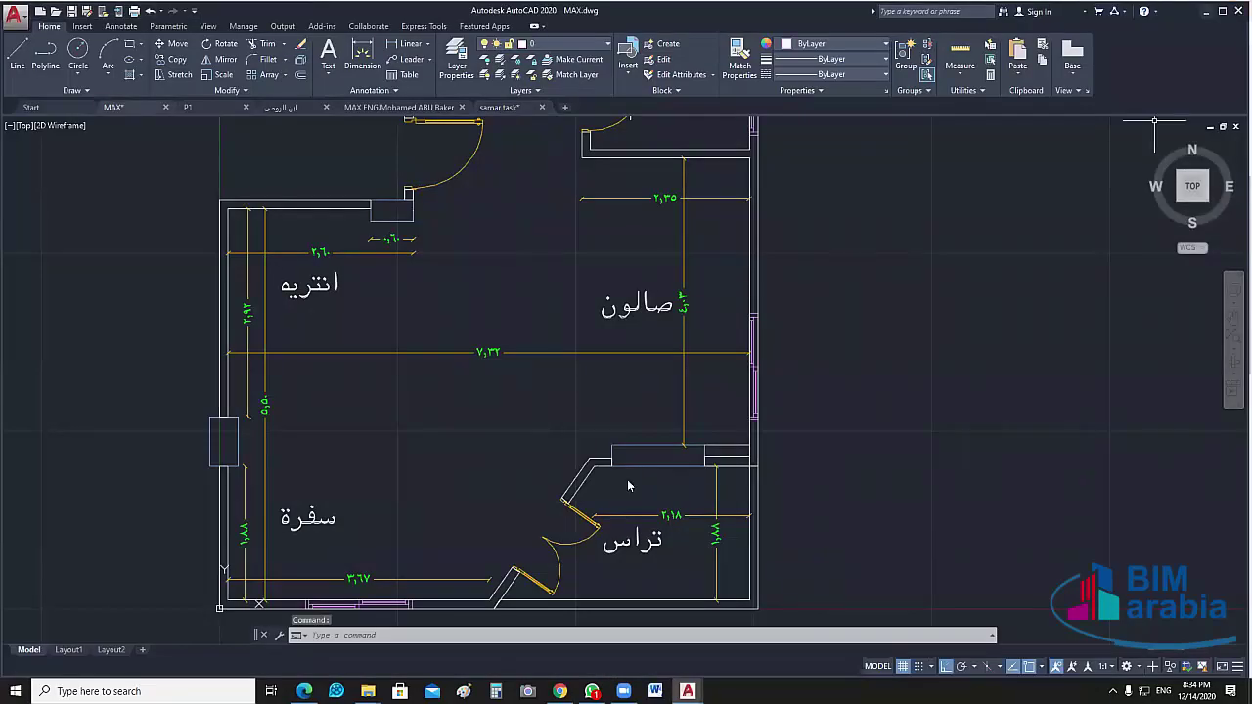
Go from the MAX.dwg plan back to the reception proposal PDF in Edge
key(alt+Tab)
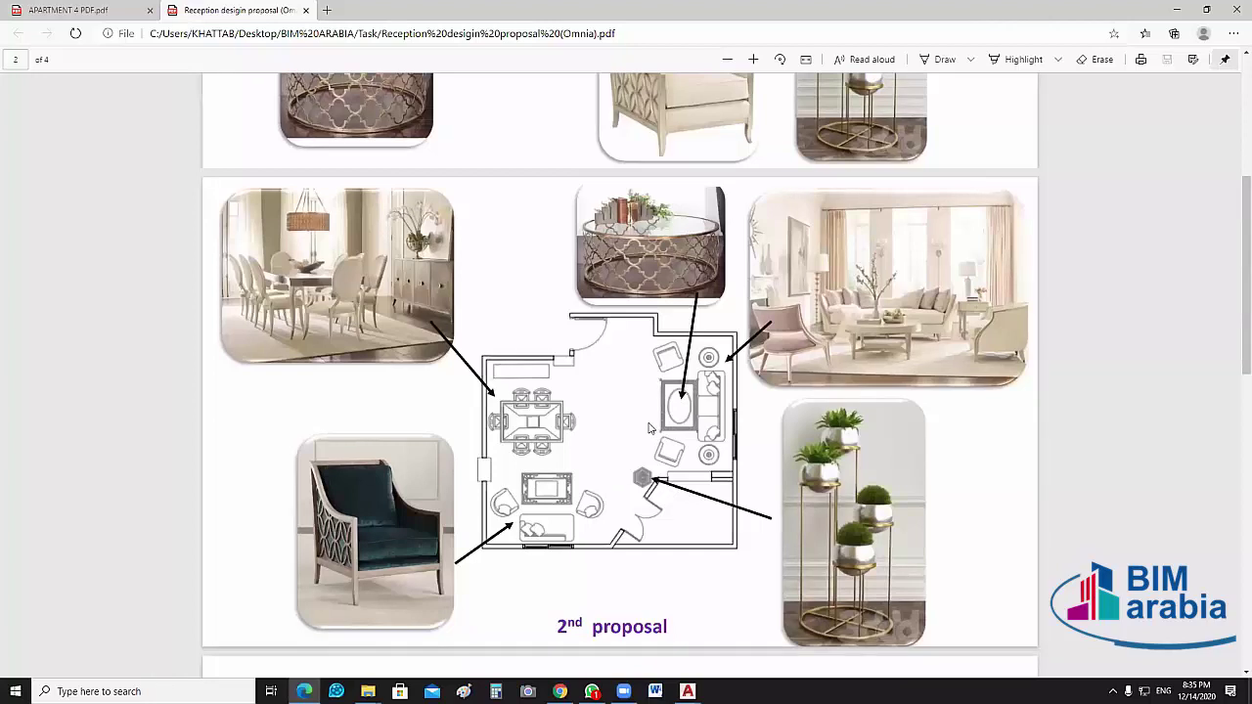
Page through the reception proposals from page 1, settling on page 3's side-by-side plans
scroll(665, 374, down, 2)
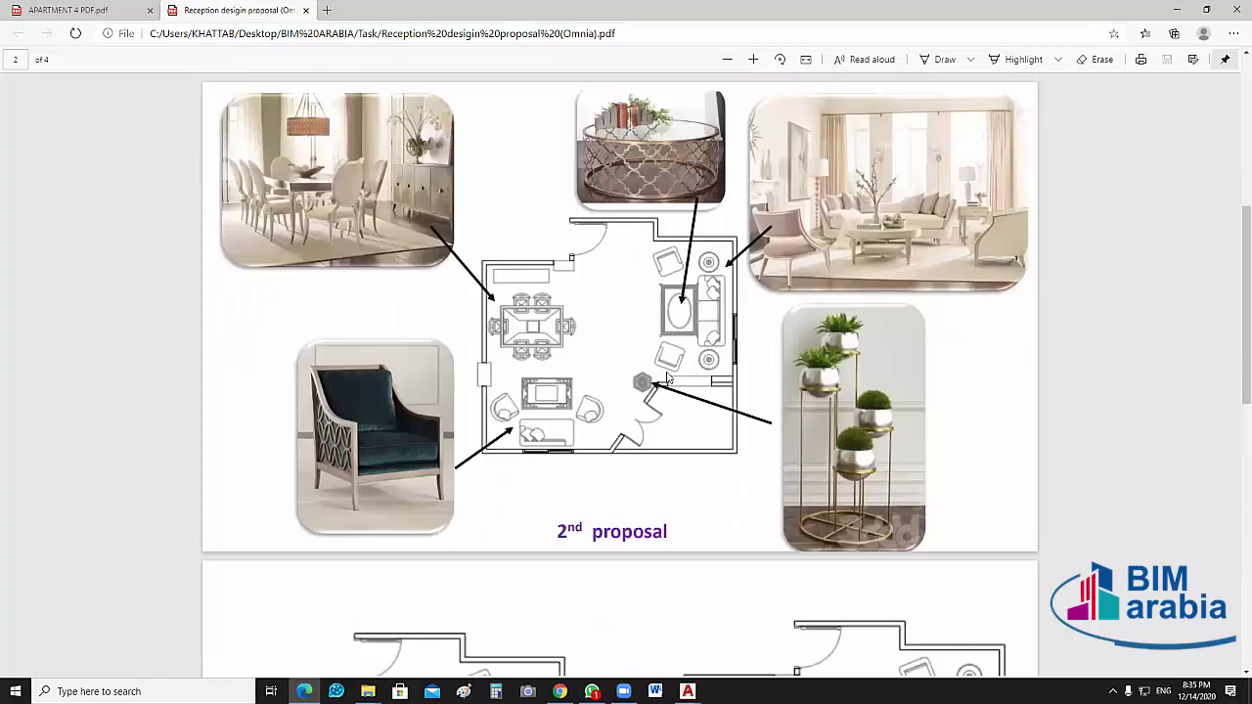
scroll(667, 377, down, 5)
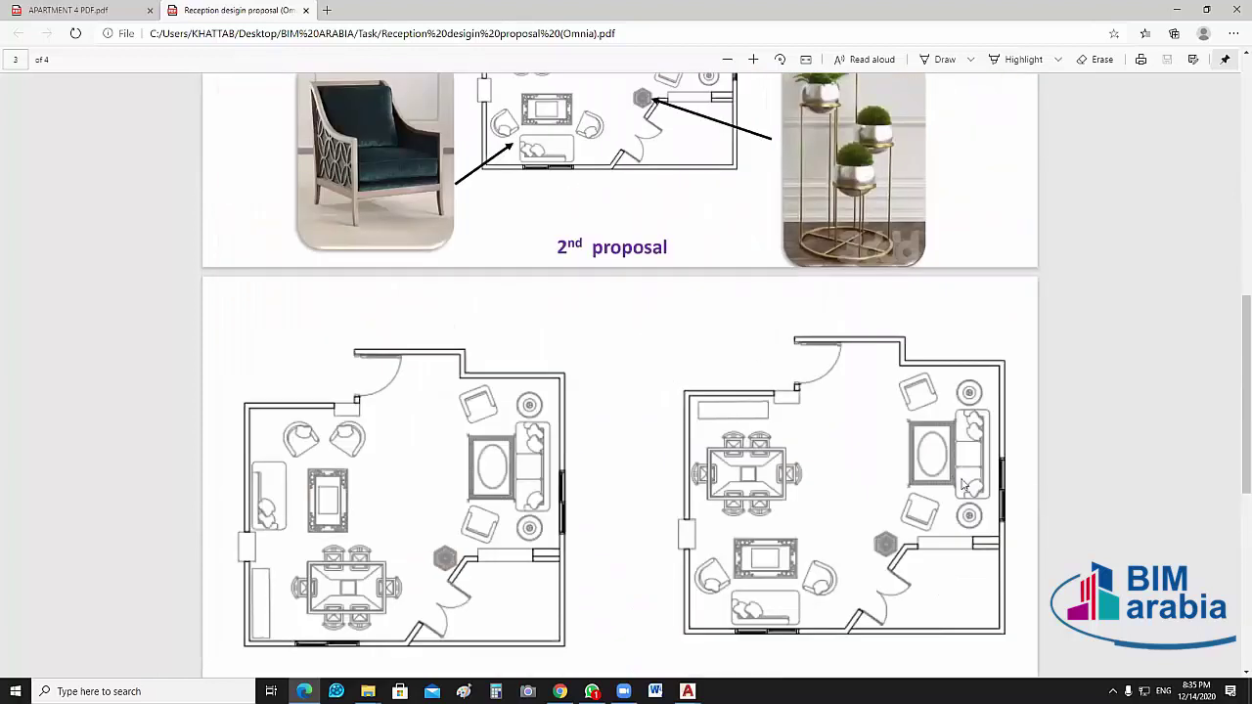
key(Home)
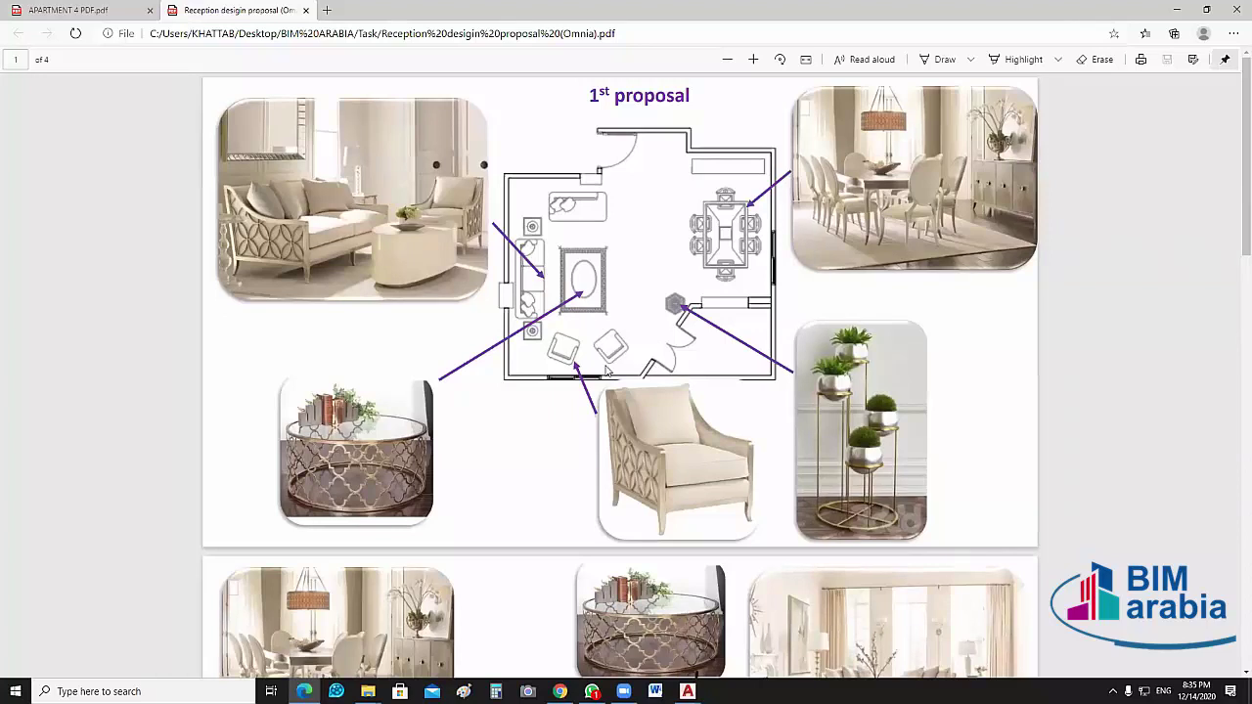
scroll(606, 370, down, 5)
scroll(657, 403, up, 1)
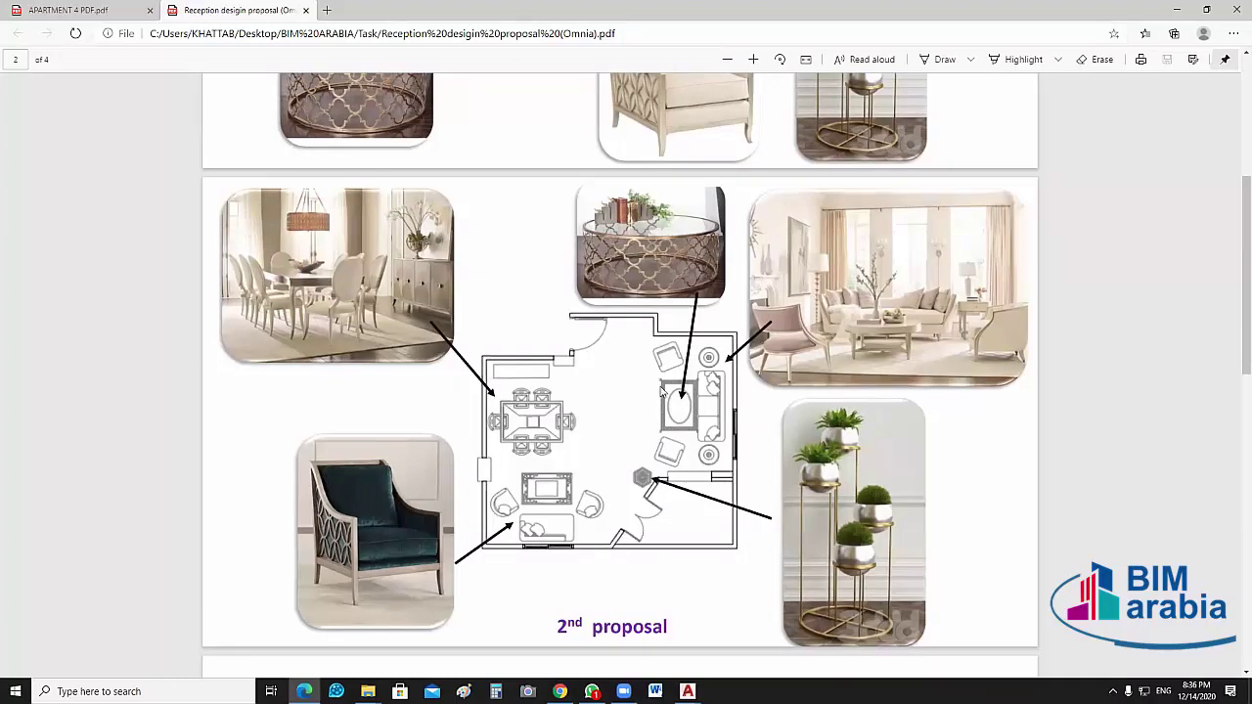
scroll(668, 391, down, 7)
scroll(811, 346, up, 1)
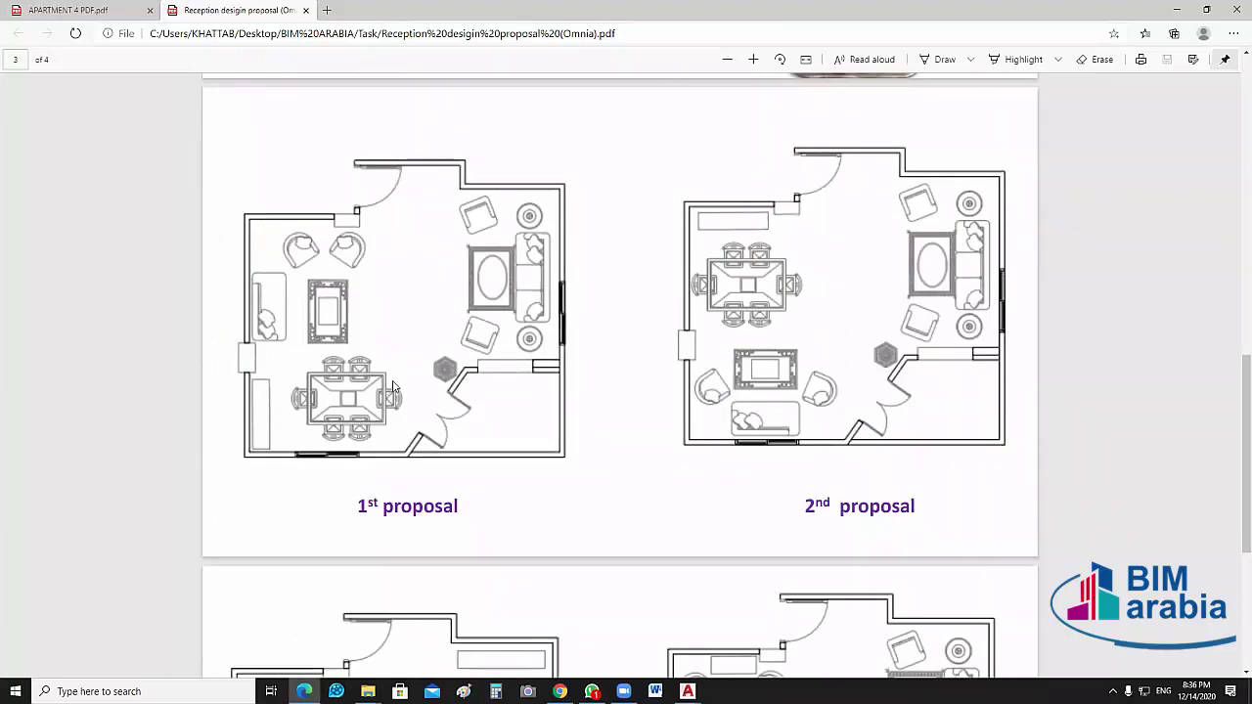
scroll(411, 383, up, 5)
scroll(469, 367, up, 5)
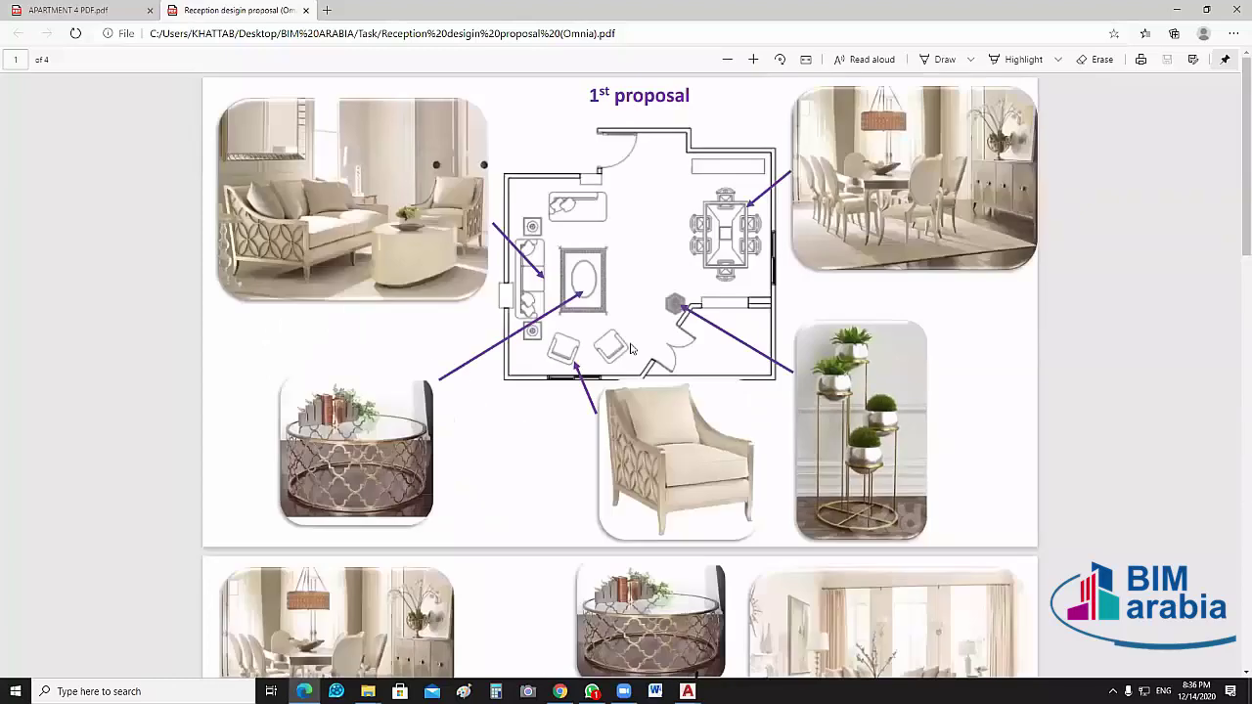
scroll(642, 424, down, 15)
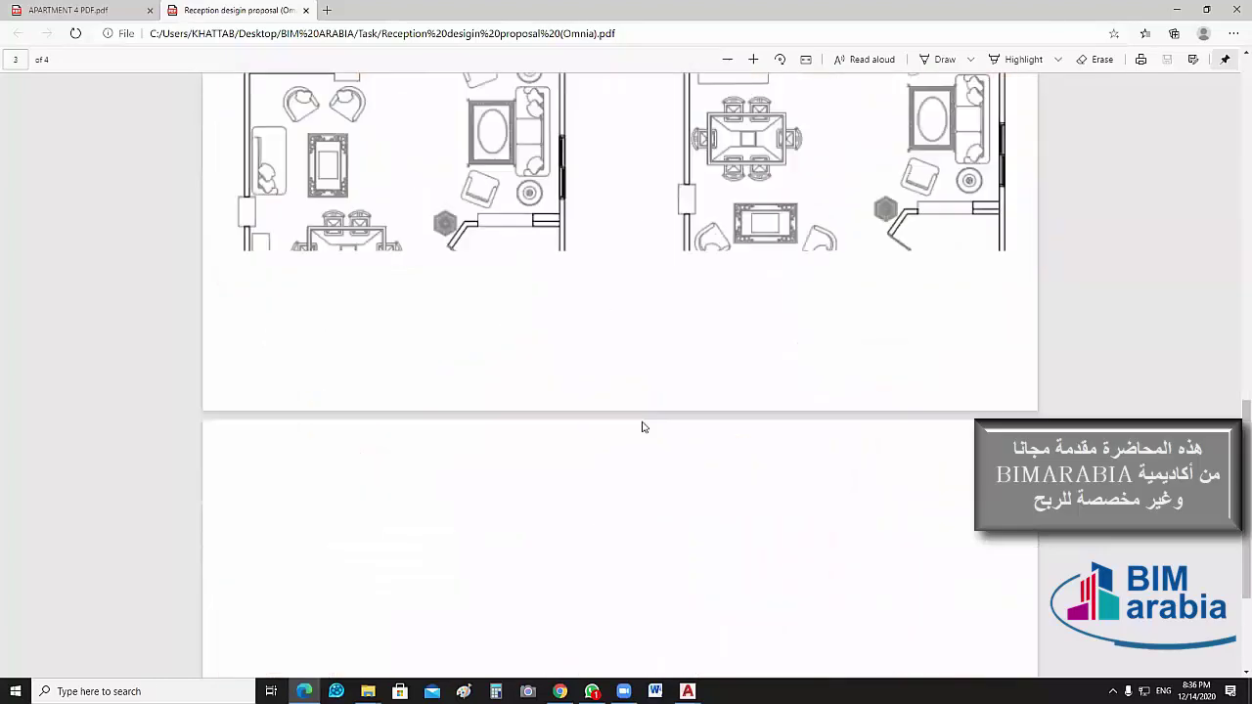
scroll(642, 424, up, 8)
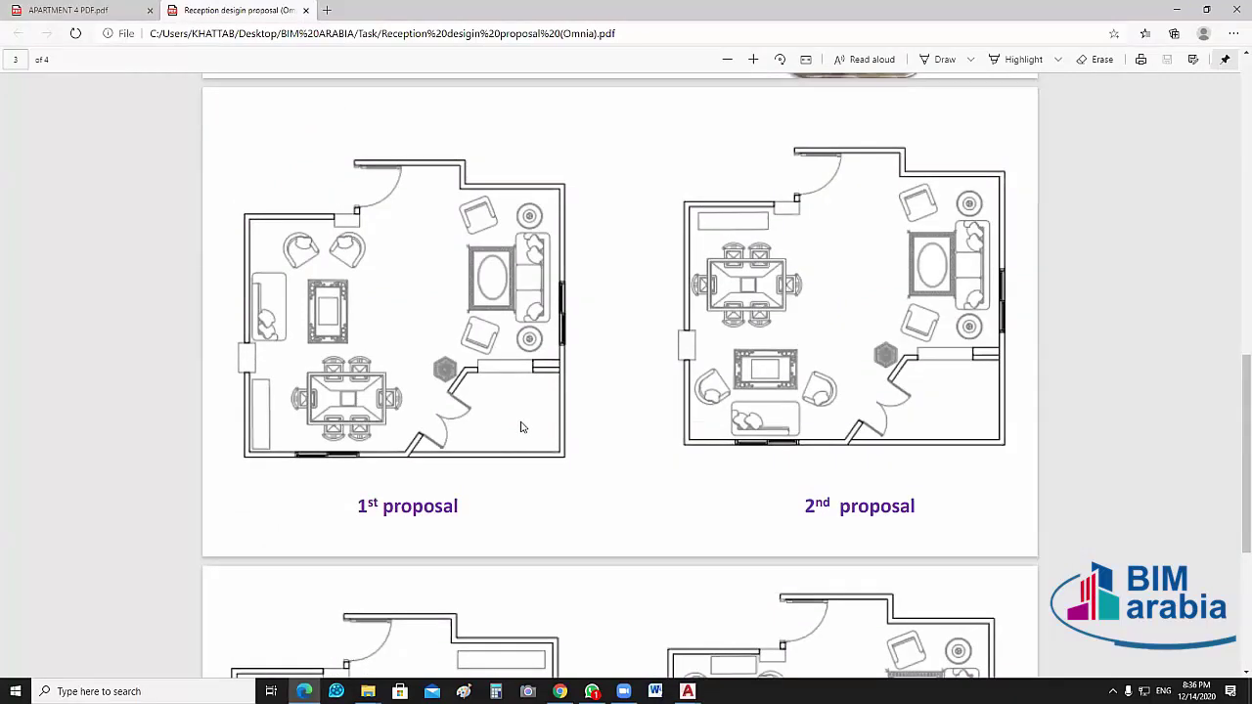
Point out the dining table placement in the 1st proposal plan
click(502, 319)
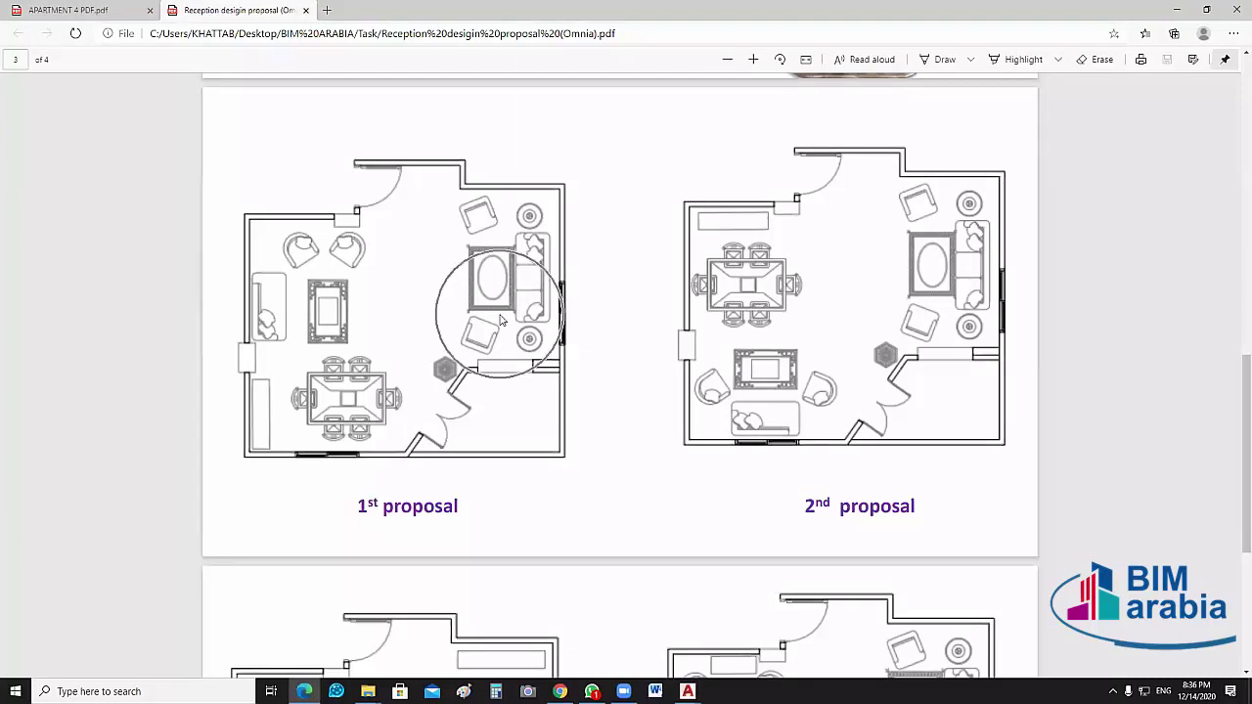
click(339, 409)
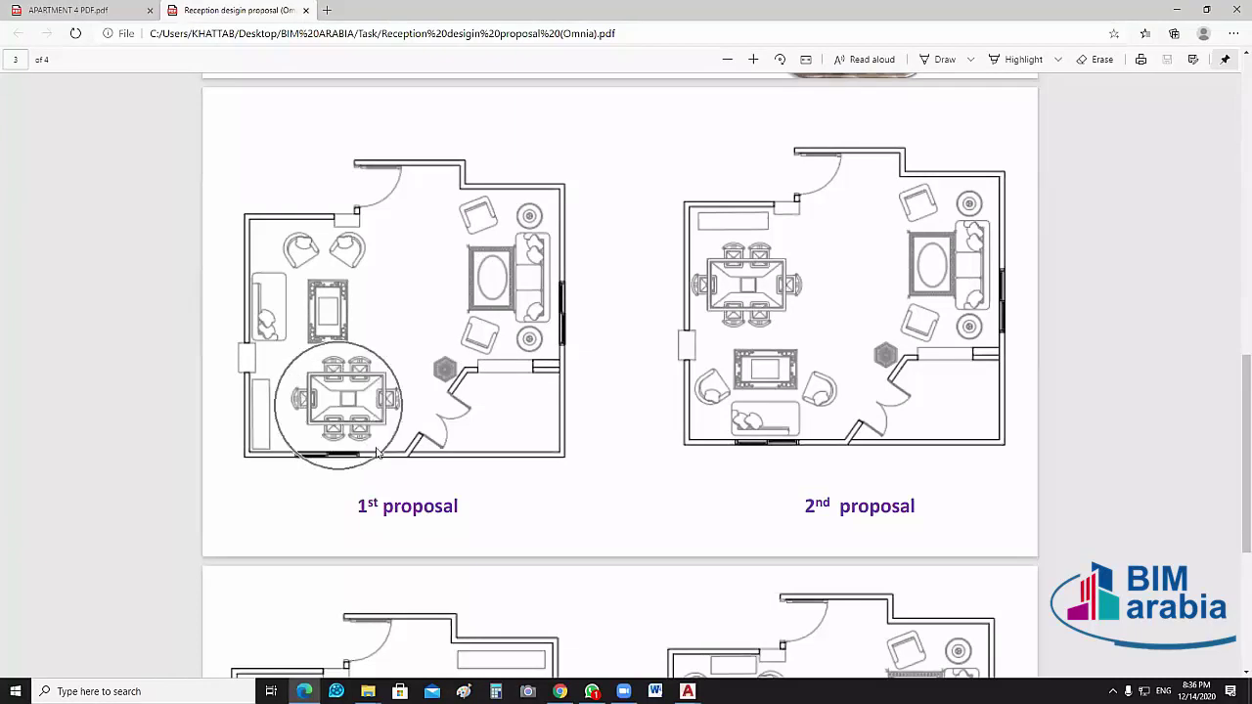
click(334, 458)
click(335, 458)
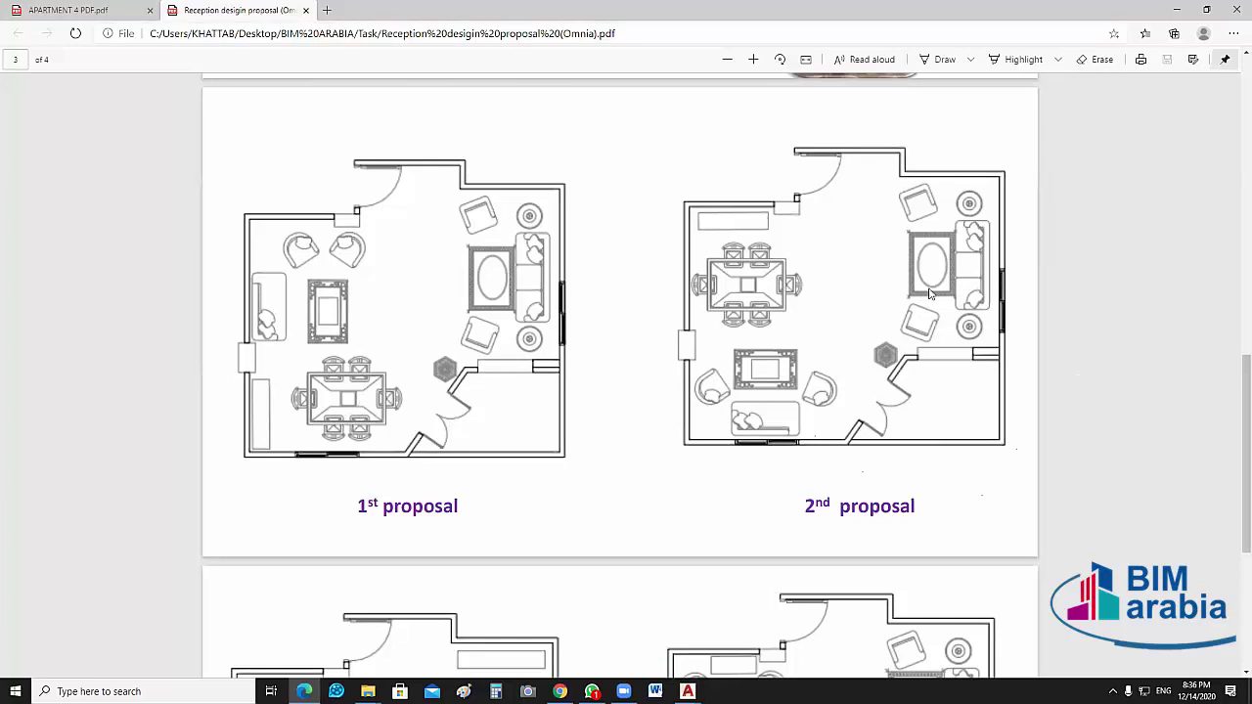
Check the dining placement in the 3rd and 4th proposals, then minimize Edge
scroll(411, 421, down, 4)
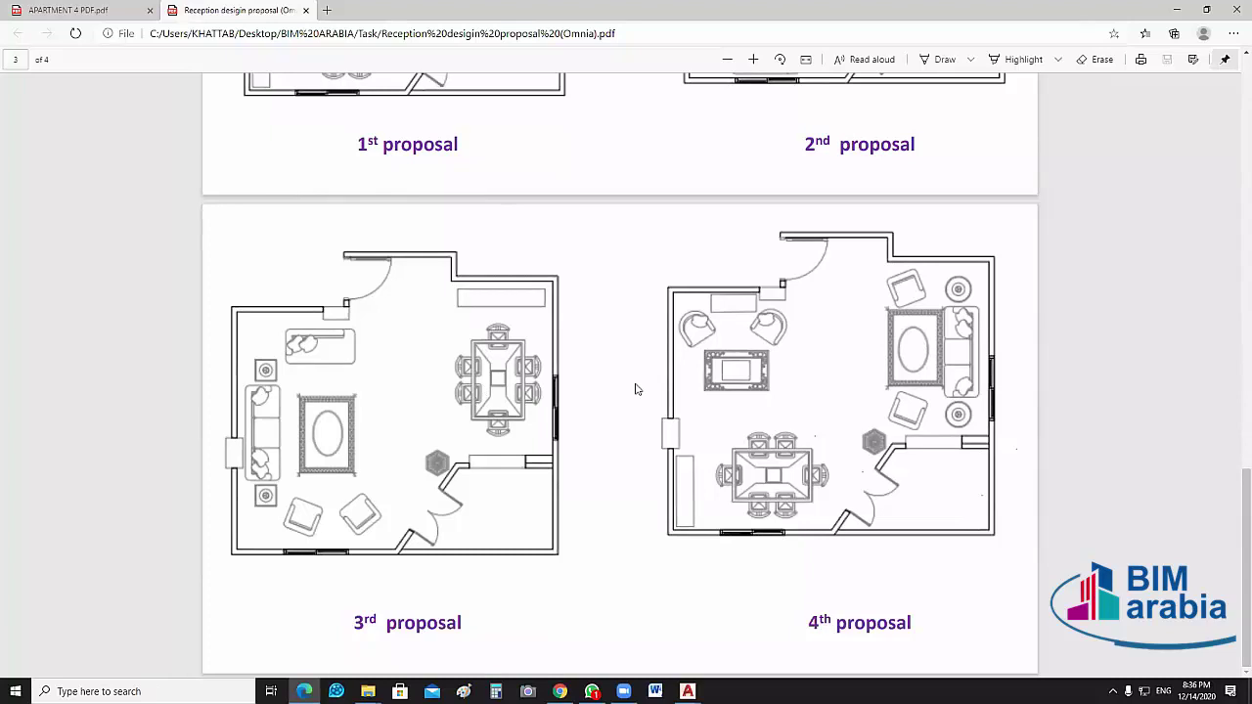
scroll(635, 389, up, 15)
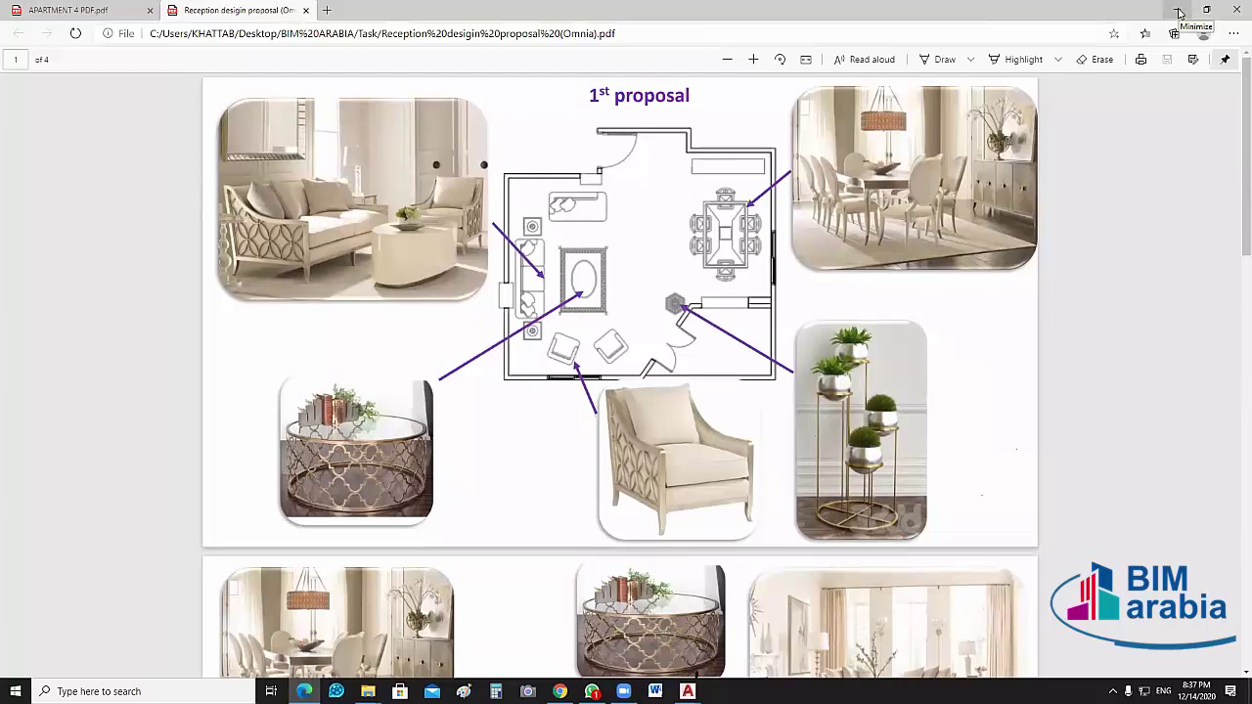
click(1179, 12)
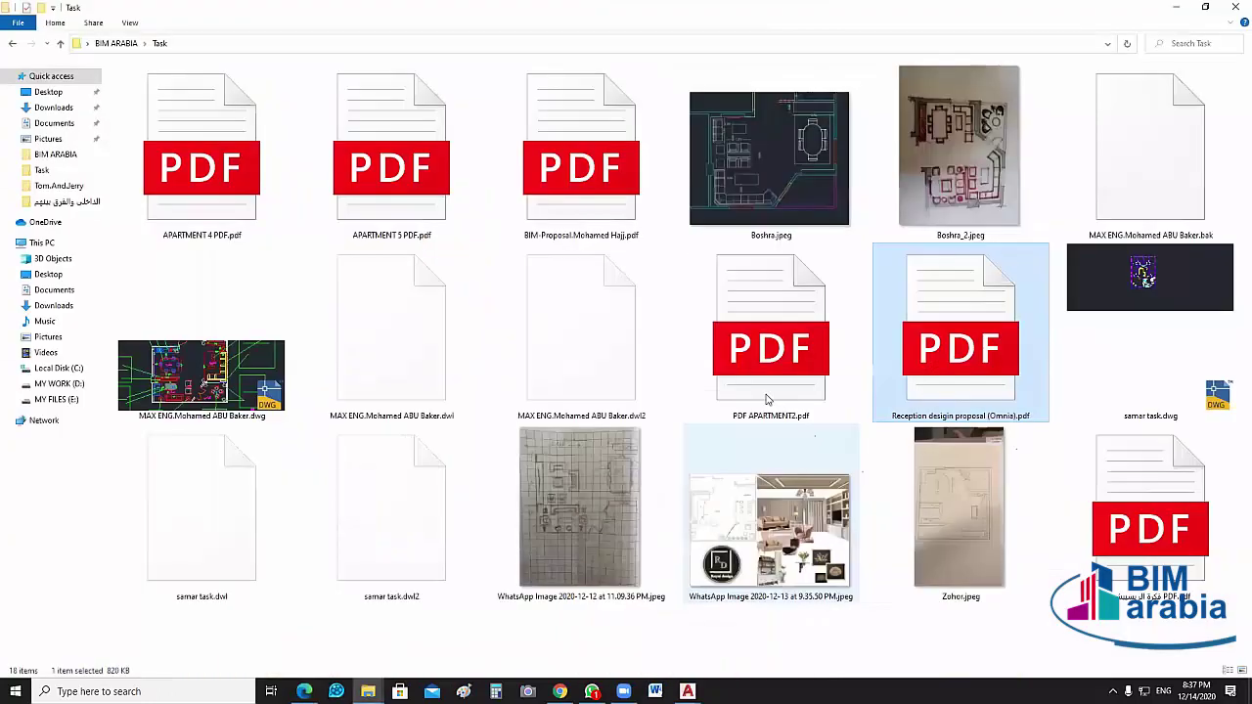
Look through the APARTMENT2 floor-plan PDF, close it, and select the BIM proposal PDF
double_click(798, 391)
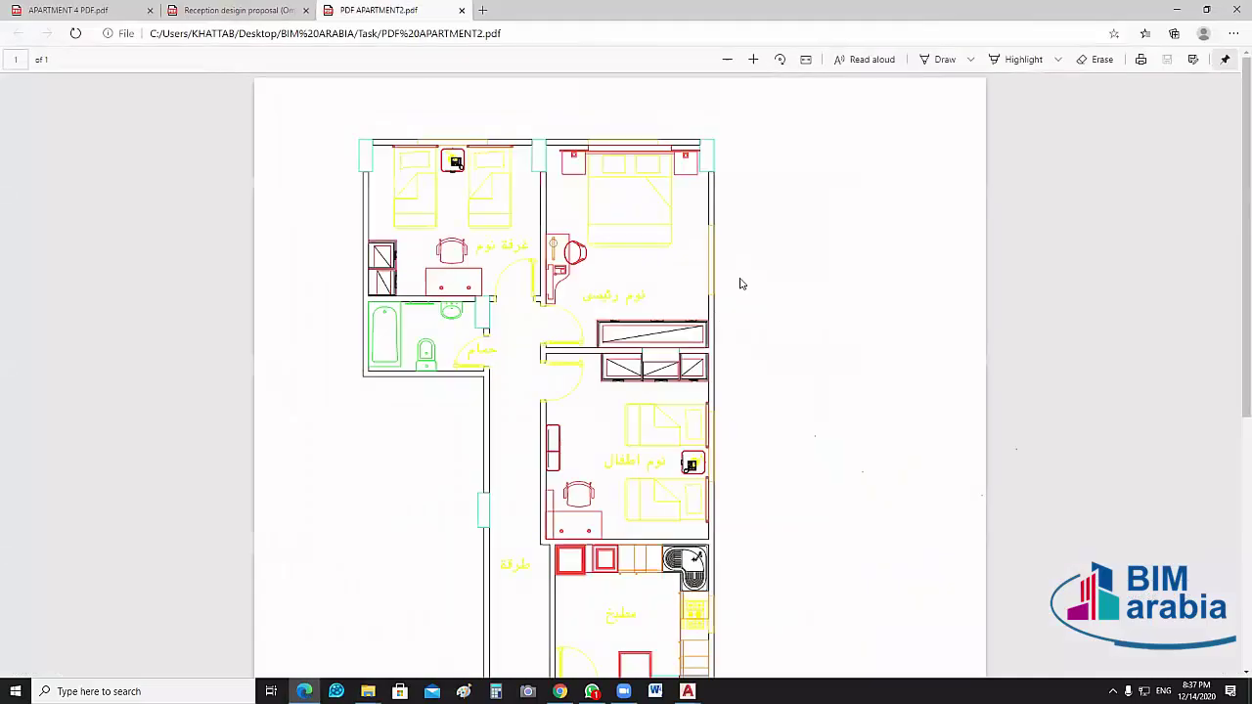
scroll(786, 347, down, 5)
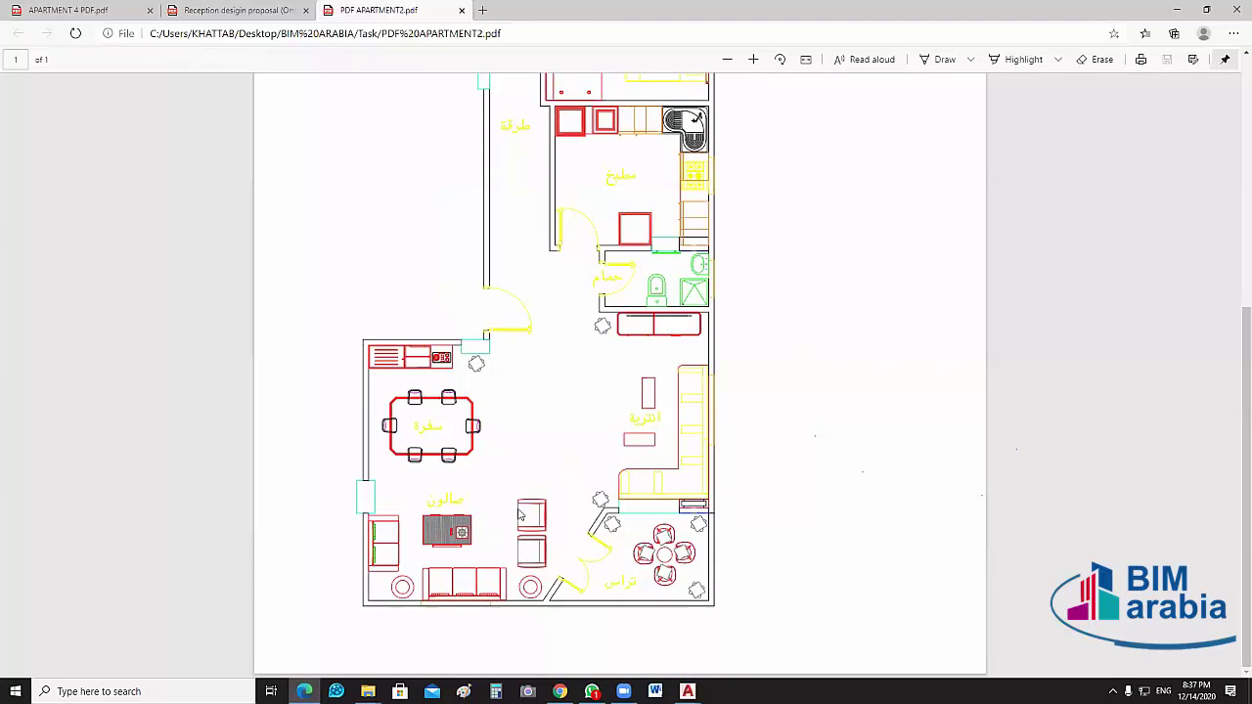
click(1235, 9)
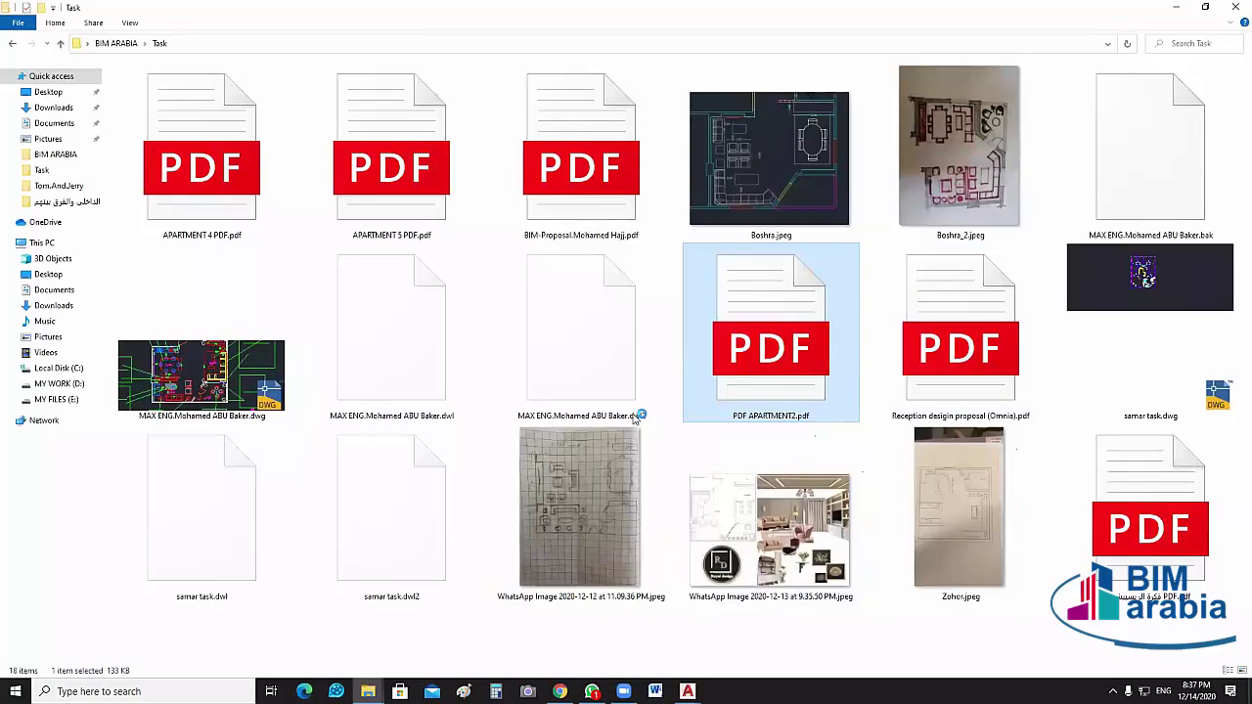
click(622, 213)
double_click(622, 213)
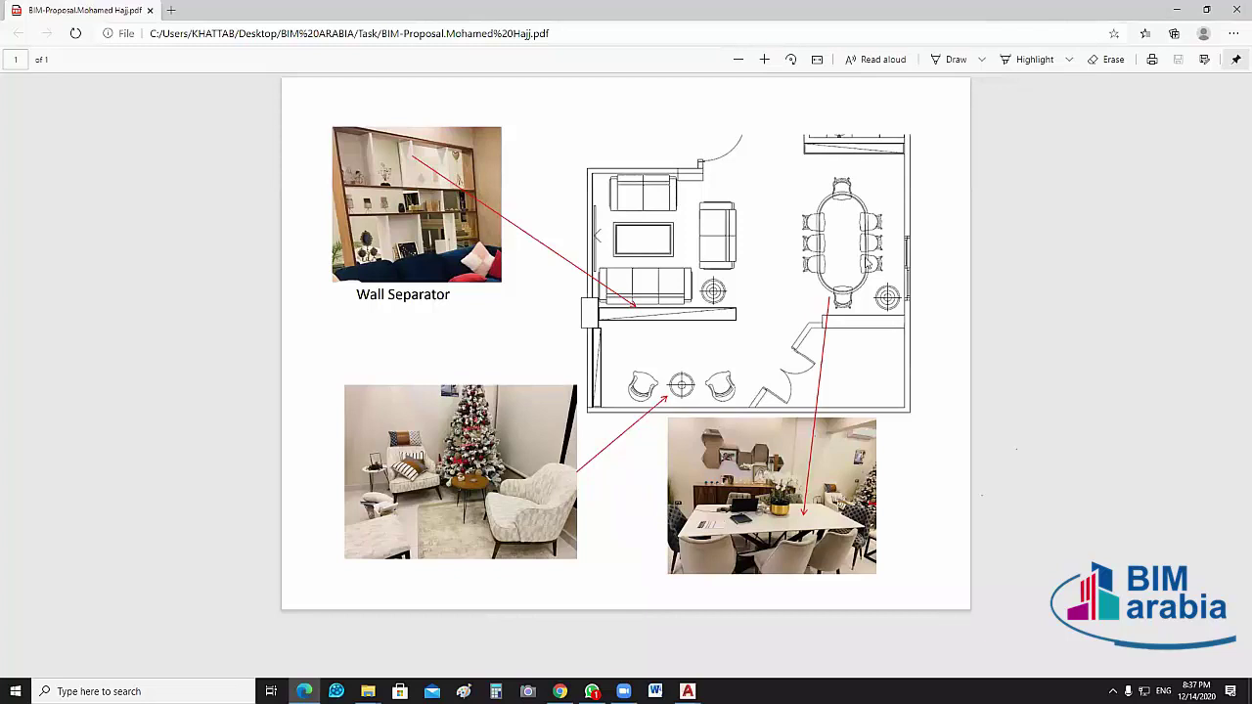
click(871, 247)
click(688, 320)
key(alt+Tab)
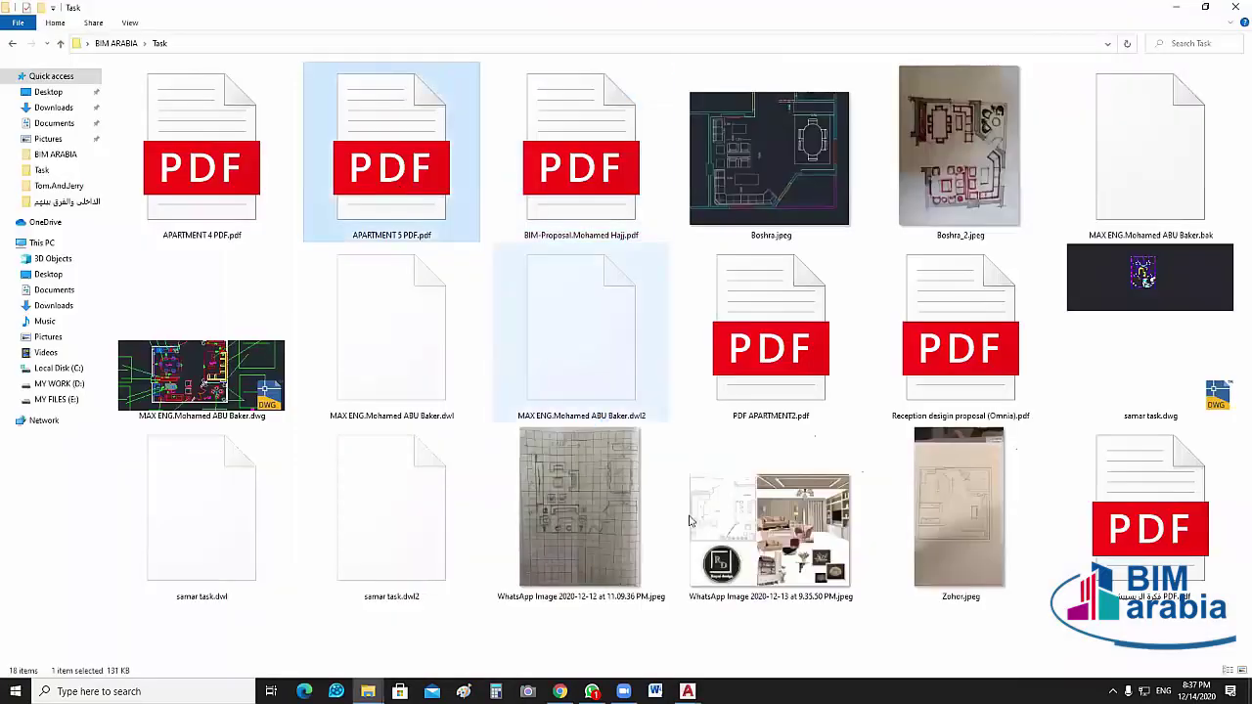
key(Return)
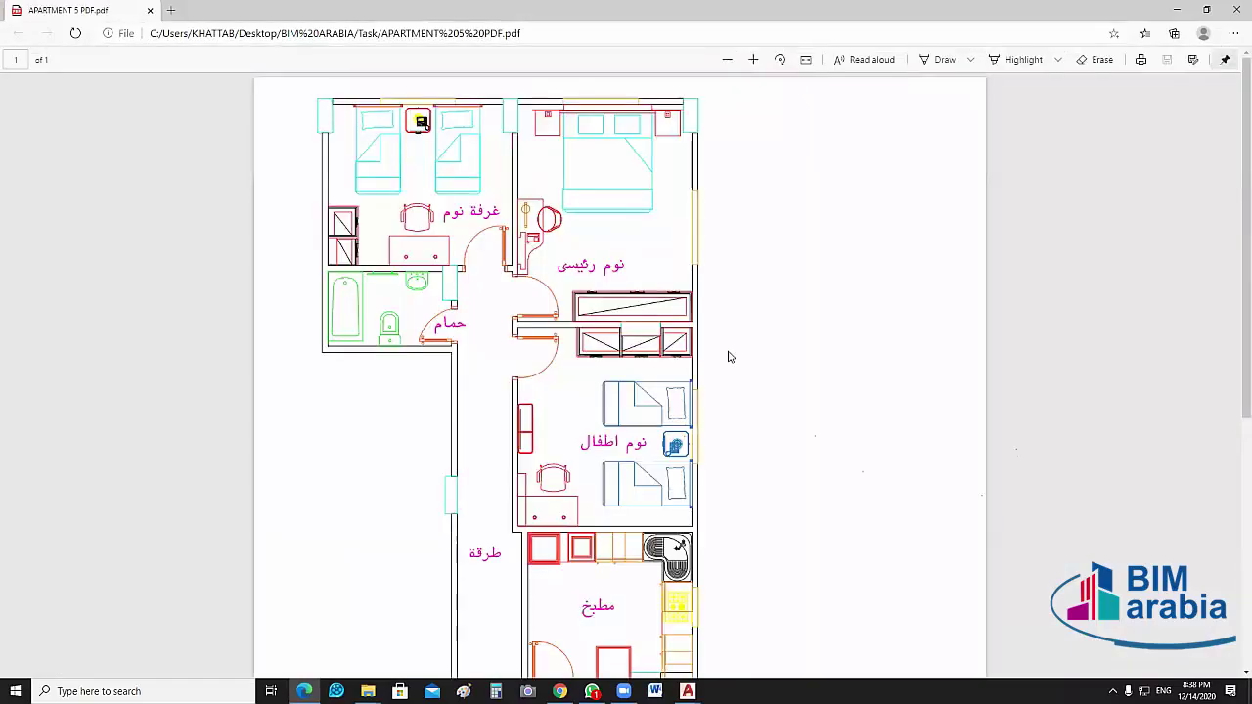
scroll(744, 392, down, 5)
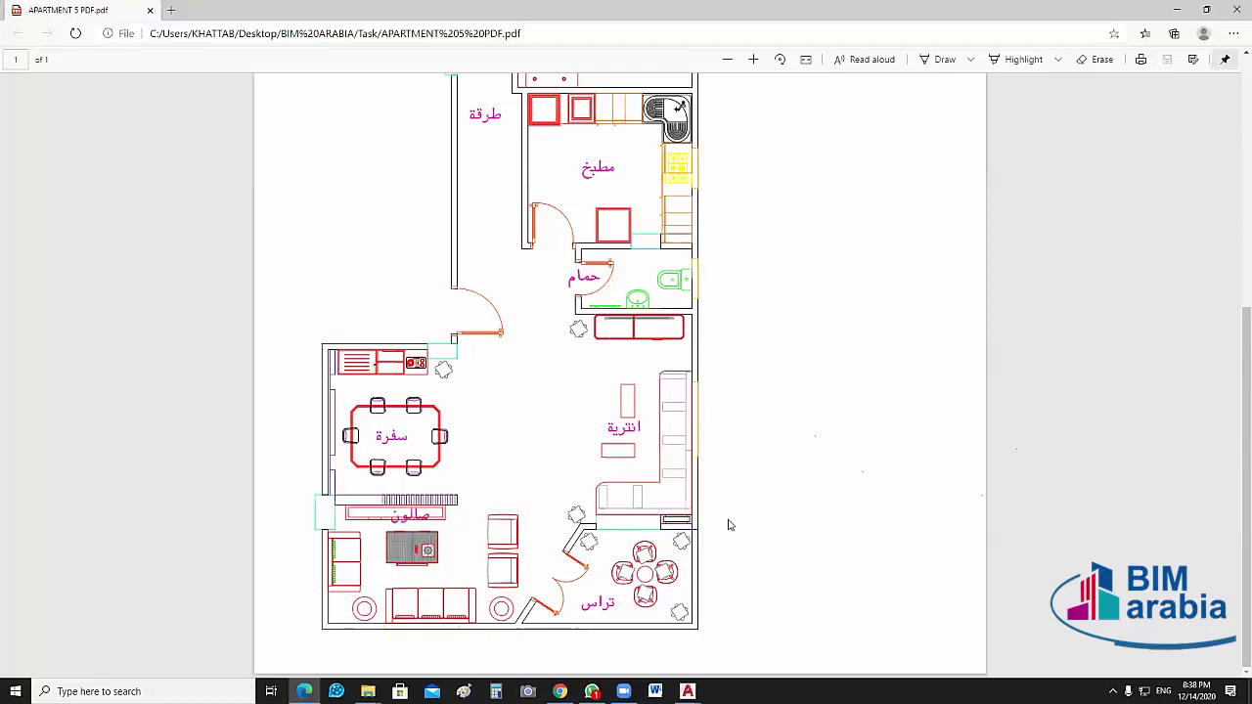
key(alt+F4)
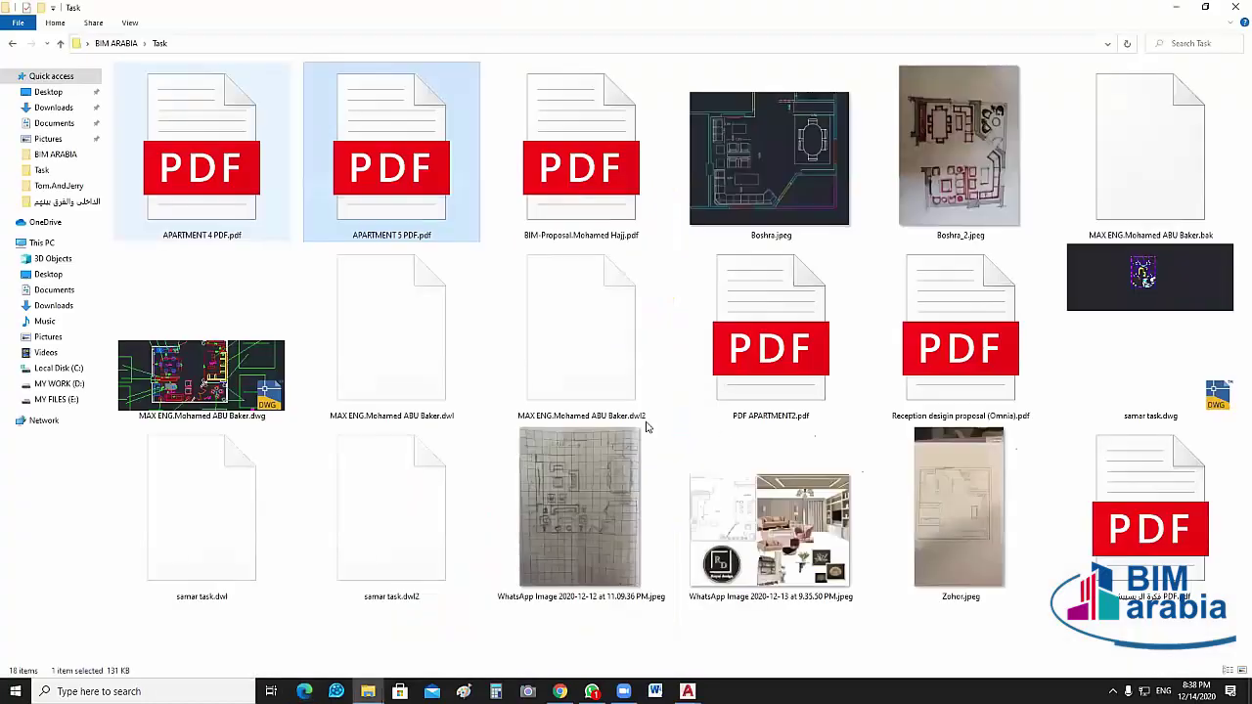
key(Return)
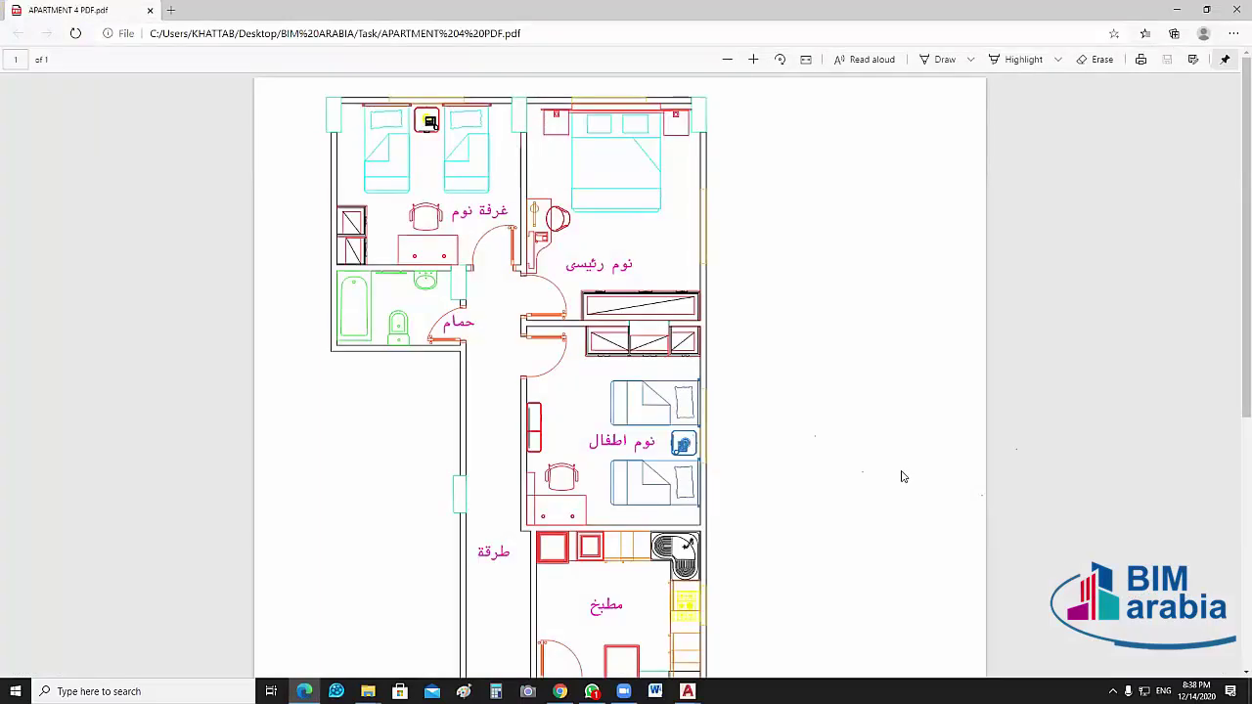
scroll(866, 363, down, 3)
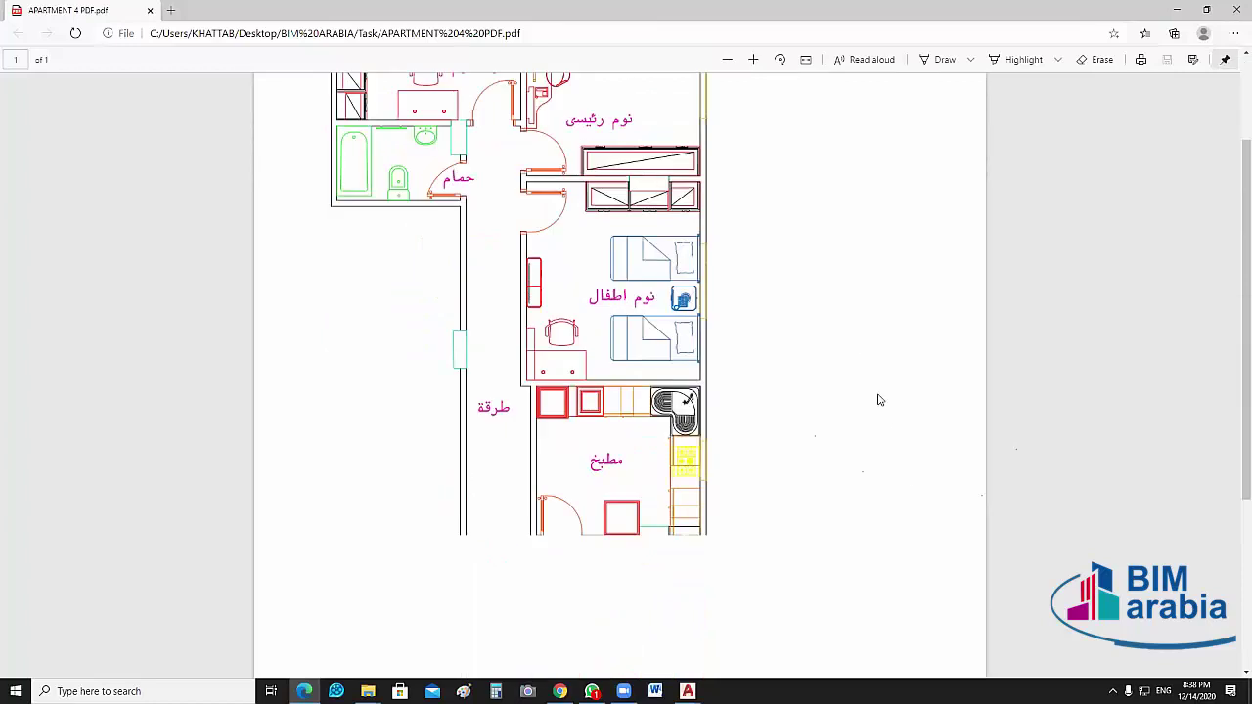
scroll(880, 399, down, 6)
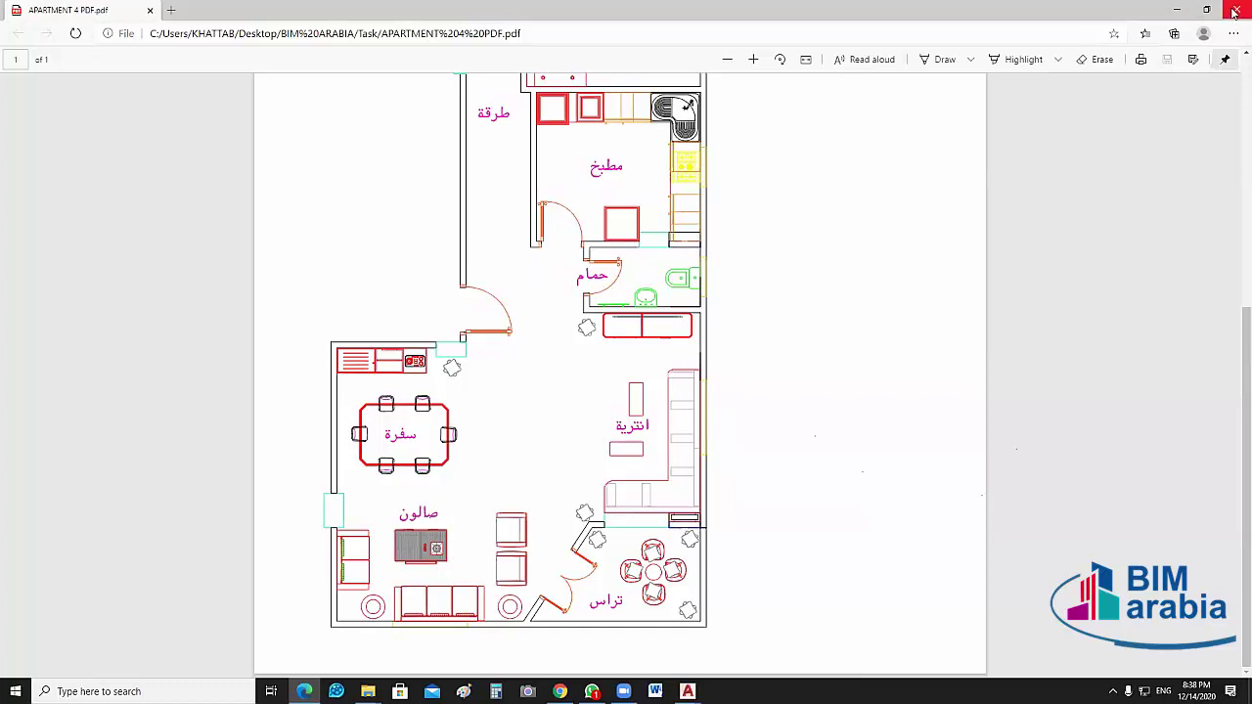
key(alt+F4)
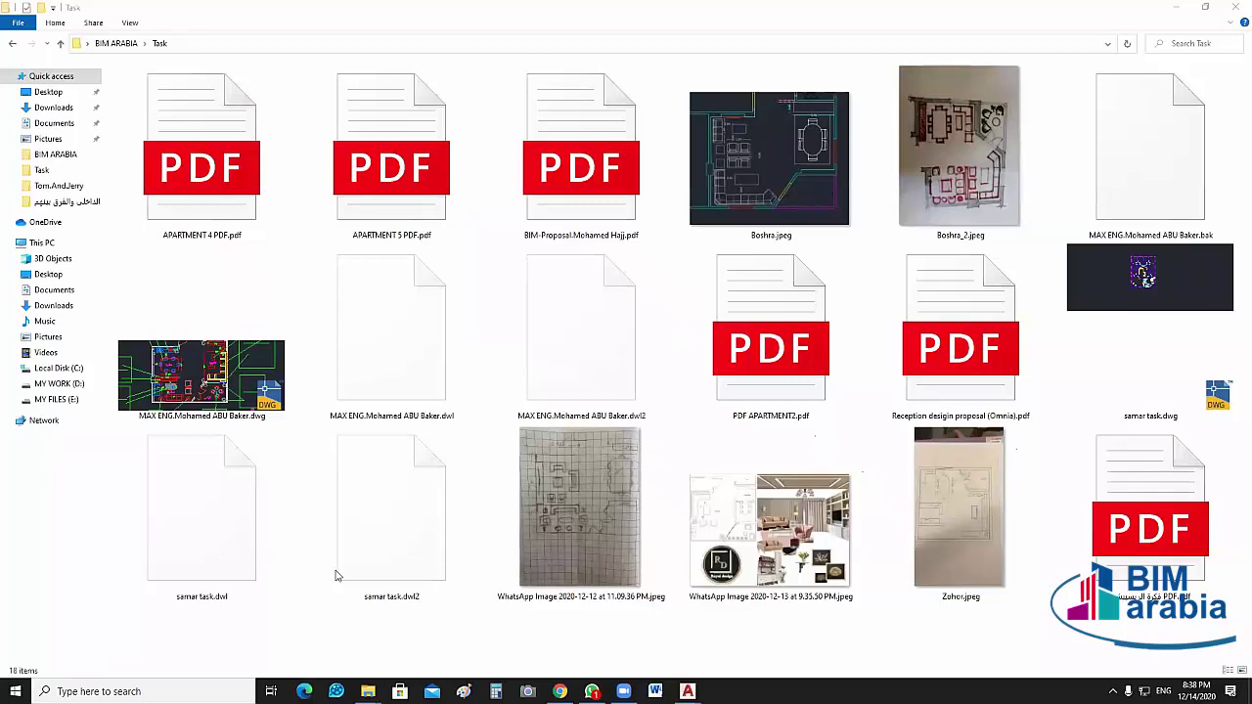
Move up to BIM ARABIA, read the latest WhatsApp group messages, then minimize WhatsApp
click(61, 44)
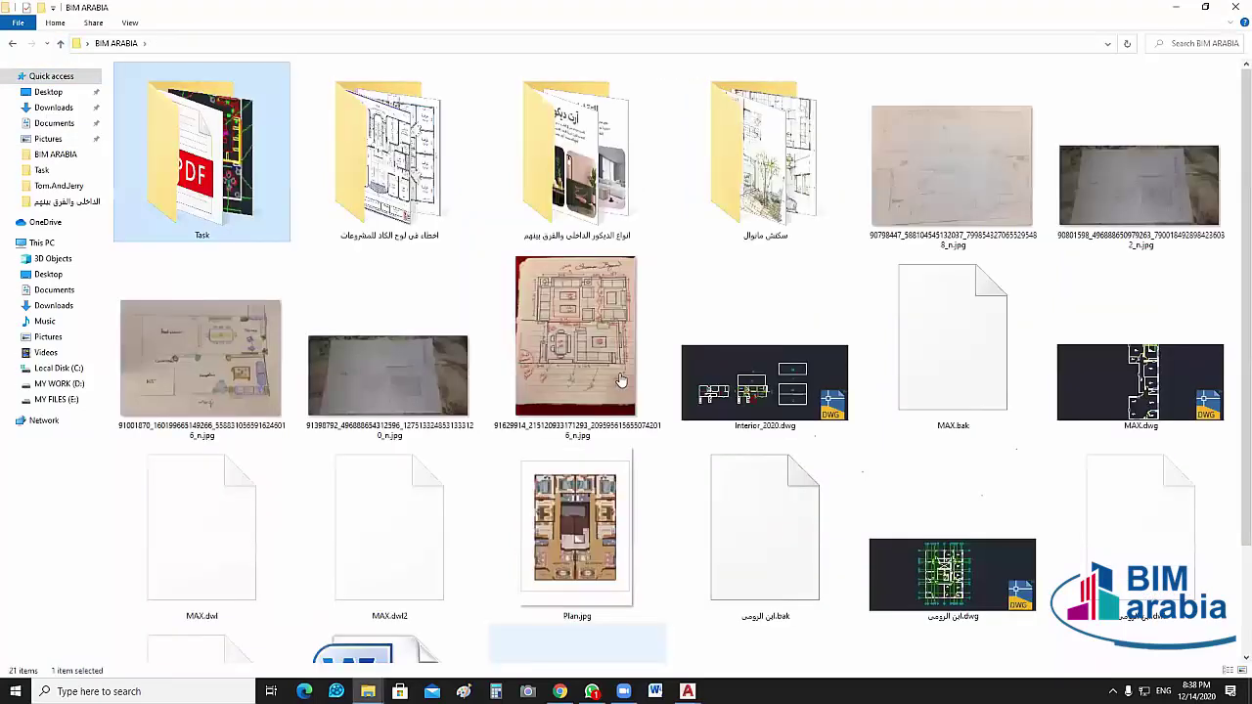
key(alt+Tab)
scroll(618, 377, down, 10)
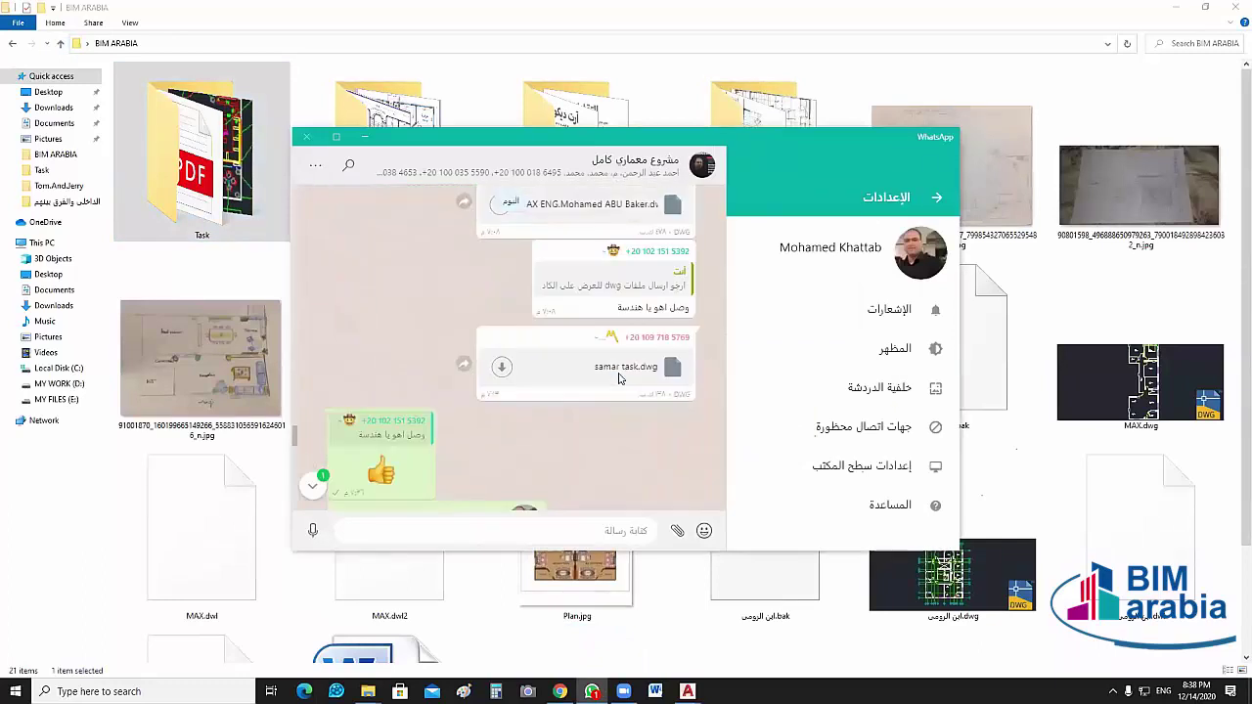
scroll(655, 462, down, 10)
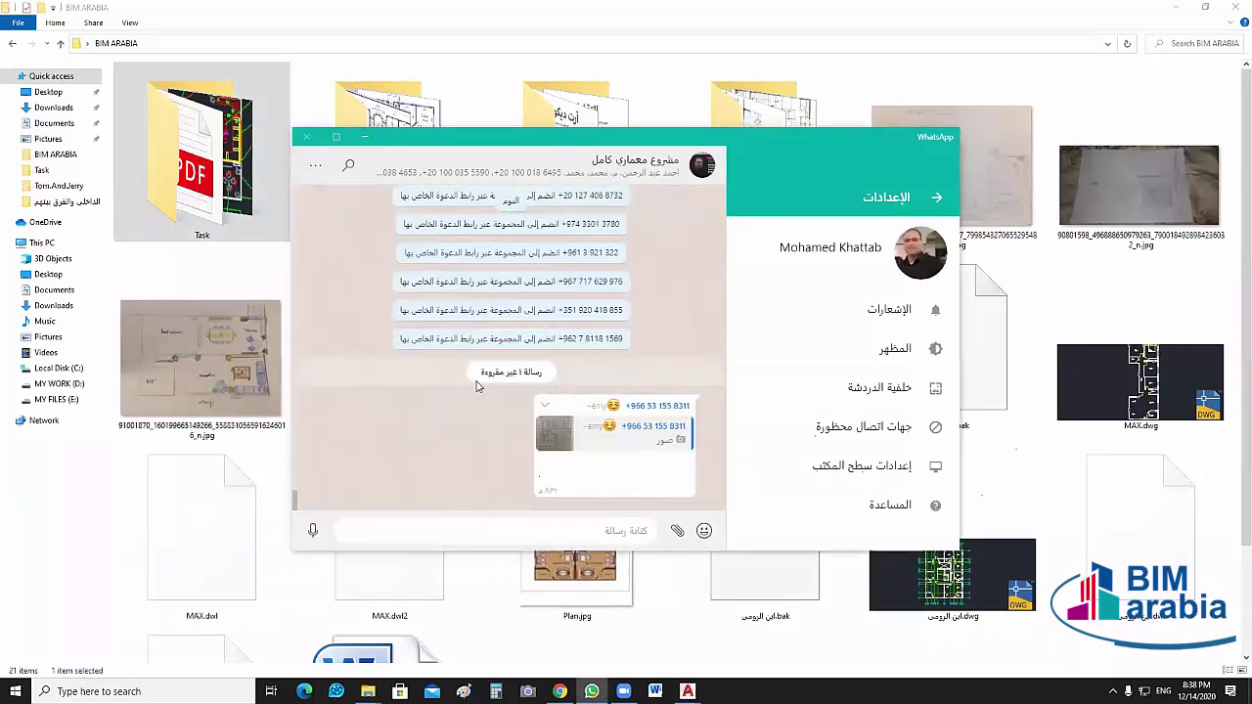
click(365, 143)
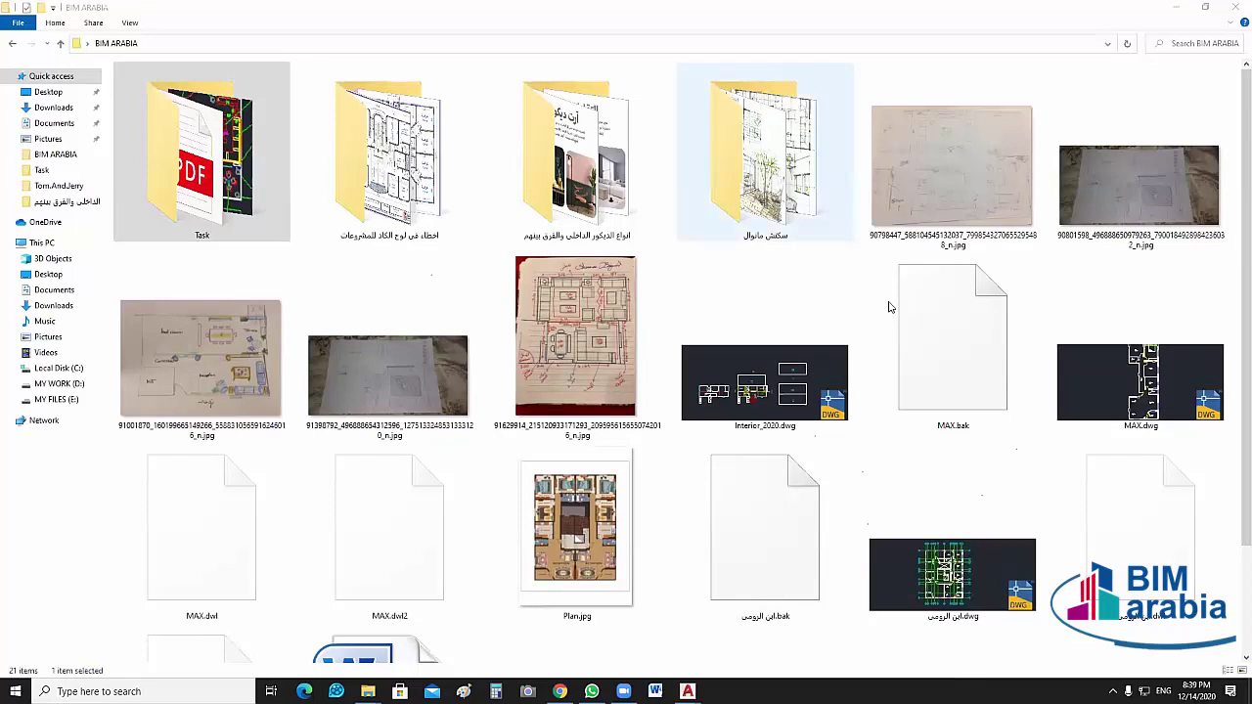
click(1183, 10)
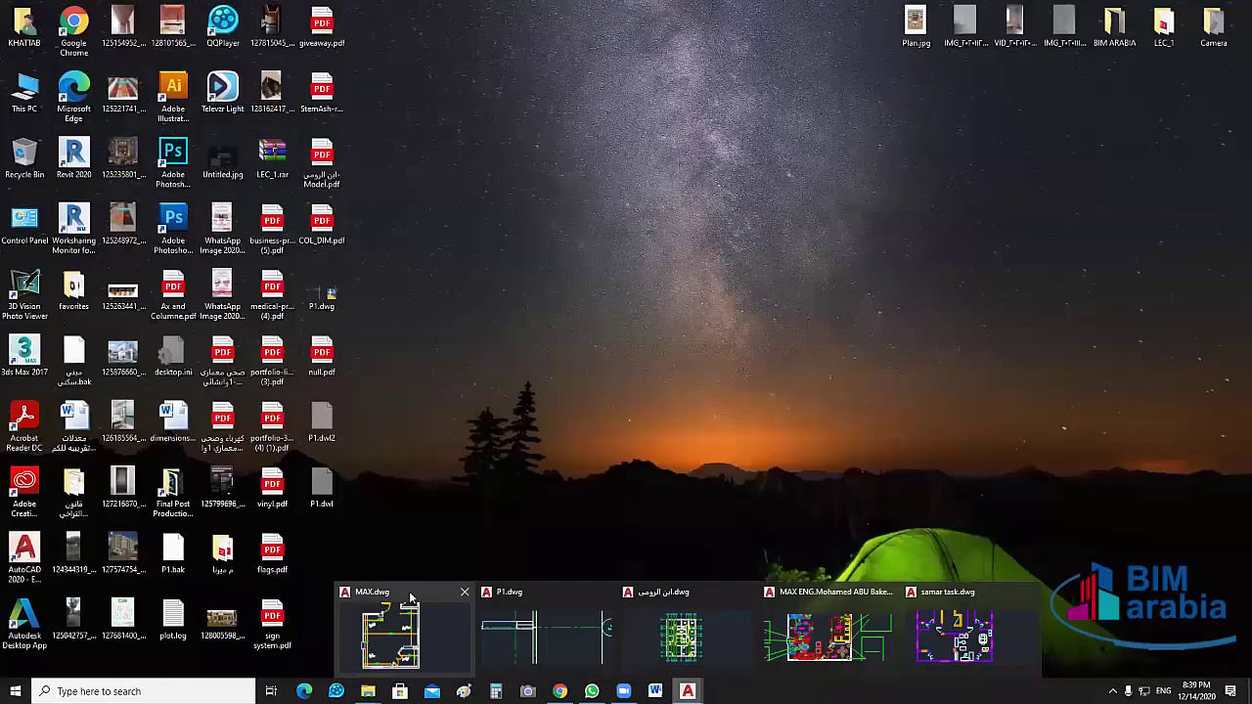
Restore MAX.dwg and nudge the plan to frame the salon, dining and terrace areas
click(411, 599)
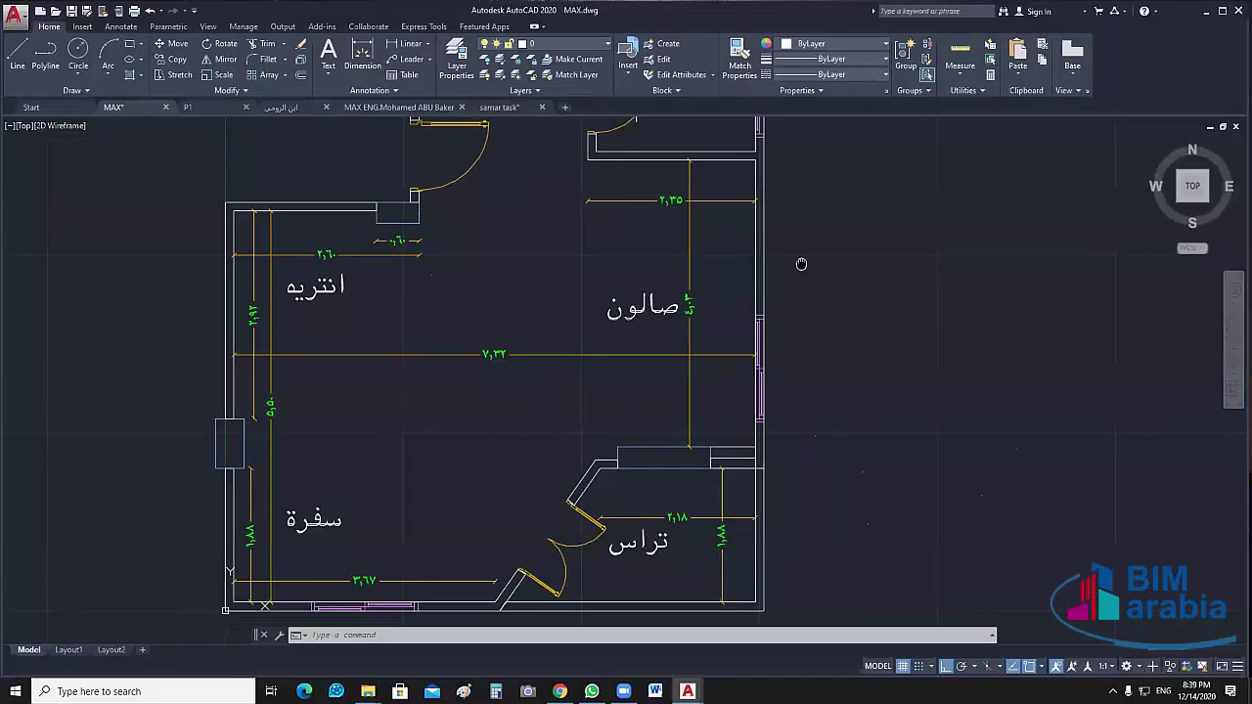
middle_drag(802, 263, 820, 257)
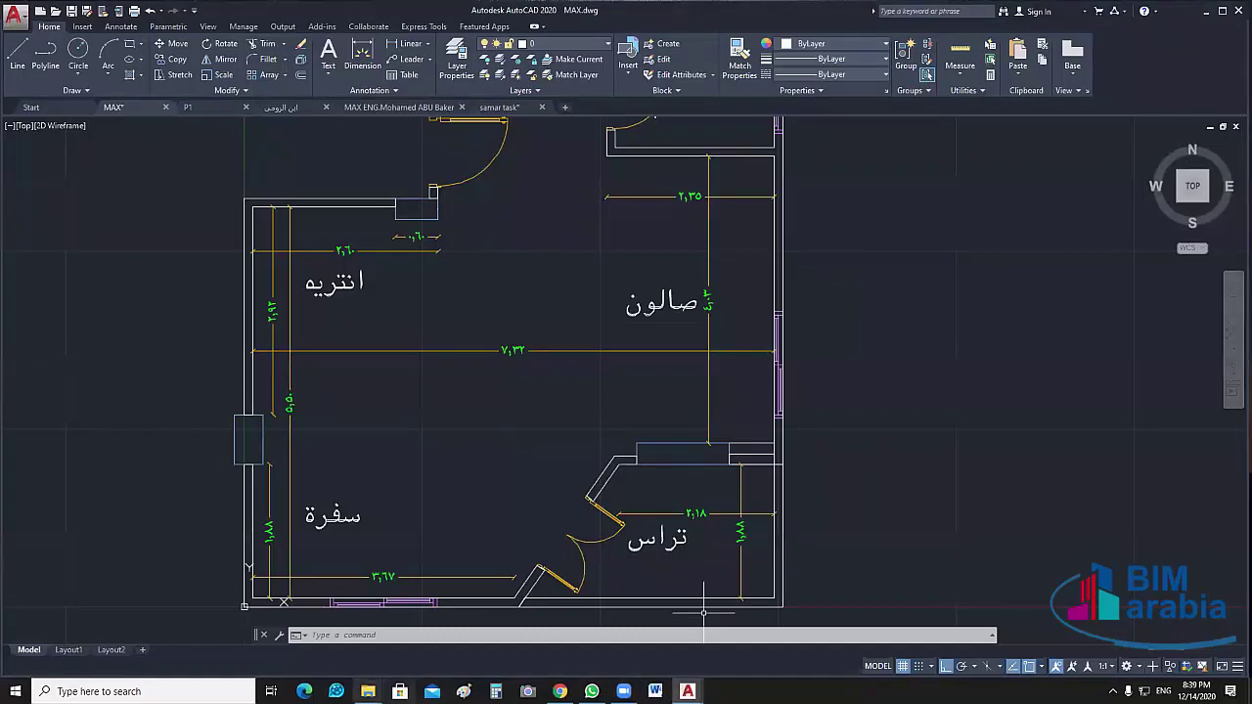
Switch to the decor styles folder window, minimize it, and go up to Interior Desinge
mouse_move(368, 691)
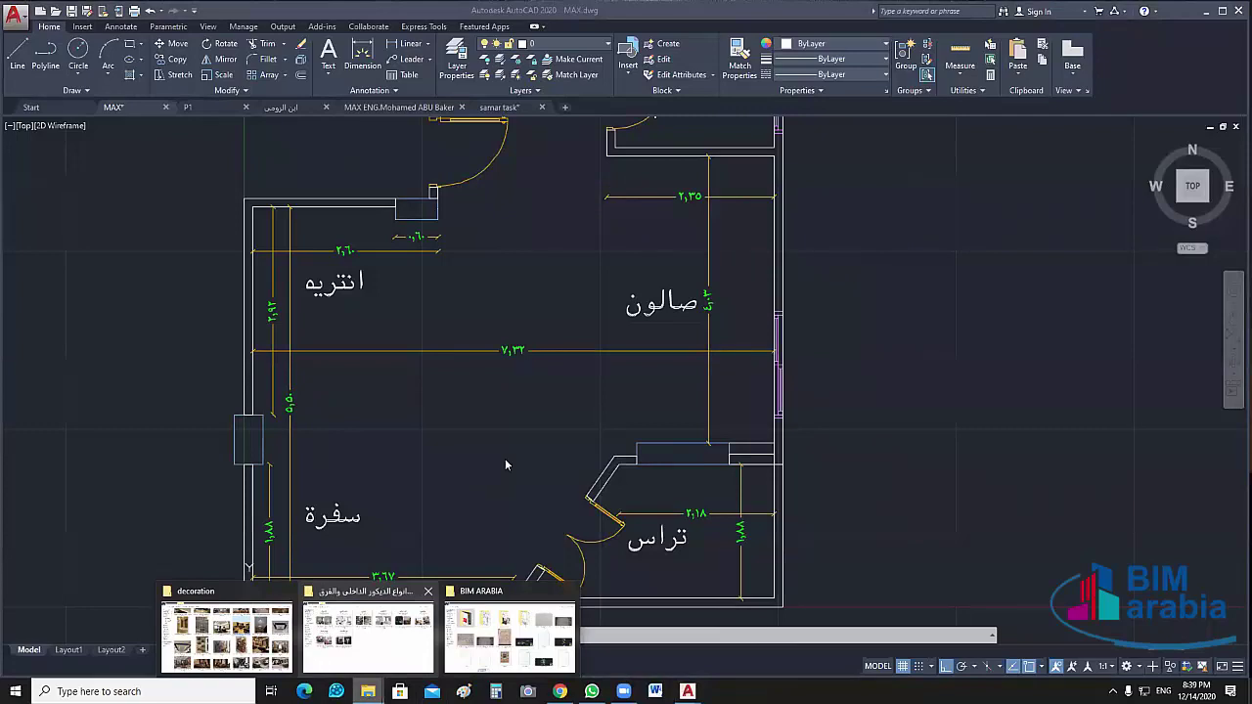
click(383, 594)
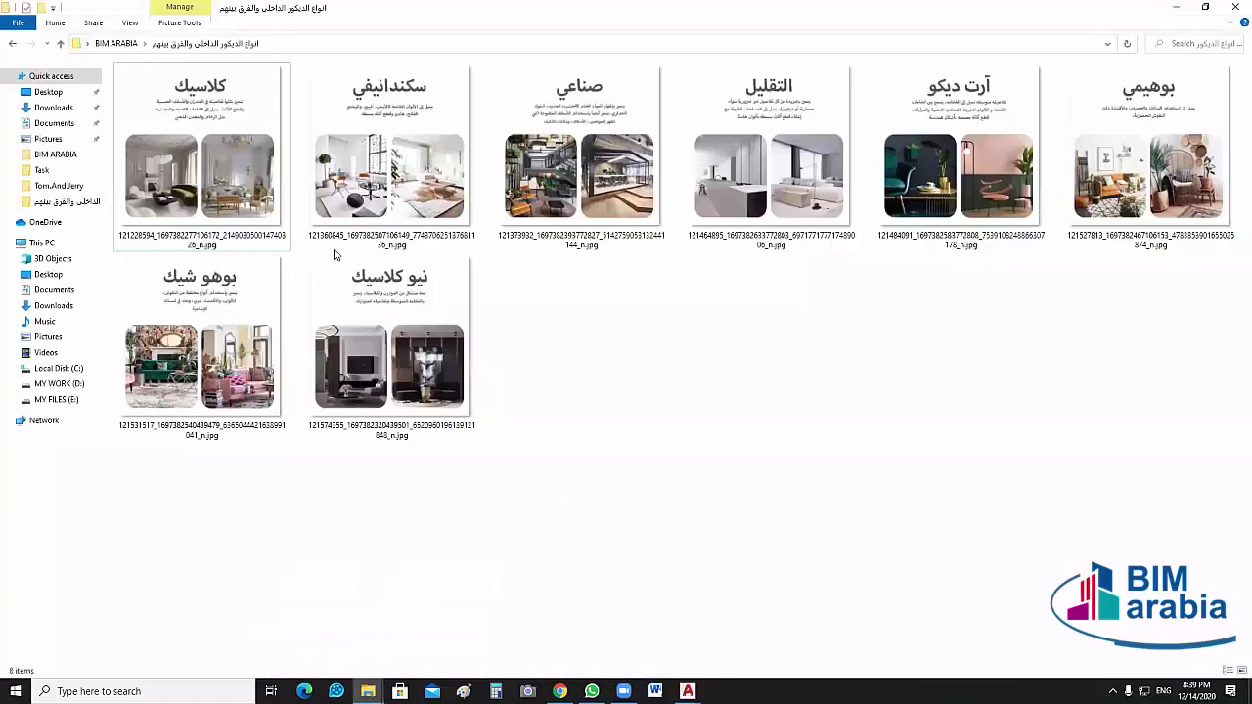
click(1180, 9)
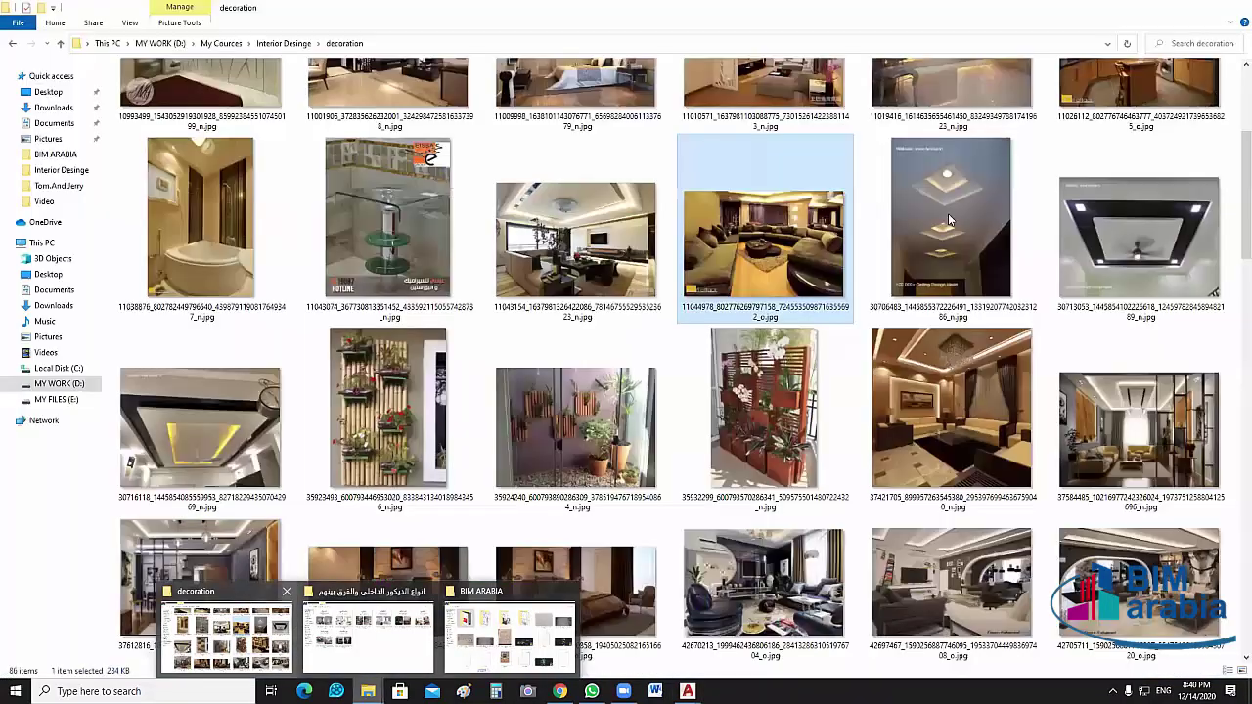
scroll(949, 220, up, 2)
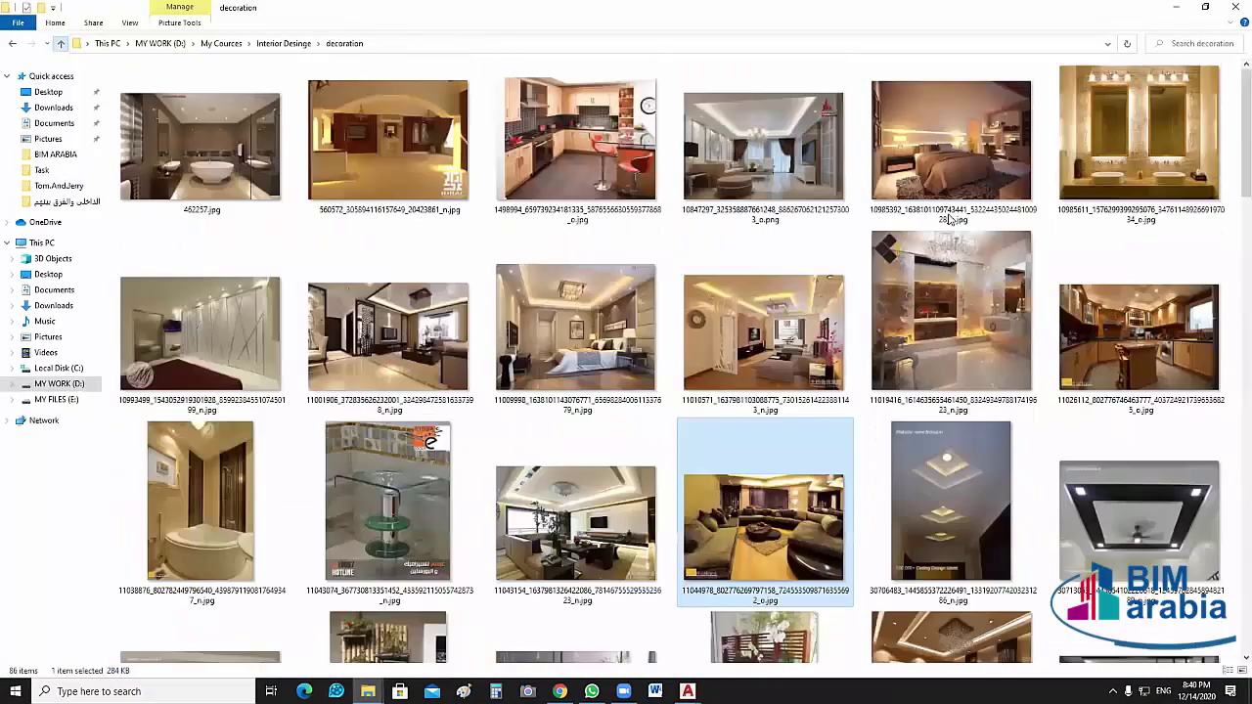
key(alt+Up)
Open the classic gilded living-room photo, zoom in to study it, then close it
click(1217, 194)
double_click(1217, 194)
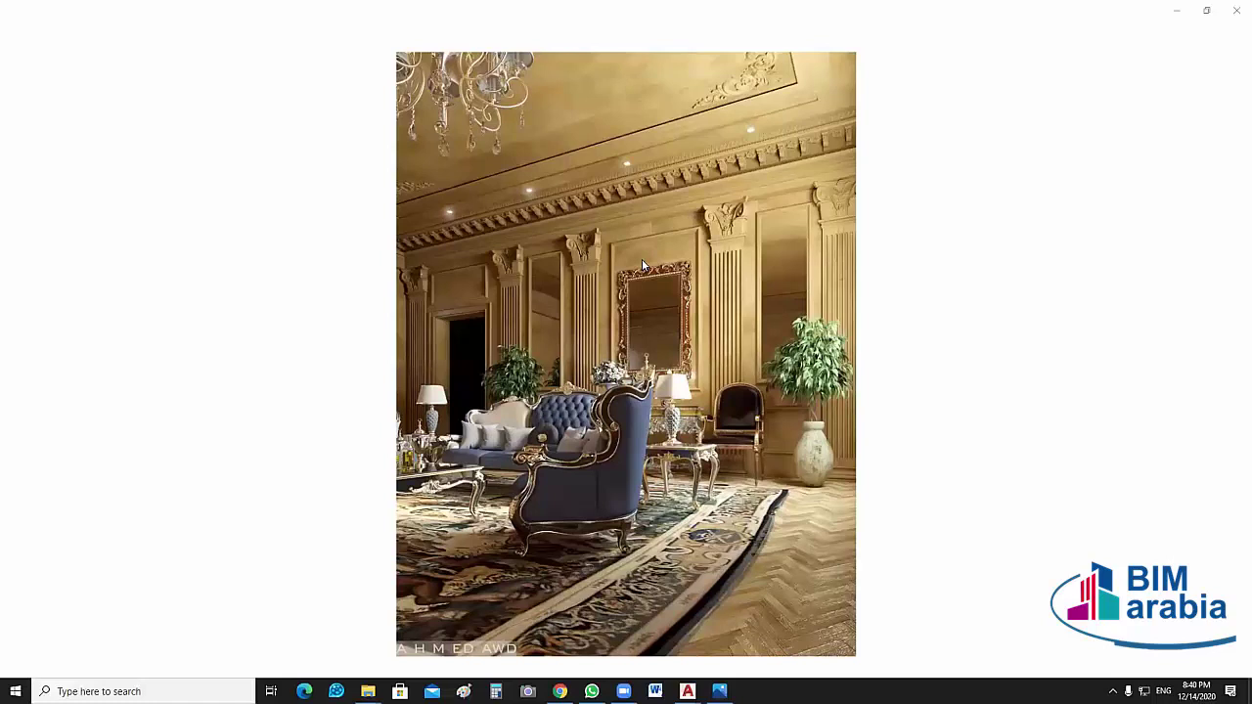
mouse_move(666, 219)
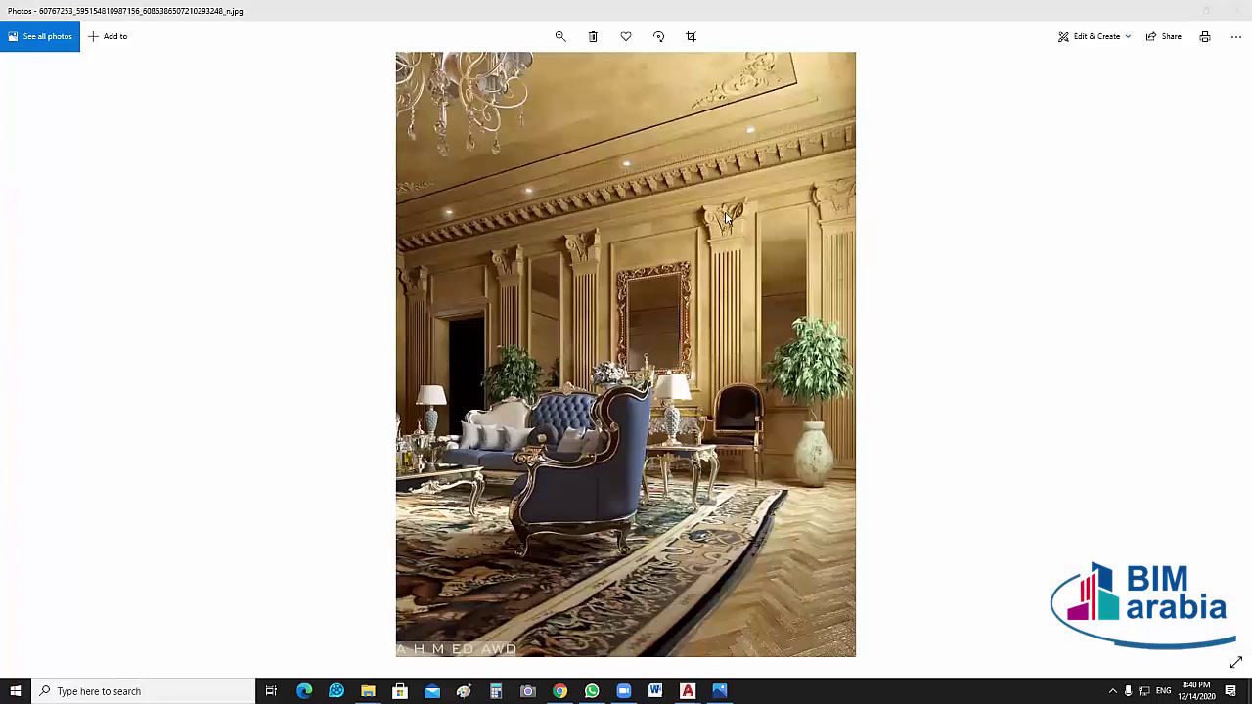
click(735, 164)
scroll(679, 266, up, 1)
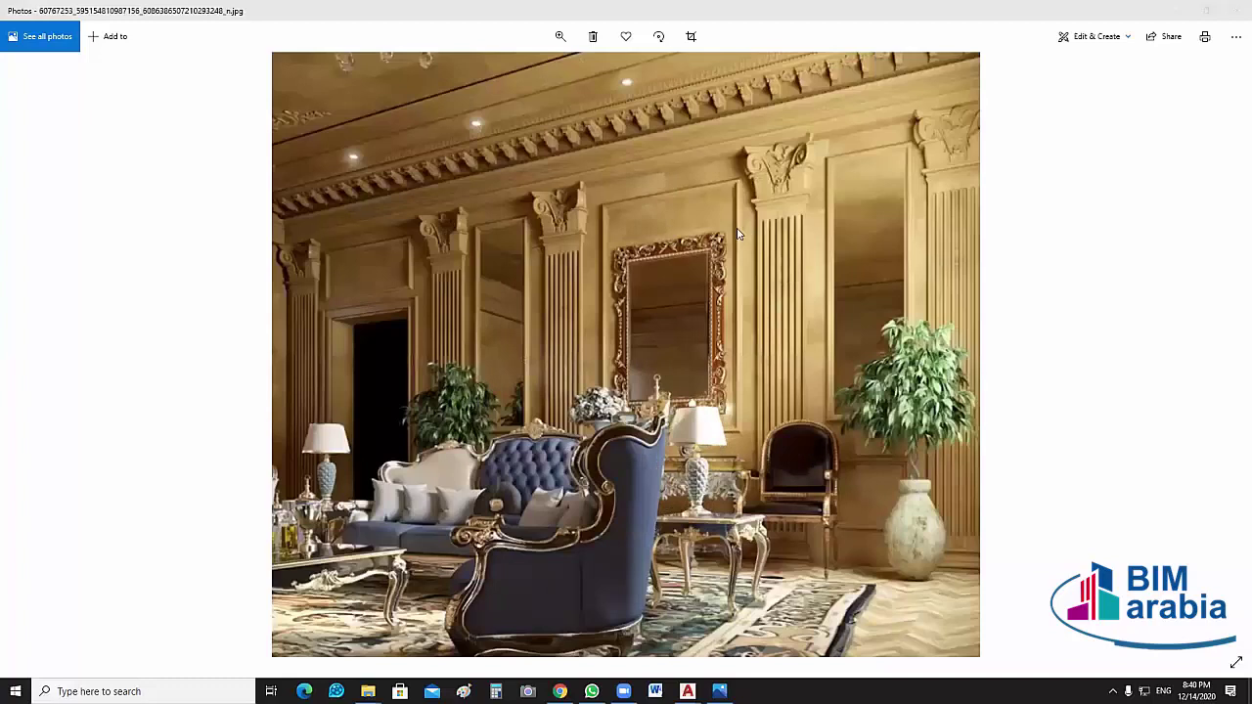
scroll(781, 567, up, 1)
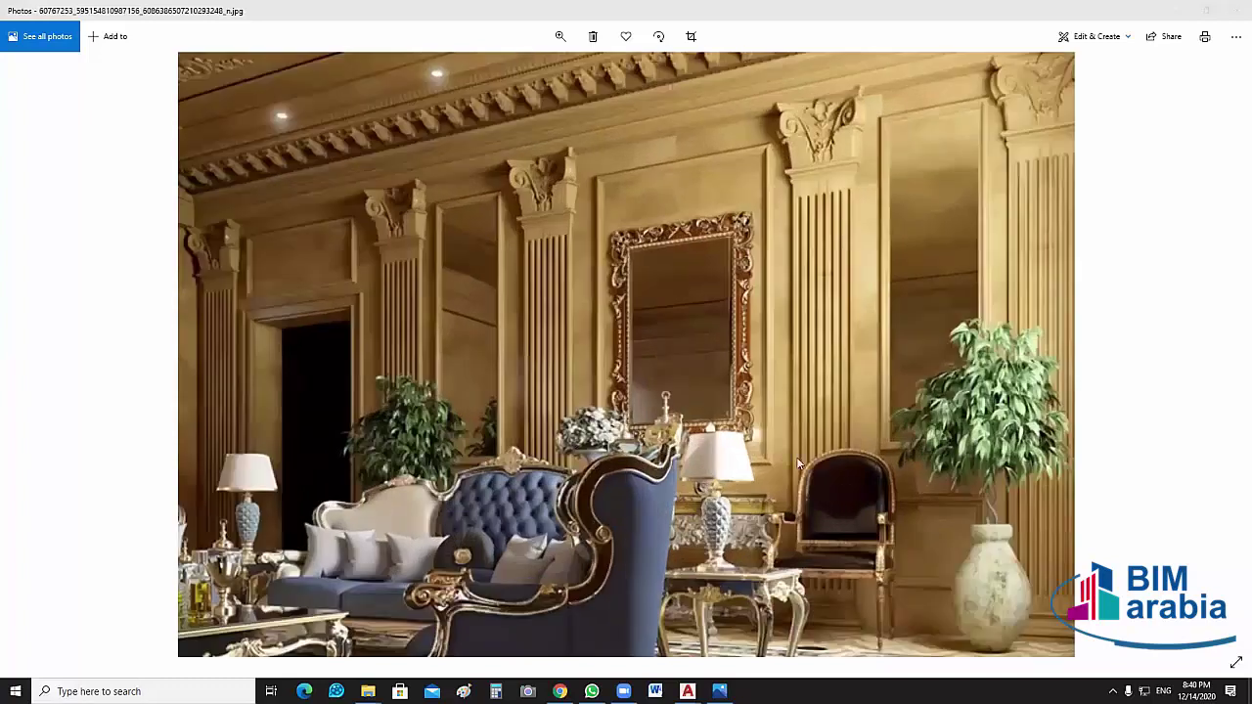
scroll(716, 455, up, 1)
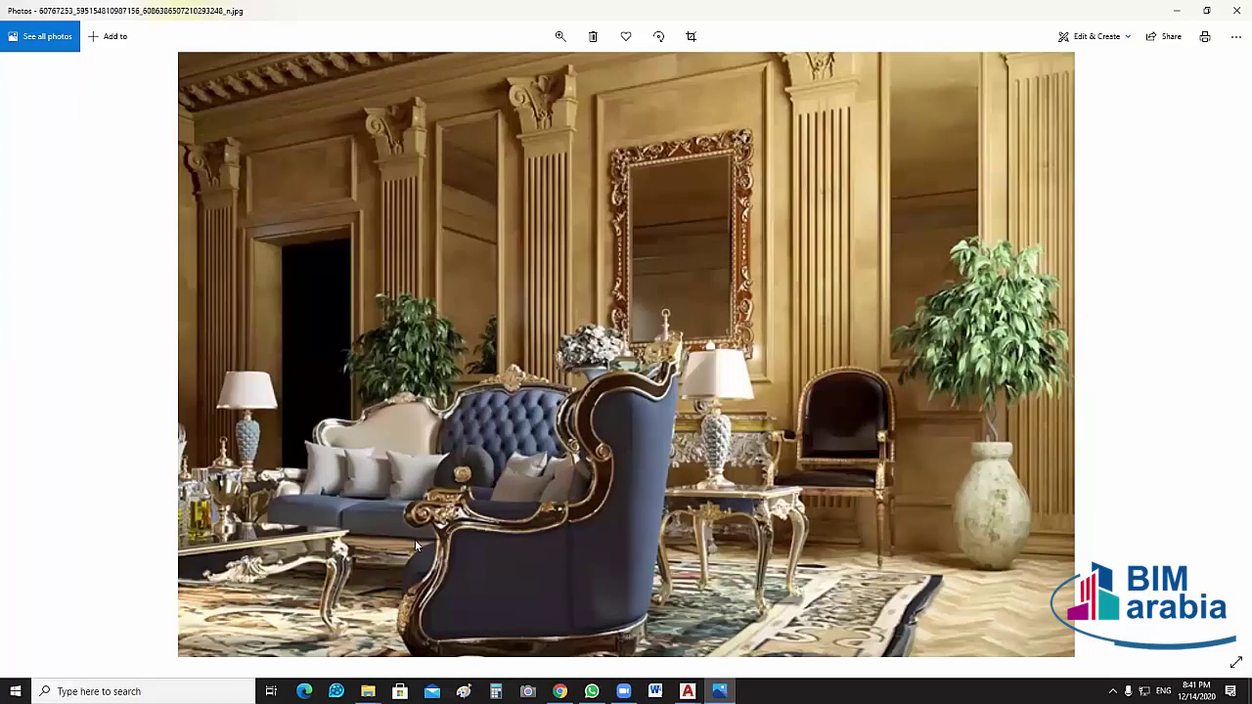
scroll(401, 158, up, 1)
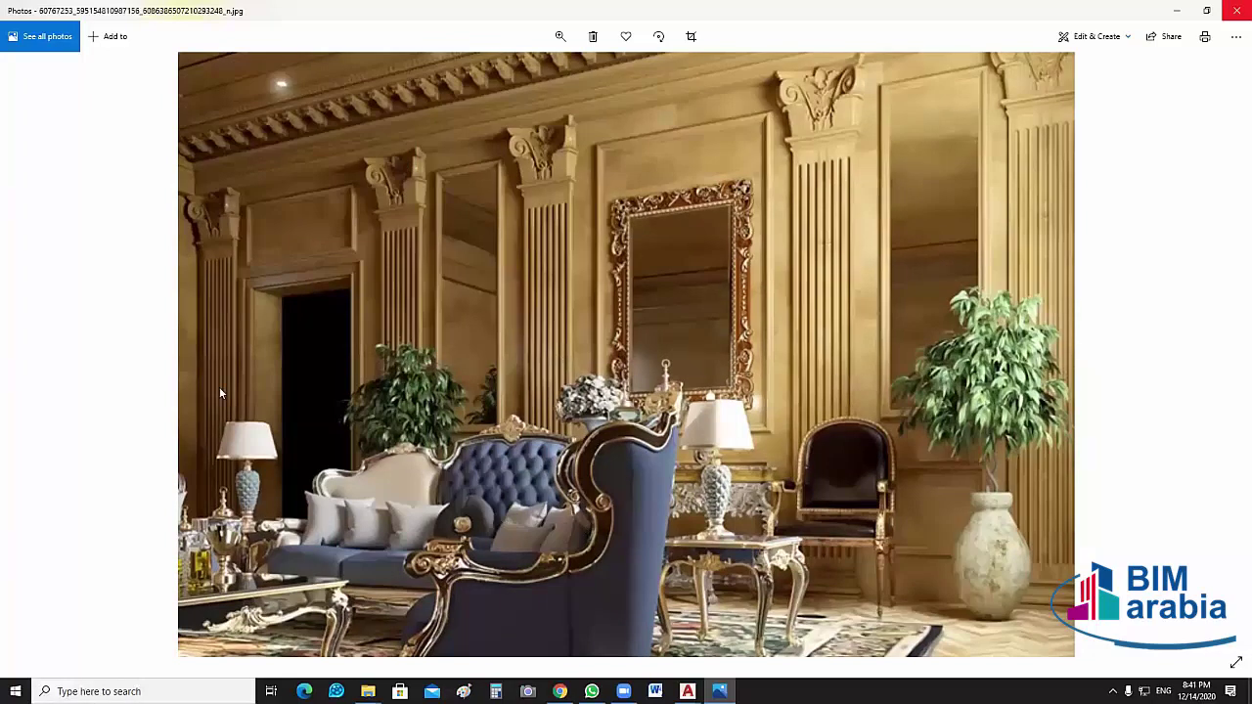
key(alt+F4)
View the dark grey living-room photo, close it, and select the grey tufted sofa image
click(161, 305)
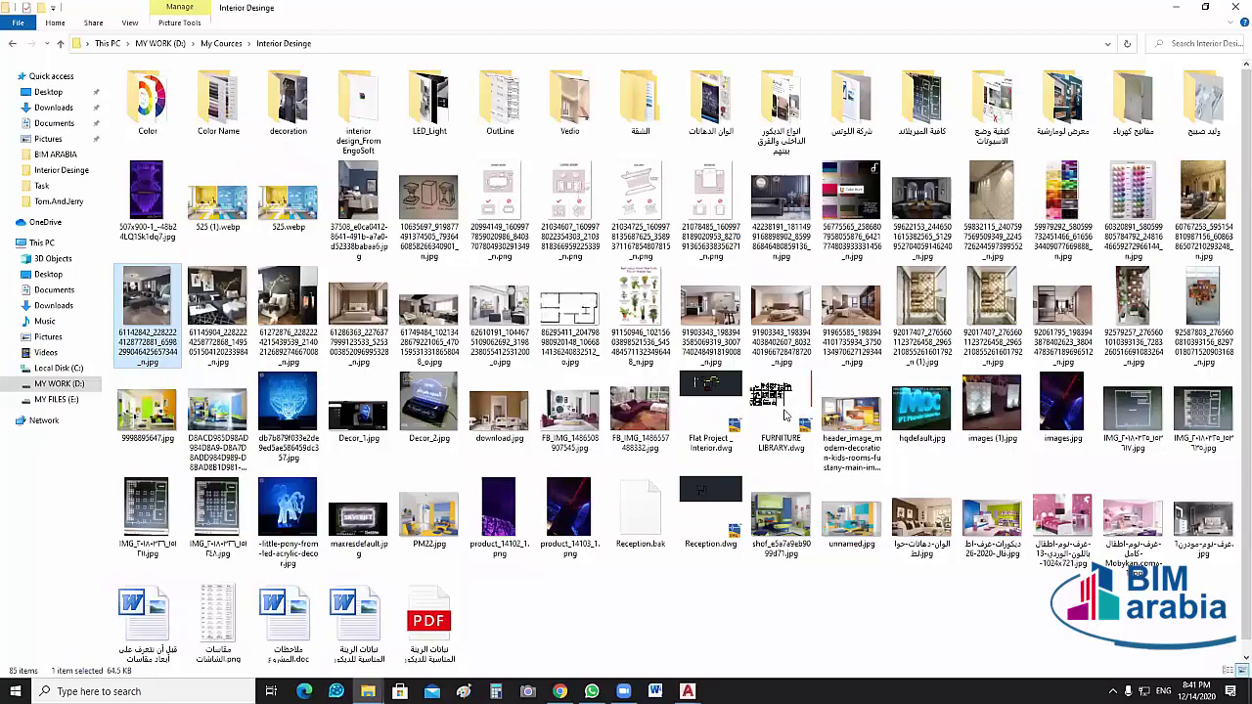
key(Return)
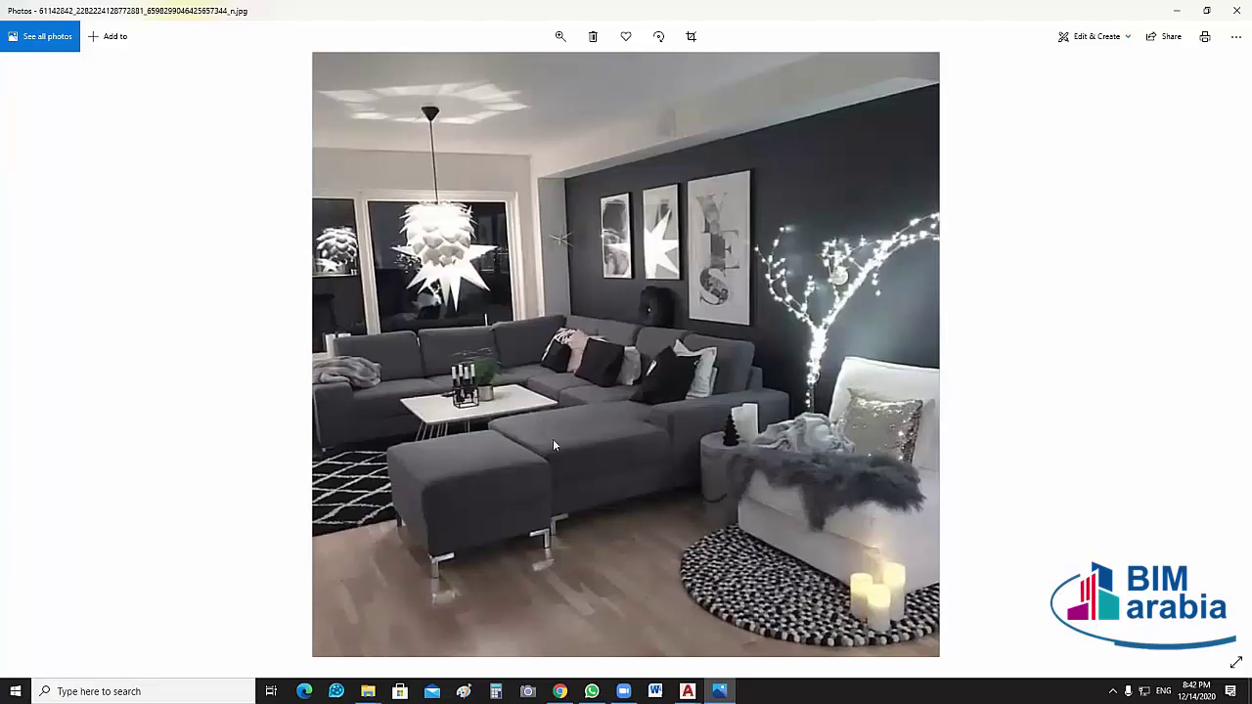
click(396, 367)
click(518, 469)
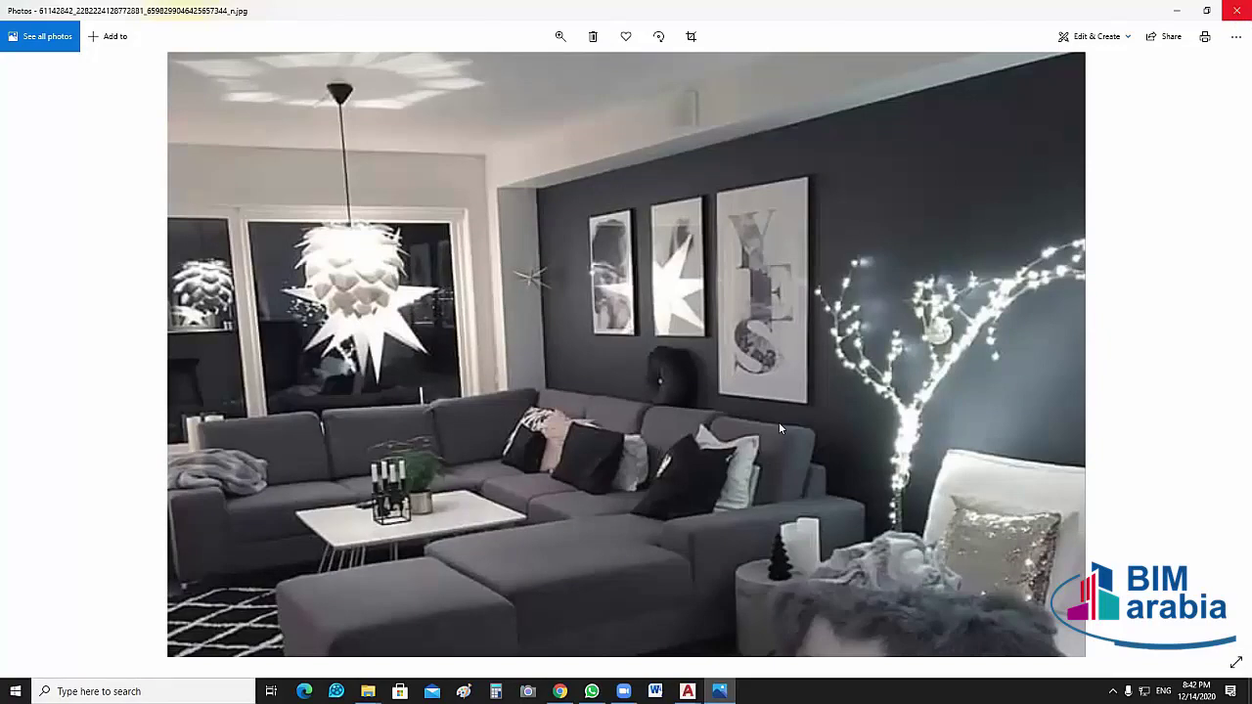
key(alt+F4)
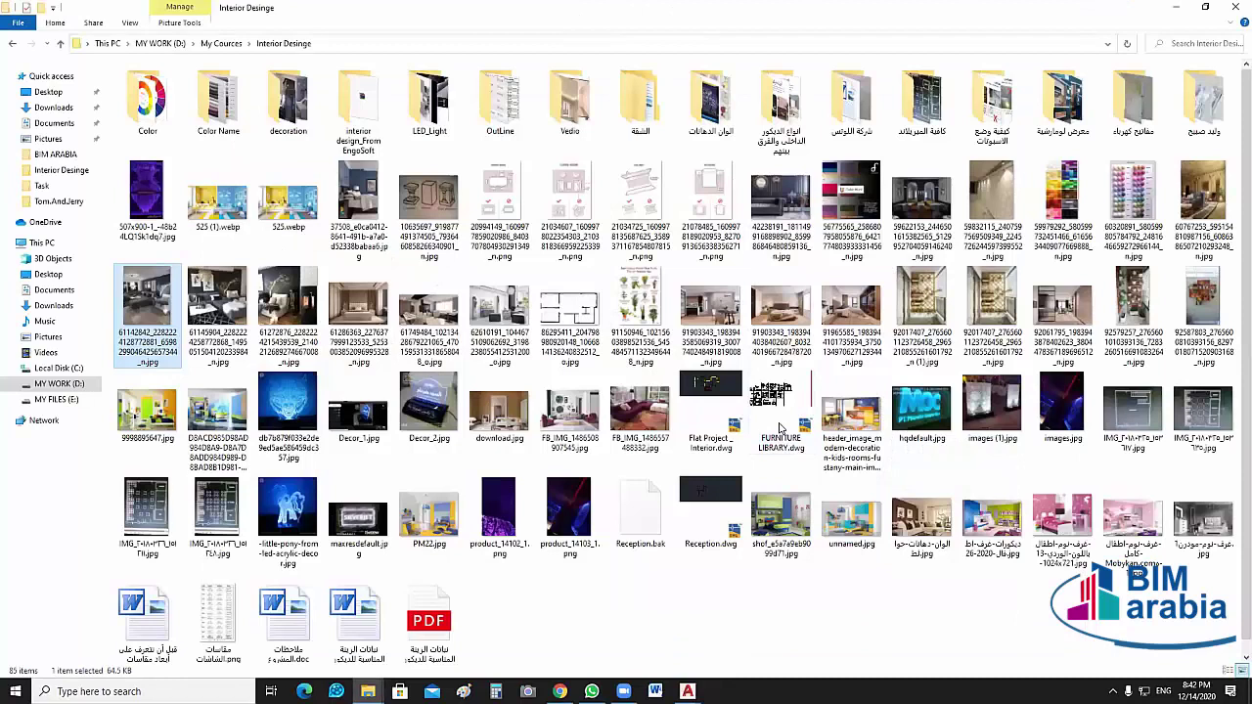
click(782, 201)
Open the grey tufted sofa photo, zoom in and back out on it, then close it
double_click(772, 298)
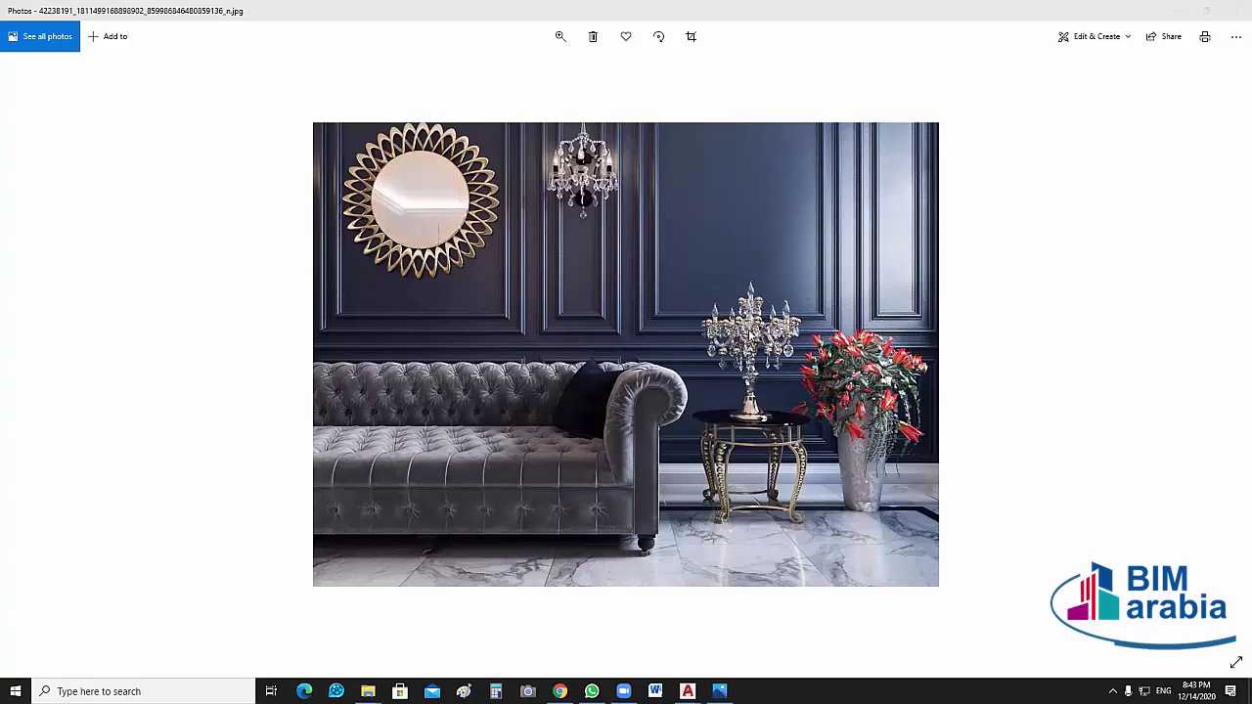
click(582, 176)
click(849, 549)
ctrl+scroll(546, 584, up, 2)
ctrl+scroll(518, 623, down, 1)
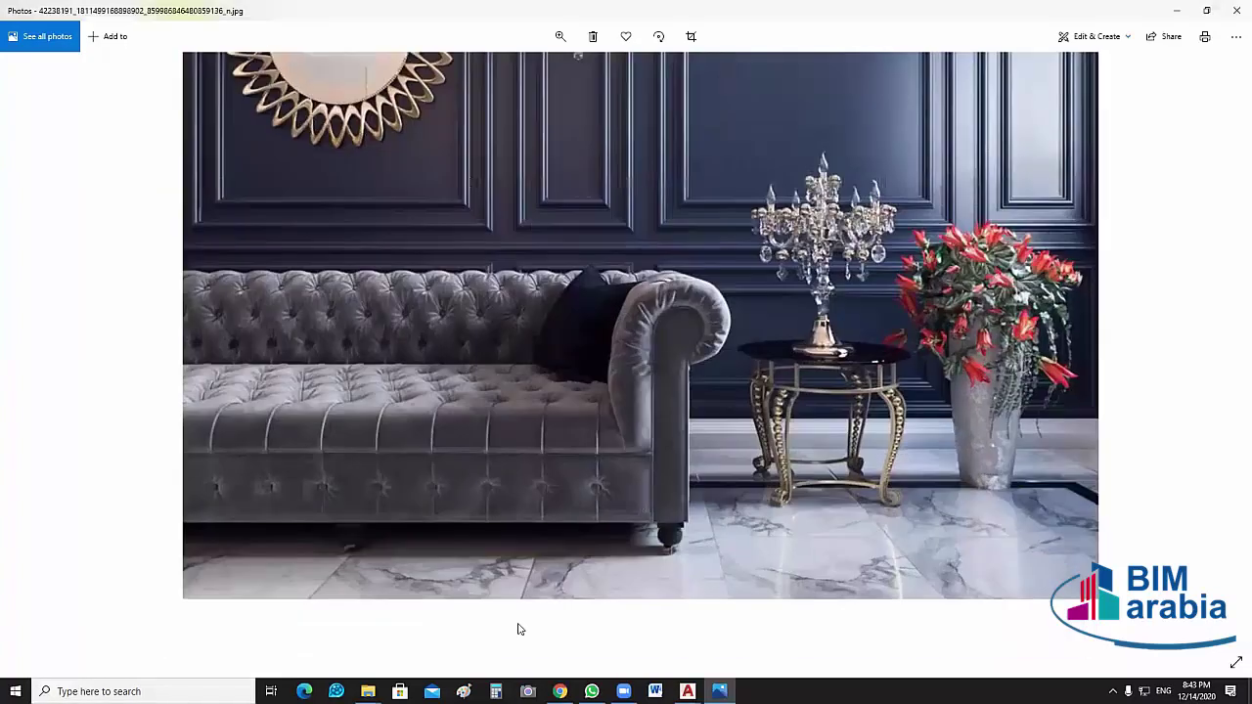
ctrl+scroll(517, 622, up, 1)
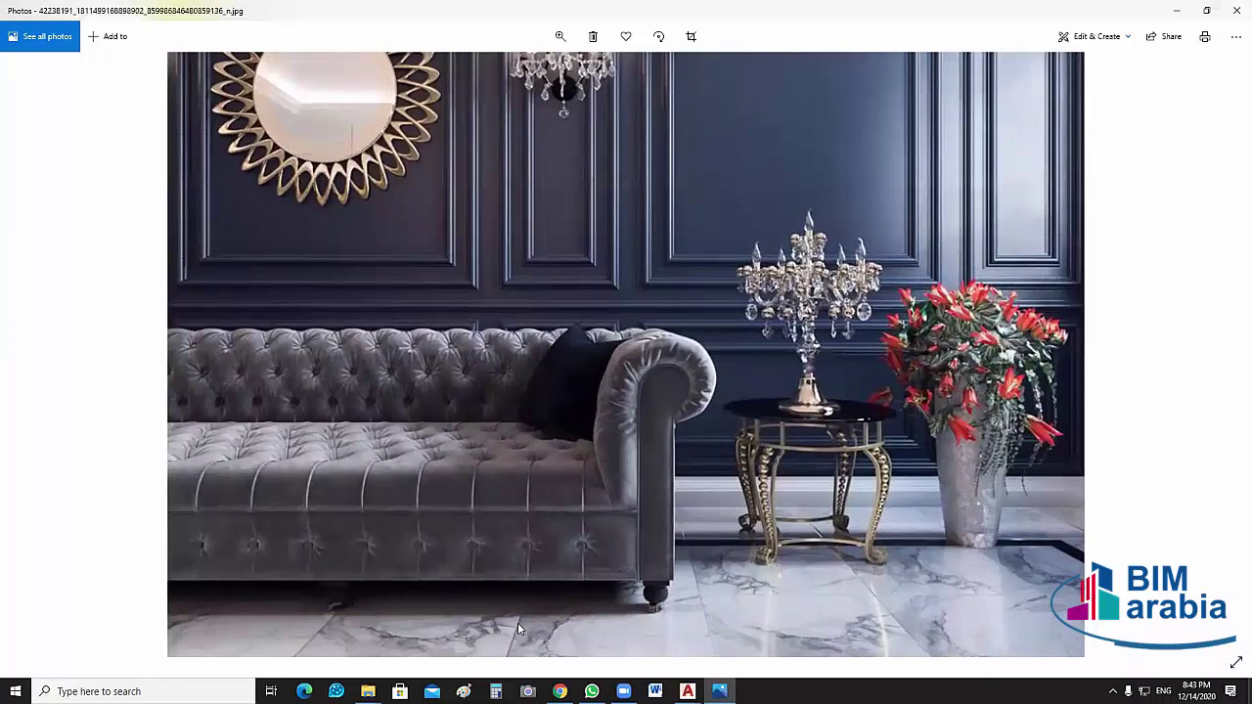
key(ctrl)
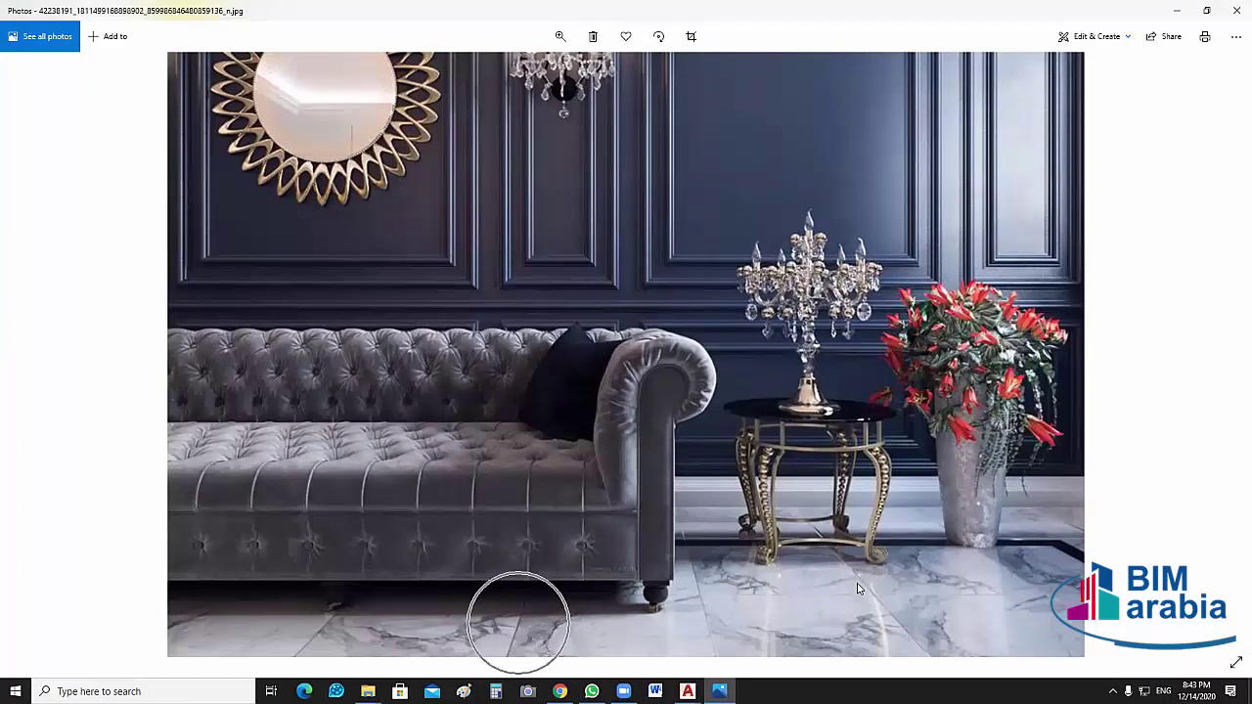
ctrl+scroll(717, 546, down, 1)
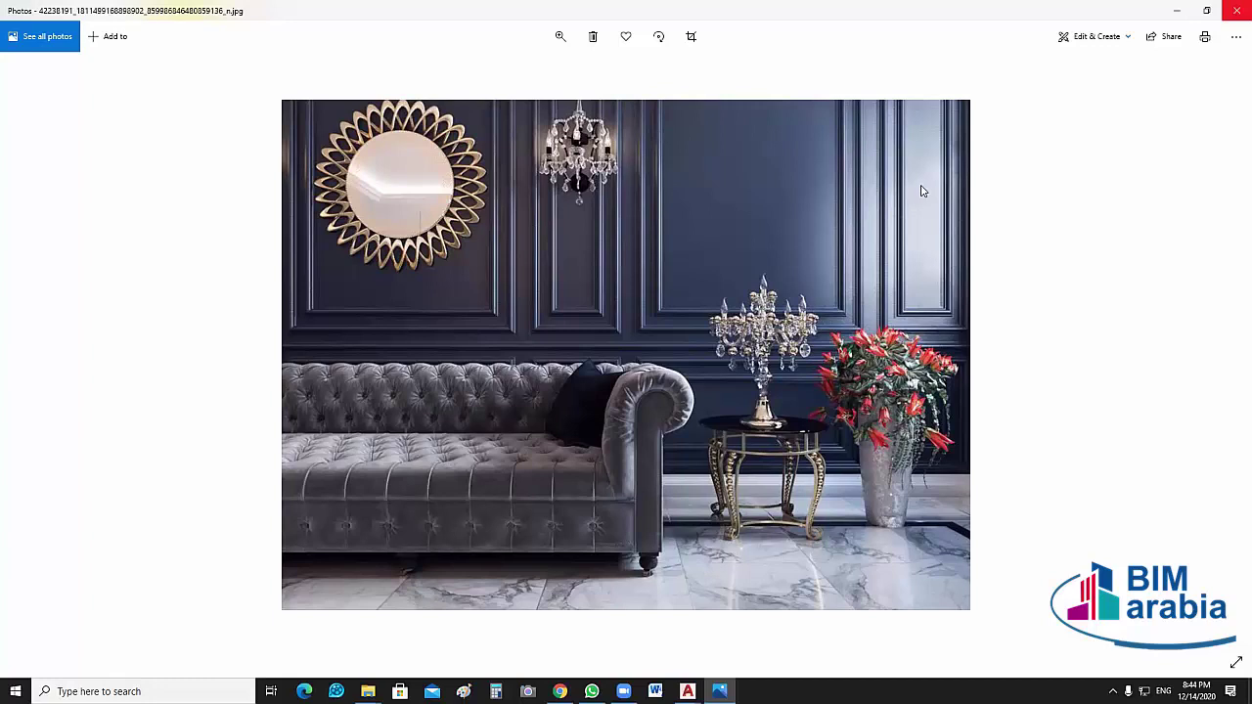
key(alt+F4)
Select the next image and view the navy restaurant render with the mustard banquette in Photos
key(Right)
key(Right)
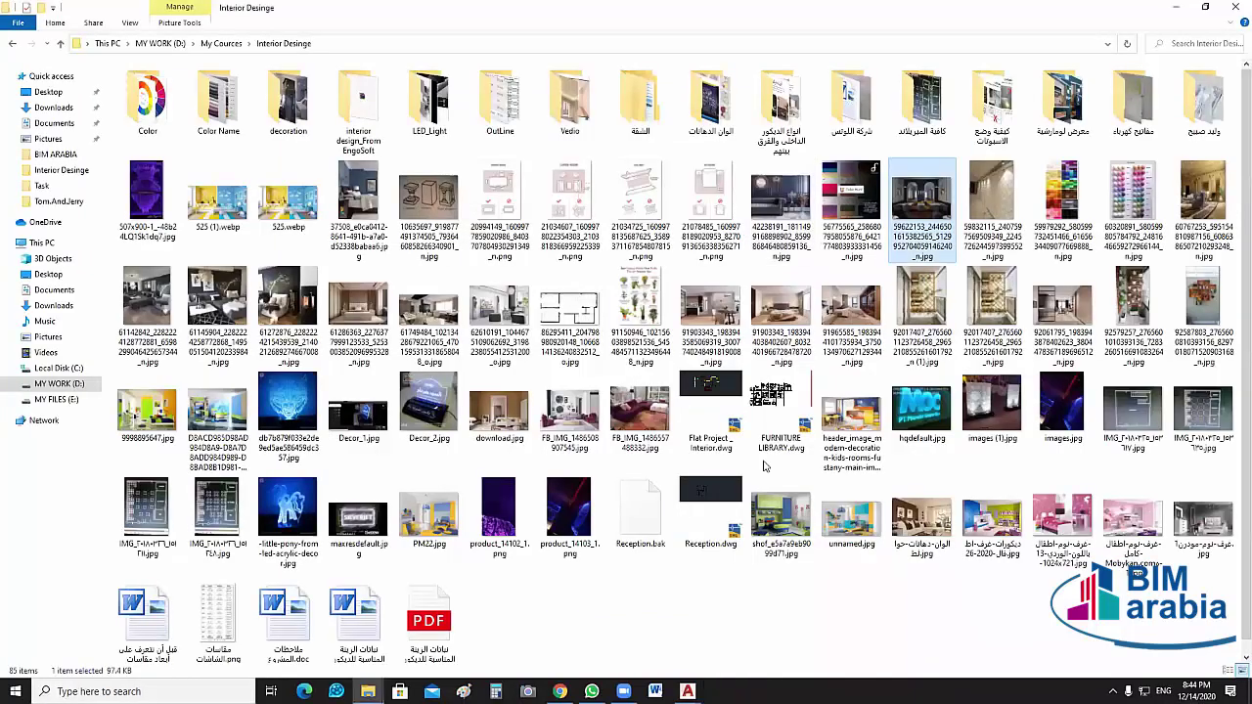
key(Return)
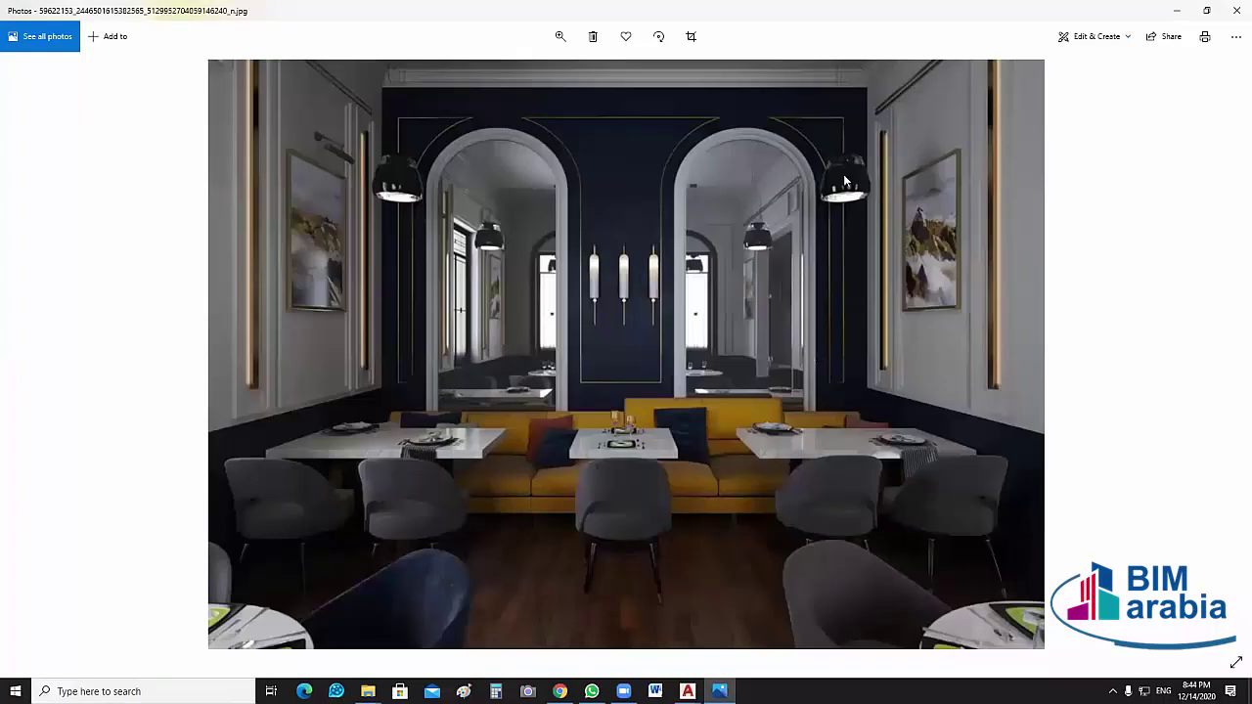
click(844, 186)
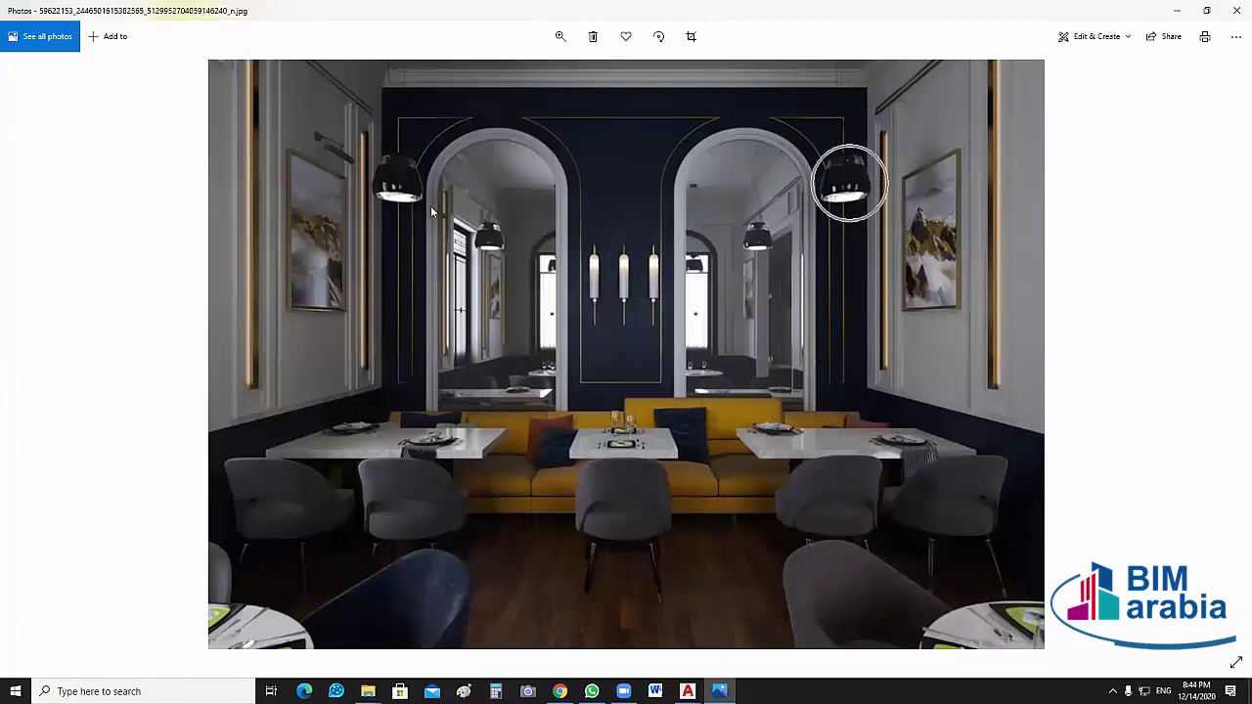
click(394, 189)
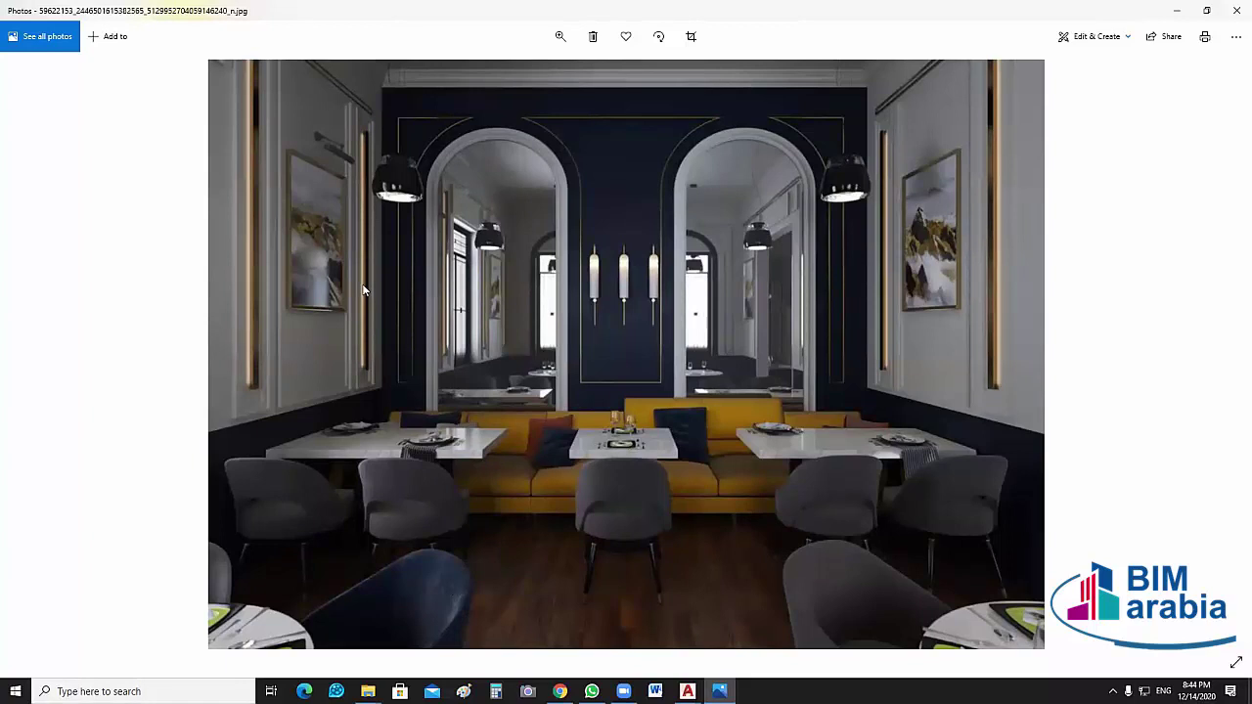
click(327, 154)
click(328, 157)
View the gold classic lounge and restaurant renders, then the white stone-pillar room, and close Photos
key(alt+F4)
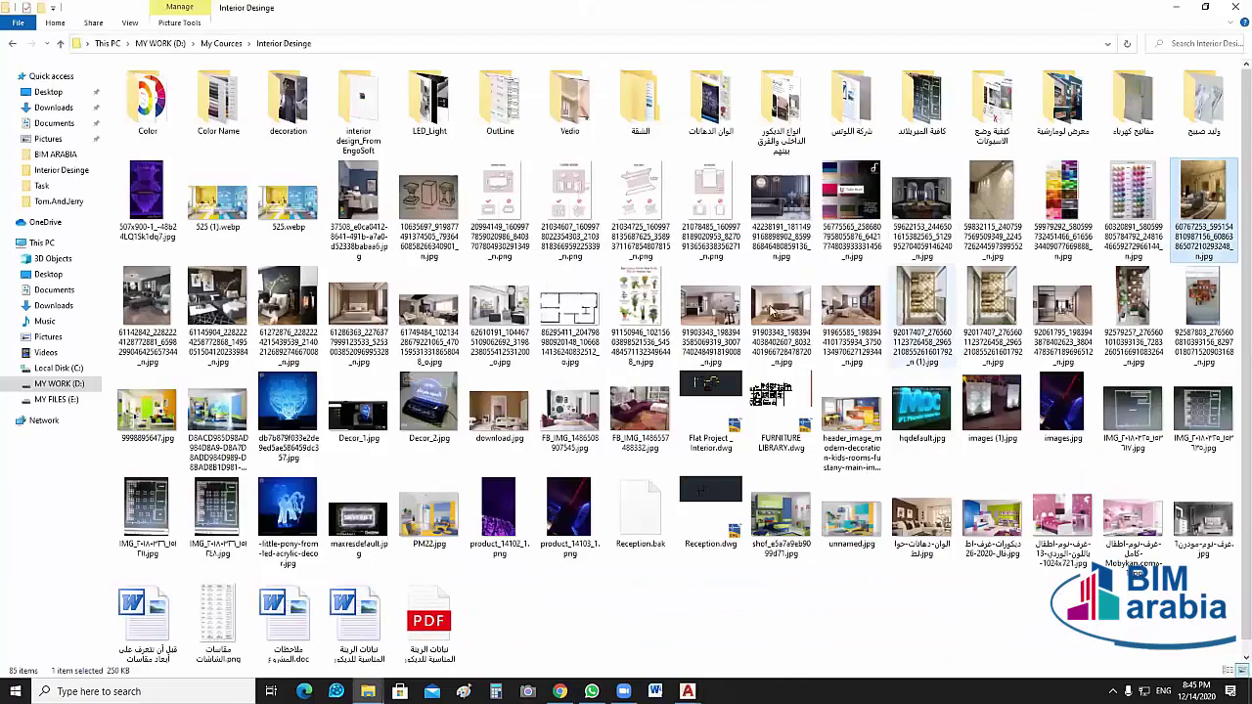
double_click(655, 326)
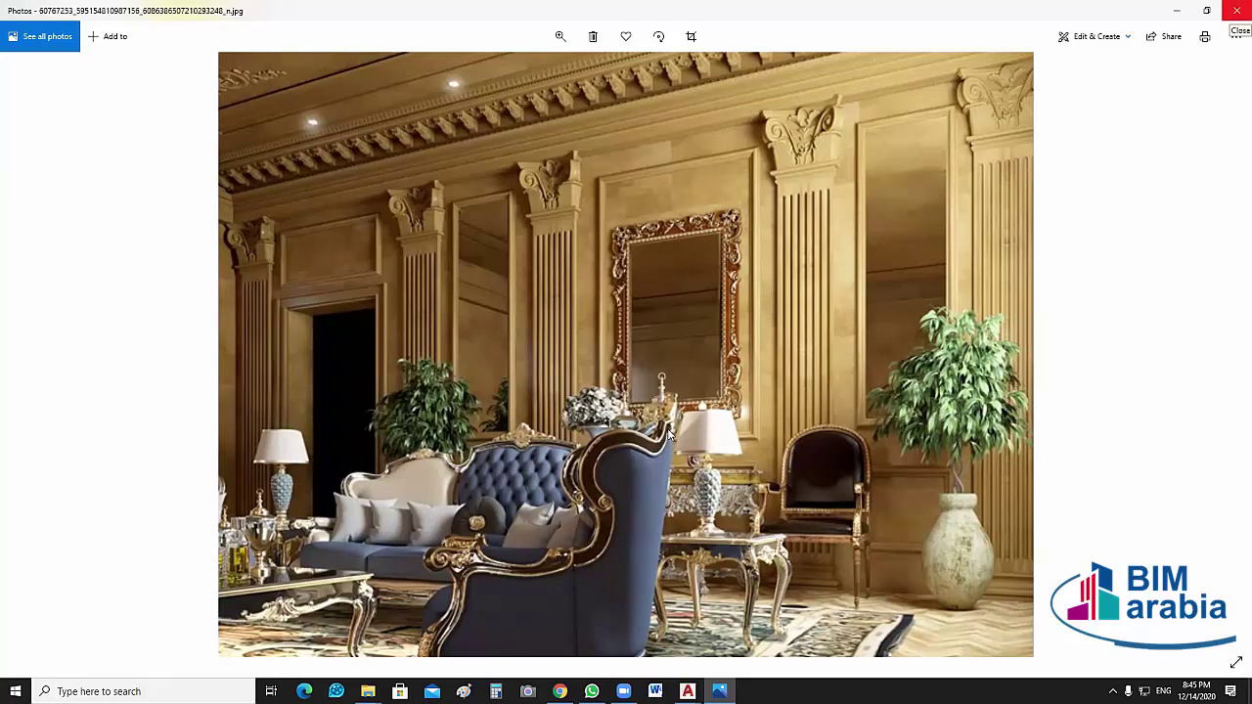
key(Right)
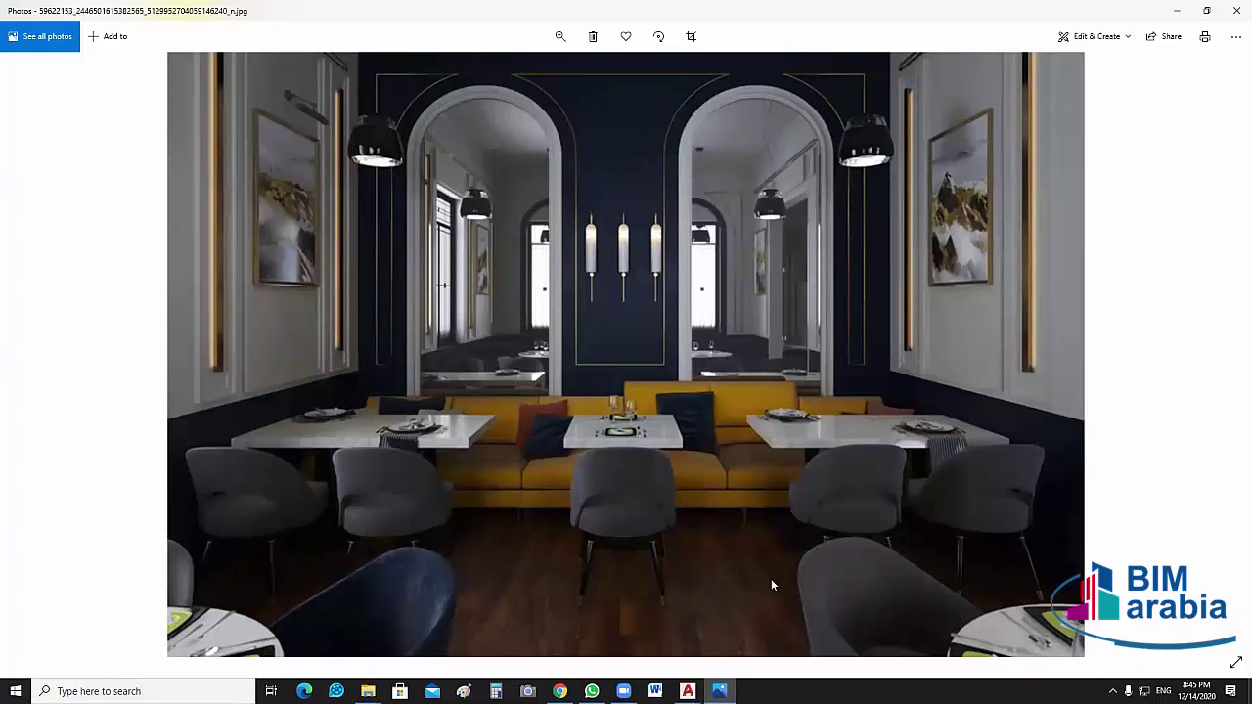
scroll(799, 325, down, 1)
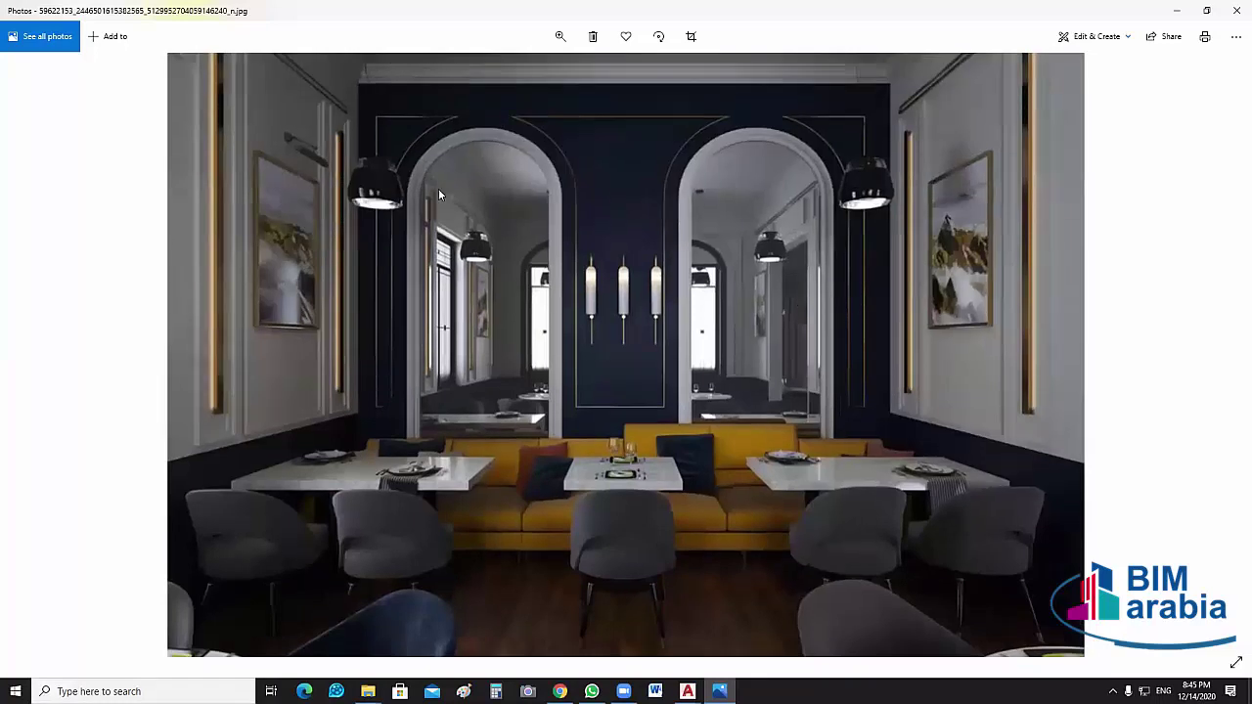
click(835, 83)
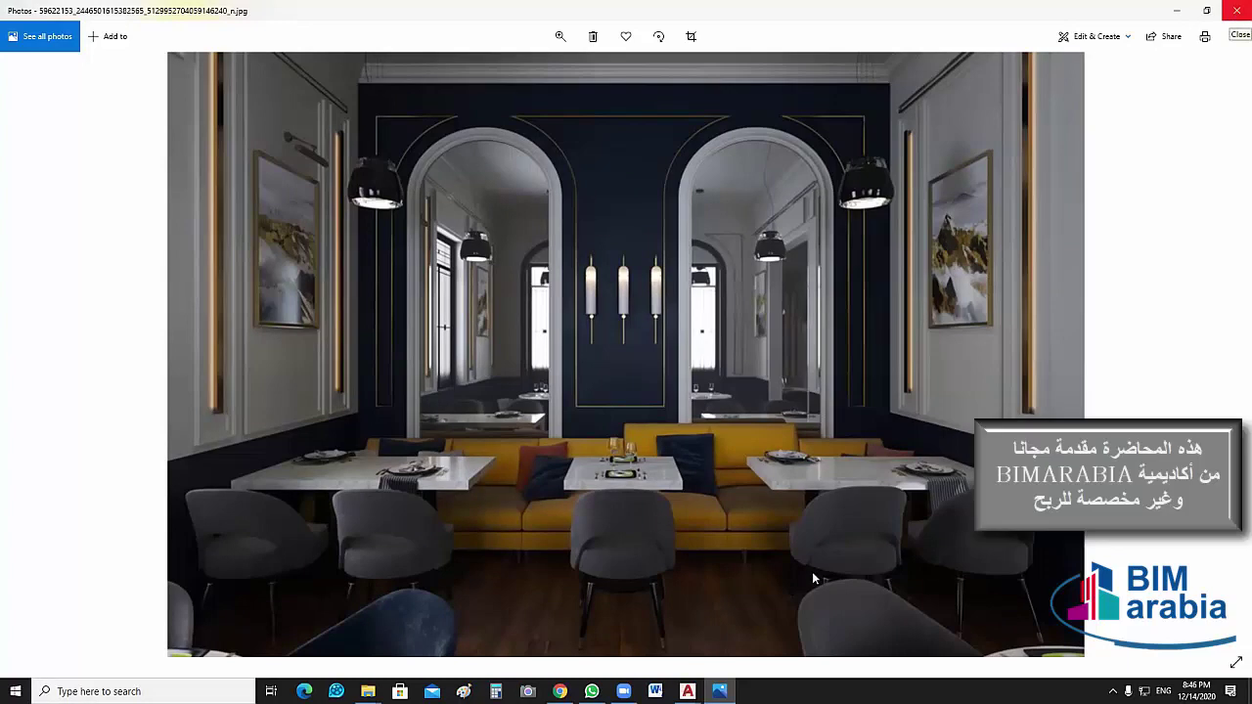
key(alt+F4)
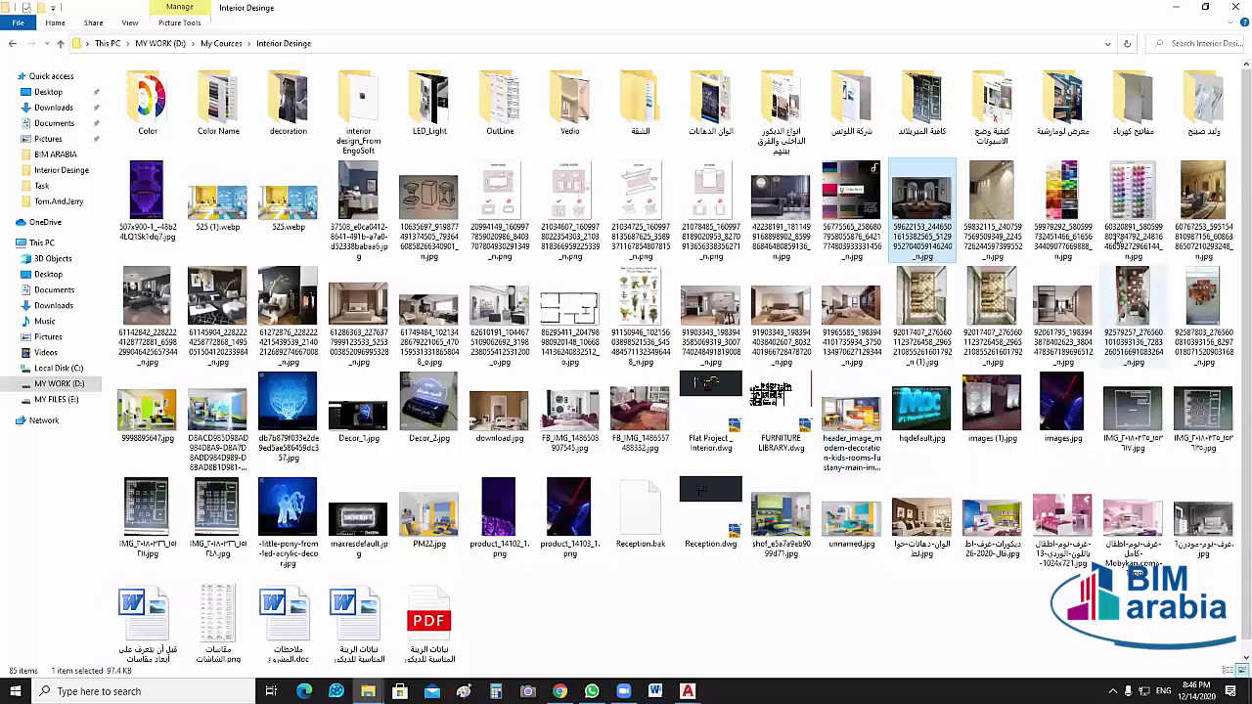
click(506, 313)
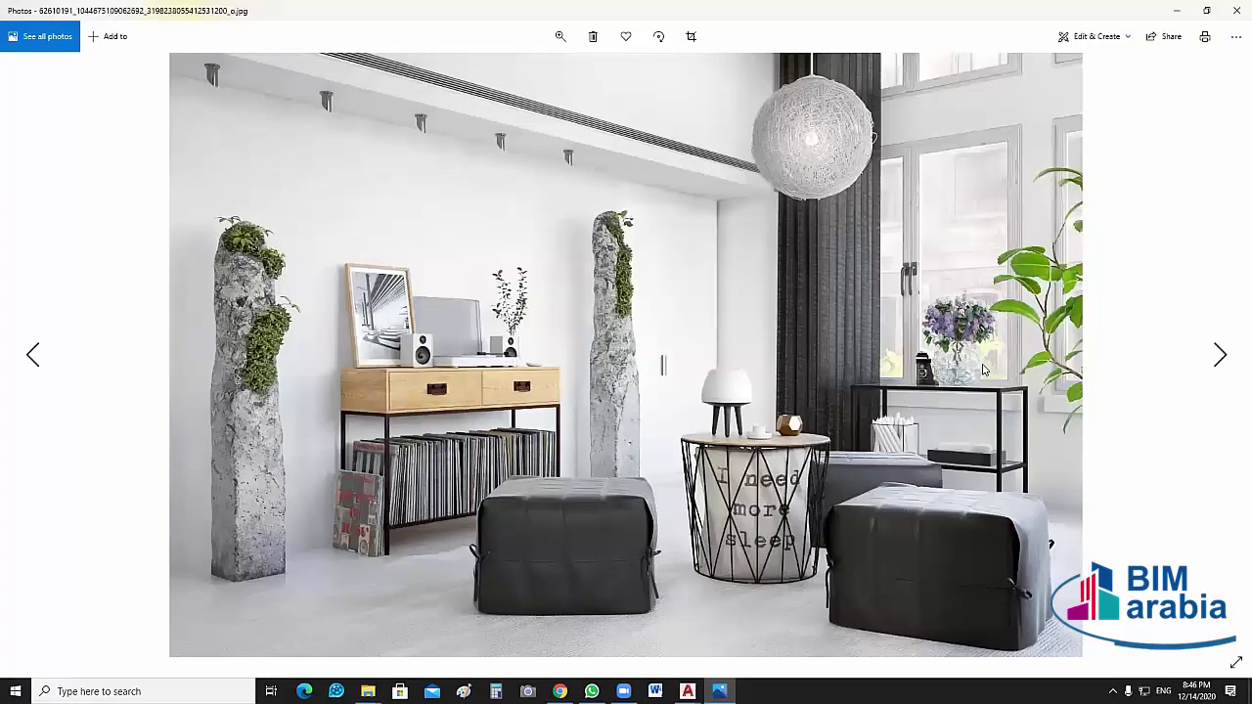
click(1235, 10)
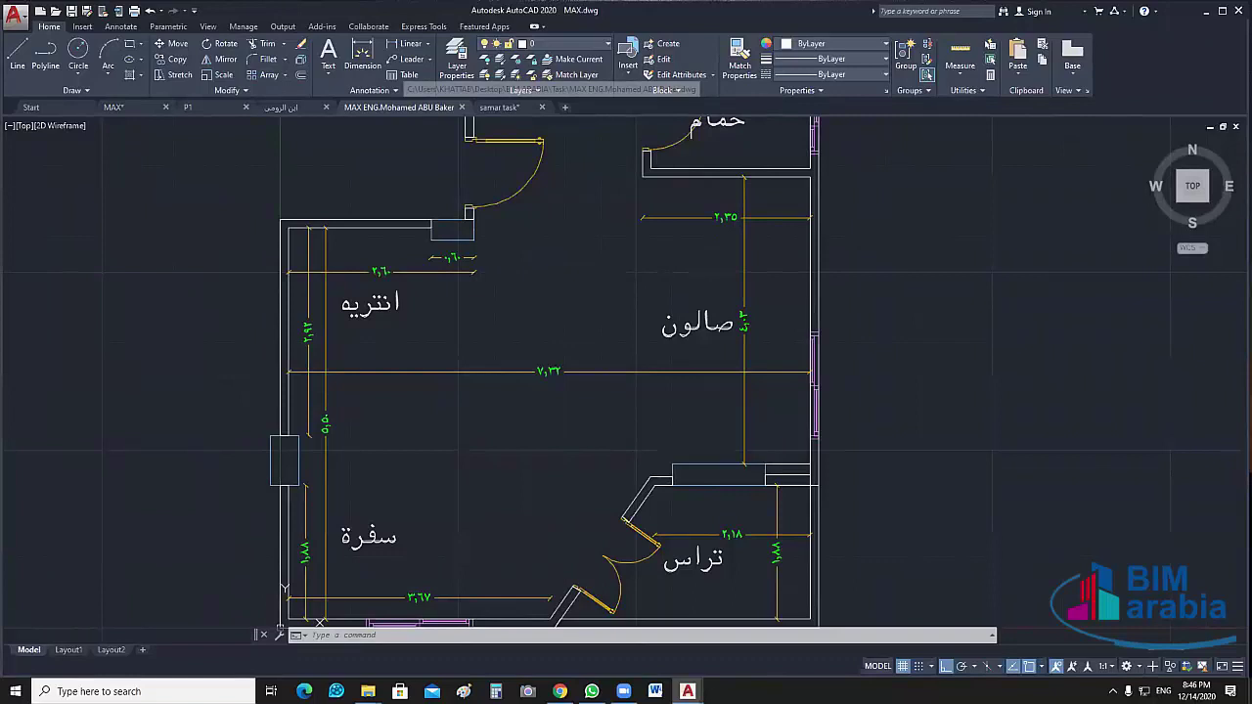
Switch to the other student's task drawing and zoom onto its dining table and buffet area
click(399, 107)
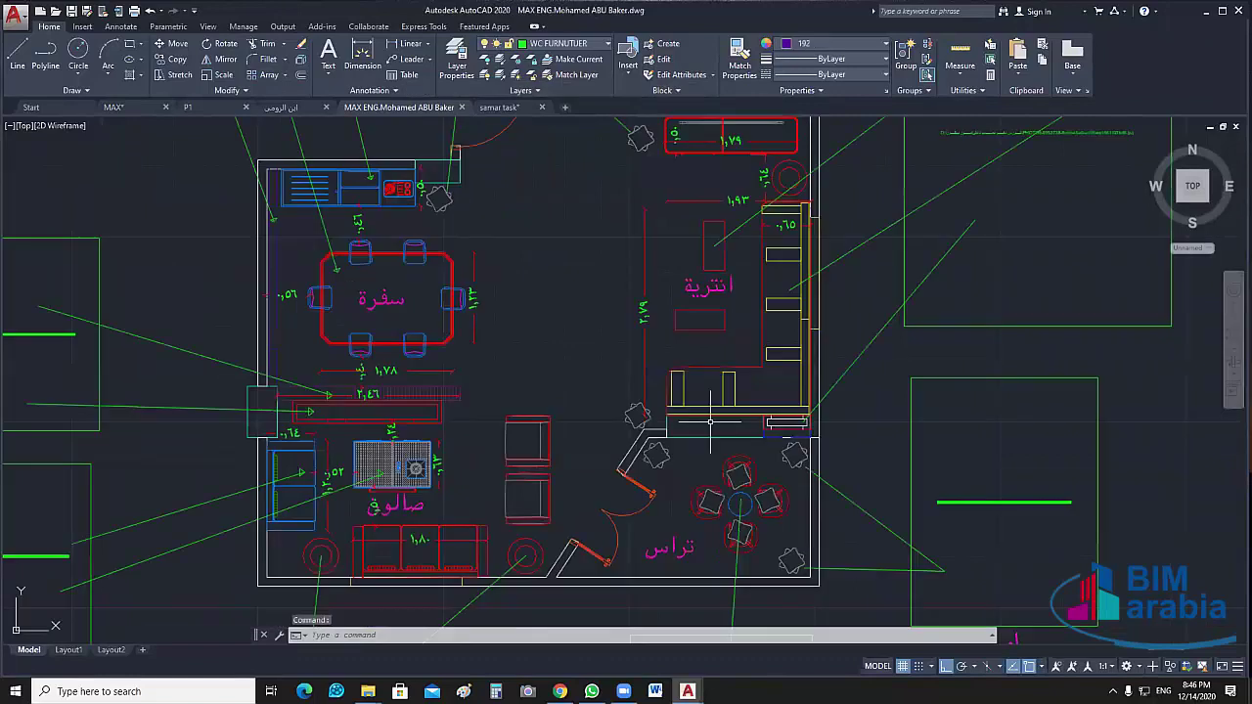
key(ctrl+Tab)
middle_drag(710, 423, 703, 375)
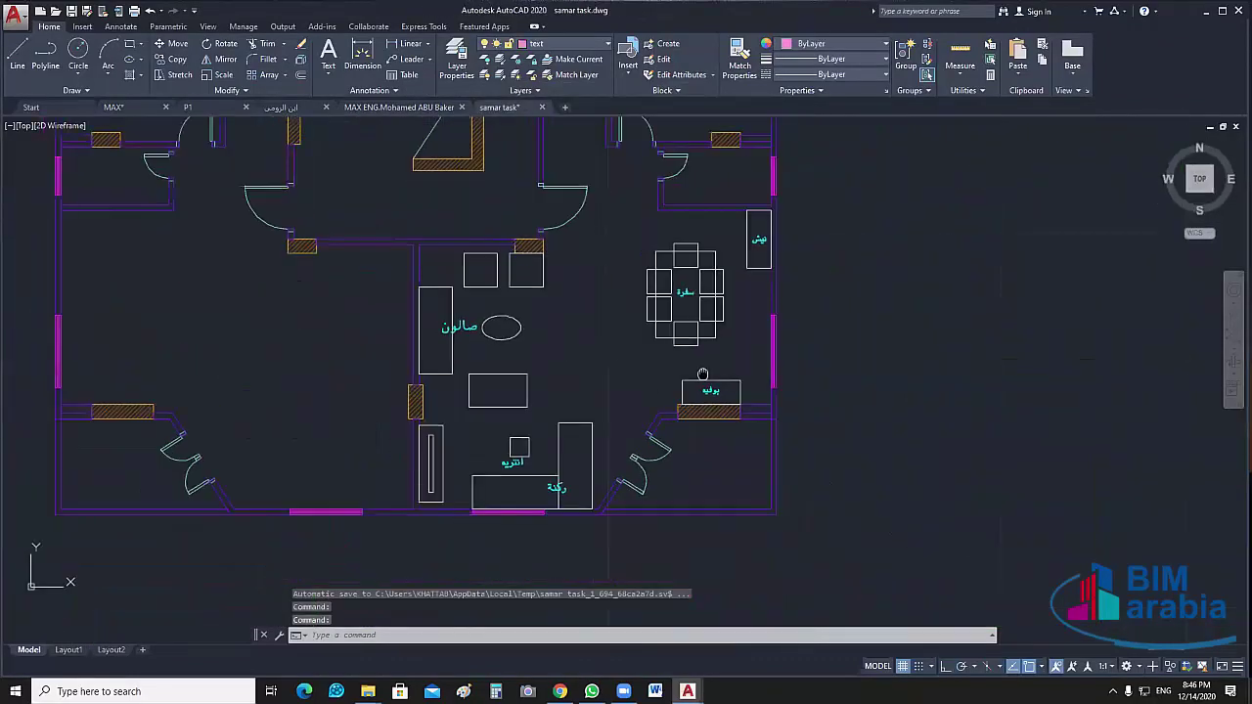
scroll(702, 375, up, 2)
middle_drag(639, 643, 675, 621)
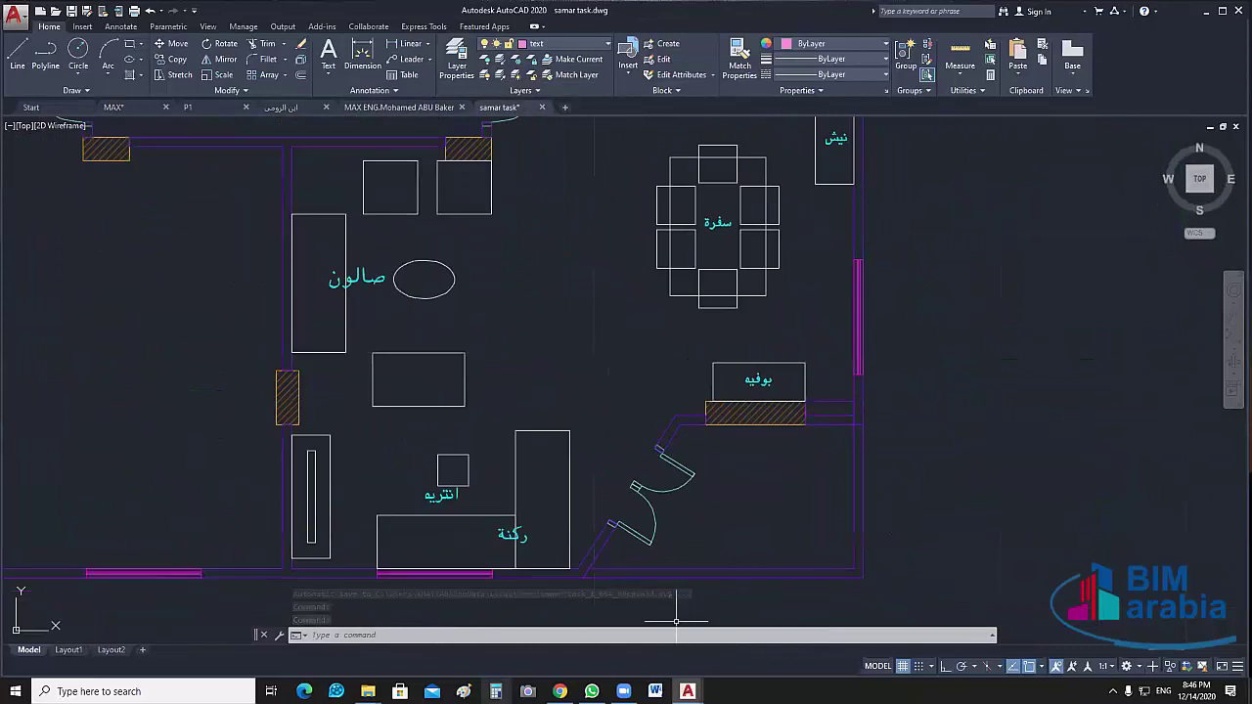
mouse_move(368, 691)
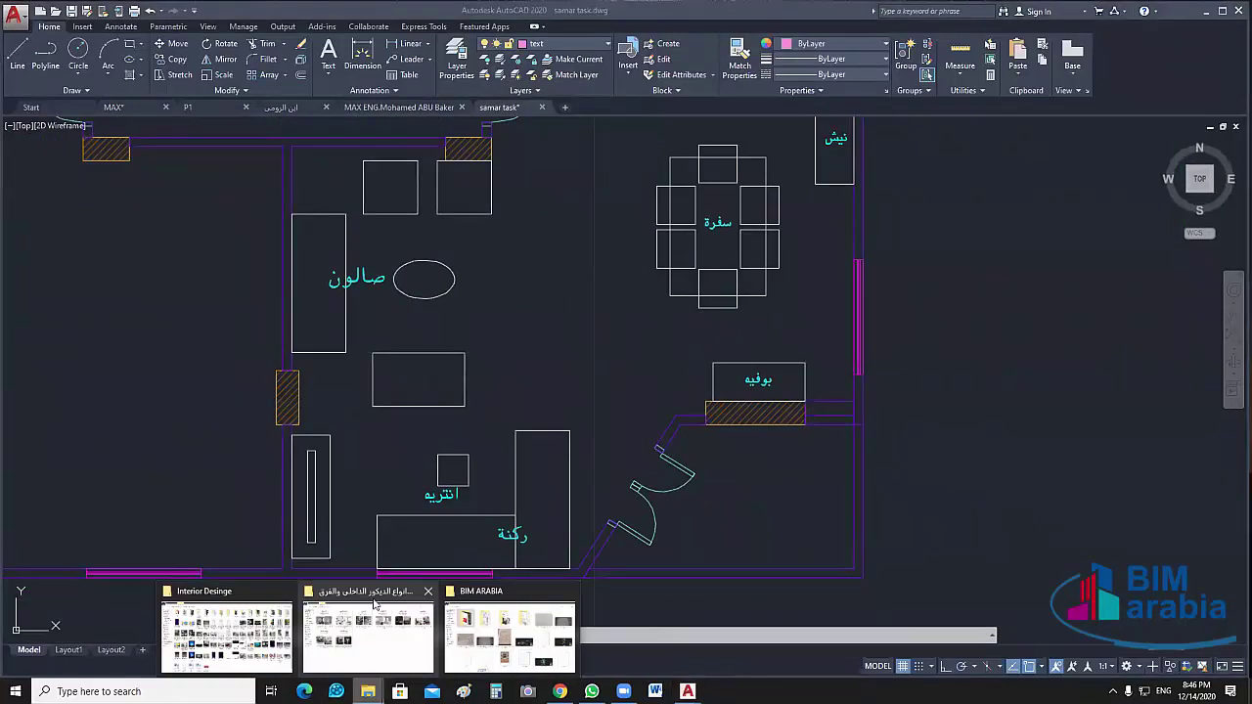
mouse_move(428, 593)
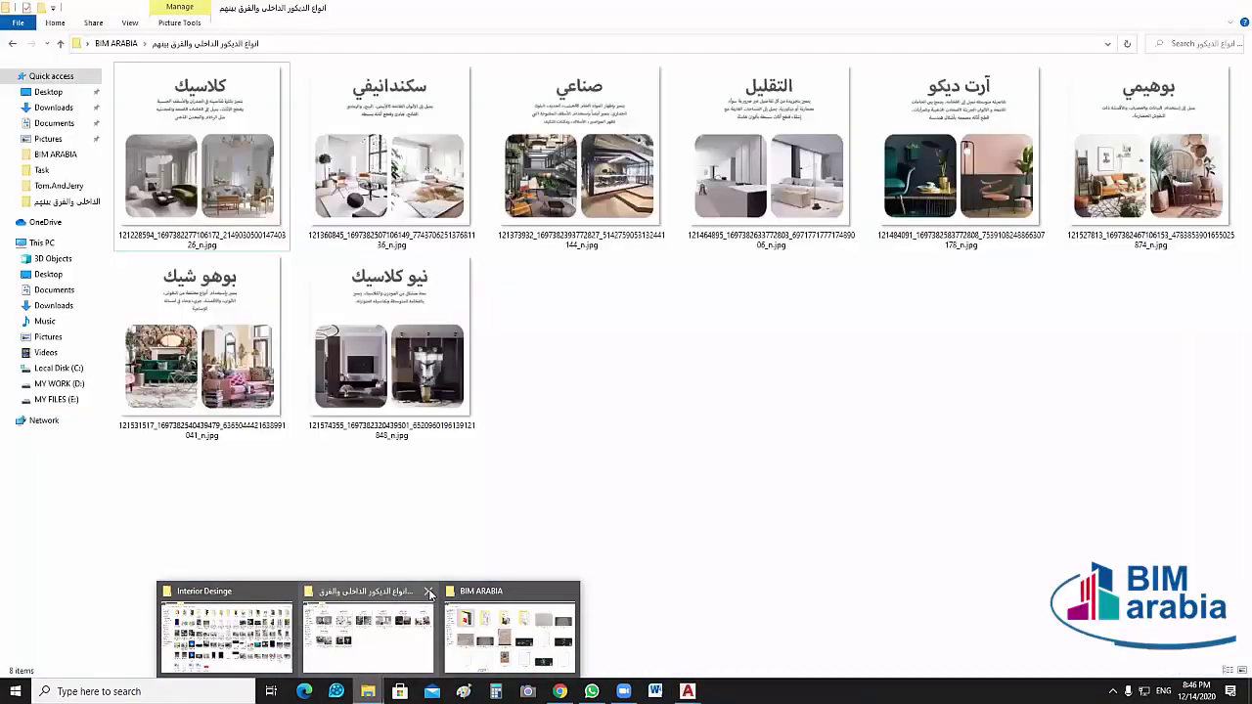
Close the decor styles window, then open and scroll through the last reception-idea PDF in Task
click(428, 592)
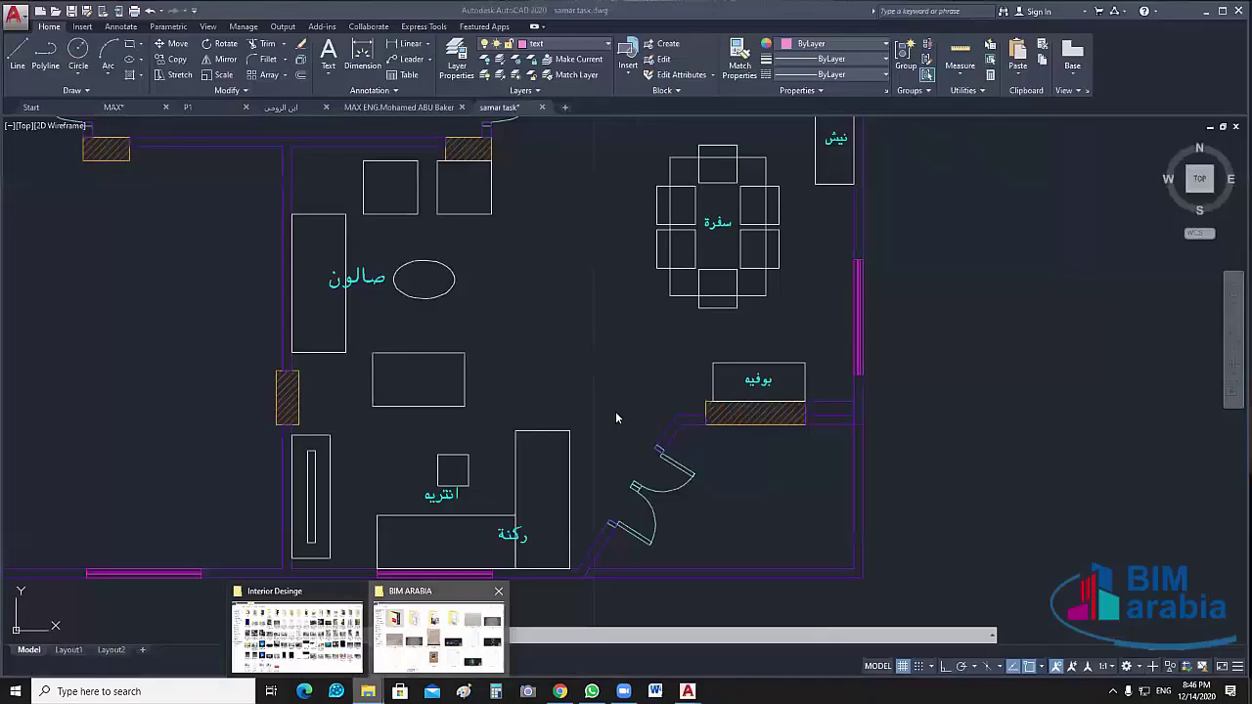
key(alt+Tab)
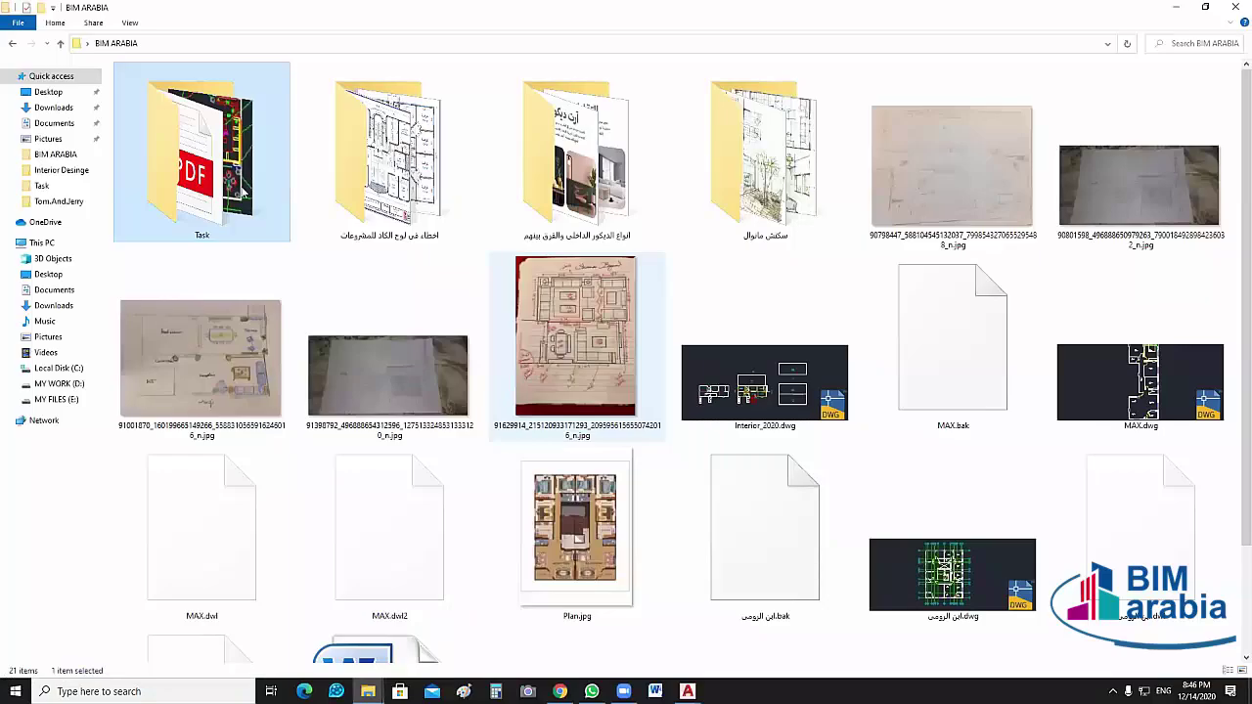
key(Return)
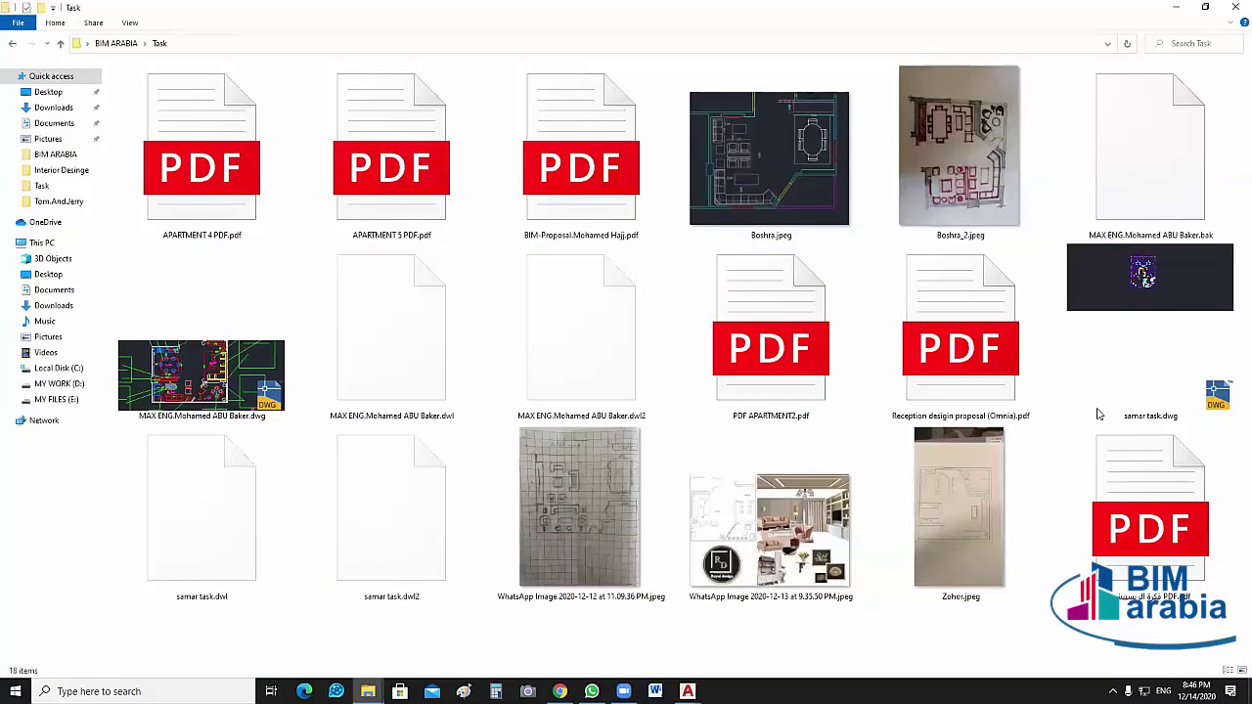
click(1153, 523)
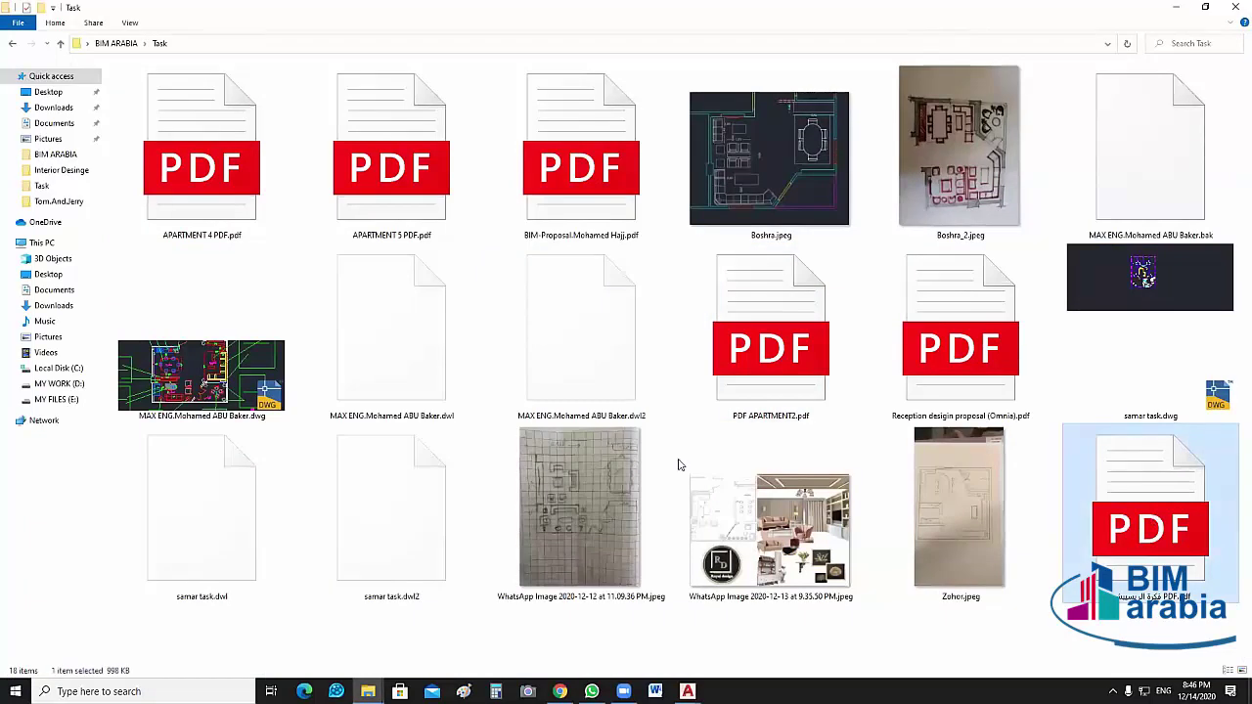
key(Return)
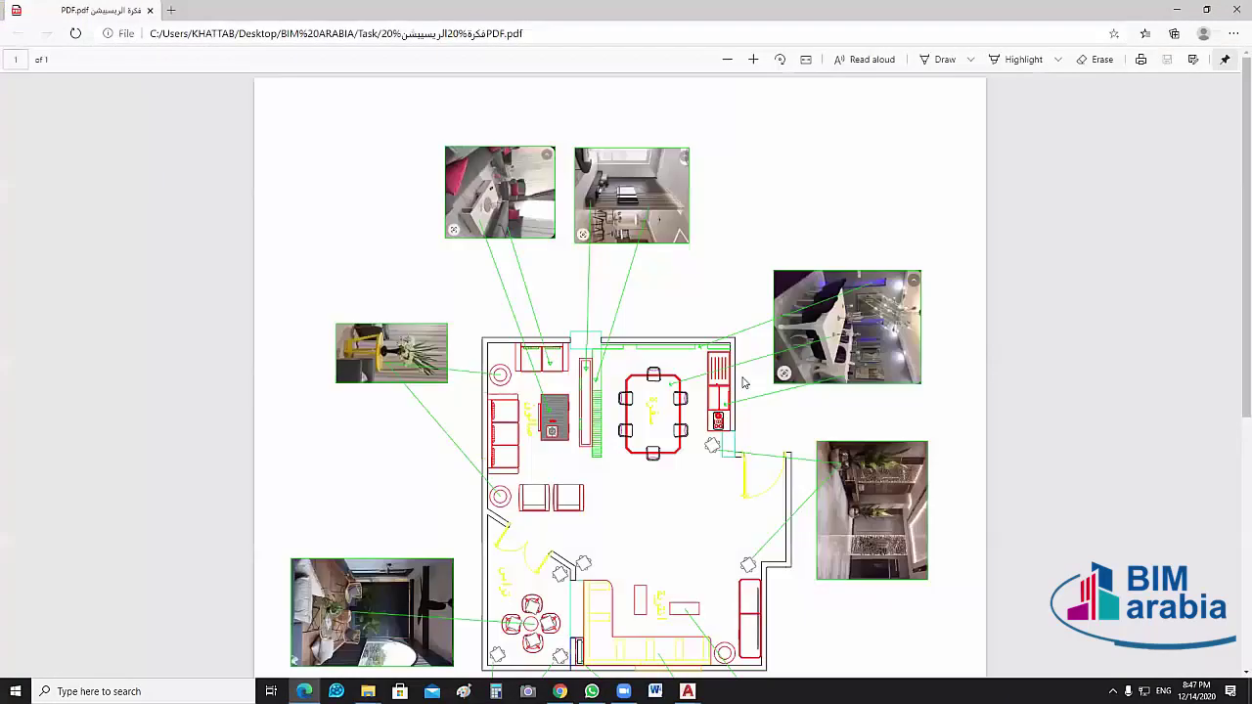
scroll(743, 383, down, 2)
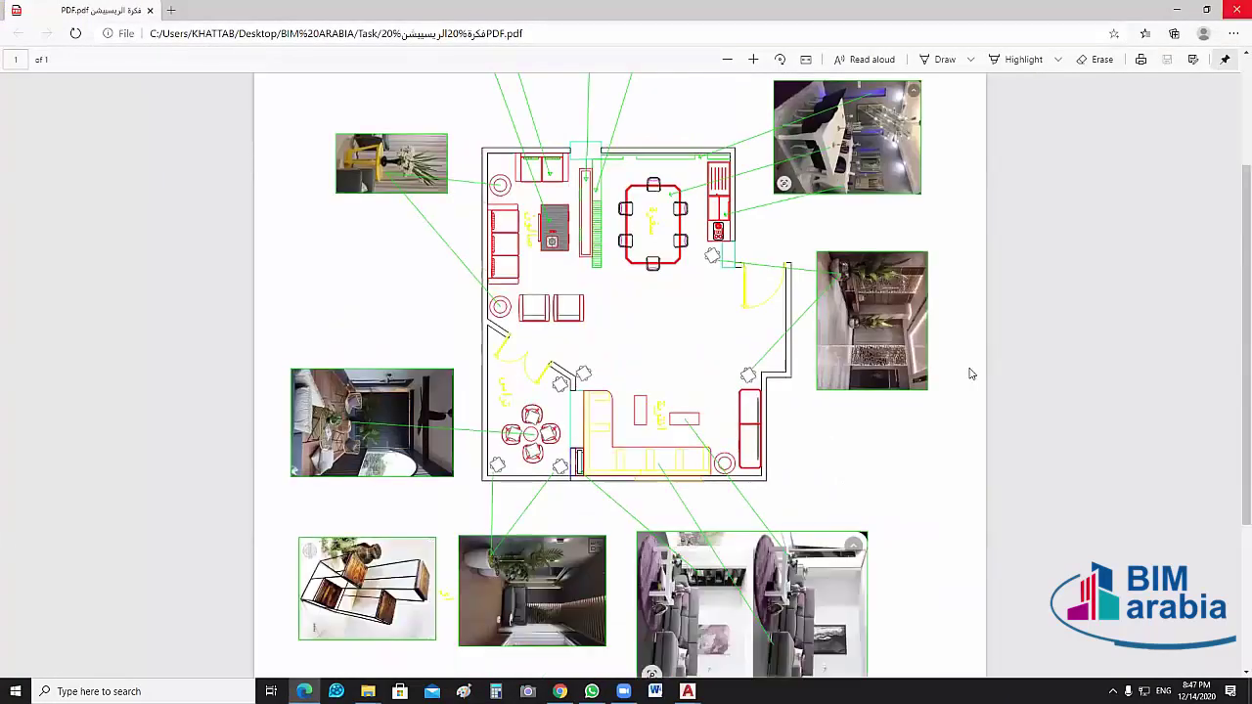
key(alt+Tab)
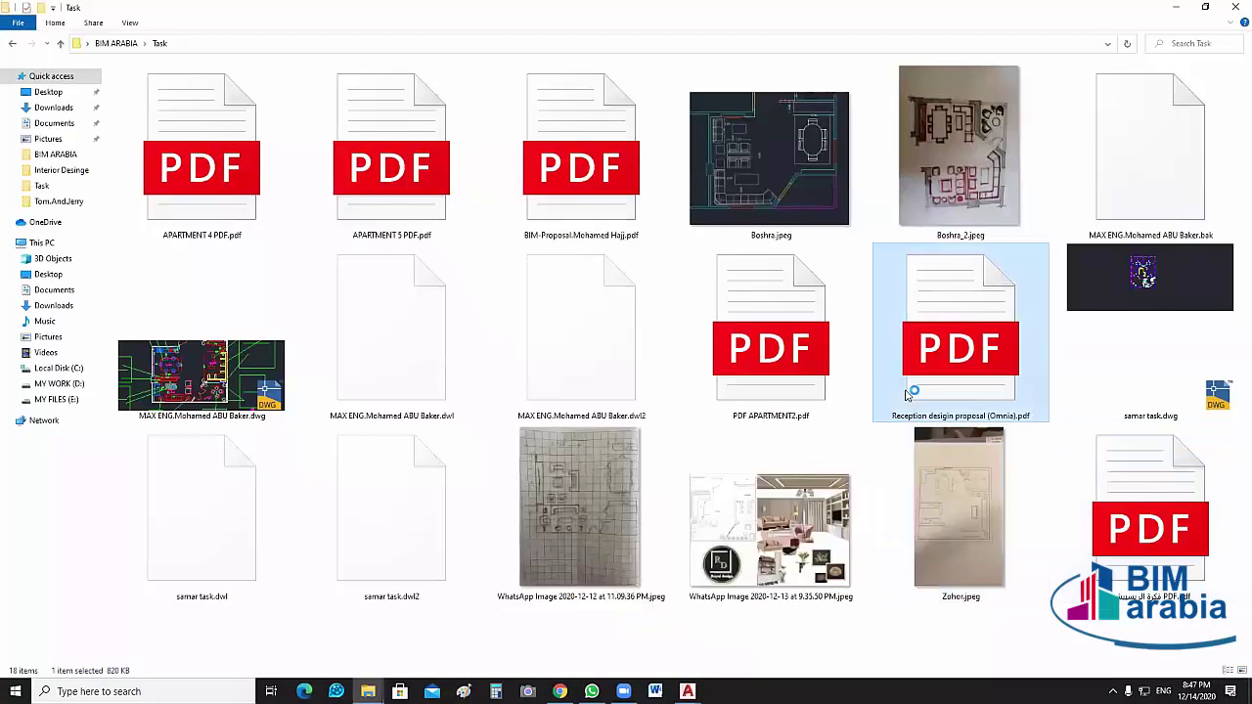
Page through the four proposals in Reception desigin proposal (Omnia).pdf, then minimize Edge
double_click(906, 395)
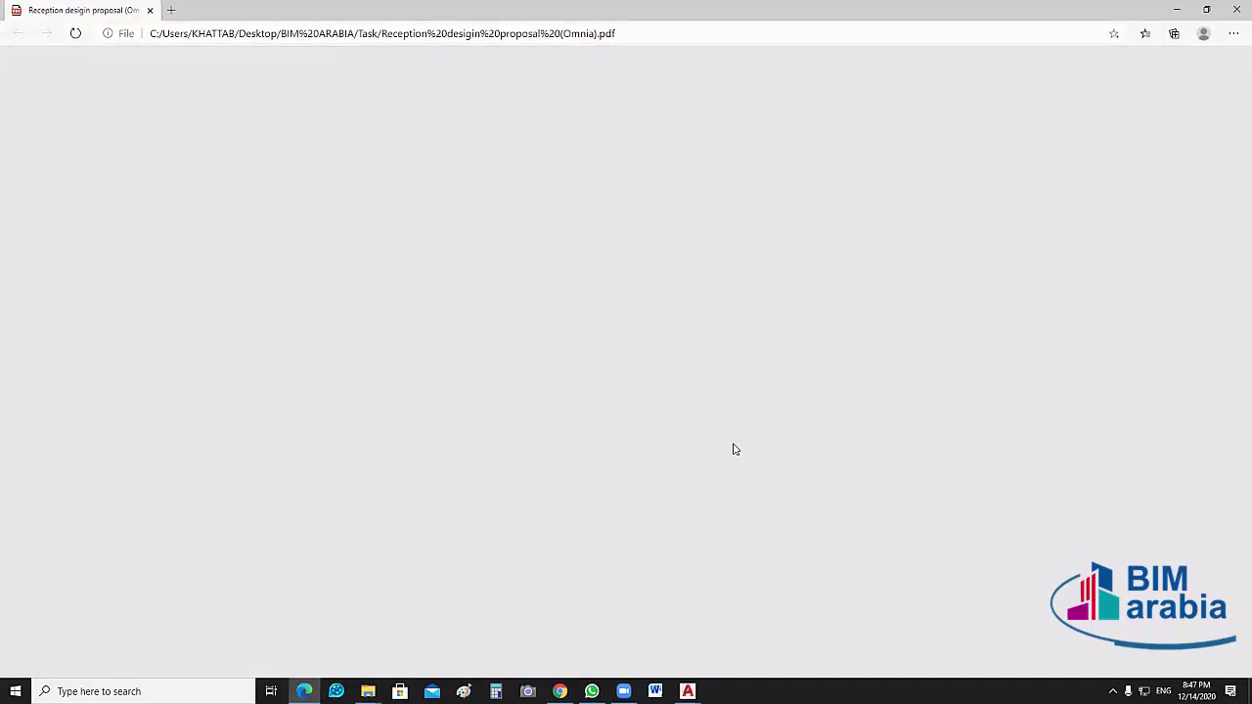
scroll(626, 274, down, 1)
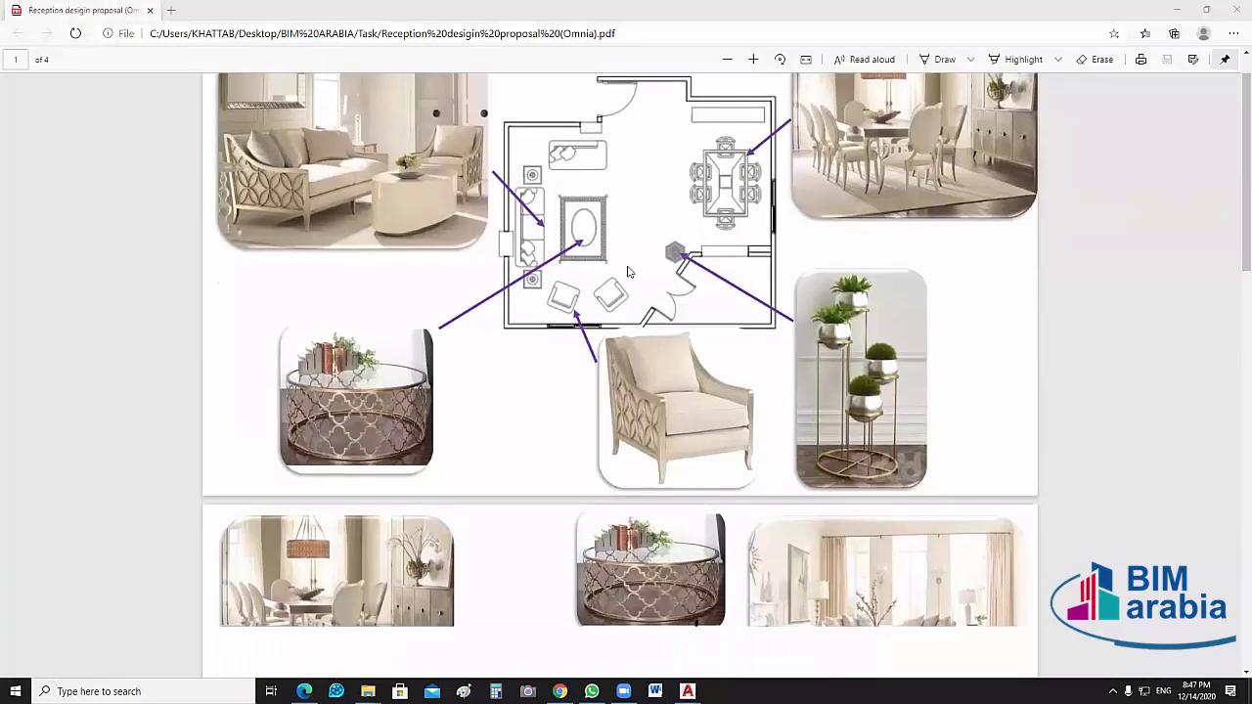
scroll(685, 283, down, 8)
scroll(760, 457, down, 1)
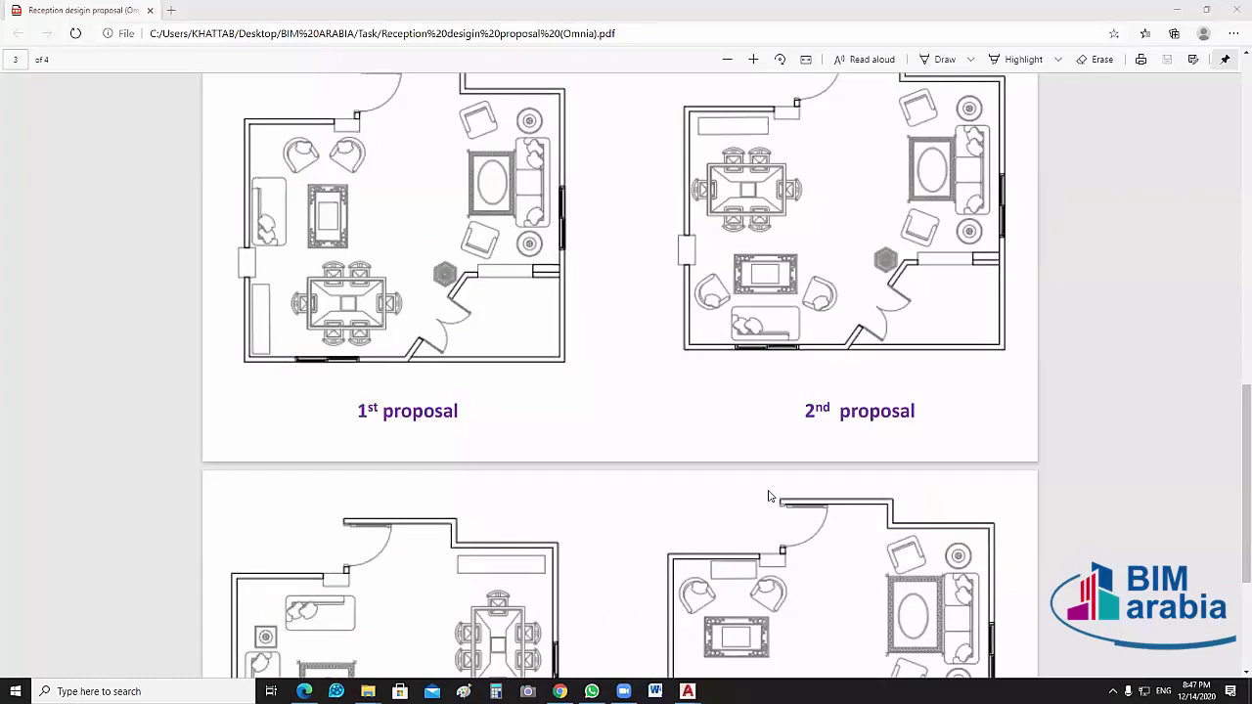
scroll(772, 494, down, 2)
scroll(396, 448, down, 1)
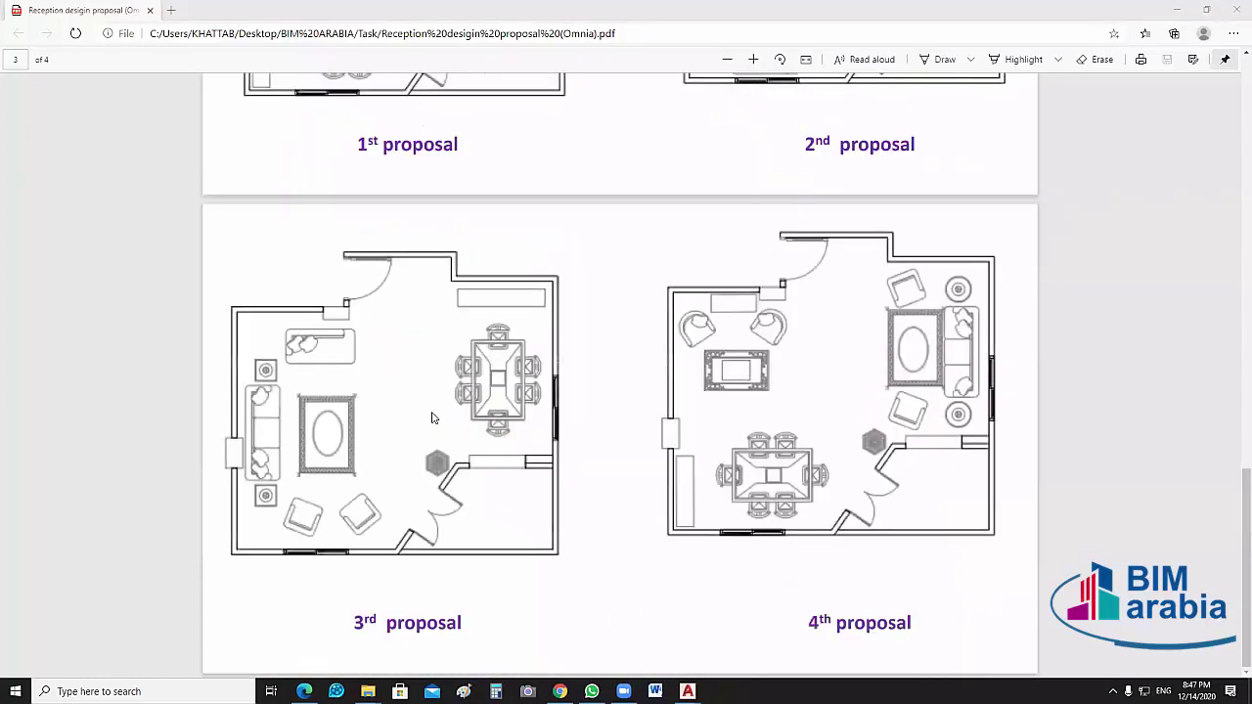
scroll(508, 382, up, 1)
scroll(474, 284, up, 3)
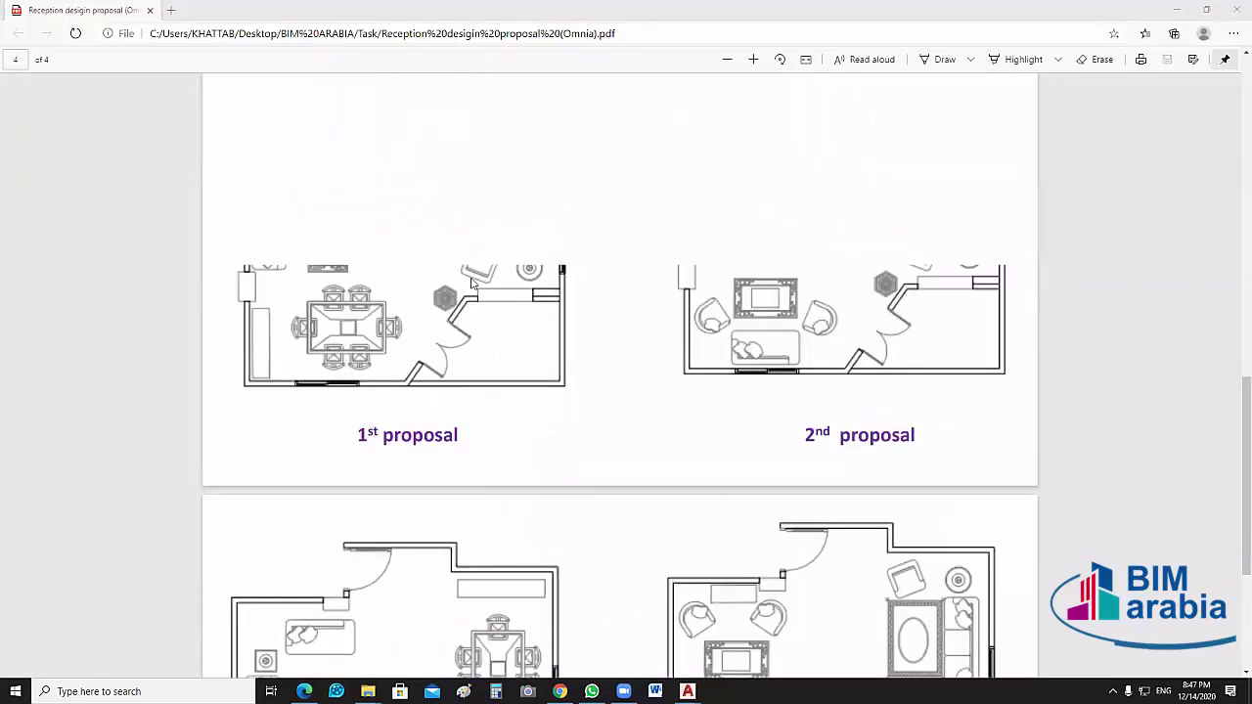
scroll(919, 332, down, 4)
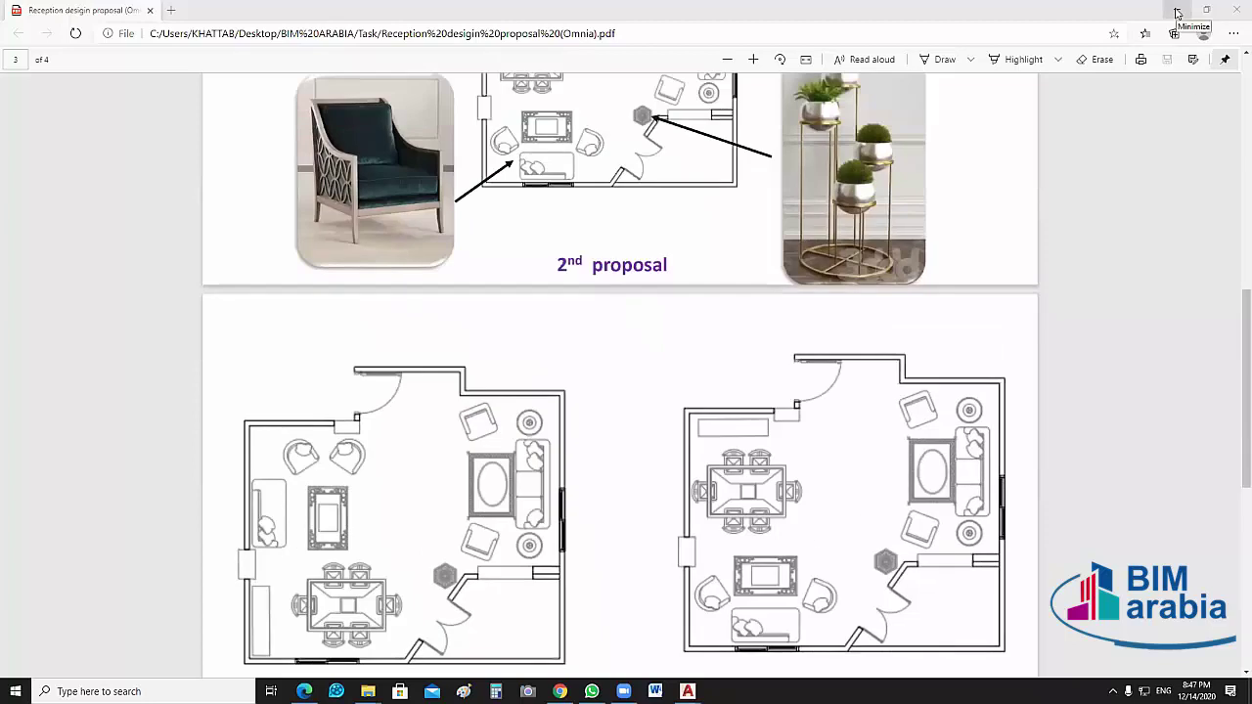
scroll(936, 335, up, 1)
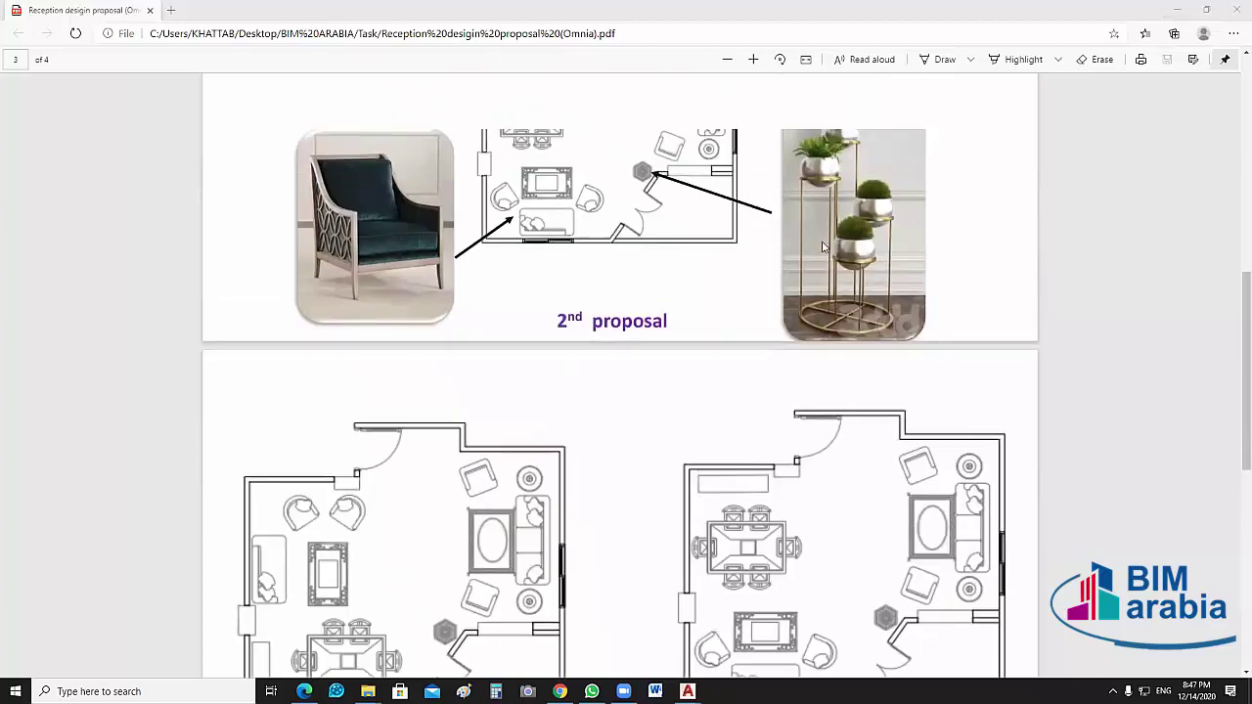
scroll(939, 382, up, 2)
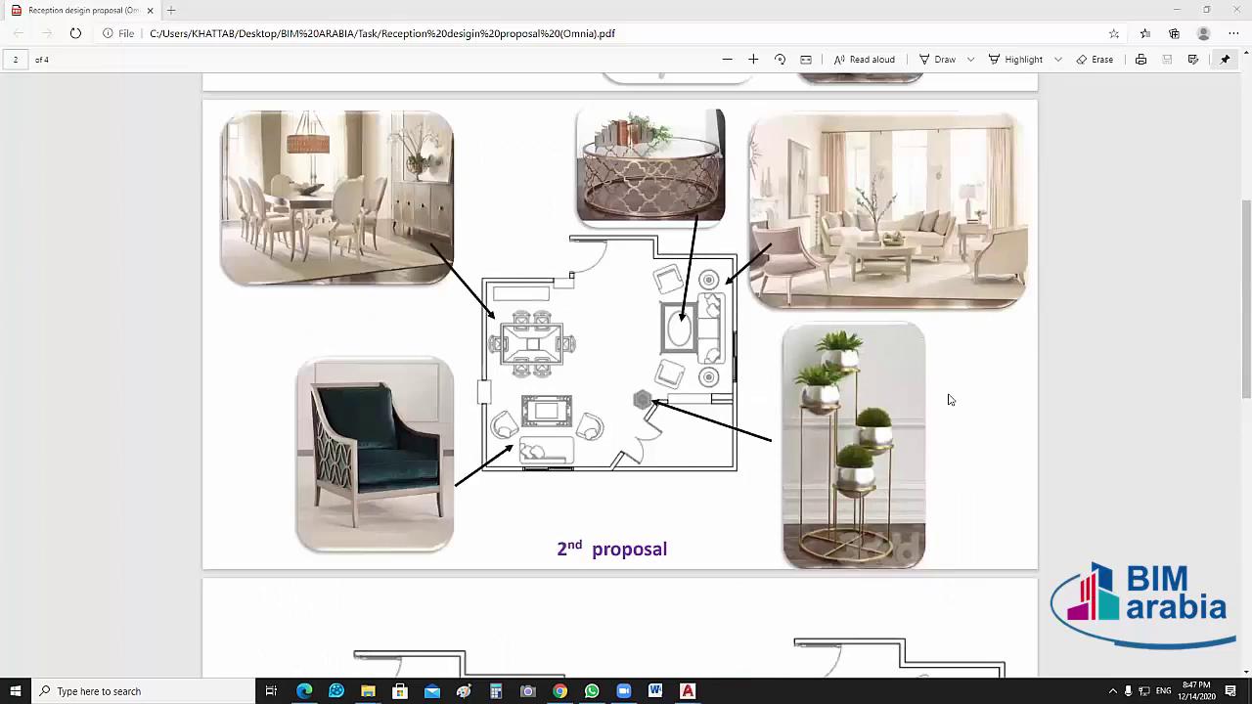
scroll(948, 411, up, 2)
scroll(948, 416, up, 1)
scroll(700, 359, up, 5)
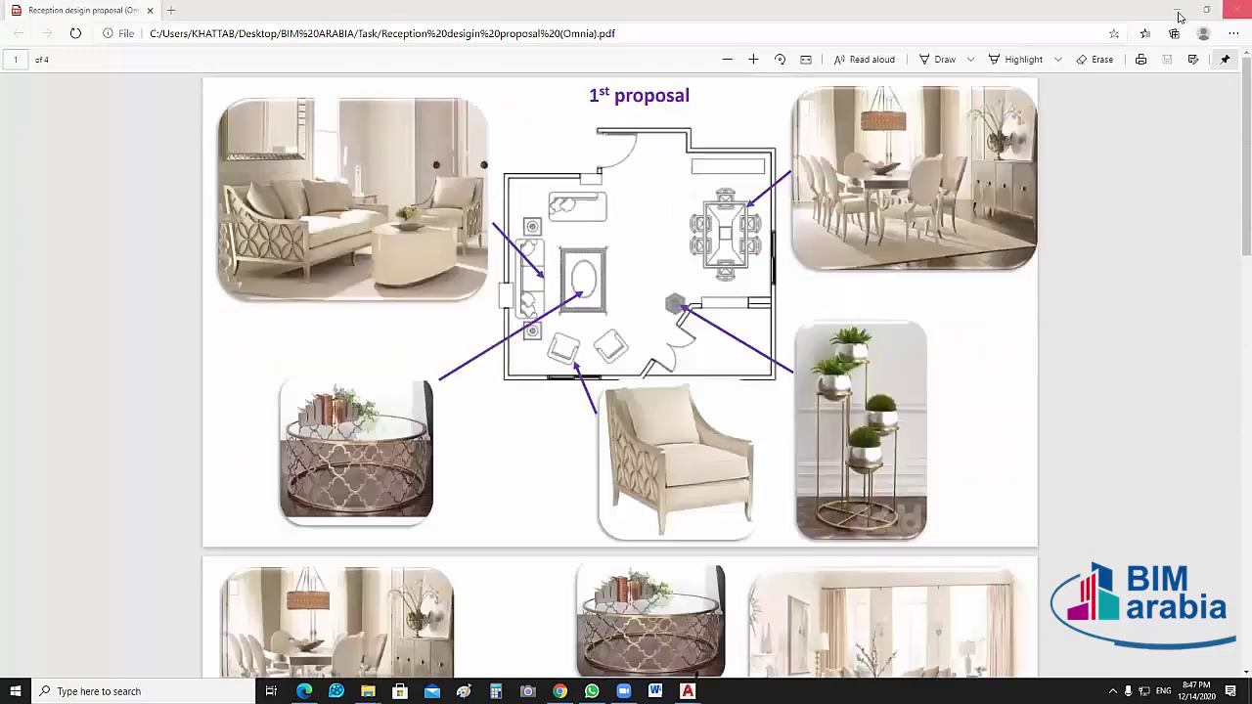
click(1177, 9)
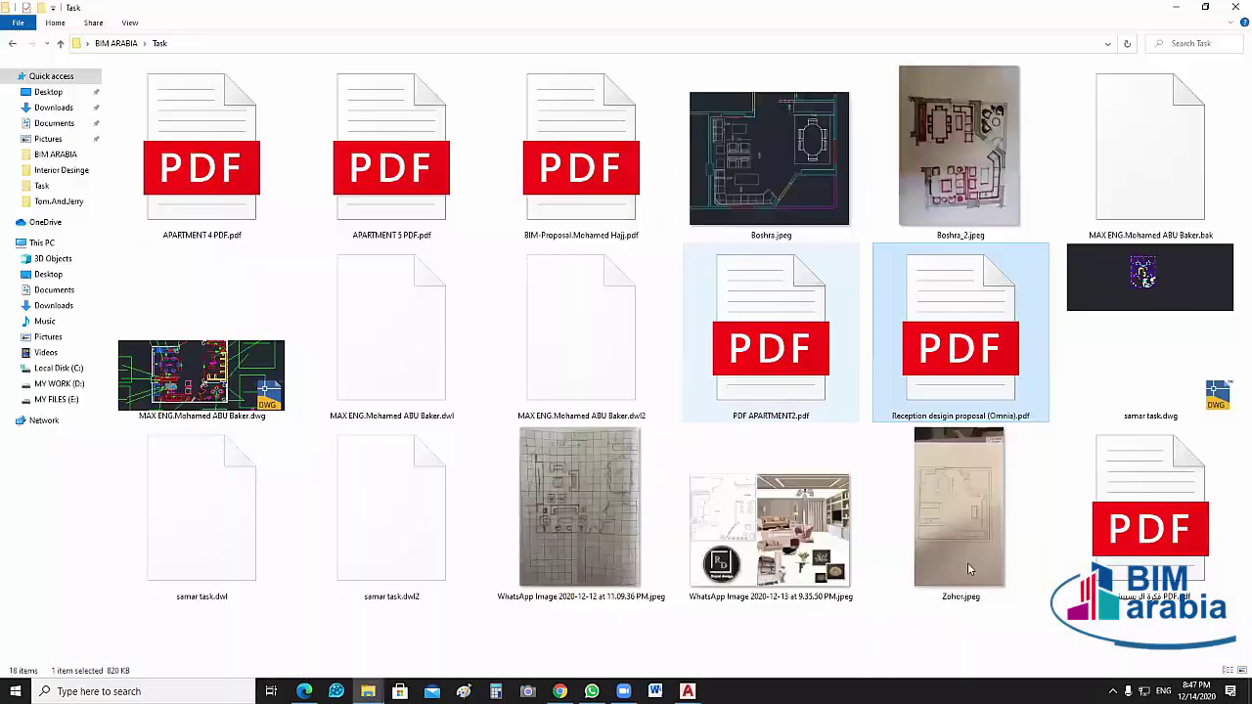
Open the BIM-Proposal PDF, review its wall separator and dining layout page, then close it
click(246, 164)
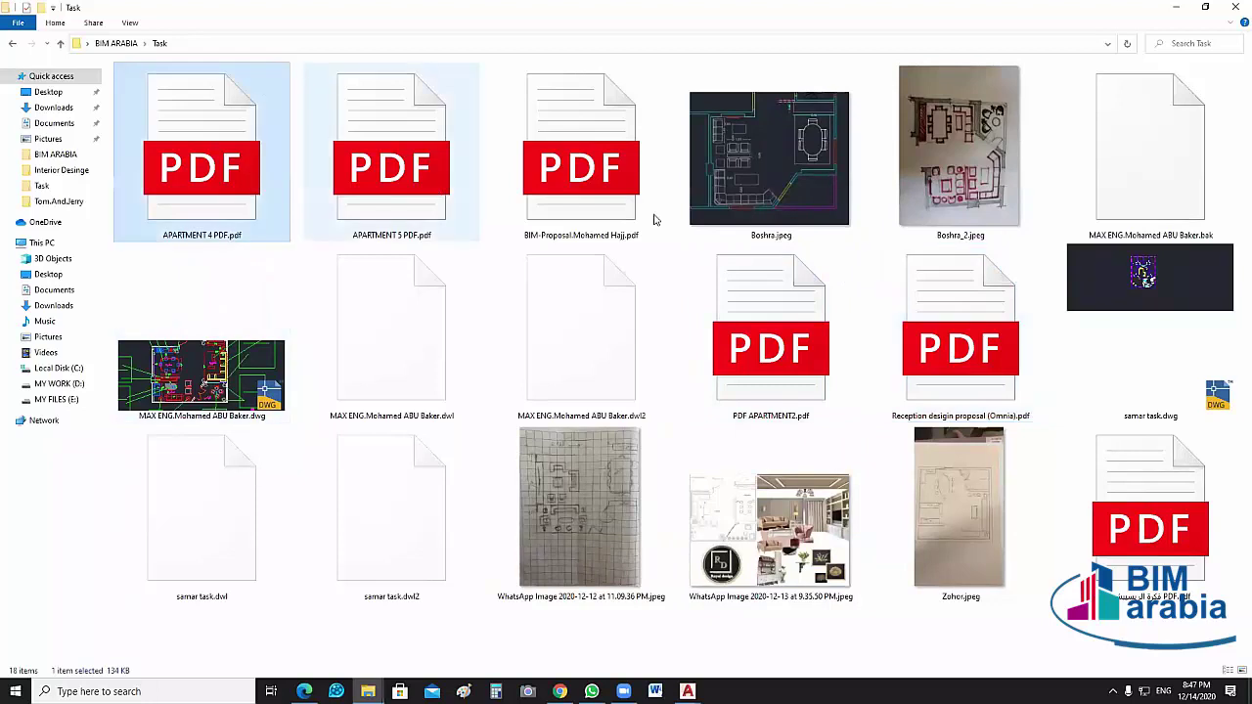
click(592, 195)
double_click(583, 187)
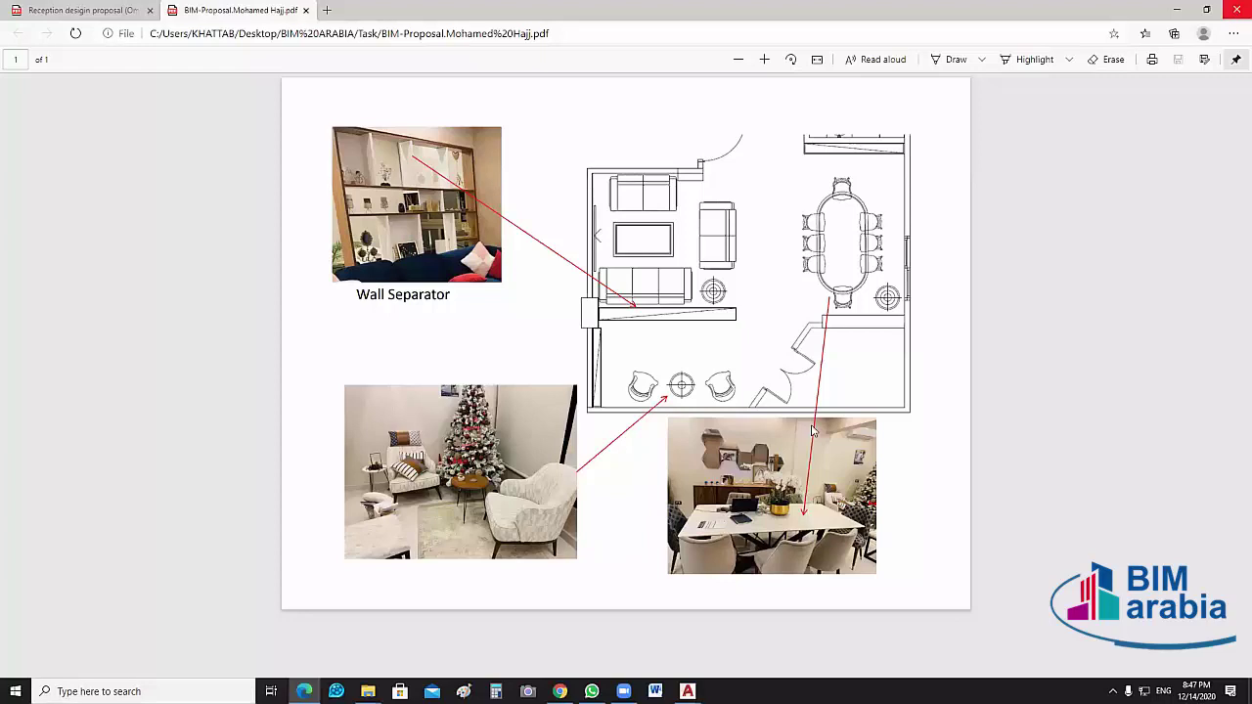
key(alt+F4)
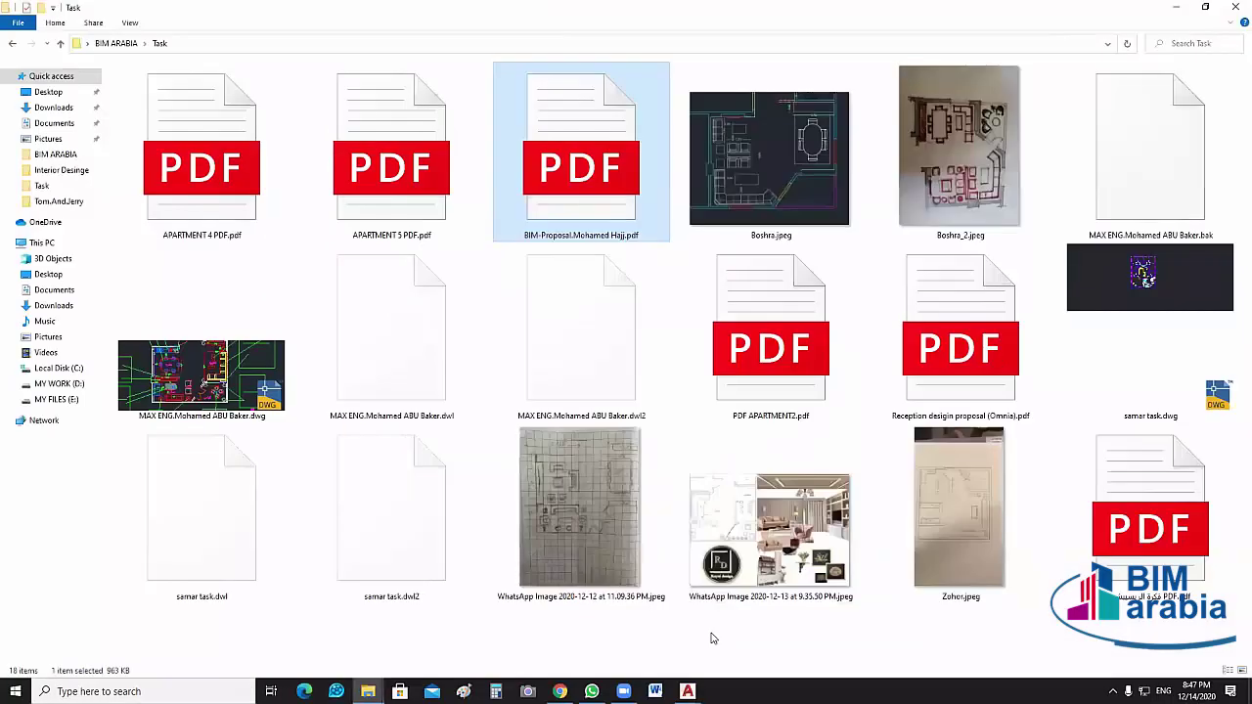
Deselect the files in the Task folder and return to samar task.dwg's salon and dining plan
click(712, 637)
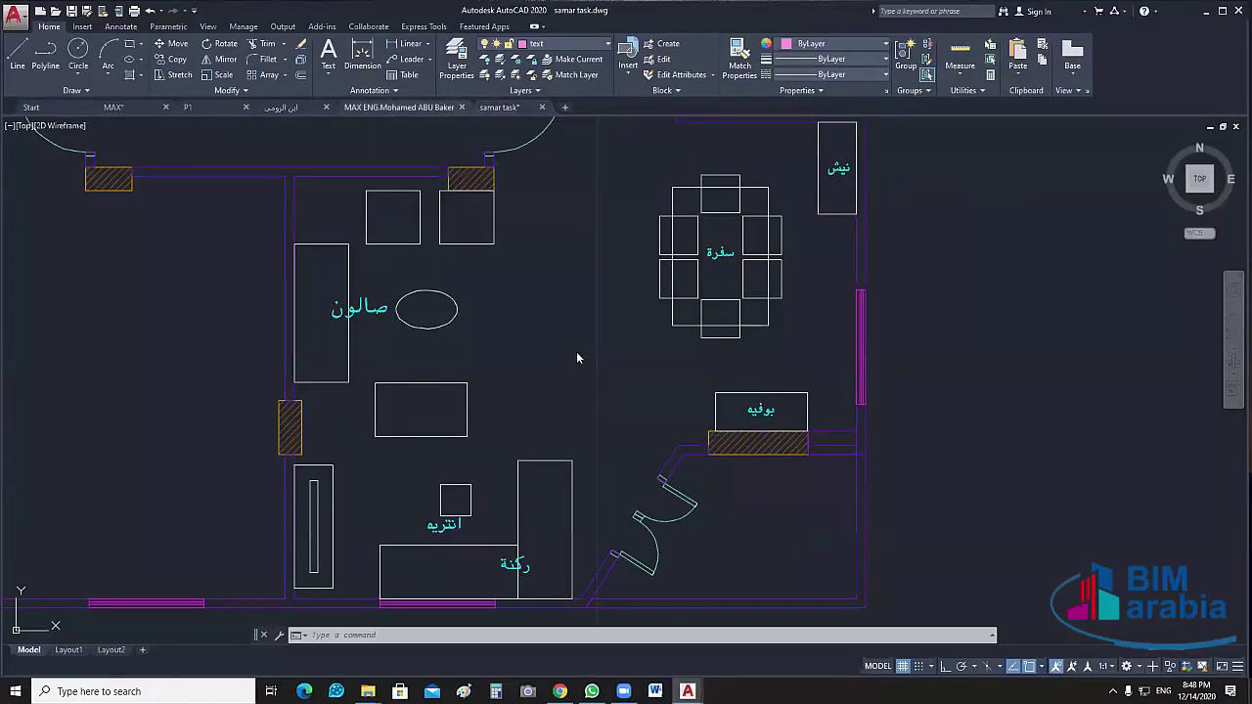
Switch to the MAX ENG drawing, look over its dimensioned plan, then bring up the Task folder
key(ctrl+Tab)
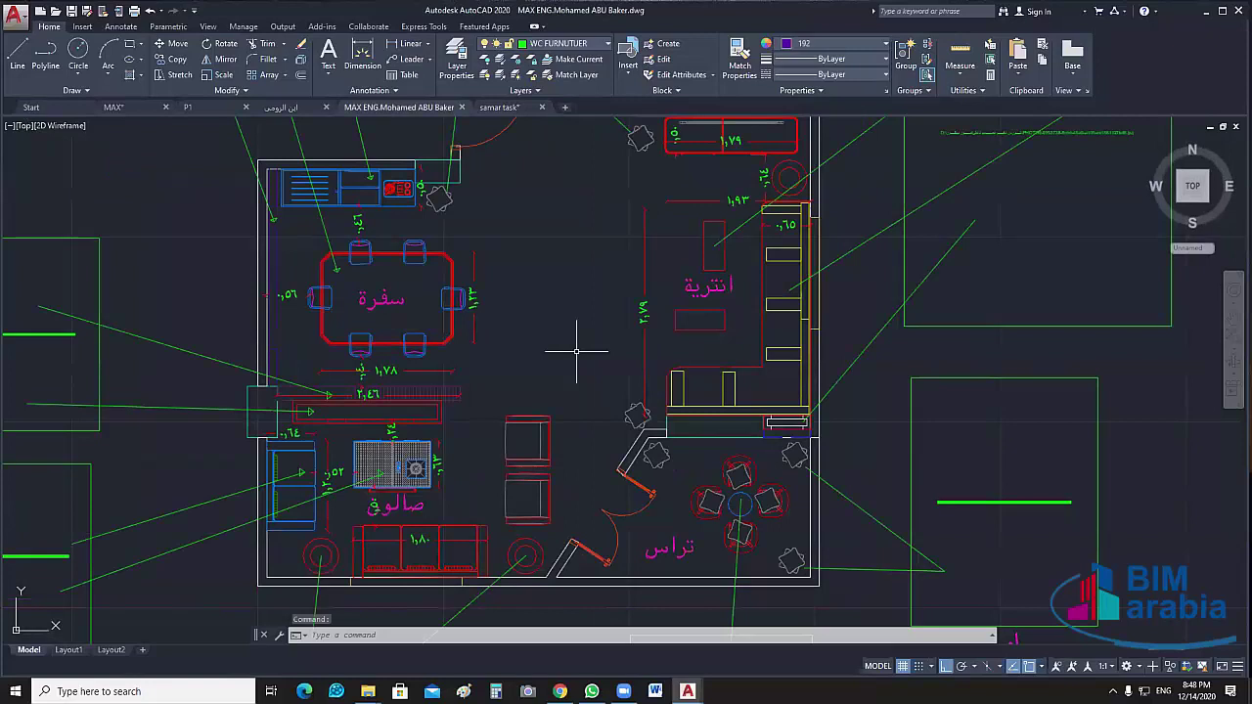
middle_drag(576, 350, 609, 350)
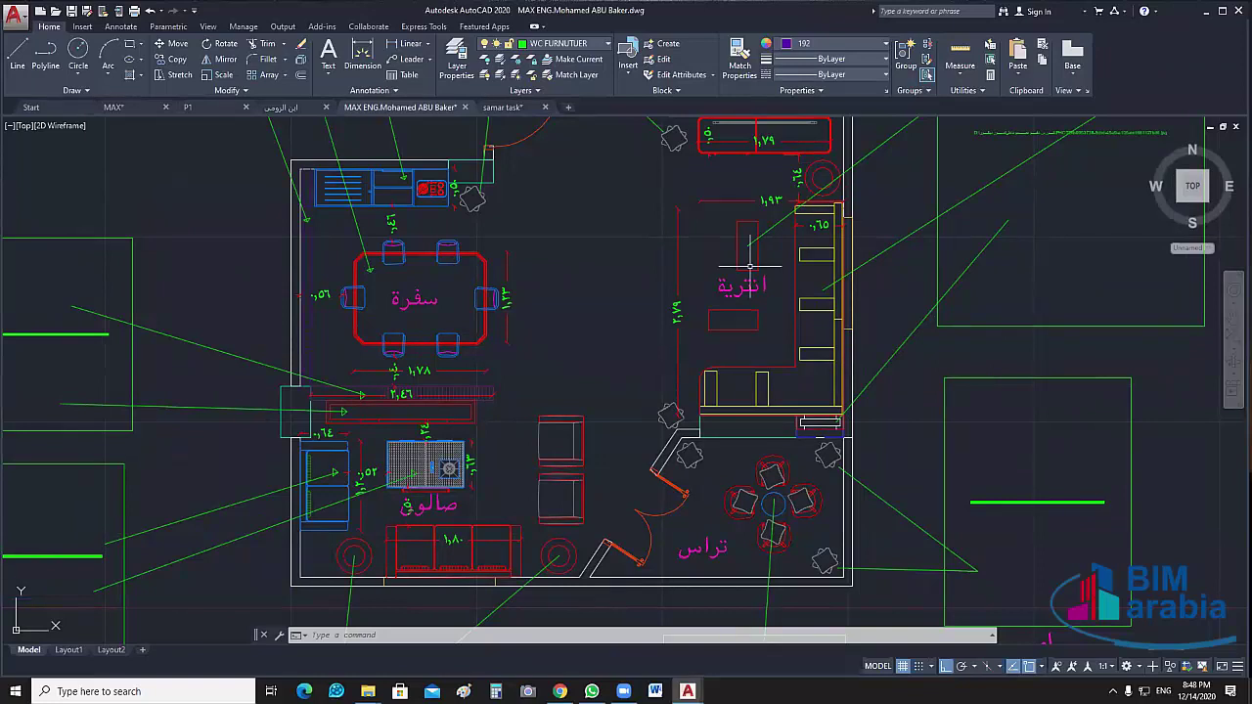
middle_drag(749, 264, 753, 283)
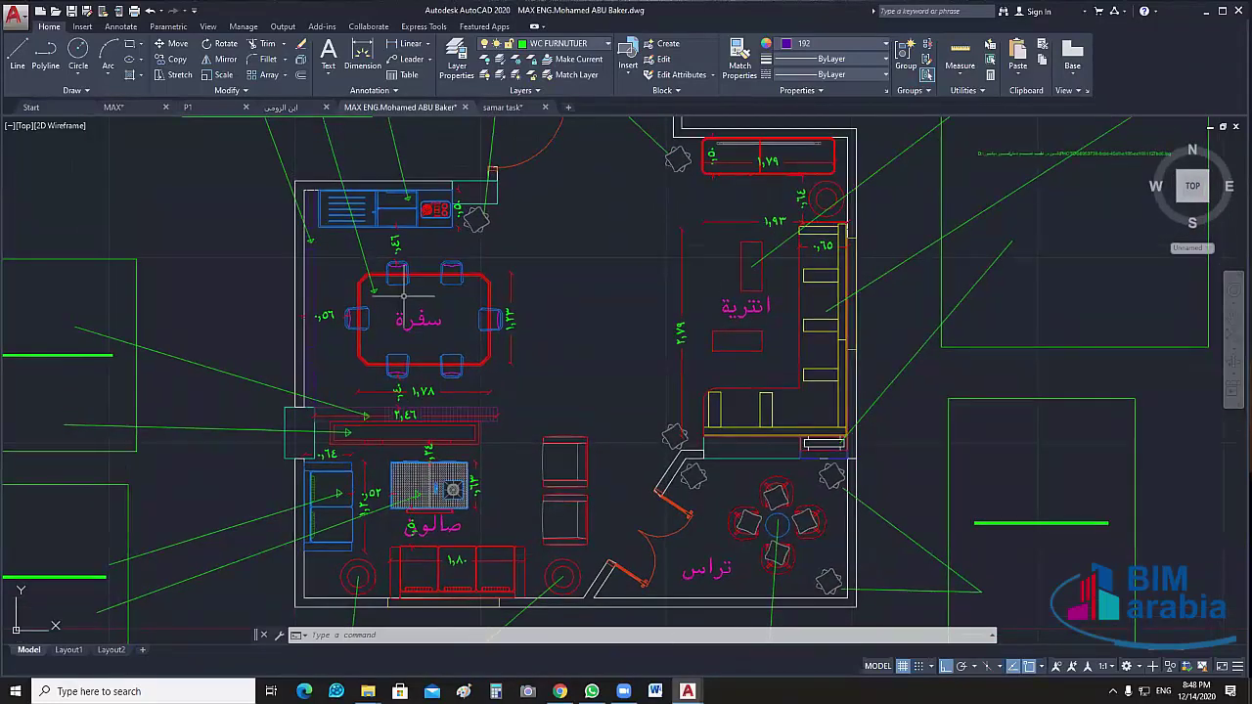
scroll(516, 300, down, 5)
mouse_move(368, 692)
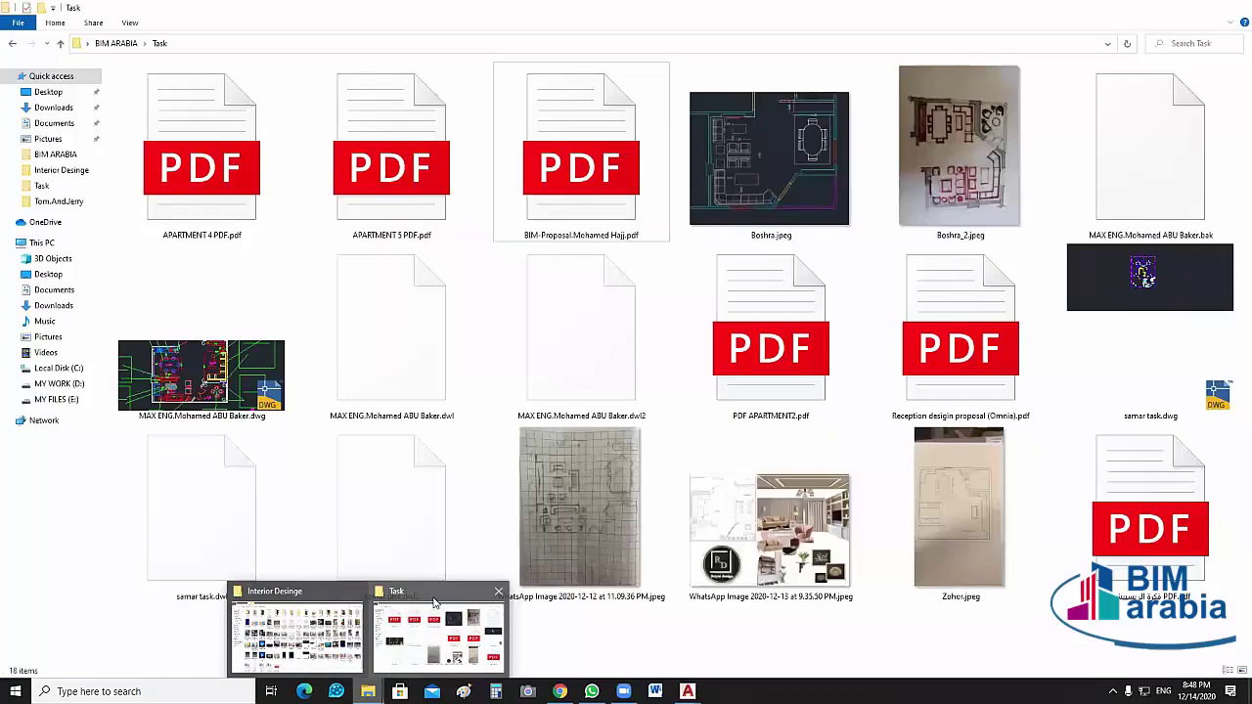
Minimize the Task folder window to reveal the MAX ENG plan with its green reference boxes
click(435, 601)
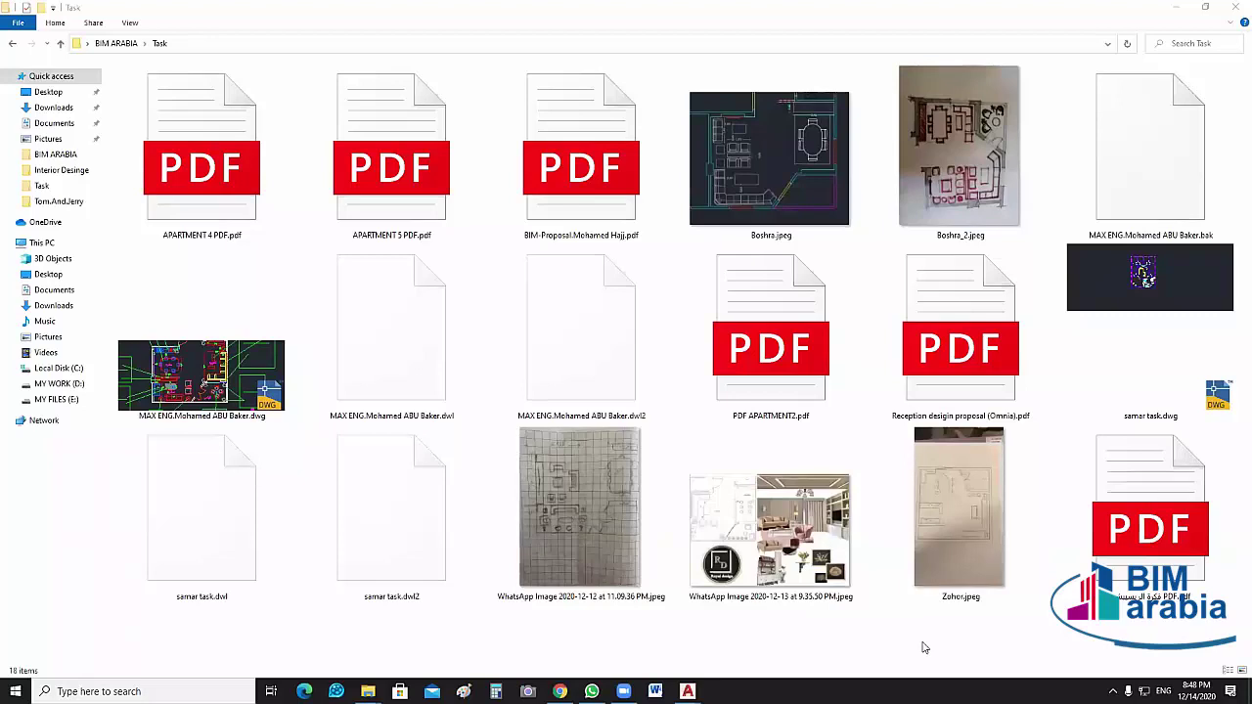
click(1176, 7)
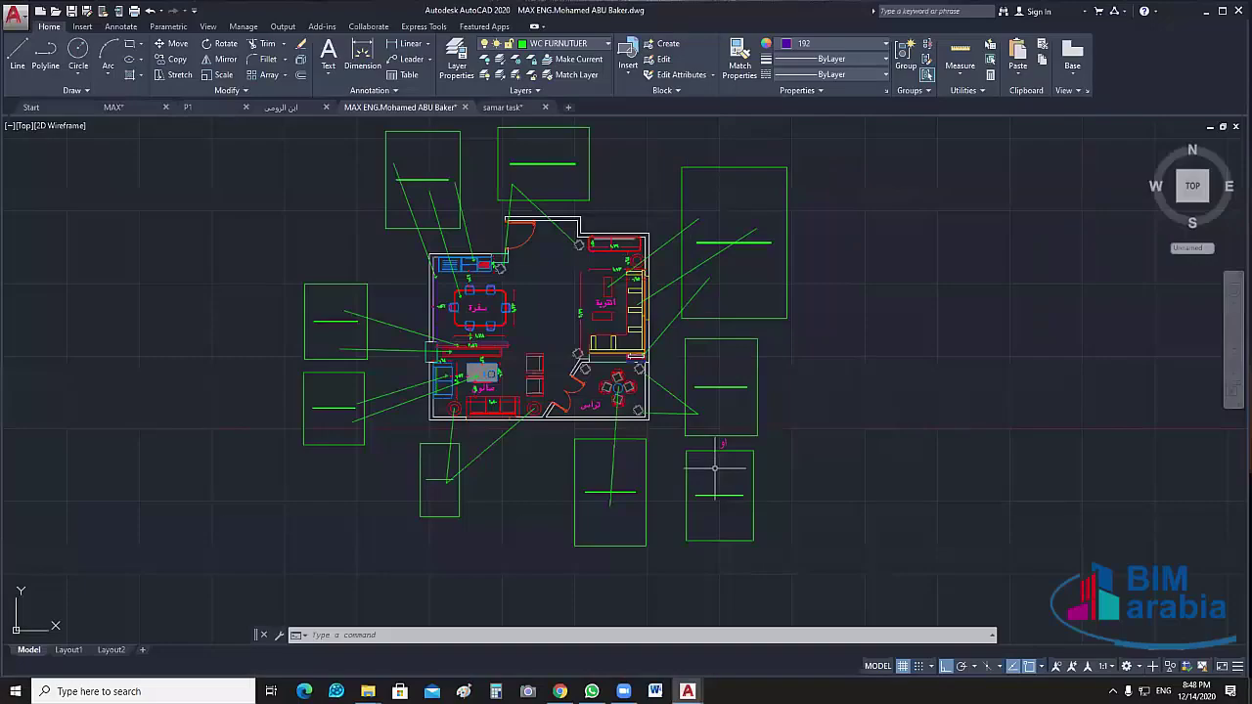
Pan and zoom over the living area to show the sofa, terrace and right-hand armchairs
scroll(489, 380, up, 7)
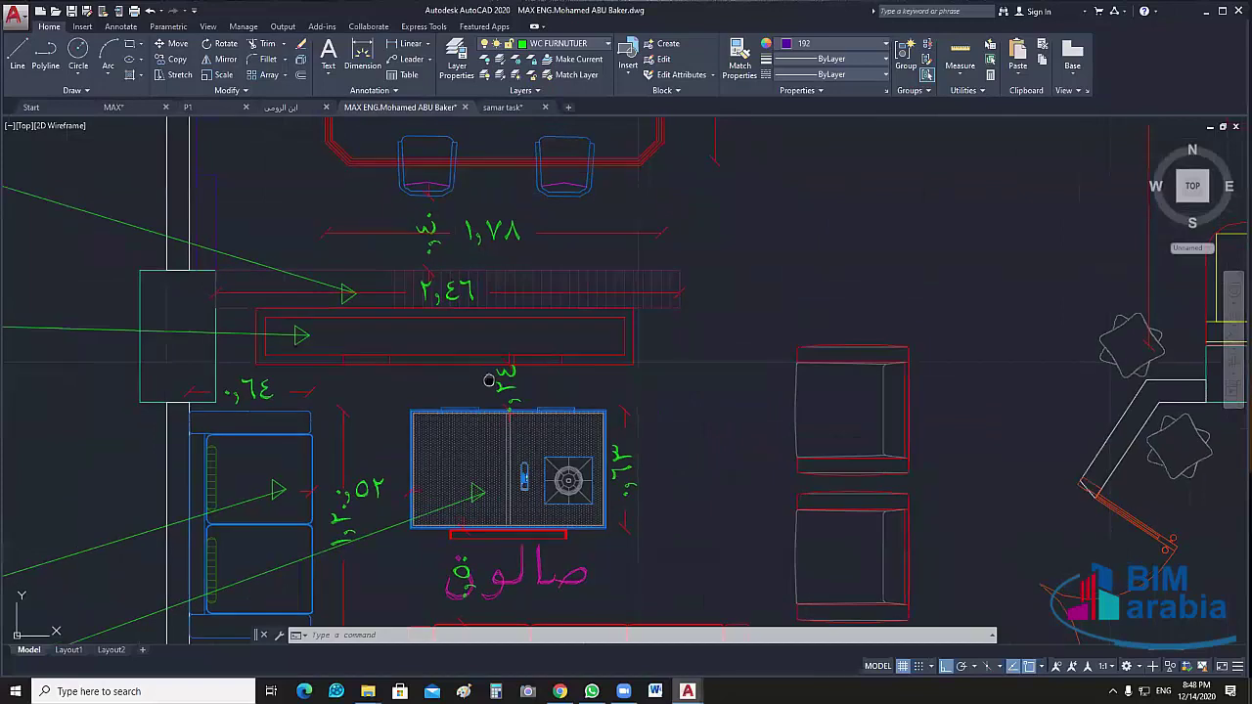
scroll(489, 380, down, 4)
scroll(456, 355, up, 2)
mouse_move(456, 355)
middle_down()
mouse_move(473, 447)
mouse_move(477, 393)
middle_up()
middle_drag(535, 507, 537, 480)
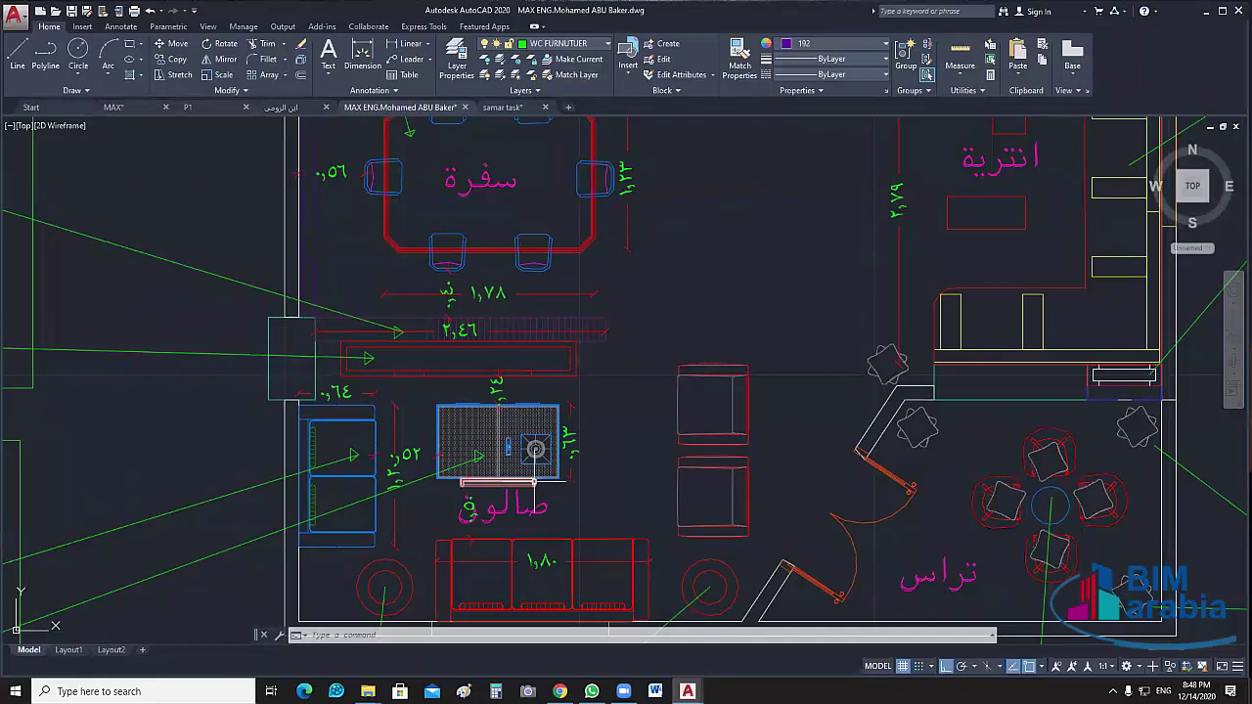
scroll(479, 391, up, 3)
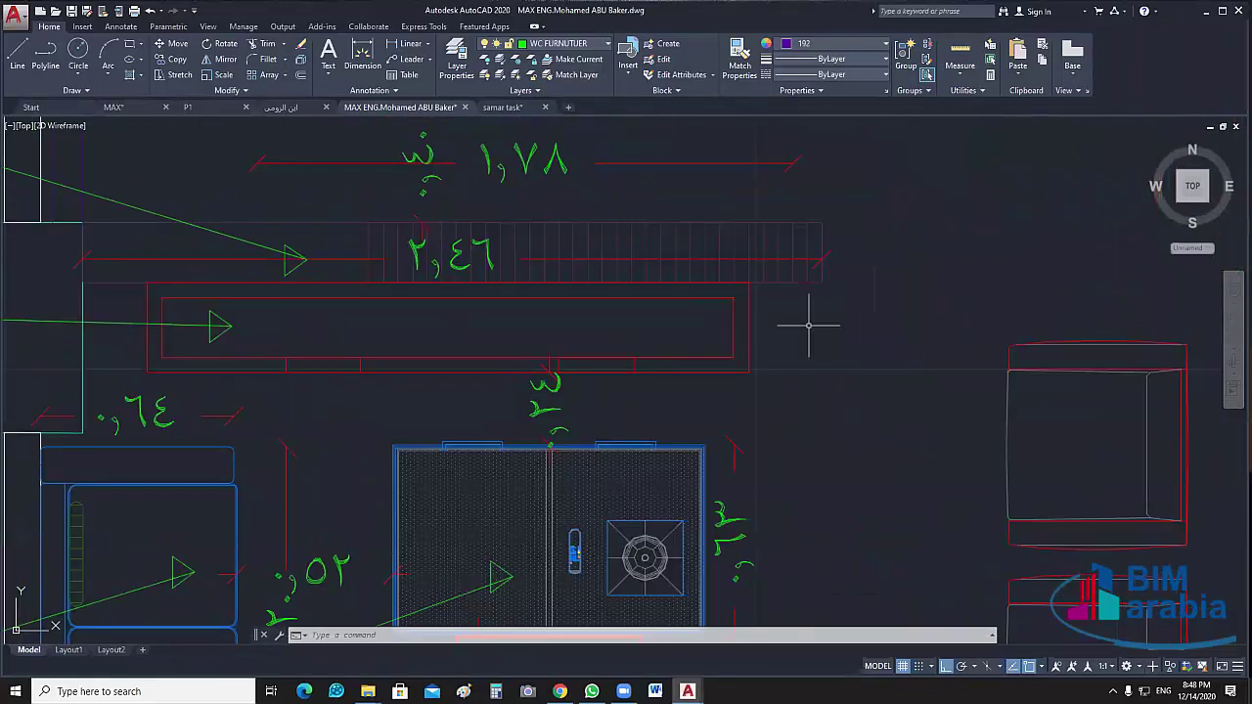
scroll(808, 324, down, 2)
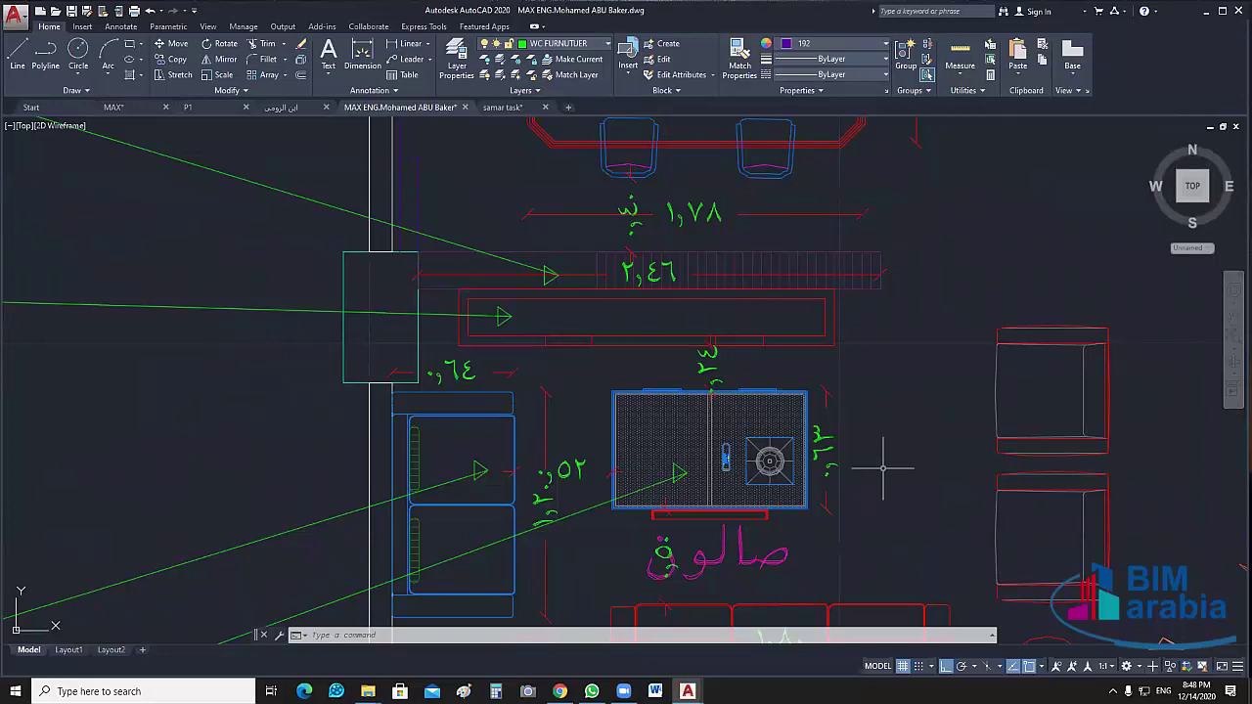
mouse_move(882, 468)
middle_down()
mouse_move(587, 370)
mouse_move(617, 252)
middle_up()
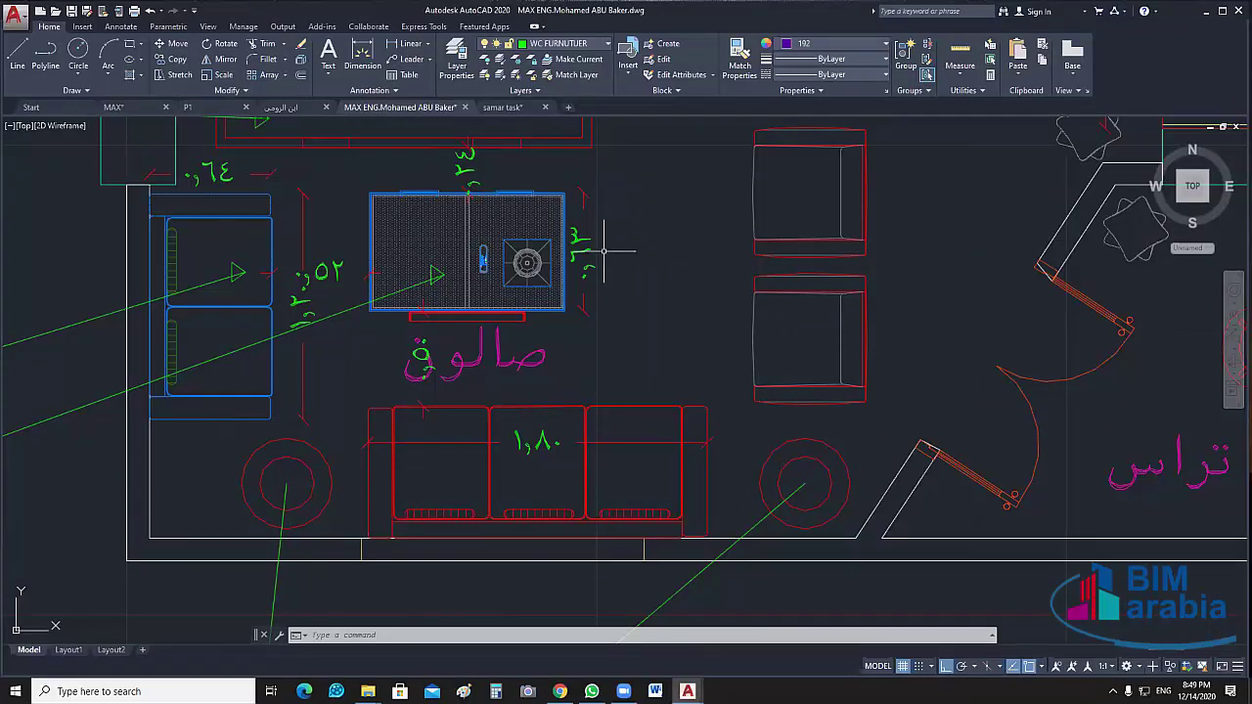
Centre the view on the dining table, kitchen and salon area
scroll(604, 251, down, 2)
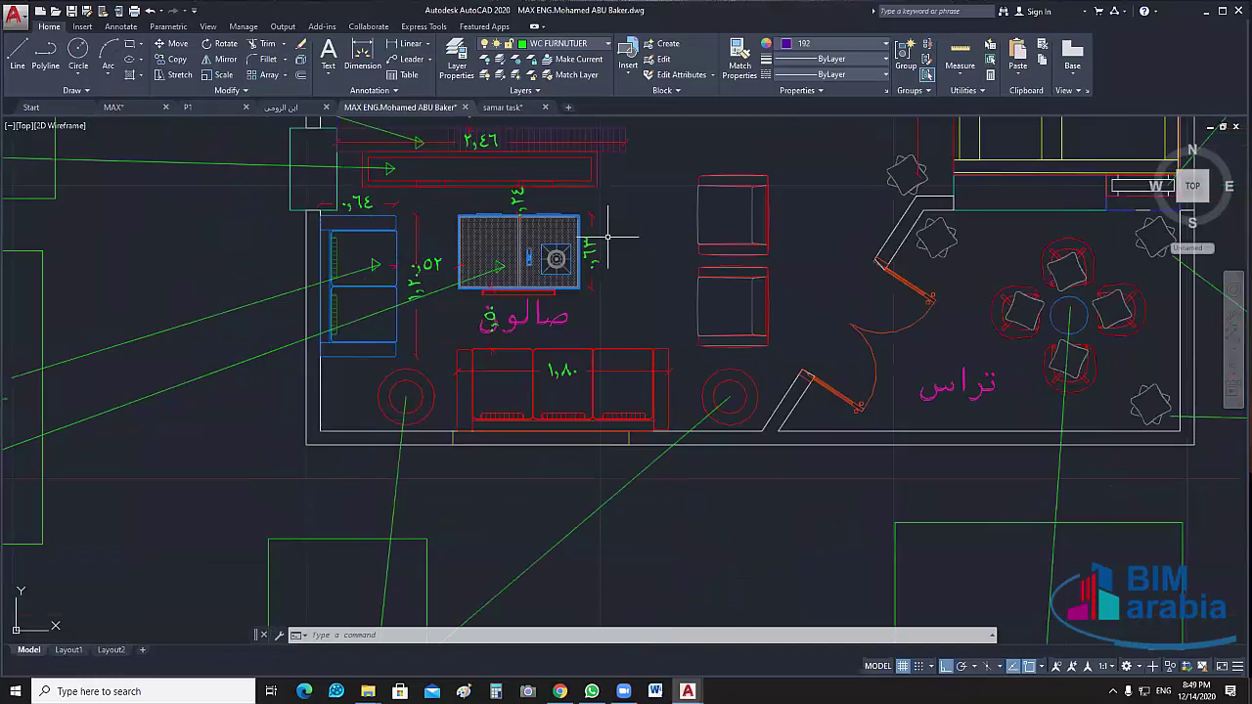
middle_drag(607, 236, 649, 403)
scroll(649, 403, down, 2)
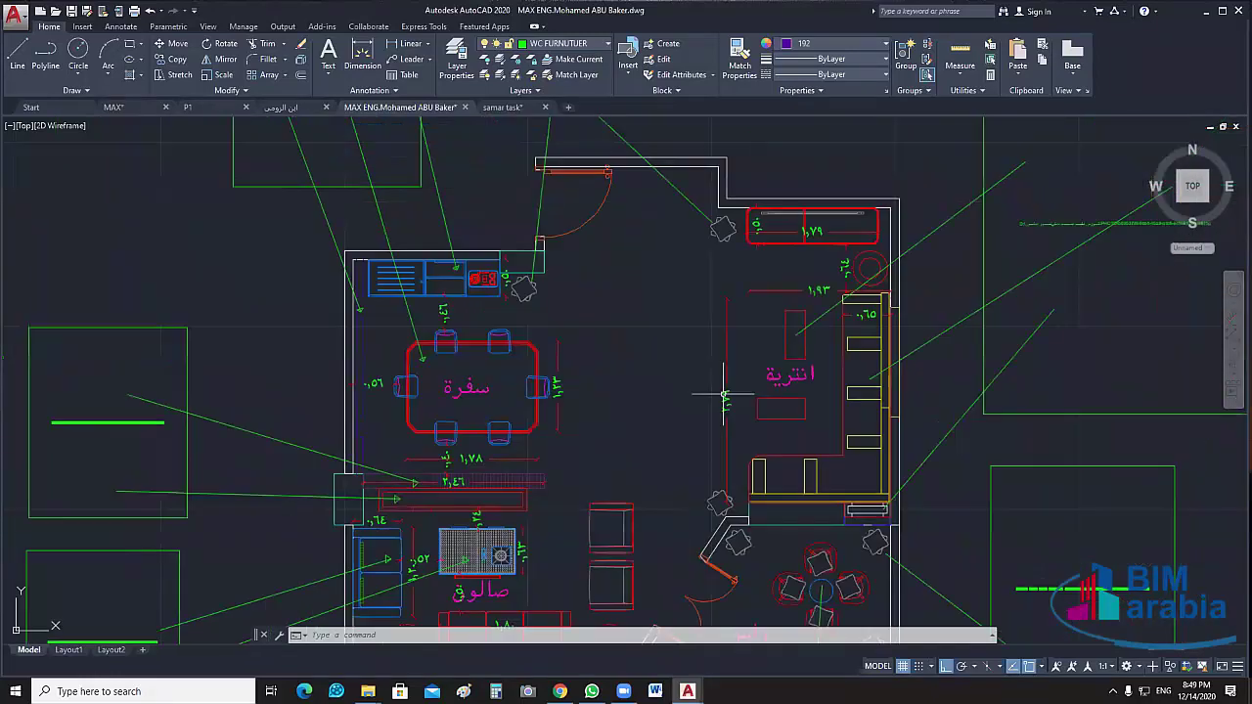
scroll(811, 218, up, 5)
scroll(712, 315, down, 2)
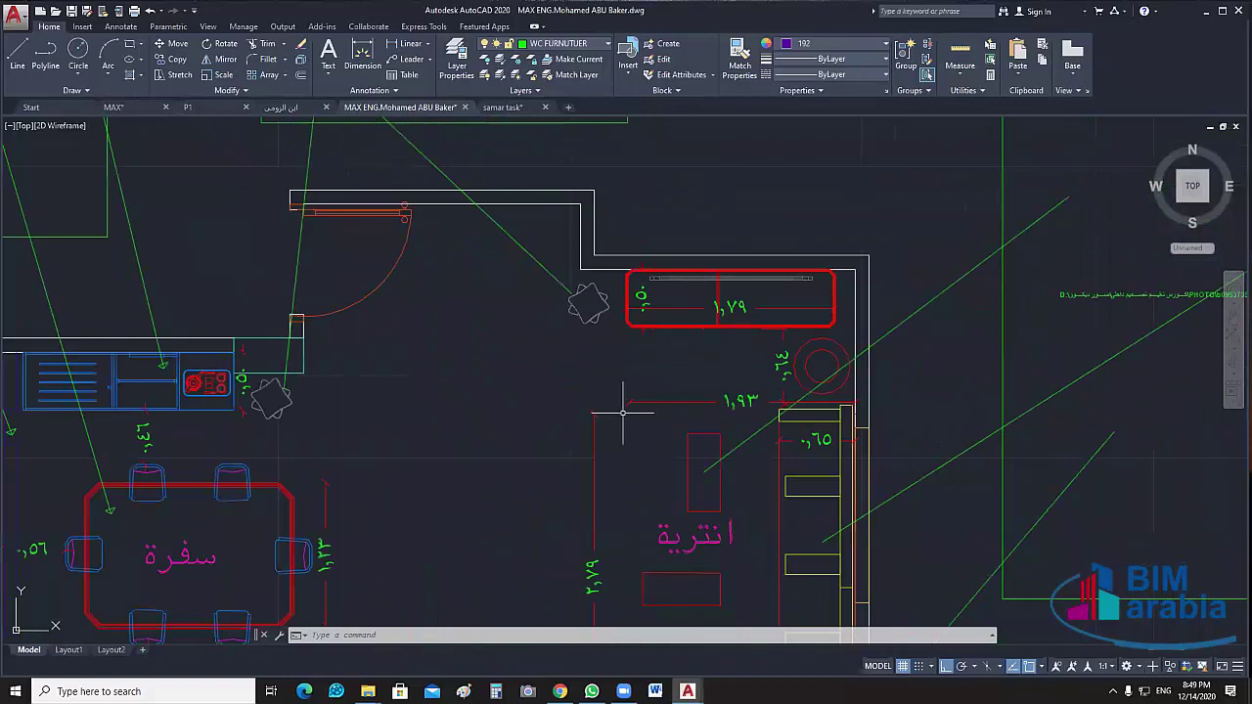
middle_drag(622, 414, 928, 123)
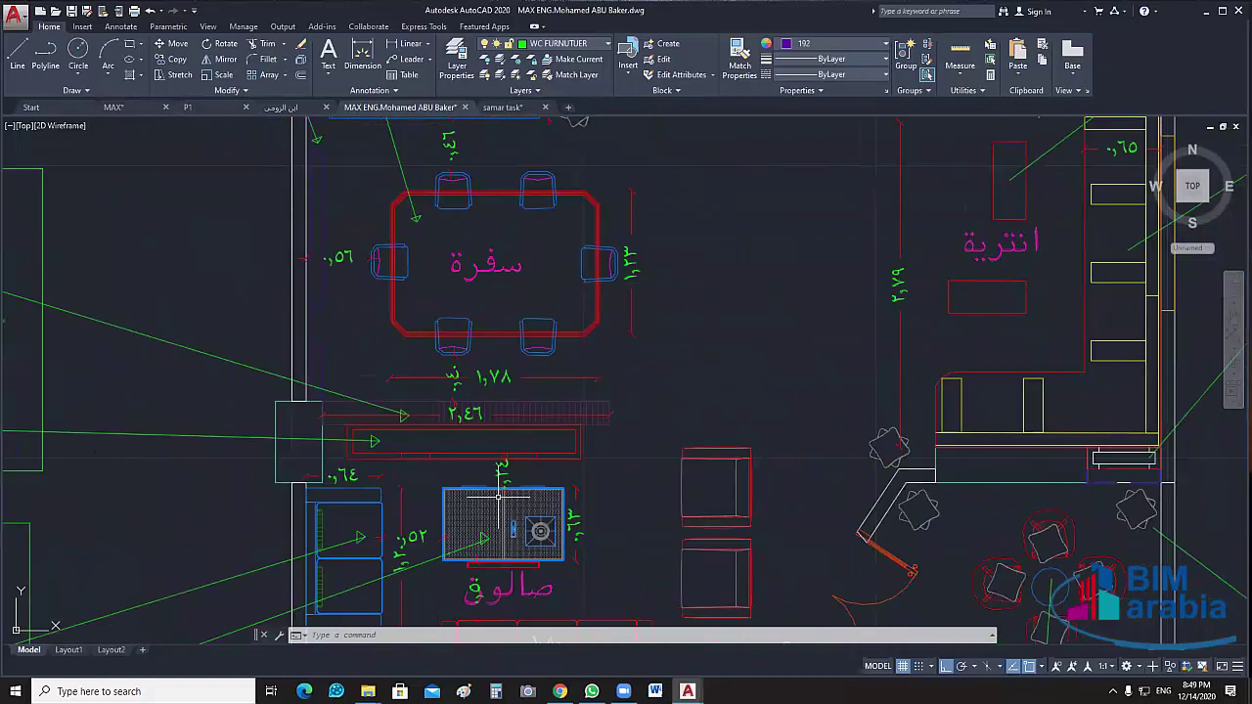
middle_drag(499, 497, 603, 387)
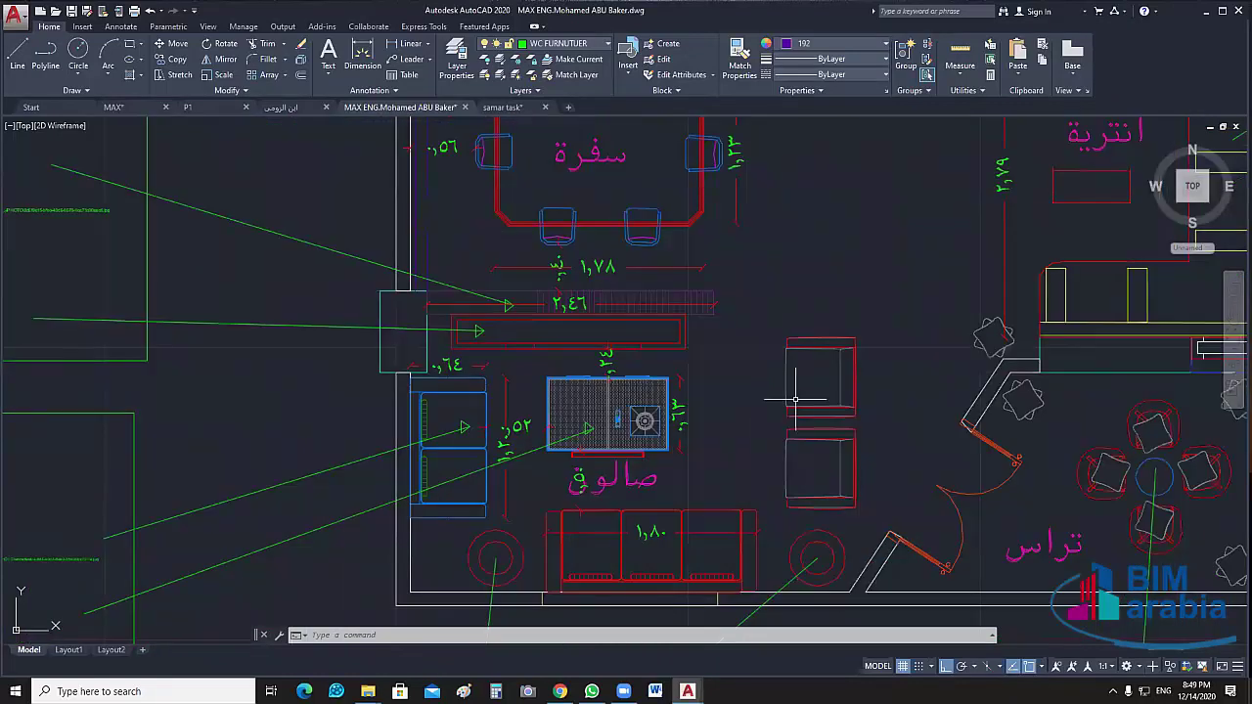
middle_drag(768, 364, 331, 624)
scroll(421, 489, down, 3)
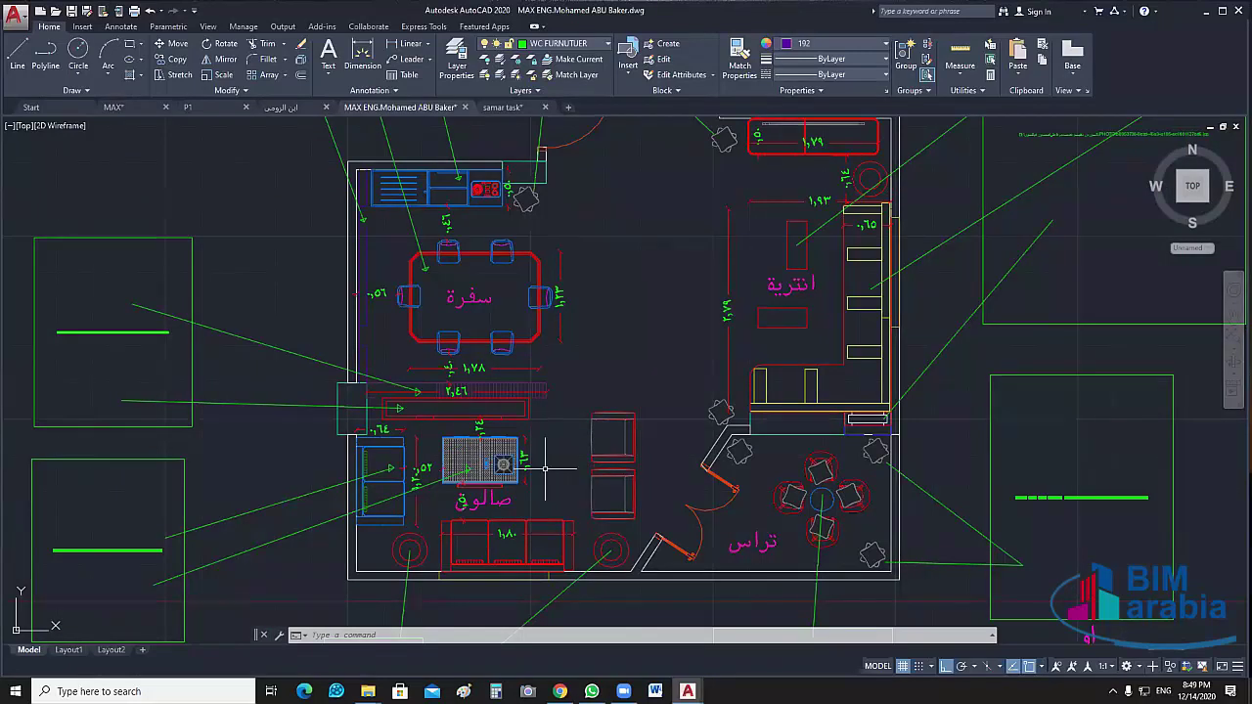
Zoom in on the salon and select its stove block
scroll(547, 467, up, 2)
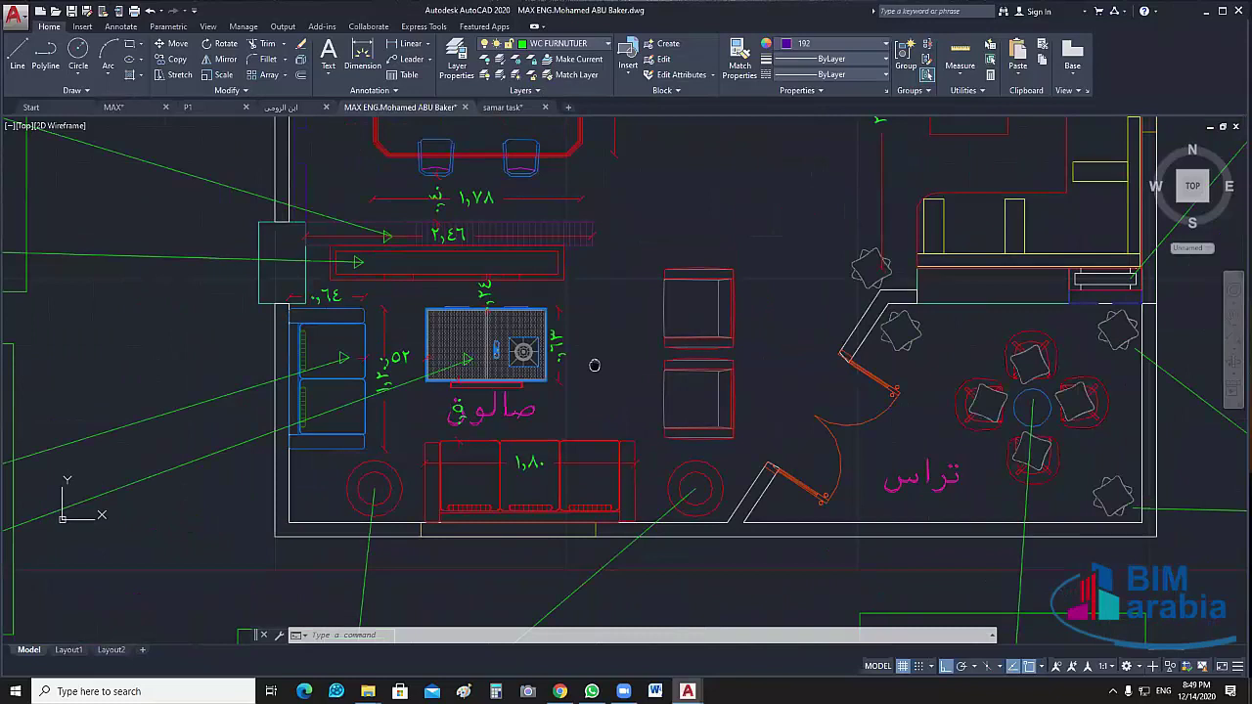
middle_drag(594, 365, 610, 348)
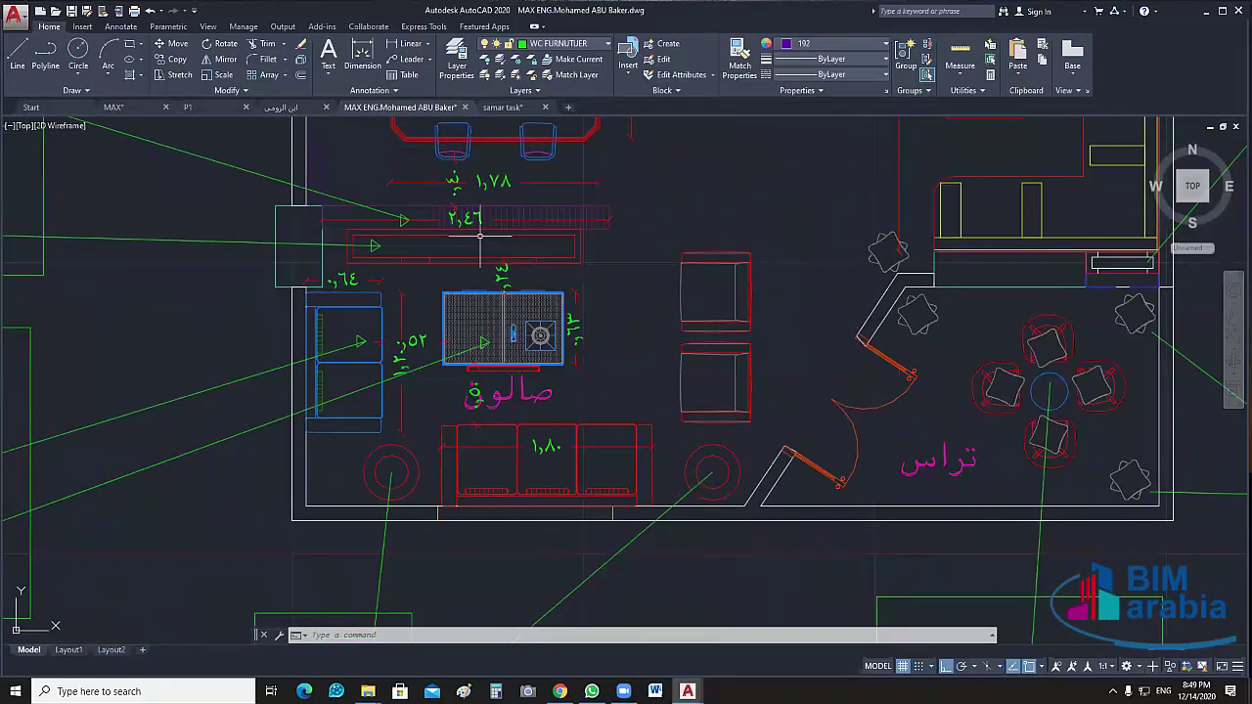
click(530, 310)
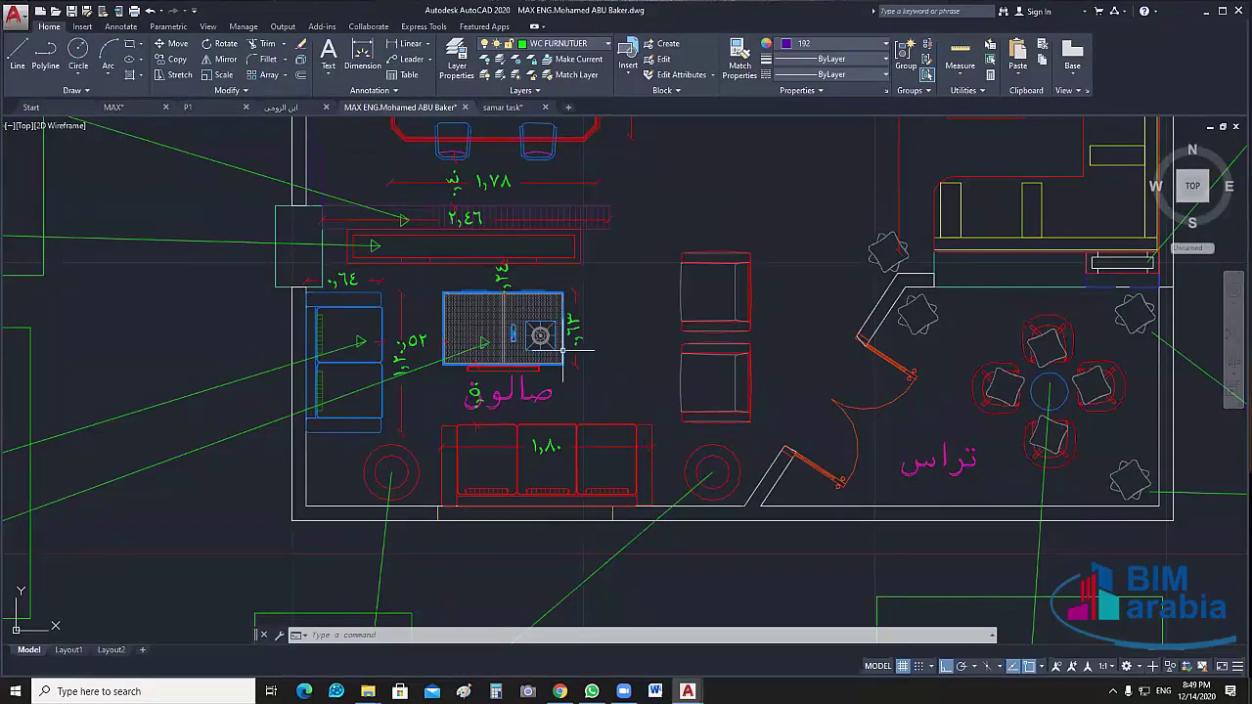
Pan across the dining and seating areas, then zoom out to the full annotated plan
scroll(563, 348, down, 2)
mouse_move(867, 127)
middle_down()
mouse_move(642, 354)
mouse_move(684, 303)
mouse_move(730, 291)
middle_up()
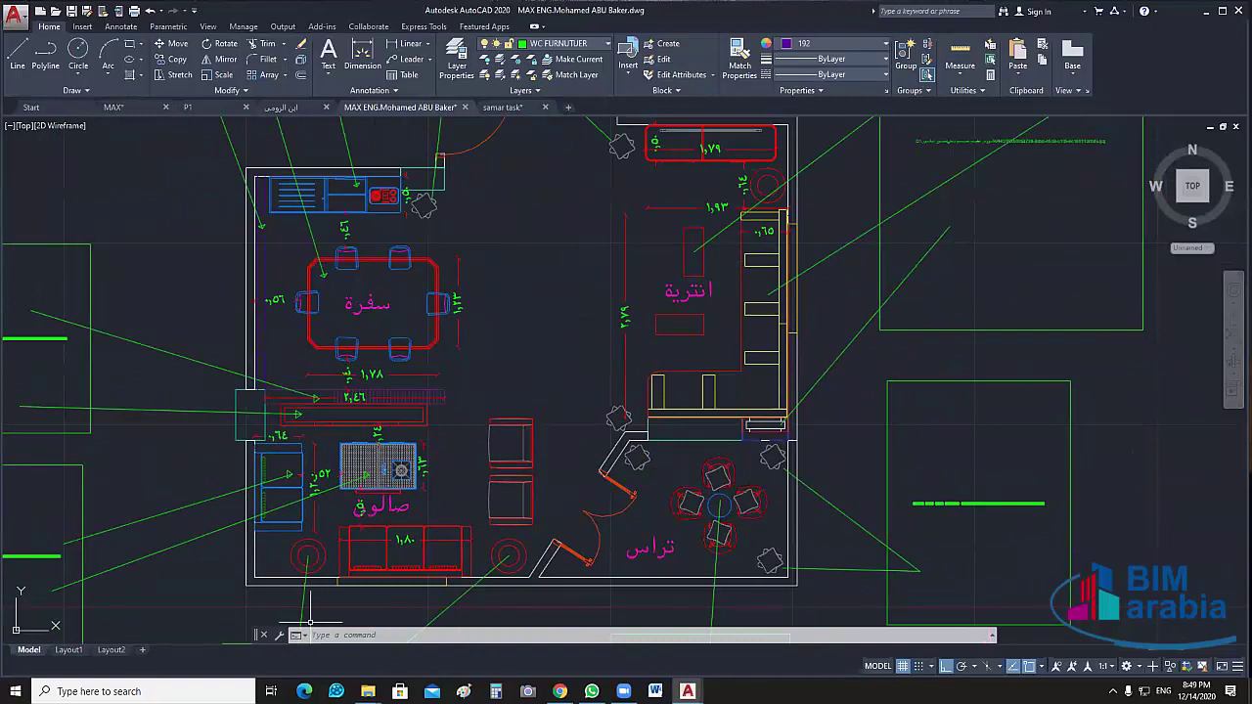
middle_drag(310, 621, 386, 567)
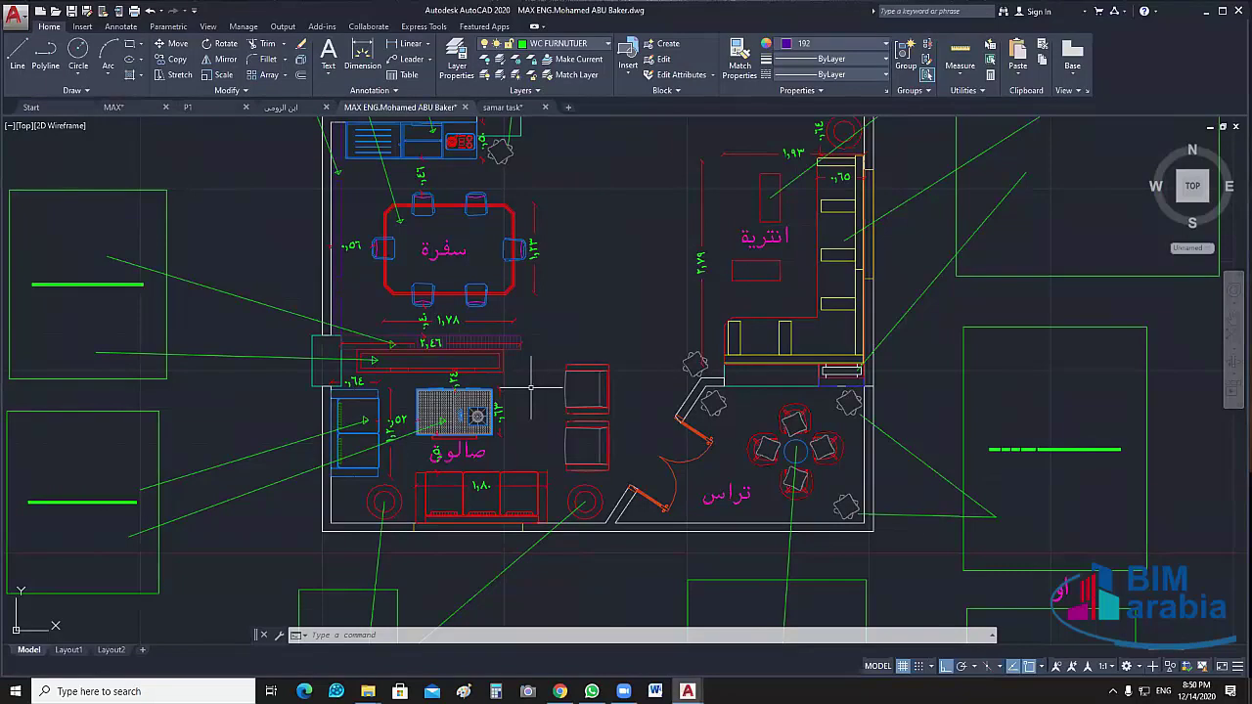
middle_drag(531, 388, 453, 516)
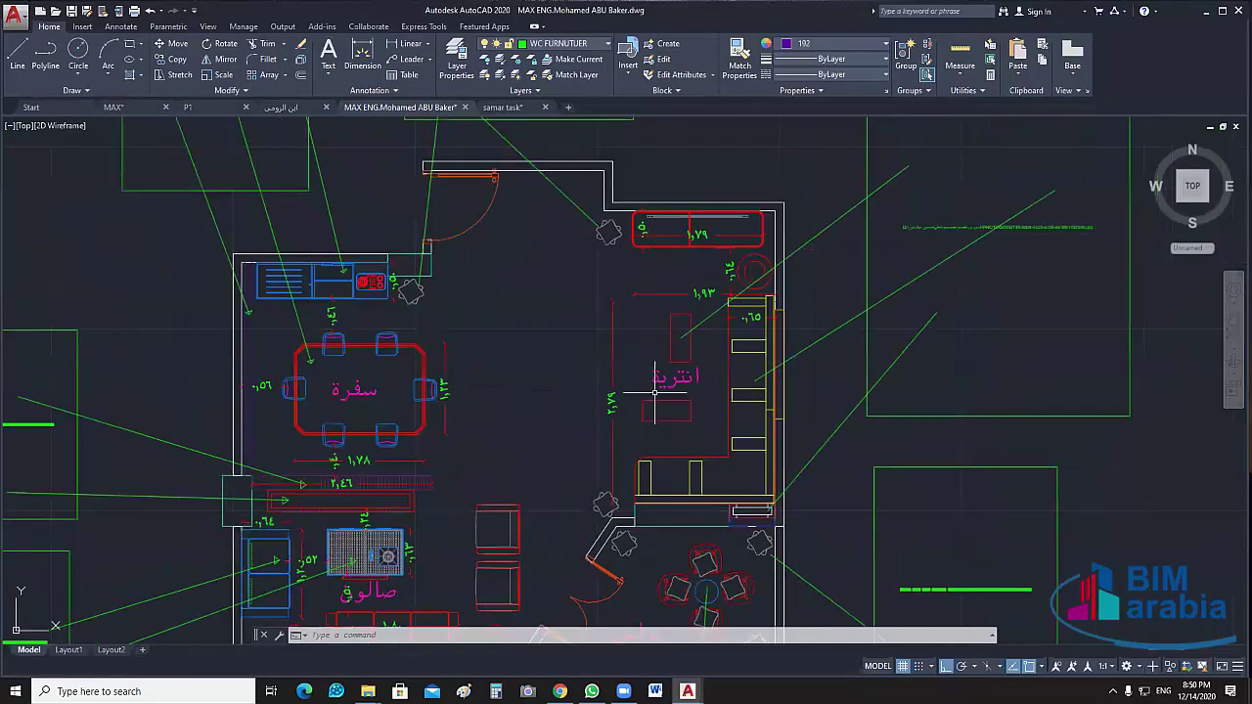
mouse_move(576, 468)
middle_down()
mouse_move(765, 302)
mouse_move(746, 296)
mouse_move(618, 360)
mouse_move(497, 355)
middle_up()
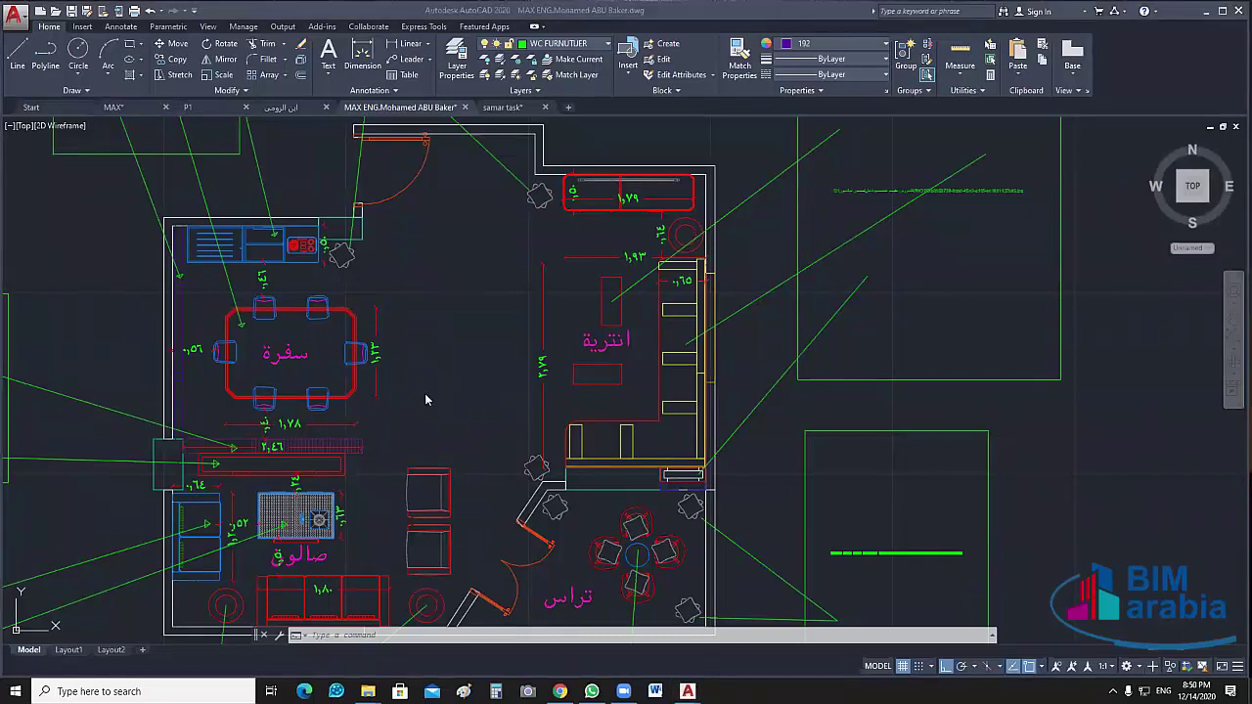
scroll(446, 382, down, 4)
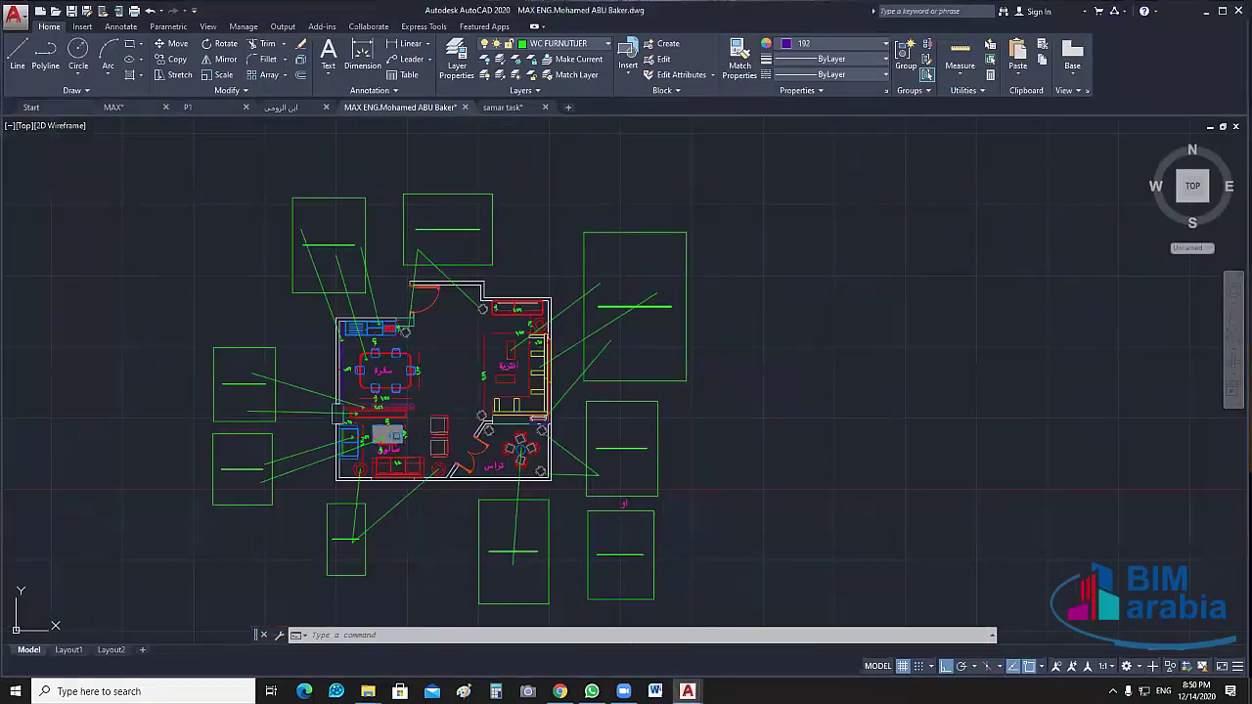
Pan between the annotated plan and the second, unannotated floor plan on the left
middle_drag(460, 423, 784, 371)
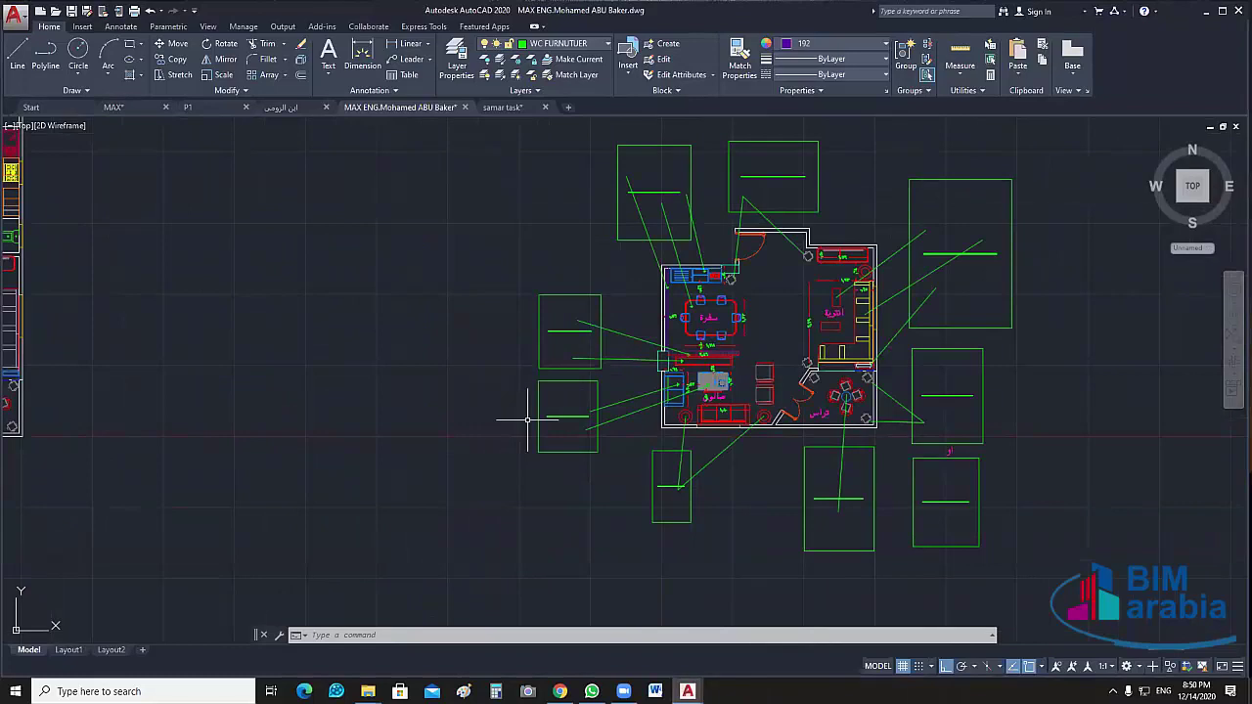
middle_drag(617, 408, 820, 411)
middle_drag(383, 365, 613, 370)
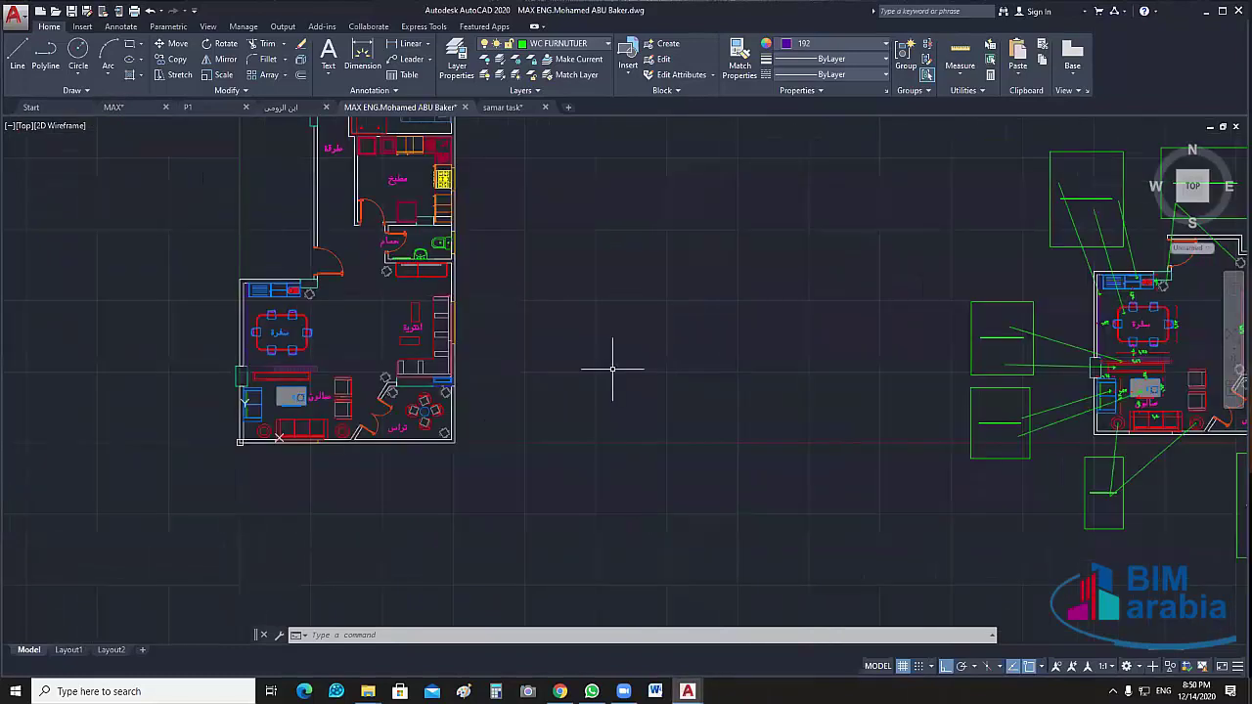
middle_drag(609, 299, 685, 382)
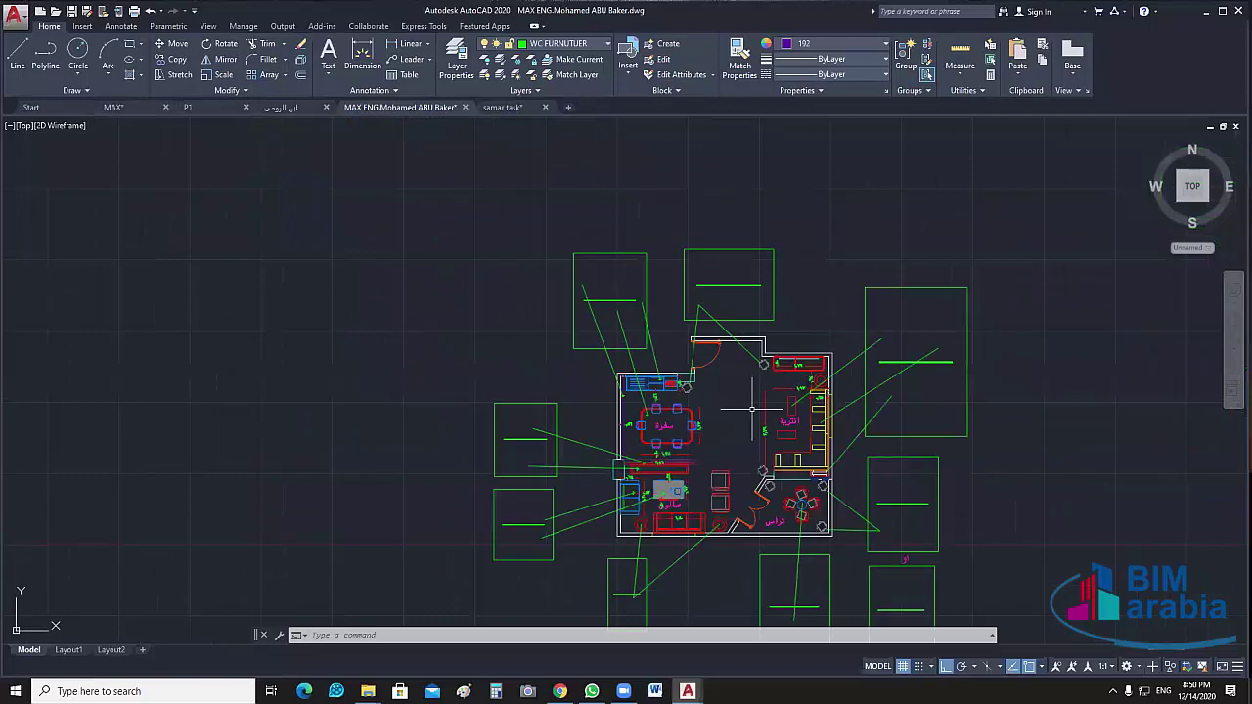
mouse_move(199, 469)
middle_down()
mouse_move(632, 323)
mouse_move(785, 400)
mouse_move(603, 391)
mouse_move(635, 400)
middle_up()
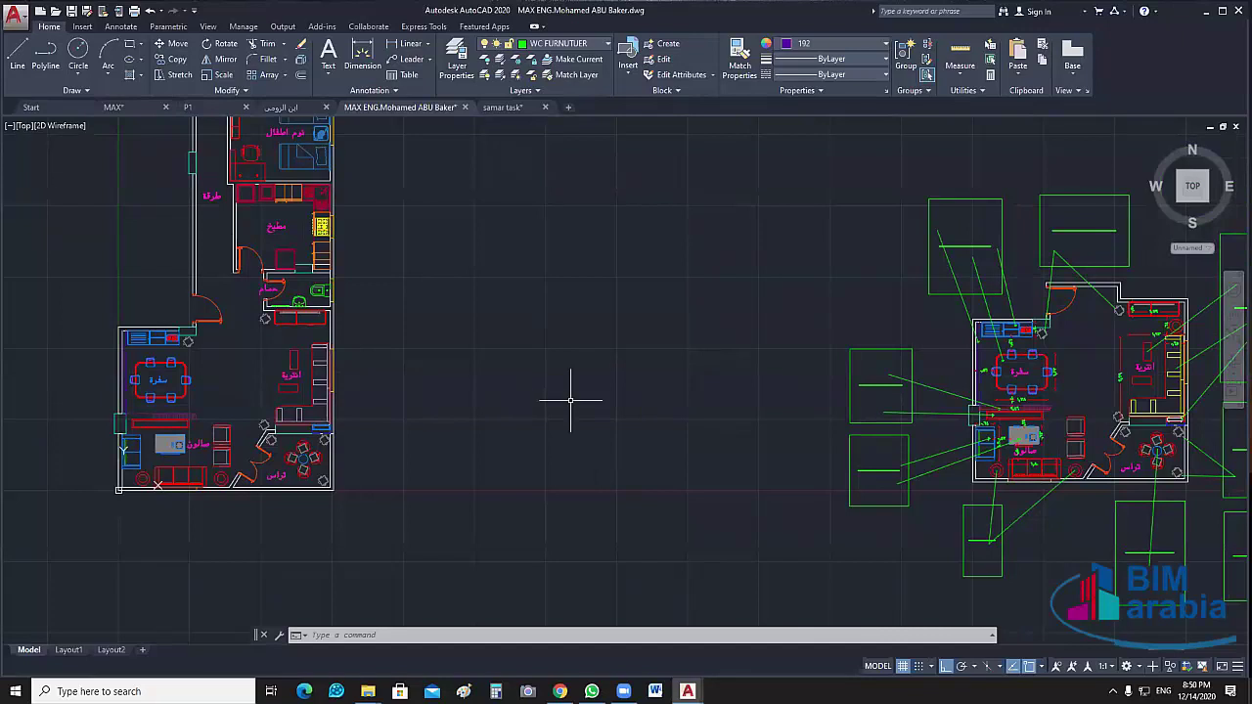
middle_drag(570, 400, 663, 427)
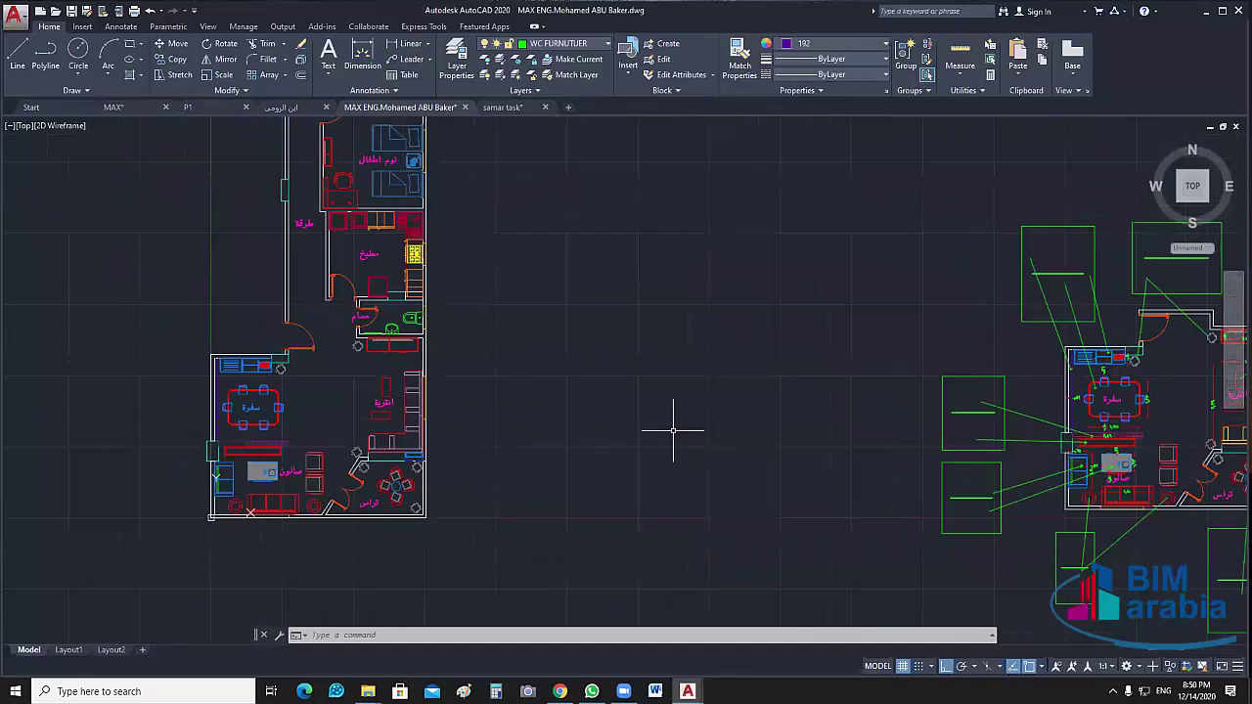
middle_drag(602, 468, 715, 427)
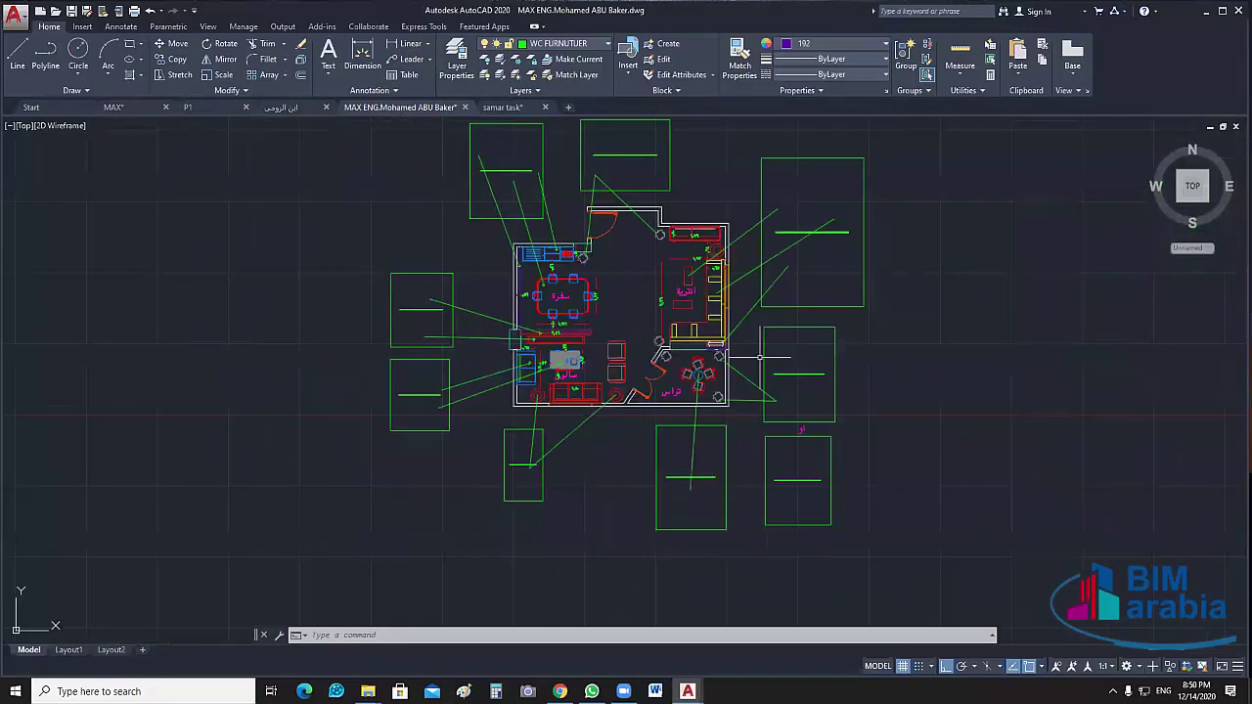
scroll(759, 357, up, 3)
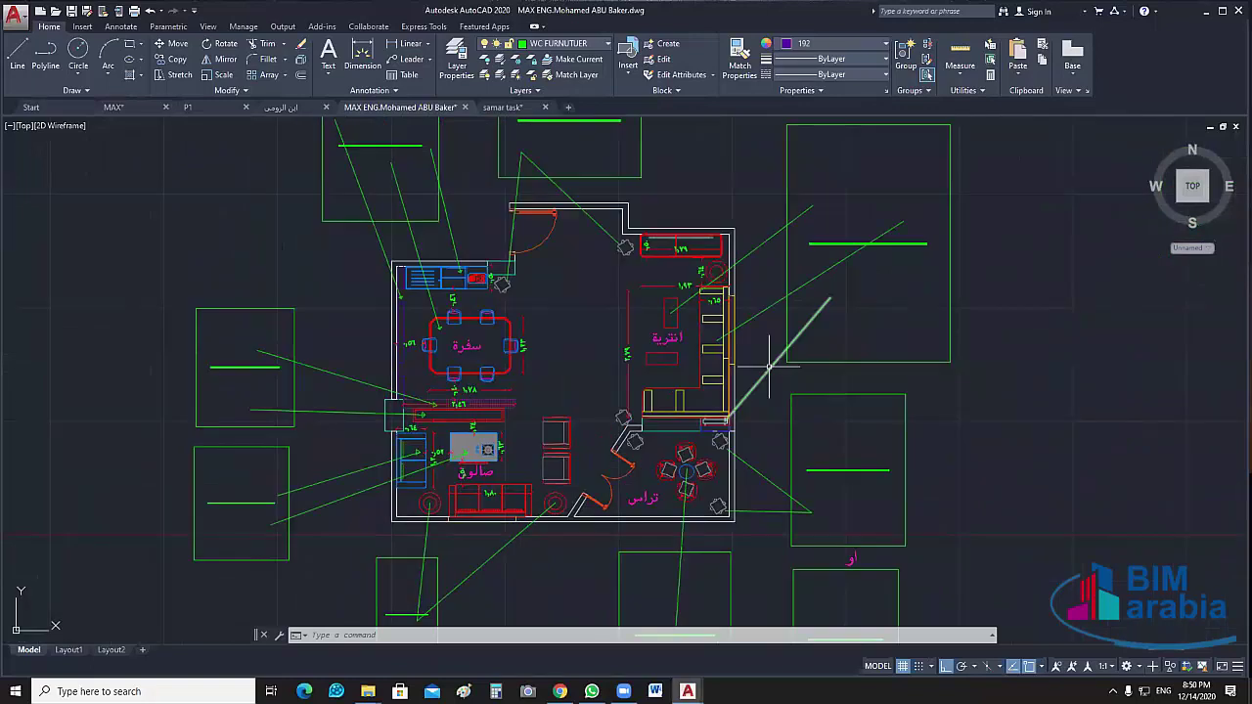
middle_drag(767, 355, 788, 377)
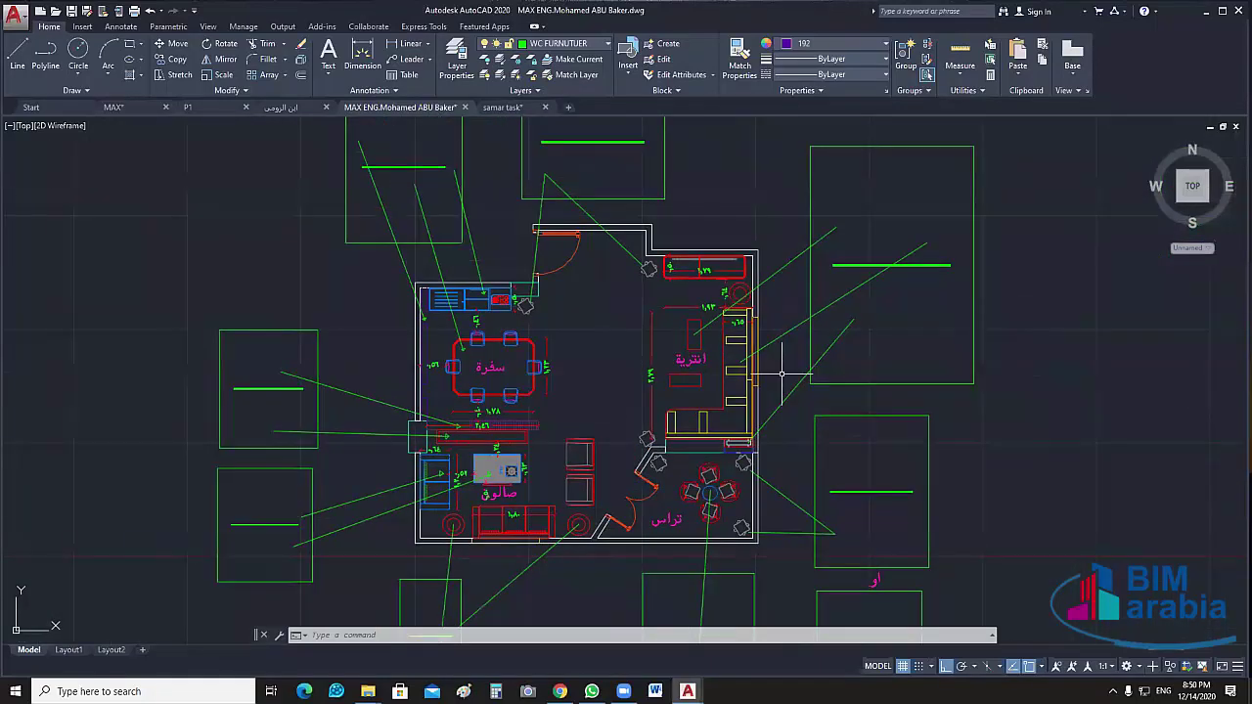
scroll(452, 319, down, 2)
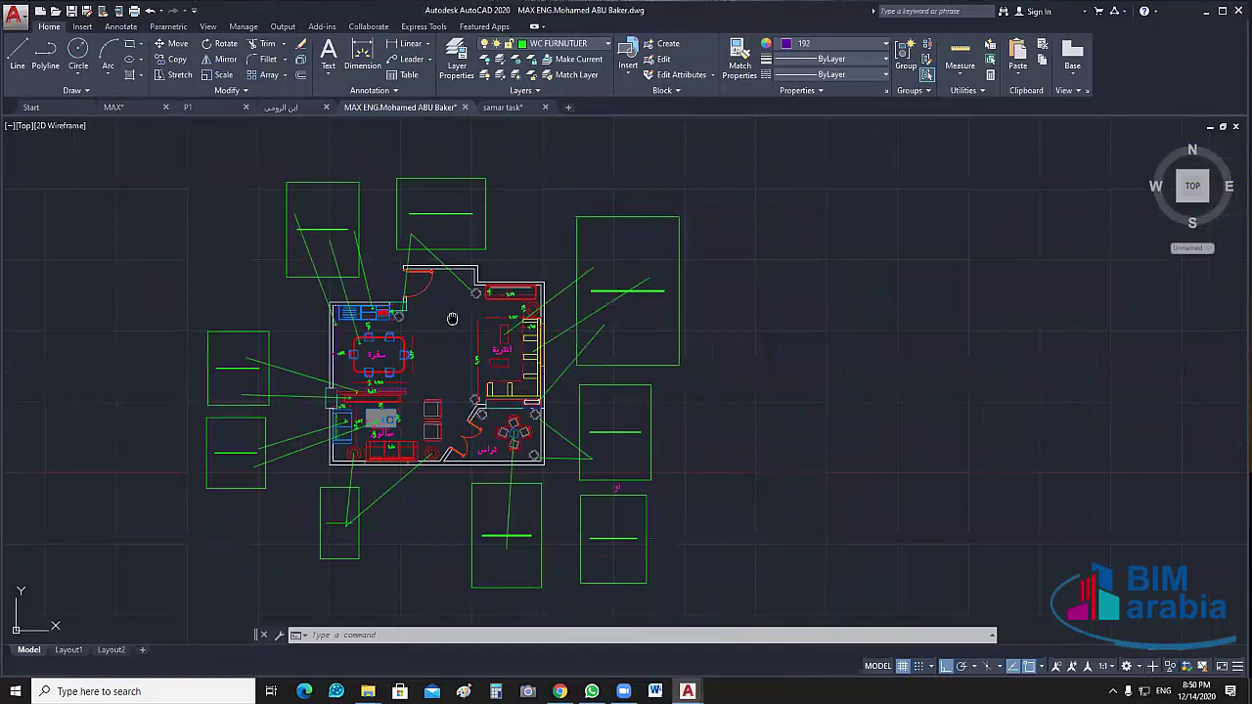
middle_drag(451, 319, 1100, 297)
Zoom into the second plan, pick a wall line, then move up toward the kitchen and bedrooms
scroll(260, 327, up, 2)
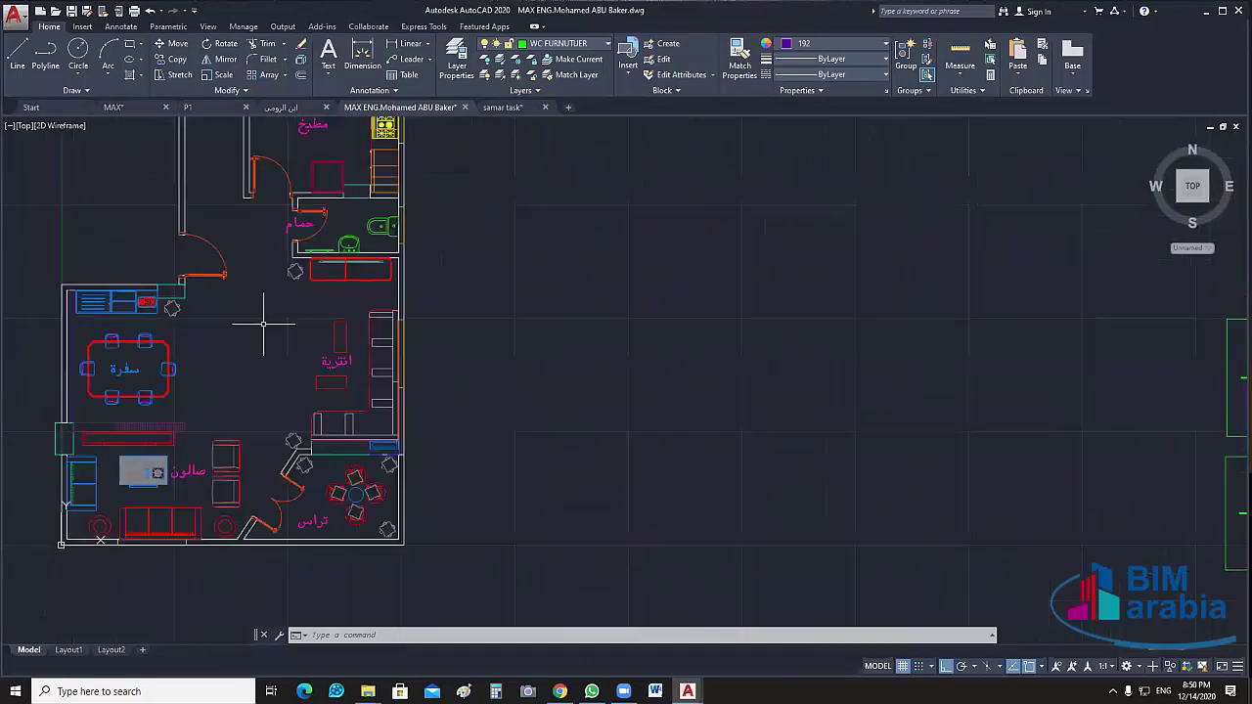
middle_drag(260, 326, 562, 285)
scroll(489, 279, up, 2)
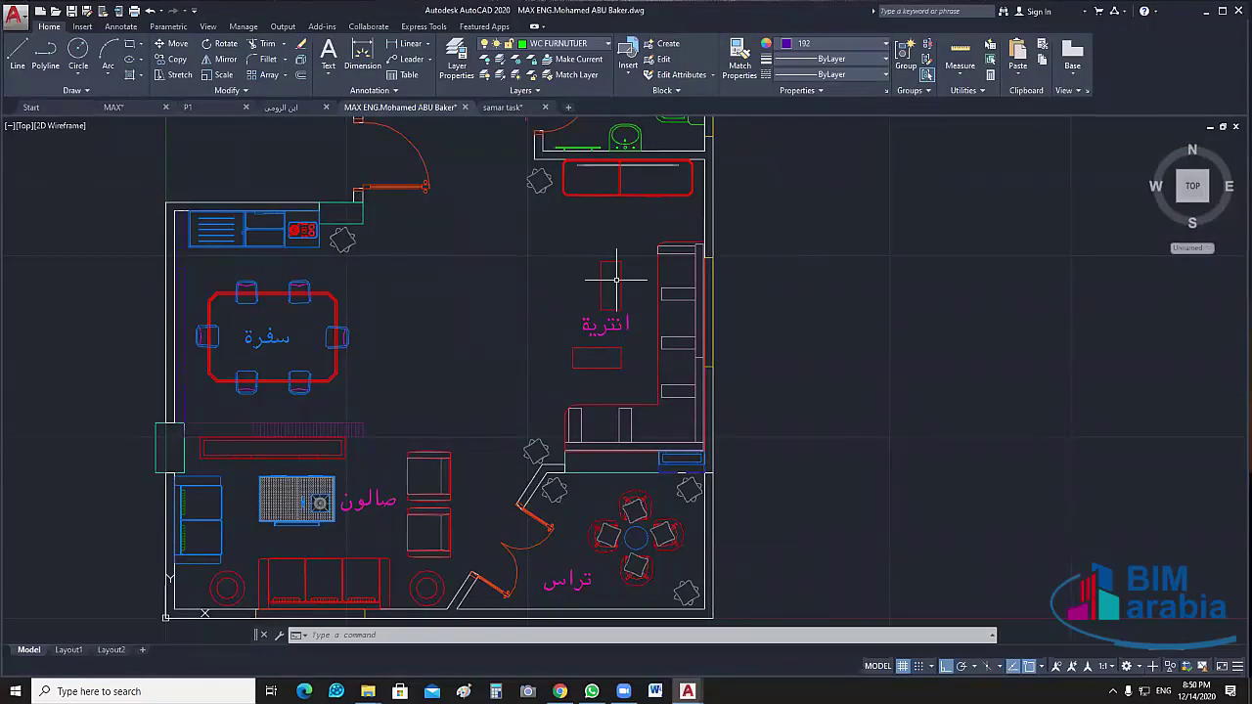
scroll(616, 280, down, 5)
middle_drag(513, 127, 475, 237)
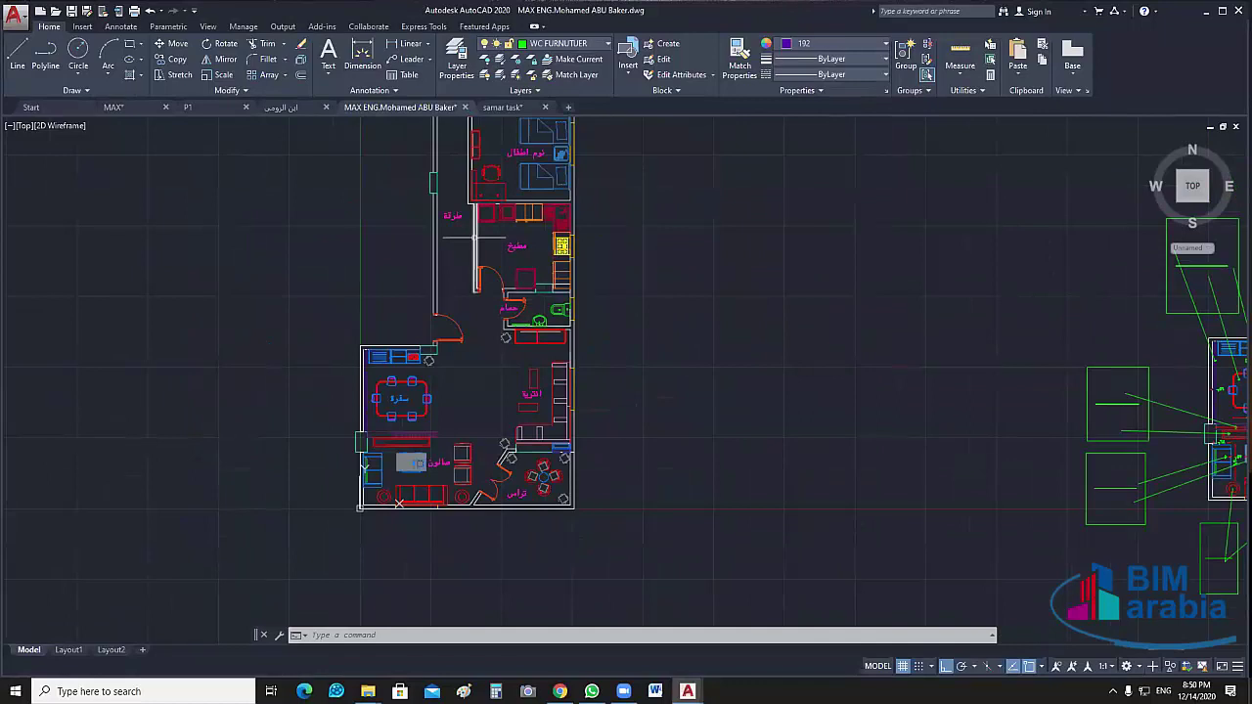
click(475, 236)
scroll(632, 349, up, 2)
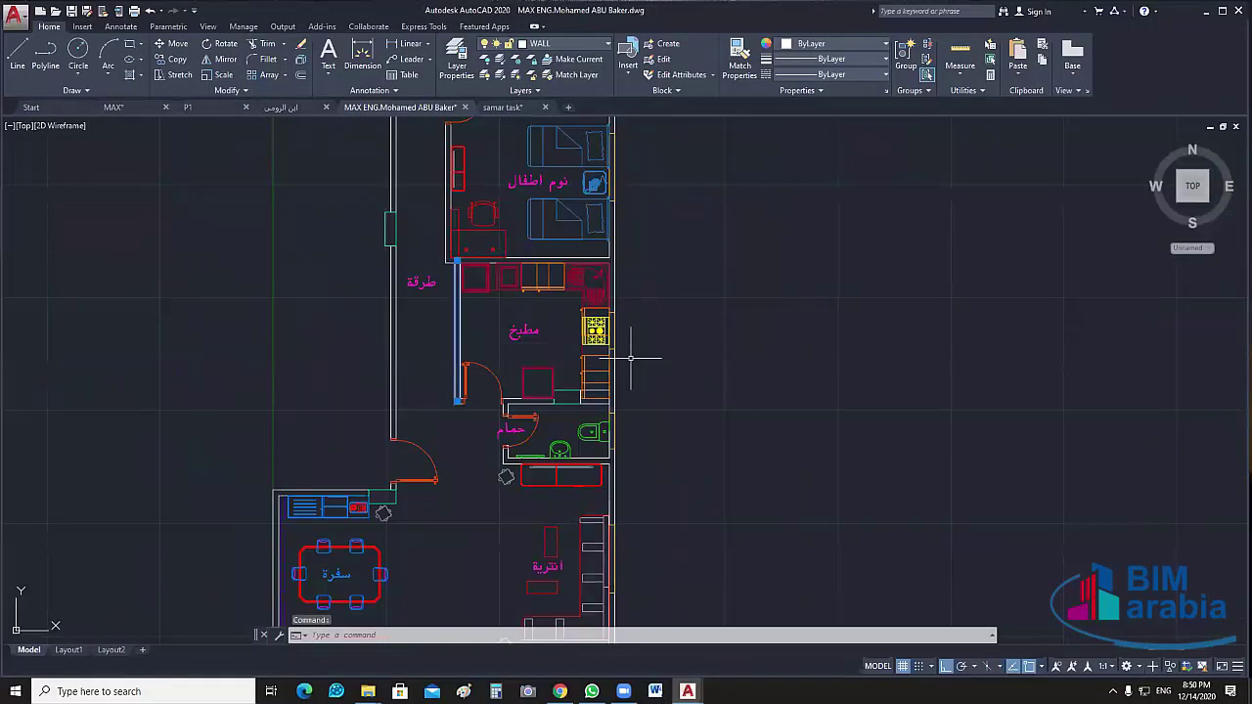
middle_drag(768, 167, 651, 189)
key(Escape)
click(603, 224)
key(Escape)
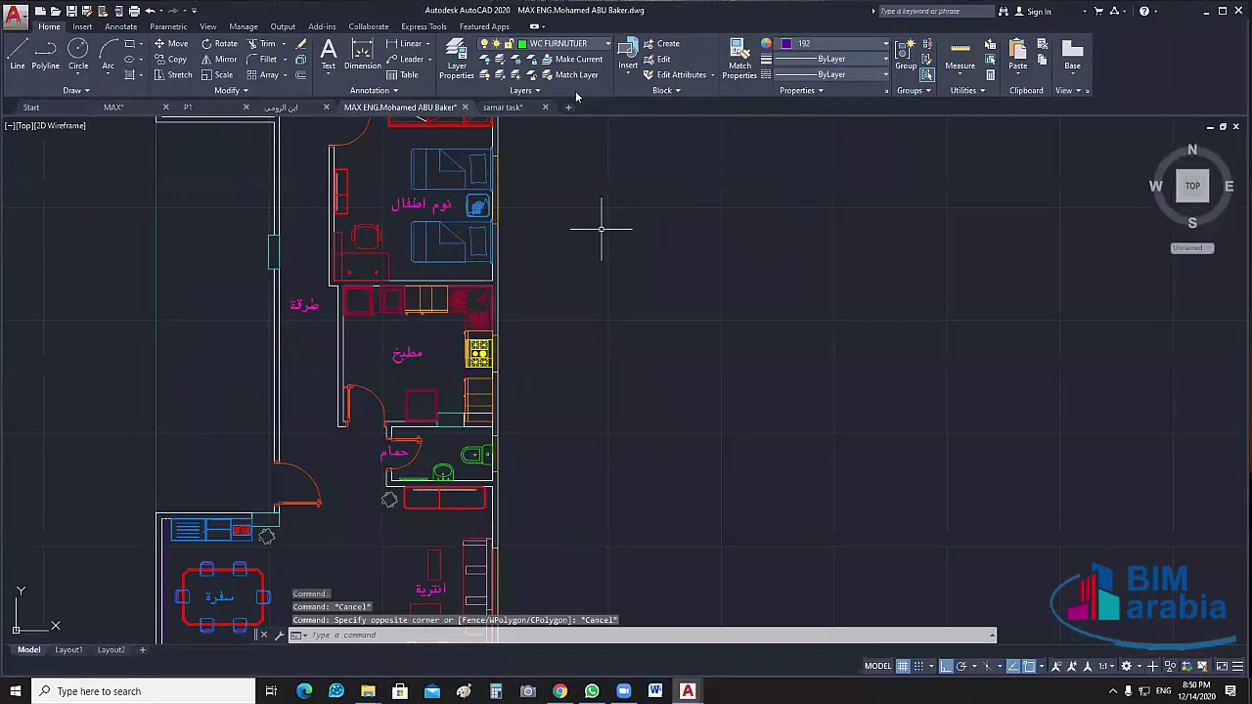
middle_drag(577, 120, 654, 218)
key(Escape)
Hide the furniture layer by picking a bed to view the bedrooms, then turn all layers back on
click(485, 61)
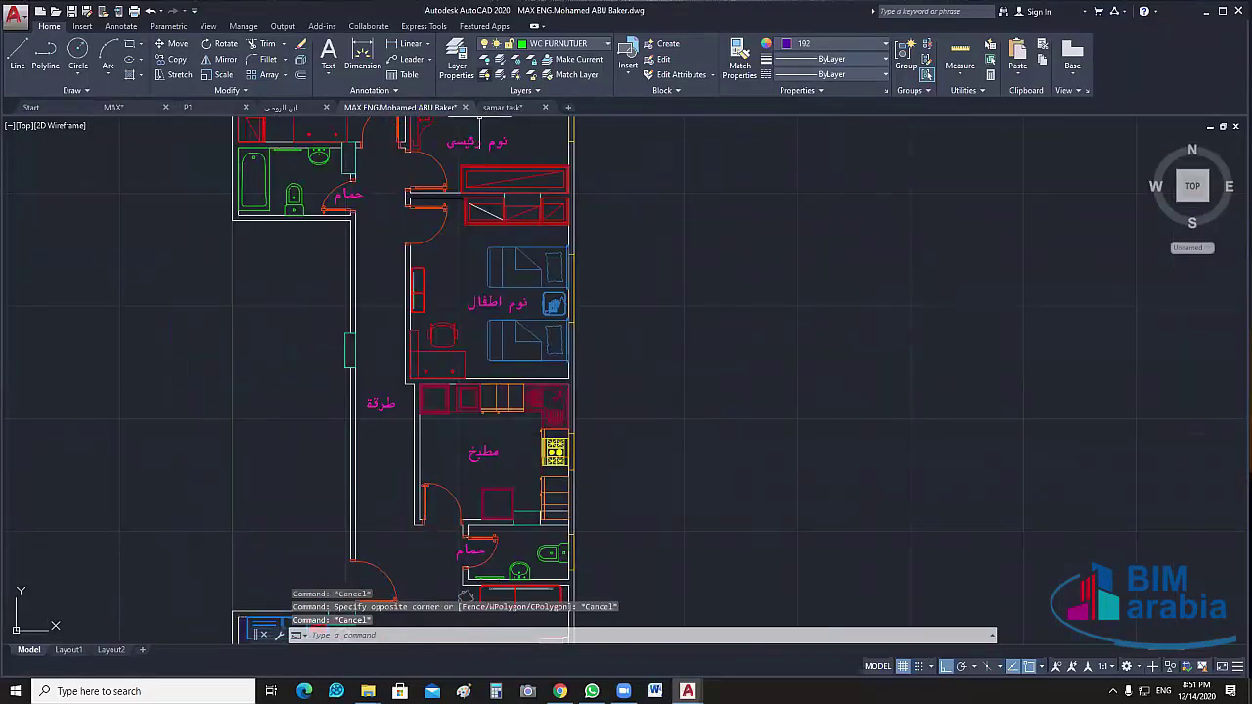
click(502, 276)
middle_drag(535, 233, 596, 218)
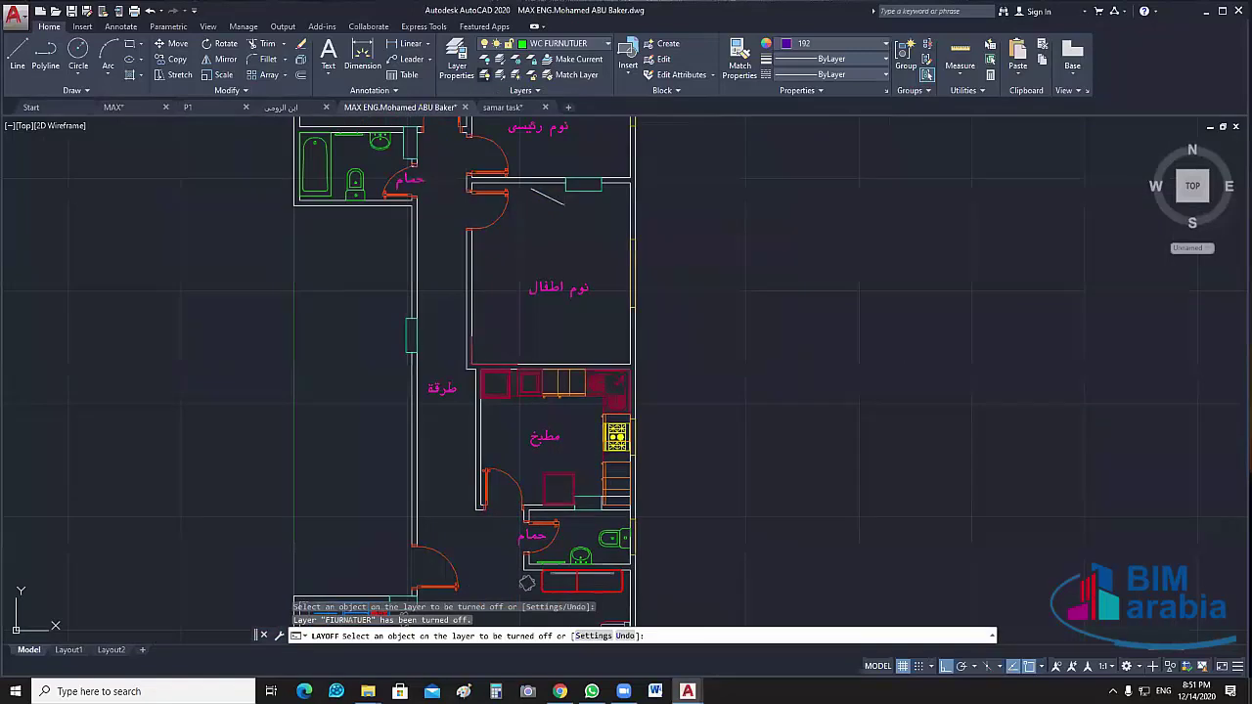
click(486, 75)
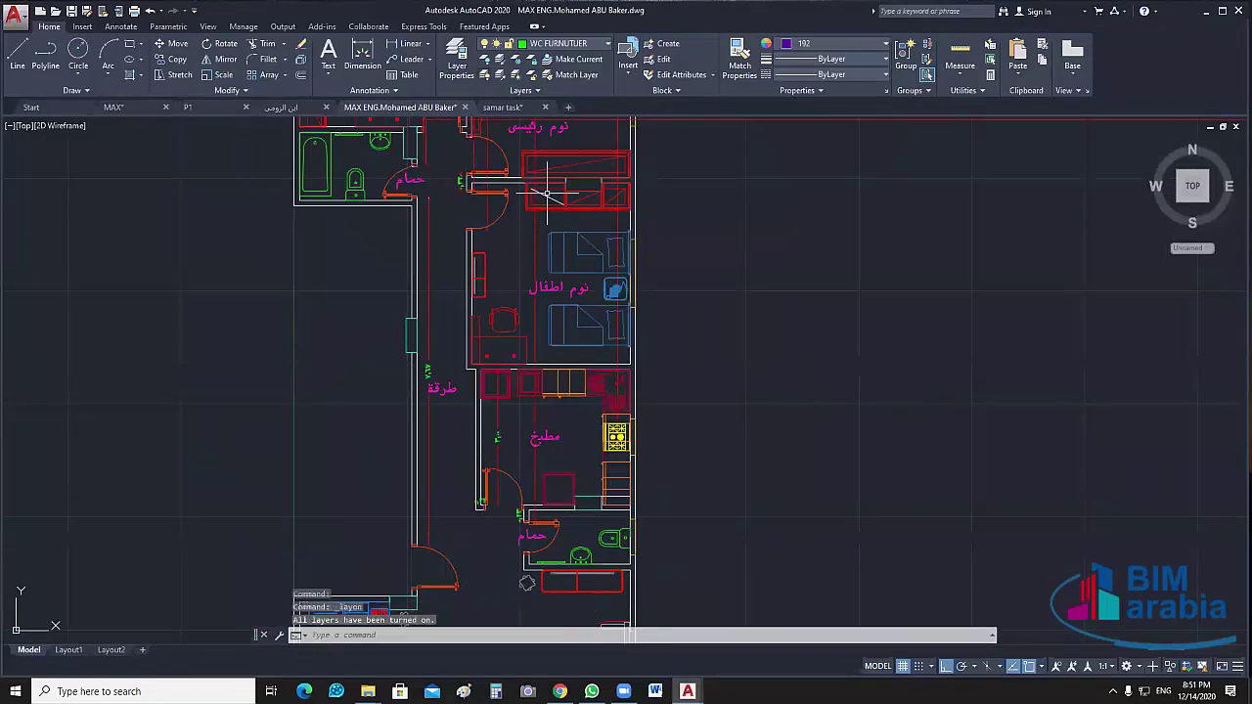
Zoom out to find the long horizontal line far outside the plan and select it
mouse_move(548, 196)
middle_down()
mouse_move(792, 459)
mouse_move(804, 401)
middle_up()
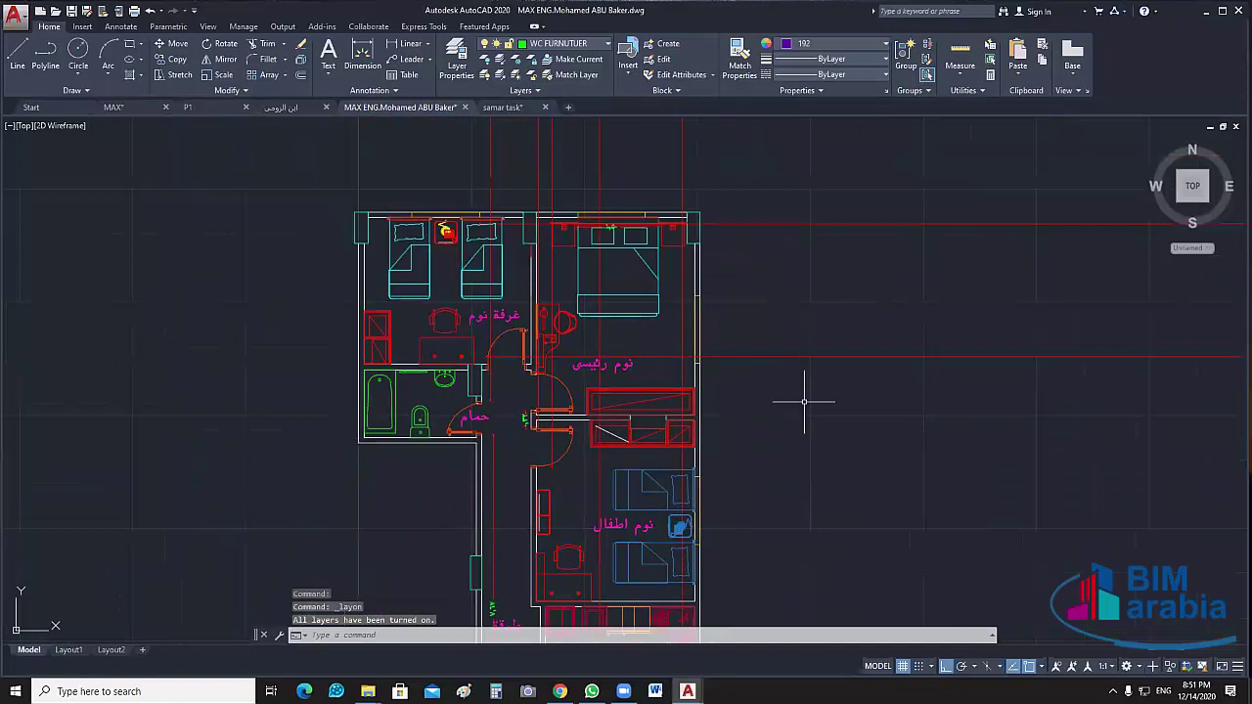
scroll(804, 401, down, 5)
scroll(828, 378, down, 3)
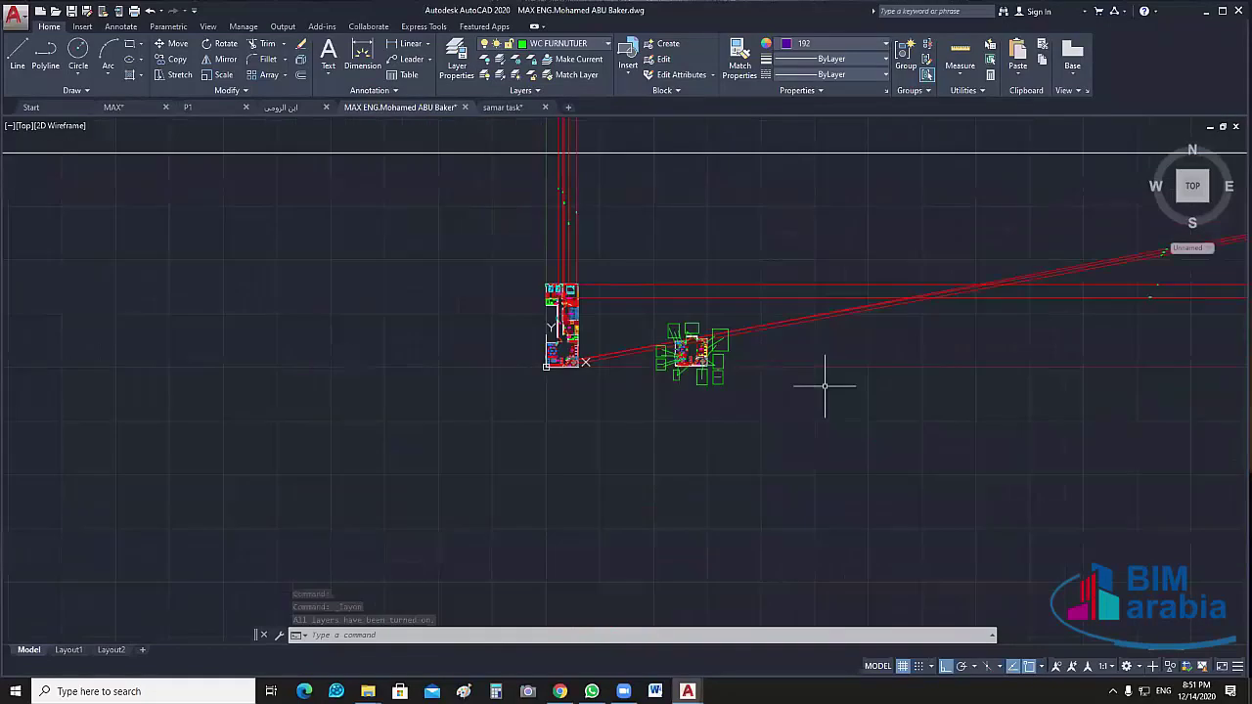
scroll(763, 392, down, 5)
scroll(767, 396, up, 4)
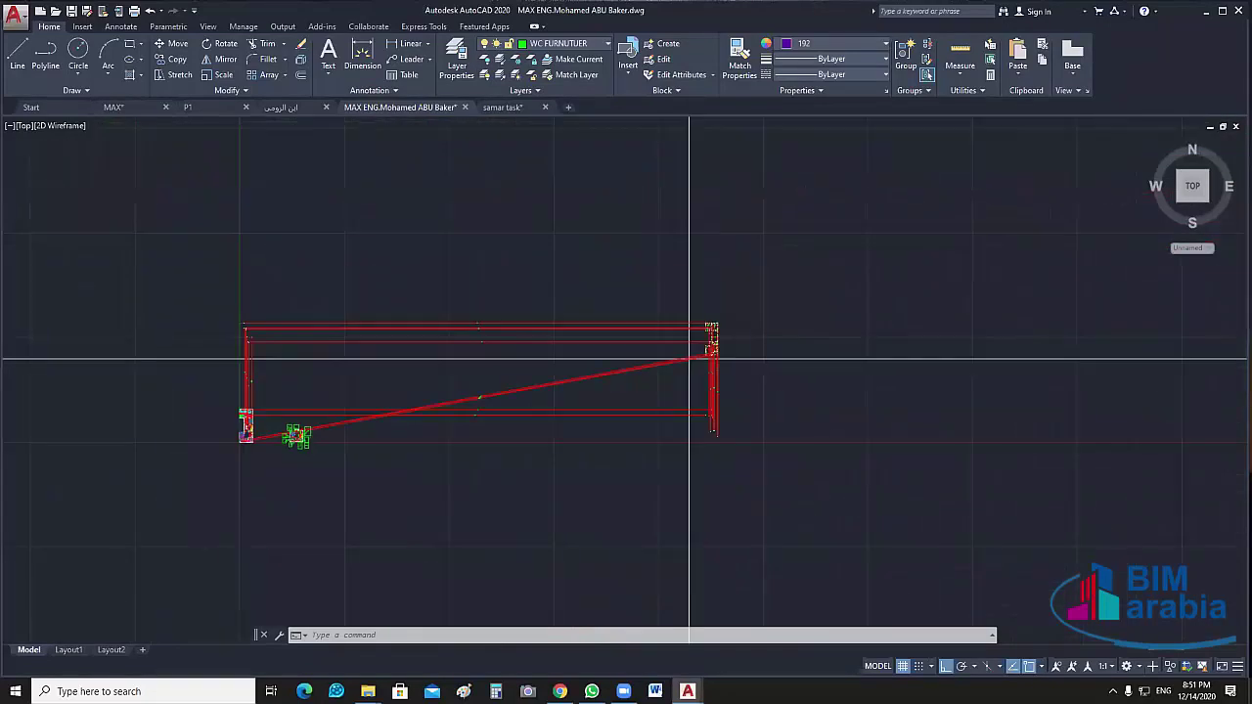
scroll(642, 334, up, 4)
scroll(684, 372, up, 4)
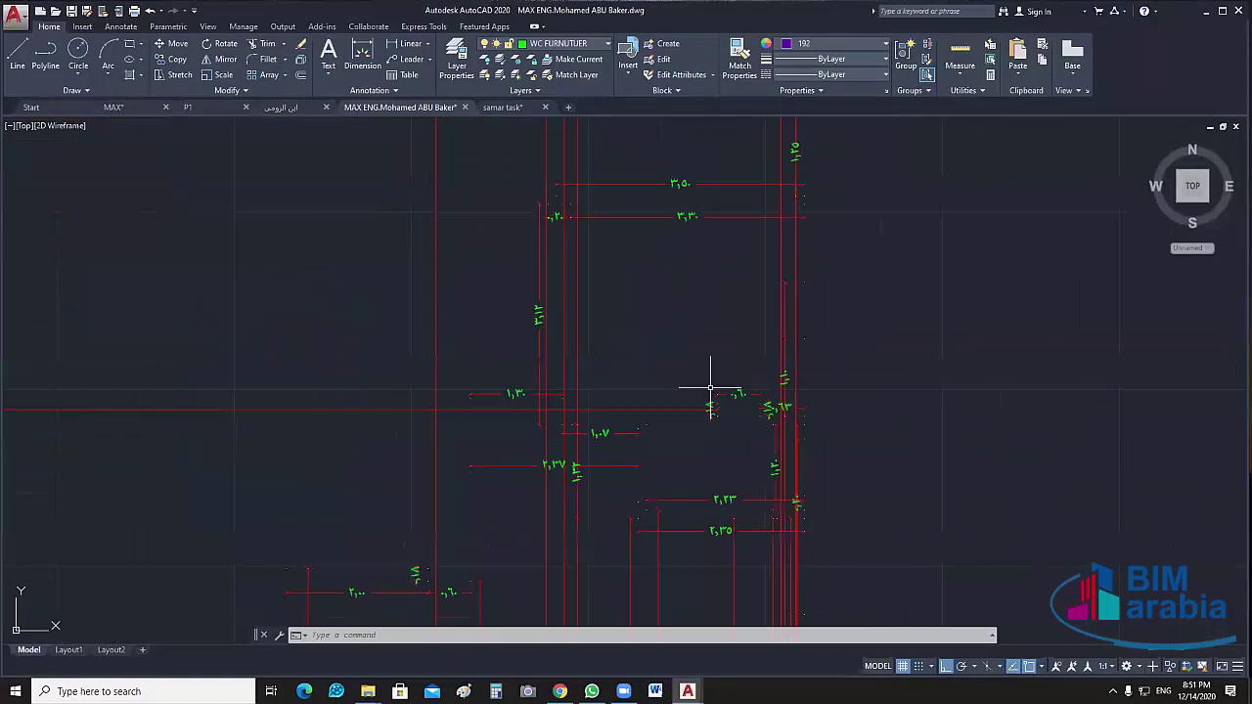
scroll(763, 411, down, 8)
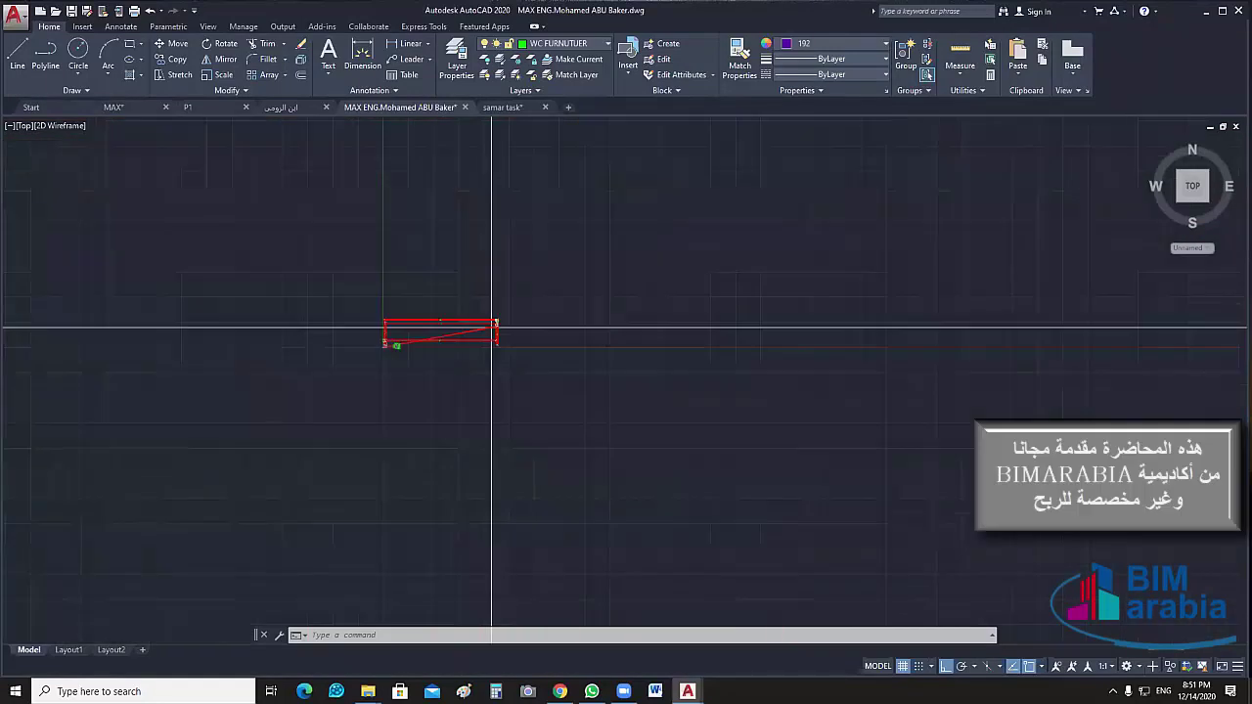
scroll(528, 347, down, 4)
scroll(577, 370, up, 3)
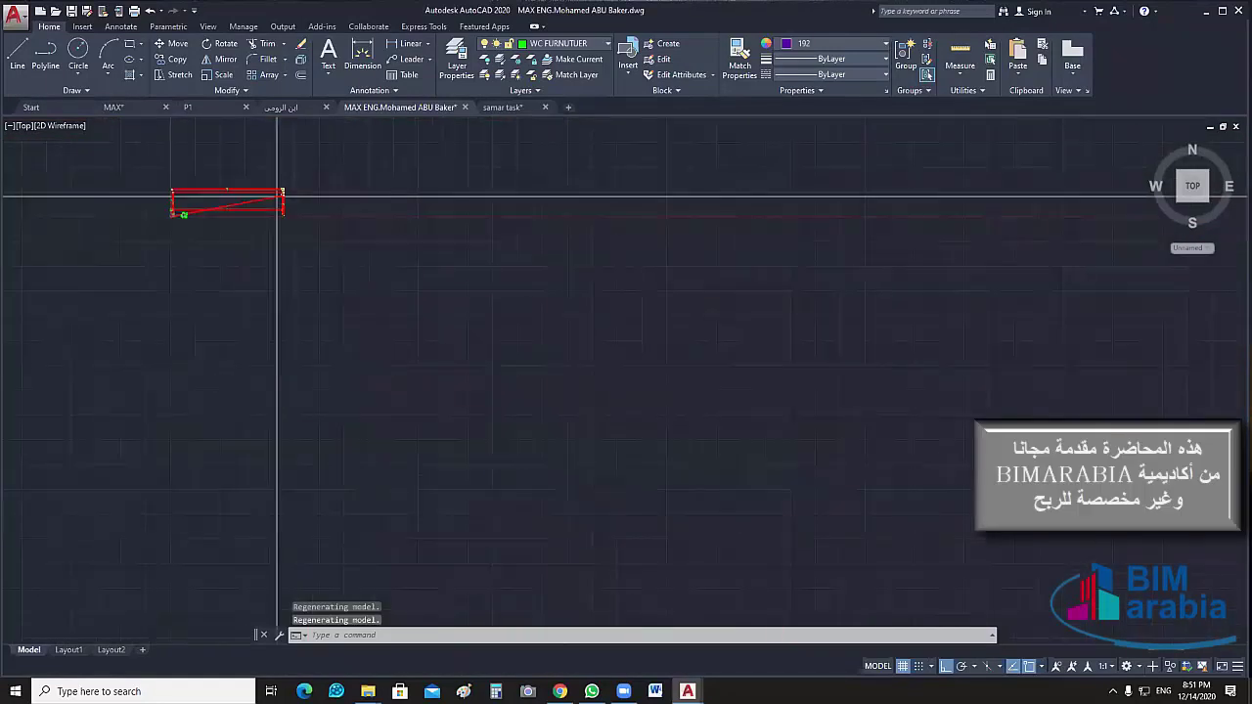
scroll(640, 333, down, 1)
click(640, 333)
click(596, 465)
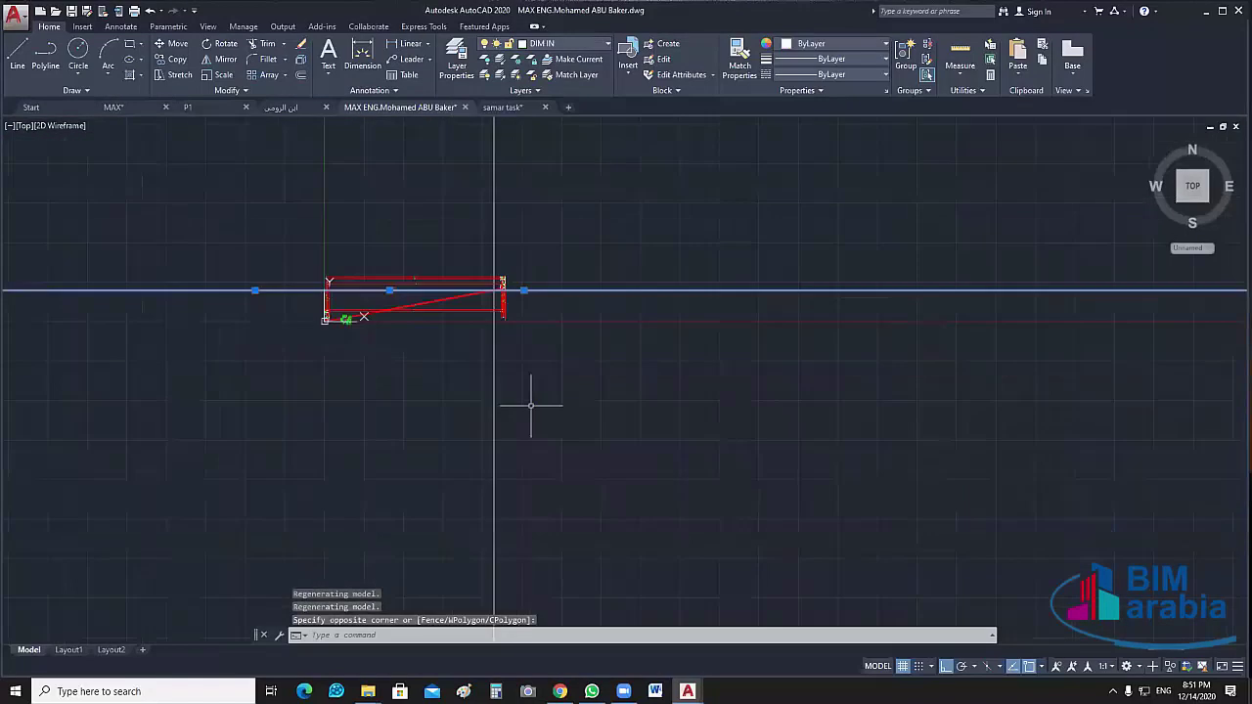
Window-select the stray red lines together with the long line and delete them
scroll(538, 404, down, 4)
scroll(536, 401, up, 4)
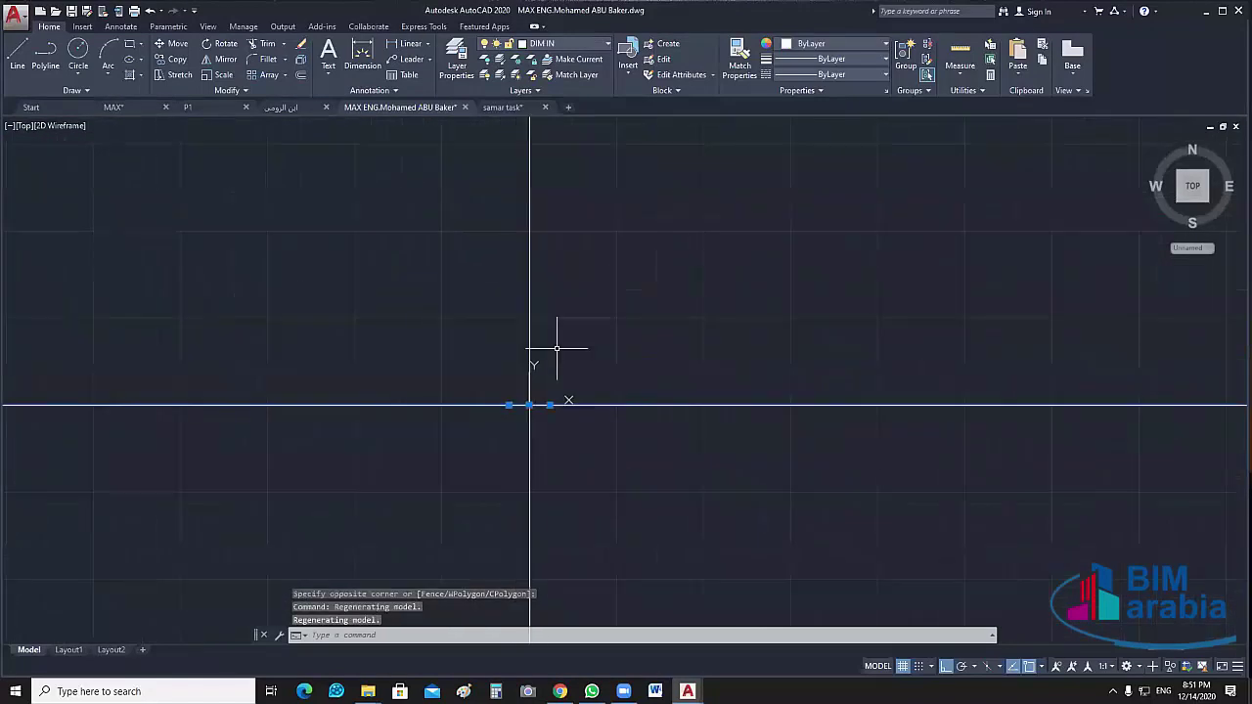
scroll(549, 421, up, 3)
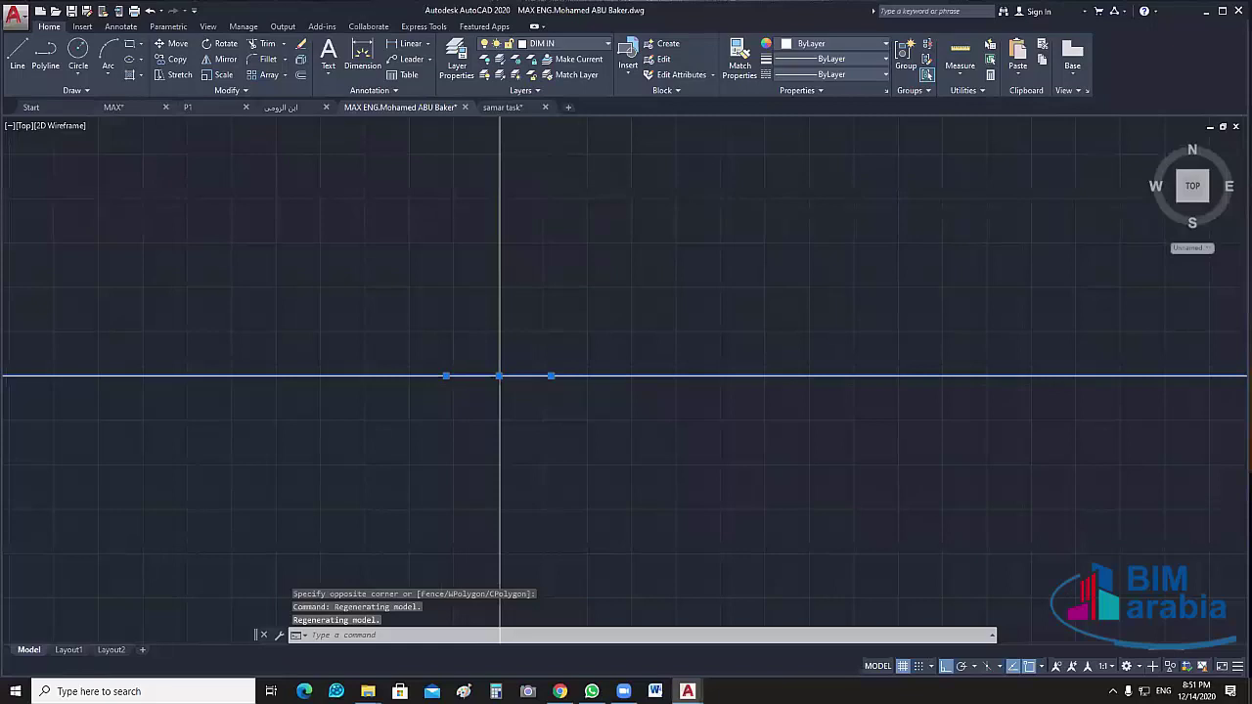
scroll(448, 403, up, 4)
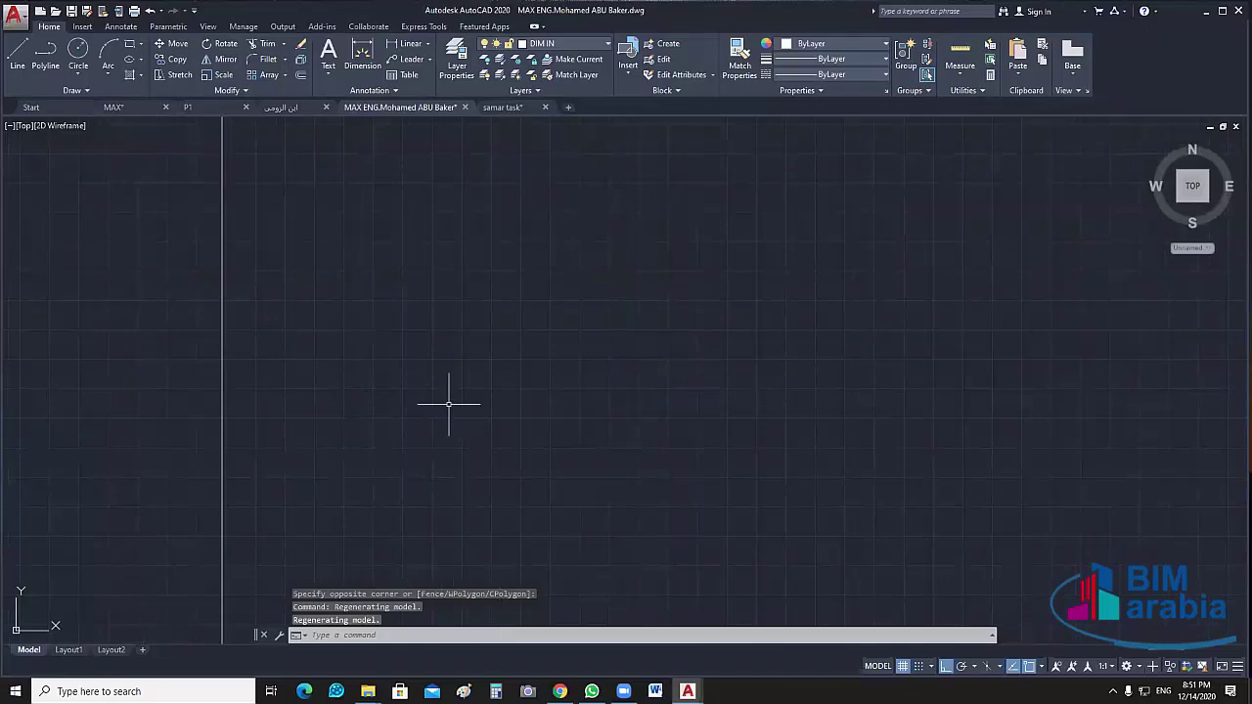
scroll(447, 403, down, 6)
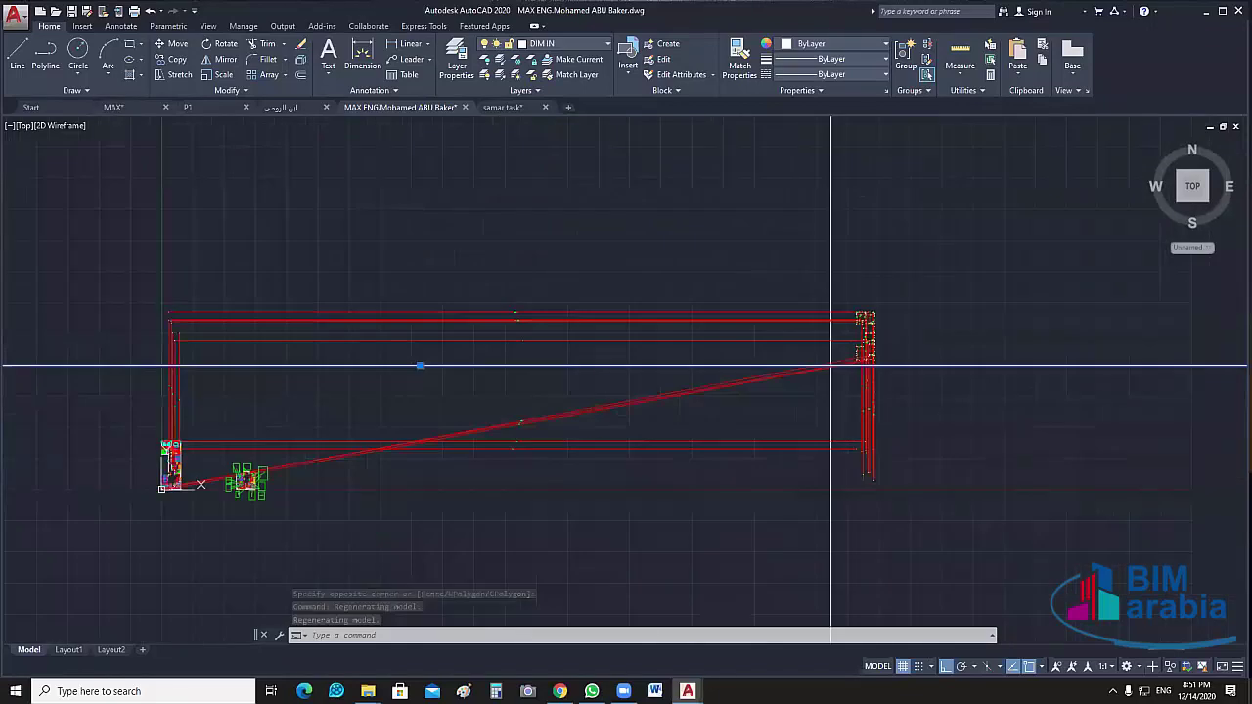
scroll(541, 527, up, 2)
click(1068, 259)
click(559, 467)
key(Delete)
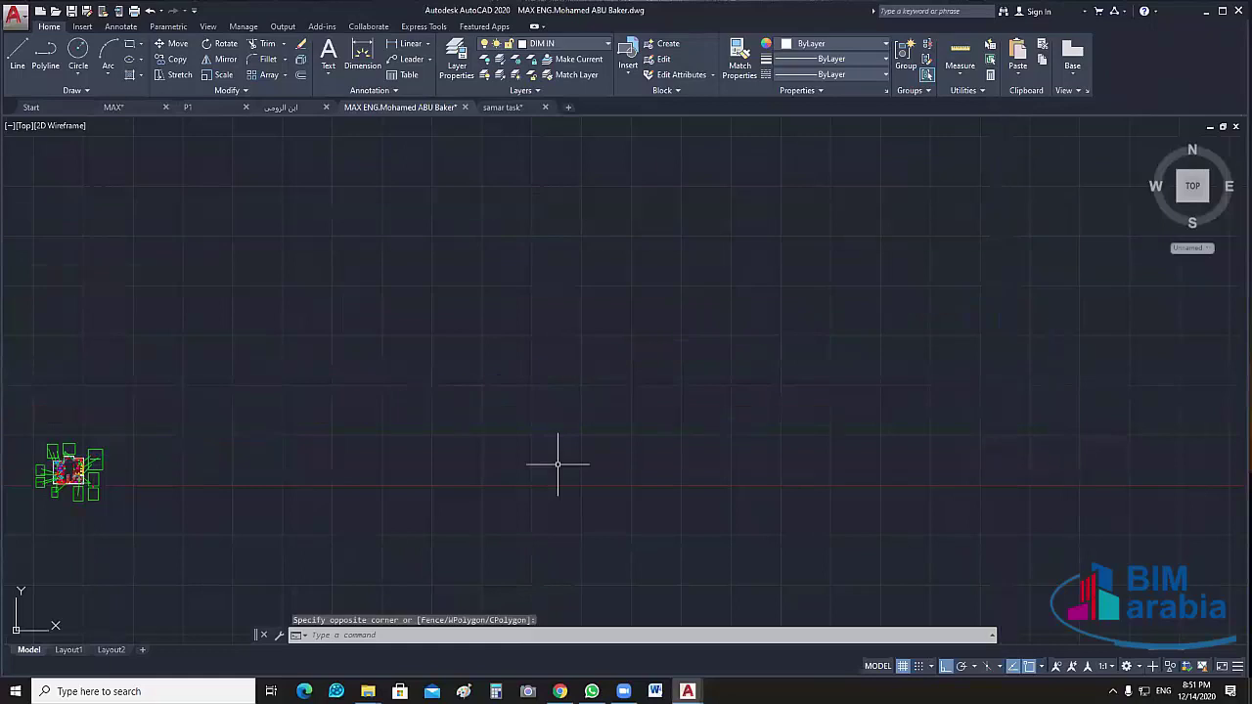
Bring the furniture blocks into view and turn all layers back on
middle_drag(30, 438, 740, 433)
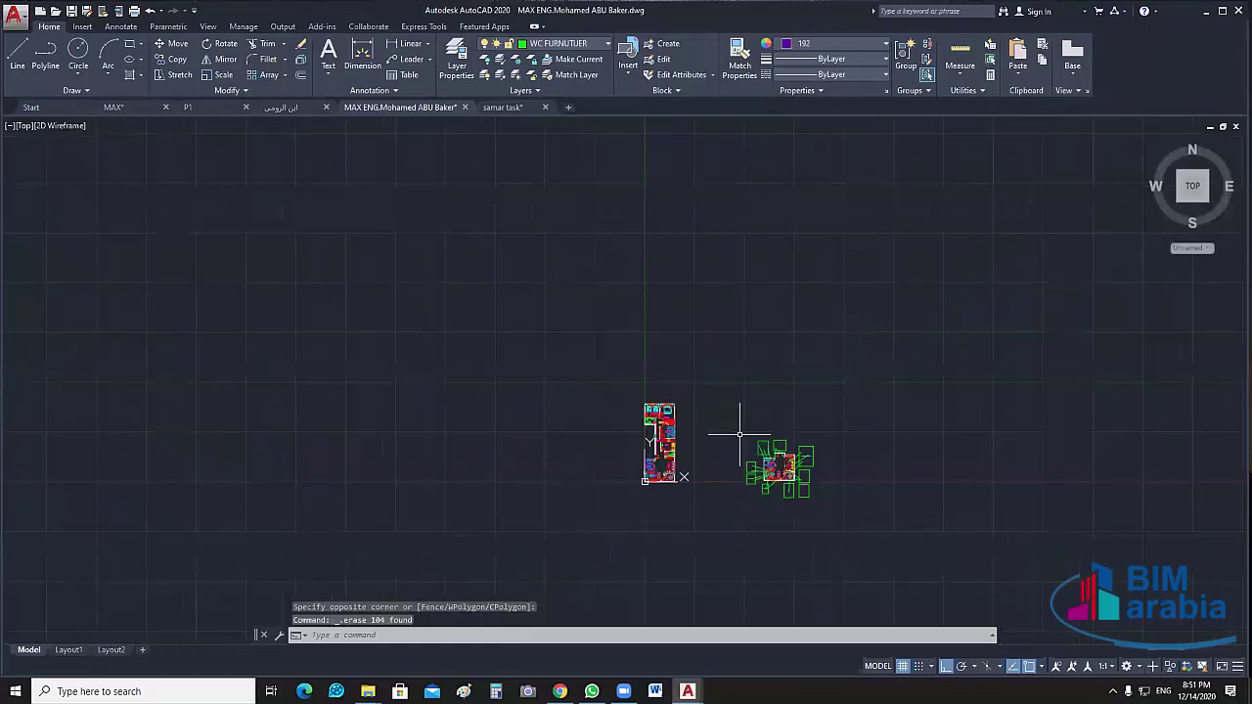
scroll(685, 420, up, 8)
click(486, 75)
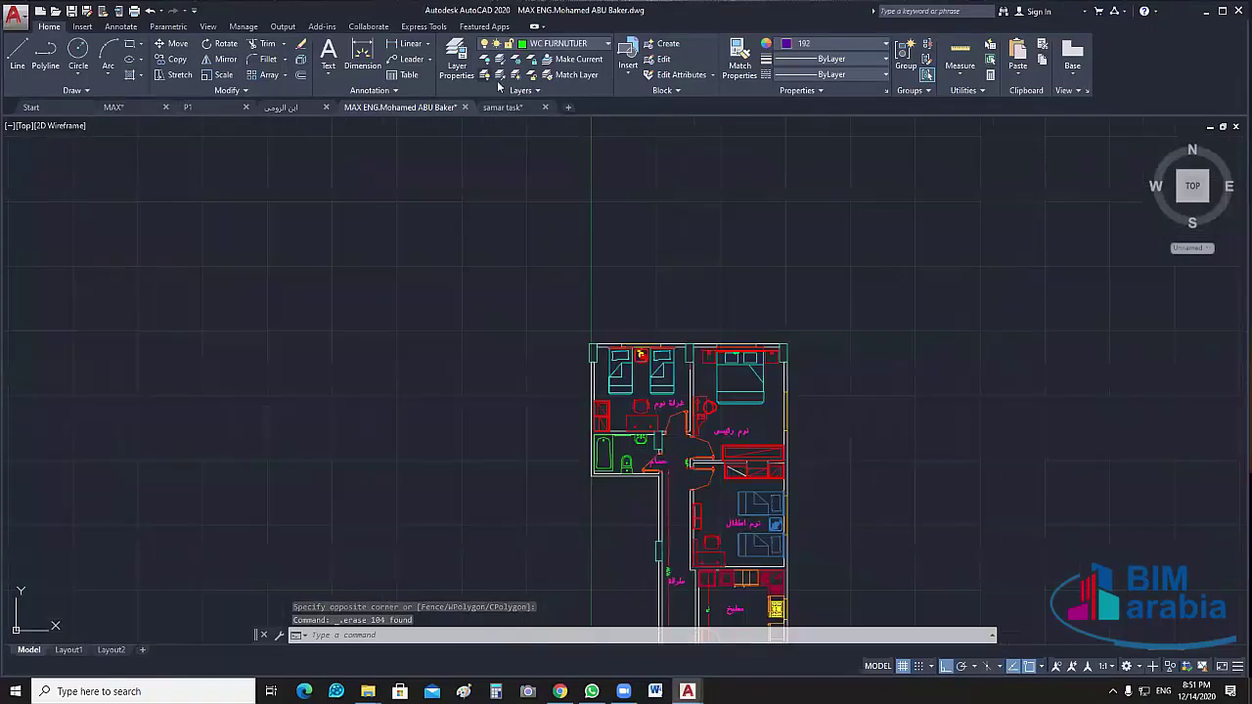
Zoom in on the dining room with its six-chair table between the kitchen and salon
mouse_move(971, 428)
middle_down()
mouse_move(854, 341)
mouse_move(729, 325)
mouse_move(788, 294)
mouse_move(793, 352)
middle_up()
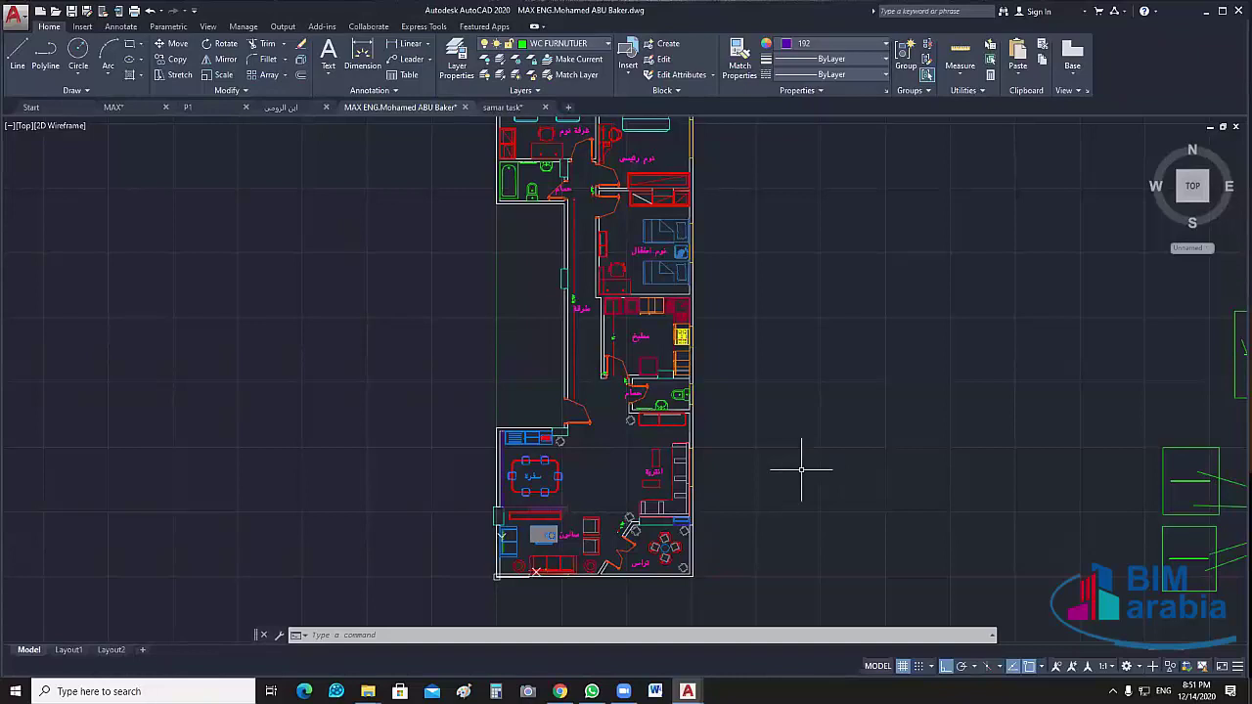
scroll(537, 533, up, 4)
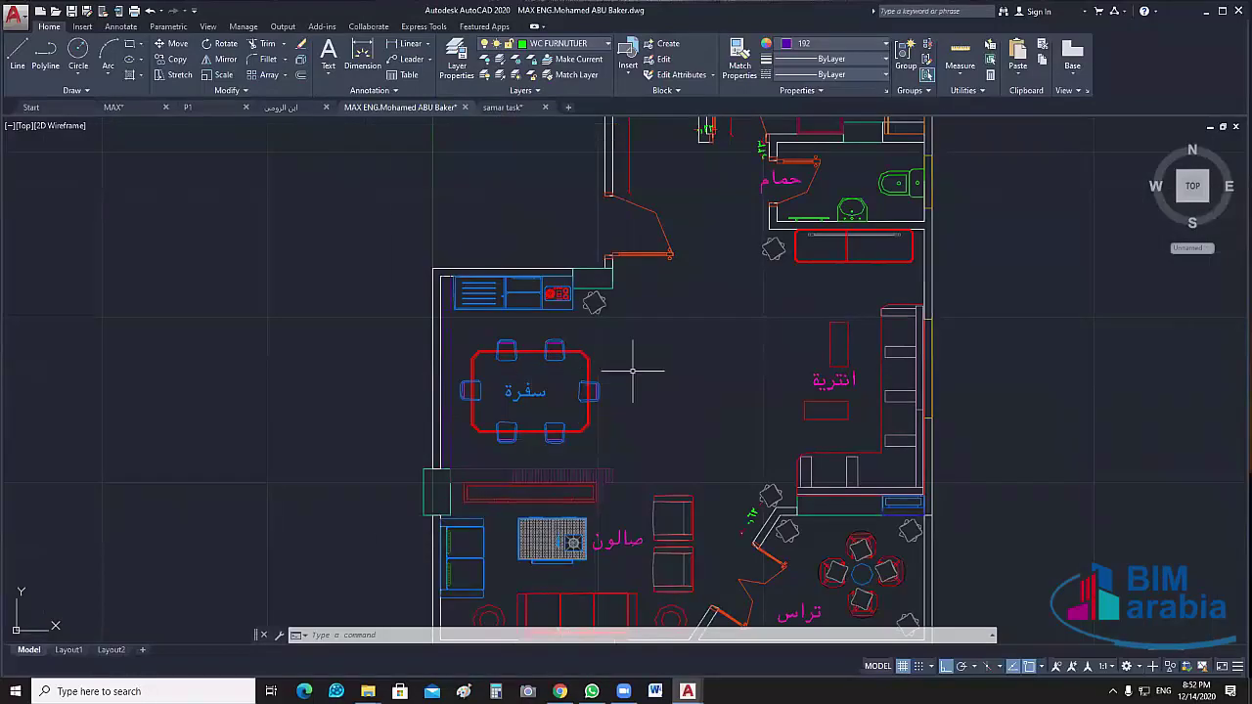
scroll(633, 370, up, 2)
middle_drag(666, 361, 667, 327)
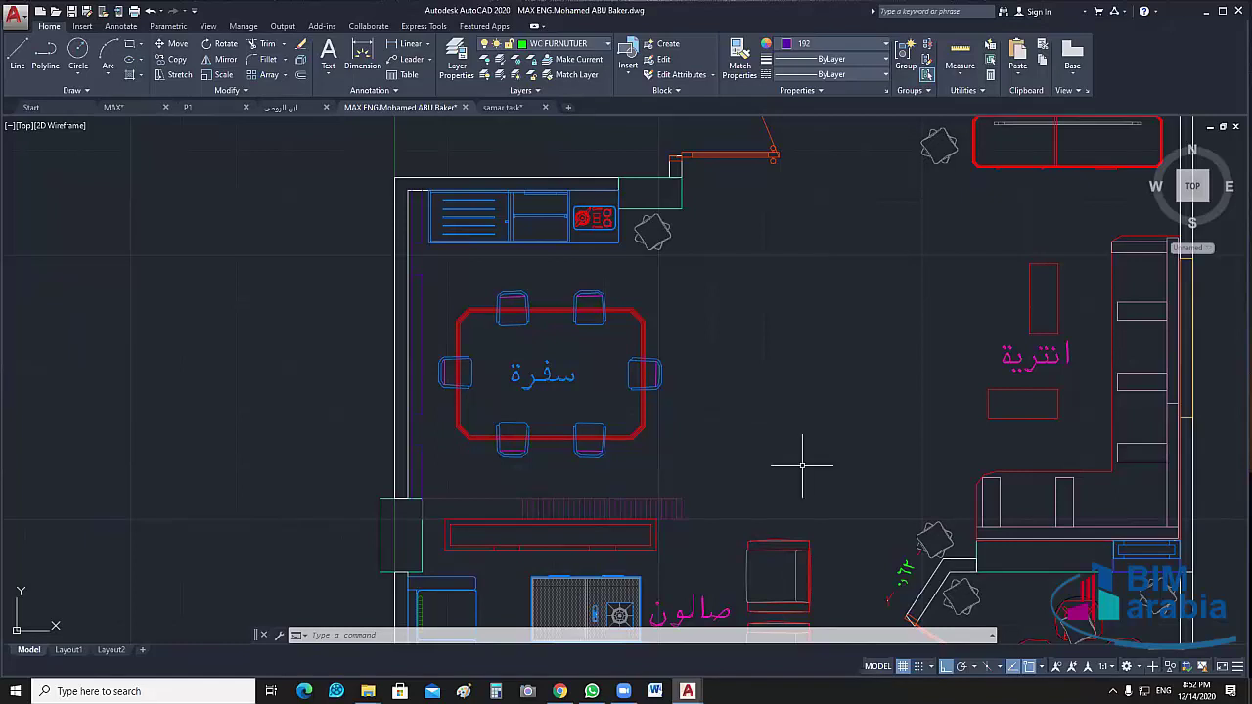
mouse_move(368, 692)
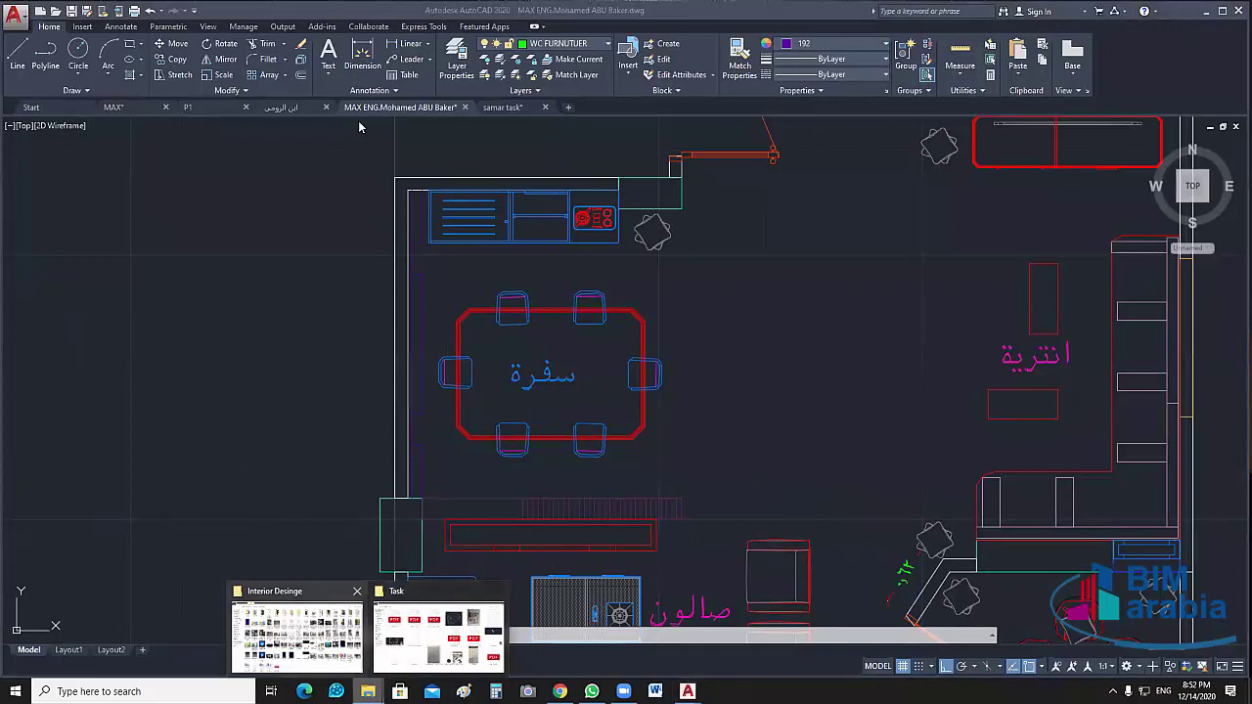
In Explorer, go from My Cources into CAD, then كيفية فرش الشقة, then the DINNING ROOM folder
click(324, 597)
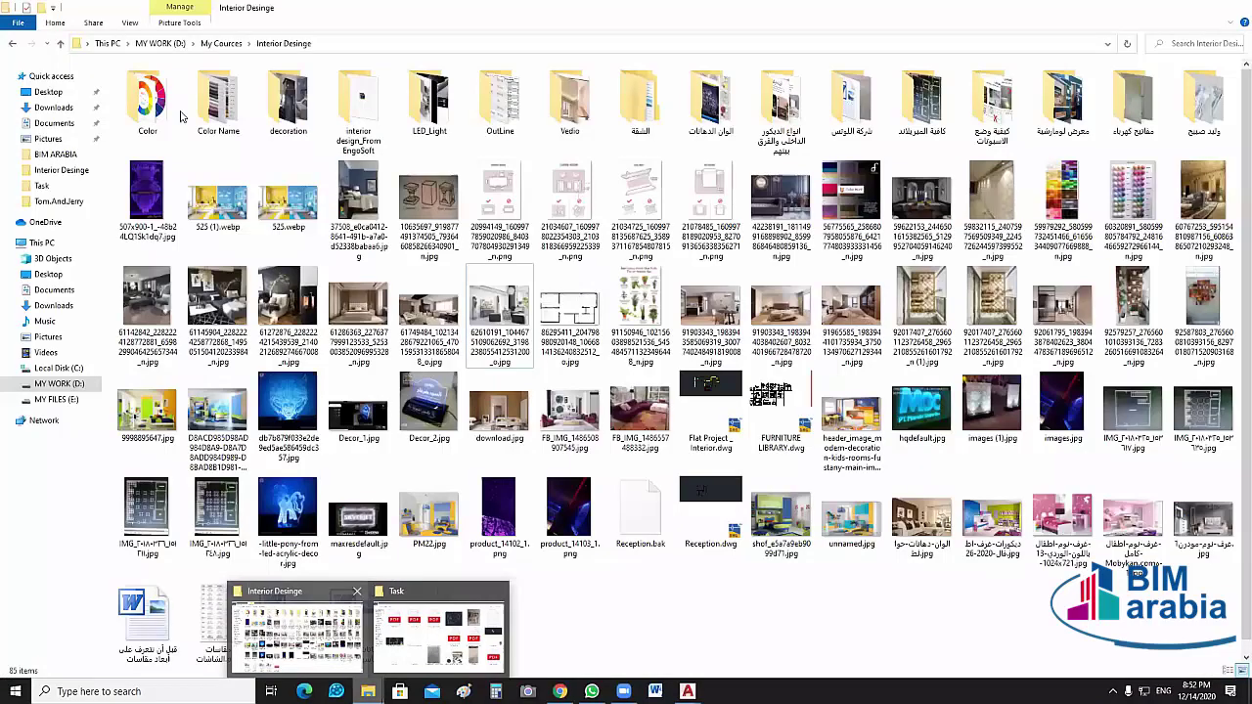
click(61, 45)
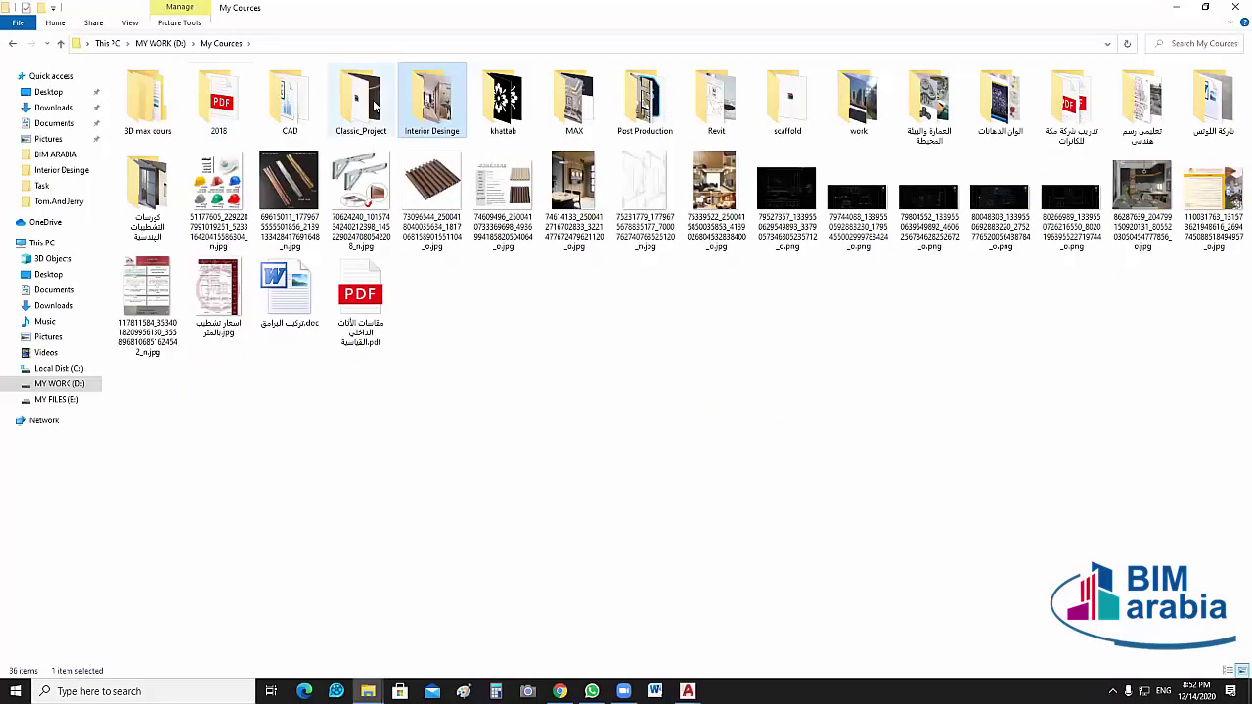
click(308, 97)
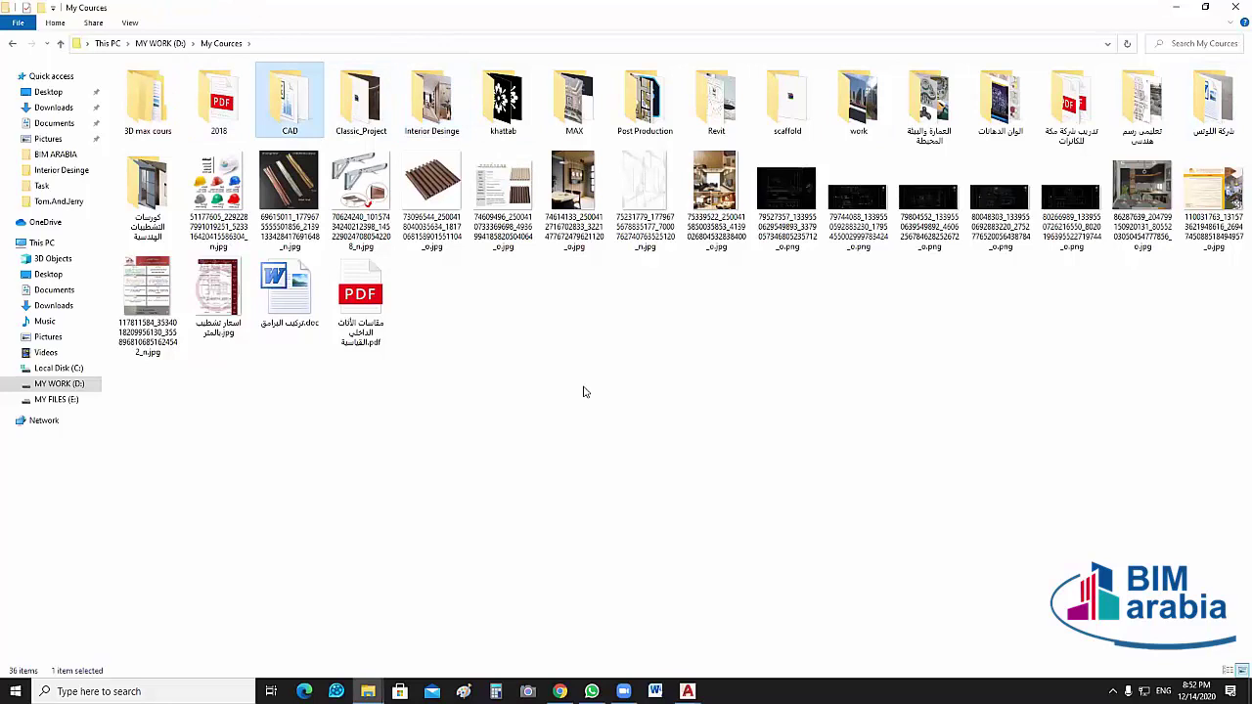
key(Return)
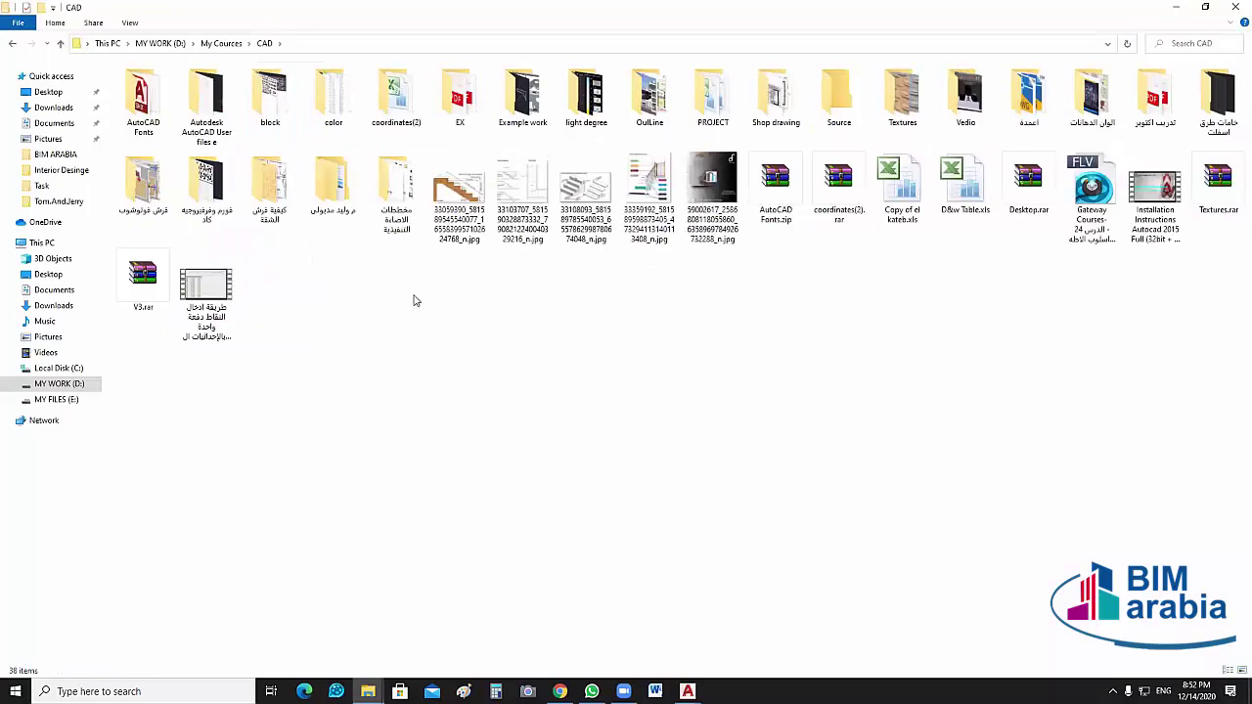
click(257, 191)
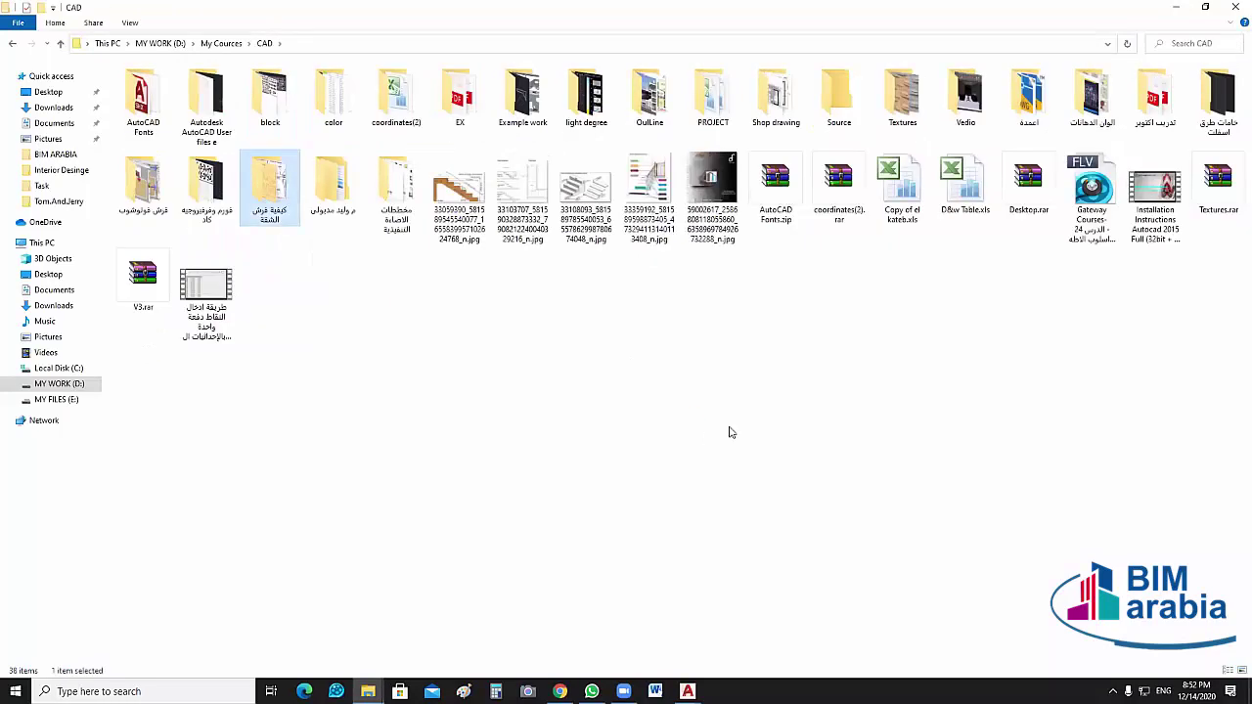
key(Return)
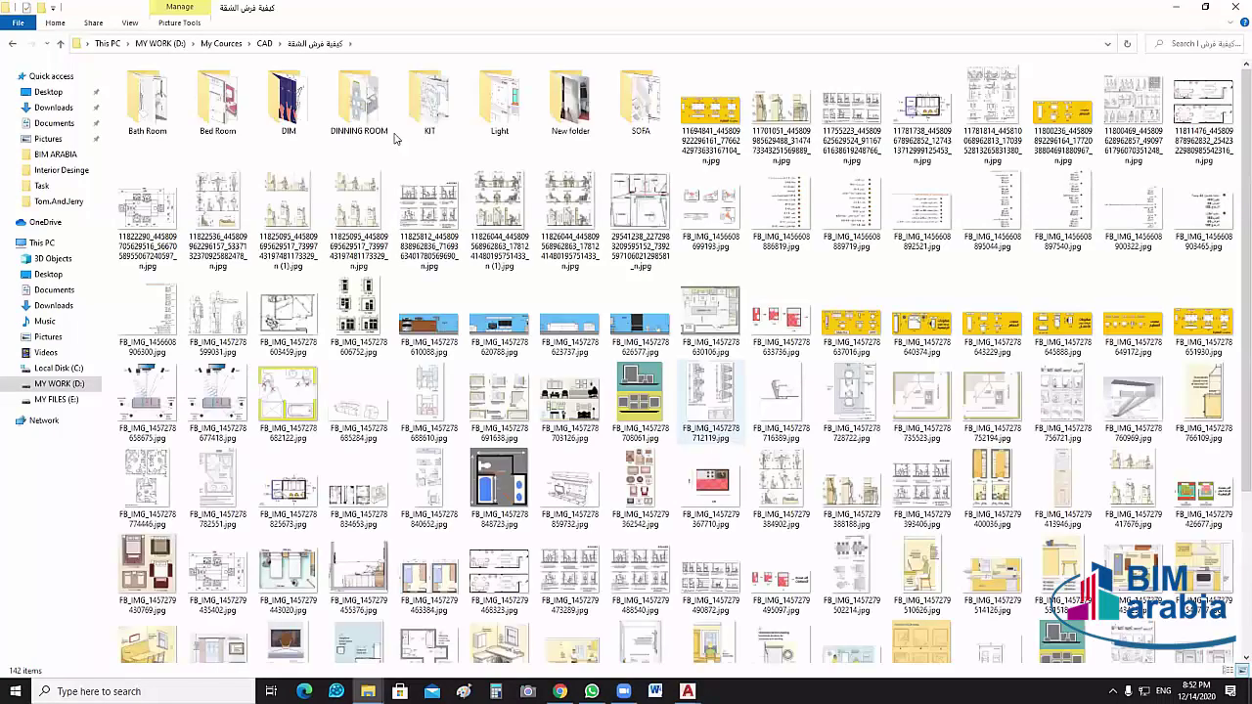
double_click(358, 103)
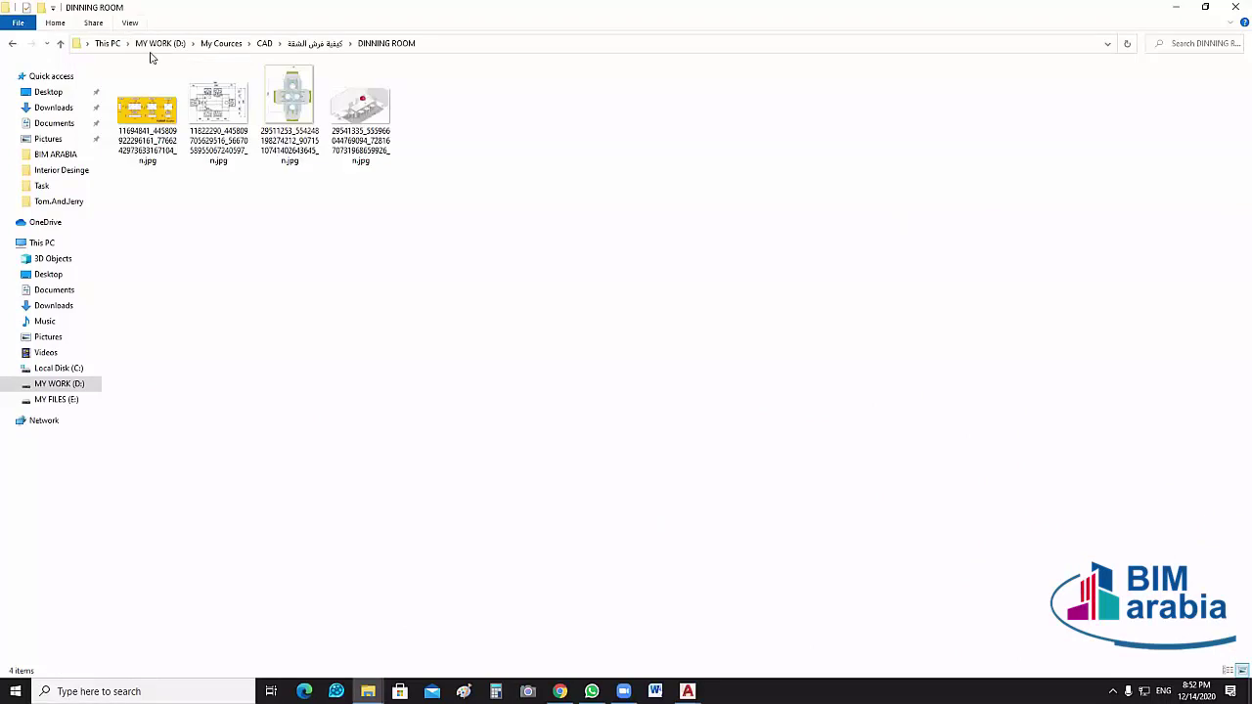
Show the dining images as extra-large thumbnails and open the first reference image
click(130, 23)
click(137, 39)
double_click(241, 205)
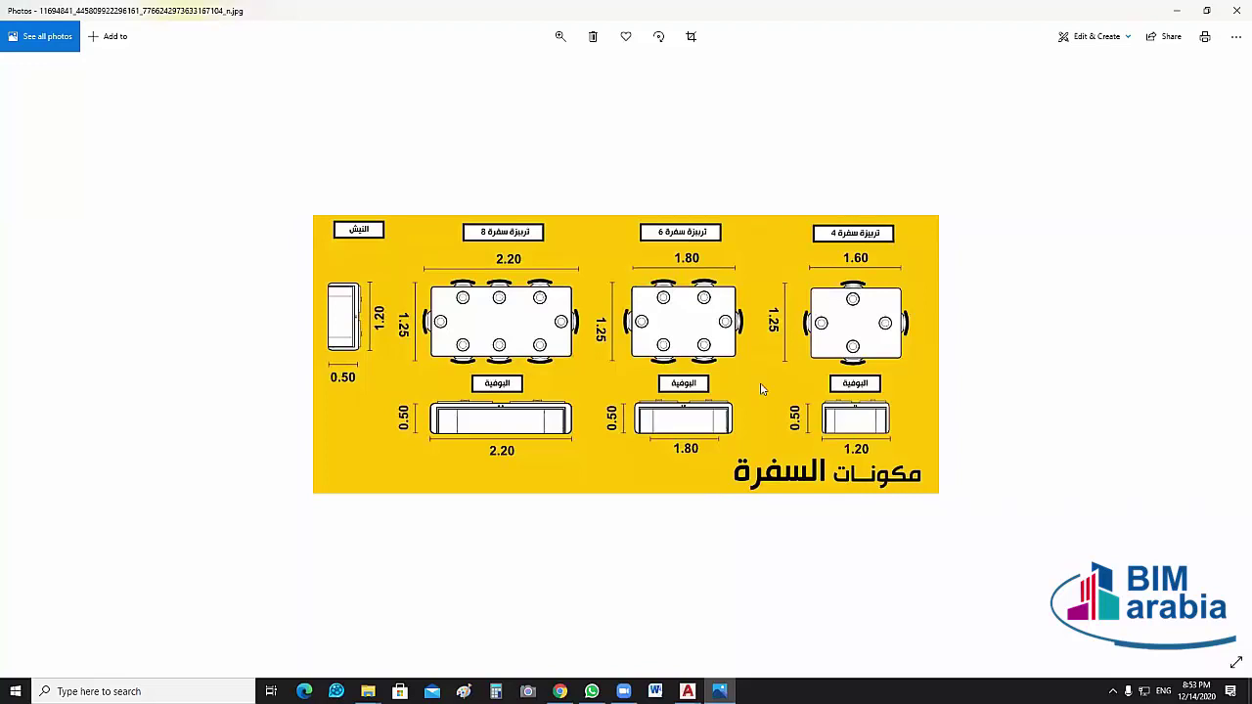
Review the dining-table size chart (2.20, 1.80, 1.60 m tables with buffets), then close it
click(743, 334)
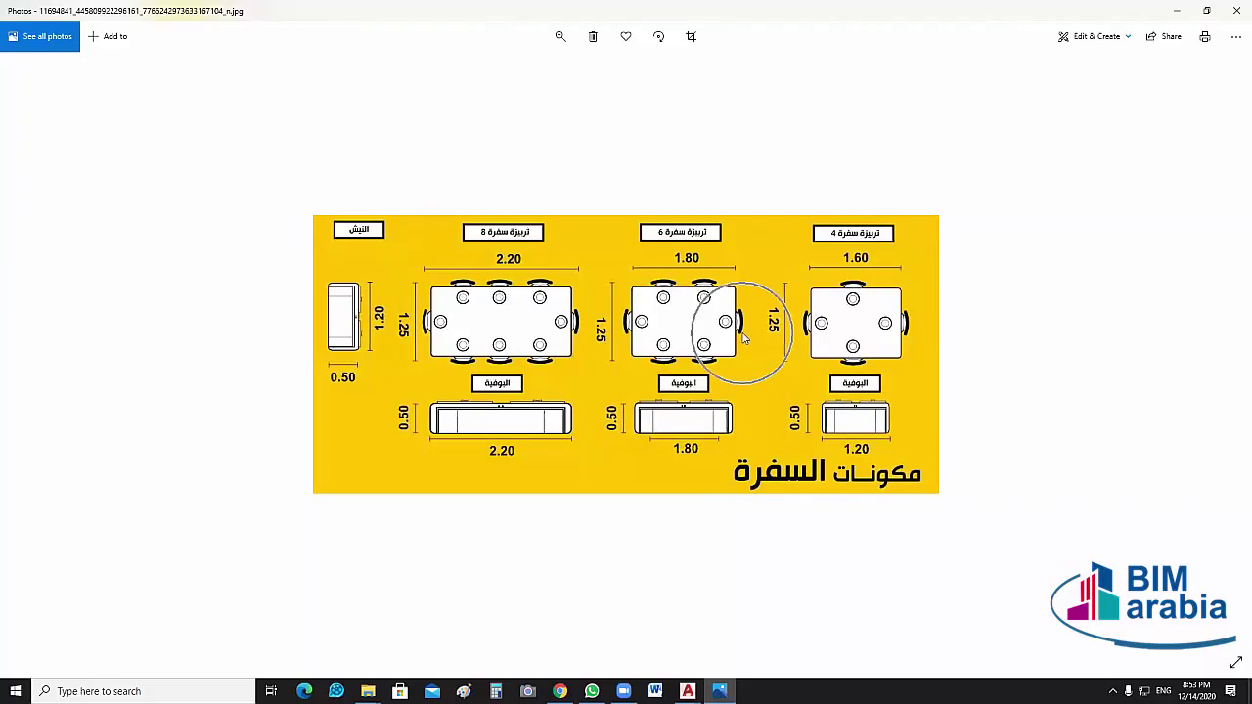
click(893, 301)
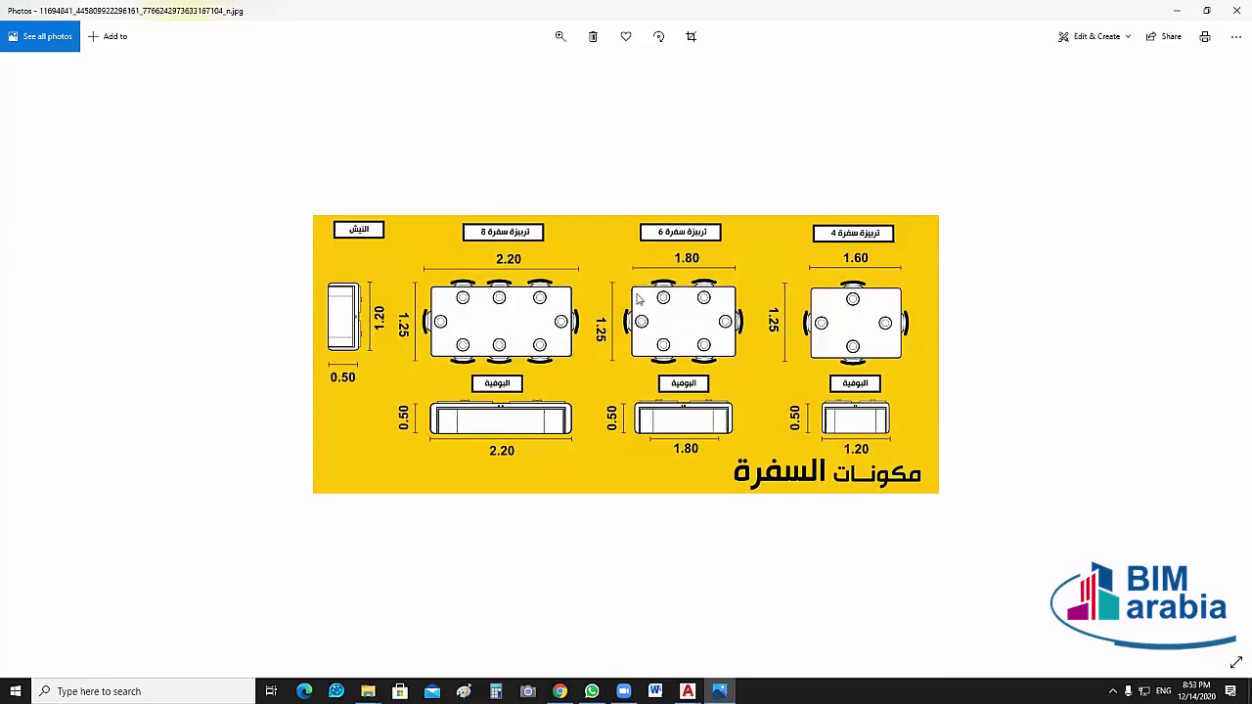
click(687, 313)
click(679, 333)
click(699, 321)
key(alt+F4)
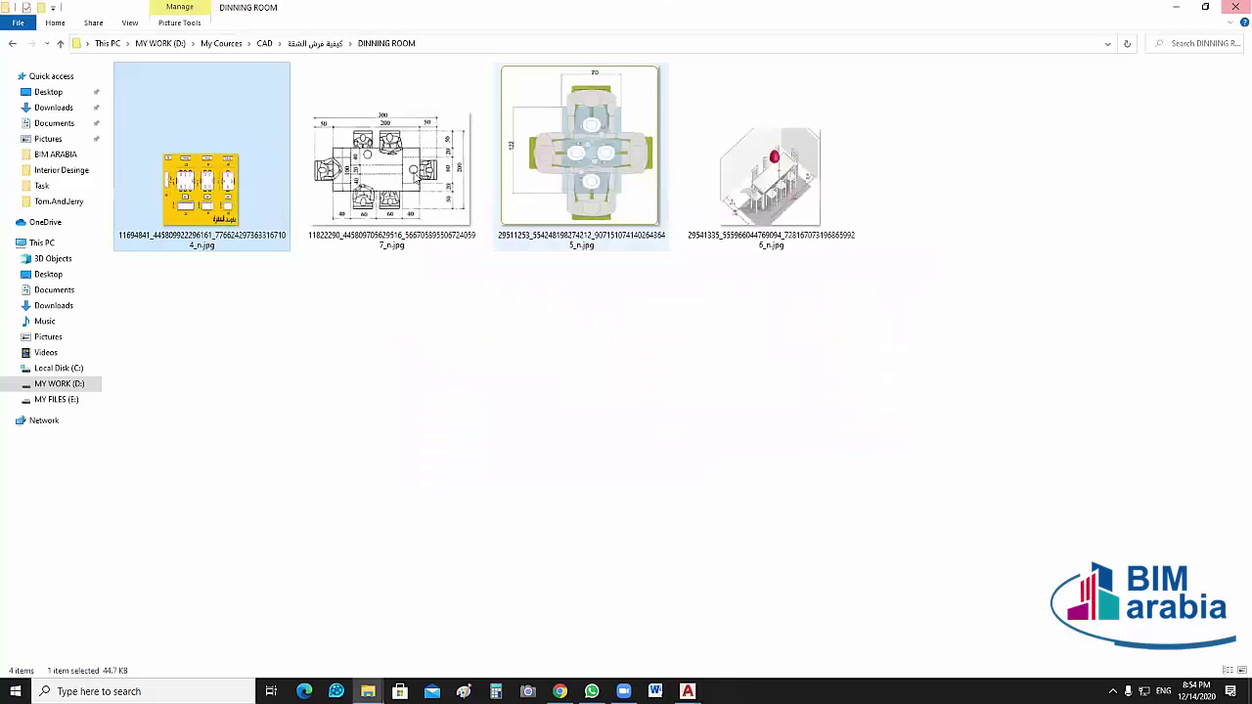
Open the second reference, the six-seat 200 × 100 table plan, and zoom in
key(Right)
key(Return)
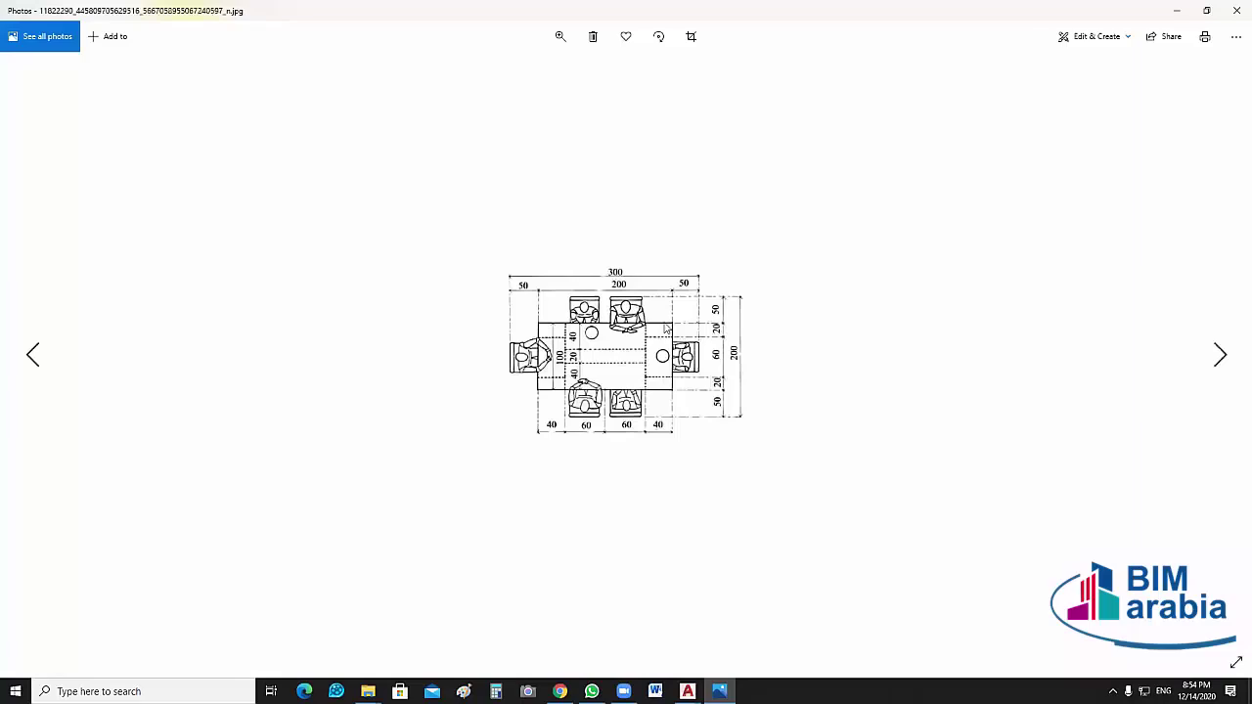
scroll(665, 330, up, 4)
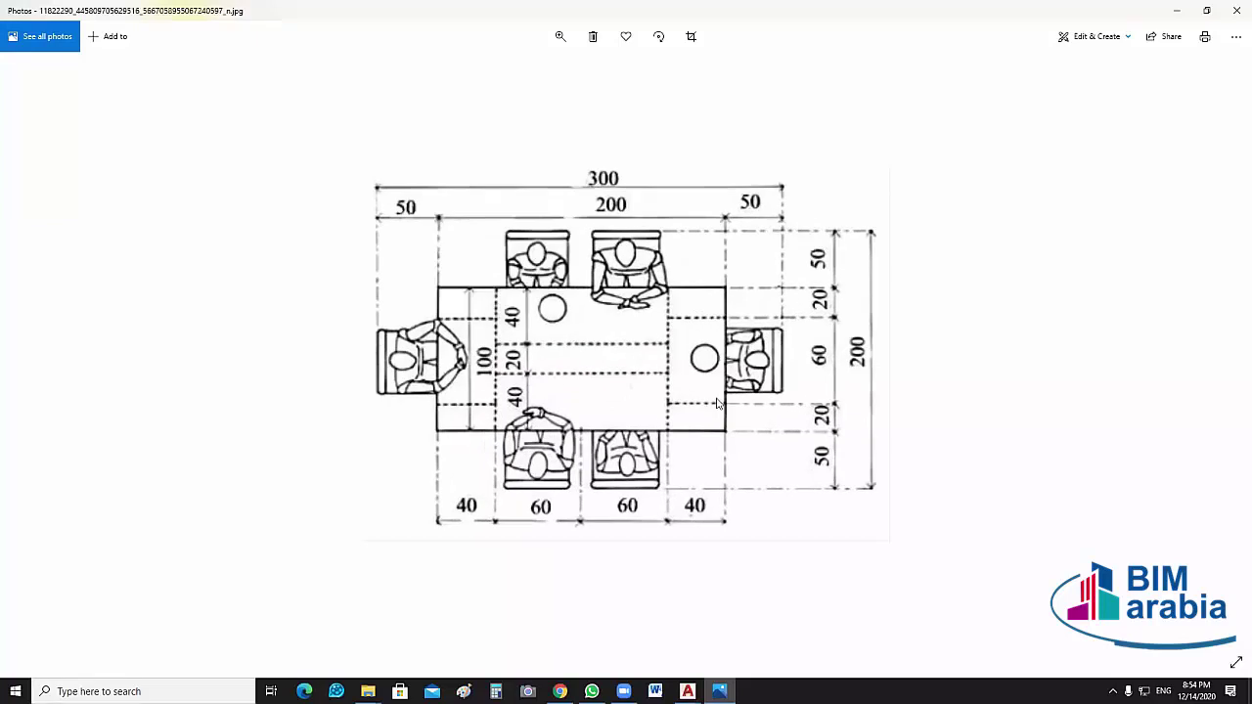
scroll(718, 403, up, 1)
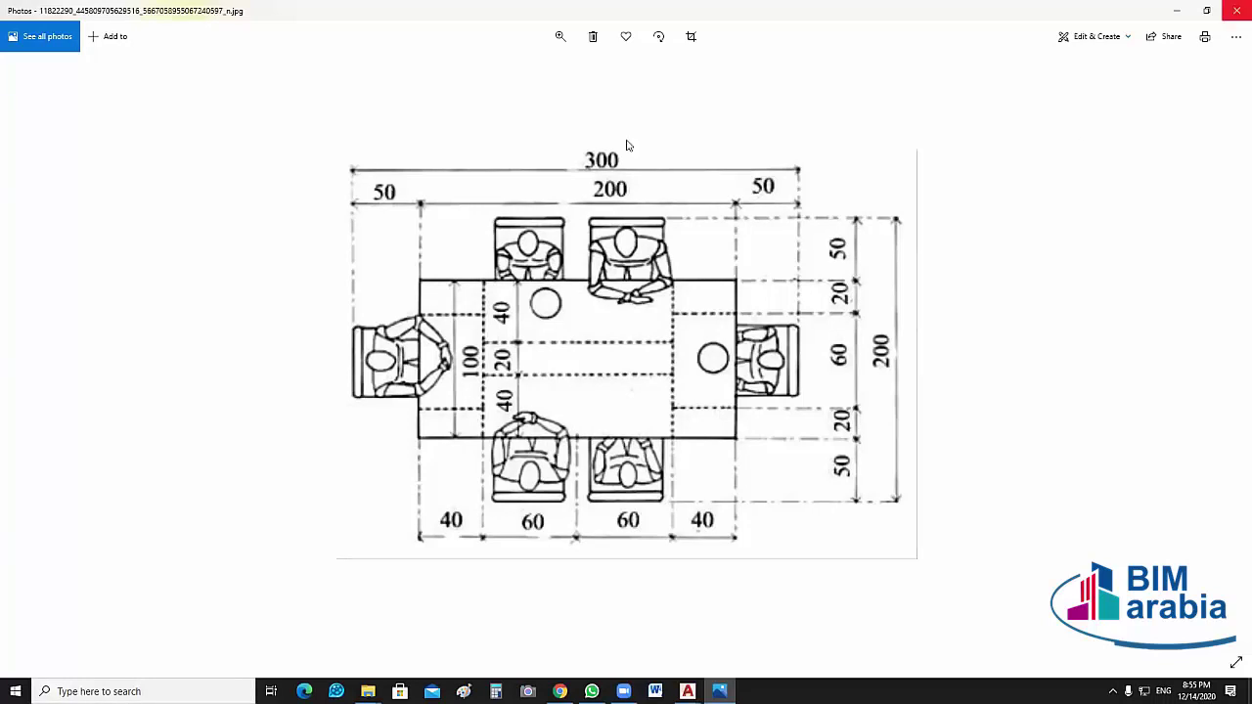
Close the table-plan image and open the third and fourth images in the DINNING ROOM folder
key(alt+F4)
click(599, 157)
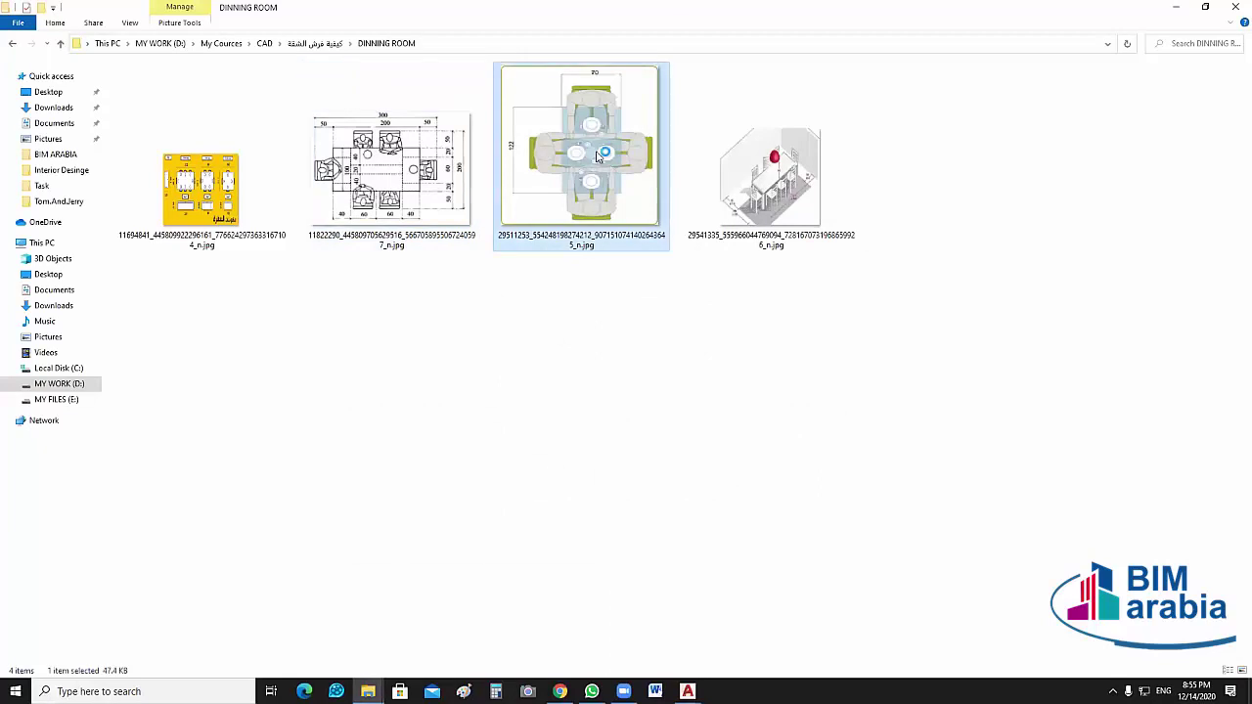
double_click(601, 156)
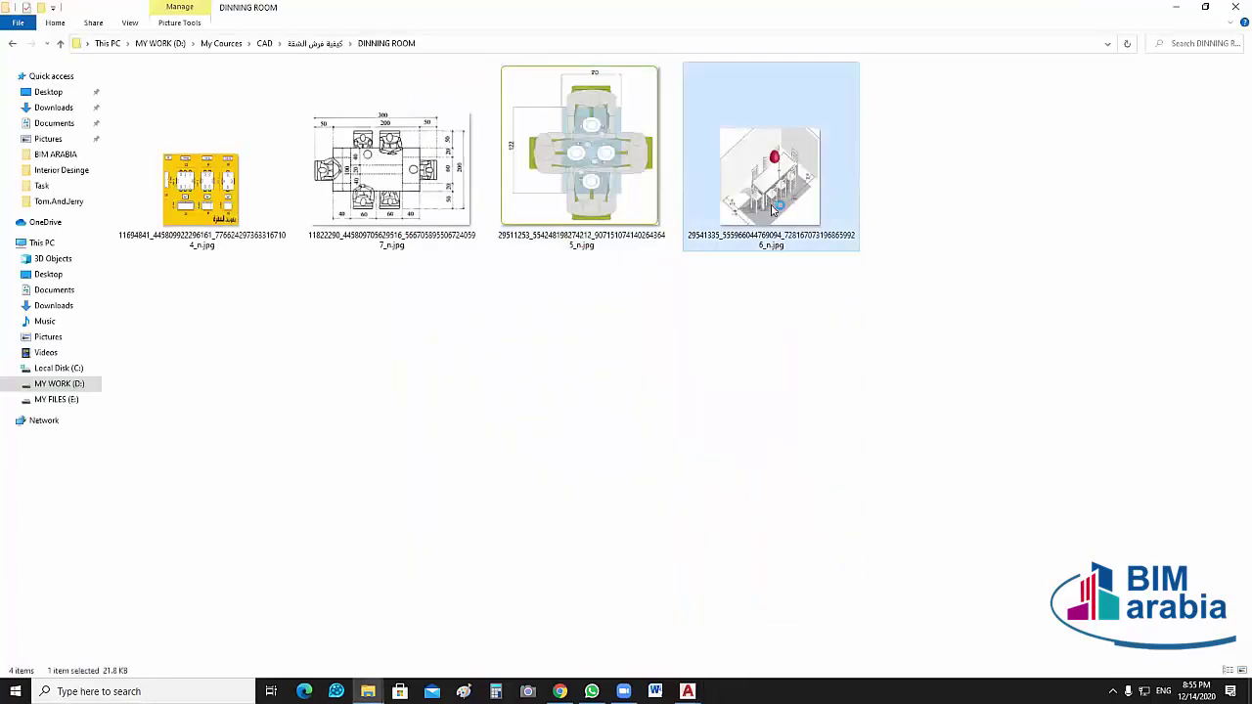
double_click(773, 208)
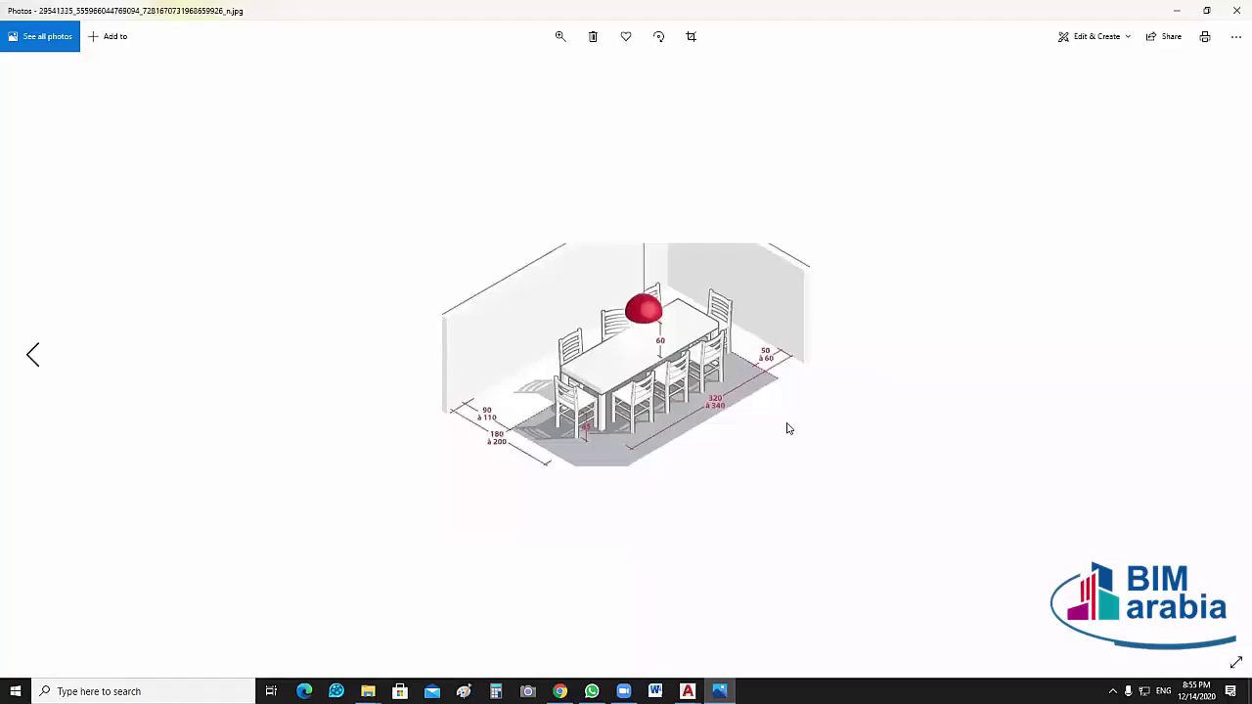
View the four-seat table plan image, then reopen the isometric dining-table image
click(1209, 335)
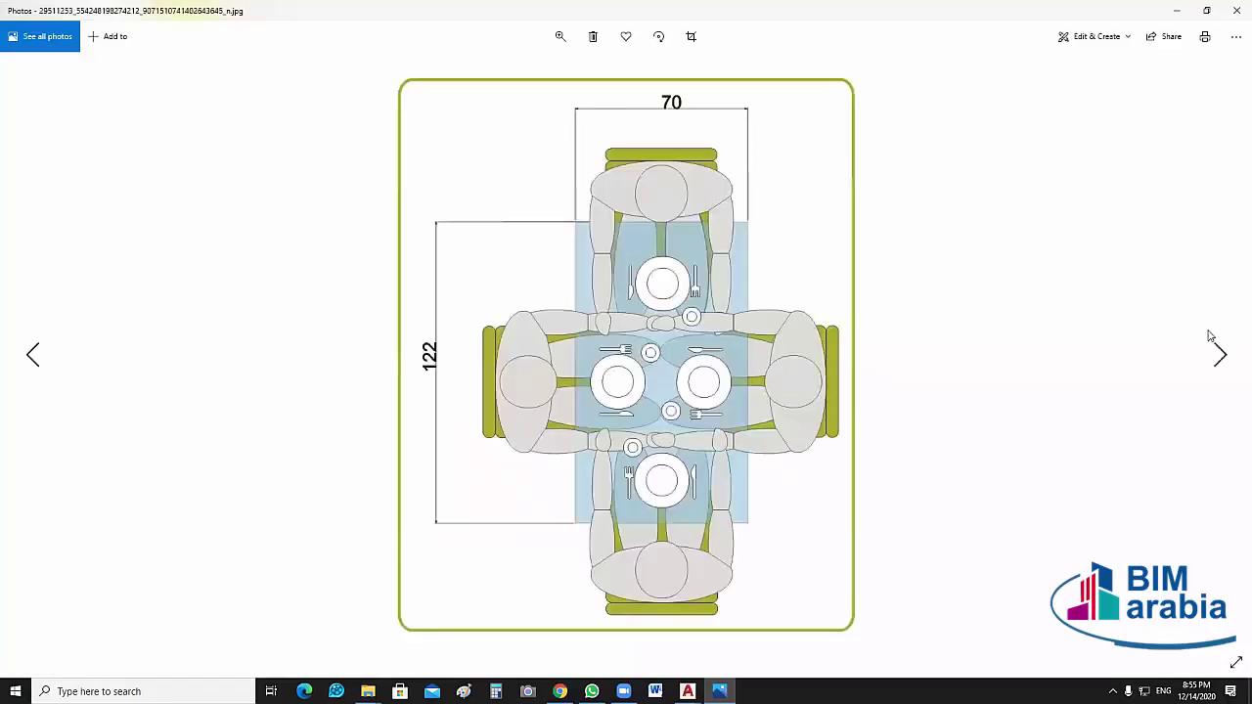
click(1237, 9)
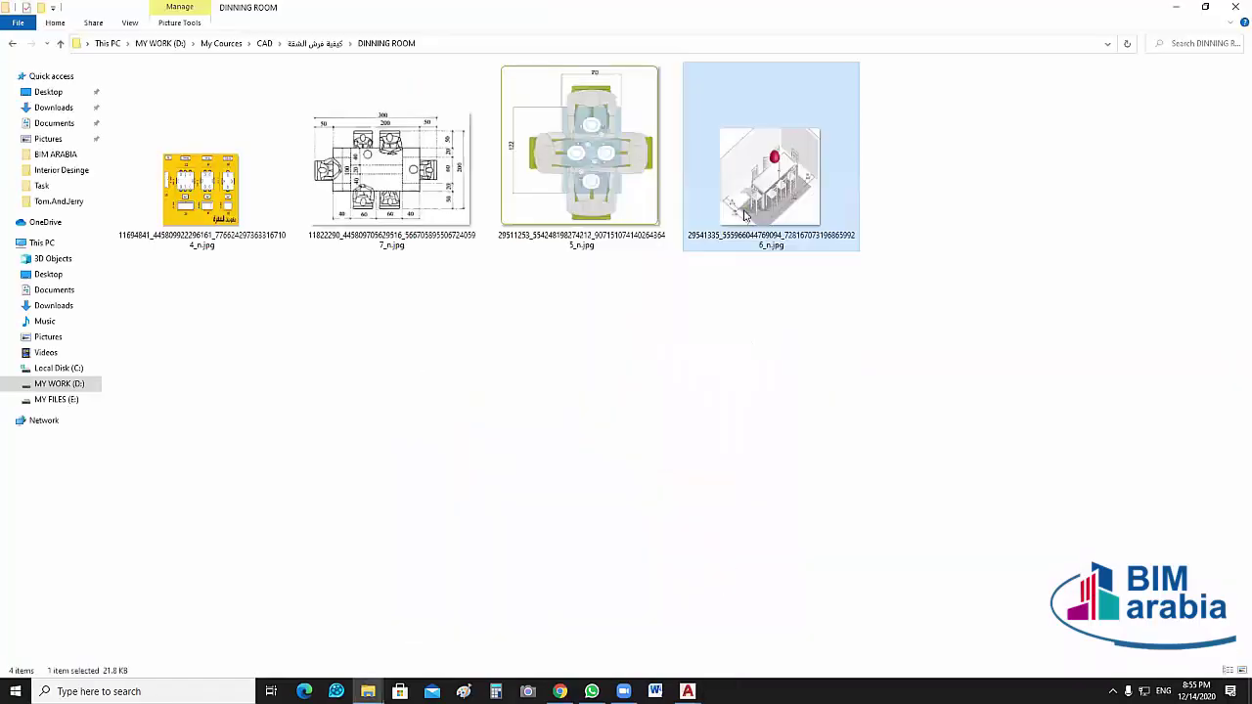
double_click(755, 202)
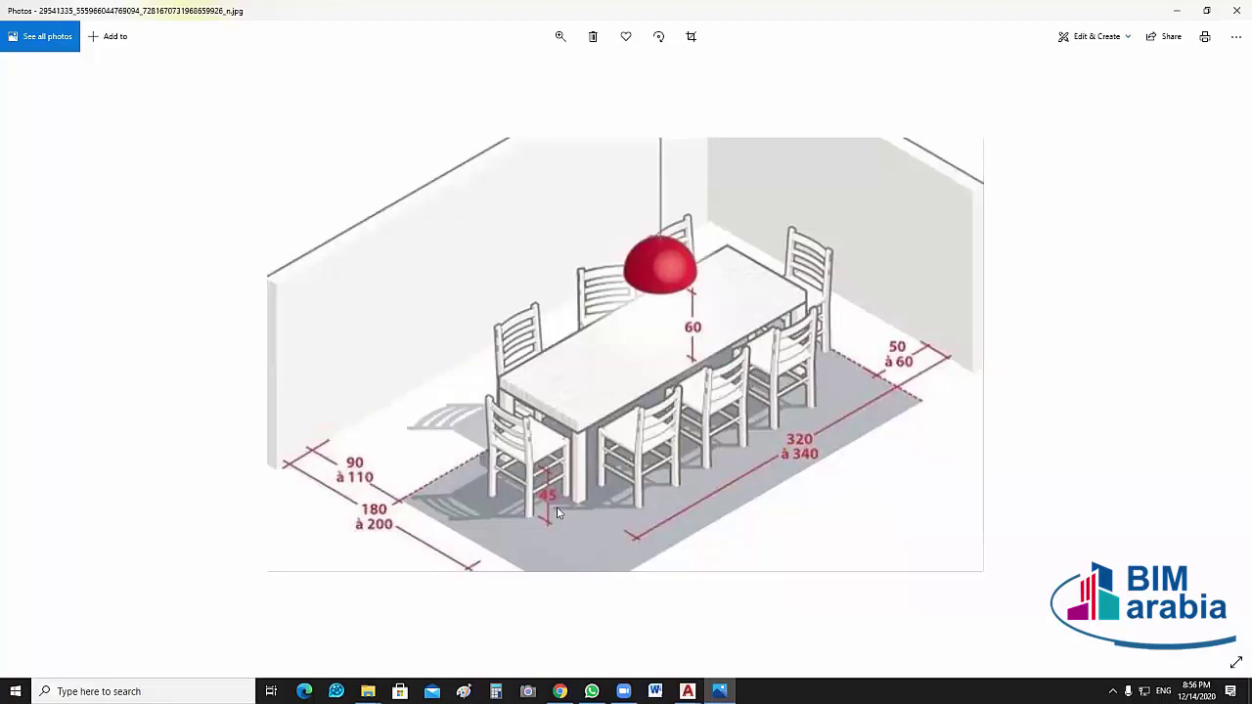
Examine the isometric dining-table image, close it, and minimize the folder to reach AutoCAD
click(689, 340)
click(690, 341)
click(689, 340)
key(alt+F4)
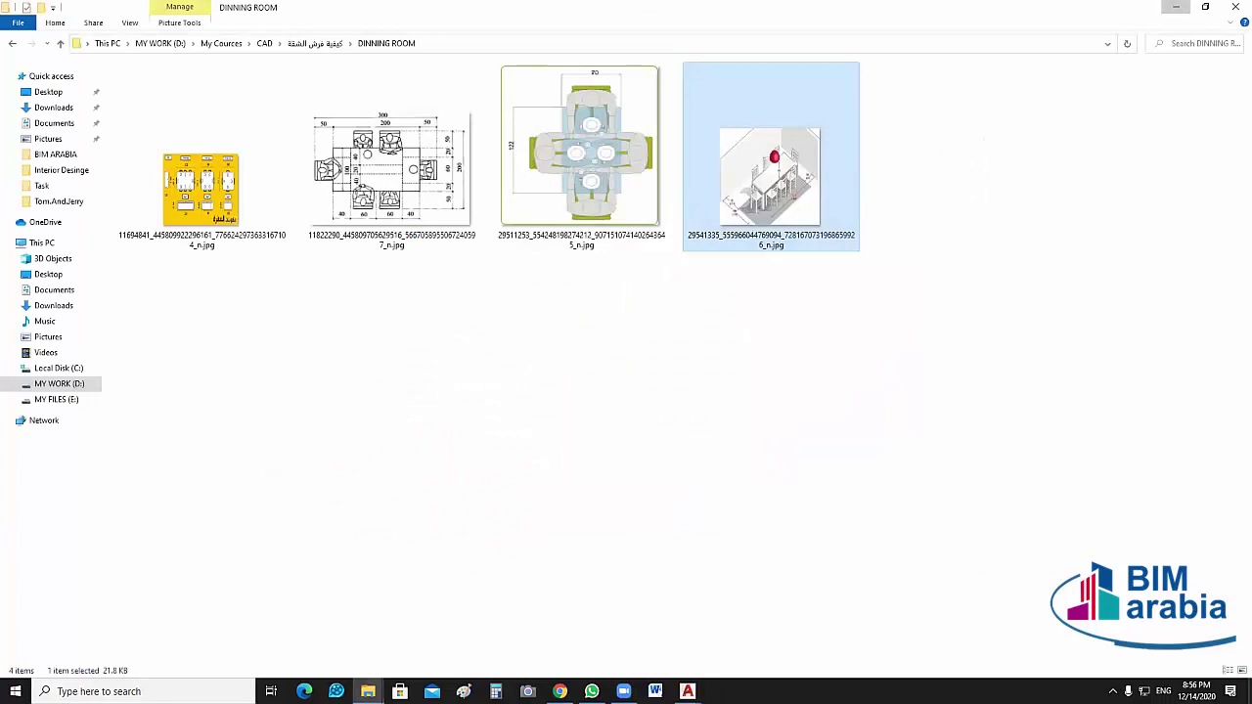
click(1175, 7)
Pan and zoom the floor plan to frame the dining and living rooms
middle_drag(816, 396, 578, 402)
scroll(600, 400, down, 1)
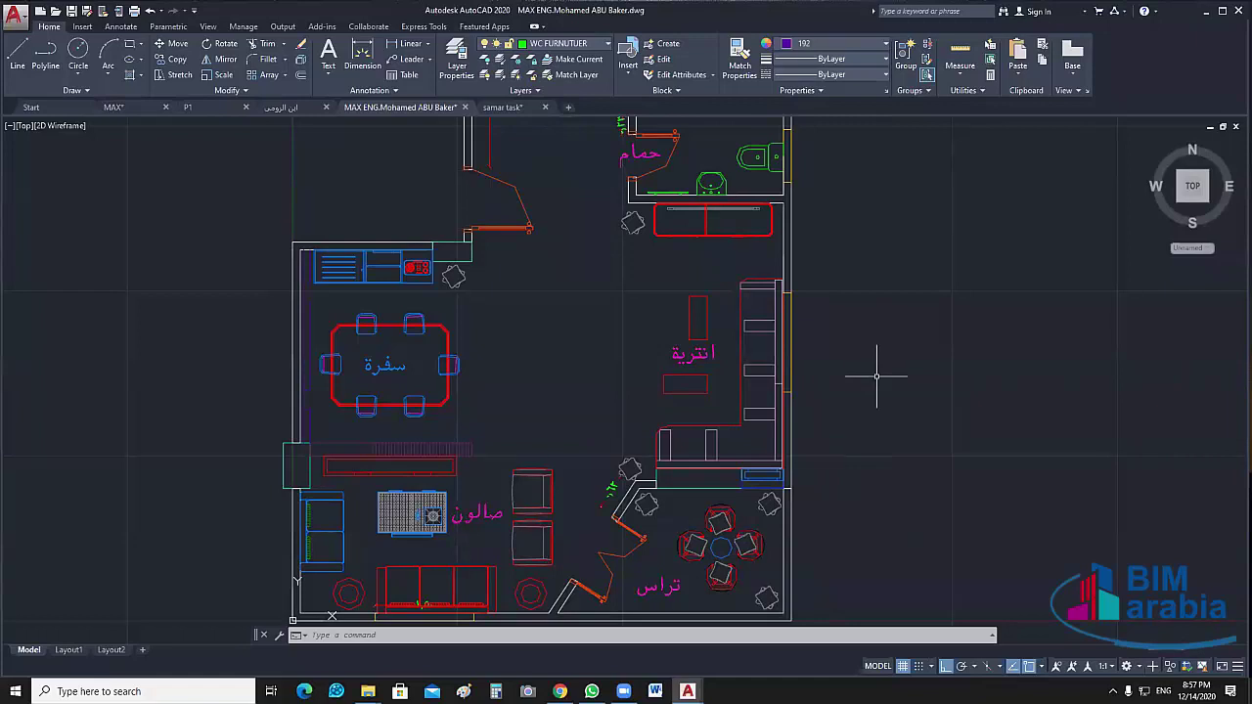
middle_drag(855, 411, 807, 418)
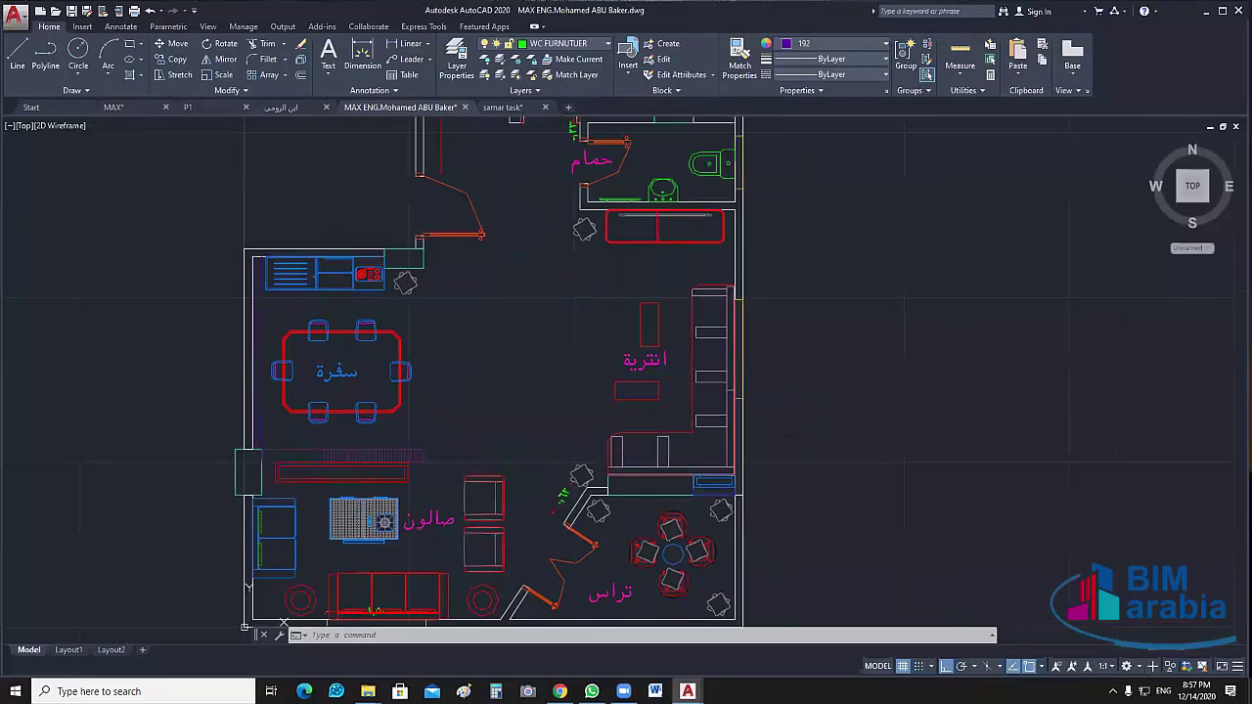
middle_drag(875, 379, 854, 371)
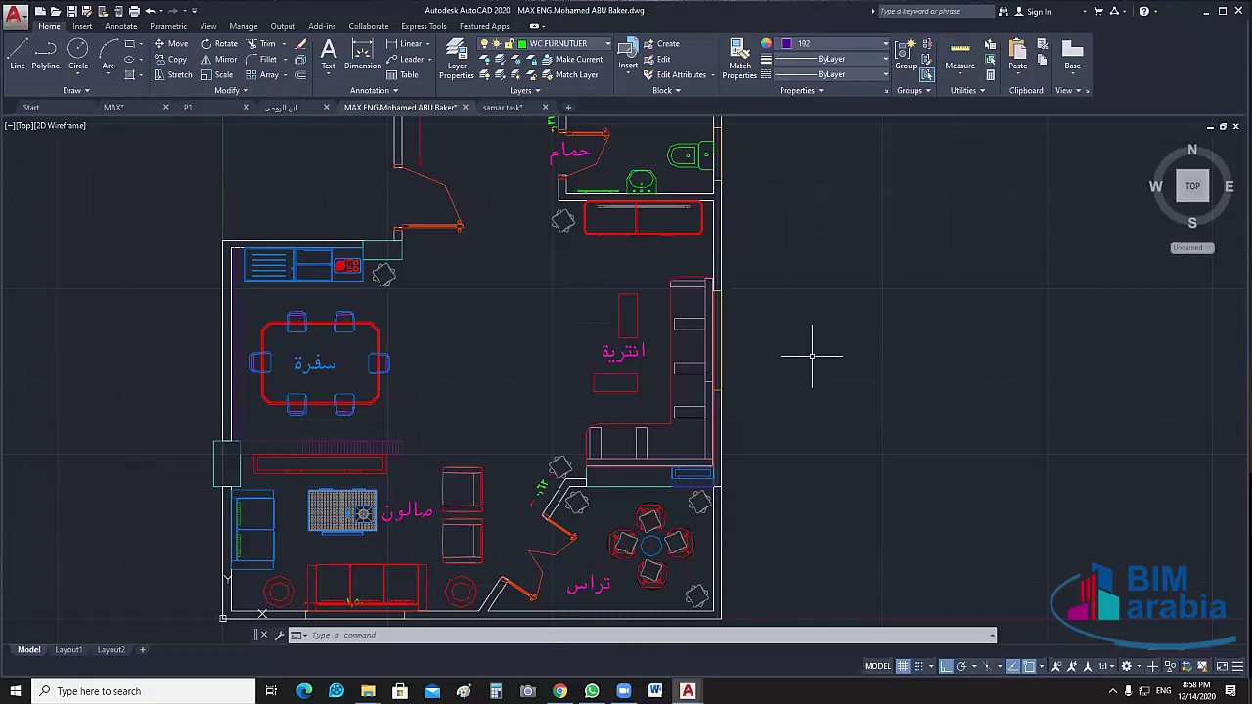
scroll(781, 343, down, 2)
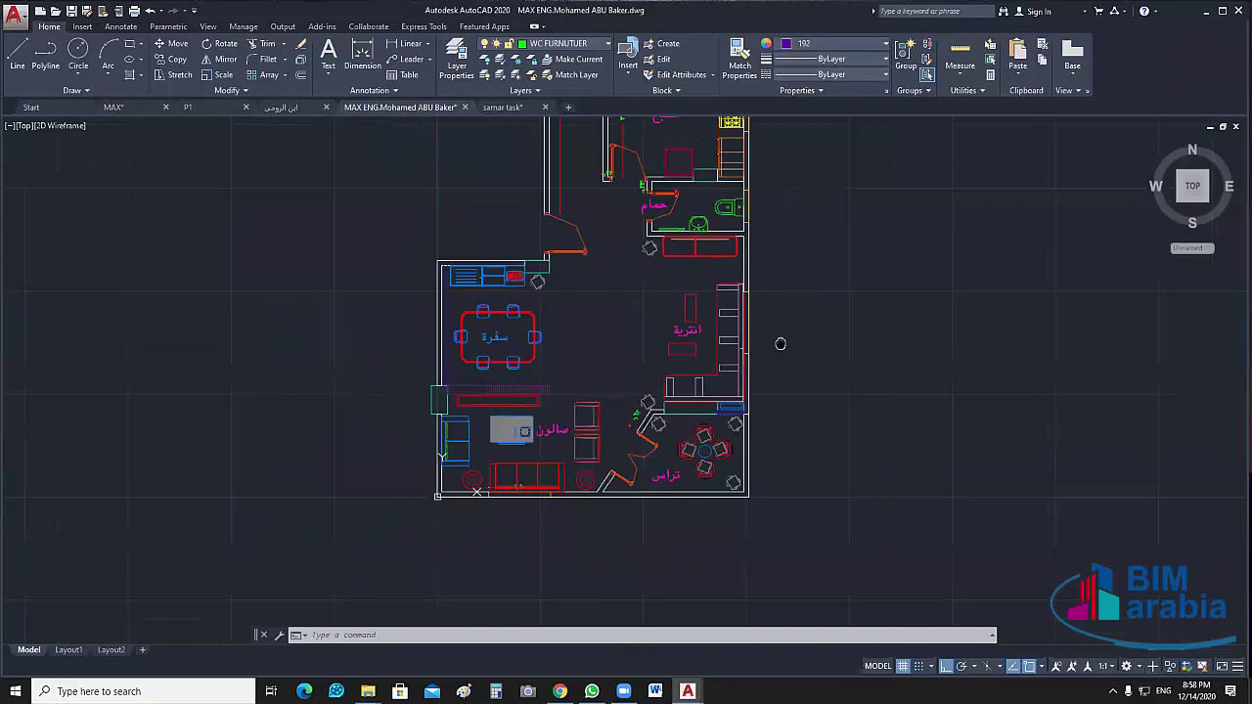
scroll(781, 344, down, 1)
middle_drag(825, 358, 792, 541)
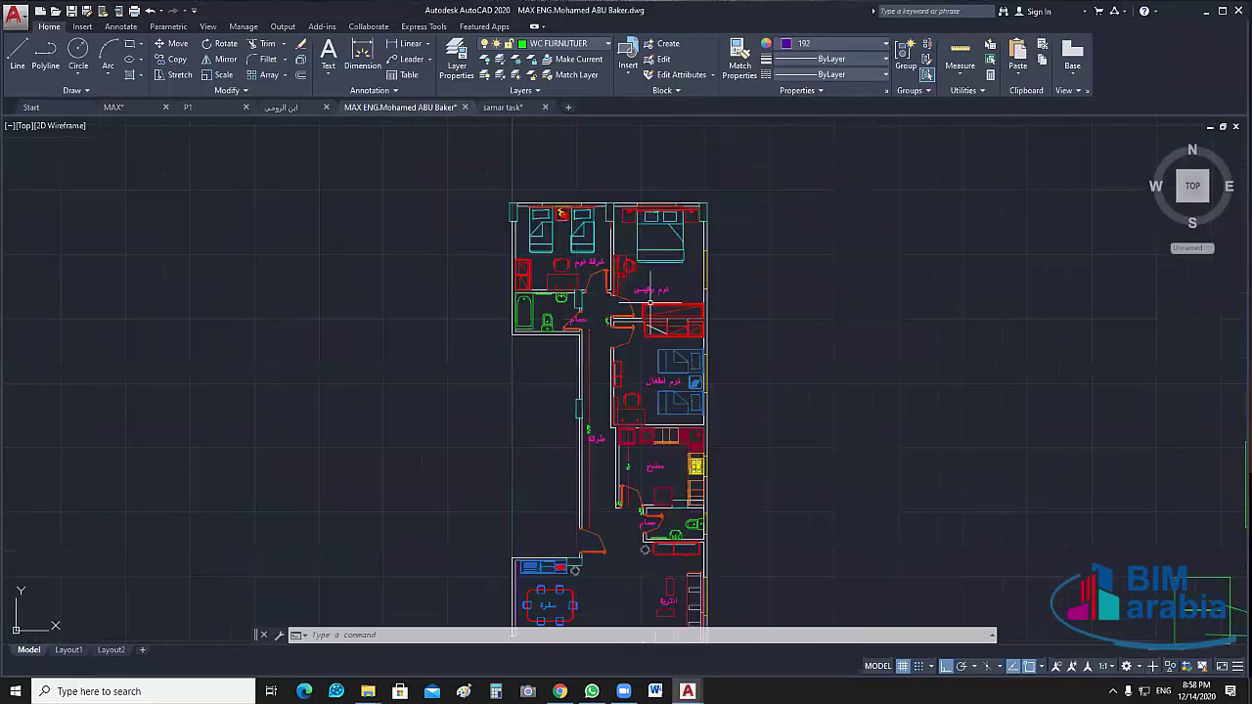
scroll(650, 305, up, 3)
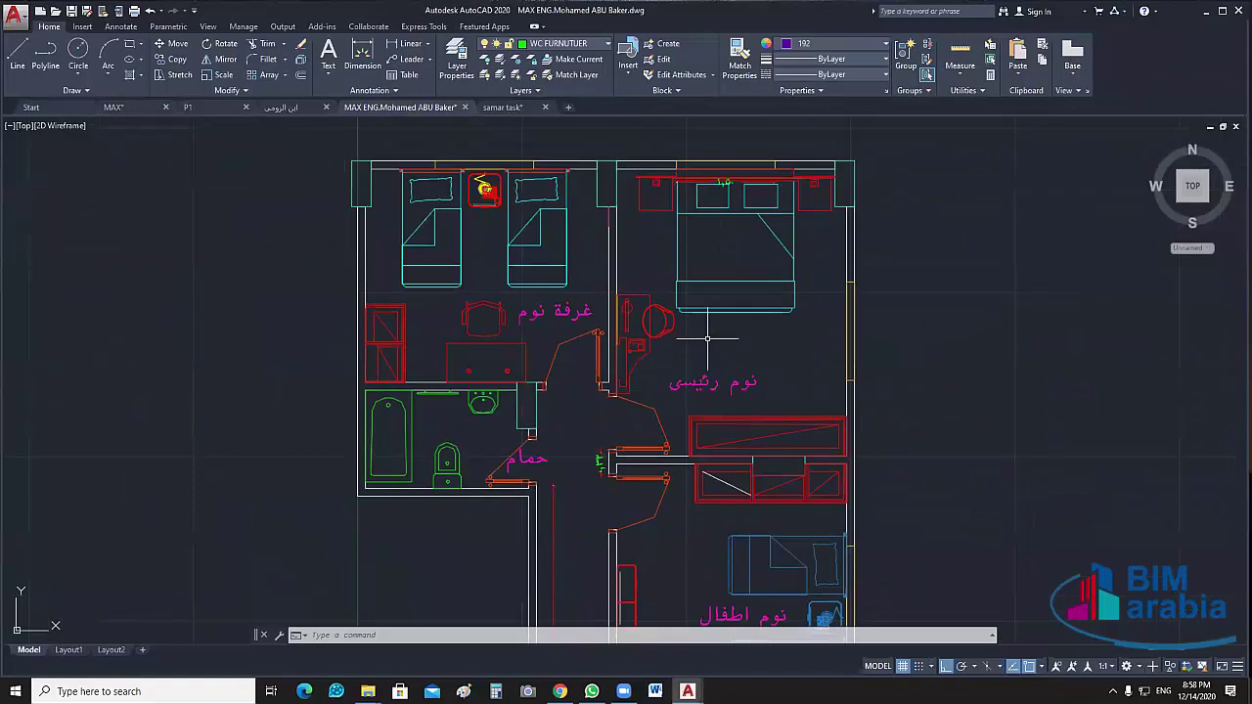
scroll(752, 350, down, 4)
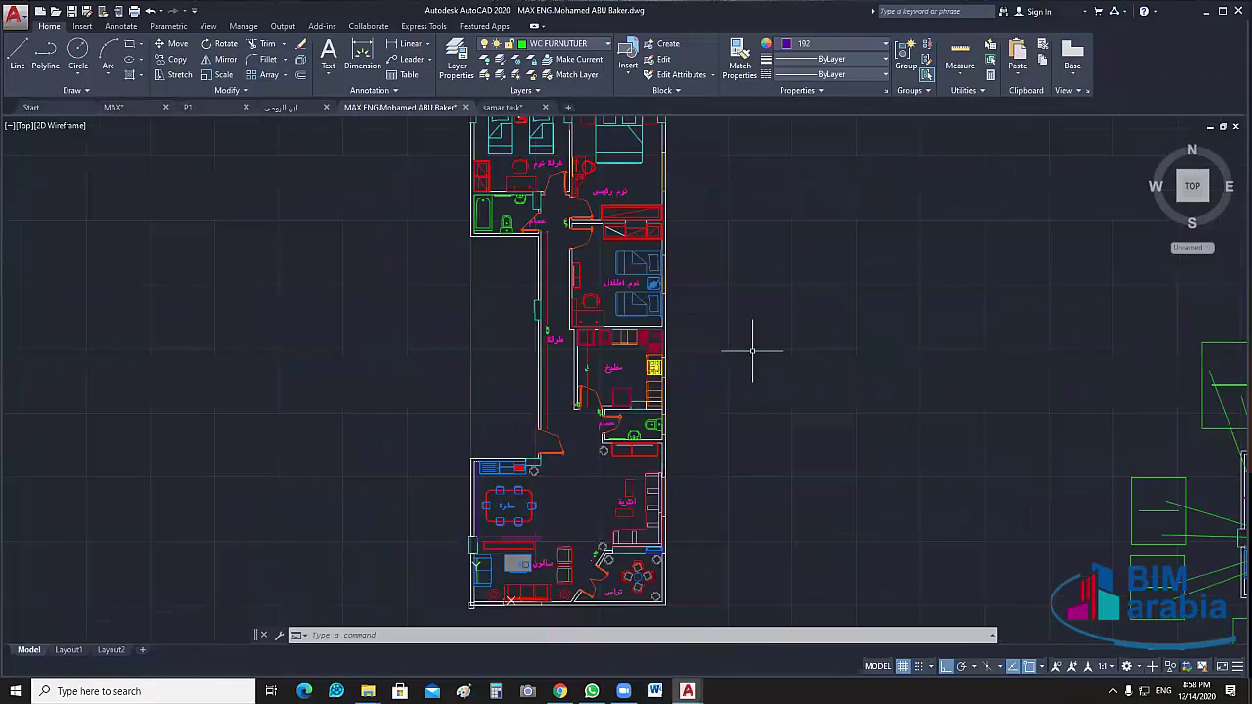
middle_drag(751, 378, 753, 353)
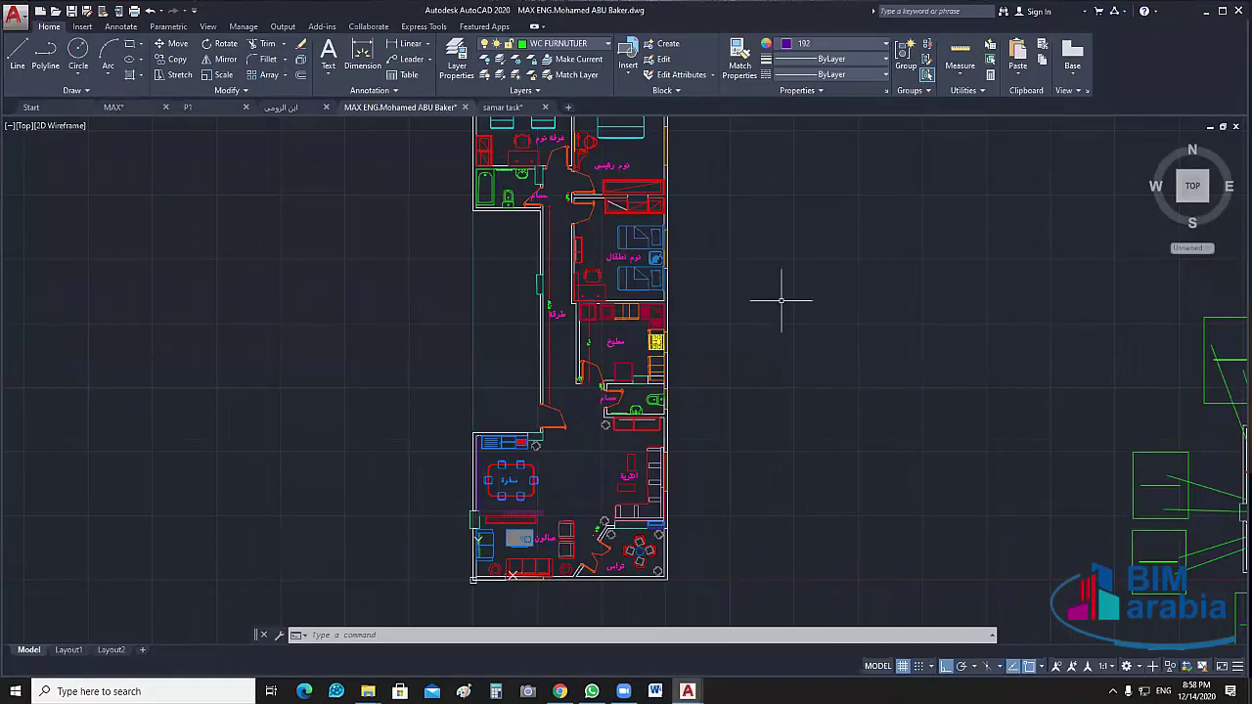
scroll(747, 352, down, 2)
middle_drag(745, 353, 608, 323)
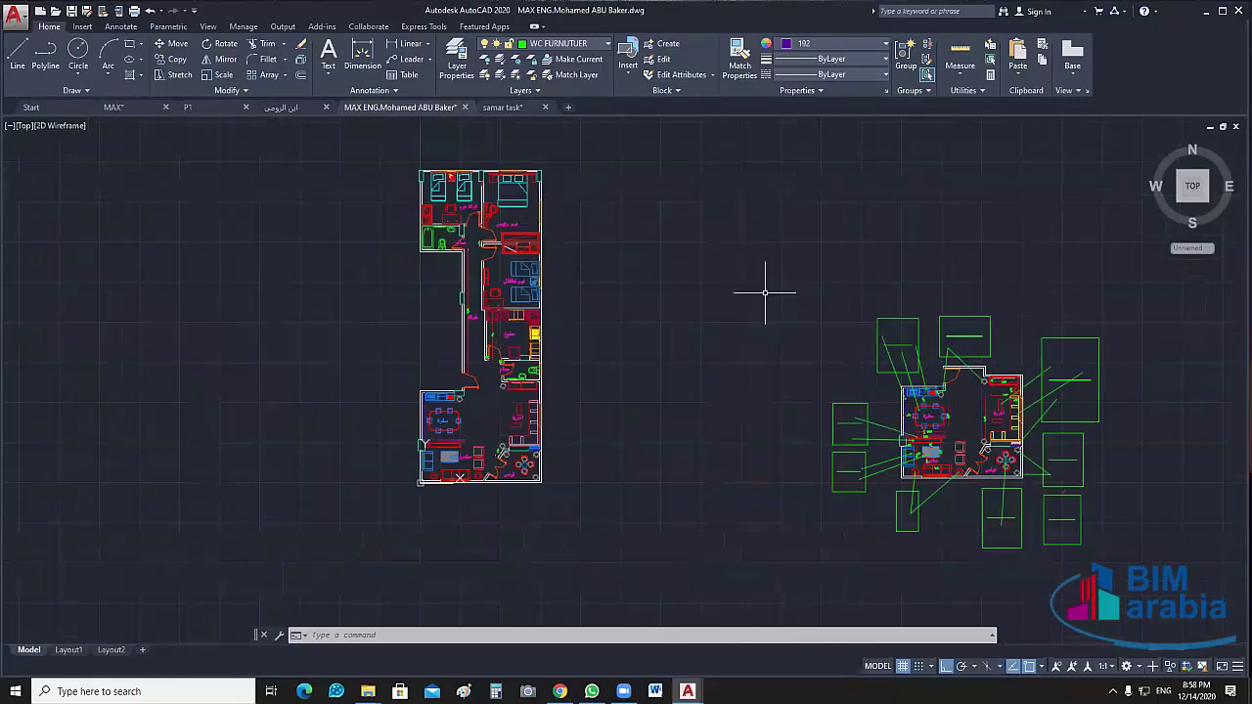
scroll(1012, 397, up, 3)
middle_drag(1017, 397, 1111, 421)
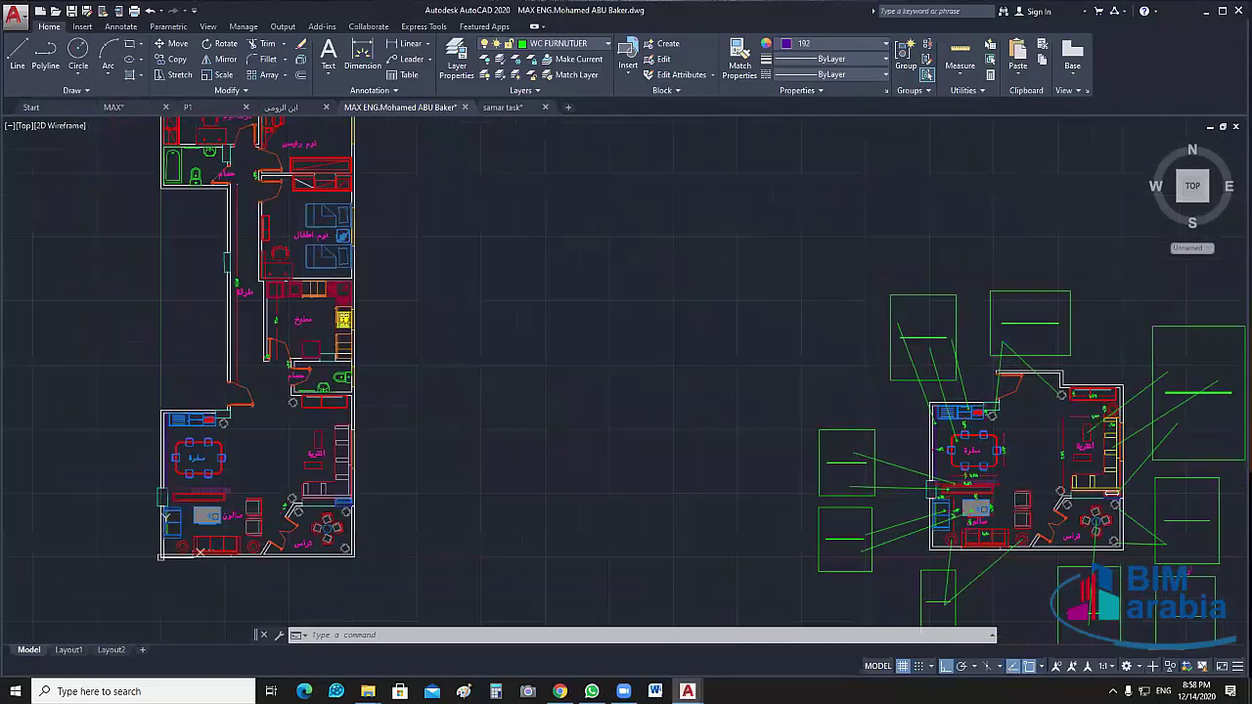
scroll(774, 316, up, 1)
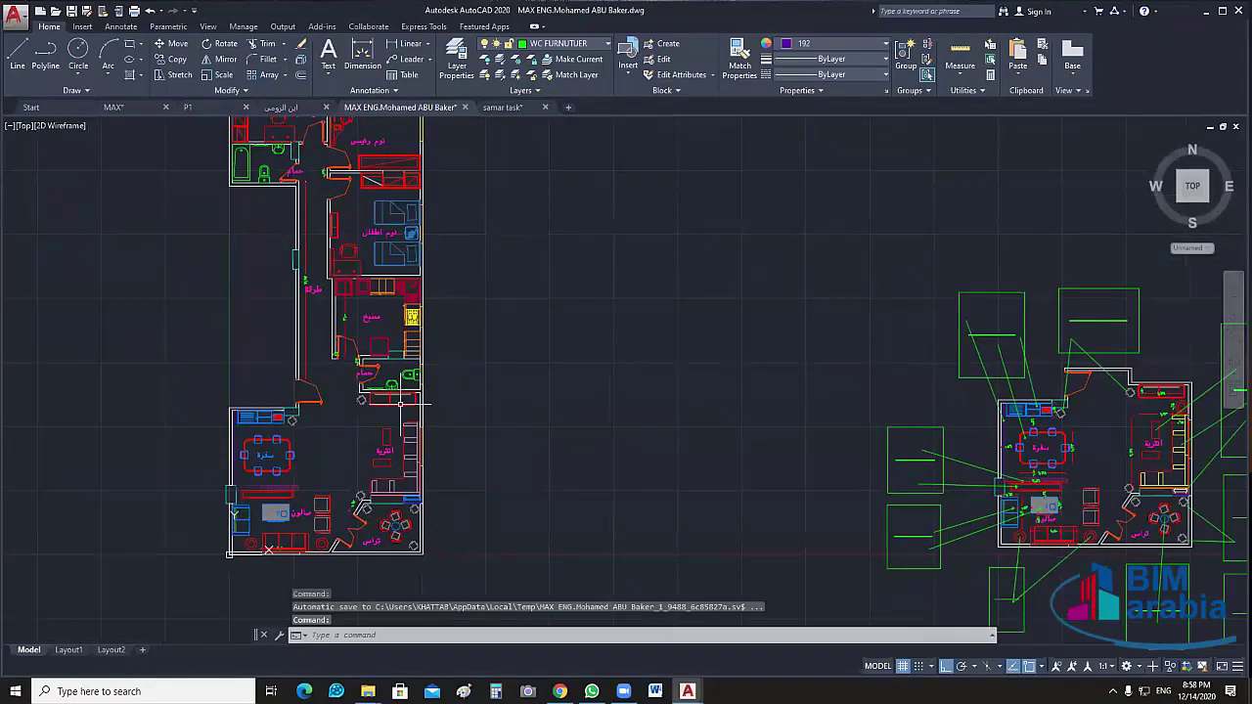
scroll(903, 387, down, 1)
middle_drag(904, 388, 571, 348)
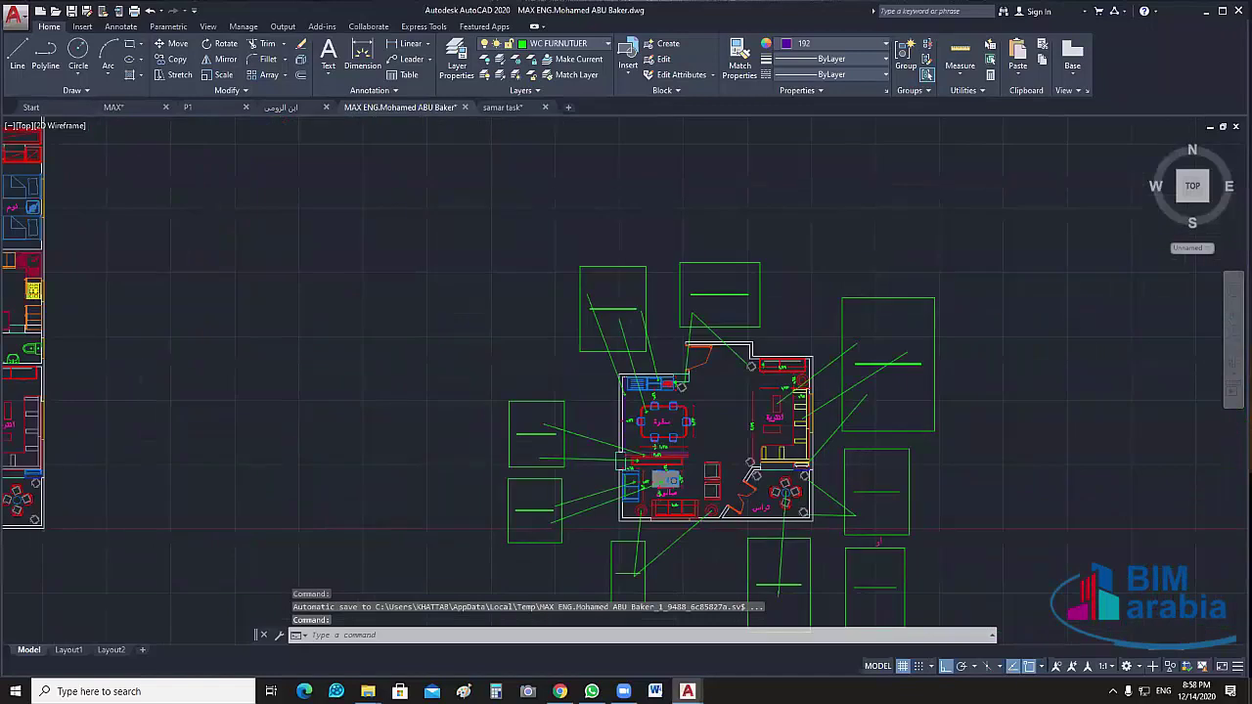
scroll(785, 316, up, 4)
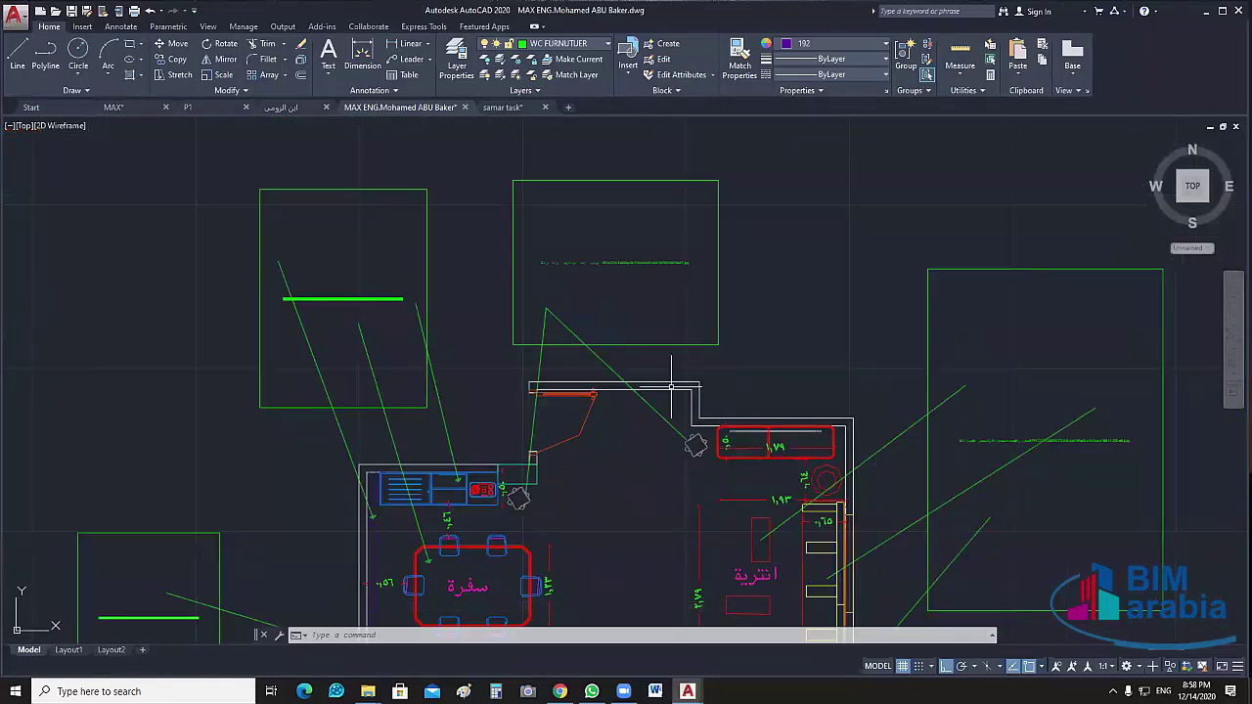
scroll(671, 386, down, 5)
middle_drag(637, 362, 583, 347)
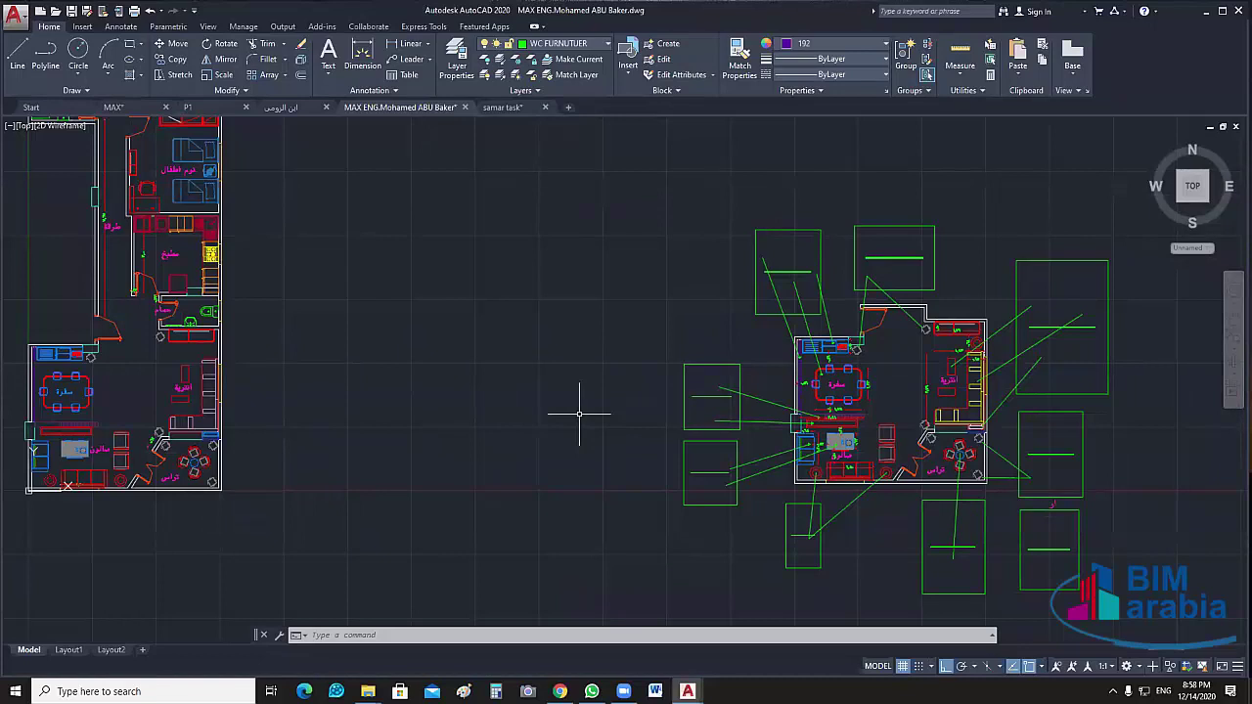
middle_drag(326, 407, 456, 401)
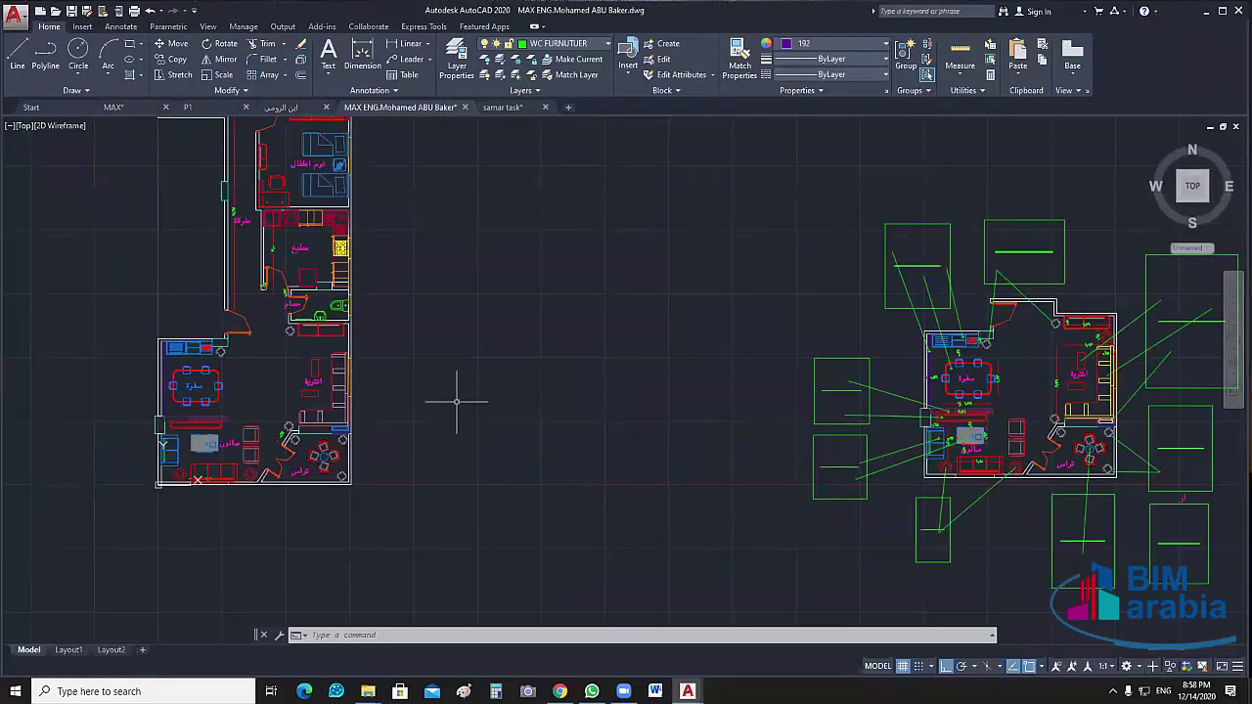
scroll(143, 377, up, 2)
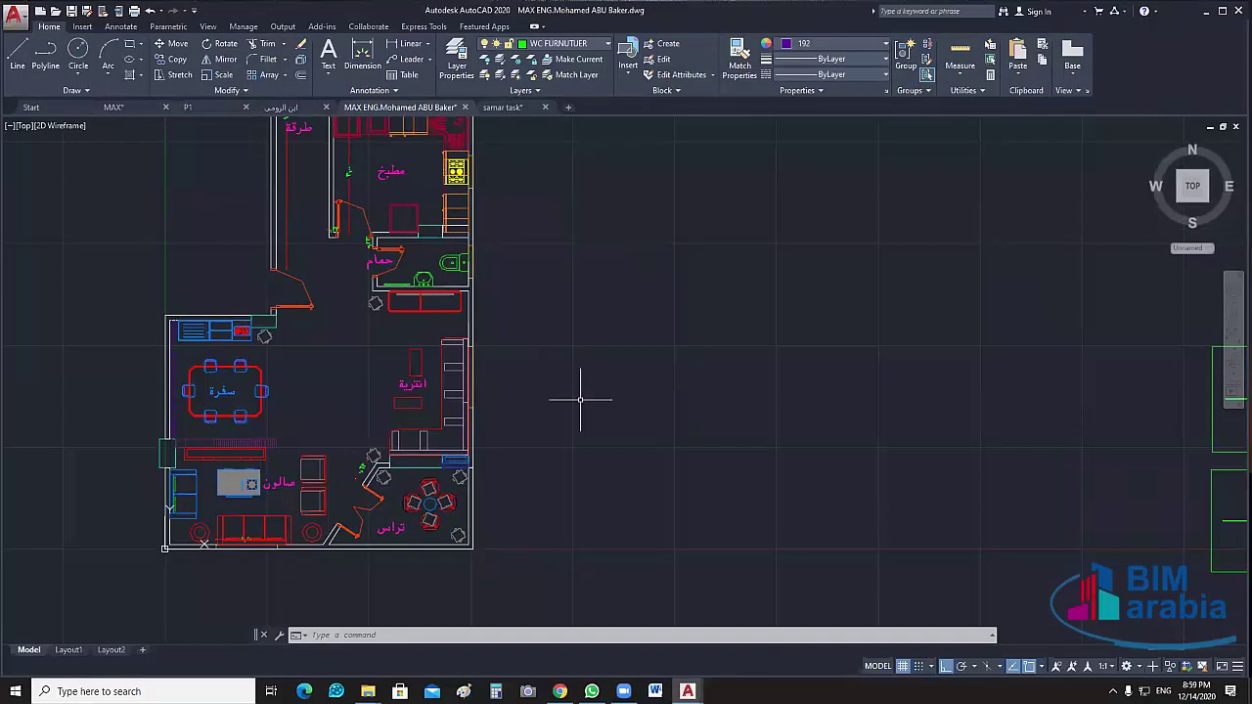
scroll(661, 399, down, 4)
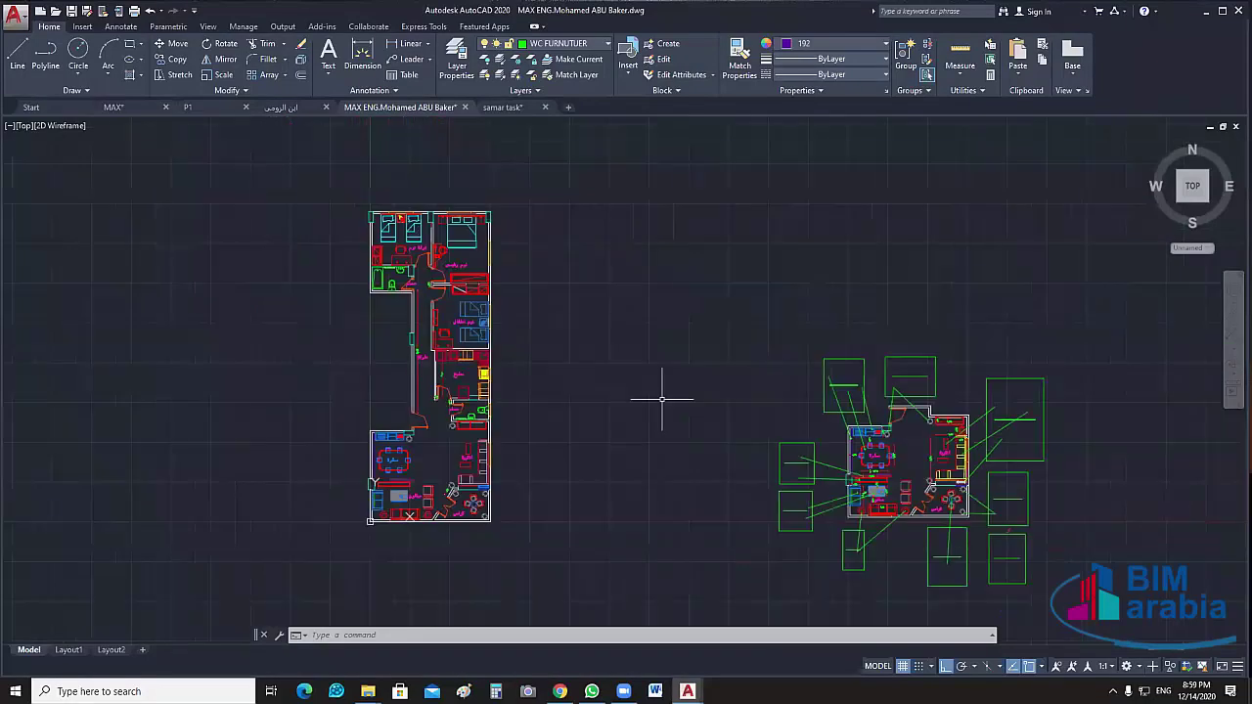
Save the drawing with Save As under the file name MAX in the Task folder
click(621, 166)
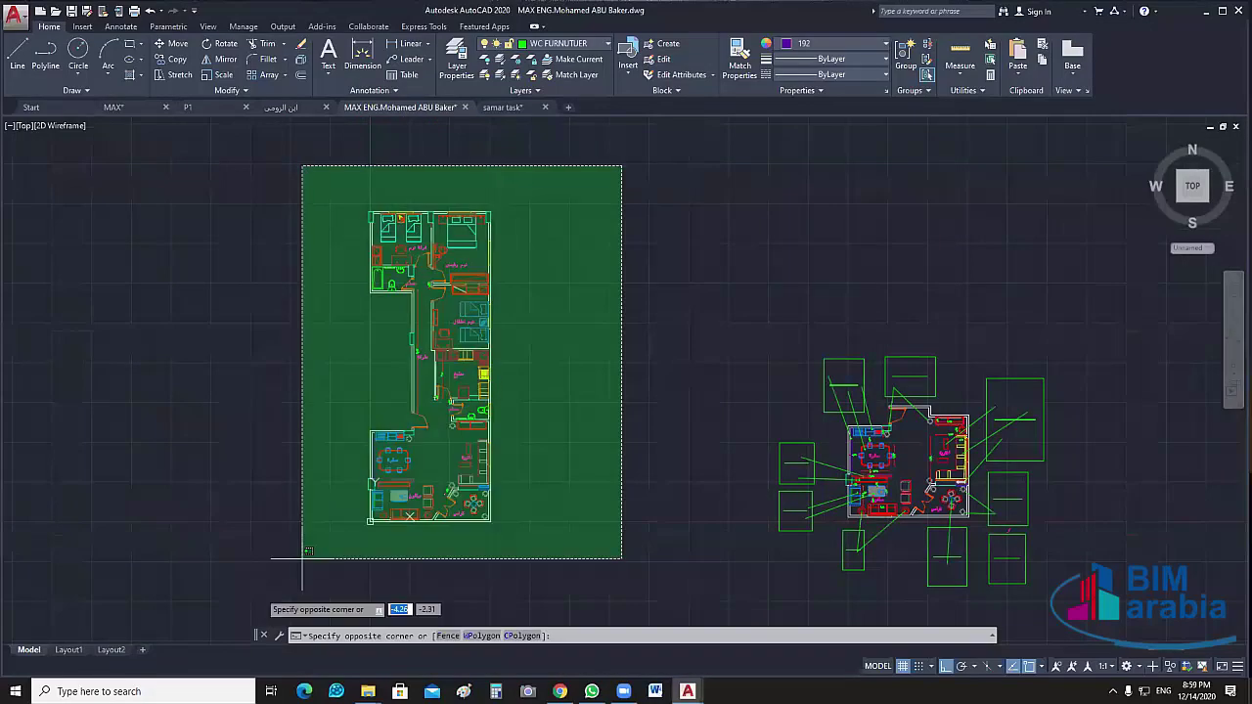
click(14, 18)
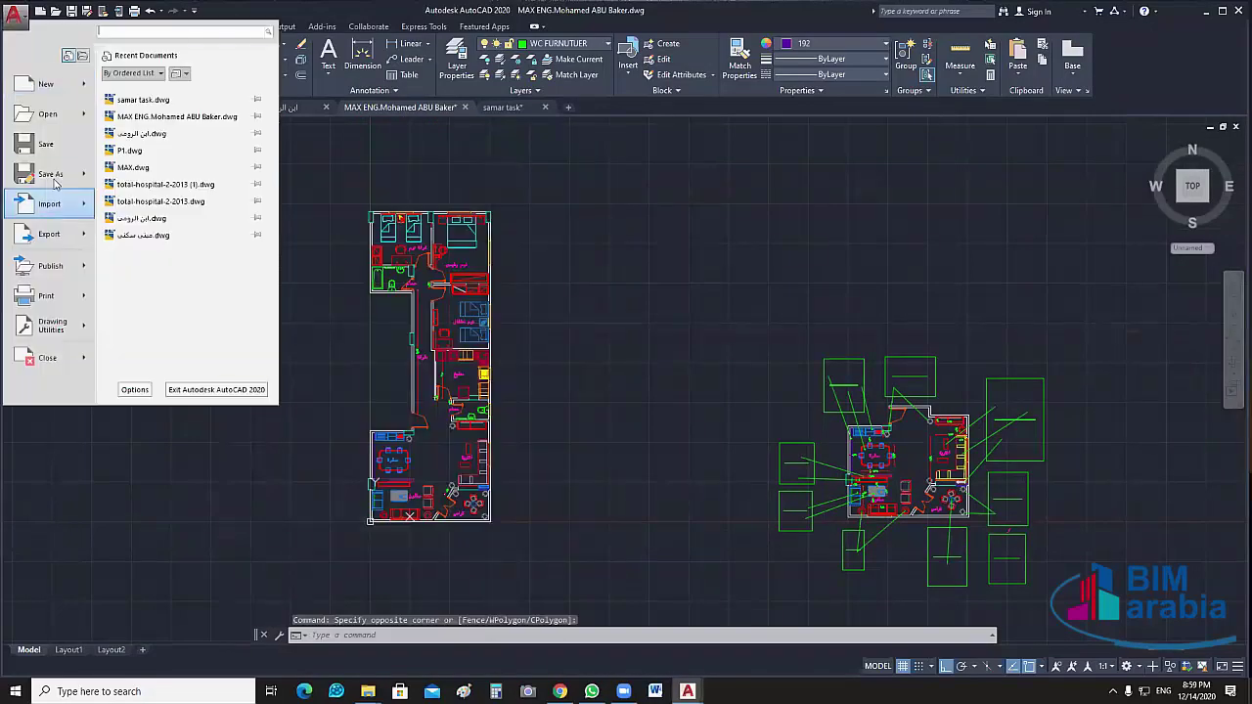
click(598, 452)
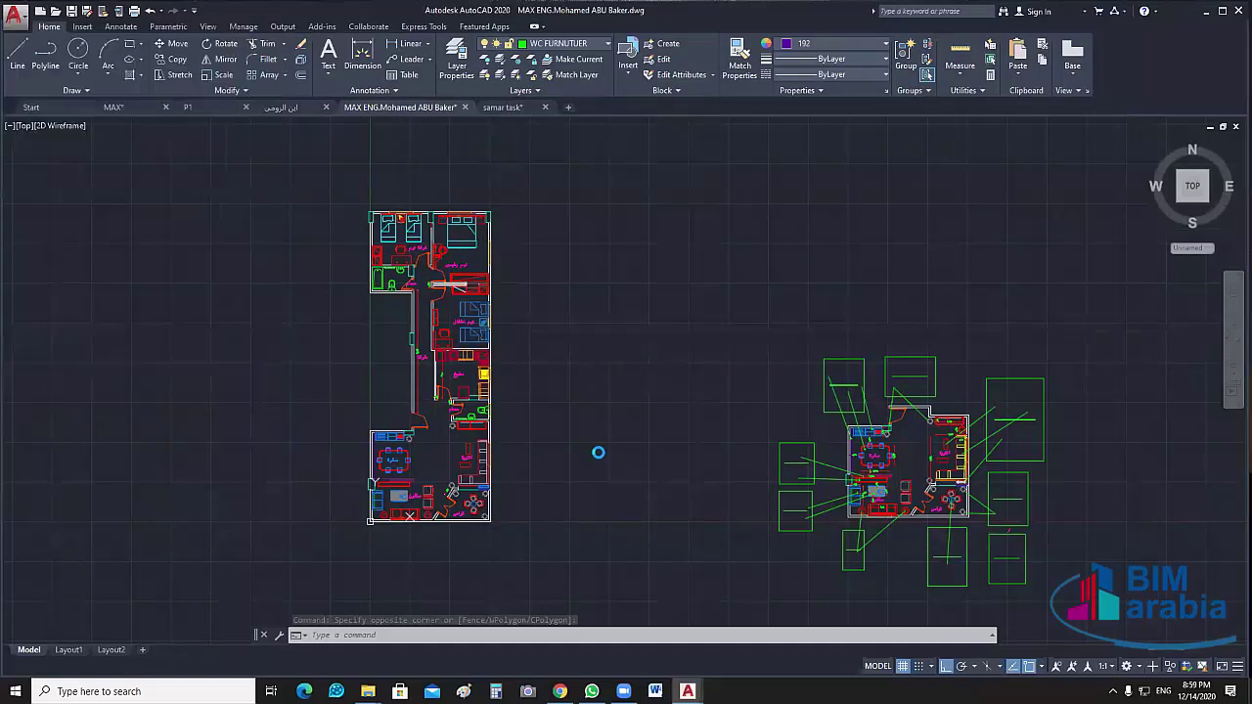
click(671, 467)
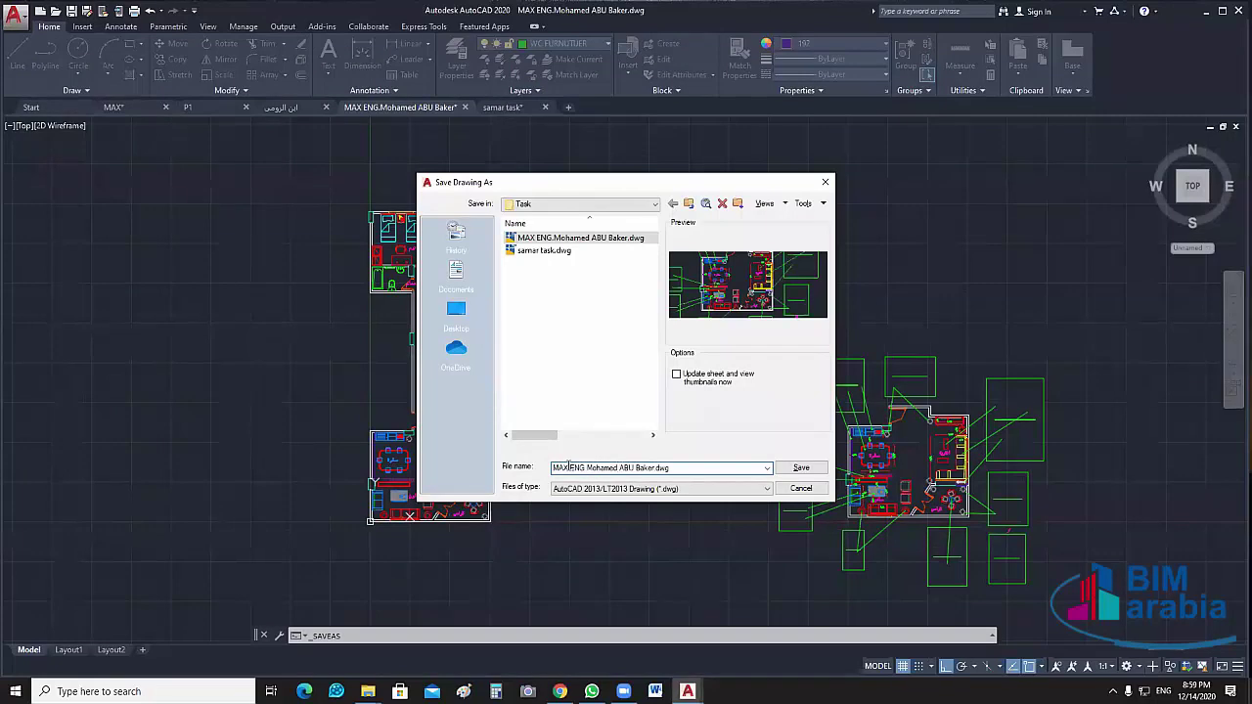
drag(570, 468, 550, 467)
key(BackSpace)
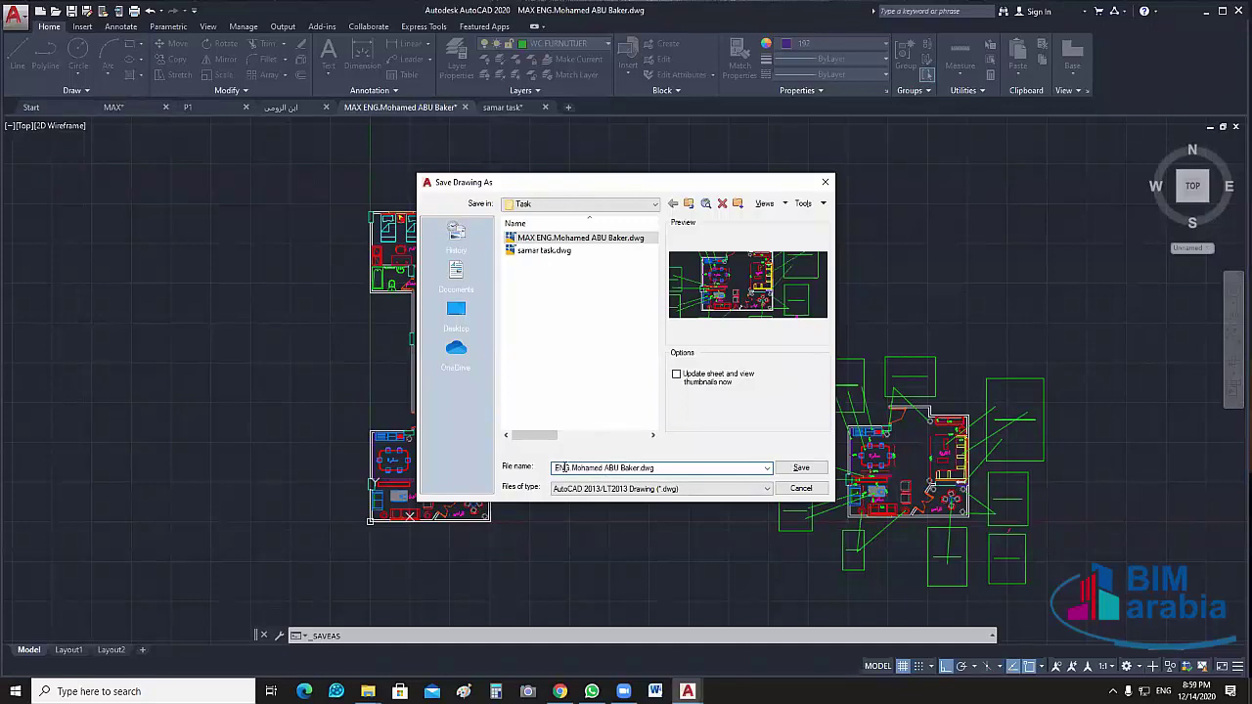
key(ctrl+a)
text(MA)
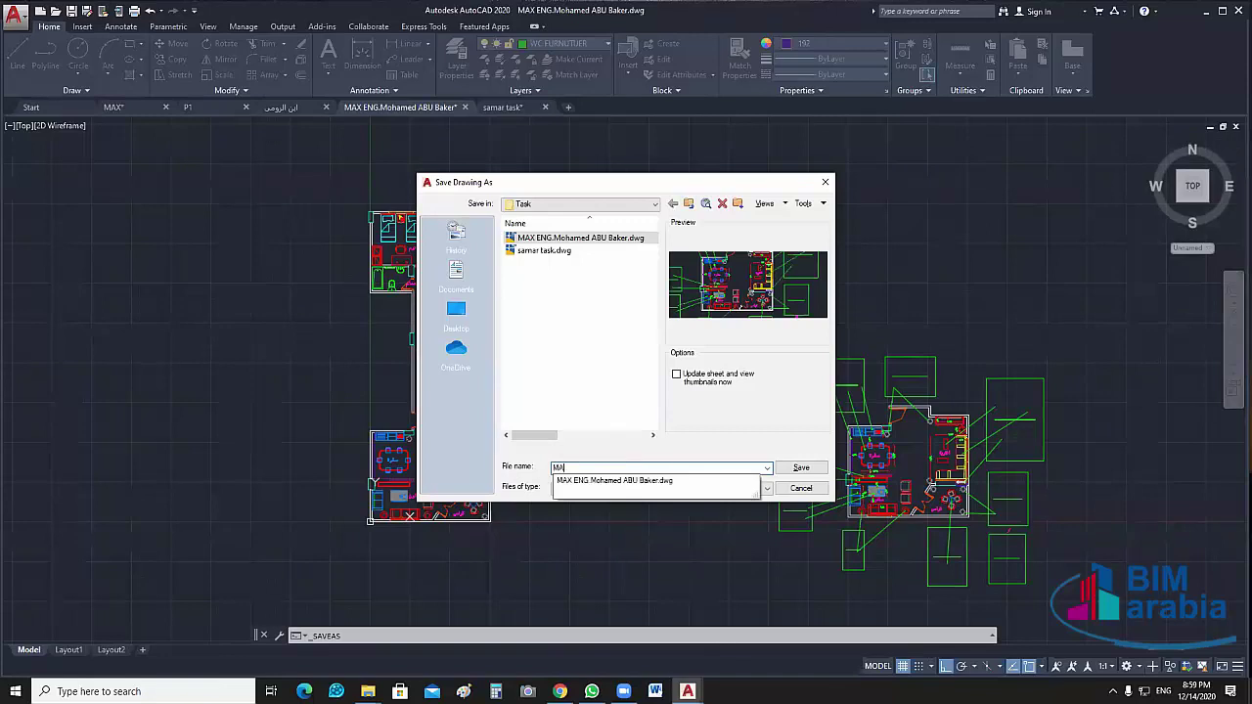
text(X)
click(701, 434)
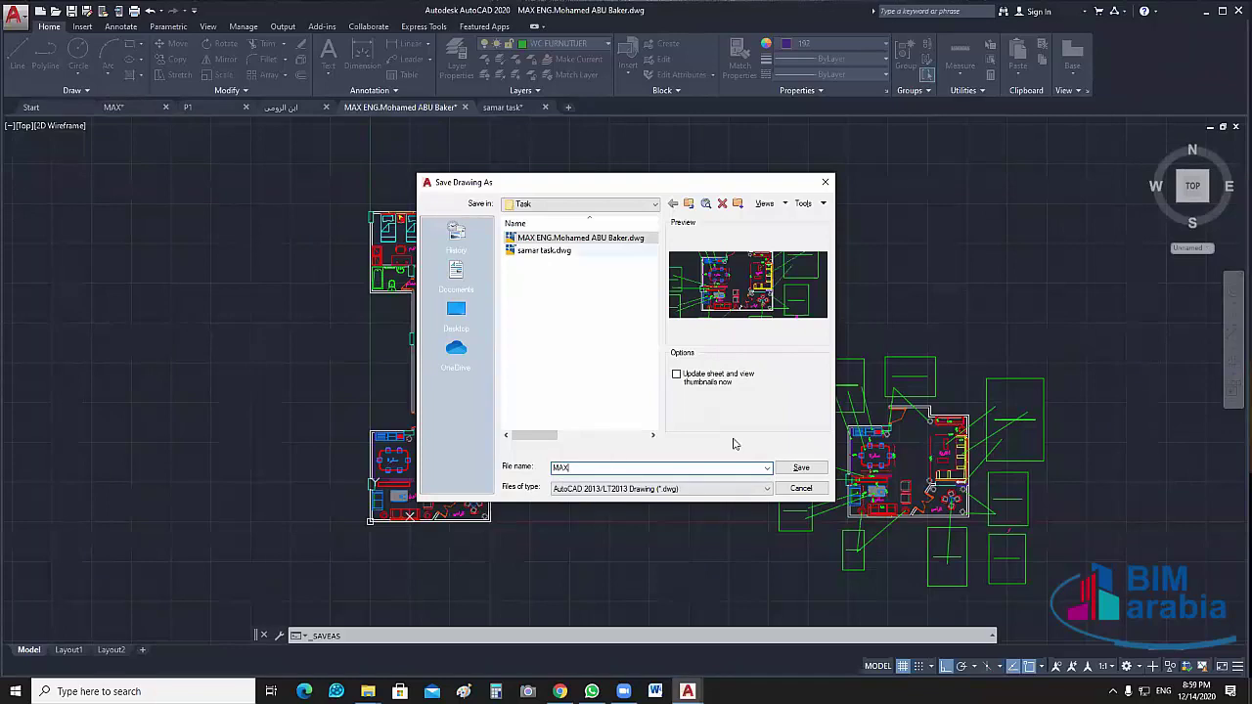
click(802, 488)
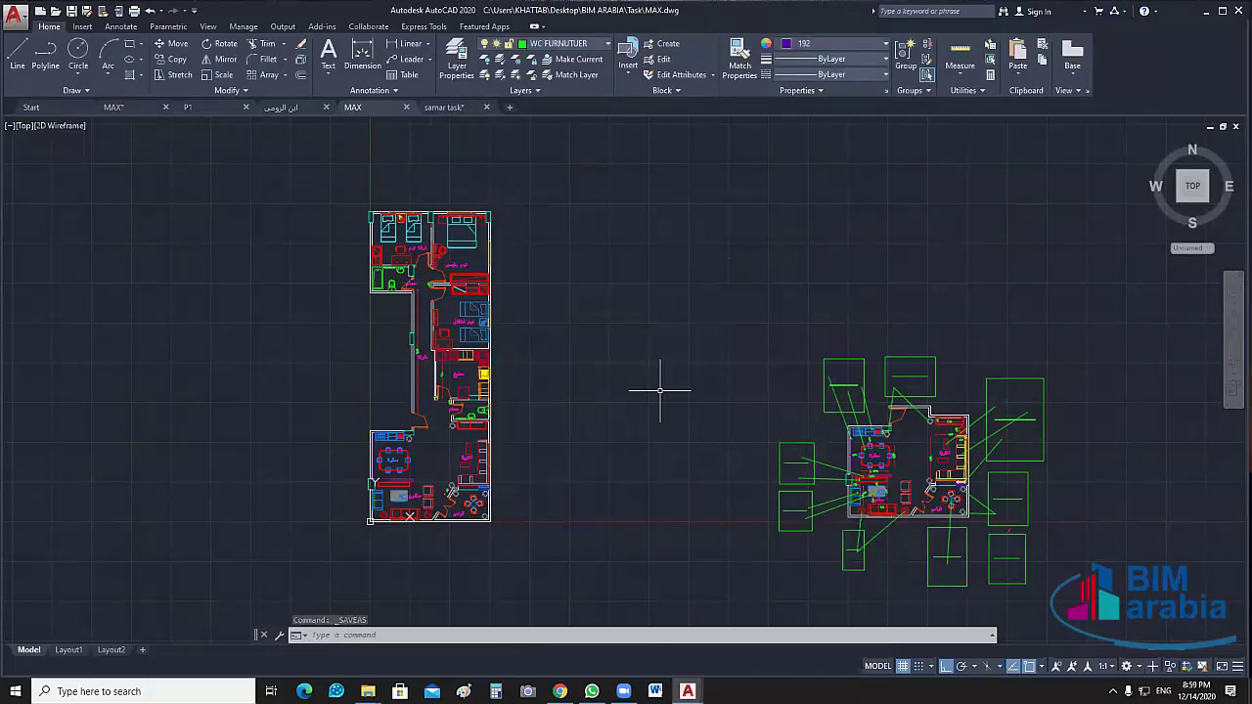
middle_drag(635, 385, 680, 373)
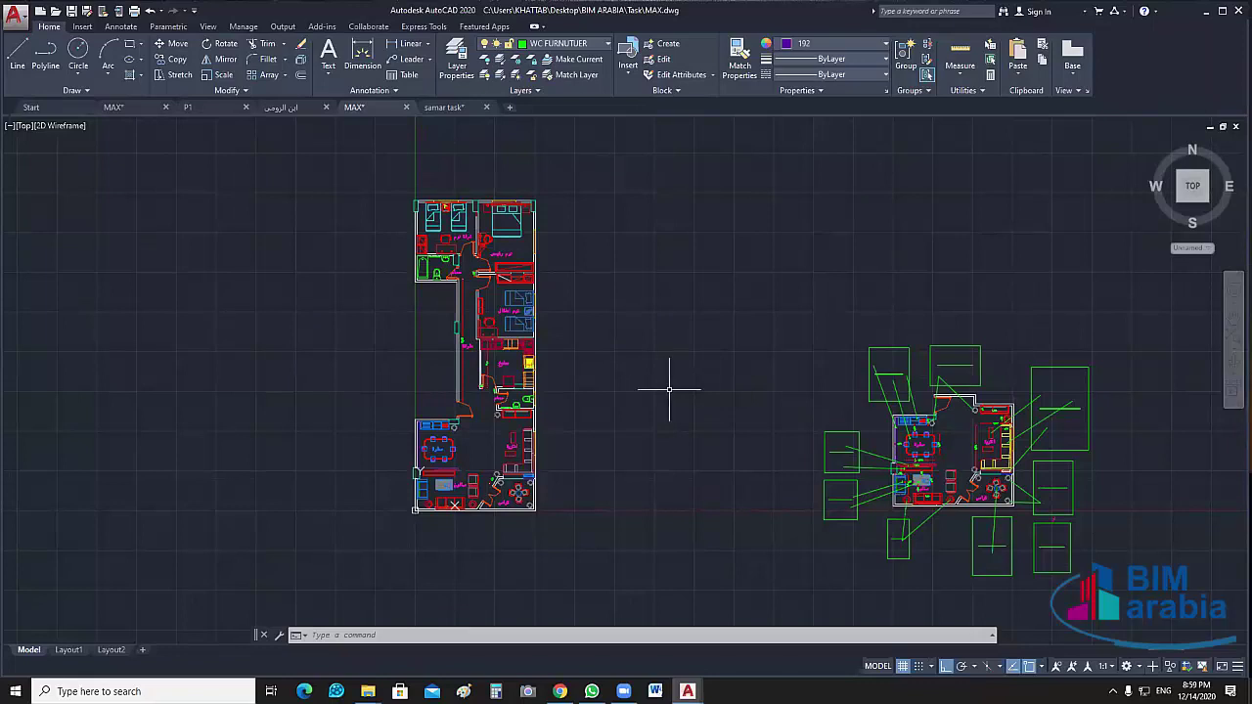
drag(615, 155, 307, 565)
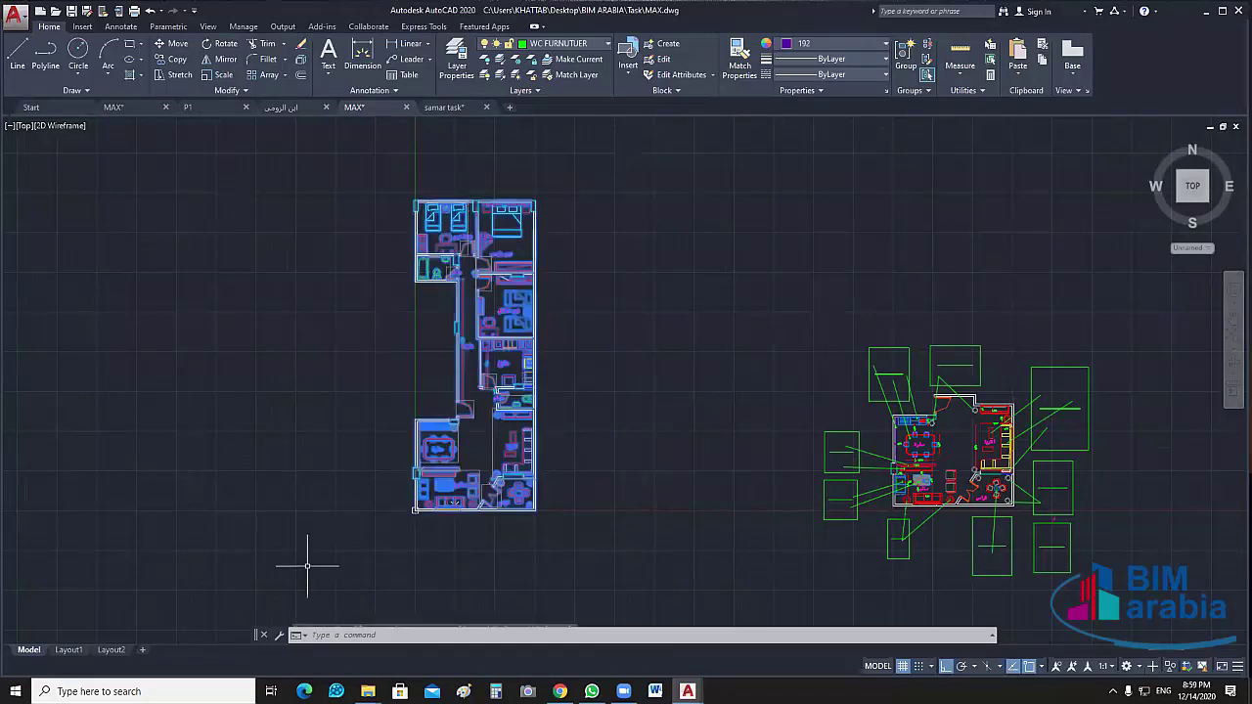
scroll(410, 567, up, 8)
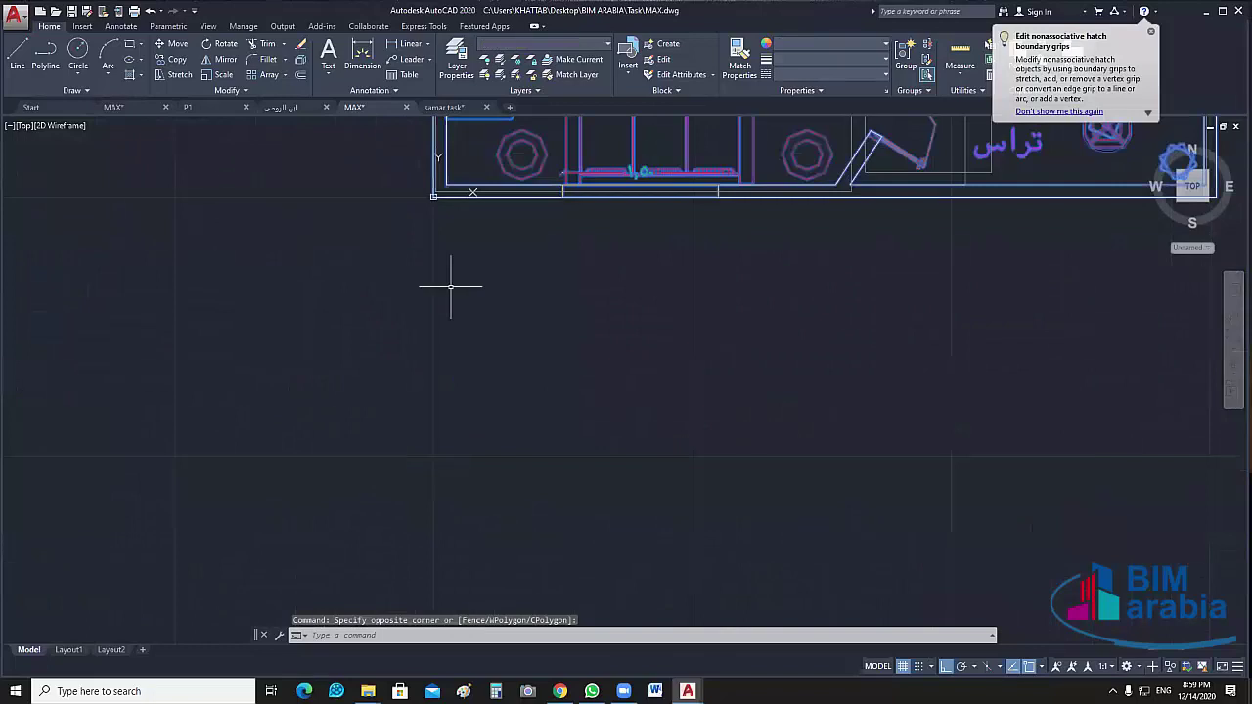
scroll(671, 391, down, 8)
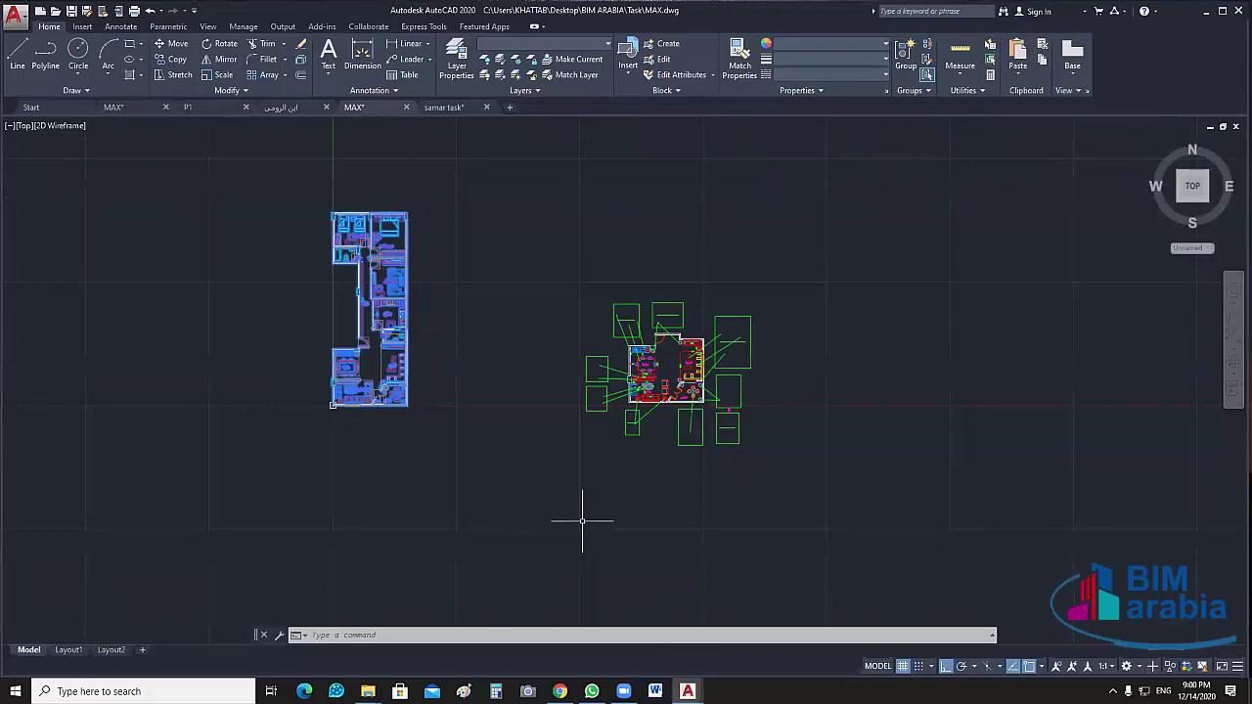
click(654, 523)
key(Escape)
scroll(728, 352, up, 4)
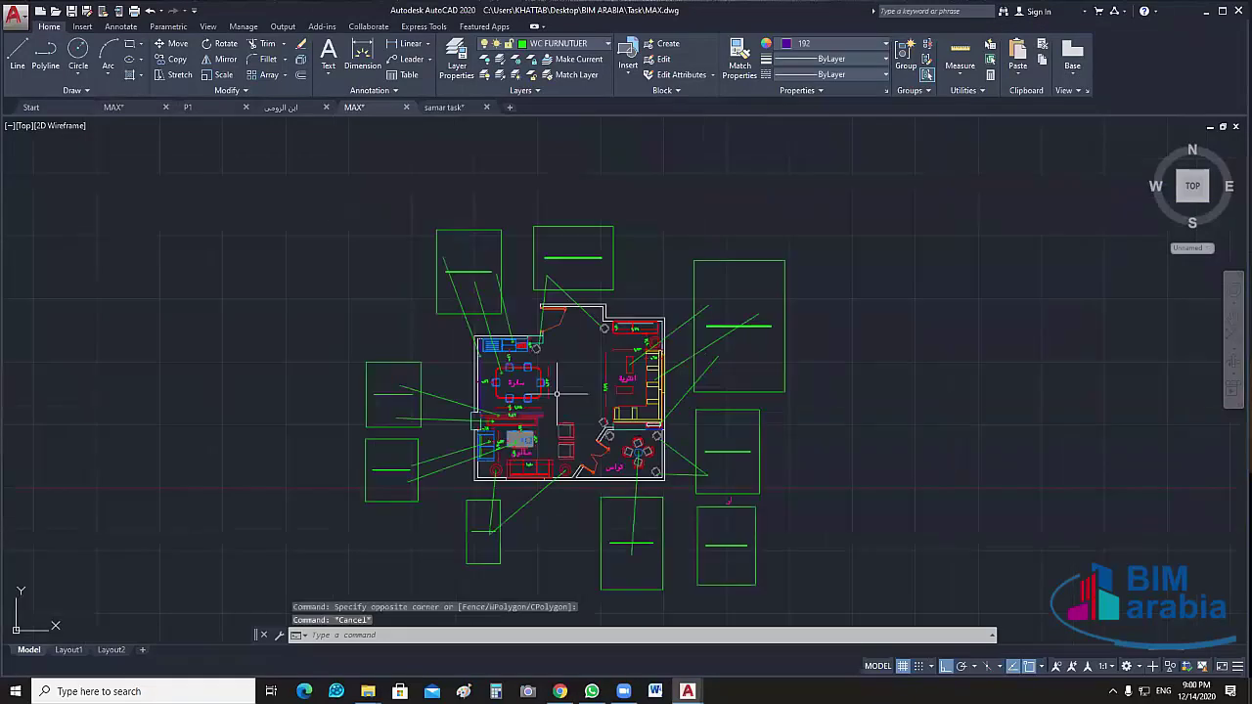
scroll(767, 382, down, 3)
scroll(756, 389, up, 2)
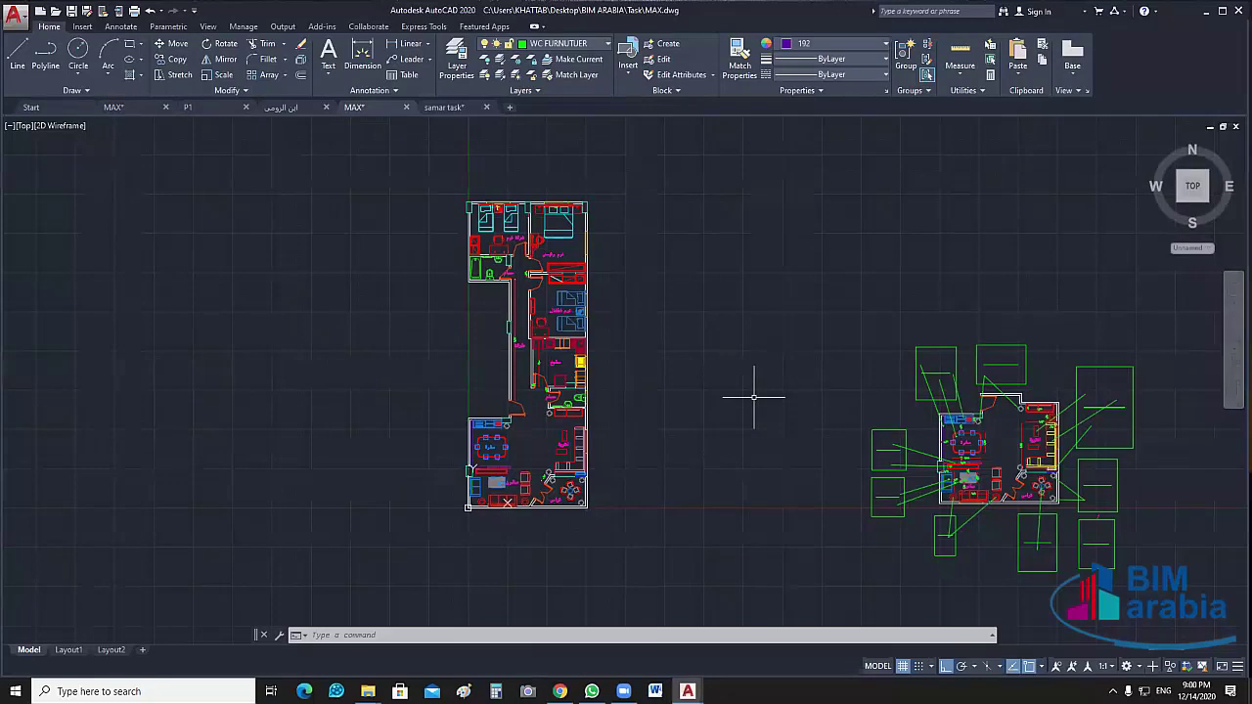
Move the left floor plan diagonally up and to the right with MOVE
click(697, 164)
click(251, 559)
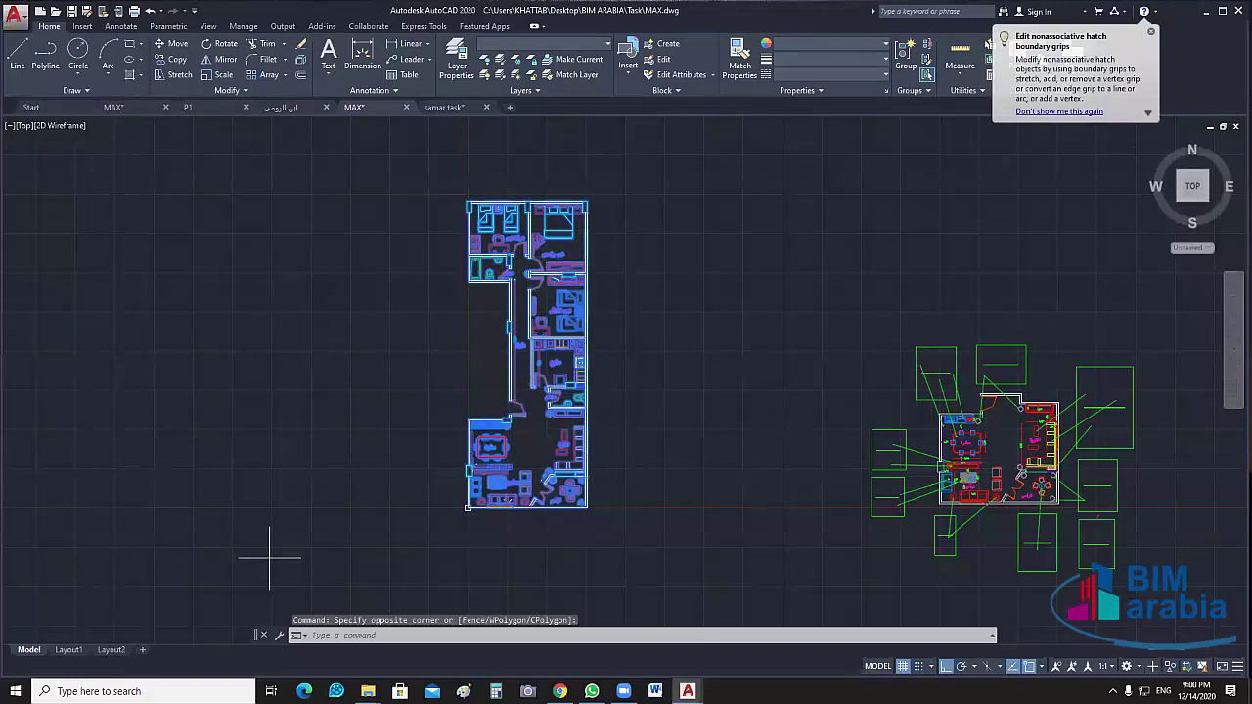
text(m)
key(Return)
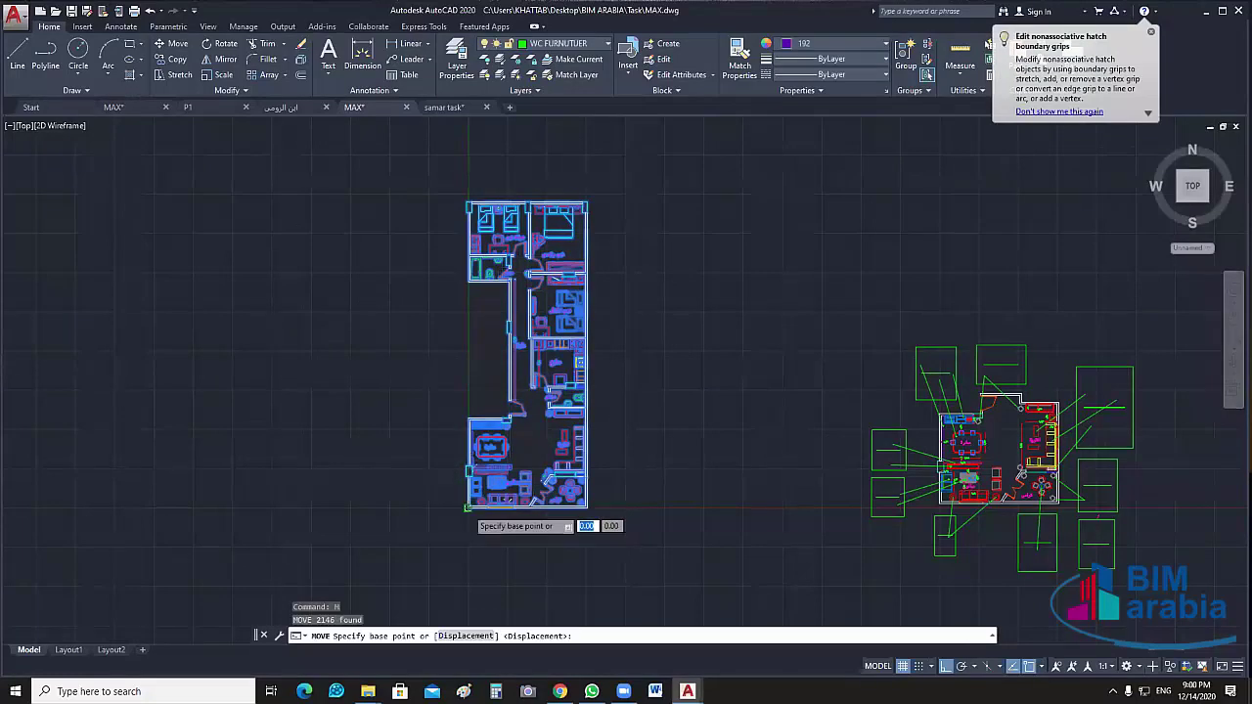
click(468, 507)
key(F8)
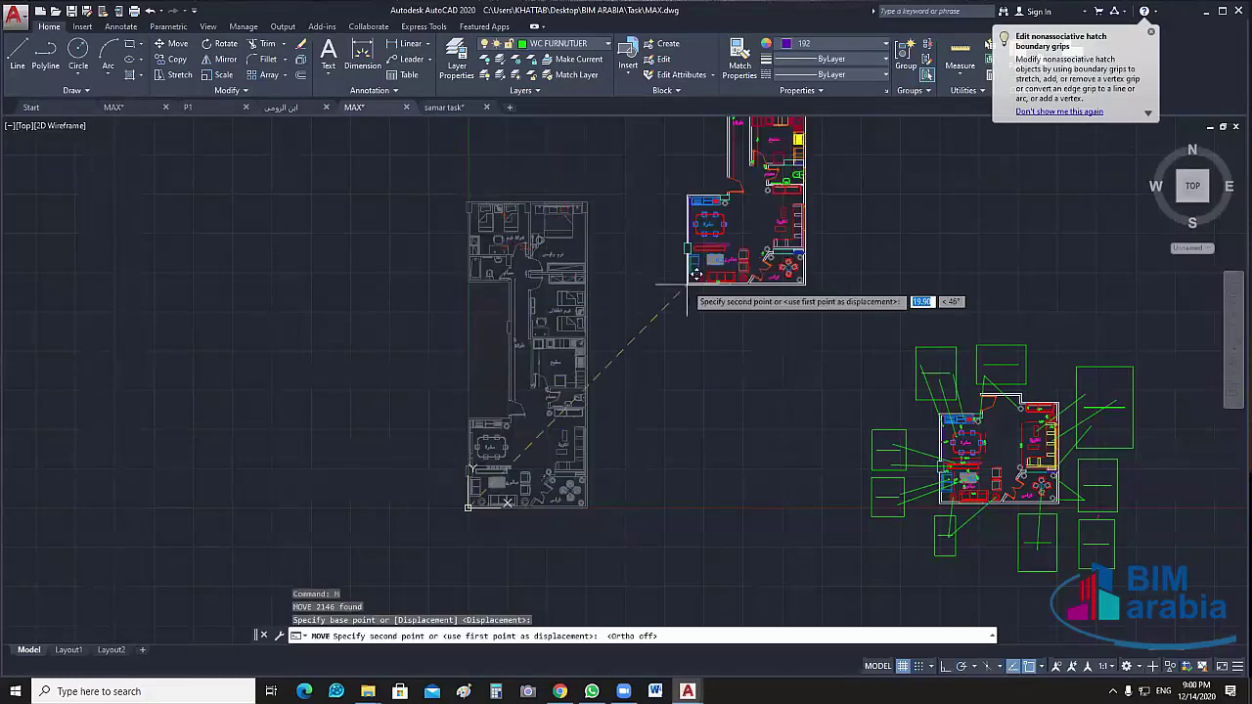
click(738, 288)
scroll(699, 388, down, 2)
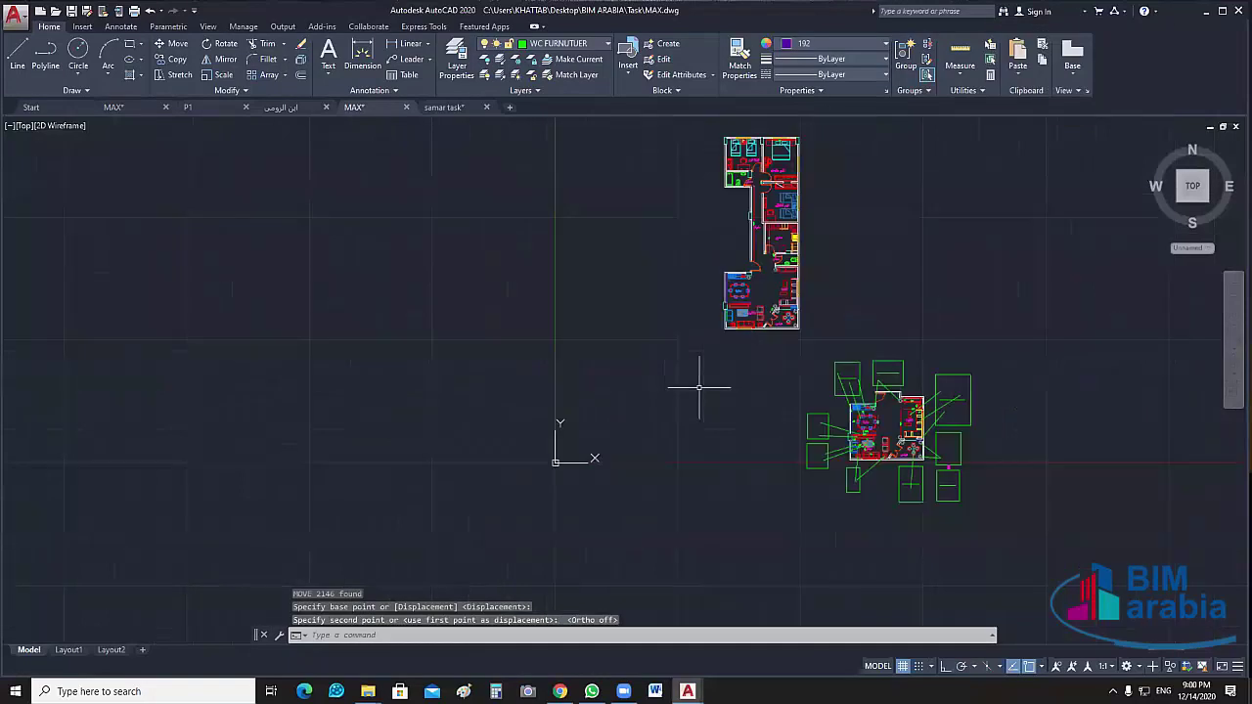
Turn all layers back on and end object isolation
click(483, 76)
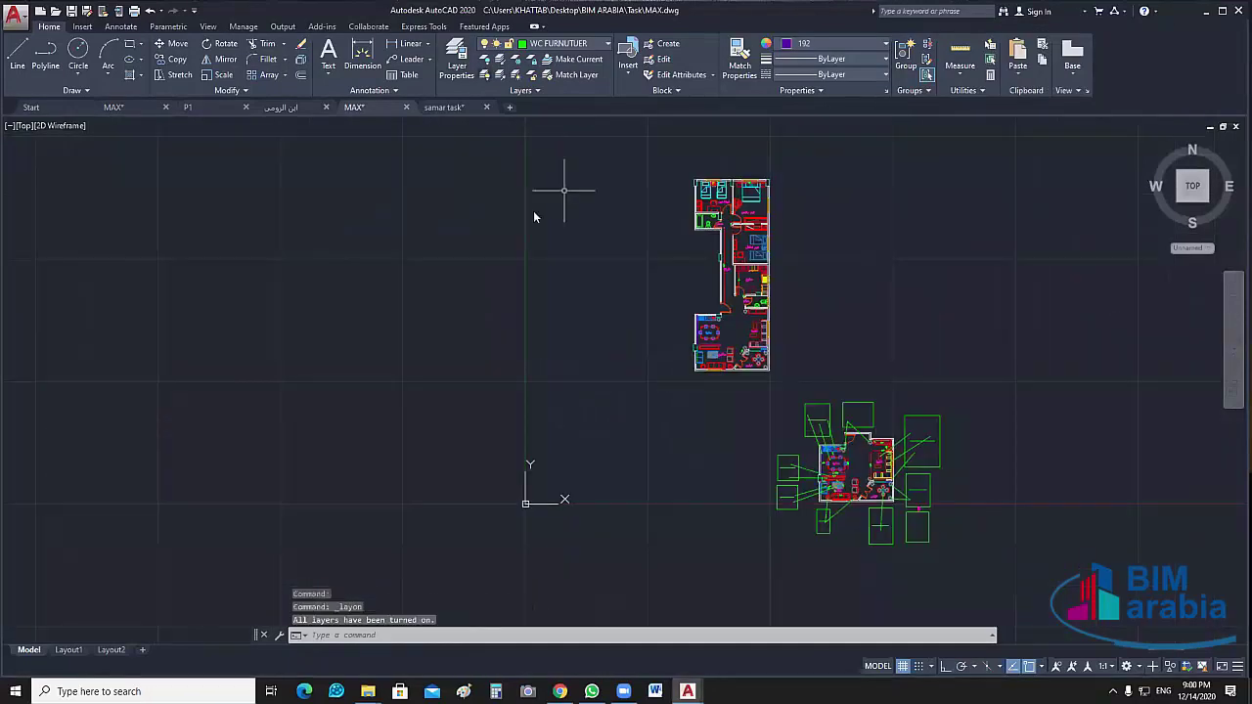
right_click(534, 211)
mouse_move(638, 273)
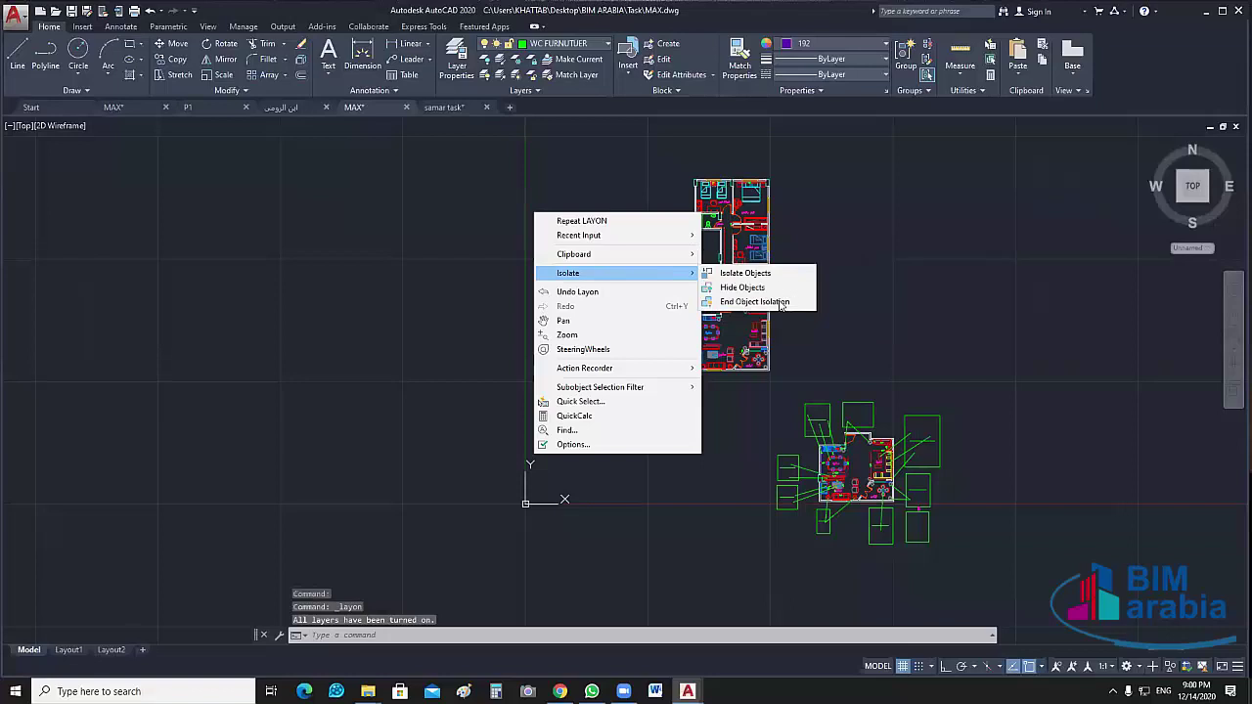
click(753, 301)
Move the upper floor plan so its lower-left corner sits at 0,0
middle_drag(685, 400, 641, 393)
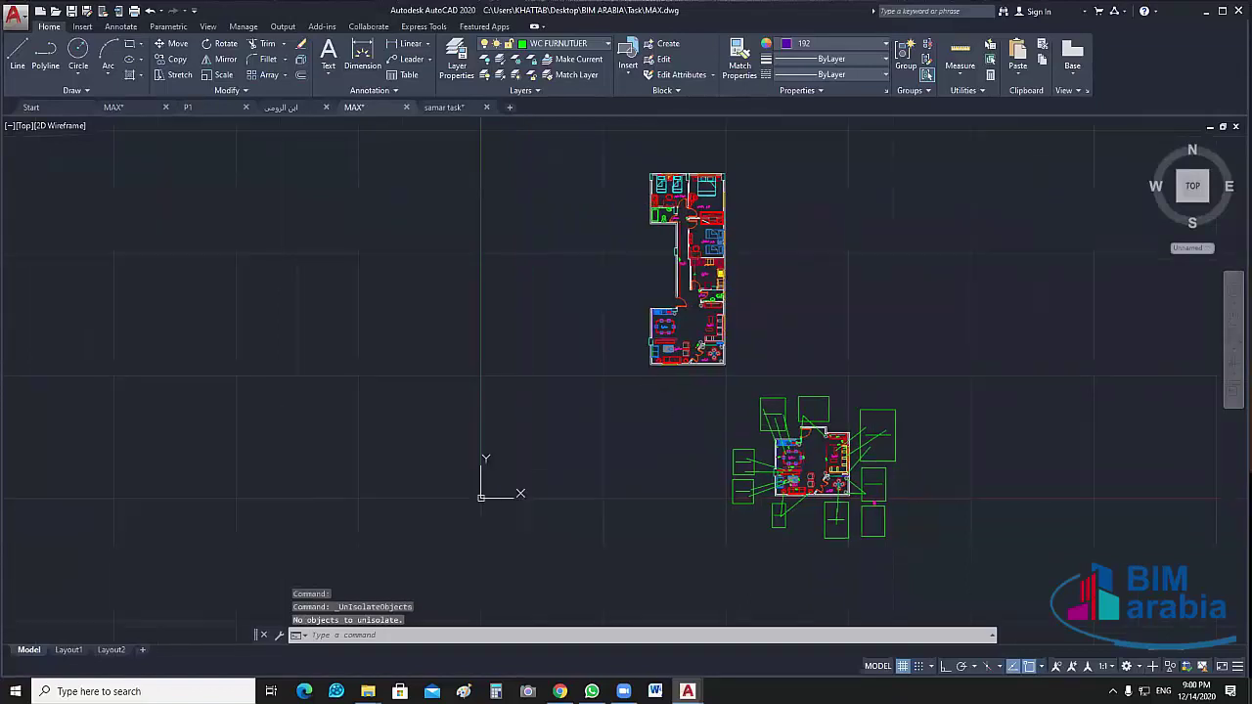
click(751, 142)
click(593, 360)
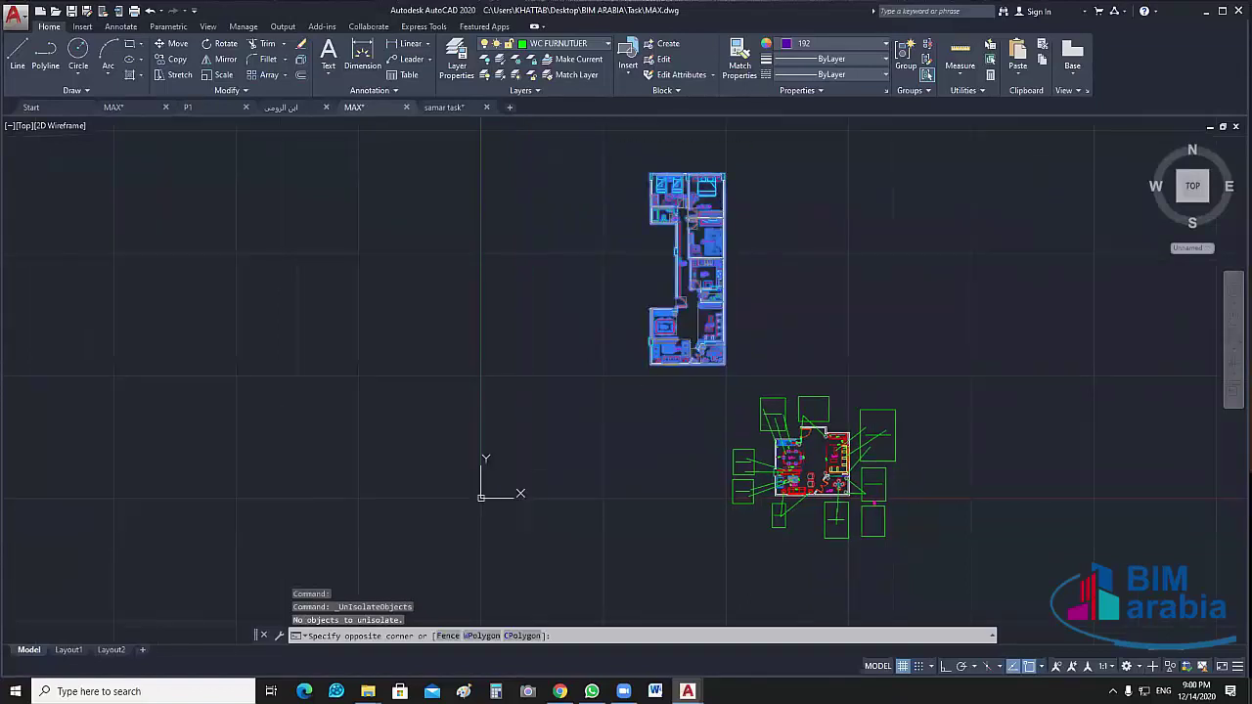
text(M)
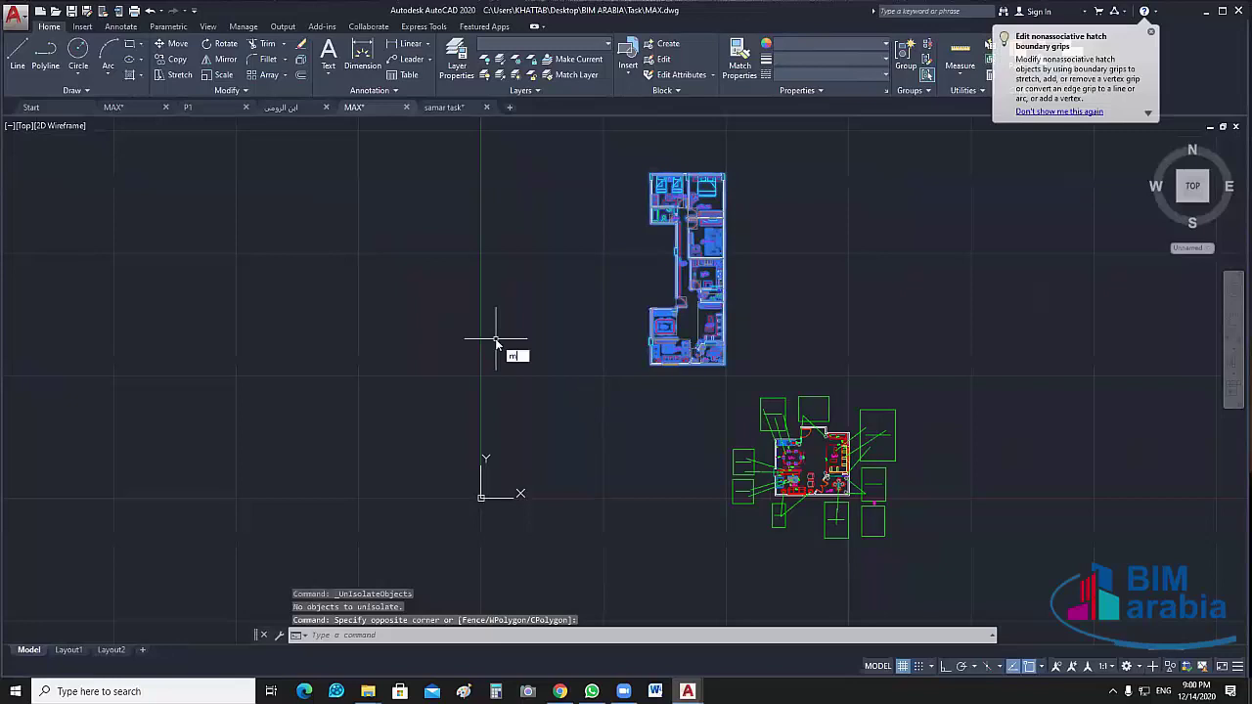
key(Return)
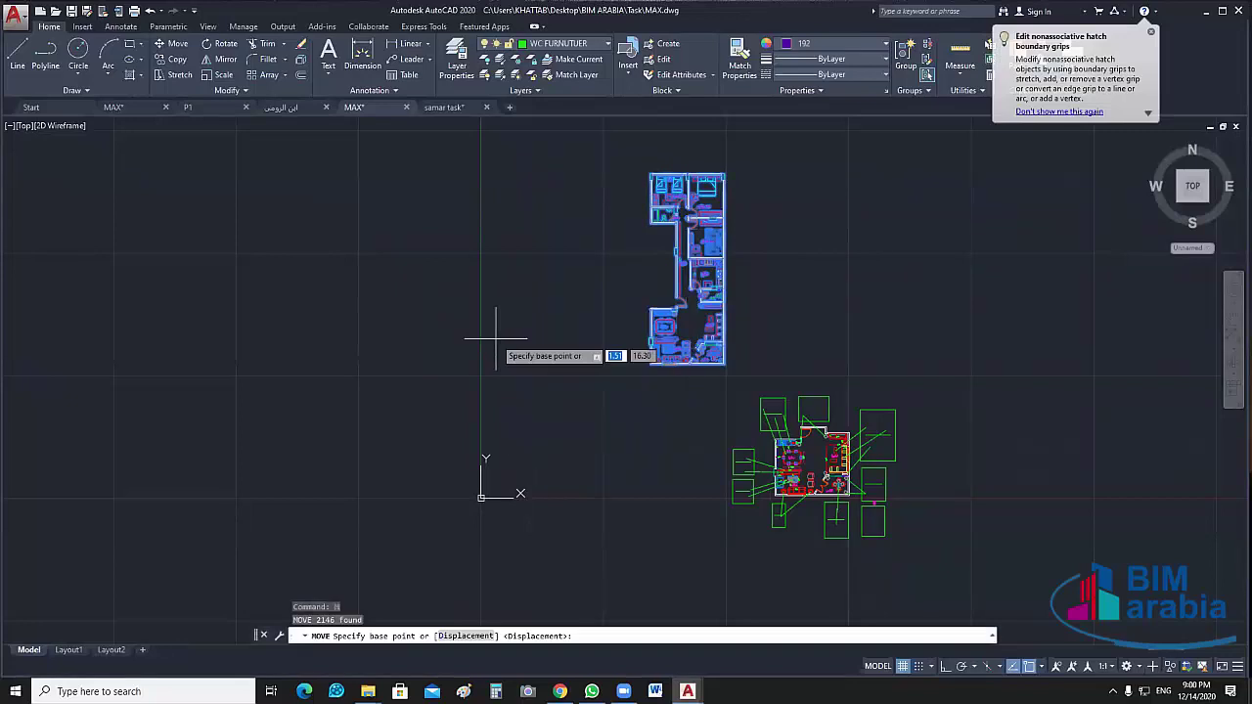
scroll(659, 363, up, 5)
scroll(618, 320, up, 2)
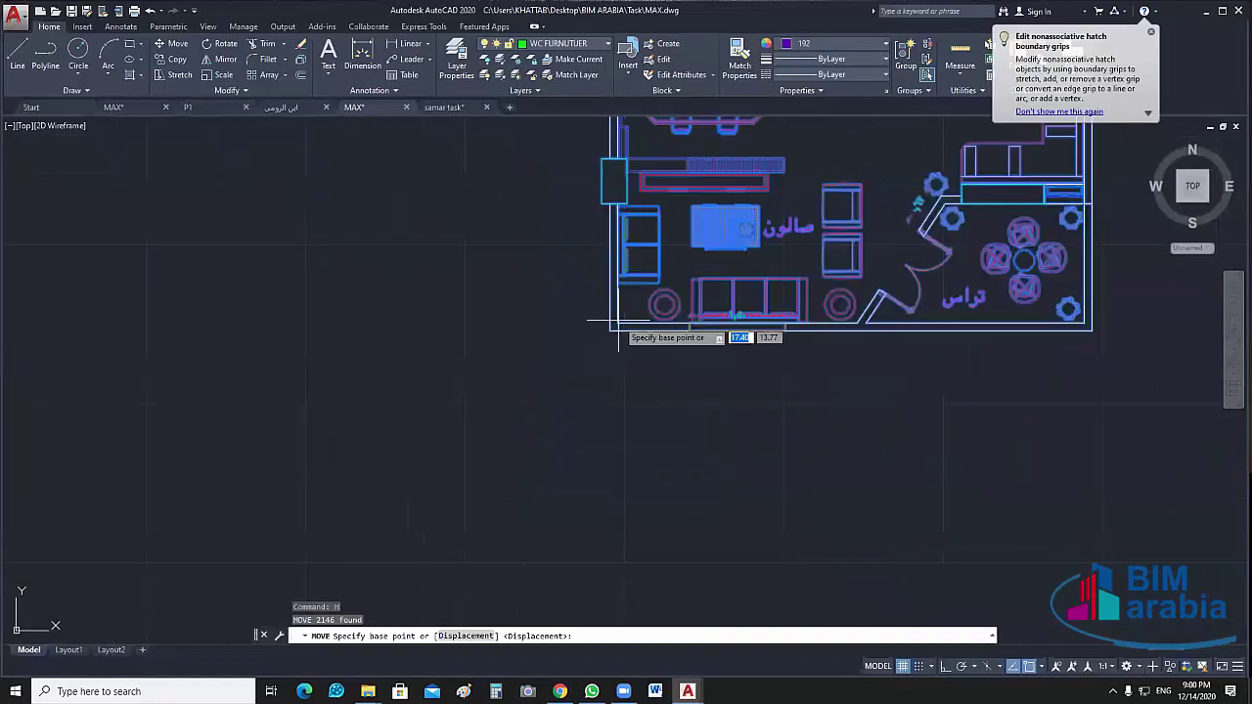
scroll(618, 320, up, 2)
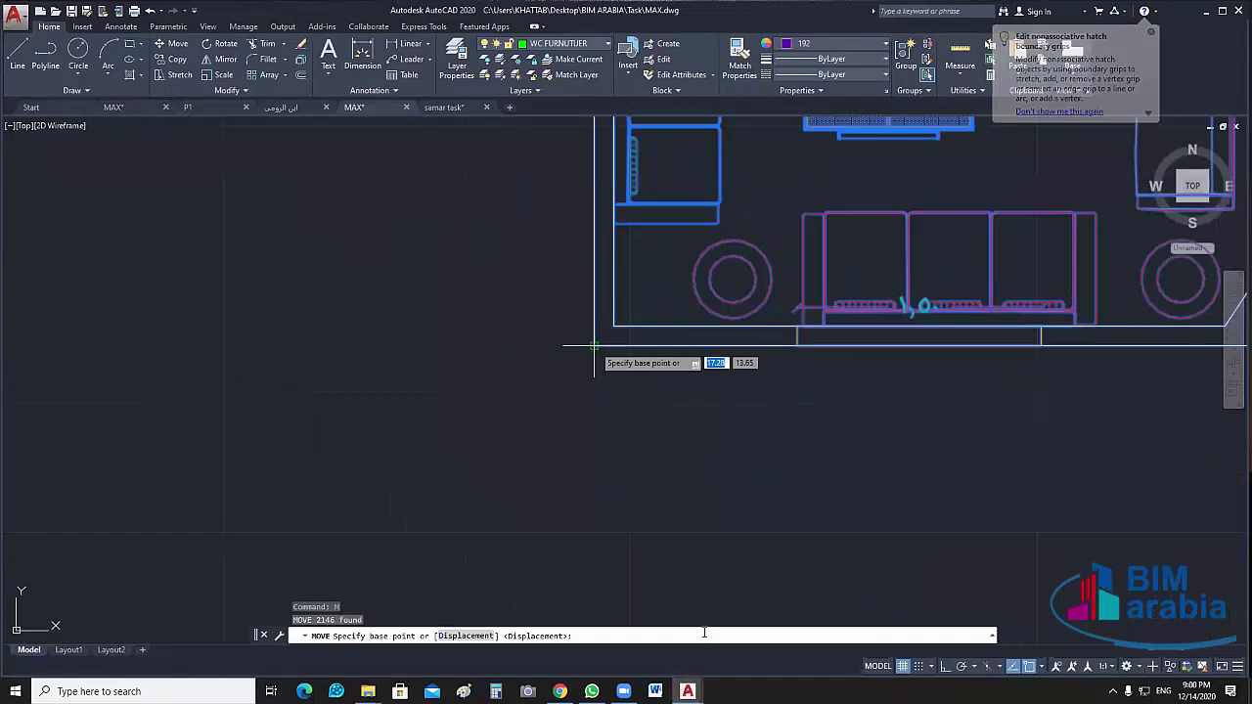
click(594, 346)
text(0,)
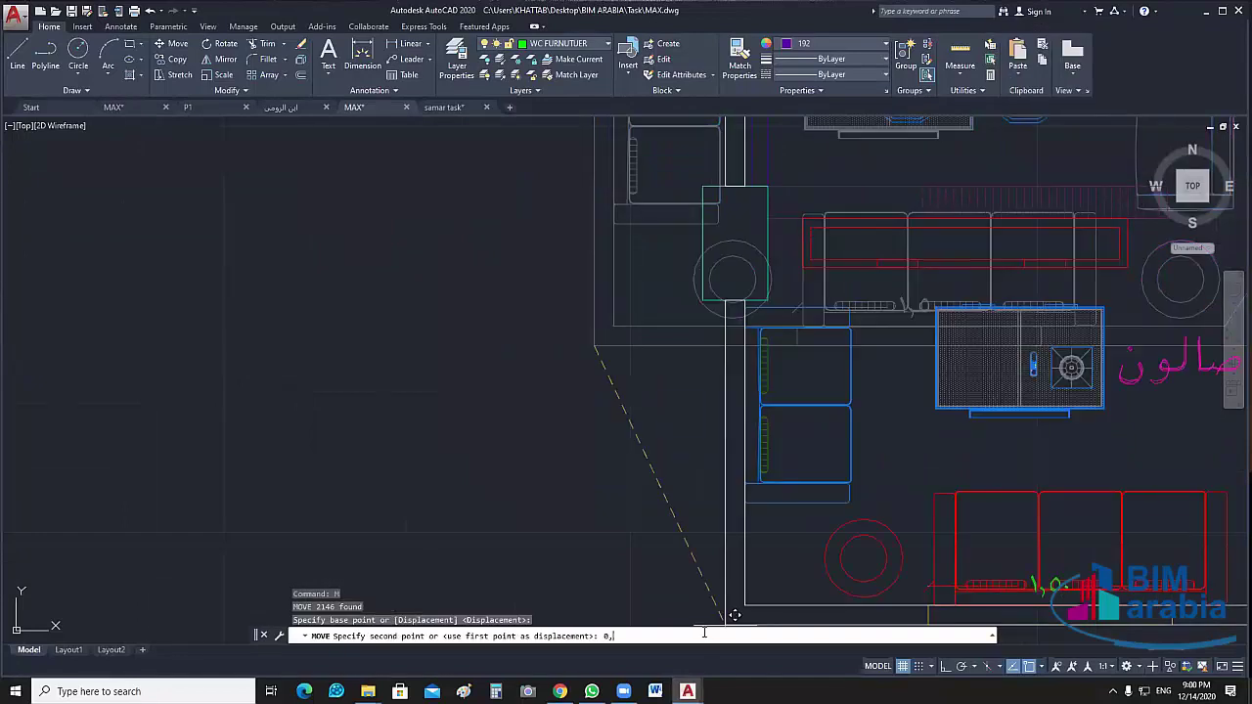
text(0)
key(Return)
scroll(714, 433, down, 2)
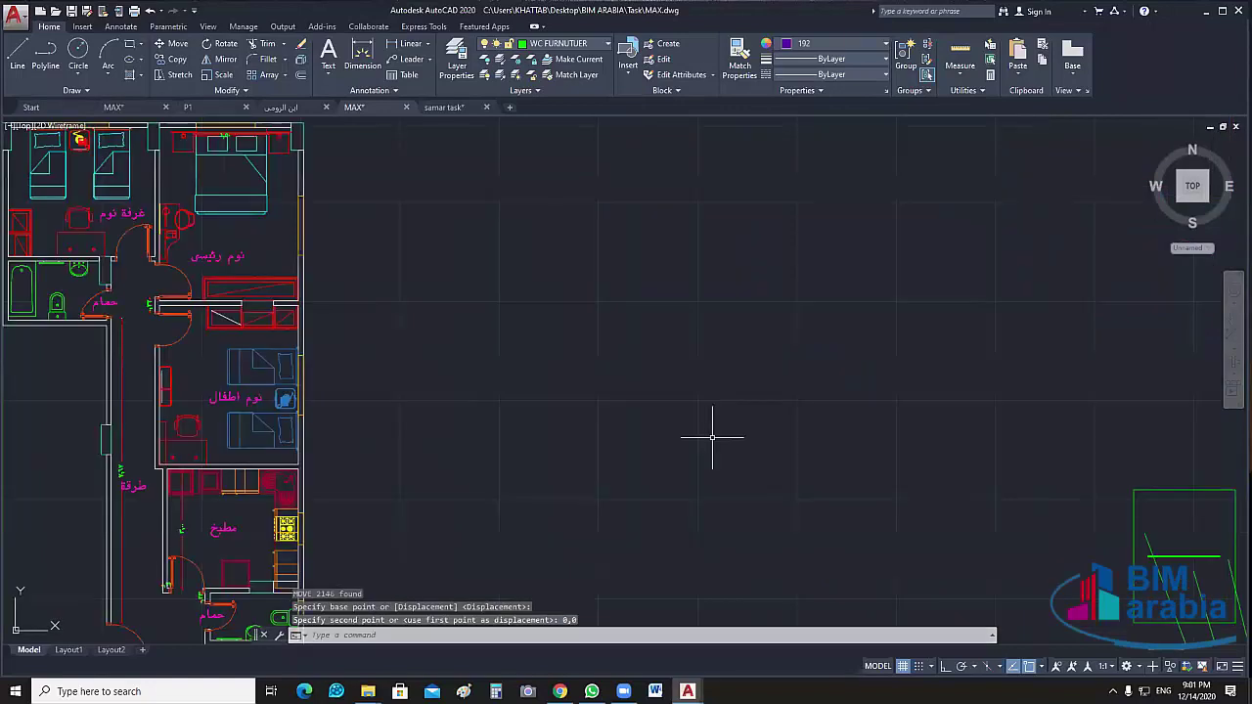
scroll(770, 378, down, 1)
scroll(768, 374, down, 2)
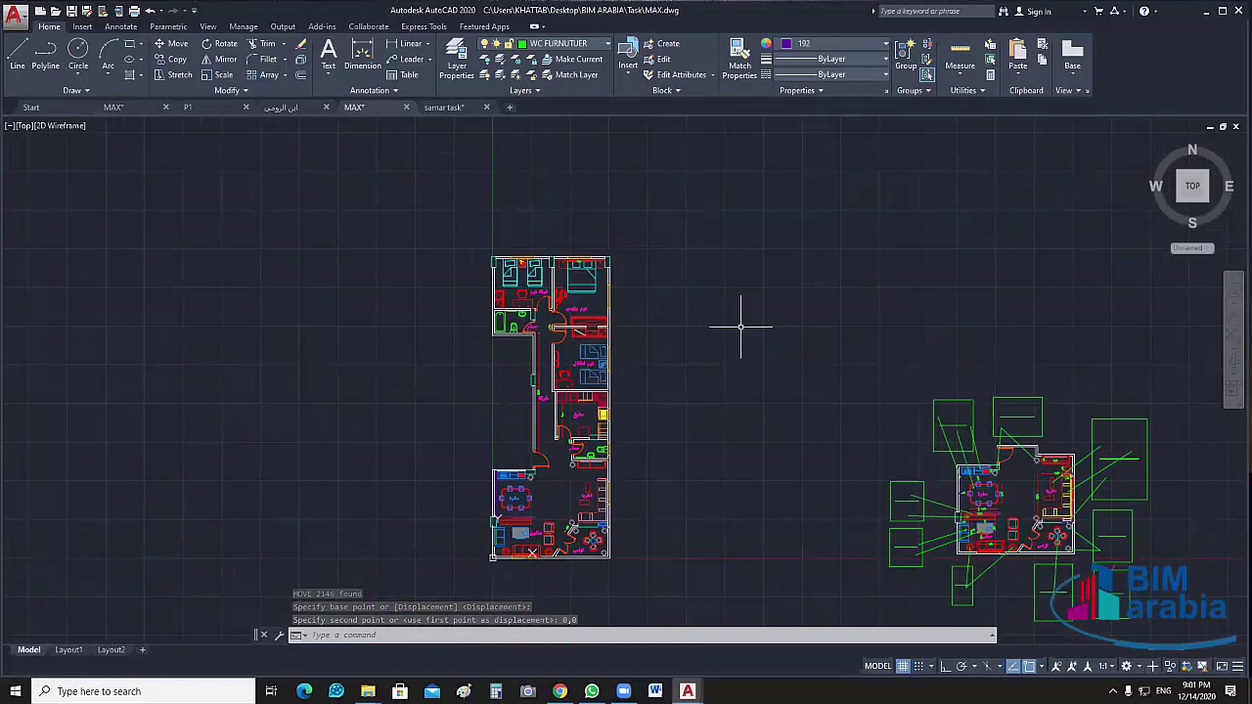
Frame the lower living wing and open the Layer Properties Manager with LA
middle_drag(709, 398, 782, 365)
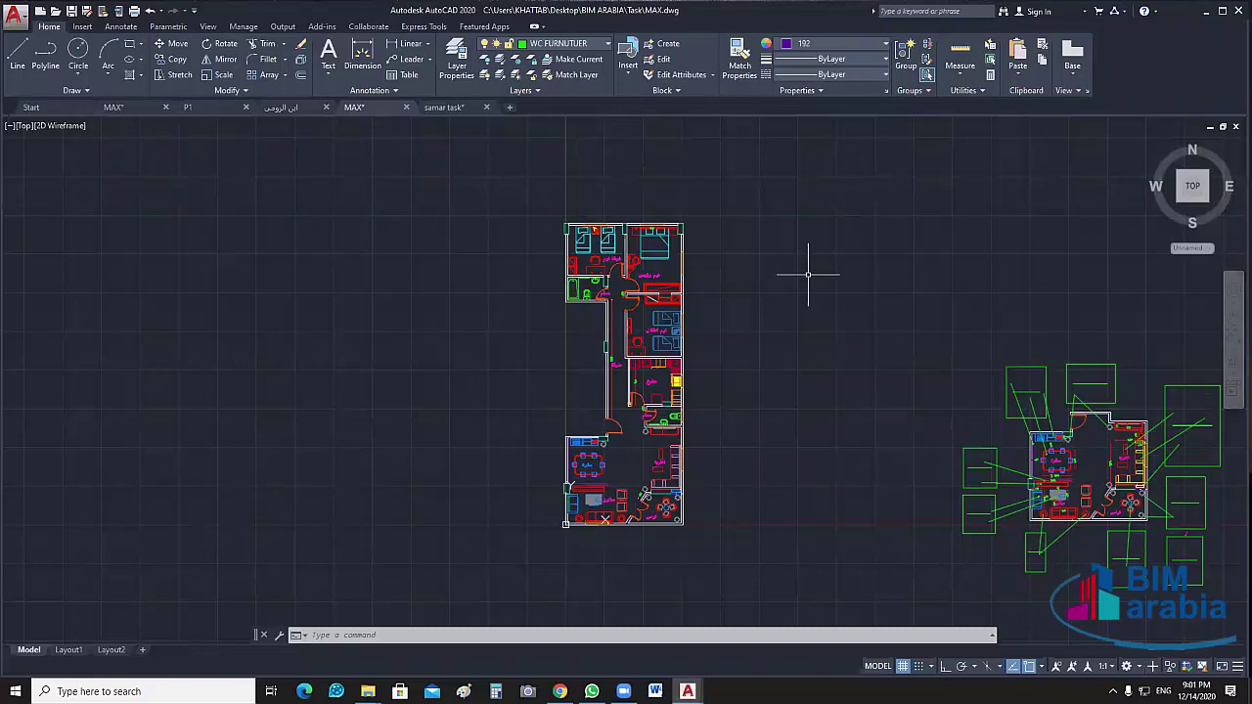
scroll(725, 386, up, 5)
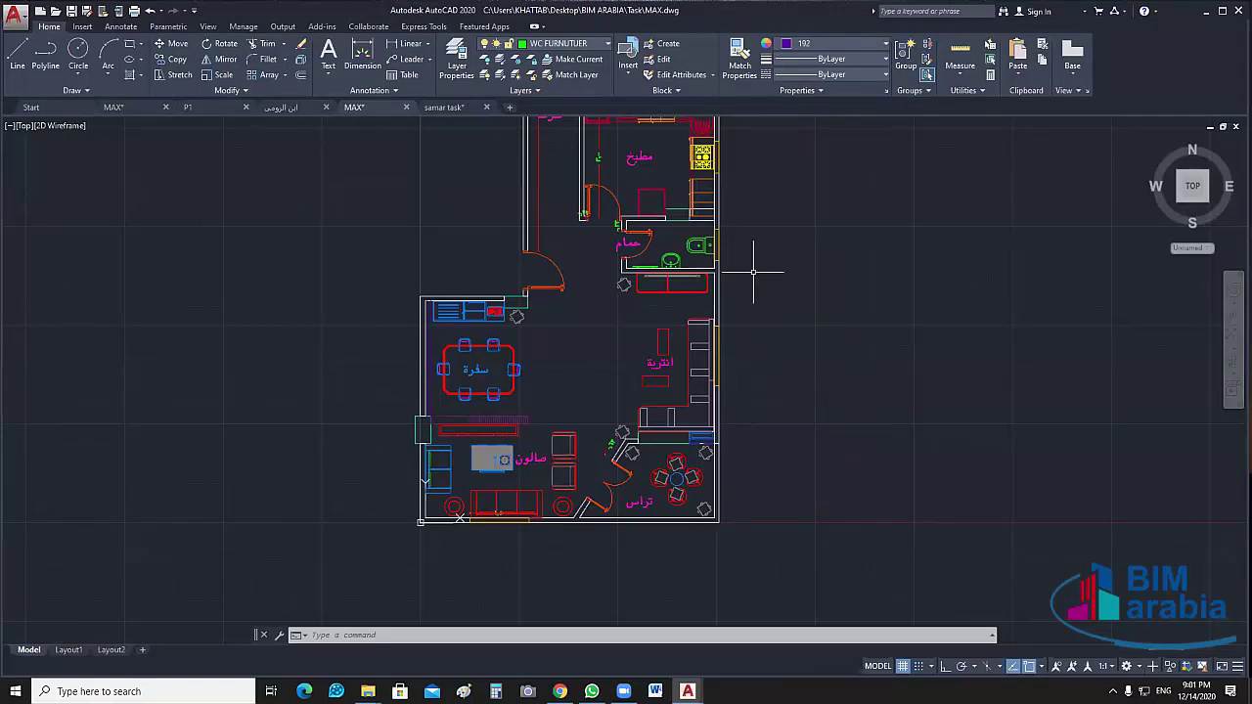
middle_drag(773, 284, 839, 288)
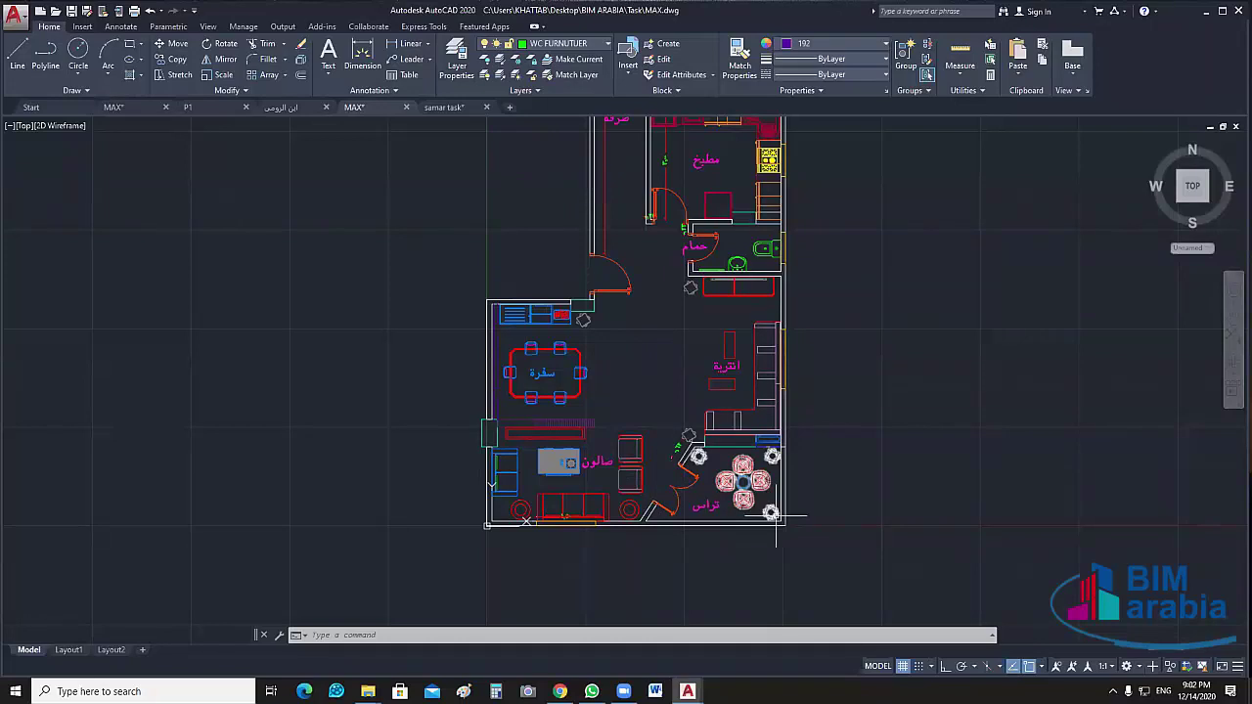
middle_drag(816, 456, 792, 471)
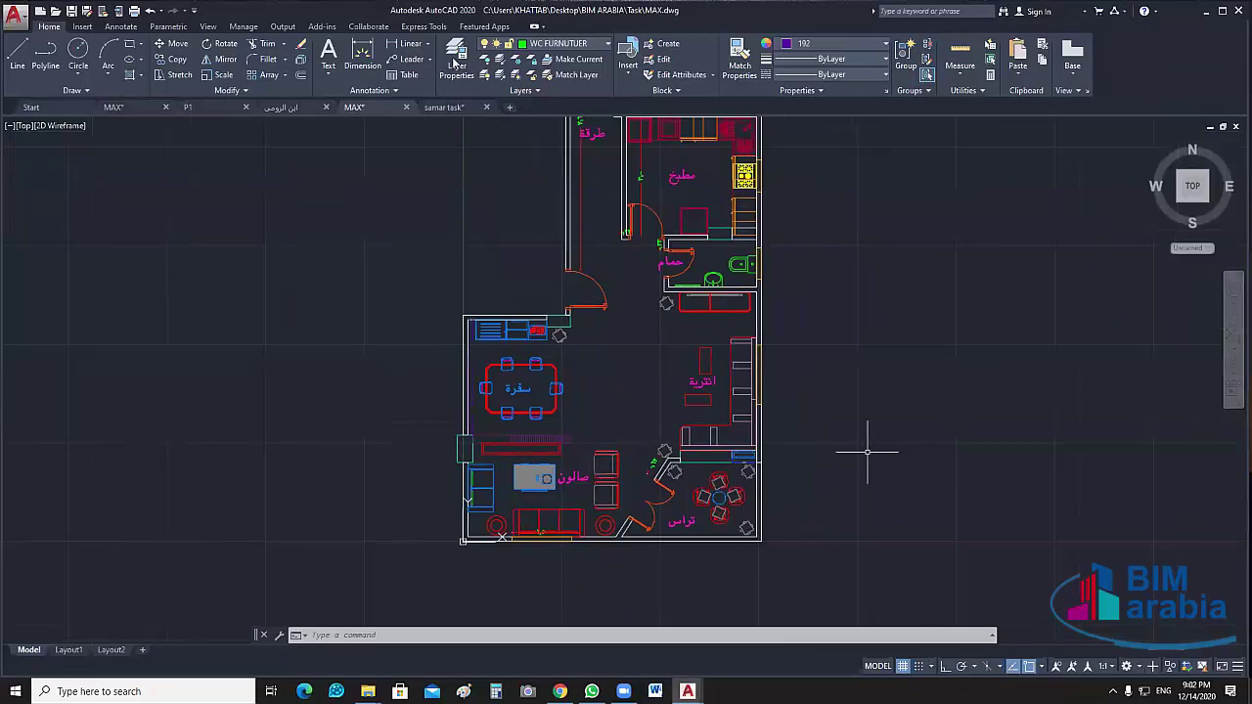
text(la)
key(Return)
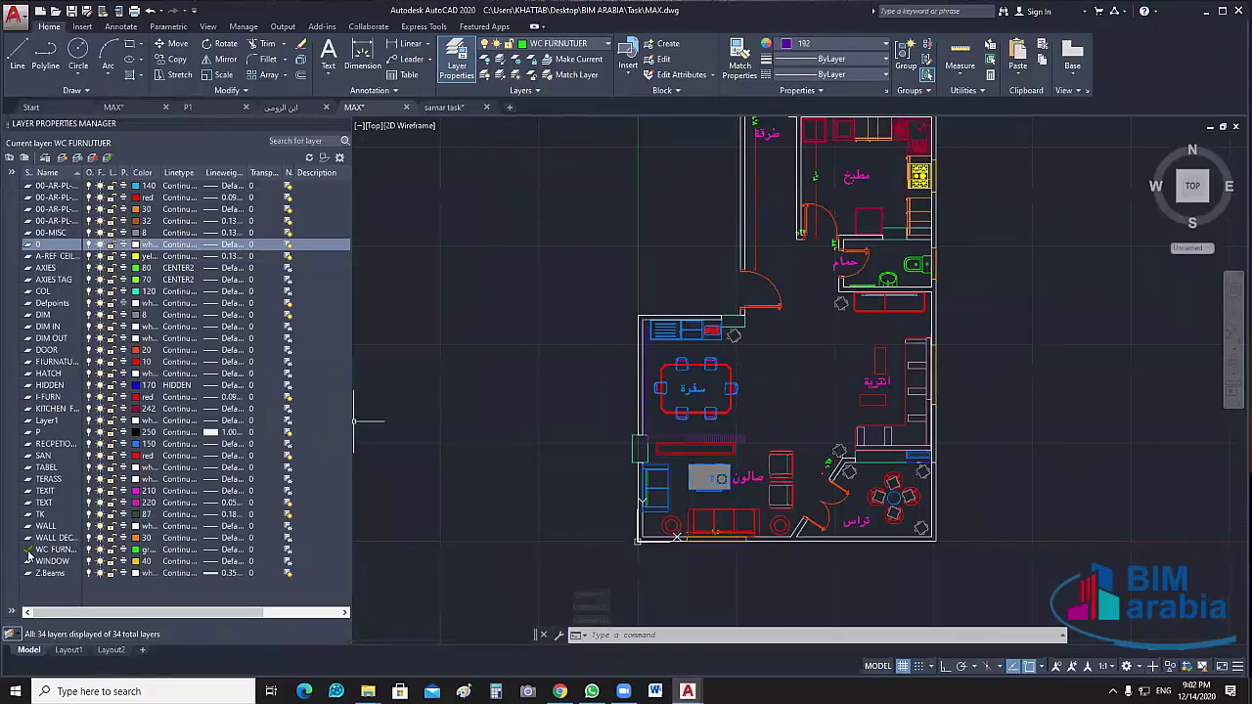
Make layer 0 current and widen the layer name column
click(29, 555)
double_click(27, 247)
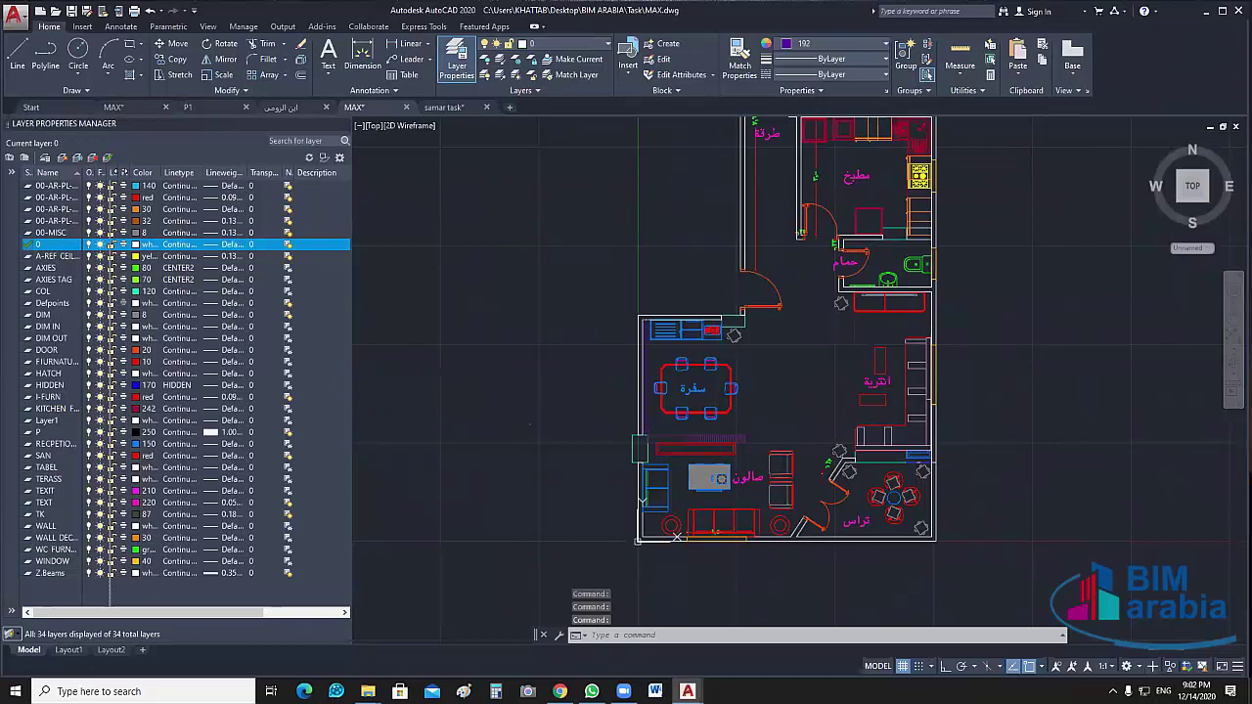
drag(83, 172, 193, 172)
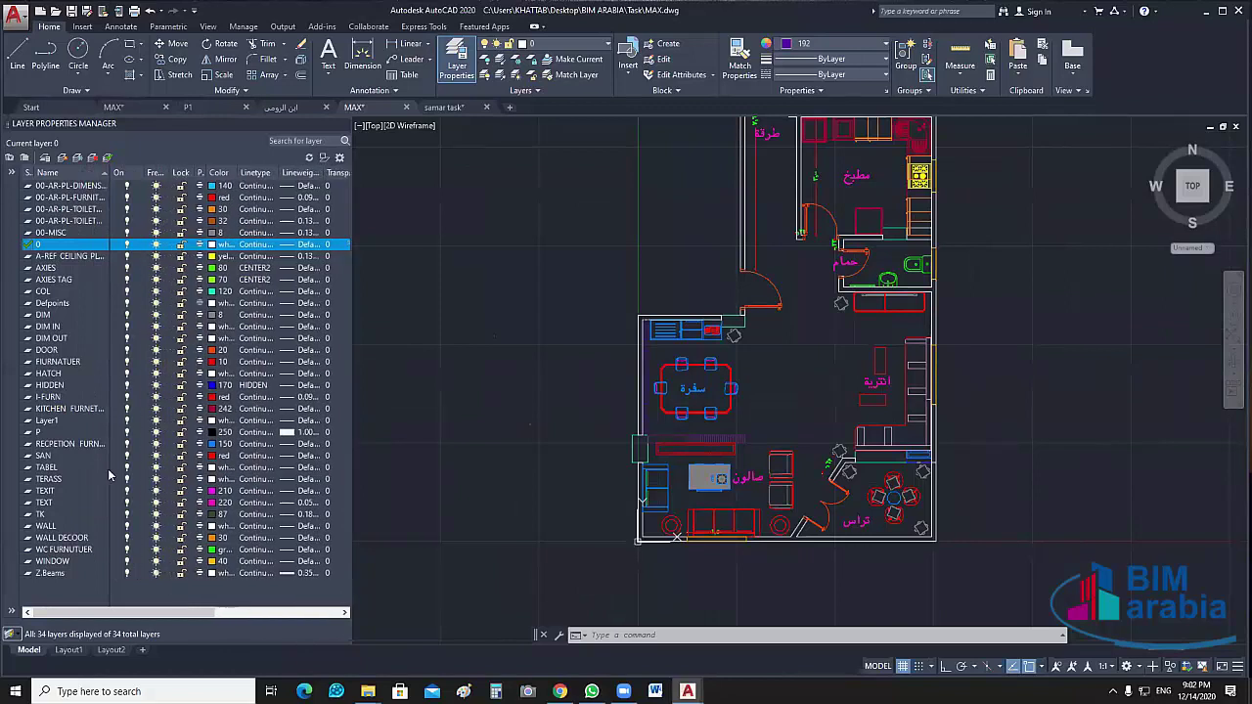
Switch off the WALL layer and check the plan
click(55, 528)
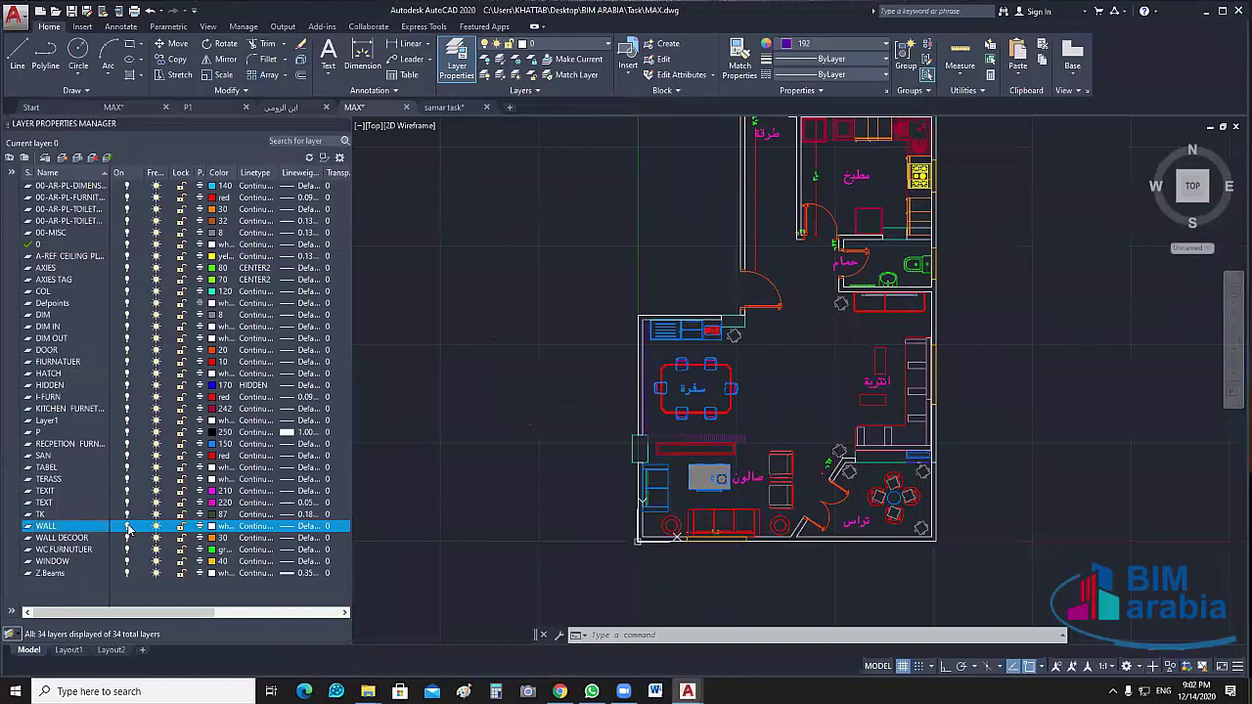
click(128, 526)
click(128, 526)
click(127, 526)
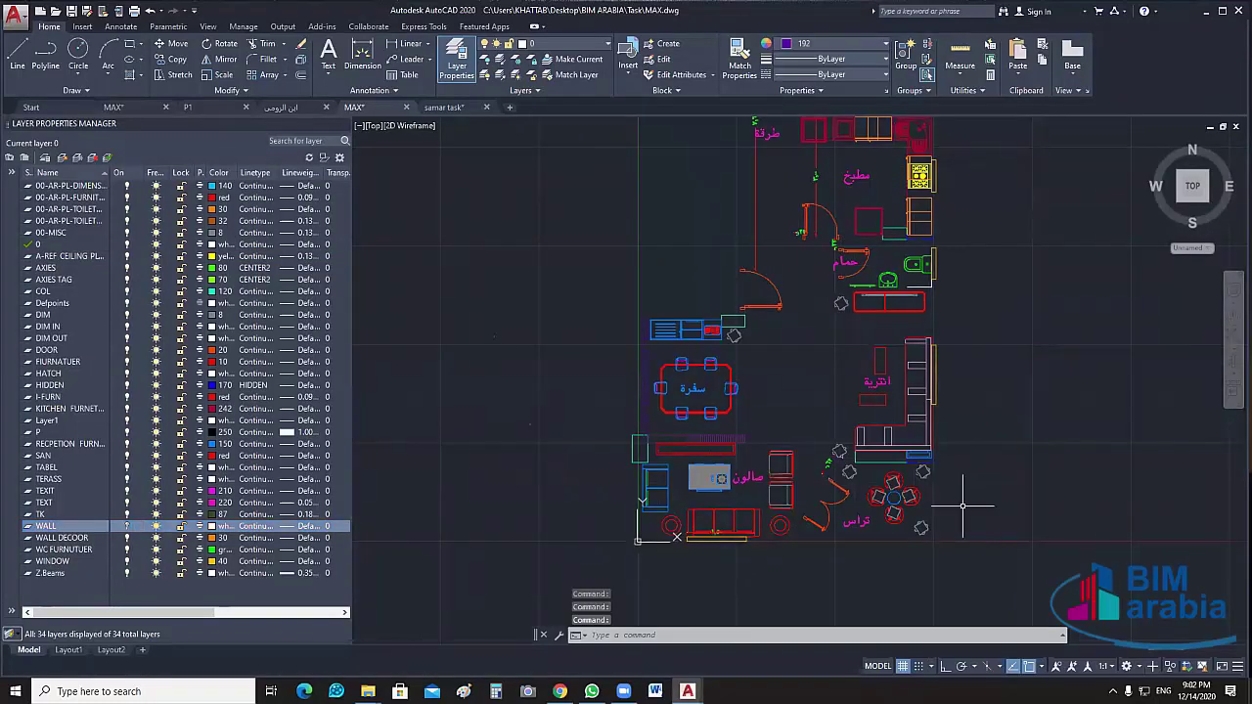
scroll(963, 505, up, 5)
scroll(947, 553, down, 5)
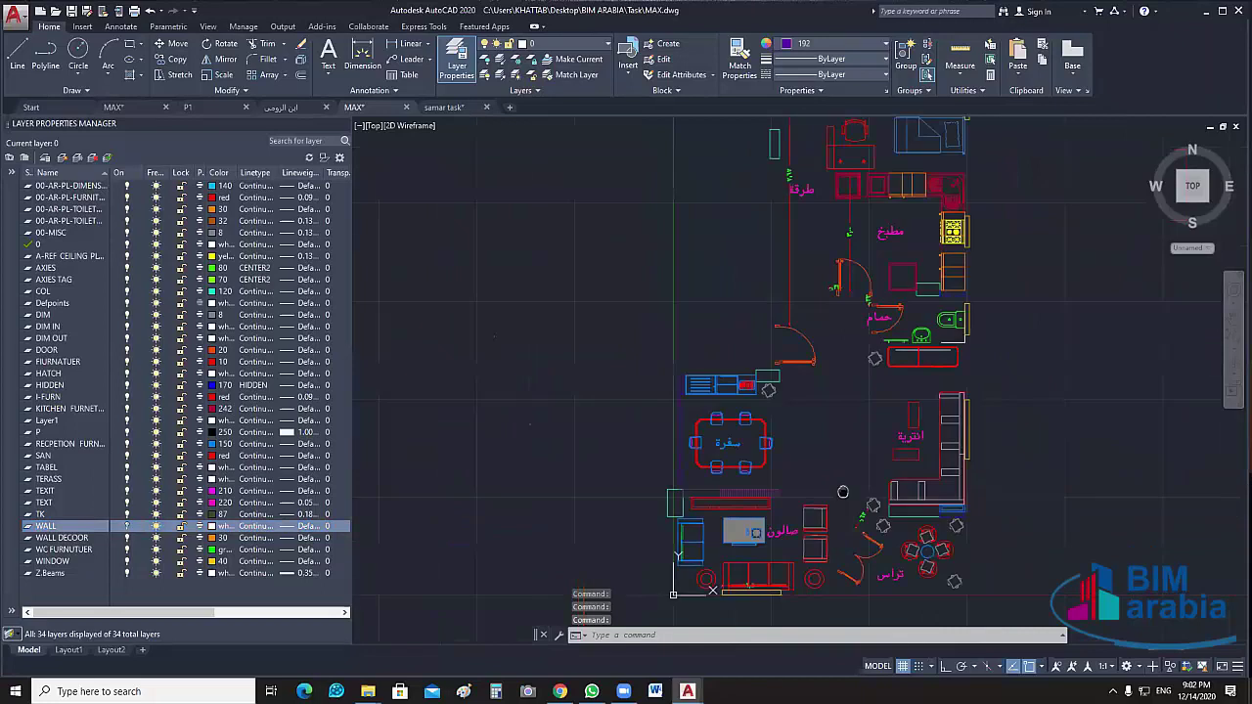
middle_drag(928, 441, 808, 447)
scroll(808, 447, up, 5)
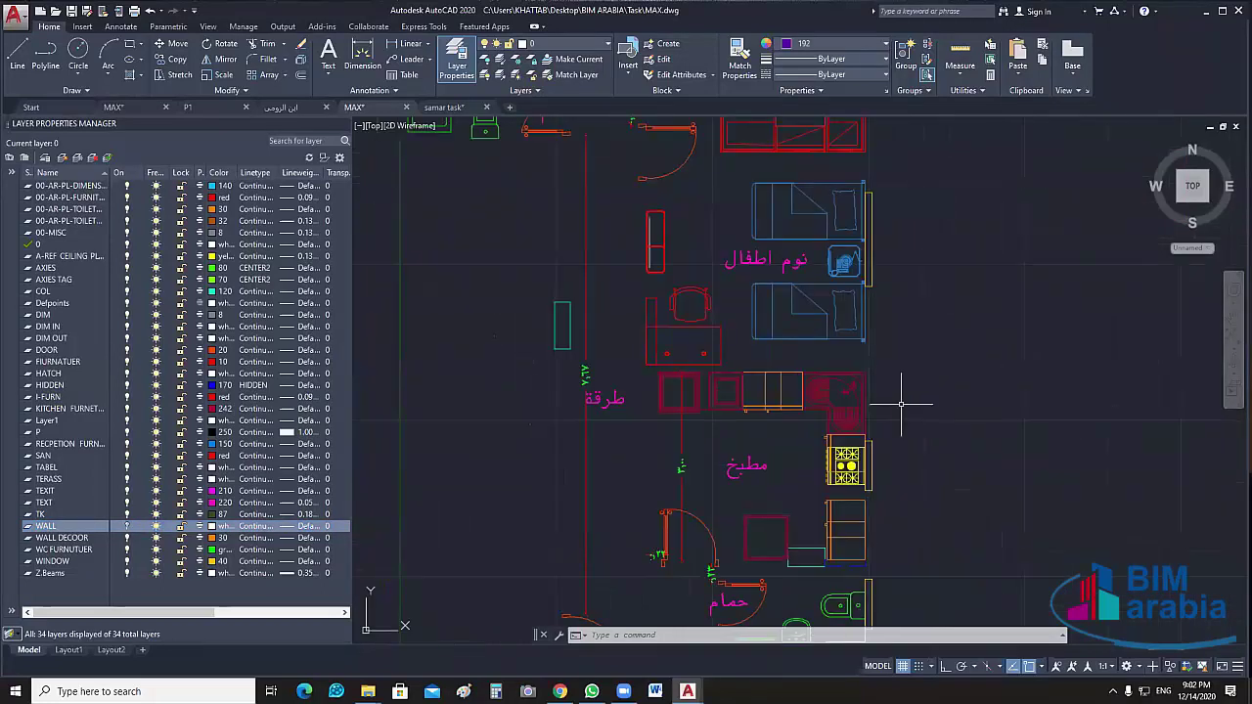
scroll(902, 403, down, 4)
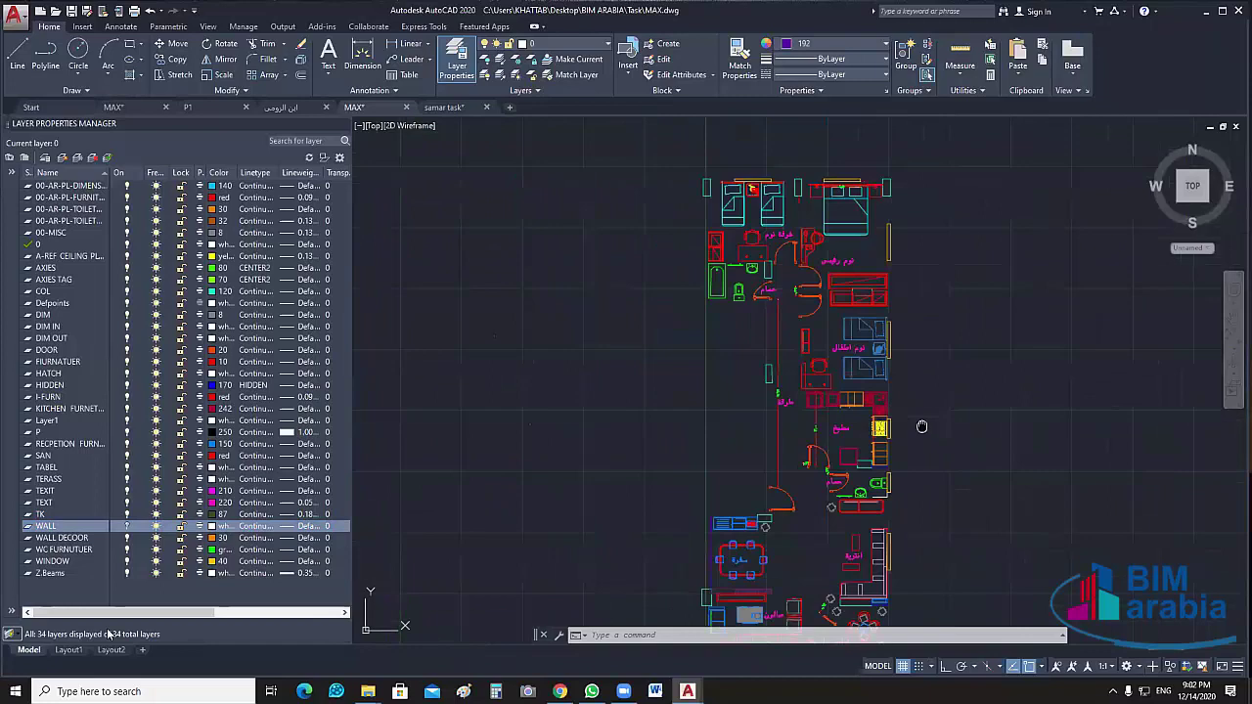
Turn off the DOOR layer and toggle the kitchen furniture layer to check it
click(127, 562)
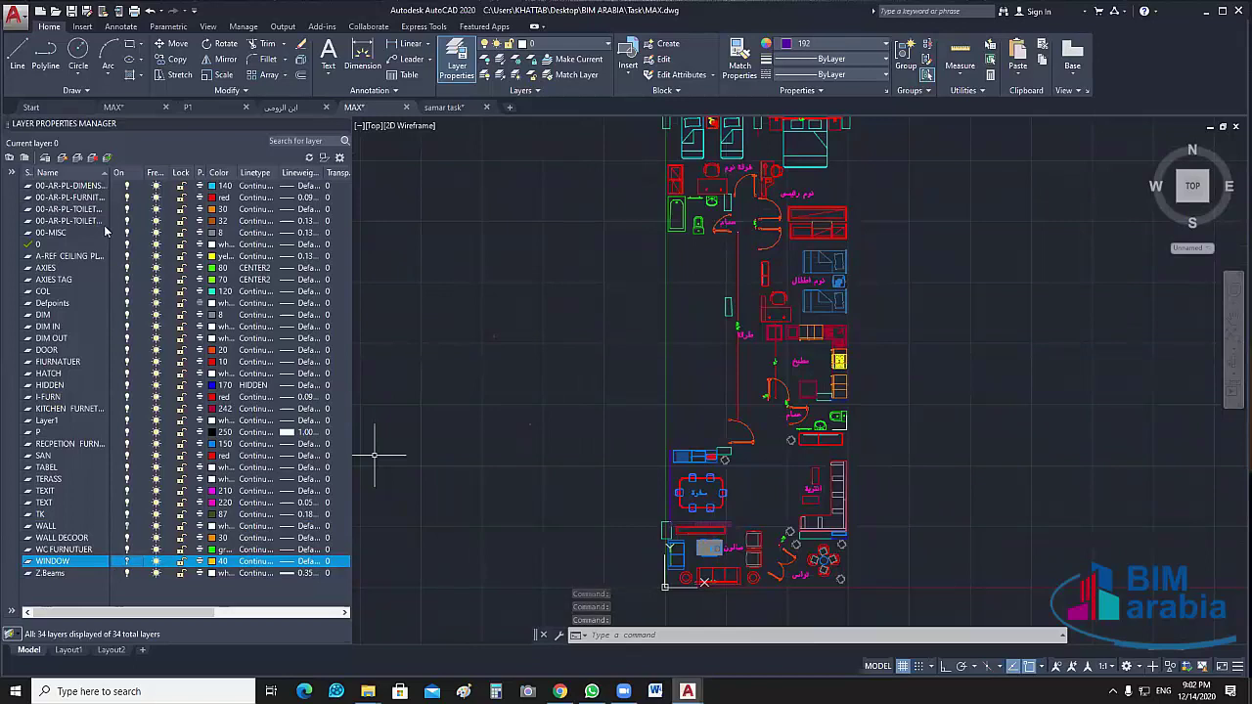
click(128, 350)
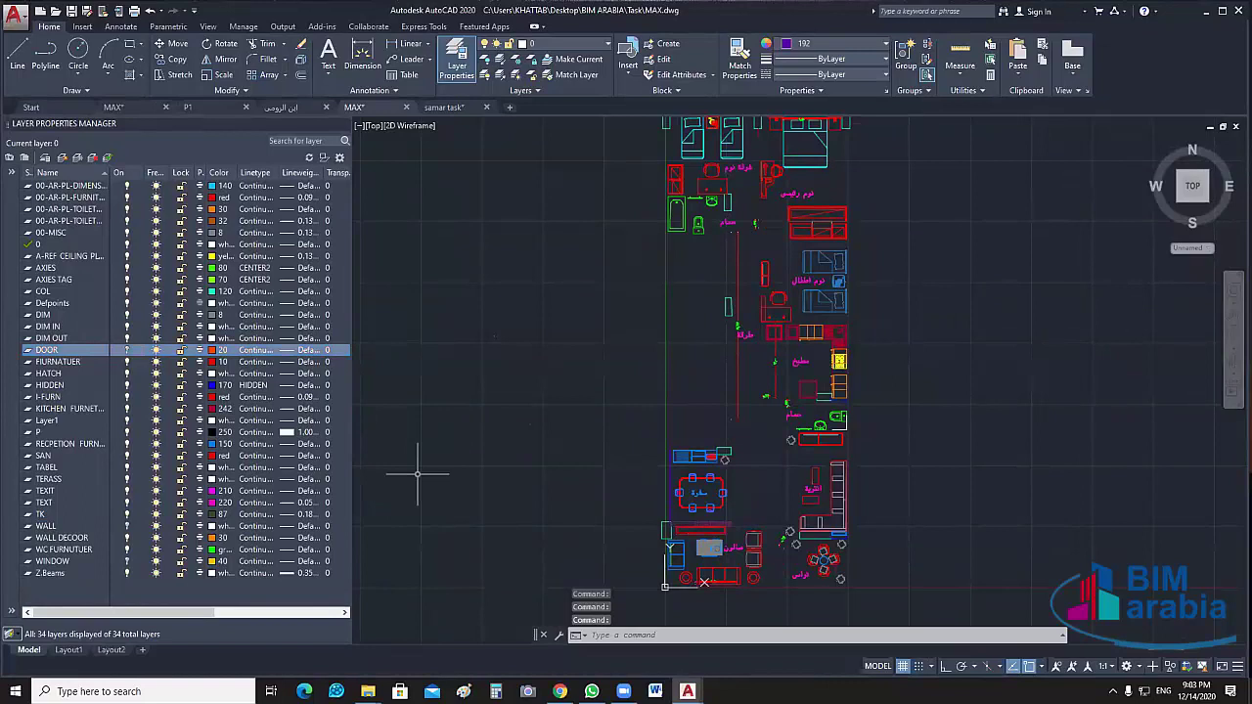
click(127, 399)
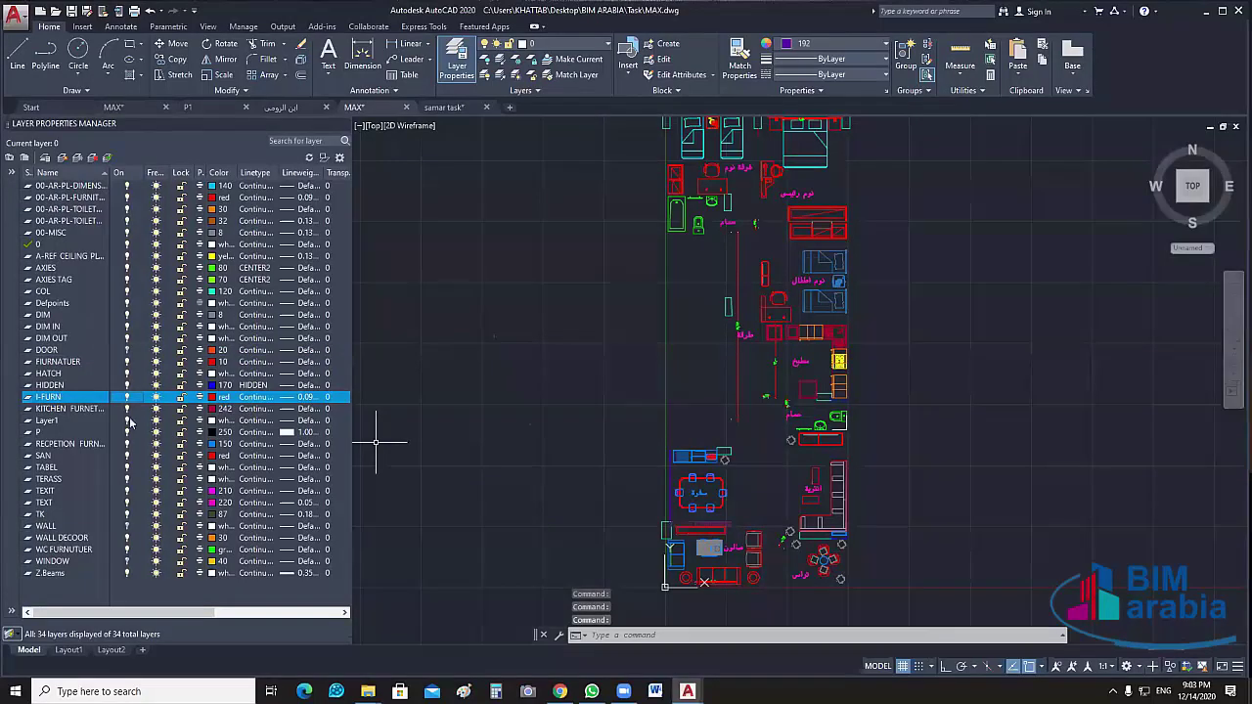
click(127, 409)
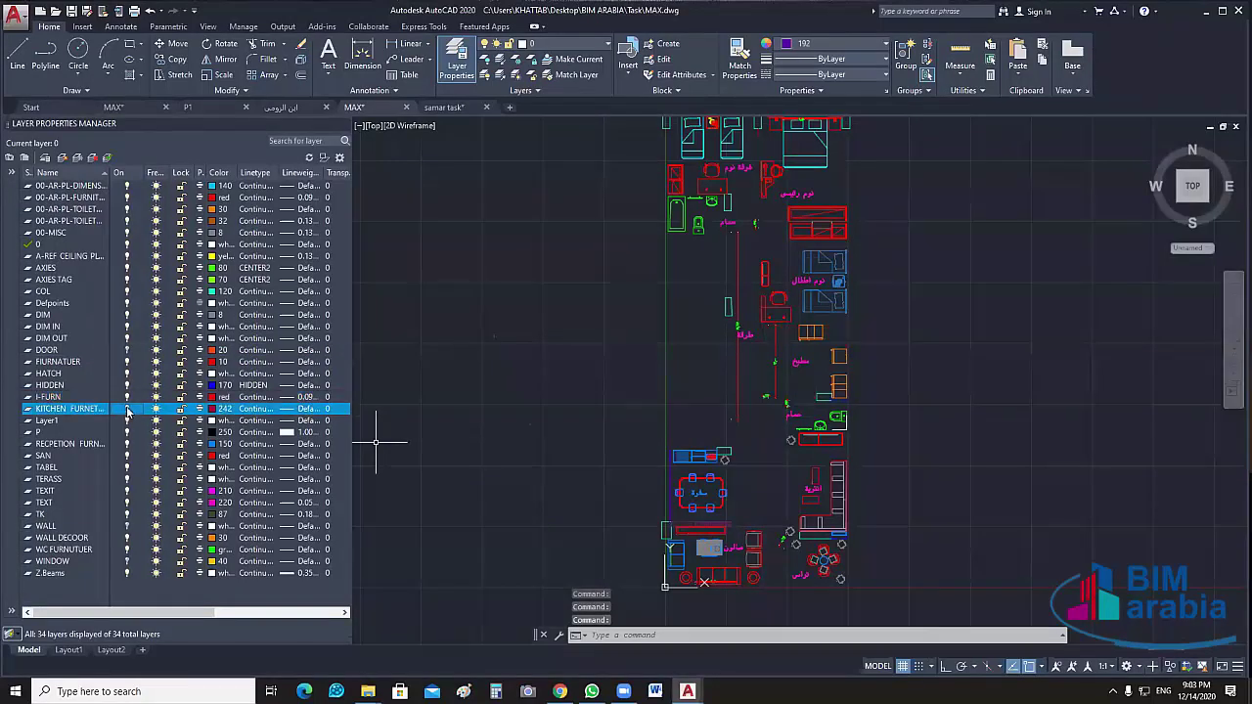
click(127, 408)
click(127, 408)
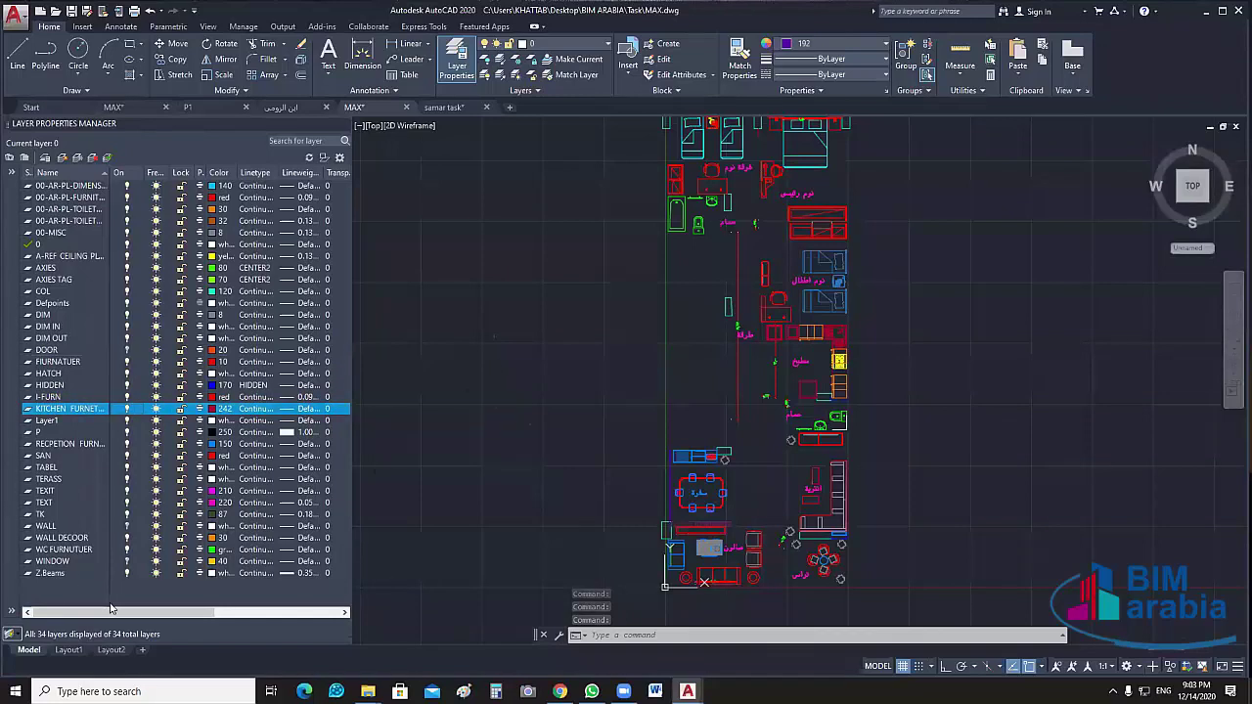
Create a new layer named FURN_MAX
click(62, 157)
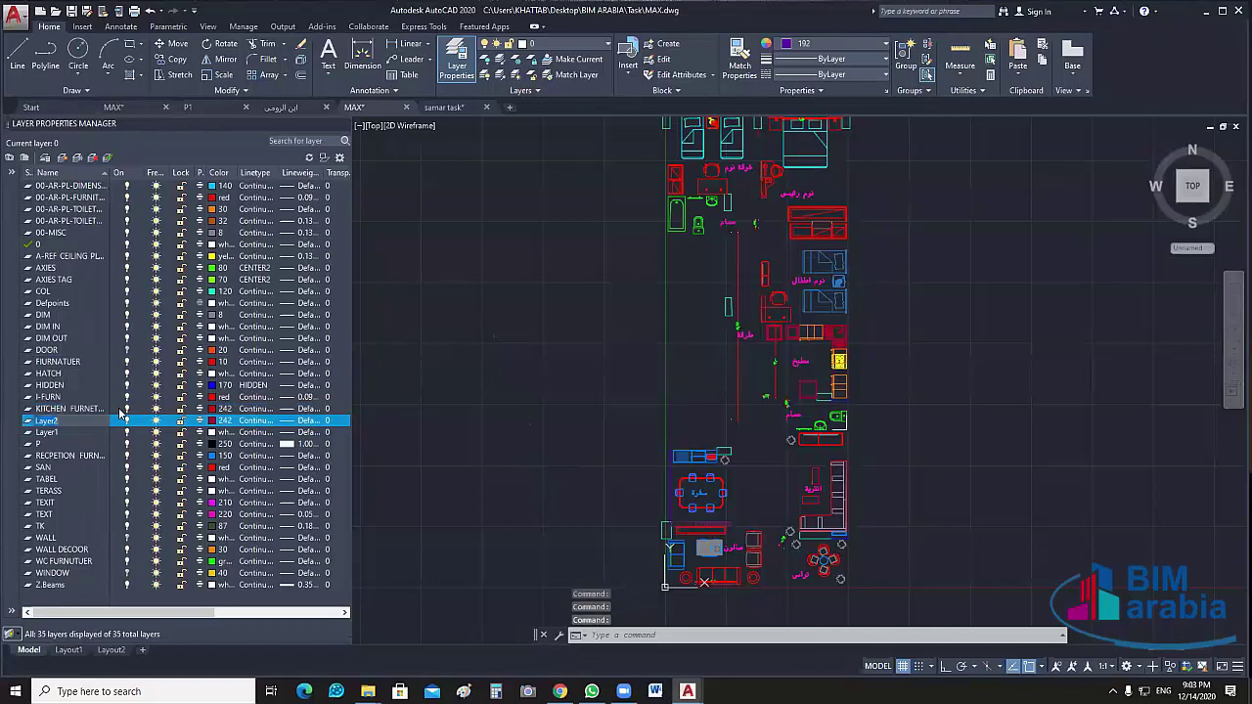
text(FU)
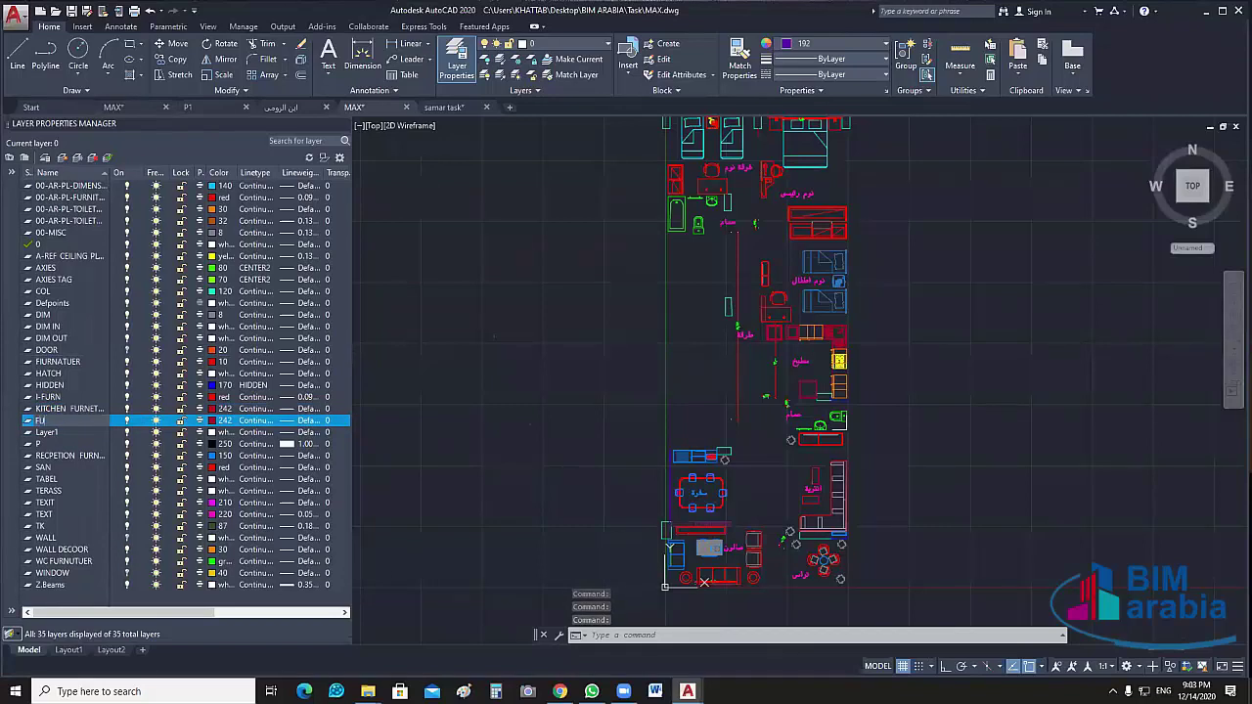
text(RN)
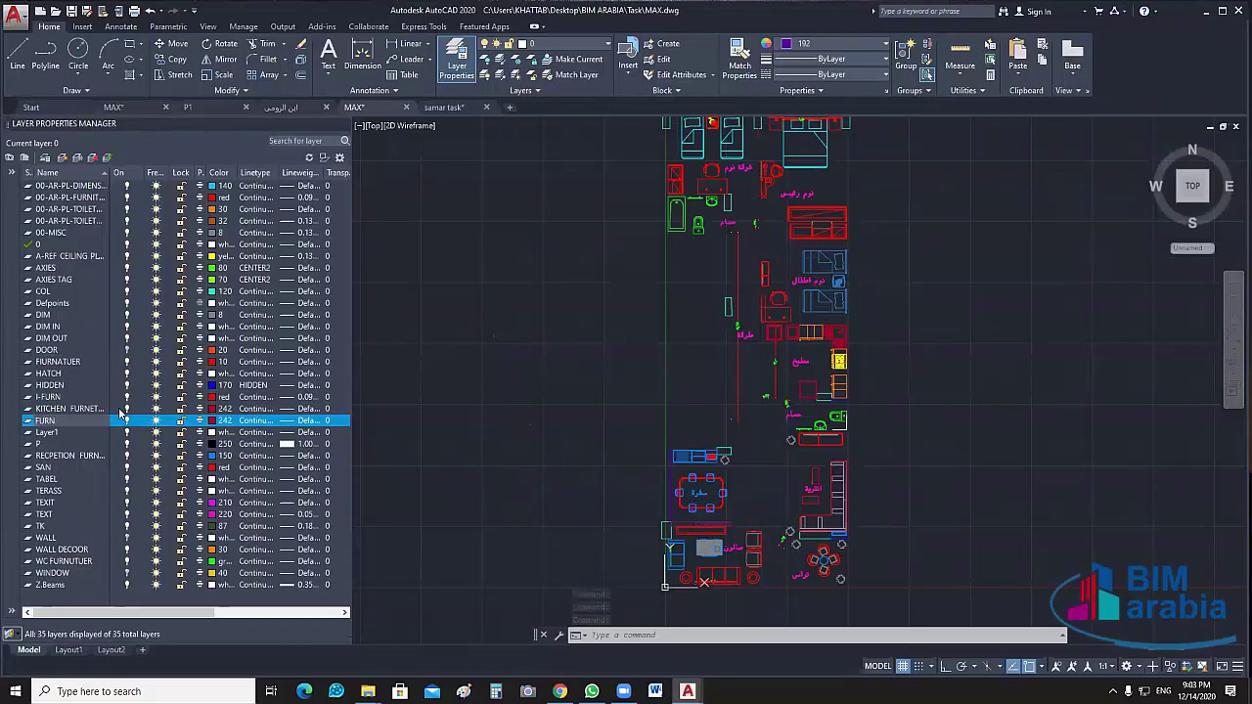
text(_)
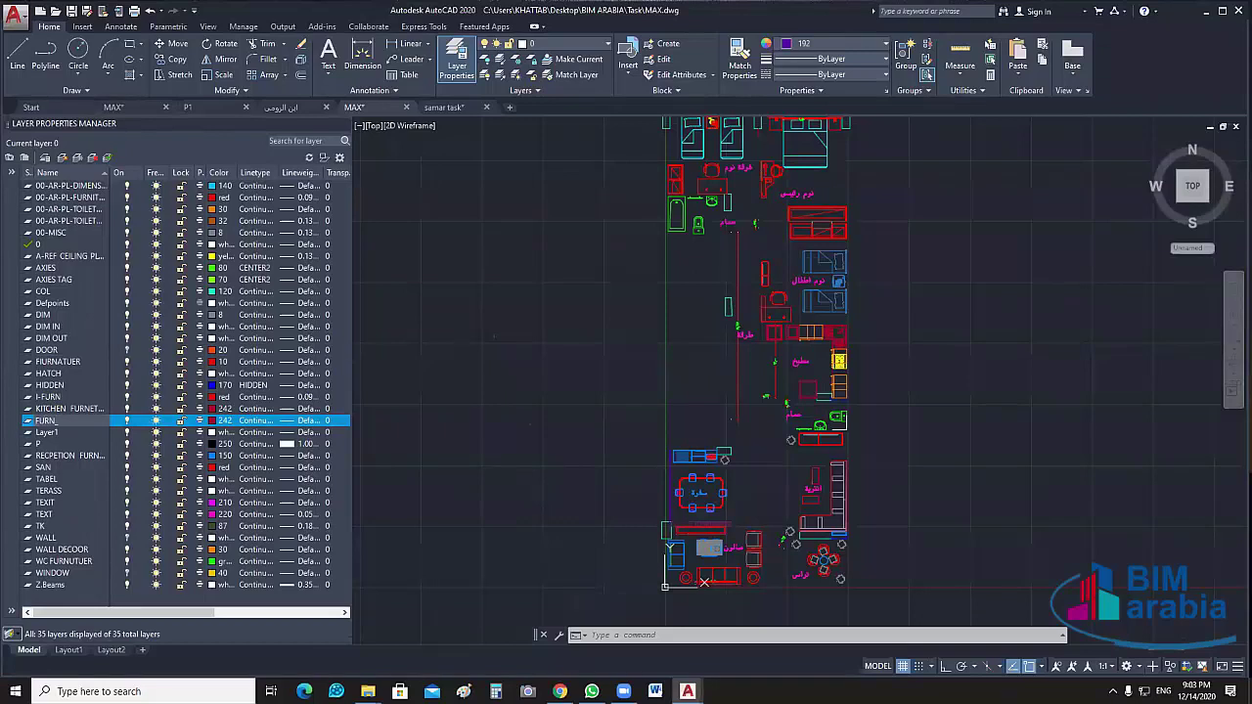
text(MAX)
key(Return)
Rename WALL, WINDOW and DOOR to WALL_MAX, WIN_MAX and DOOR_MAX
click(55, 539)
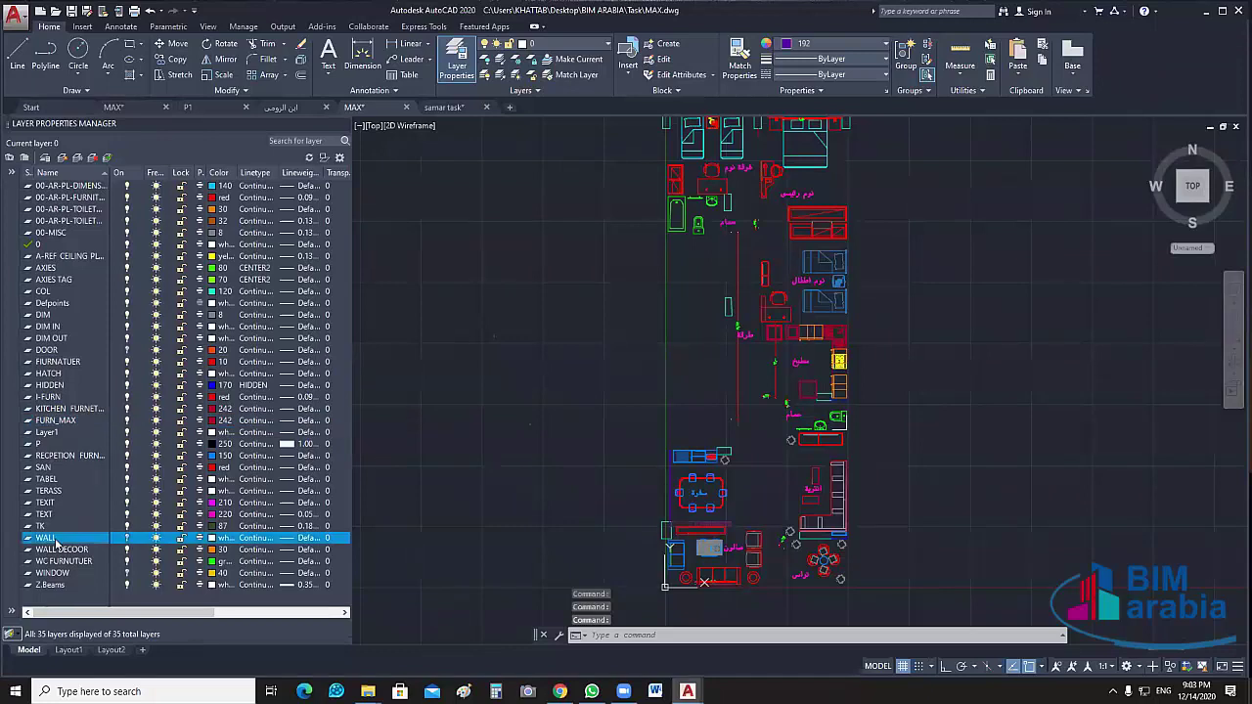
click(59, 538)
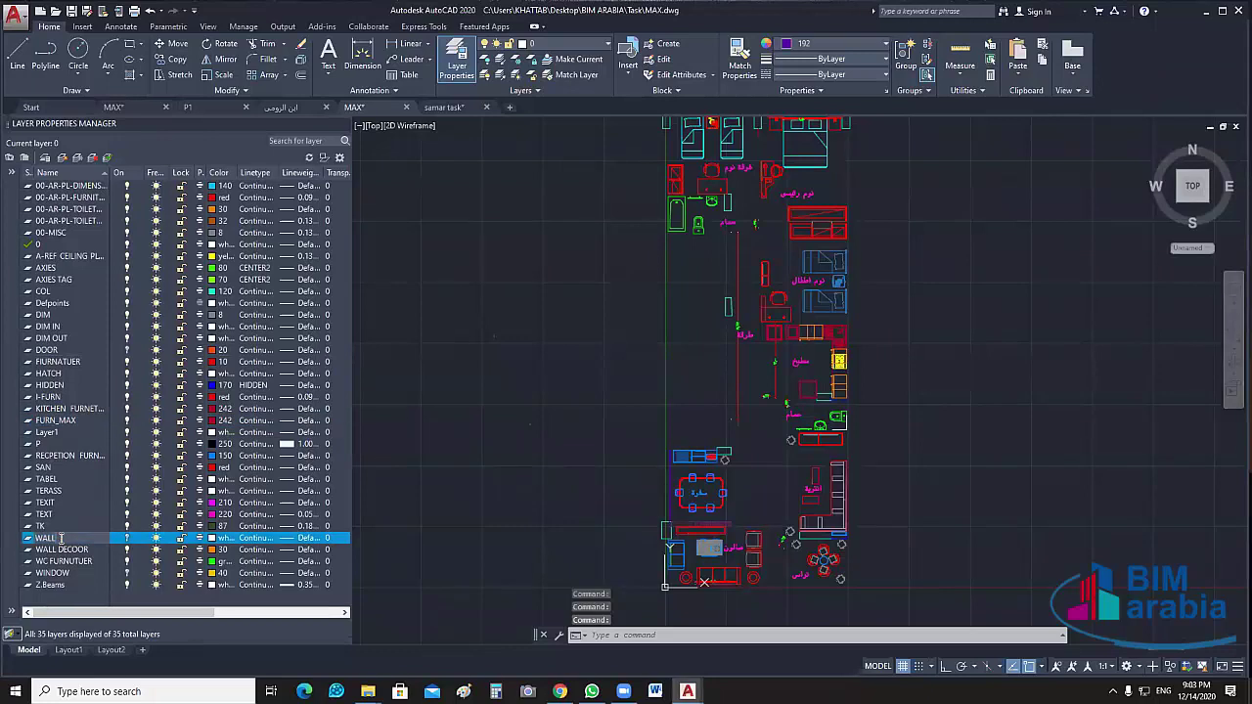
text(_MA)
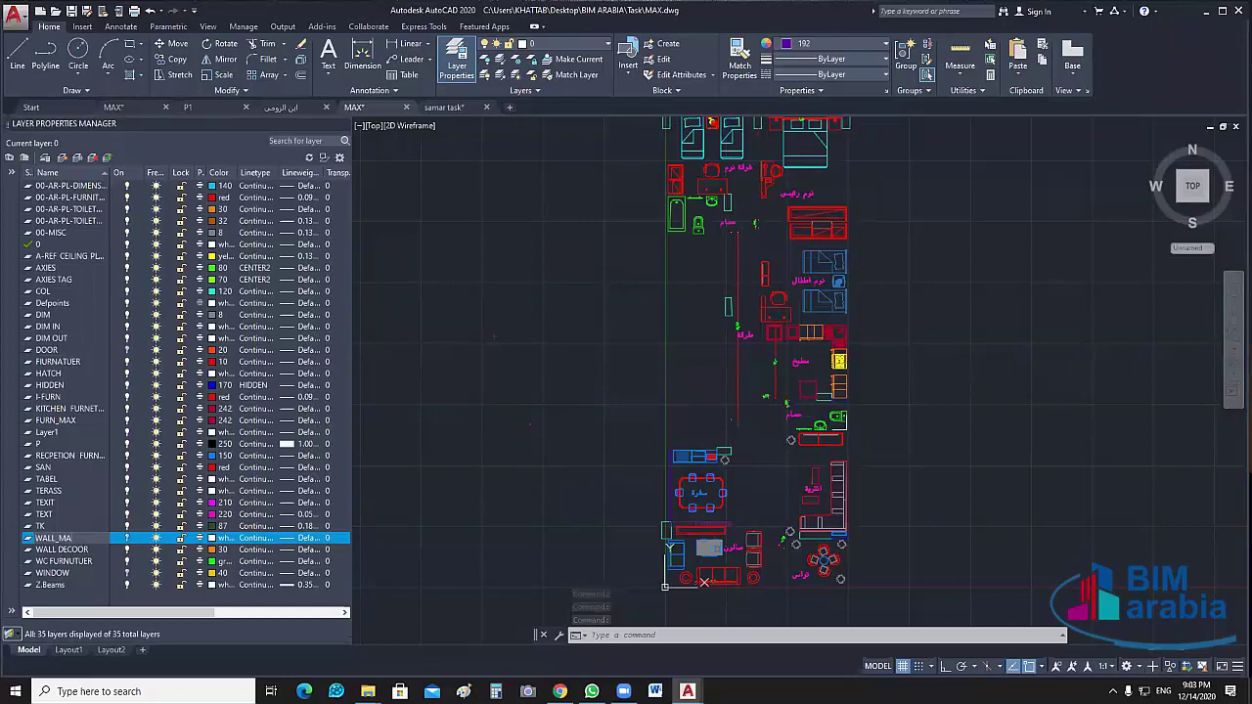
text(X)
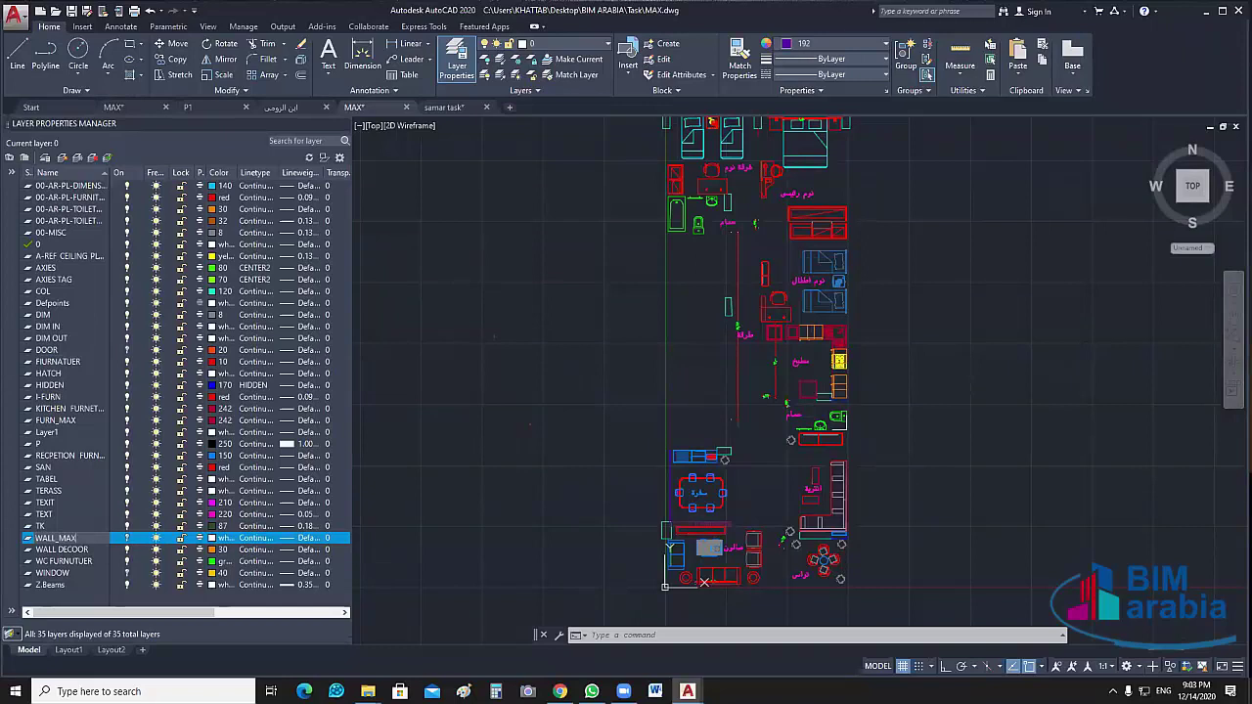
key(Return)
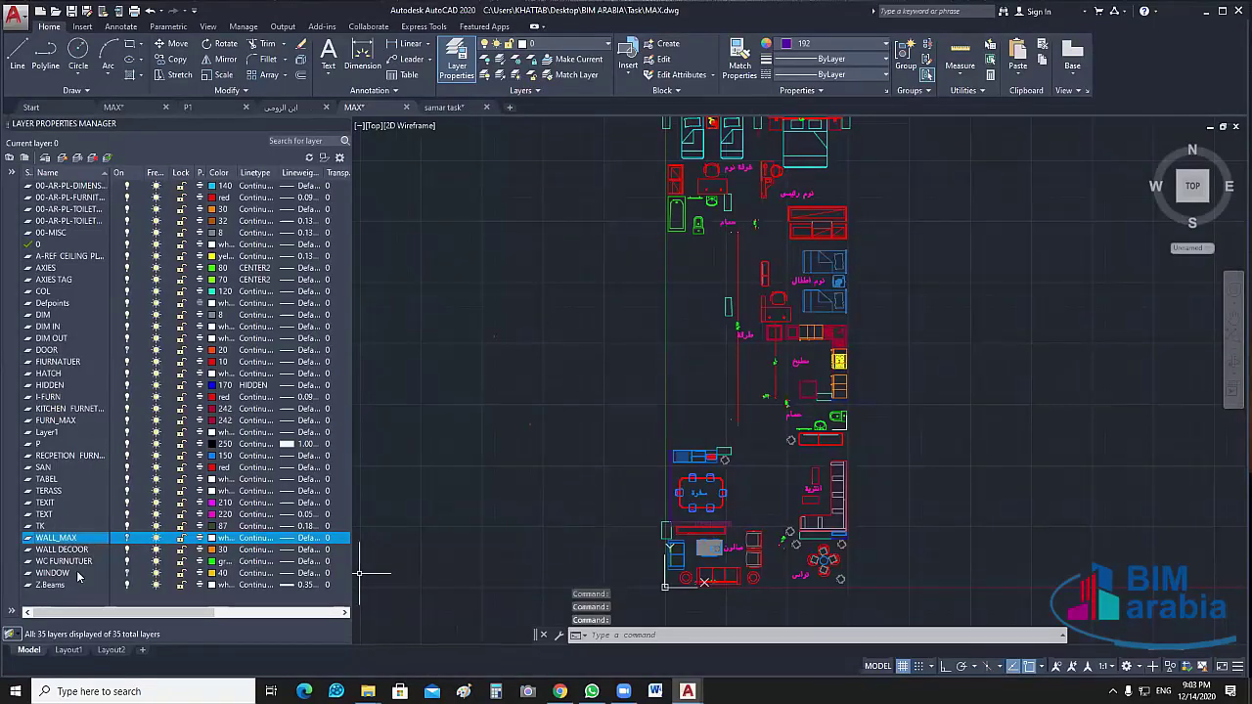
click(82, 578)
click(76, 572)
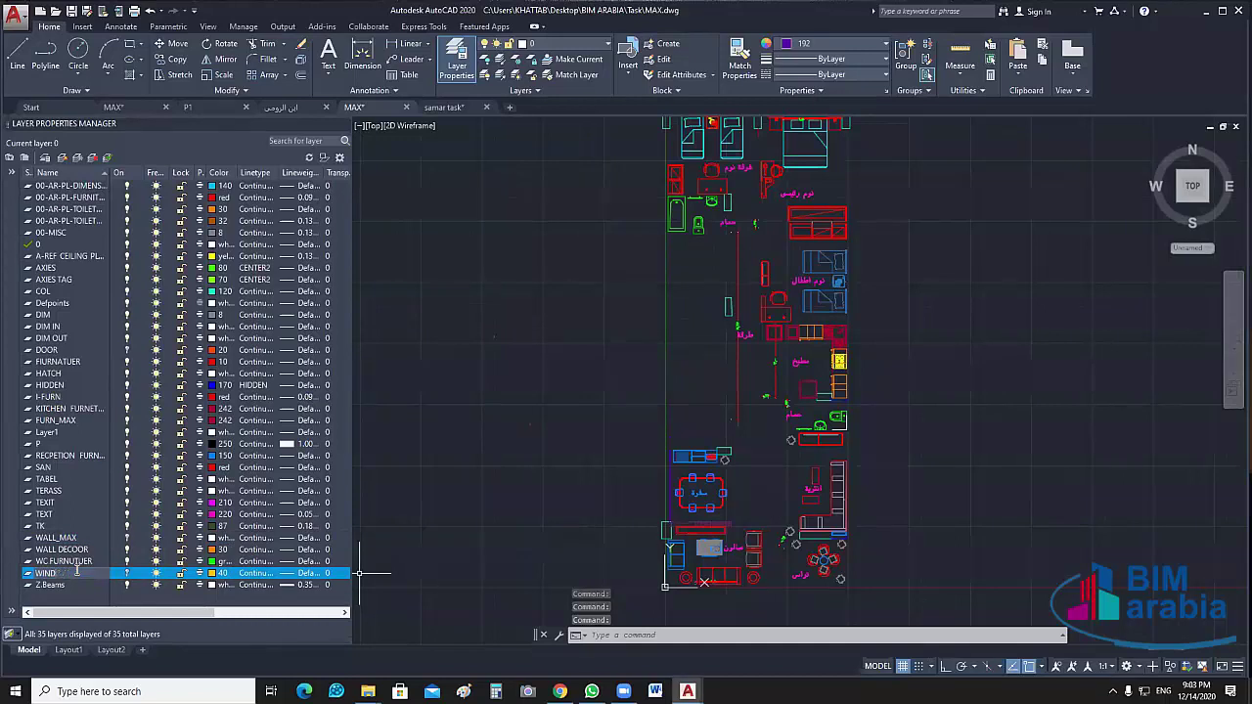
text(WIN)
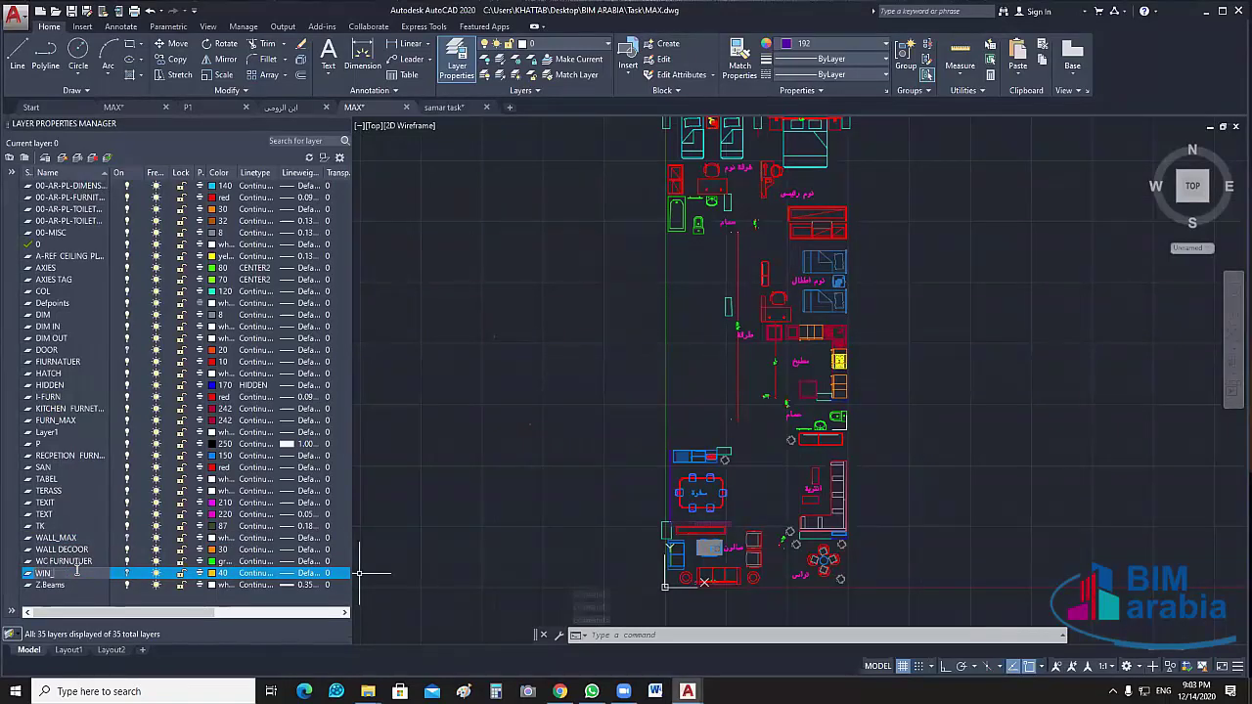
text(_MAX)
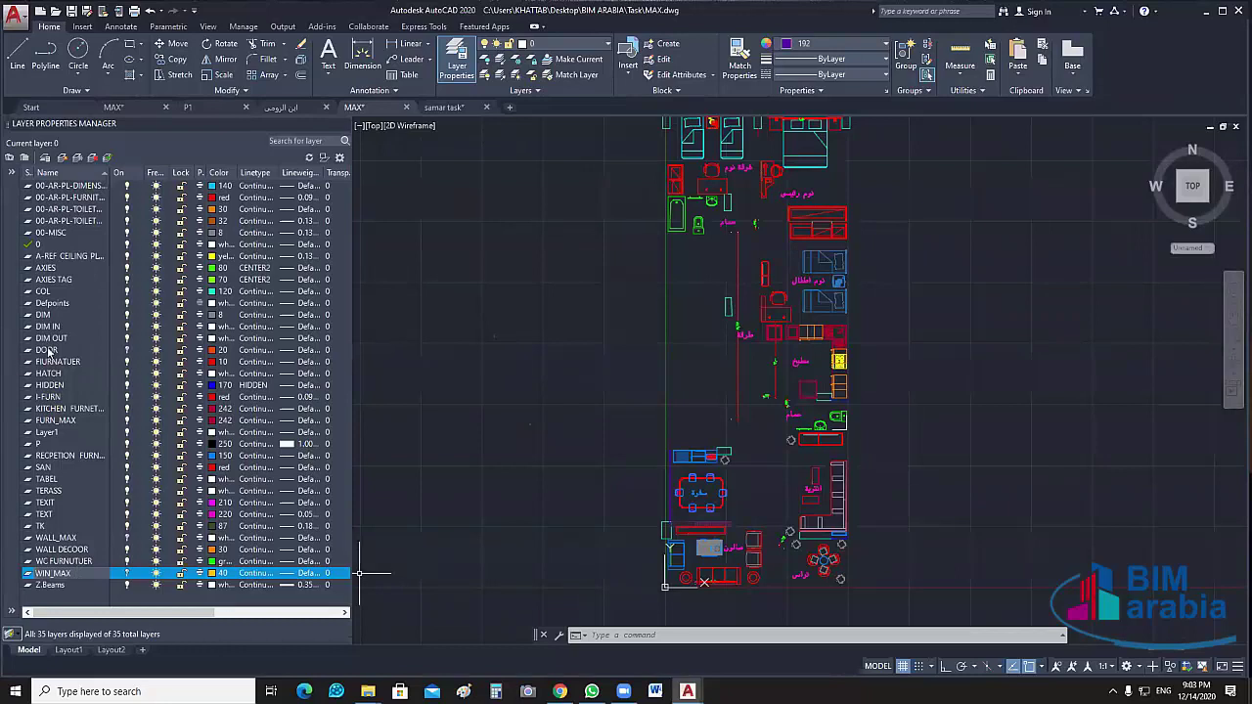
click(60, 351)
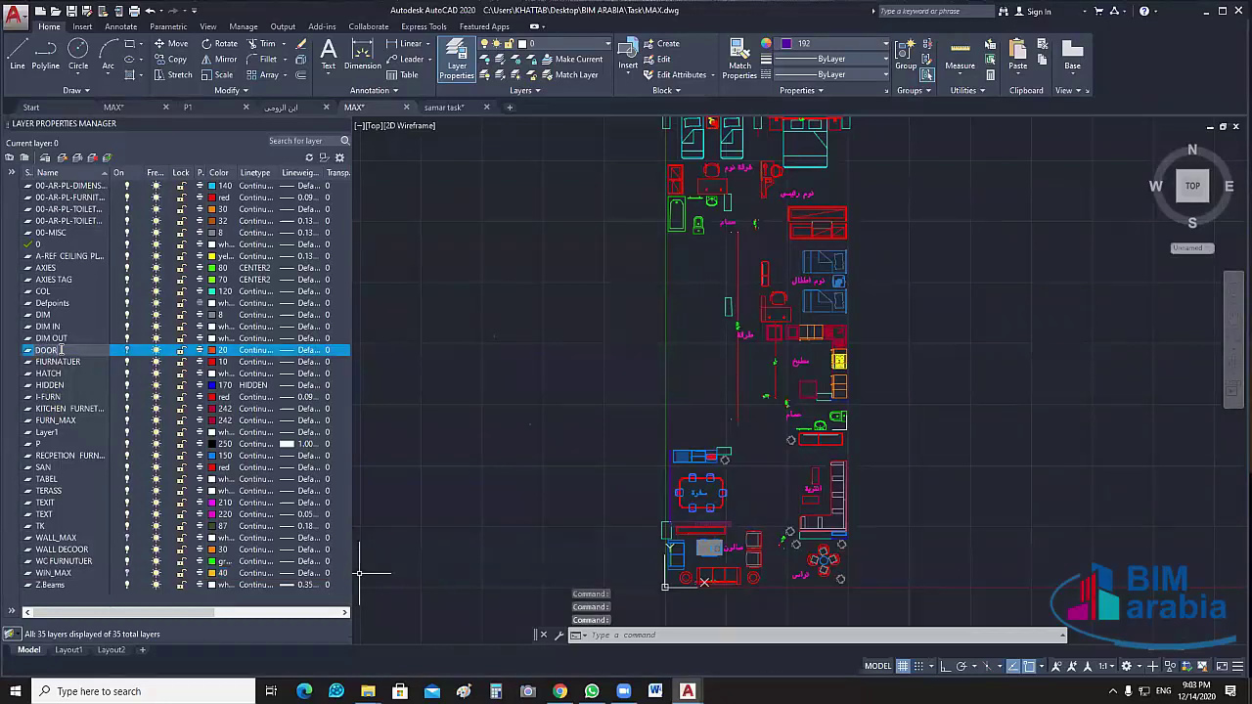
click(61, 350)
text(DOOR_MAX)
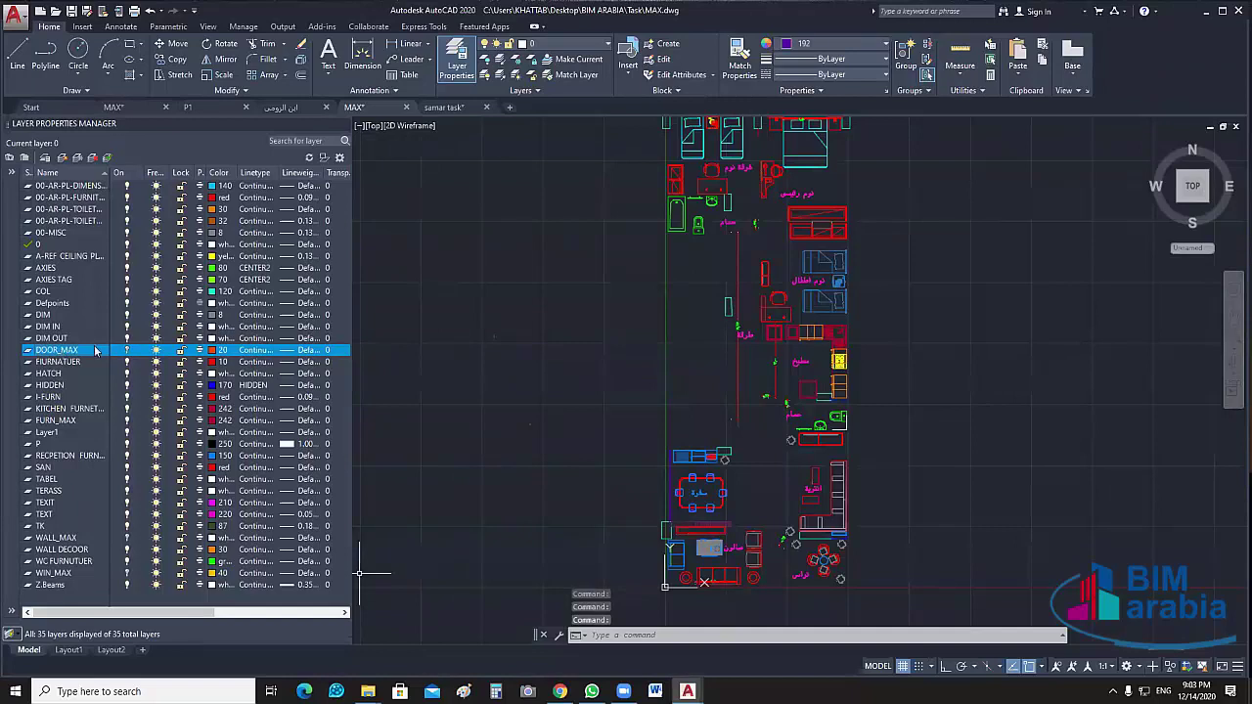
key(Return)
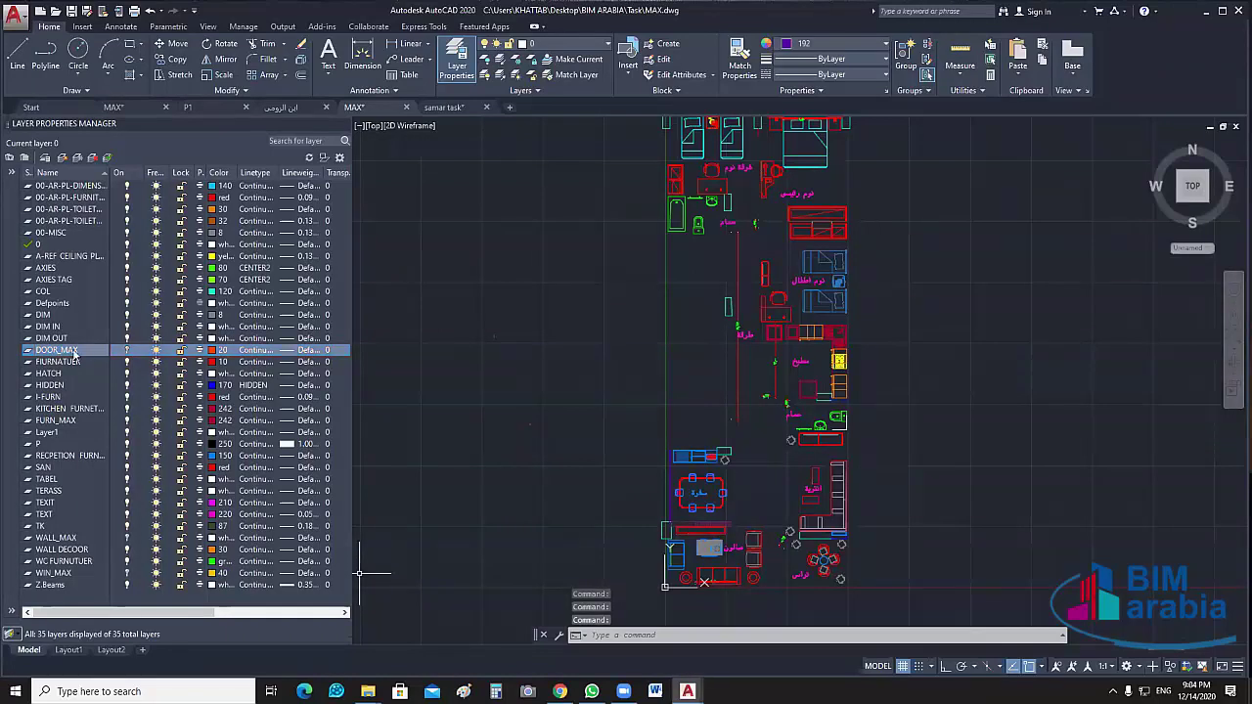
Toggle the COL layer to check the columns and start renaming it COL_MAX
click(46, 291)
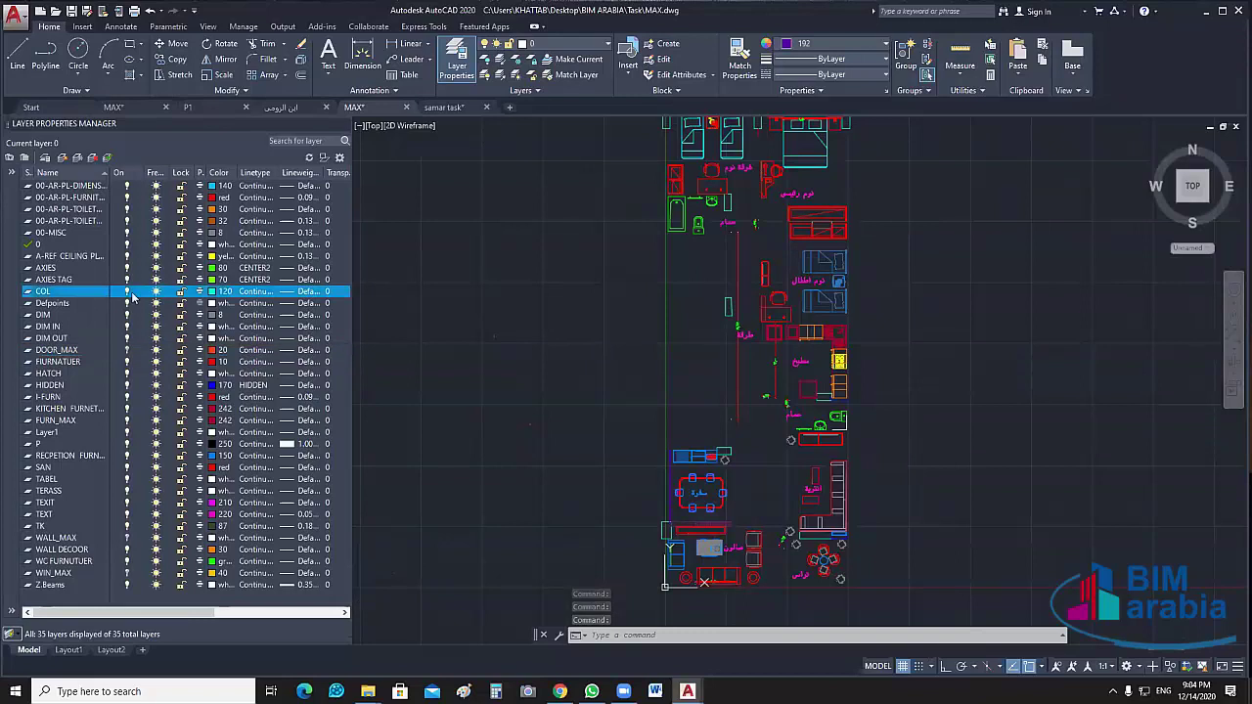
click(127, 292)
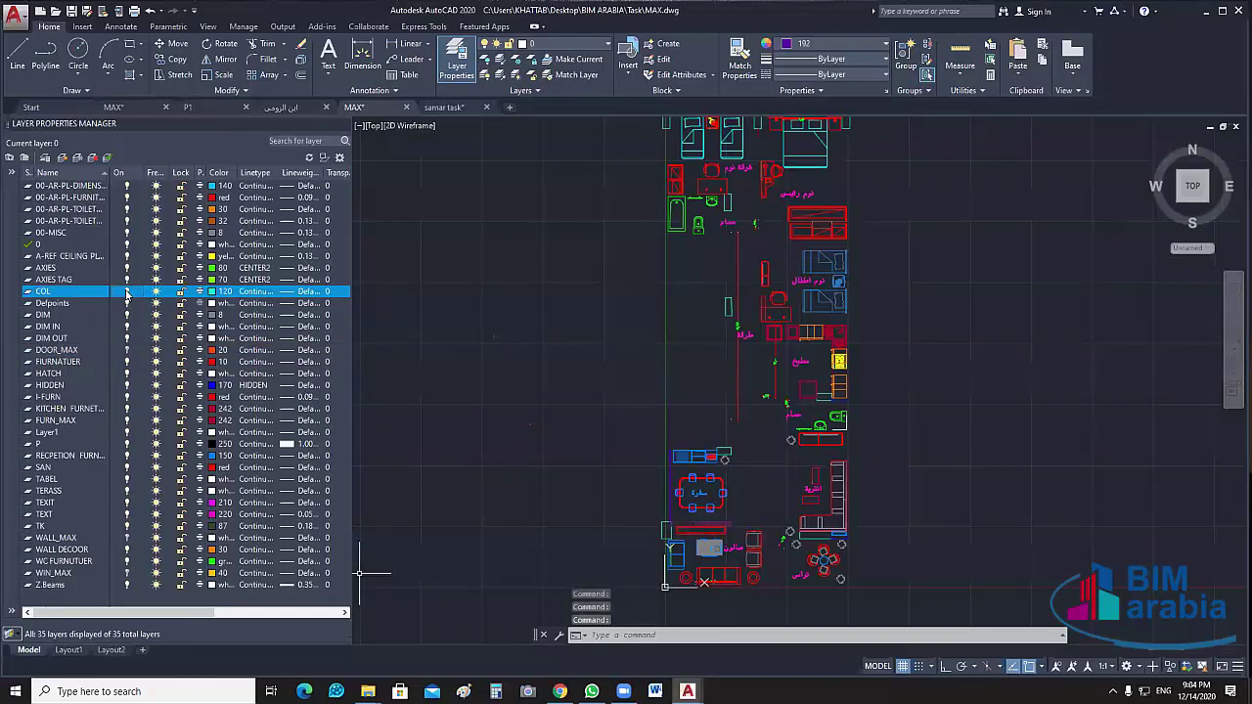
click(126, 292)
click(127, 292)
click(126, 291)
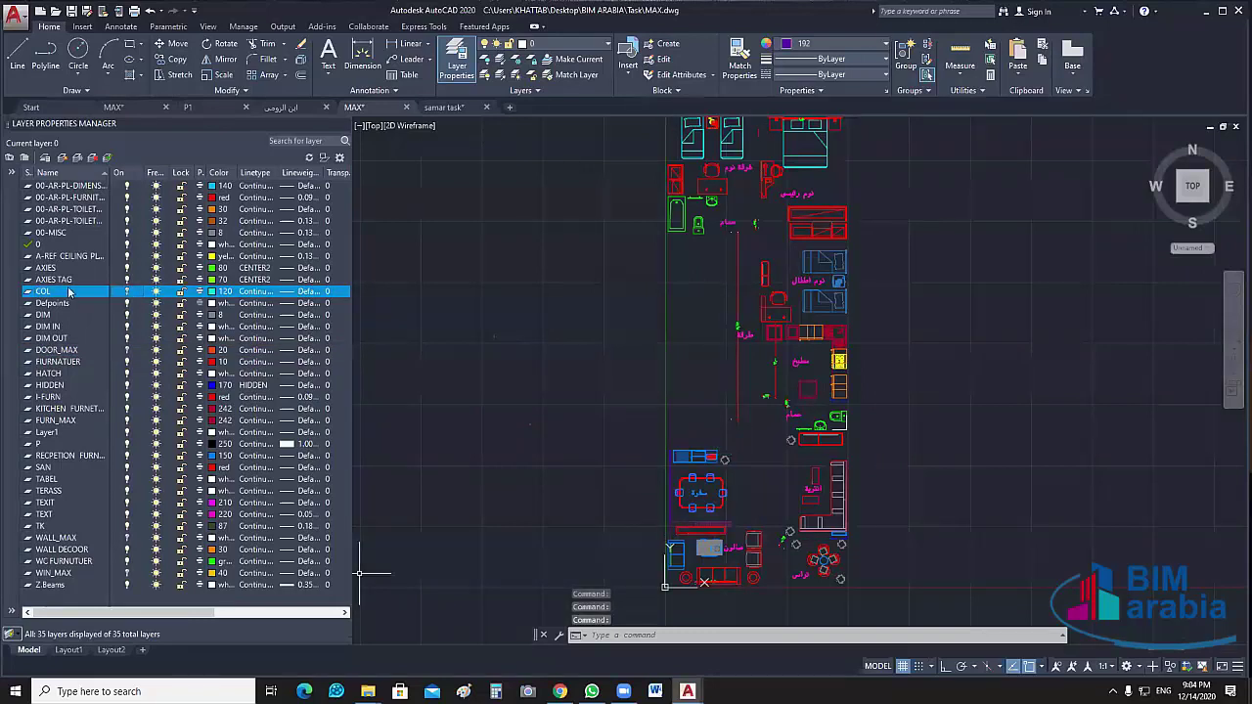
click(60, 291)
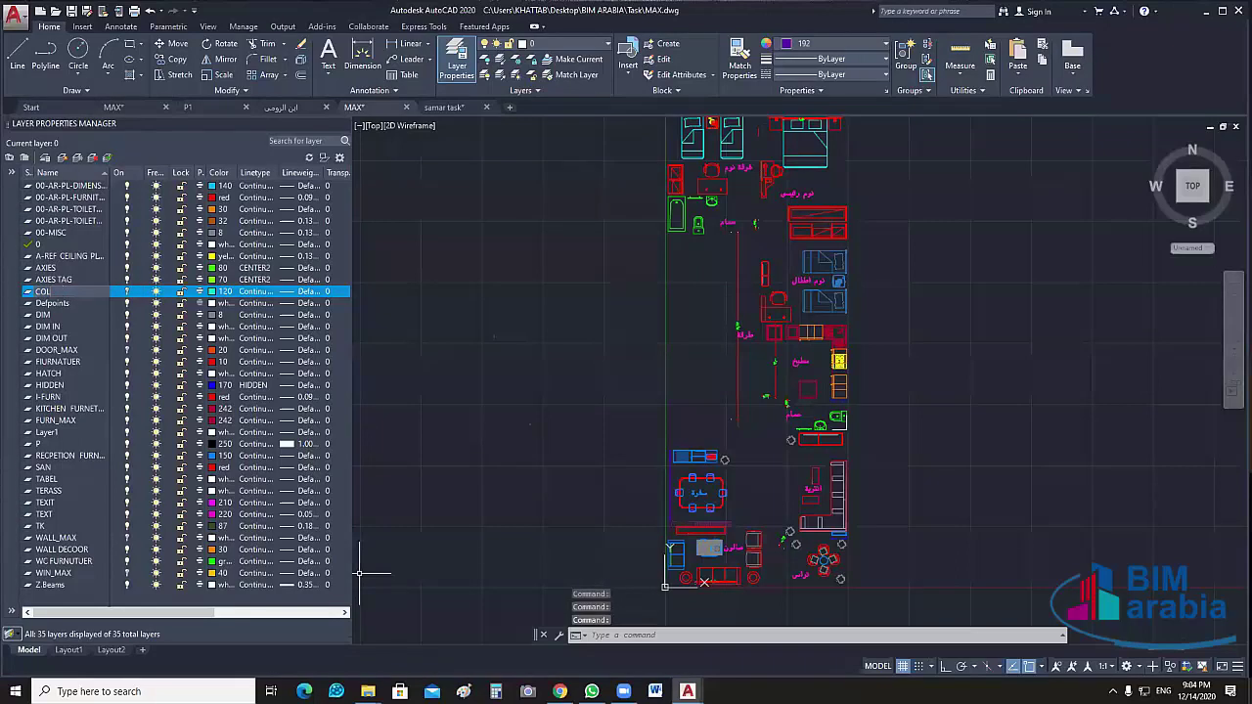
text(_MA)
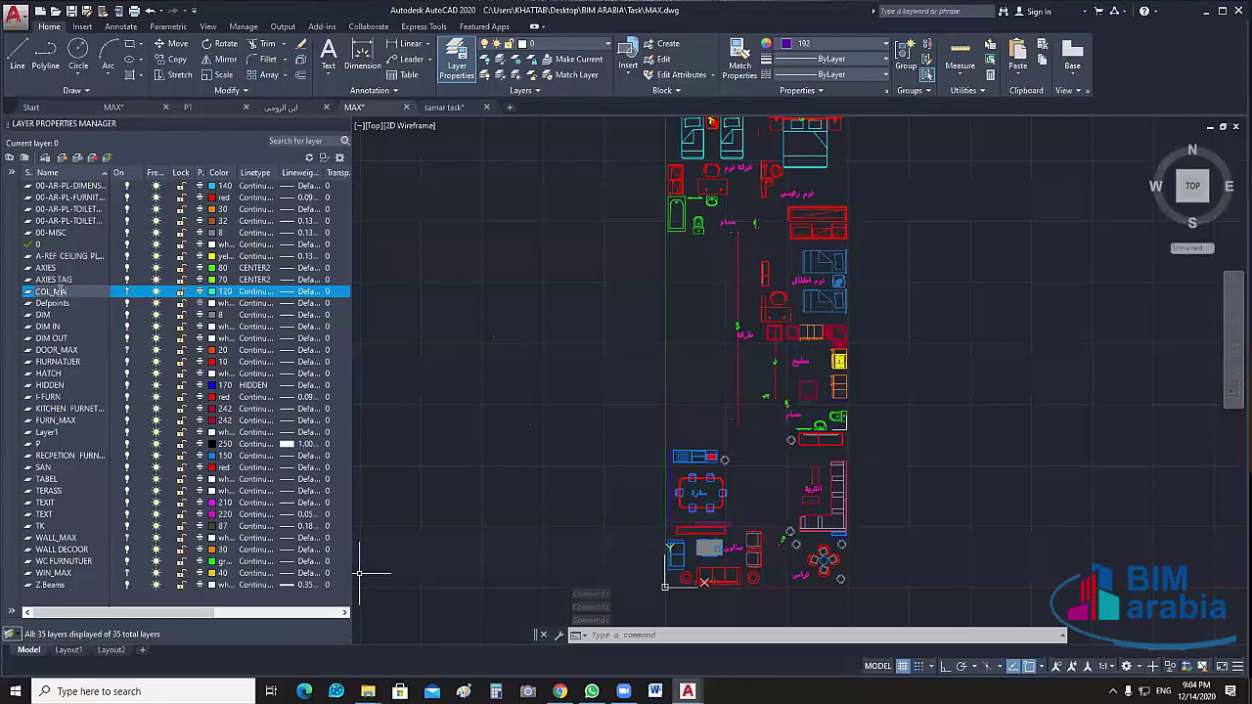
text(X)
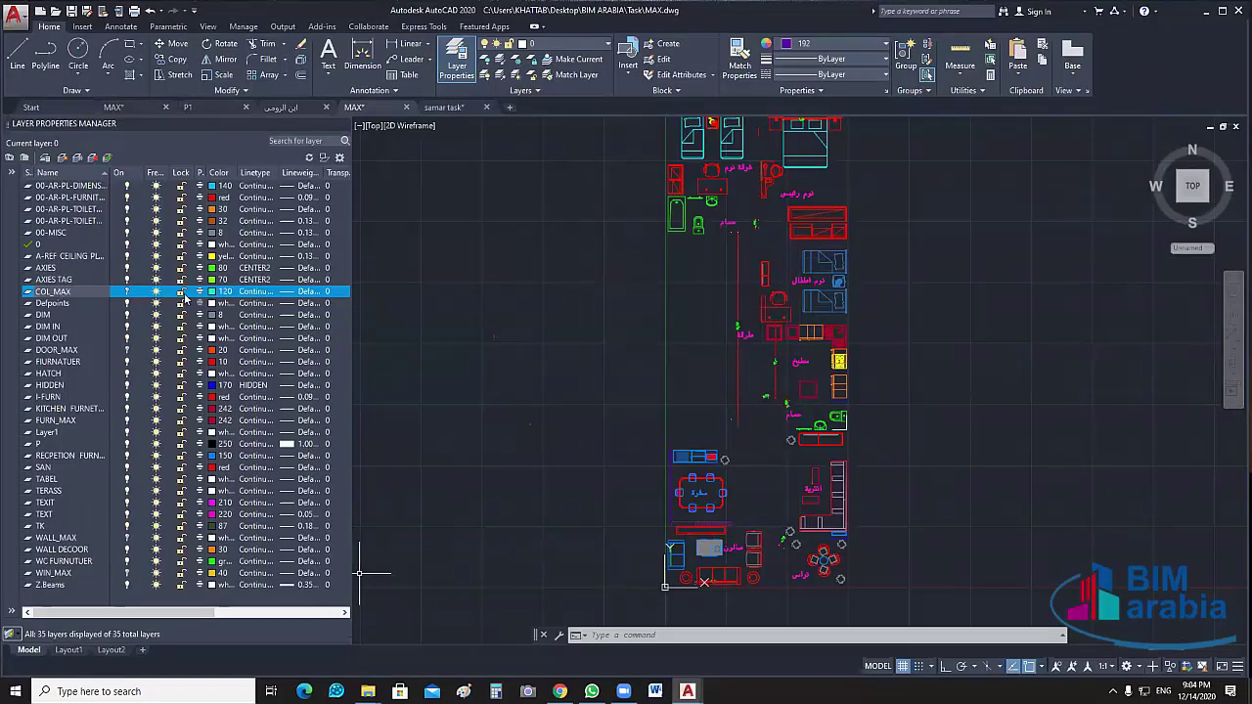
Confirm the COL_MAX name and select the FURN_MAX layer row
key(Return)
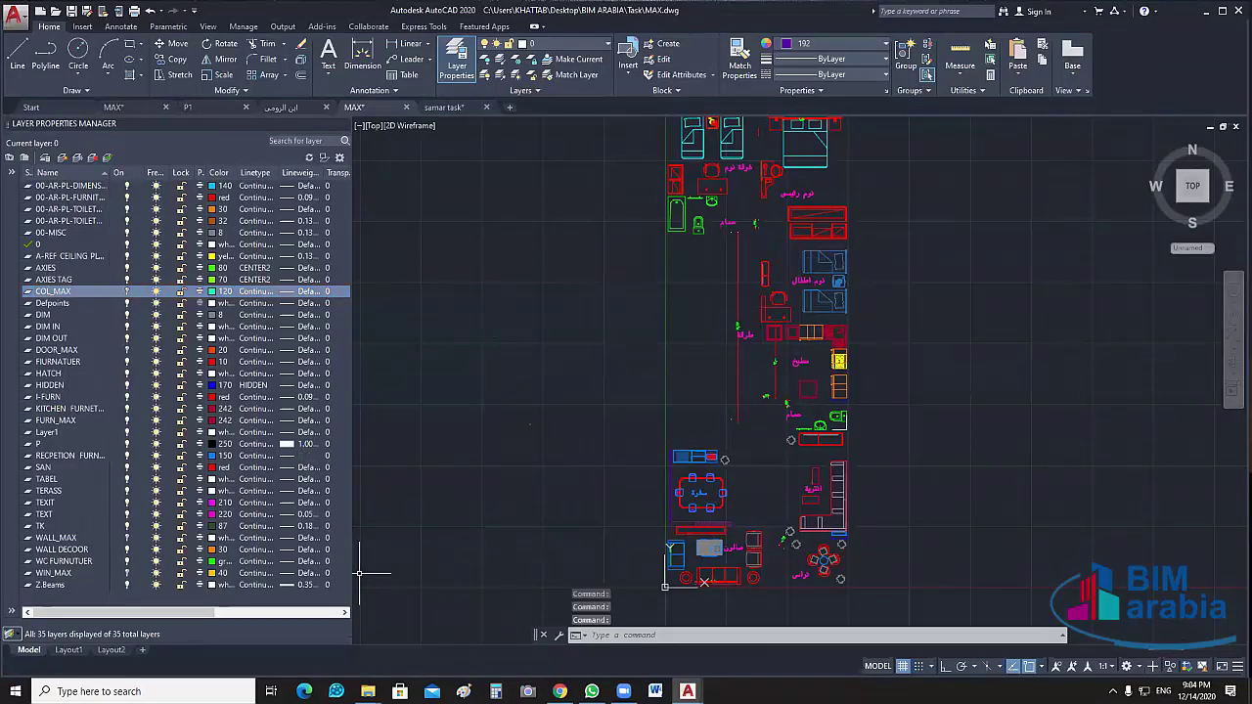
scroll(449, 384, down, 2)
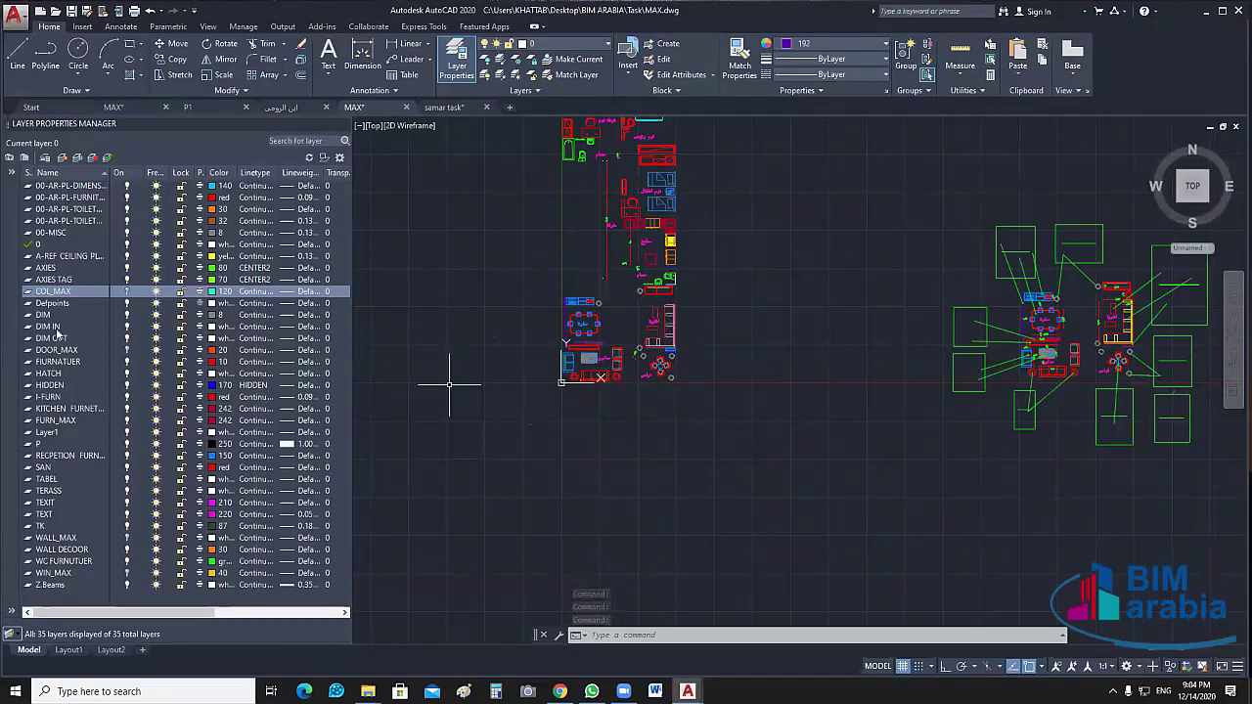
click(58, 422)
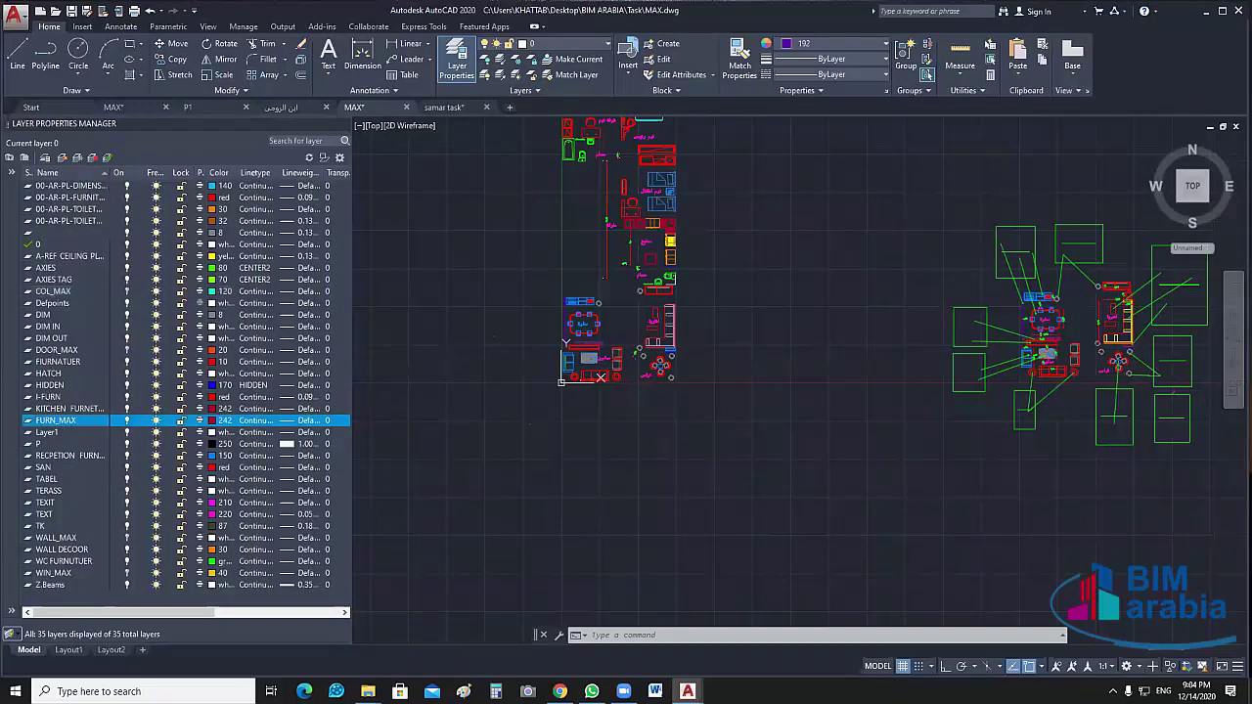
scroll(620, 328, up, 3)
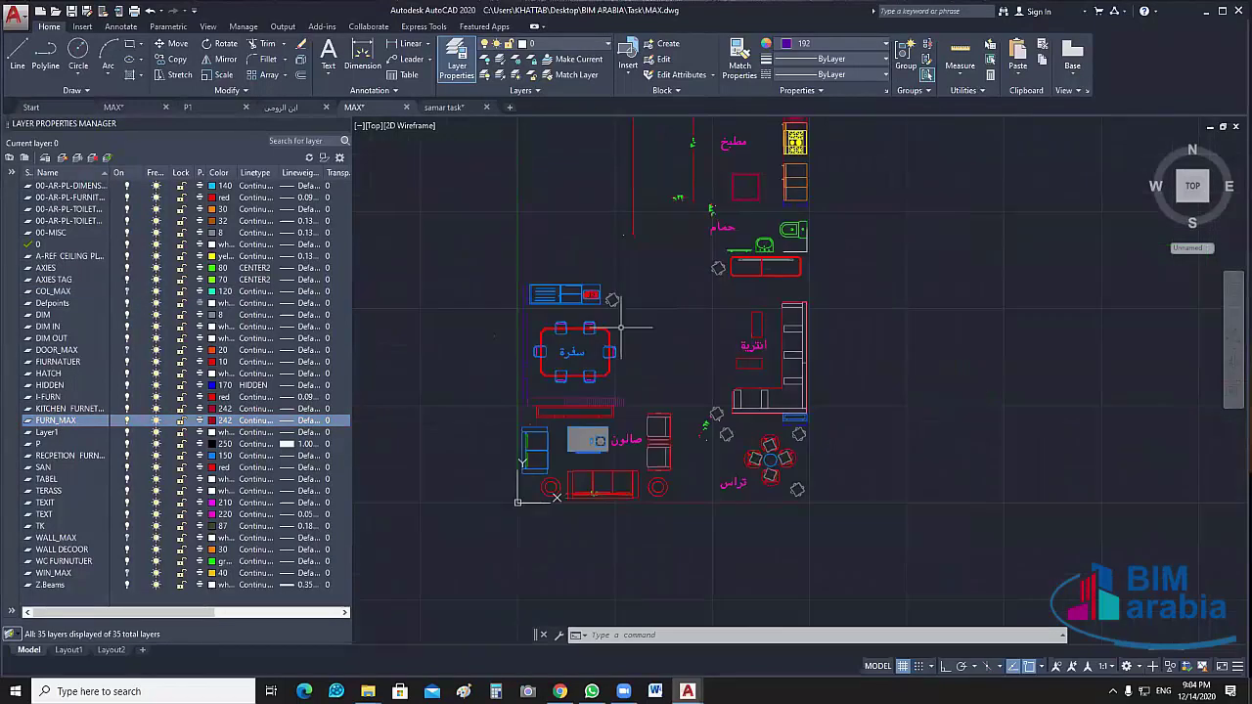
scroll(620, 329, up, 2)
Turn off the TEXIT layer to hide the room names
click(635, 278)
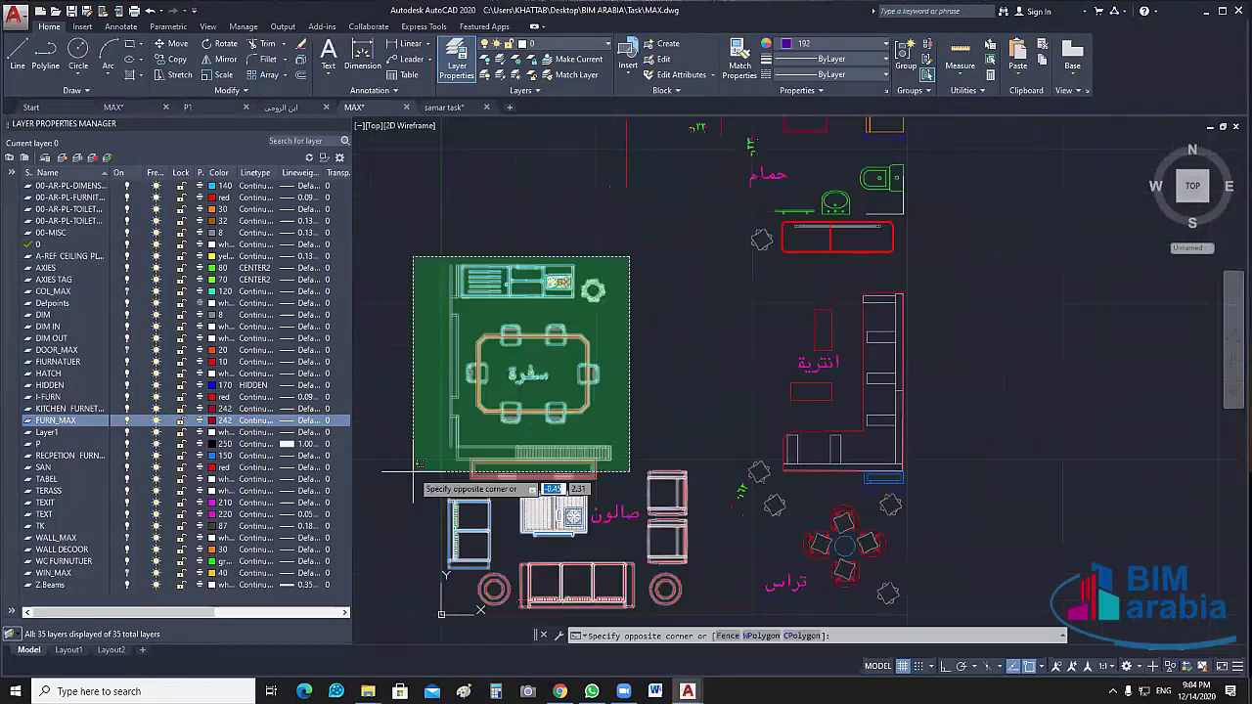
click(441, 572)
middle_drag(694, 501, 697, 340)
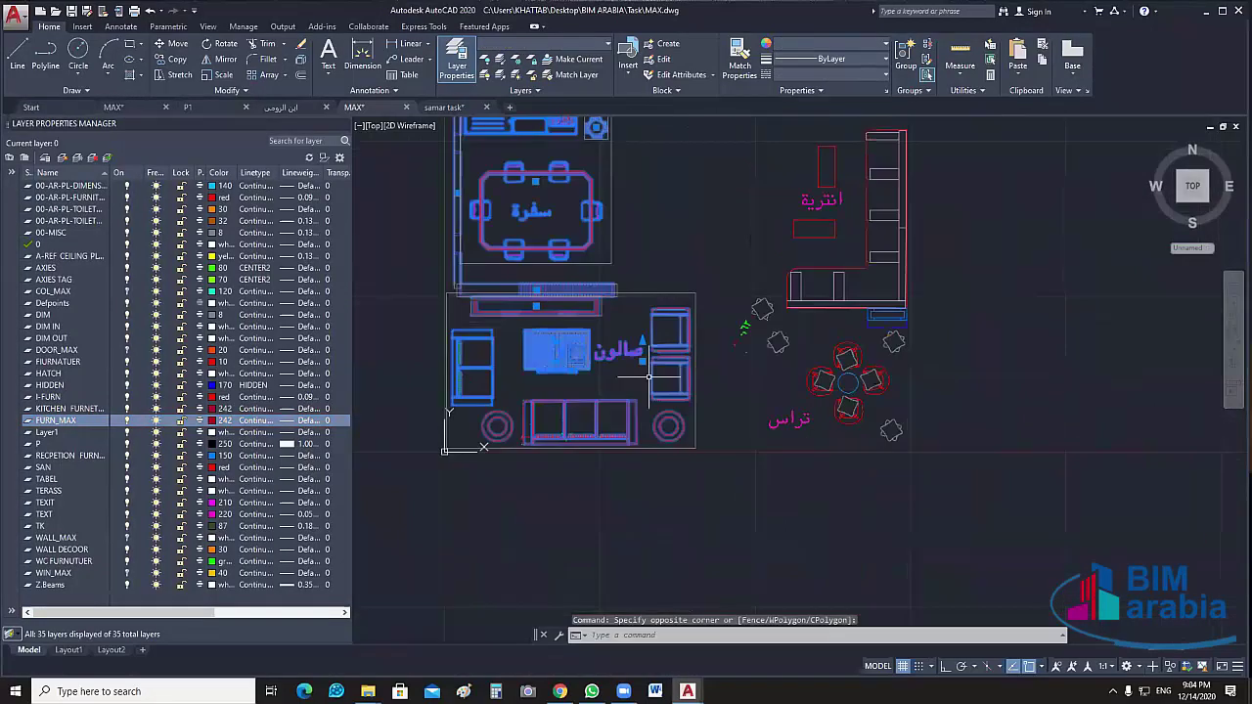
scroll(612, 357, up, 2)
click(611, 388)
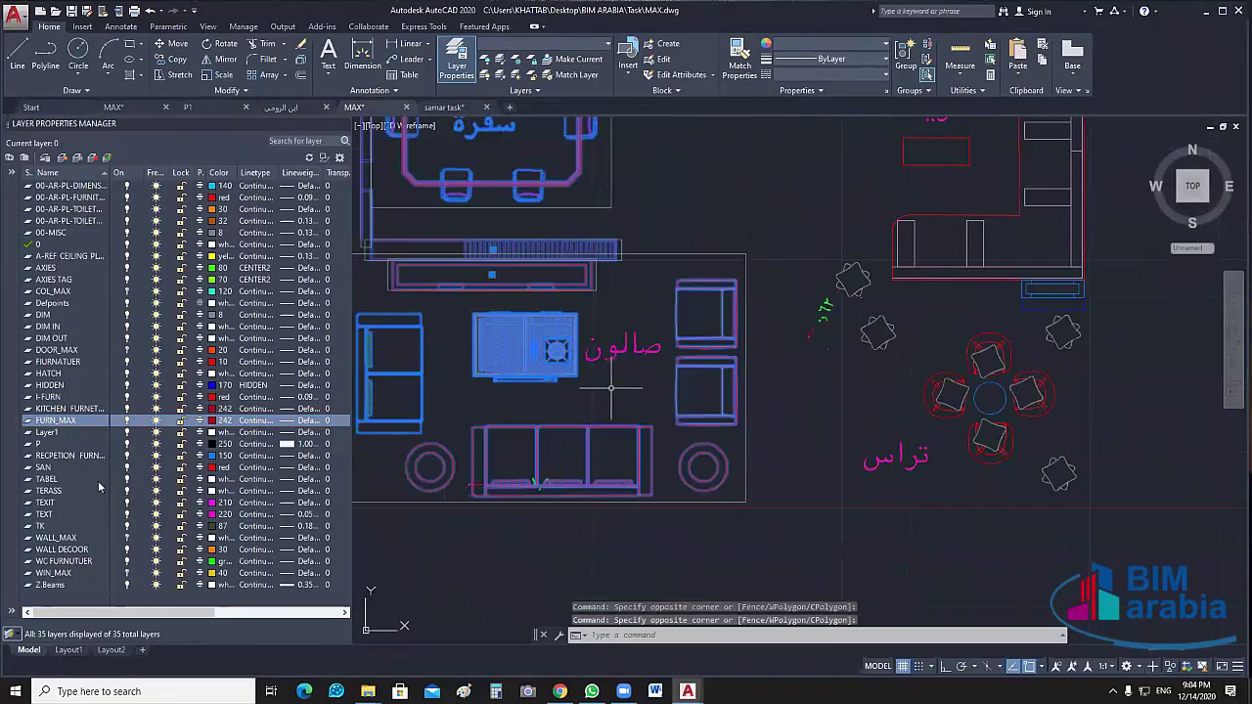
middle_drag(487, 564, 529, 536)
key(Escape)
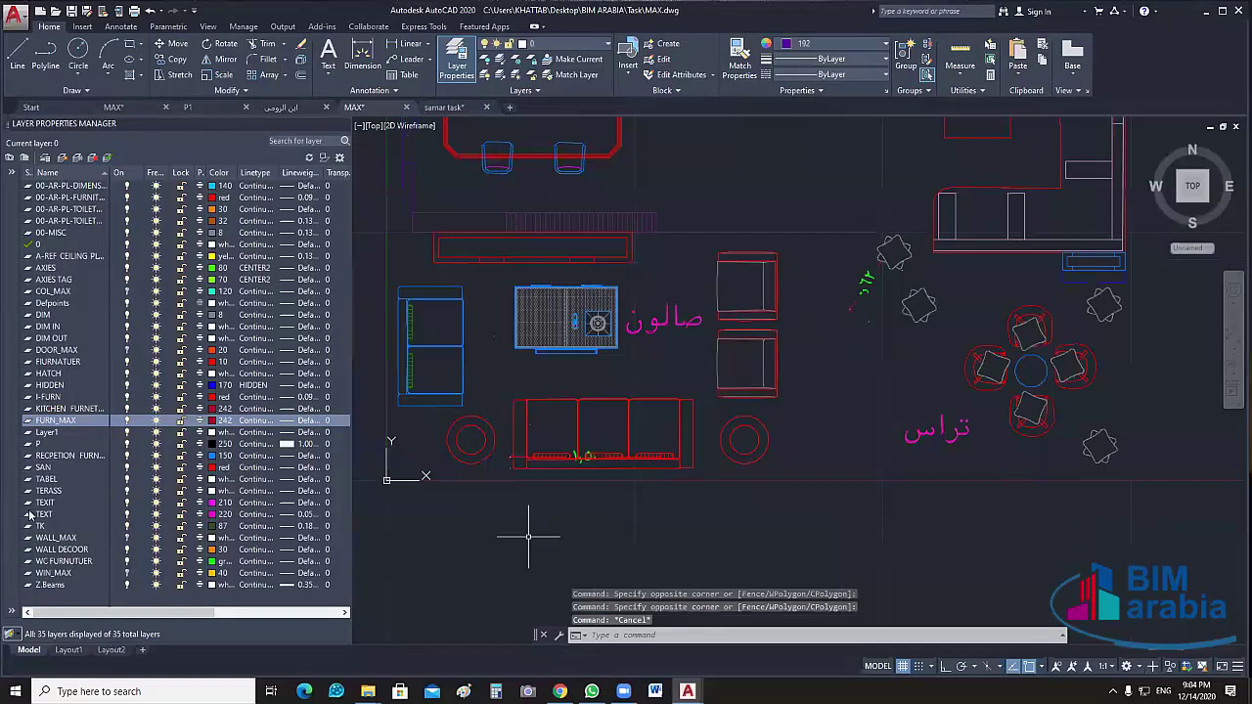
click(126, 503)
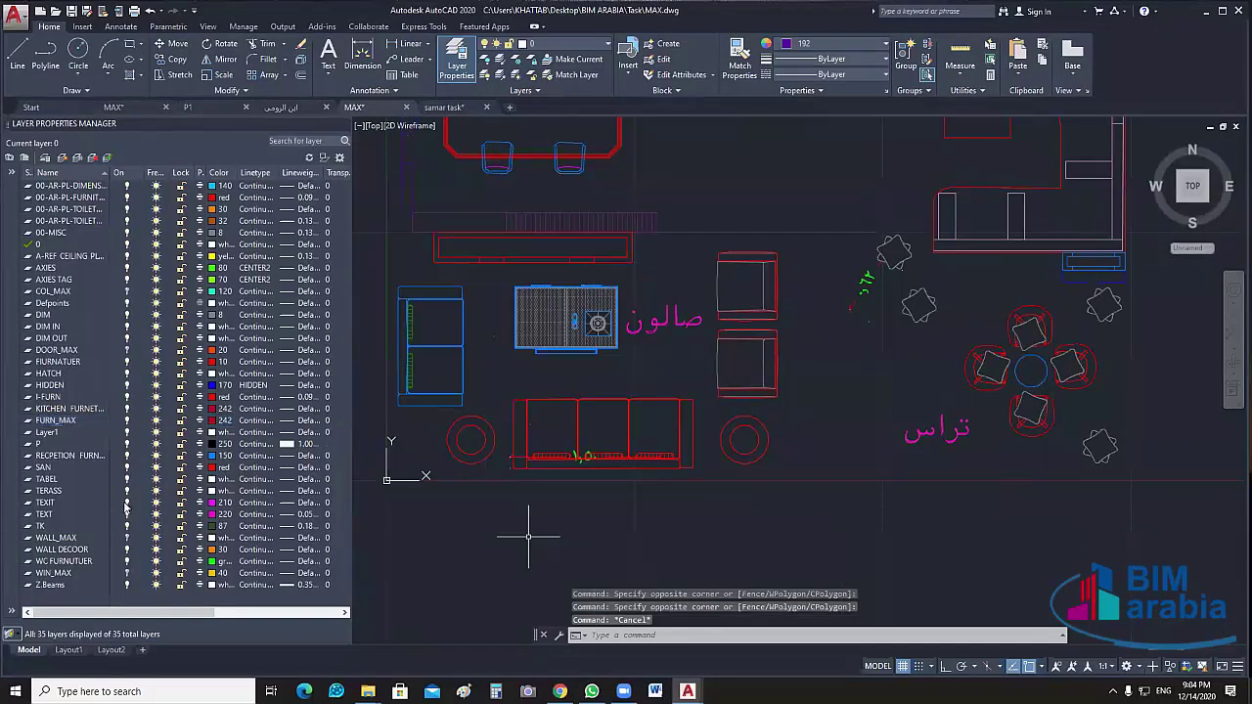
click(126, 502)
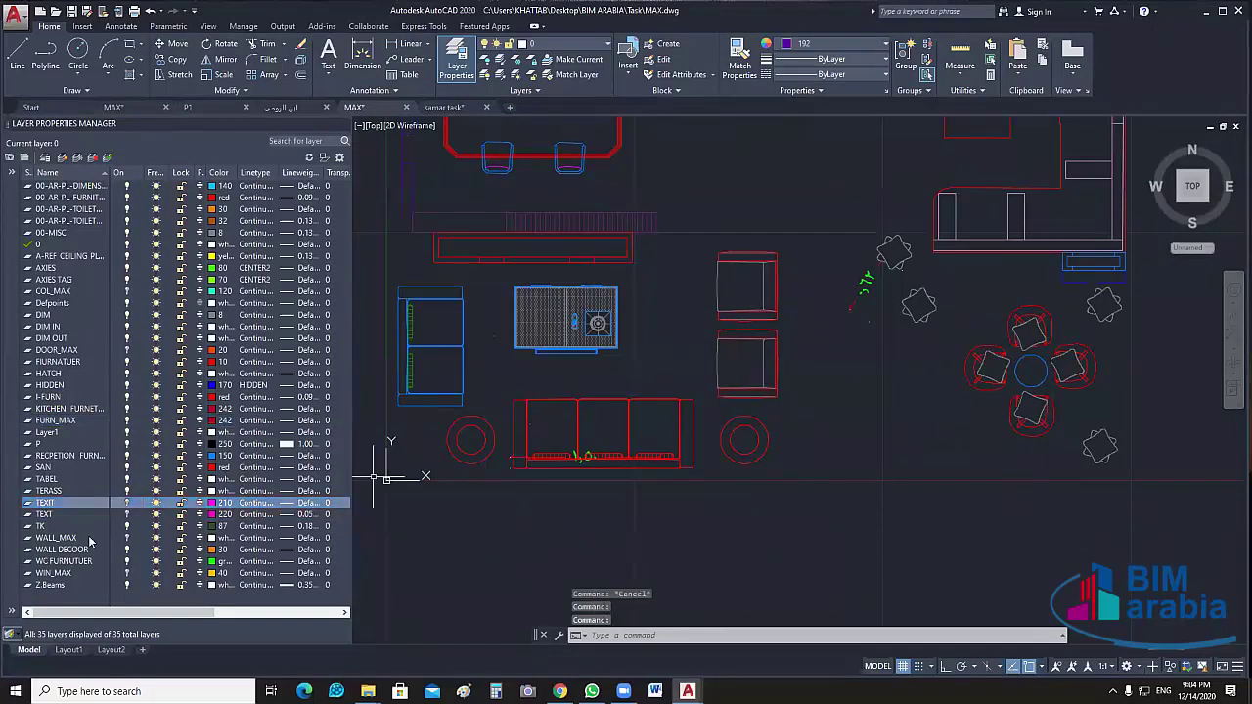
middle_drag(946, 526, 719, 587)
Turn off the DIM IN dimension layer with LAYOFF
text(layoff)
key(Return)
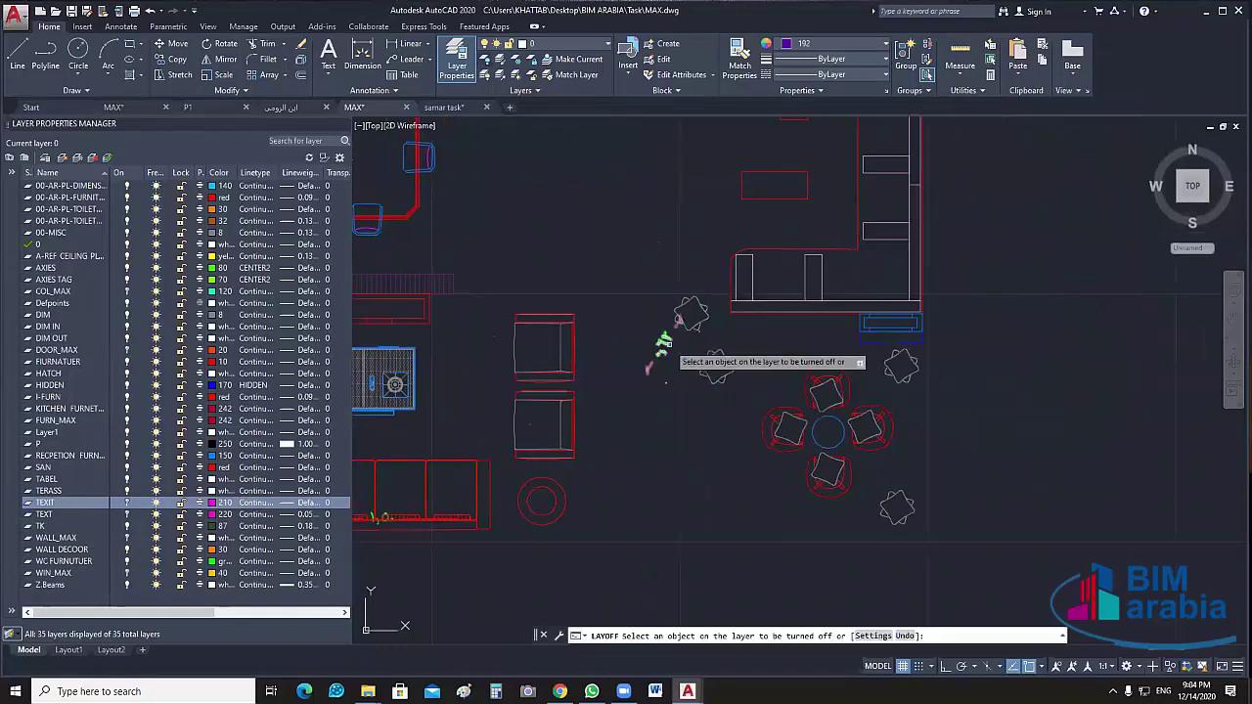
click(665, 342)
scroll(665, 406, down, 4)
key(Escape)
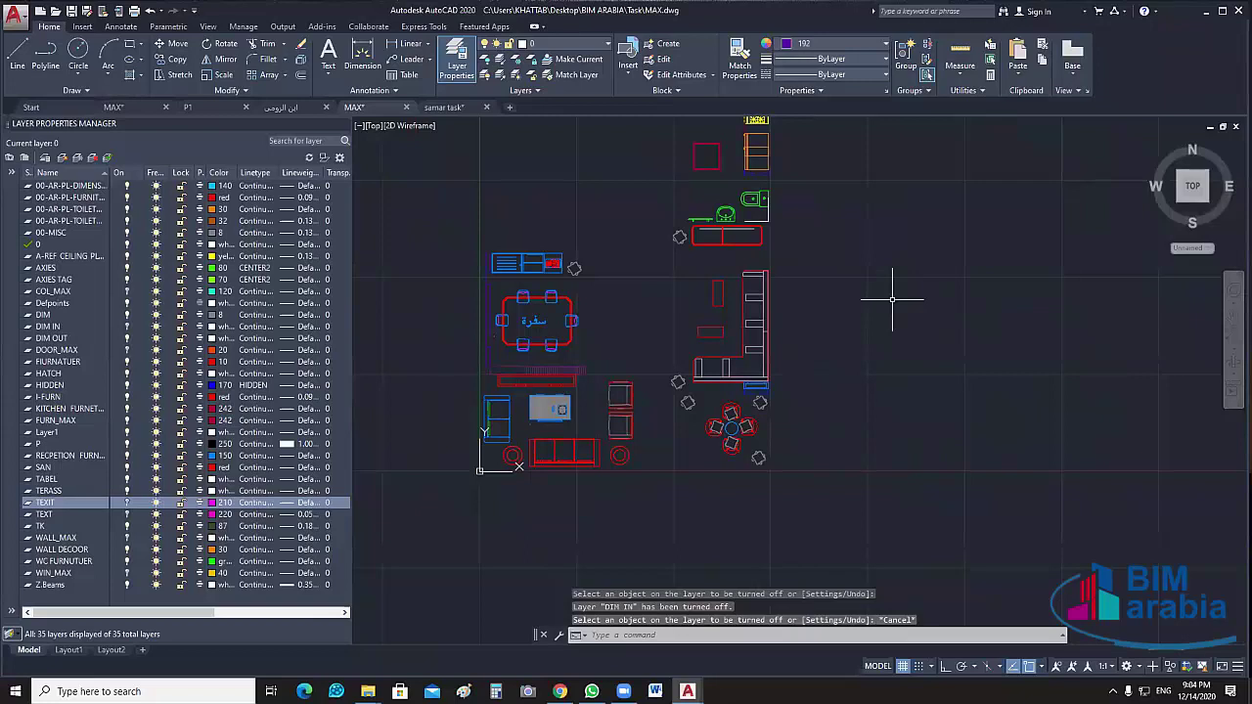
Select the living-wing furniture and put it on the FURN_MAX layer
click(824, 251)
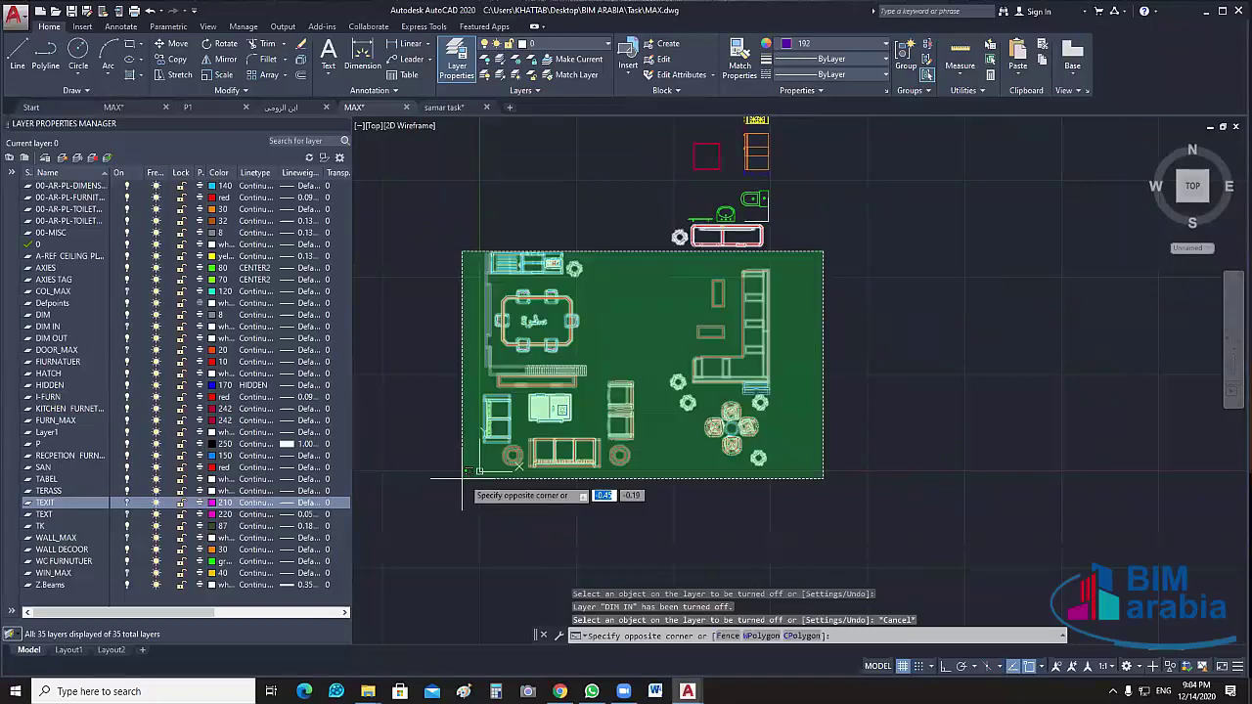
click(467, 487)
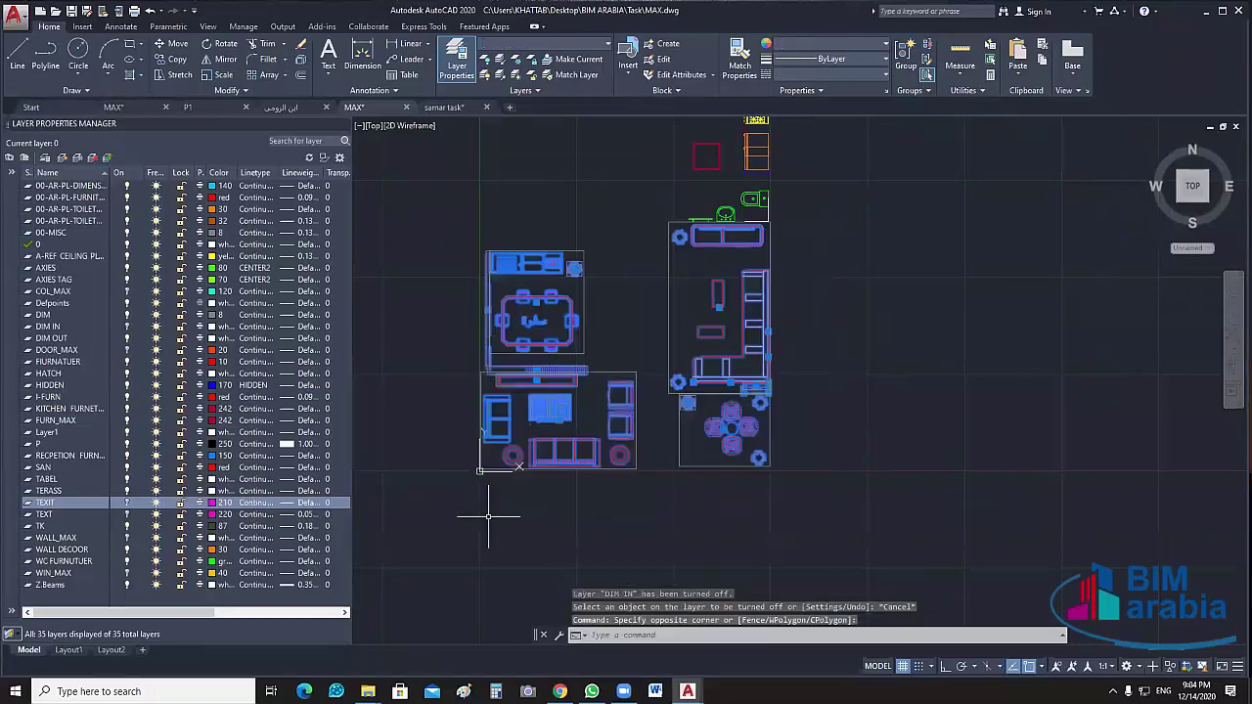
scroll(567, 313, up, 5)
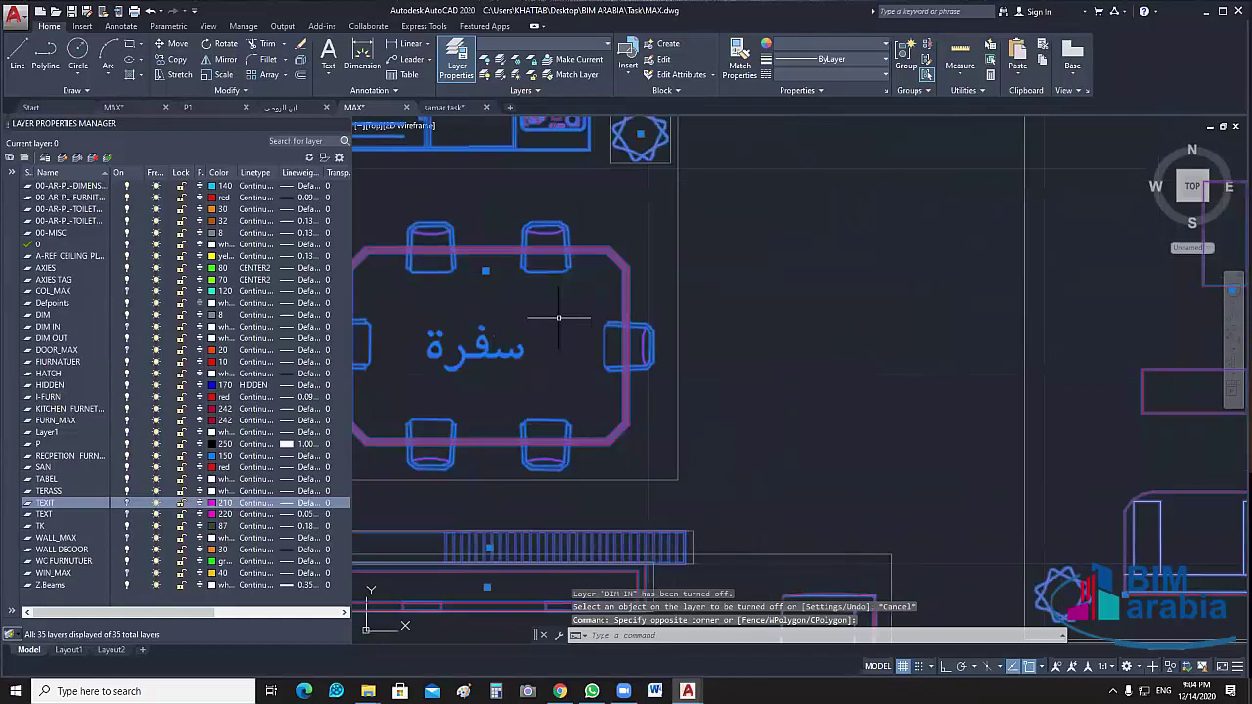
scroll(573, 329, down, 4)
mouse_move(709, 256)
middle_down()
mouse_move(727, 380)
mouse_move(616, 402)
middle_up()
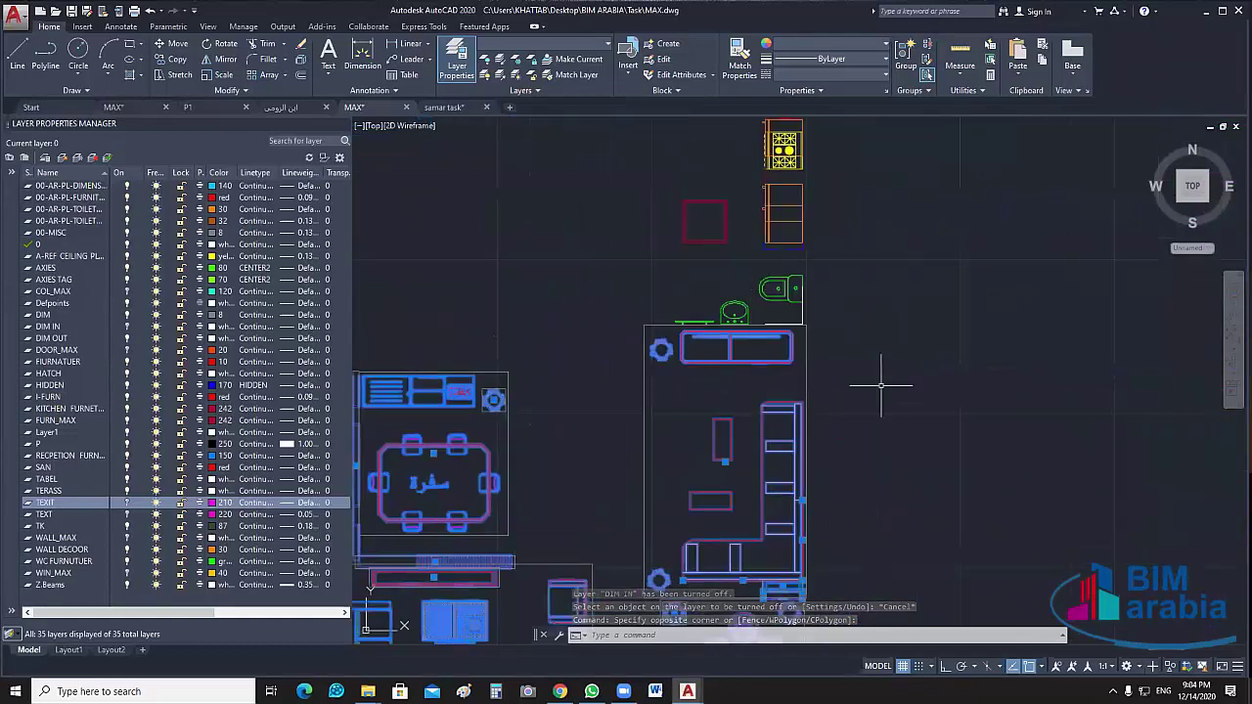
middle_drag(885, 332, 954, 187)
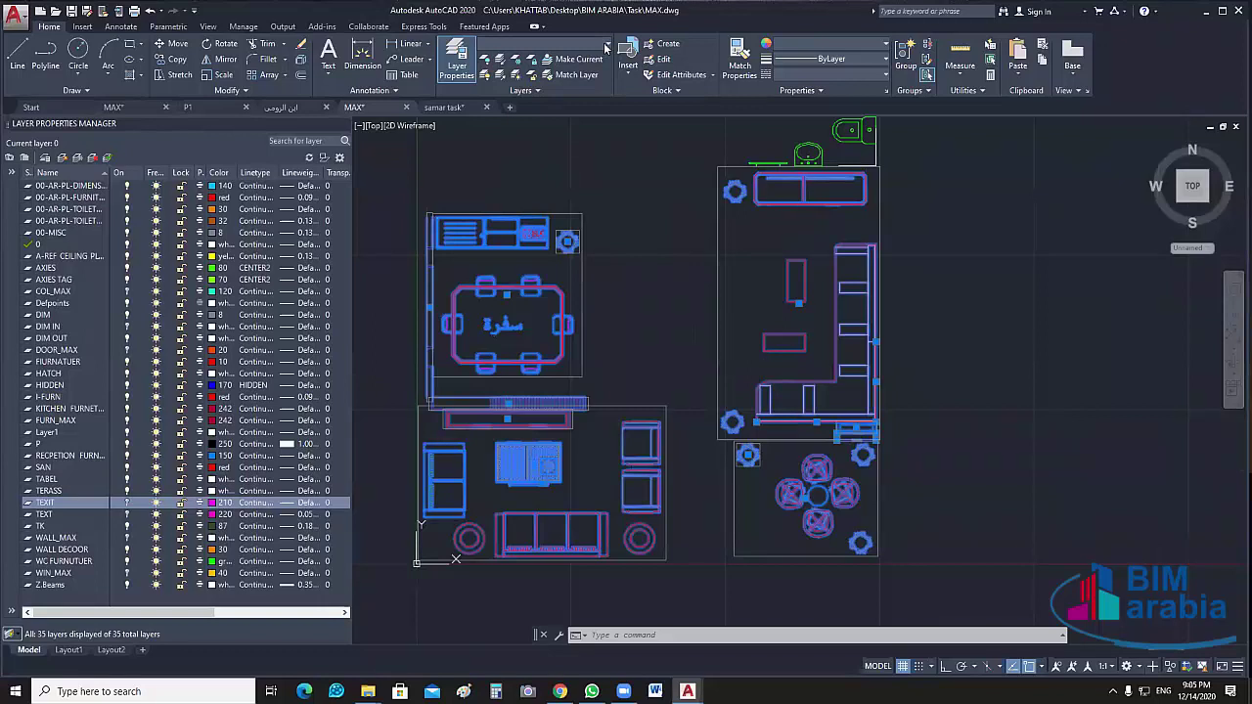
click(542, 43)
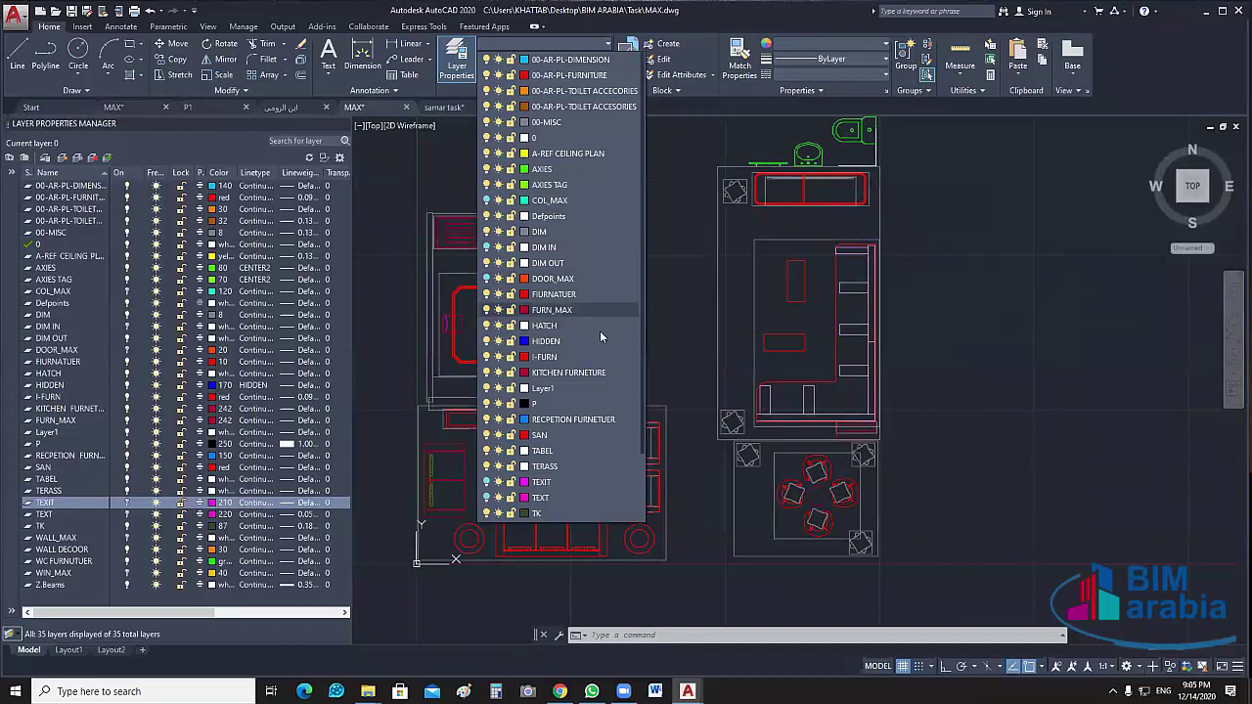
click(585, 310)
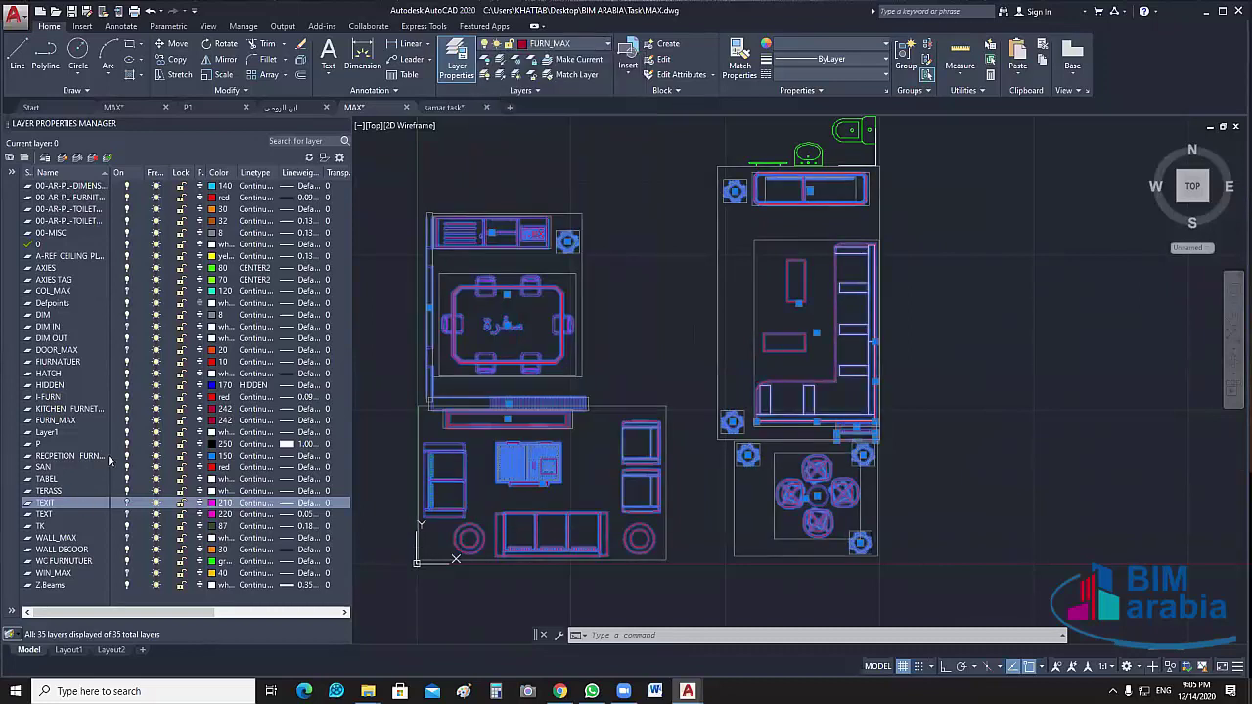
Turn off the FURN_MAX layer and select the remaining furniture pieces
key(Escape)
click(126, 420)
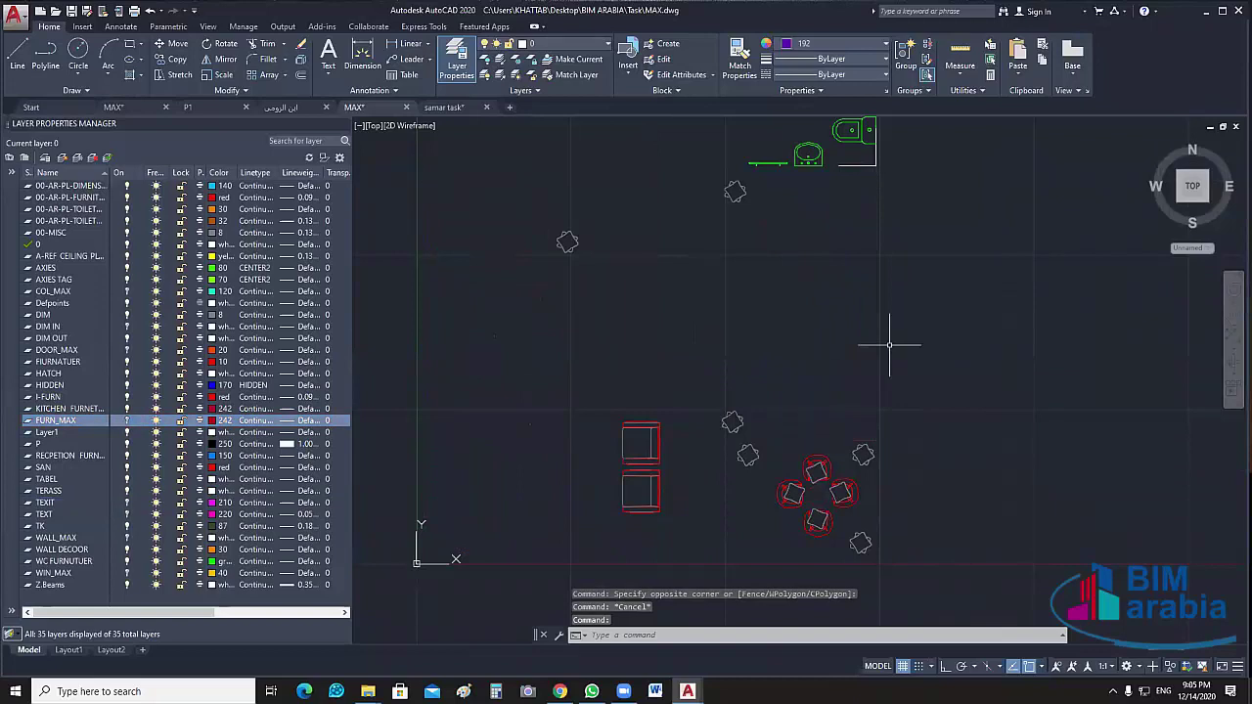
middle_drag(620, 471, 642, 442)
drag(919, 137, 587, 573)
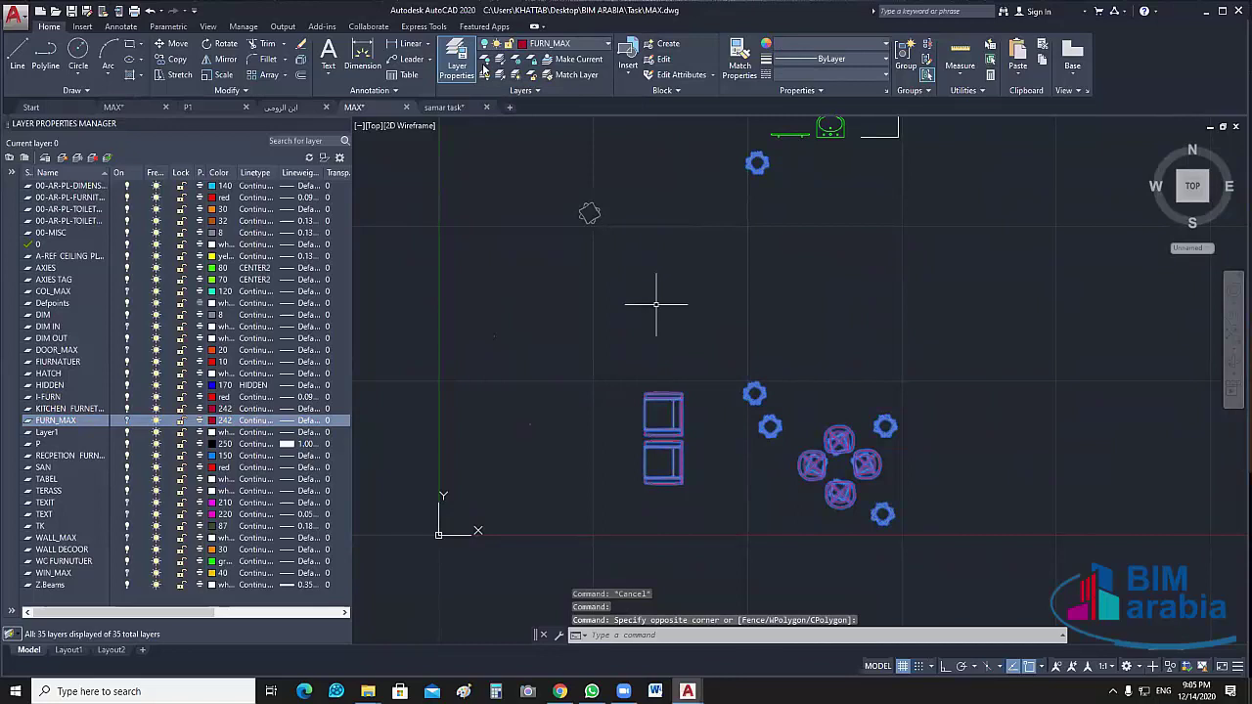
Turn off the layer of the remaining chairs with LAYOFF
key(Escape)
key(Return)
click(660, 435)
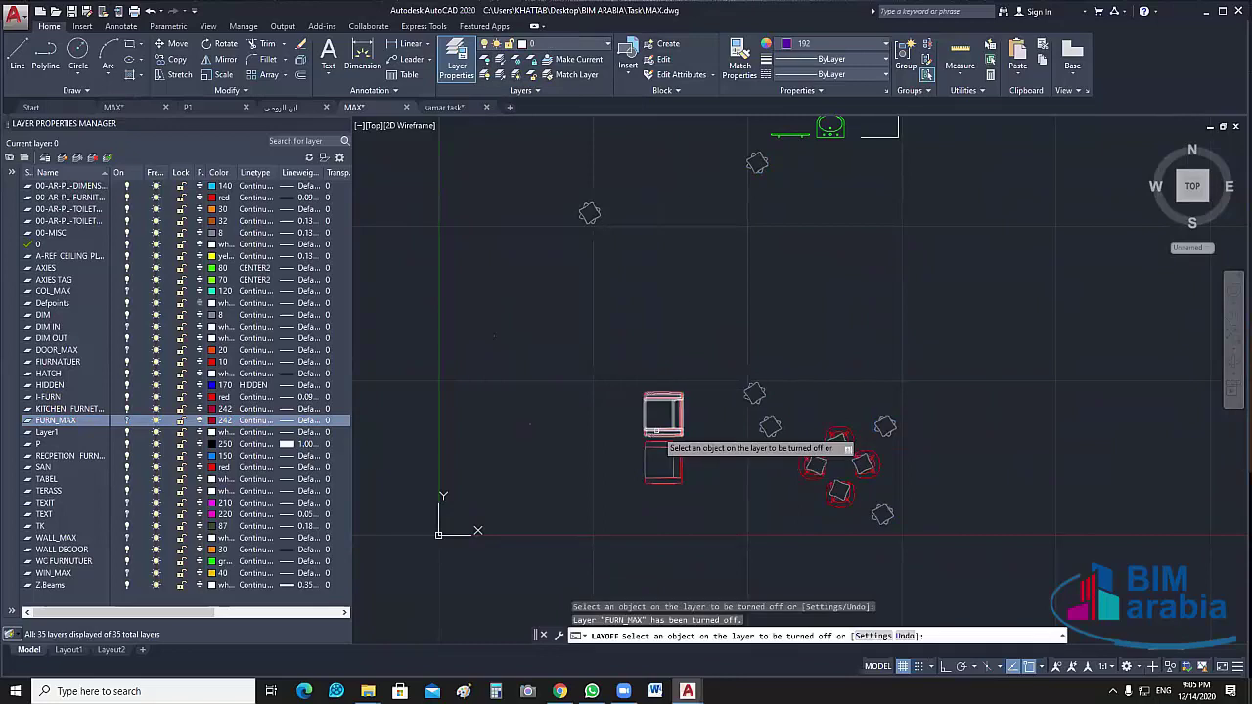
middle_drag(688, 479, 624, 429)
key(Escape)
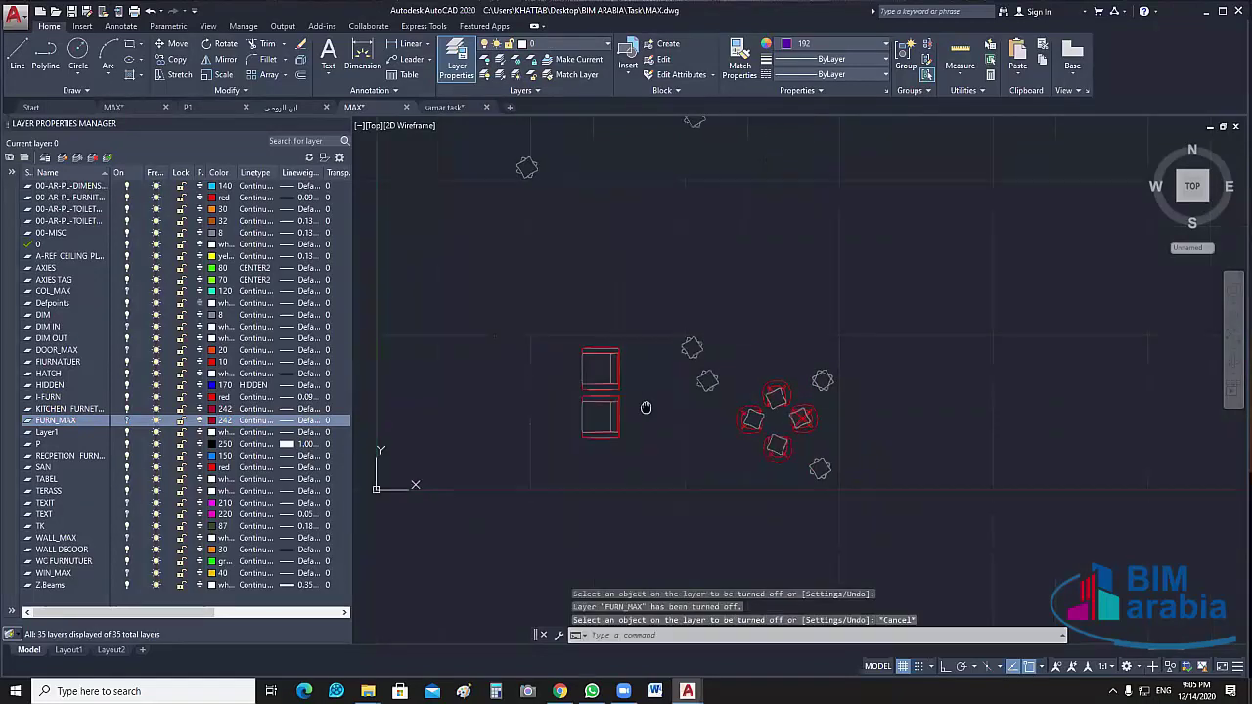
Inspect the chair block's properties and layer, briefly opening then leaving its block editor
click(616, 362)
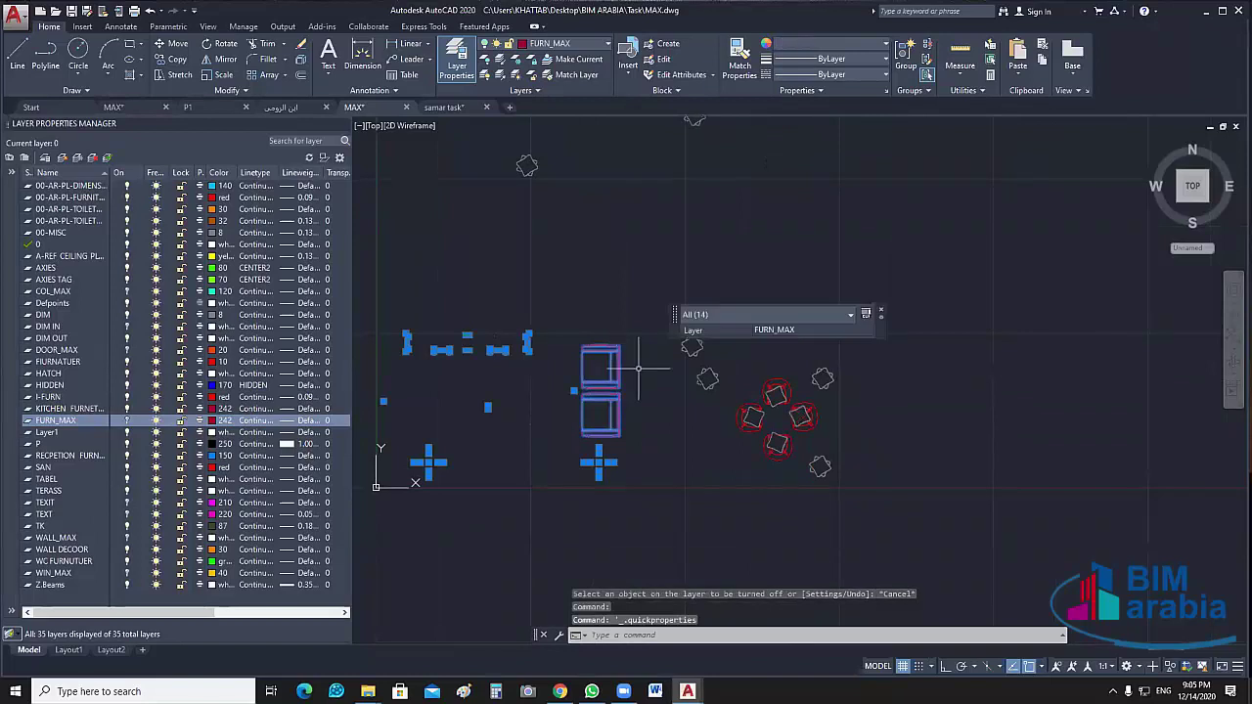
click(881, 314)
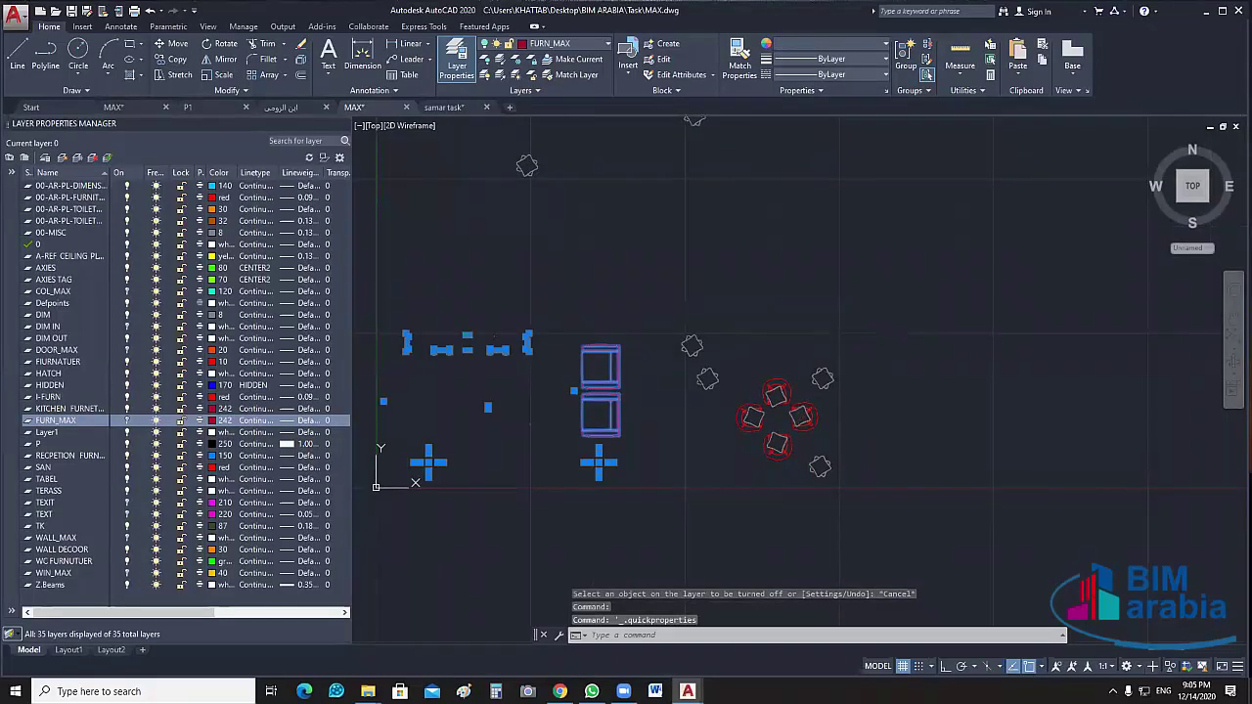
click(616, 348)
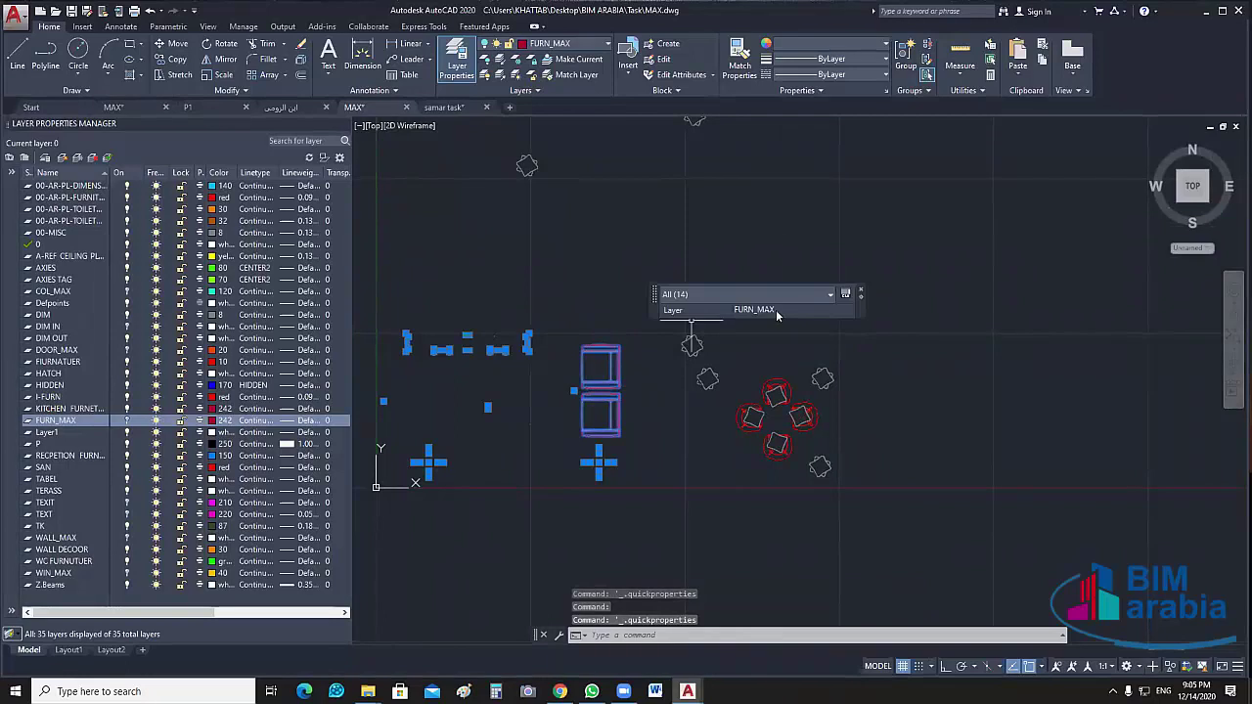
key(Escape)
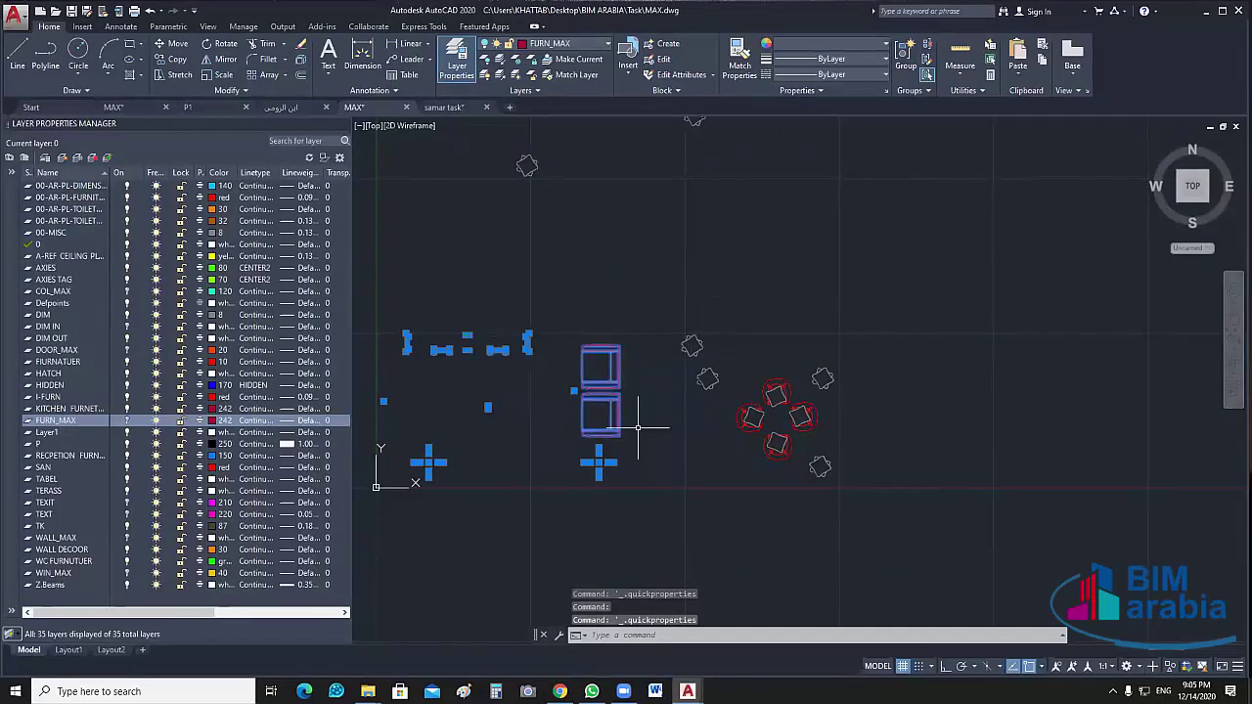
click(612, 416)
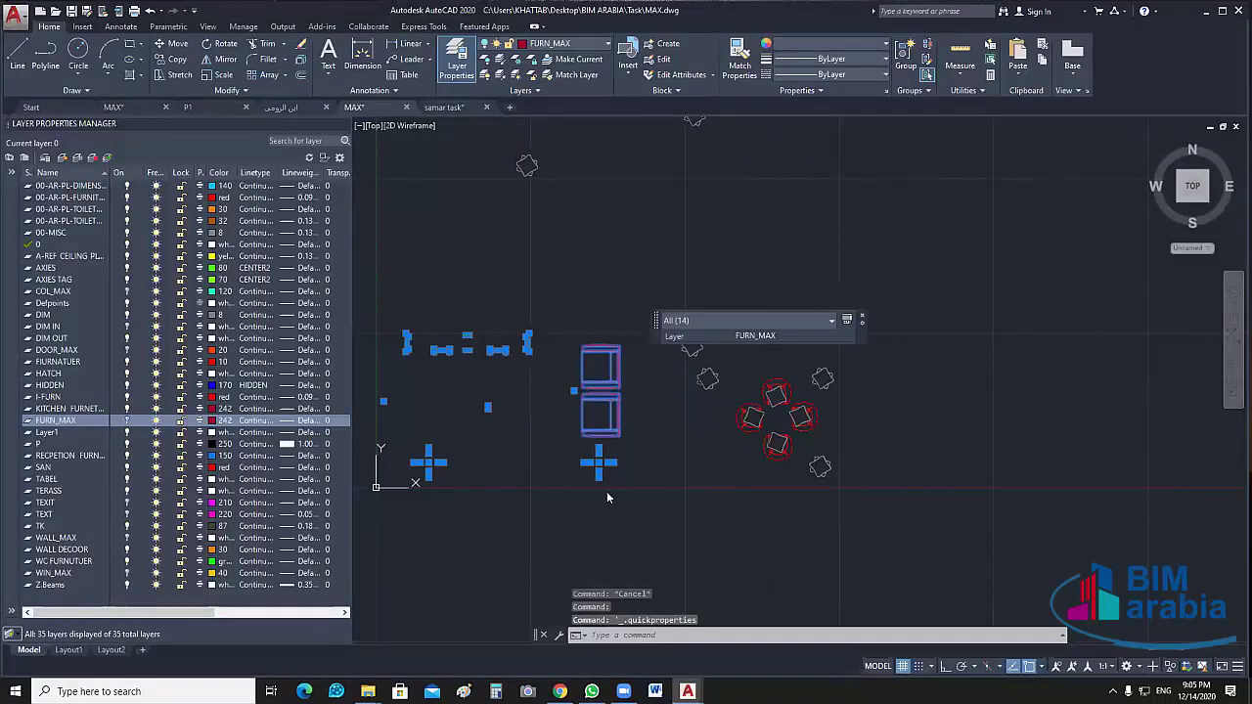
double_click(681, 440)
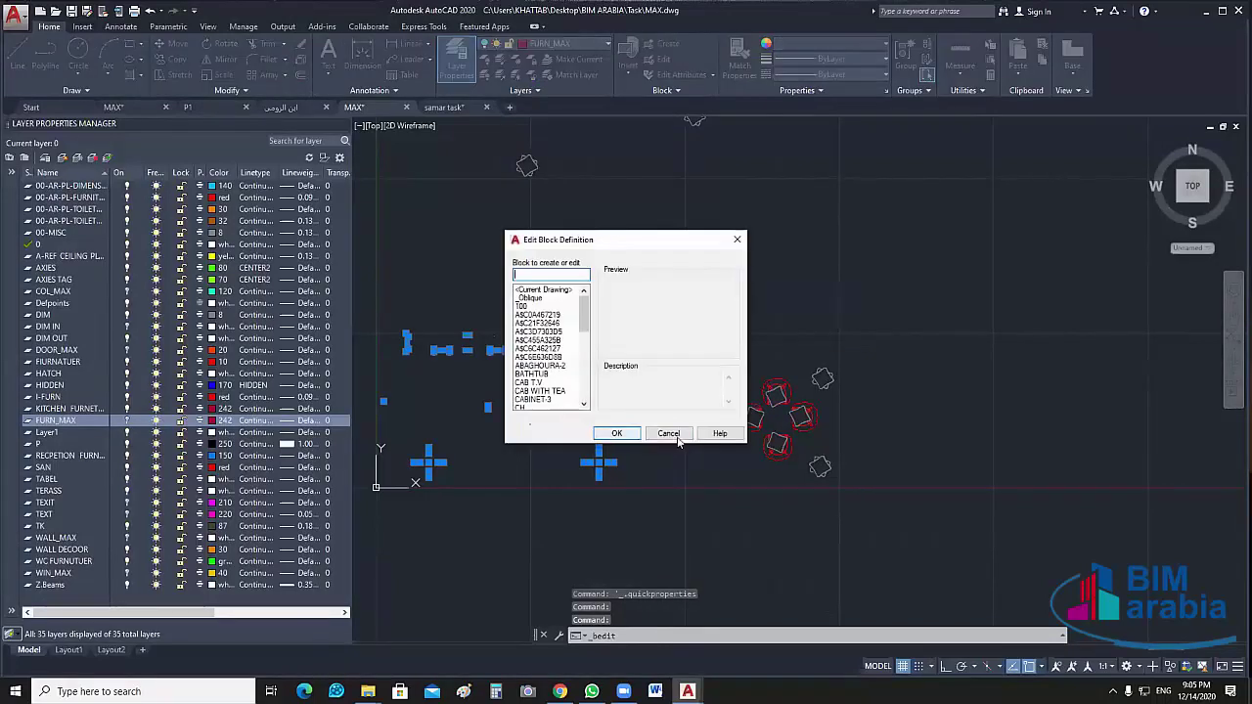
key(Escape)
Ungroup the chair group
click(551, 476)
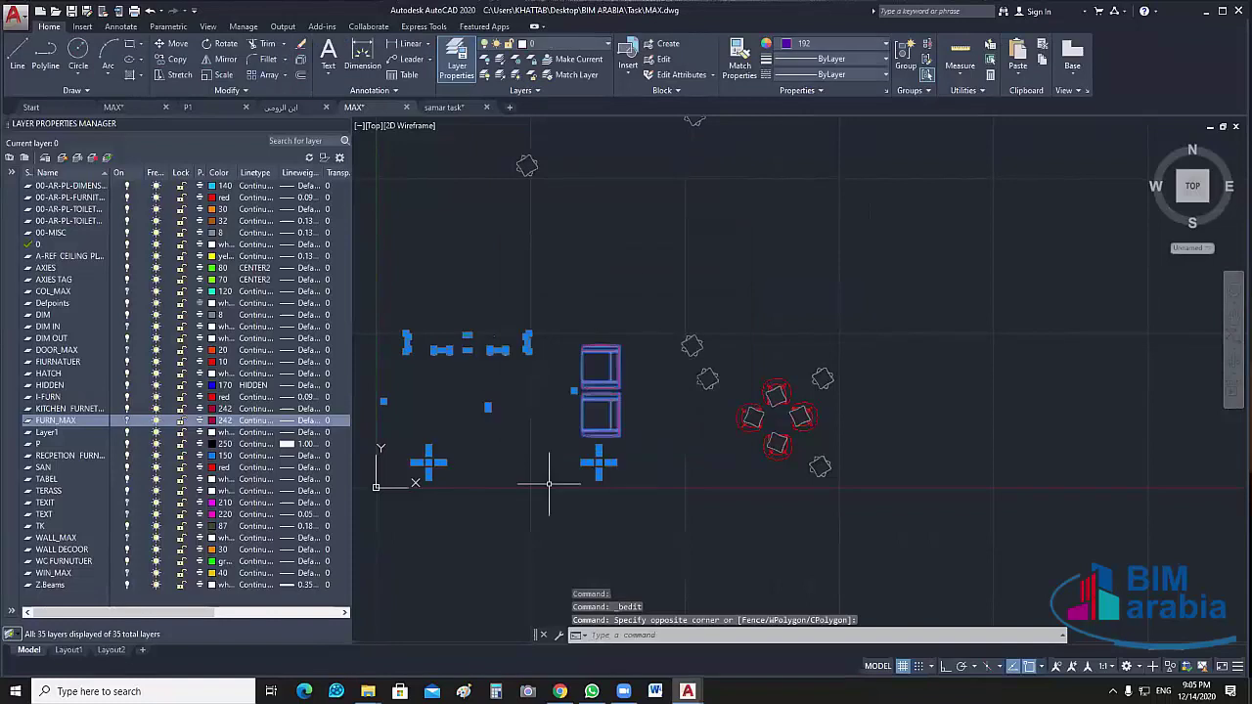
click(926, 46)
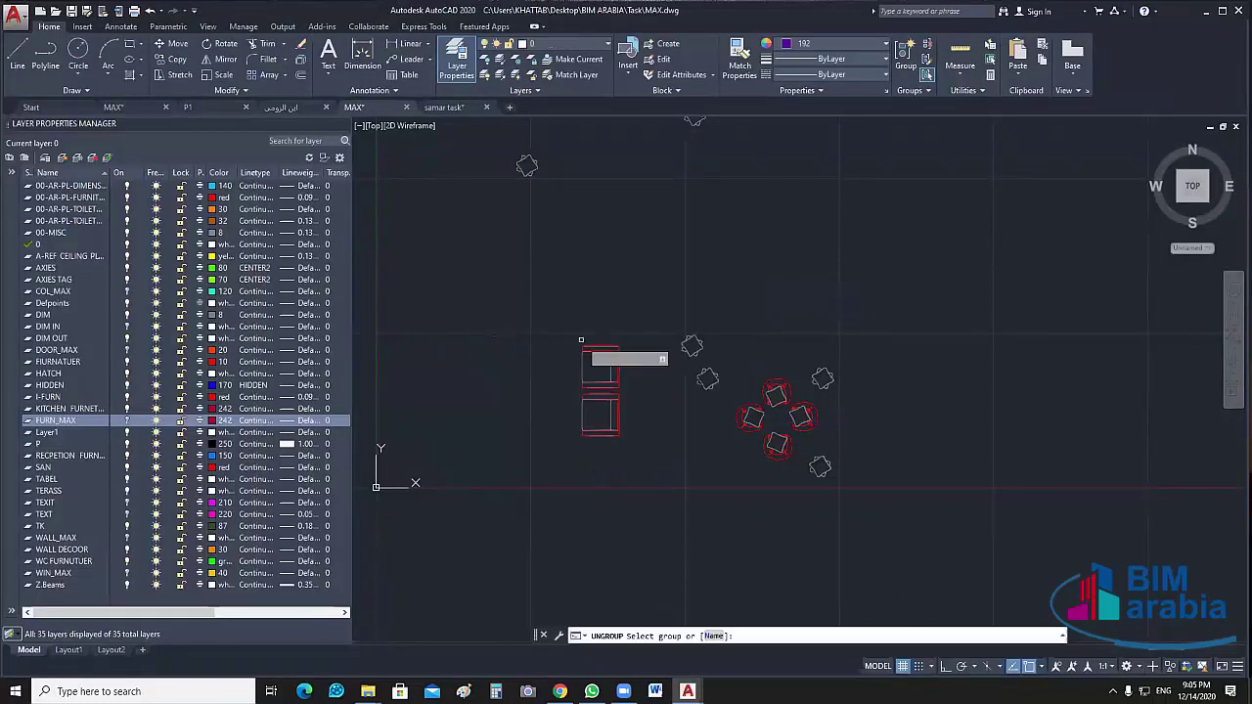
click(606, 345)
key(Return)
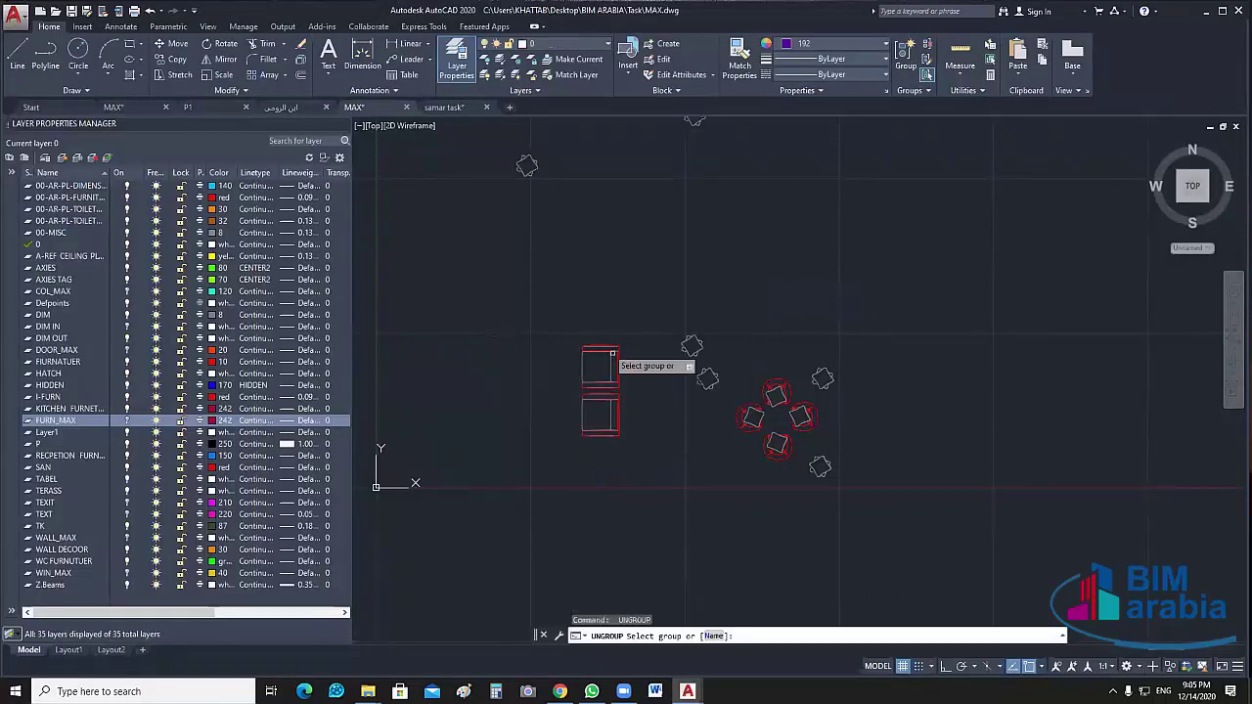
key(Escape)
Turn off FURN_MAX via the upper rectangle, then open that rectangle block for editing
click(609, 346)
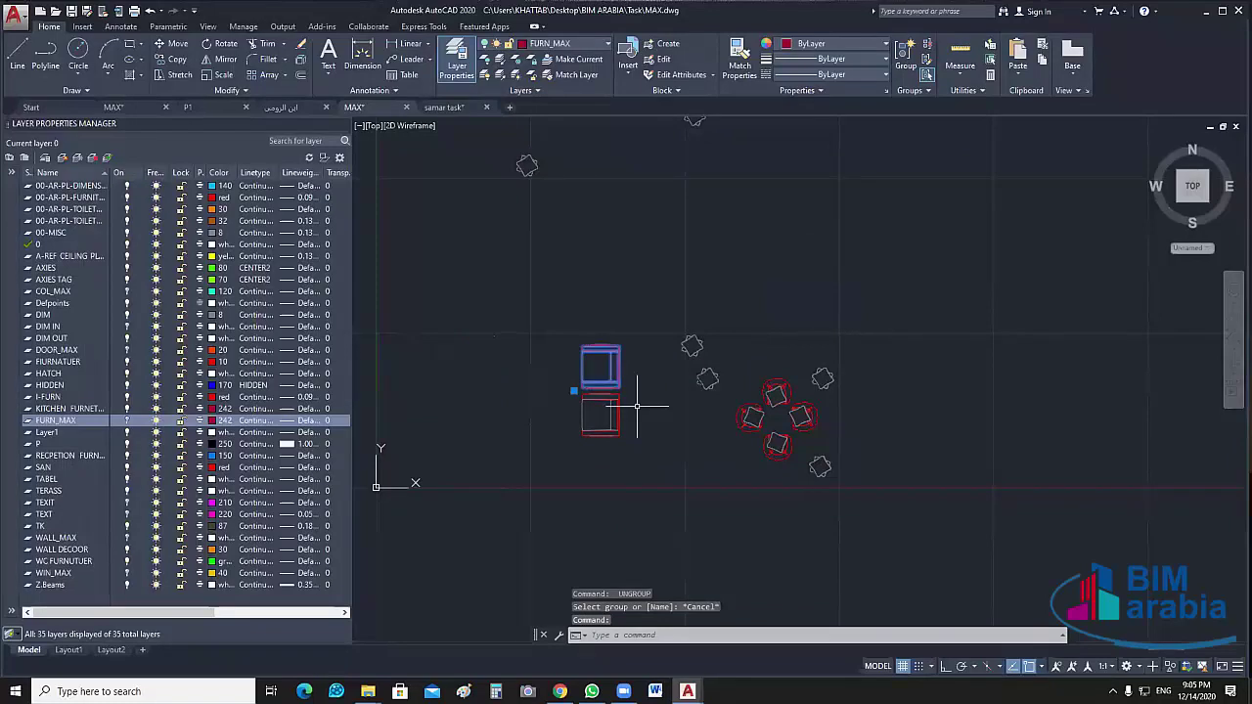
click(633, 293)
click(575, 511)
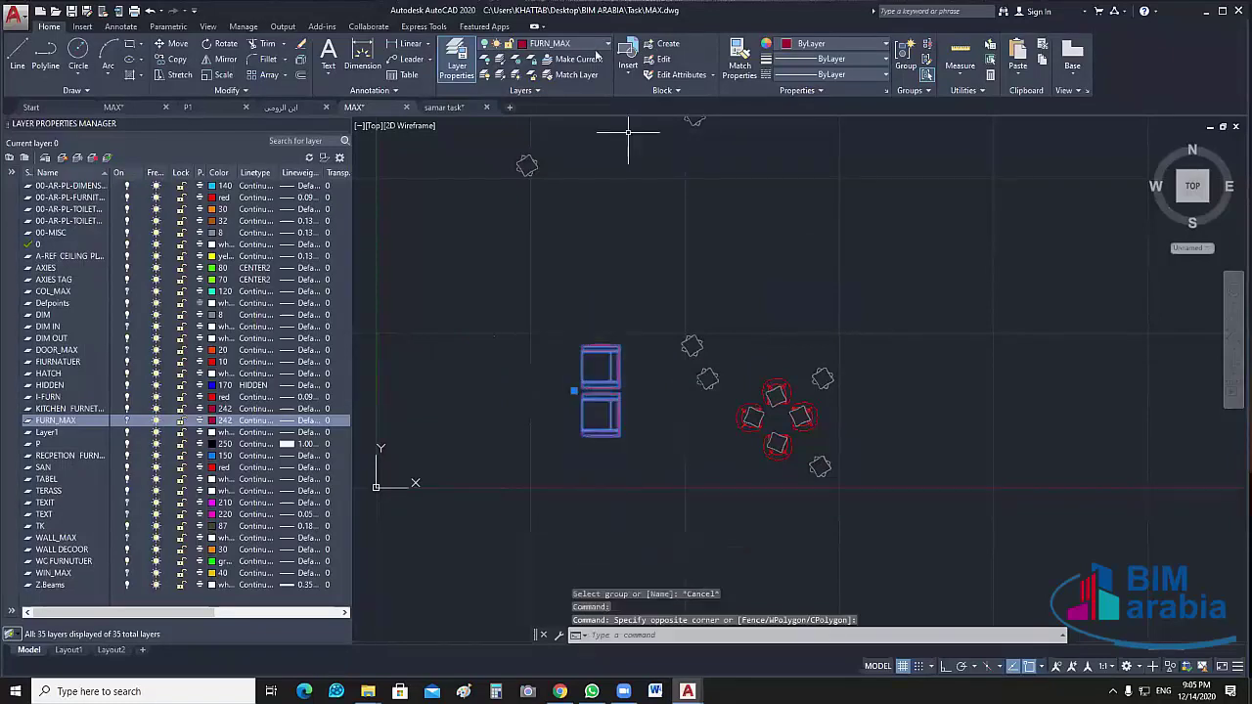
key(Escape)
click(487, 58)
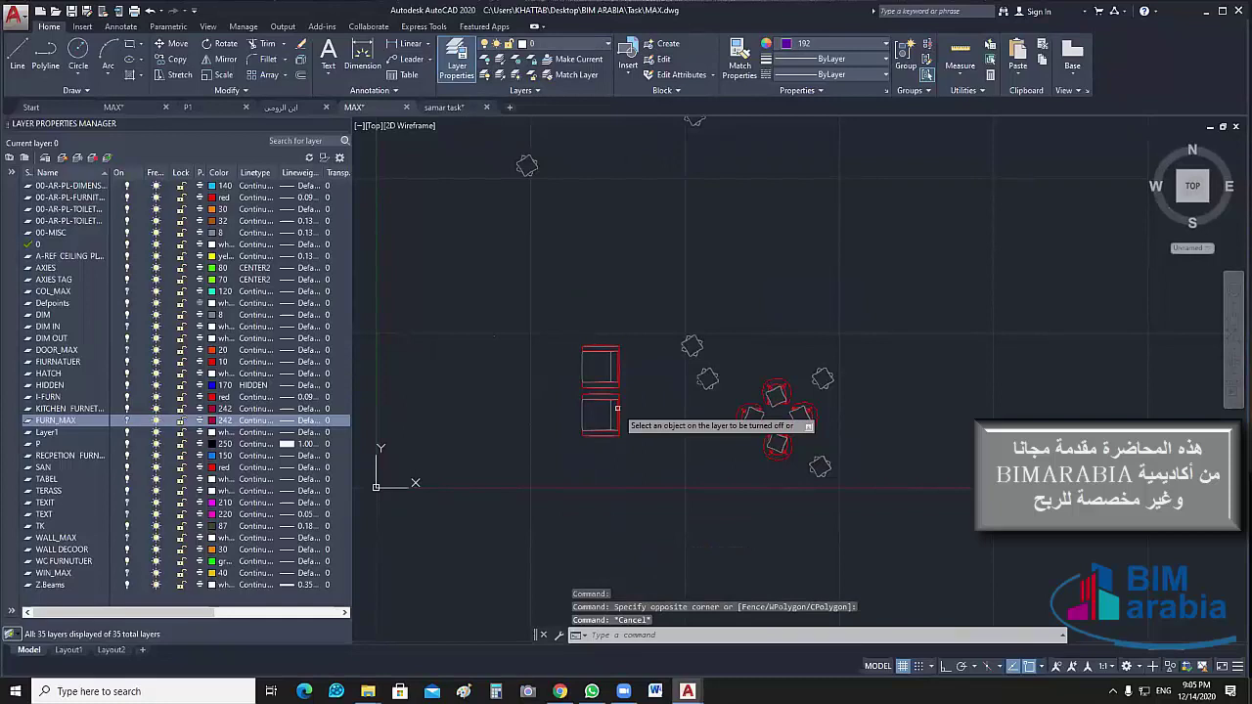
click(600, 367)
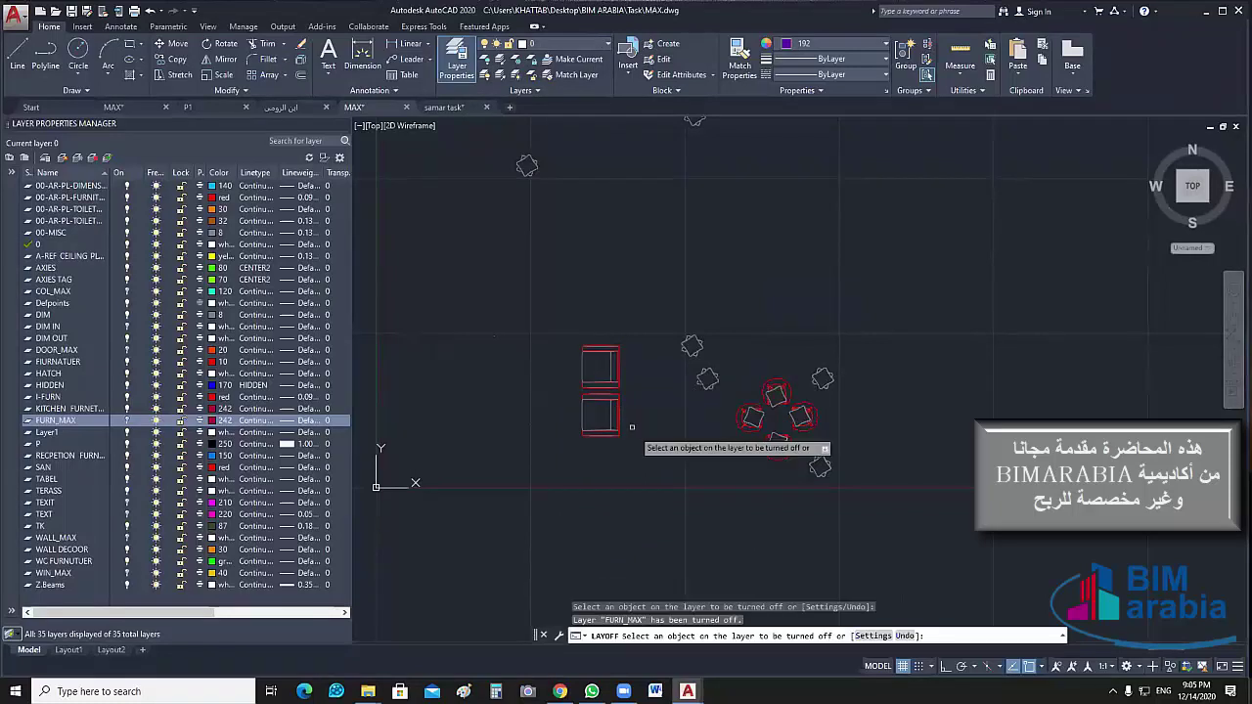
key(Escape)
double_click(616, 377)
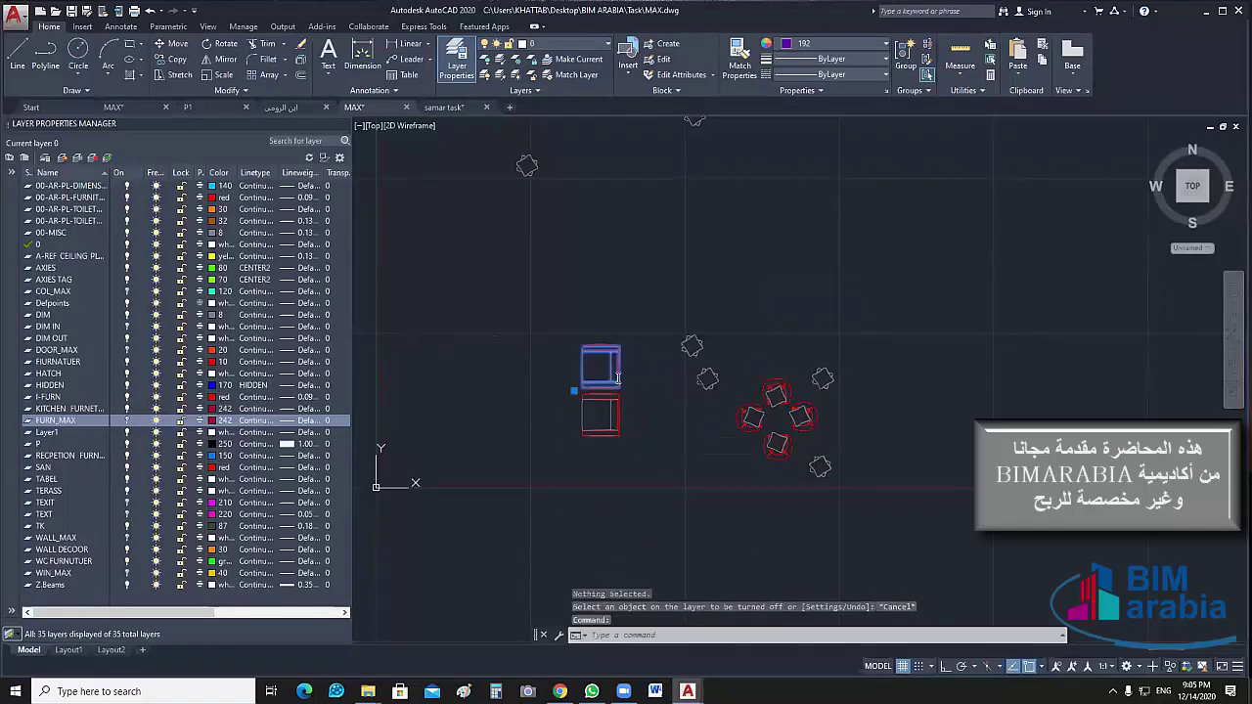
In the Block Editor, select all the rectangle block's lines and move them to FURN_MAX
click(616, 433)
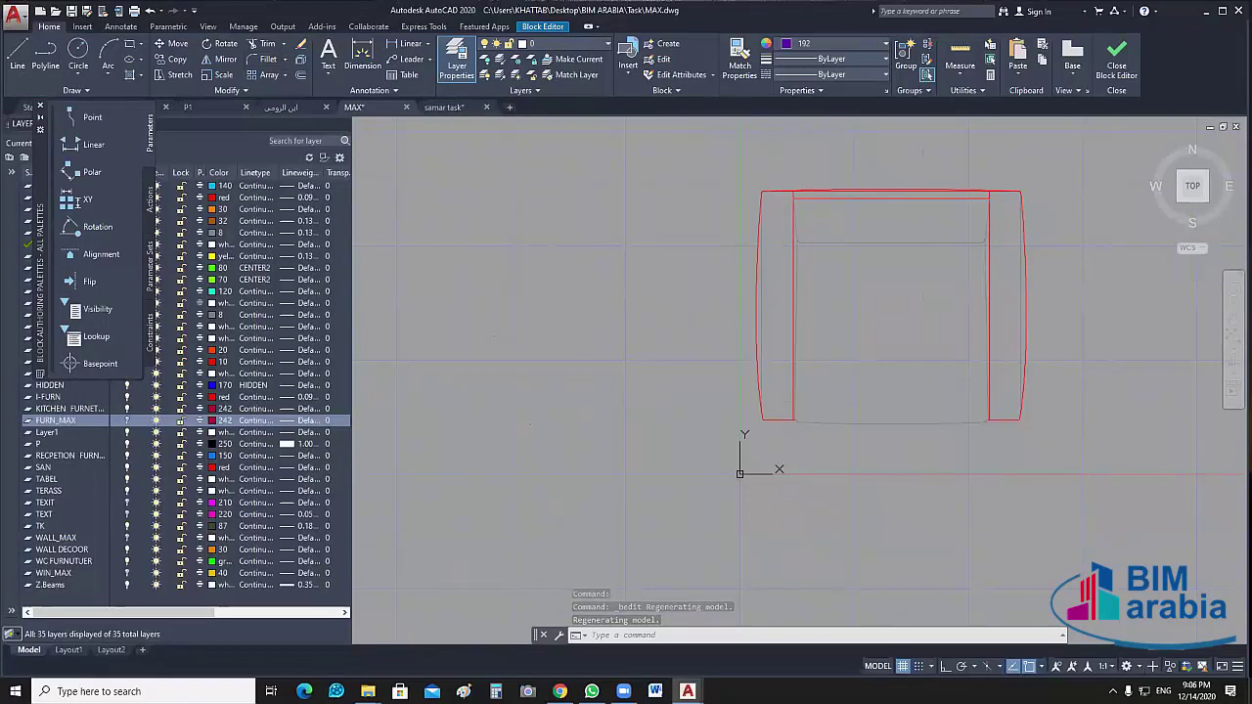
scroll(1070, 192, down, 2)
middle_drag(1070, 192, 741, 218)
click(742, 210)
click(445, 415)
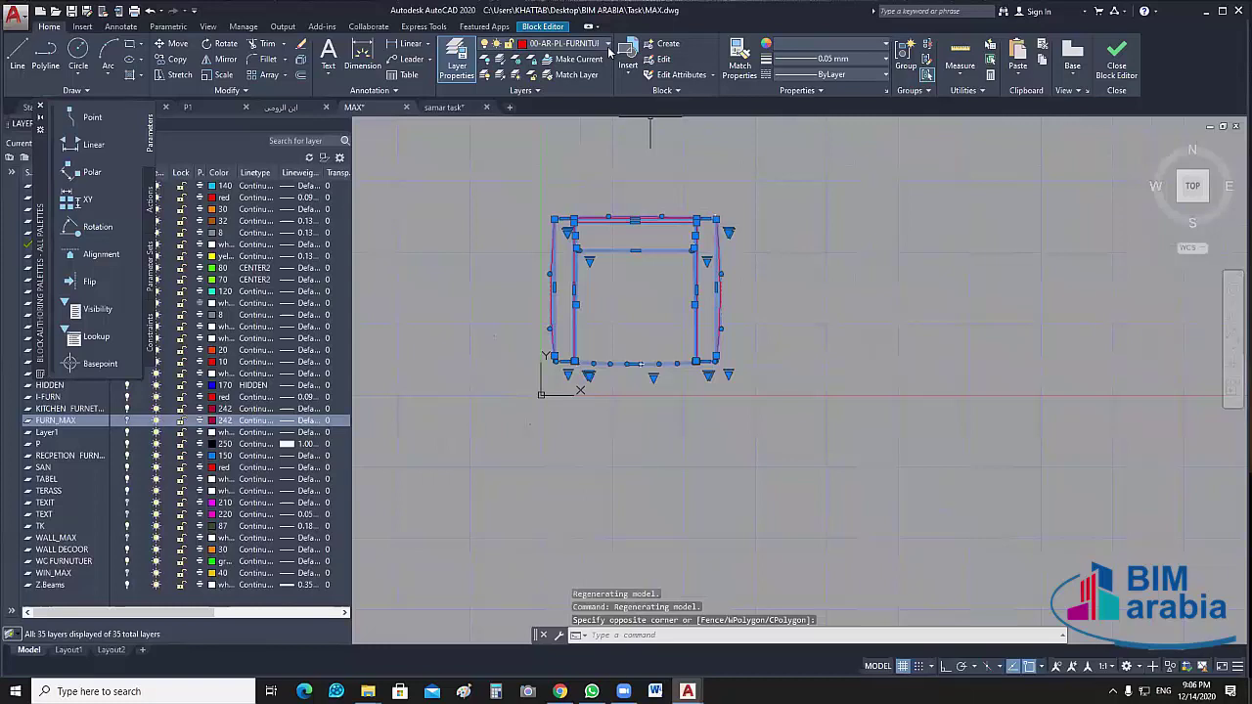
click(607, 44)
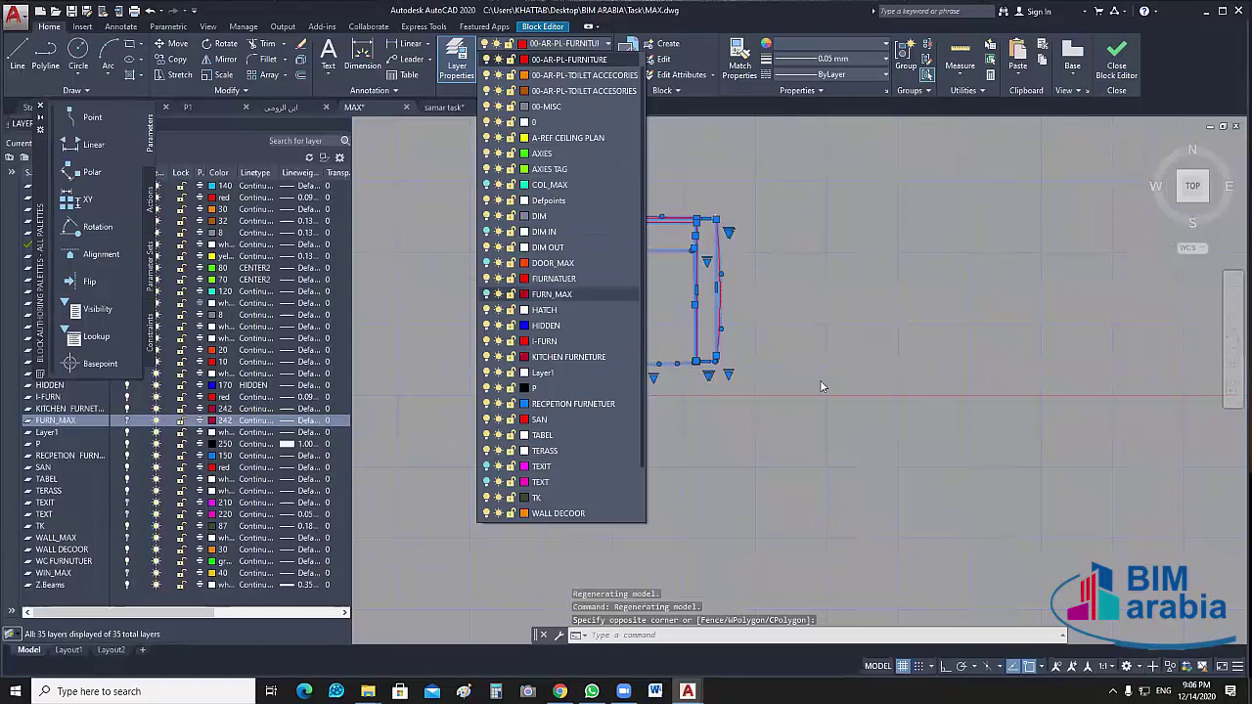
key(Return)
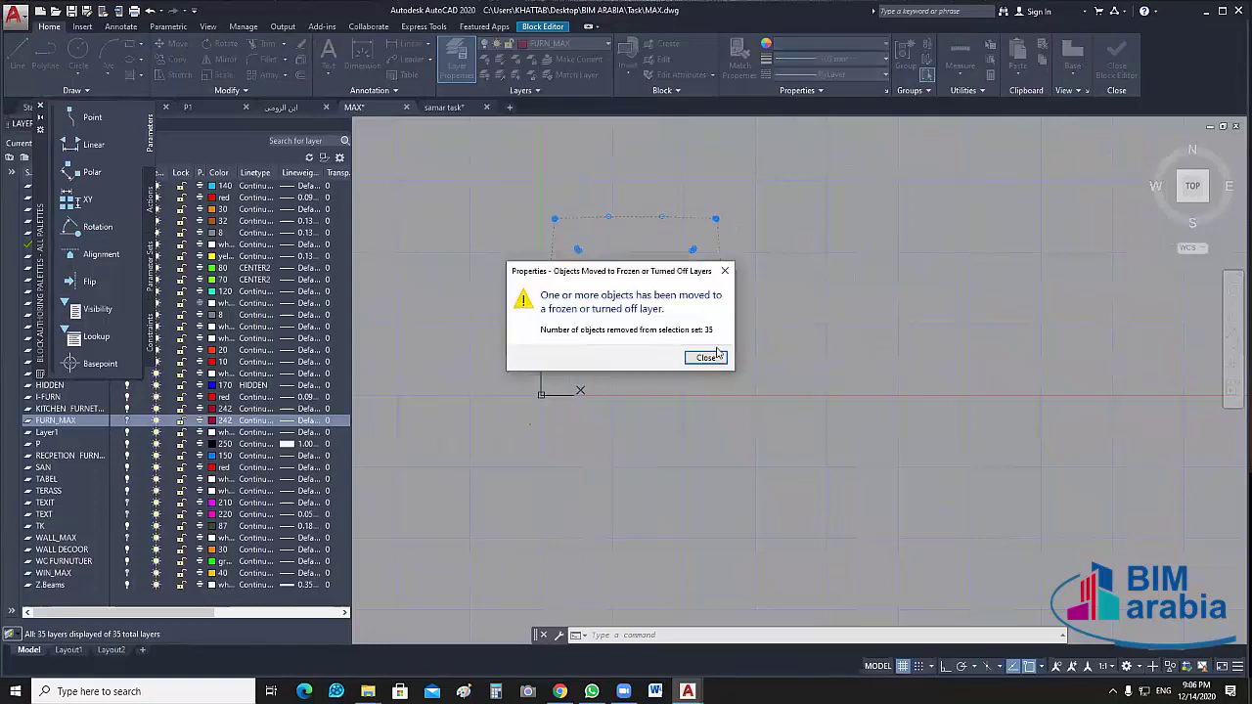
Close the Block Editor saving the changes, then run UNGROUP on the table-and-chairs set
click(705, 356)
click(1115, 59)
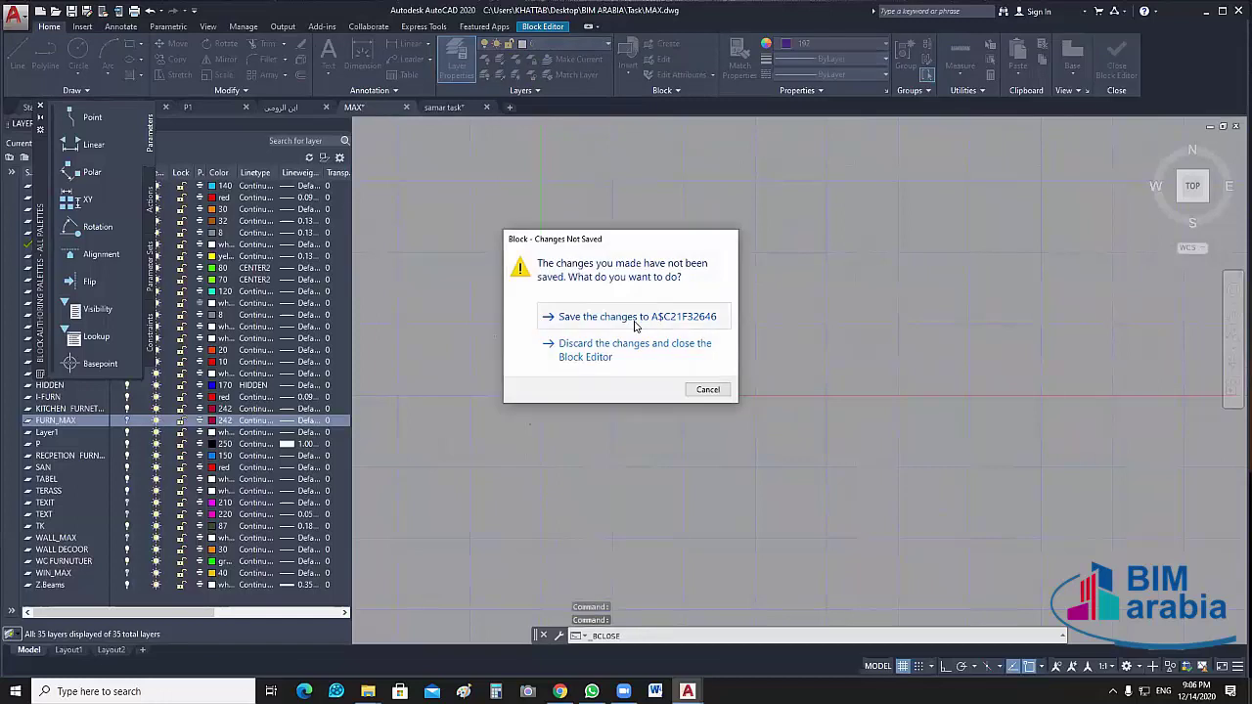
click(636, 318)
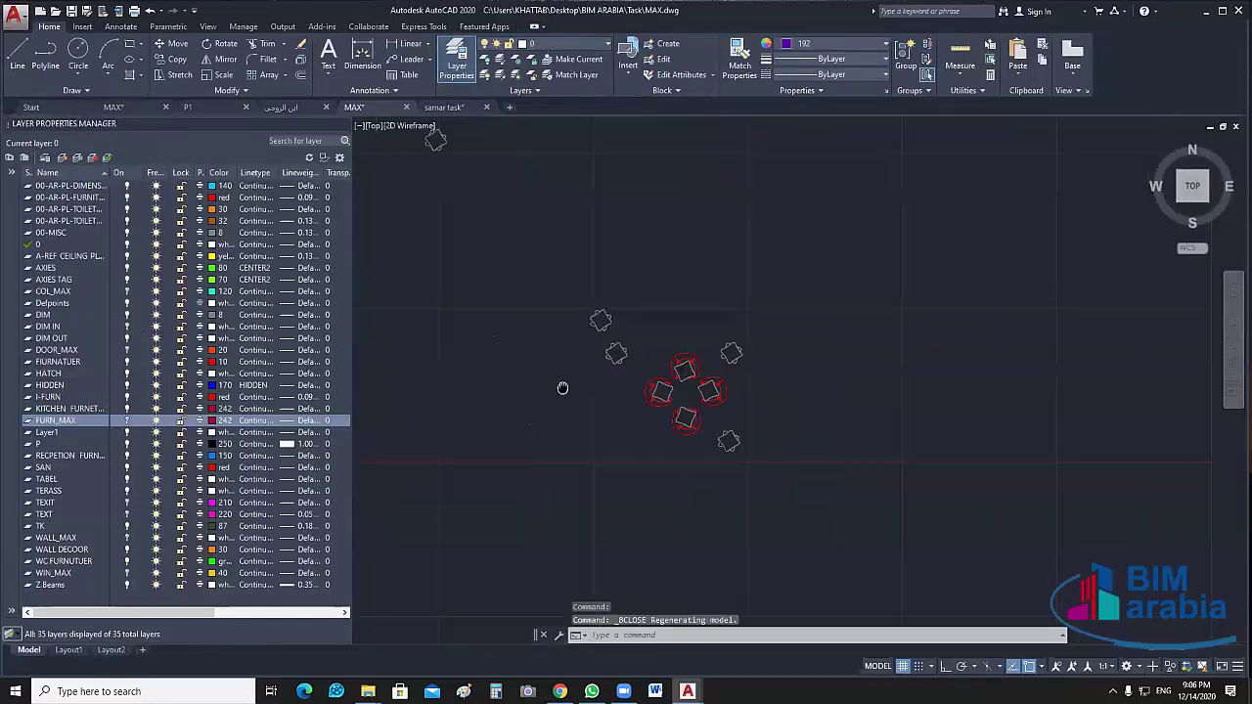
click(662, 418)
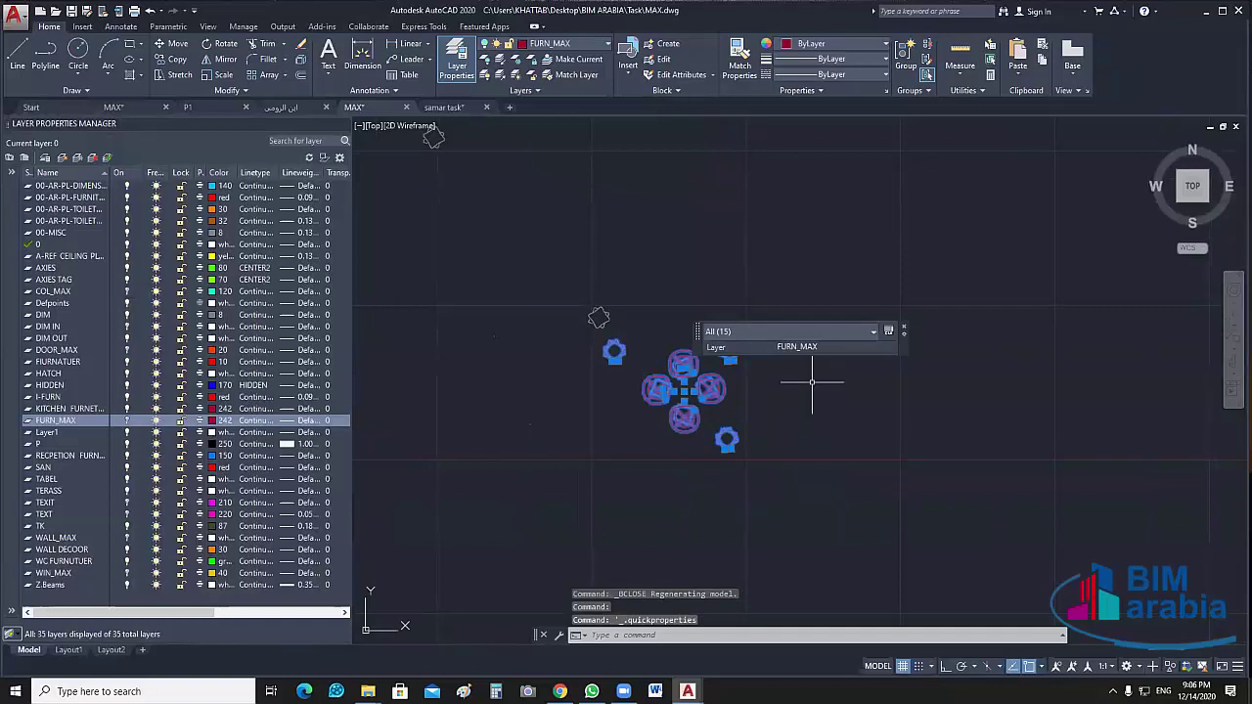
key(Escape)
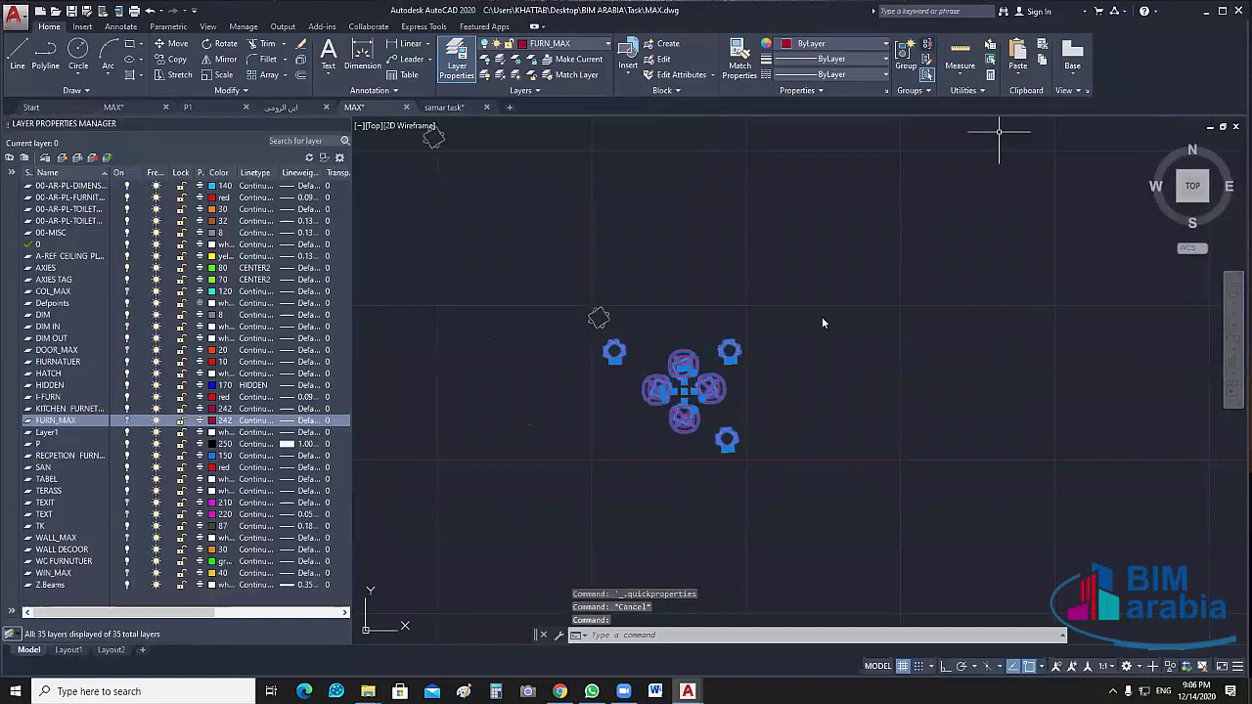
text(ungroup)
key(Return)
Ungroup the outer table-and-chairs group and check the furniture's layer
click(711, 391)
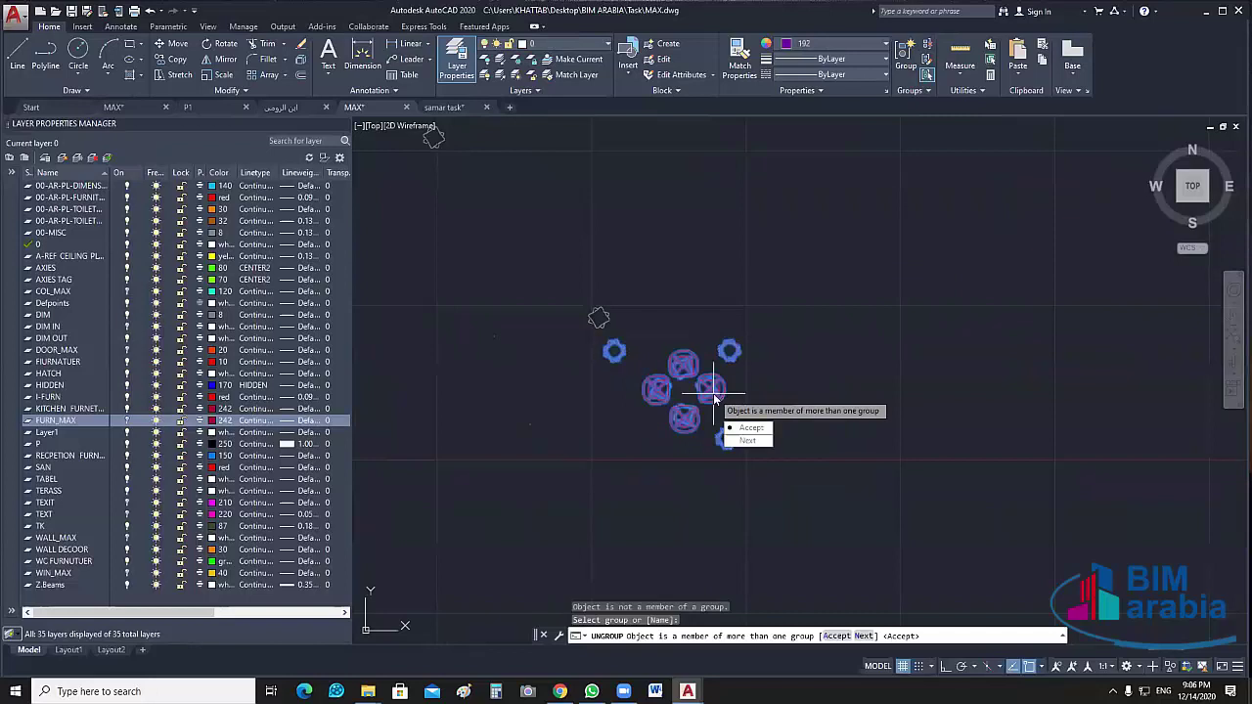
click(749, 428)
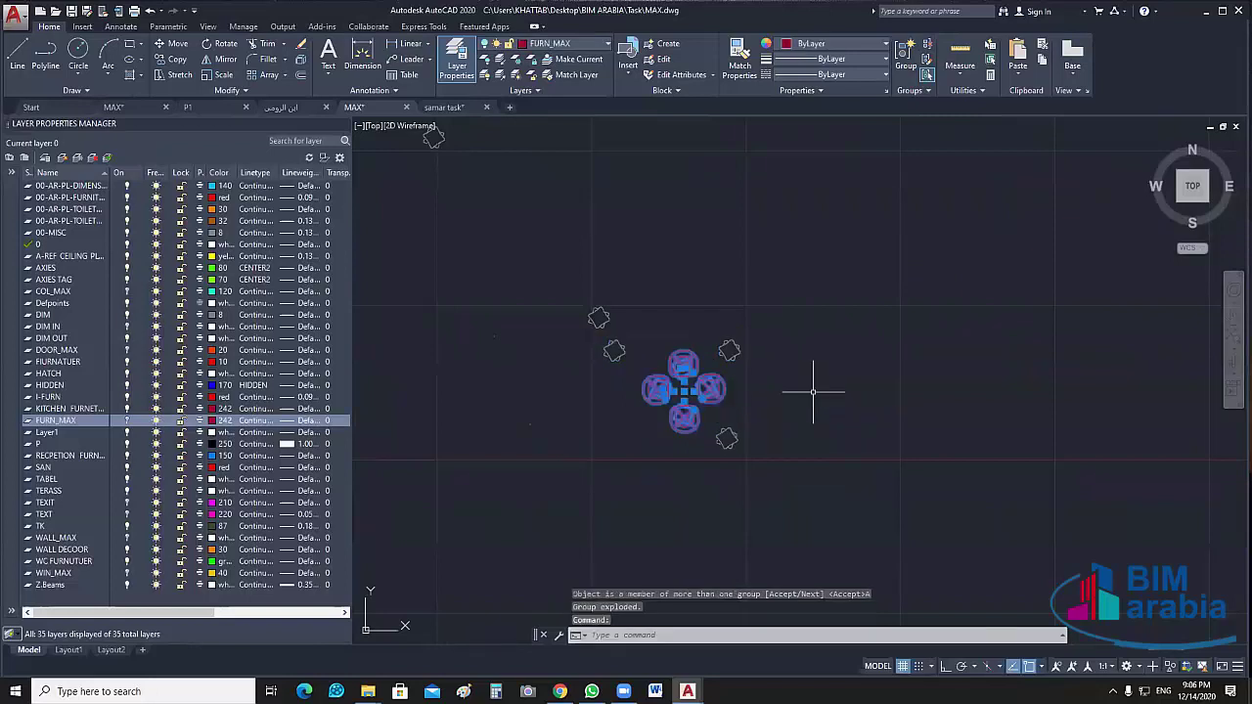
click(714, 402)
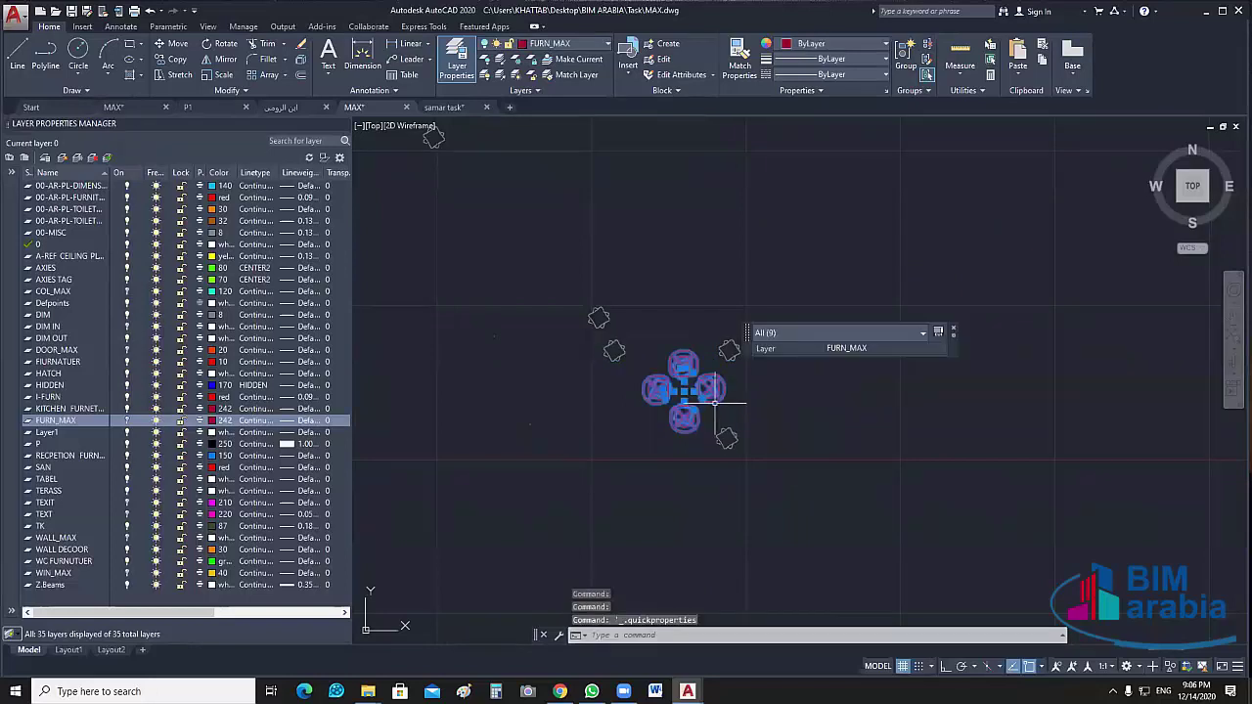
key(Escape)
Turn off a chair's layer with LAYOFF
click(729, 352)
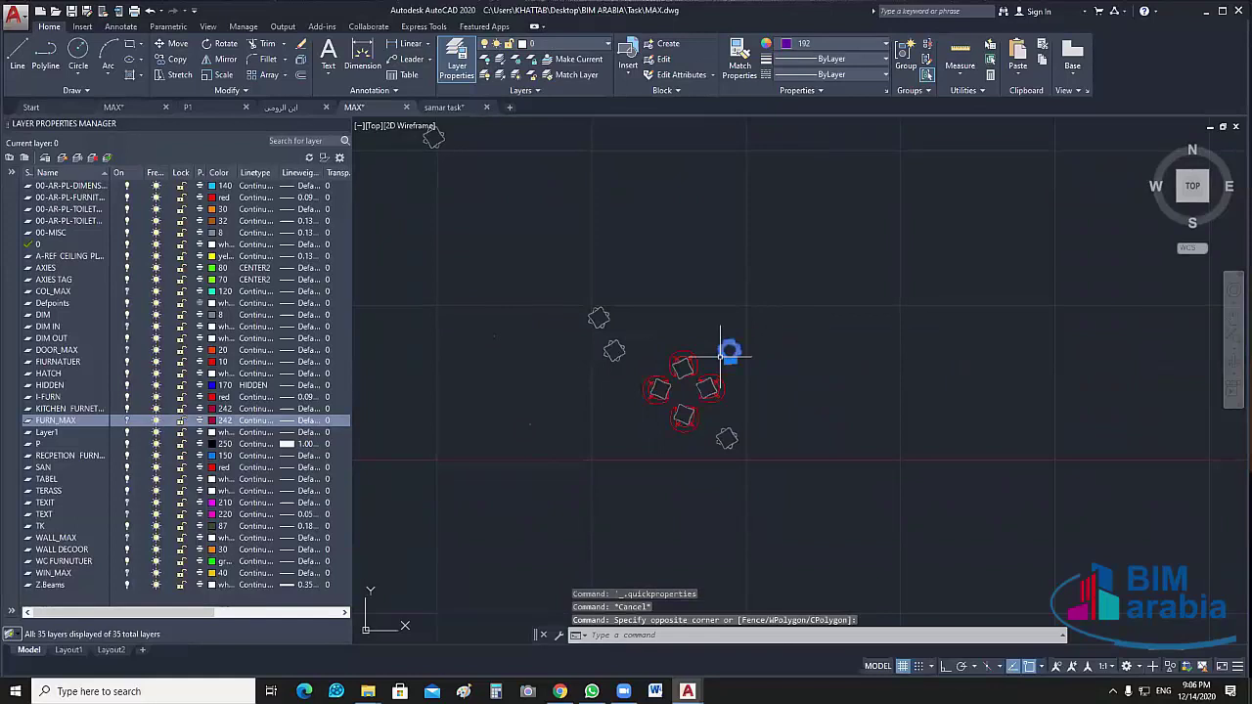
click(721, 357)
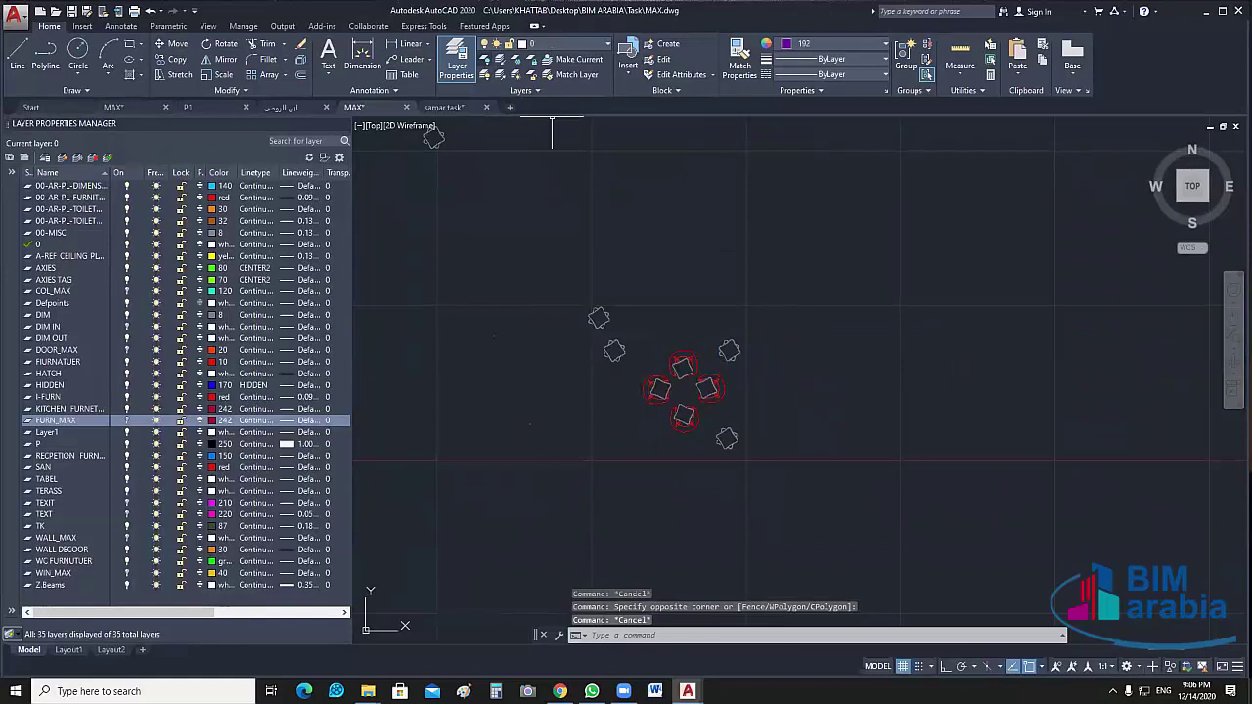
click(492, 63)
click(728, 350)
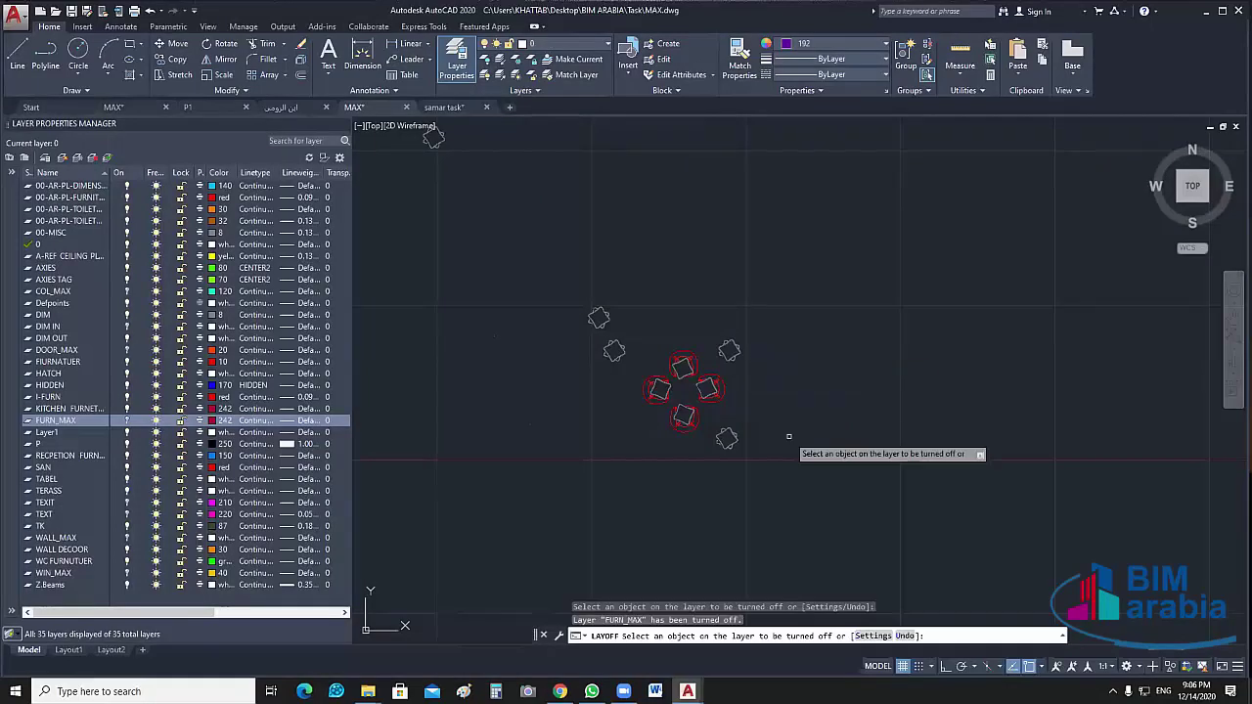
key(Escape)
Ungroup the inner table-and-chairs group, then select and deselect two chairs
click(723, 396)
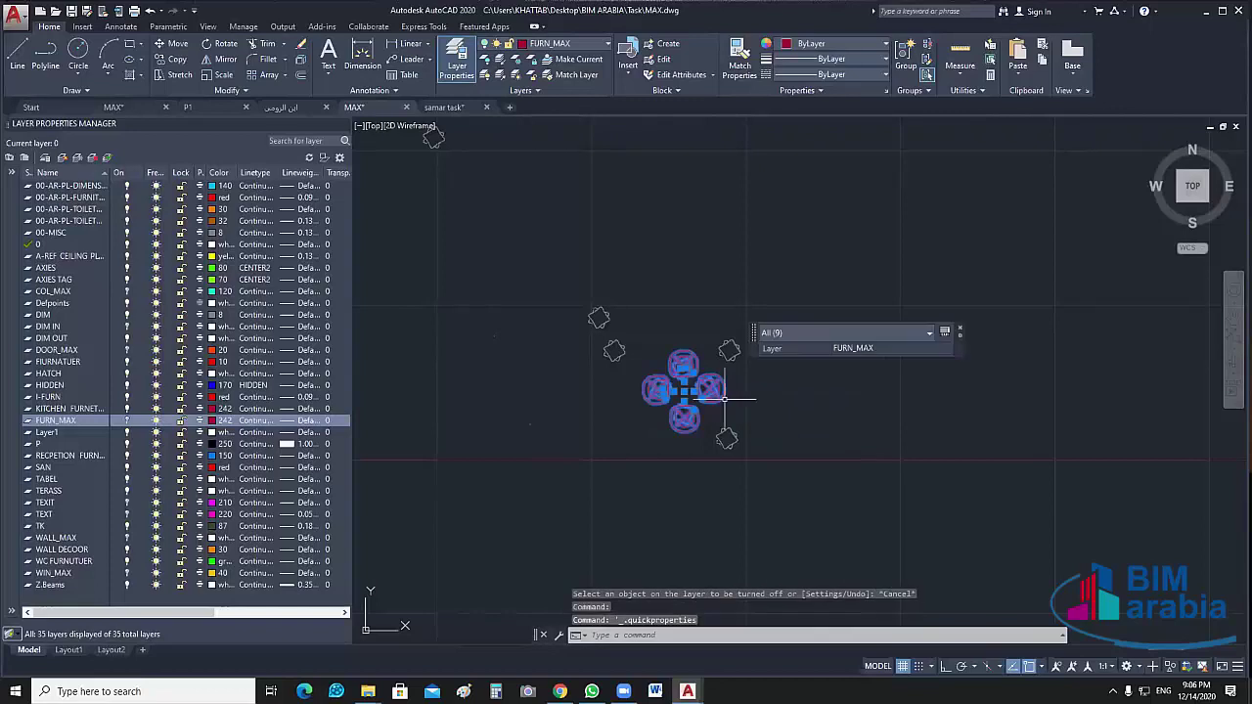
key(Escape)
click(927, 43)
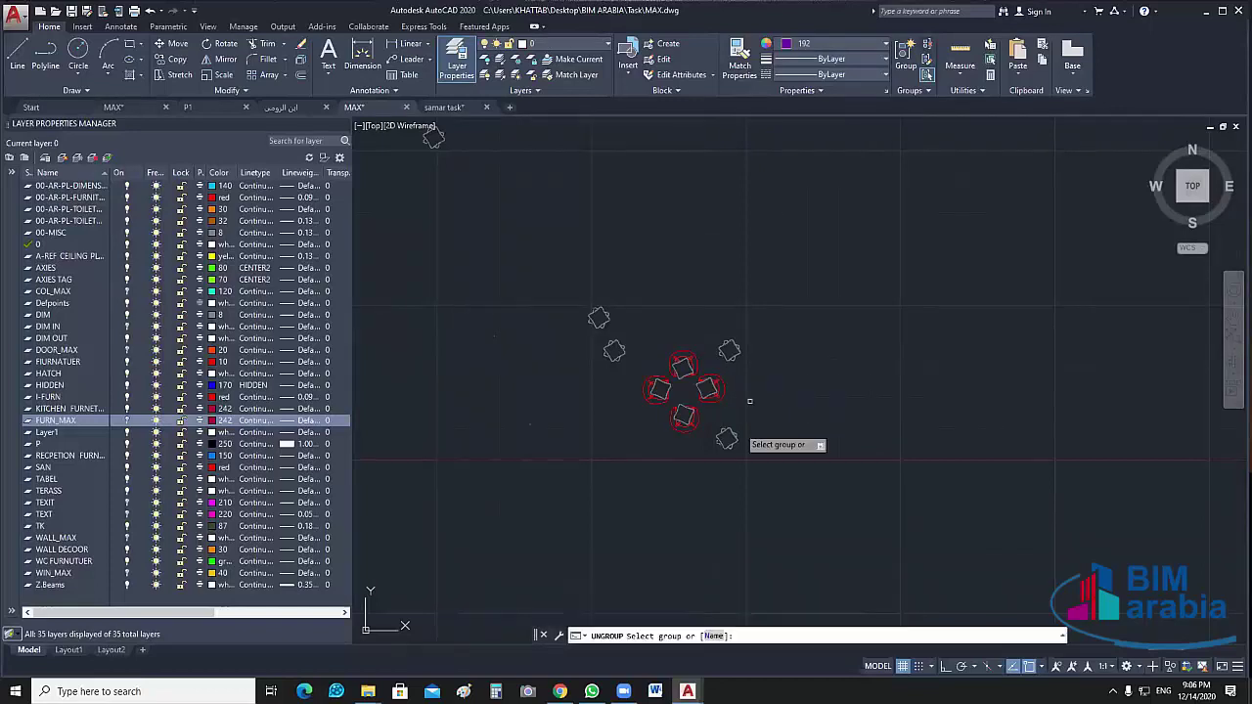
click(691, 411)
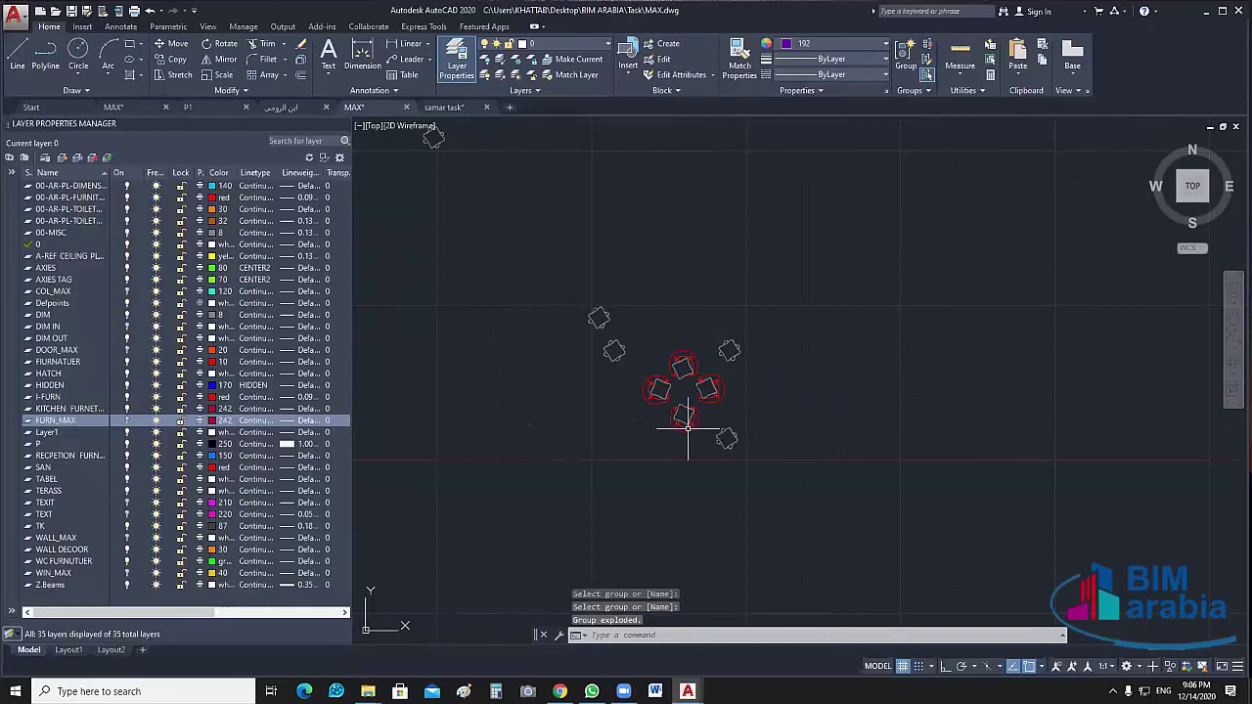
click(682, 422)
drag(685, 432, 658, 395)
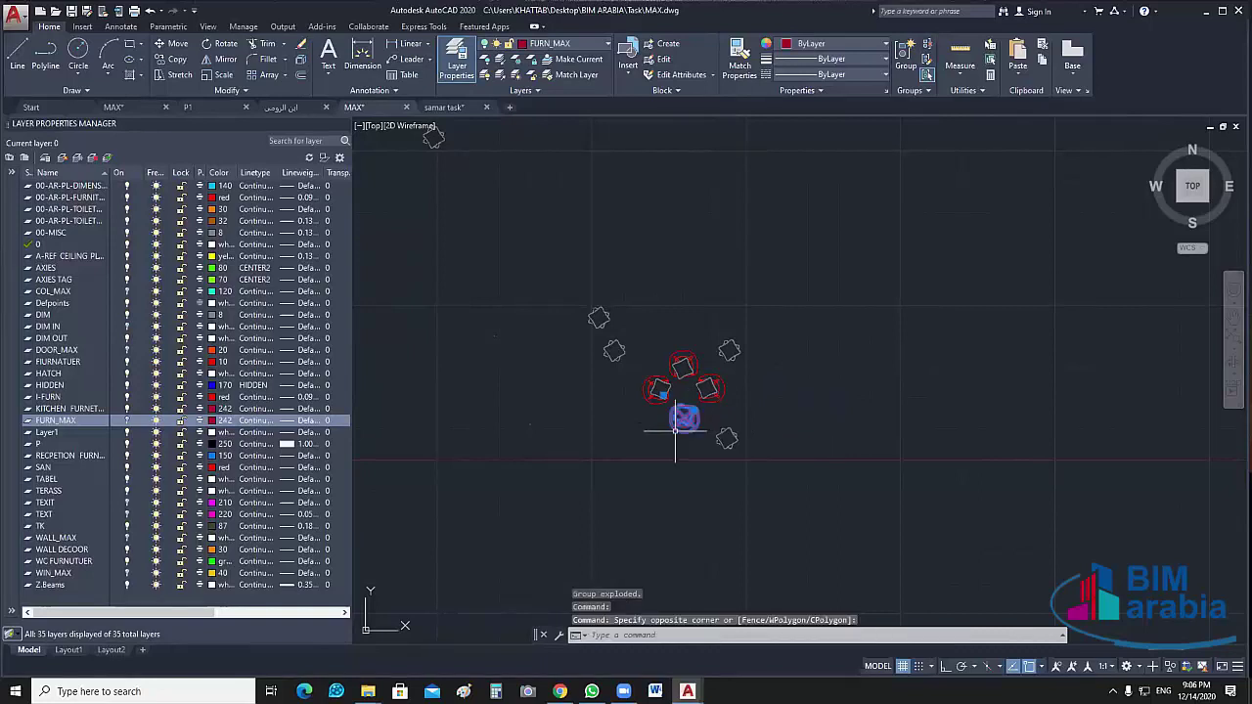
key(Escape)
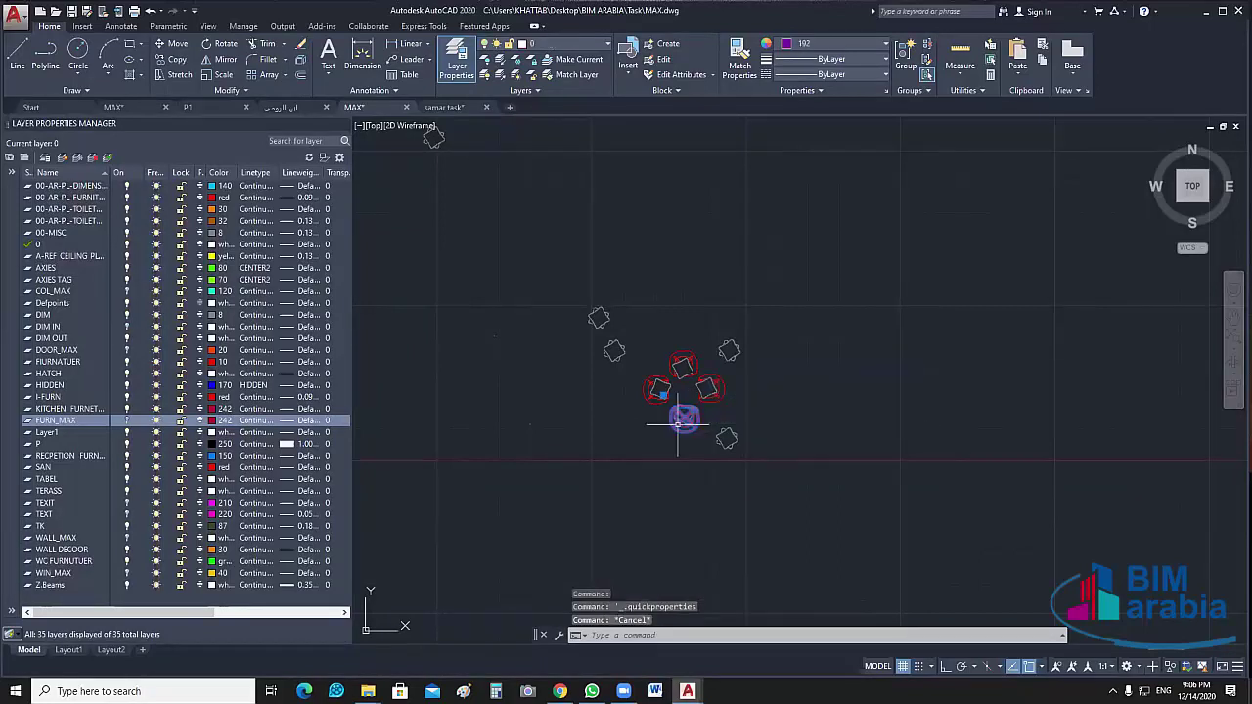
Edit the bottom chair block and move all its lines onto FURN_MAX
double_click(726, 348)
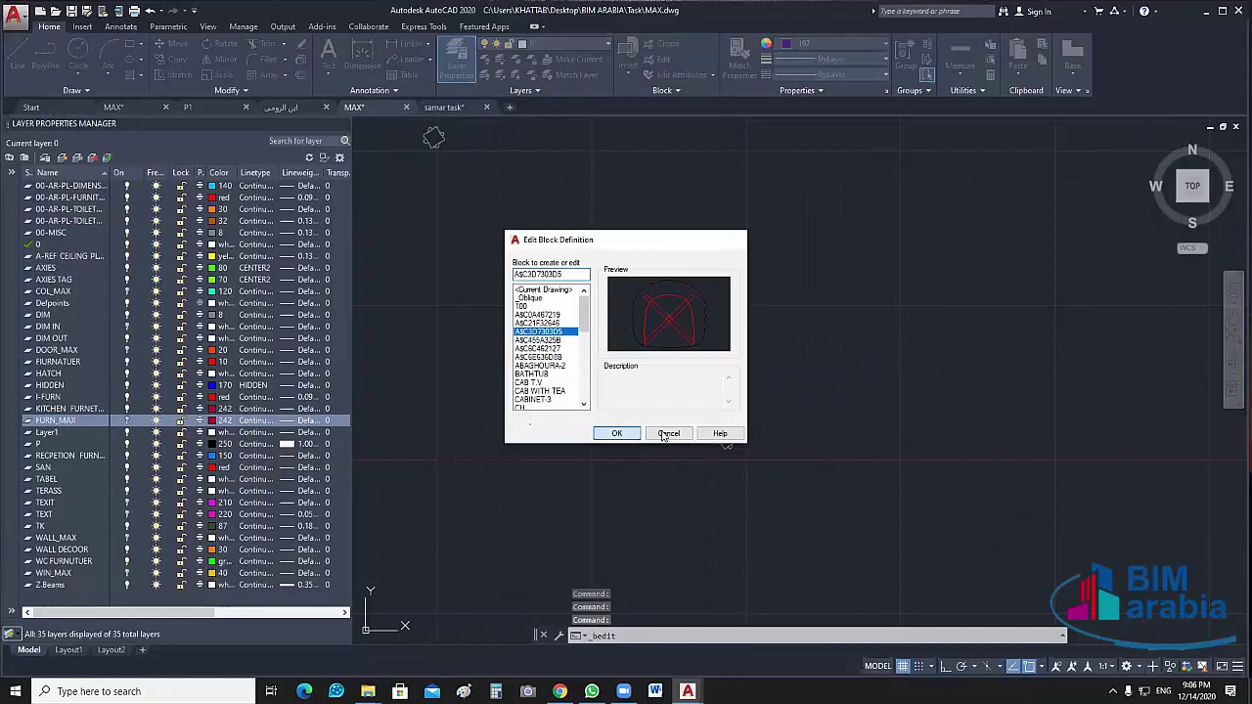
click(616, 435)
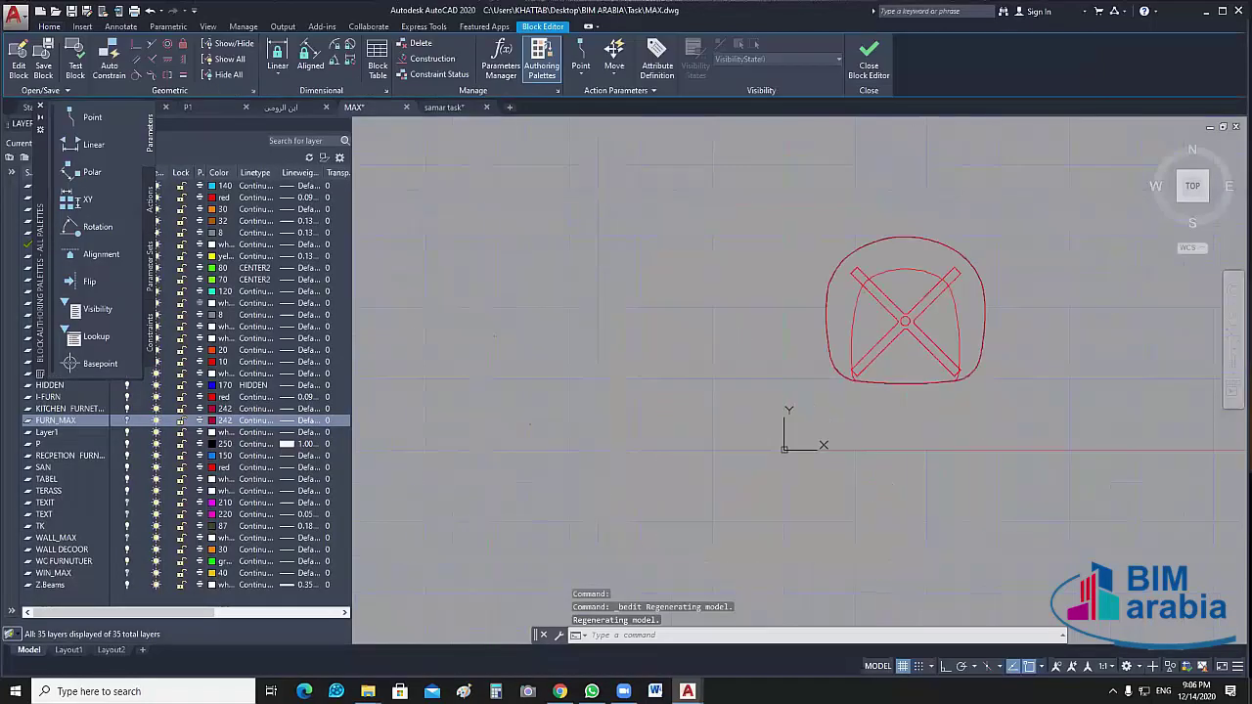
click(847, 205)
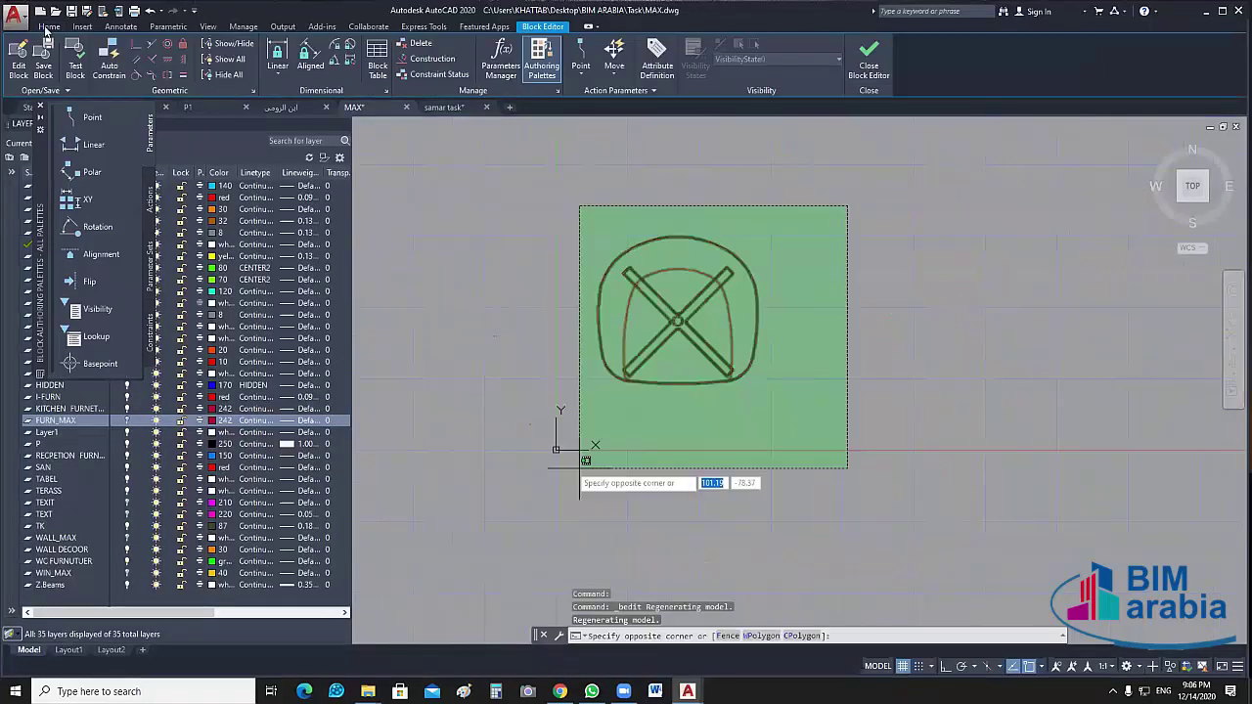
click(579, 447)
click(606, 47)
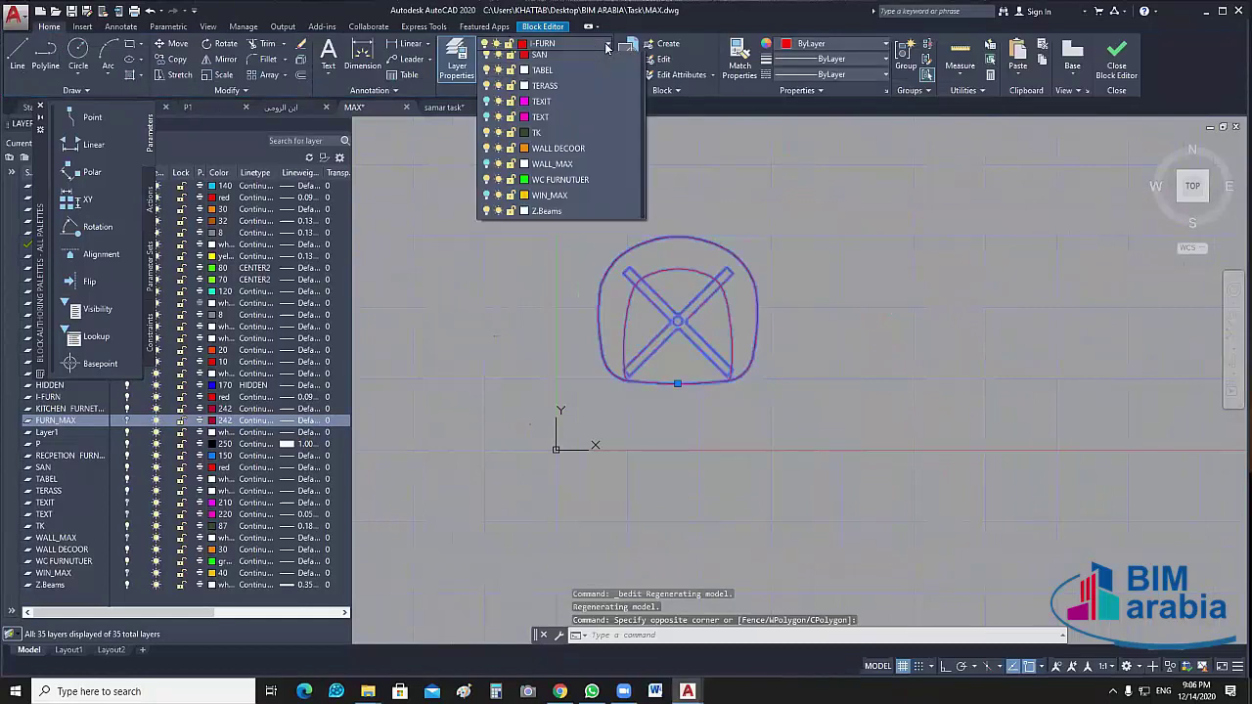
click(607, 47)
click(606, 47)
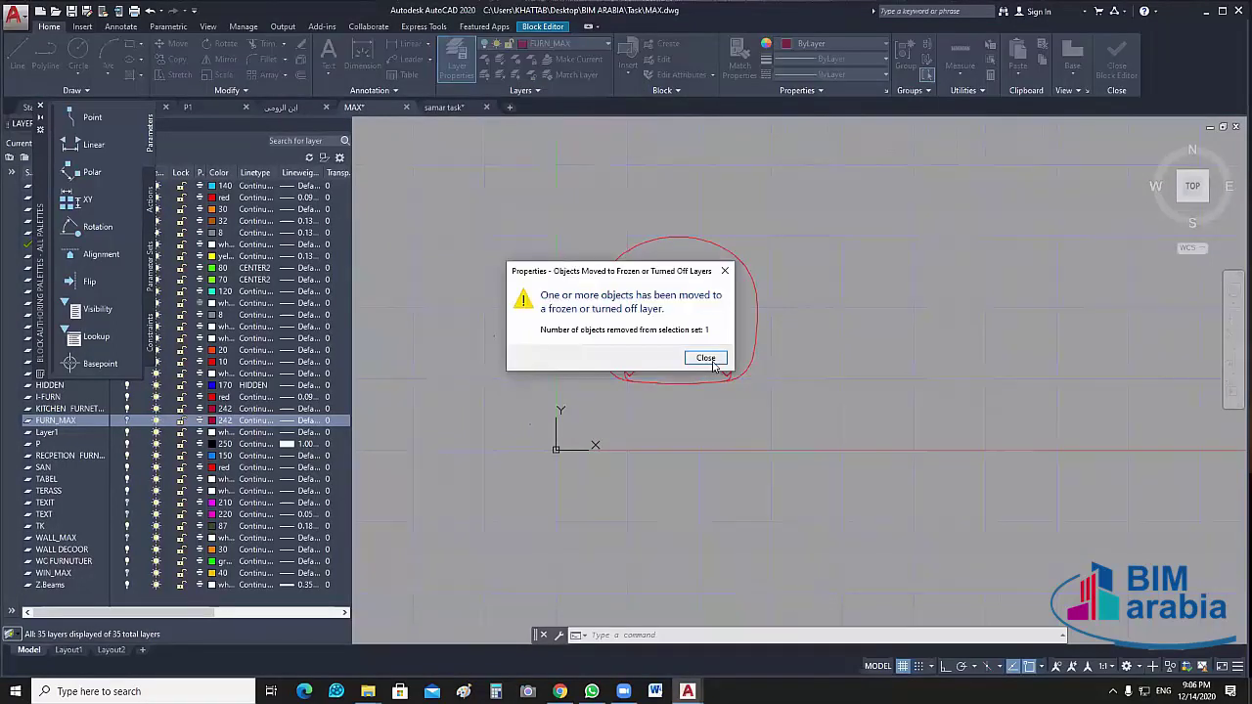
Dismiss the hidden-layer warning and close the Block Editor, saving changes to the chair block
click(707, 358)
click(606, 127)
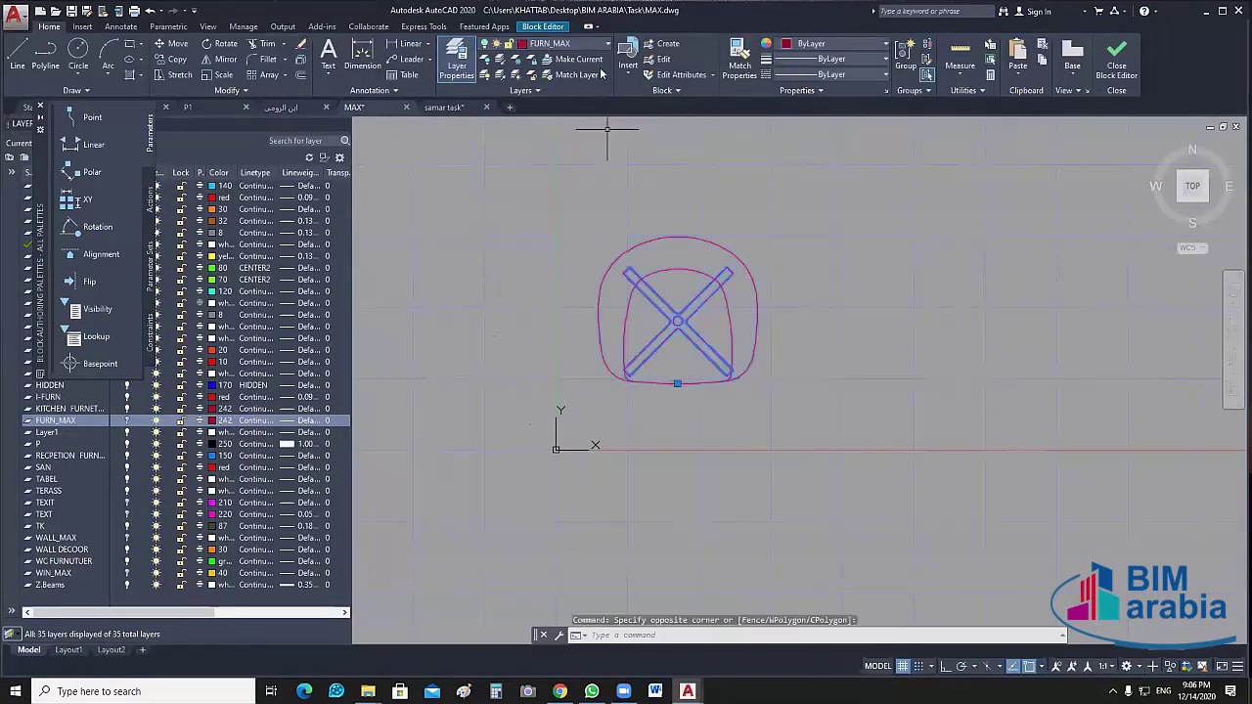
click(1116, 61)
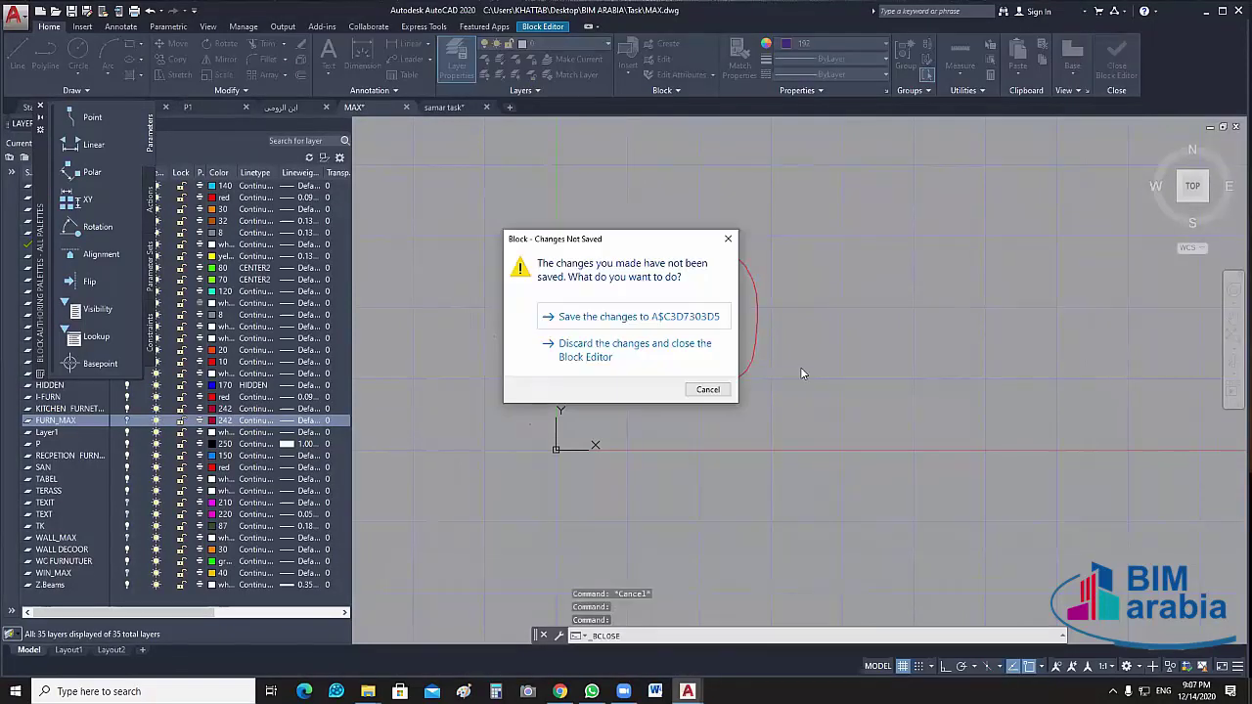
click(636, 316)
click(813, 265)
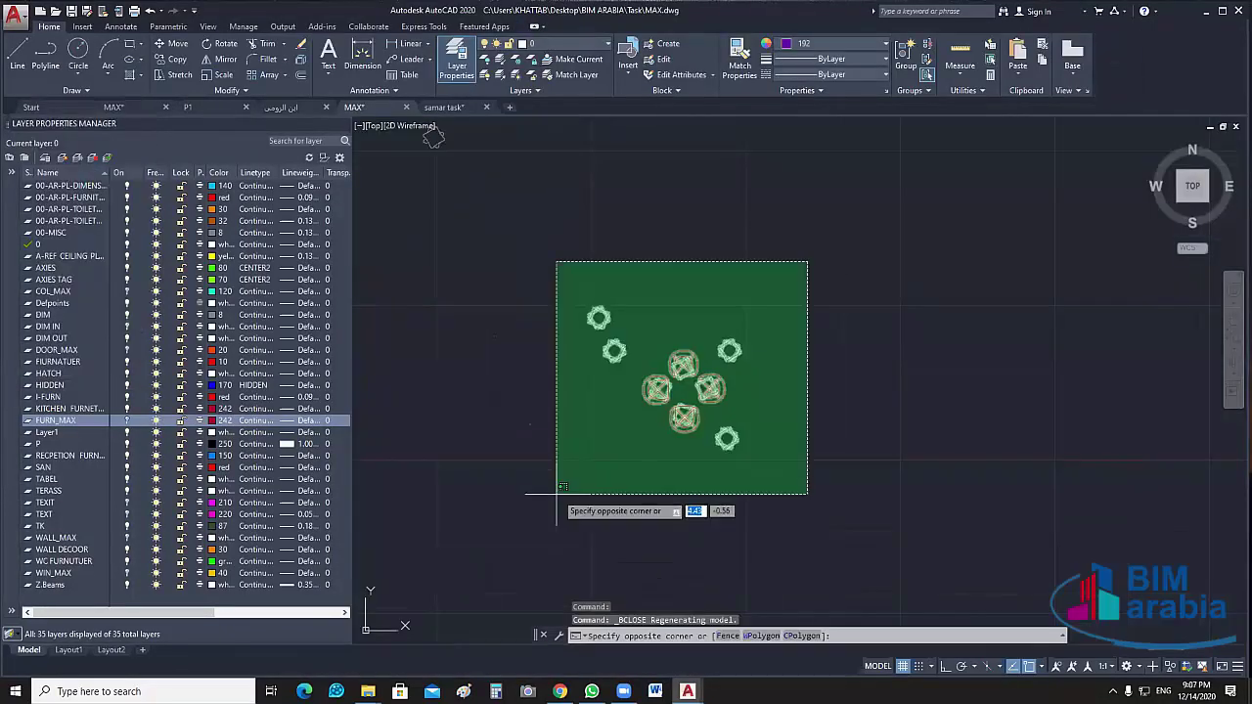
Window-select the entire furniture layout and delete it (1606 objects)
click(558, 491)
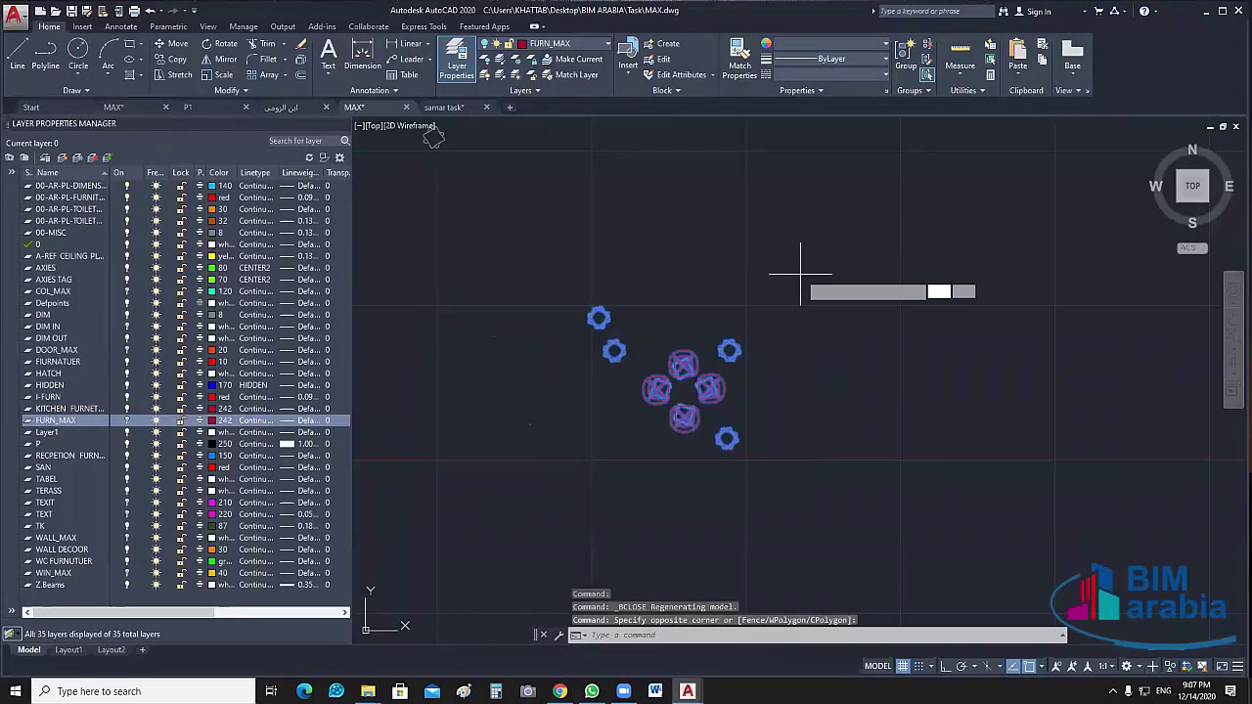
key(Escape)
scroll(854, 352, down, 3)
mouse_move(854, 352)
middle_down()
mouse_move(773, 477)
mouse_move(764, 567)
middle_up()
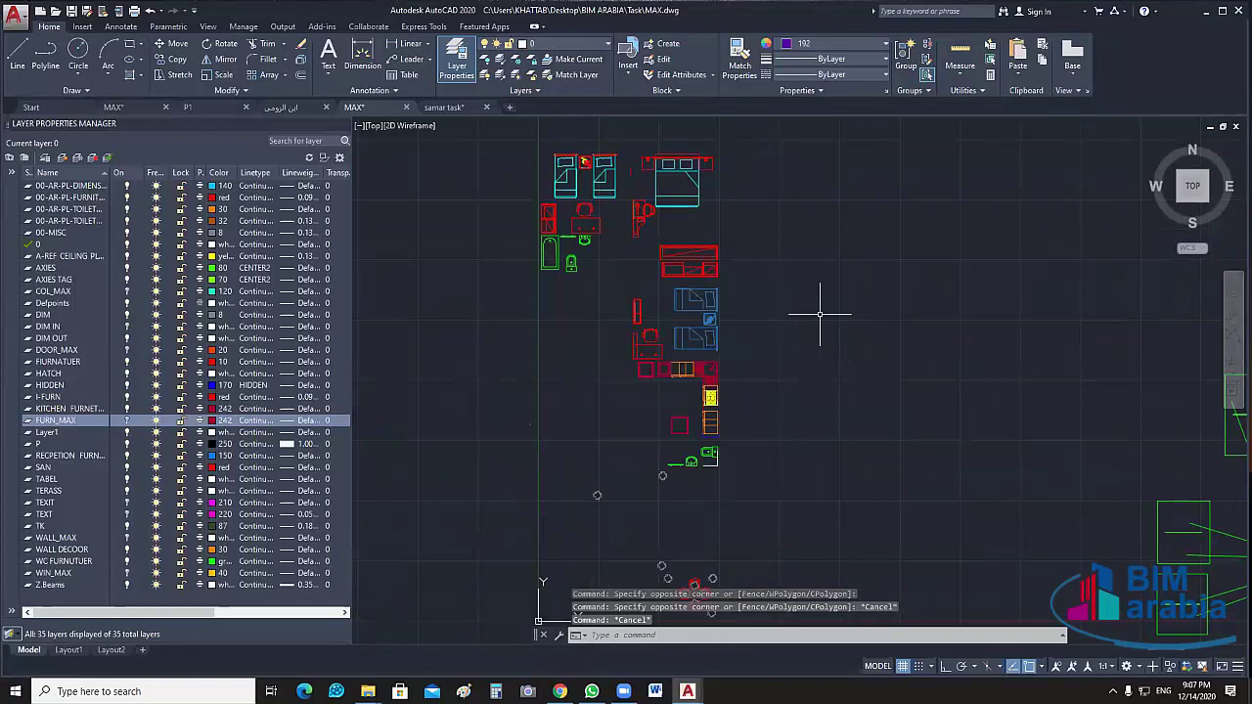
middle_drag(812, 127, 819, 173)
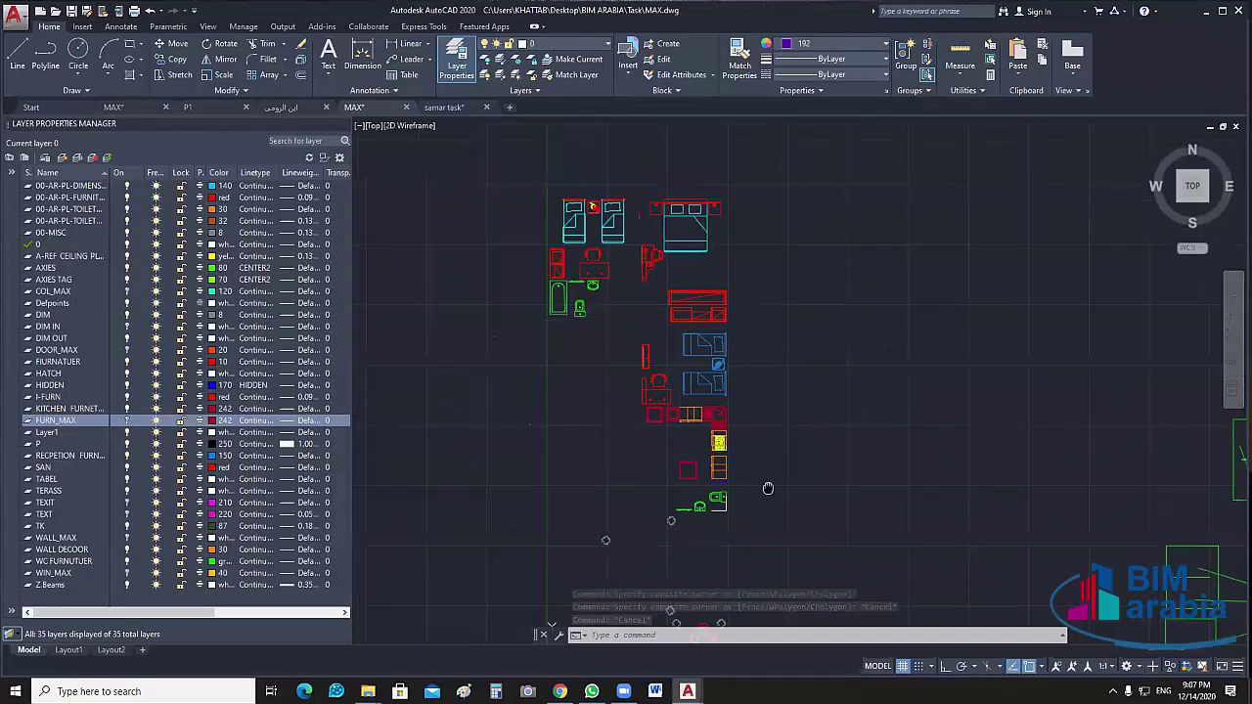
click(814, 155)
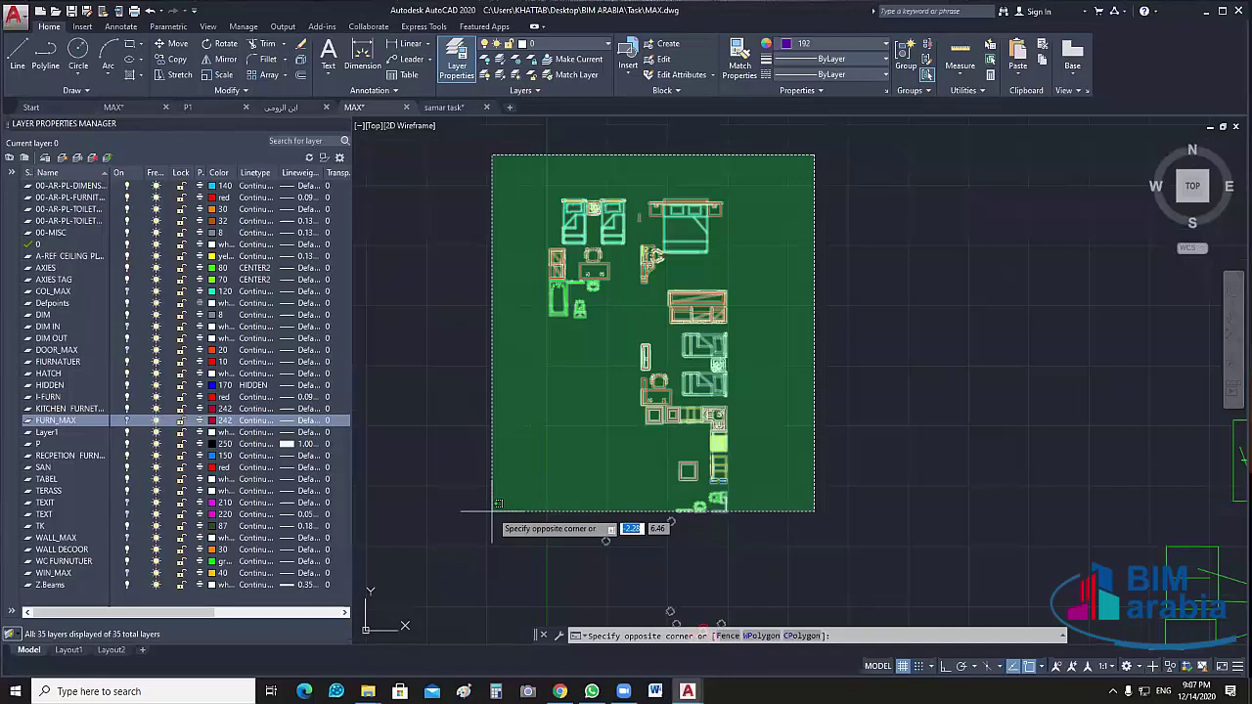
click(490, 507)
scroll(649, 371, up, 3)
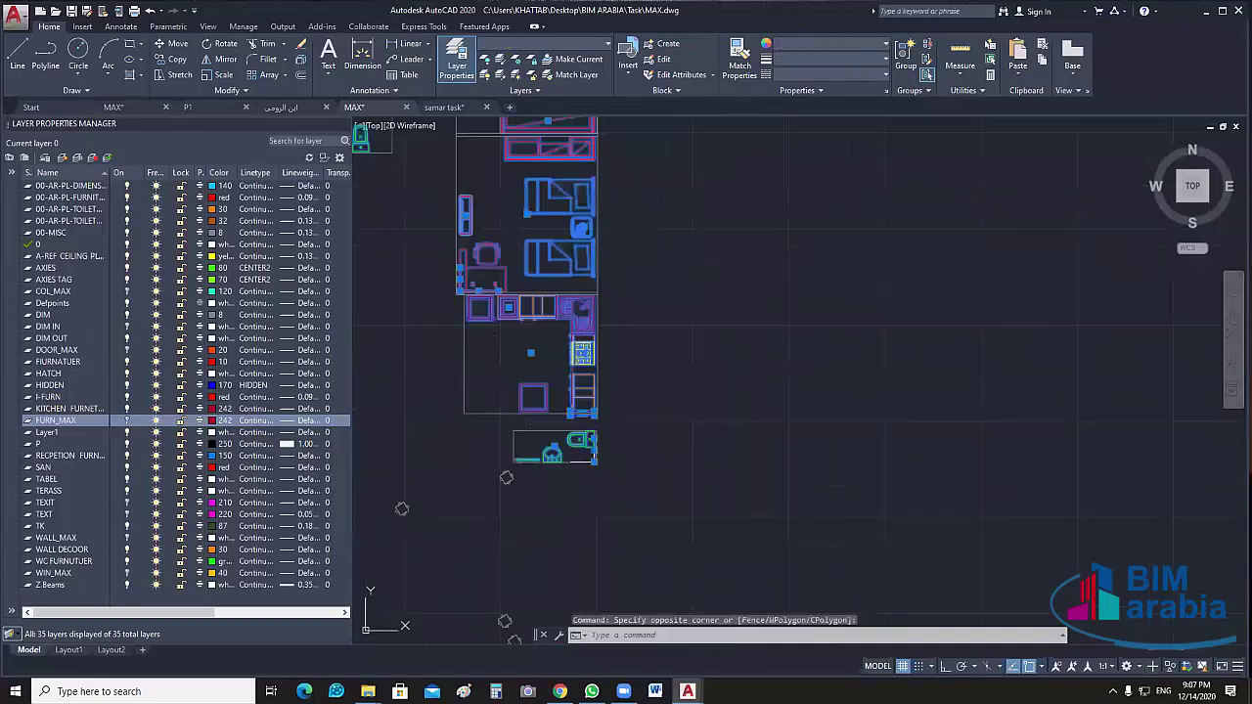
scroll(773, 405, up, 1)
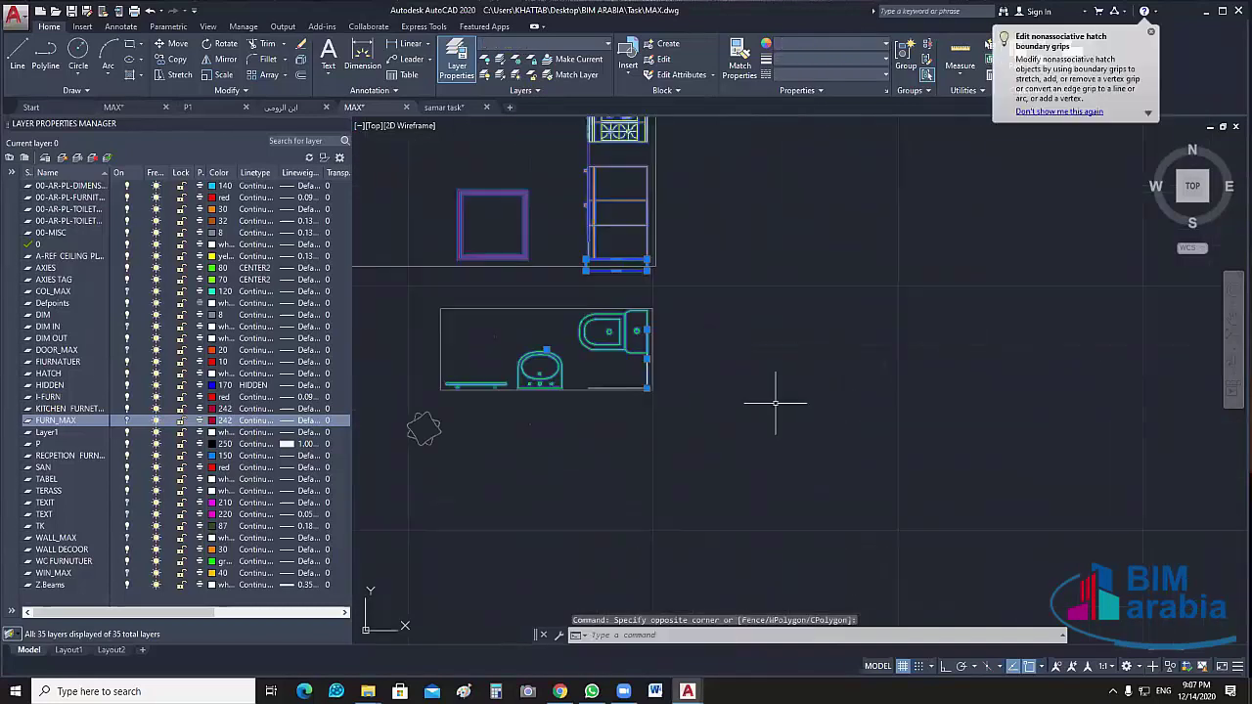
key(Delete)
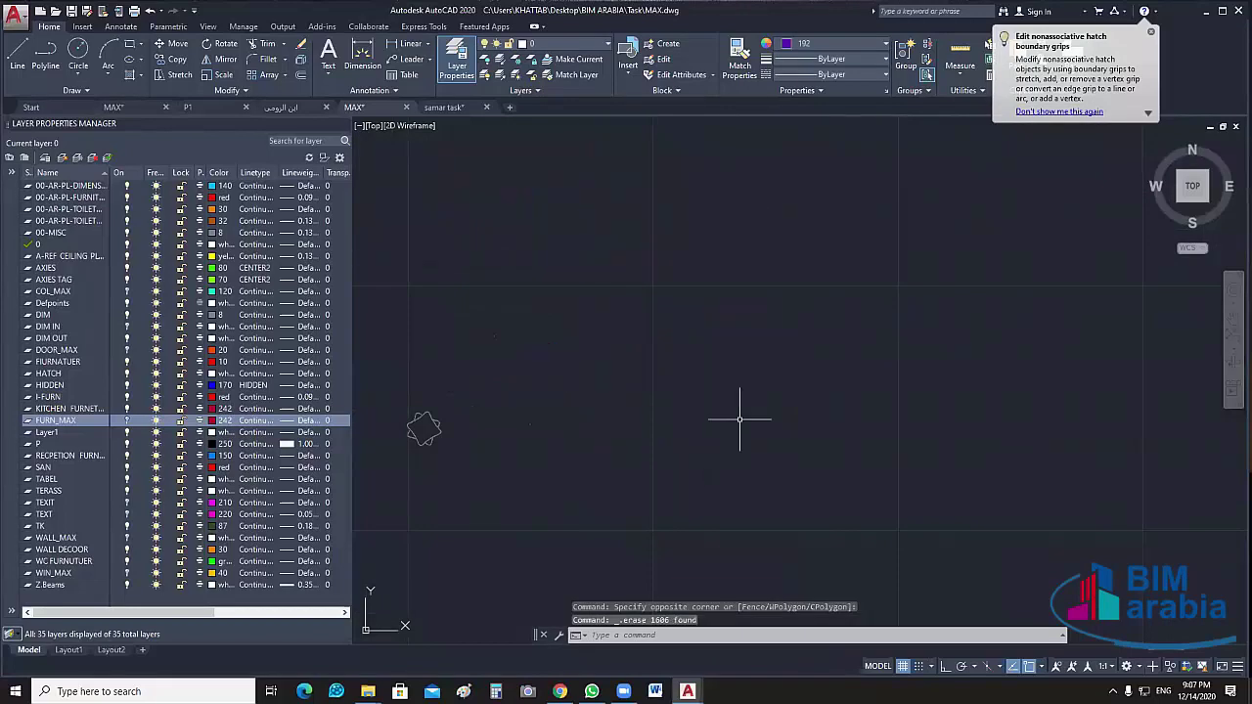
Check the remaining drawing and close the Layer Properties panel
middle_drag(739, 419, 814, 365)
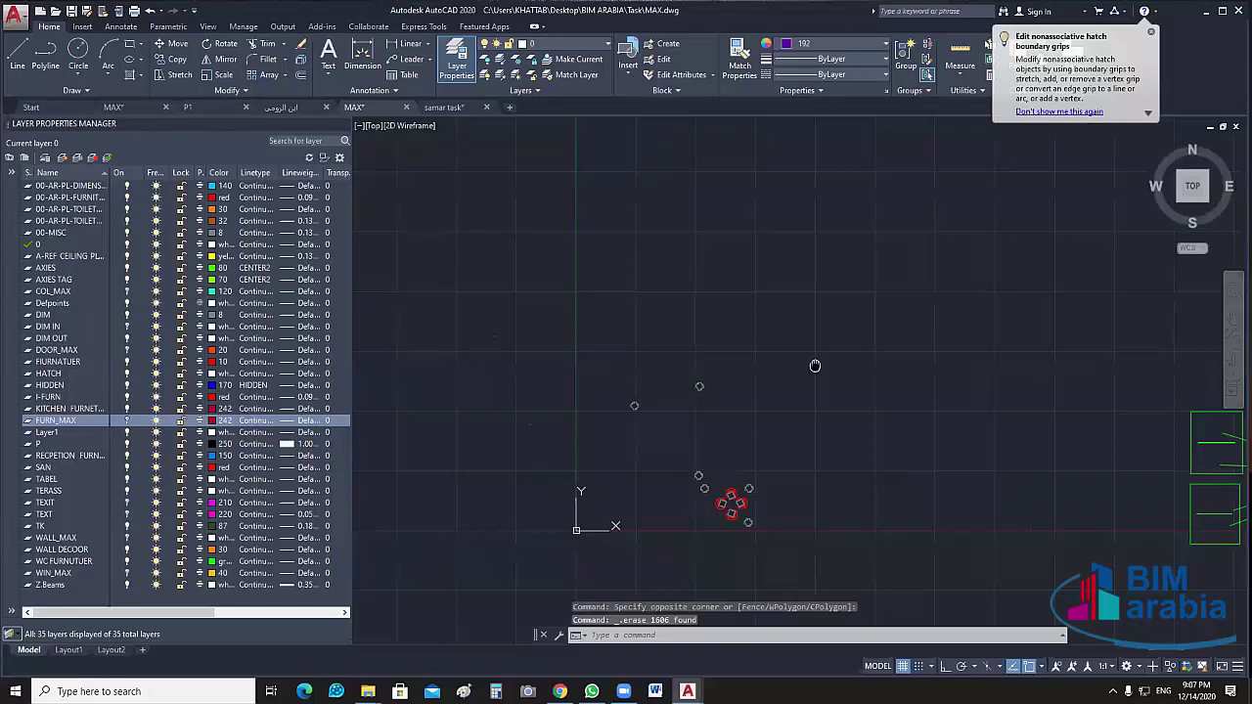
middle_drag(814, 366, 825, 360)
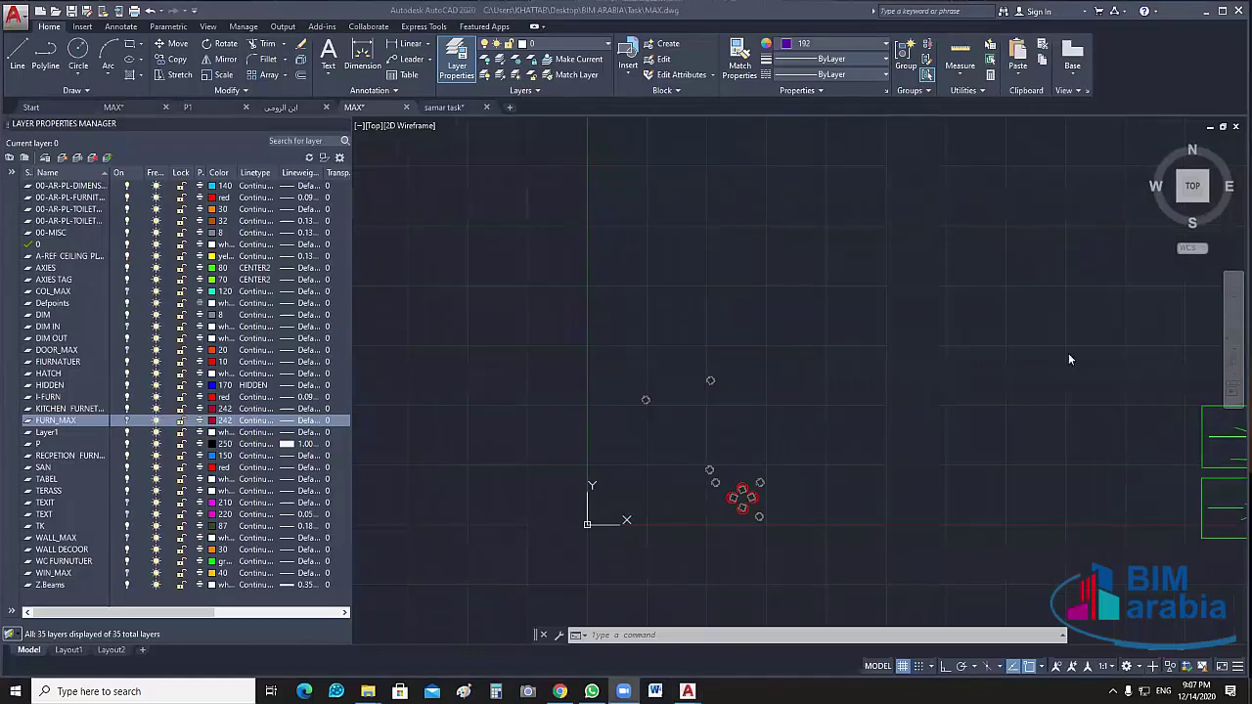
click(348, 125)
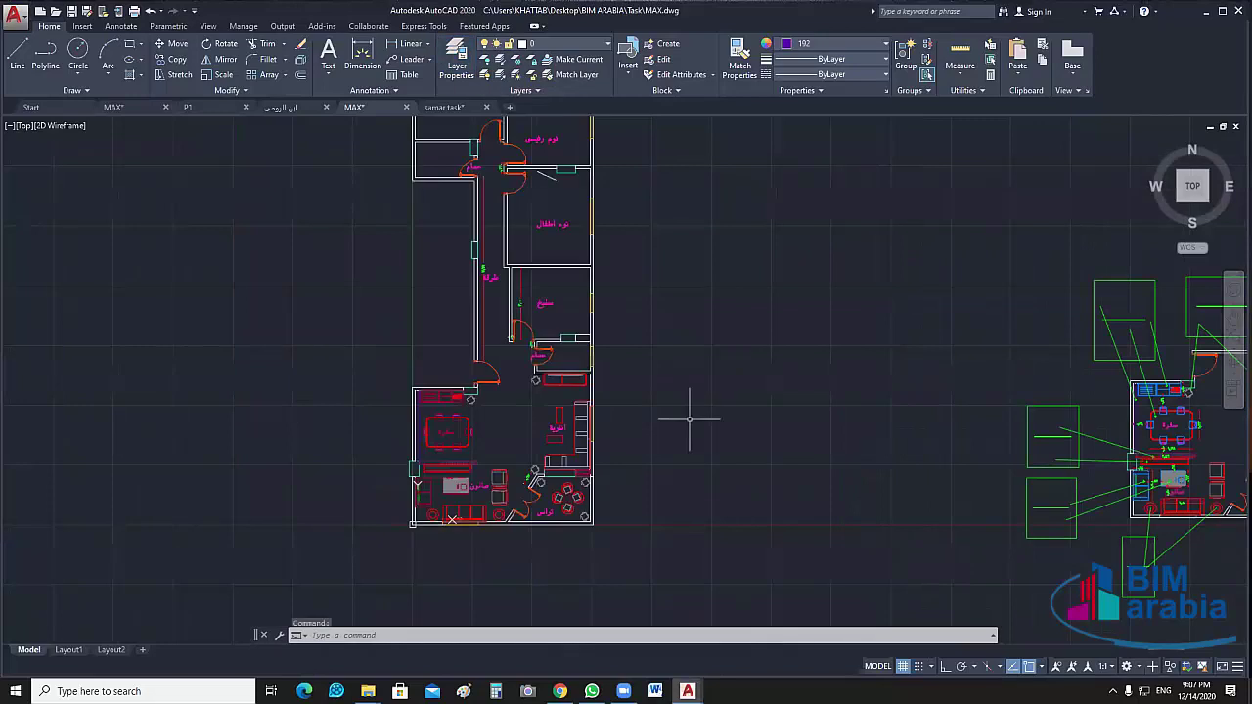
Crossing-select and delete the central duplicate drawing (457 objects)
scroll(689, 419, down, 3)
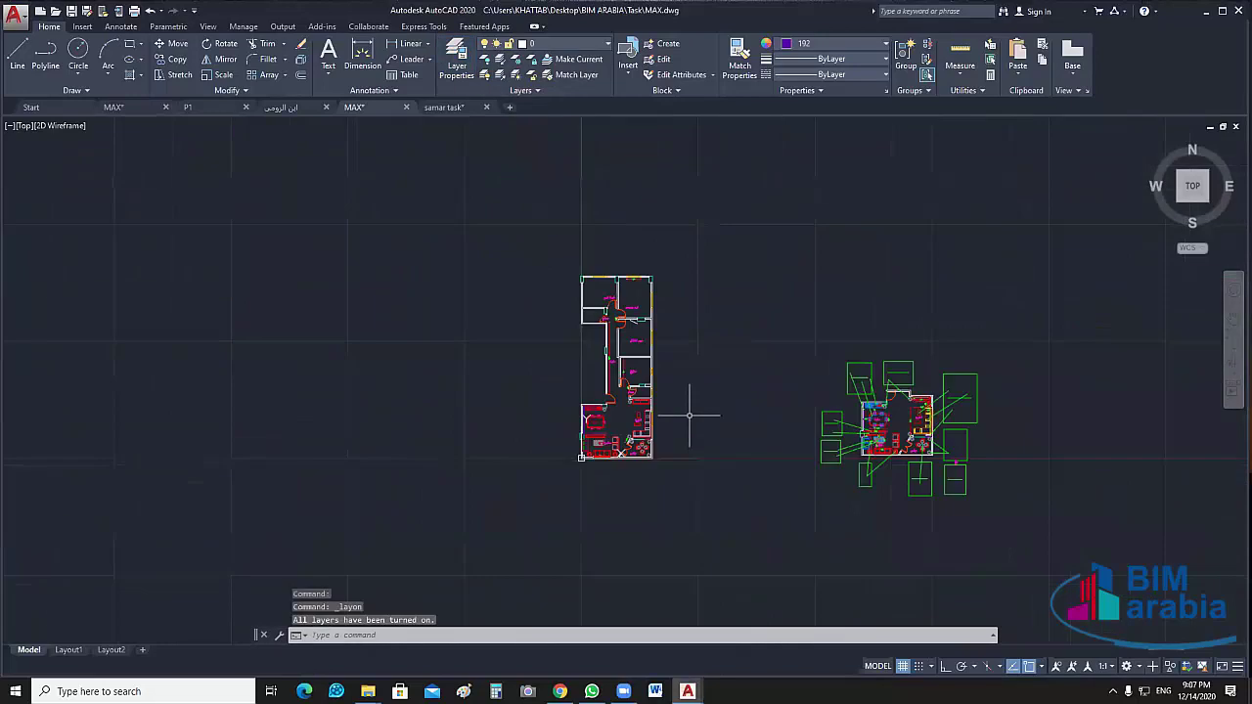
click(694, 319)
click(384, 533)
key(Delete)
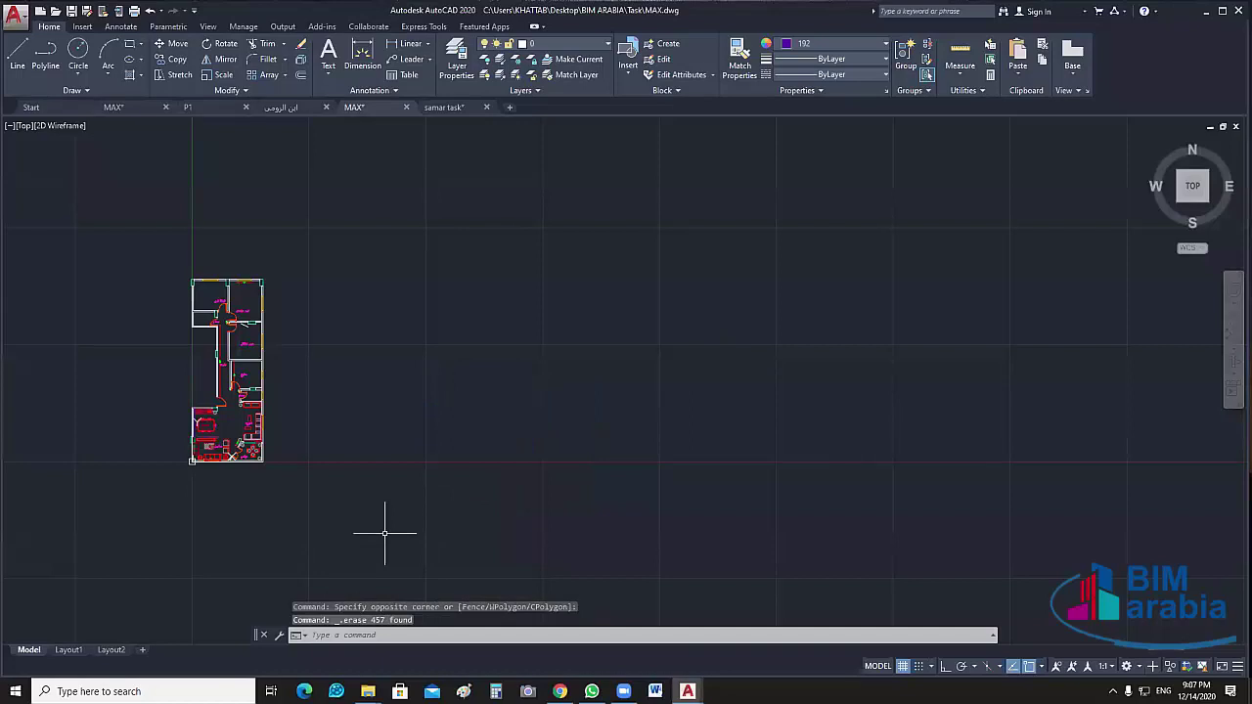
Crossing-select and delete the upper bedroom rooms (91 objects), then frame the living area
scroll(200, 303, up, 6)
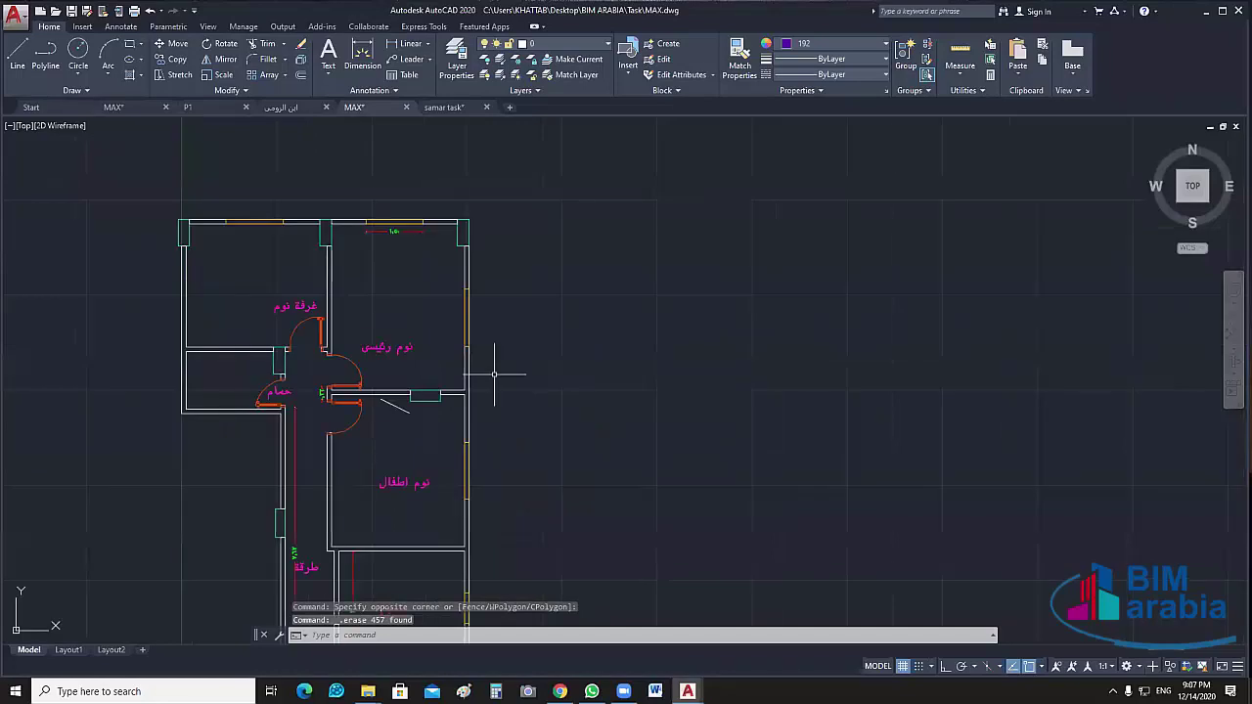
scroll(632, 234, down, 2)
click(627, 209)
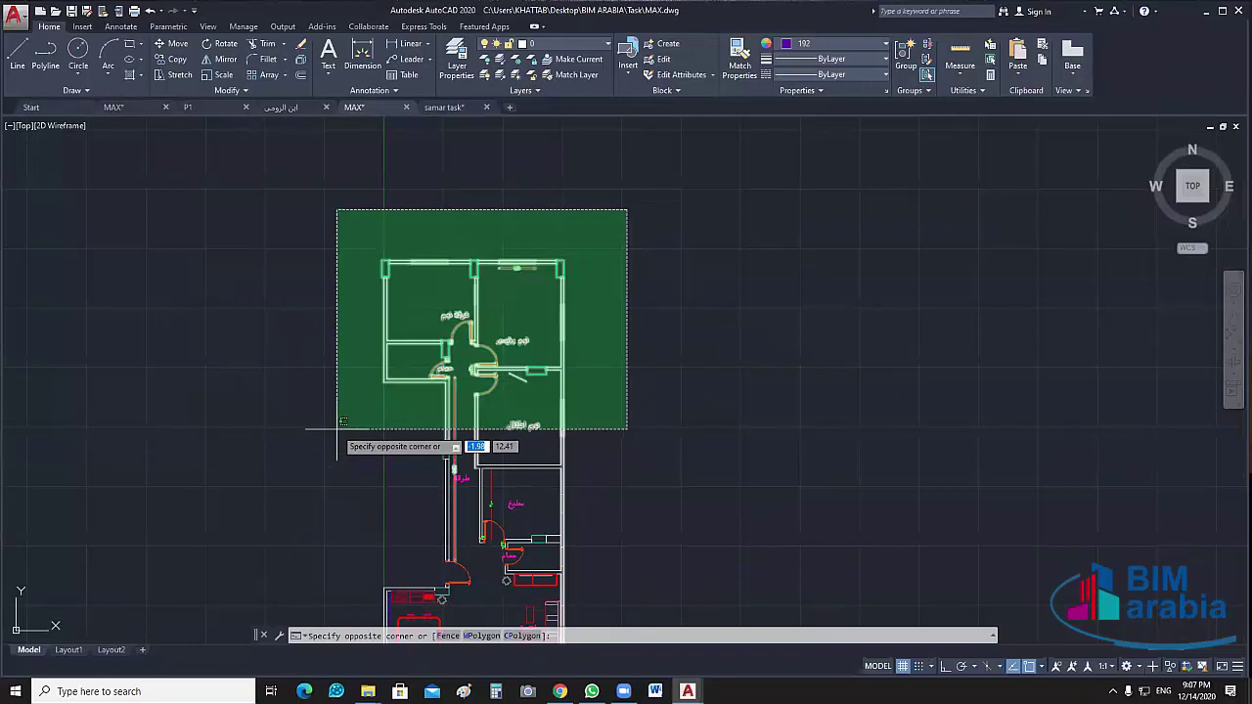
click(343, 428)
middle_drag(668, 533, 654, 408)
key(Delete)
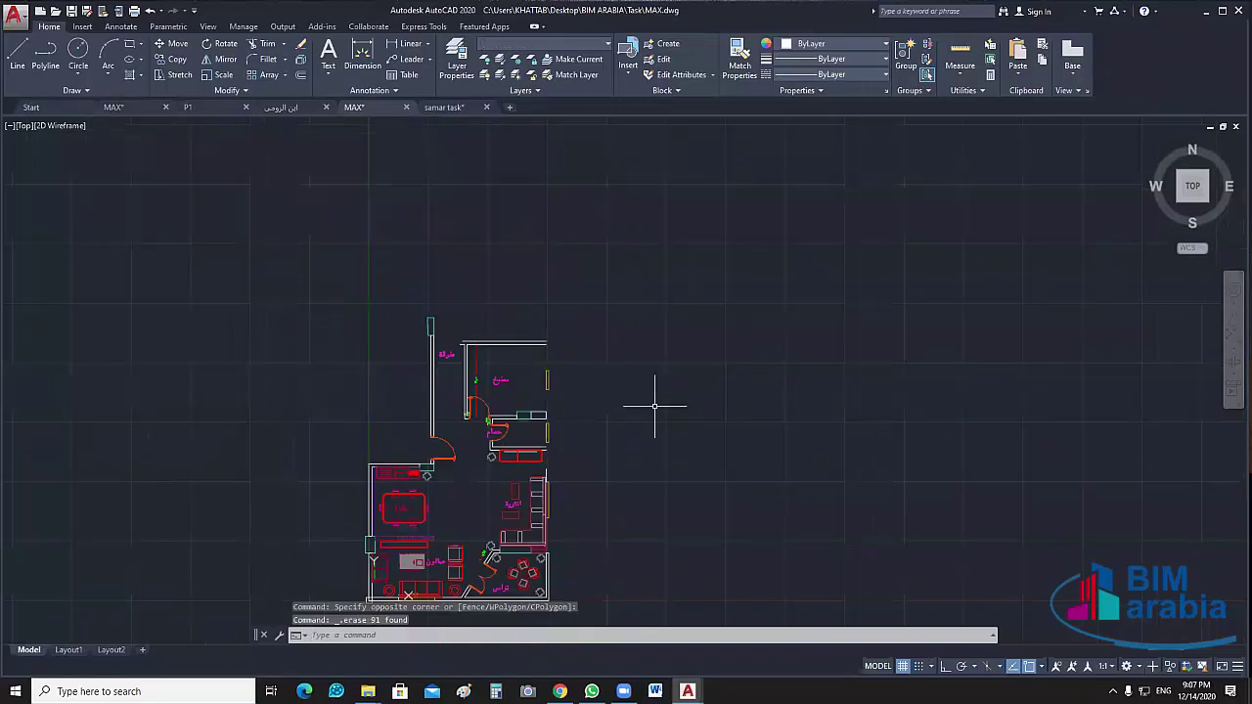
scroll(534, 489, up, 4)
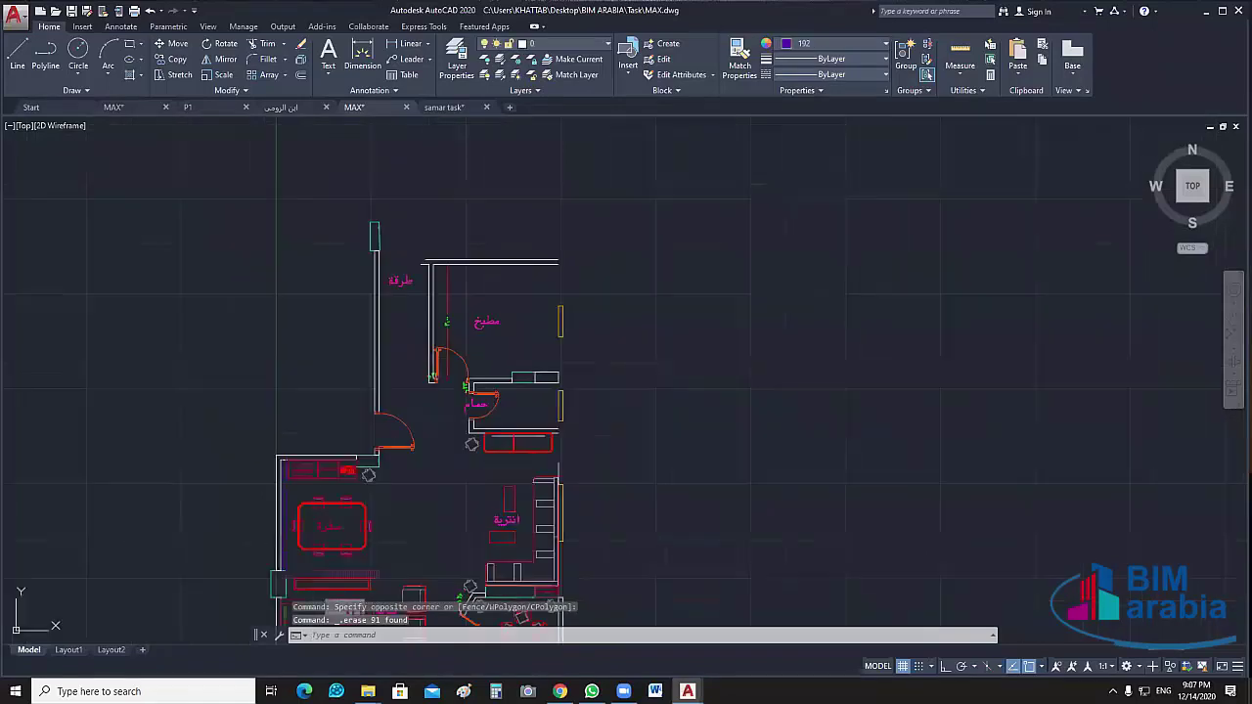
middle_drag(626, 596, 665, 503)
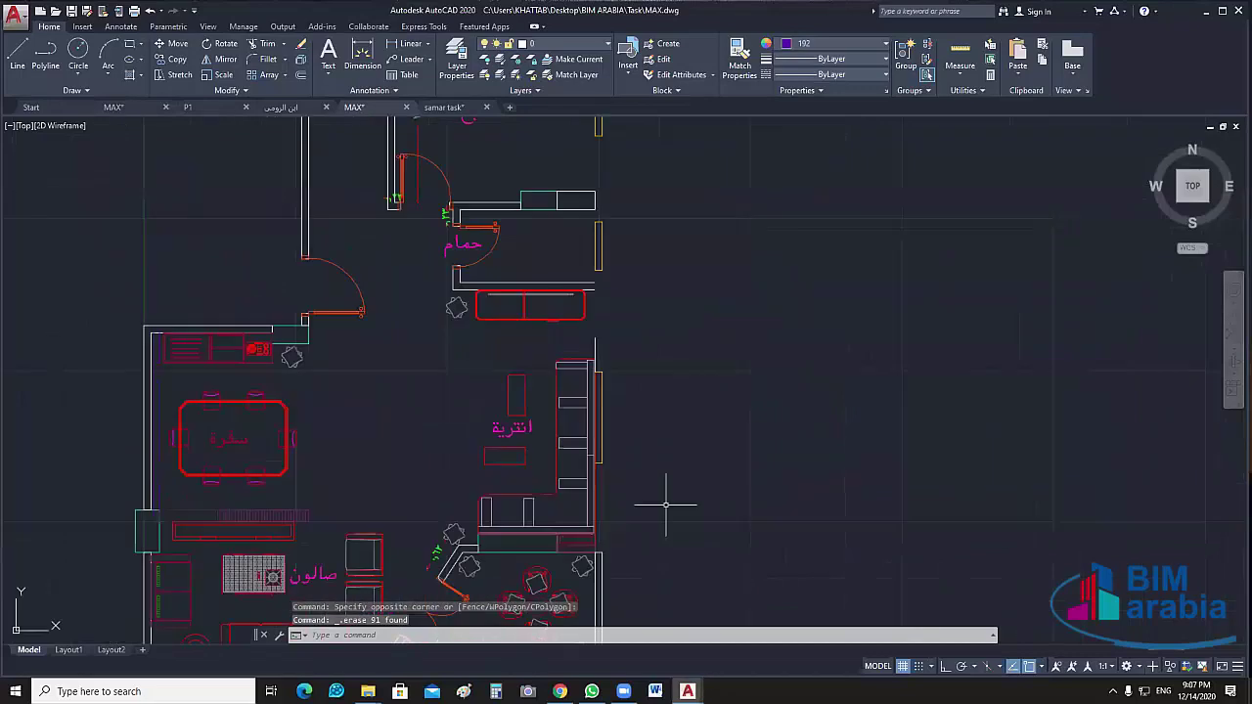
middle_drag(629, 431, 642, 413)
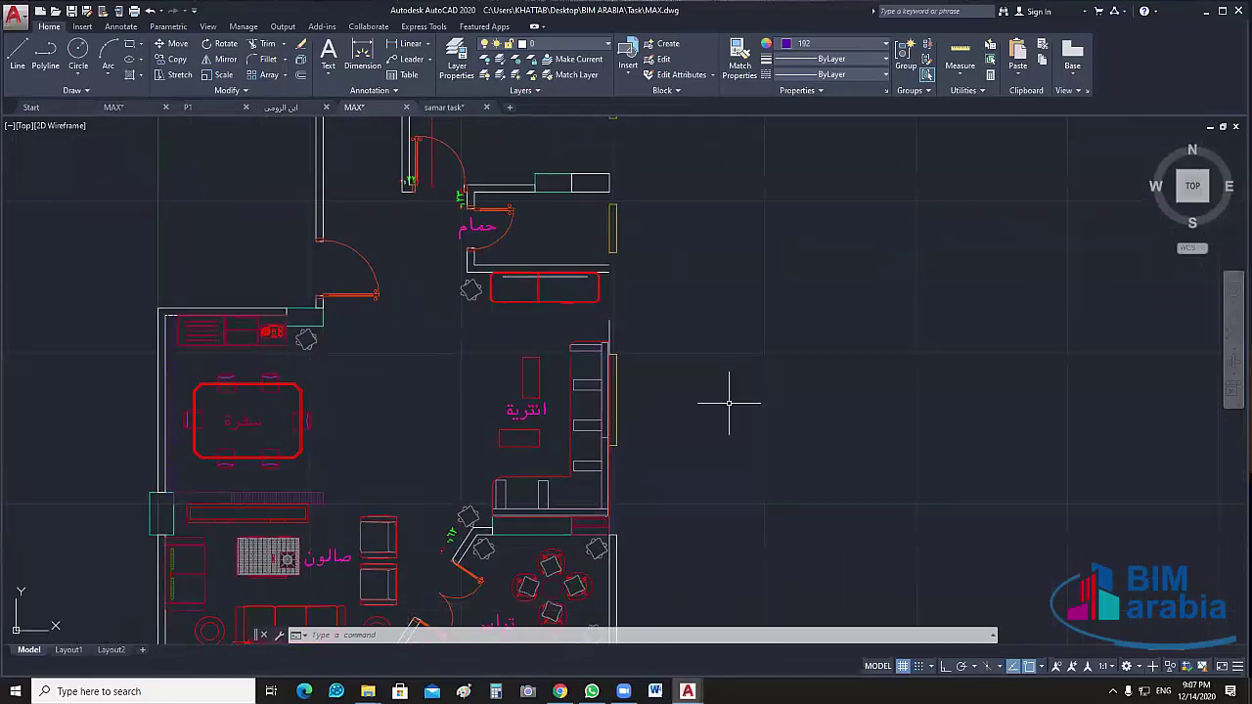
scroll(729, 402, down, 4)
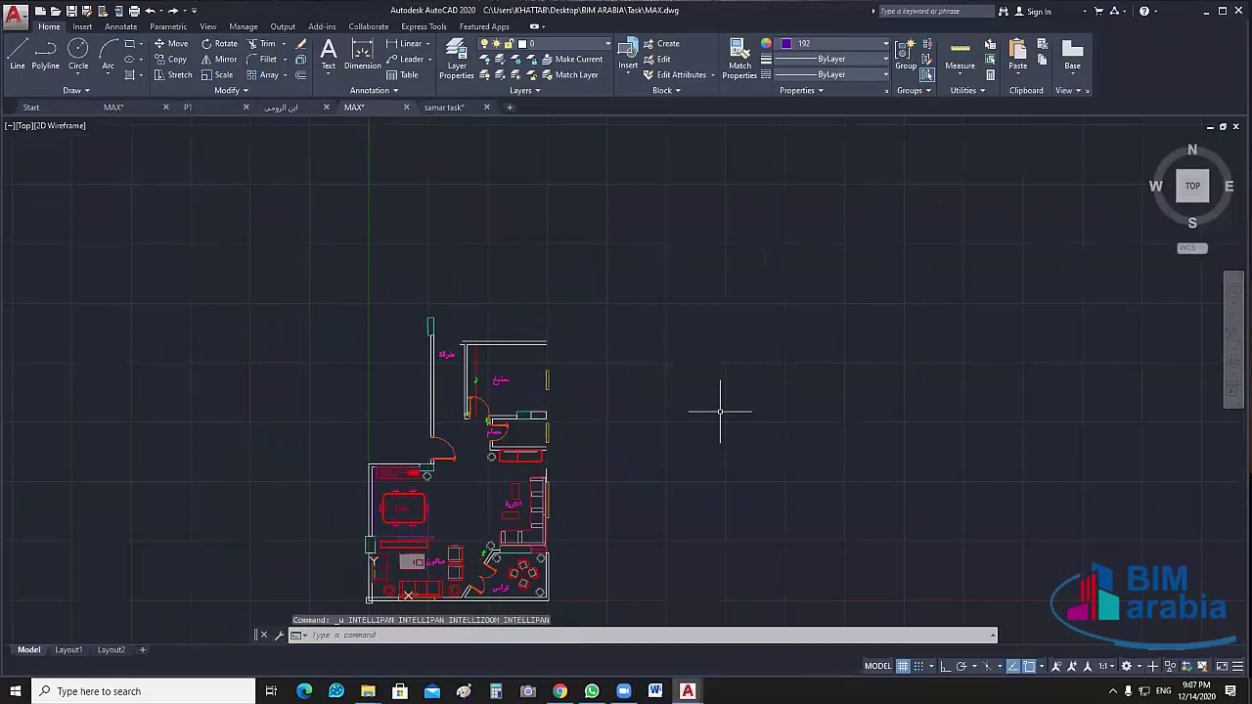
Undo the last deletion, then window-select and delete the top-left rooms
key(ctrl+z)
click(469, 335)
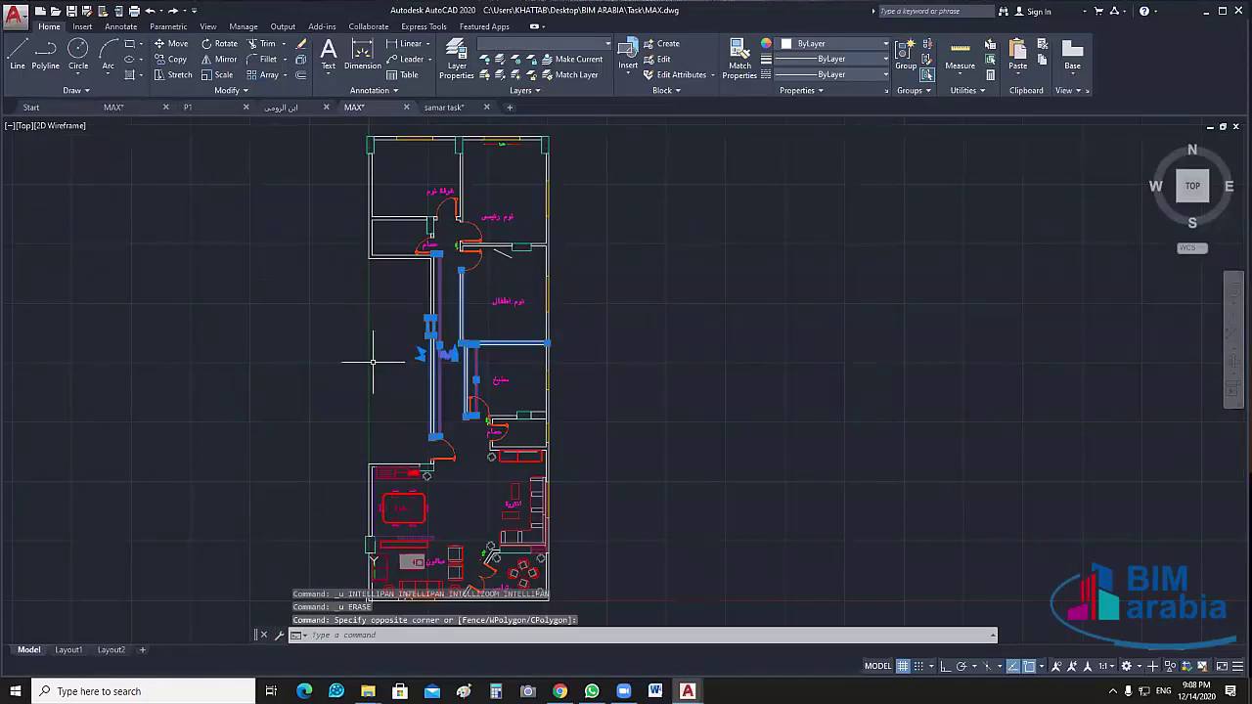
key(Escape)
scroll(463, 352, up, 2)
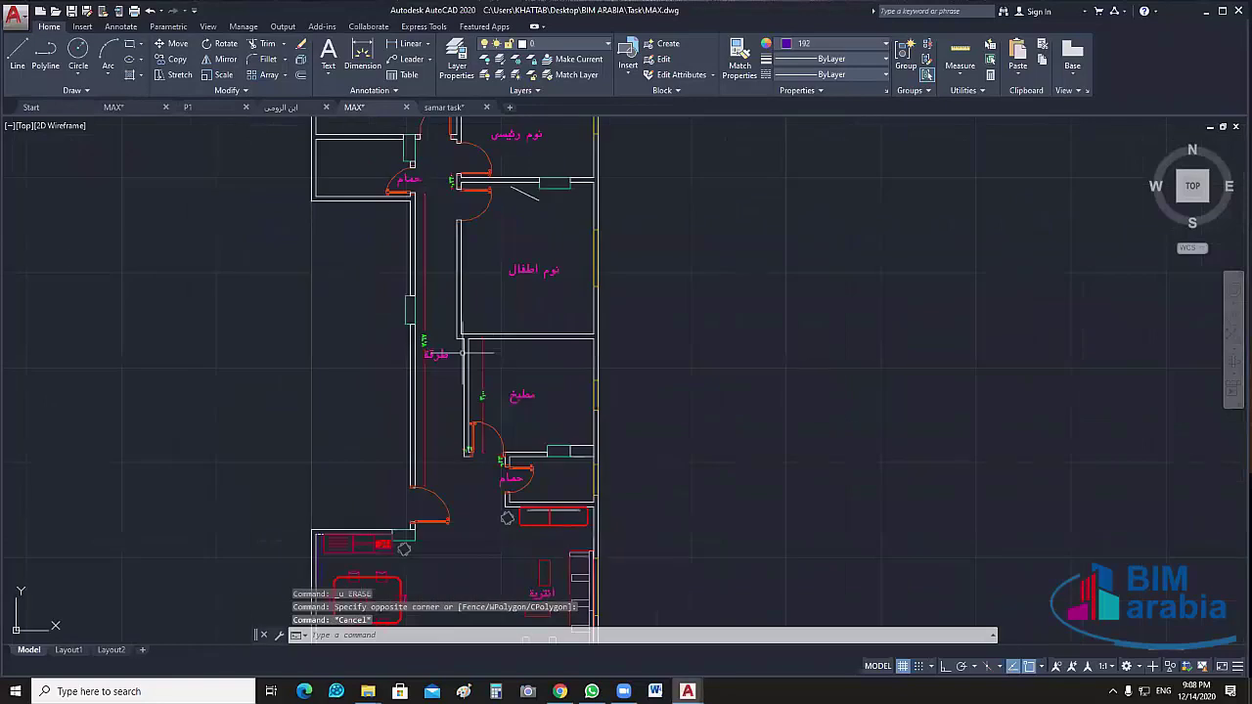
middle_drag(482, 345, 478, 449)
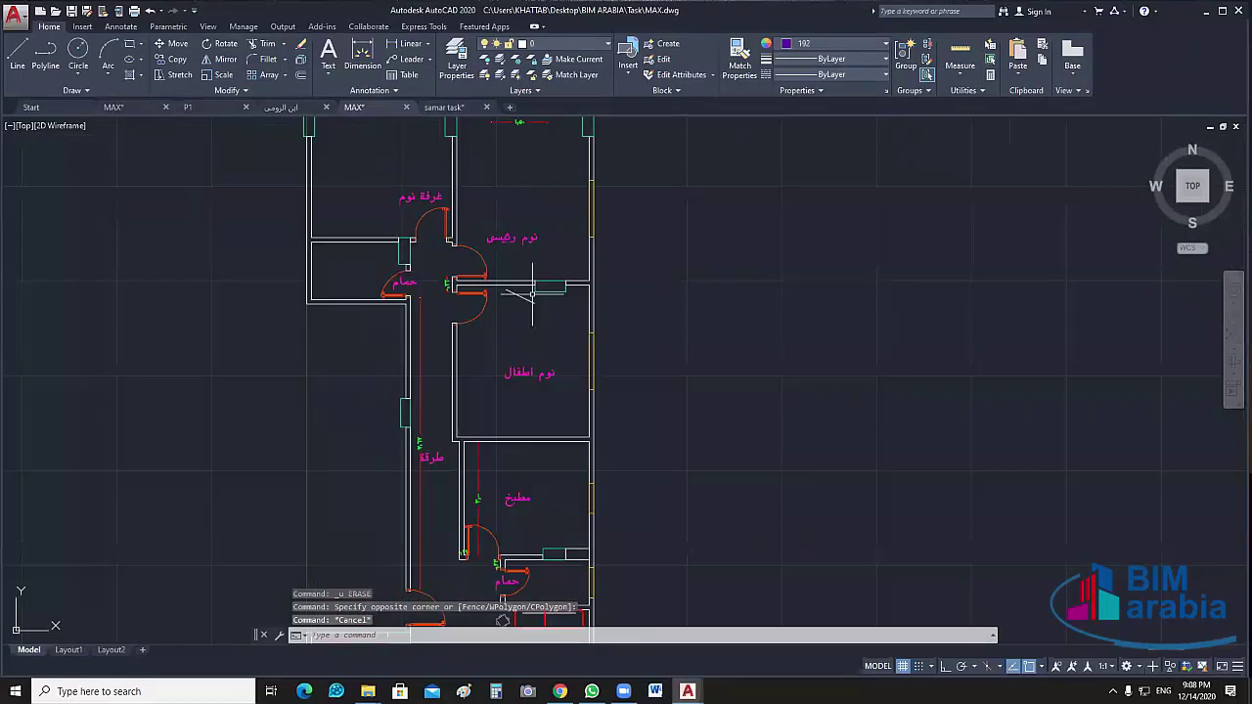
click(501, 189)
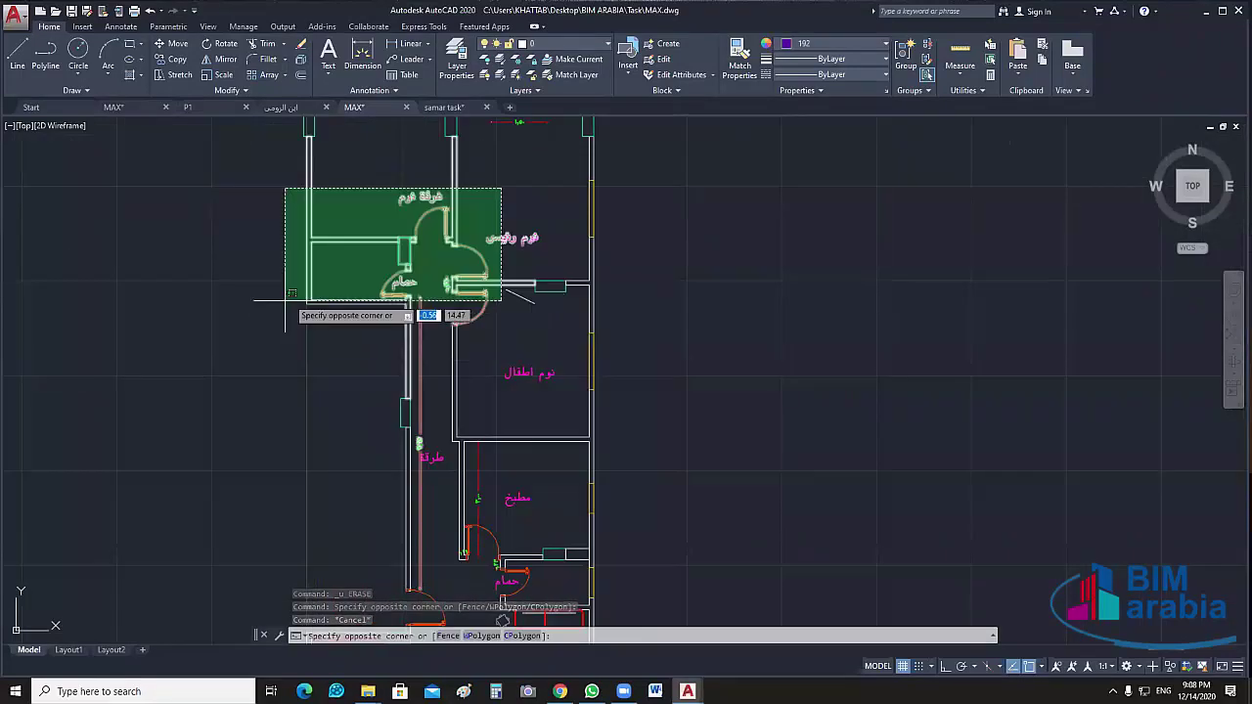
click(284, 313)
key(Delete)
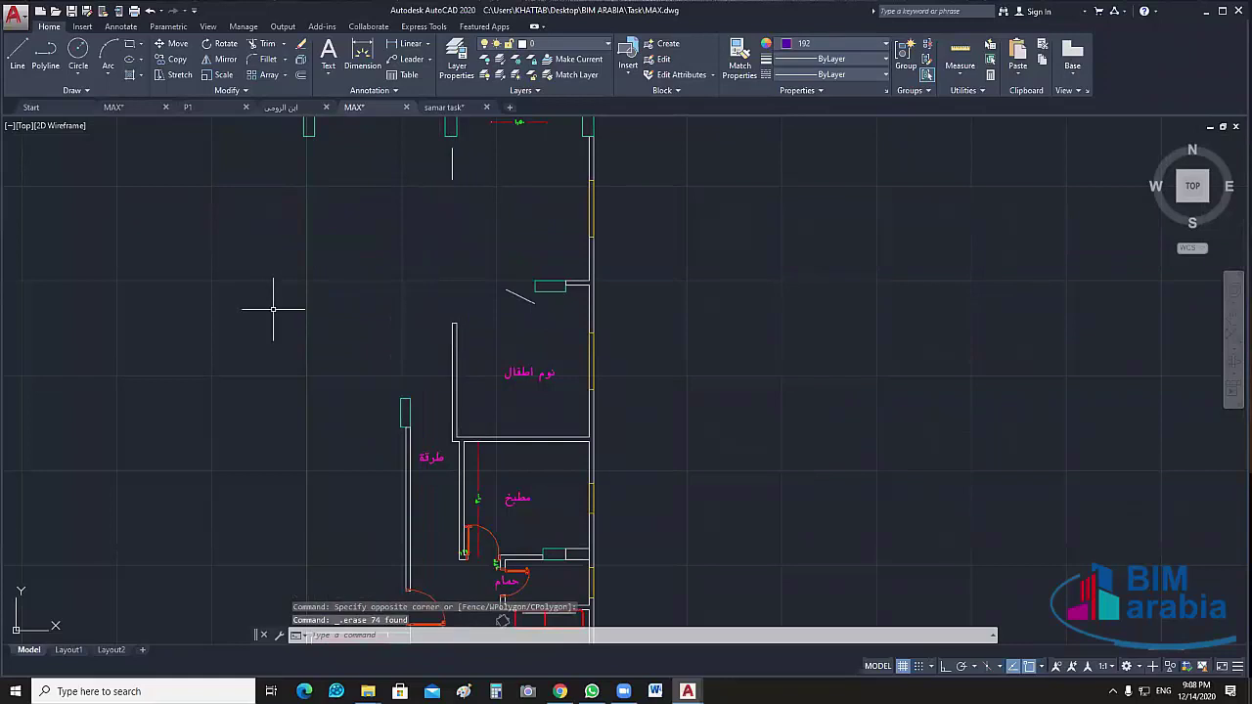
Delete the eight leftover objects near the top and the column at the wall's top
middle_drag(548, 127, 604, 395)
click(601, 320)
click(275, 483)
key(Delete)
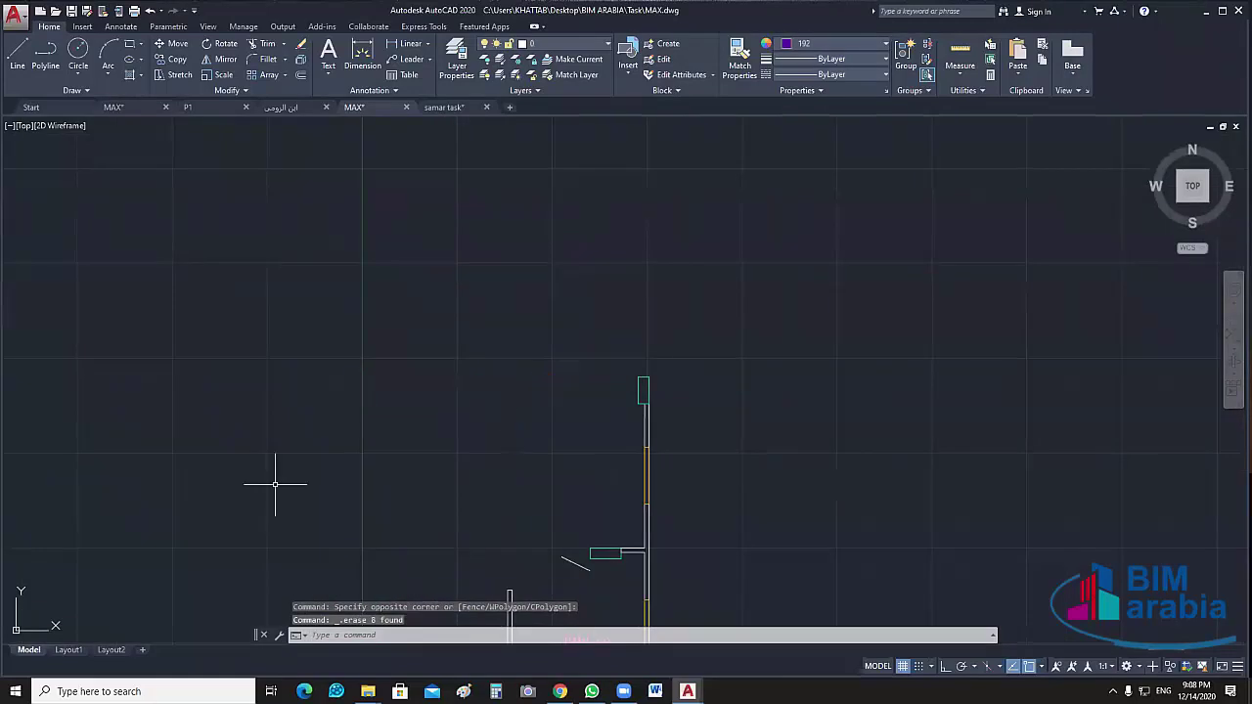
middle_drag(837, 431, 746, 302)
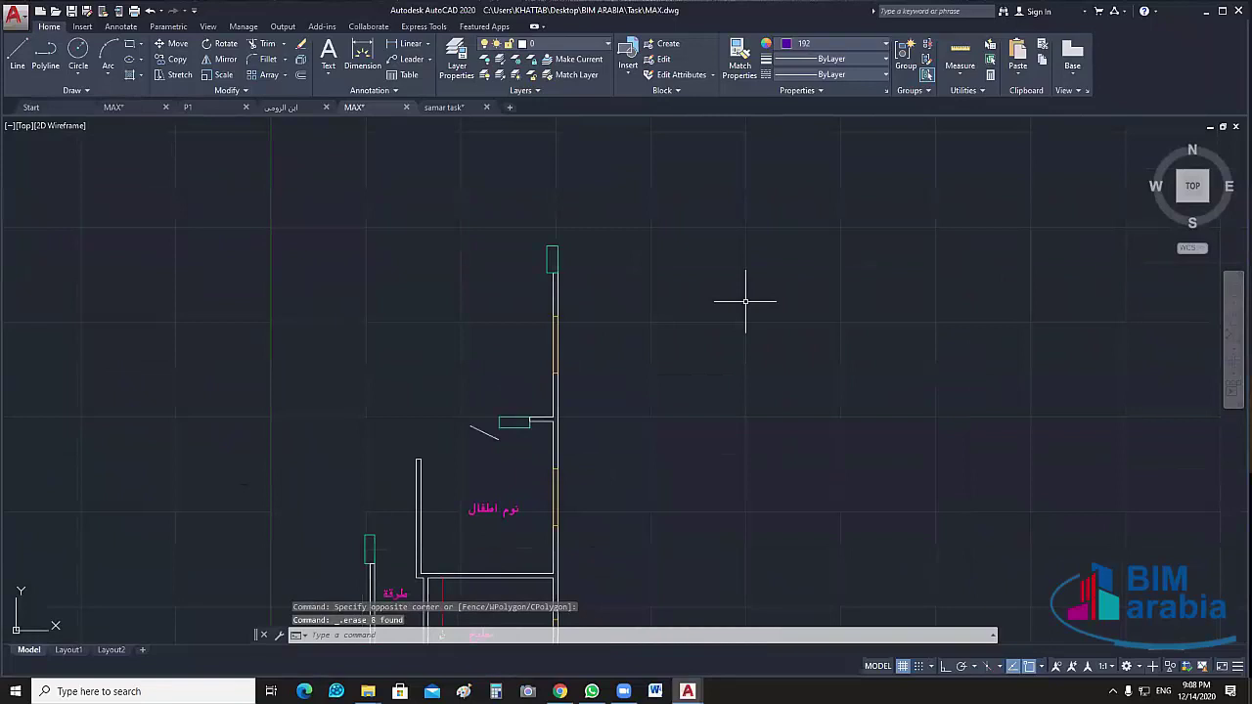
middle_drag(549, 226, 575, 171)
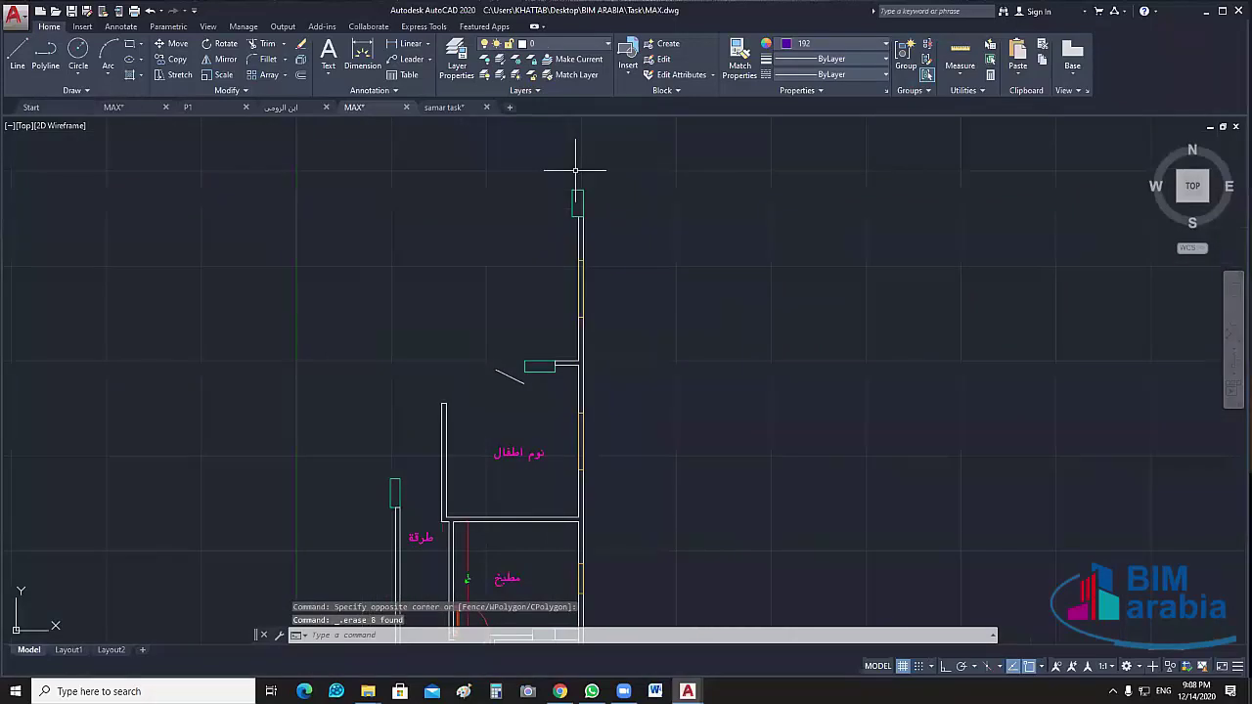
click(575, 170)
click(560, 319)
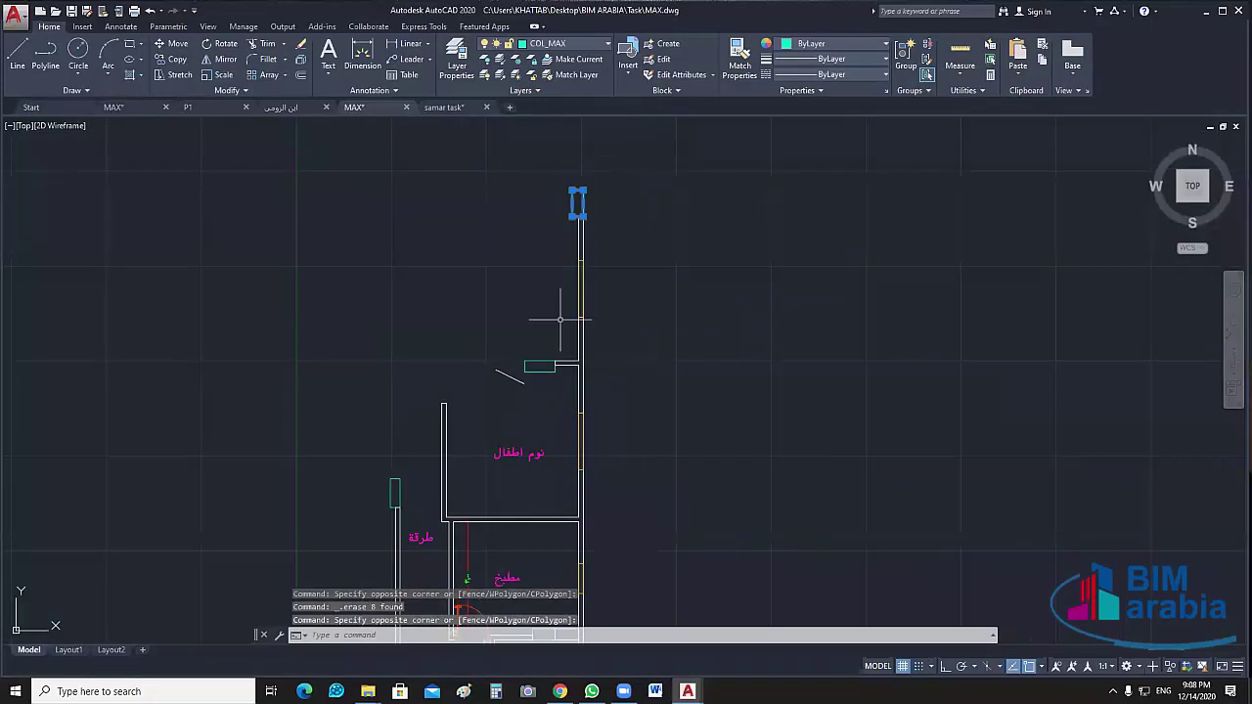
key(Delete)
Select the long right-hand wall, start stretching its top grip, then cancel the stretch
click(598, 185)
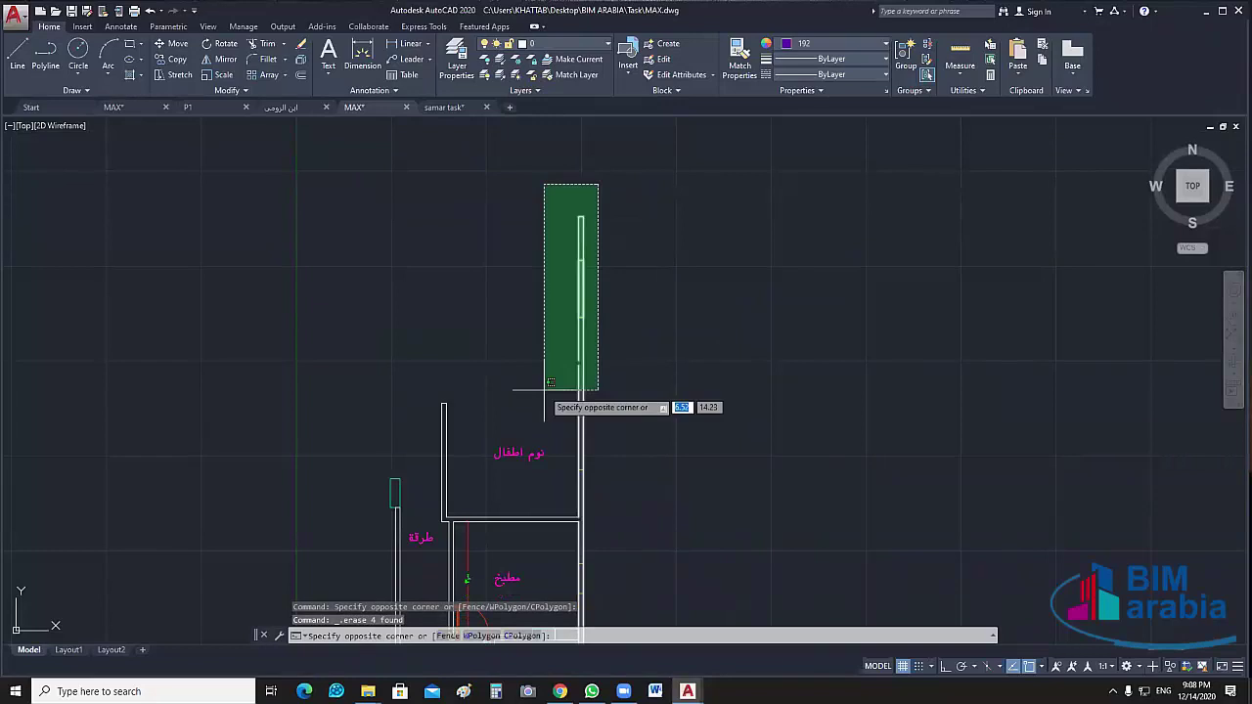
click(666, 265)
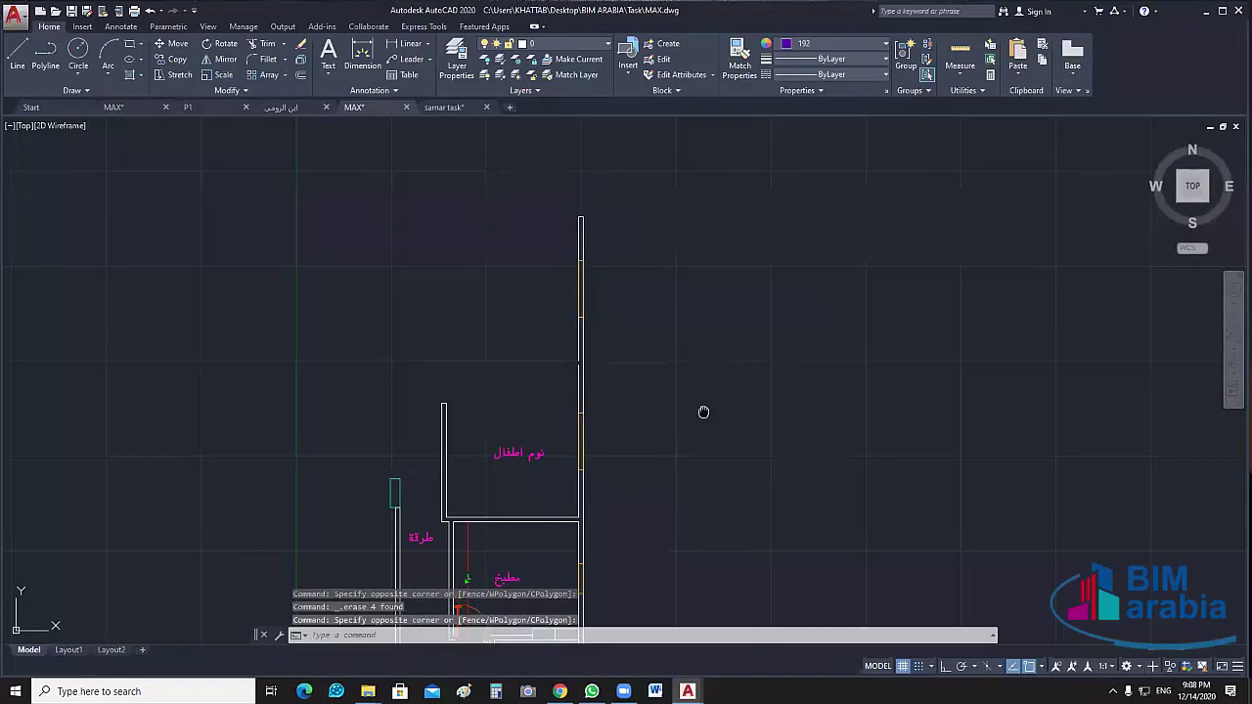
middle_drag(703, 412, 665, 434)
scroll(550, 480, up, 2)
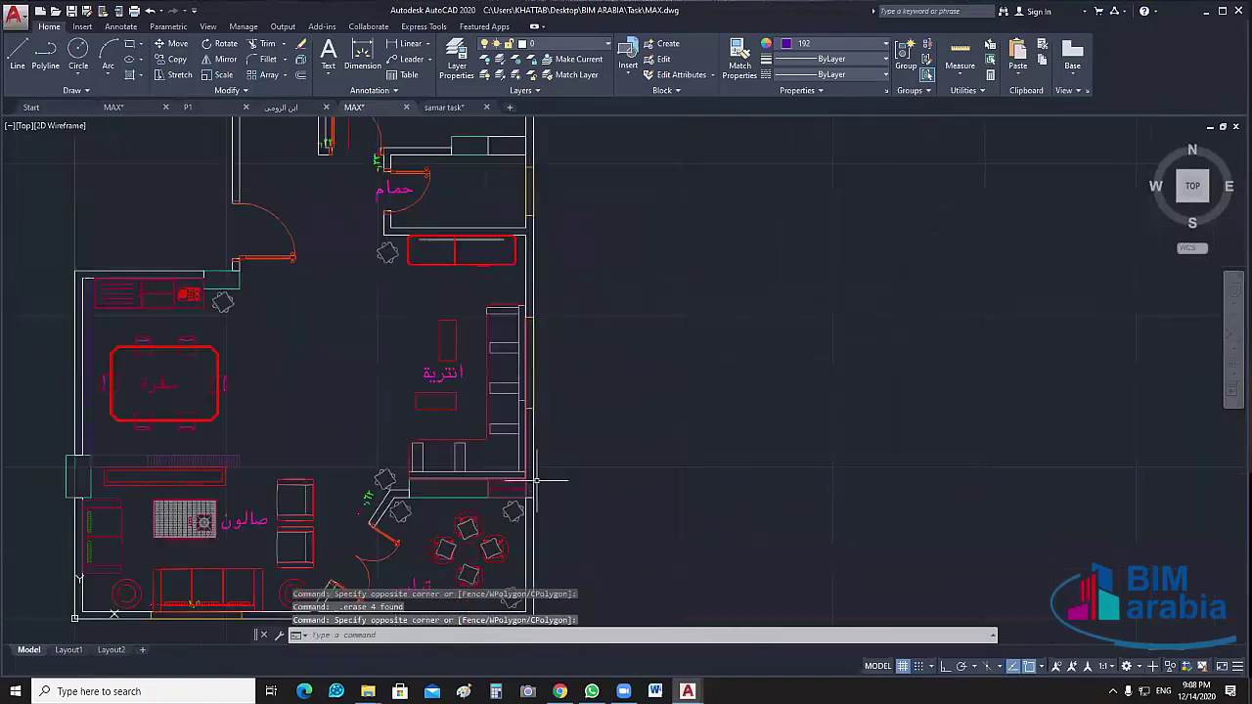
click(533, 480)
middle_drag(683, 412, 637, 495)
scroll(679, 487, down, 4)
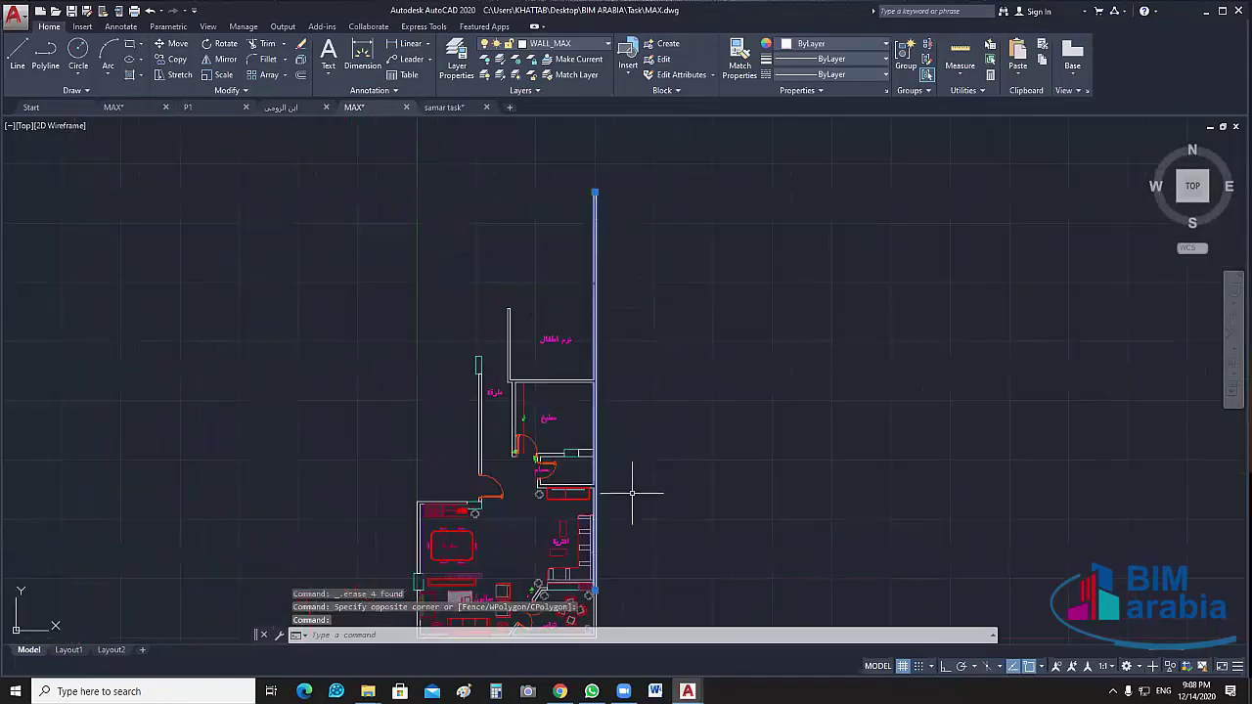
click(594, 191)
scroll(595, 528, up, 8)
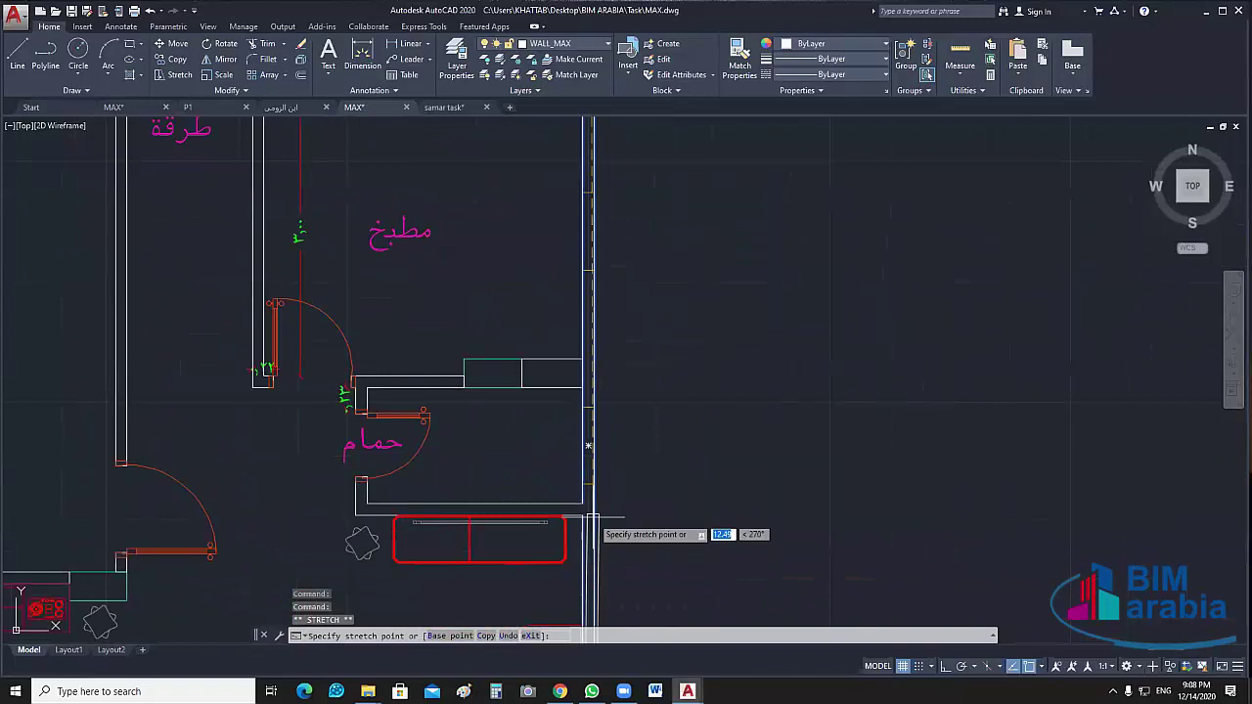
key(Escape)
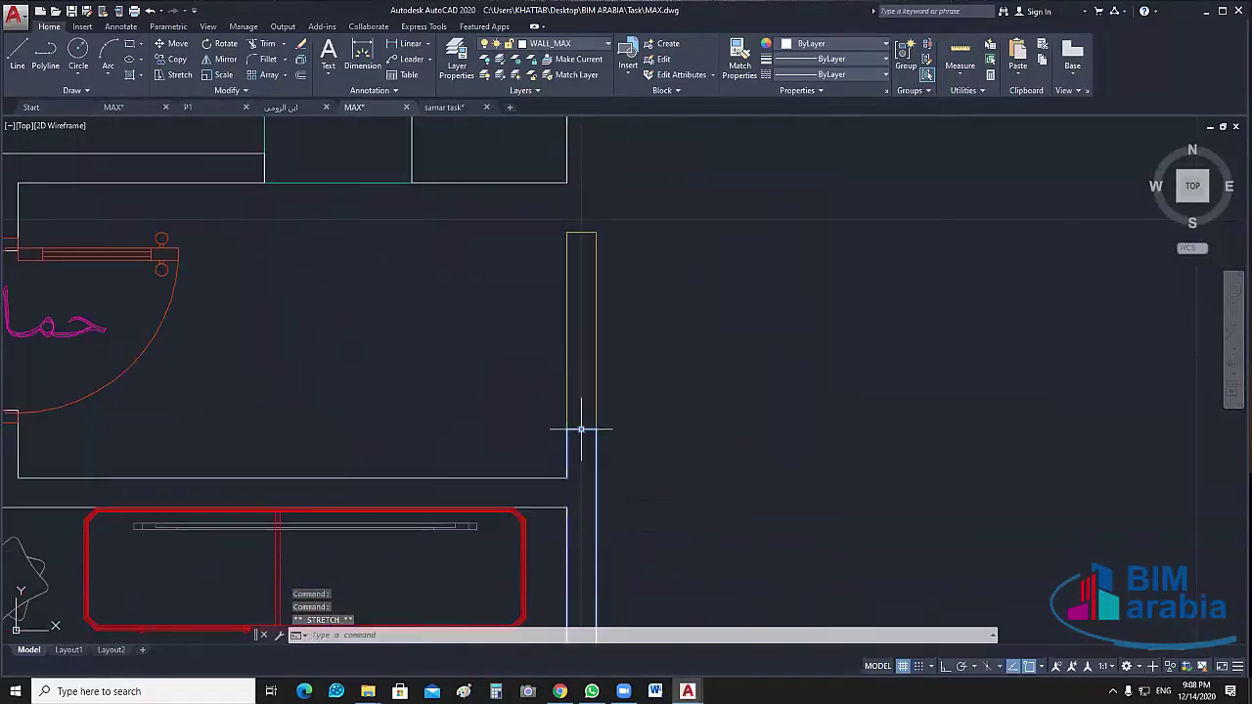
Erase the three objects beside the kitchen, then the kitchen label with its rectangle and lines
scroll(683, 133, down, 4)
click(699, 333)
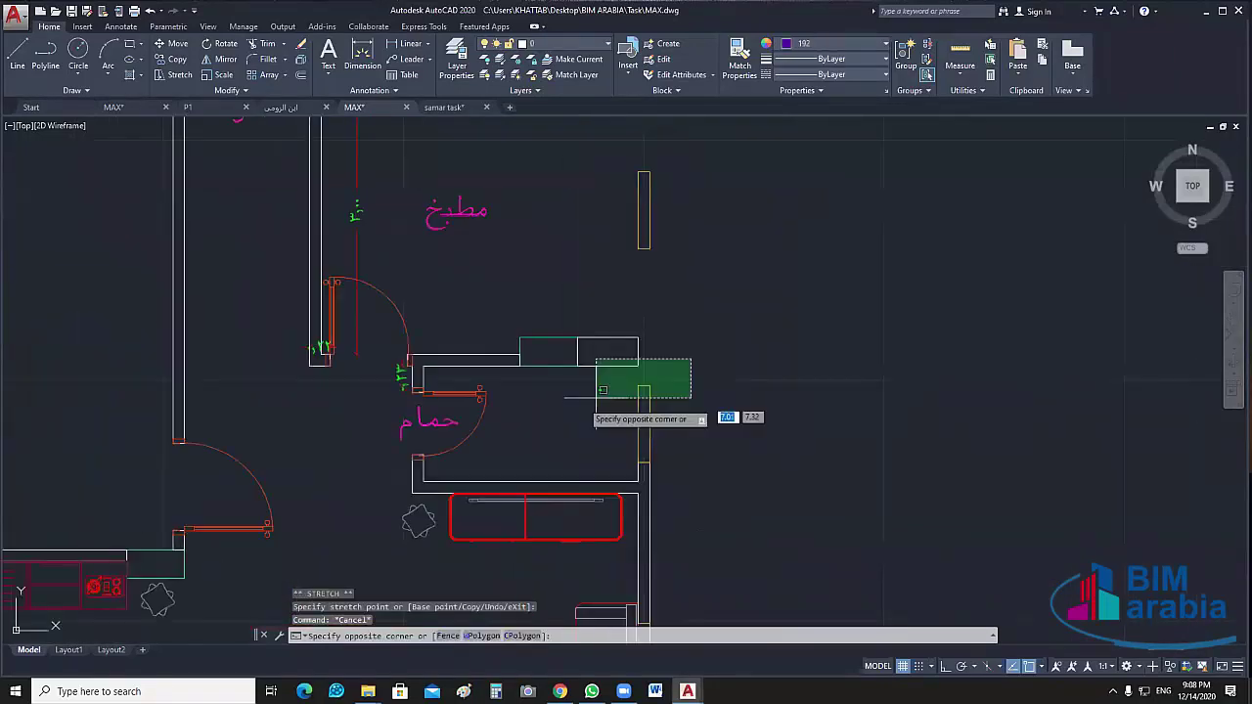
click(574, 403)
key(Delete)
click(705, 187)
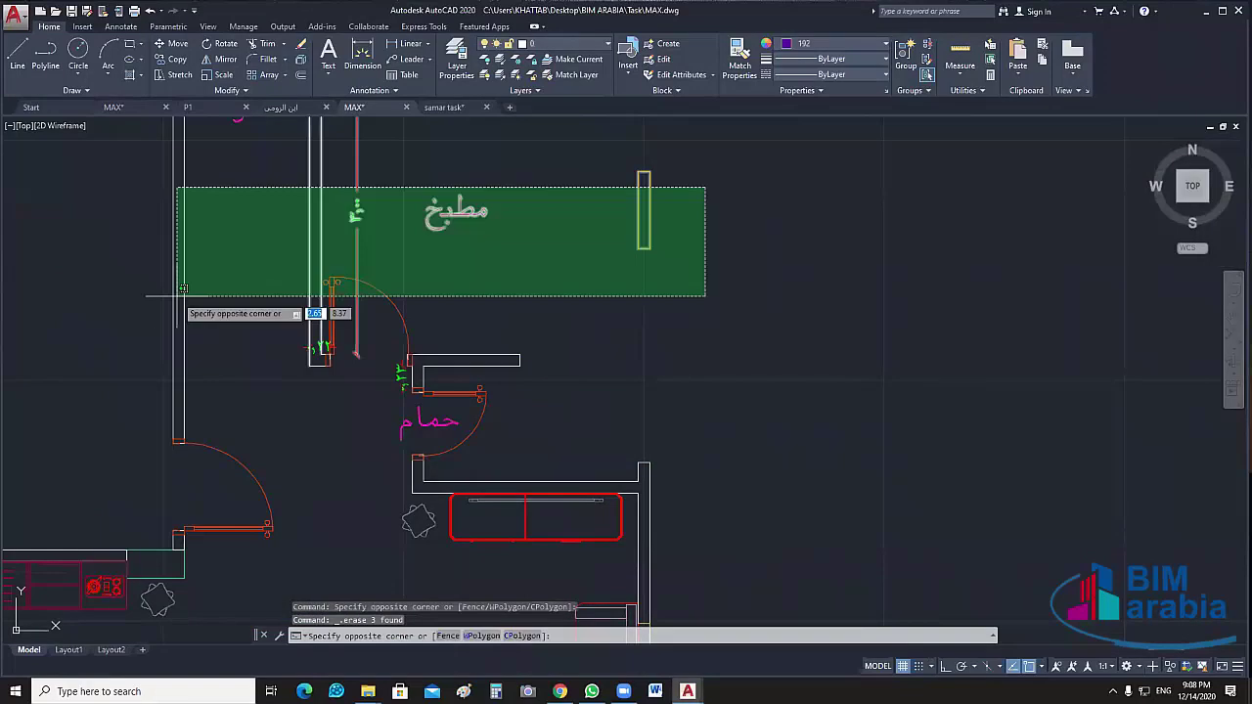
click(349, 260)
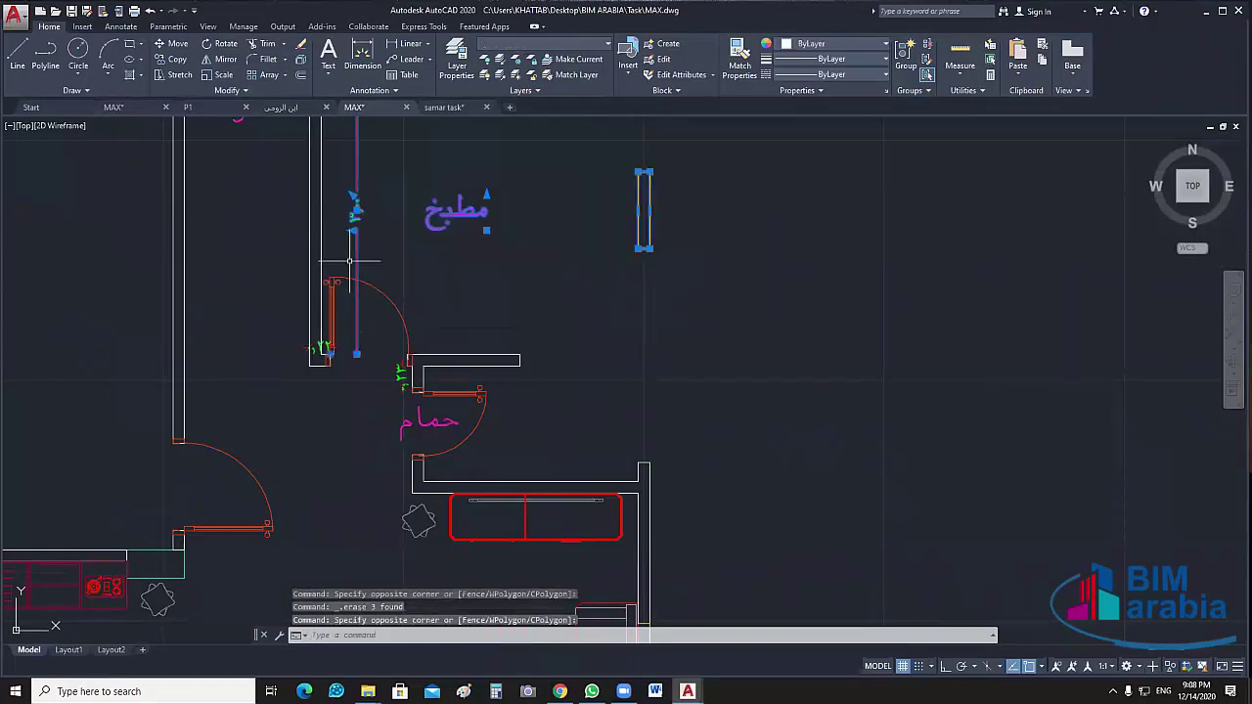
key(Delete)
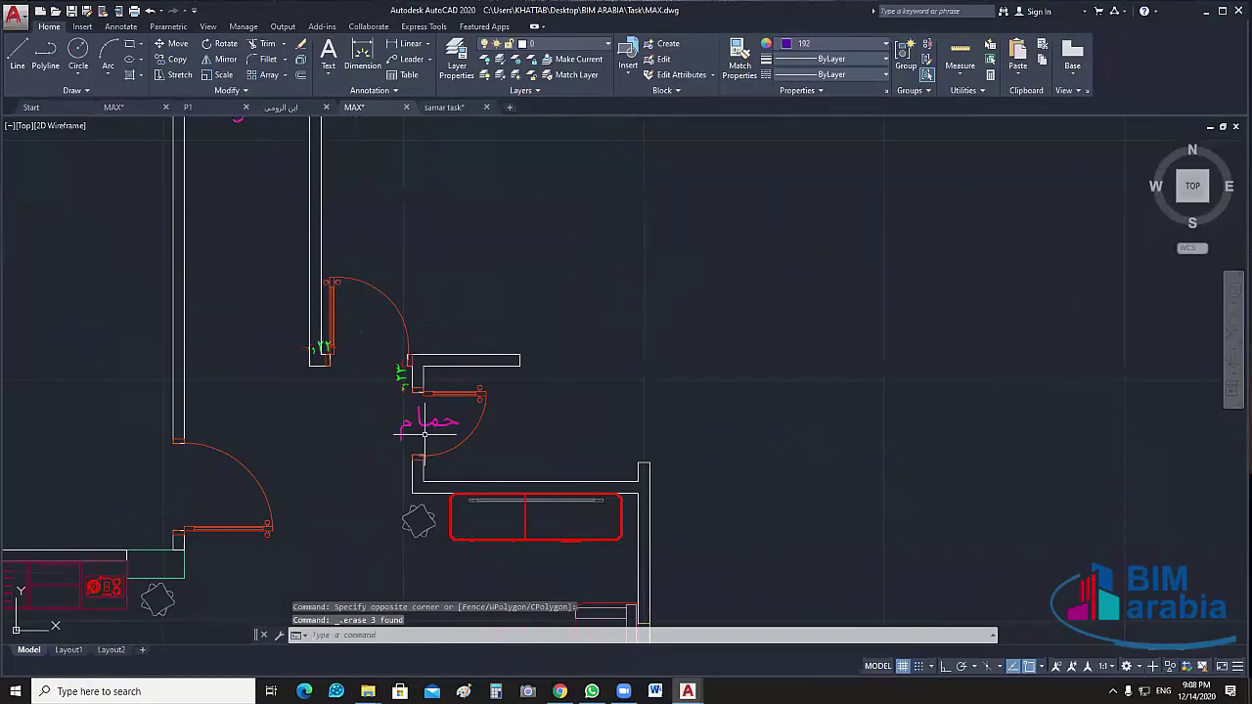
Erase the bathroom label حمام and its nearby fittings
click(424, 432)
click(391, 363)
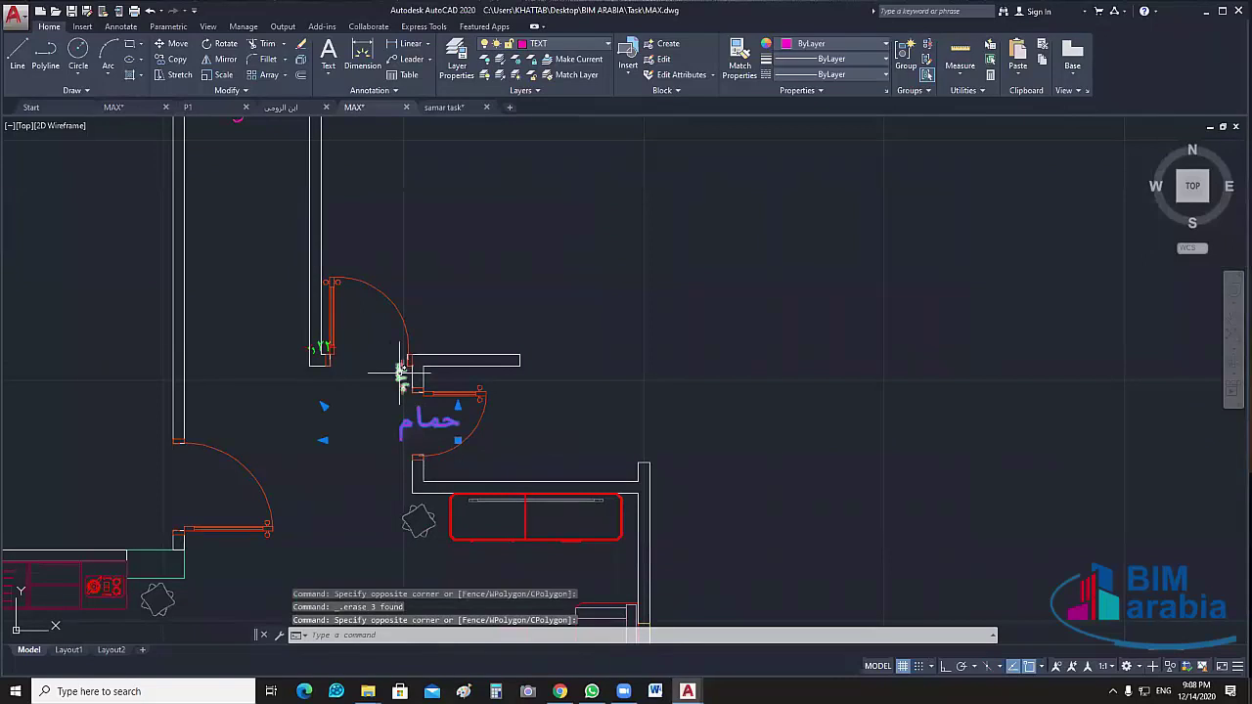
click(400, 371)
click(314, 348)
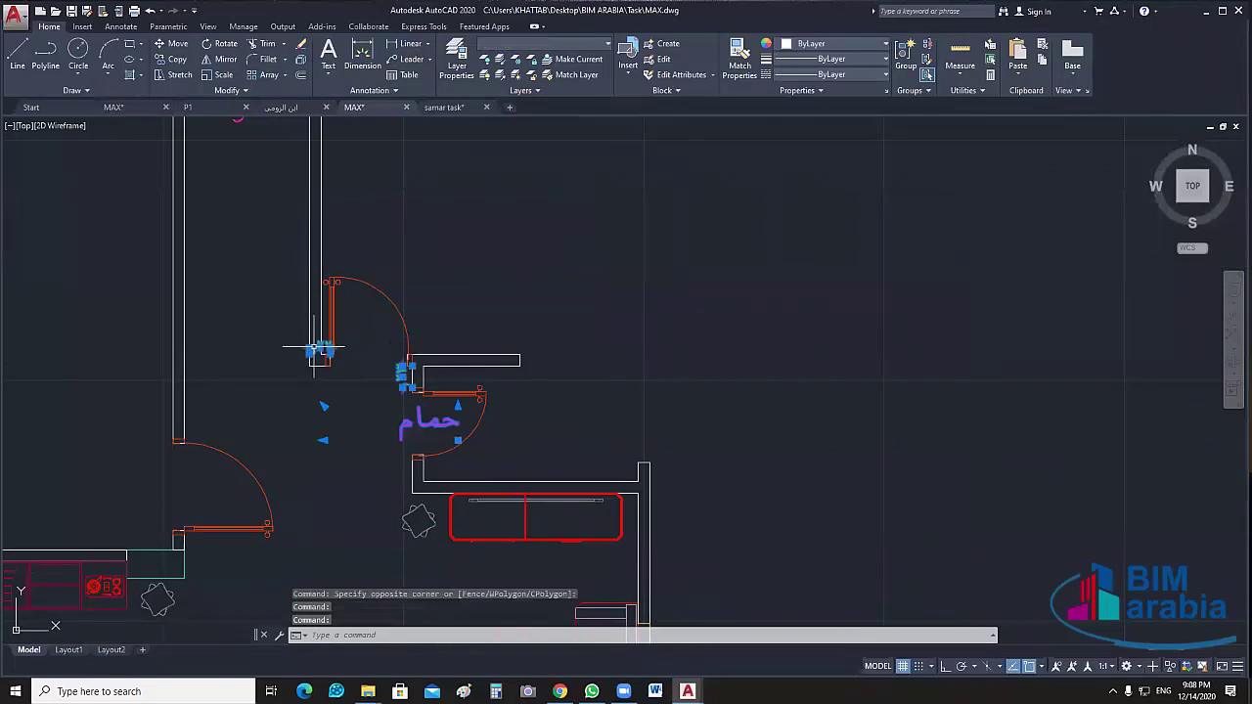
key(Delete)
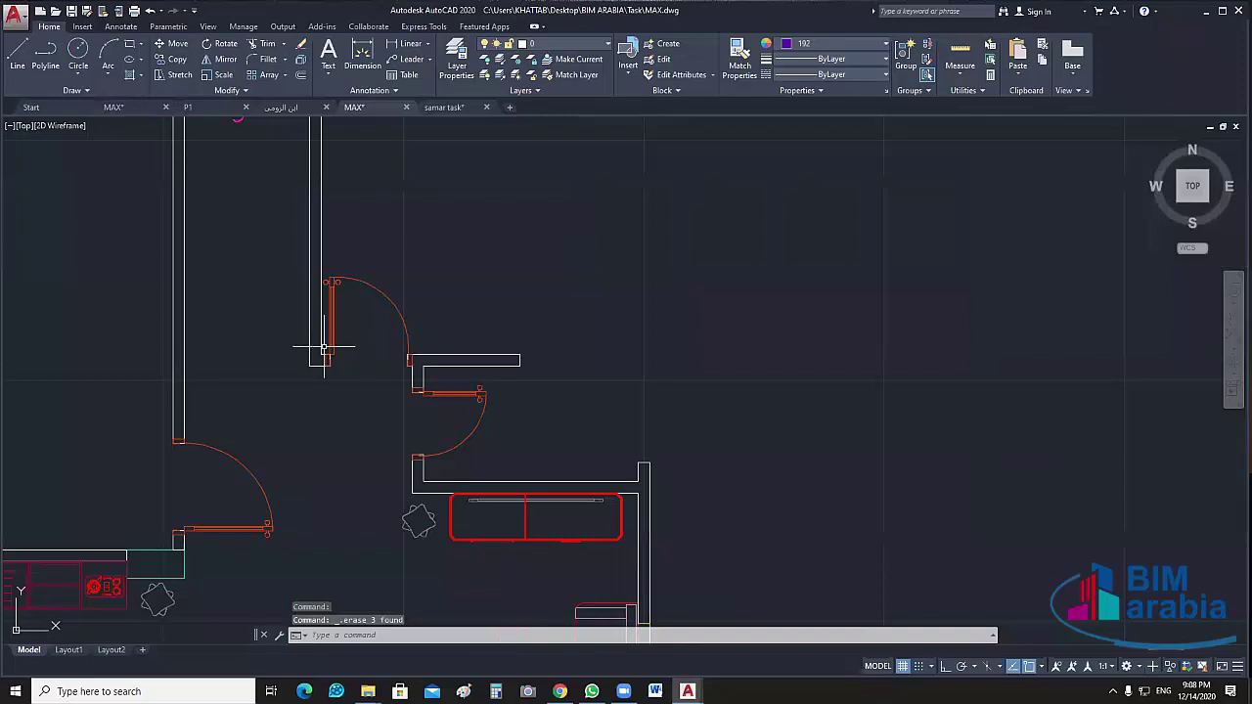
Erase the children's bedroom walls, window and the نوم اطفال label
scroll(684, 508, down, 4)
click(684, 339)
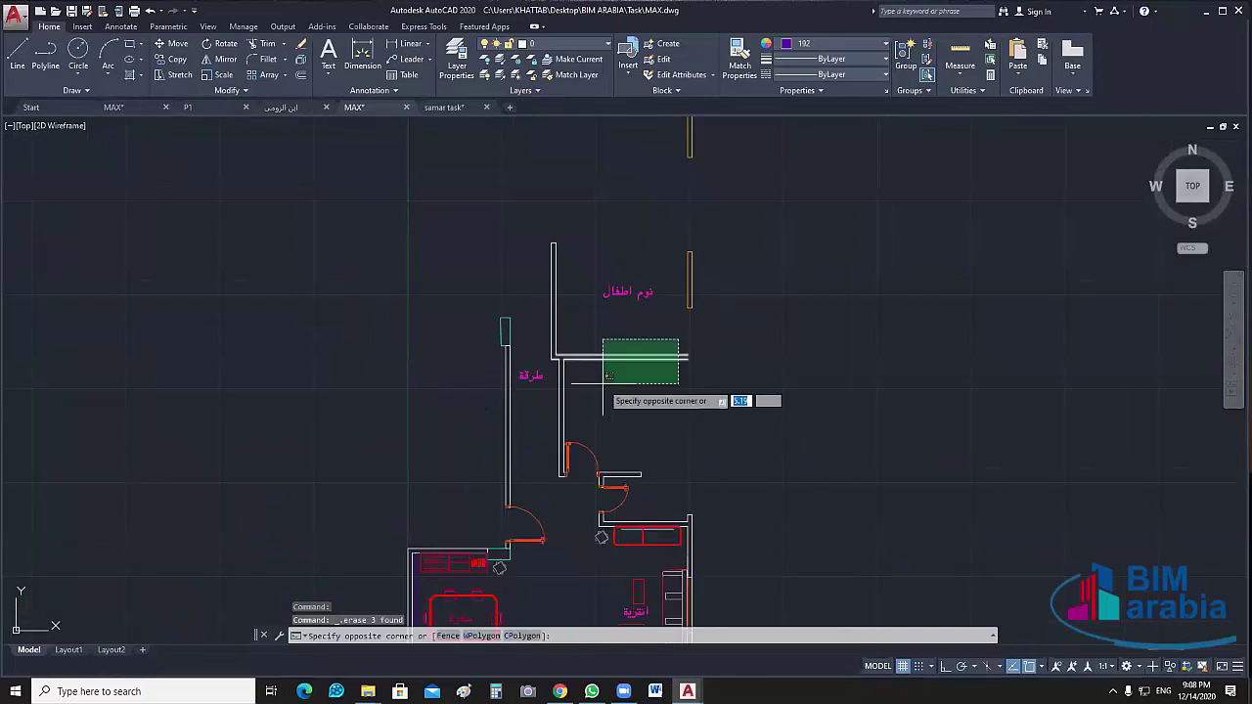
click(604, 386)
click(614, 246)
click(551, 280)
click(749, 270)
click(598, 308)
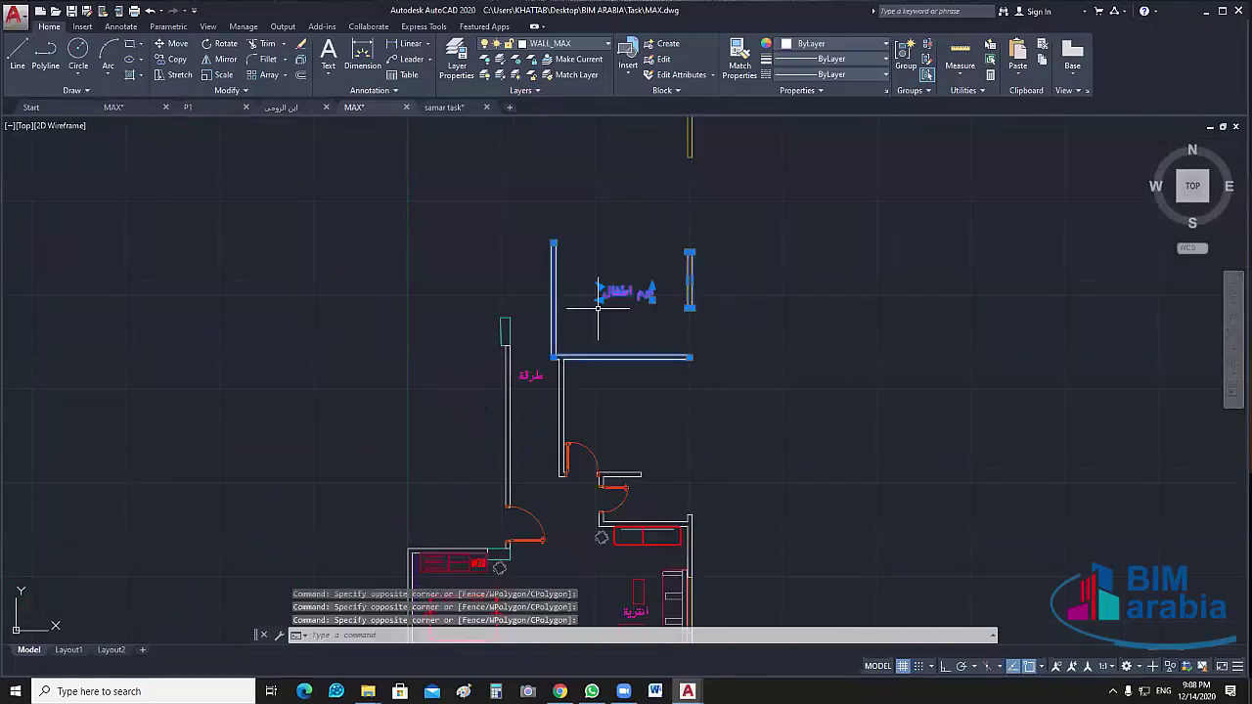
middle_drag(847, 204, 818, 400)
key(Delete)
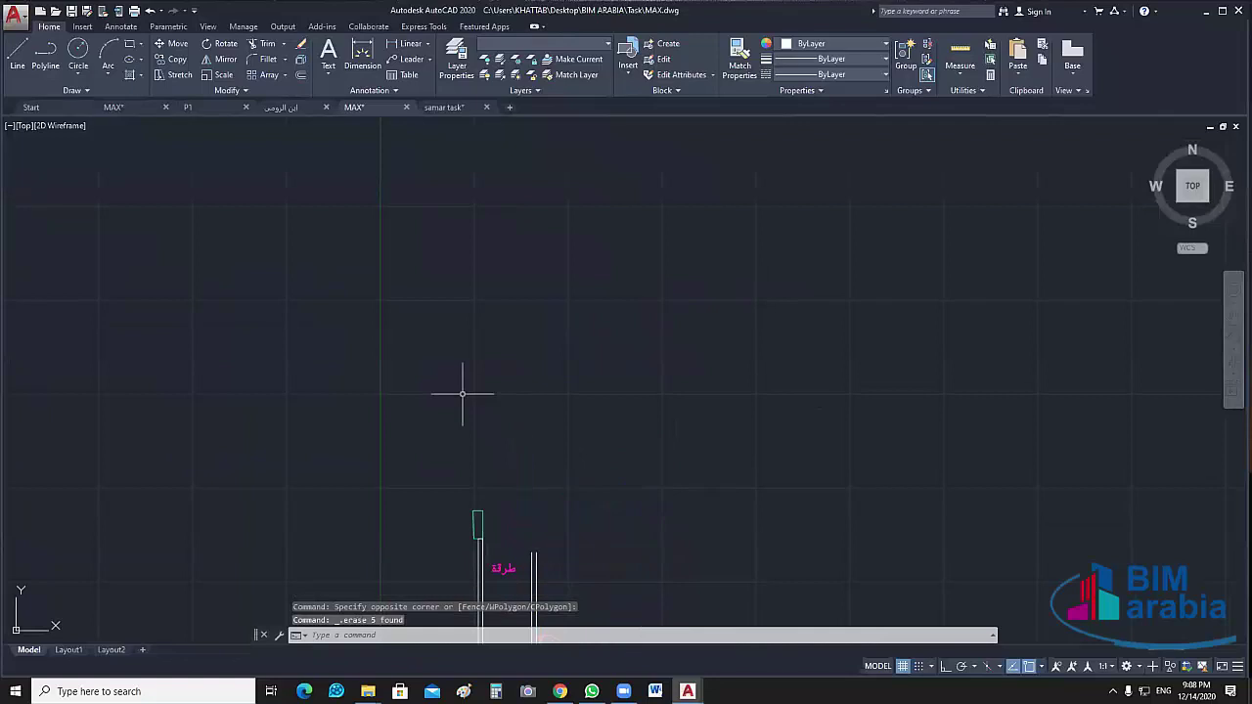
Erase the COL_MAX column block at the top of the corridor wall
middle_drag(796, 646, 799, 366)
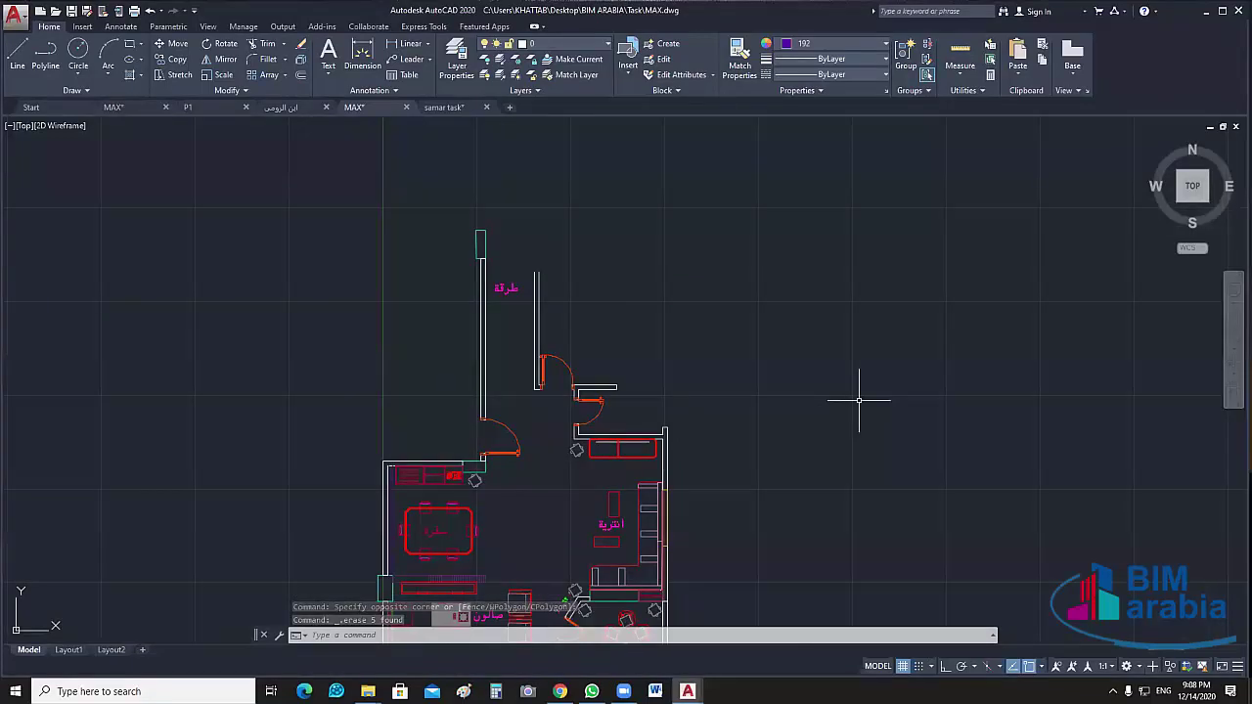
scroll(919, 399, down, 2)
middle_drag(920, 399, 545, 296)
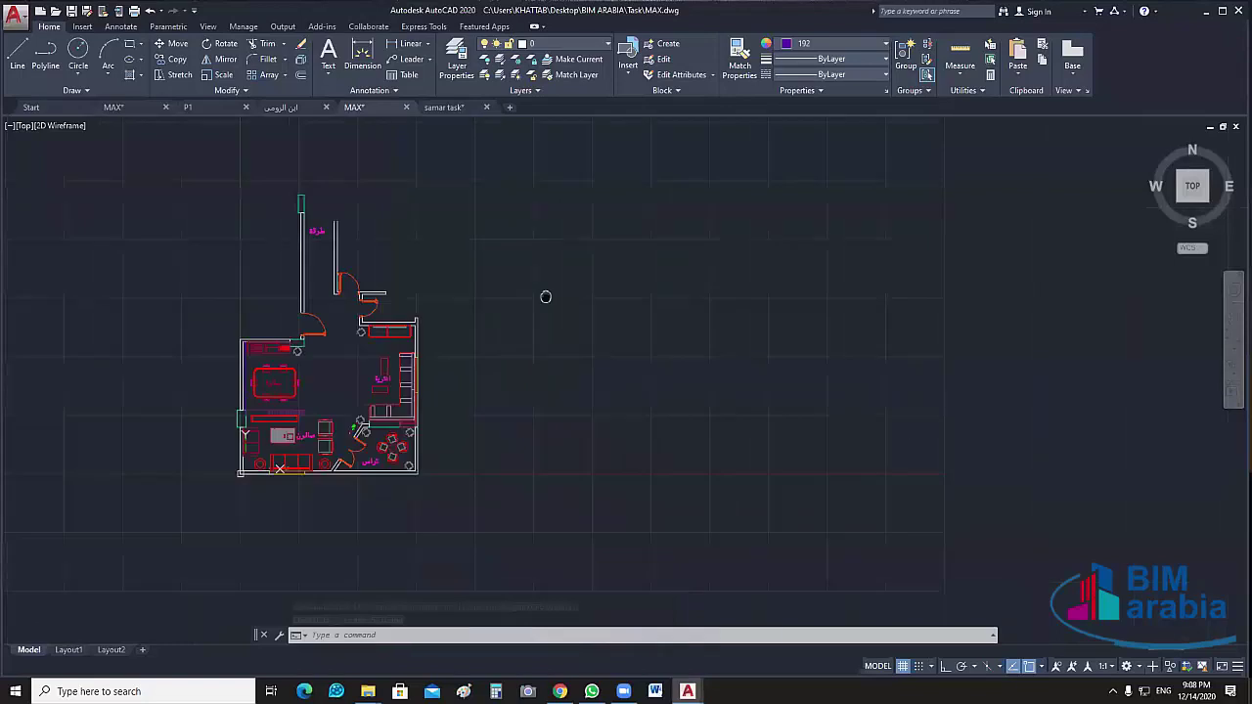
scroll(324, 265, up, 4)
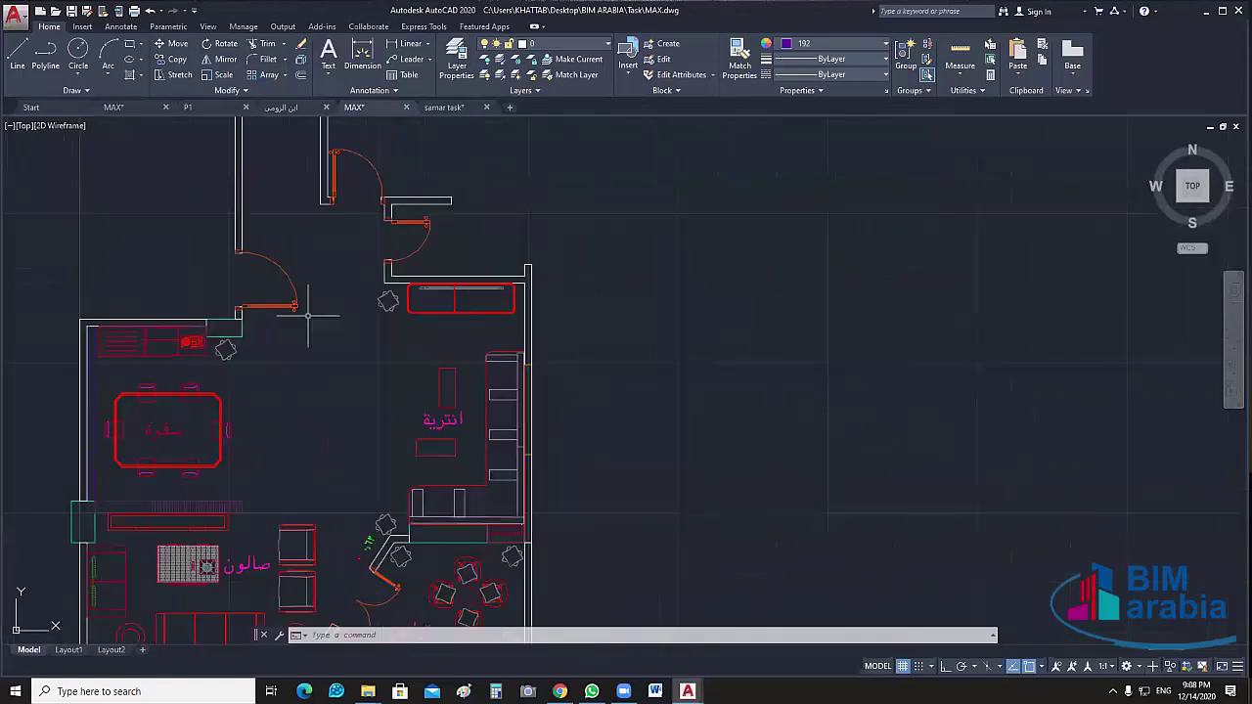
middle_drag(324, 265, 355, 323)
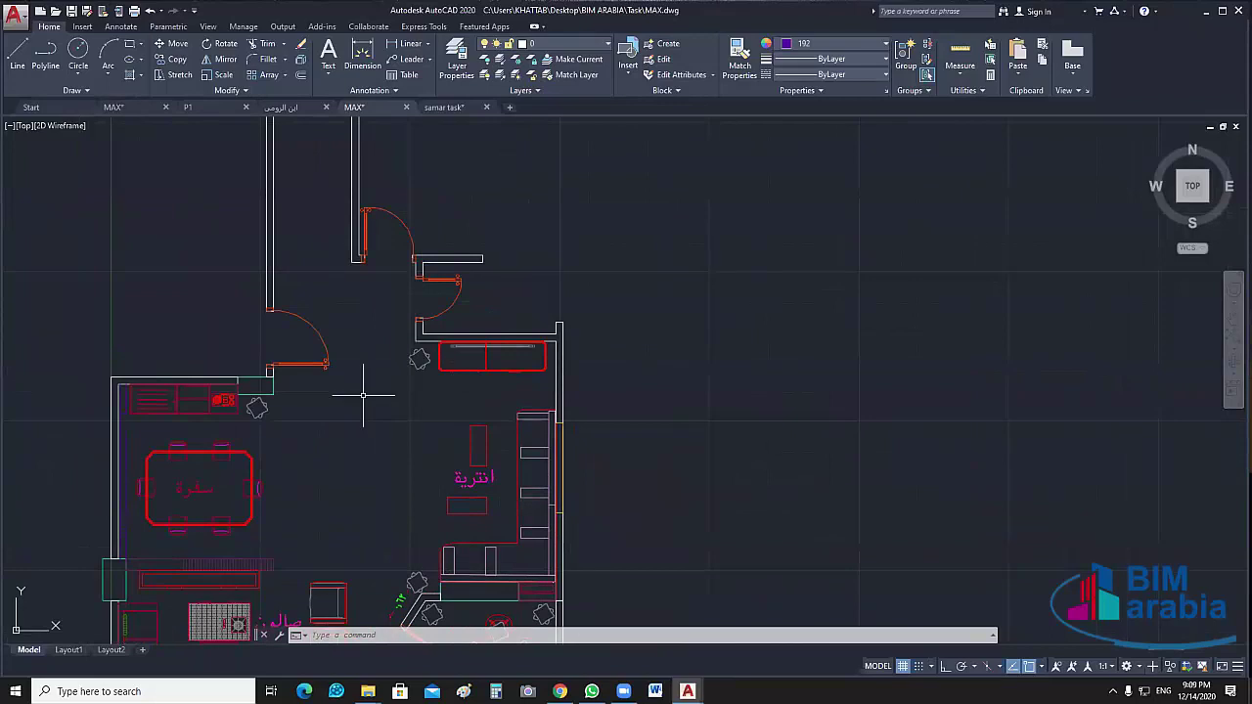
middle_drag(363, 395, 417, 450)
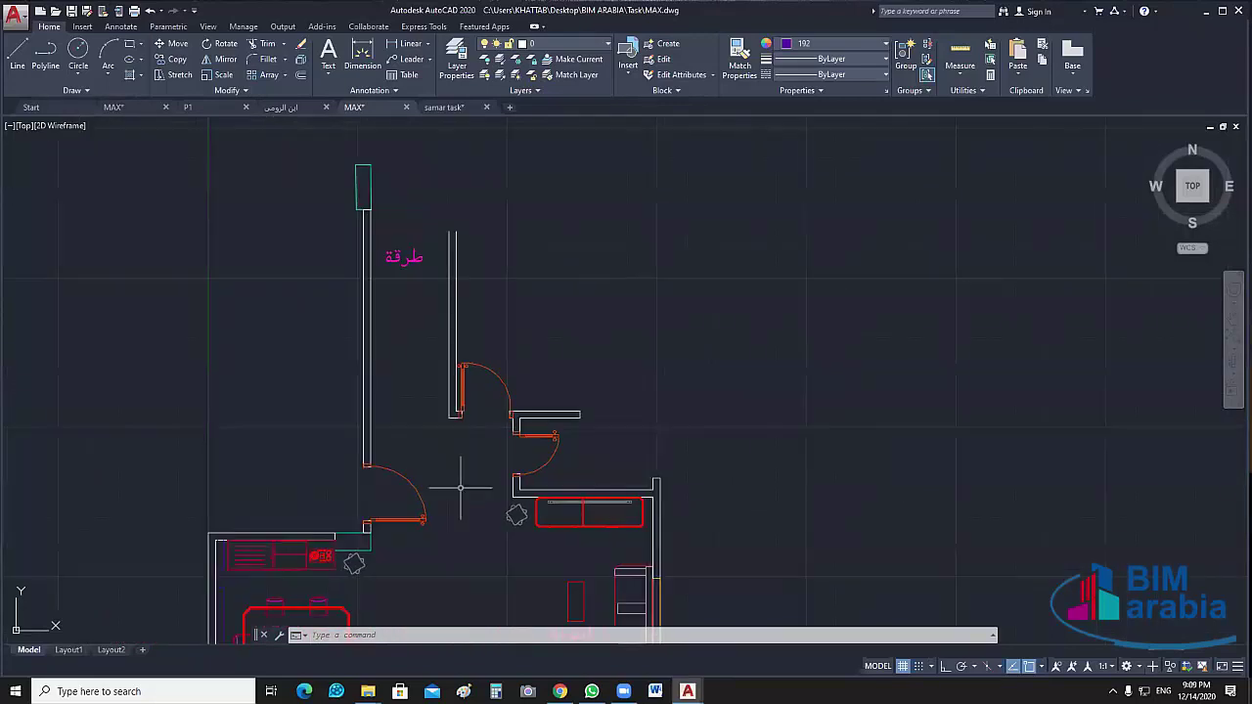
click(394, 158)
click(287, 195)
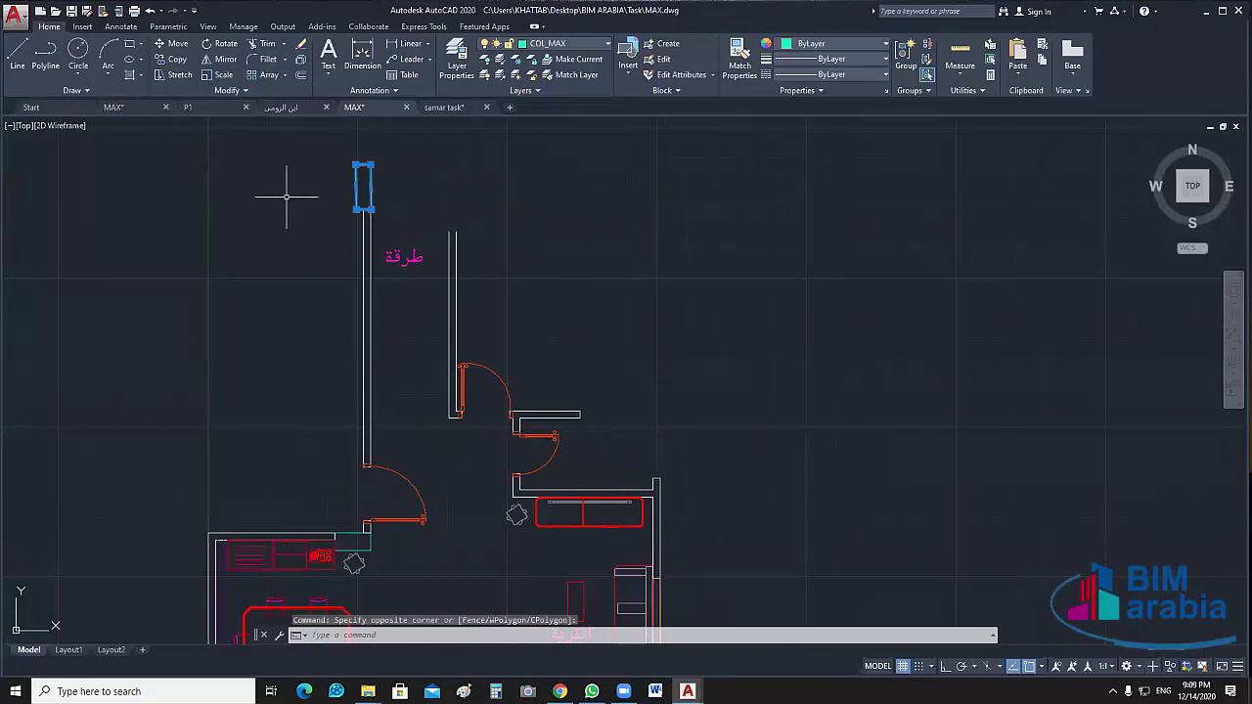
key(Delete)
scroll(620, 316, up, 3)
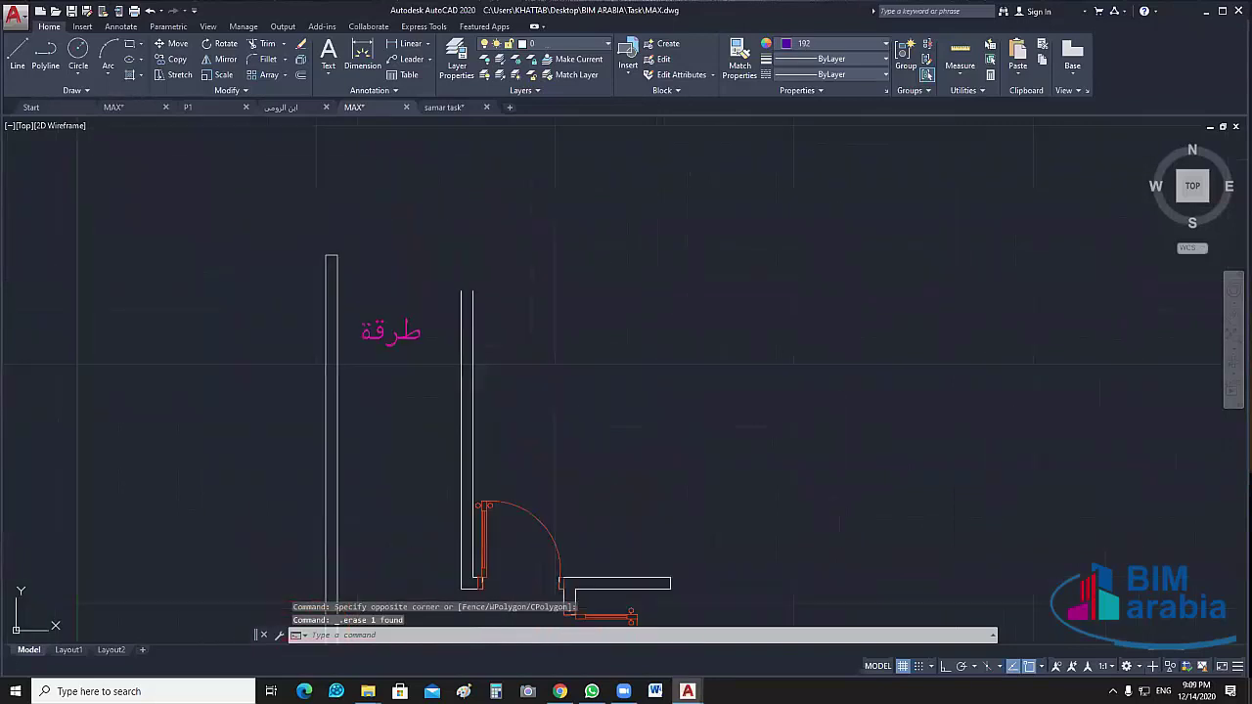
middle_drag(614, 359, 688, 379)
scroll(674, 359, down, 2)
scroll(548, 441, down, 1)
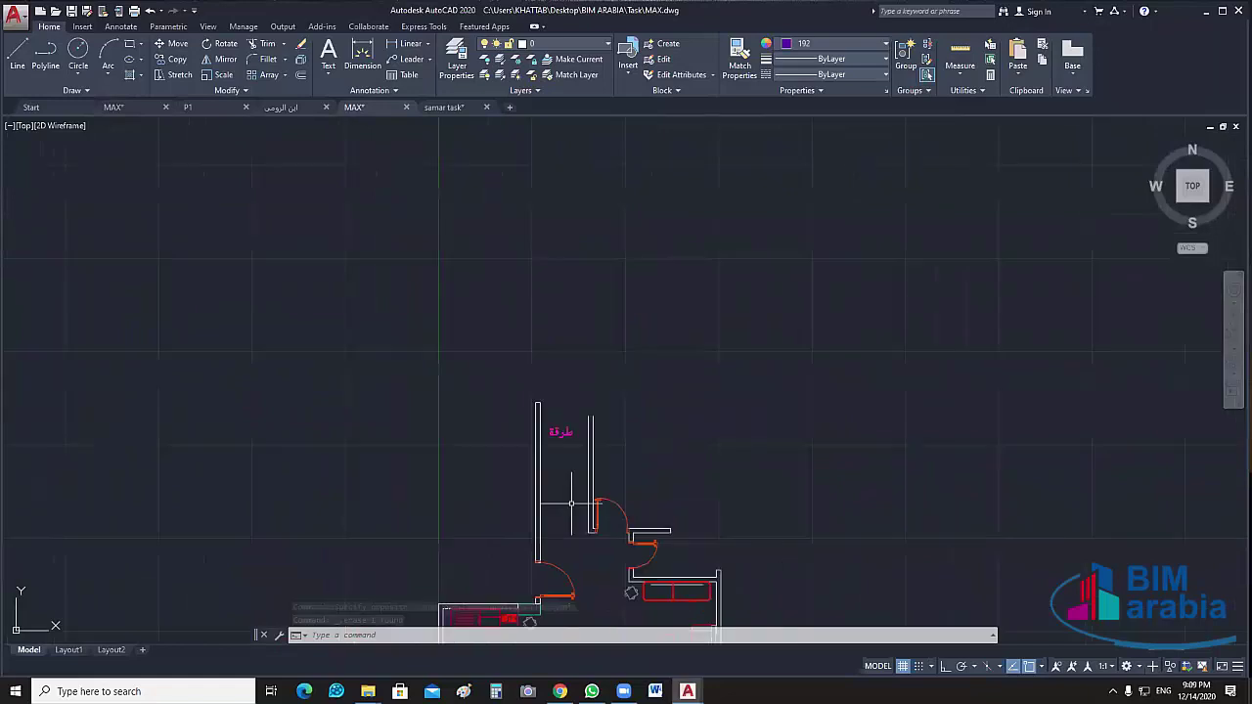
scroll(536, 391, down, 2)
scroll(536, 330, up, 3)
scroll(536, 330, up, 2)
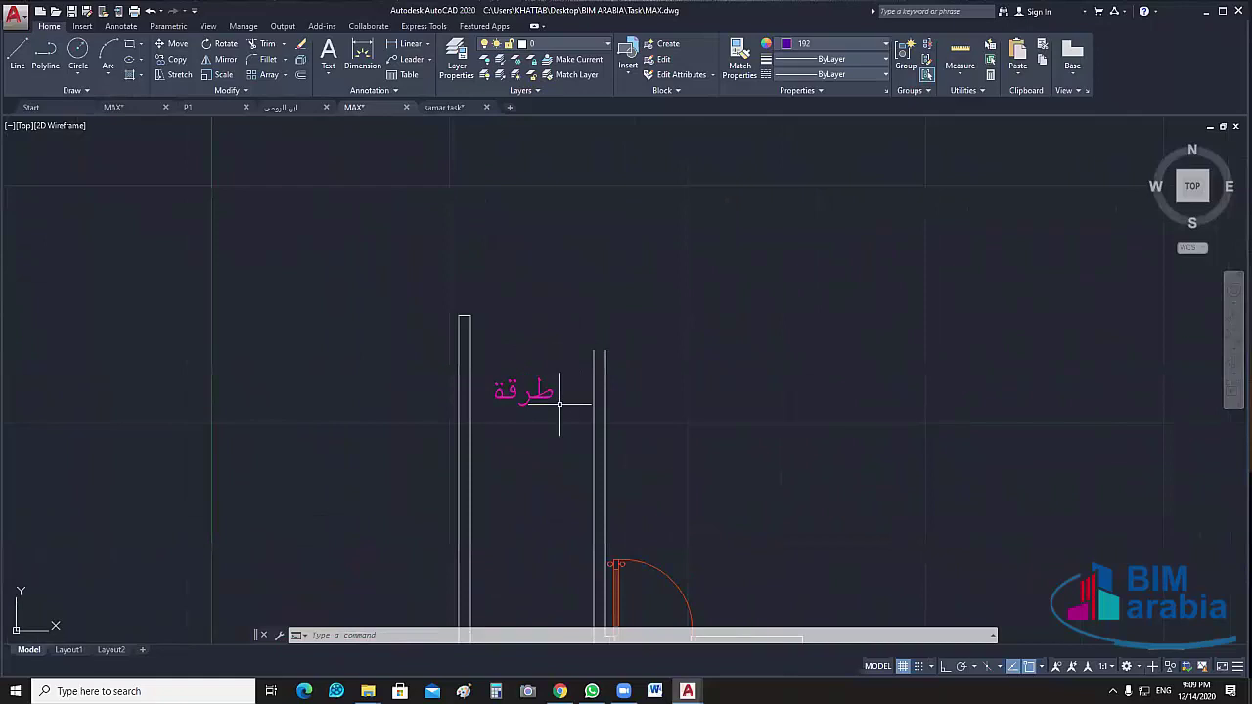
Draw a Bottom-justified multiline capping the corridor's top, from the right wall to the left wall
text(ml)
key(Return)
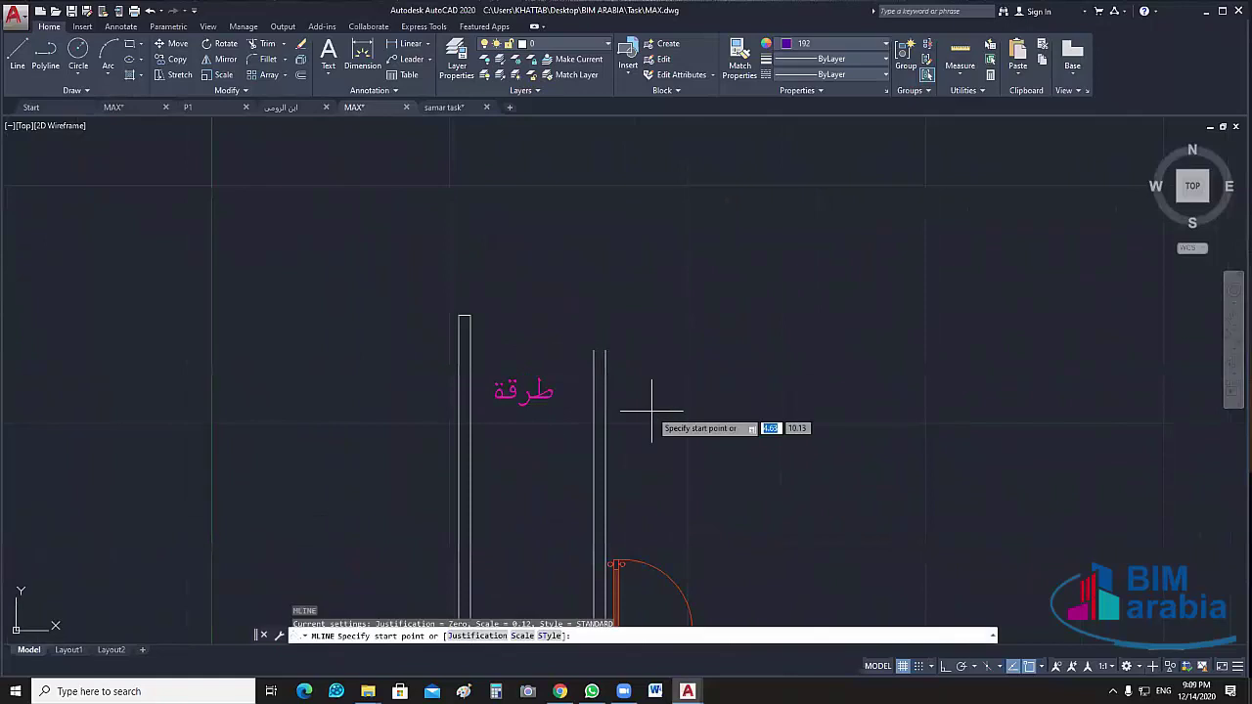
click(480, 636)
key(Down)
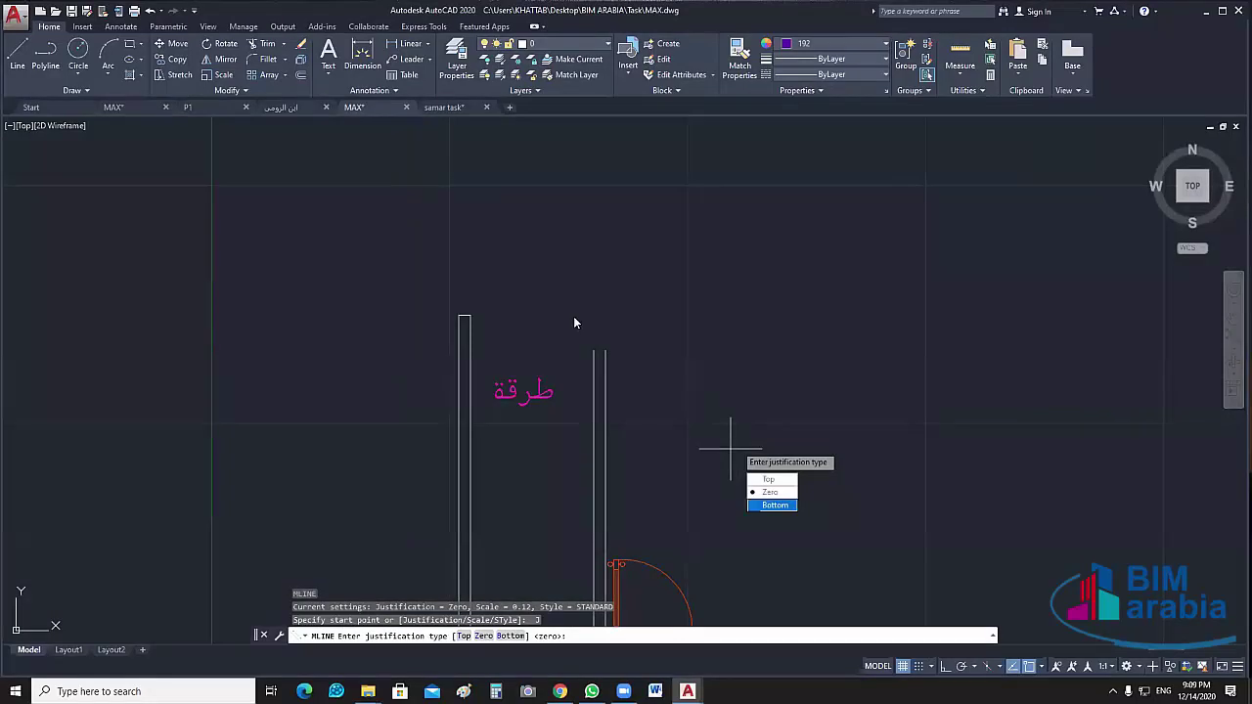
key(Return)
click(601, 351)
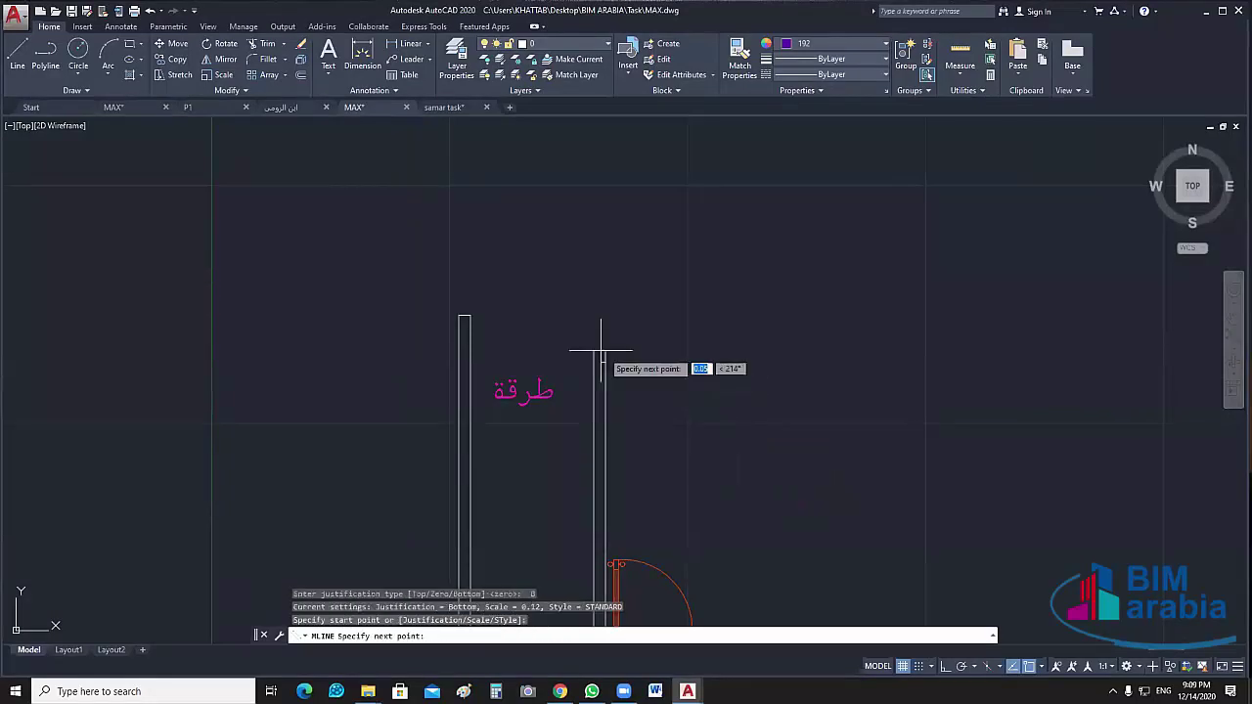
click(466, 352)
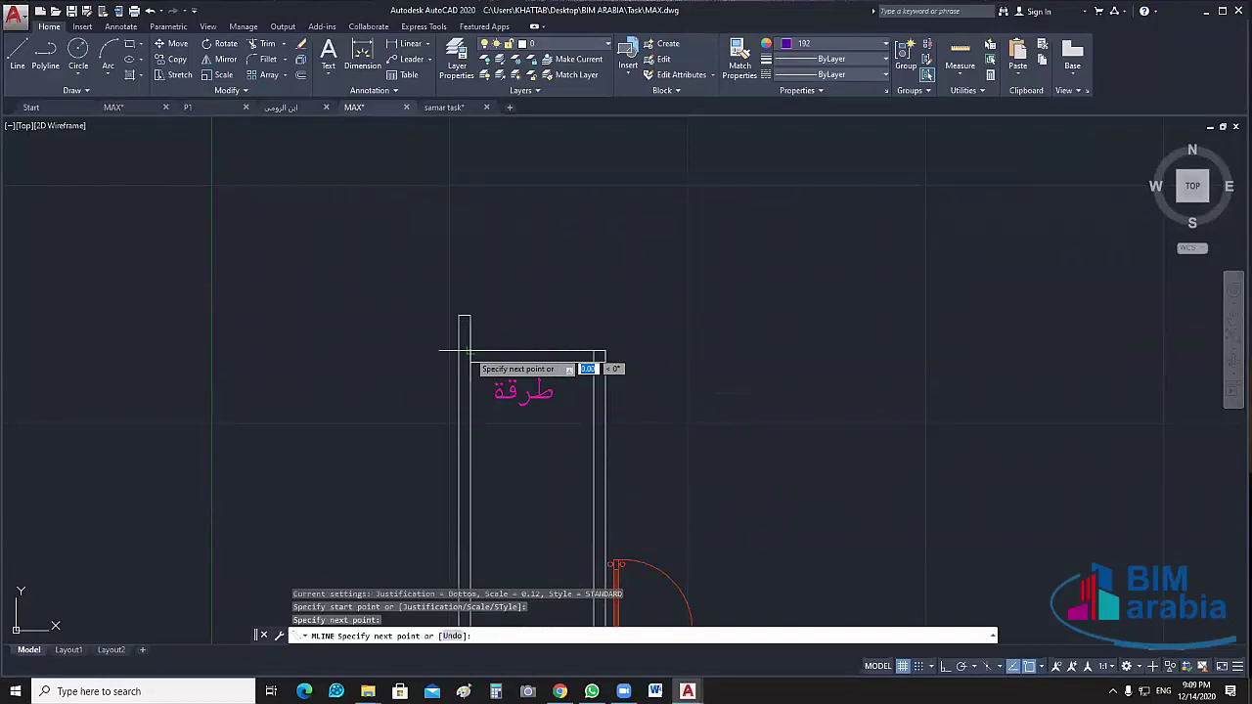
key(Escape)
scroll(659, 397, up, 2)
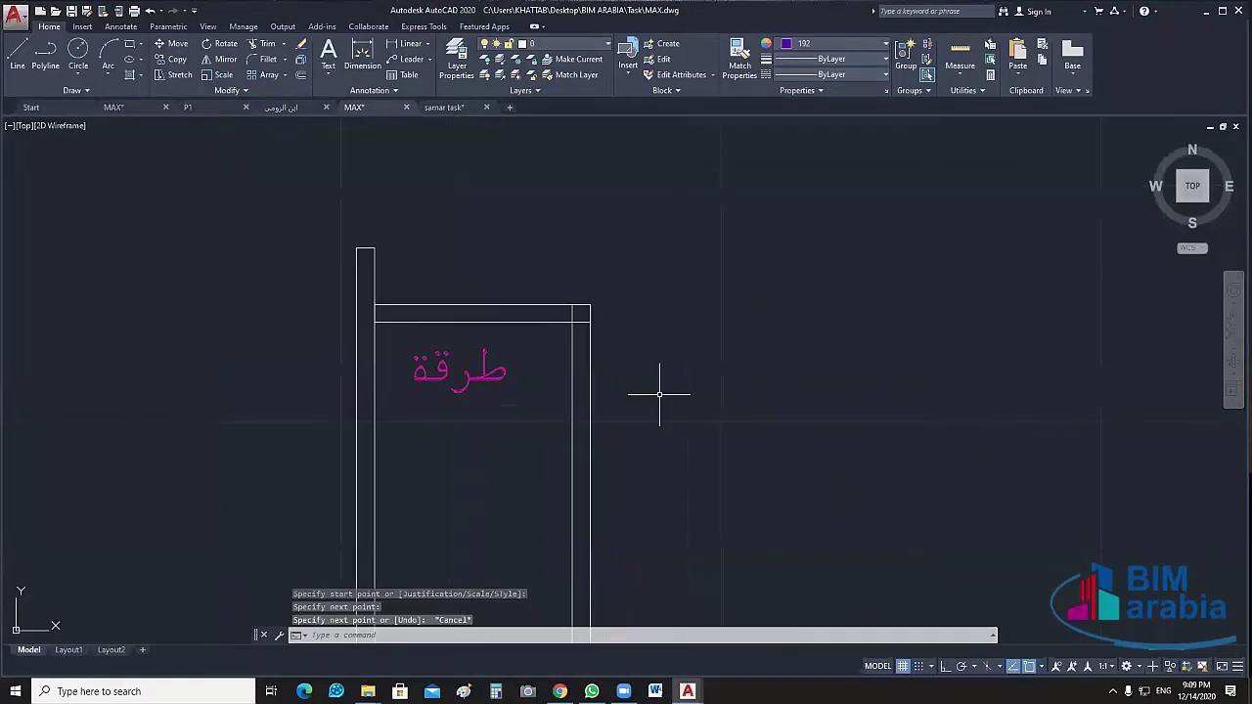
Join the corridor's top wall to its right wall with an MLEDIT Corner Joint
text(ML)
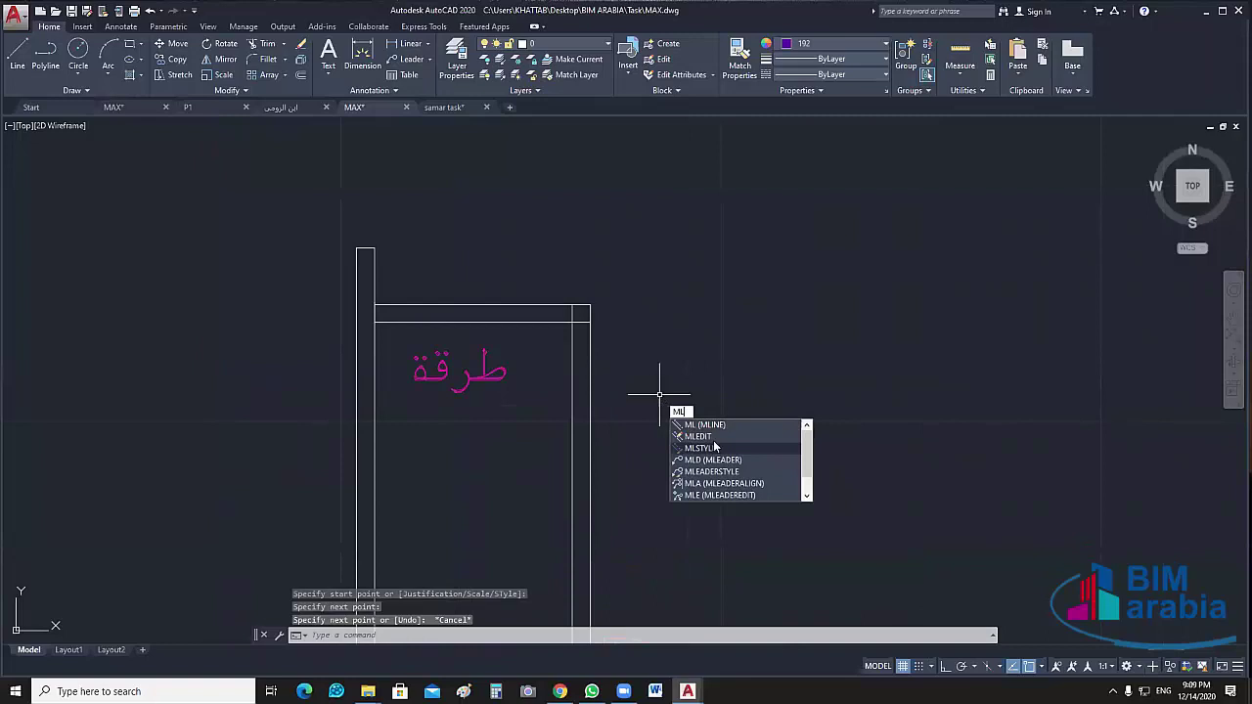
click(699, 436)
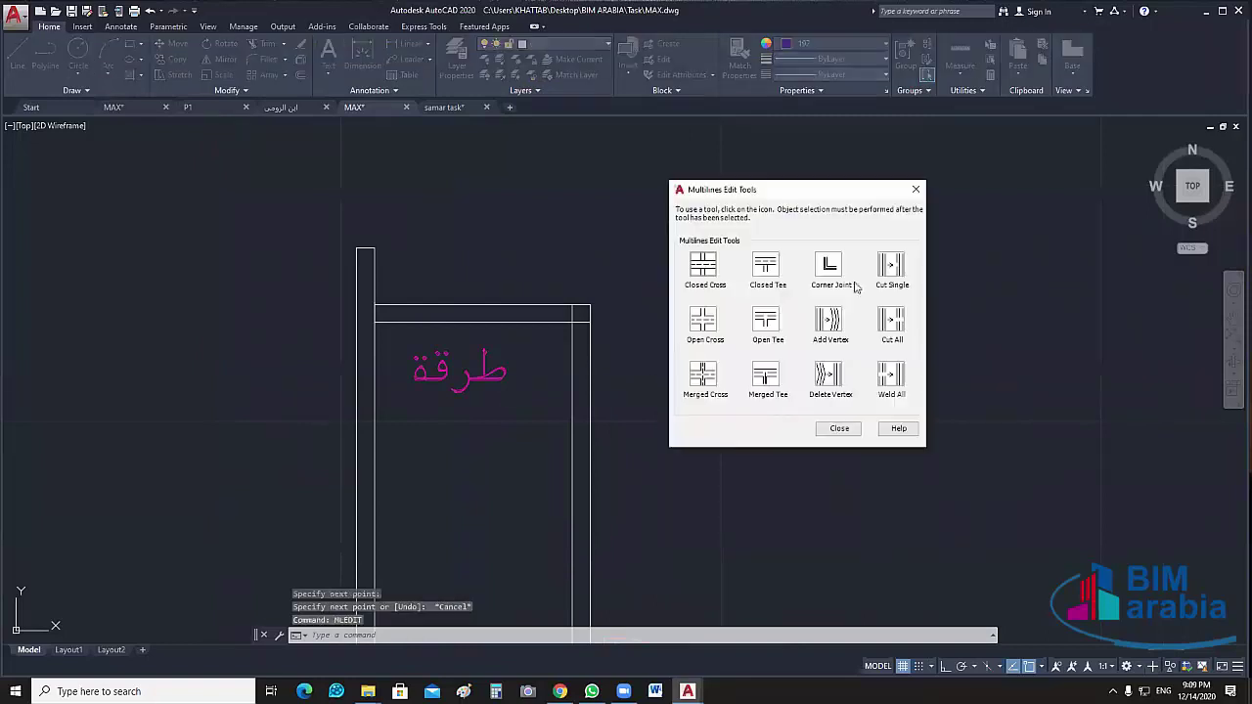
click(829, 264)
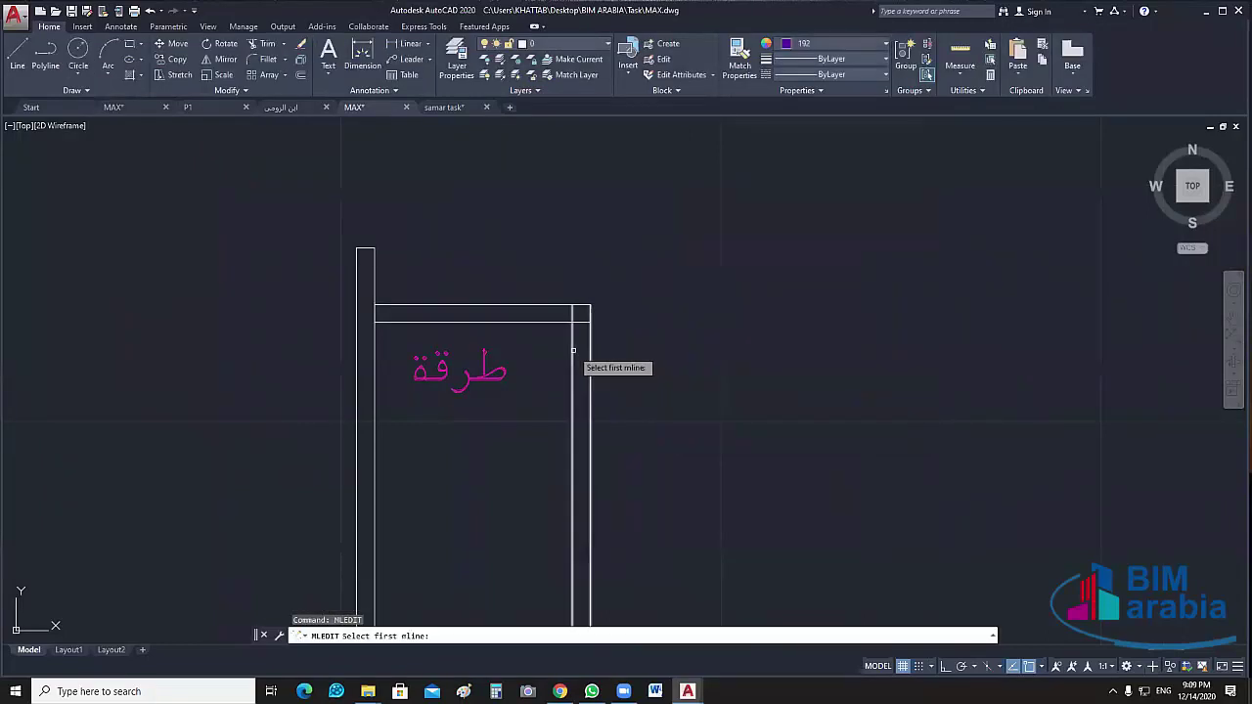
click(565, 314)
click(577, 329)
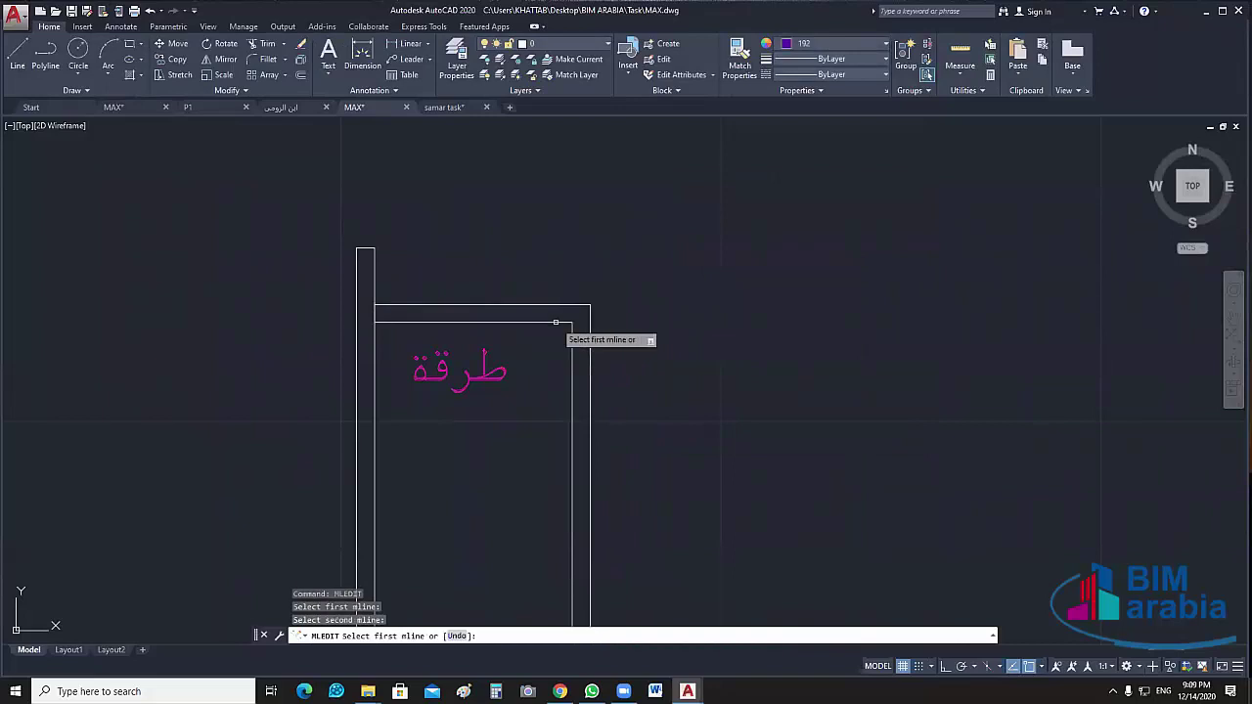
scroll(663, 326, down, 2)
scroll(663, 326, down, 2)
key(Escape)
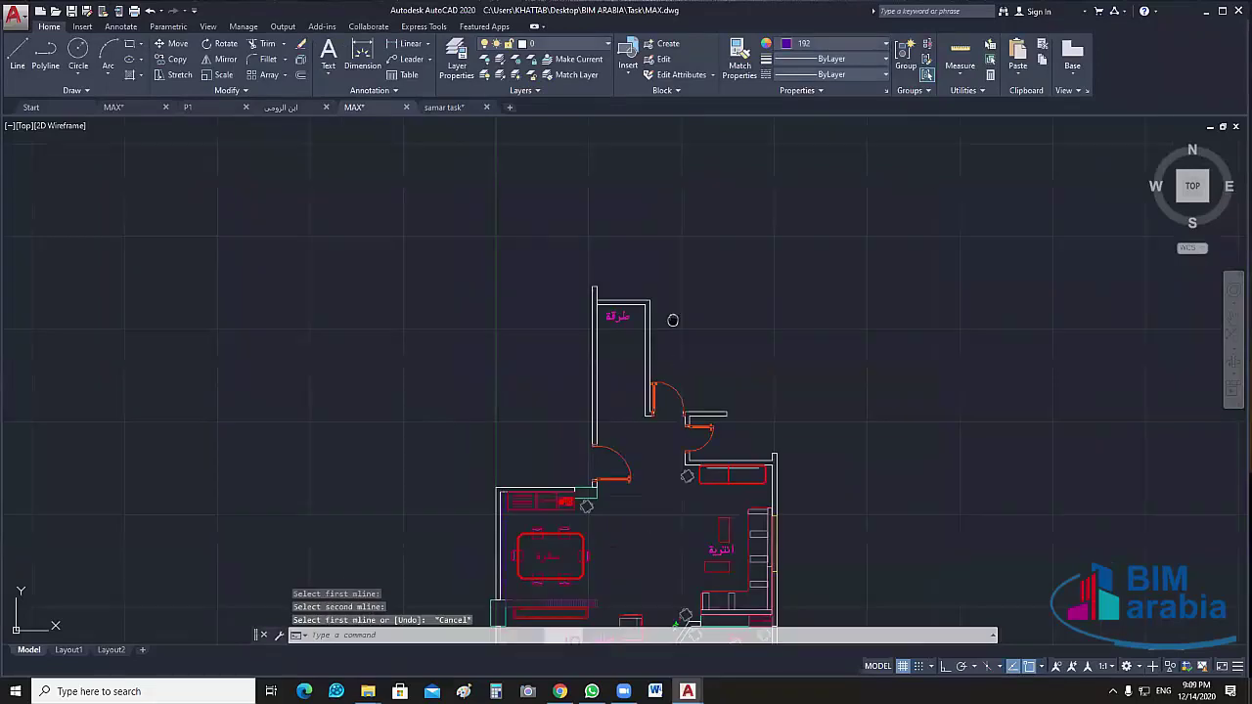
Delete the صالون, تراس and other room labels plus two door blocks, then save MAX.dwg
middle_drag(622, 328, 533, 122)
click(593, 244)
mouse_move(727, 285)
middle_down()
mouse_move(718, 388)
mouse_move(730, 300)
middle_up()
click(712, 381)
click(678, 502)
click(631, 486)
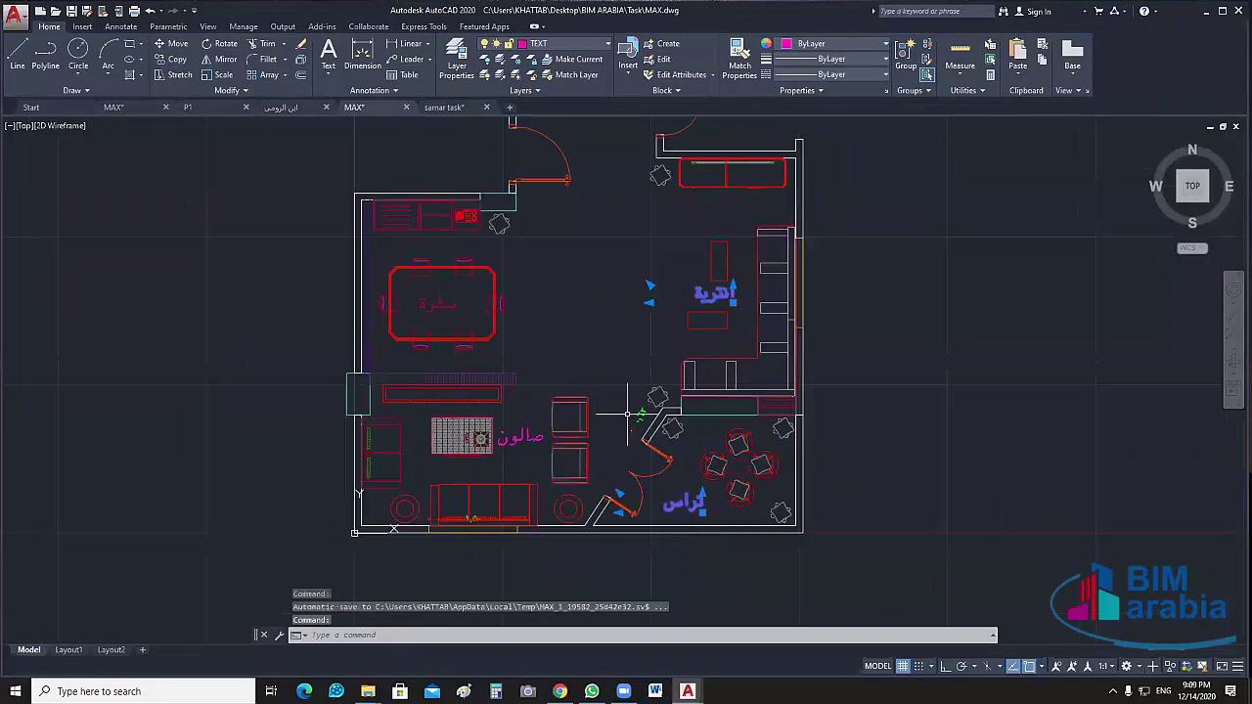
click(645, 438)
click(521, 435)
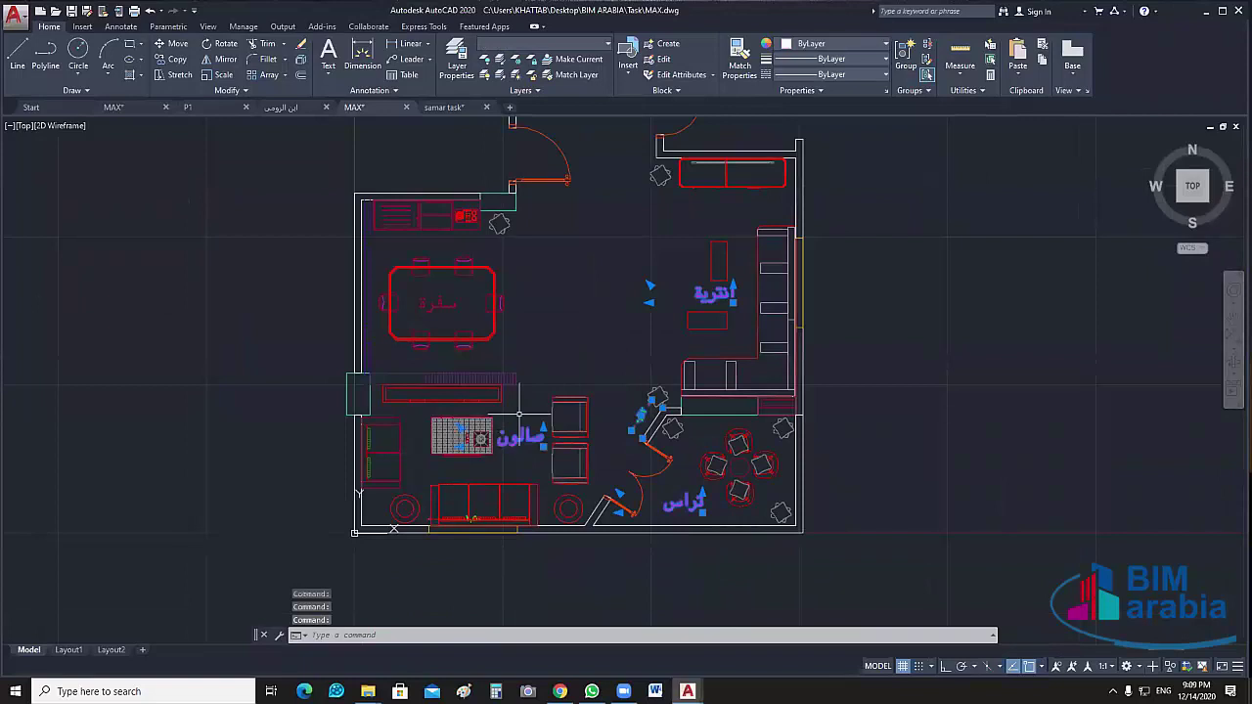
key(Delete)
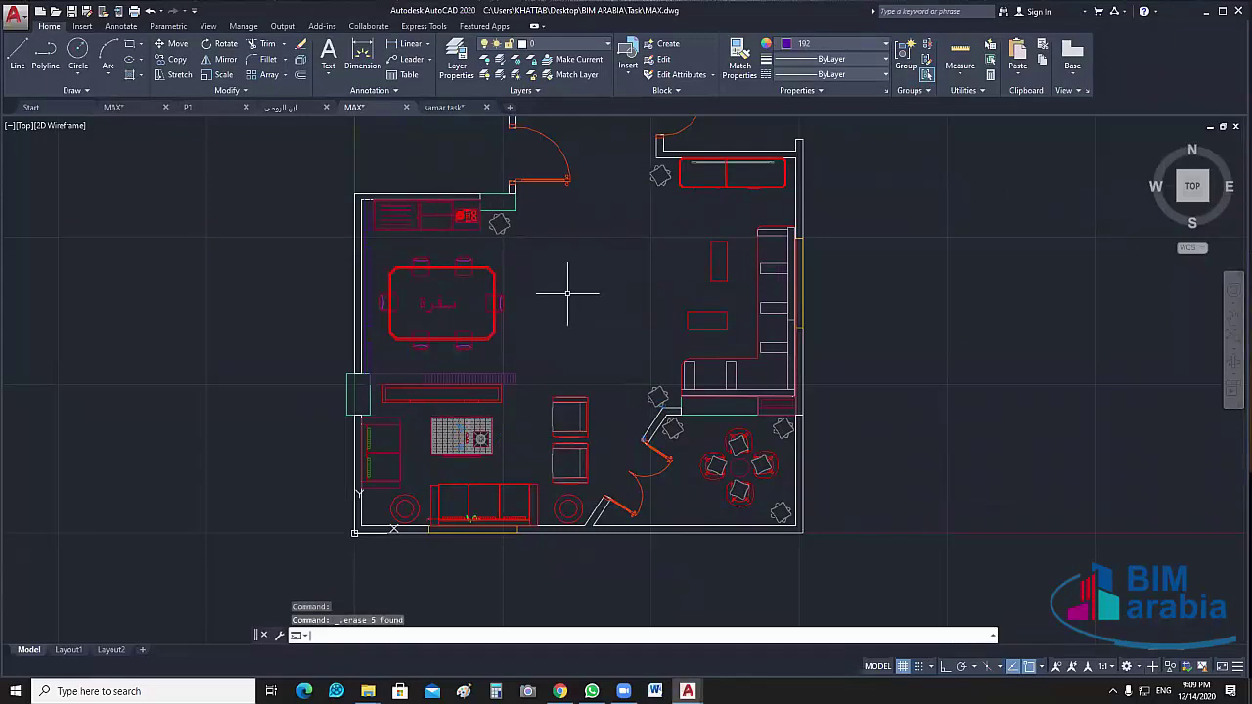
scroll(533, 437, down, 4)
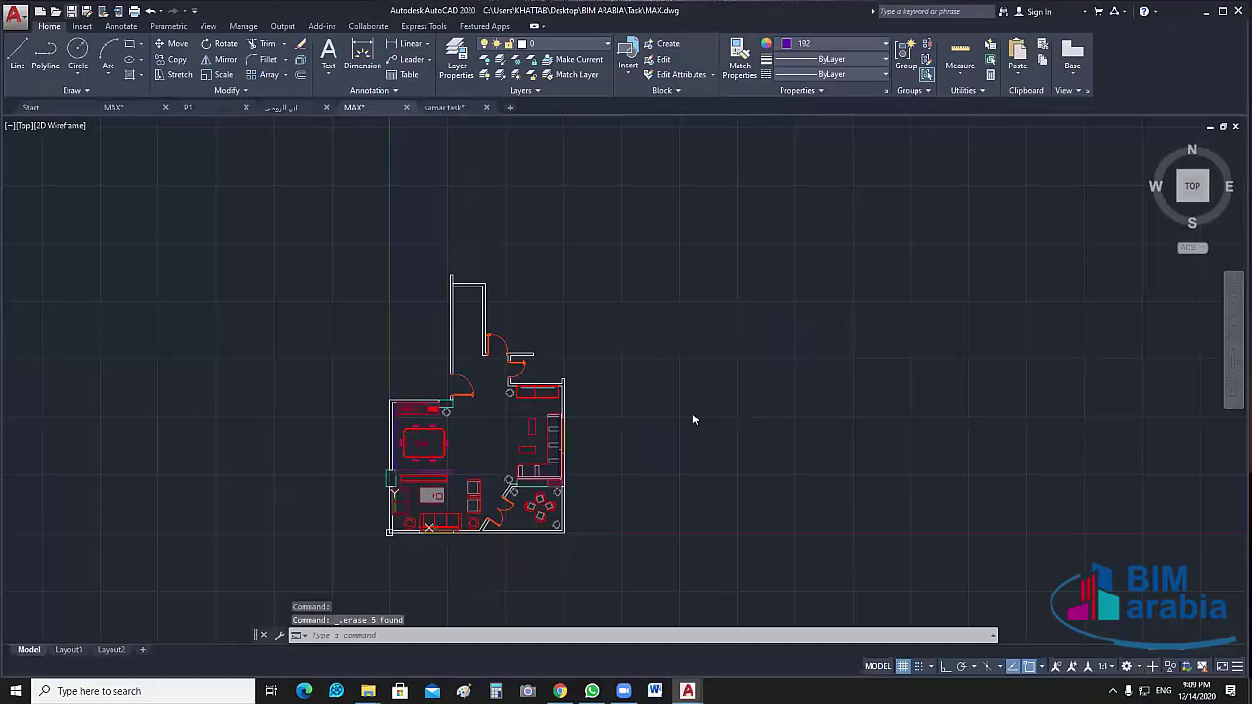
key(ctrl+s)
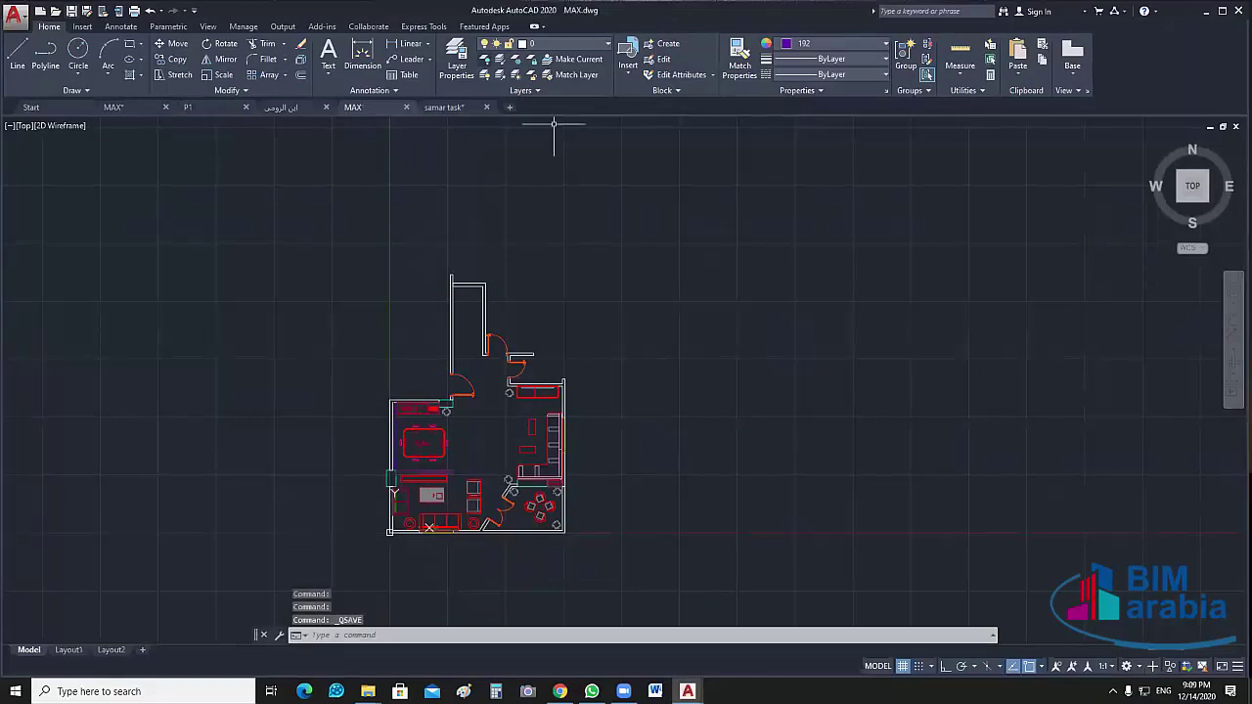
Isolate the WALL_MAX layer by picking a wall, undo the isolation, then reselect a wall line
click(501, 59)
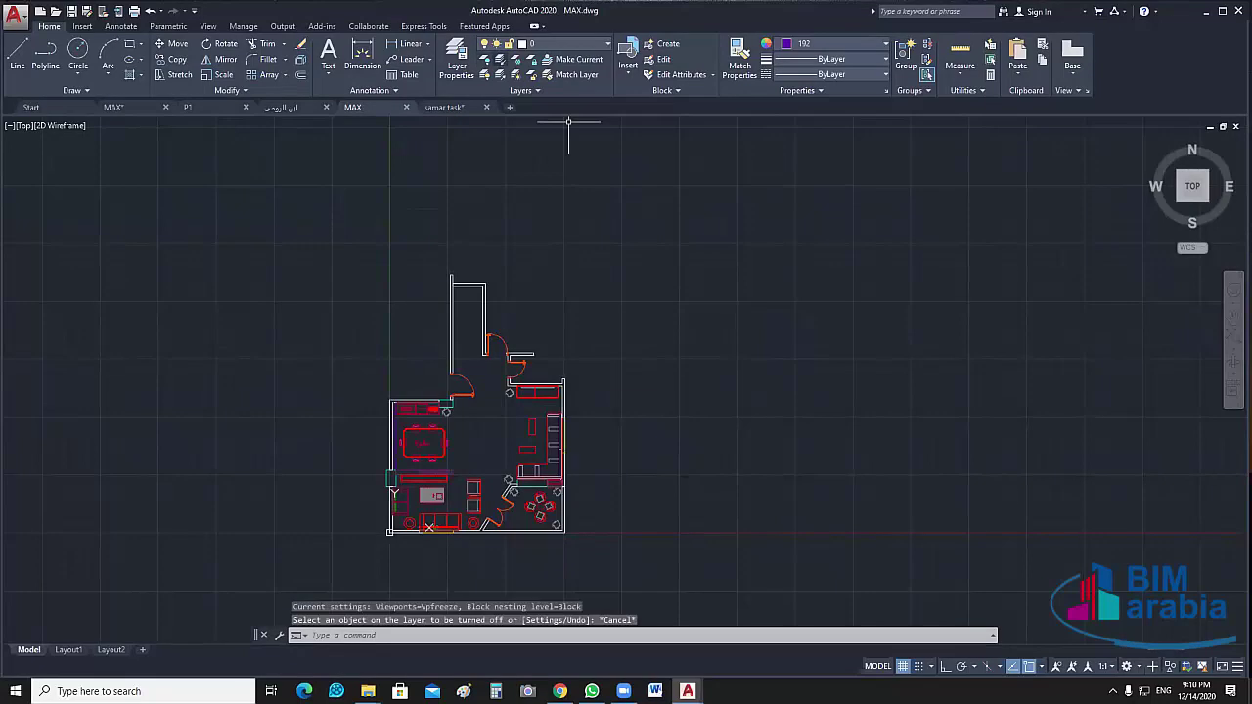
click(565, 383)
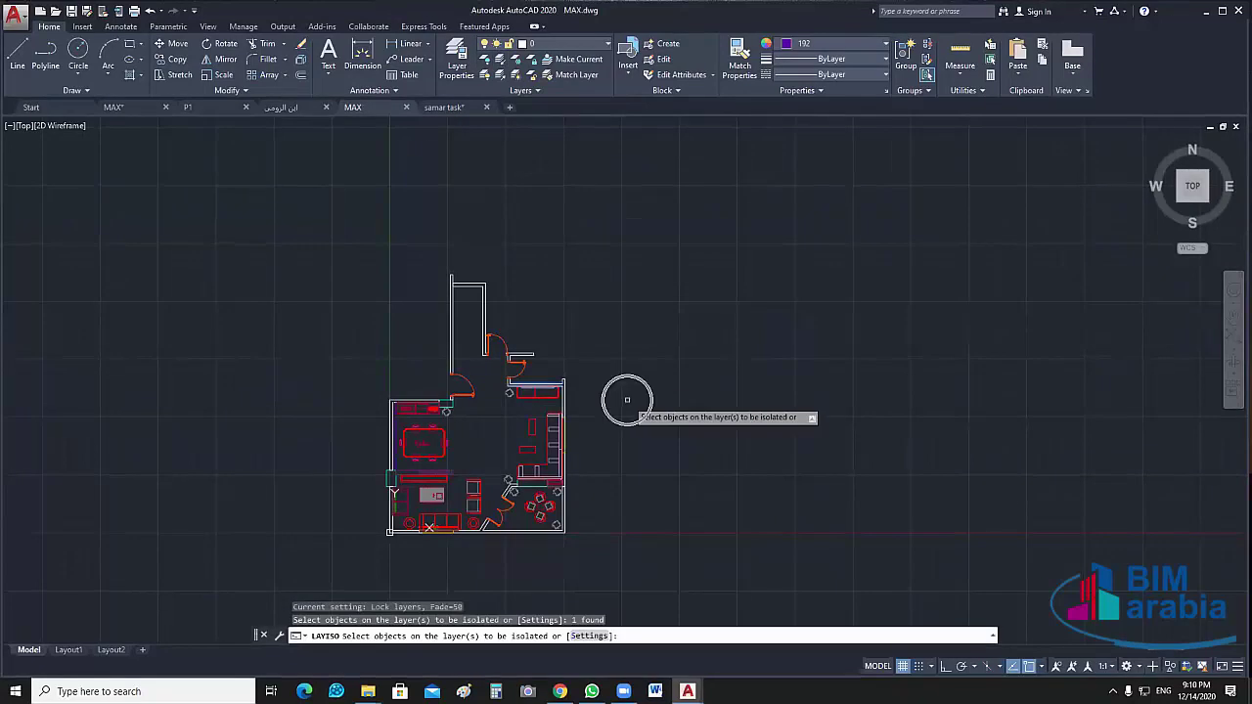
key(Return)
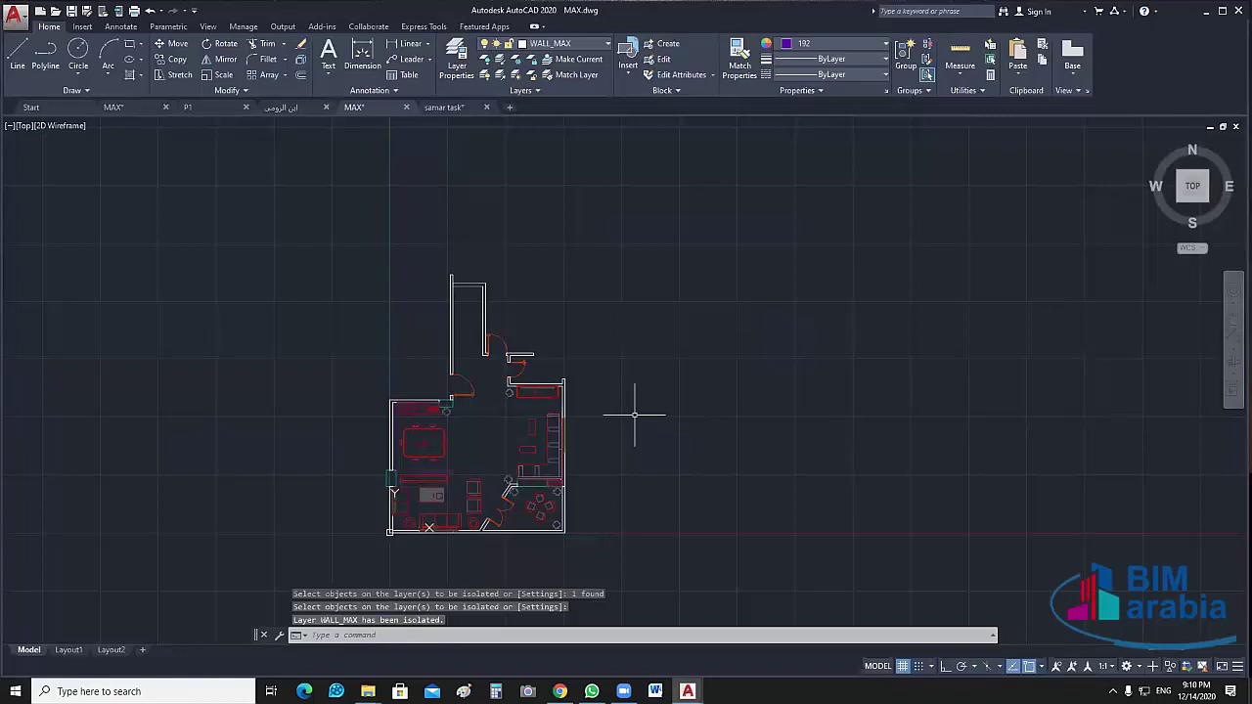
click(563, 382)
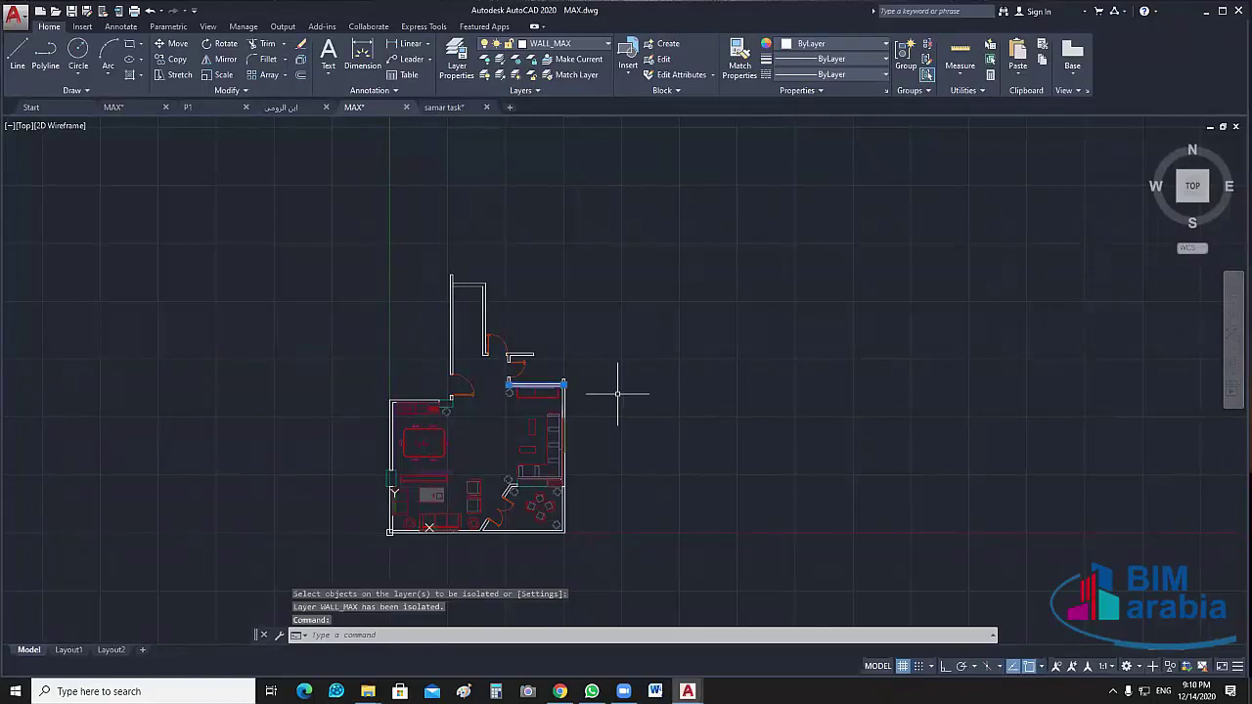
key(ctrl+z)
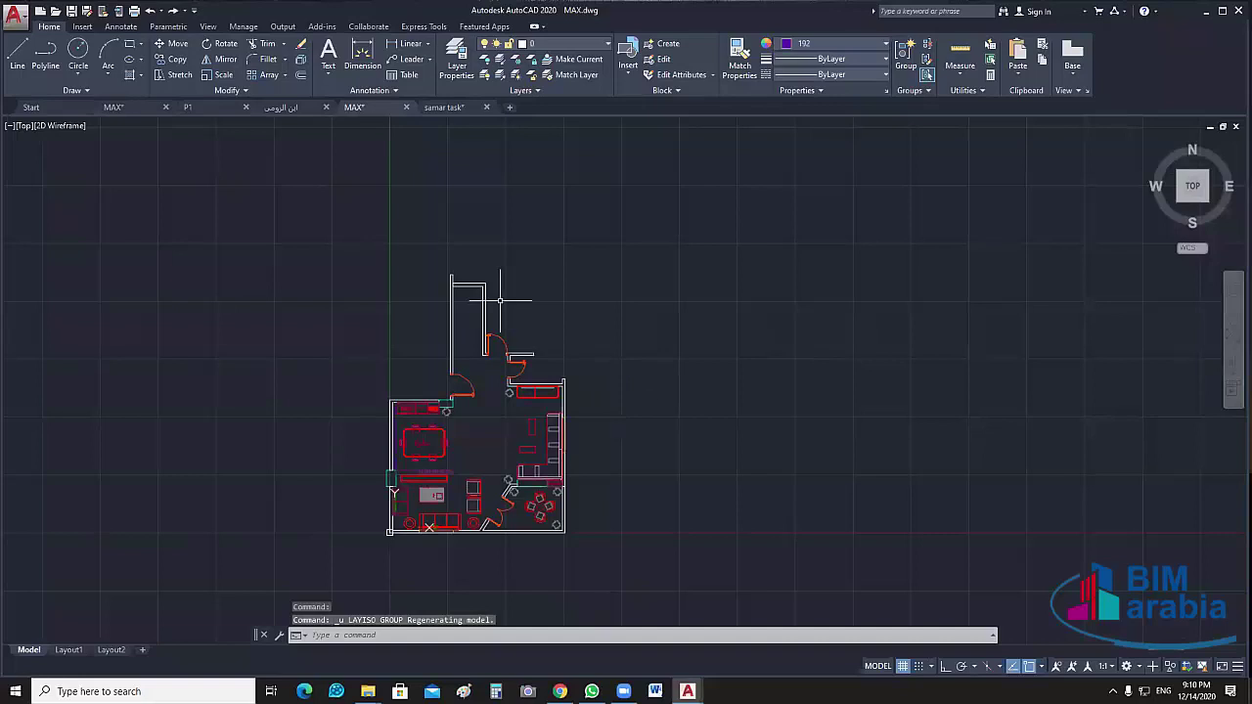
click(484, 305)
right_click(610, 311)
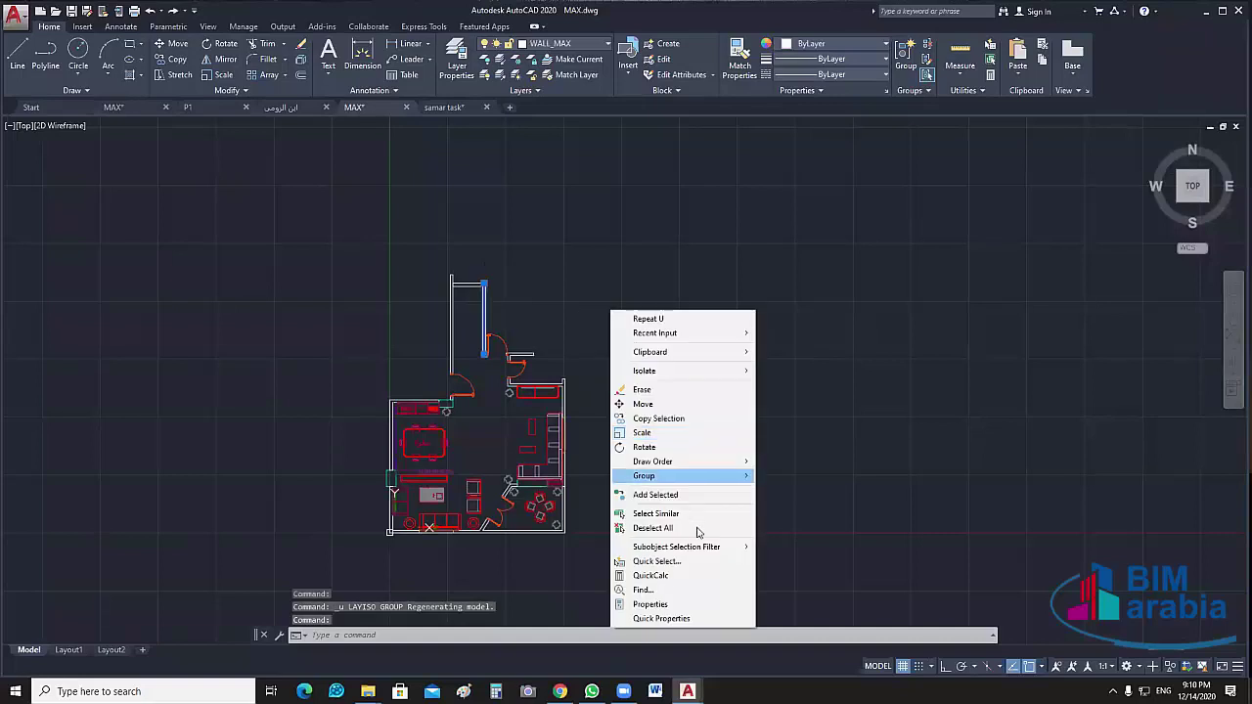
Select all objects similar to the wall and add the bottom wall and both angled pieces
click(699, 514)
right_click(666, 304)
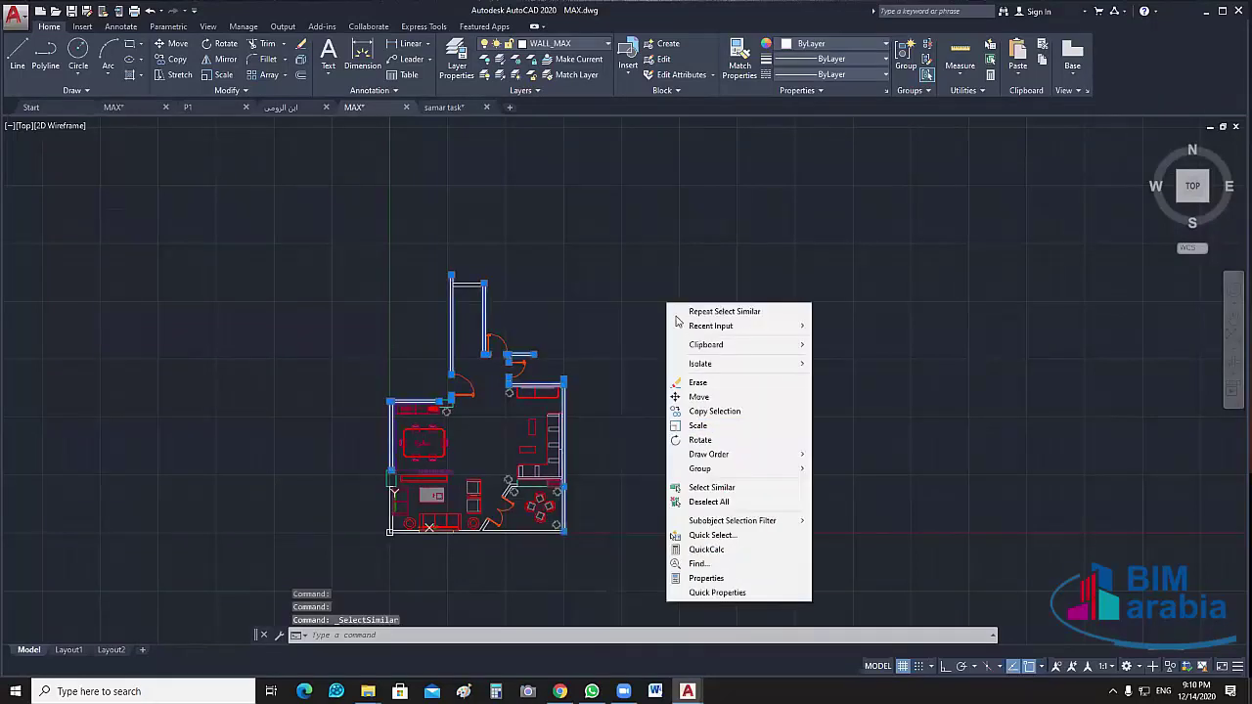
click(665, 300)
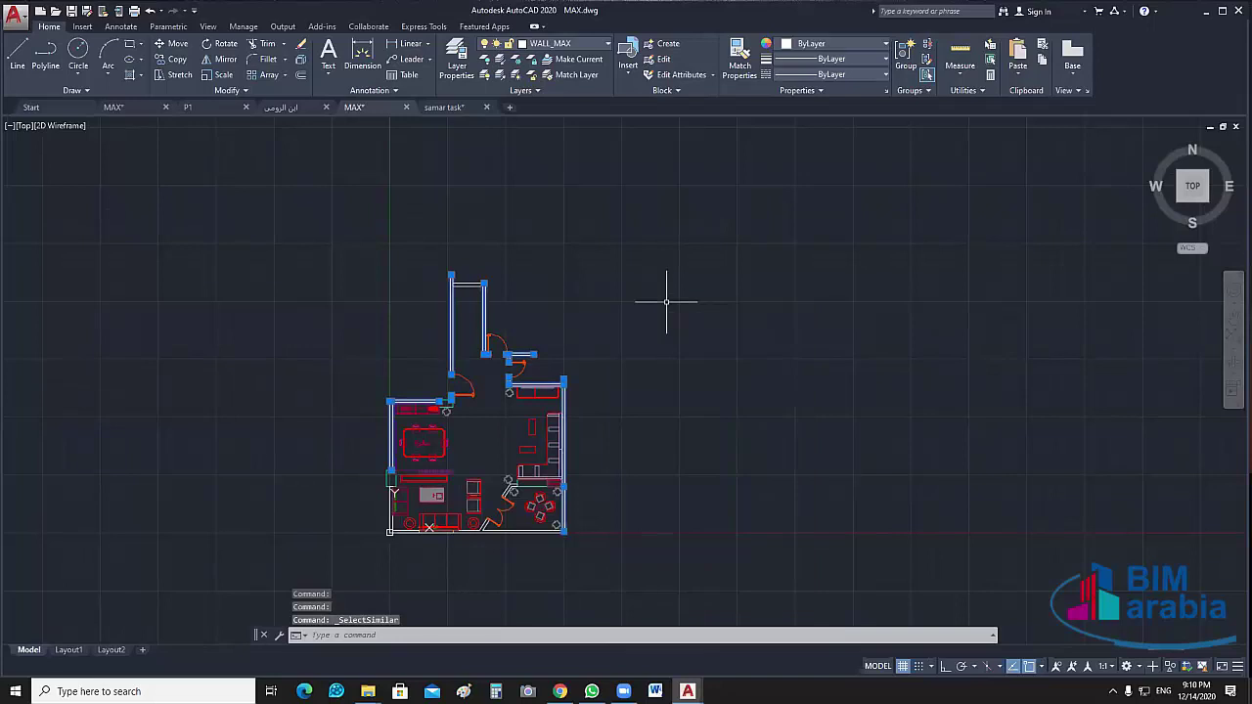
click(525, 528)
scroll(541, 541, up, 4)
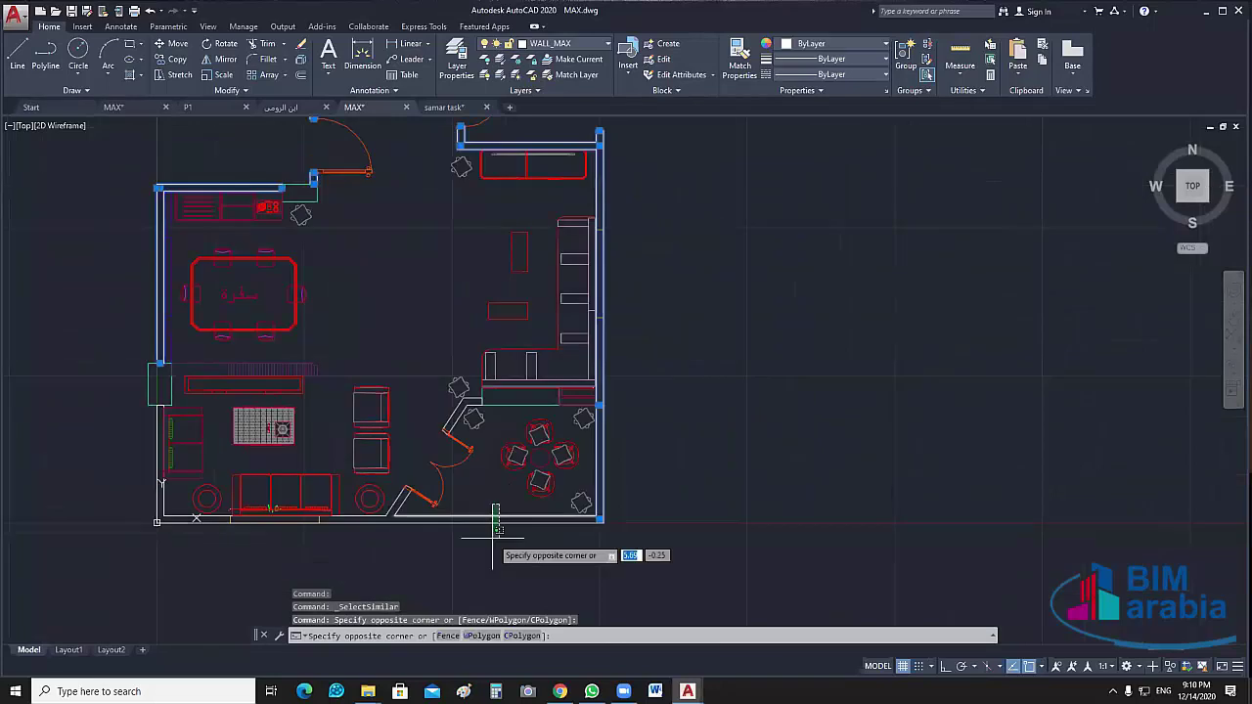
click(495, 536)
click(399, 501)
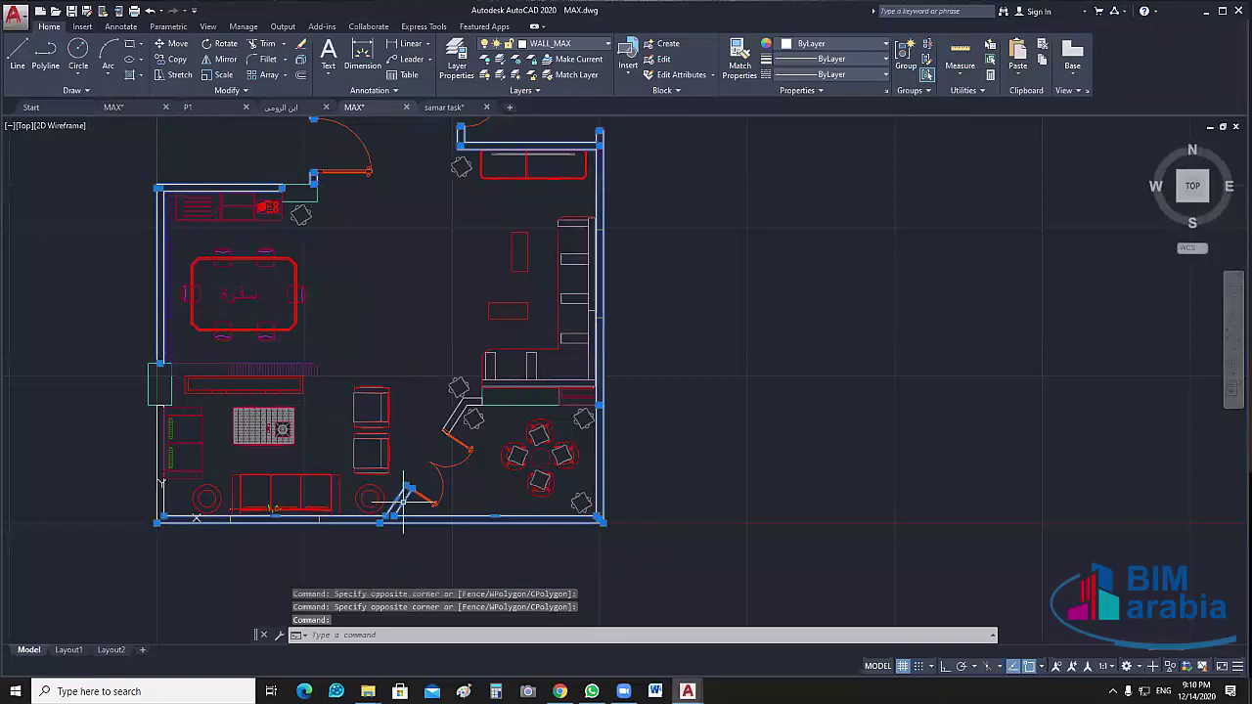
click(456, 419)
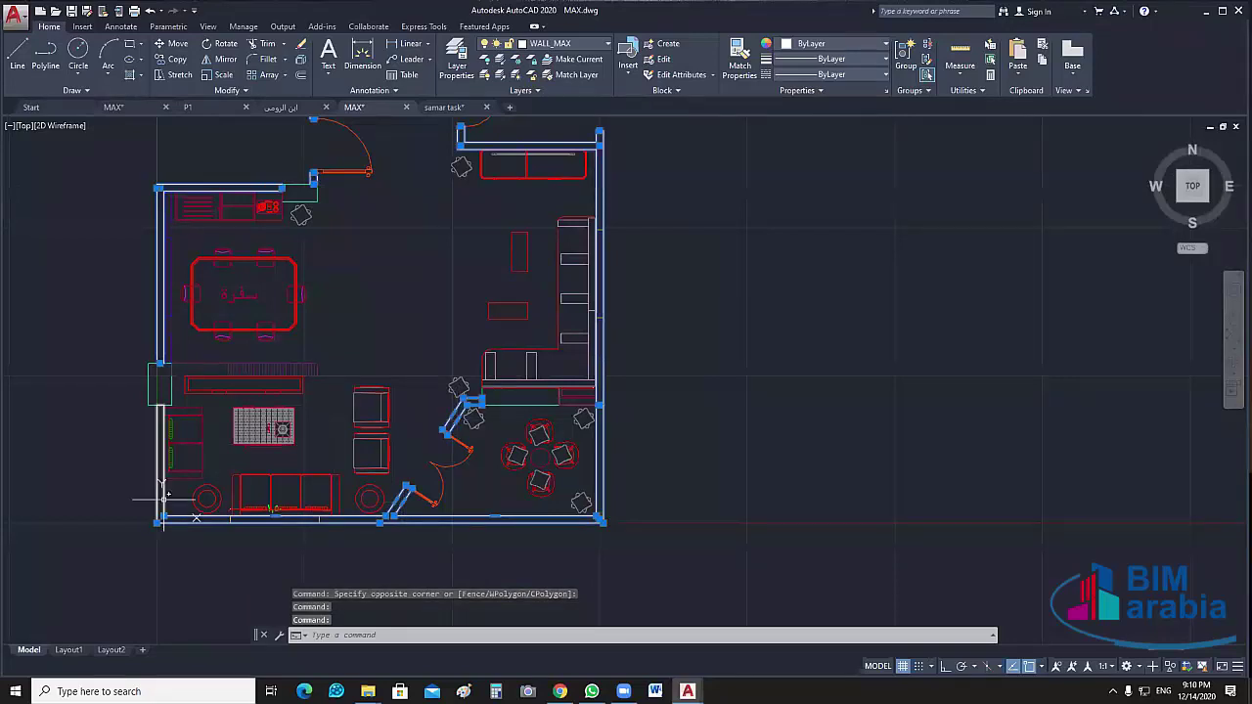
Extend the selection to similar objects and isolate the 21 wall objects
scroll(692, 355, down, 2)
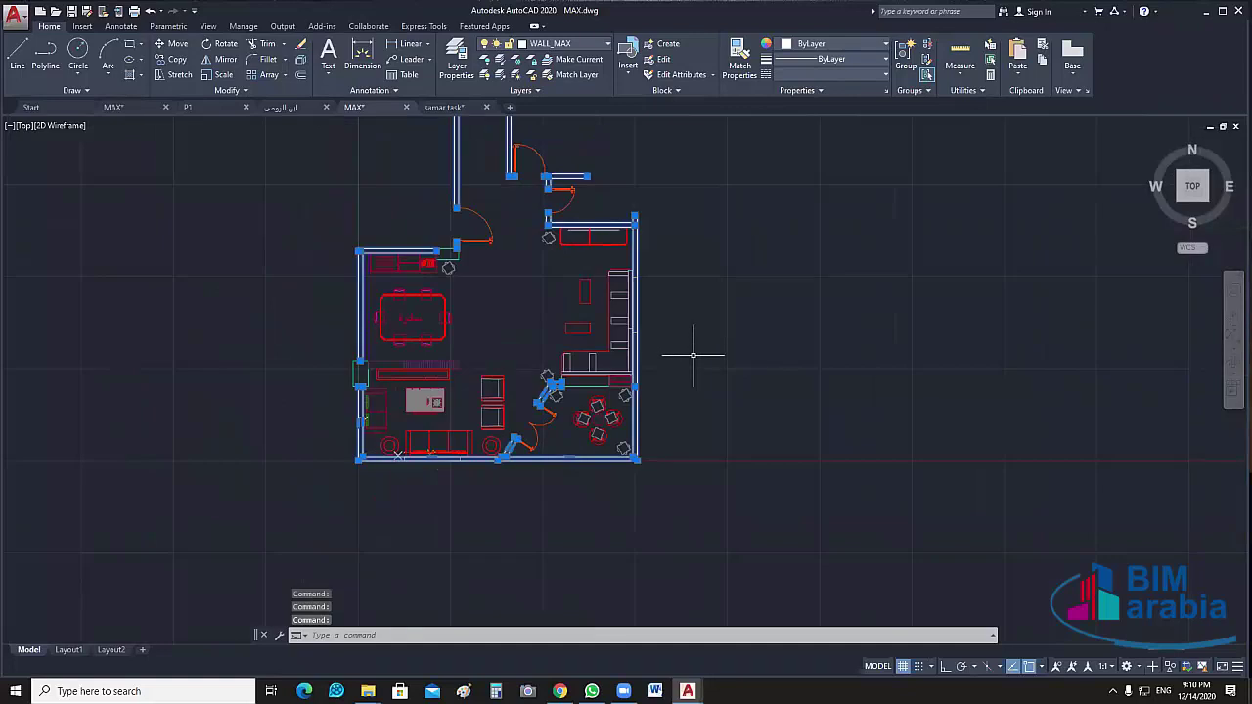
right_click(685, 339)
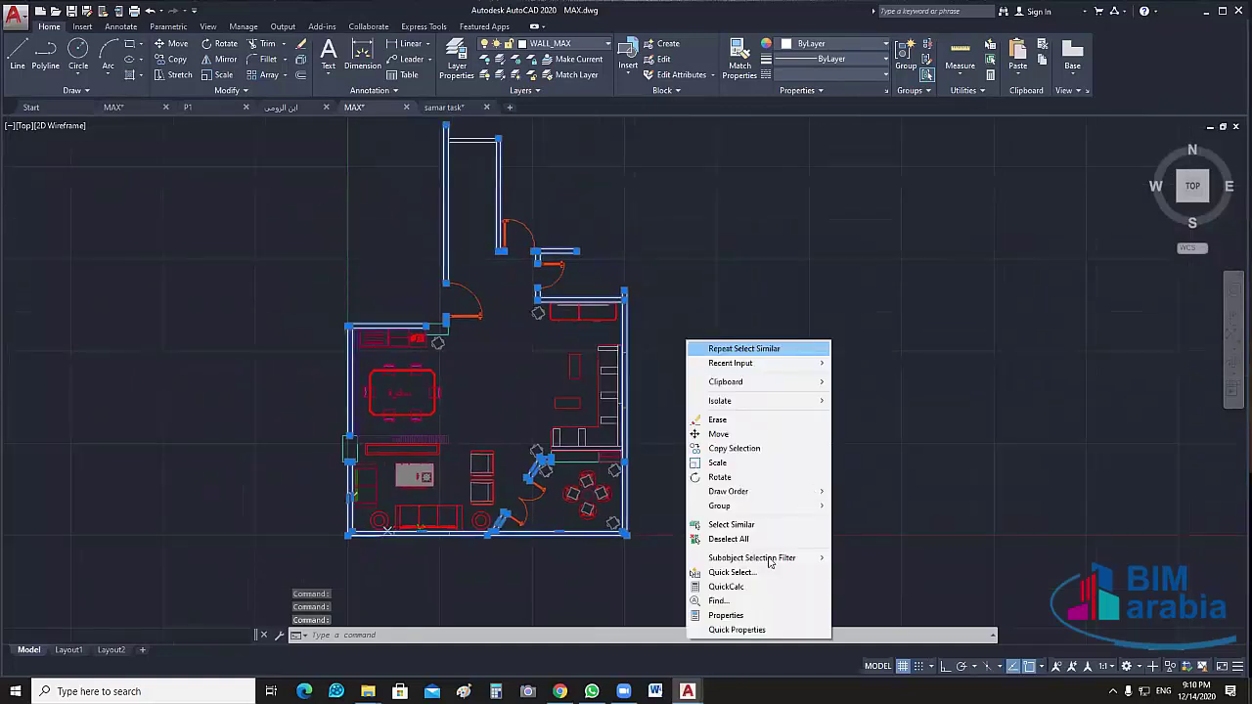
click(753, 526)
right_click(854, 520)
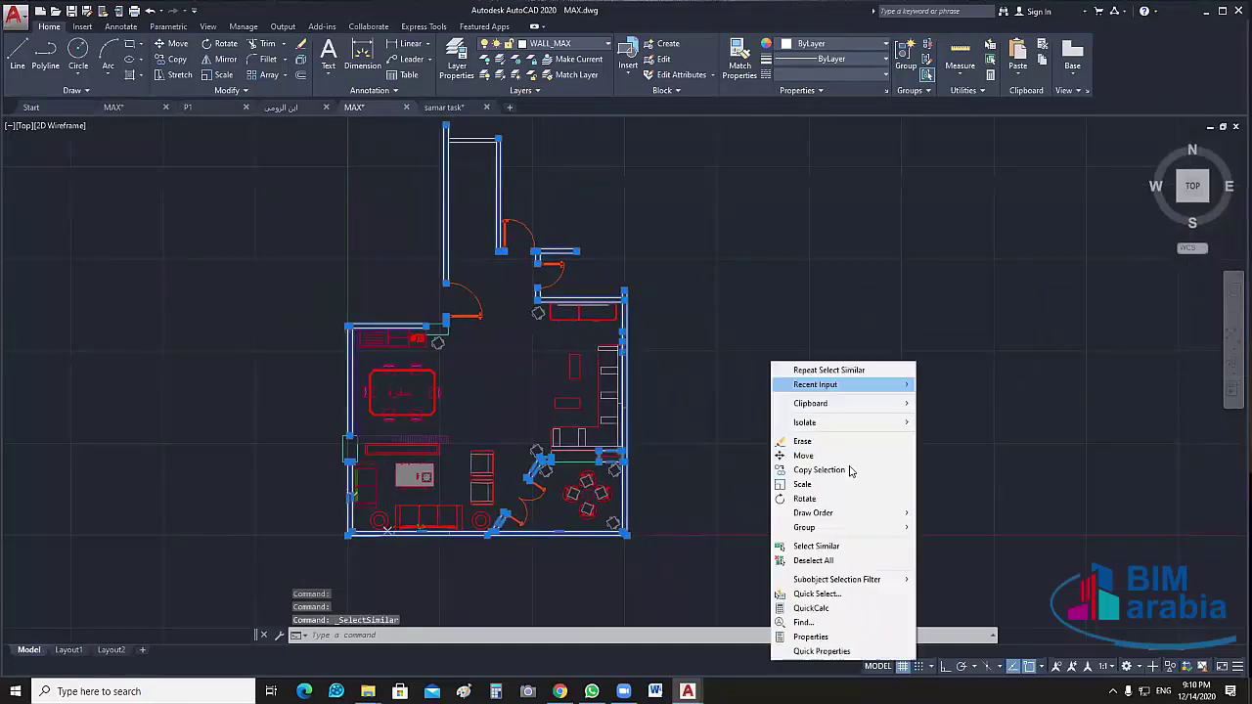
mouse_move(855, 424)
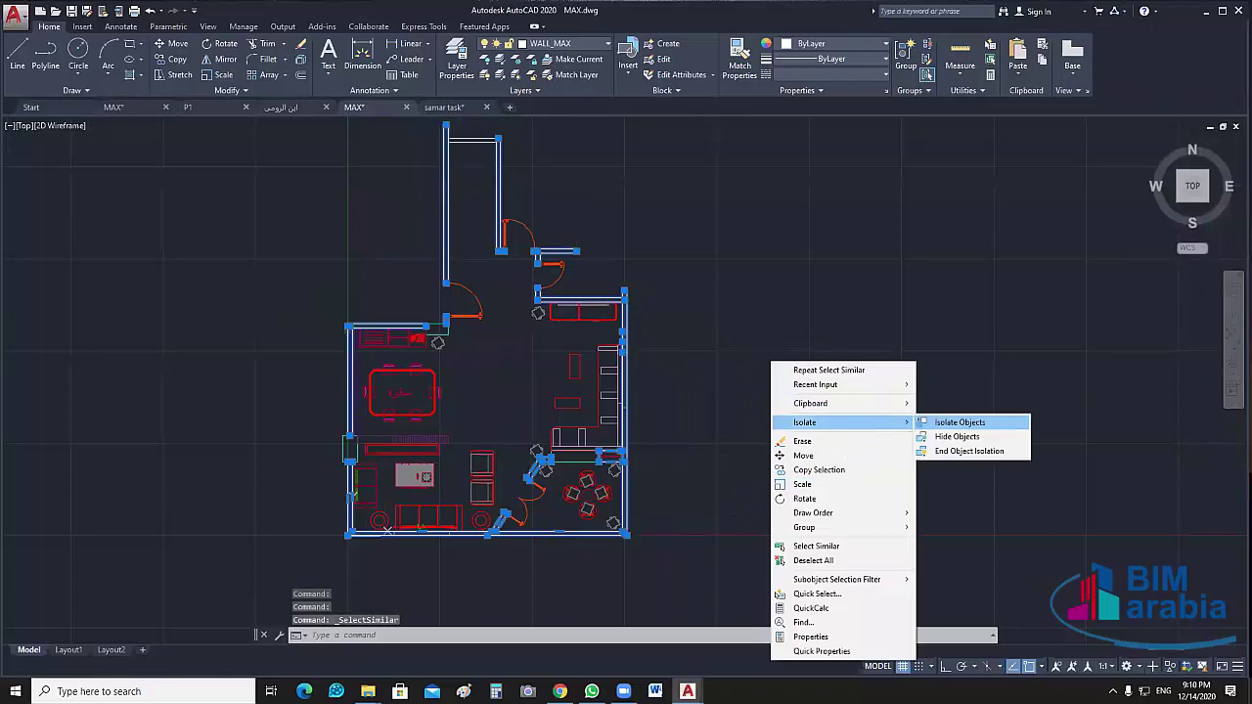
click(1006, 429)
middle_drag(718, 405, 721, 406)
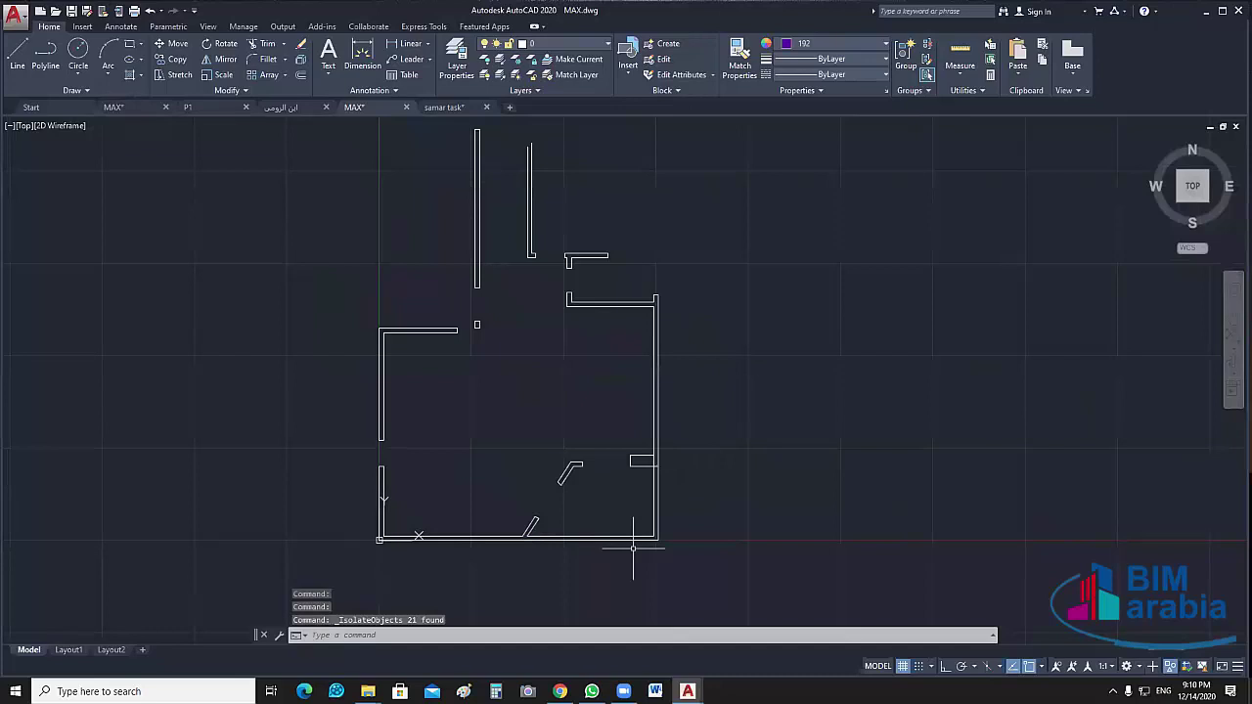
Select the angled wall and the line beside it to check them, then deselect
scroll(533, 546, up, 5)
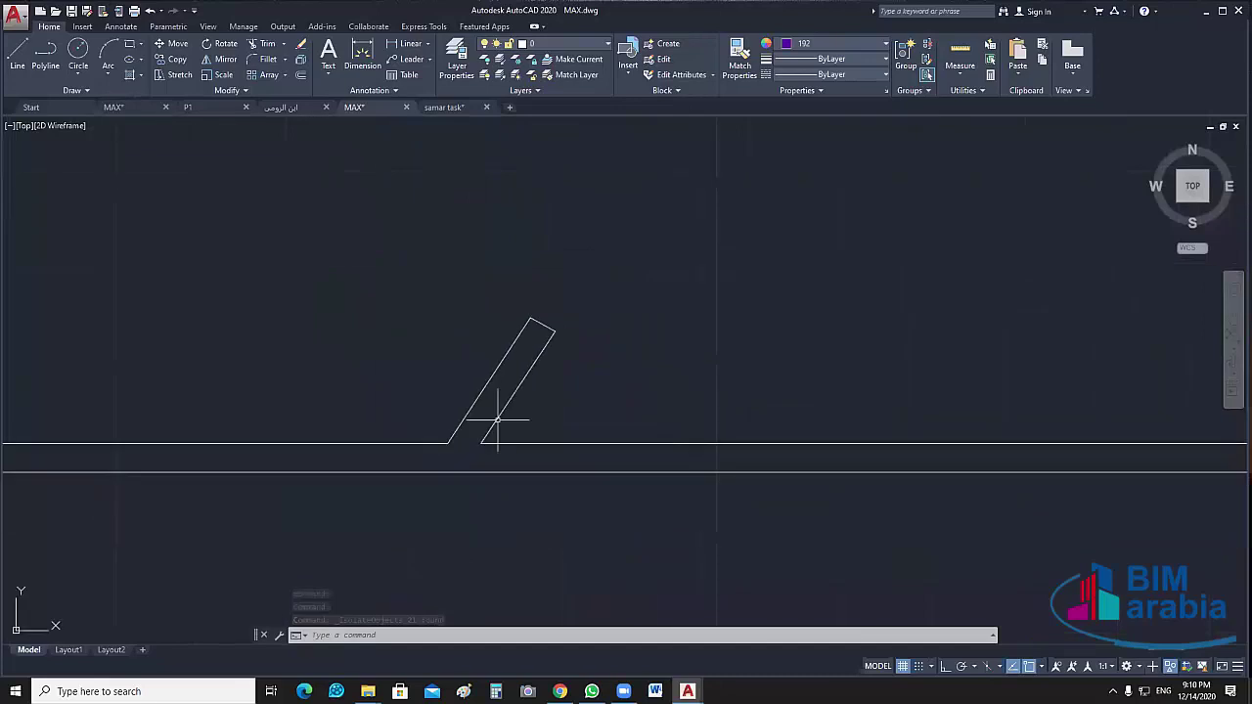
click(492, 430)
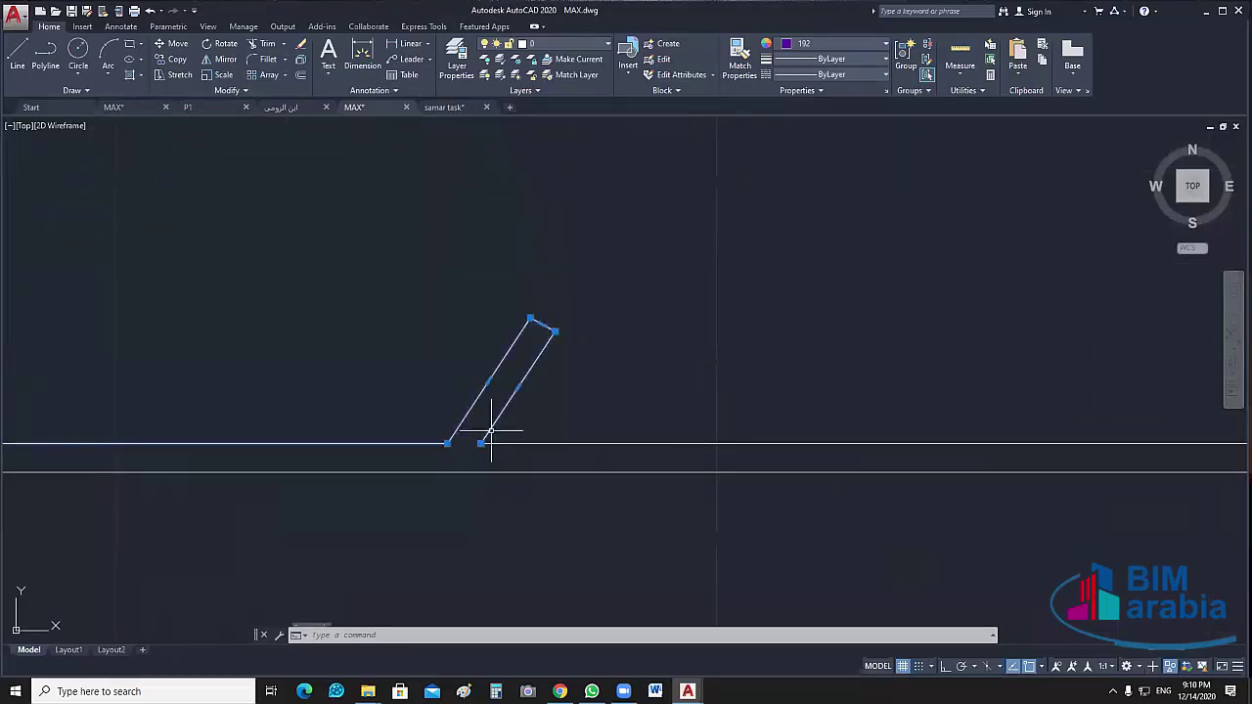
scroll(491, 430, down, 5)
scroll(480, 469, up, 5)
scroll(783, 438, down, 3)
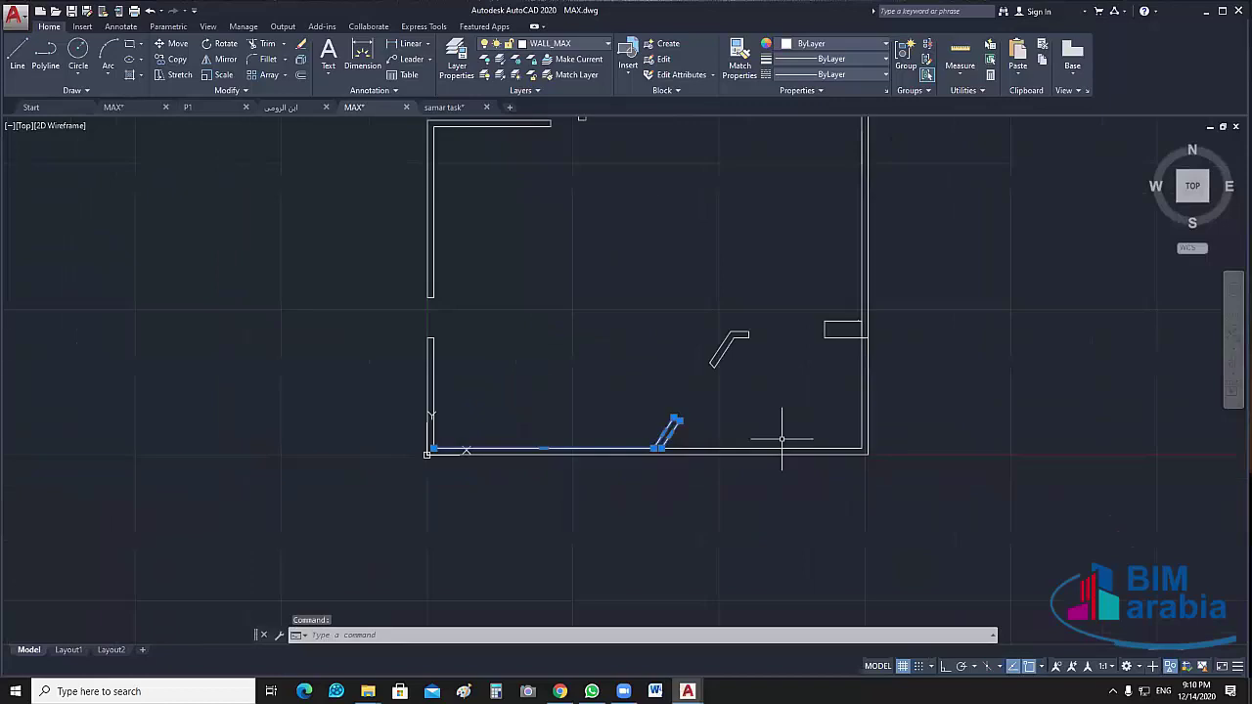
scroll(782, 440, down, 1)
scroll(854, 397, up, 1)
scroll(804, 483, up, 2)
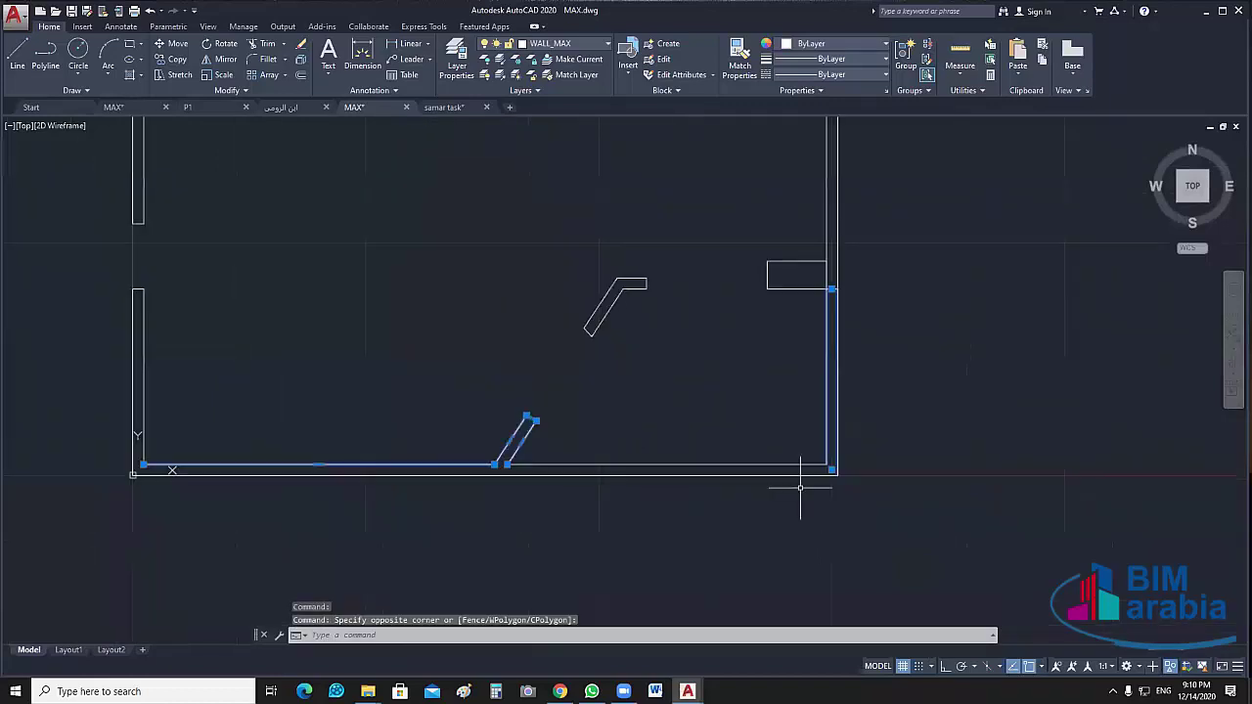
key(Escape)
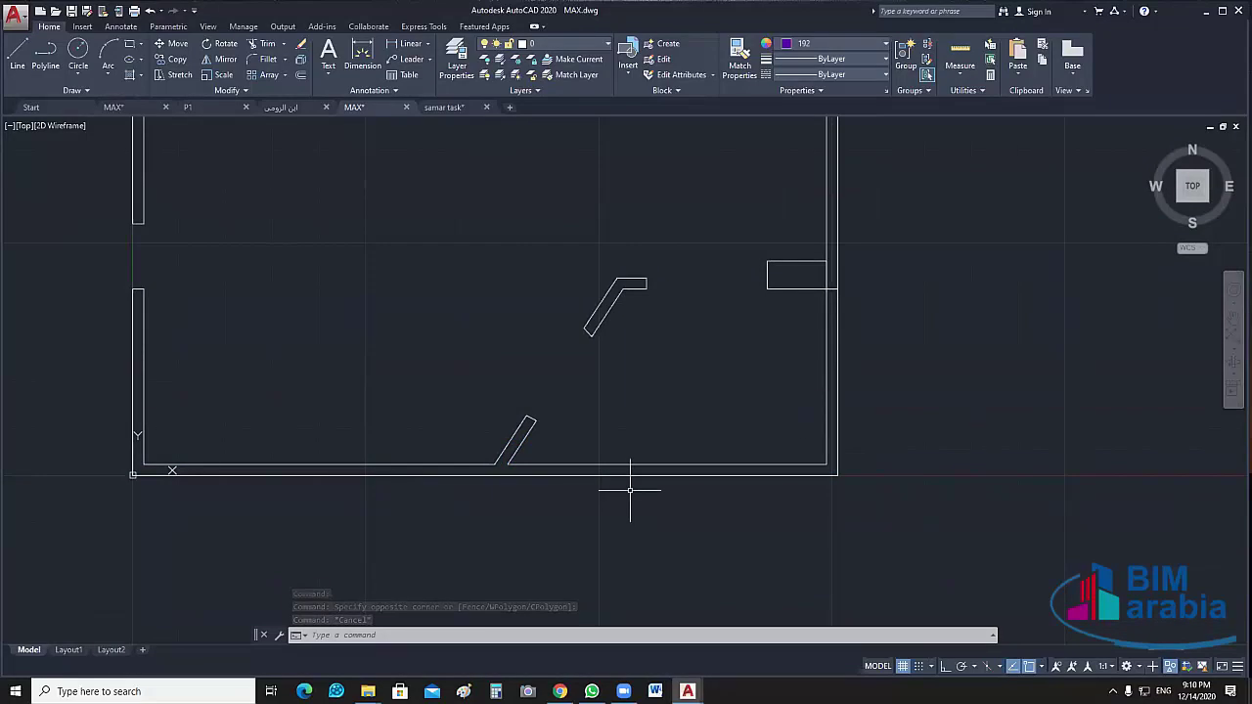
Fillet the lower slanted wall with the horizontal wall using radius 0
text(f)
key(Return)
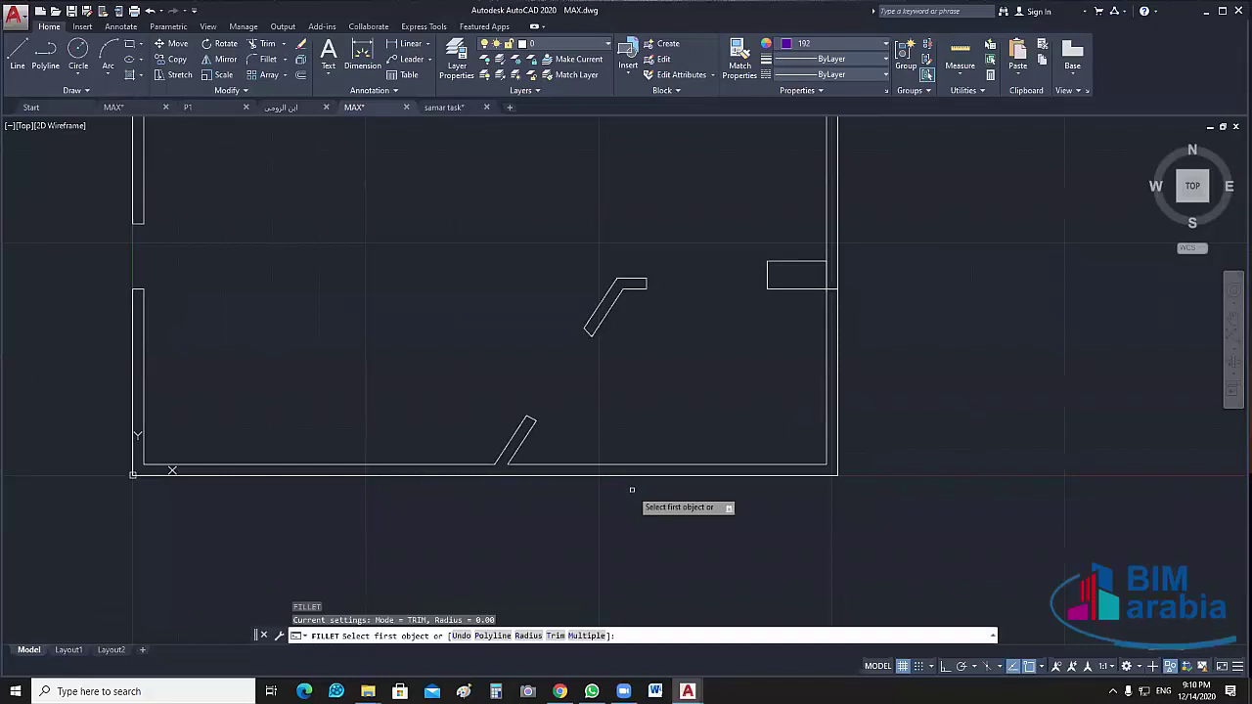
text(r)
key(Return)
text(0)
key(Return)
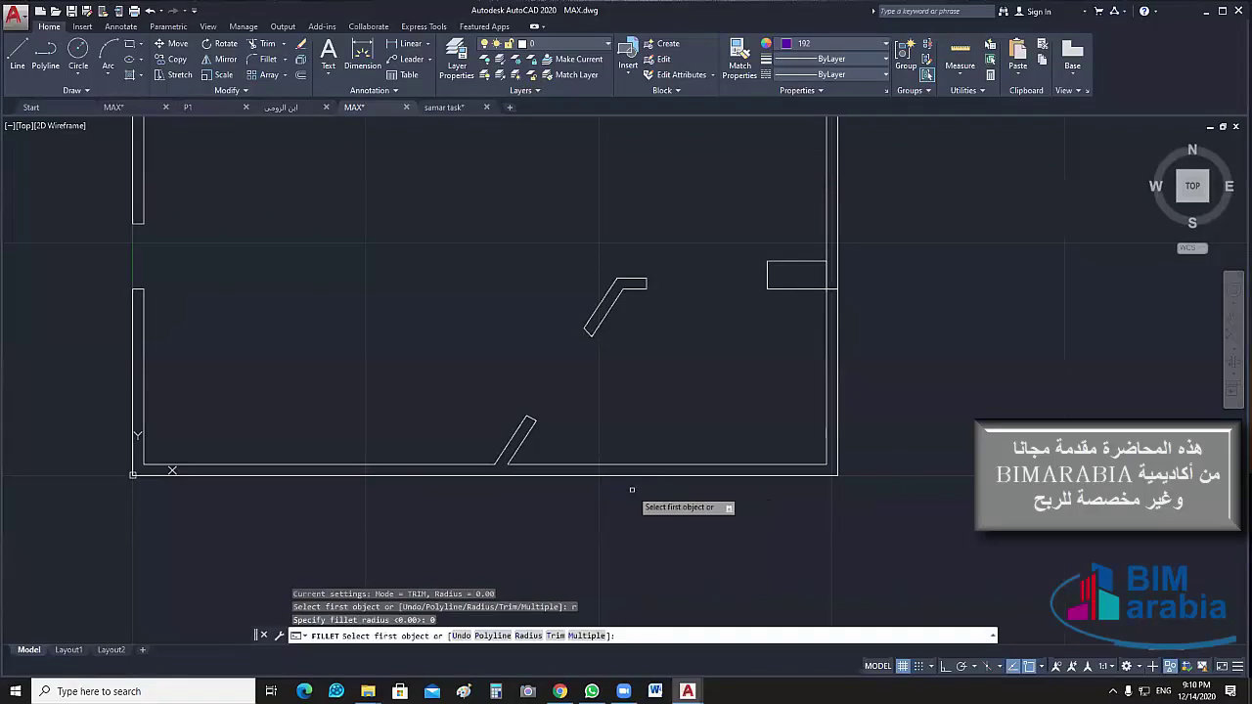
scroll(518, 459, up, 4)
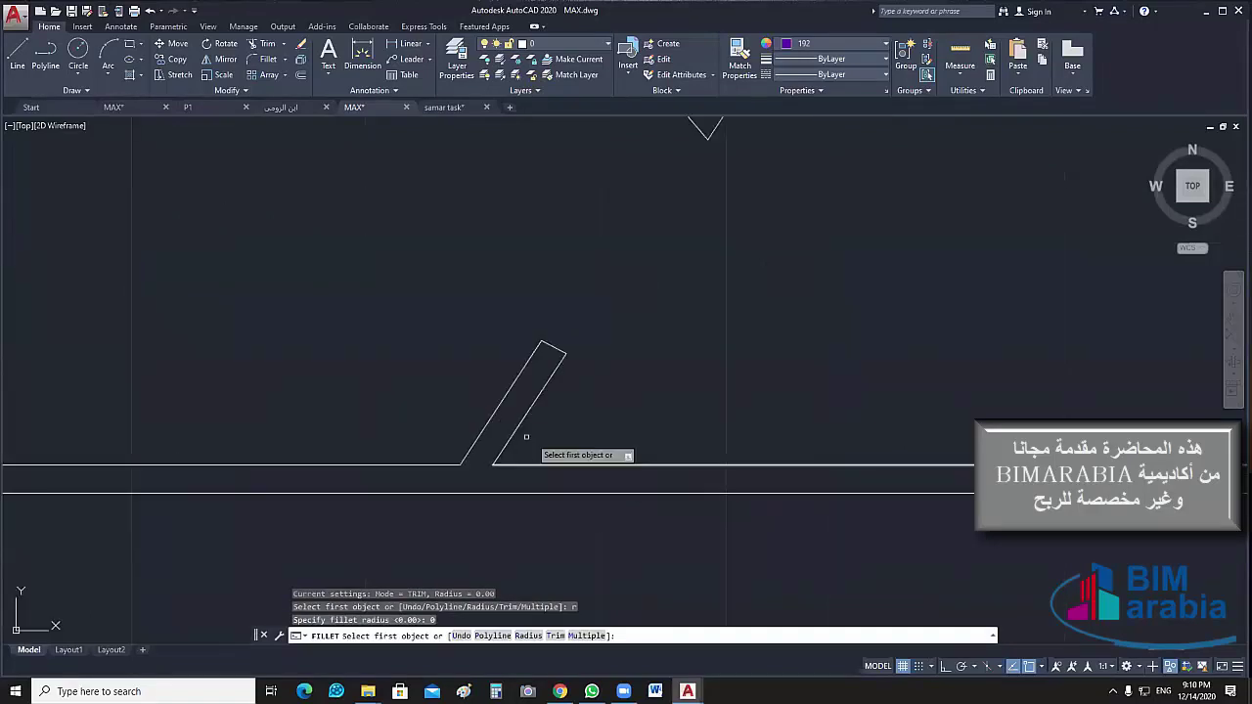
click(518, 427)
click(445, 464)
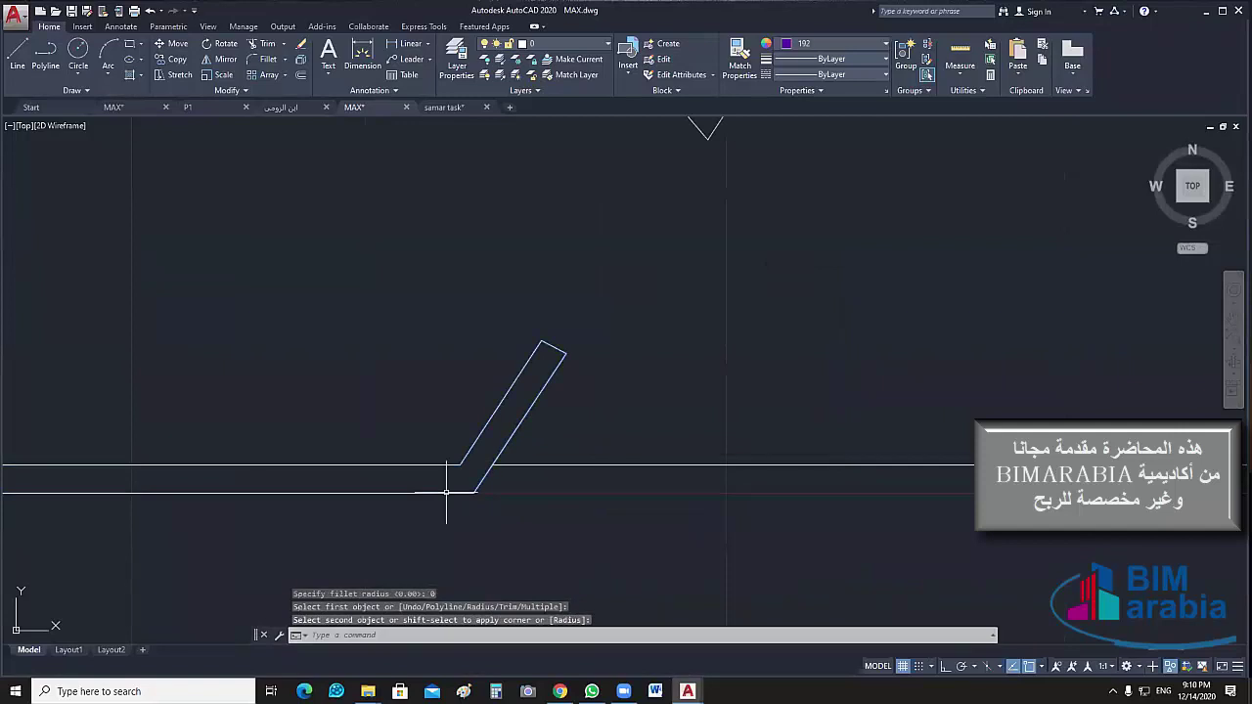
scroll(434, 506, down, 3)
scroll(669, 547, up, 2)
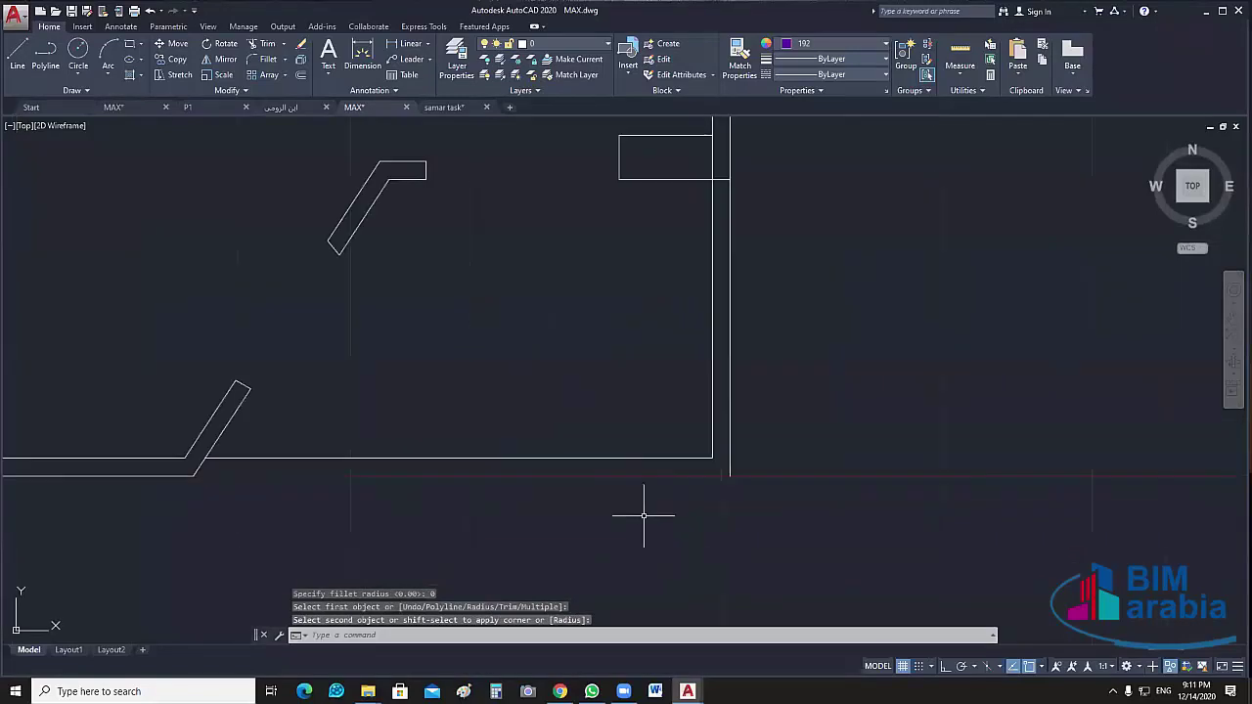
Draw a line closing the bottom wall end from the wall corner to the slanted wall, then select everything
text(l)
key(Return)
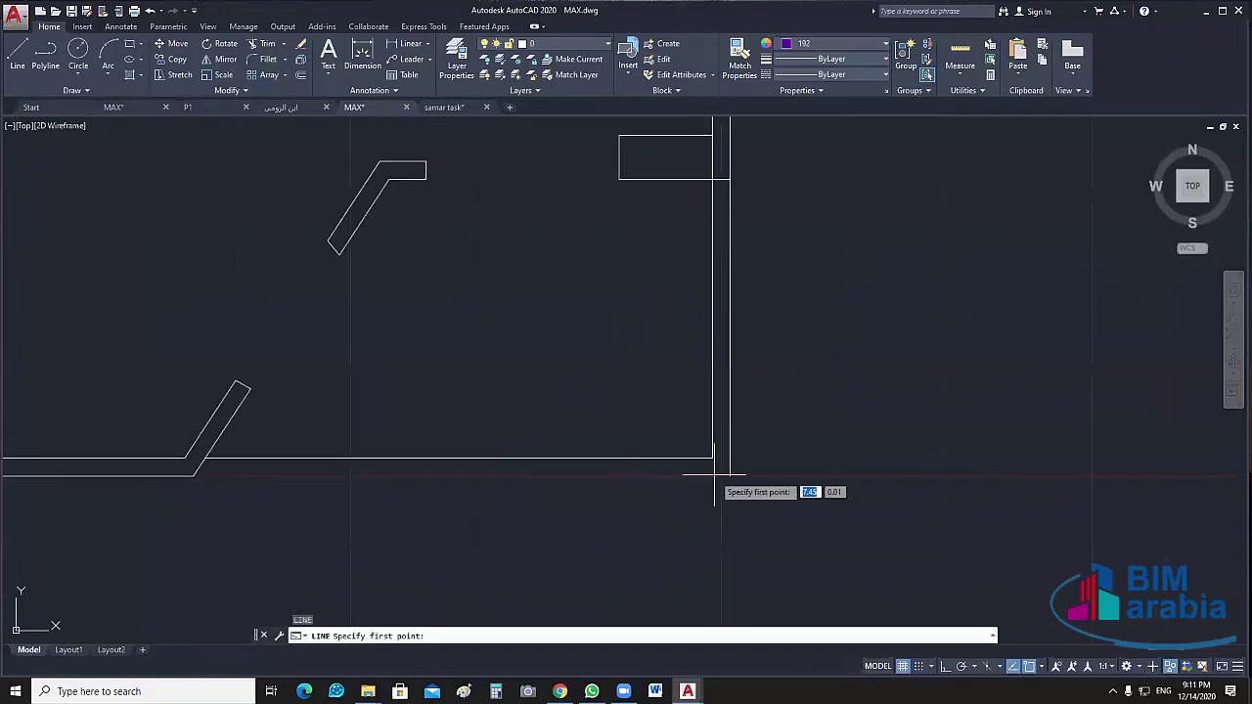
click(729, 477)
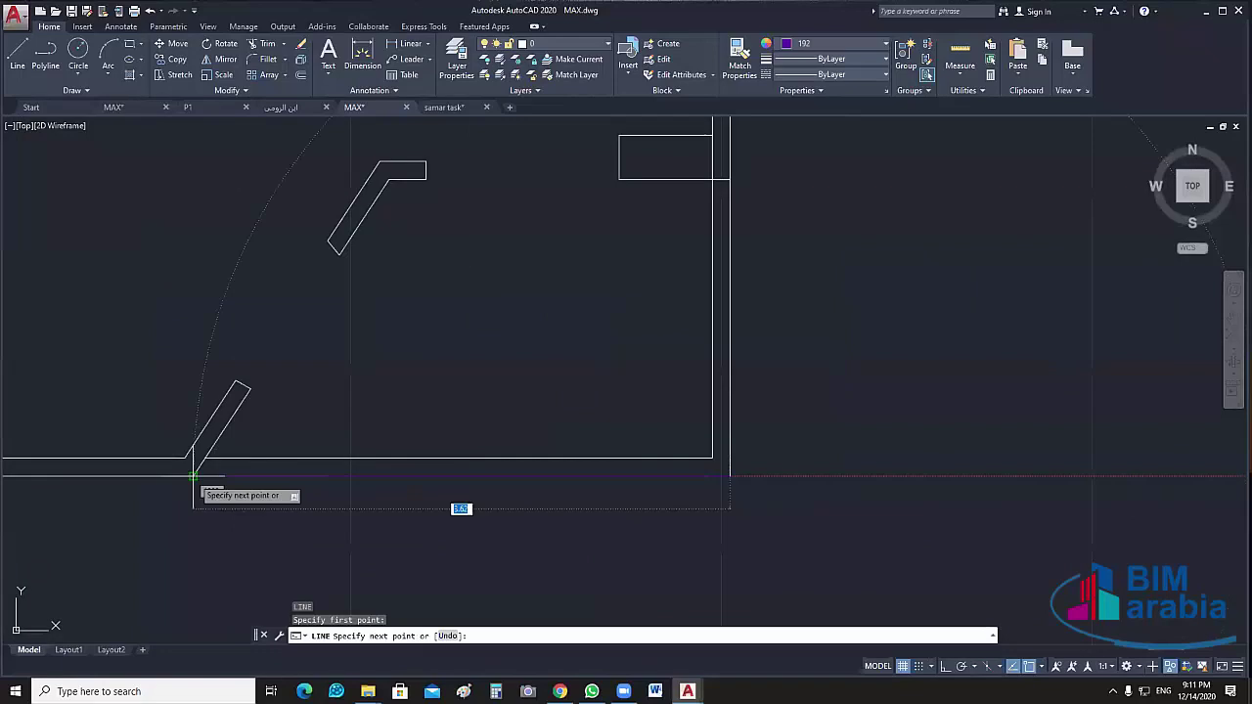
click(195, 477)
key(Return)
scroll(335, 484, down, 4)
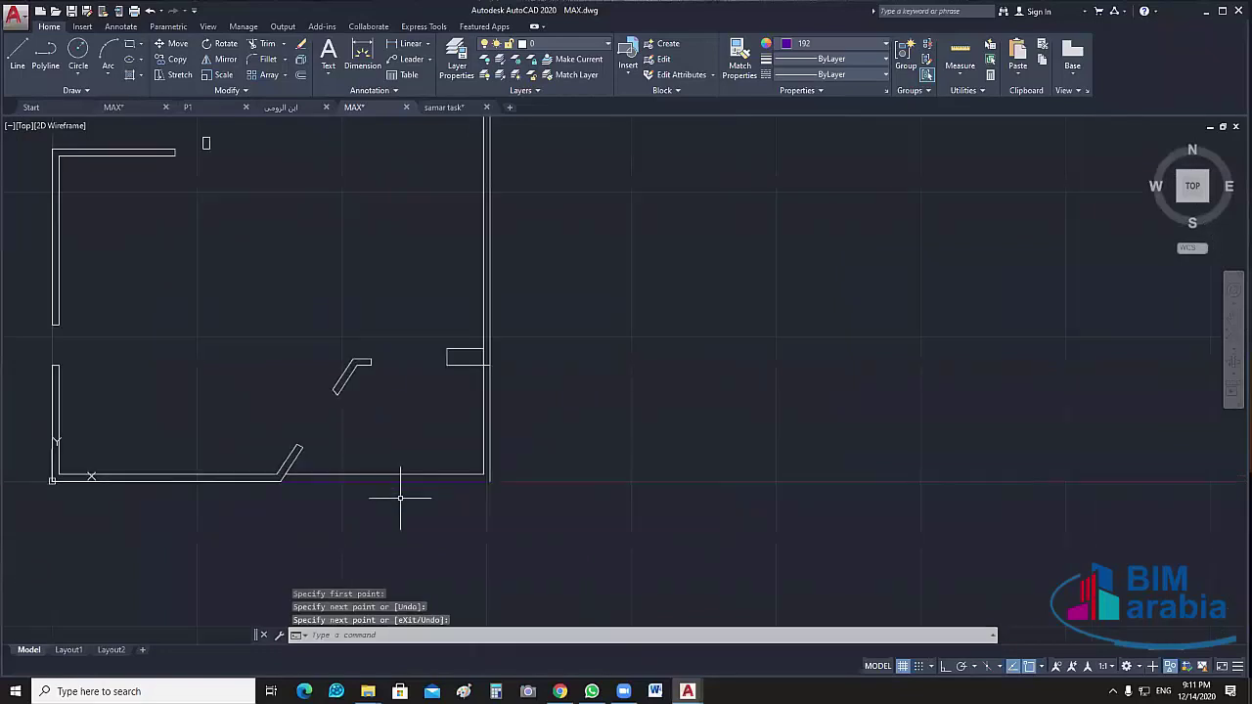
scroll(440, 485, up, 4)
click(461, 458)
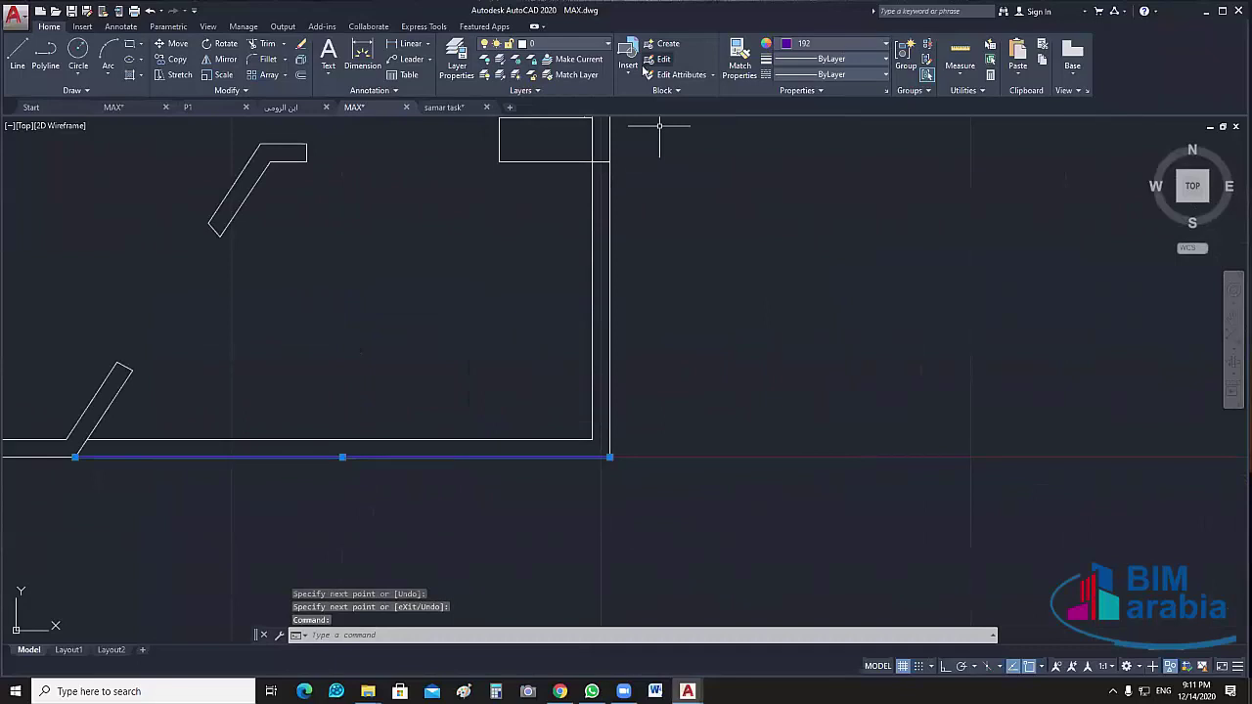
key(Escape)
scroll(704, 327, down, 4)
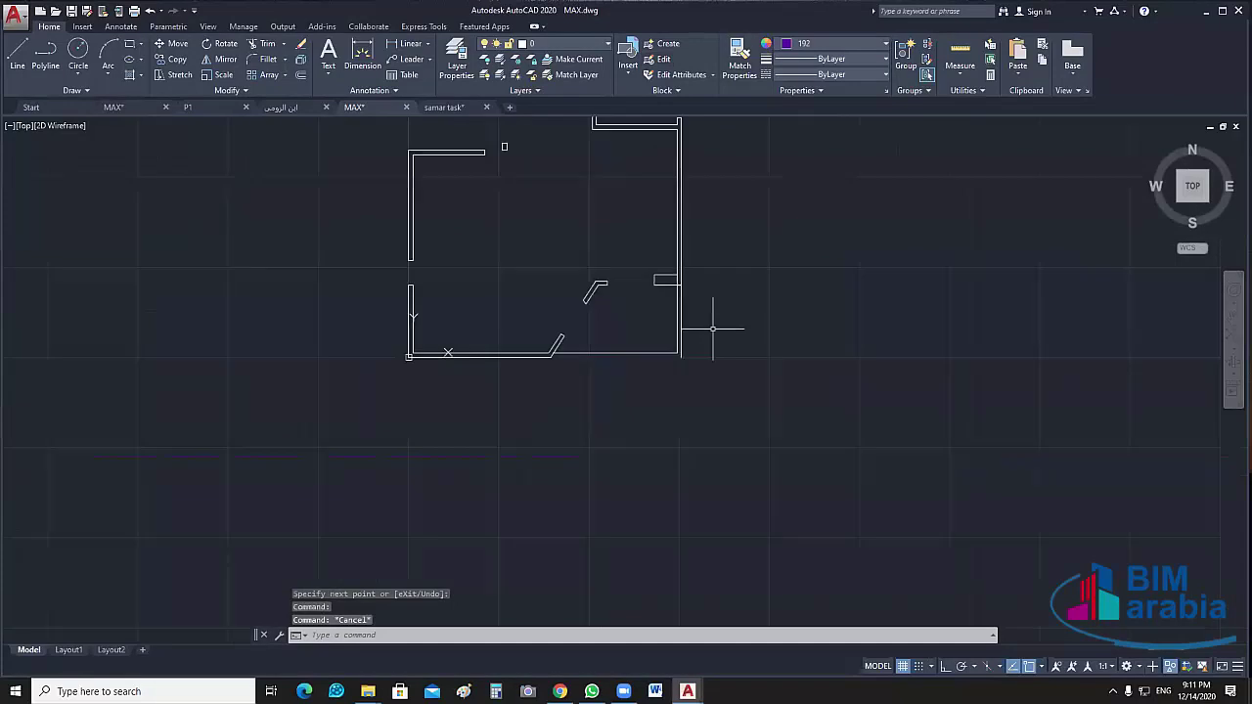
key(ctrl+a)
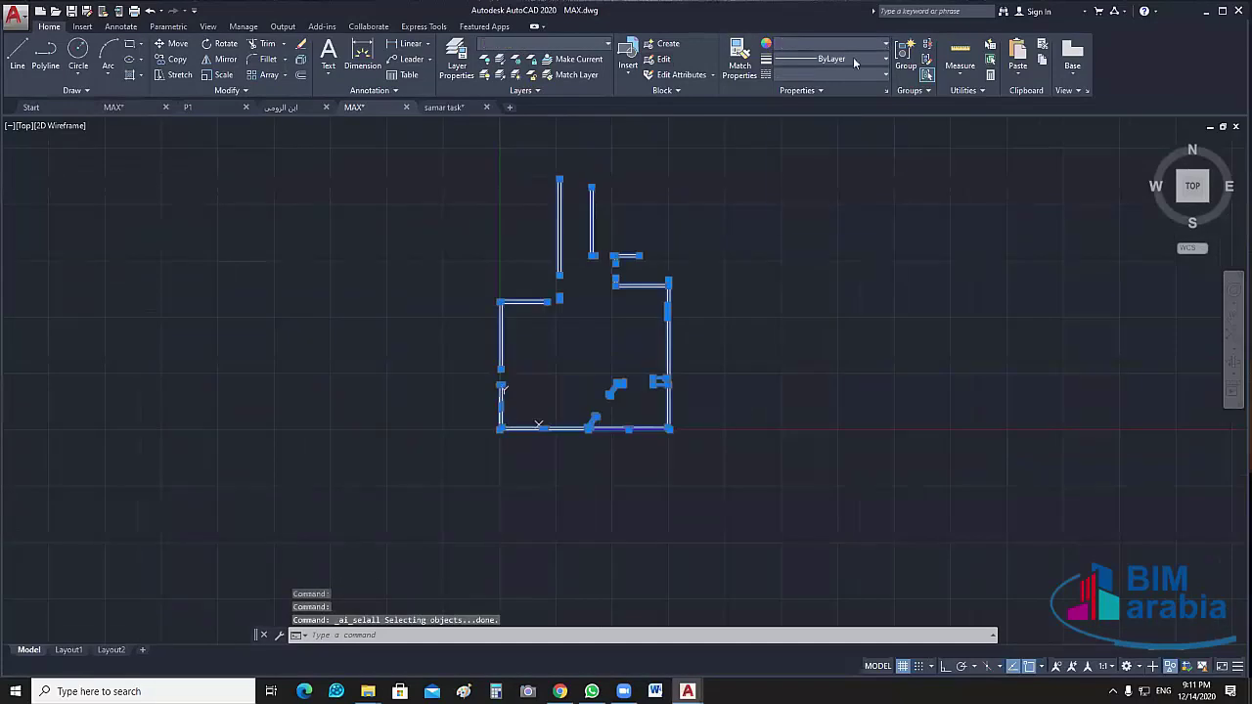
Set the colour and linetype of all objects to ByLayer
click(851, 44)
click(861, 57)
click(832, 74)
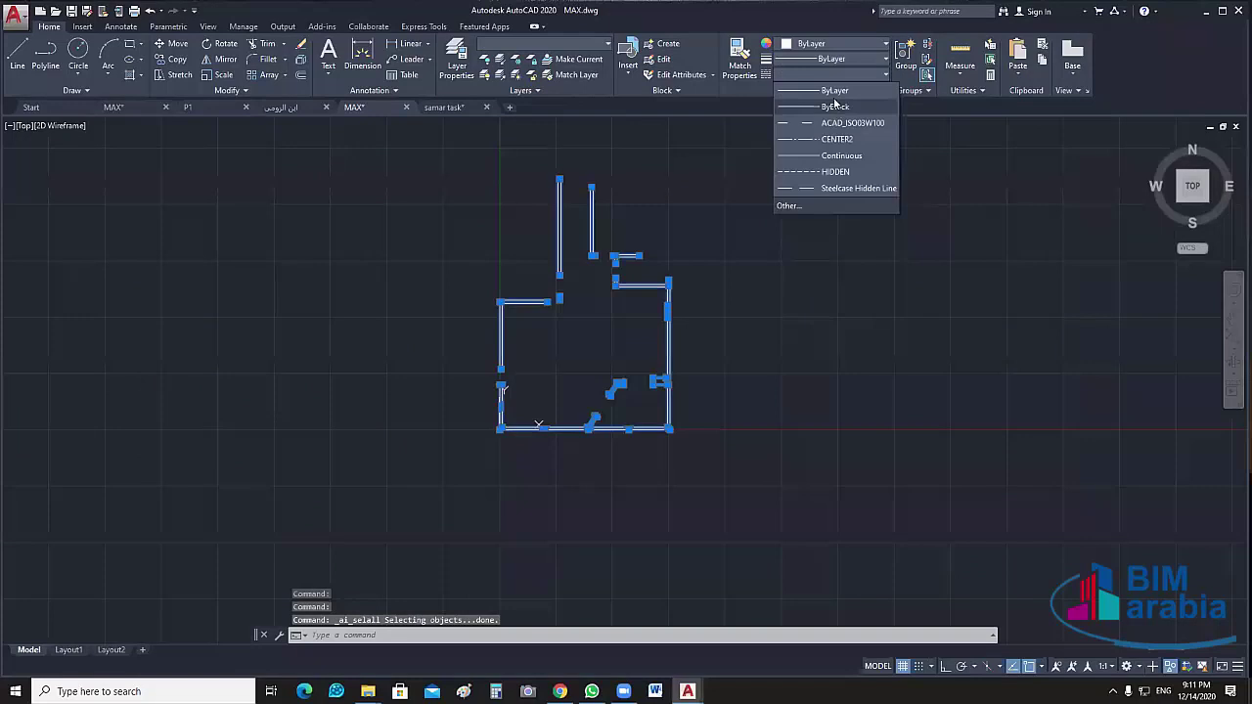
click(835, 90)
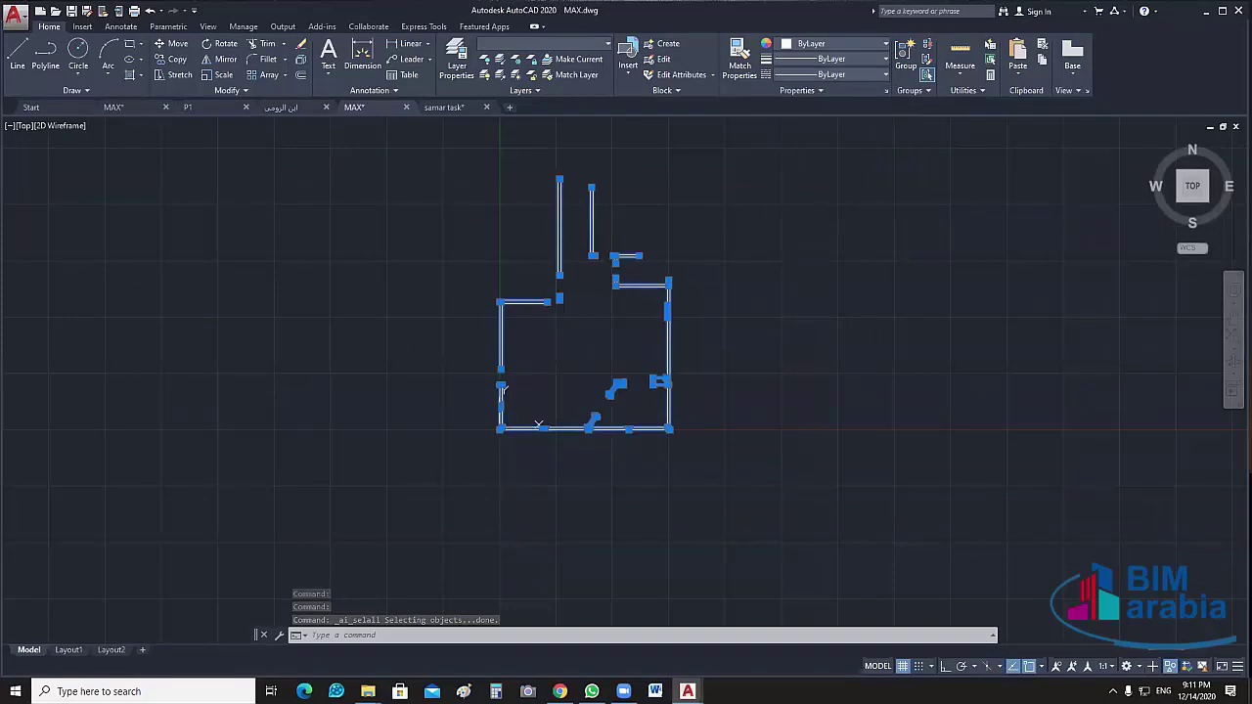
scroll(624, 443, up, 5)
key(Escape)
Isolate the bottom wall's right-hand stretch and the lower right vertical wall
middle_drag(769, 501, 671, 462)
scroll(671, 462, down, 3)
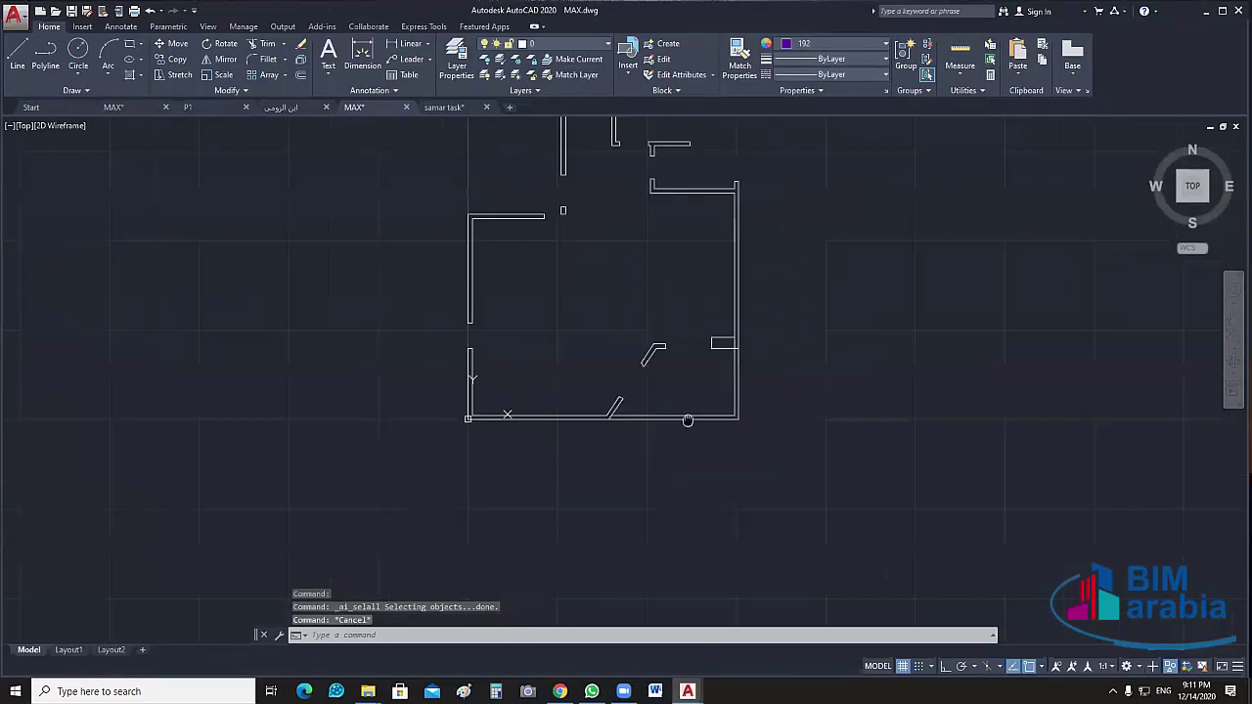
click(698, 441)
click(674, 481)
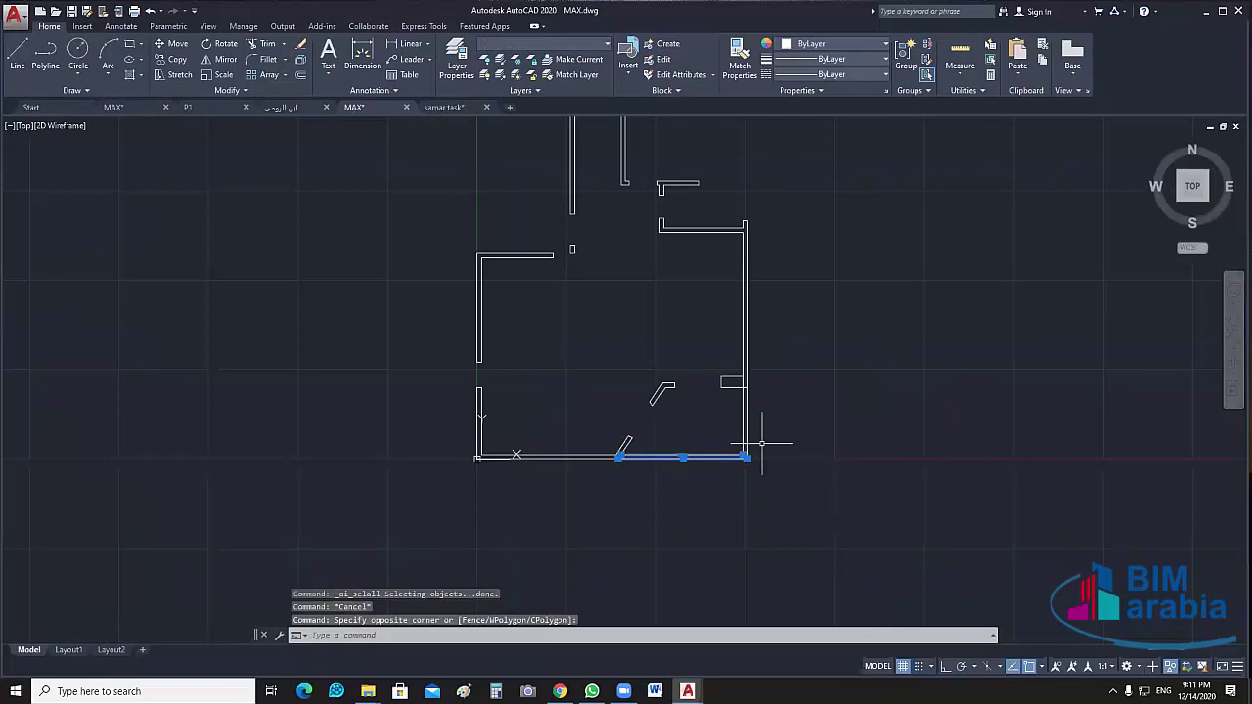
scroll(760, 474, down, 4)
scroll(761, 475, up, 8)
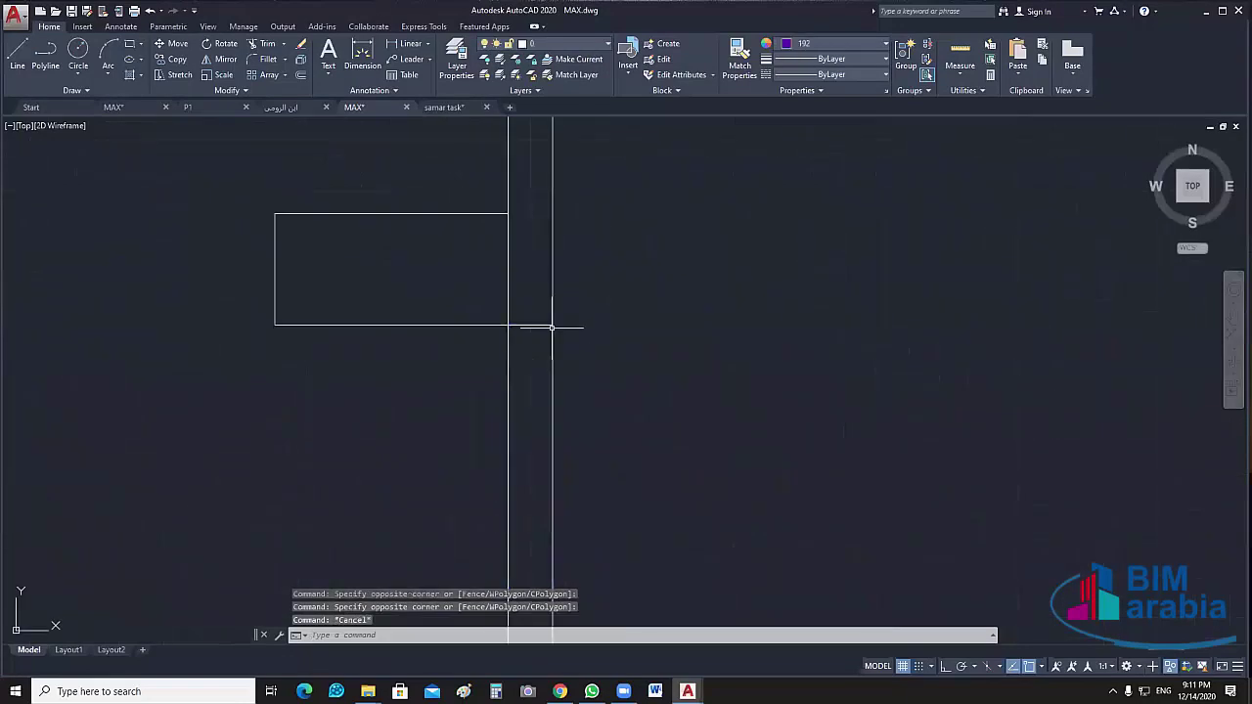
key(Escape)
click(551, 327)
scroll(568, 387, down, 2)
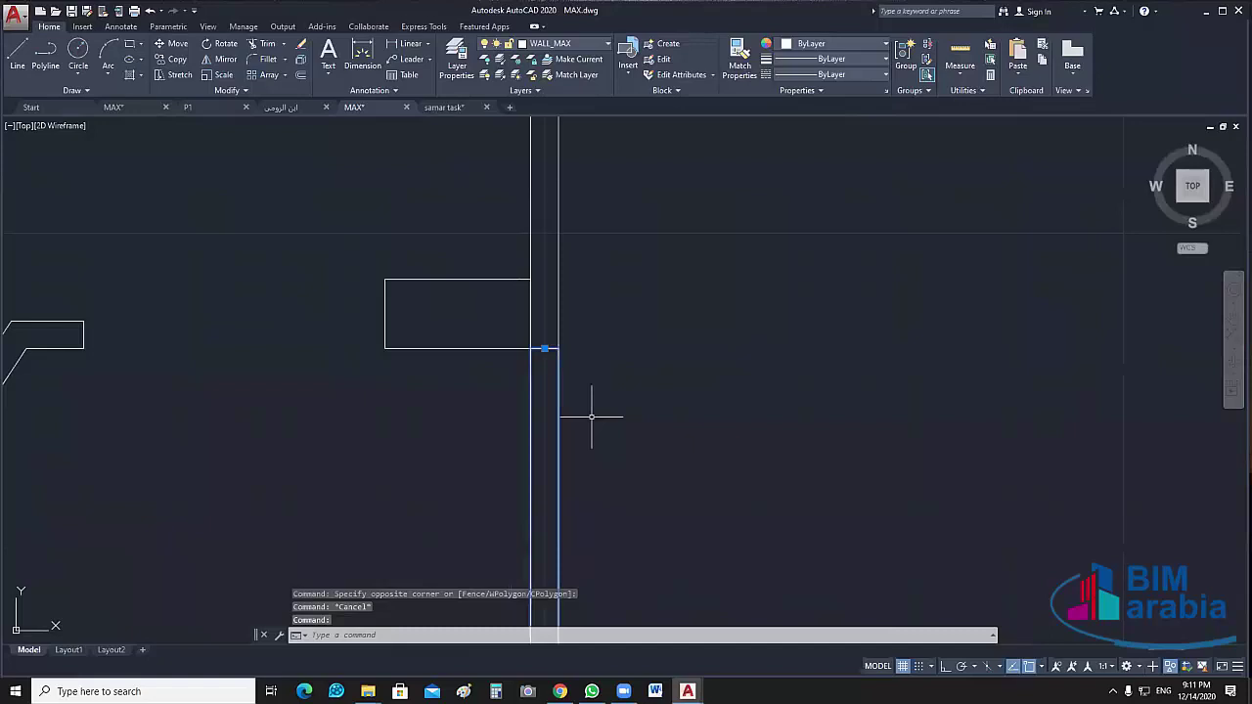
scroll(591, 416, down, 3)
middle_drag(679, 495, 719, 396)
right_click(745, 370)
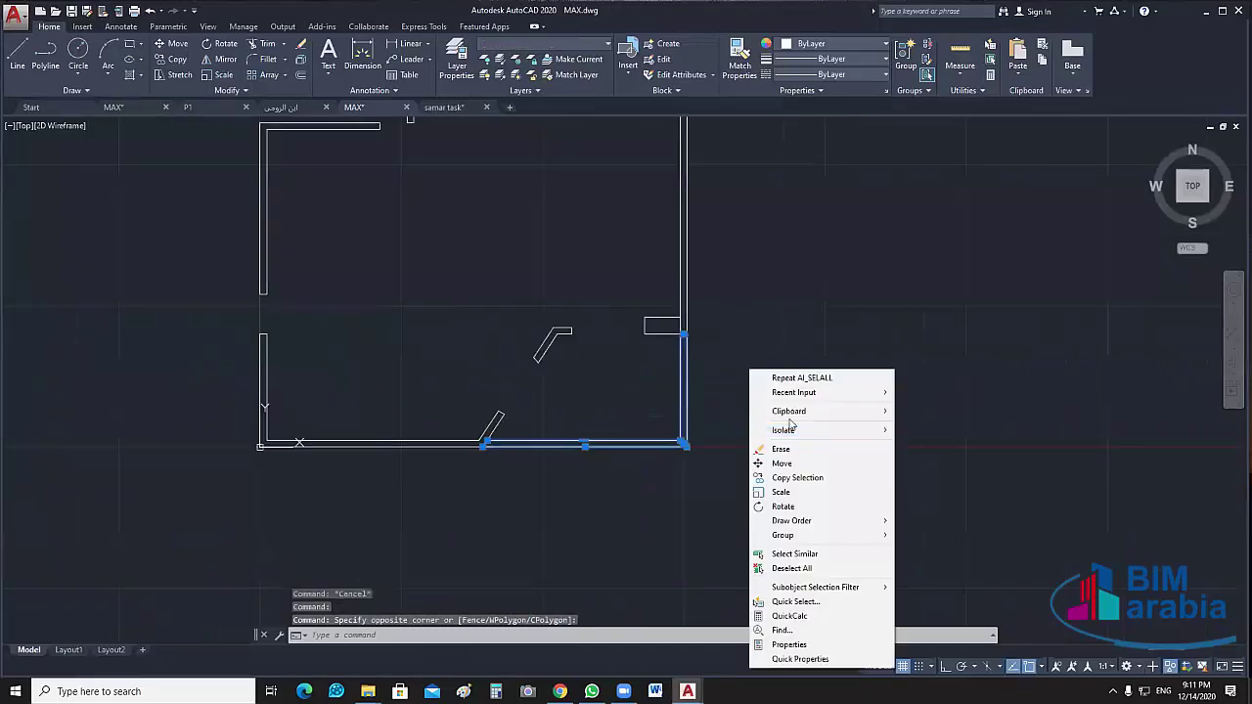
click(915, 430)
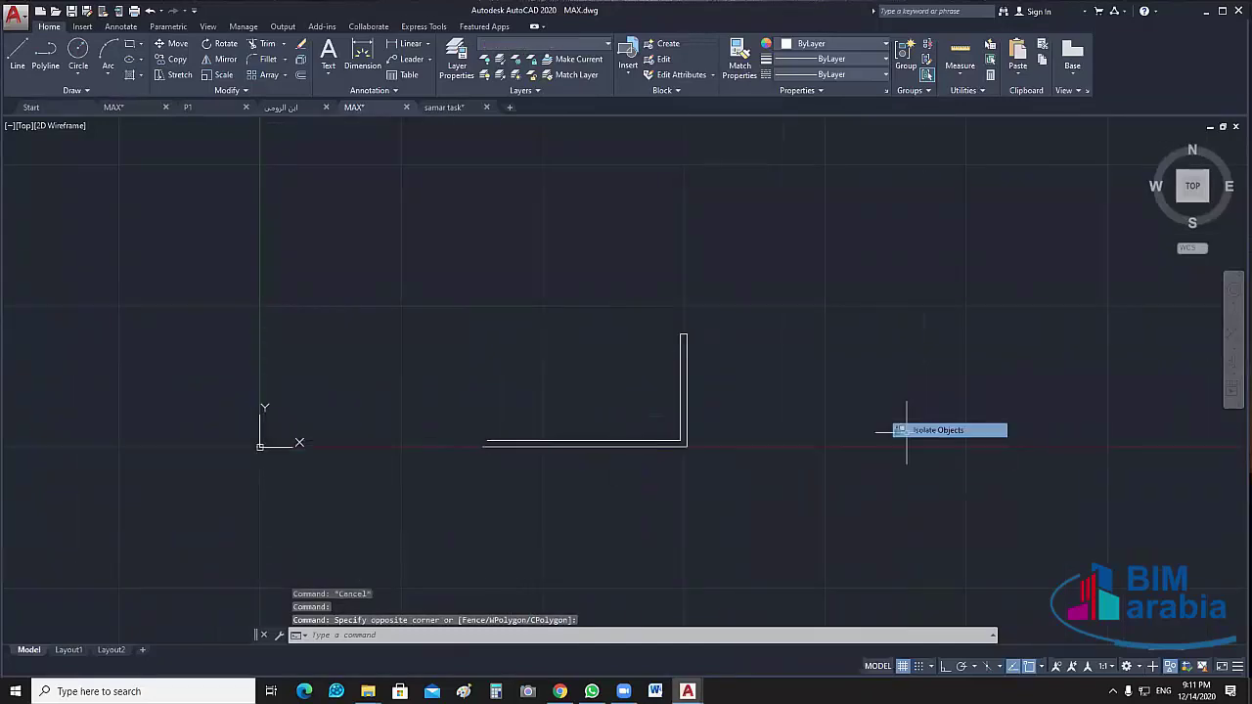
Draw a line across the open left end of the lower corner wall to close it
scroll(488, 472, up, 2)
scroll(488, 471, up, 4)
key(l)
key(Return)
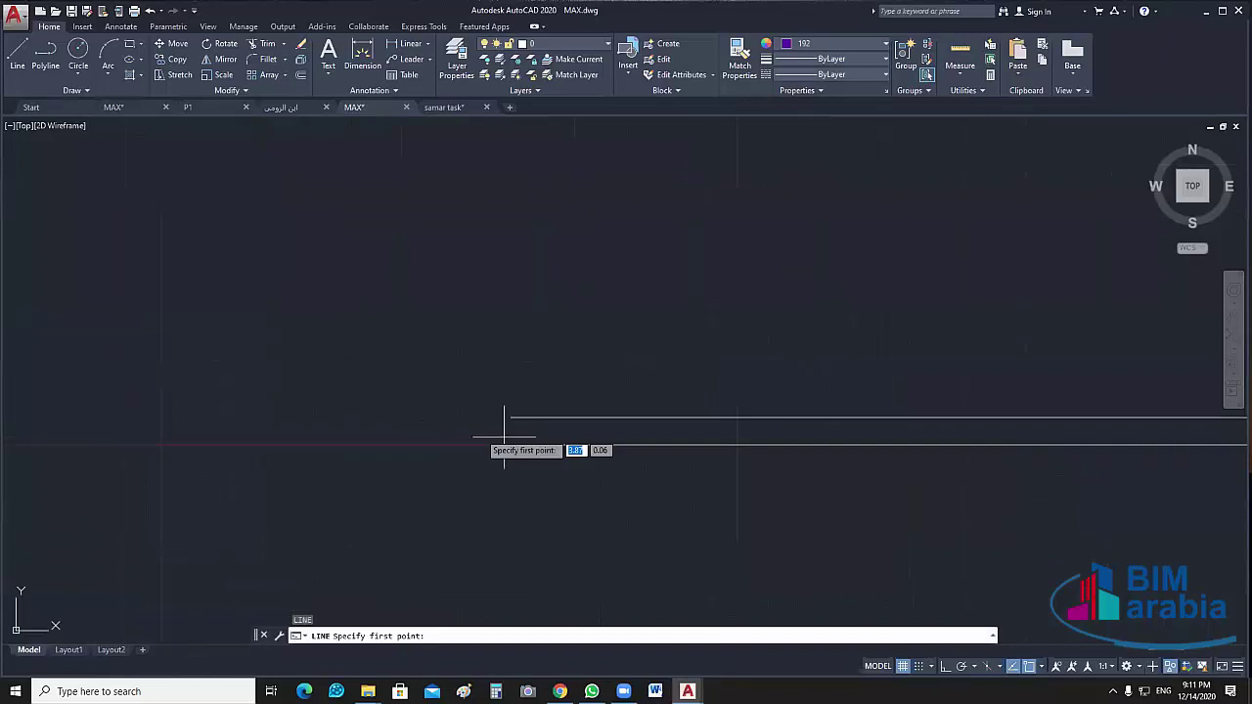
click(495, 439)
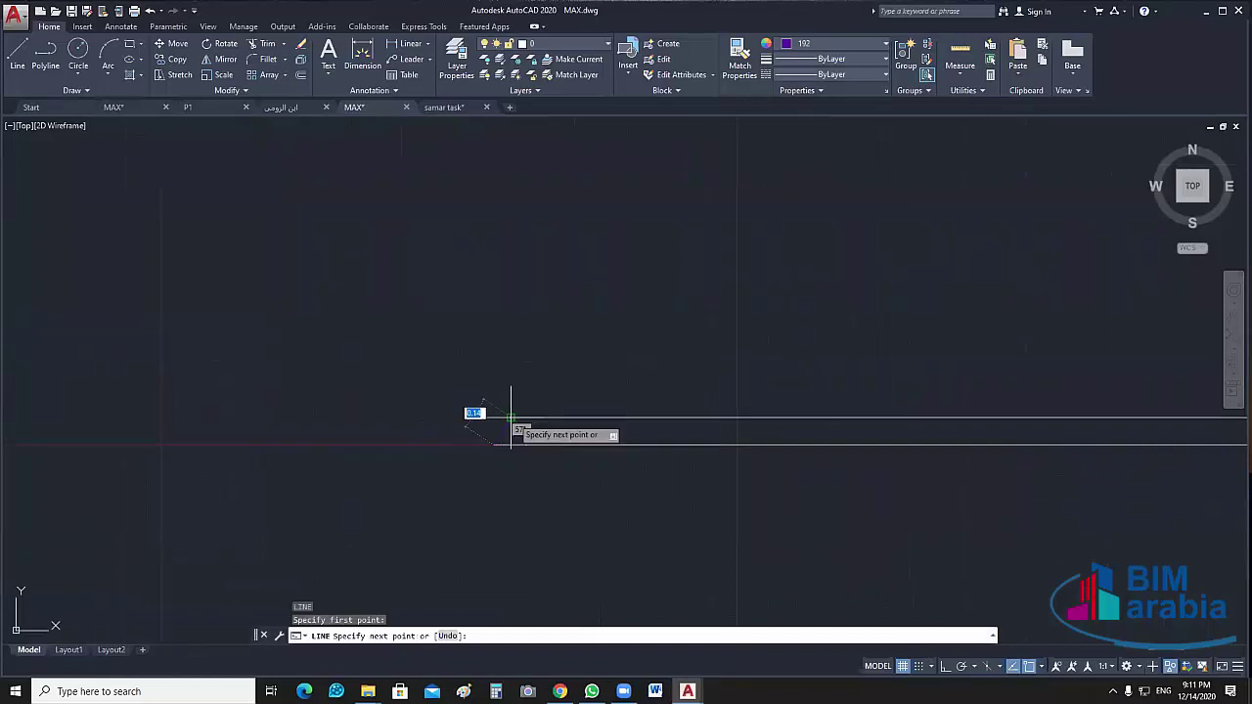
click(510, 419)
key(Escape)
Explode the L-shaped corner wall into separate lines
scroll(588, 459, down, 4)
middle_drag(860, 466, 772, 466)
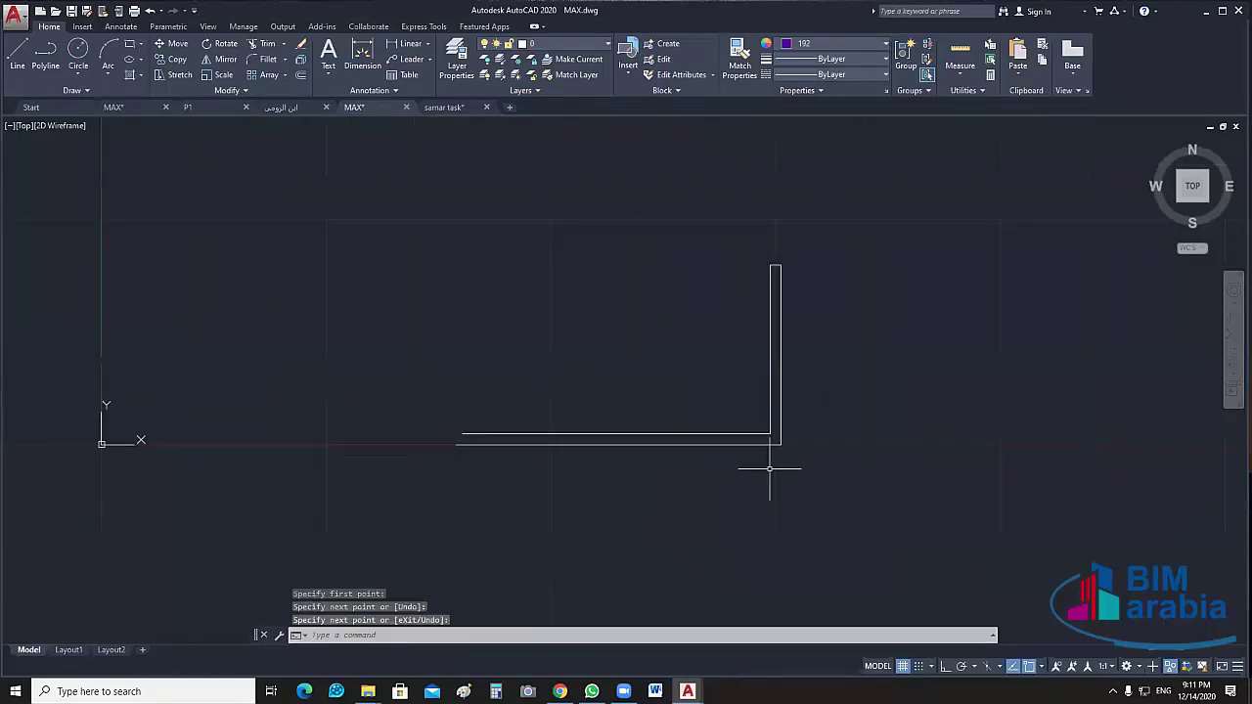
scroll(772, 467, down, 3)
click(852, 291)
click(458, 477)
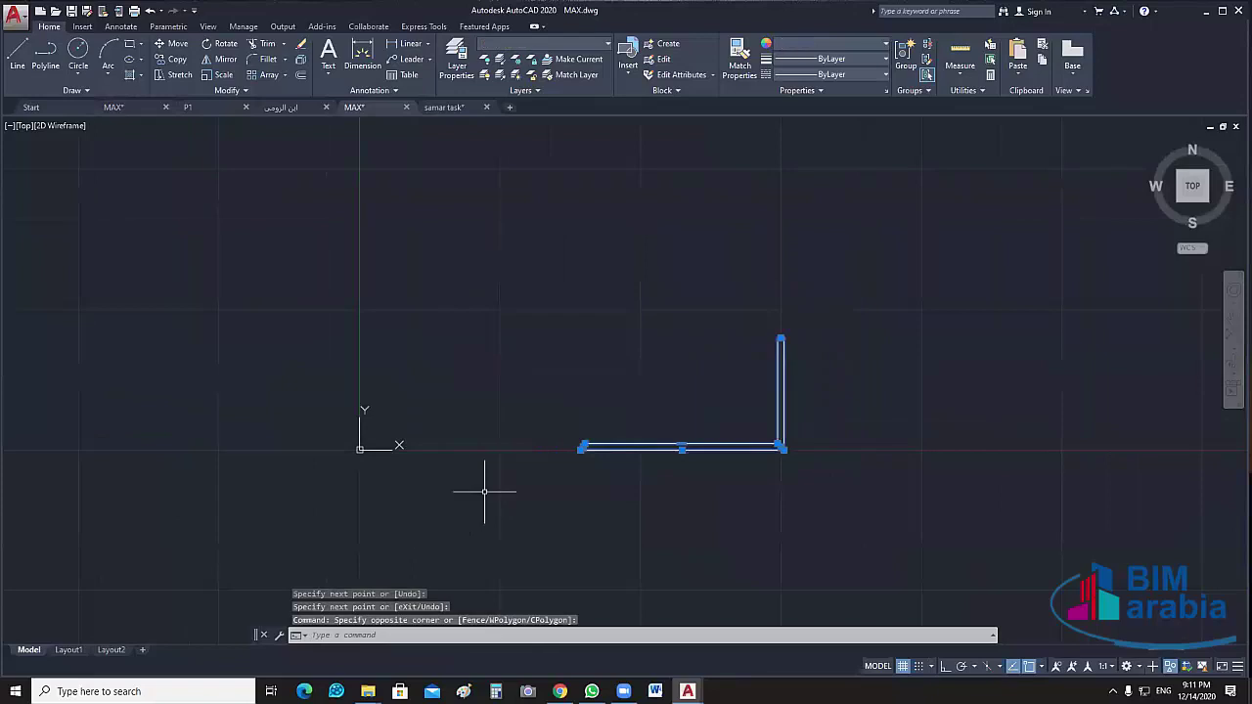
text(x)
key(Return)
Join the corner wall lines into a single polyline
click(797, 391)
click(518, 526)
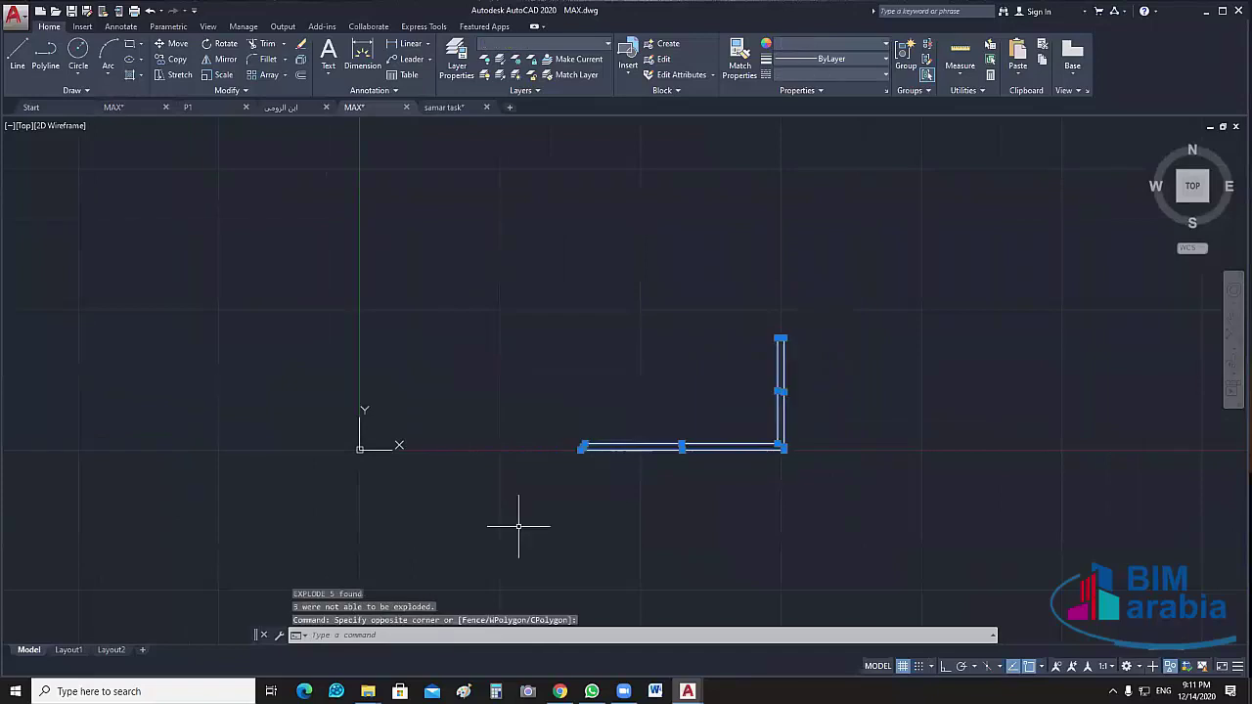
text(j)
key(Return)
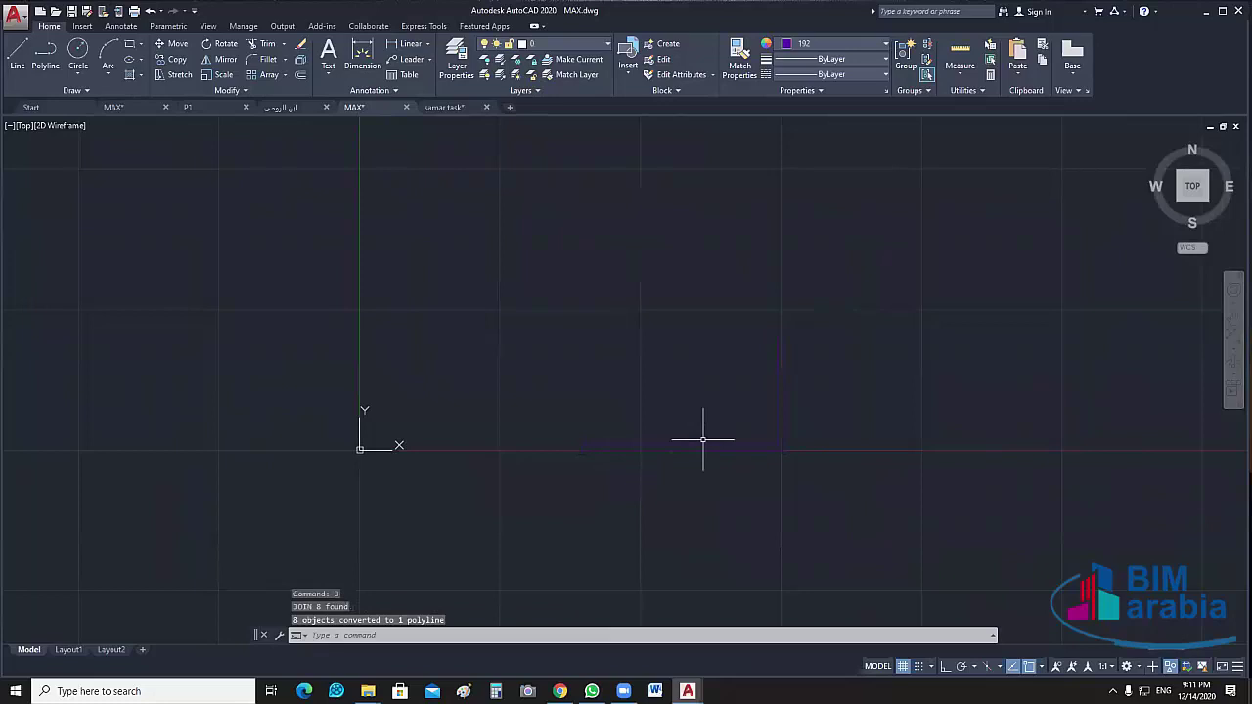
Set the joined polyline's colour to ByLayer and bring up the Layer Properties list
click(702, 440)
click(656, 503)
click(880, 44)
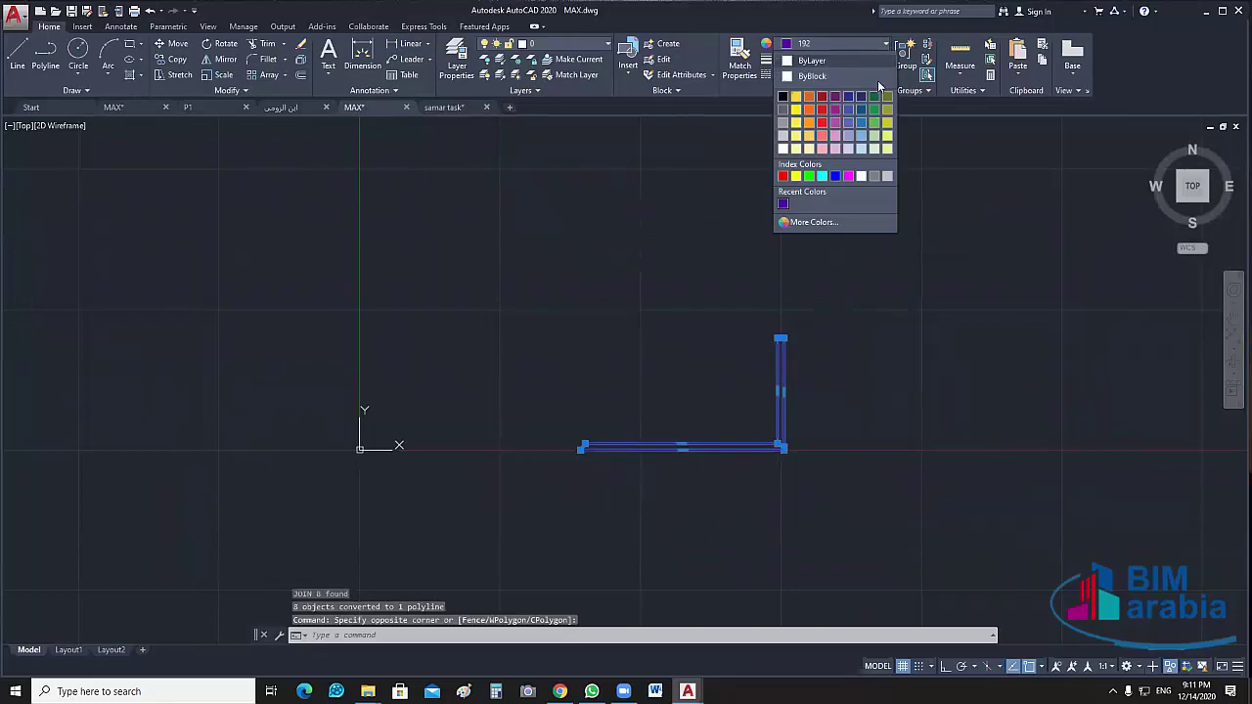
click(877, 64)
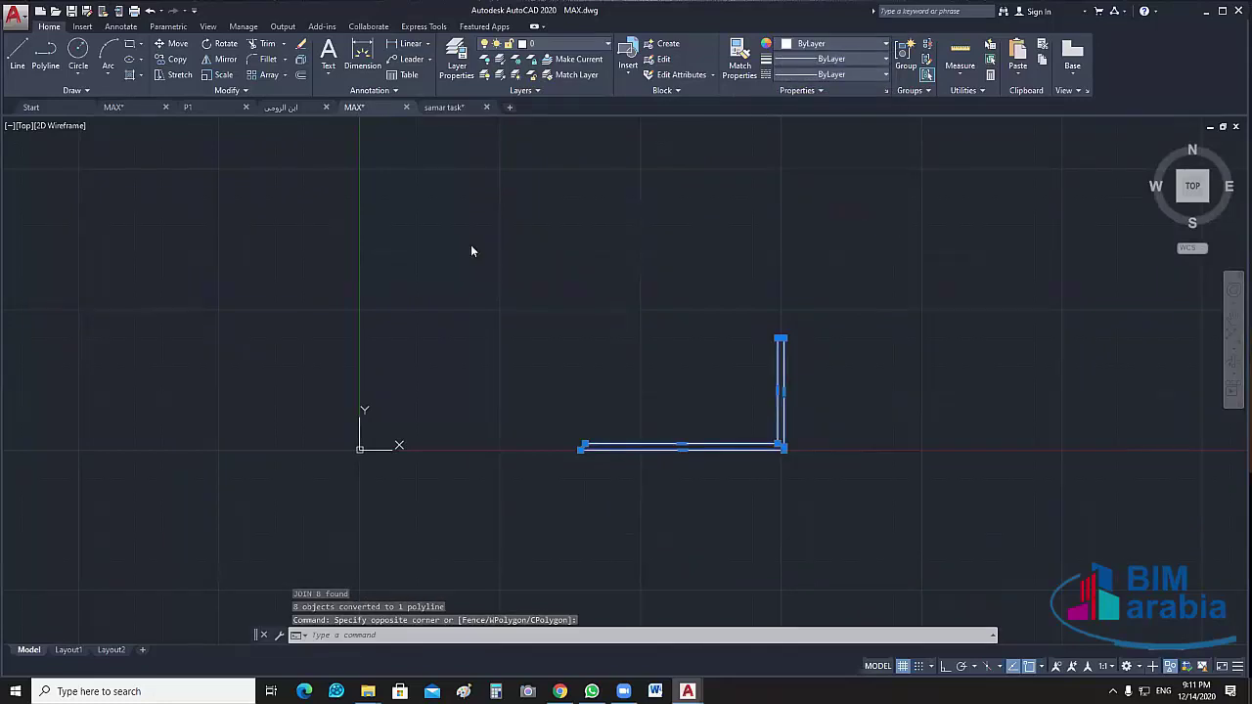
click(457, 57)
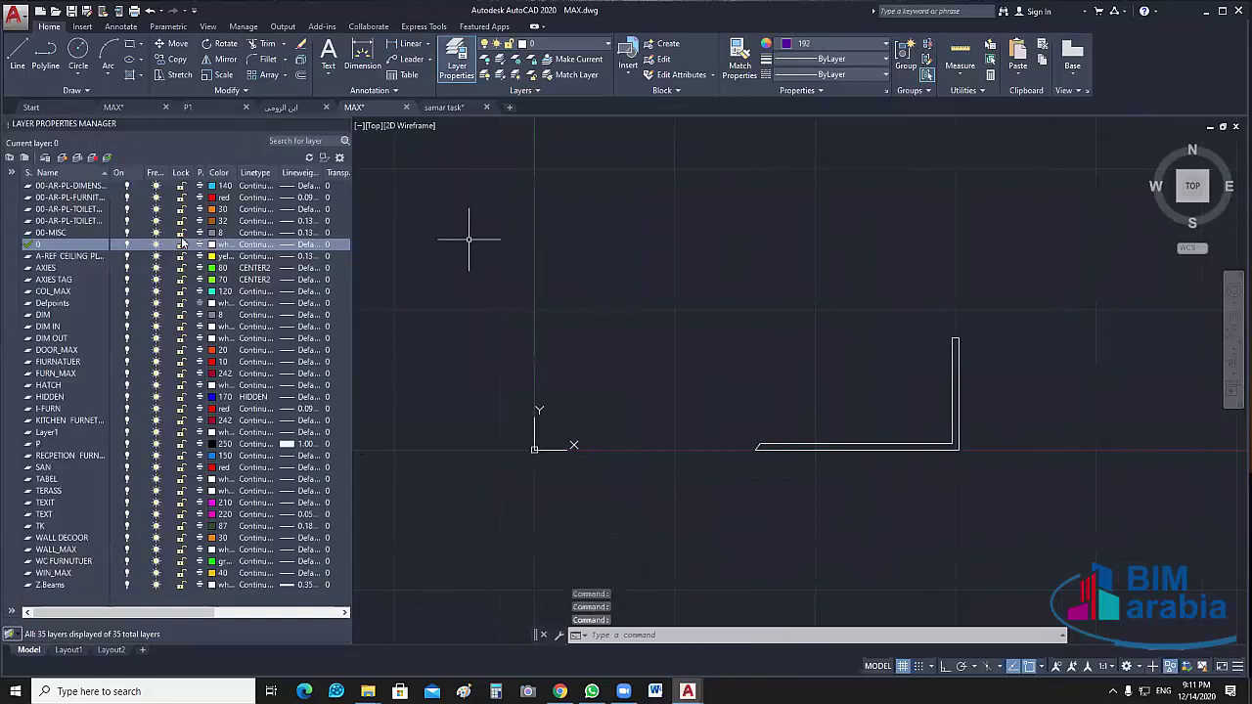
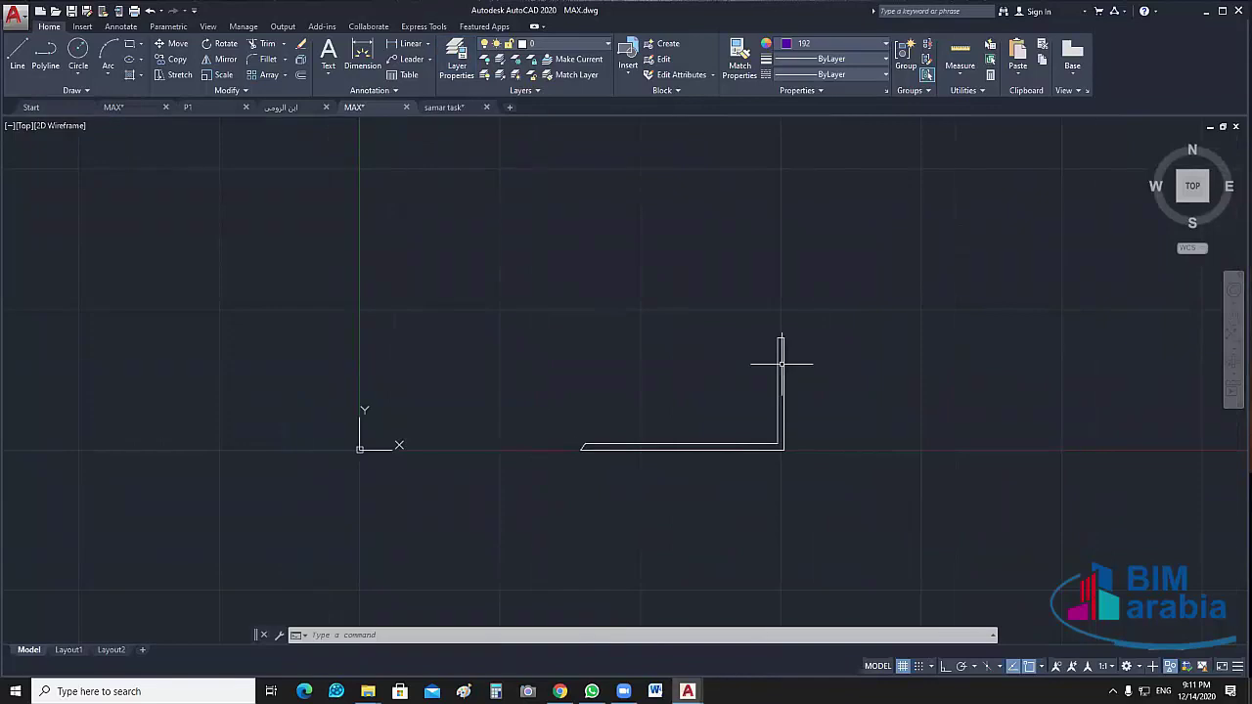
End object isolation so all 431 objects of the floor plan reappear
click(782, 361)
key(Escape)
right_click(627, 286)
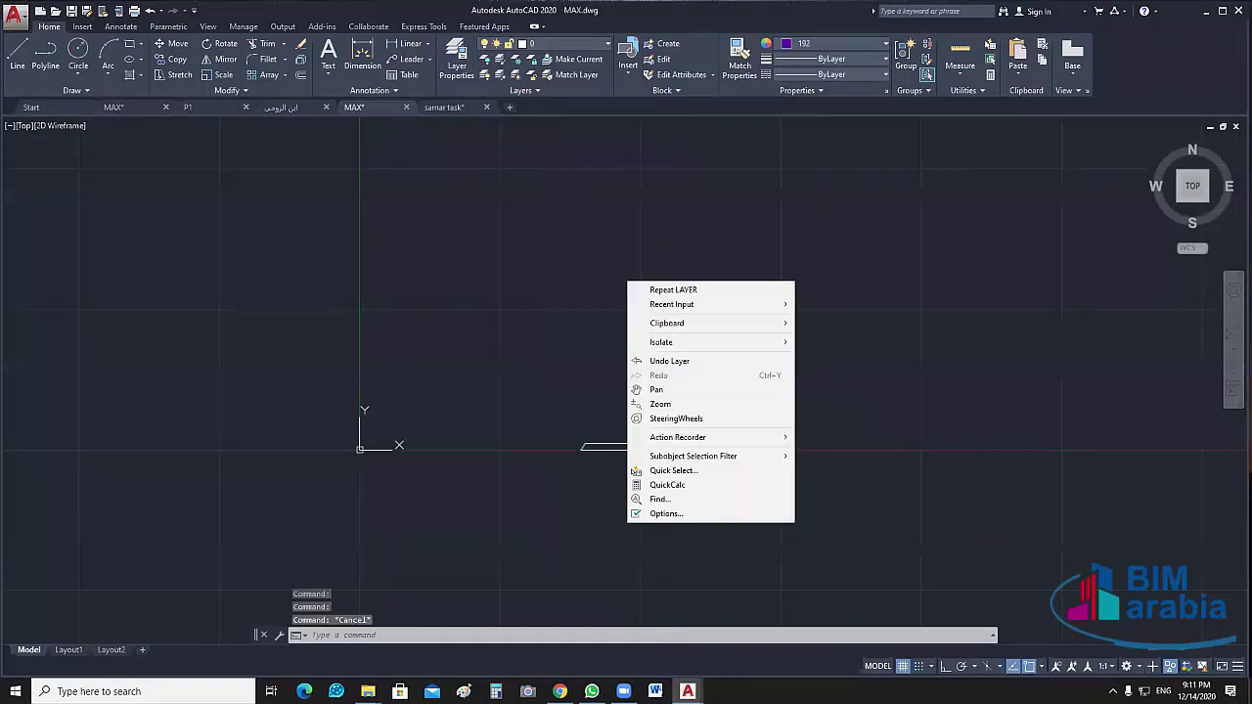
click(851, 250)
click(622, 237)
right_click(628, 223)
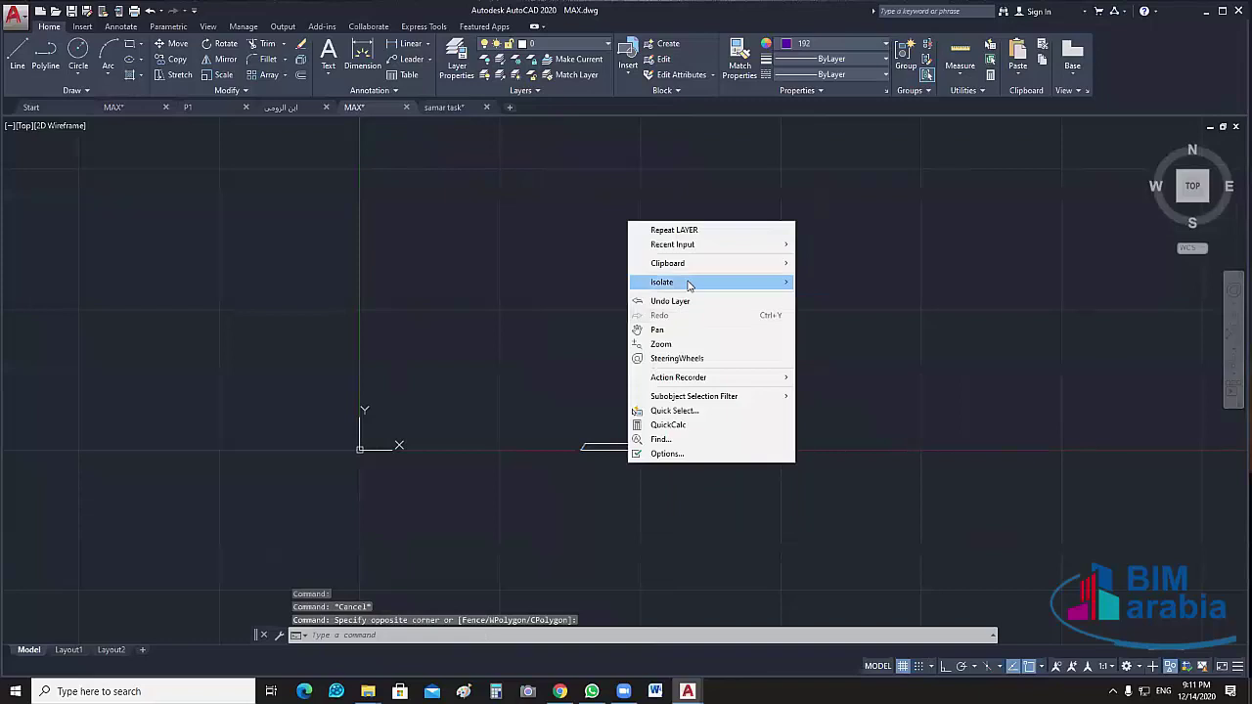
mouse_move(701, 282)
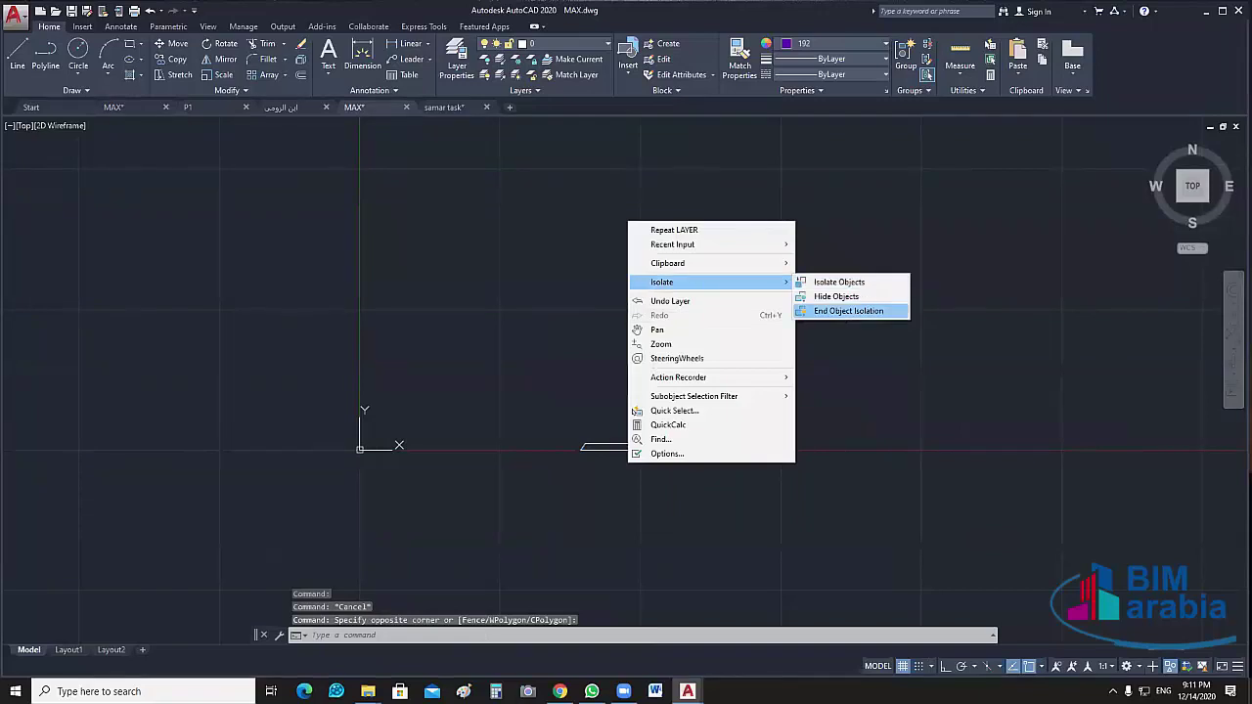
click(839, 312)
Select the bottom and left walls and extend the selection to all similar wall polylines
scroll(548, 460, up, 4)
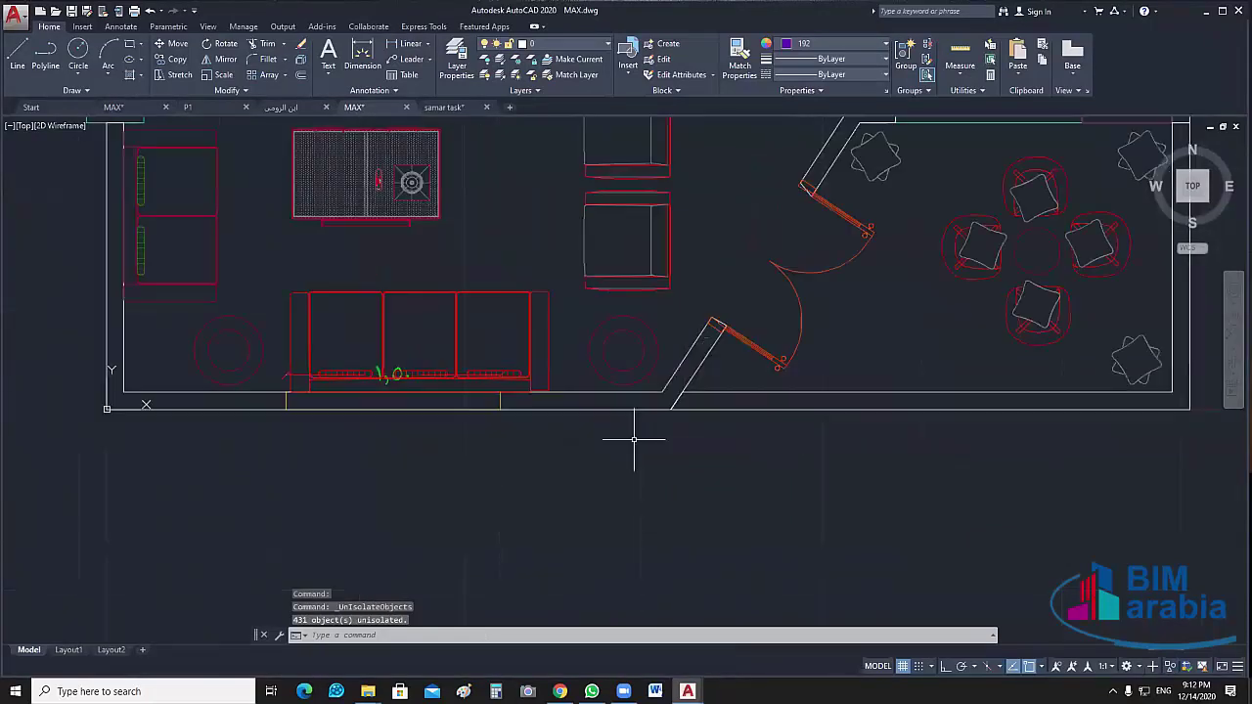
click(610, 405)
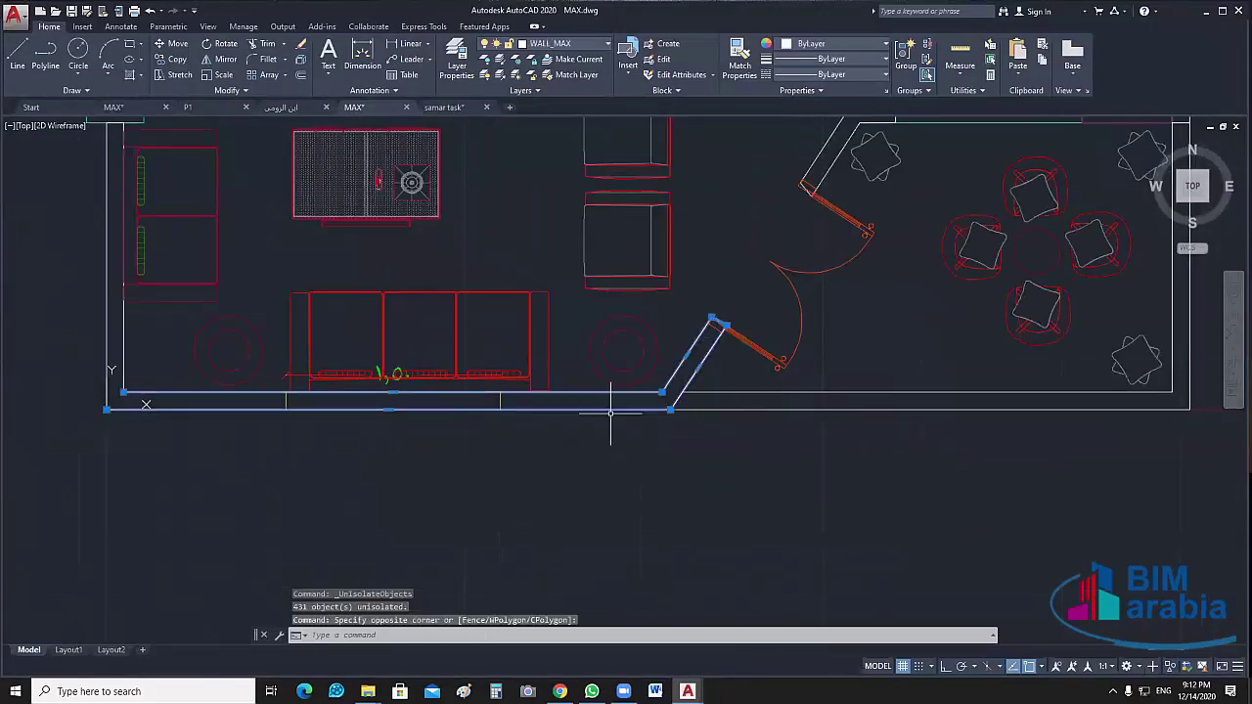
click(141, 323)
click(101, 294)
right_click(295, 187)
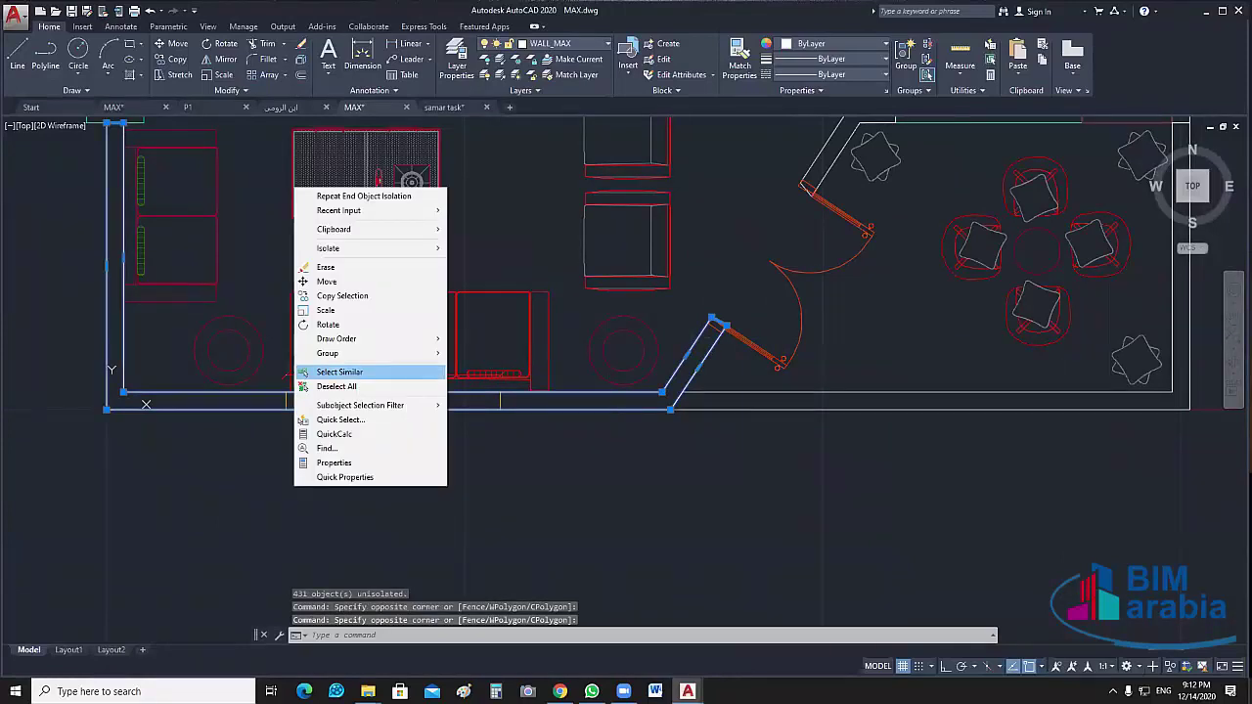
click(339, 371)
Add the upper wall polylines to the wall selection
scroll(609, 425, down, 5)
scroll(586, 322, up, 2)
click(567, 300)
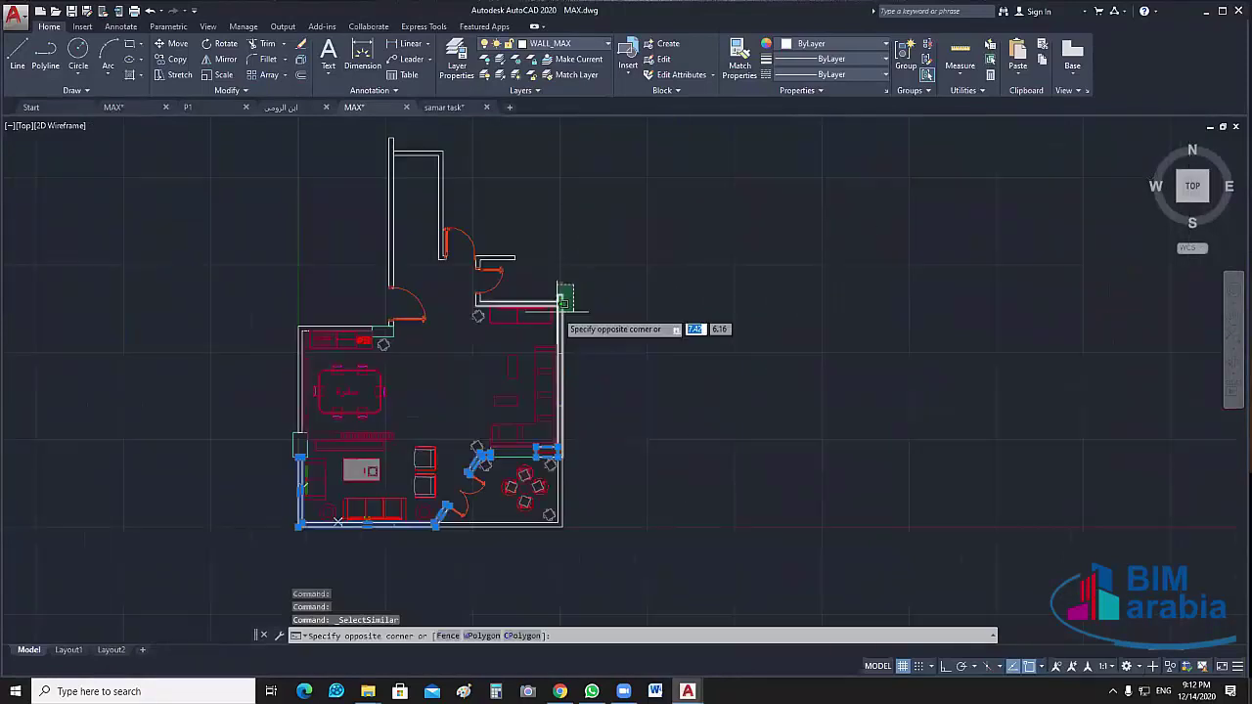
right_click(639, 299)
click(697, 483)
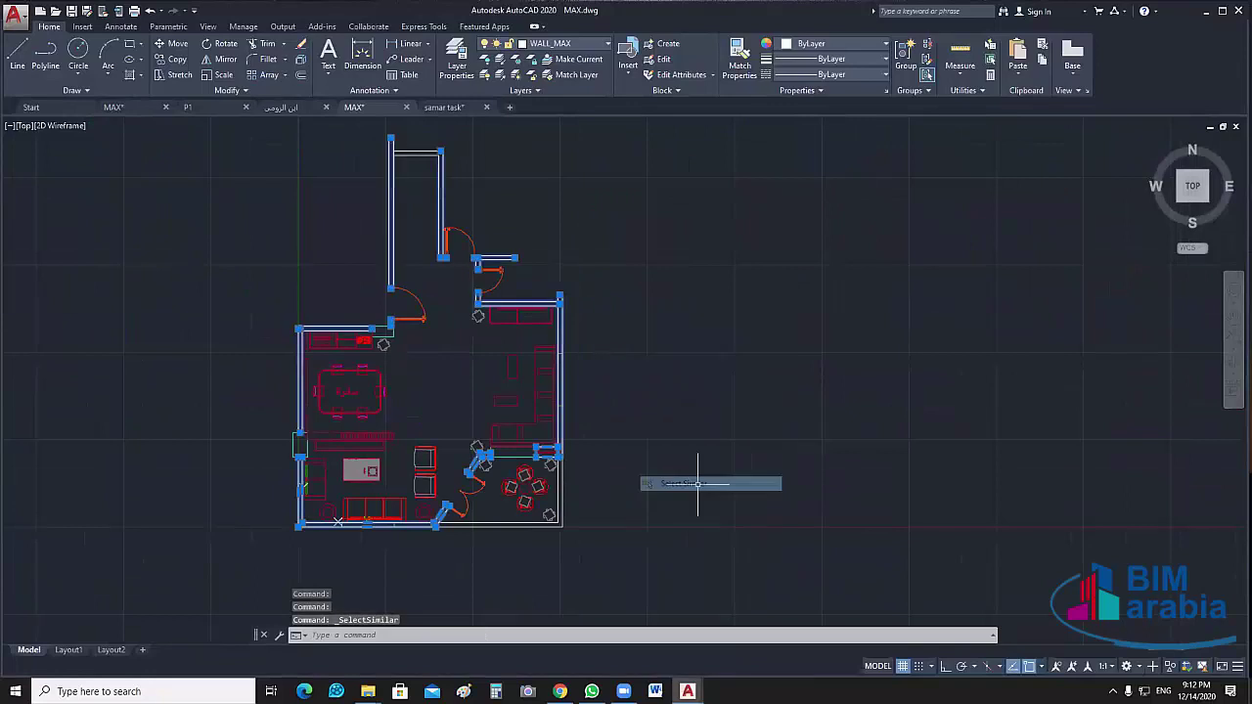
right_click(652, 252)
Isolate the selected walls so only the wall outlines remain visible
mouse_move(763, 310)
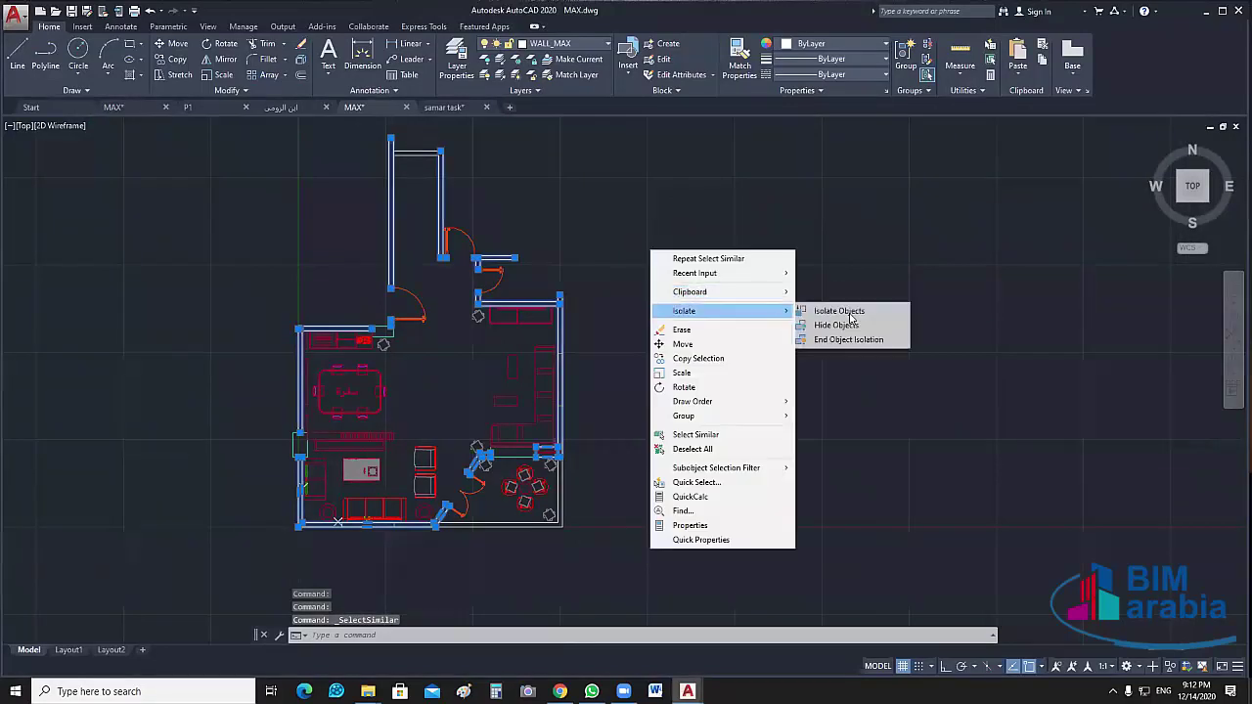
click(850, 316)
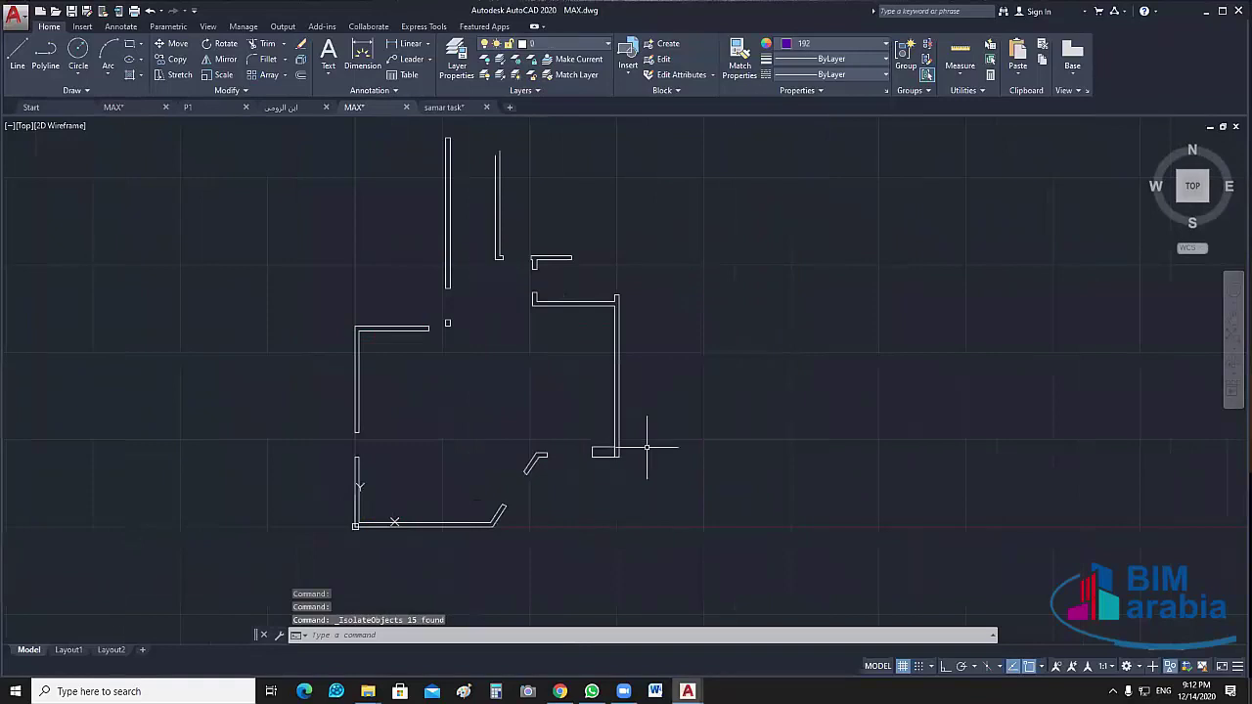
scroll(604, 451, up, 5)
drag(597, 447, 529, 523)
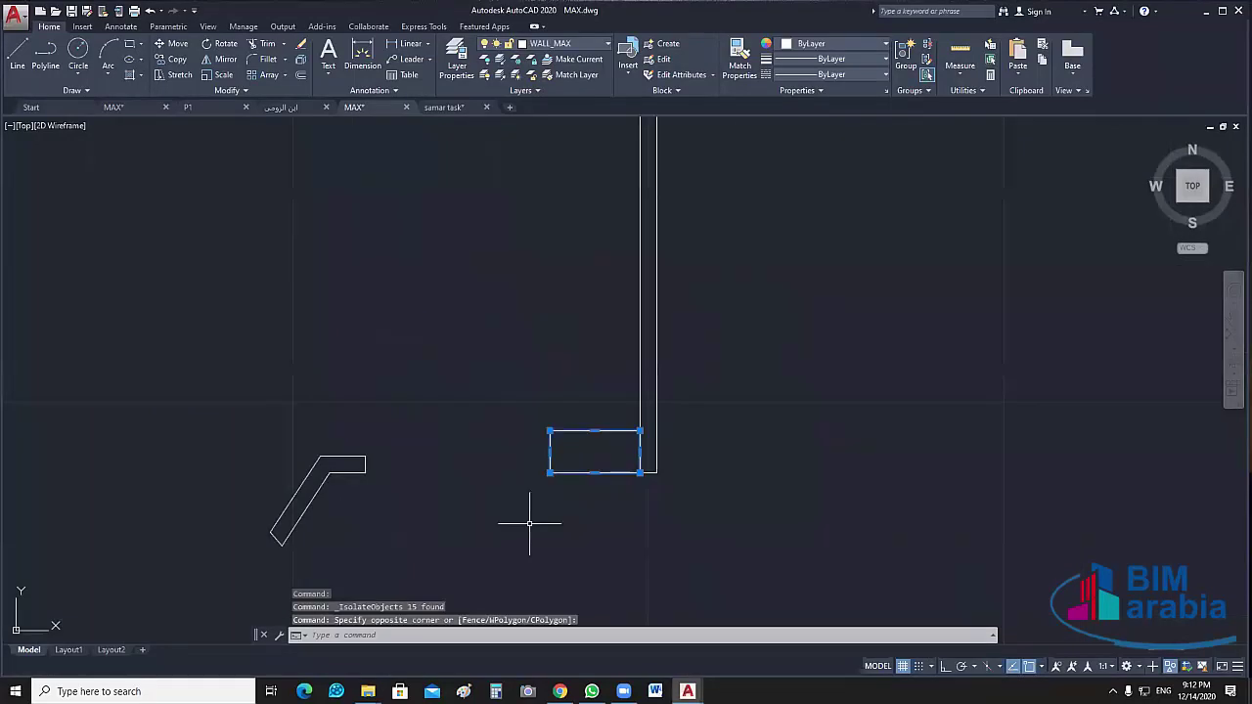
middle_drag(529, 523, 500, 541)
key(Escape)
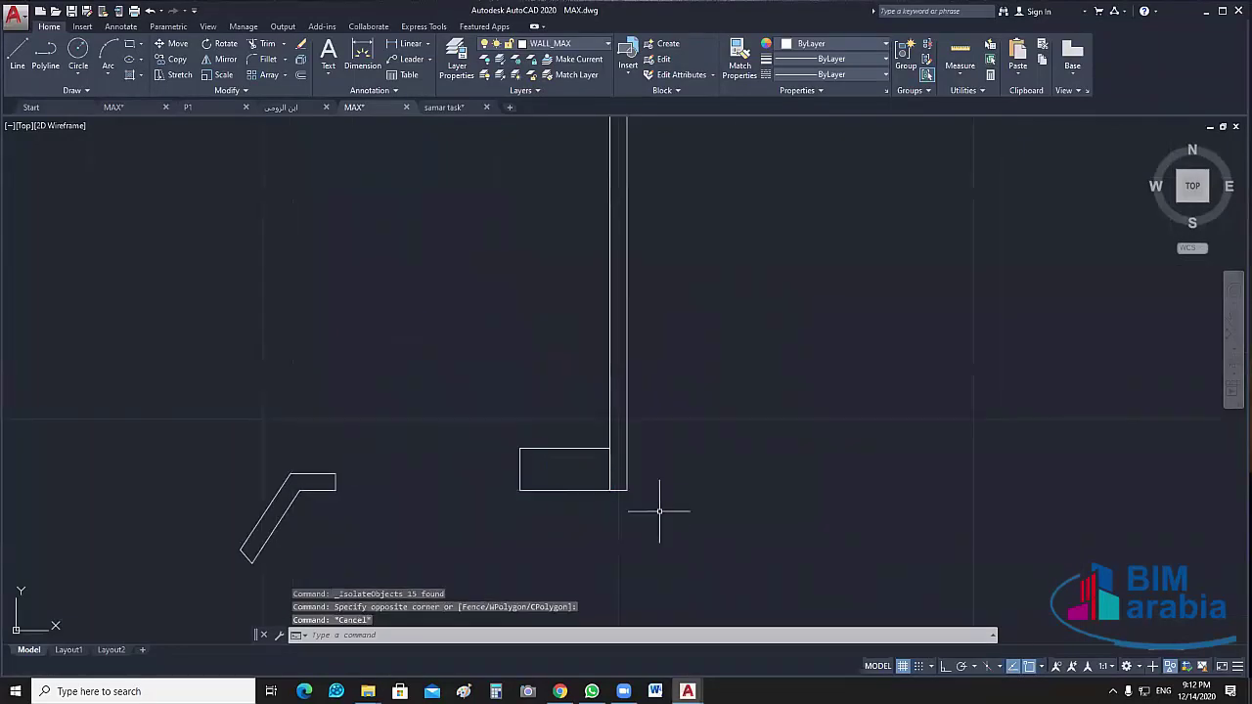
scroll(660, 510, down, 3)
Select the right, upper and lower walls and explode them with X
click(679, 395)
click(579, 426)
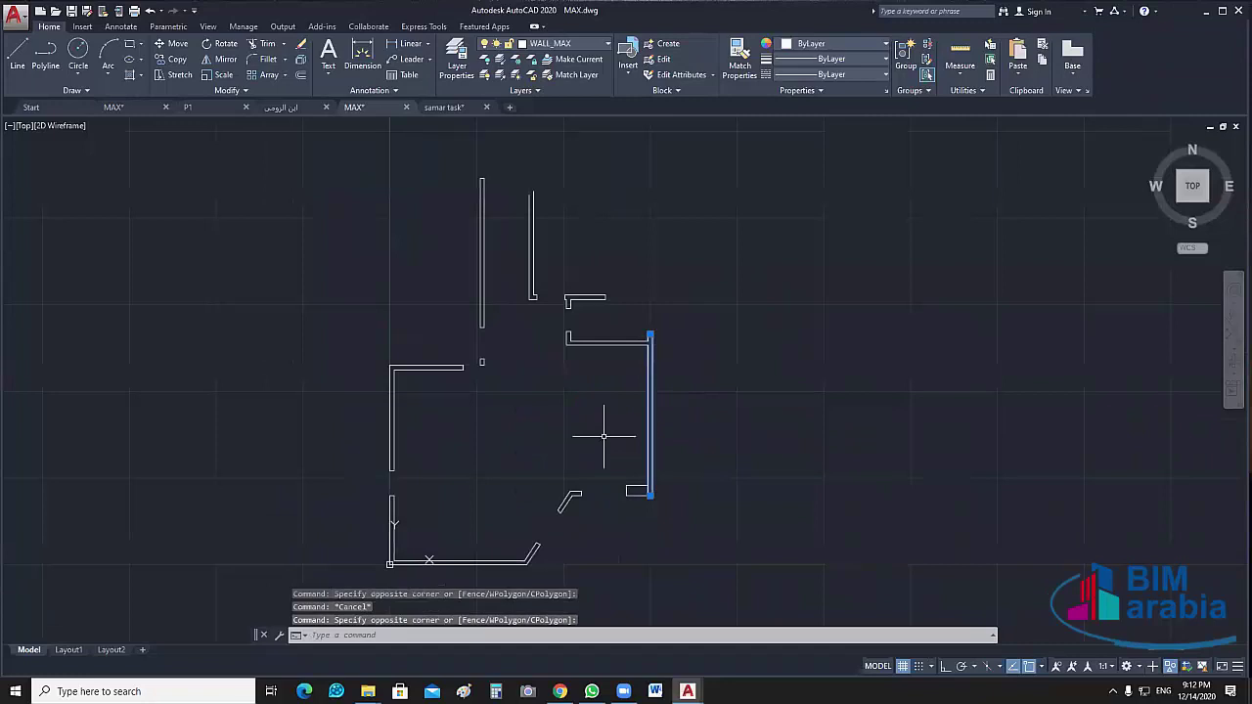
scroll(667, 330, up, 5)
scroll(708, 246, down, 8)
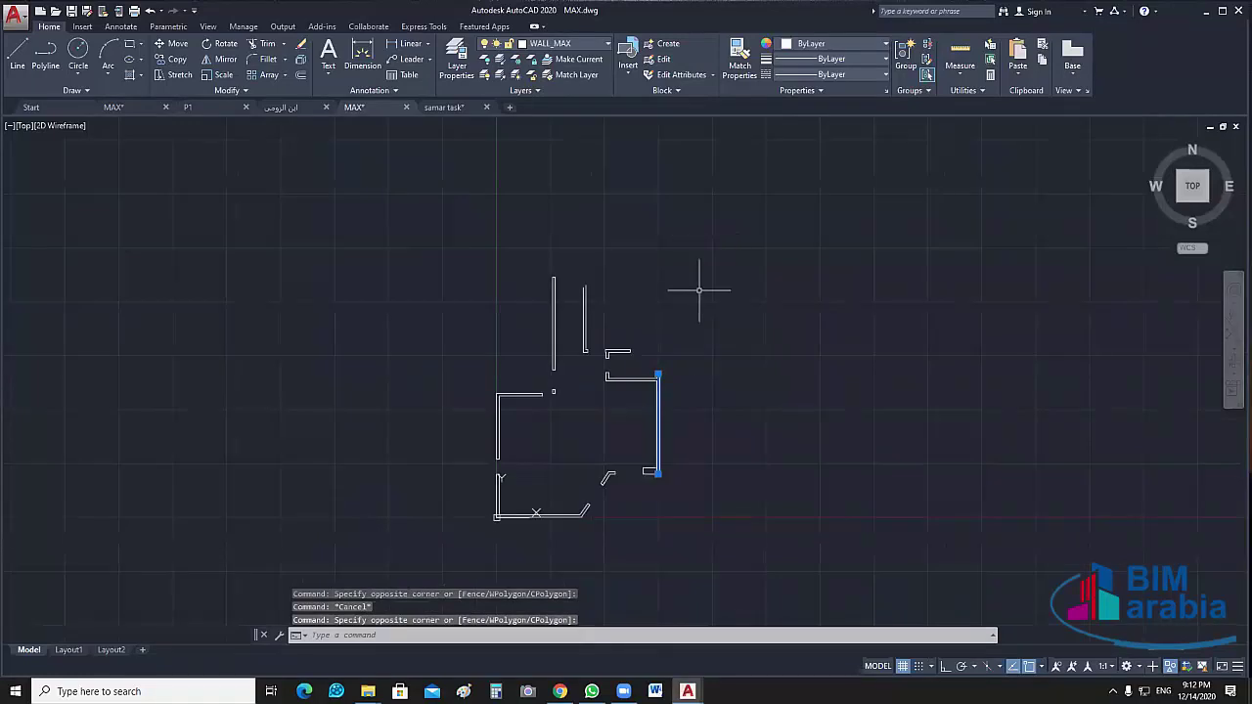
click(689, 350)
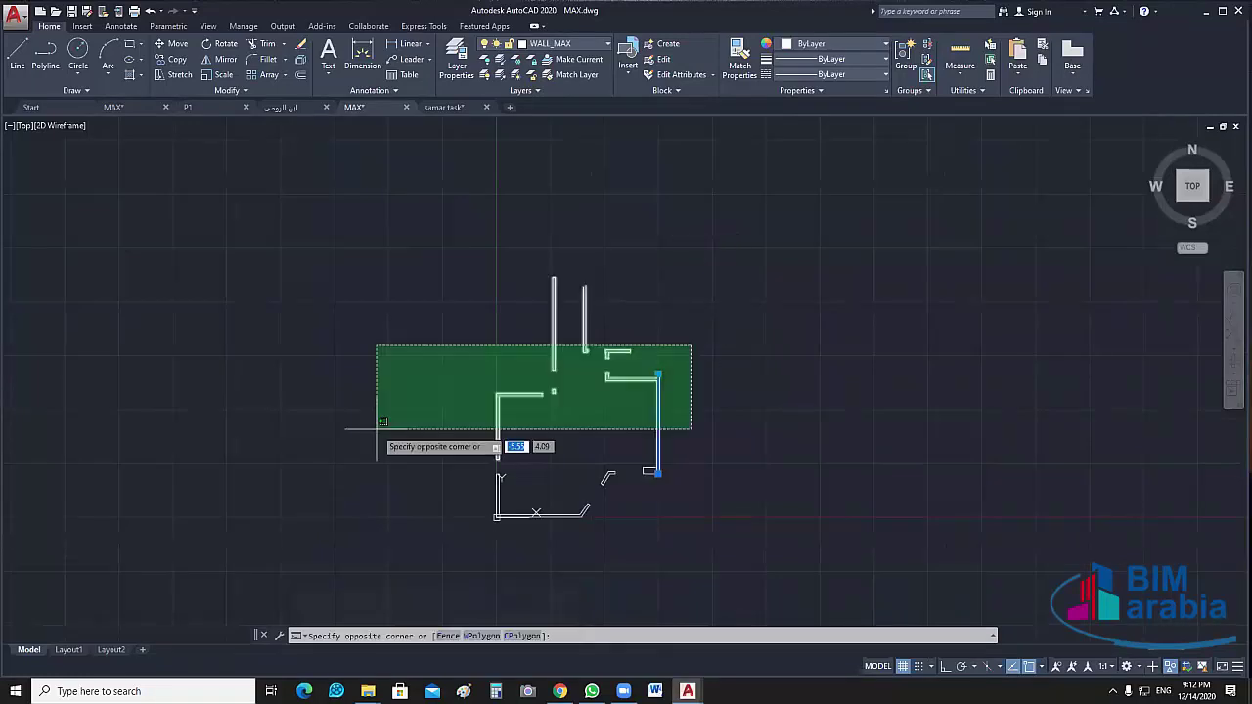
click(377, 433)
click(620, 440)
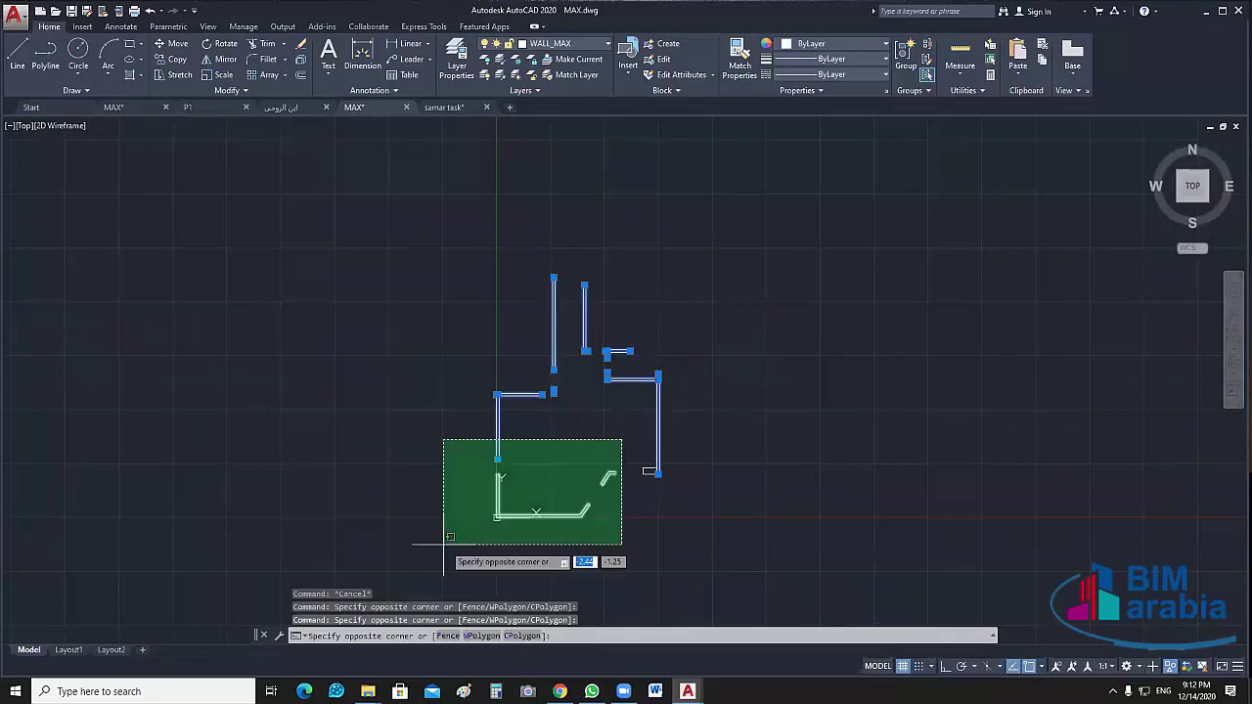
click(482, 569)
text(x)
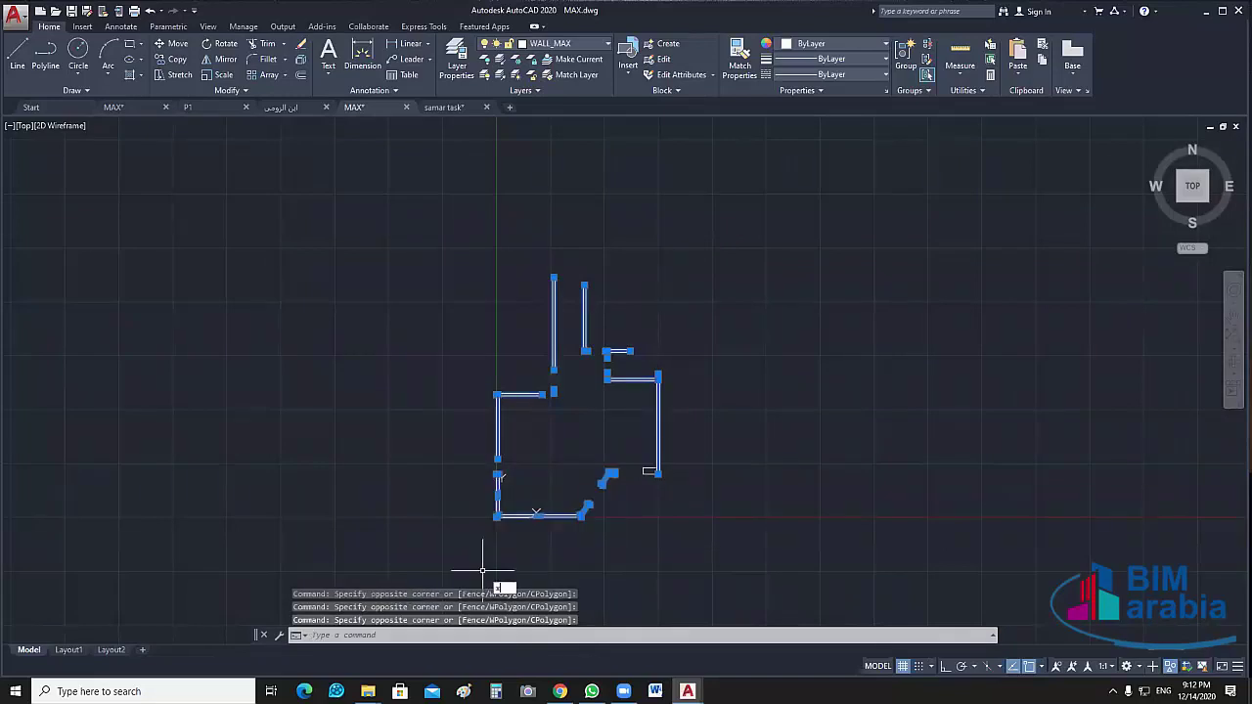
key(Return)
Hide the small rectangle beside the right wall
click(677, 427)
click(608, 427)
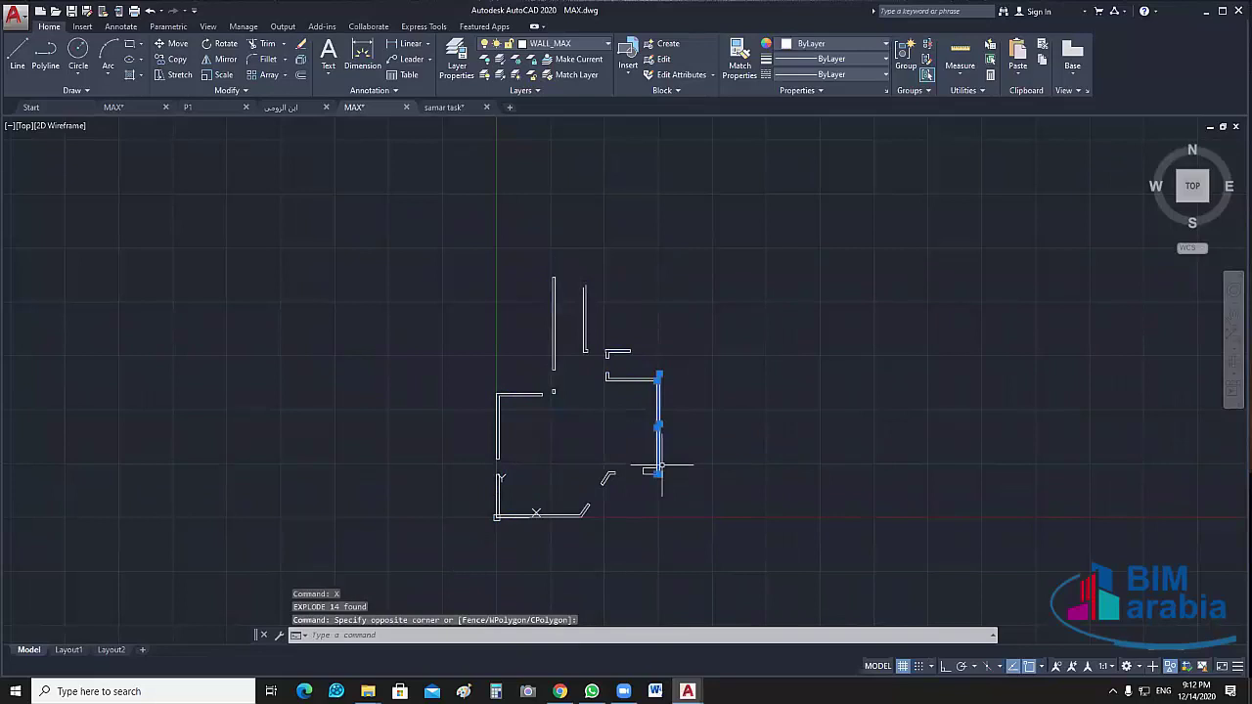
scroll(662, 467, up, 4)
key(Escape)
click(522, 406)
click(623, 459)
right_click(733, 399)
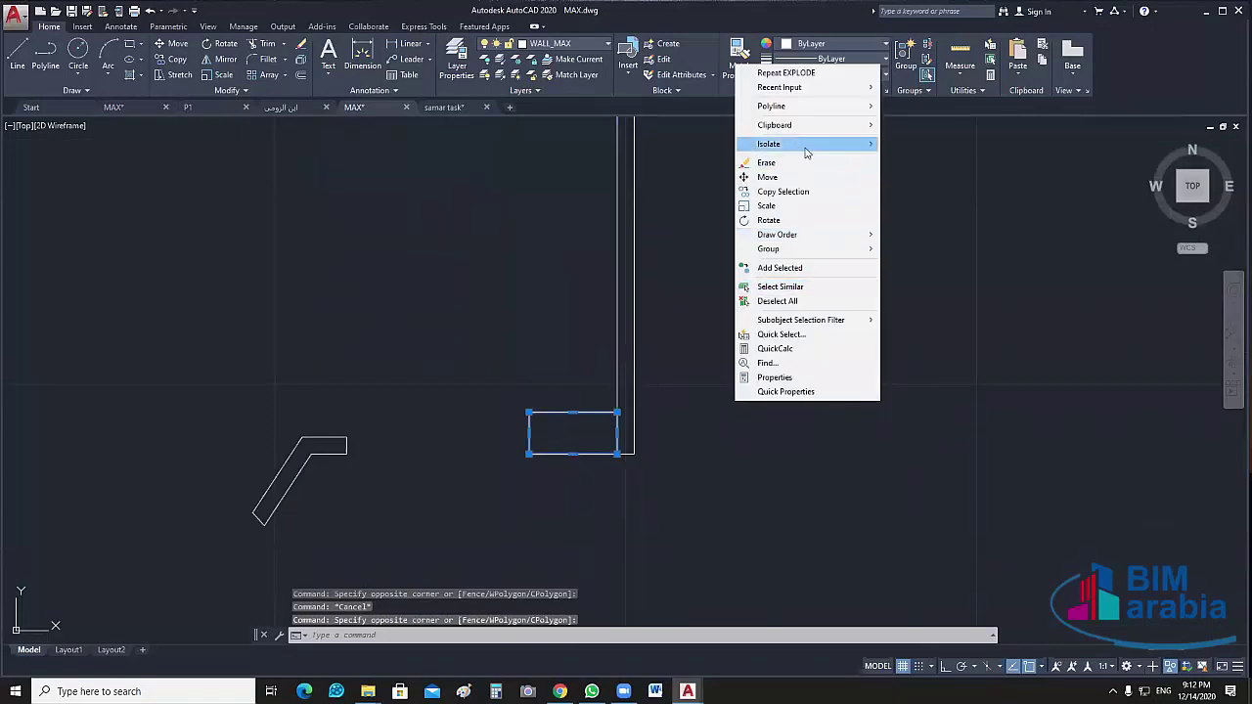
mouse_move(807, 149)
click(920, 157)
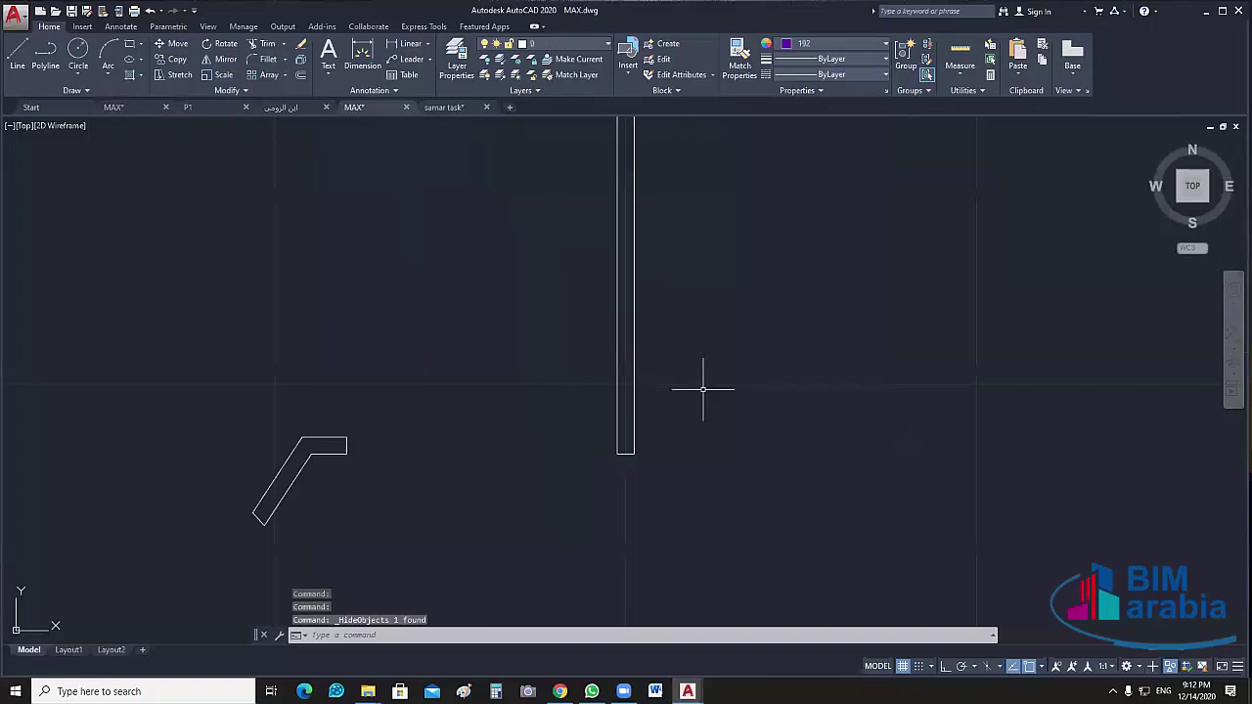
Select all the walls and explode them again into separate lines
scroll(702, 389, down, 5)
click(772, 229)
click(446, 508)
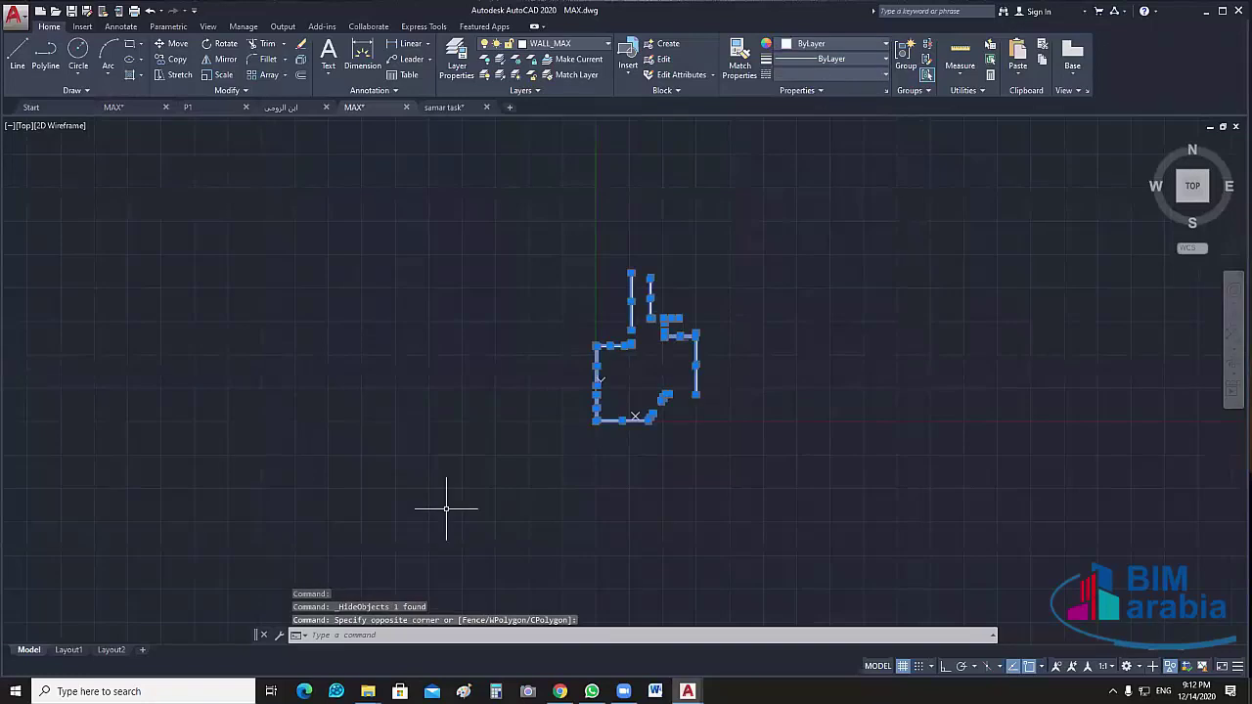
key(x)
key(Return)
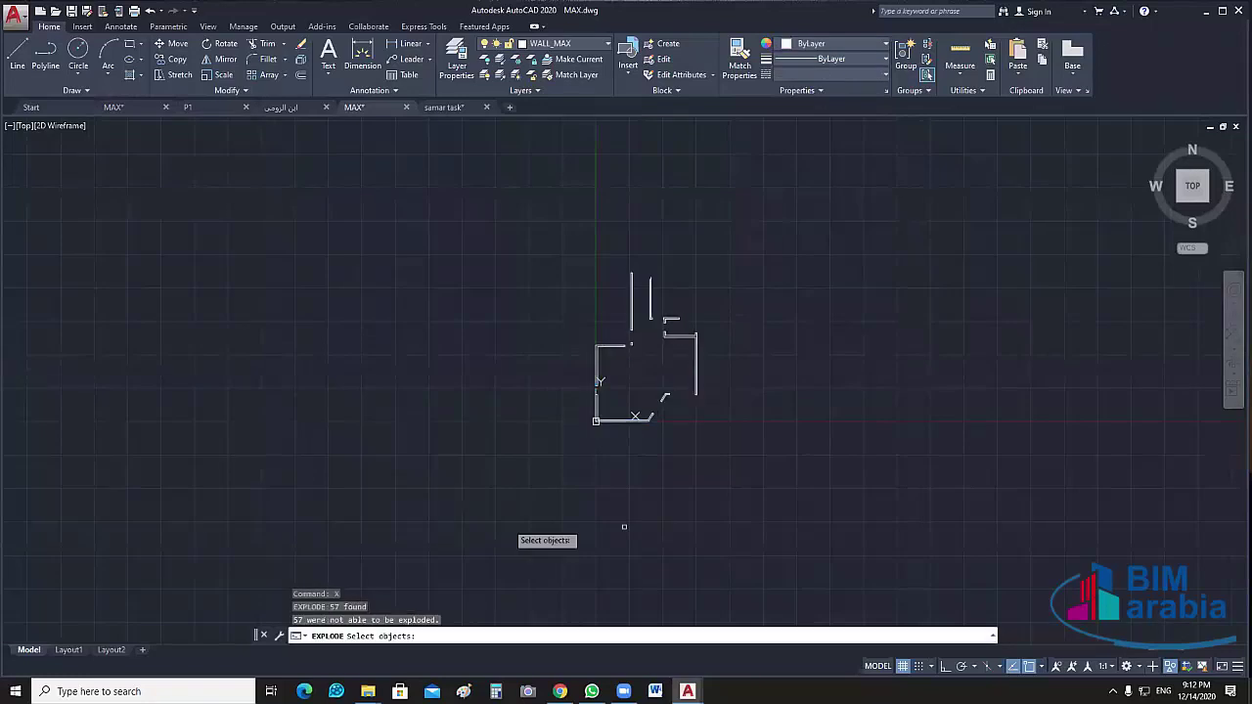
click(755, 219)
click(434, 510)
key(Escape)
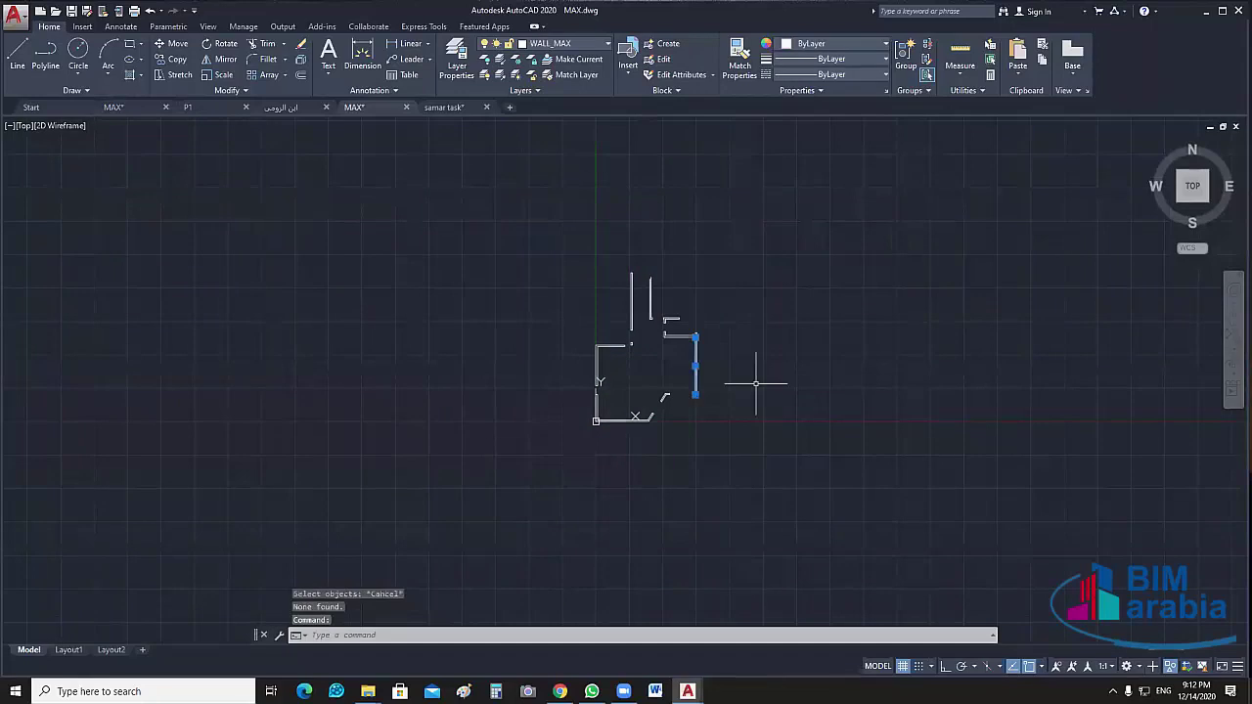
Join the 57 wall lines into 8 polylines with J
click(758, 256)
click(385, 502)
key(j)
key(Return)
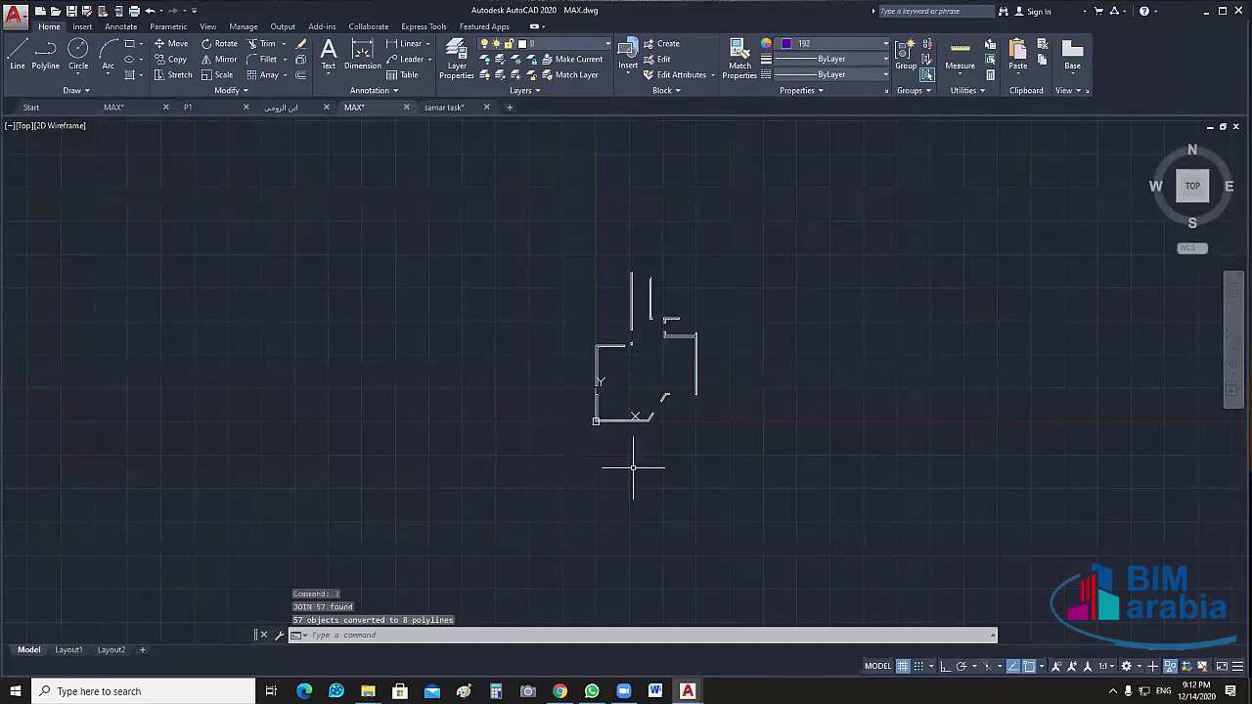
Inspect the right and upper wall polylines by selecting them while panning across the outline
scroll(690, 355, up, 4)
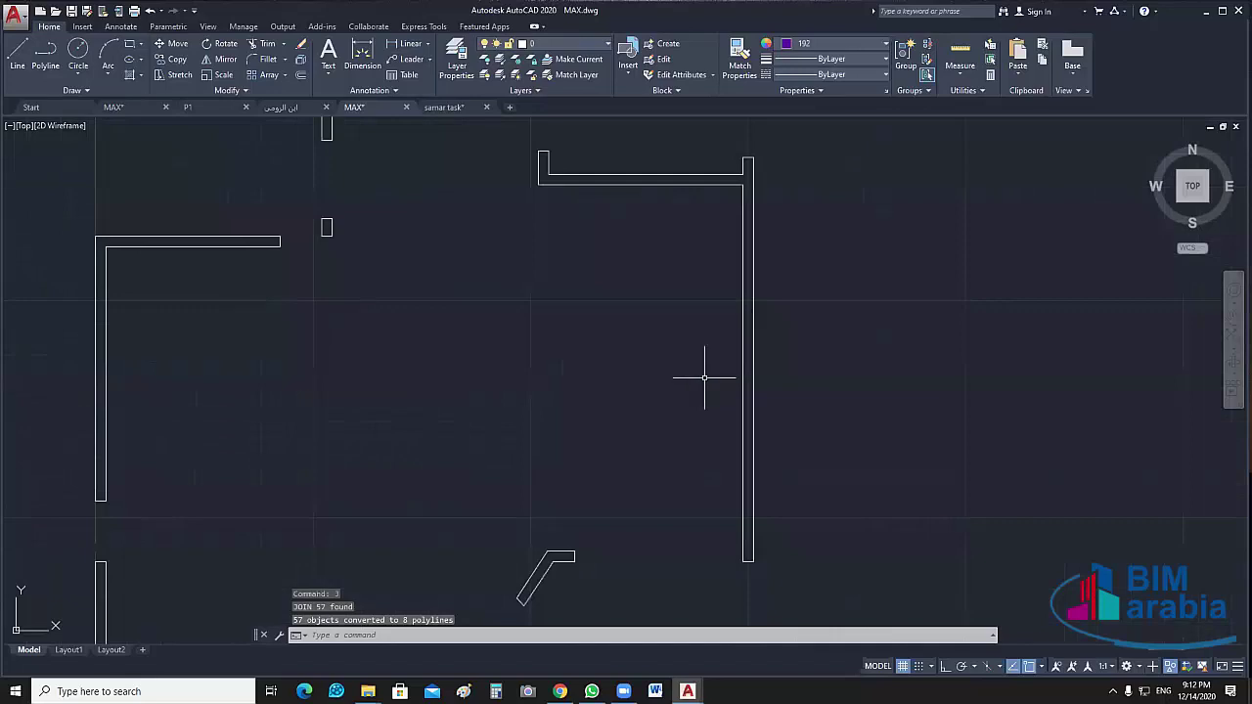
click(755, 332)
click(750, 330)
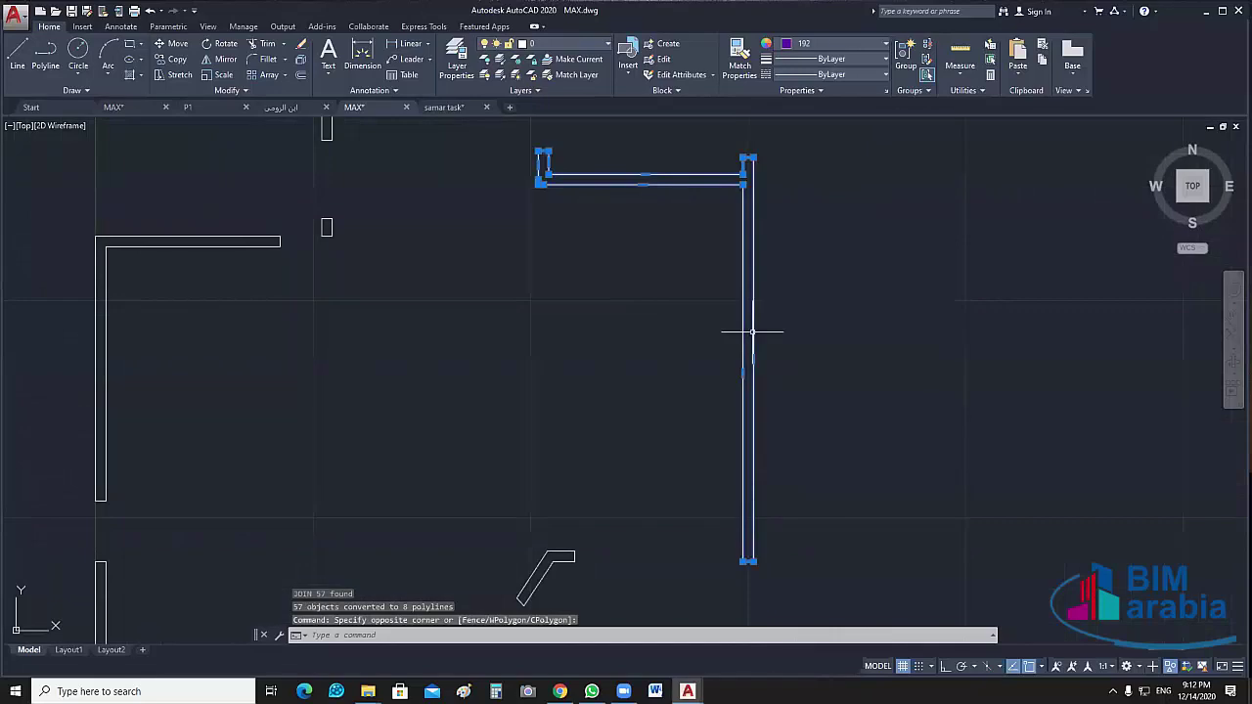
mouse_move(679, 347)
middle_down()
mouse_move(816, 550)
mouse_move(835, 631)
middle_up()
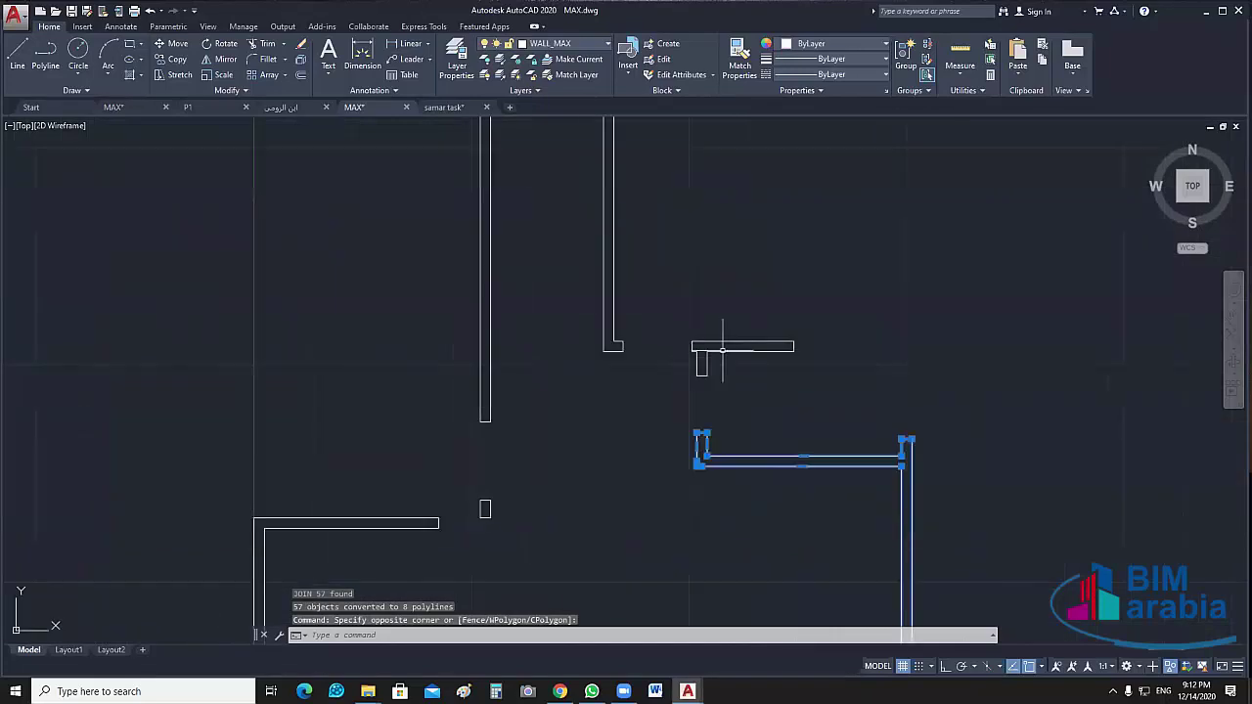
click(721, 336)
click(656, 388)
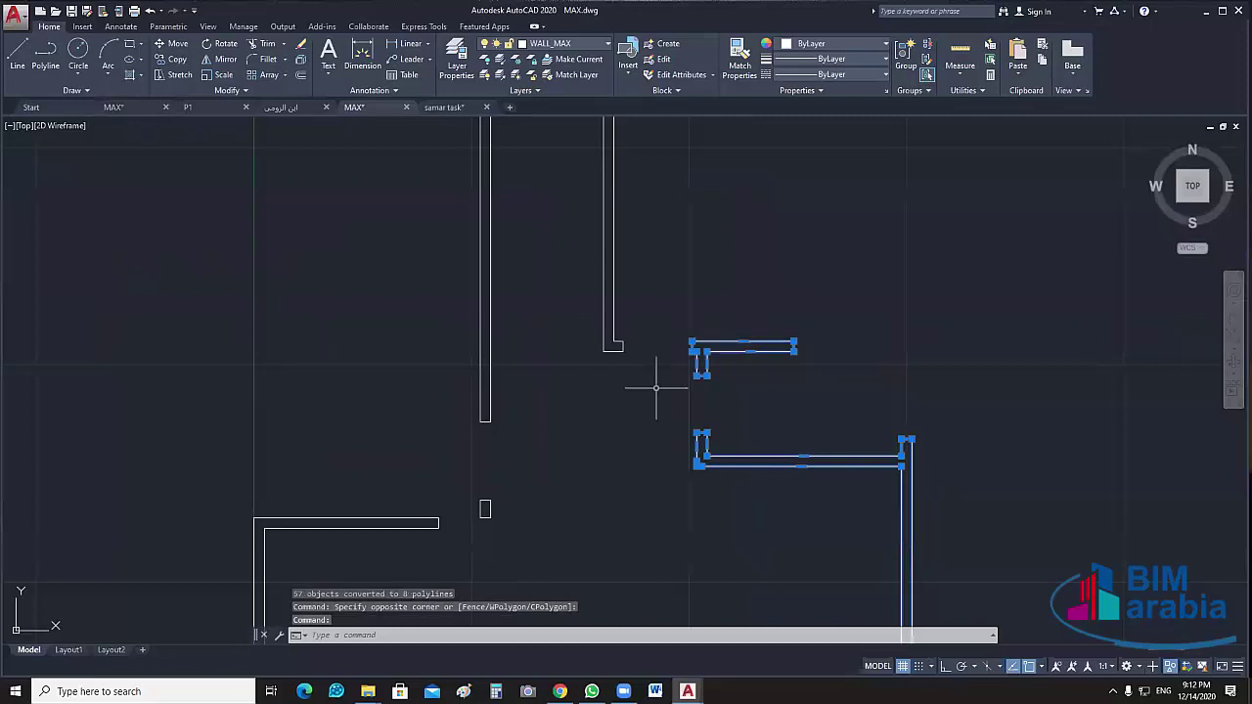
click(604, 343)
middle_drag(596, 344, 657, 540)
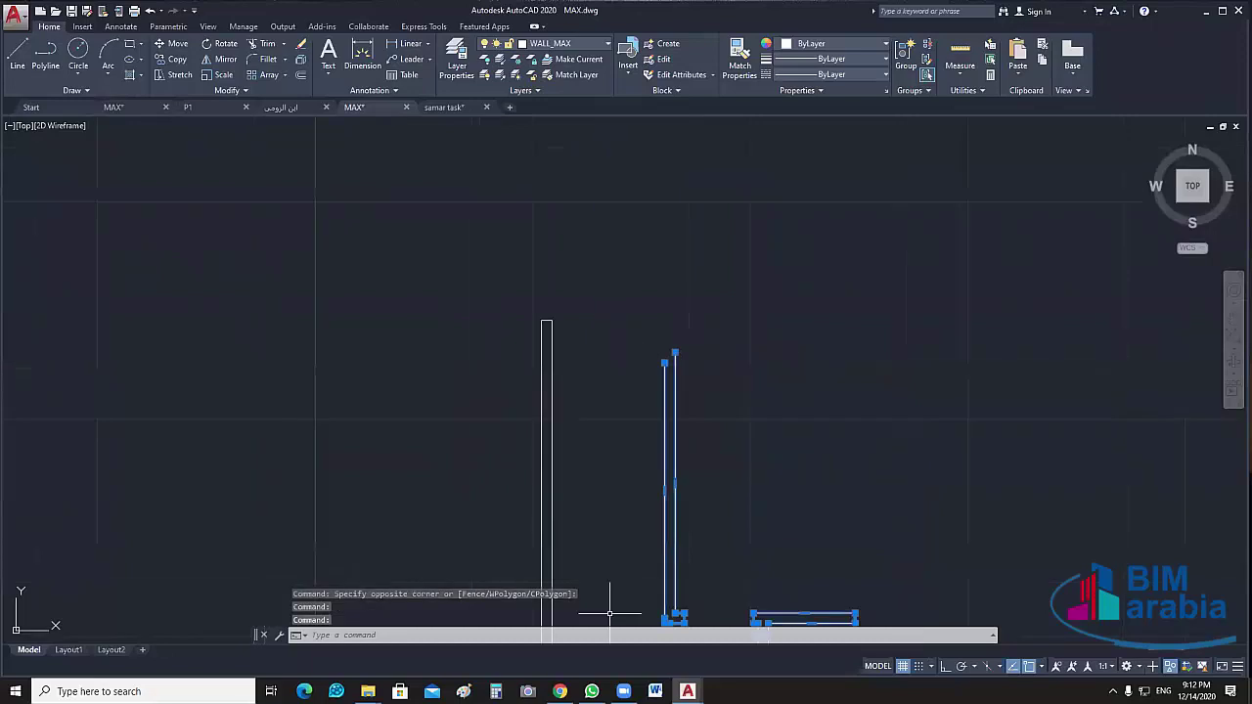
scroll(620, 355, down, 4)
Clear the selection and pan down to the gap beside the lower slanted wall
key(Escape)
click(625, 316)
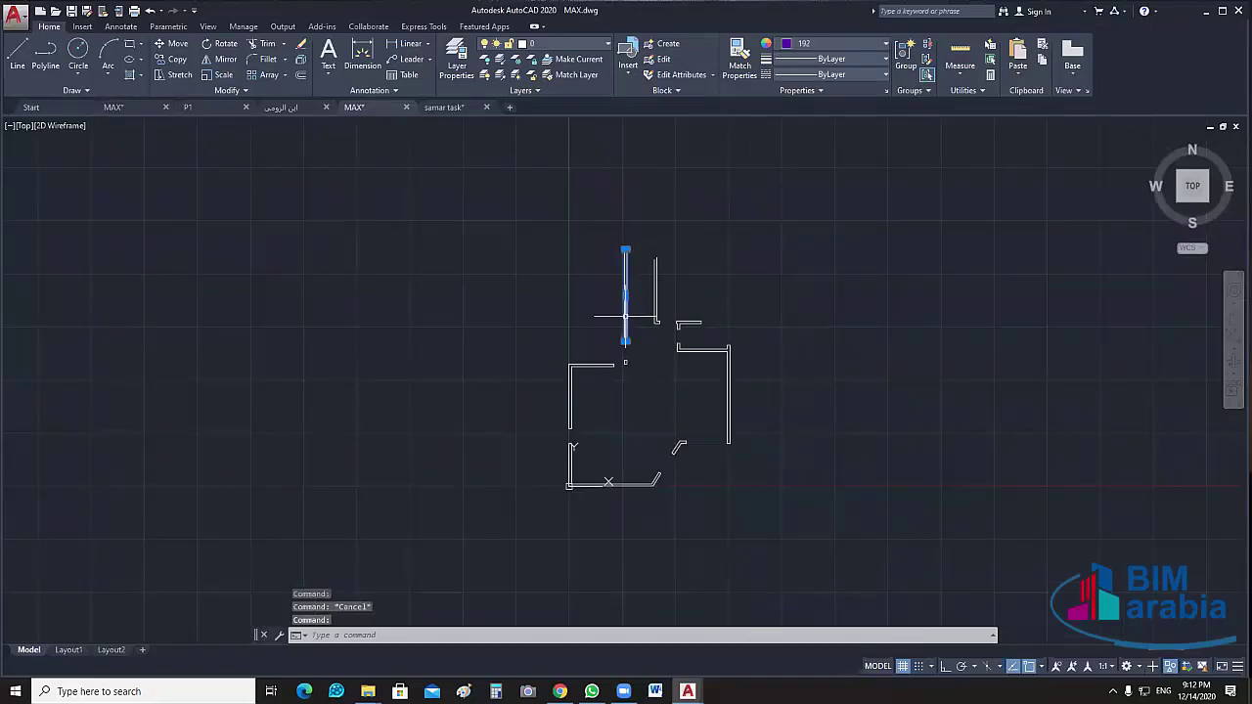
scroll(597, 399, up, 4)
key(Escape)
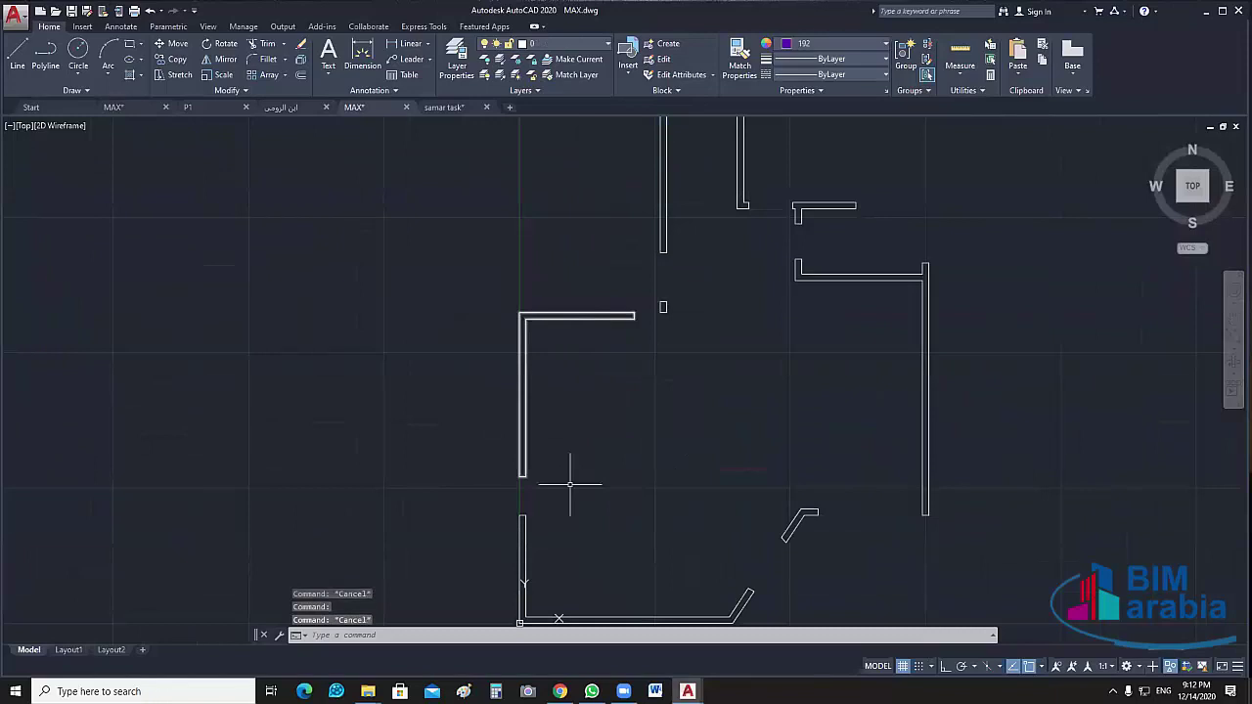
middle_drag(519, 552, 489, 372)
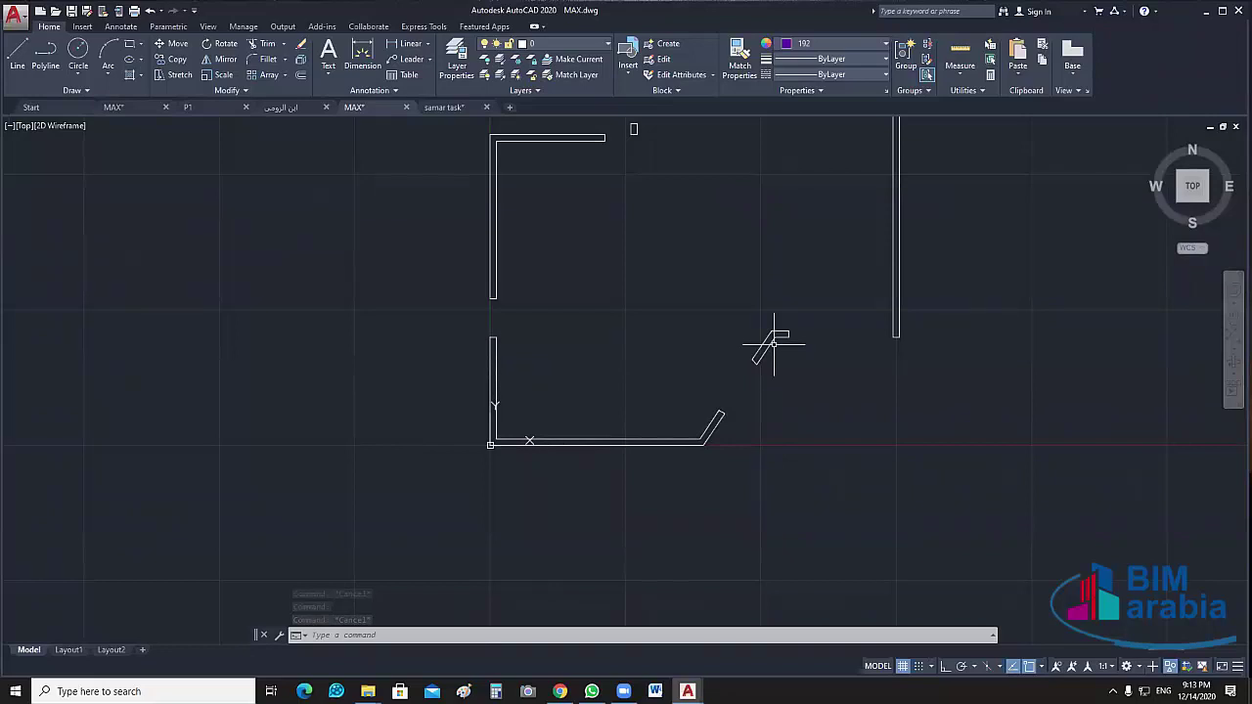
scroll(811, 428, down, 2)
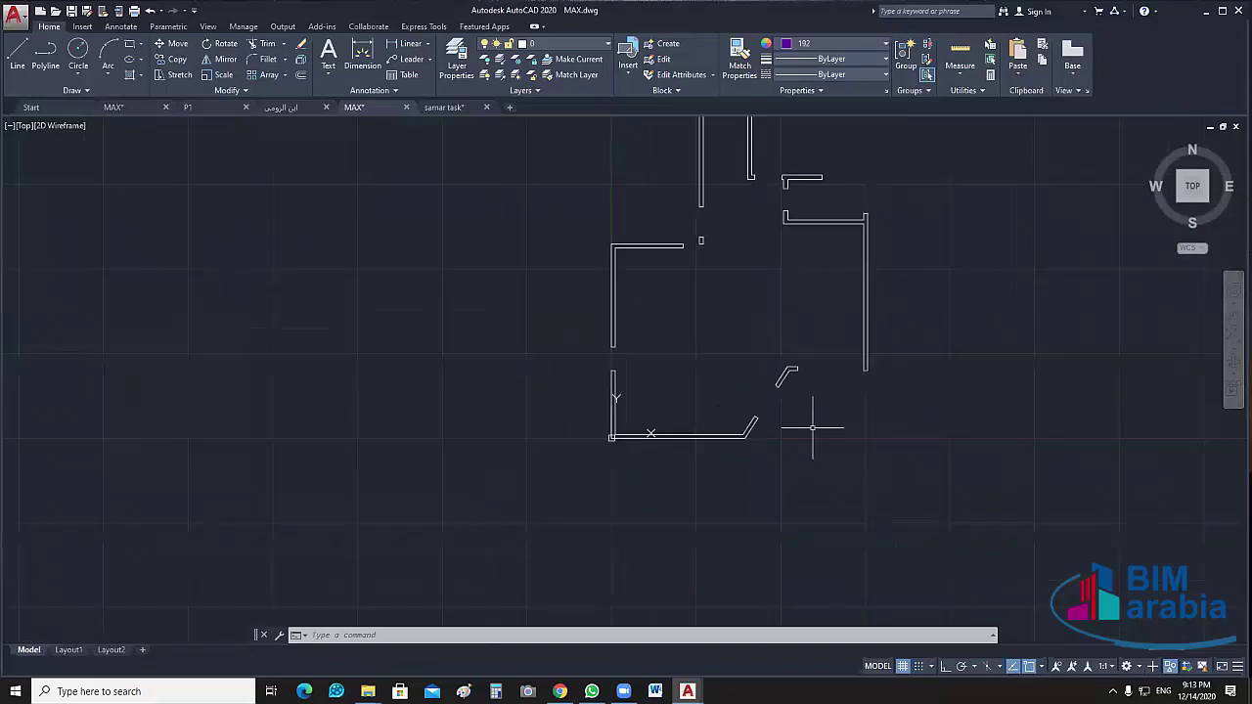
middle_drag(812, 427, 747, 459)
scroll(724, 431, up, 5)
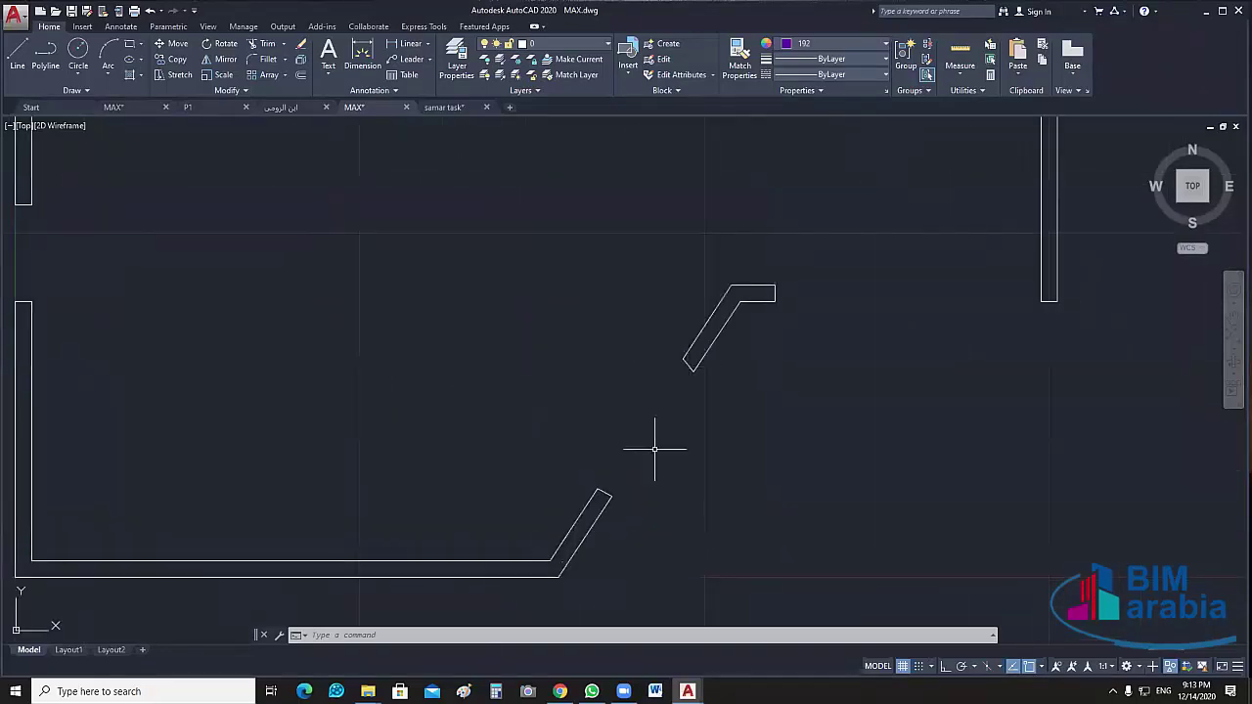
middle_drag(698, 433, 692, 481)
text(l)
key(Return)
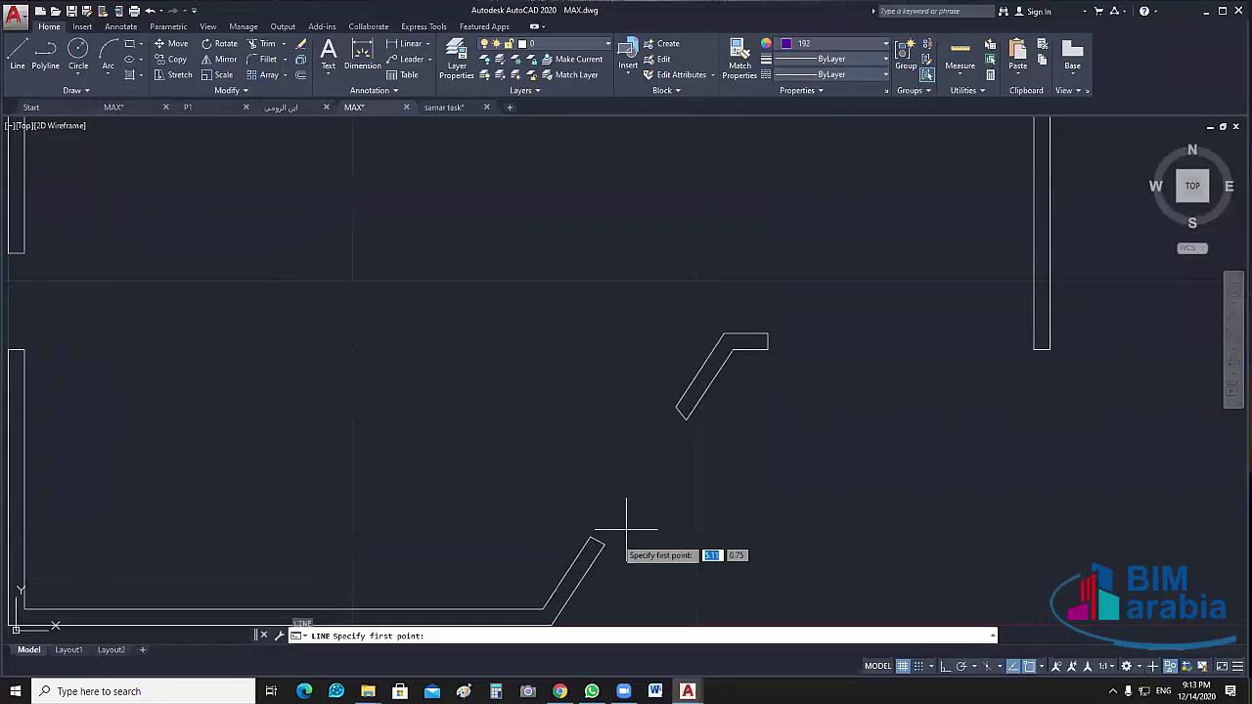
click(605, 542)
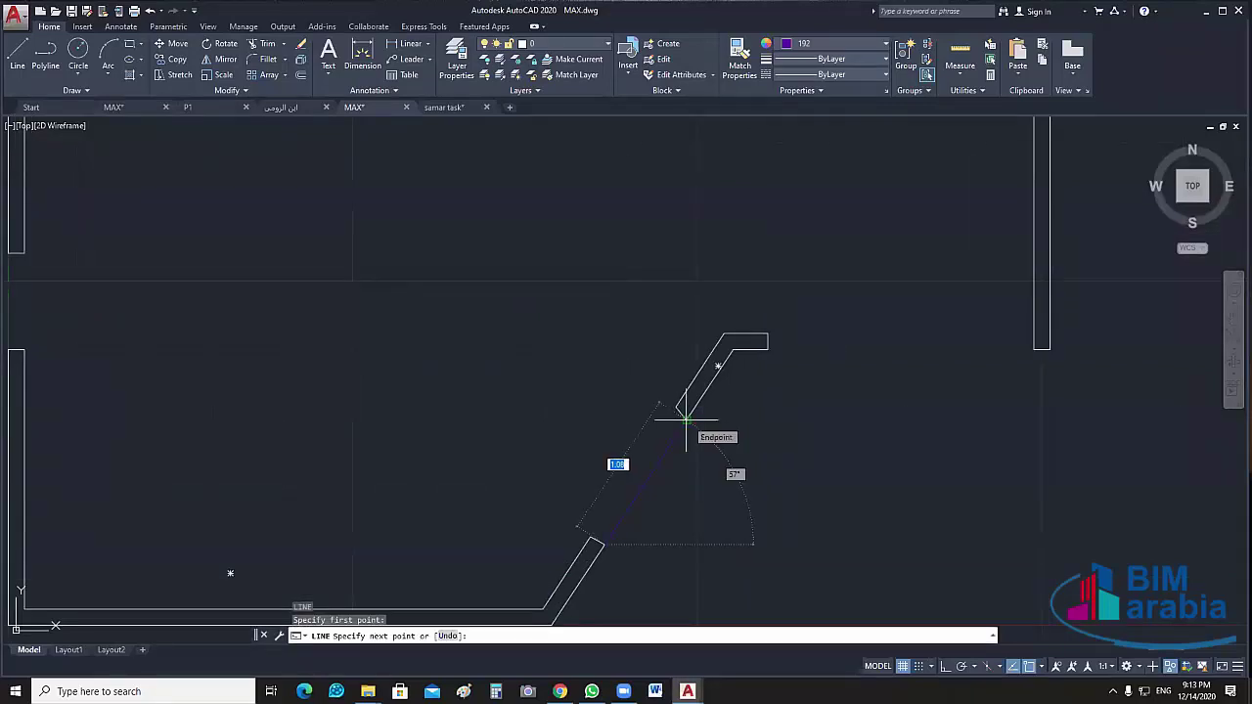
key(Return)
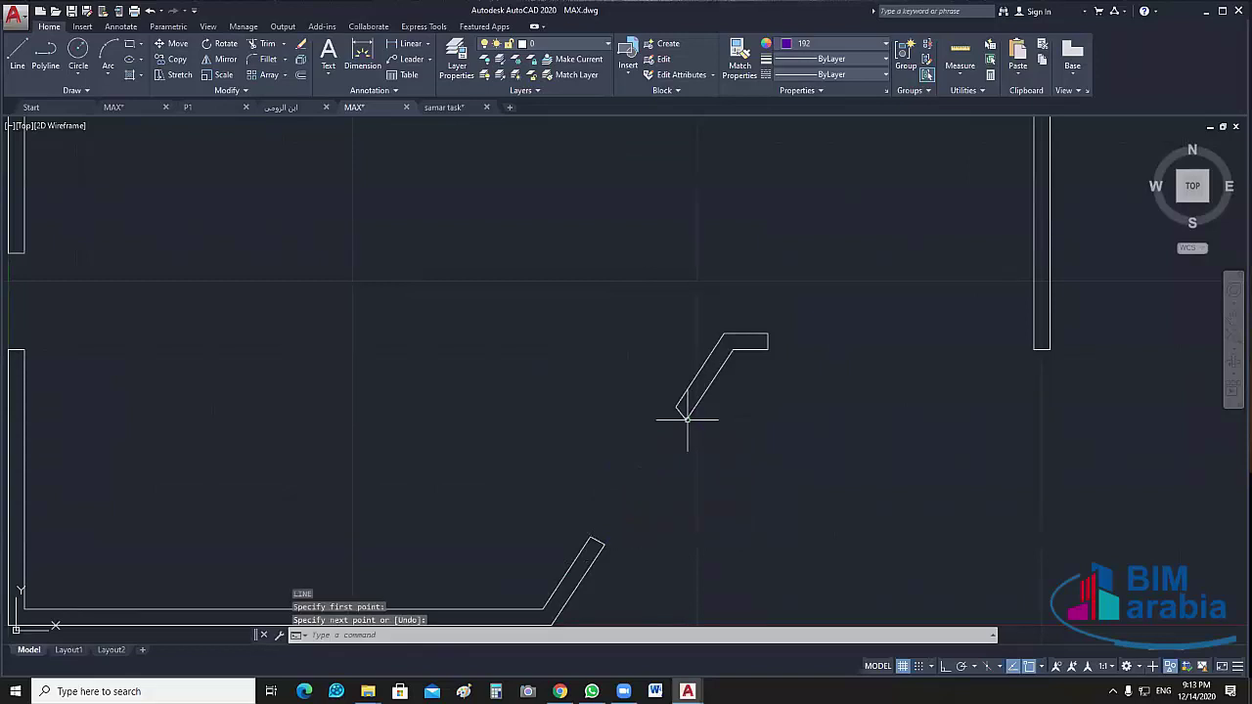
key(Return)
click(589, 533)
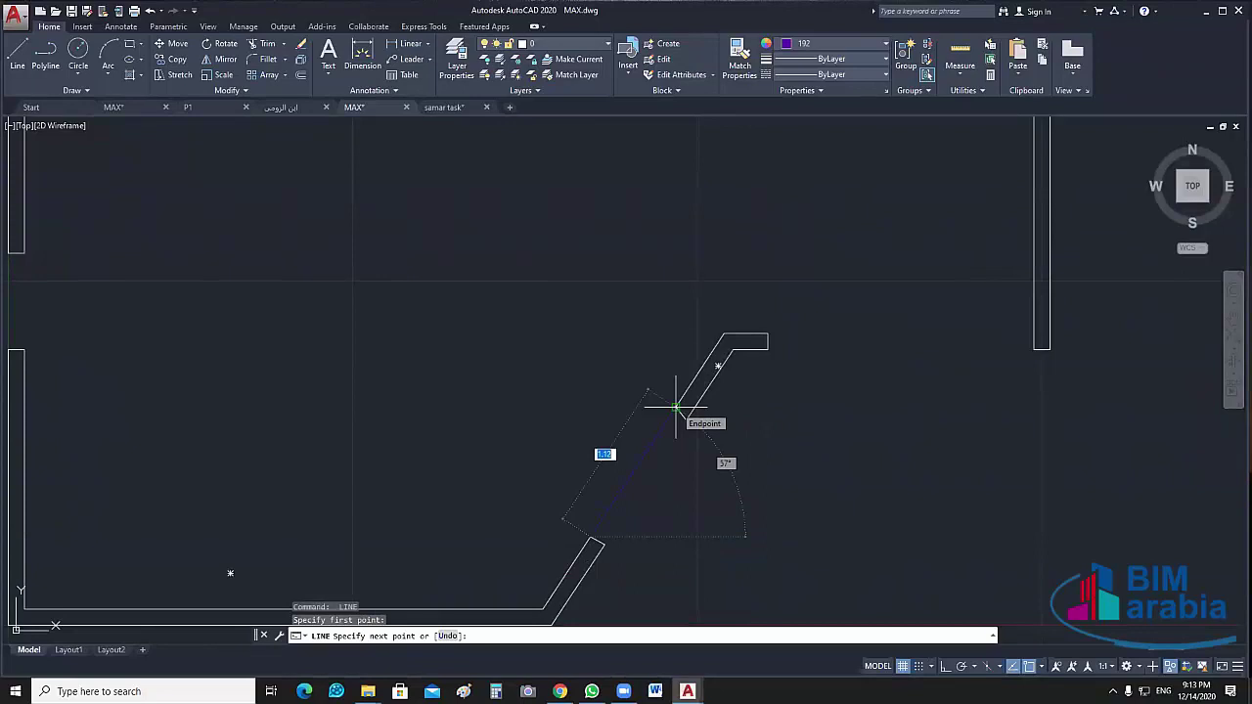
key(Escape)
scroll(698, 460, down, 3)
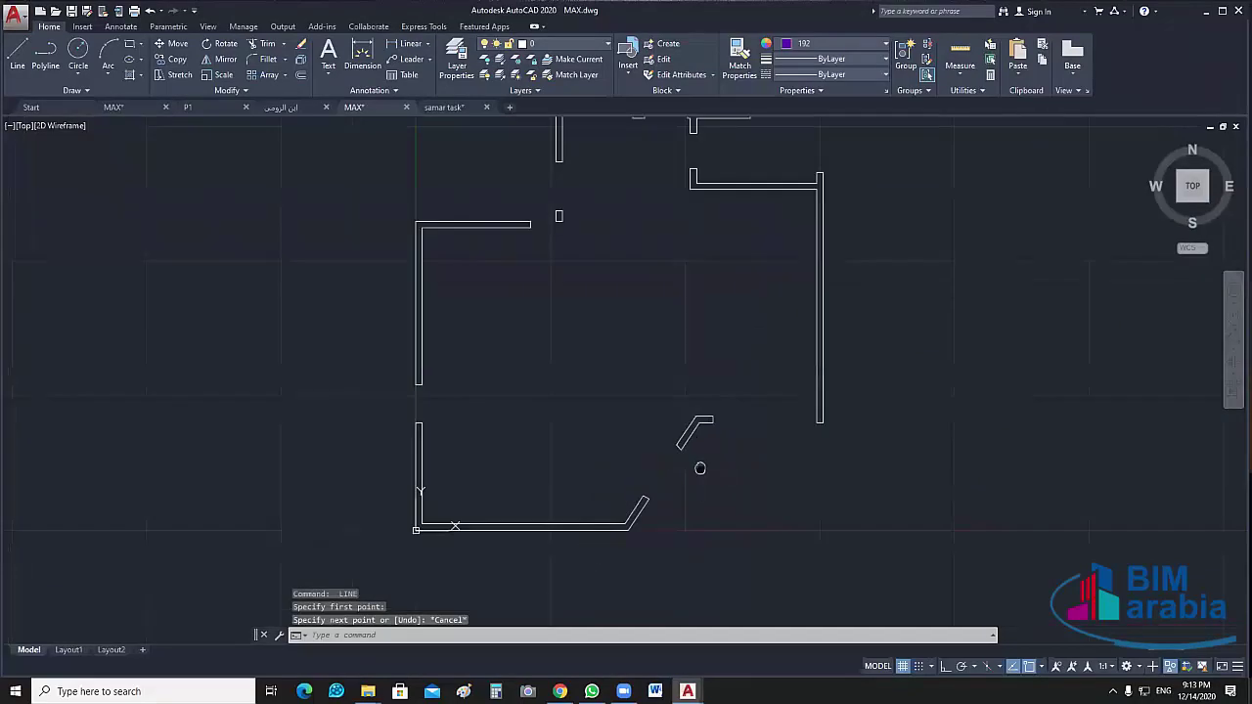
scroll(698, 474, down, 2)
scroll(642, 502, up, 6)
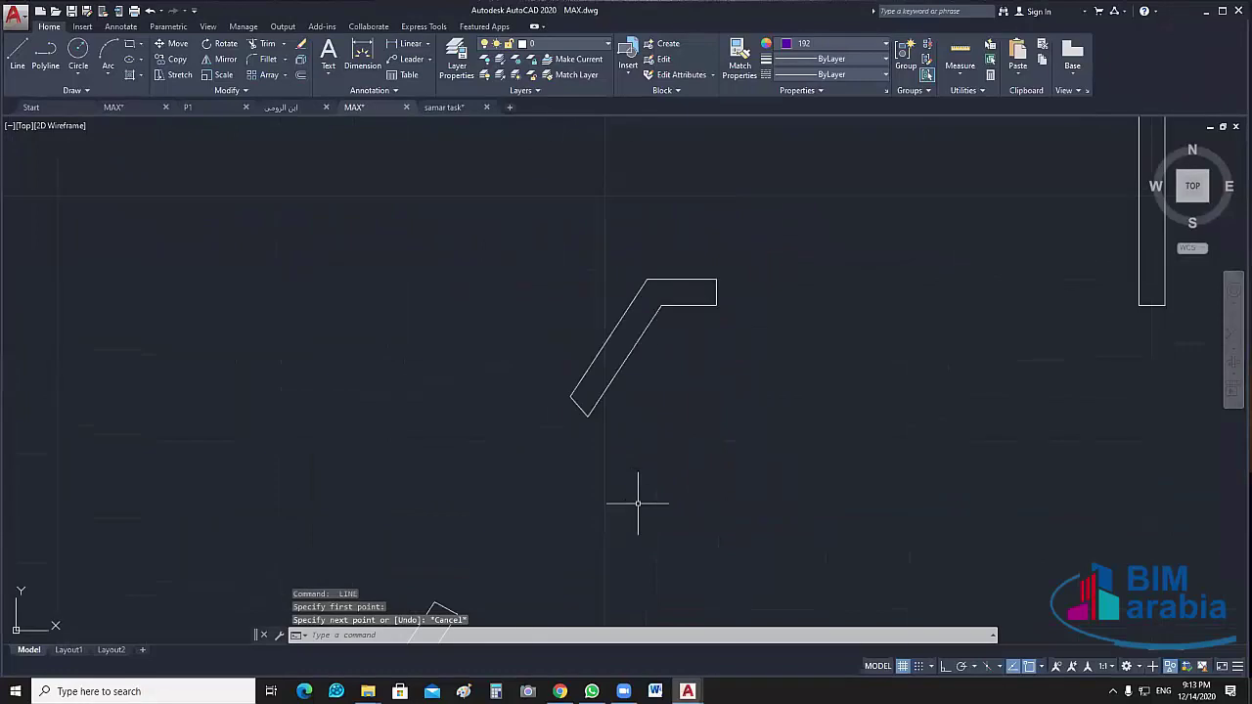
scroll(649, 522, down, 5)
End object isolation, restoring the 418 hidden furniture, door and fixture objects
middle_drag(760, 492, 715, 336)
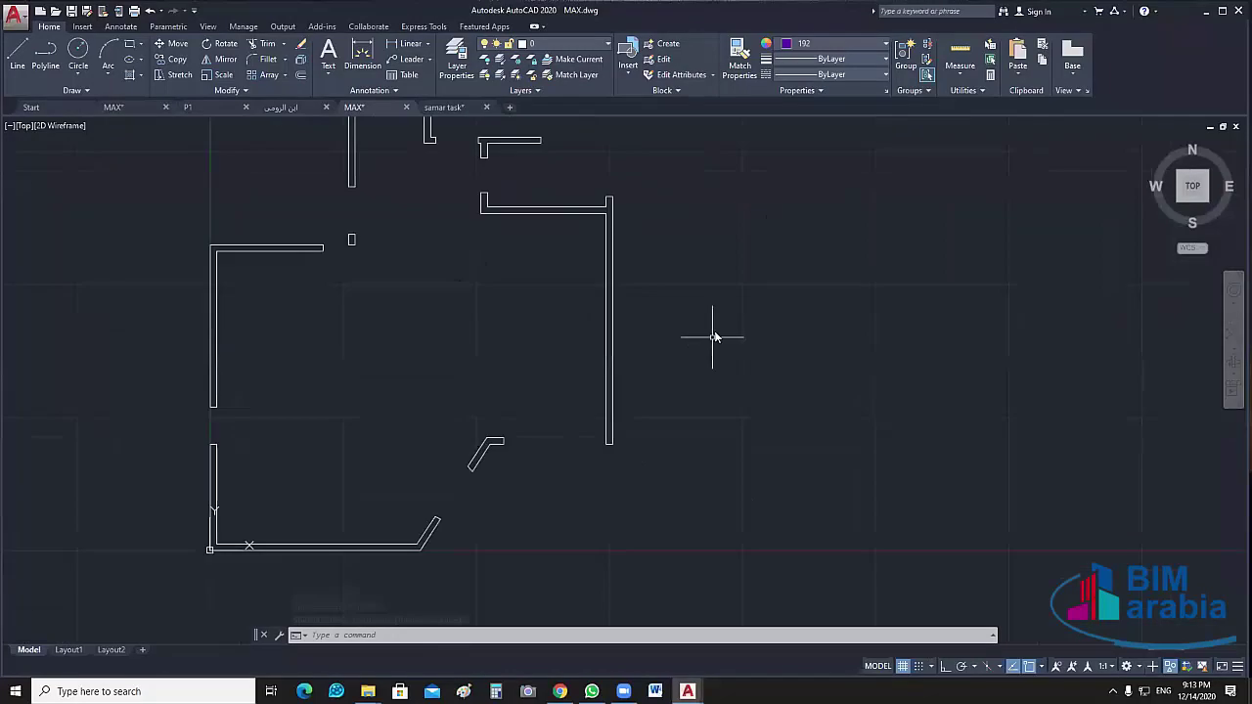
right_click(715, 335)
mouse_move(792, 395)
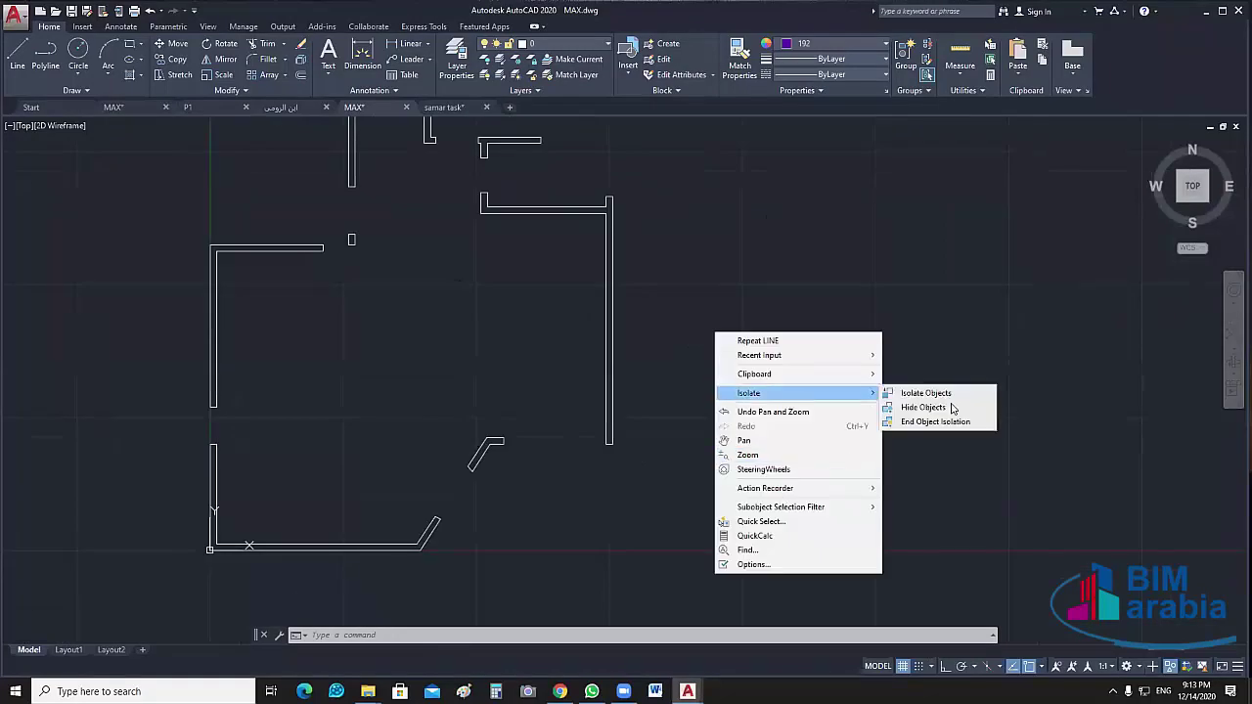
click(935, 422)
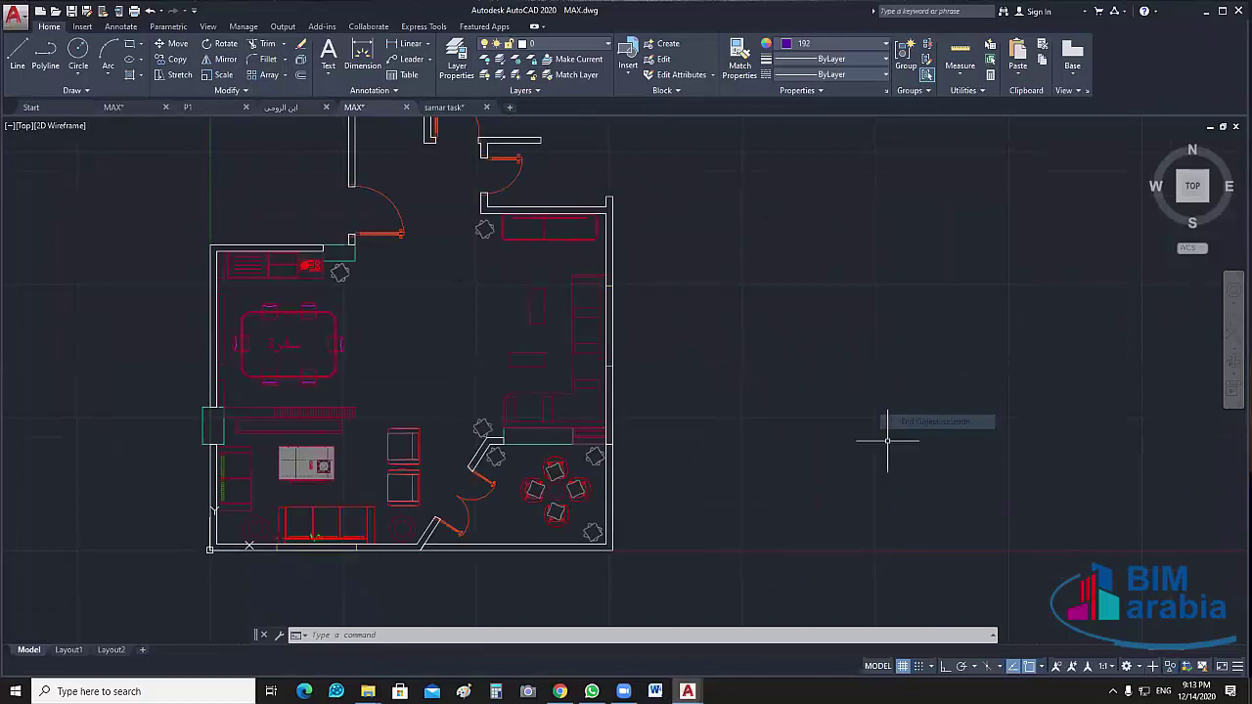
scroll(661, 440, up, 3)
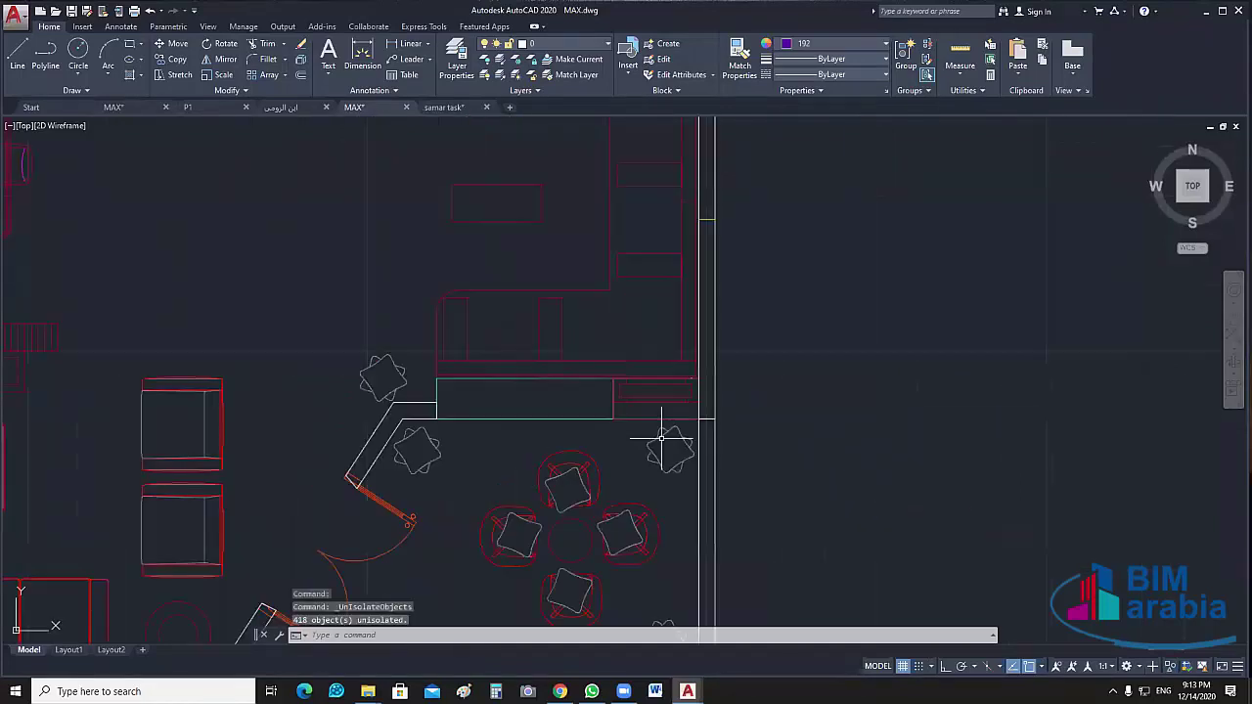
click(707, 219)
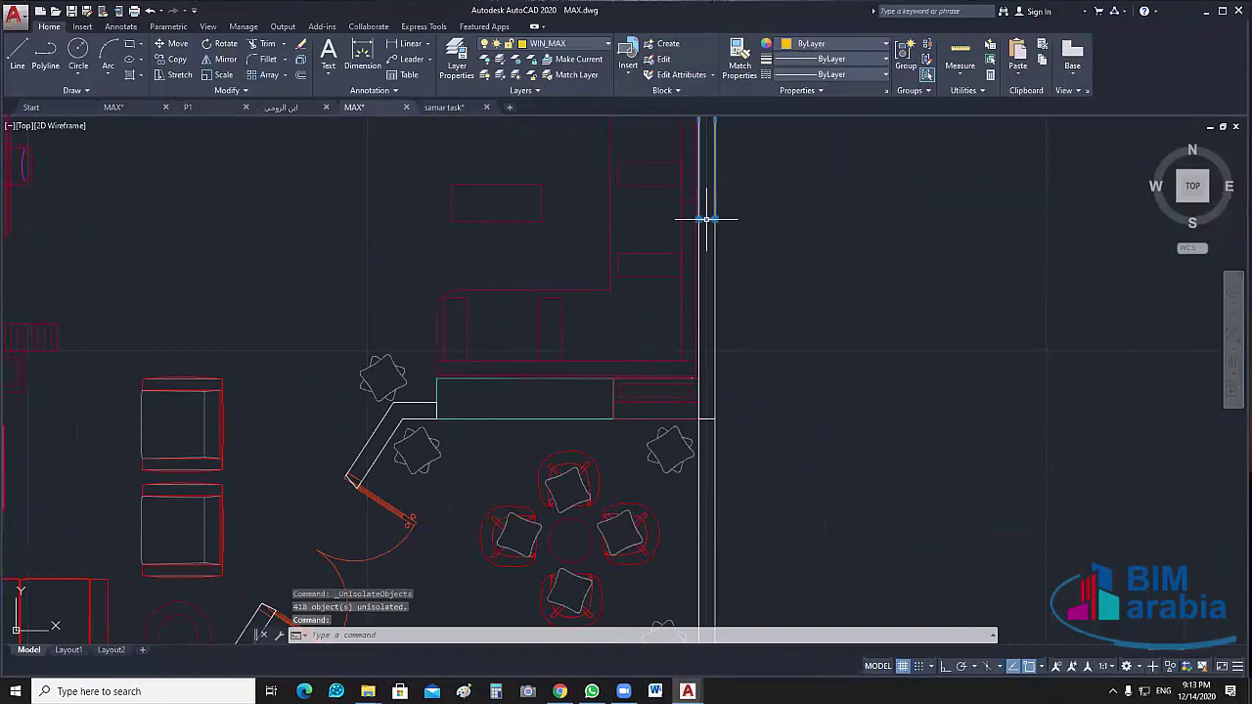
middle_drag(706, 219, 662, 364)
key(Escape)
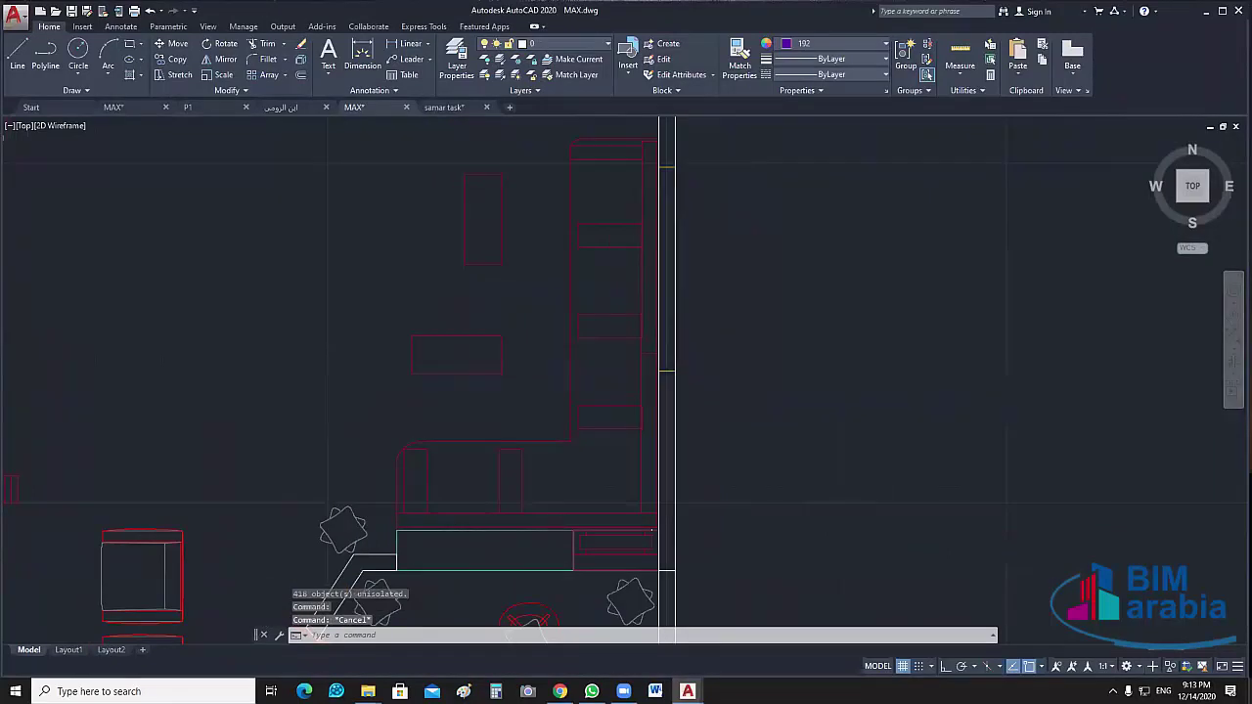
Isolate the L-shaped wall outline near the top door
scroll(756, 404, down, 3)
scroll(718, 357, up, 10)
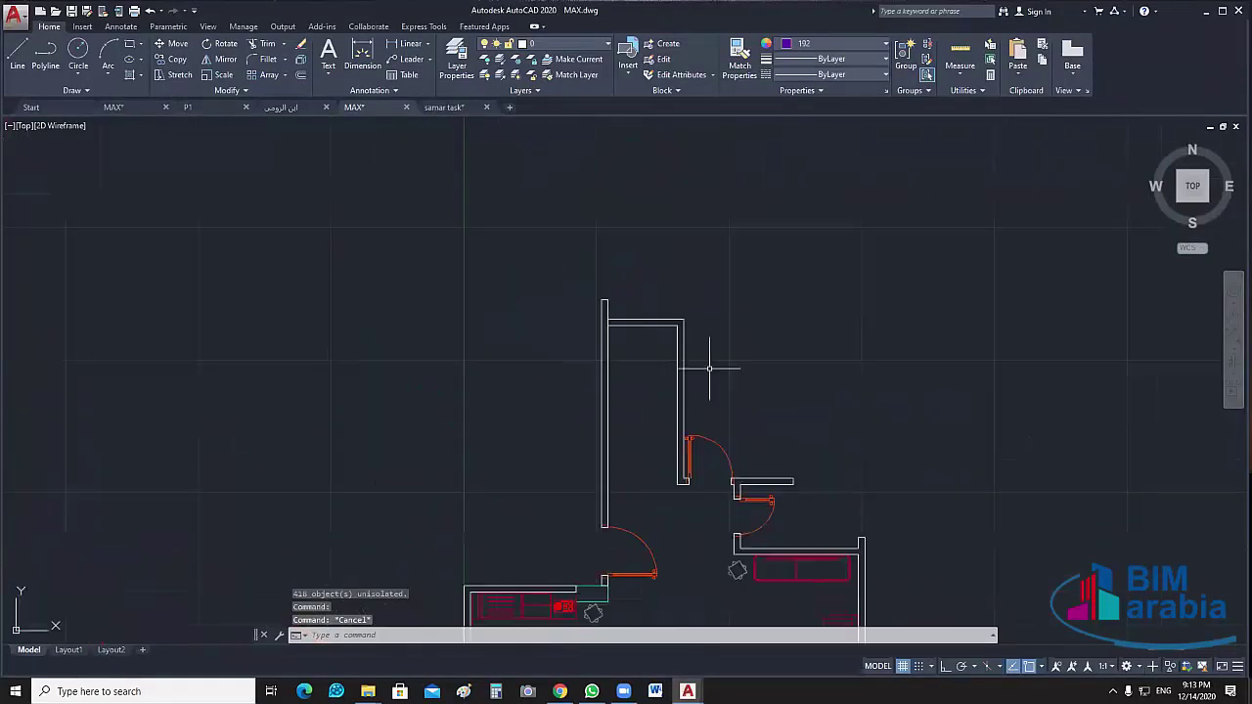
drag(701, 338, 626, 323)
right_click(785, 279)
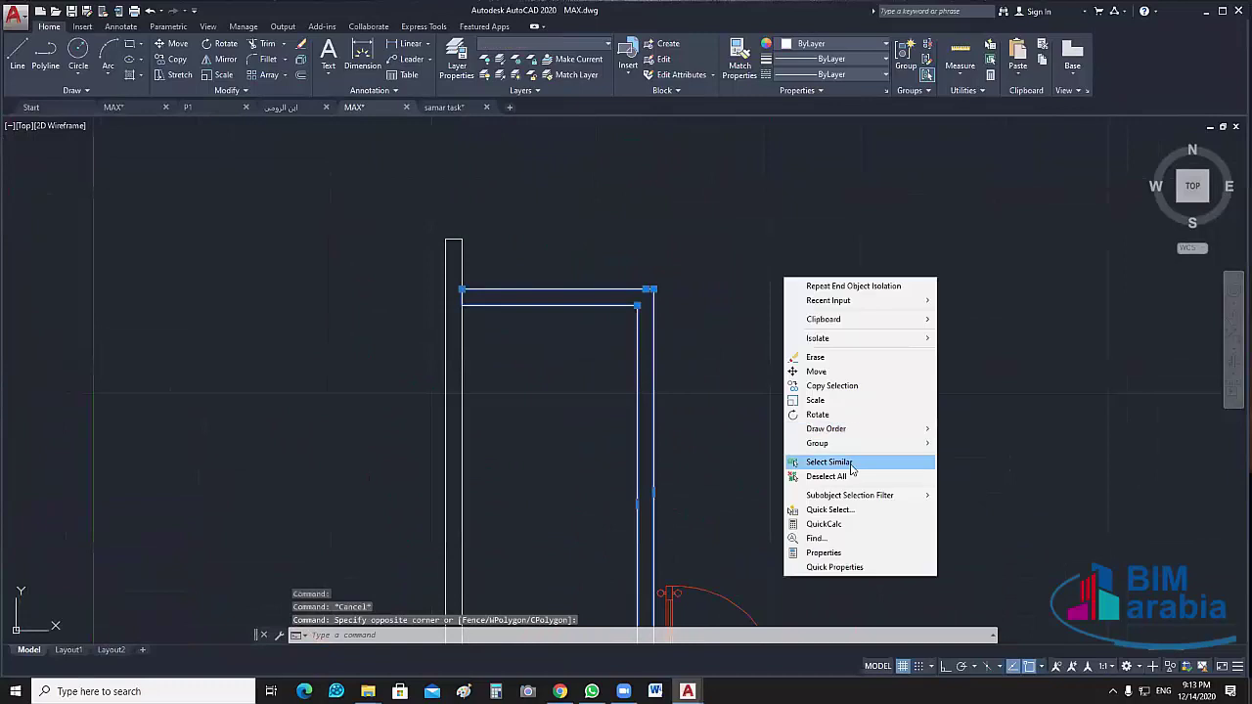
click(966, 340)
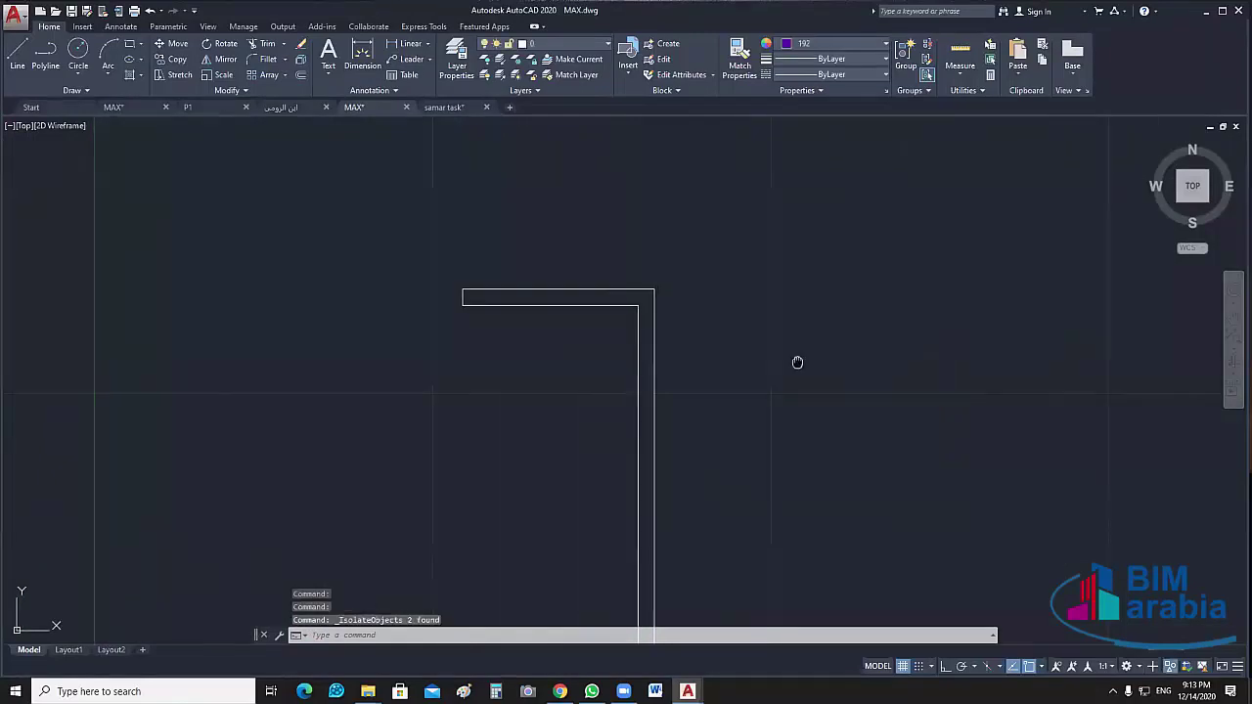
middle_drag(796, 362, 807, 285)
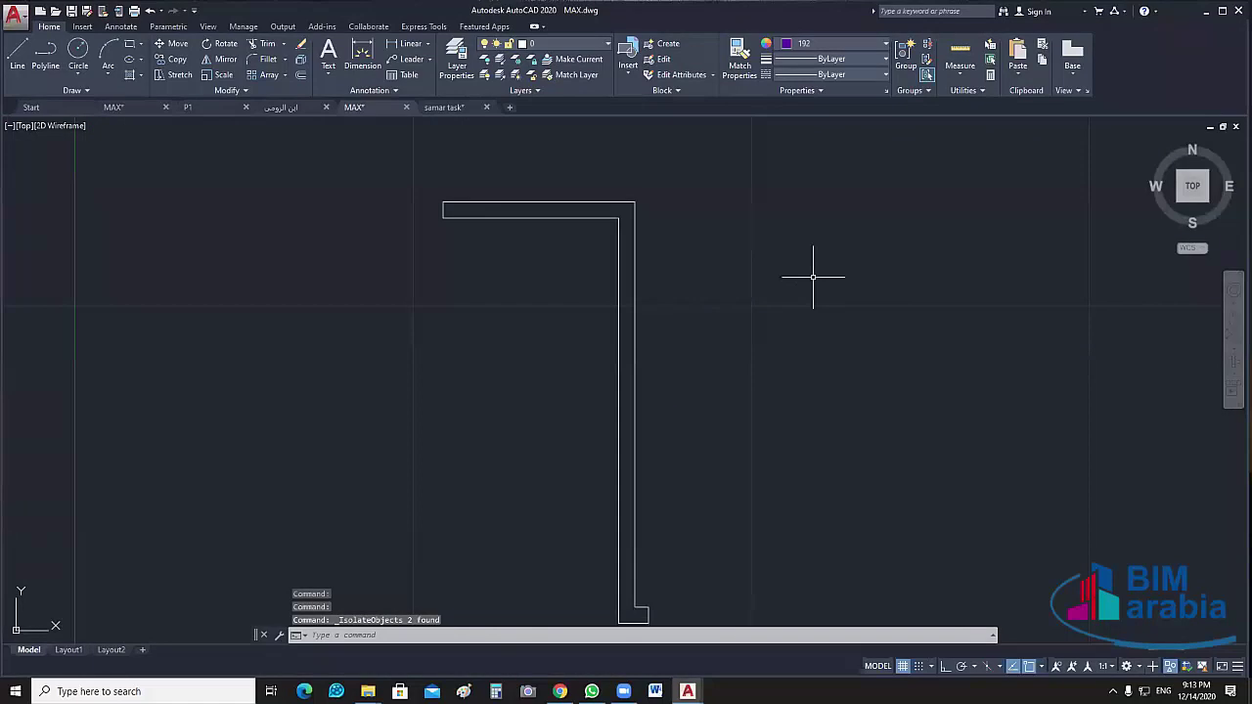
Explode the two wall objects and join the ten lines into one polyline
click(646, 173)
click(561, 288)
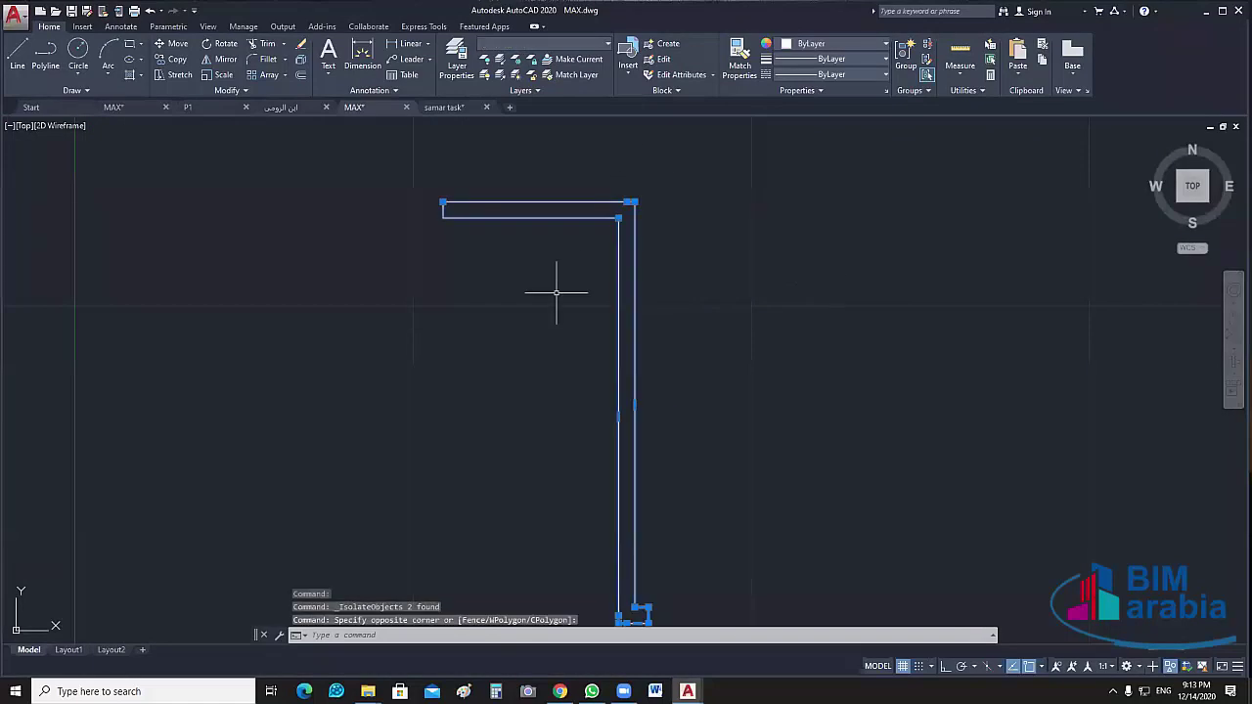
scroll(599, 292, down, 2)
text(x)
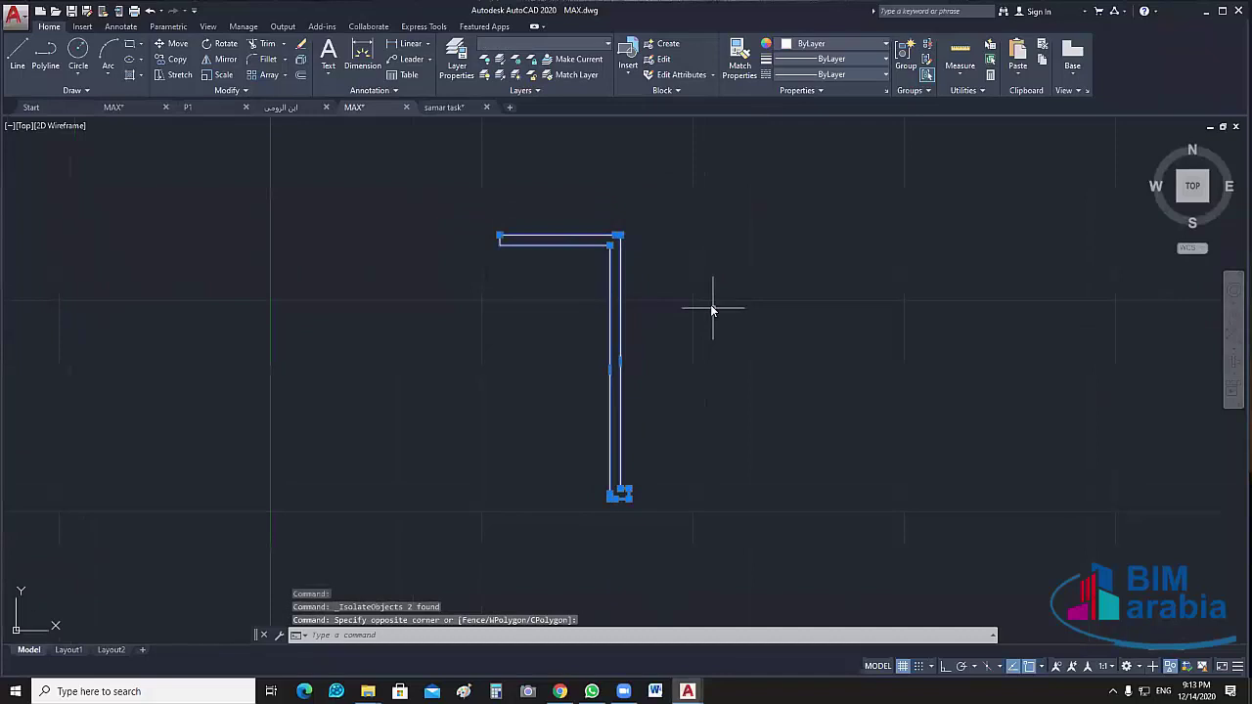
key(Return)
click(711, 304)
click(406, 529)
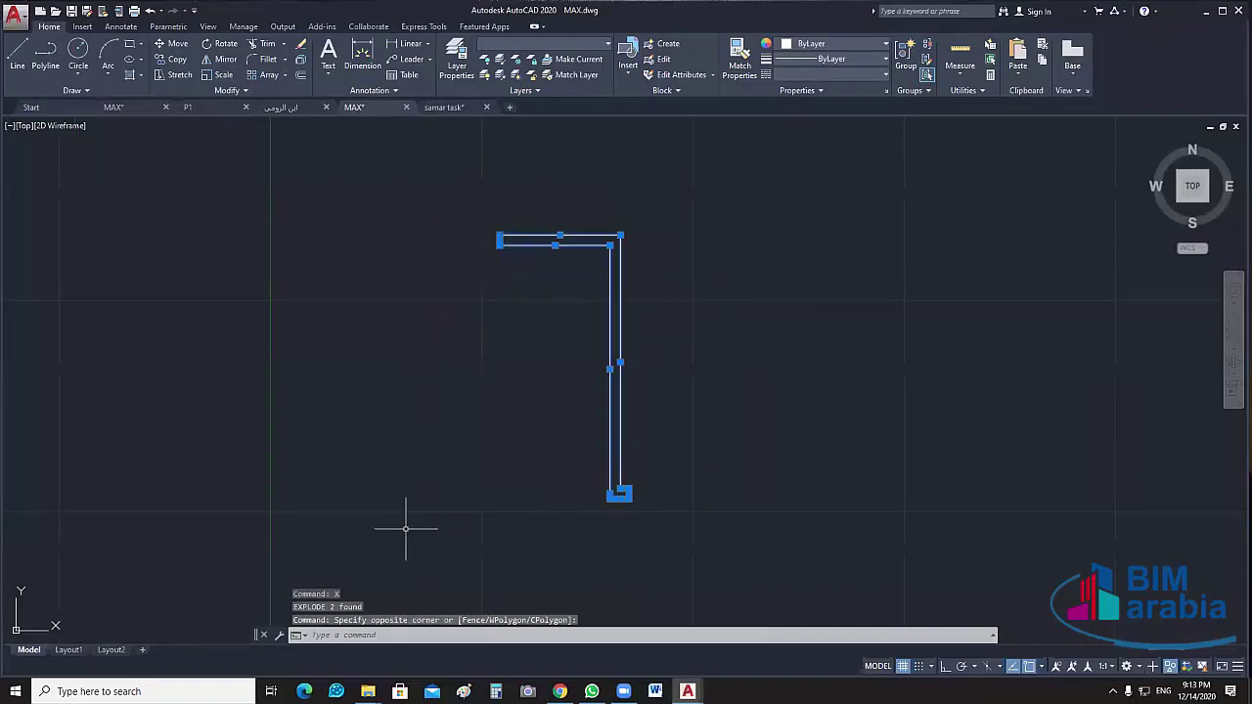
text(j)
key(Return)
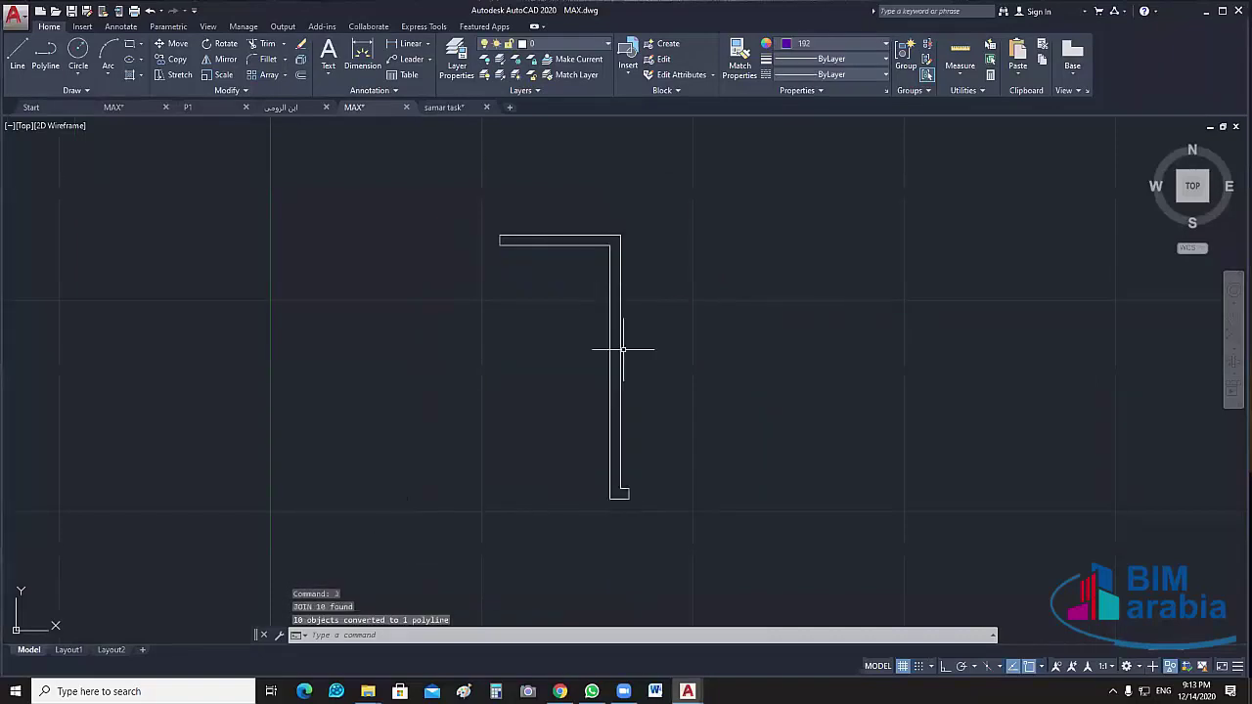
Confirm the wall is a single polyline and end isolation to show 424 hidden objects
click(622, 348)
key(Escape)
right_click(737, 291)
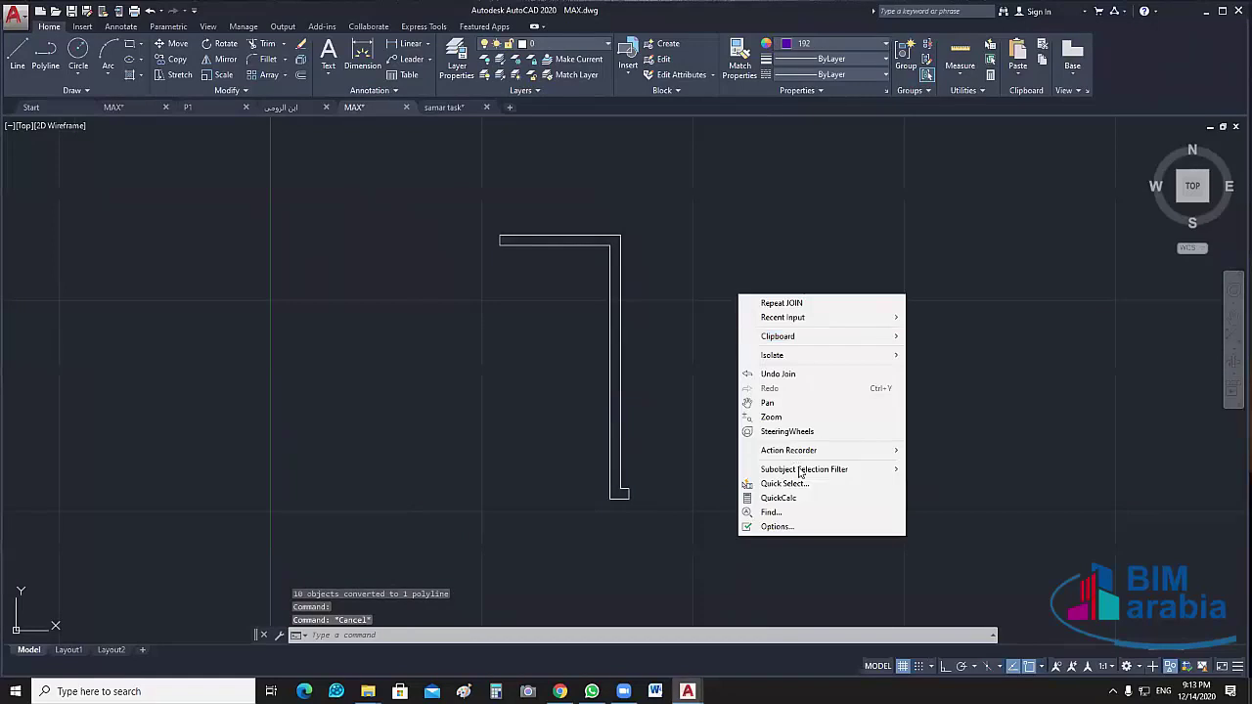
mouse_move(827, 358)
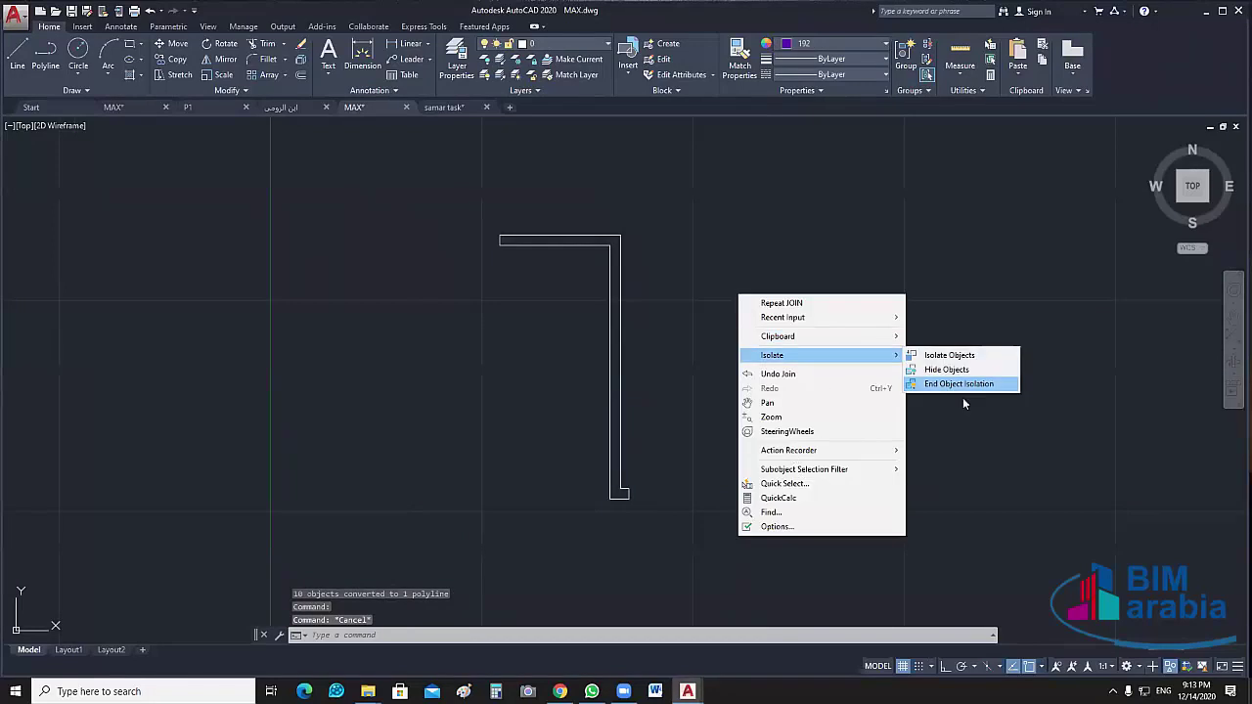
click(959, 384)
scroll(811, 522, up, 4)
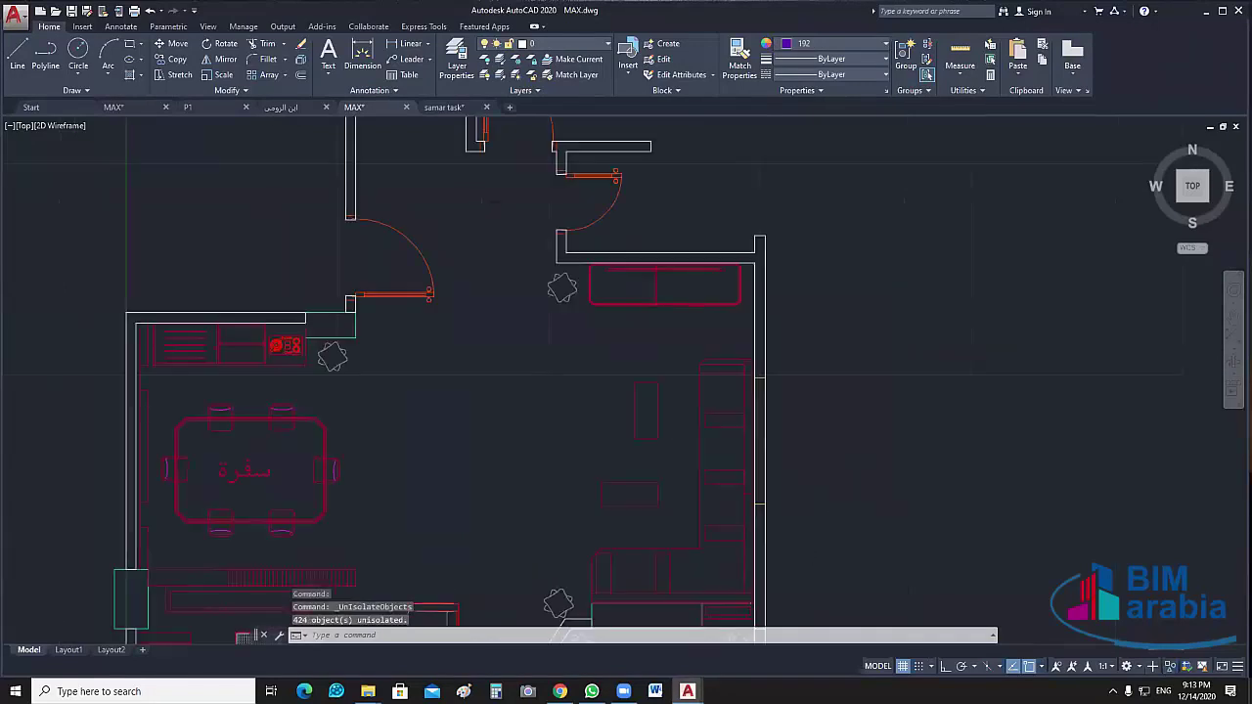
Hide the furniture block at the lower-right wall corner
middle_drag(819, 413, 777, 349)
scroll(718, 421, up, 6)
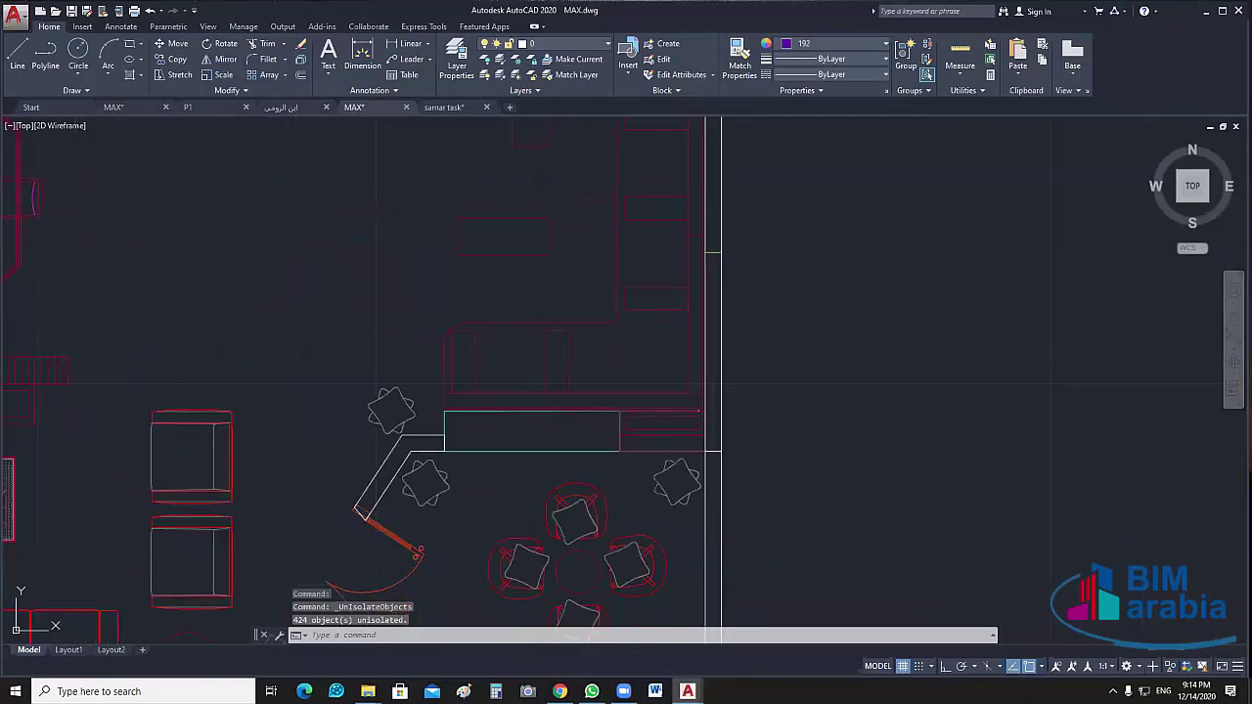
click(709, 435)
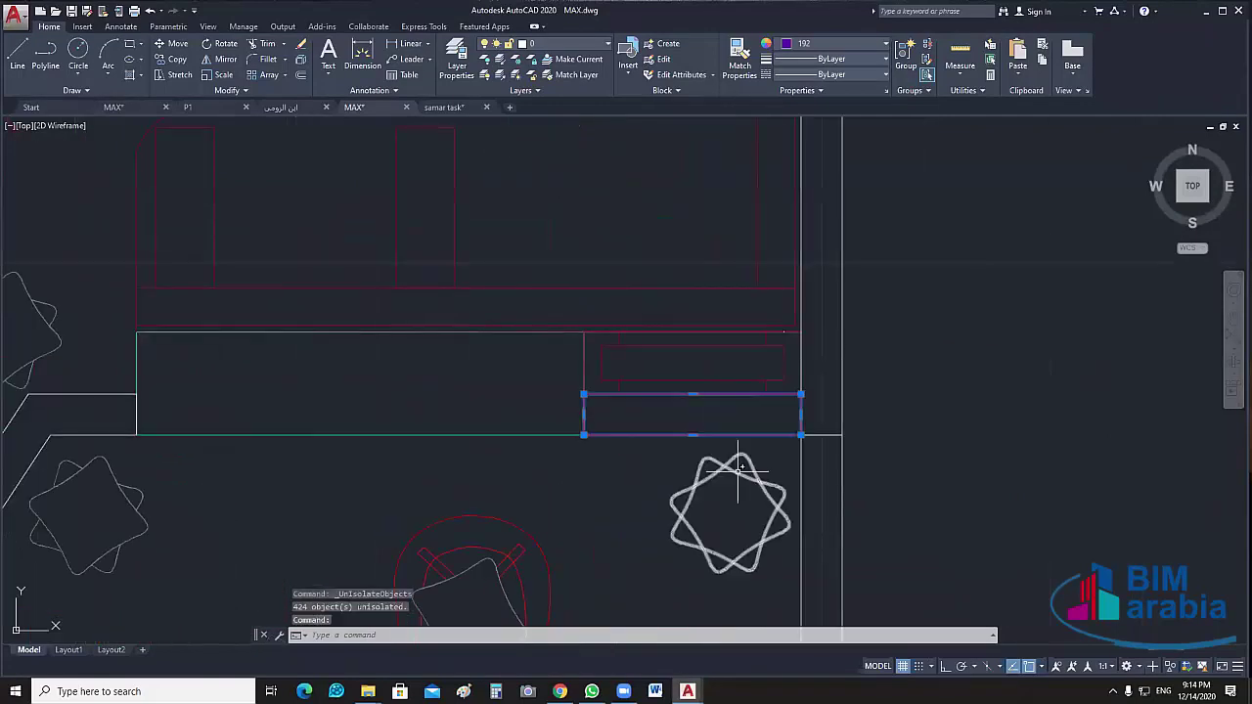
middle_drag(803, 435, 750, 441)
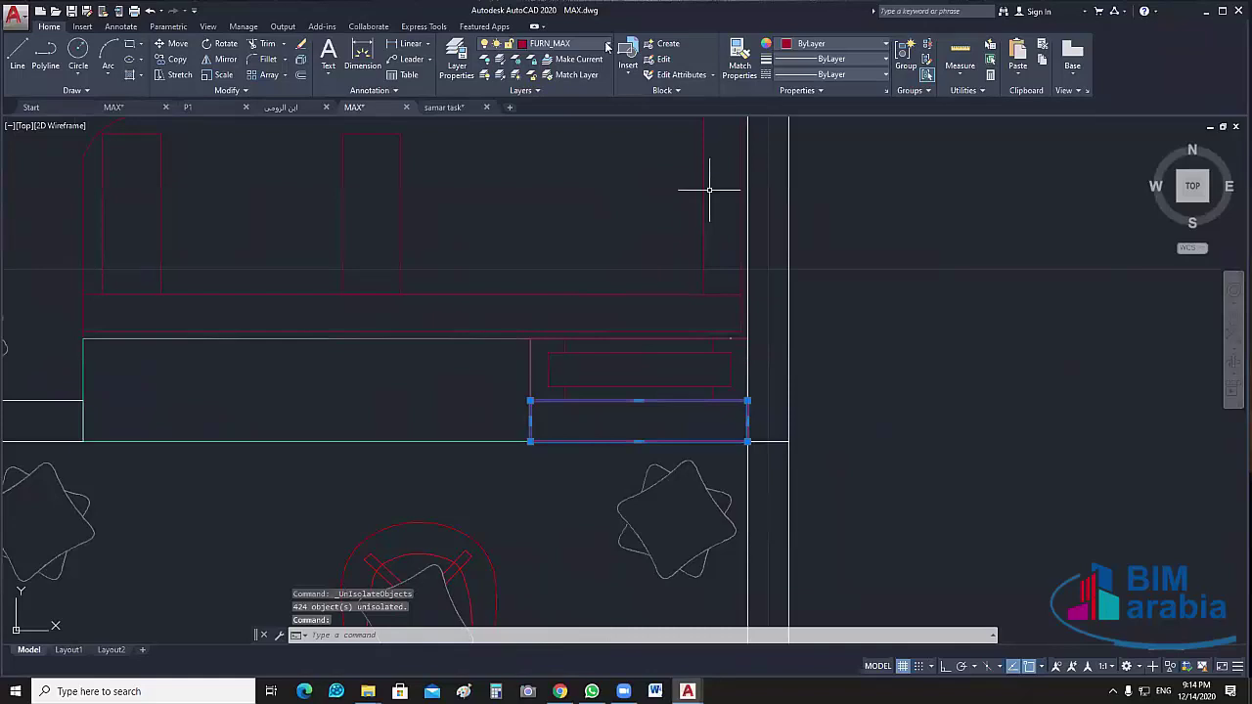
key(Escape)
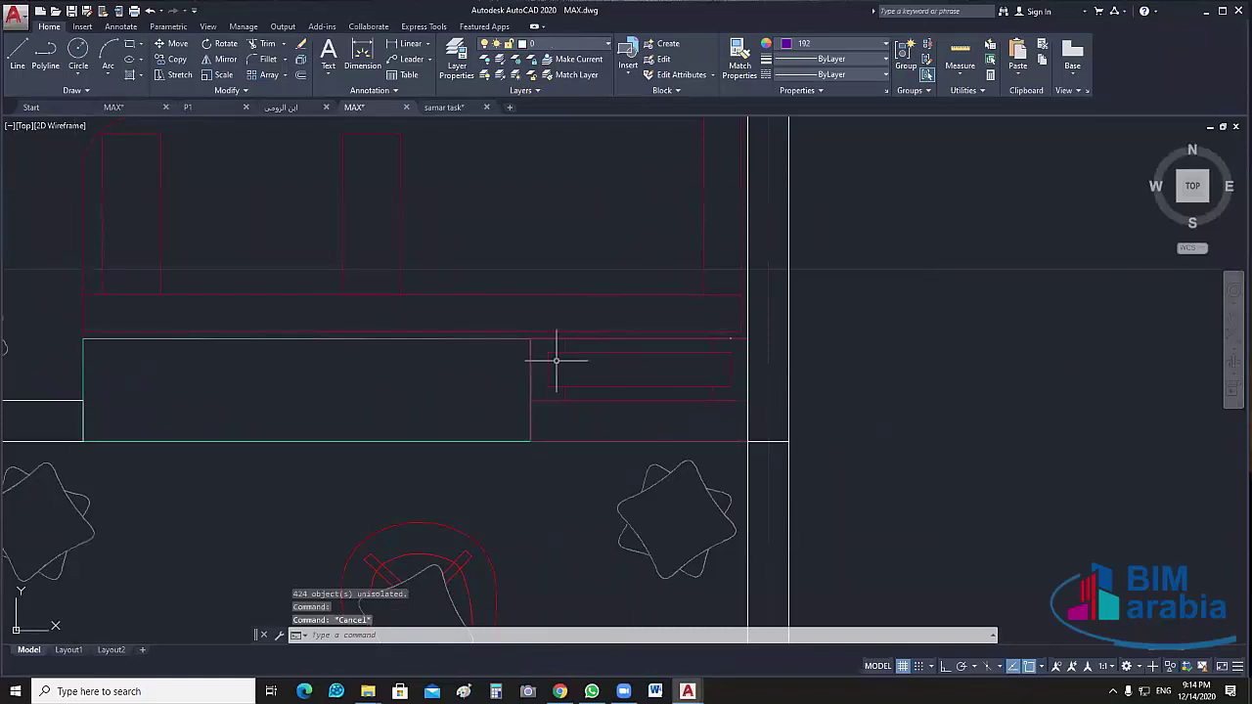
click(577, 346)
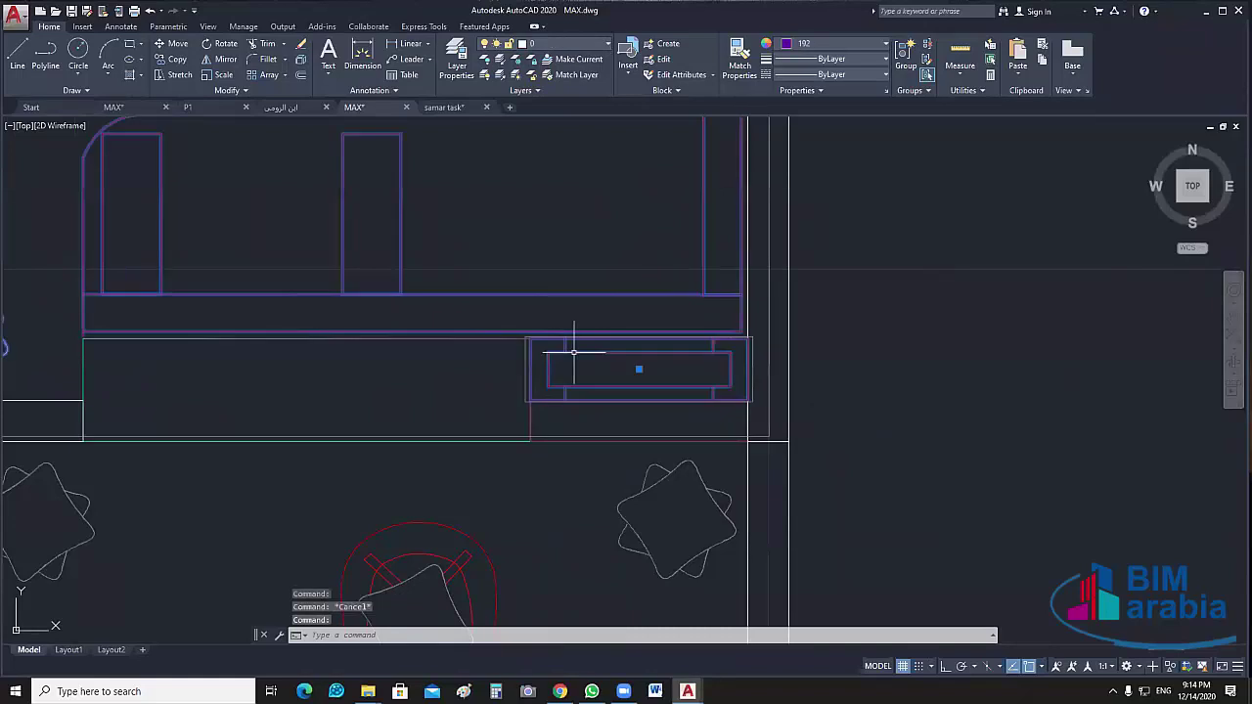
right_click(858, 341)
mouse_move(912, 410)
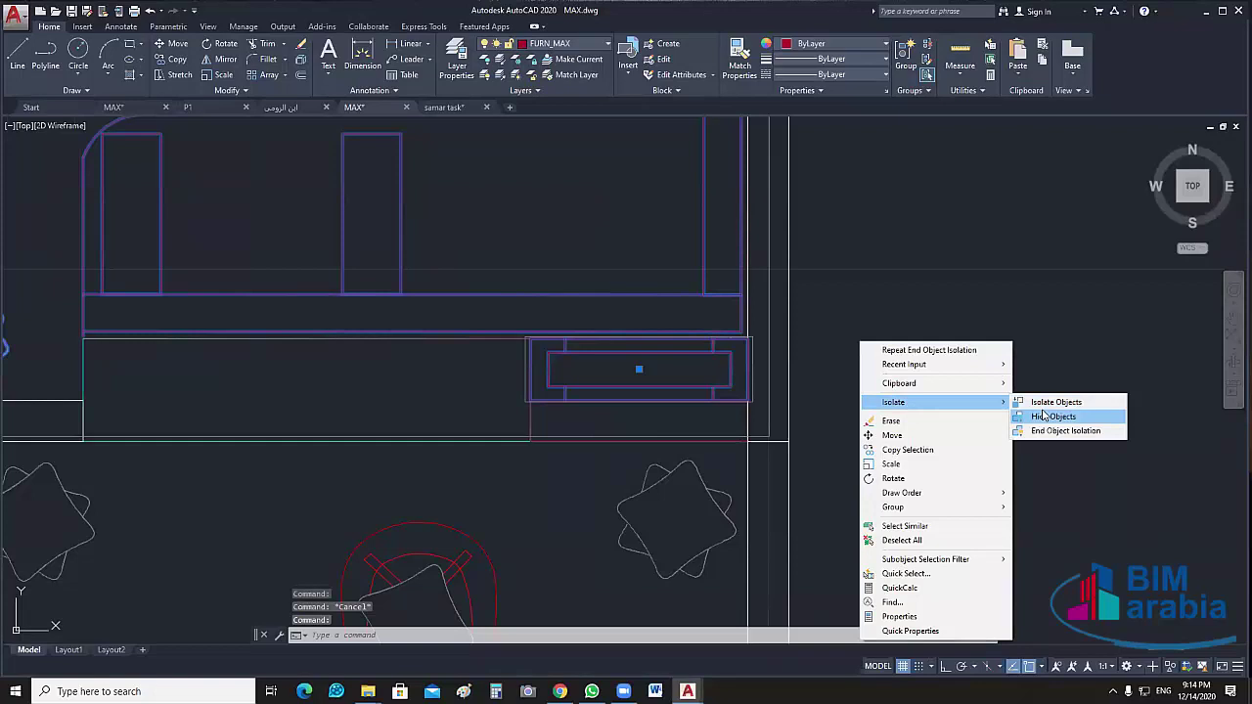
click(1044, 415)
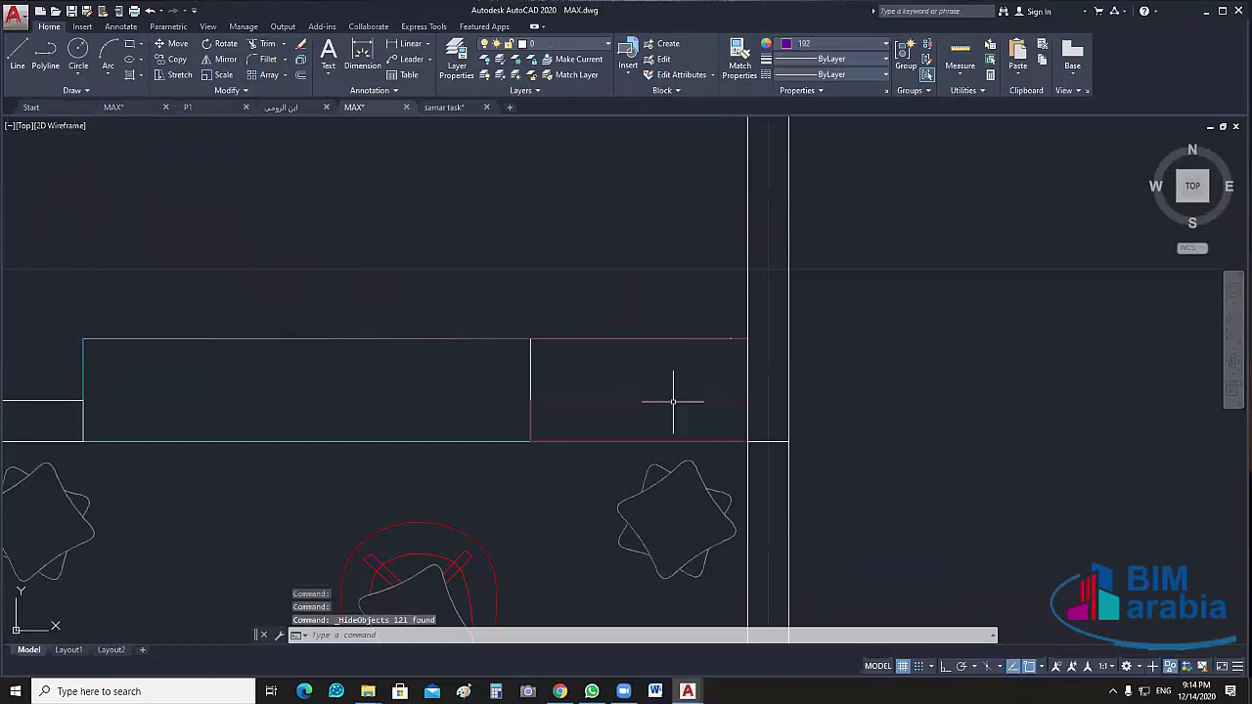
Turn off the COL_MAX layer with LAYOFF by picking the green column
click(648, 339)
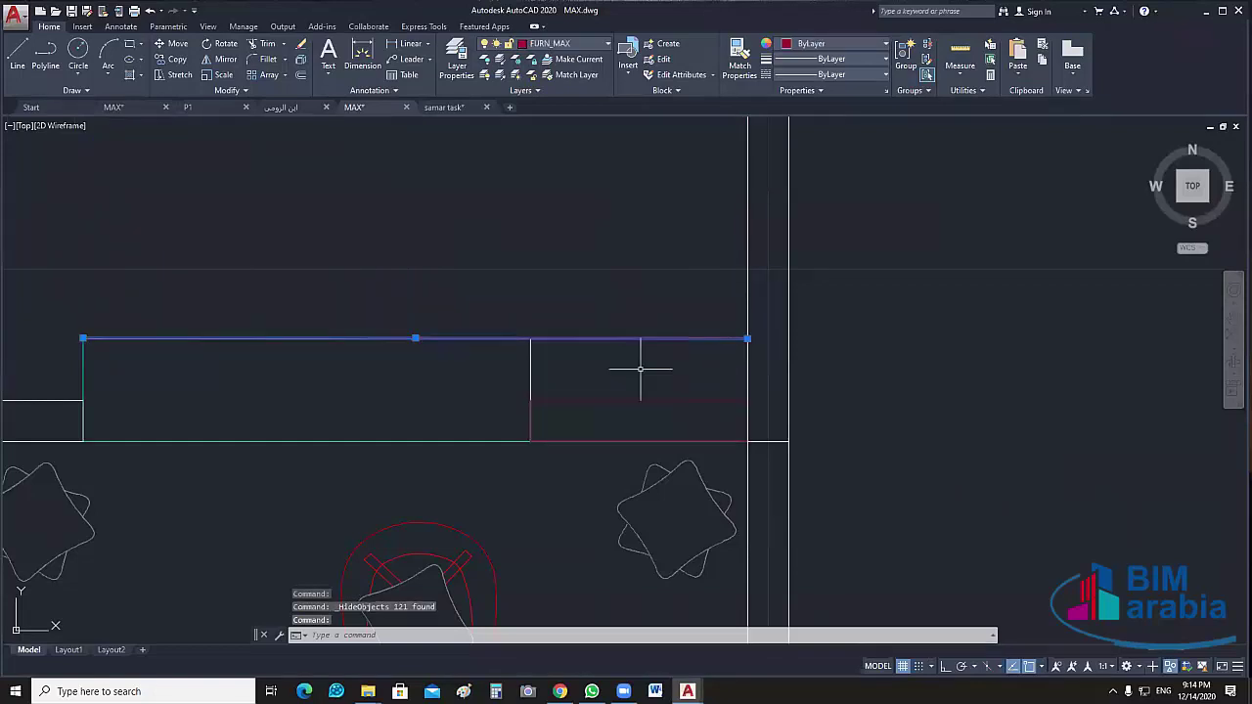
scroll(640, 369, down, 5)
key(ctrl+z)
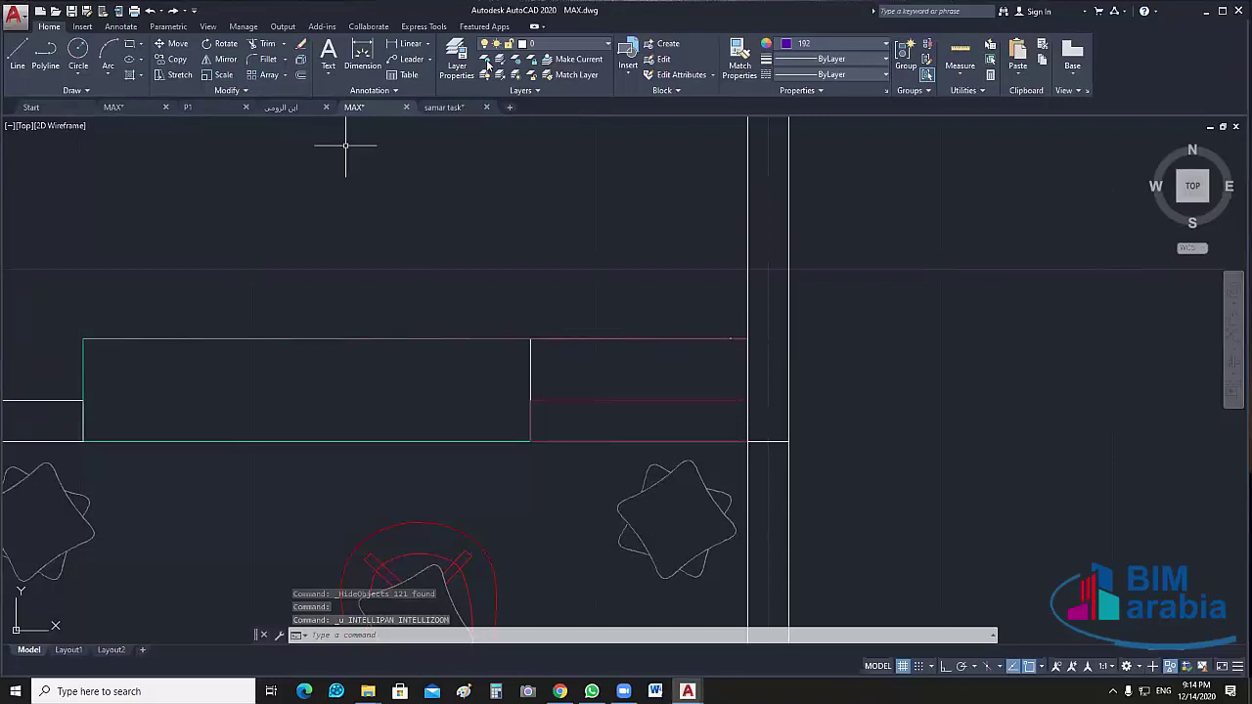
text(layoff)
key(Return)
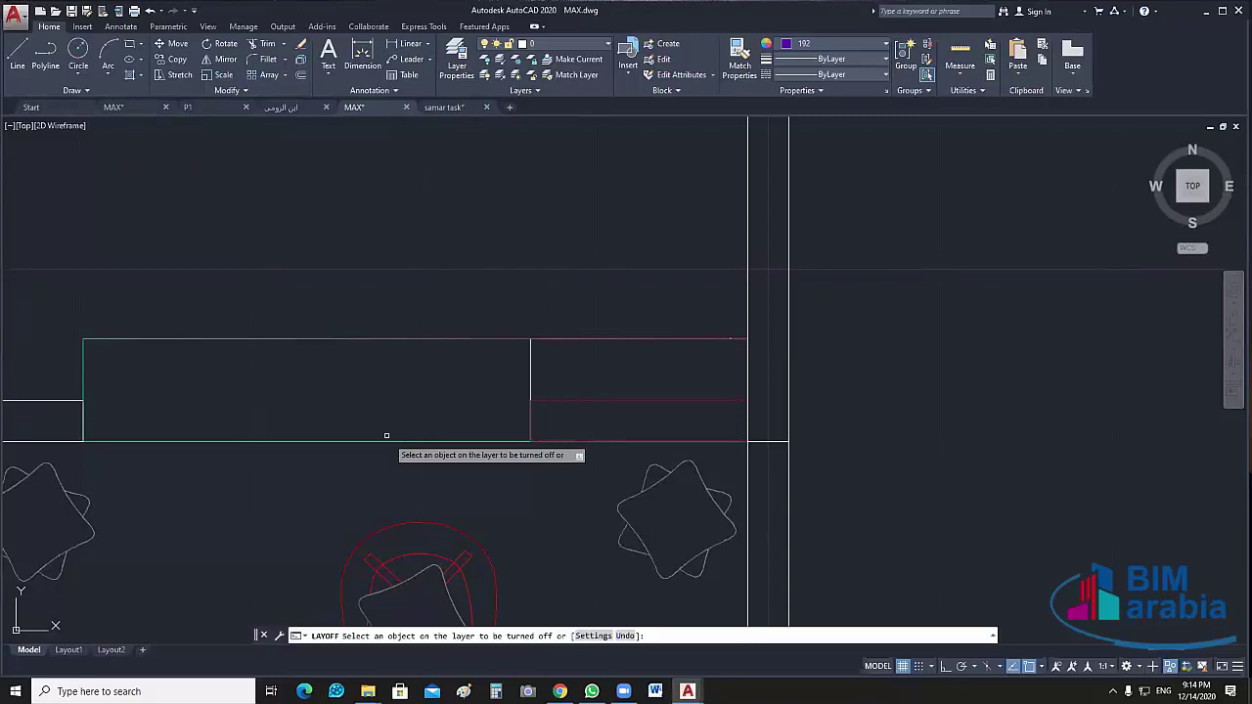
click(393, 440)
key(Escape)
Erase the stray red line along the rectangle's top, undoing the inner rectangle's accidental deletion
click(467, 339)
key(Delete)
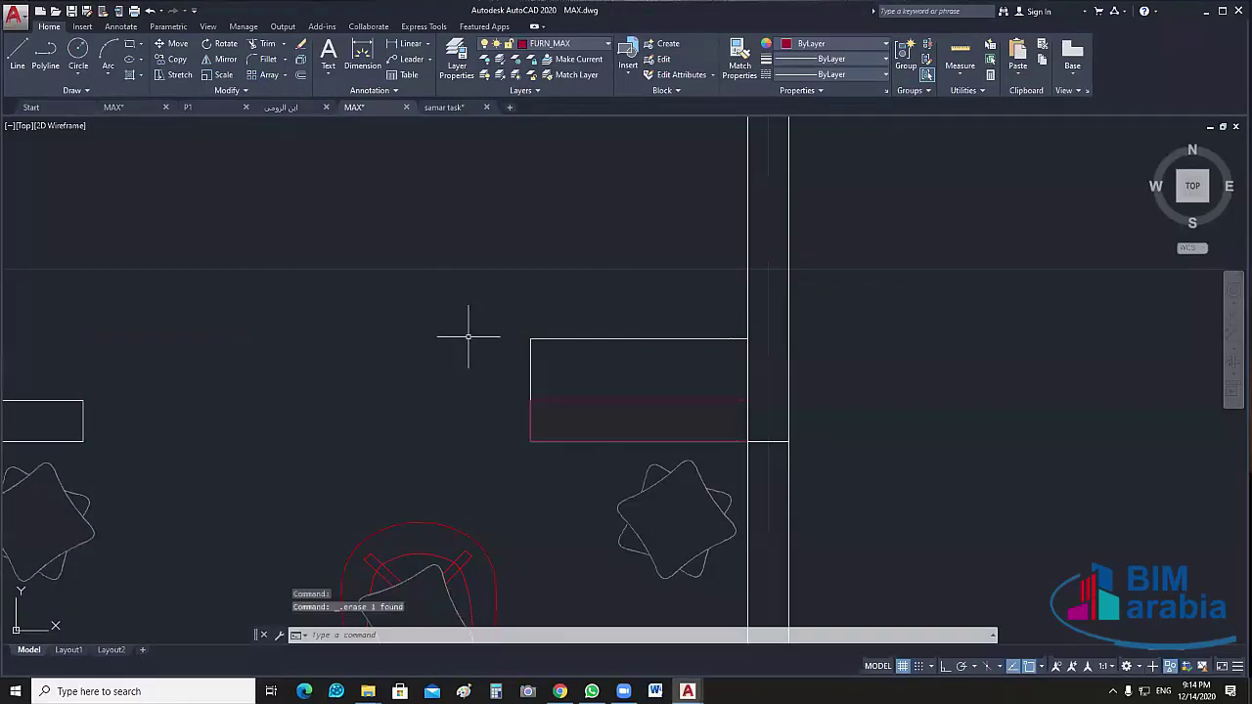
click(595, 413)
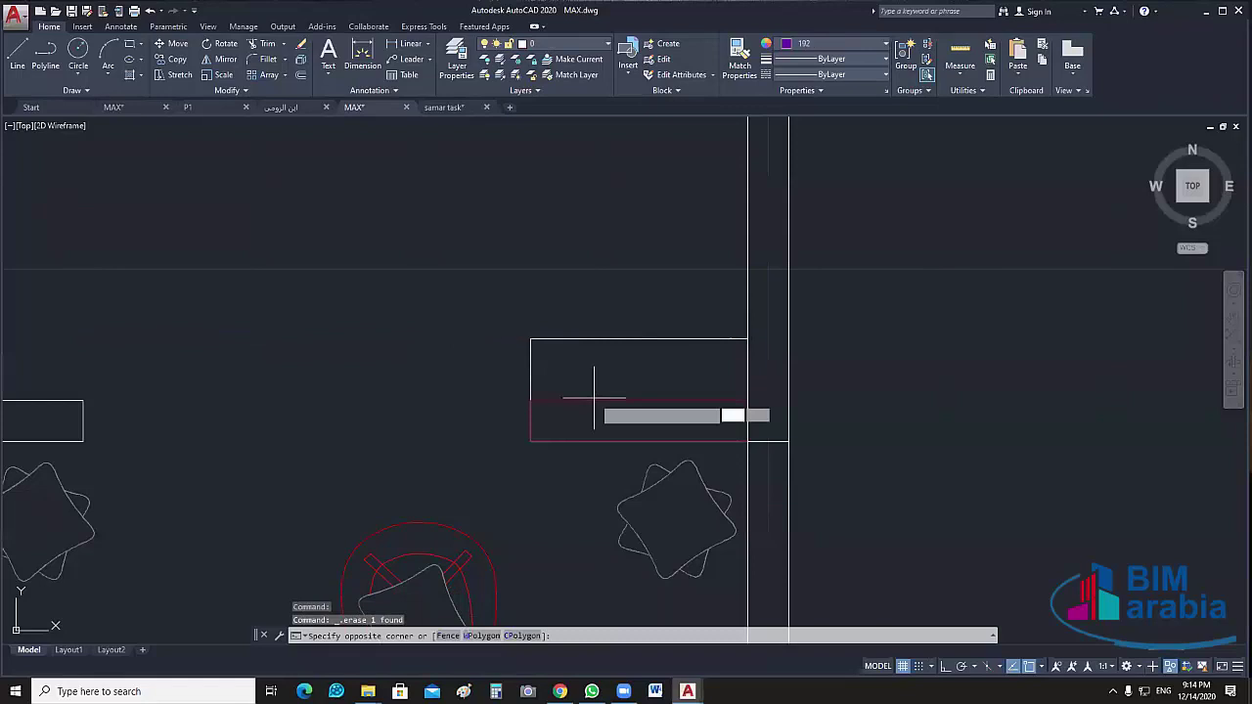
click(738, 387)
key(Delete)
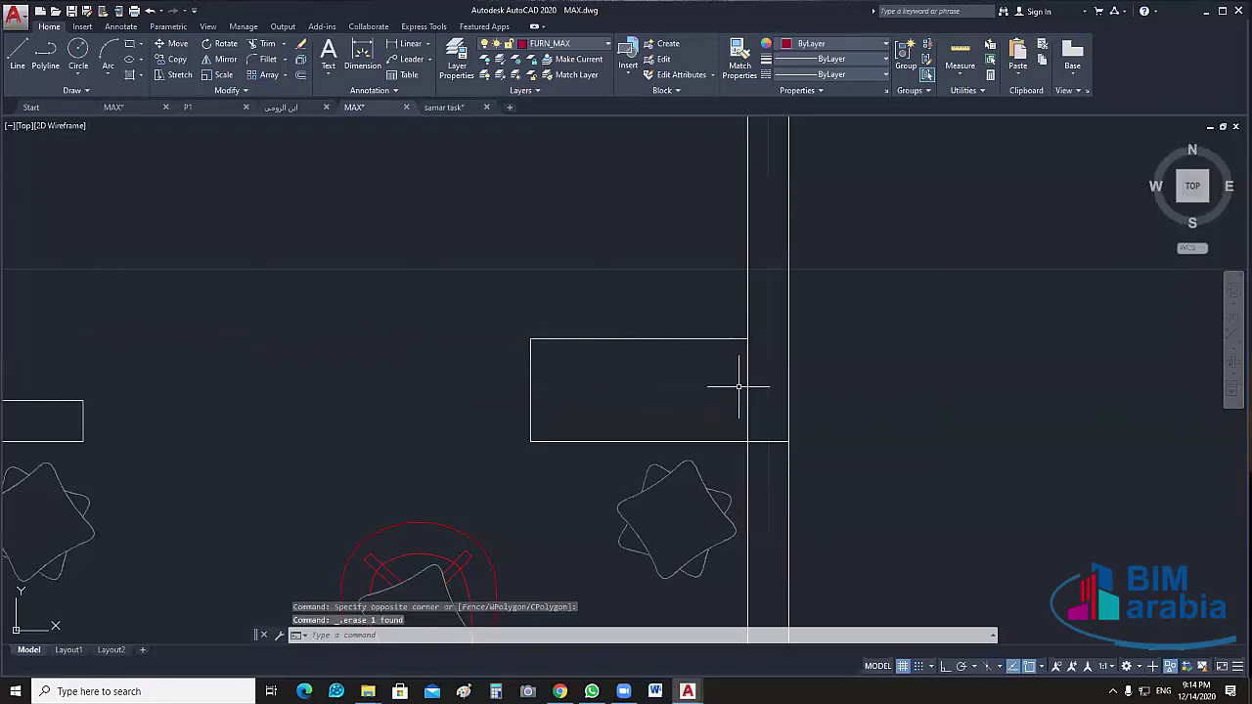
click(793, 377)
click(564, 437)
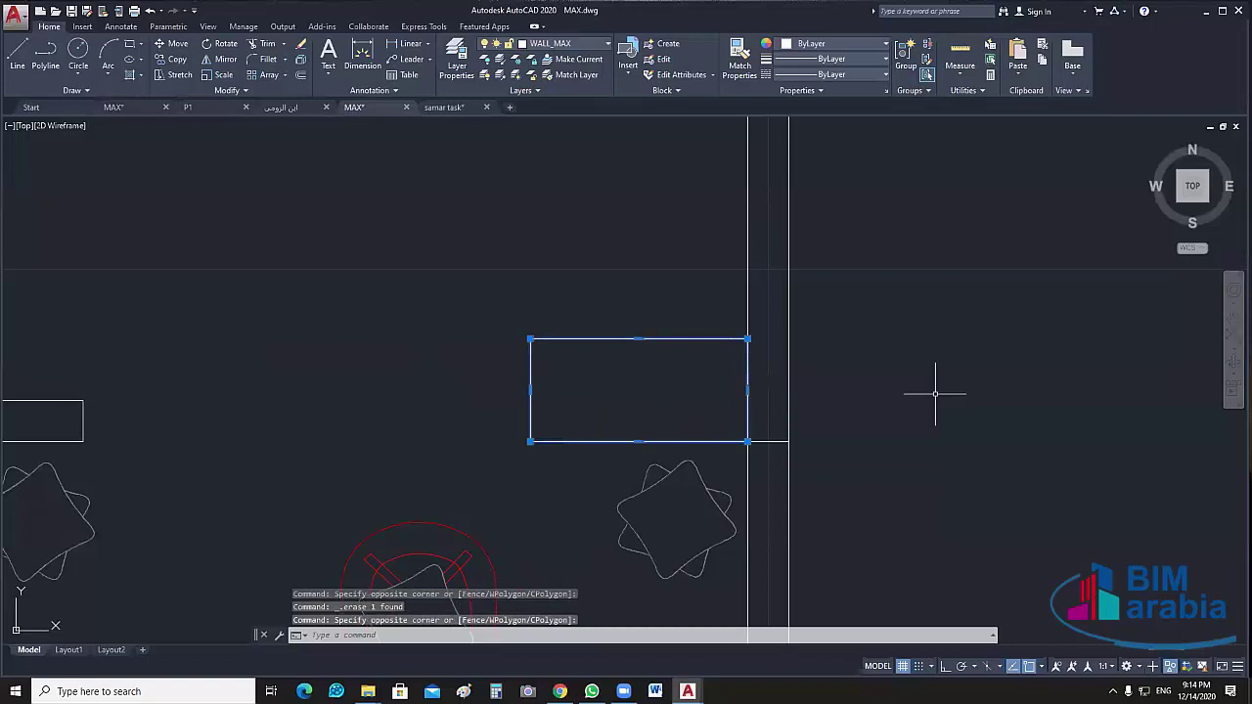
key(ctrl+z)
click(640, 435)
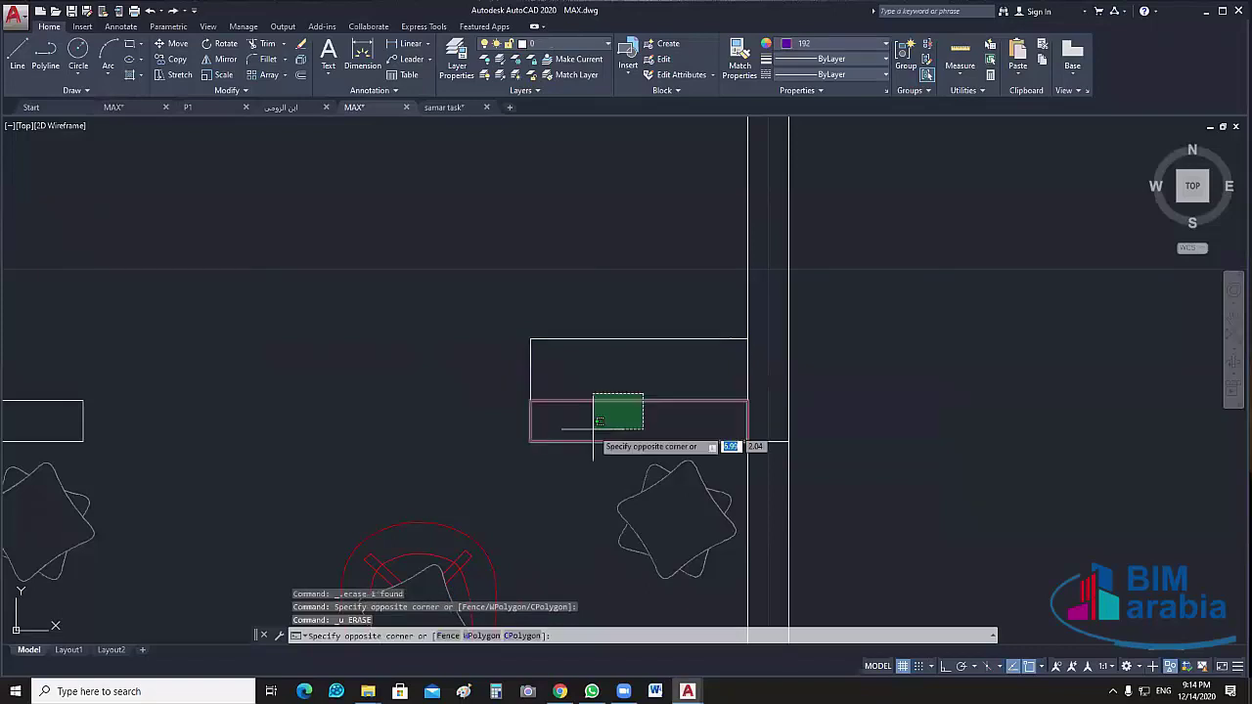
click(597, 422)
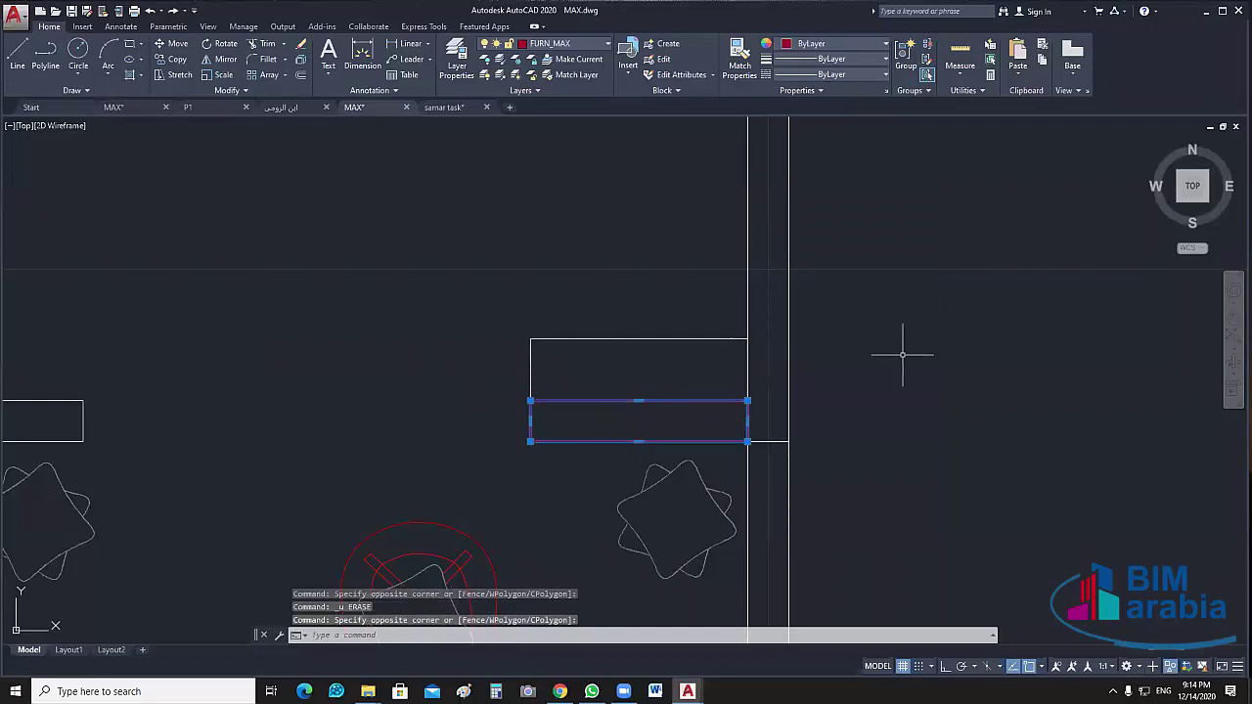
key(Escape)
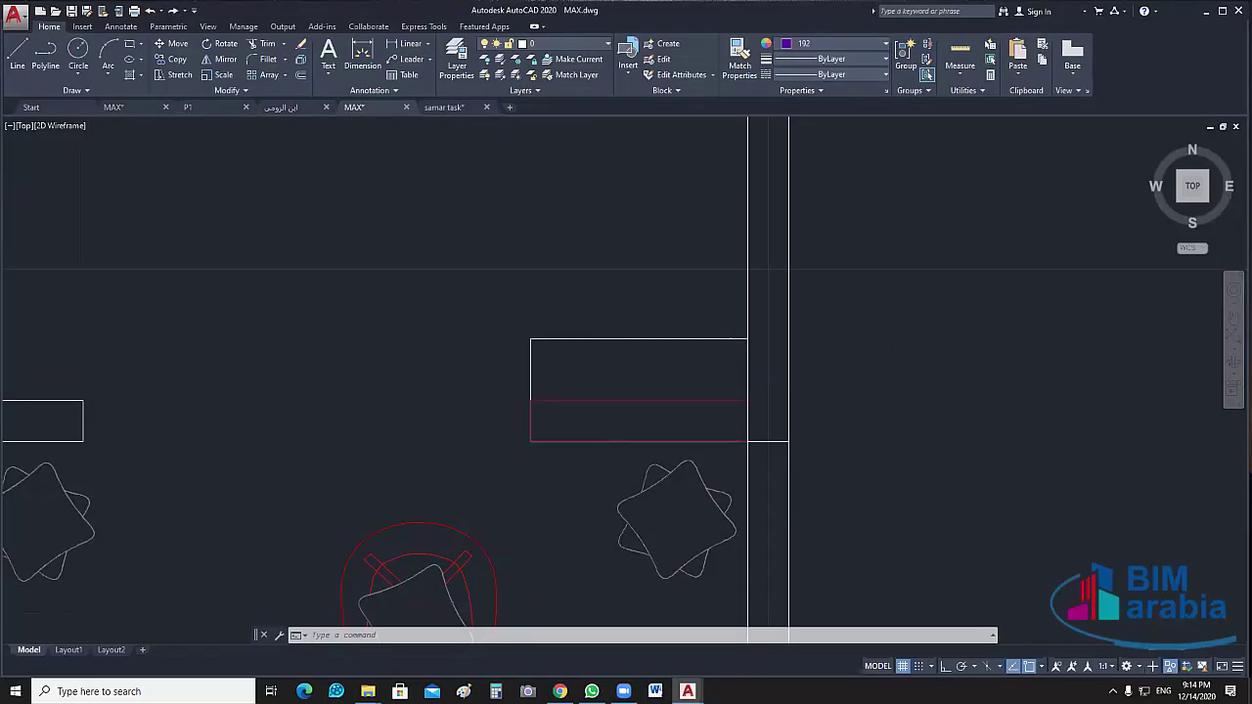
Move the lower red rectangle onto the WALL_MAX layer
scroll(595, 401, down, 10)
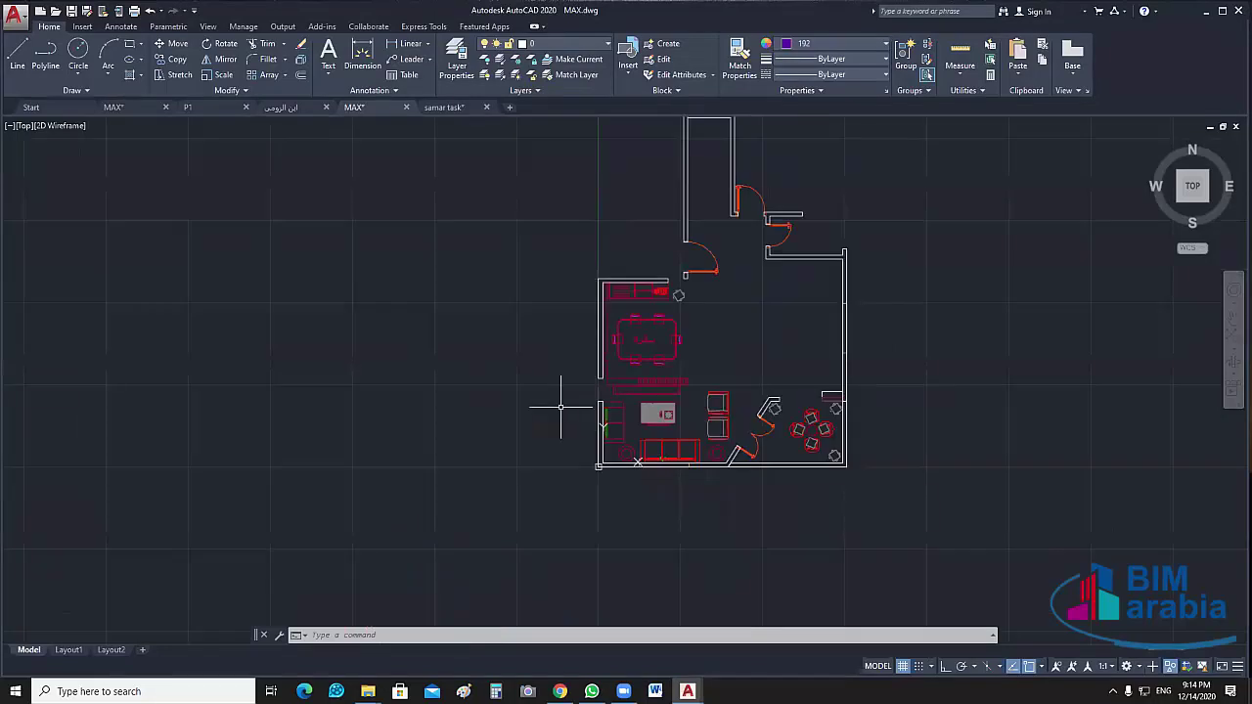
scroll(596, 401, up, 6)
scroll(671, 391, down, 5)
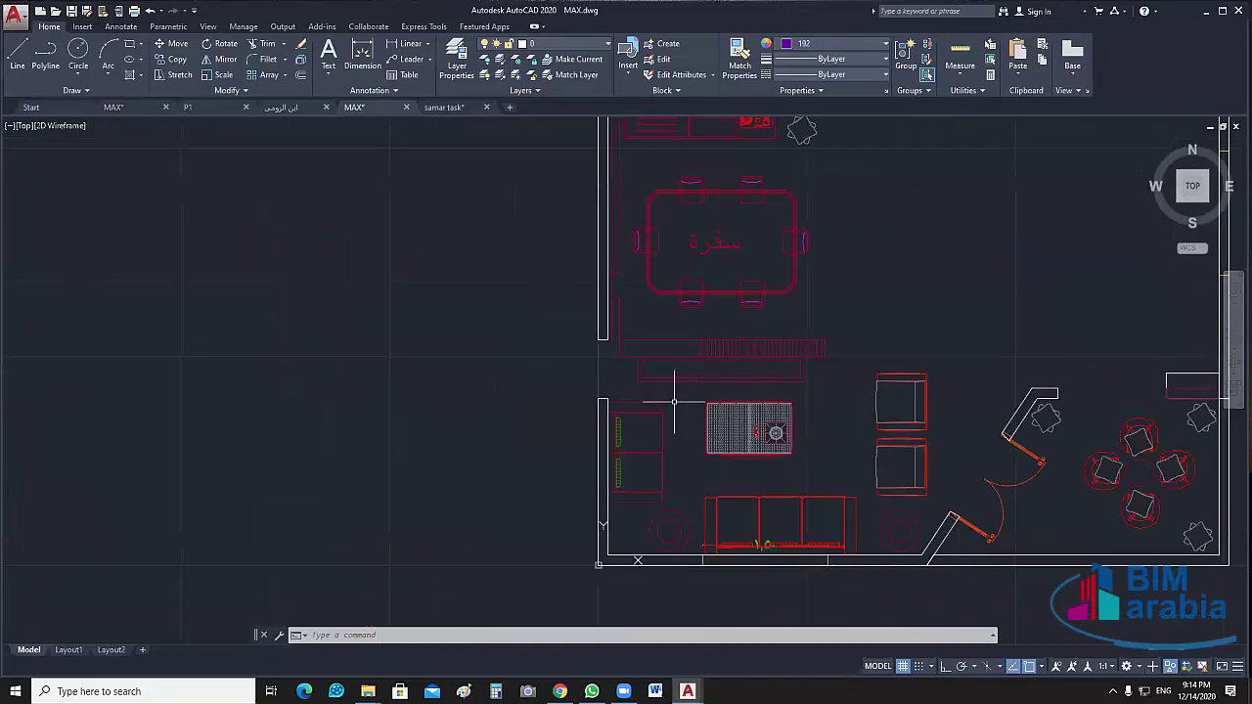
scroll(568, 447, up, 7)
click(568, 446)
click(503, 479)
middle_drag(855, 442, 875, 377)
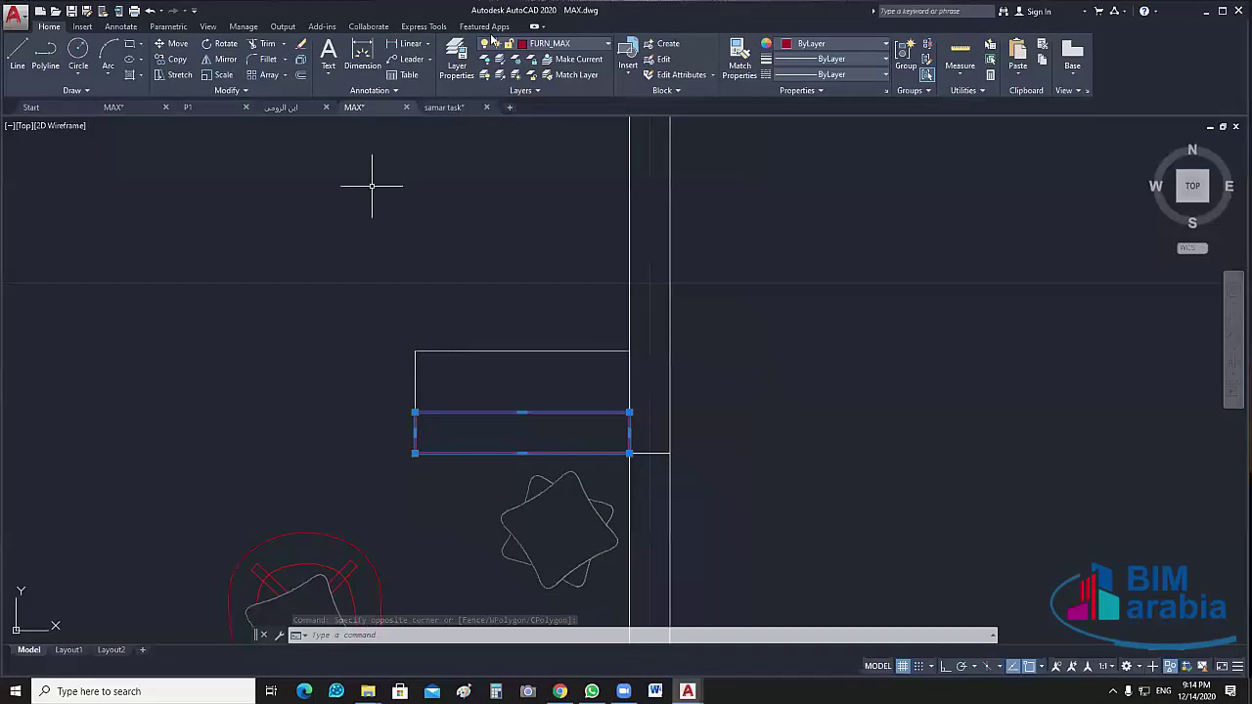
click(585, 42)
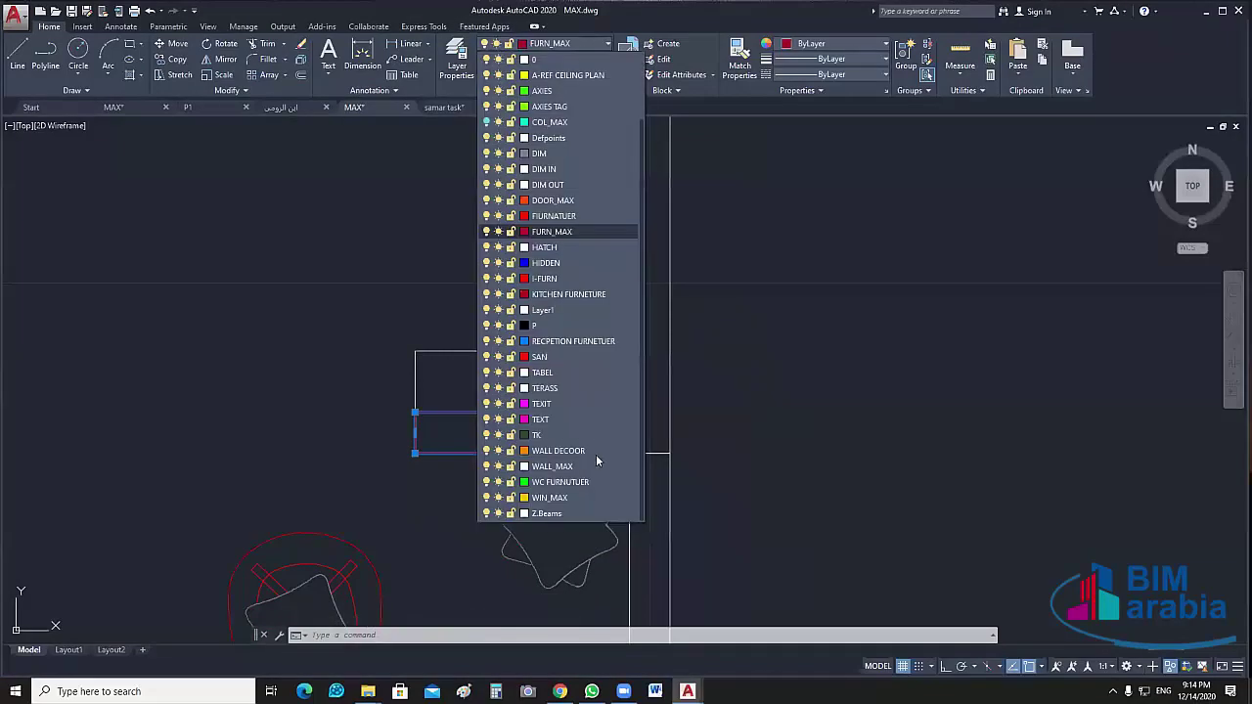
click(557, 467)
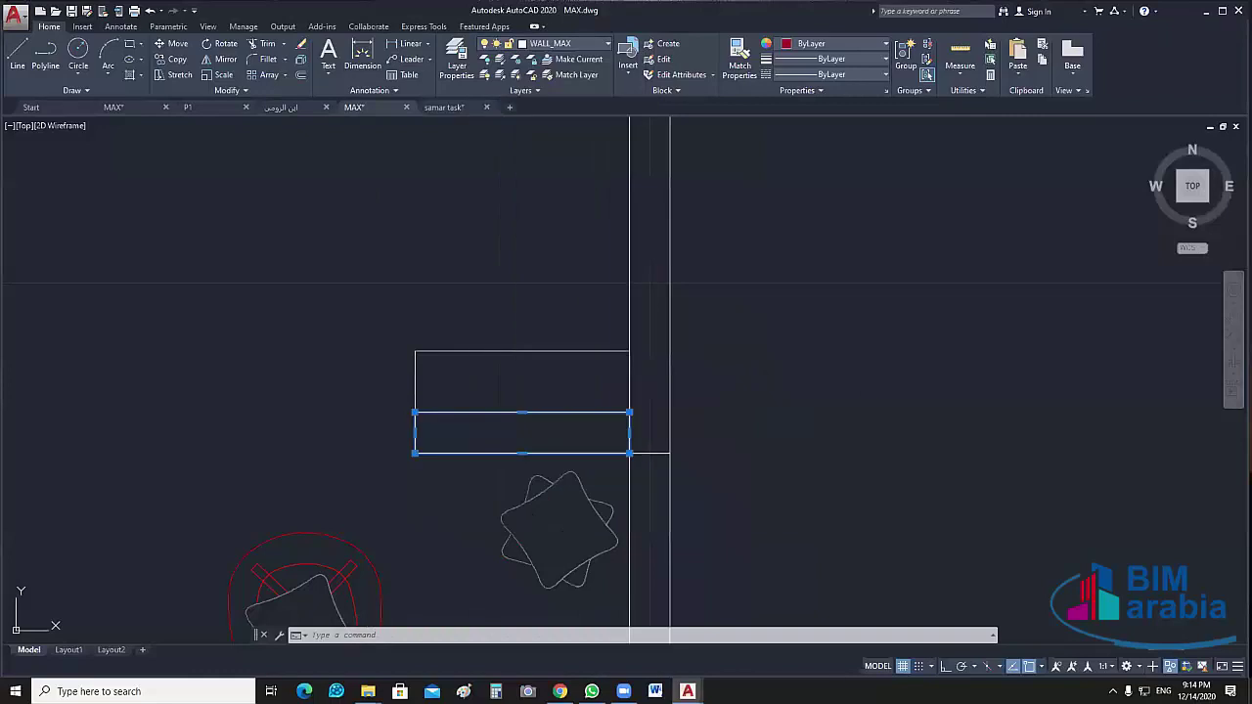
key(Escape)
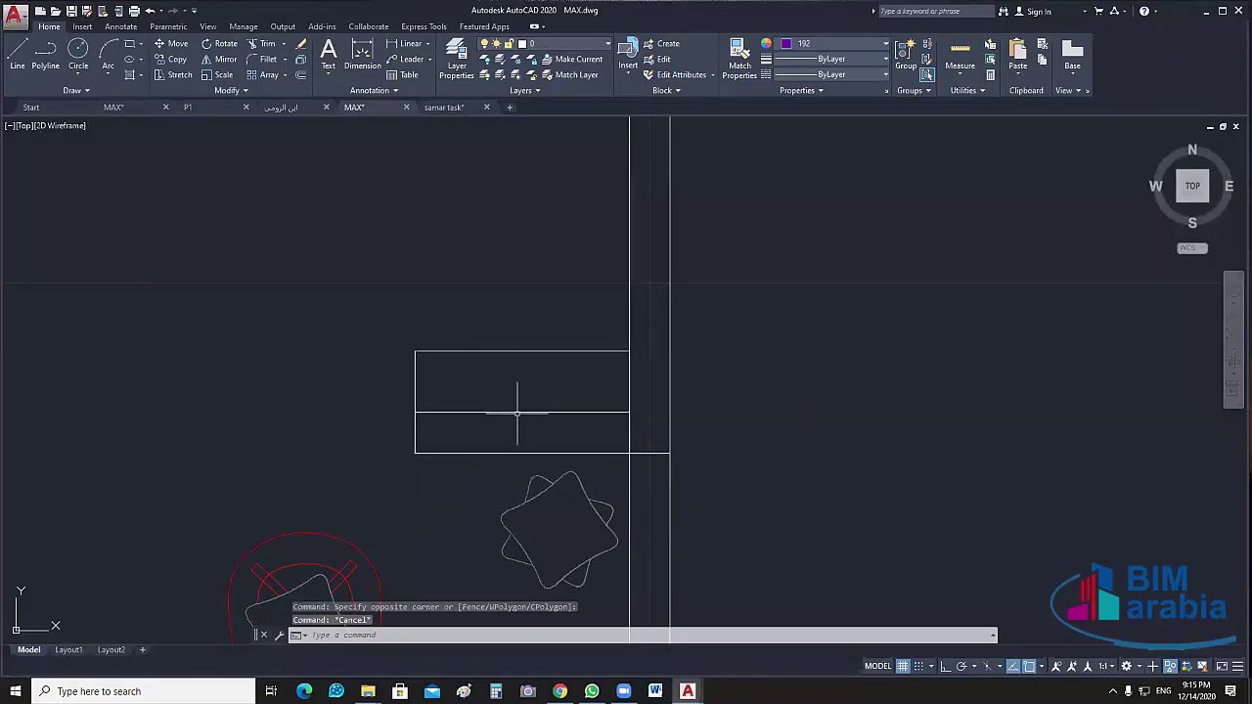
Hide the lower rectangle with object isolation
click(519, 414)
right_click(737, 333)
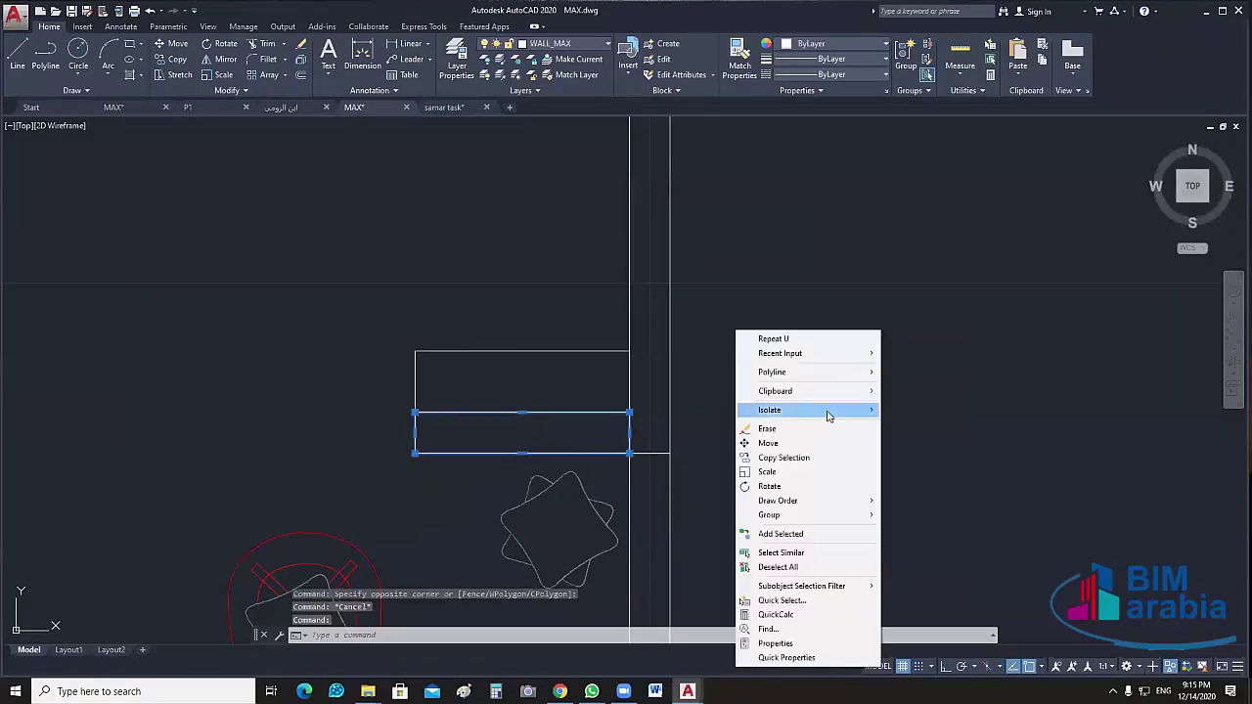
mouse_move(831, 411)
click(917, 425)
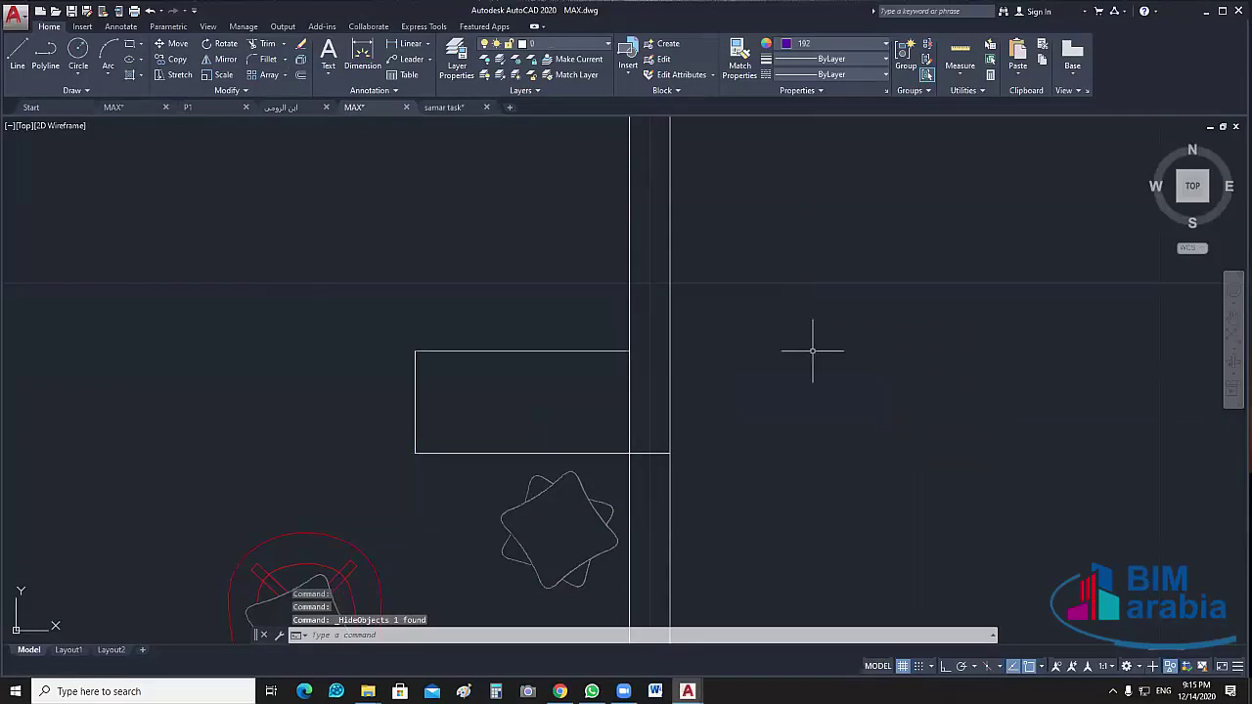
click(511, 405)
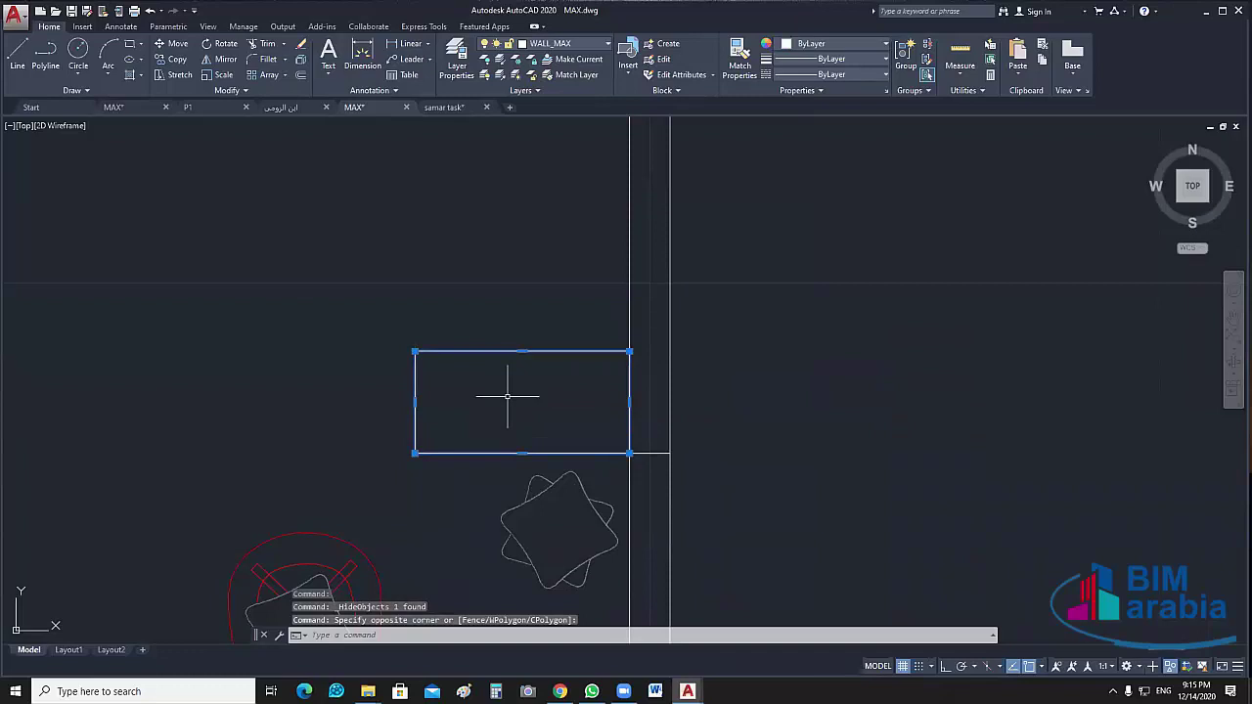
key(Escape)
key(Escape)
Move the remaining wall rectangle onto the COL_MAX layer
click(644, 373)
click(503, 386)
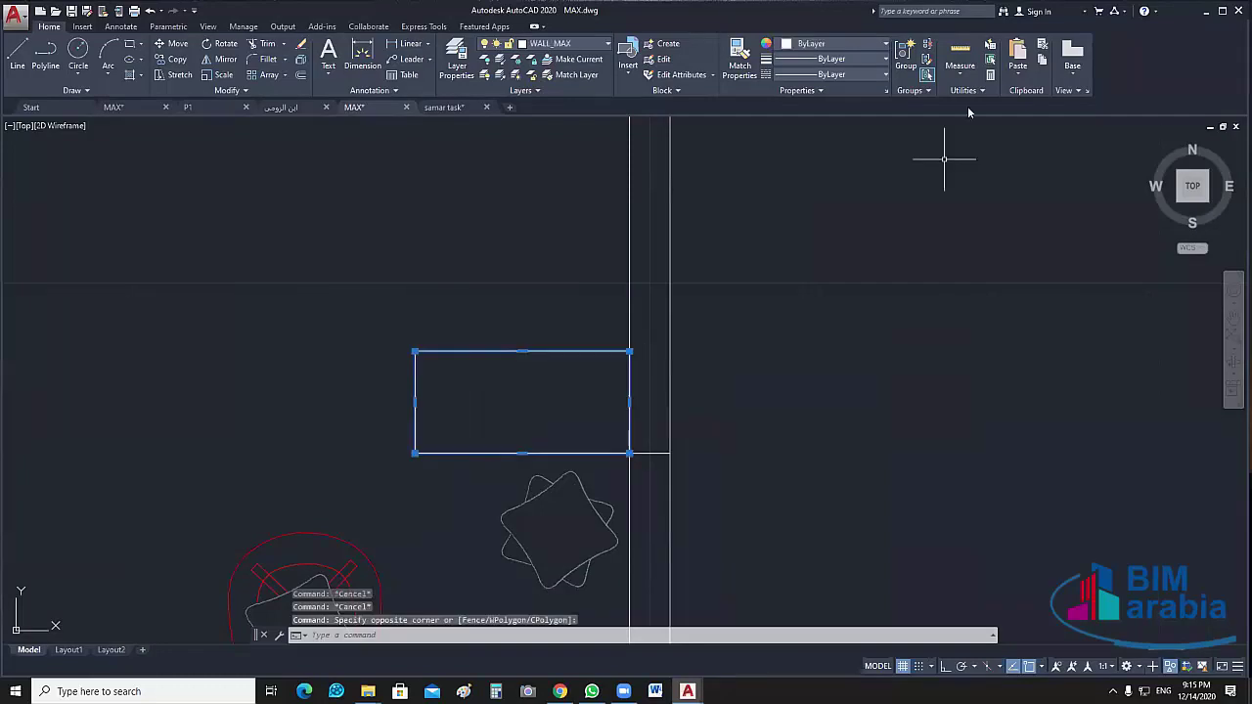
click(606, 44)
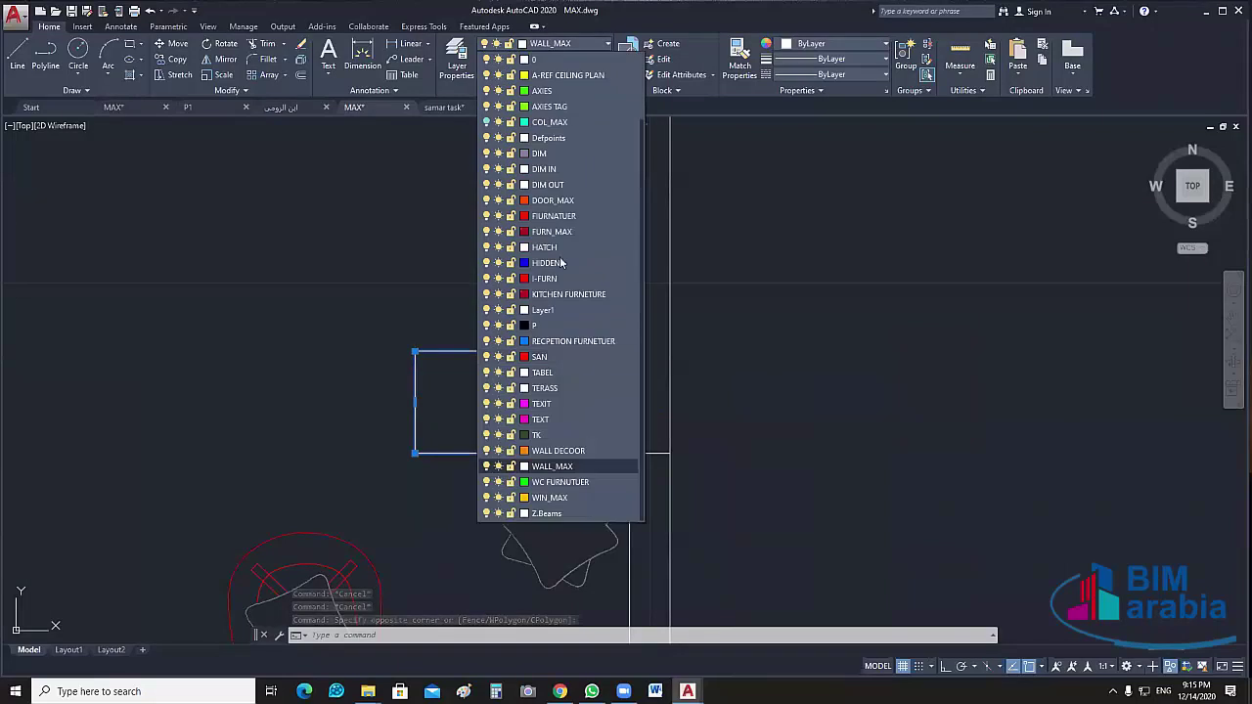
click(568, 123)
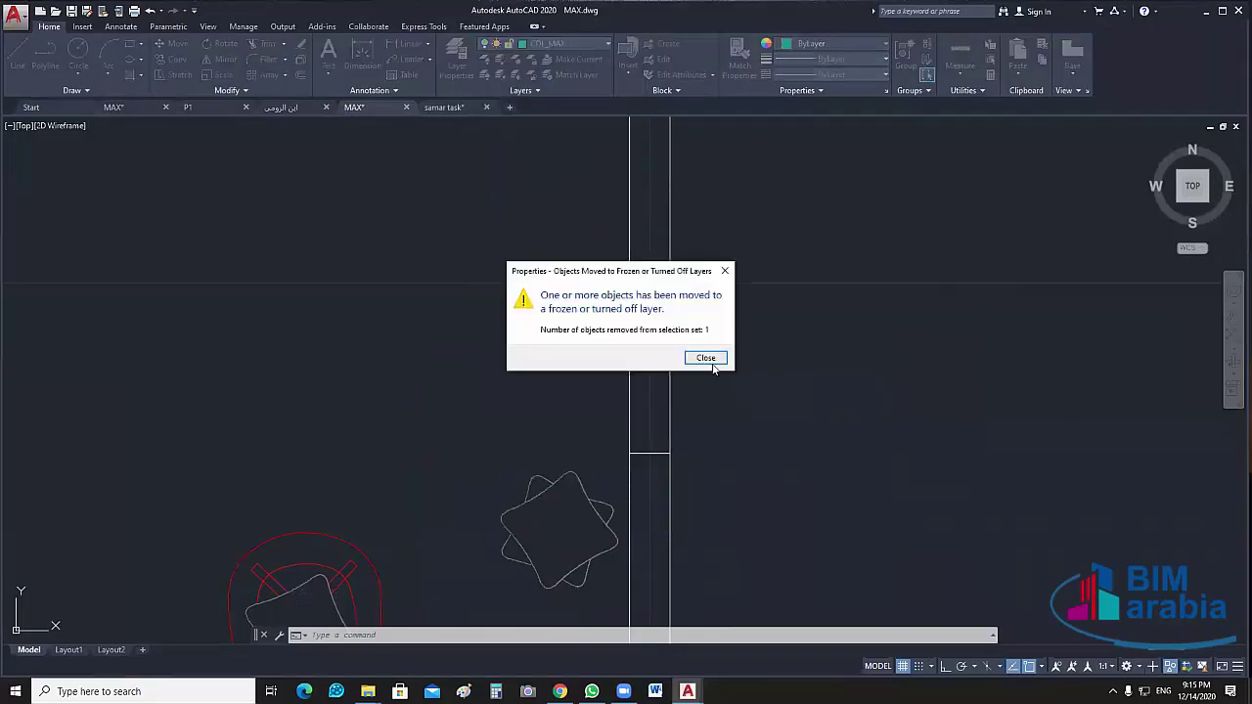
End object isolation so the 122 hidden objects reappear, and turn COL_MAX back on
click(706, 358)
right_click(729, 313)
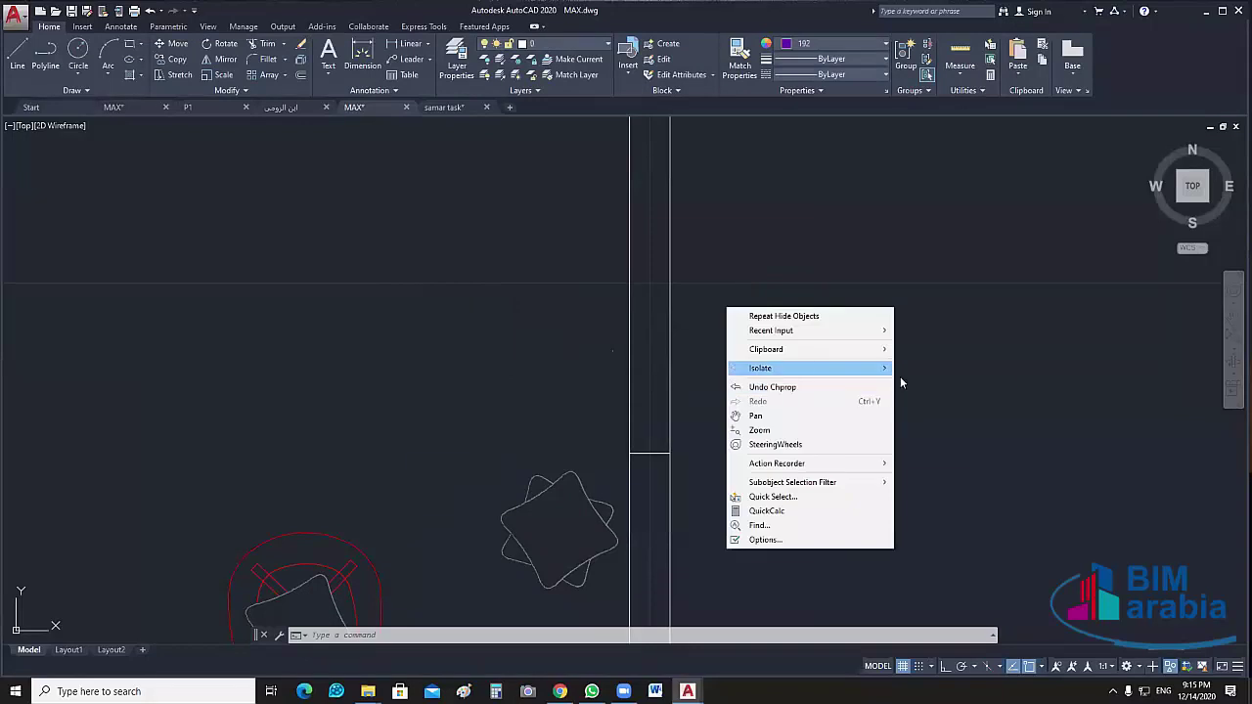
mouse_move(880, 368)
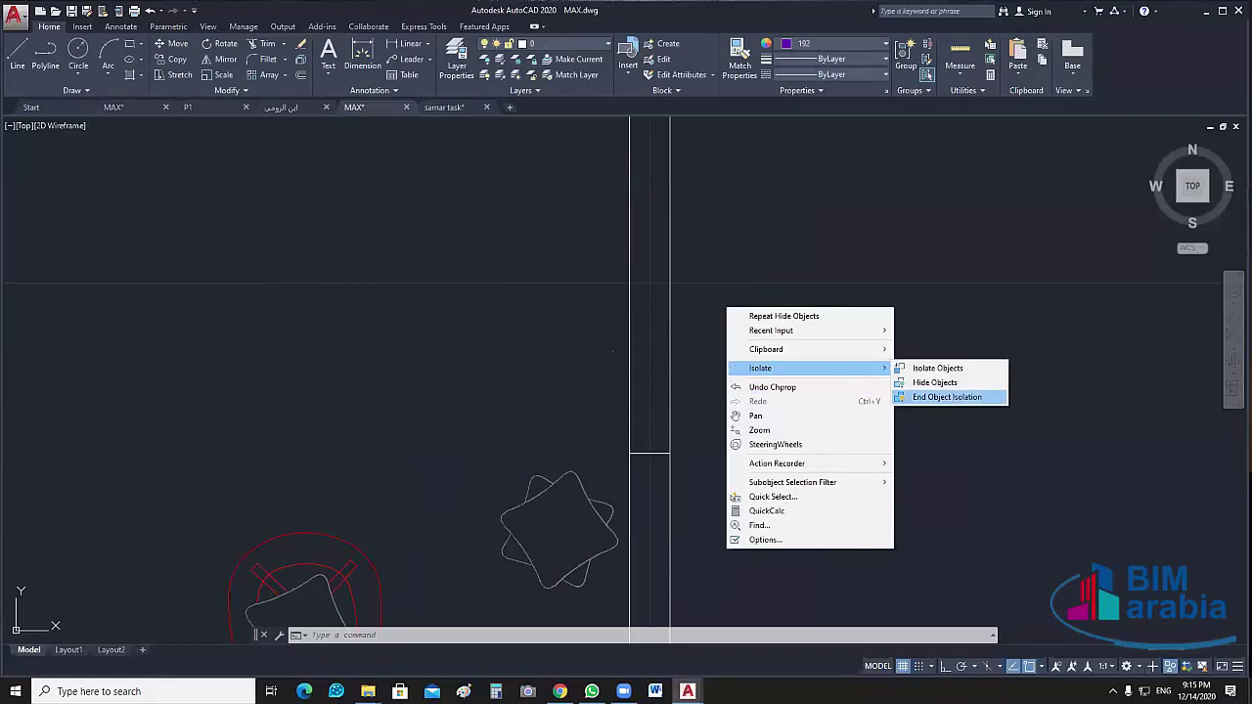
click(954, 398)
middle_drag(797, 484, 898, 452)
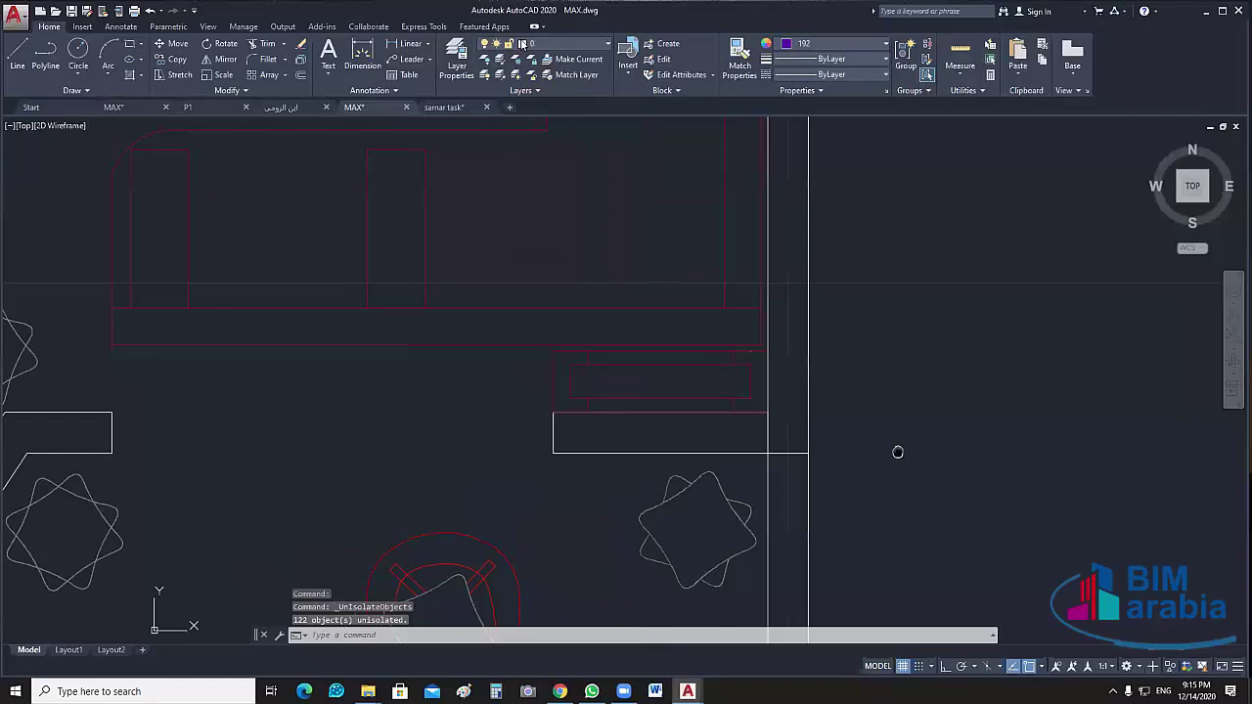
scroll(898, 452, down, 2)
click(563, 43)
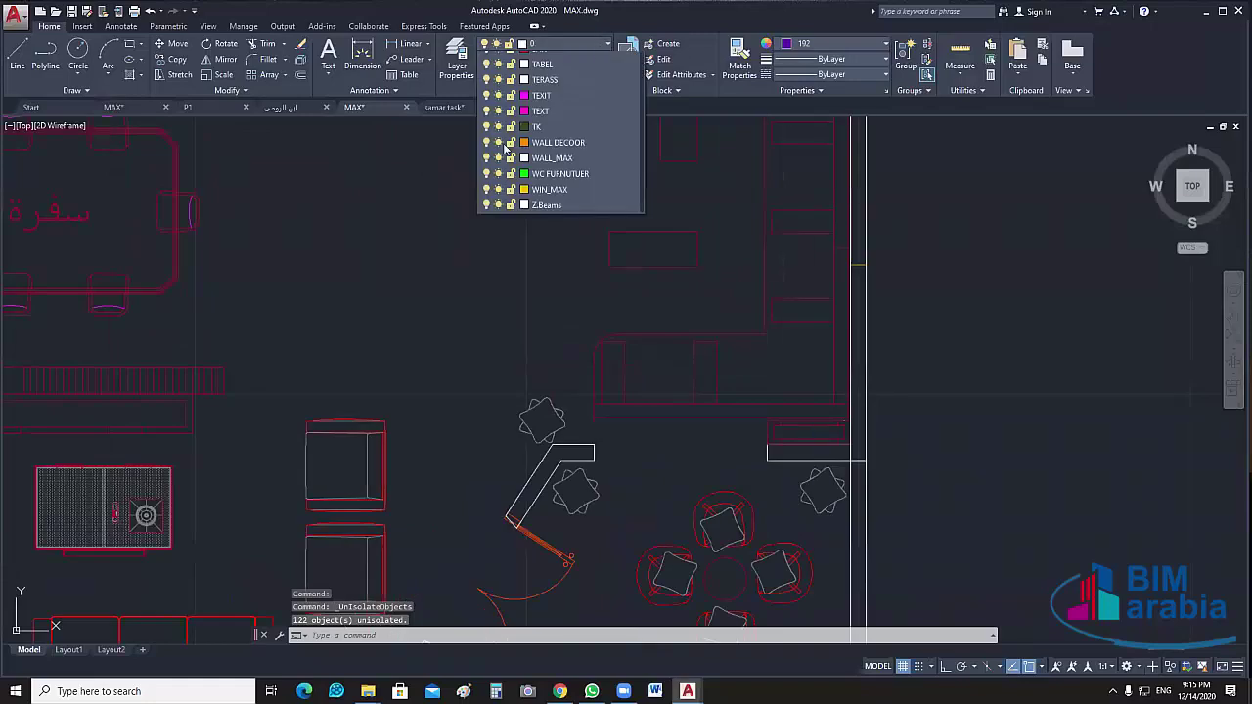
click(939, 392)
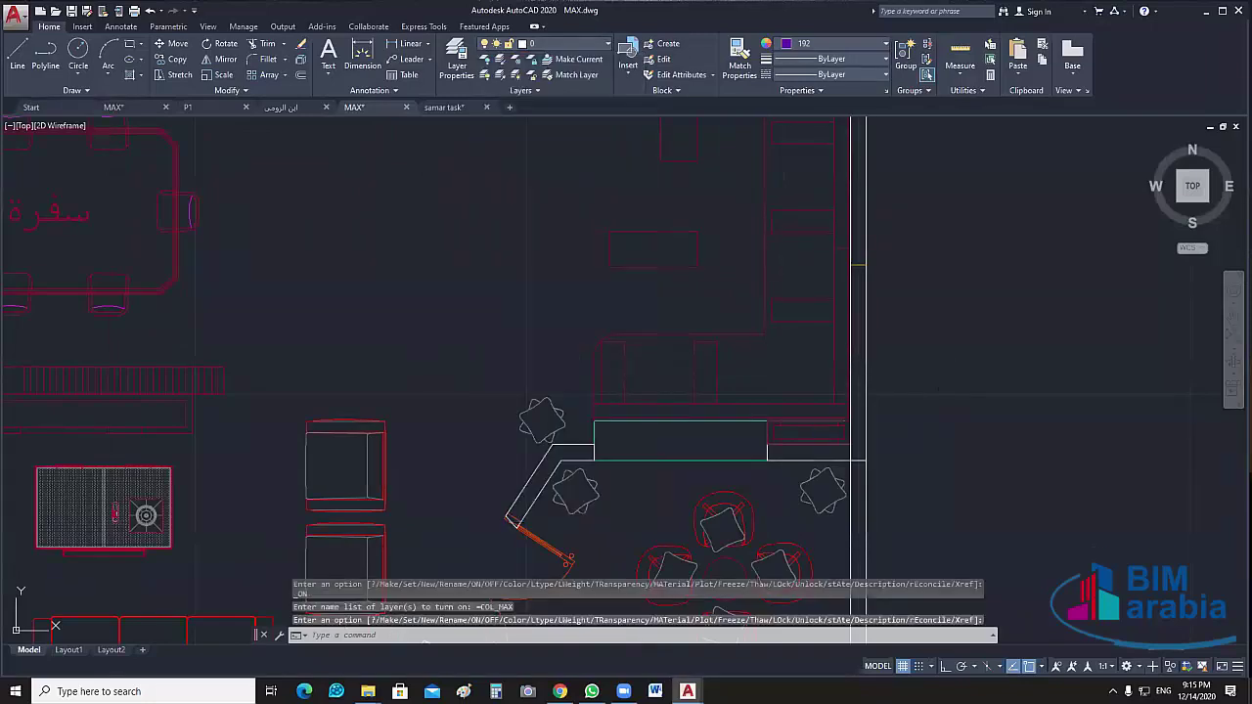
Finish the layer command and clear the accidental furniture selection on FURN_MAX
scroll(812, 454, up, 4)
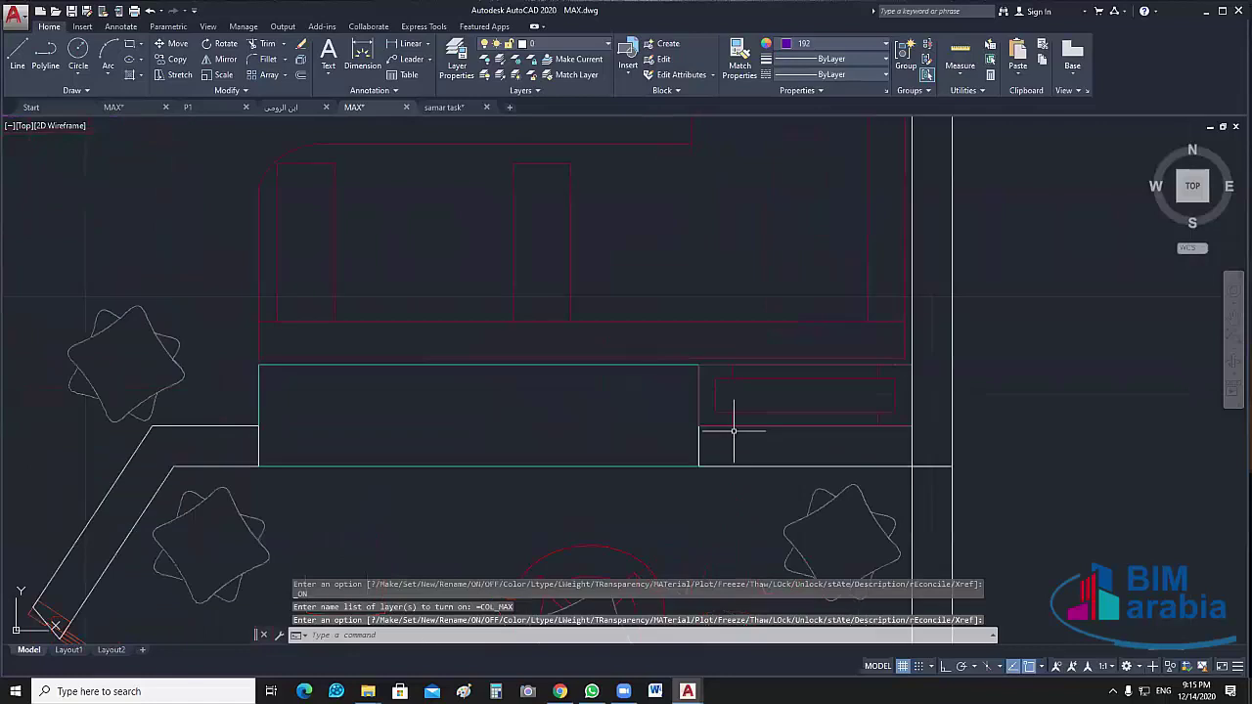
key(Return)
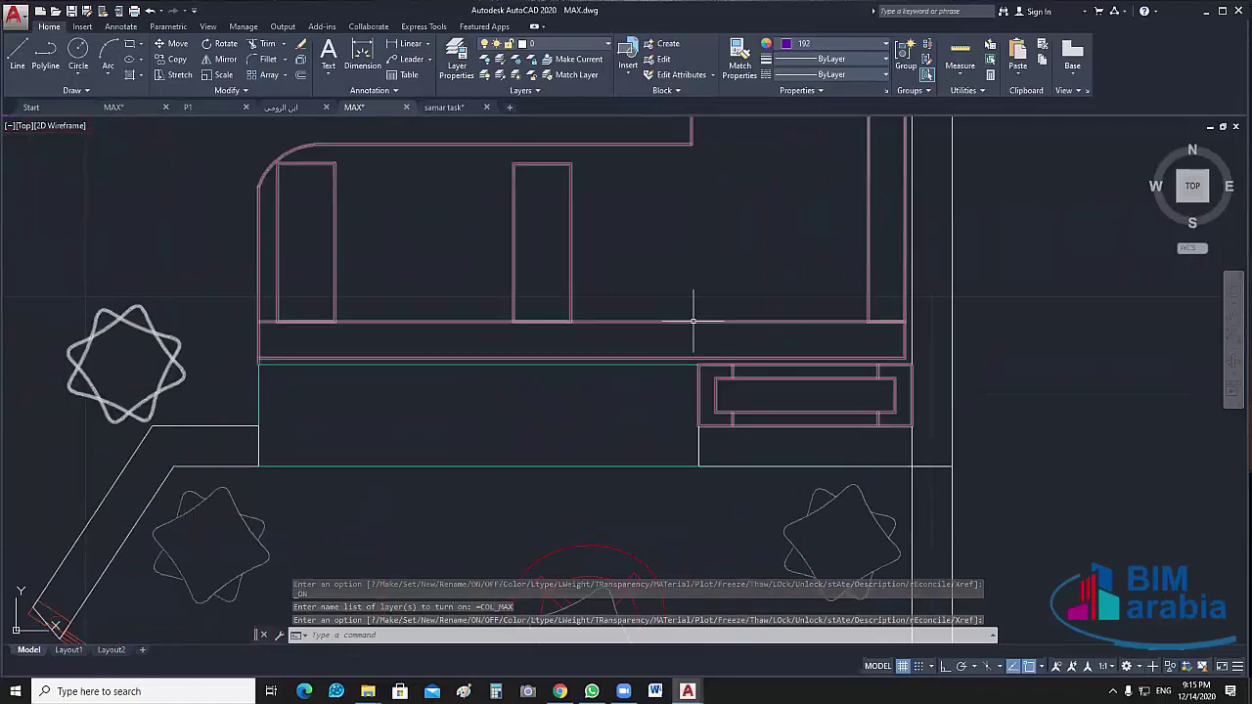
click(888, 450)
scroll(888, 450, down, 4)
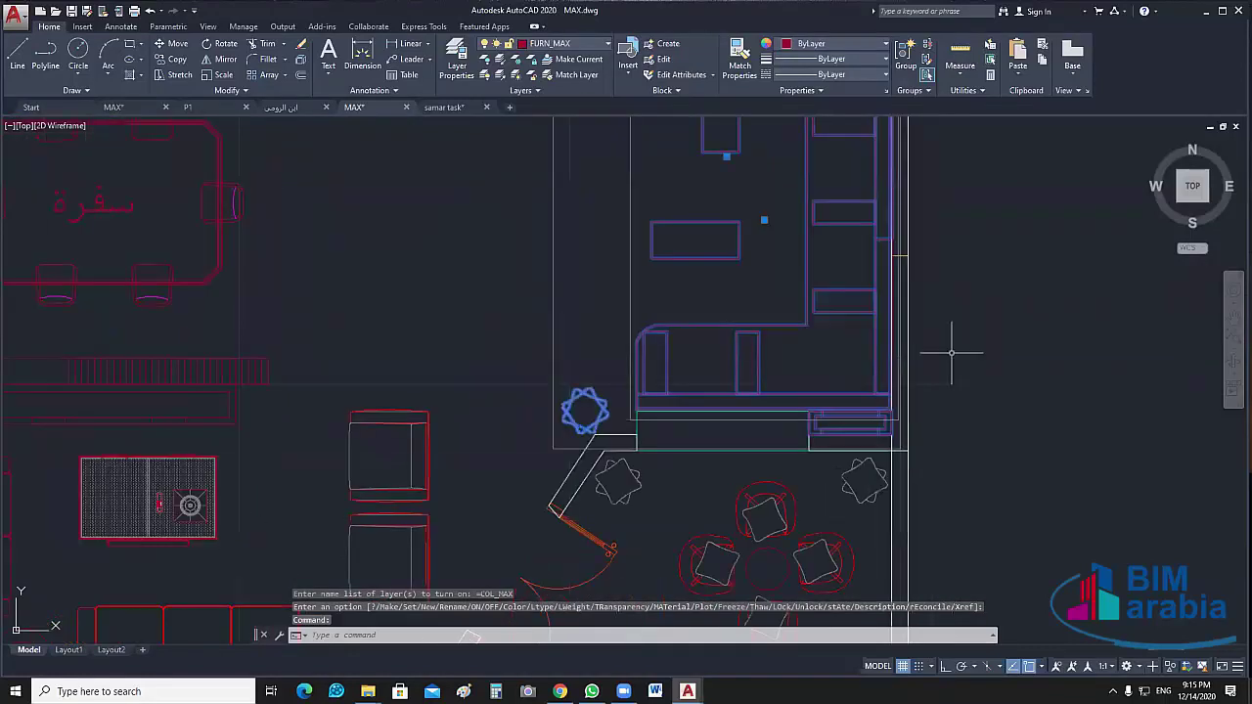
key(Escape)
Window-select the right and bottom walls of the lower-right seating room
scroll(919, 382, up, 2)
scroll(648, 373, down, 2)
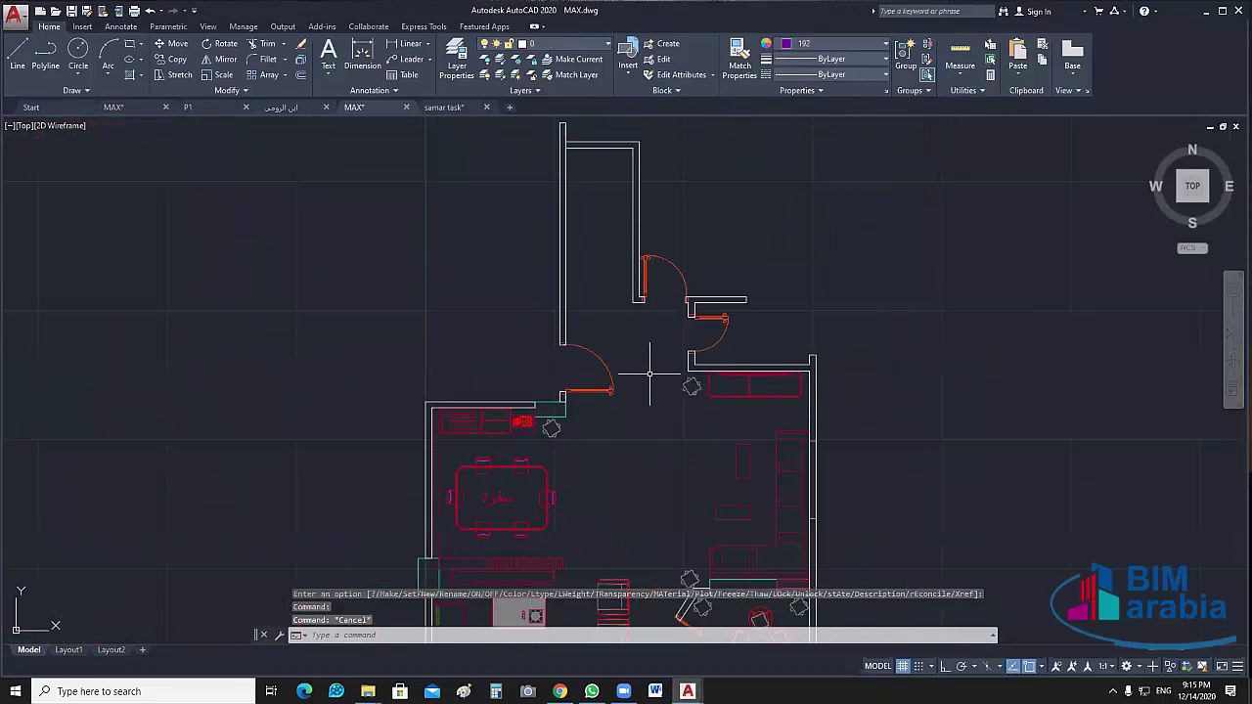
middle_drag(649, 373, 645, 296)
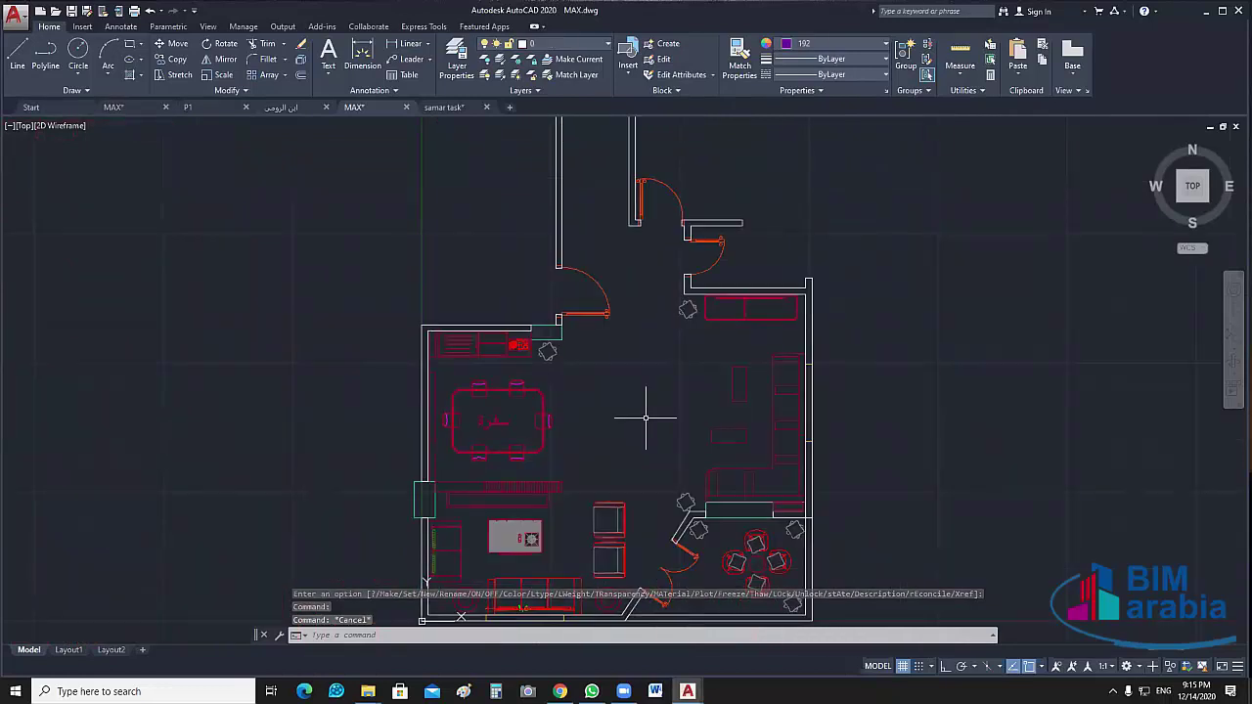
scroll(633, 352, up, 1)
scroll(629, 313, down, 3)
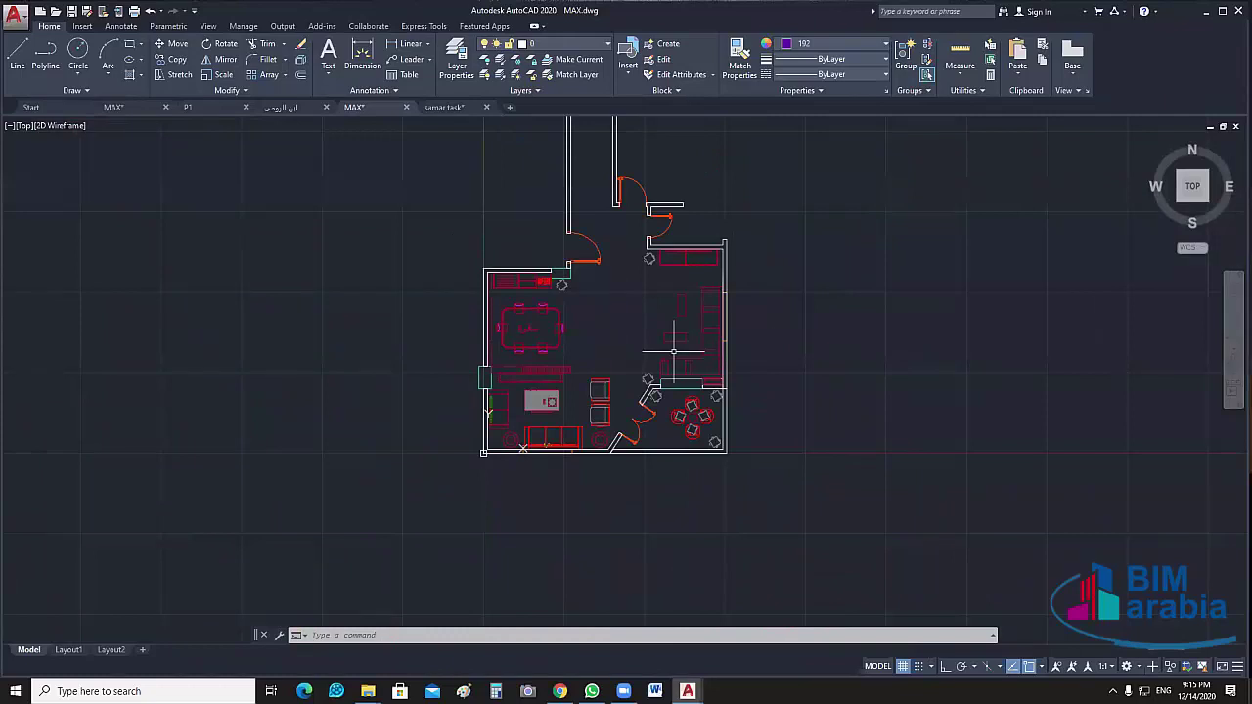
scroll(757, 494, up, 4)
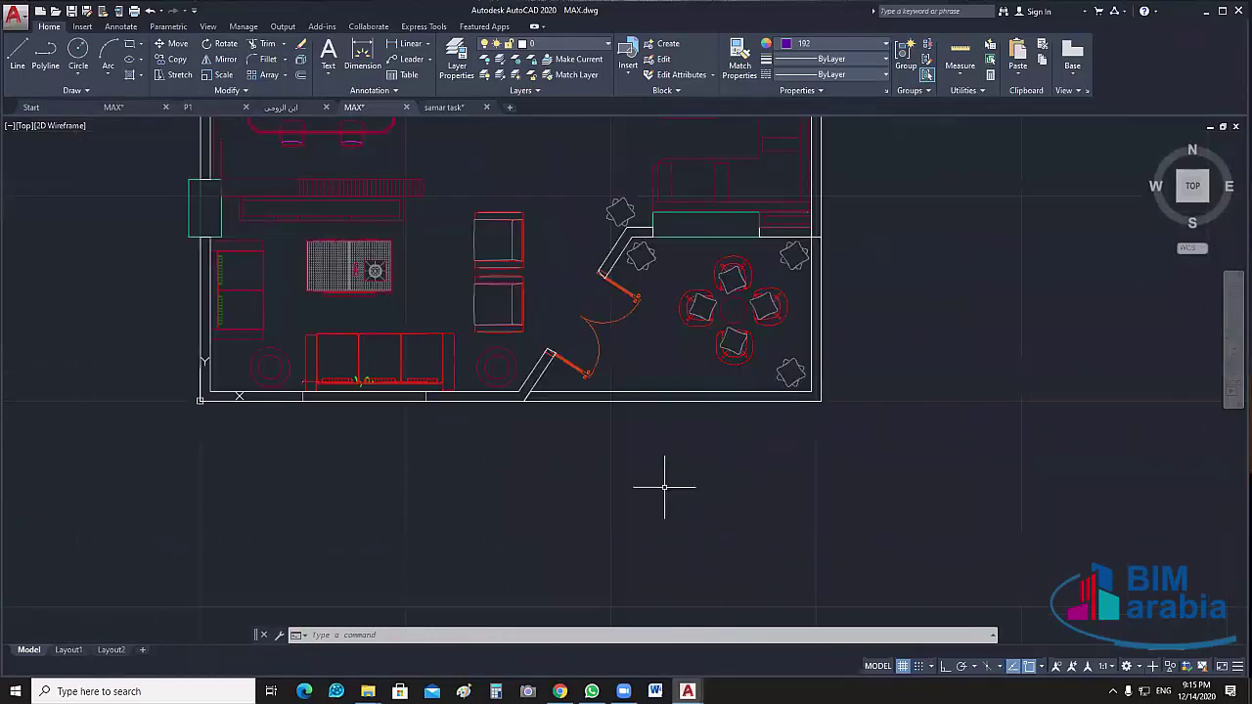
click(665, 393)
click(643, 433)
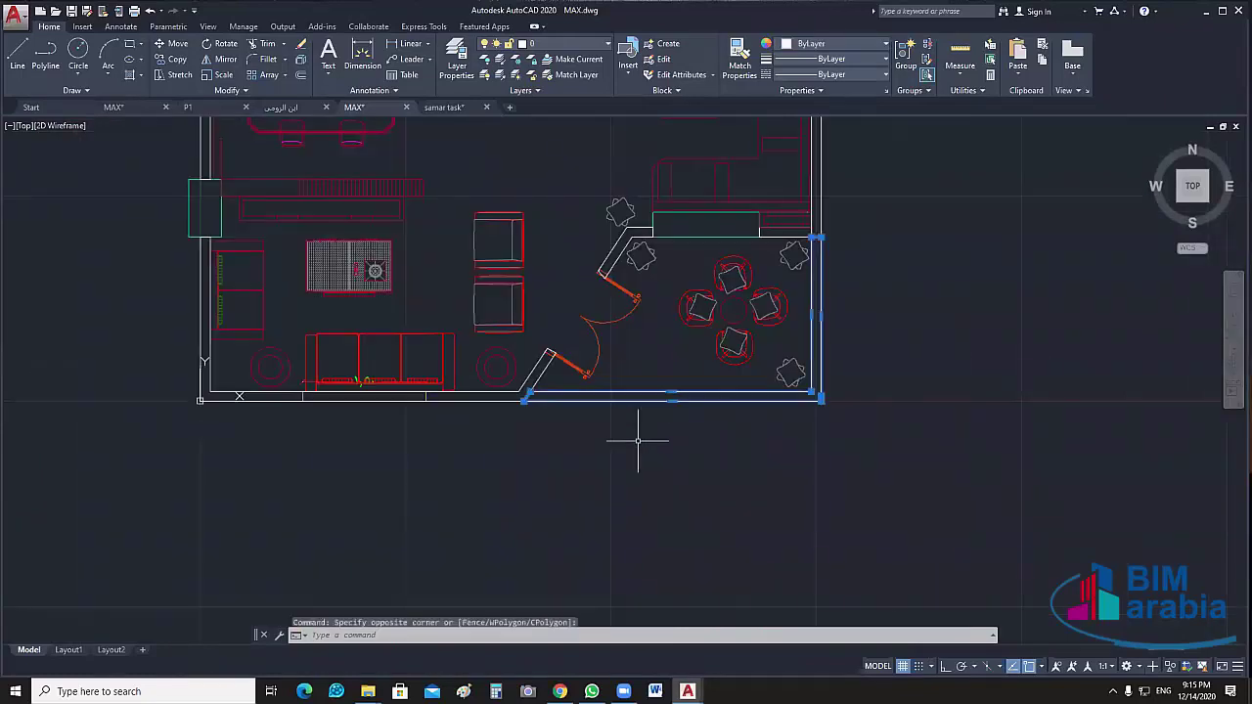
In Layer Properties, turn off the TERASS layer and rename it TERASS_MAX
click(458, 79)
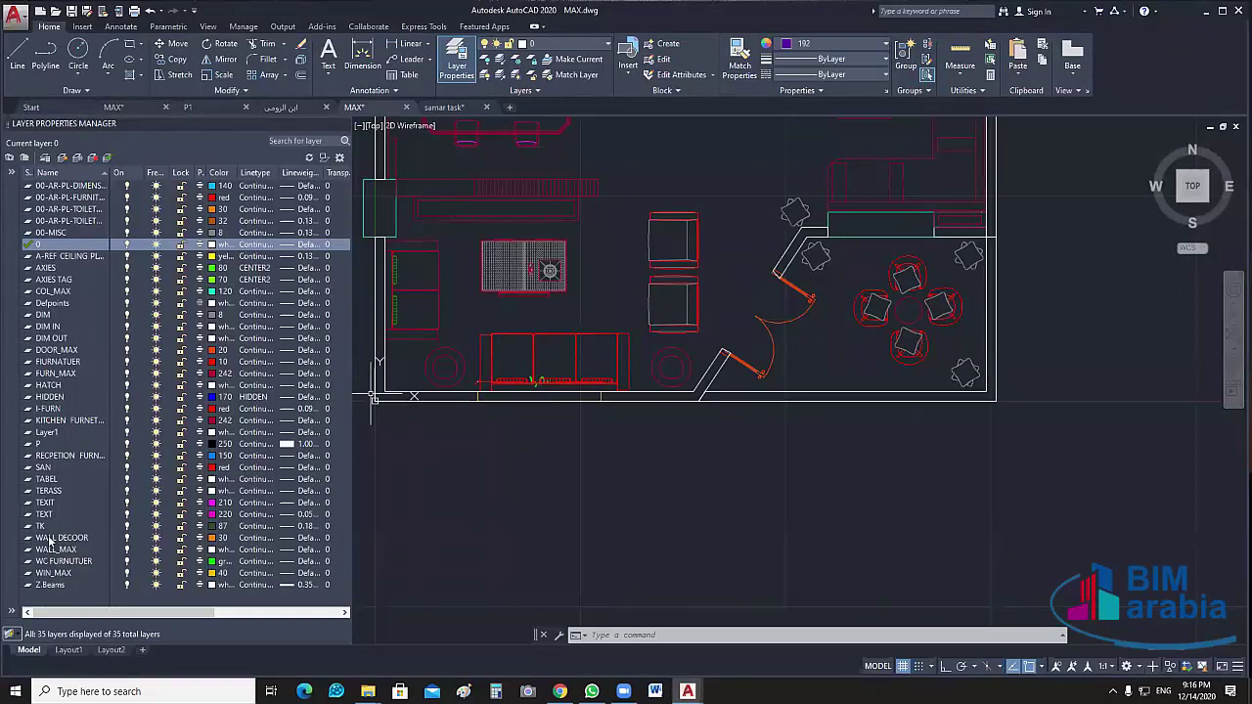
click(57, 491)
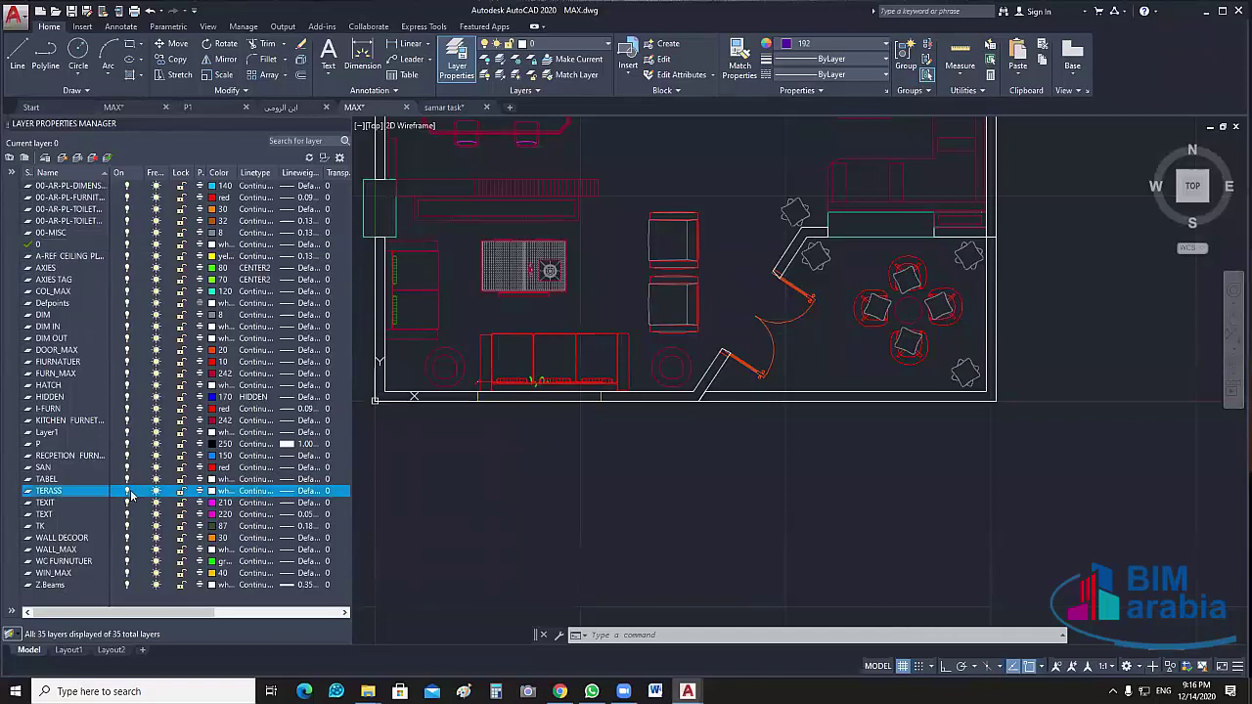
click(127, 492)
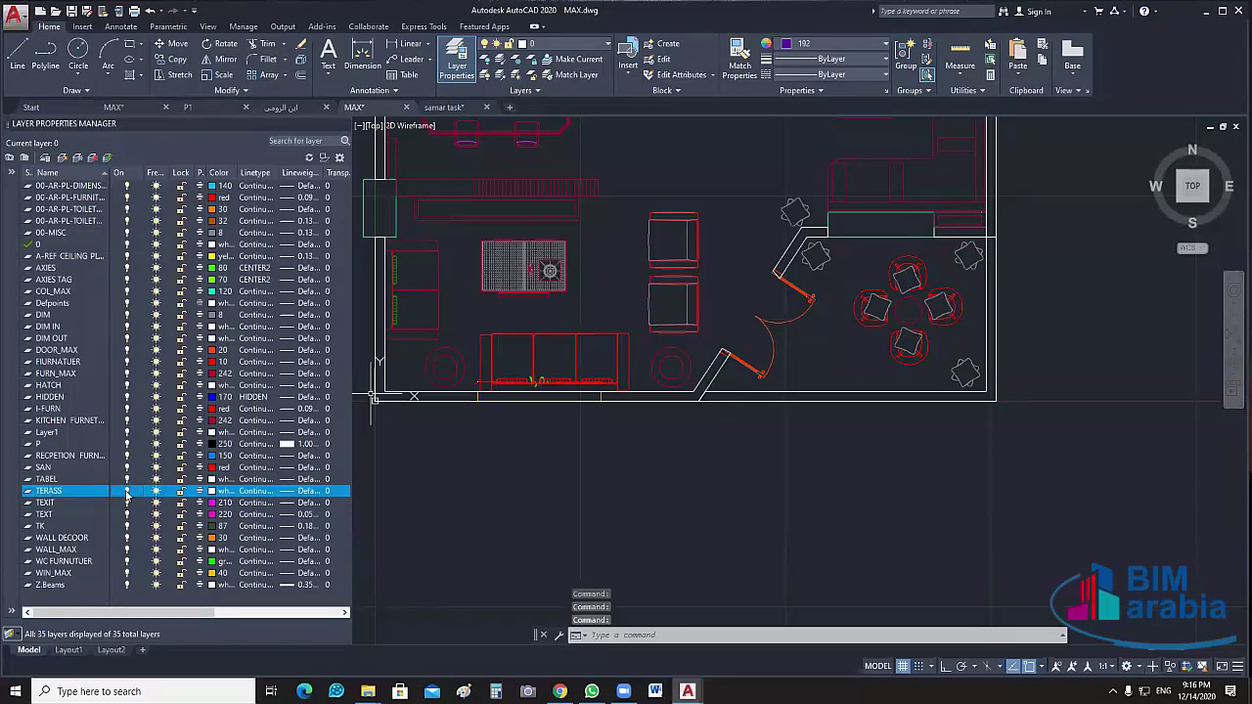
click(128, 492)
click(852, 469)
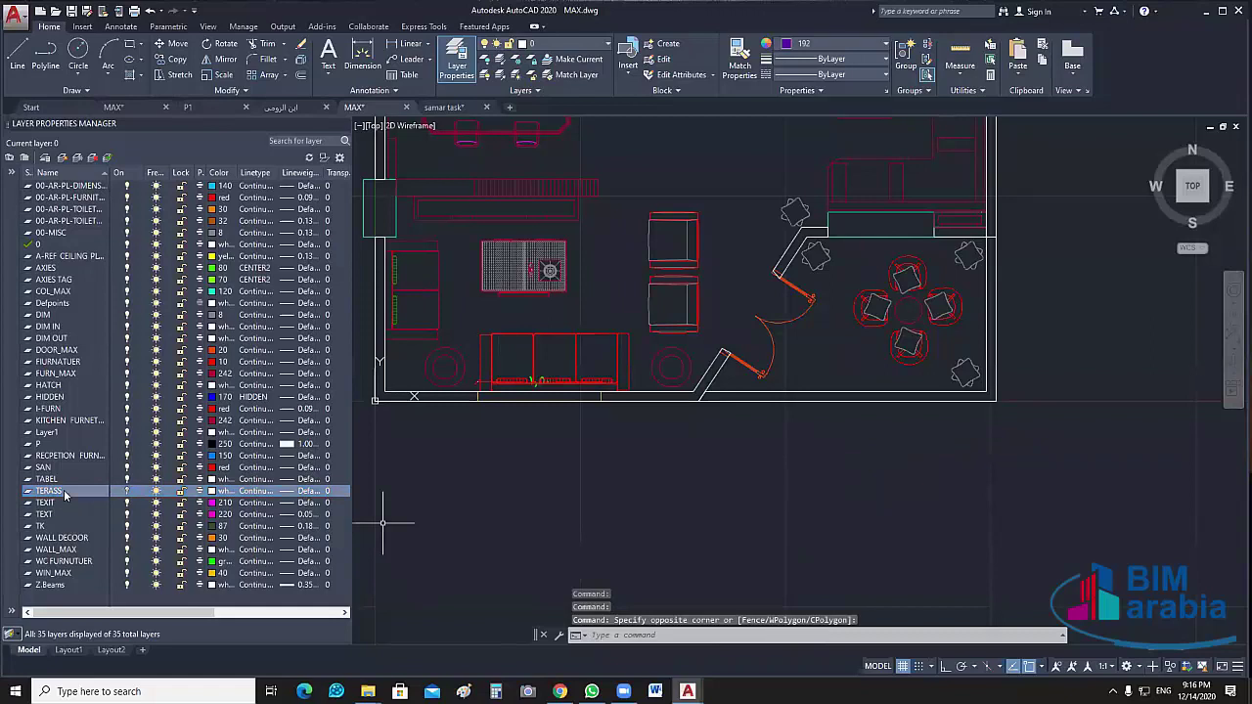
click(65, 493)
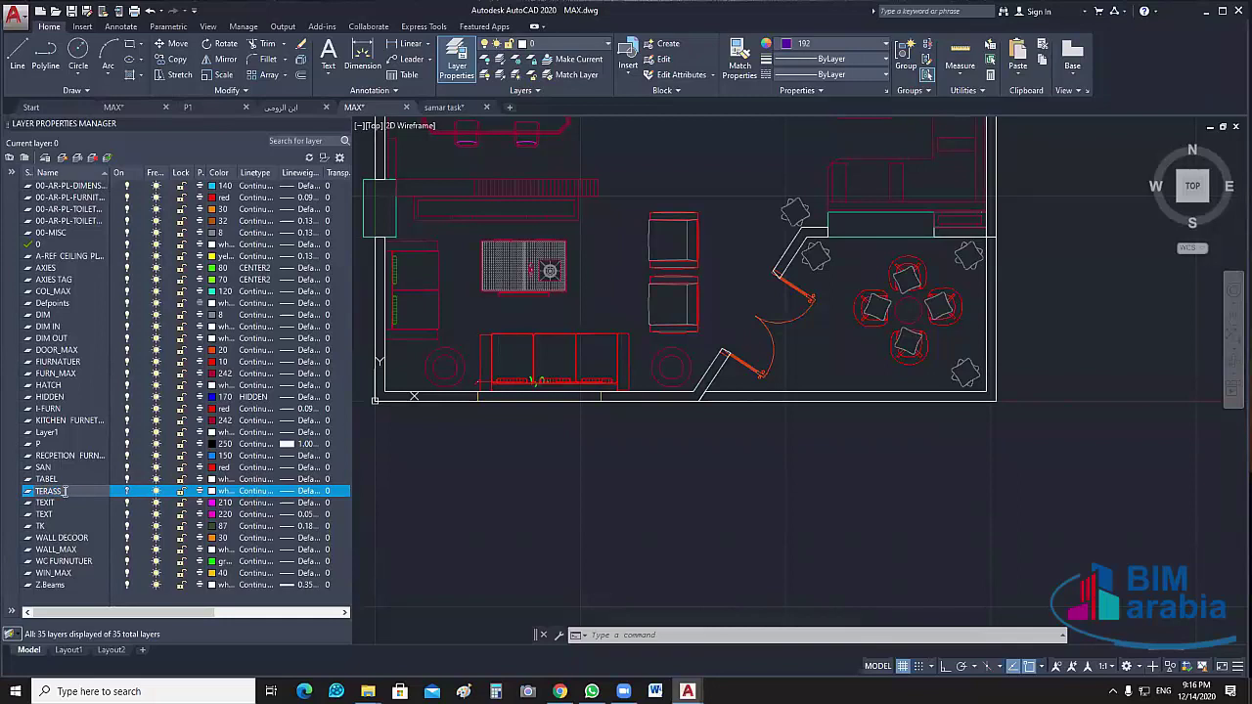
text(_MAX)
click(392, 512)
click(391, 511)
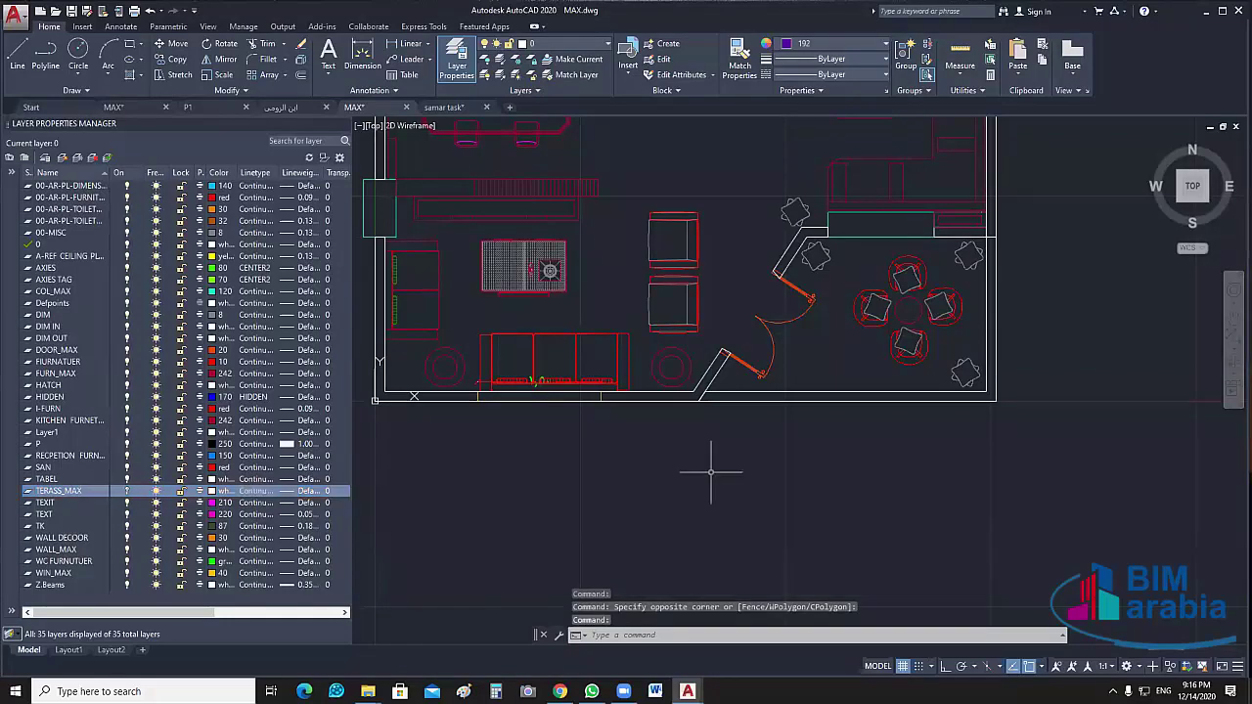
Move the room's right and bottom wall lines onto TERASS_MAX and close the layer palette
click(1028, 432)
click(852, 375)
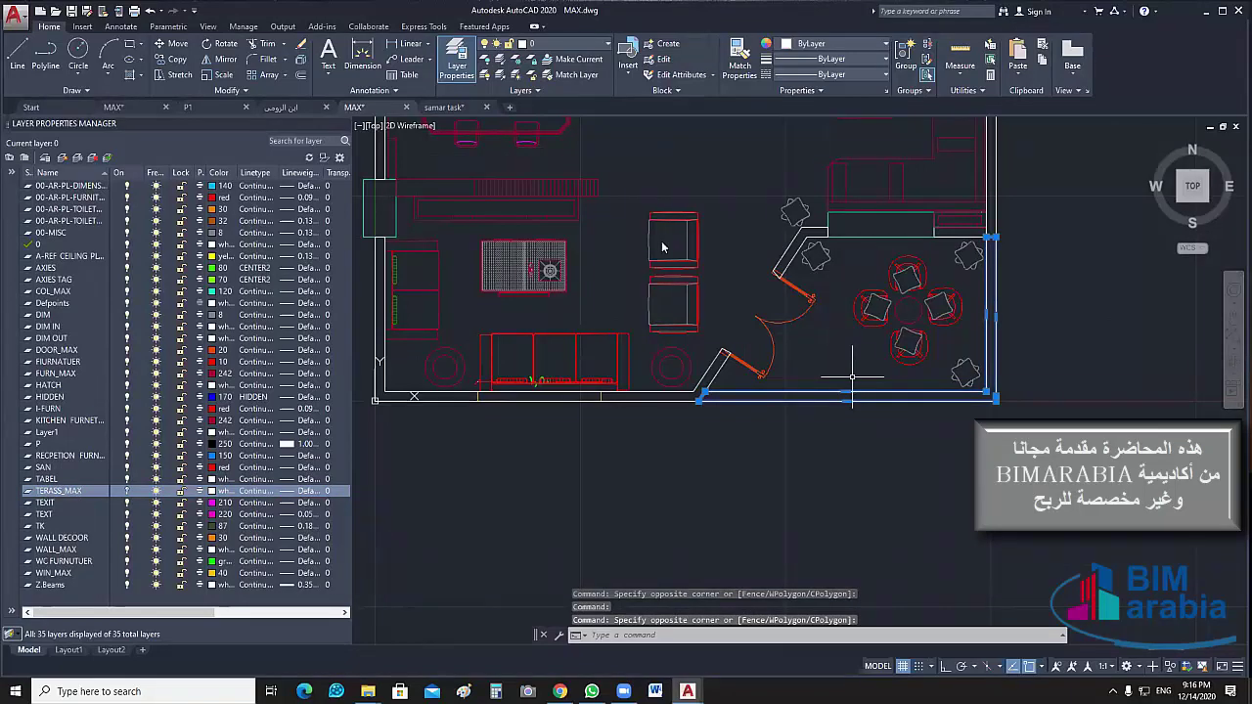
click(568, 43)
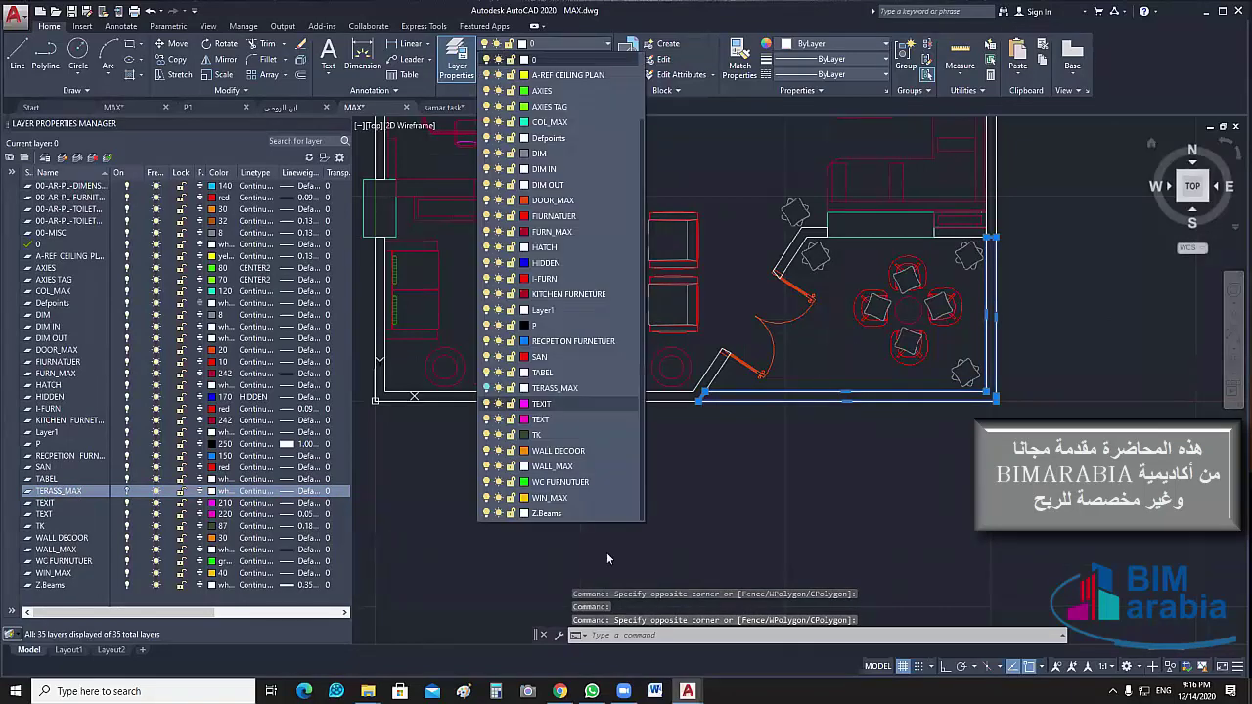
click(589, 388)
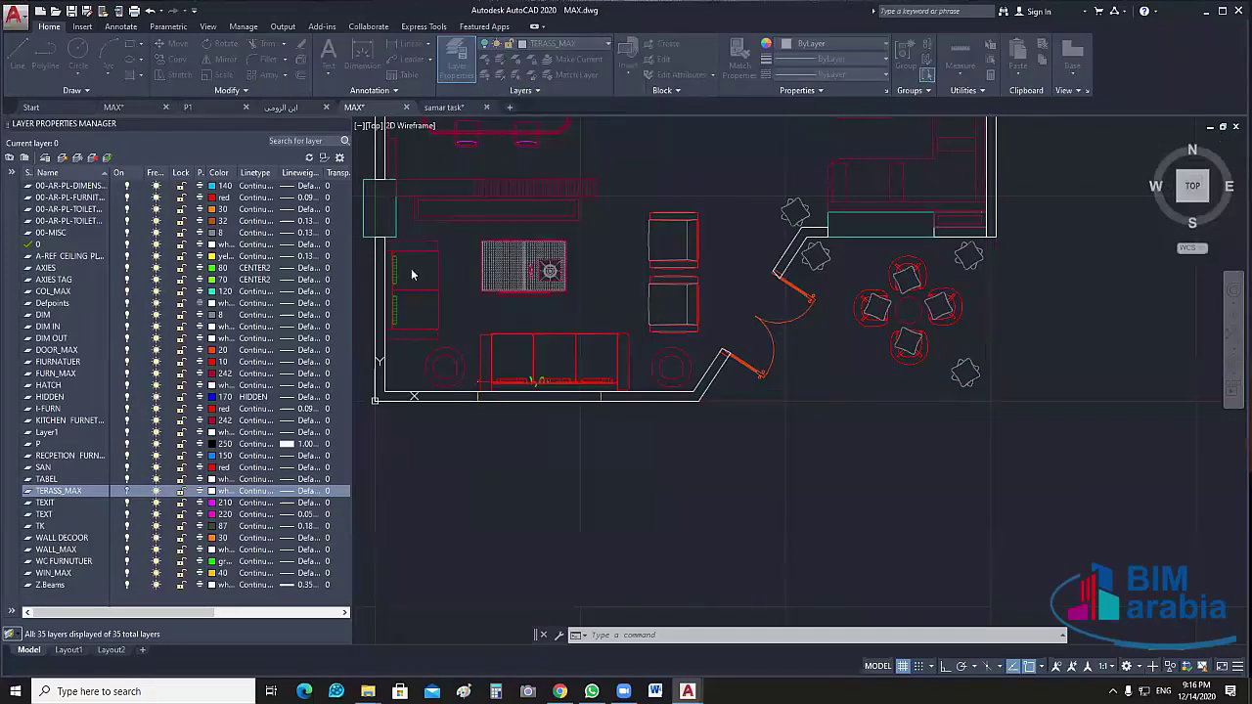
click(705, 359)
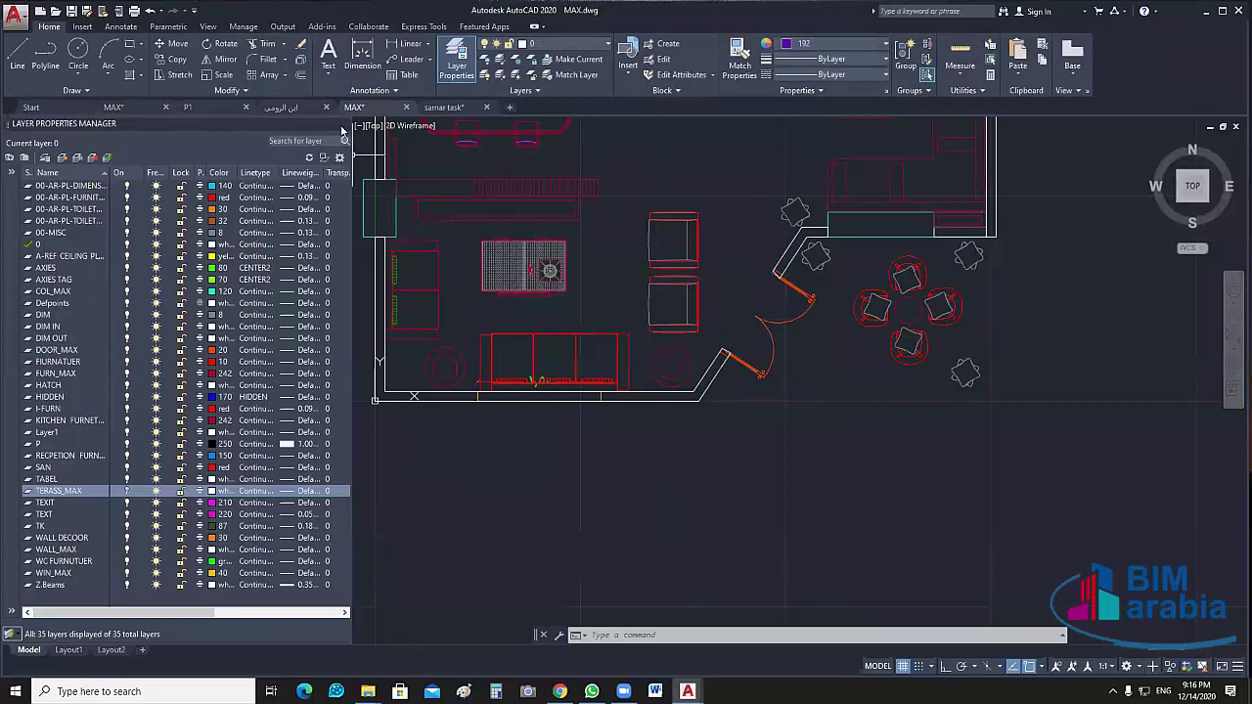
click(344, 125)
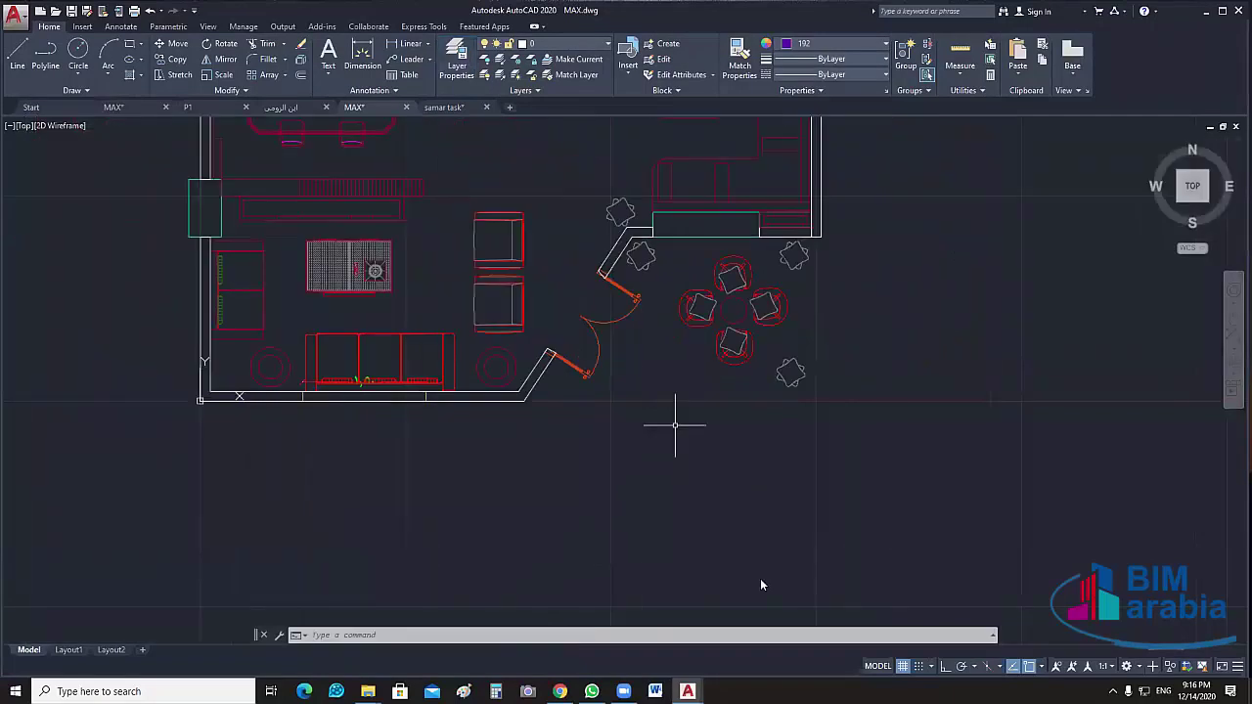
End object isolation so the hidden walls reappear
right_click(761, 585)
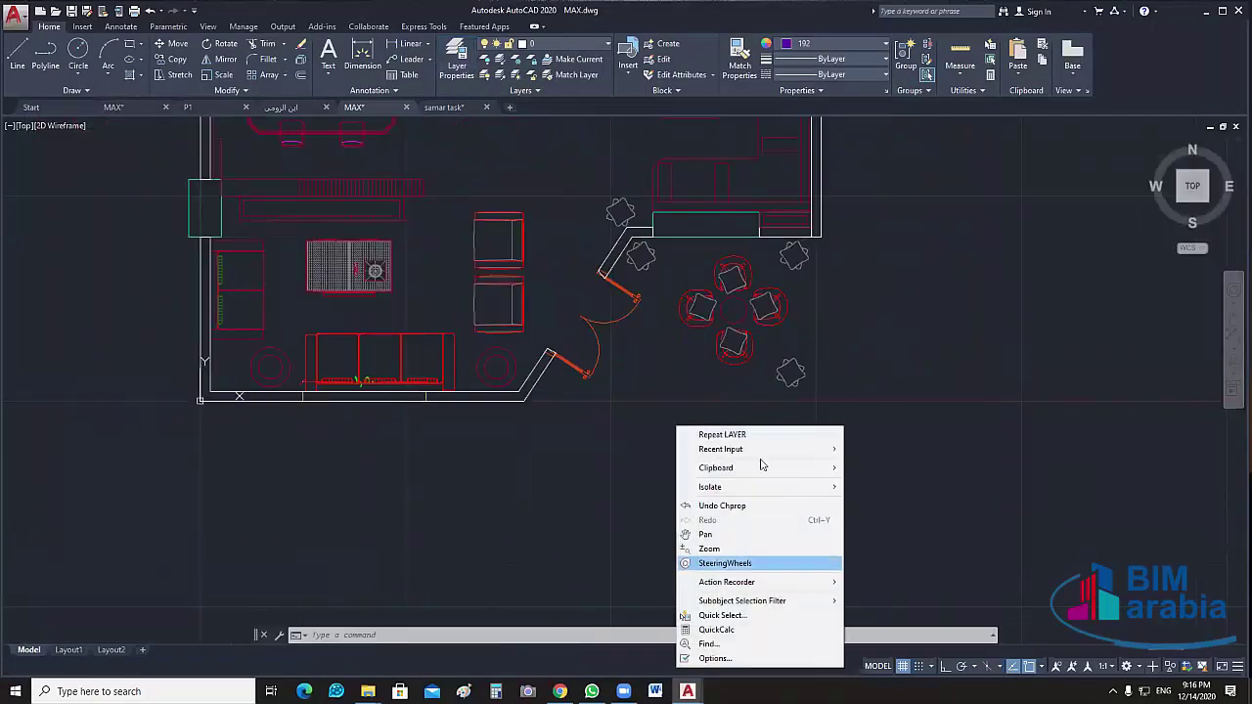
mouse_move(753, 487)
click(895, 516)
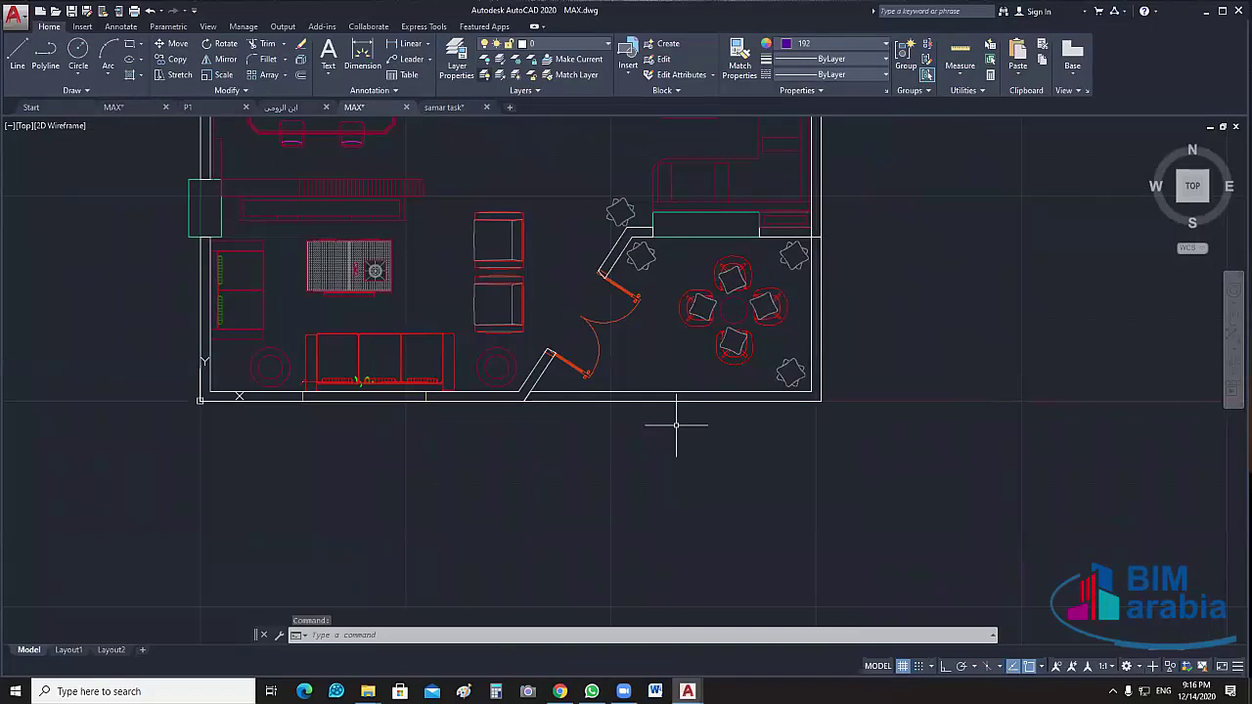
Erase the ten selected wall objects
scroll(425, 329, up, 5)
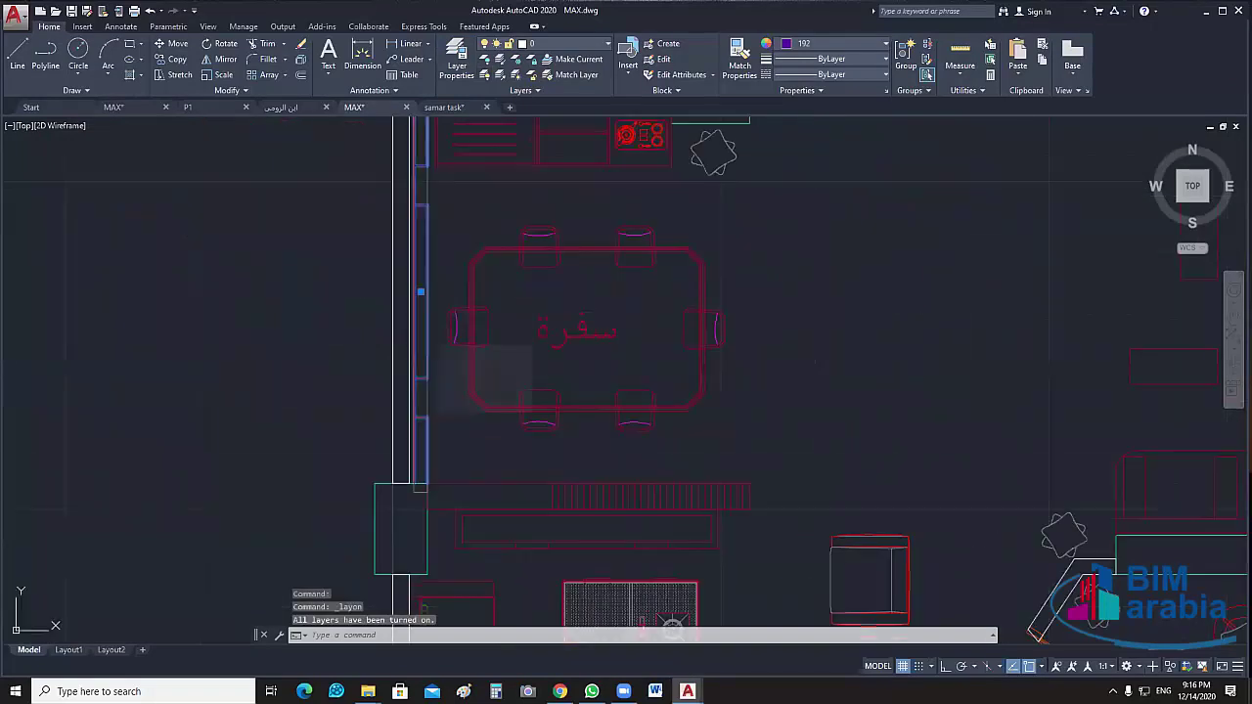
mouse_move(746, 457)
middle_down()
mouse_move(777, 447)
mouse_move(772, 475)
middle_up()
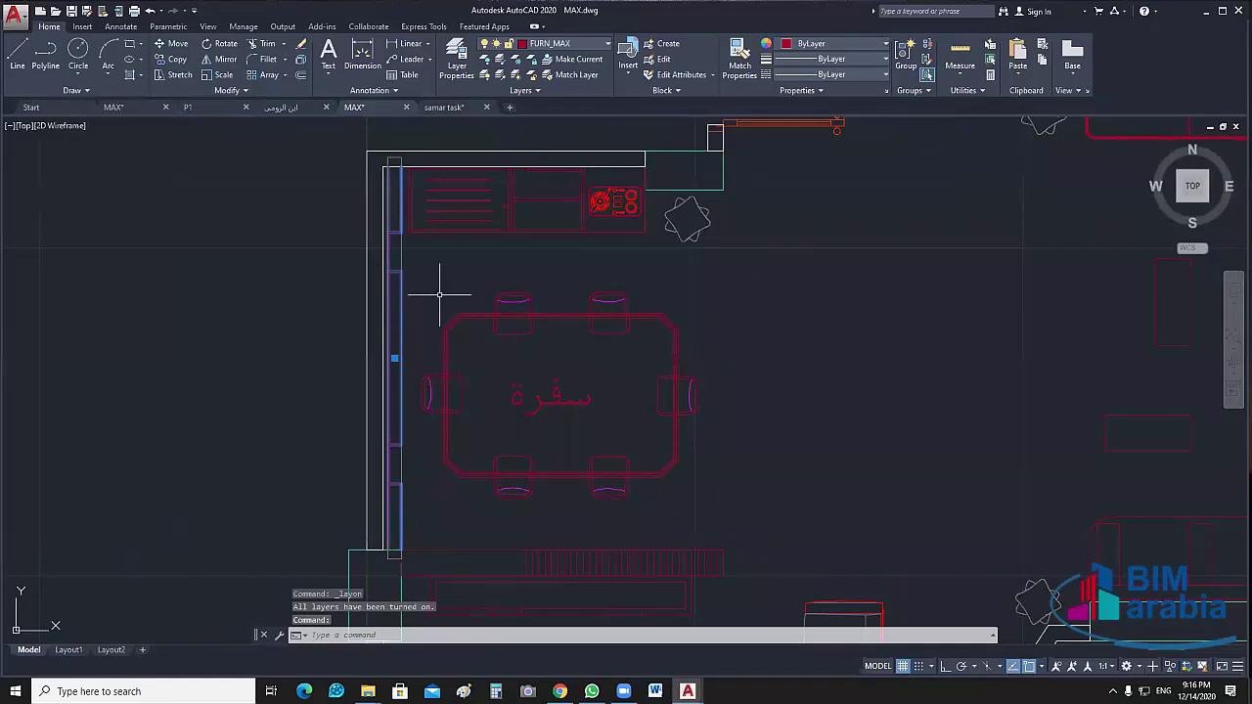
middle_drag(807, 329, 659, 303)
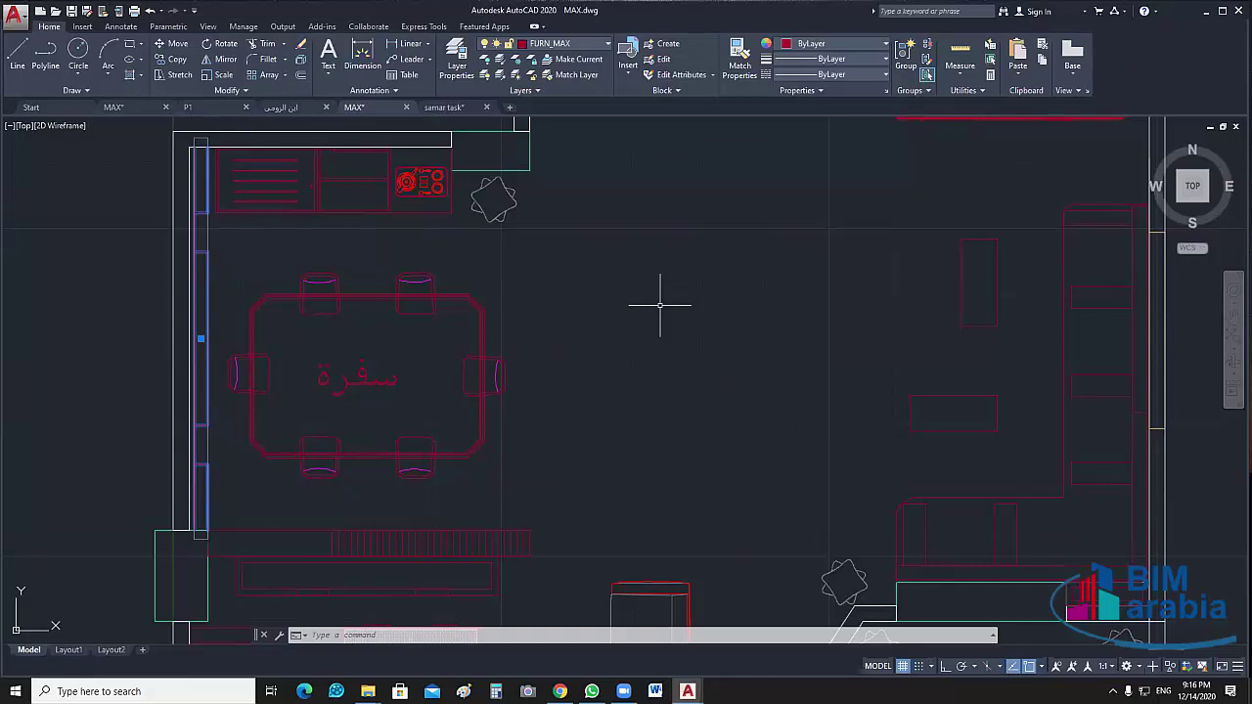
key(Delete)
Save MAX.dwg
scroll(573, 232, down, 4)
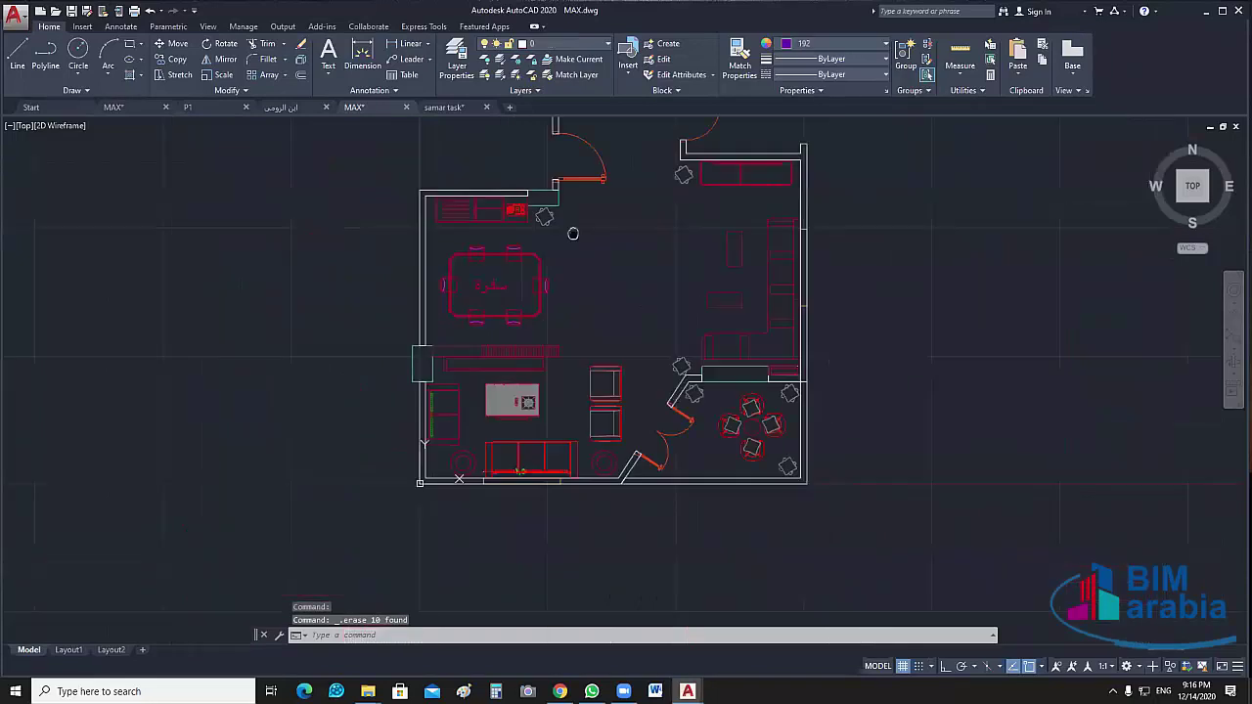
middle_drag(573, 233, 557, 196)
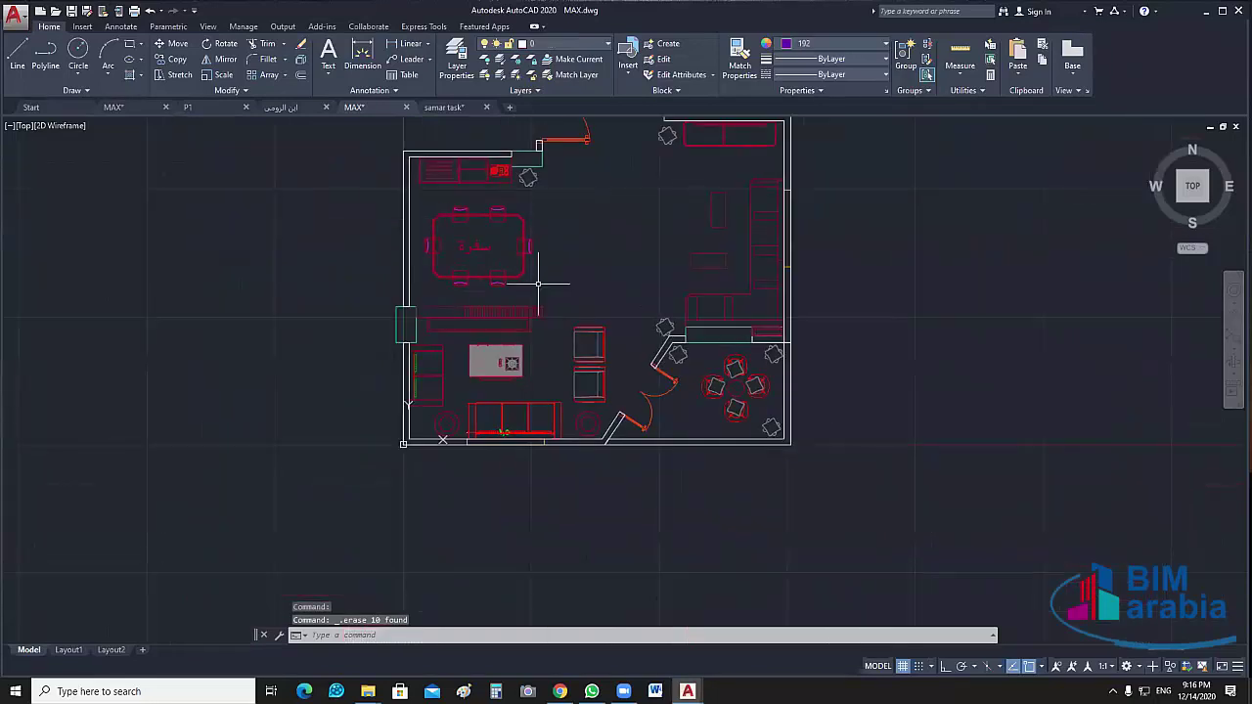
scroll(404, 207, up, 2)
middle_drag(404, 207, 334, 307)
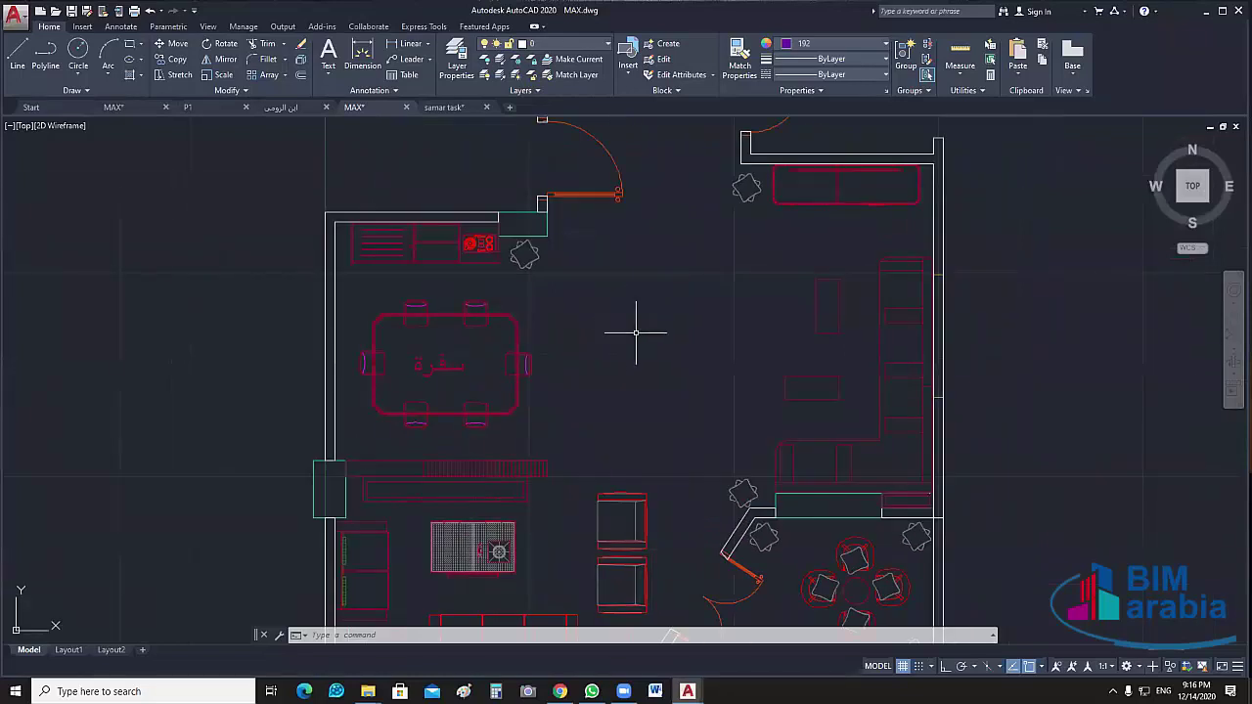
middle_drag(640, 333, 608, 346)
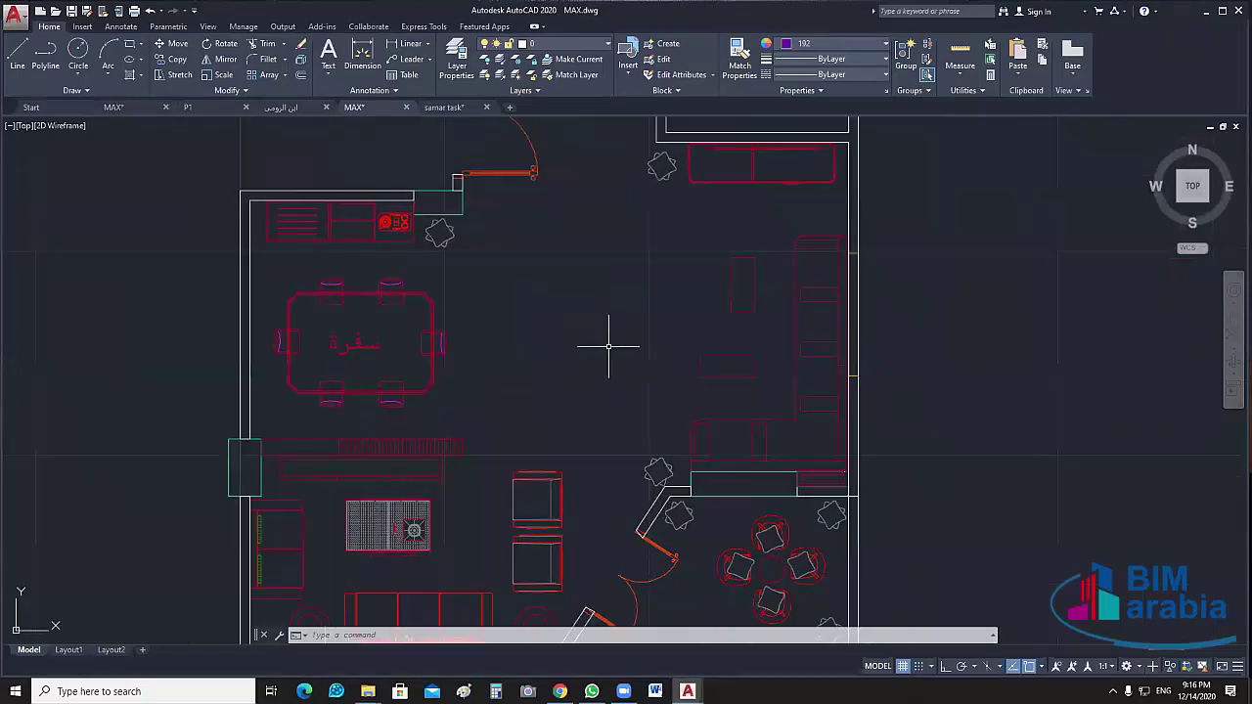
scroll(606, 344, down, 3)
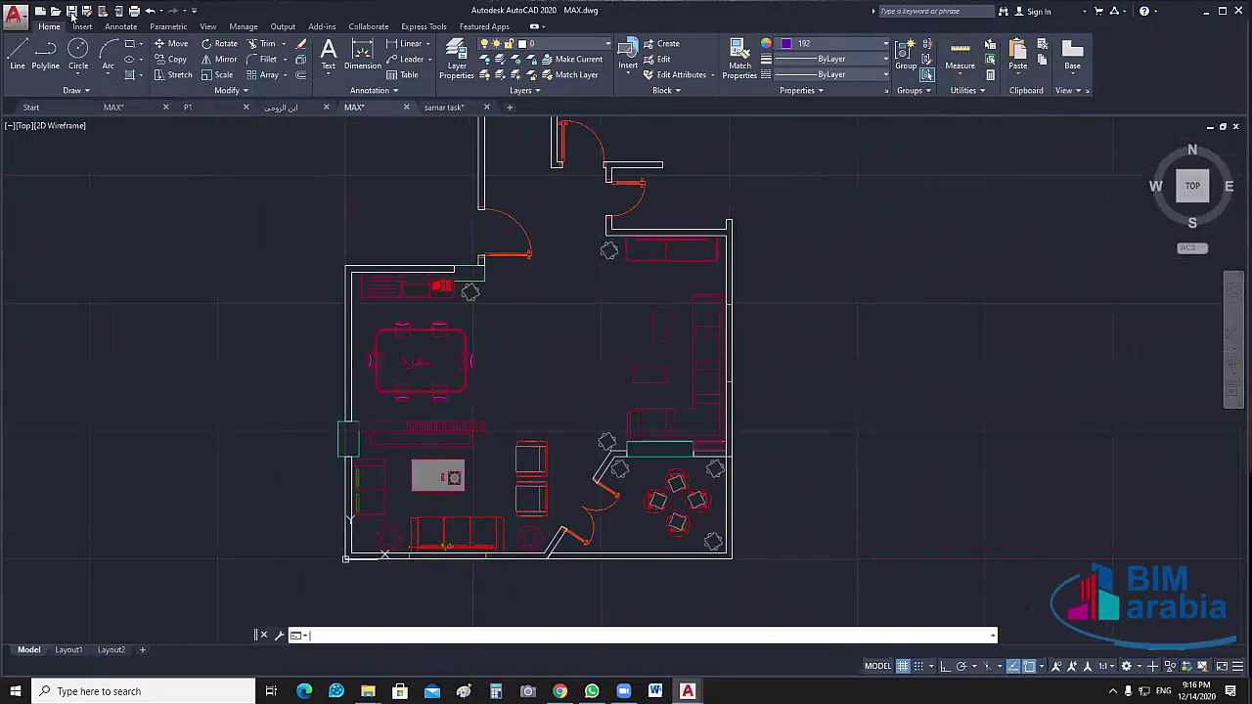
click(71, 10)
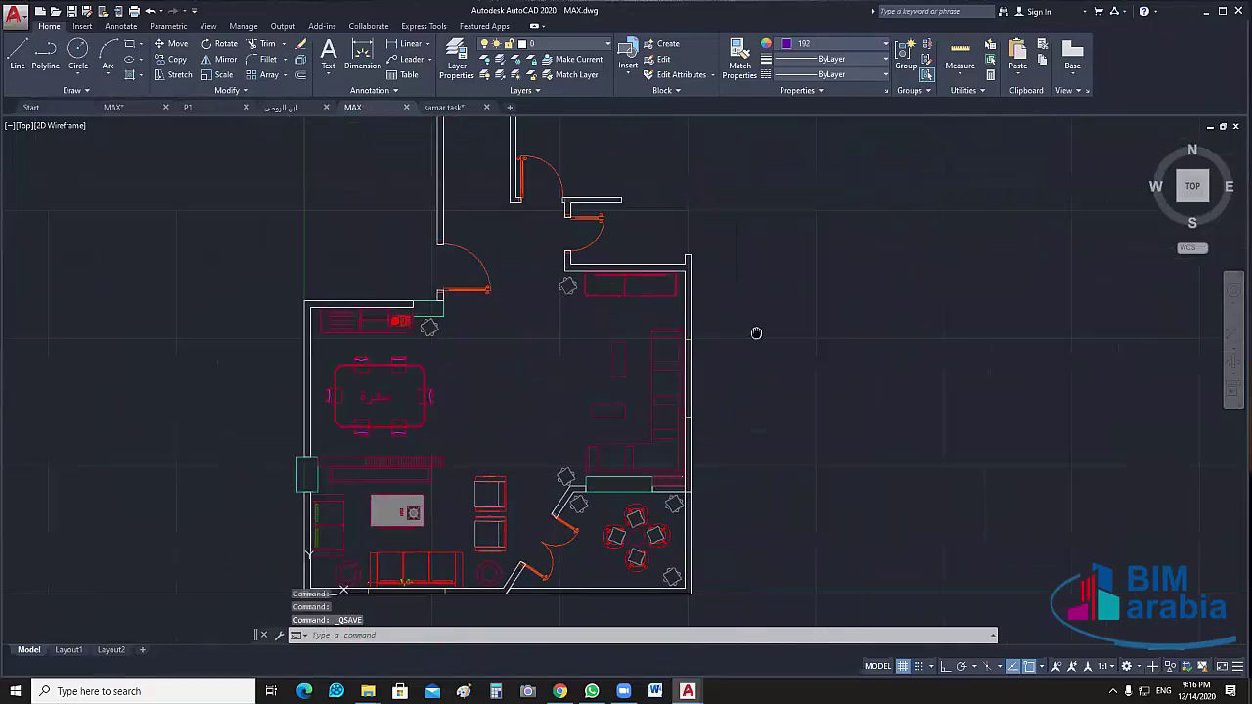
Turn all layers back on
scroll(537, 454, down, 5)
scroll(666, 369, down, 3)
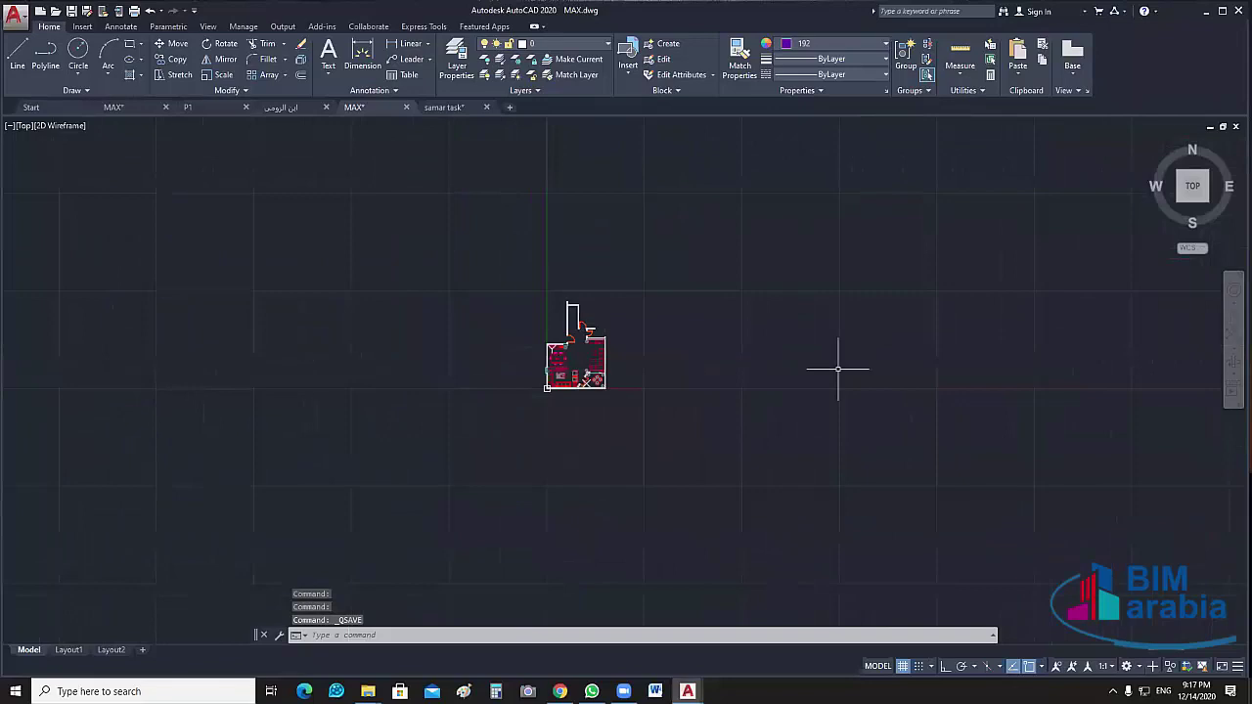
middle_drag(838, 369, 704, 369)
click(487, 76)
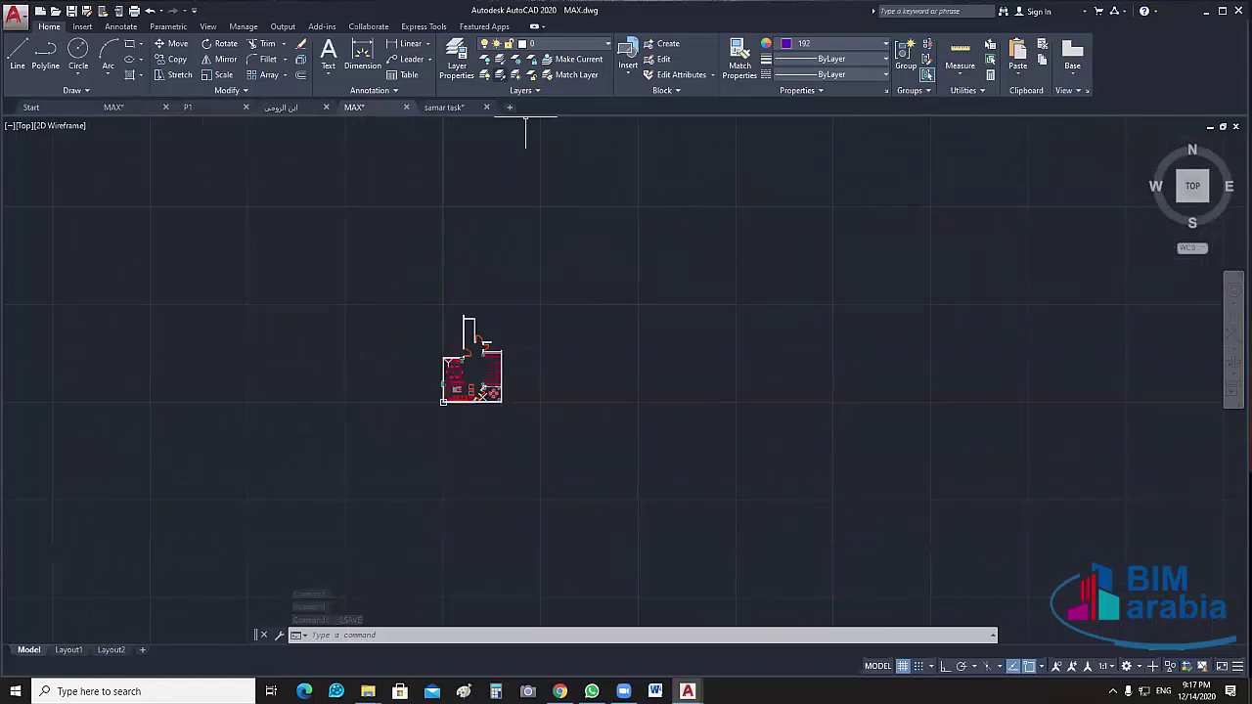
End object isolation again and zoom to fit the whole drawing
right_click(682, 312)
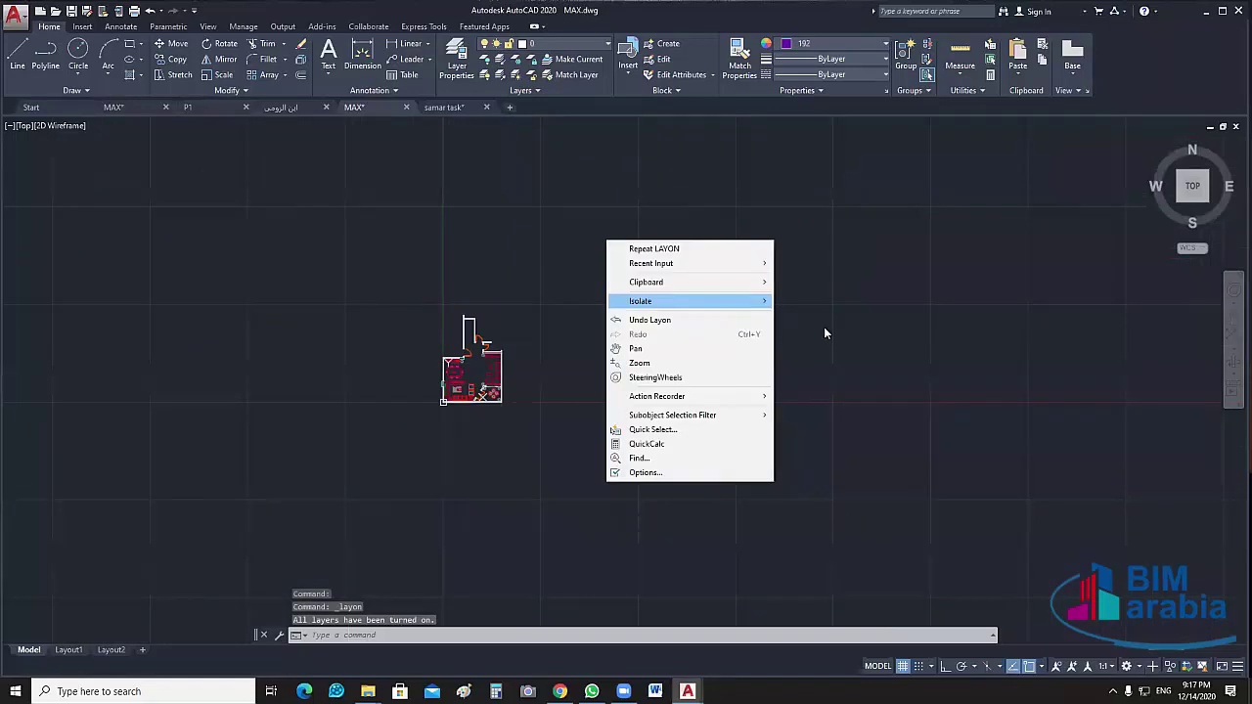
click(824, 330)
scroll(825, 339, down, 3)
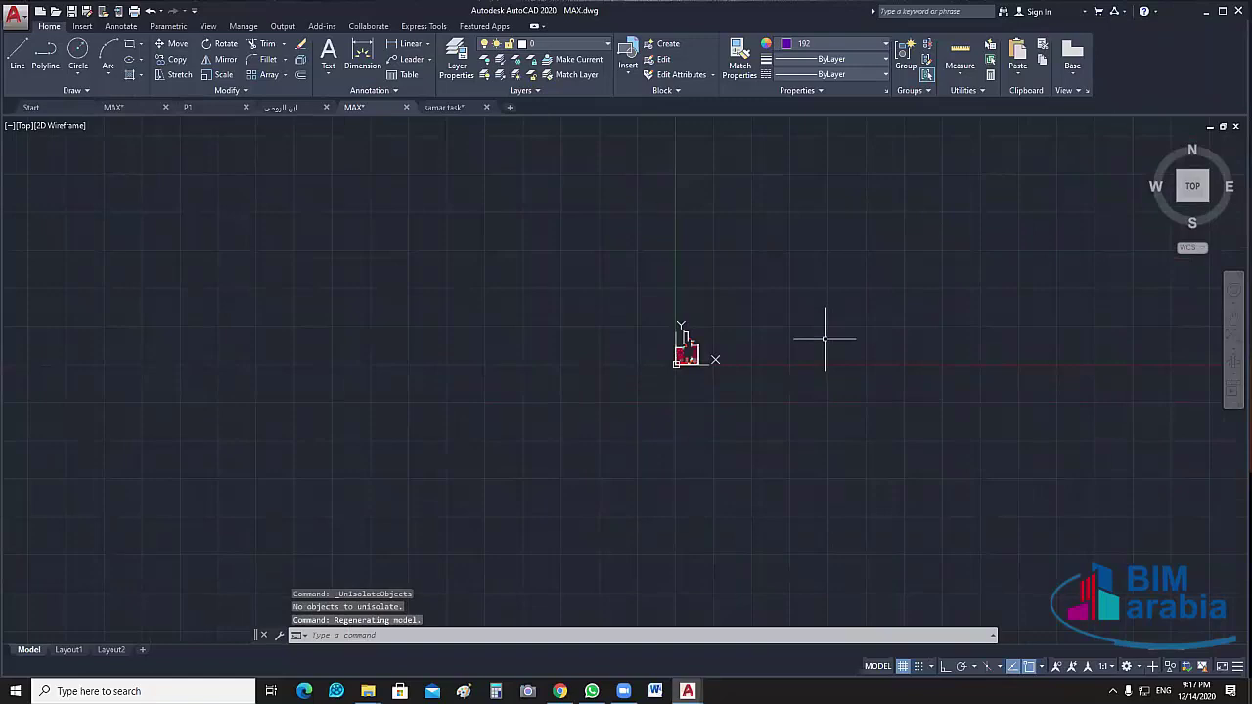
scroll(824, 339, up, 2)
middle_drag(824, 339, 592, 357)
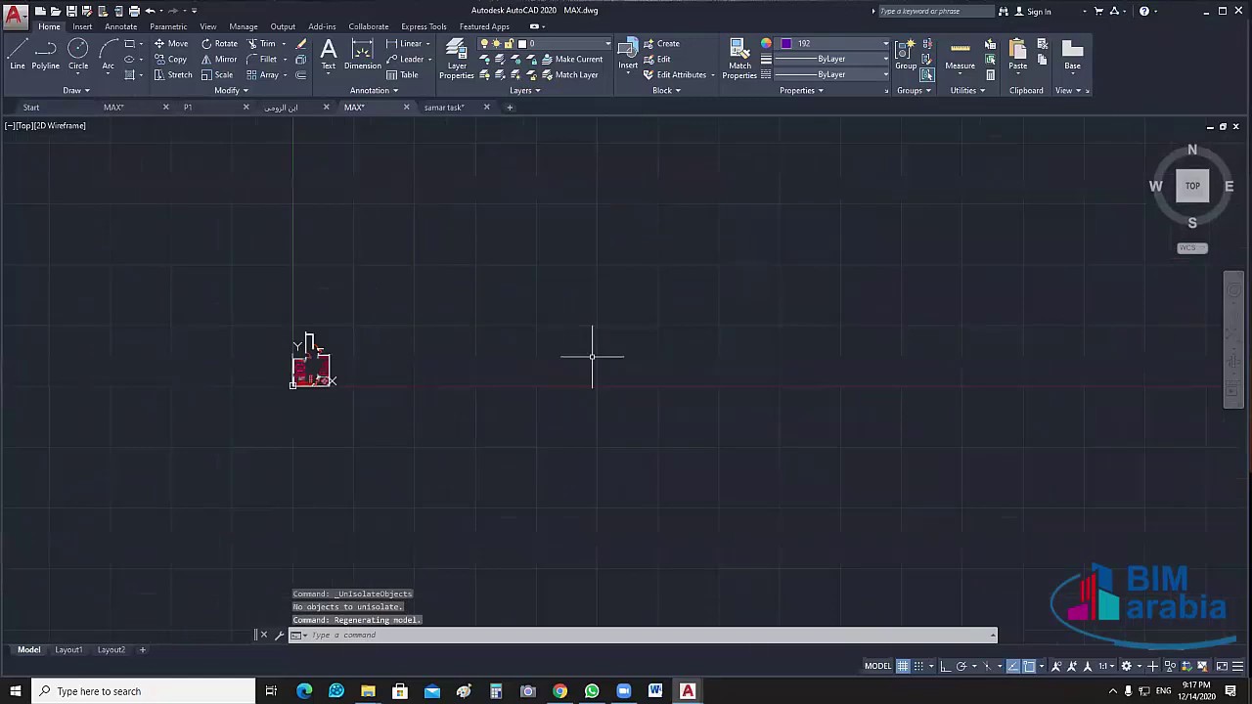
middle_click(592, 357)
middle_click(592, 357)
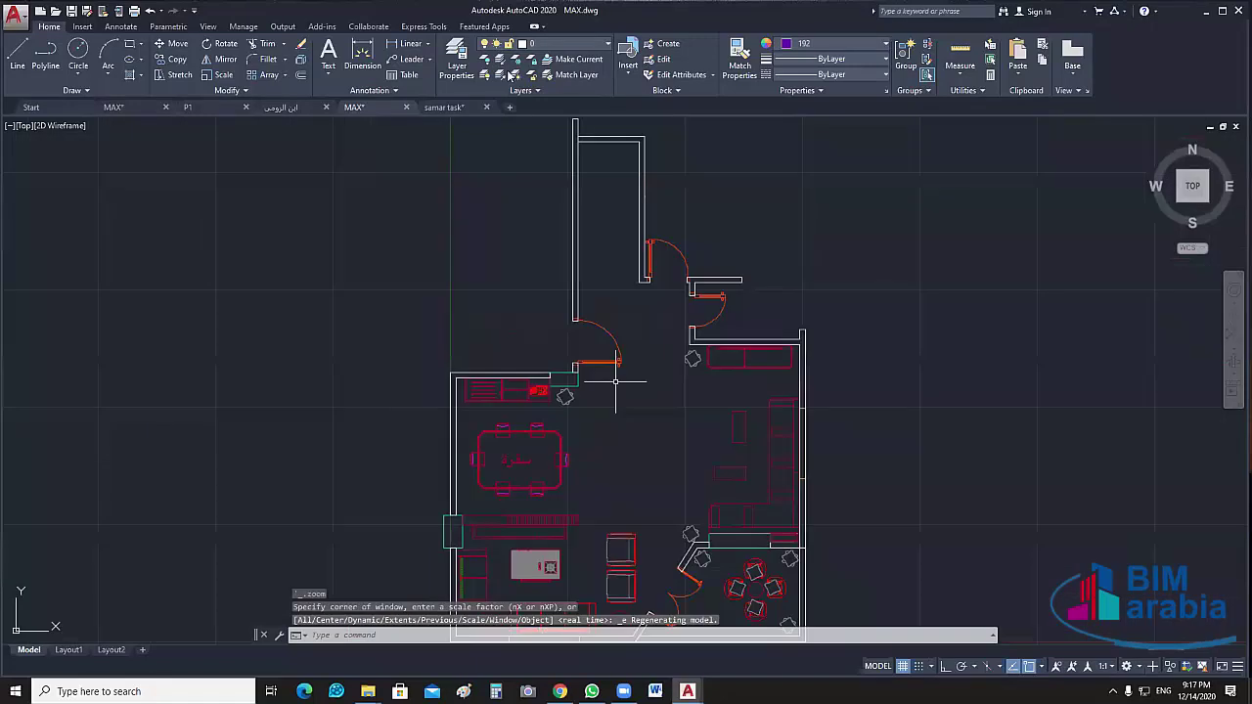
scroll(568, 265, down, 2)
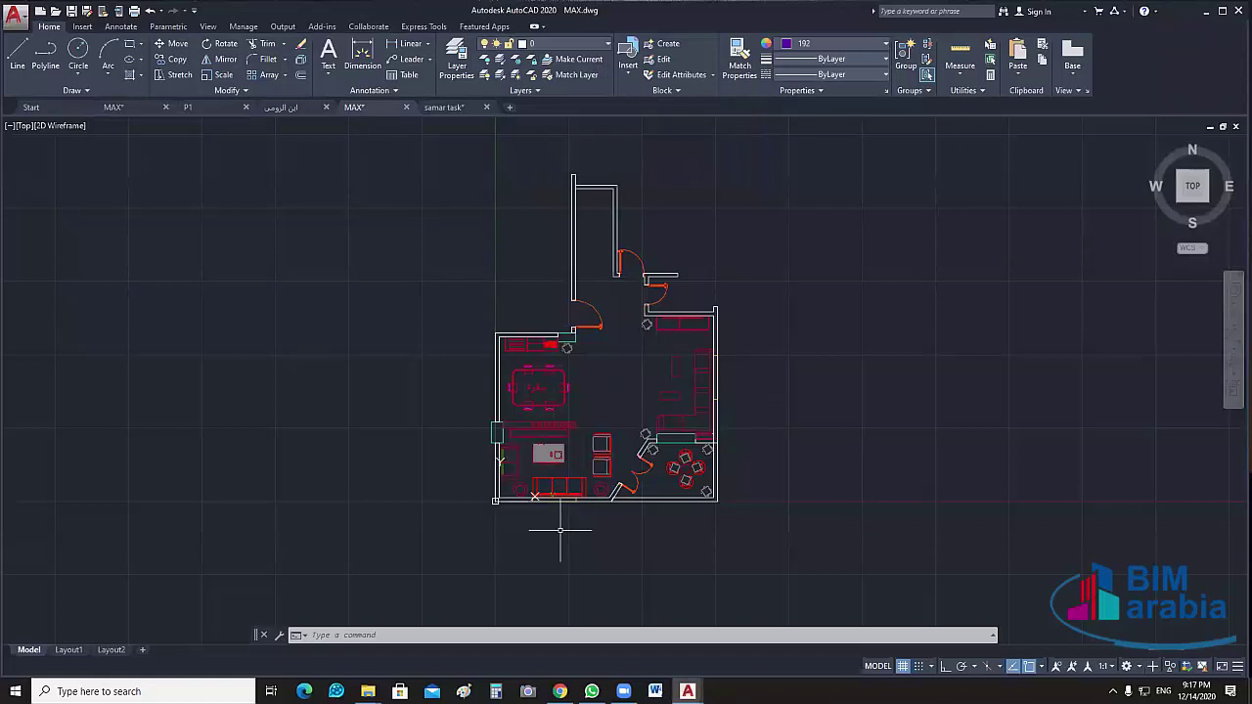
scroll(445, 416, down, 2)
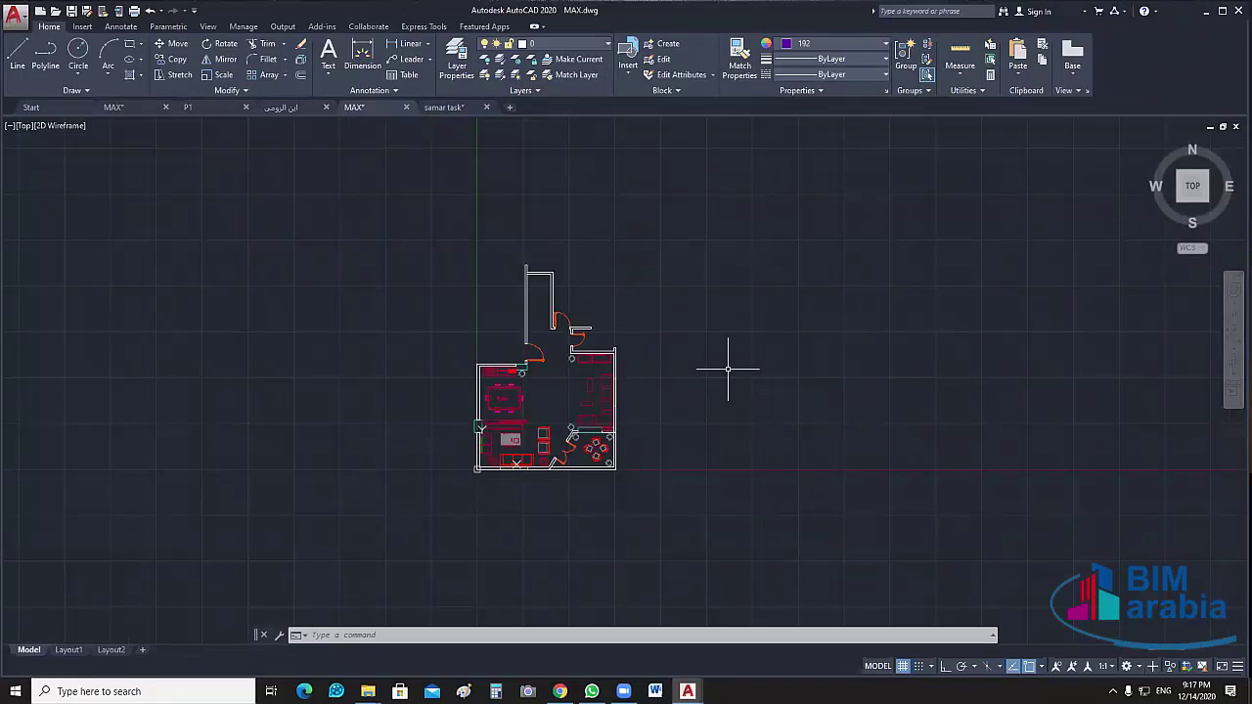
scroll(641, 286, up, 2)
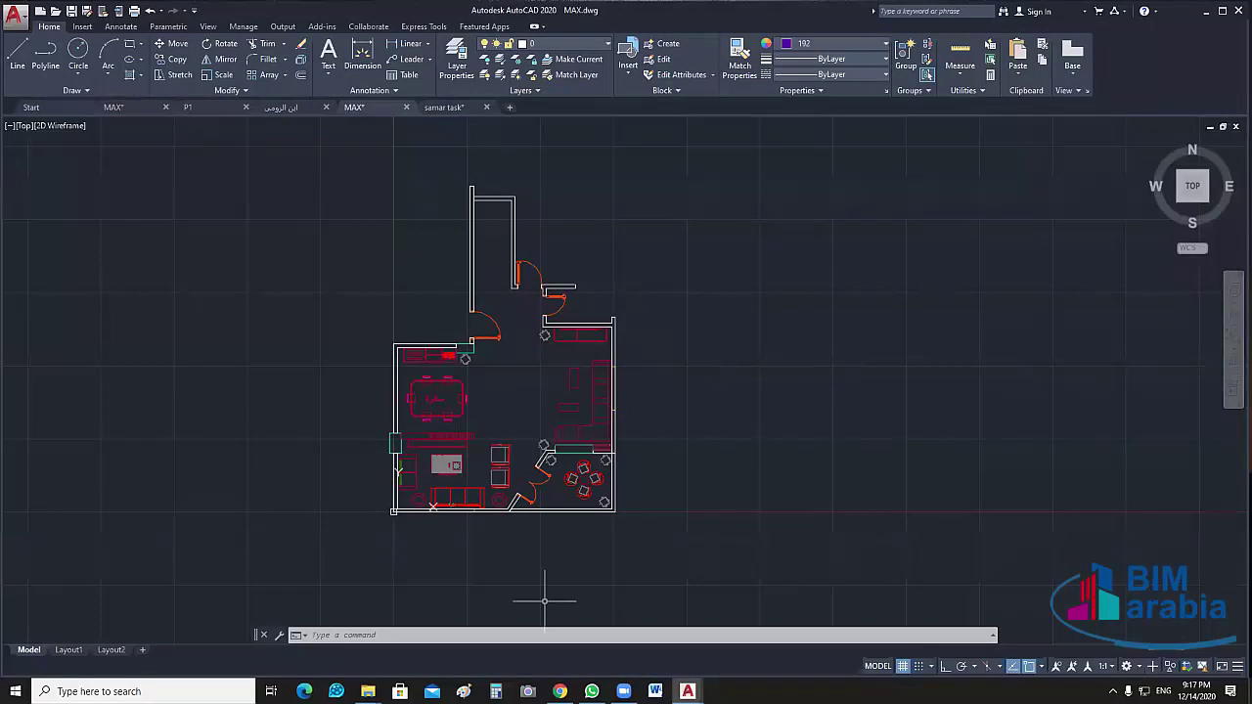
scroll(391, 518, up, 5)
middle_drag(363, 496, 294, 506)
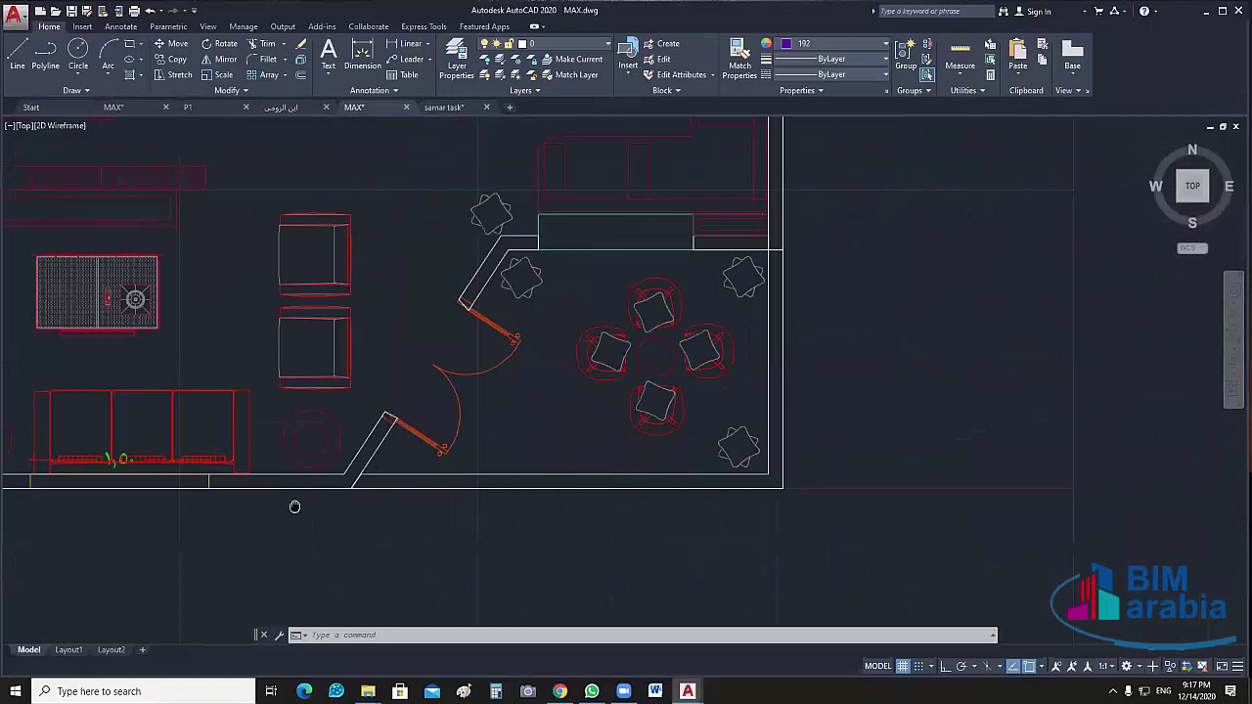
scroll(735, 325, down, 2)
scroll(894, 408, up, 2)
scroll(600, 281, down, 2)
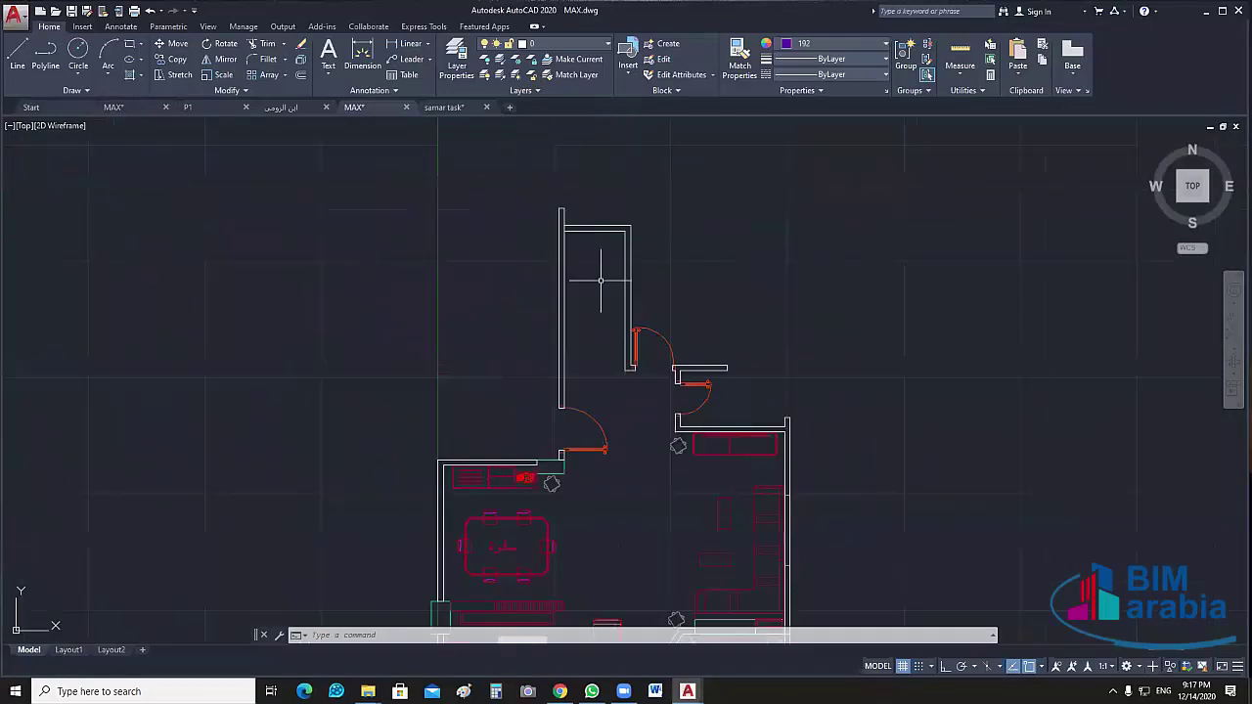
scroll(726, 512, up, 2)
scroll(830, 515, down, 1)
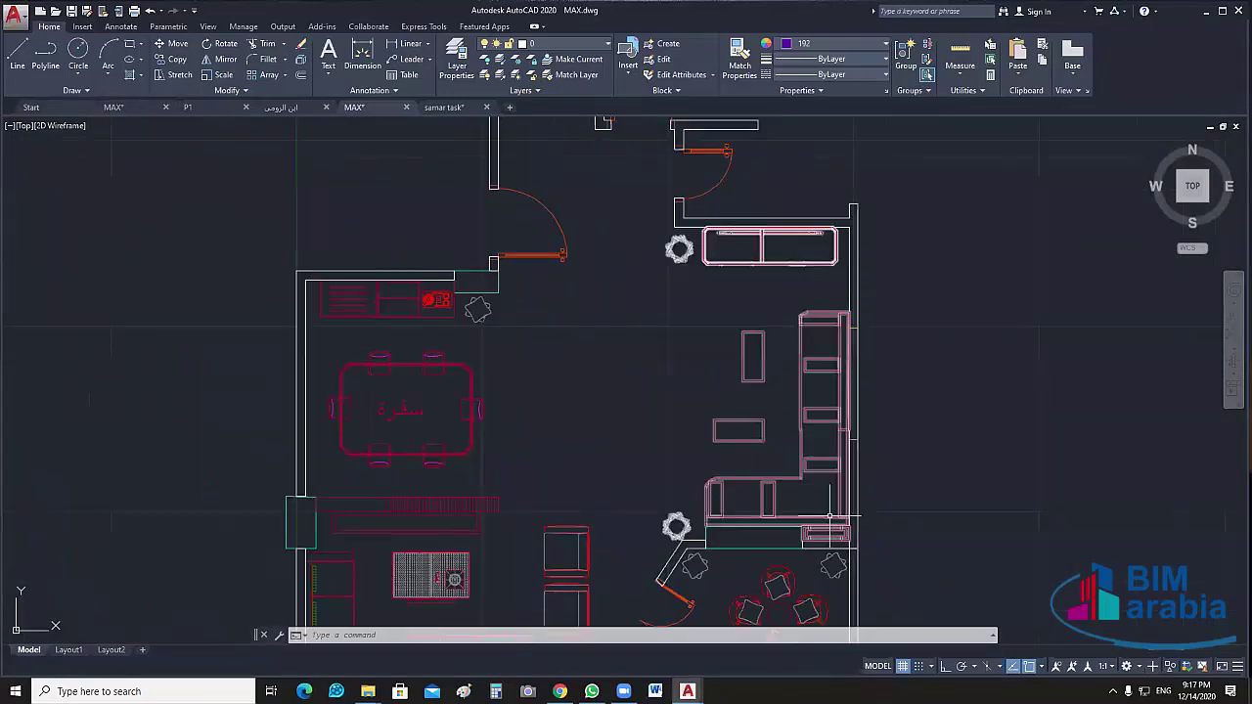
middle_drag(829, 514, 788, 365)
scroll(808, 528, down, 3)
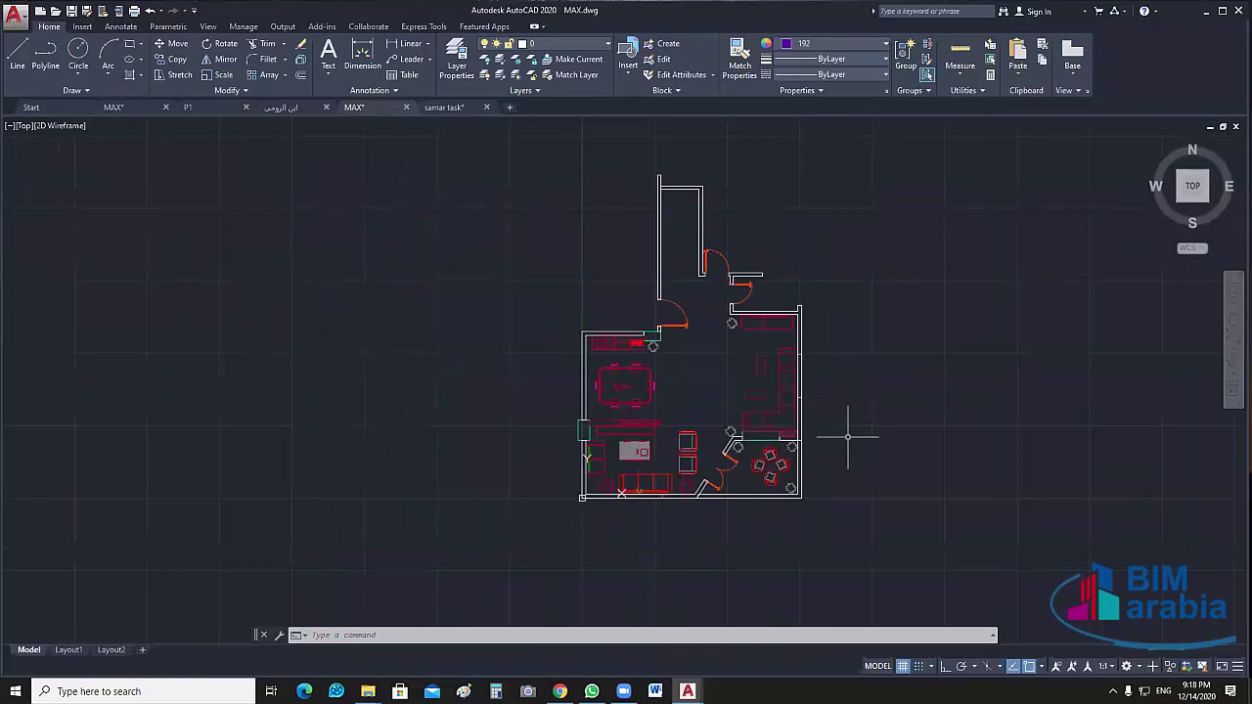
text(pl)
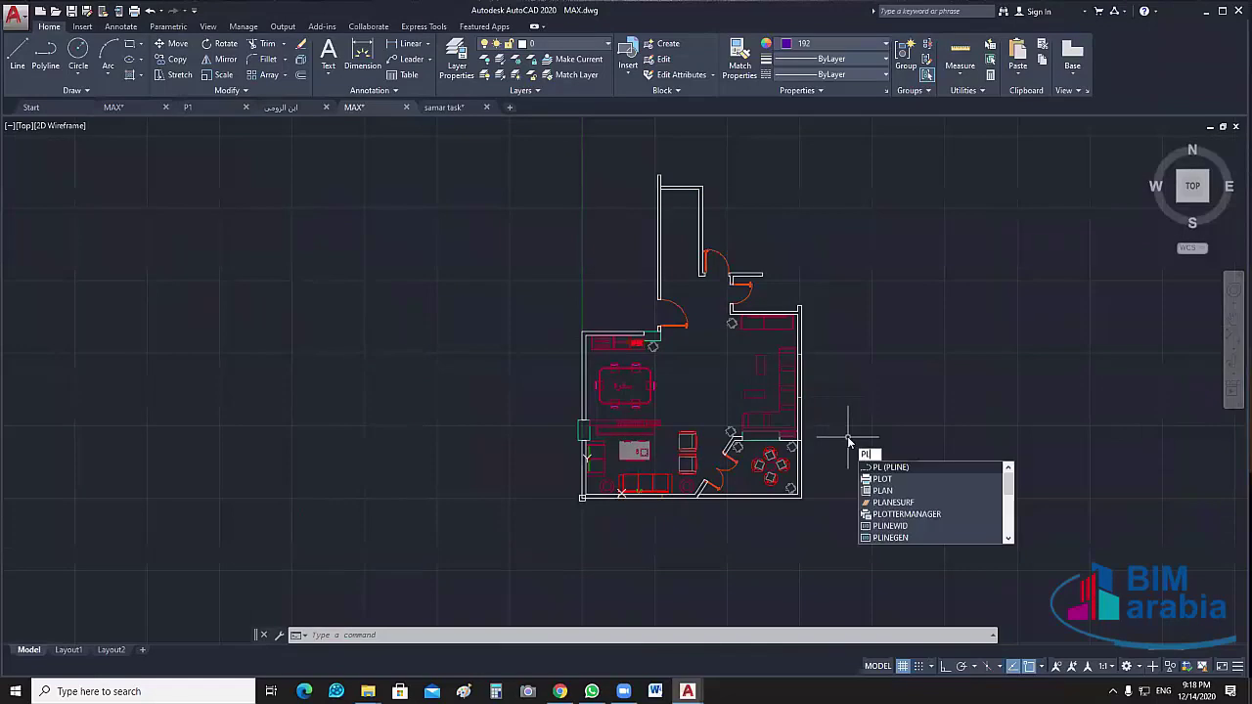
key(Return)
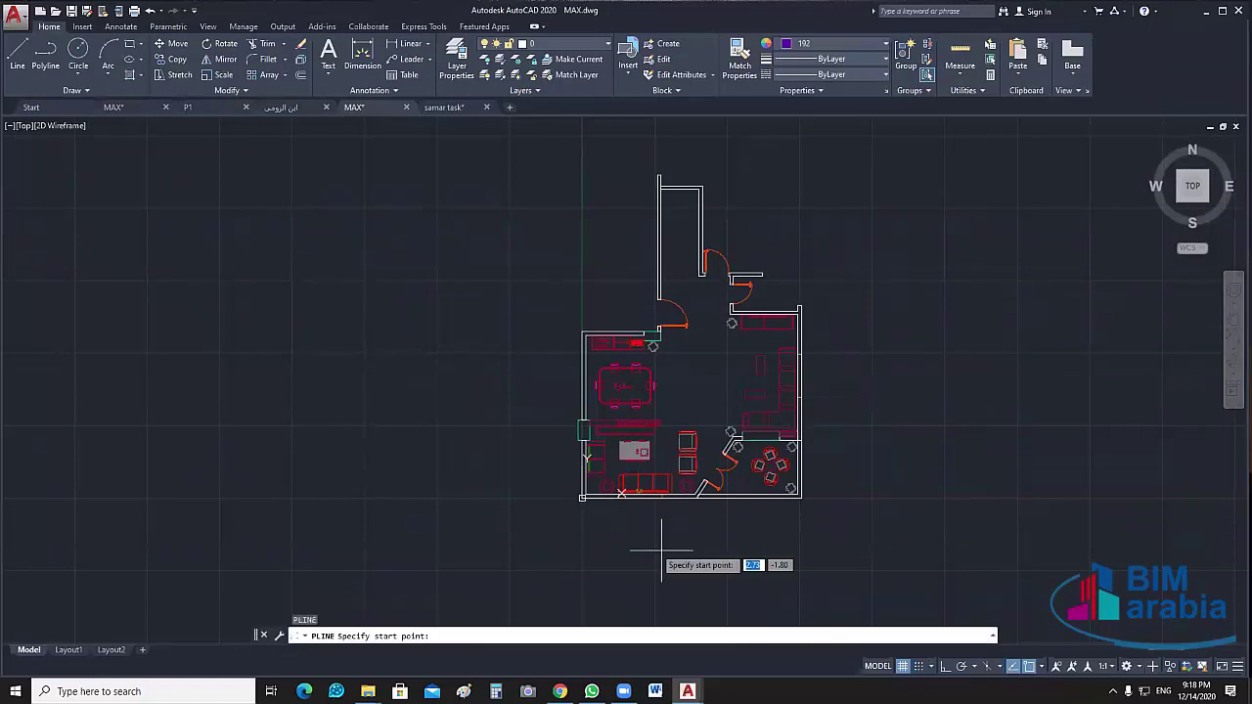
scroll(661, 550, up, 3)
scroll(402, 525, up, 4)
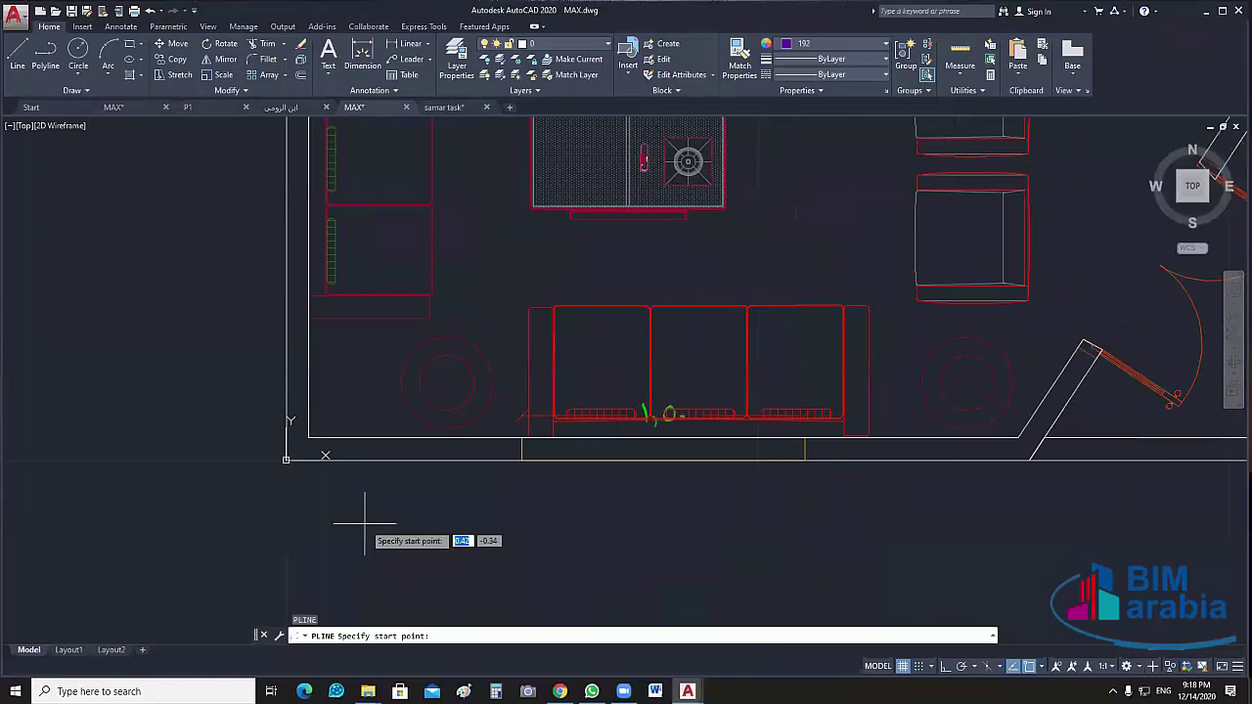
middle_drag(393, 522, 263, 538)
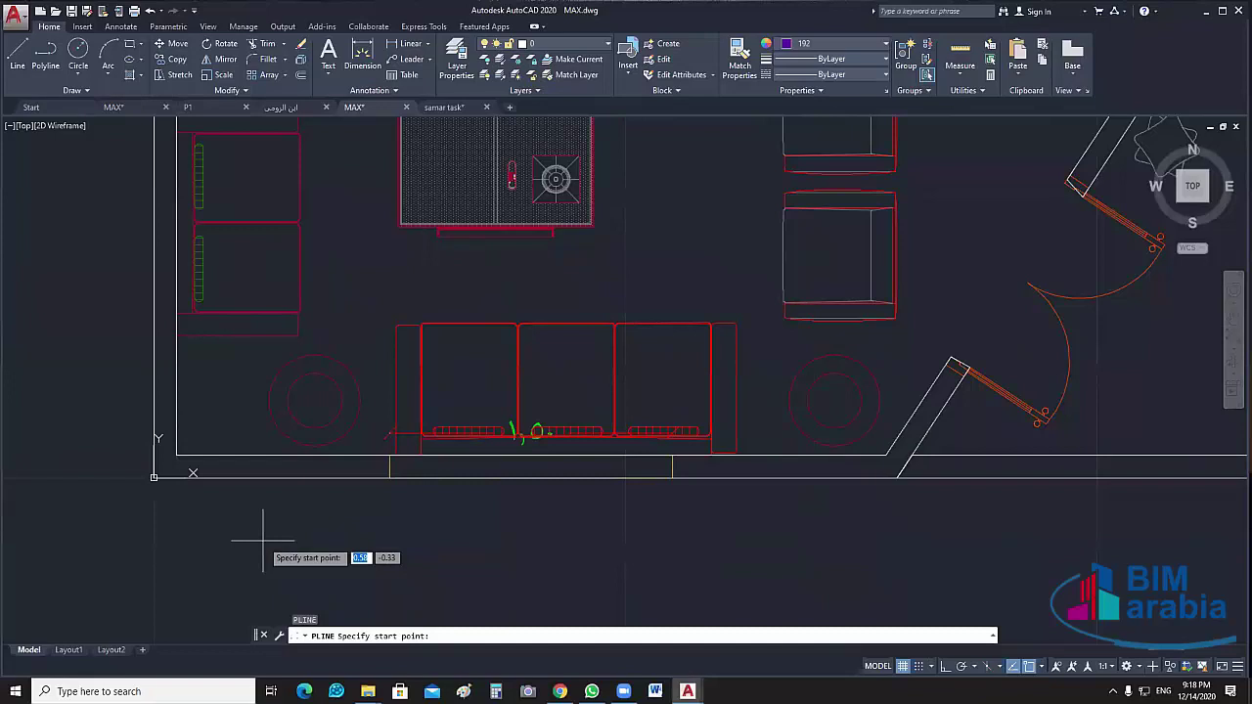
key(Escape)
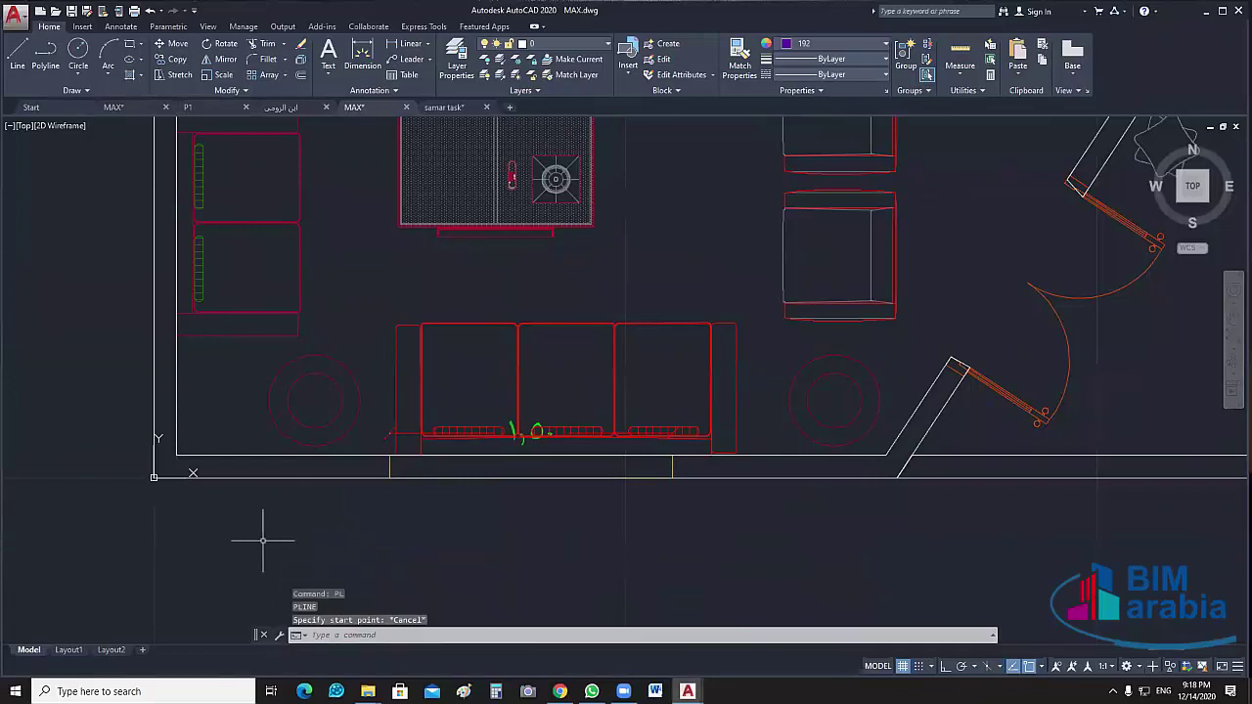
scroll(350, 473, down, 5)
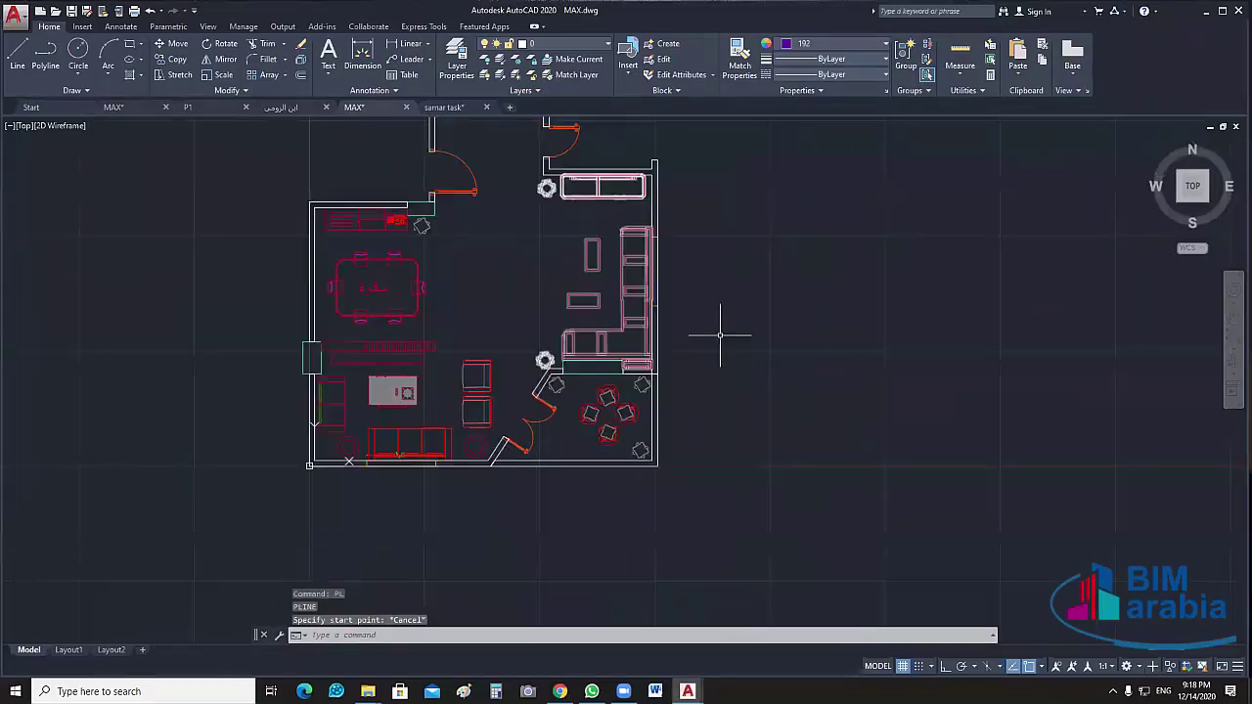
scroll(720, 335, up, 5)
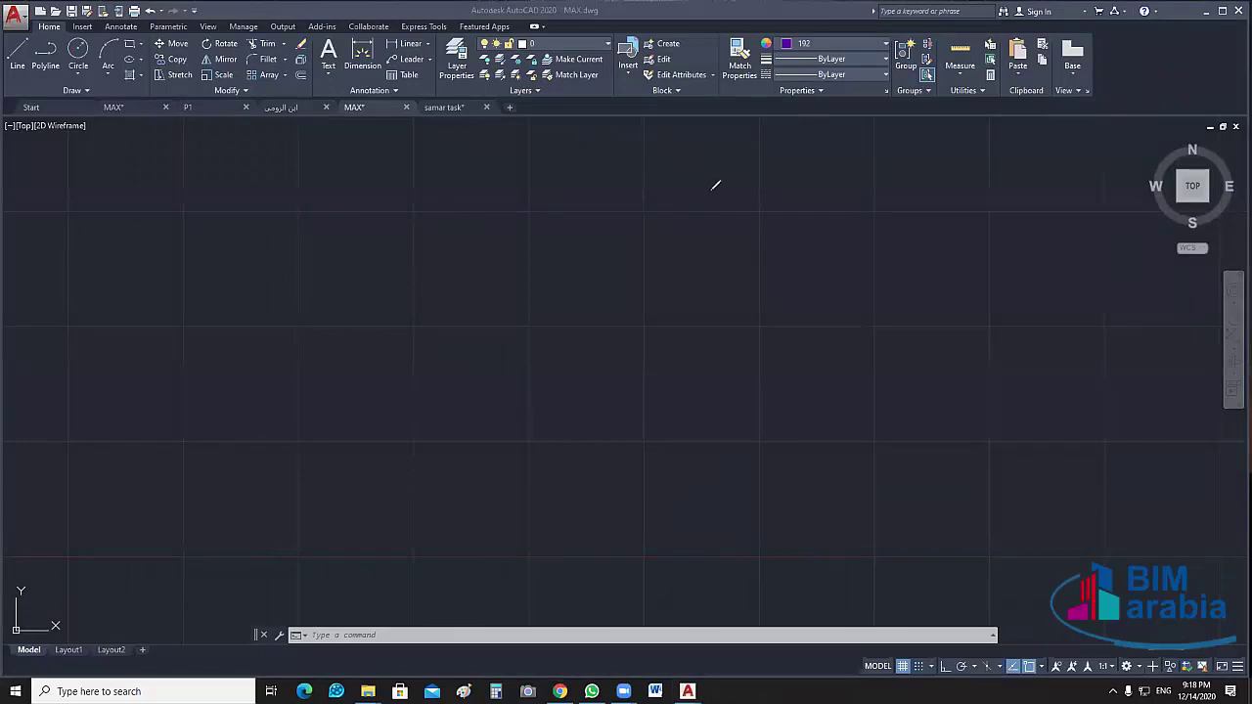
Draw two long thin horizontal rectangles as the top and bottom wall bars
mouse_move(775, 181)
mouse_down()
mouse_move(642, 184)
mouse_move(352, 146)
mouse_up()
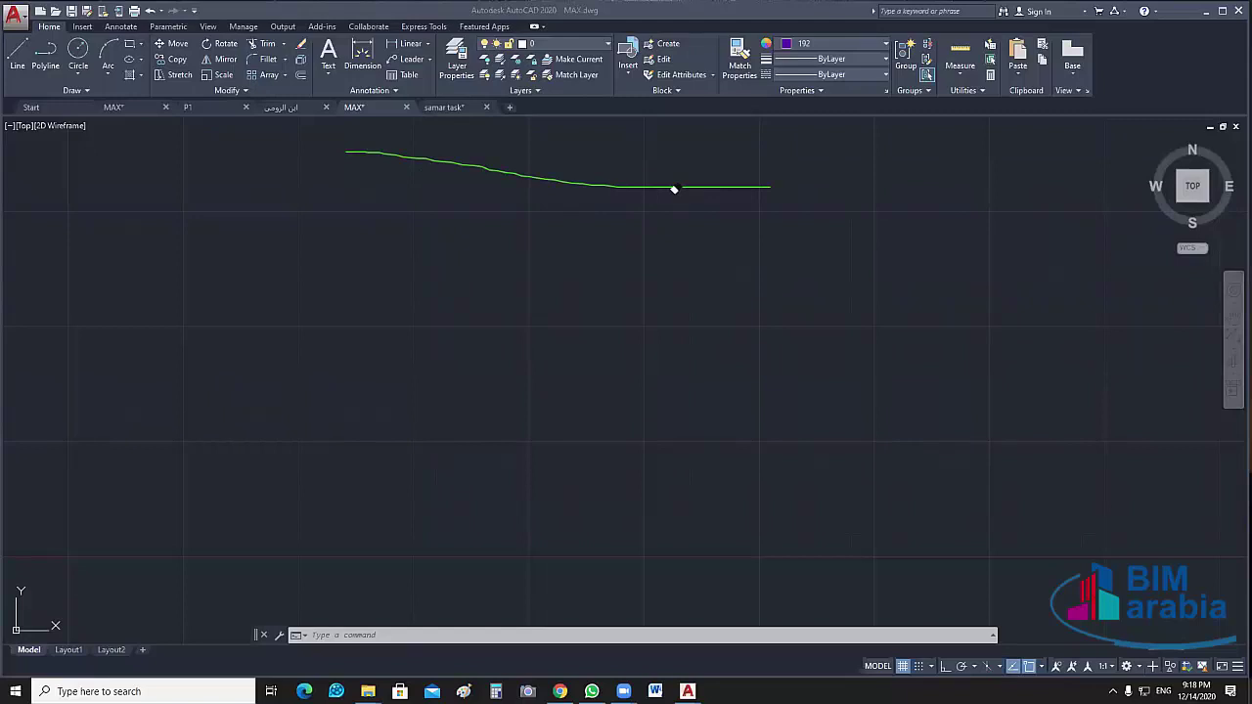
key(Escape)
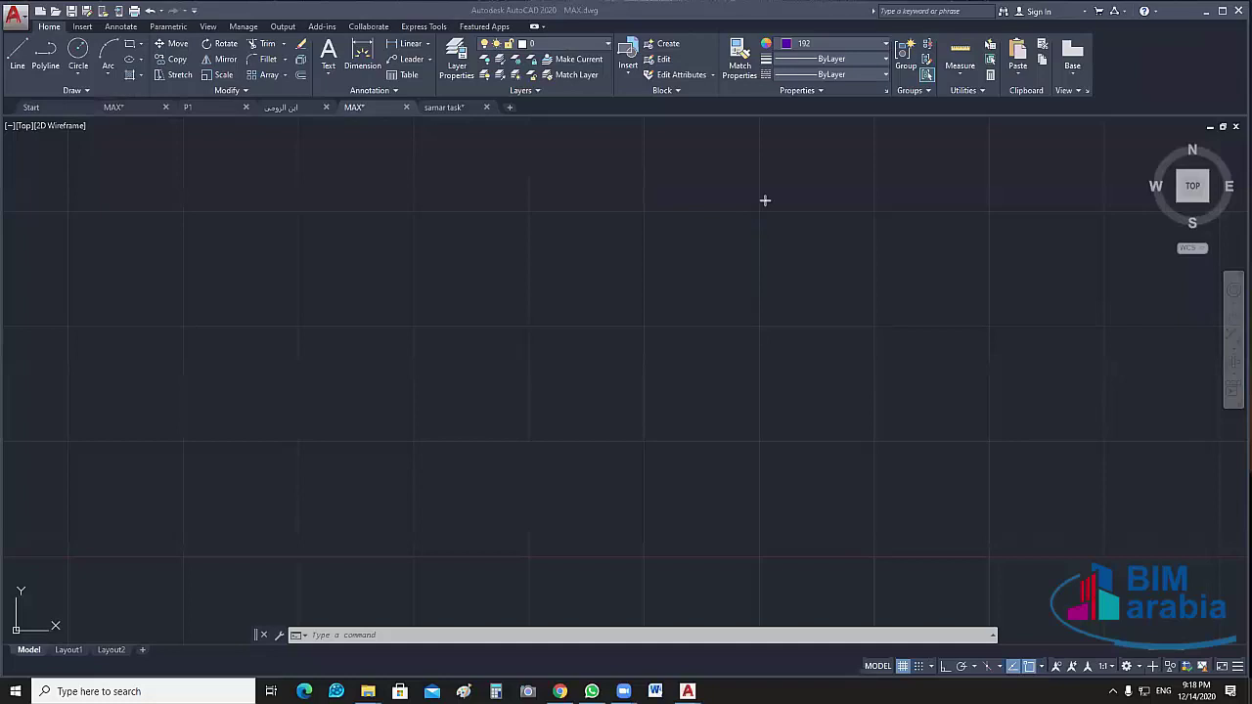
drag(764, 199, 254, 211)
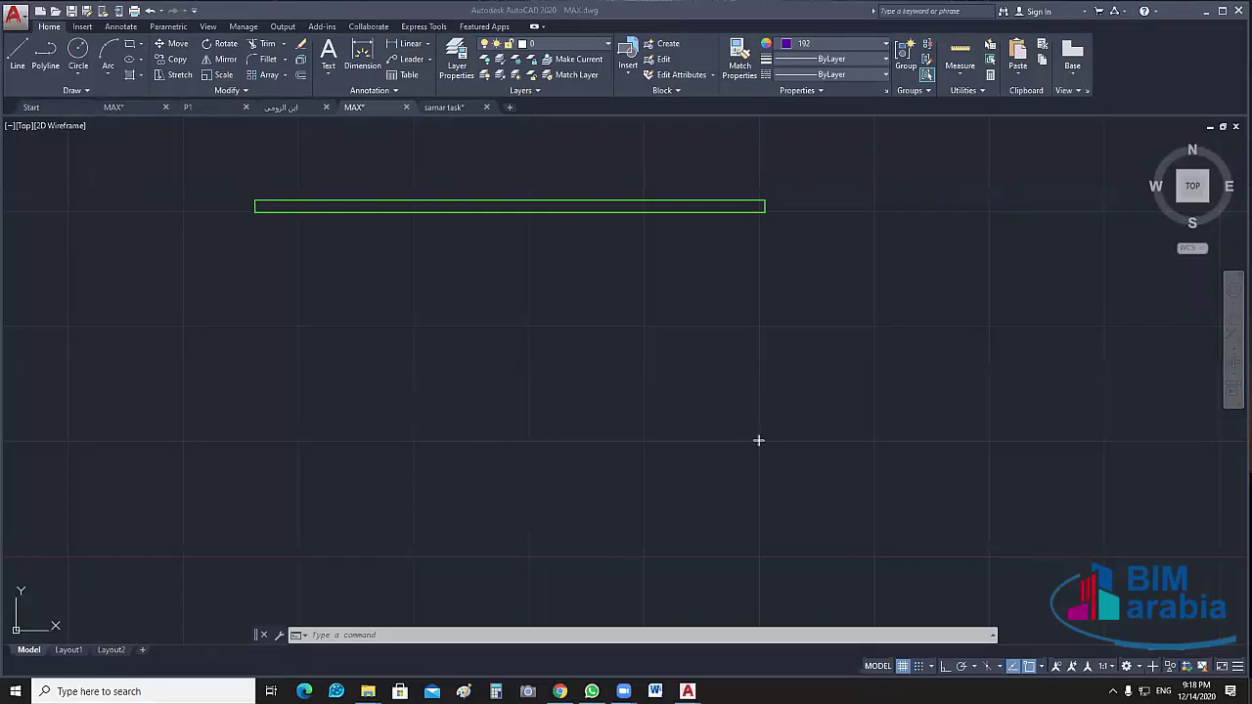
drag(758, 440, 238, 453)
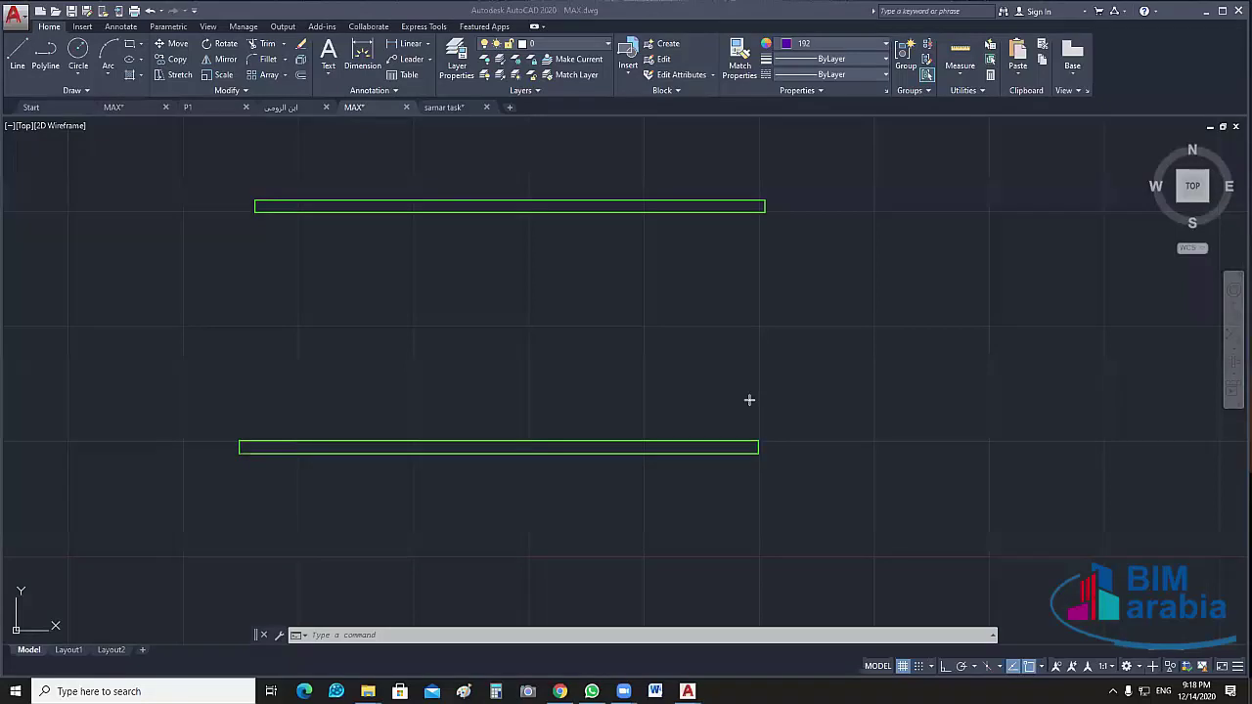
Add the right and left wall rectangles spanning between the top and bottom bars
drag(757, 440, 721, 365)
click(738, 213)
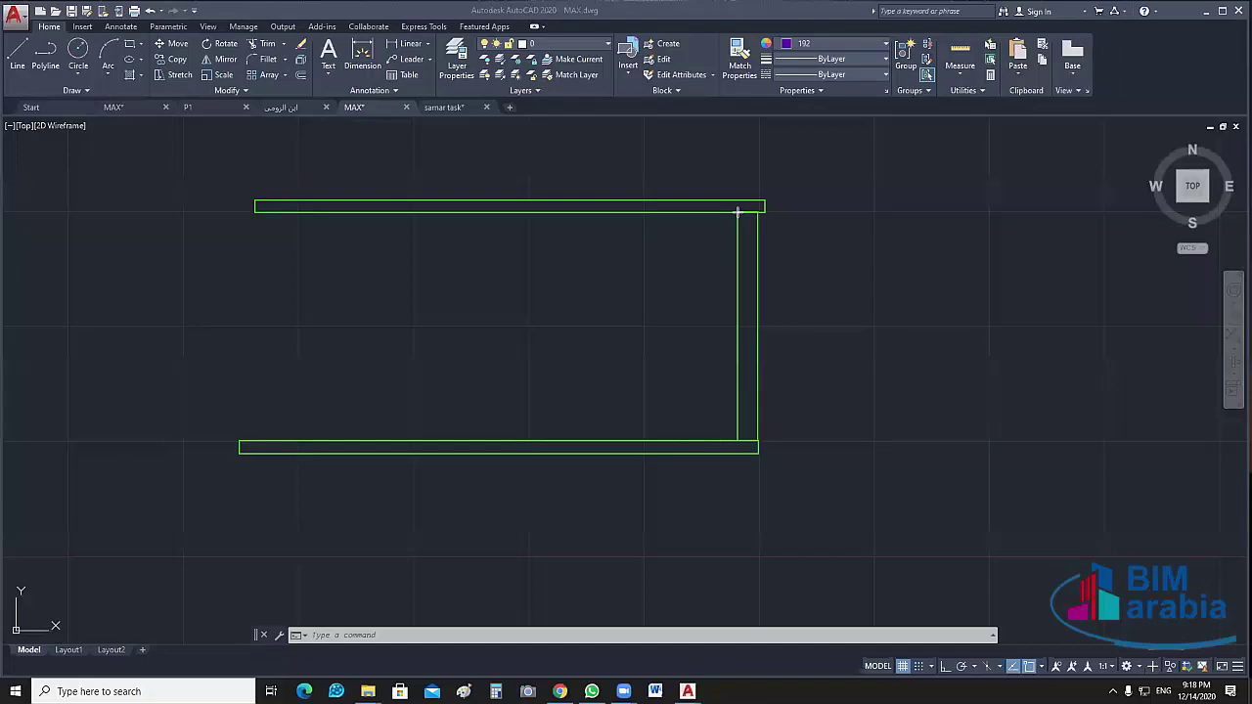
click(239, 442)
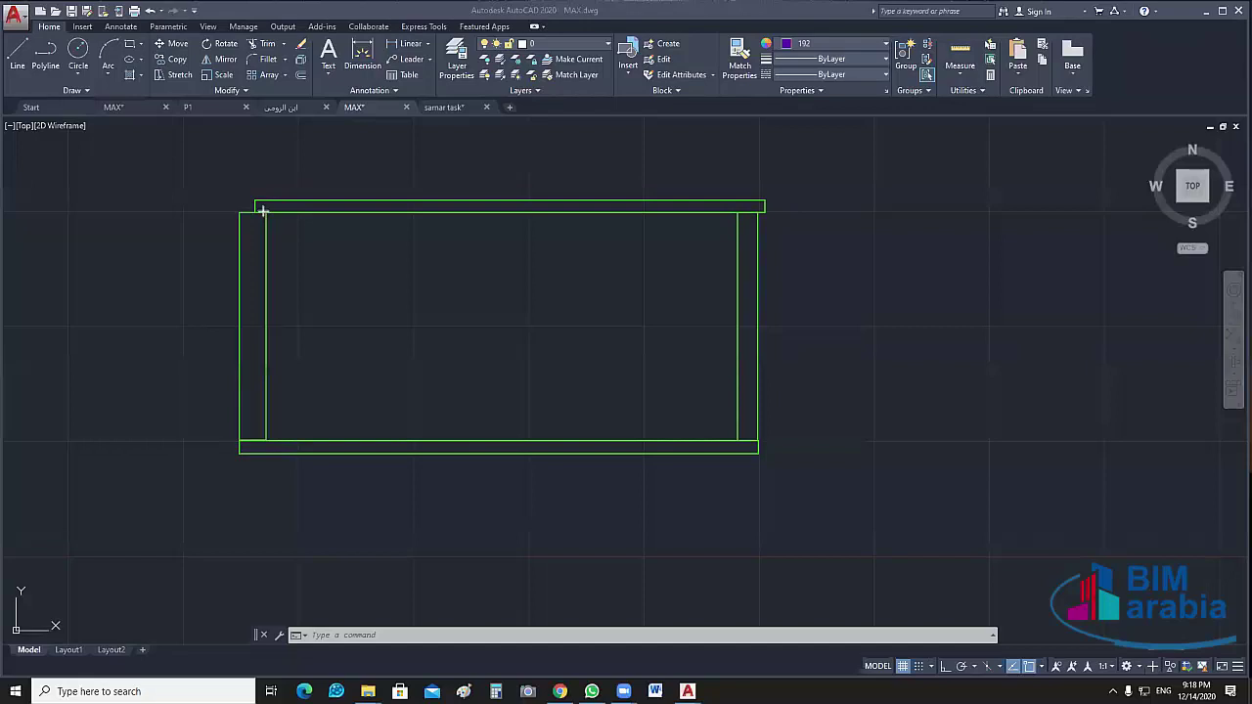
click(260, 214)
click(261, 213)
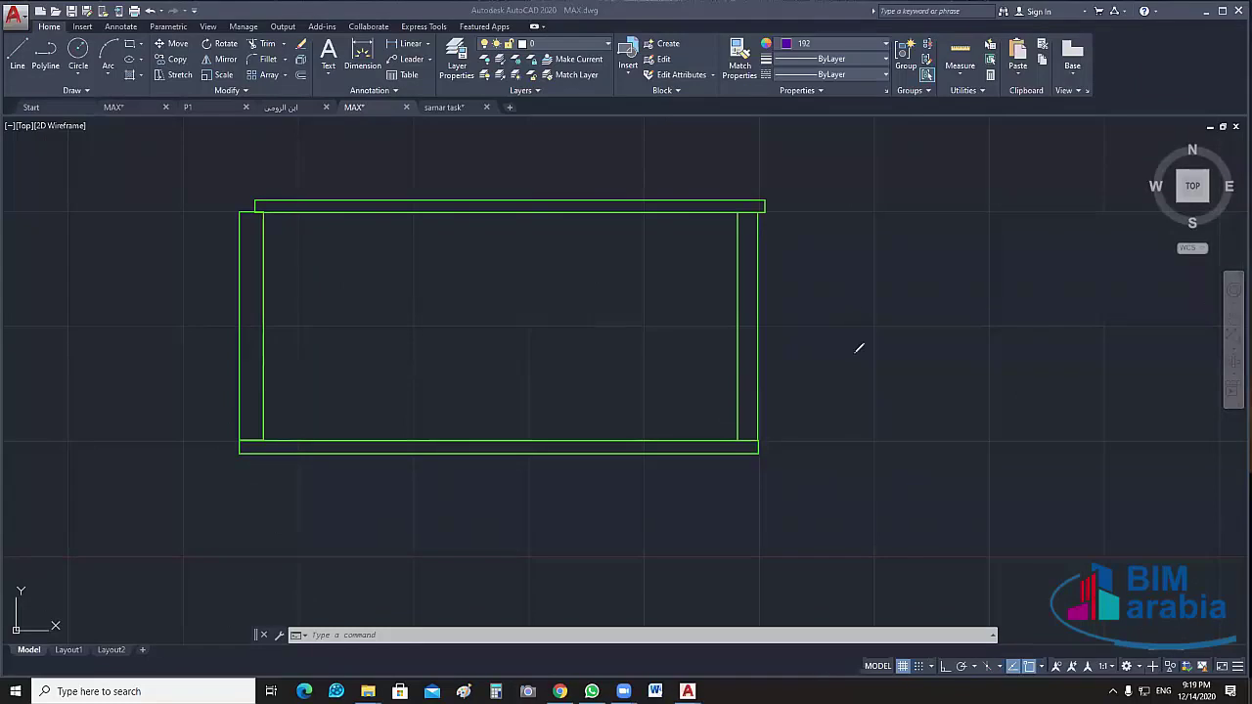
Mark a 3 m wall height beside the right and left walls with the screen pen
drag(760, 451, 842, 446)
drag(765, 213, 829, 227)
mouse_move(819, 275)
mouse_down()
mouse_move(821, 294)
mouse_move(886, 287)
mouse_up()
drag(143, 200, 256, 200)
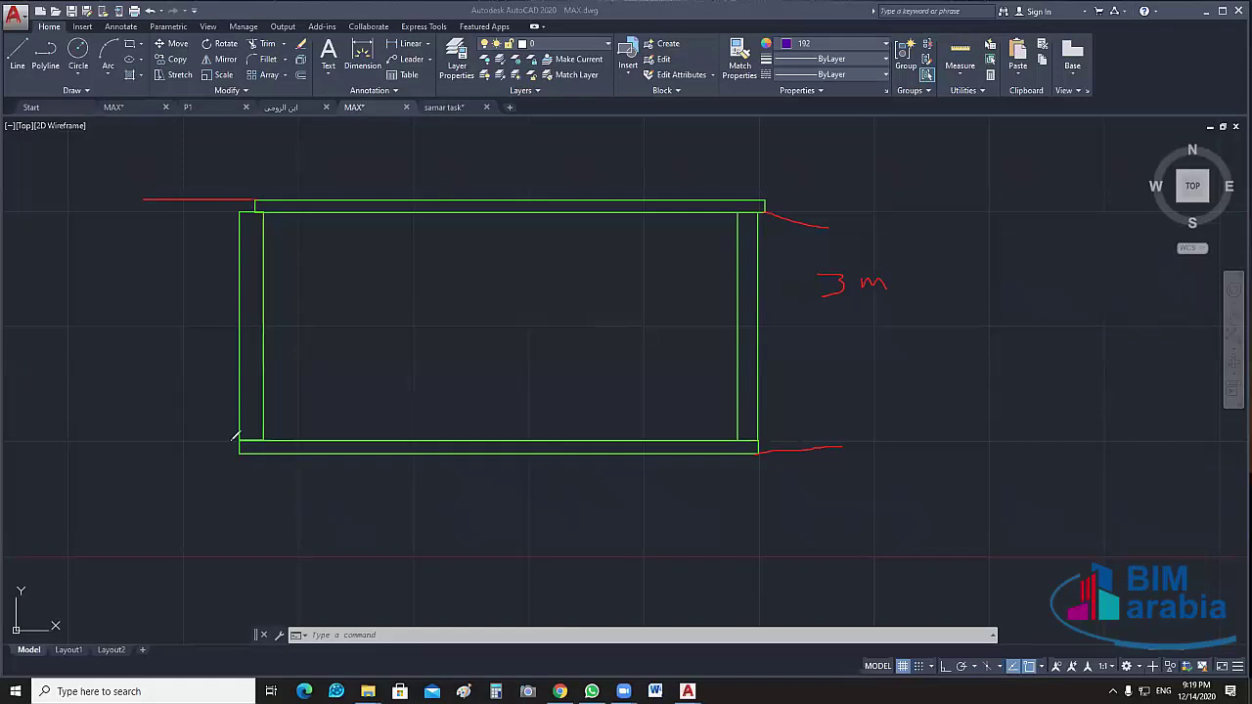
drag(144, 435, 241, 442)
mouse_move(140, 327)
mouse_down()
mouse_move(143, 352)
mouse_move(188, 350)
mouse_up()
Note the 25–30 wall thickness and trace the bottom wall's edges, then undo stray strokes
drag(767, 202, 793, 204)
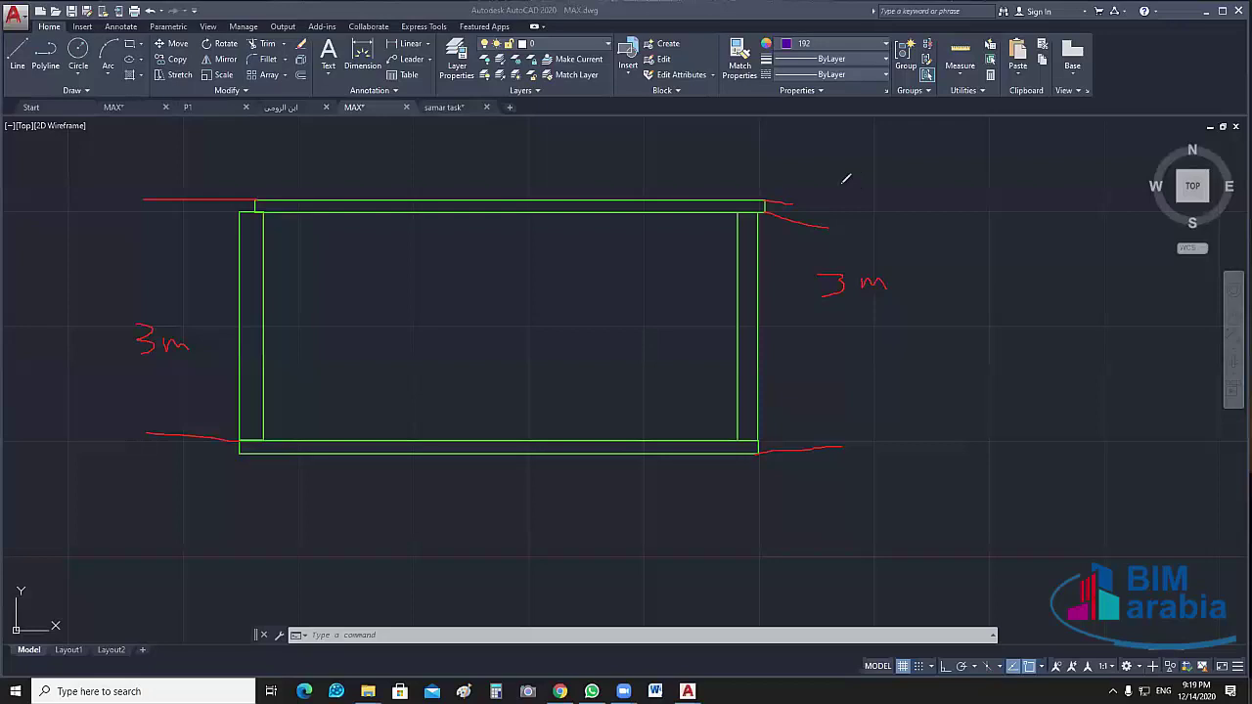
mouse_move(843, 184)
mouse_down()
mouse_move(884, 182)
mouse_move(903, 196)
mouse_move(949, 178)
mouse_move(1000, 178)
mouse_up()
drag(740, 428, 550, 410)
drag(452, 413, 730, 431)
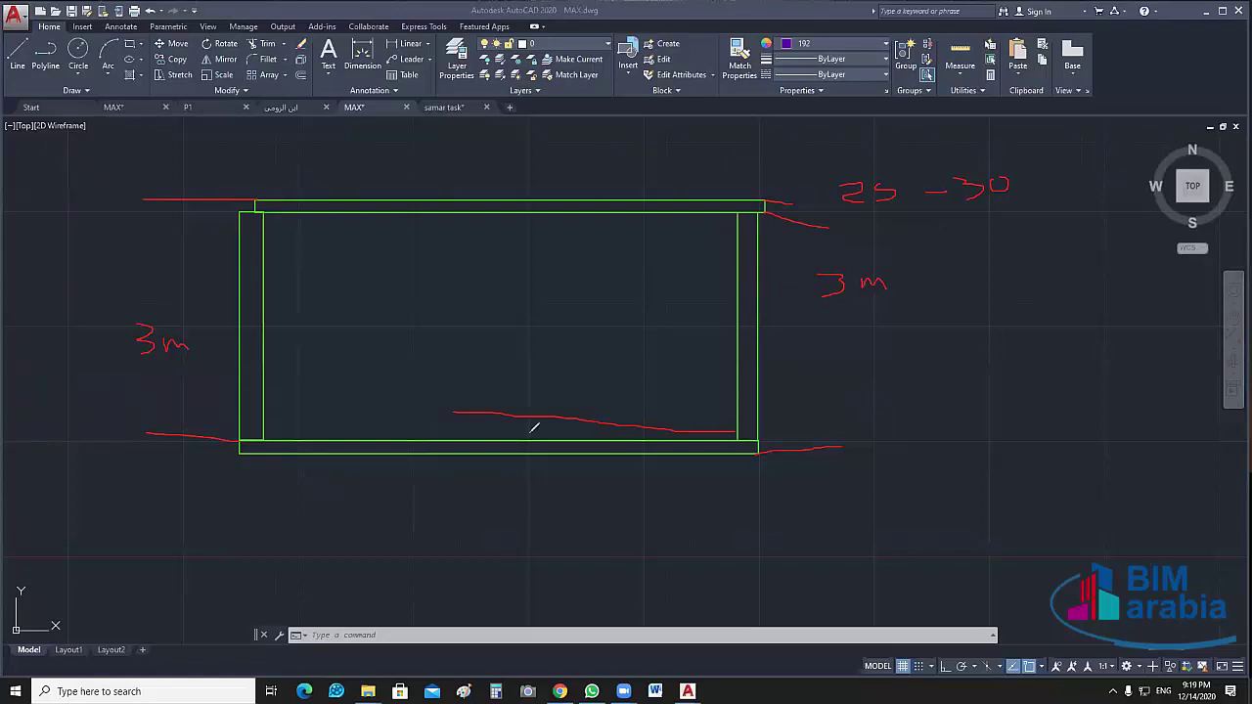
drag(675, 430, 264, 423)
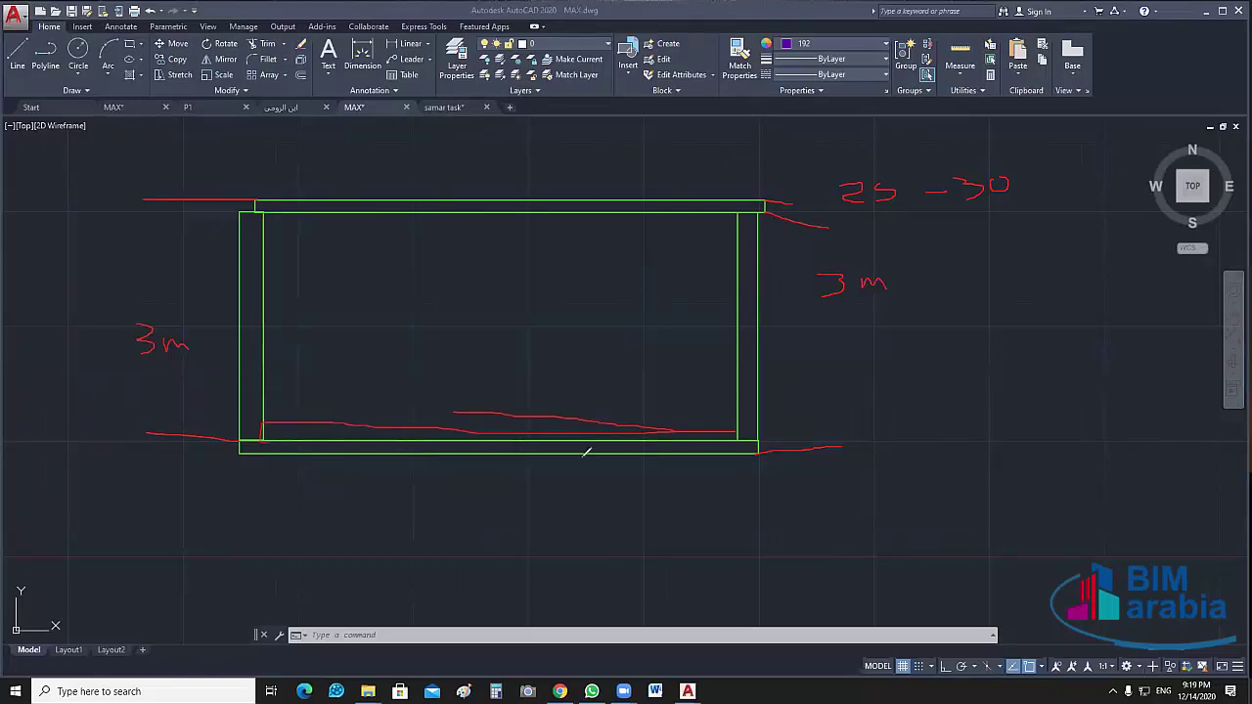
drag(586, 451, 746, 438)
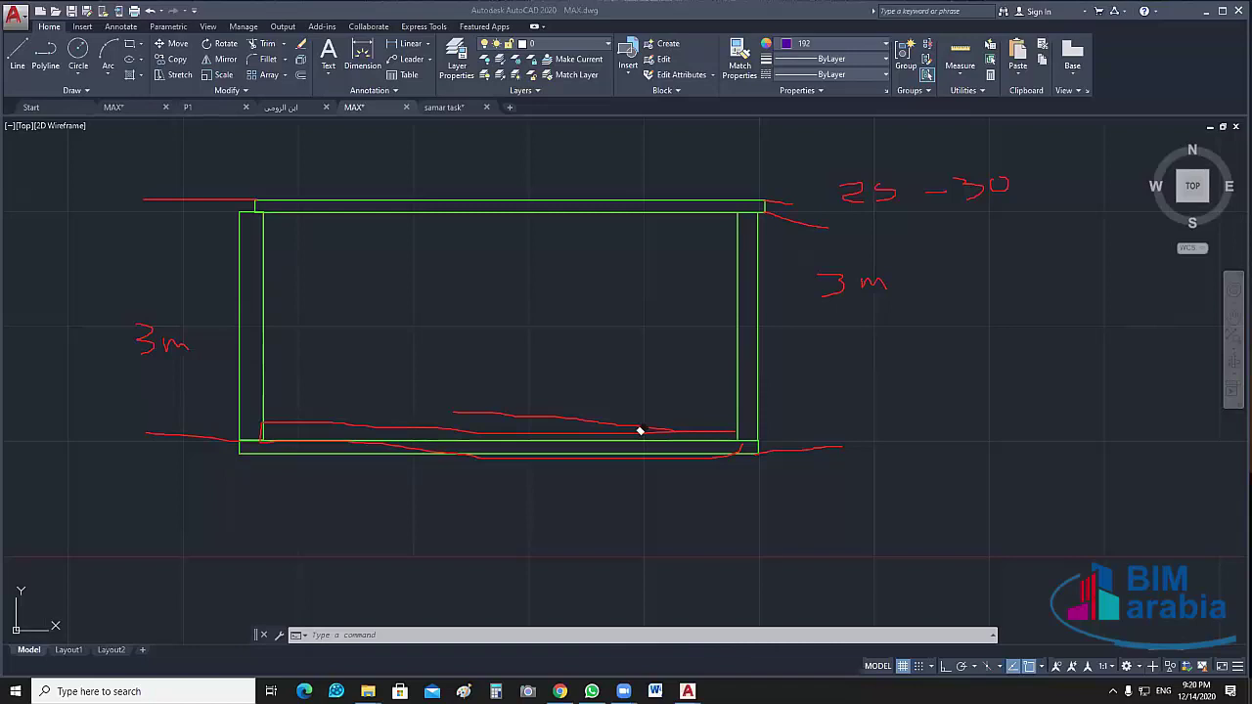
key(ctrl+z)
key(ctrl+z)
key(ctrl+z)
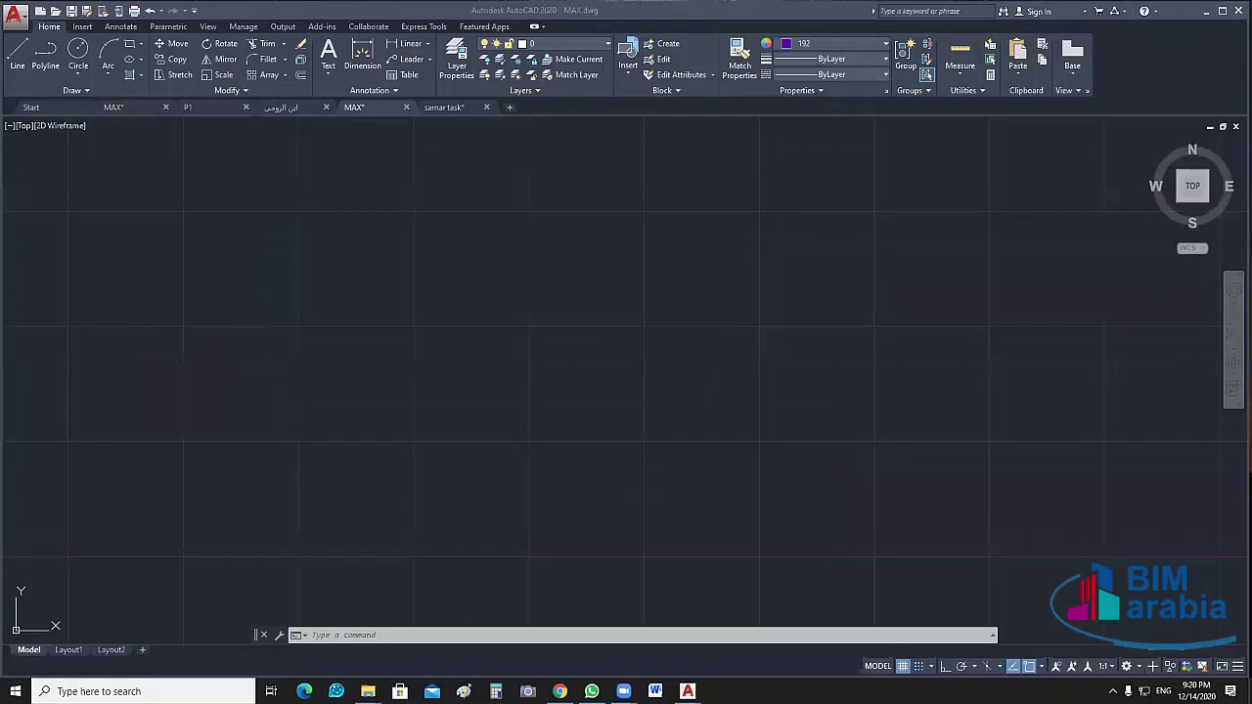
Start a PL polyline at the corridor's top wall corner and trace to the room's top-left corner
scroll(789, 352, down, 5)
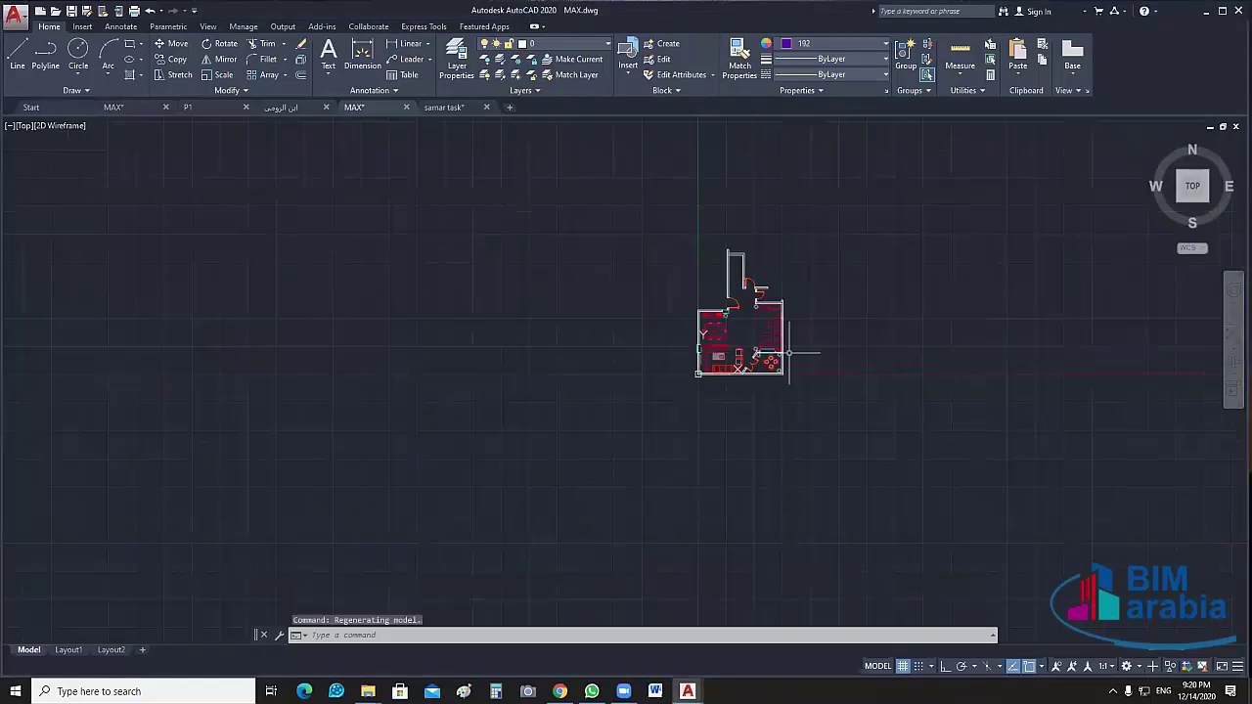
scroll(789, 353, up, 4)
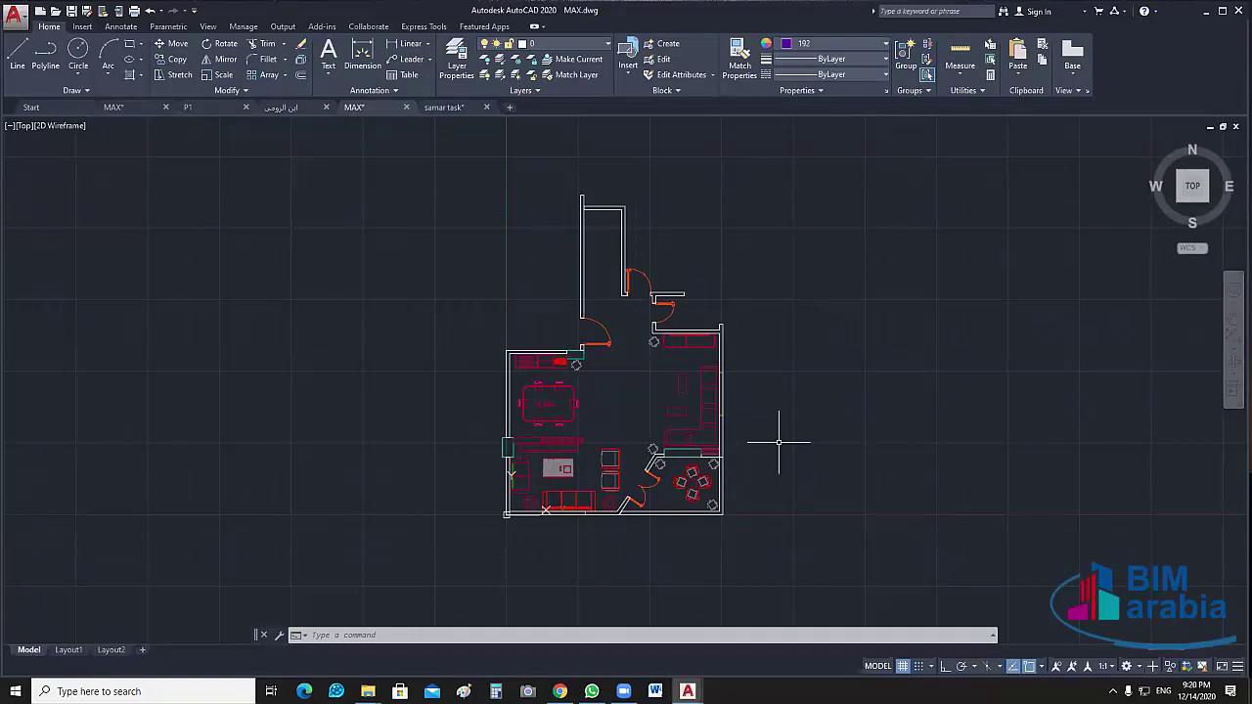
text(PL)
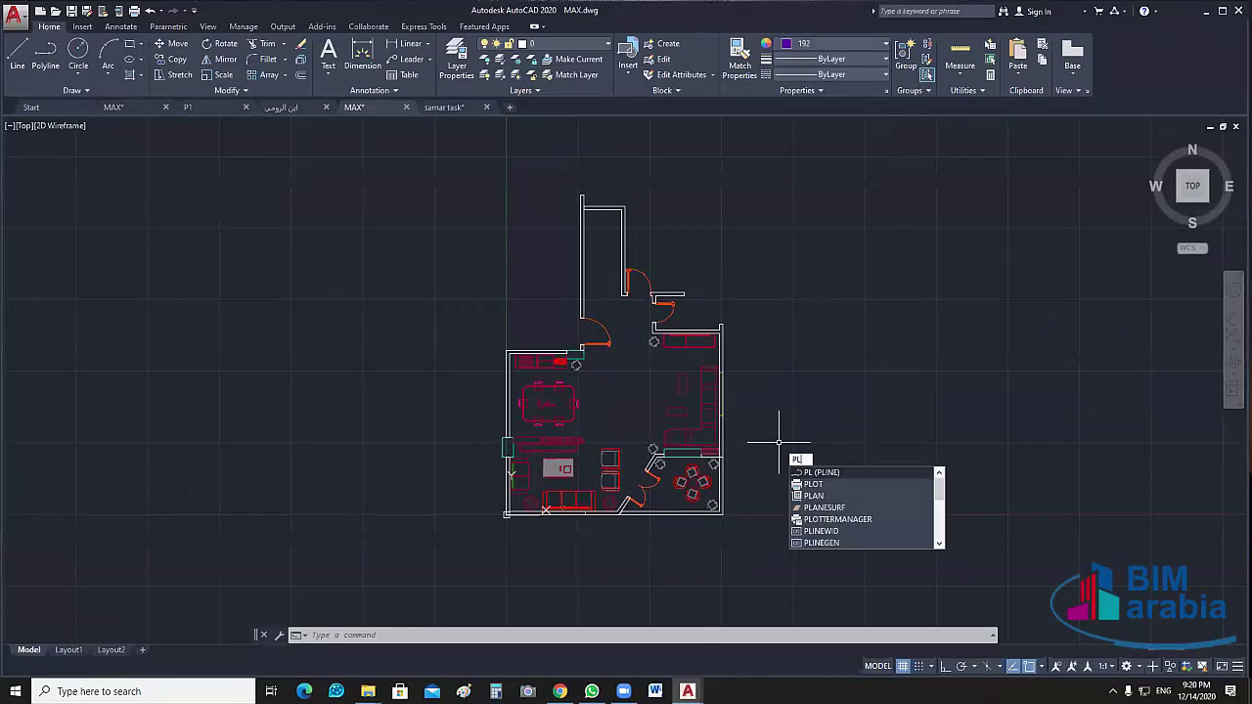
key(Return)
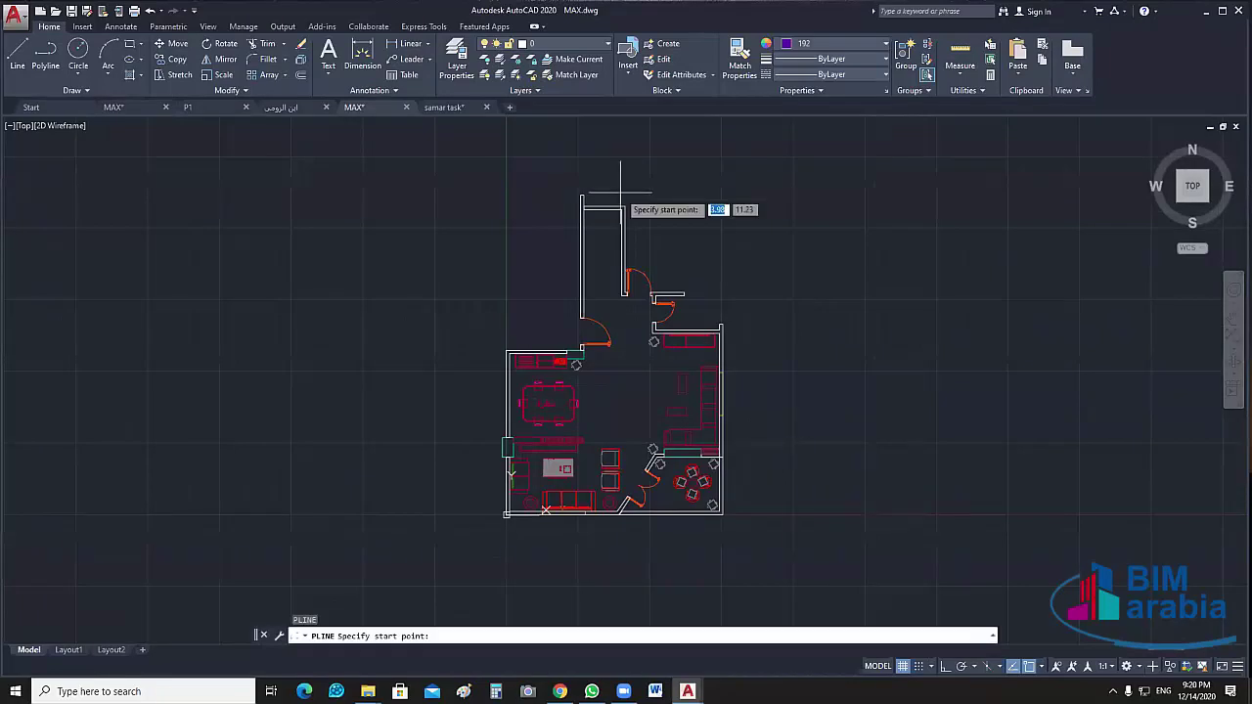
scroll(601, 194, up, 4)
scroll(565, 234, up, 3)
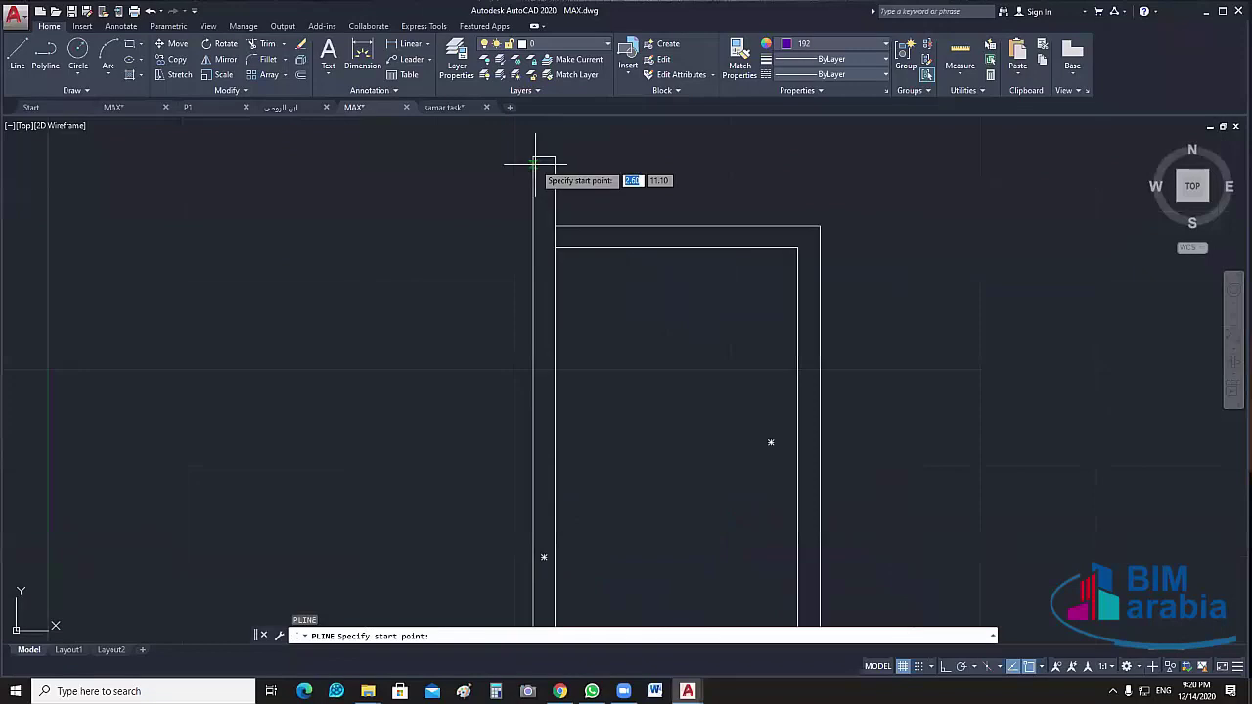
click(535, 157)
scroll(535, 489, down, 2)
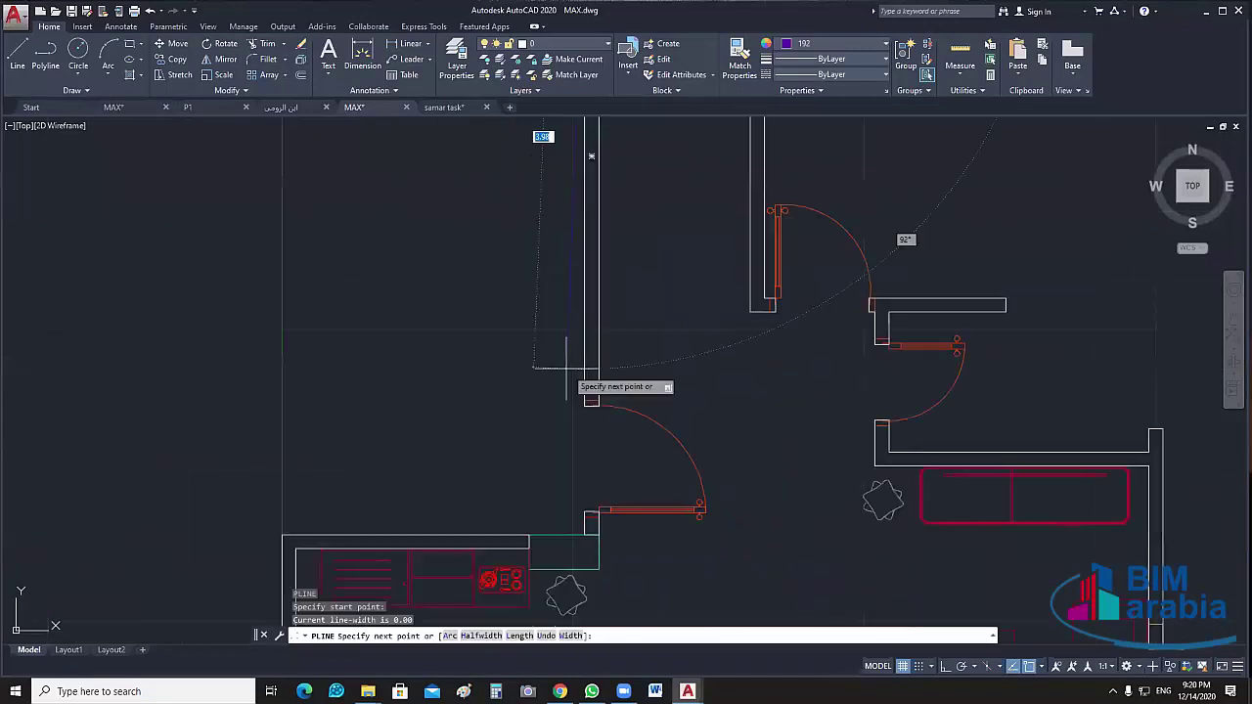
middle_drag(575, 500, 606, 318)
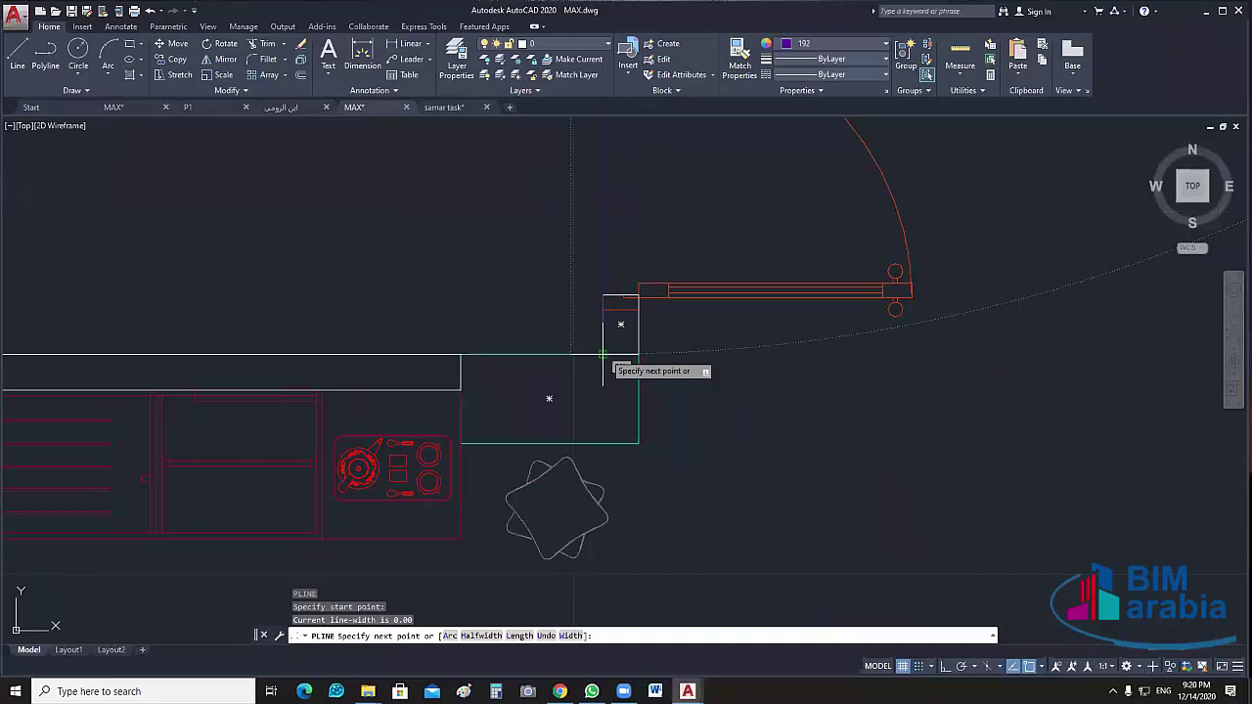
click(602, 386)
middle_drag(125, 333, 609, 336)
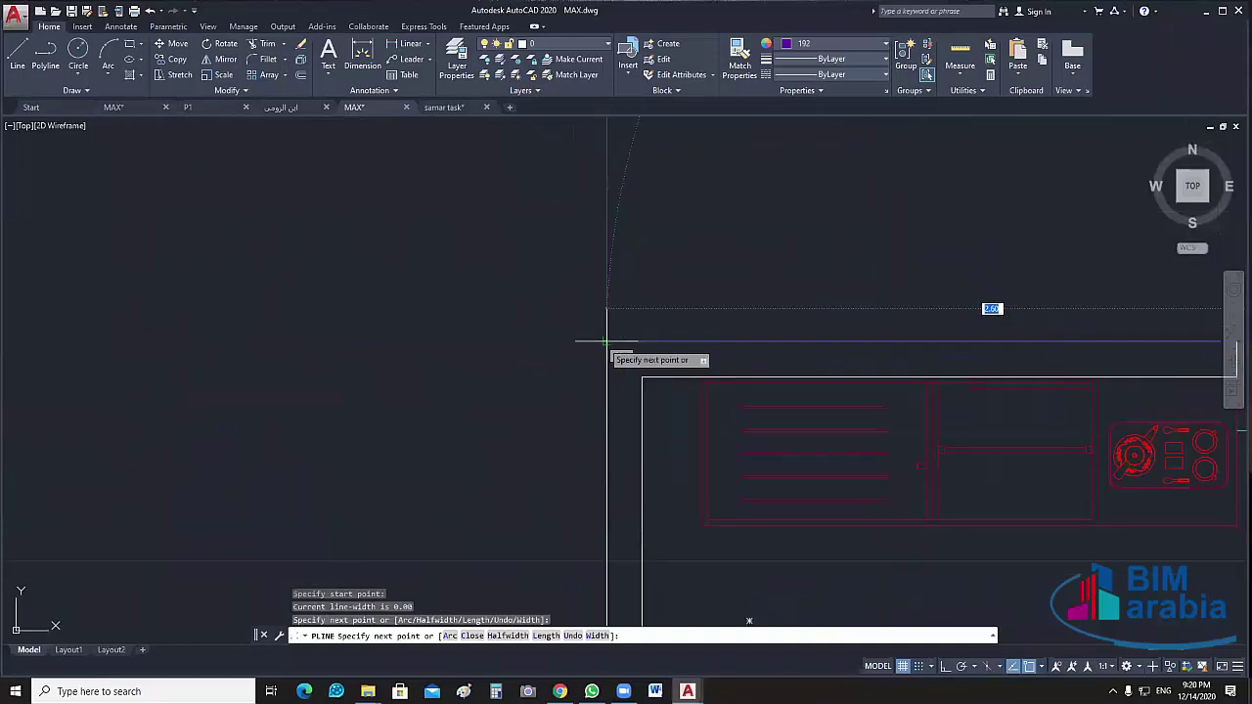
click(605, 341)
Continue the polyline down to the room's bottom-left corner
scroll(567, 467, down, 2)
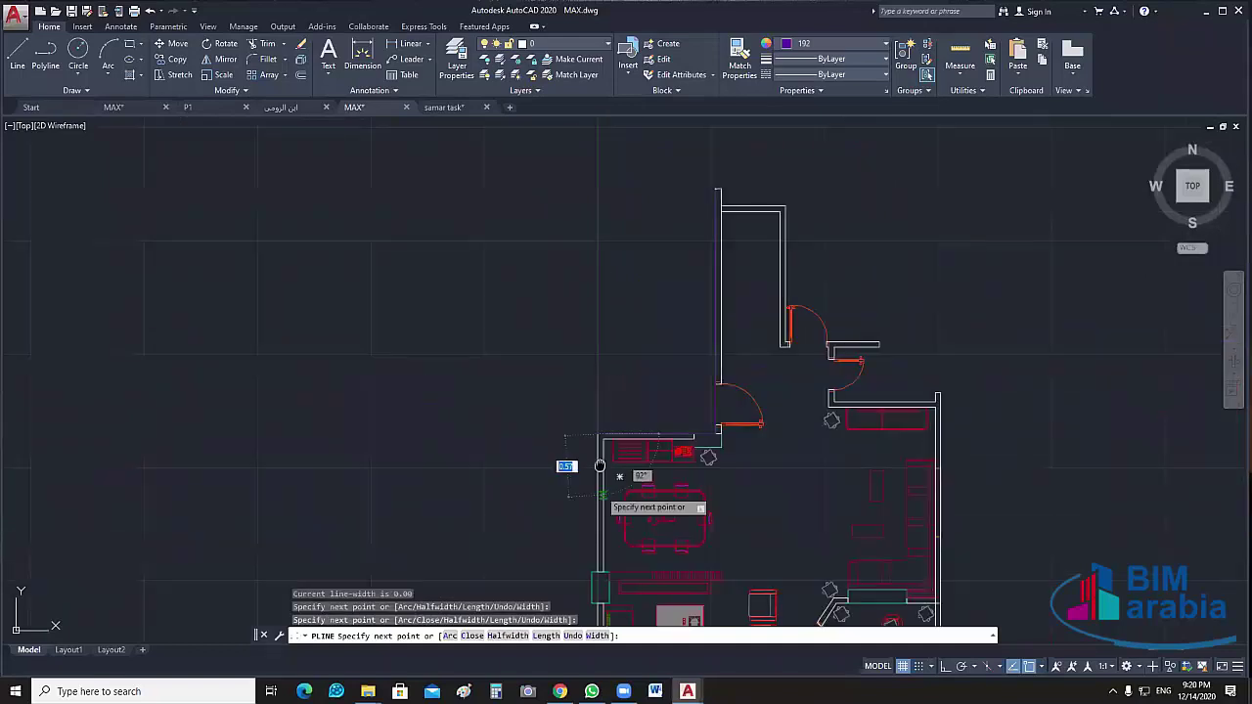
scroll(535, 179, down, 2)
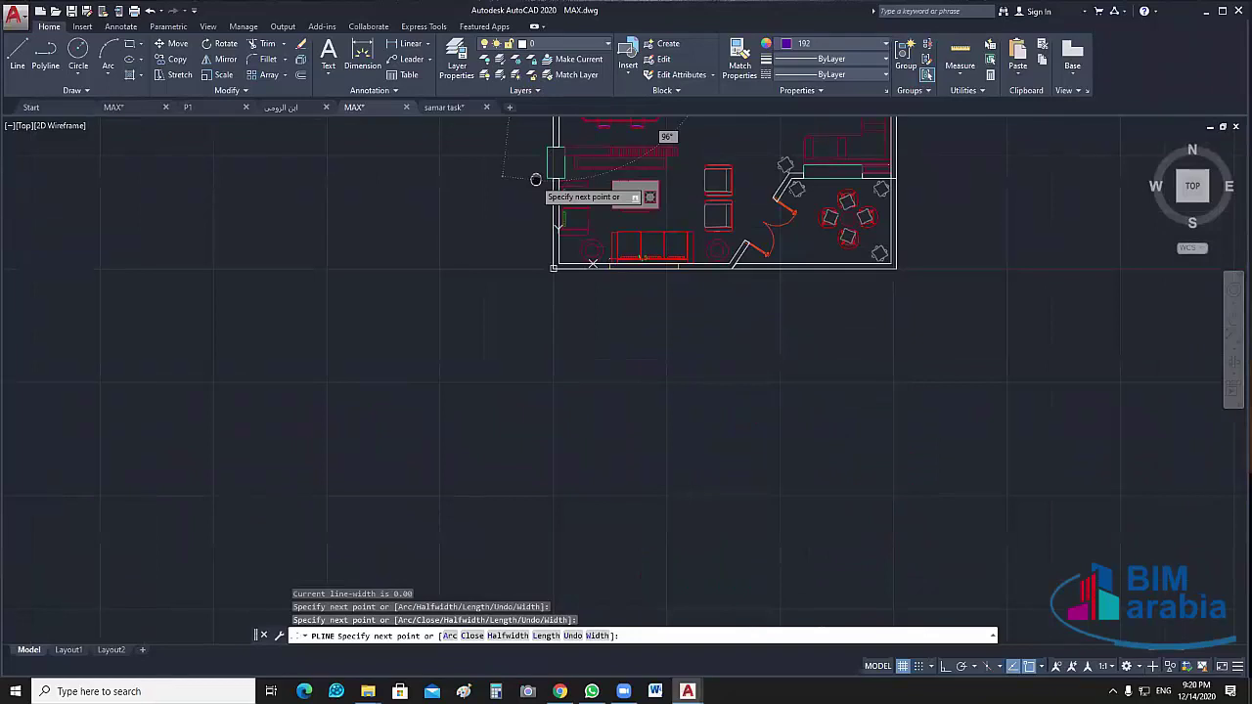
middle_drag(535, 179, 567, 363)
scroll(554, 472, up, 5)
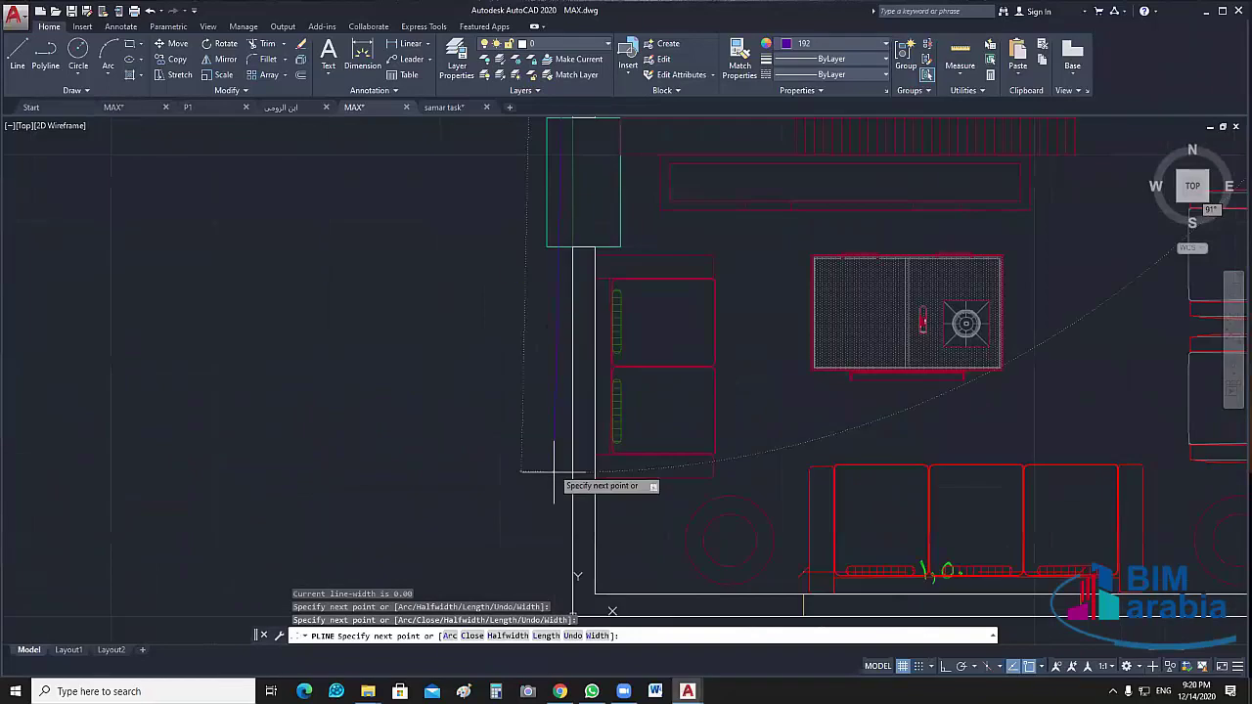
scroll(592, 536, up, 2)
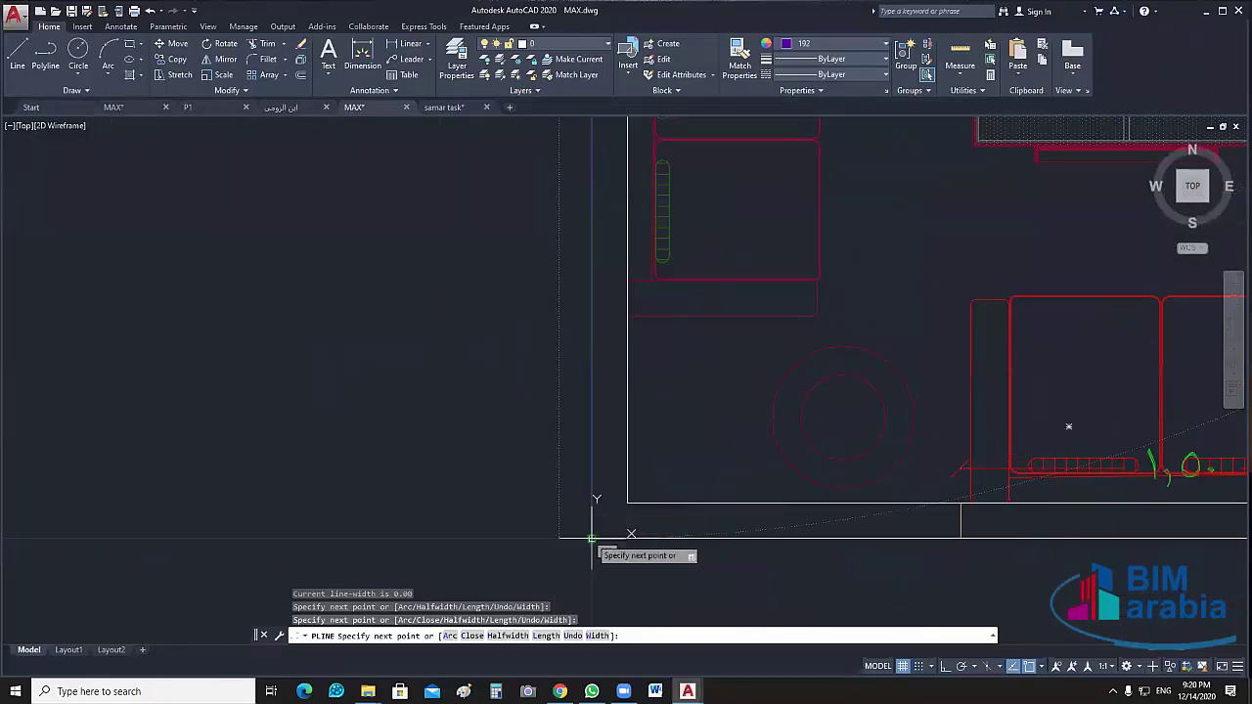
click(592, 536)
Extend the polyline along the bottom wall to the right wall's corner
mouse_move(1021, 589)
middle_down()
mouse_move(391, 355)
mouse_move(412, 377)
middle_up()
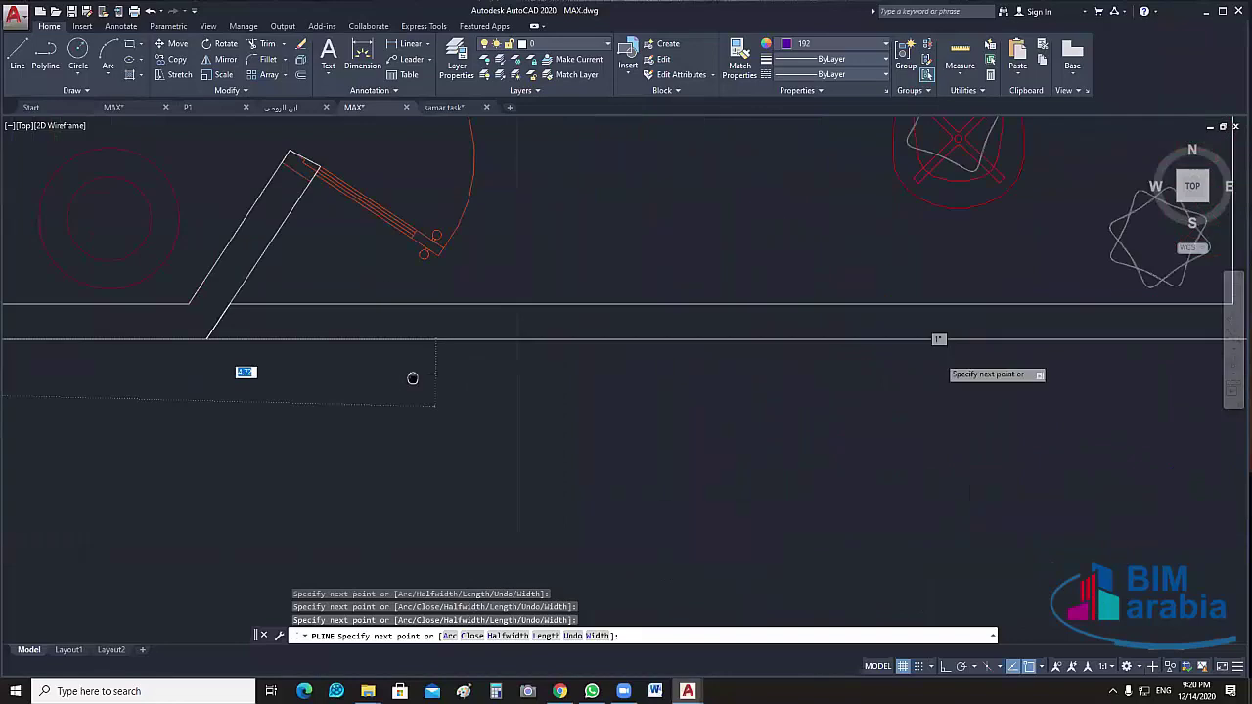
scroll(413, 377, down, 3)
scroll(690, 425, up, 2)
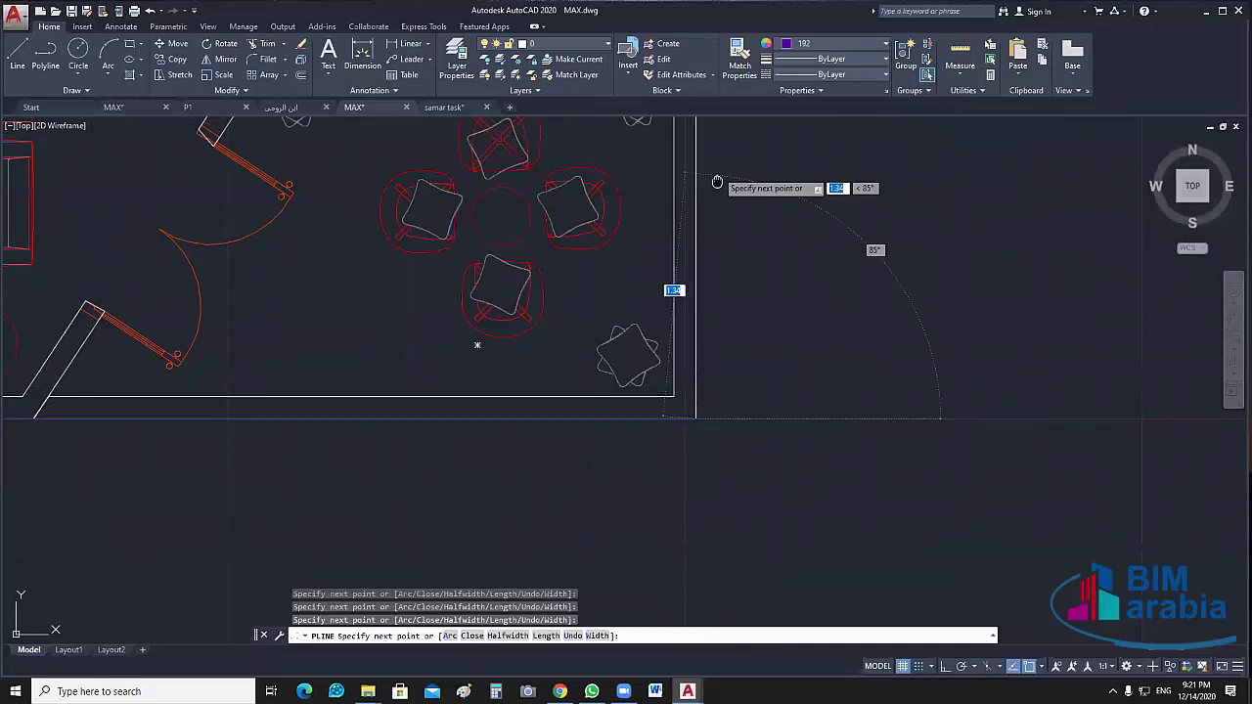
middle_drag(717, 182, 693, 371)
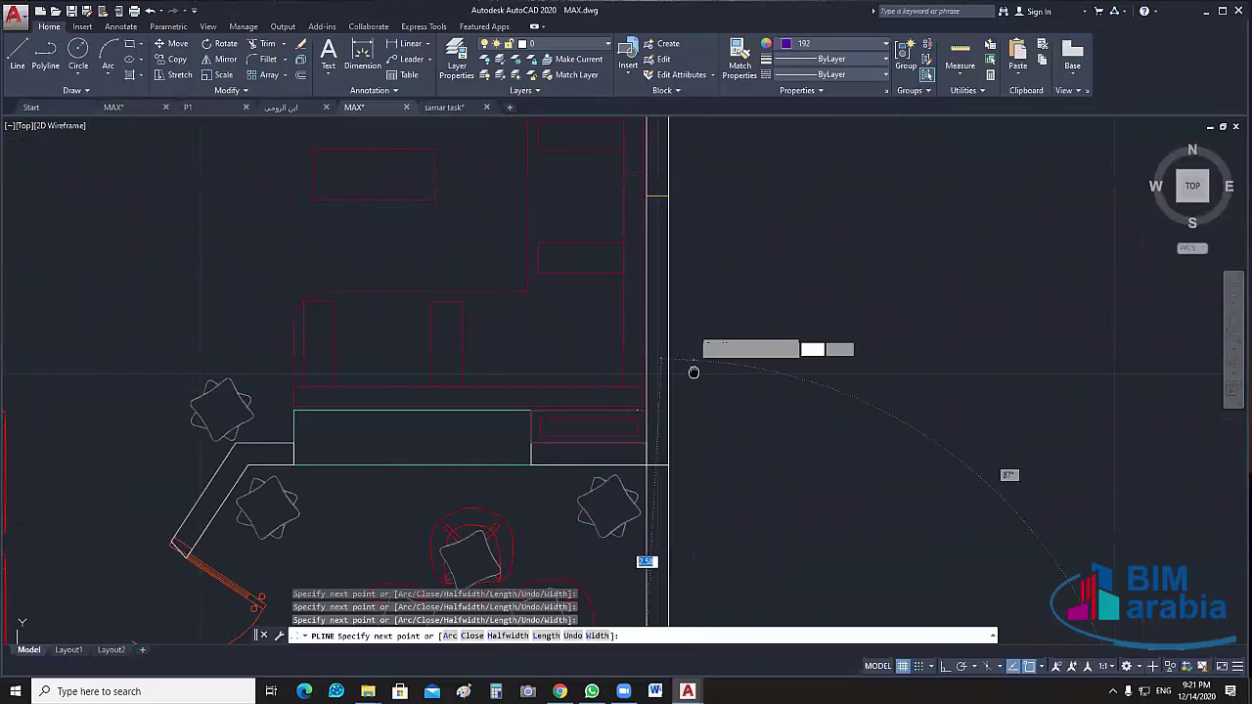
scroll(704, 352, down, 3)
scroll(719, 347, up, 3)
middle_drag(668, 121, 698, 327)
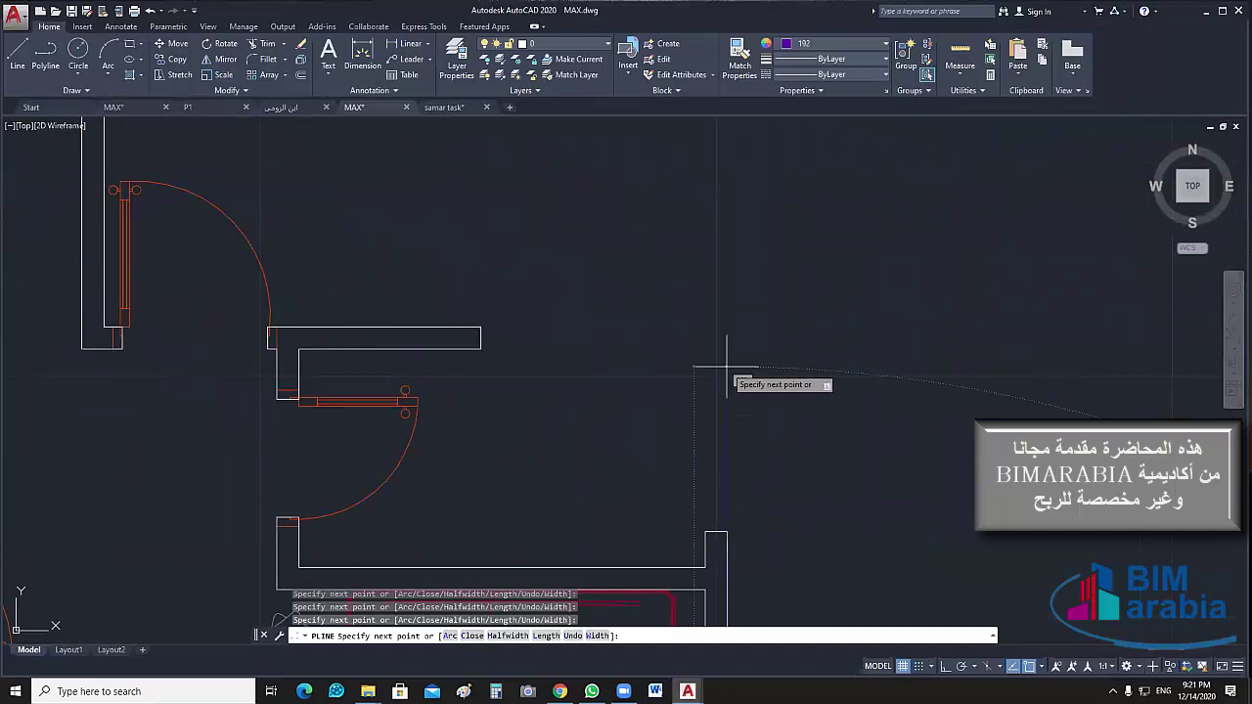
click(727, 531)
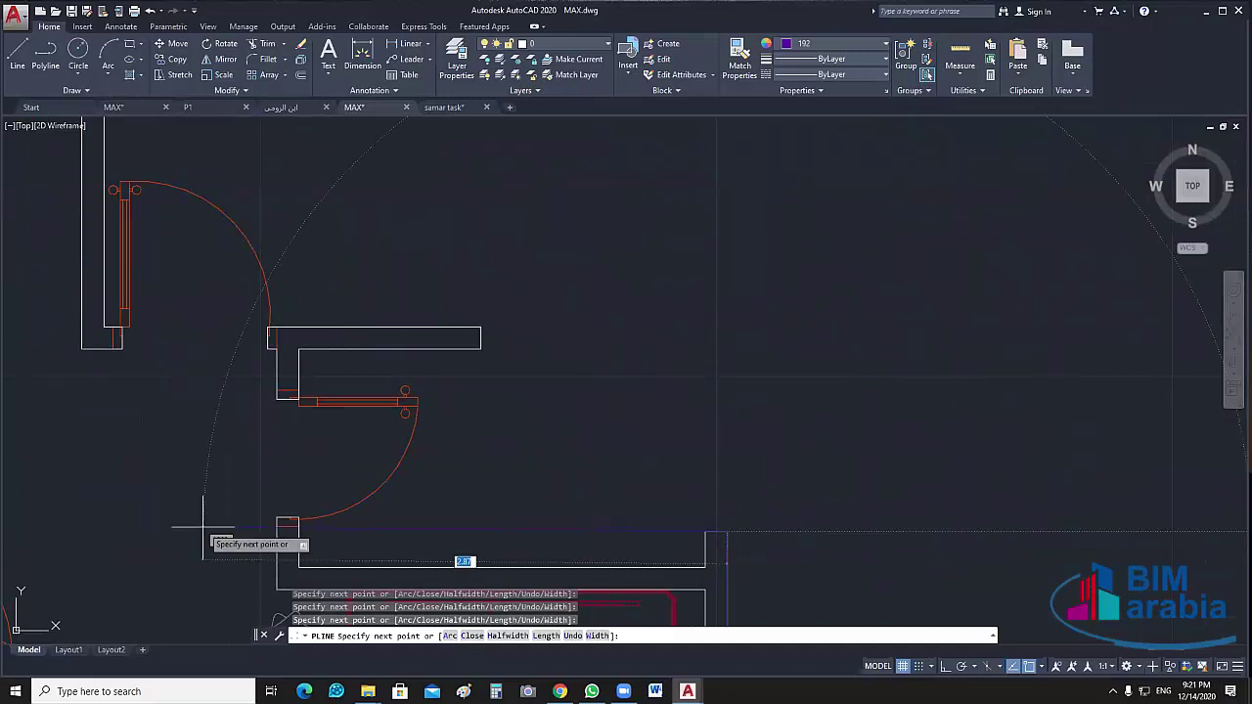
Trace the polyline around the wall jog and corner beside the upper door
click(286, 522)
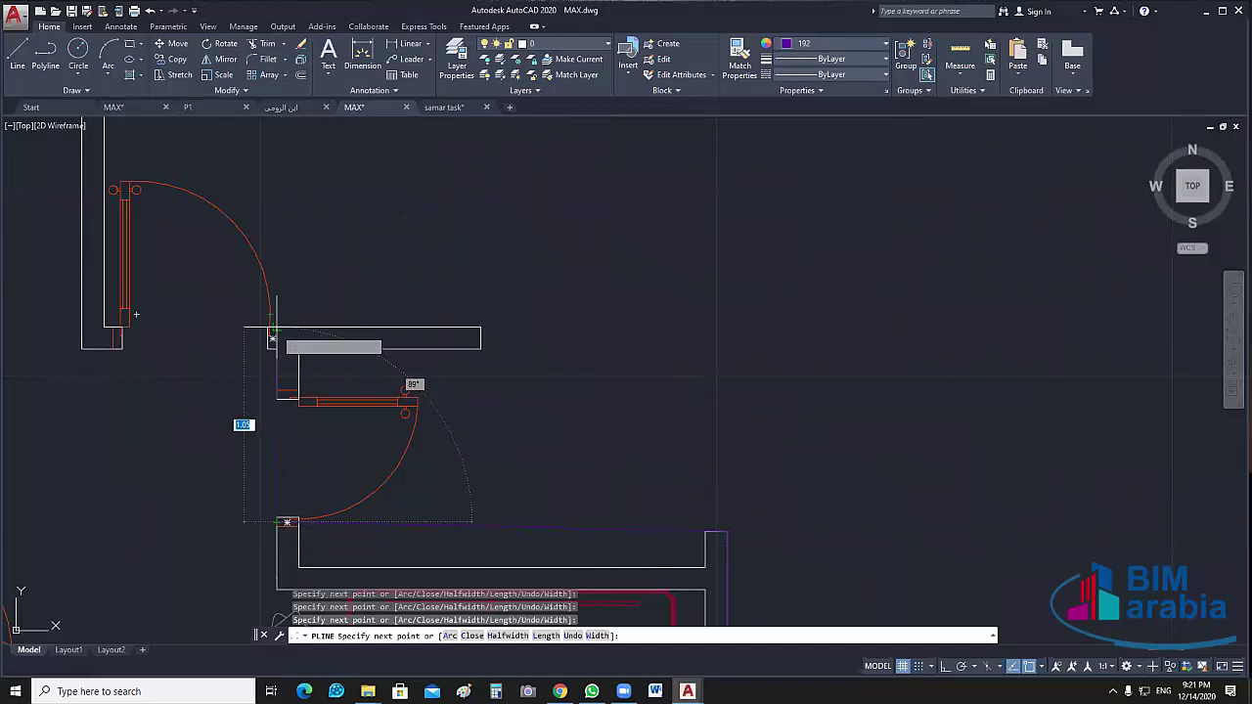
click(274, 334)
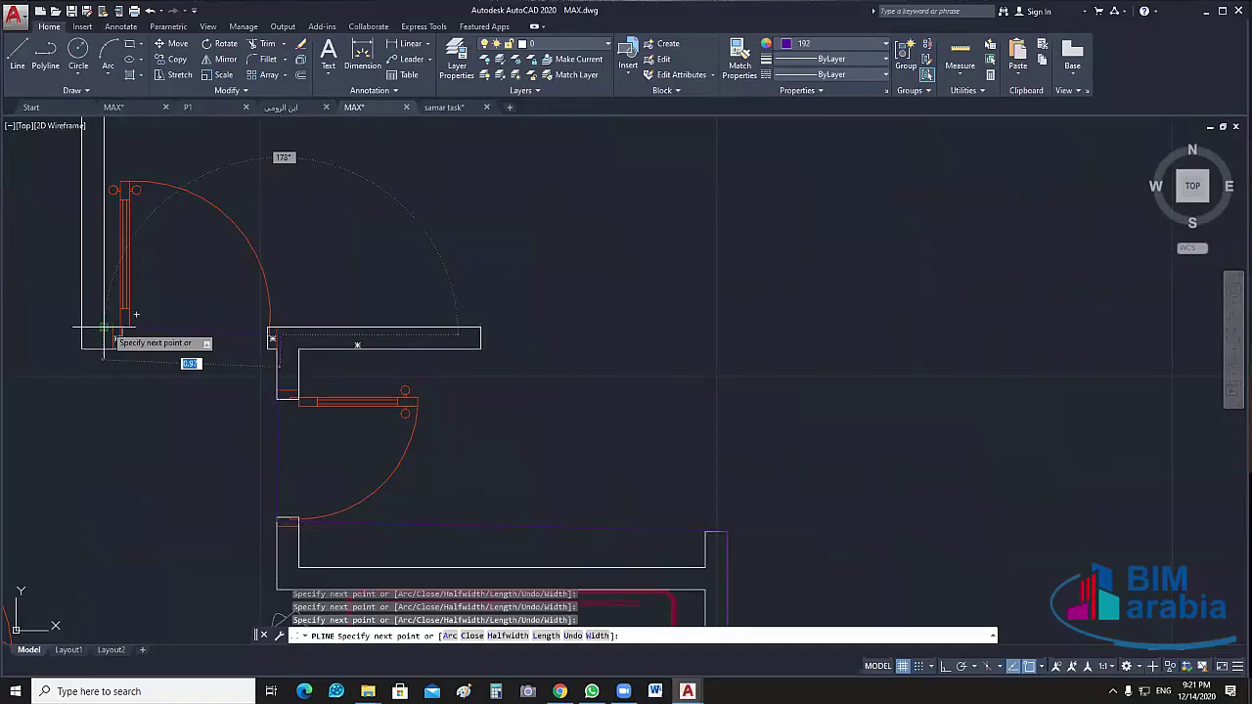
click(104, 331)
scroll(107, 326, up, 4)
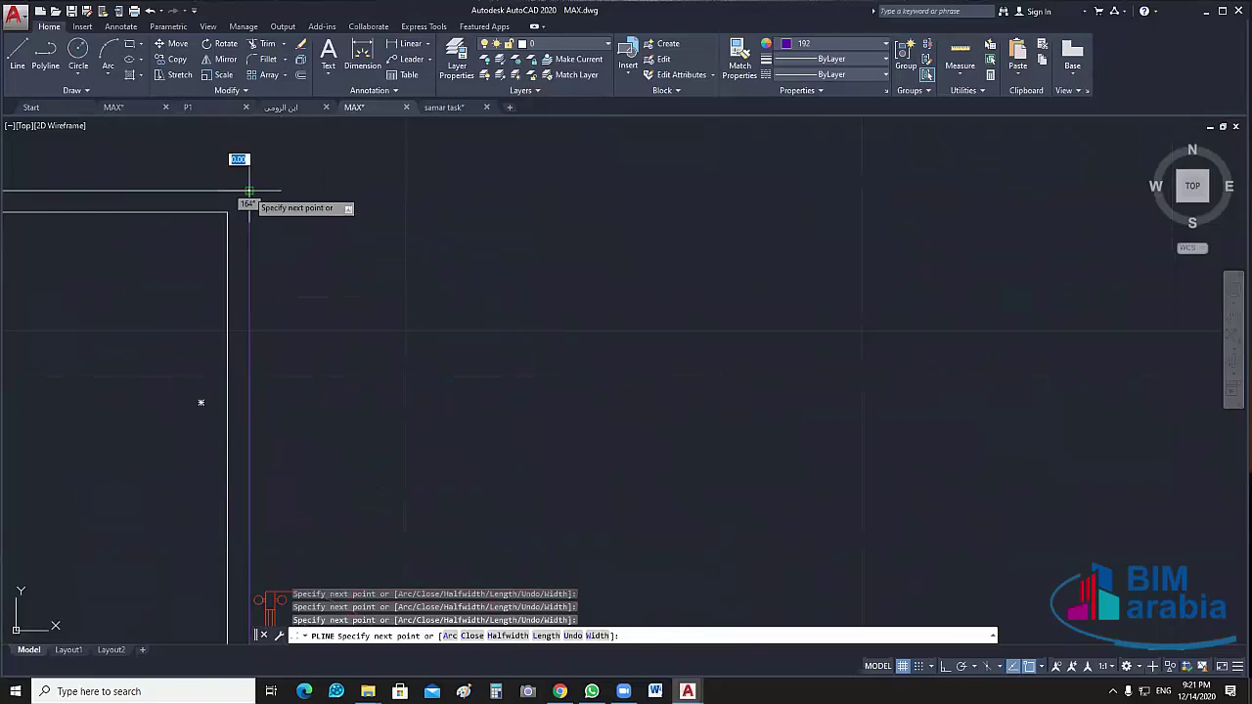
middle_drag(248, 192, 449, 263)
Stretch the outer-wall polyline's lower jogged segment by its midpoint grip up onto the wall line
key(Escape)
scroll(543, 330, down, 3)
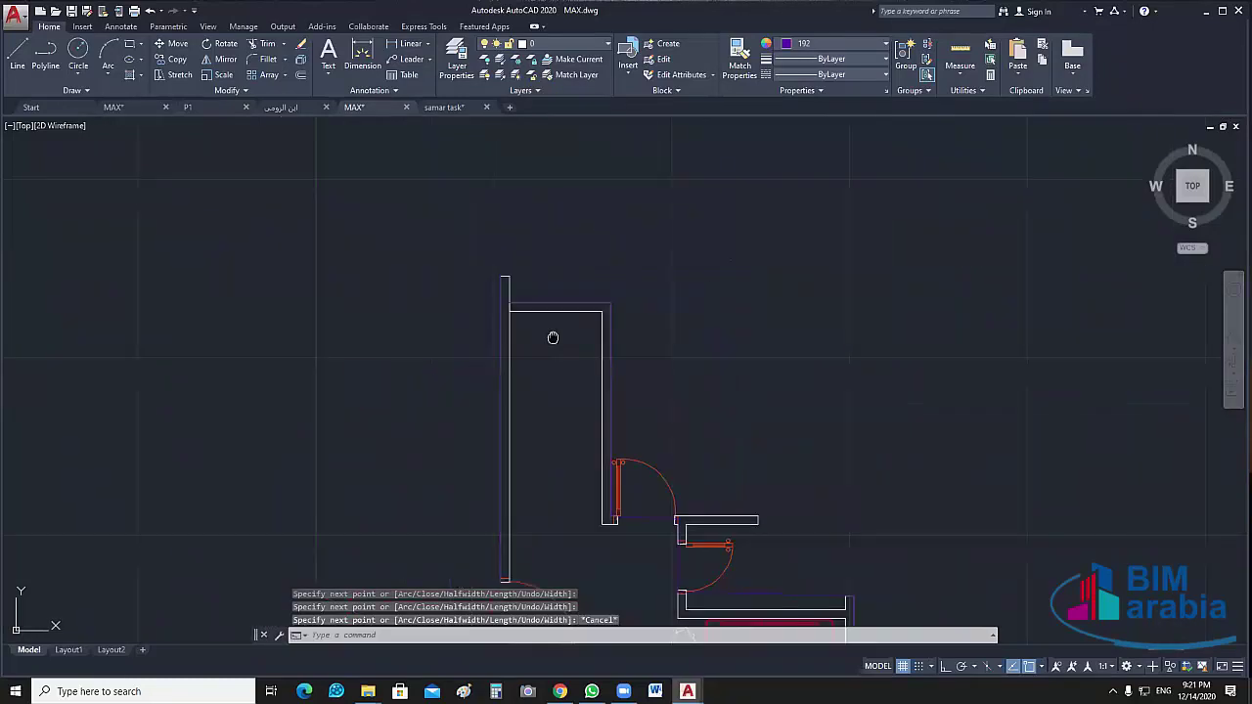
mouse_move(552, 337)
middle_down()
mouse_move(387, 123)
mouse_move(380, 84)
middle_up()
click(671, 342)
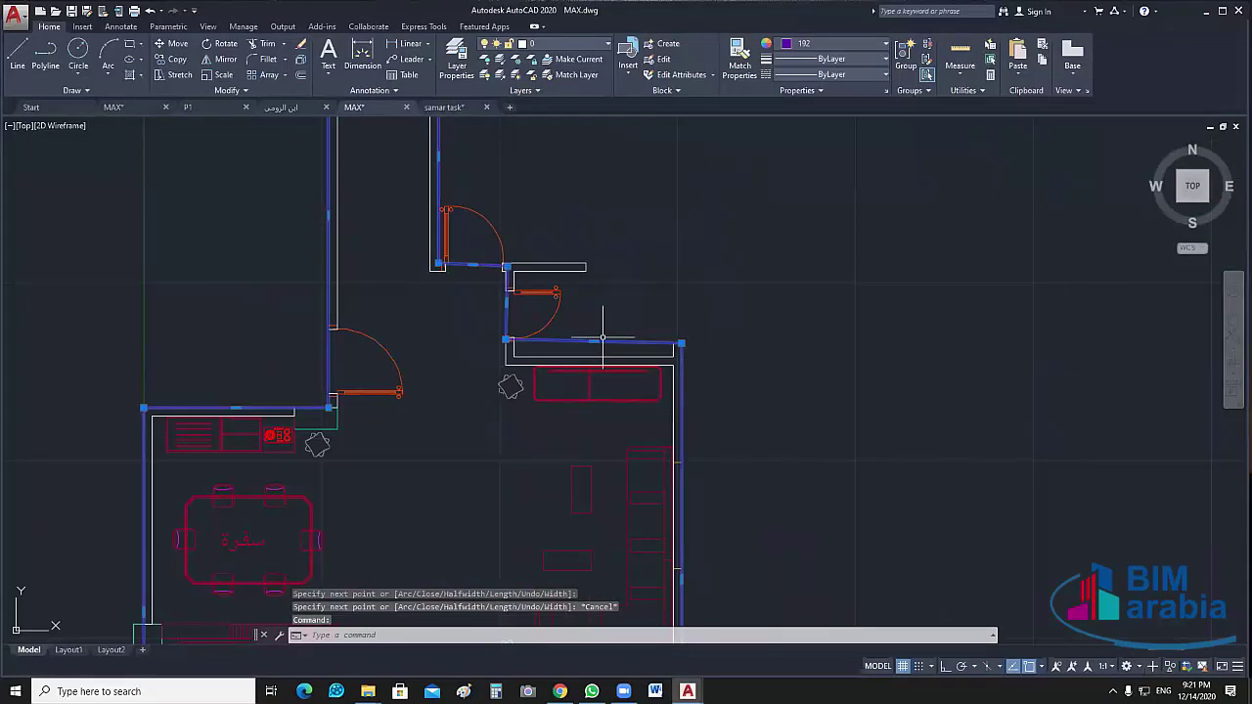
click(593, 340)
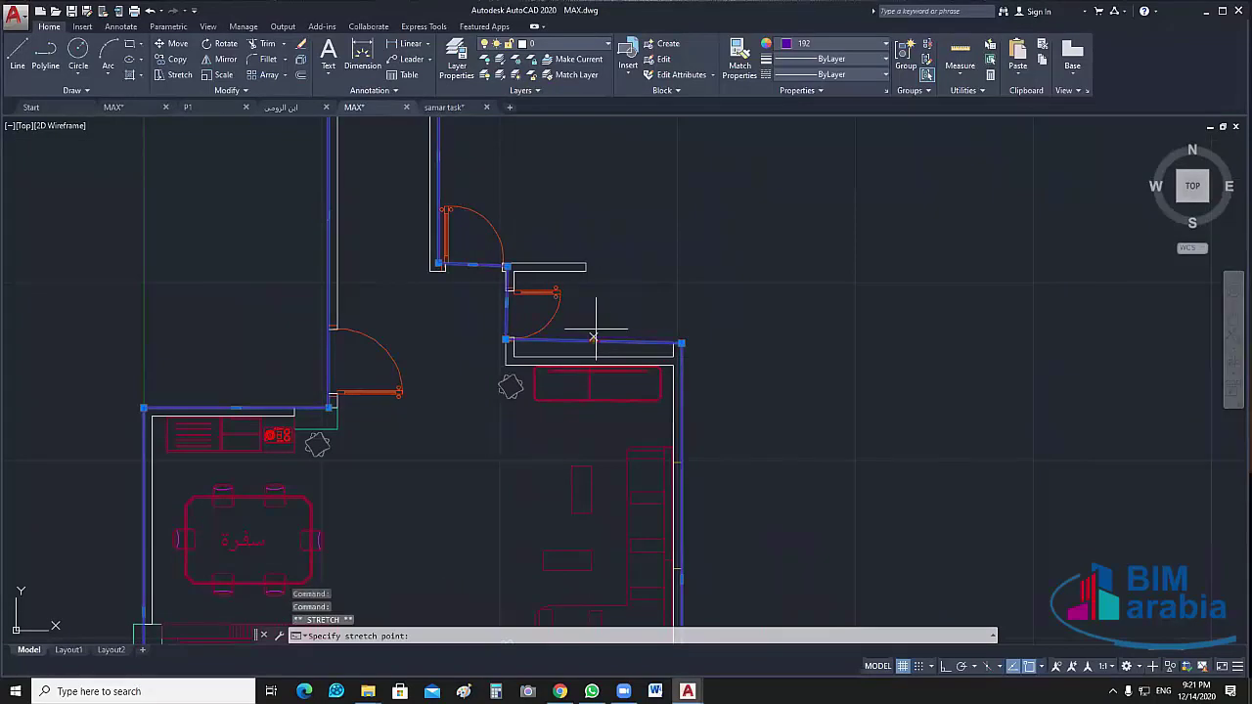
click(593, 270)
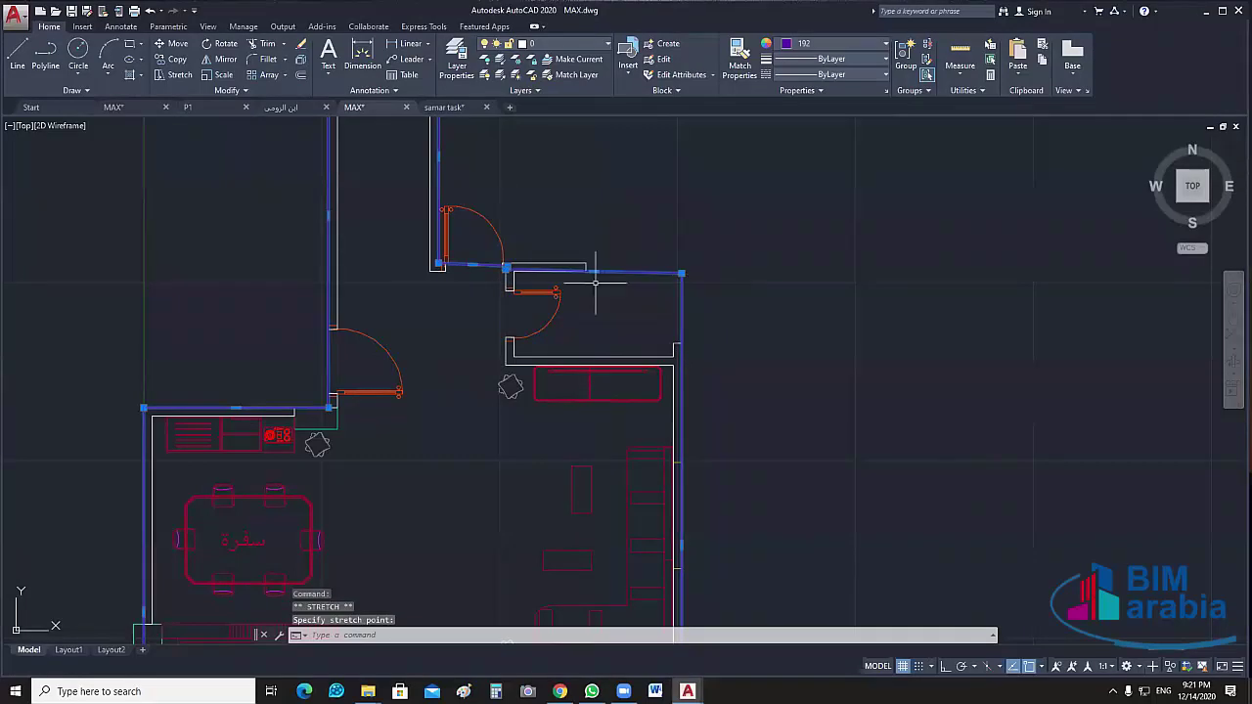
Stretch the polyline vertex beside the upper door so the wall runs straight
scroll(594, 283, up, 2)
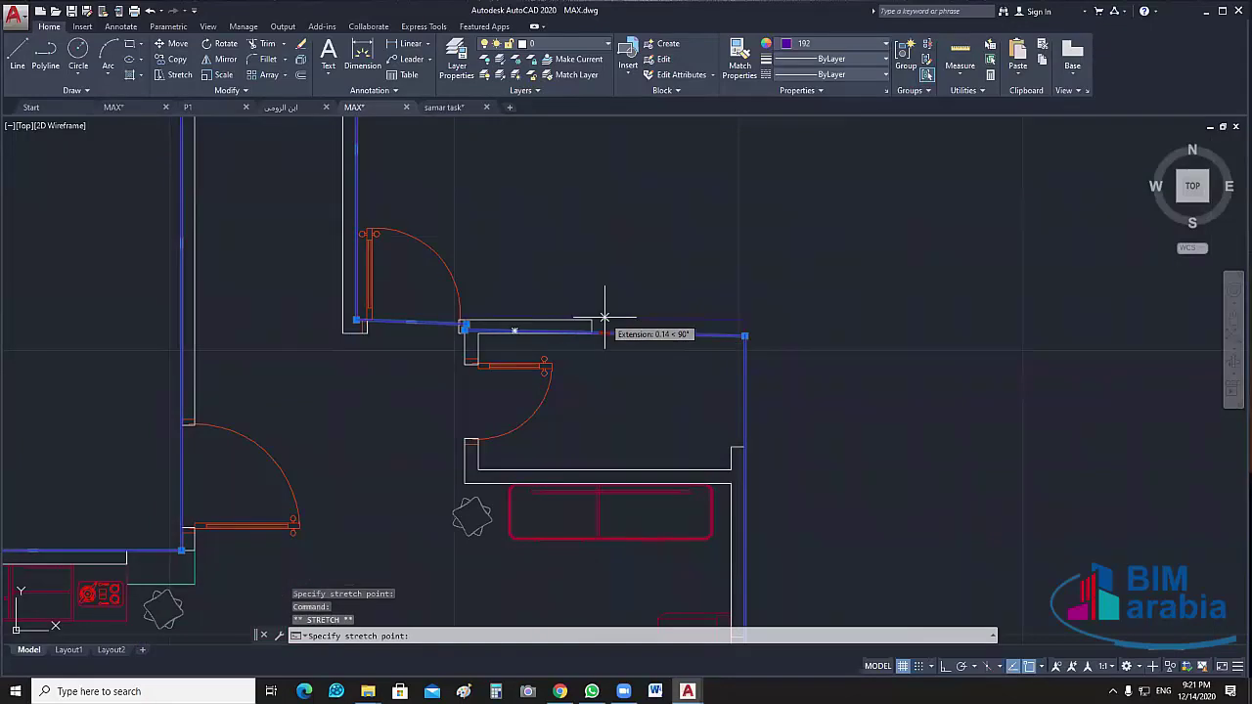
click(604, 317)
scroll(489, 347, up, 4)
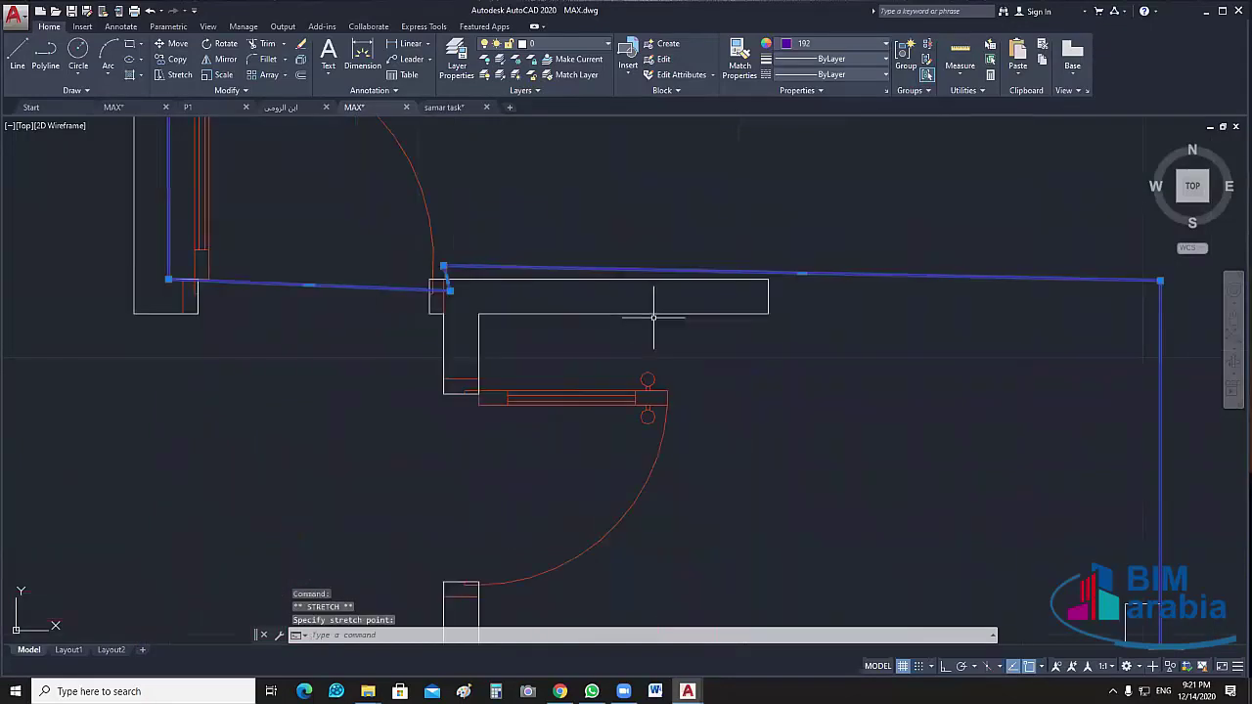
middle_drag(973, 308, 770, 340)
scroll(770, 340, down, 3)
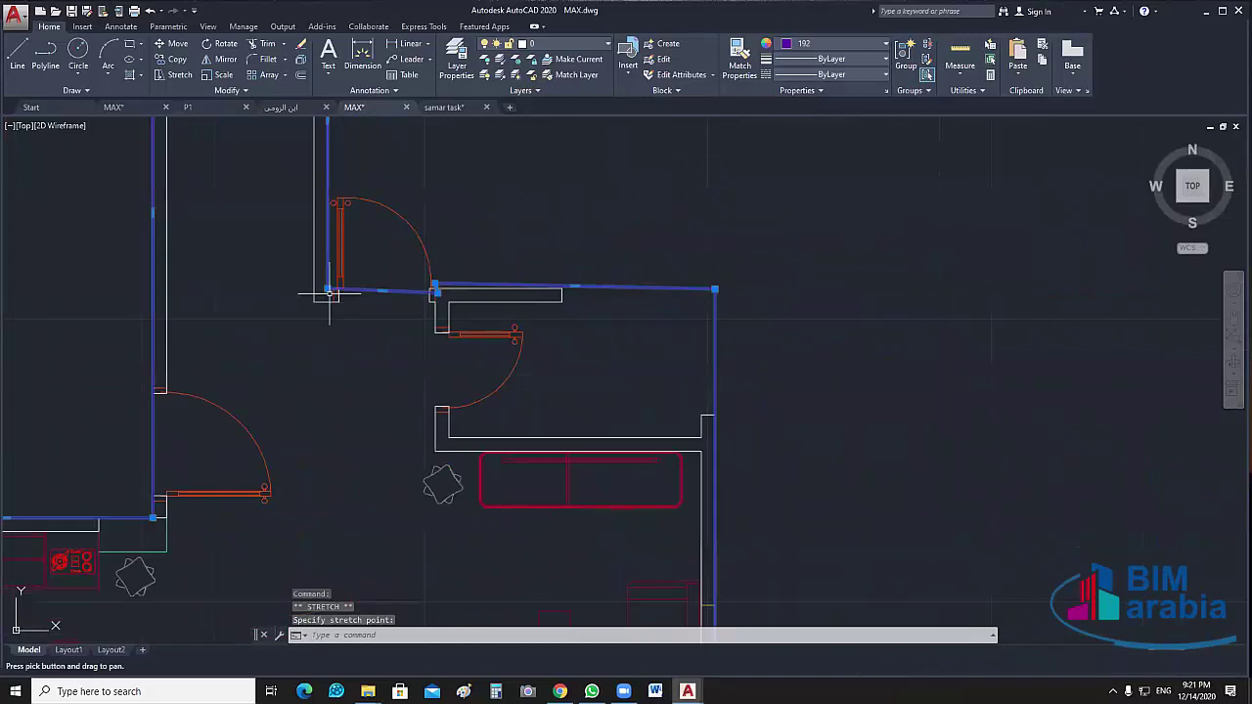
scroll(773, 341, down, 3)
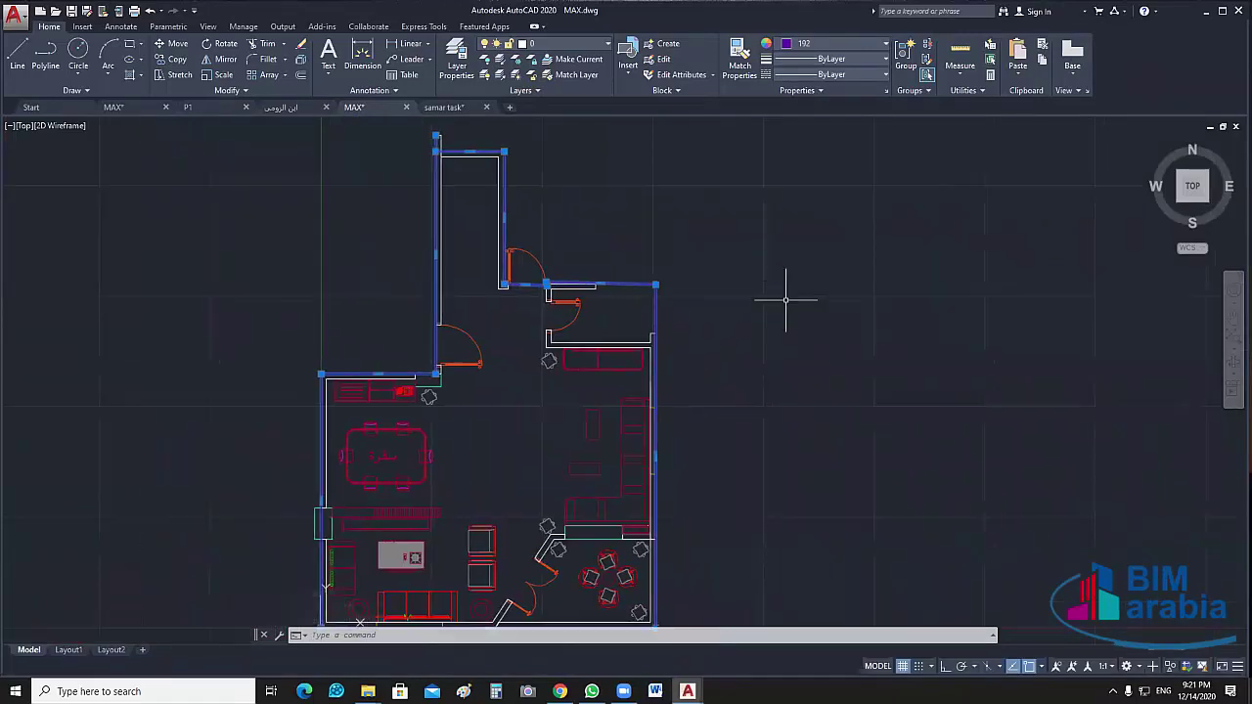
scroll(785, 301, down, 2)
Isolate the outer-wall outline so only it is shown
right_click(710, 199)
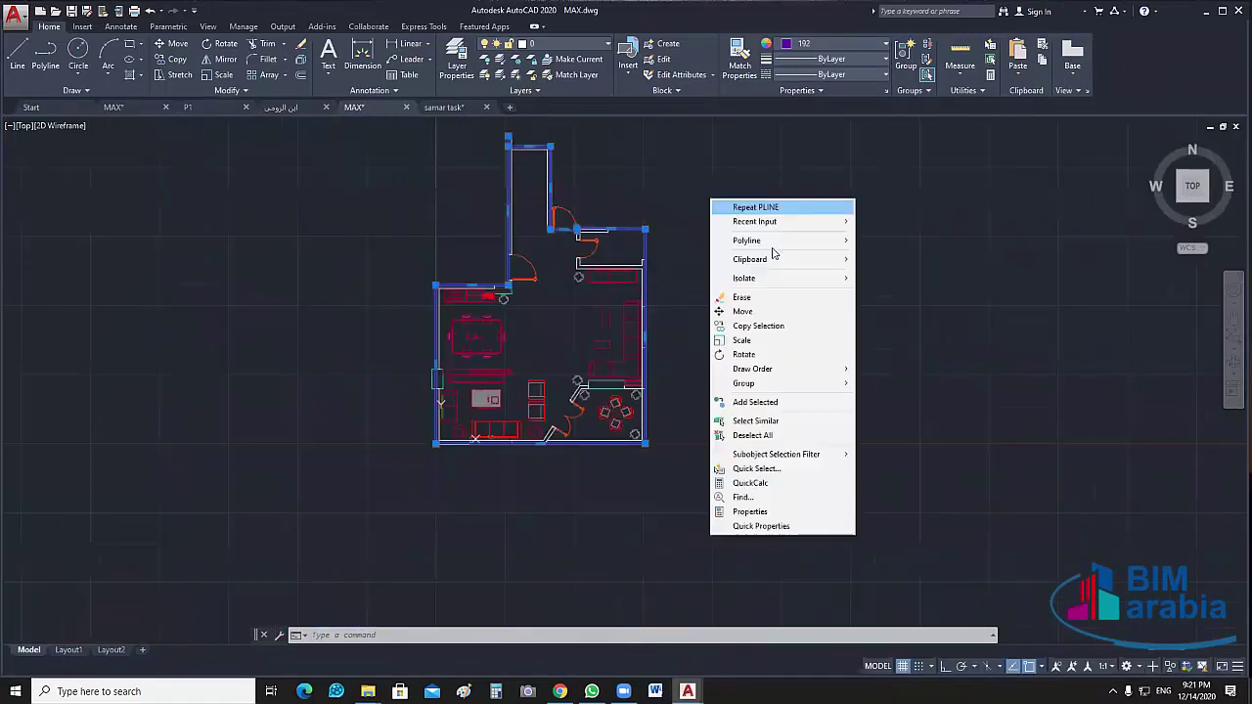
mouse_move(771, 279)
click(895, 277)
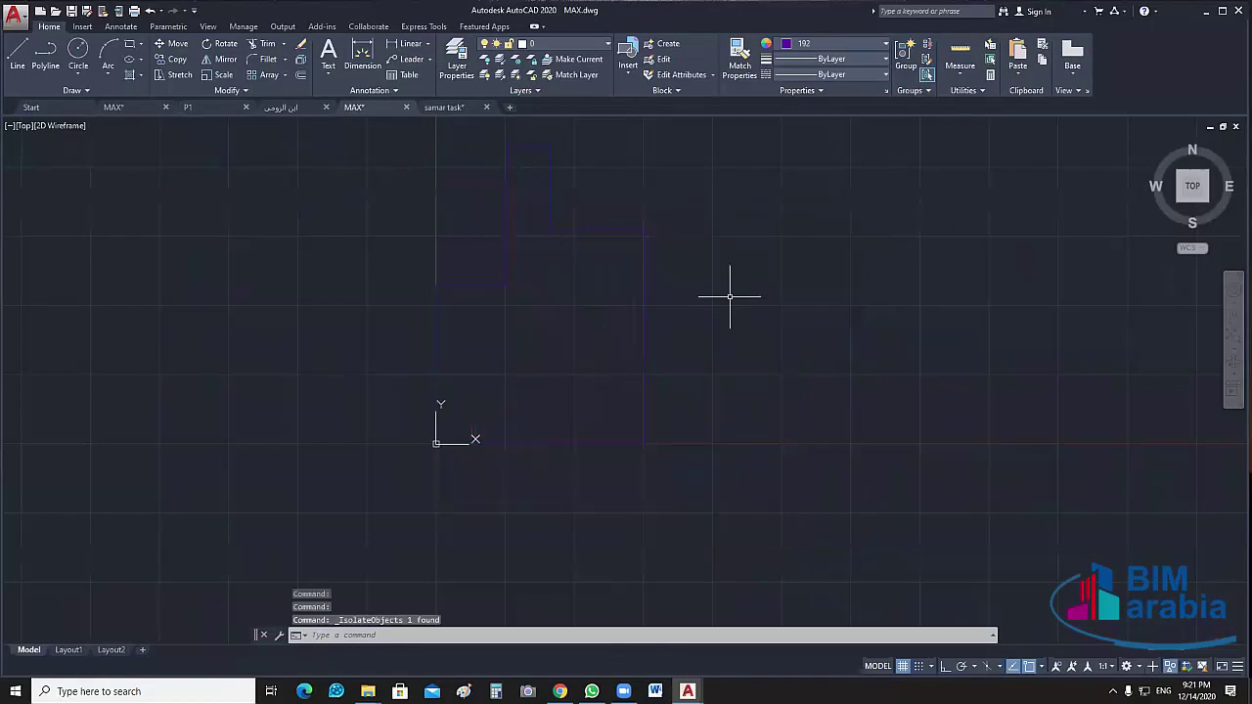
click(690, 209)
click(469, 406)
click(873, 41)
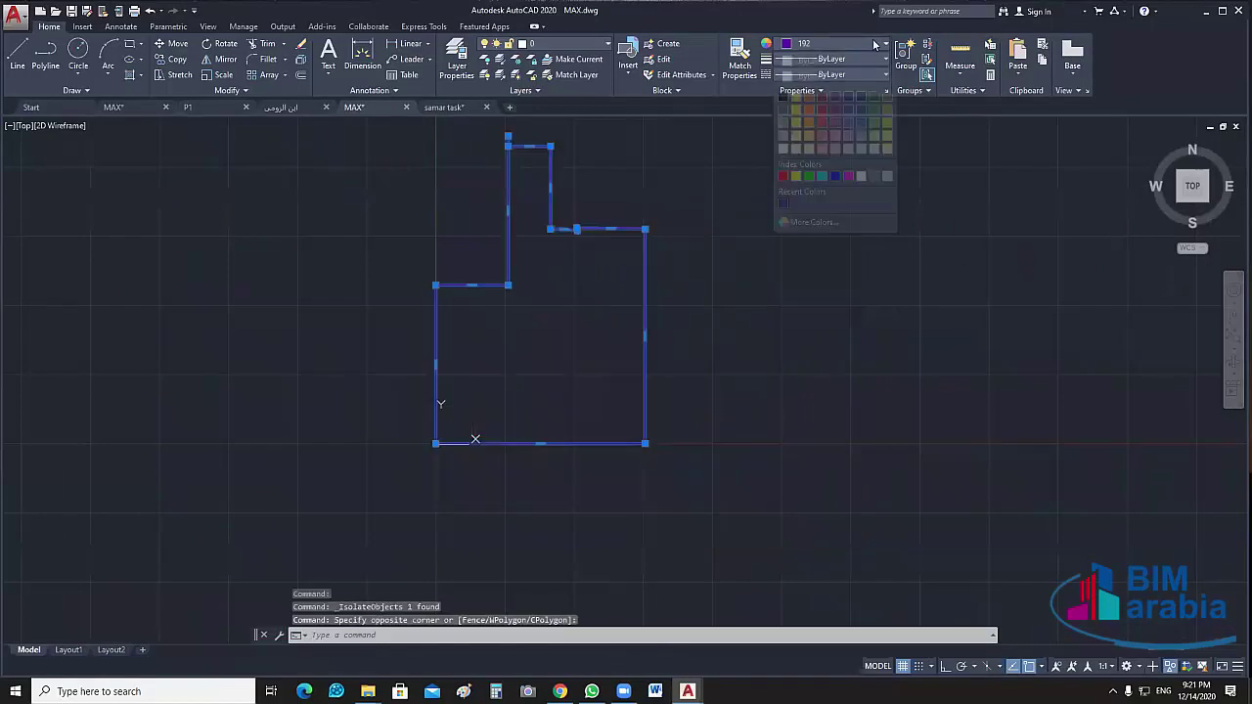
key(Escape)
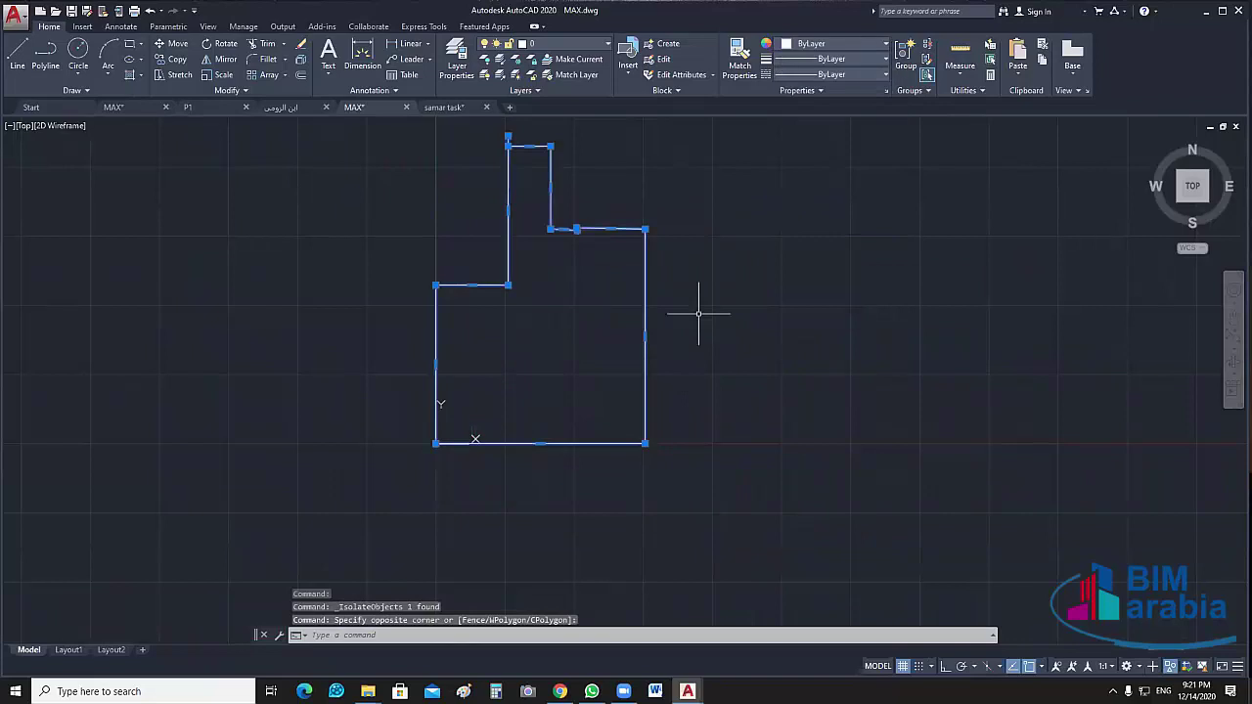
key(Escape)
Explode the outer-wall polyline into separate lines with X
middle_drag(684, 248, 703, 314)
click(702, 314)
click(405, 433)
text(x)
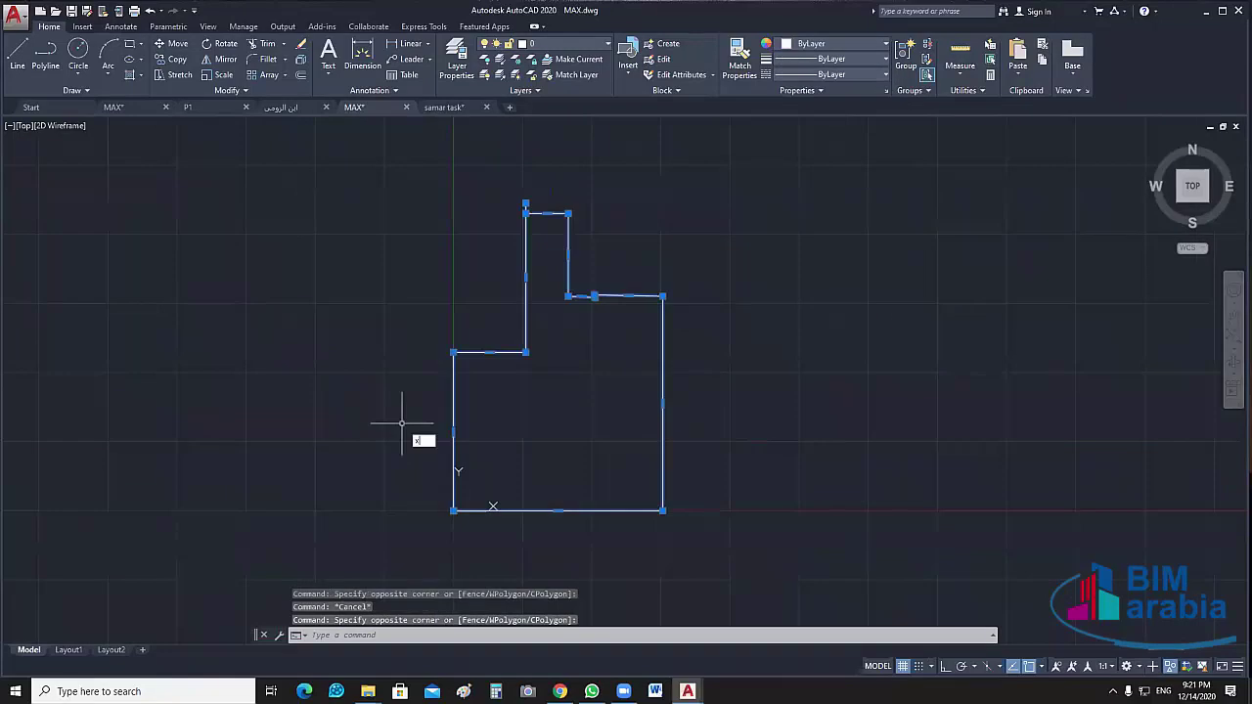
key(Return)
Delete the two crooked top-right segments, leaving a gap in the outline
scroll(665, 313, up, 2)
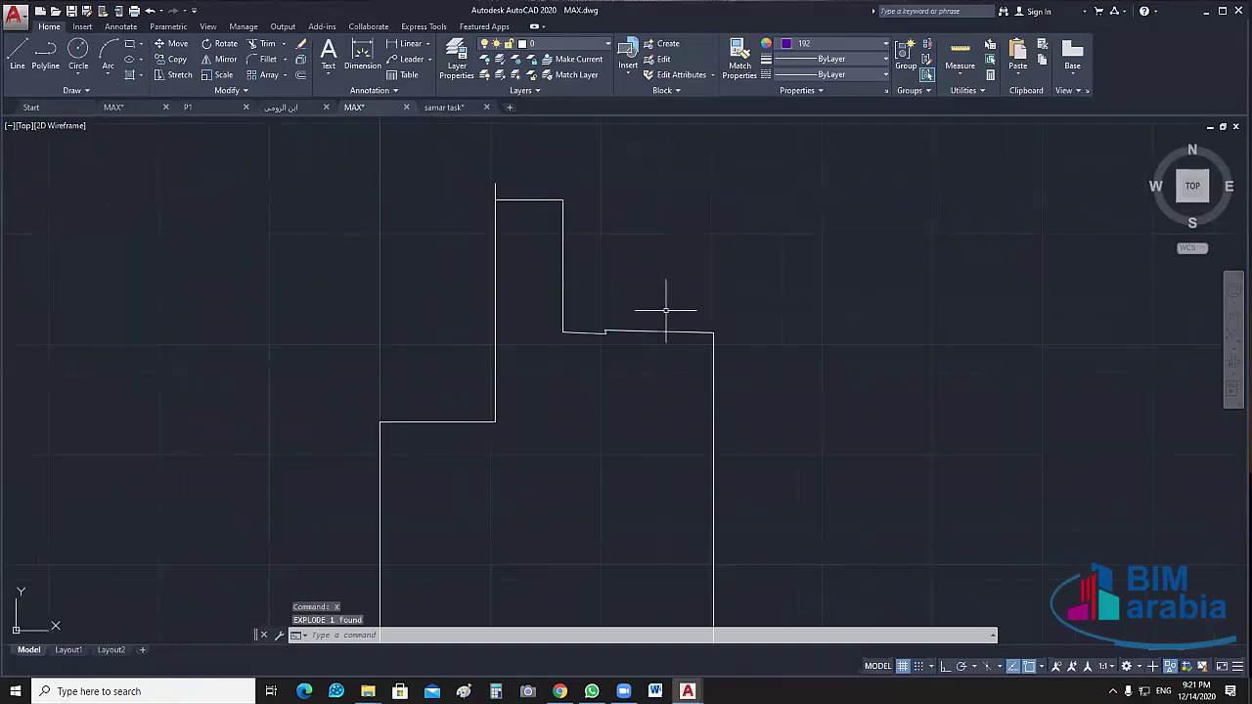
click(665, 313)
click(624, 364)
scroll(628, 367, up, 3)
click(577, 259)
click(532, 330)
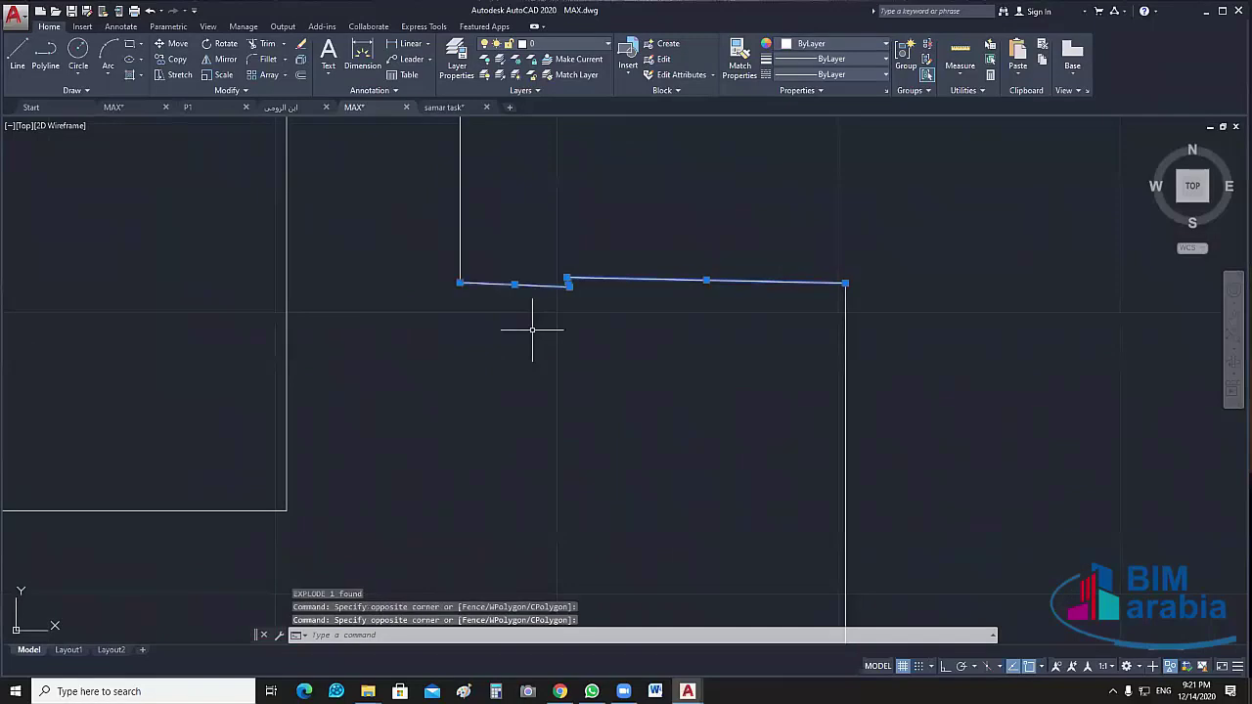
key(Escape)
scroll(547, 352, down, 6)
Start a fillet on the right wall line, then cancel it
text(f)
key(Return)
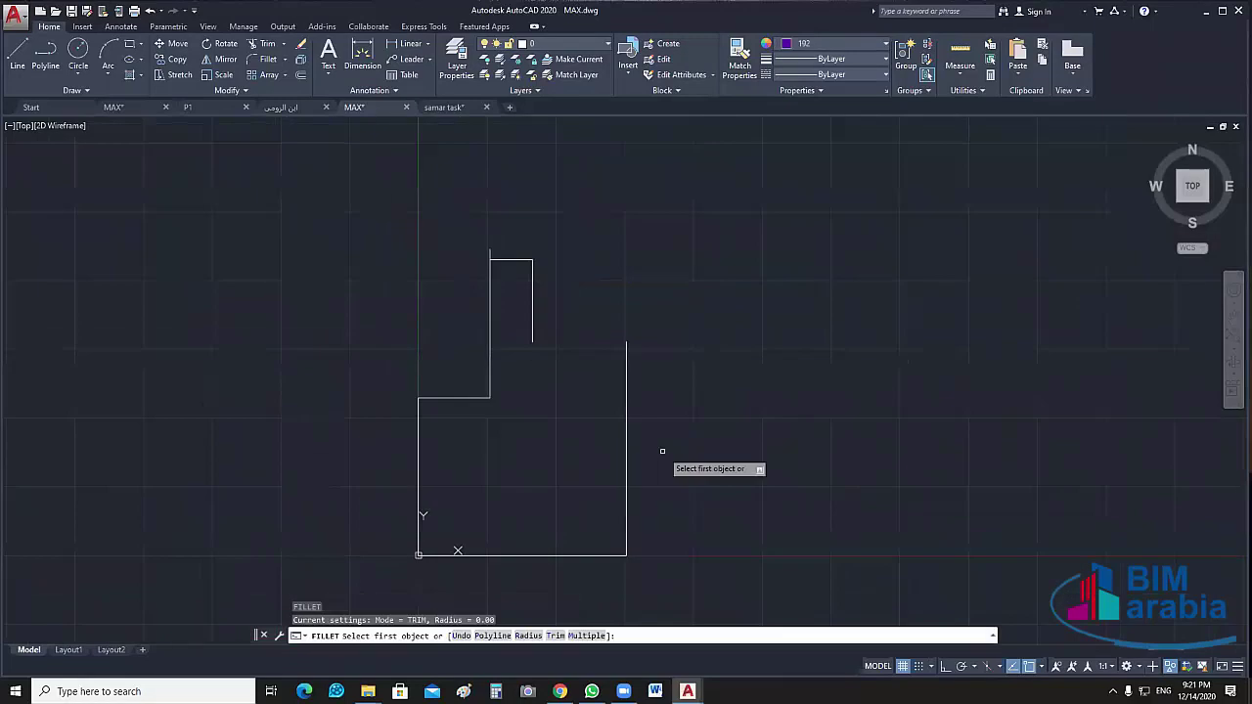
click(623, 362)
key(Escape)
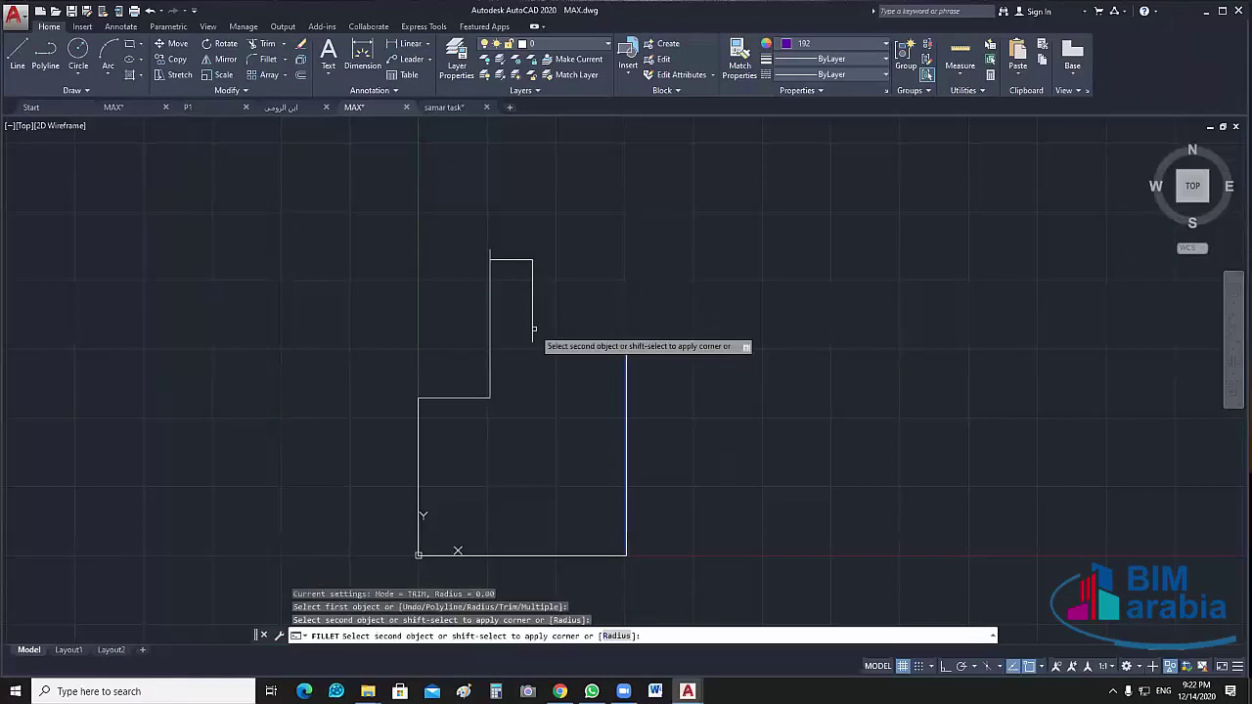
Draw a short horizontal line from the short wall's end toward the gap
middle_drag(591, 387, 564, 514)
text(l)
key(Return)
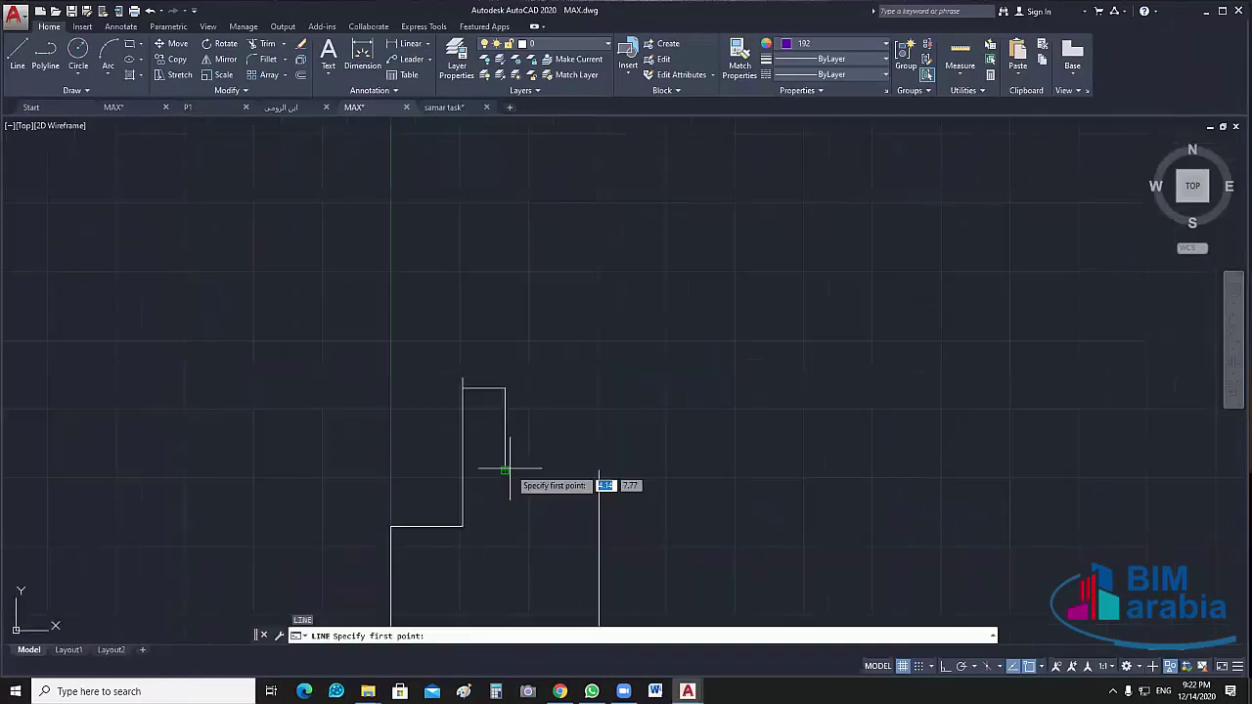
click(505, 470)
click(578, 470)
key(Escape)
Delete the newly drawn short line and clear the selection
middle_drag(578, 471, 549, 522)
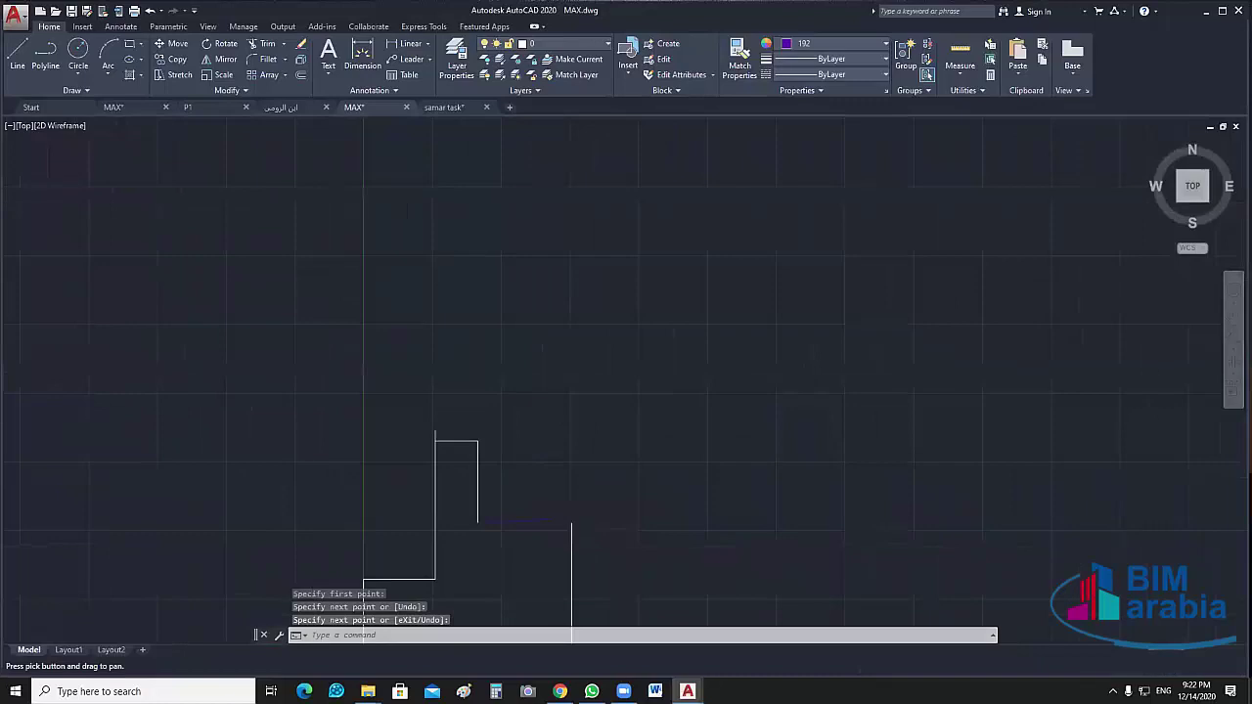
scroll(552, 548, up, 2)
scroll(553, 547, up, 2)
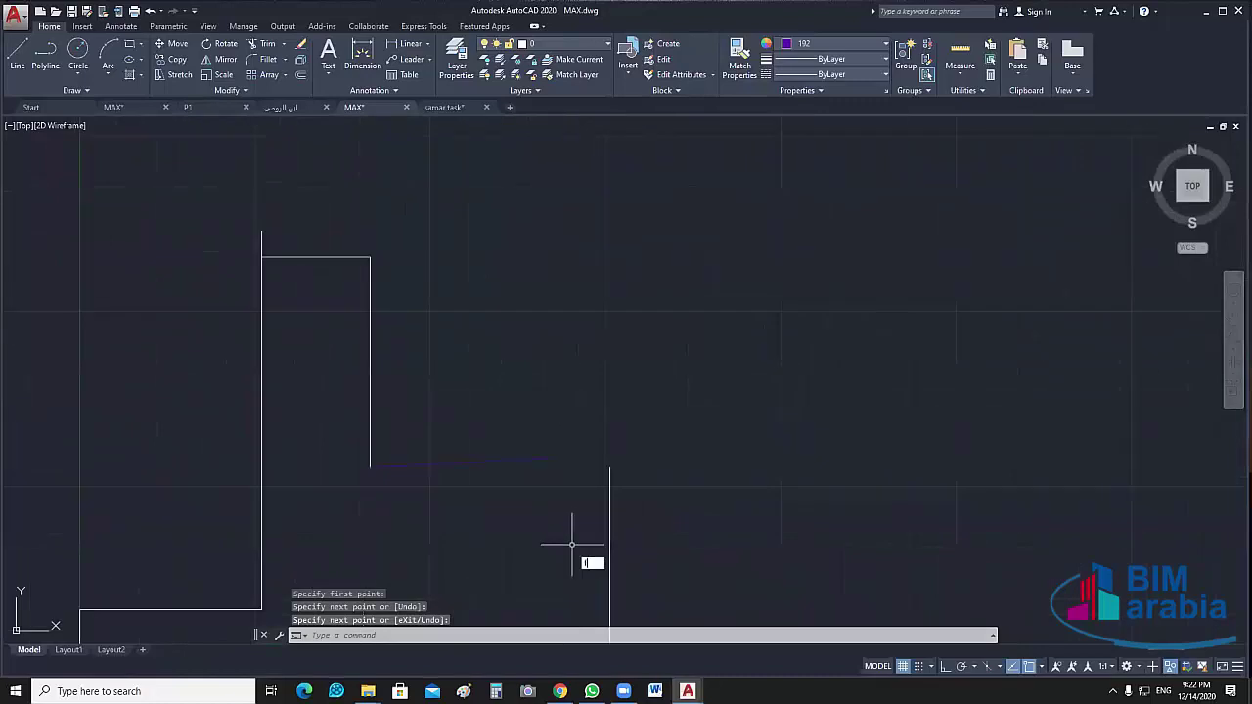
key(Escape)
drag(523, 451, 466, 519)
key(Delete)
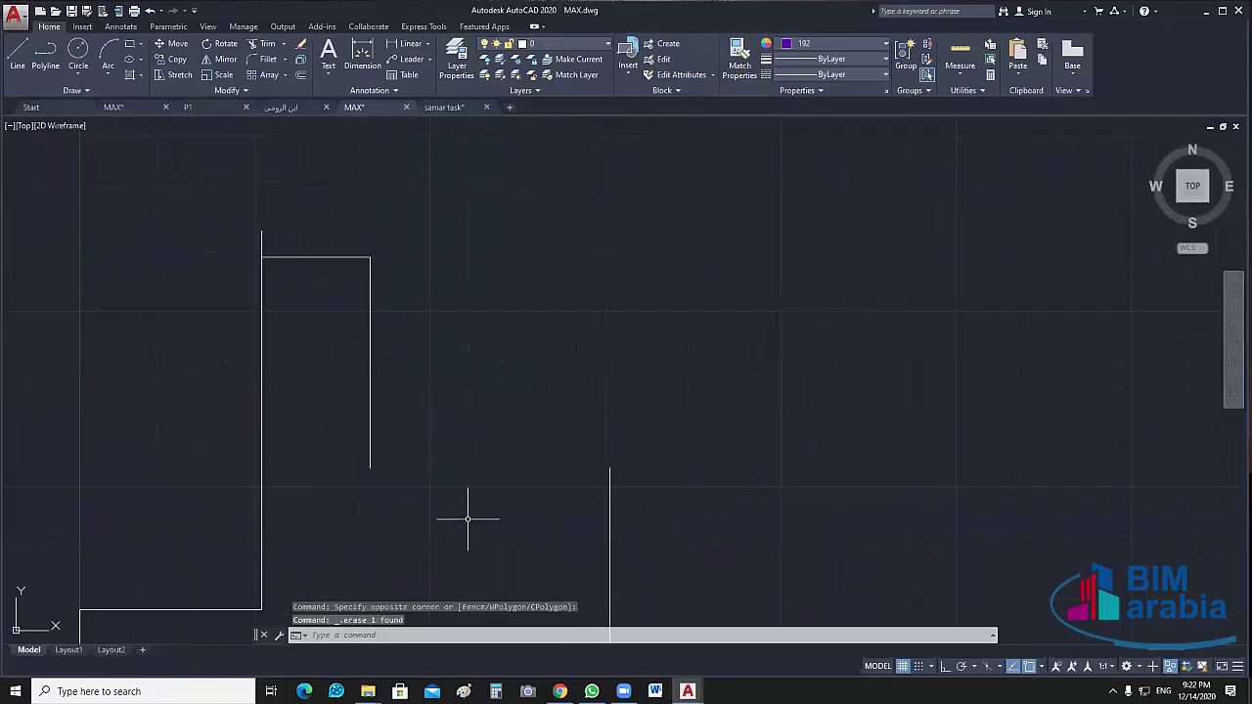
scroll(654, 360, down, 2)
right_click(654, 363)
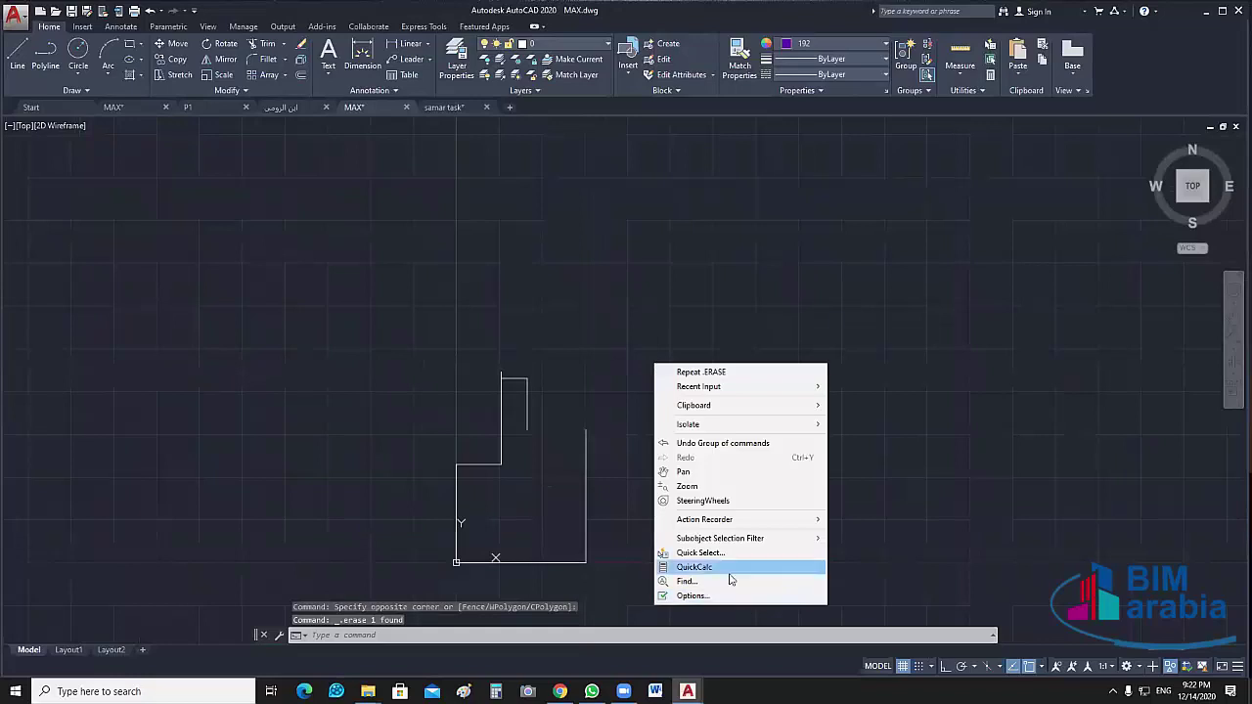
click(827, 176)
key(Escape)
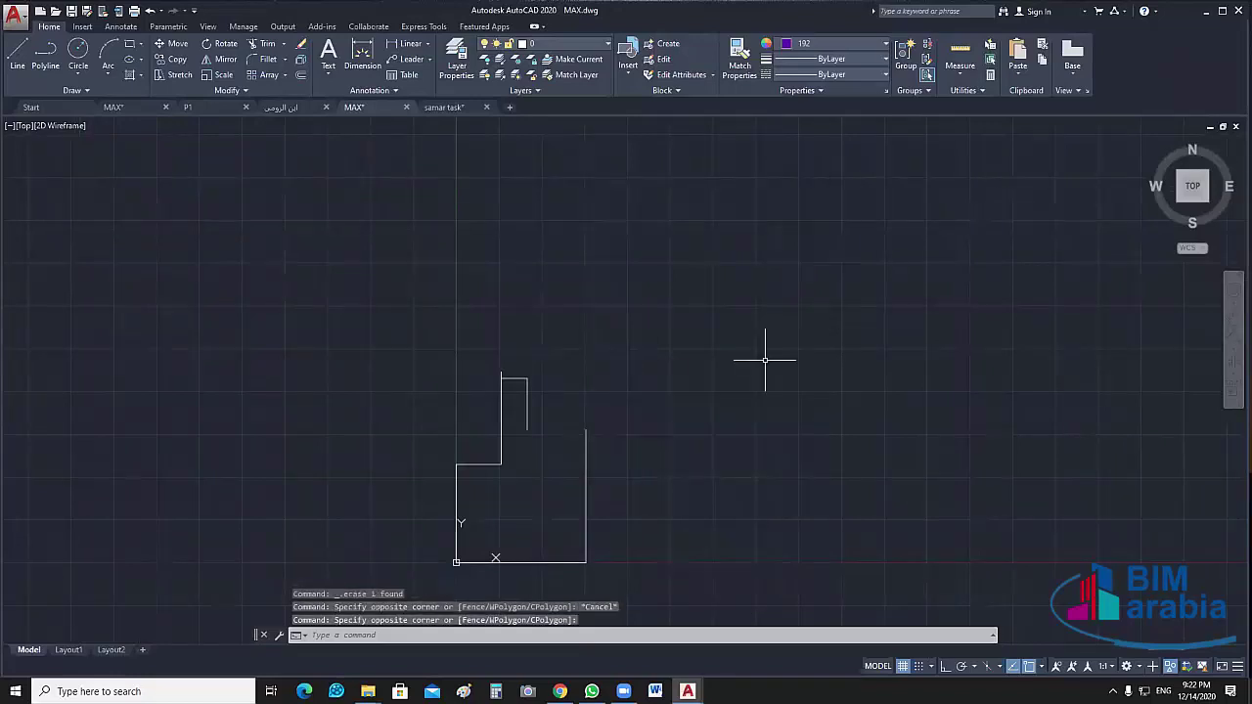
Recolour all outline lines from purple 192 to index colour 255 via Select Color
key(ctrl+a)
click(833, 44)
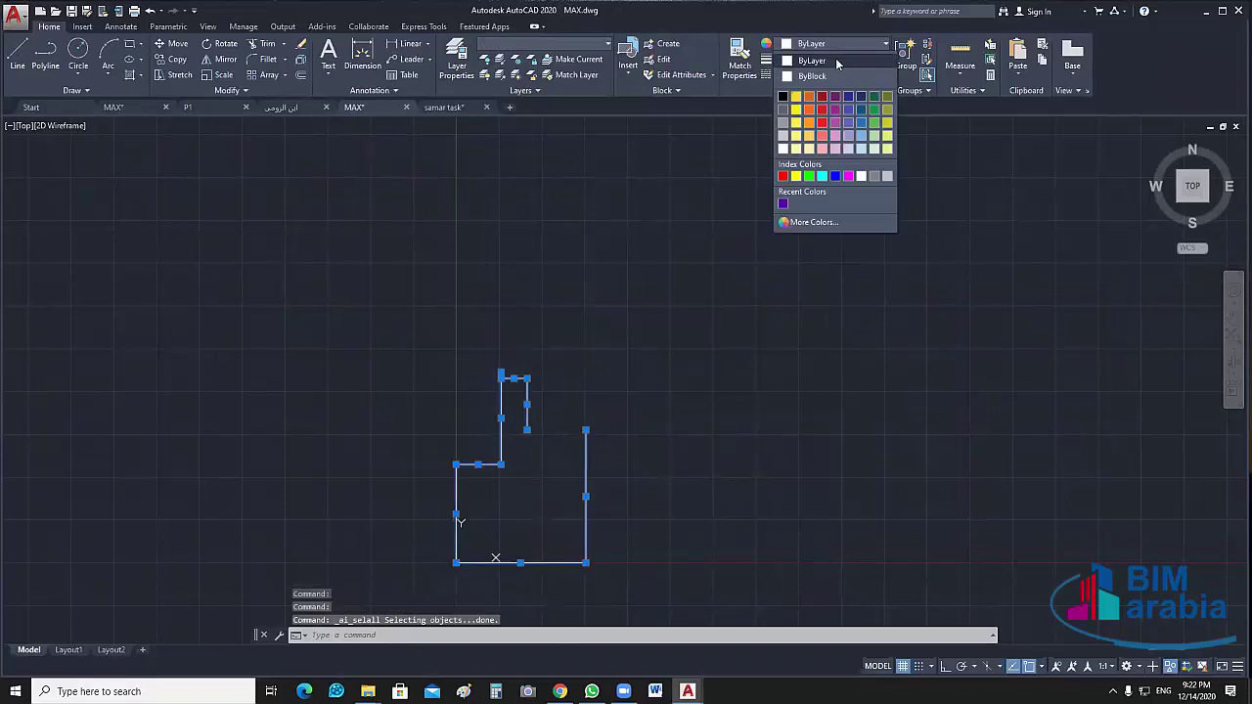
click(785, 202)
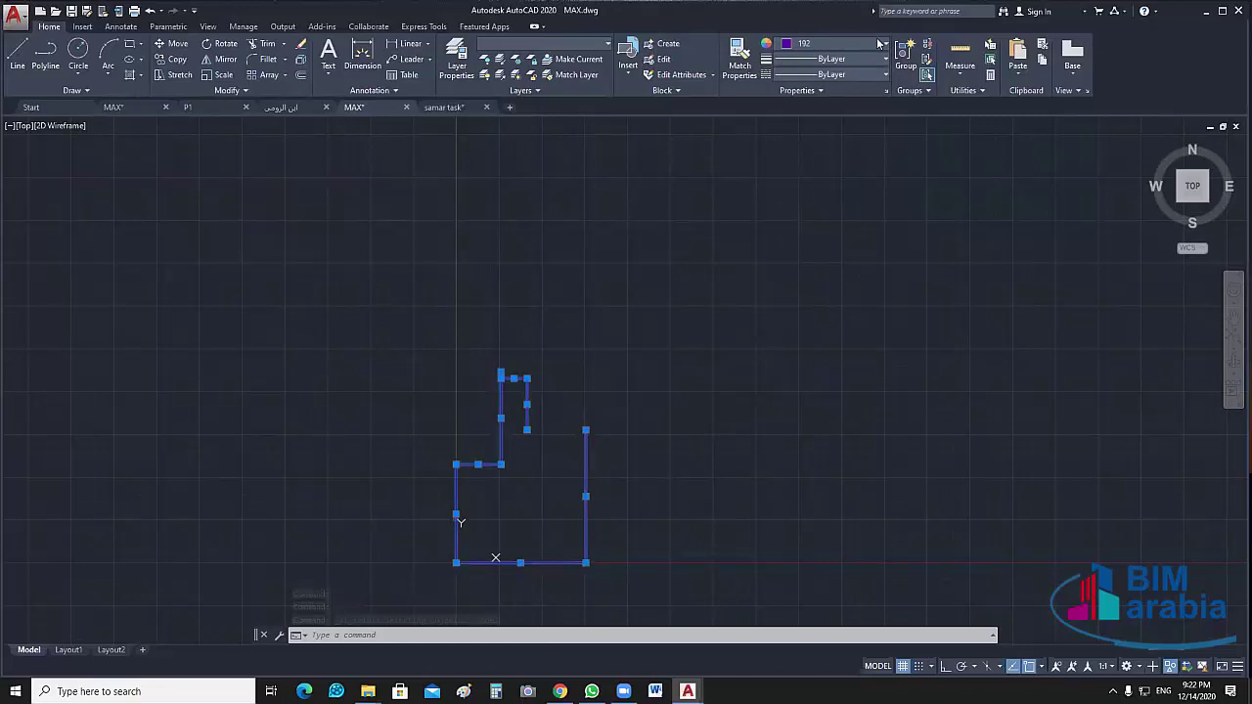
click(880, 44)
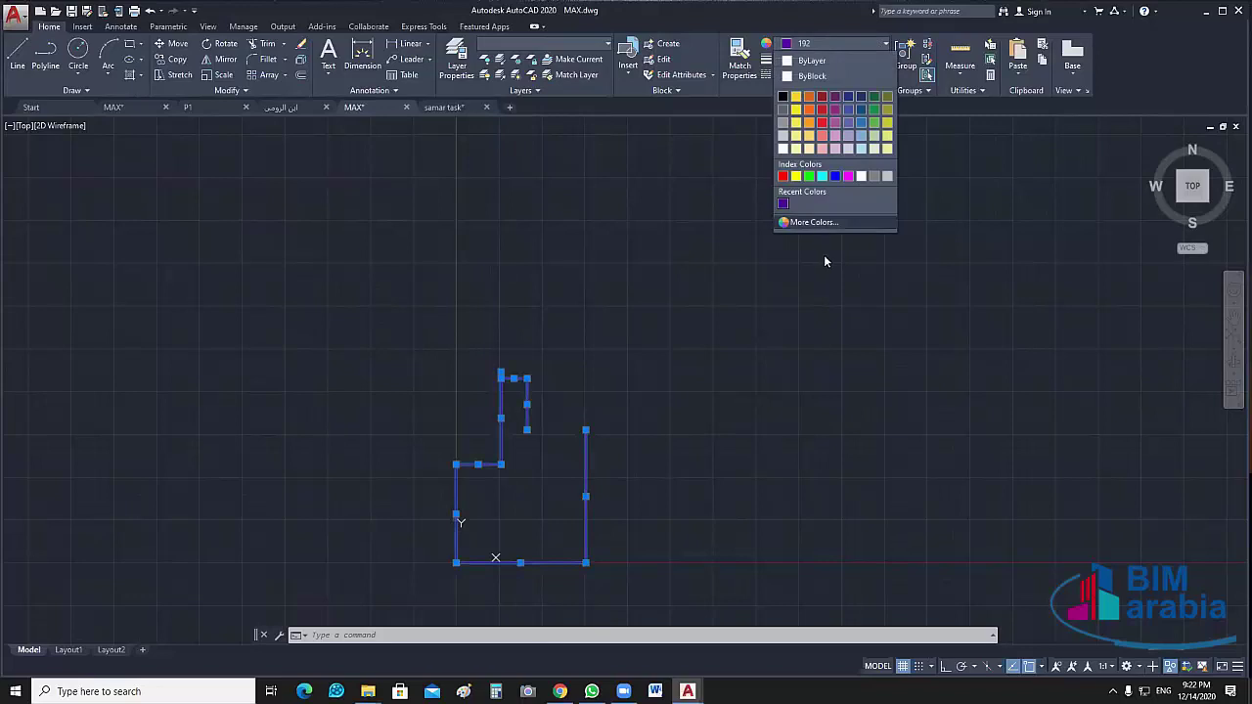
click(812, 222)
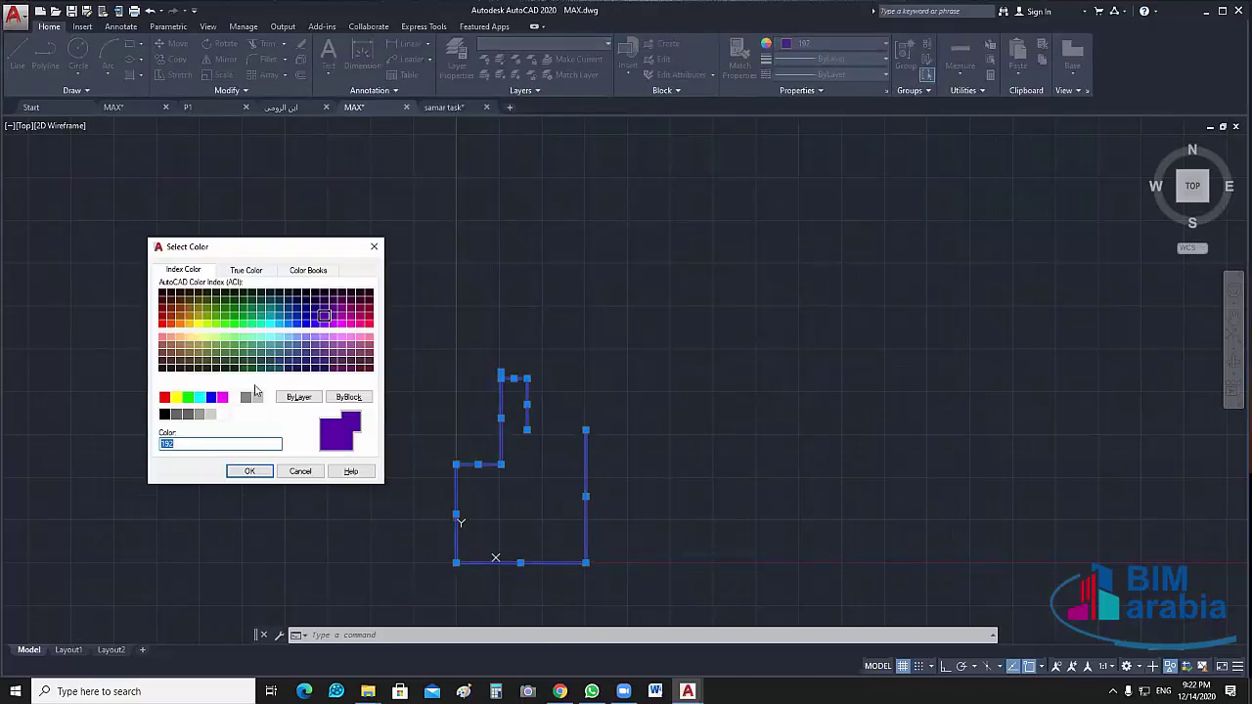
click(223, 414)
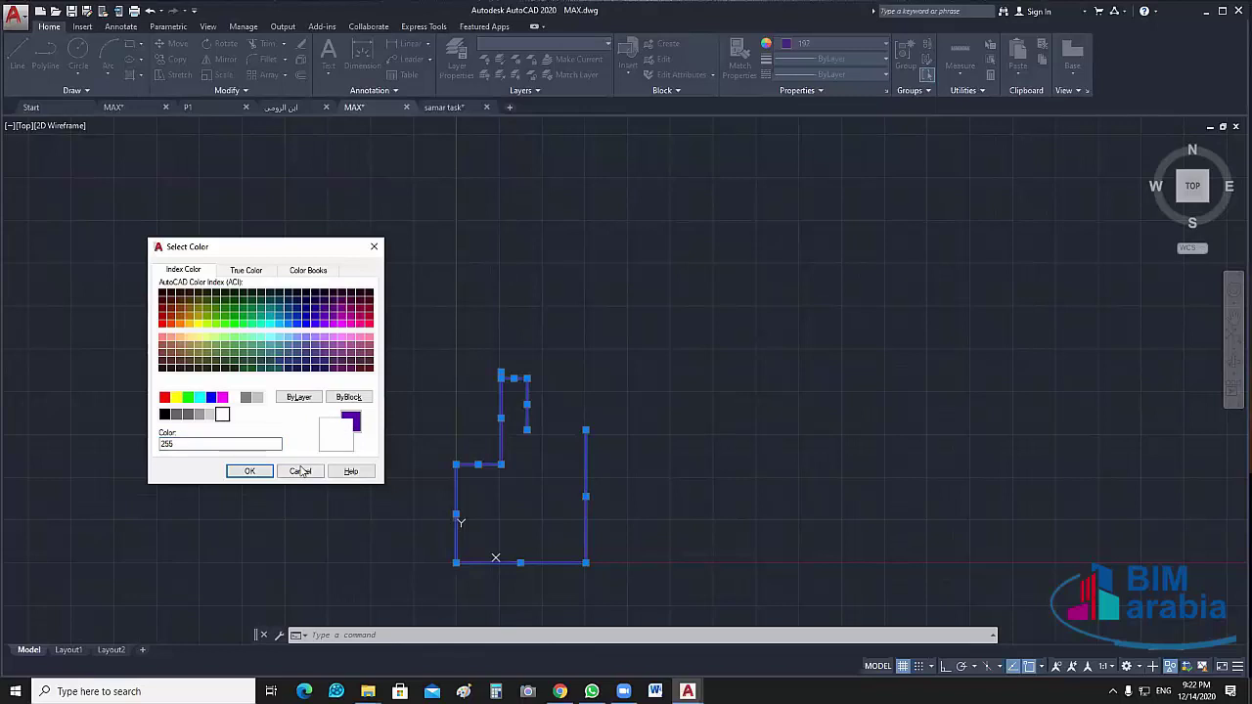
click(249, 470)
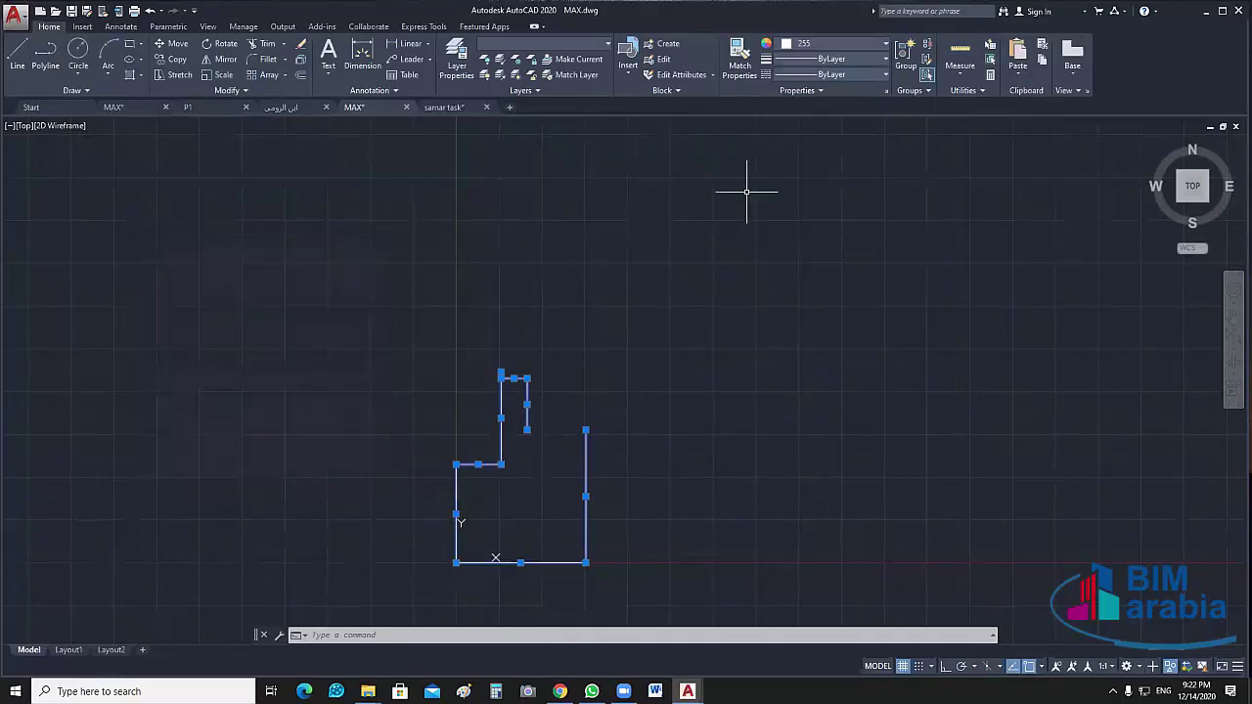
scroll(601, 407, up, 4)
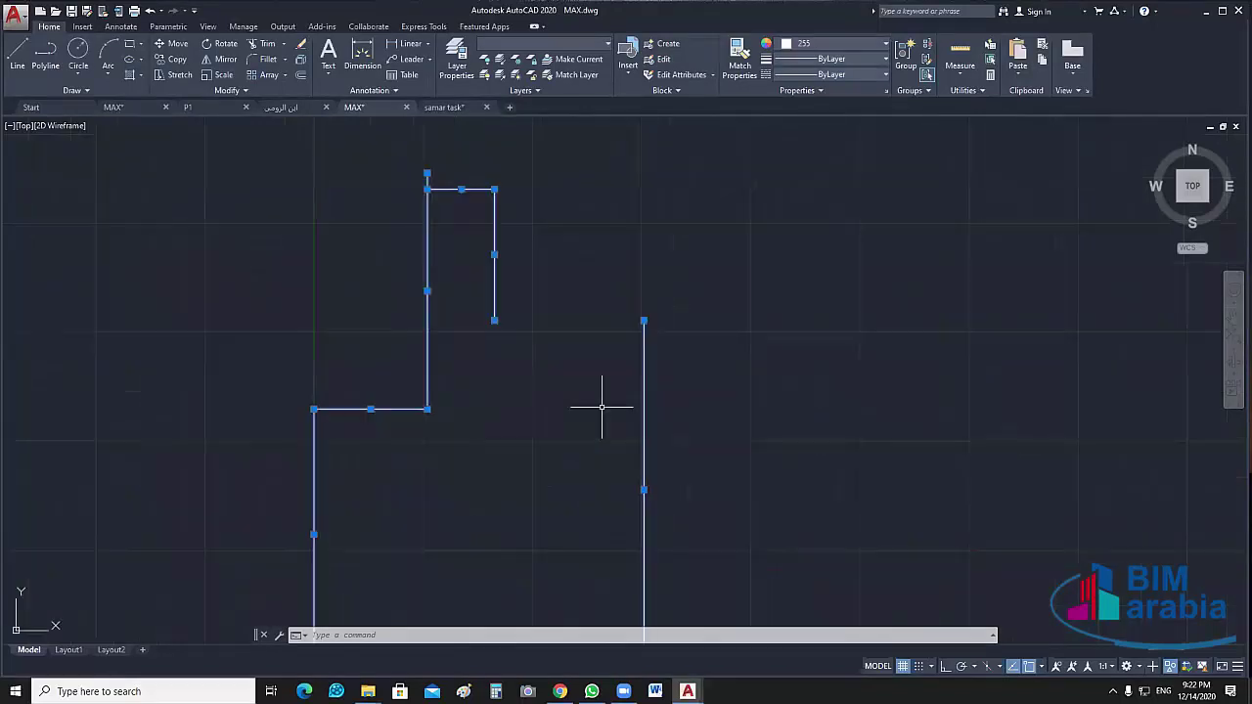
Fillet the top horizontal wall line with the vertical wall to close that corner
key(Escape)
text(f)
key(Return)
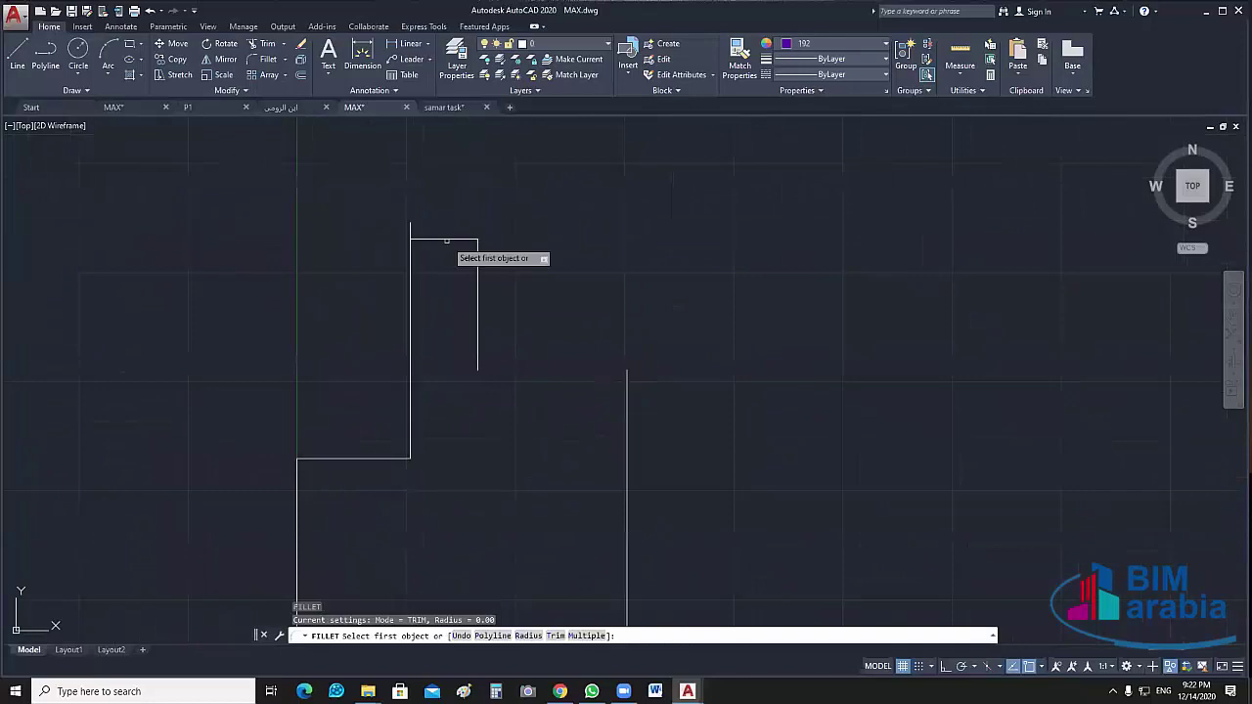
click(442, 238)
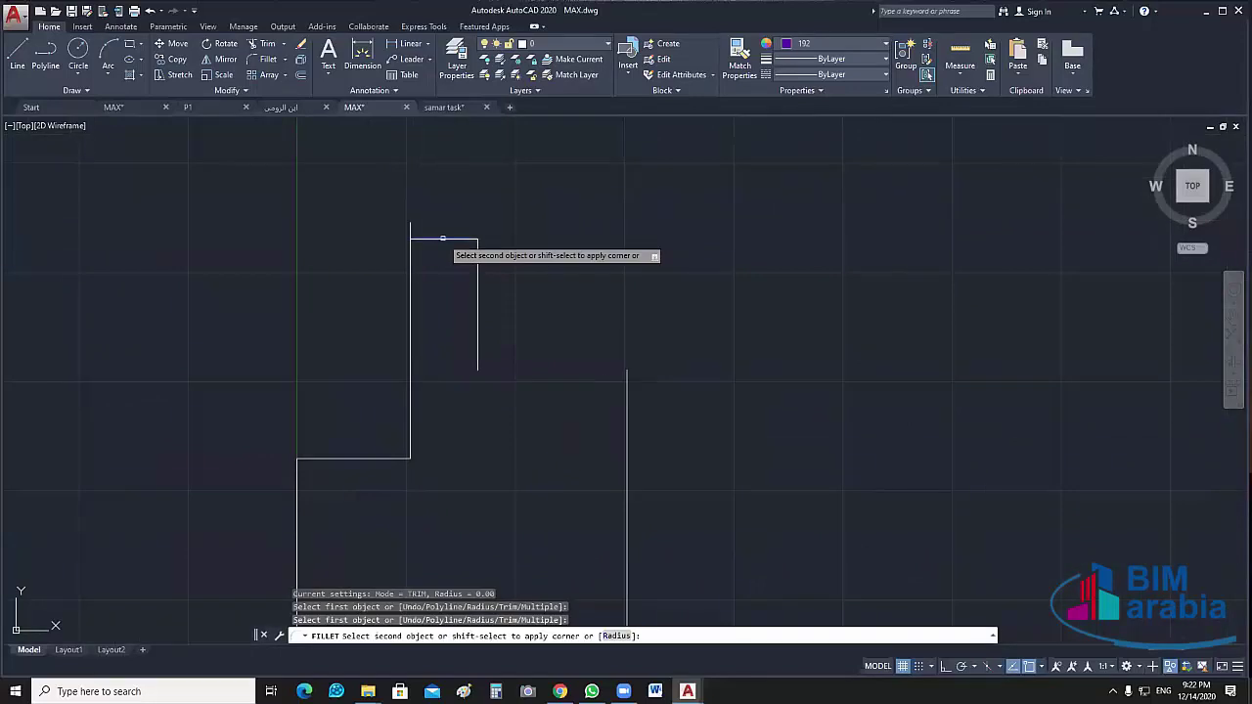
click(410, 249)
Draw a horizontal line from the short wall's end to close the right-side gap
middle_drag(583, 384, 501, 373)
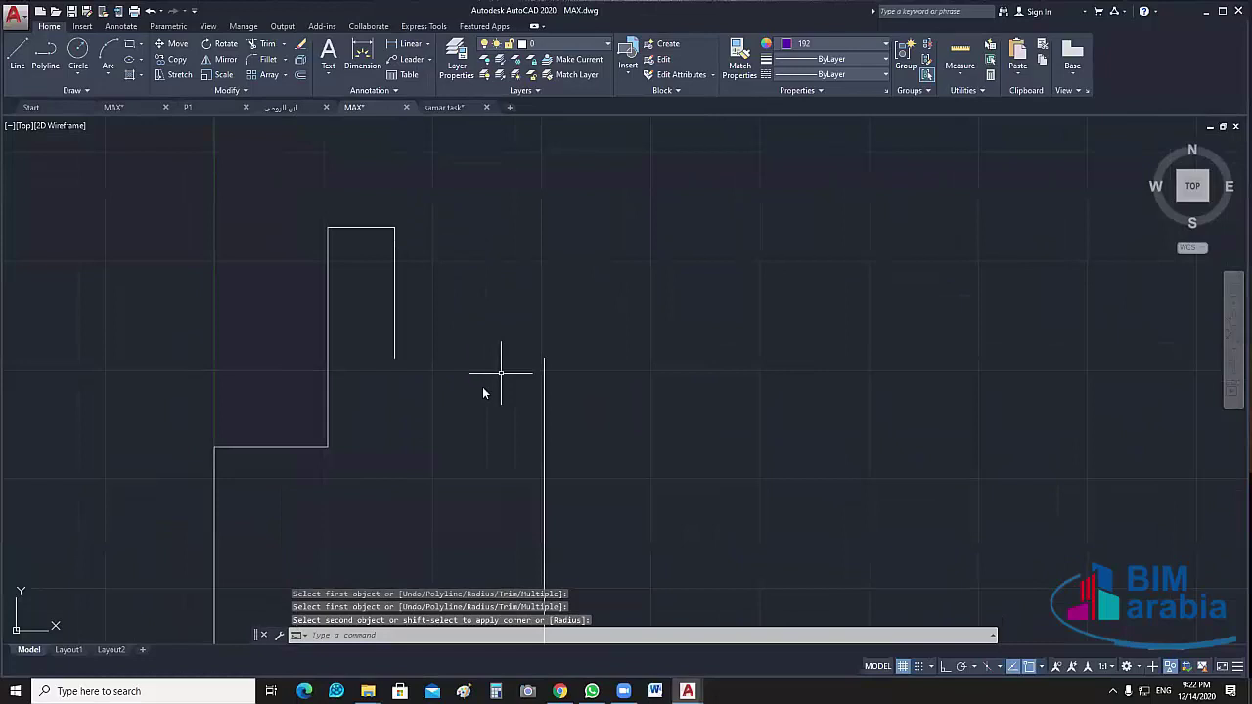
text(l)
key(Return)
click(394, 358)
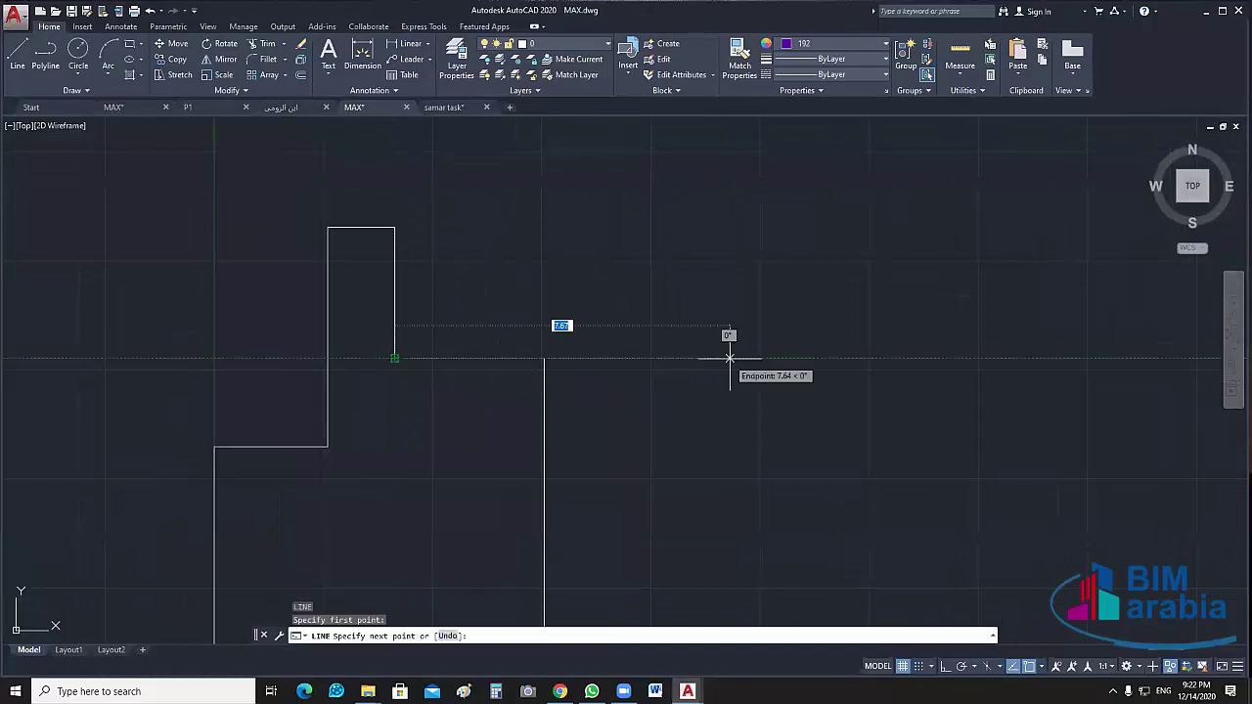
key(Return)
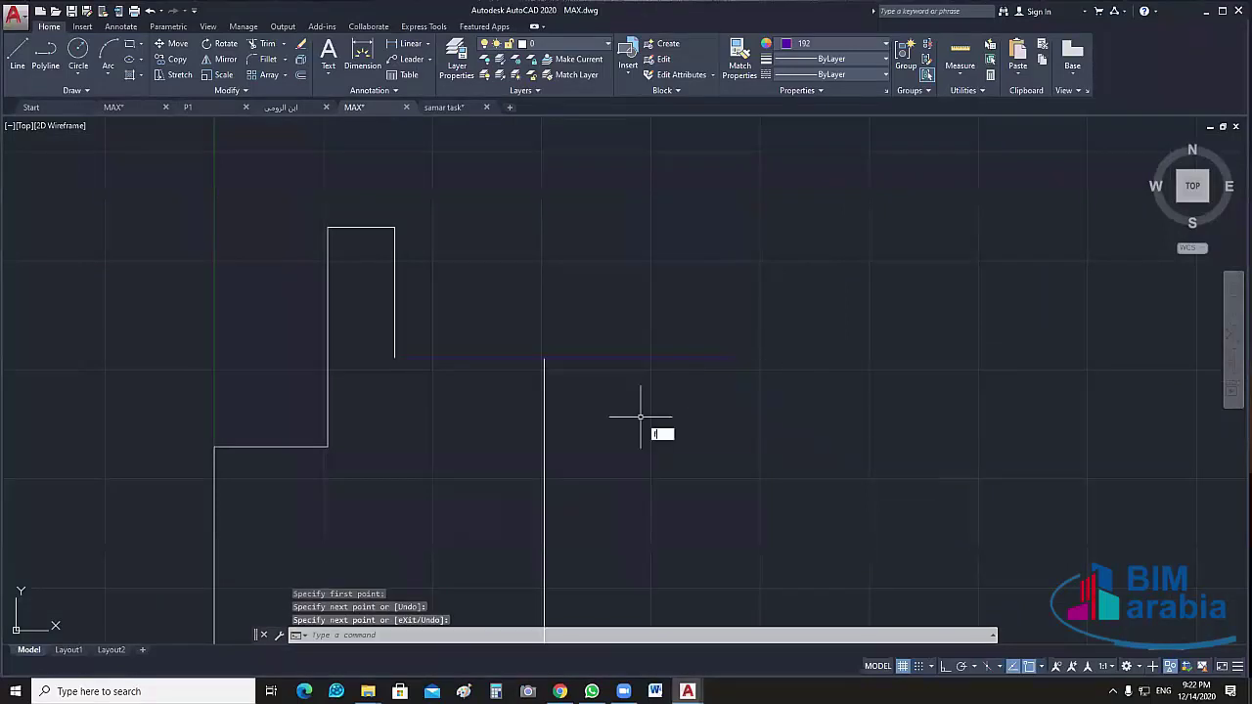
text(f)
key(Return)
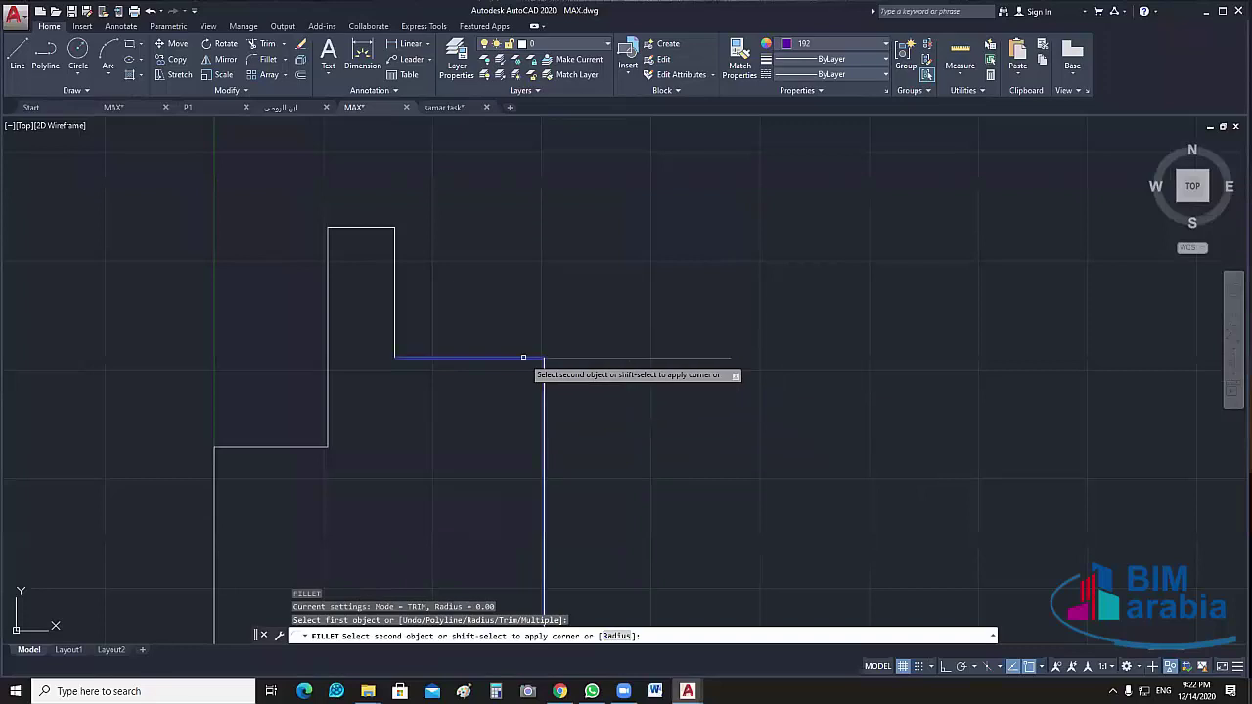
click(533, 358)
key(Escape)
Set the colour of all outline lines to ByLayer
scroll(669, 406, down, 5)
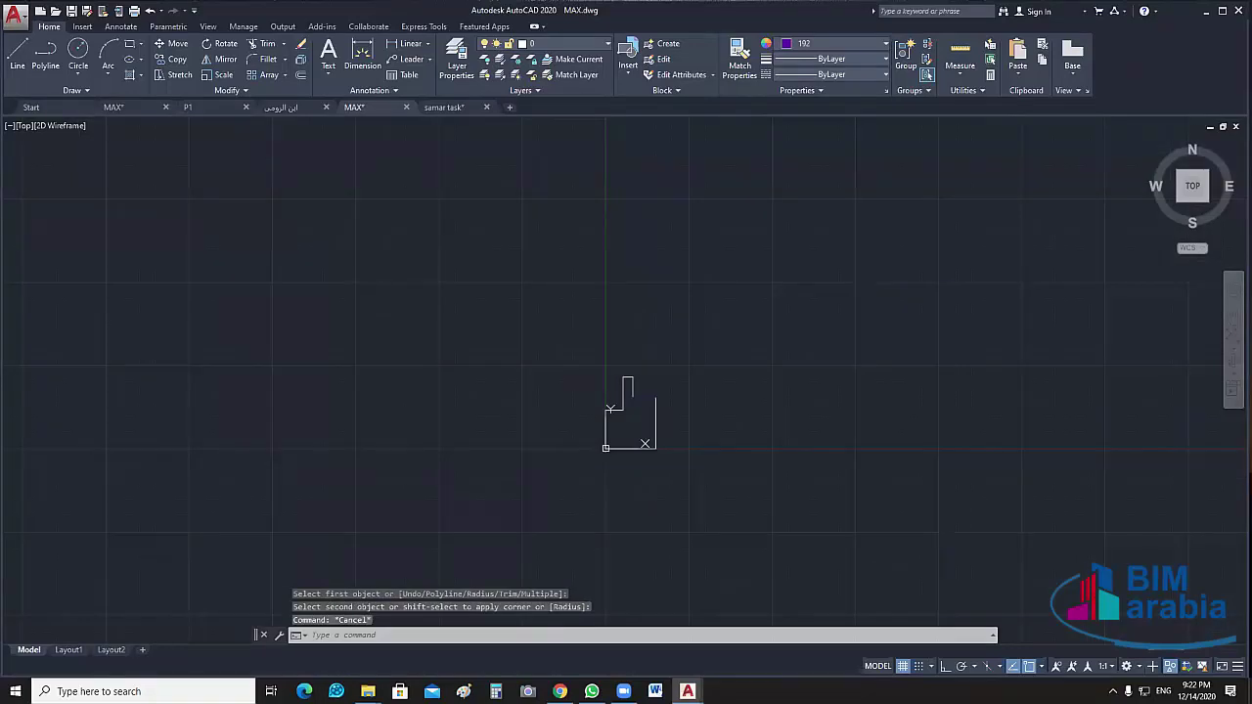
middle_drag(710, 341, 699, 288)
click(698, 287)
click(572, 420)
click(831, 43)
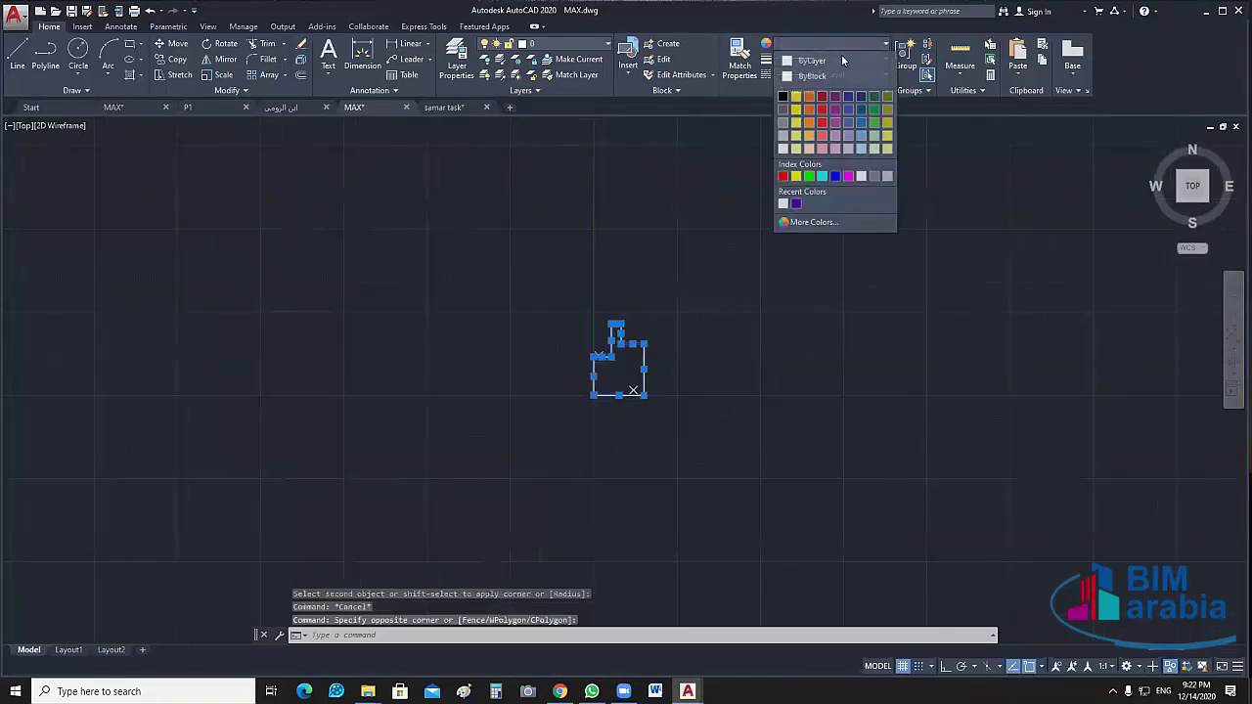
click(842, 61)
click(885, 75)
click(827, 84)
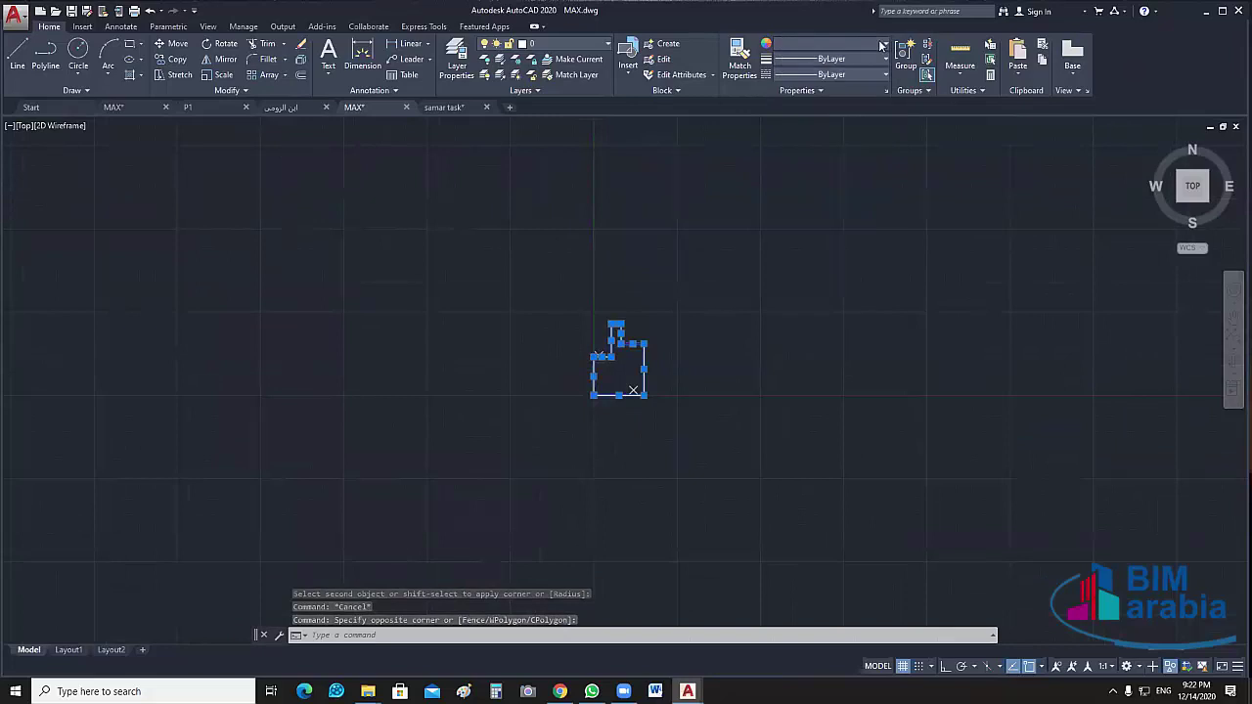
click(882, 45)
click(853, 56)
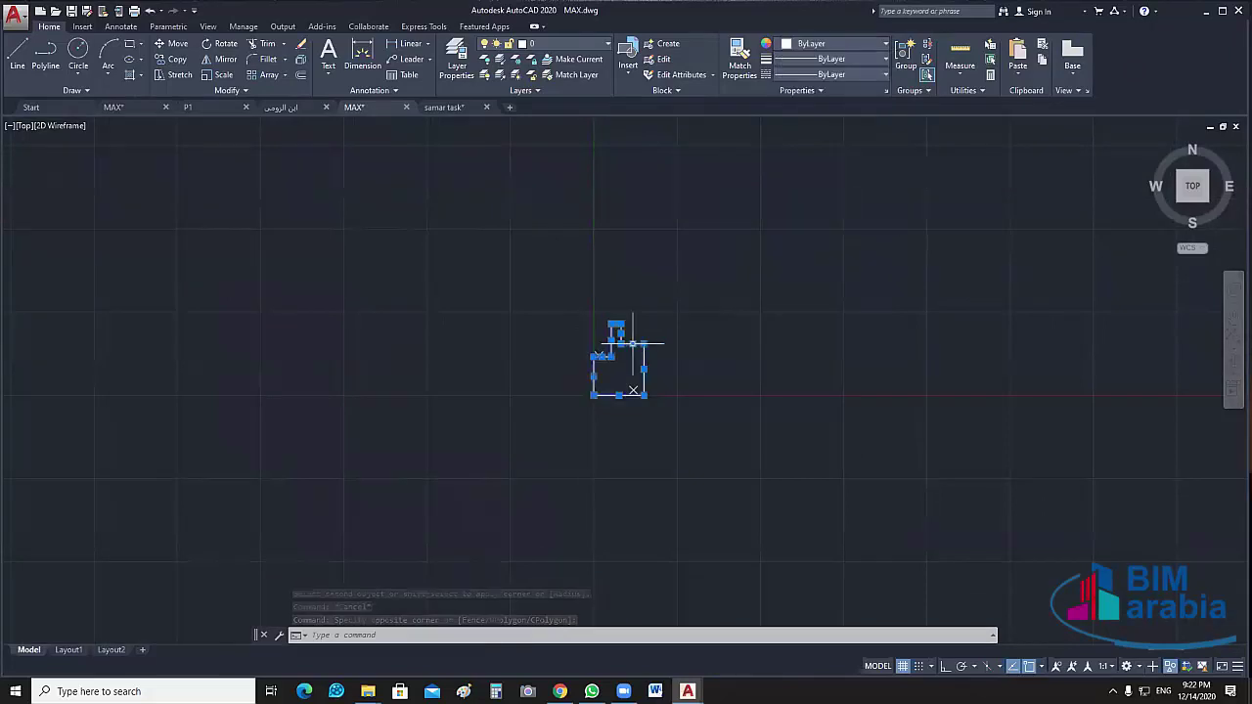
Join the eight outline pieces into one polyline with J
text(j)
key(Return)
scroll(684, 344, up, 2)
click(627, 325)
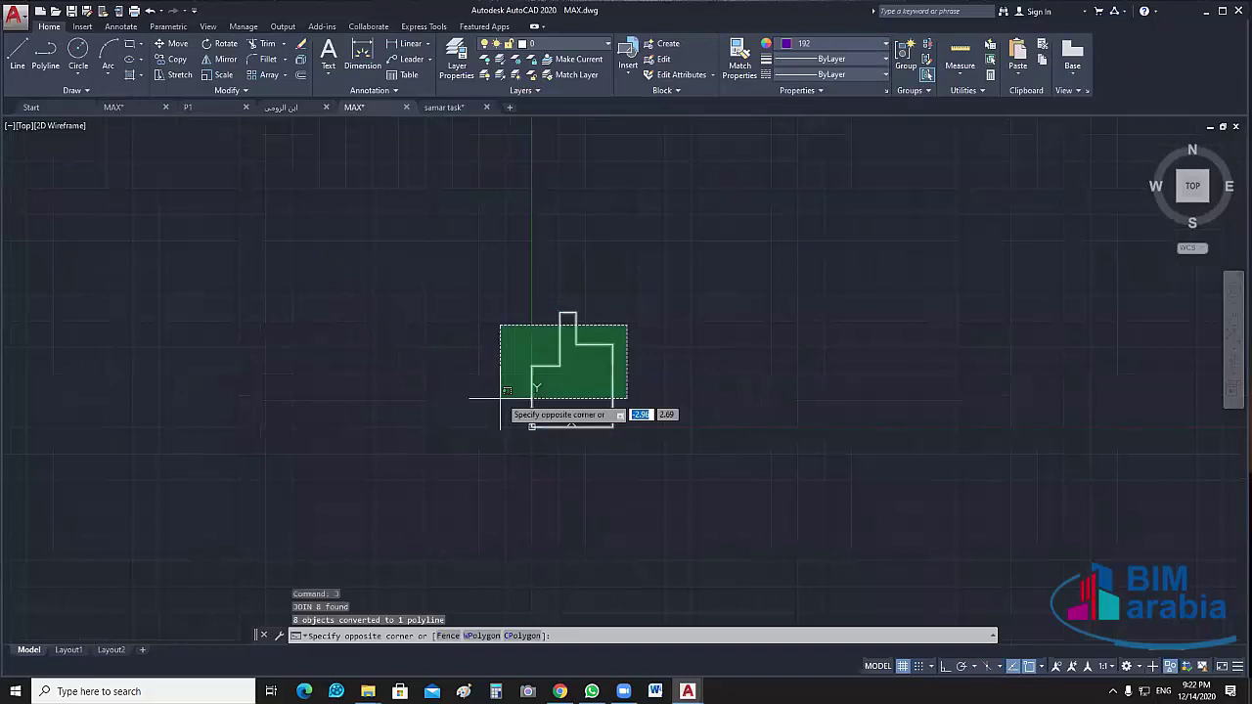
Create a new layer named Cilling_MAX in the Layer Properties Manager
key(Escape)
scroll(596, 383, up, 2)
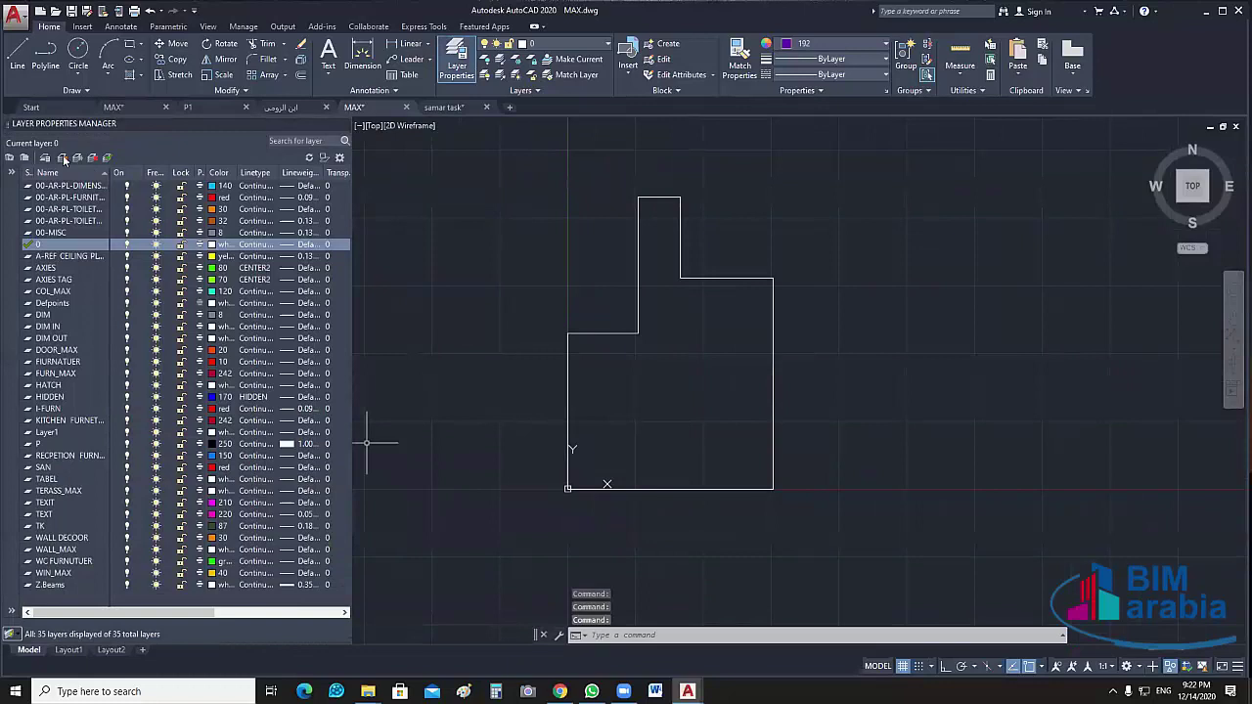
key(alt+n)
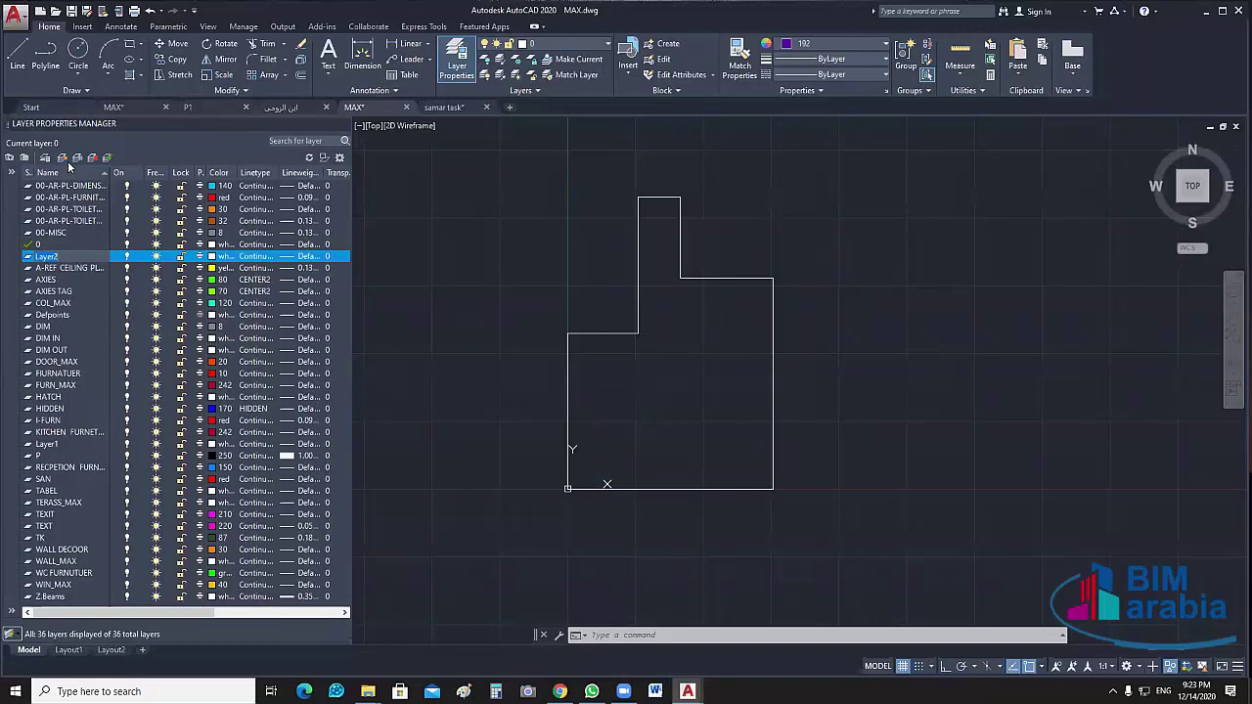
key(F2)
text(Cillin)
key(Return)
text(g_MAX)
key(Return)
Move the outer wall polyline onto the Cilling_MAX layer
click(738, 191)
click(678, 327)
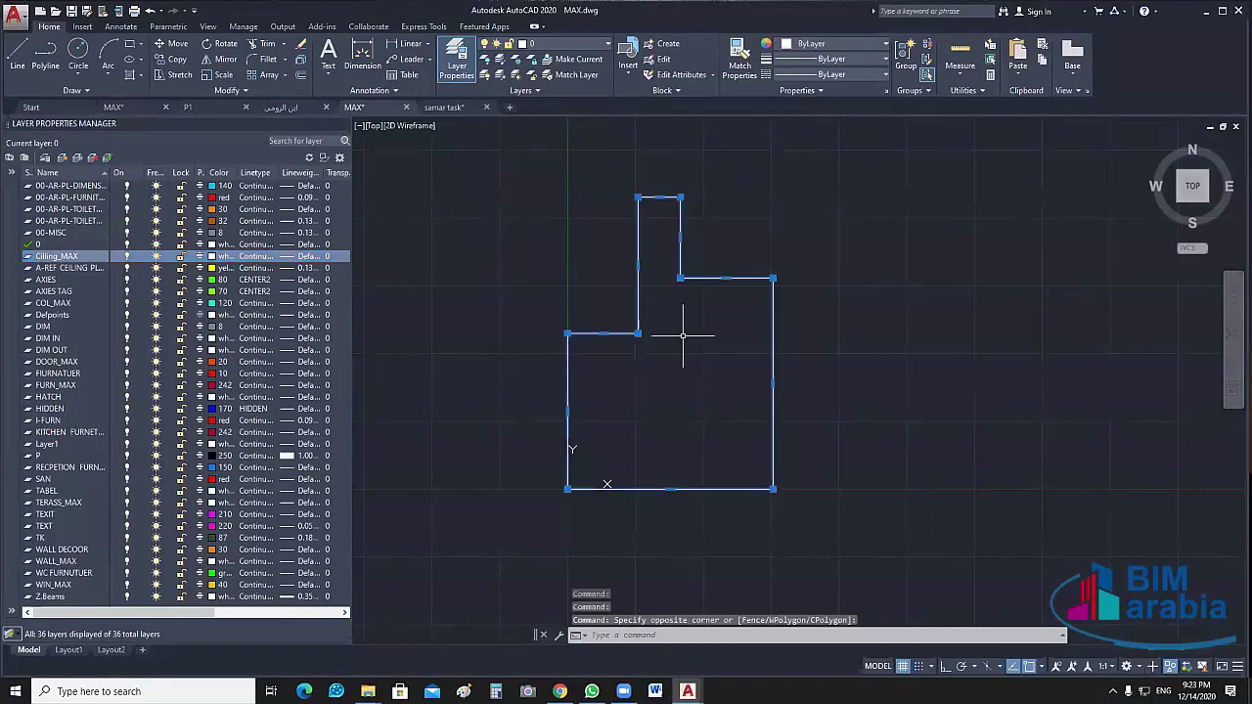
click(606, 46)
click(545, 123)
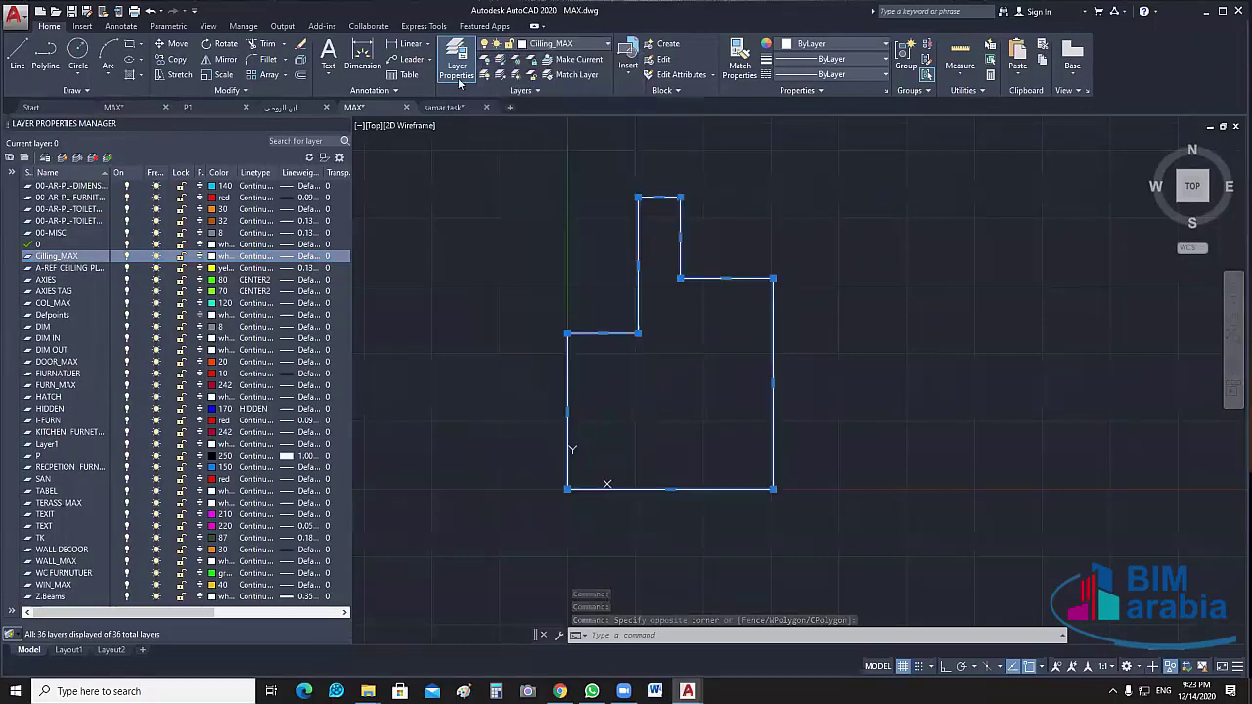
click(459, 83)
End object isolation so the whole floor plan reappears
right_click(690, 299)
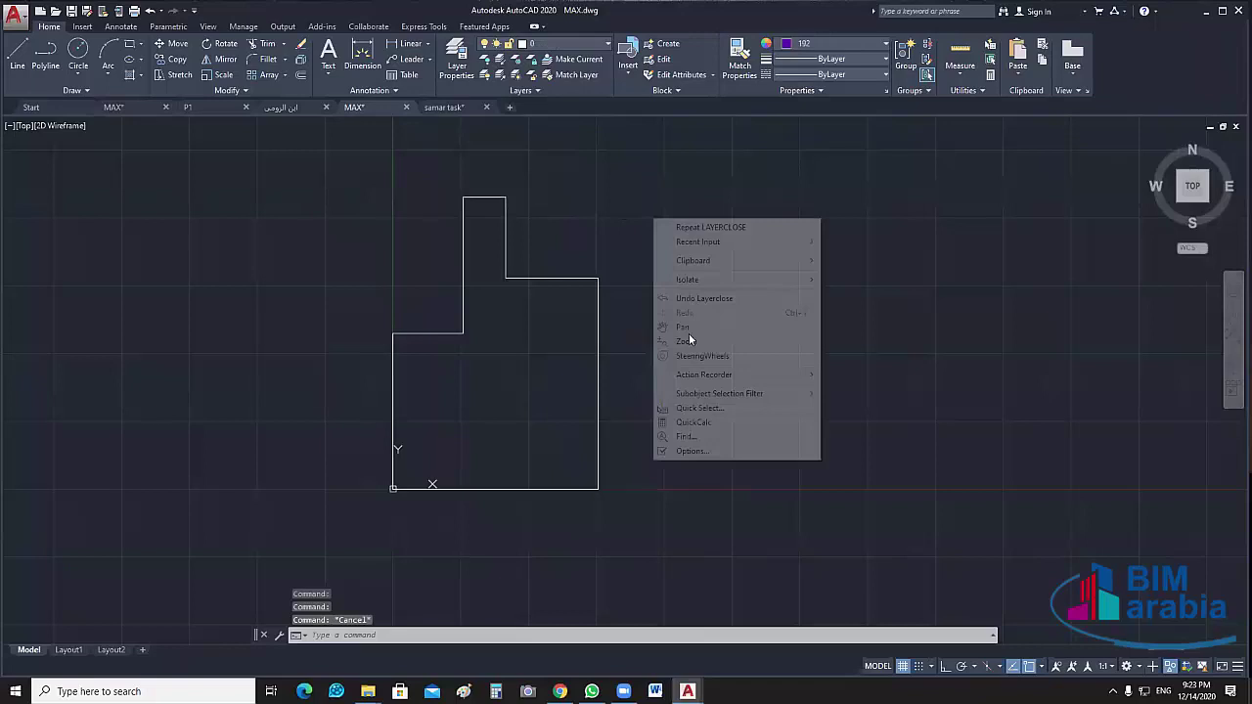
click(627, 263)
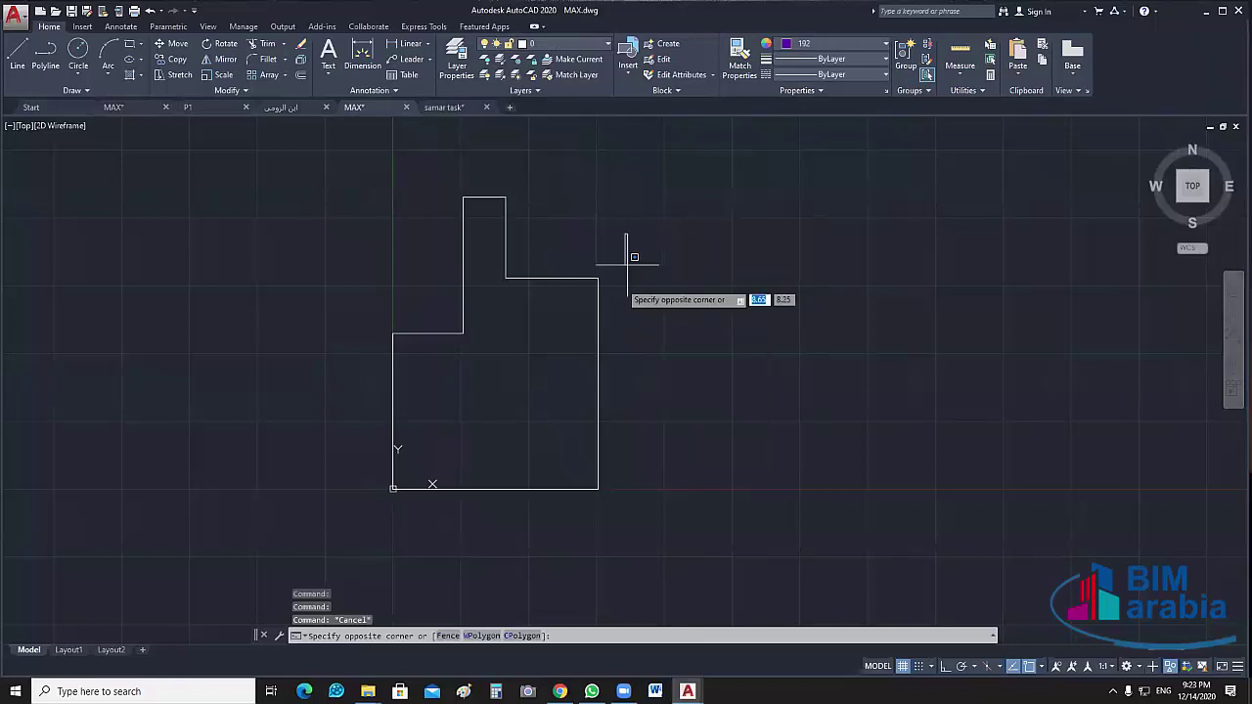
click(503, 342)
click(679, 210)
right_click(680, 211)
mouse_move(766, 272)
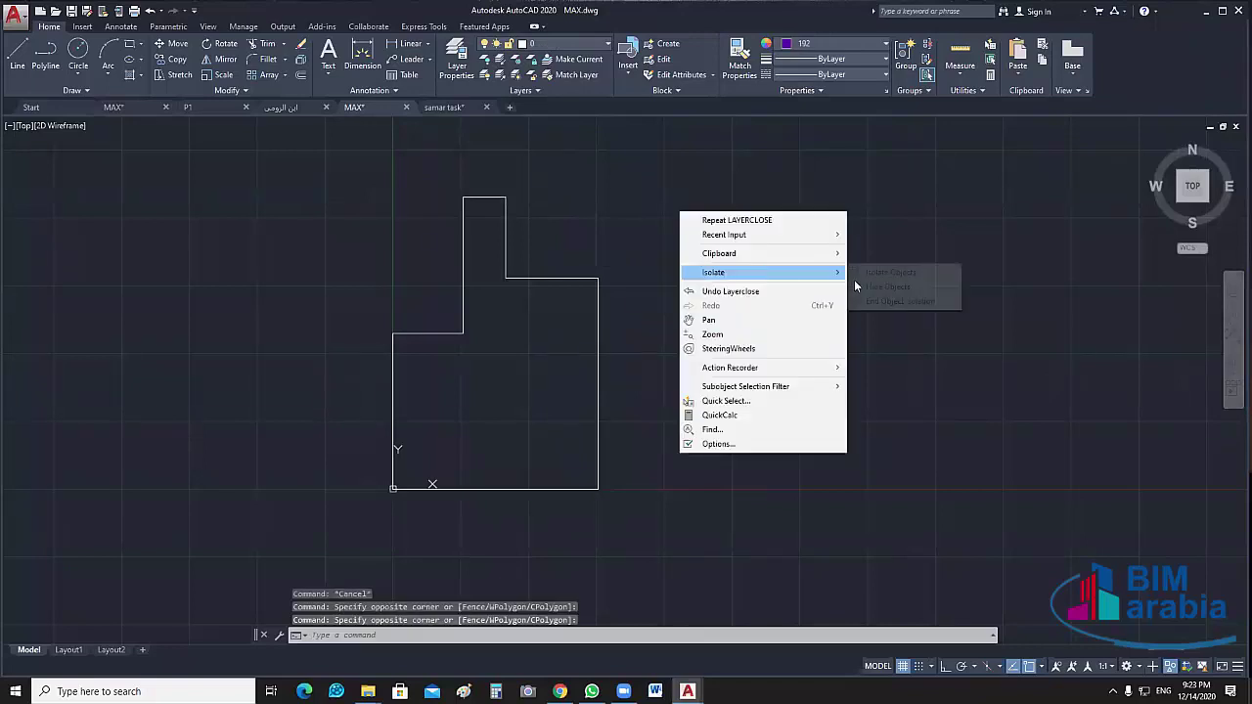
click(900, 300)
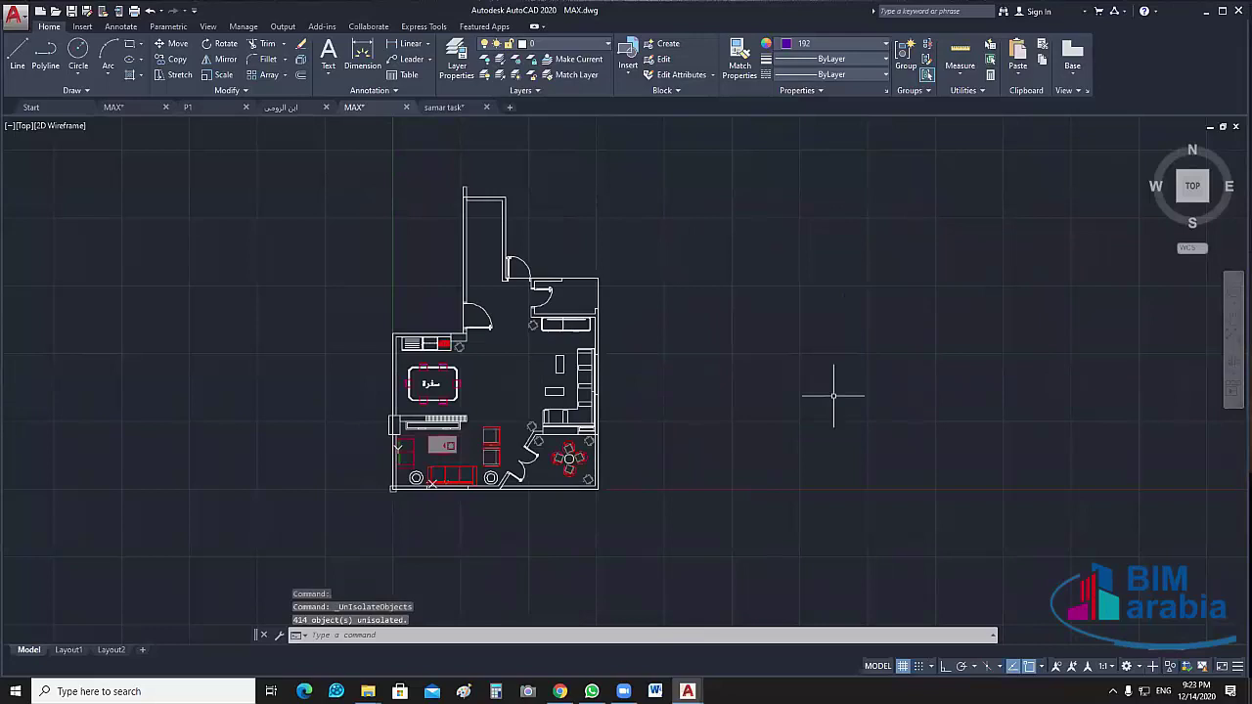
middle_drag(781, 370, 751, 352)
scroll(751, 351, up, 3)
middle_drag(564, 363, 701, 418)
scroll(771, 342, down, 3)
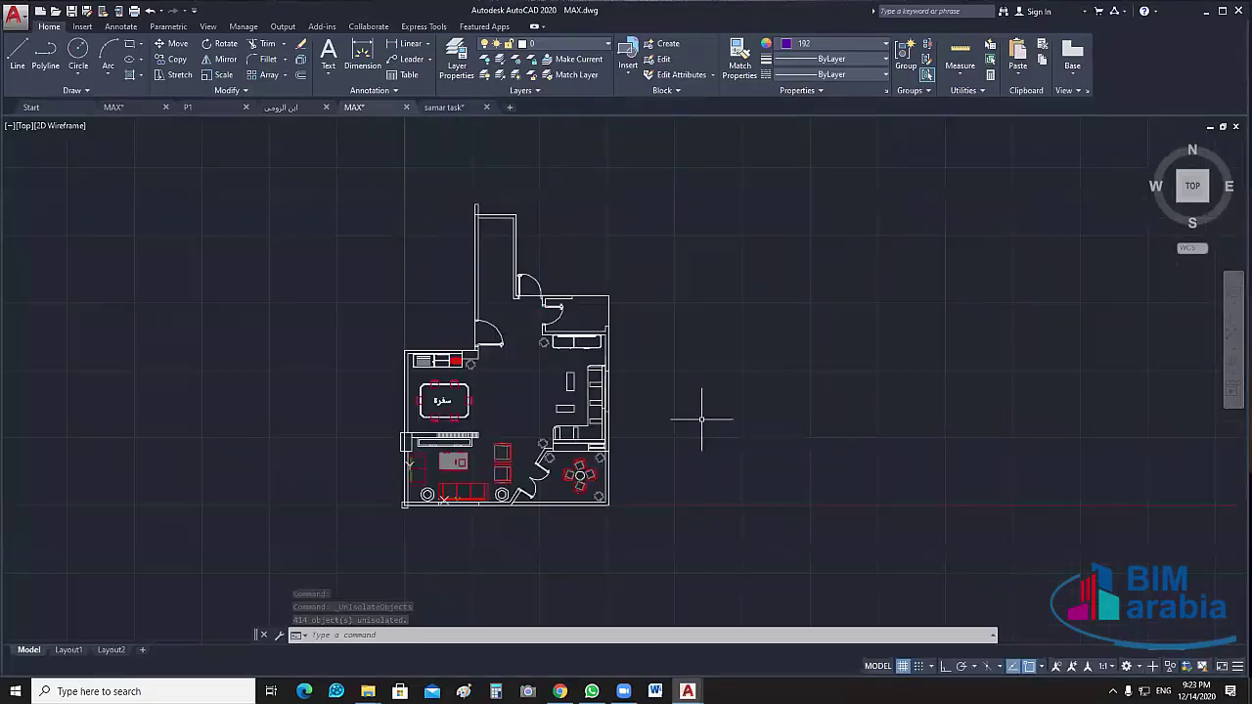
Check the outer wall polyline's layer, deselect it, and save MAX.dwg
click(608, 405)
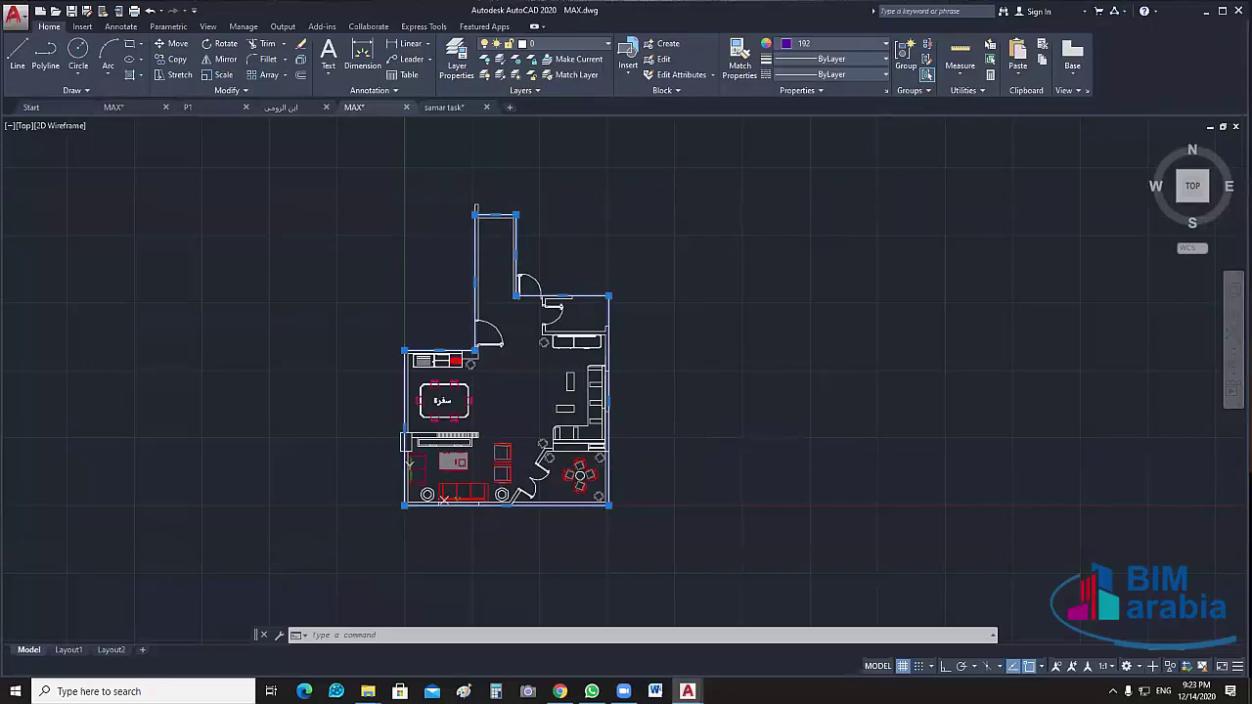
scroll(740, 360, up, 1)
scroll(741, 361, down, 1)
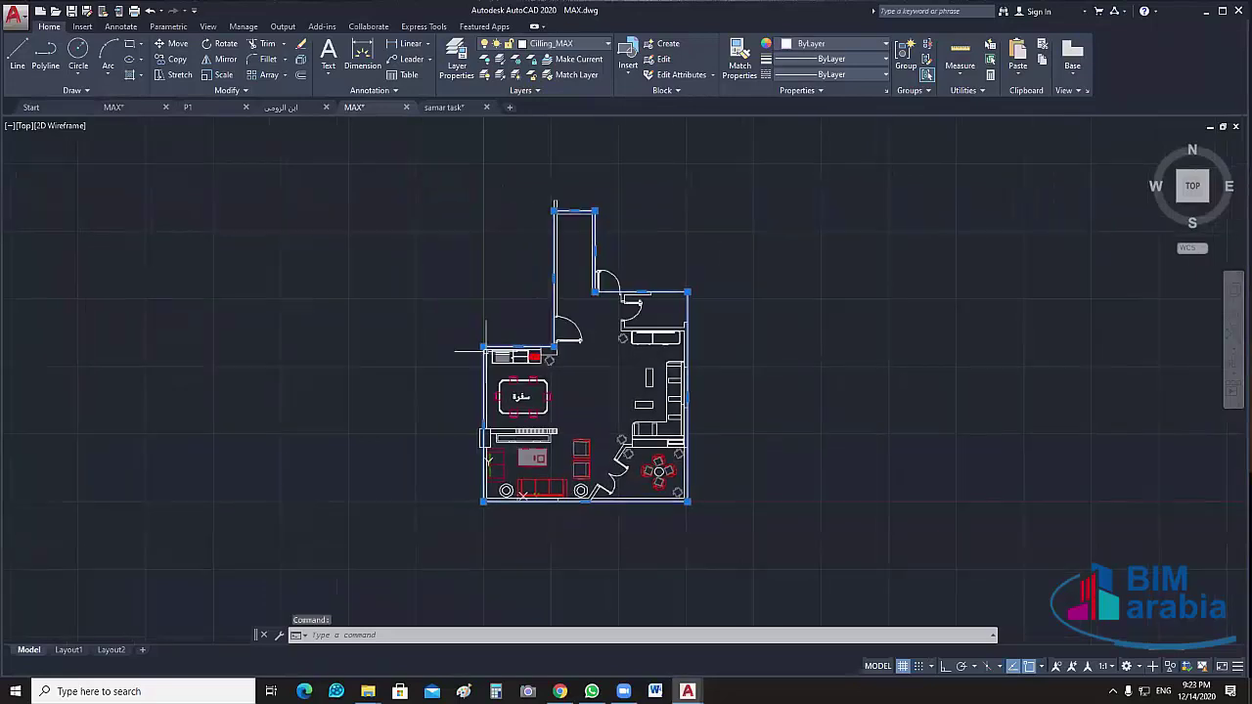
key(Escape)
middle_drag(784, 399, 670, 409)
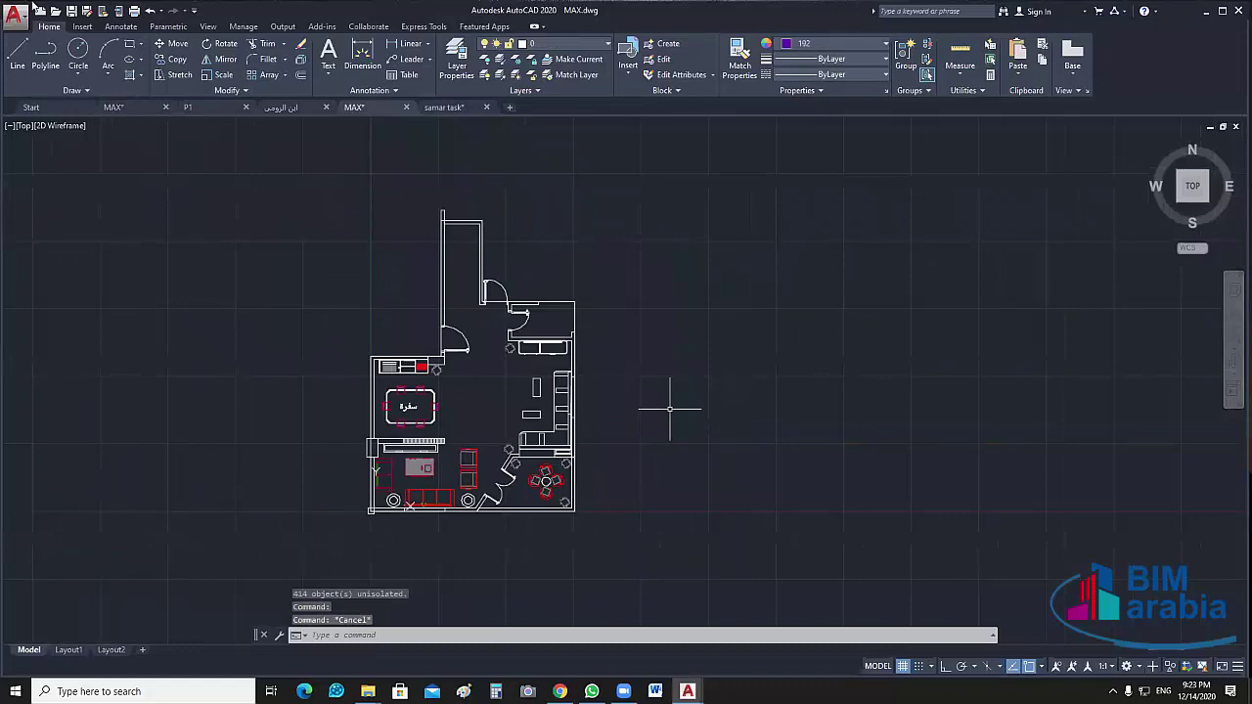
key(ctrl+s)
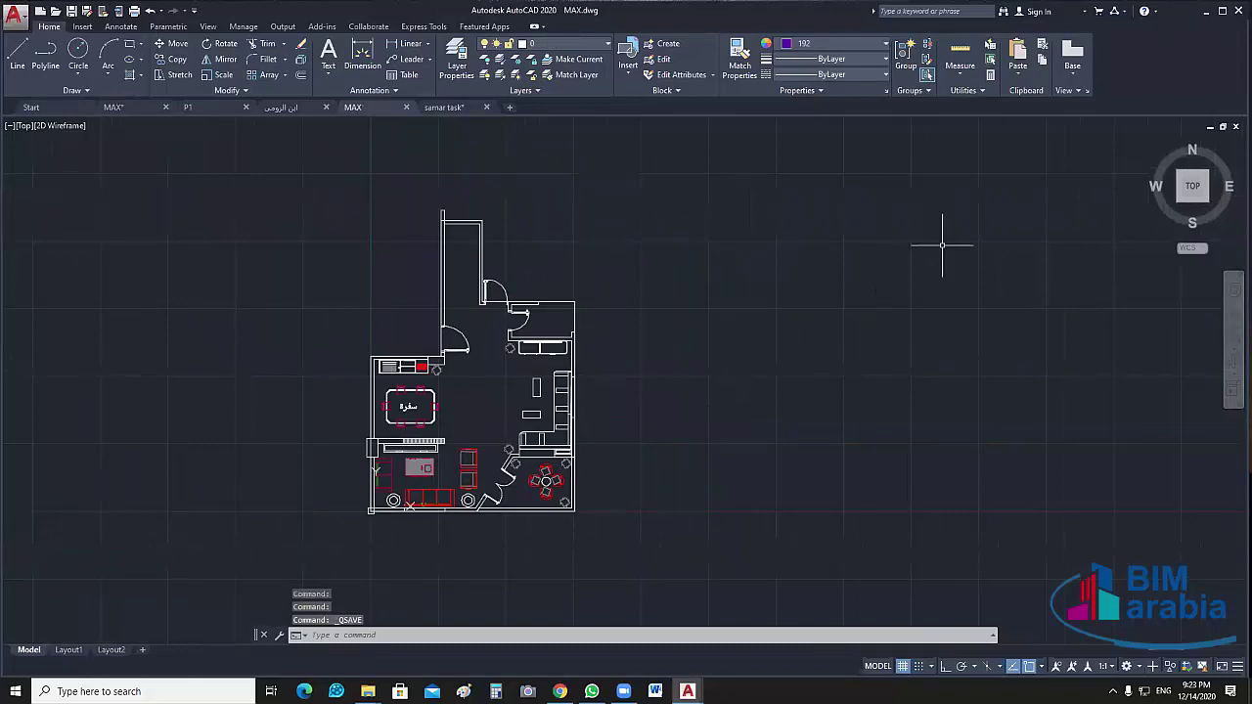
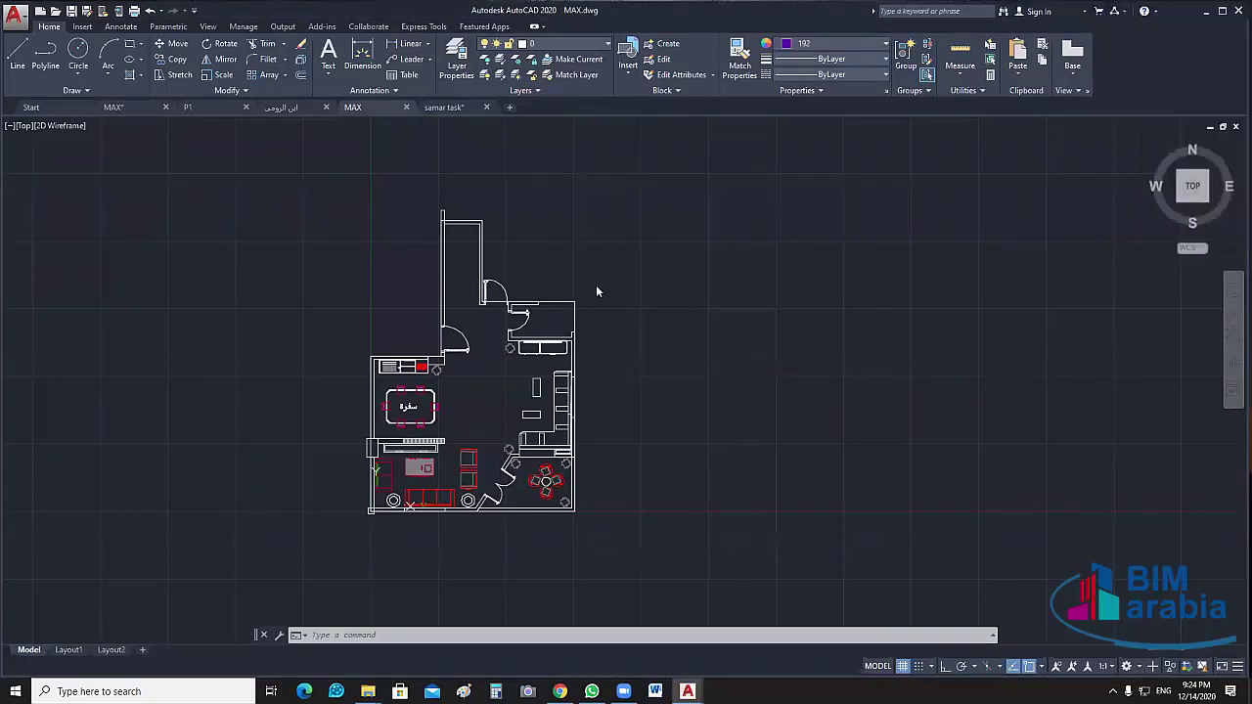
Browse the drawing's layer list and close it without changes
click(567, 43)
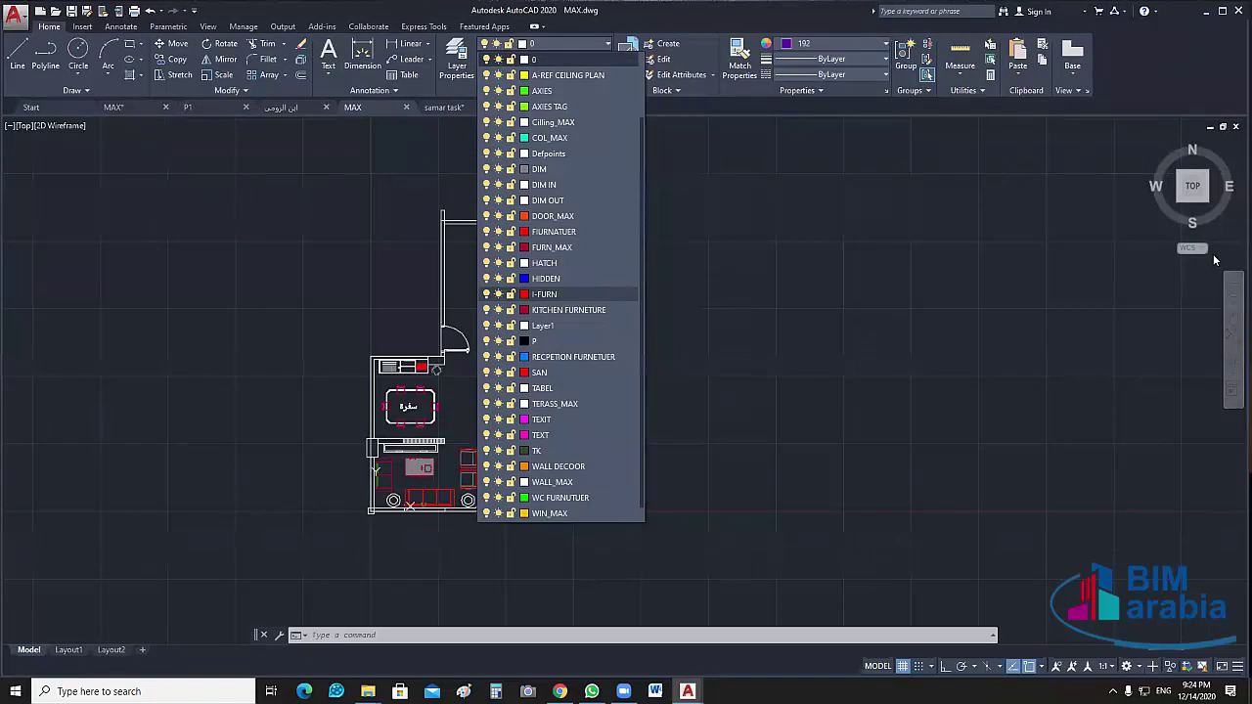
click(603, 45)
click(604, 45)
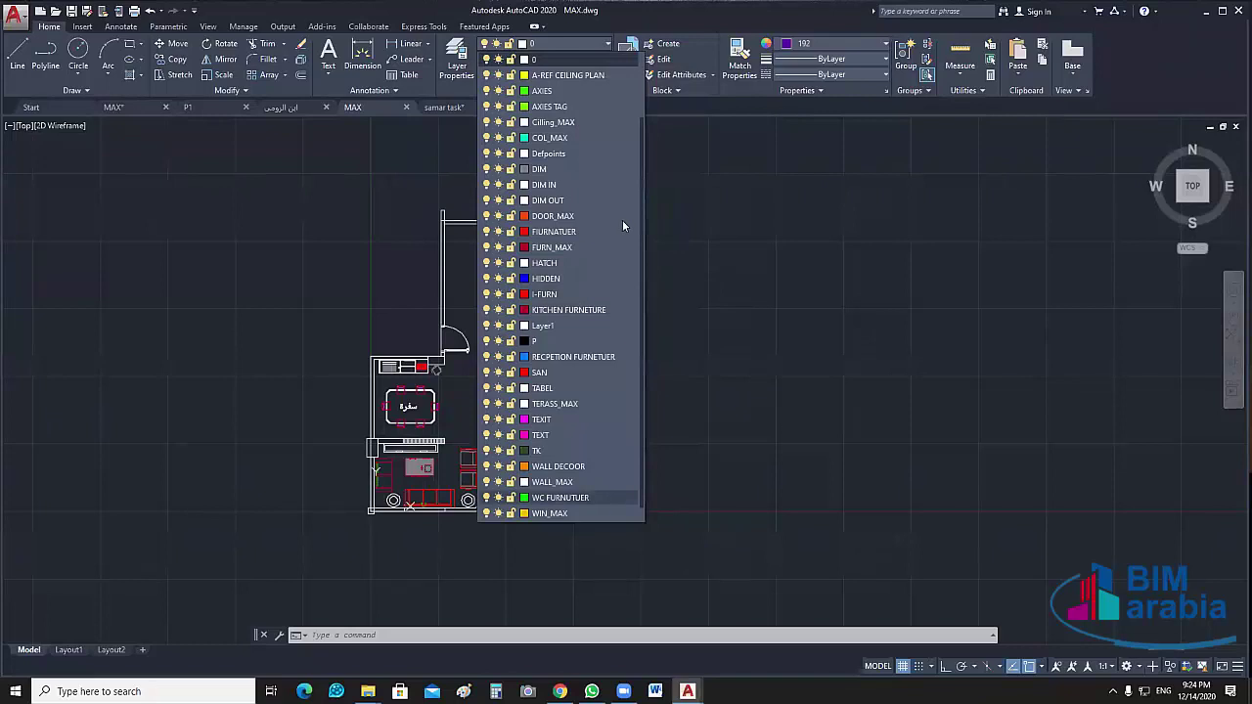
scroll(622, 226, up, 2)
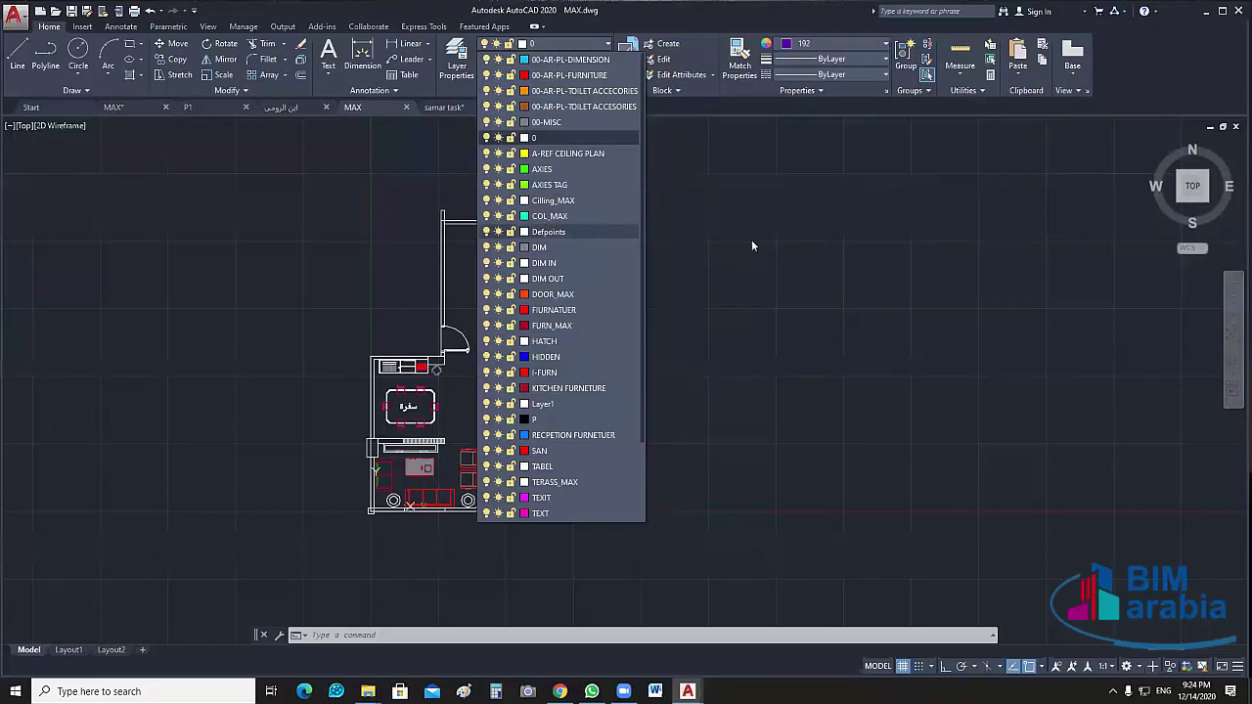
key(Escape)
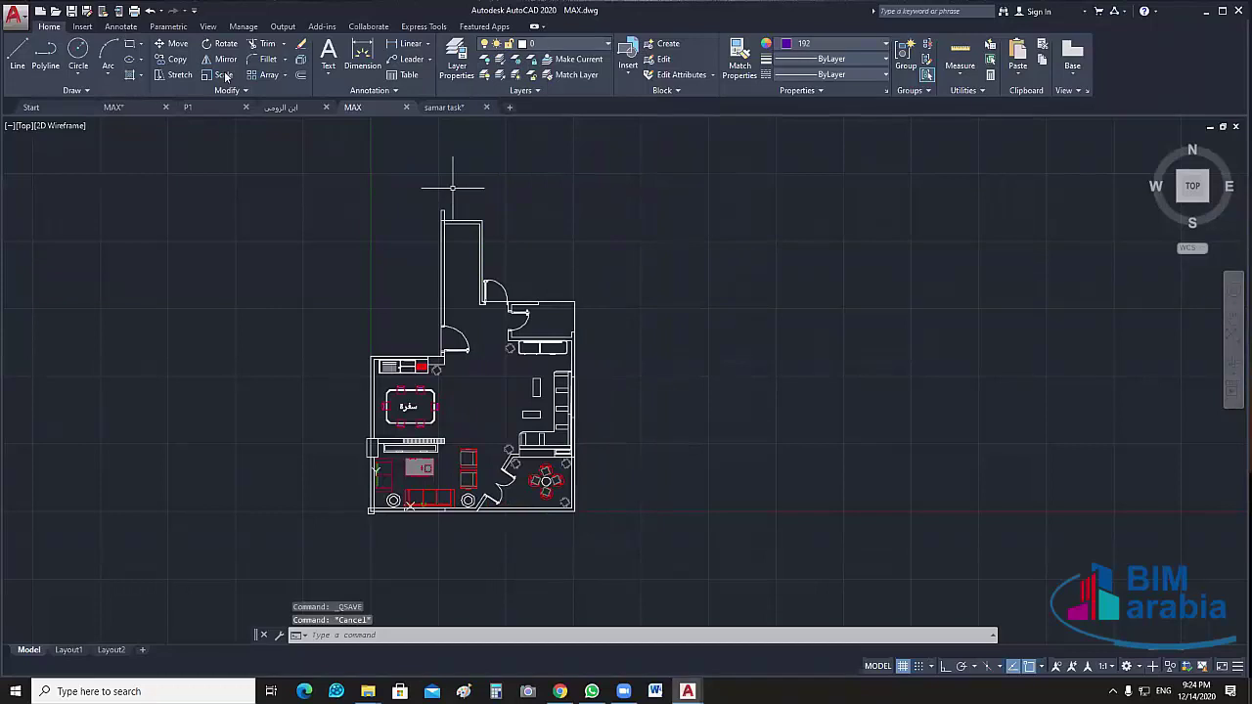
Review the text style and dimension style settings on the Annotate tab, leaving them unchanged
click(121, 27)
text(st)
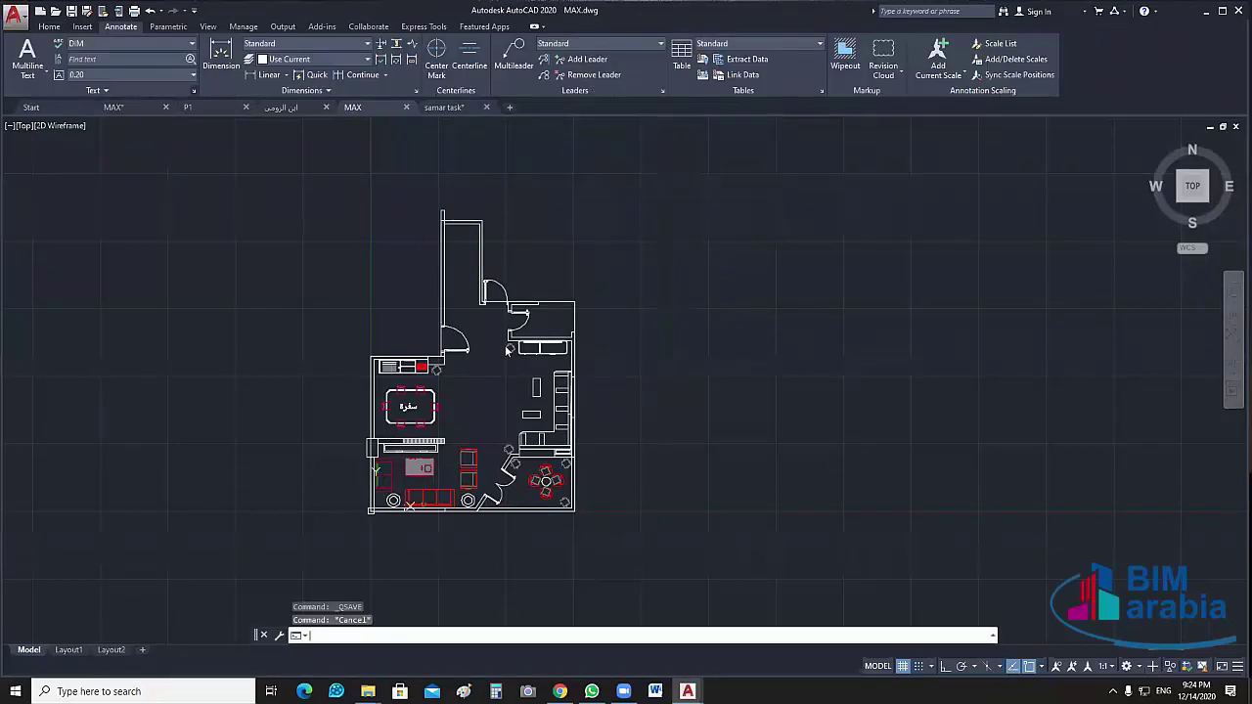
key(Return)
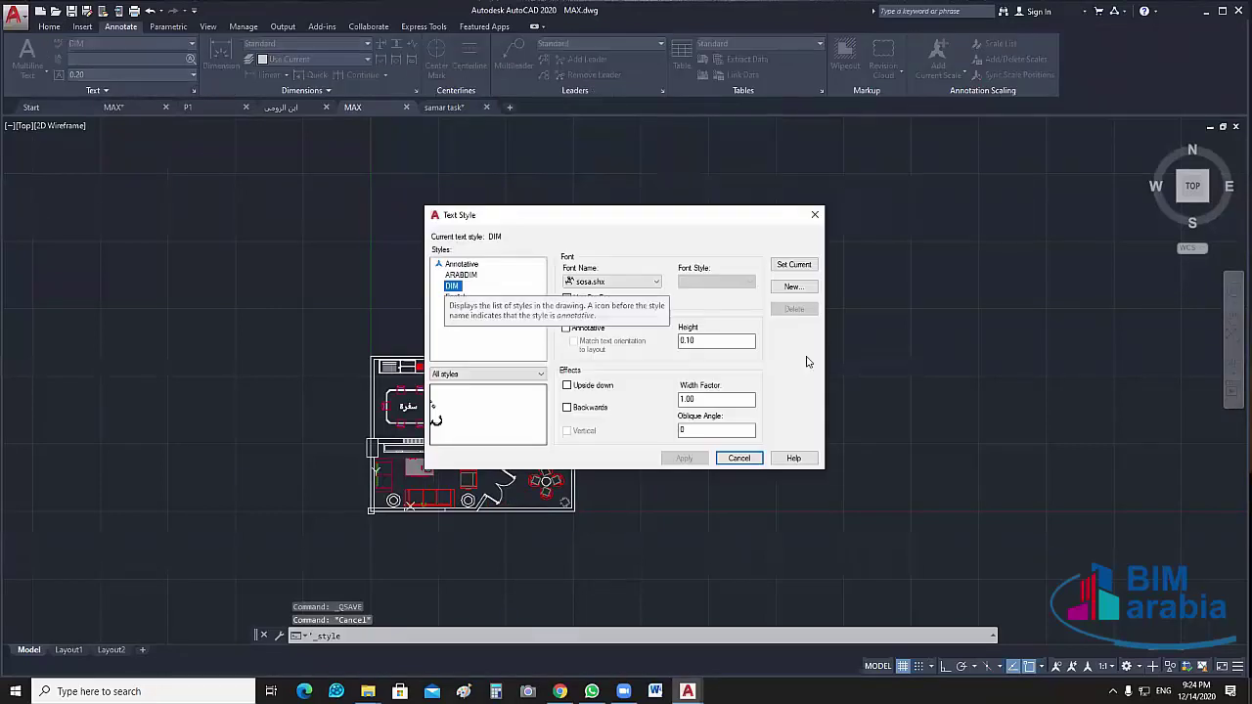
click(739, 458)
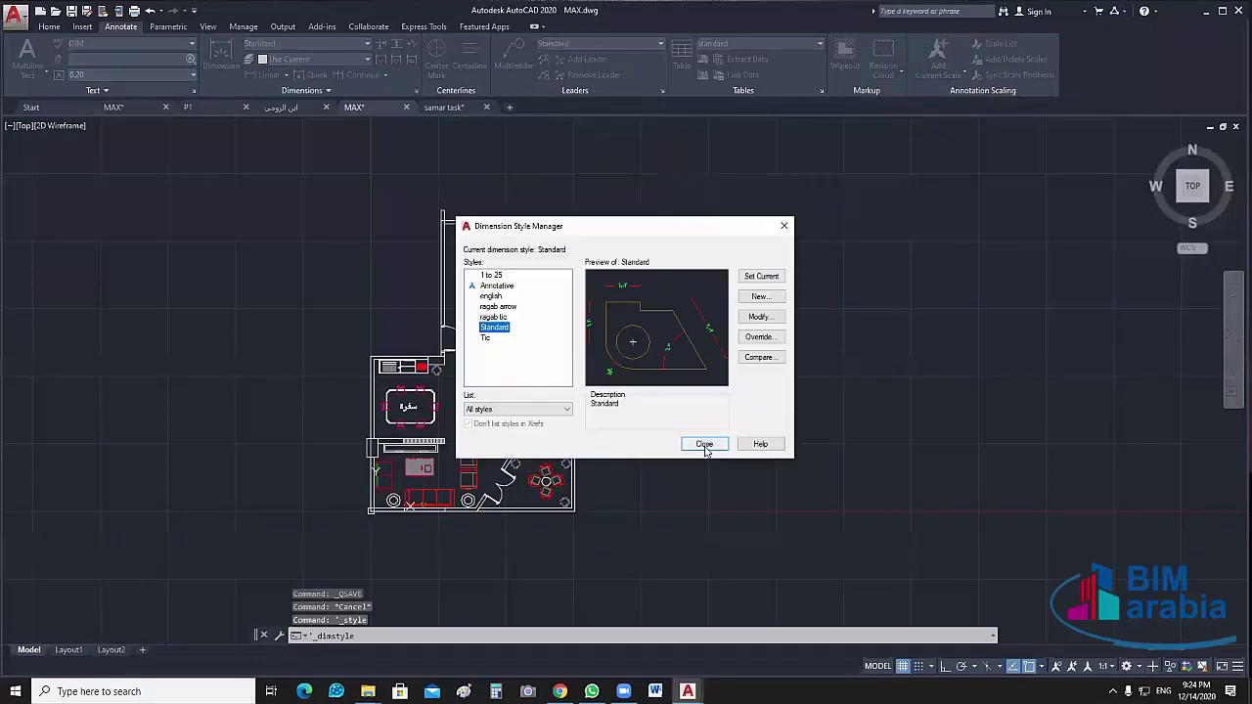
click(704, 444)
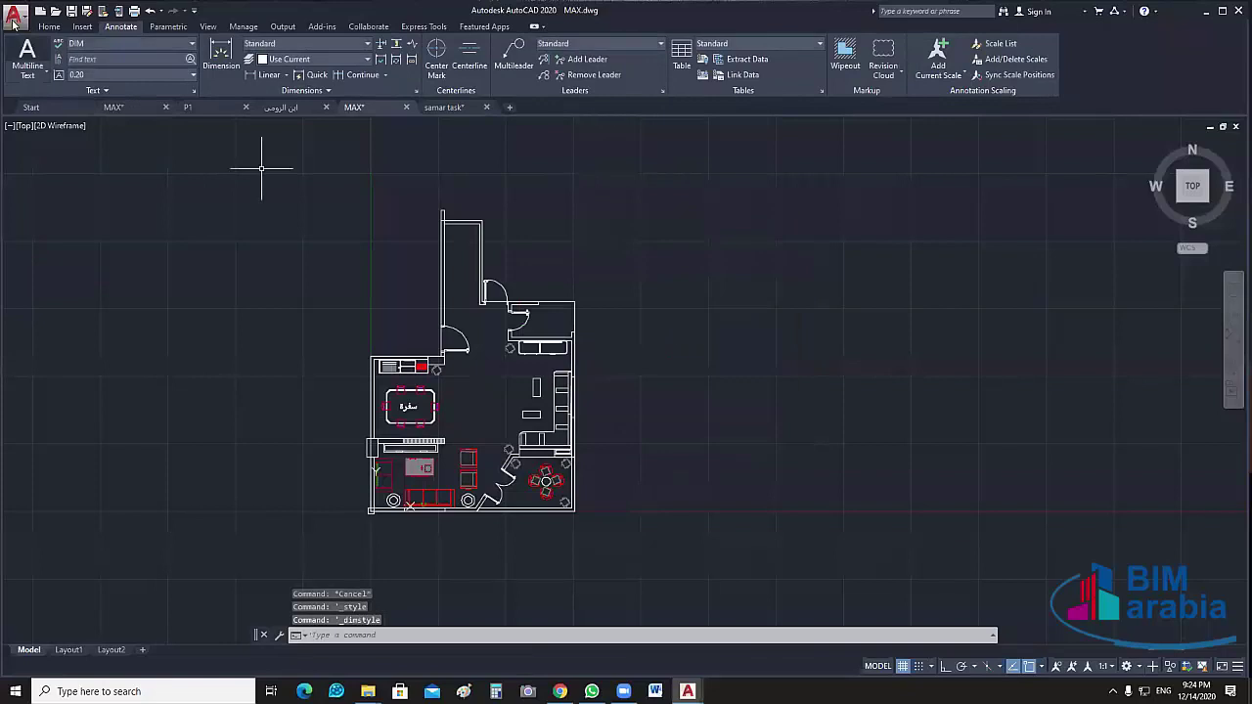
click(47, 26)
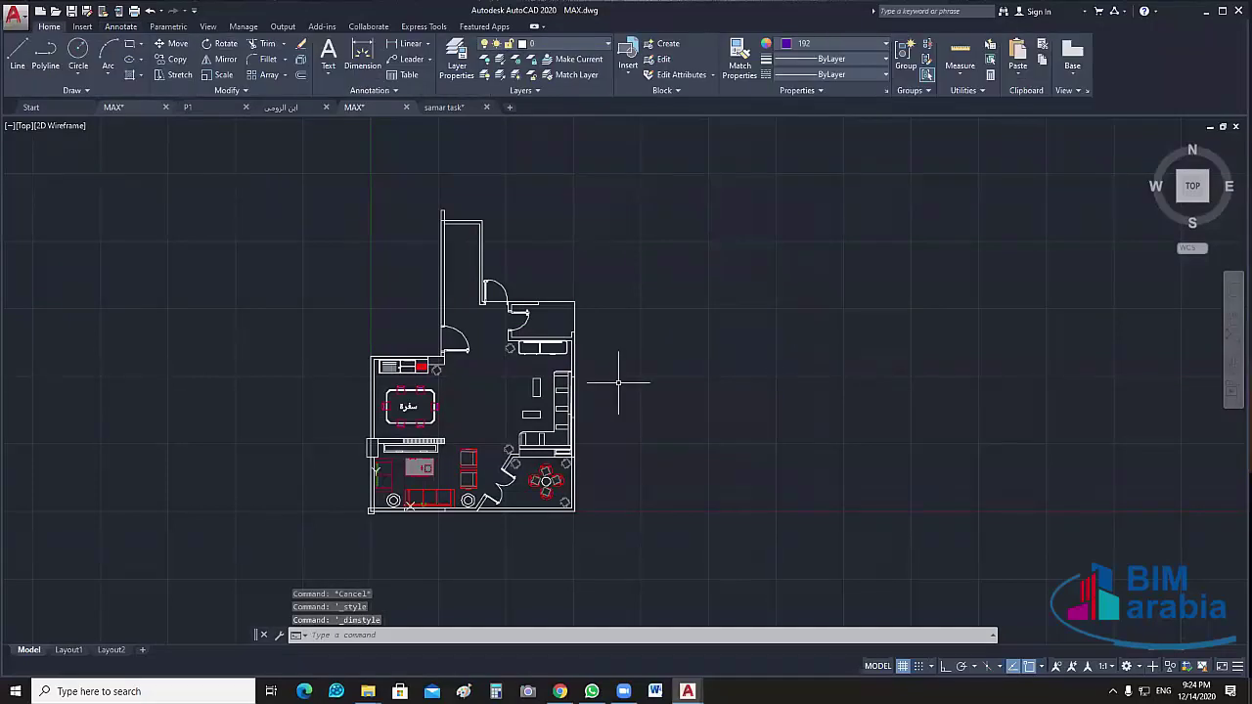
Run OVERKILL on the whole floor plan to delete duplicate and overlapping objects
middle_drag(618, 384, 608, 366)
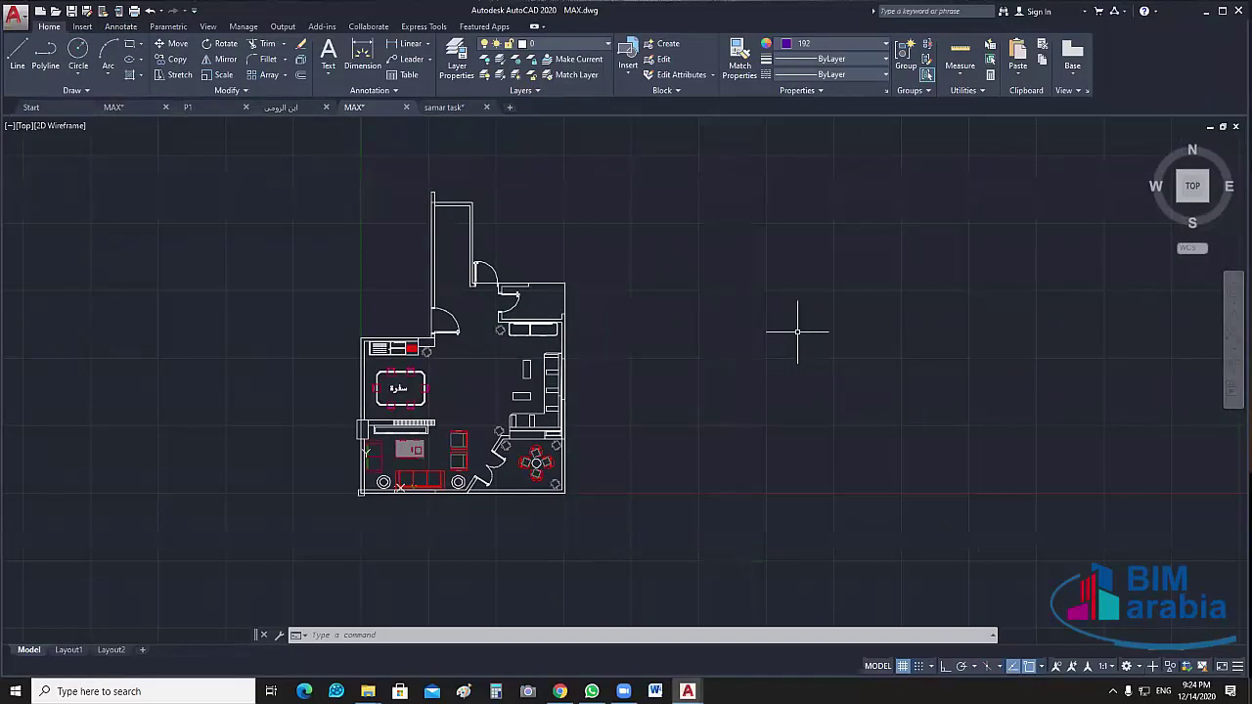
text(over)
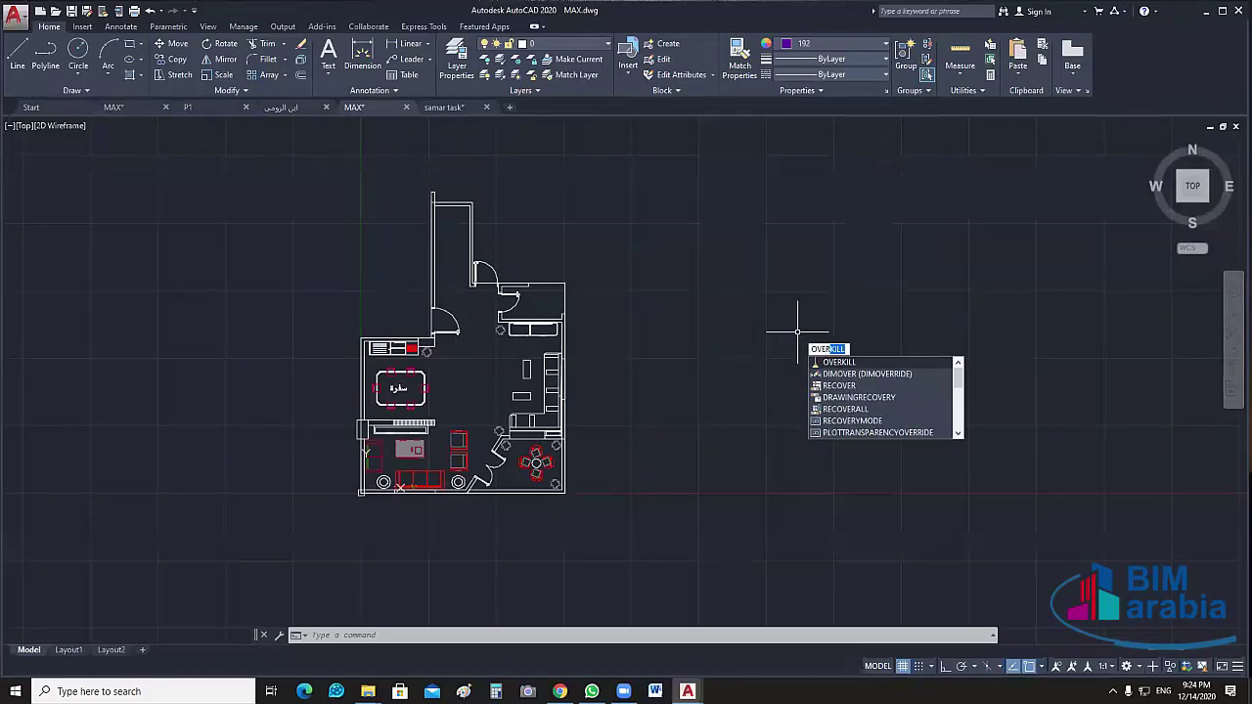
key(Return)
click(745, 170)
click(179, 556)
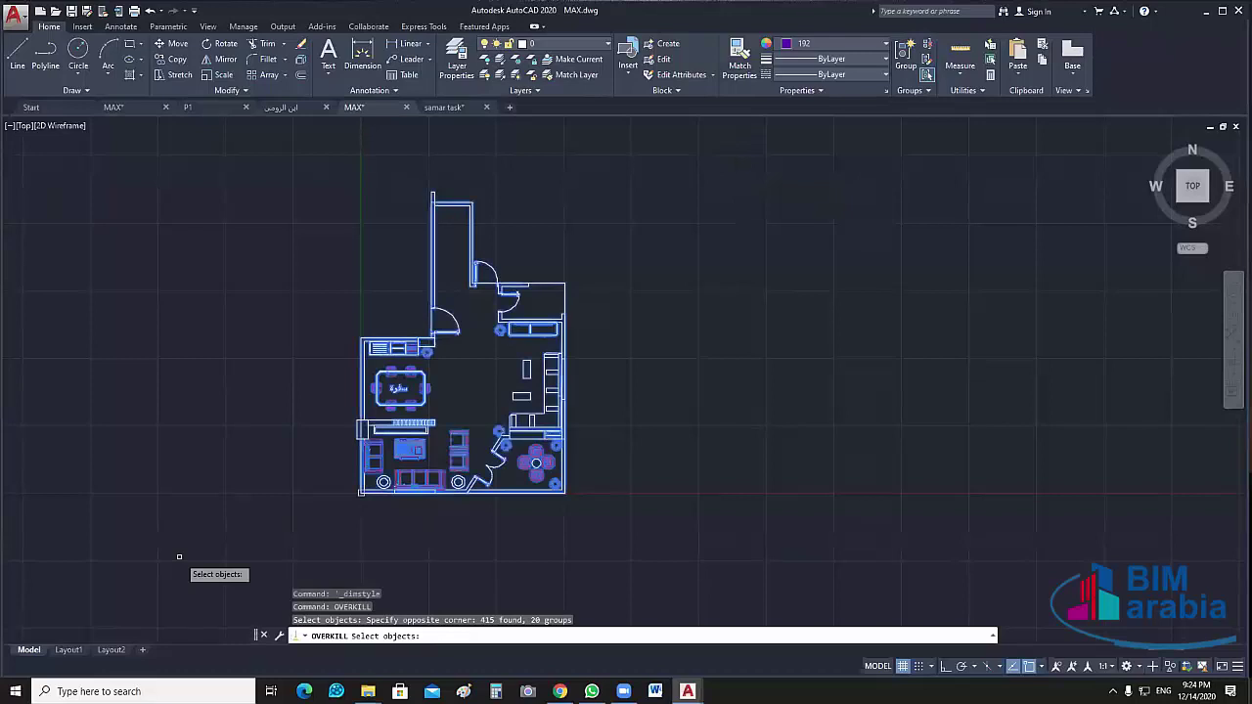
key(Return)
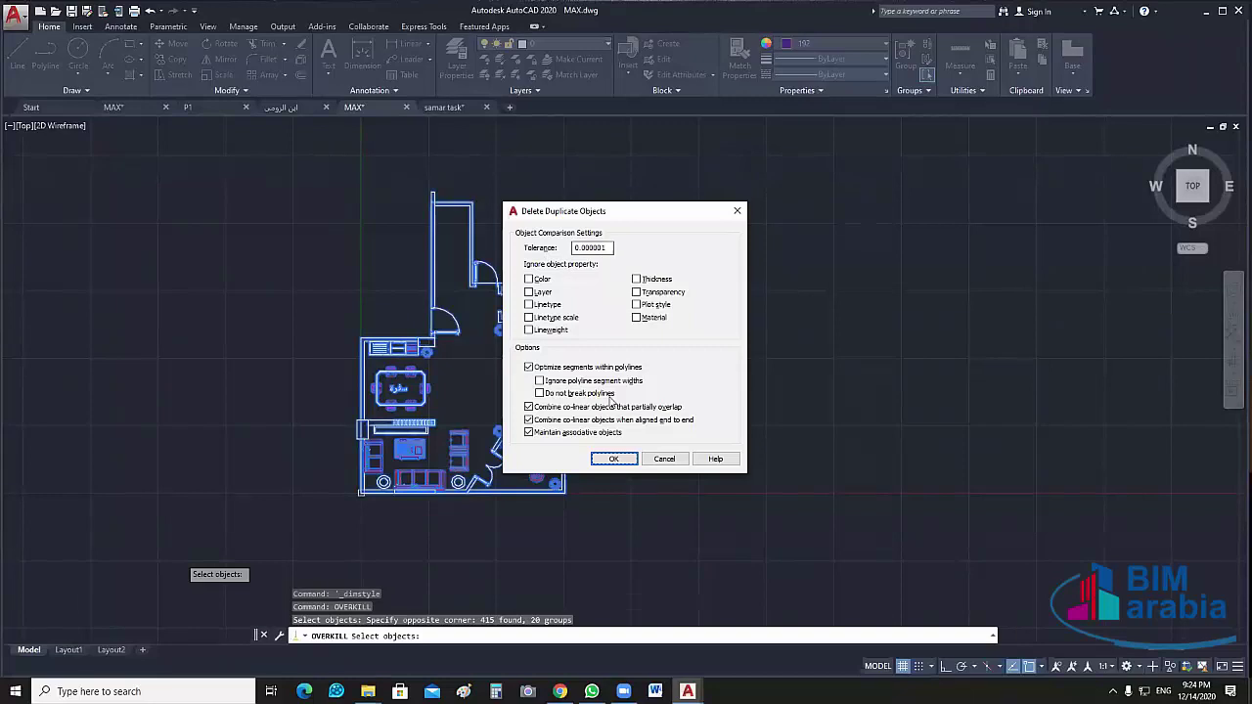
click(614, 458)
key(Return)
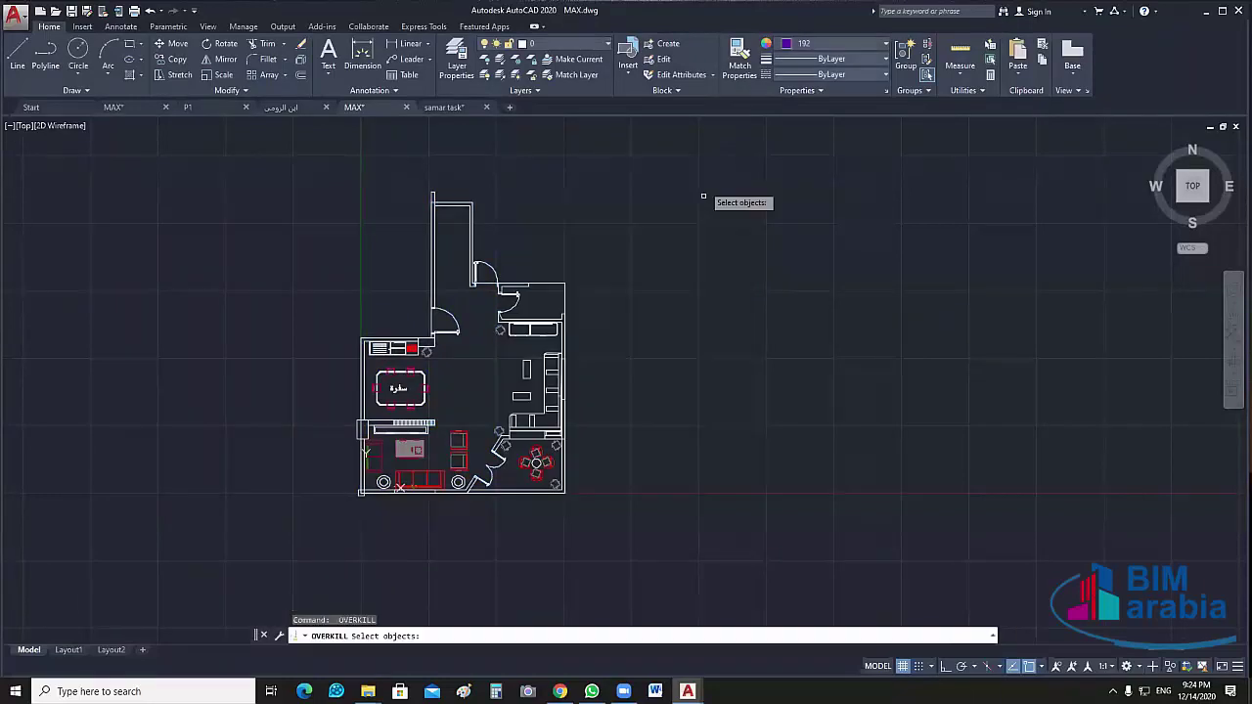
click(702, 197)
click(196, 558)
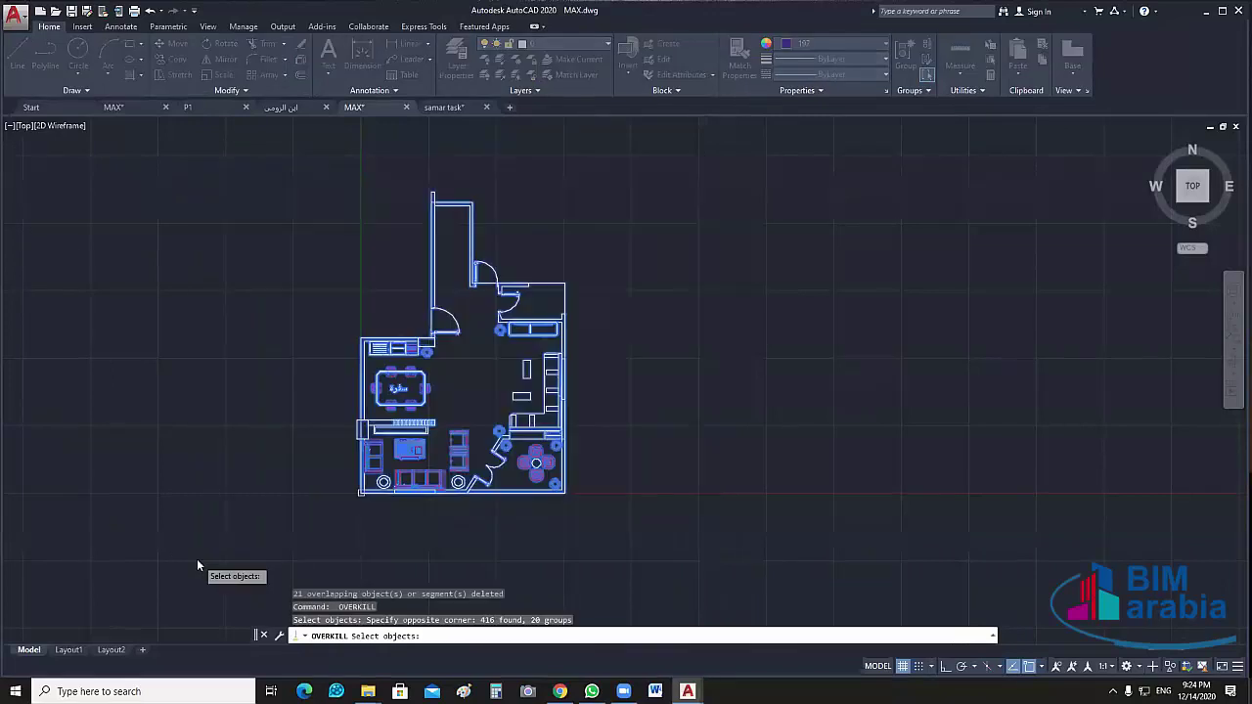
key(Return)
key(Return)
Repeat OVERKILL passes over the entire plan until 0 duplicates are reported
key(Return)
click(738, 146)
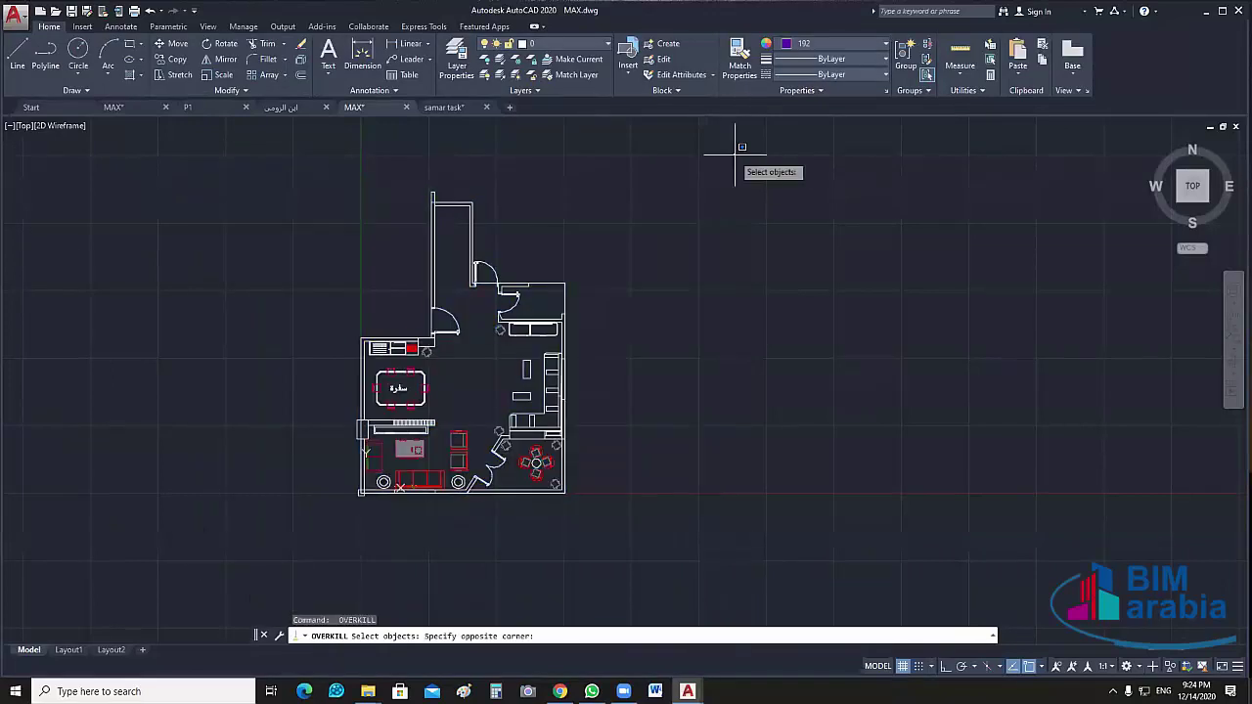
click(252, 592)
key(Return)
key(Return)
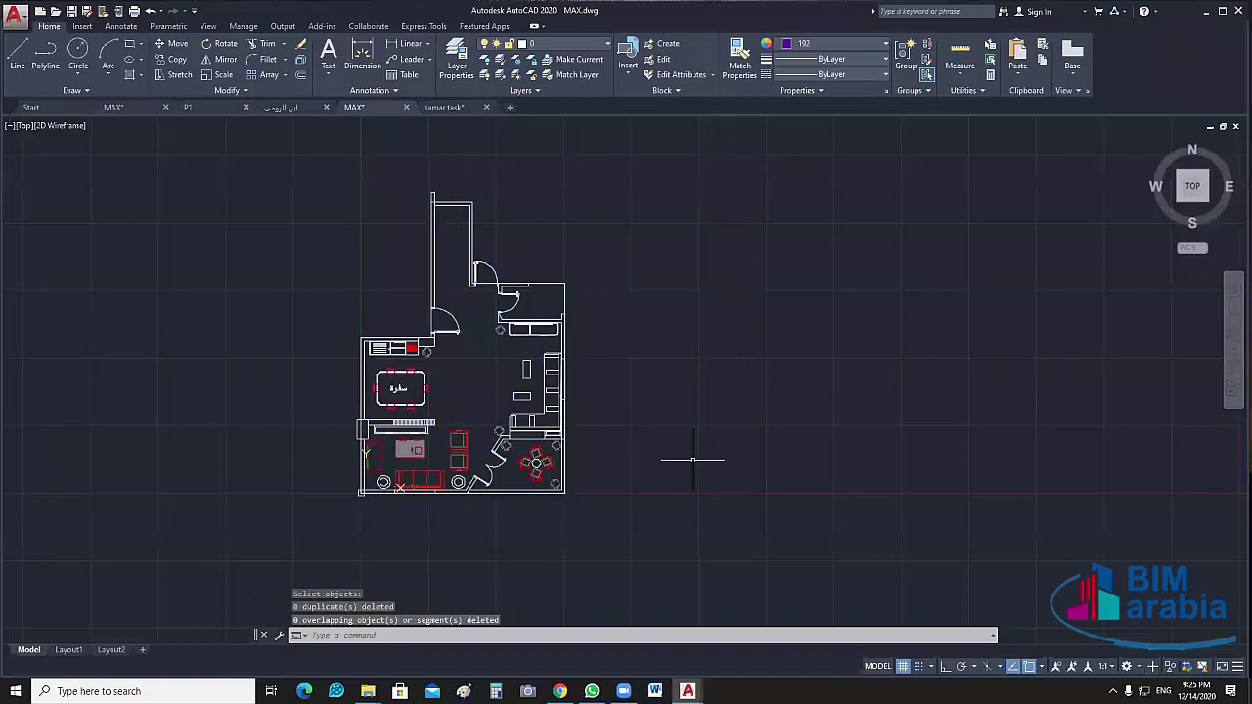
key(Return)
click(697, 314)
click(193, 609)
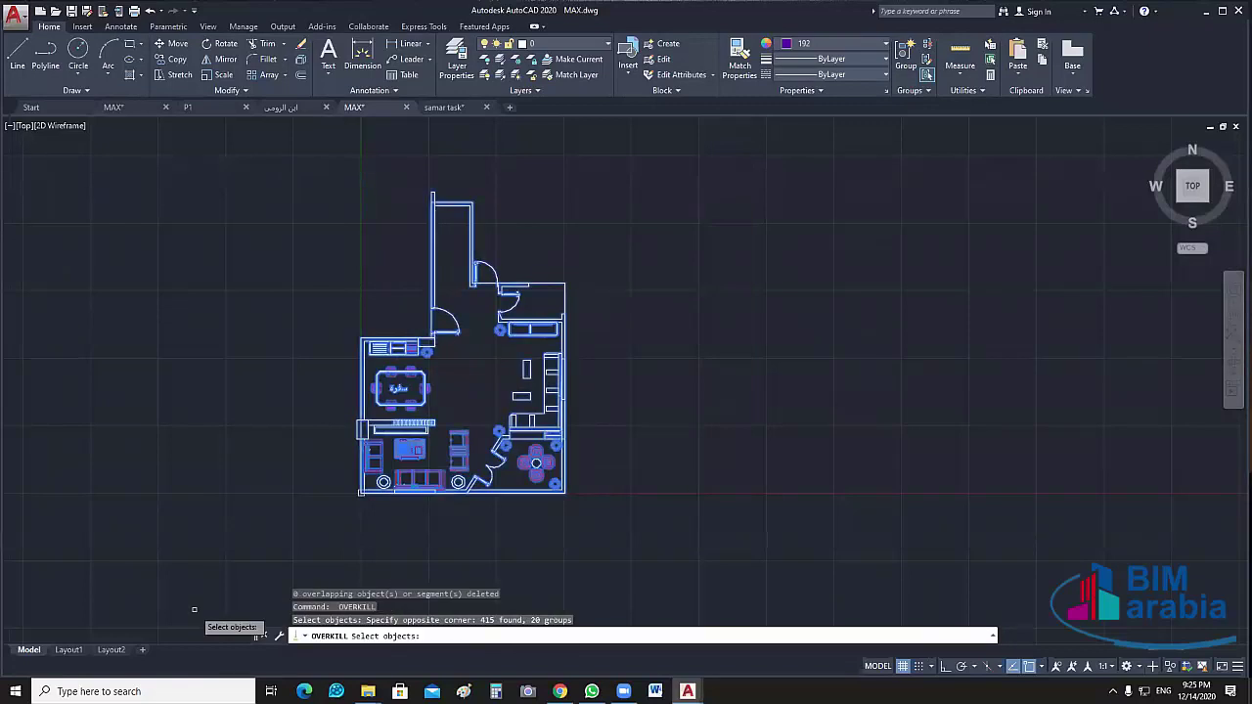
key(Return)
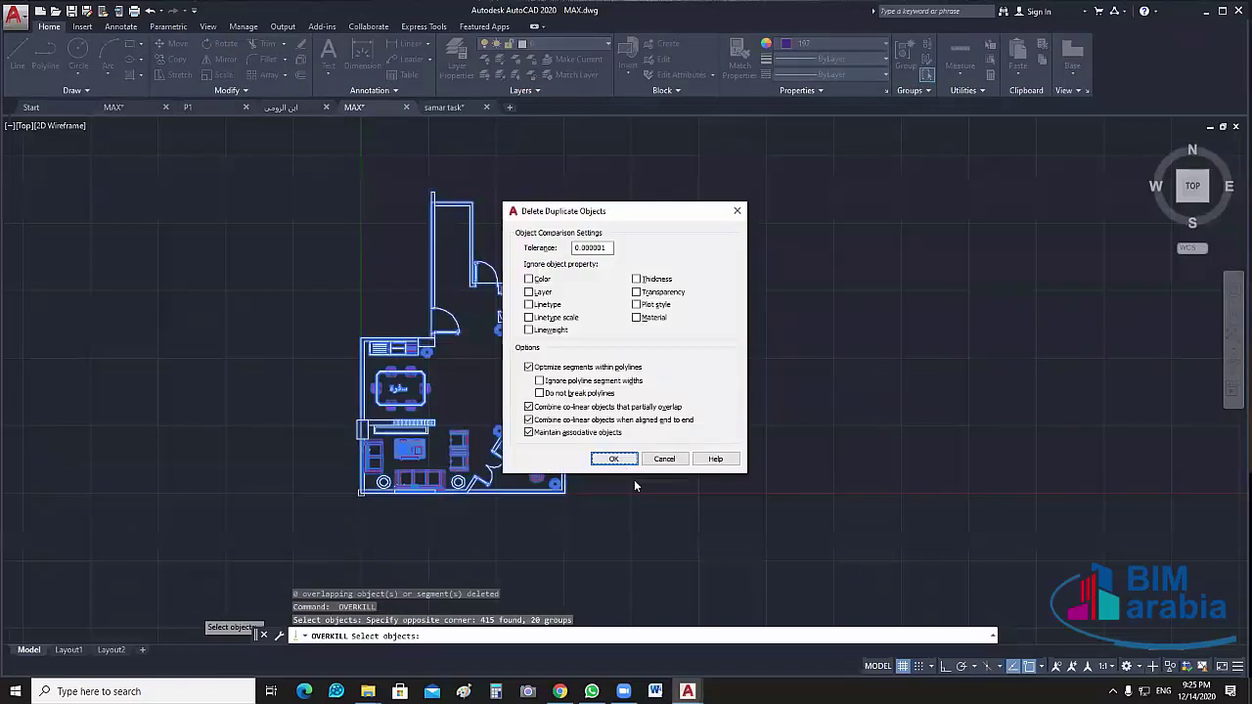
key(Return)
scroll(552, 427, up, 8)
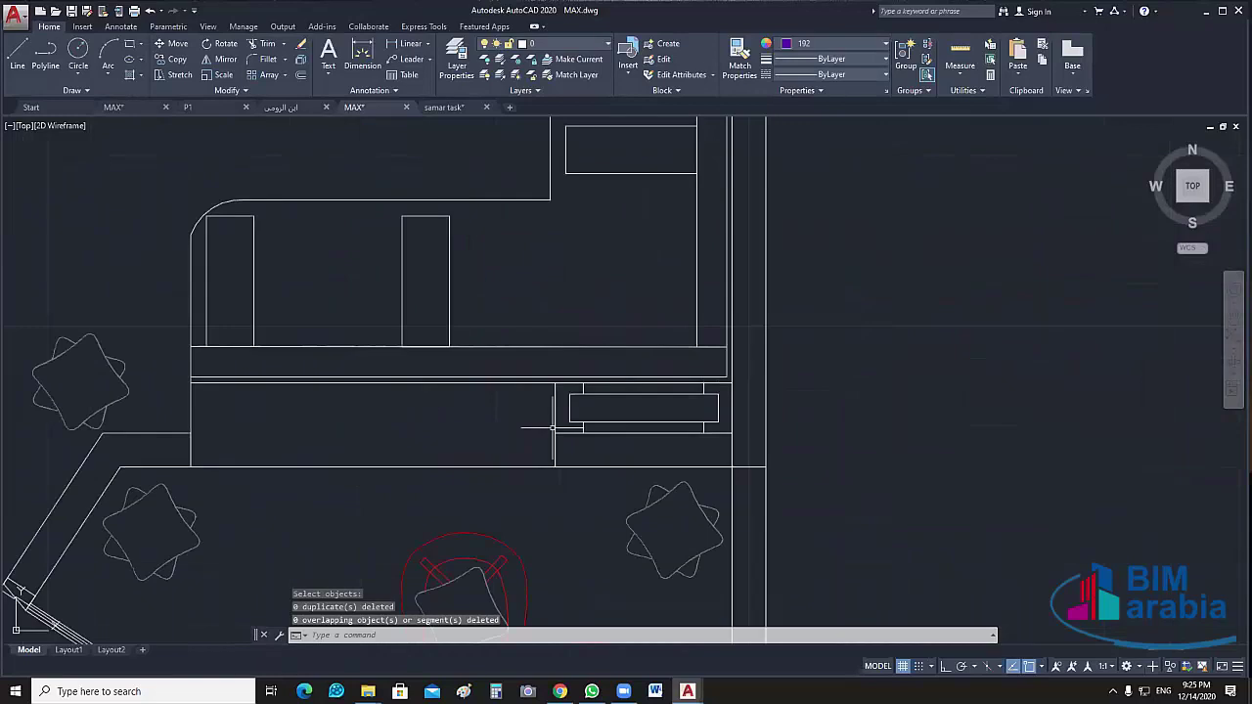
scroll(573, 425, down, 8)
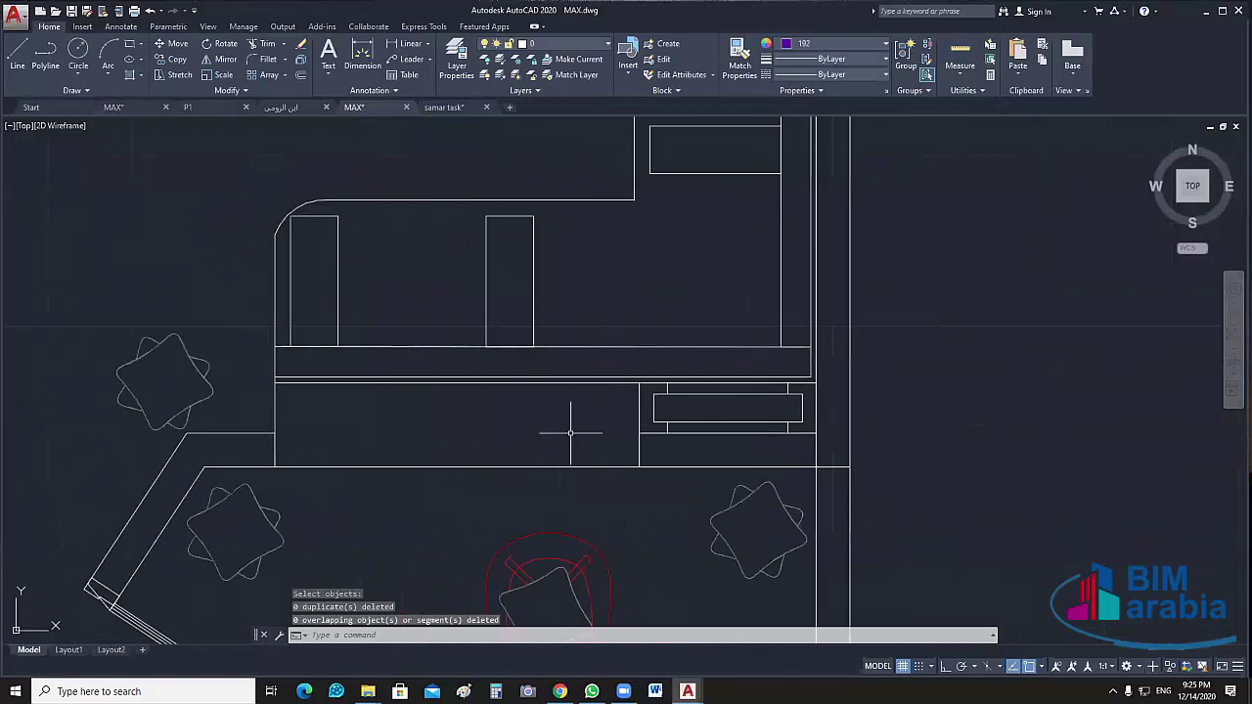
key(Return)
drag(615, 300, 267, 564)
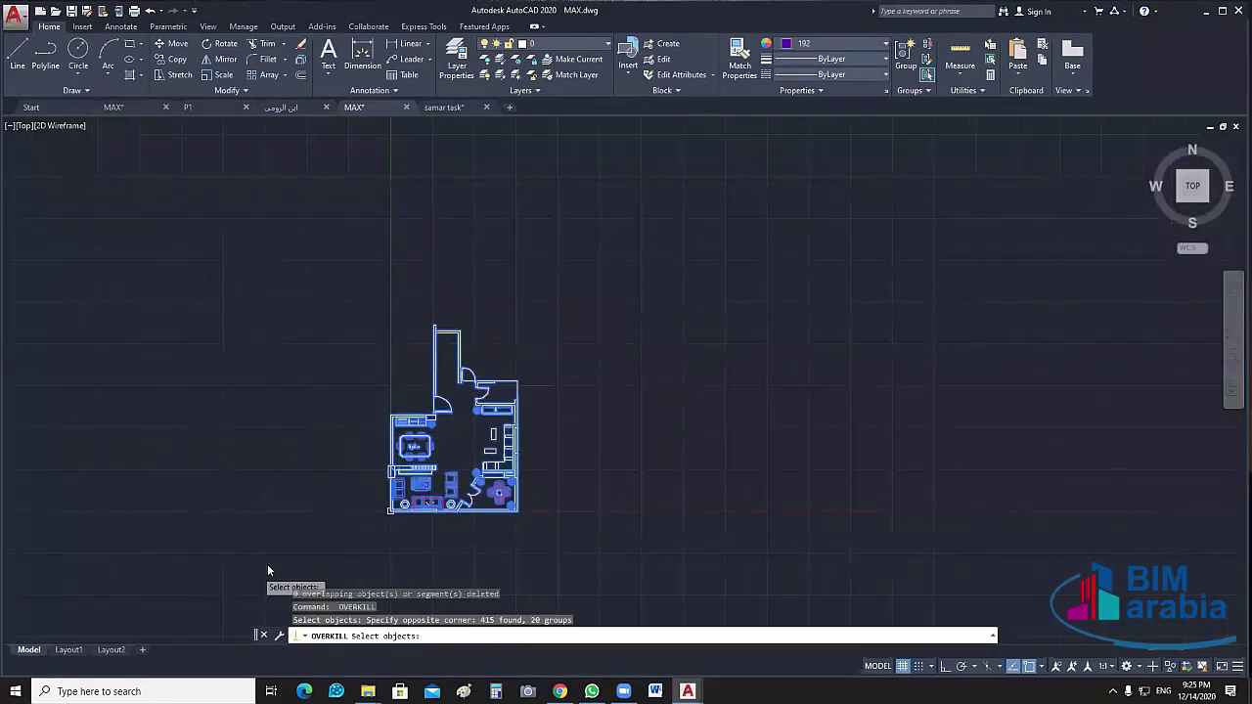
key(Return)
key(Return)
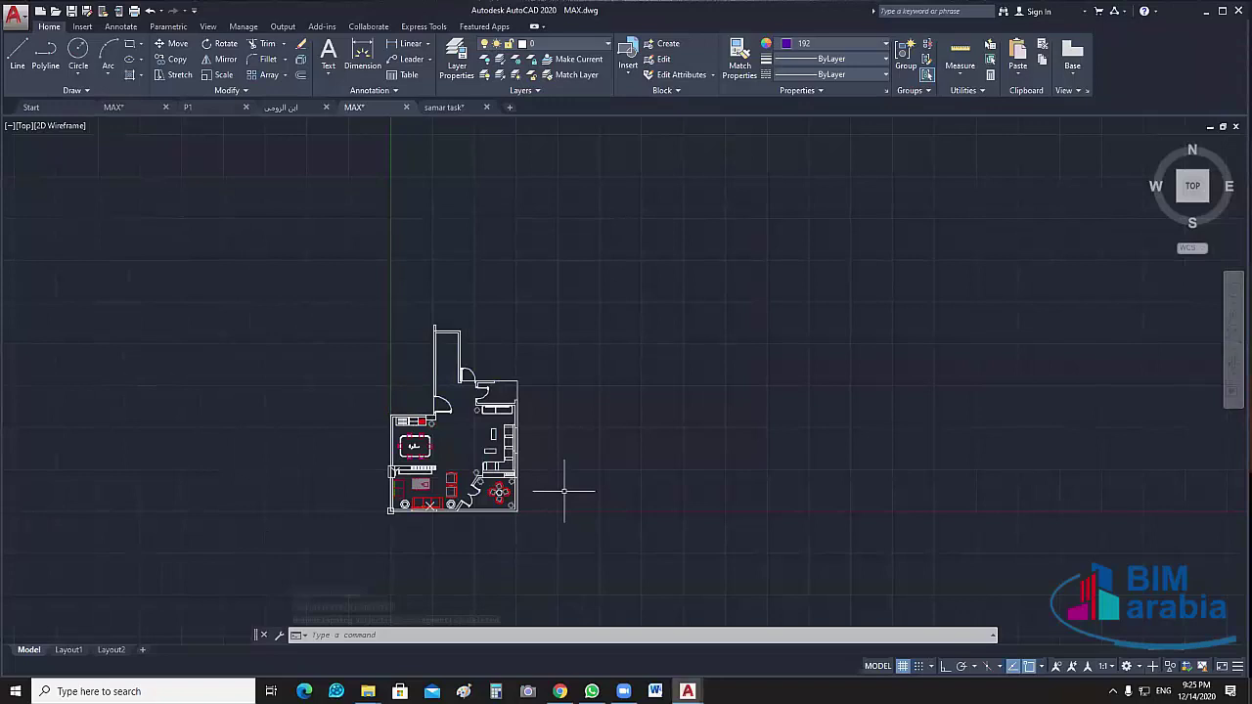
text(pu)
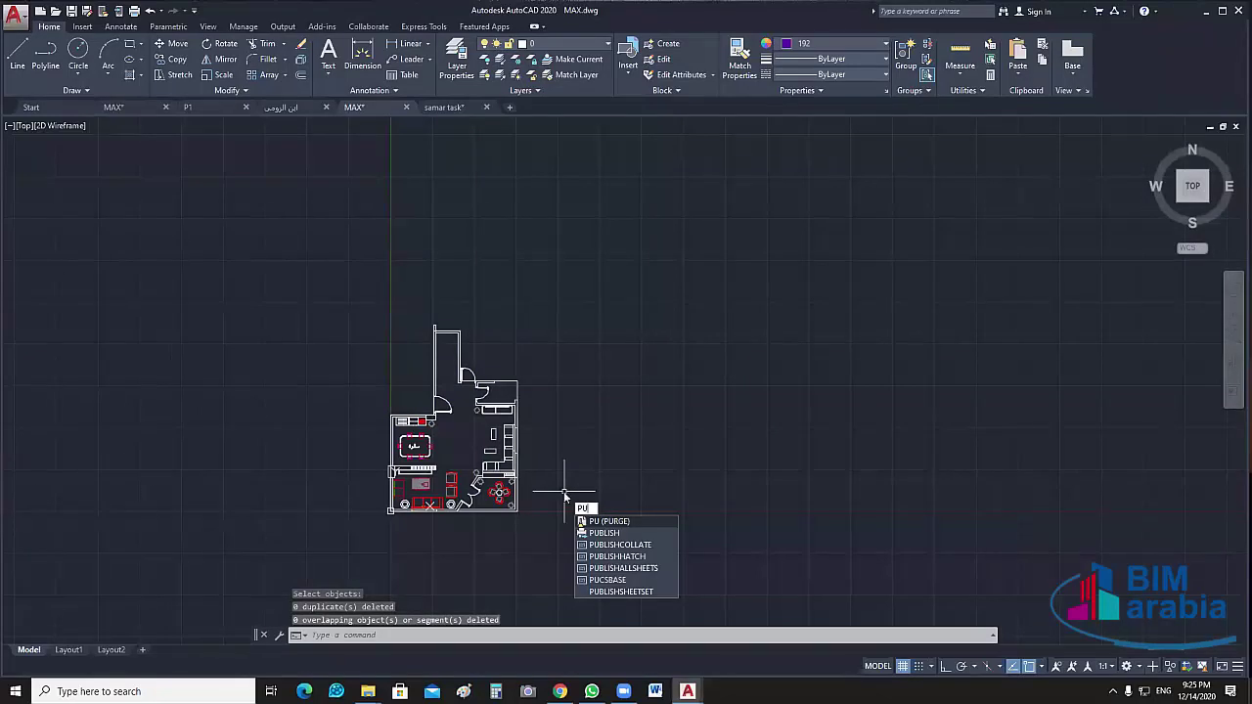
Purge all unused items, including the unused block, using Purge all checked items
key(Return)
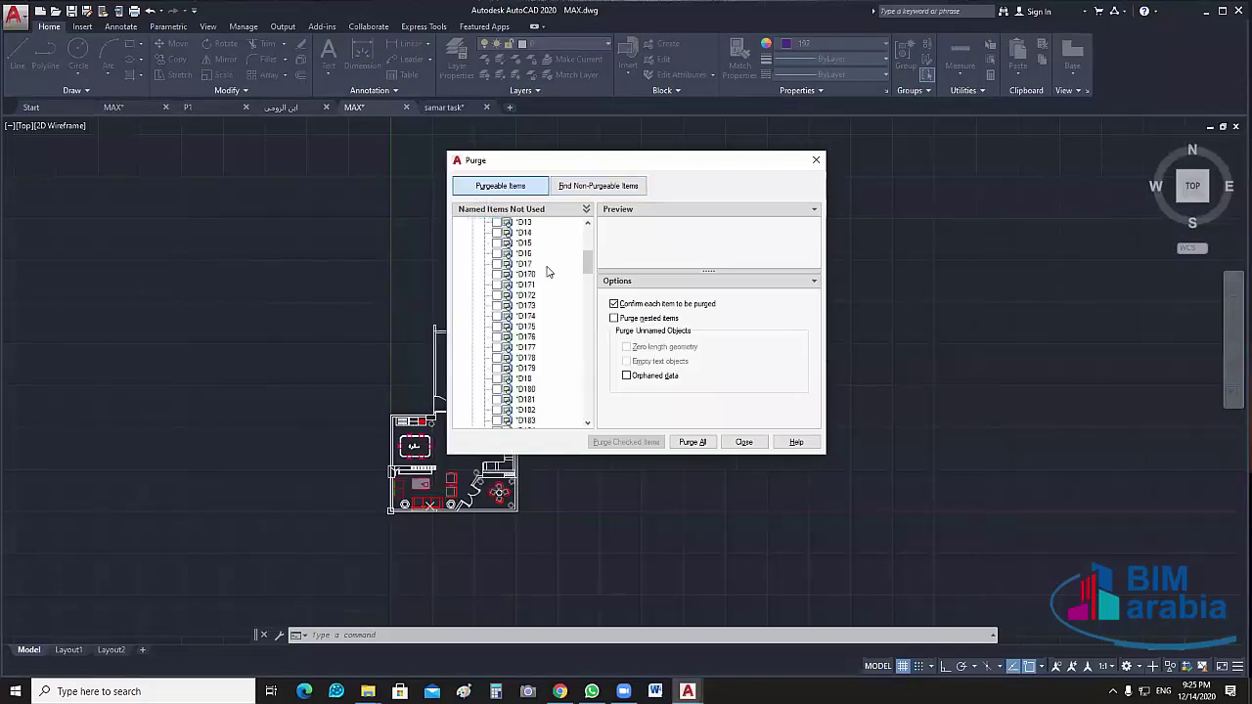
scroll(545, 272, down, 2)
scroll(545, 272, down, 10)
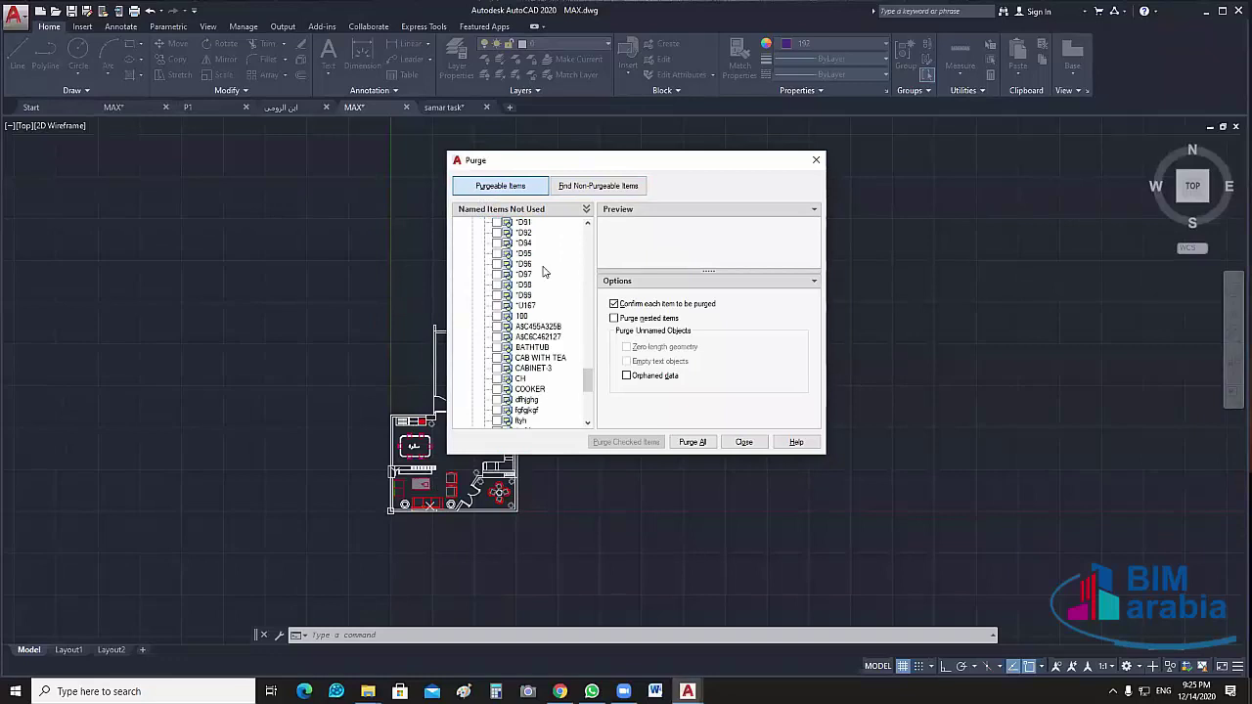
scroll(545, 272, down, 5)
scroll(545, 272, up, 5)
scroll(544, 272, up, 15)
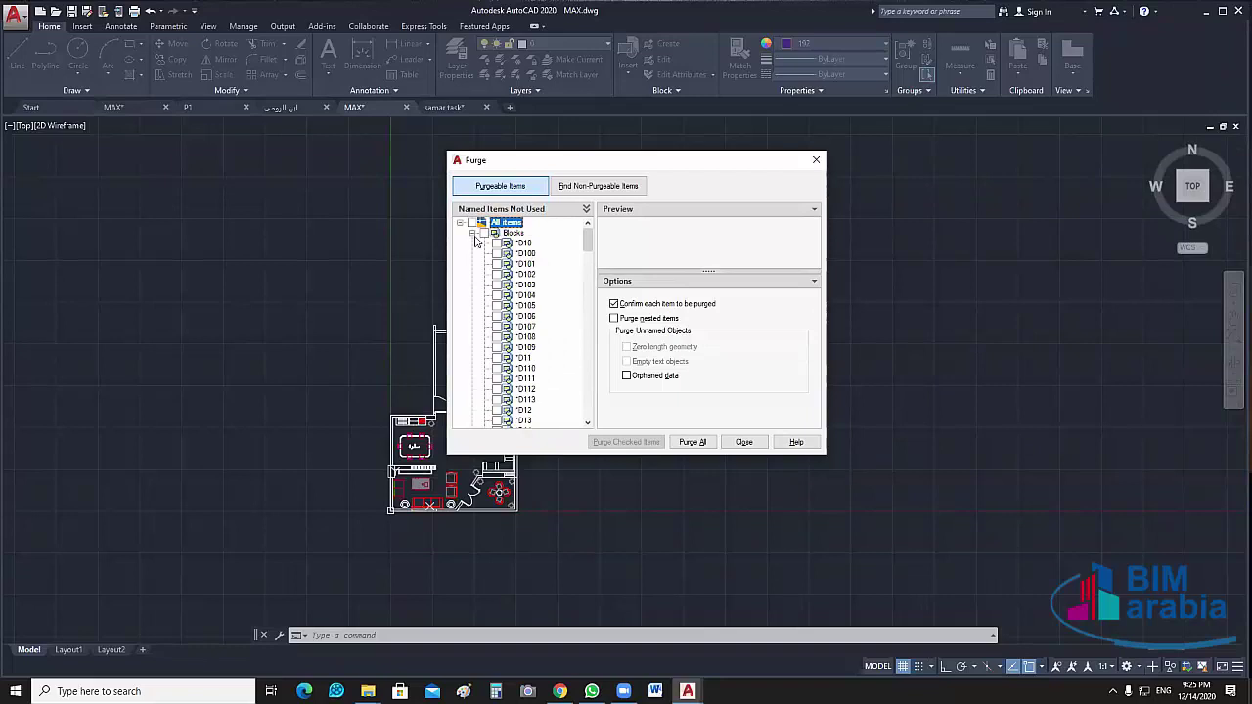
click(472, 234)
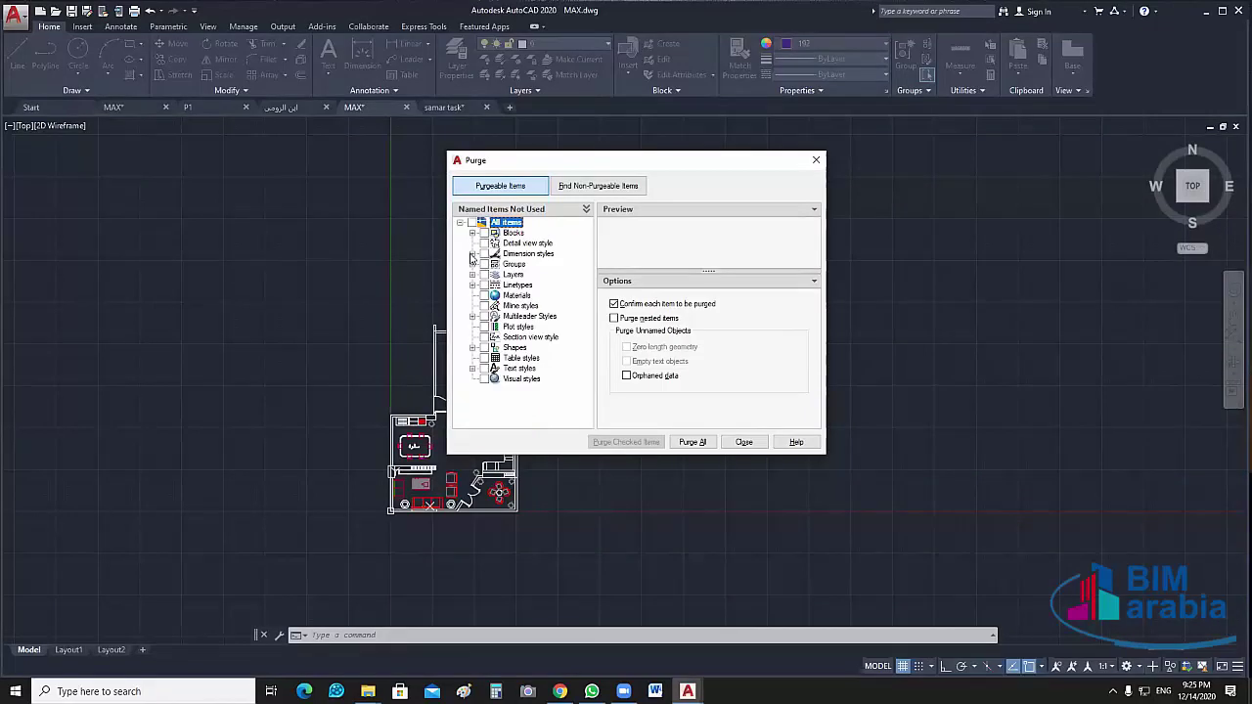
click(693, 442)
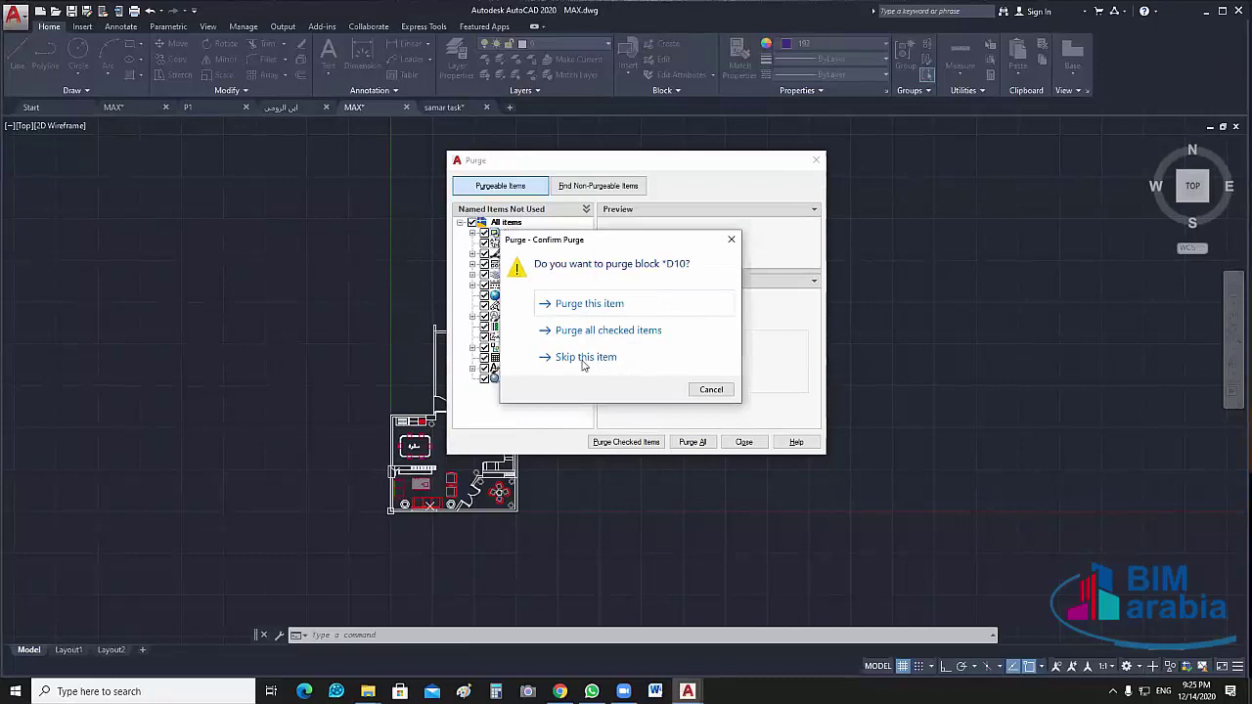
click(611, 333)
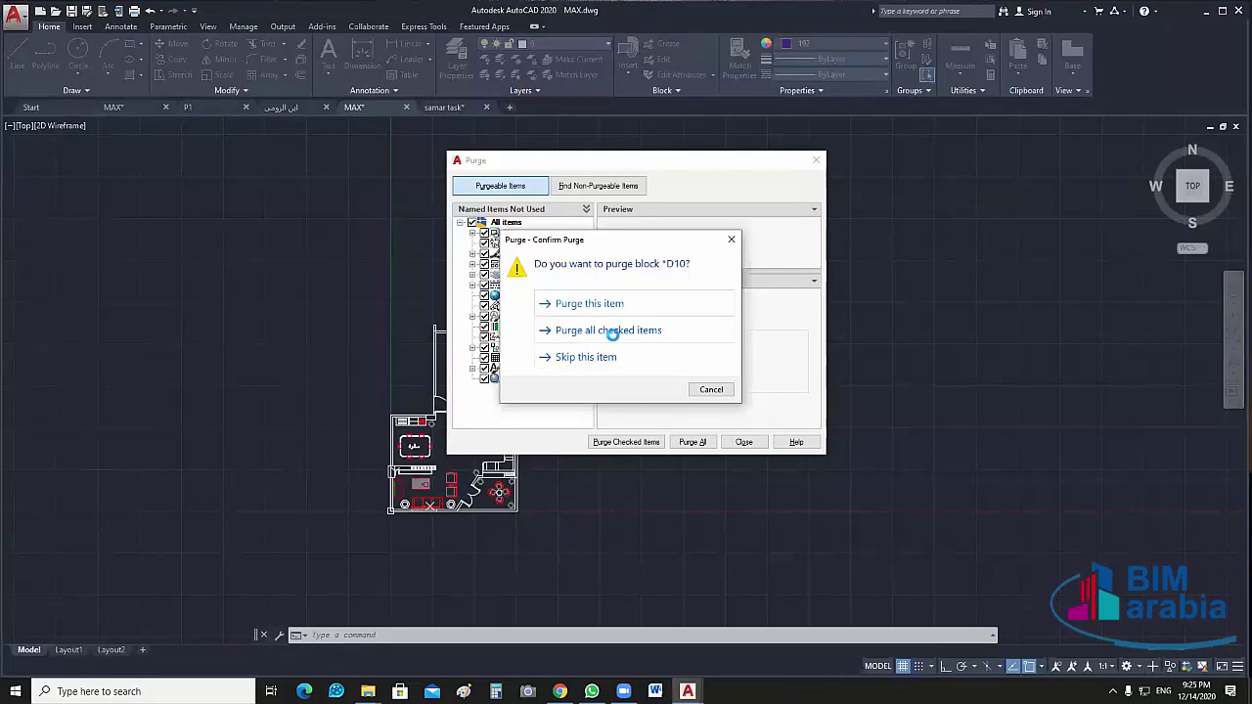
click(692, 442)
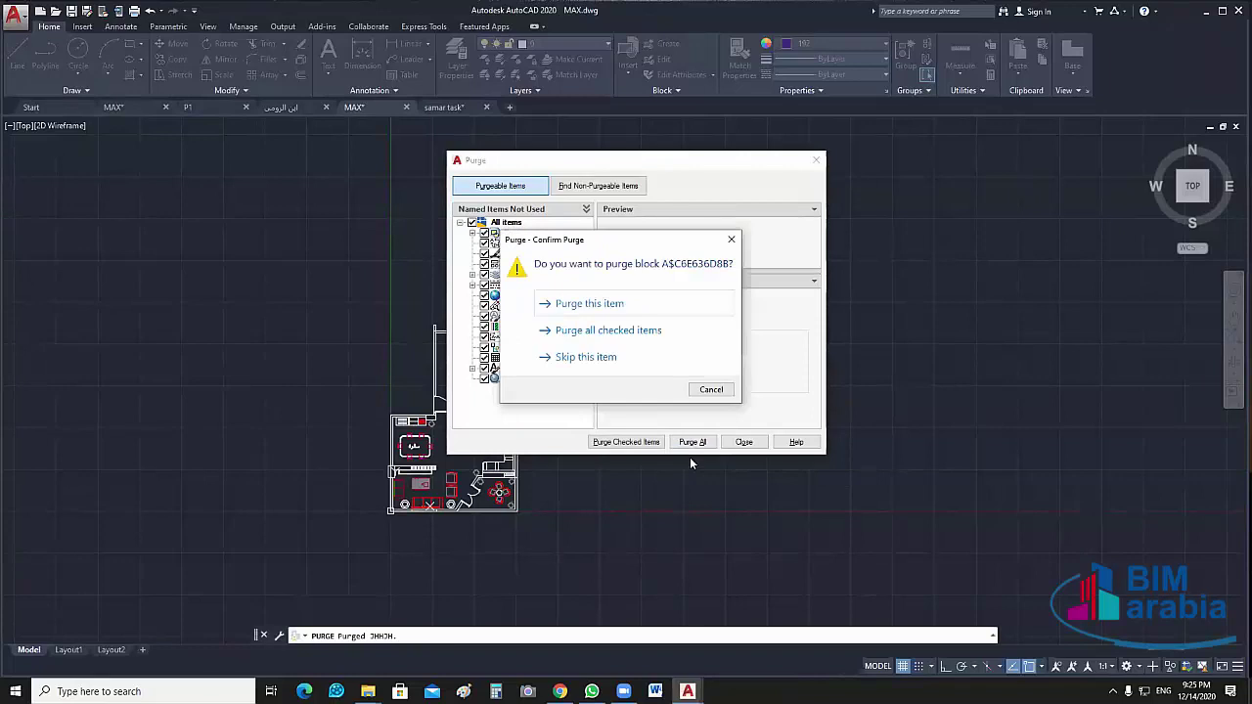
click(596, 335)
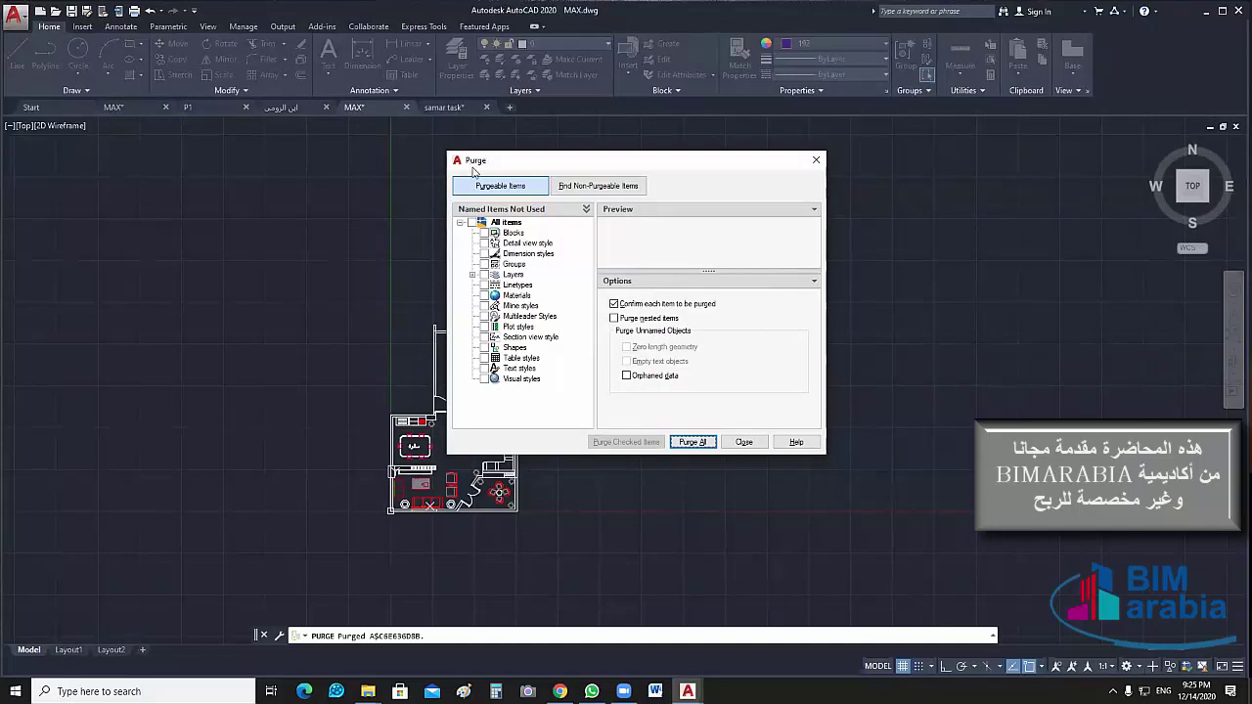
Check the unused Layers, purge them all, and close the Purge dialog
click(473, 172)
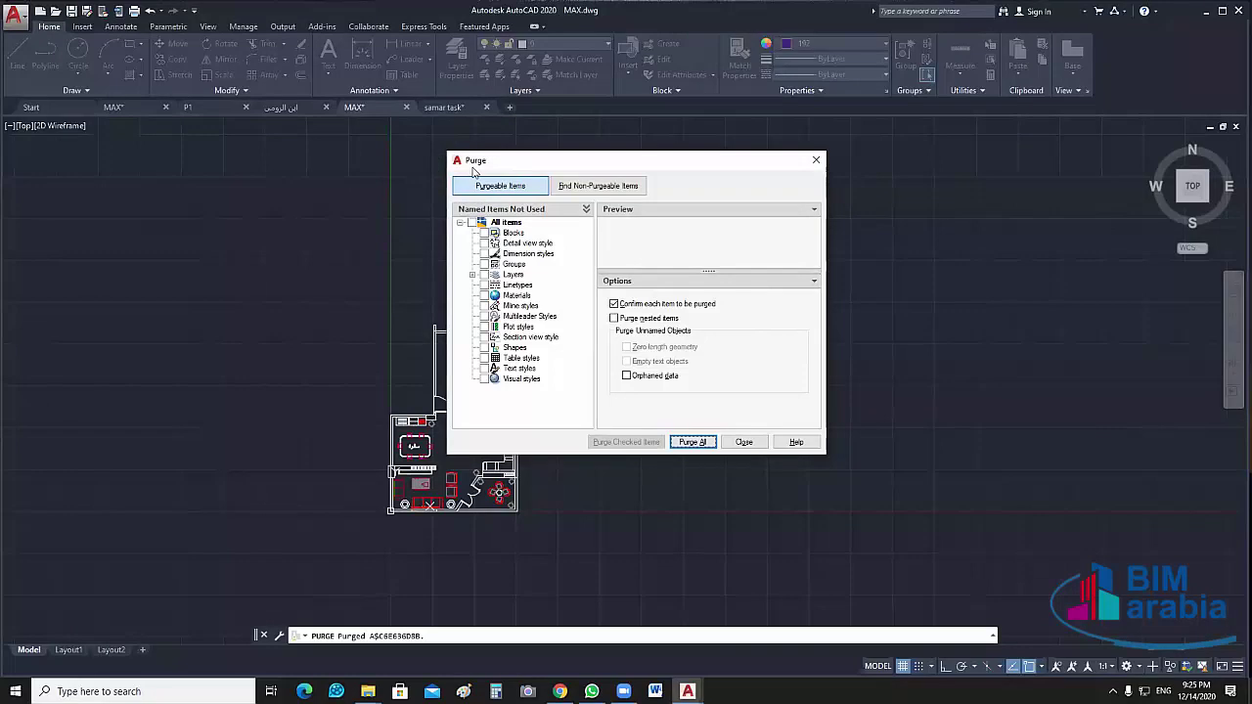
click(475, 171)
click(471, 275)
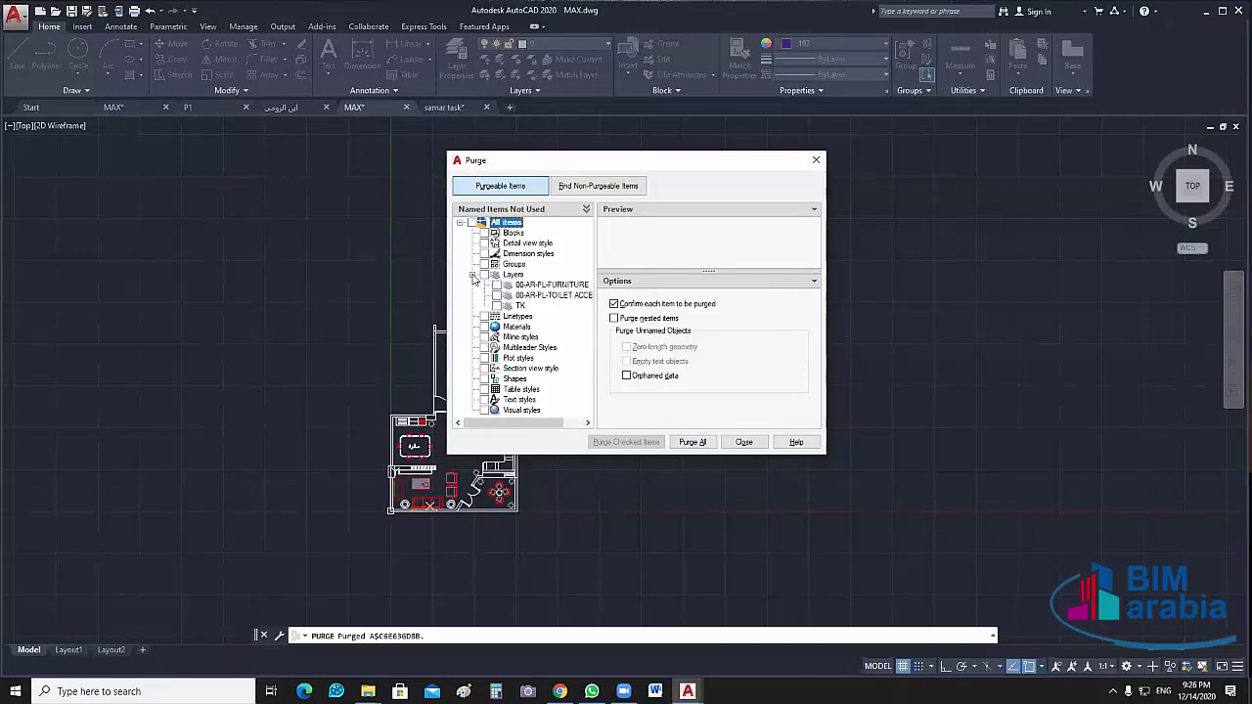
click(472, 275)
click(484, 275)
click(692, 442)
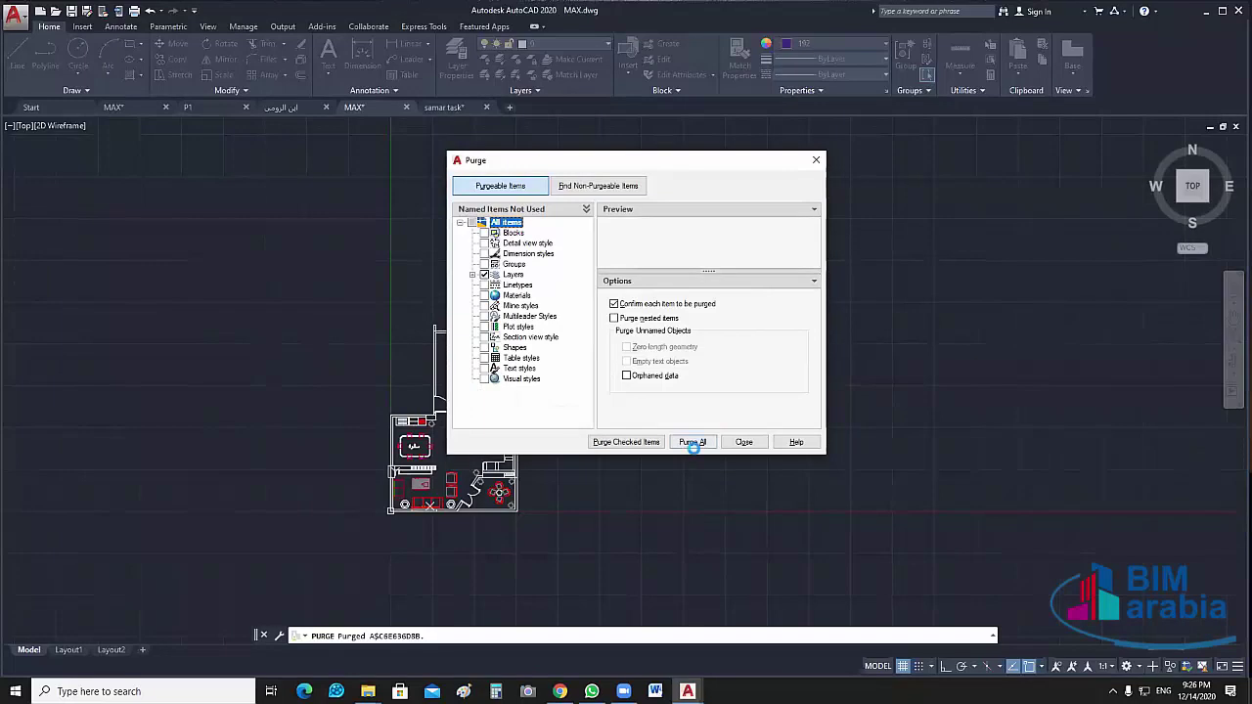
click(622, 340)
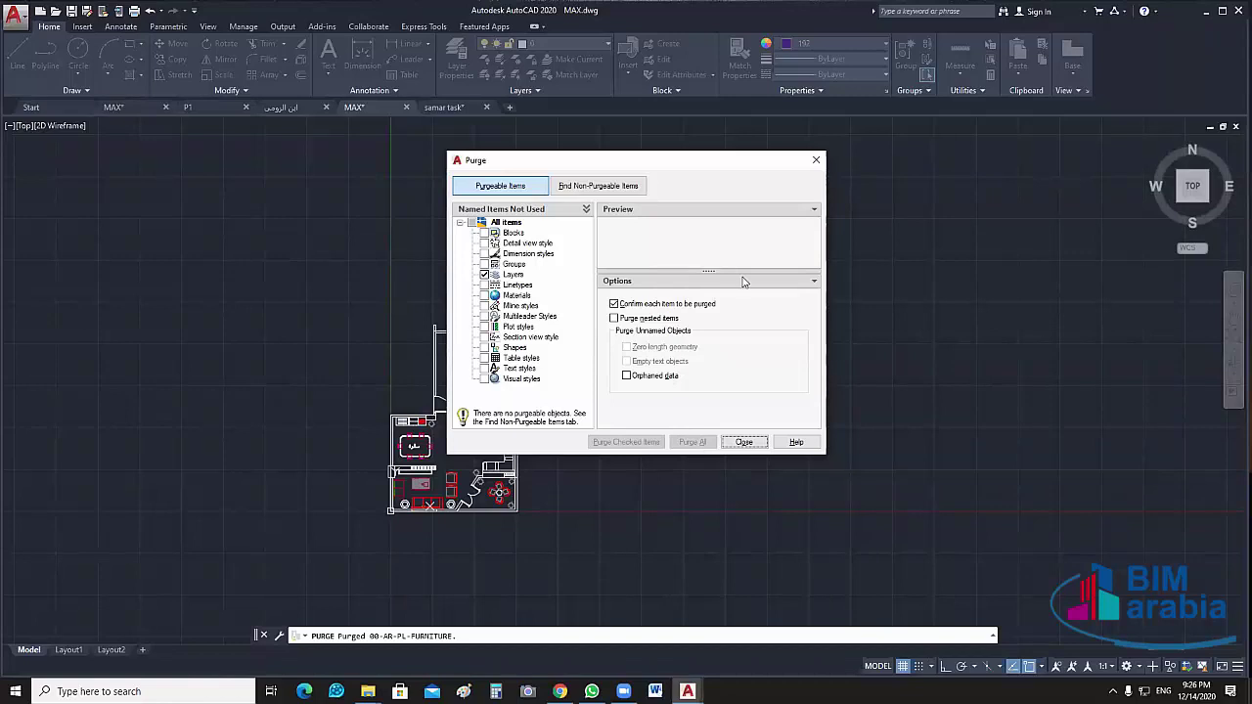
click(745, 443)
Toggle the I-FURN, FURN_MAX and DOOR_MAX layers off and back on to inspect them
click(605, 46)
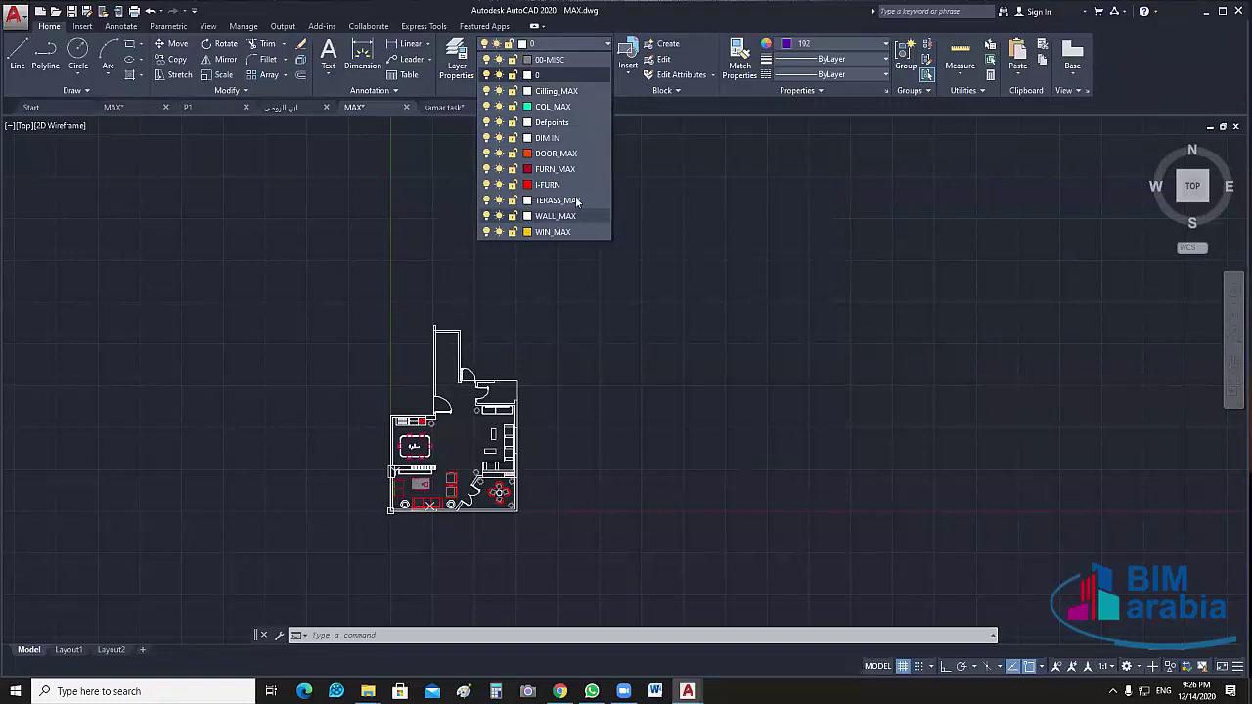
click(488, 184)
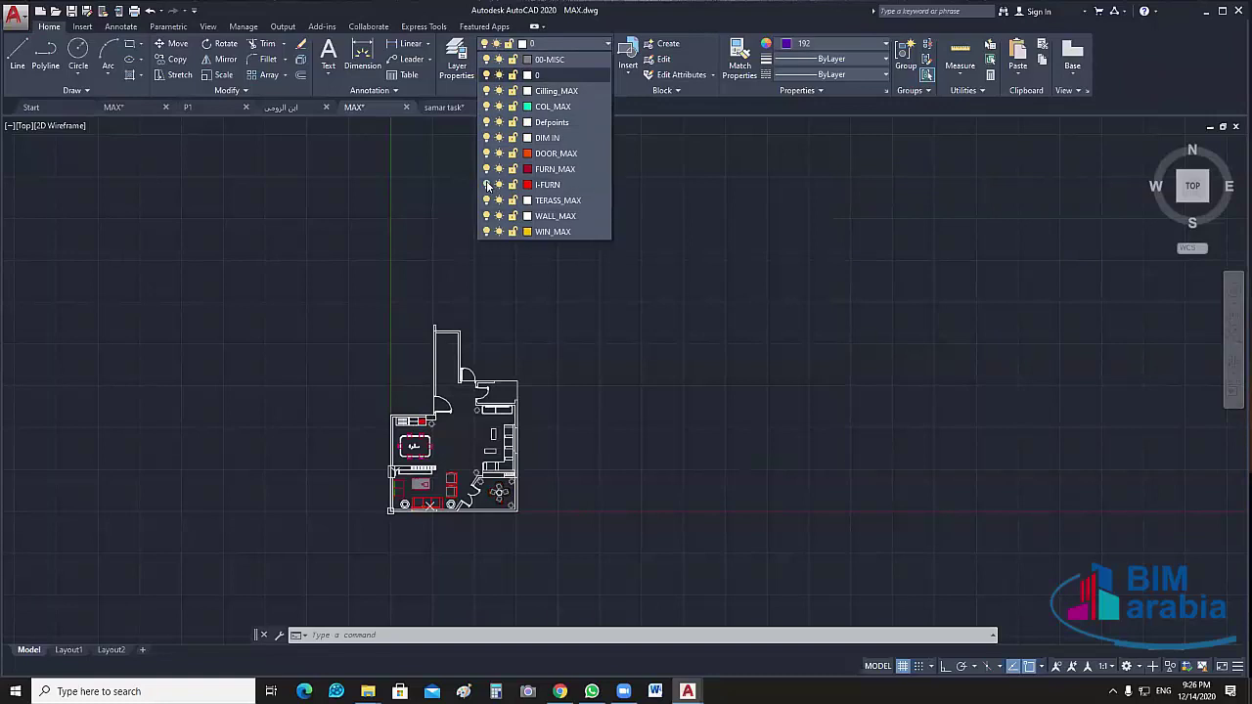
click(488, 184)
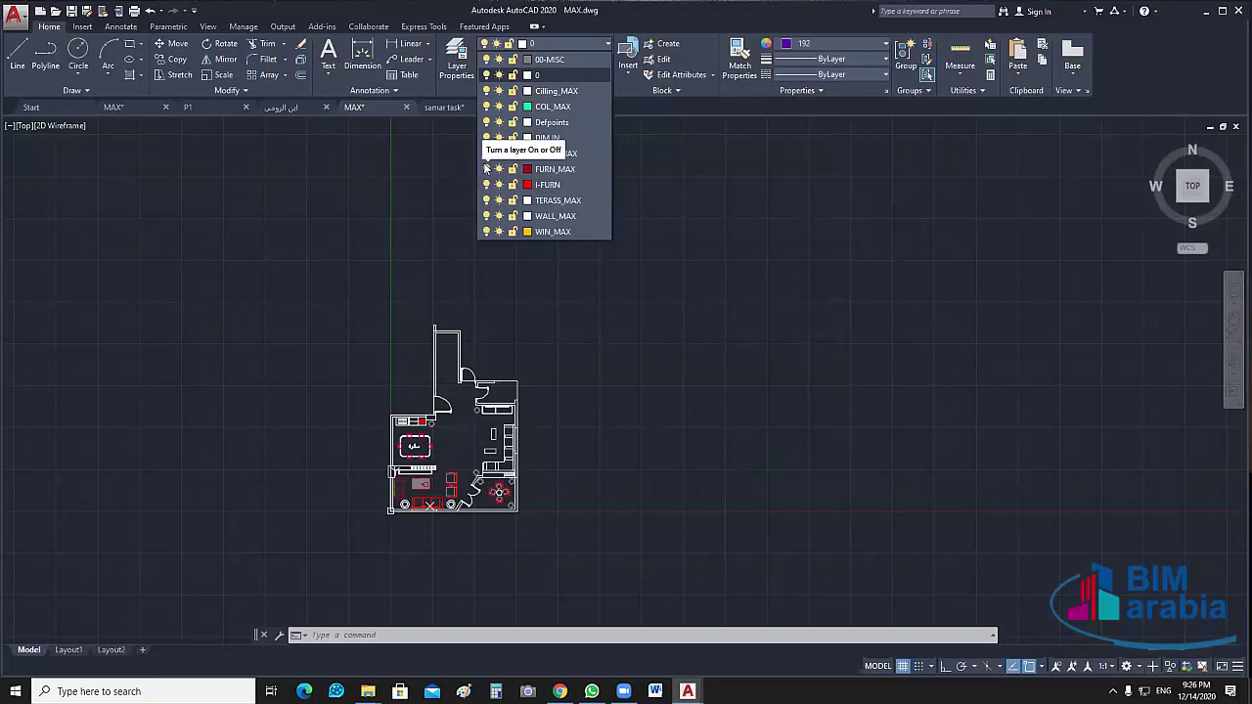
click(486, 168)
click(486, 168)
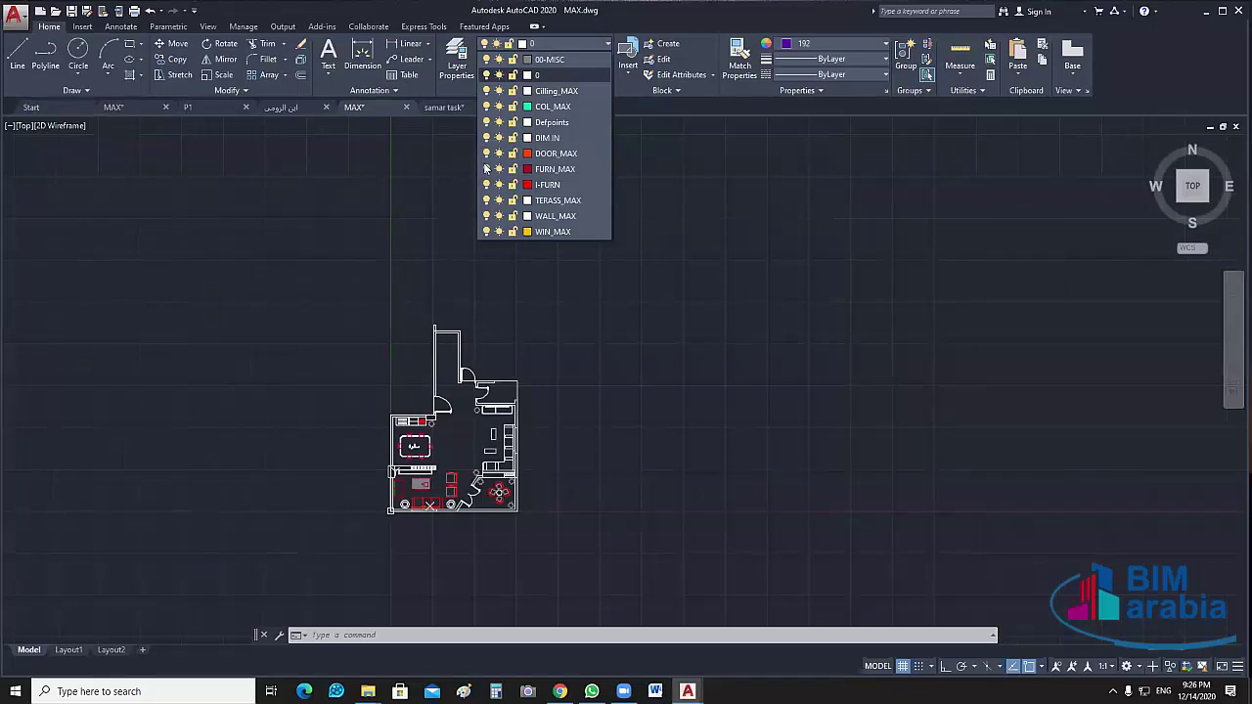
click(486, 168)
click(486, 168)
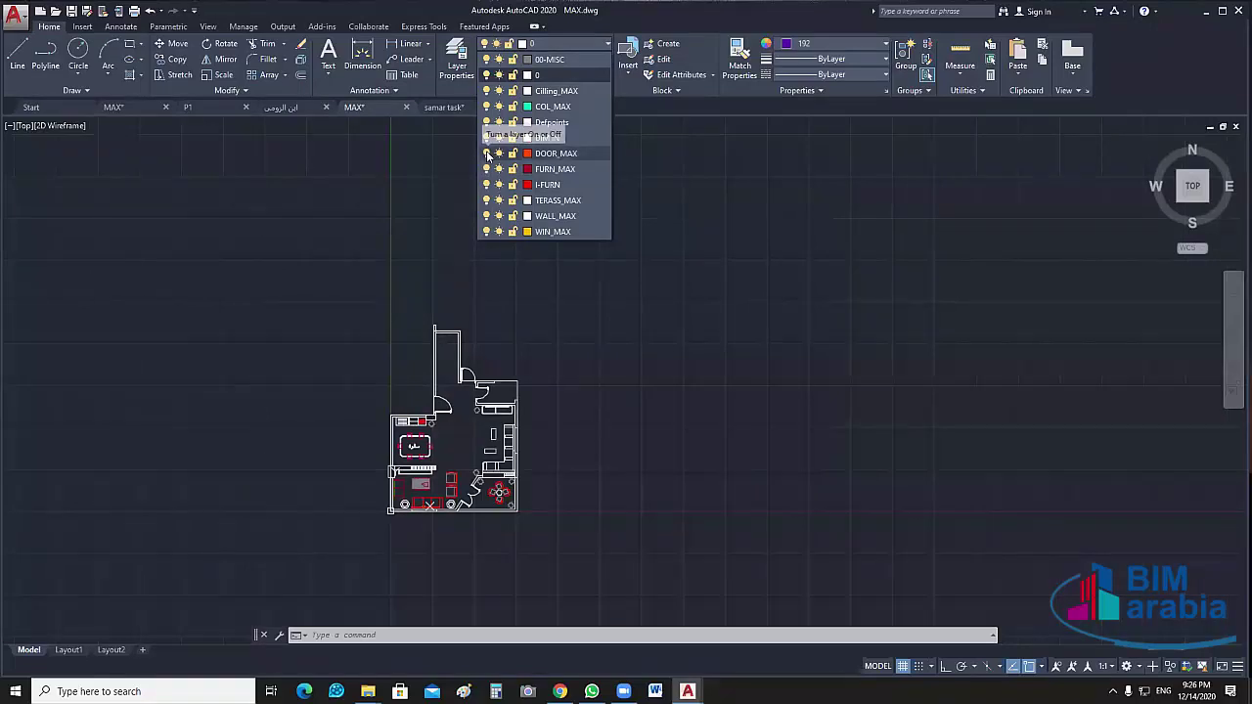
click(487, 154)
click(487, 154)
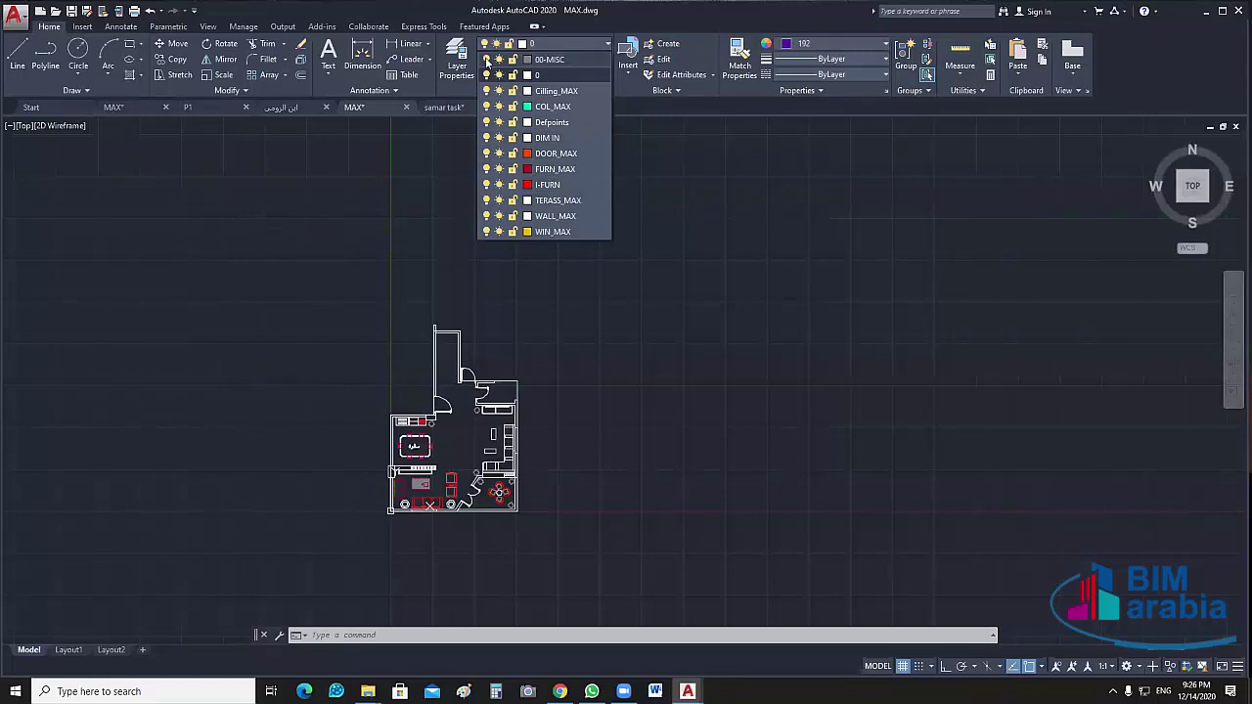
Turn on the 00-MISC layer, keeping layer 0 current
click(486, 60)
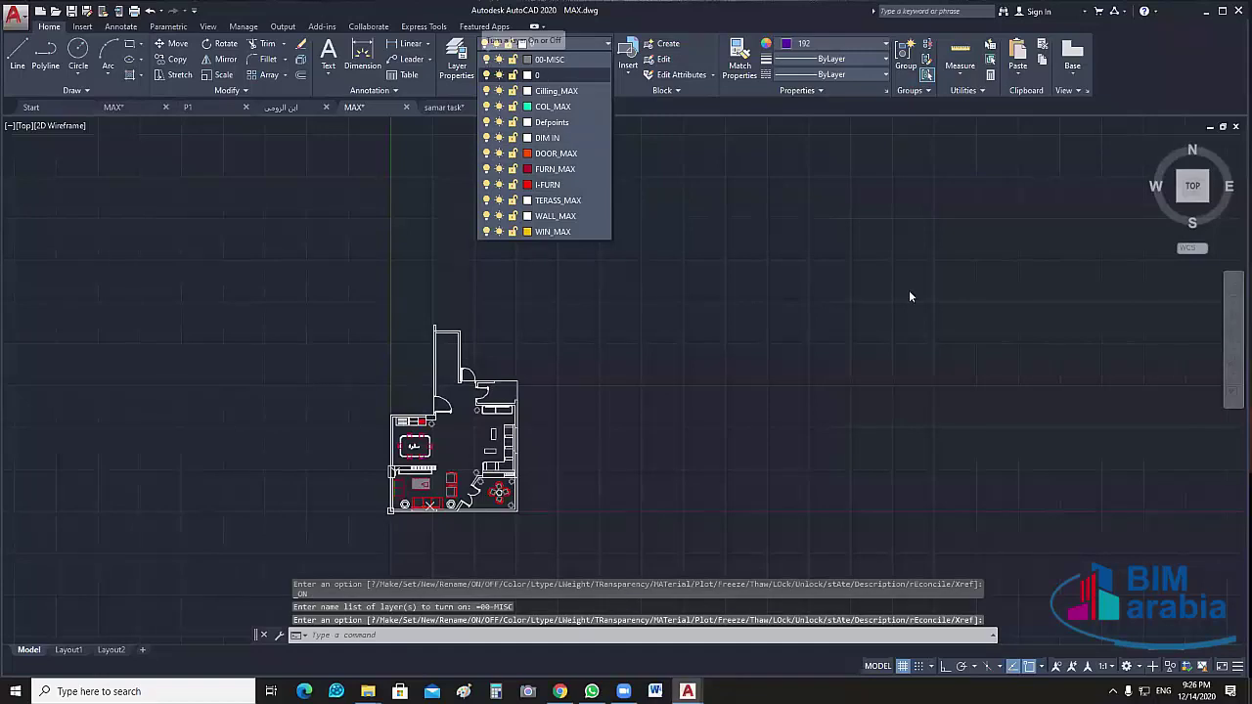
click(620, 137)
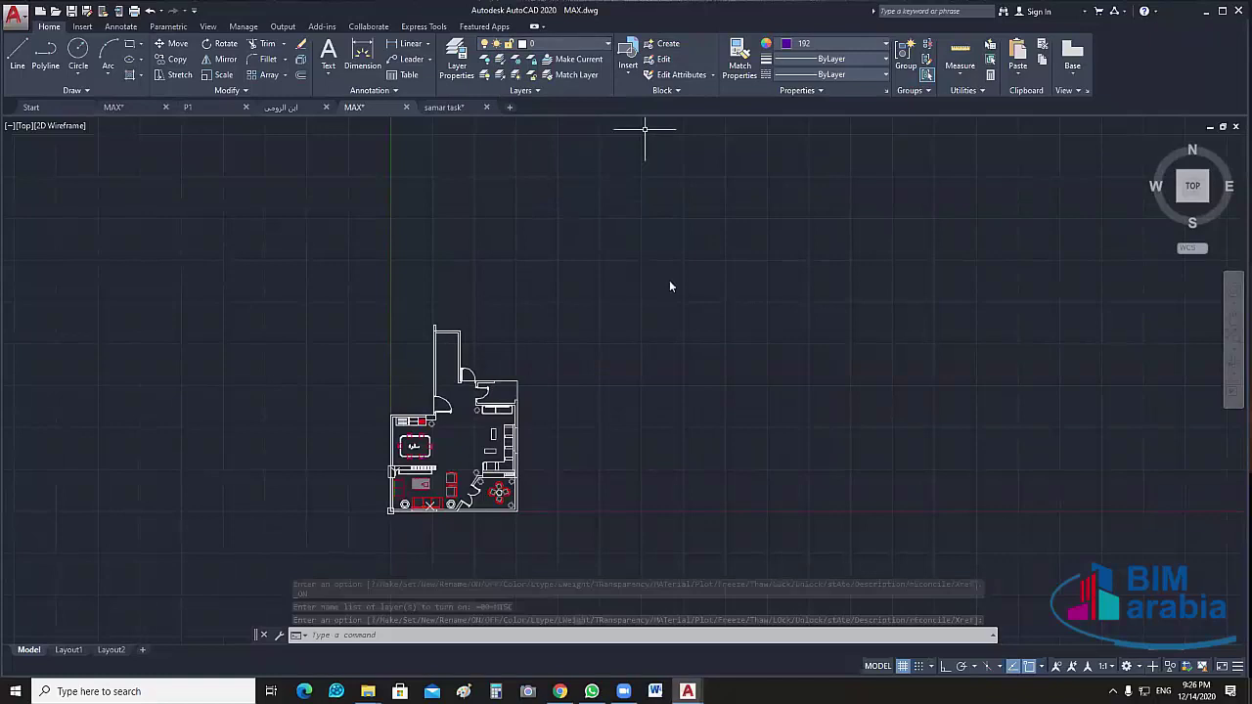
click(585, 43)
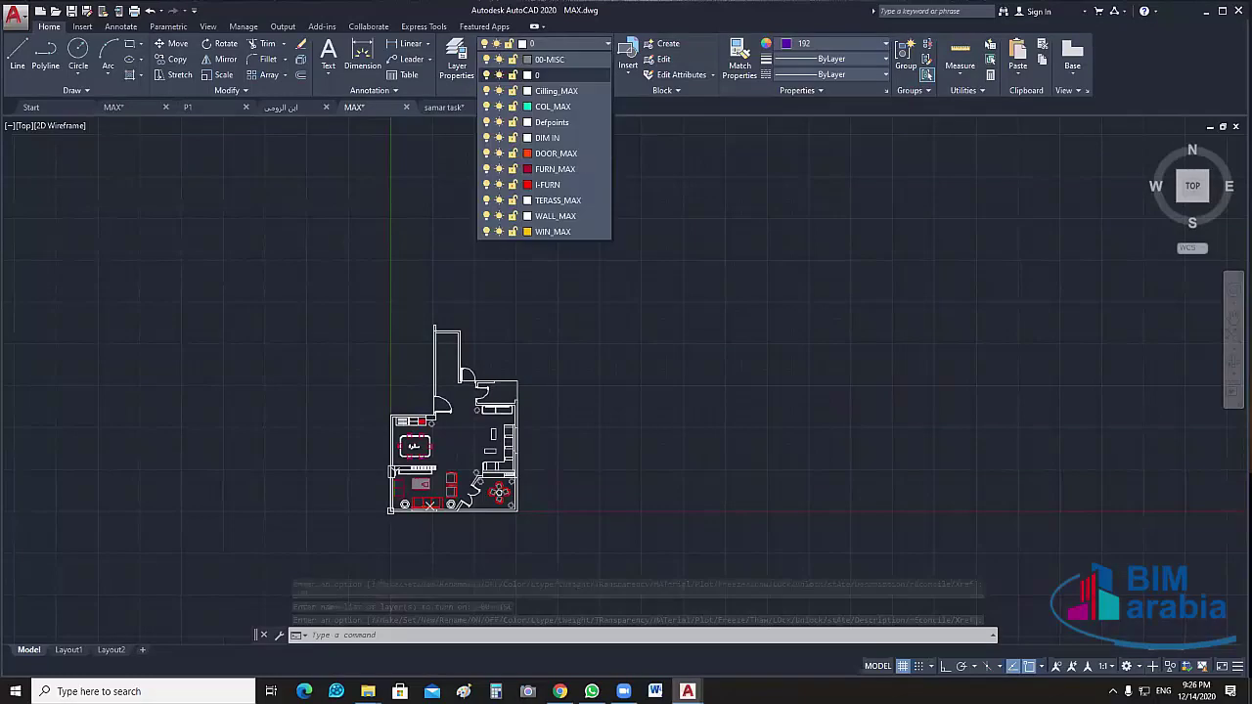
click(729, 323)
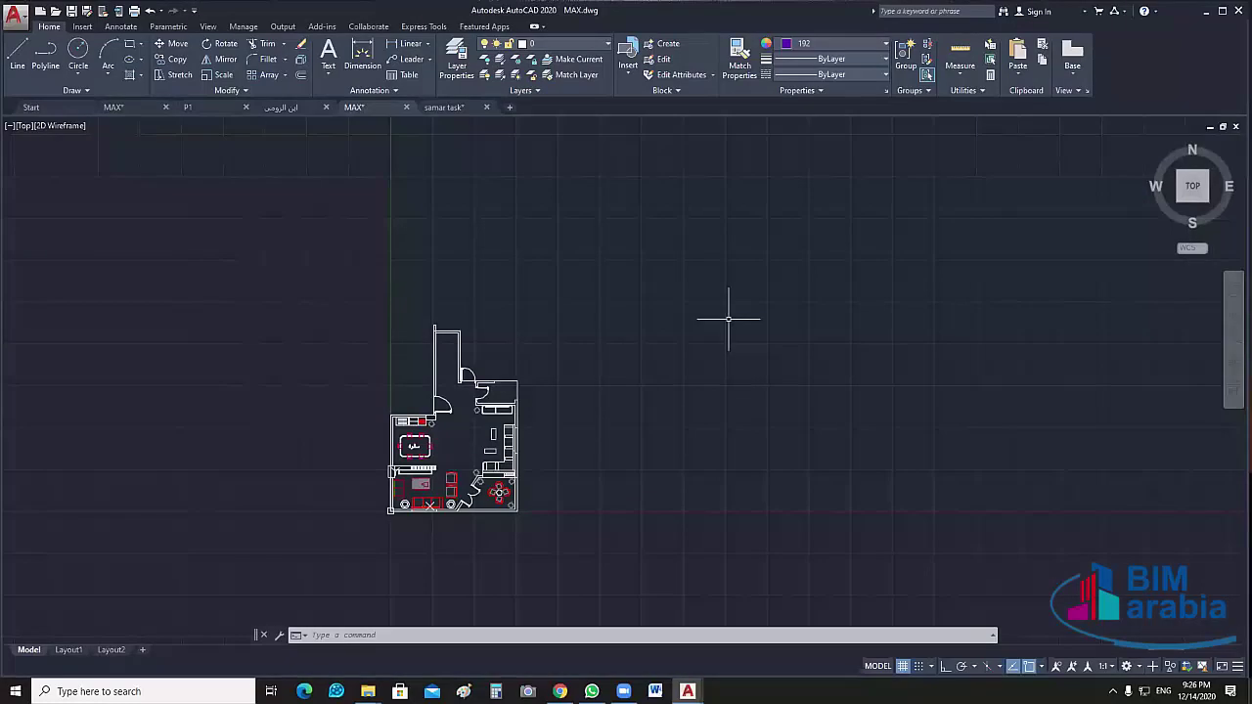
Review the Drawing Units (Decimal, 0.00, Meters) with UN, cancel, then minimise AutoCAD
text(UN)
key(Return)
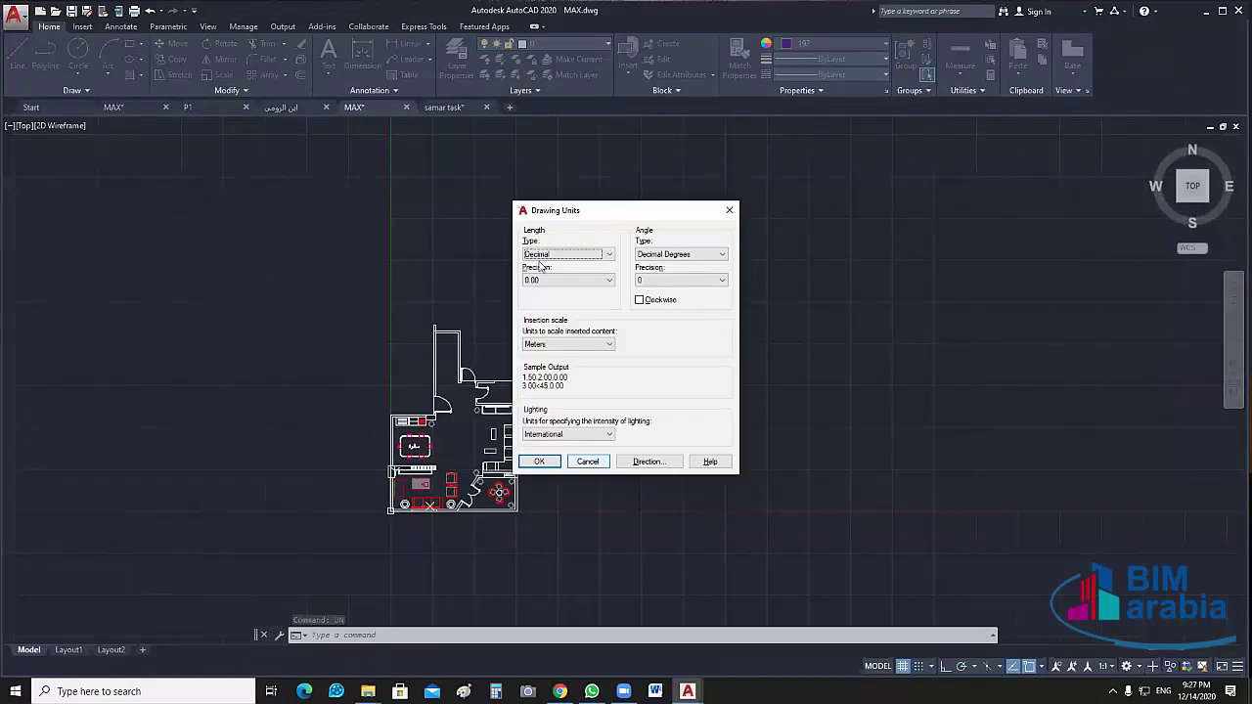
click(588, 461)
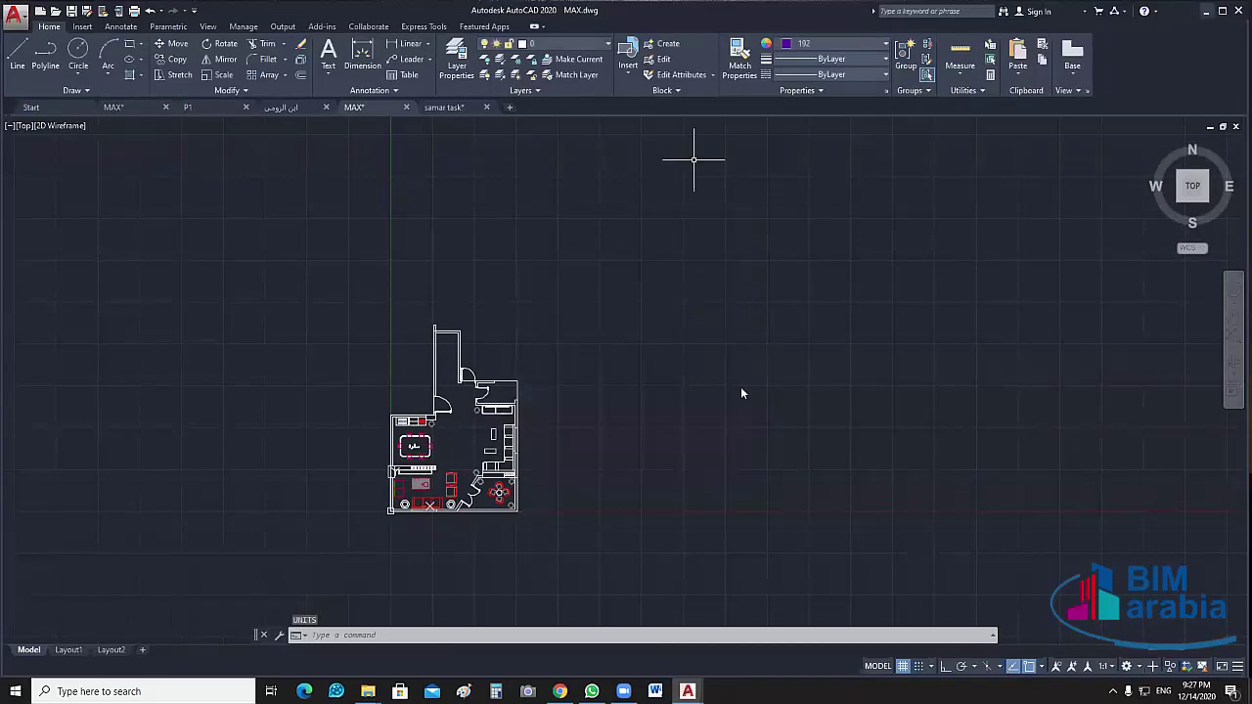
key(super+d)
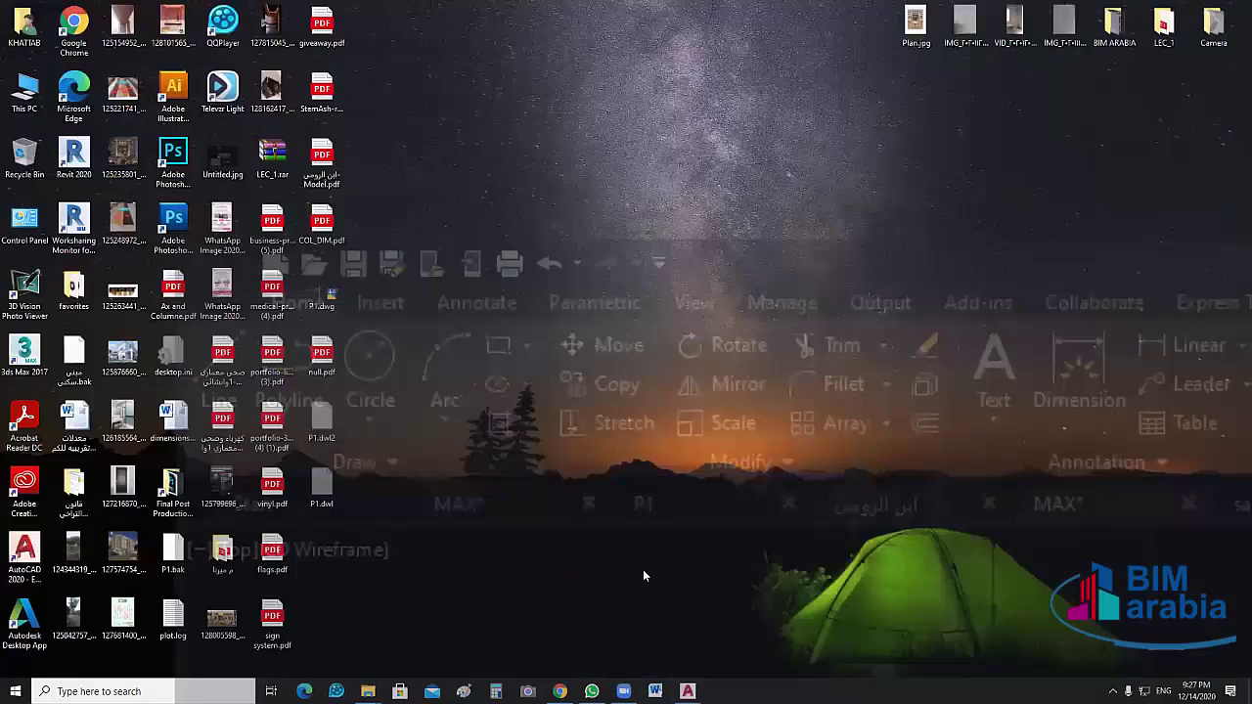
Restore AutoCAD and close samar task, ابن الرومي, P1 and the second MAX drawing without saving
mouse_move(687, 691)
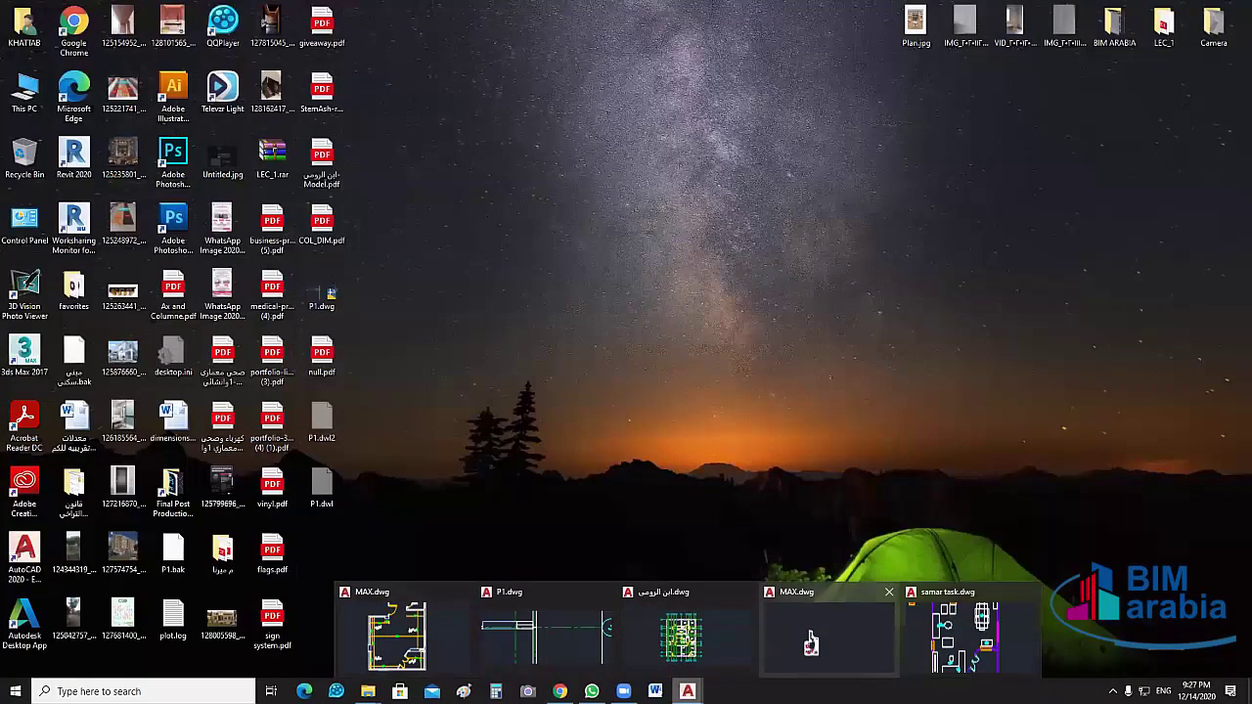
click(826, 634)
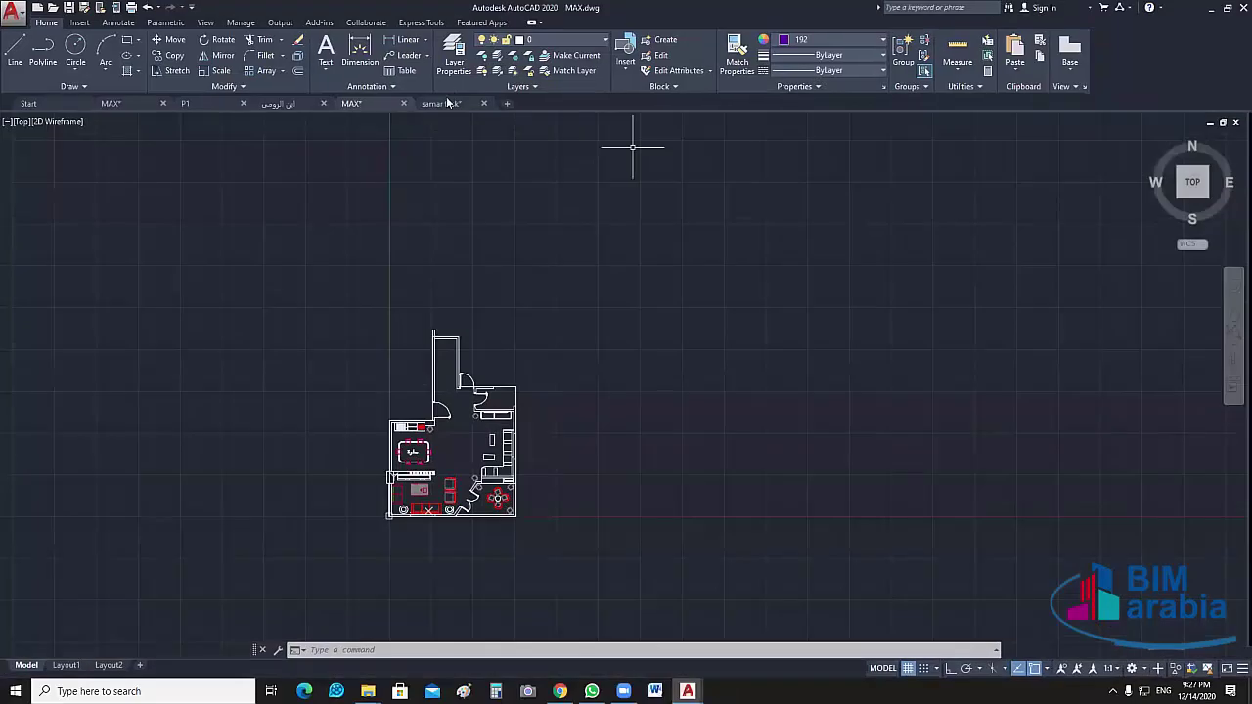
click(484, 104)
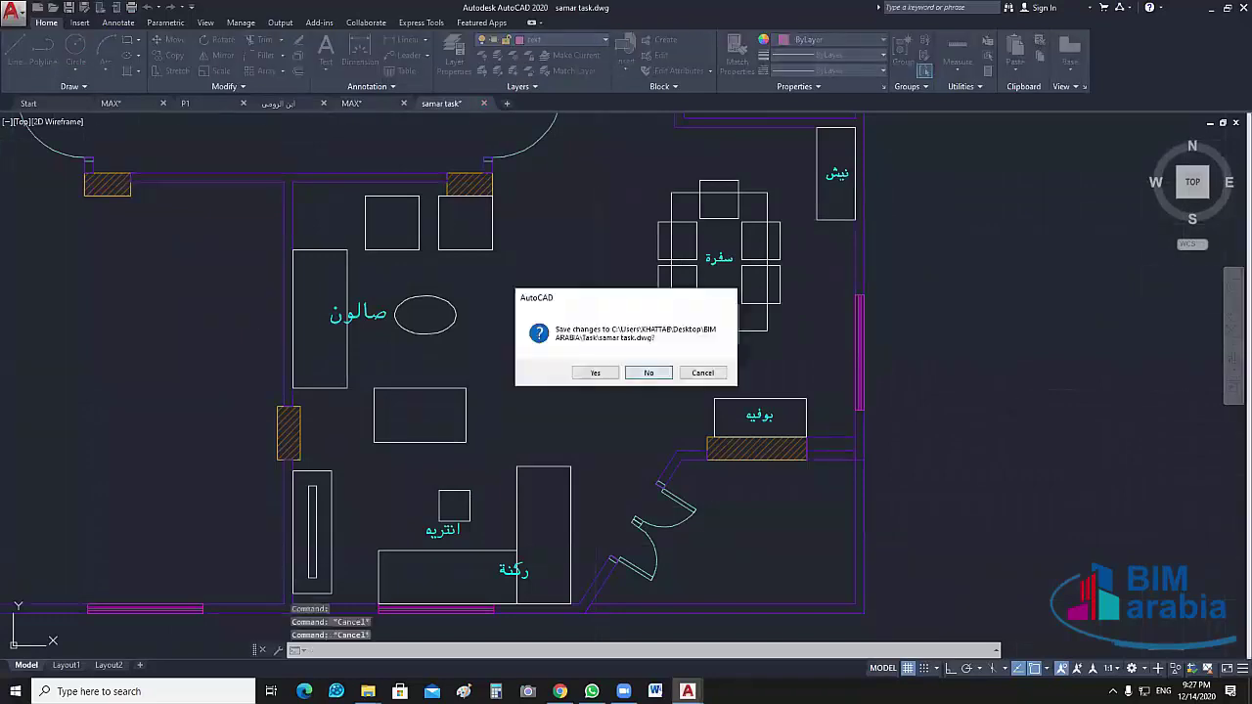
click(594, 373)
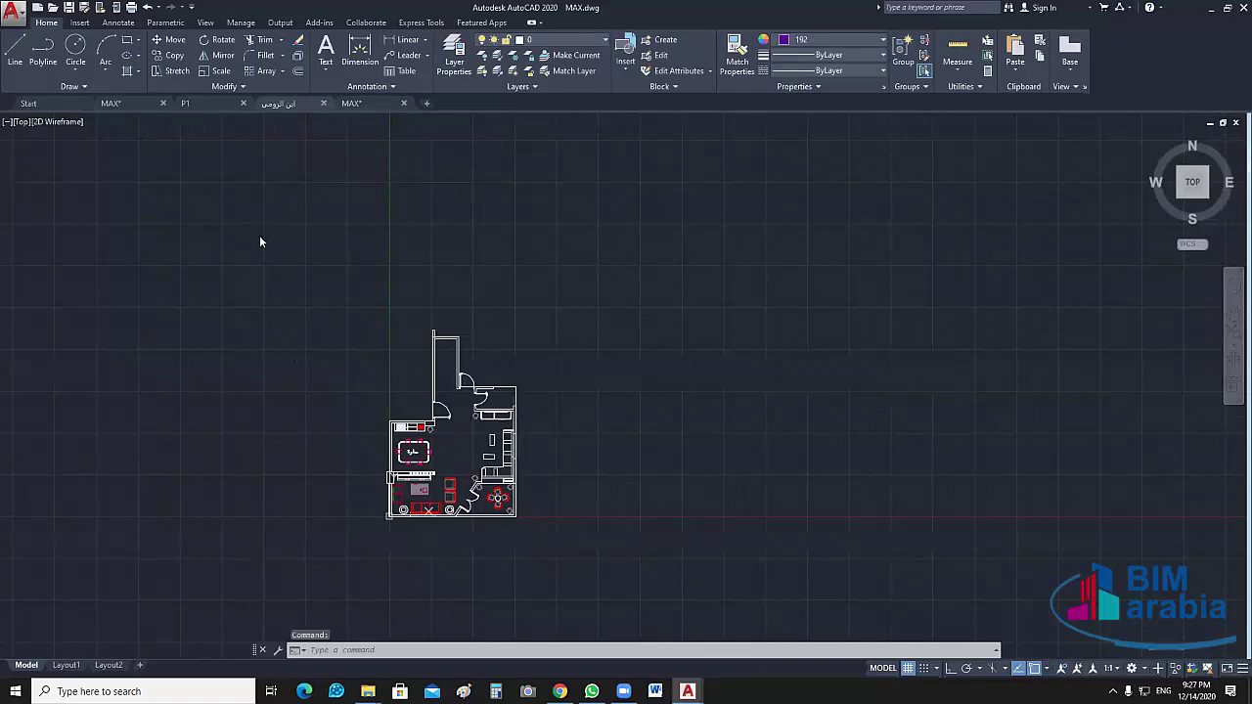
click(324, 103)
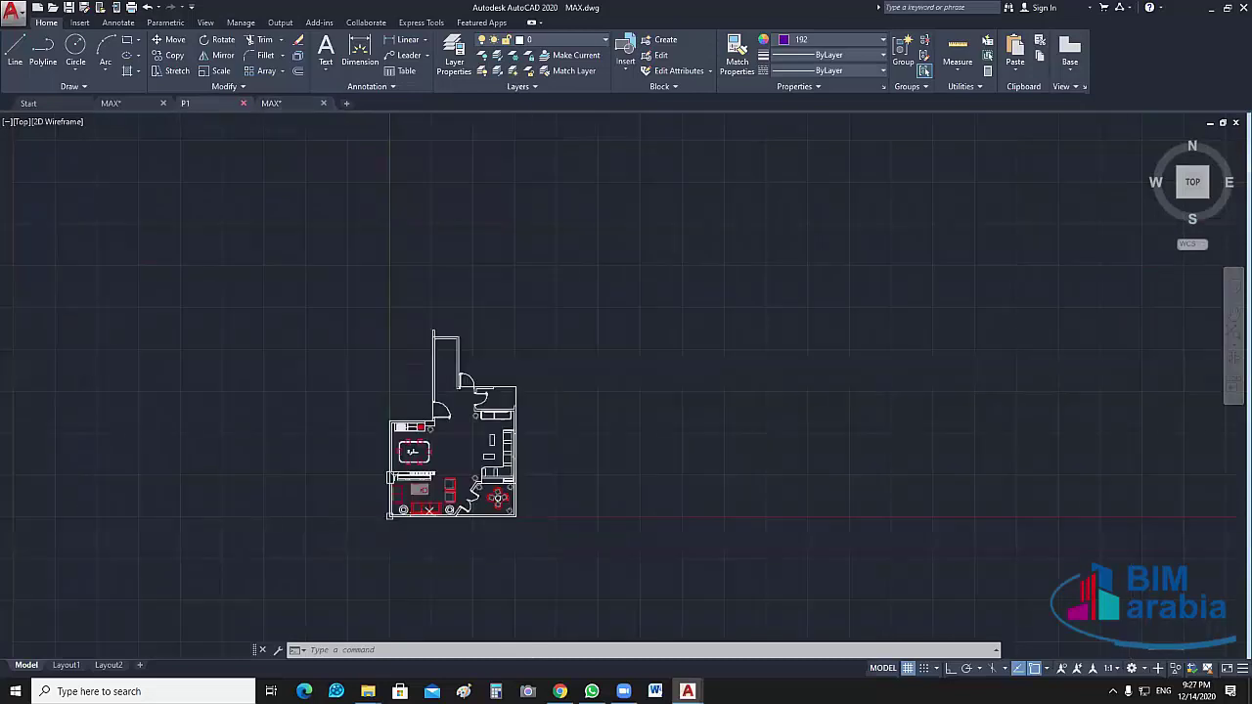
click(244, 103)
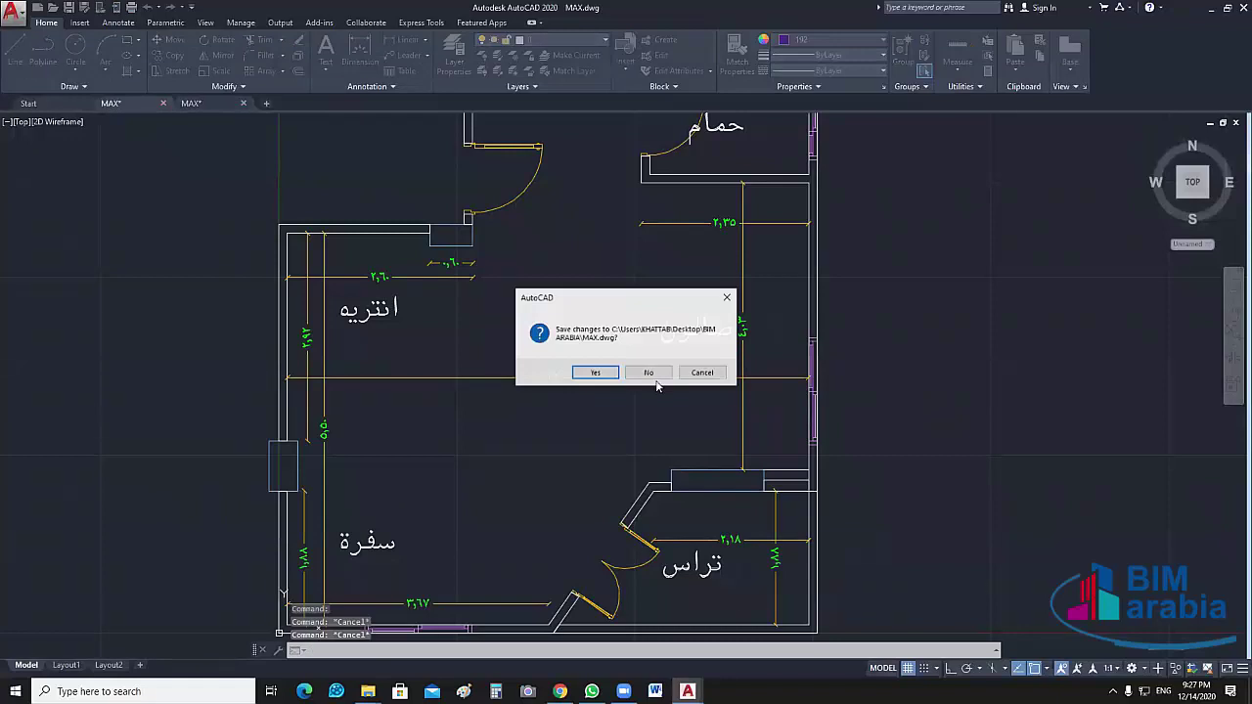
click(651, 374)
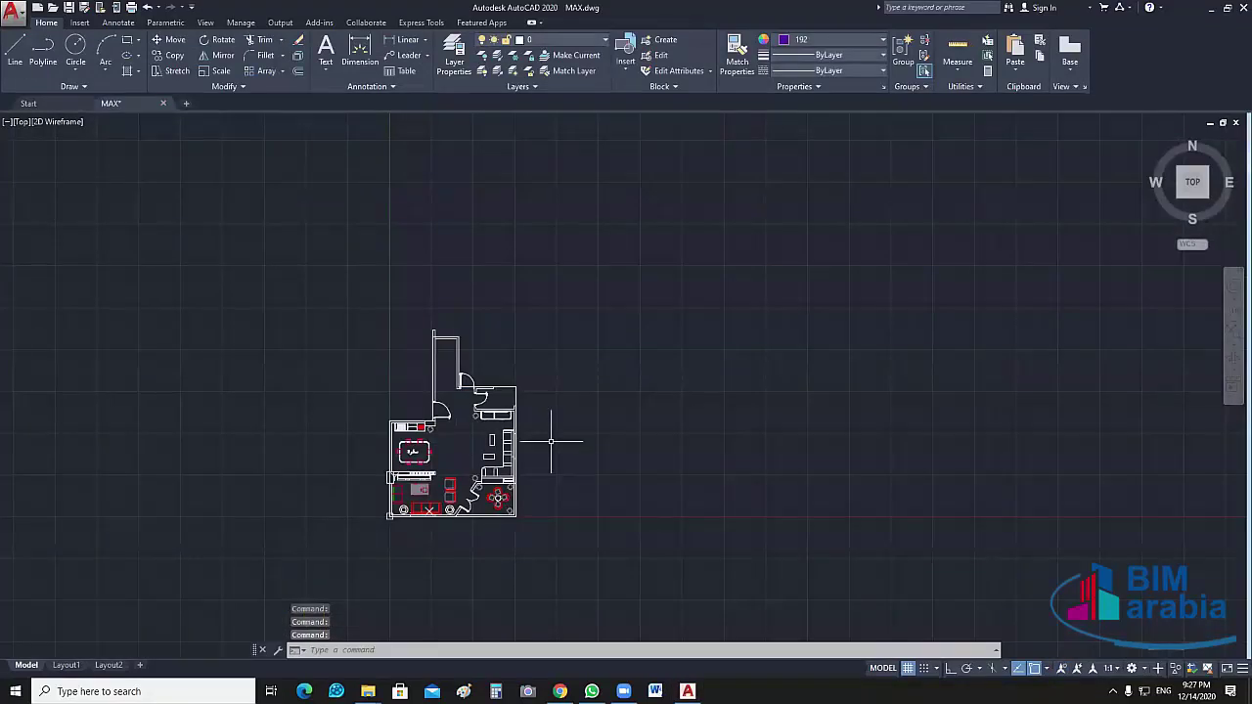
Accept the Drawing Units as Decimal length with Meters insertion scale
scroll(587, 437, up, 4)
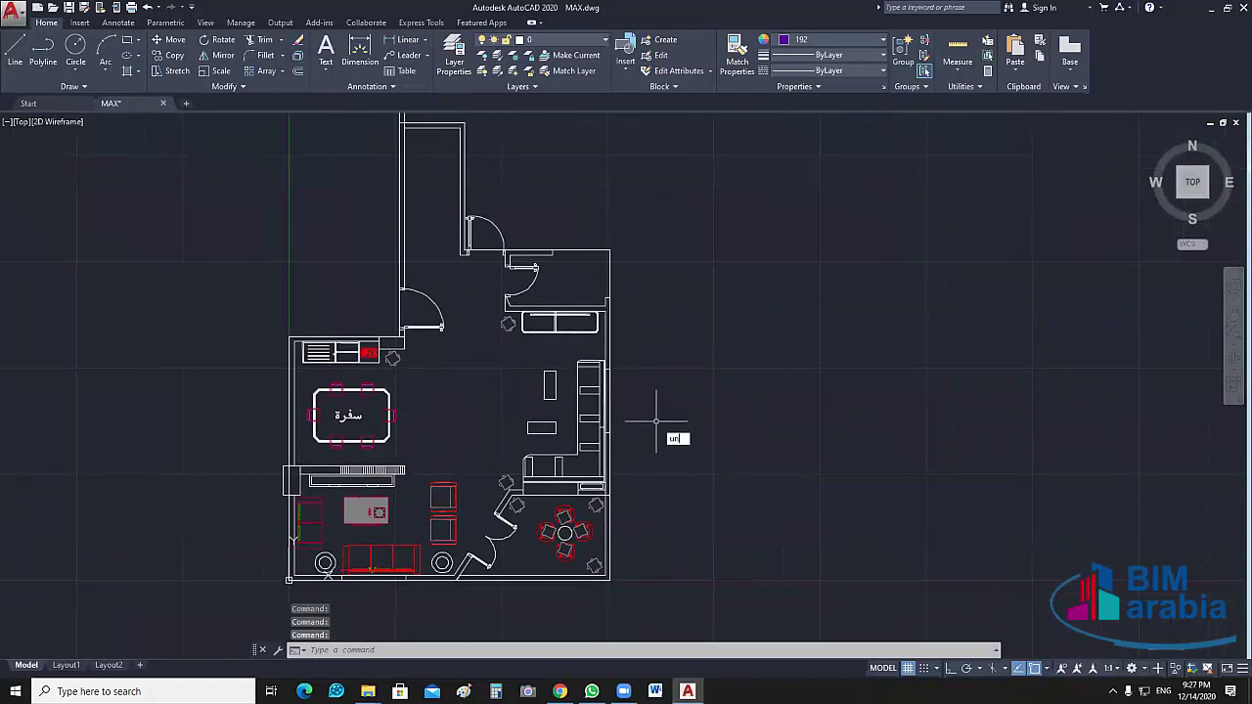
key(Return)
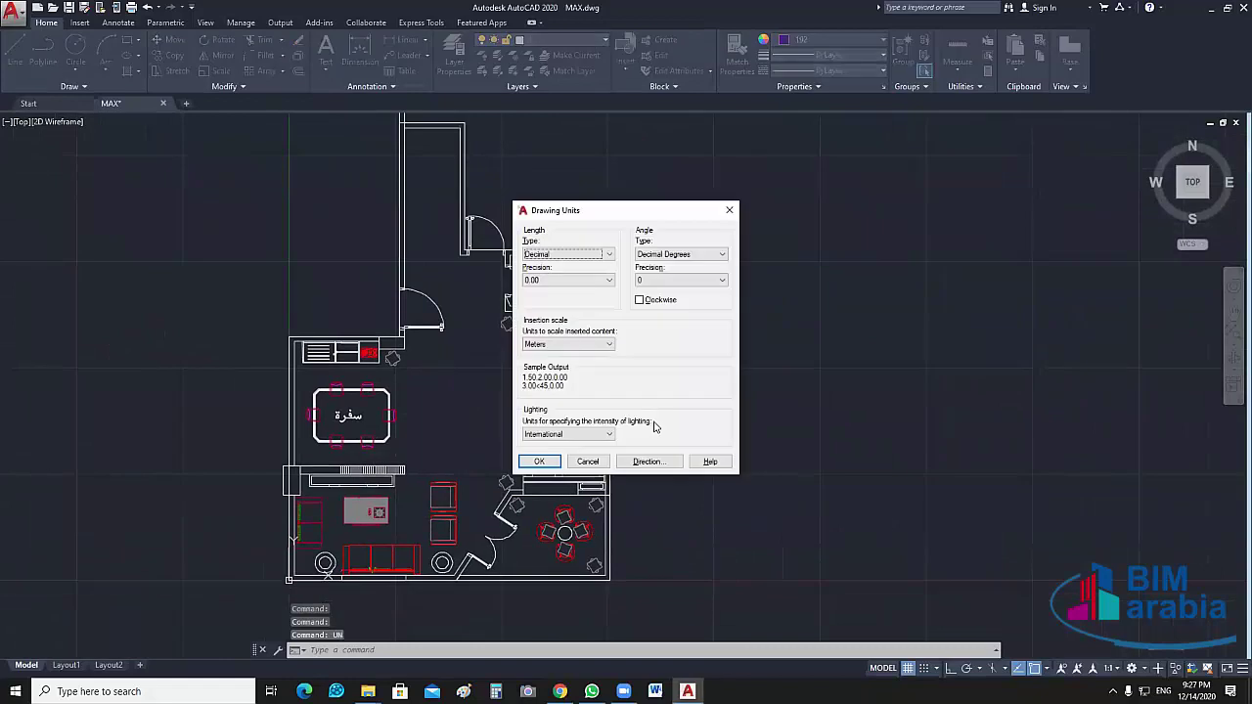
click(541, 463)
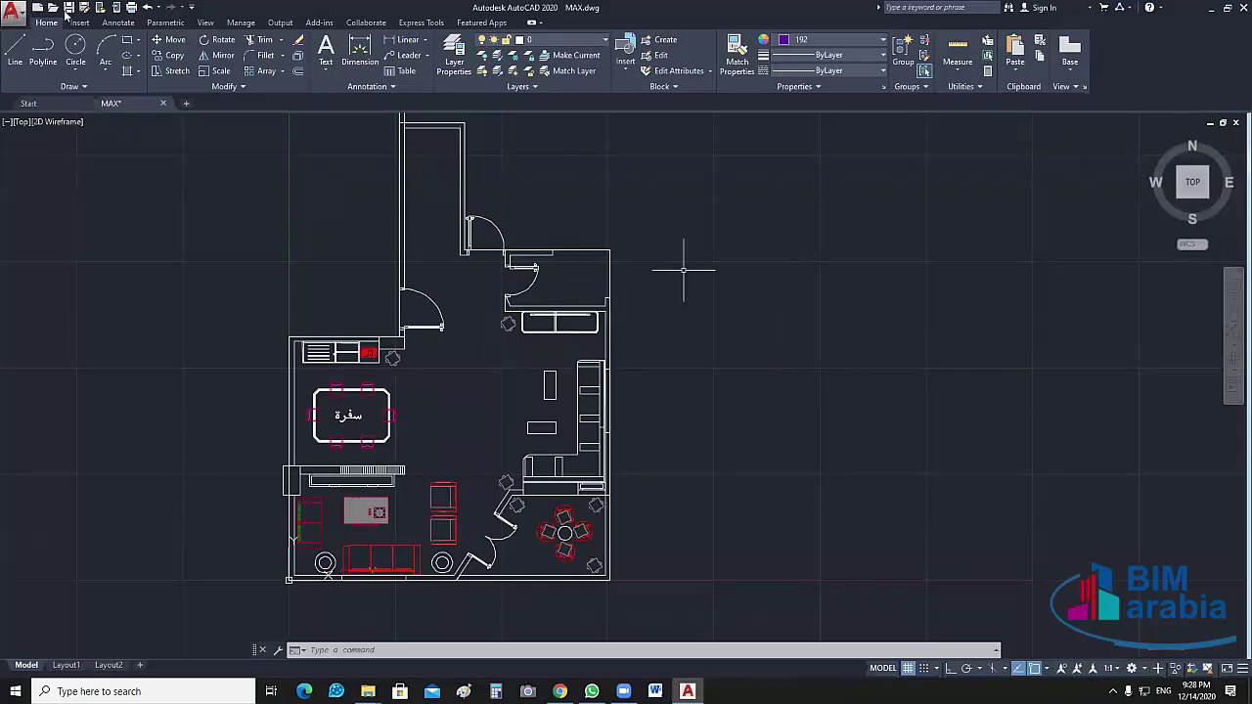
Save MAX.dwg, then start moving all objects but cancel, leaving the plan in place
click(67, 8)
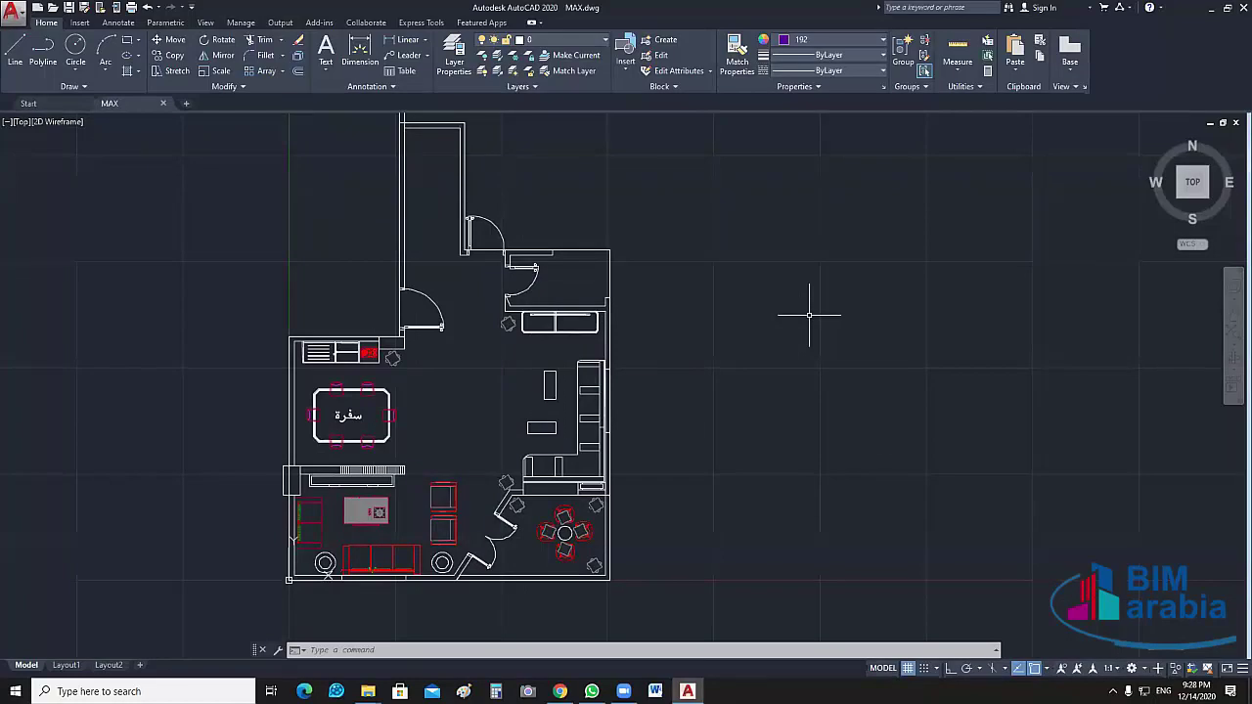
key(ctrl+a)
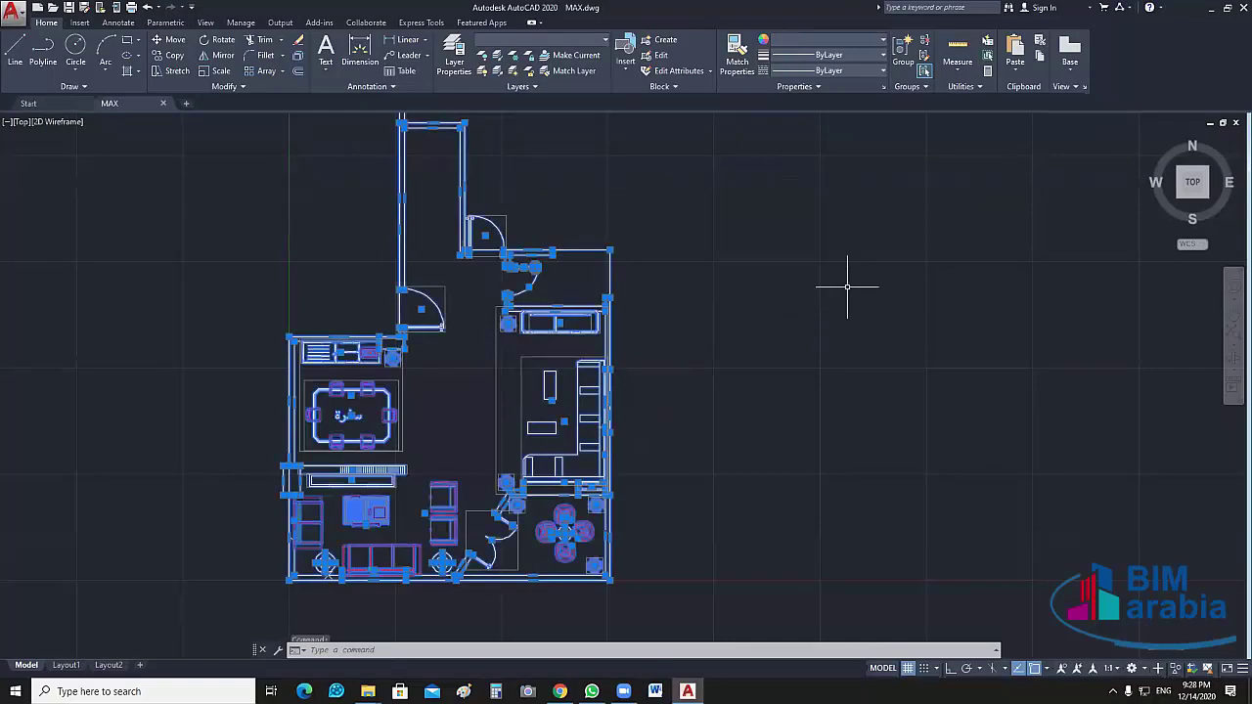
text(m)
key(Return)
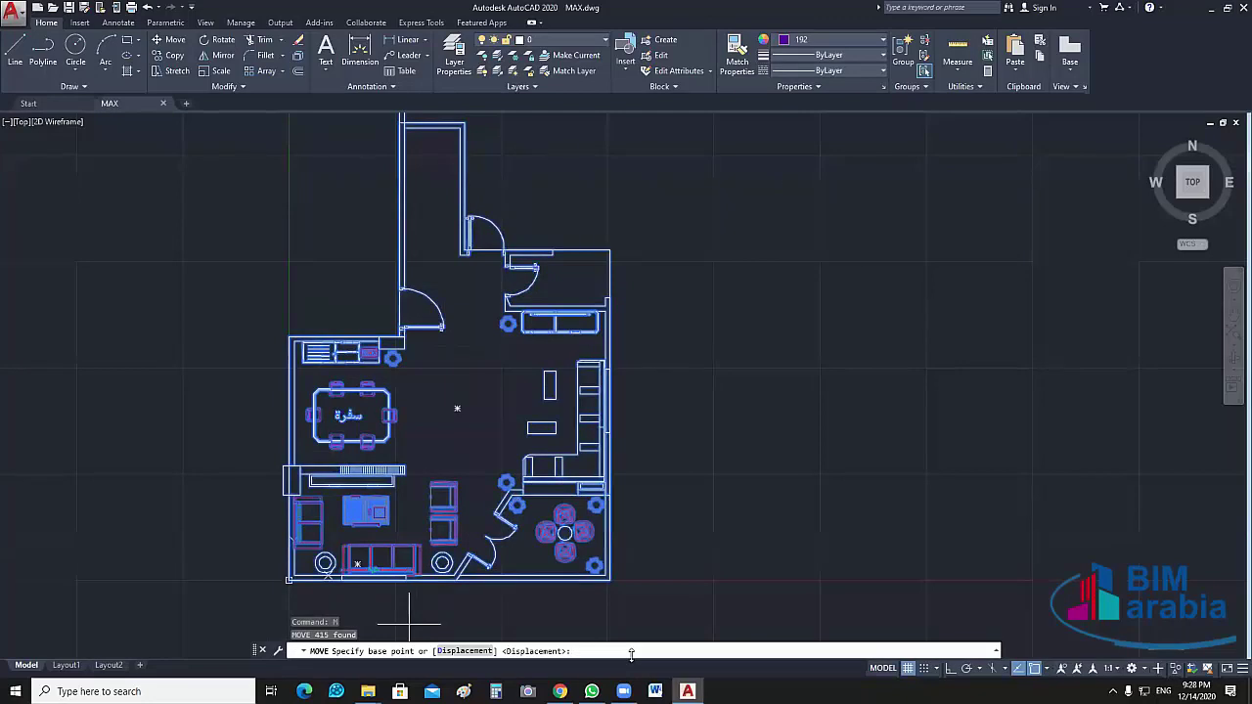
key(Escape)
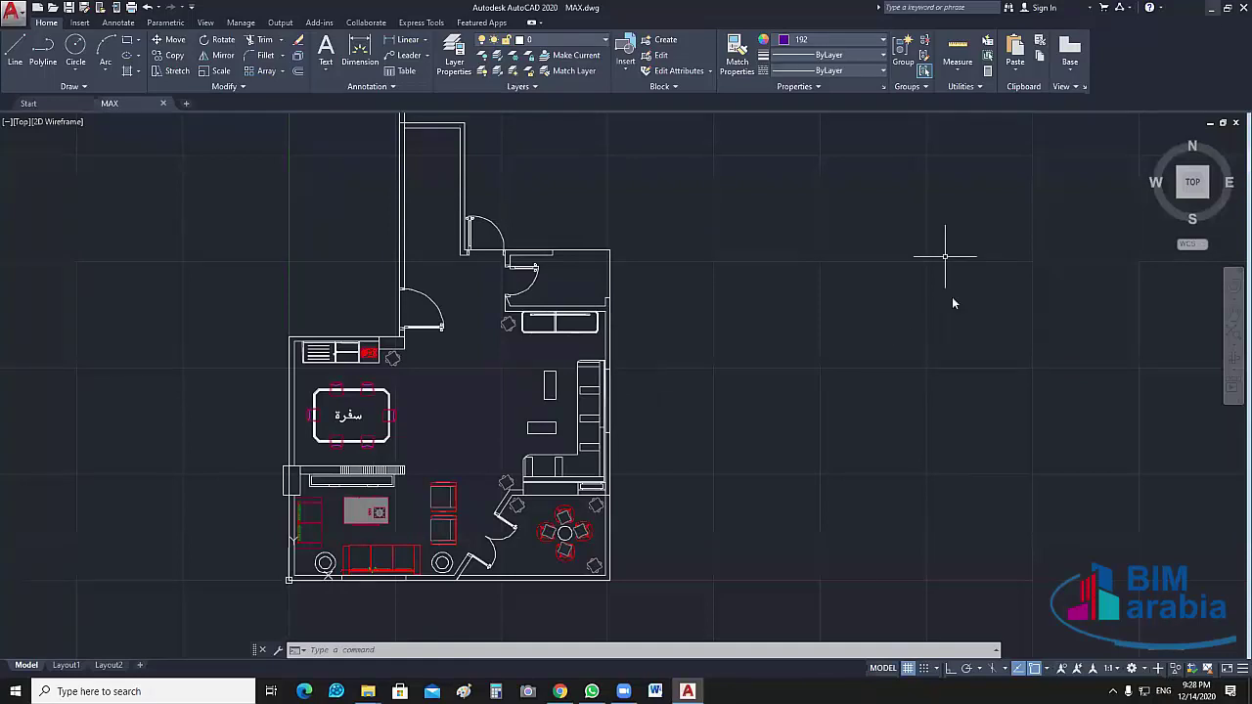
Hide AutoCAD to the desktop and launch 3ds Max 2017 from its desktop icon
key(super+d)
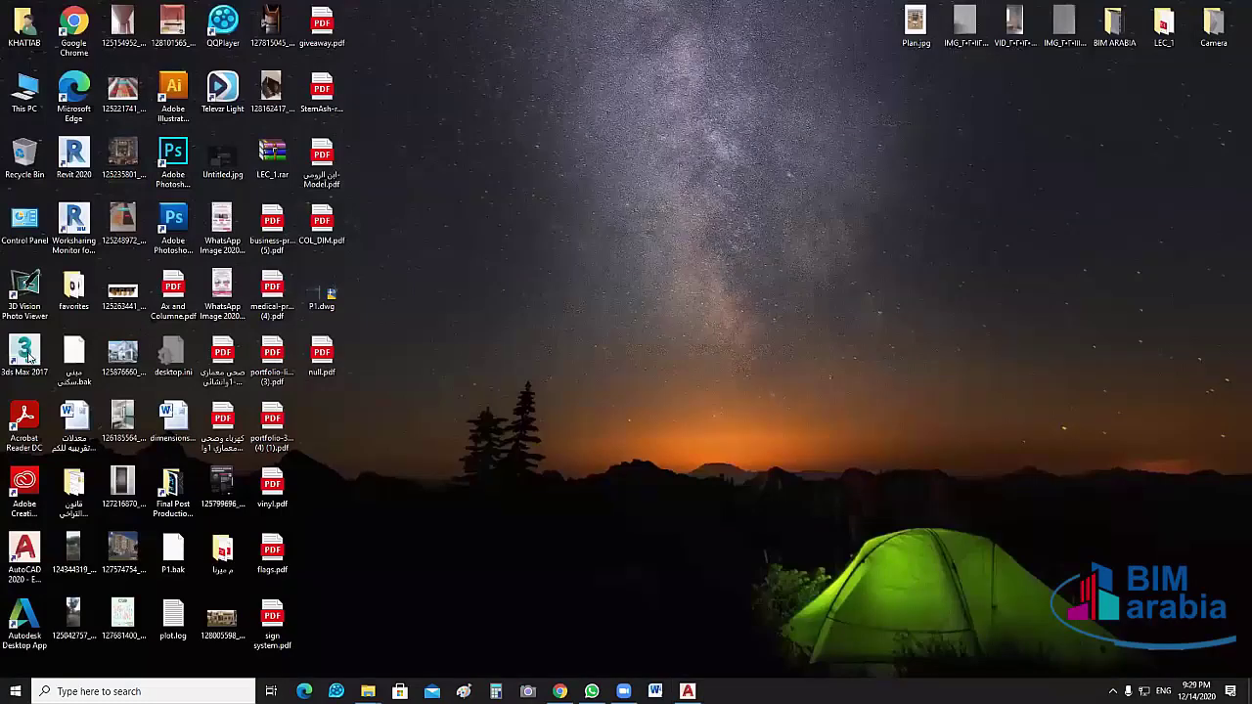
double_click(25, 354)
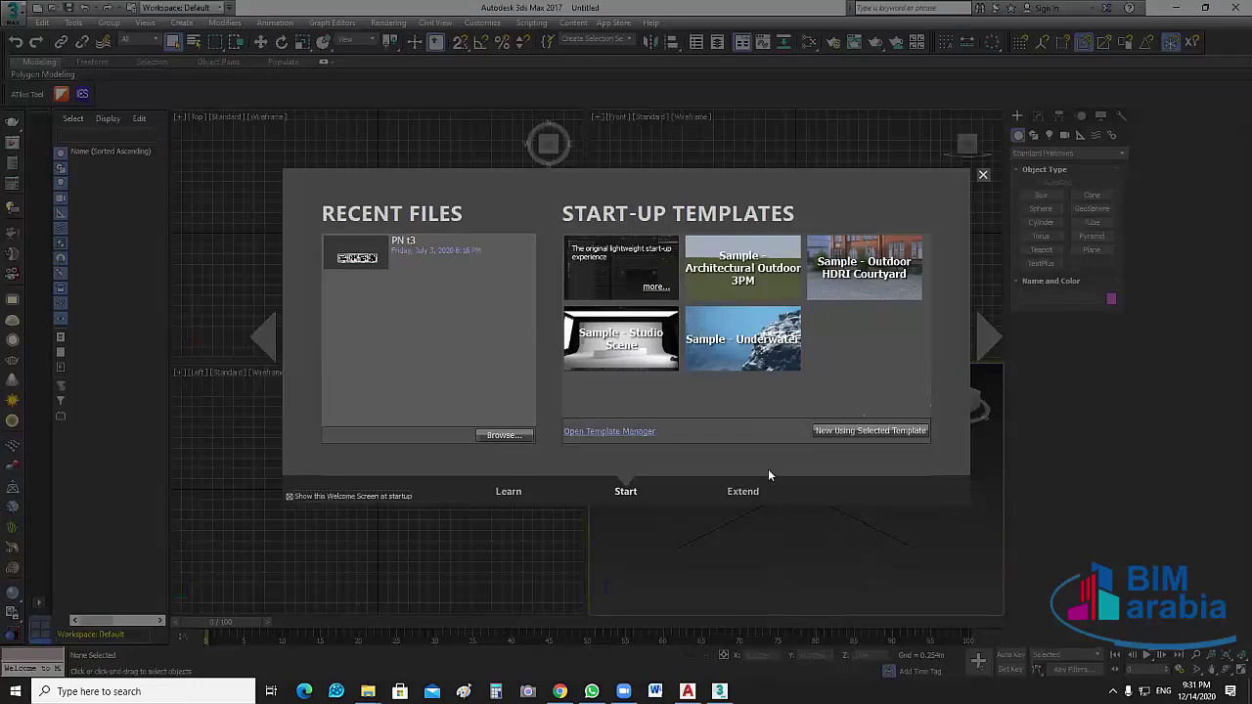
Choose the Original Start Up template for the new scene
click(619, 274)
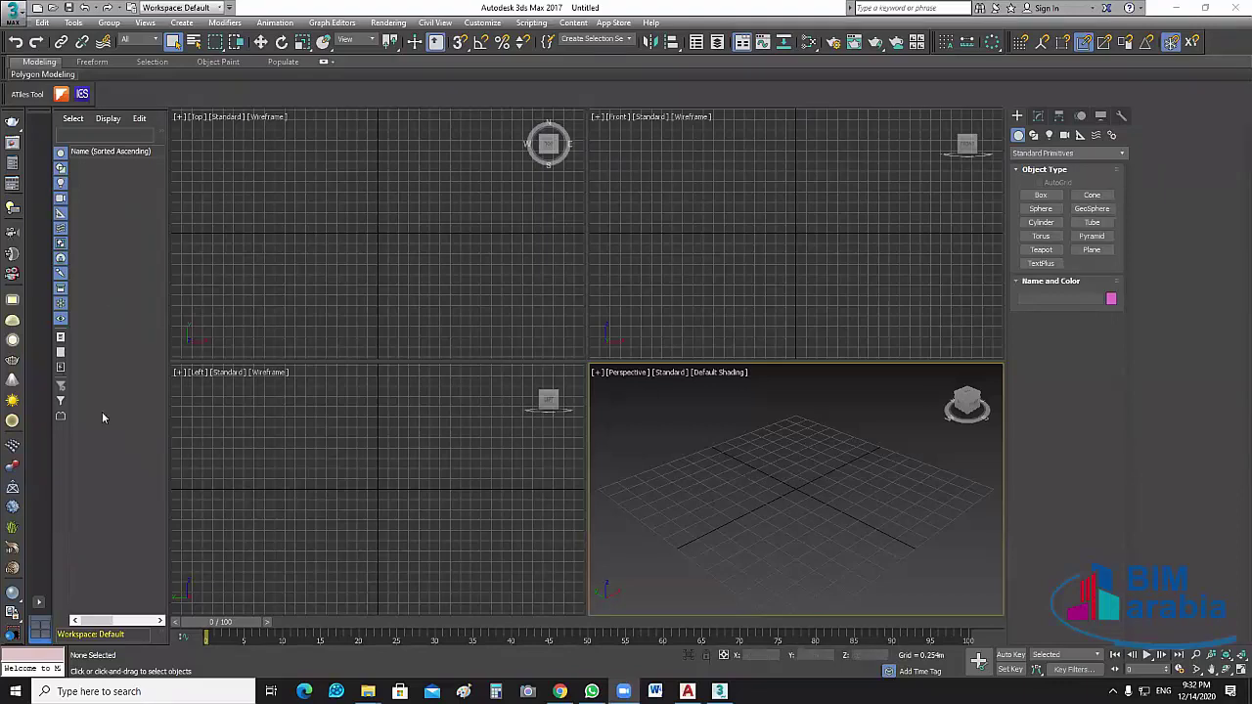
click(73, 24)
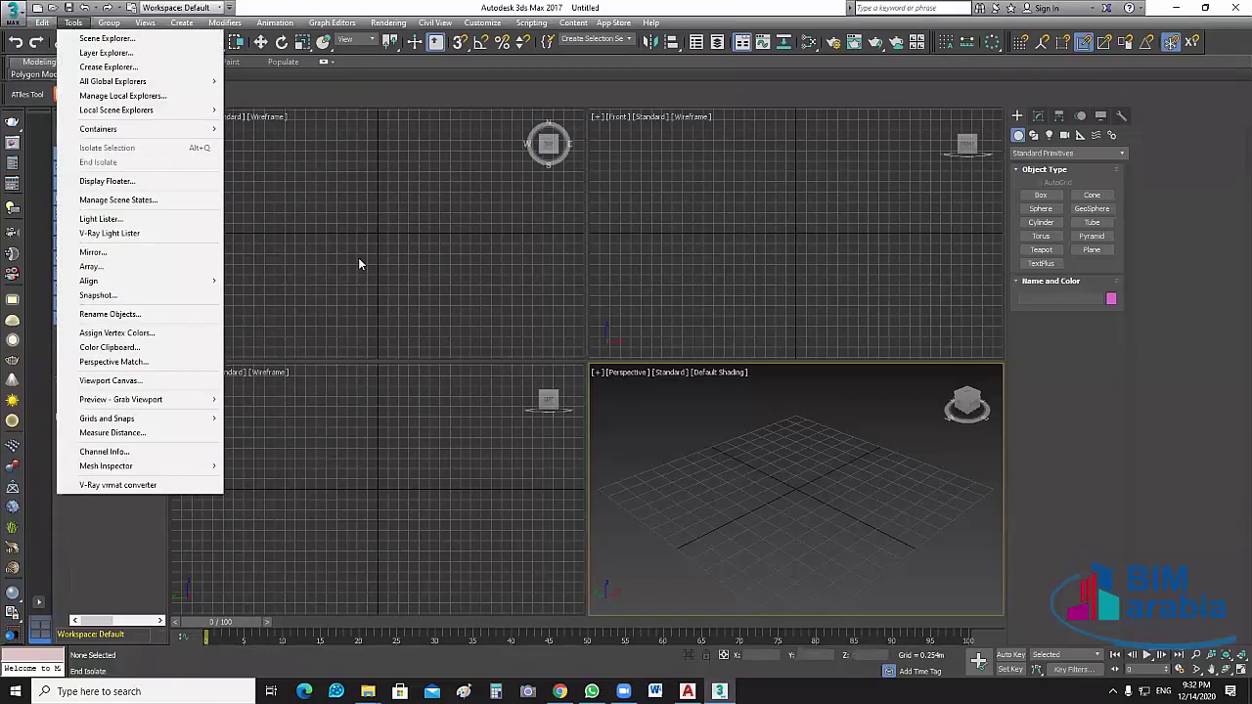
click(711, 489)
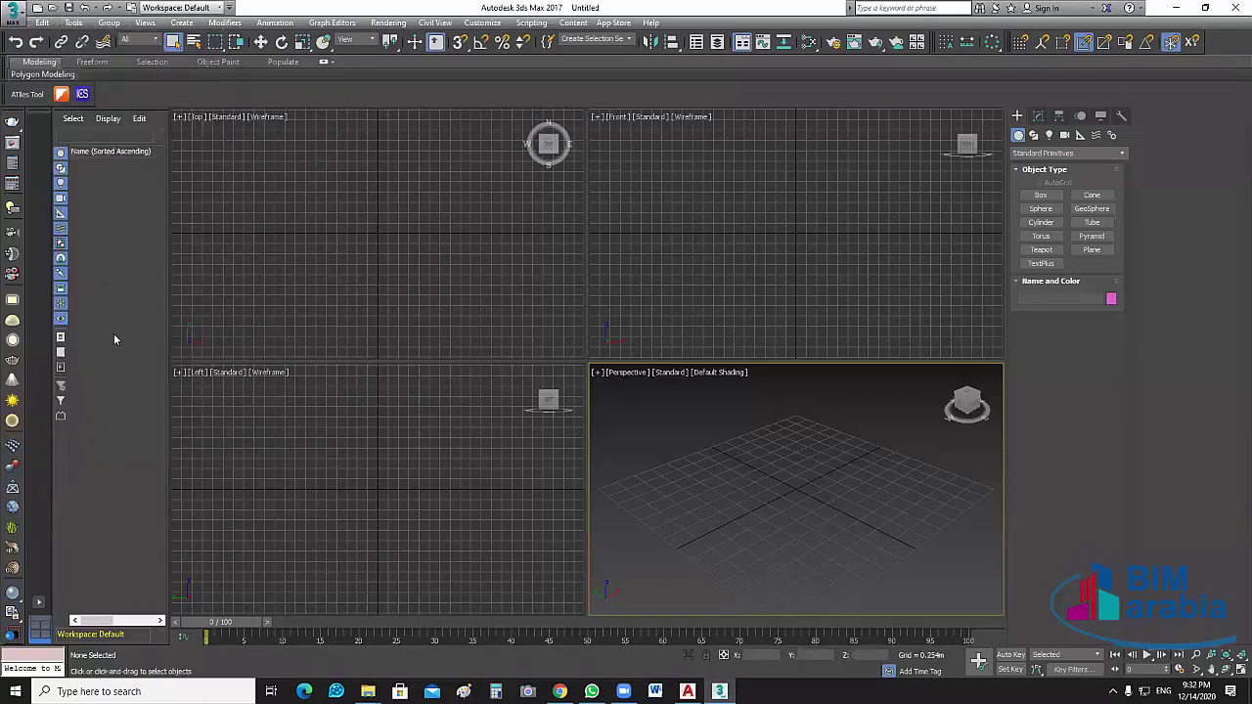
click(1044, 196)
drag(715, 488, 741, 447)
click(741, 447)
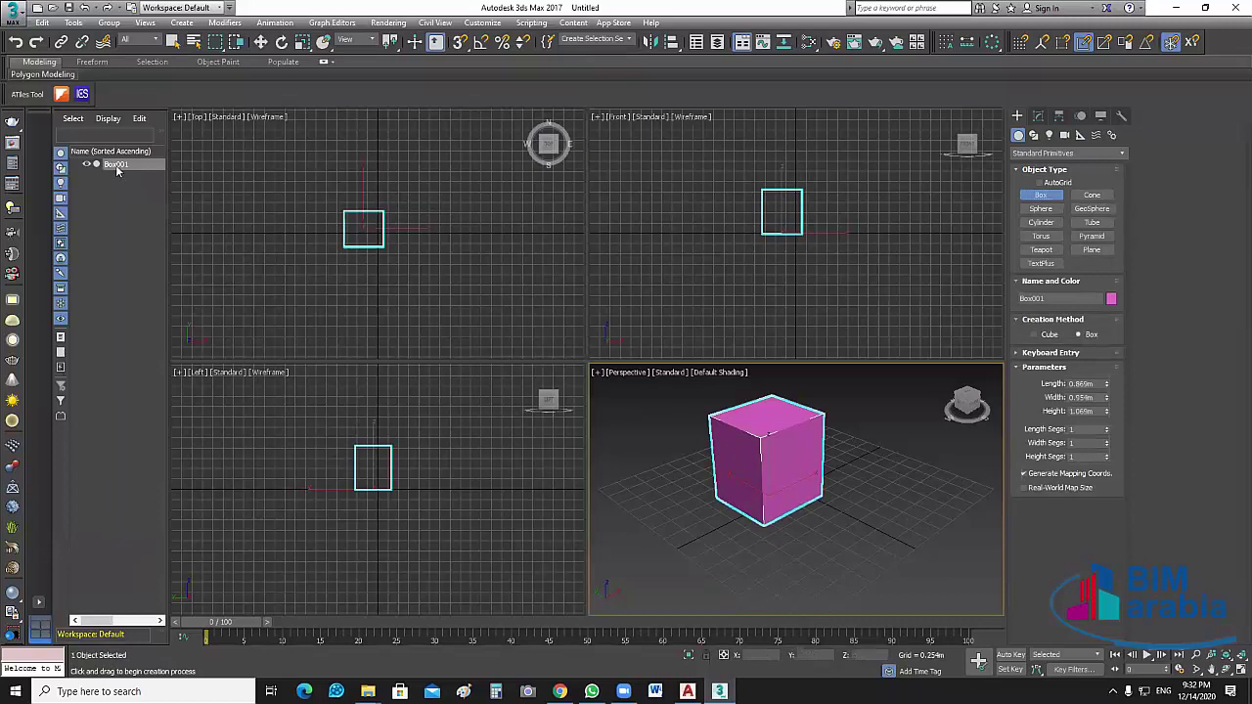
click(87, 166)
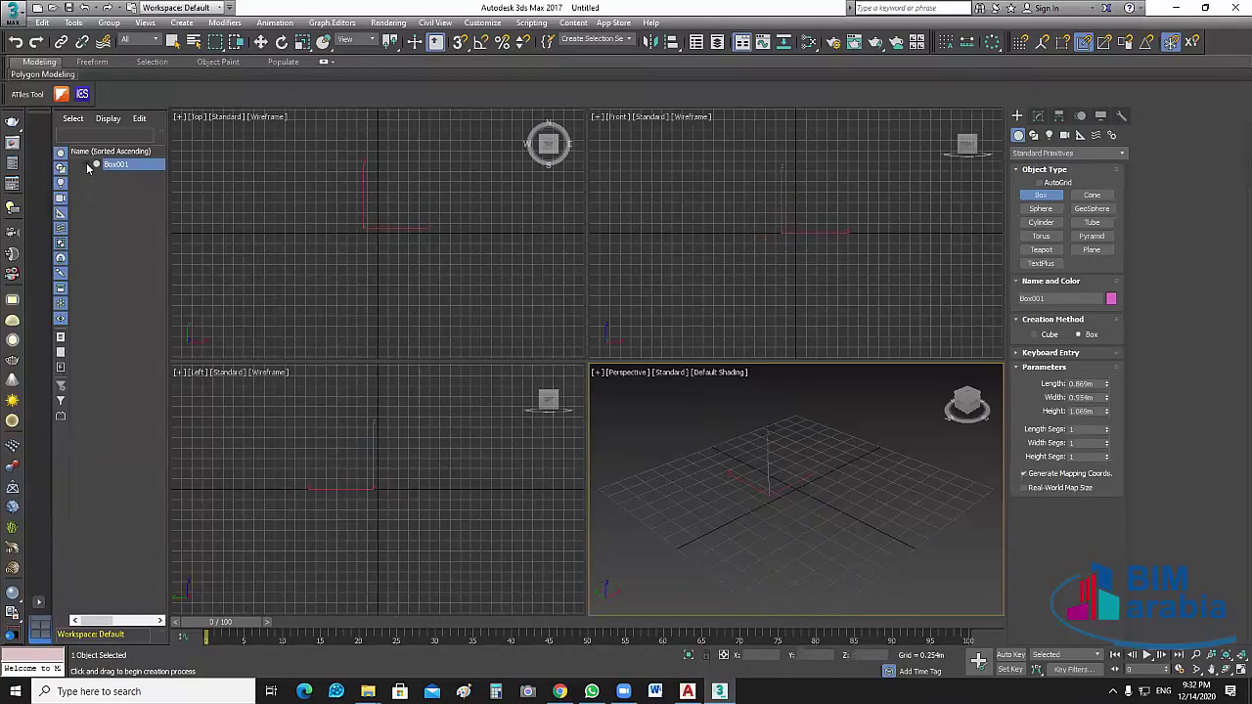
click(87, 166)
click(87, 166)
click(86, 162)
key(Delete)
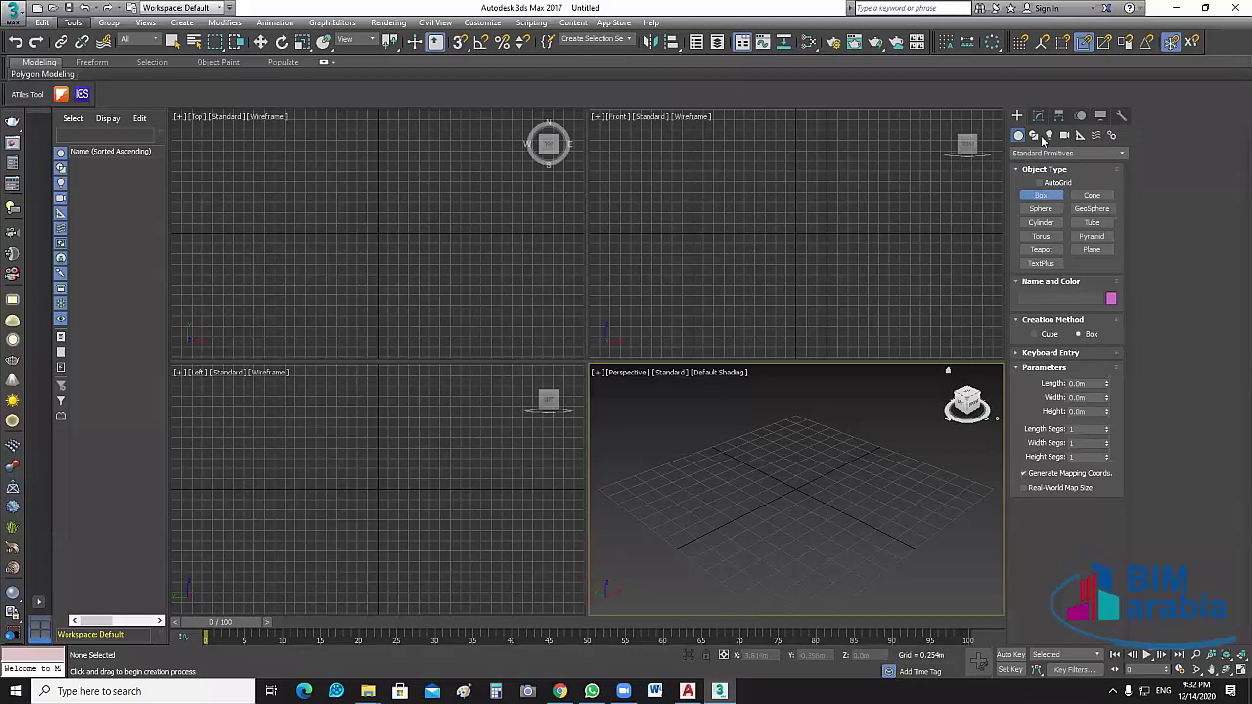
click(1033, 135)
click(1048, 135)
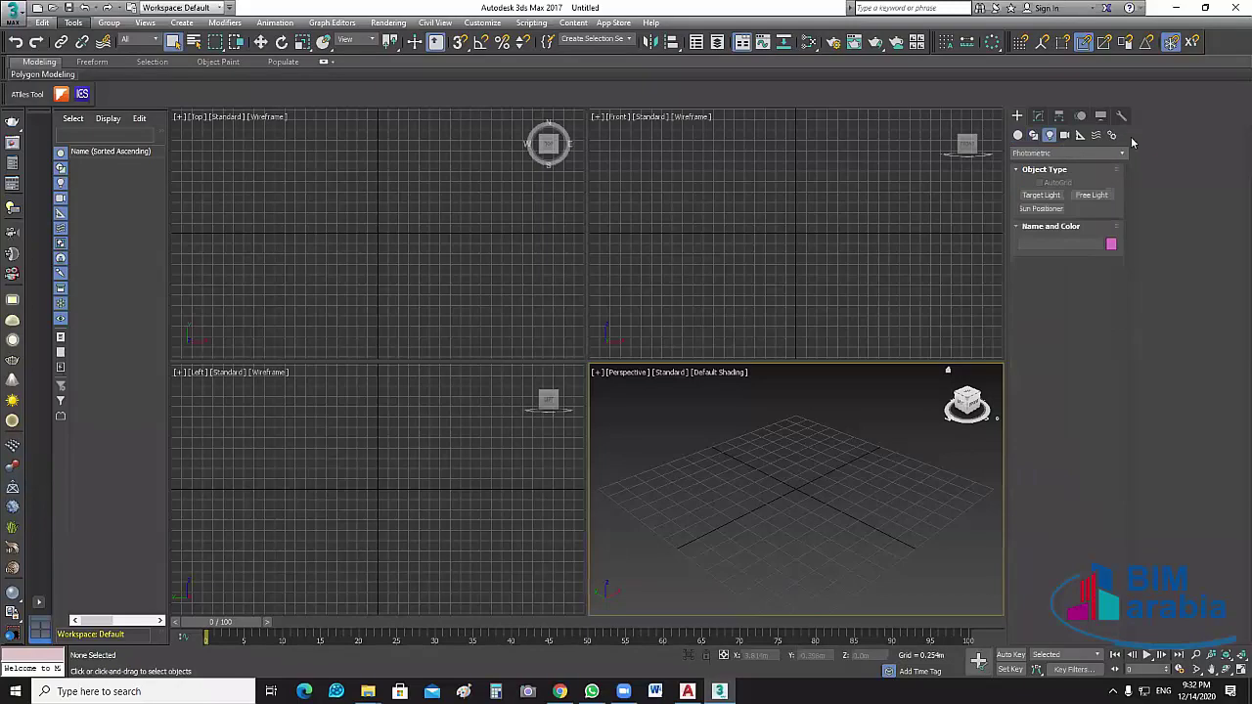
click(1017, 135)
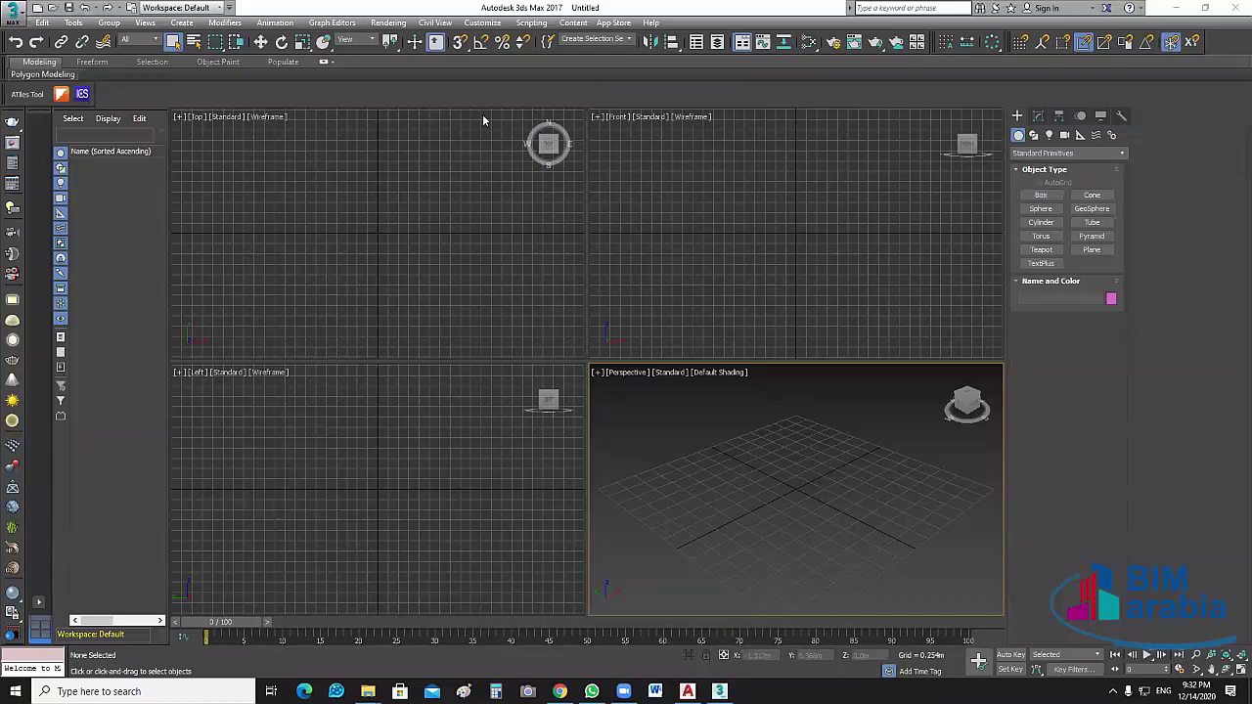
Open Customize > Units Setup and its System Unit Setup, showing Metric Meters display units
click(483, 23)
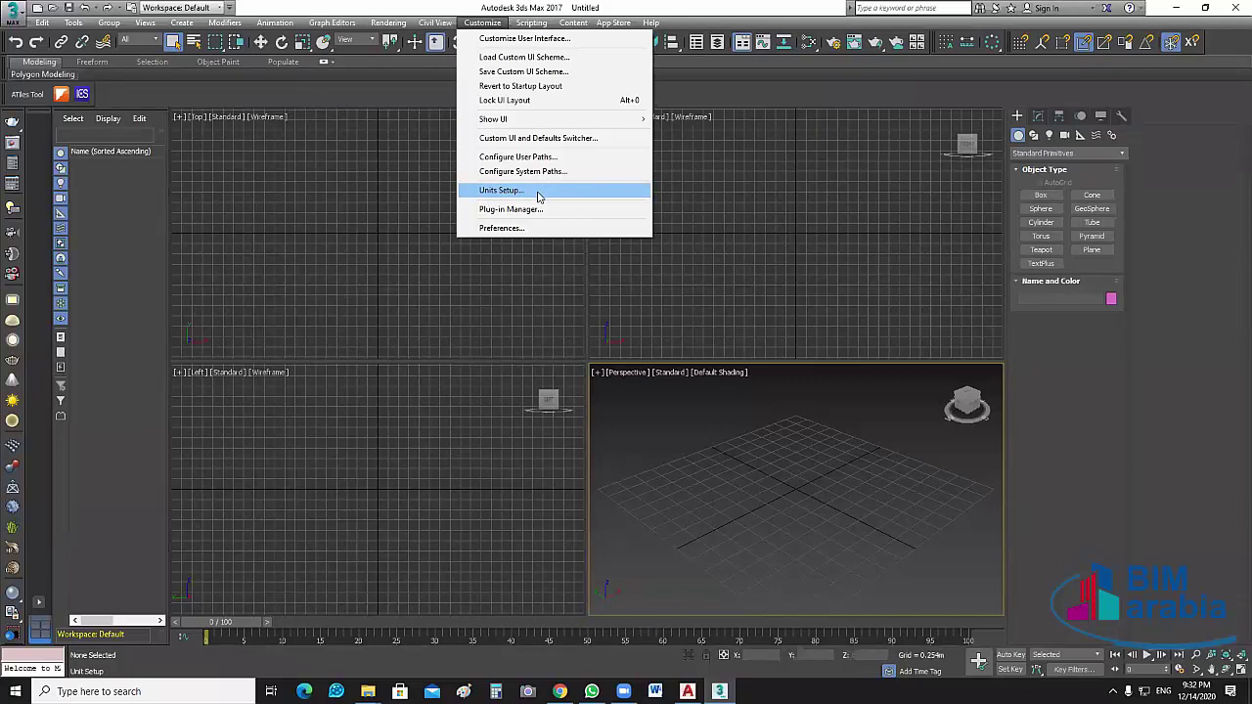
click(538, 193)
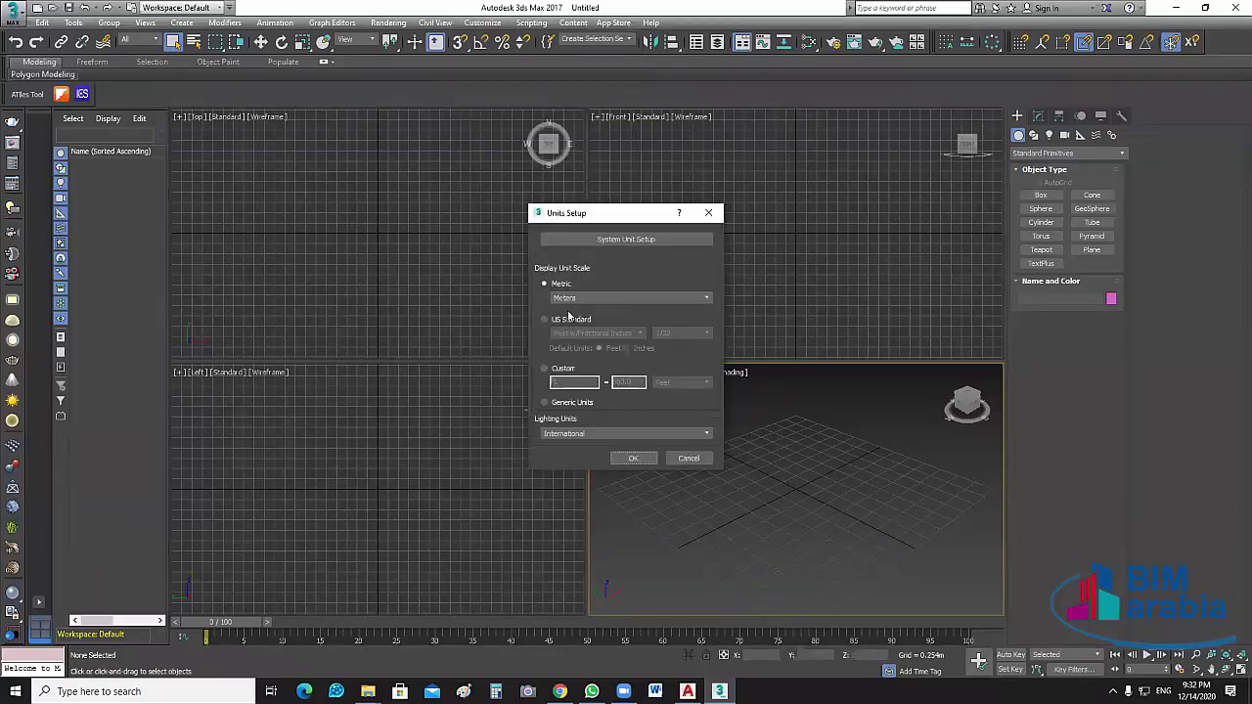
click(632, 244)
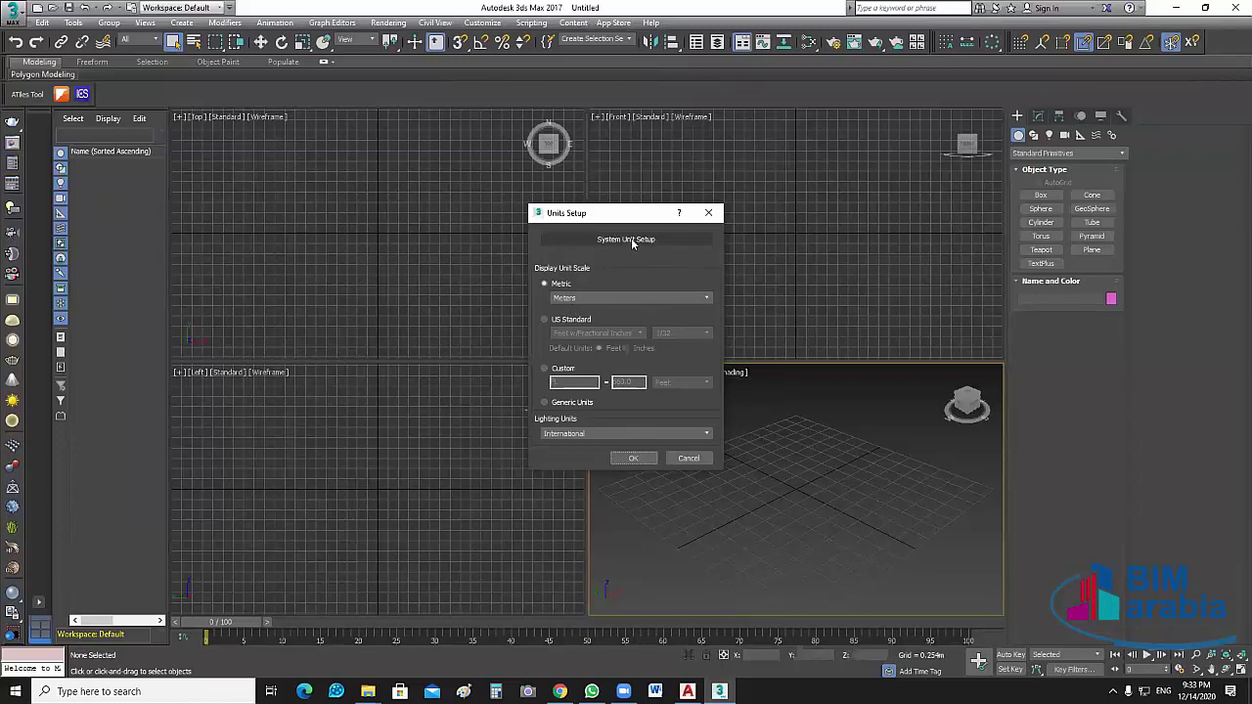
click(631, 242)
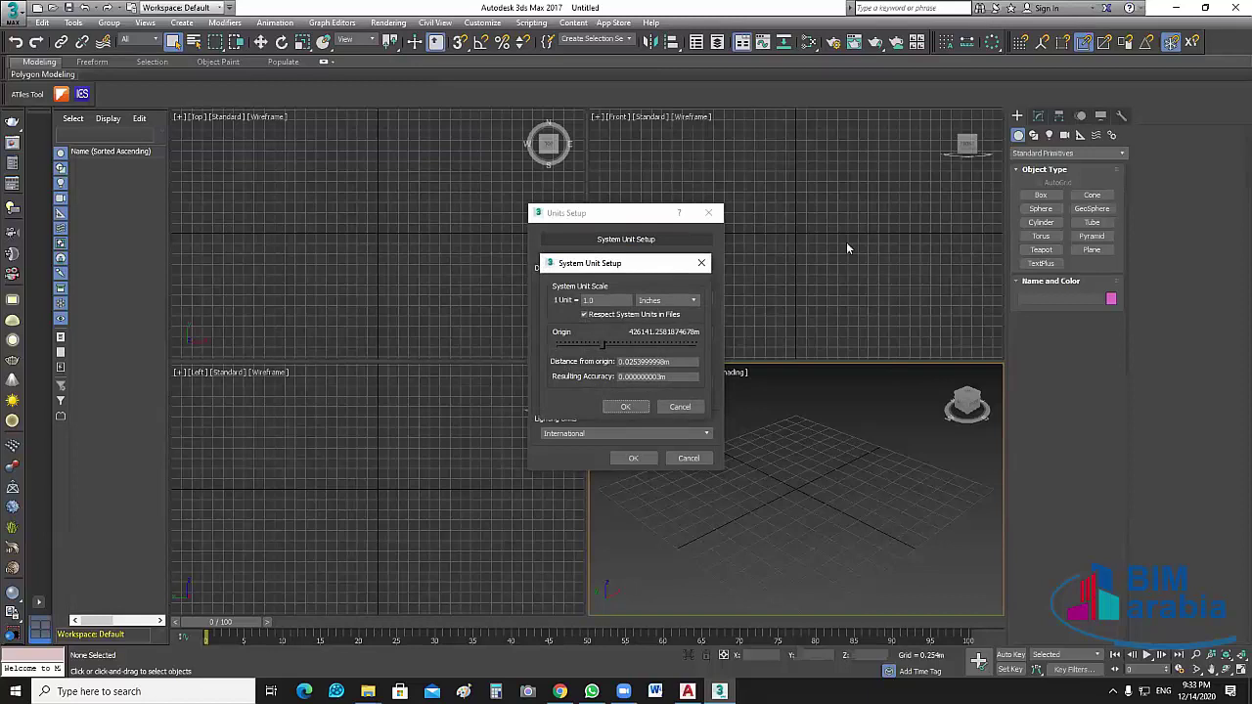
drag(645, 263, 827, 228)
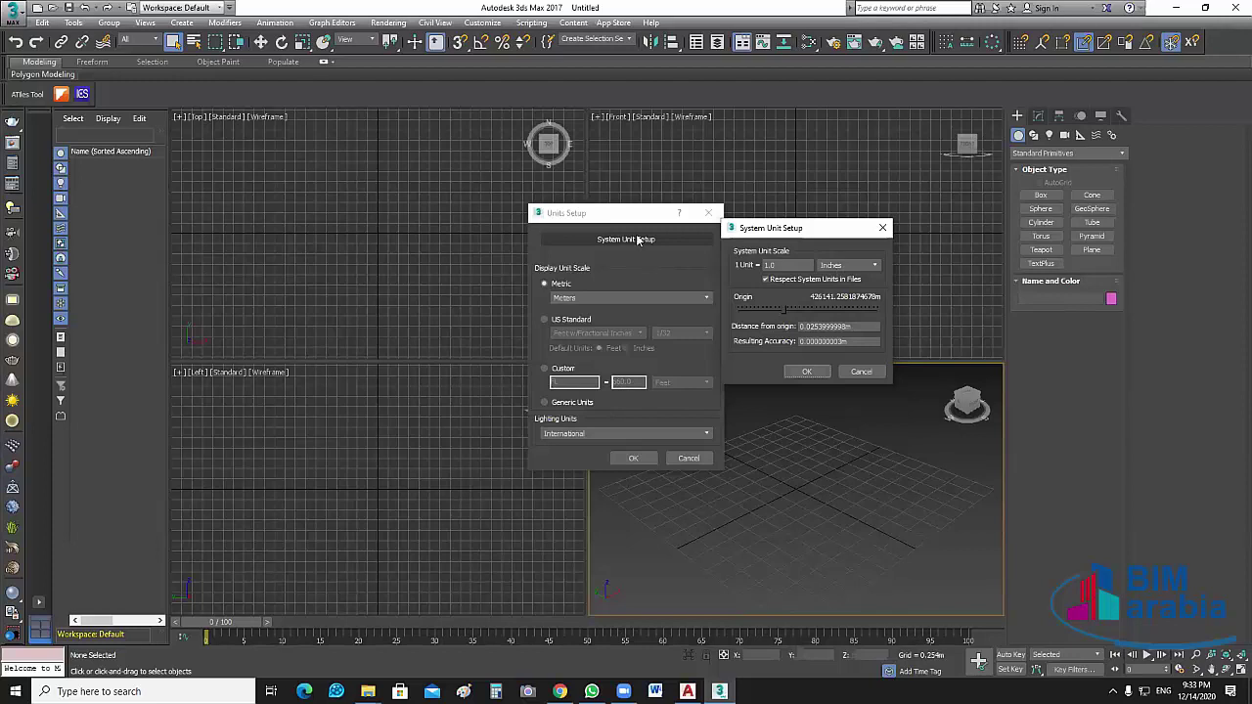
Keep Meters as the metric display unit and confirm the units setup
key(Escape)
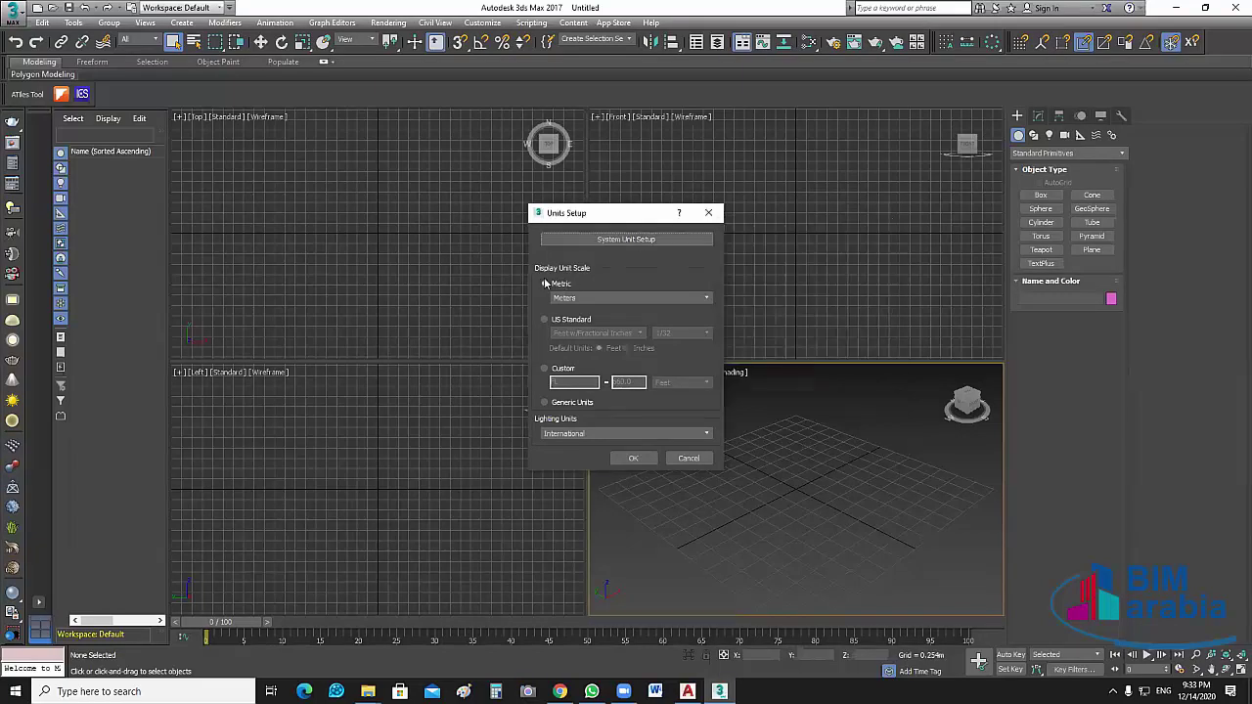
click(586, 273)
click(585, 298)
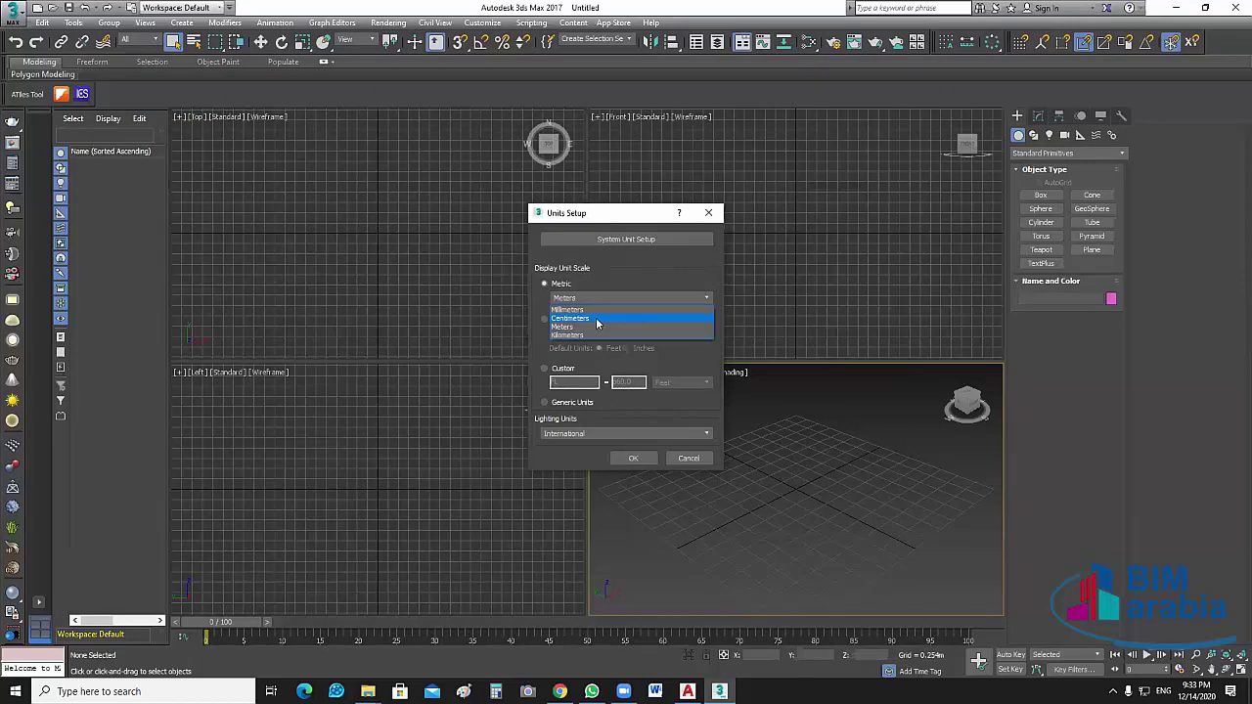
click(592, 274)
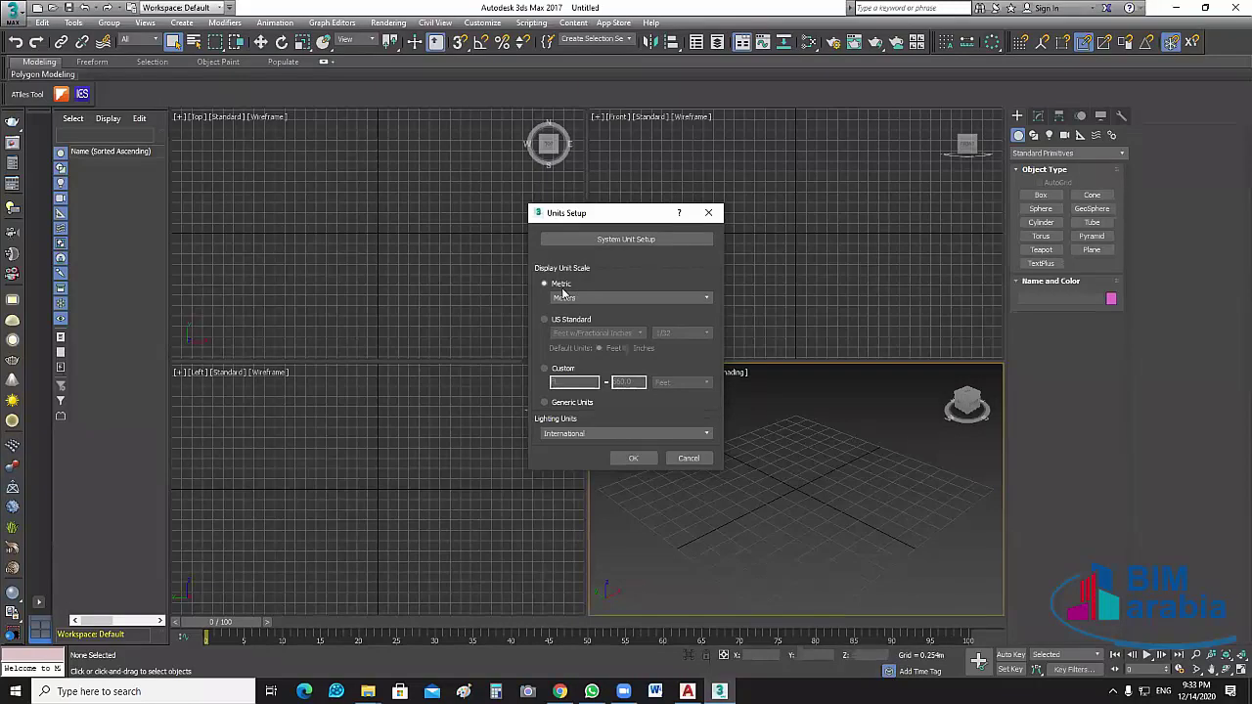
click(652, 456)
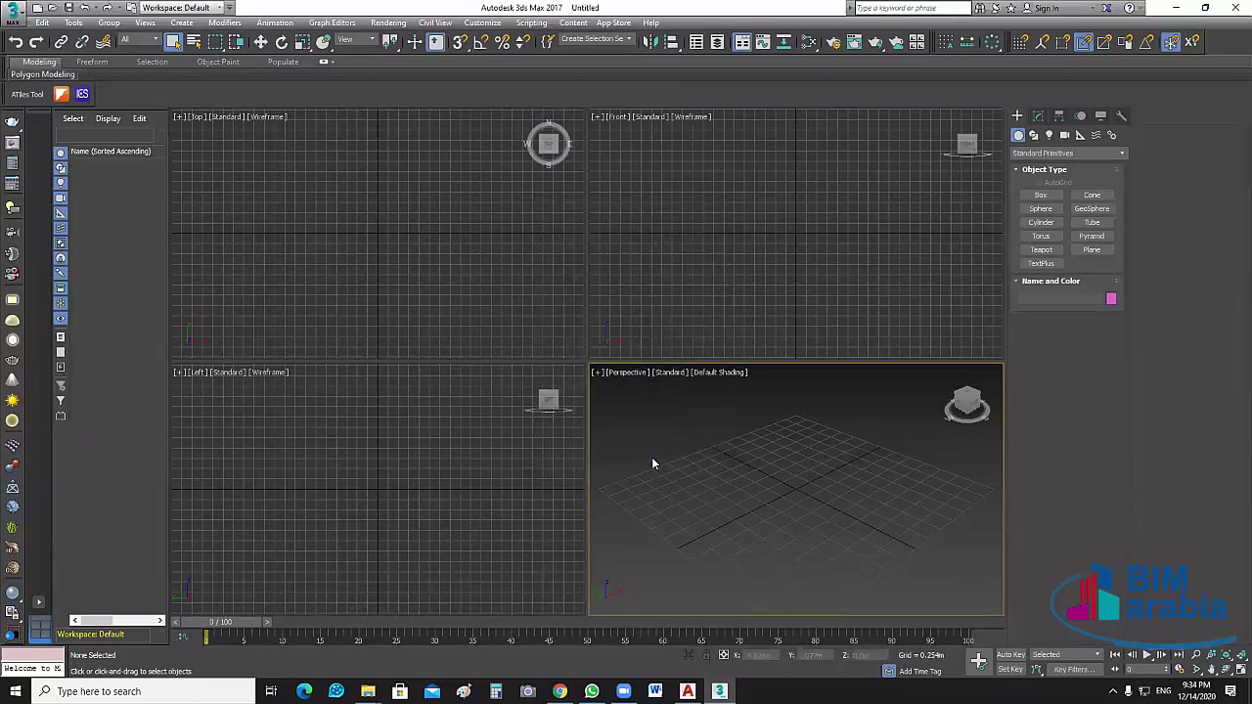
click(489, 25)
click(11, 14)
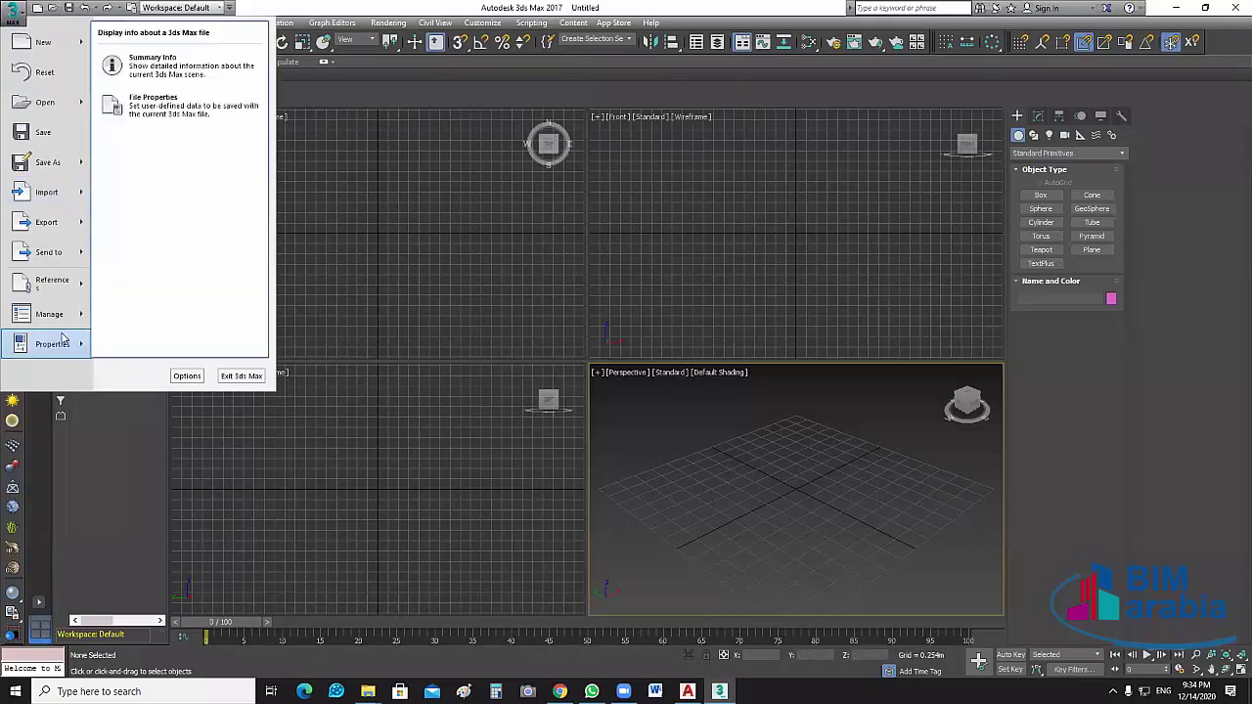
mouse_move(53, 227)
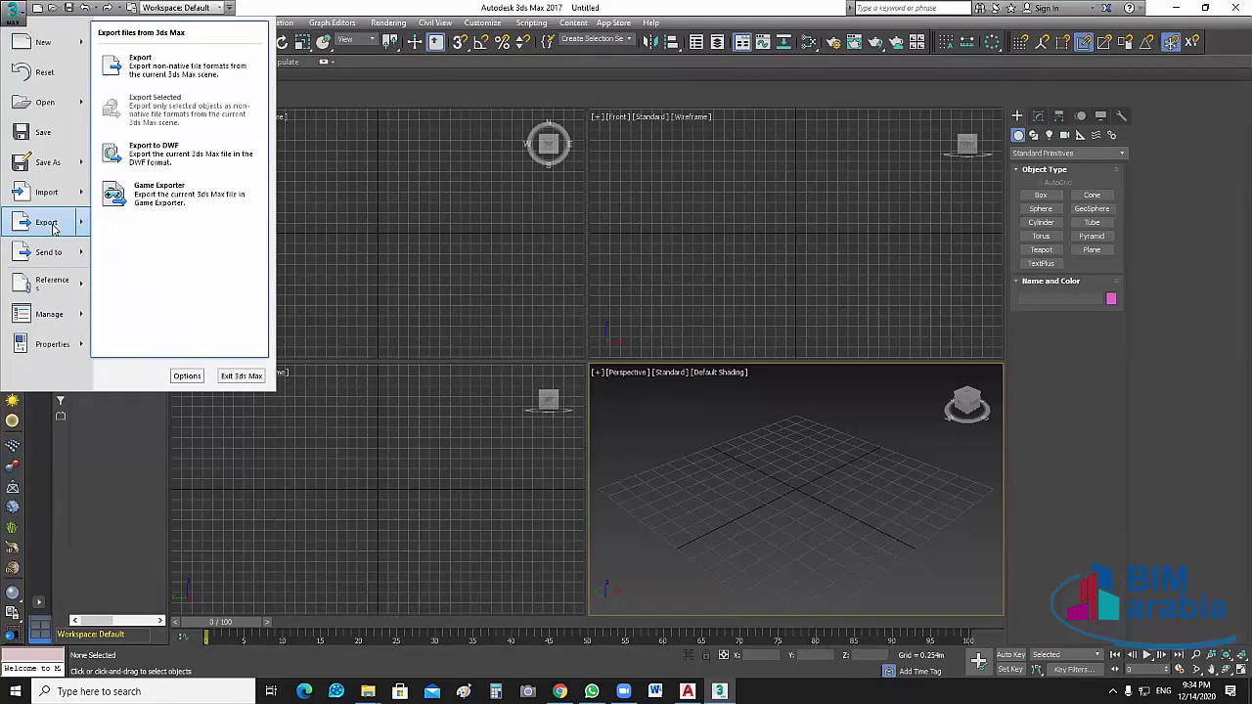
mouse_move(43, 195)
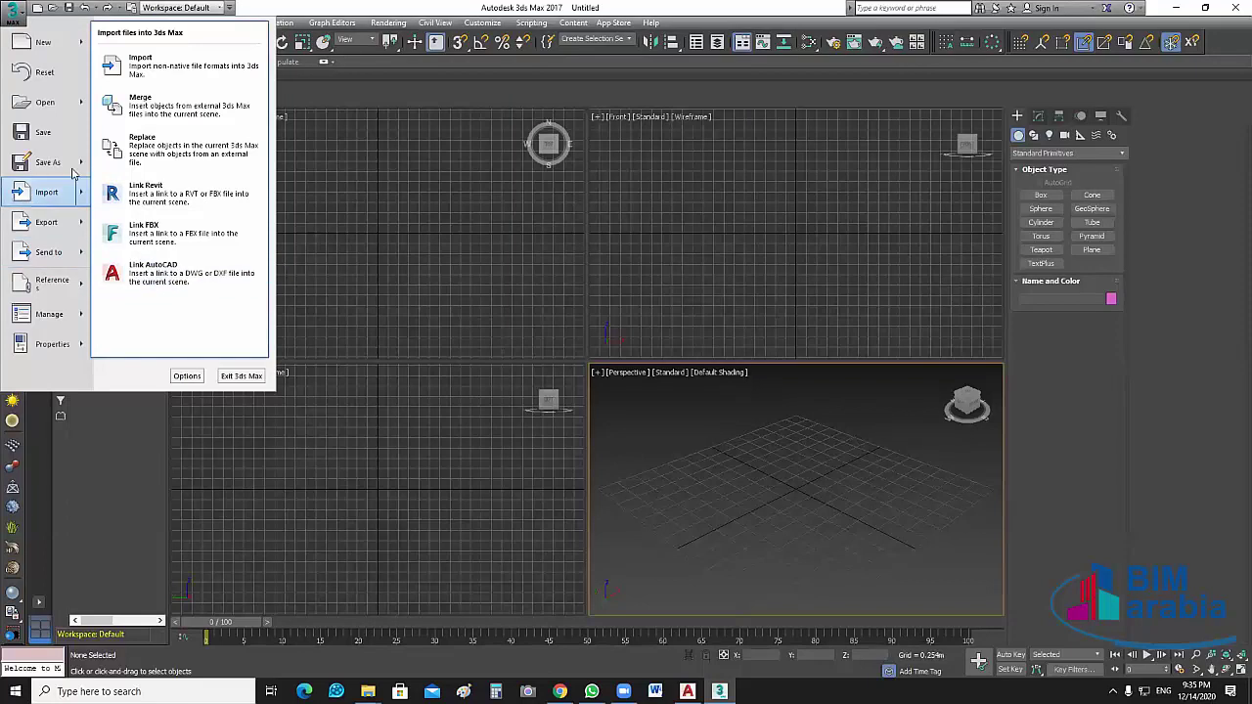
click(162, 64)
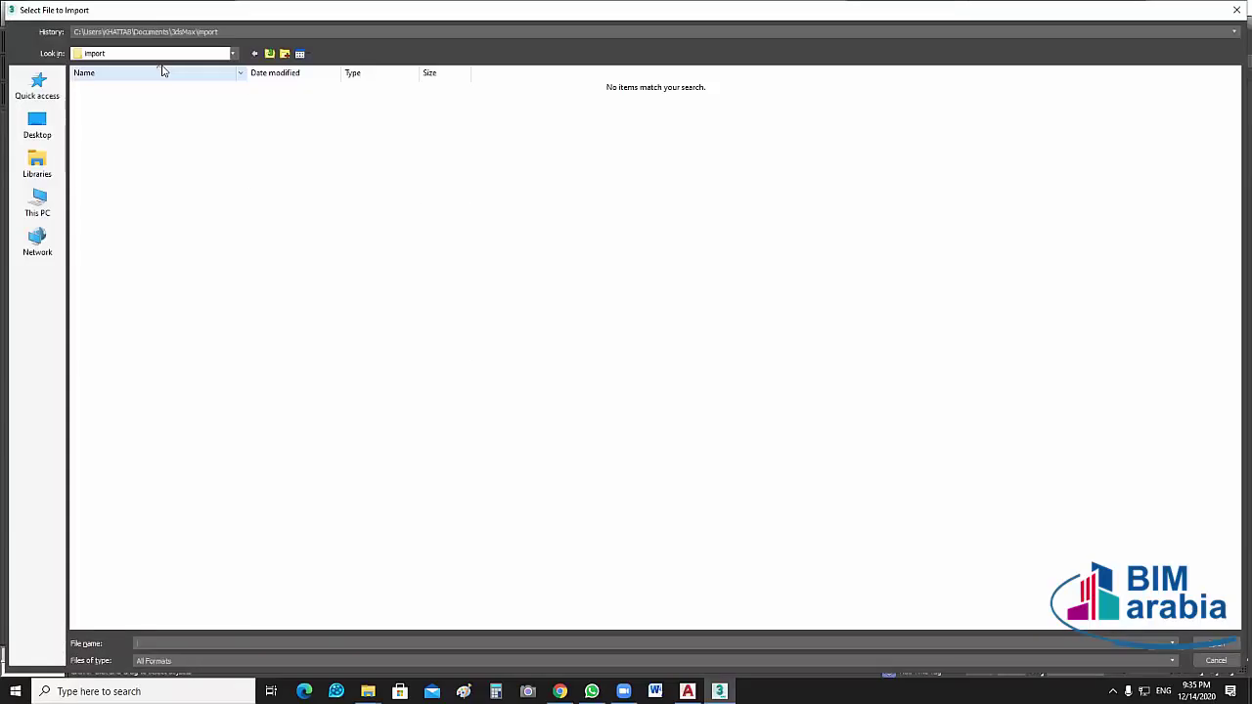
click(1215, 661)
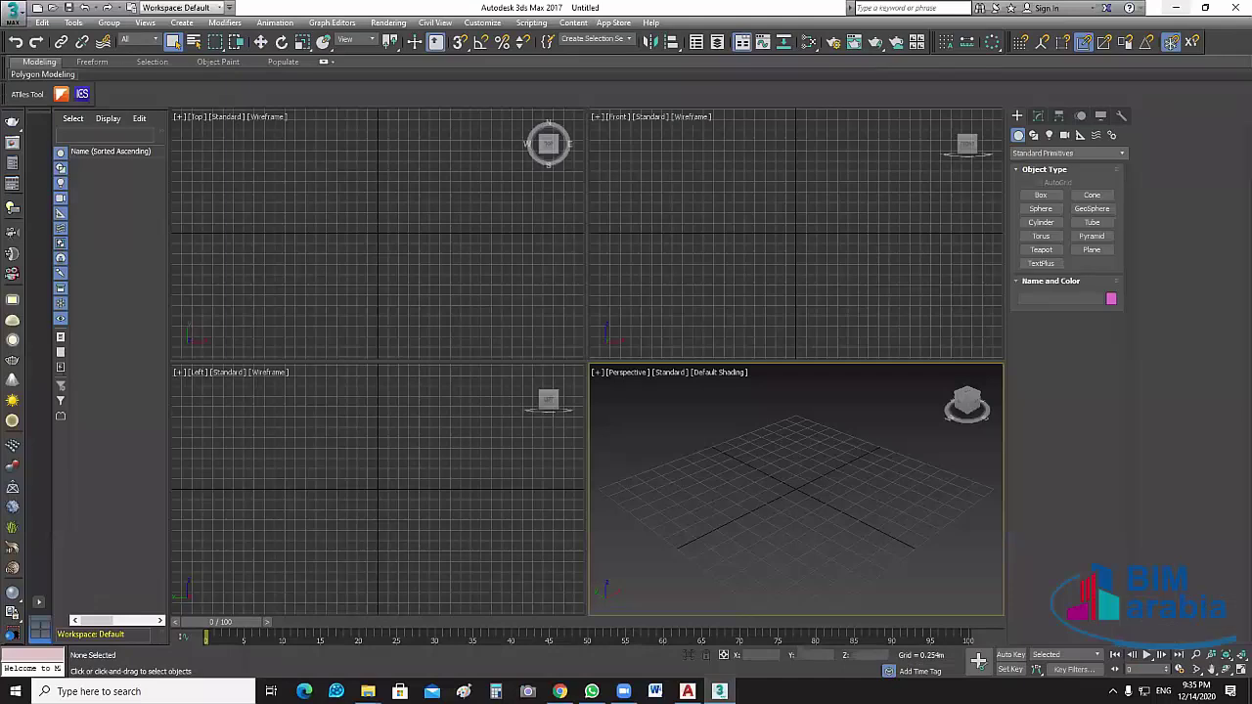
Create a new desktop folder named 'BIM ARABIA PROGECT'
click(719, 692)
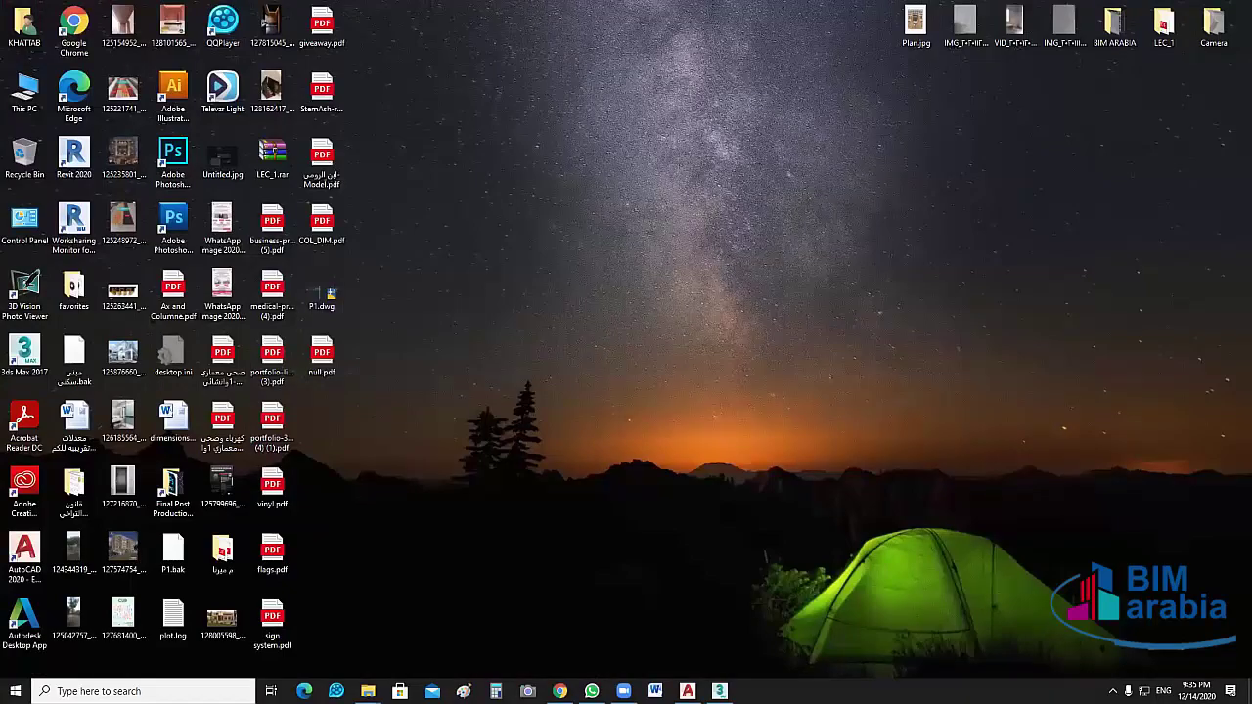
click(688, 692)
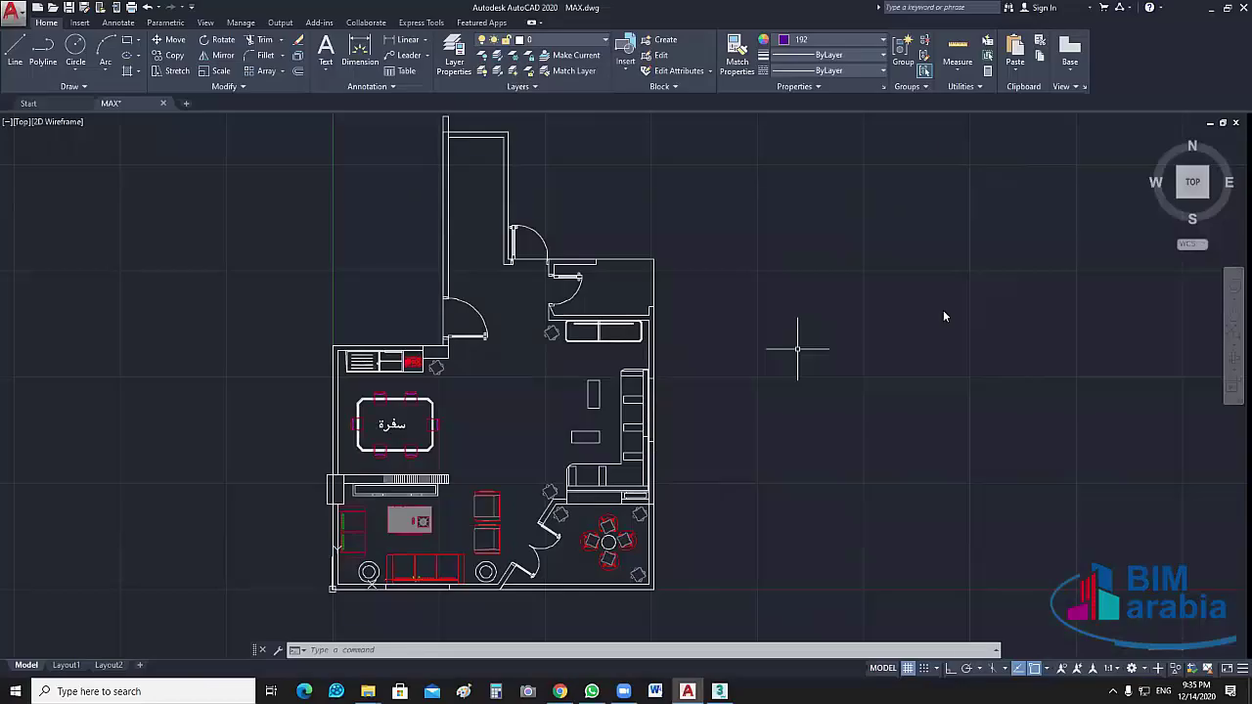
right_click(879, 178)
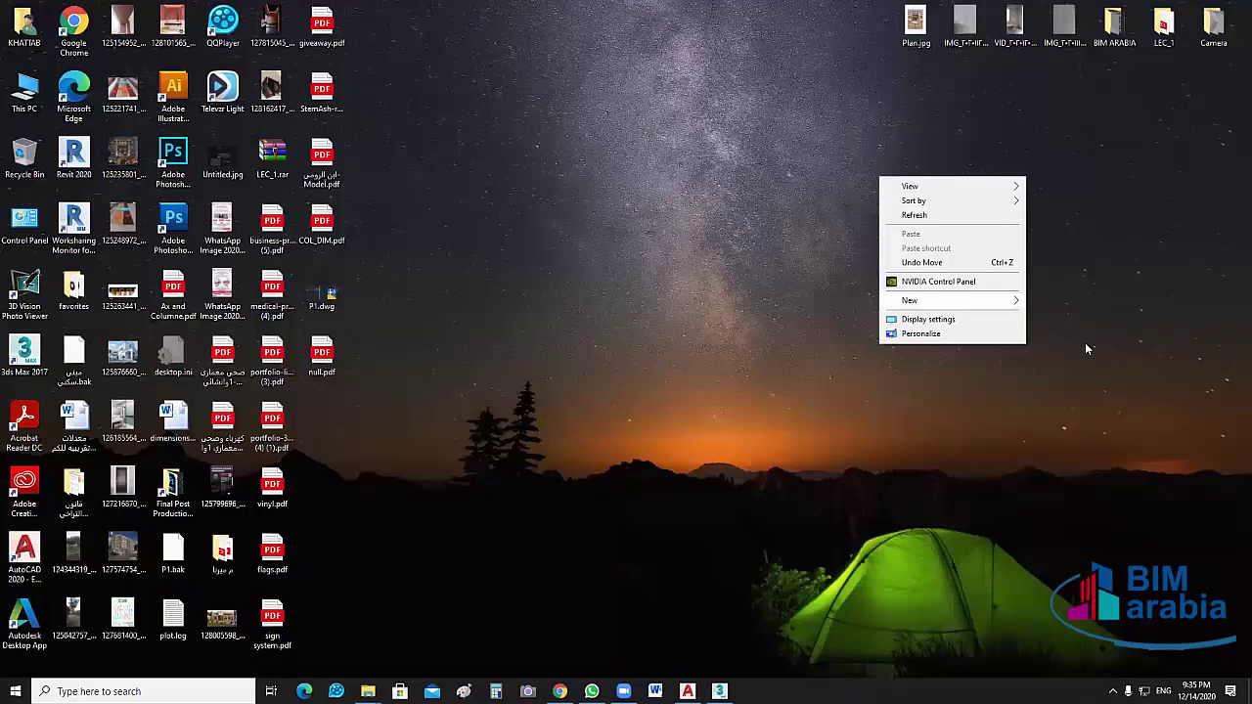
key(w)
key(f)
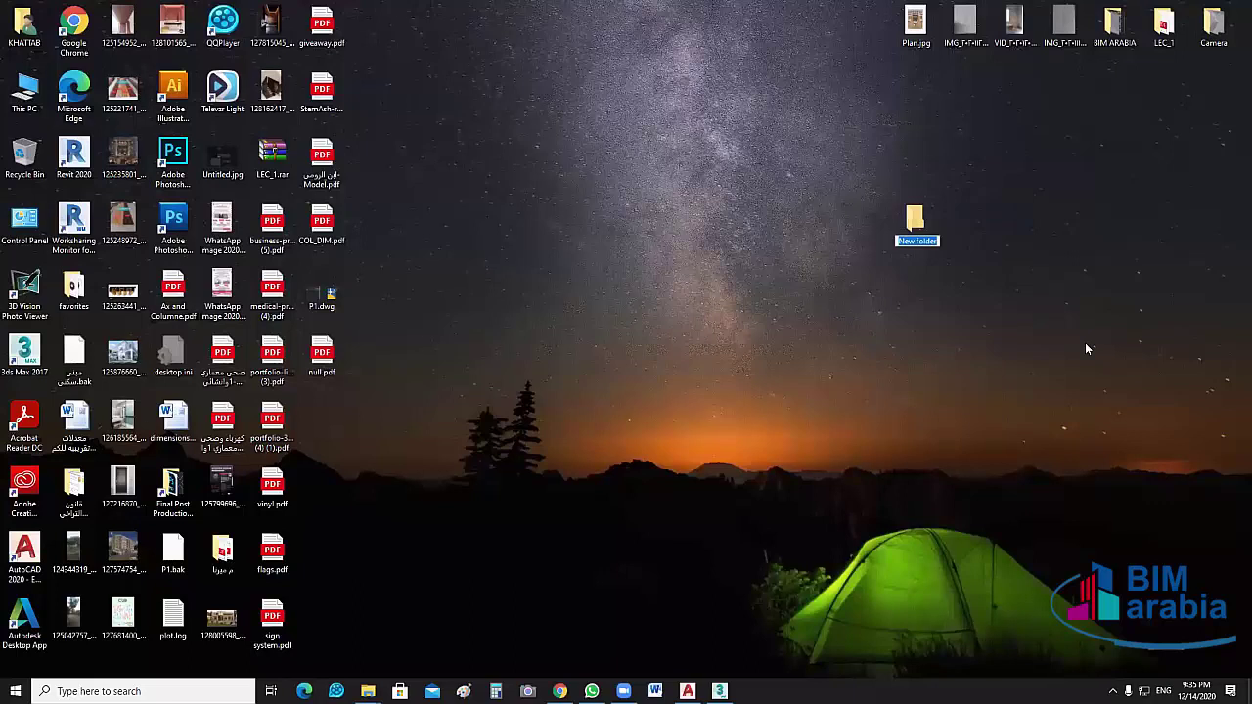
text(BIM ARABIA PRO)
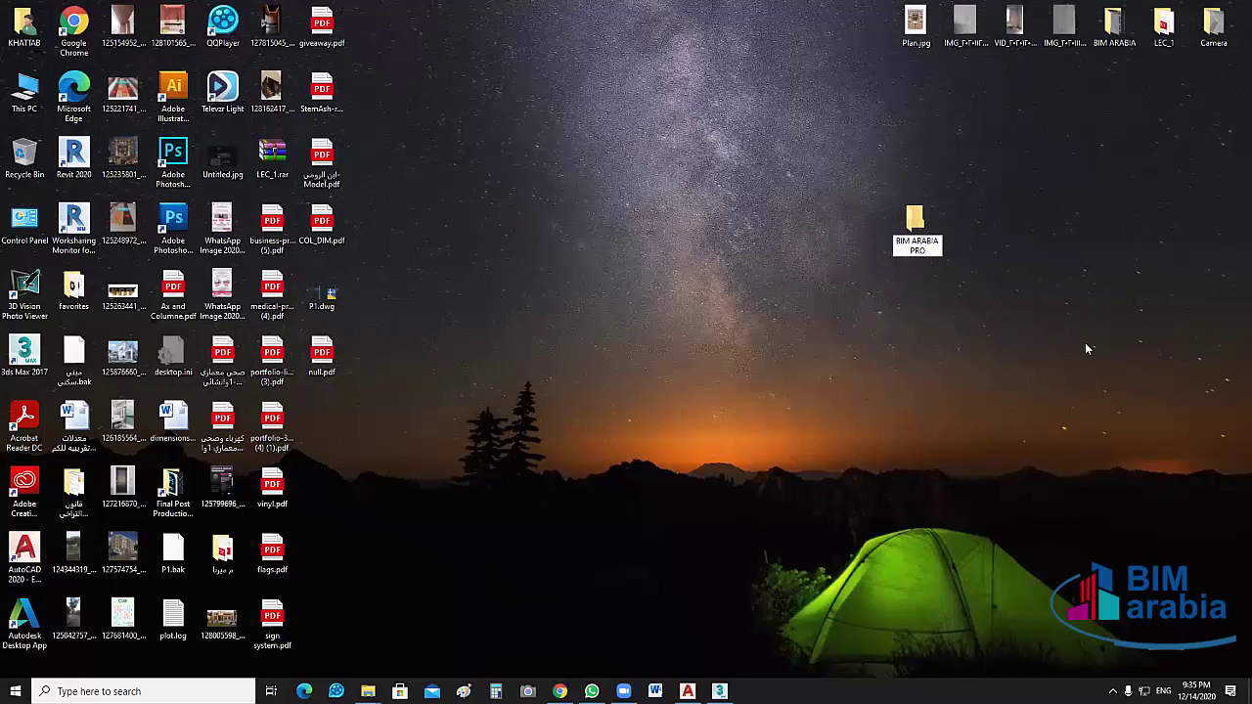
text(GECT)
key(Return)
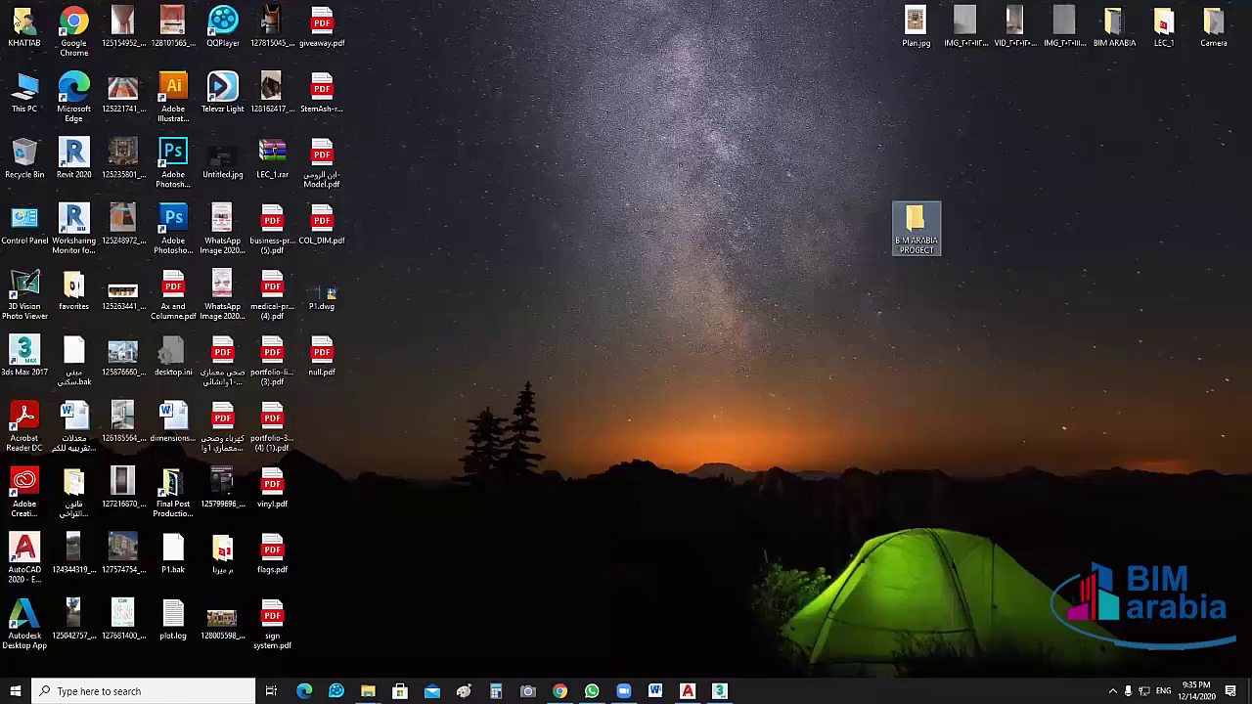
key(alt+Tab)
Save MAX.dwg as a new drawing in Desktop\BIM ARABIA PROGECT, then minimize AutoCAD
click(13, 12)
mouse_move(36, 167)
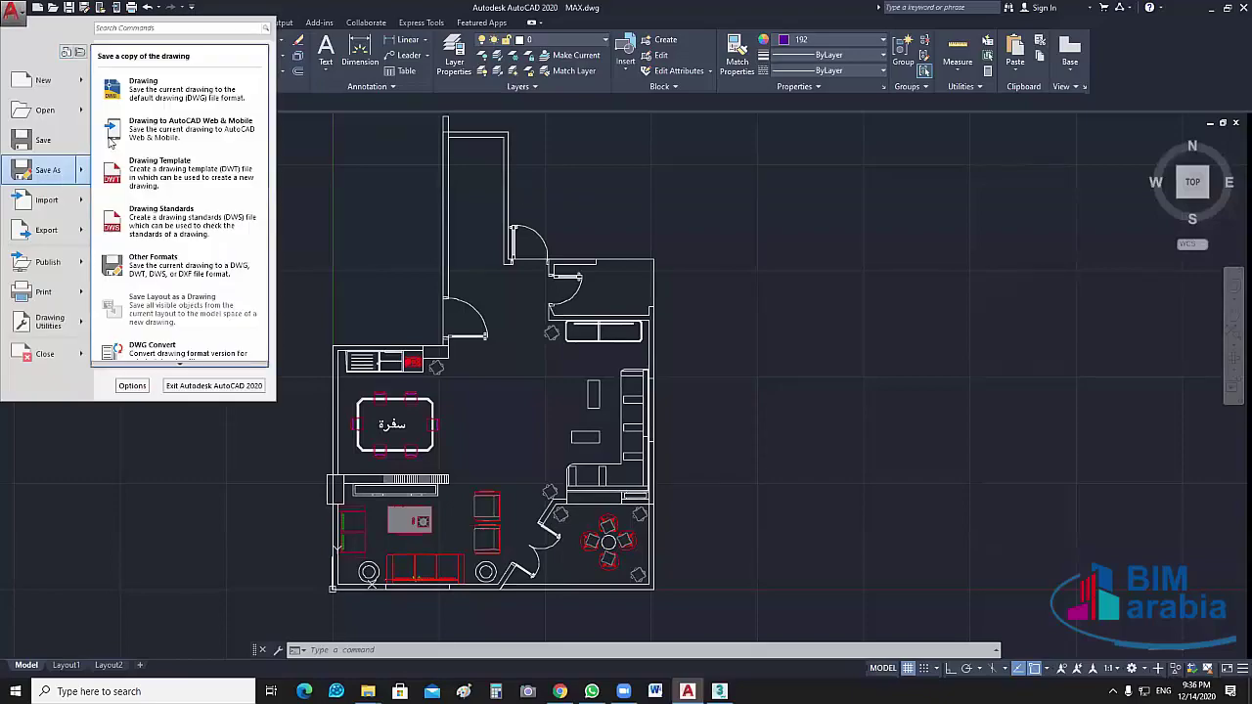
click(186, 84)
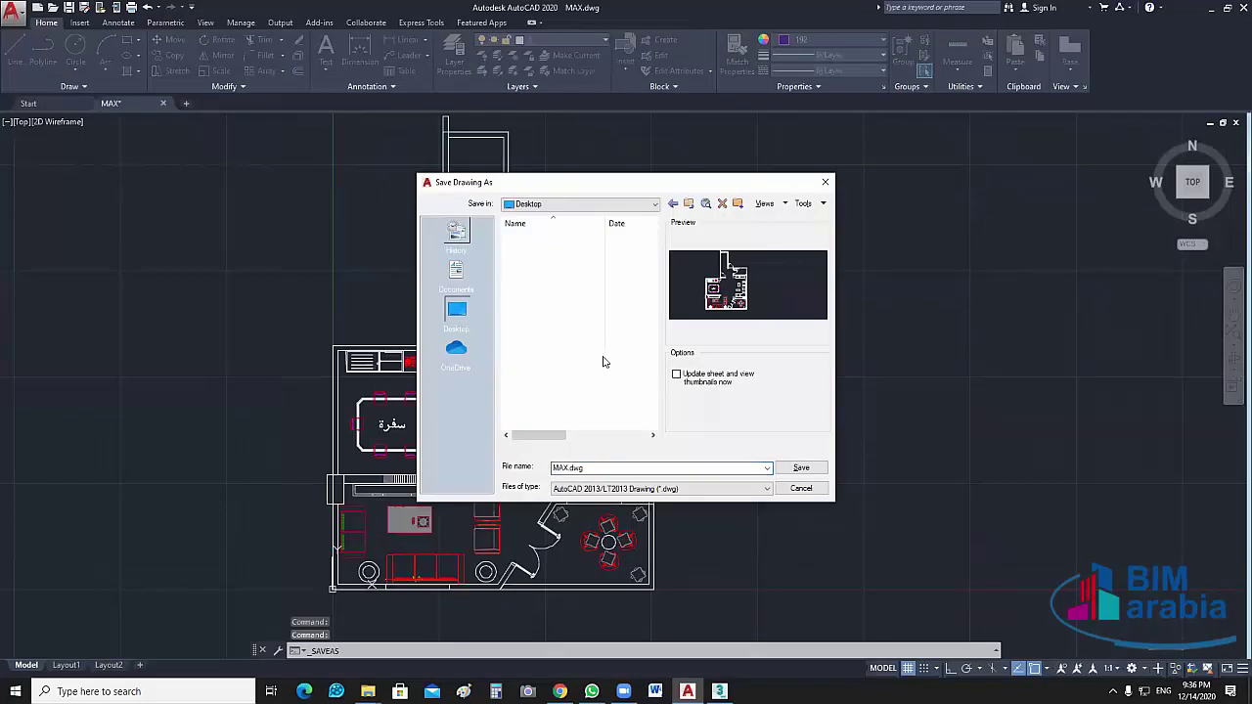
click(798, 469)
click(800, 468)
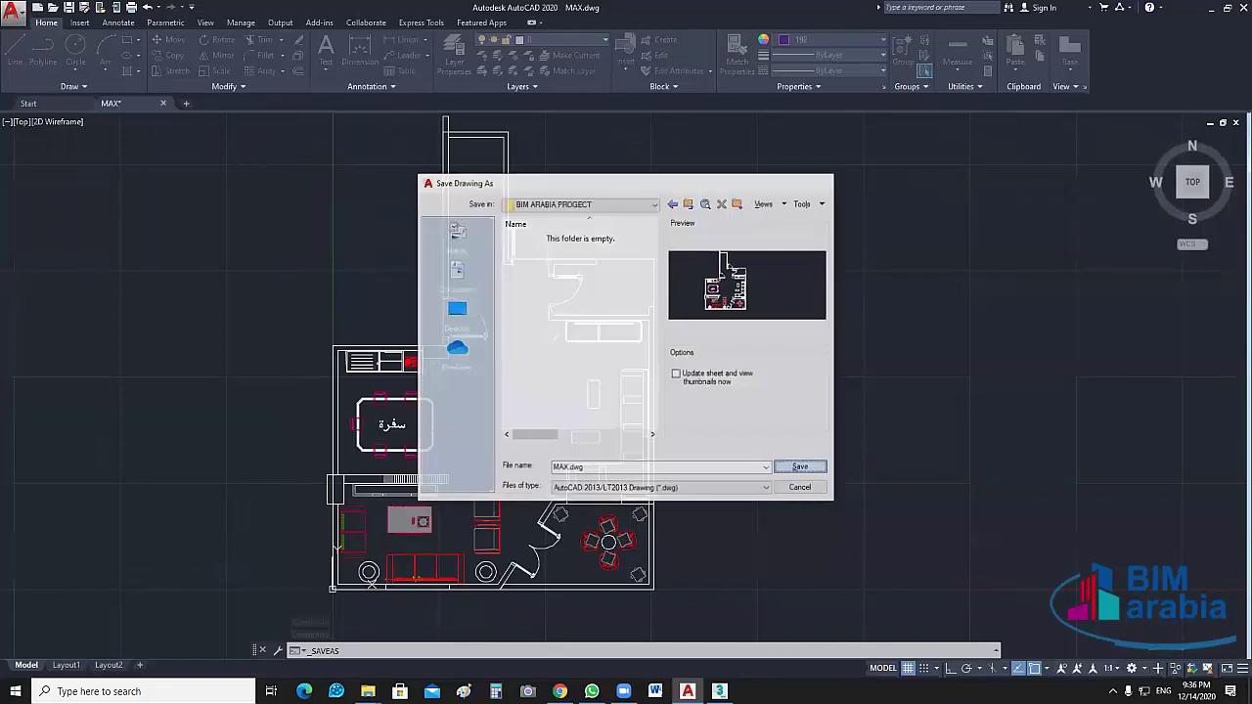
click(1211, 15)
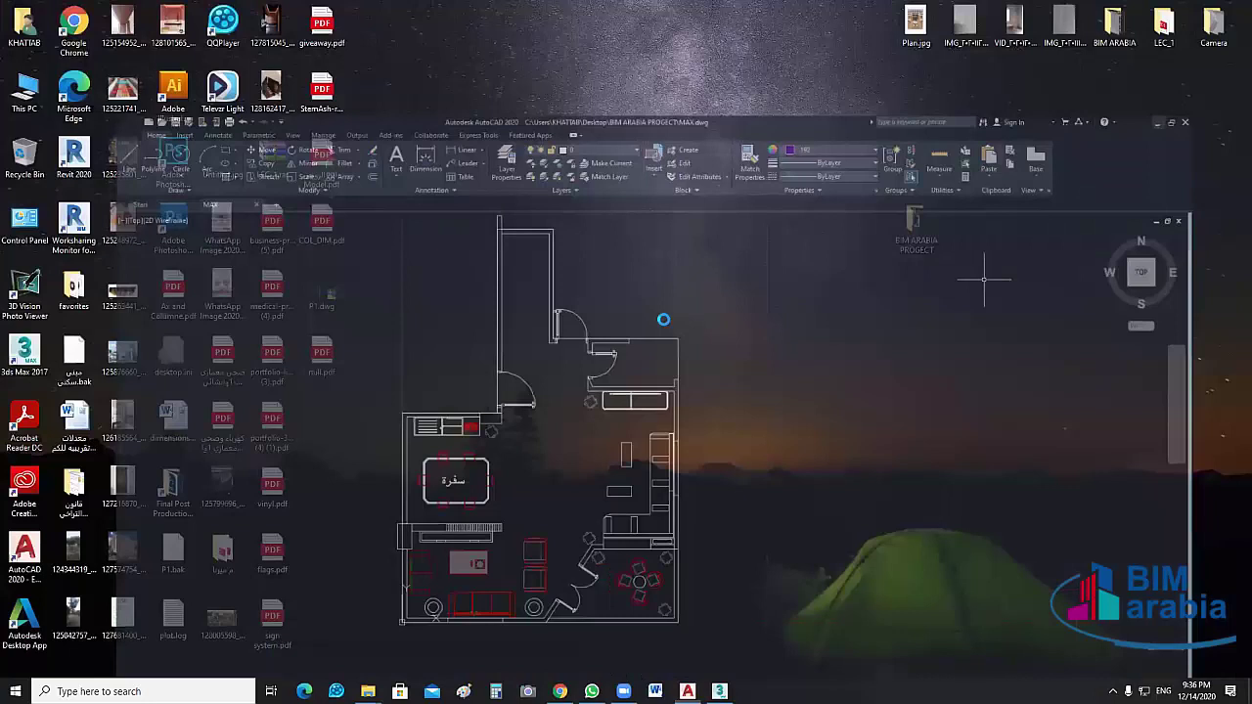
key(alt+Tab)
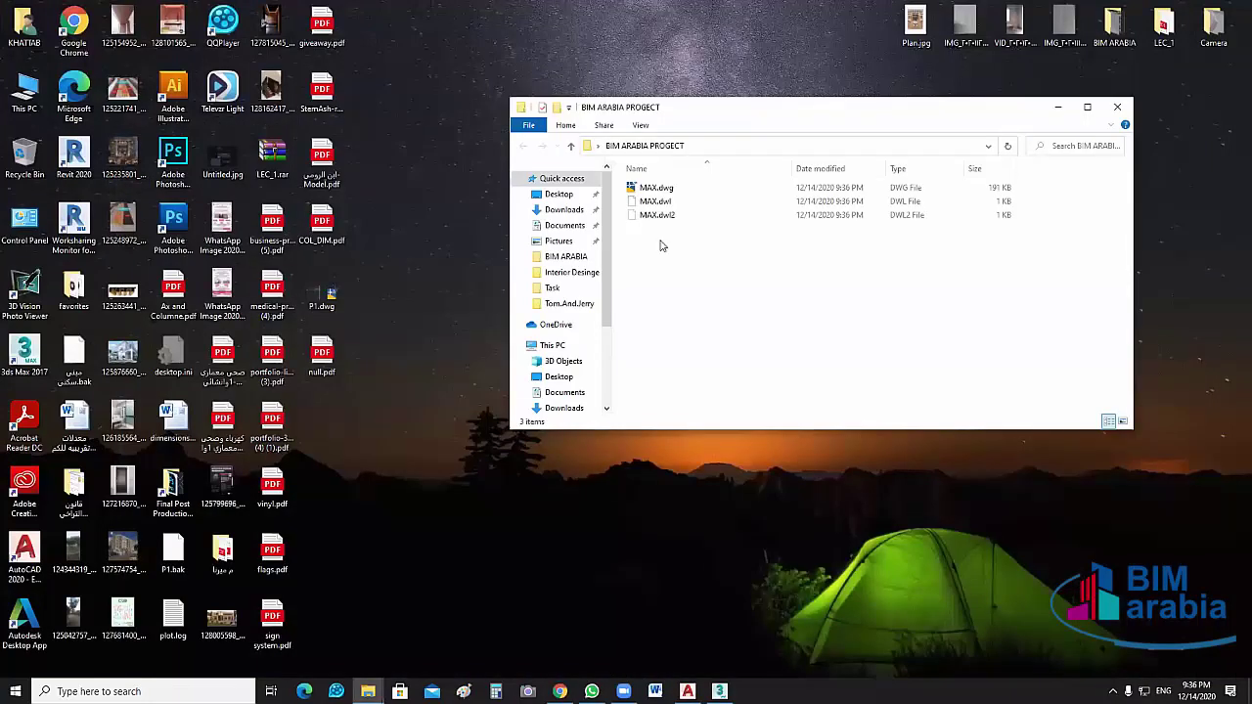
click(655, 189)
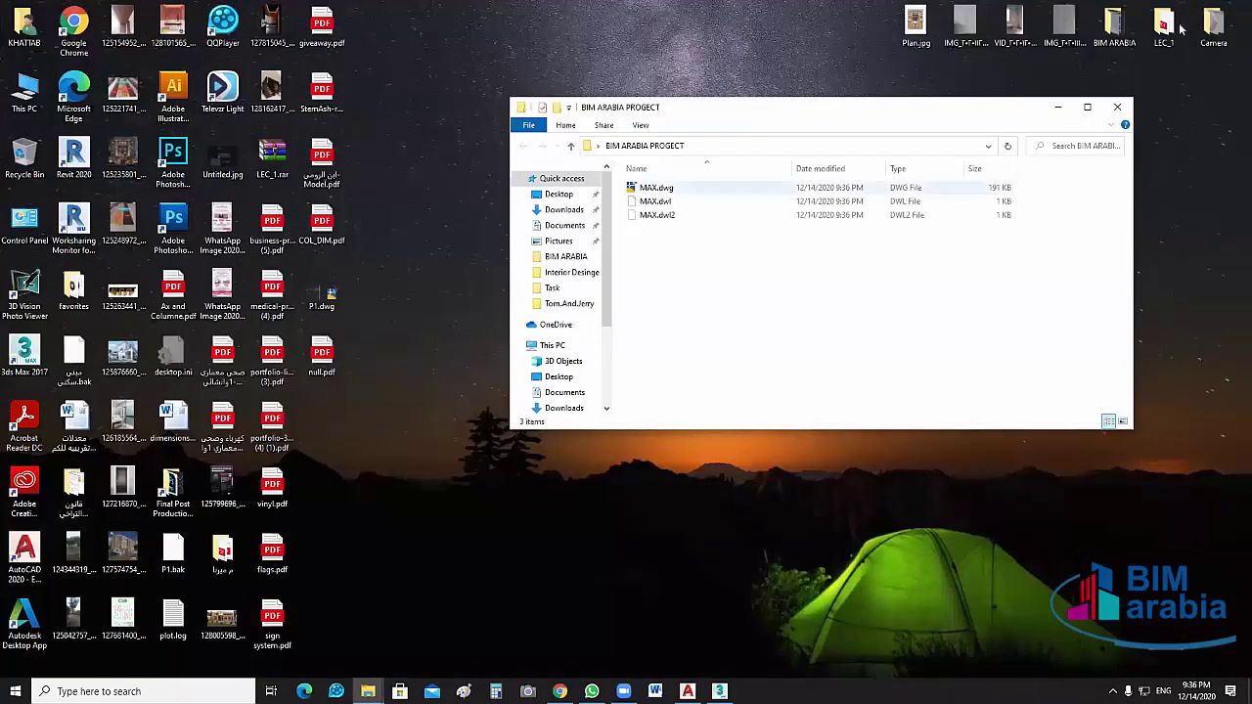
click(1212, 25)
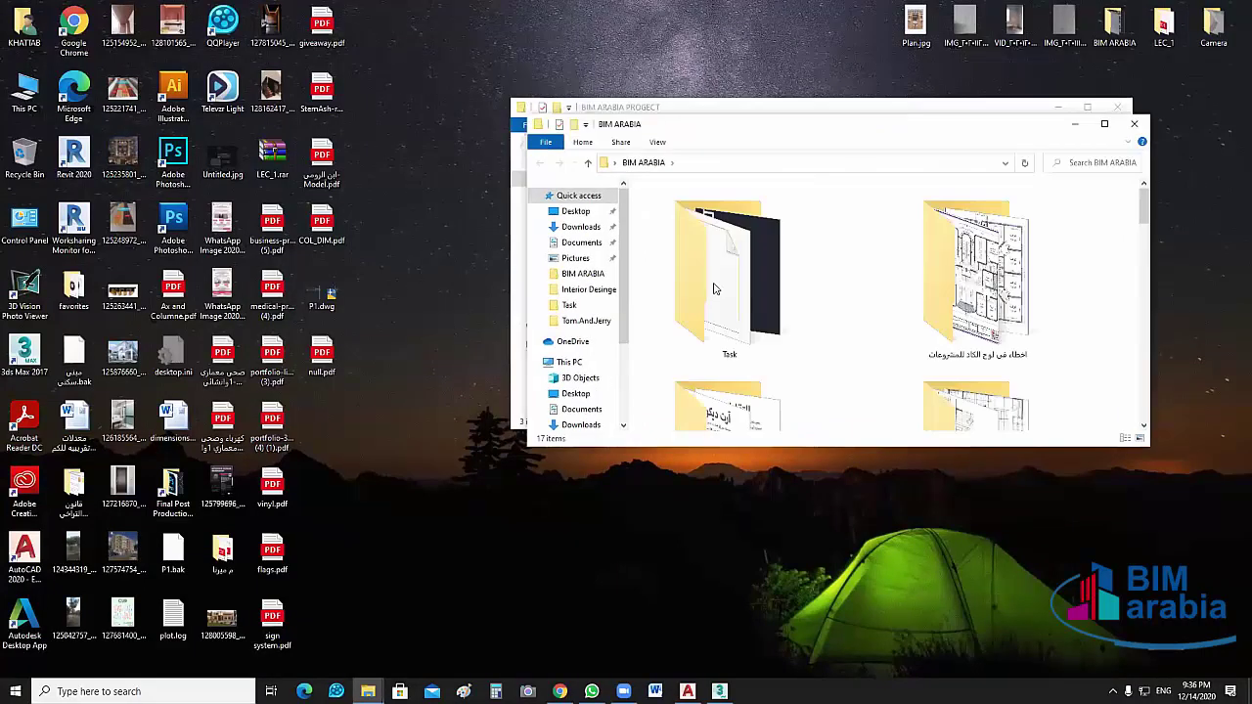
key(super+Up)
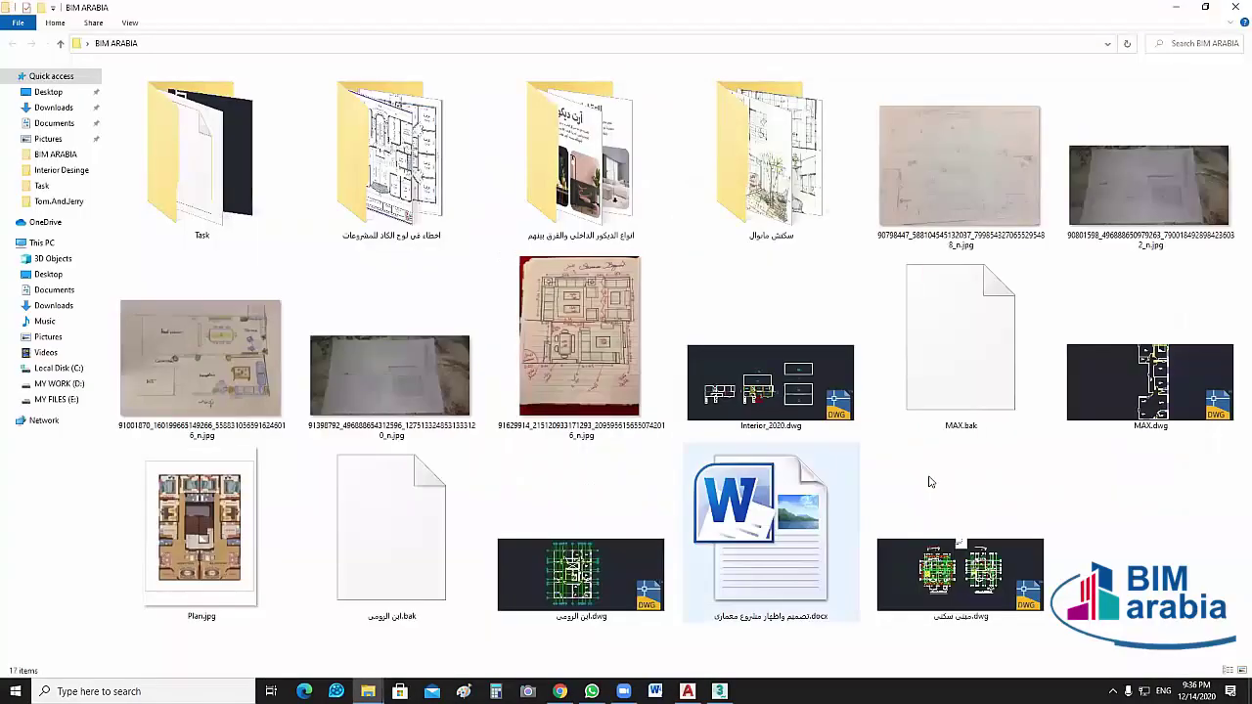
key(Right)
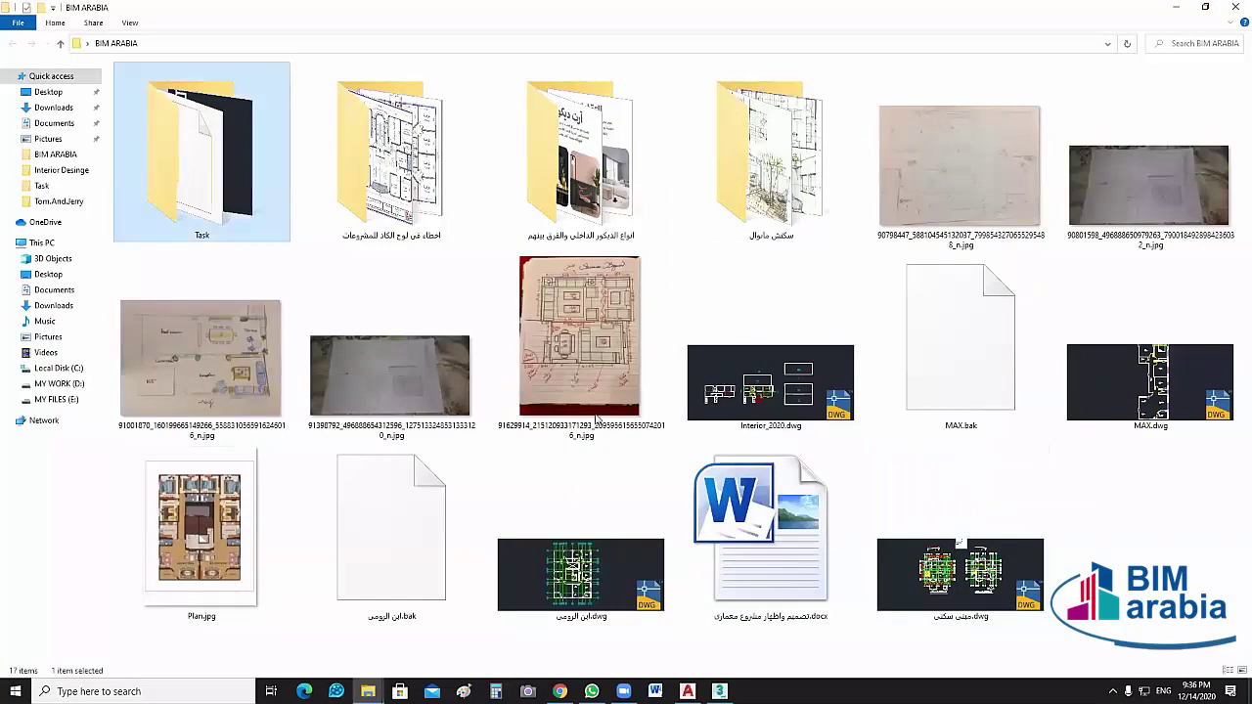
key(Return)
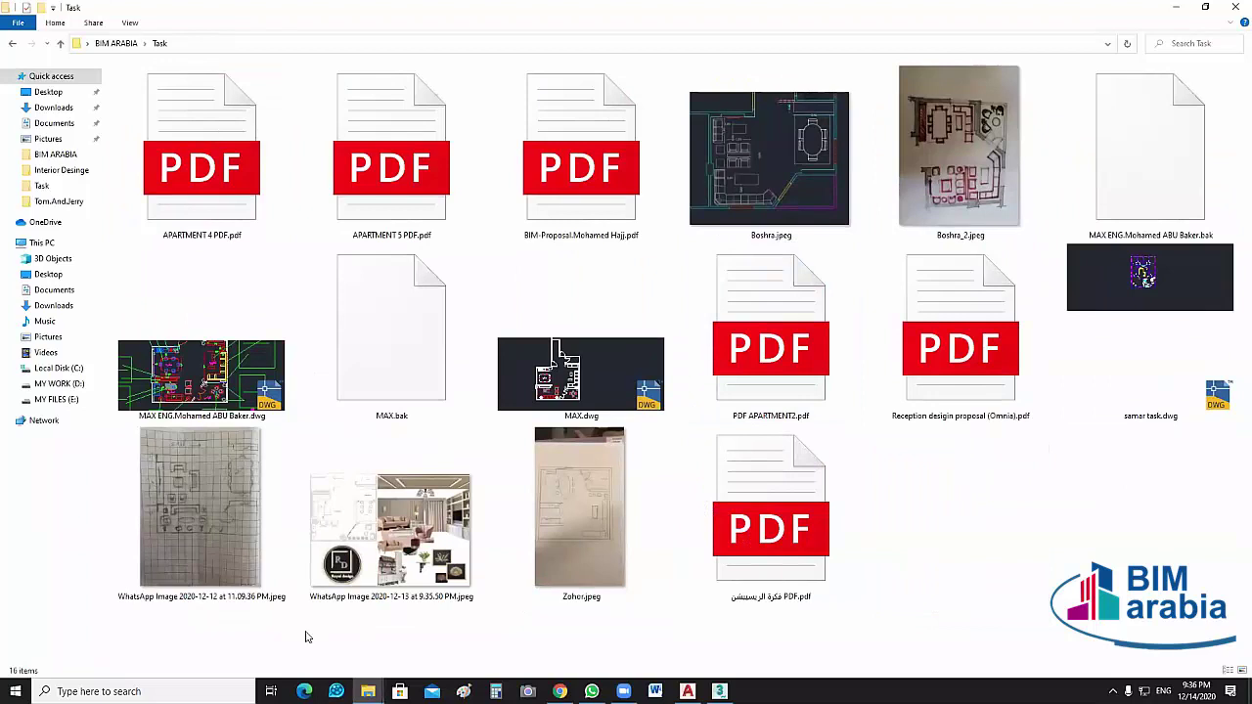
click(225, 418)
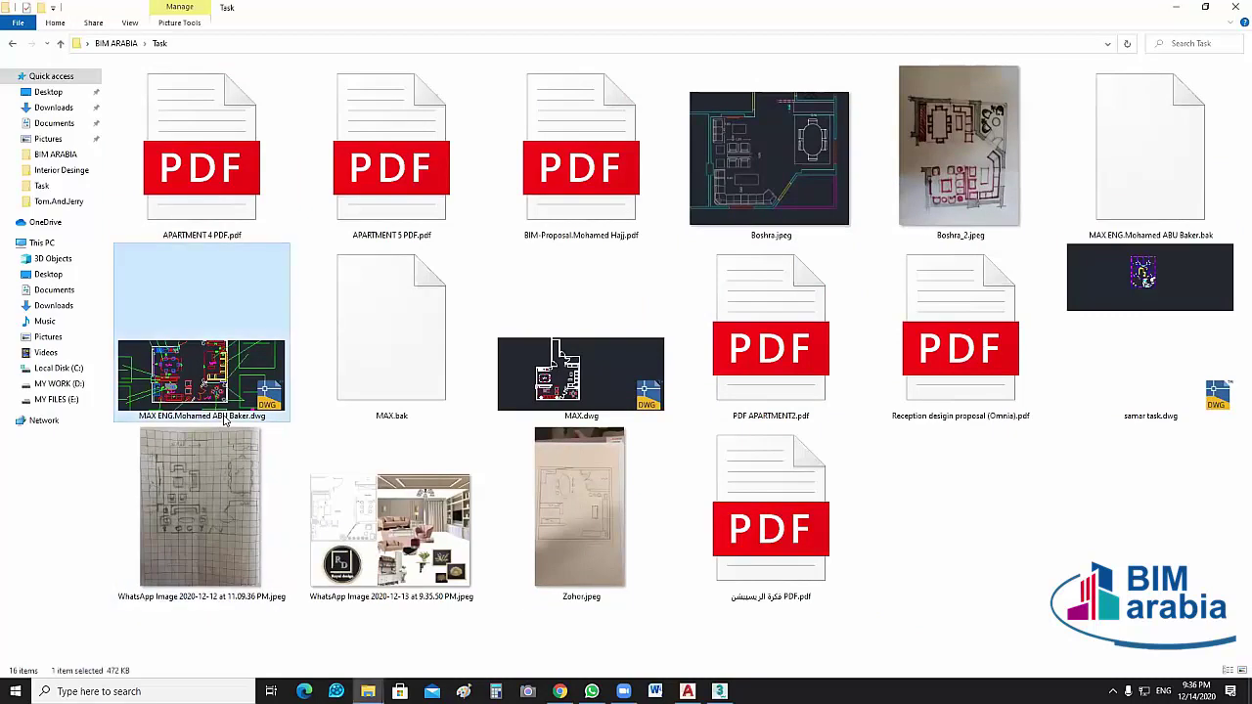
click(225, 416)
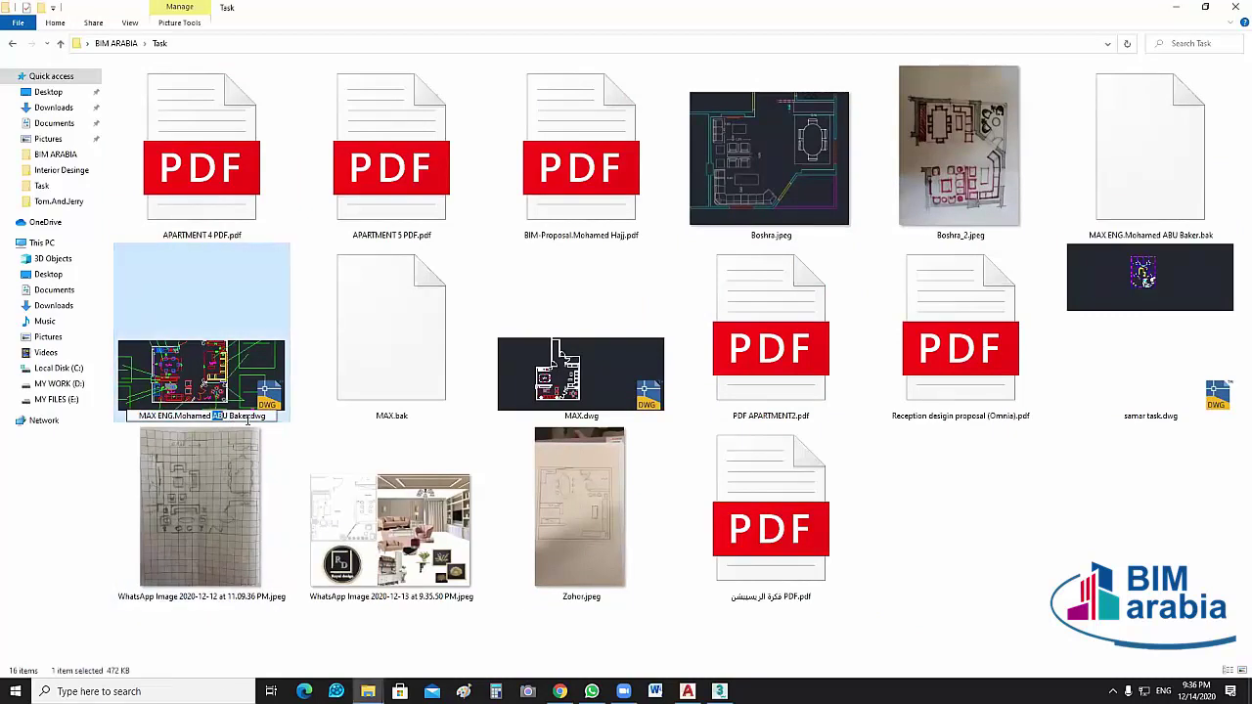
drag(247, 420, 250, 419)
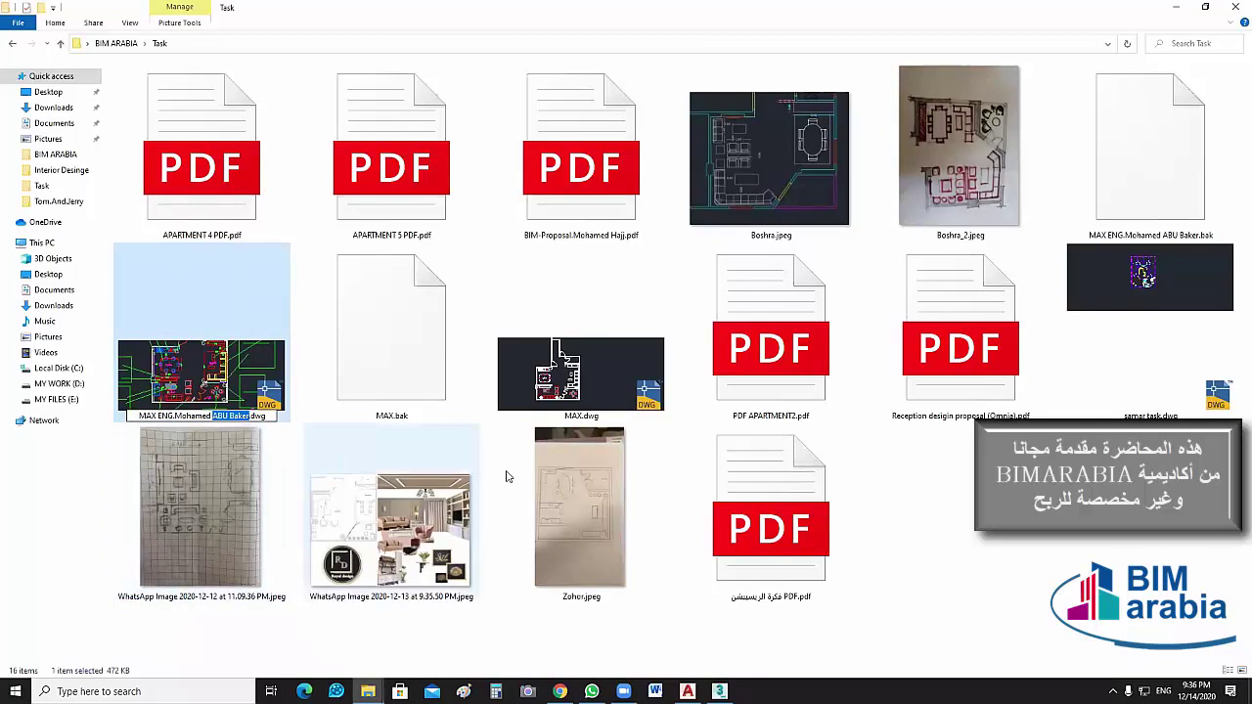
click(908, 587)
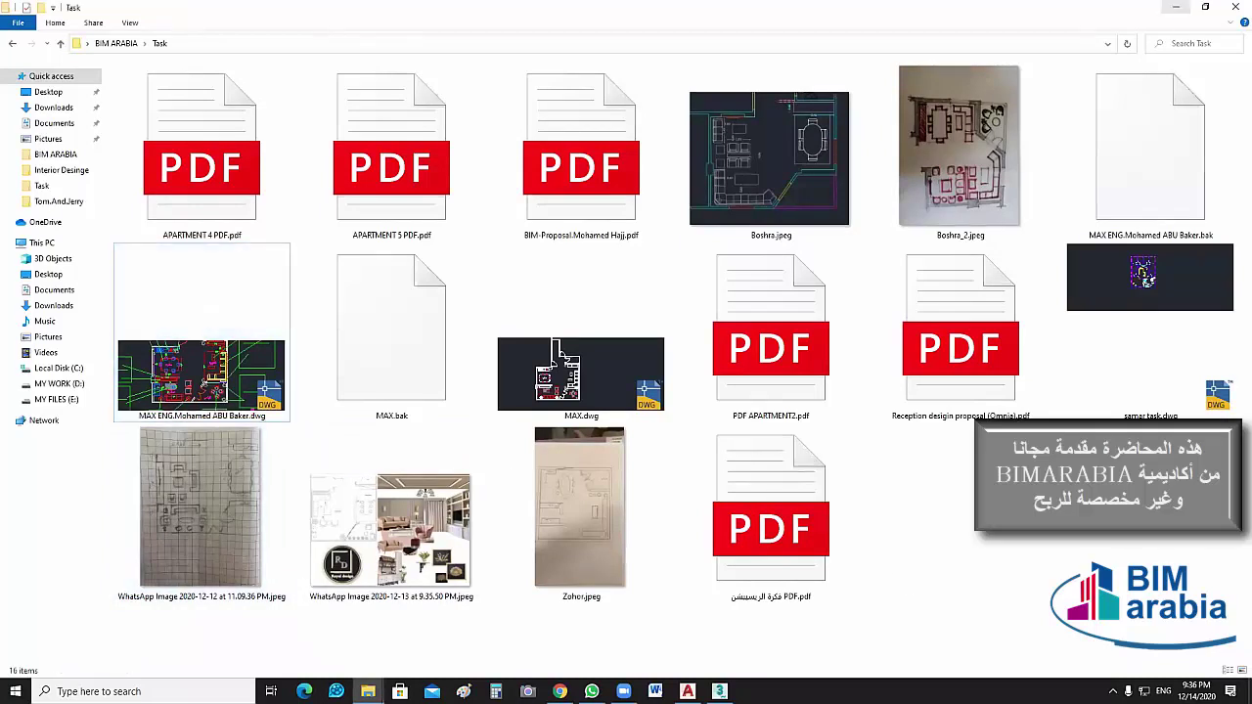
click(1175, 7)
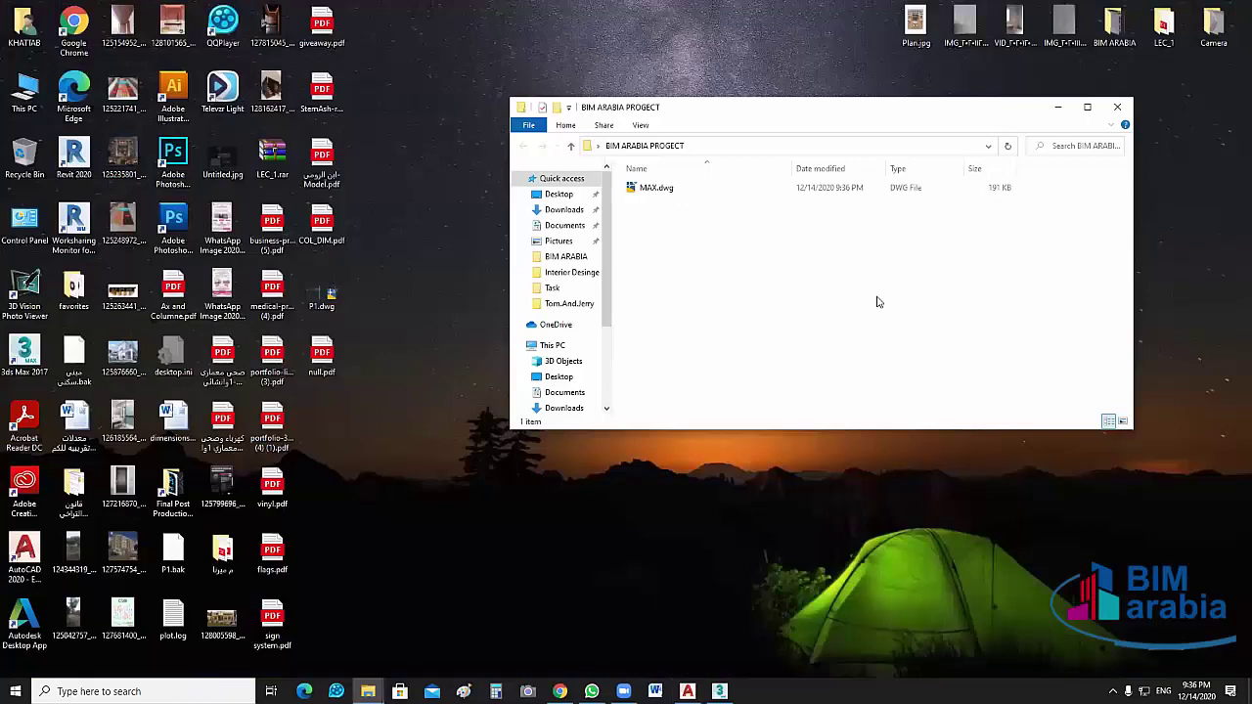
Rename MAX.dwg in the project folder to the surname from the Task folder
key(Down)
key(F2)
text(ABU Baker)
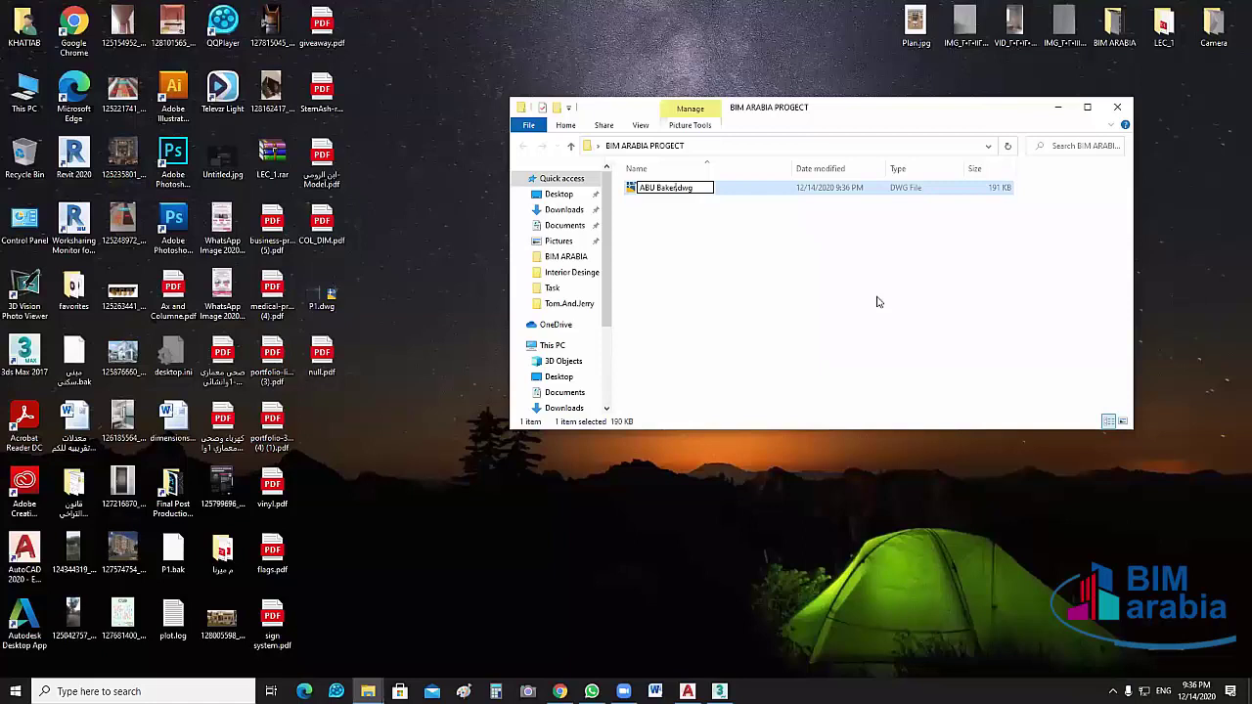
key(Return)
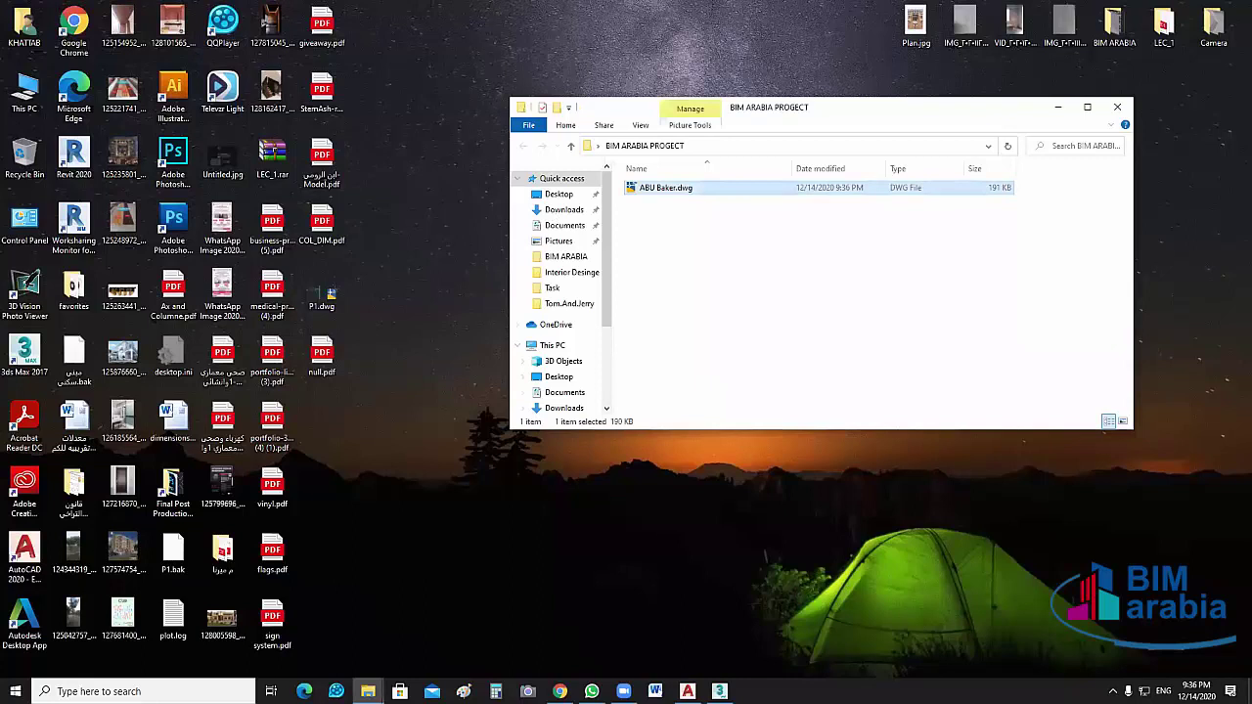
Open the renamed drawing in AutoCAD, minimize it, and return to 3ds Max
key(Return)
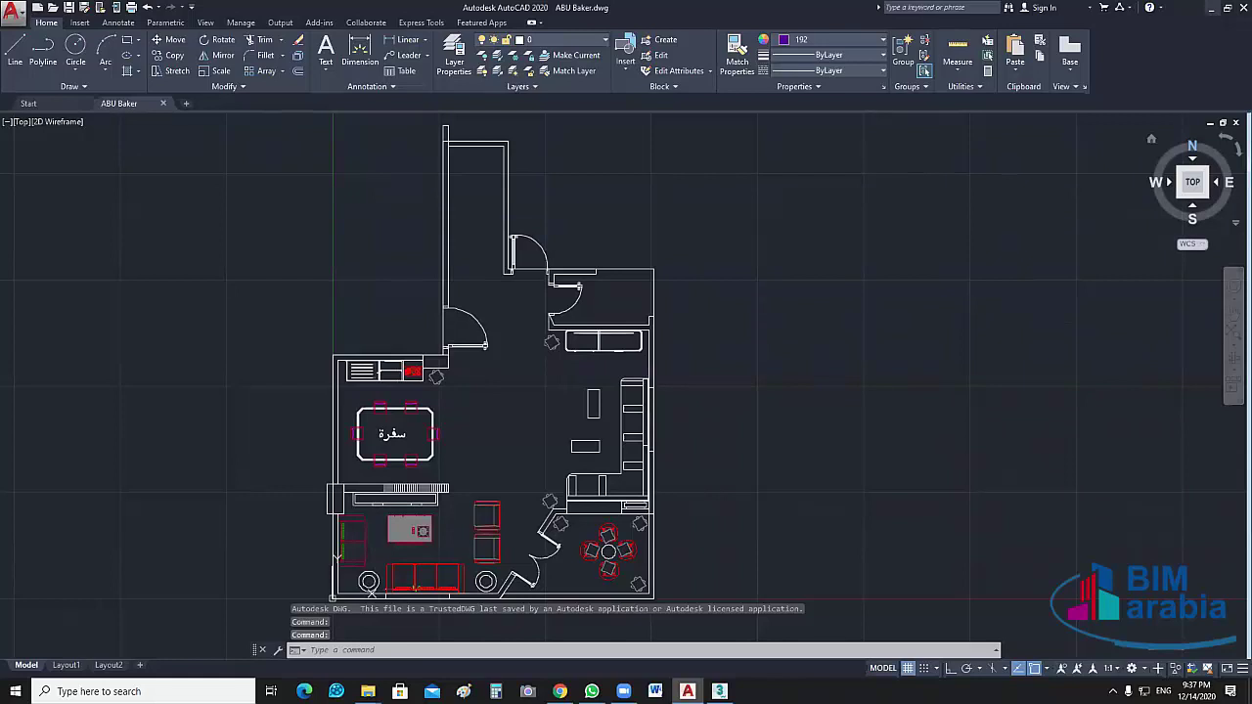
click(688, 691)
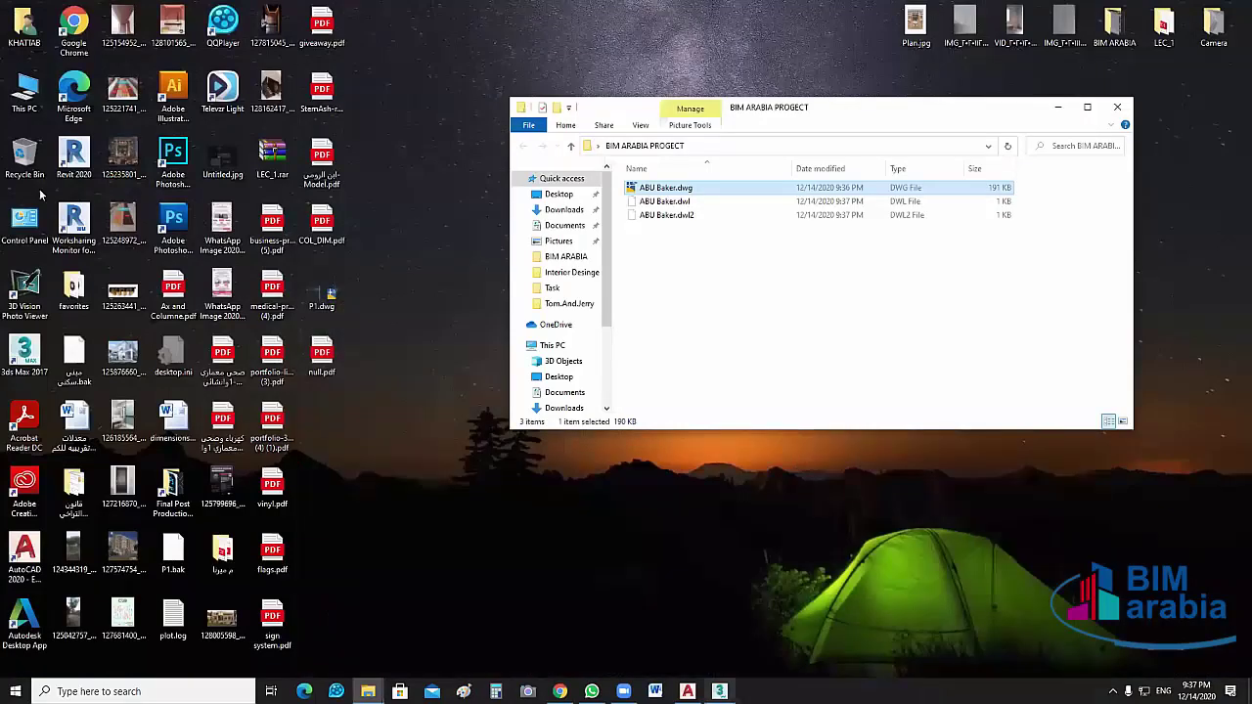
key(alt+Tab)
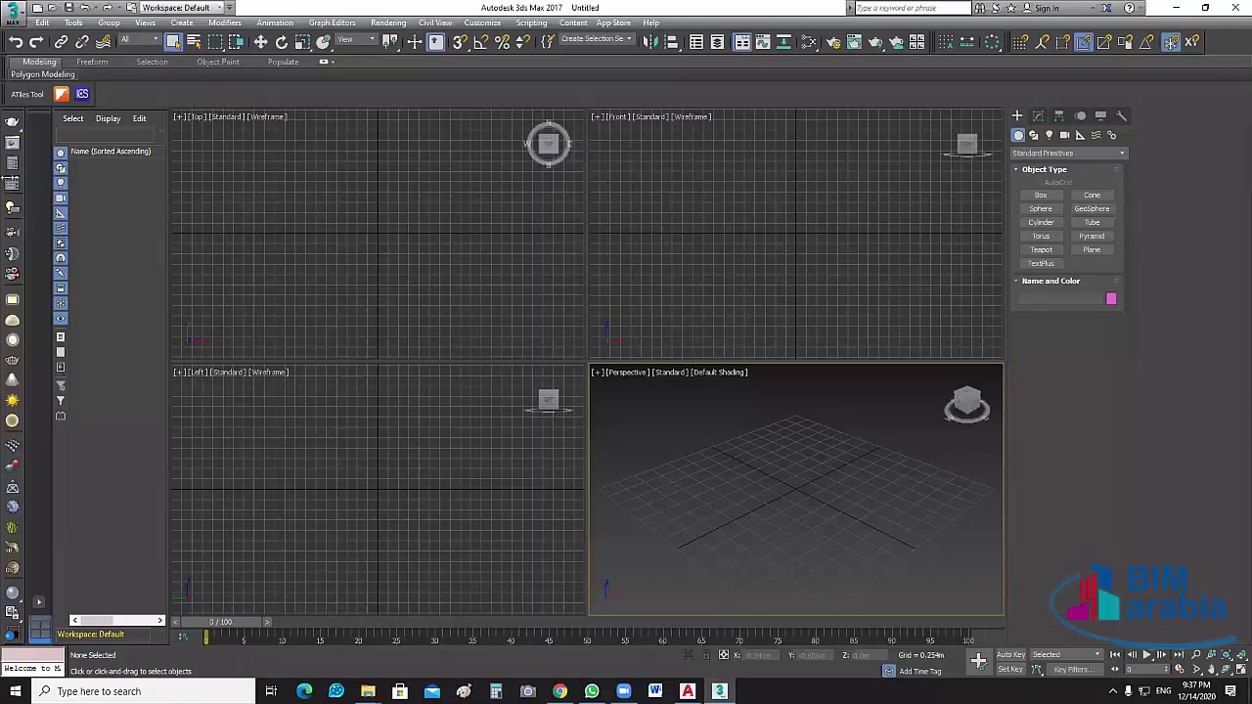
Import the renamed .dwg file from the BIM ARABIA PROGECT folder
key(alt+f)
key(i)
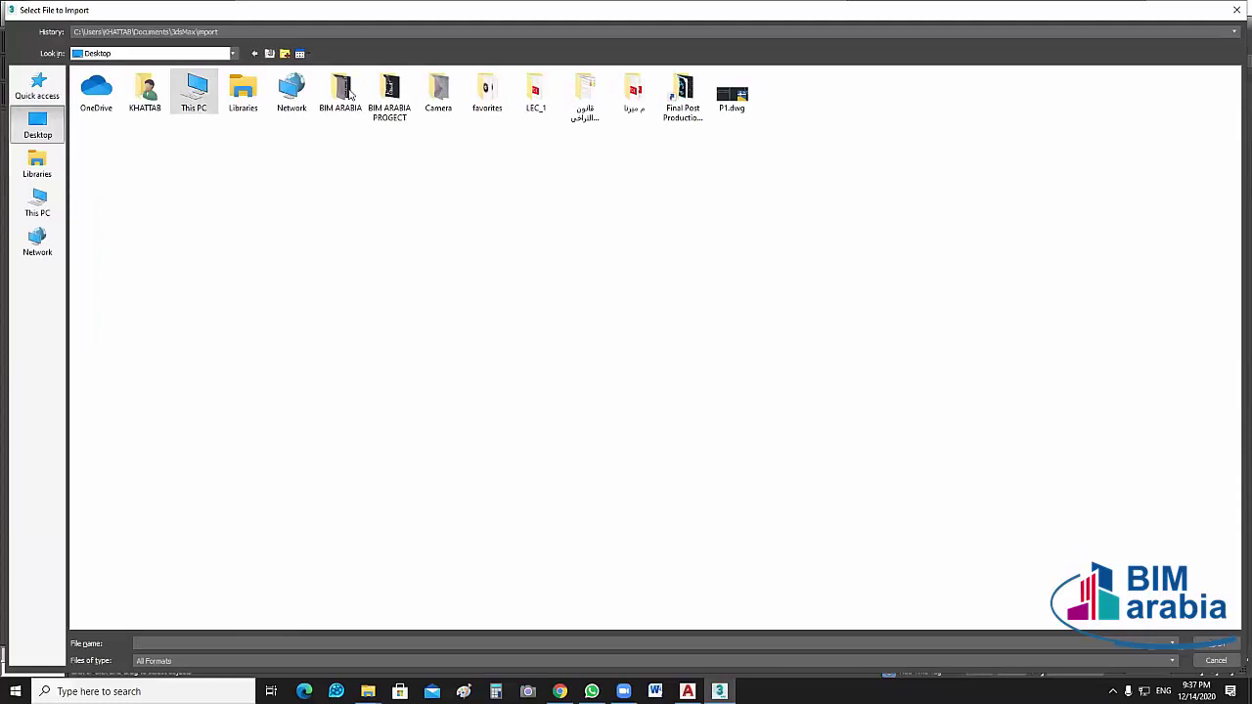
double_click(389, 93)
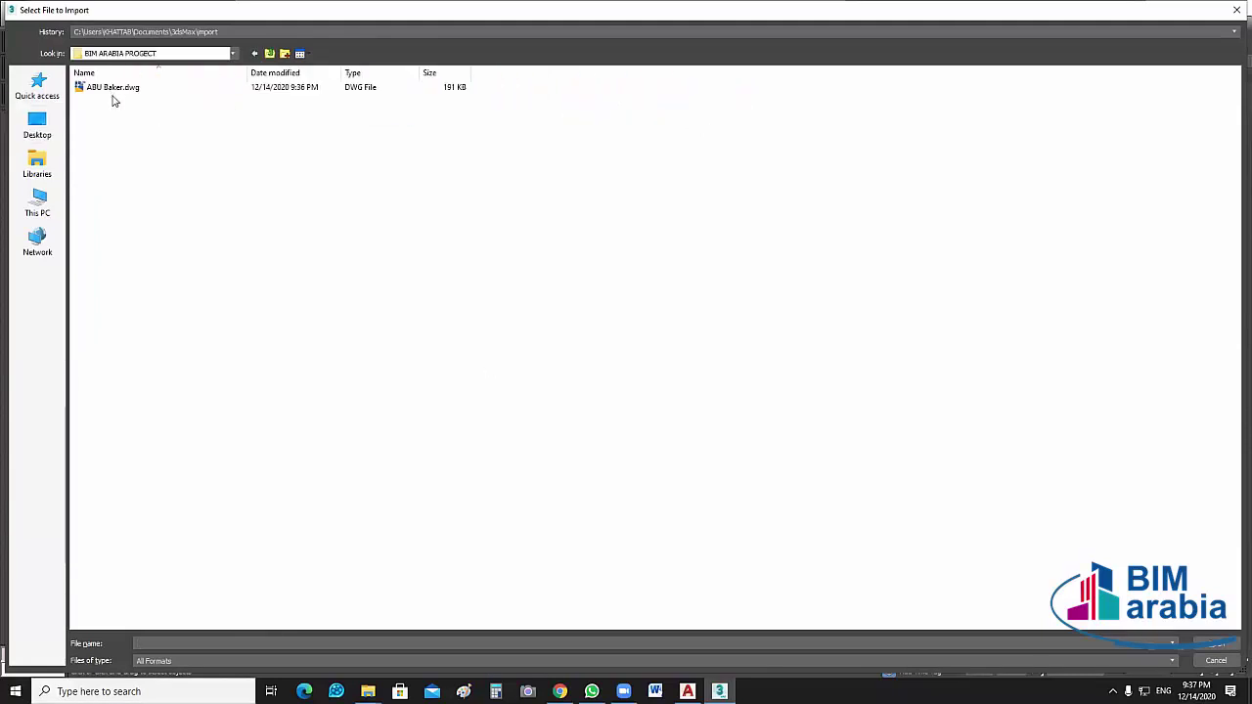
click(113, 87)
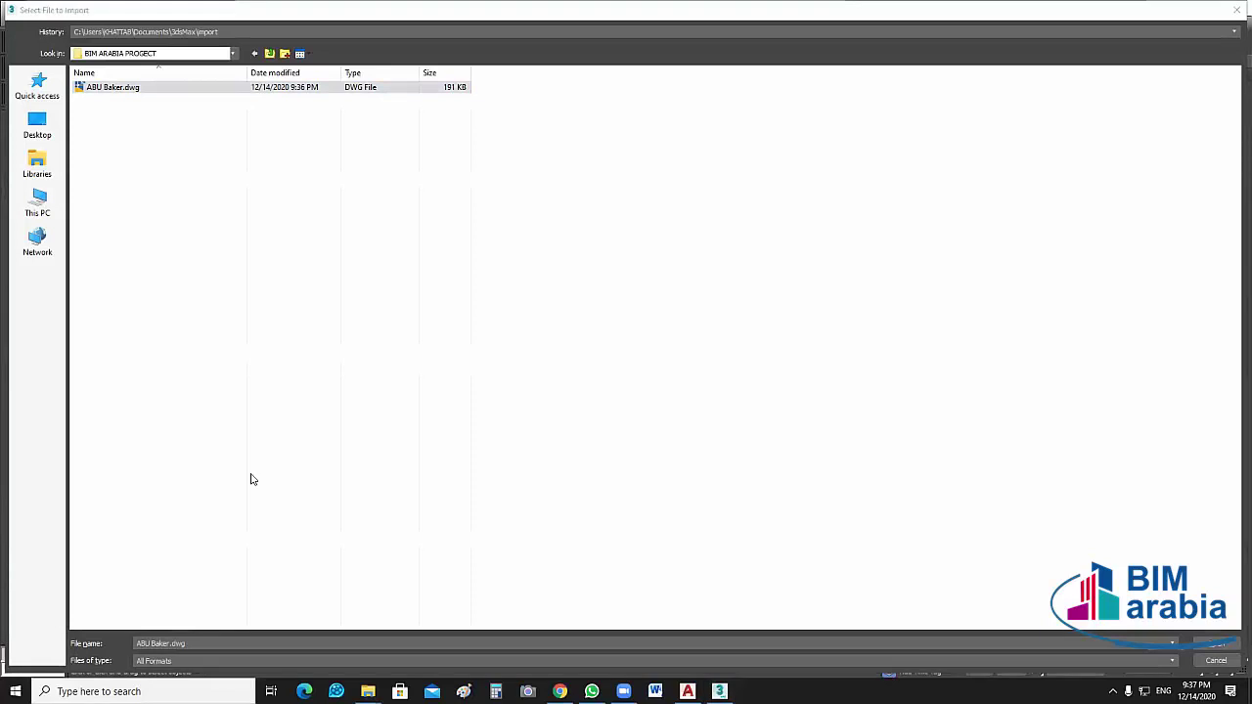
click(1211, 646)
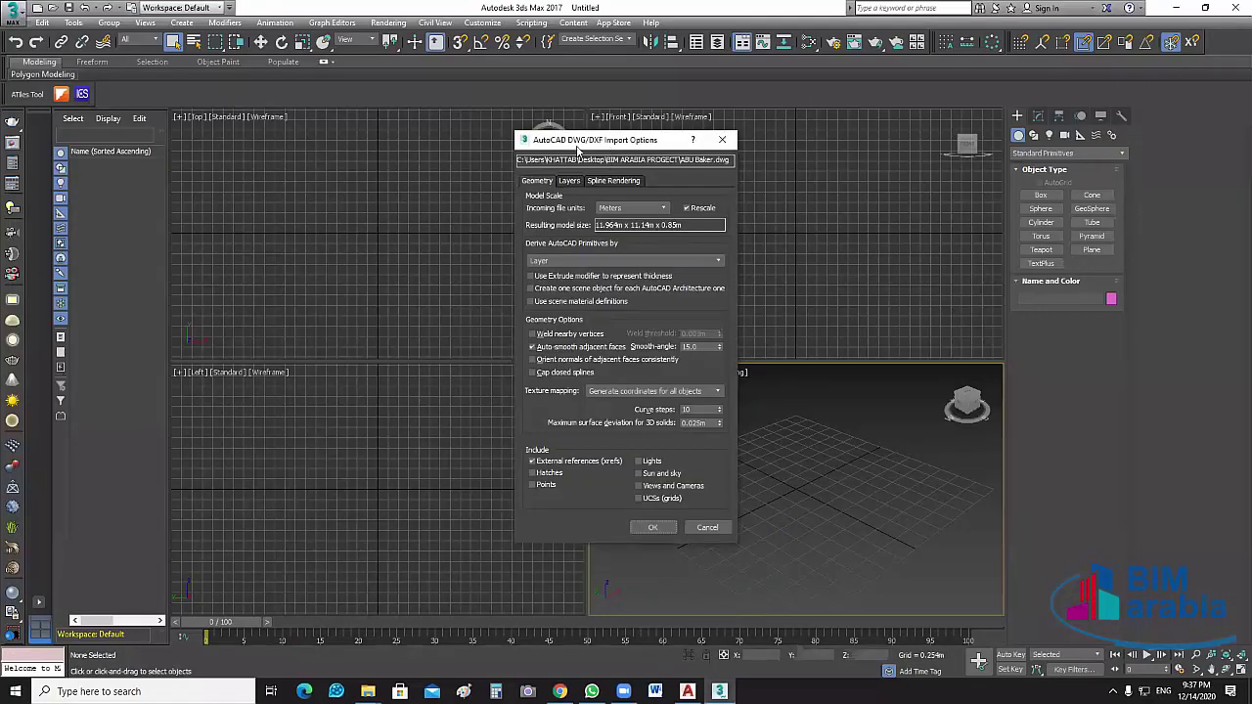
Keep deriving objects by Layer, review the layer list, and import with all layers
drag(578, 148, 470, 139)
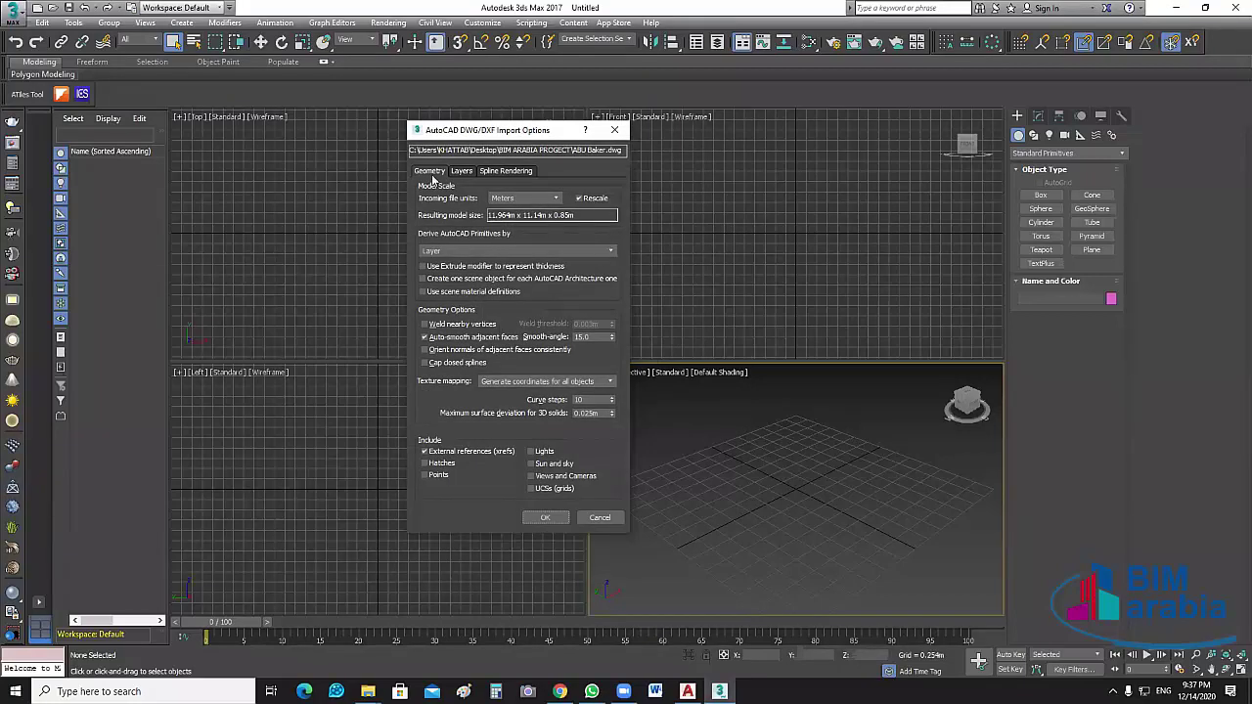
click(462, 173)
click(515, 174)
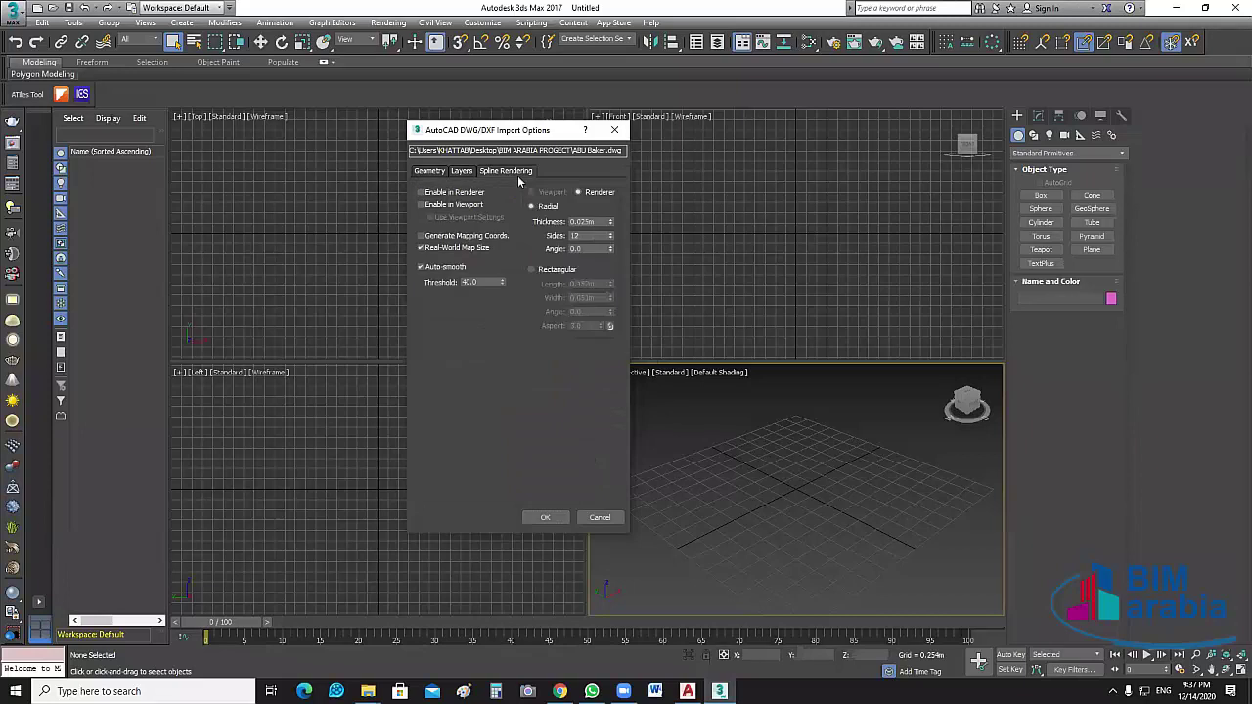
click(429, 171)
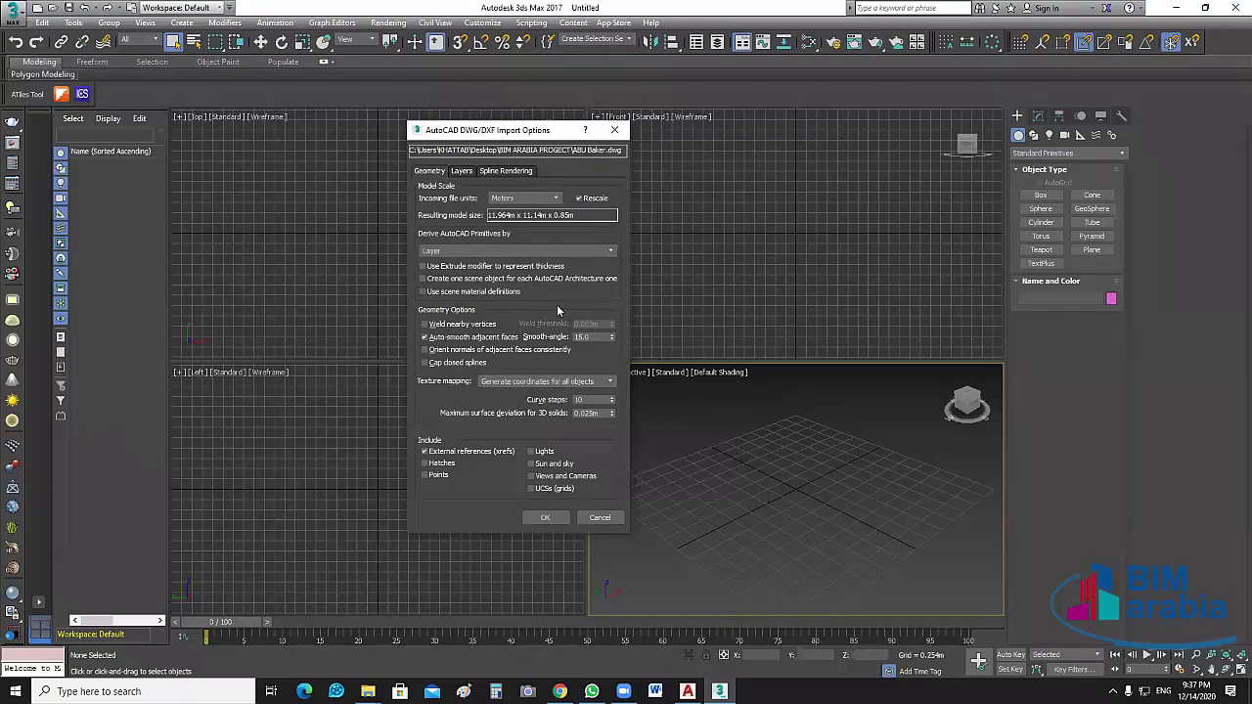
click(604, 252)
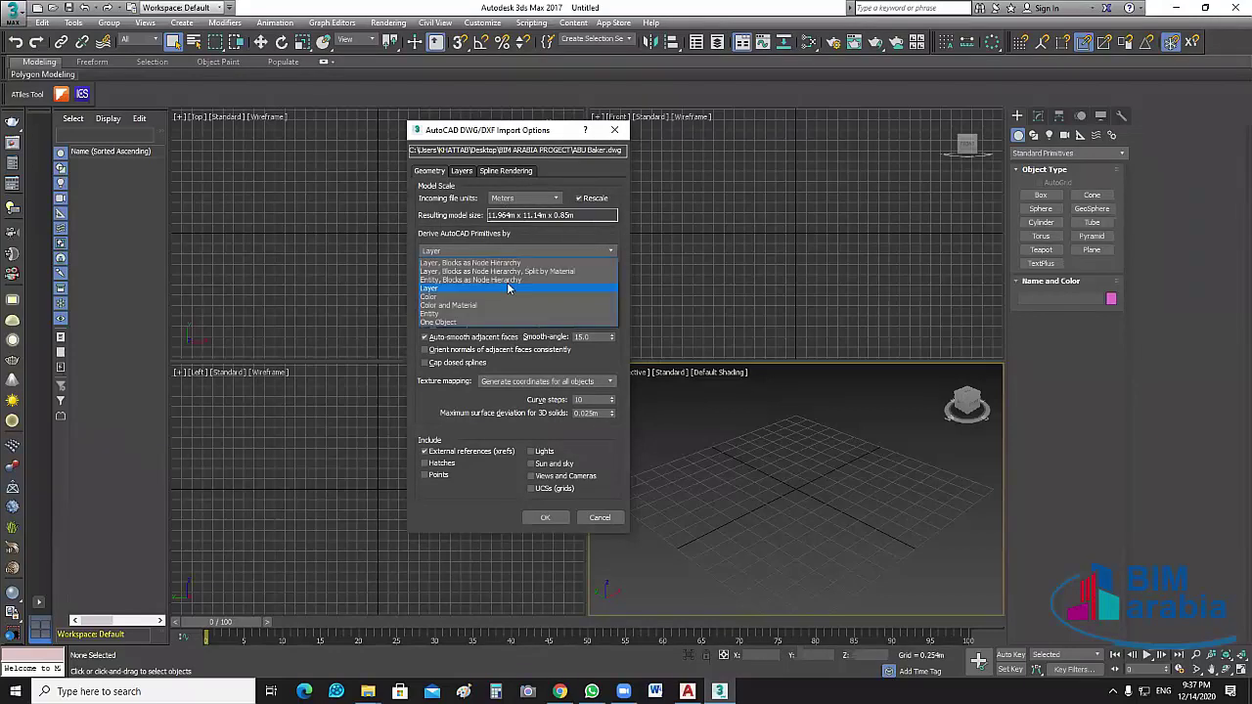
key(Escape)
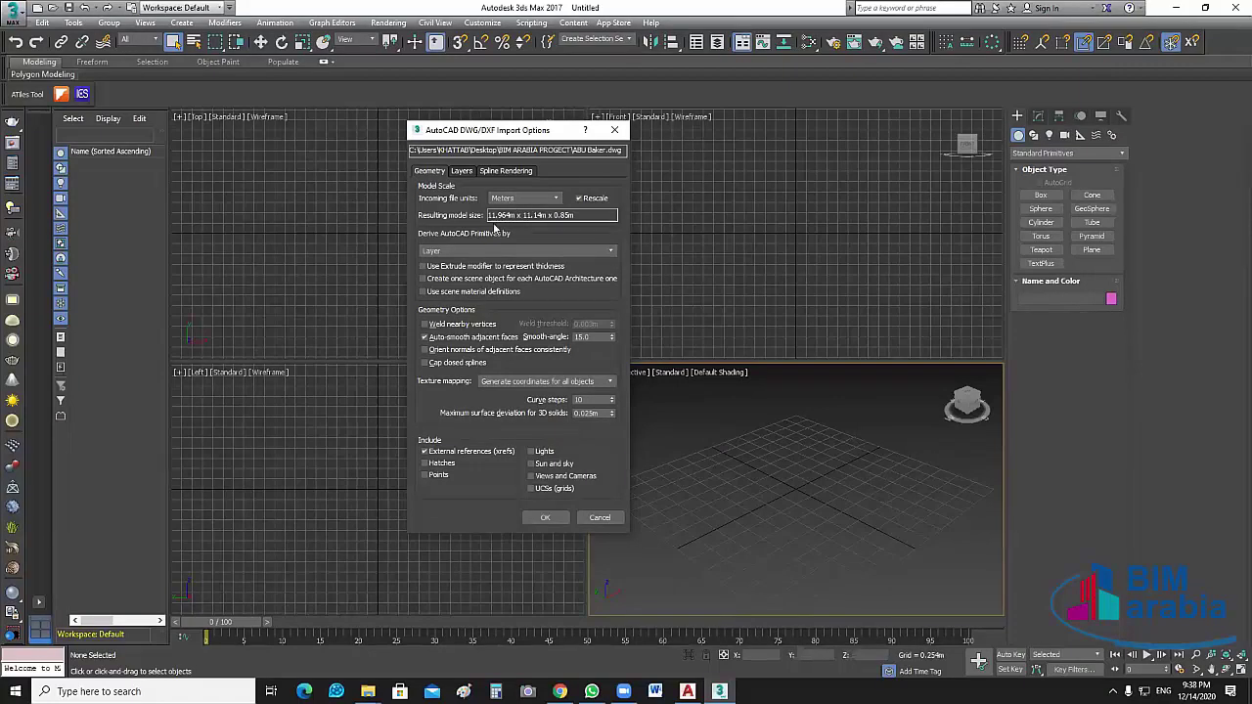
click(460, 171)
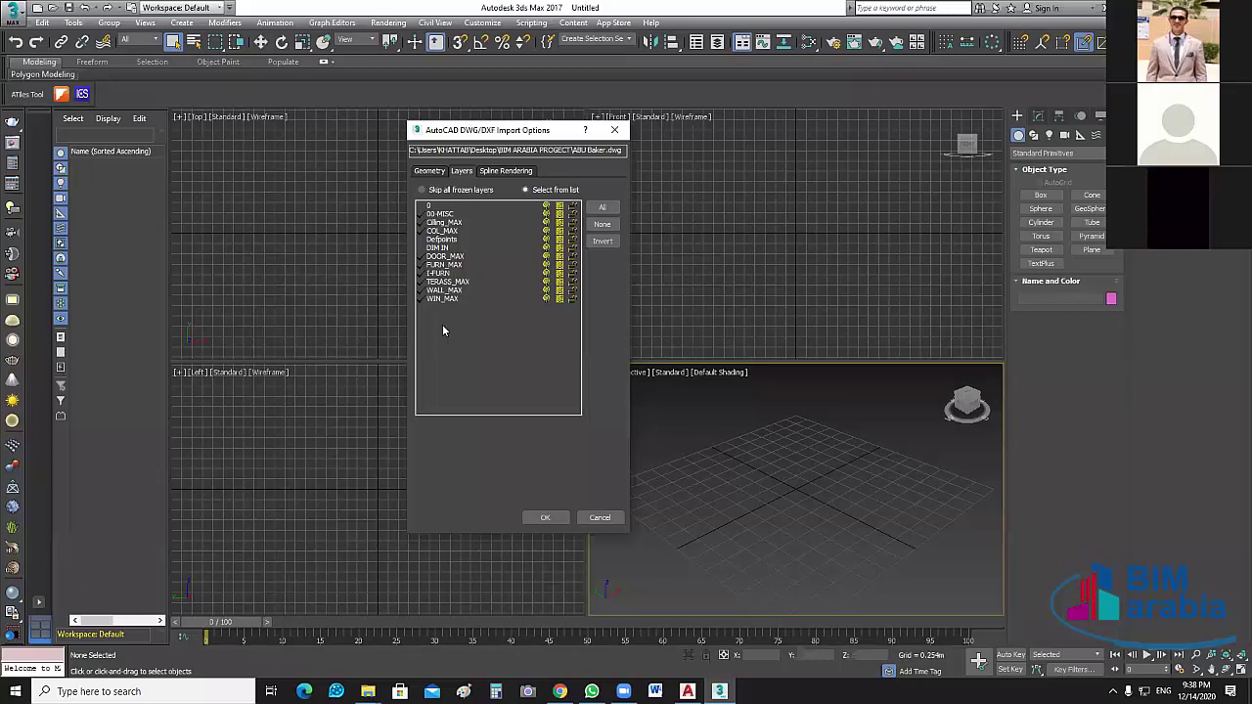
click(429, 170)
click(461, 171)
click(544, 519)
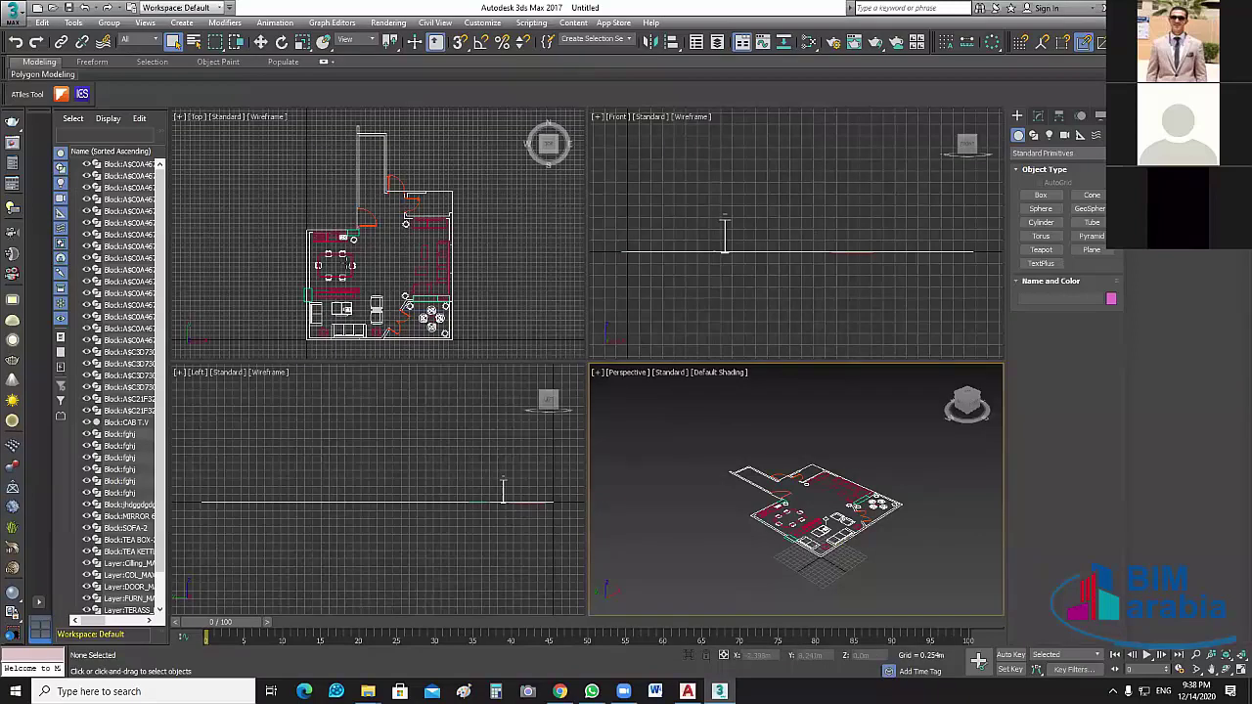
Zoom the Top and Front viewports and select the CAB T.V block
scroll(349, 276, up, 5)
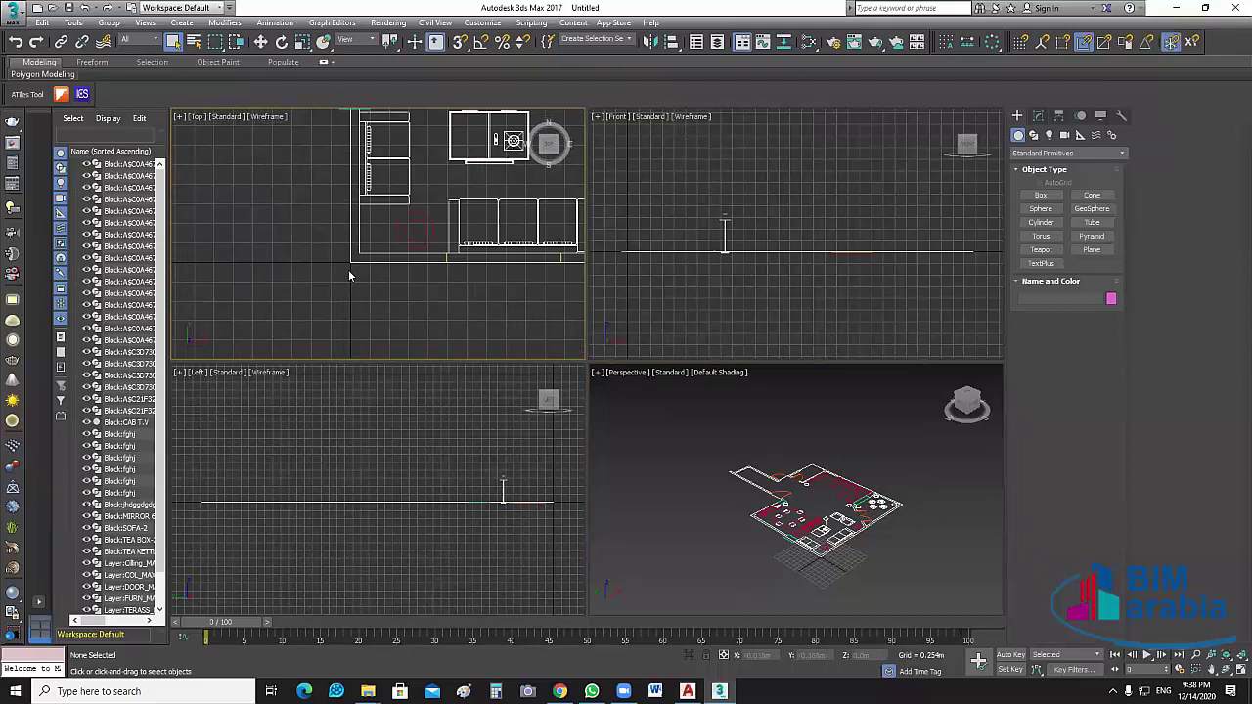
scroll(419, 311, down, 5)
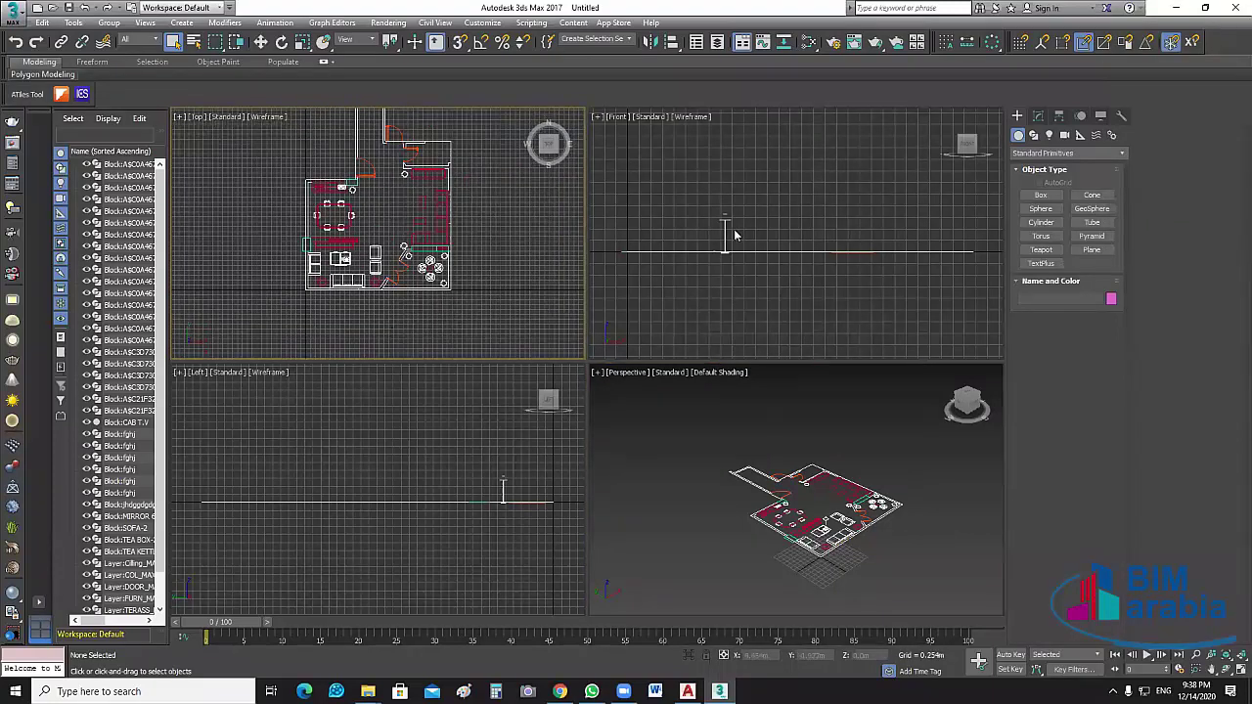
scroll(728, 232, up, 4)
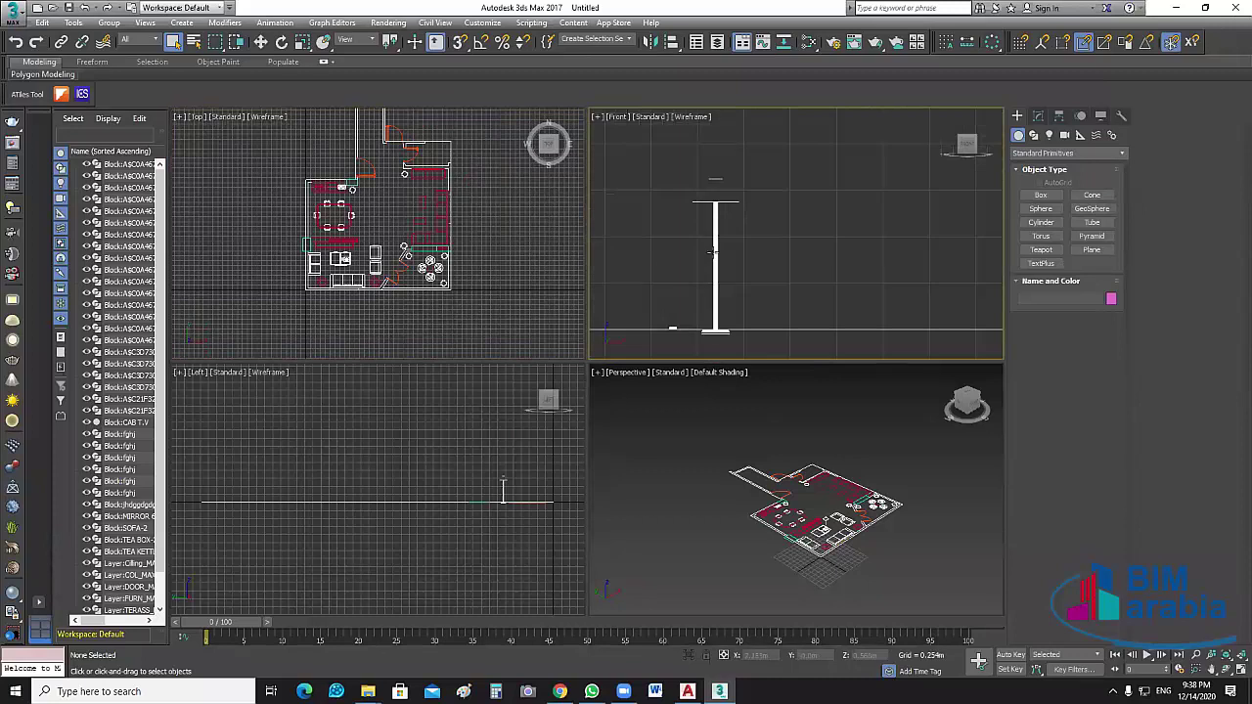
click(717, 230)
Recentre the Front view on the CAB T.V block, then switch to AutoCAD
middle_drag(717, 224, 760, 244)
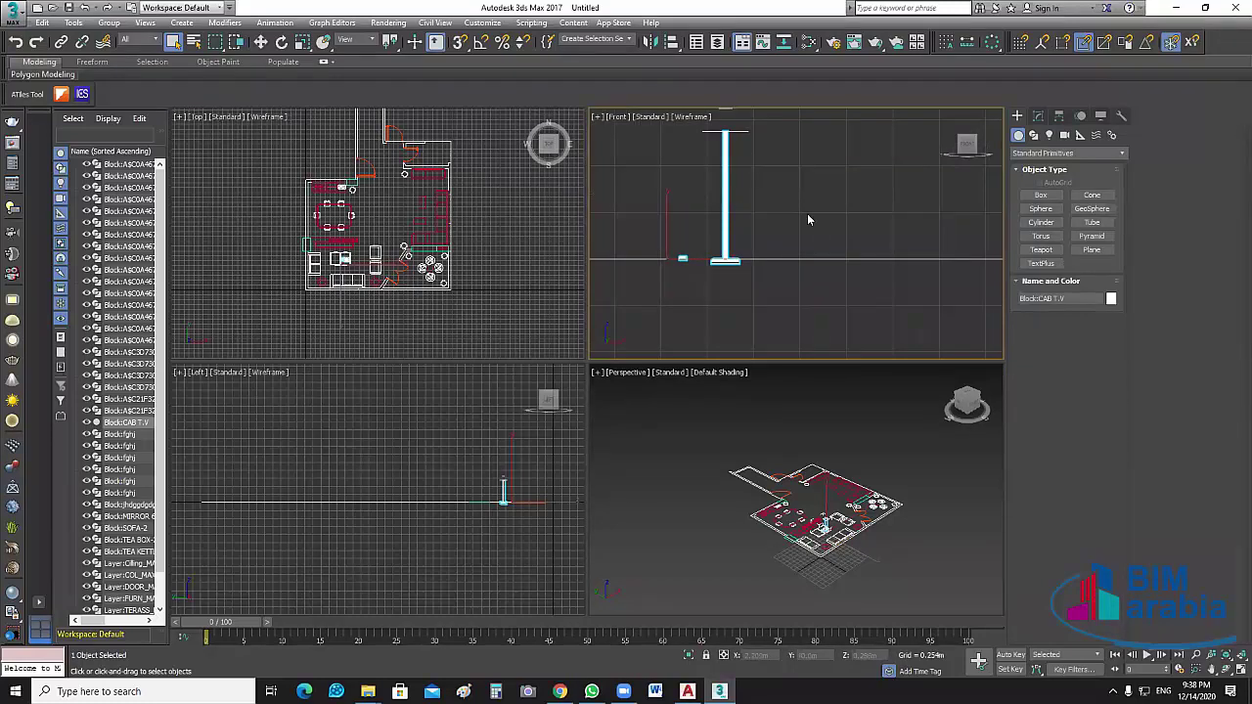
middle_drag(808, 220, 771, 203)
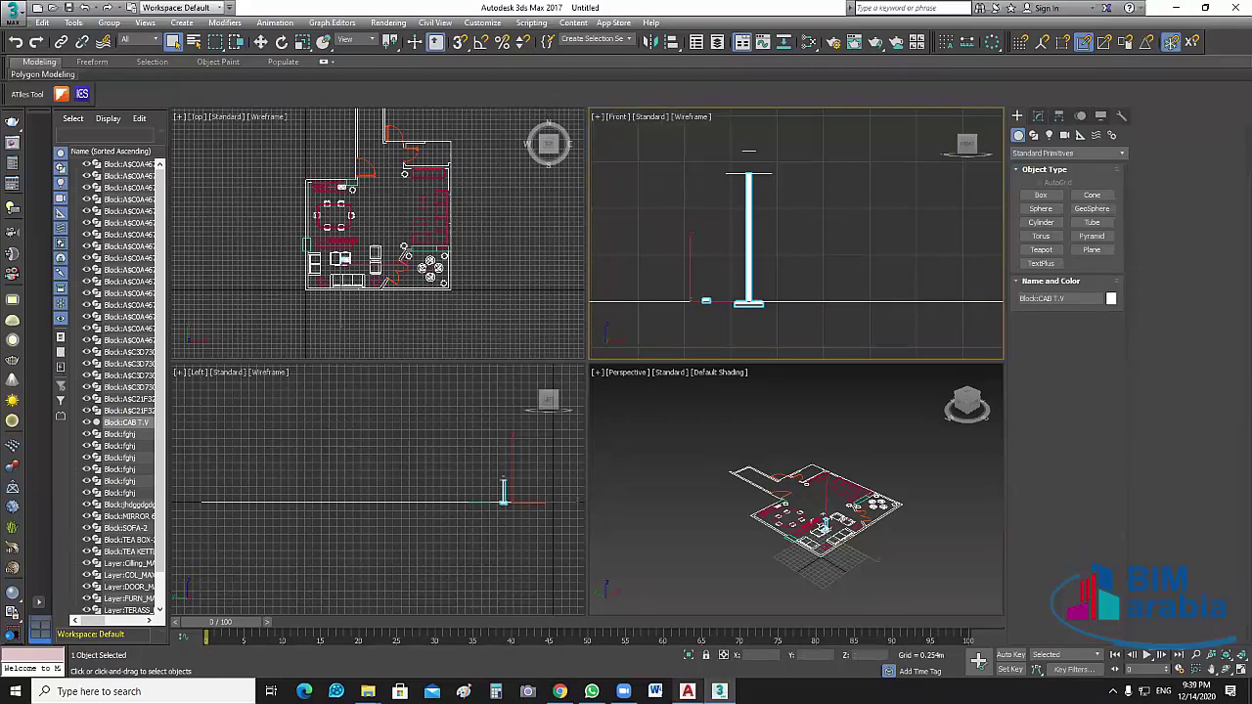
click(688, 691)
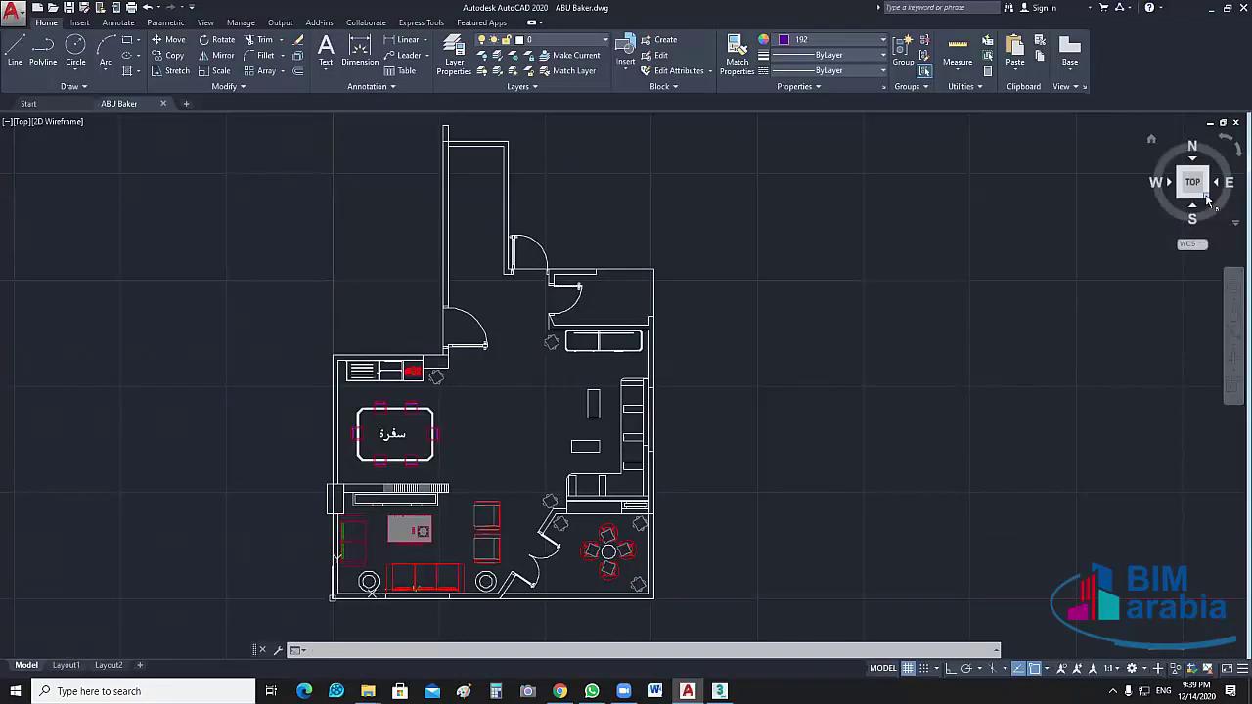
View the drawing as a SE isometric wireframe and select the sink-and-stove block
click(1207, 197)
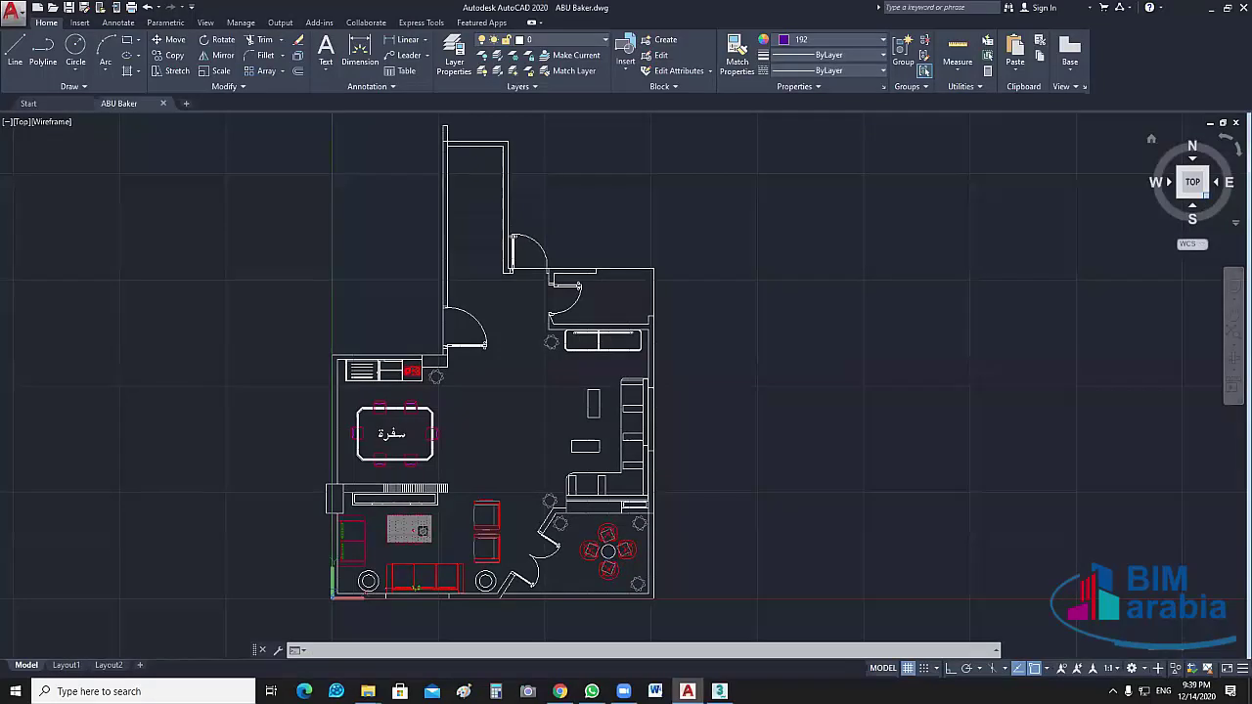
click(1207, 195)
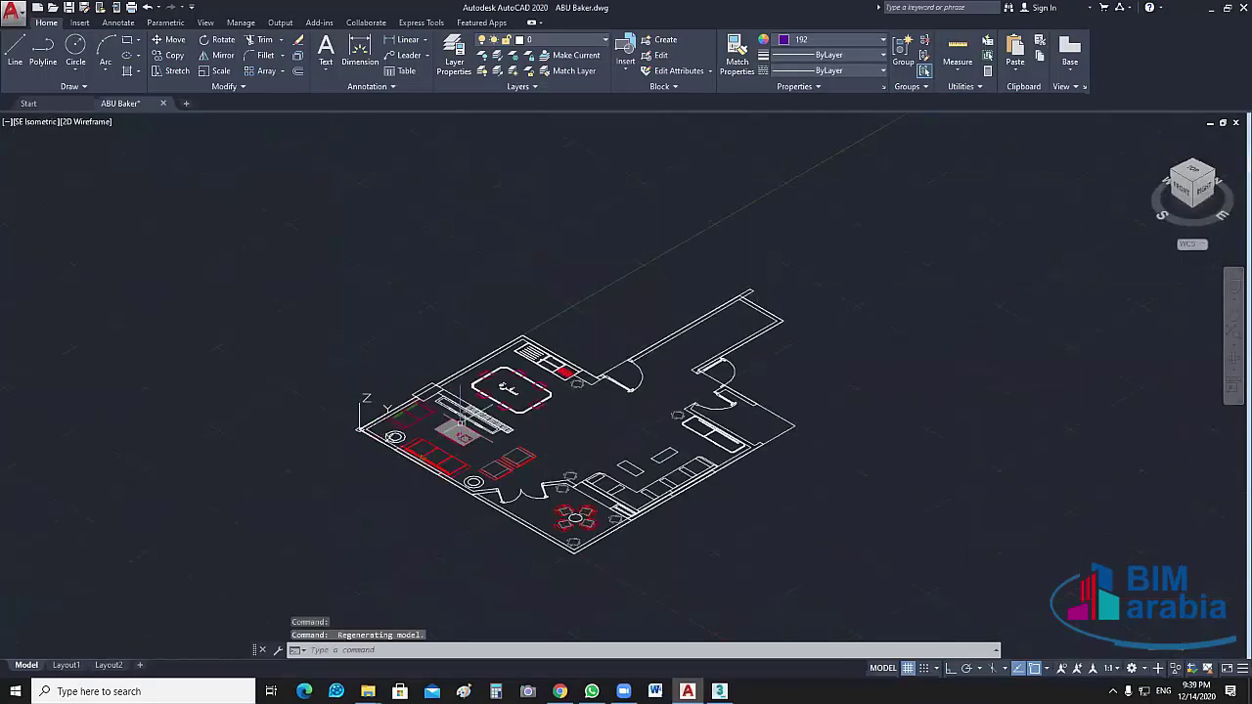
scroll(460, 429, up, 5)
scroll(544, 456, up, 5)
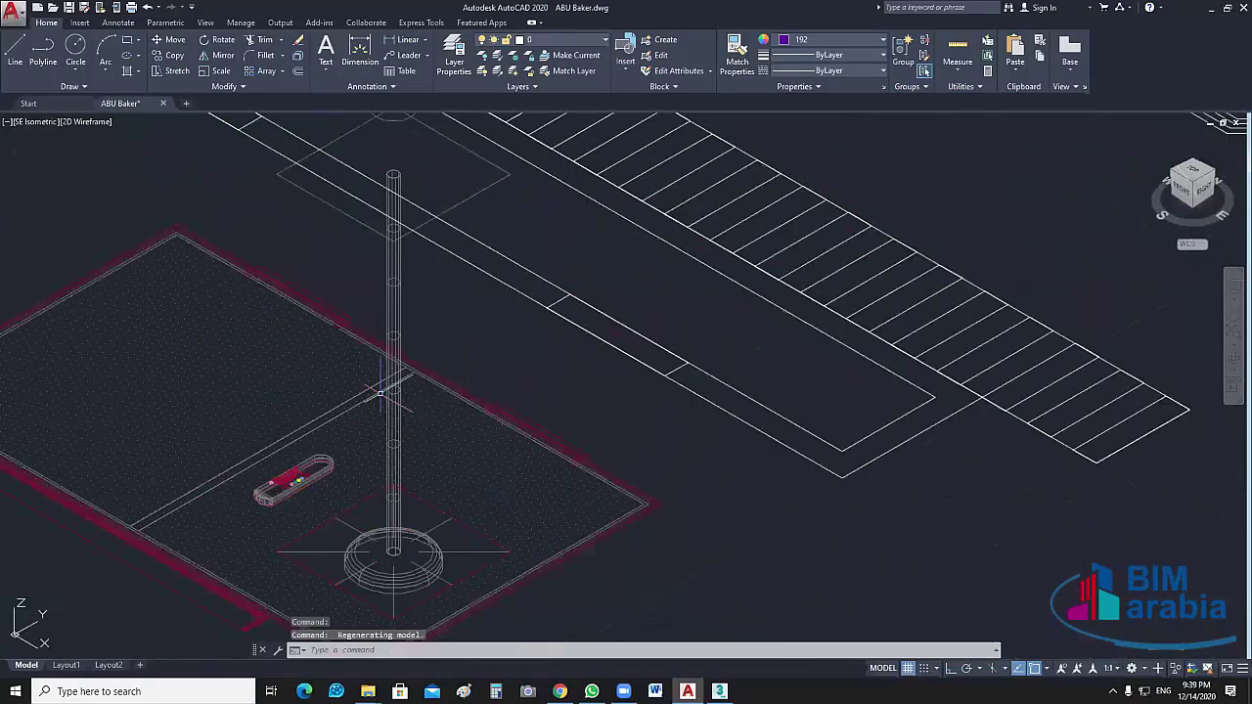
click(396, 374)
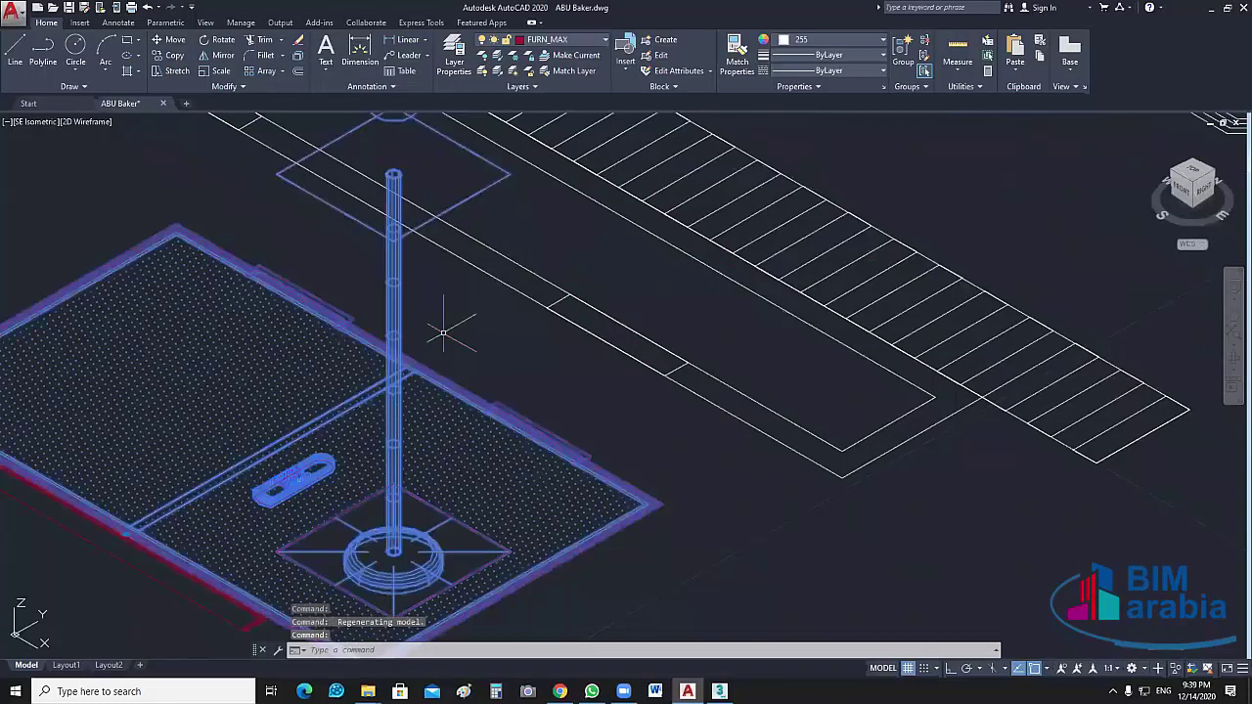
Return the drawing to Top view and switch back to 3ds Max
scroll(443, 333, down, 5)
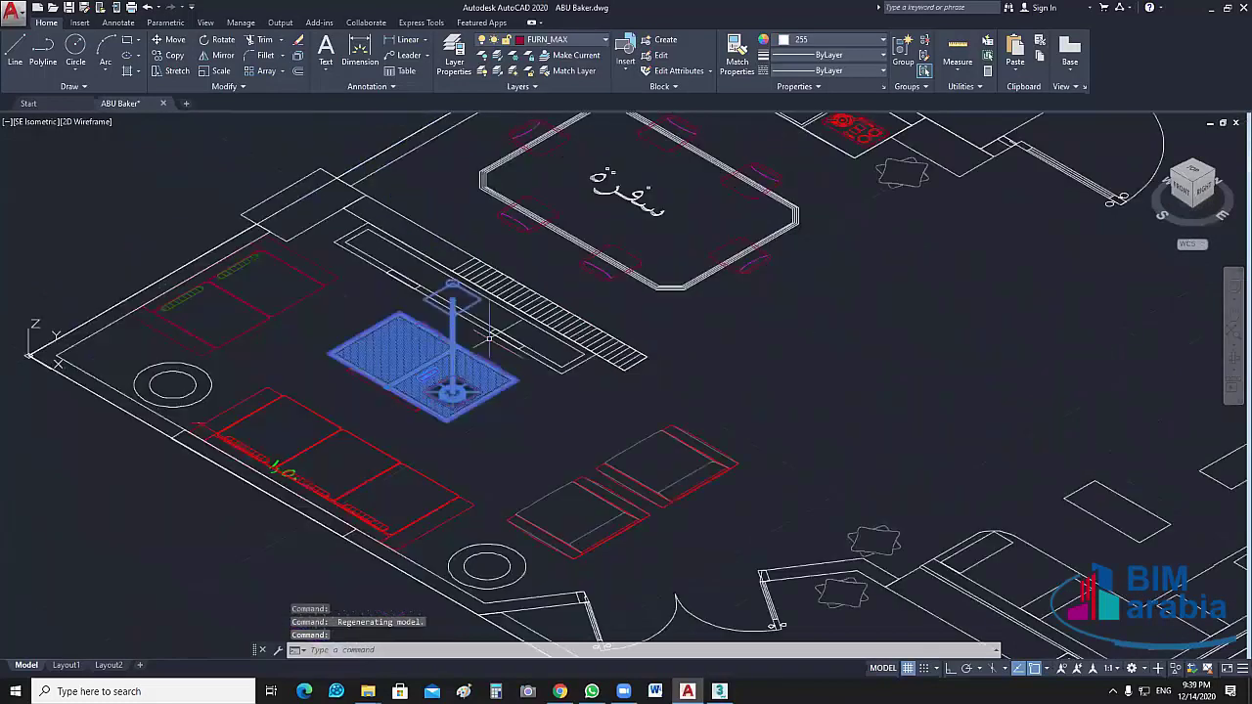
middle_drag(489, 337, 517, 337)
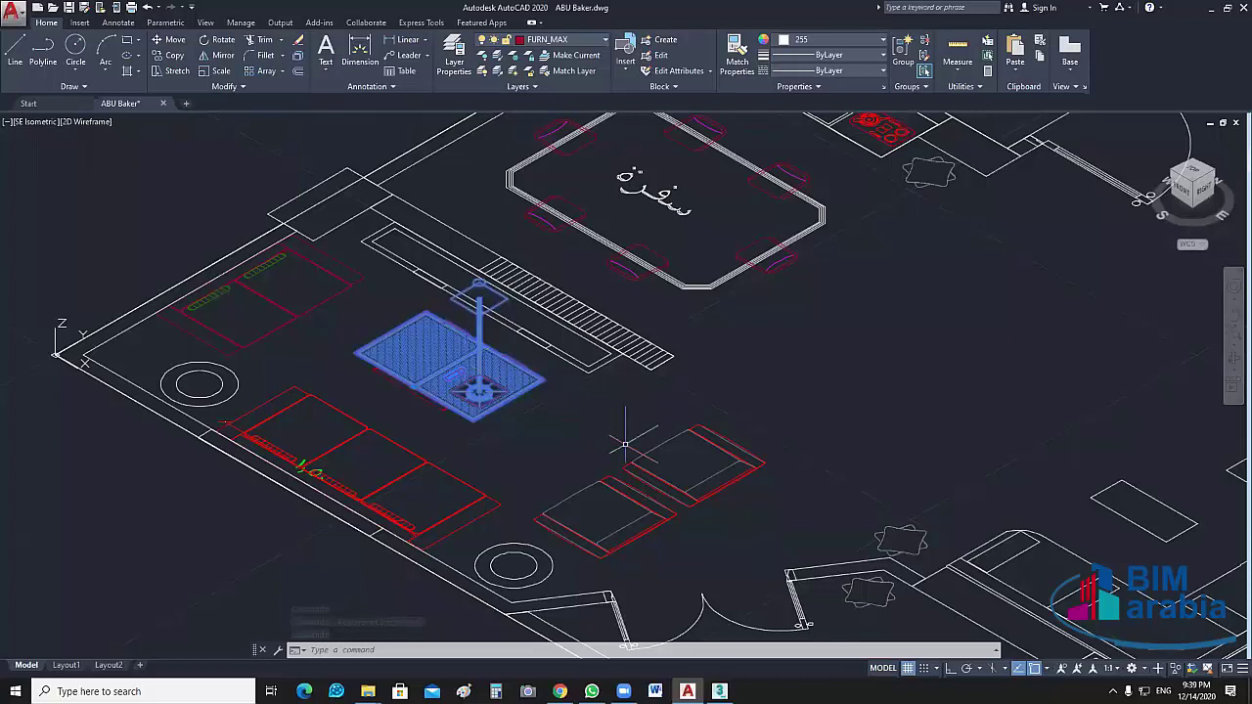
scroll(624, 445, down, 4)
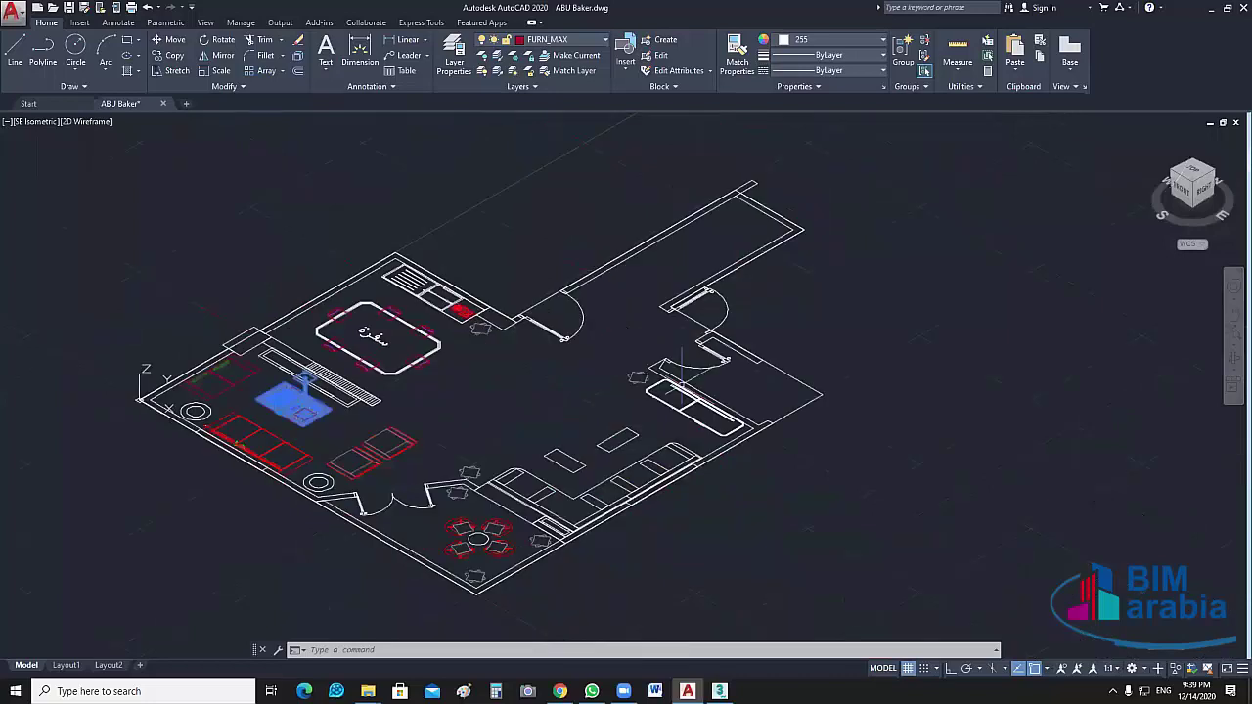
click(1195, 171)
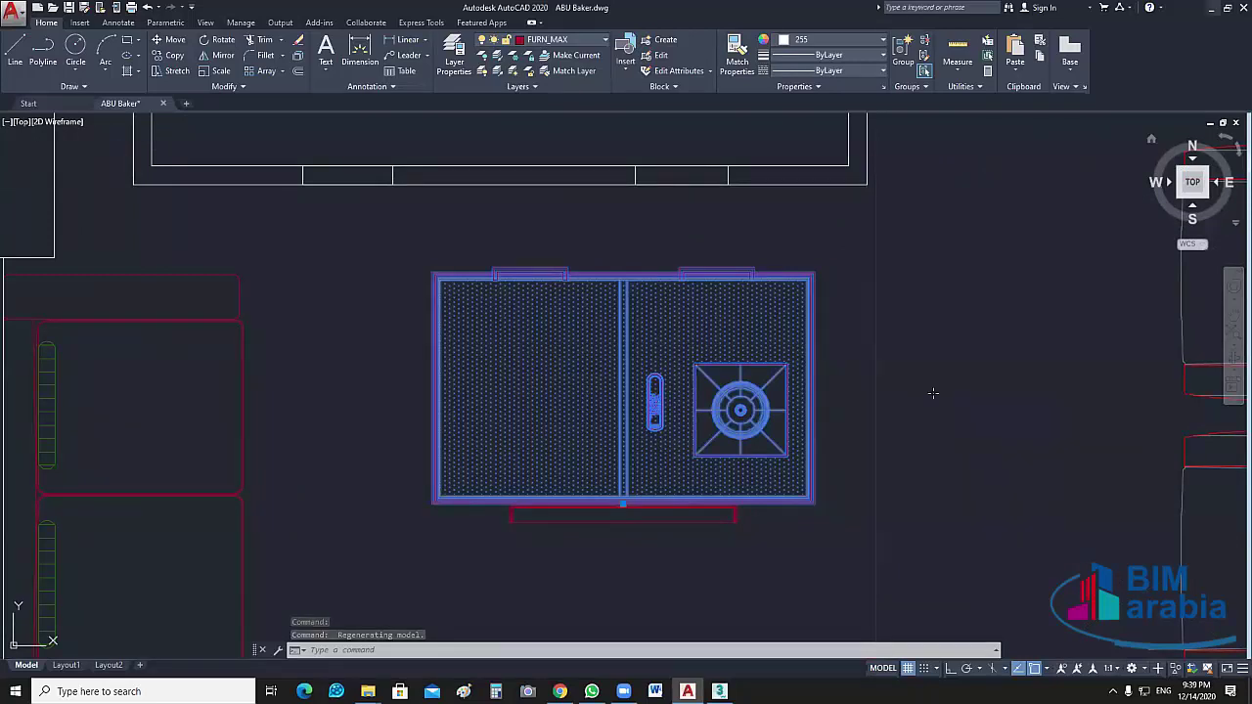
key(alt+Tab)
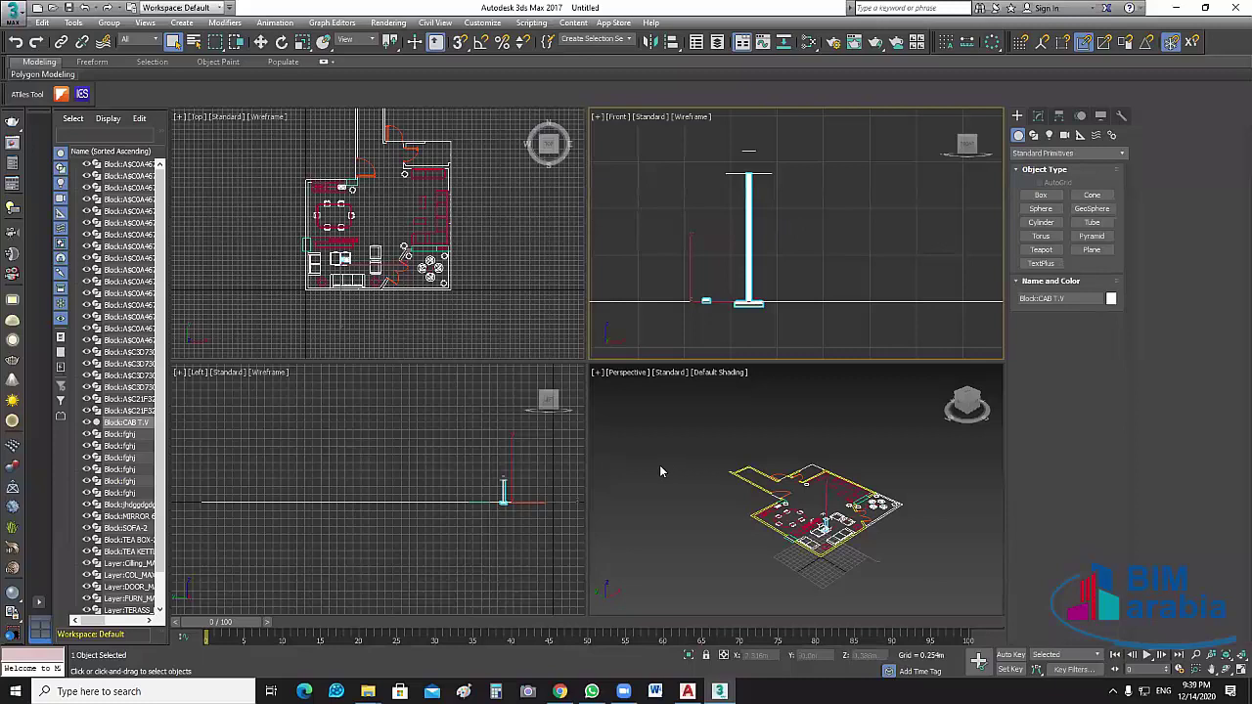
Hide all sixteen copies of the repeated furniture block in the Scene Explorer
middle_drag(704, 245, 724, 245)
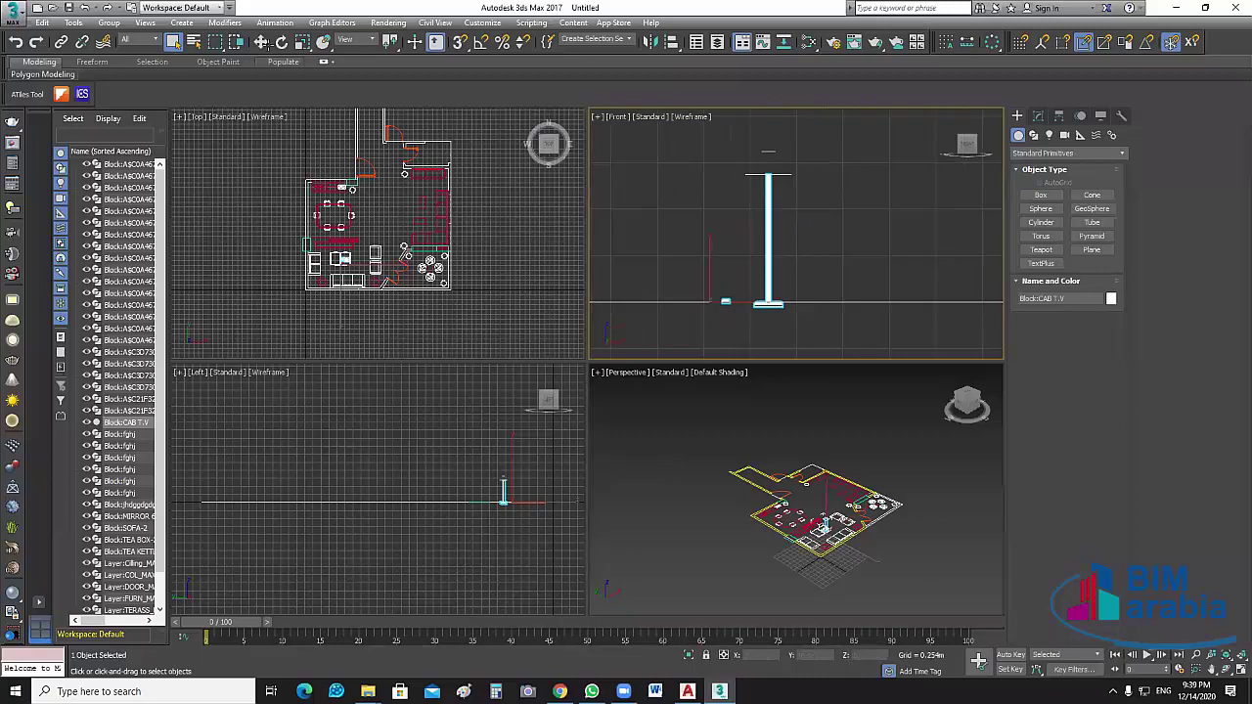
key(w)
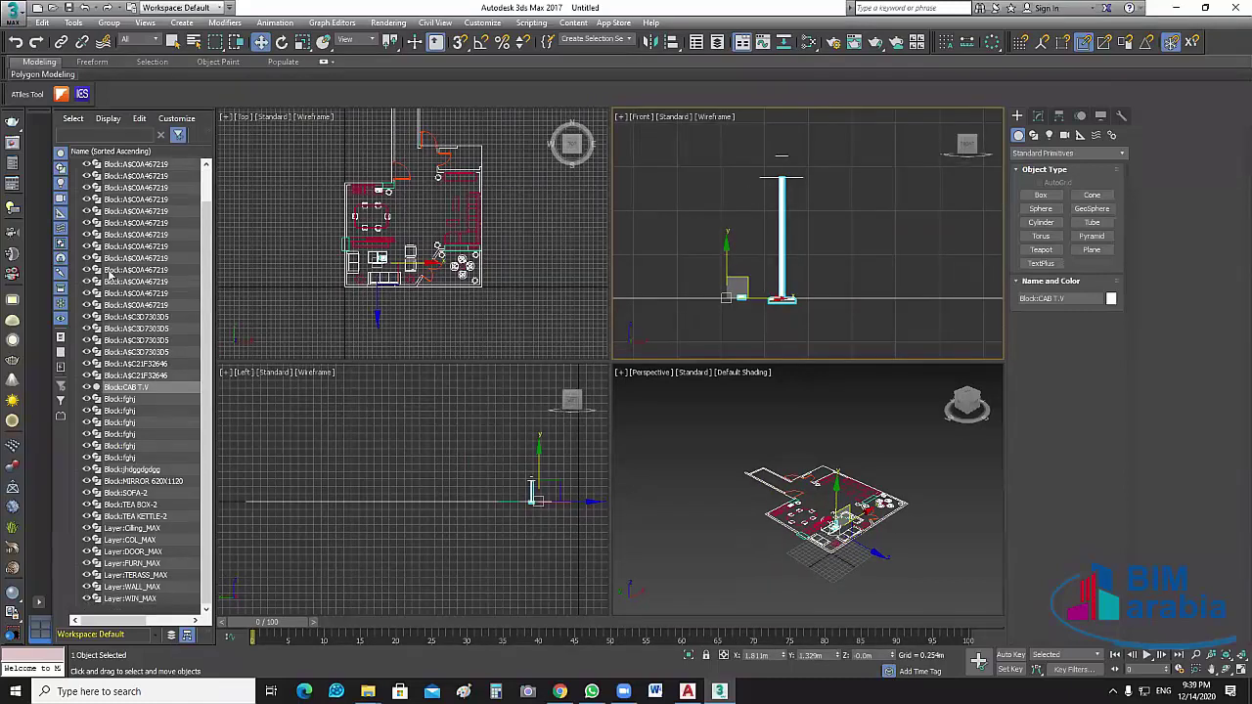
click(87, 165)
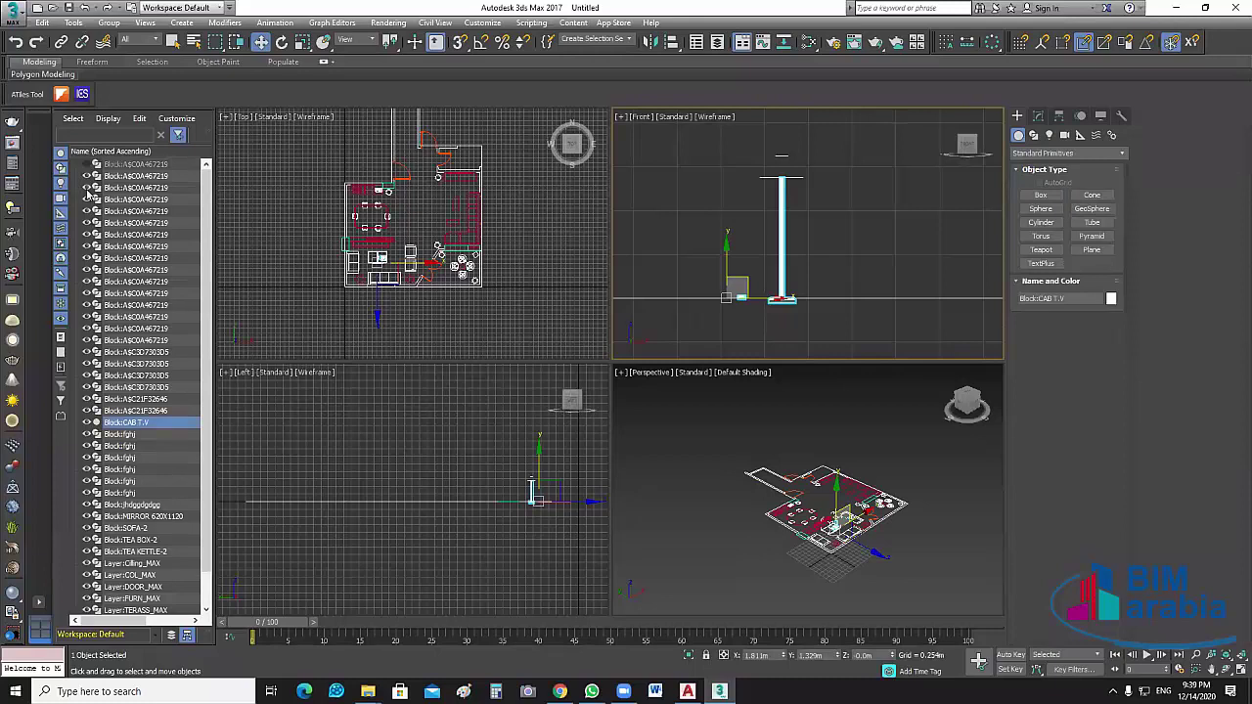
click(86, 176)
click(86, 187)
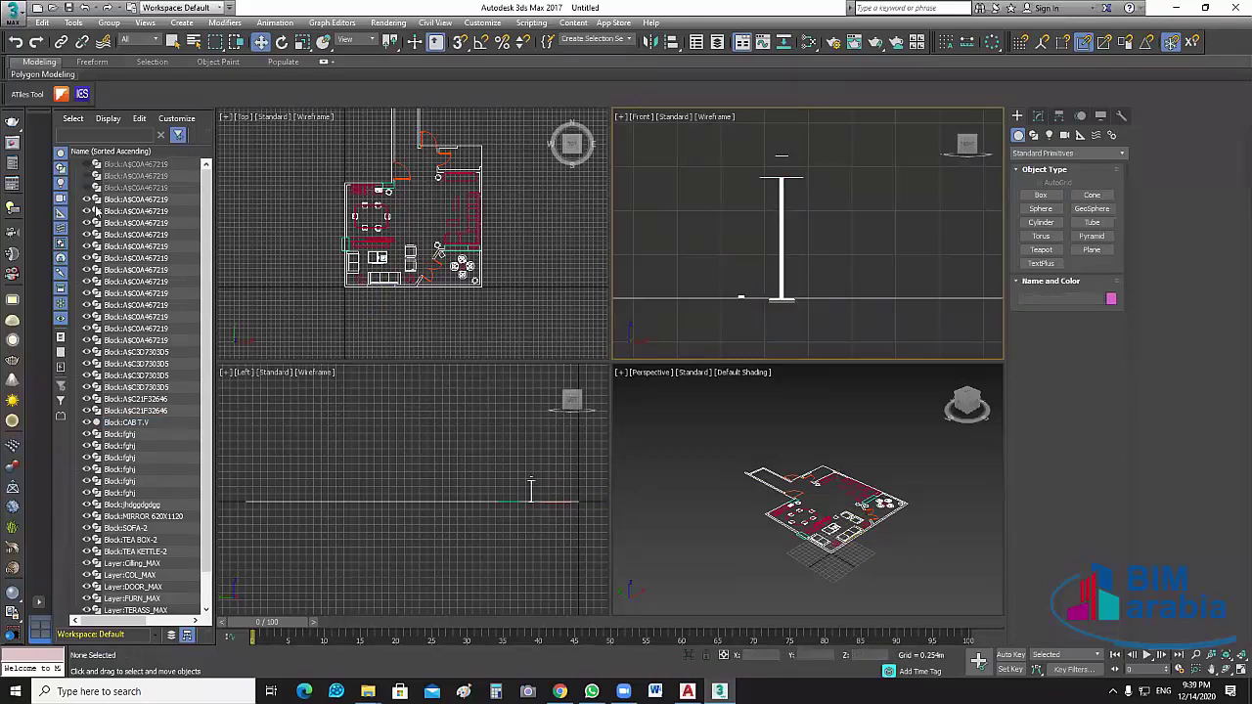
click(87, 200)
click(87, 211)
click(87, 223)
click(87, 234)
click(87, 246)
click(87, 259)
click(88, 270)
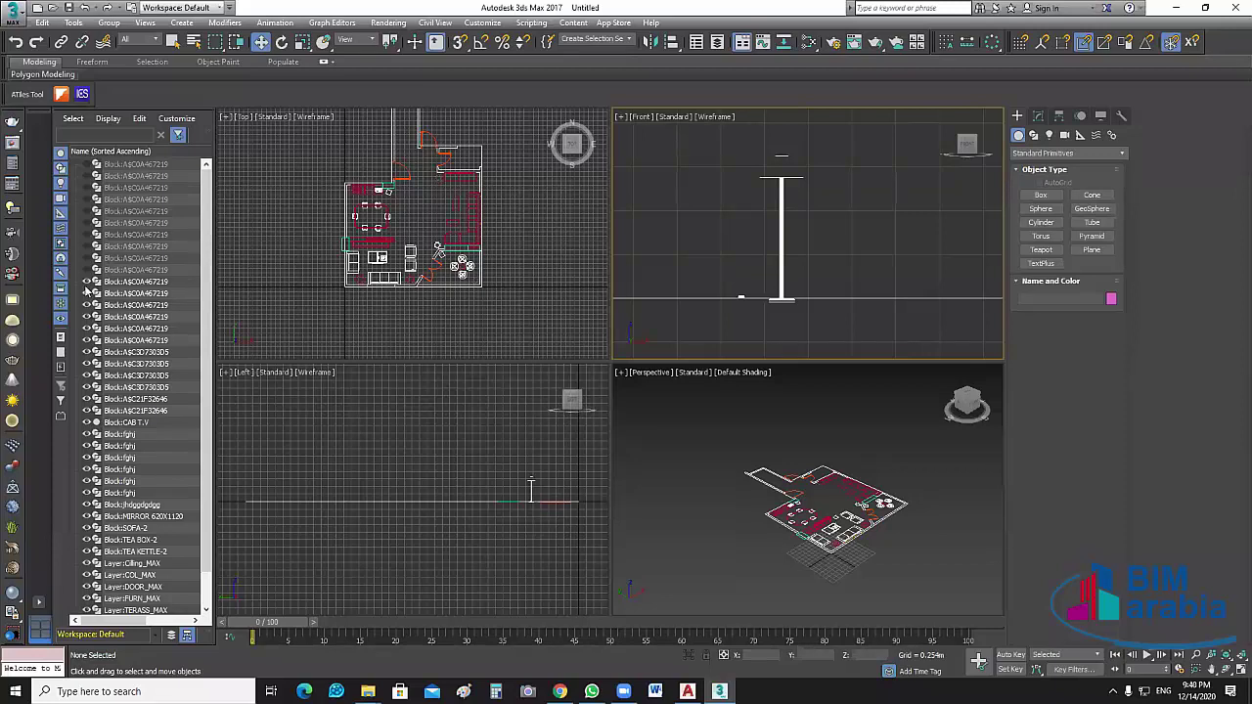
click(87, 282)
click(87, 293)
click(87, 305)
click(87, 317)
click(87, 328)
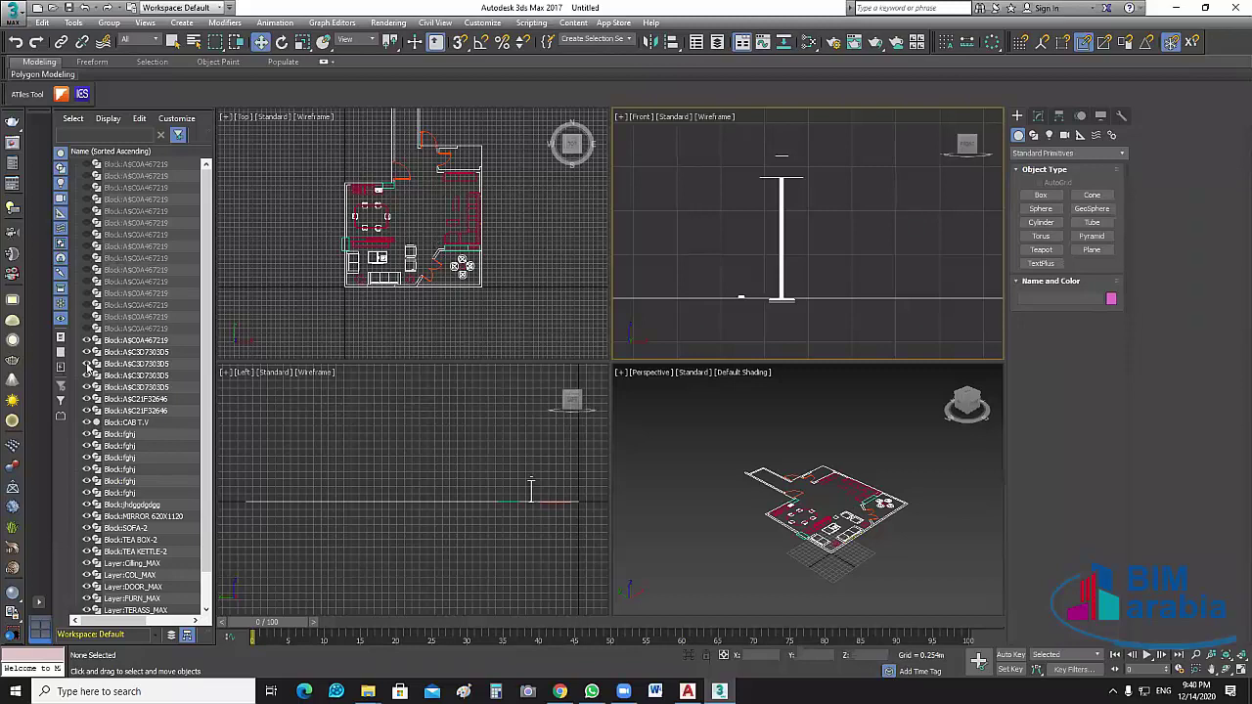
click(87, 340)
Hide the remaining blocks (CAB T.V, fghj, MIRROR 620X1120, SOFA-2, TEA KETTLE-2) and the FURN_MAX layer
click(87, 352)
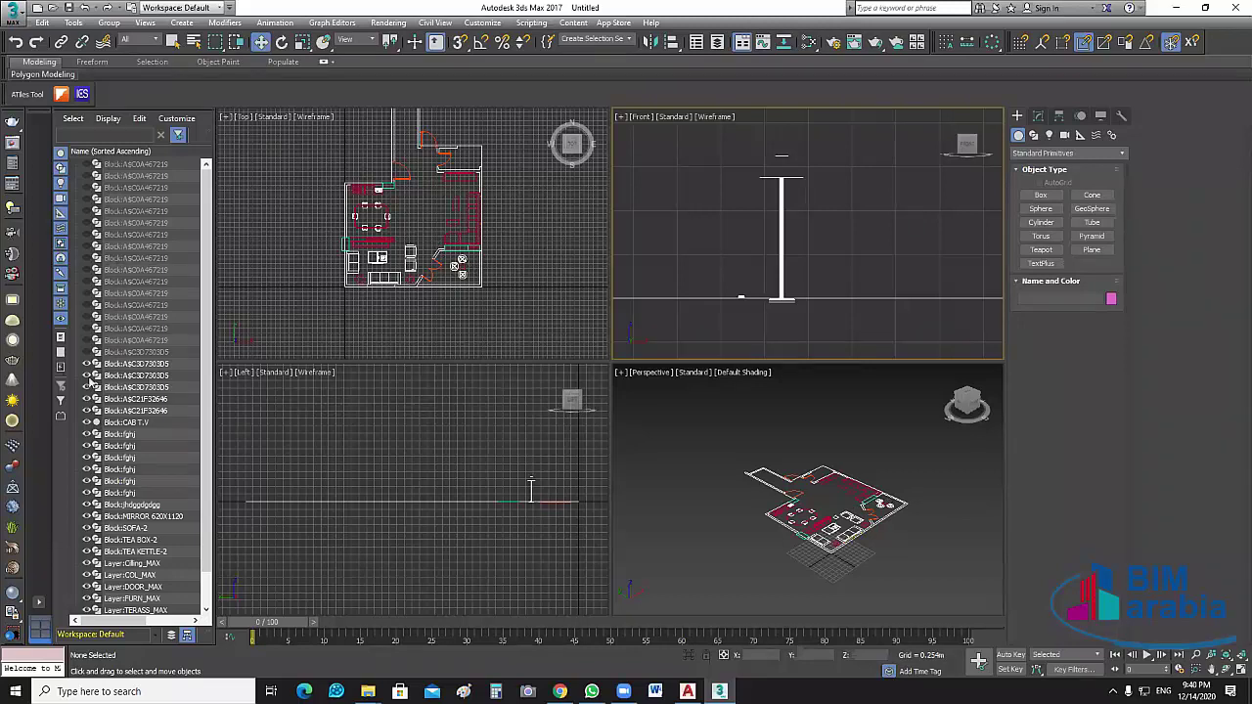
click(87, 364)
click(87, 376)
click(87, 387)
click(87, 399)
click(87, 411)
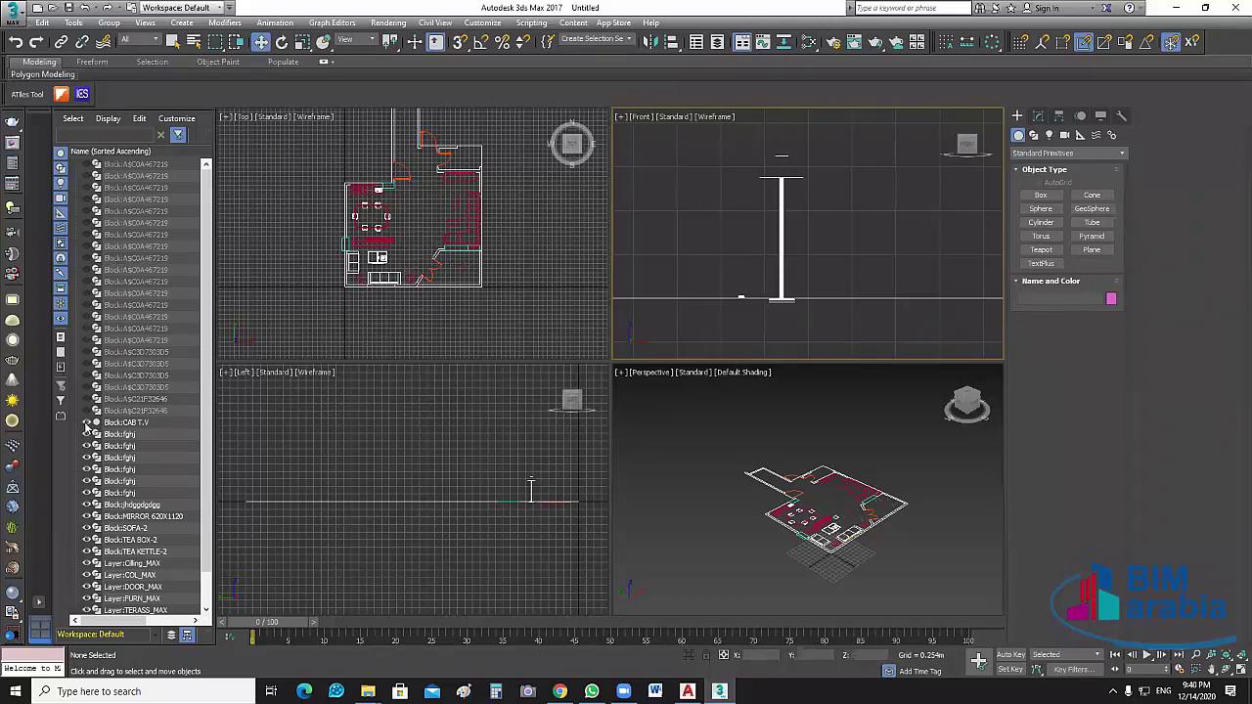
click(87, 422)
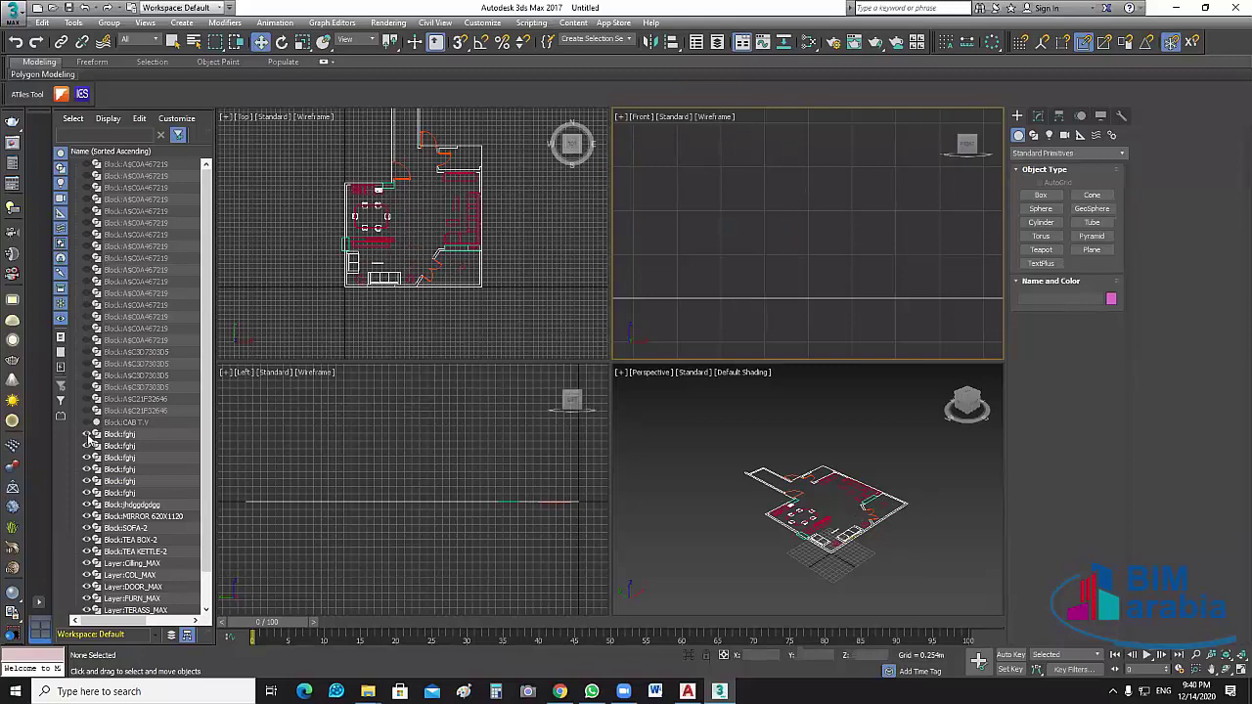
click(87, 435)
click(87, 446)
click(87, 457)
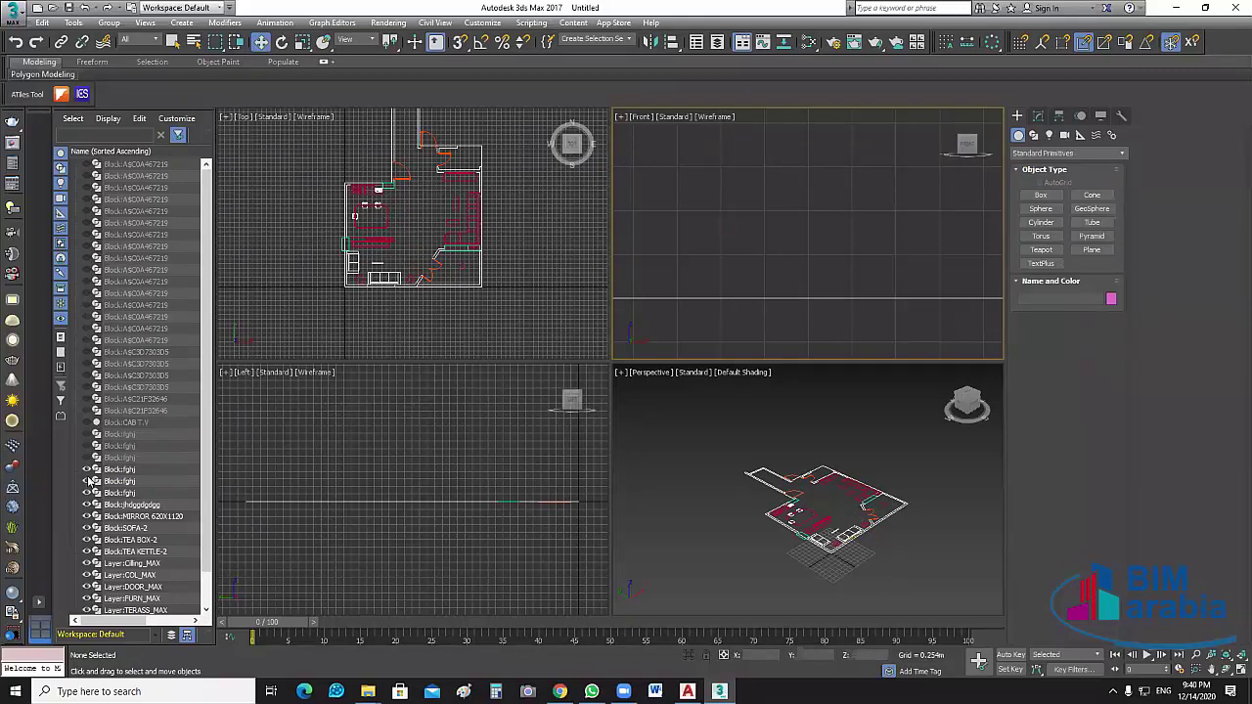
click(87, 470)
click(87, 482)
click(87, 492)
click(87, 504)
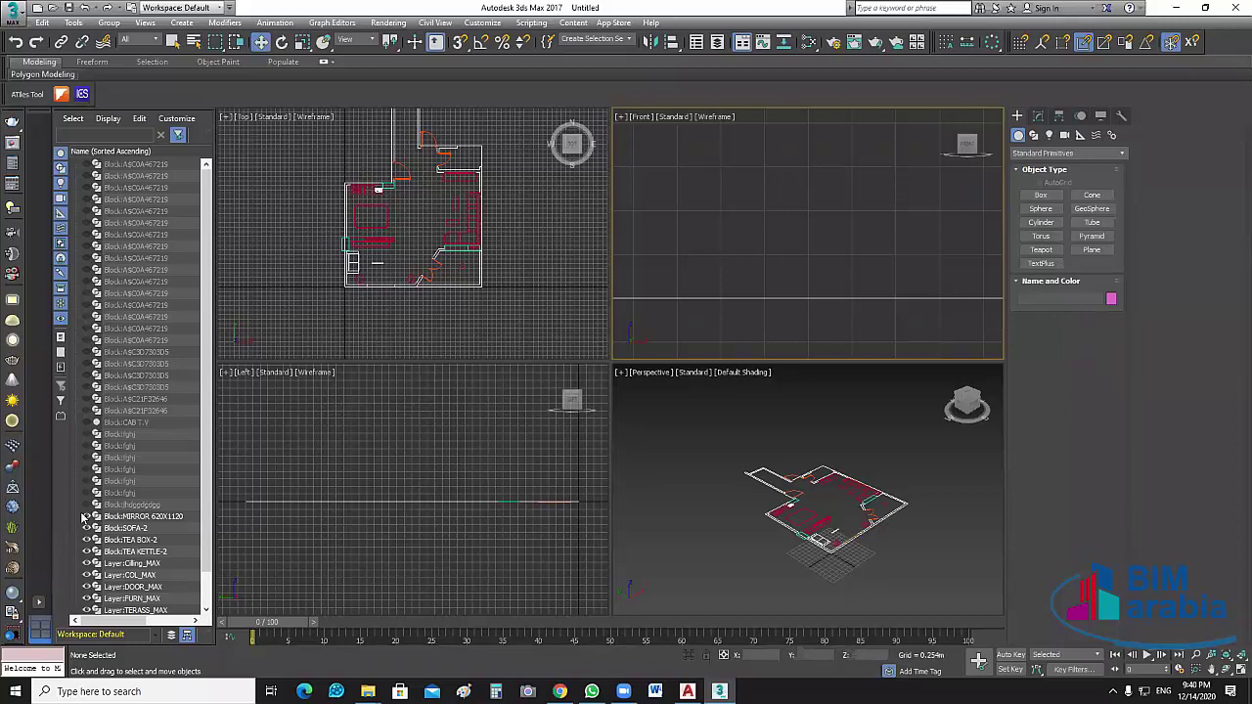
click(88, 517)
click(87, 528)
click(87, 540)
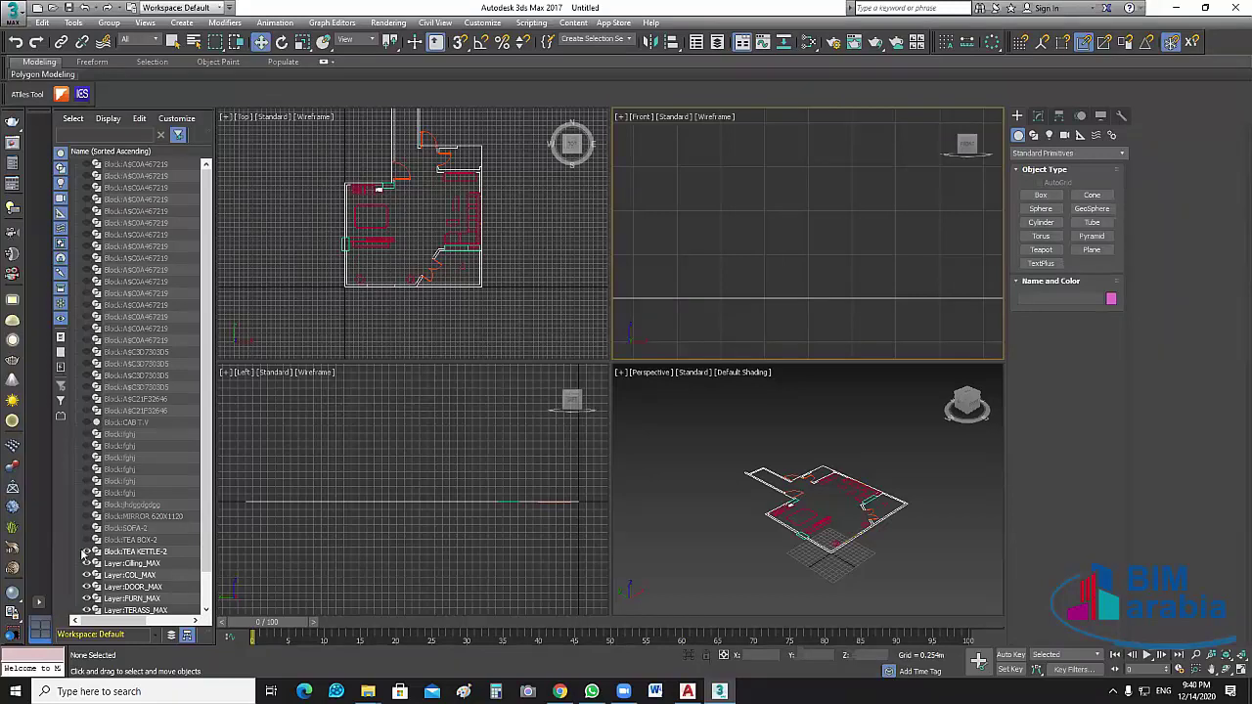
click(87, 552)
scroll(87, 554, down, 1)
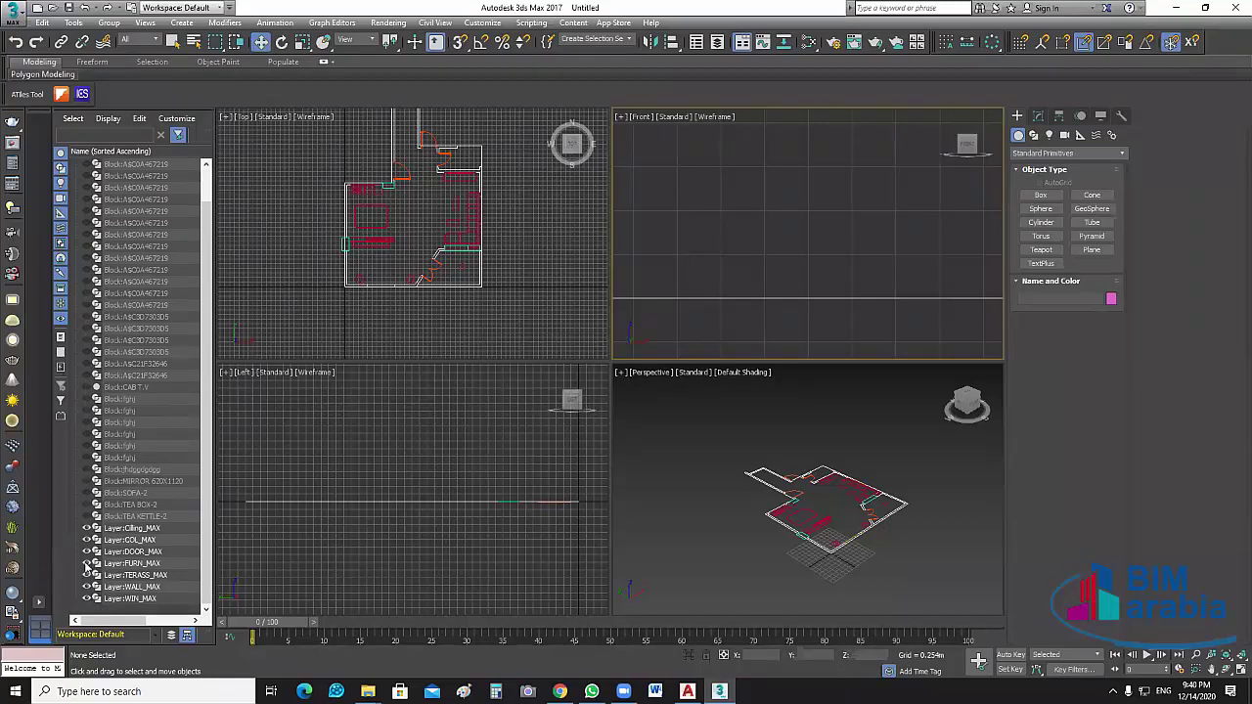
click(87, 564)
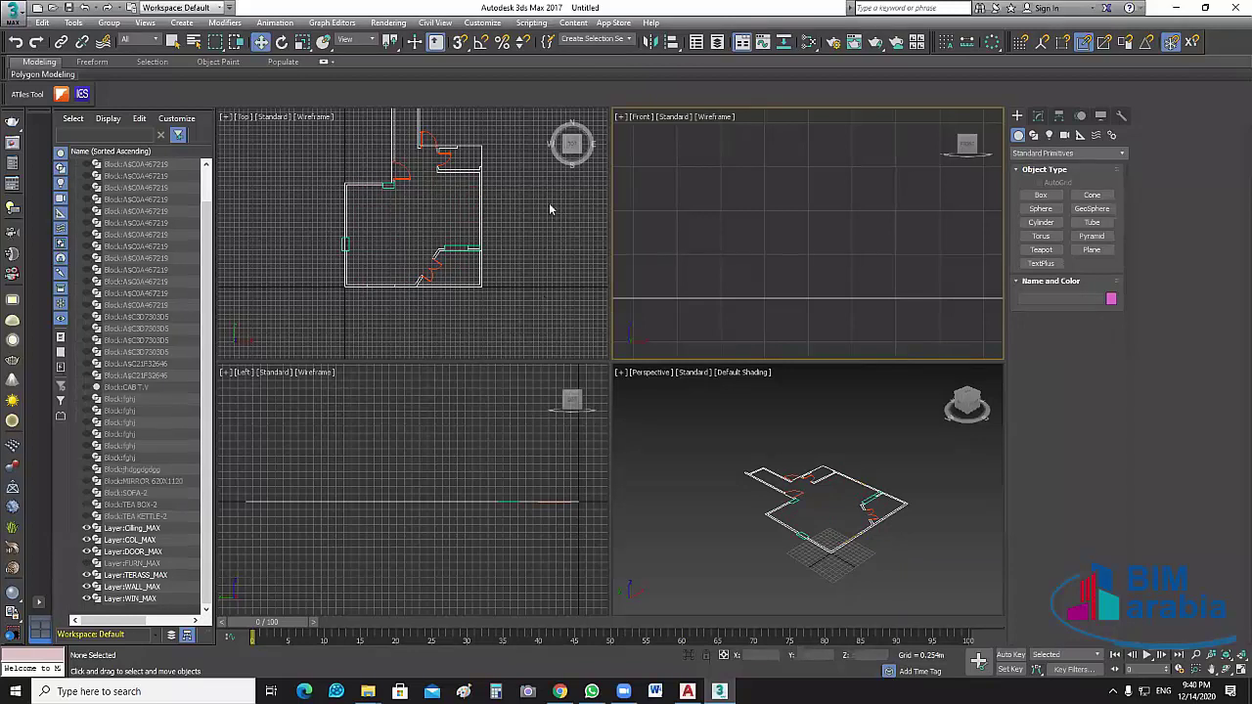
middle_drag(549, 202, 531, 232)
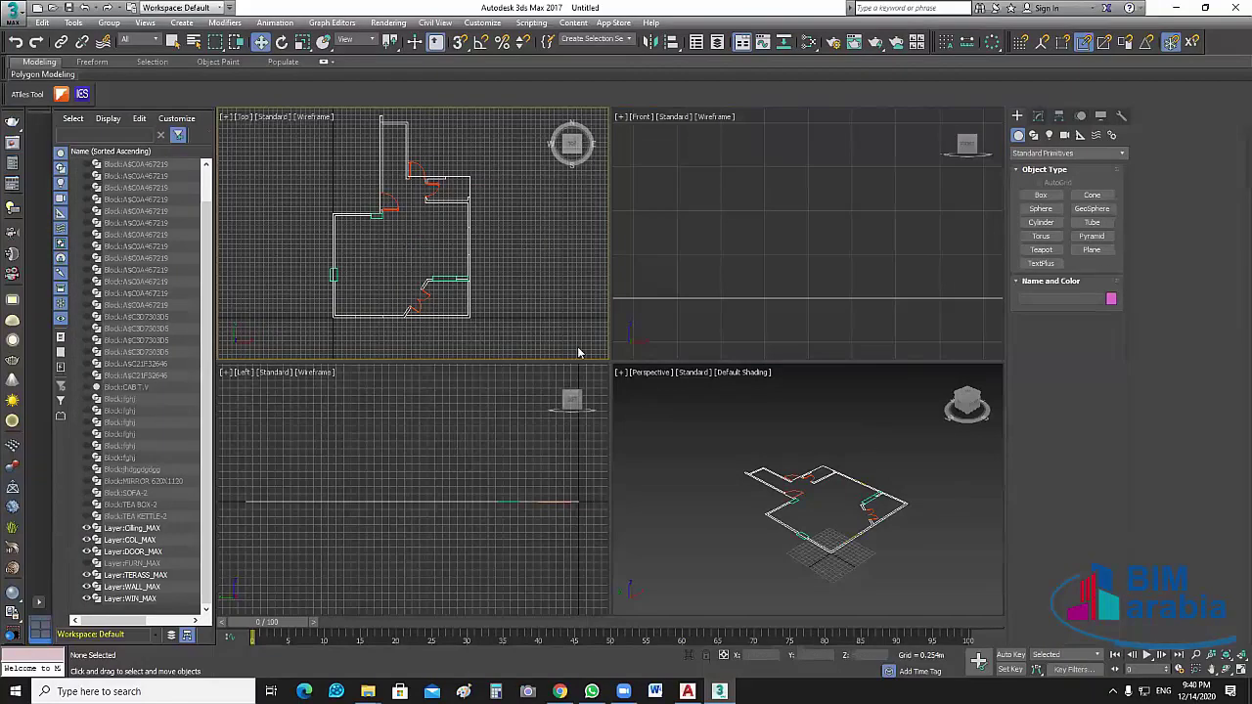
key(alt+w)
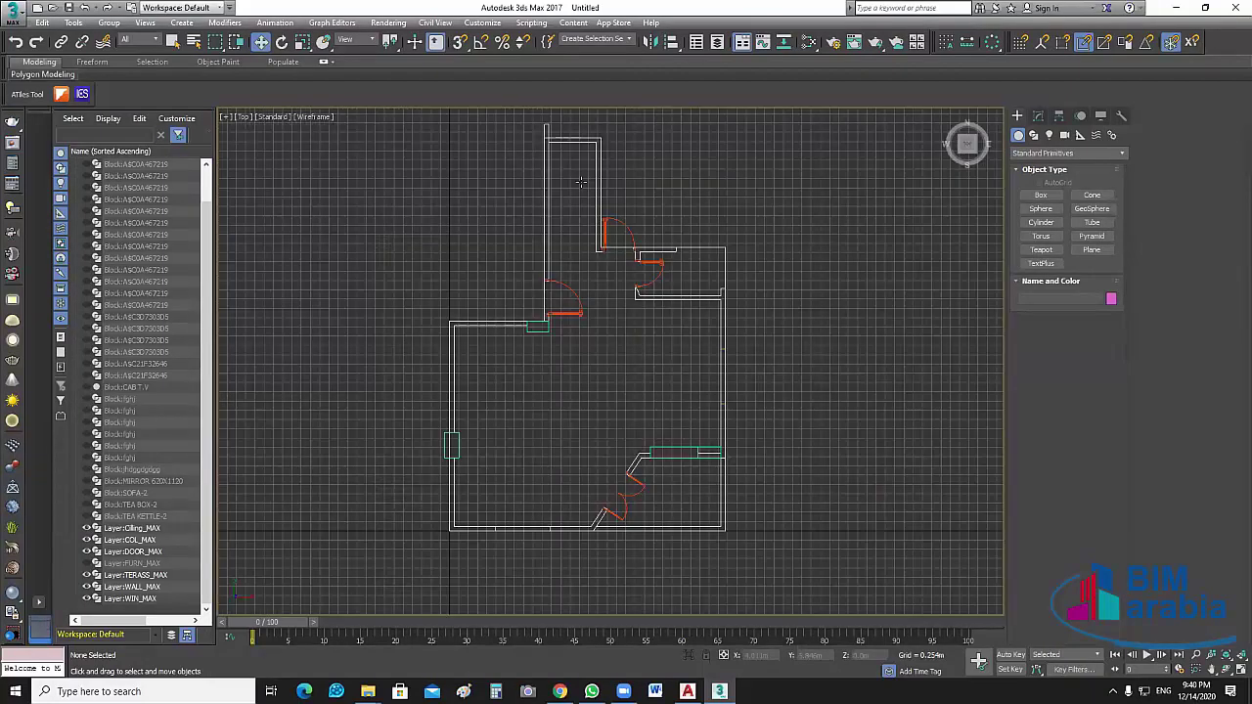
middle_drag(544, 145, 530, 155)
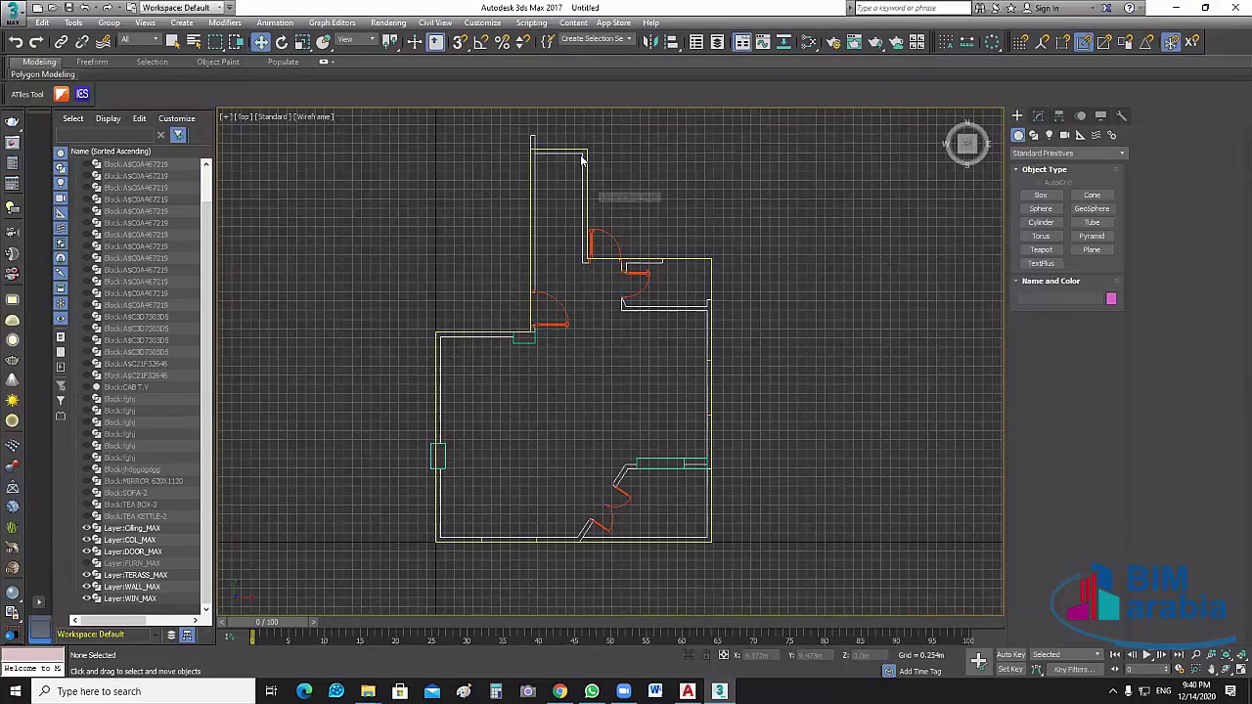
scroll(580, 157, up, 2)
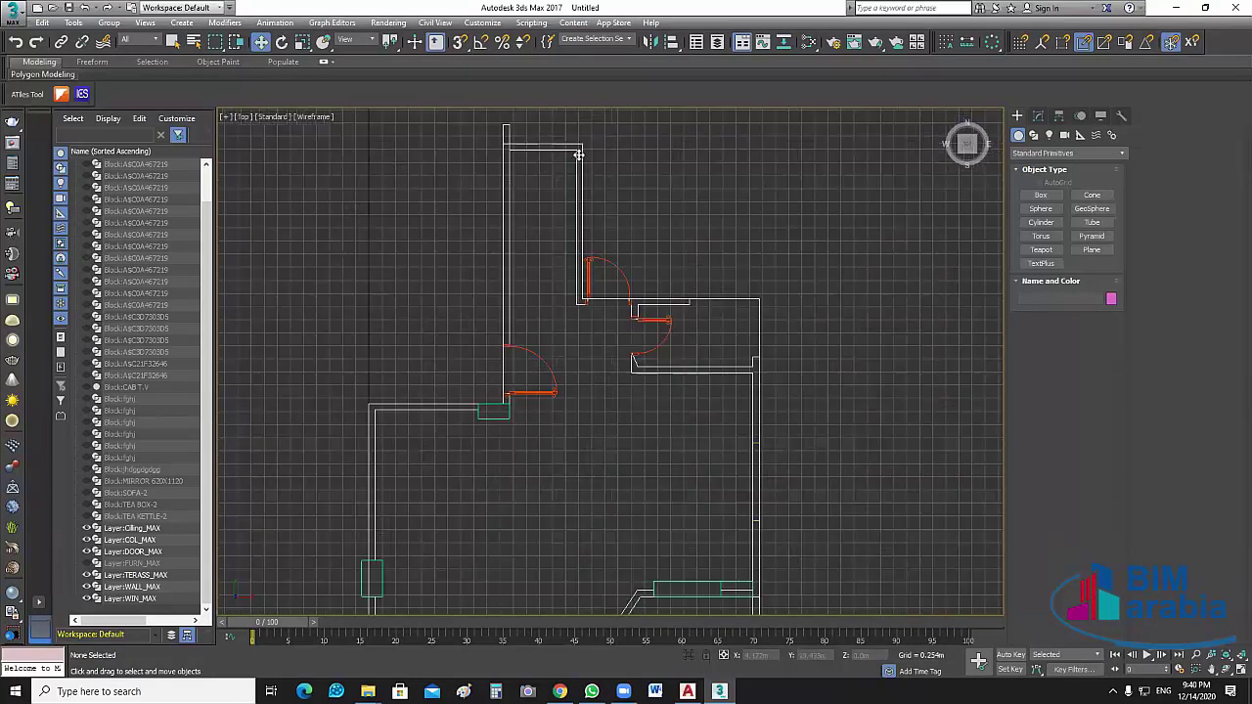
scroll(579, 155, up, 2)
click(579, 156)
key(z)
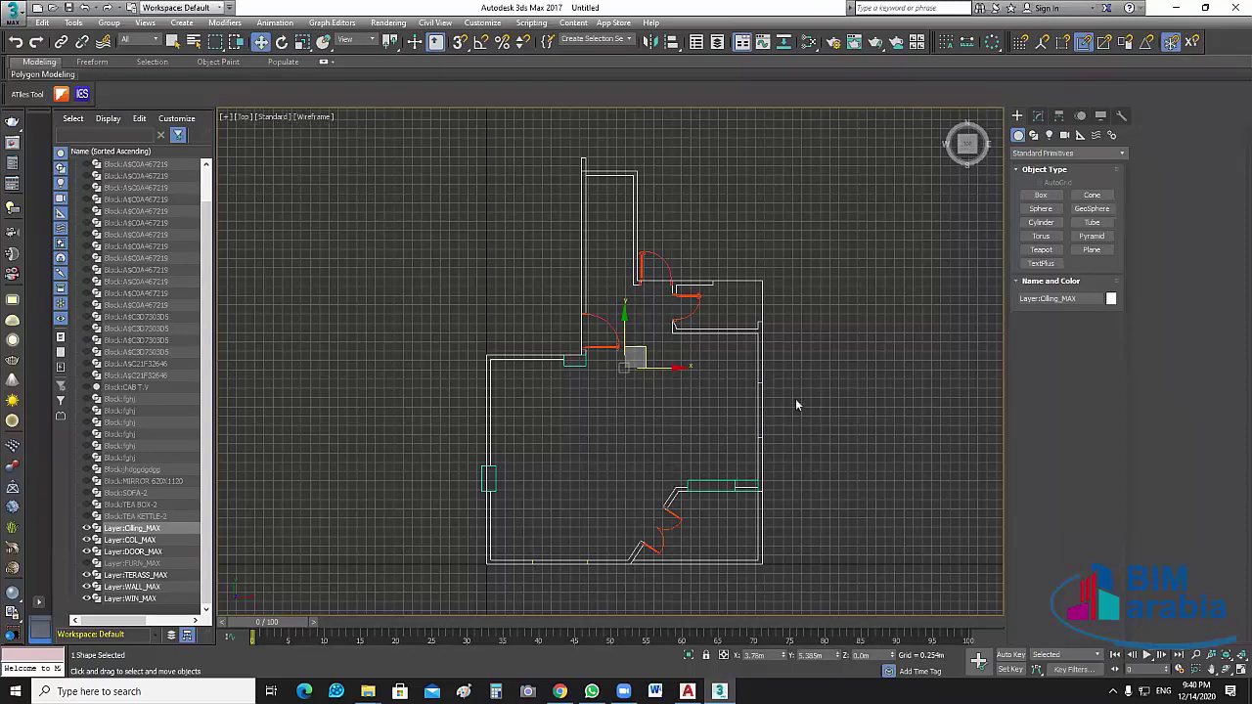
click(799, 439)
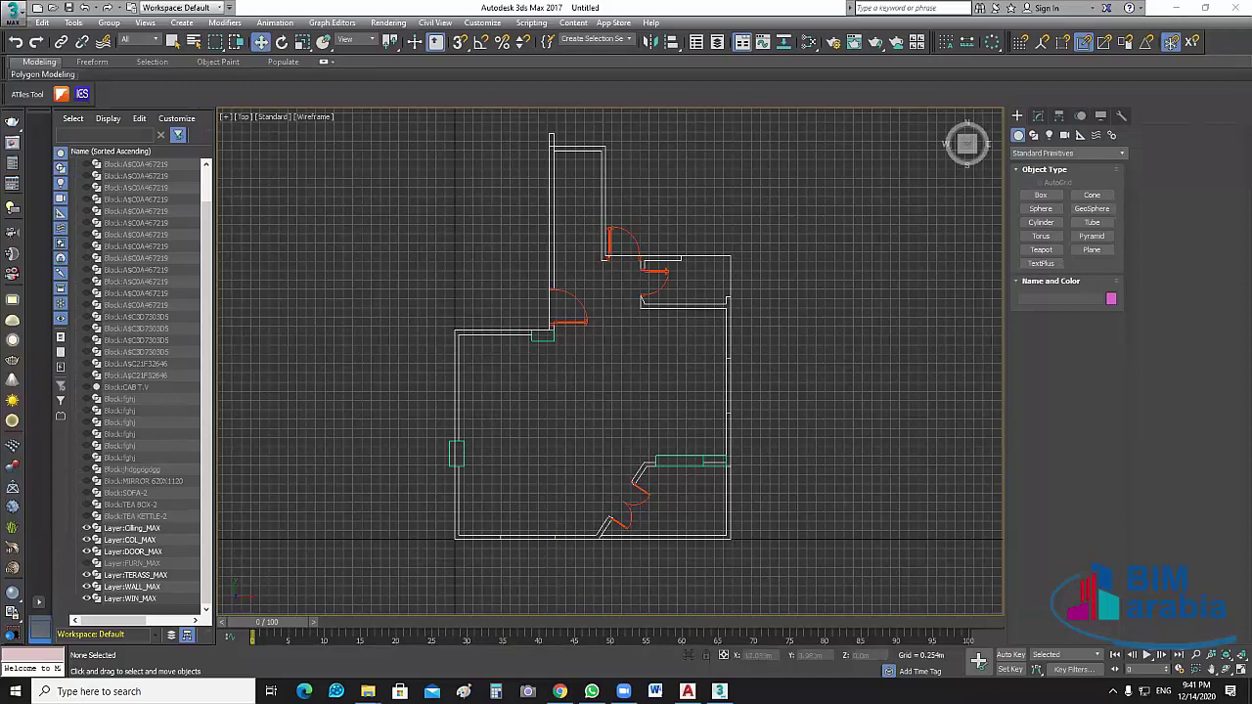
key(alt+w)
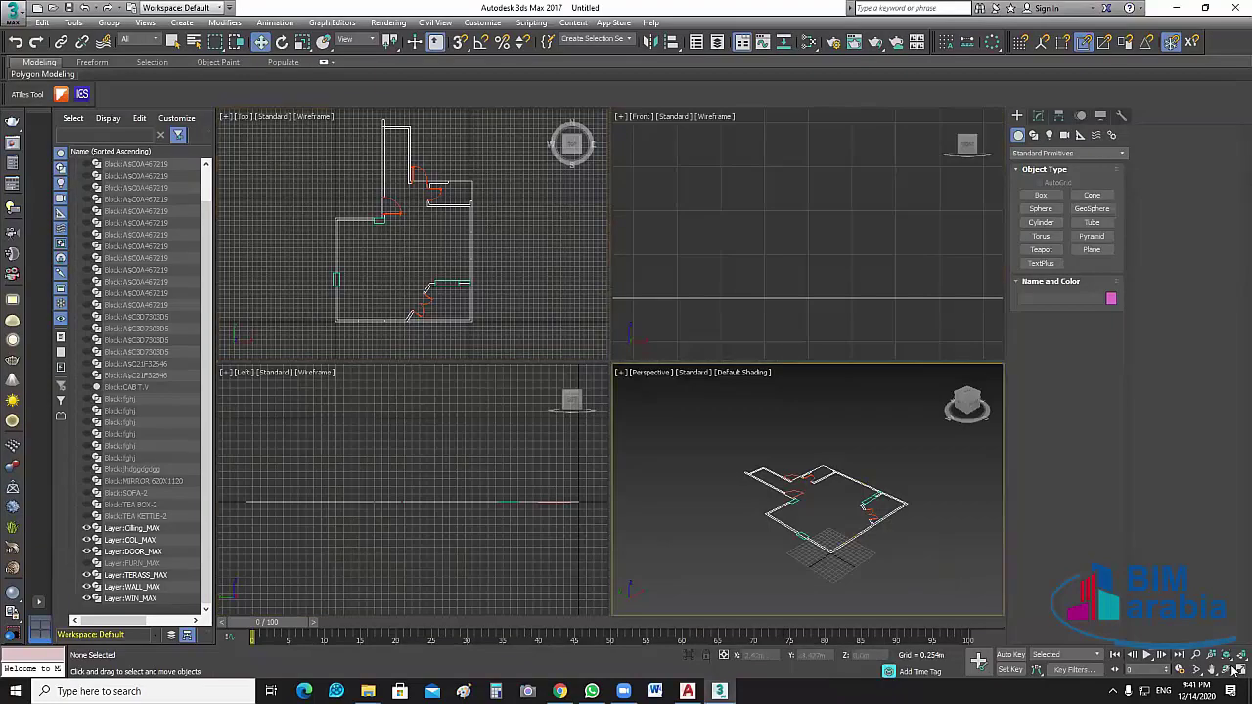
Maximize Perspective, hide TERASS_MAX, WIN_MAX, COL_MAX and DOOR_MAX, then select the wall shape
key(alt+w)
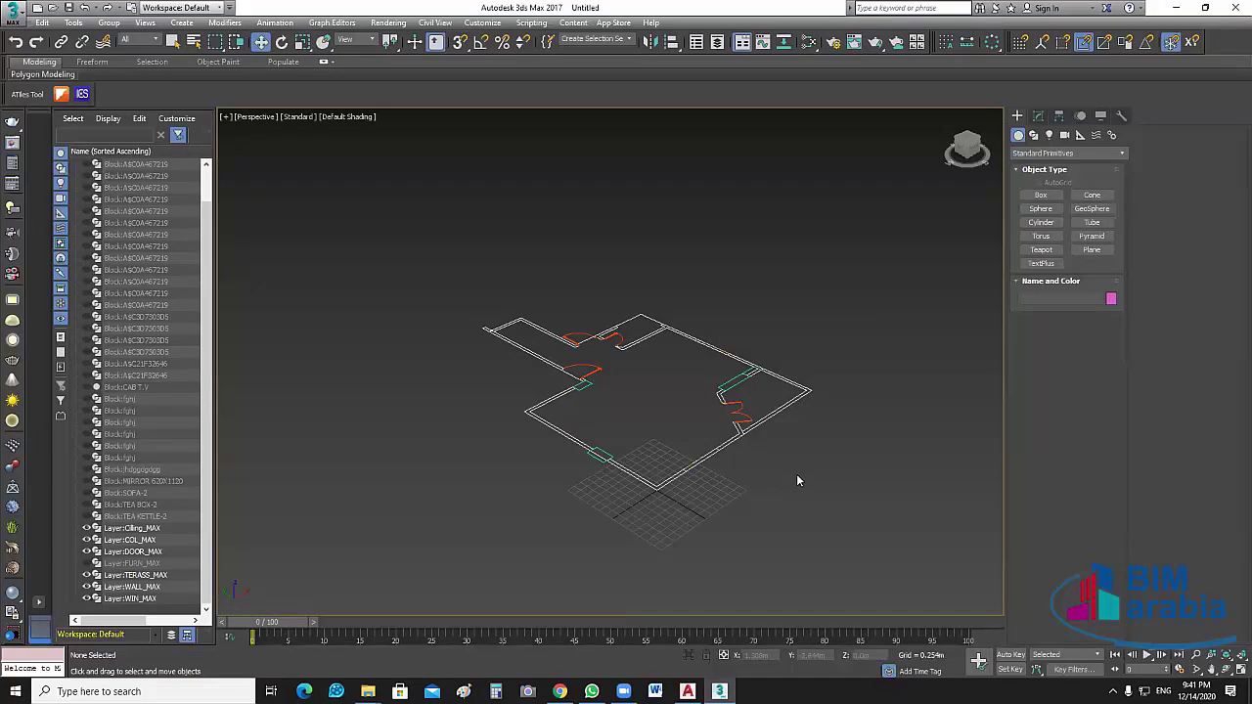
click(86, 575)
click(86, 599)
click(86, 540)
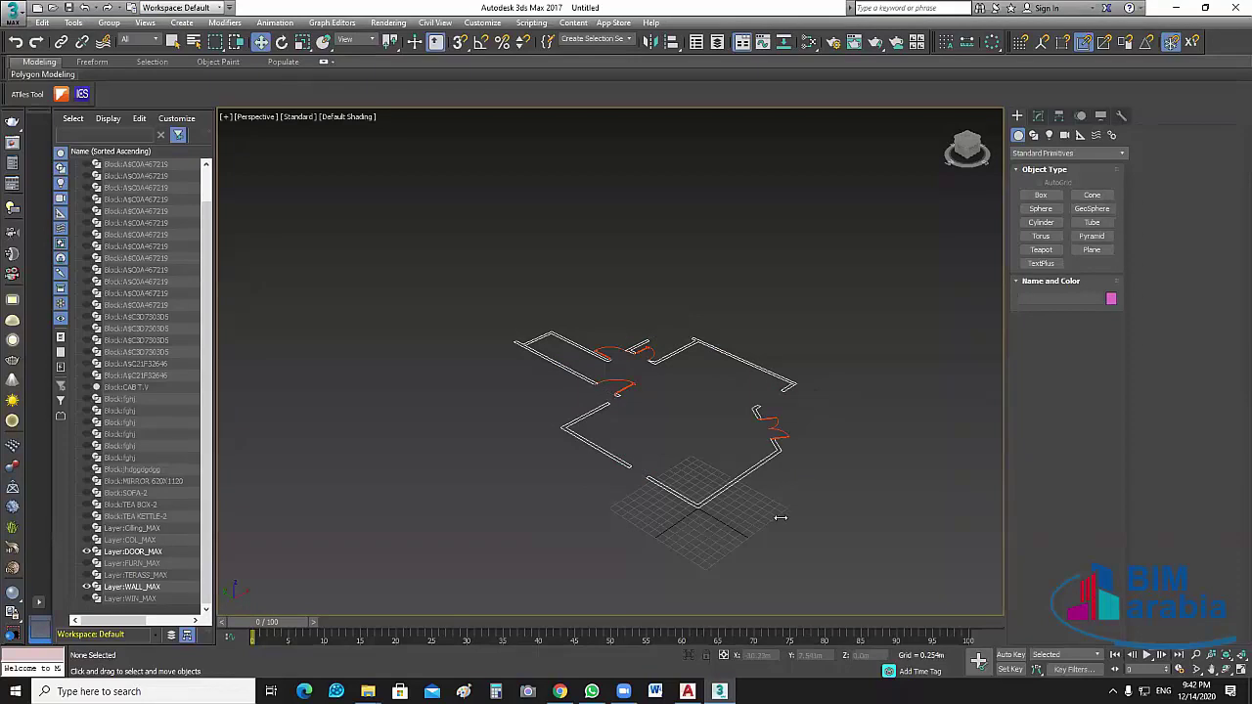
middle_drag(802, 424, 808, 429)
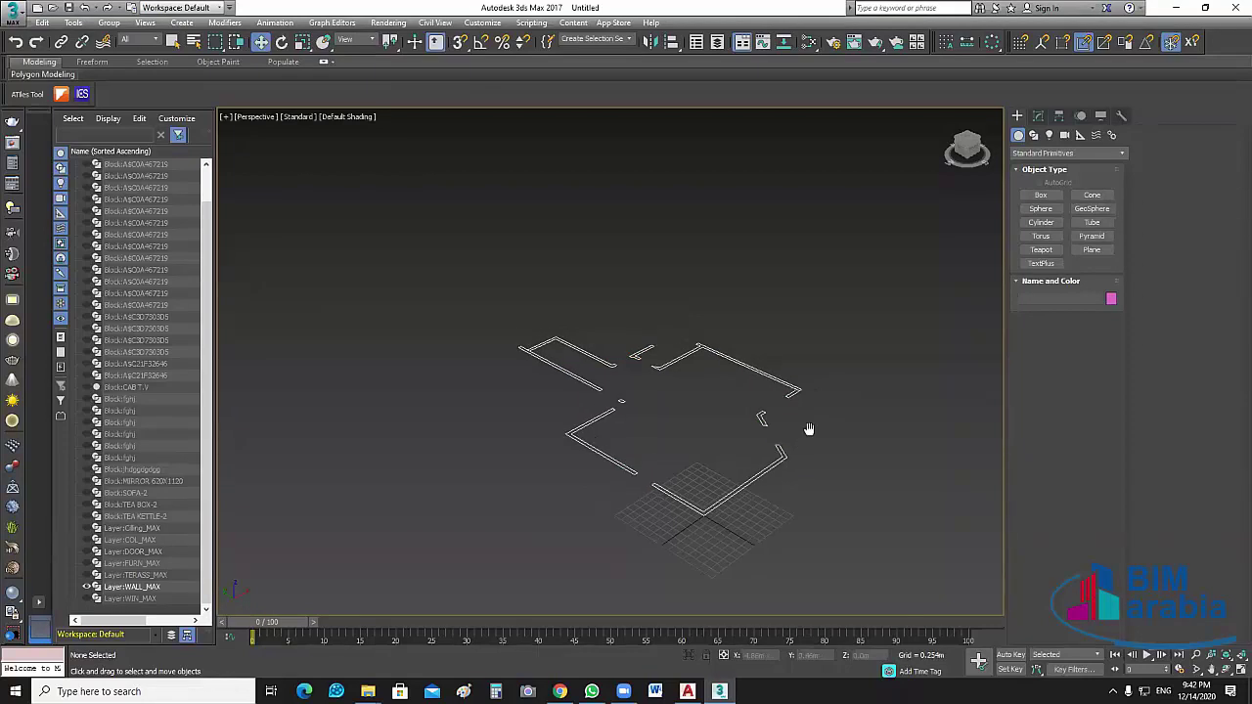
scroll(654, 420, up, 3)
key(ctrl+a)
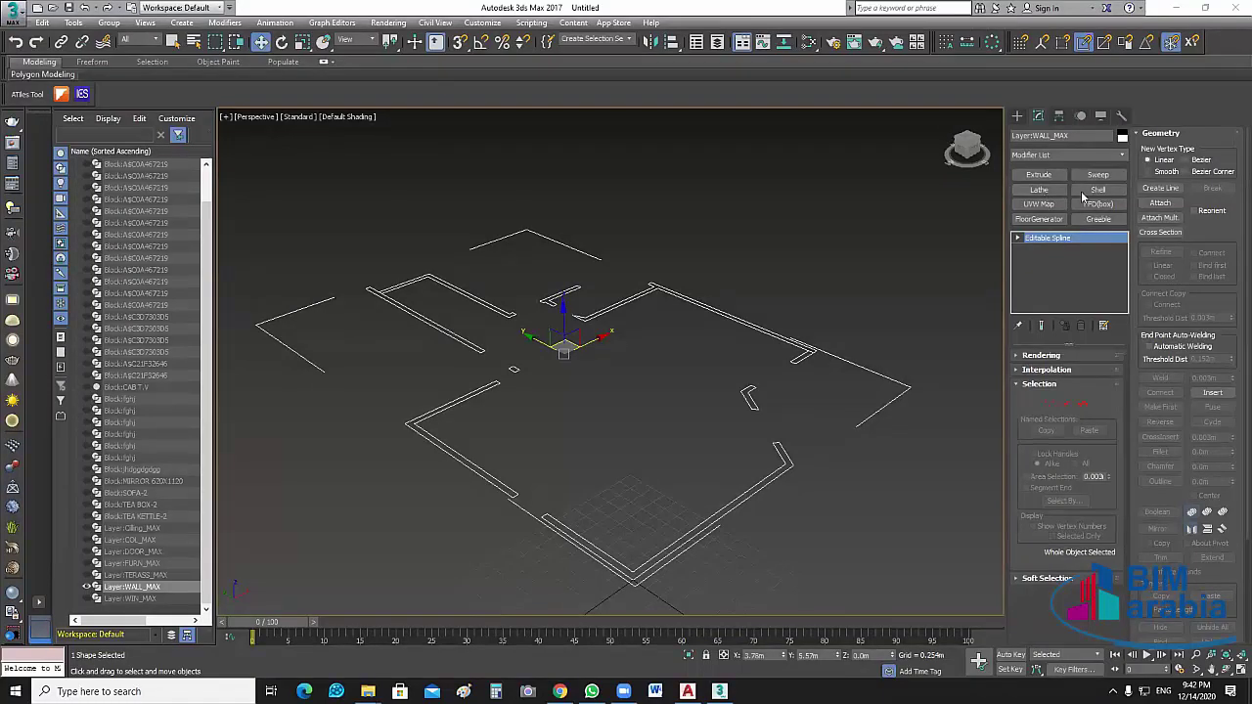
Region-select the WALL_MAX wall shape and apply an Extrude modifier above Editable Spline
click(1084, 192)
drag(833, 436, 730, 344)
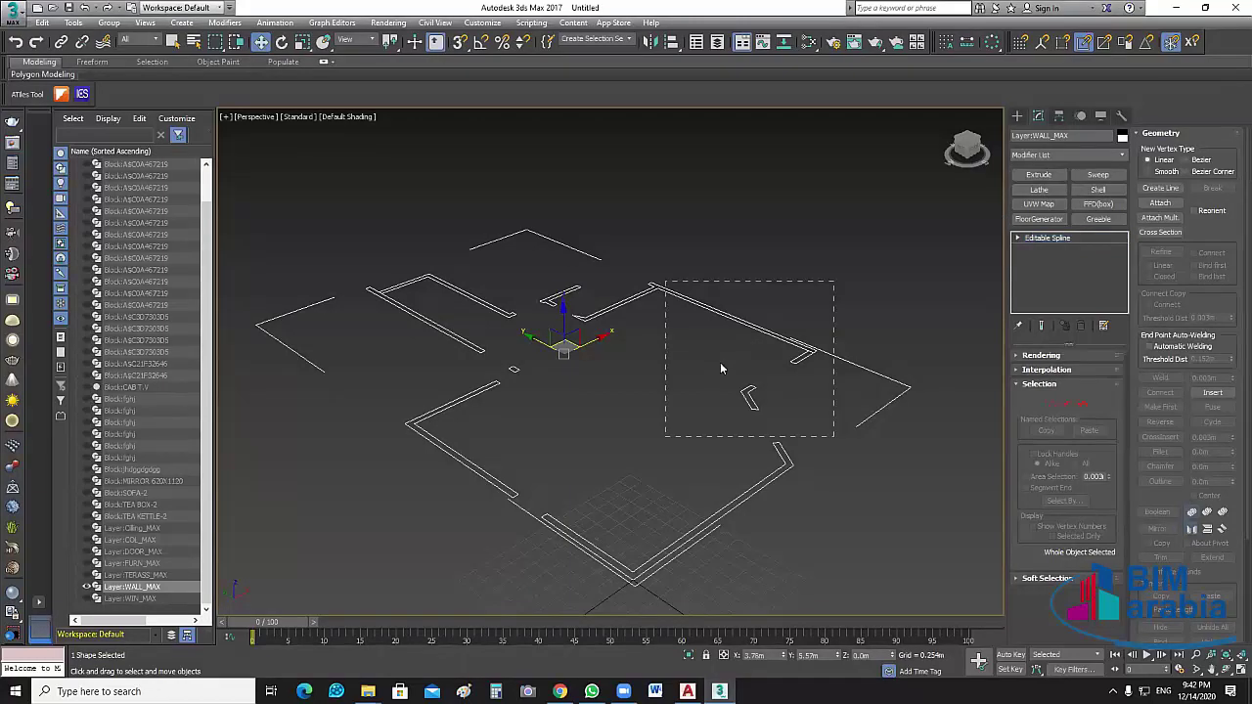
click(1039, 175)
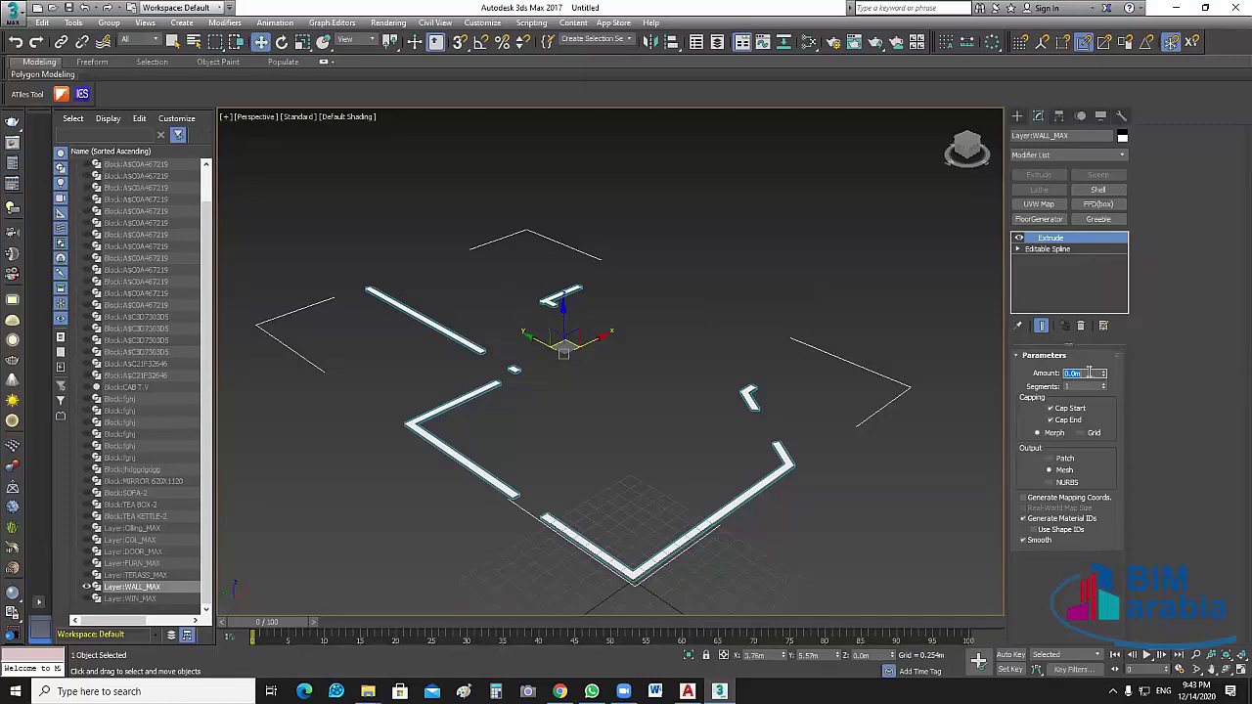
Set the Extrude Amount to 2.75 so the walls stand 2.75 m tall
text(2.75)
key(Return)
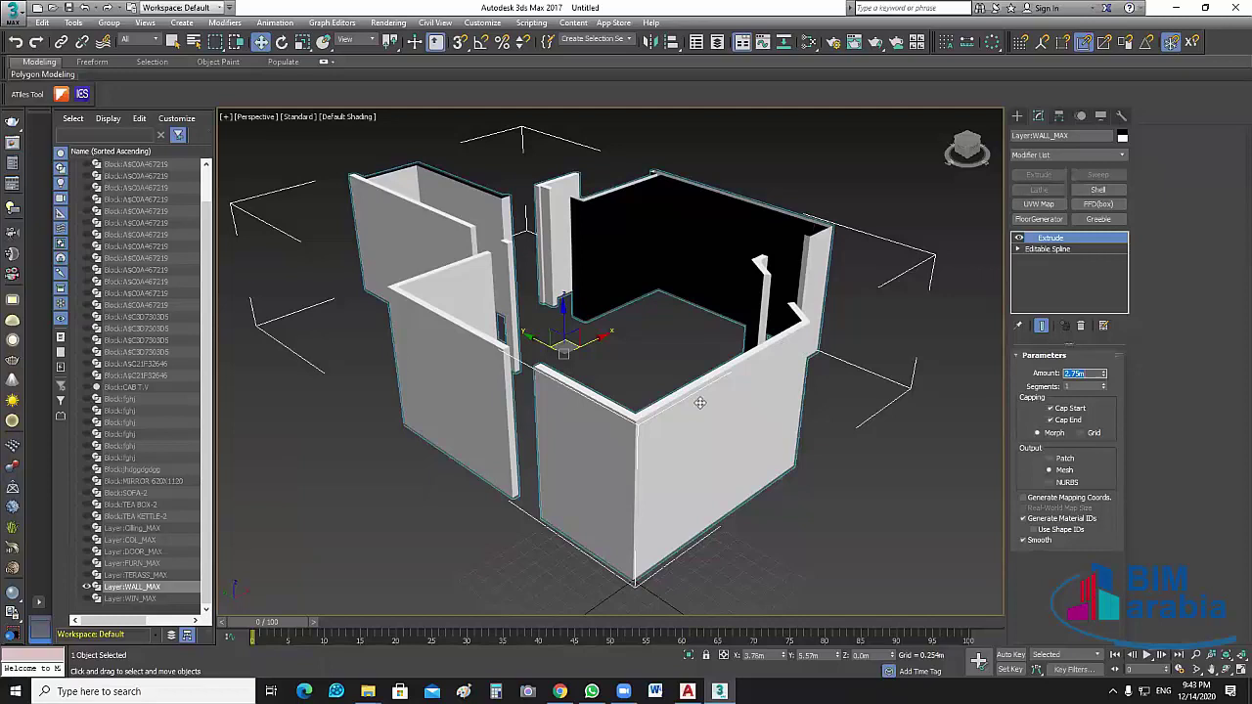
Orbit, zoom and pan the Perspective view around the extruded walls, framing them with Zoom Extents Selected
mouse_move(700, 396)
alt+middle_down()
mouse_move(691, 368)
mouse_move(708, 388)
alt+middle_up()
scroll(753, 289, up, 10)
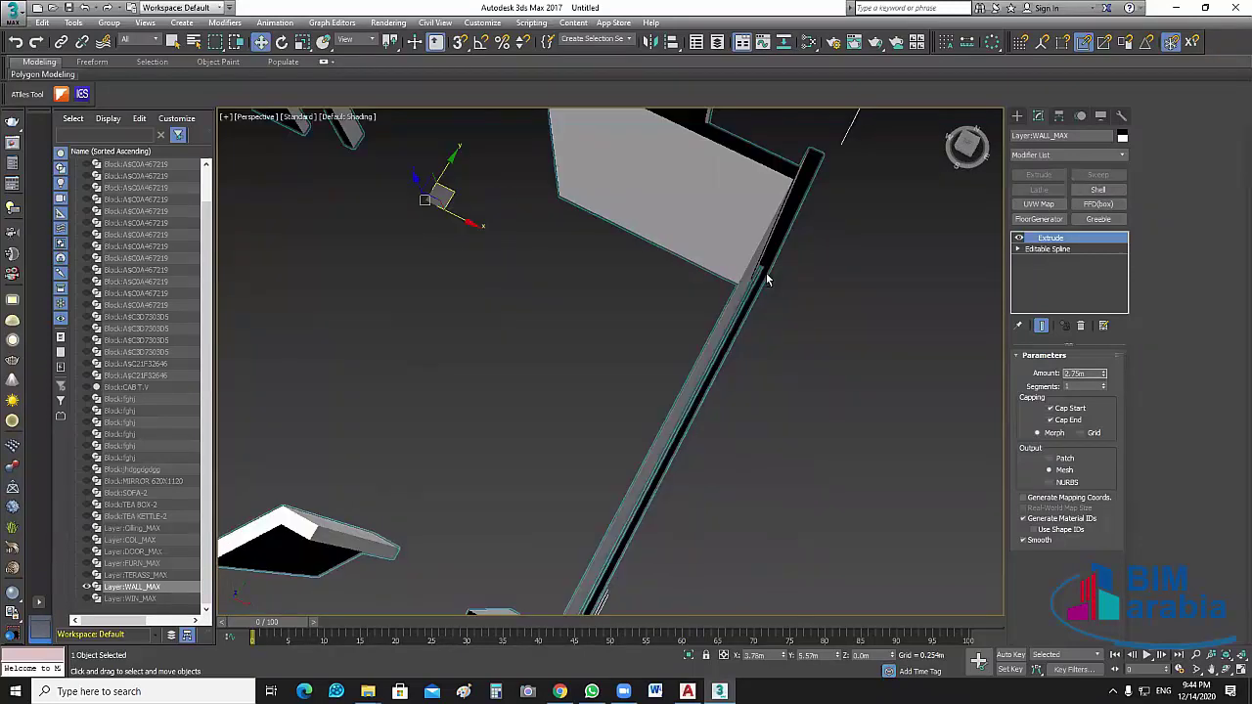
scroll(783, 316, down, 5)
scroll(636, 503, up, 1)
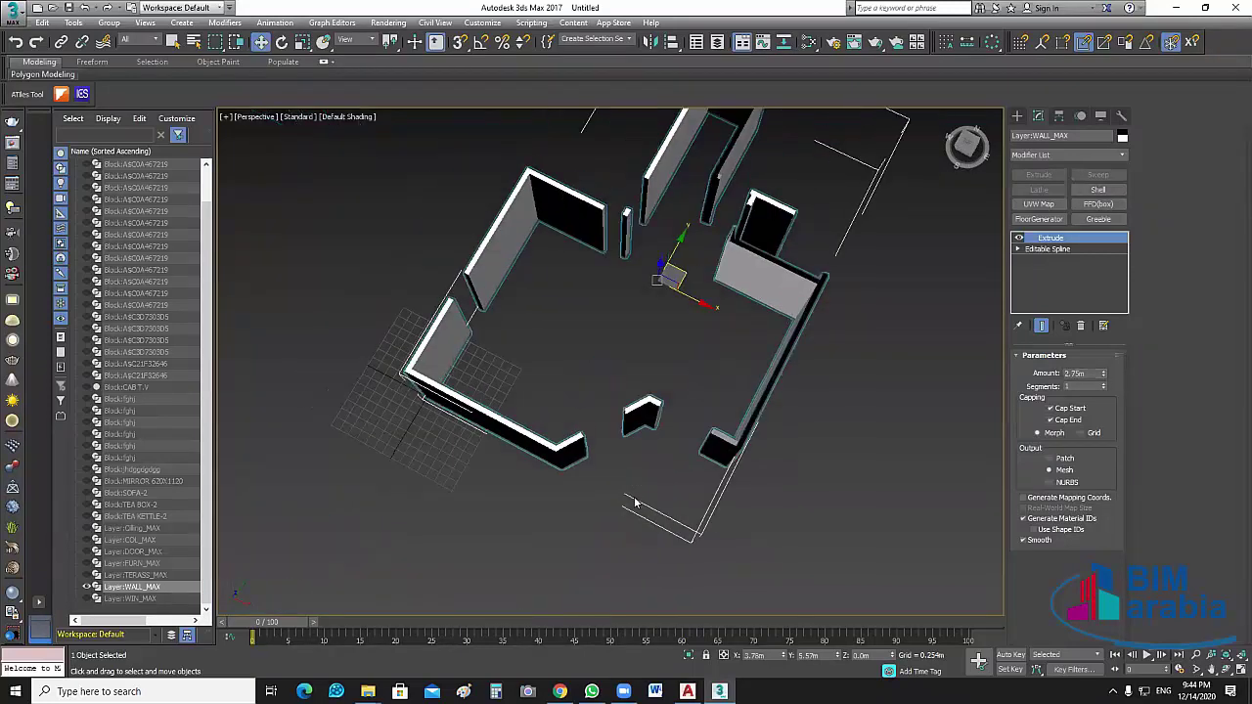
scroll(665, 407, up, 6)
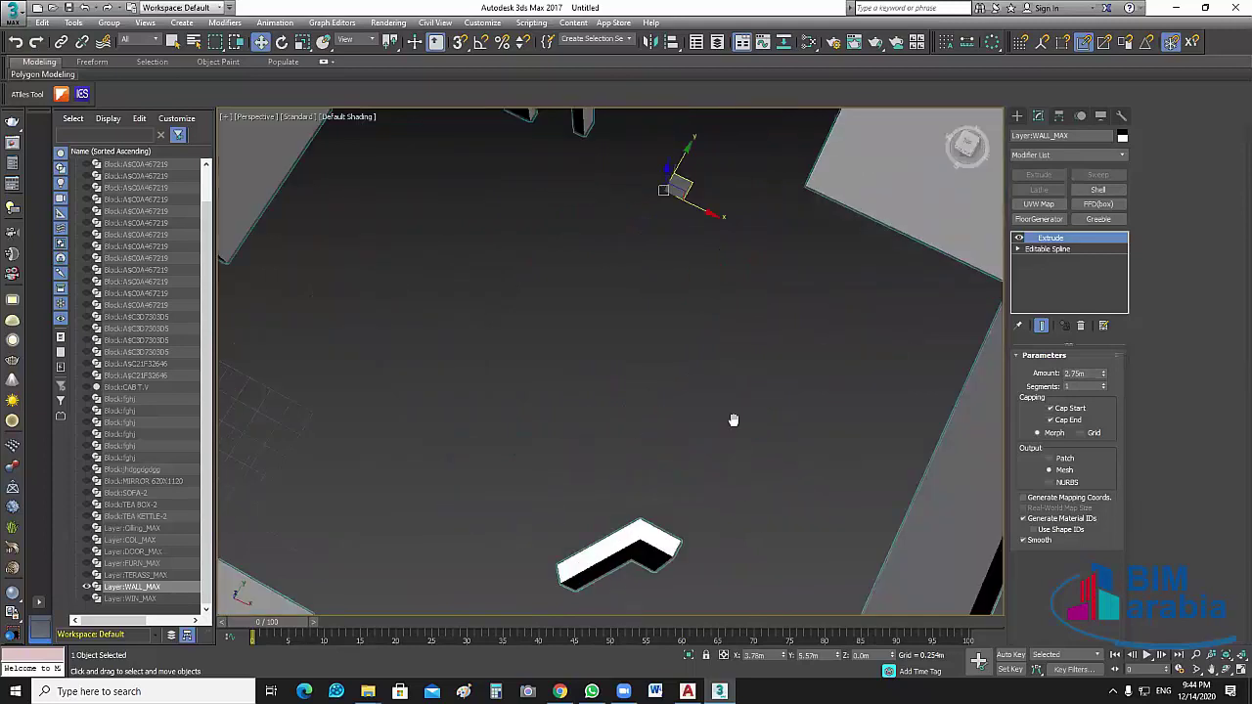
scroll(725, 389, down, 3)
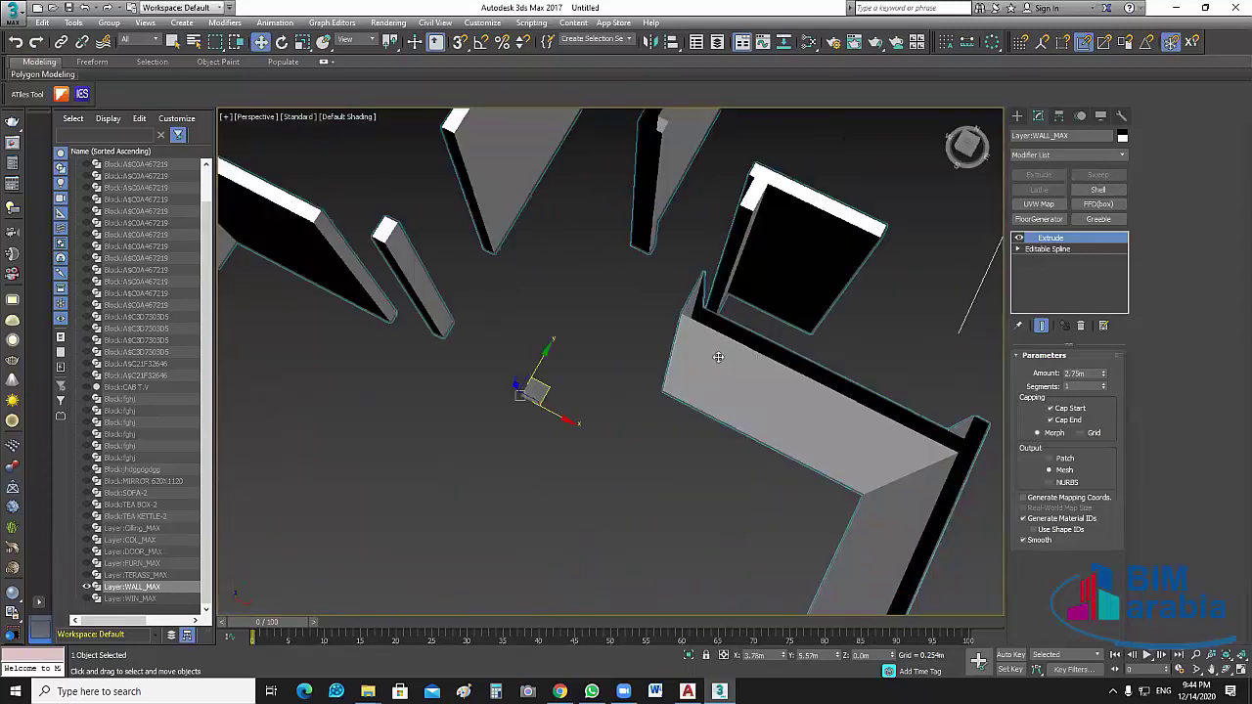
middle_drag(718, 357, 691, 436)
key(z)
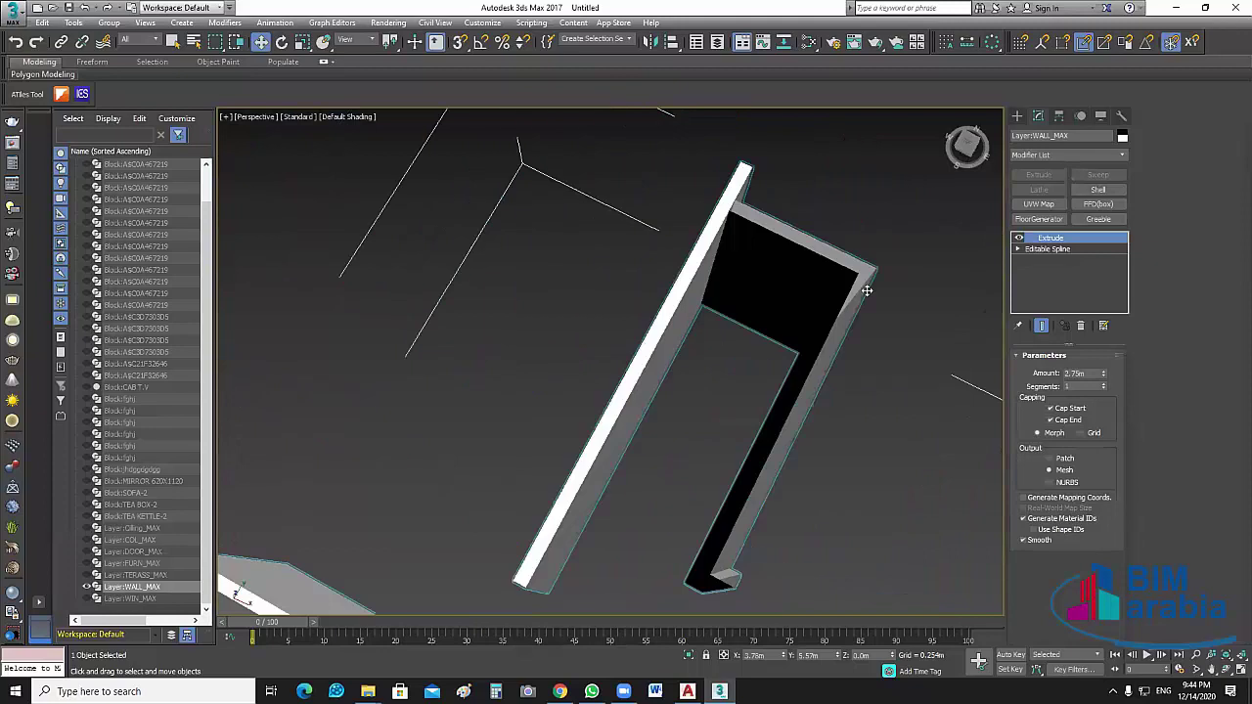
scroll(790, 277, down, 4)
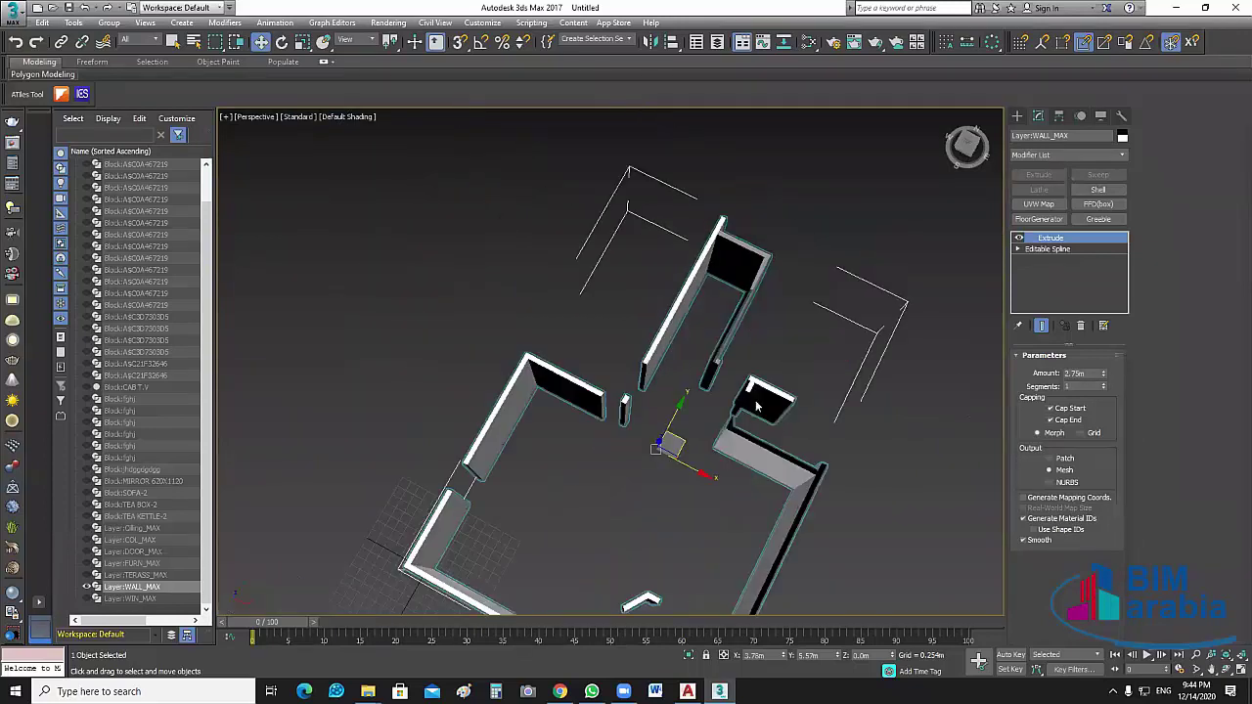
middle_drag(894, 576, 873, 483)
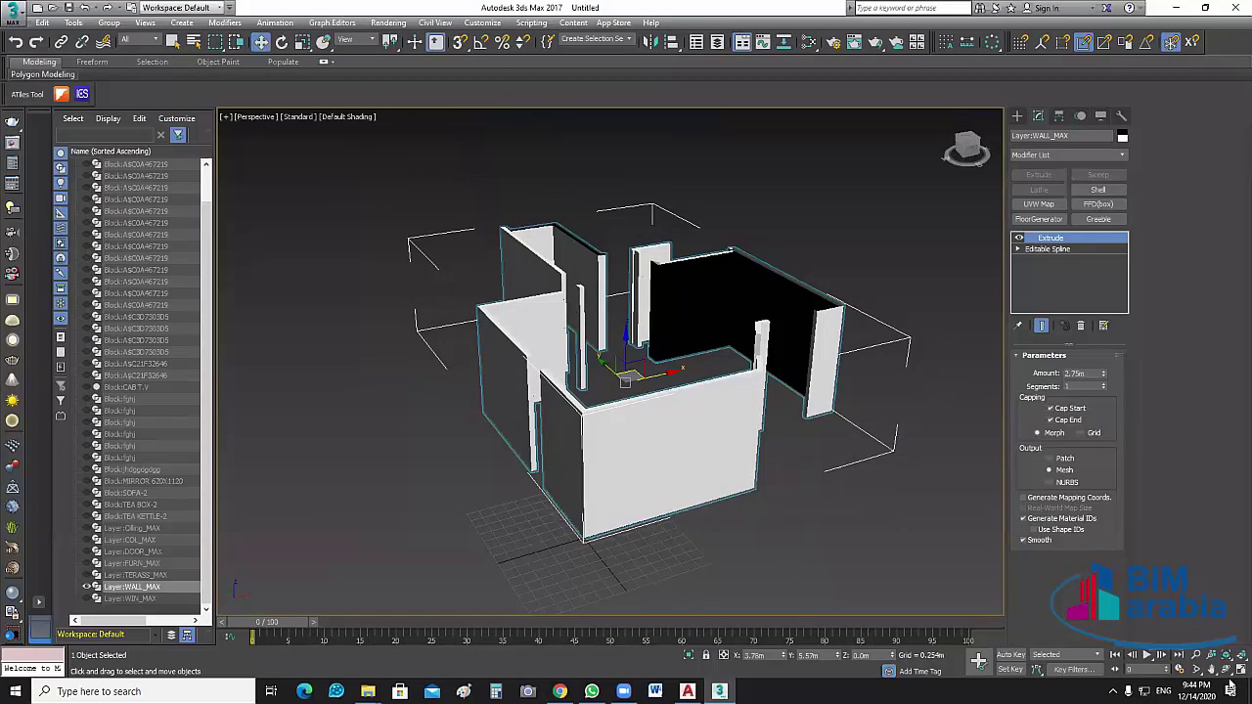
Restore the four-view layout, then maximize the Top viewport to show only the plan
key(alt+w)
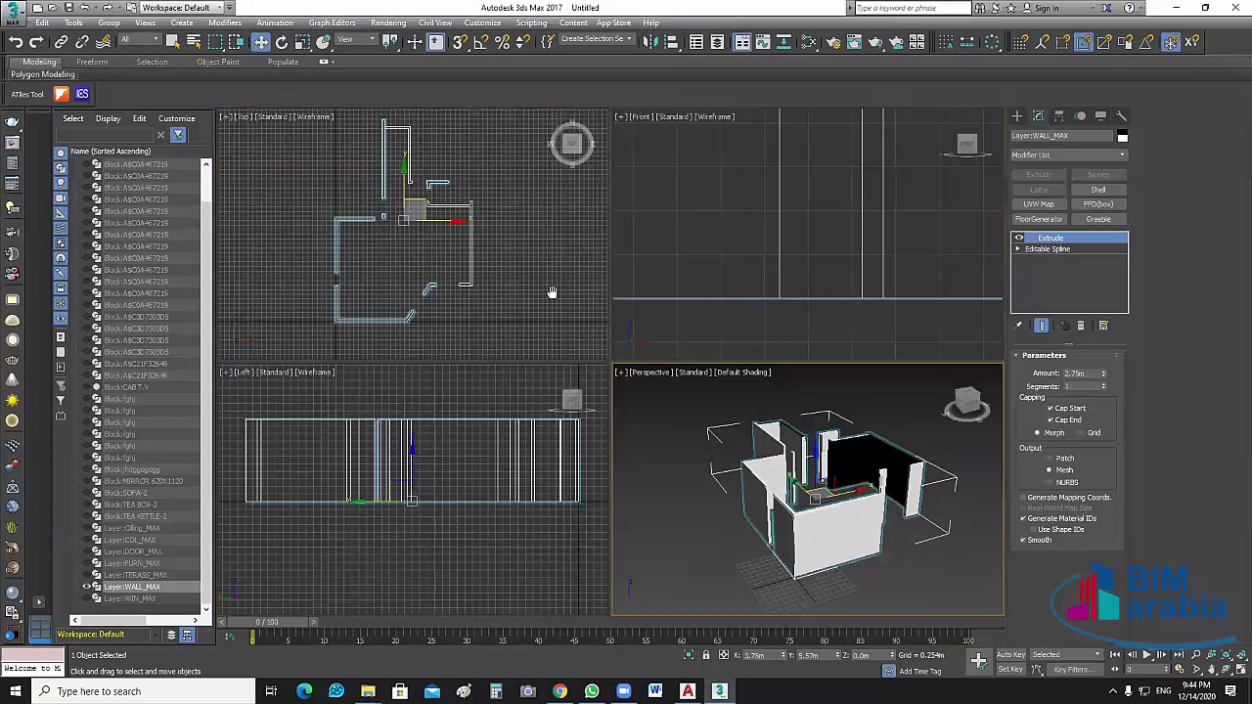
scroll(521, 298, up, 2)
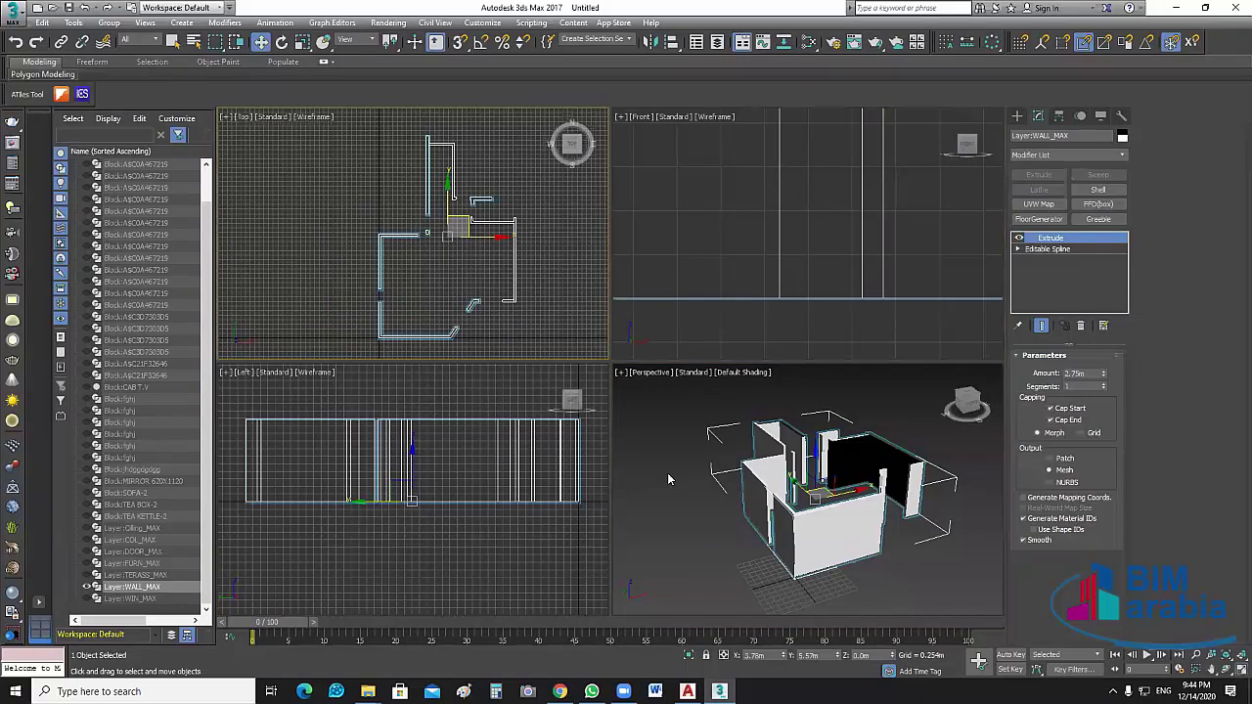
key(alt+w)
scroll(805, 439, up, 3)
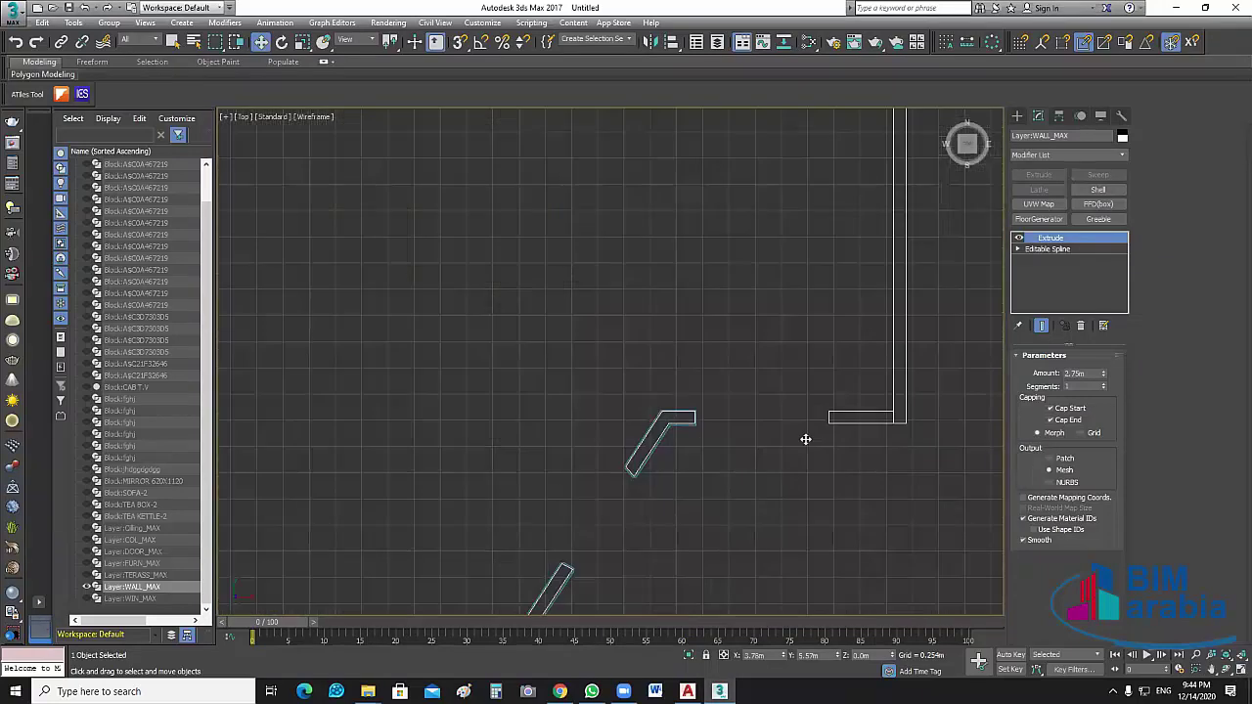
Pan and zoom across the plan to examine the gaps in the lower-right and upper walls
middle_drag(888, 425, 805, 477)
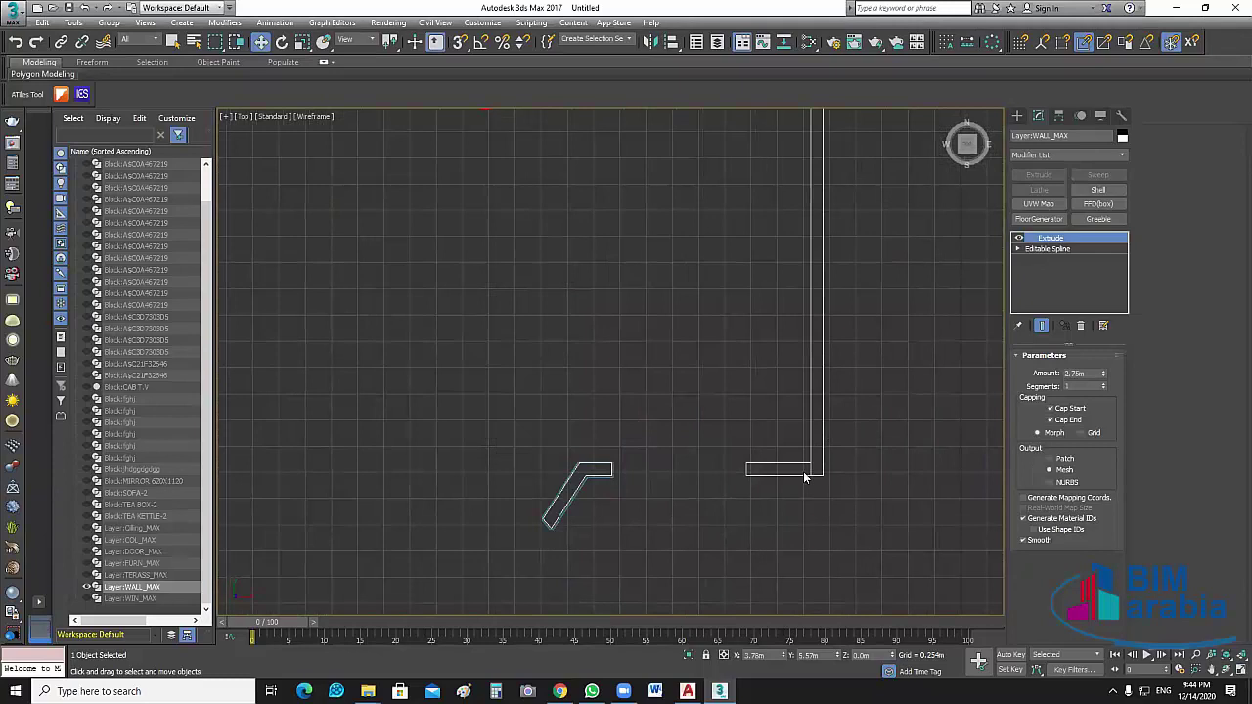
scroll(803, 477, up, 3)
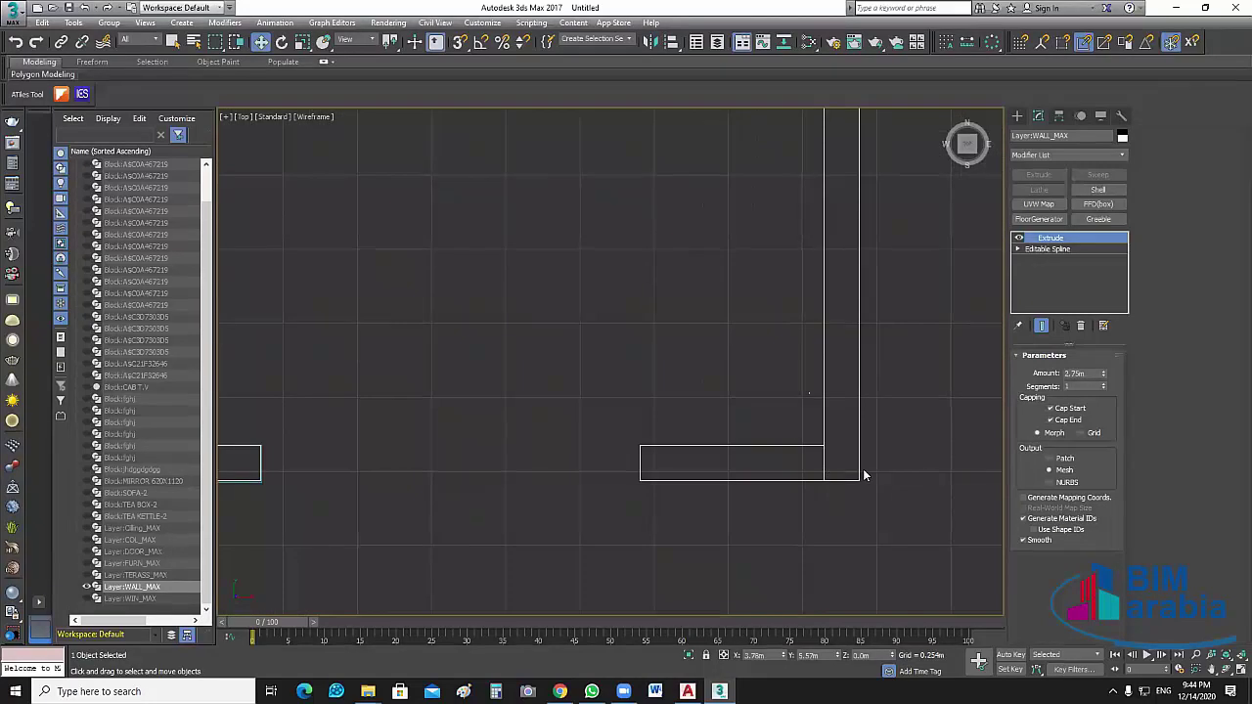
scroll(870, 455, down, 4)
scroll(838, 486, down, 3)
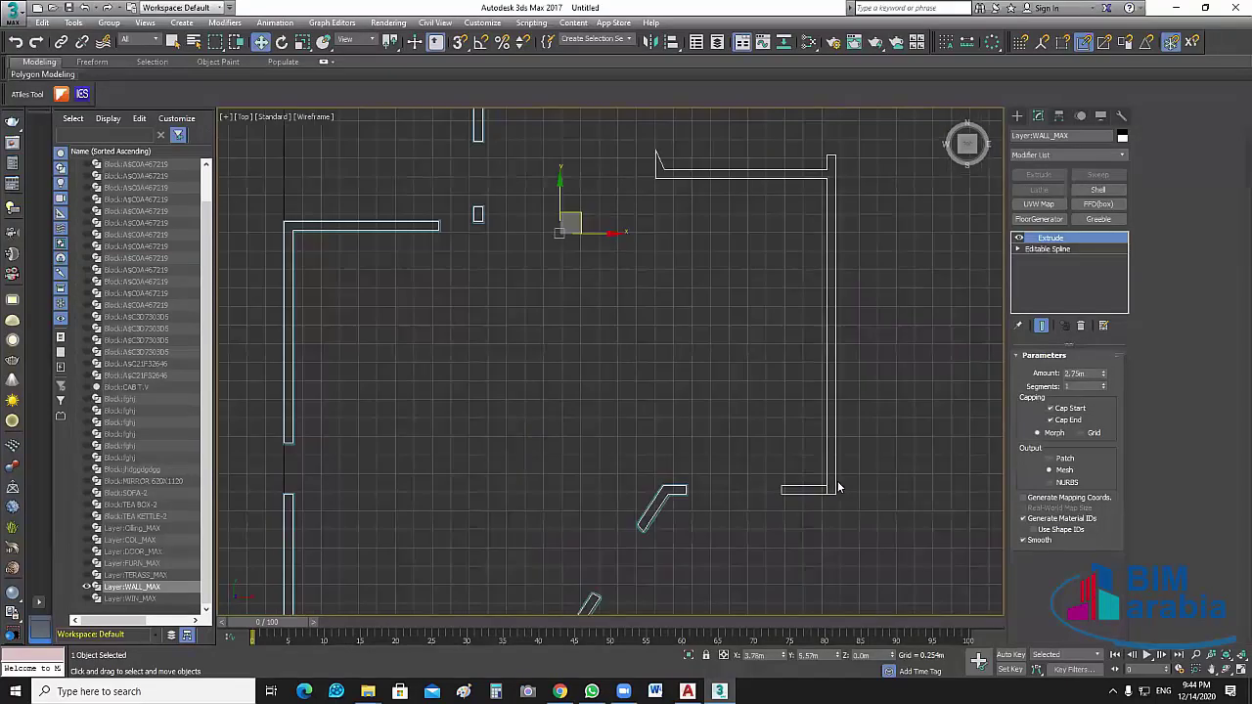
scroll(674, 342, down, 1)
scroll(631, 361, up, 3)
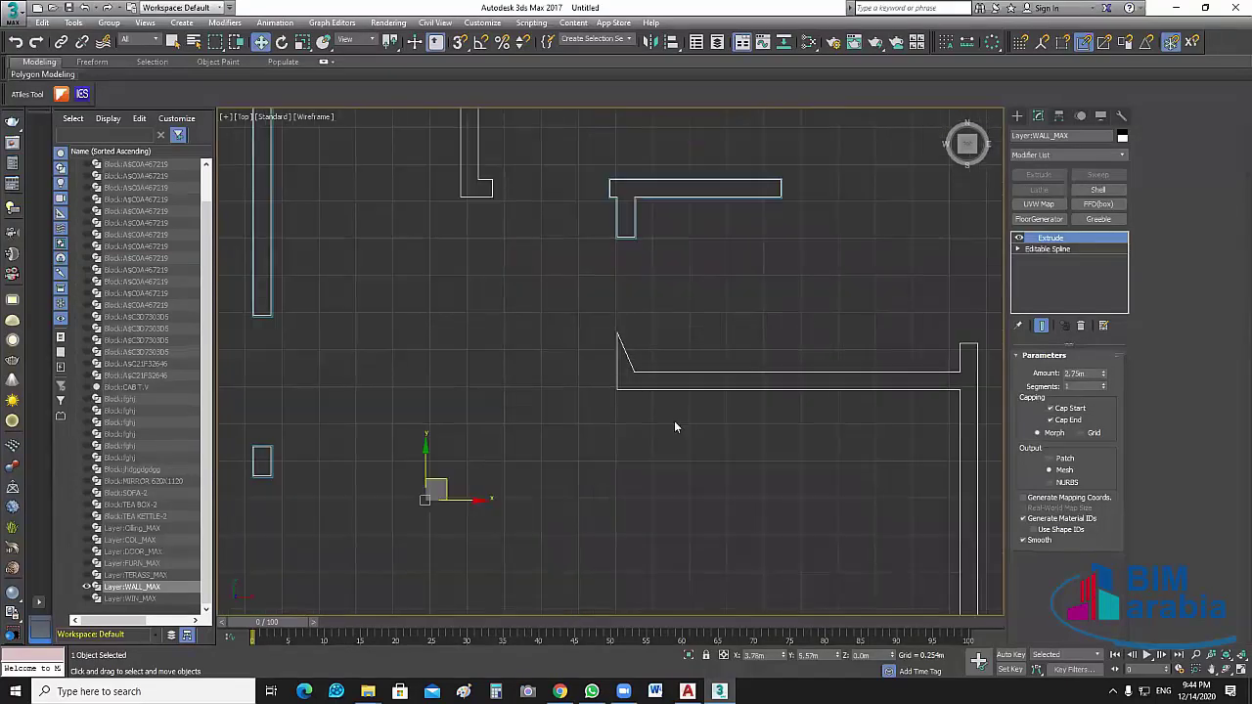
middle_drag(662, 247, 682, 374)
scroll(705, 431, down, 4)
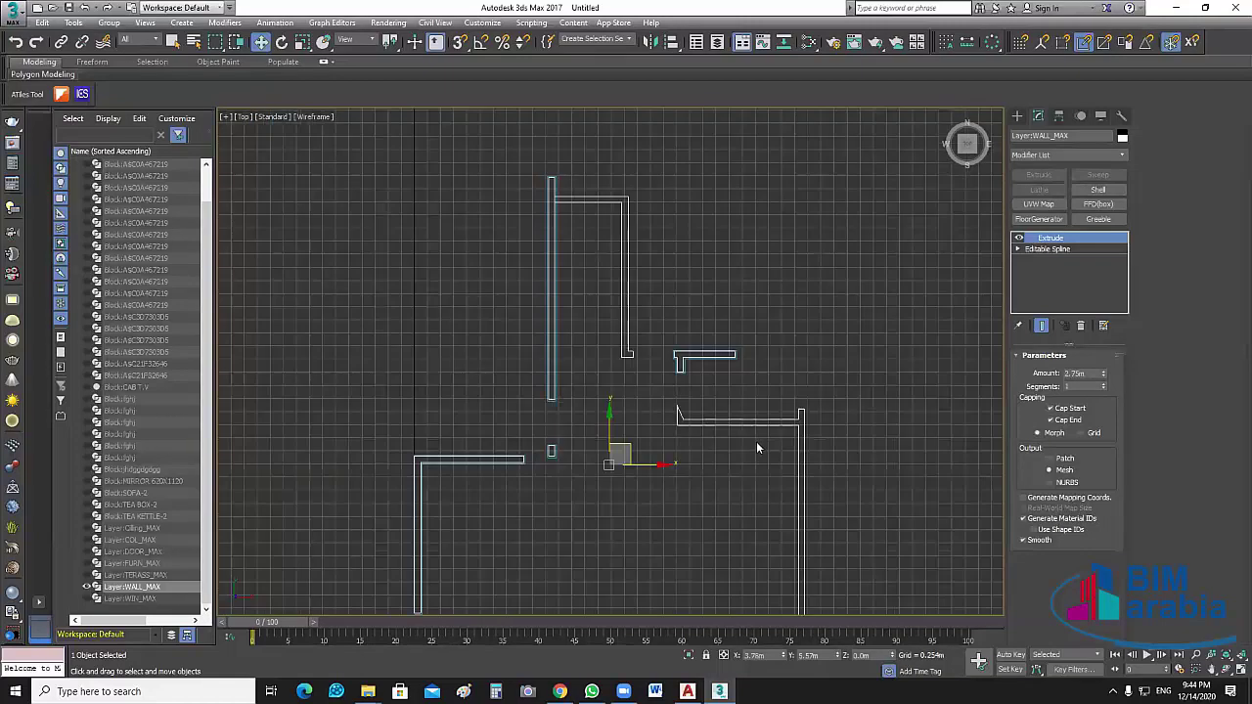
middle_drag(827, 415, 824, 408)
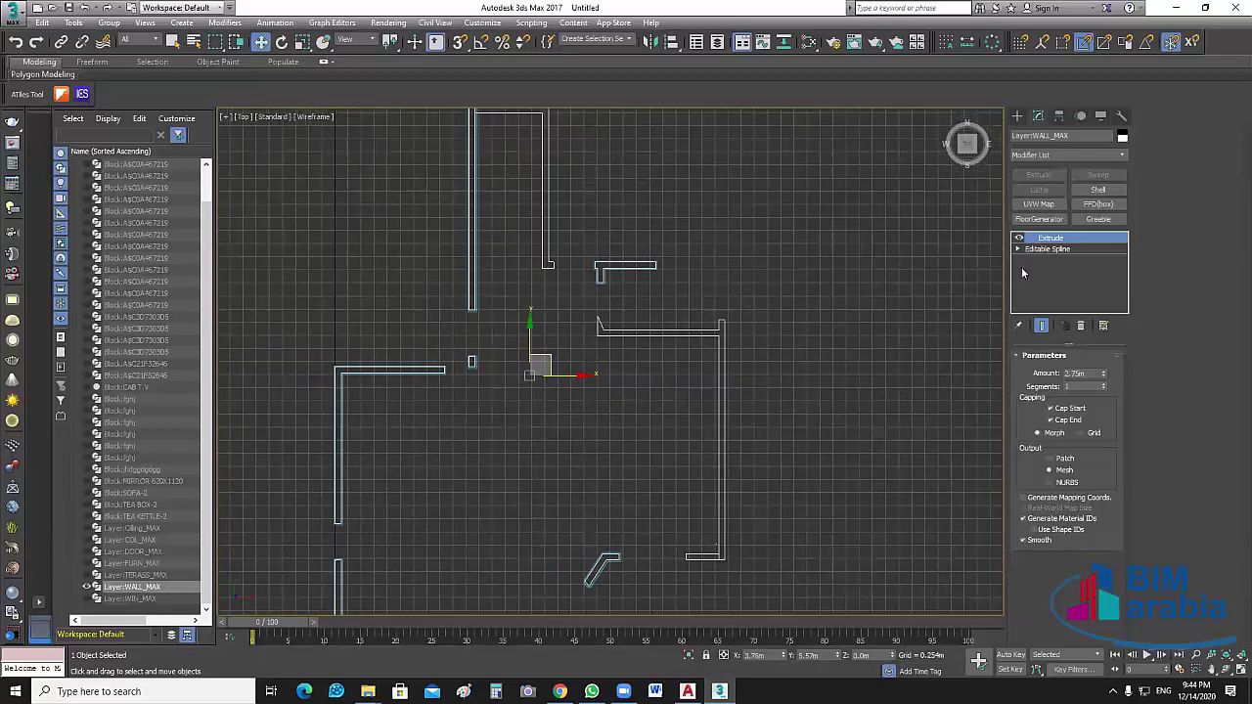
Return to the walls' Editable Spline and enter Vertex sub-object level
double_click(1047, 248)
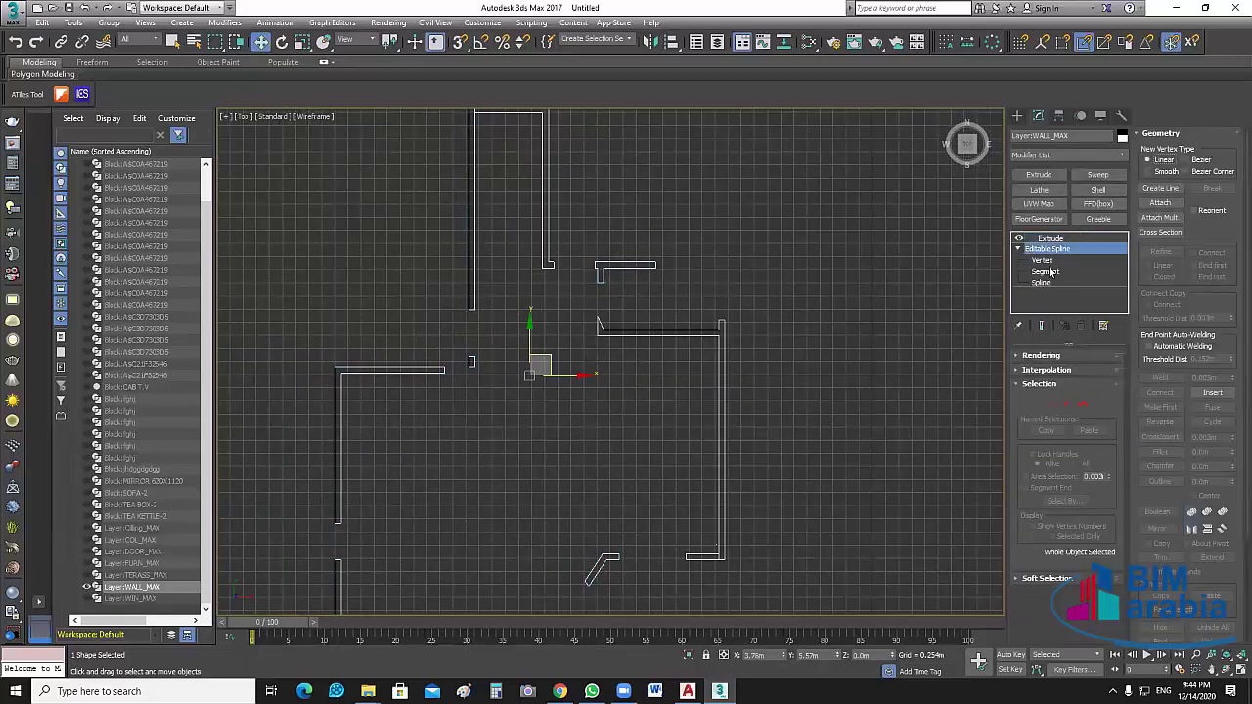
click(1043, 261)
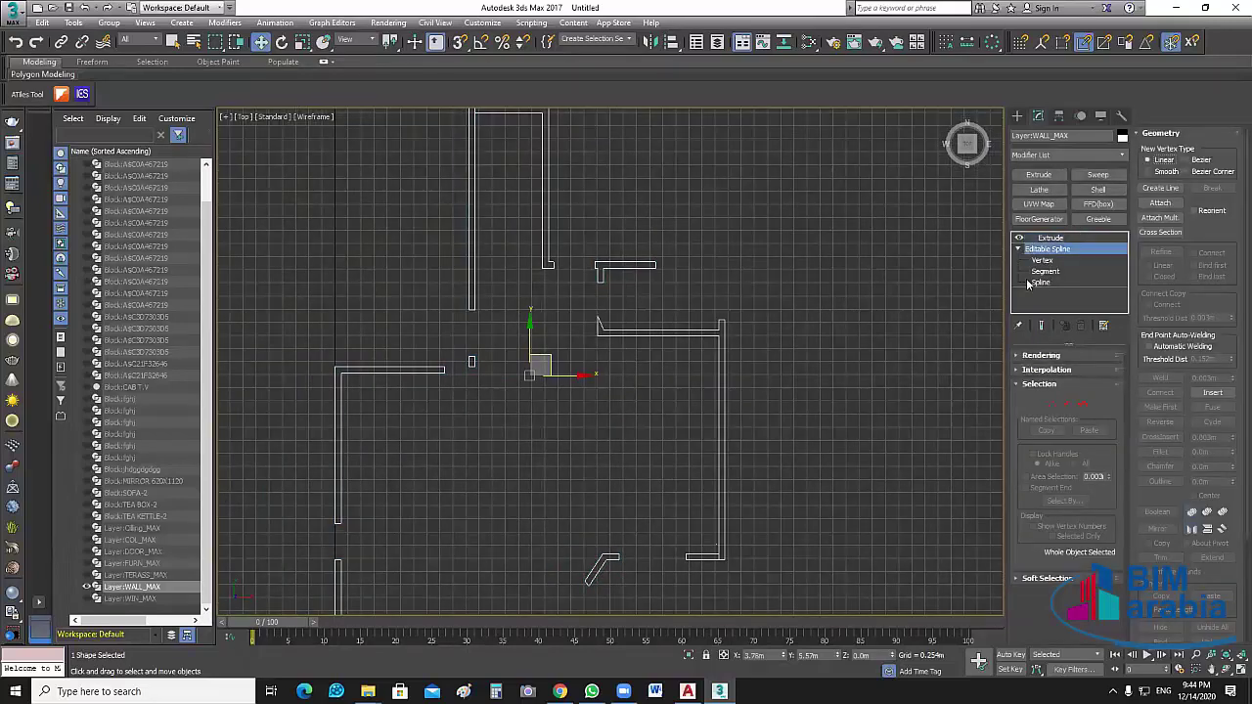
click(792, 540)
scroll(776, 519, up, 3)
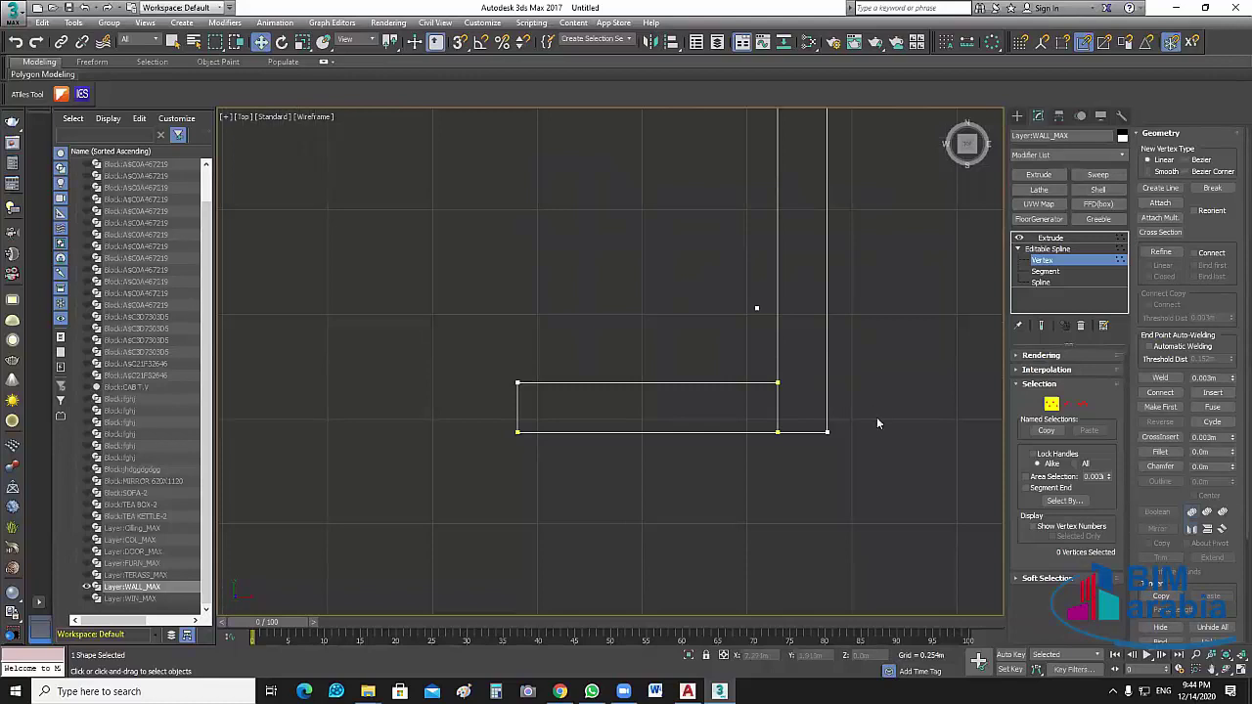
Pan and zoom the Top view over the diagonal and L-shaped walls, checking vertices for gaps
middle_drag(877, 417, 586, 393)
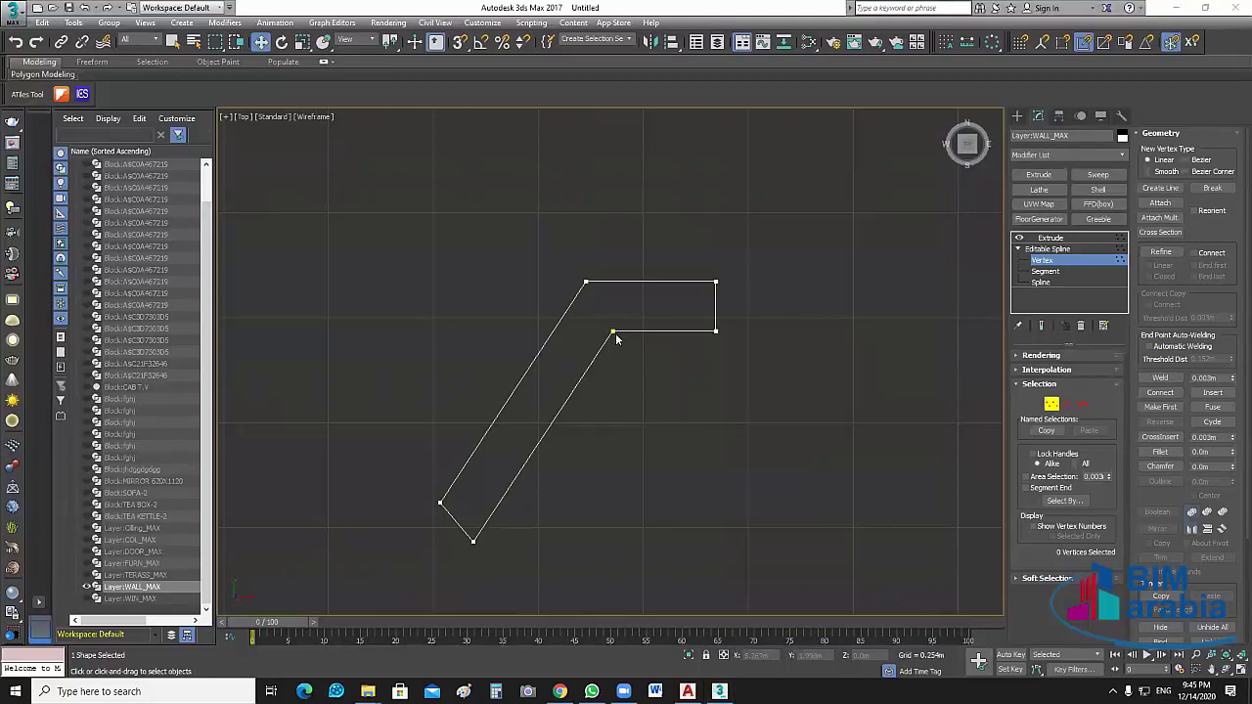
scroll(622, 401, down, 4)
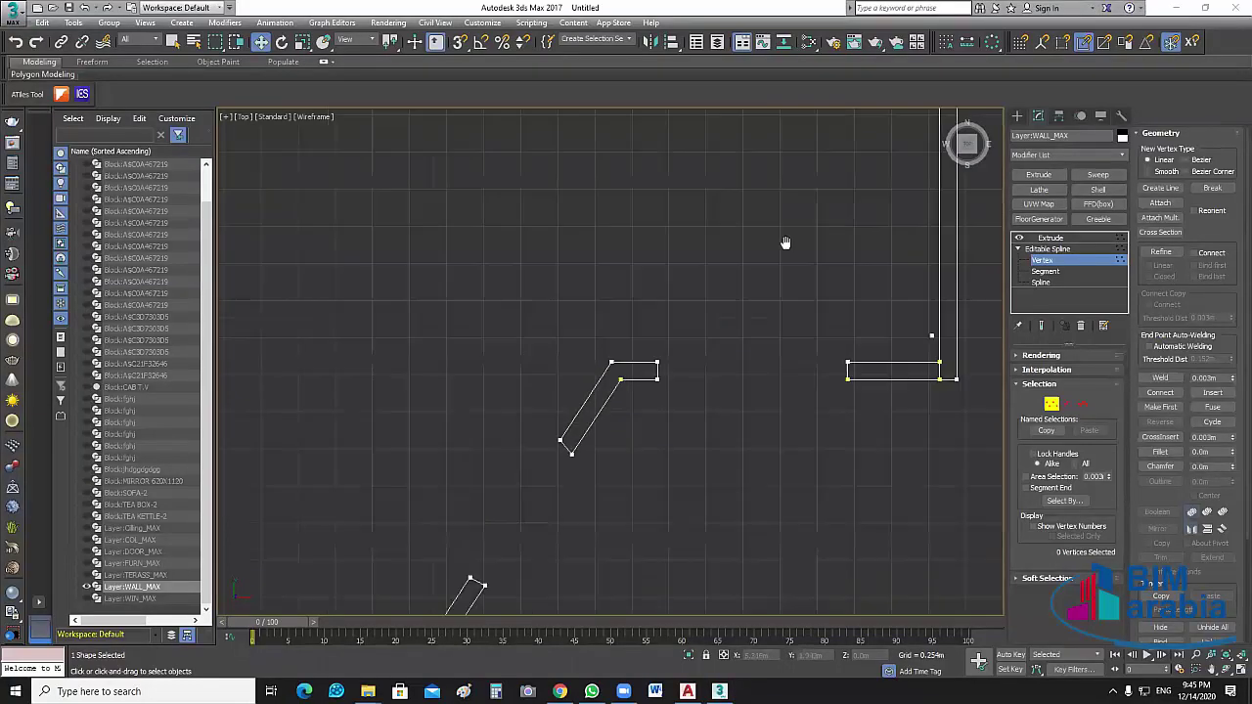
middle_drag(707, 469, 709, 435)
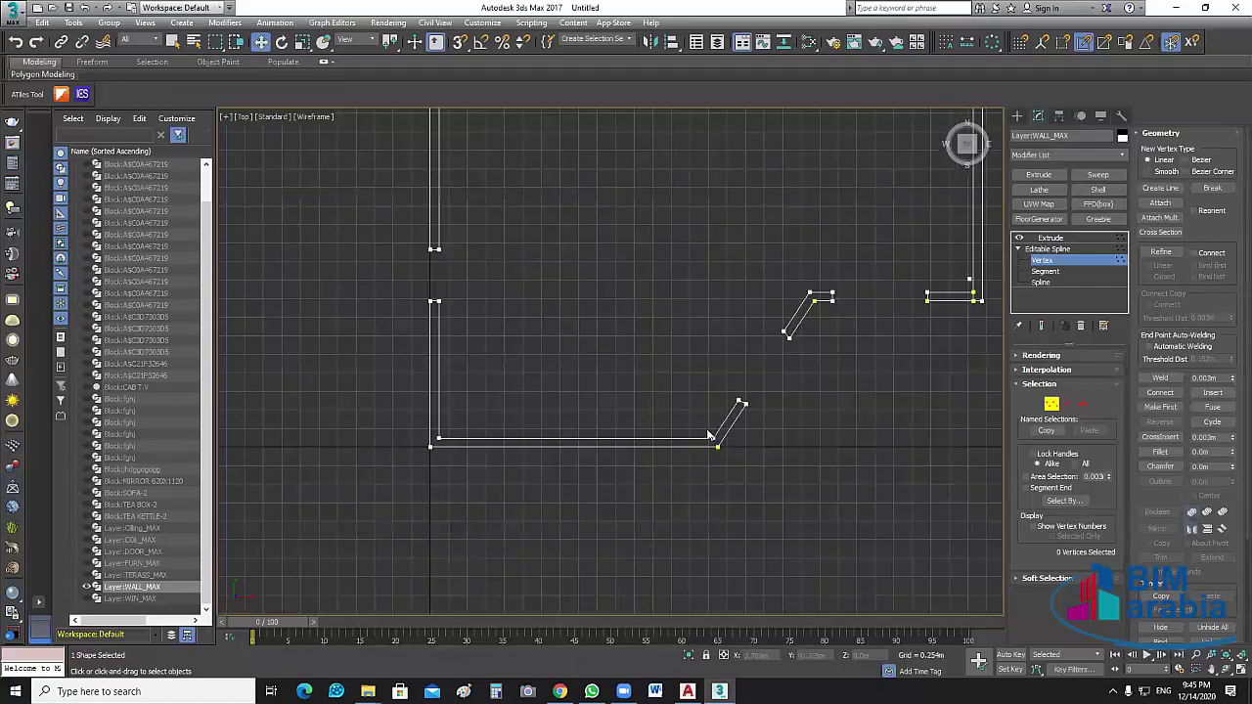
scroll(404, 264, up, 2)
middle_drag(750, 369, 688, 376)
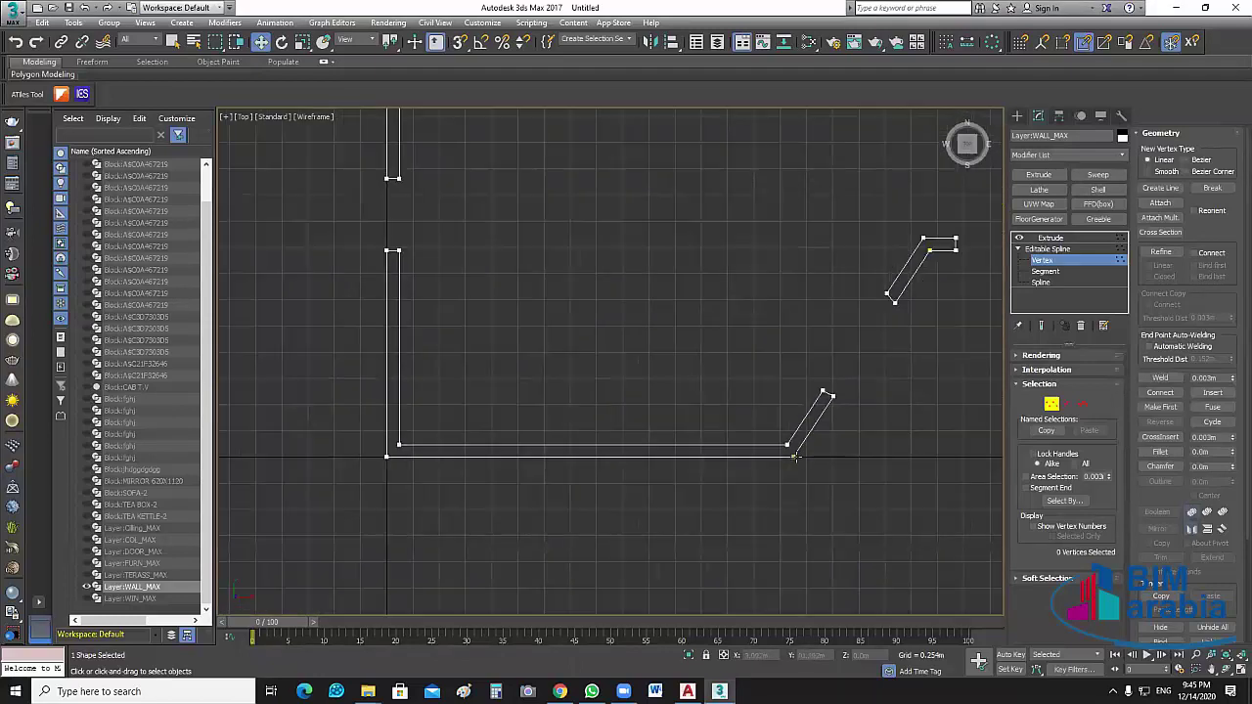
scroll(623, 391, down, 3)
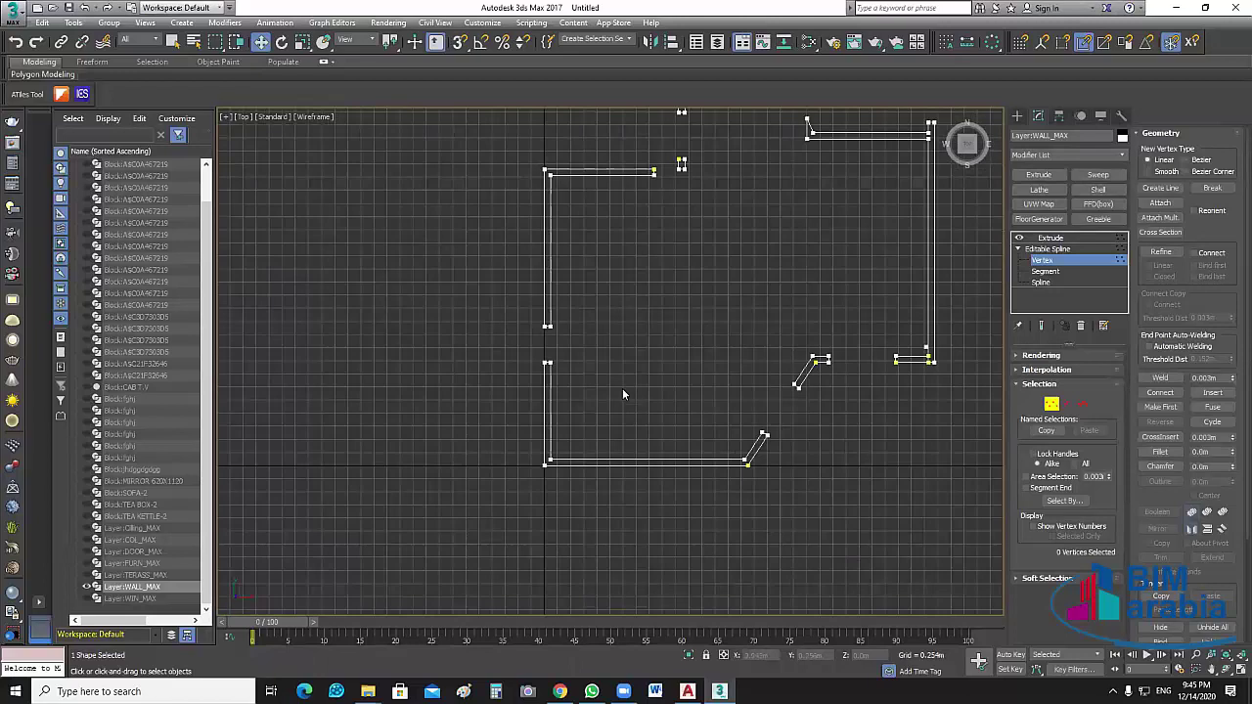
scroll(704, 374, up, 3)
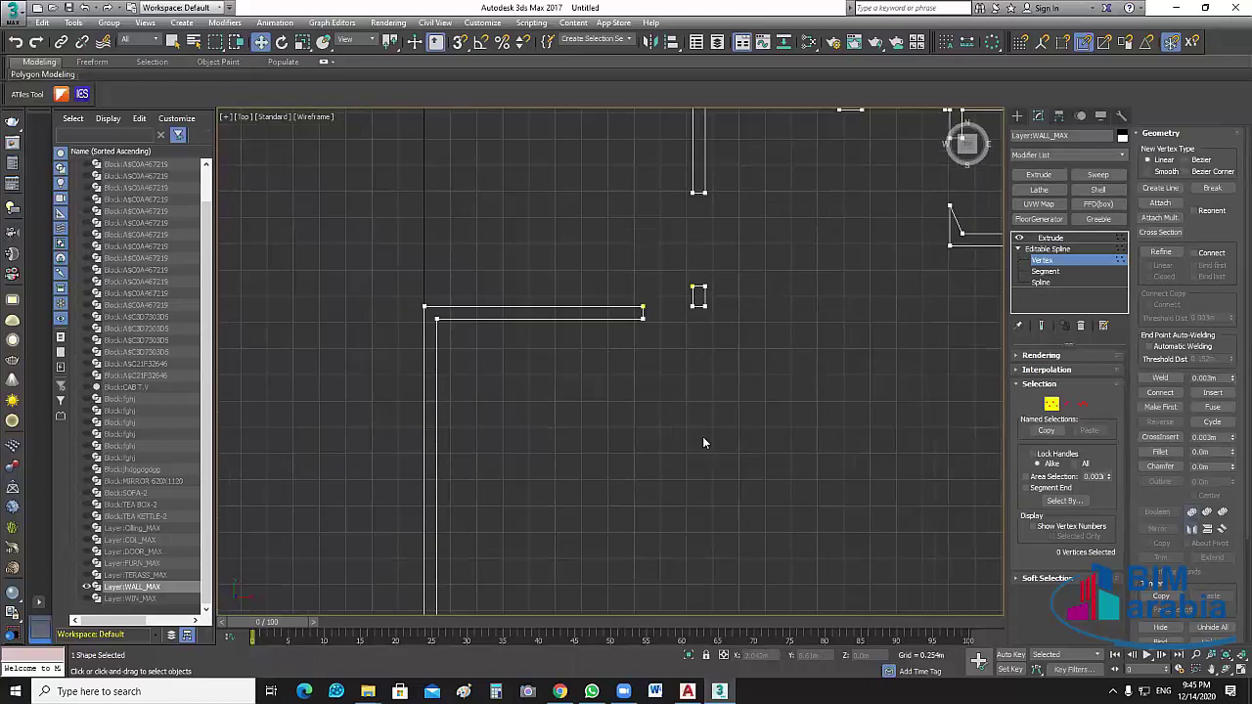
scroll(703, 436, up, 4)
scroll(749, 447, down, 3)
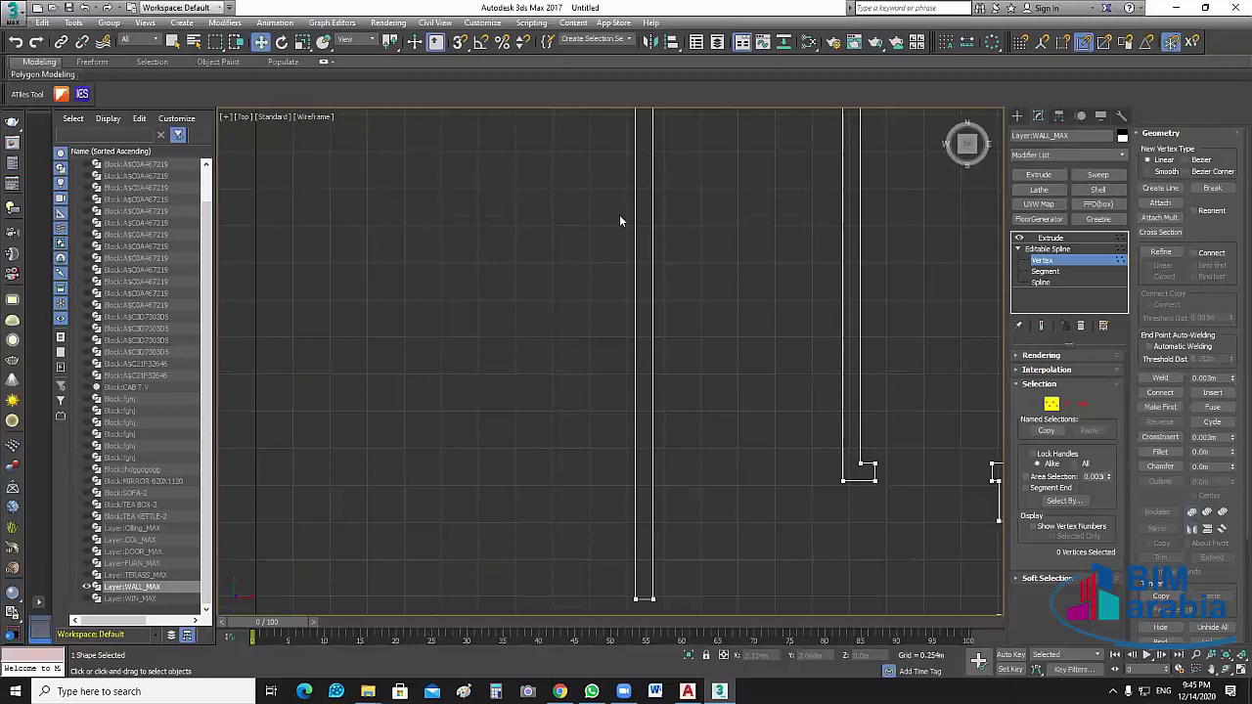
scroll(619, 214, up, 3)
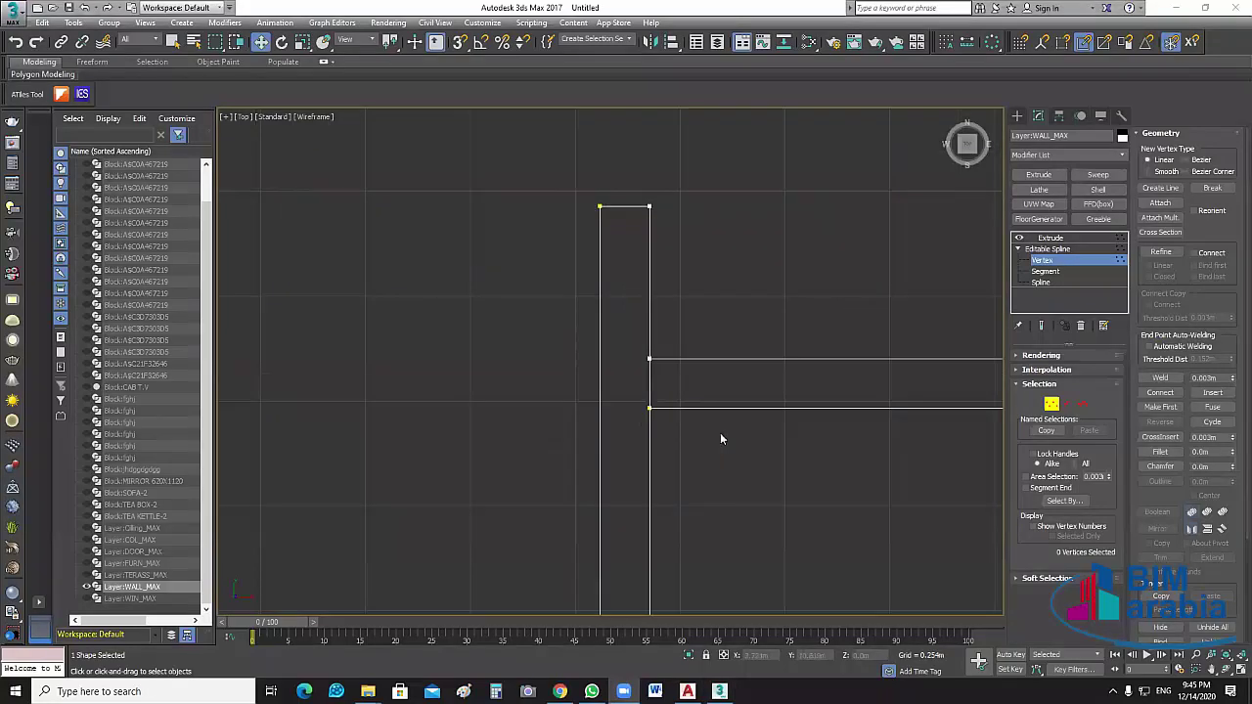
scroll(622, 296, down, 2)
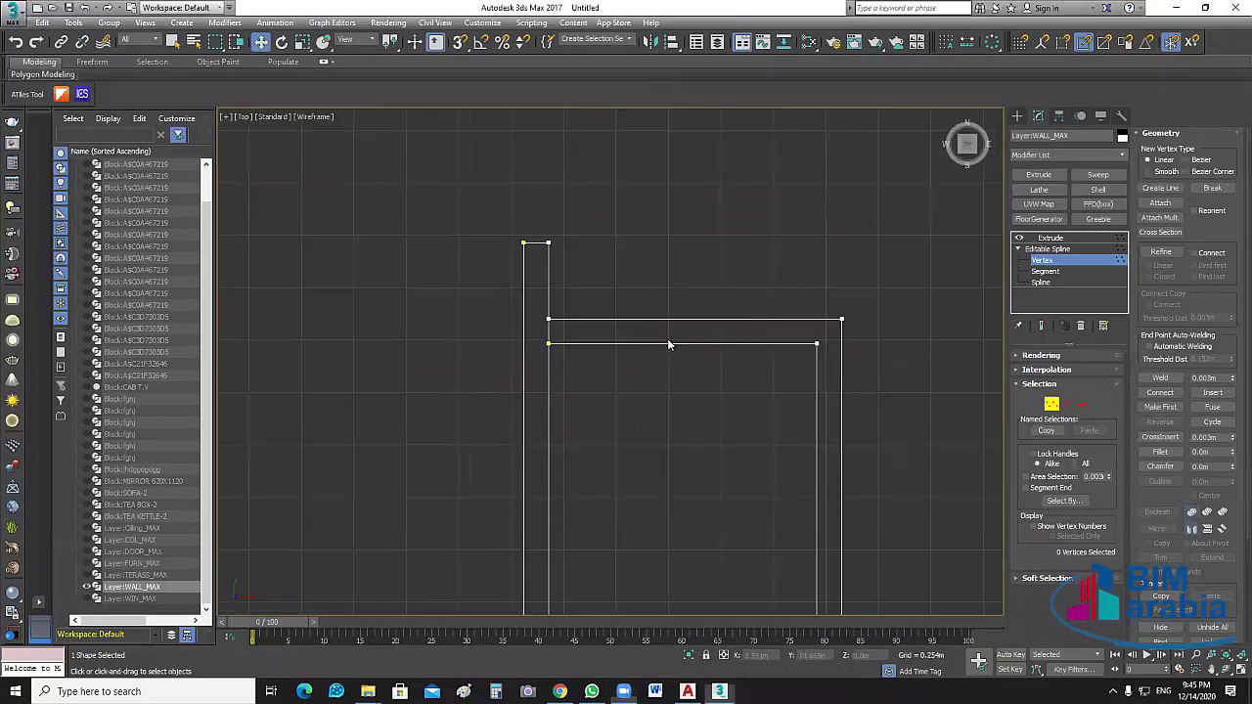
scroll(550, 186, up, 1)
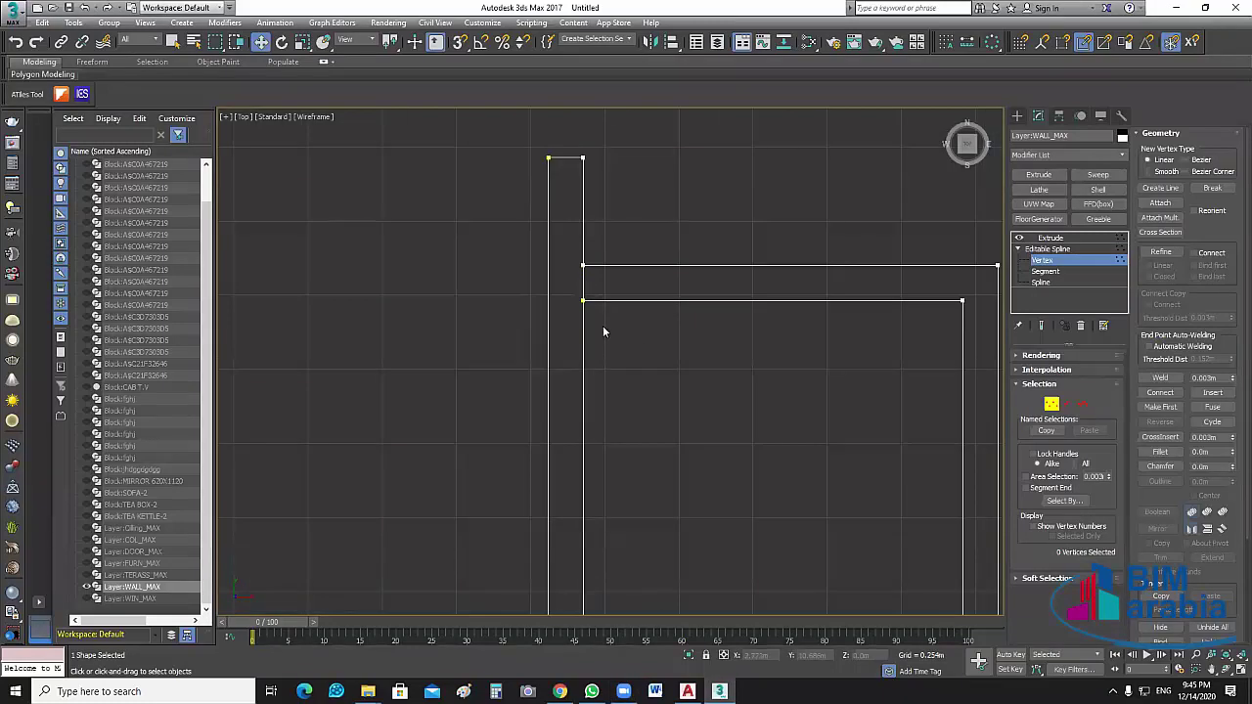
scroll(788, 410, down, 2)
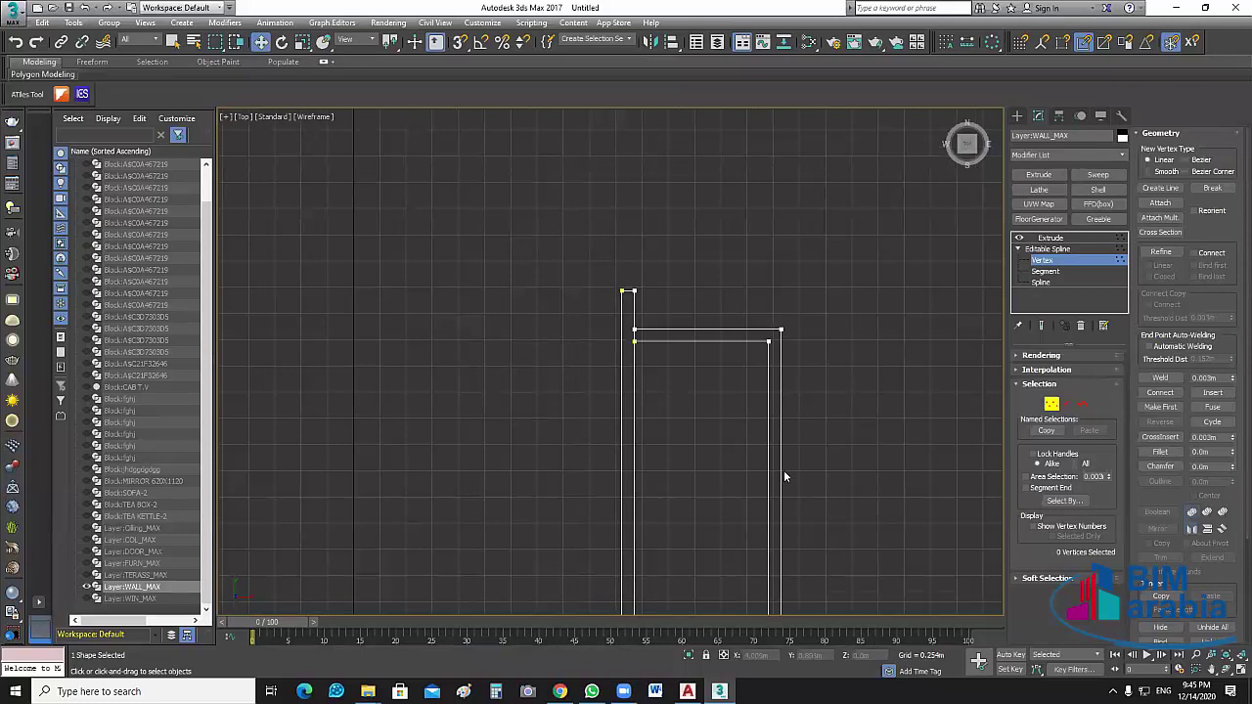
scroll(784, 476, up, 1)
scroll(784, 477, up, 2)
scroll(740, 362, down, 2)
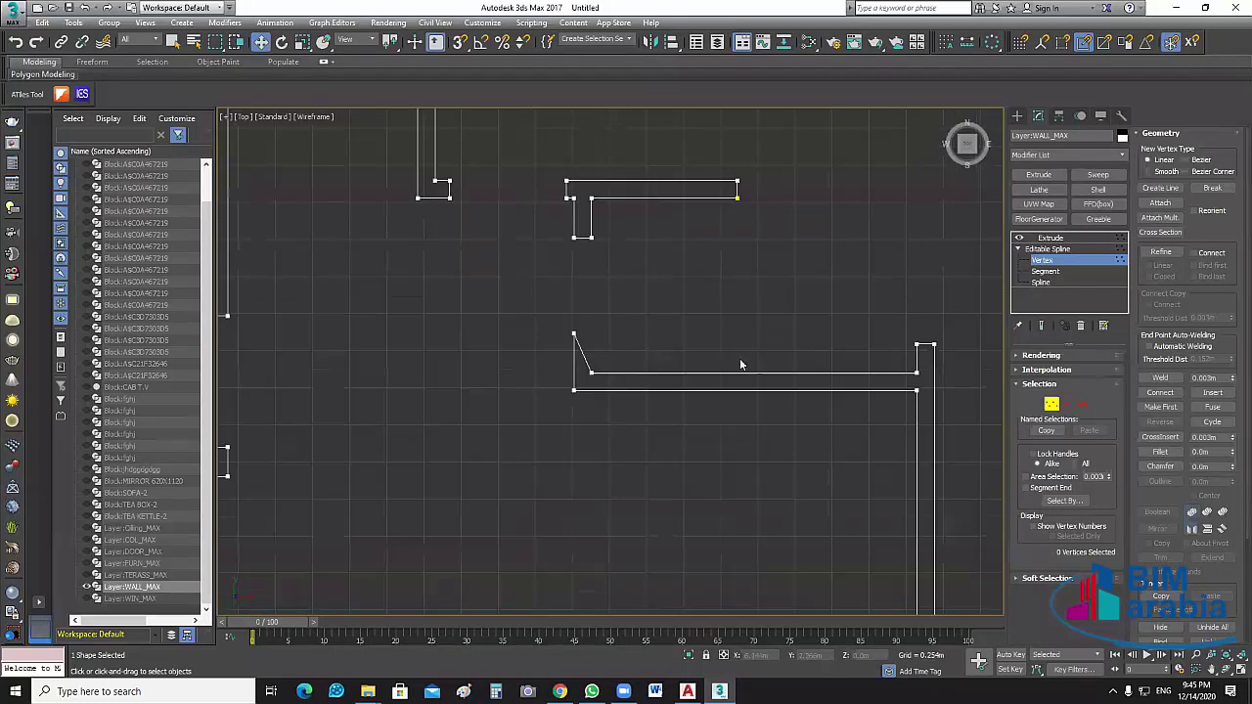
scroll(713, 335, down, 2)
scroll(600, 372, up, 1)
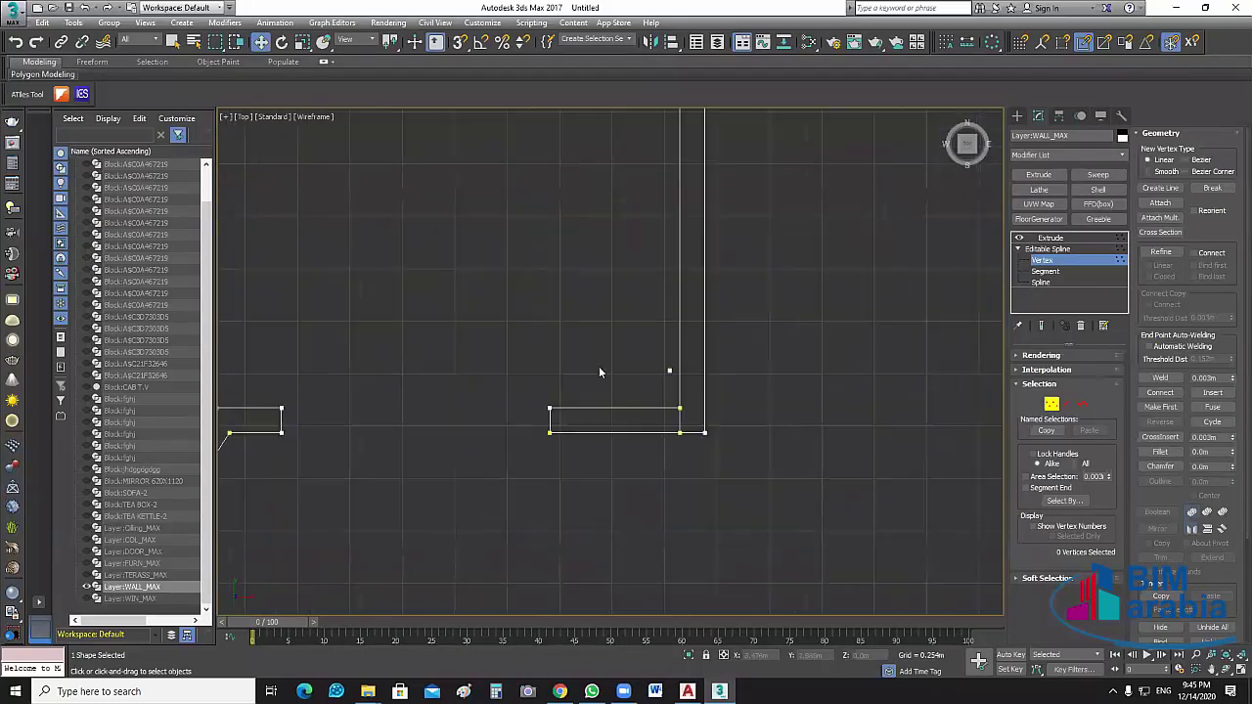
scroll(599, 371, up, 2)
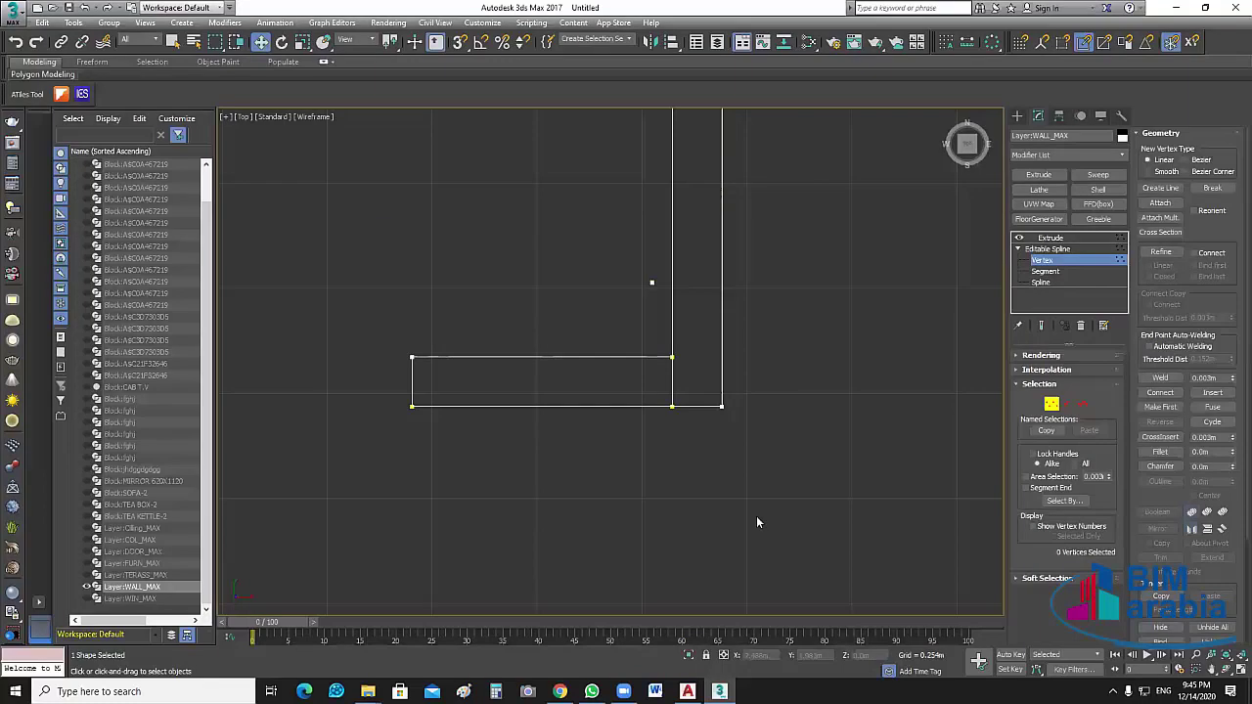
scroll(755, 293, down, 3)
scroll(773, 351, up, 4)
scroll(751, 323, down, 1)
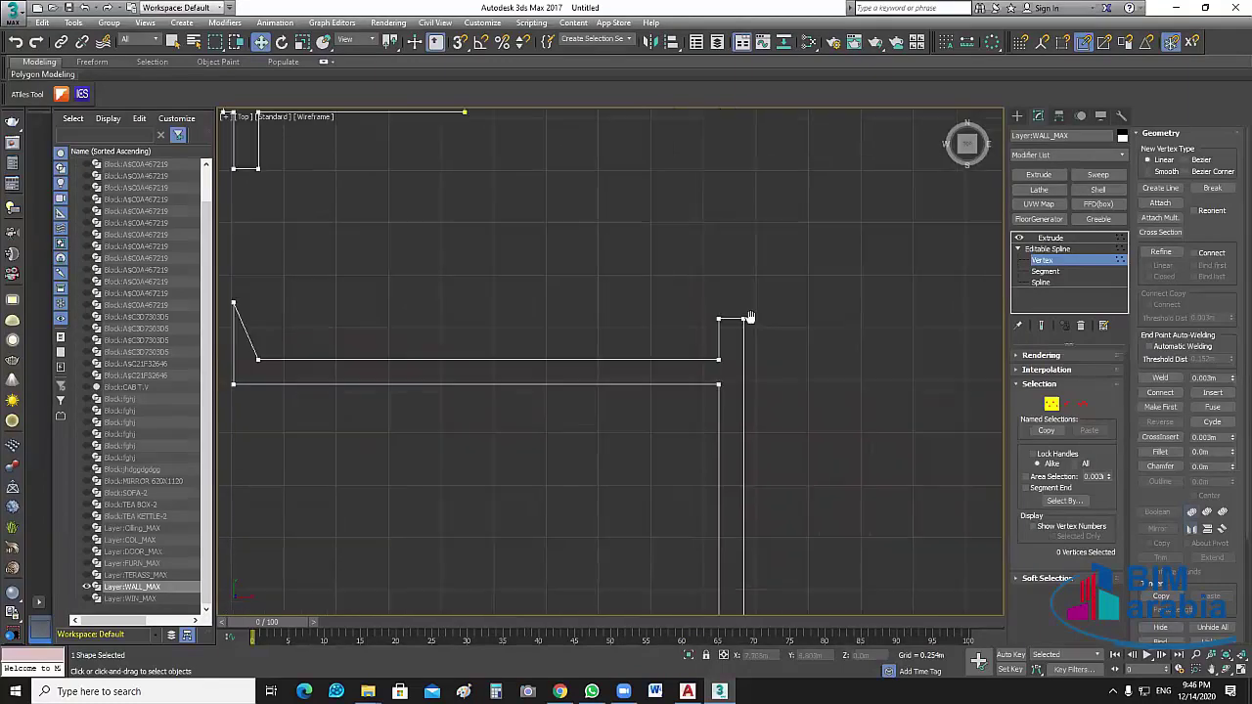
scroll(749, 323, down, 2)
scroll(582, 370, up, 2)
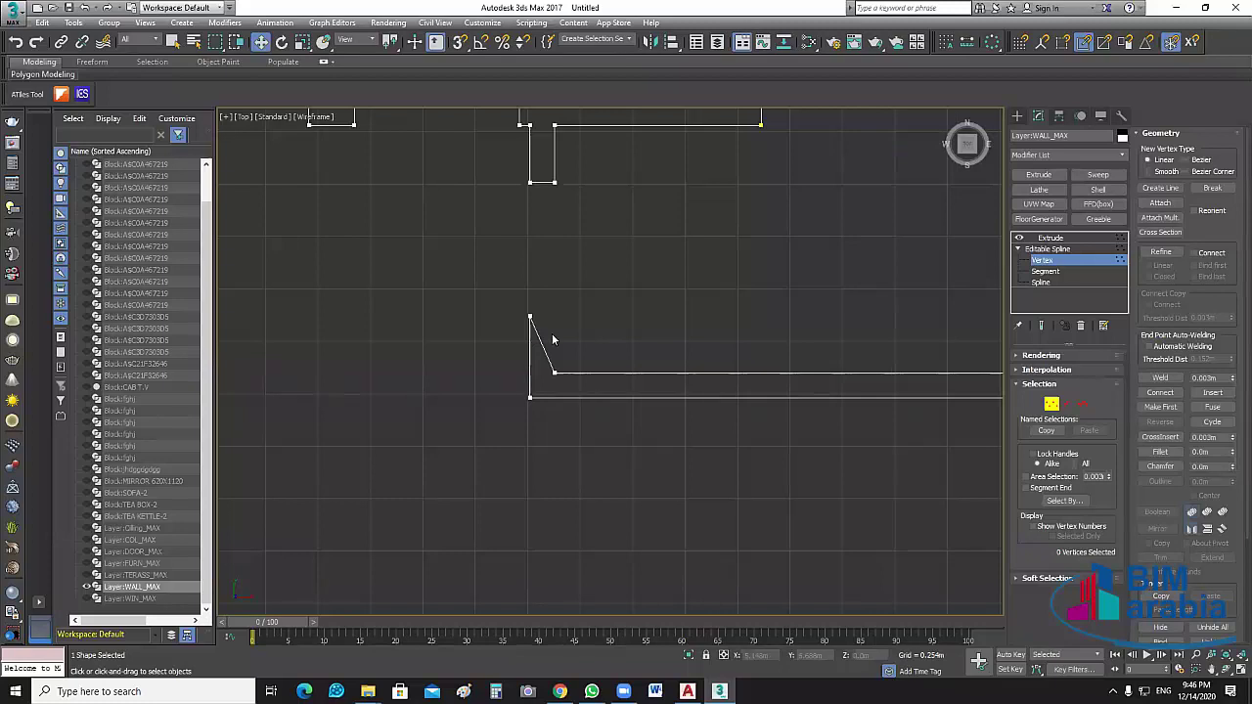
At the gapped wall corner, set the Weld threshold to 40.414m and box-select the top-right vertex
middle_drag(628, 366, 644, 354)
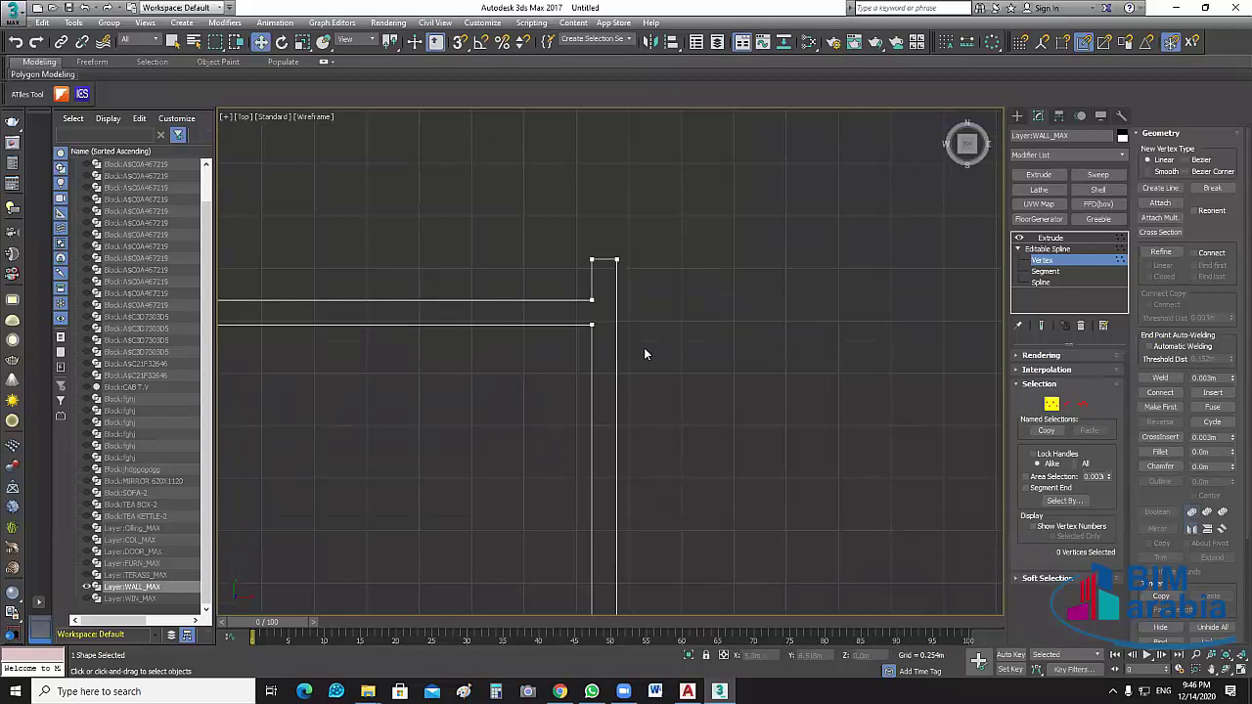
middle_drag(557, 355, 559, 360)
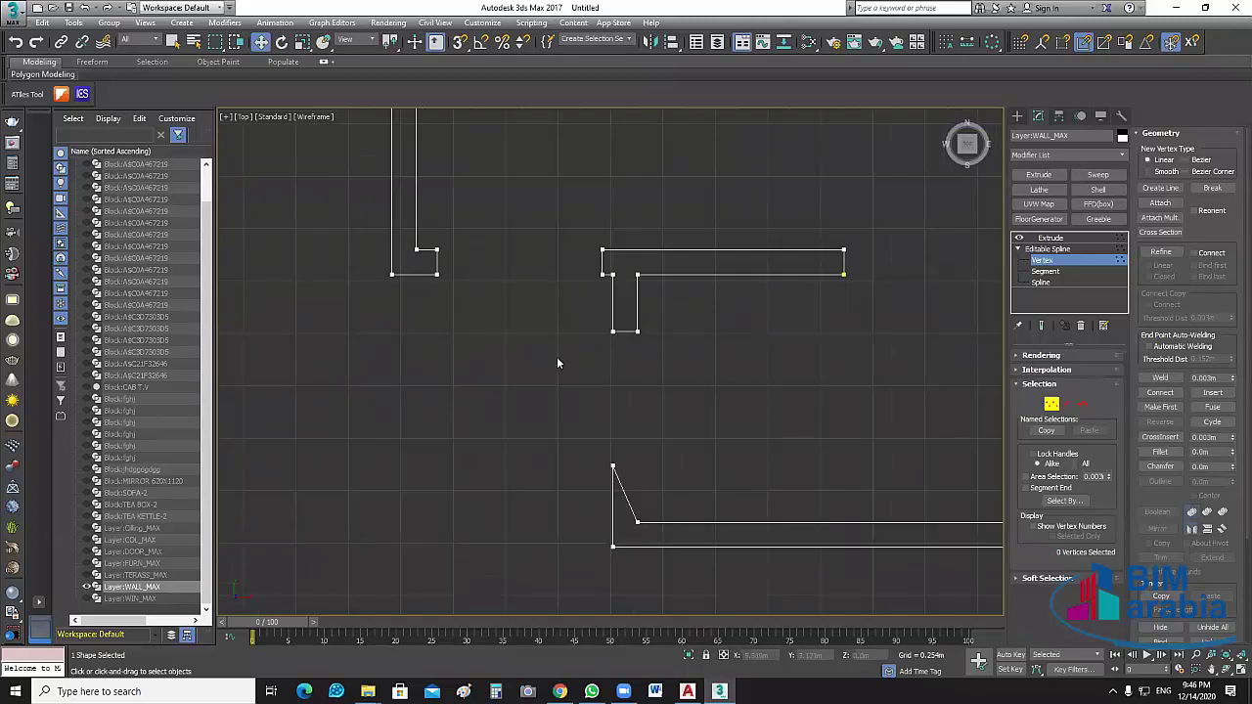
scroll(557, 363, down, 2)
middle_drag(579, 433, 580, 426)
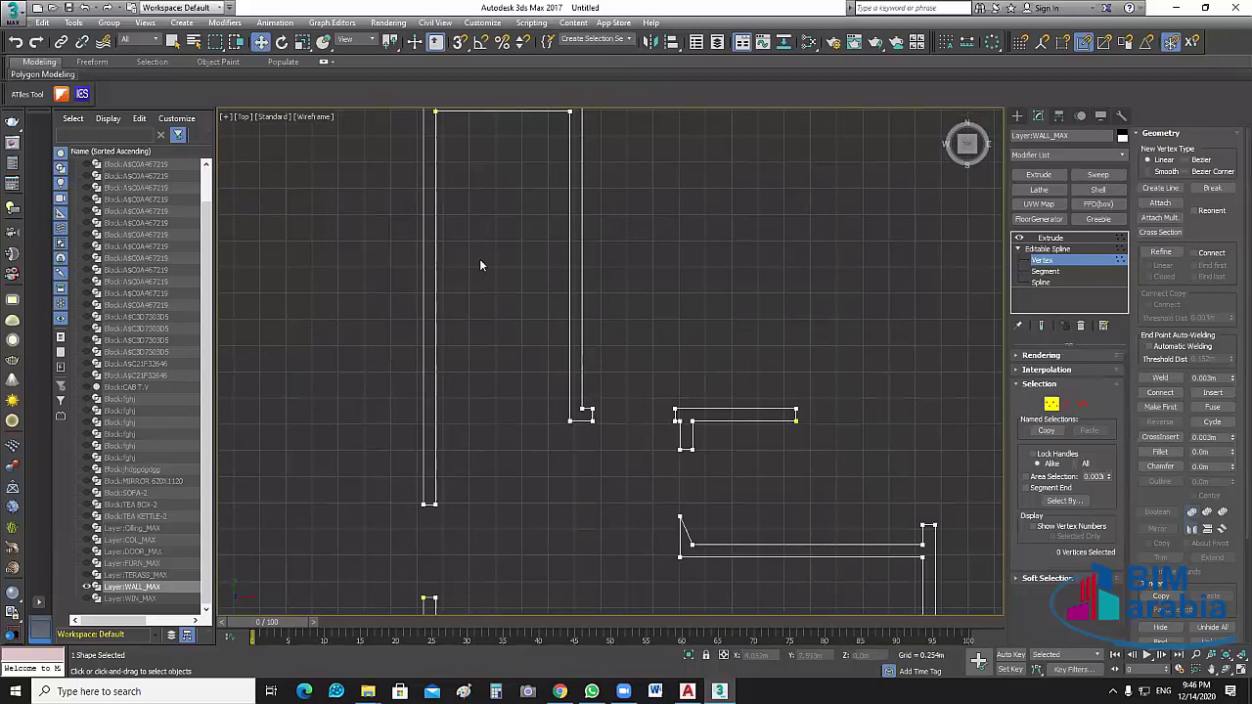
scroll(441, 310, up, 3)
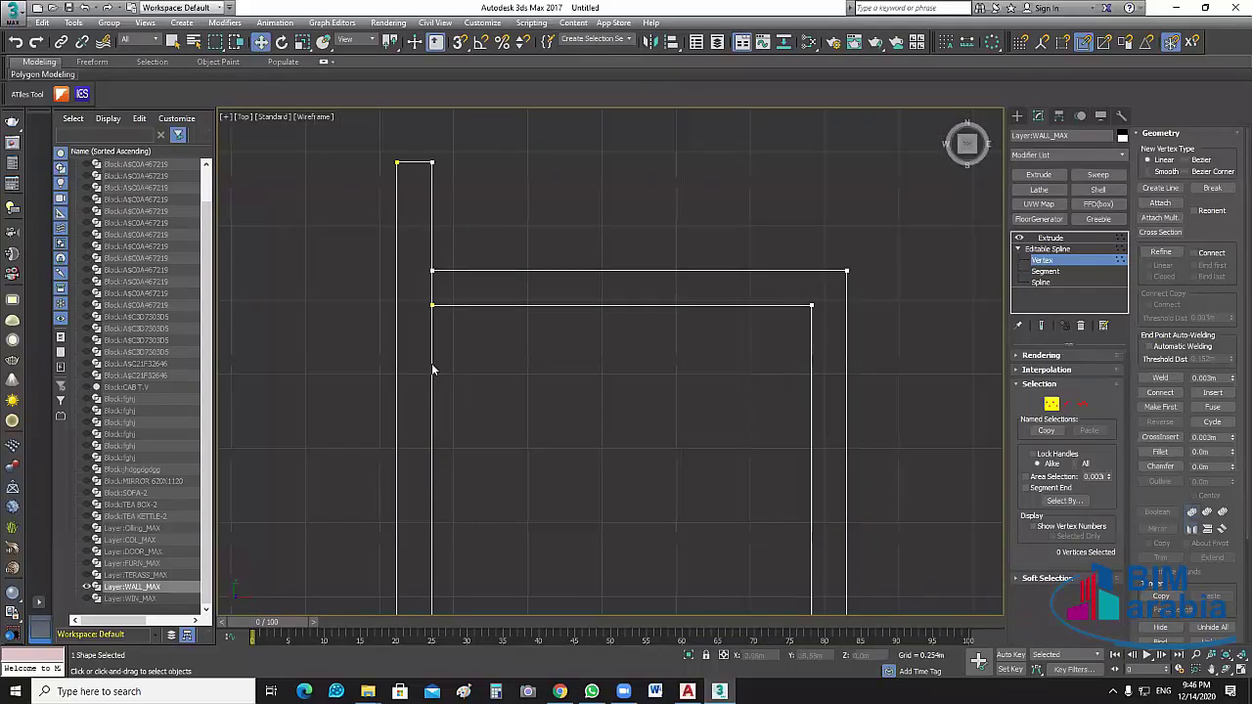
middle_drag(542, 383, 397, 401)
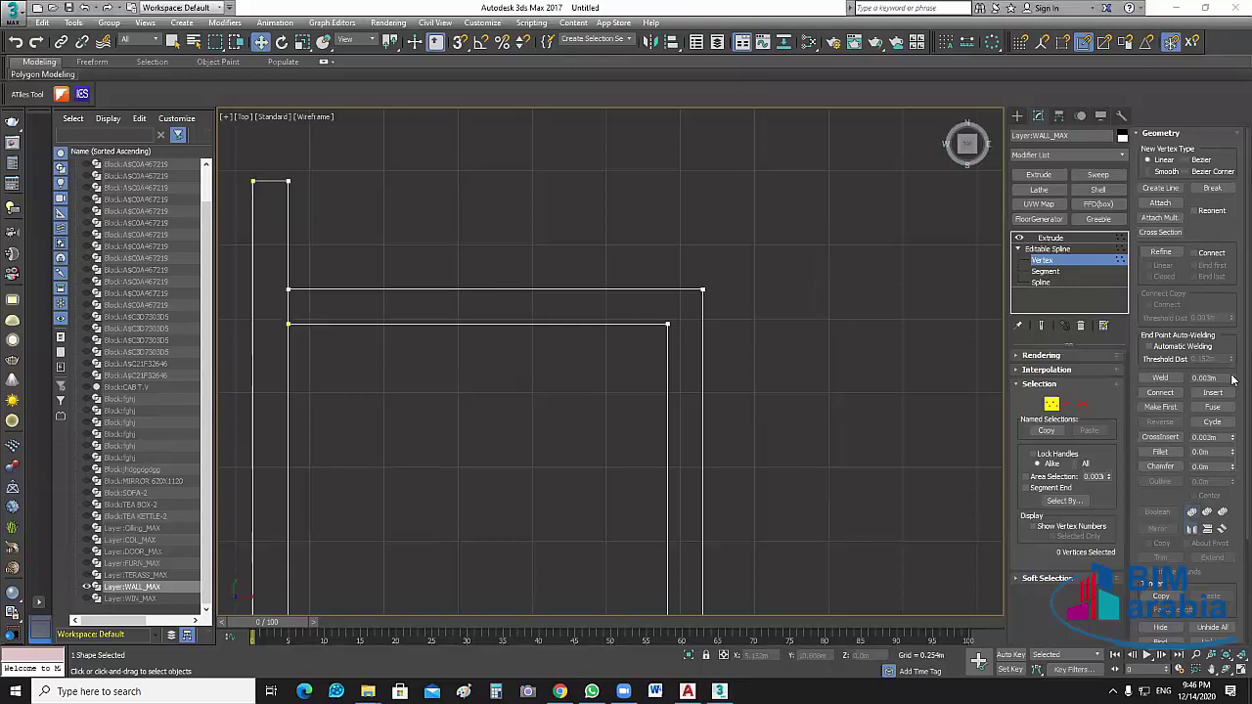
drag(1232, 379, 1232, 430)
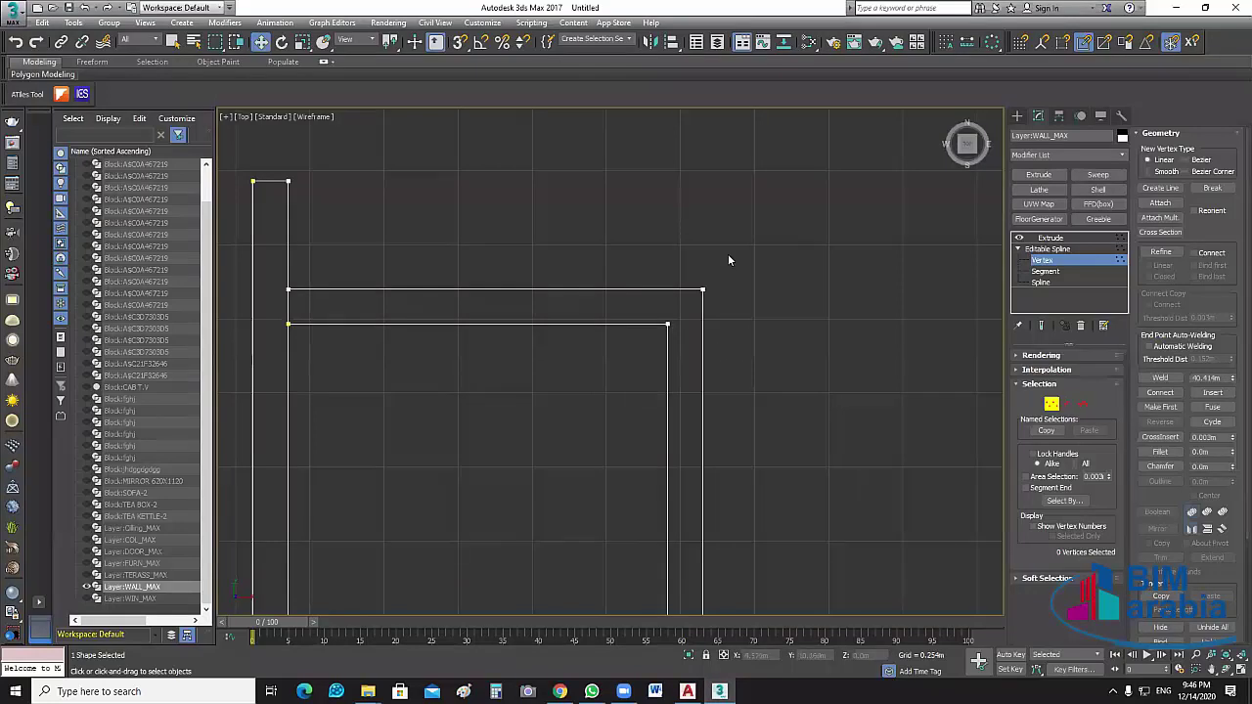
drag(728, 254, 717, 351)
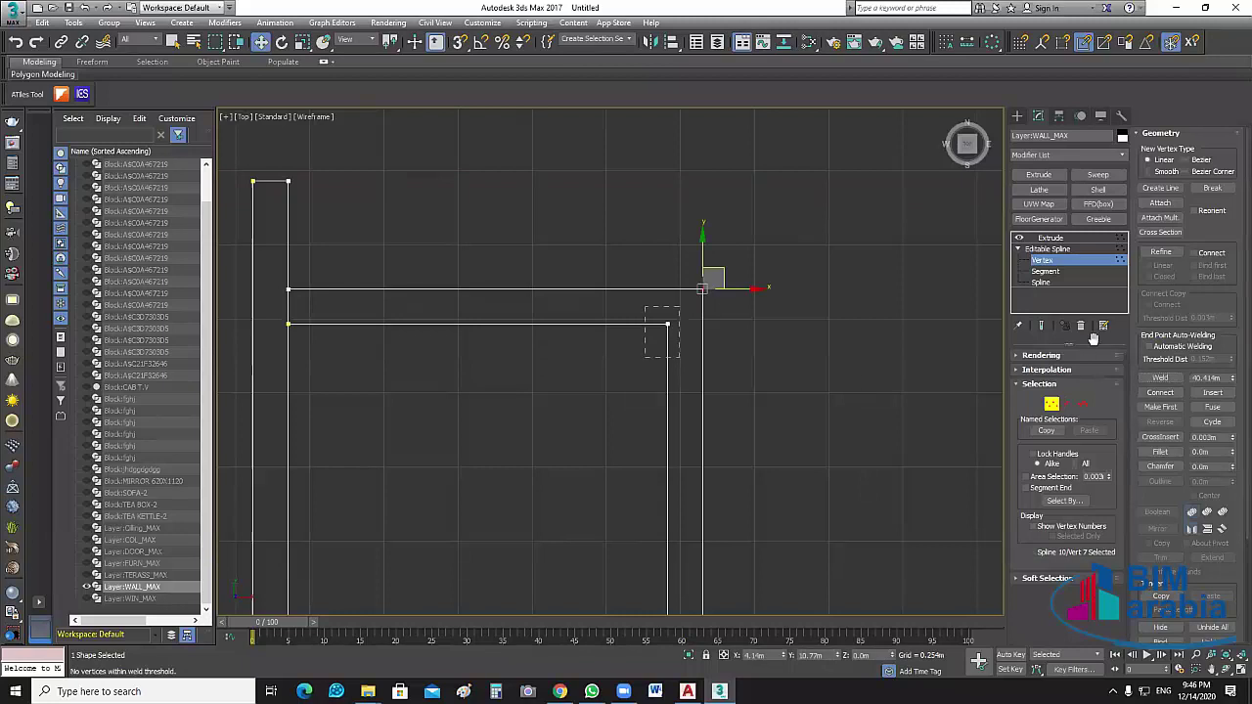
click(1164, 378)
click(1166, 379)
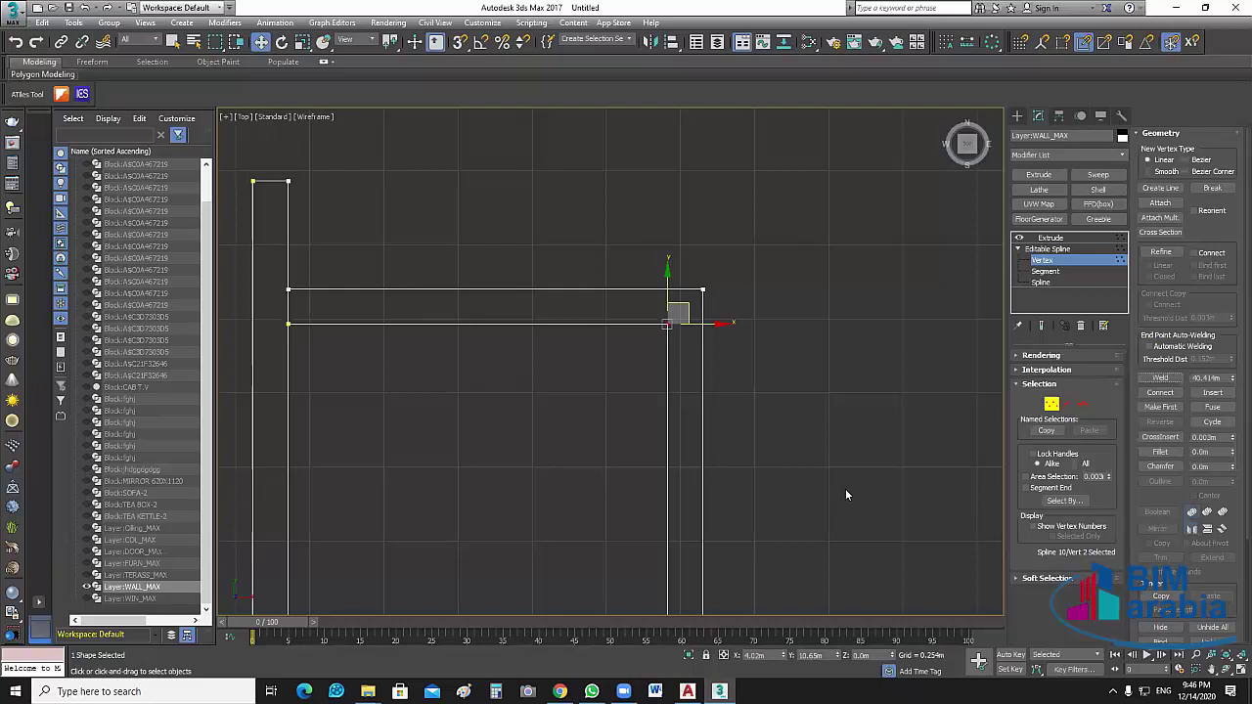
middle_drag(853, 525, 819, 517)
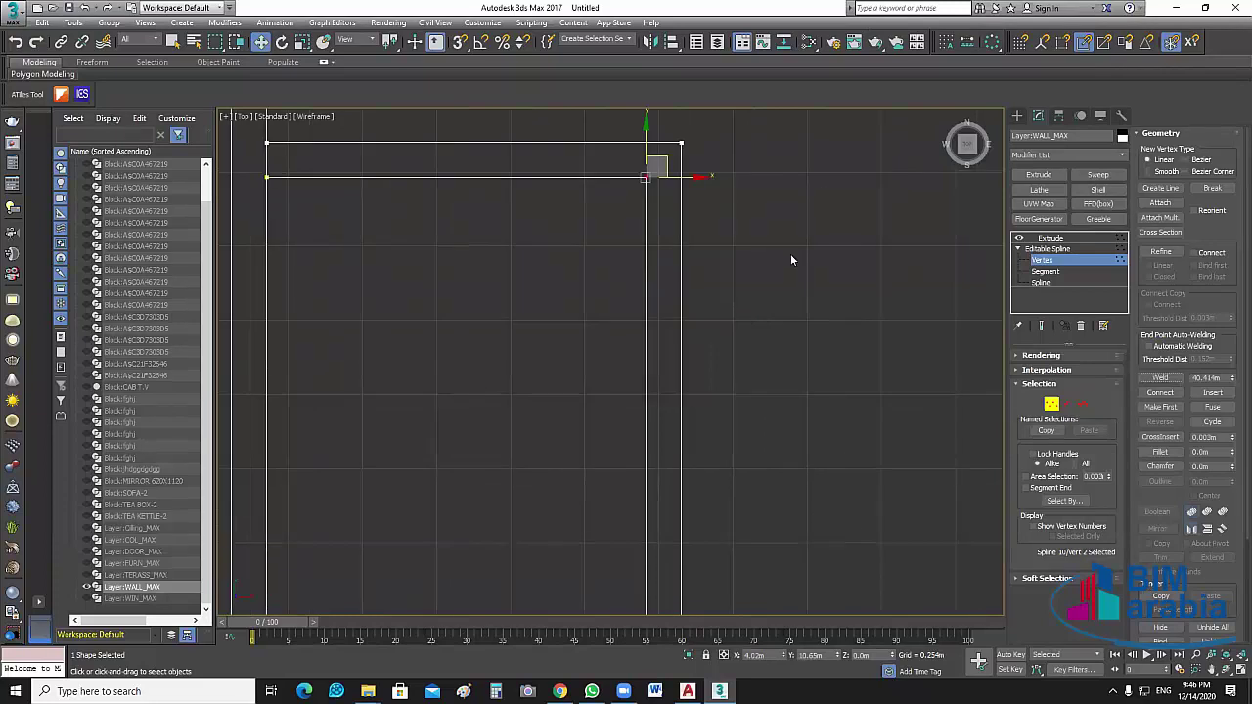
middle_drag(793, 260, 743, 327)
scroll(744, 326, up, 2)
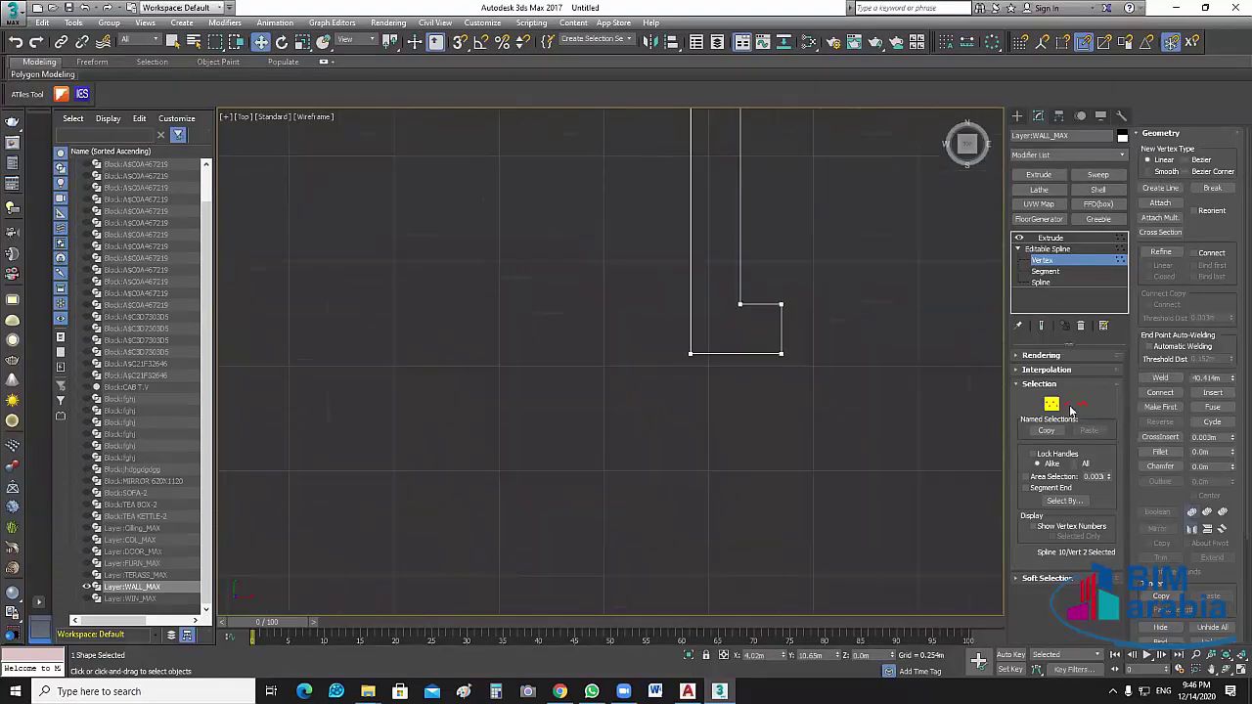
click(740, 303)
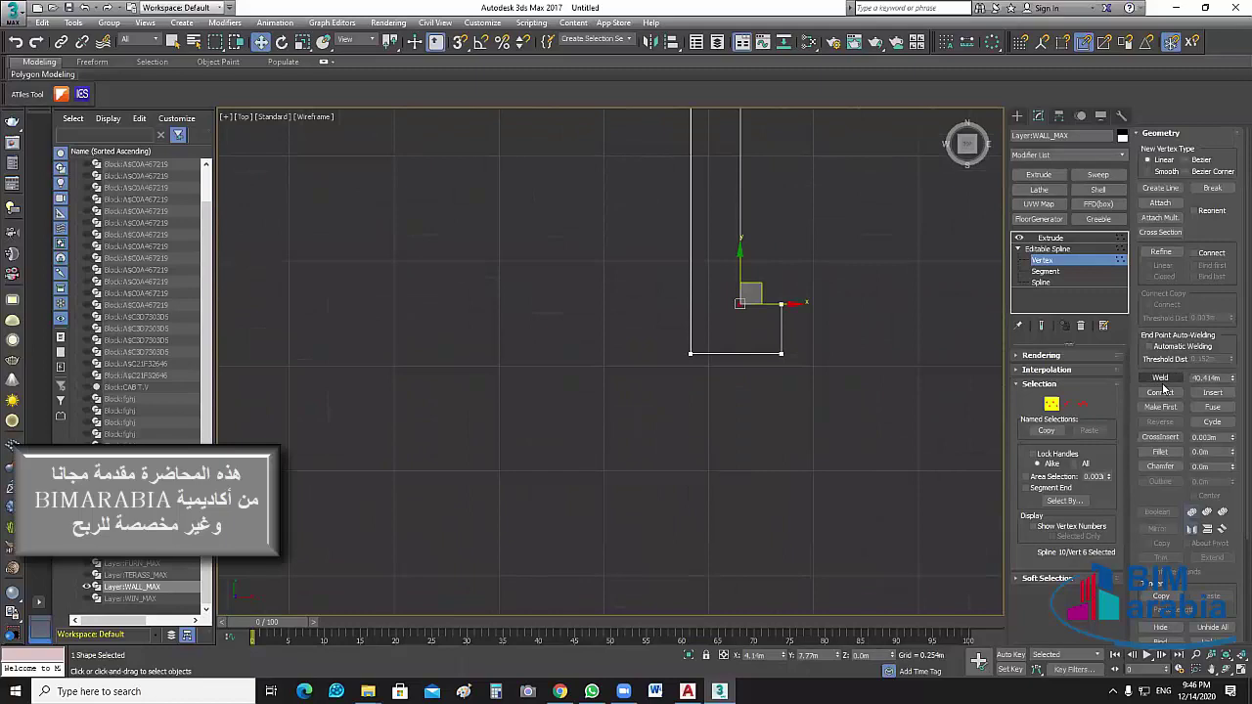
click(1161, 380)
click(781, 353)
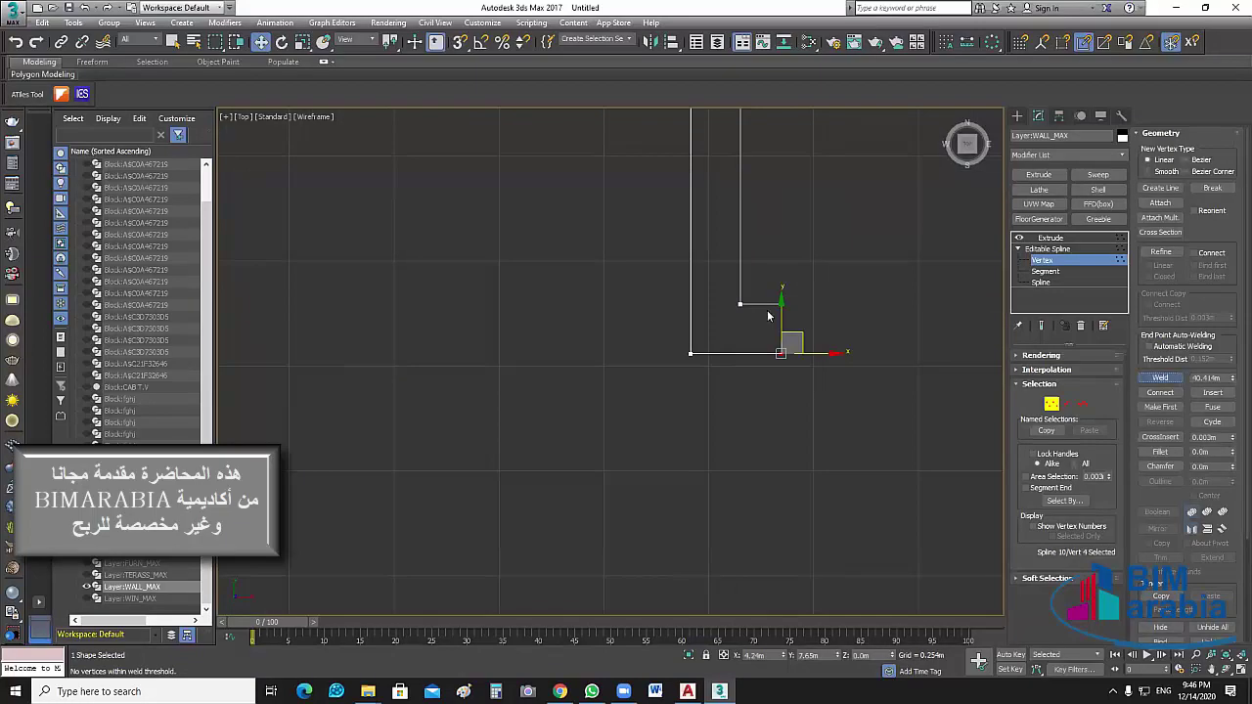
drag(768, 315, 821, 276)
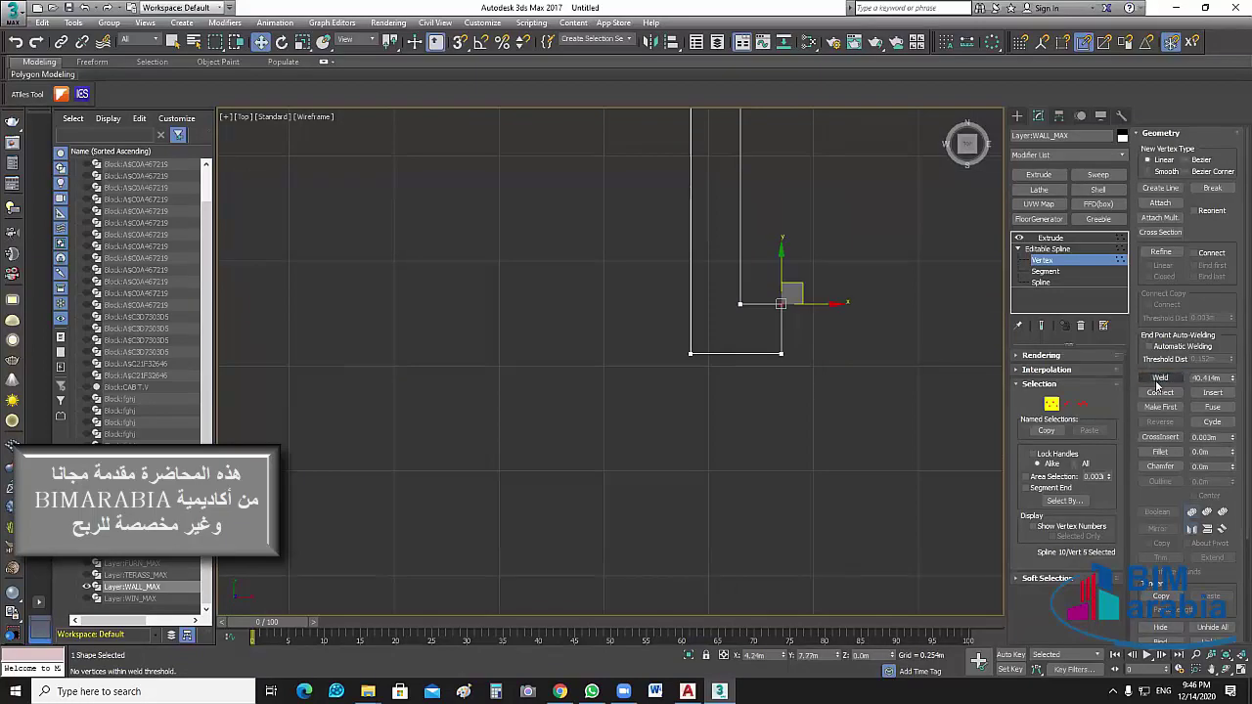
click(690, 353)
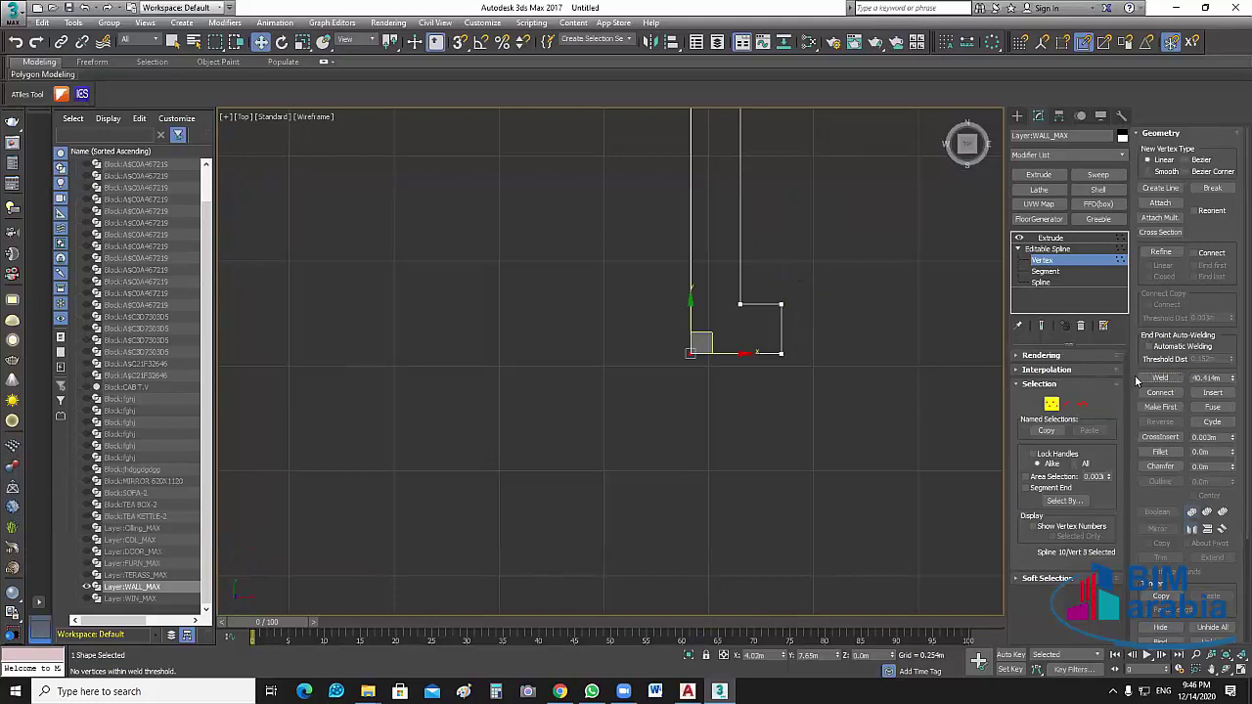
scroll(740, 308, up, 2)
scroll(591, 395, down, 1)
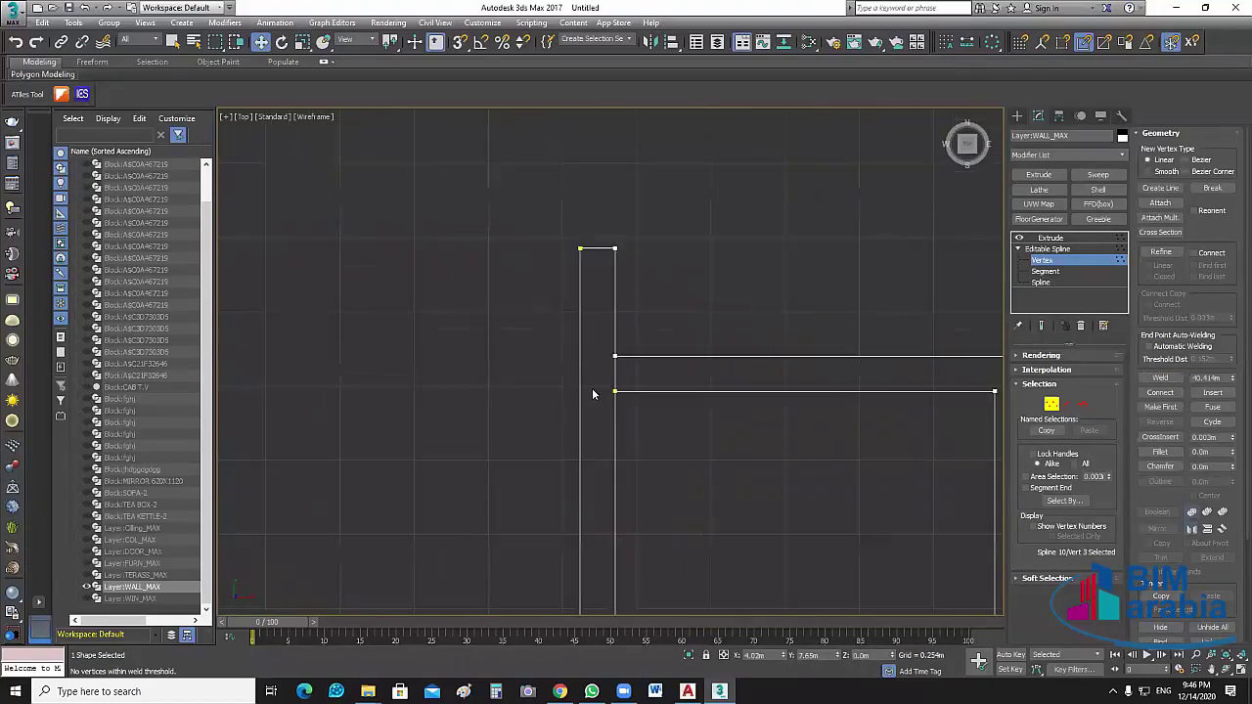
scroll(592, 387, up, 3)
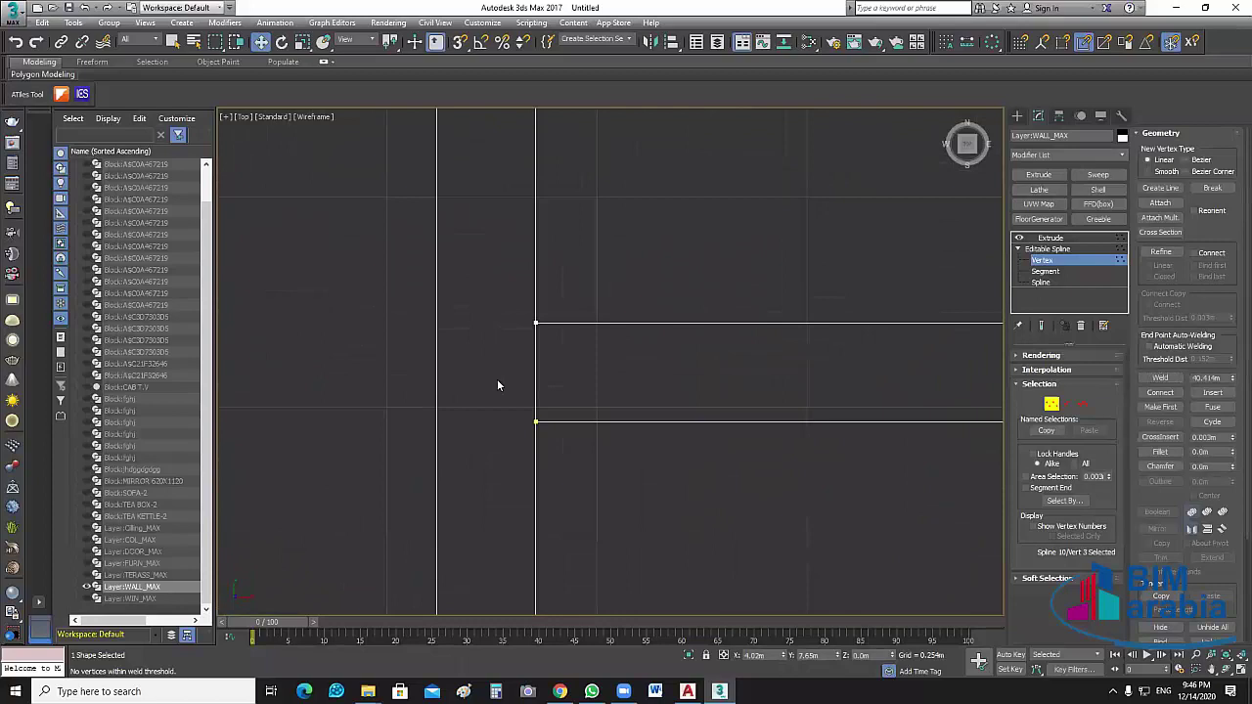
middle_drag(498, 384, 460, 356)
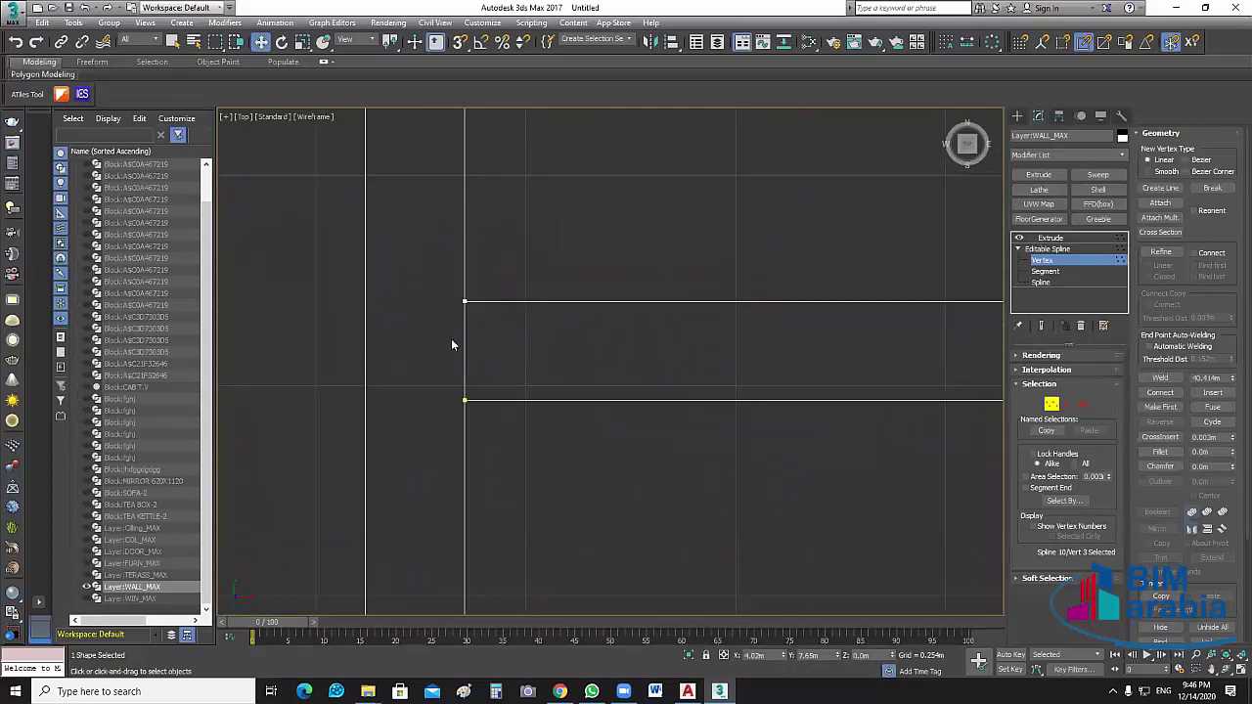
drag(451, 338, 484, 284)
click(1160, 377)
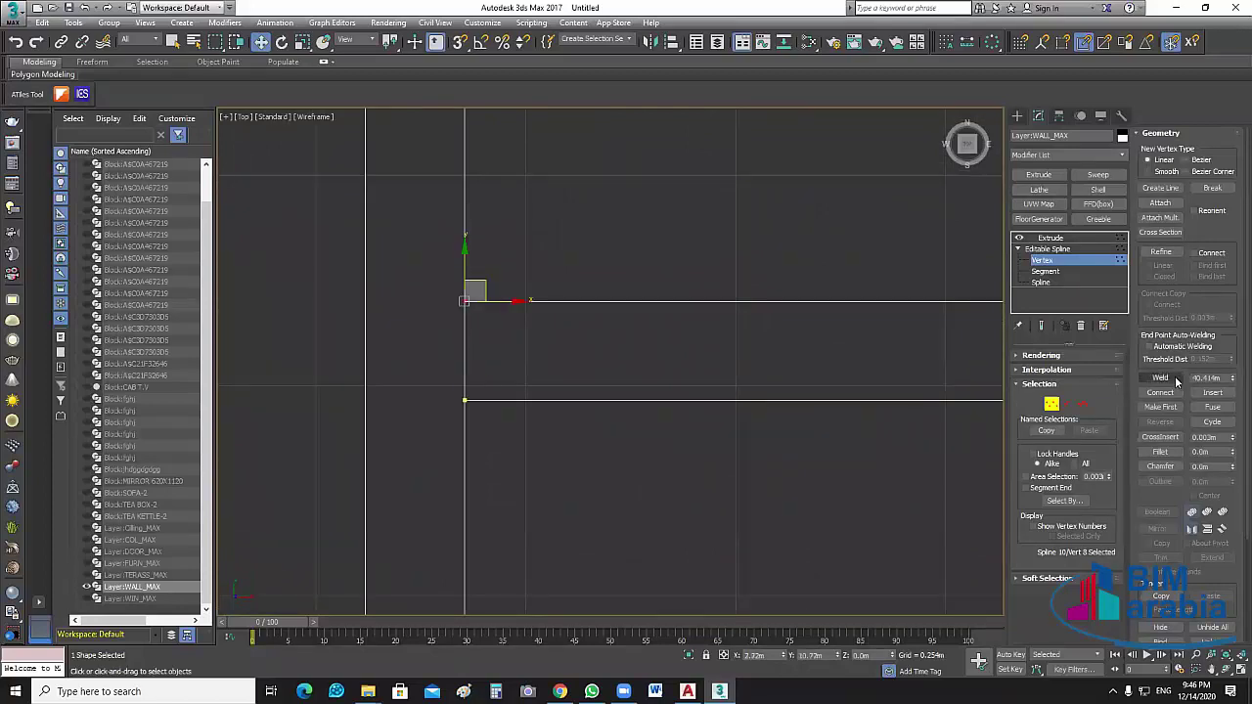
drag(489, 424, 450, 387)
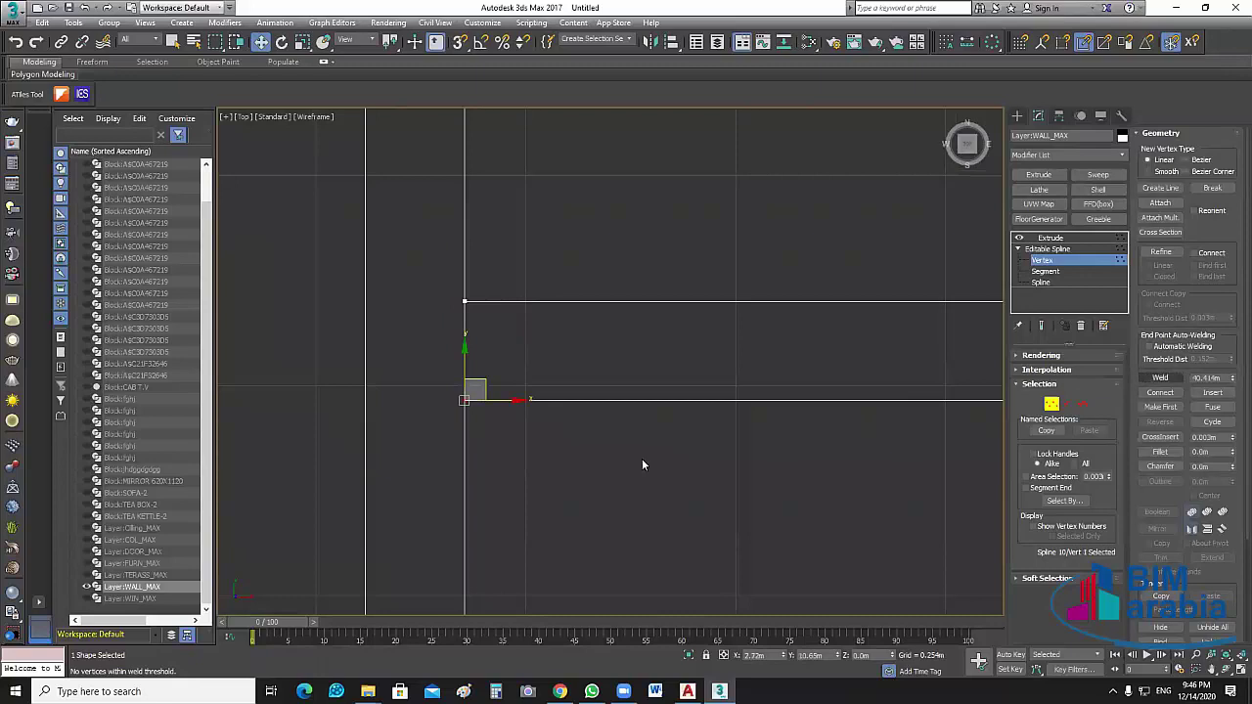
click(758, 494)
scroll(759, 494, down, 3)
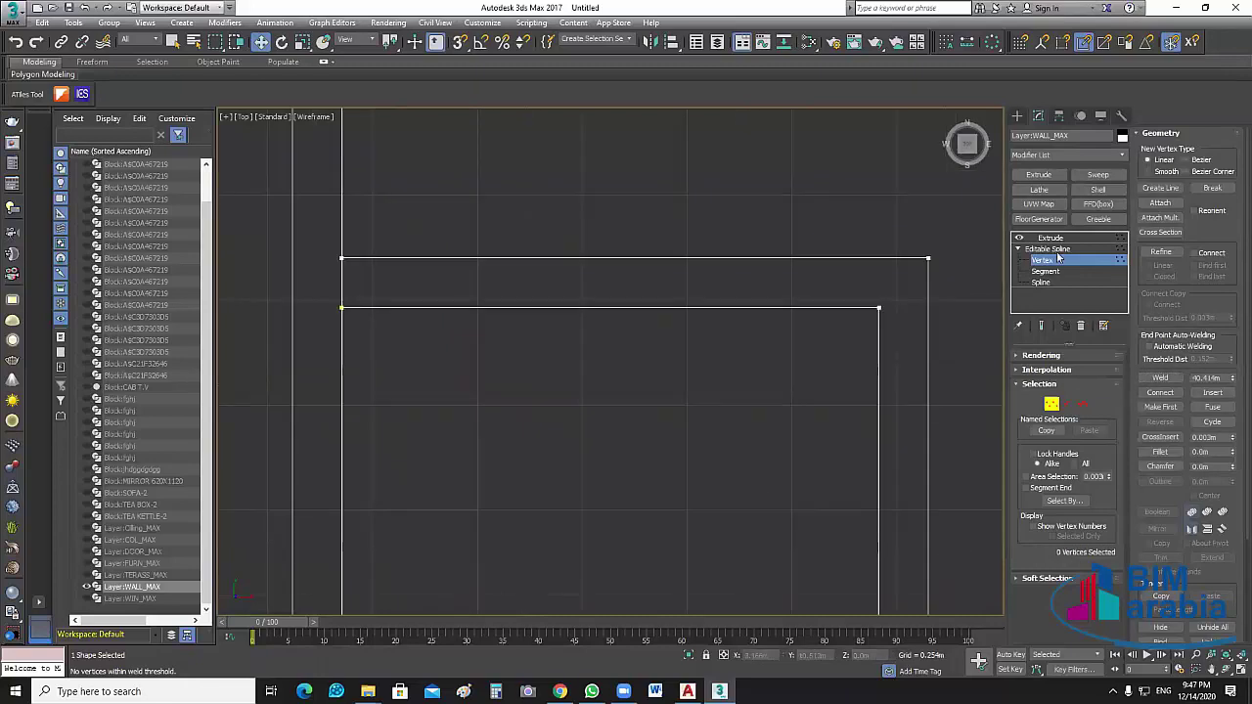
Go back to the spline's vertex level at another wall corner and activate Create Line
click(1049, 237)
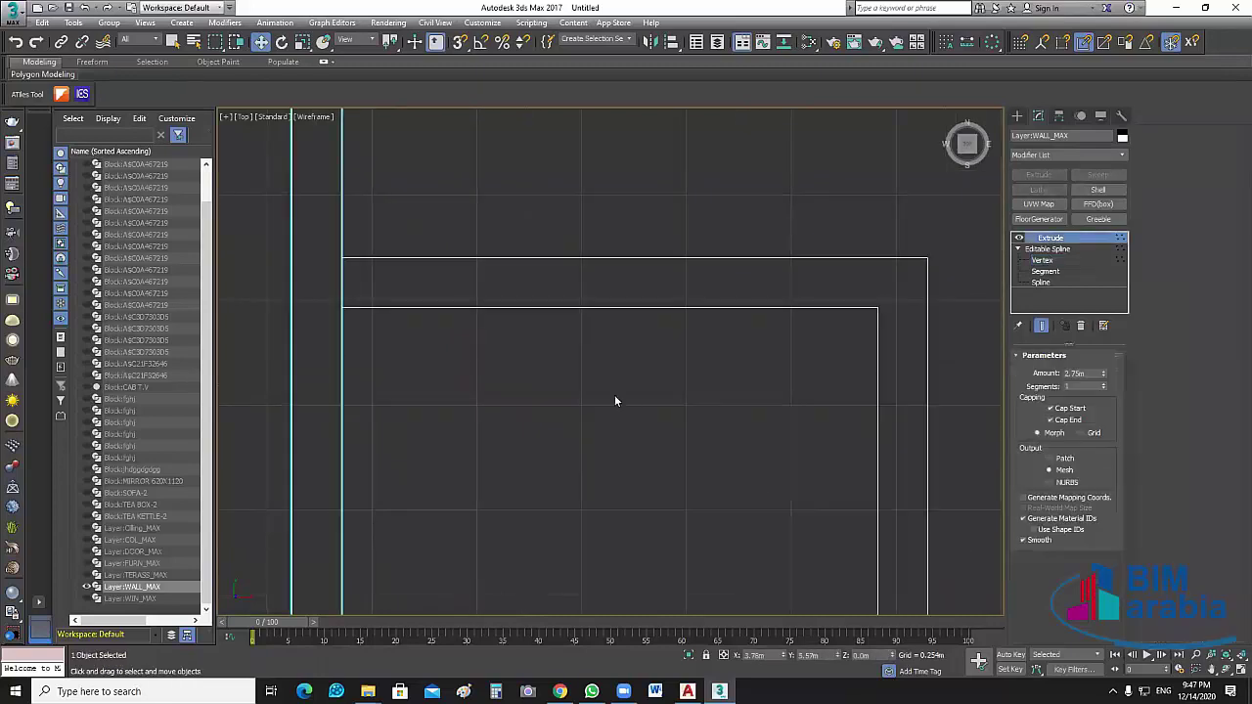
click(1079, 325)
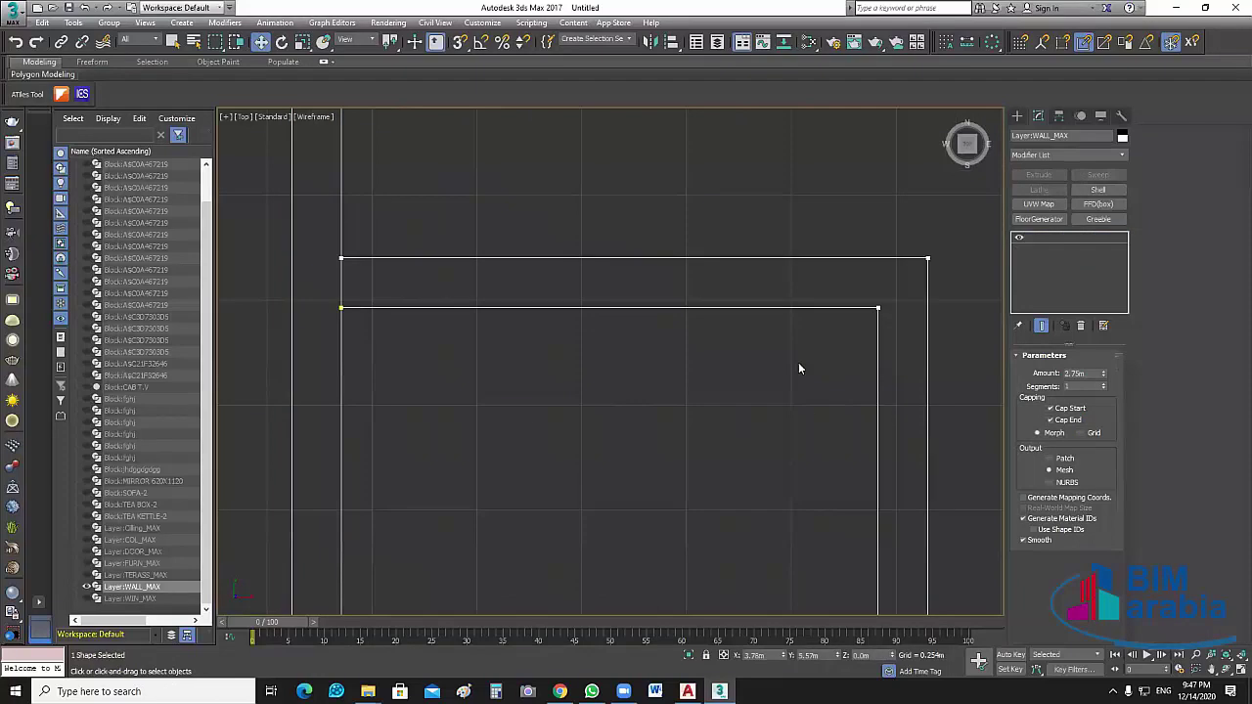
middle_drag(716, 378, 693, 372)
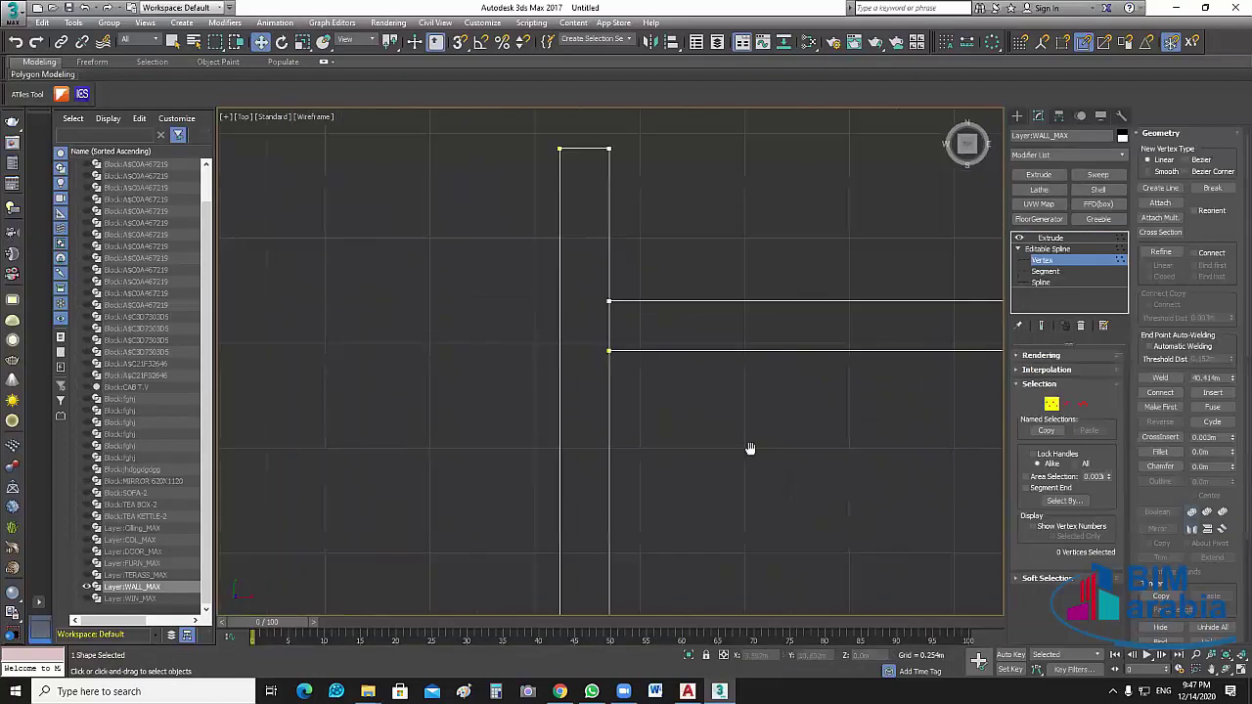
scroll(749, 448, up, 5)
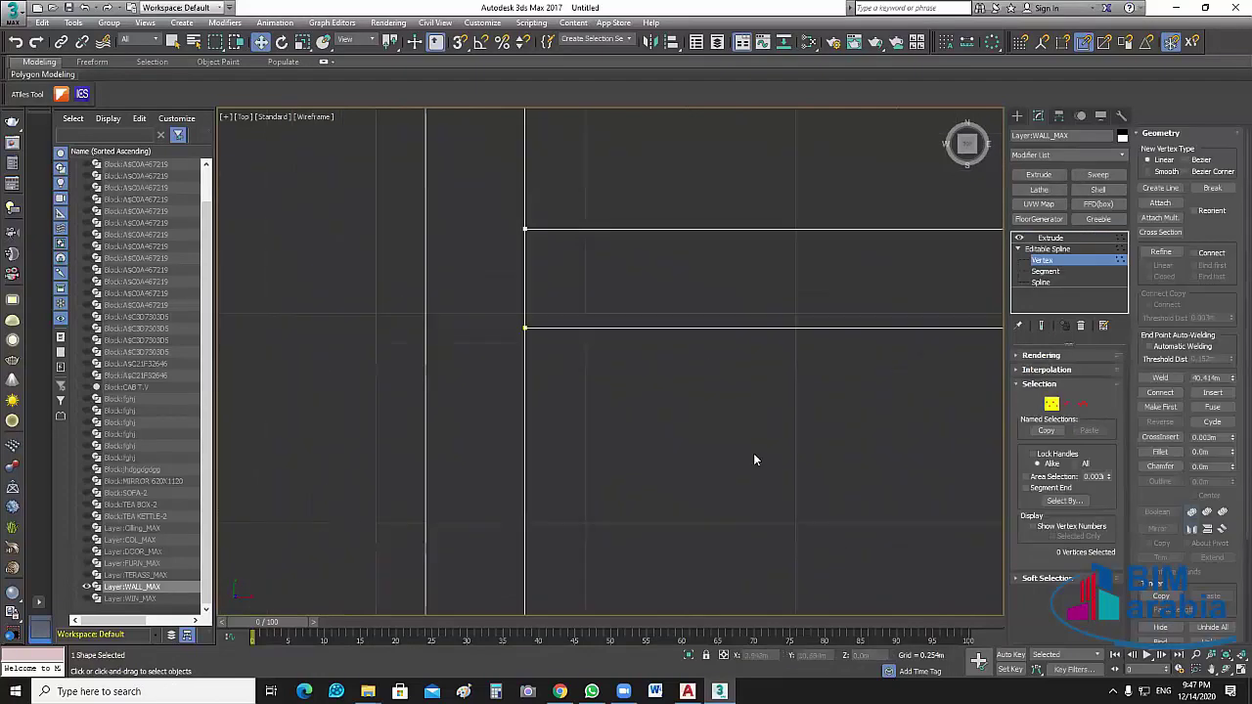
click(1166, 190)
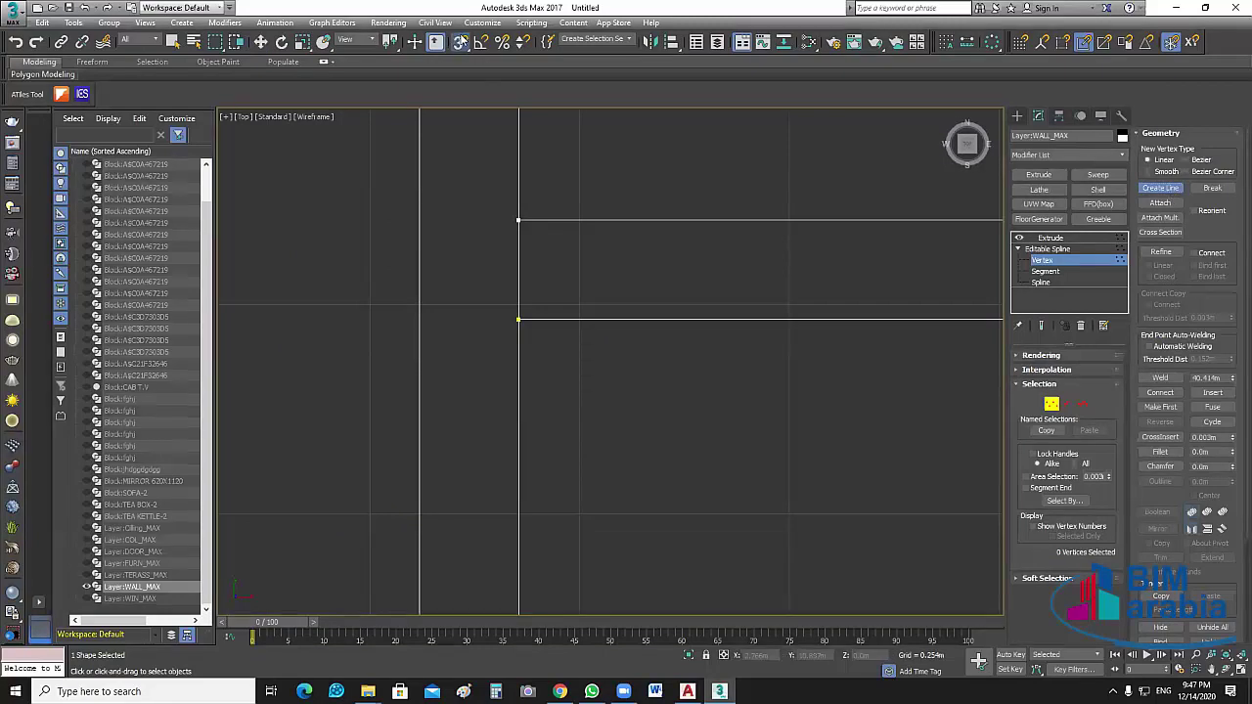
Enable Endpoint snapping in the Snaps settings
right_click(459, 42)
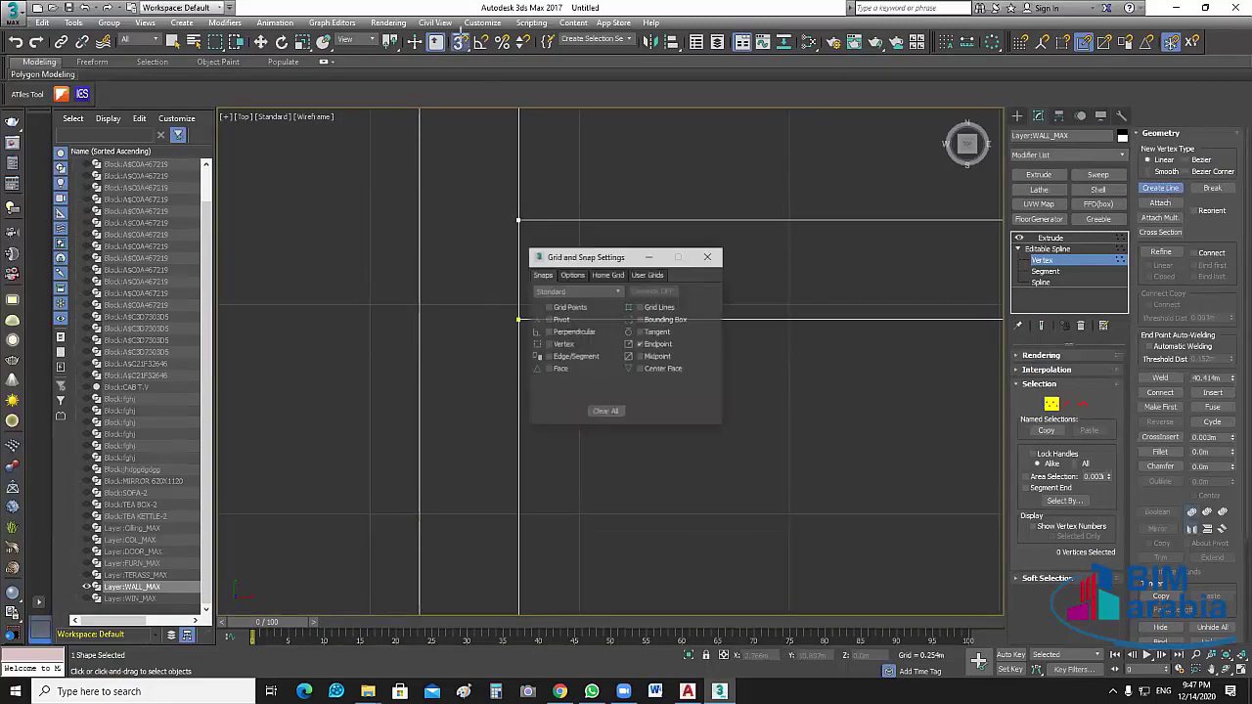
click(640, 344)
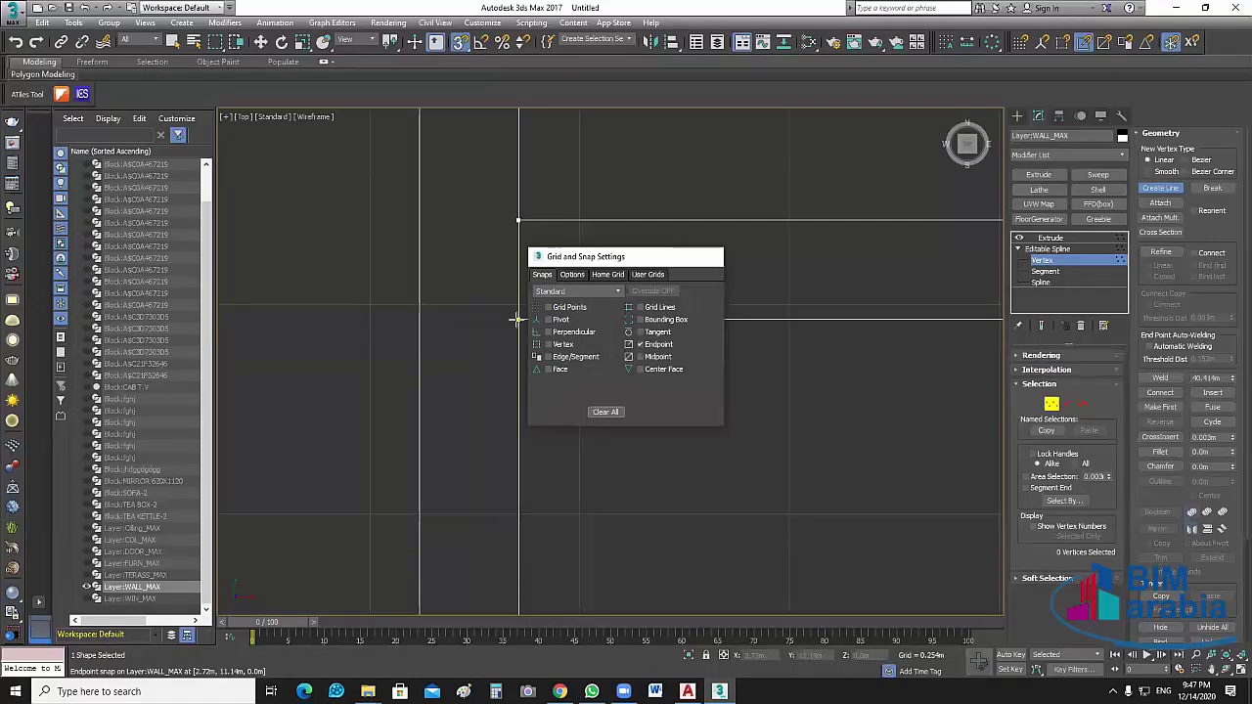
click(710, 257)
Draw a line from the bottom wall endpoint to the top endpoint, then end line drawing
click(518, 286)
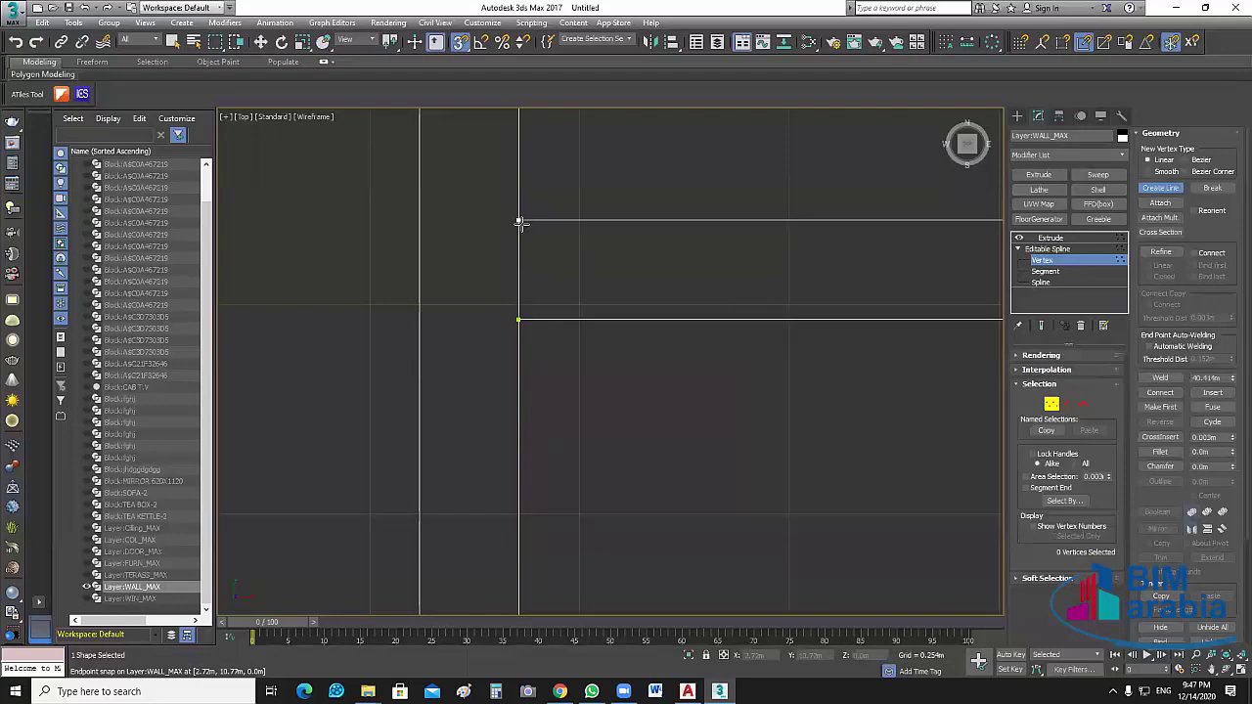
click(519, 221)
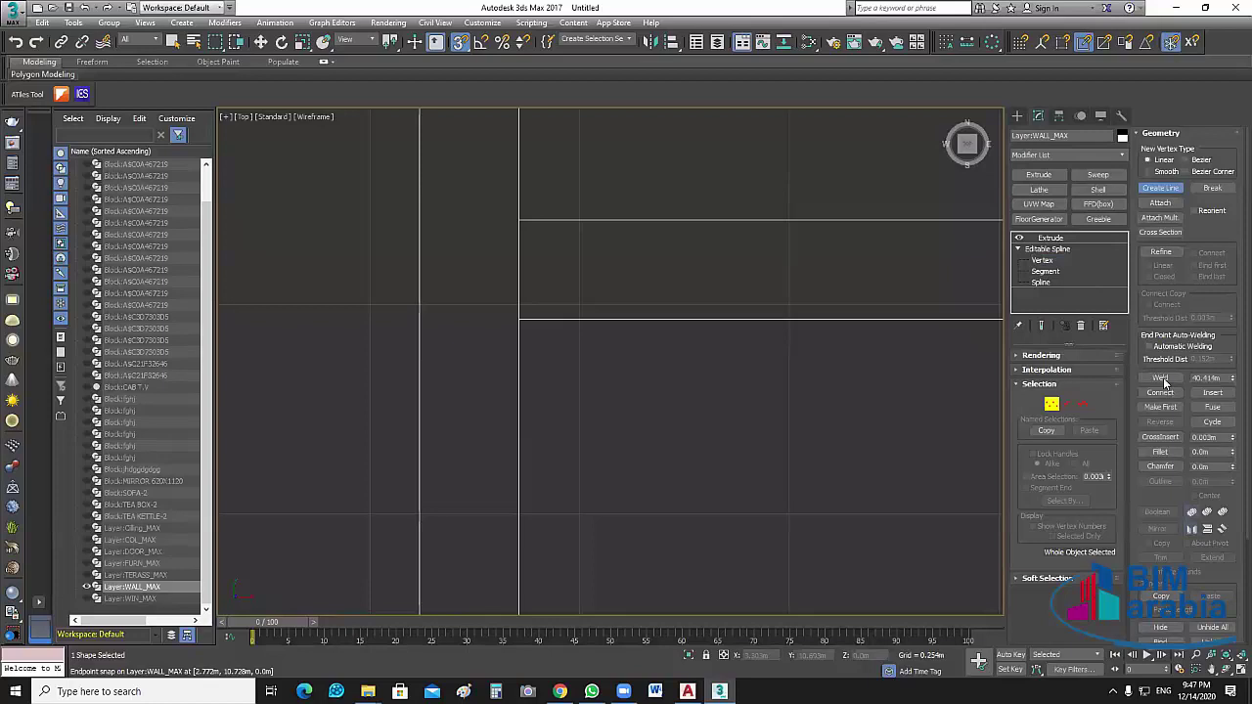
click(1047, 248)
click(1040, 260)
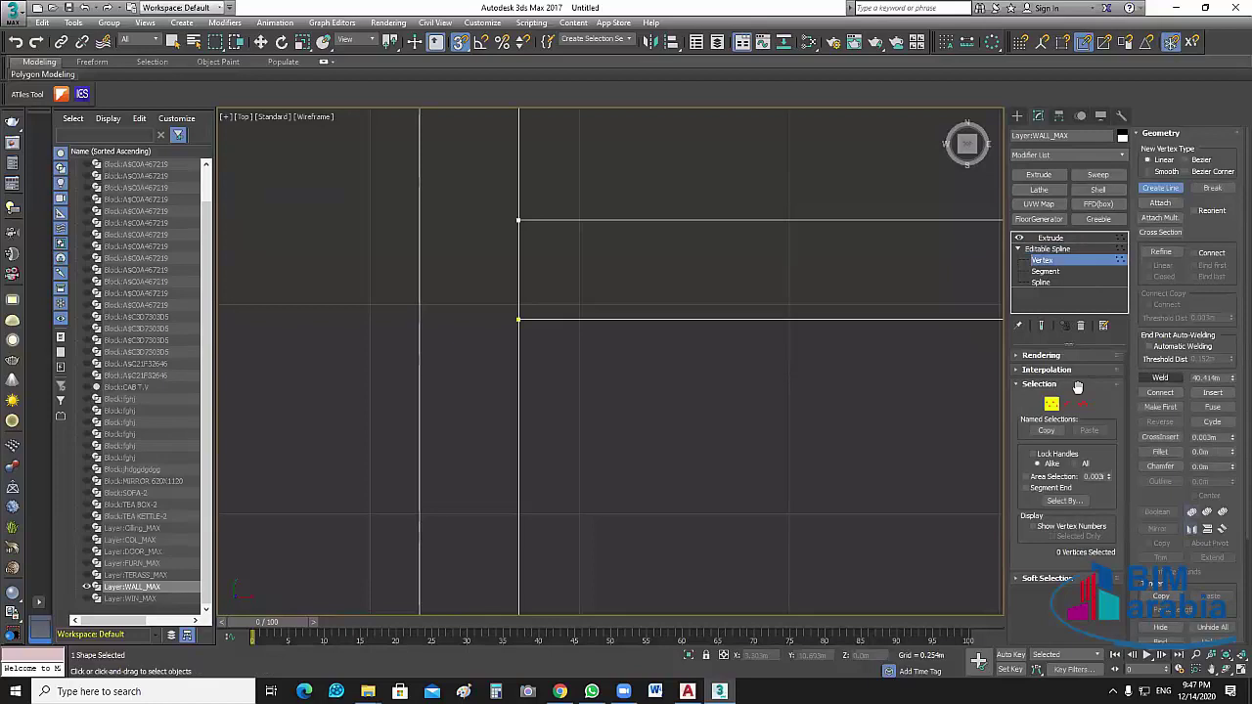
click(518, 220)
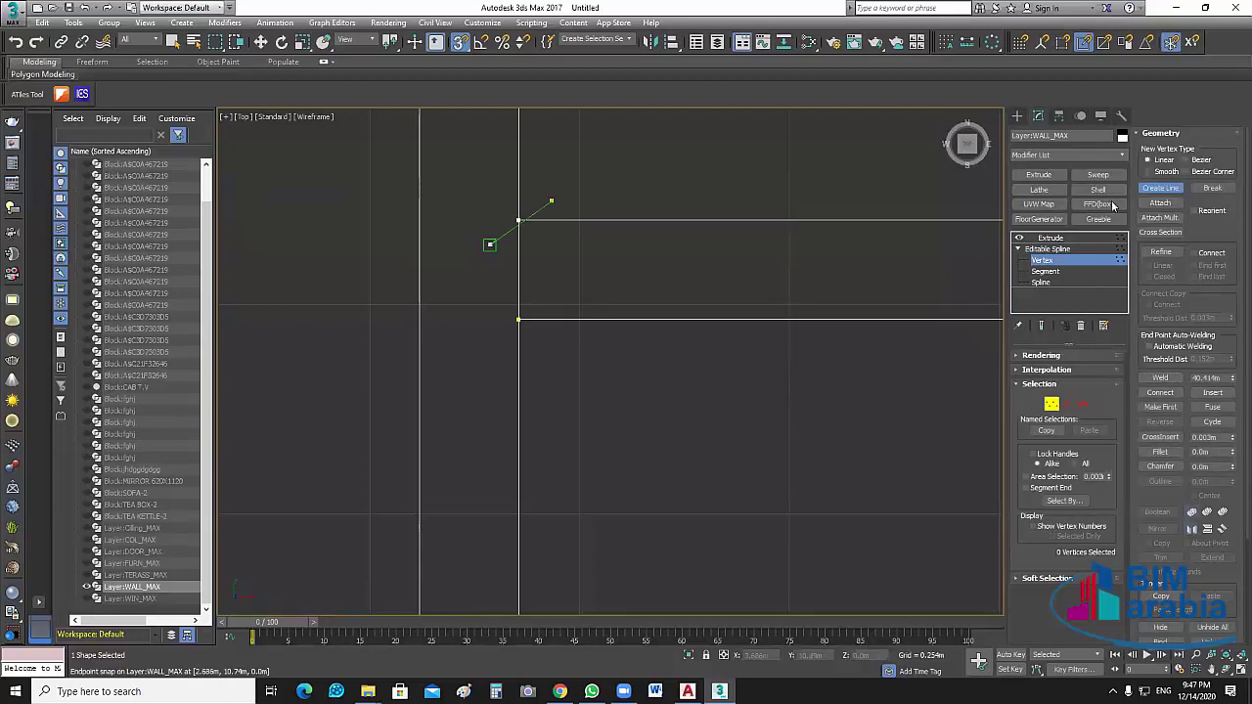
right_click(552, 201)
right_click(553, 202)
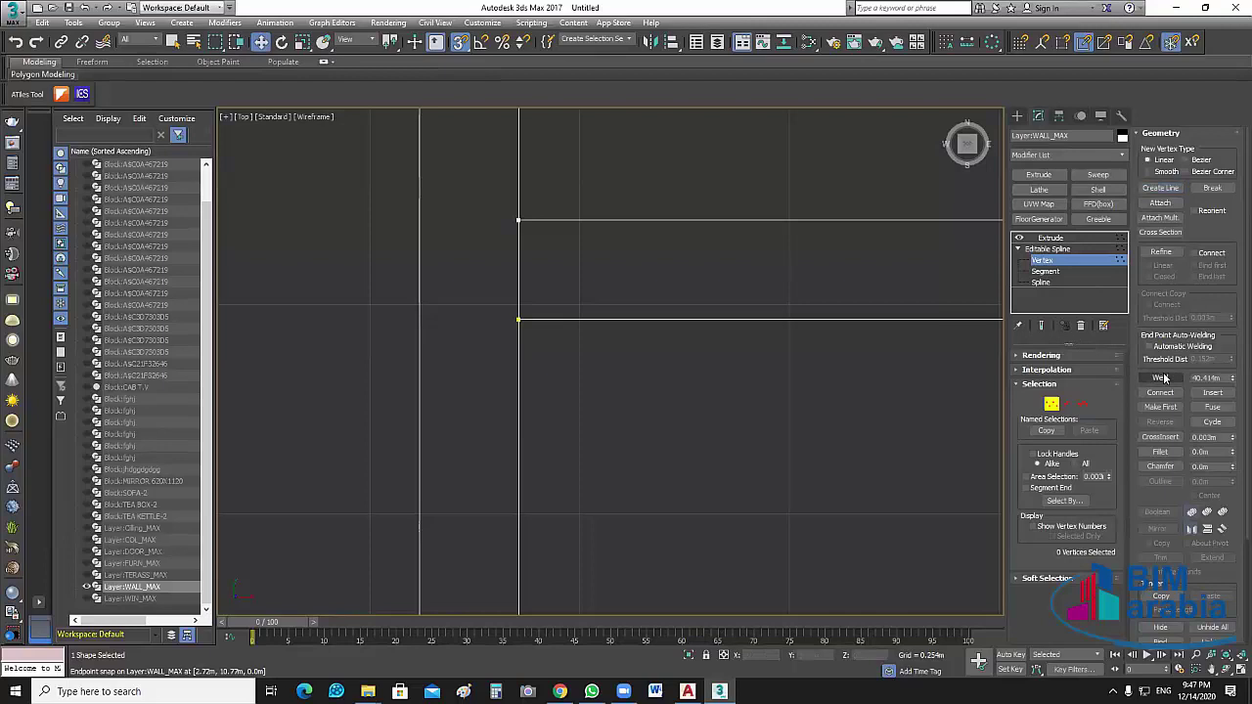
Box-select the overlapping corner vertices, weld them, and clear the selection
drag(470, 251, 553, 200)
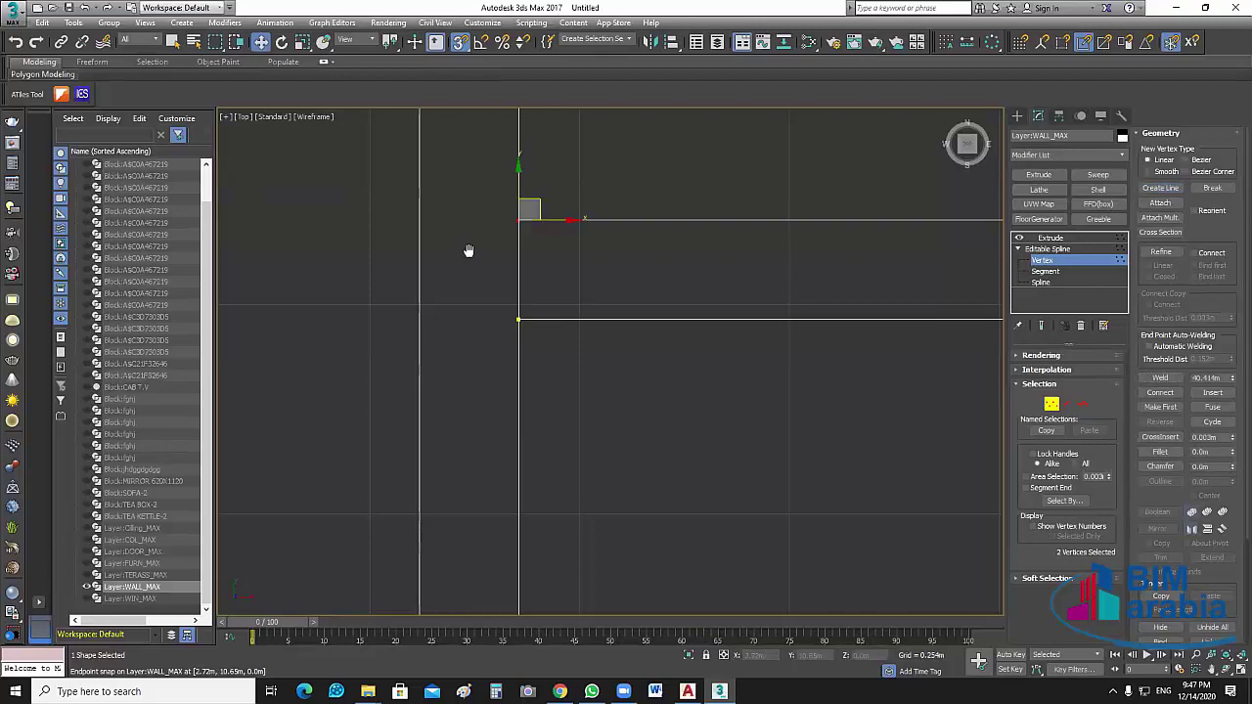
click(1161, 377)
click(1162, 378)
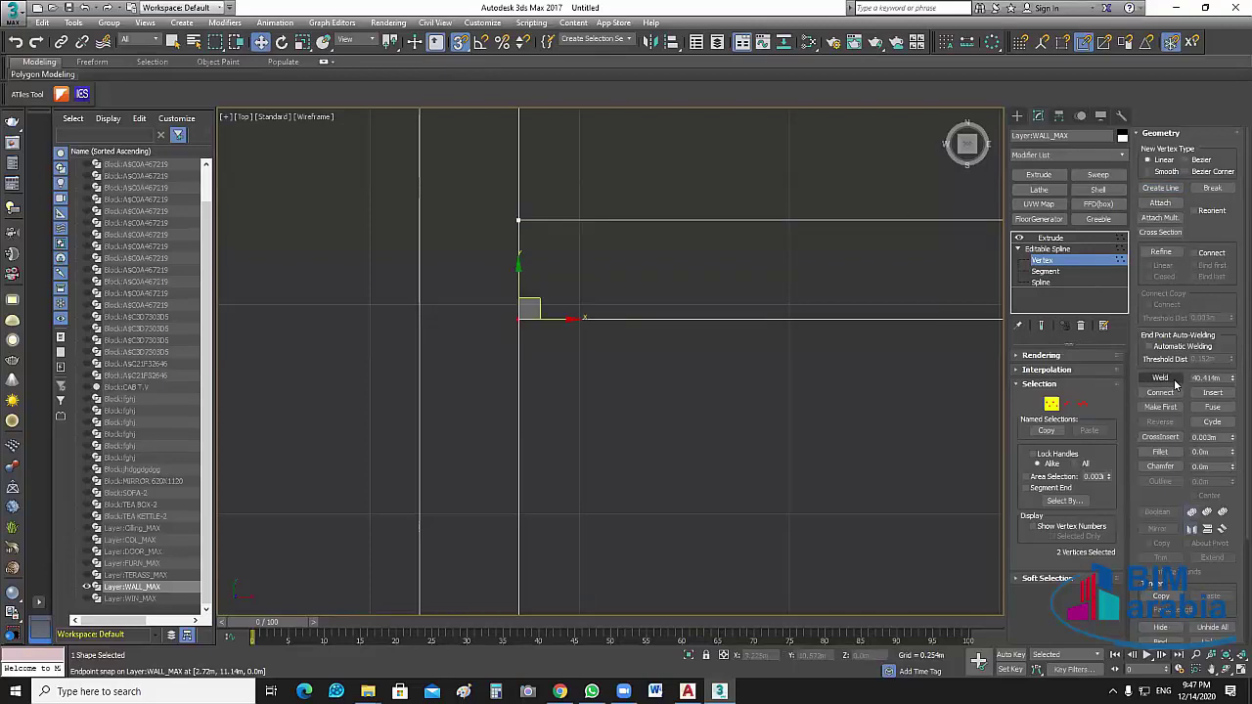
click(666, 367)
scroll(762, 322, down, 2)
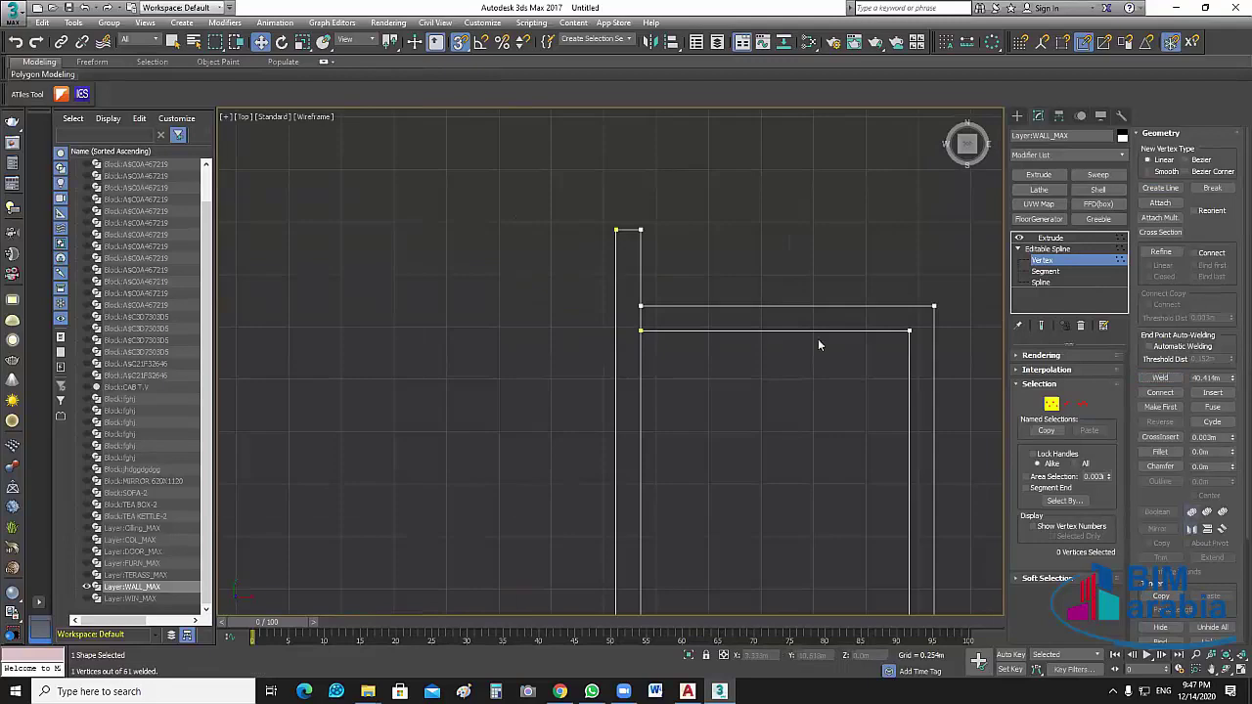
scroll(818, 343, down, 3)
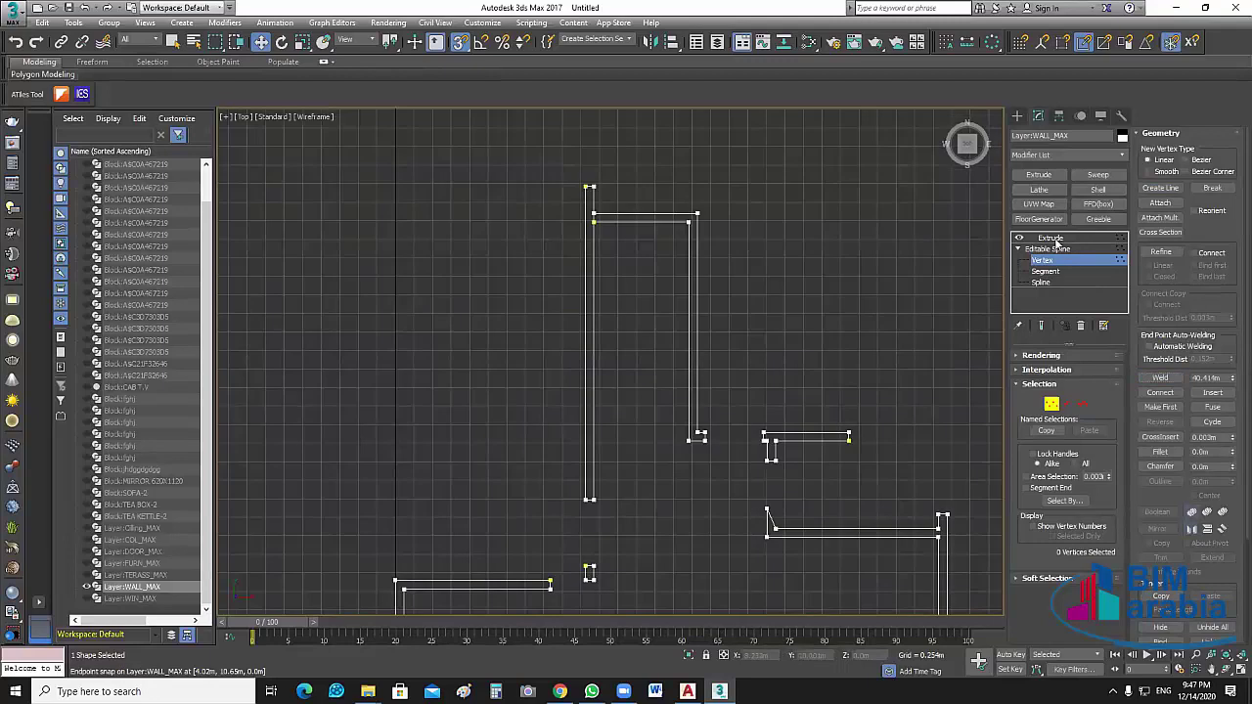
Return to the Extrude level, pan the Top view, and restore the four-viewport layout
click(1056, 248)
key(Page_Up)
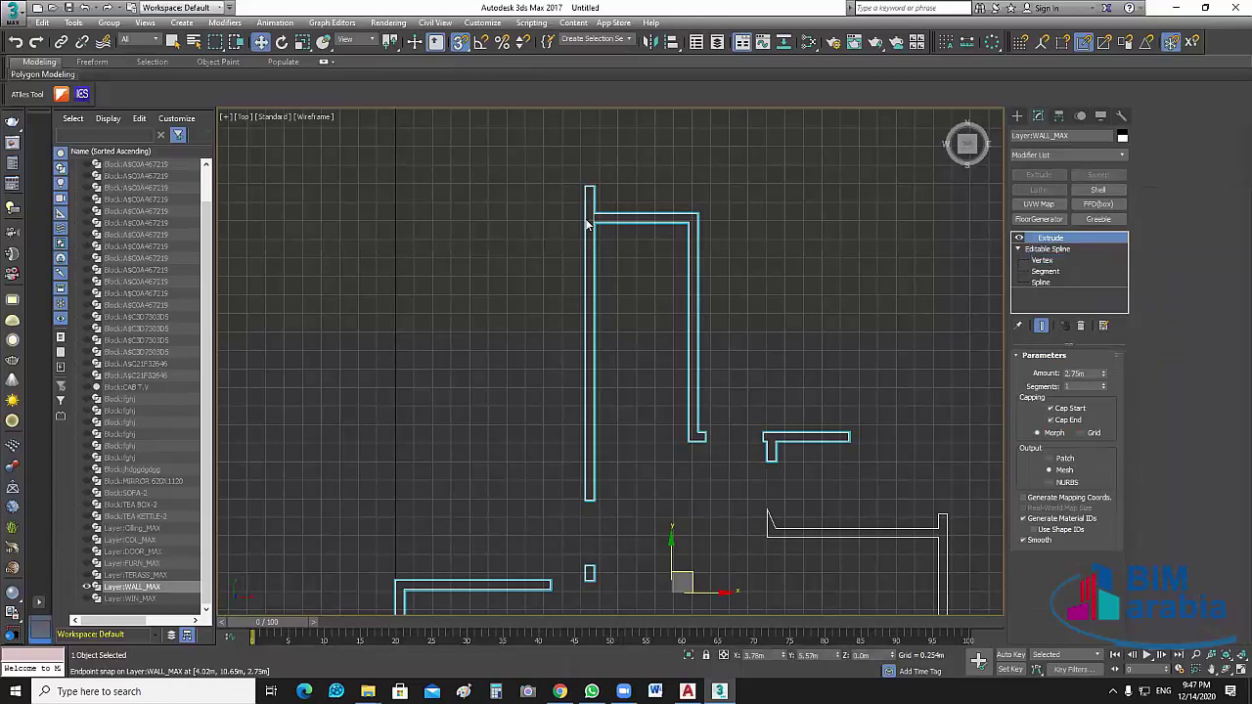
scroll(649, 220, up, 4)
scroll(749, 431, down, 3)
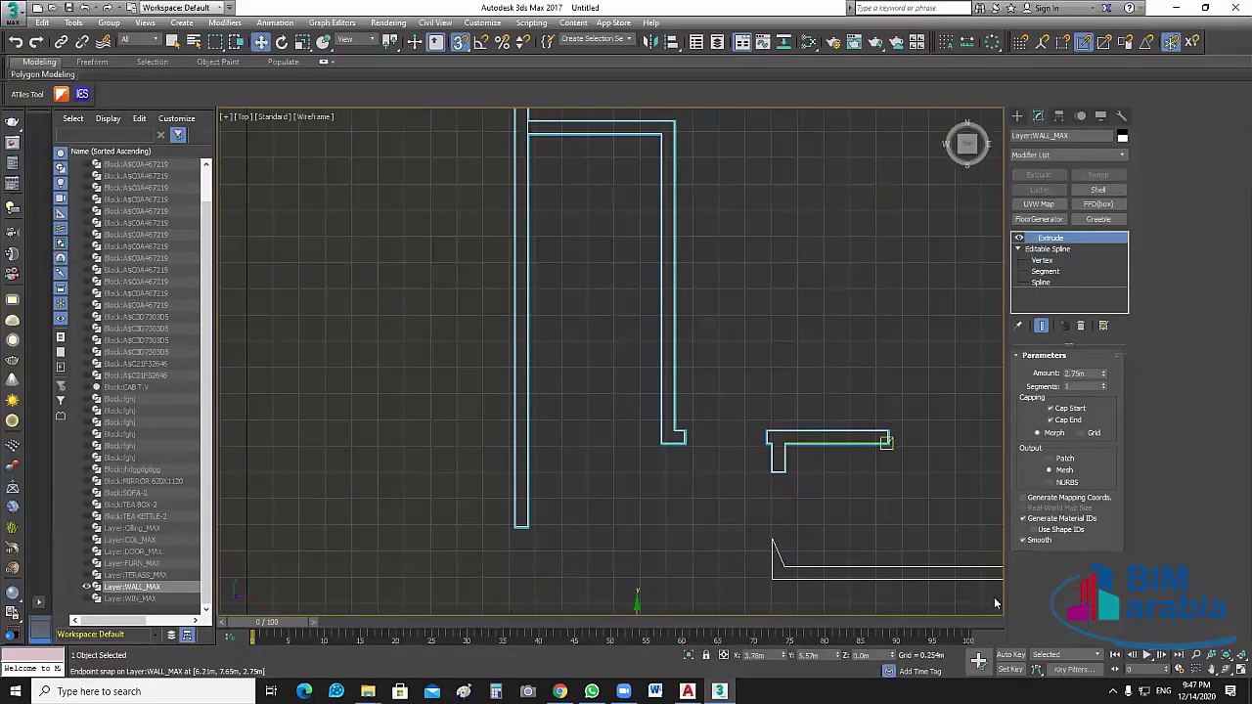
scroll(995, 604, down, 3)
middle_drag(996, 603, 965, 537)
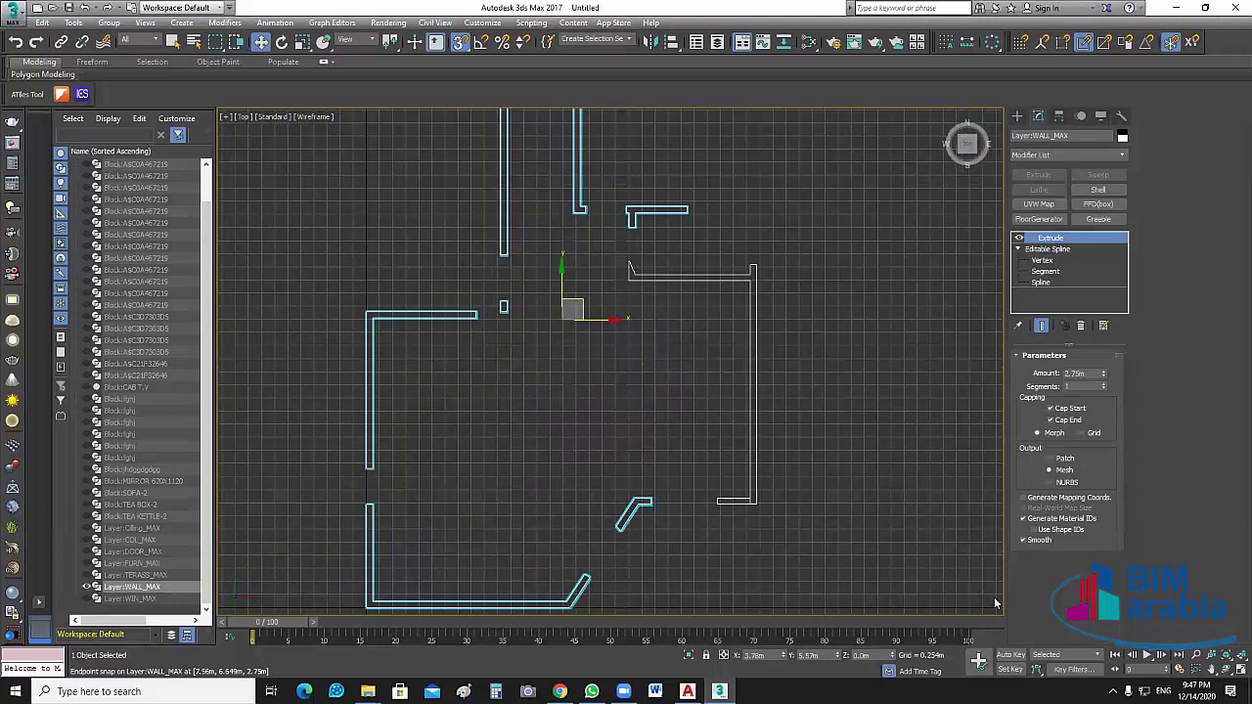
click(1235, 669)
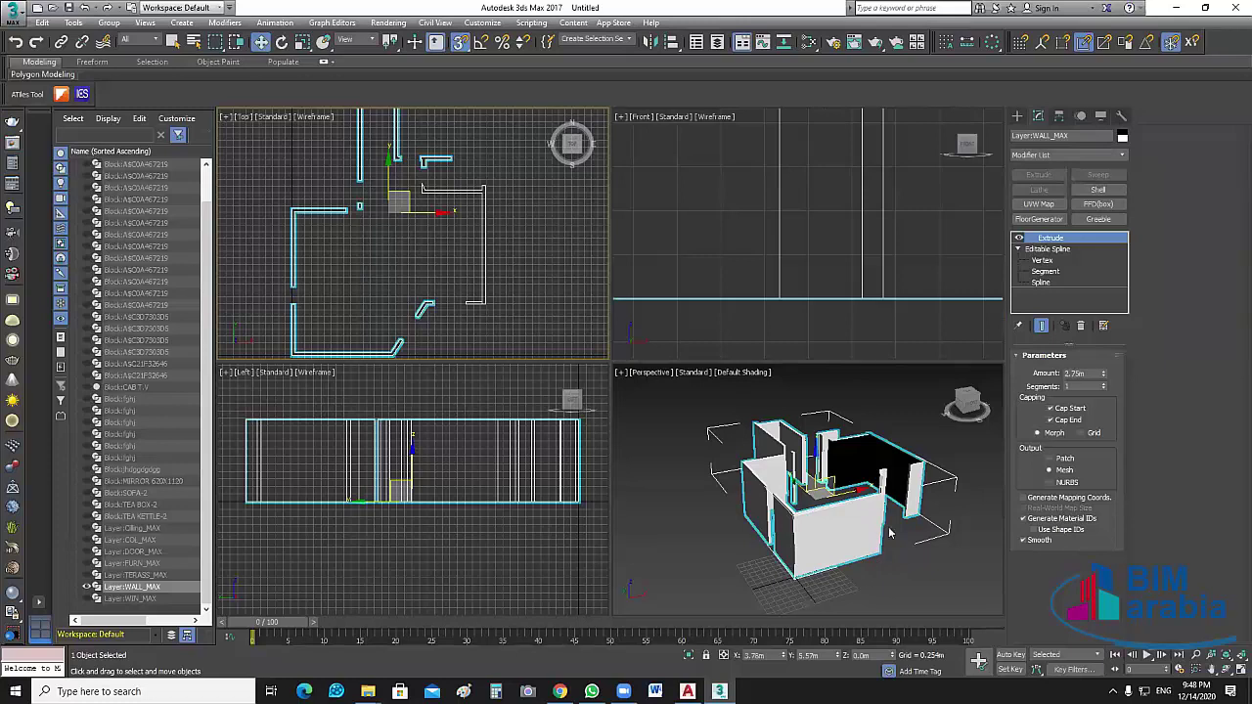
Orbit to inspect the 2.75 m extruded walls, deselect them, and maximize the Top viewport
alt+middle_drag(867, 486, 904, 495)
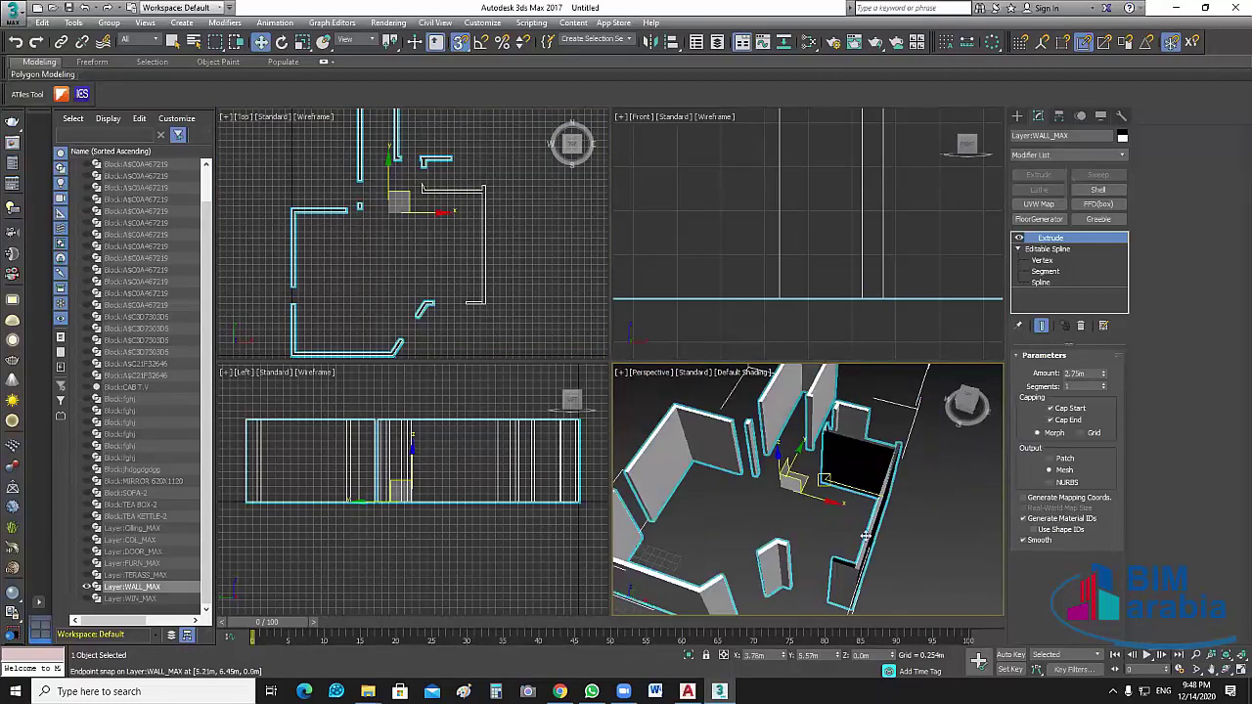
alt+middle_drag(867, 536, 840, 428)
scroll(840, 428, up, 5)
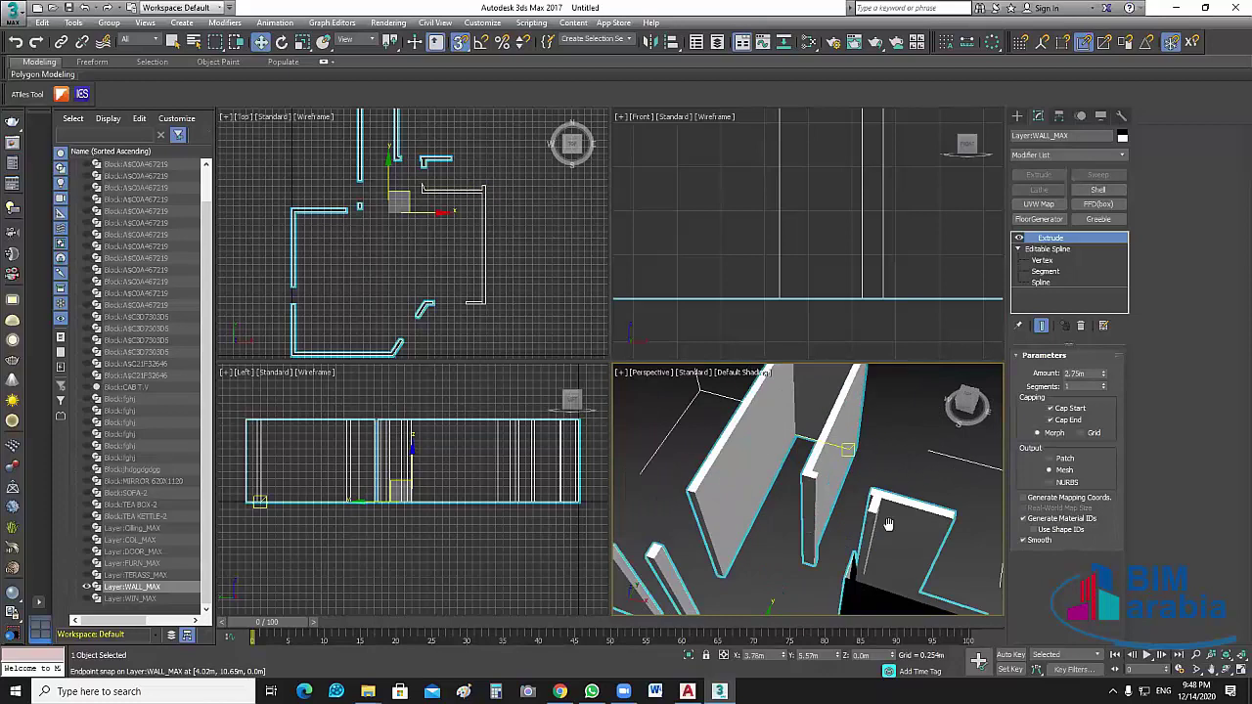
scroll(840, 427, down, 5)
scroll(784, 446, up, 3)
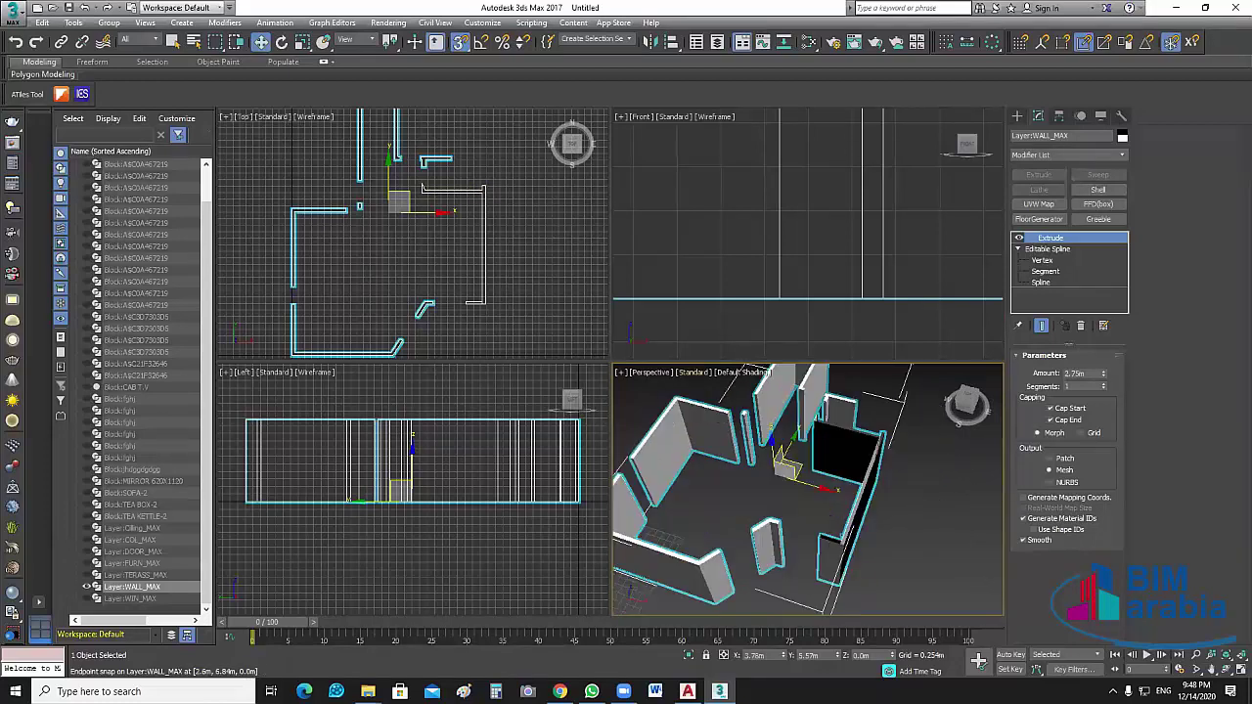
click(784, 446)
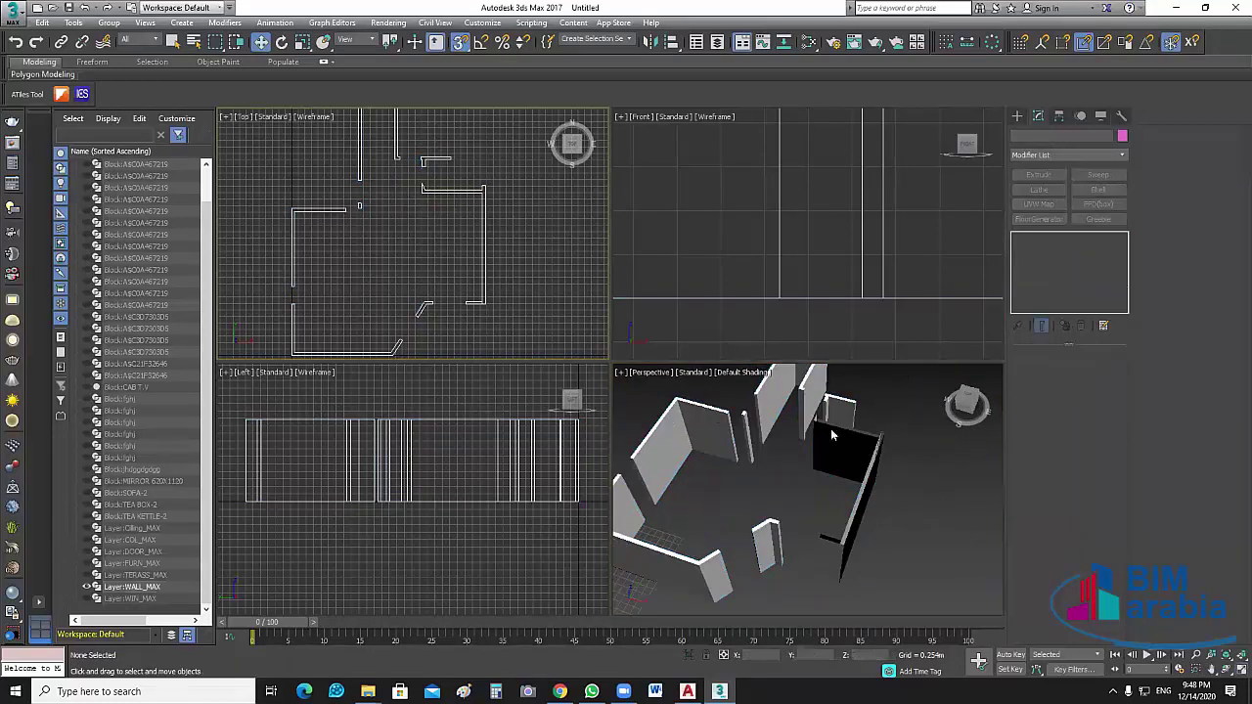
key(alt+w)
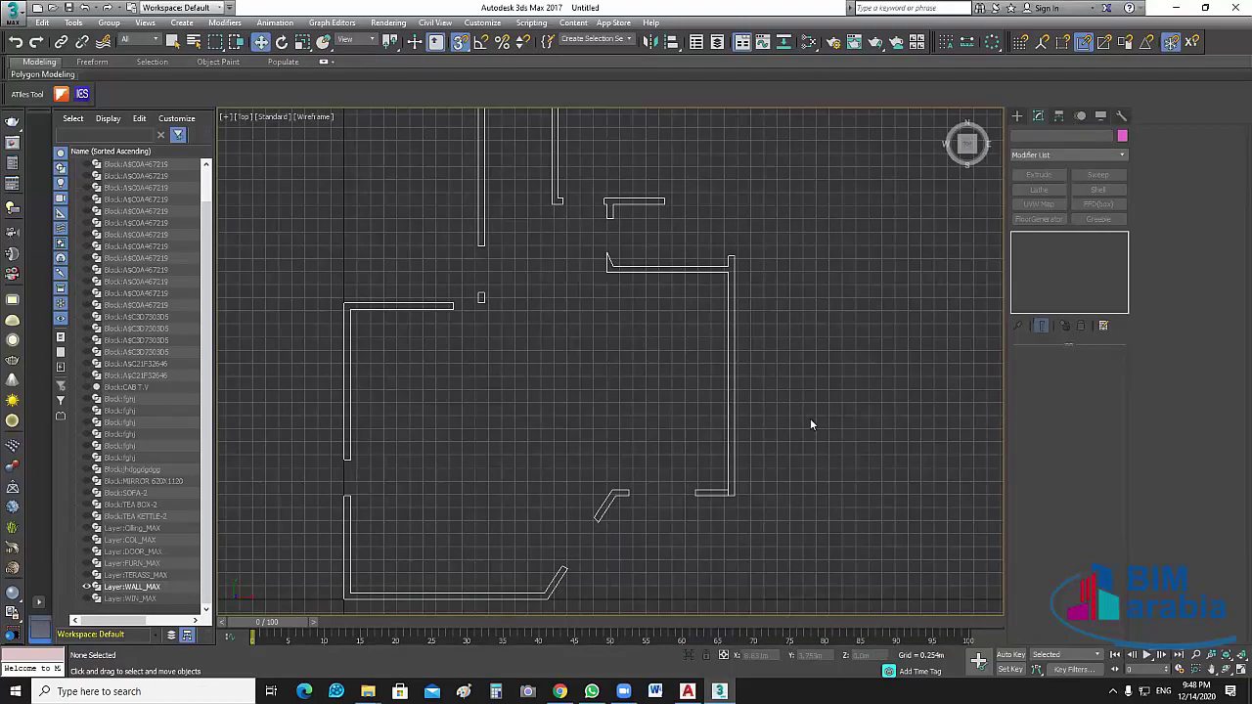
At the wall spline's Vertex level, draw a connecting line closing the open wall corner
key(ctrl+a)
scroll(723, 489, up, 5)
key(1)
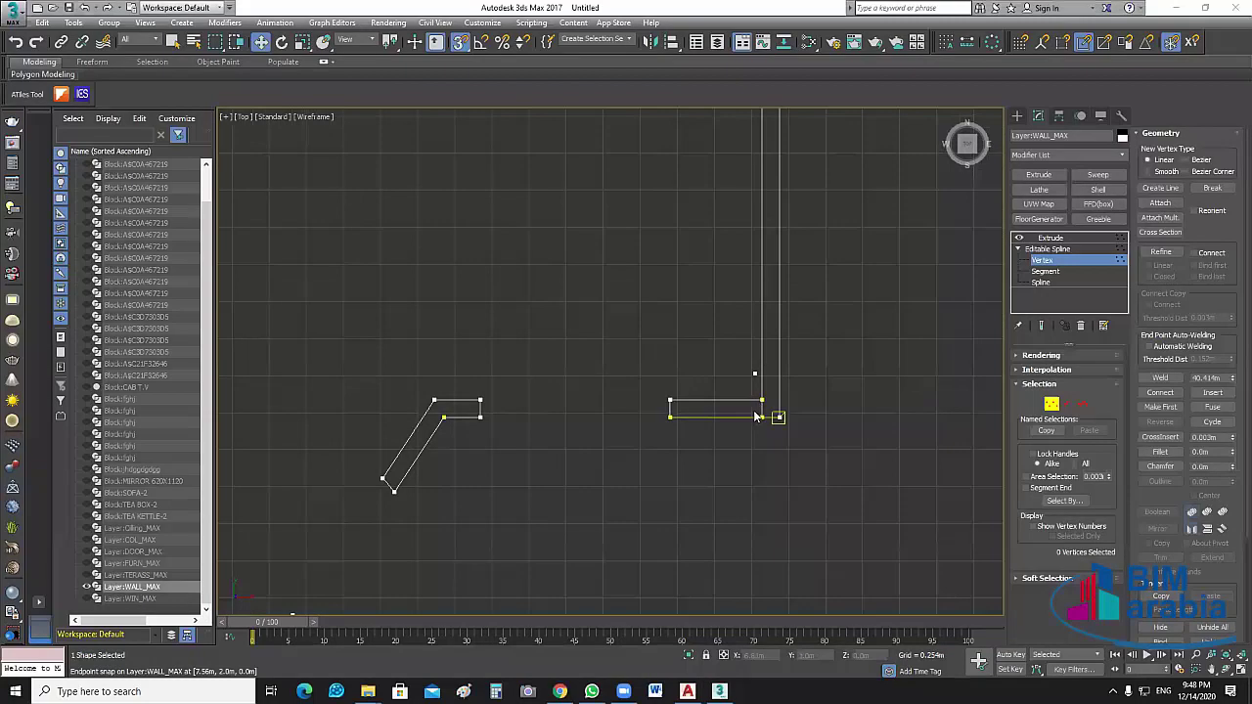
scroll(755, 417, up, 3)
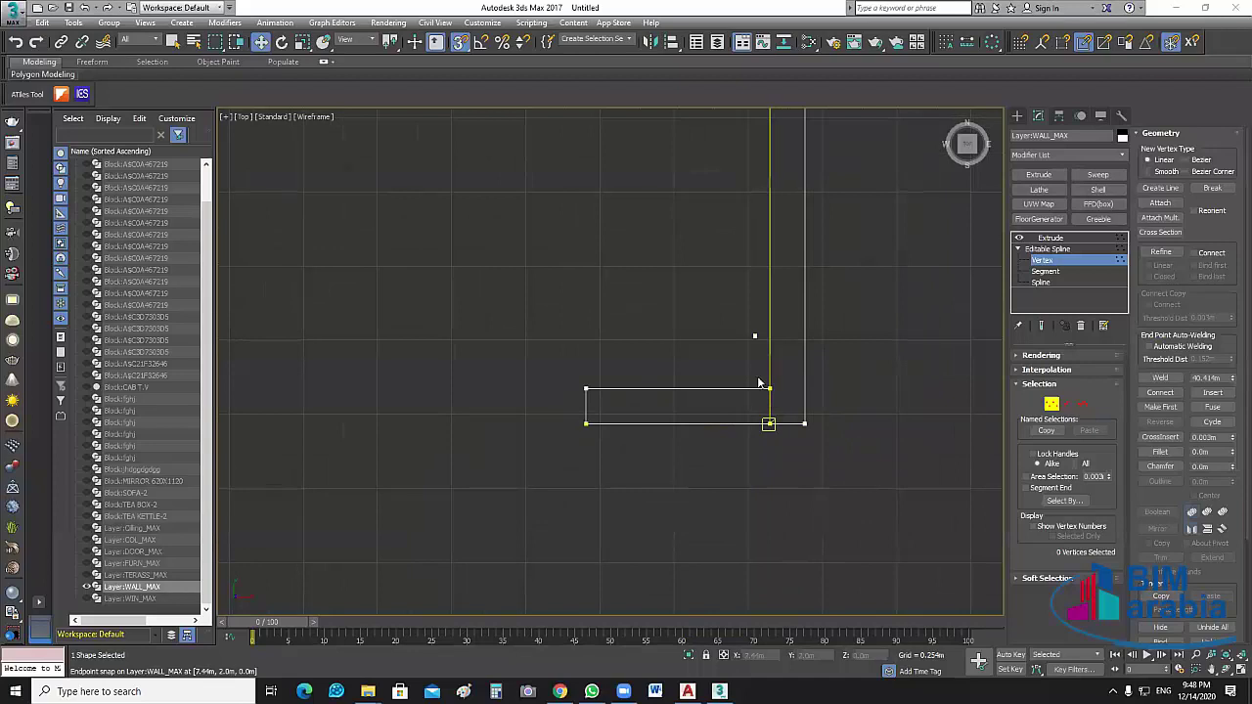
scroll(789, 426, up, 3)
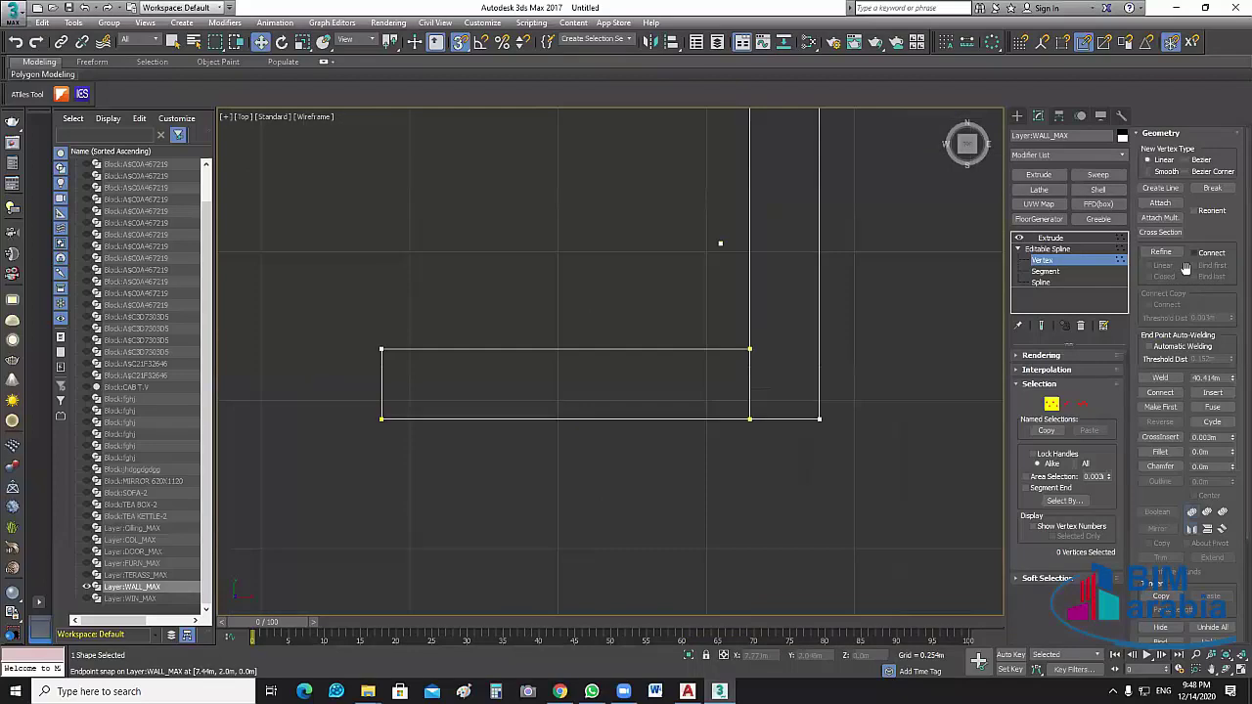
click(1161, 188)
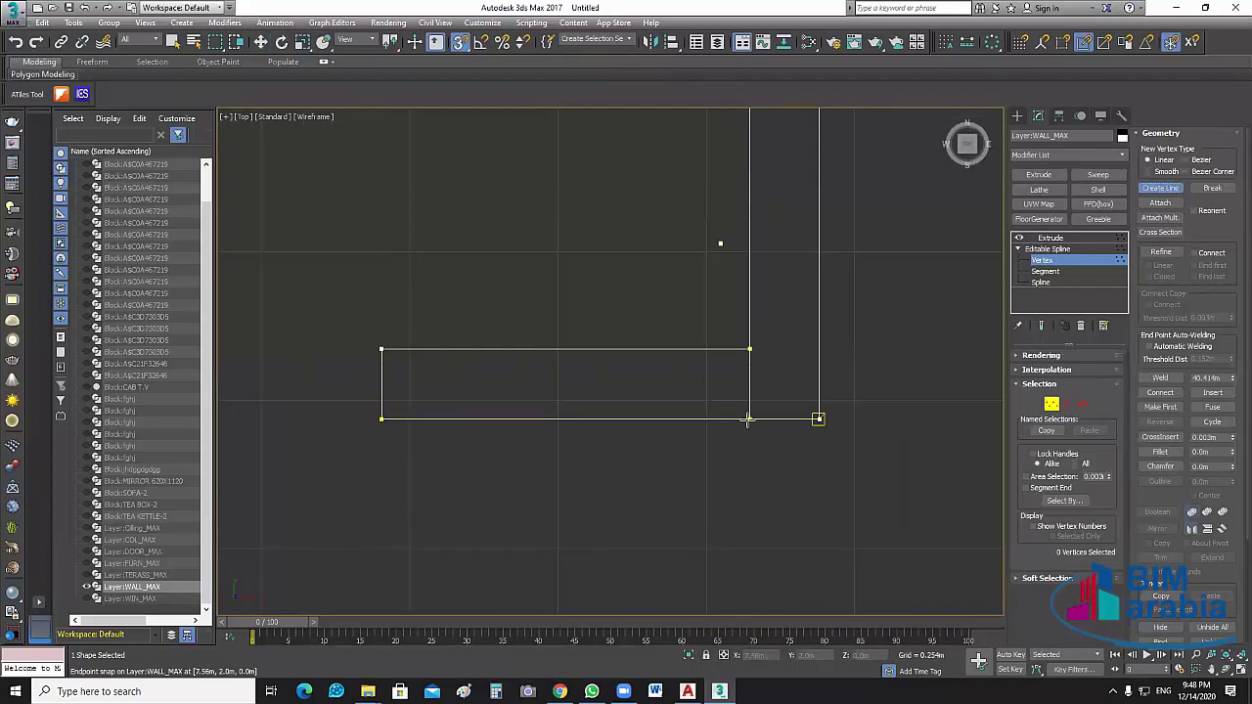
click(748, 349)
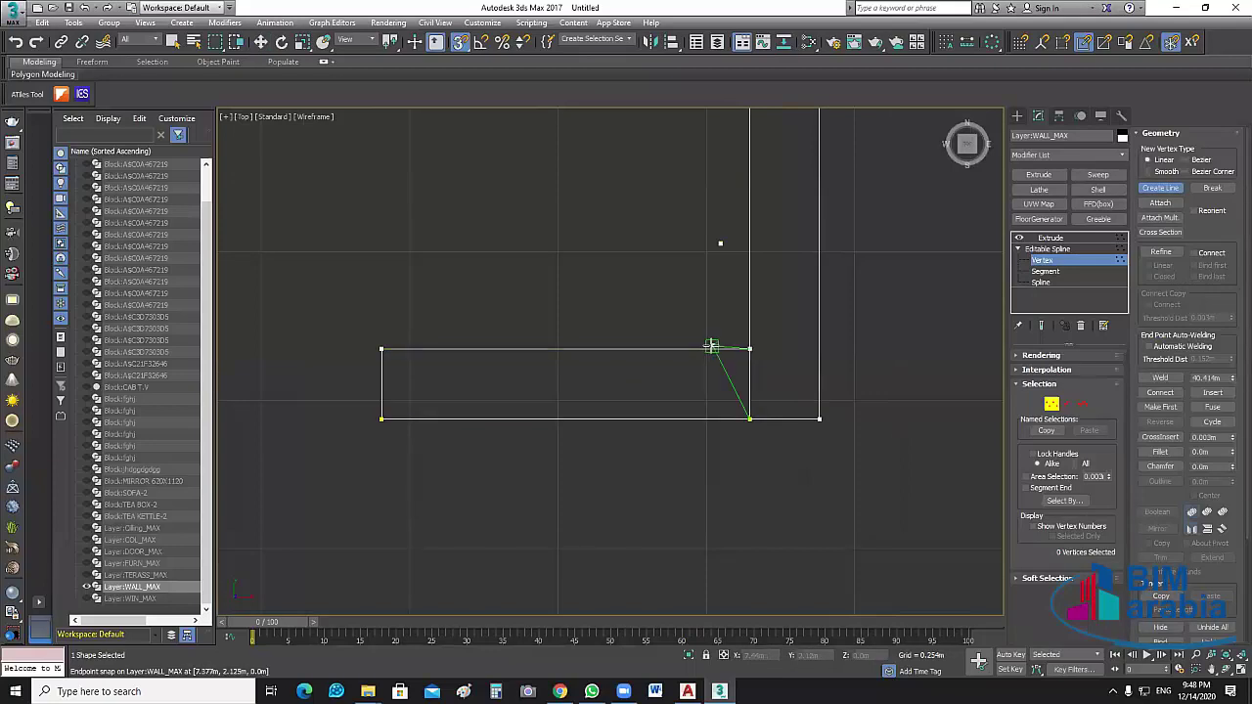
right_click(748, 349)
click(1171, 190)
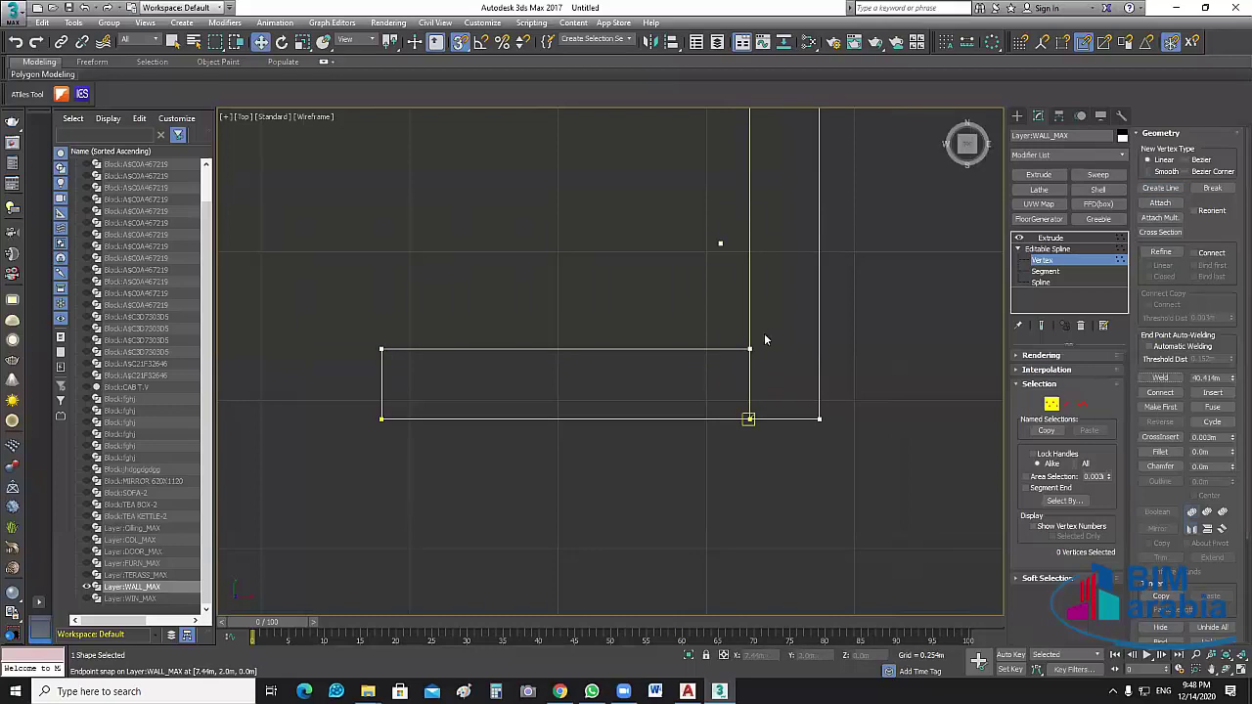
Weld the two overlapping corner vertices and return to the Extrude result
drag(768, 334, 706, 374)
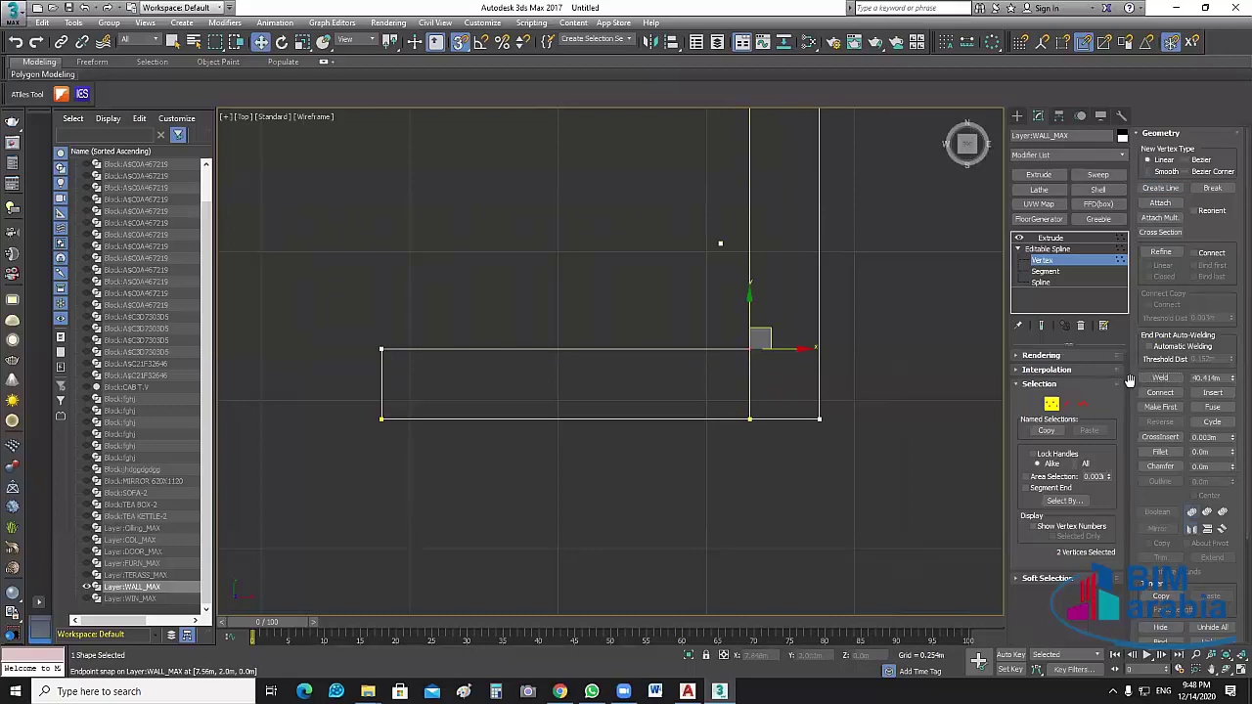
click(1156, 377)
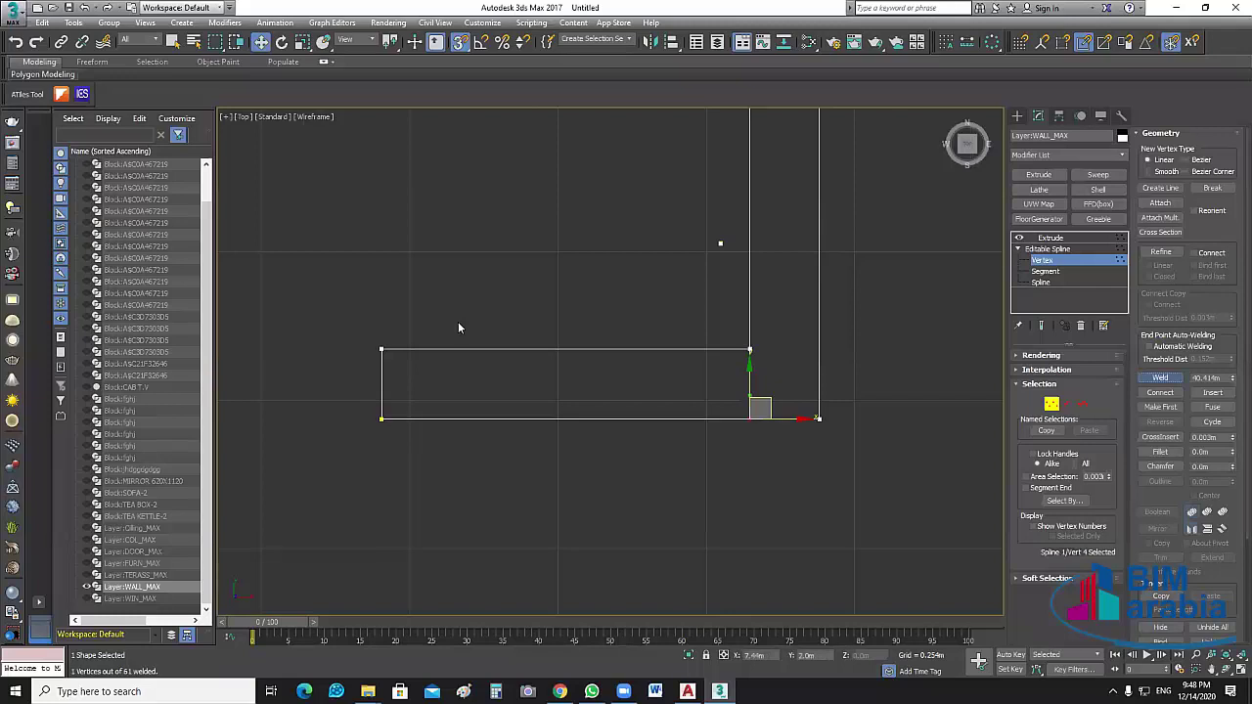
click(381, 349)
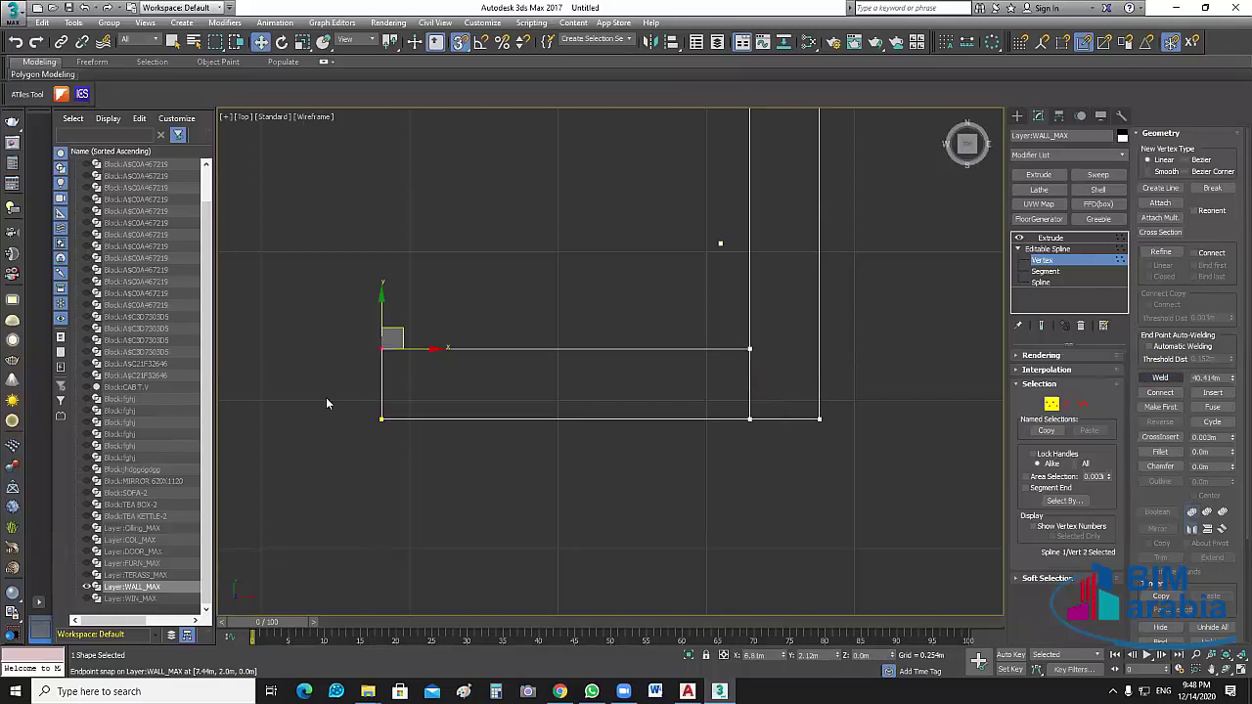
drag(326, 397, 919, 422)
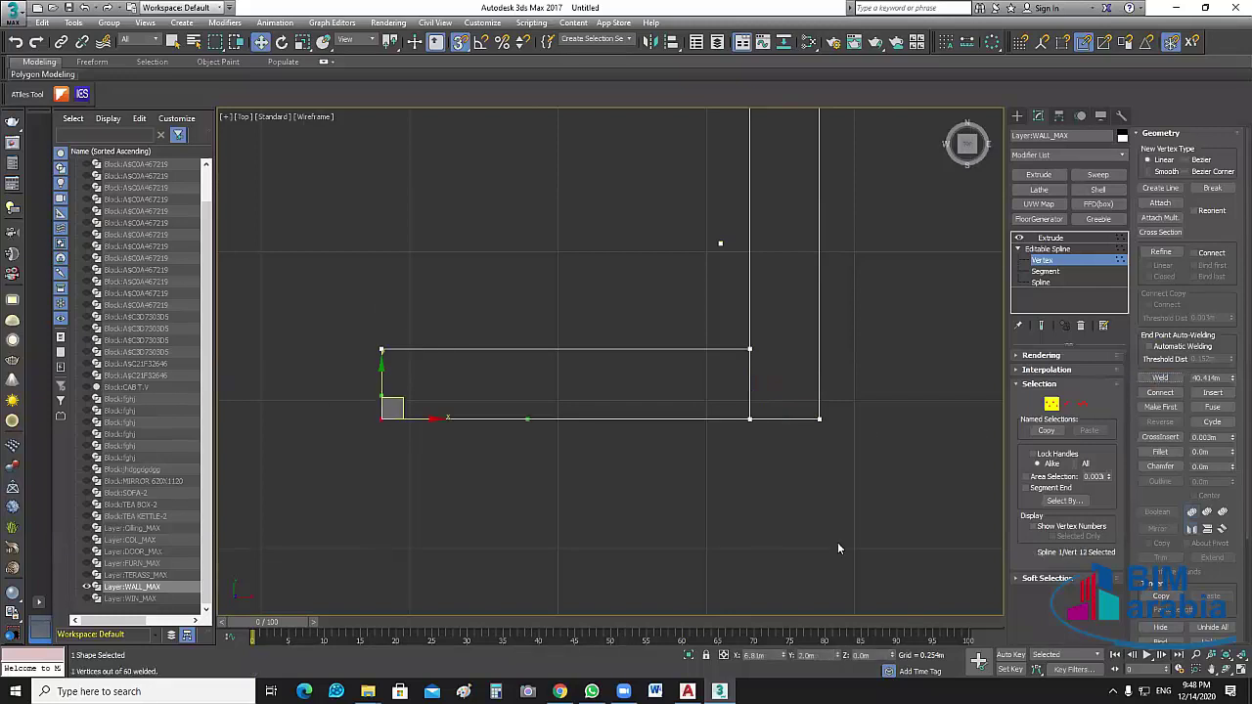
click(1029, 249)
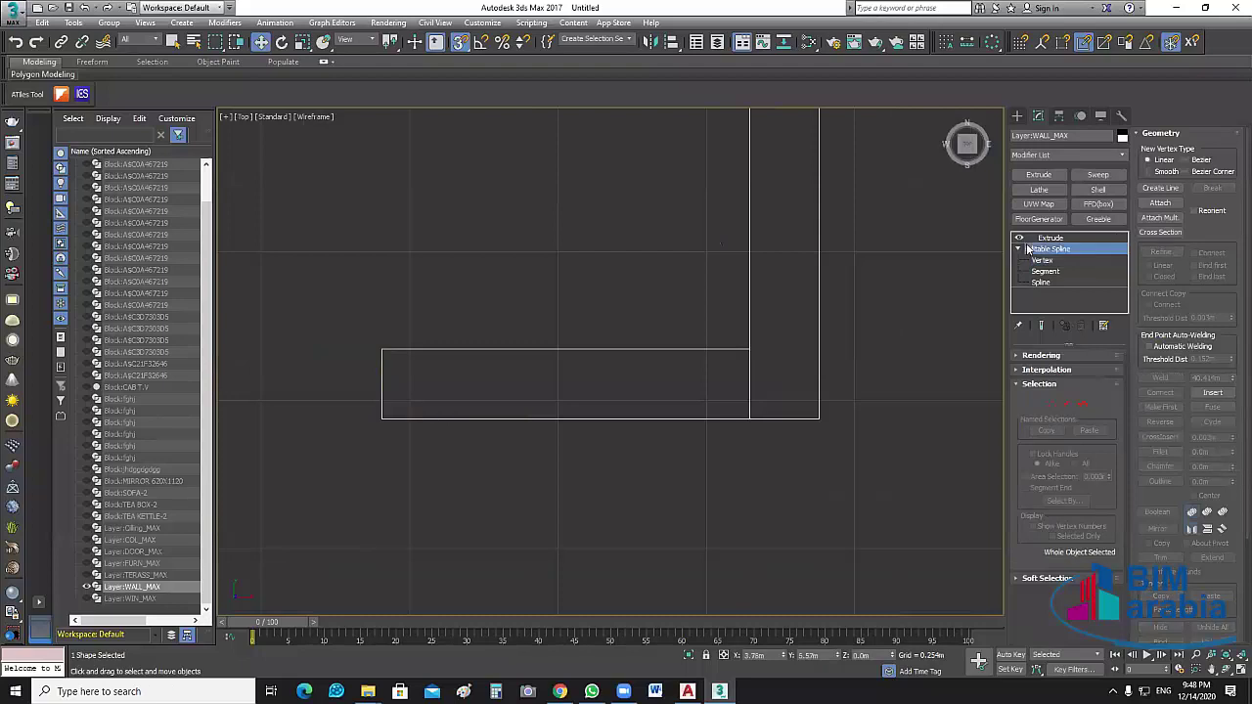
click(1038, 238)
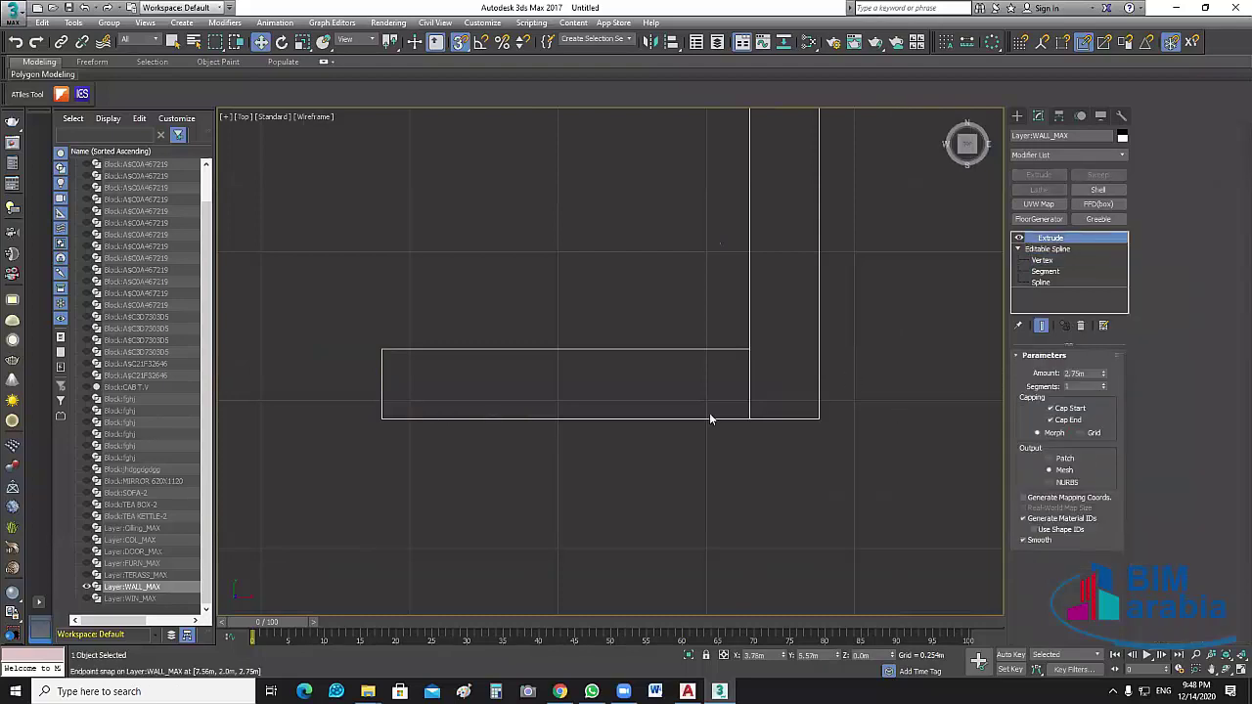
scroll(711, 418, down, 5)
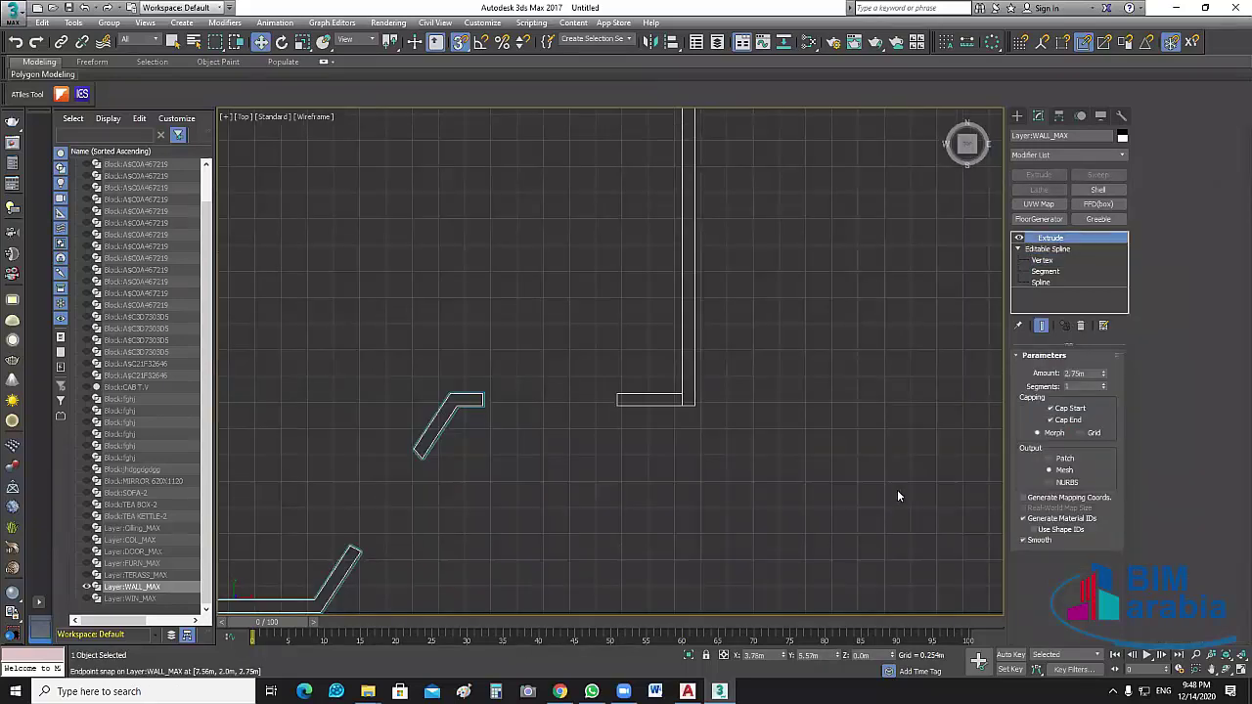
scroll(897, 495, down, 4)
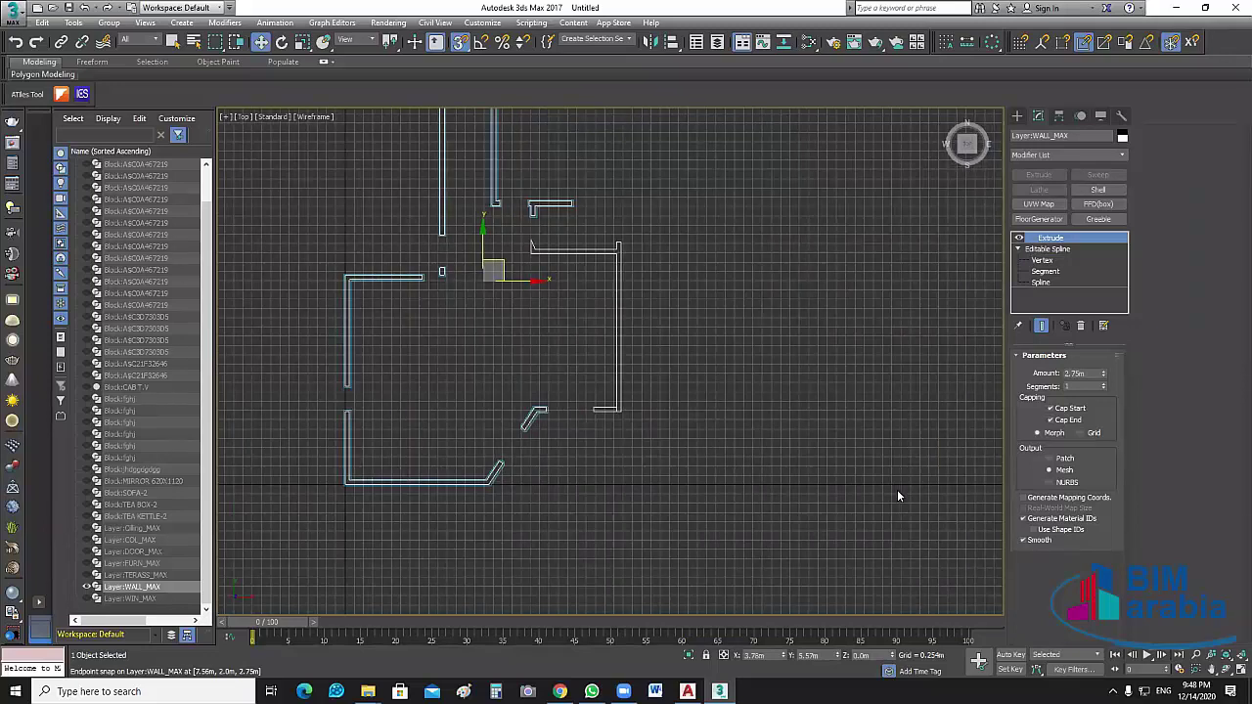
key(alt+w)
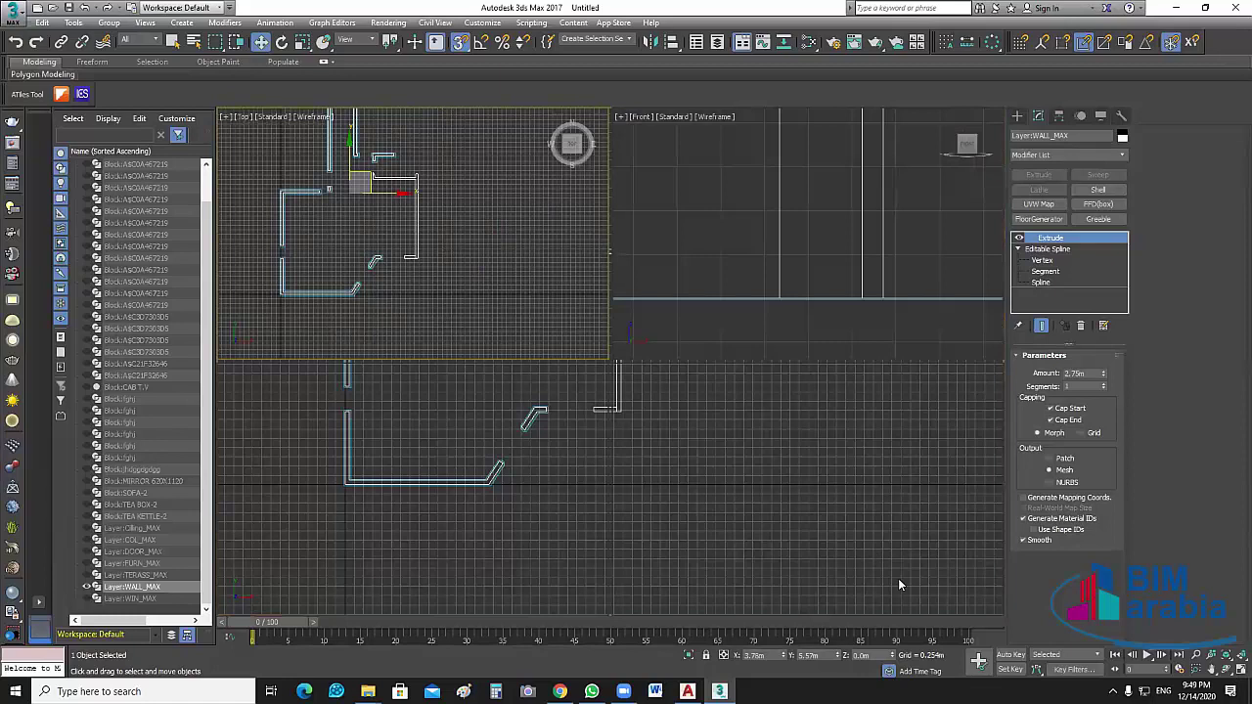
scroll(847, 563, up, 6)
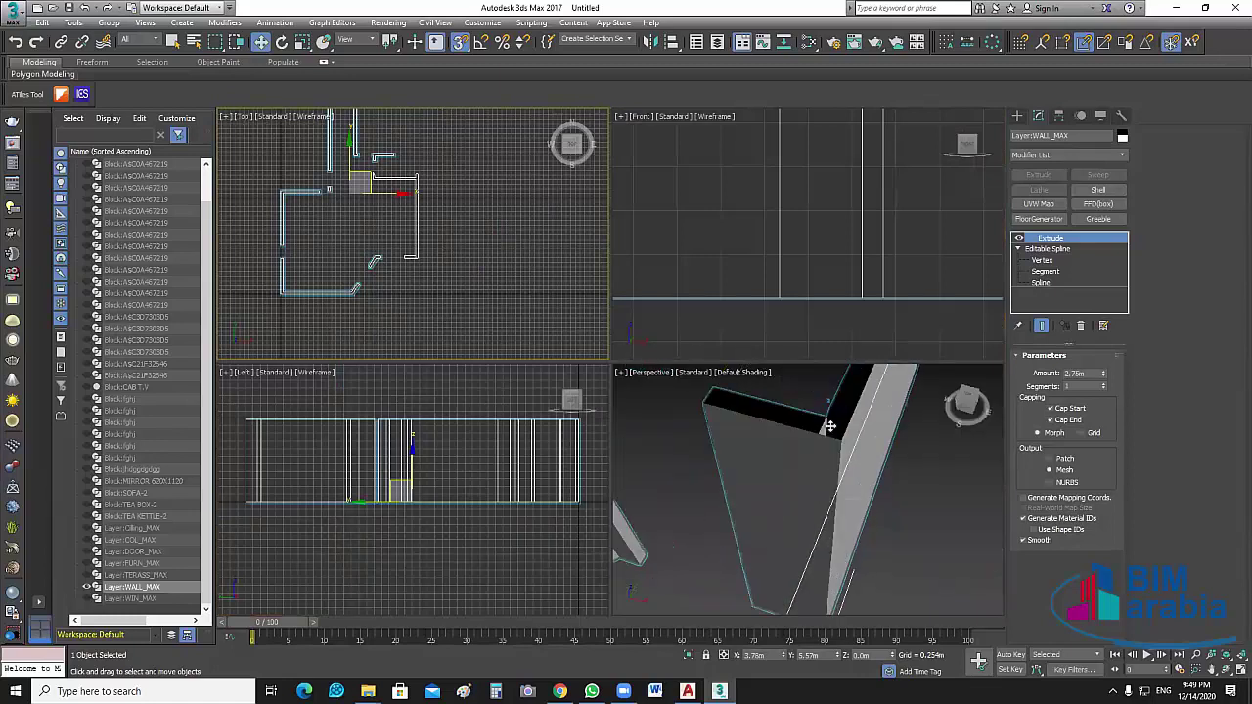
scroll(837, 435, up, 3)
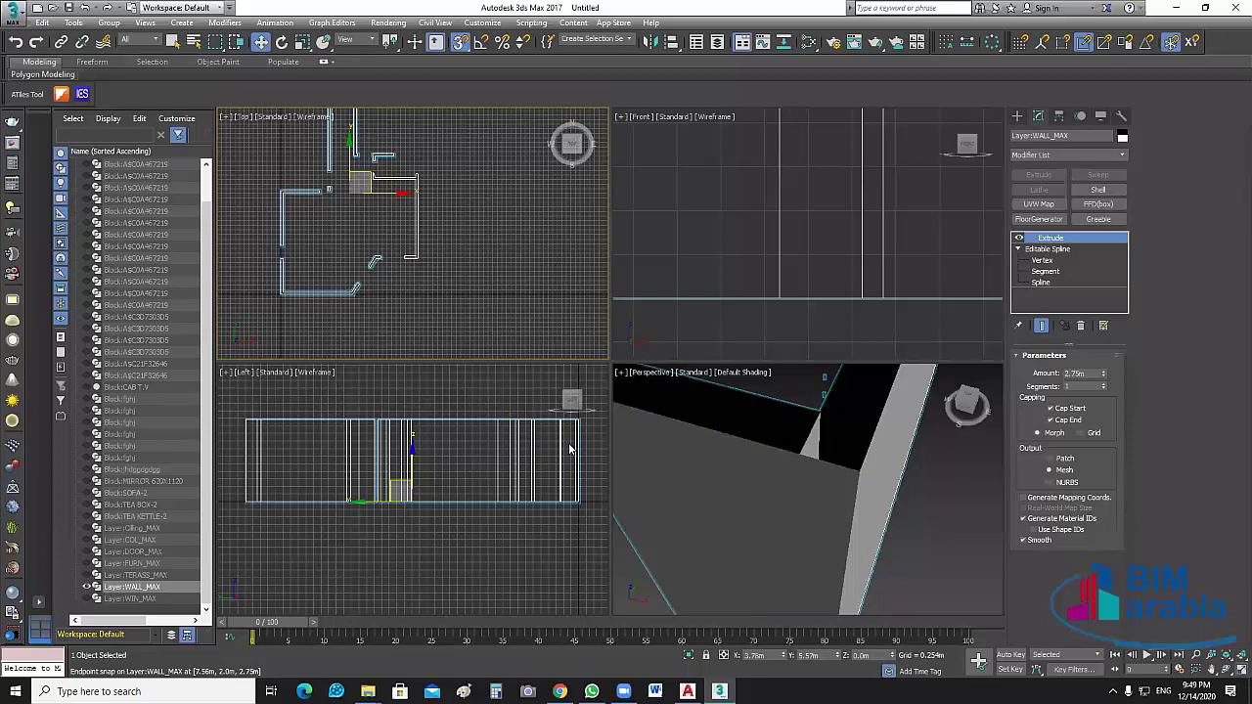
key(alt+w)
scroll(674, 491, up, 6)
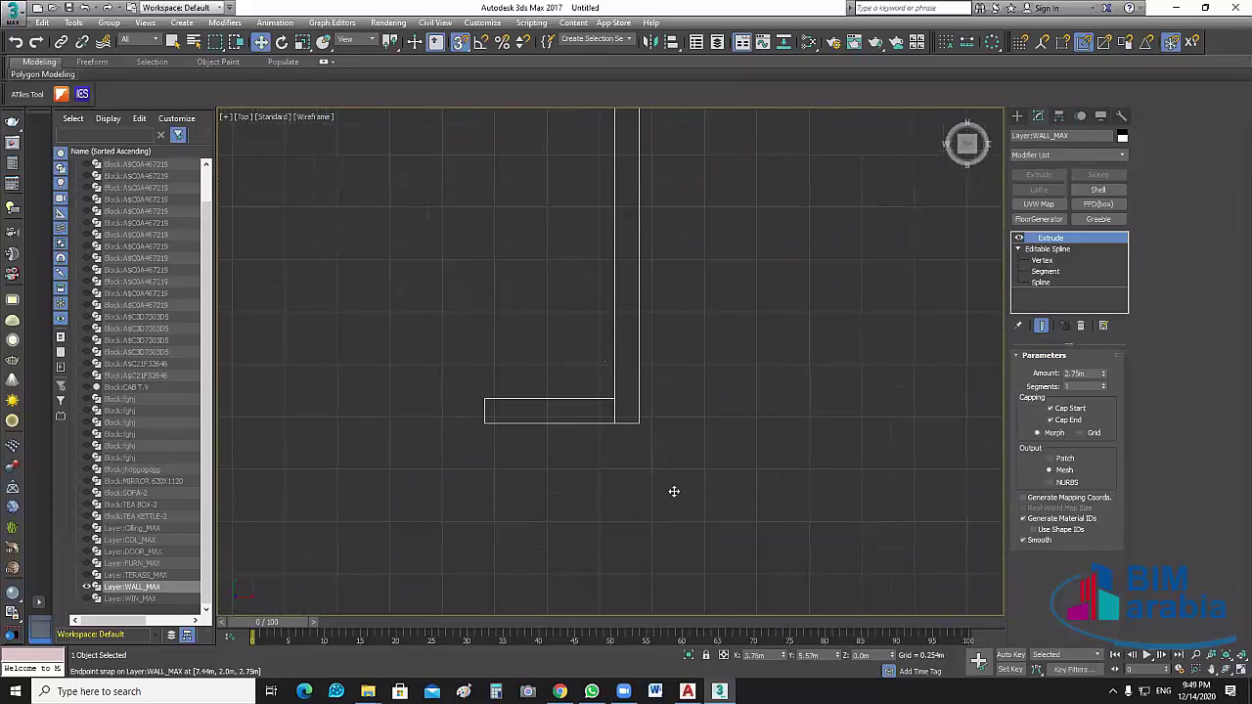
scroll(673, 491, up, 2)
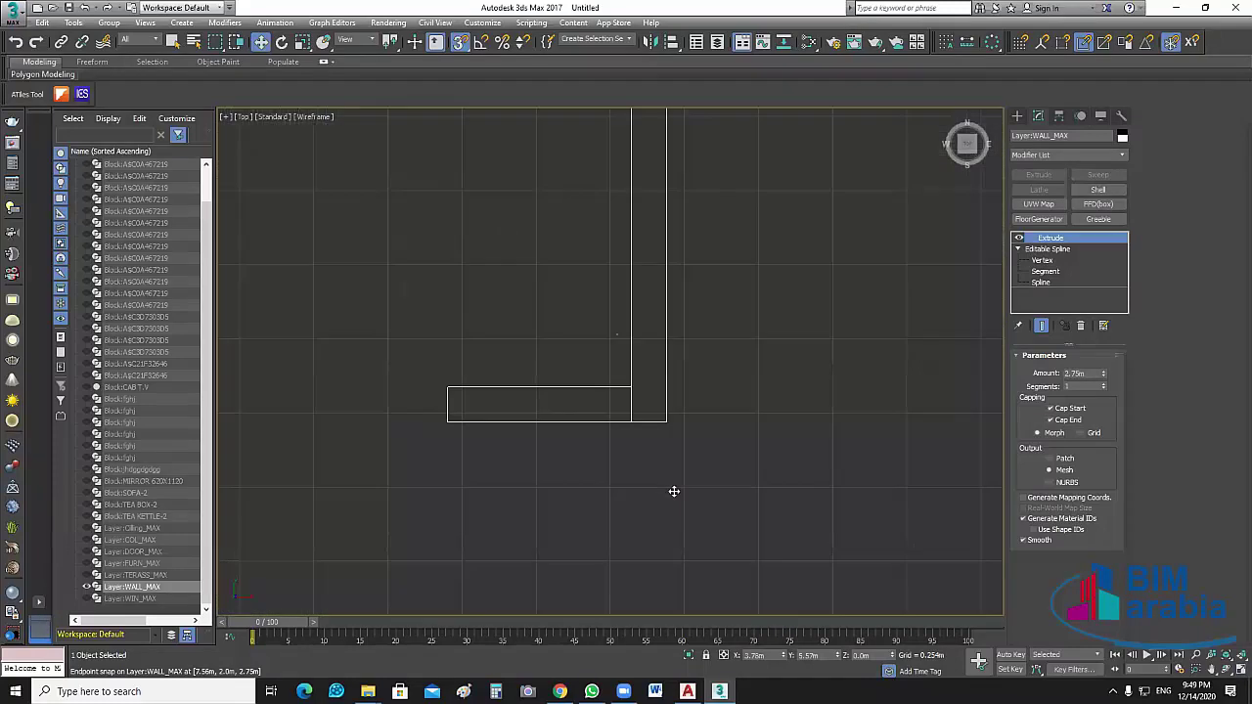
Back at Vertex level, pick out the wall corner vertices around the slanted edge
click(1042, 260)
scroll(701, 421, up, 2)
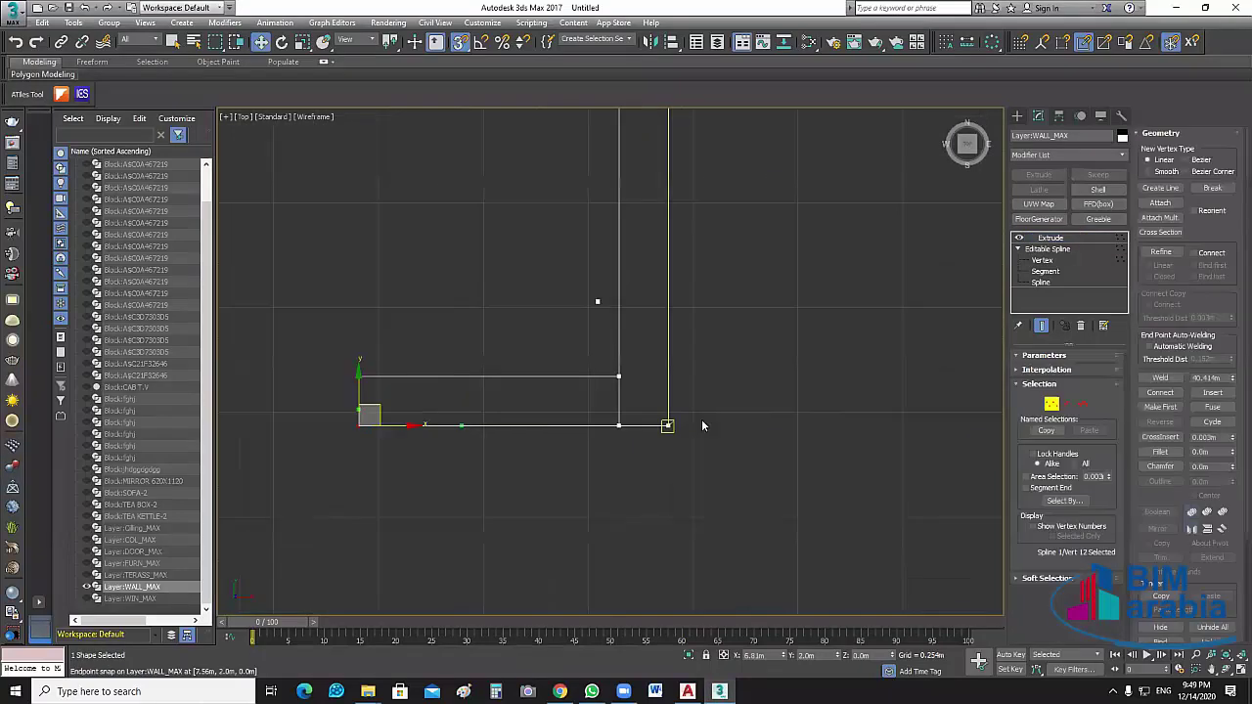
scroll(702, 426, up, 1)
drag(694, 442, 655, 425)
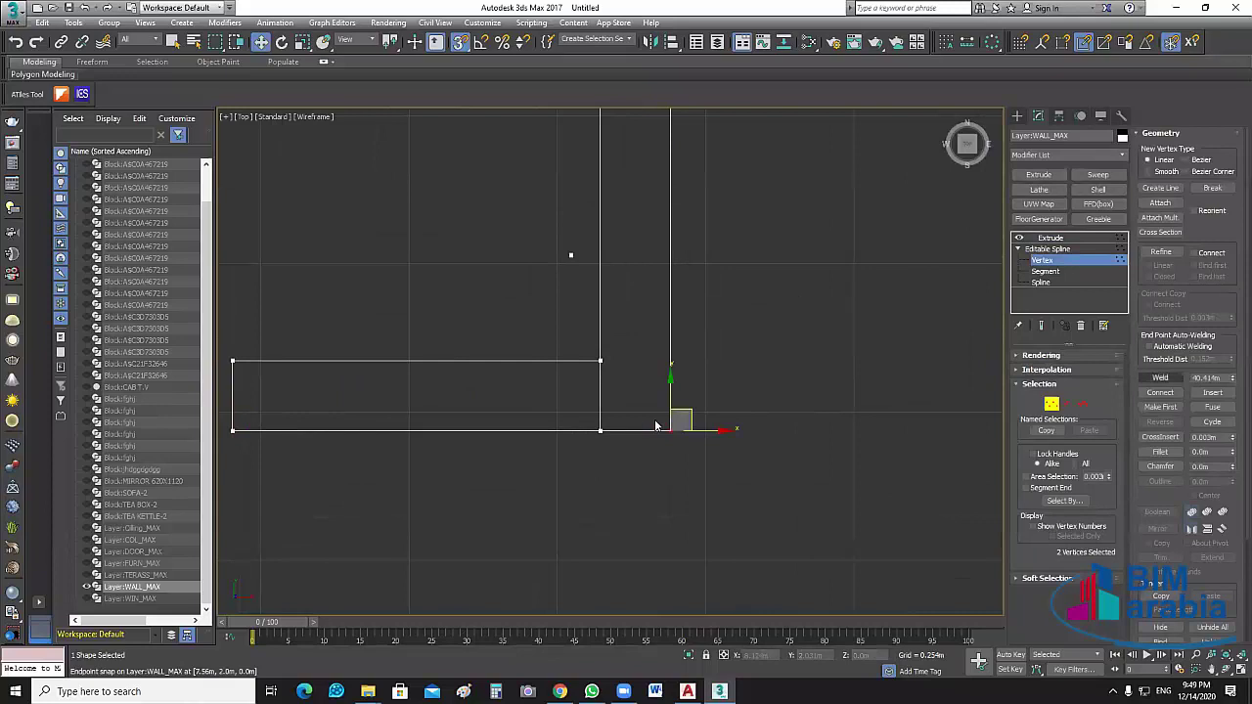
click(688, 256)
scroll(689, 256, down, 2)
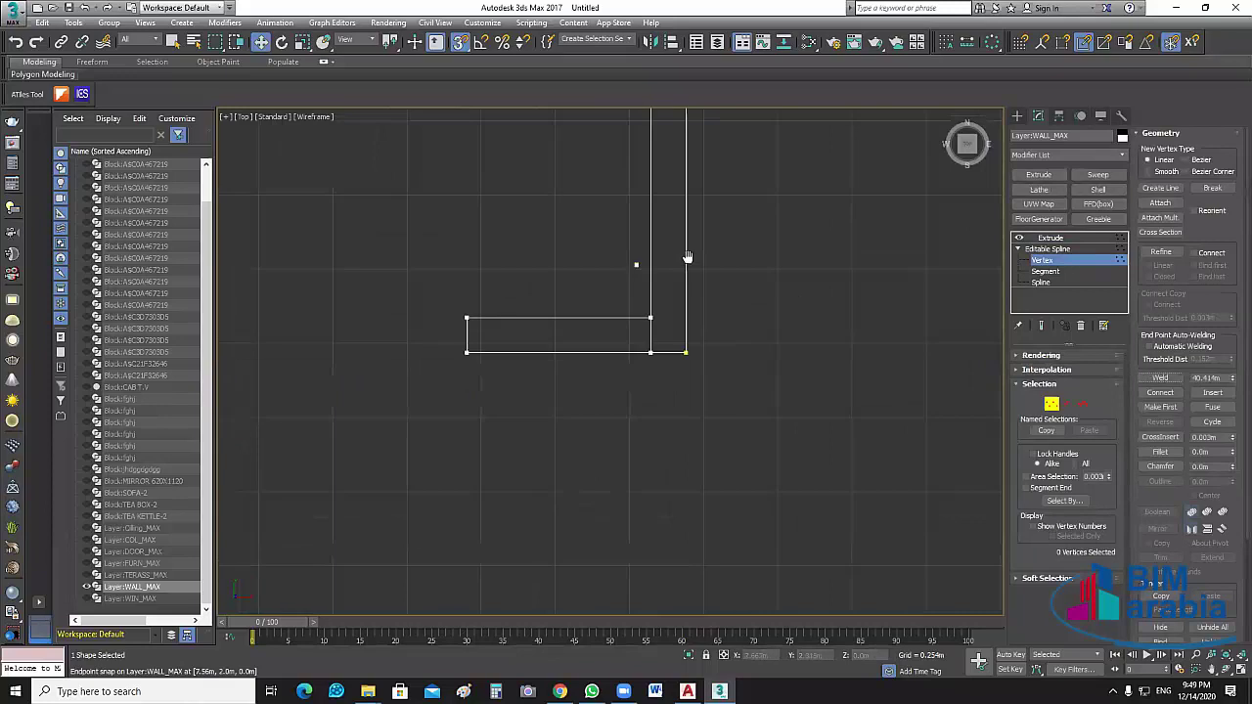
middle_drag(709, 448, 708, 600)
drag(636, 497, 679, 536)
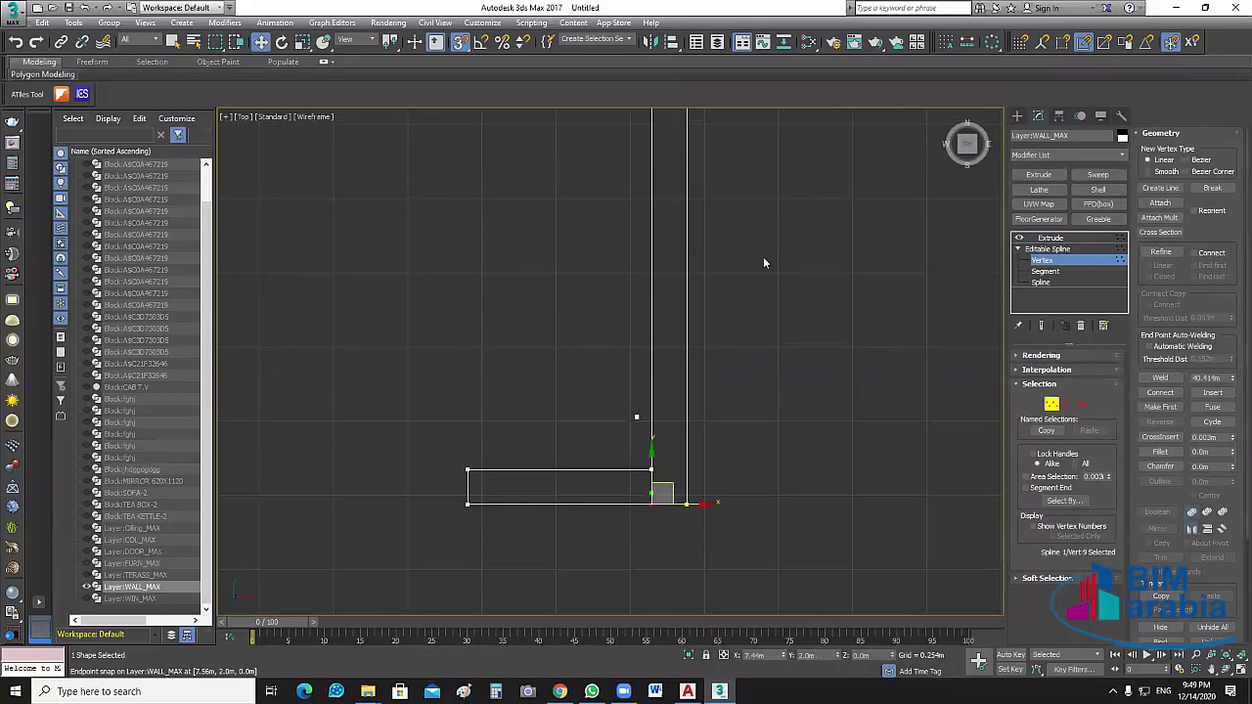
scroll(764, 261, down, 2)
middle_drag(690, 377, 697, 284)
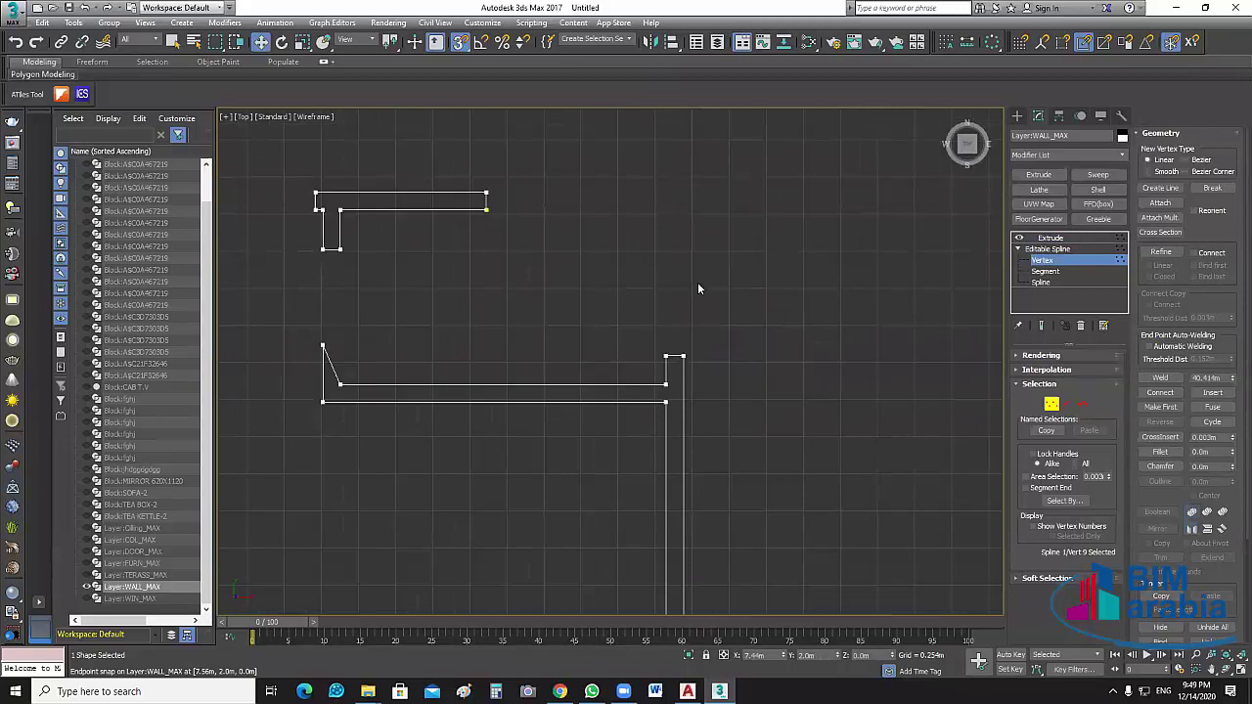
scroll(697, 281, up, 2)
drag(697, 281, 666, 348)
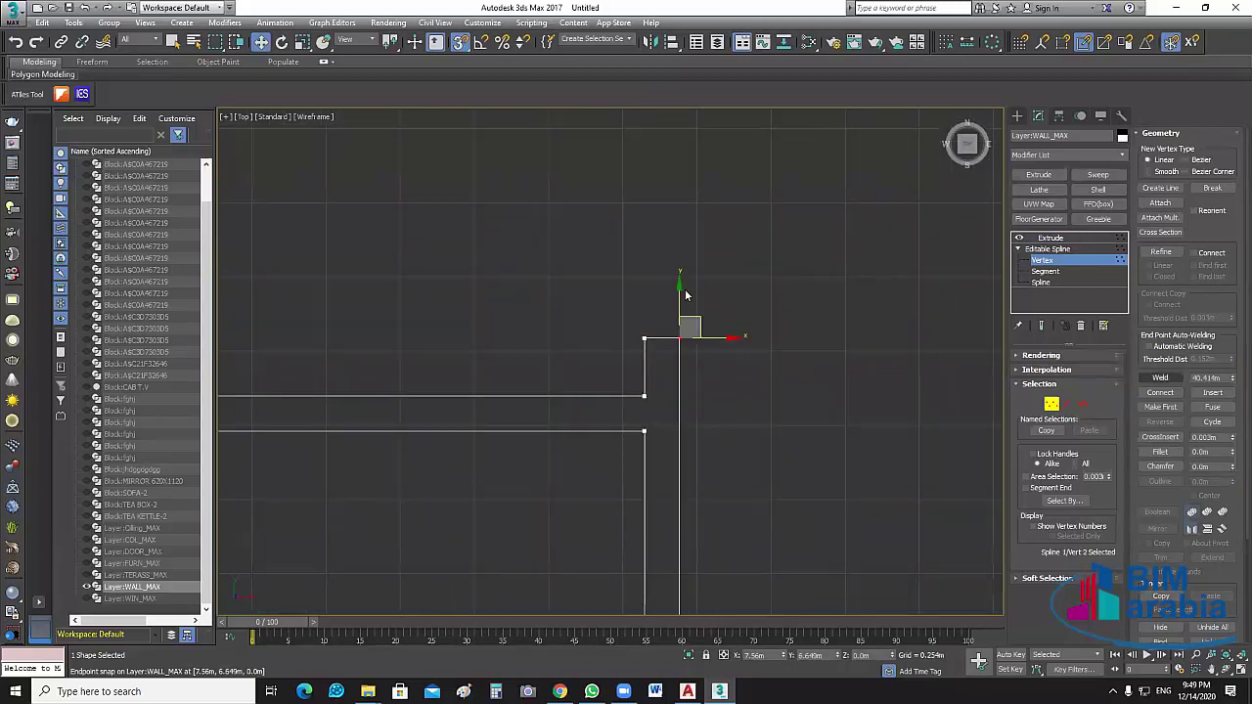
click(645, 338)
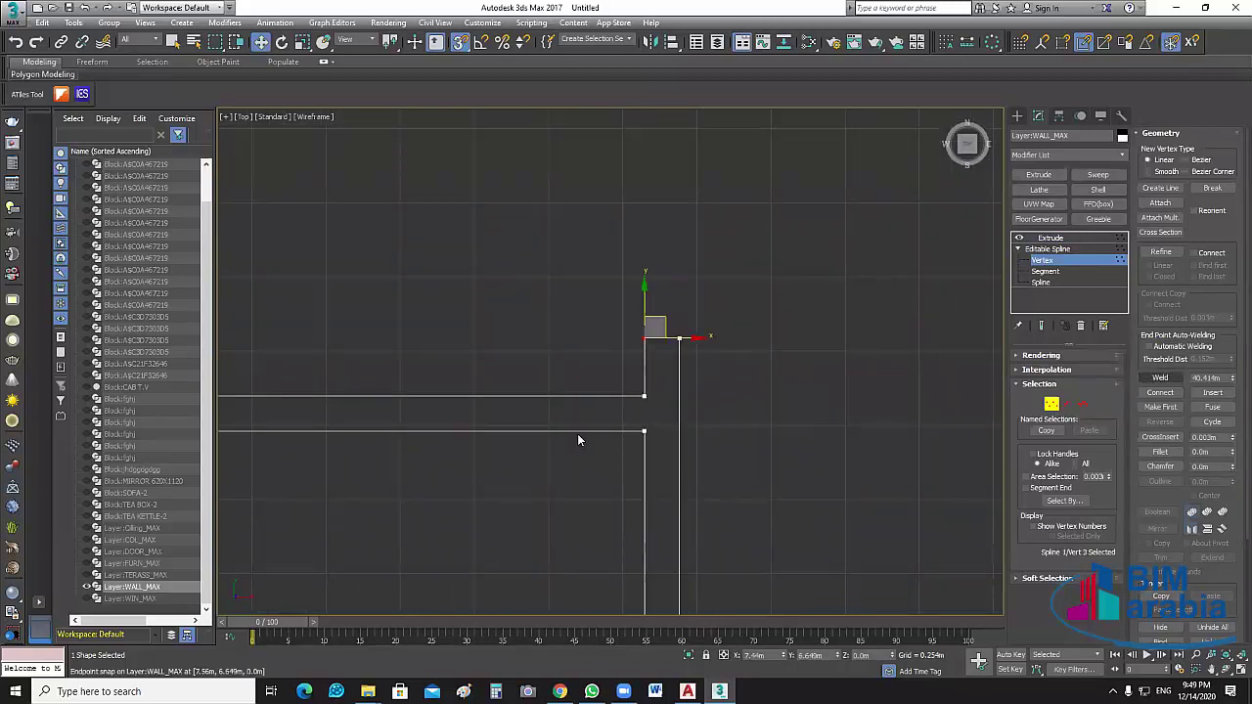
click(644, 431)
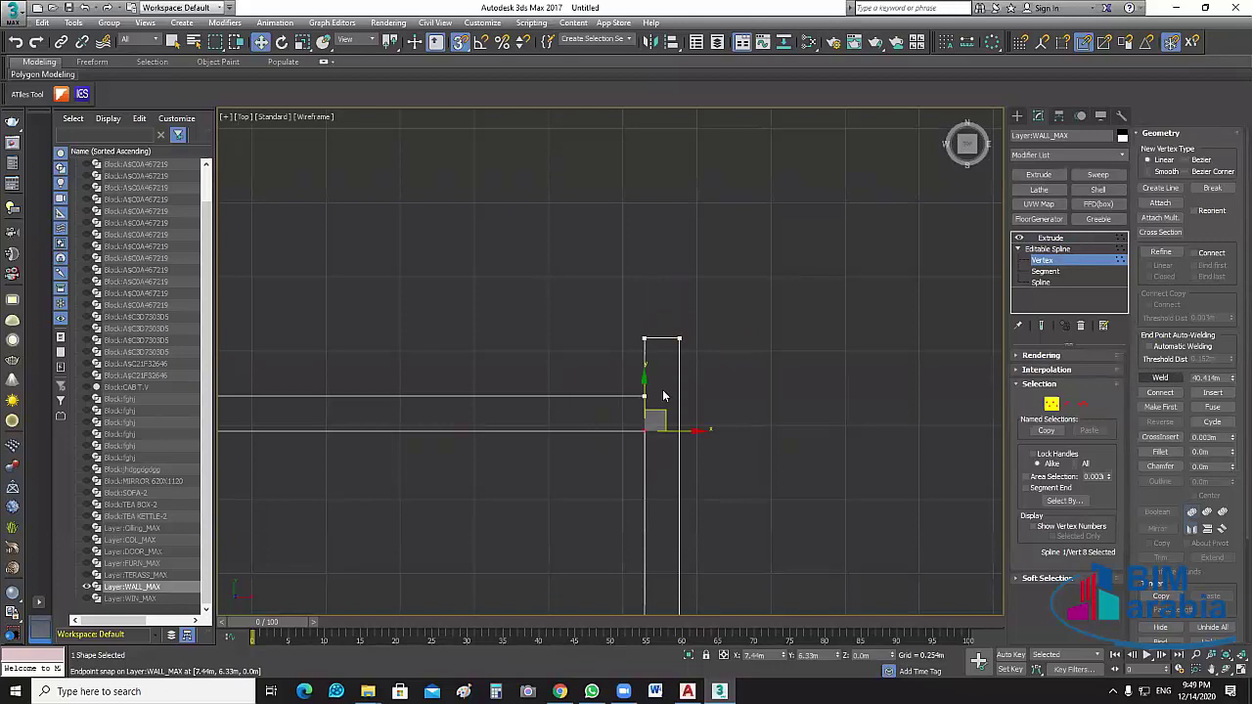
Move the lower line's corner vertex onto the upper line's end and weld them
drag(612, 407, 612, 401)
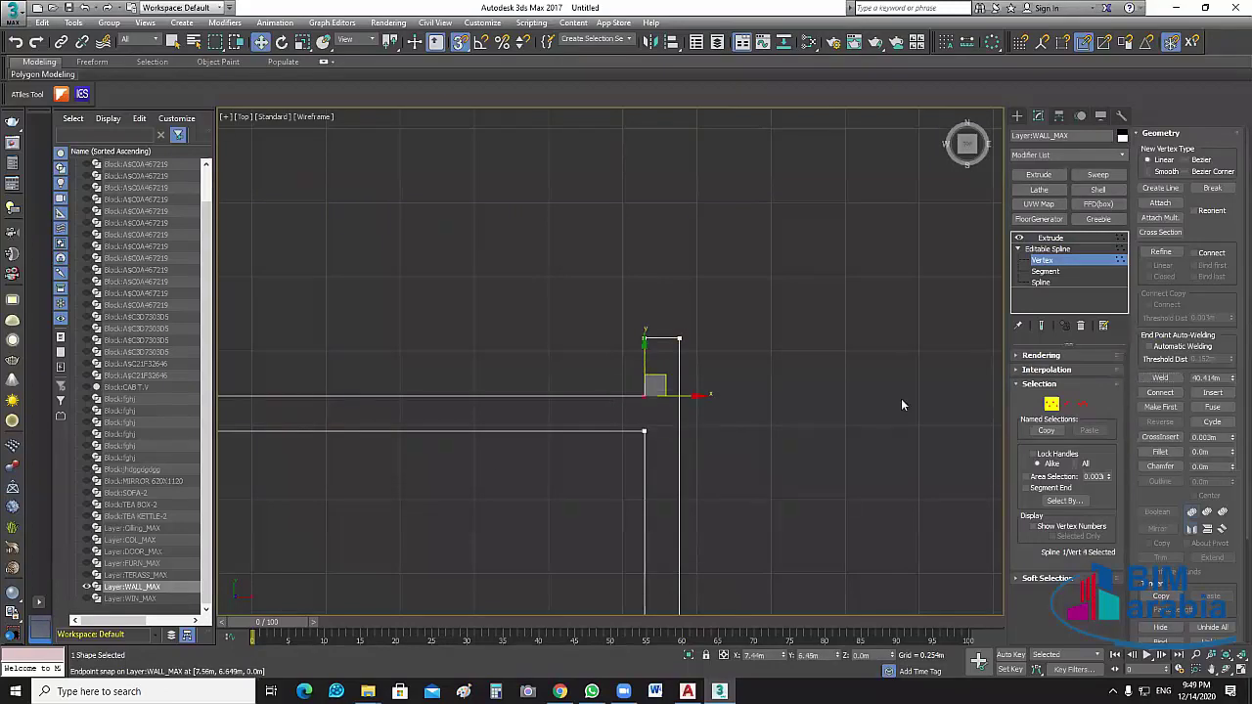
scroll(858, 439, down, 5)
click(587, 427)
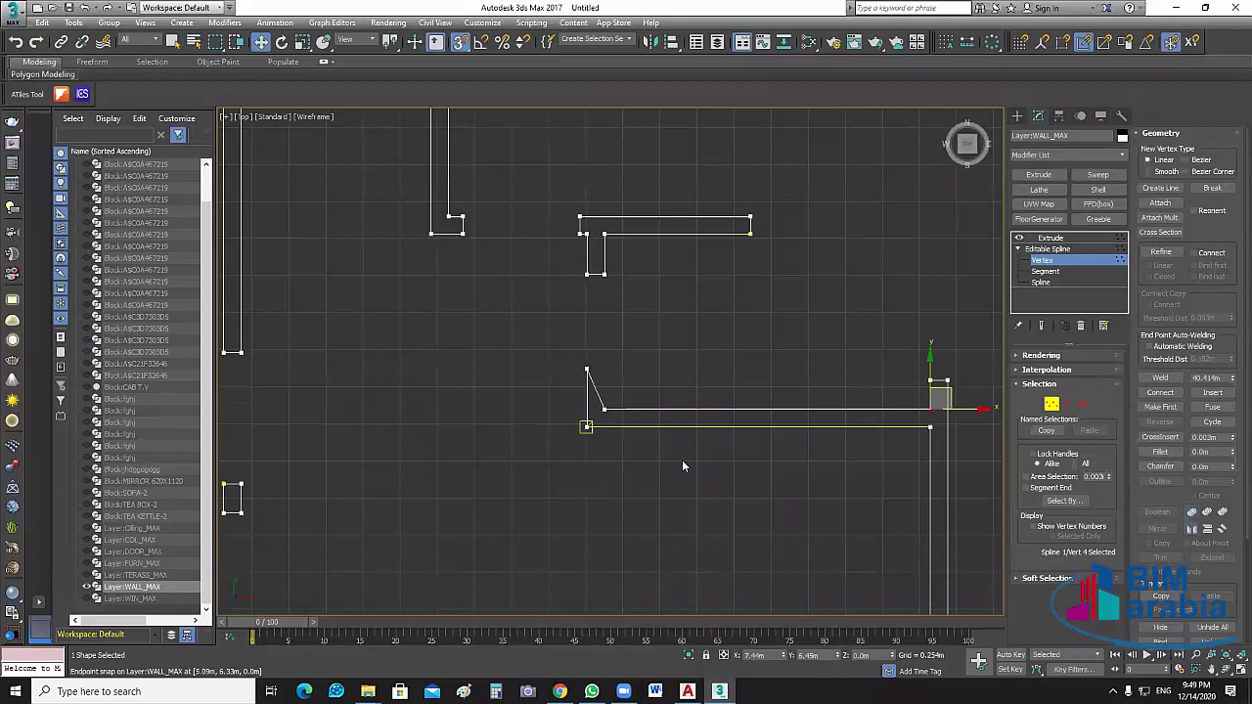
scroll(587, 427, up, 5)
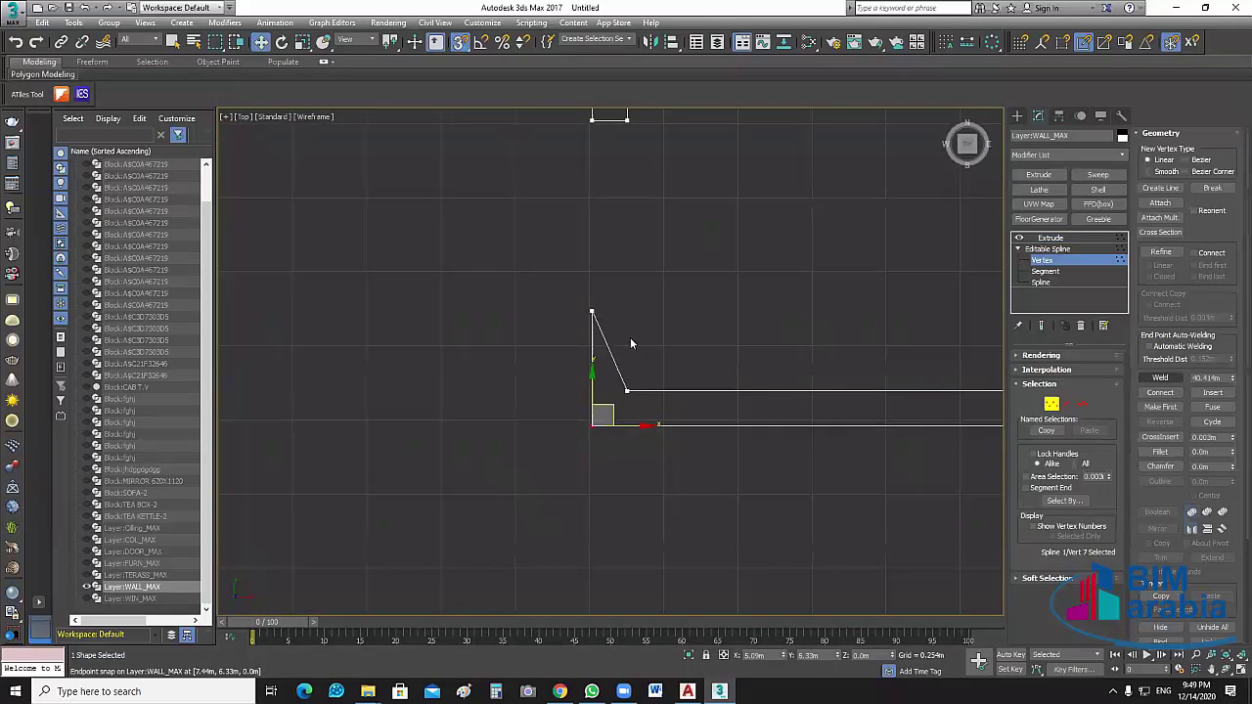
click(1158, 378)
scroll(587, 328, up, 3)
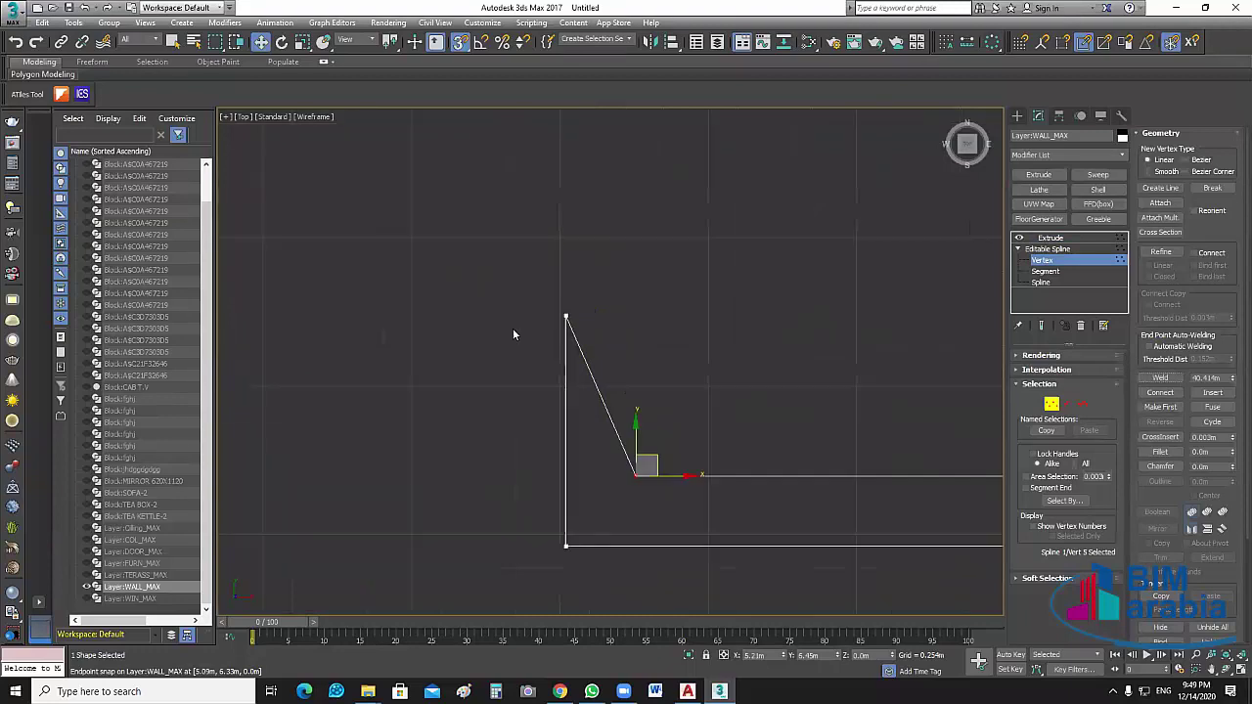
With snaps off, nudge the slanted edge's top vertex slightly along X
click(567, 316)
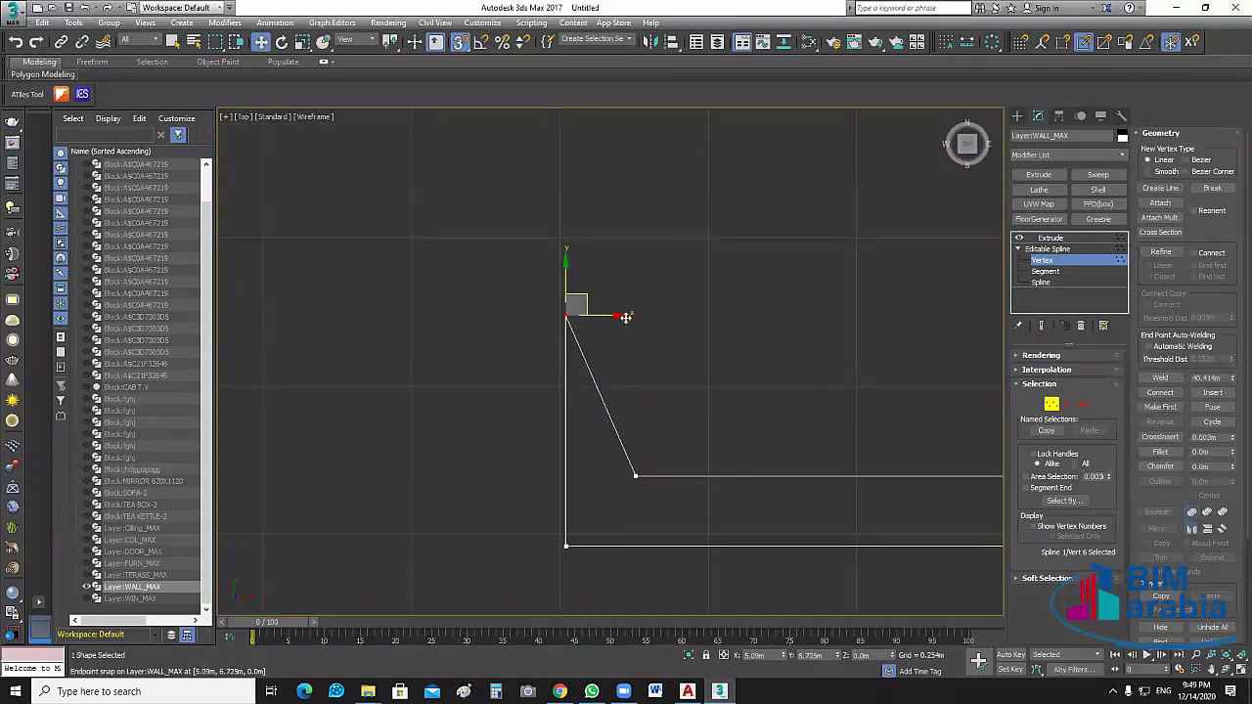
click(635, 370)
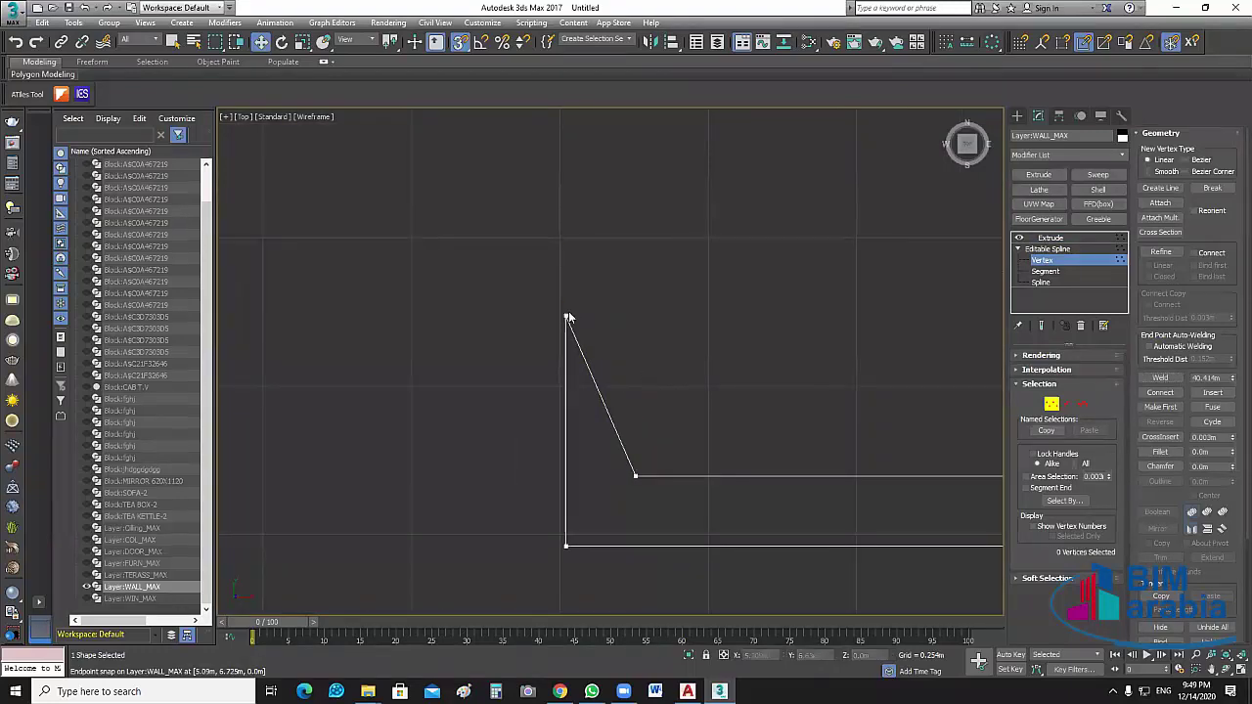
click(566, 315)
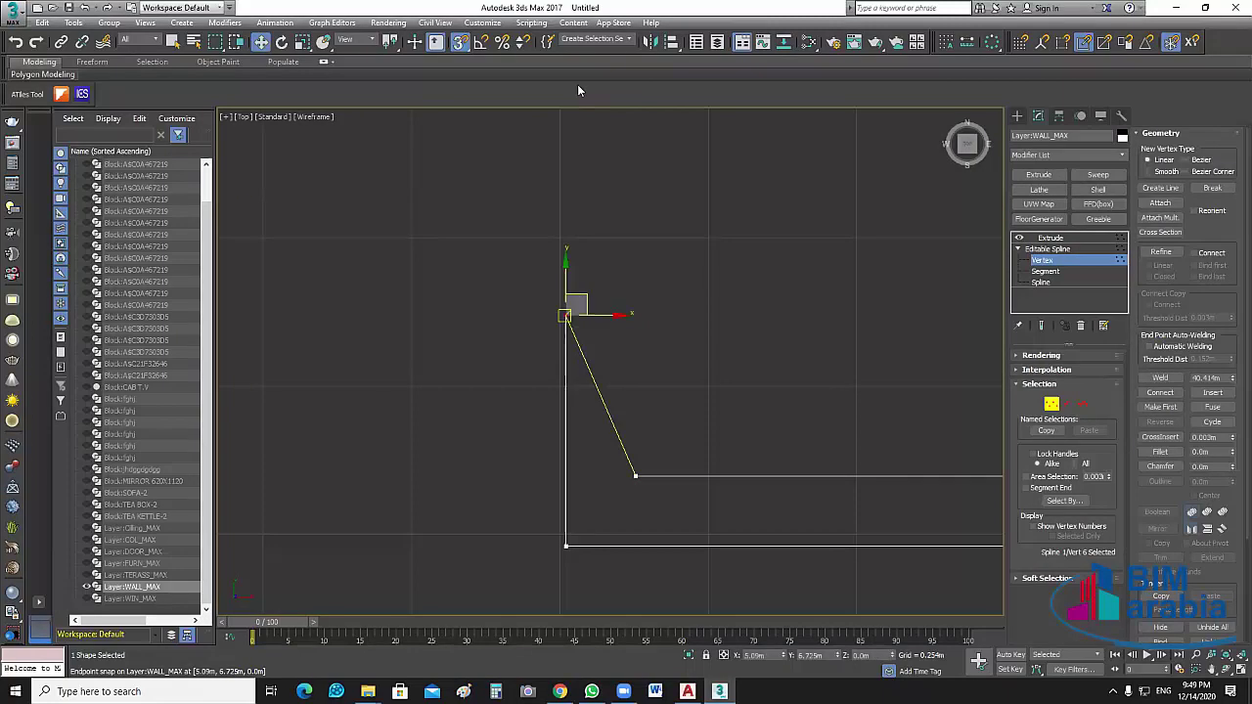
click(448, 42)
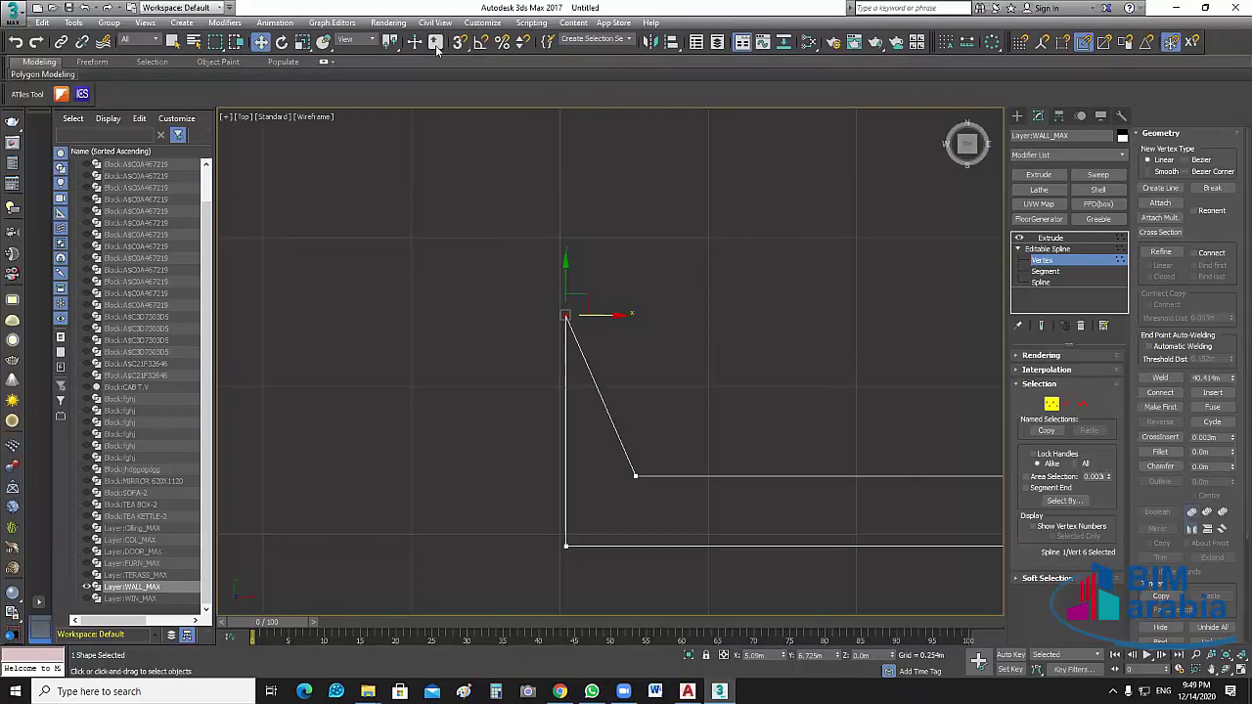
key(4)
drag(602, 314, 606, 314)
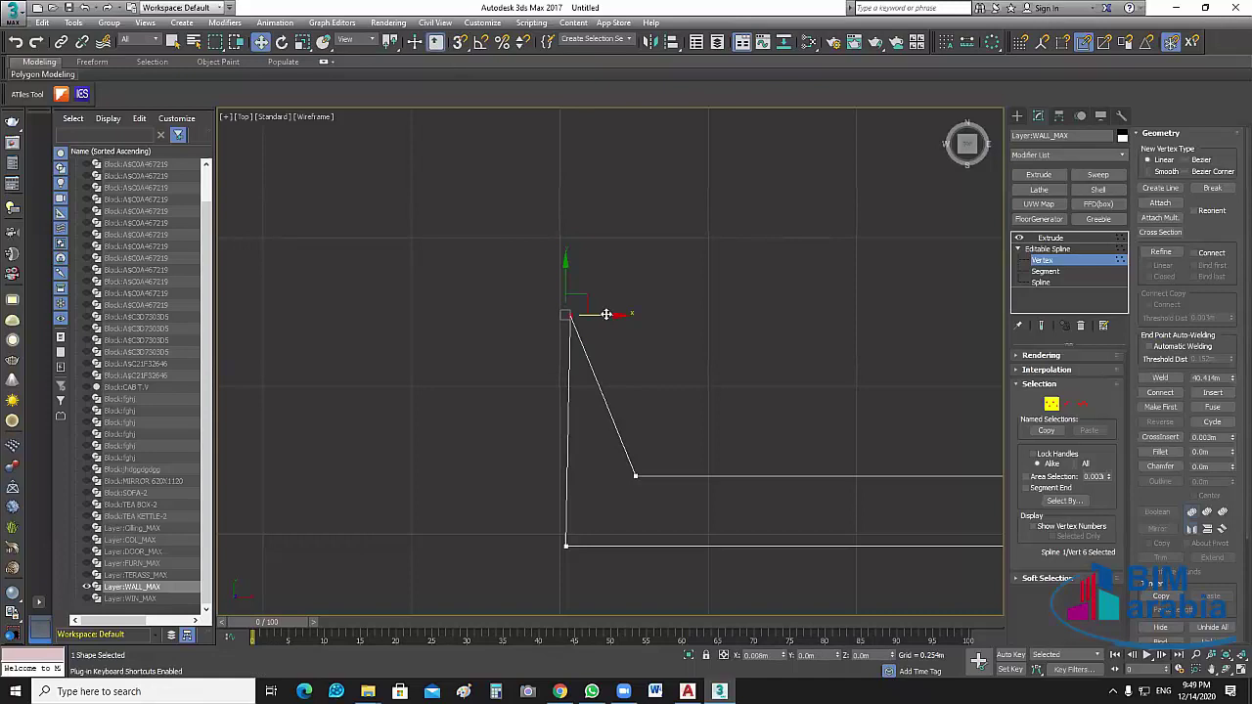
key(ctrl+z)
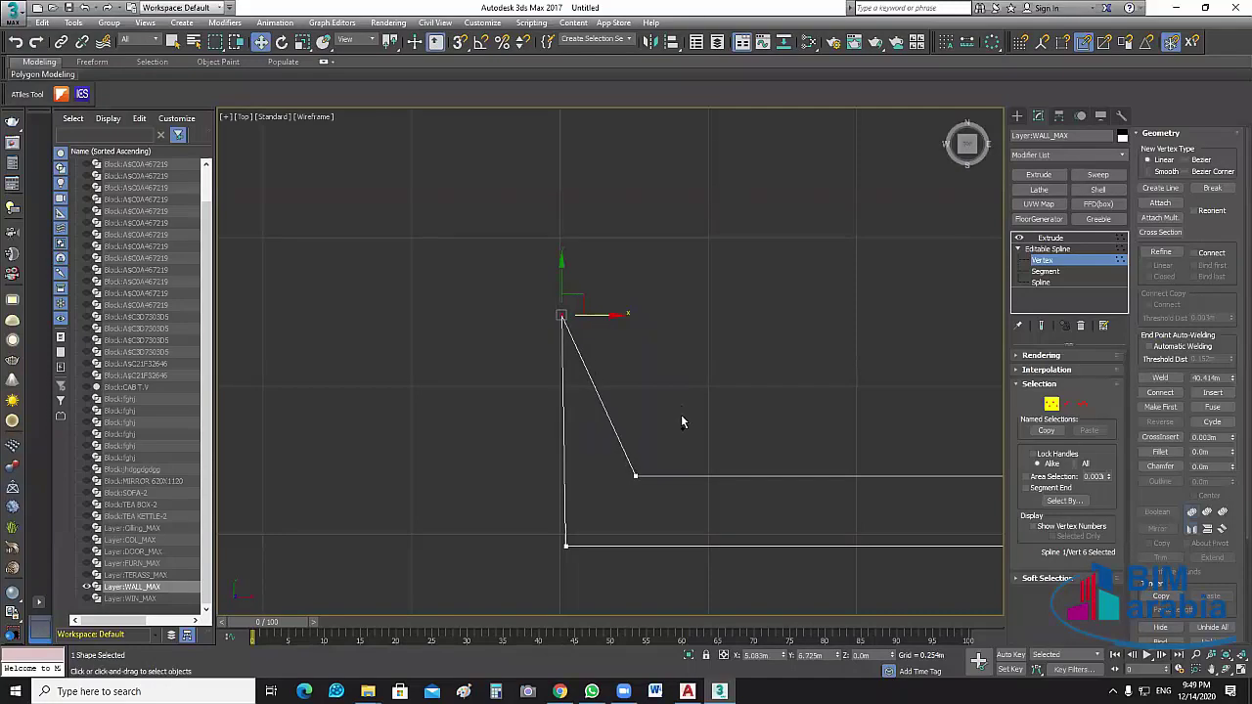
key(ctrl+y)
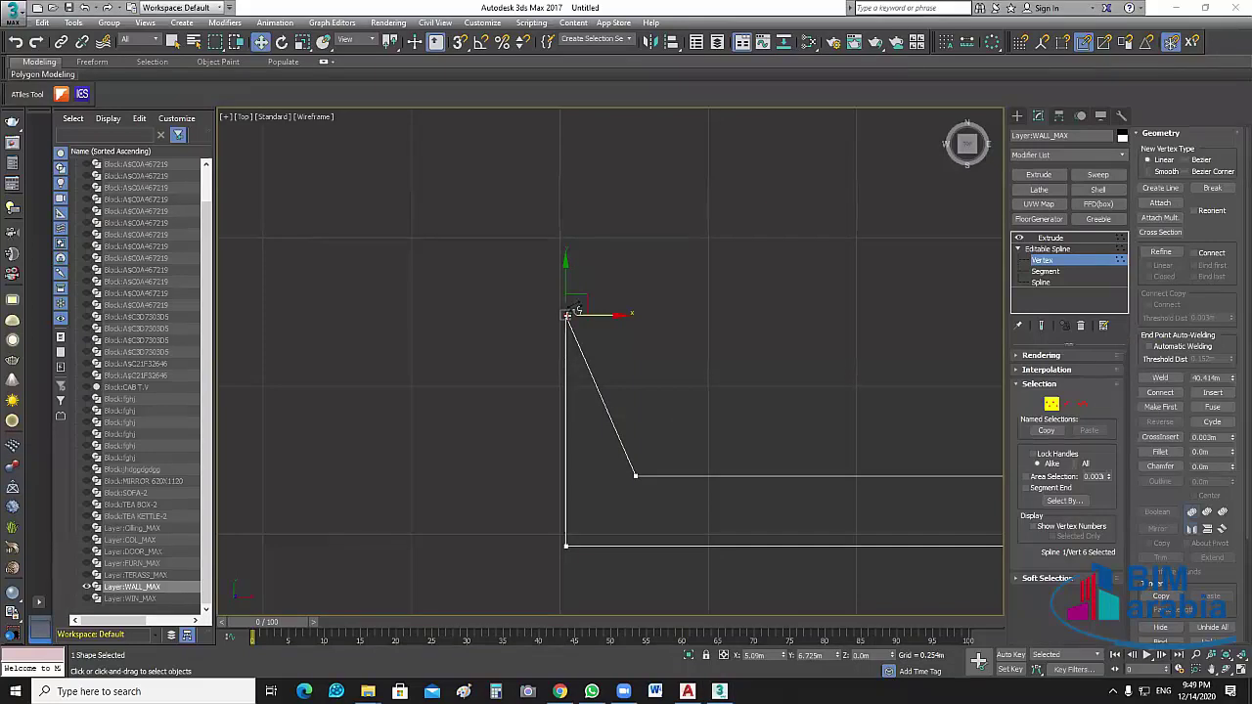
Insert a corner vertex that squares off the slanted edge
key(i)
click(568, 313)
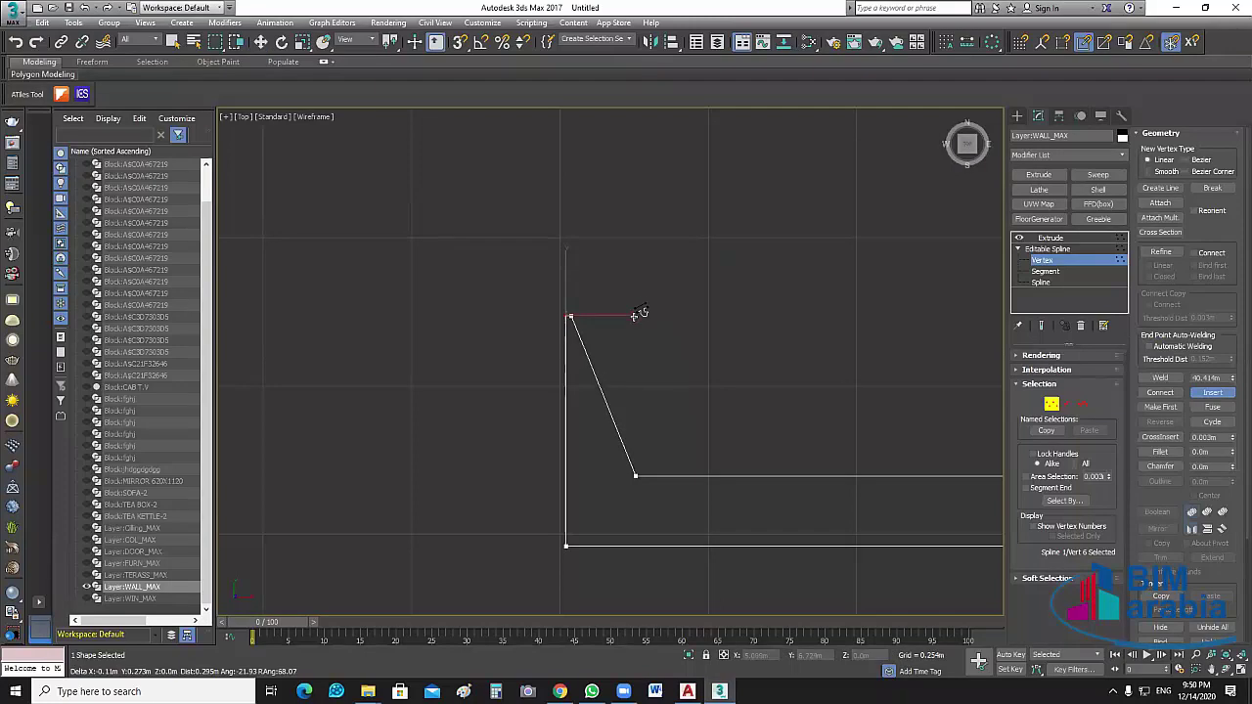
click(637, 313)
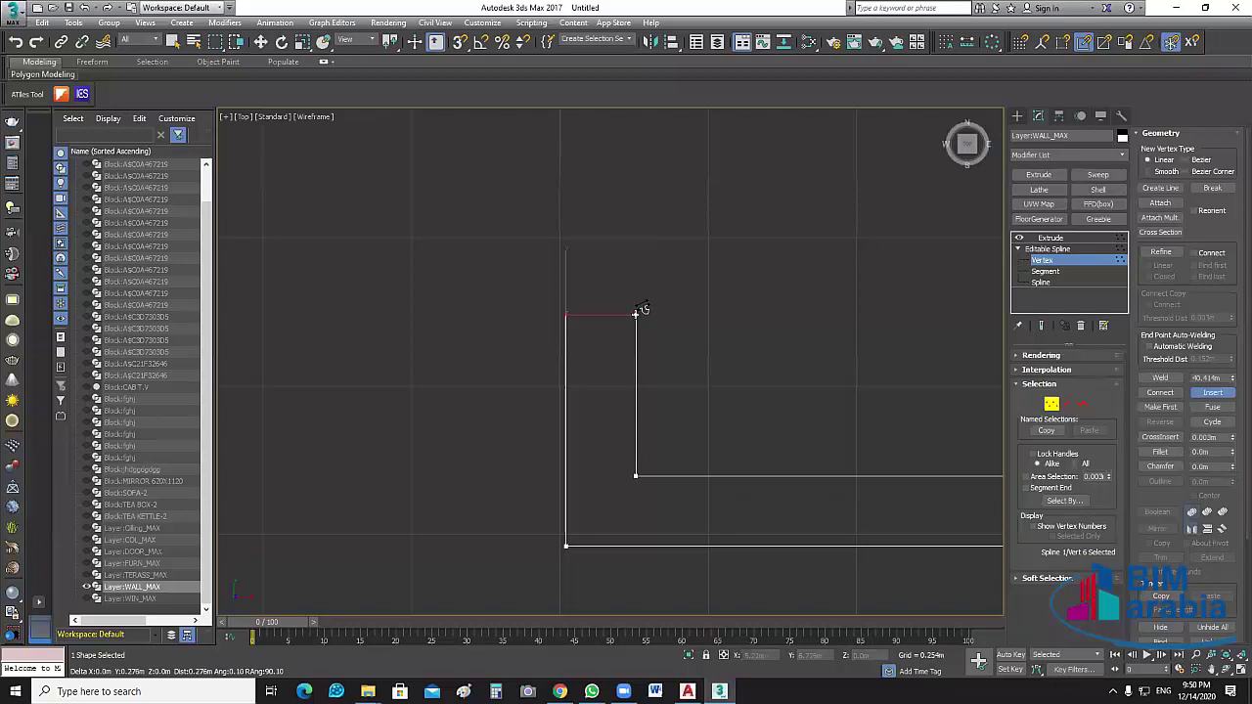
click(637, 313)
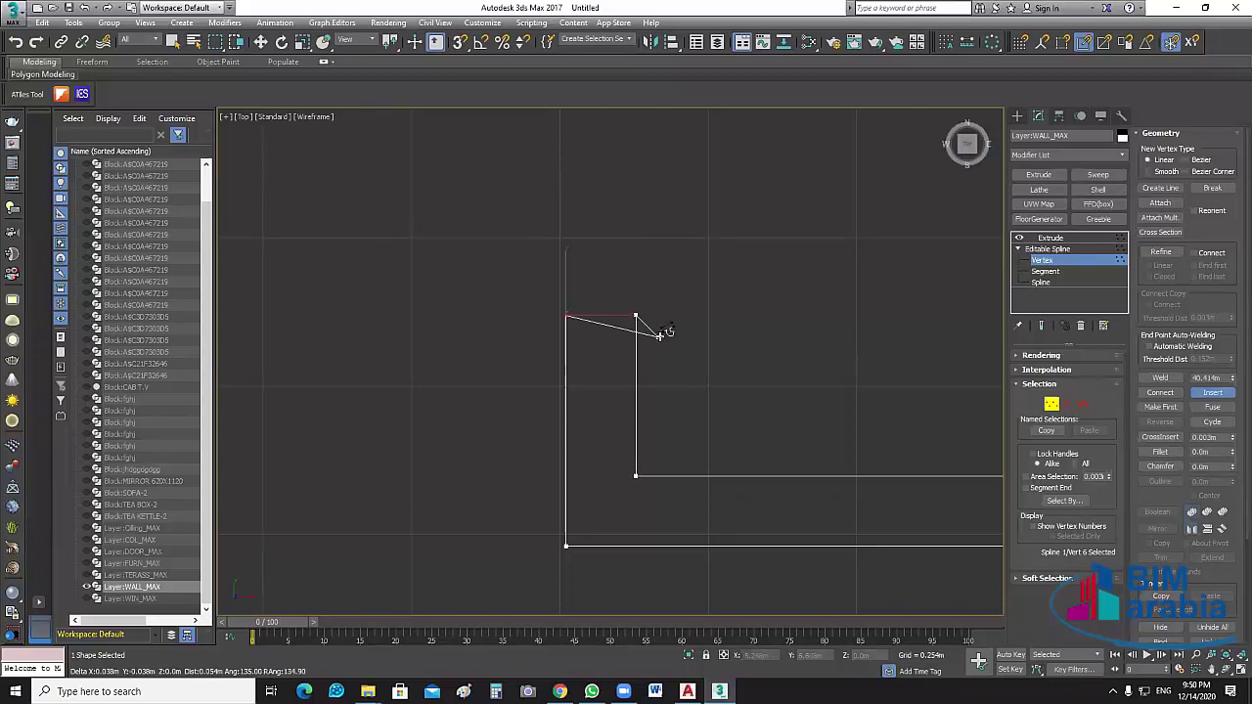
right_click(642, 327)
key(1)
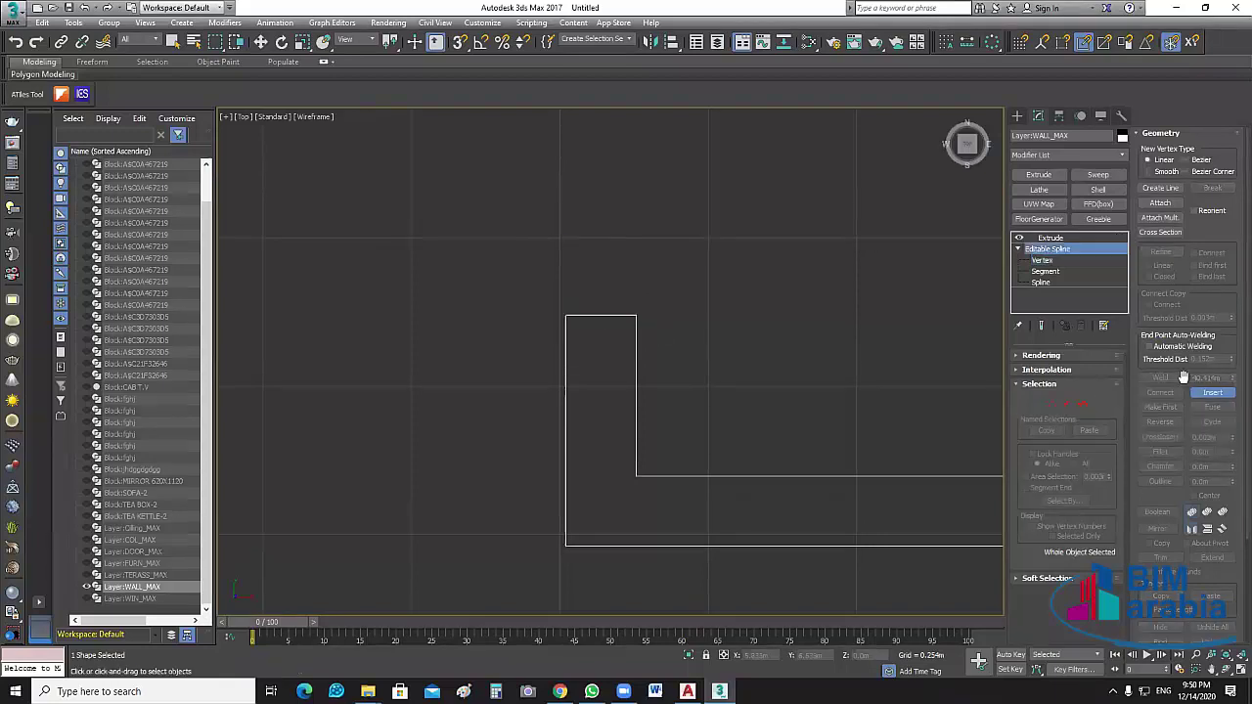
Try welding the top-left and top-right corner vertices of the outline
click(1042, 262)
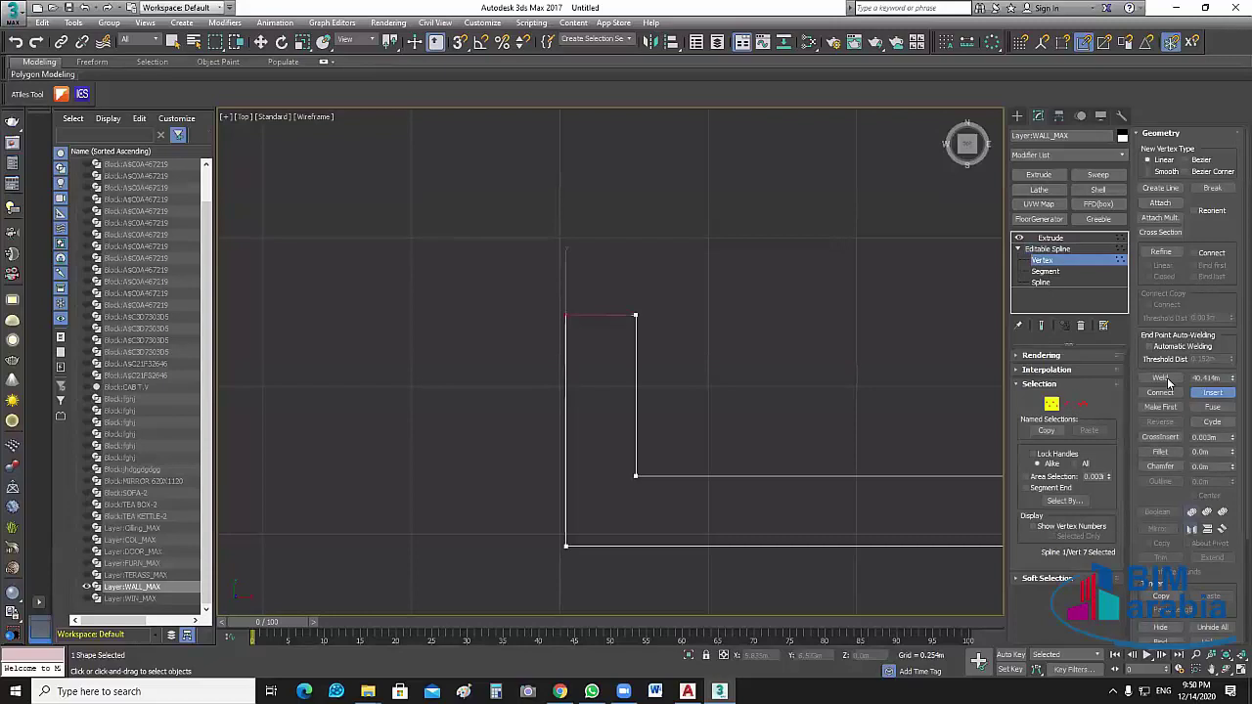
click(1167, 377)
click(1213, 393)
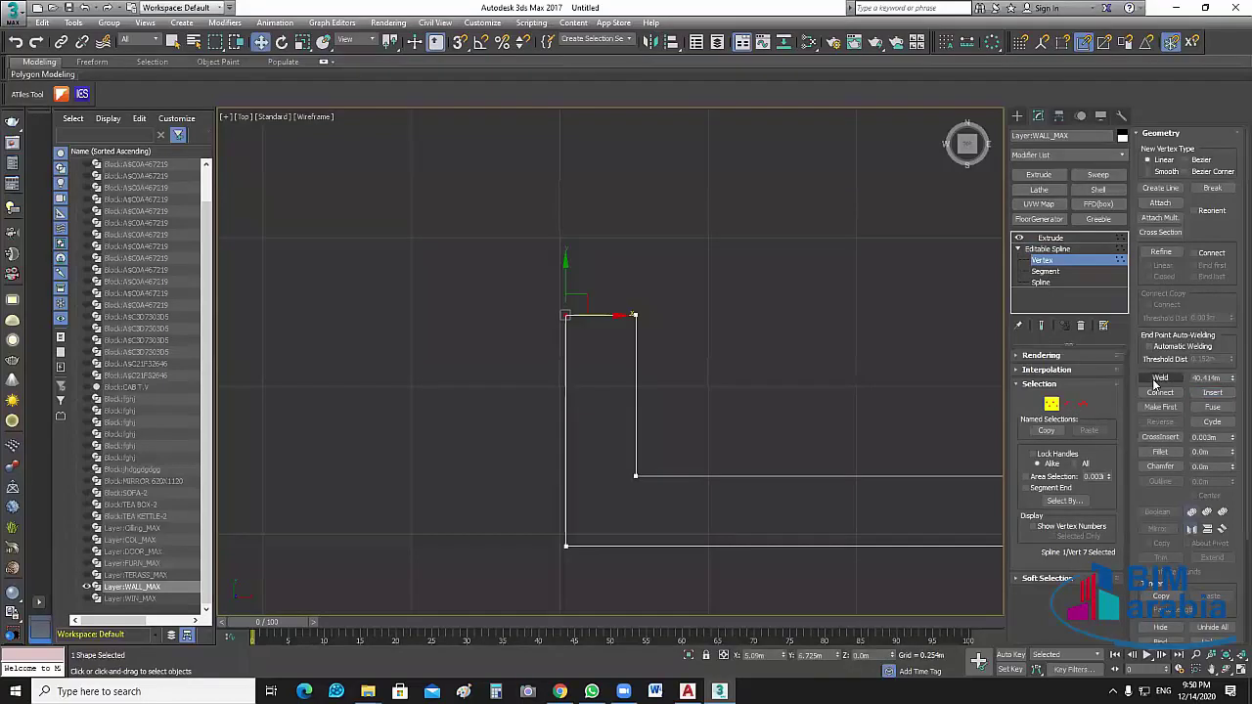
click(1154, 378)
click(635, 315)
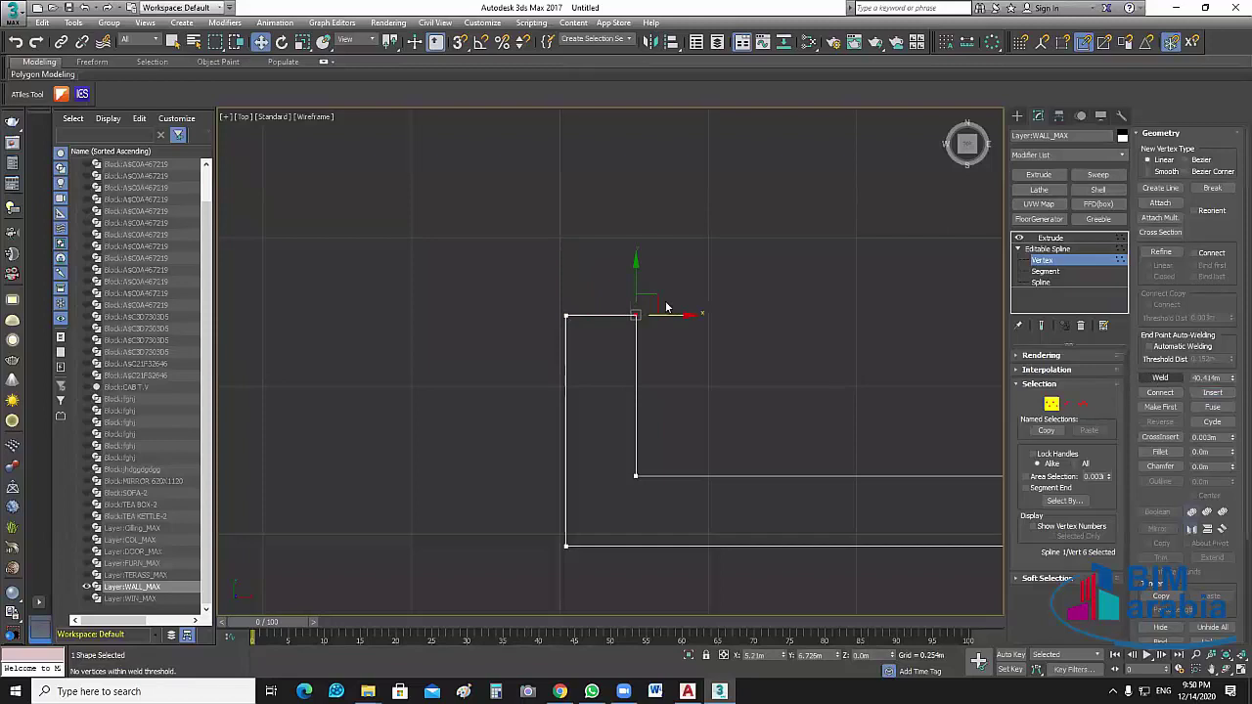
click(565, 315)
click(807, 494)
scroll(807, 494, down, 3)
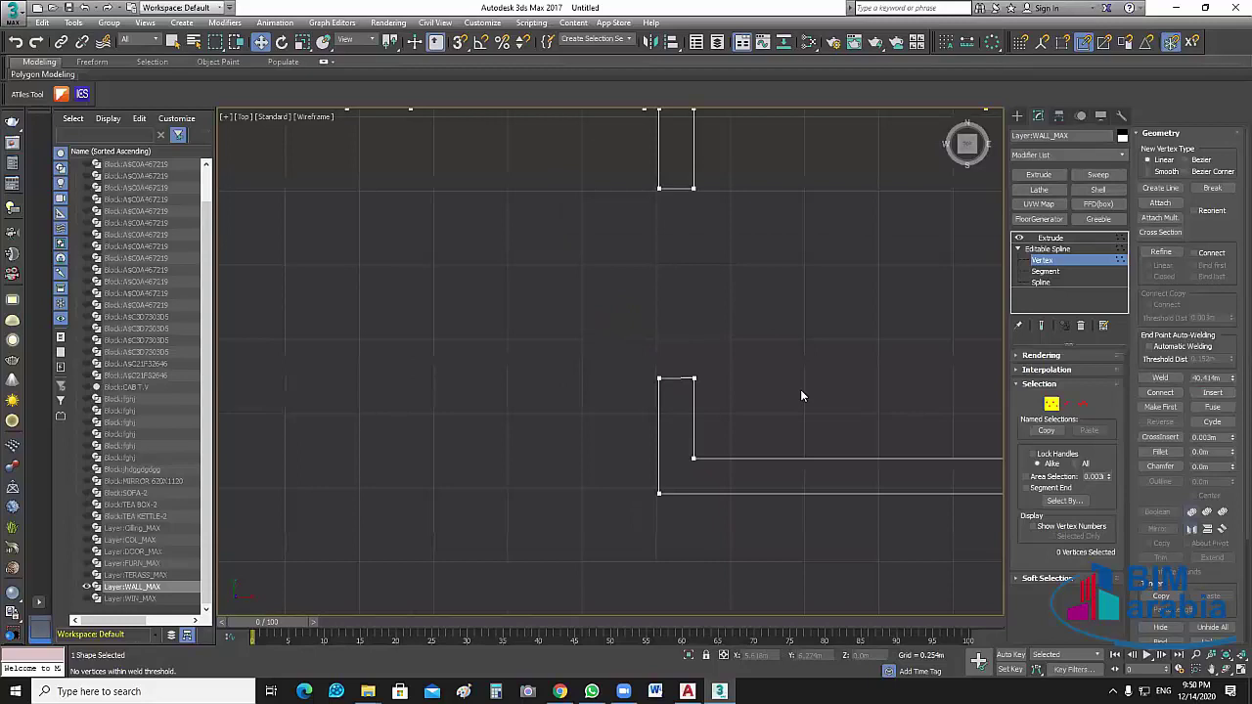
scroll(800, 391, down, 4)
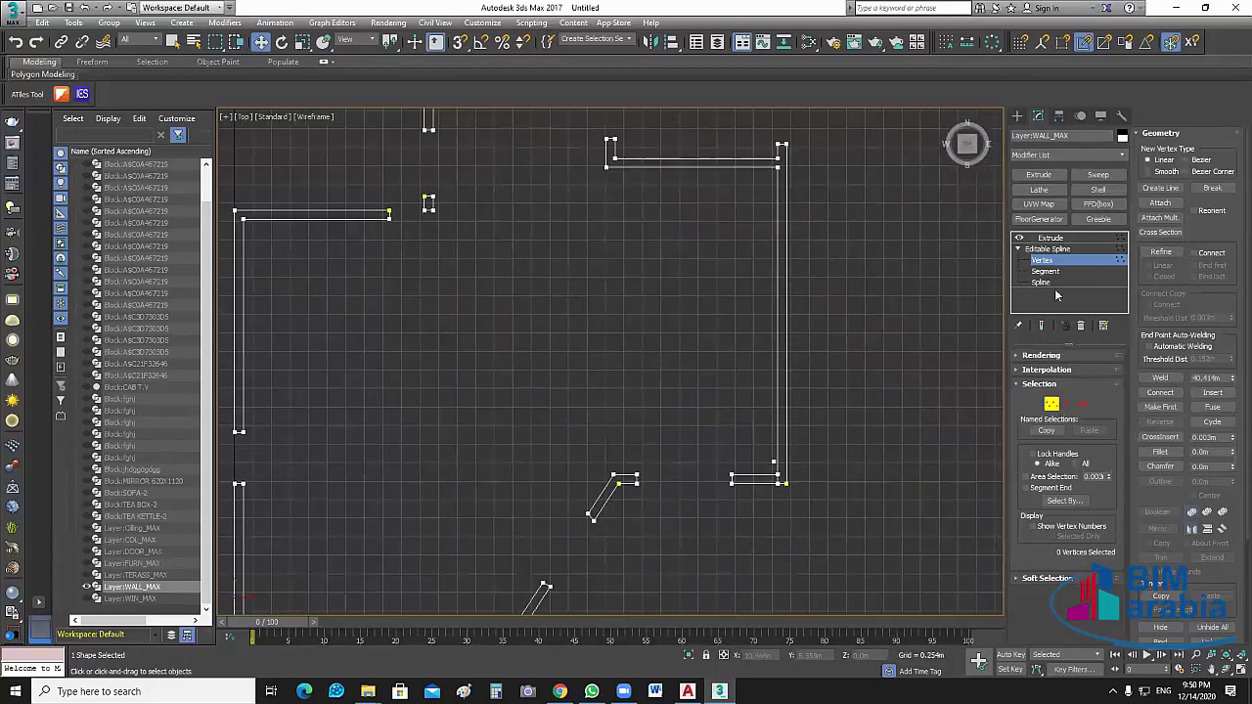
click(1056, 258)
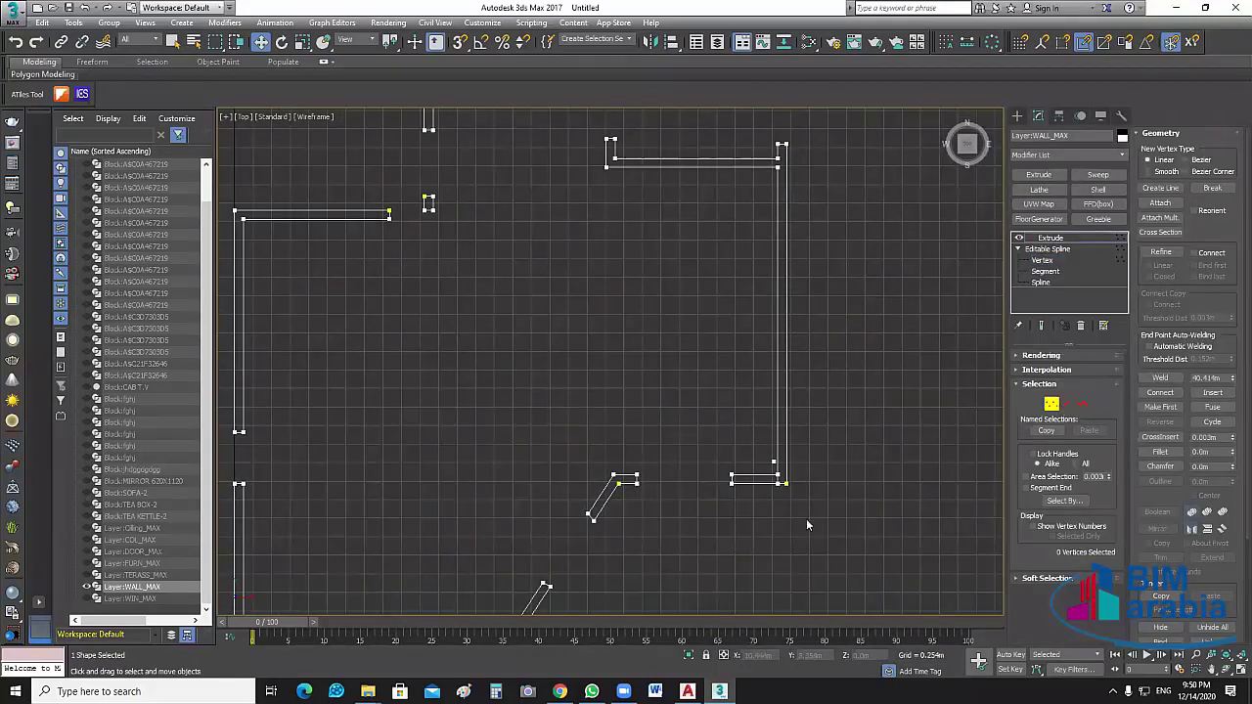
scroll(740, 429, up, 3)
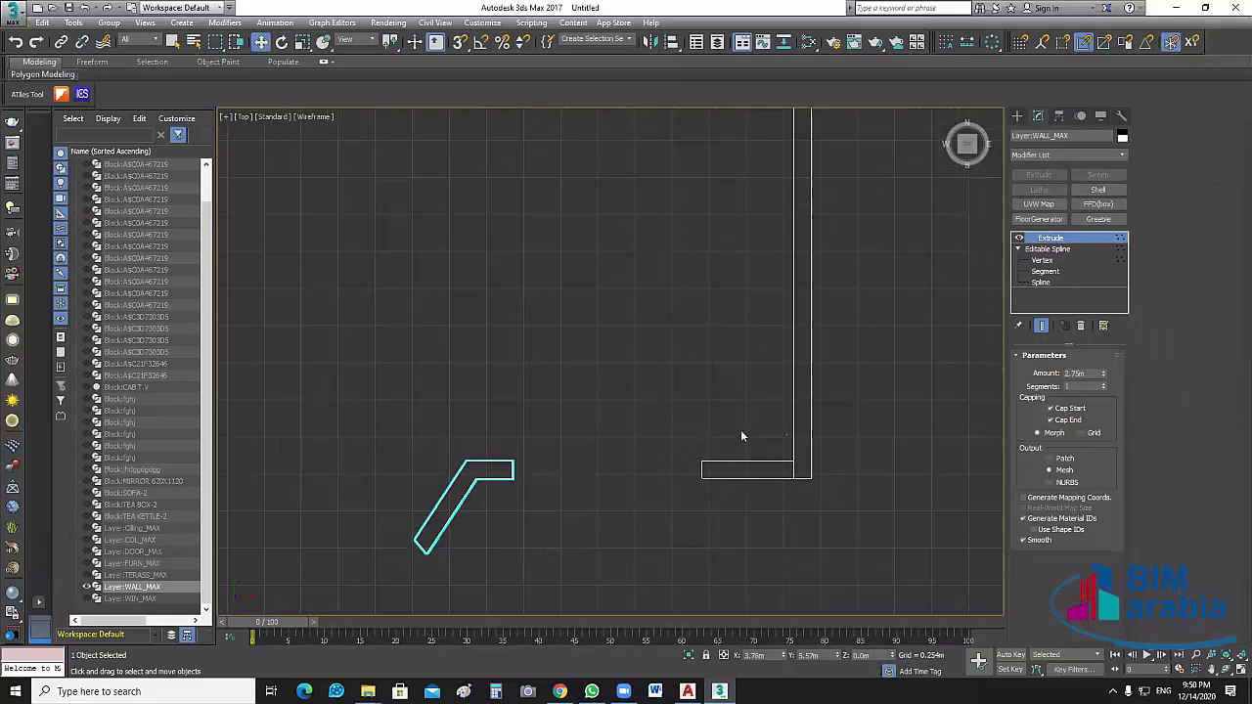
scroll(740, 430, up, 3)
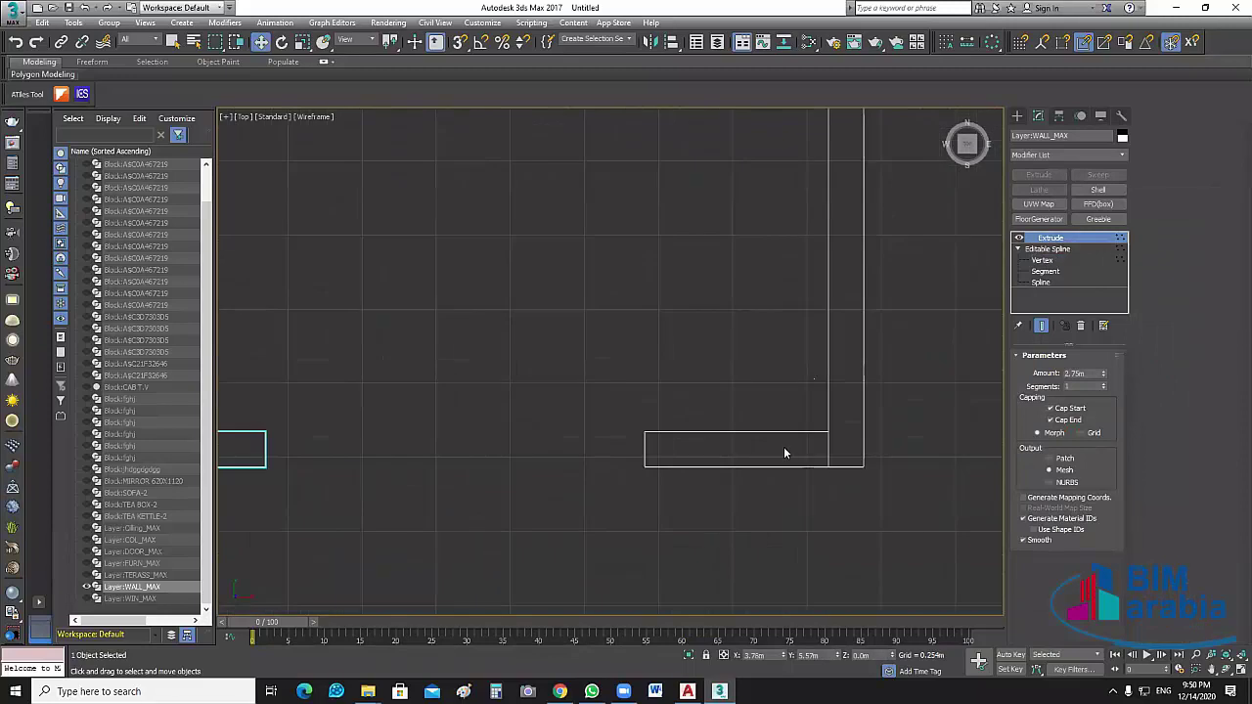
key(2)
drag(734, 410, 693, 527)
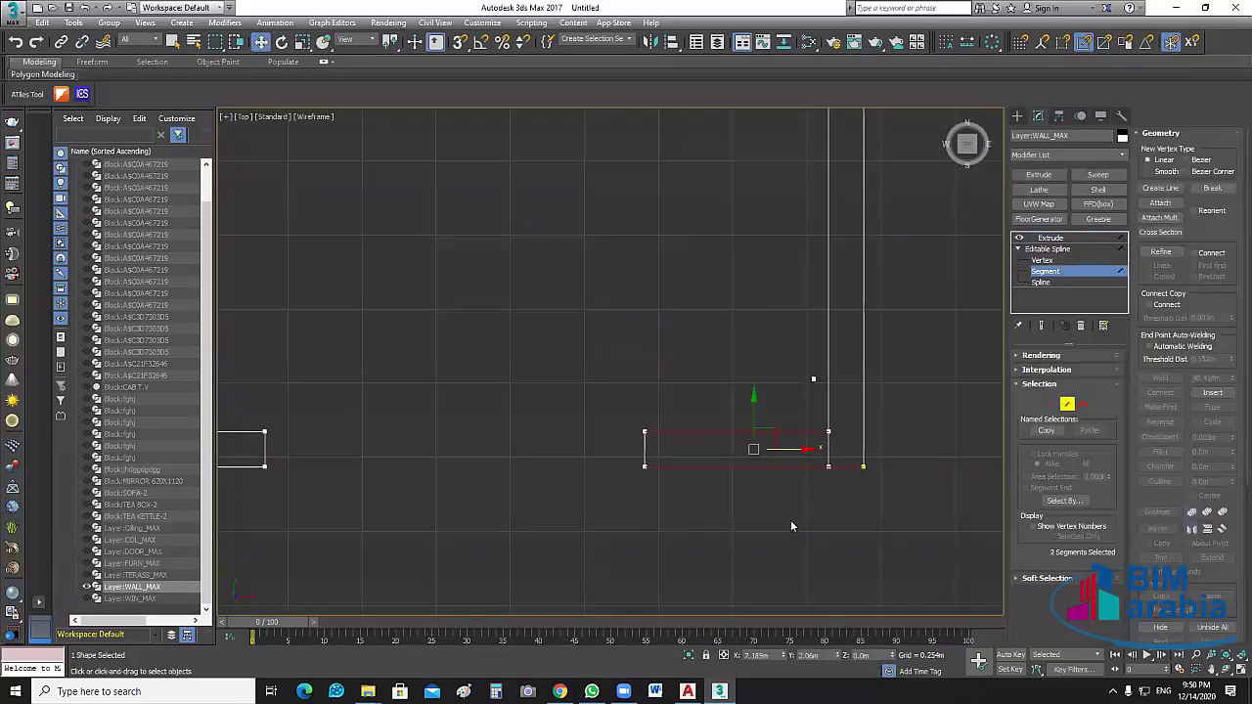
scroll(861, 483, up, 3)
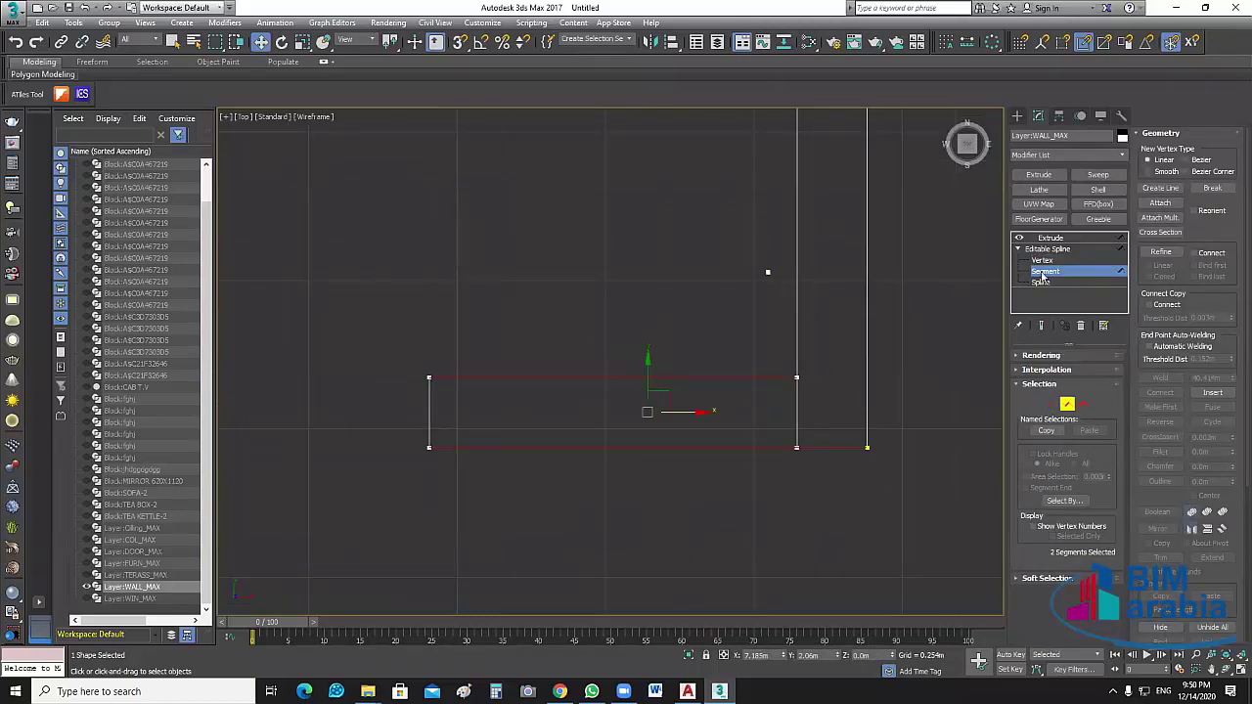
key(1)
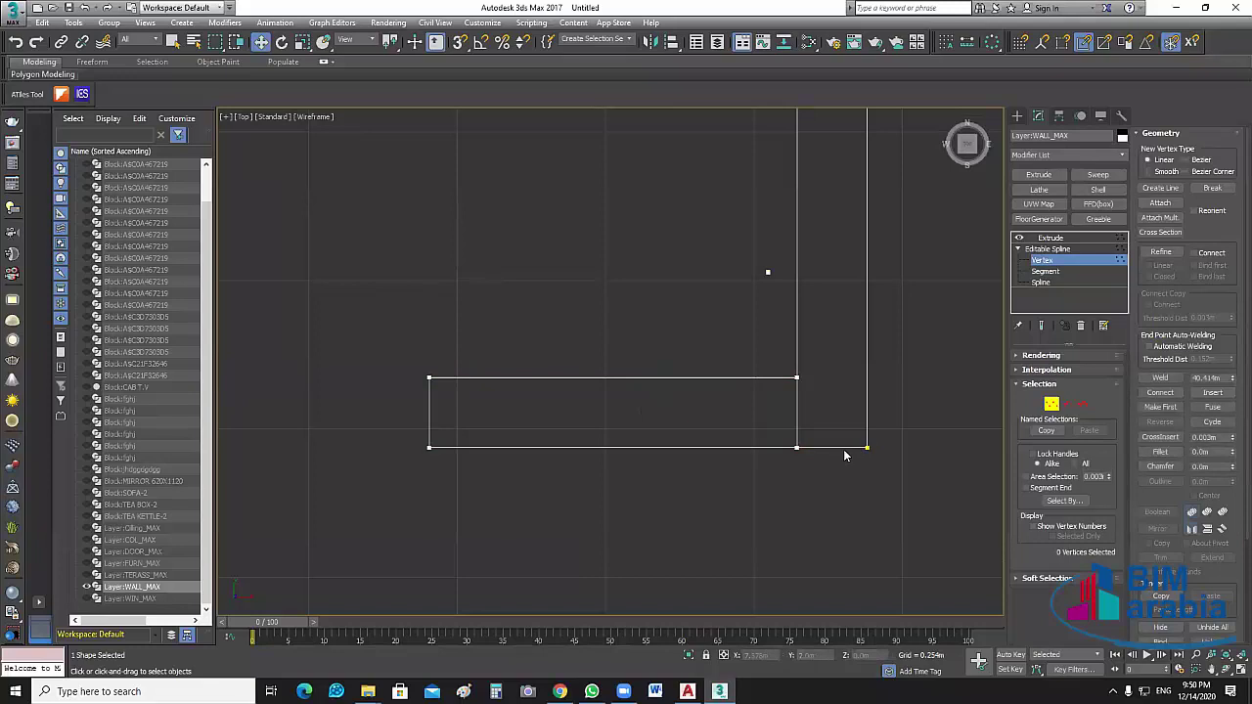
click(866, 447)
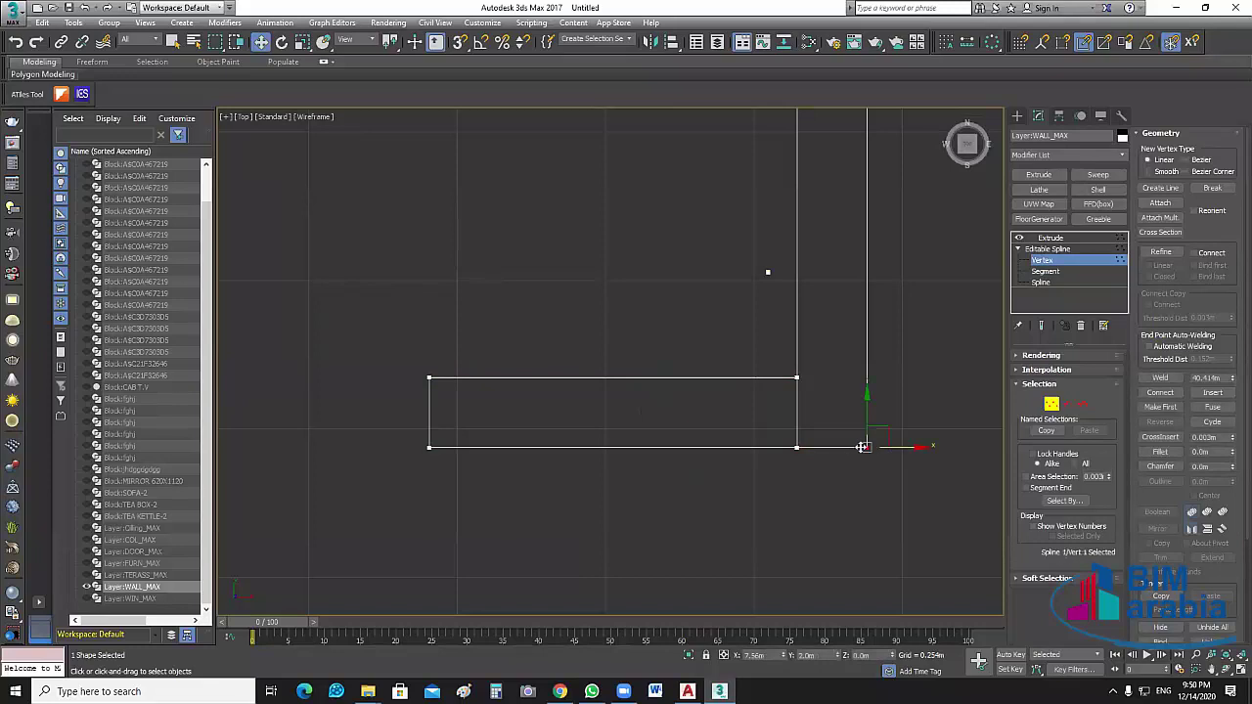
drag(861, 447, 913, 520)
key(ctrl+z)
Create a snapped box over the rectangle in the opening, 2.75m high
click(524, 463)
click(1017, 116)
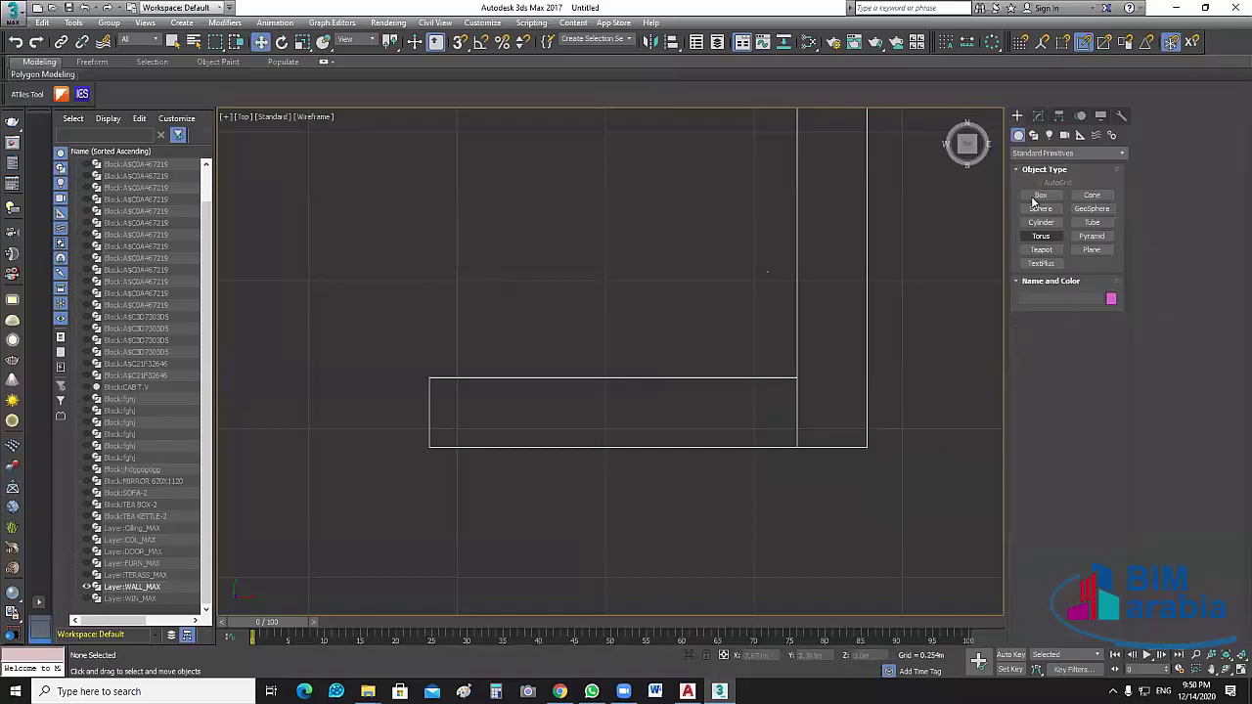
click(1041, 194)
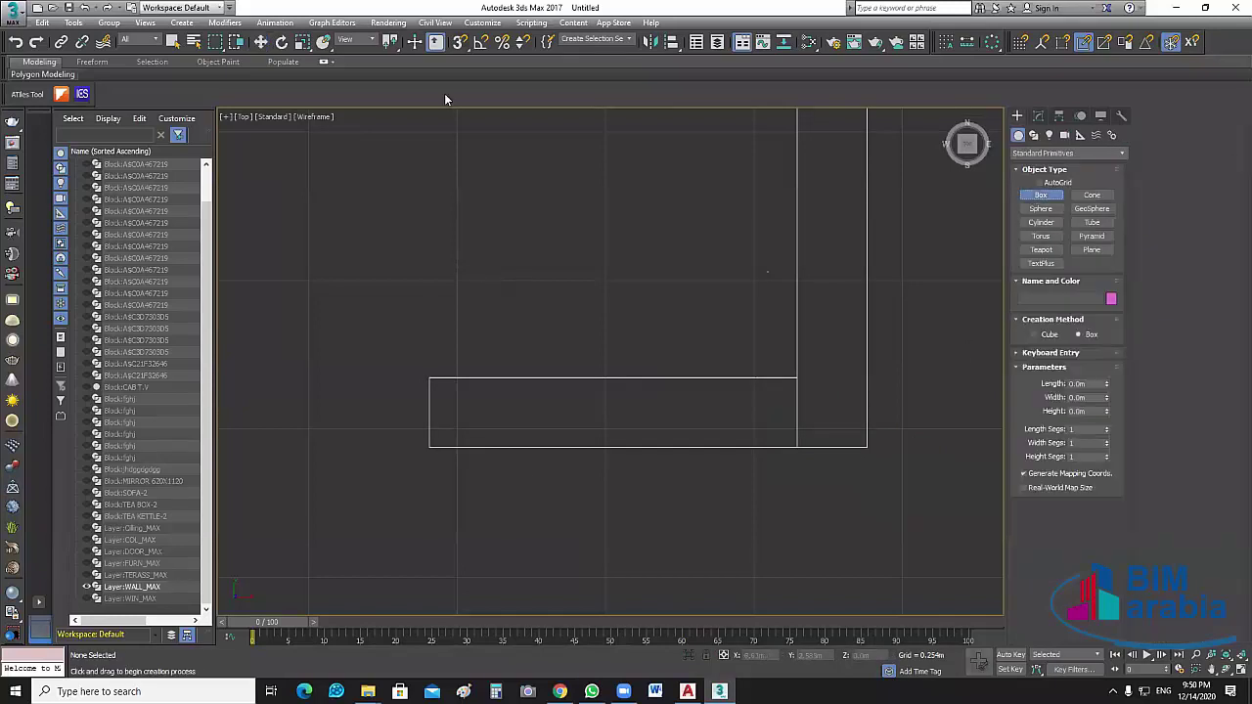
key(s)
drag(427, 447, 798, 378)
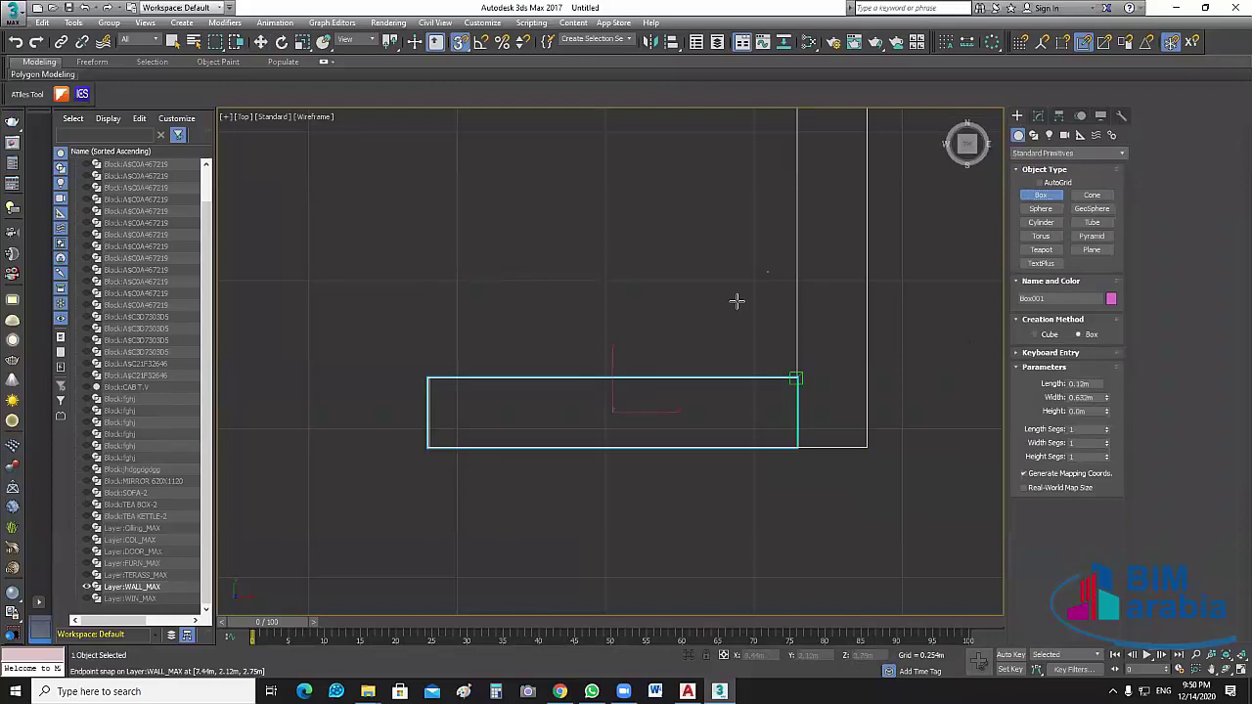
click(736, 301)
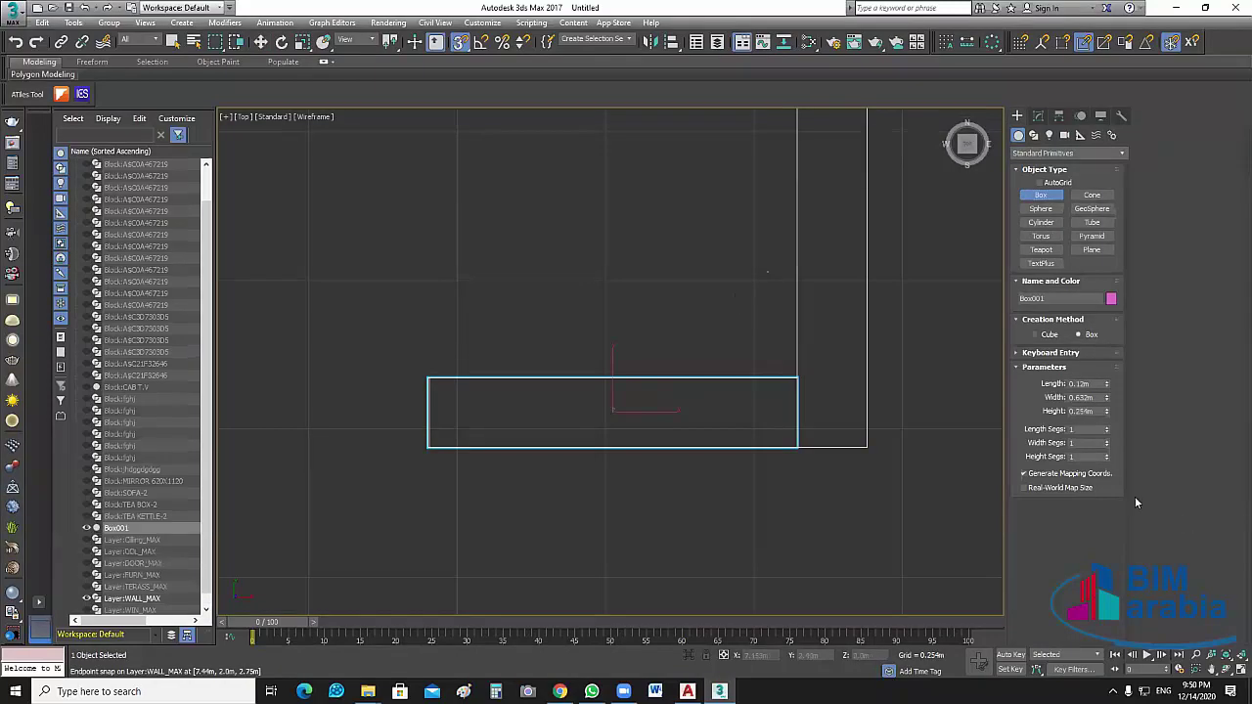
click(1099, 411)
double_click(1098, 411)
text(2.75)
key(Return)
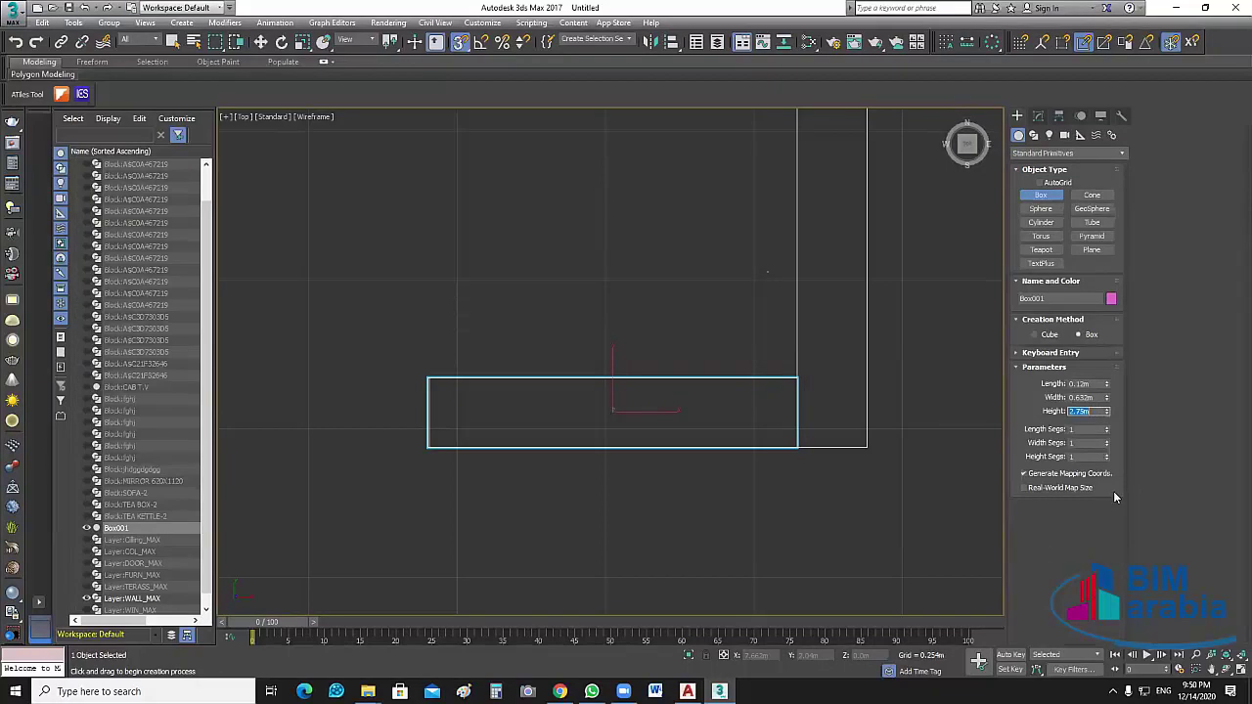
Orbit and zoom the Perspective view to check the new box
key(alt+w)
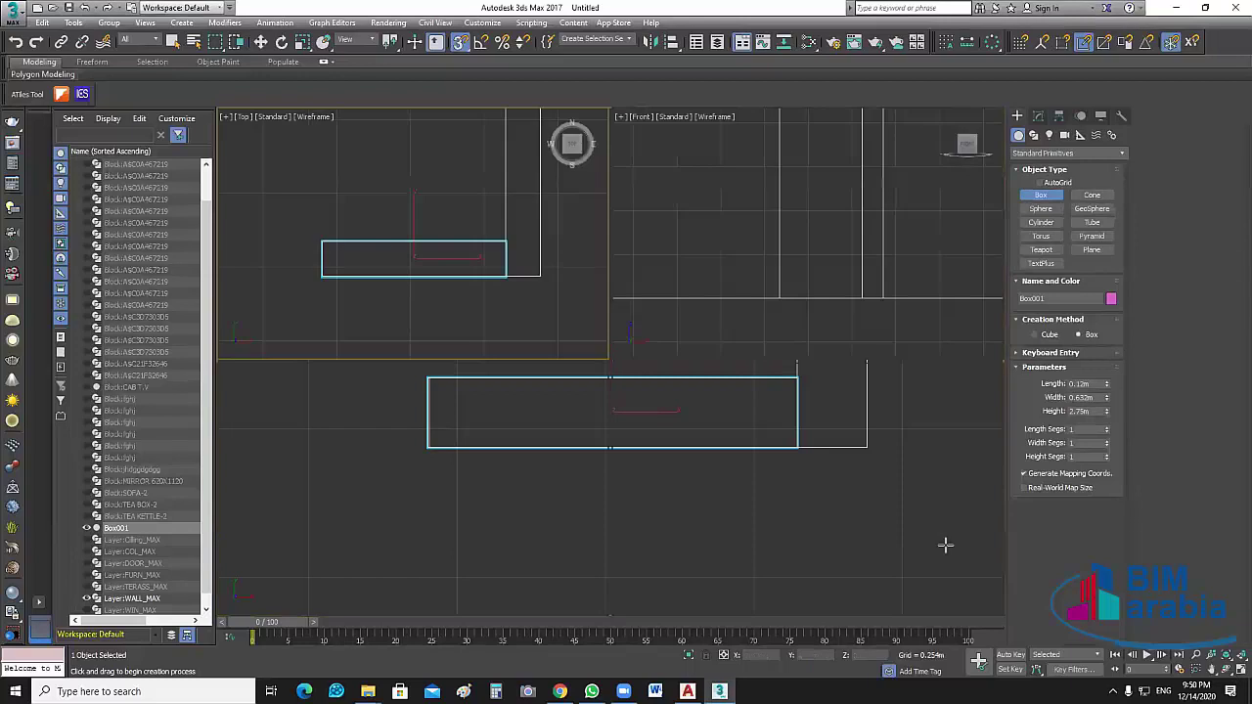
scroll(957, 547, down, 3)
scroll(808, 439, up, 3)
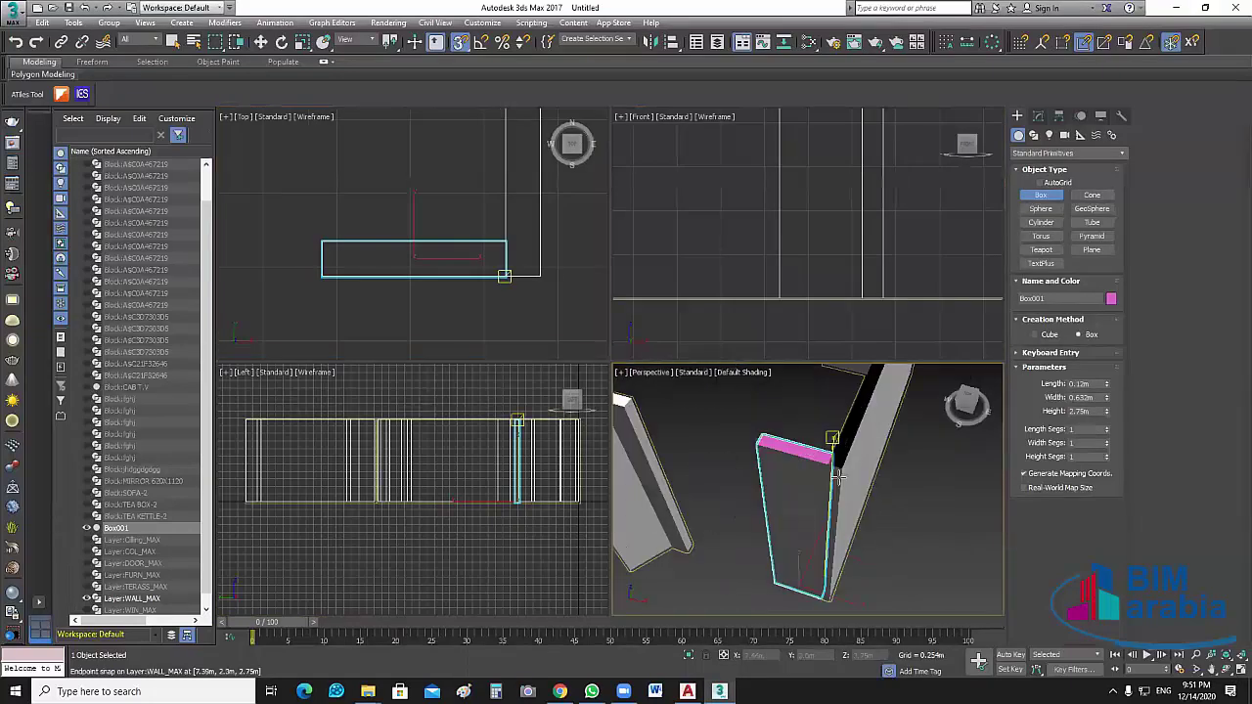
mouse_move(870, 476)
alt+middle_down()
mouse_move(861, 509)
mouse_move(885, 484)
alt+middle_up()
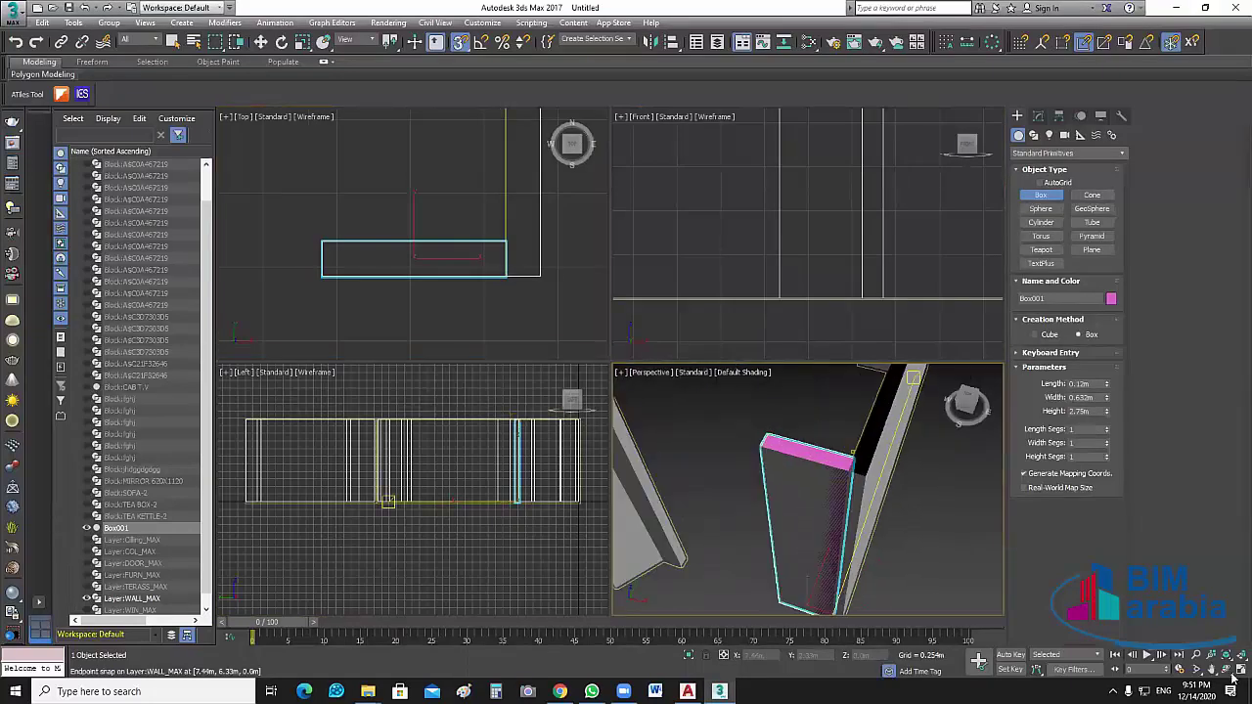
key(shift+z)
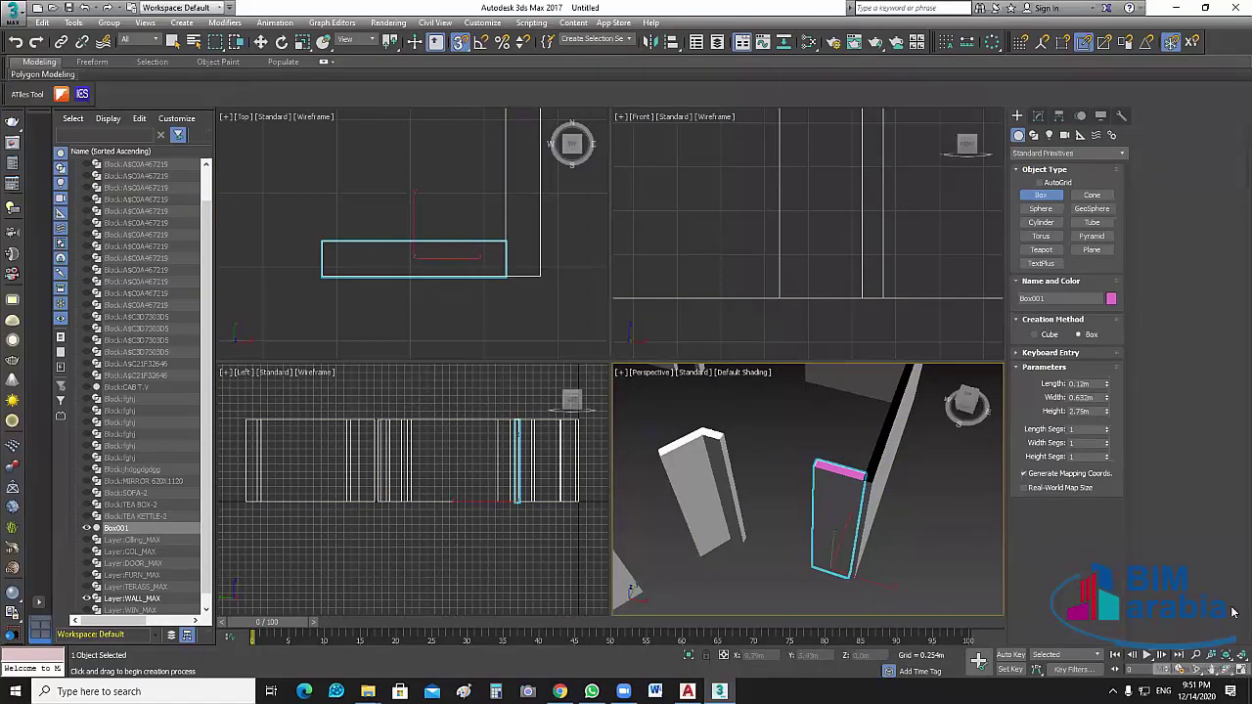
click(1236, 671)
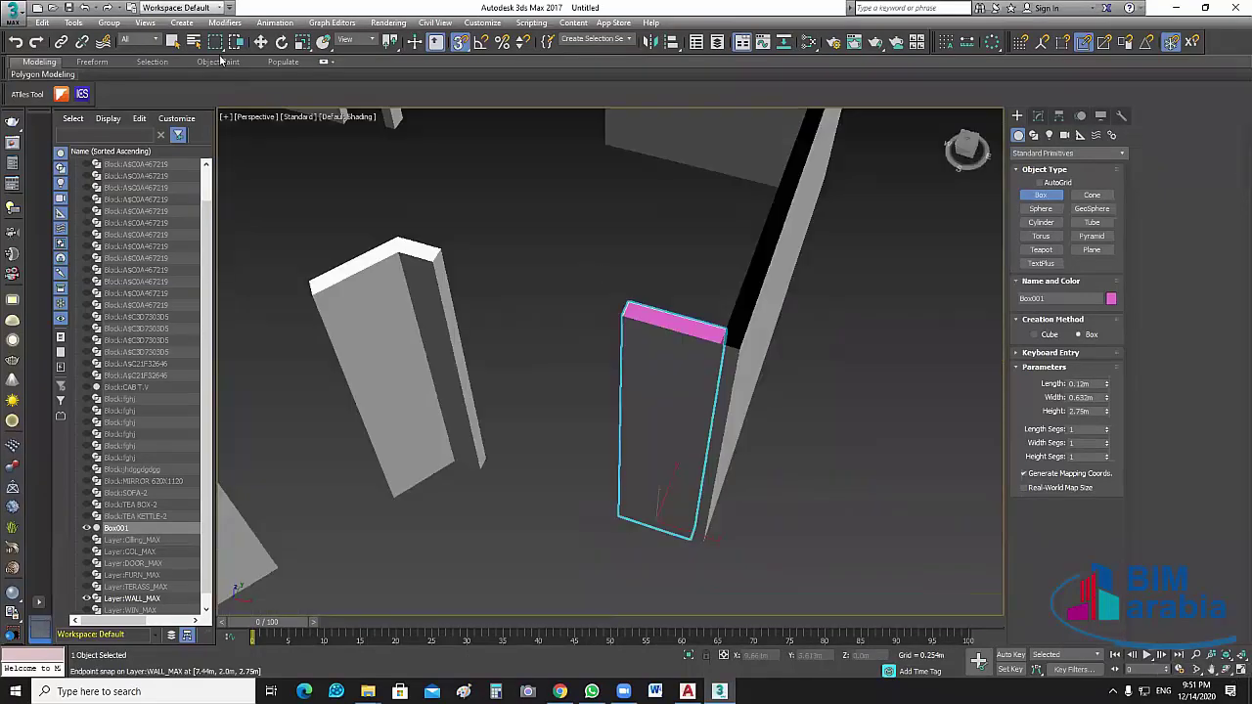
key(alt+w)
Deselect the box and hide Box001 in Scene Explorer to reveal the wall outlines
click(261, 43)
click(533, 326)
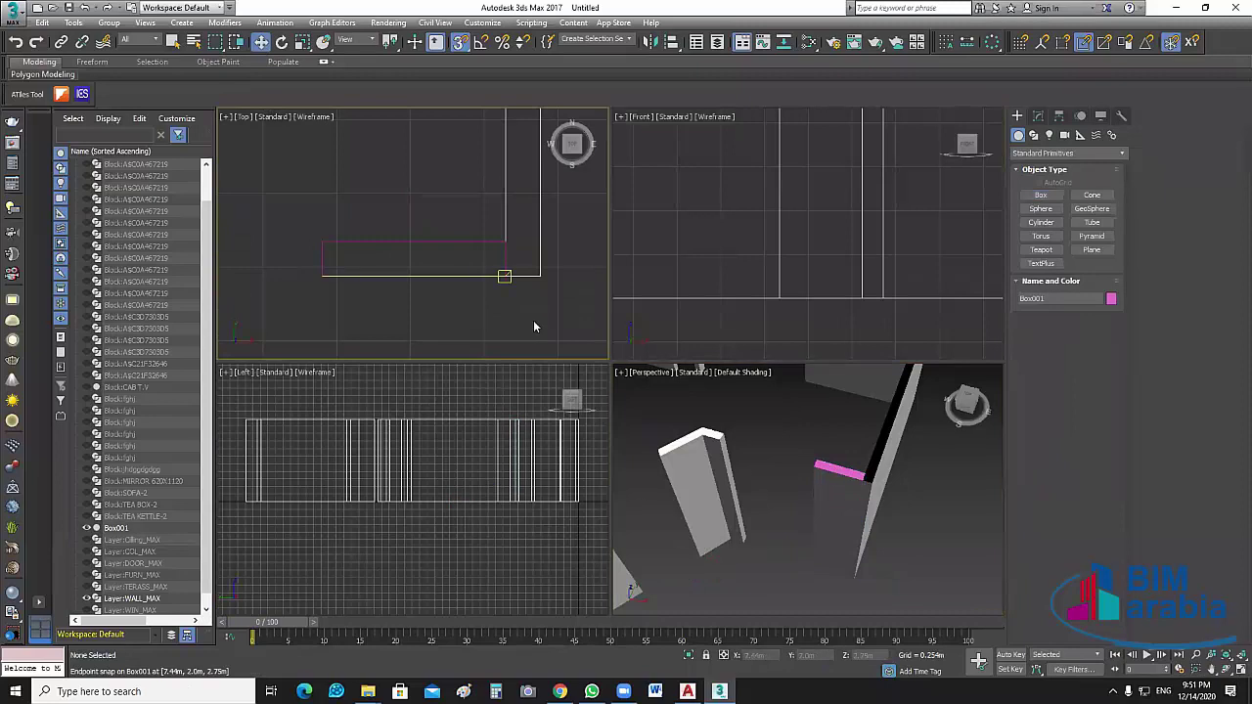
middle_drag(531, 307, 555, 332)
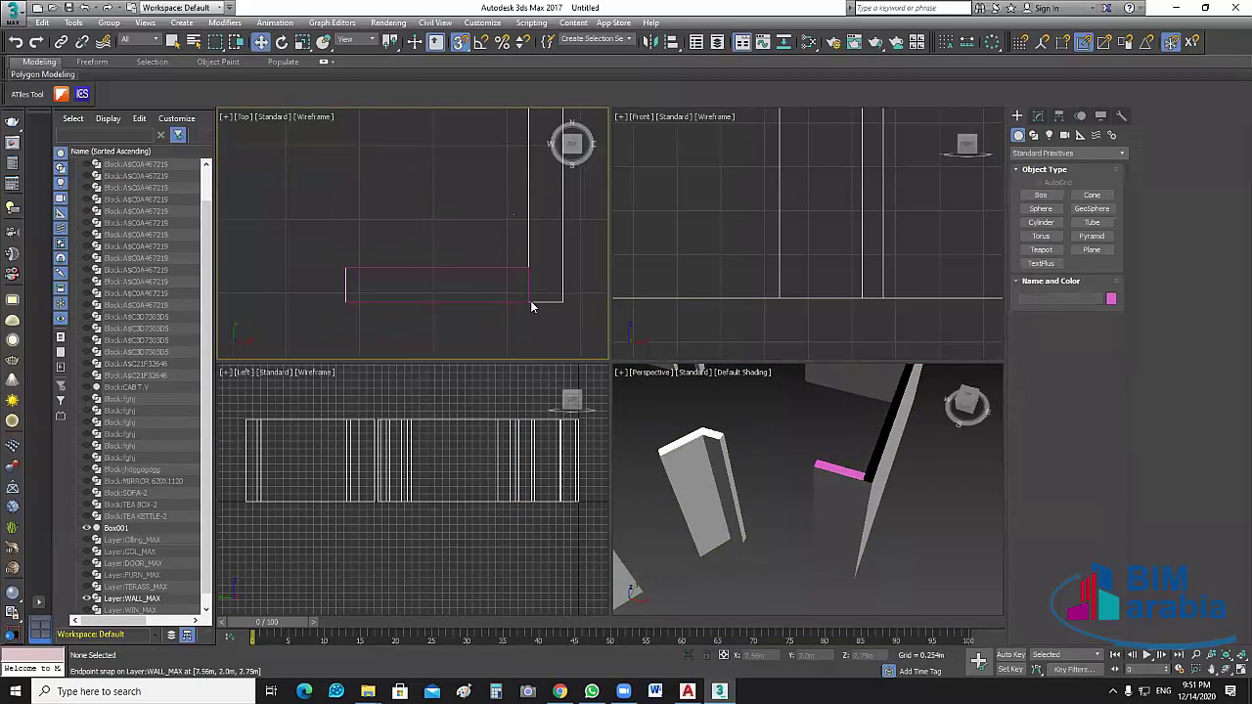
scroll(209, 346, down, 1)
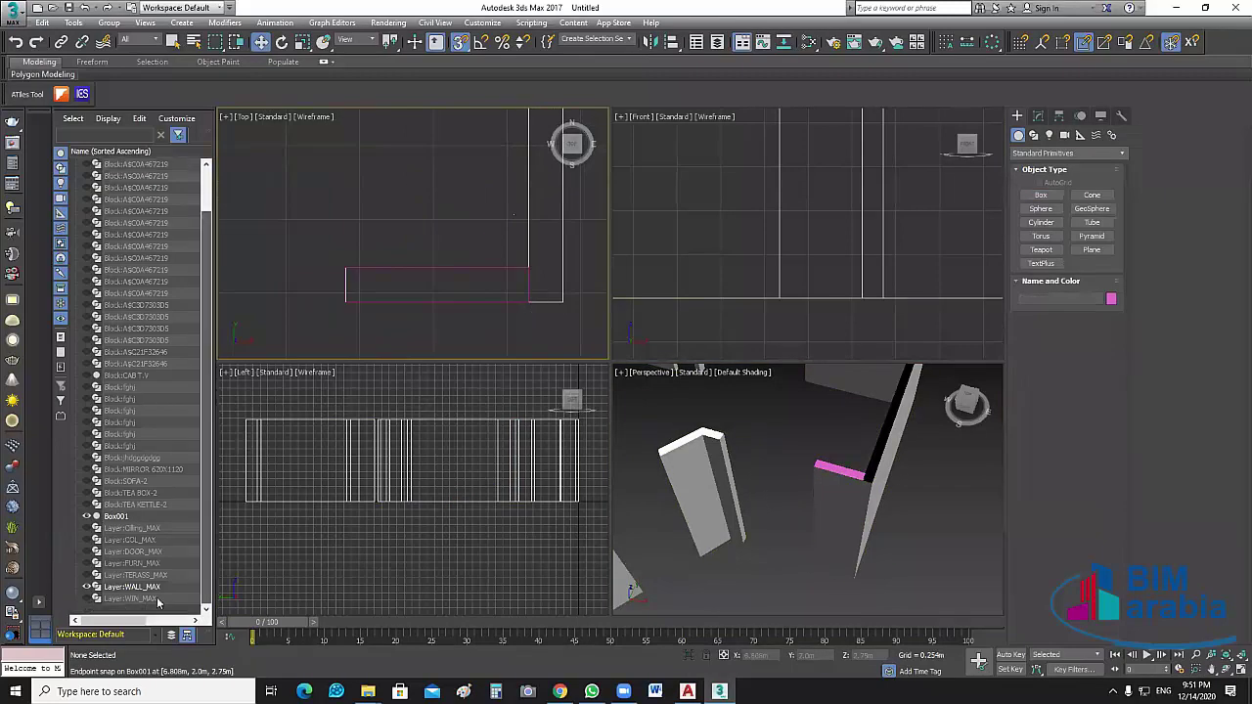
click(87, 516)
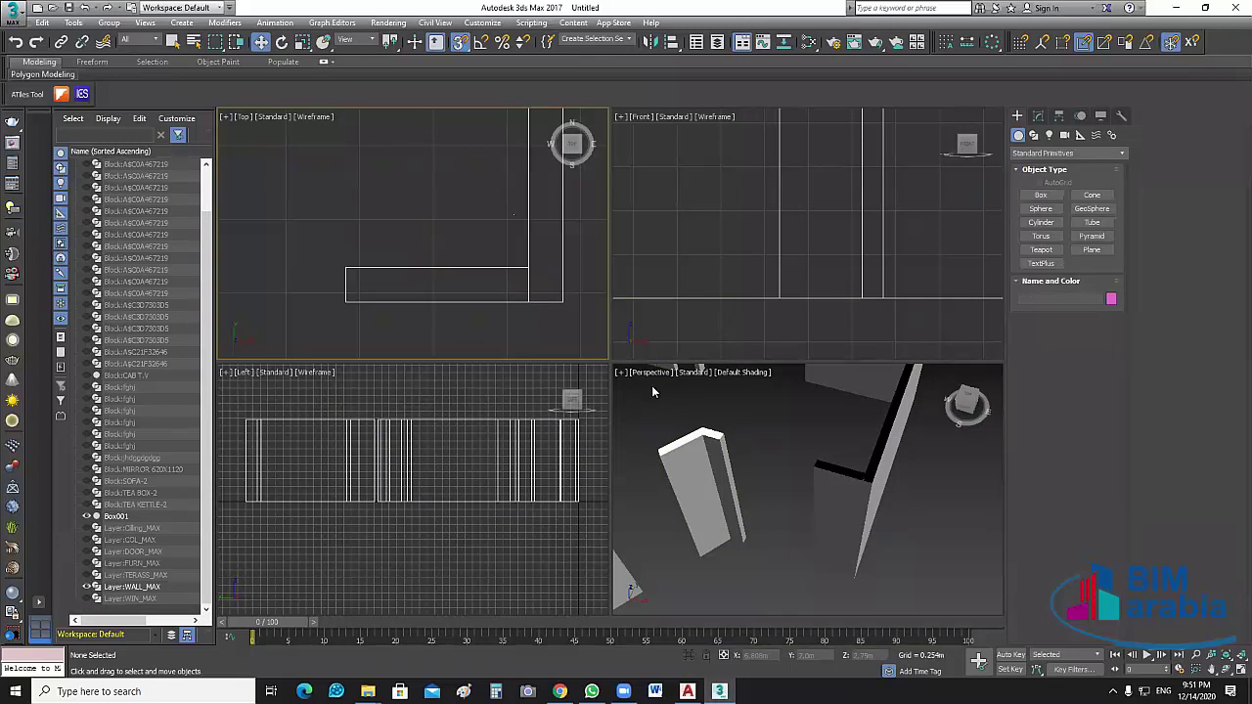
middle_drag(515, 308, 510, 315)
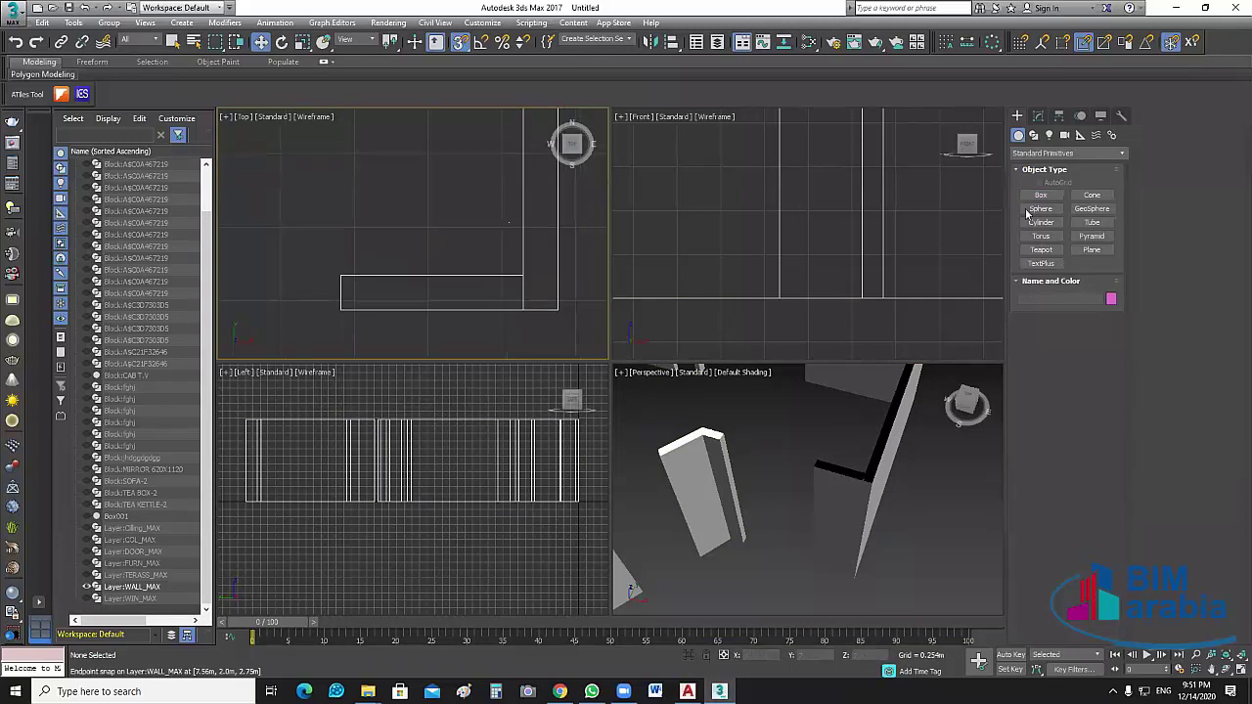
Show the Modify panel with the Top viewport maximized and zoomed in
click(1038, 116)
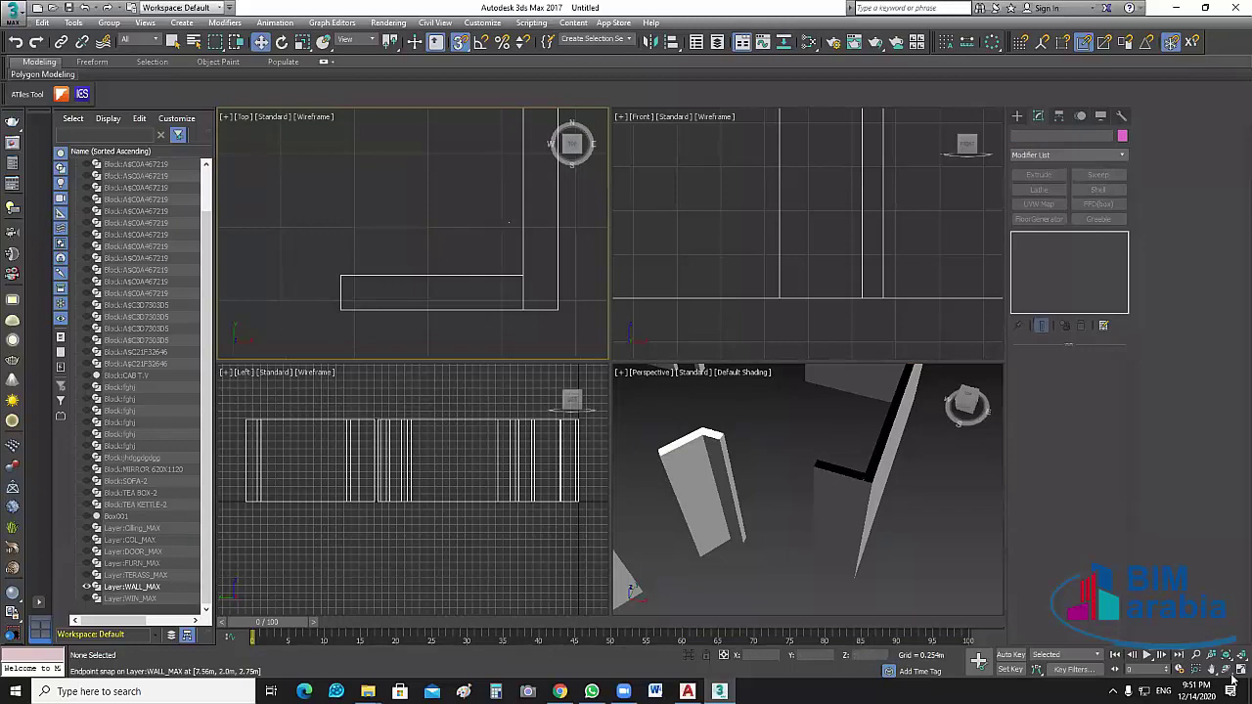
key(alt+w)
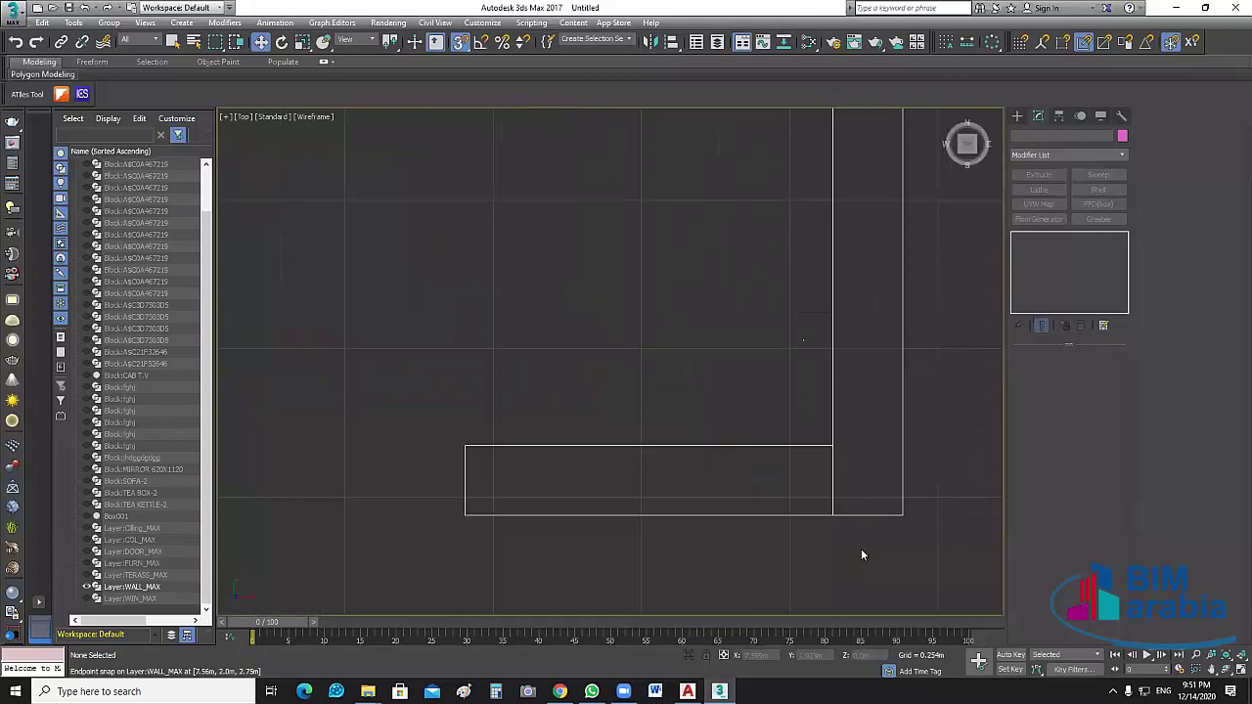
scroll(951, 175, up, 2)
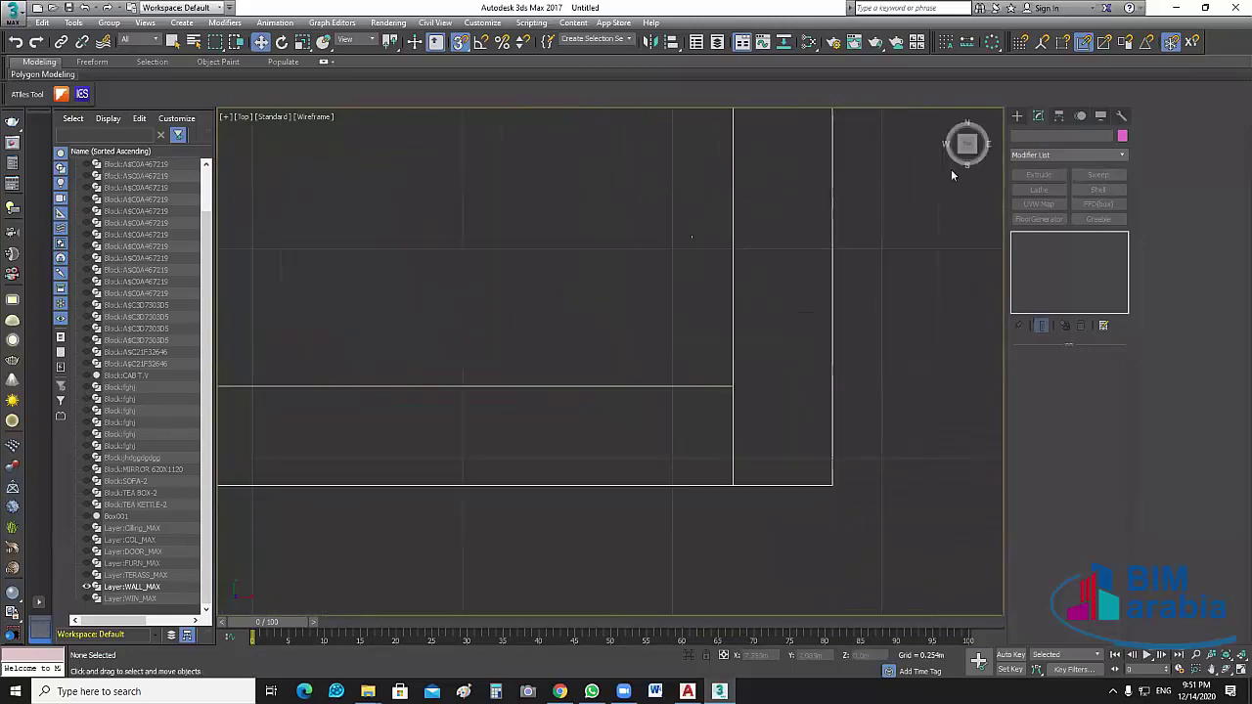
Delete the top and bottom rectangle segments and the leftover corner vertex from WALL_MAX
click(649, 435)
middle_drag(889, 413, 833, 390)
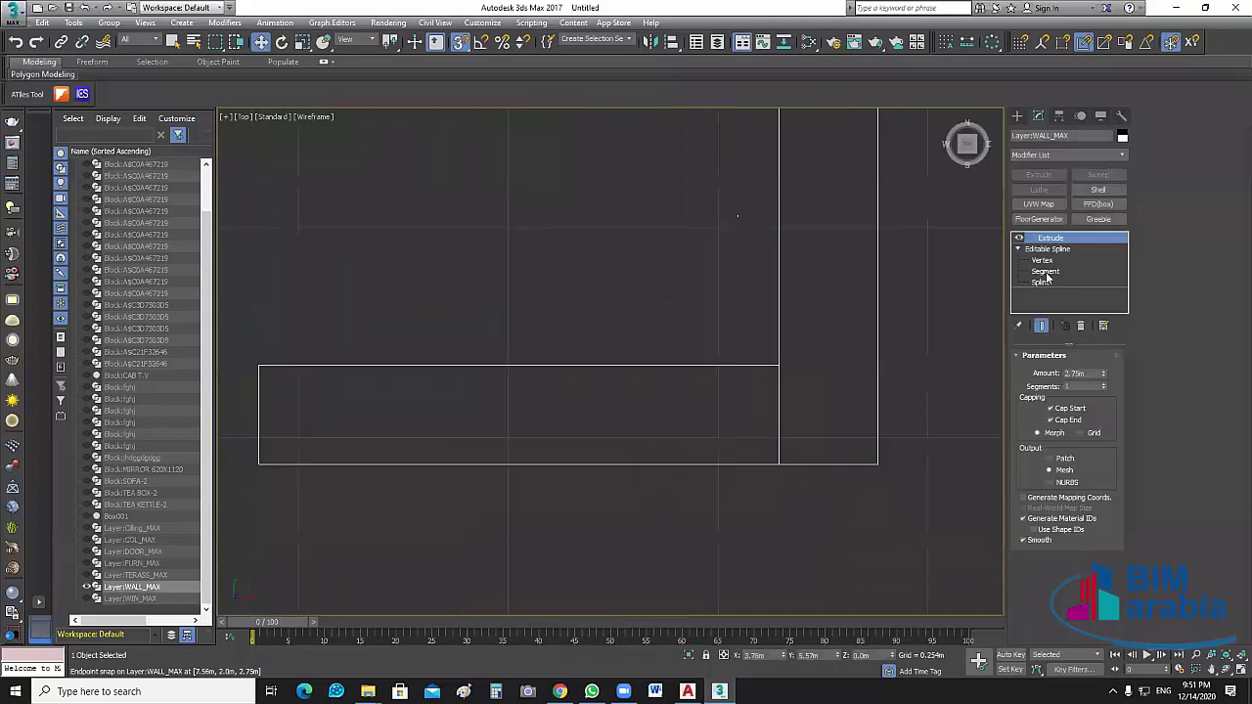
middle_drag(514, 496, 628, 488)
key(1)
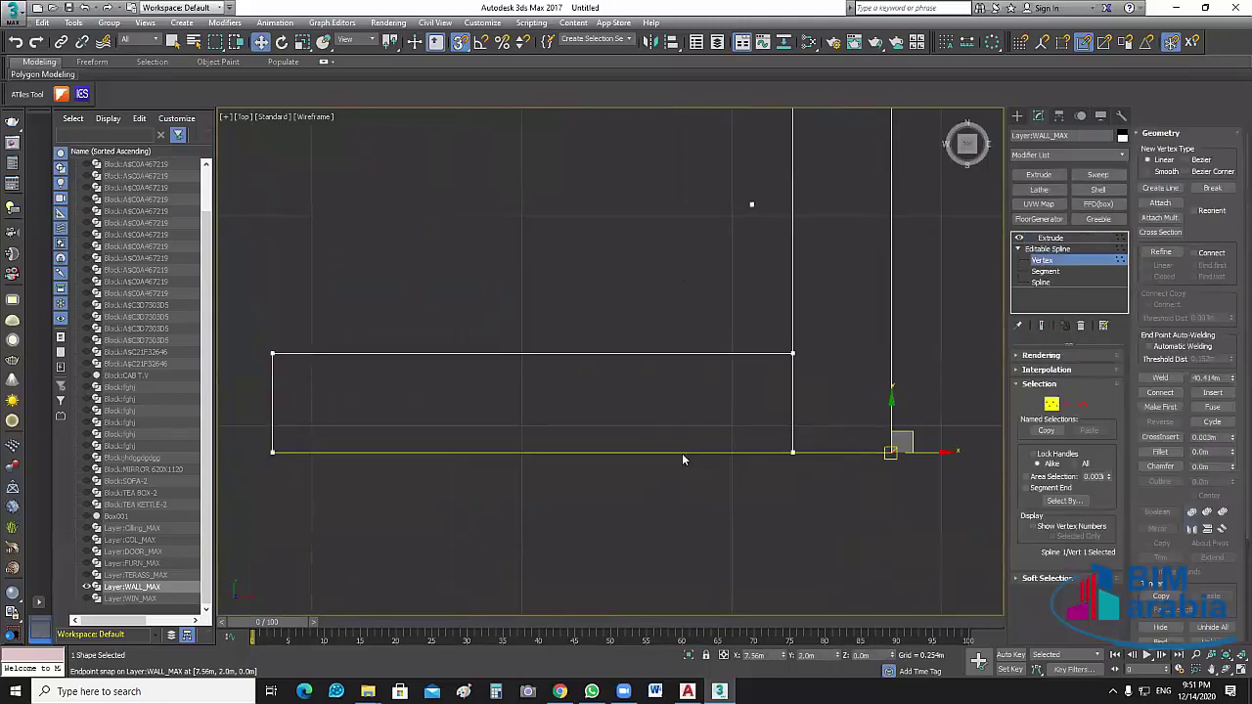
key(2)
click(724, 500)
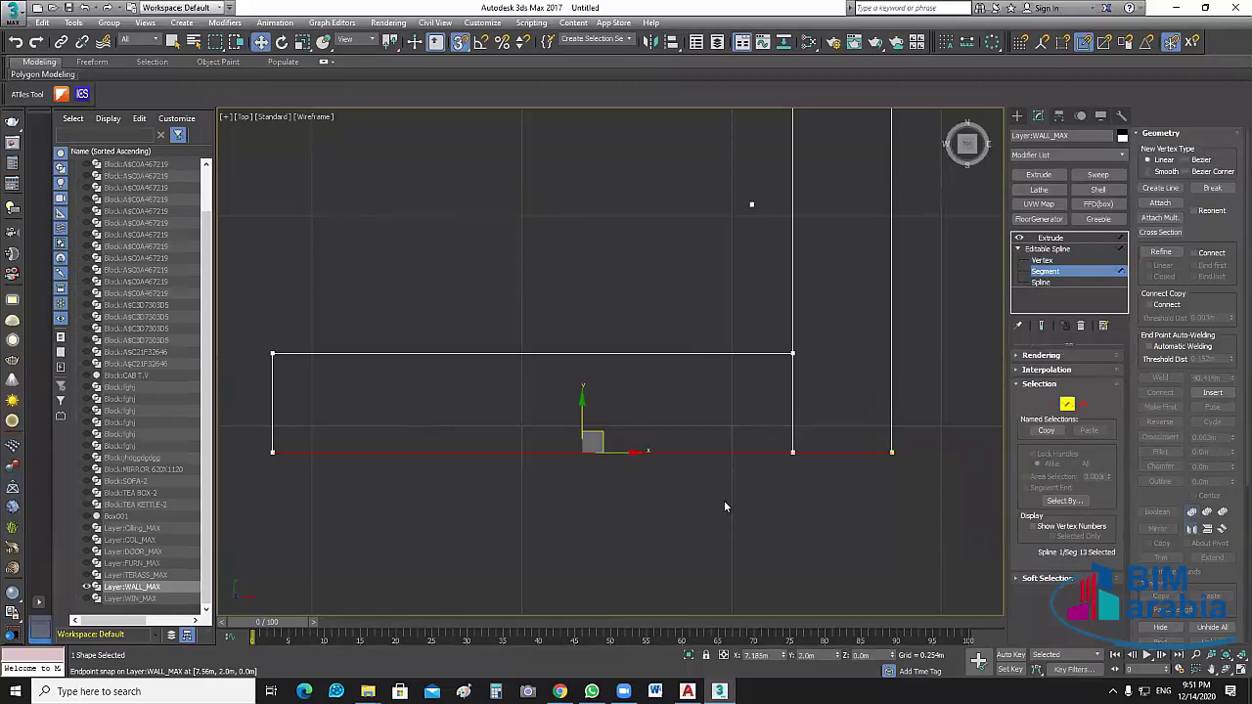
key(Delete)
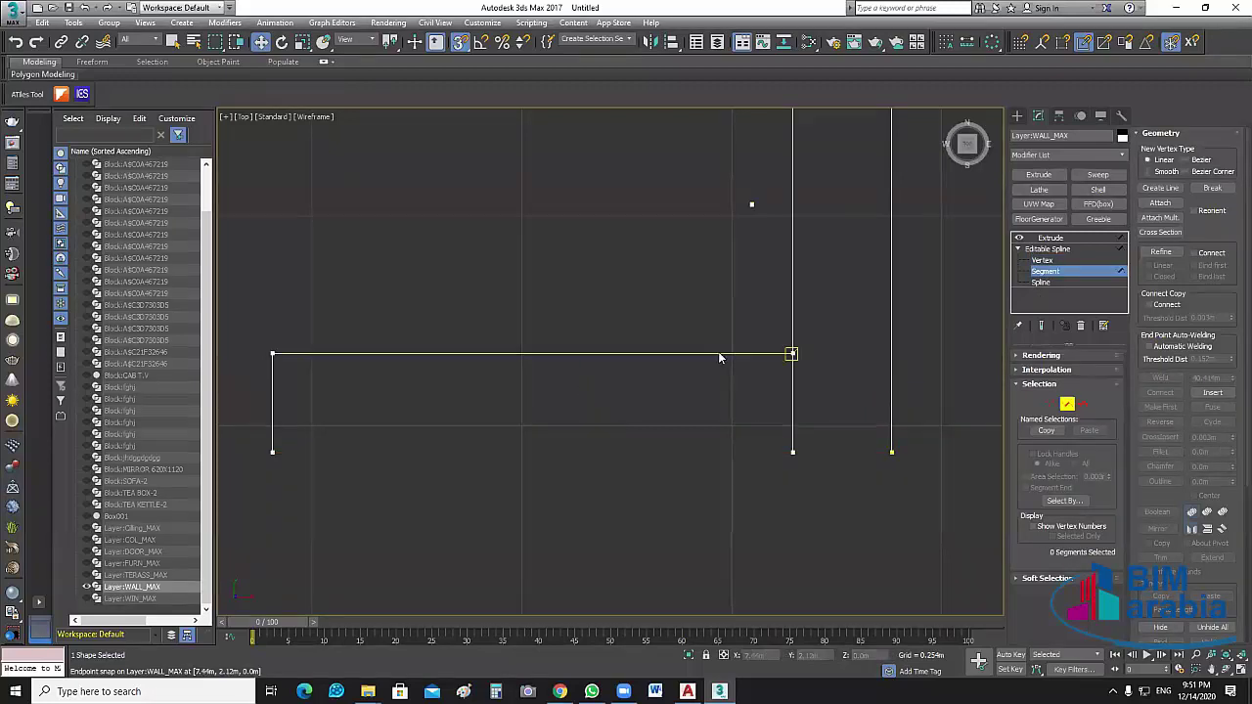
click(720, 354)
key(Delete)
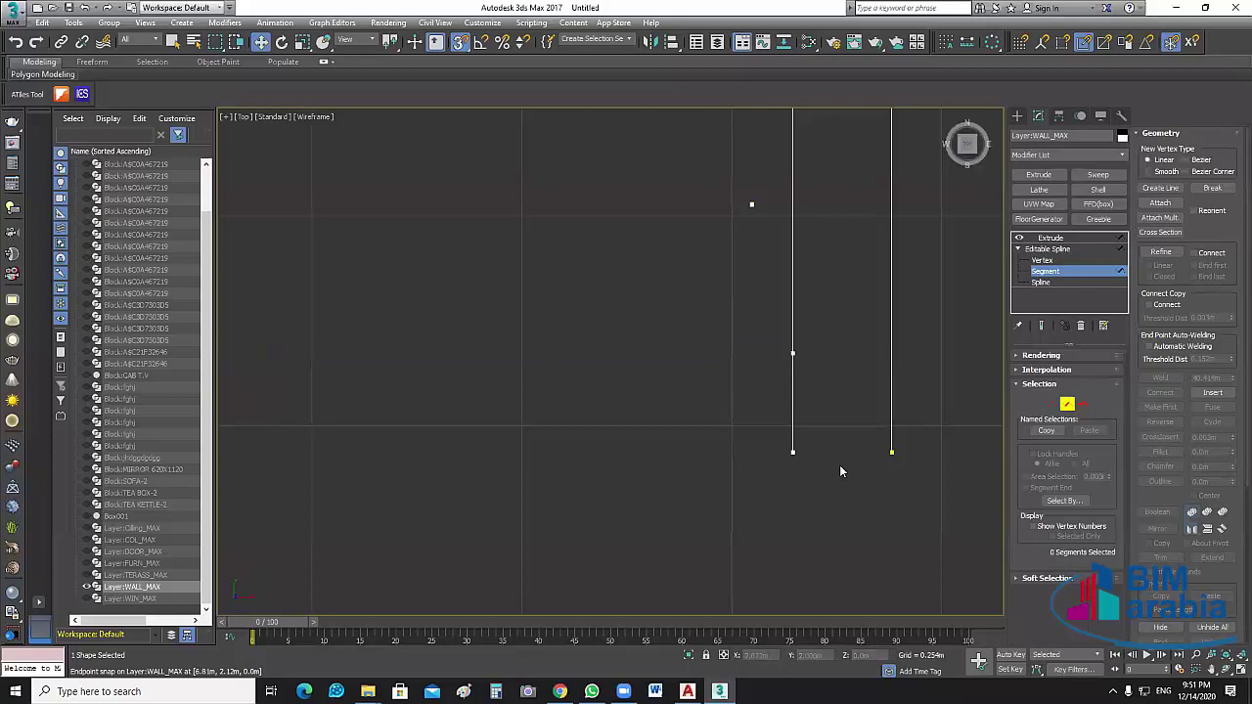
click(1042, 260)
click(792, 353)
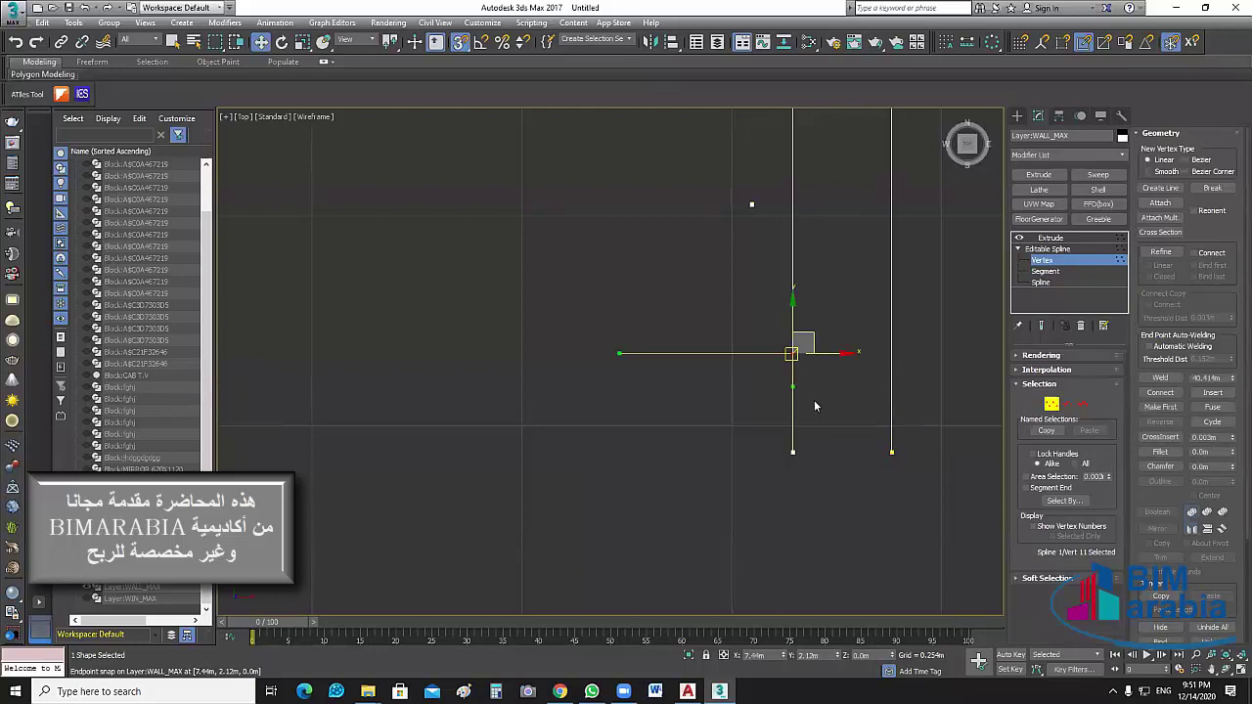
key(Delete)
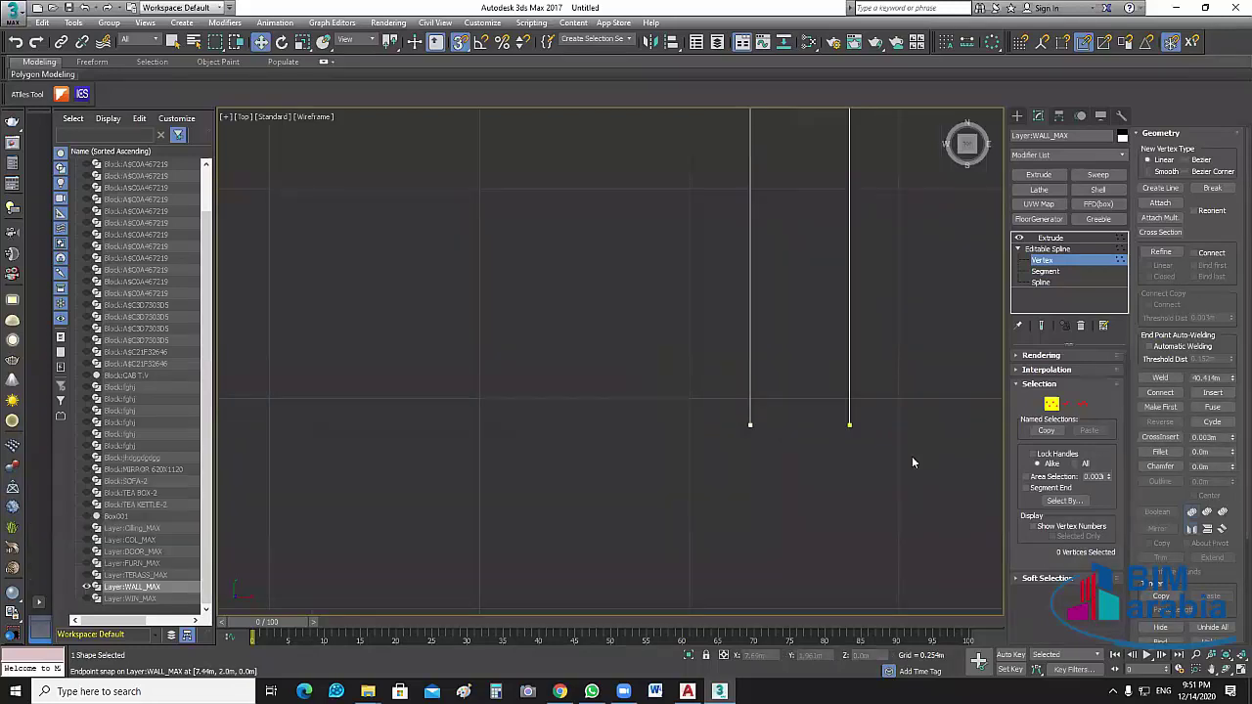
Draw a new line segment joining the two open line ends
click(1159, 188)
click(848, 425)
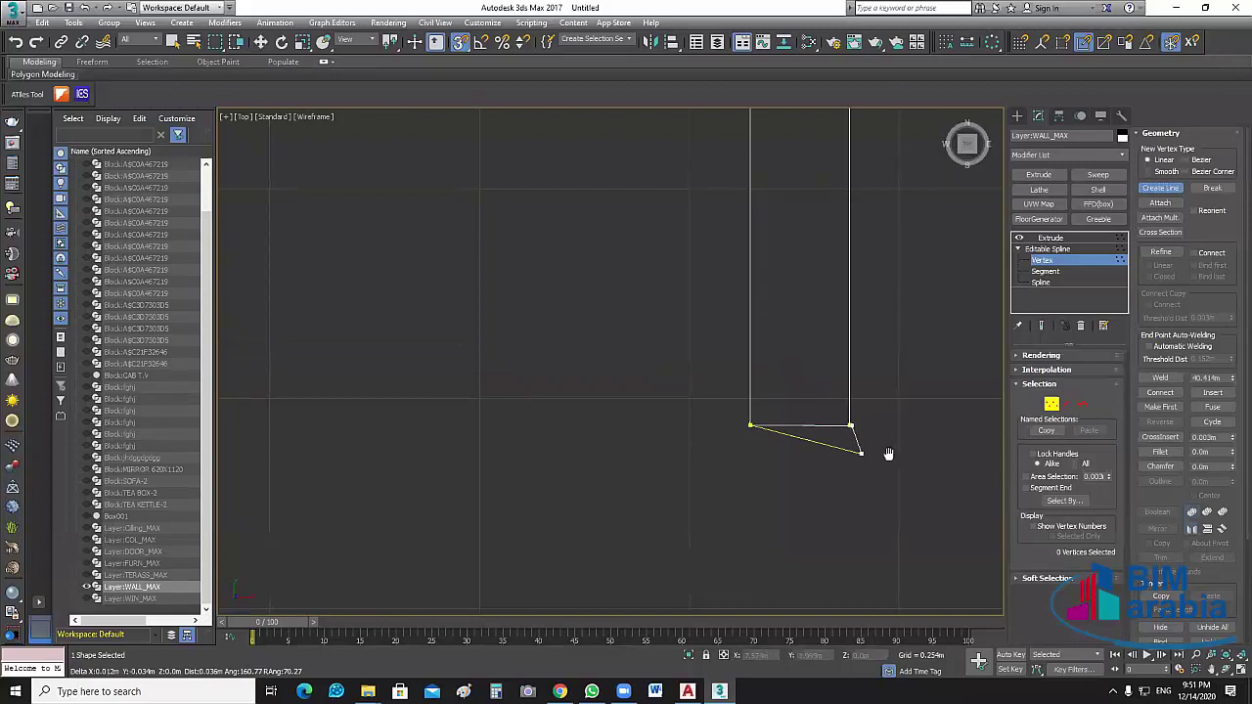
right_click(892, 452)
scroll(929, 434, up, 4)
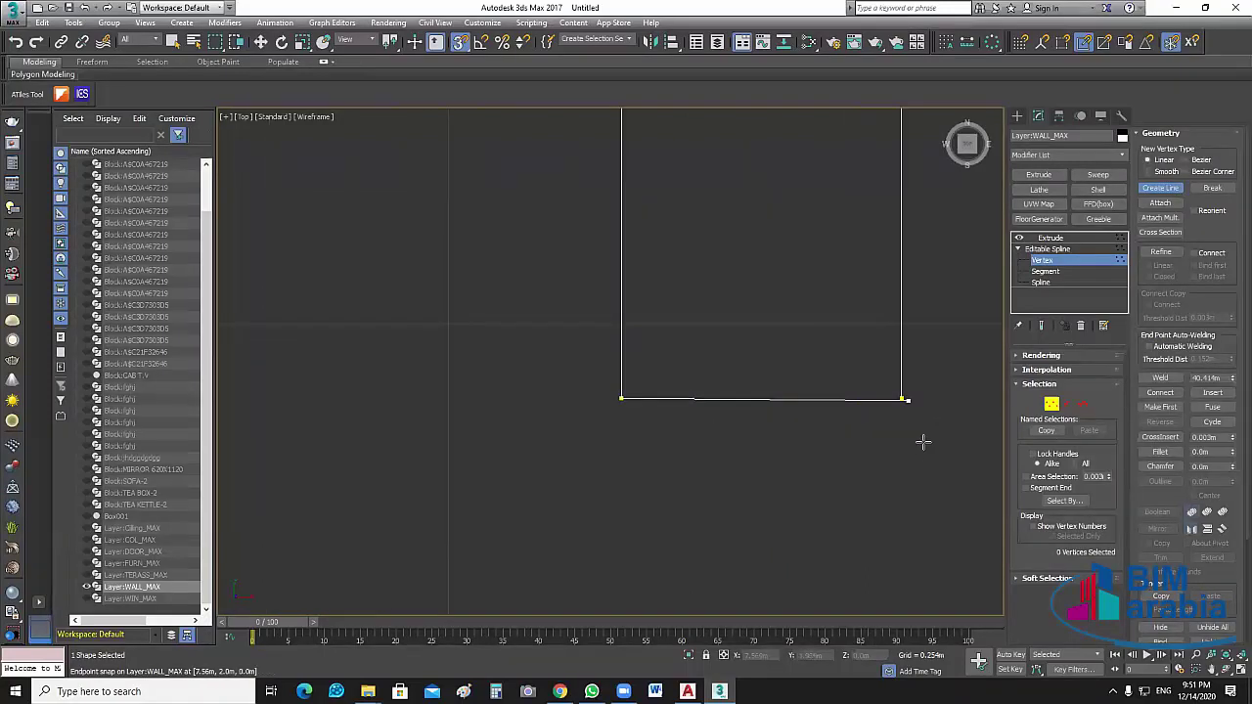
key(ctrl+z)
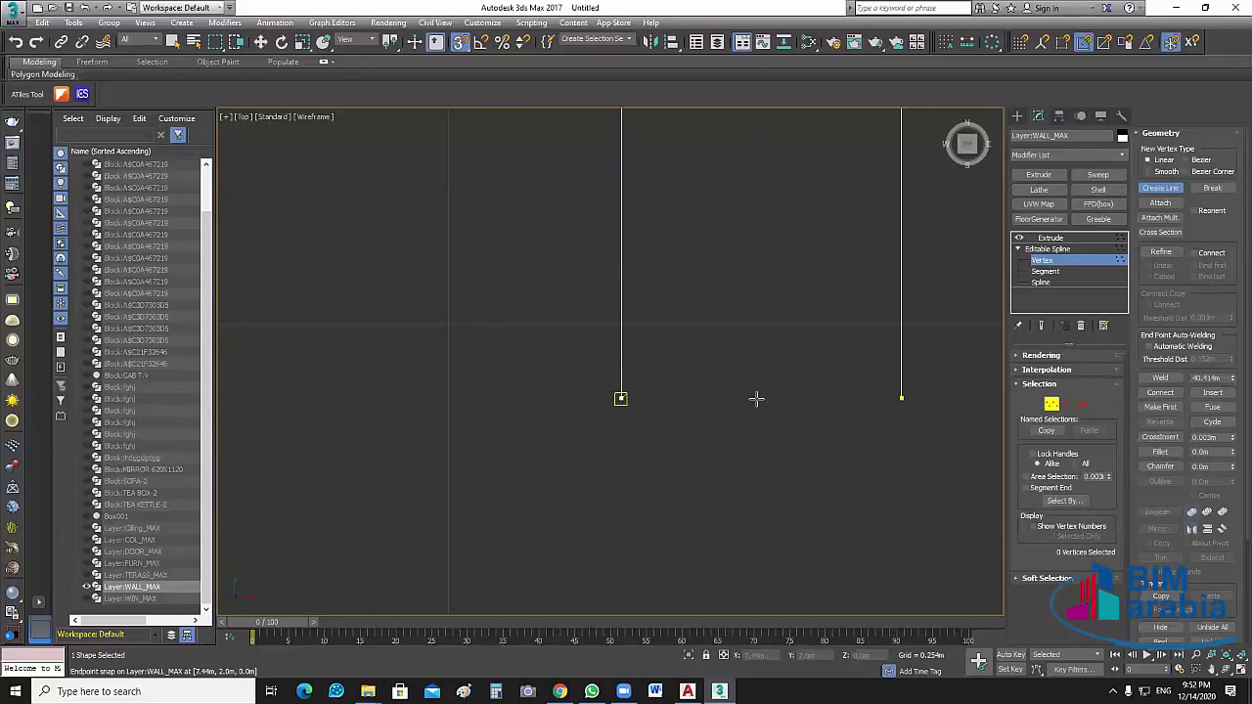
click(903, 396)
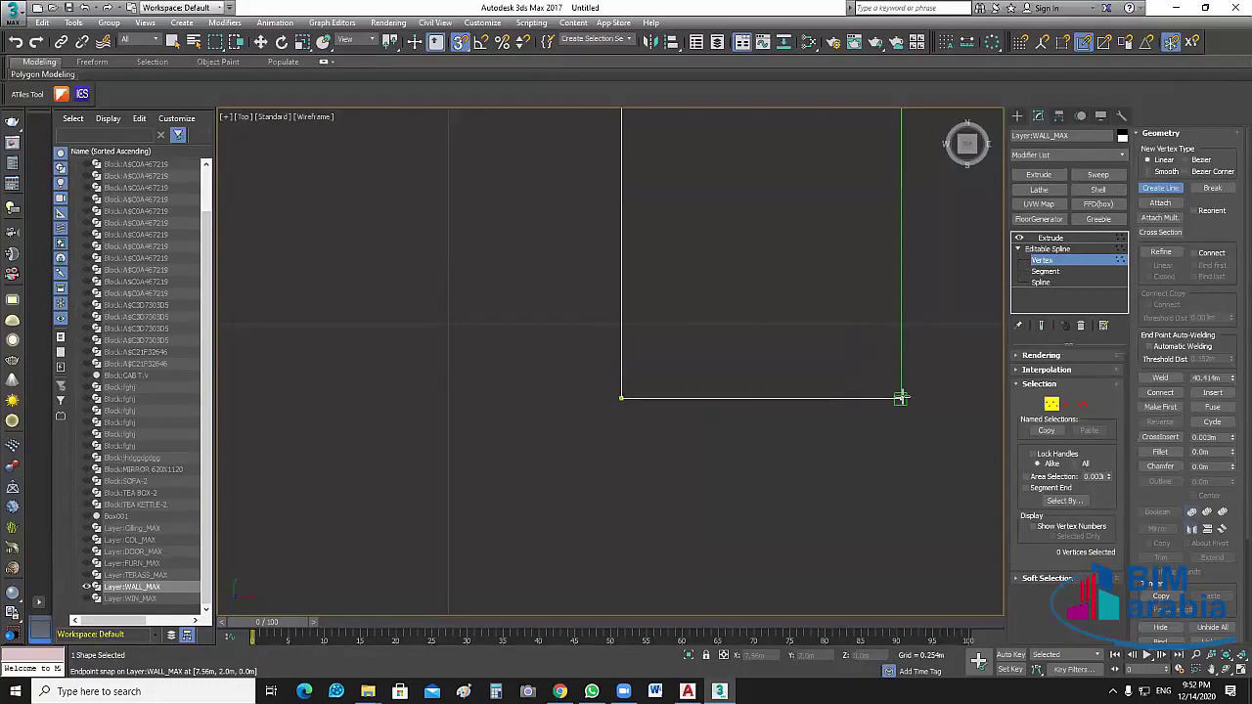
right_click(949, 456)
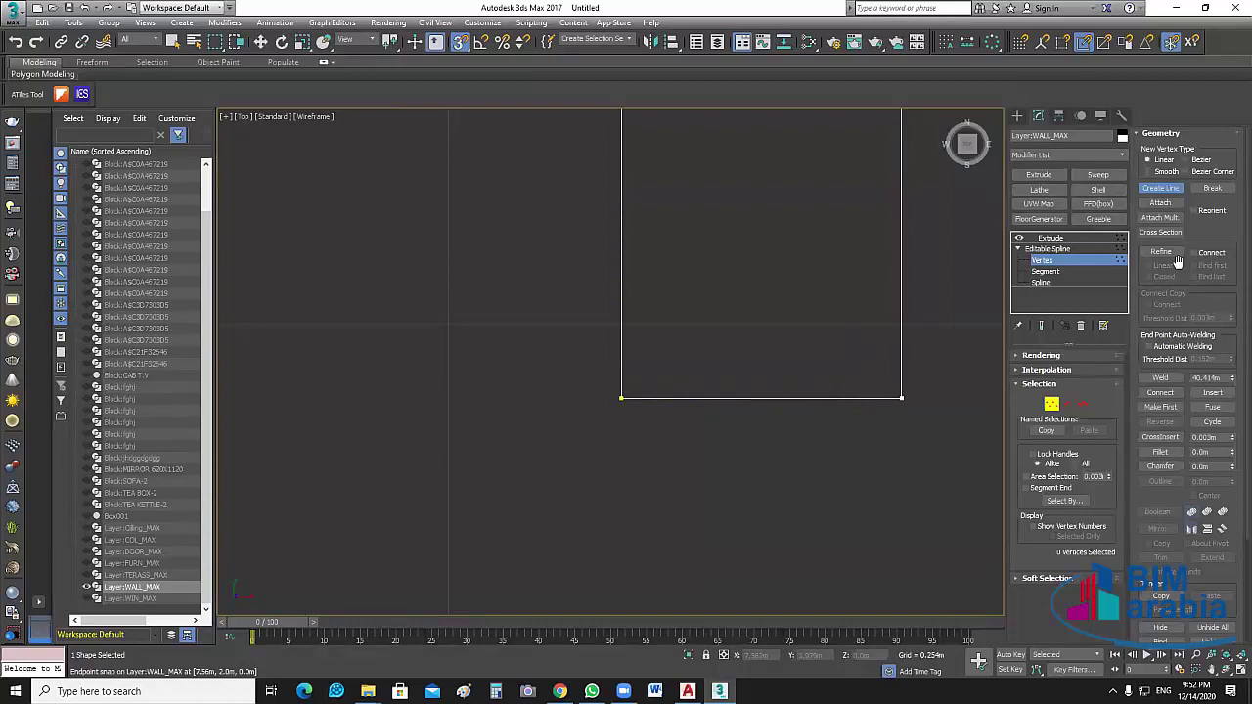
key(w)
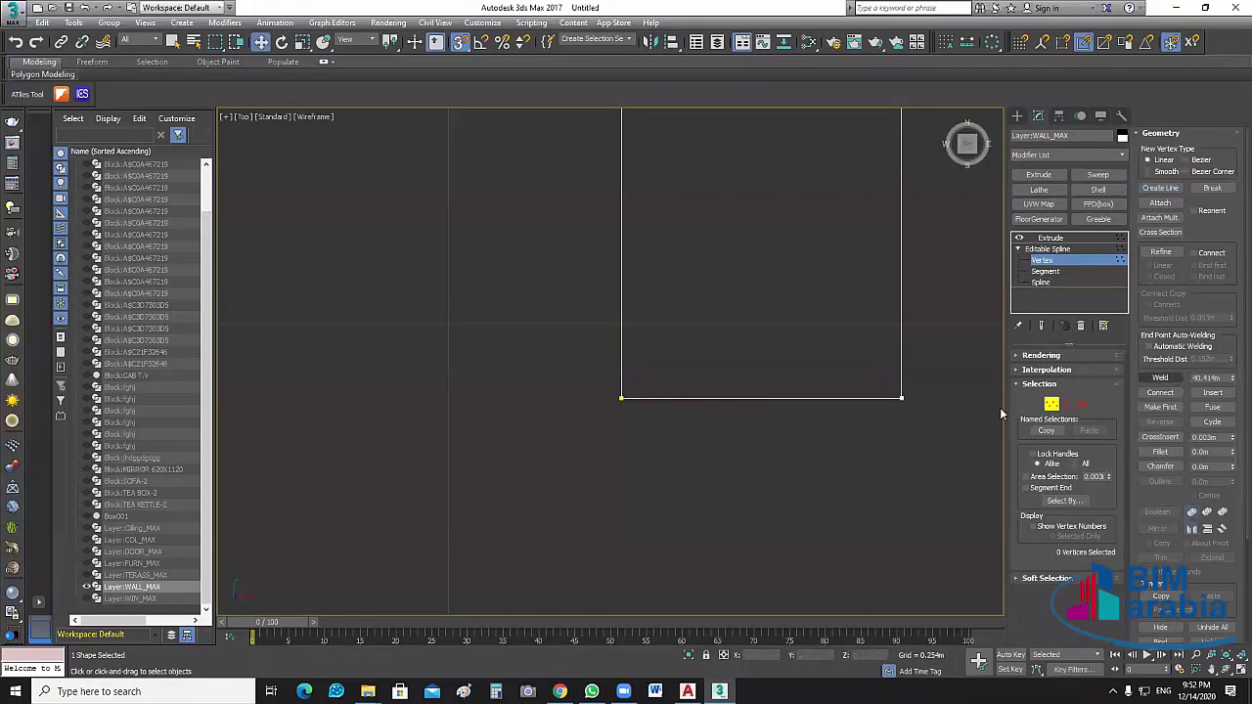
Weld the overlapping corner vertices and return to the Extrude result
click(1086, 432)
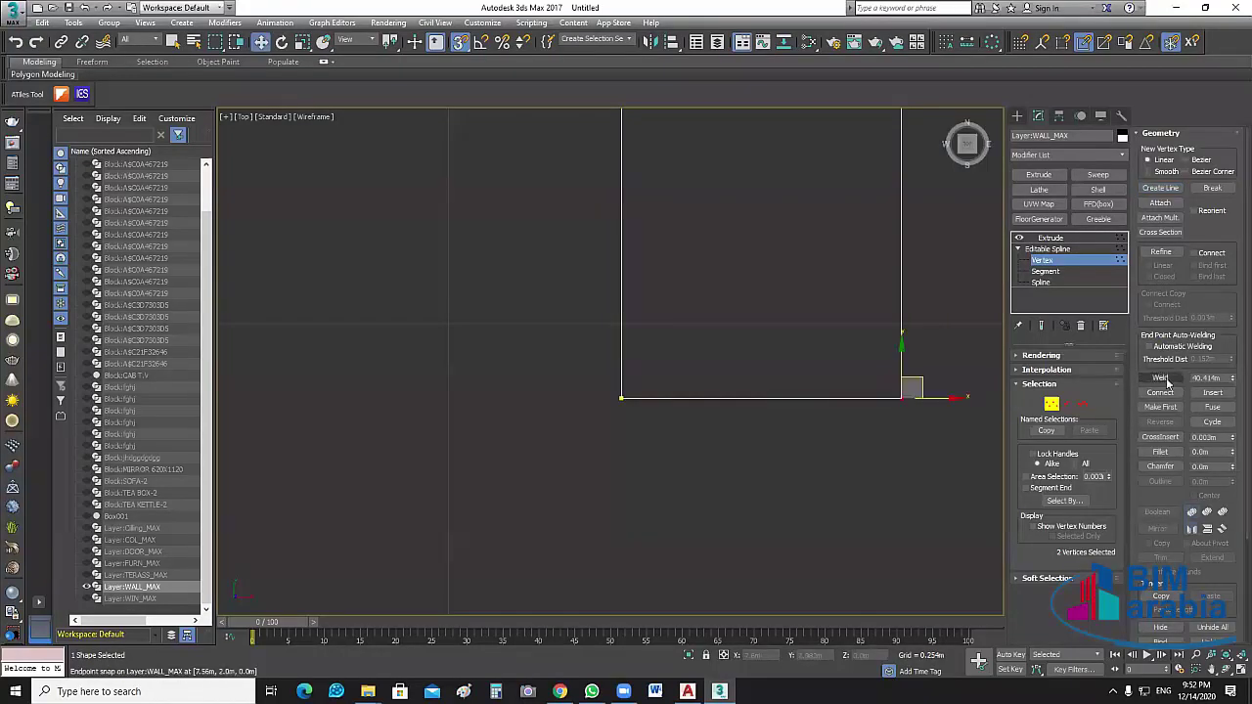
drag(626, 411, 694, 347)
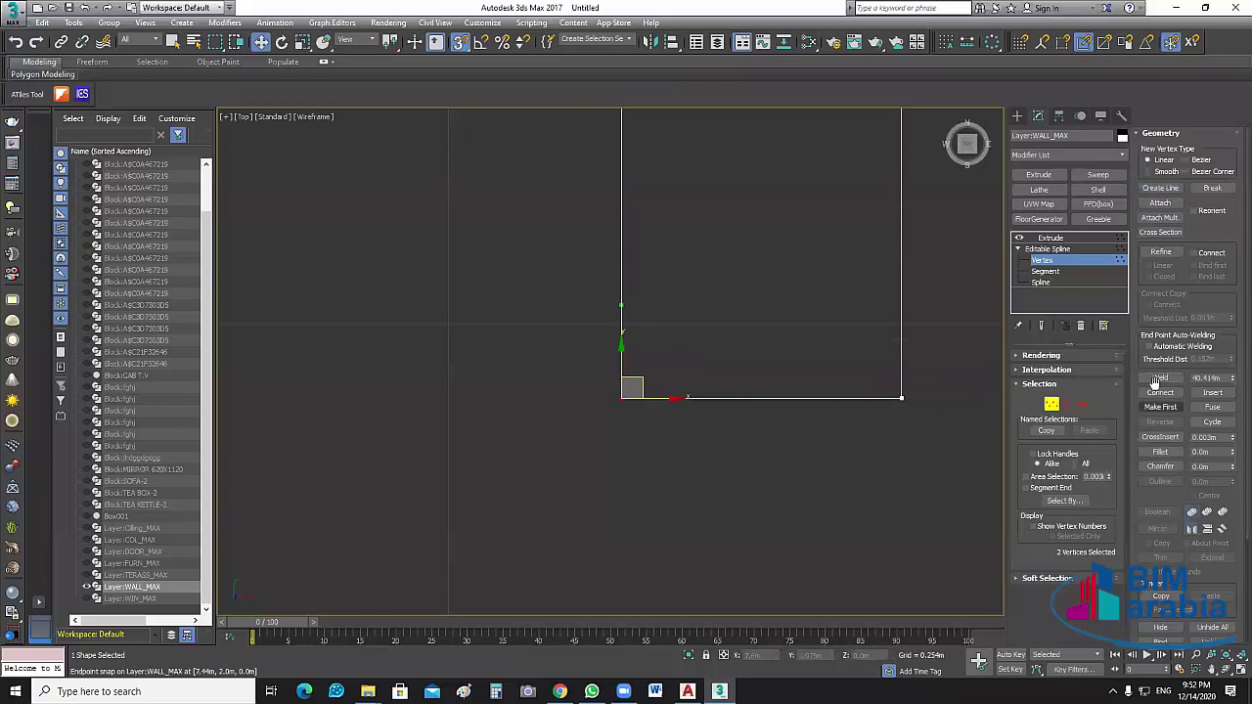
click(1157, 380)
scroll(817, 468, down, 3)
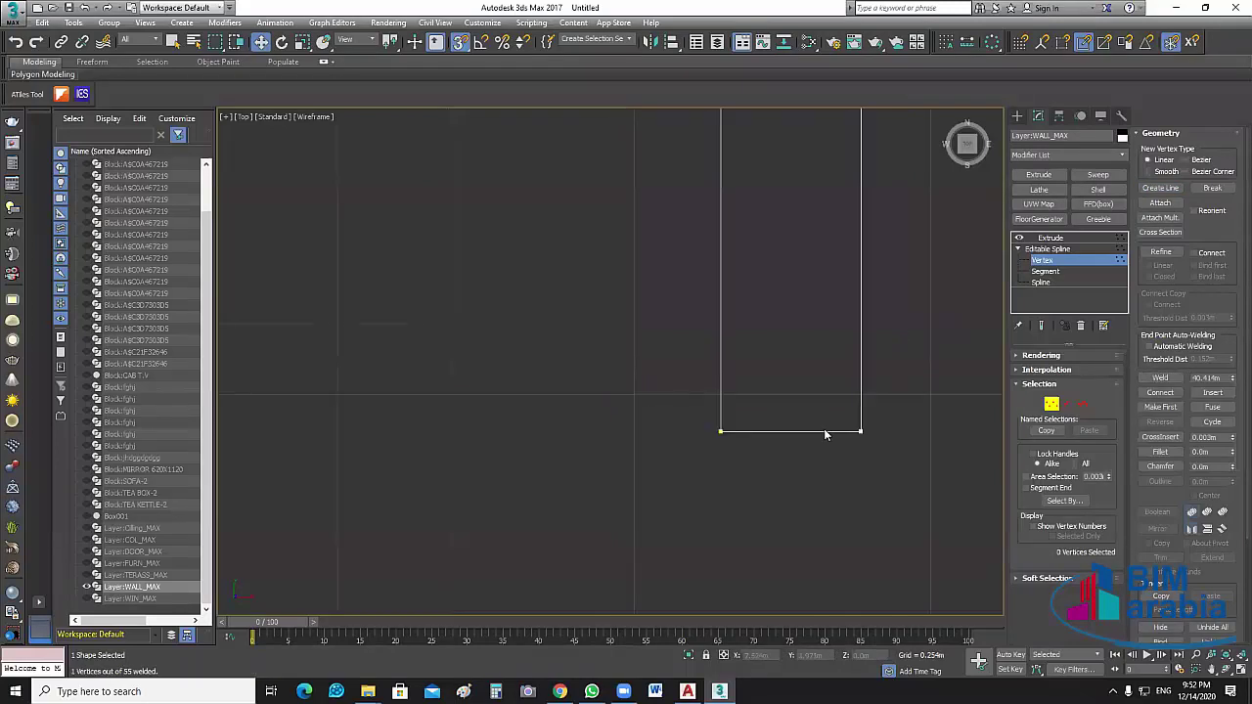
scroll(824, 434, down, 4)
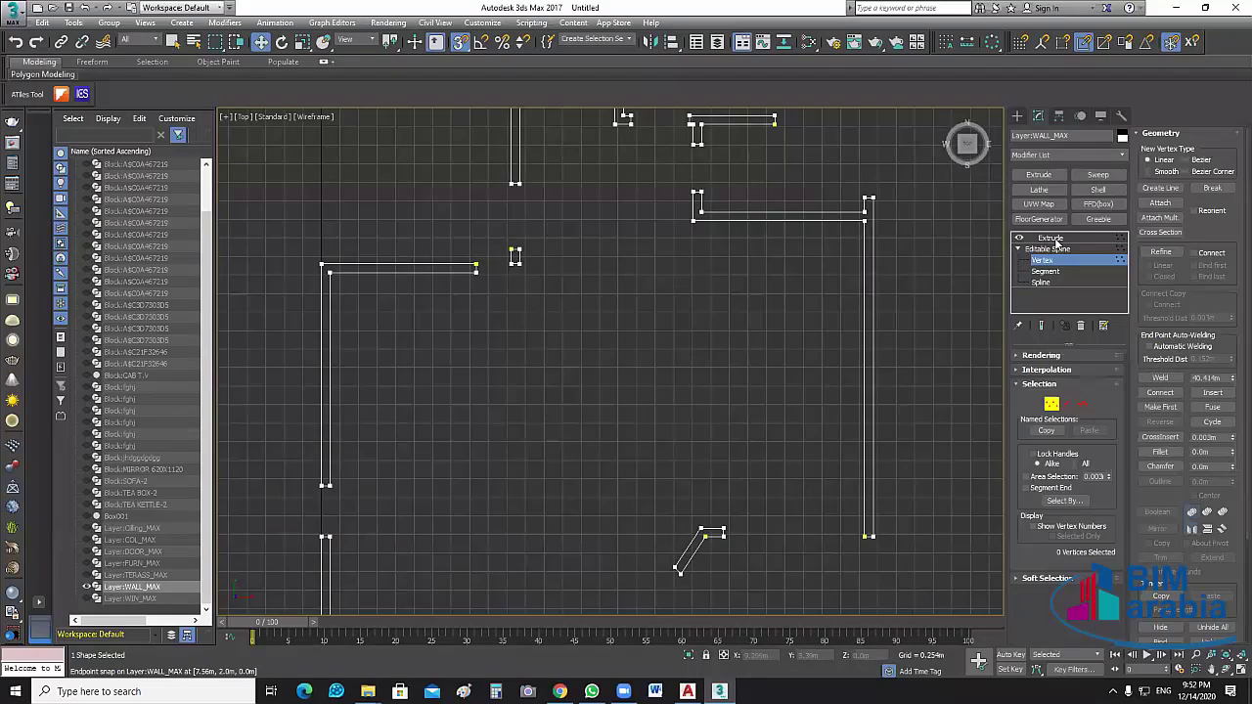
click(1054, 238)
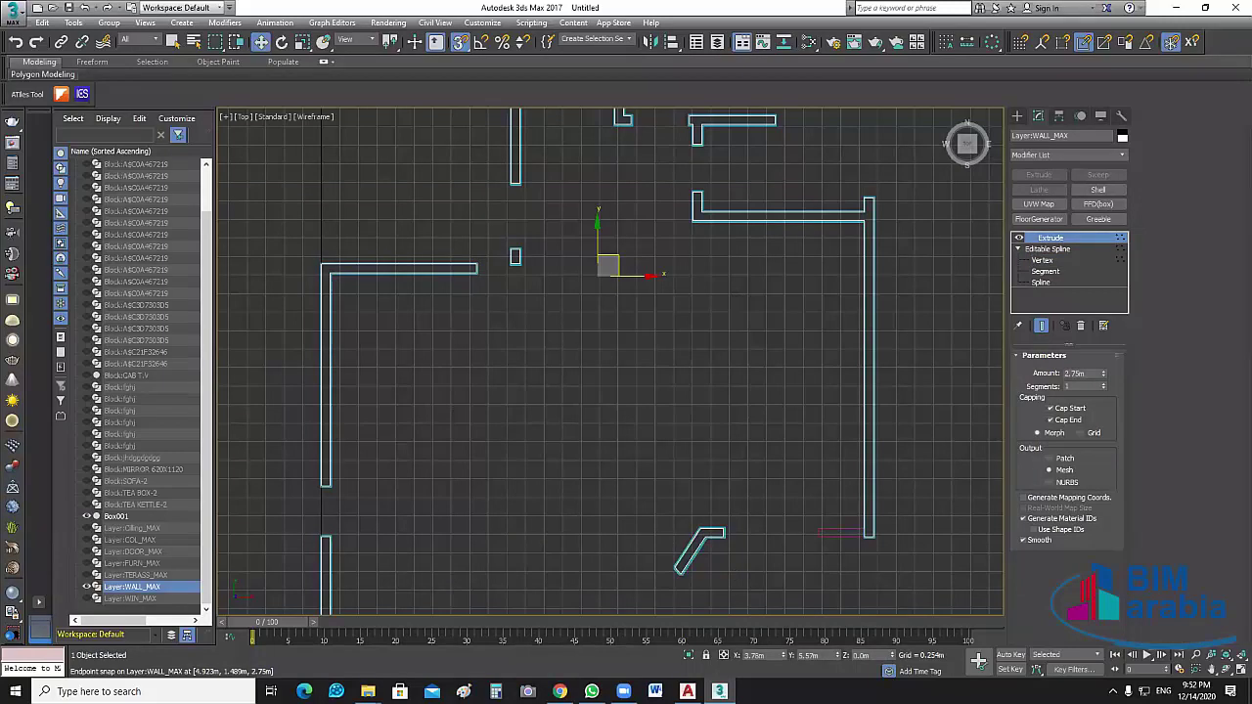
Deselect the walls and maximize the Perspective viewport framing the whole layout
click(931, 520)
key(alt+w)
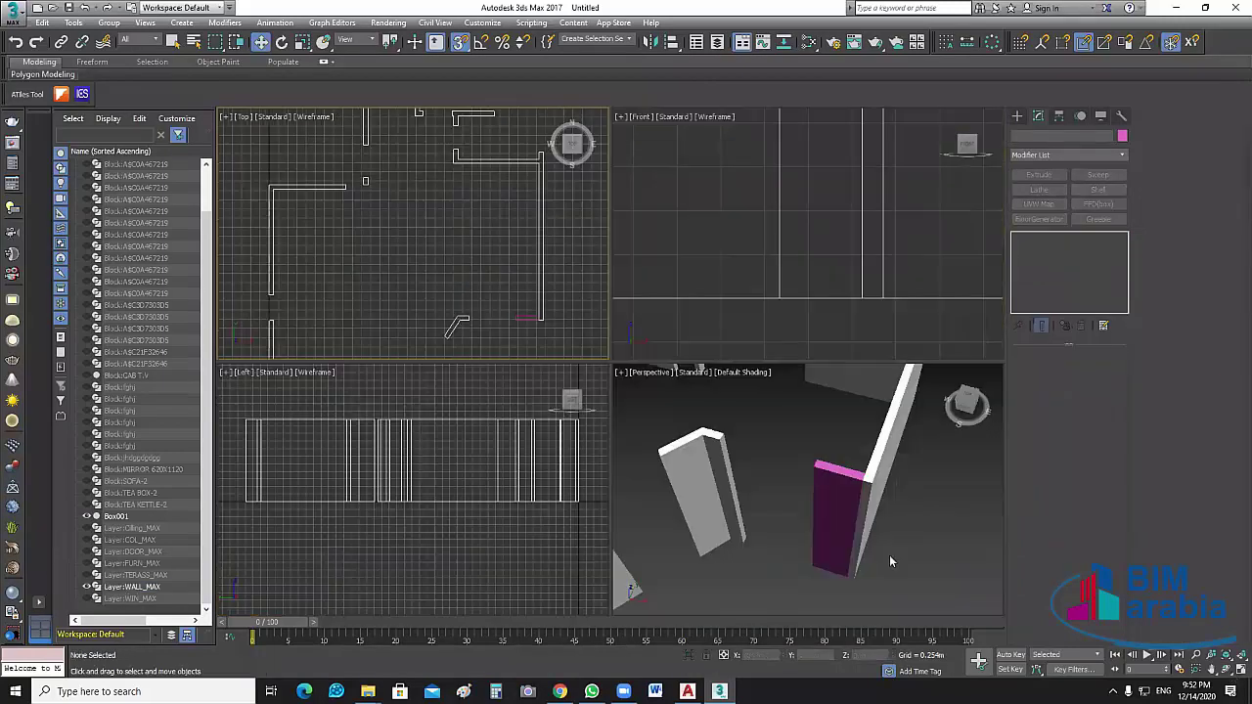
click(1236, 670)
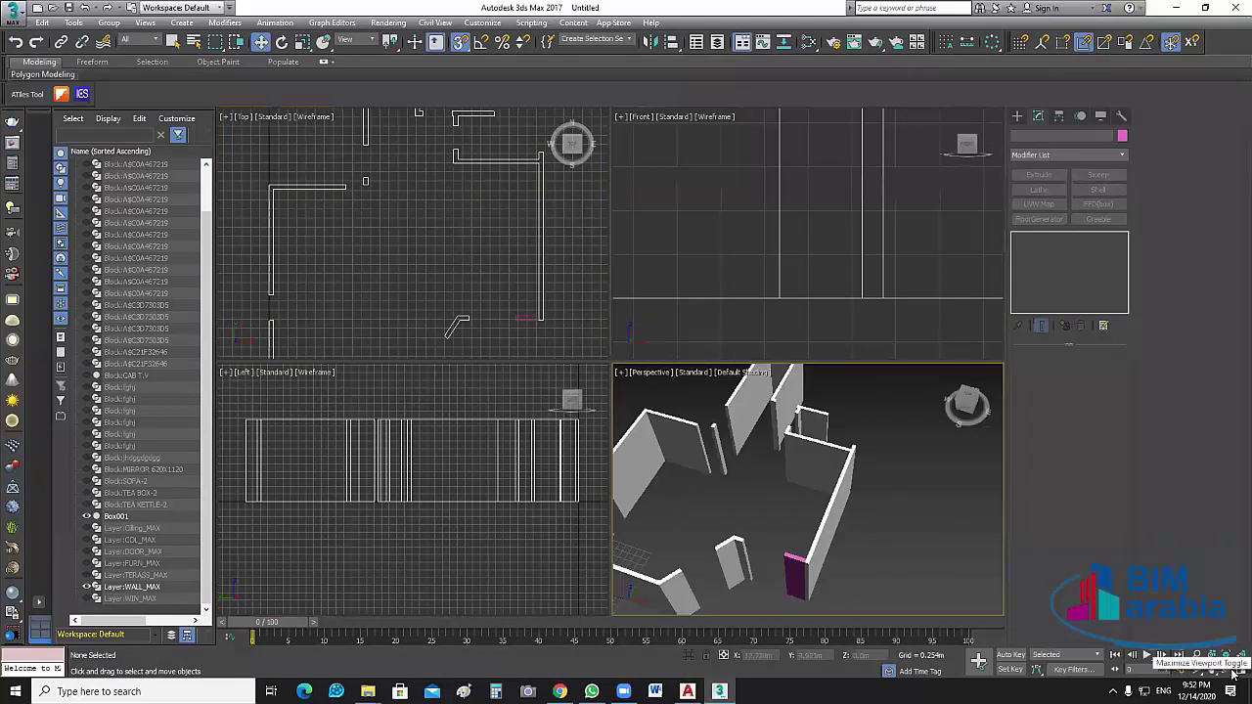
key(alt+w)
scroll(838, 456, down, 6)
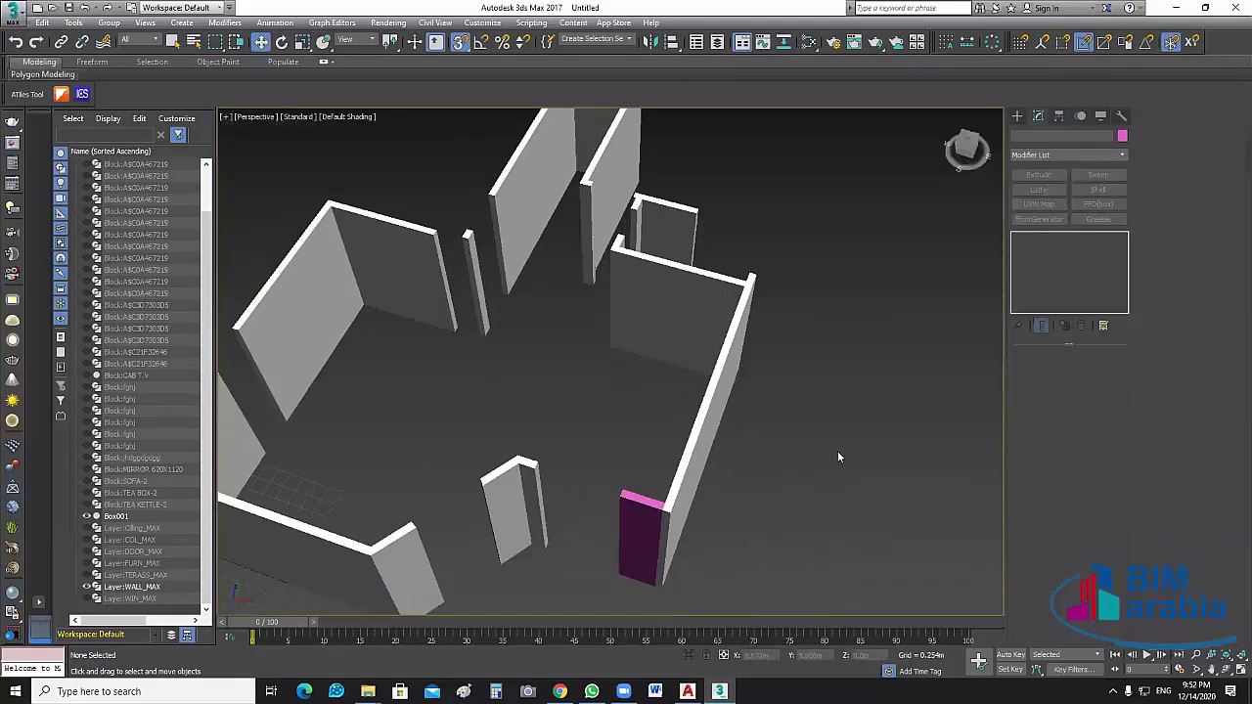
Pan and orbit around the 2.75 m walls to view them from several angles
middle_drag(793, 455, 930, 451)
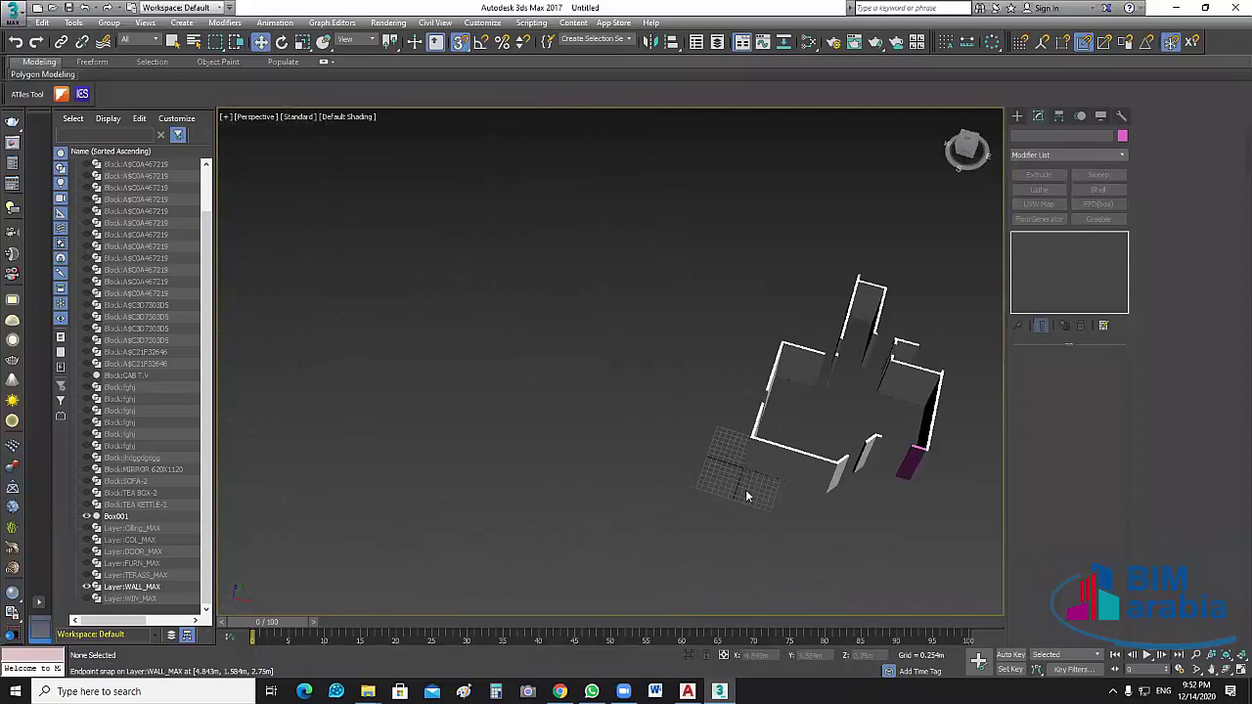
middle_drag(746, 496, 655, 541)
alt+middle_drag(769, 499, 735, 503)
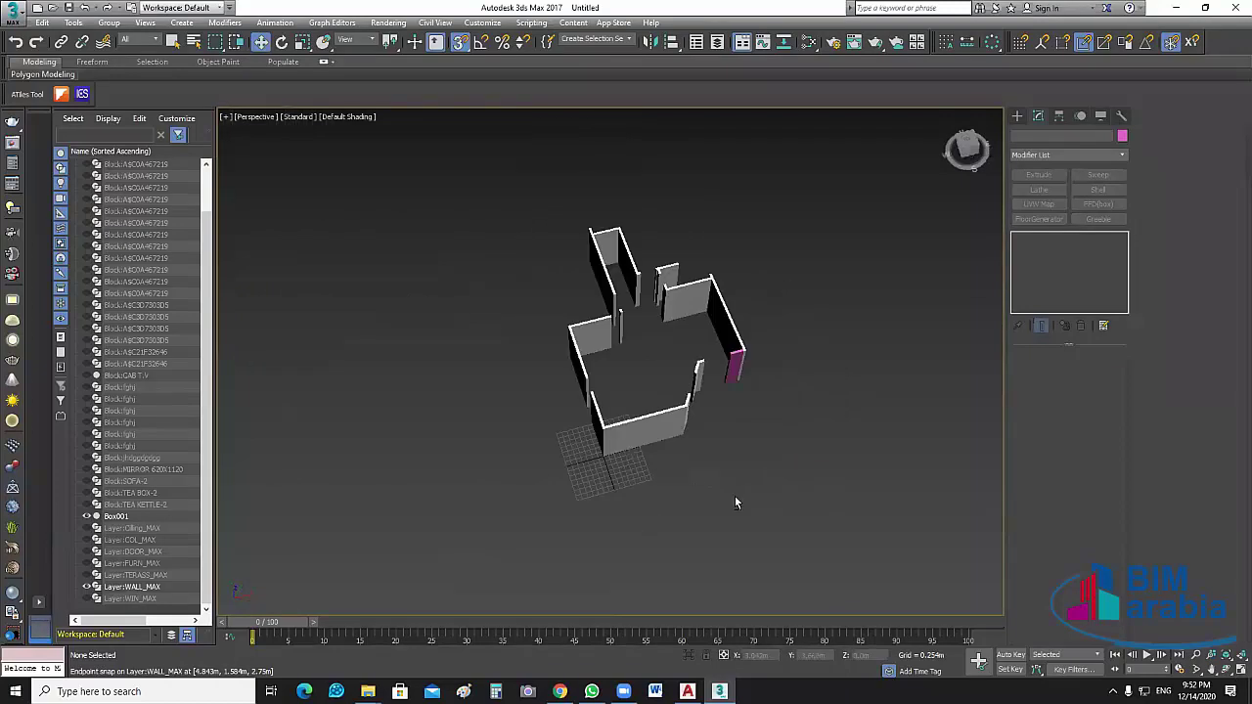
alt+middle_drag(760, 371, 714, 374)
scroll(839, 415, up, 5)
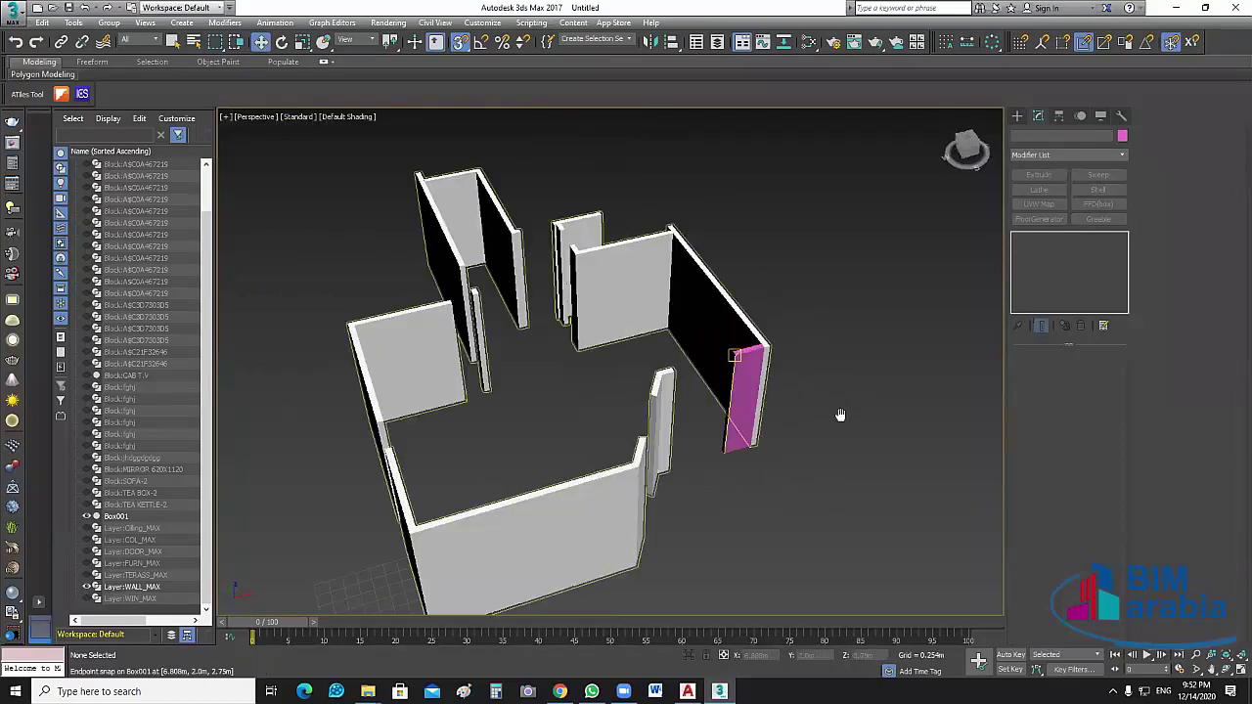
scroll(839, 415, up, 3)
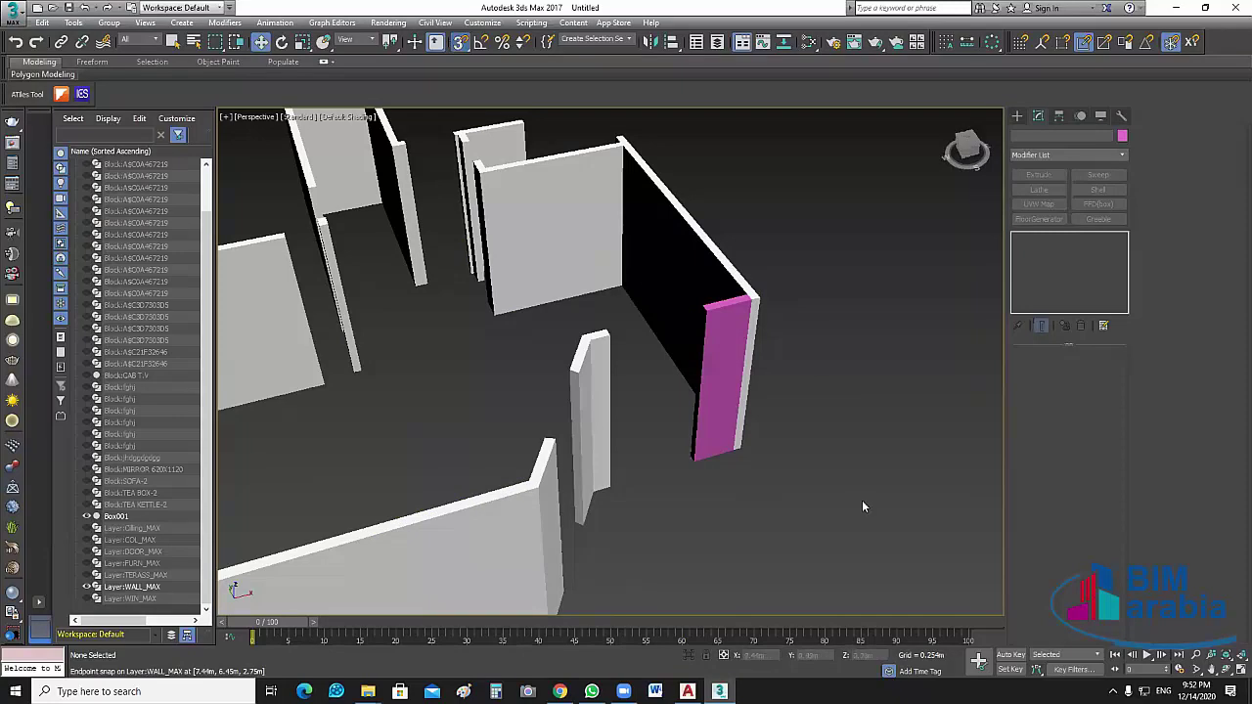
alt+middle_drag(862, 500, 890, 489)
scroll(890, 495, down, 3)
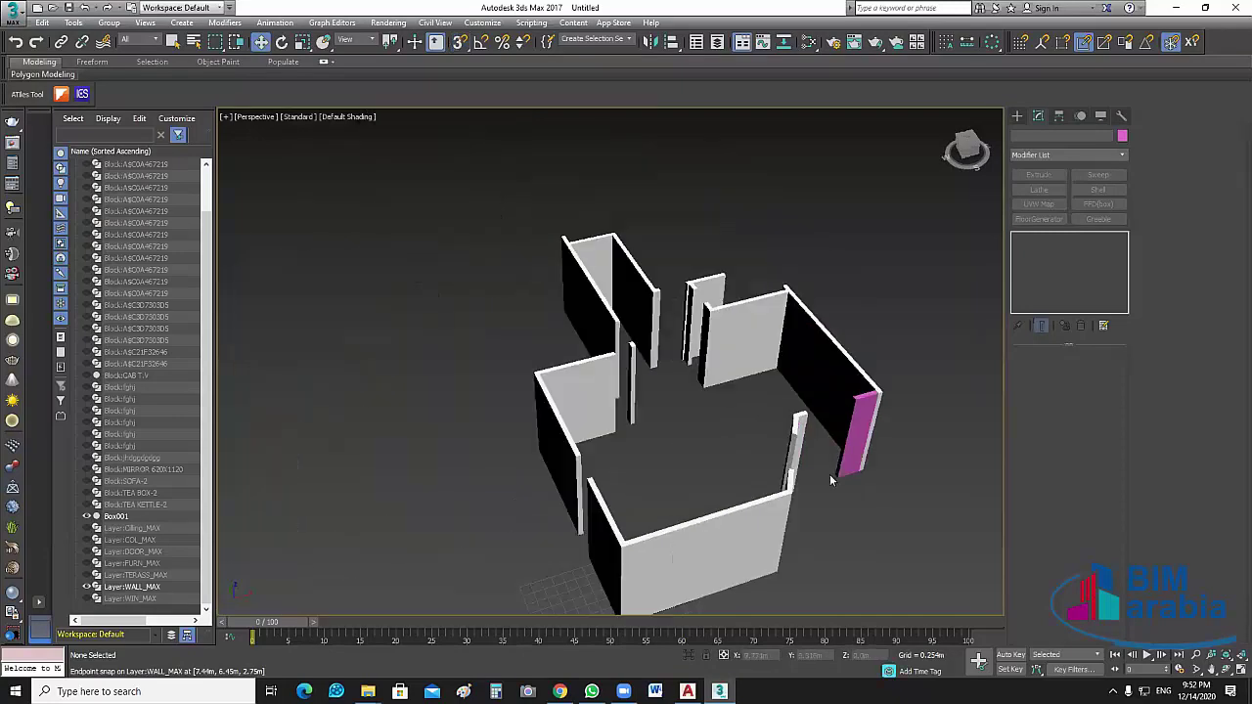
scroll(851, 507, up, 1)
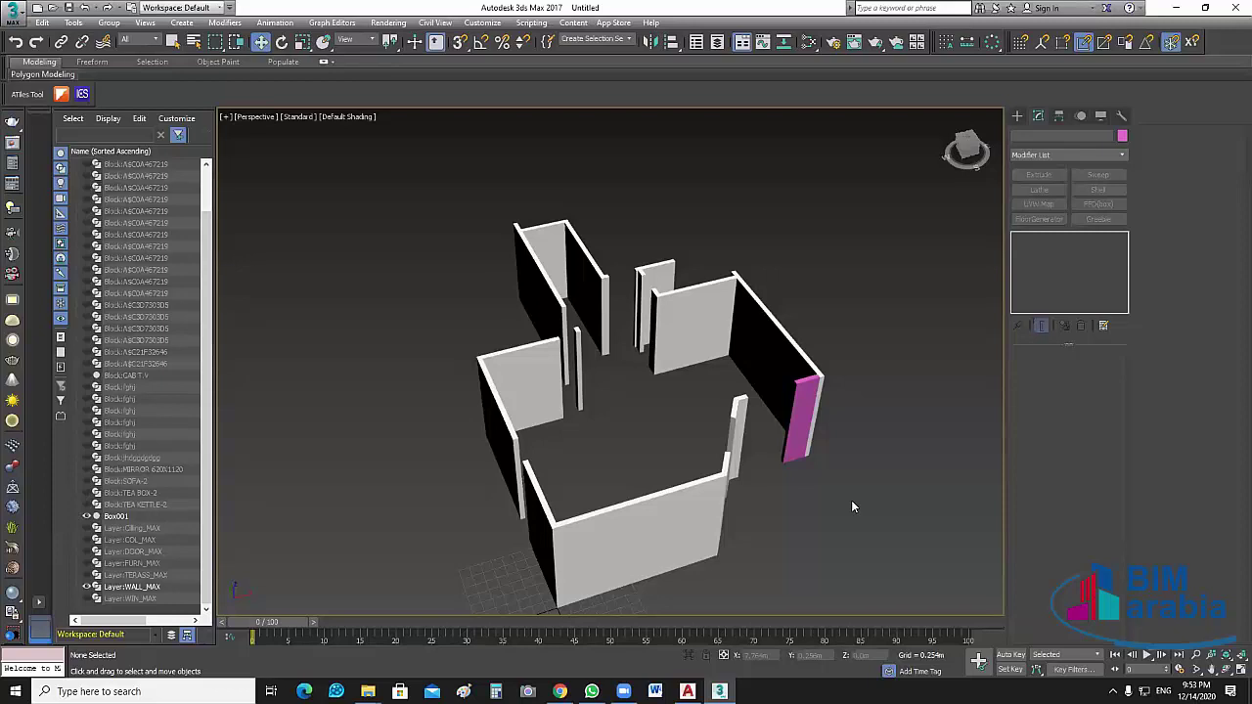
Hide the Layer:WALL_MAX walls and the magenta Box001
click(782, 419)
click(86, 587)
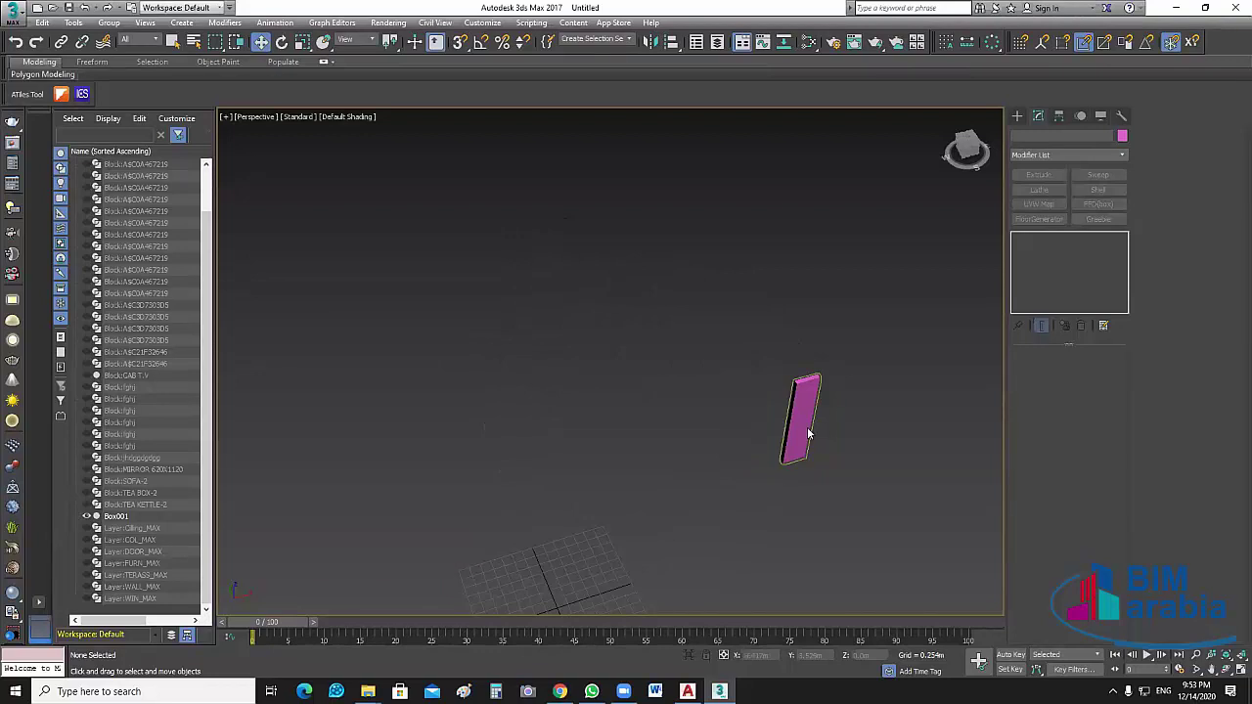
click(86, 519)
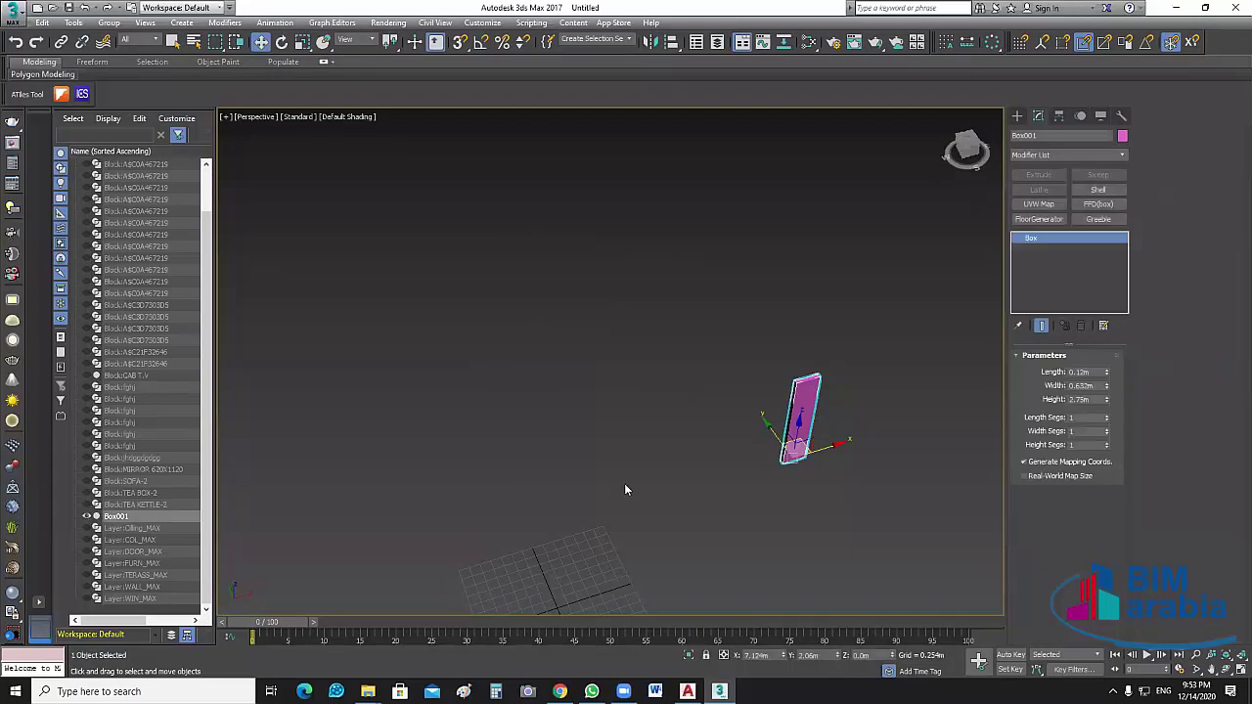
scroll(661, 542, up, 2)
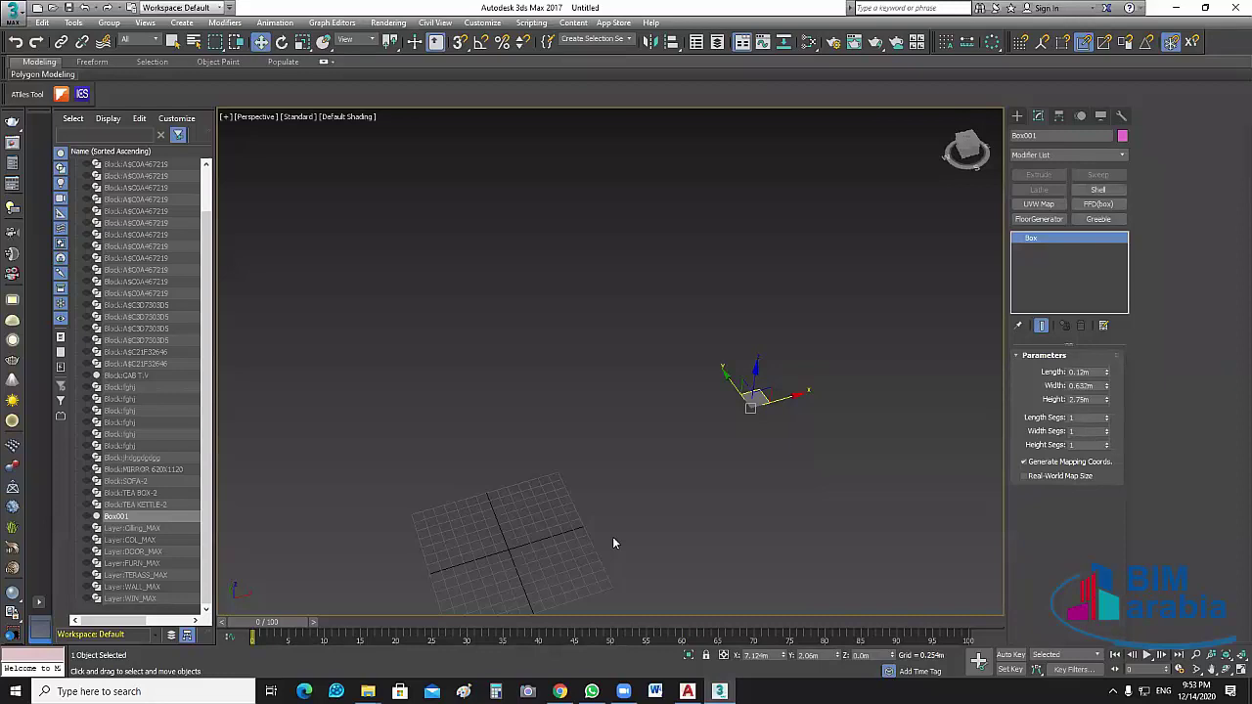
click(613, 542)
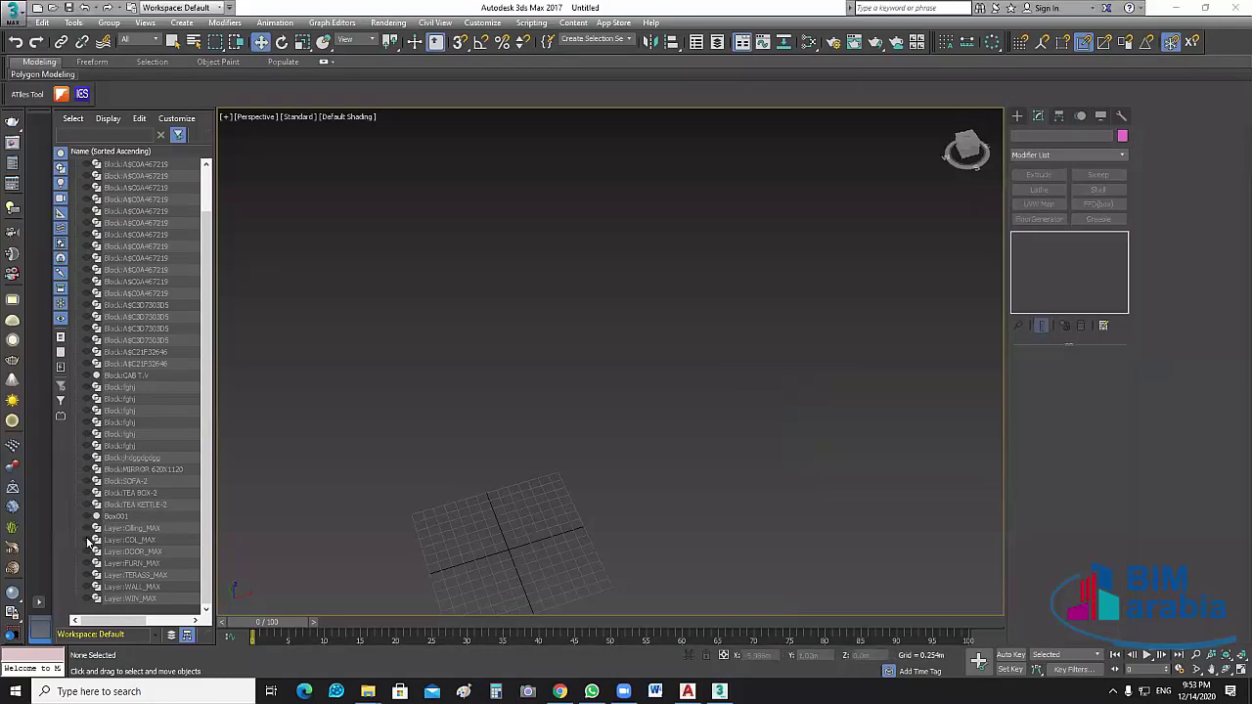
Turn on Layer:COL_MAX and select the column outline spline
click(87, 540)
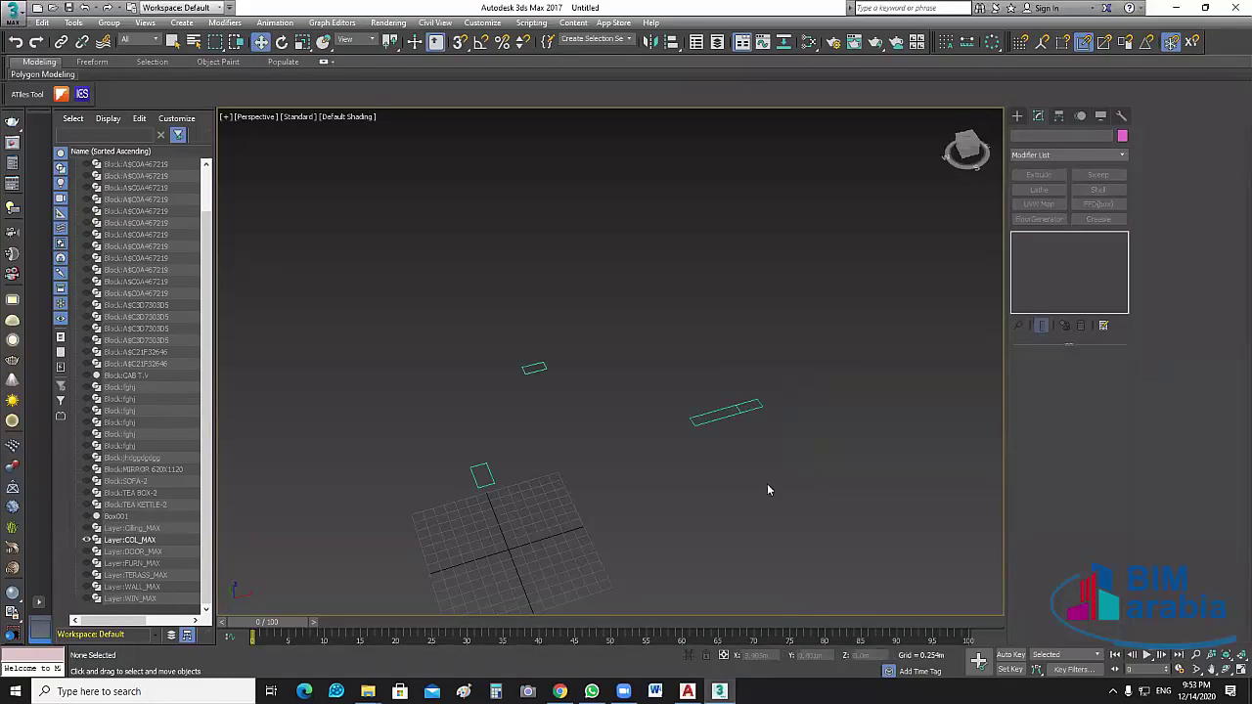
scroll(769, 490, down, 2)
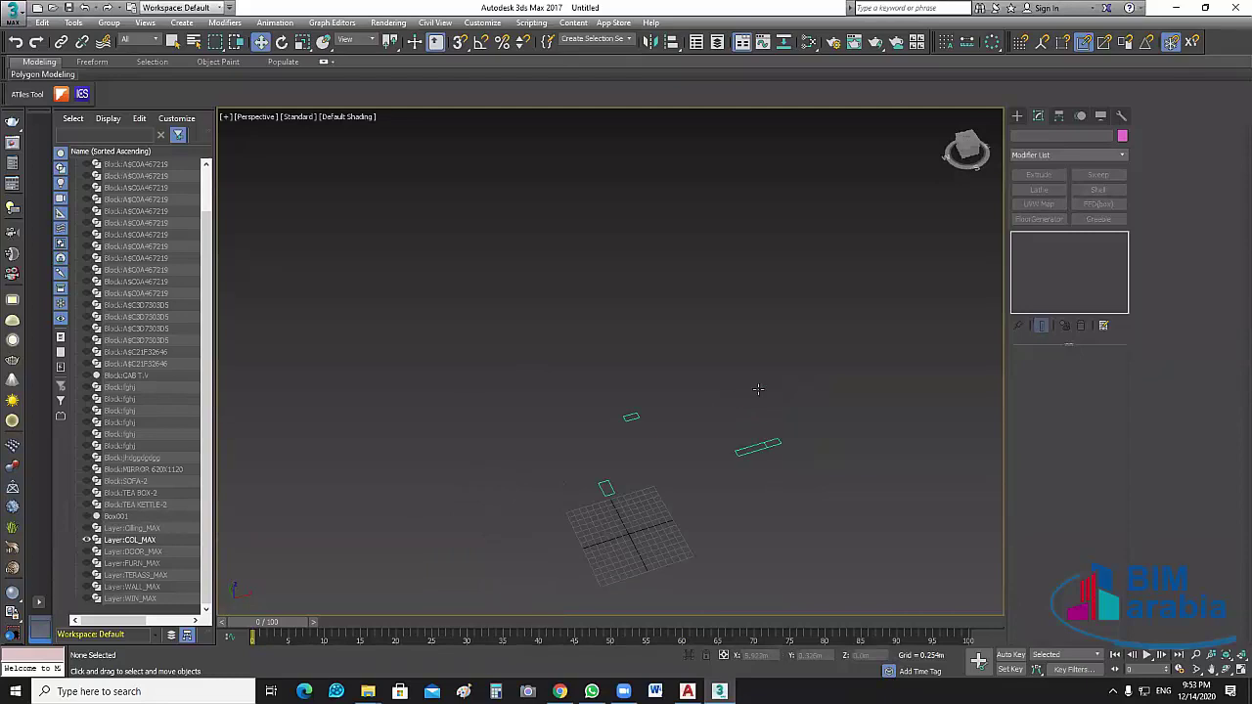
scroll(769, 394, up, 2)
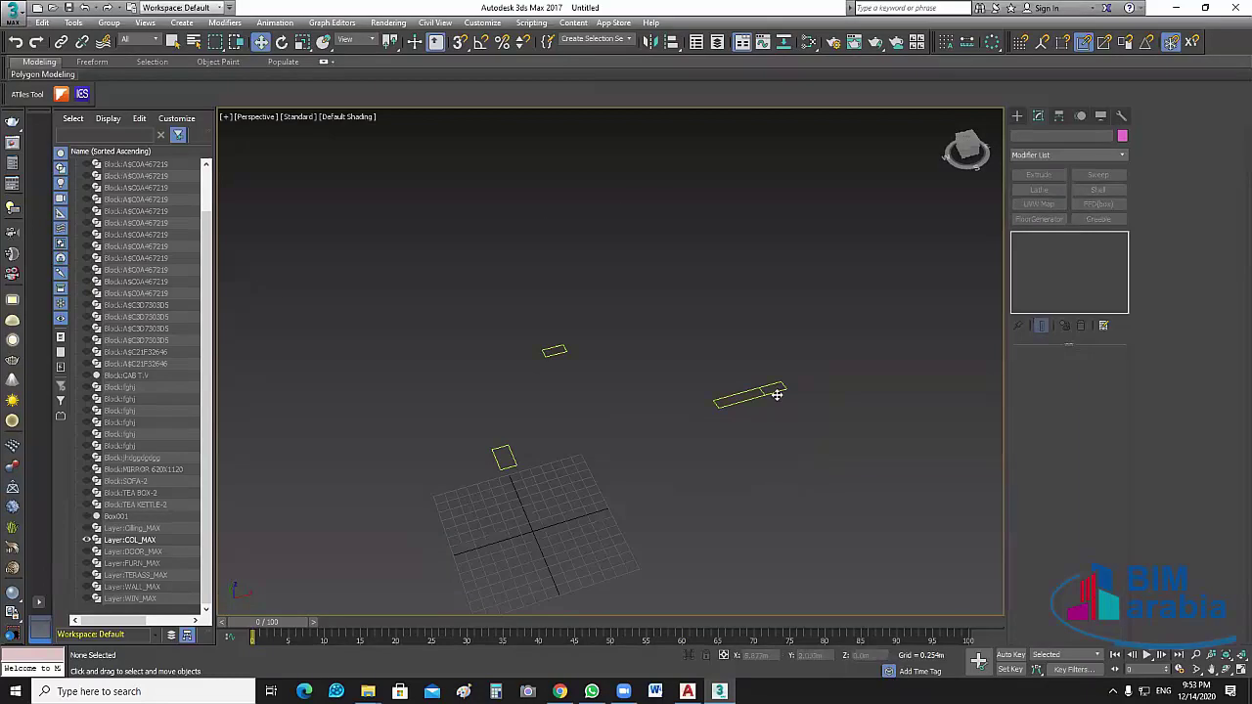
click(770, 392)
scroll(778, 388, up, 3)
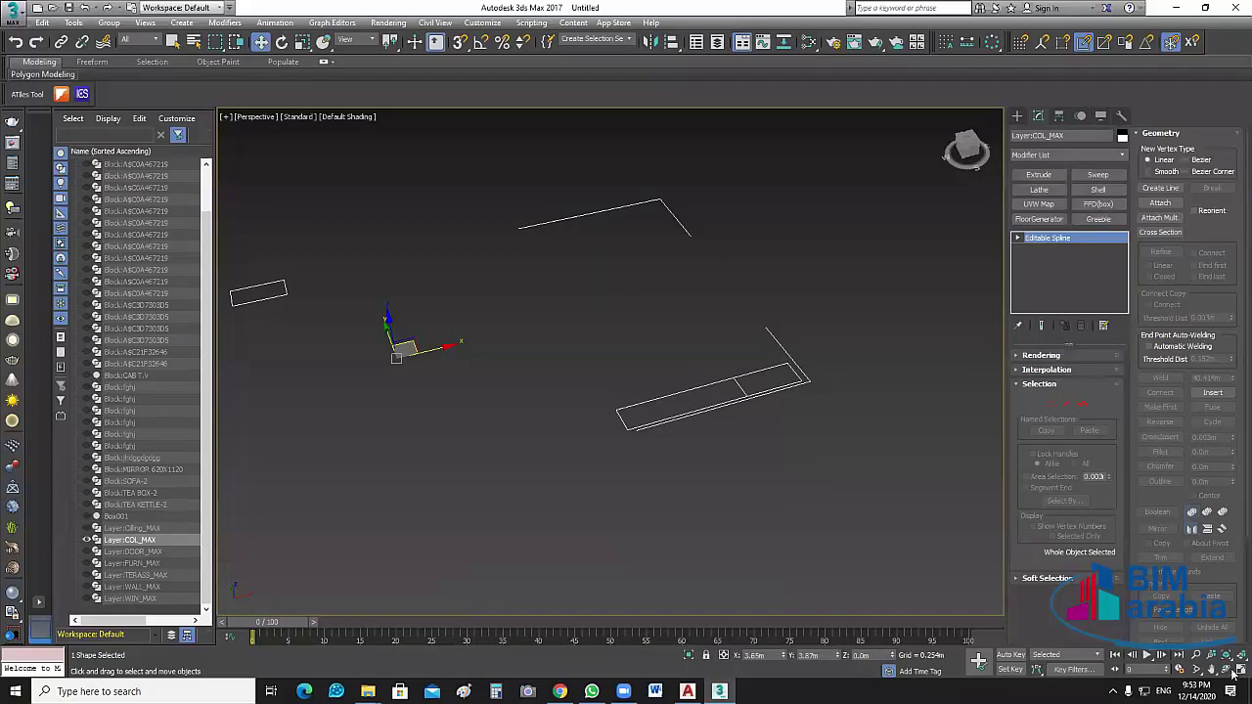
Delete the stray lines and frame the column outline in a maximized Top view
key(Delete)
key(alt+w)
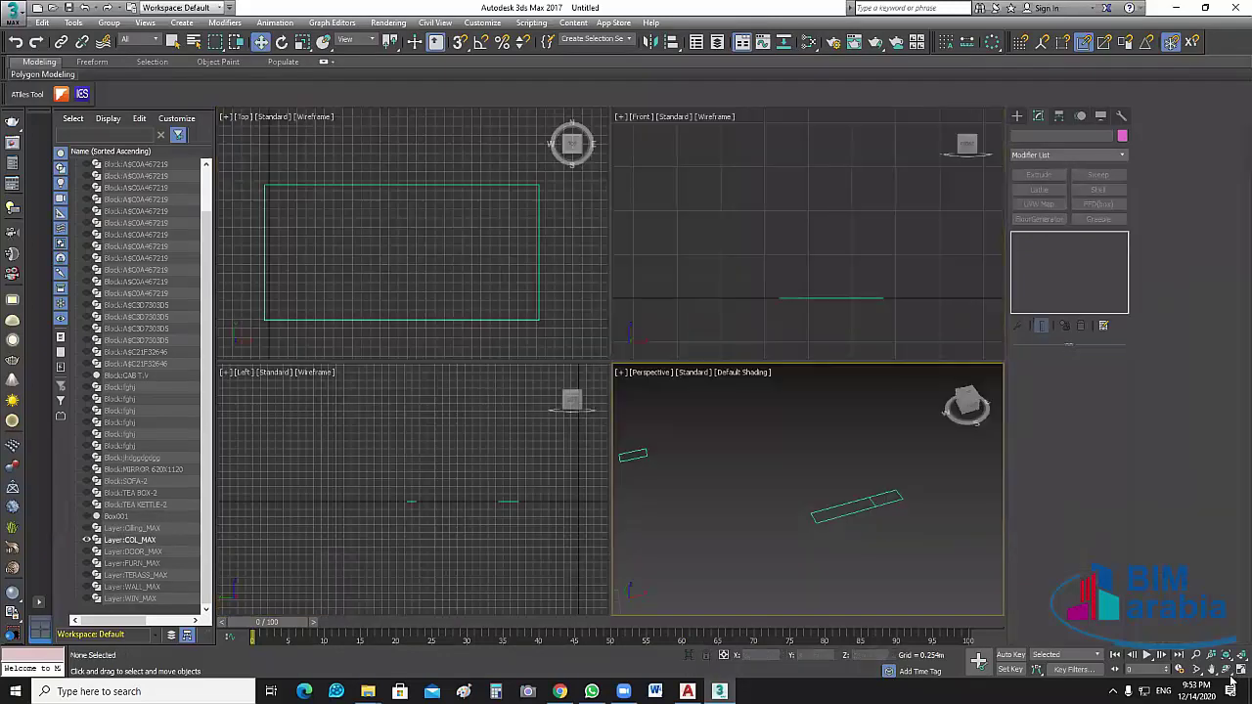
key(alt+w)
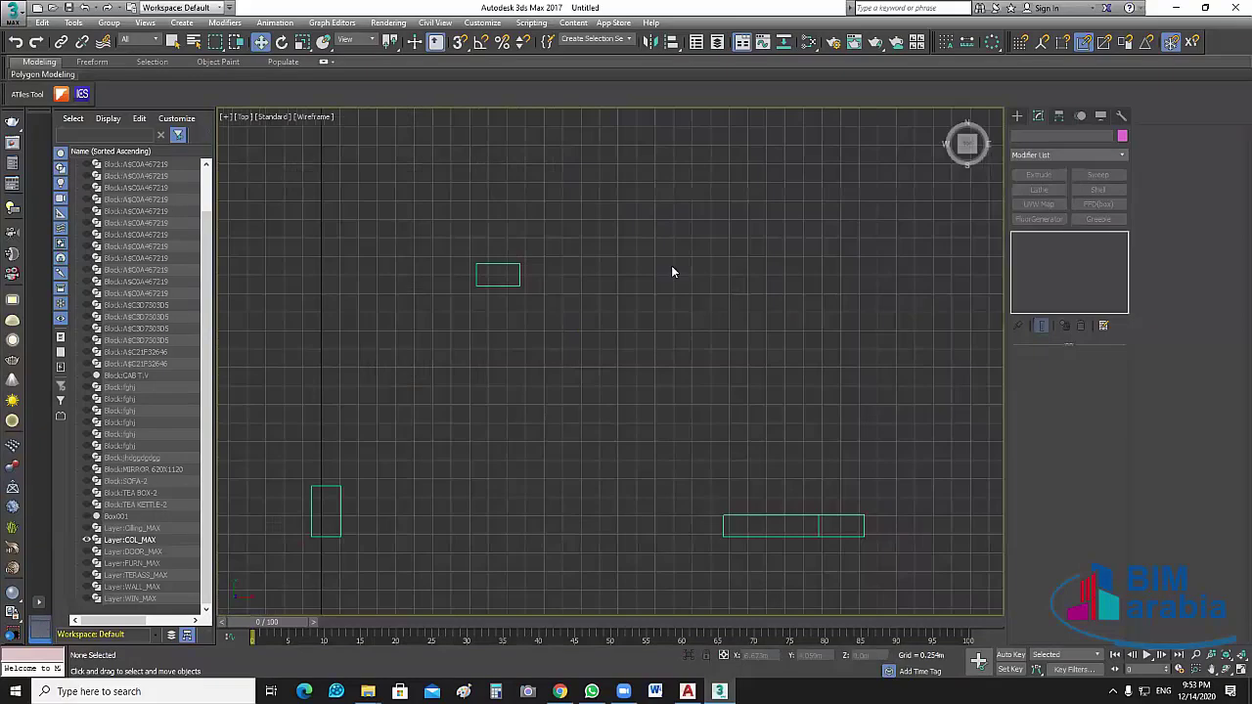
middle_drag(710, 343, 743, 330)
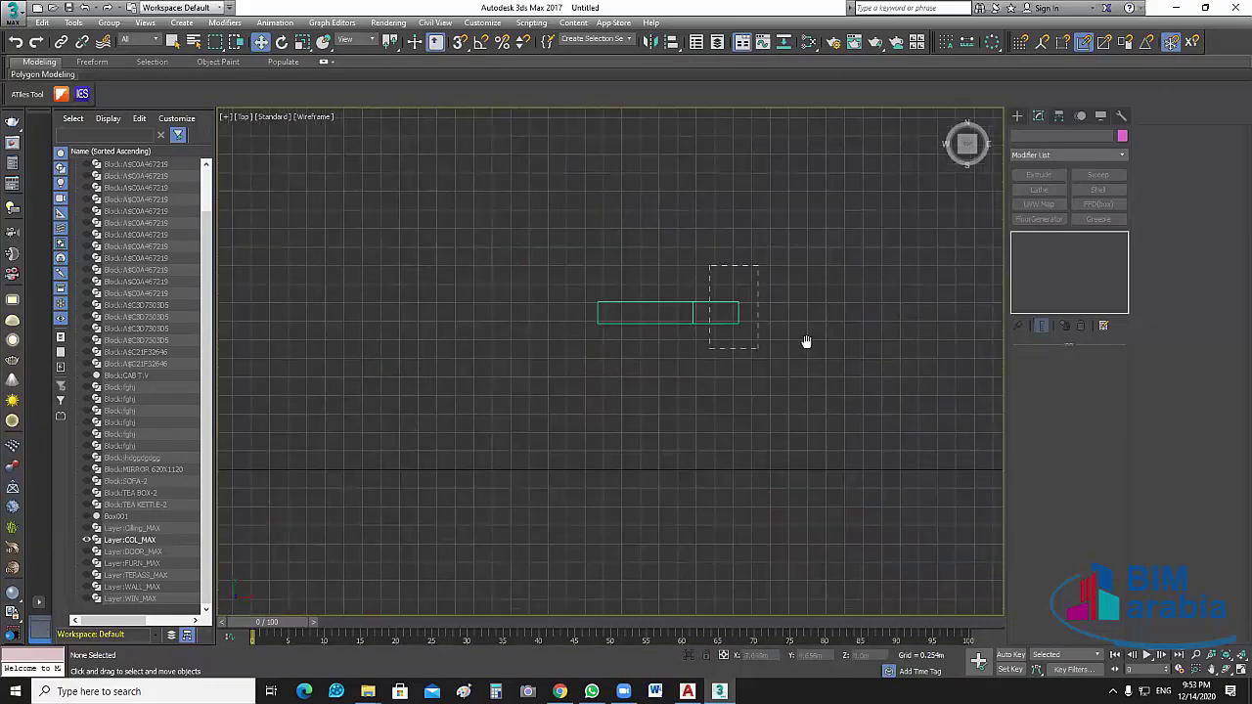
click(745, 347)
key(z)
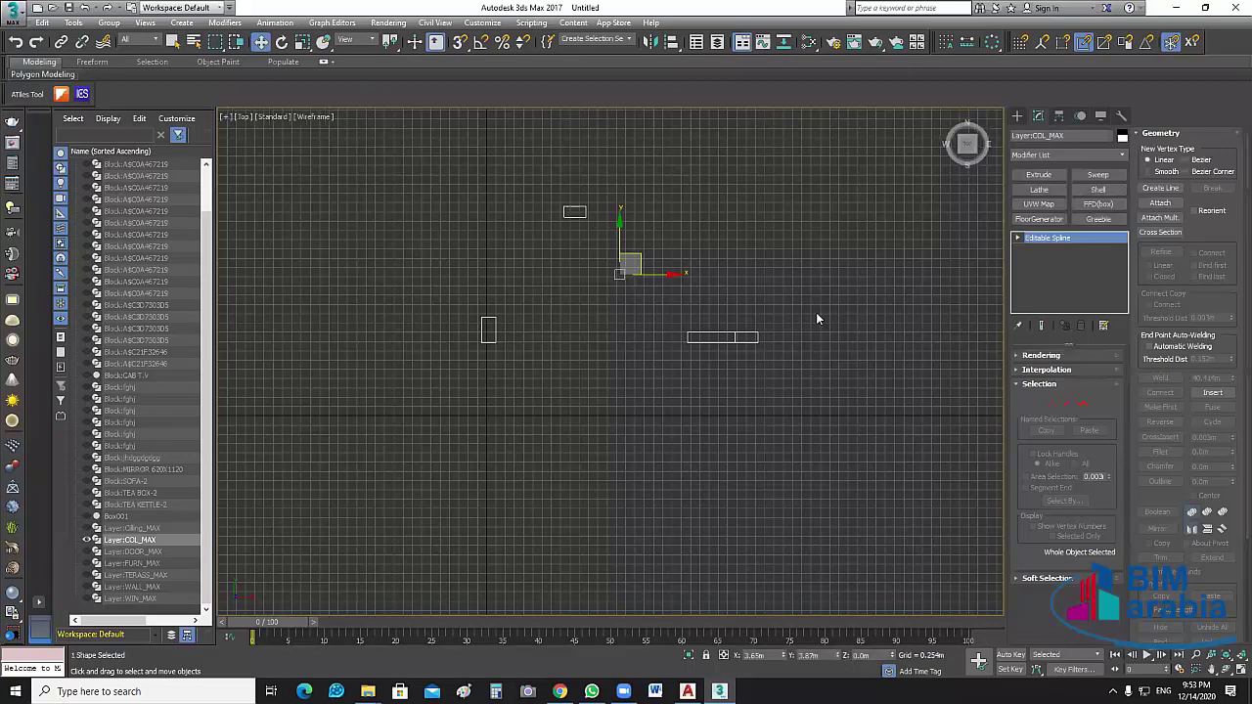
scroll(816, 319, up, 2)
Select the column rectangles at Spline level, then their right and bottom segments, then deselect
key(3)
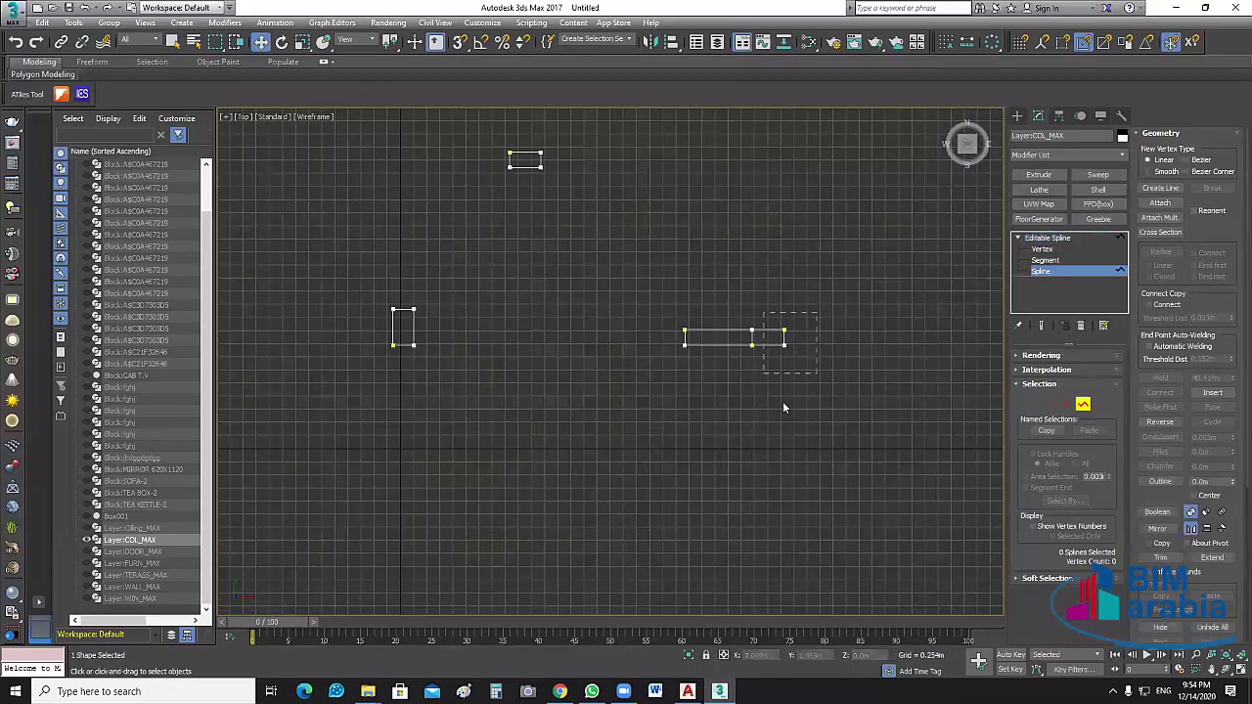
click(751, 346)
scroll(751, 348, up, 1)
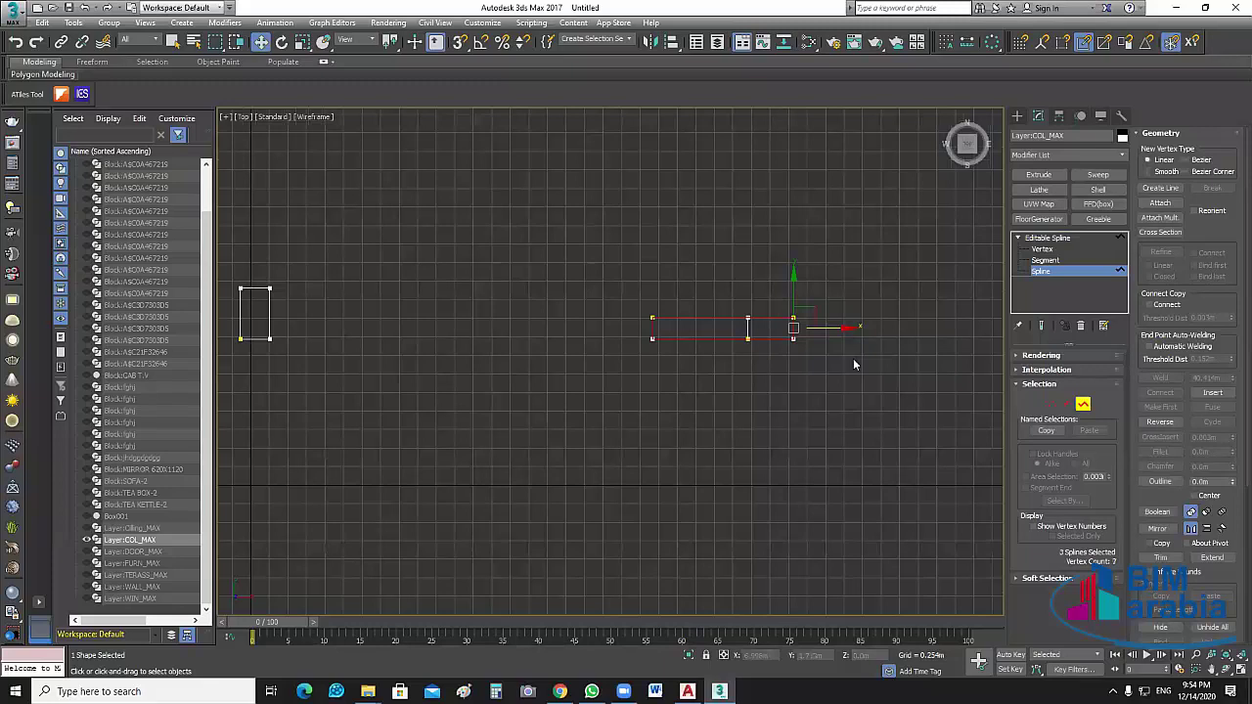
scroll(853, 365, up, 2)
key(2)
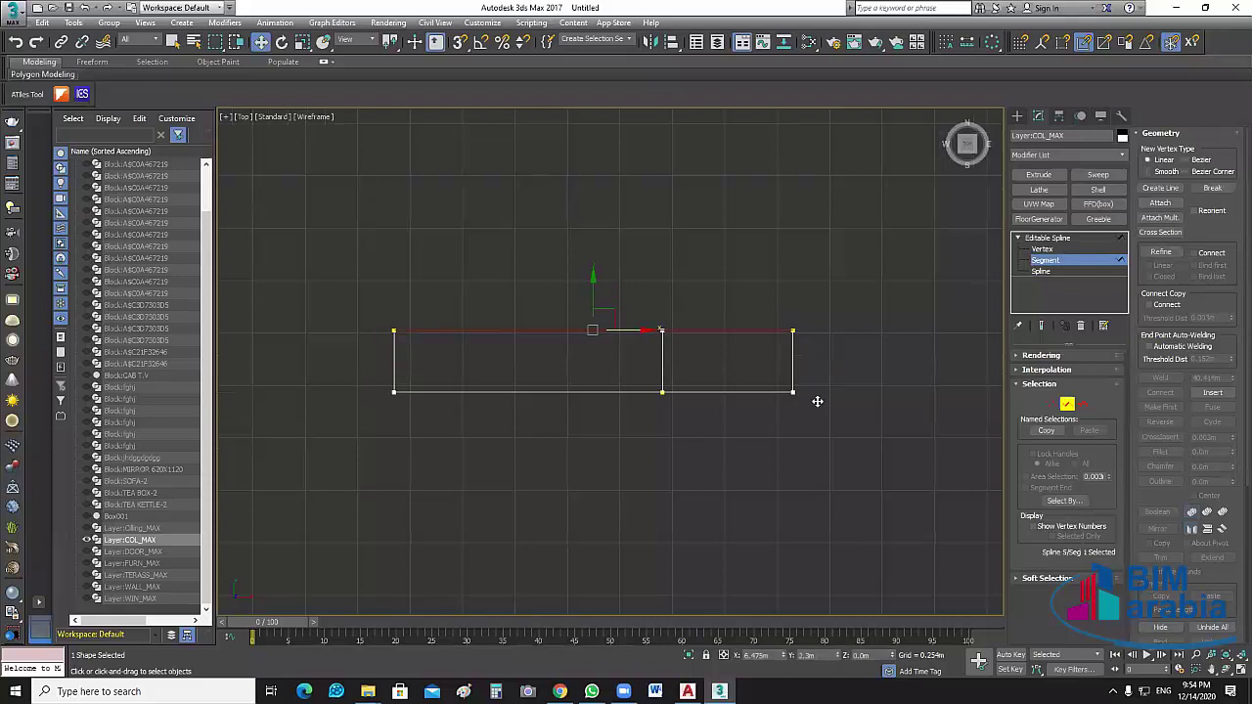
click(792, 376)
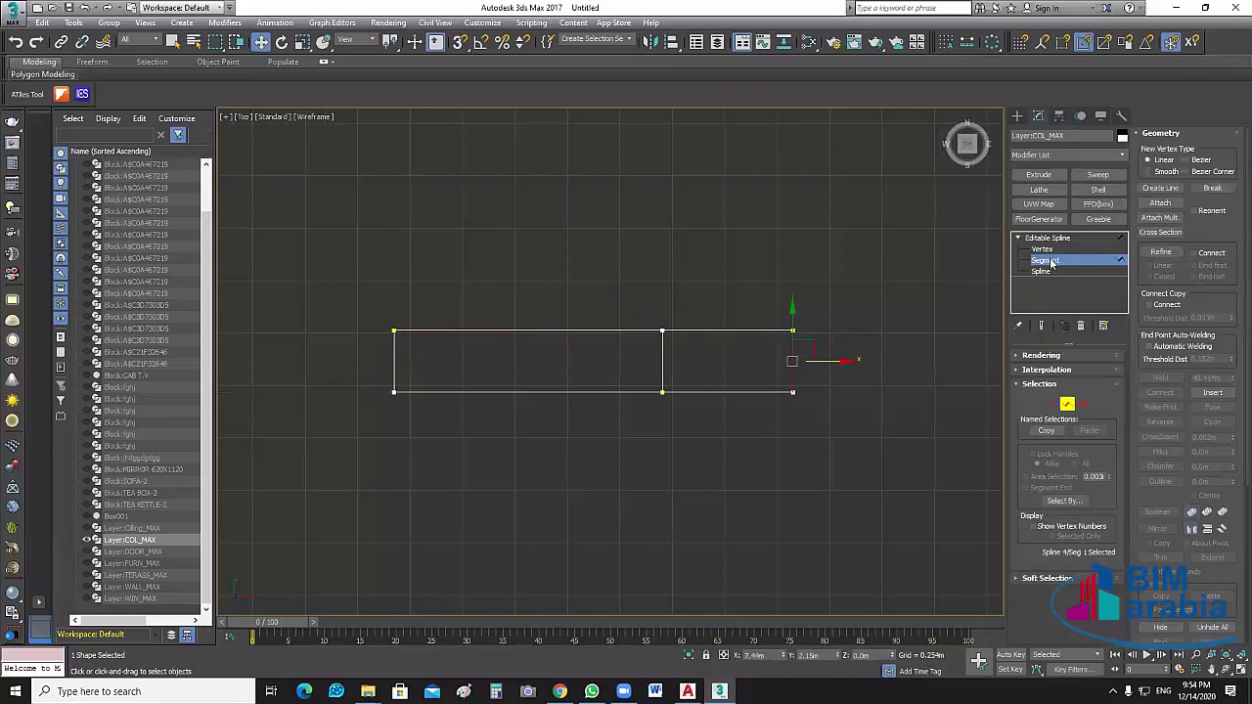
click(760, 392)
scroll(857, 391, down, 2)
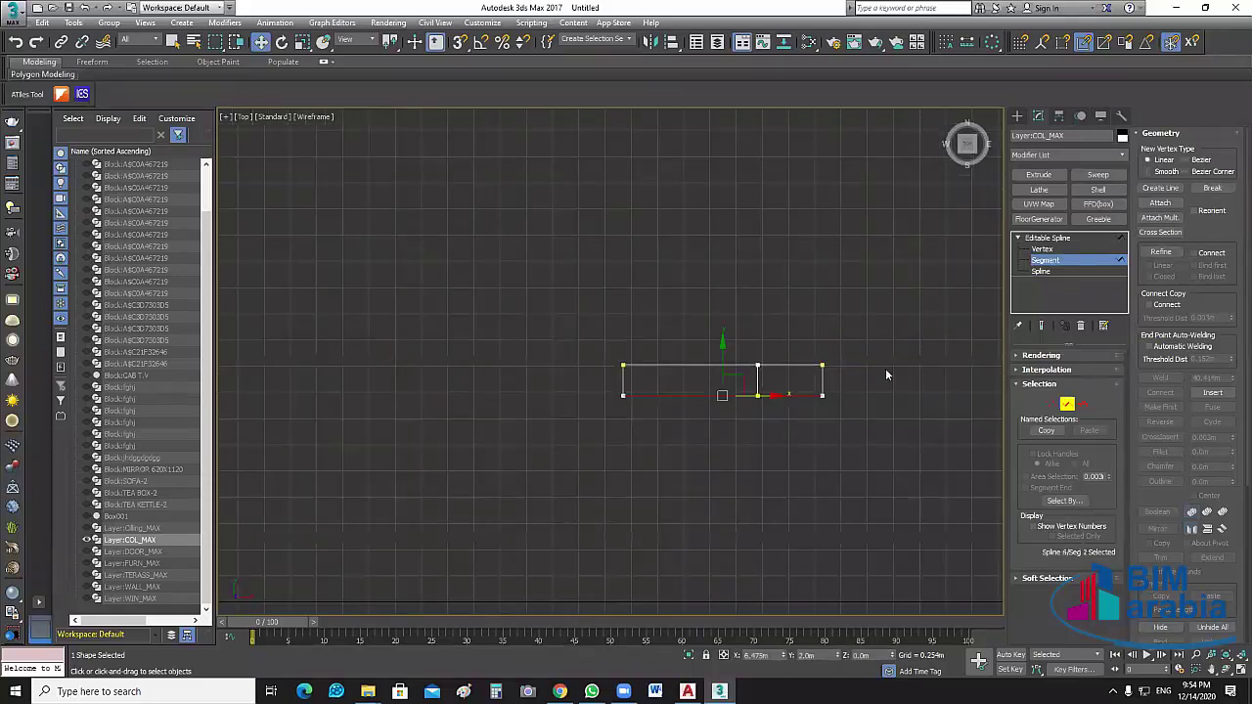
click(763, 362)
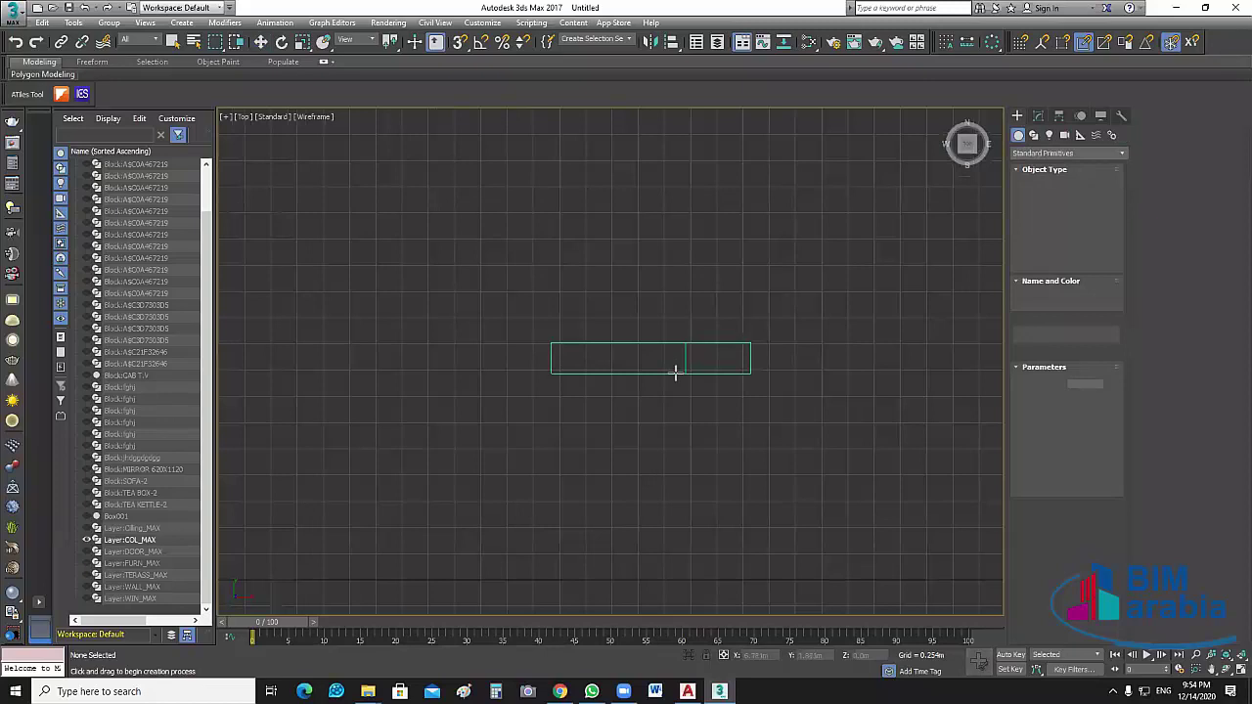
With endpoint snapping on, draw a 0.35 m high box over the rectangle's right part
scroll(670, 371, up, 3)
click(464, 42)
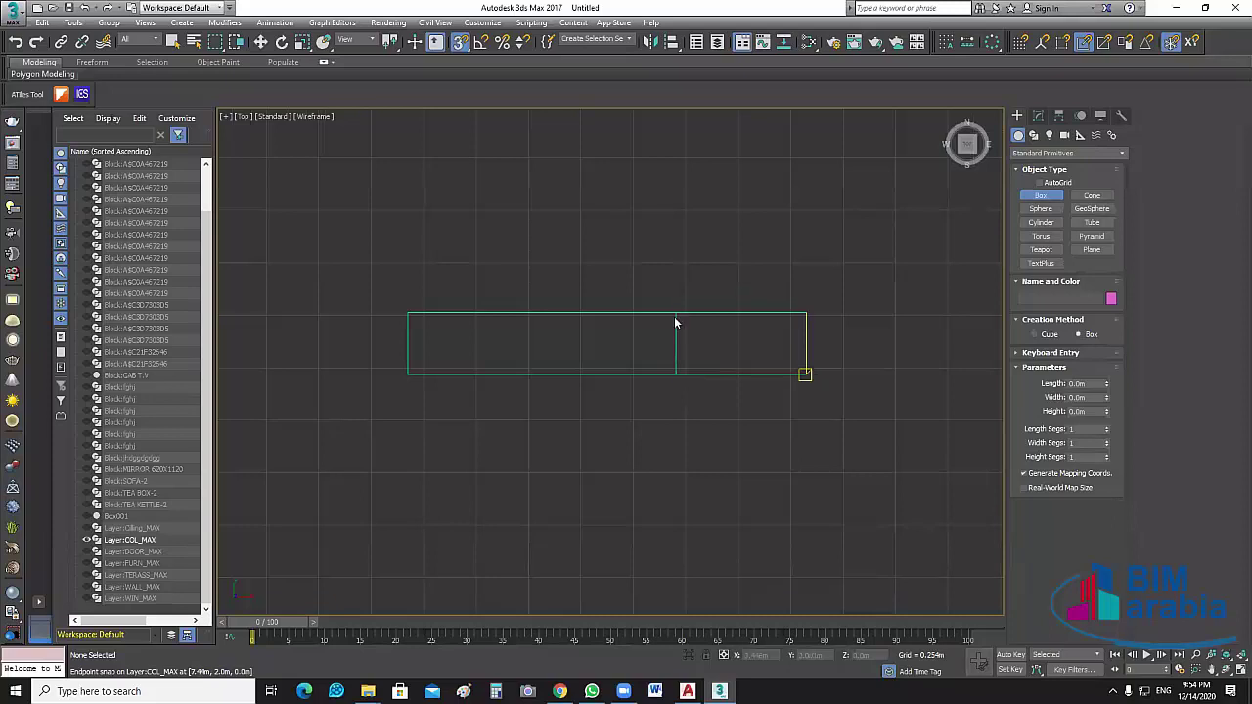
drag(675, 313, 806, 374)
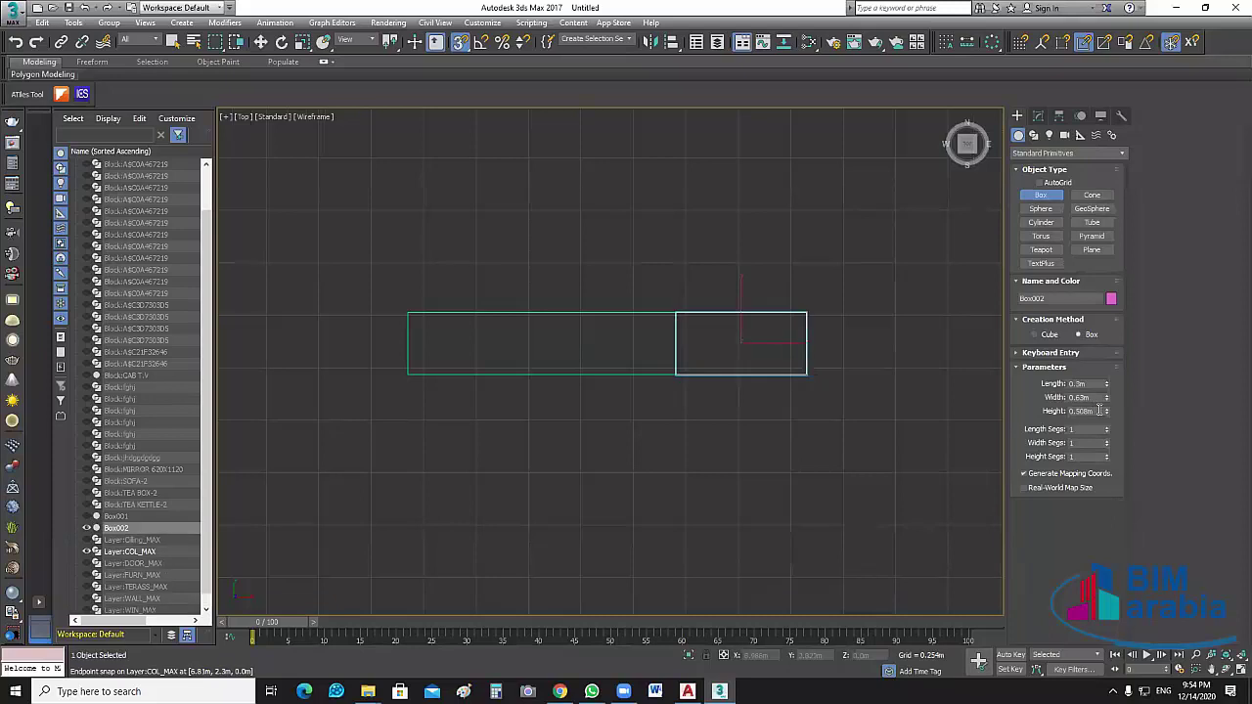
double_click(1100, 411)
text(.35)
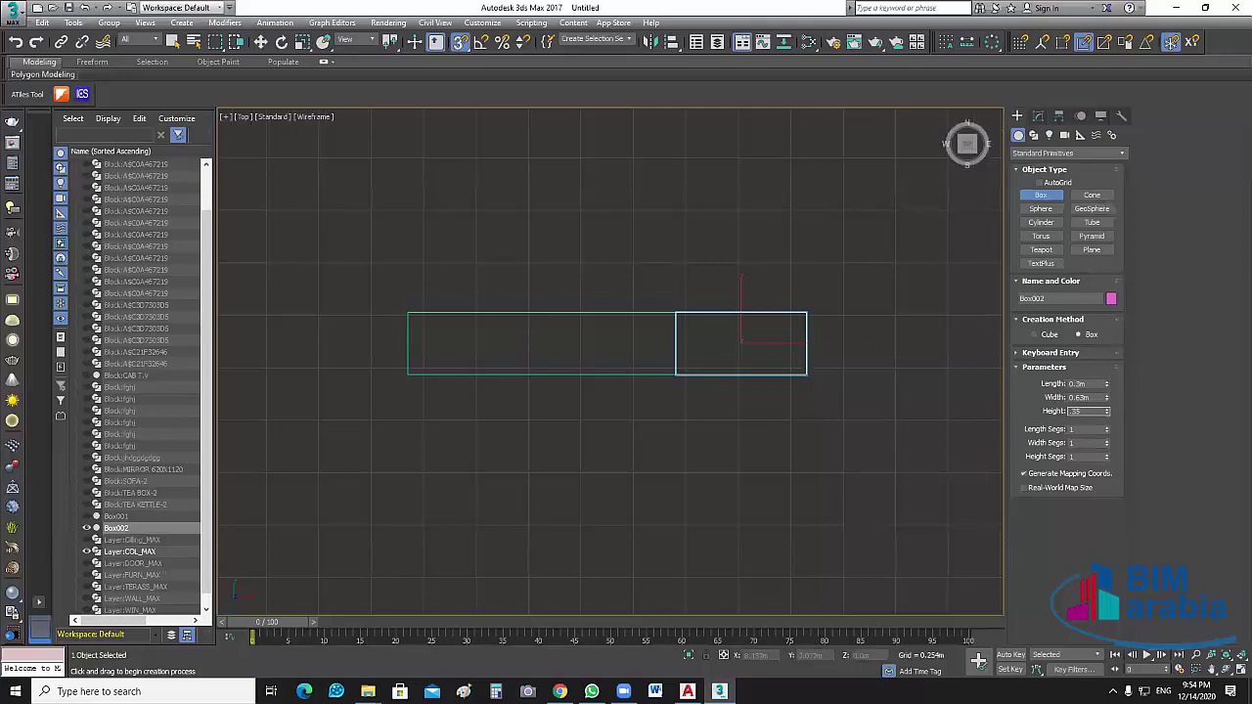
key(Return)
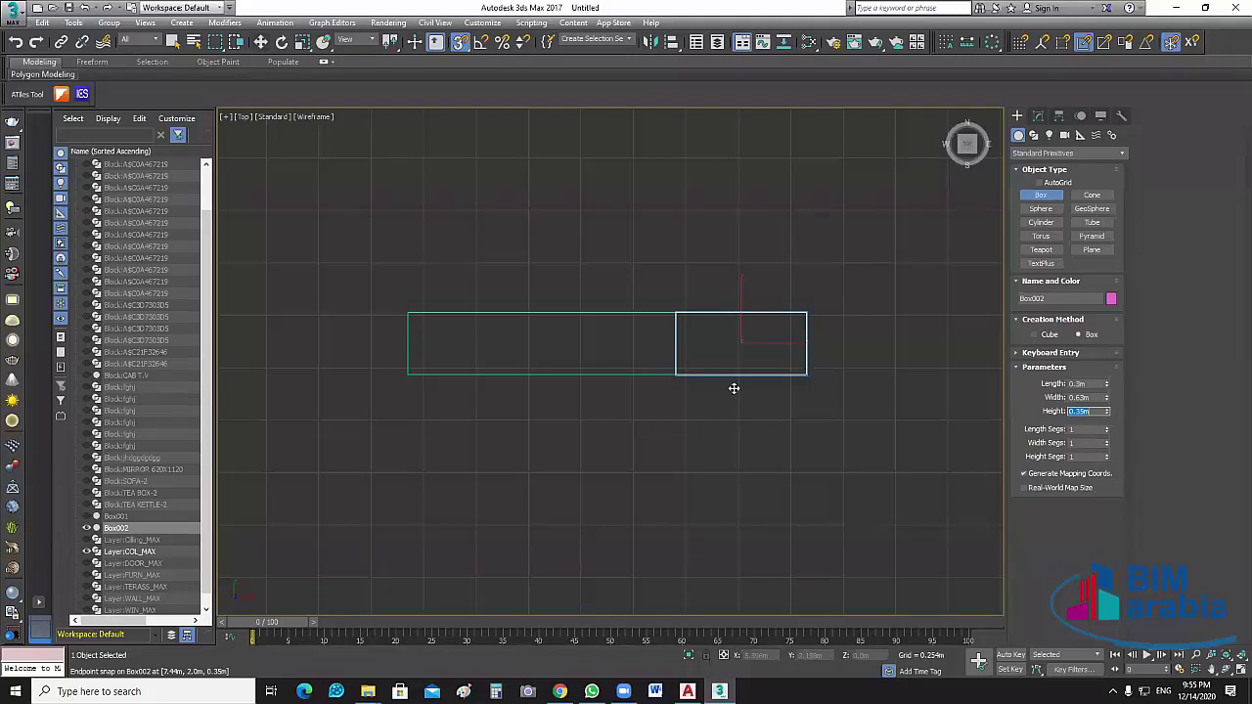
Toggle the WALL_MAX layer off in Scene Explorer and deselect Box002
key(w)
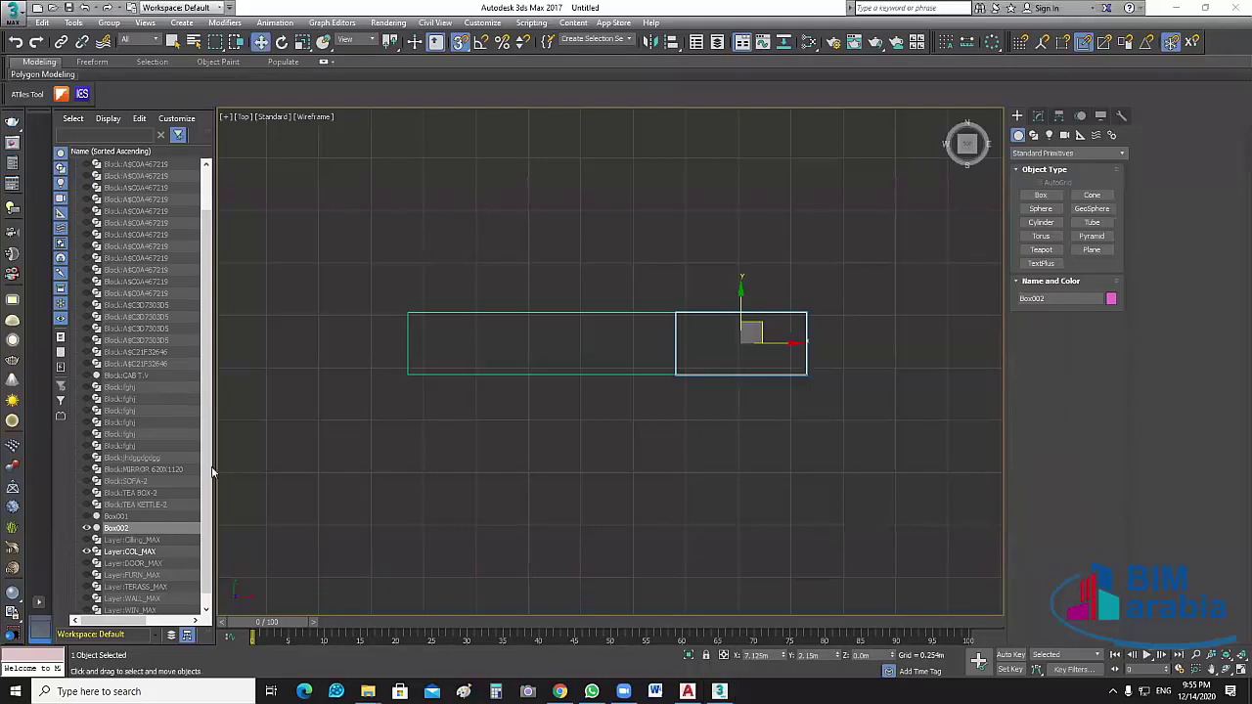
scroll(93, 596, down, 1)
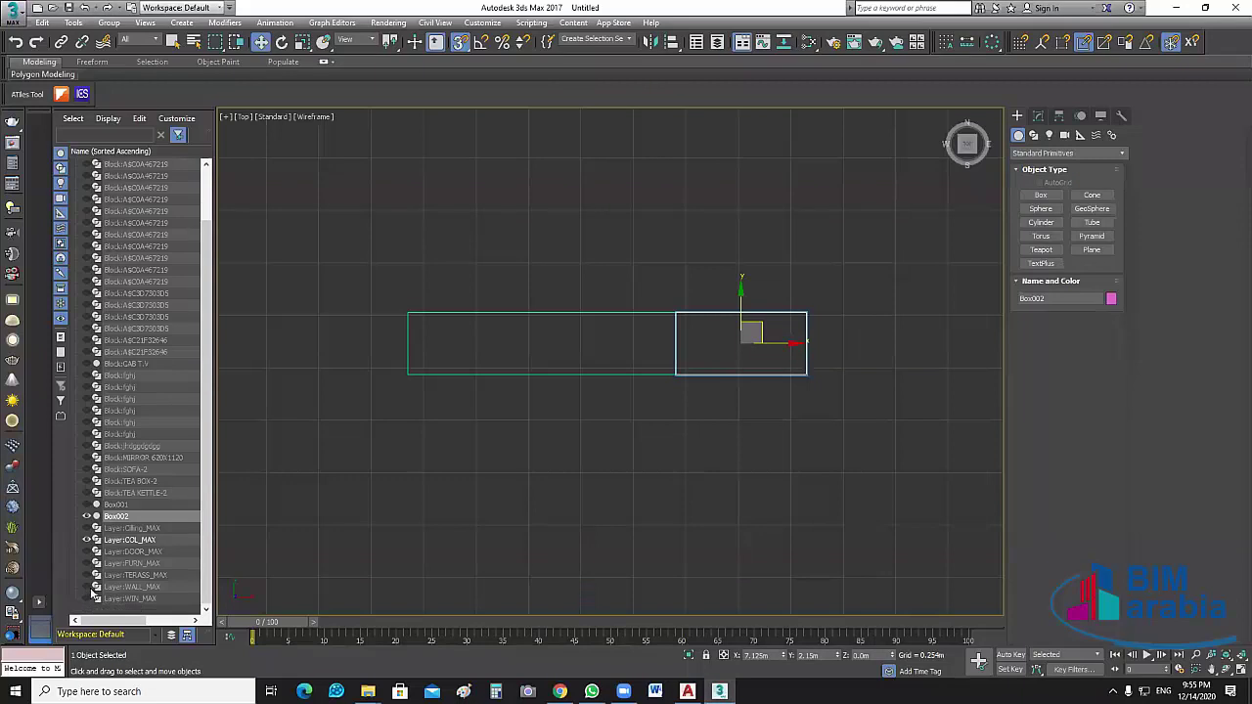
click(87, 587)
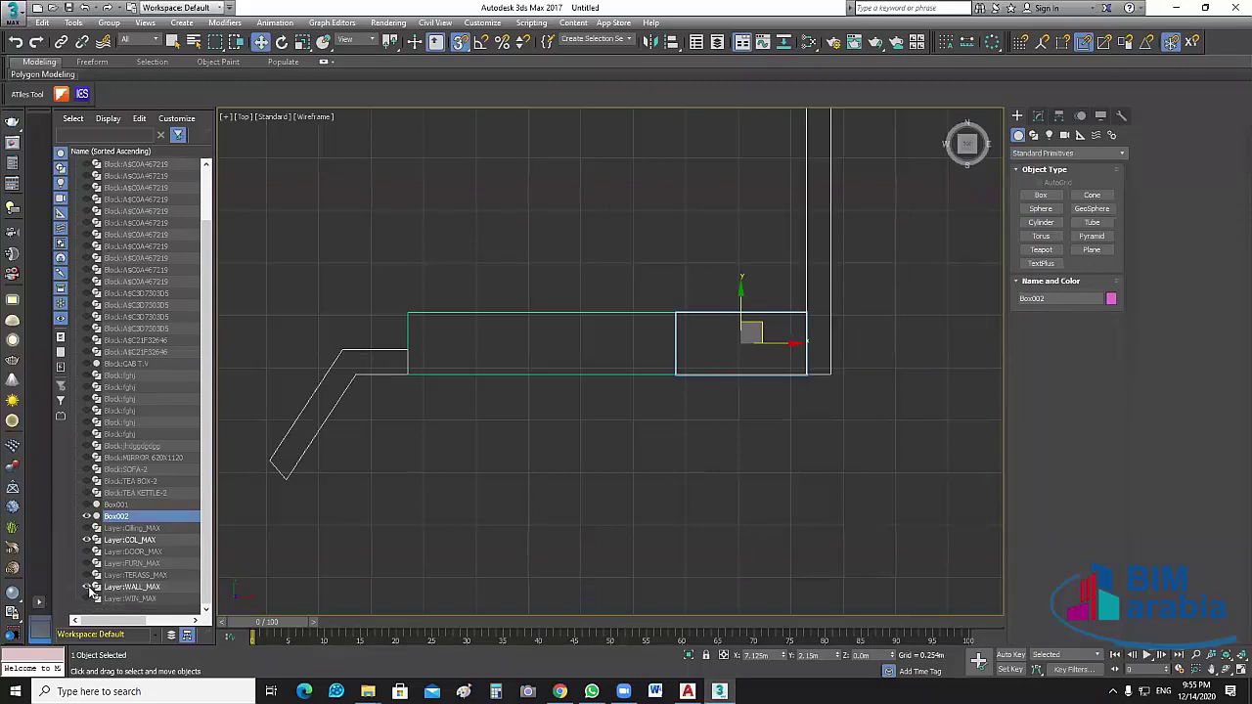
click(87, 586)
click(87, 587)
click(87, 587)
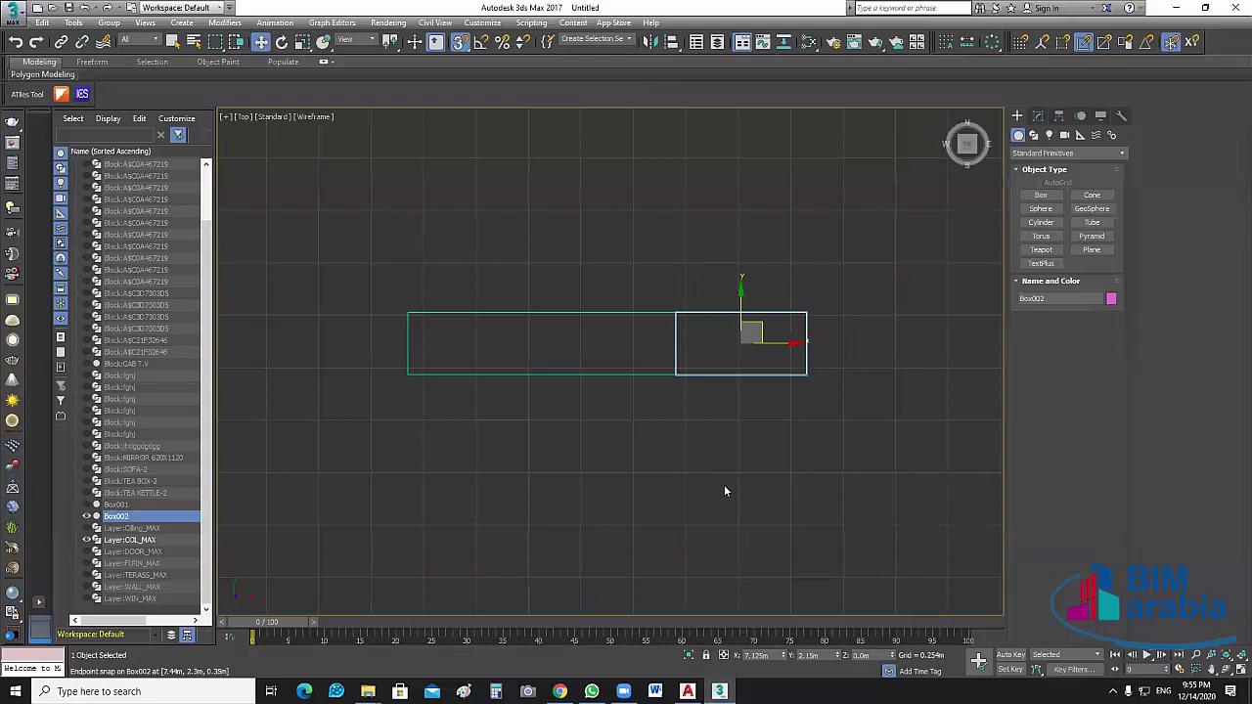
click(853, 307)
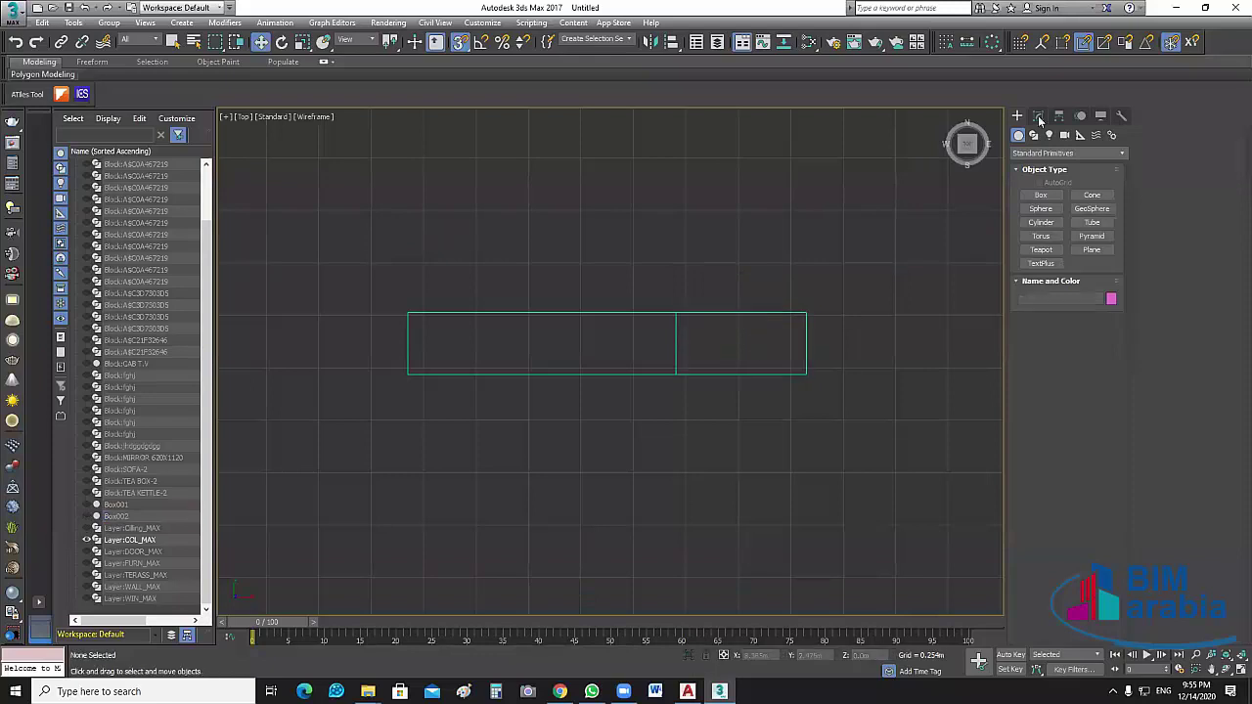
Delete the outline's top, right and bottom segments at Segment level
click(1039, 116)
drag(784, 272, 826, 431)
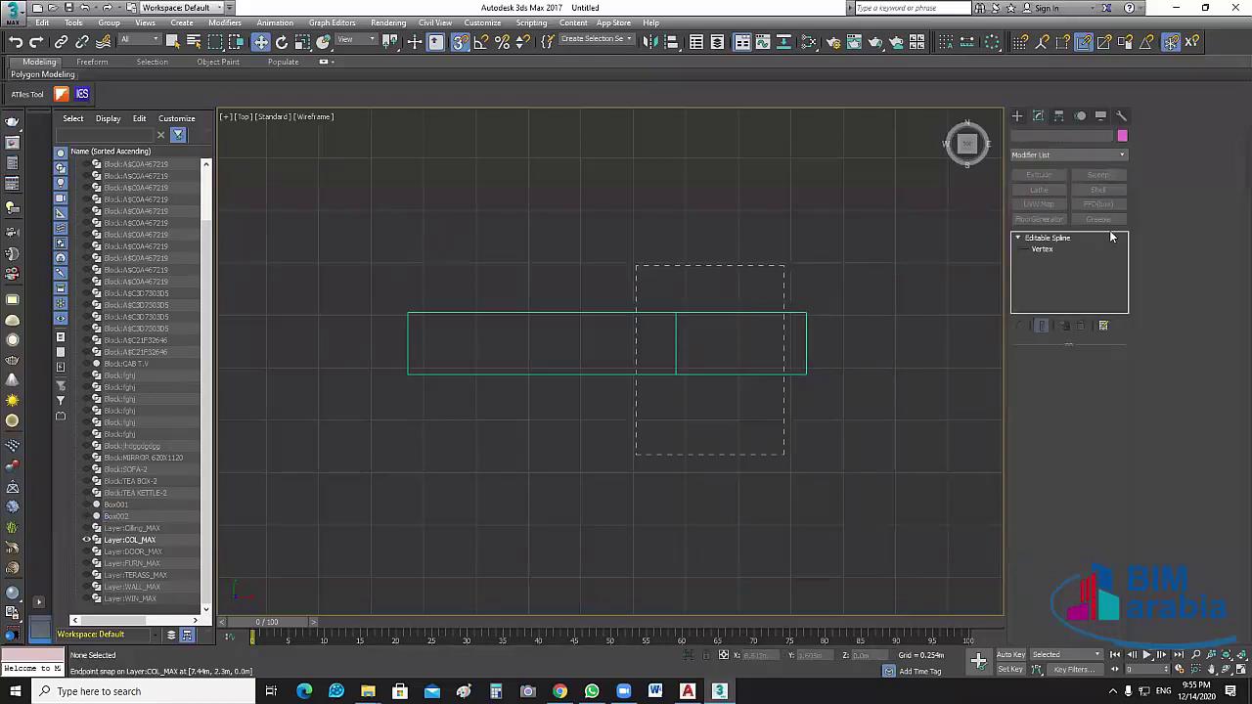
click(1045, 260)
click(754, 311)
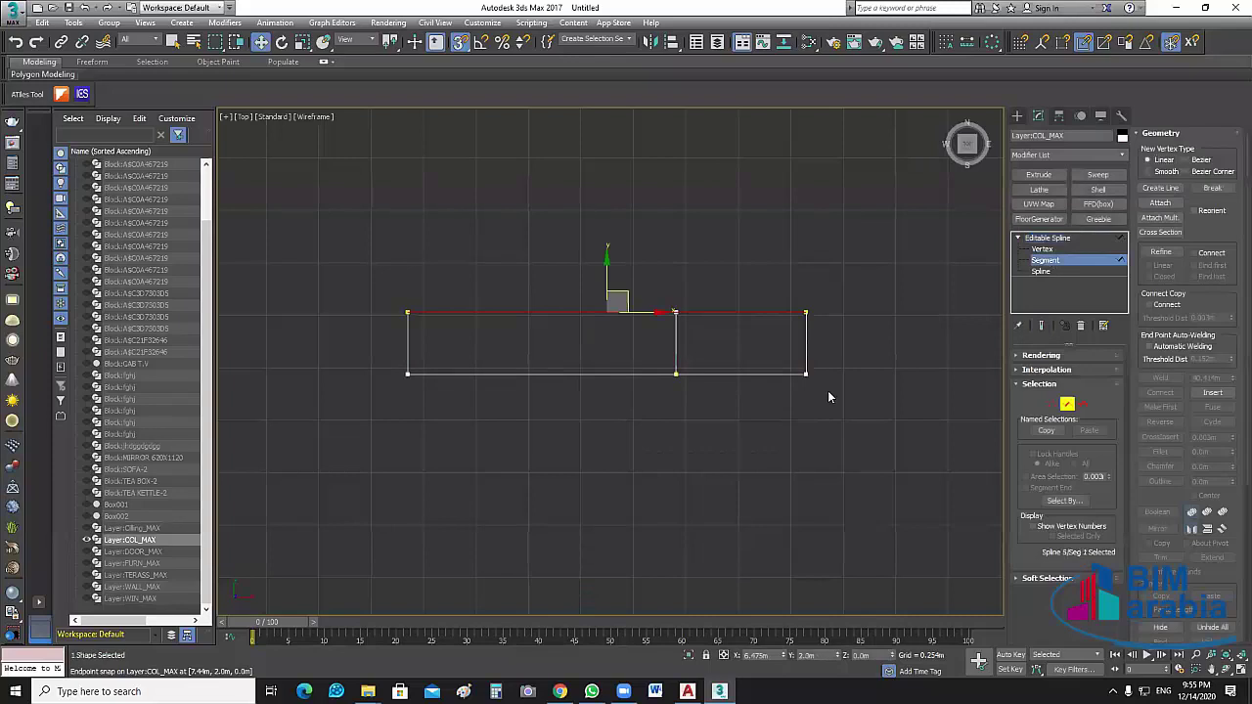
key(Delete)
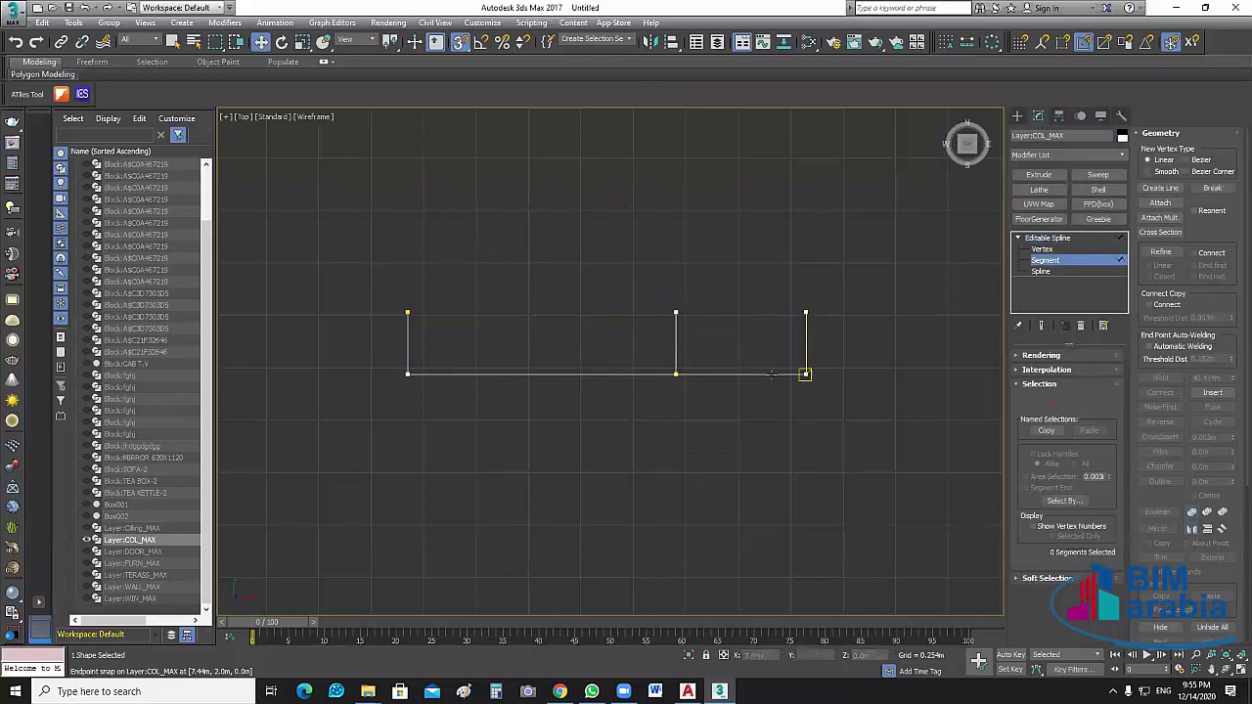
click(805, 344)
key(Delete)
click(766, 375)
key(Delete)
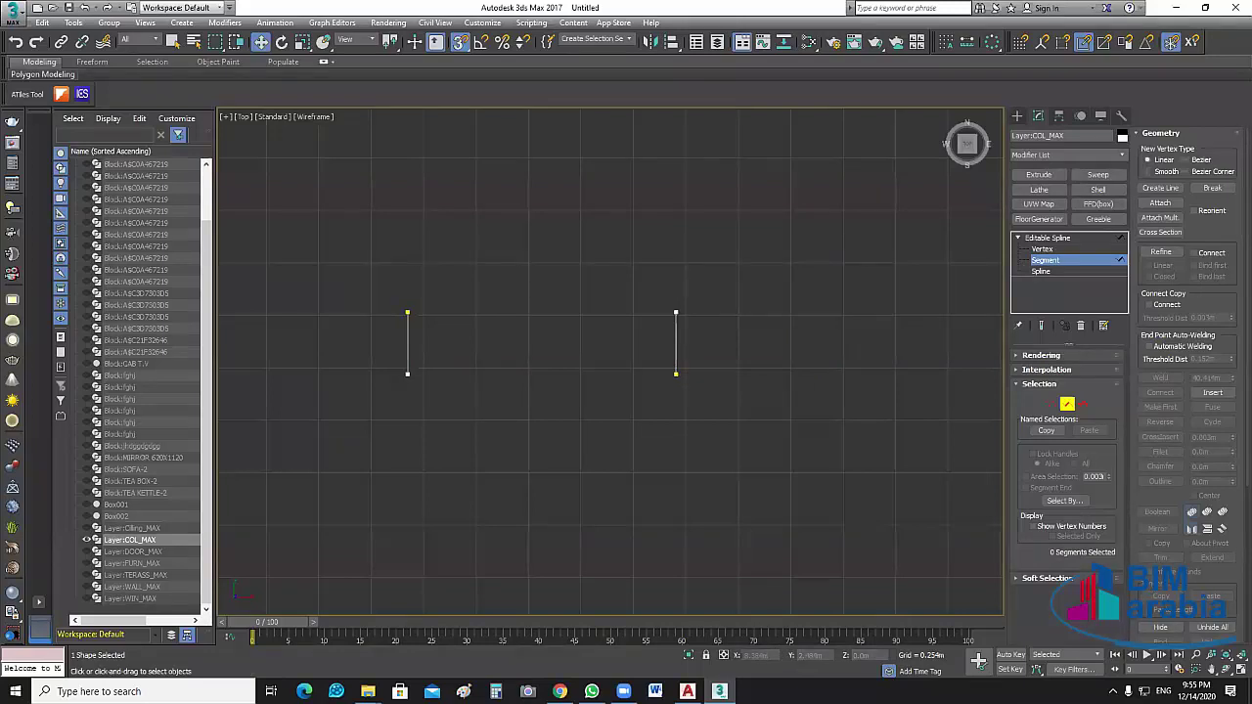
Draw new top and bottom edges with Create Line to close the rectangle at the middle divider
click(1043, 248)
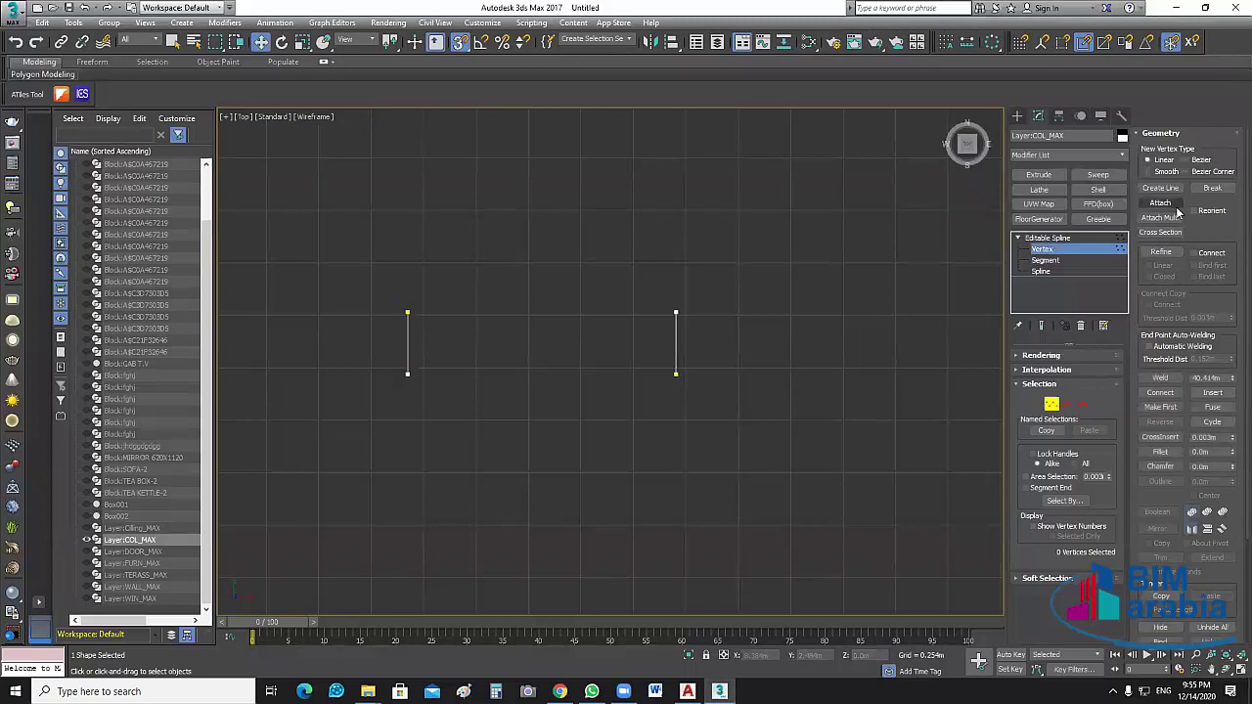
click(1163, 189)
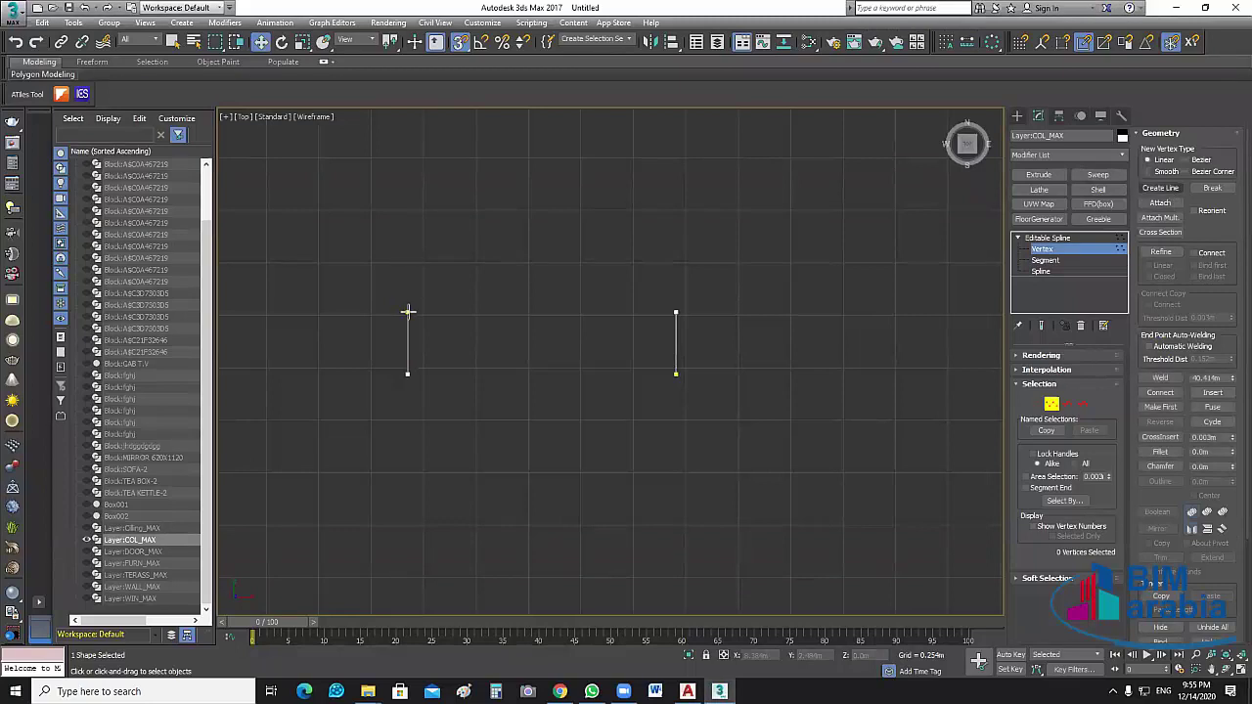
click(408, 313)
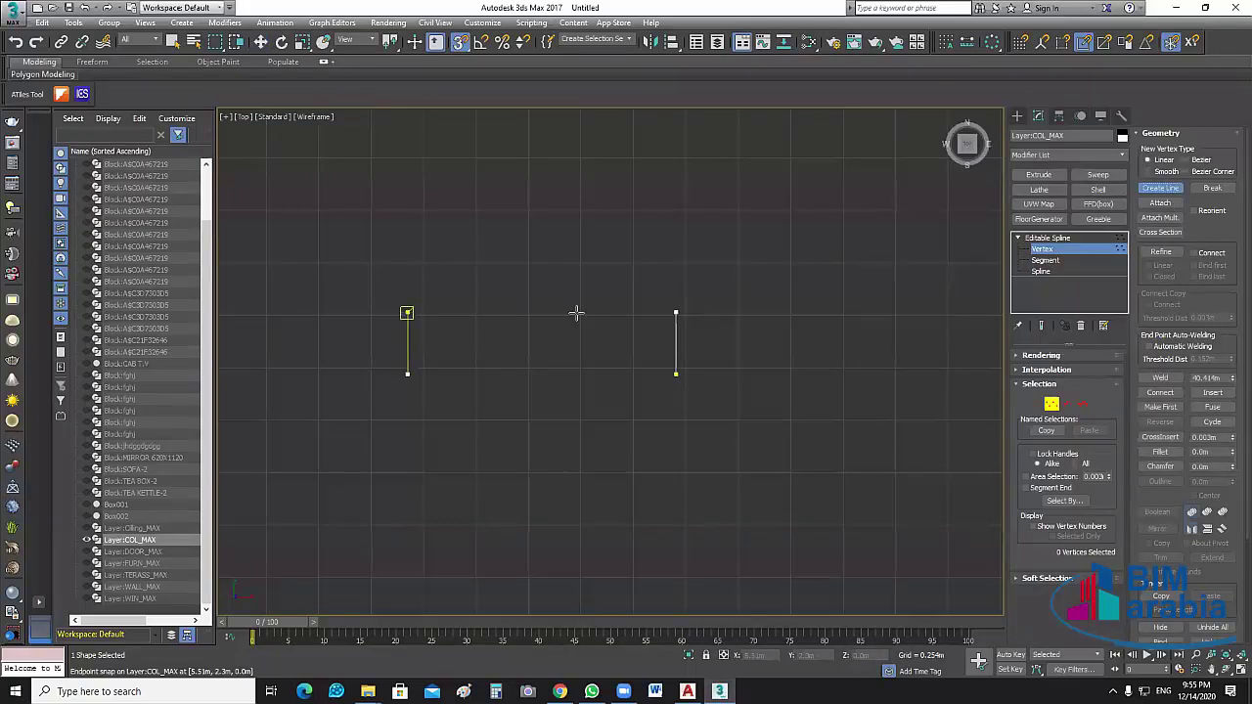
click(675, 312)
right_click(677, 311)
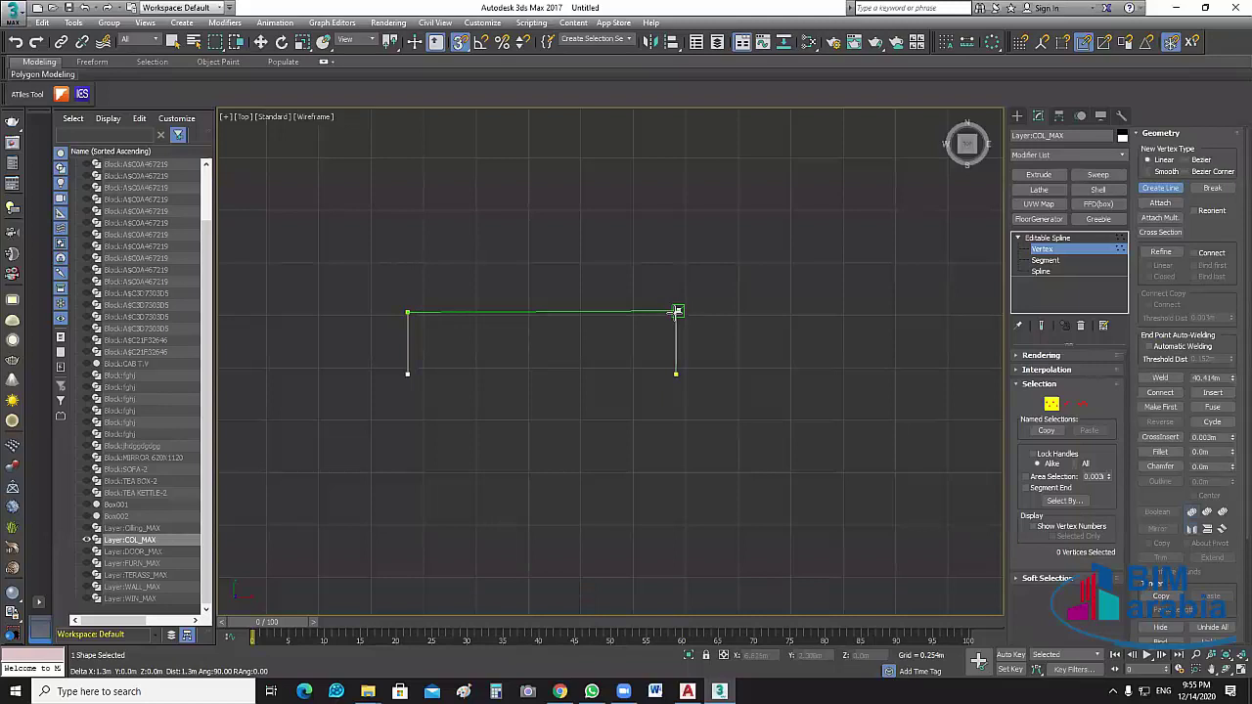
click(655, 355)
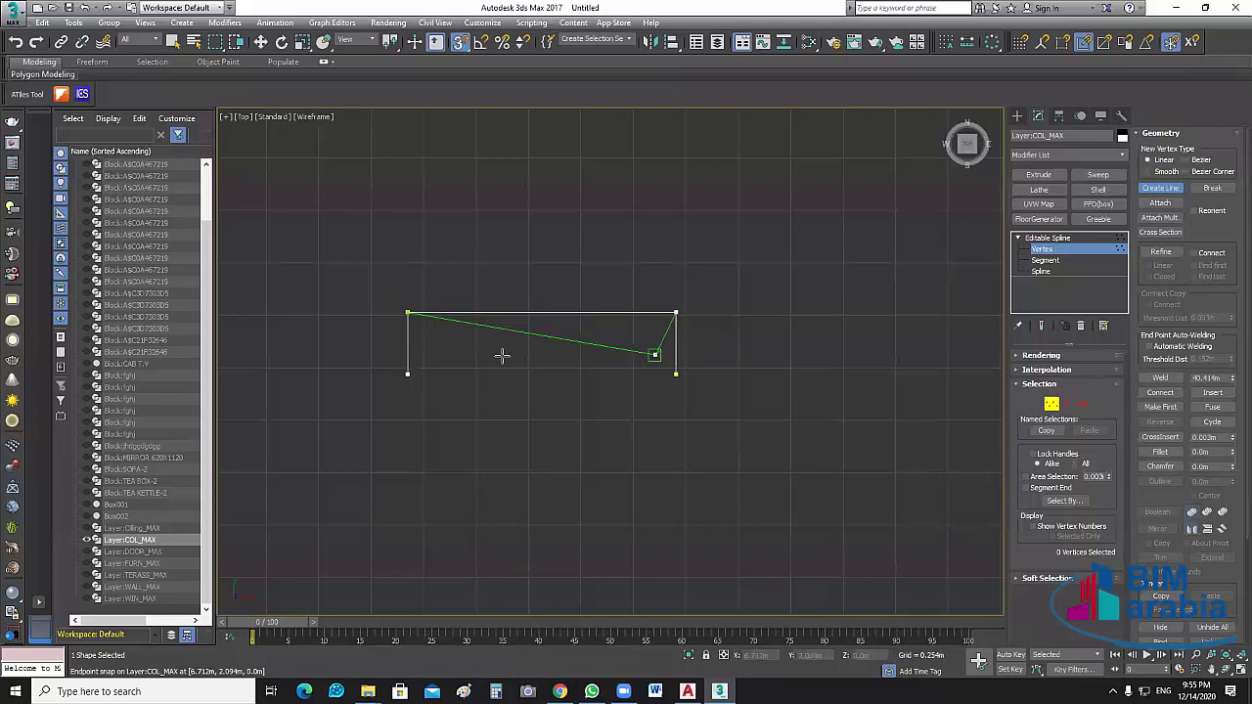
right_click(406, 373)
click(675, 373)
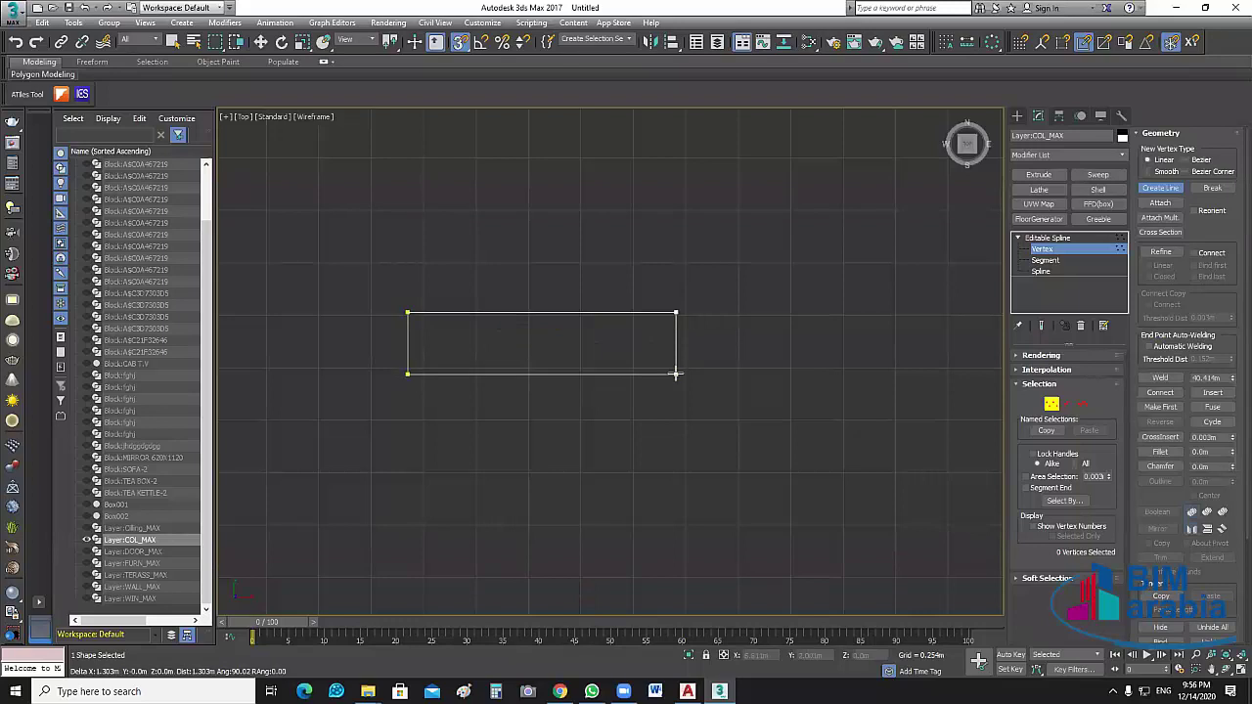
right_click(693, 400)
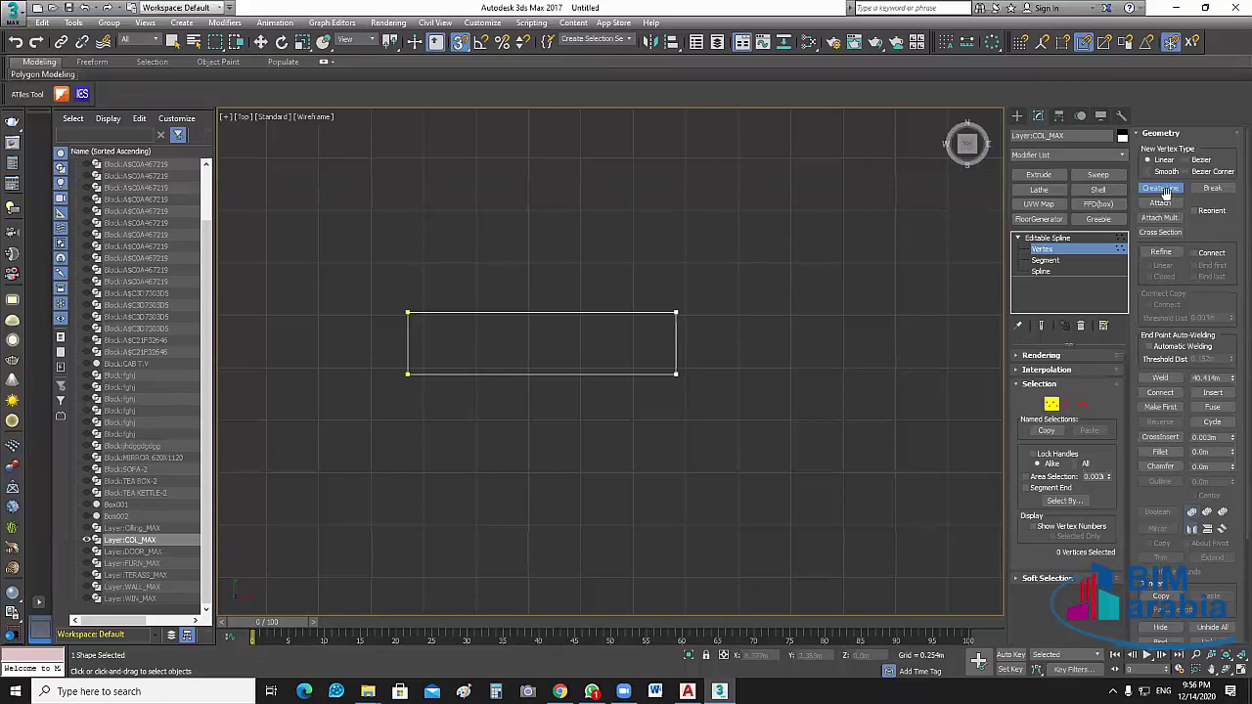
key(w)
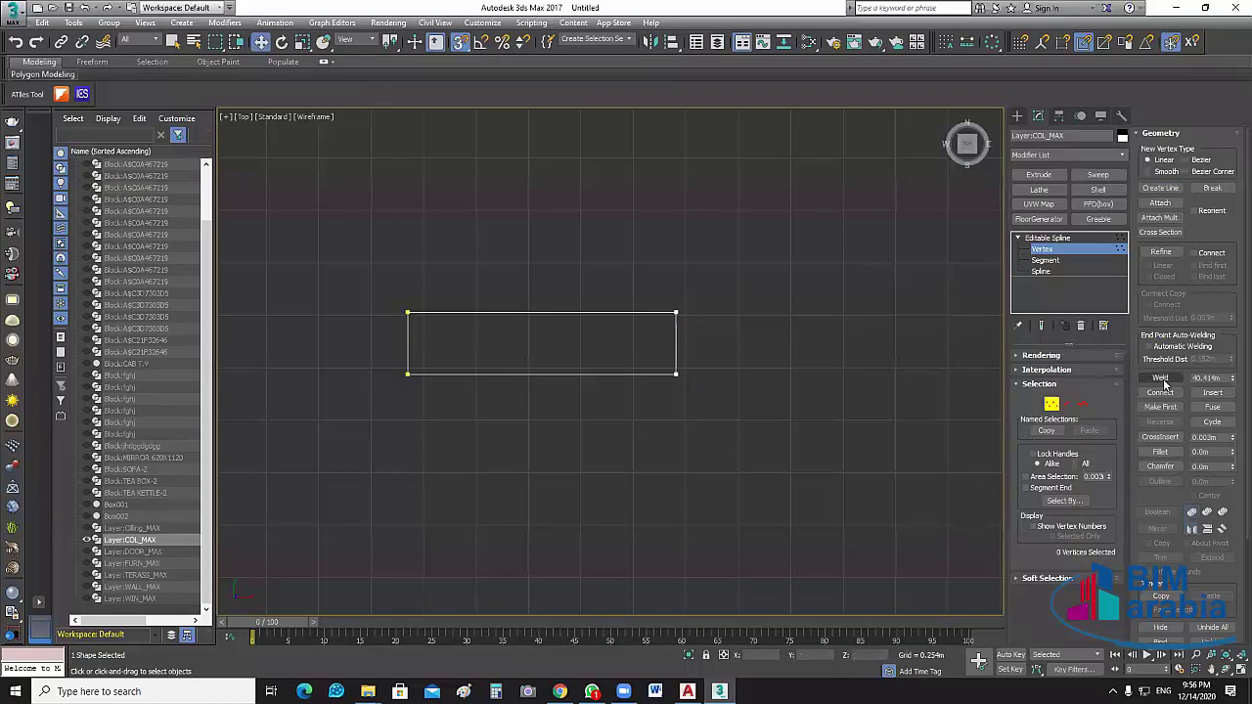
Weld the overlapping top-right corner vertices and leave vertex editing
drag(645, 283, 723, 357)
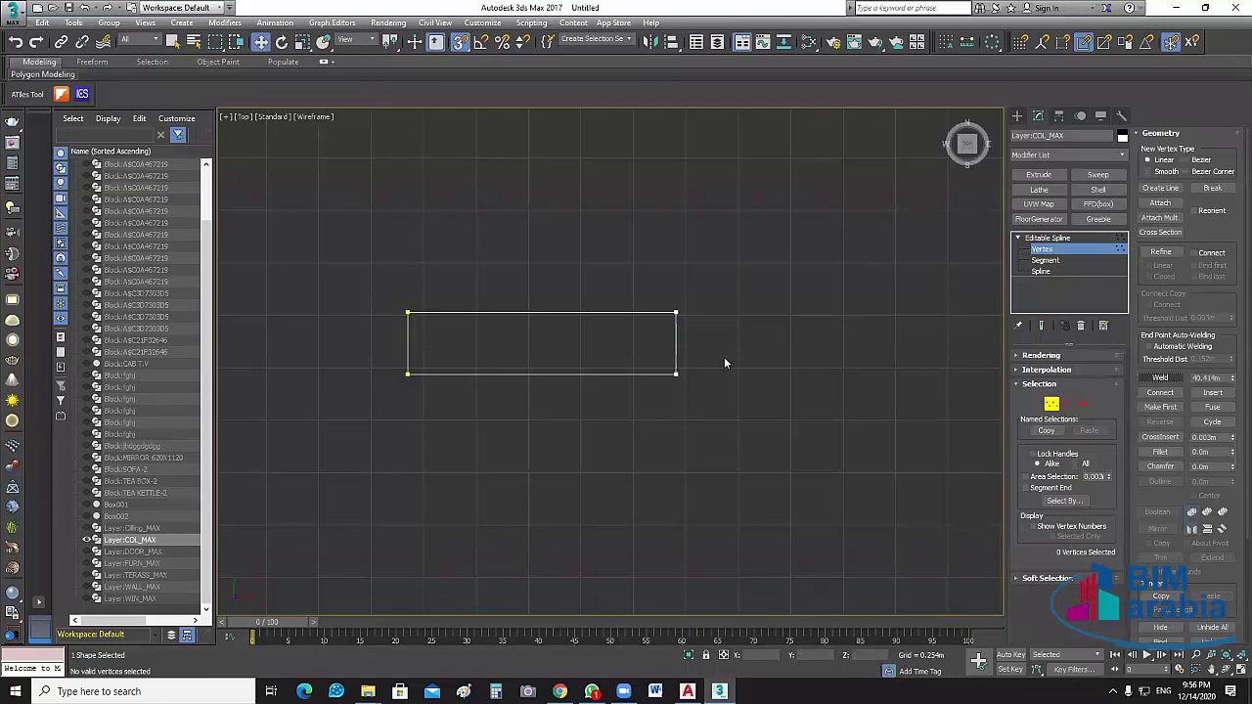
click(1164, 379)
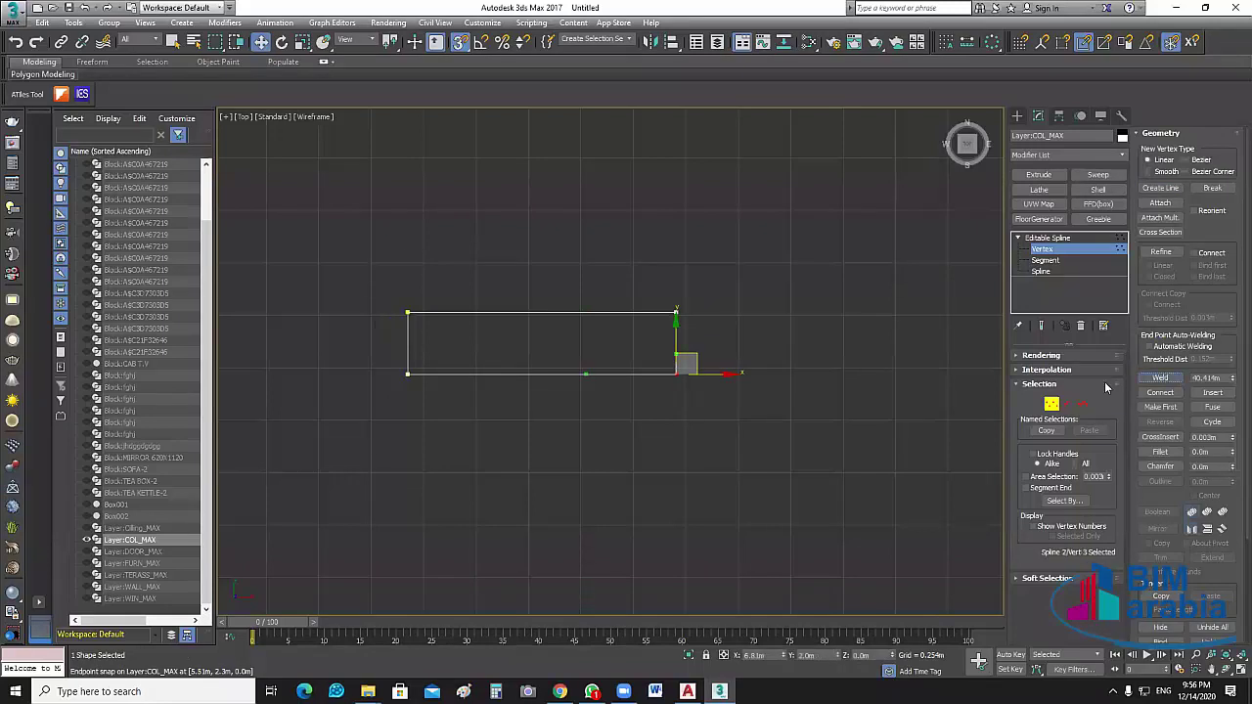
drag(386, 293, 430, 332)
drag(407, 386, 441, 420)
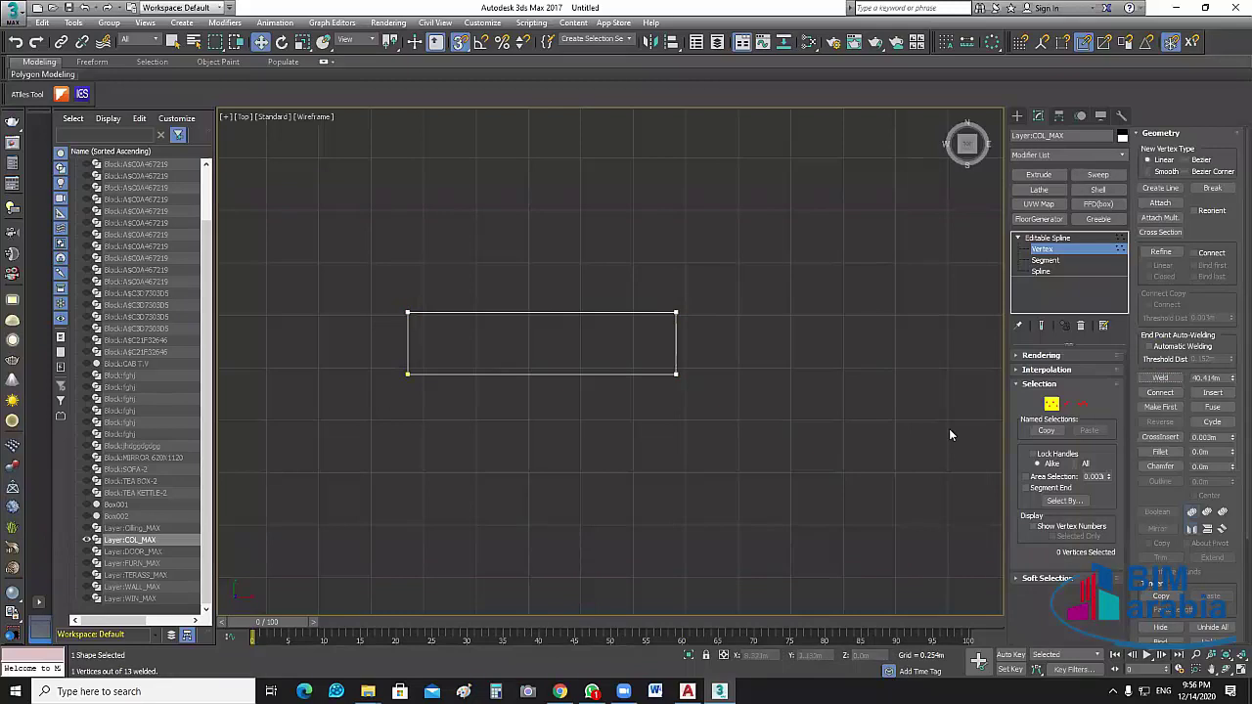
key(1)
key(ctrl+z)
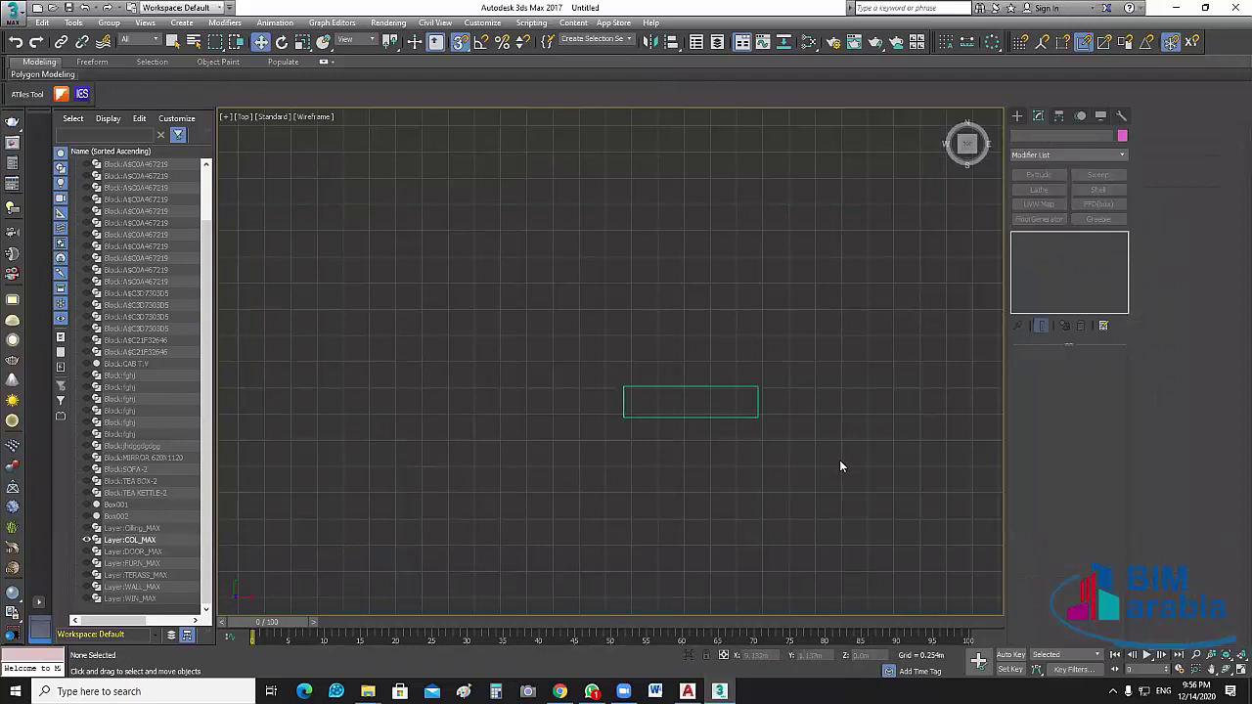
Select all column outlines, extrude them 2.75 m, and turn the WALL_MAX walls back on
key(ctrl+z)
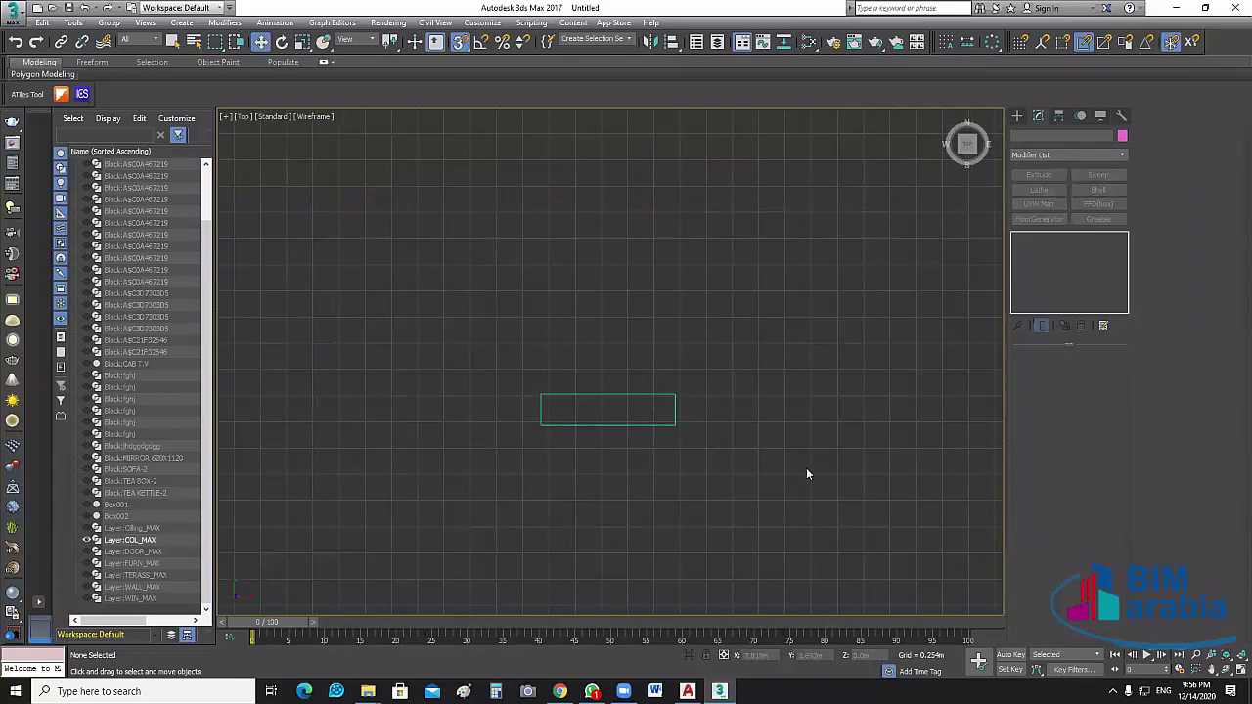
key(z)
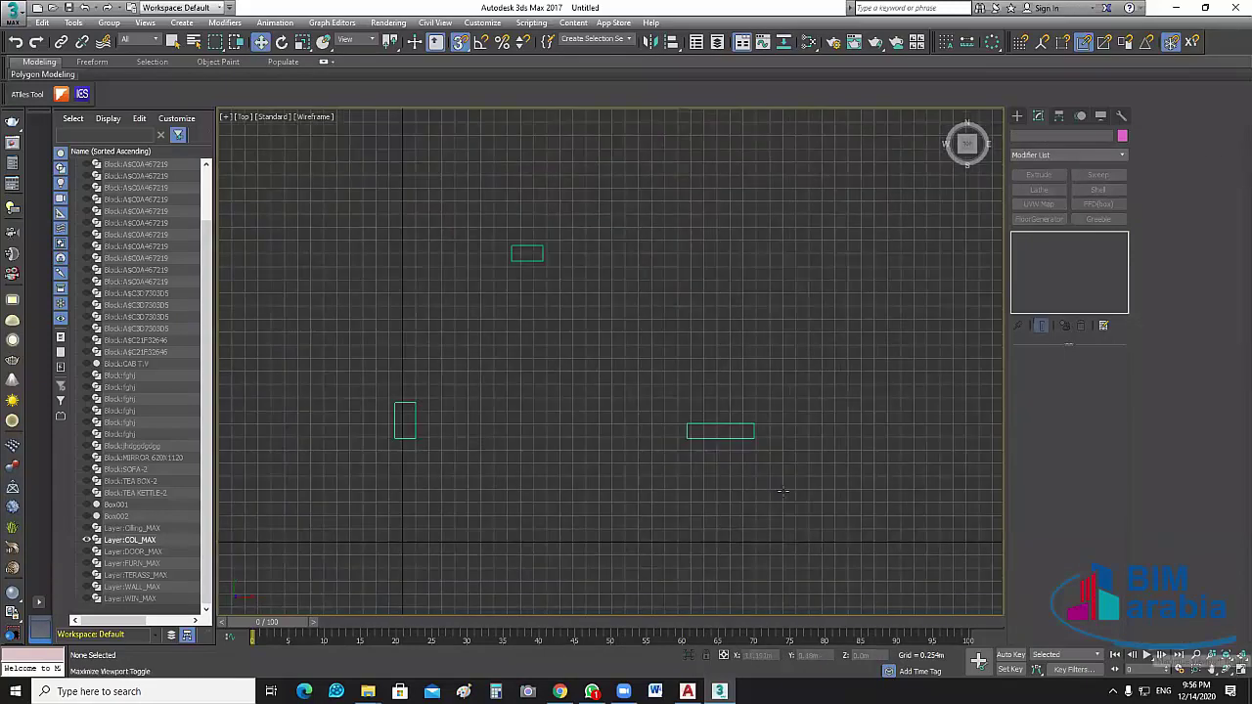
key(alt+w)
key(ctrl+a)
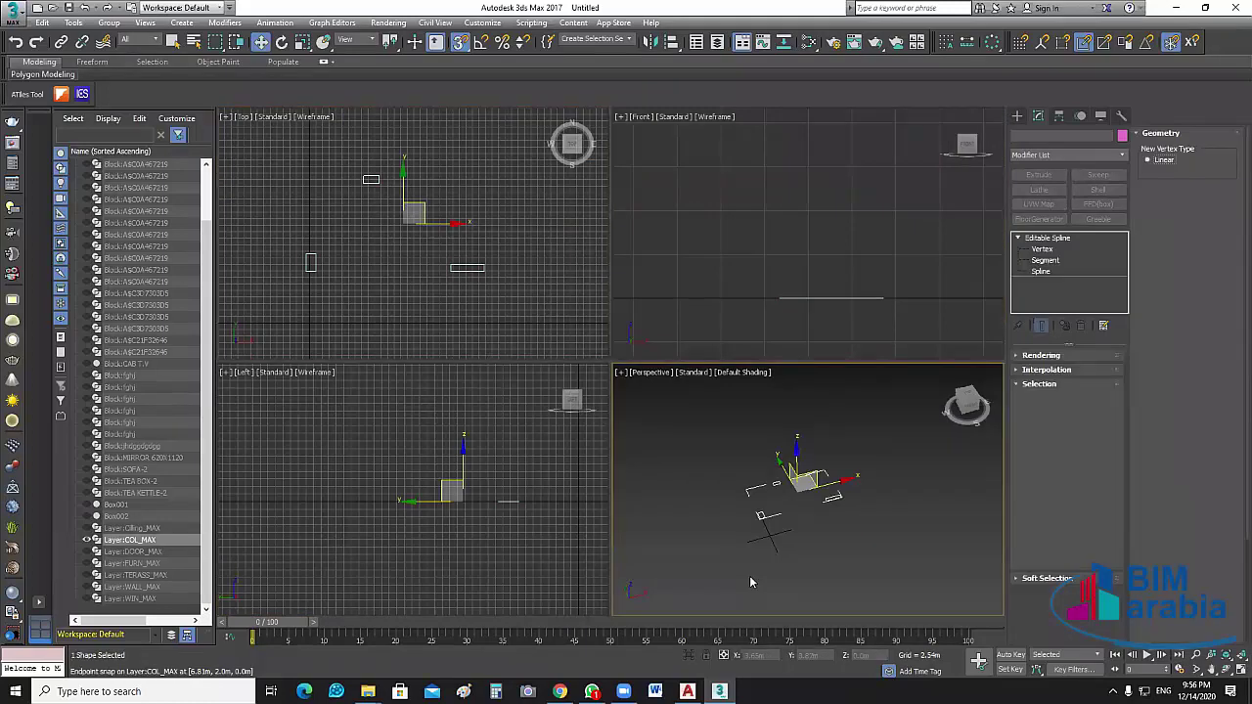
key(shift+e)
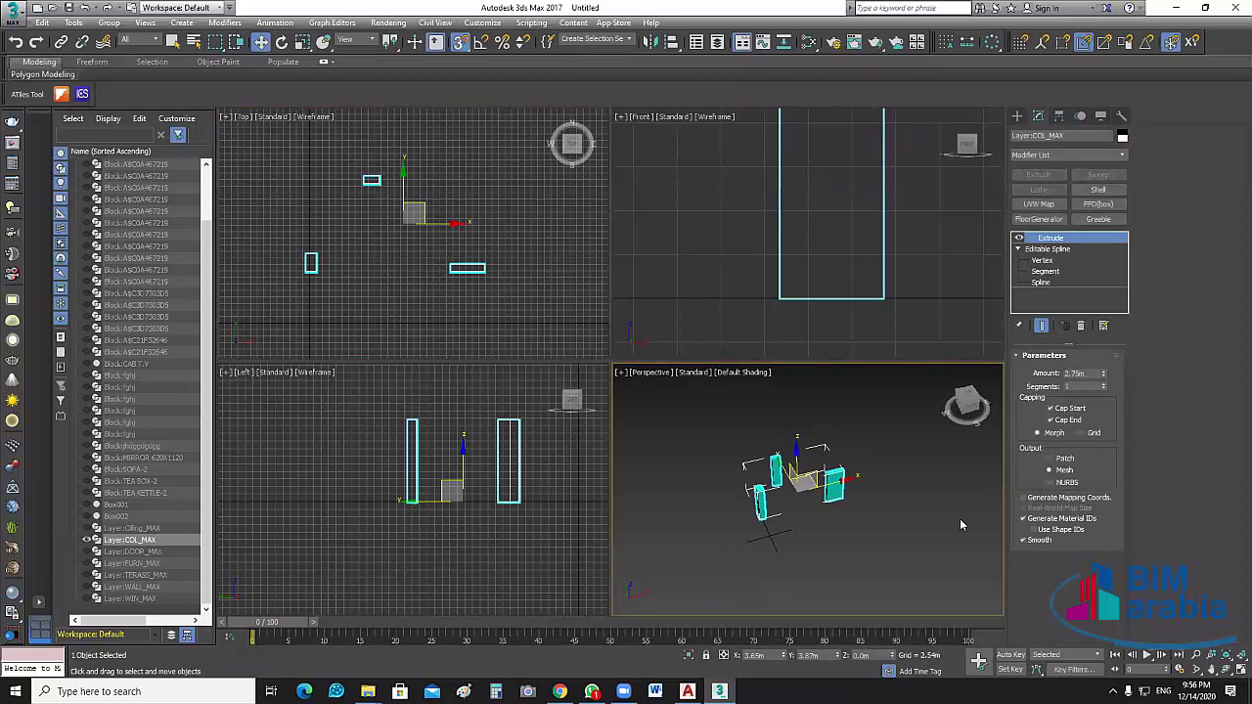
scroll(939, 501, up, 3)
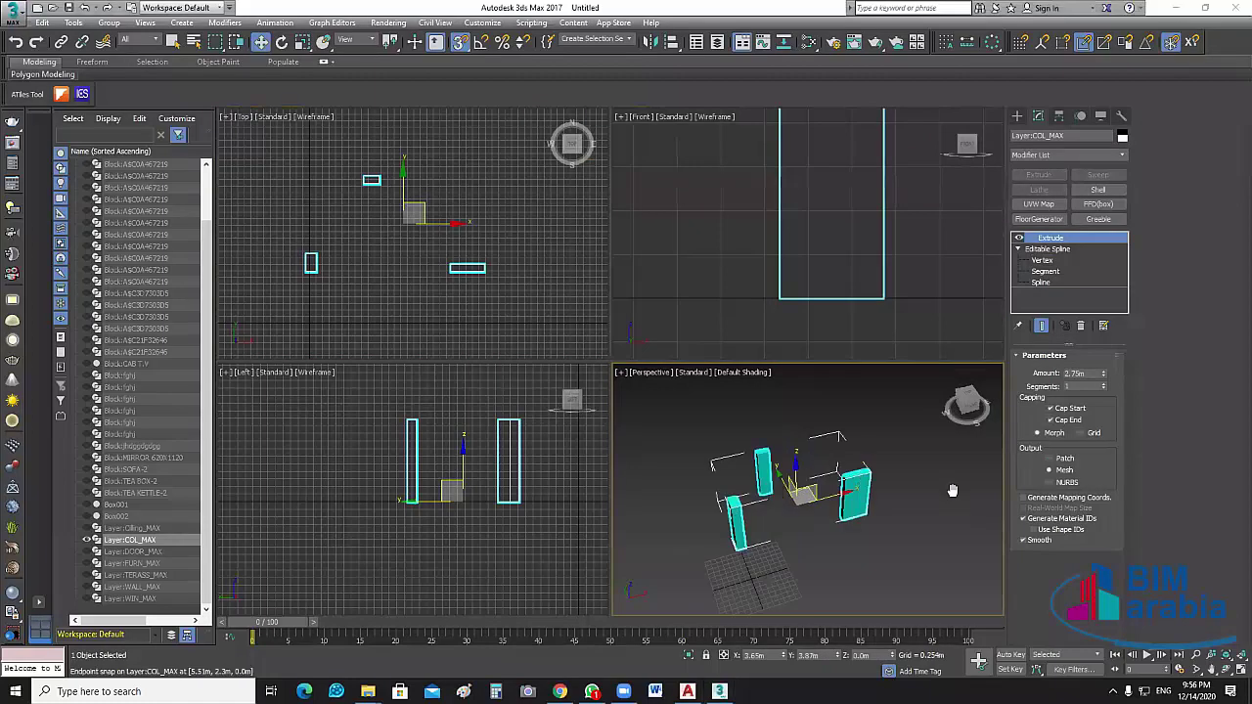
scroll(763, 536, up, 2)
scroll(759, 520, up, 1)
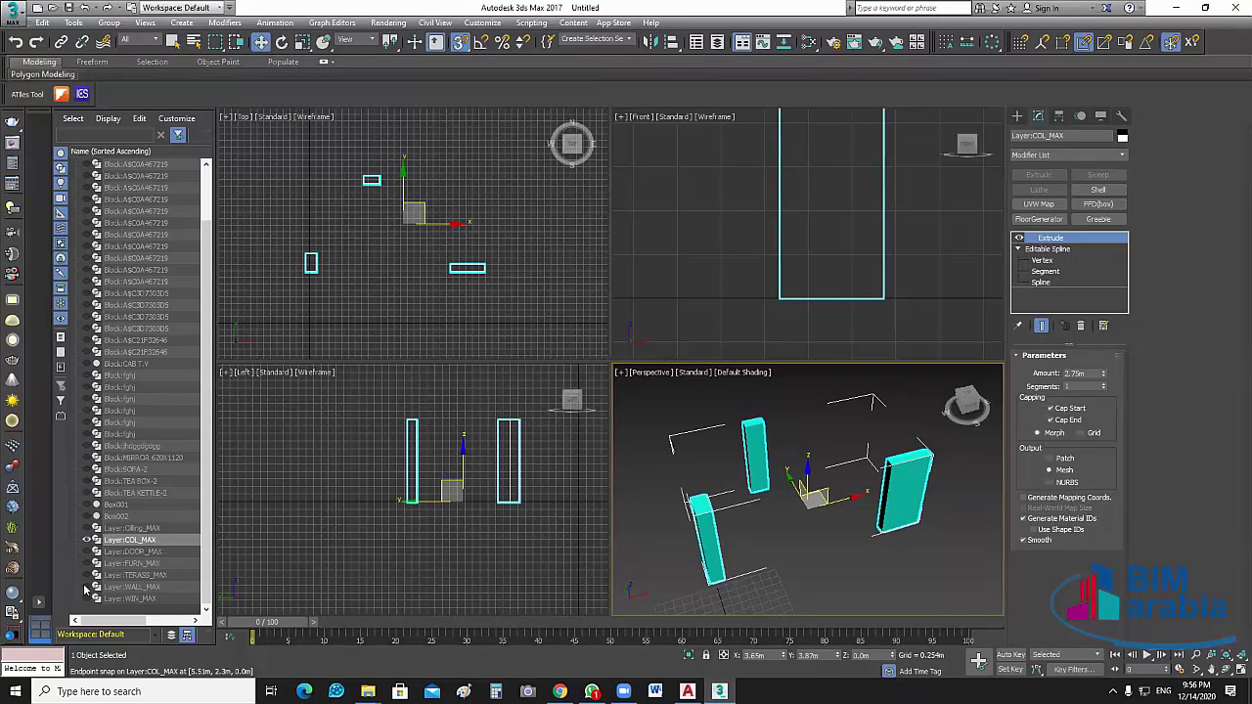
click(87, 586)
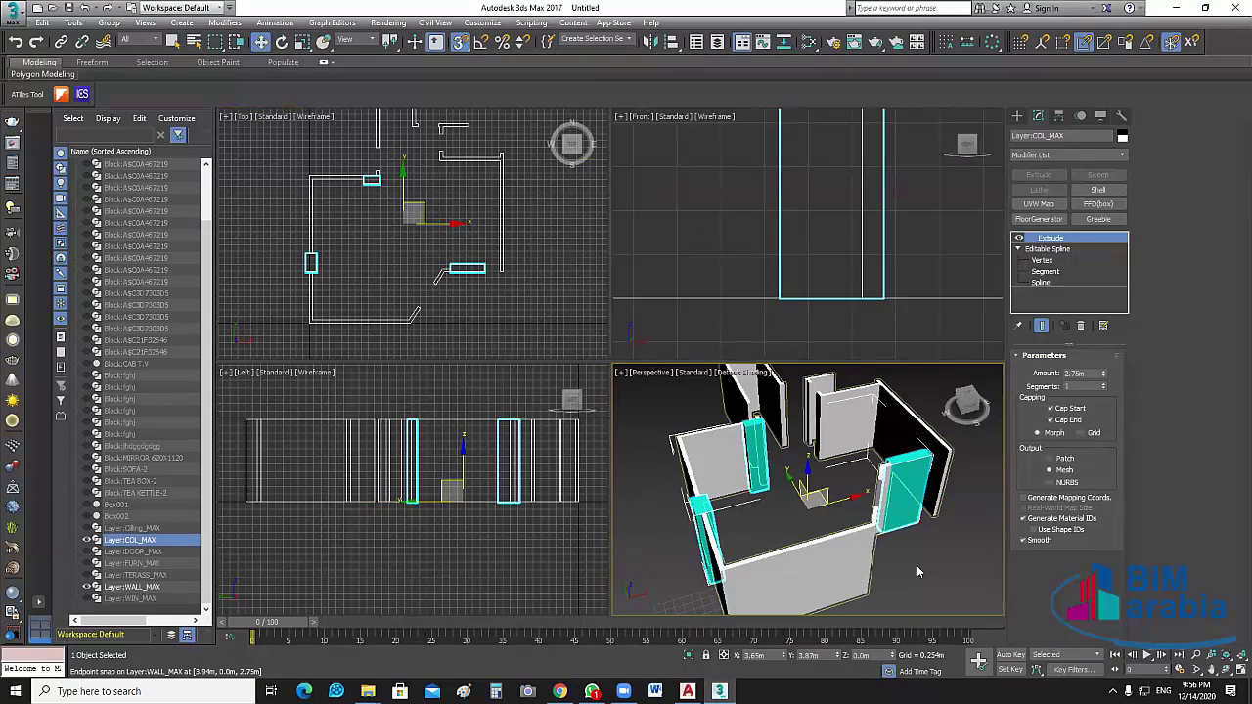
Orbit the Perspective view and unhide Box002 and Box001
scroll(923, 539, down, 4)
alt+middle_drag(945, 554, 672, 573)
scroll(723, 526, up, 5)
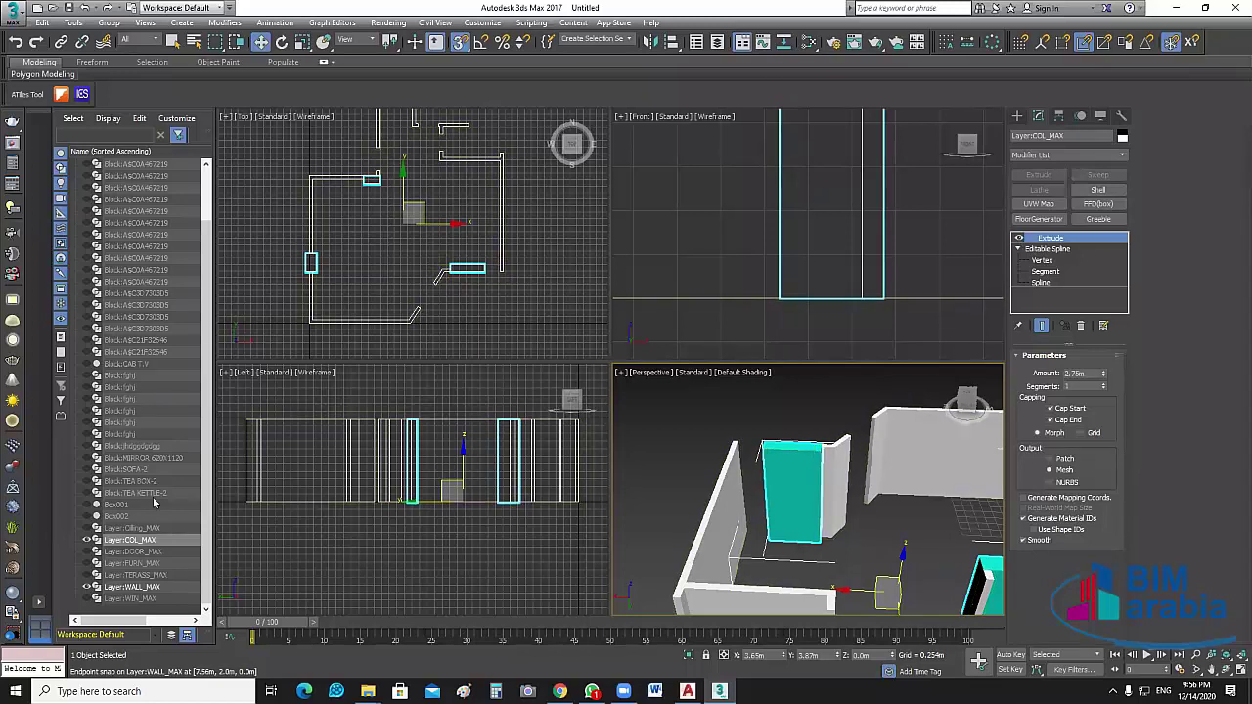
click(86, 515)
click(86, 504)
scroll(821, 533, up, 6)
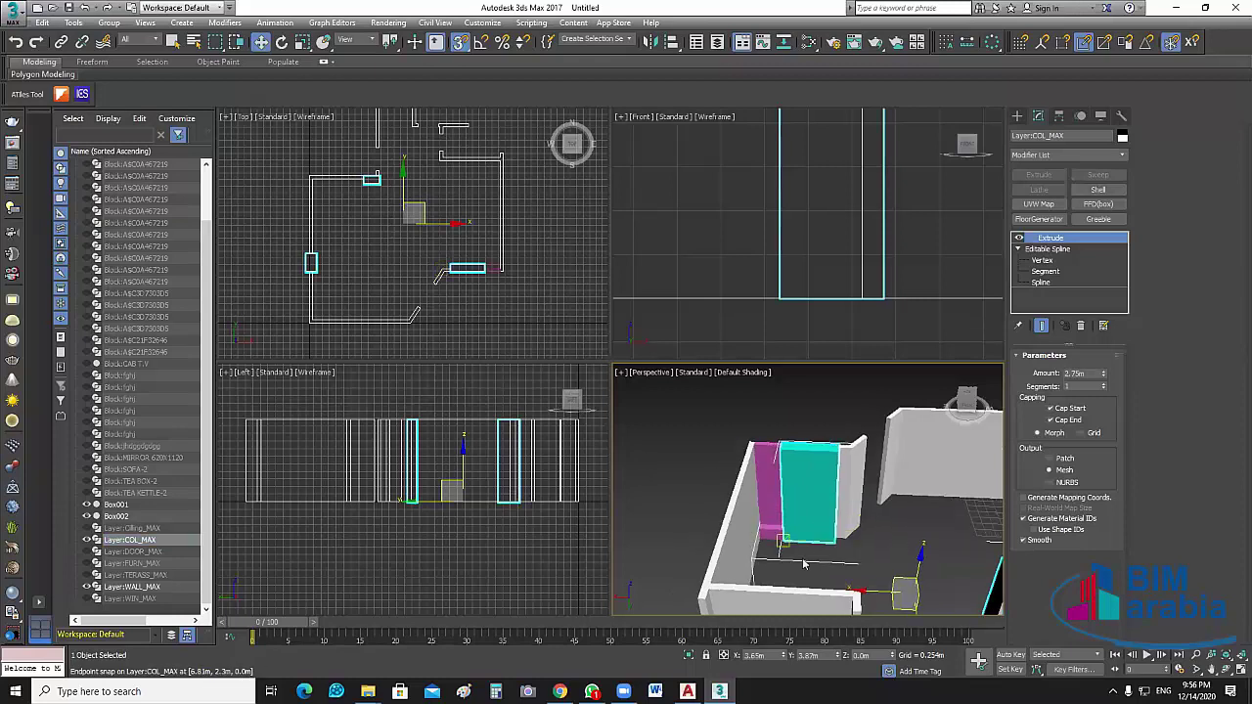
scroll(822, 597, down, 4)
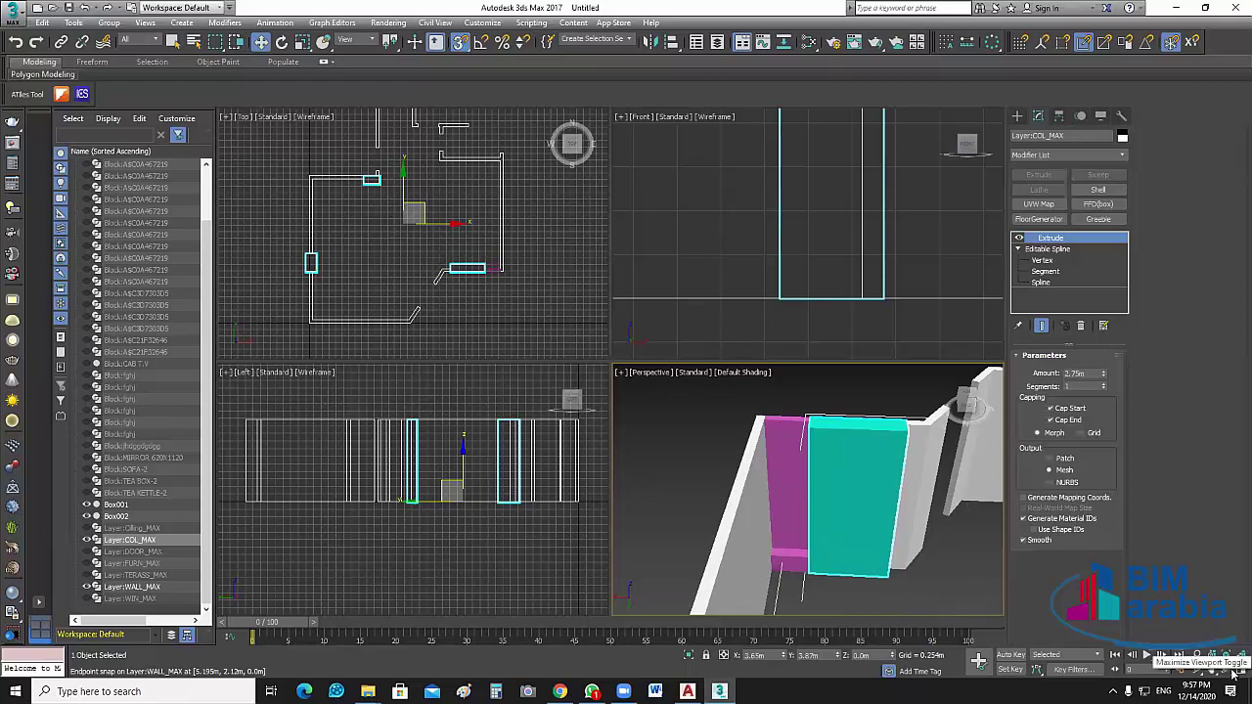
Maximize the Perspective view and open Scene Explorer from the Tools menu
key(alt+w)
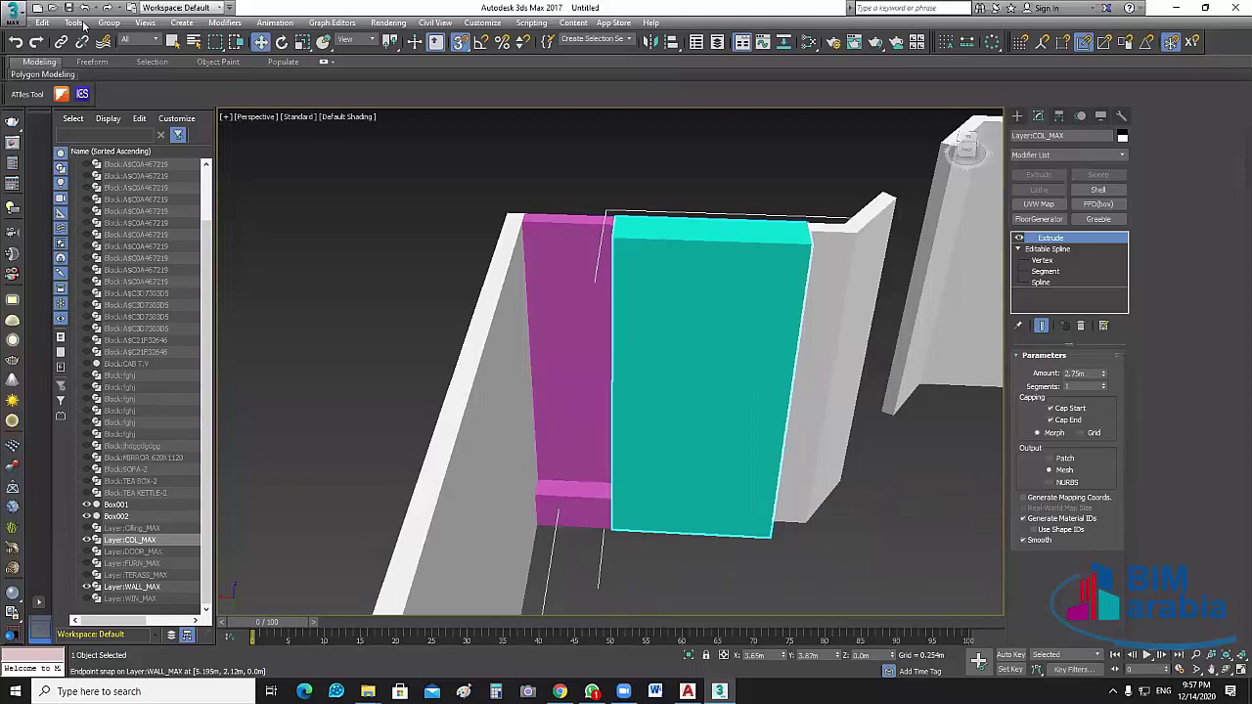
click(74, 23)
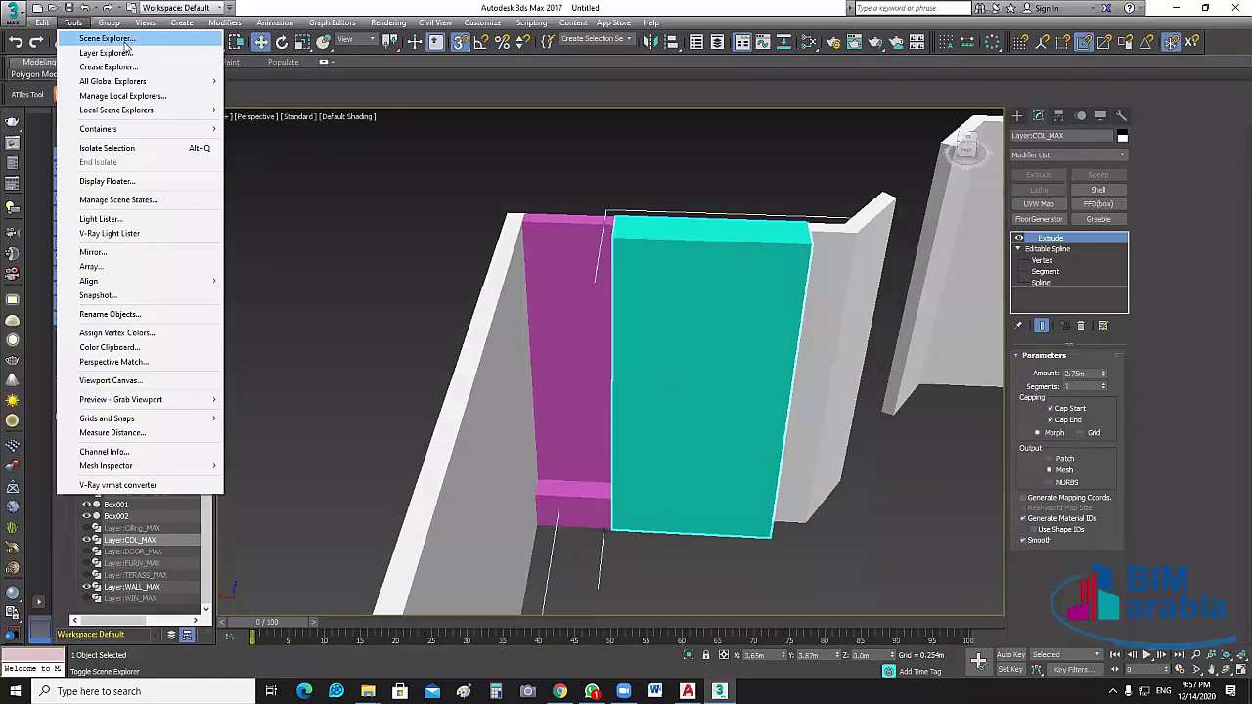
click(125, 44)
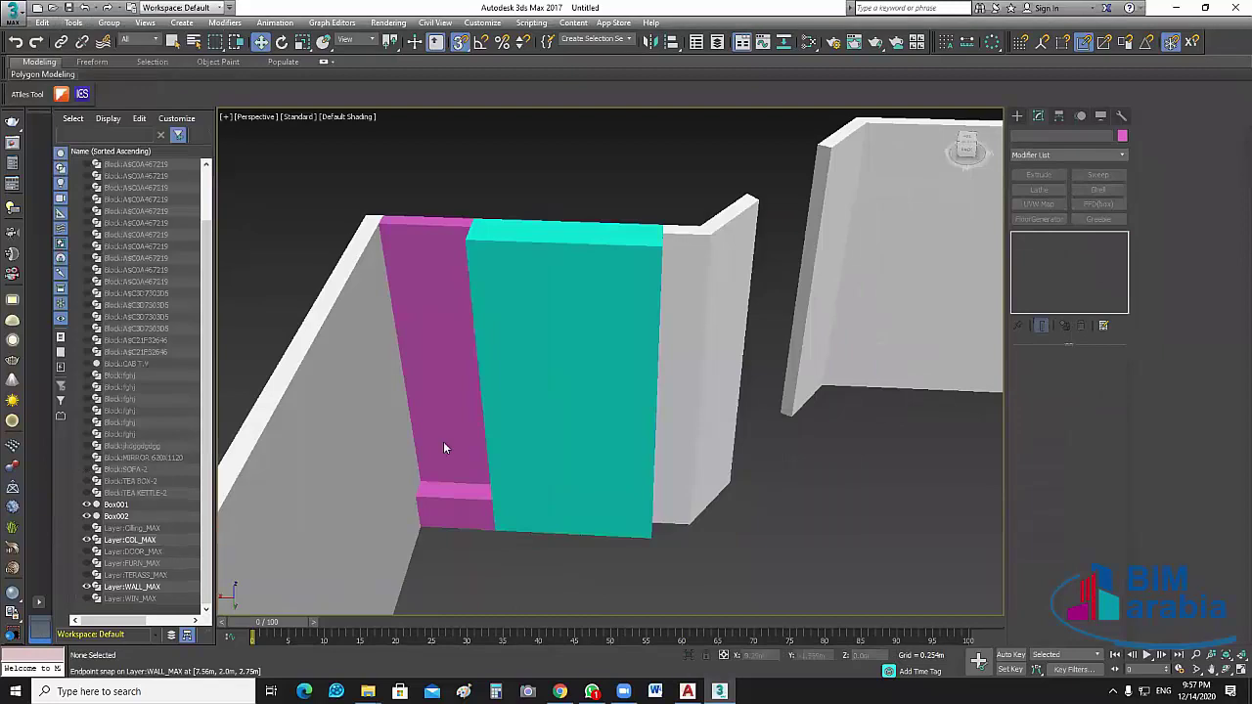
Raise Box002 to a Z position of 2.4 m
click(456, 519)
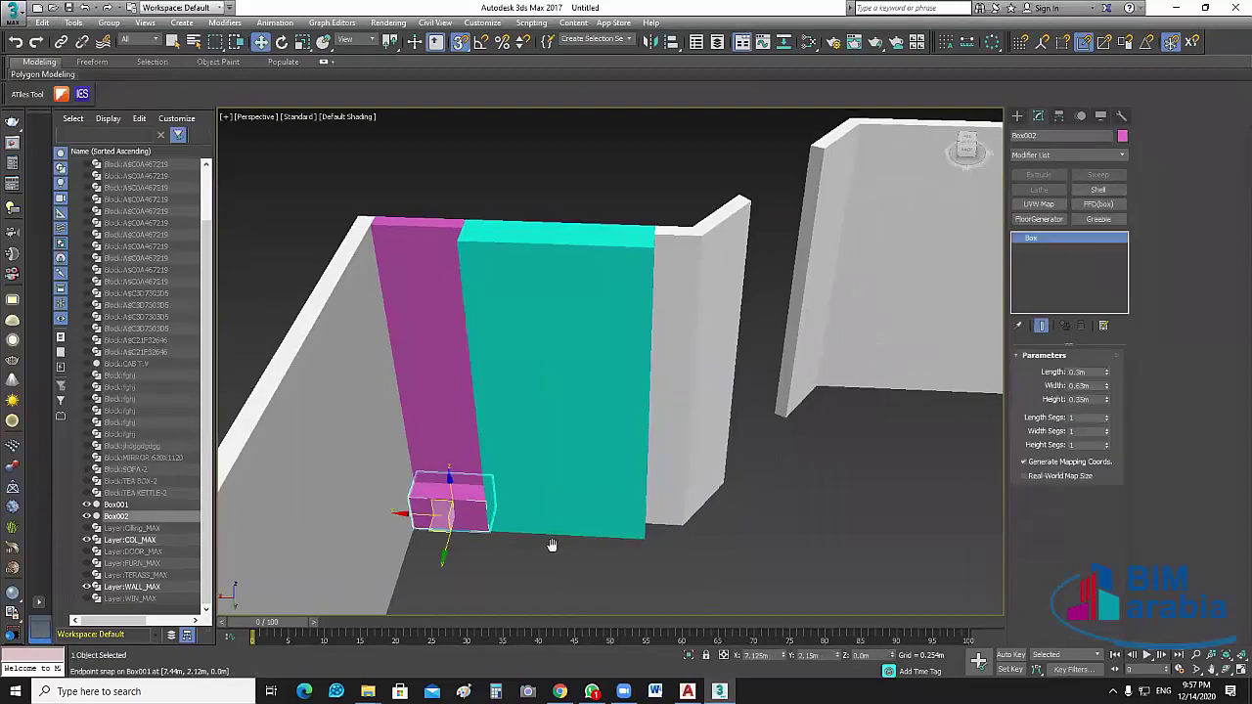
middle_drag(554, 544, 741, 553)
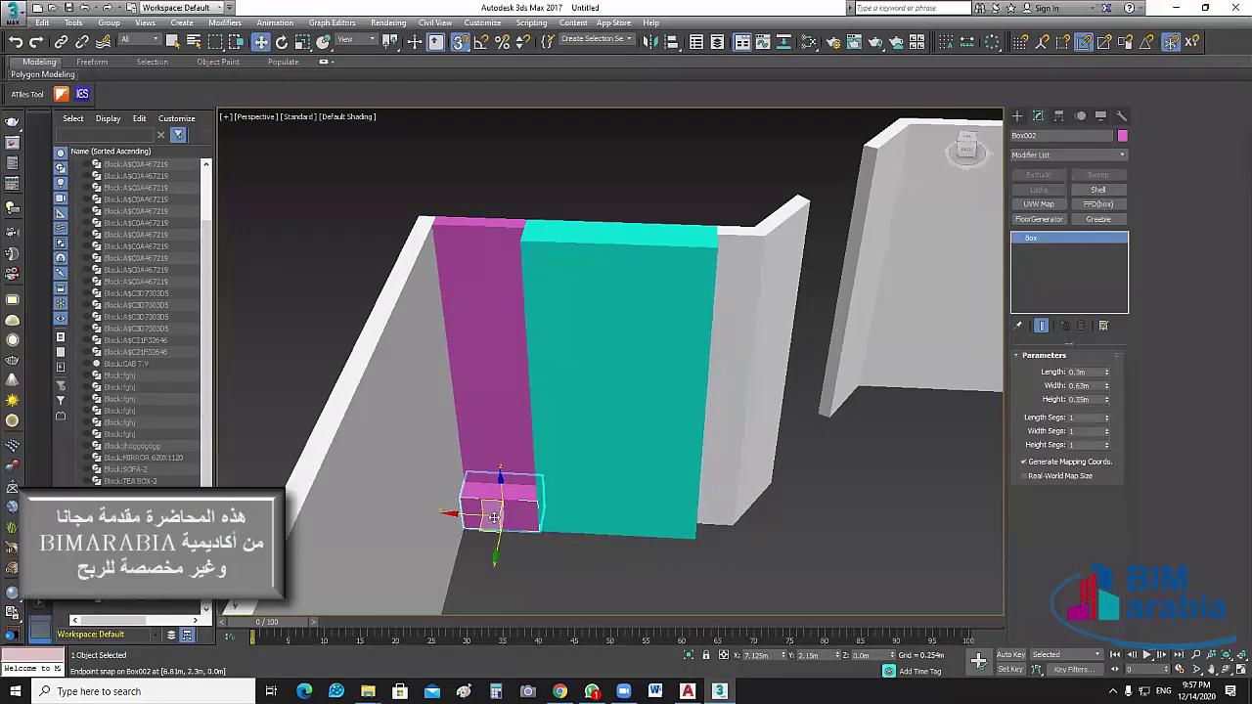
click(861, 655)
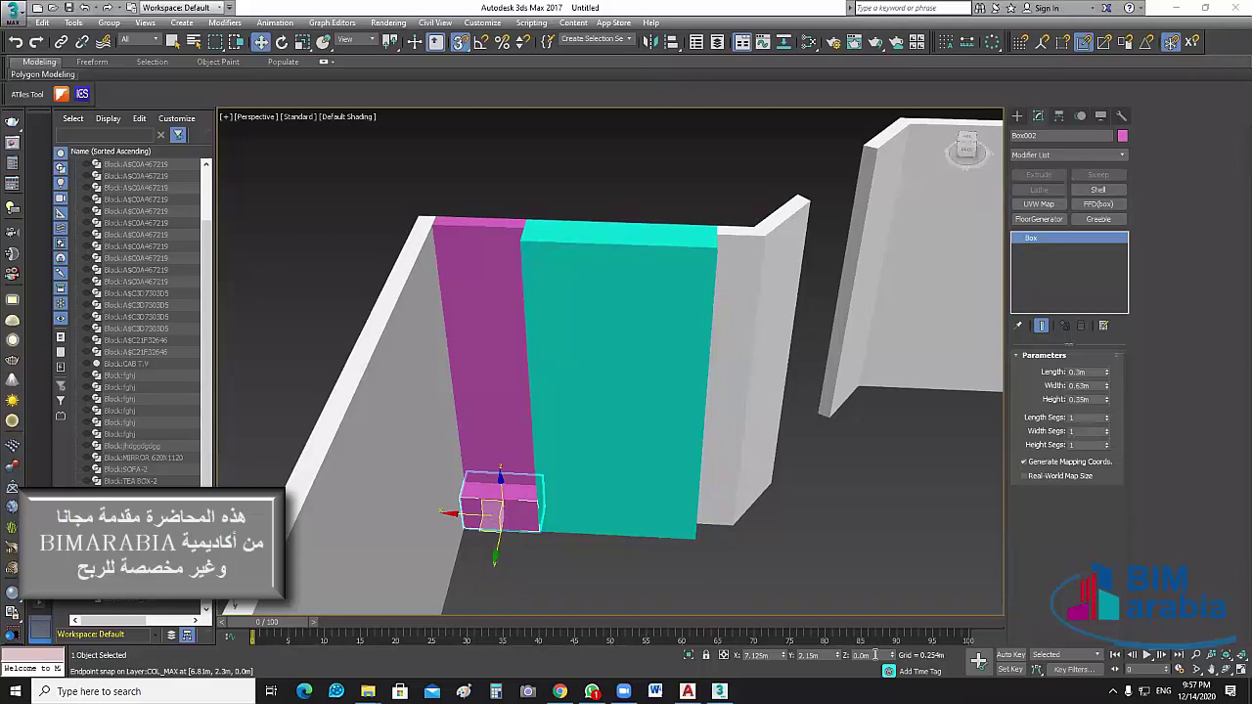
text(2.)
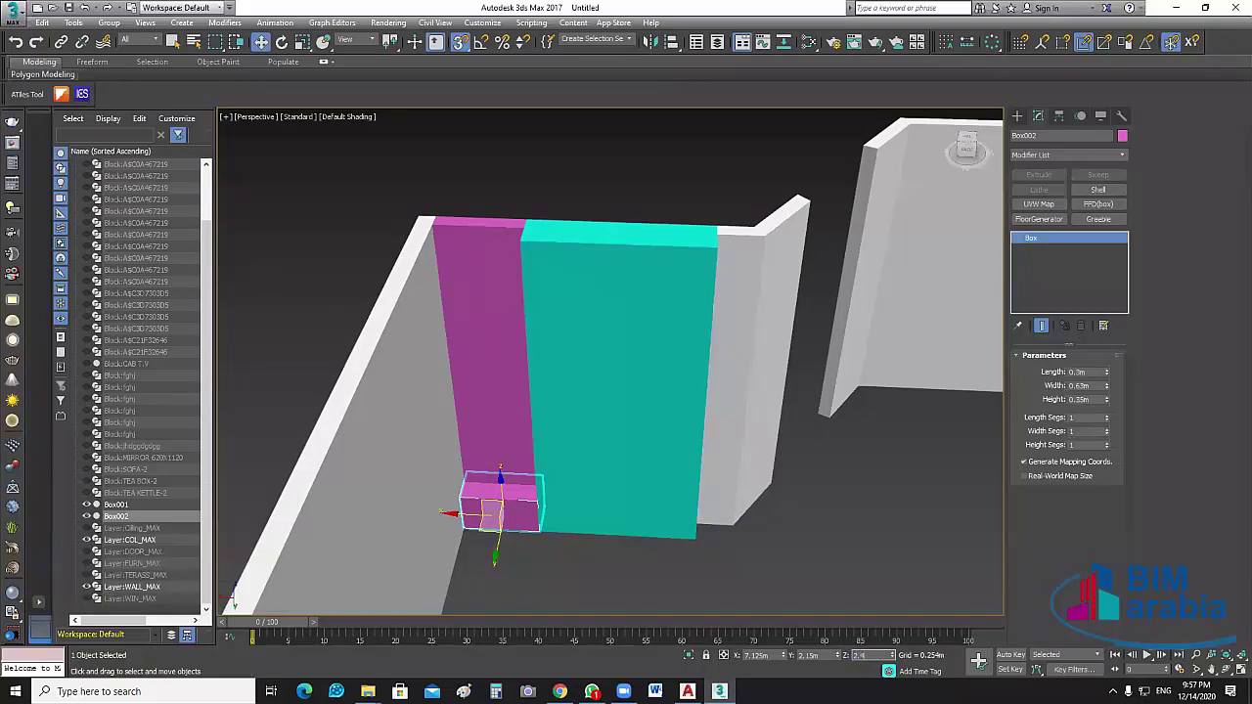
text(4)
key(Return)
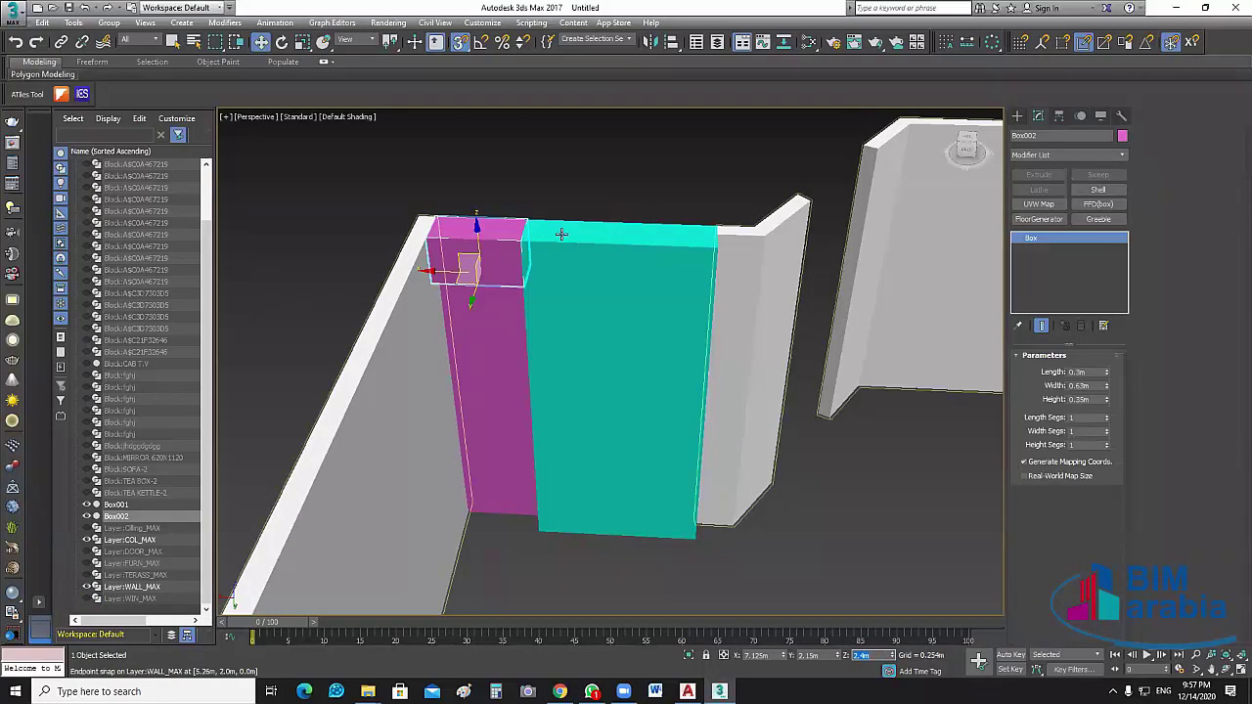
Deselect the box, turn snapping off, and orbit around the walled model to check it
click(484, 410)
middle_drag(483, 410, 560, 262)
scroll(556, 266, up, 3)
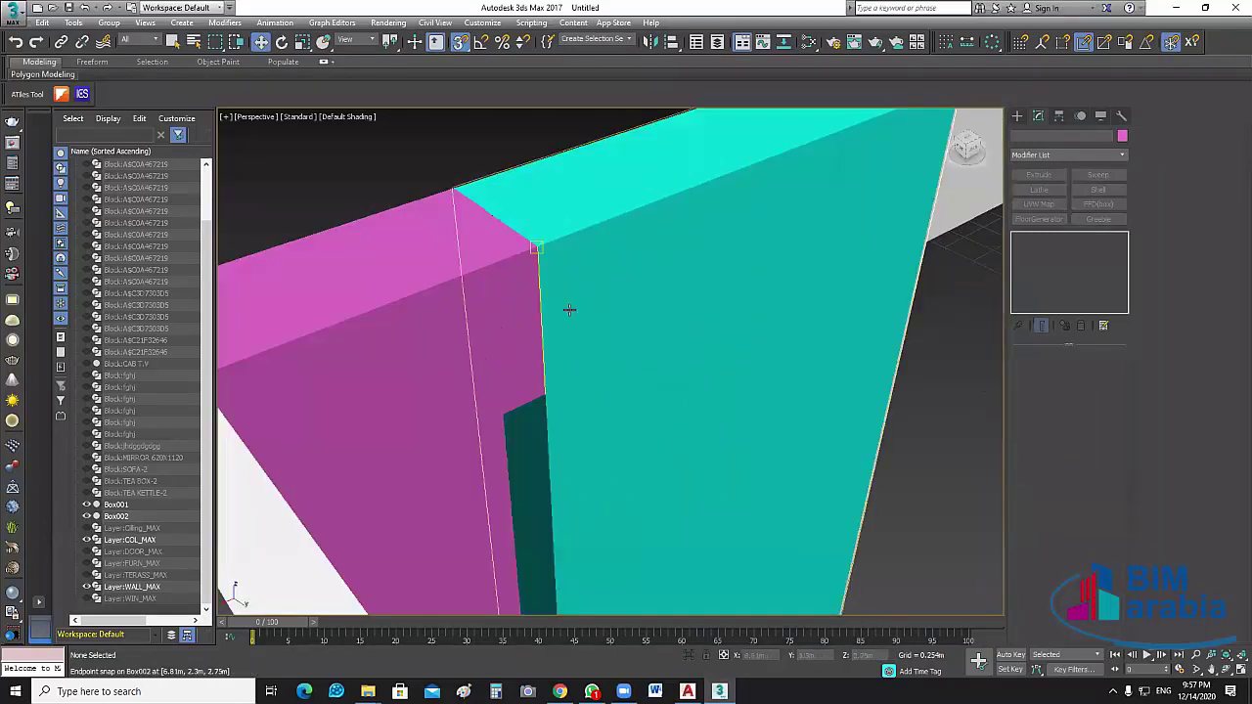
scroll(575, 309, up, 1)
scroll(792, 472, down, 4)
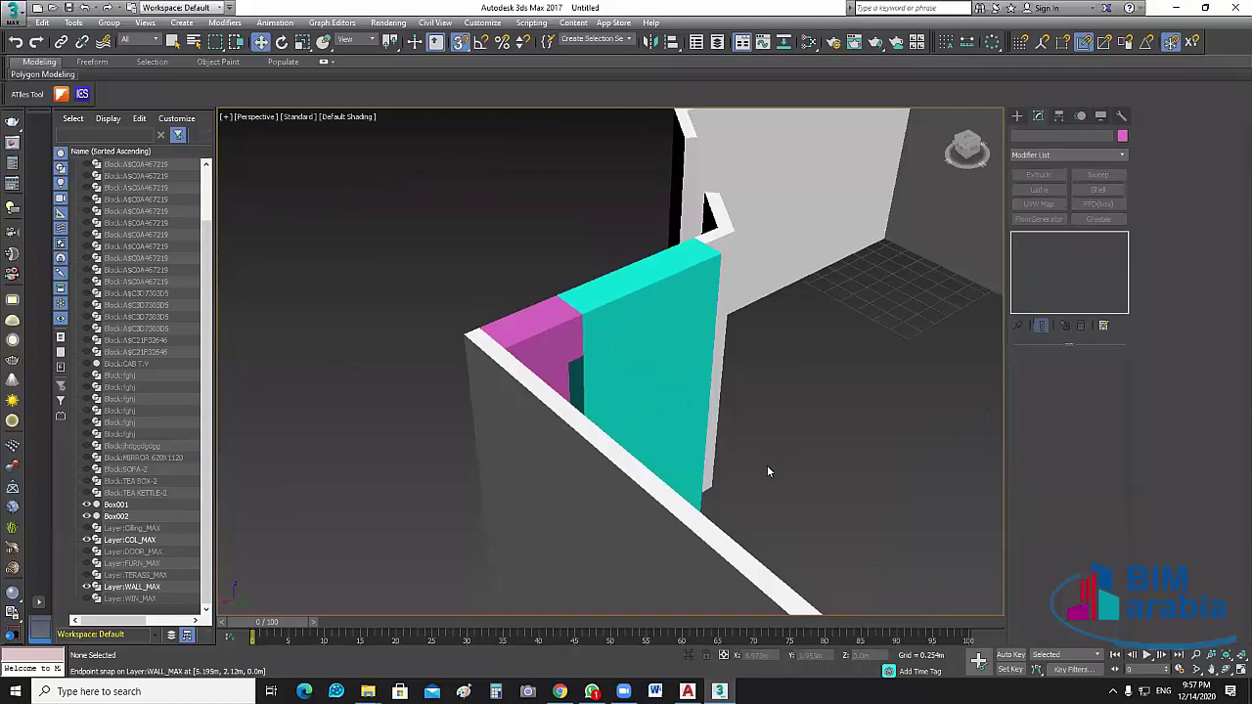
alt+middle_drag(767, 472, 679, 410)
scroll(568, 352, down, 2)
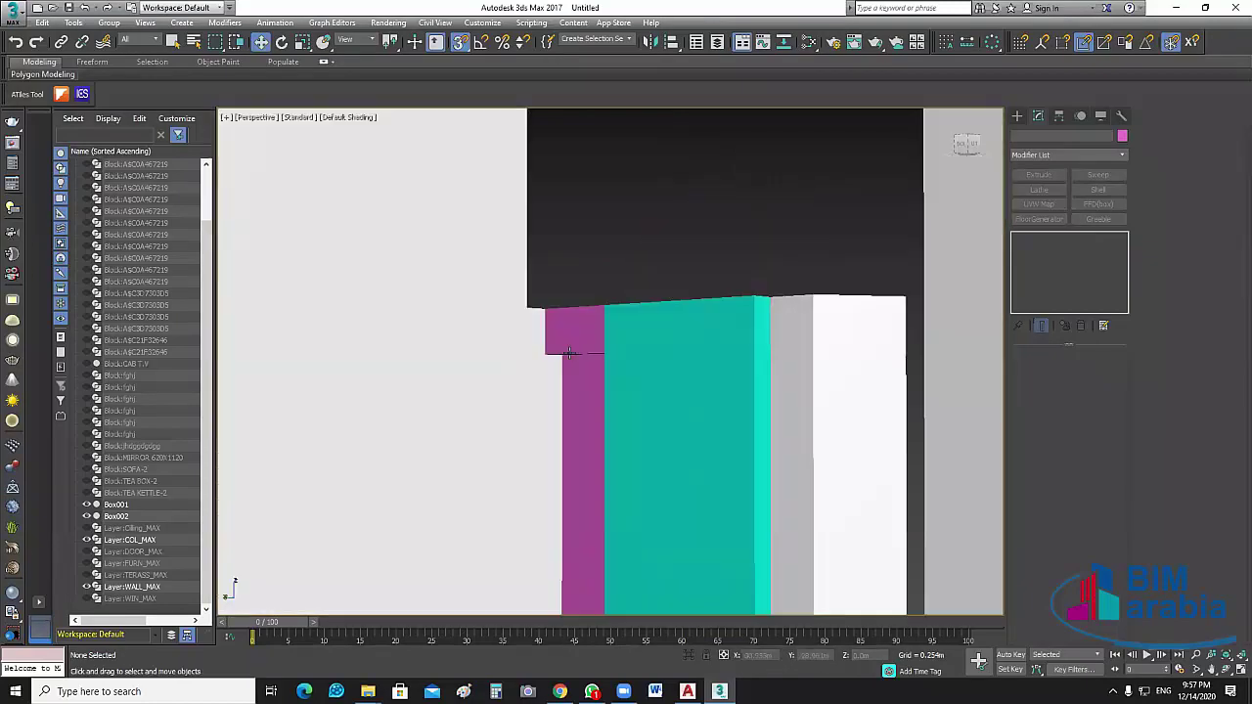
scroll(587, 350, up, 1)
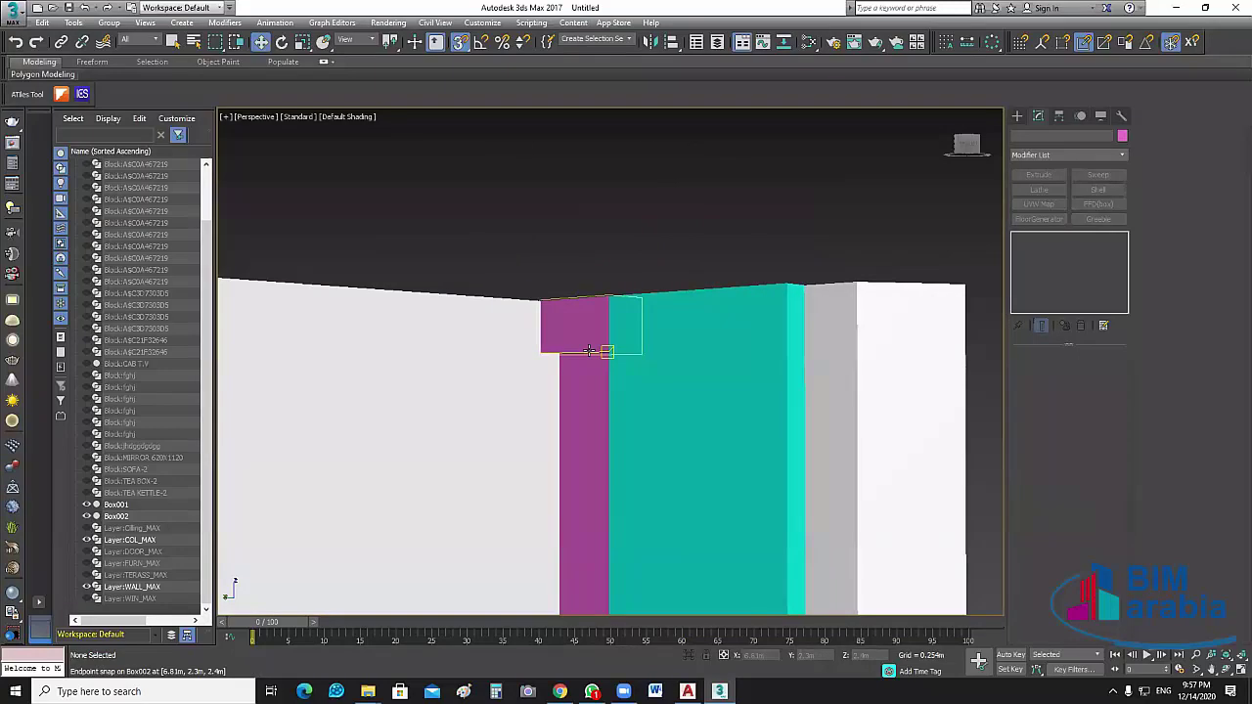
scroll(589, 350, up, 2)
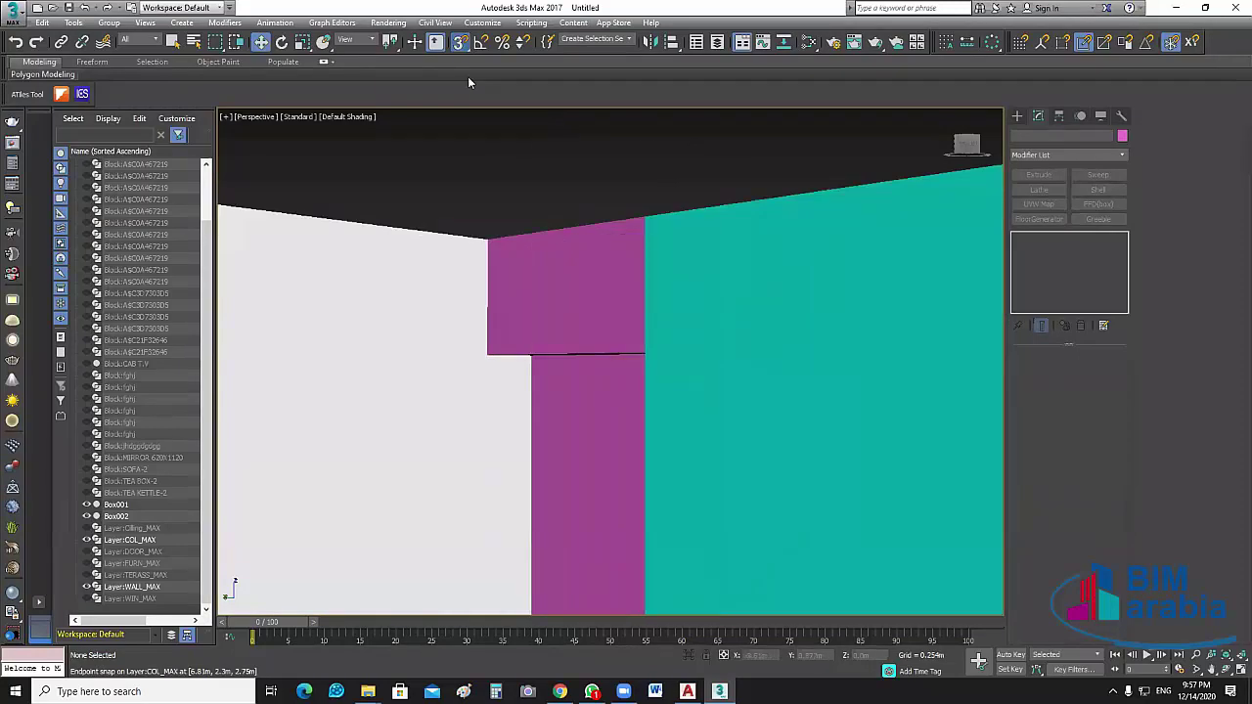
key(s)
scroll(590, 498, up, 3)
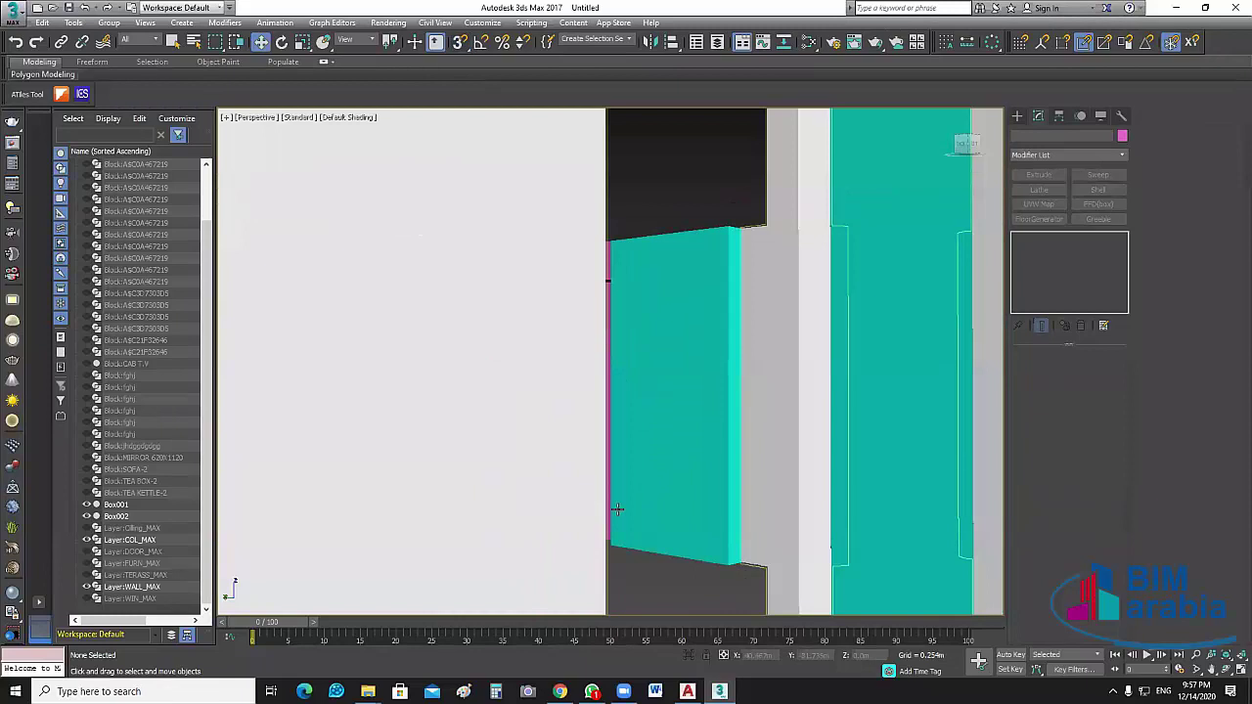
scroll(741, 504, down, 3)
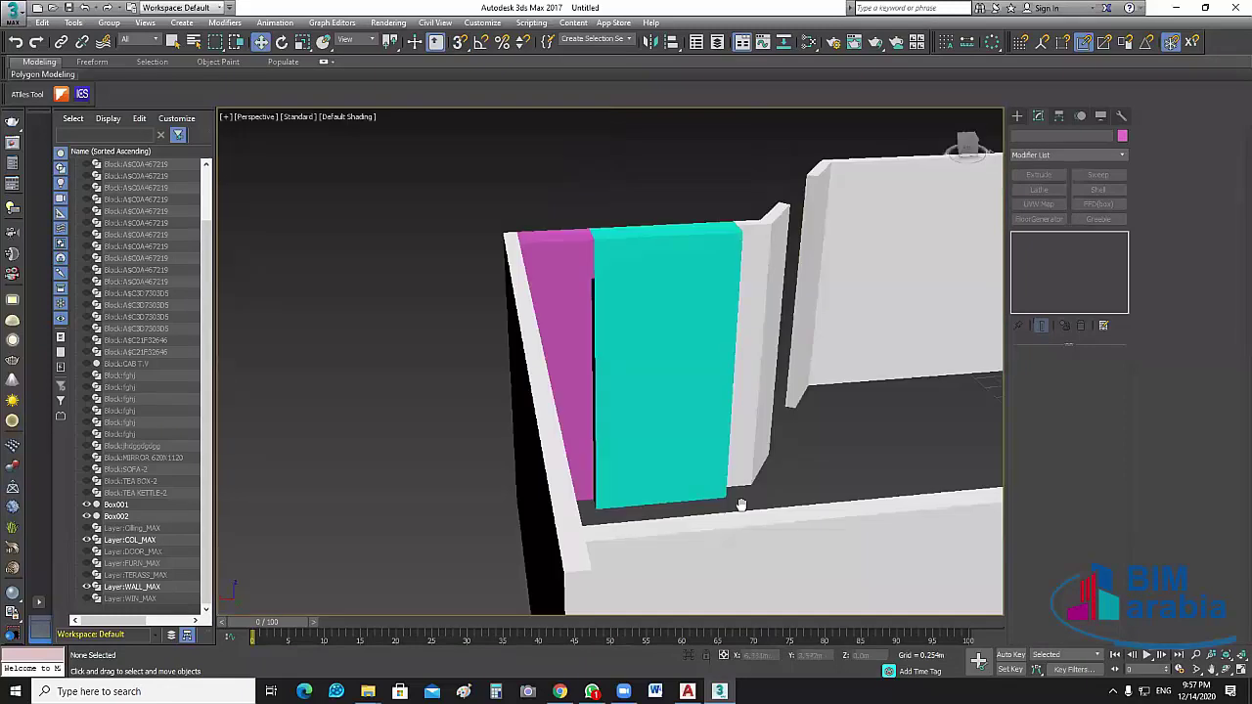
scroll(654, 394, up, 3)
scroll(655, 394, down, 5)
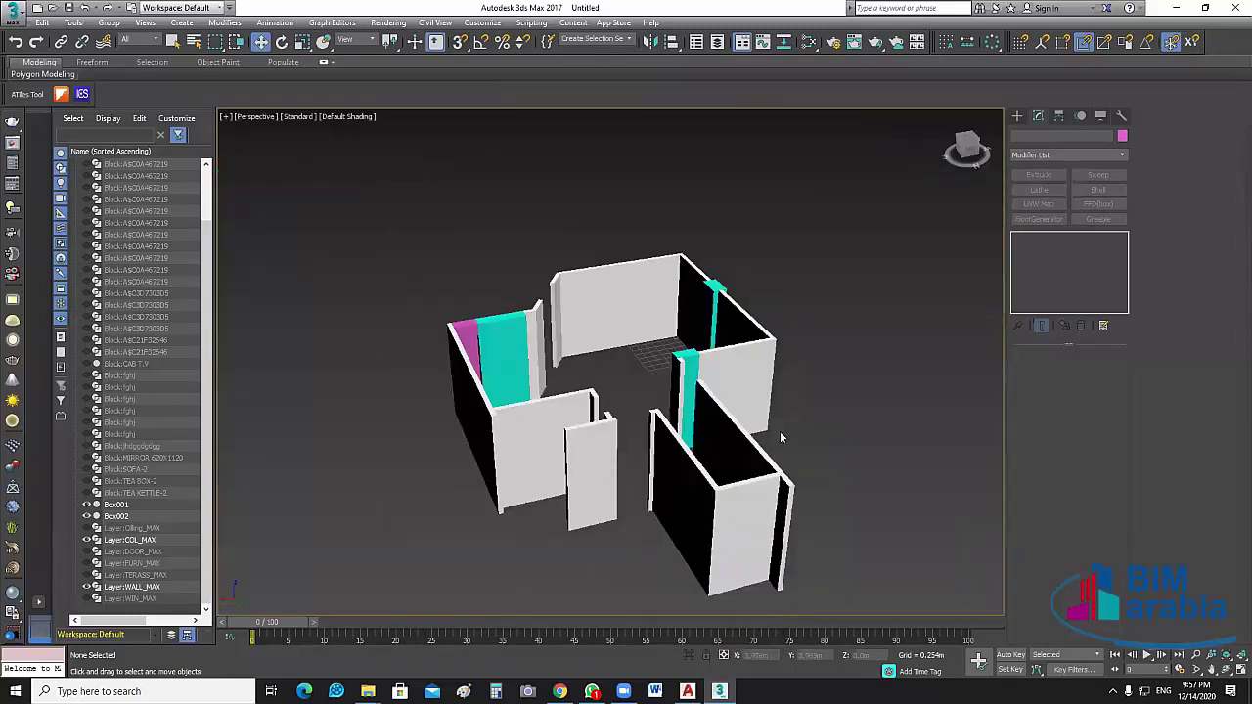
alt+middle_drag(780, 430, 1154, 450)
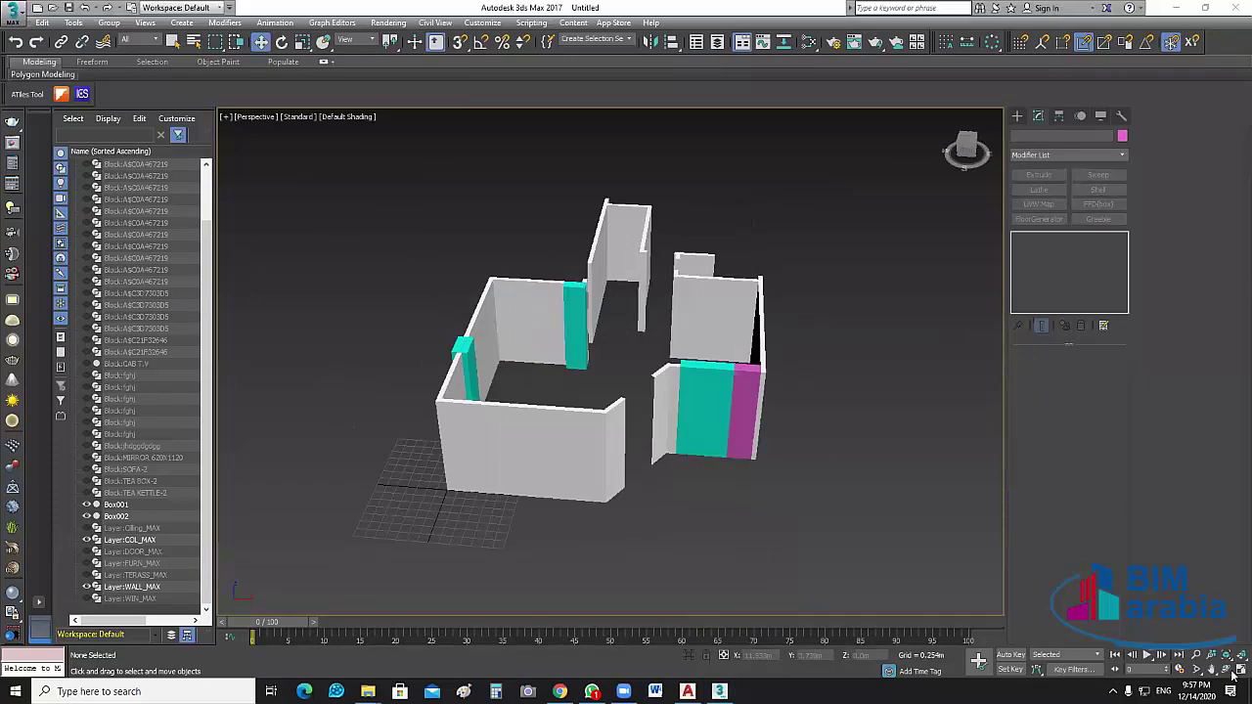
Hide Box001, Box002, COL_MAX and WALL_MAX, show Cilling_MAX, and maximize the Top view
key(alt+w)
click(559, 293)
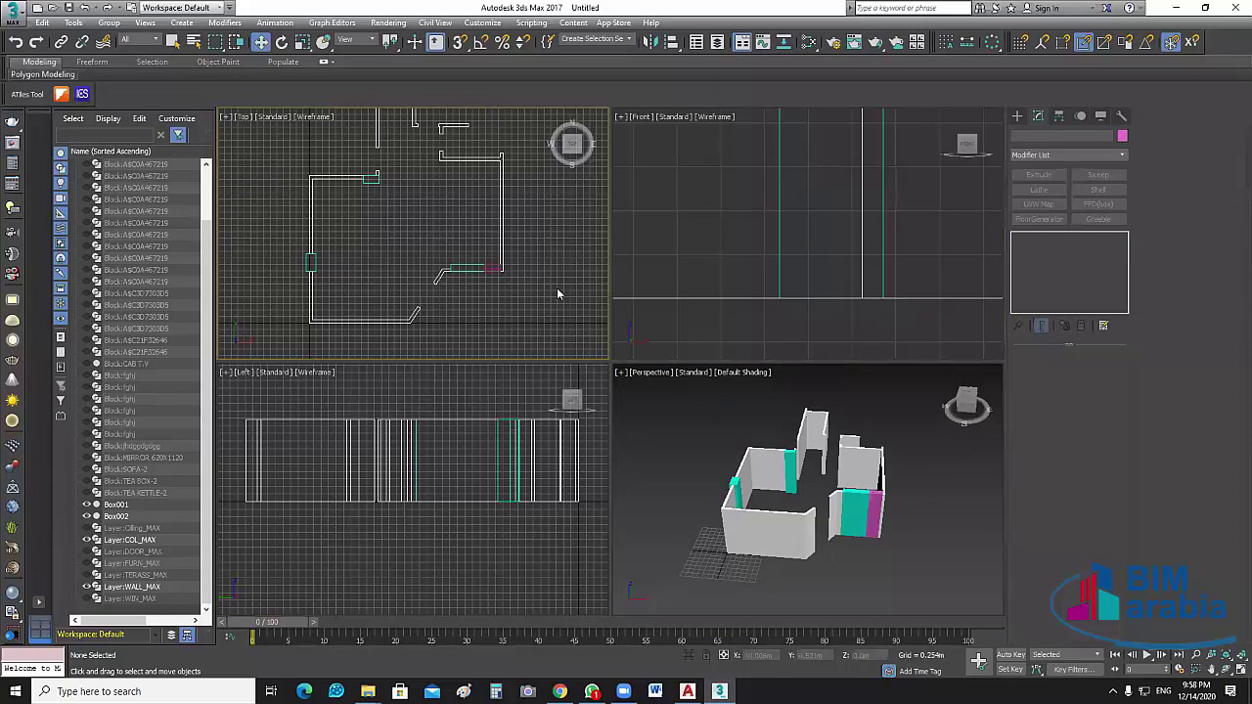
middle_drag(559, 293, 550, 308)
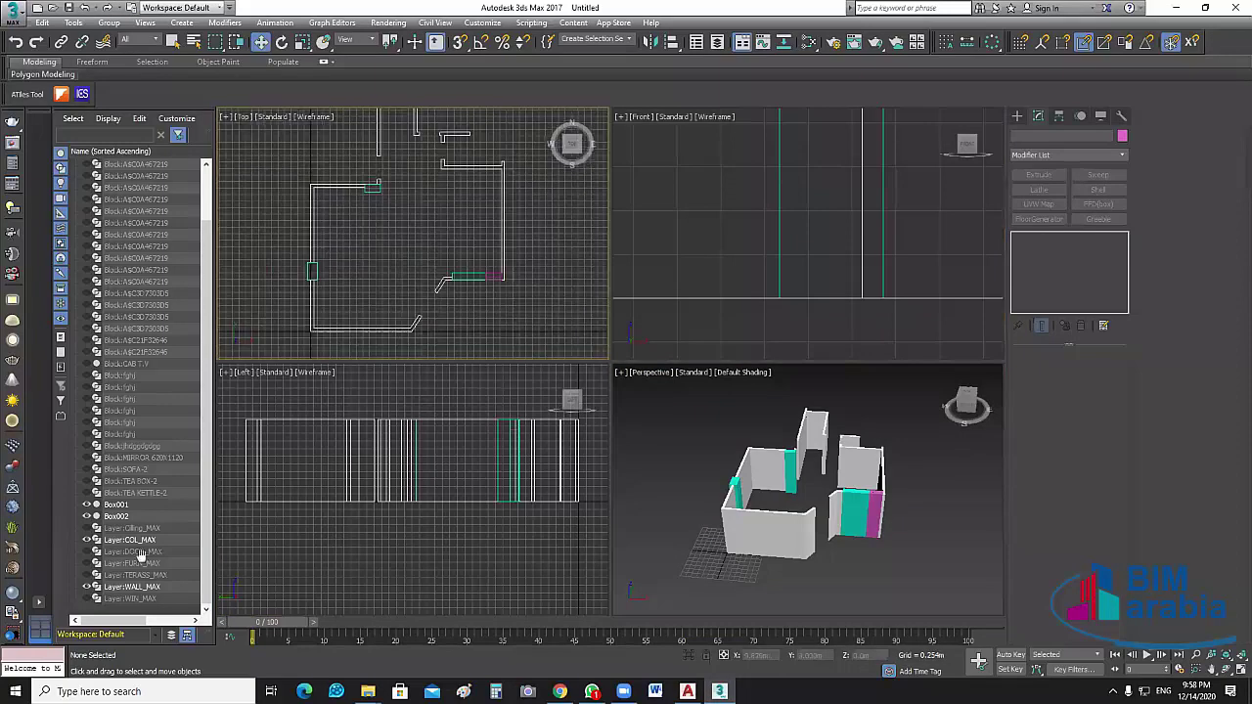
click(85, 516)
click(85, 504)
click(85, 540)
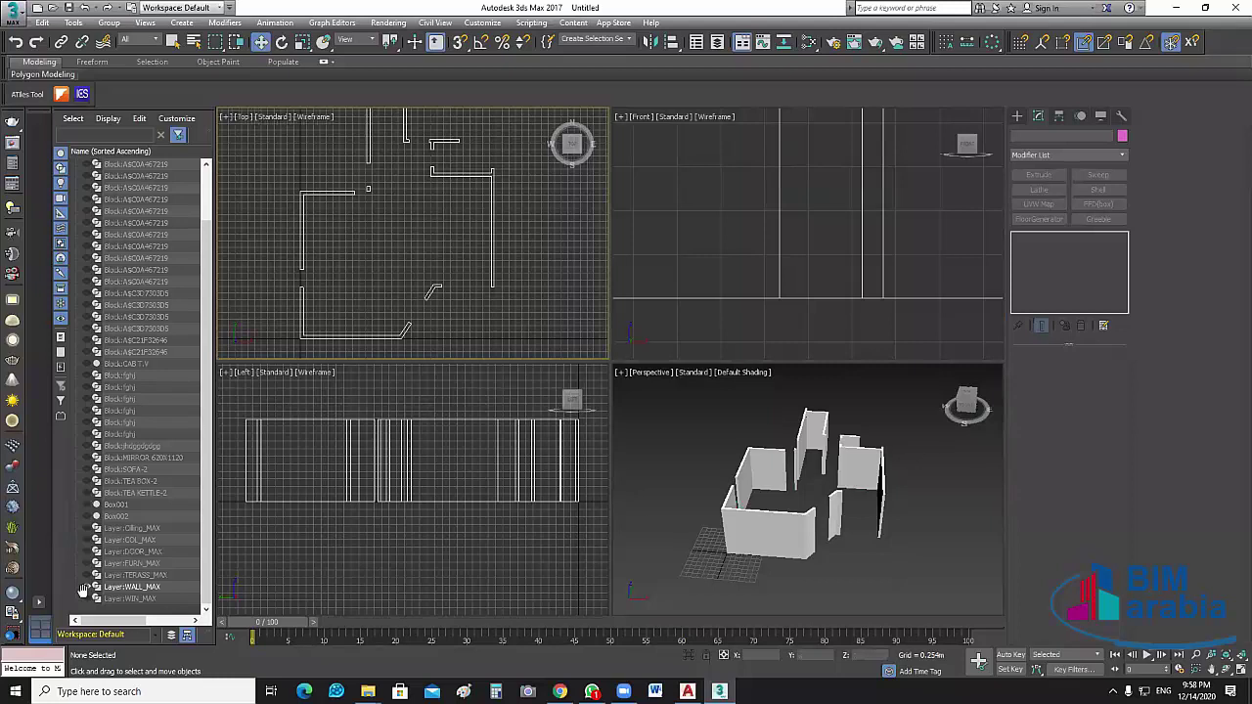
click(85, 587)
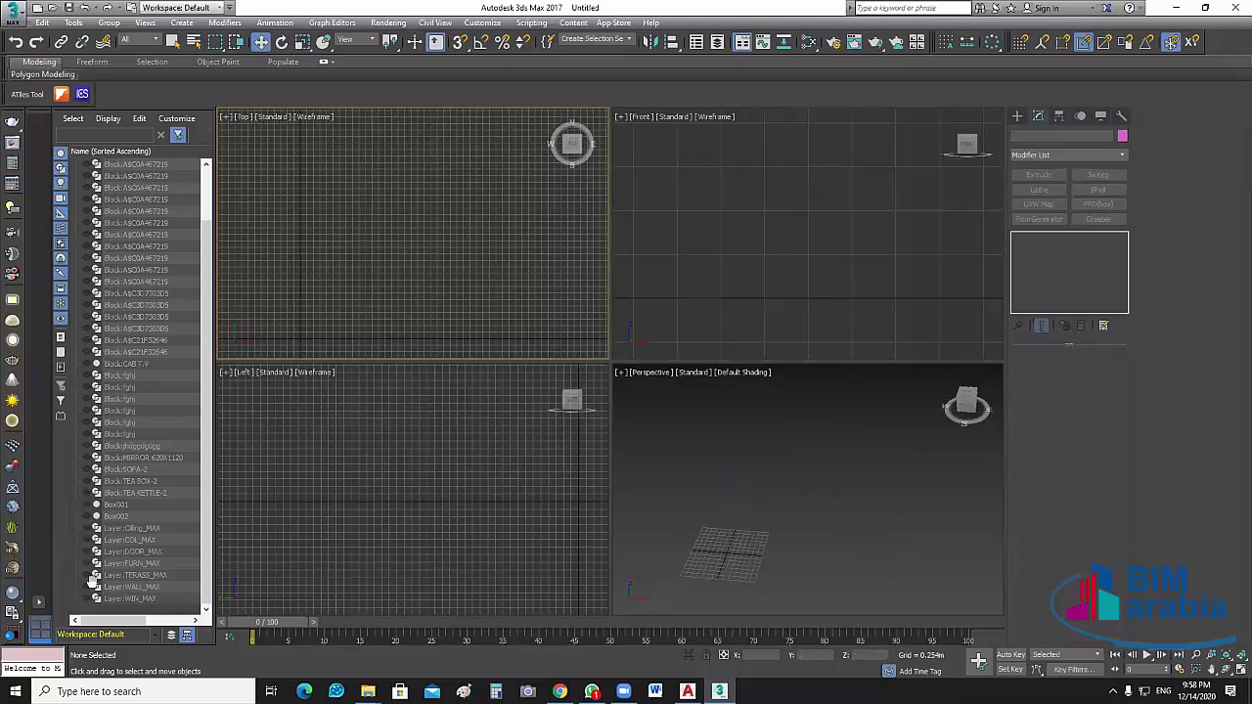
click(85, 529)
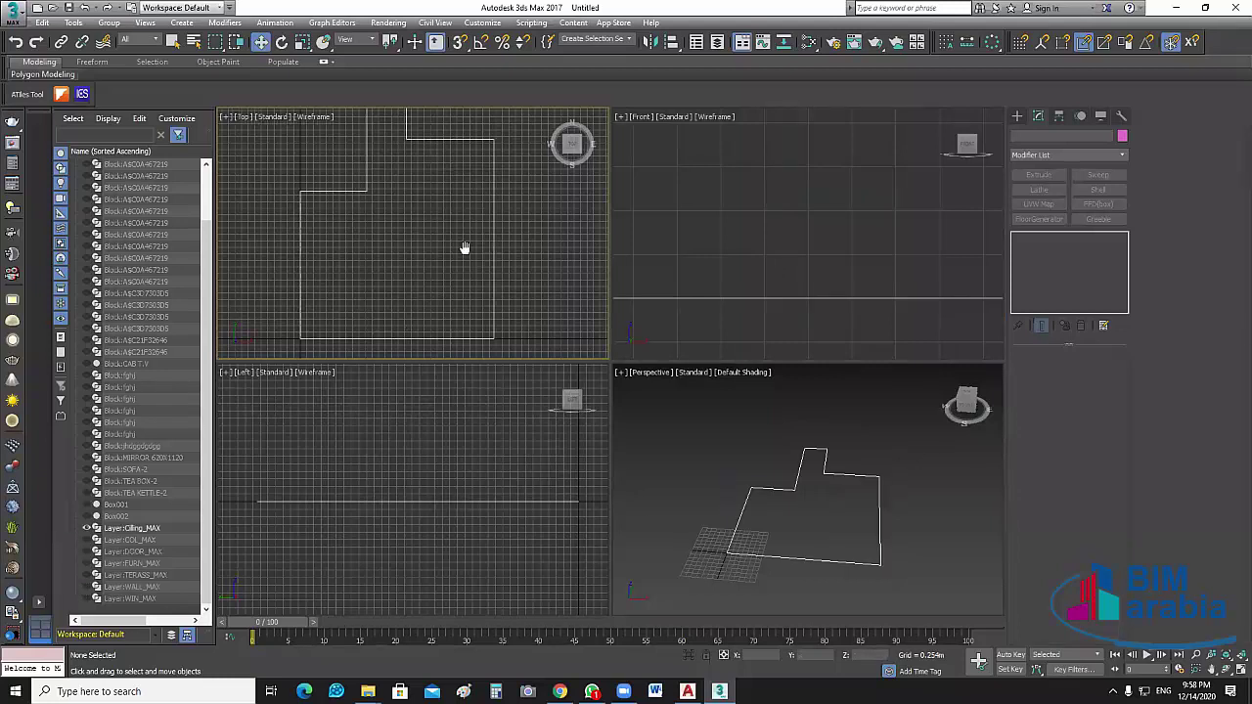
click(1237, 653)
key(alt+w)
Shift-drag an independent Copy of the ceiling outline to the right as Layer:Cilling_MAX001
scroll(564, 283, down, 3)
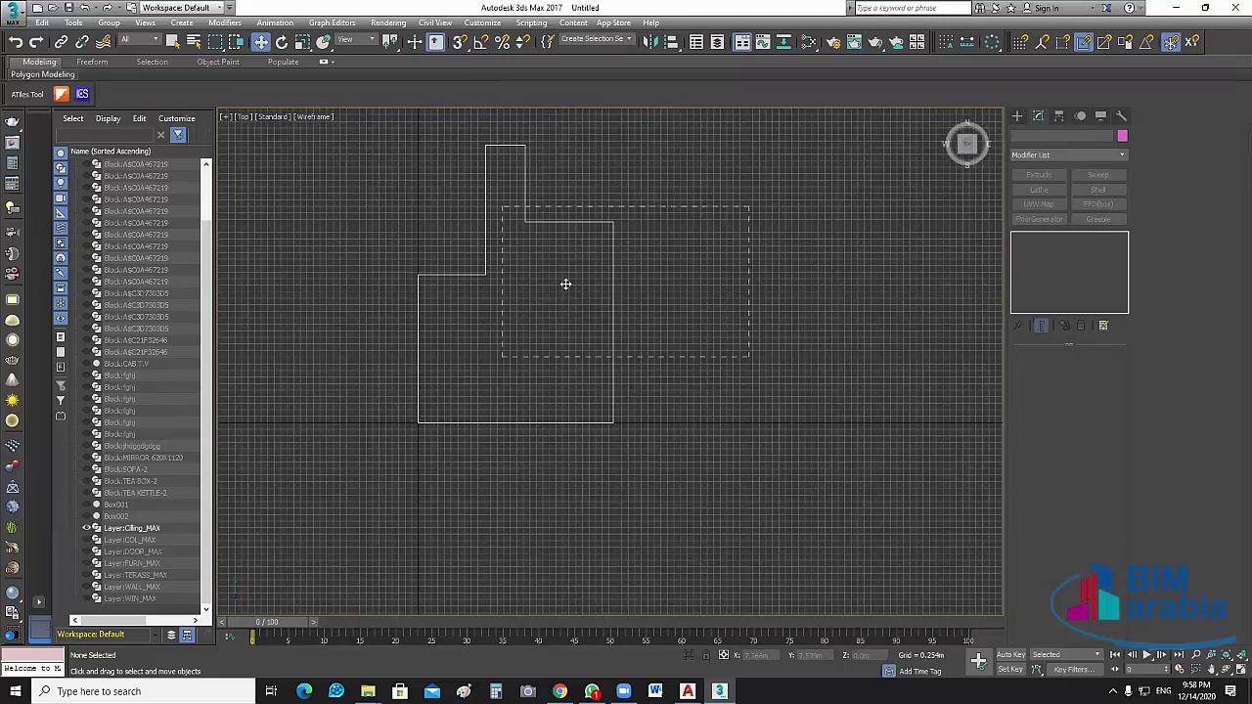
drag(801, 286, 830, 283)
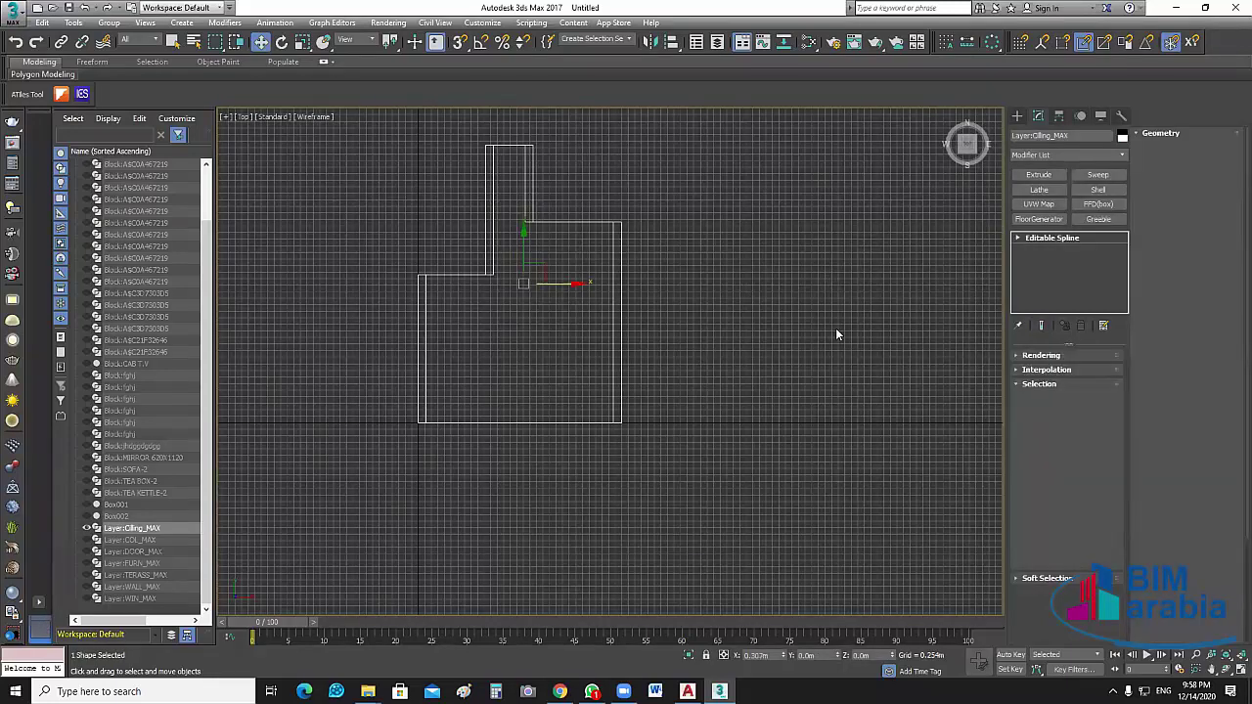
shift+drag(567, 283, 839, 283)
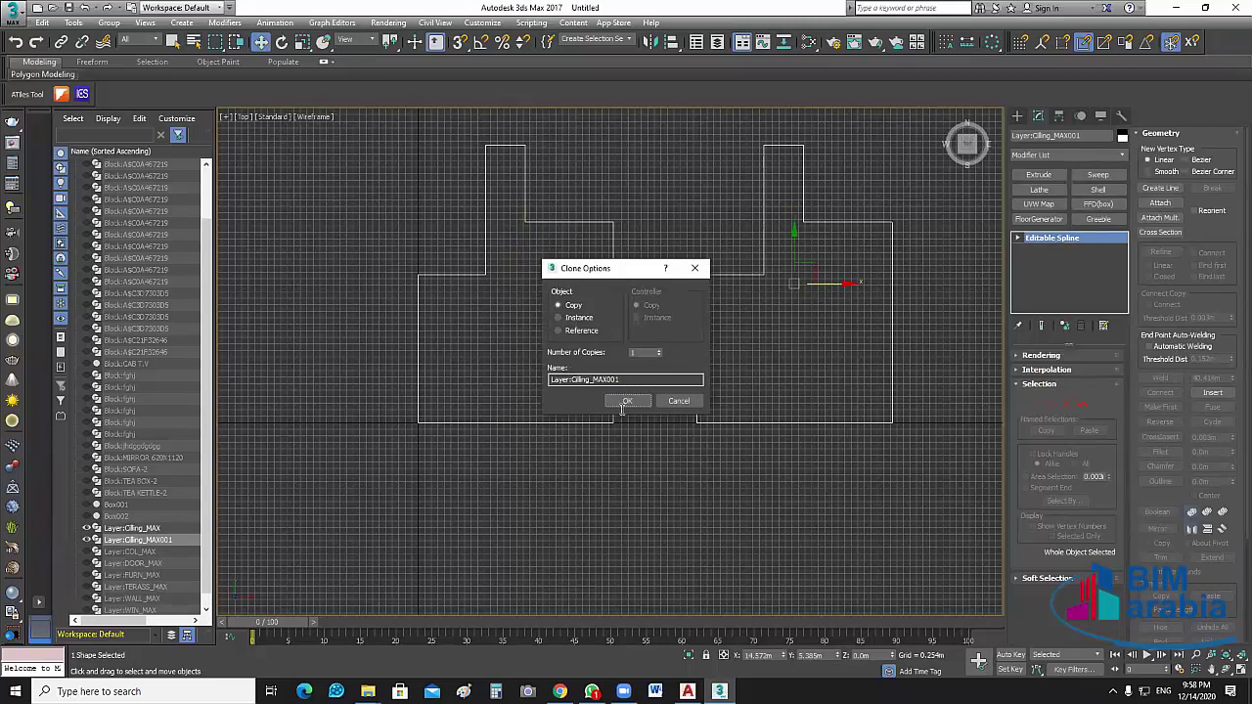
key(Return)
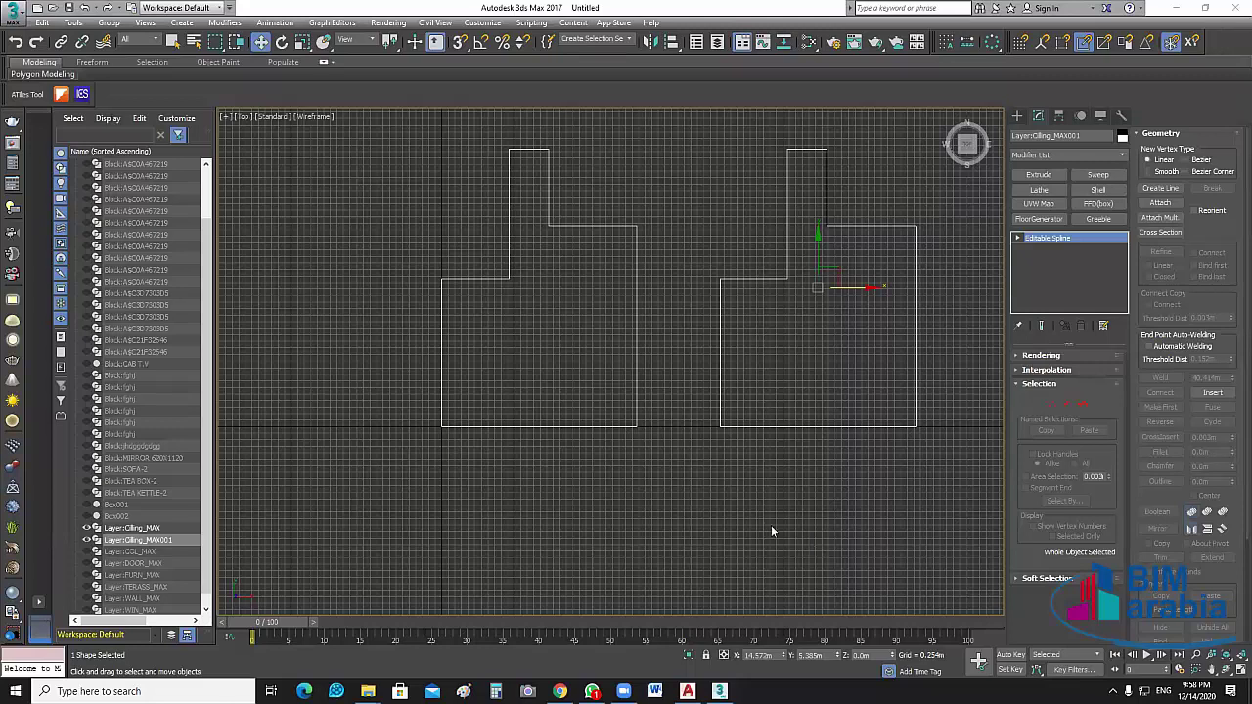
click(695, 445)
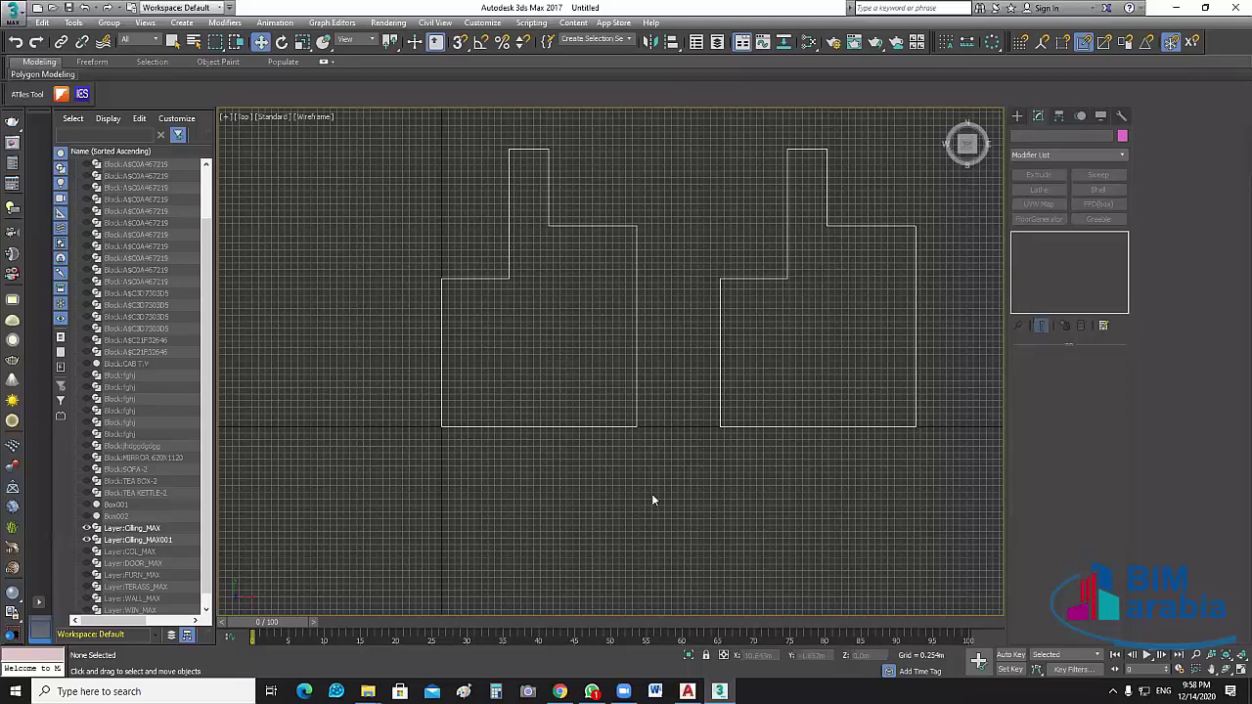
key(ctrl+z)
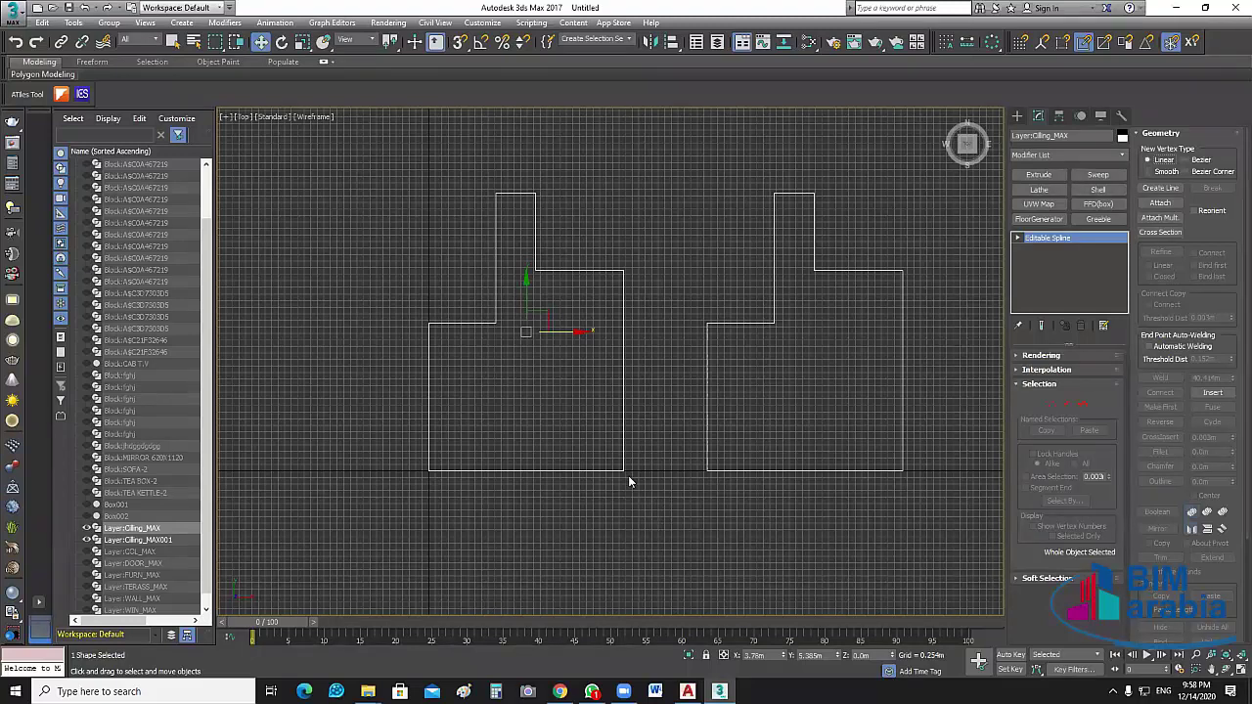
Extrude the left and right ceiling outlines into 0.25 m slabs, then restore four viewports
click(1038, 175)
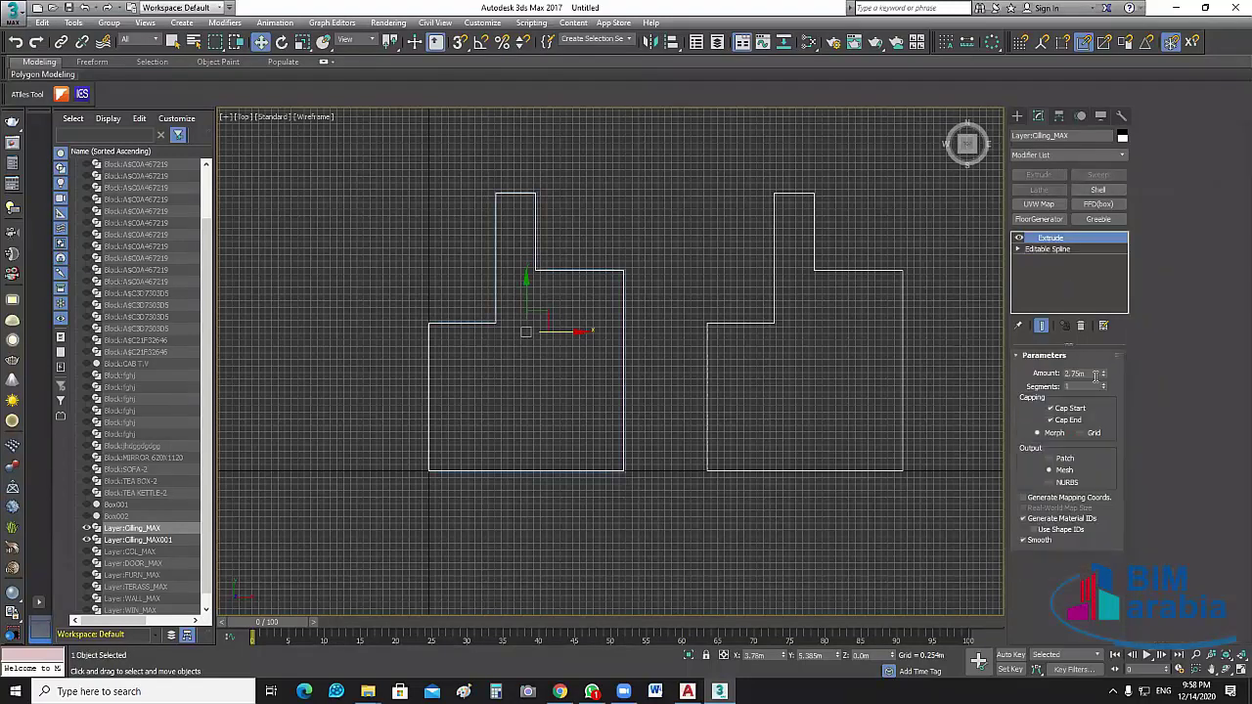
double_click(1096, 374)
text(25)
key(Return)
click(945, 239)
click(903, 308)
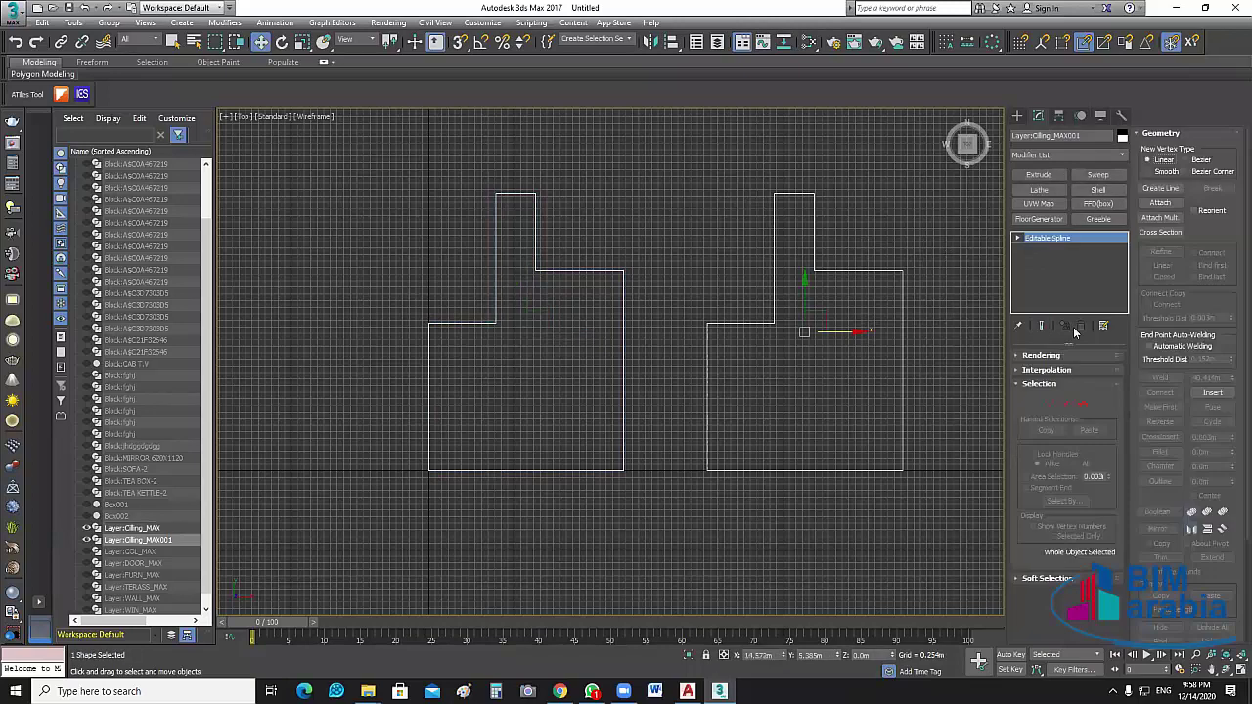
click(1040, 174)
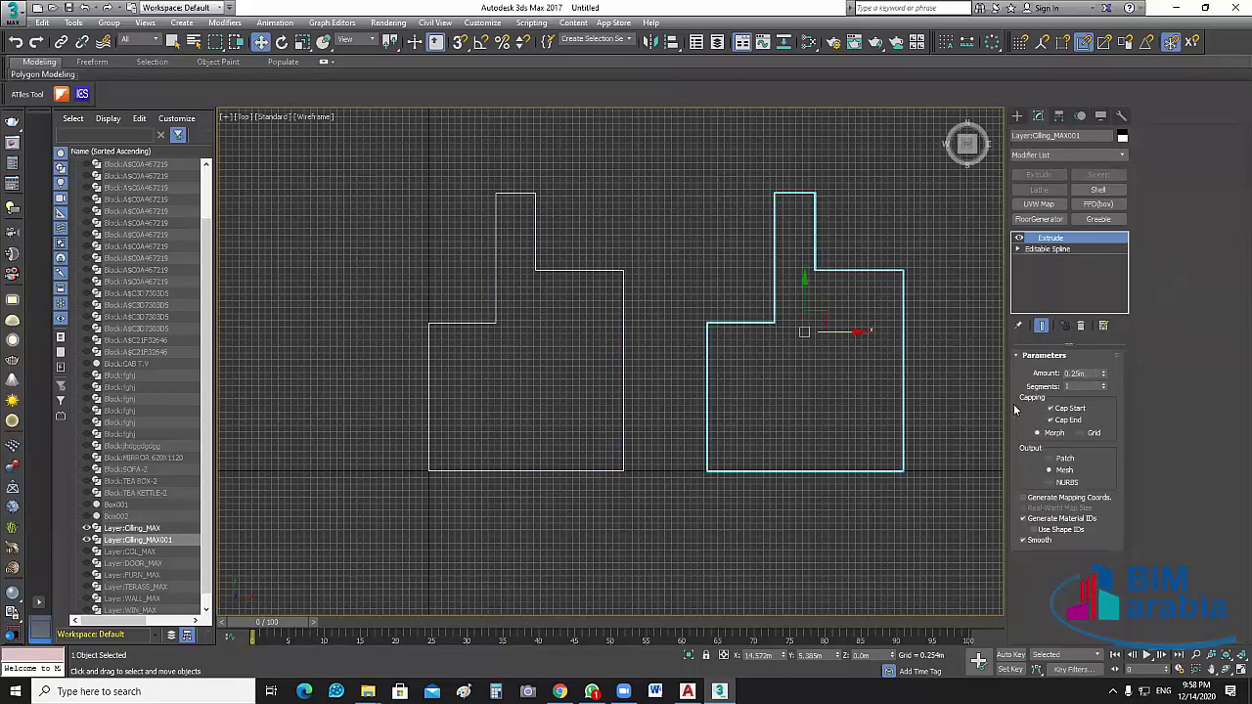
click(979, 461)
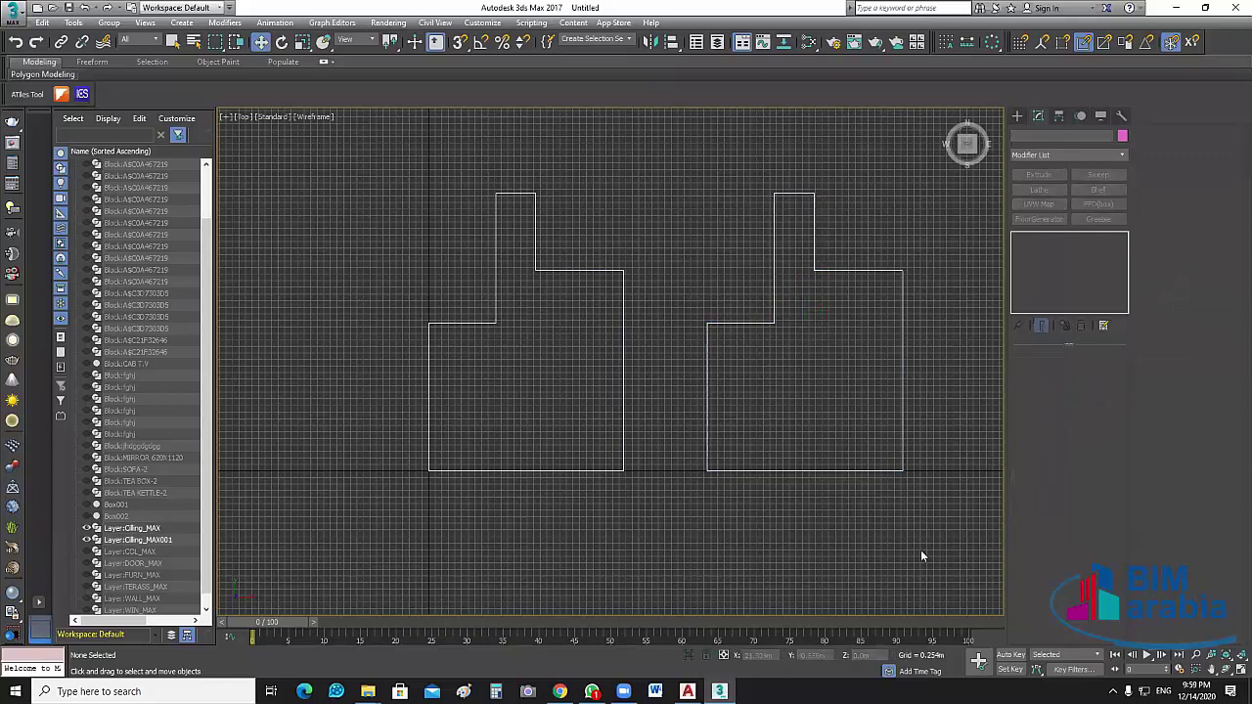
key(alt+w)
Turn on the WALL_MAX and COL_MAX layers in Scene Explorer
alt+middle_drag(816, 514, 817, 535)
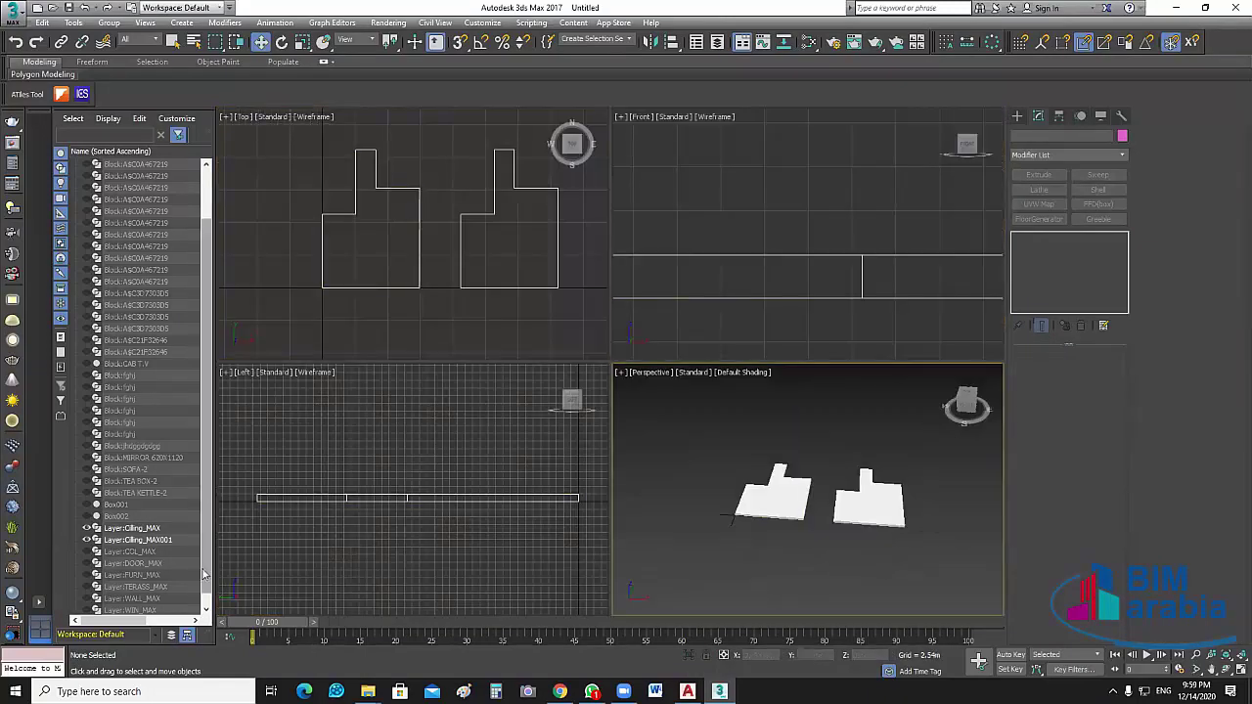
scroll(186, 577, down, 1)
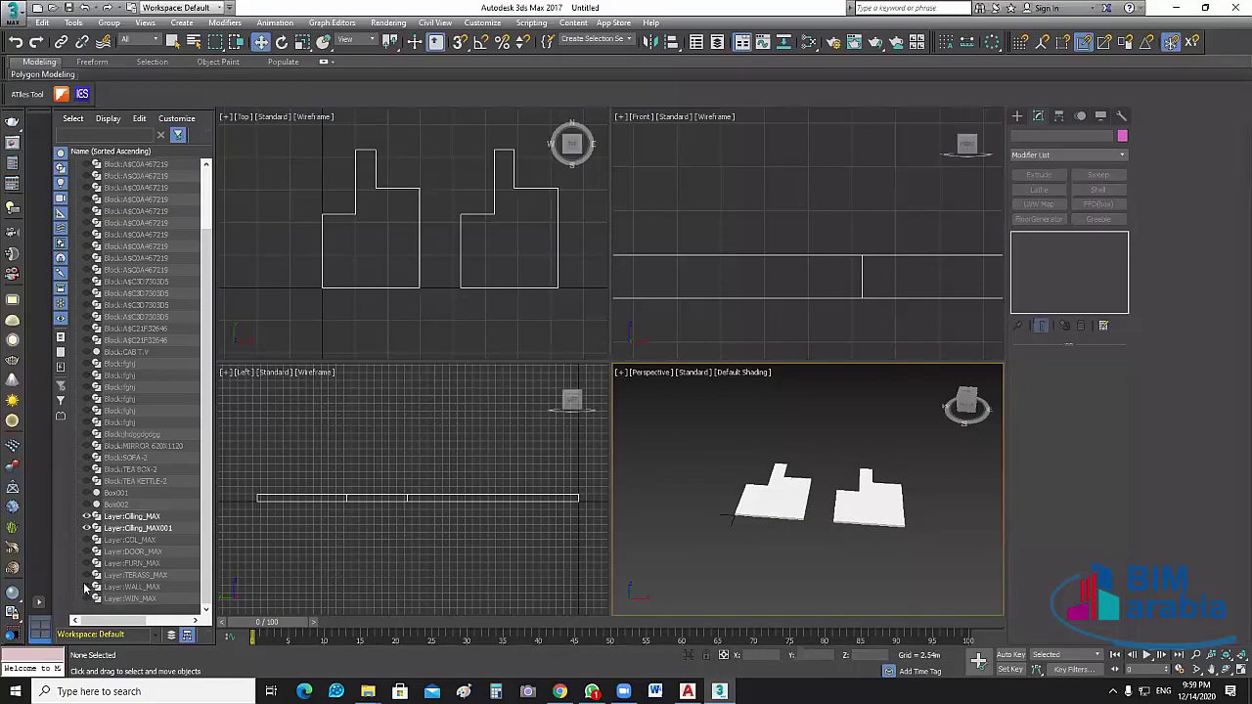
click(86, 587)
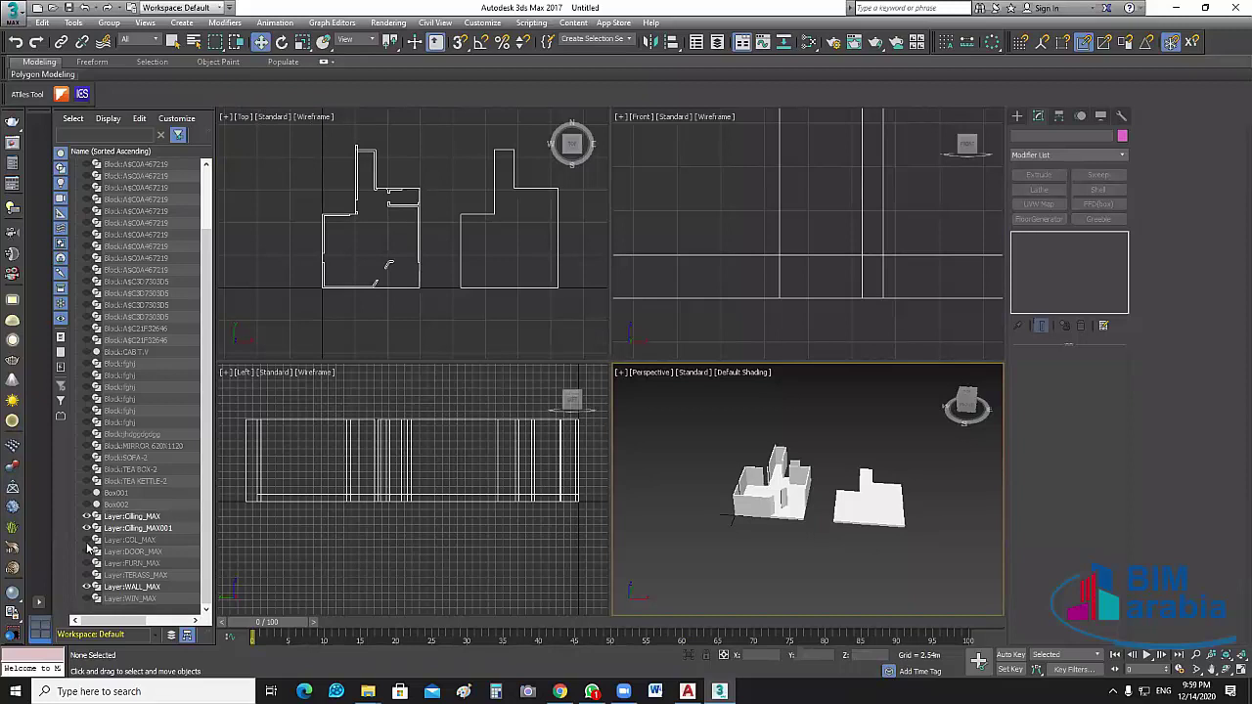
click(86, 540)
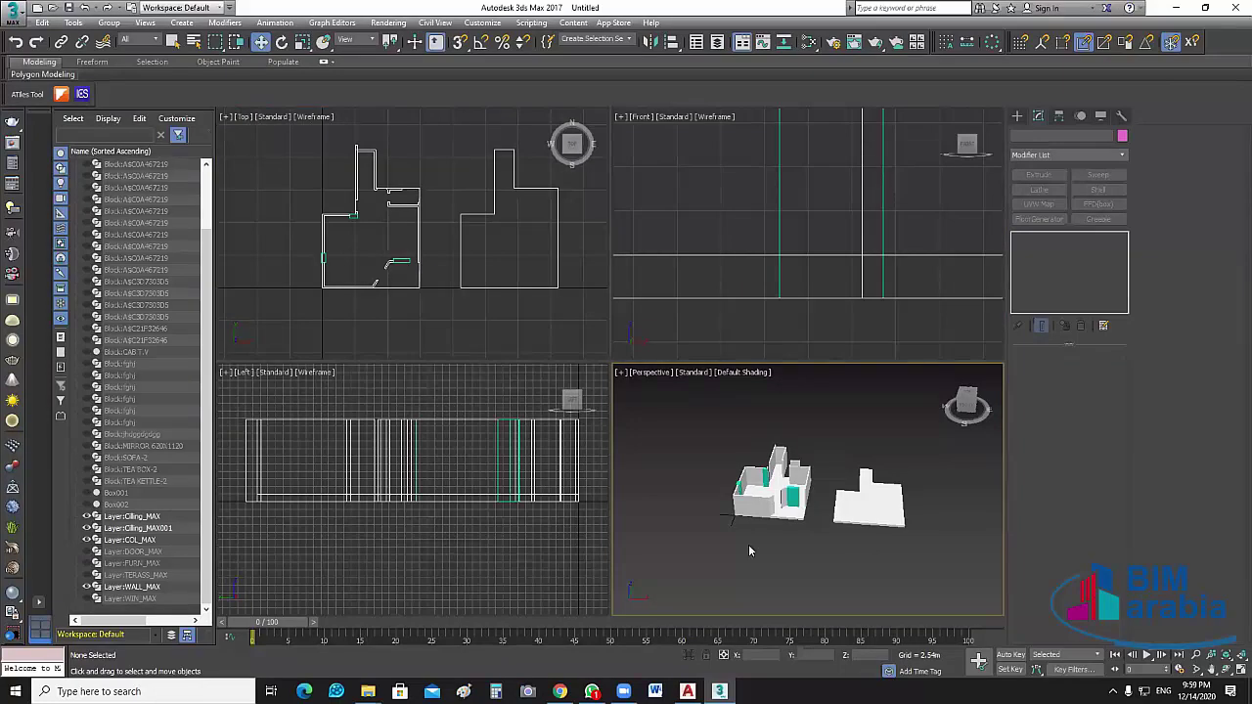
Orbit the Perspective view around the building and select the ceiling slab
middle_drag(753, 544, 755, 585)
scroll(831, 543, up, 5)
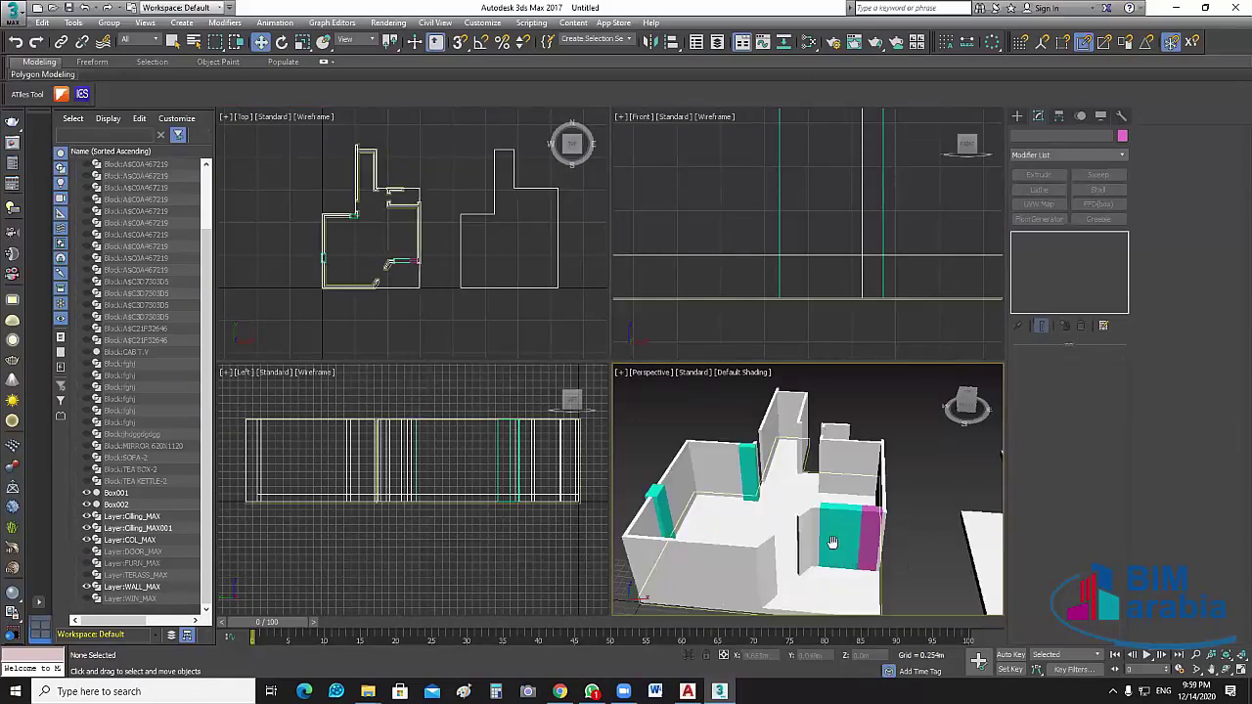
alt+middle_drag(832, 542, 810, 512)
scroll(898, 578, down, 3)
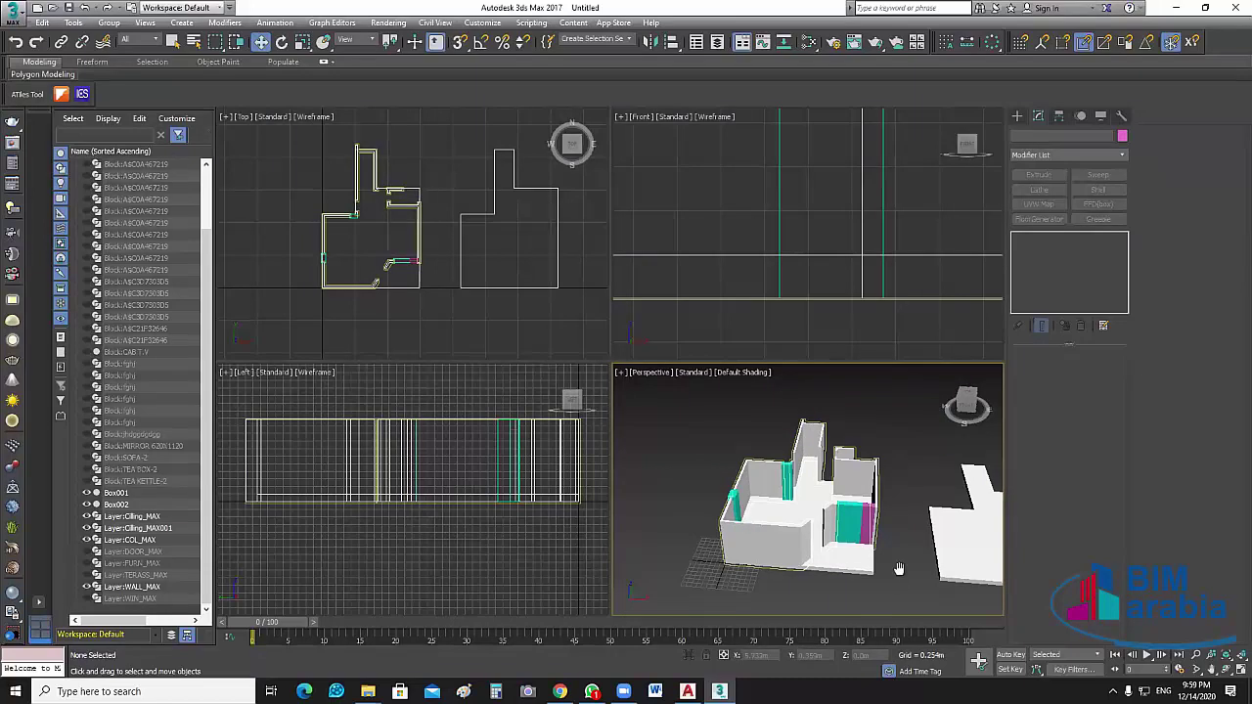
scroll(784, 581, down, 2)
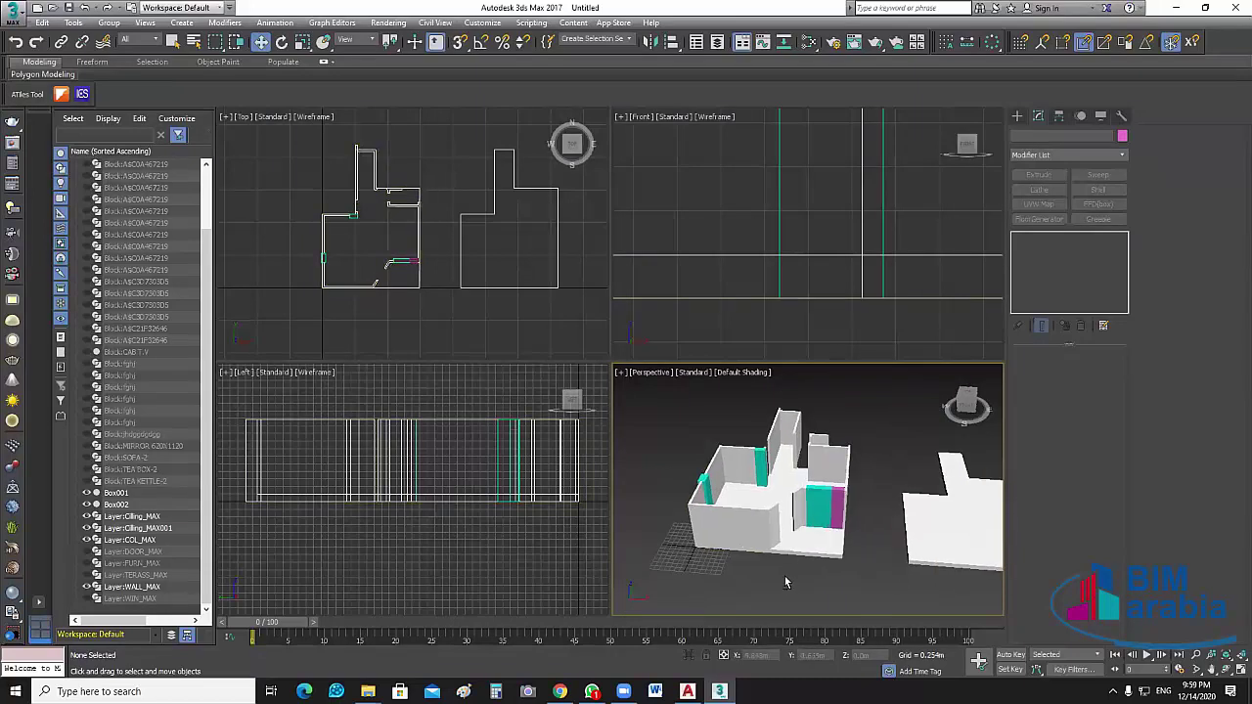
alt+middle_drag(784, 581, 608, 449)
middle_drag(672, 401, 657, 385)
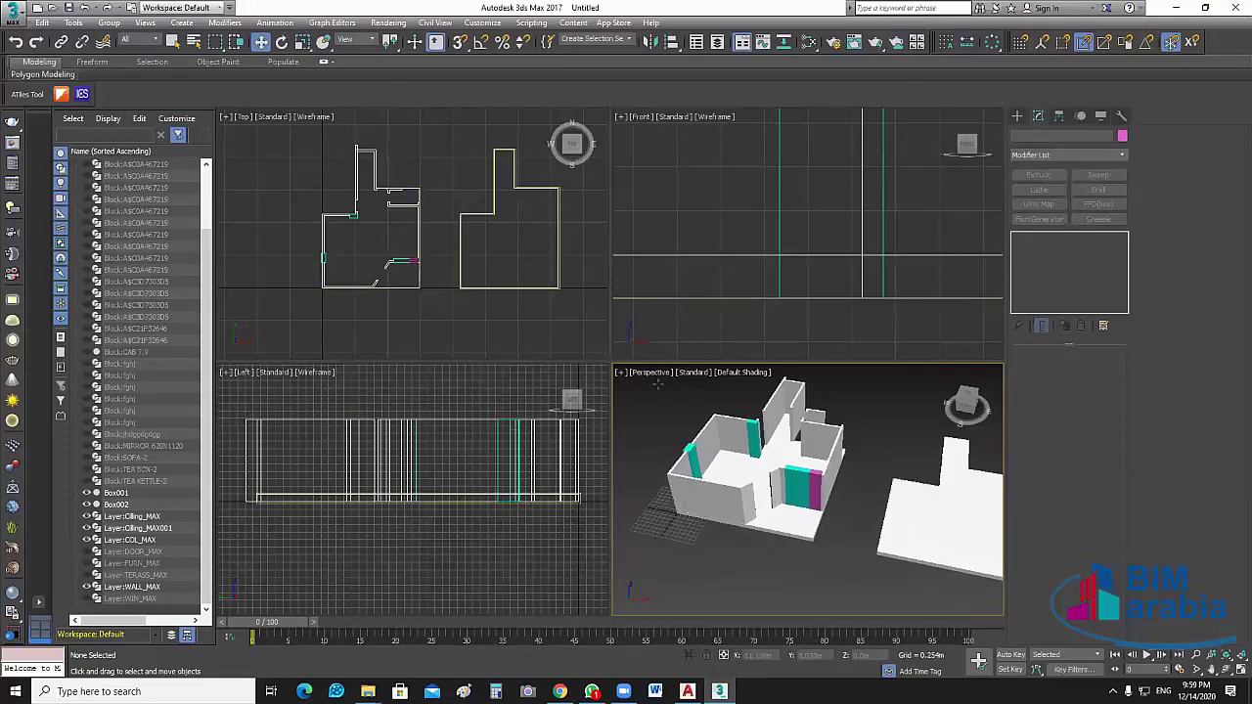
alt+middle_drag(865, 557, 933, 558)
click(933, 557)
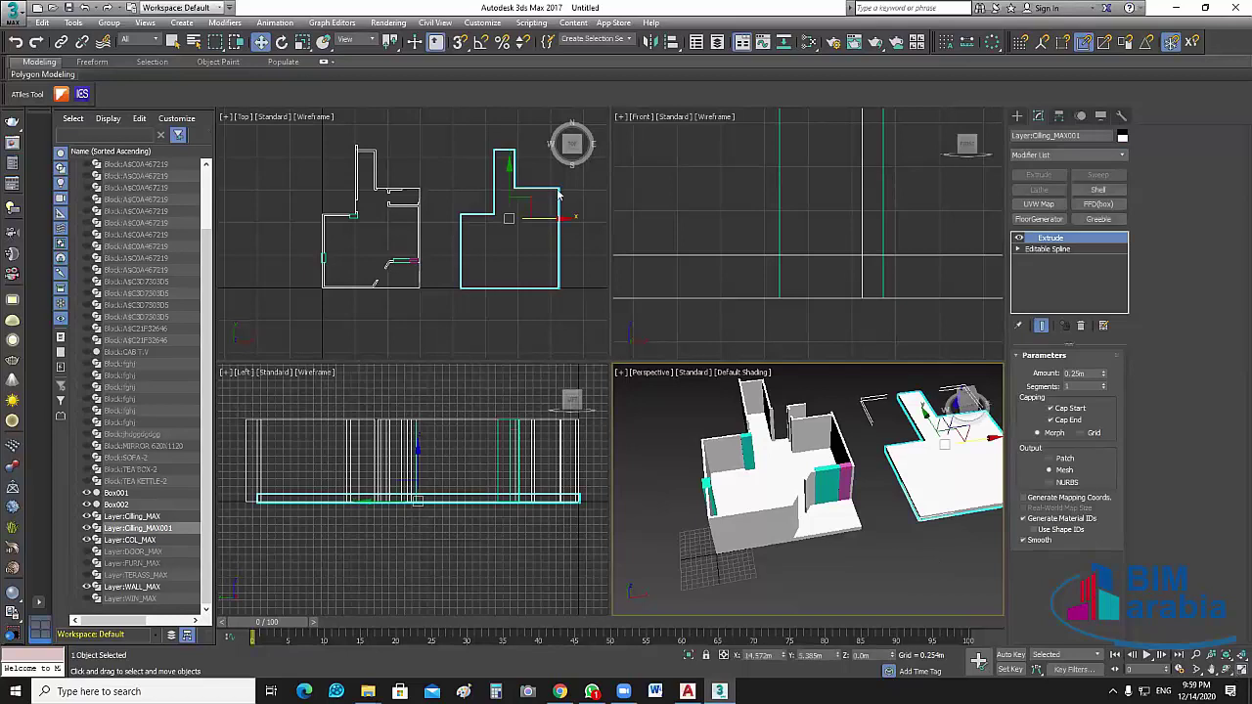
Maximize the Perspective viewport, turn on snaps, and view the building from the opposite side
click(1237, 671)
key(s)
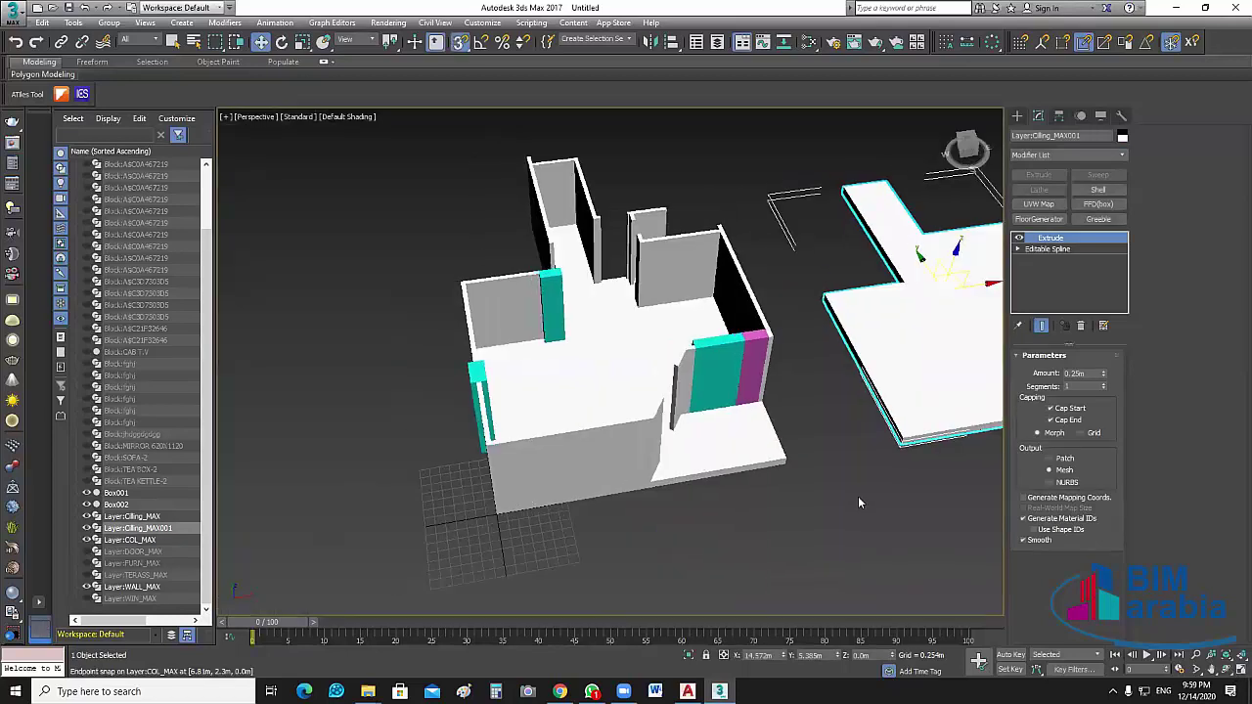
alt+middle_drag(858, 496, 871, 469)
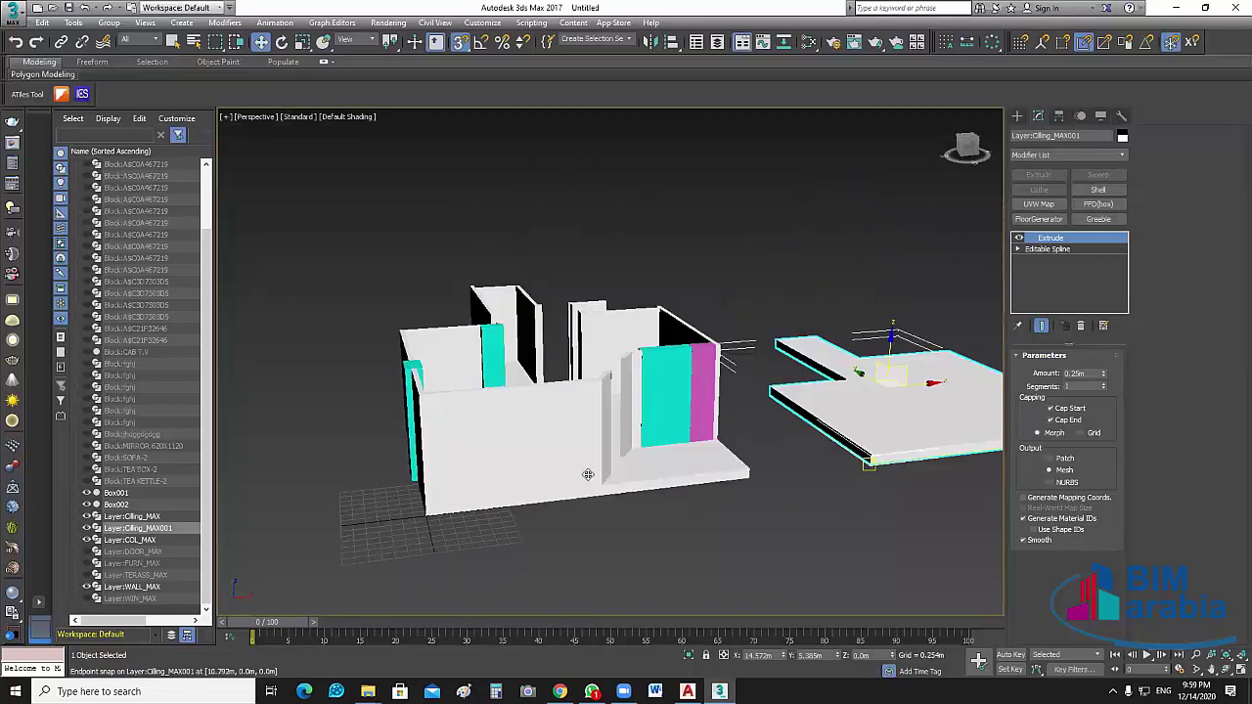
scroll(587, 474, up, 3)
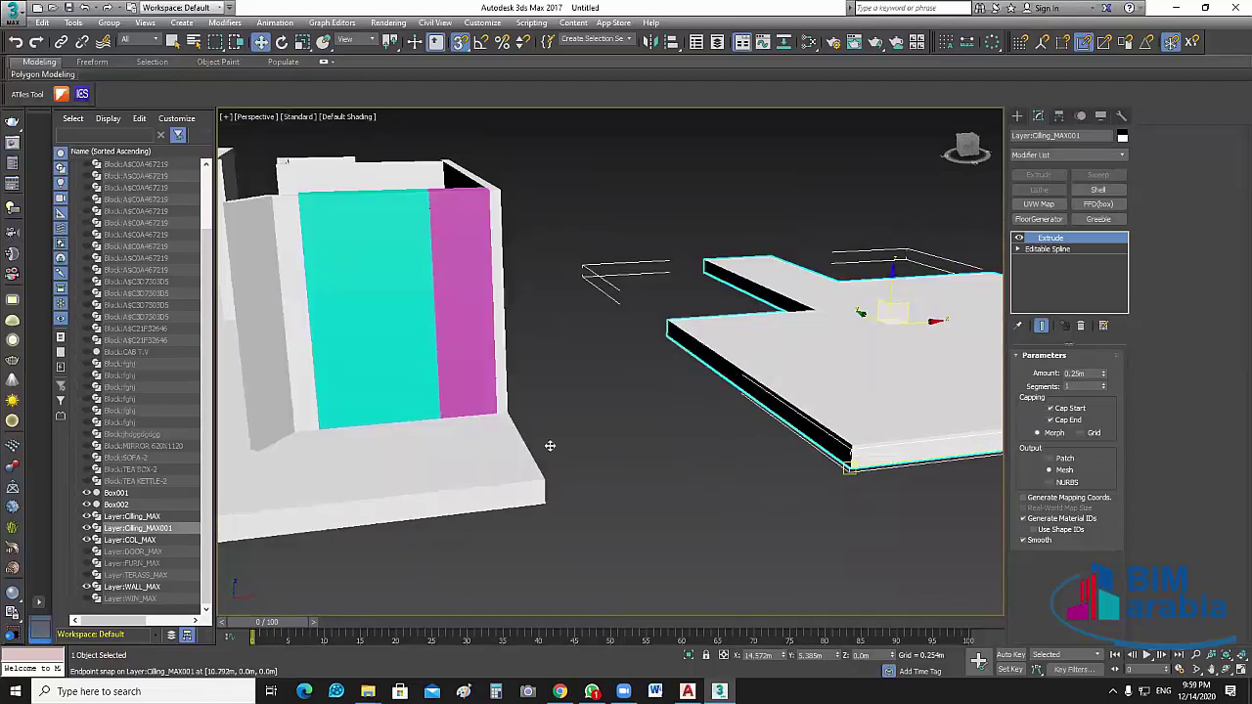
scroll(551, 441, down, 5)
alt+middle_drag(550, 441, 500, 437)
scroll(499, 436, up, 3)
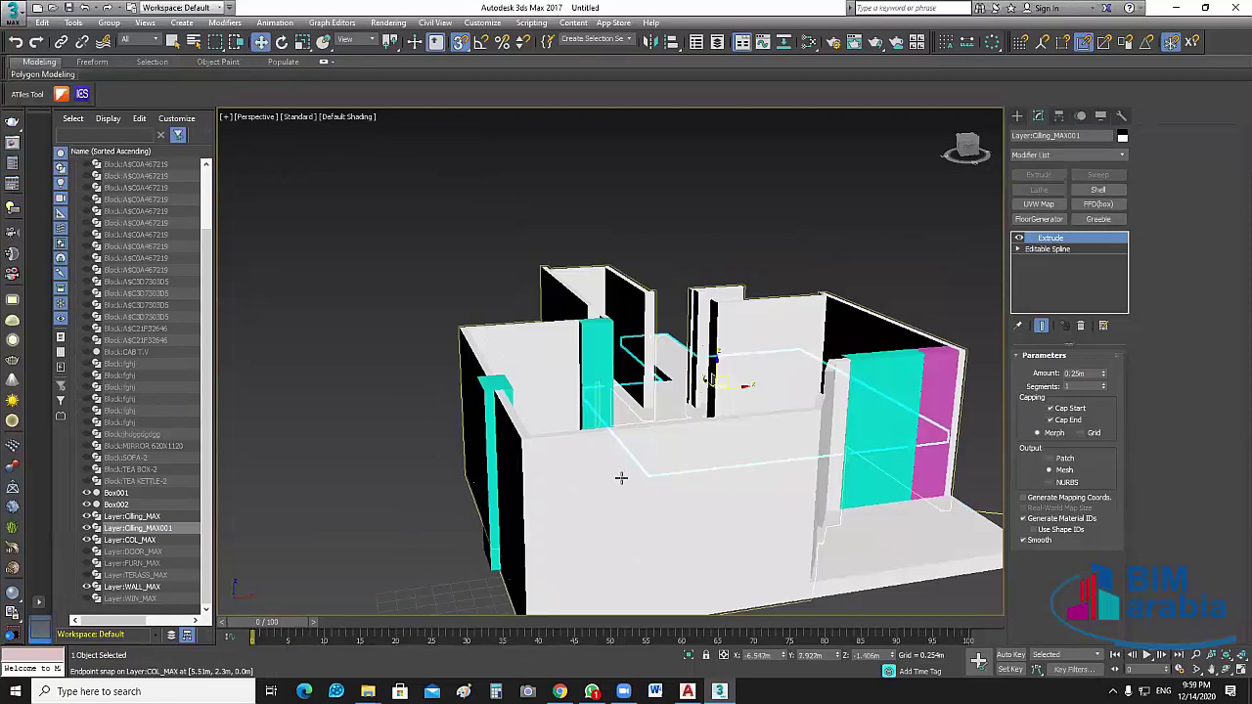
scroll(795, 435, up, 5)
scroll(795, 434, down, 3)
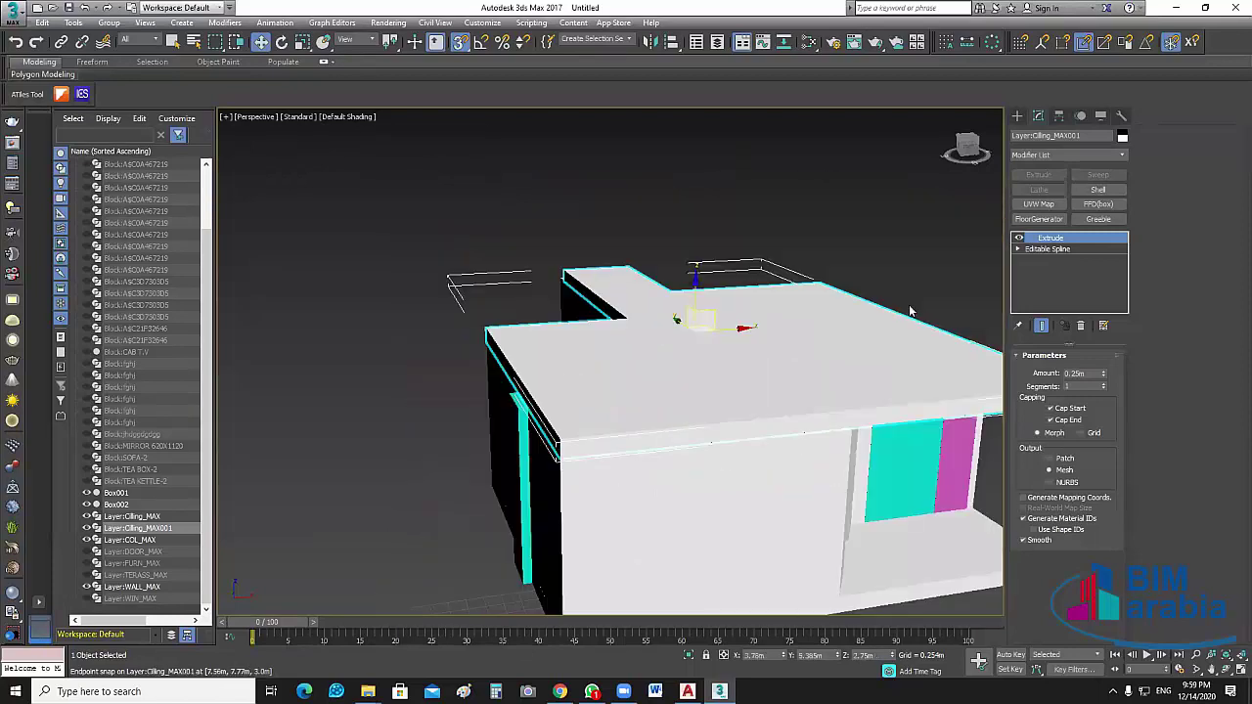
scroll(910, 311, down, 4)
middle_drag(880, 482, 675, 481)
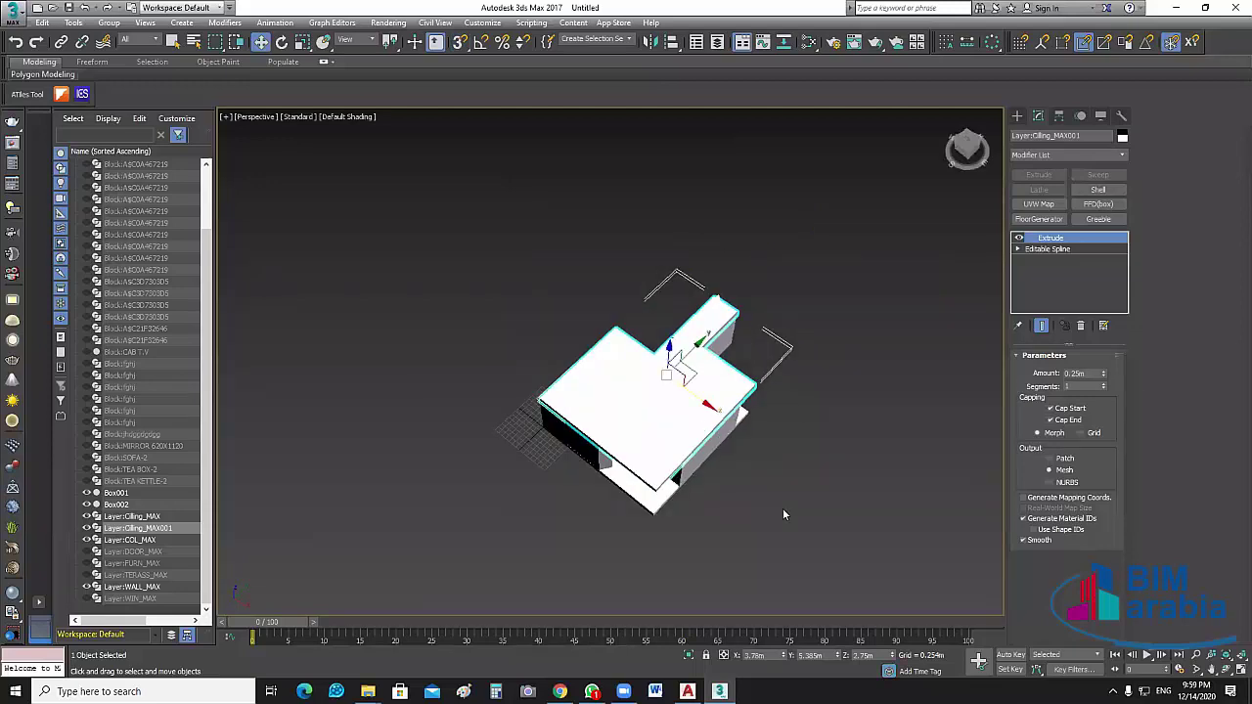
Make the ceiling slab see-through (Alt+X), then unhide and select the TERASS_MAX terrace outline
key(alt+x)
middle_drag(783, 515, 797, 568)
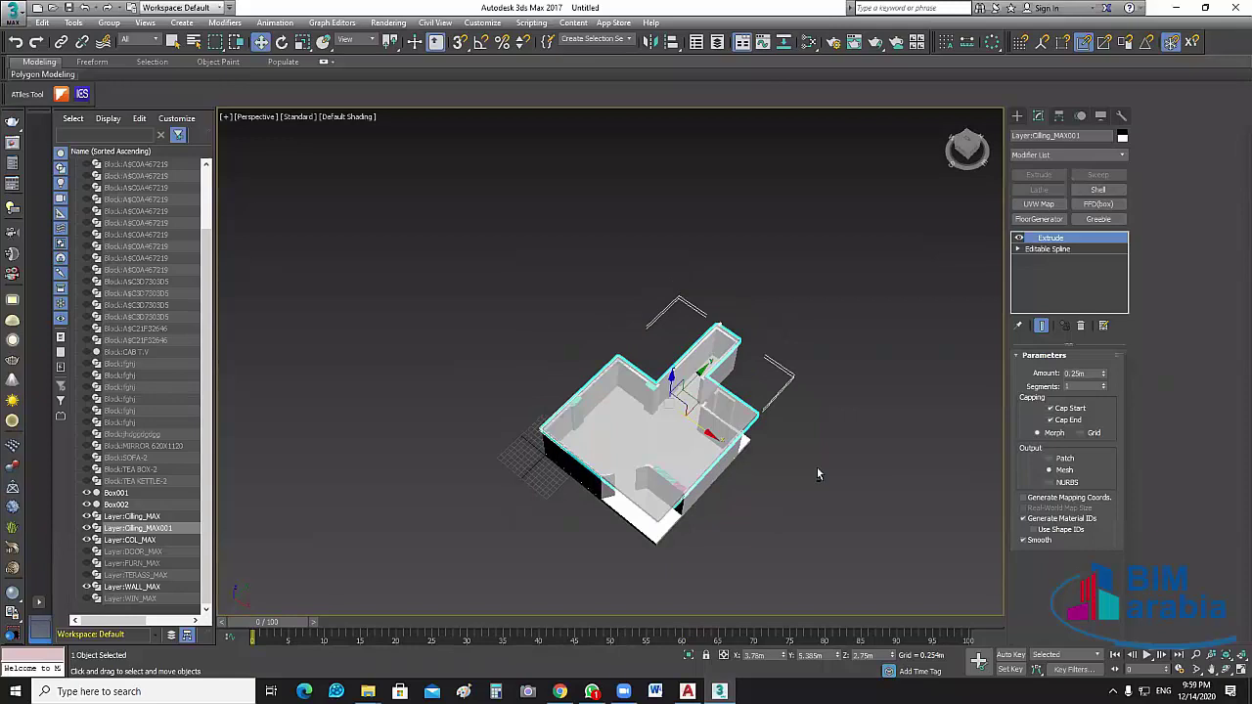
alt+middle_drag(817, 466, 716, 470)
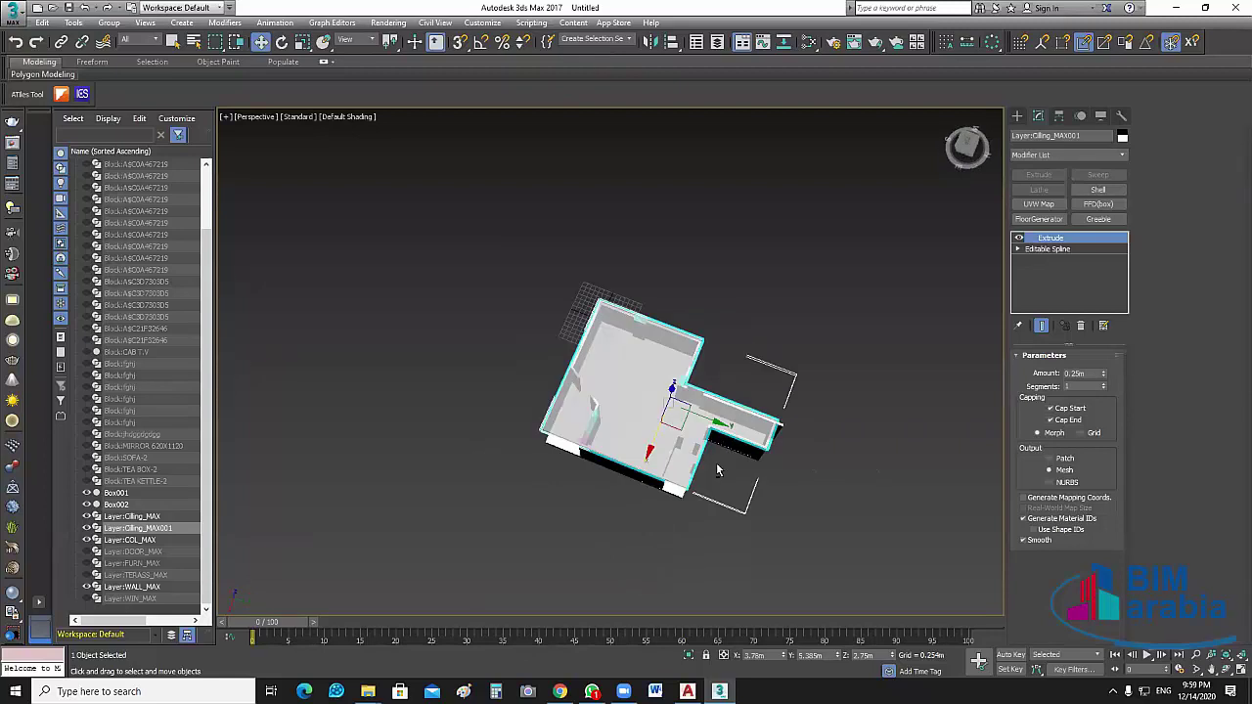
key(shift+z)
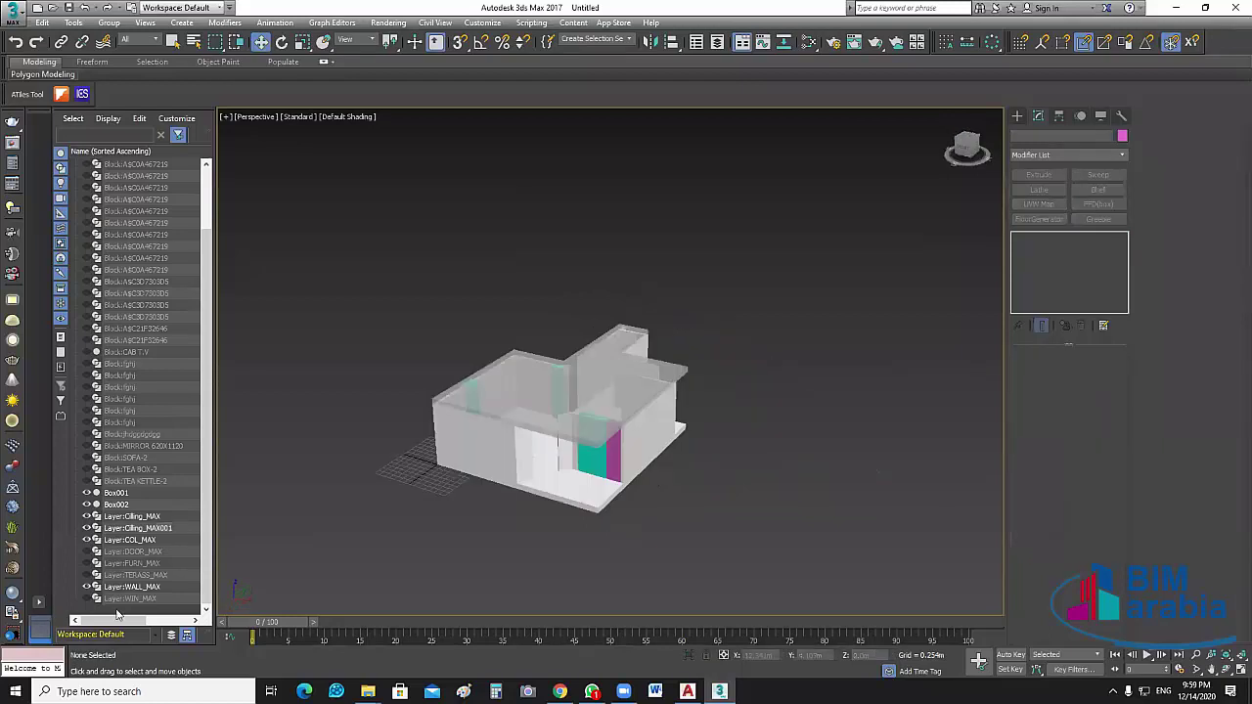
click(86, 575)
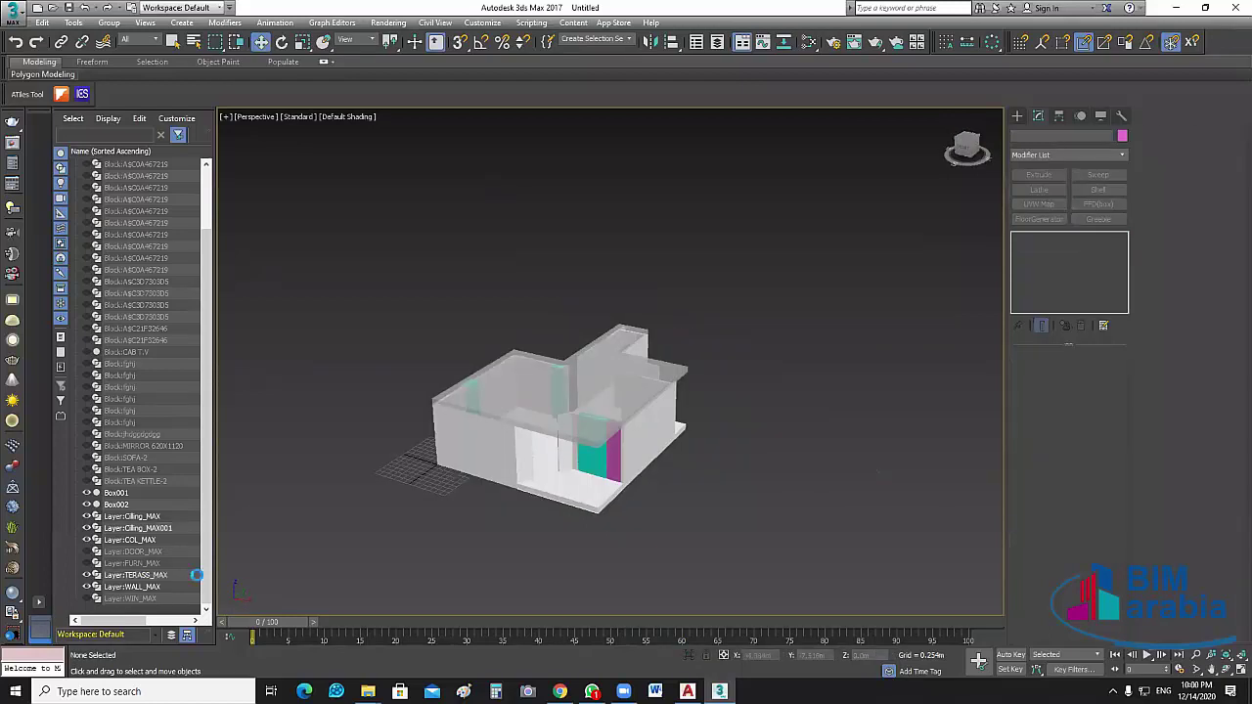
click(591, 499)
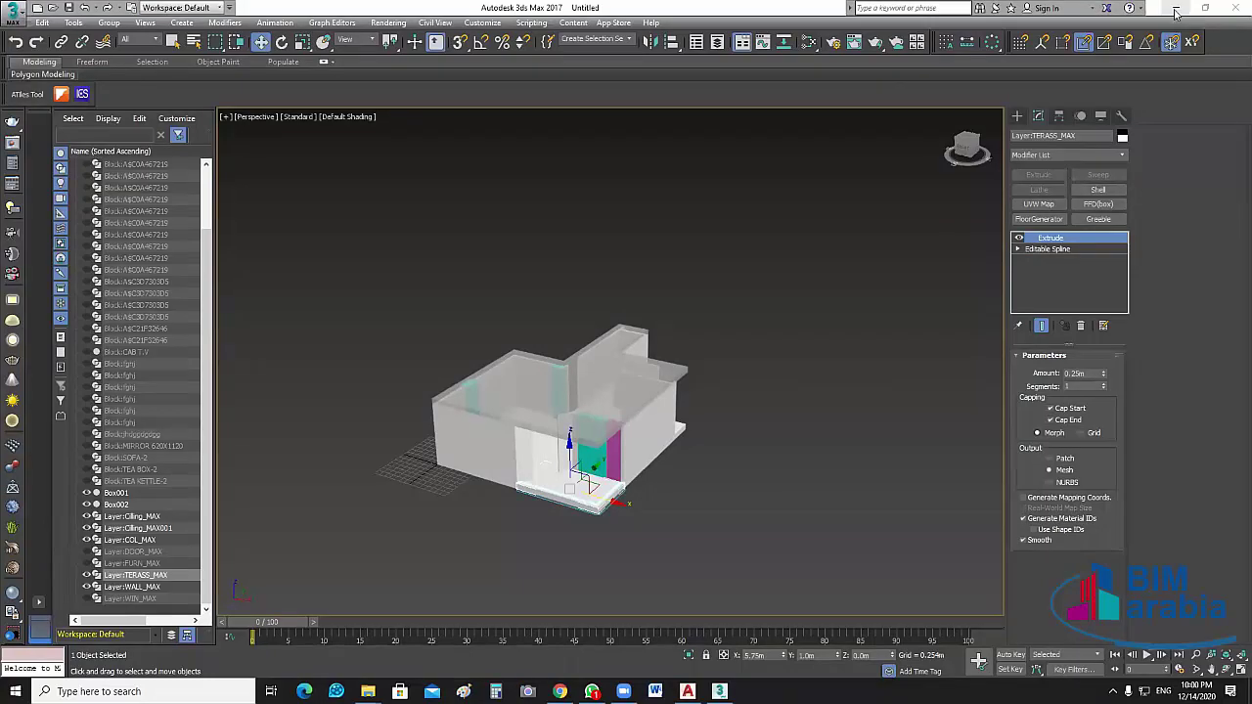
Minimize 3ds Max and the BIM ARABIA PROGECT window, then scroll KHATTAB to the IMG_ photos
key(super+Down)
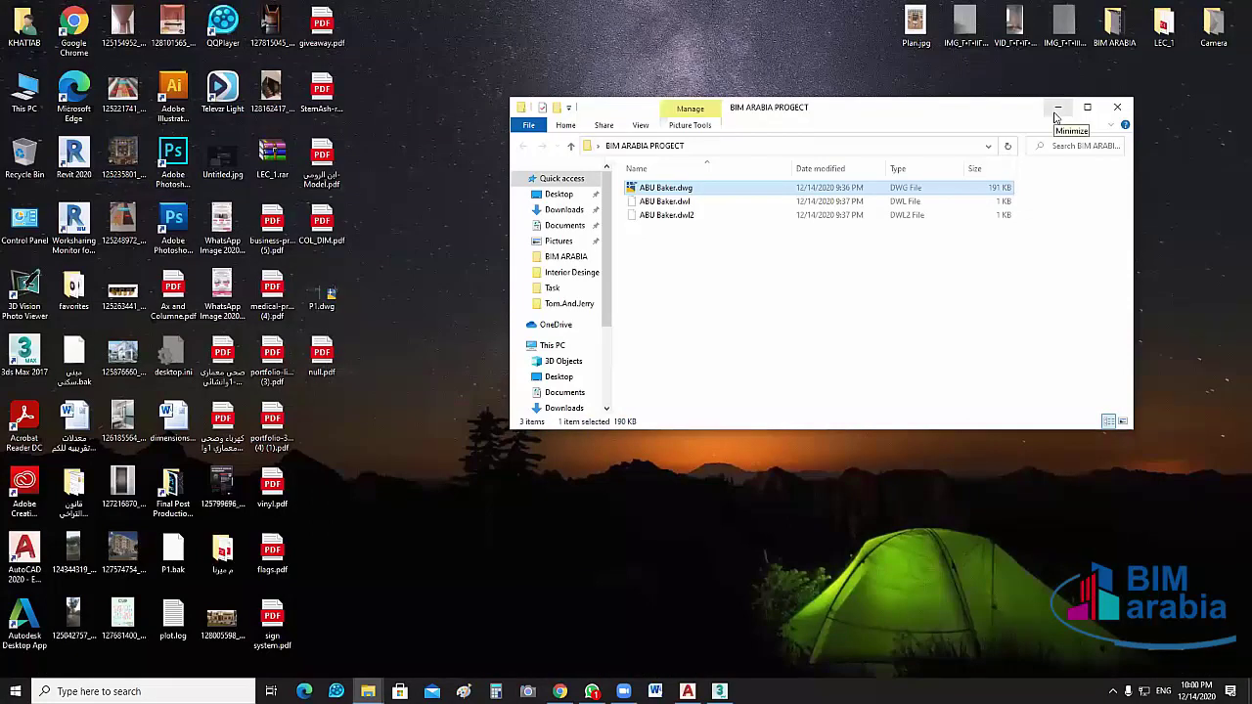
click(1056, 110)
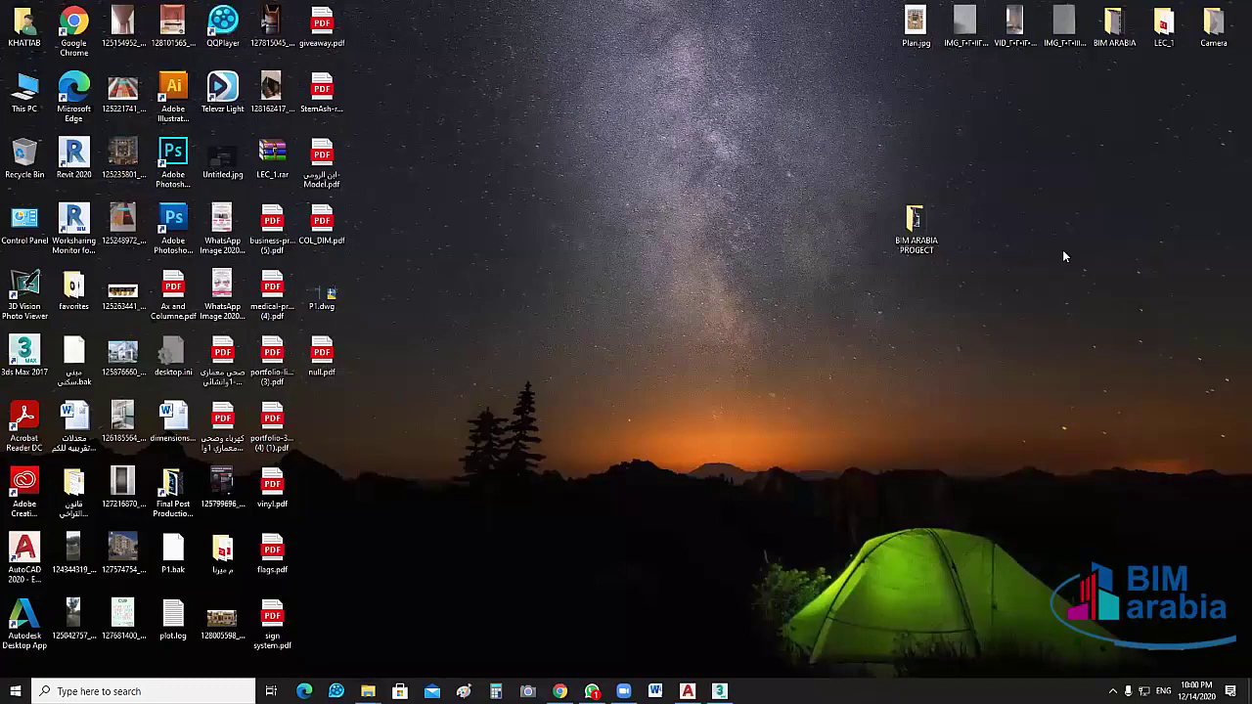
key(alt+Tab)
scroll(1064, 373, down, 10)
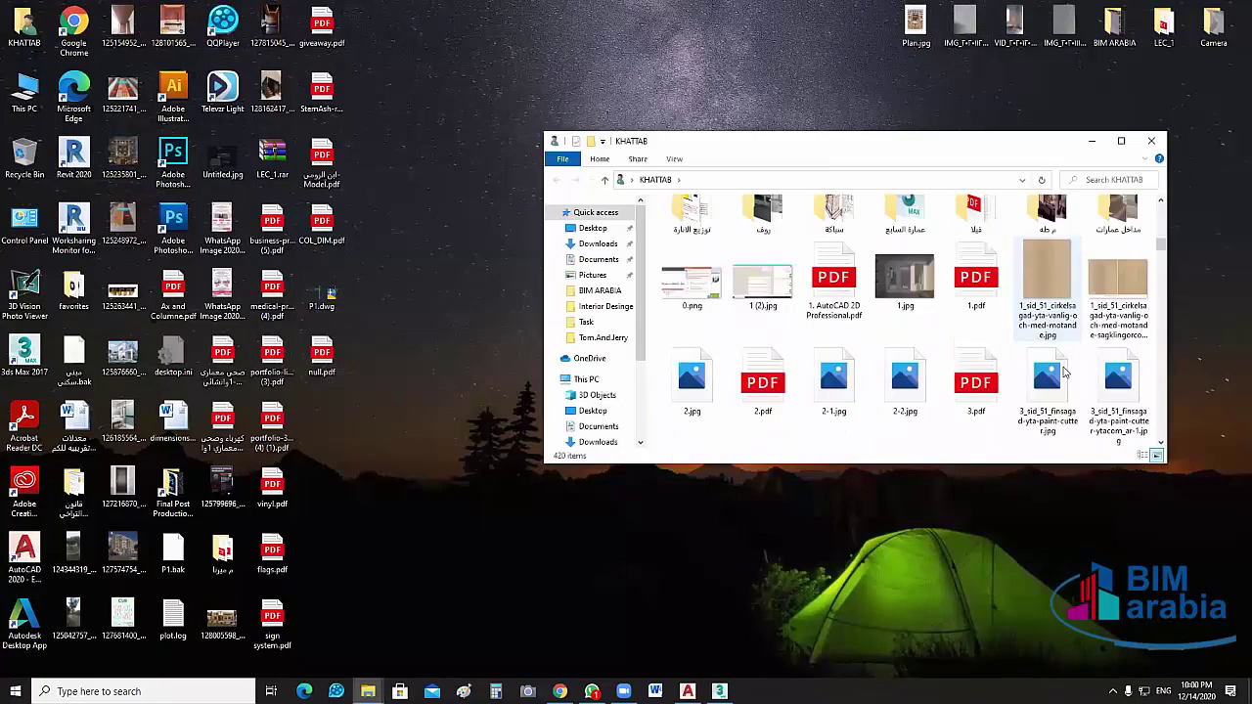
scroll(1066, 353, up, 2)
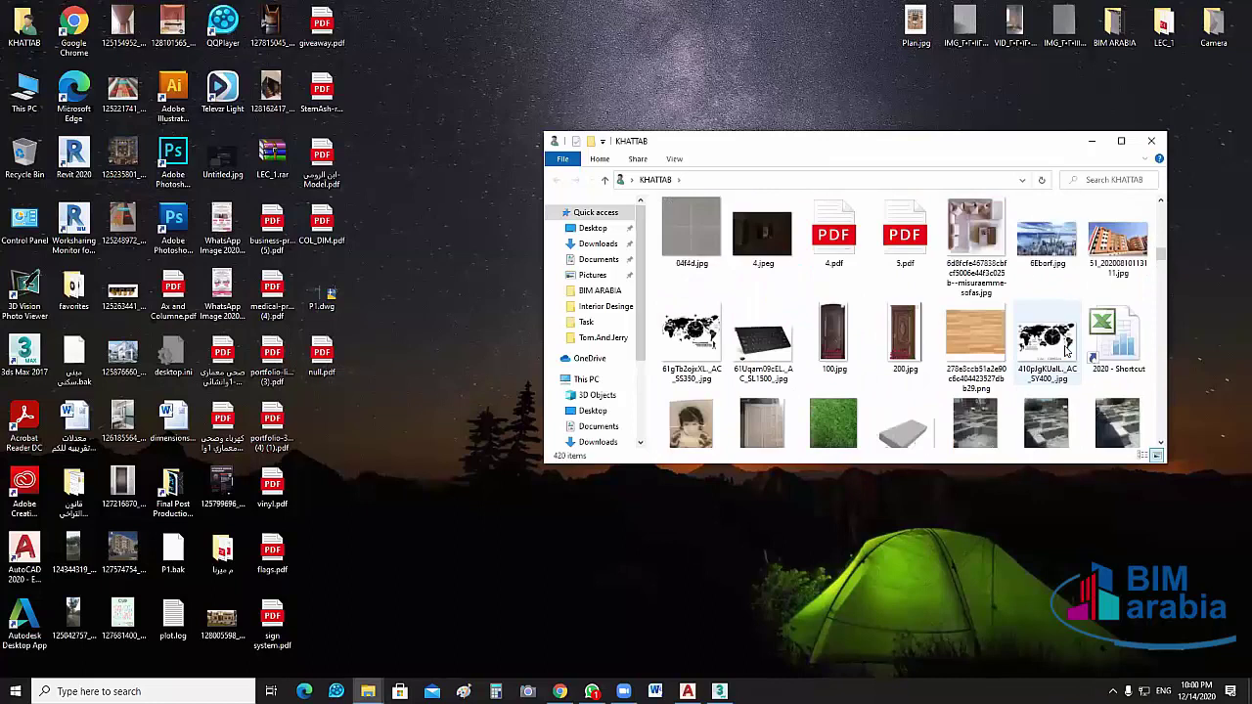
scroll(1048, 351, down, 4)
scroll(1045, 286, down, 3)
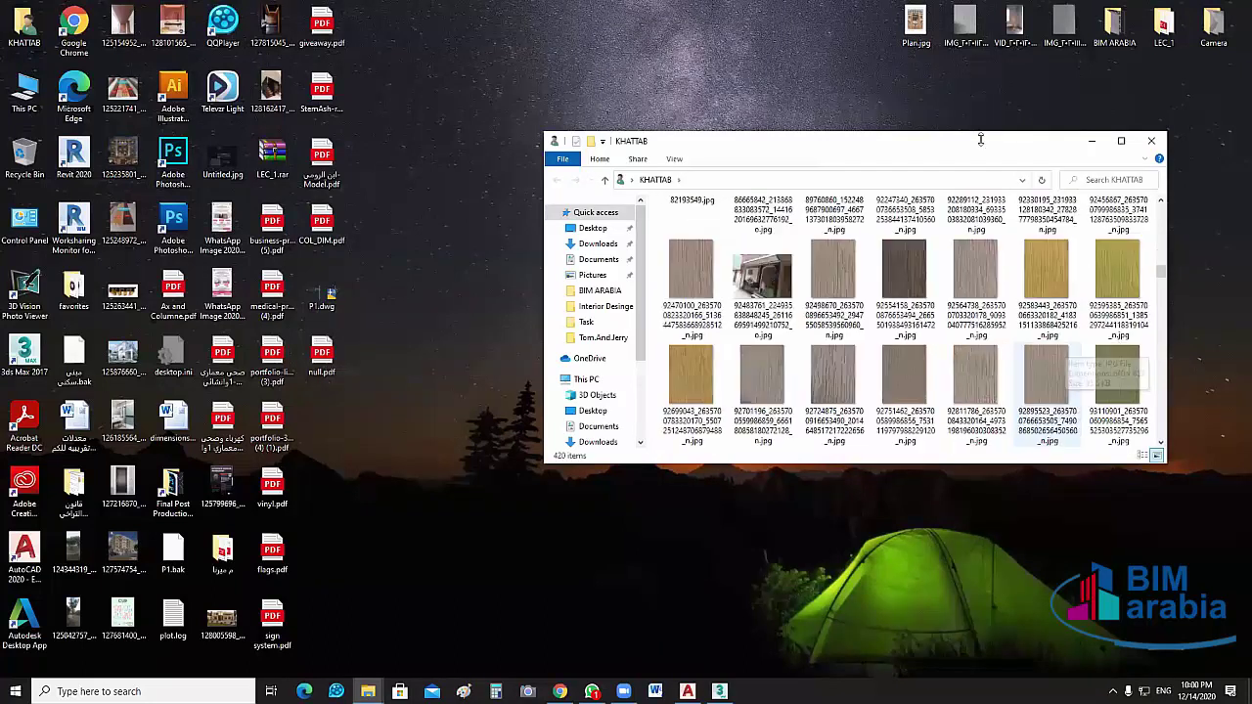
scroll(895, 288, down, 3)
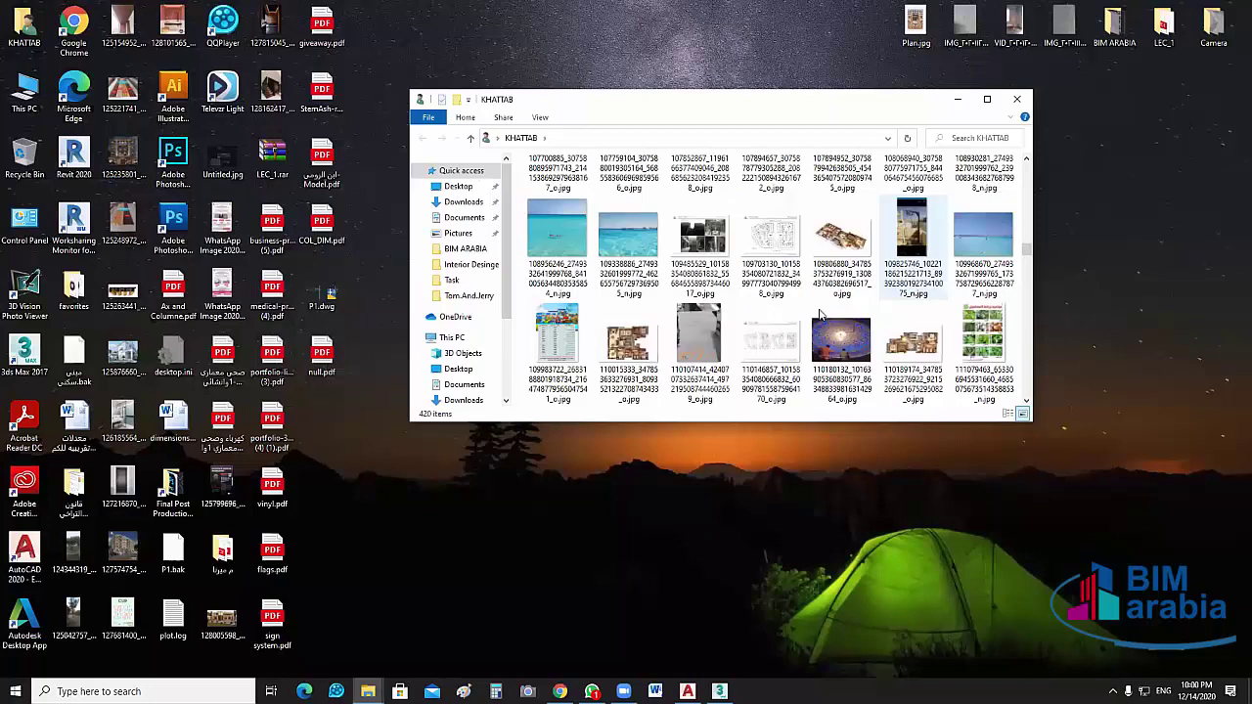
scroll(820, 315, down, 5)
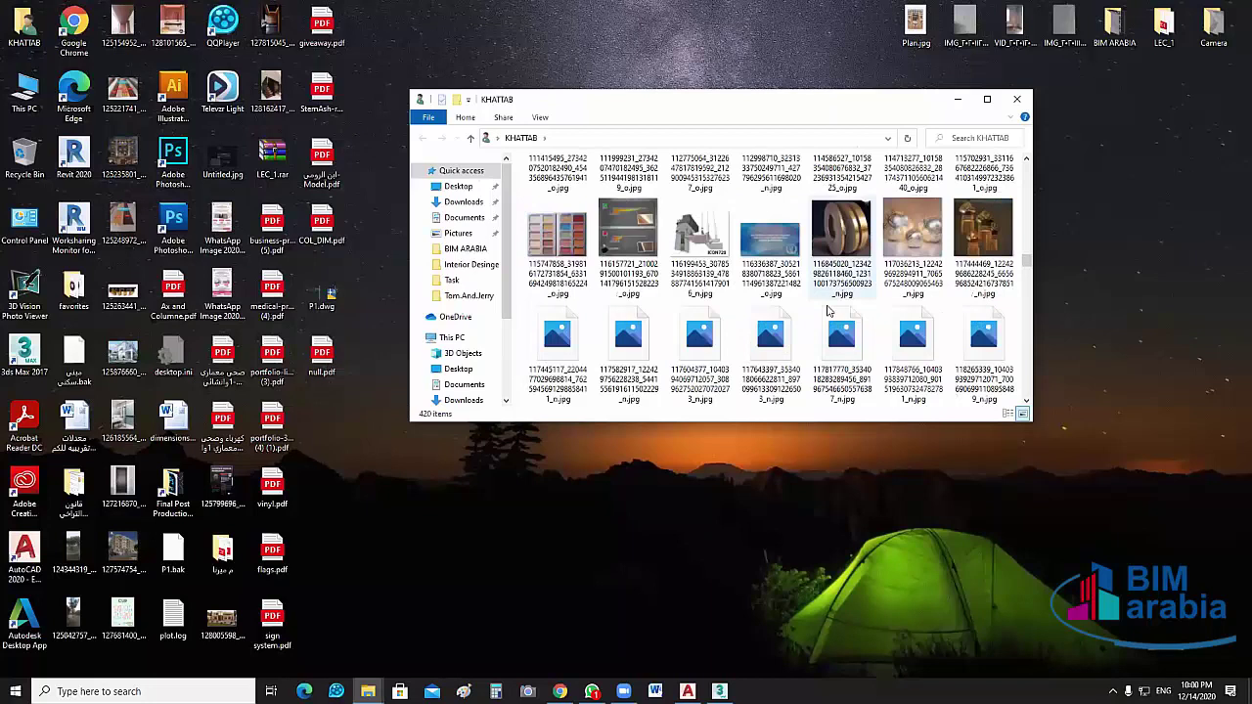
scroll(826, 310, down, 10)
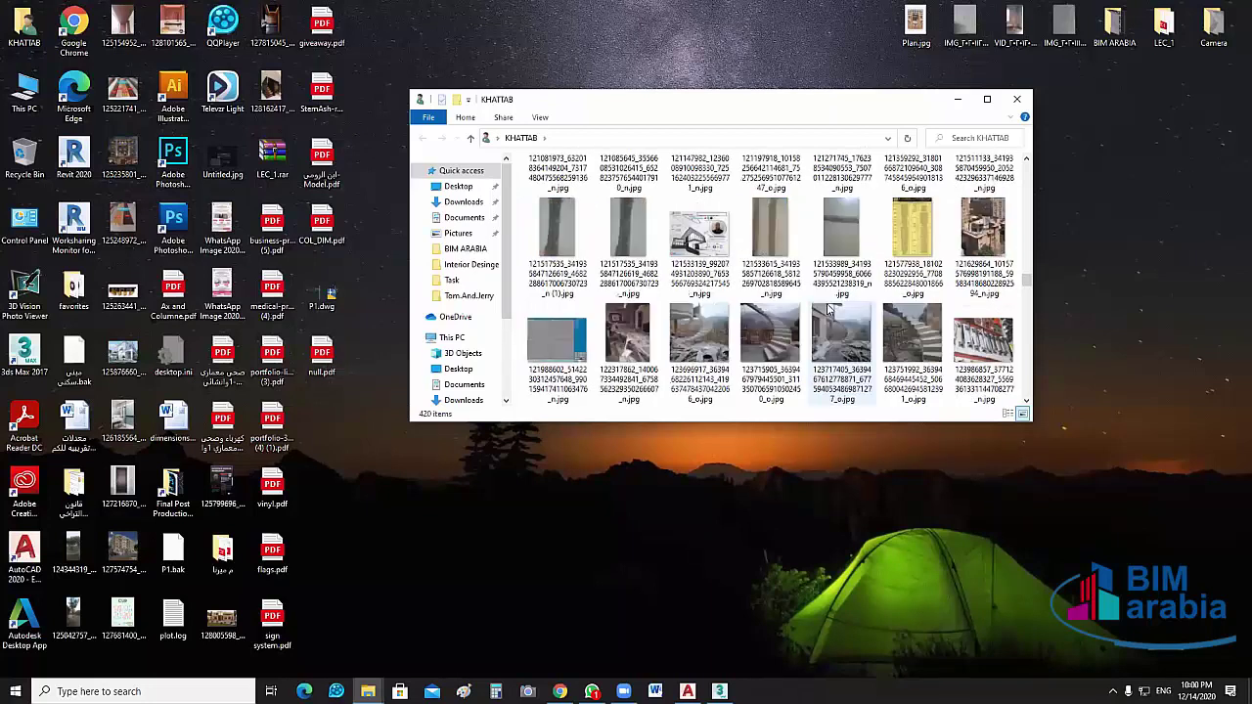
scroll(822, 309, down, 10)
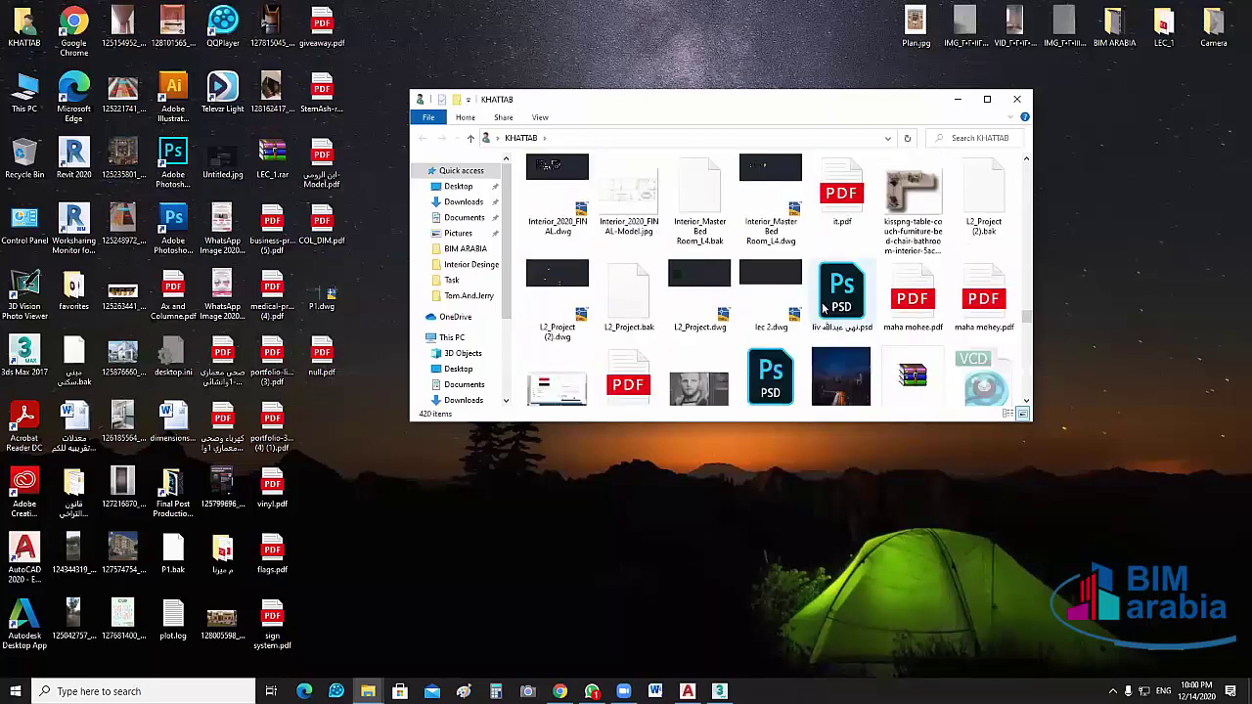
scroll(836, 269, up, 2)
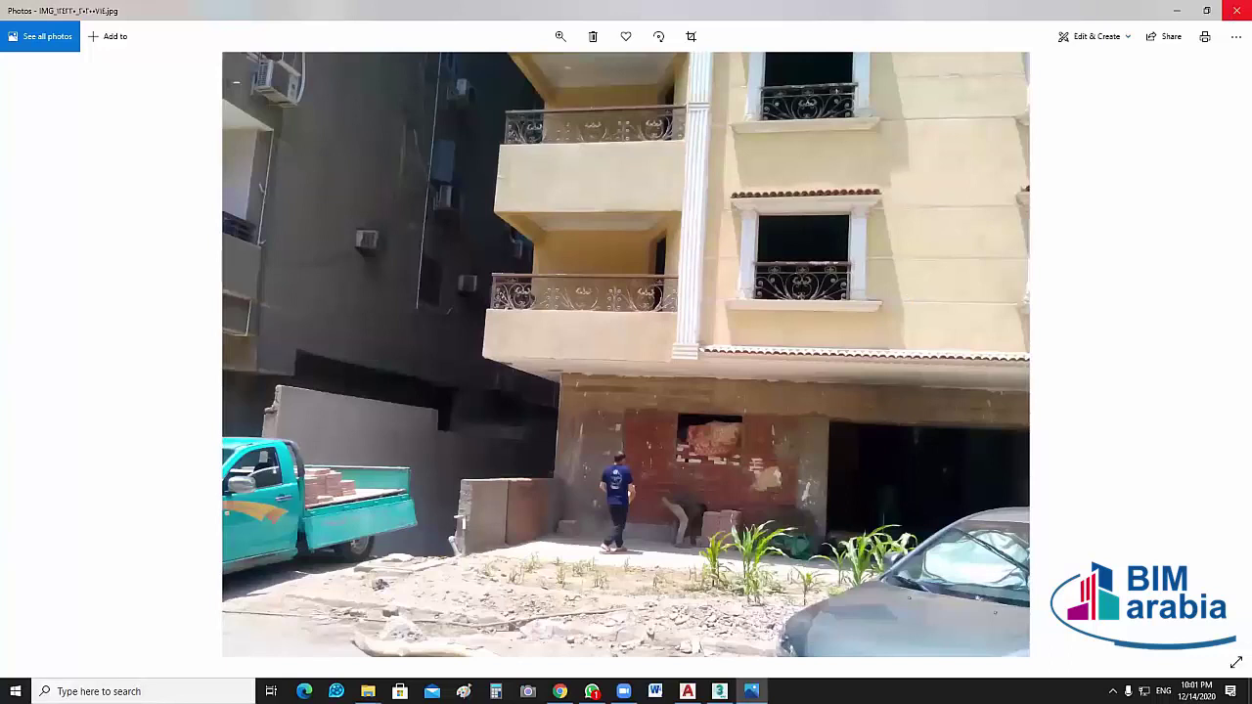
Close the yellow-building photo in Photos and minimize the KHATTAB folder to show the desktop
click(1236, 10)
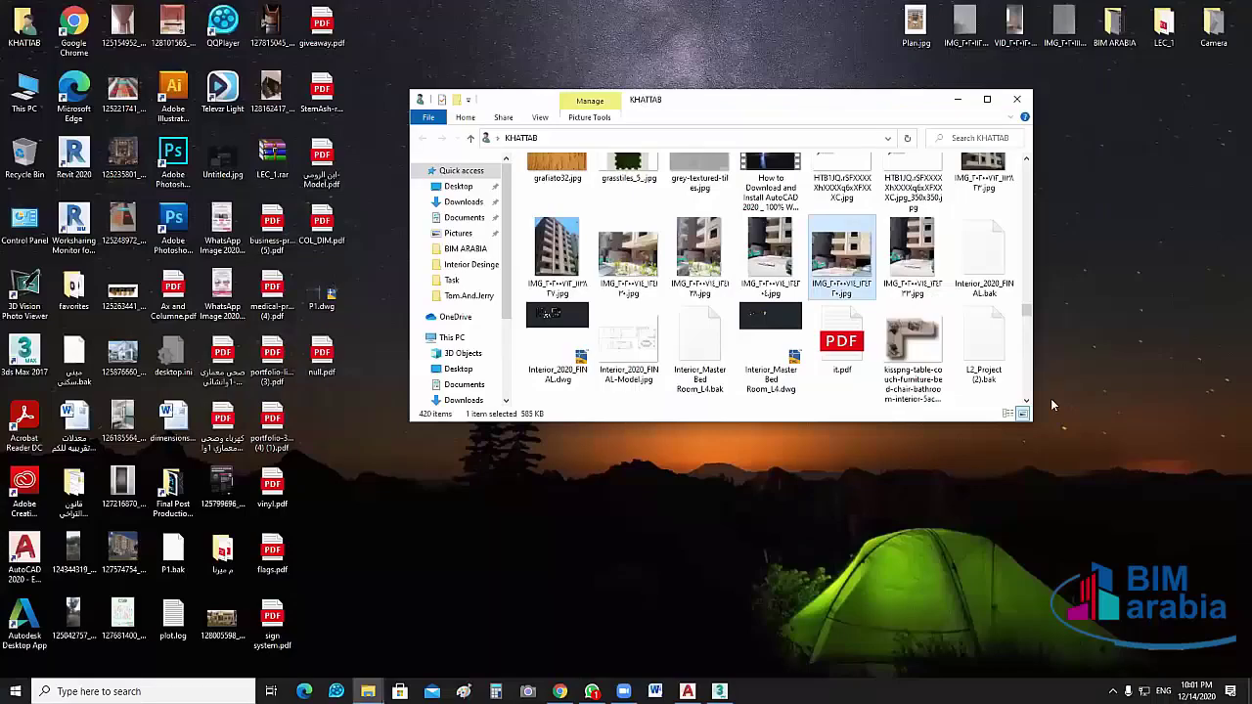
key(super+d)
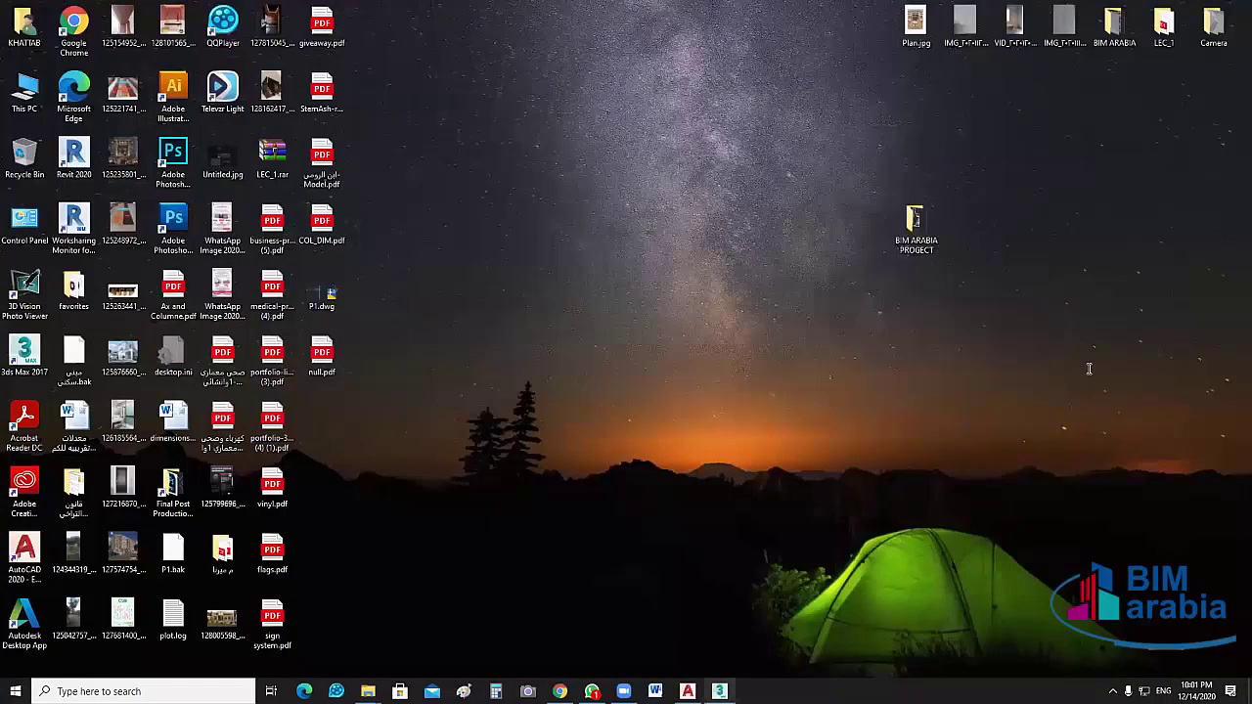
Back in 3ds Max, change the terrace slab's Extrude Amount from 0.25m to 0.4m, then deselect it
key(alt+Tab)
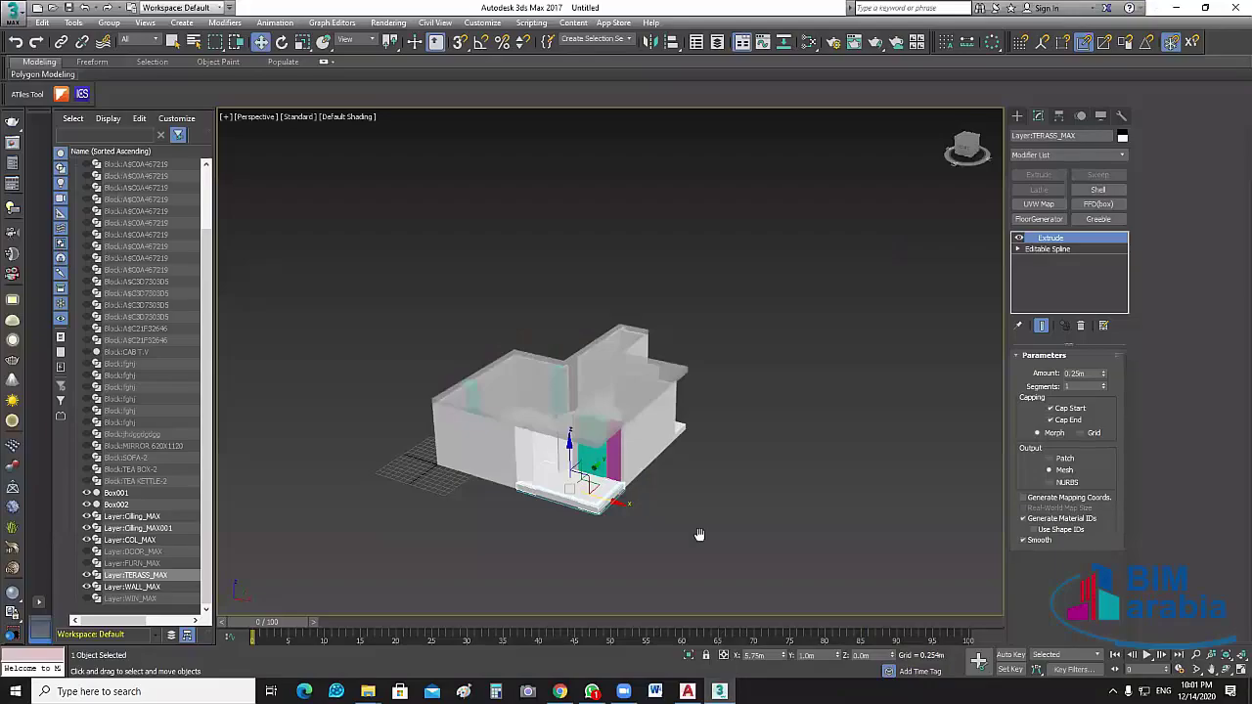
key(ctrl+z)
key(shift+z)
scroll(704, 499, up, 5)
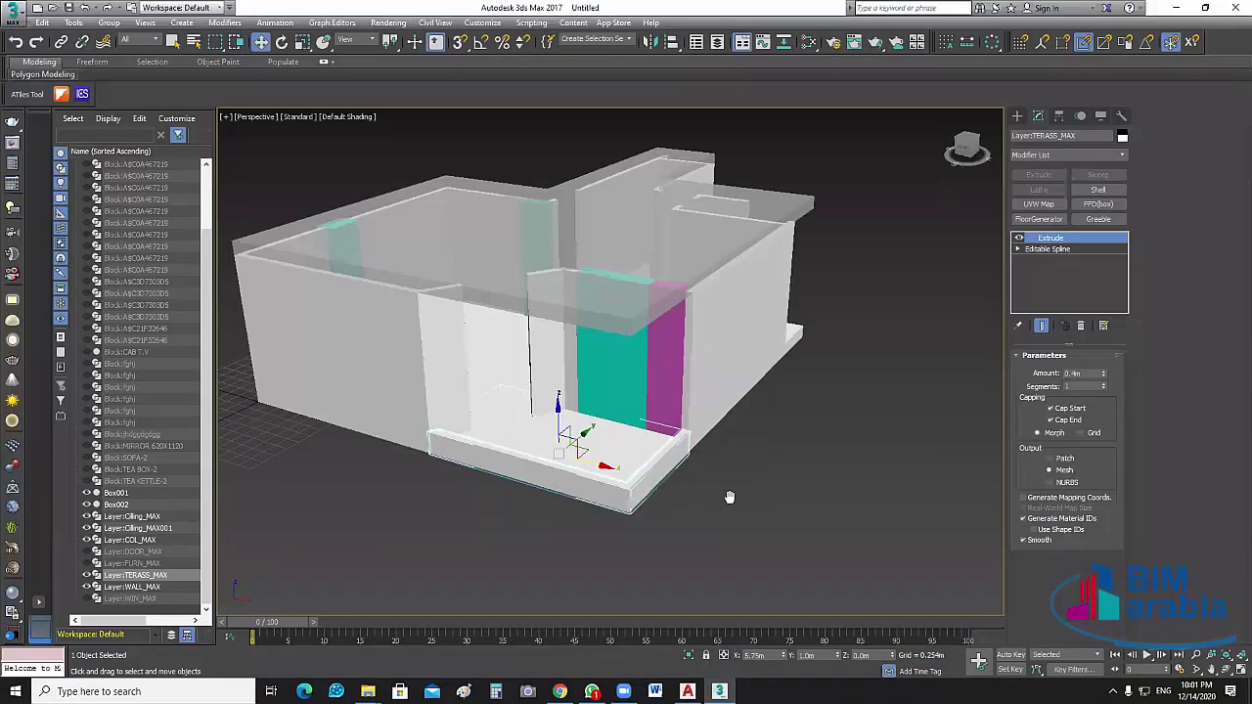
scroll(729, 502, up, 4)
scroll(814, 515, down, 1)
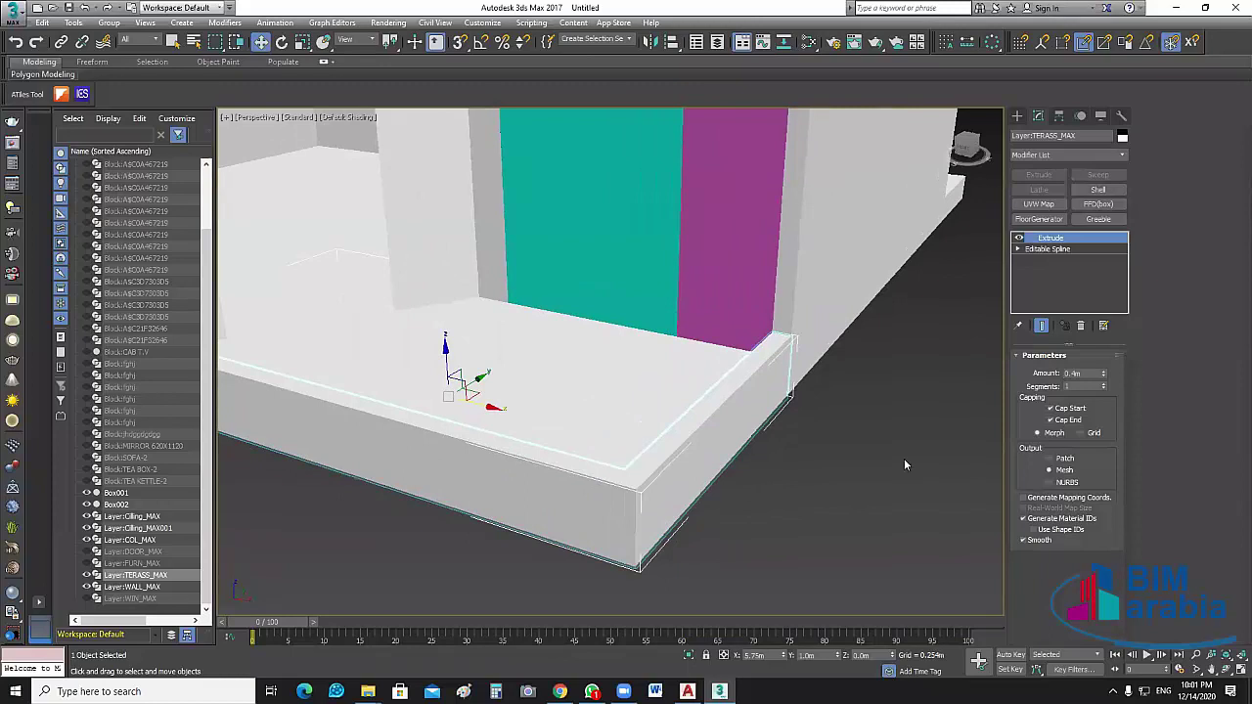
scroll(903, 466, down, 2)
double_click(1085, 373)
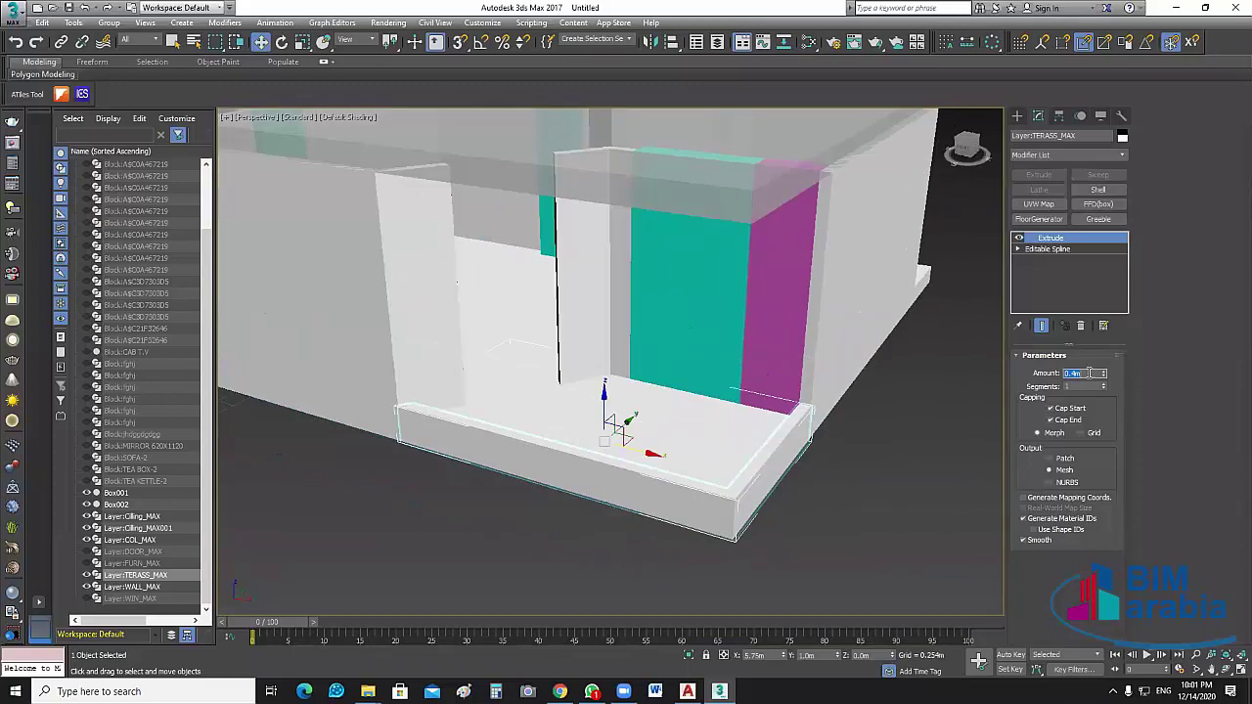
key(BackSpace)
click(920, 492)
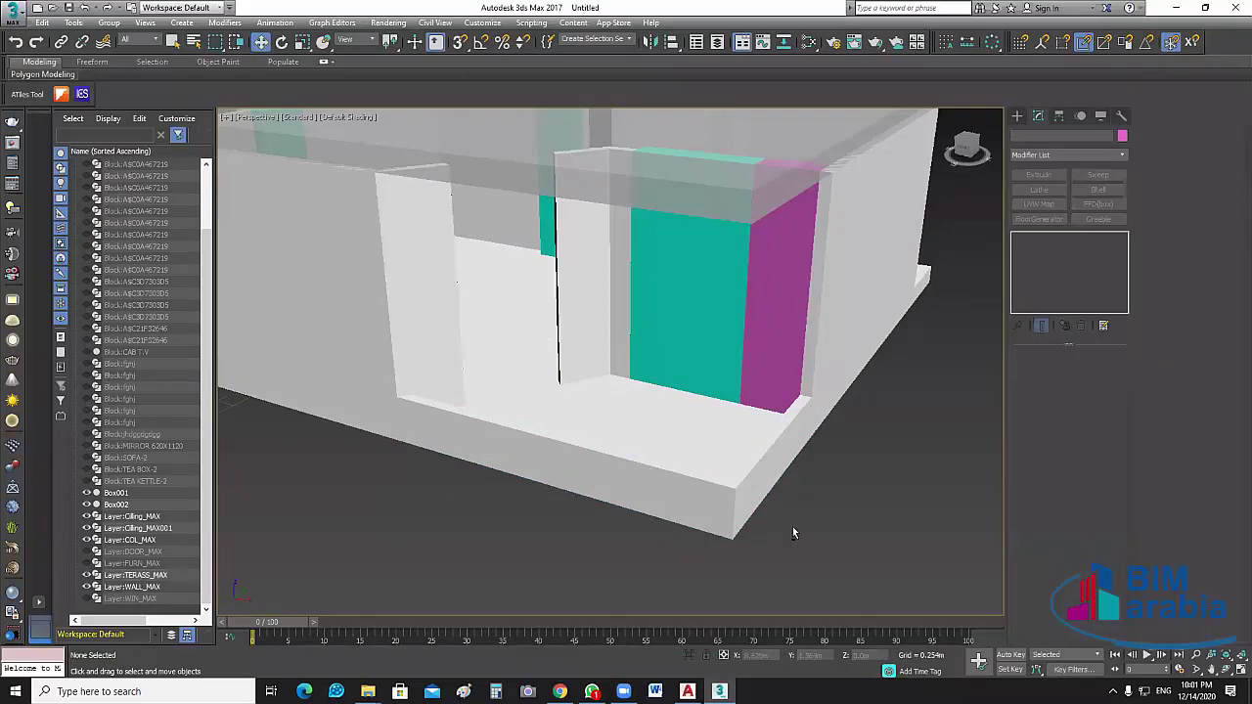
scroll(790, 527, up, 5)
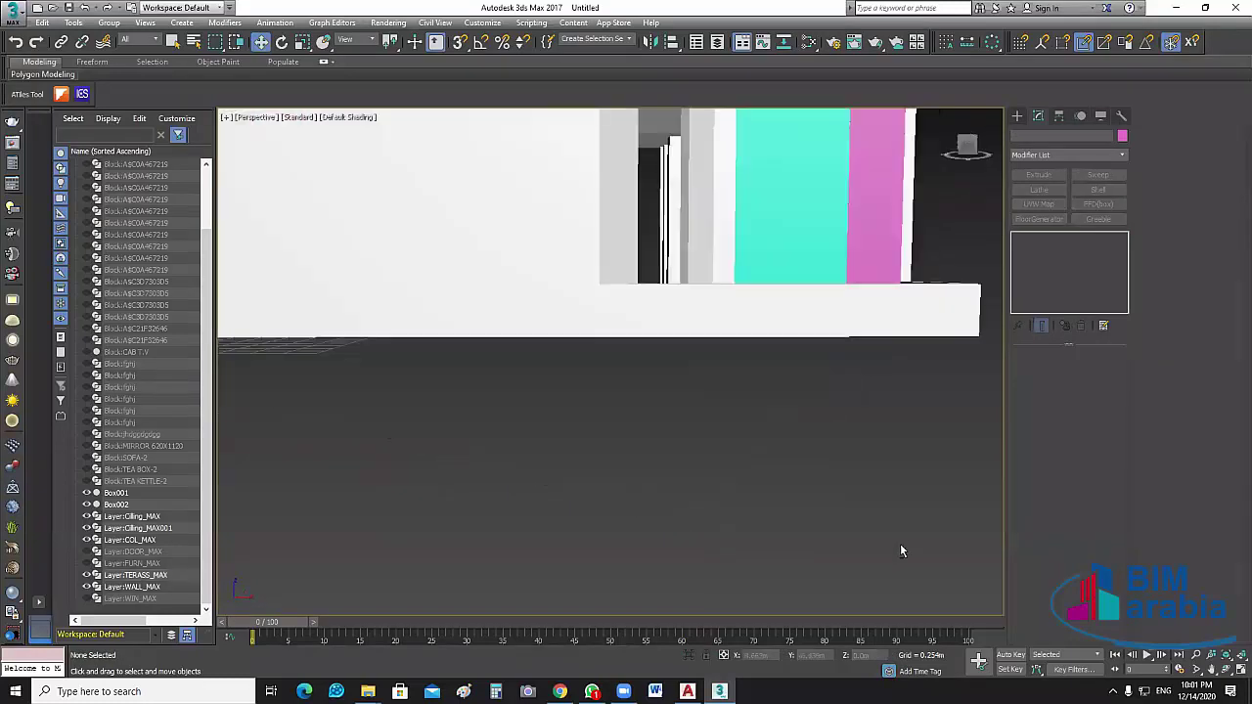
scroll(931, 481, down, 3)
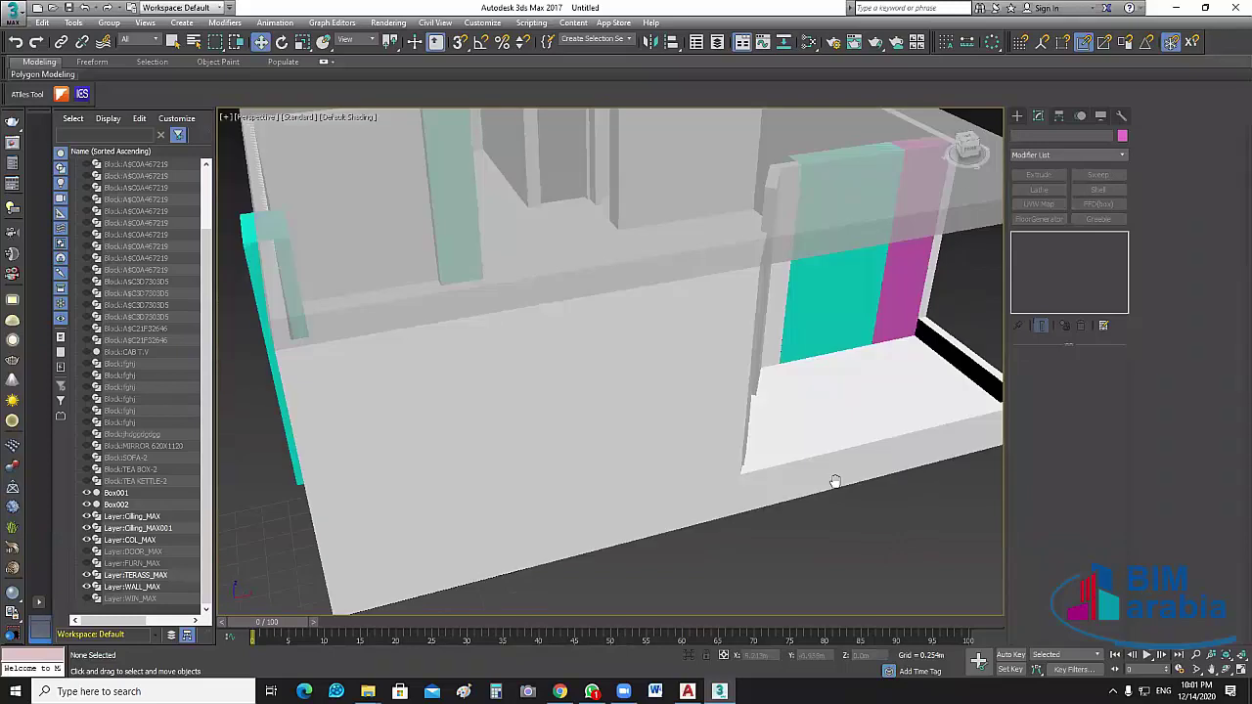
middle_drag(834, 481, 748, 502)
scroll(736, 510, down, 2)
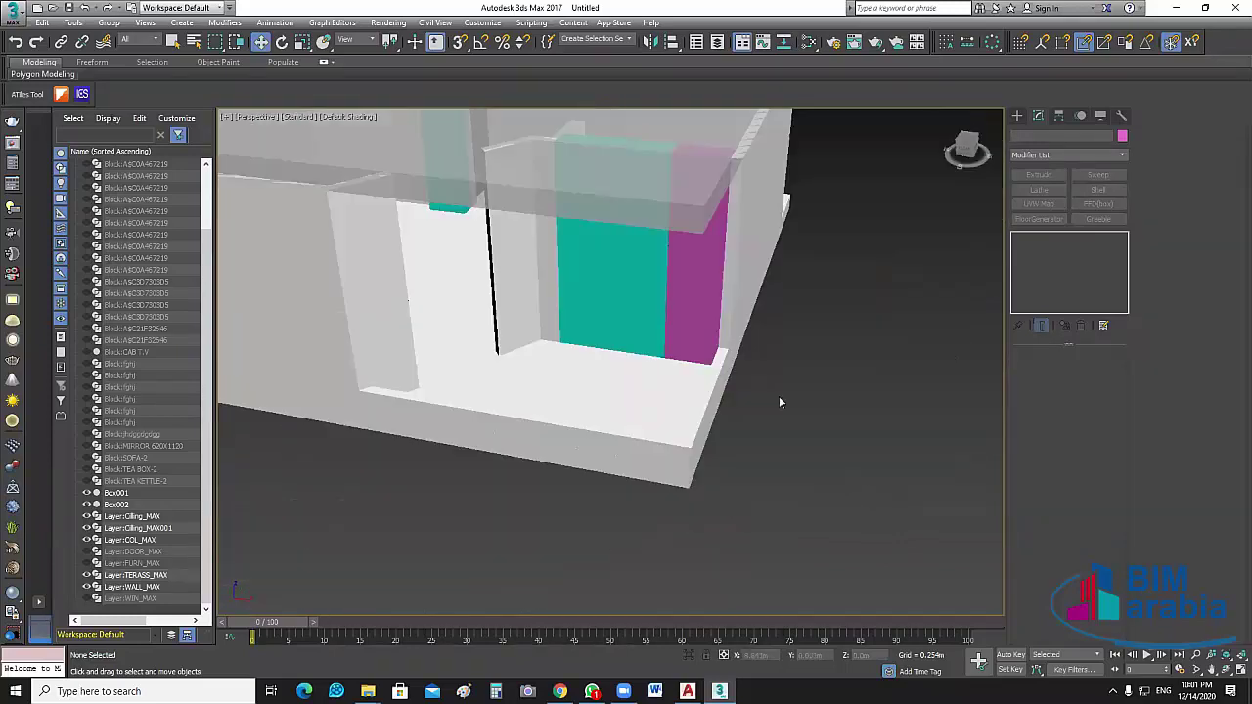
scroll(778, 396, up, 4)
alt+middle_drag(685, 368, 870, 537)
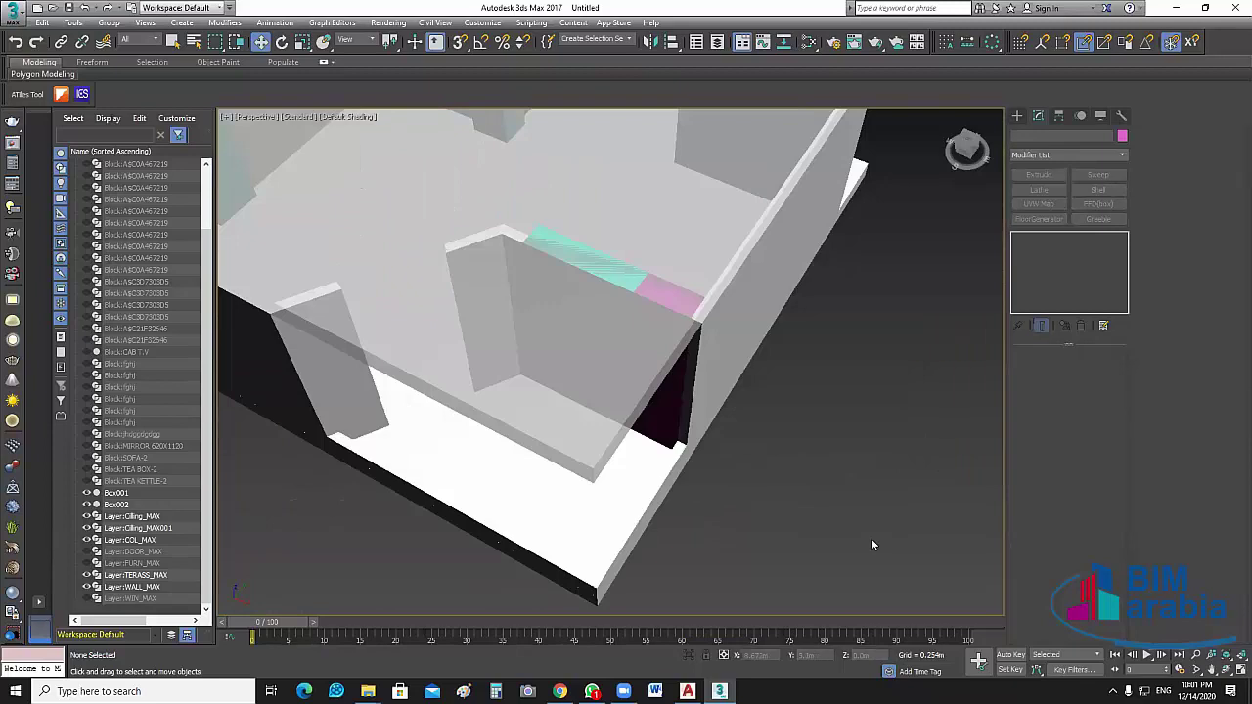
scroll(587, 565, up, 4)
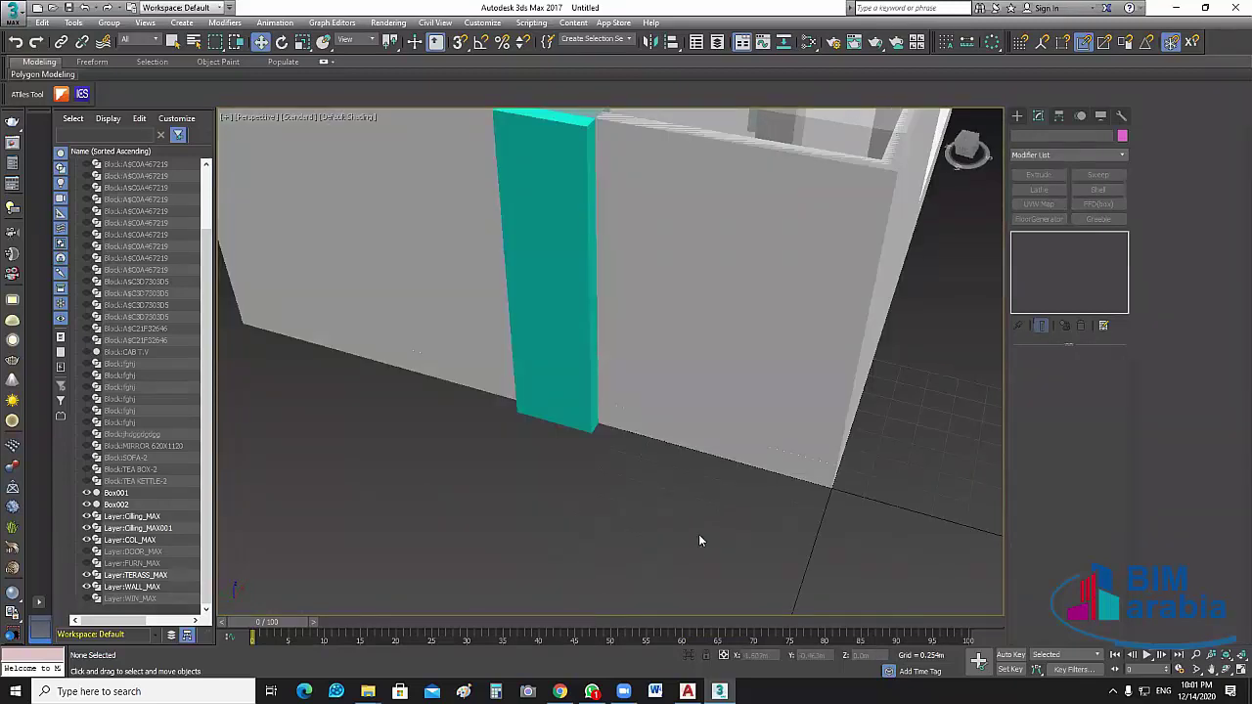
scroll(700, 536, down, 5)
alt+middle_drag(705, 535, 446, 558)
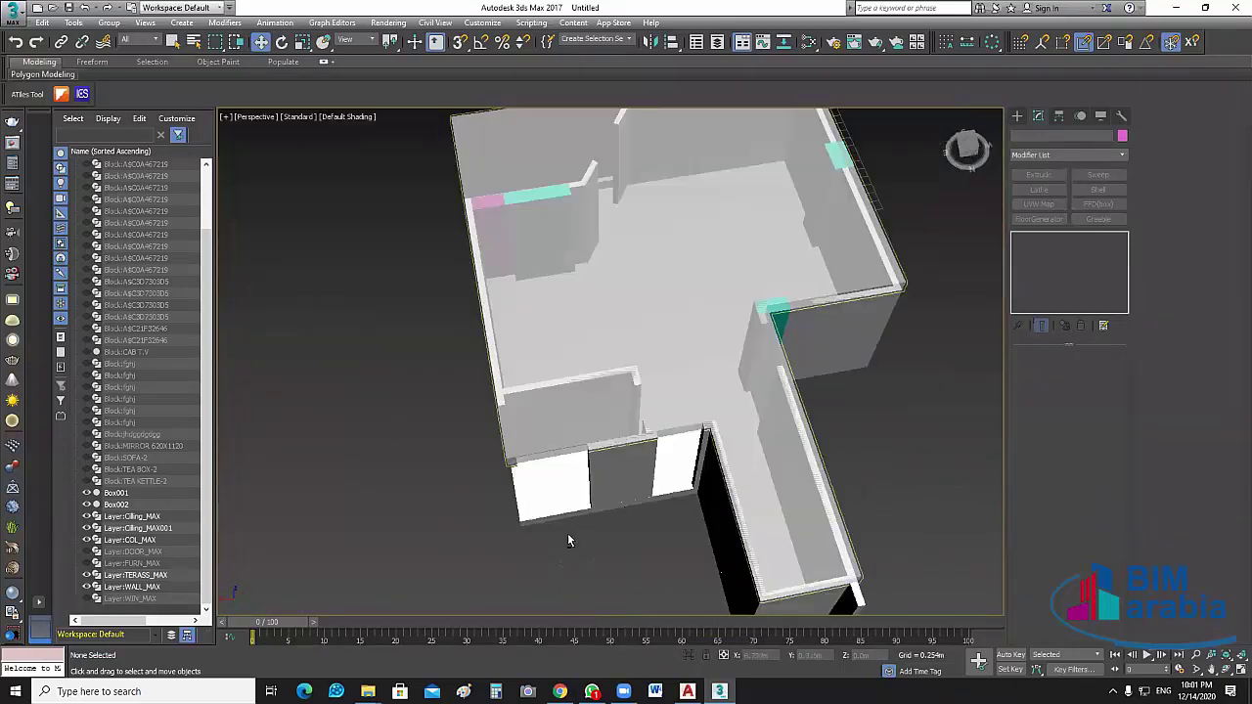
alt+middle_drag(568, 540, 1233, 477)
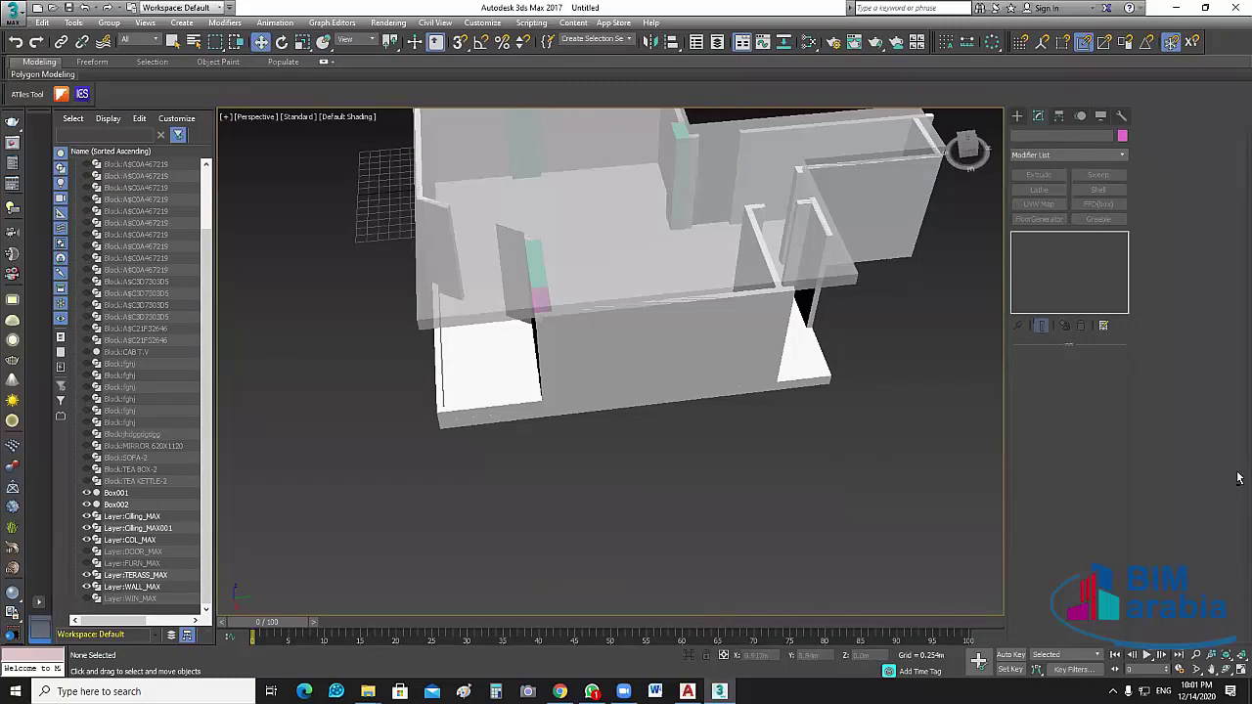
alt+middle_drag(651, 460, 598, 470)
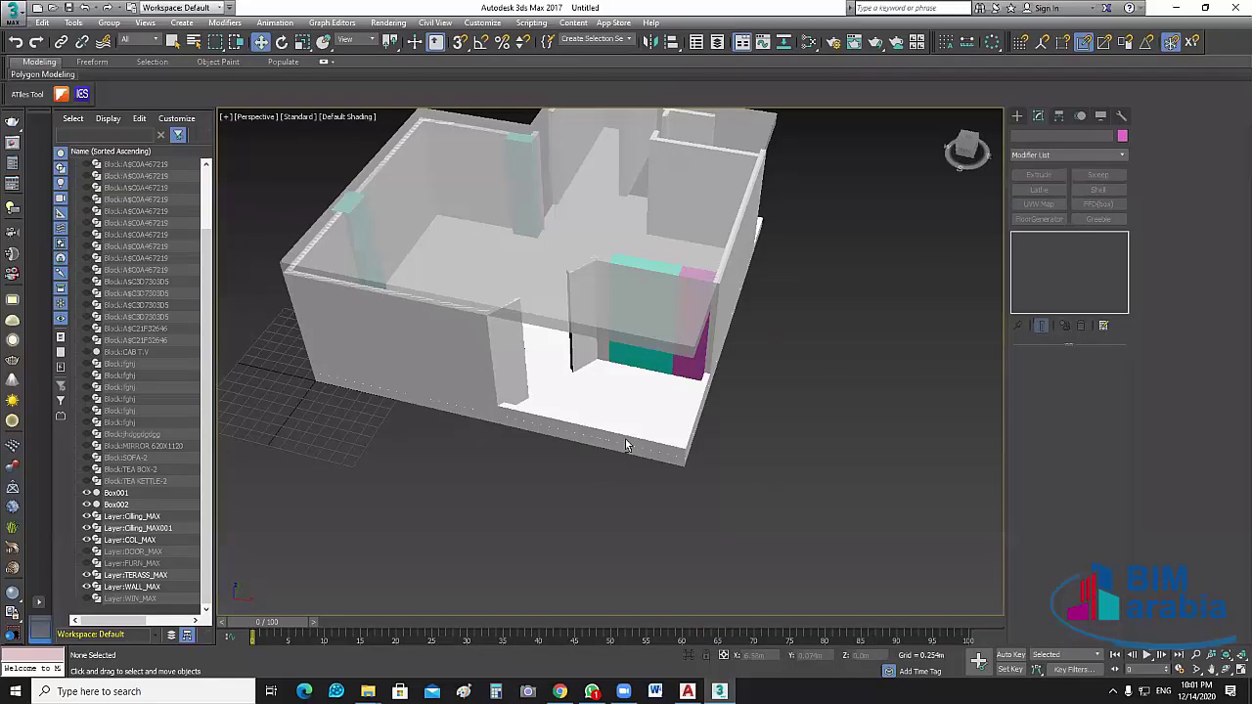
alt+middle_drag(626, 442, 773, 491)
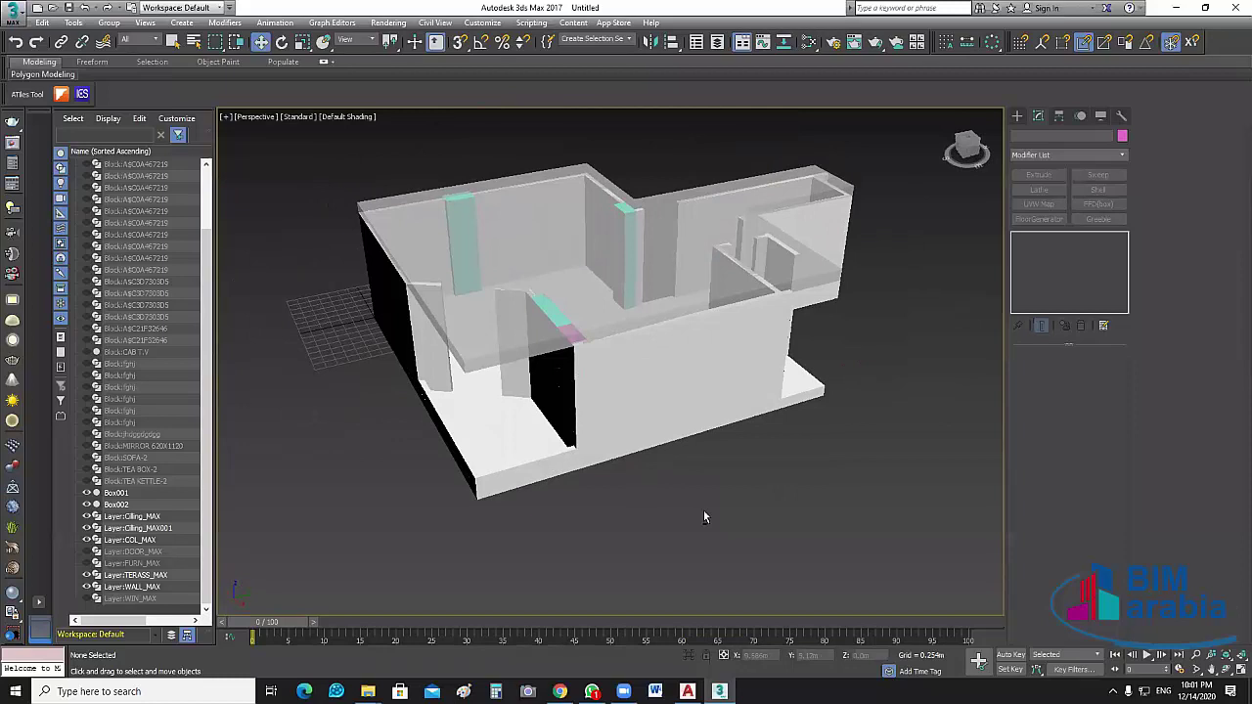
alt+middle_drag(703, 517, 743, 517)
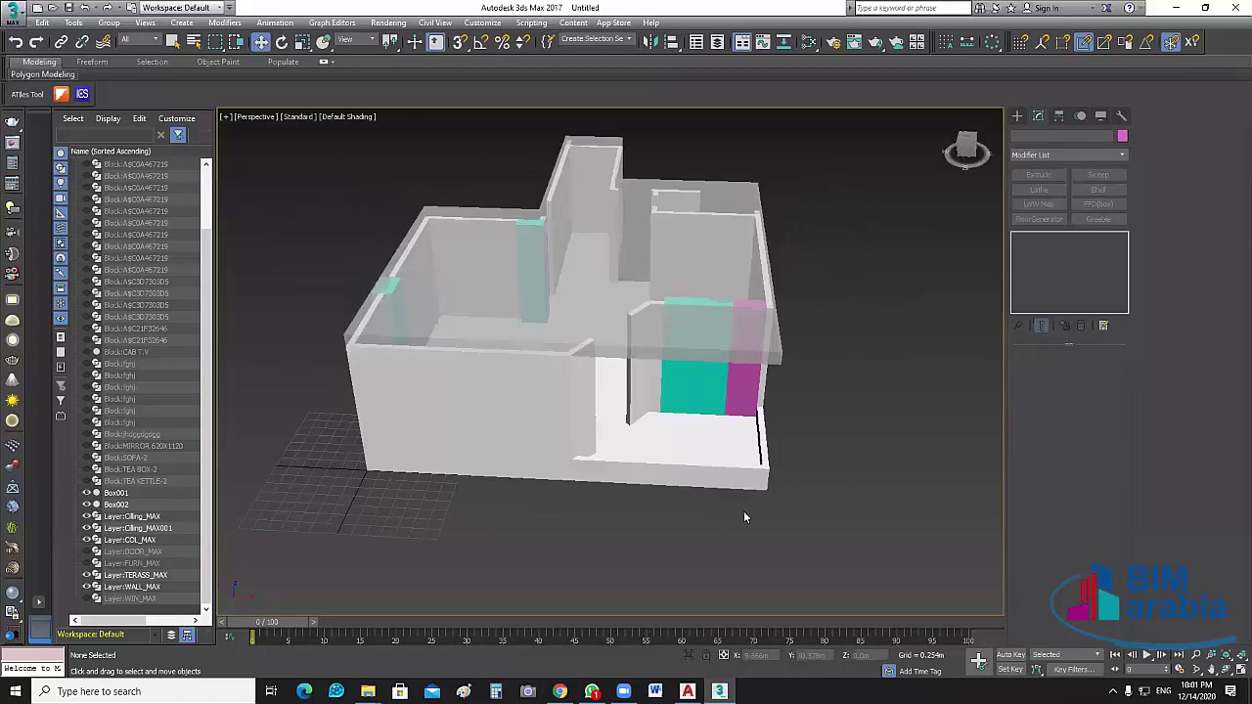
scroll(744, 516, up, 2)
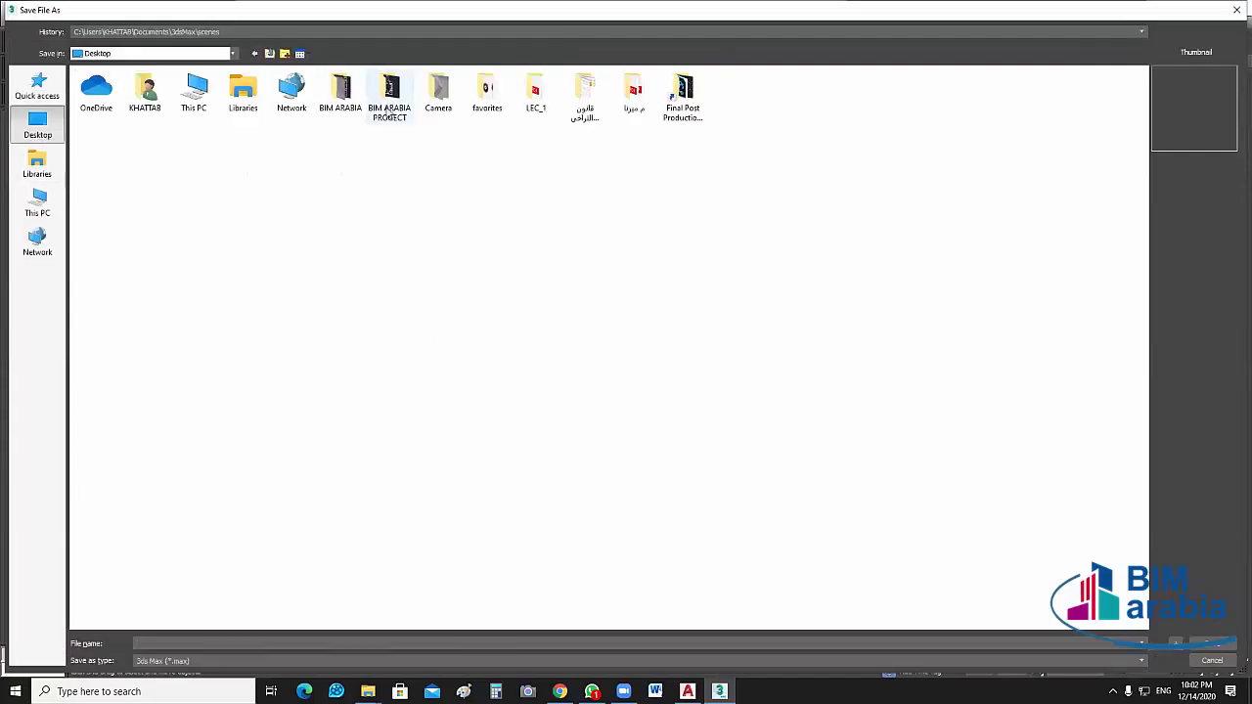
Save into BIM ARABIA PROGECT with file name ABU Baker, dropping the .dwg extension
double_click(389, 108)
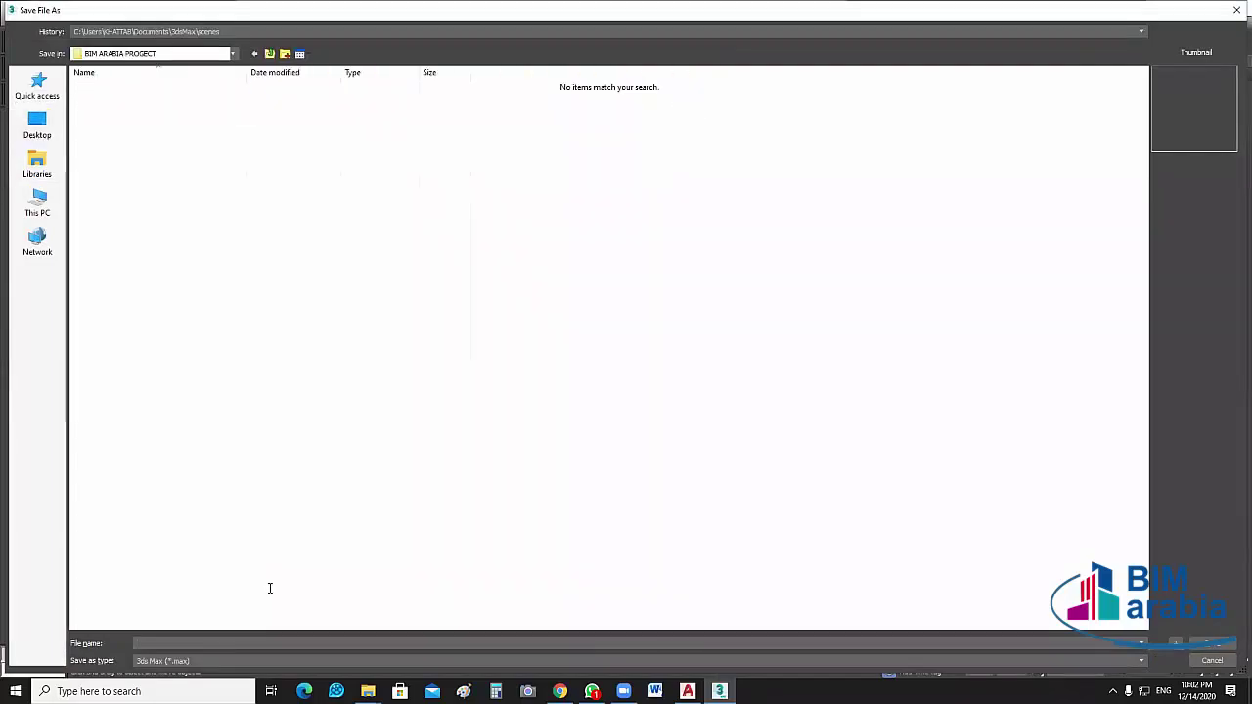
click(233, 643)
text(a)
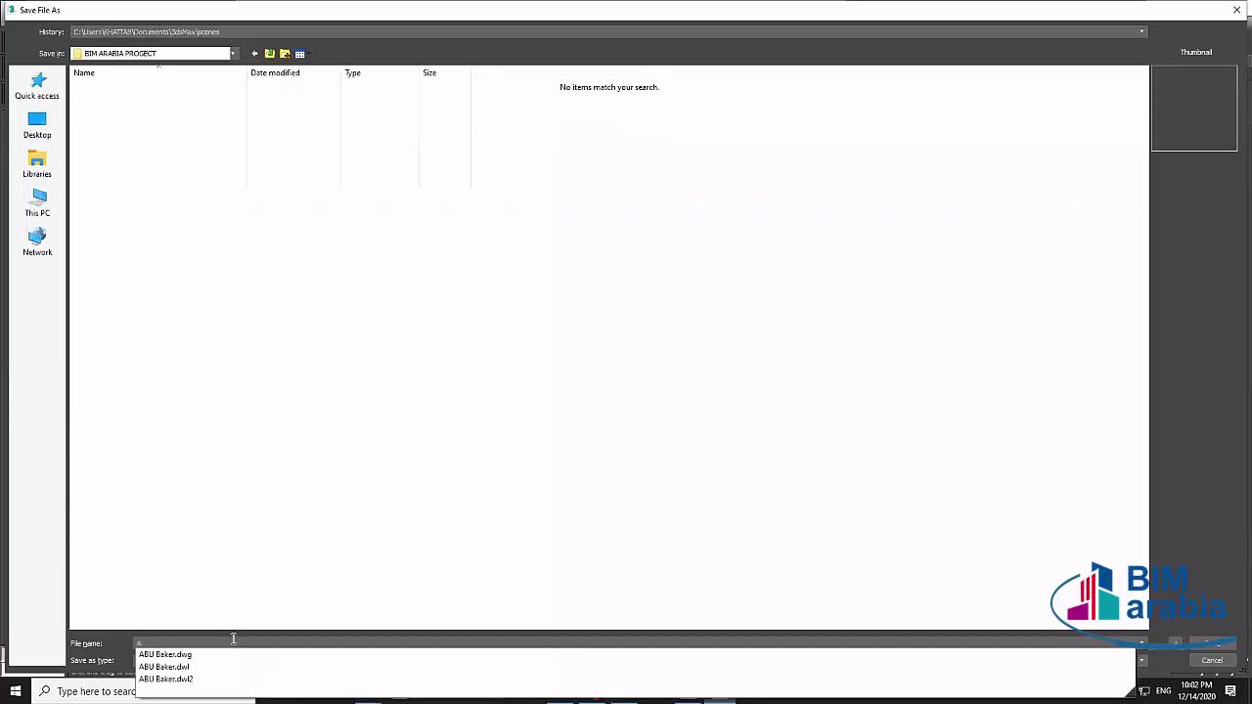
text(b)
key(Return)
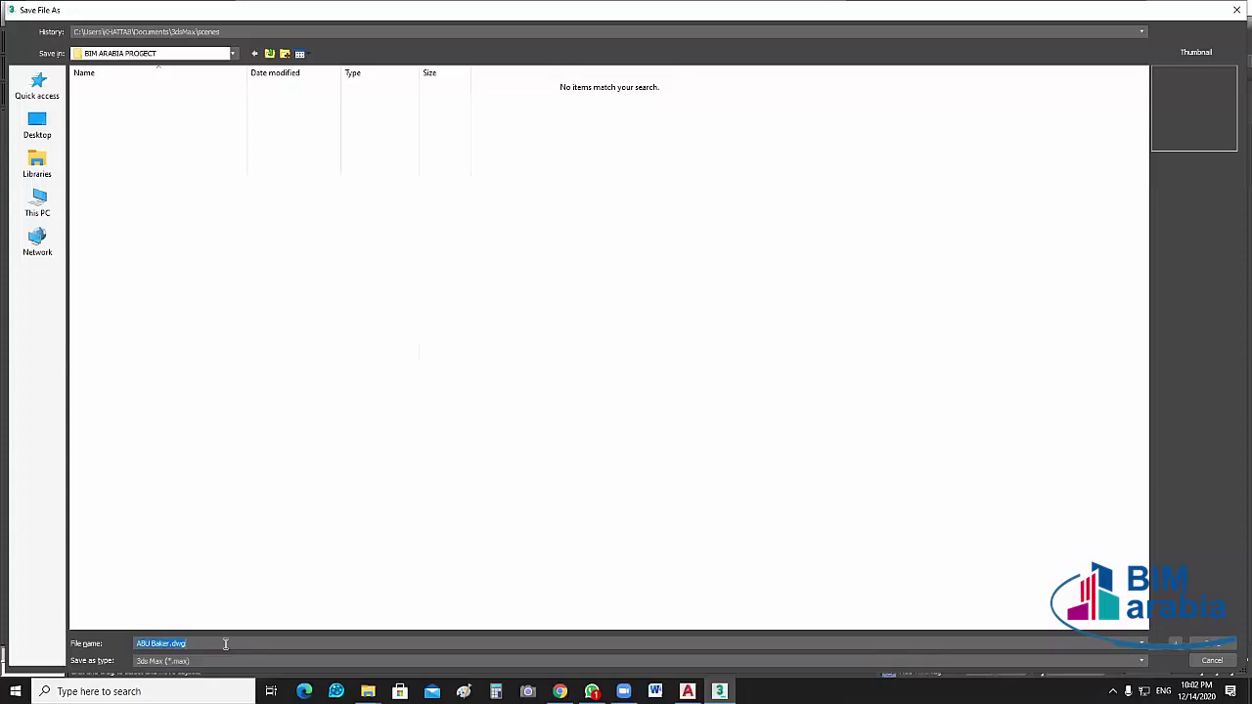
click(225, 643)
key(BackSpace)
key(BackSpace)
key(BackSpace)
key(BackSpace)
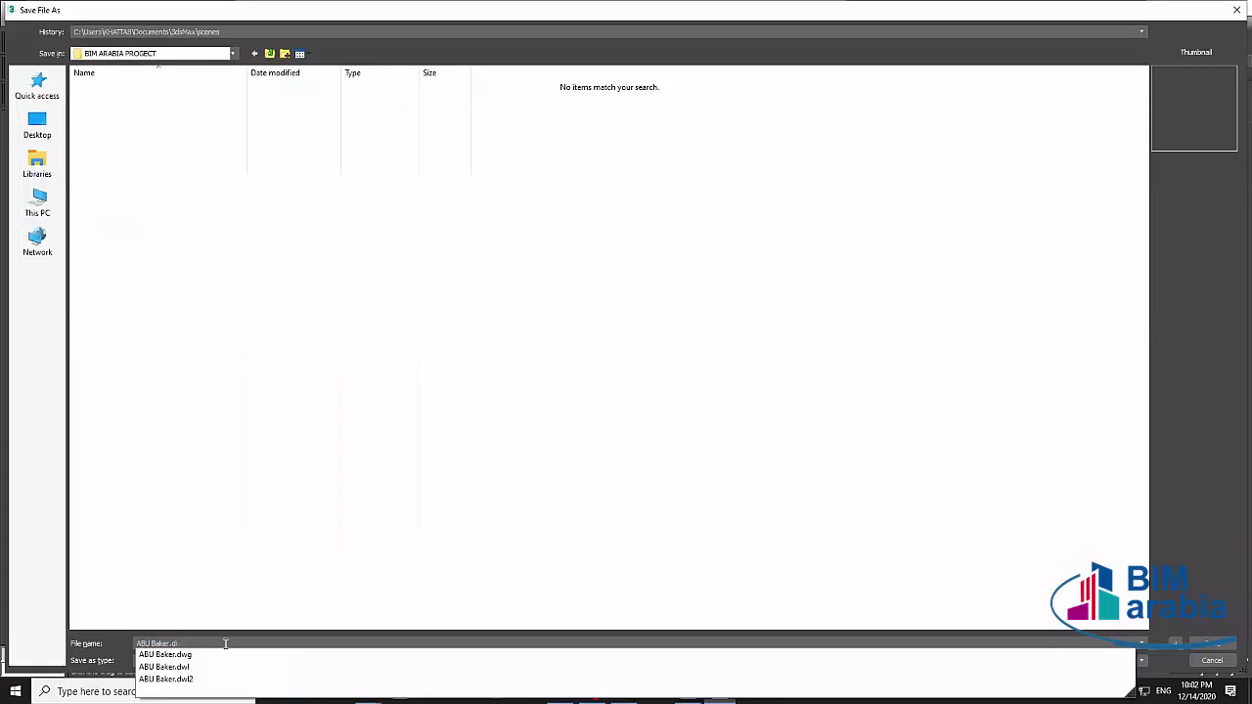
click(892, 496)
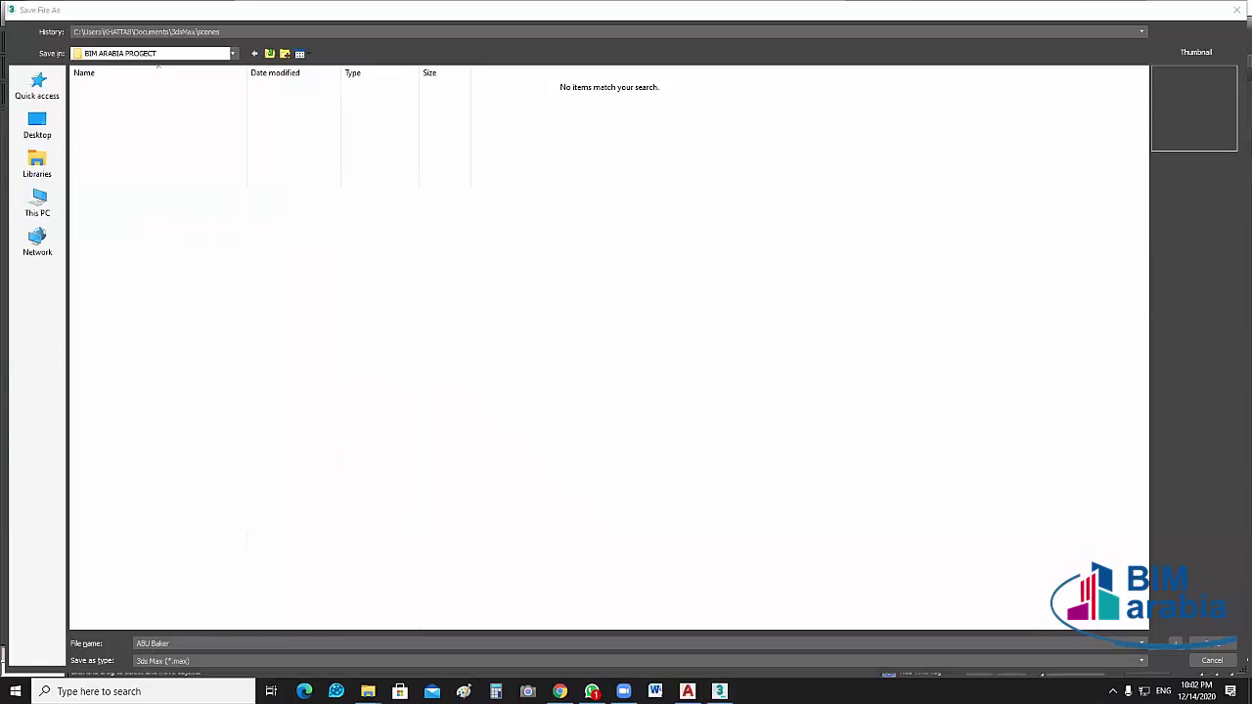
click(1211, 645)
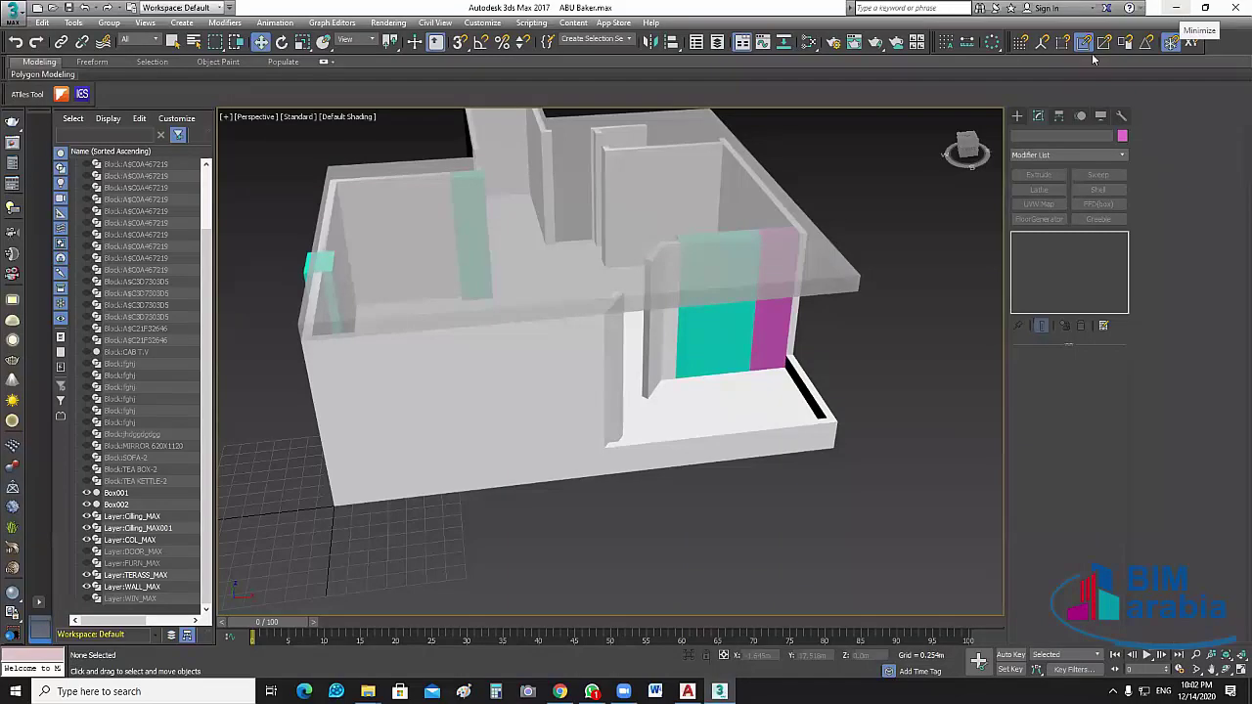
Minimize 3ds Max, check ABU Baker.max in the BIM ARABIA PROGECT folder, and close the folder
click(719, 691)
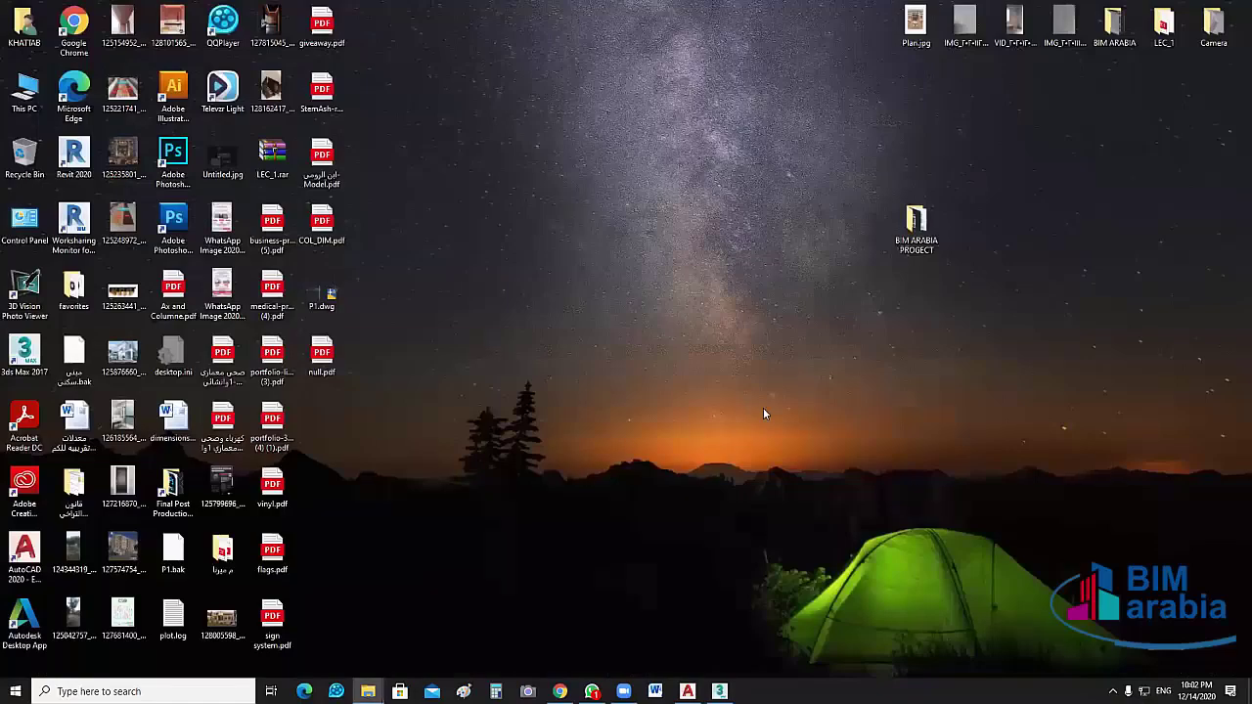
click(368, 691)
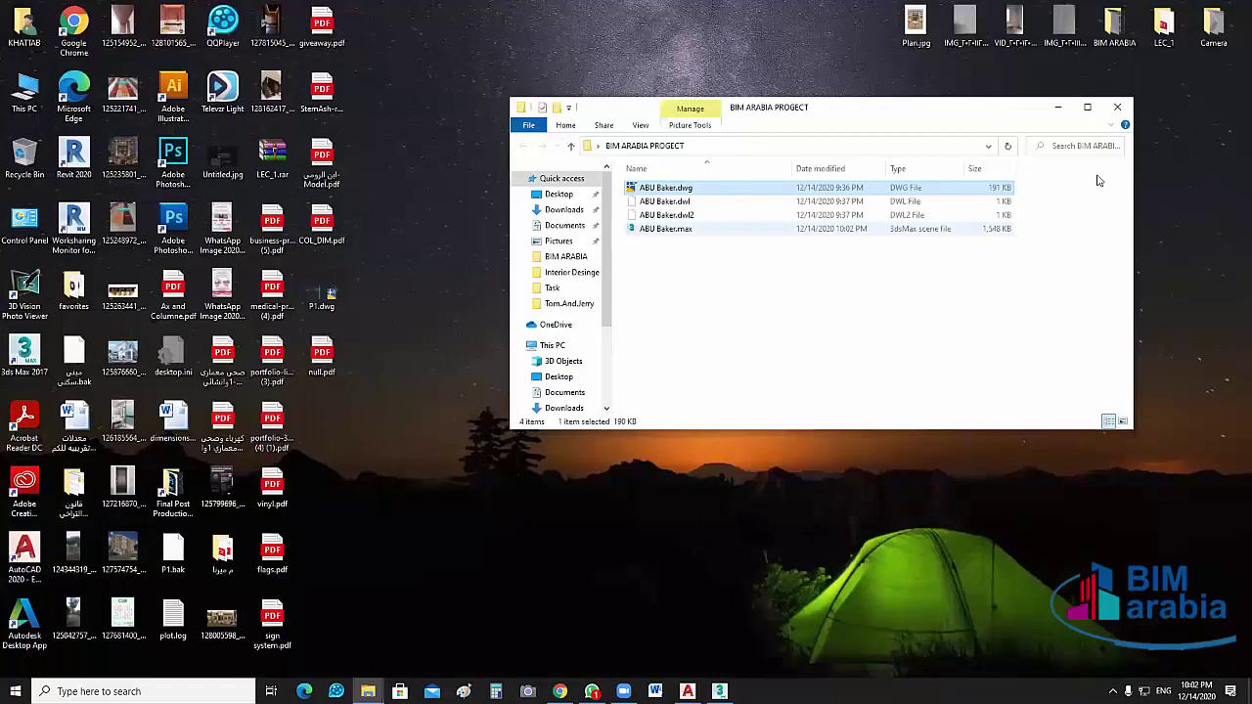
key(alt+F4)
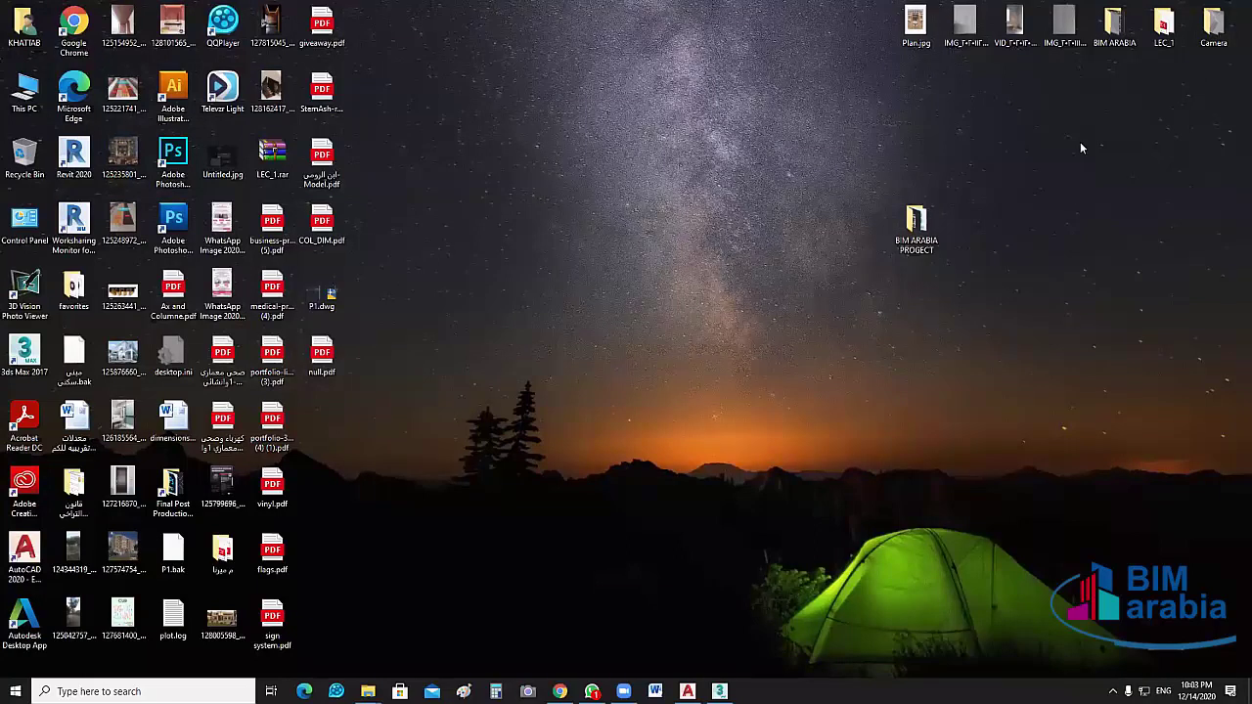
key(alt+Tab)
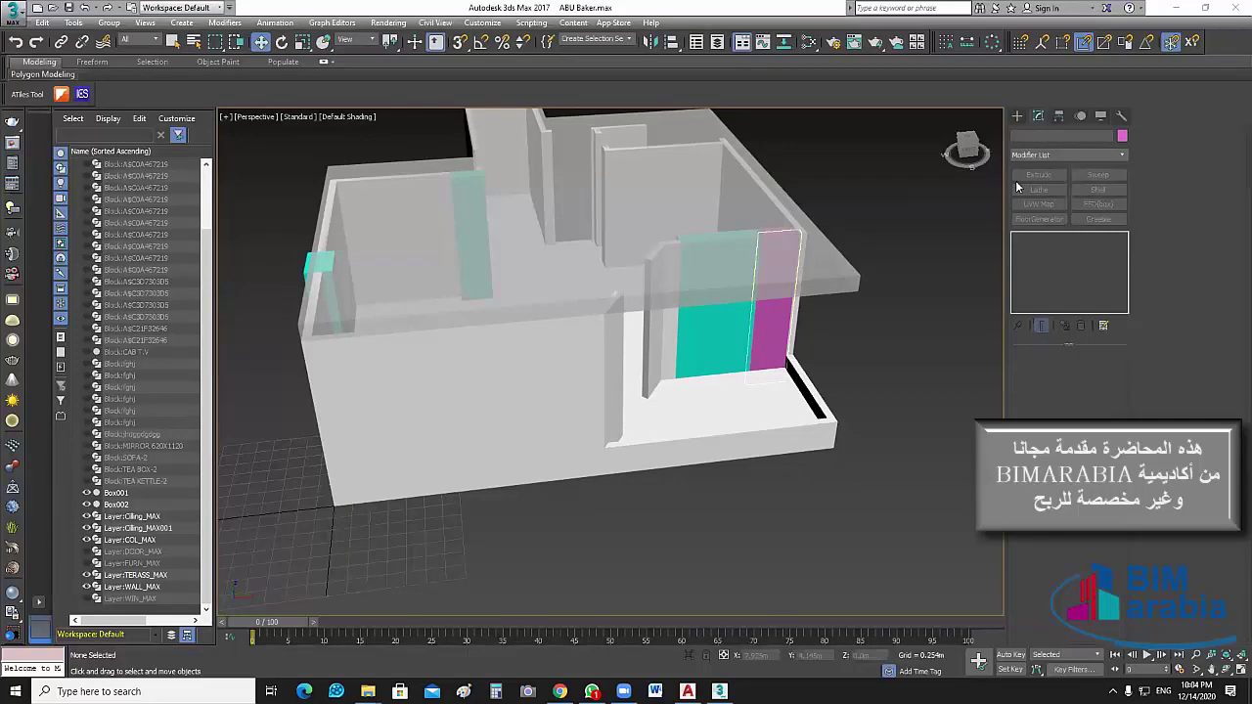
Clear the selection of the magenta panel in the ABU Baker.max viewport
click(684, 428)
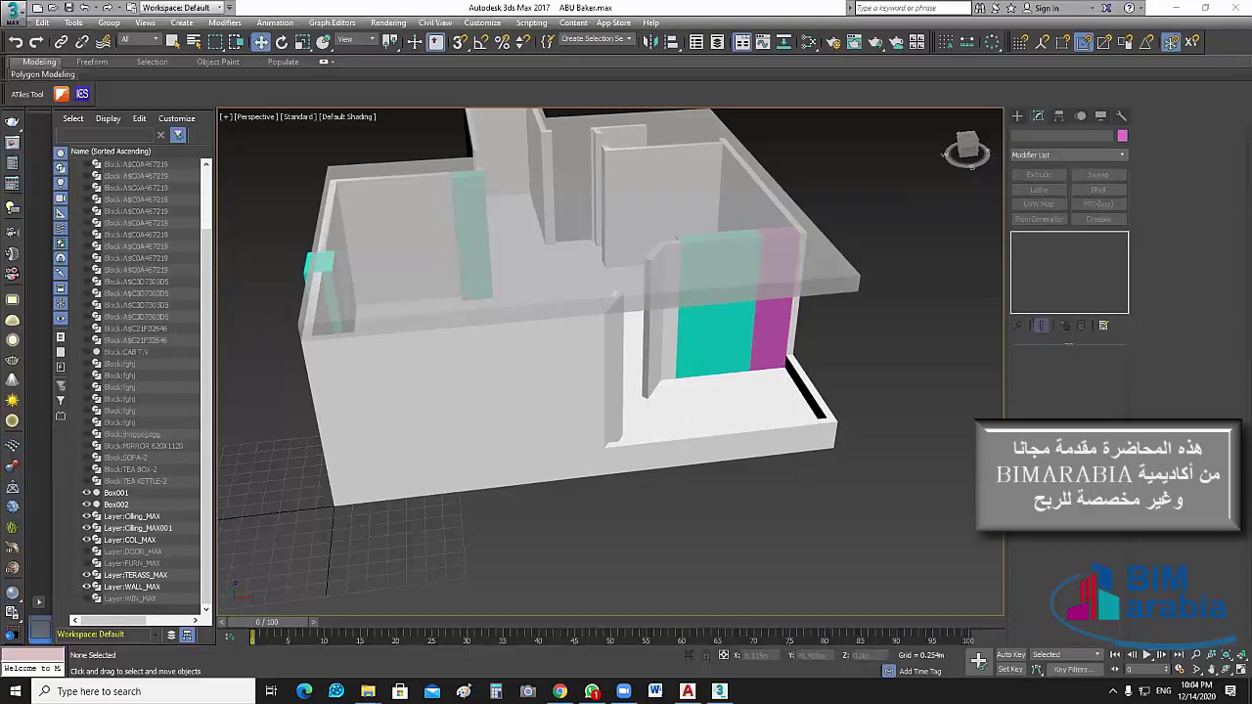